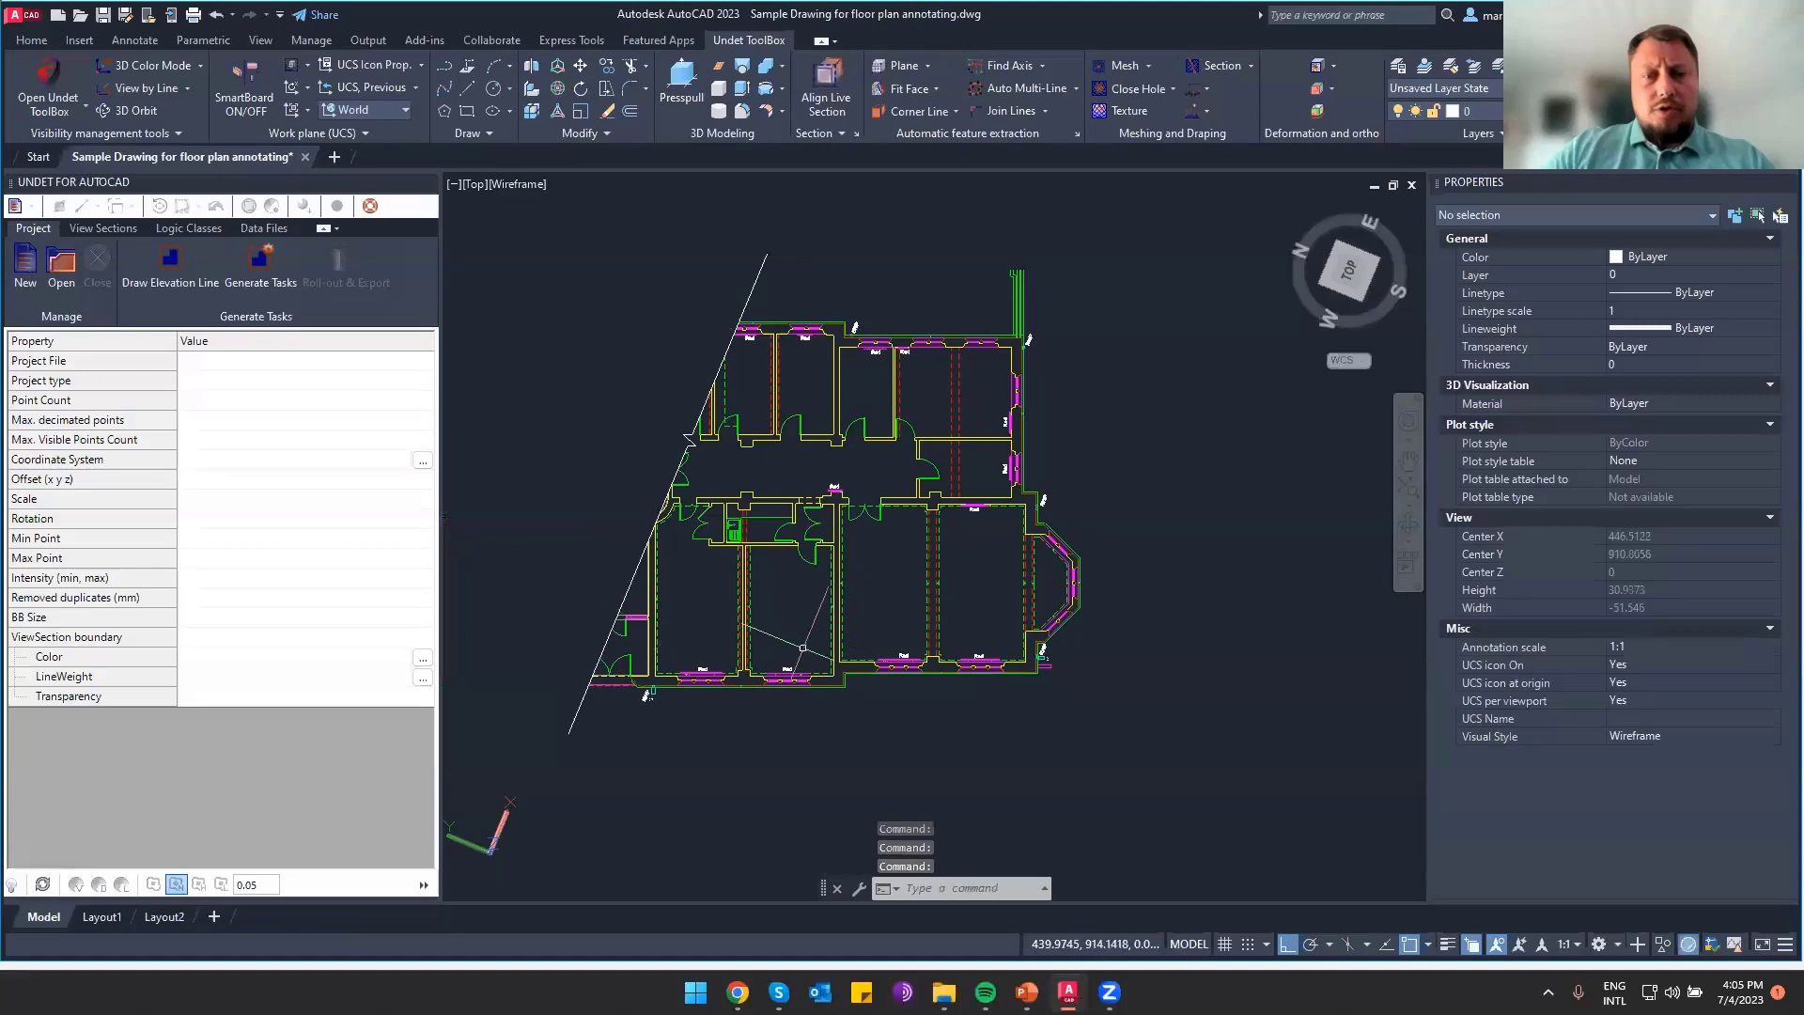
# Open the existing point cloud project "Sample point cloud project.ipcp" in the floor plan drawing
pyautogui.click(68, 281)
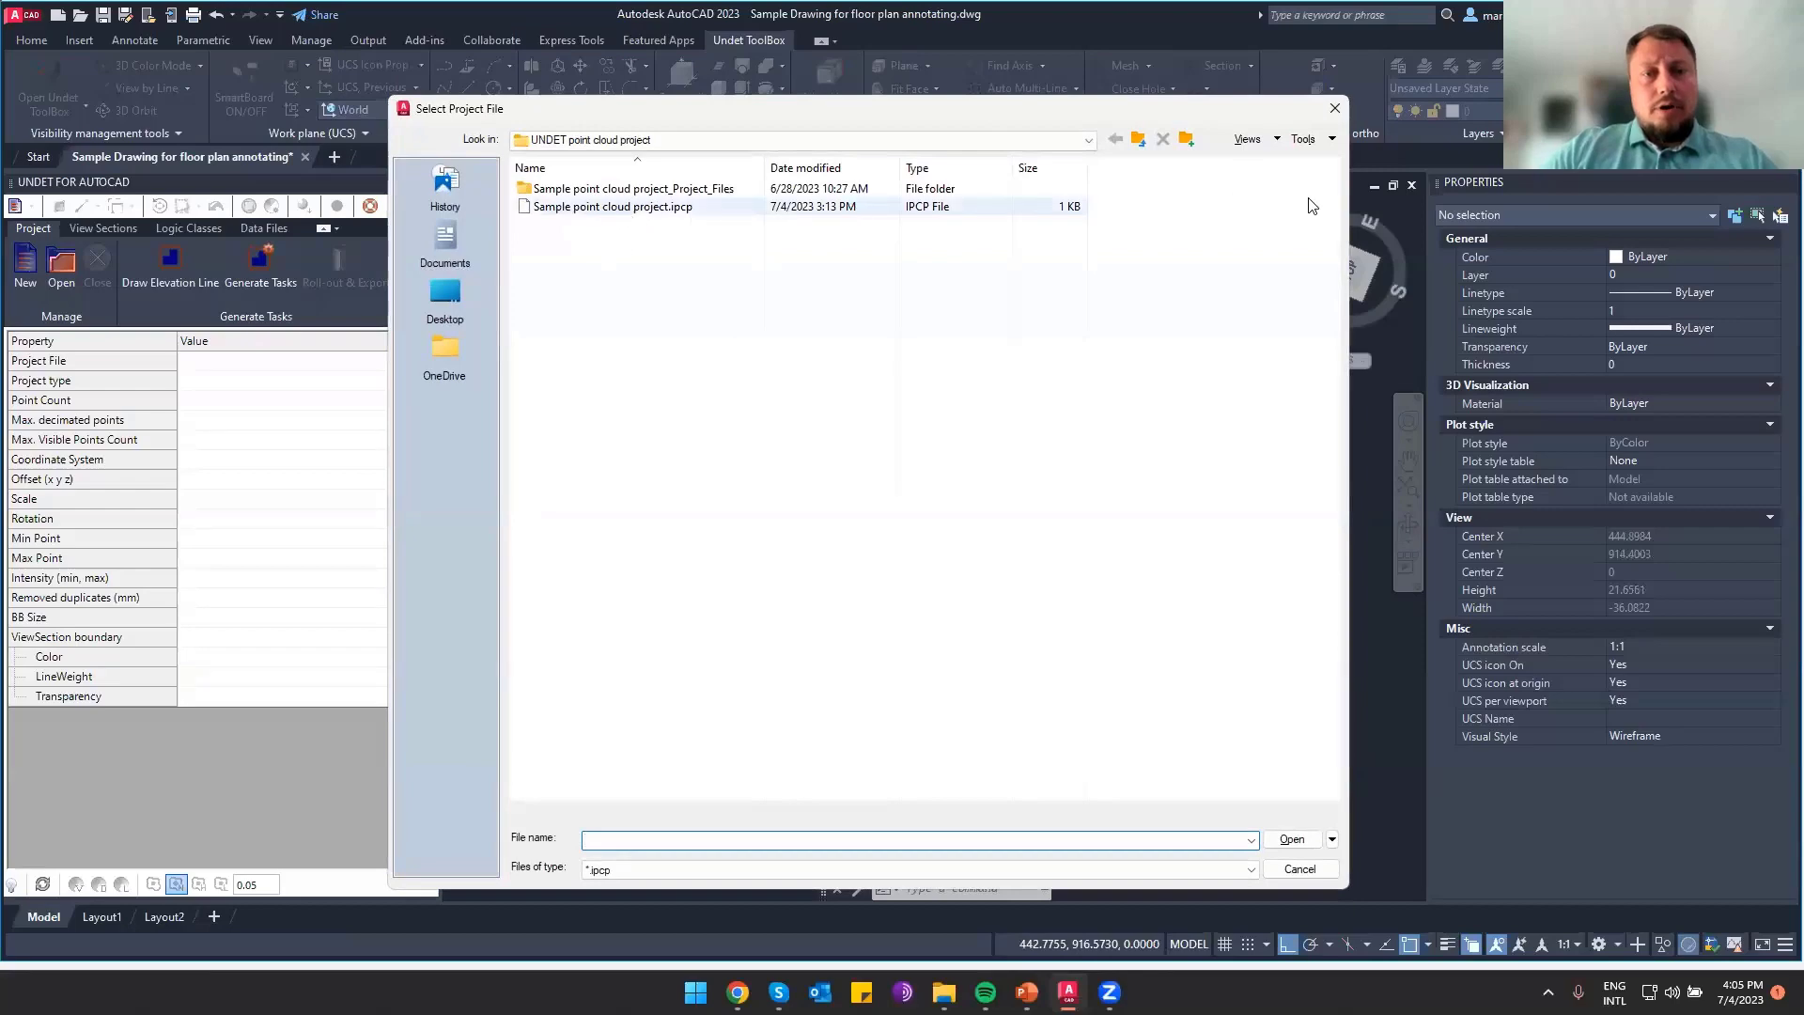
pyautogui.click(827, 207)
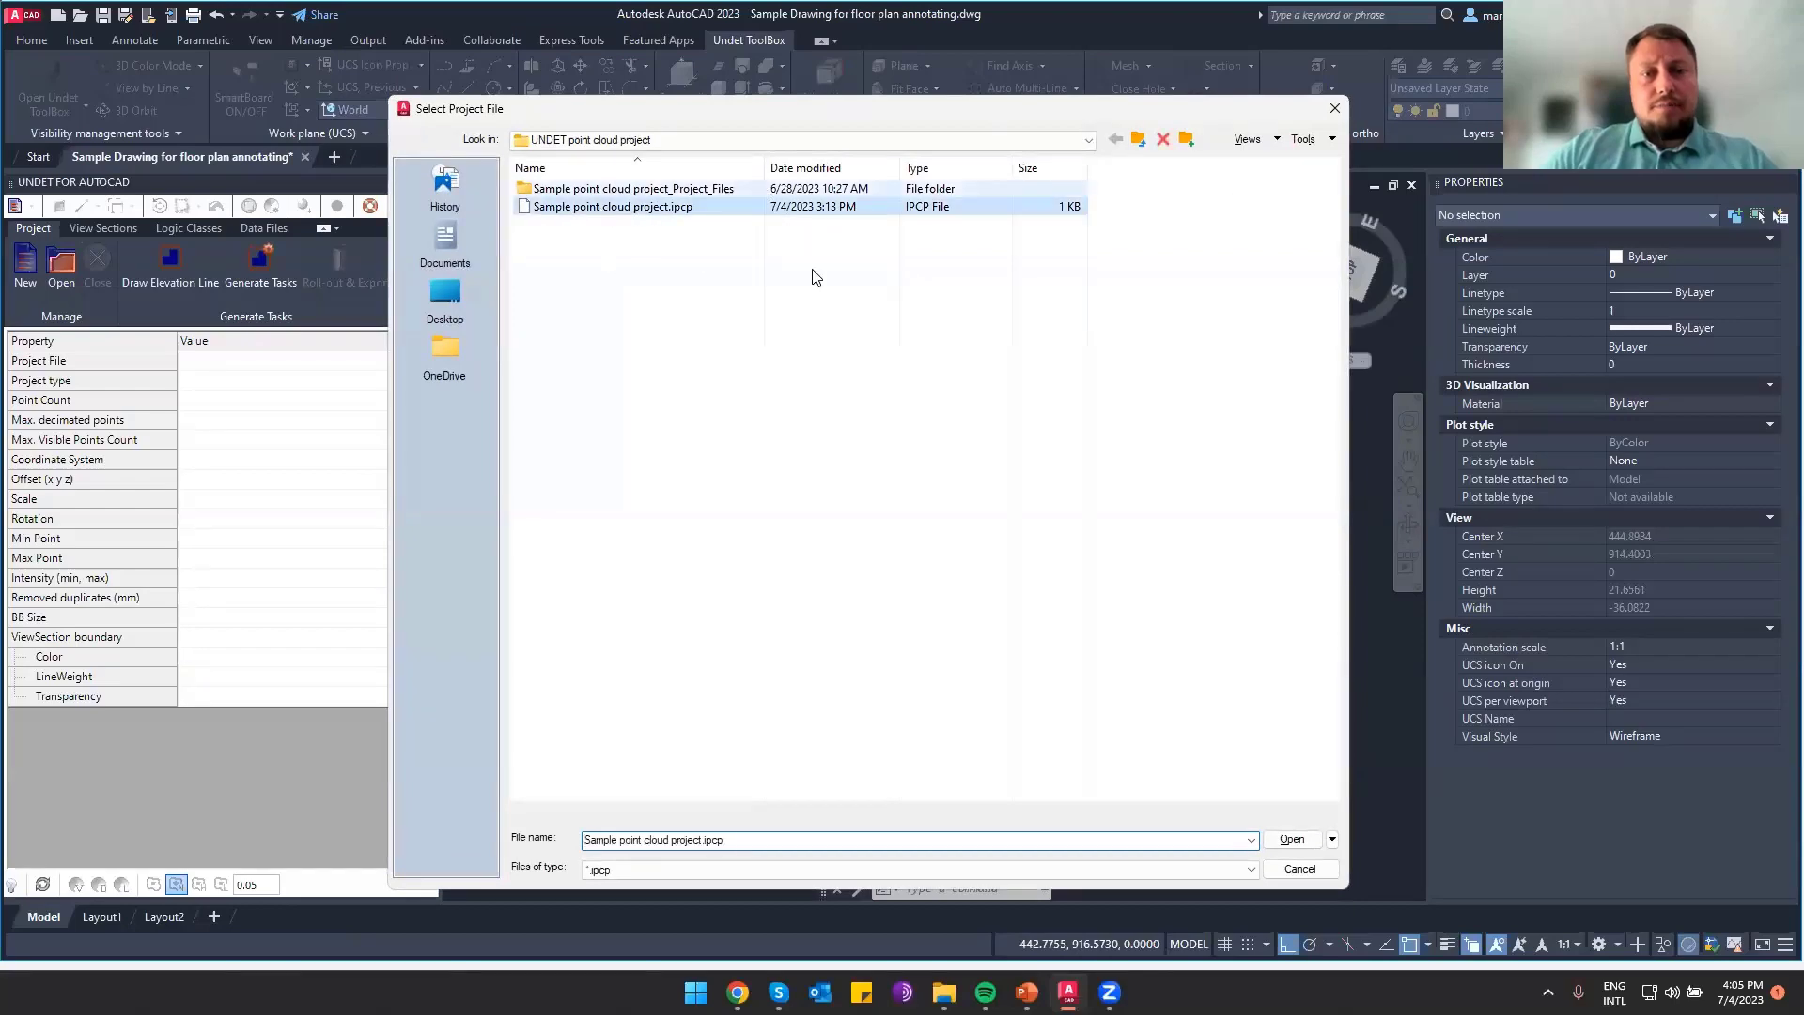
pyautogui.click(1289, 839)
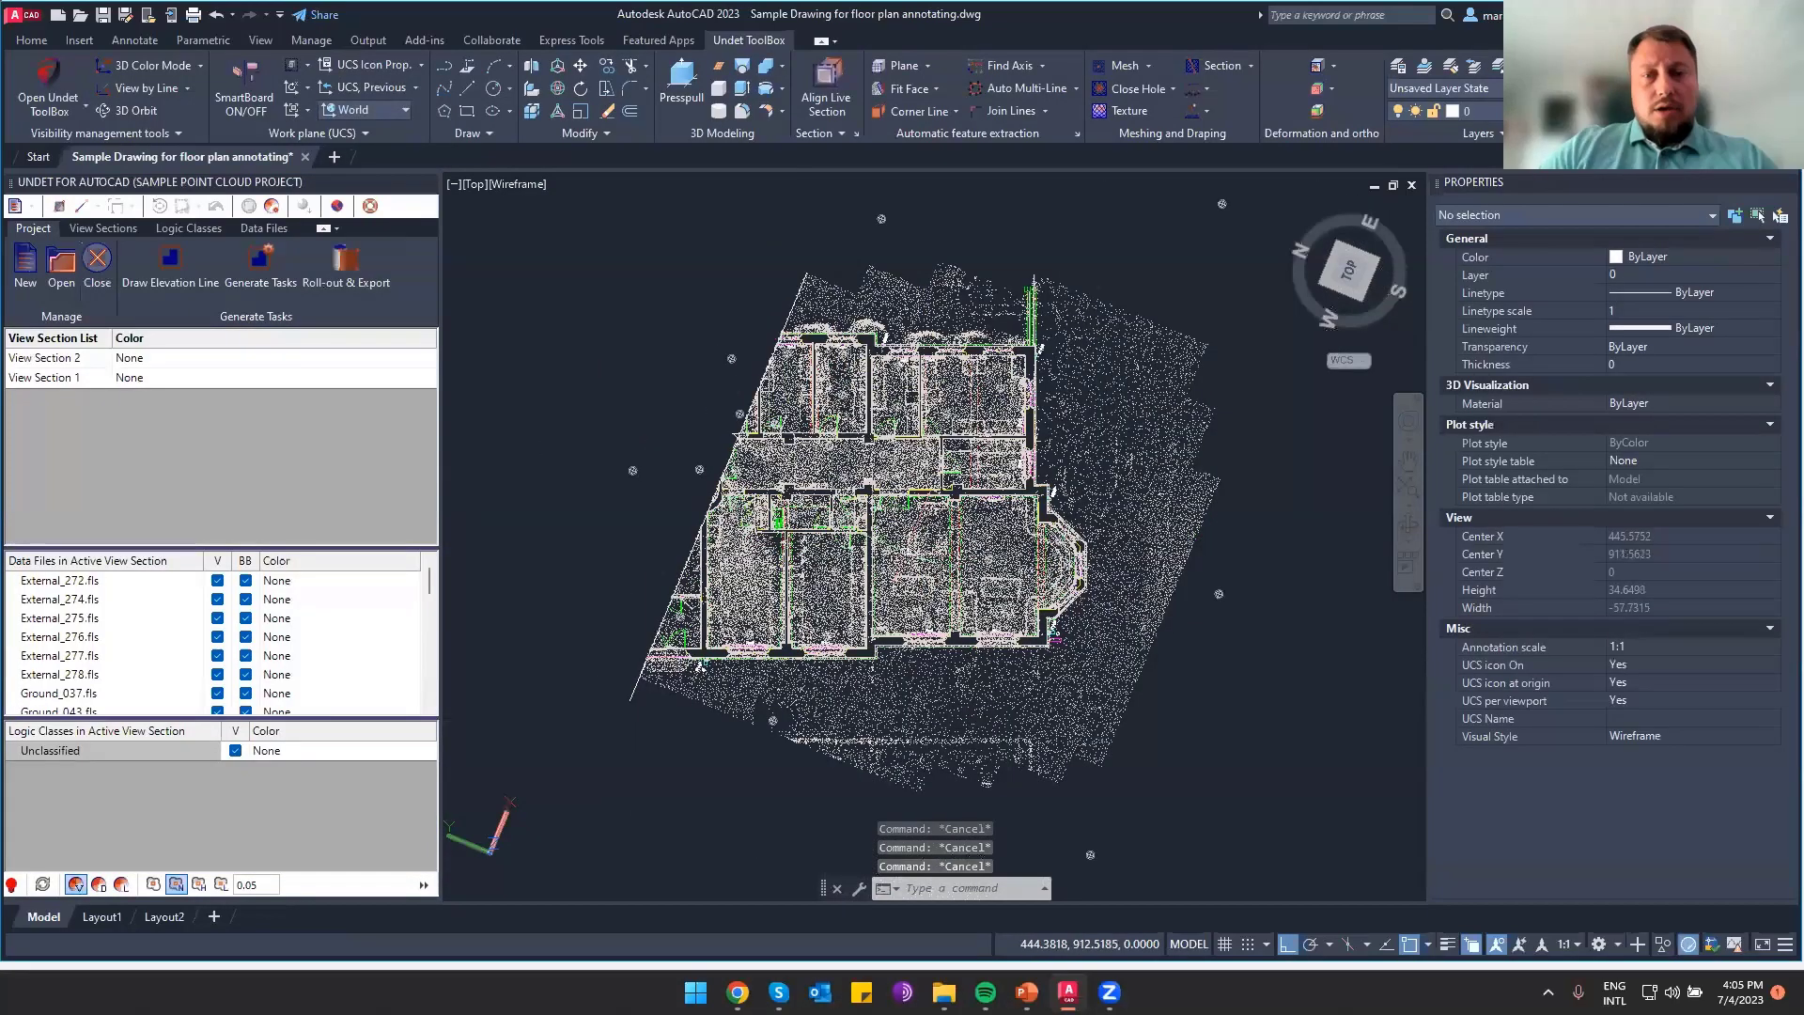
# Examine the point cloud from above and from the side to compare its elevation with the flat floor plan
pyautogui.scroll(2, 937, 596)
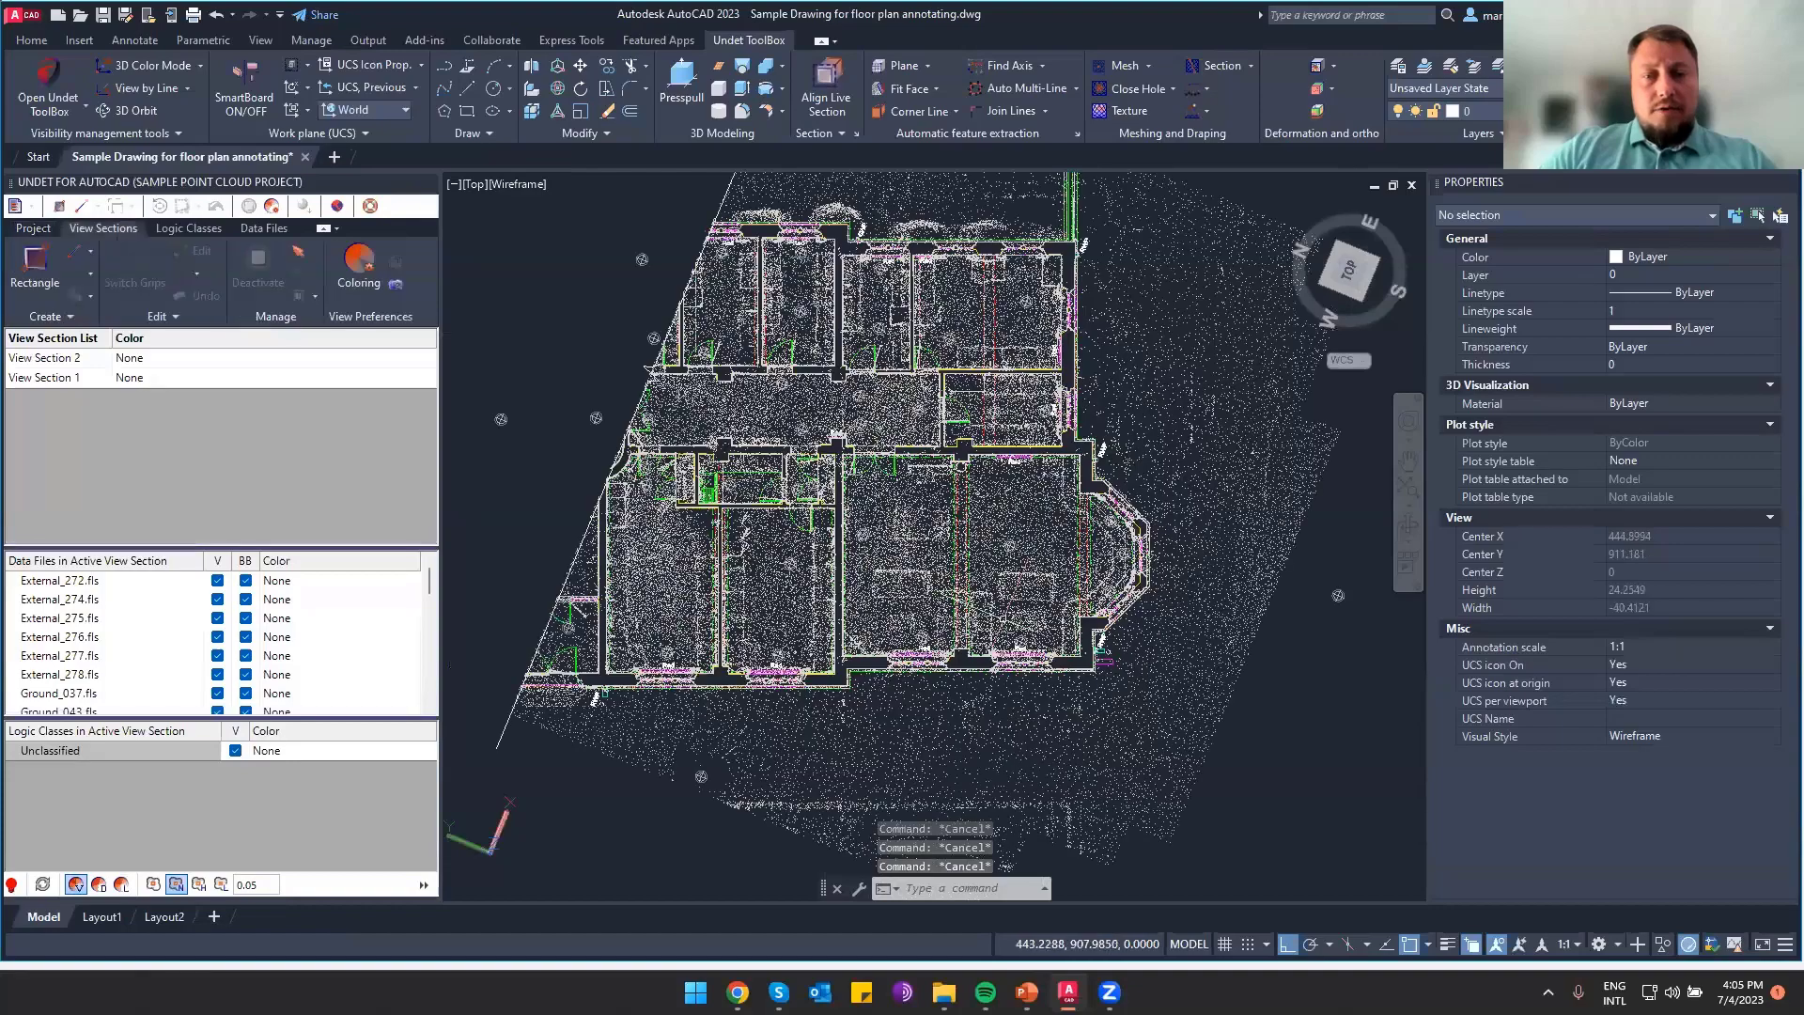
pyautogui.moveTo(937, 595); pyautogui.dragTo(835, 343, button='middle')
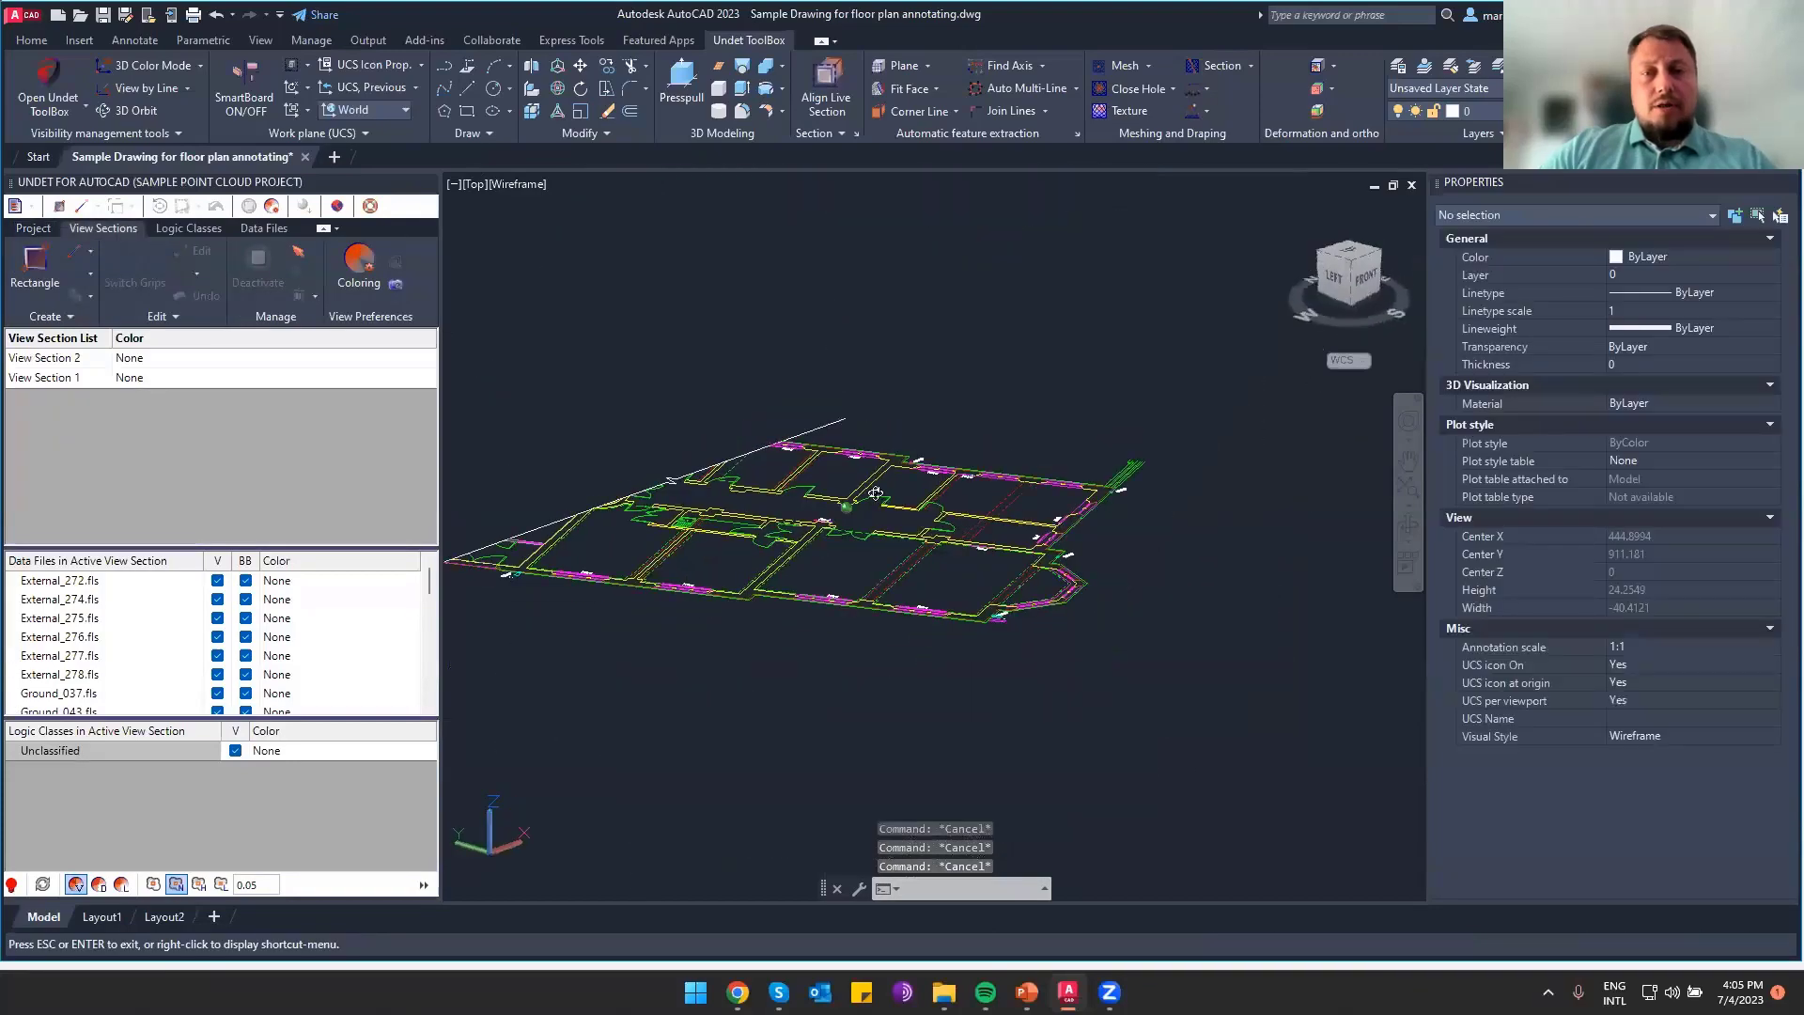
pyautogui.scroll(-4, 890, 509)
pyautogui.scroll(1, 890, 508)
pyautogui.moveTo(899, 268); pyautogui.dragTo(925, 516, button='middle')
pyautogui.keyDown('shift'); pyautogui.moveTo(1260, 693); pyautogui.dragTo(1122, 615, button='middle'); pyautogui.keyUp('shift')
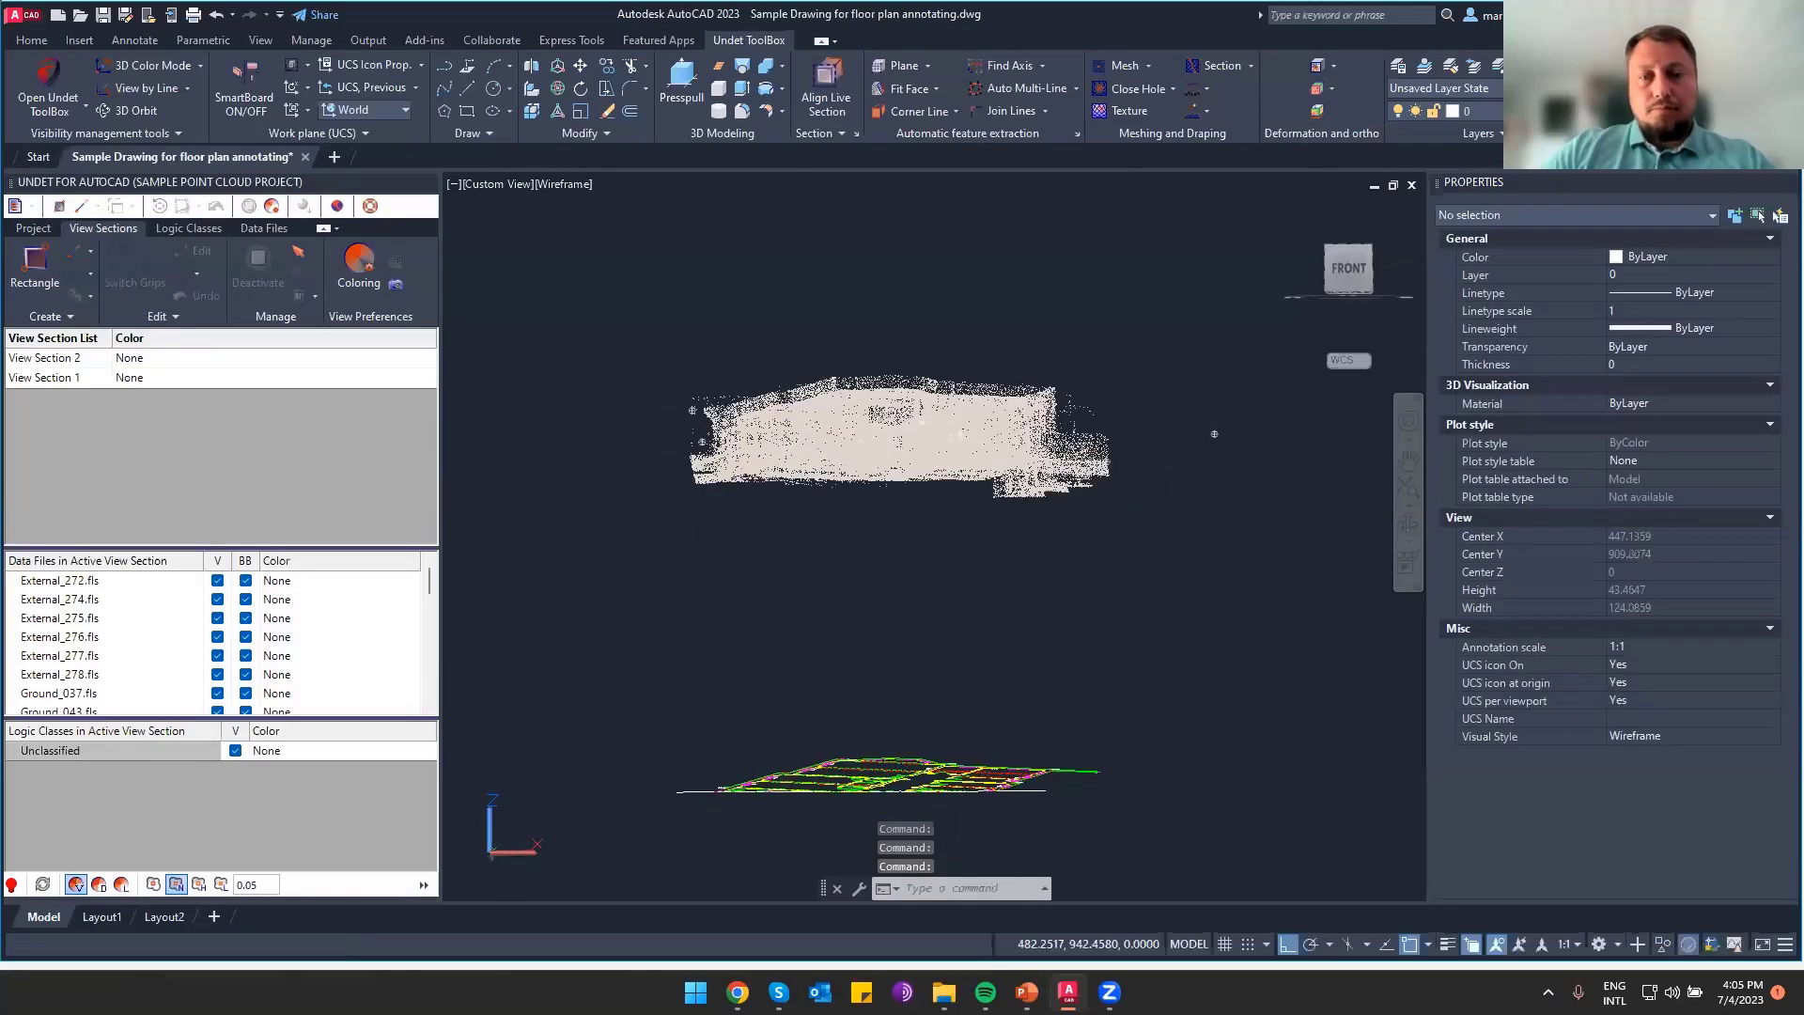
pyautogui.moveTo(1351, 261); pyautogui.dragTo(1359, 296)
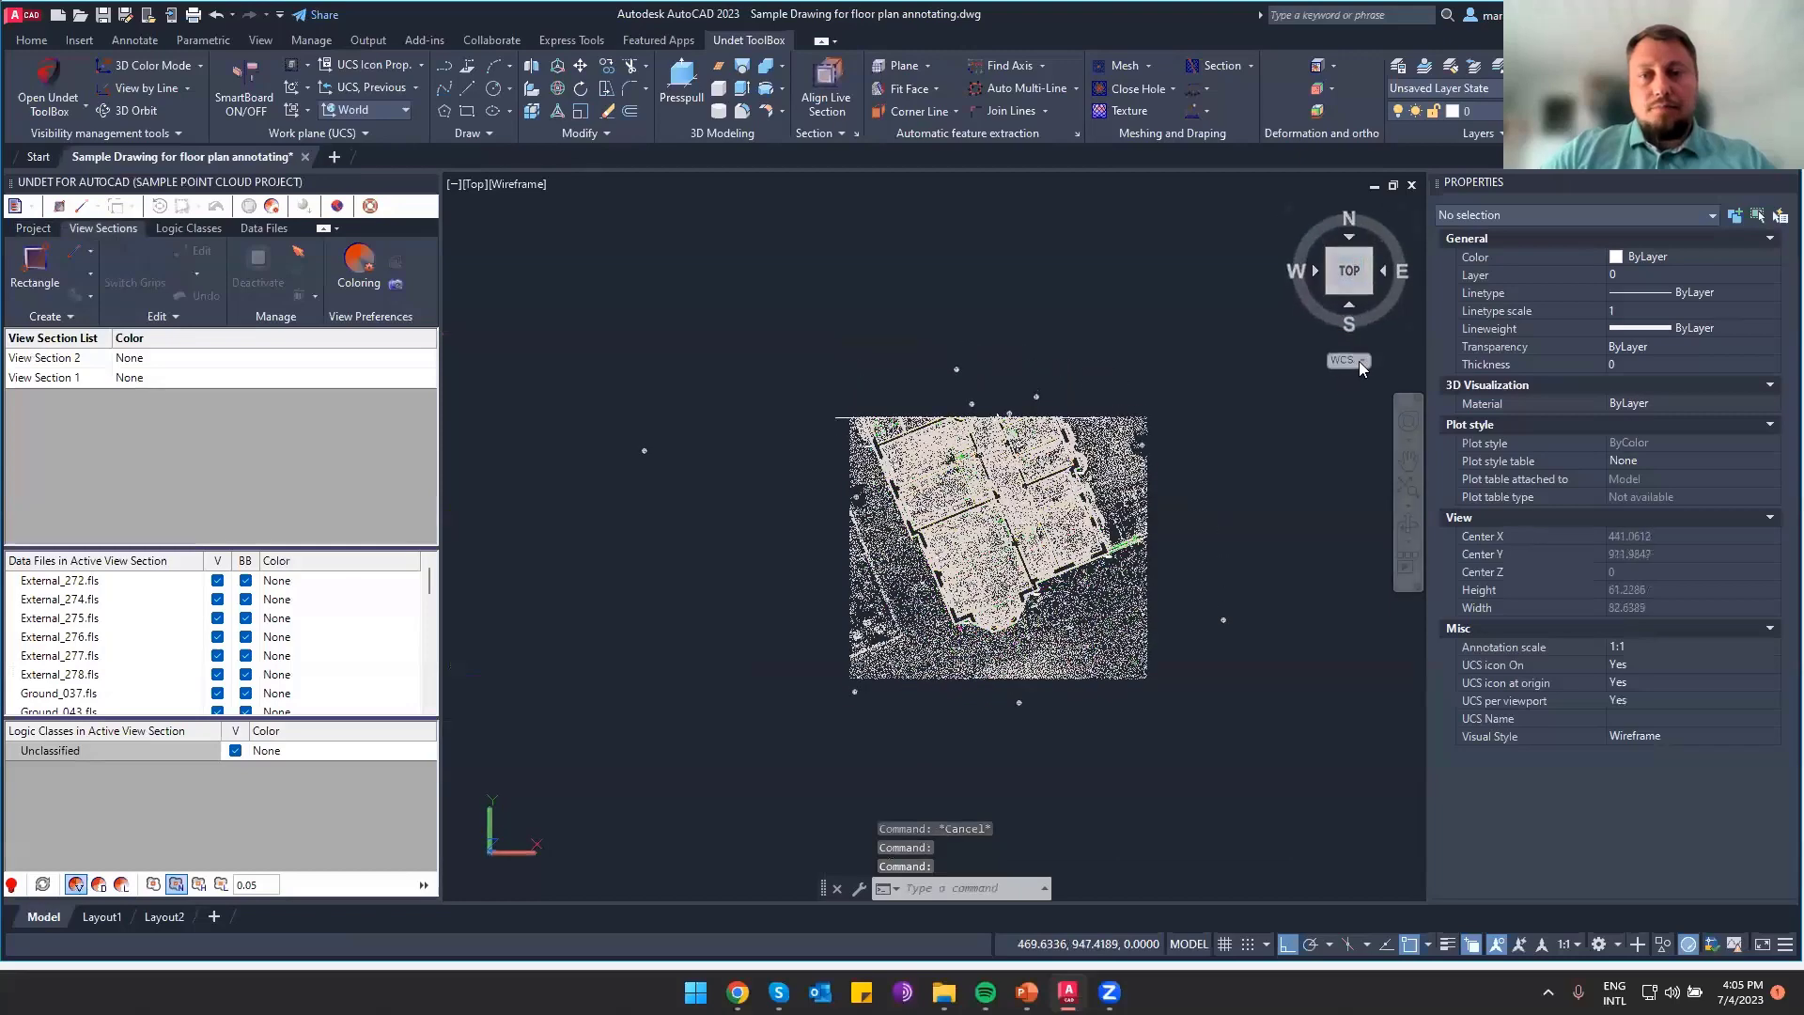
# Restore the saved Plan_view UCS and align the view to its plan
pyautogui.click(1362, 362)
pyautogui.click(1401, 414)
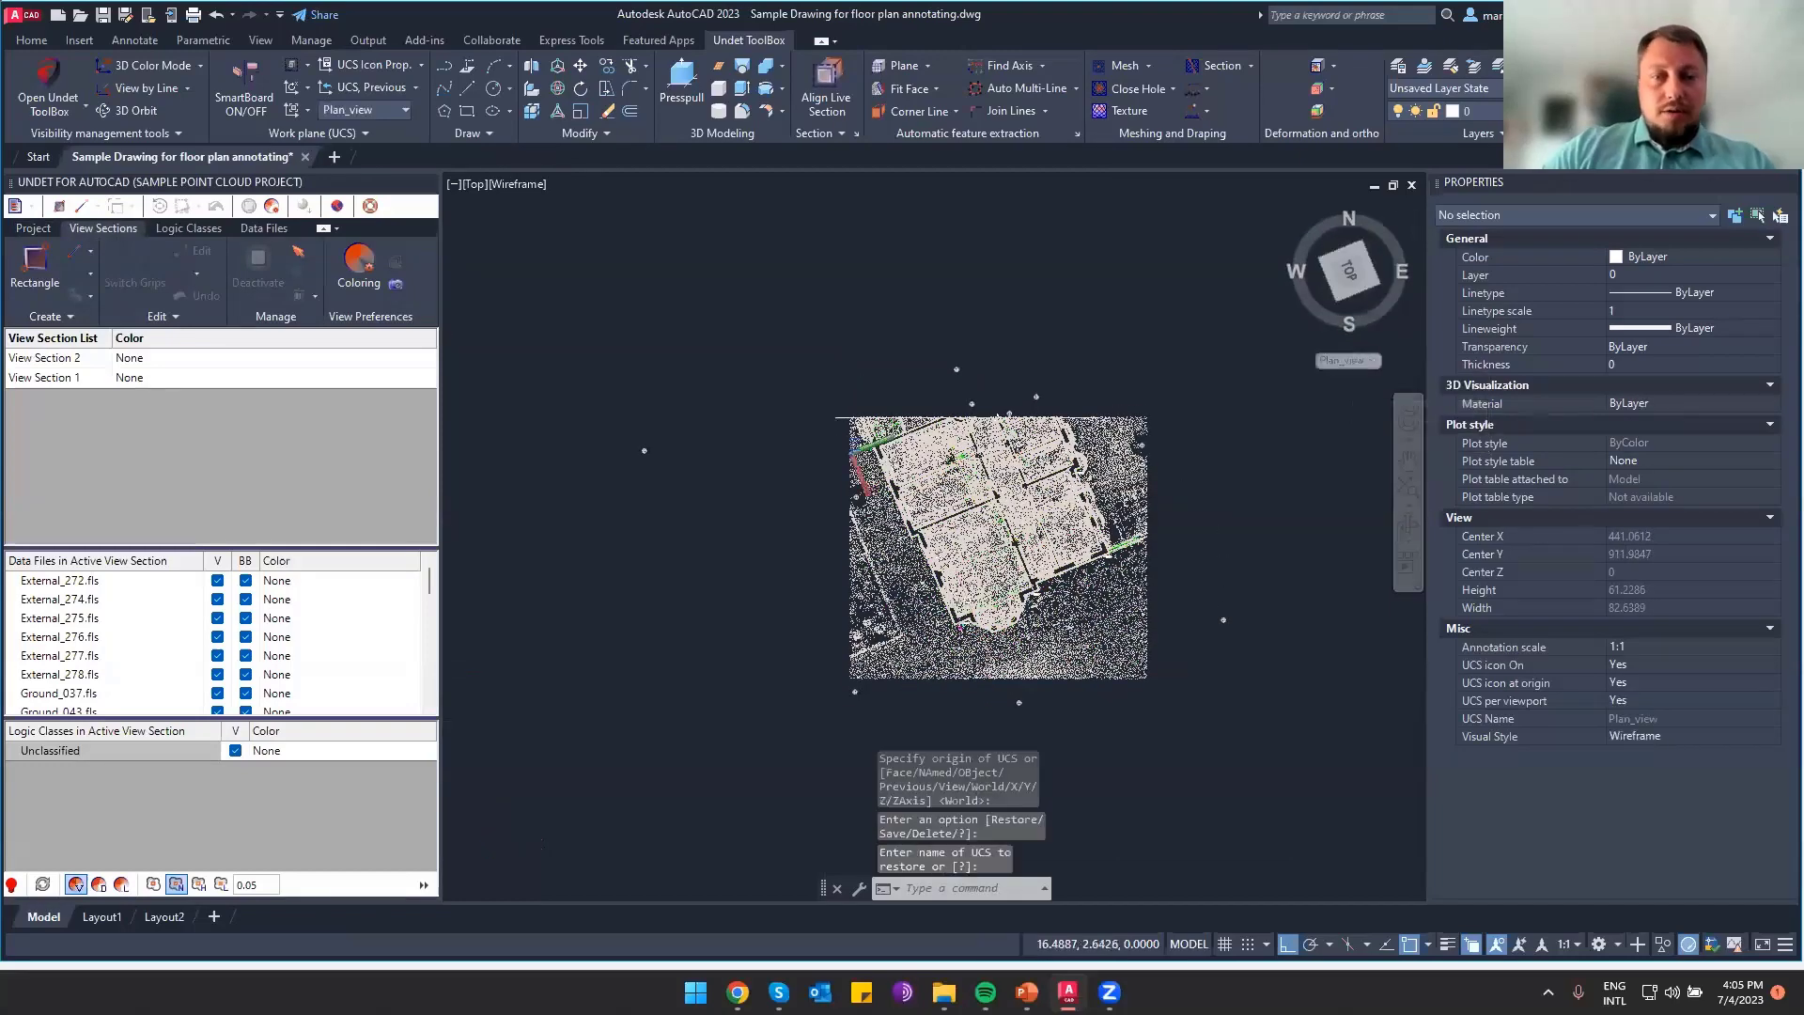
pyautogui.write('plan')
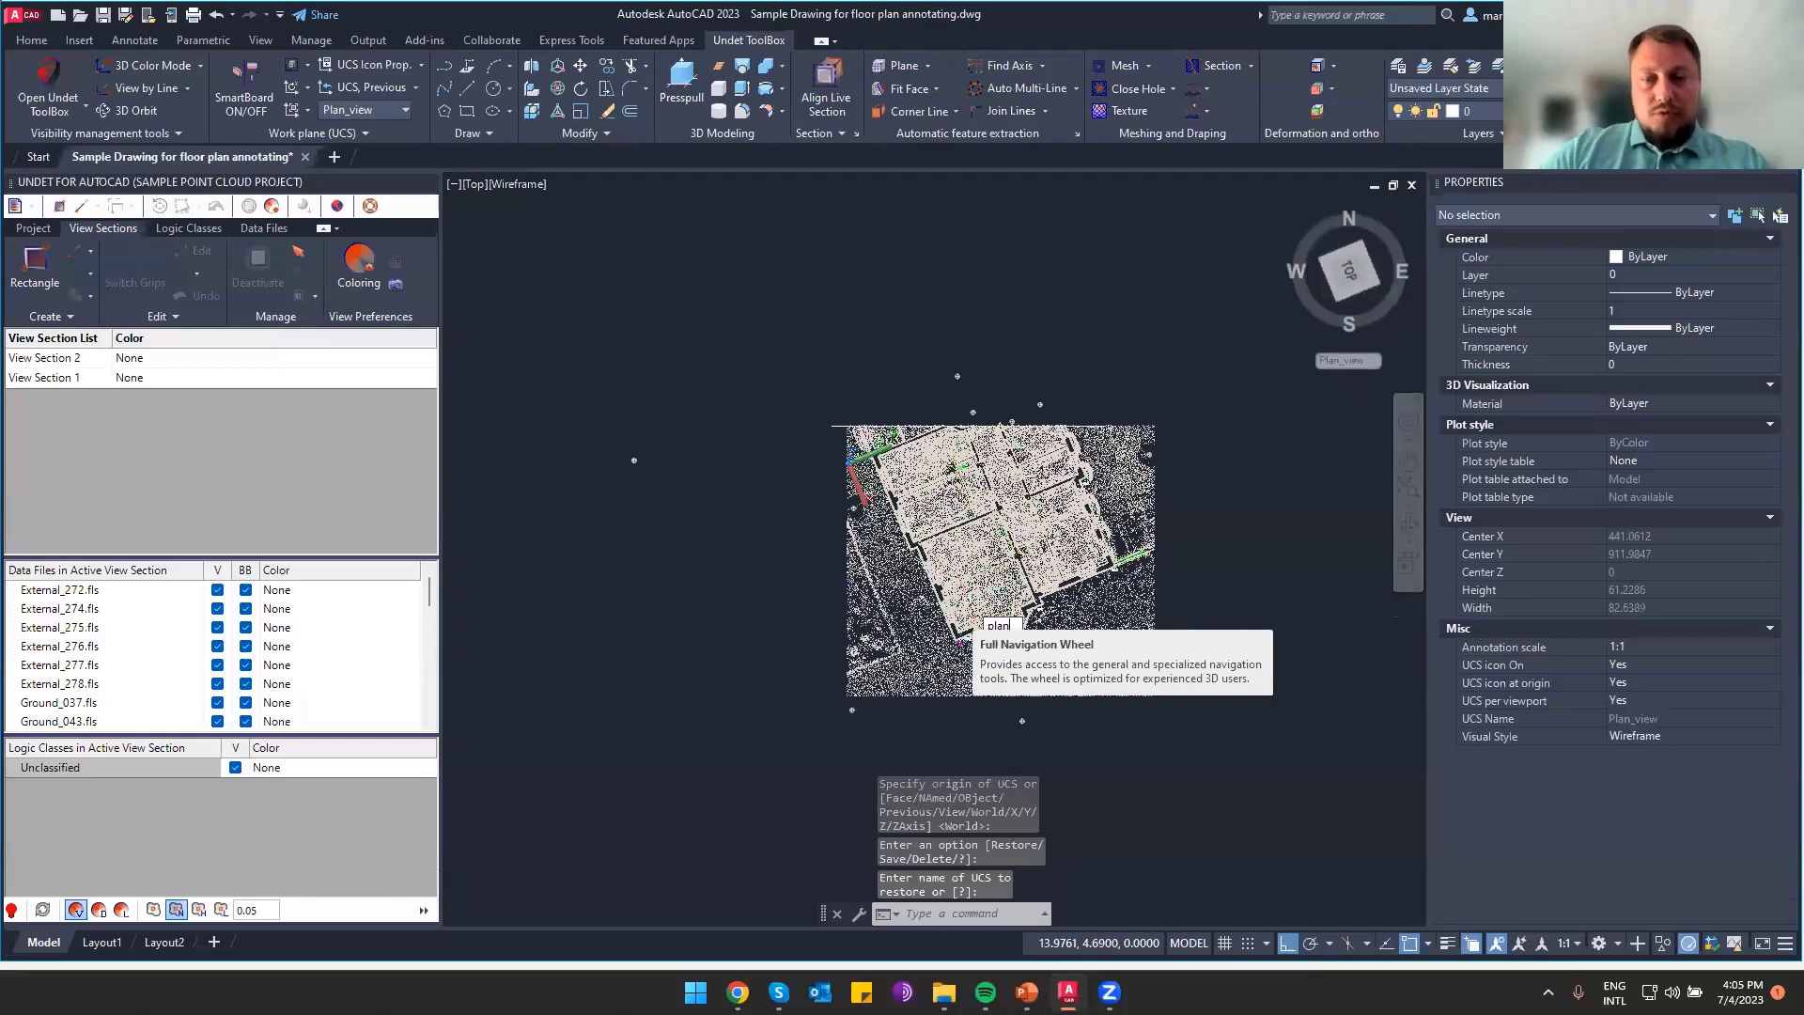
pyautogui.press('Return')
pyautogui.press('Return')
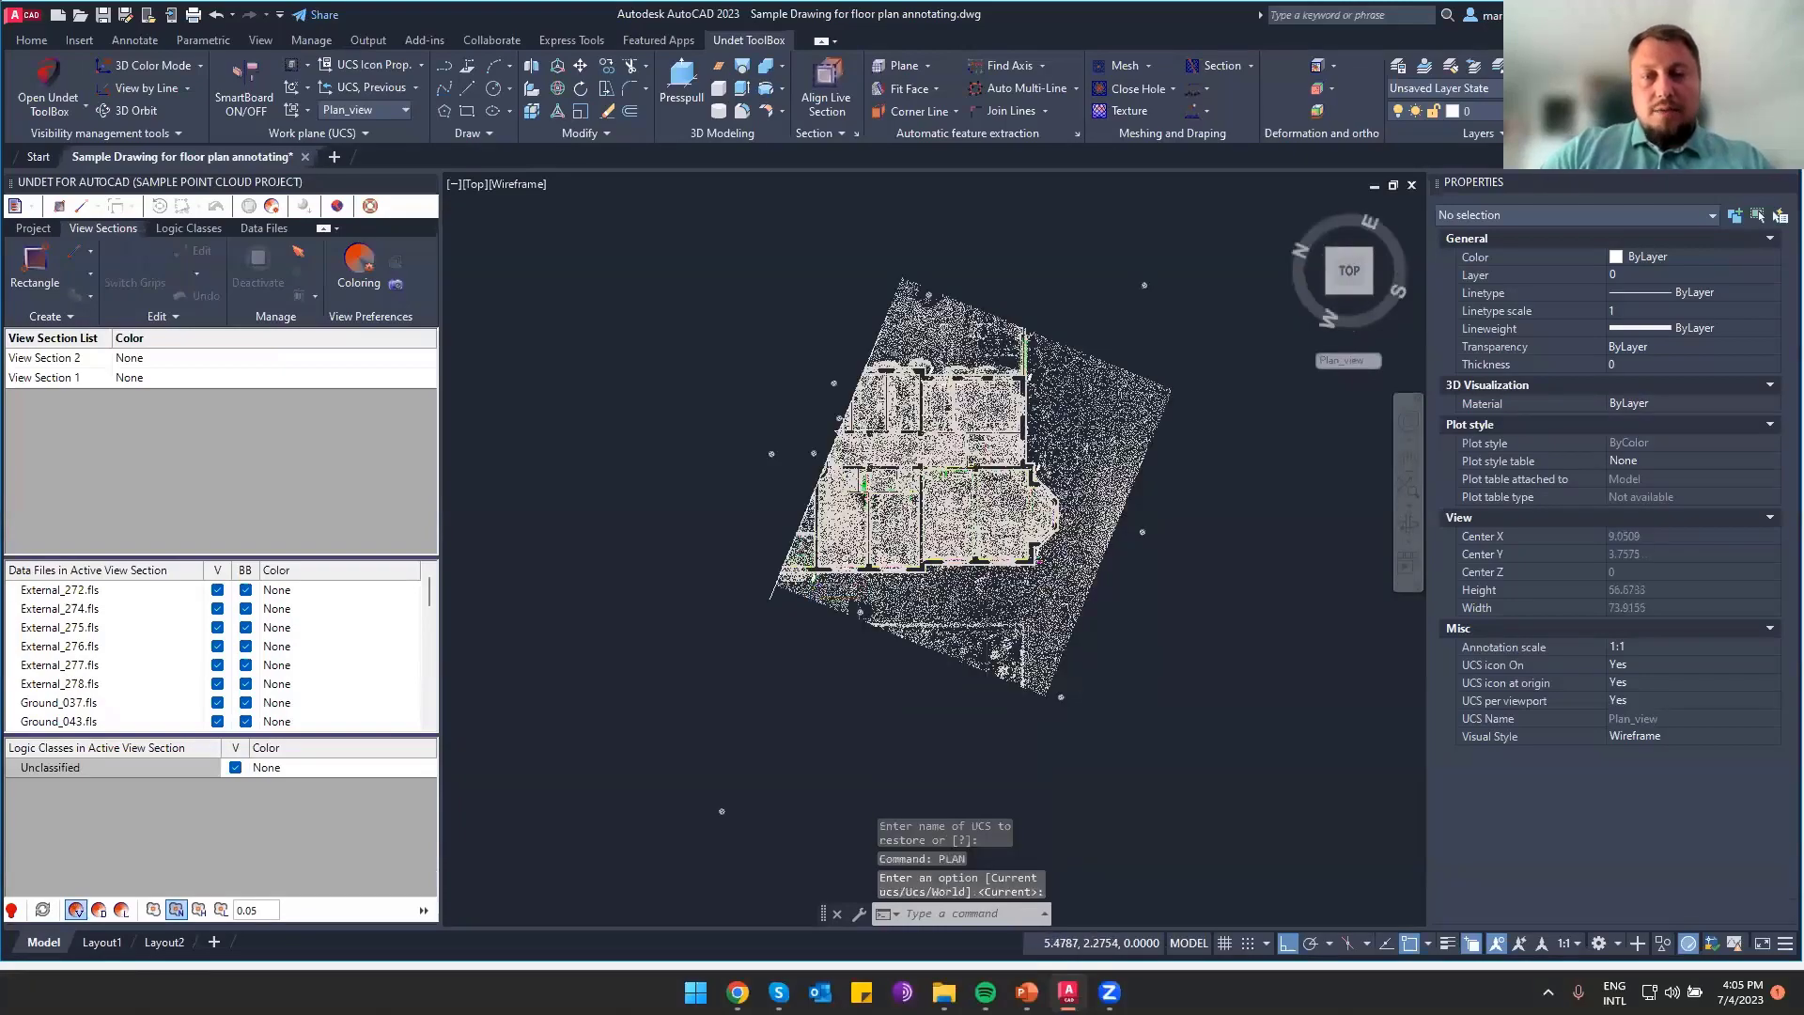
# Create a rectangular view section of the point cloud enclosing the whole floor plan
pyautogui.scroll(3, 922, 505)
pyautogui.moveTo(922, 505); pyautogui.dragTo(851, 662, button='middle')
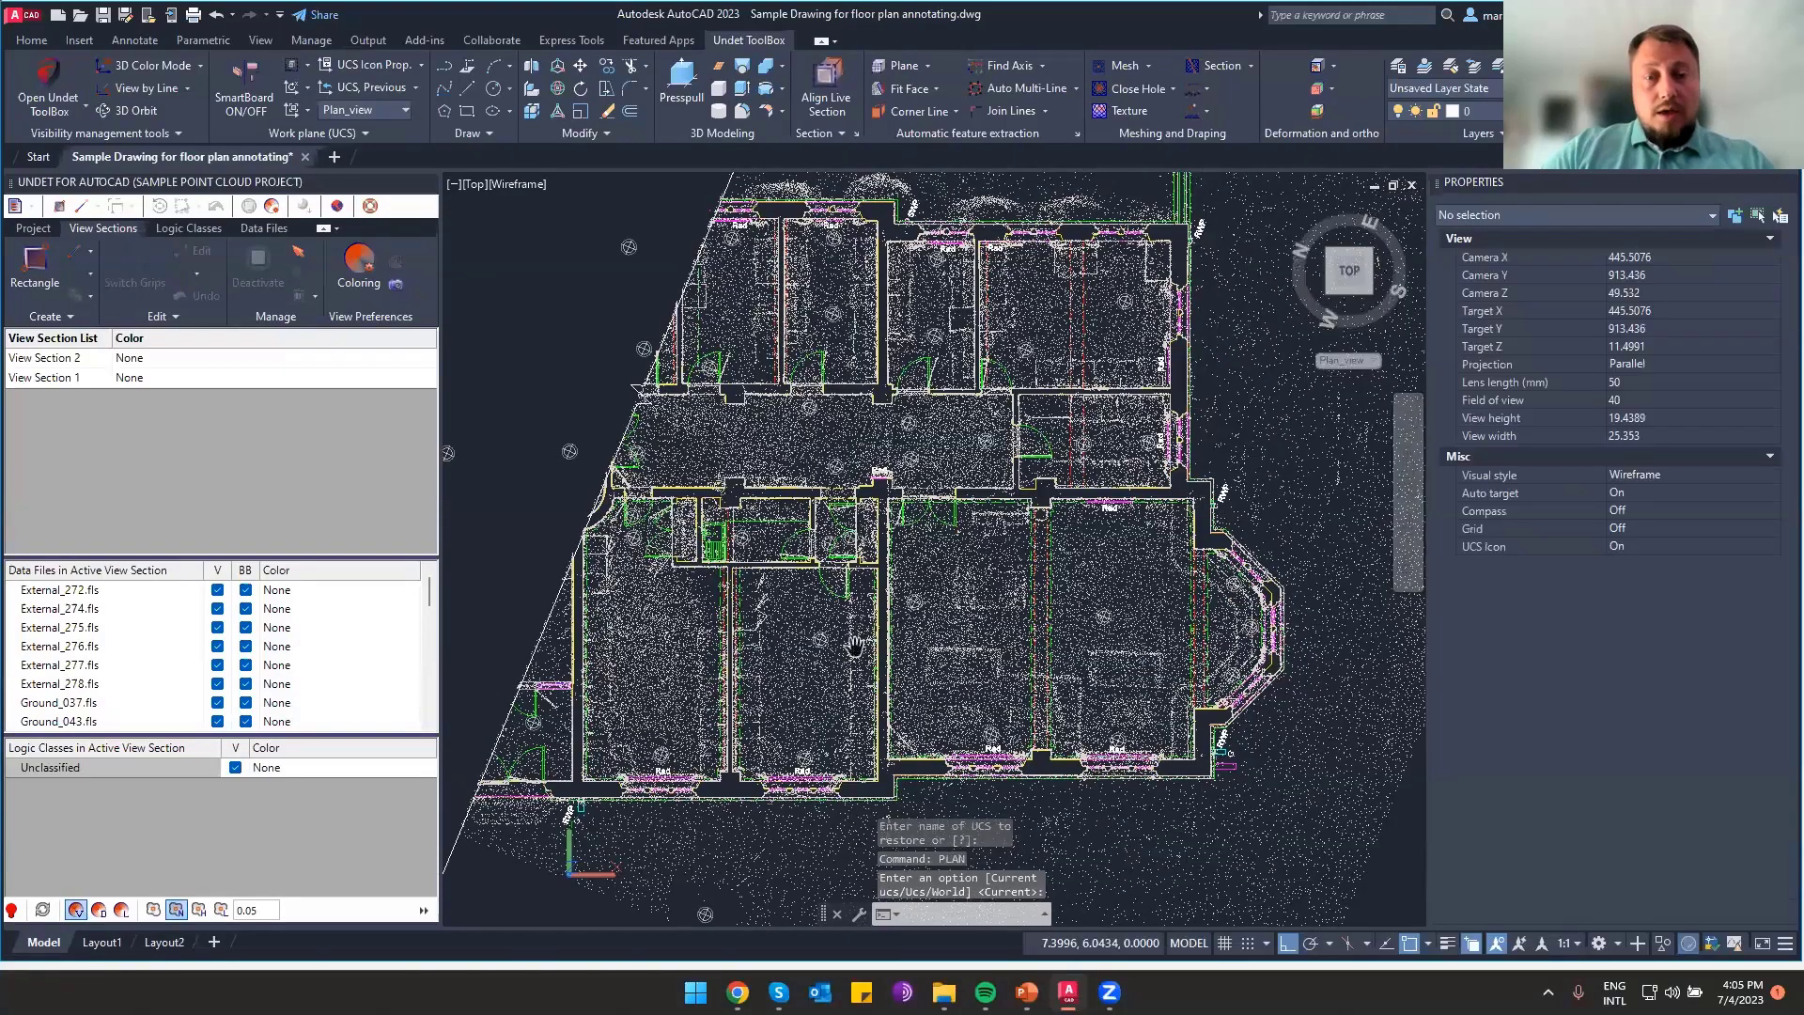
pyautogui.scroll(-2, 851, 629)
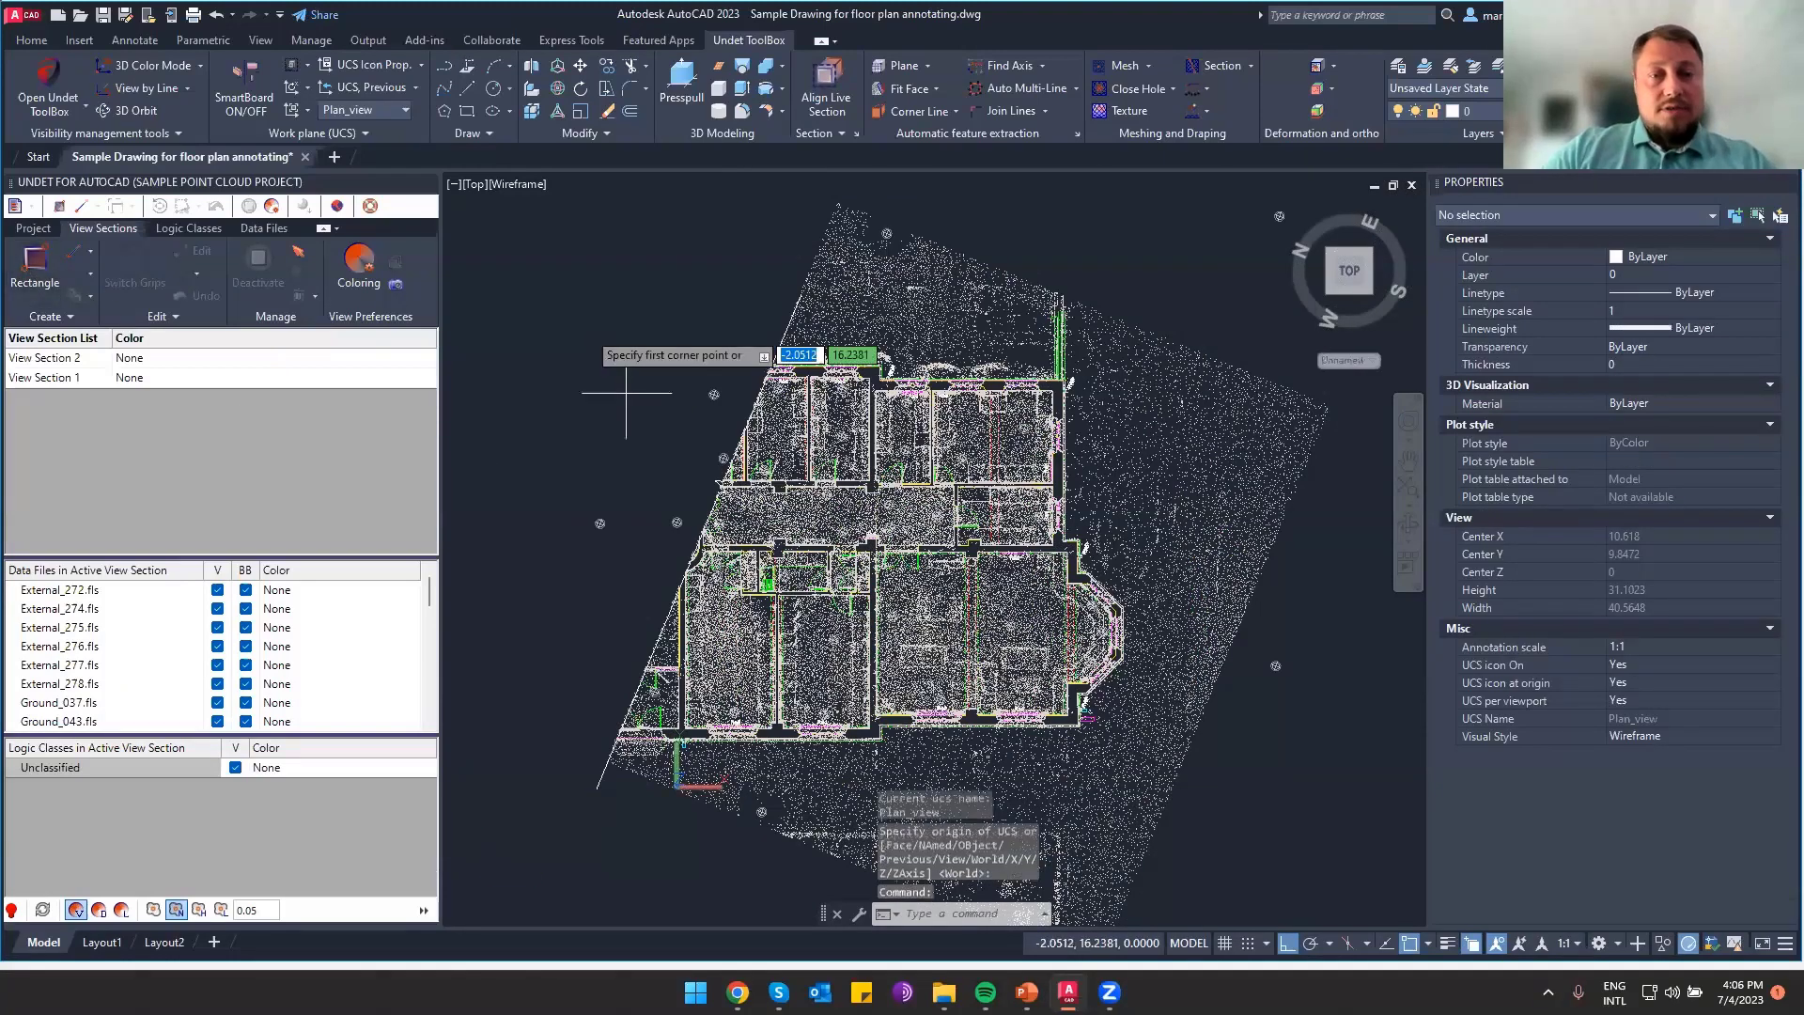
pyautogui.click(571, 333)
pyautogui.click(1144, 749)
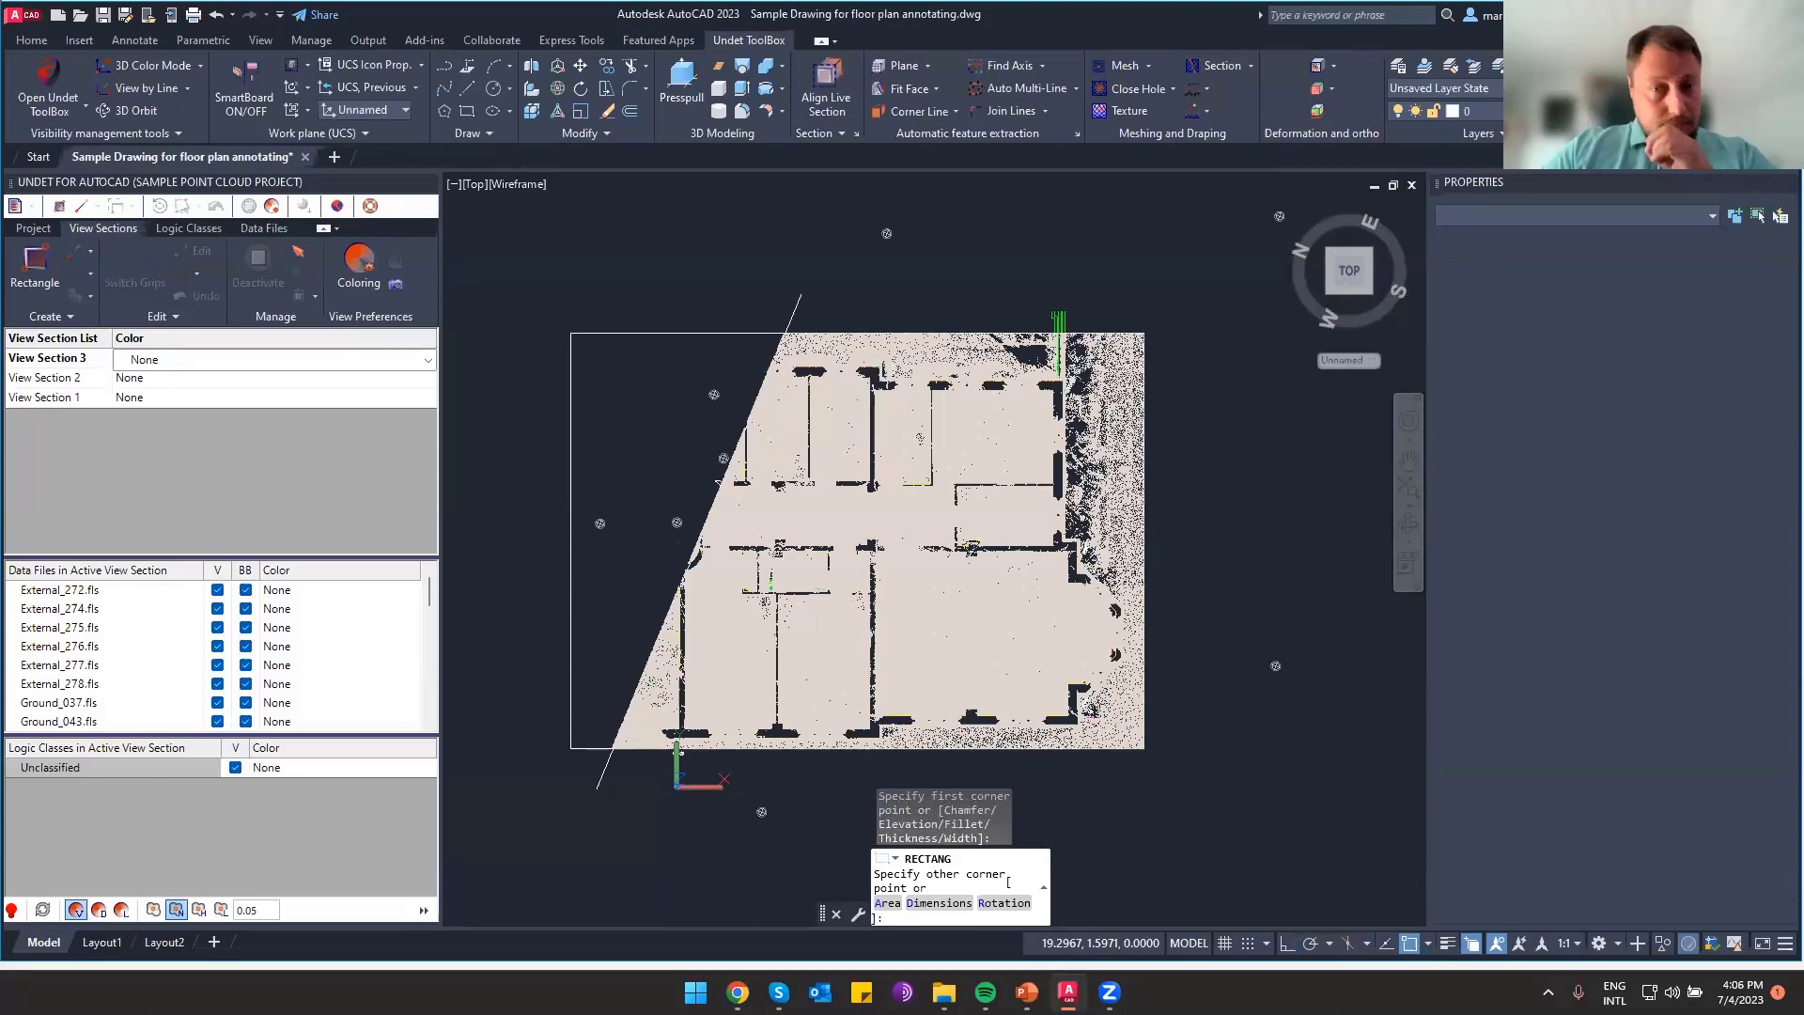
# Lower the top of the new view section in the front view to a height of about 1.96 m
pyautogui.click(1350, 303)
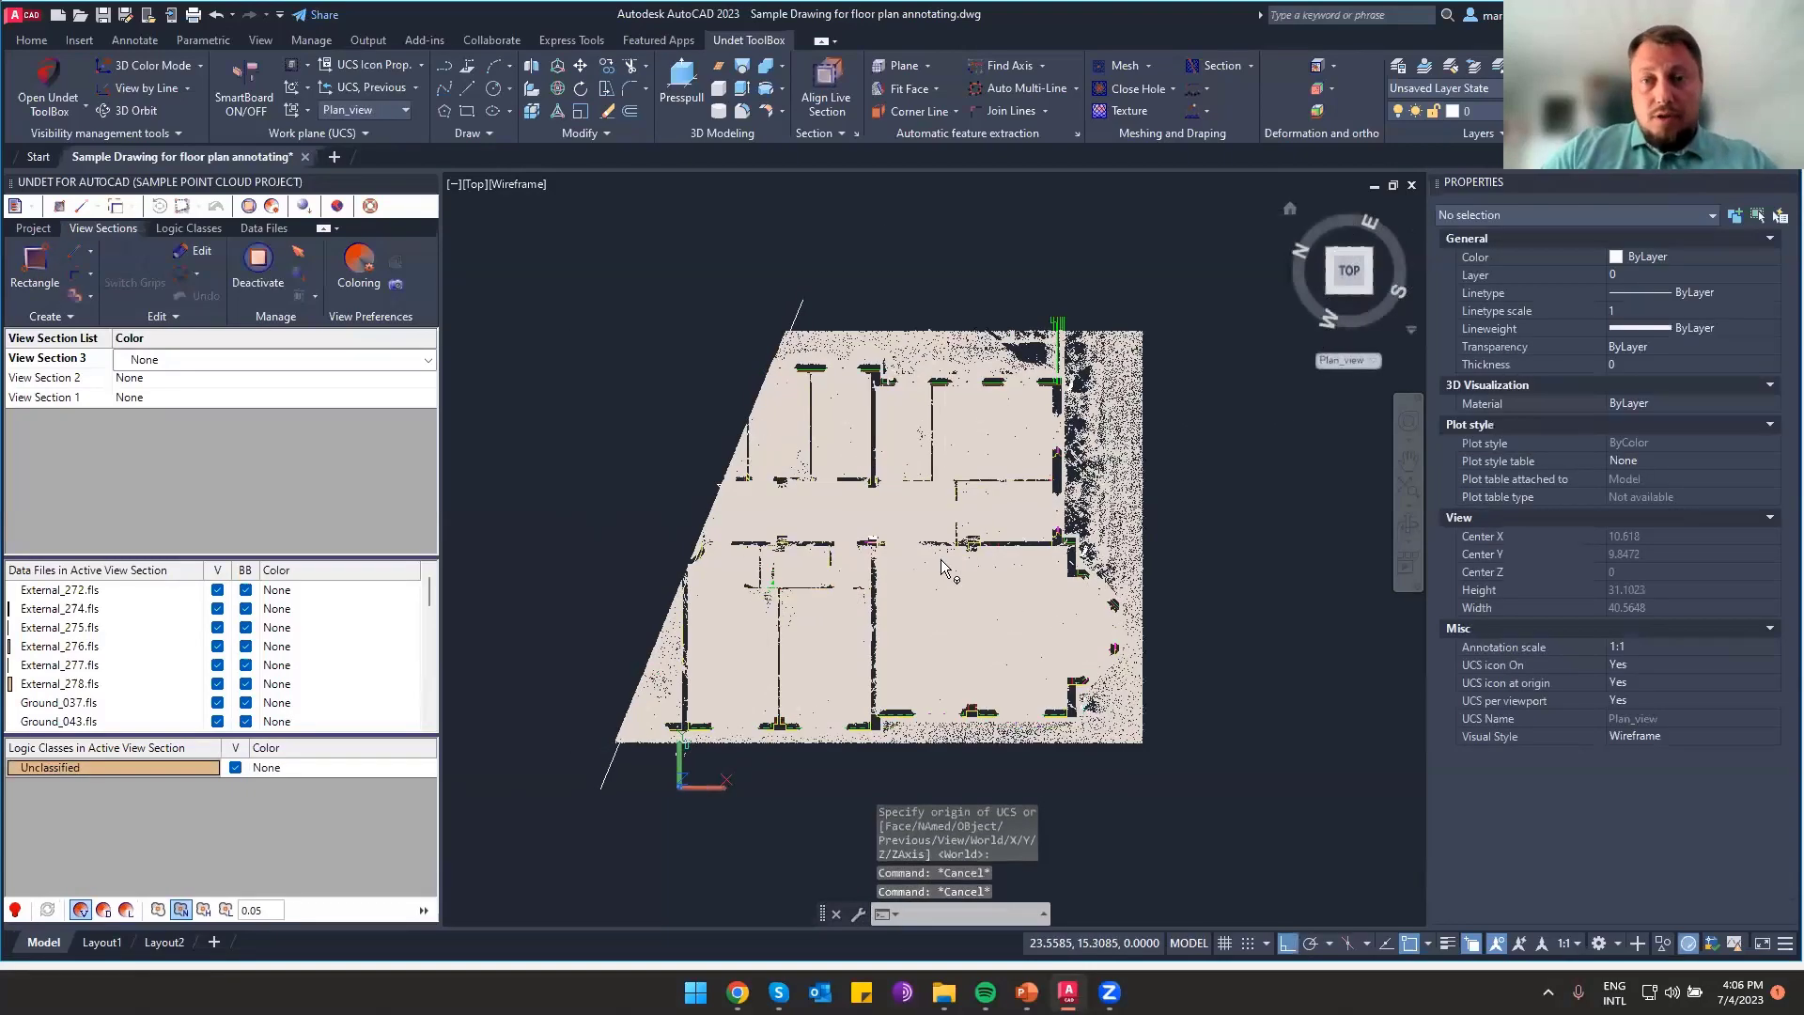
pyautogui.scroll(2, 941, 451)
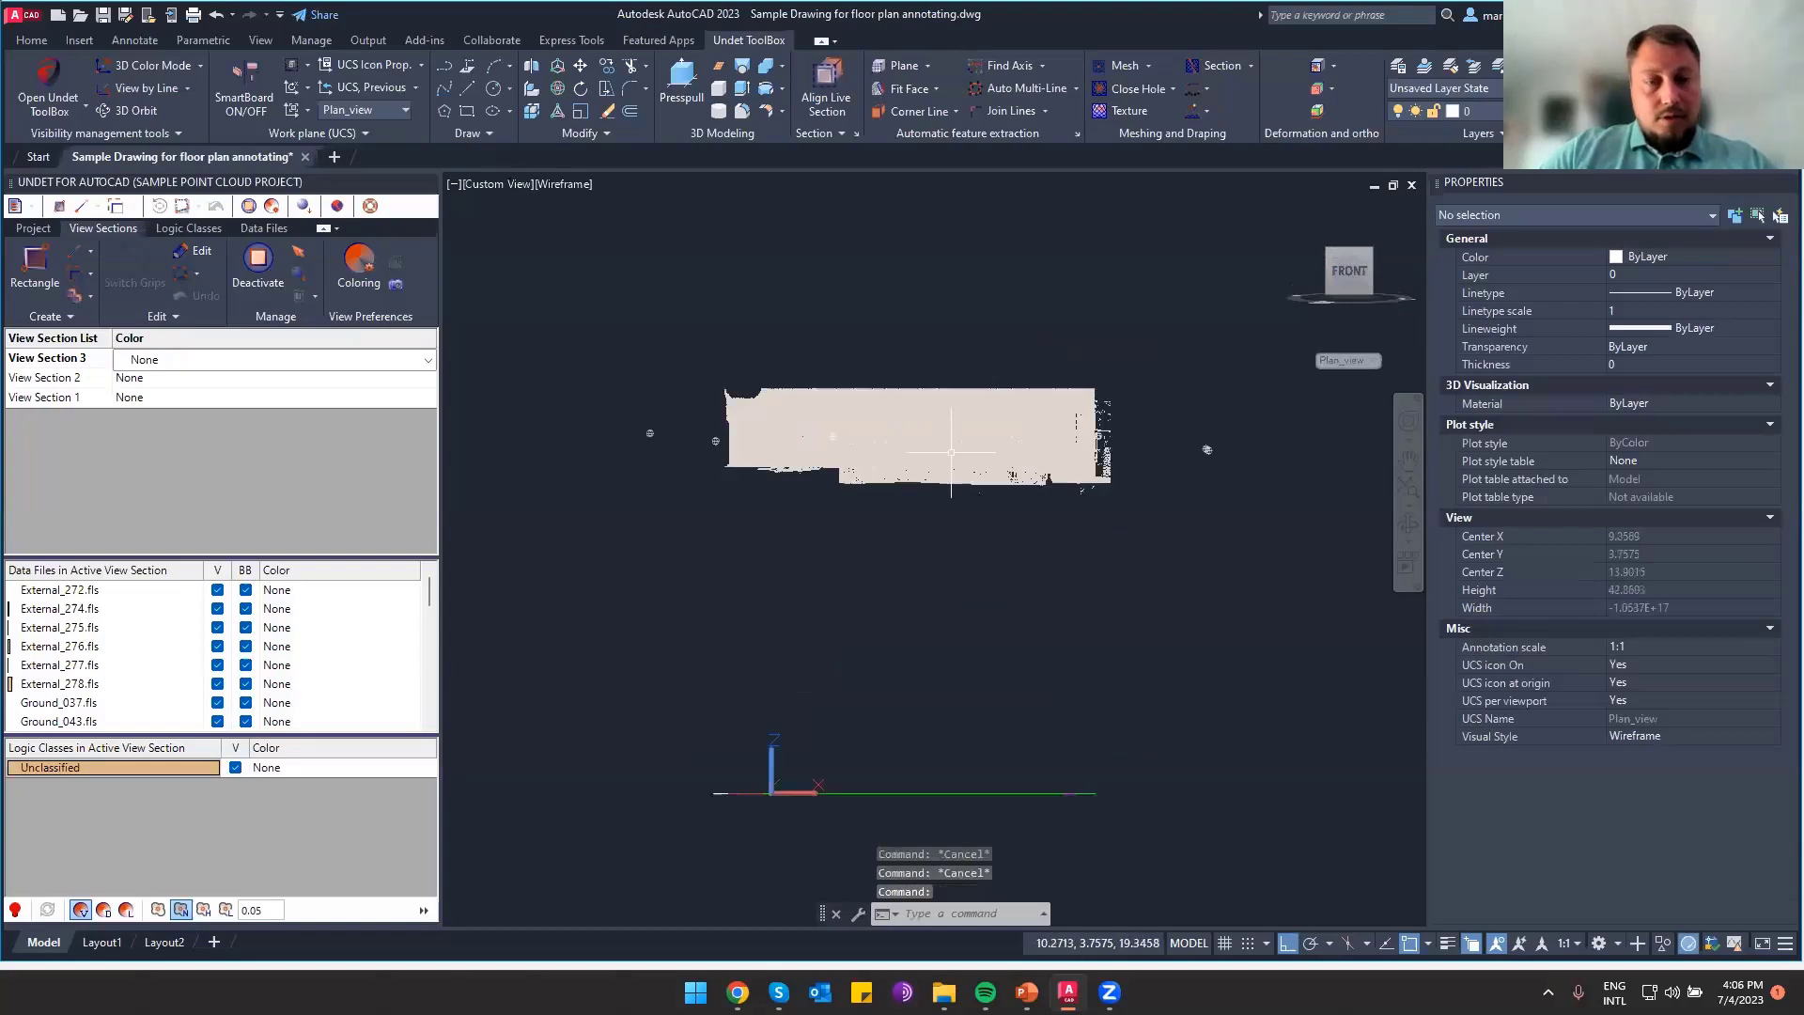
pyautogui.click(951, 451)
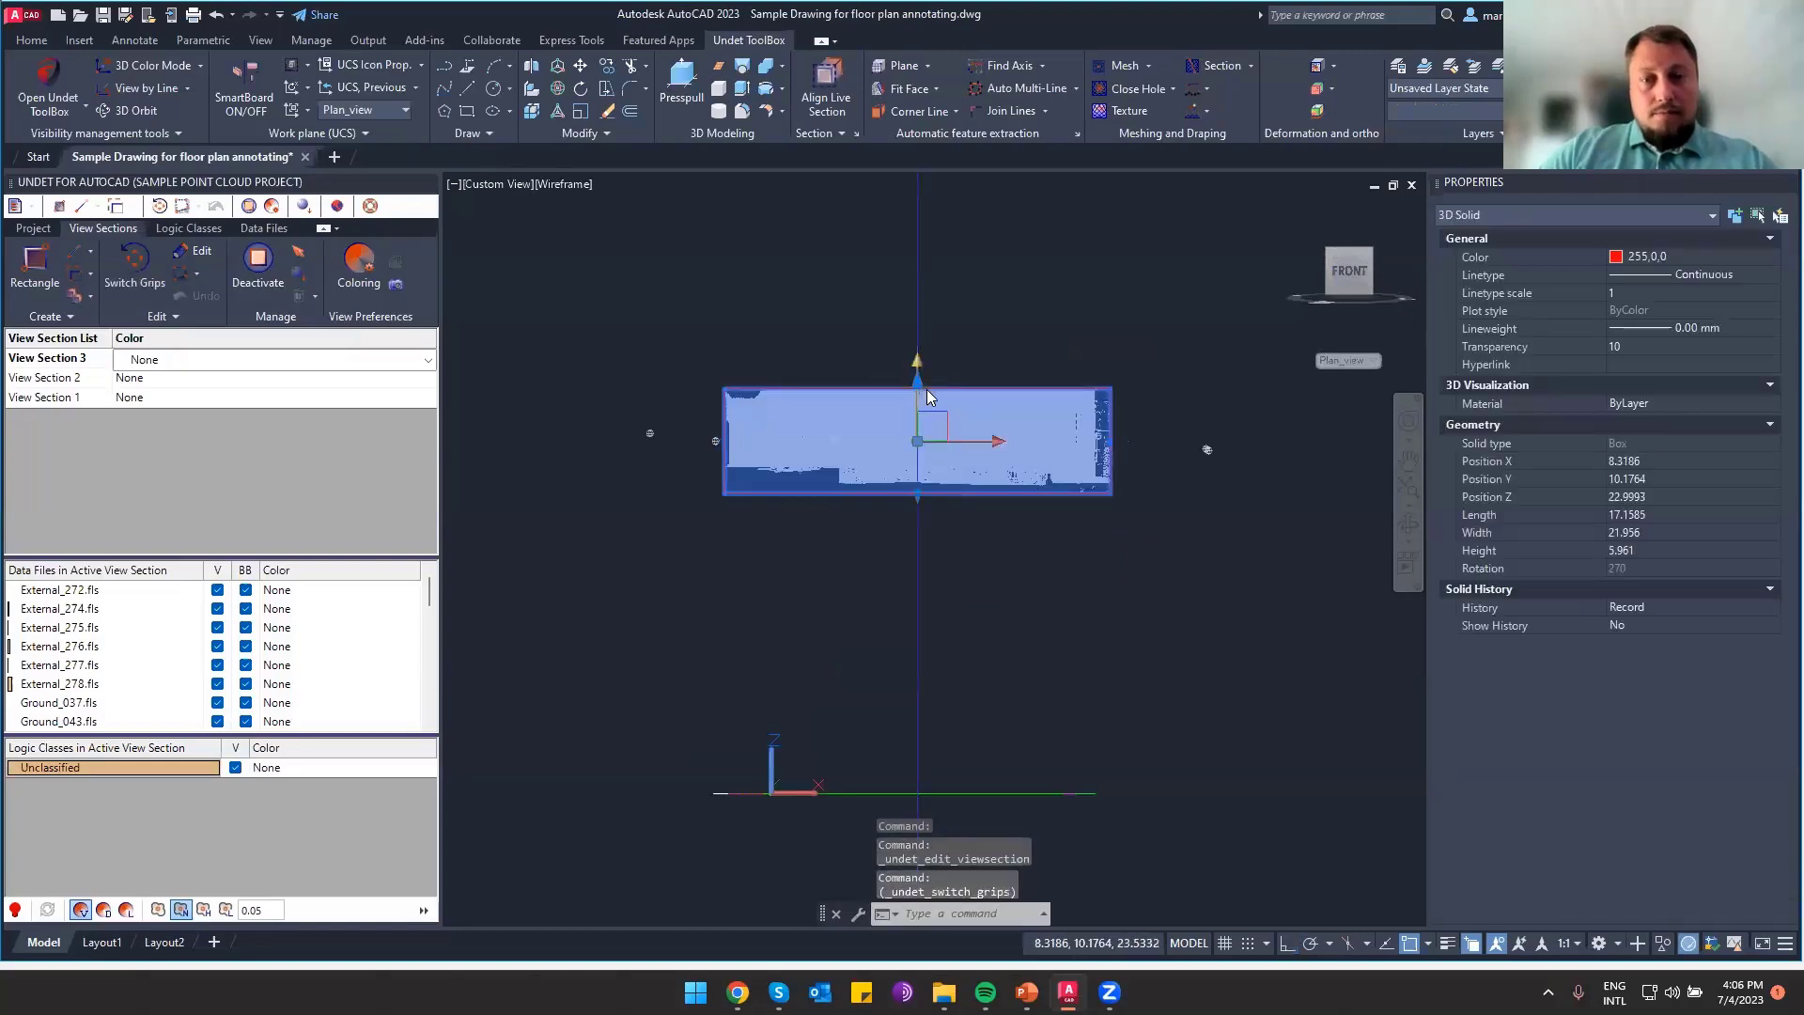
pyautogui.scroll(4, 927, 395)
pyautogui.click(917, 382)
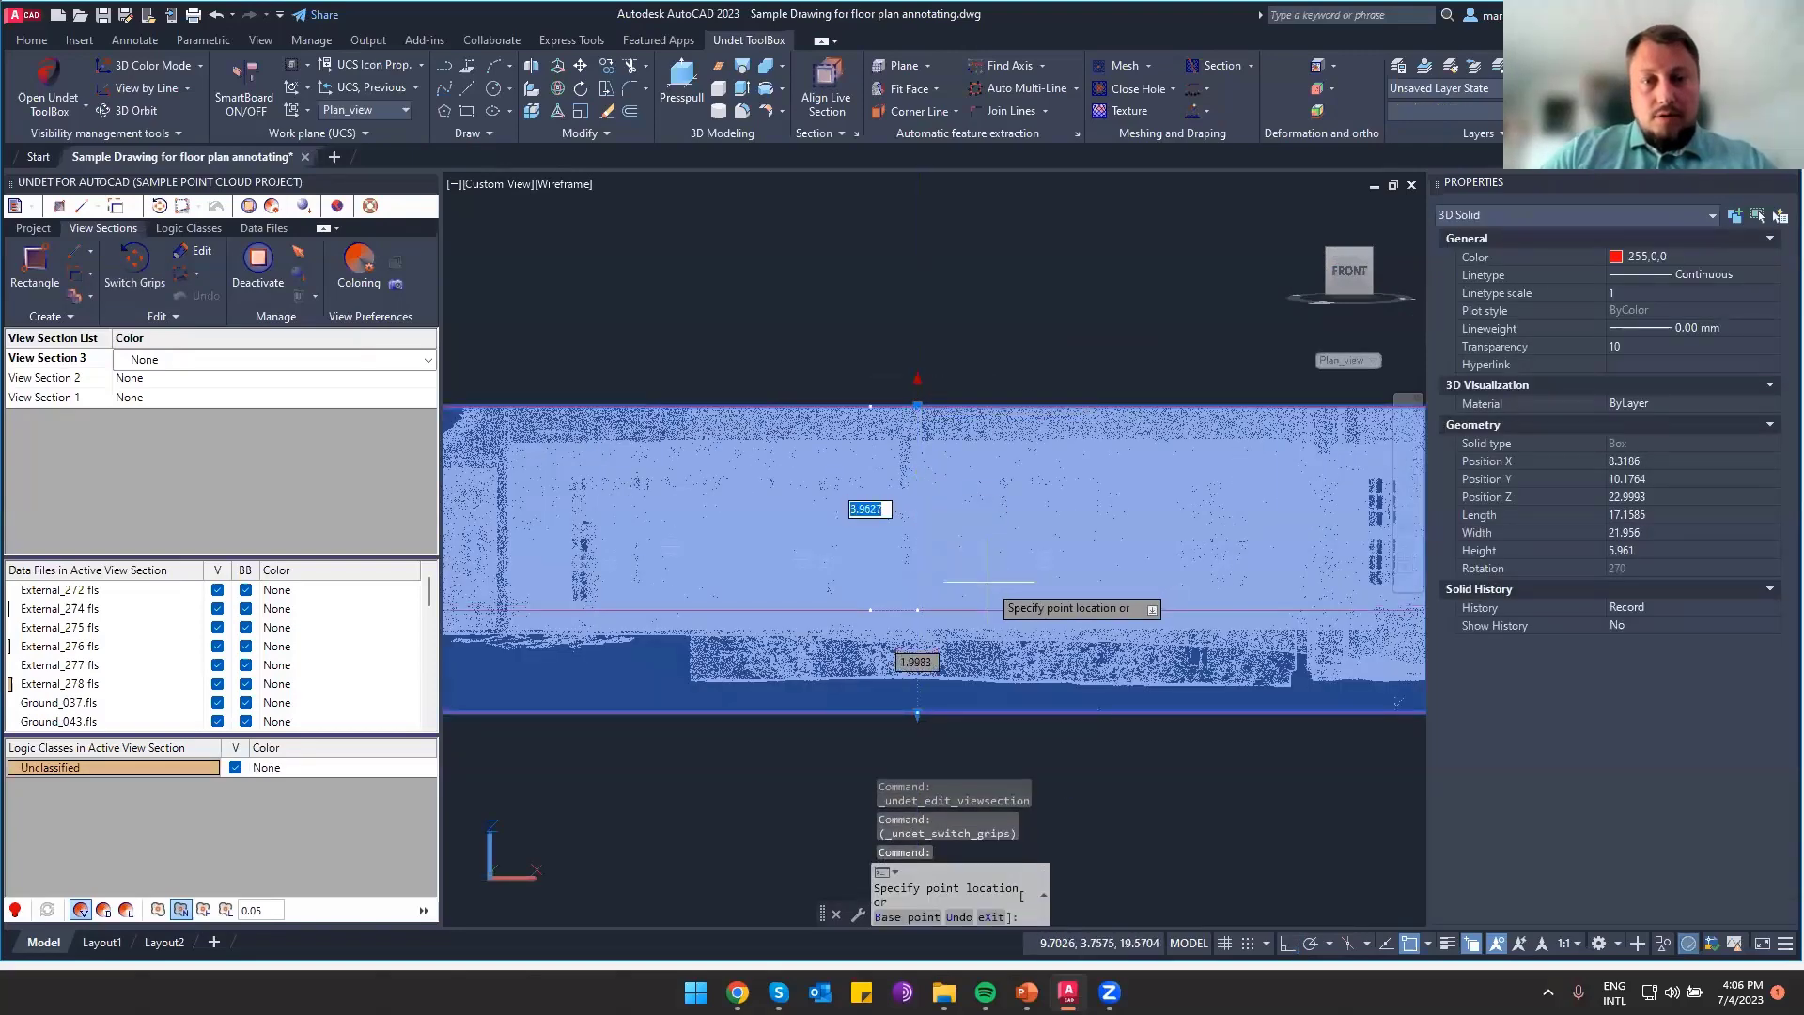
pyautogui.scroll(3, 988, 582)
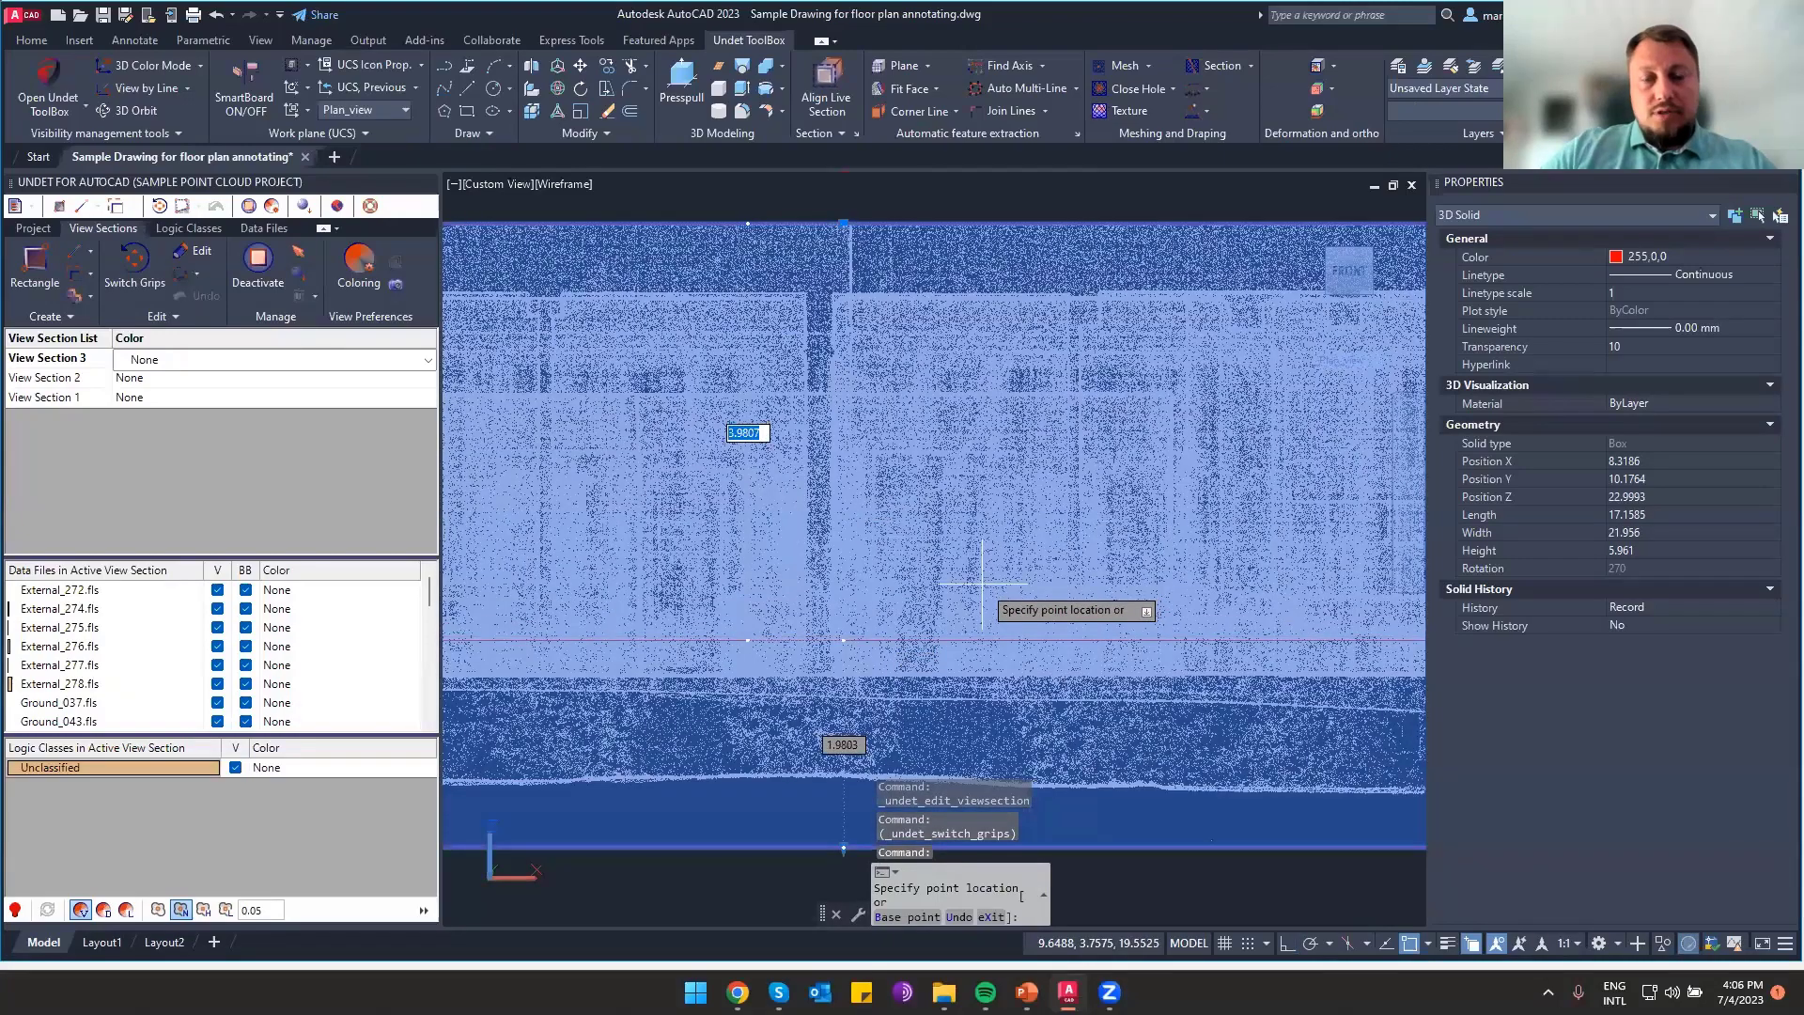
pyautogui.press('Escape')
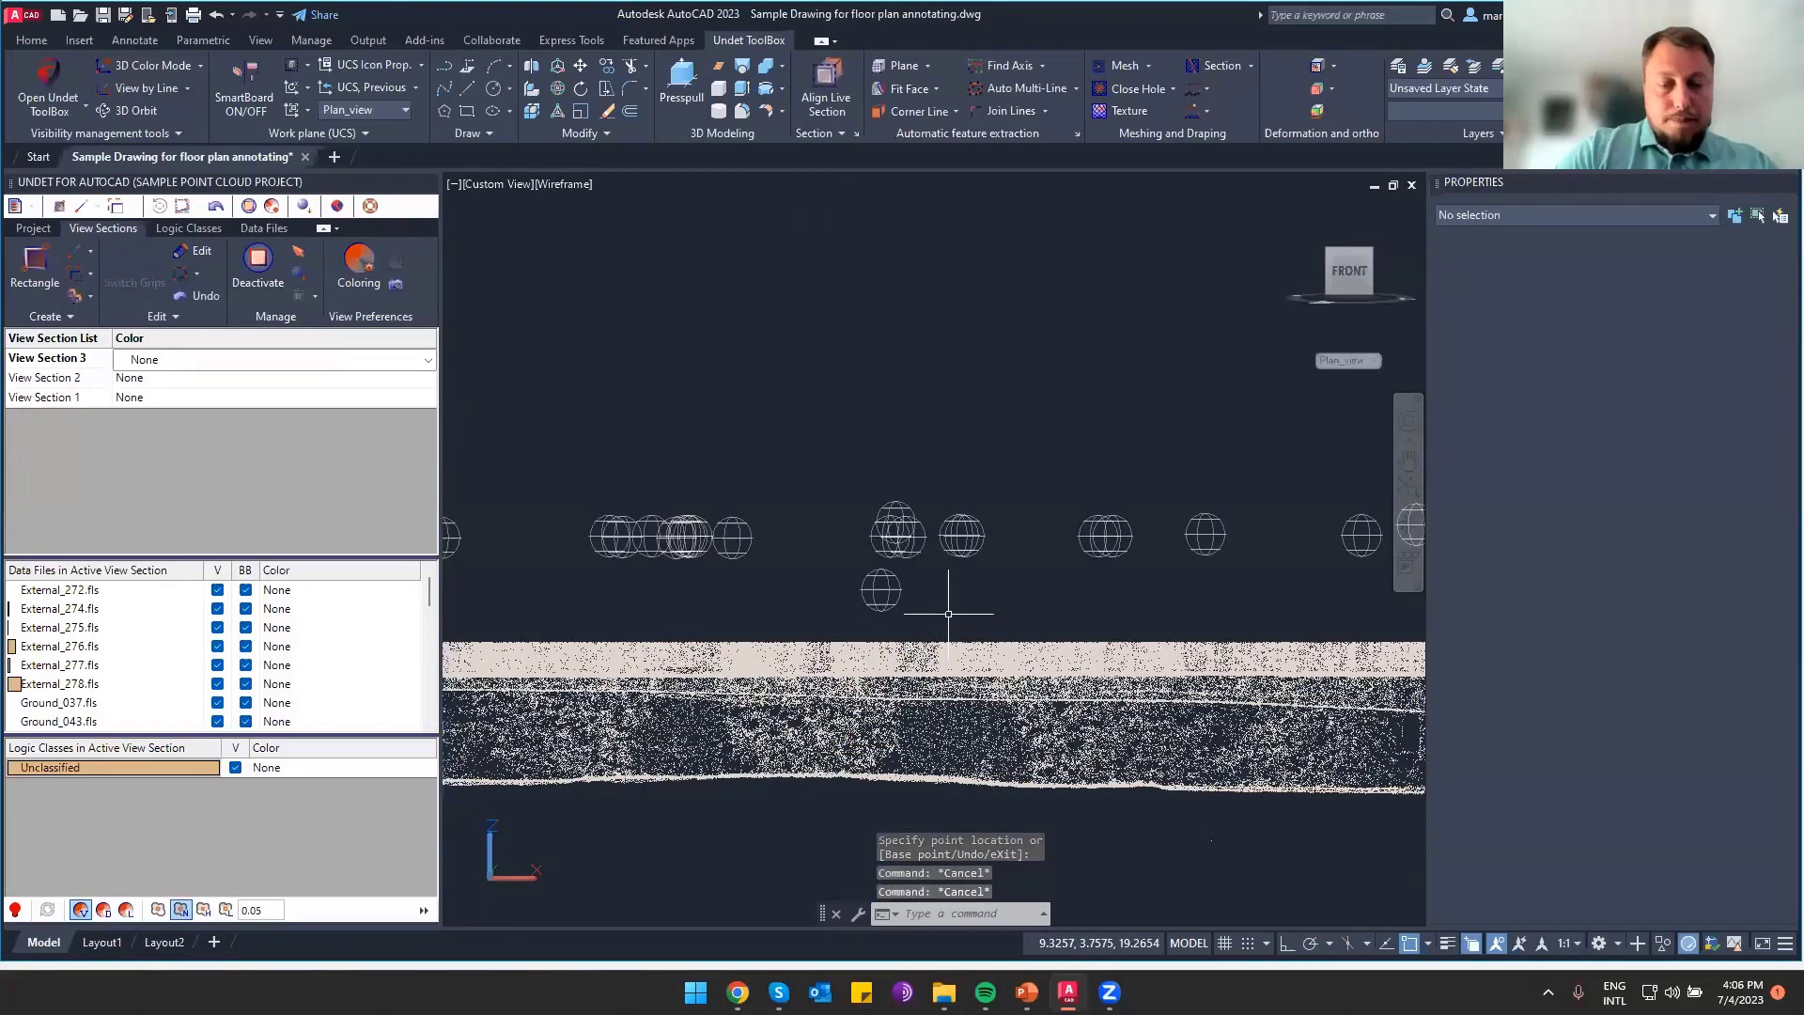
# Return to the plan view of the current UCS and frame the sectioned floor
pyautogui.write('plan')
pyautogui.press('Return')
pyautogui.press('Return')
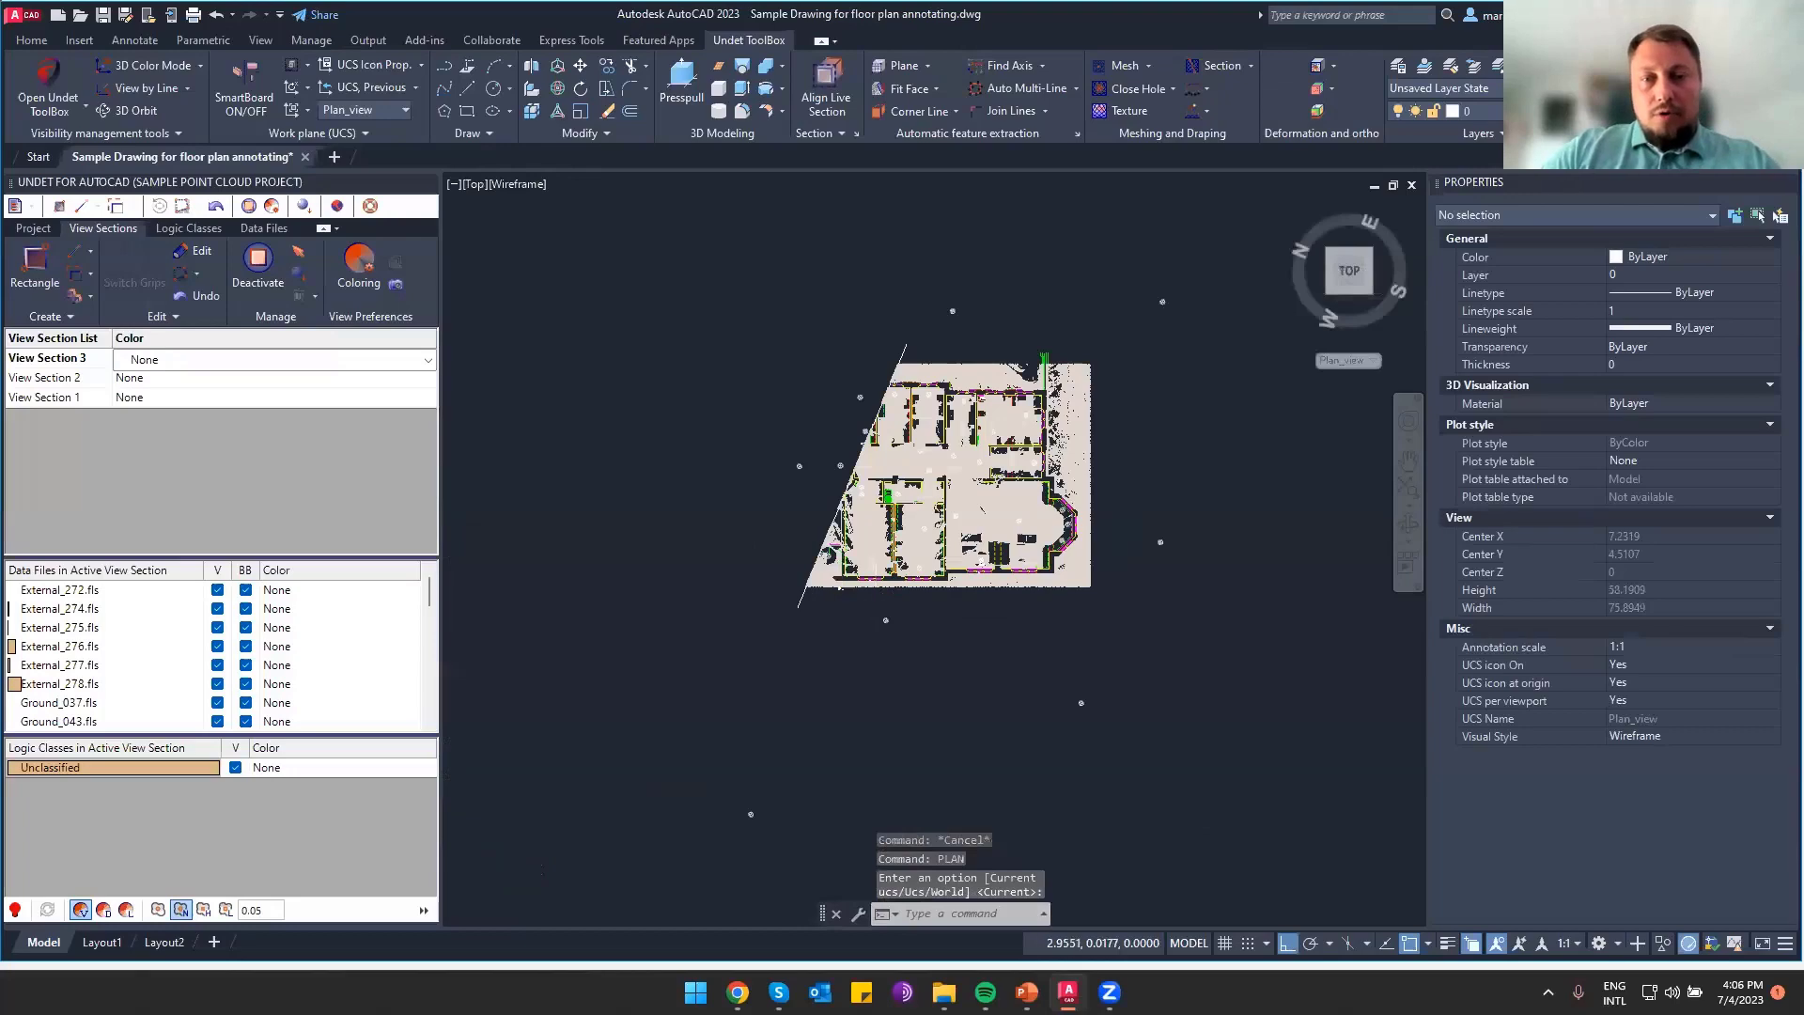
pyautogui.scroll(4, 882, 605)
pyautogui.moveTo(1184, 331); pyautogui.dragTo(1059, 466, button='middle')
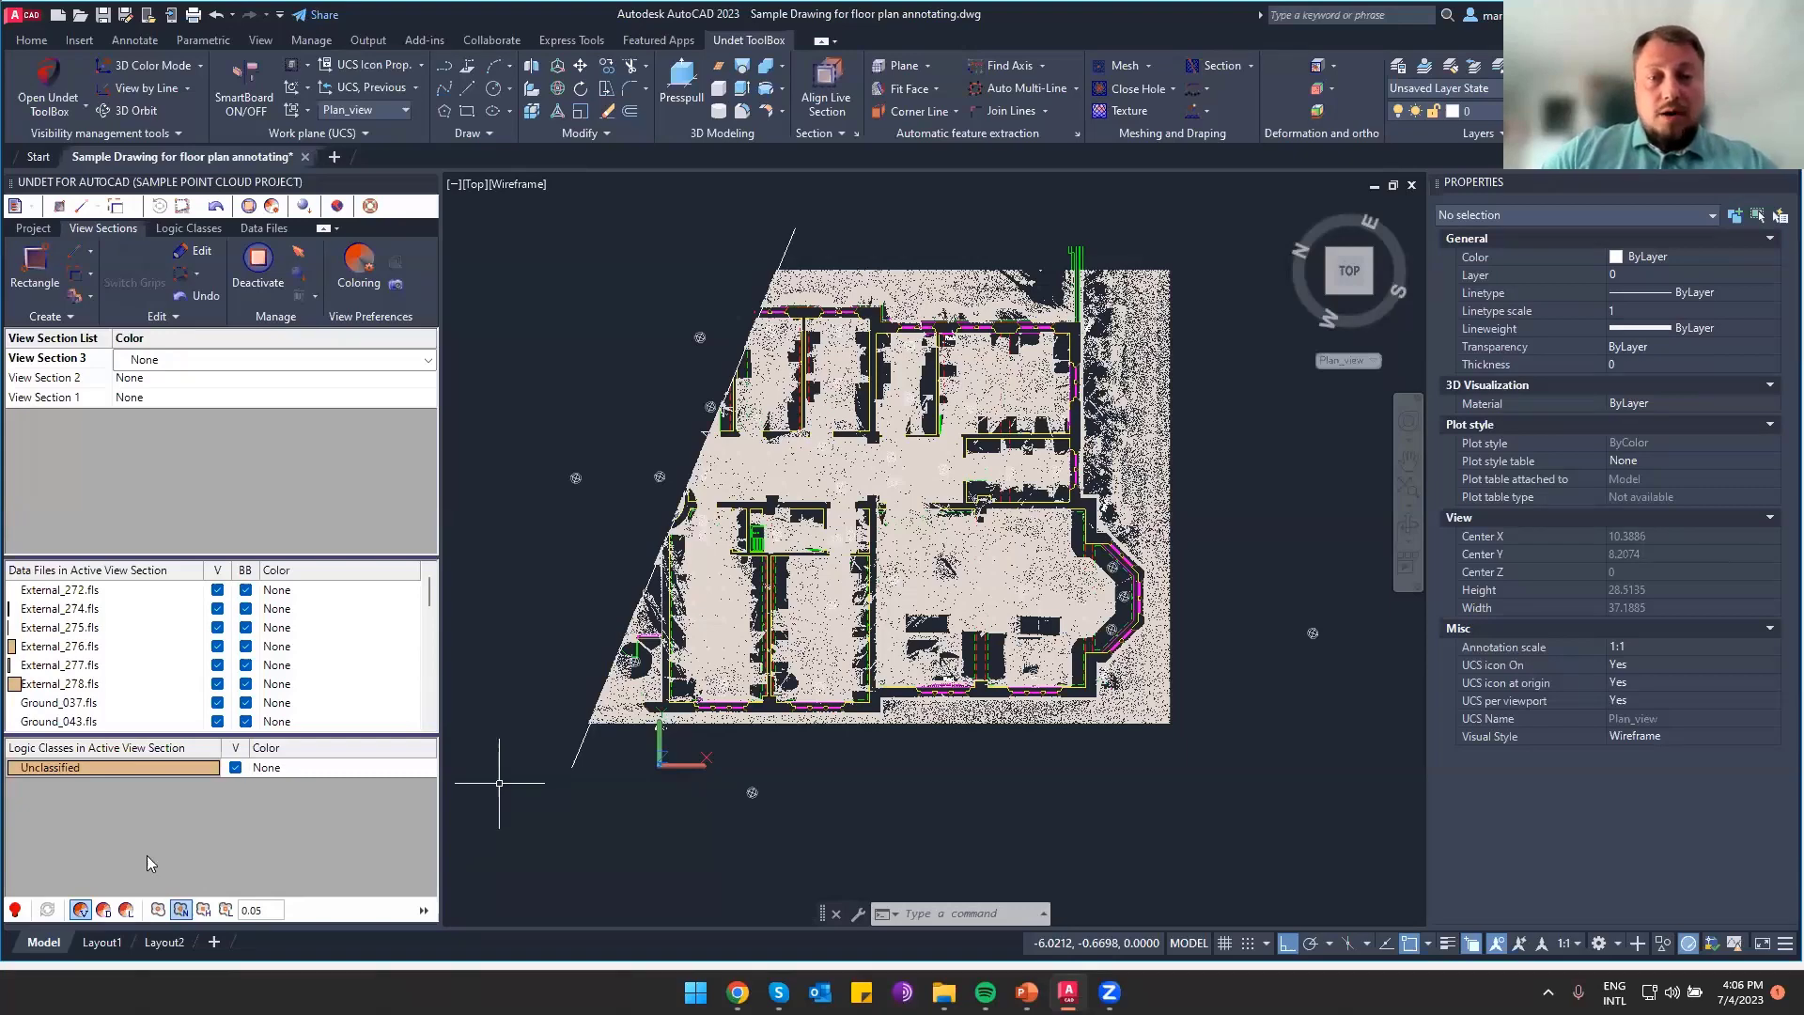
# Color View Section 3 By Plane, using a face of the section box as the reference plane
pyautogui.click(428, 363)
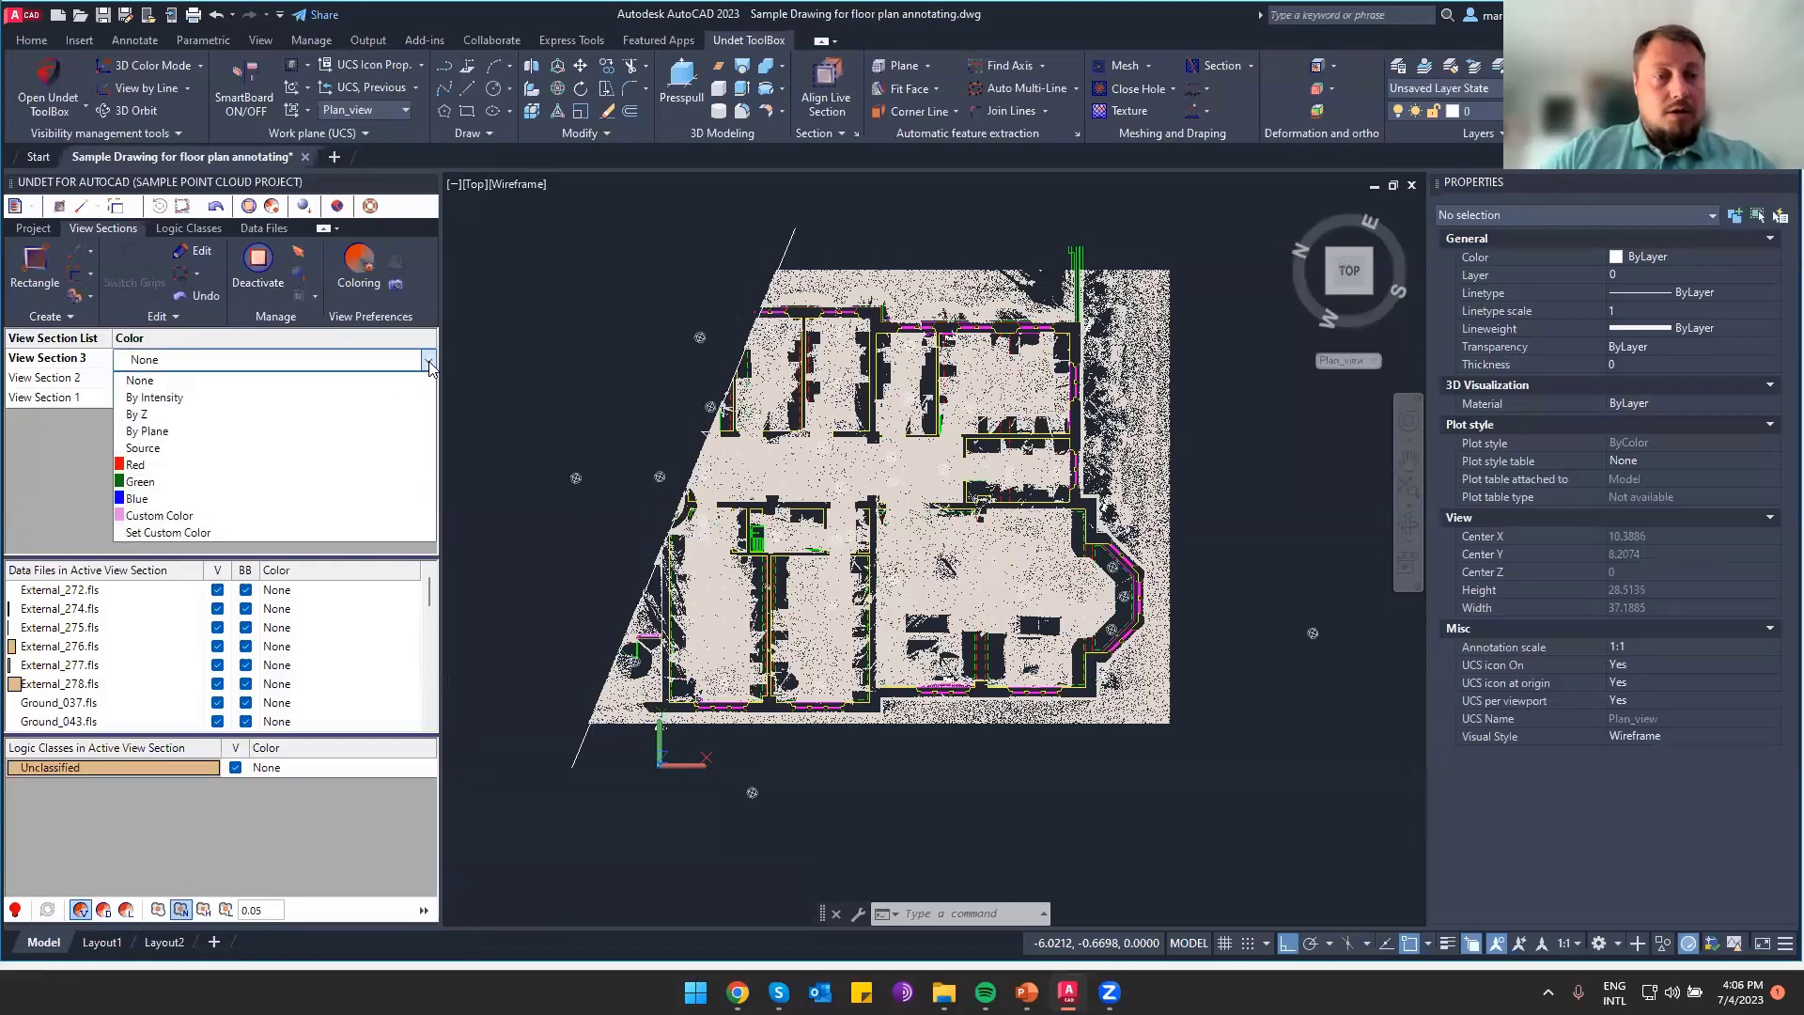
pyautogui.click(141, 431)
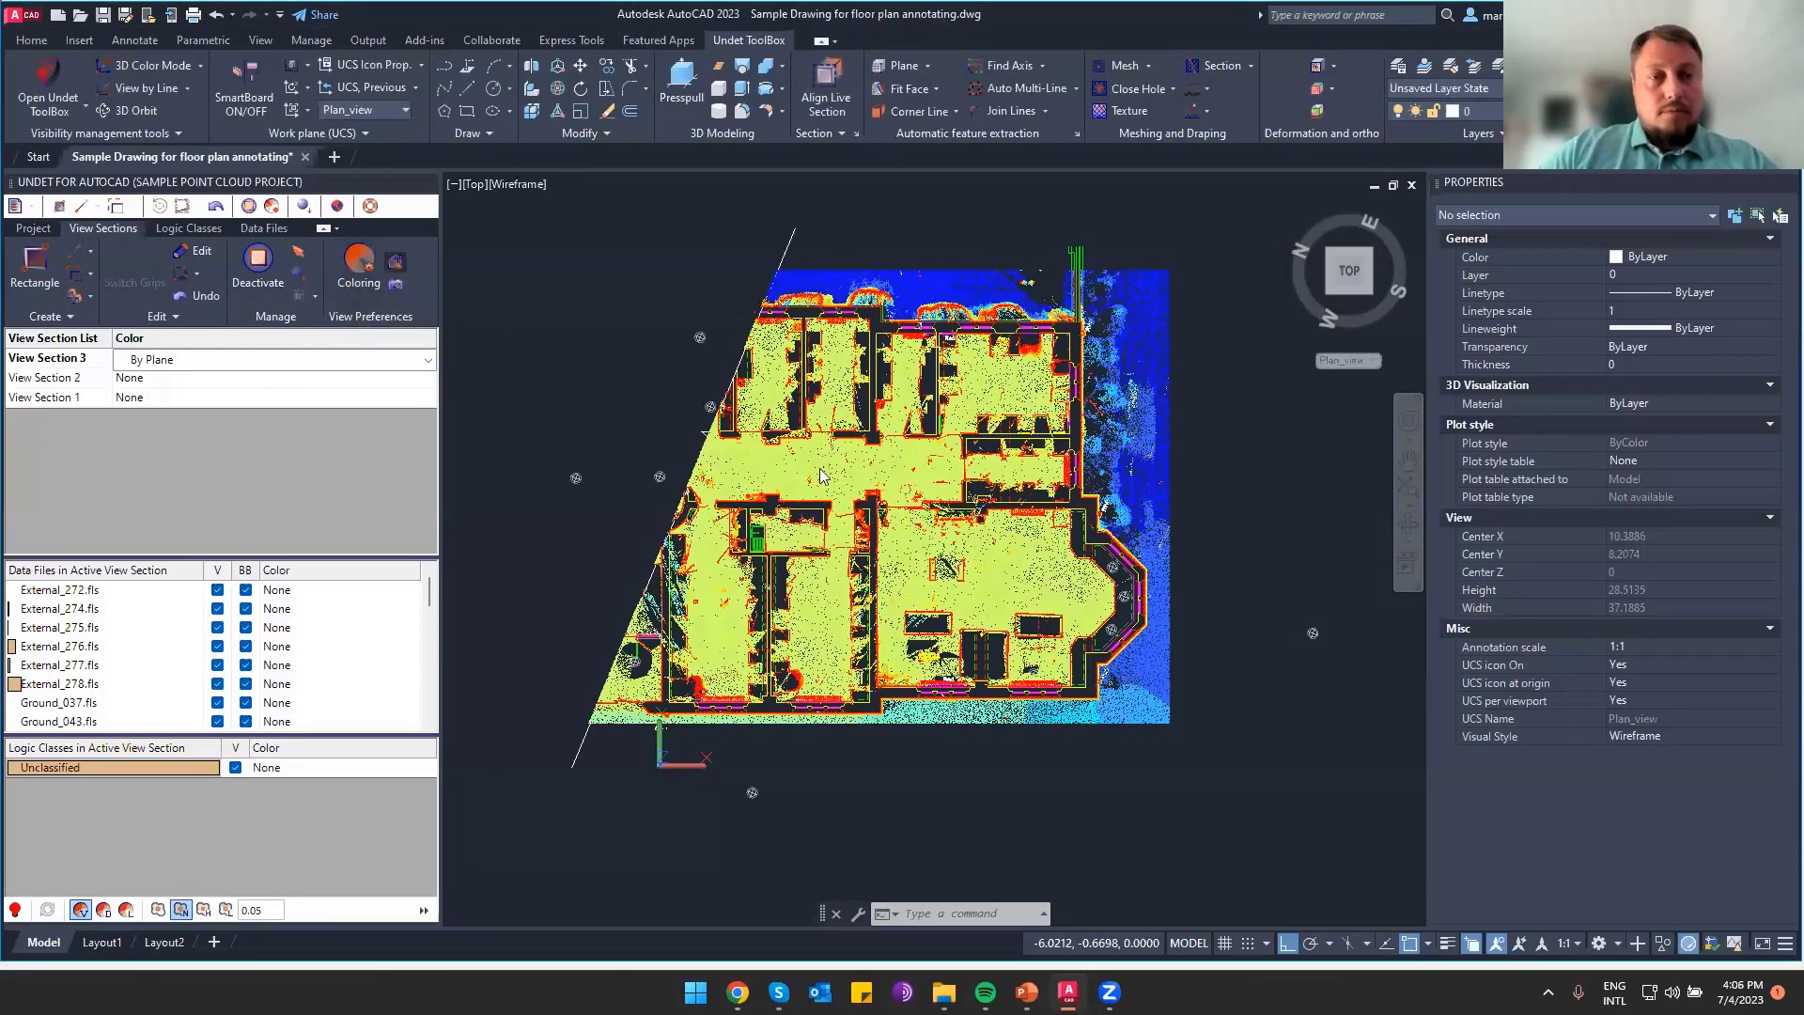
pyautogui.click(916, 554)
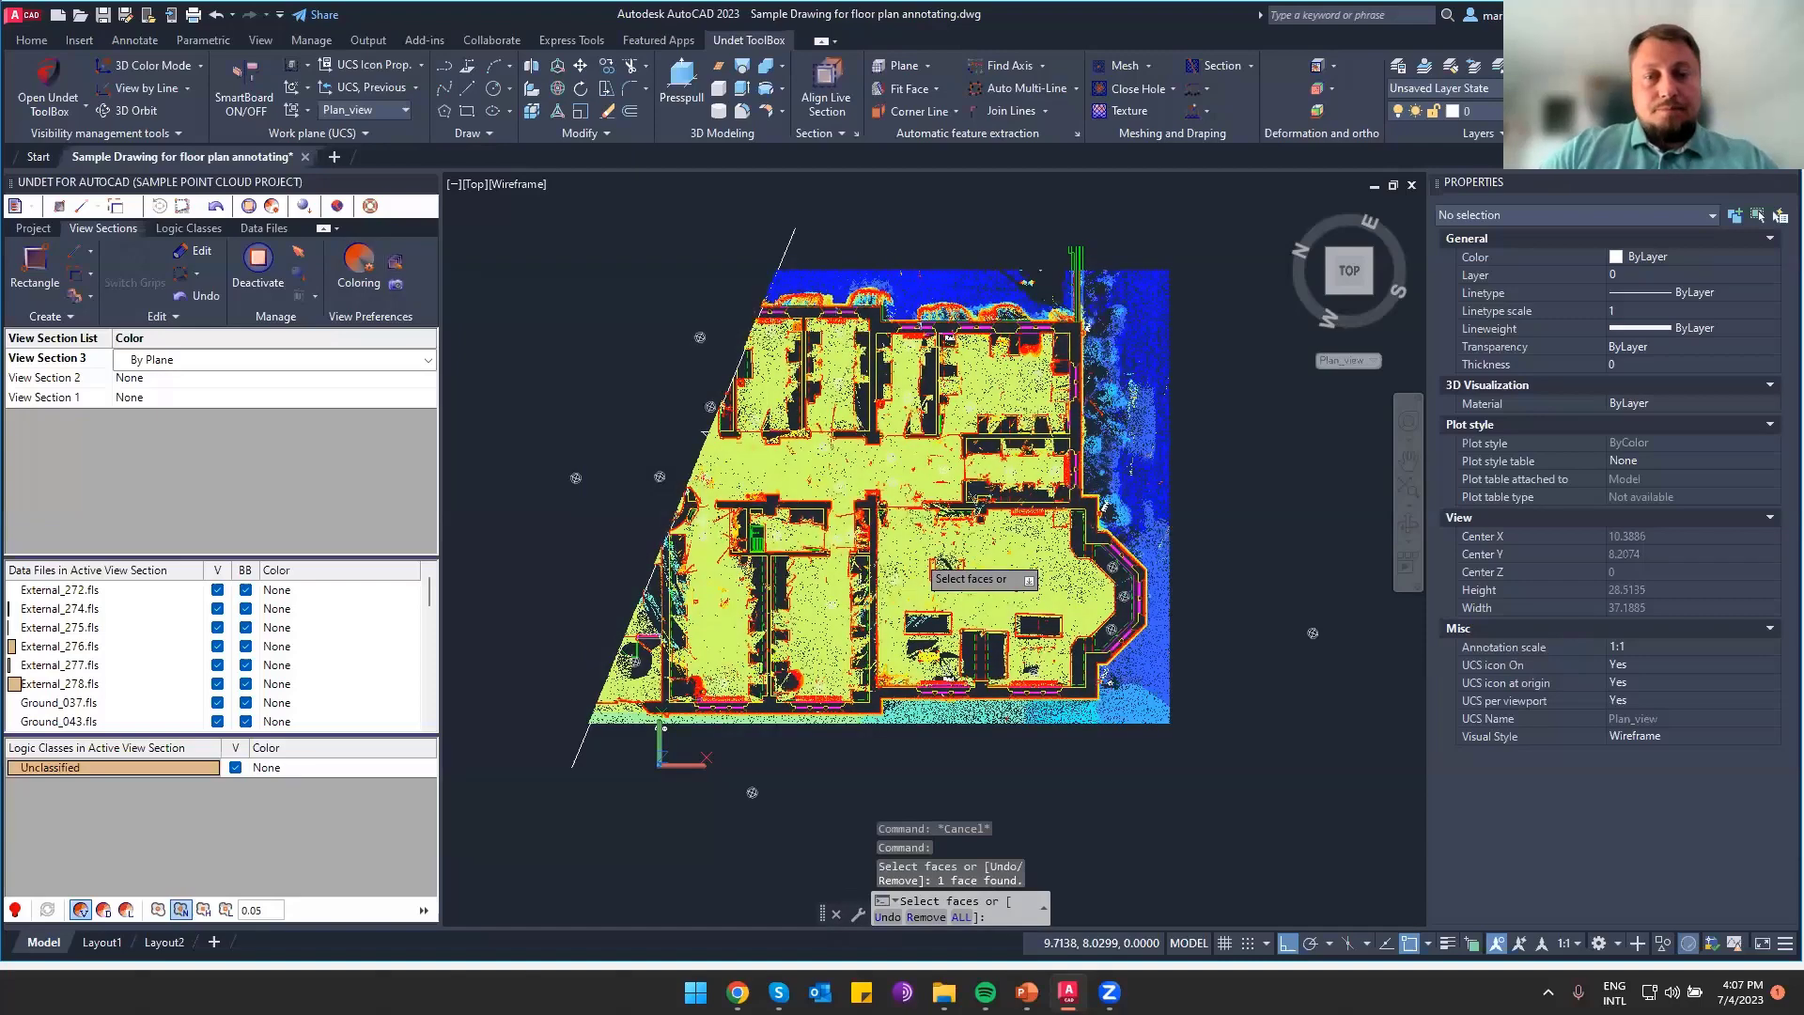
pyautogui.press('Return')
# Set the reference-plane coloring to a fixed class size of 0.02 with the banded blue-magenta-cyan-green-yellow-red color scheme
pyautogui.click(366, 287)
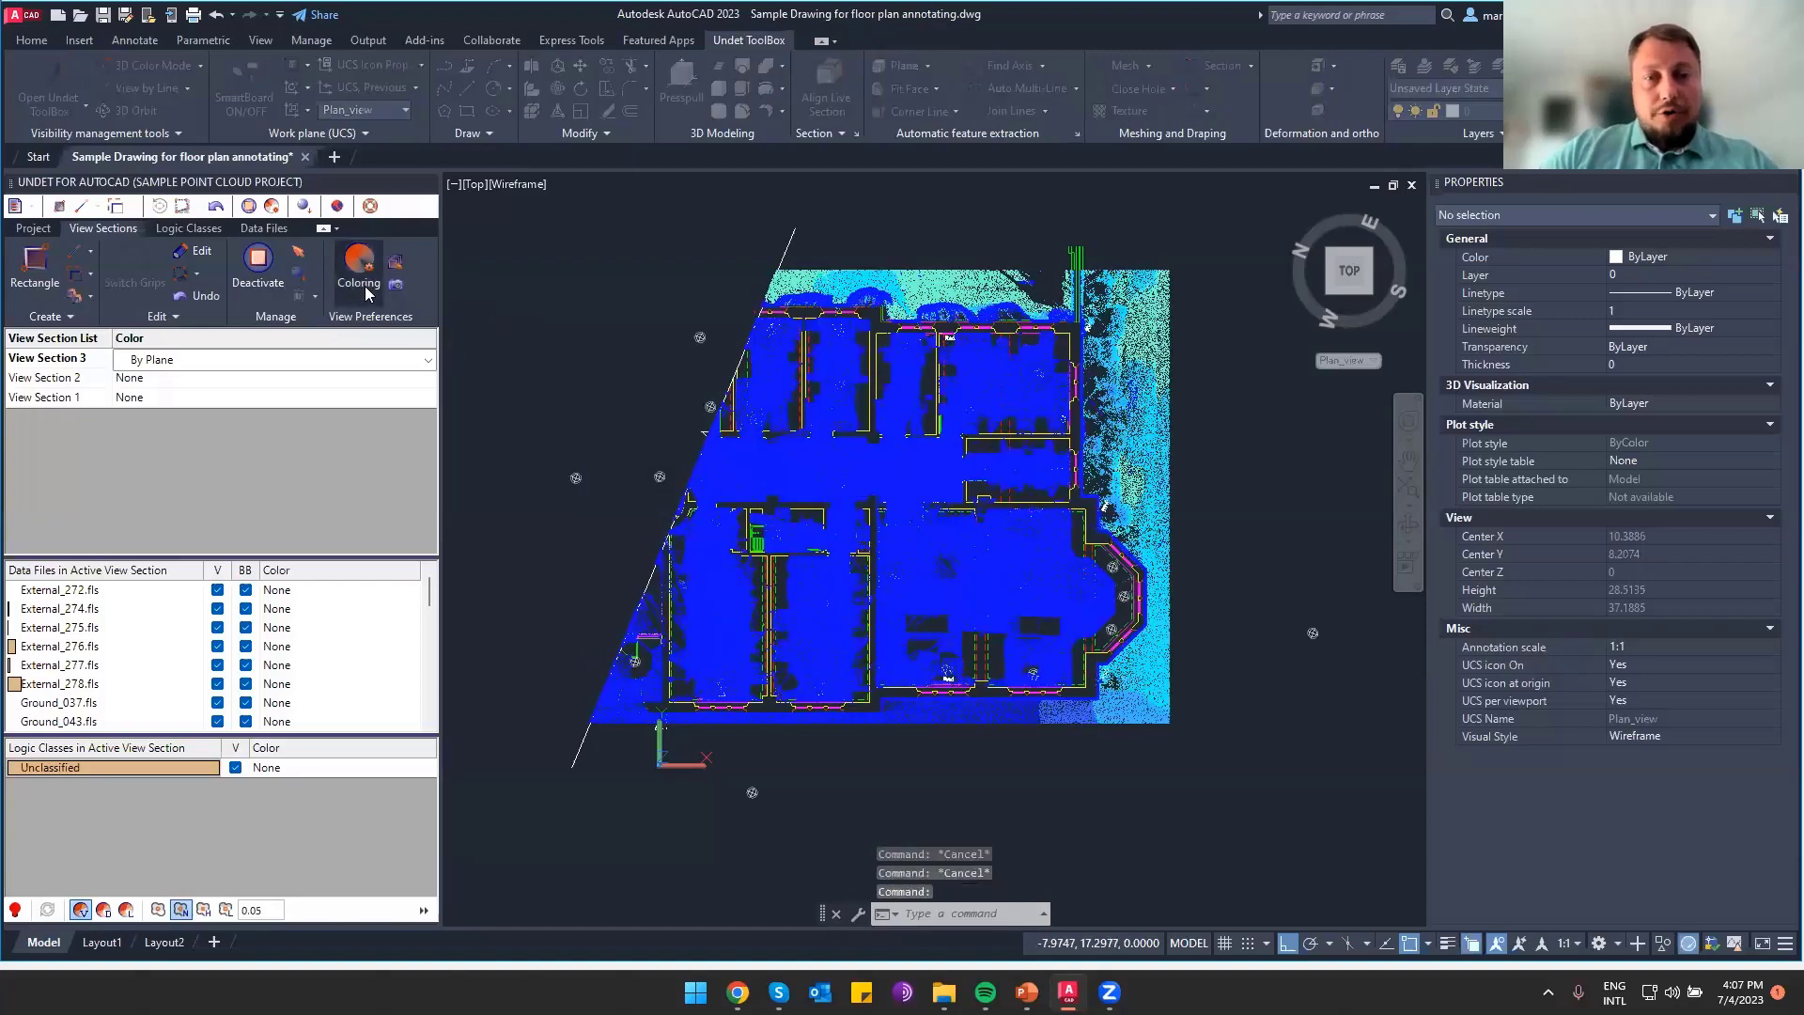
pyautogui.click(361, 273)
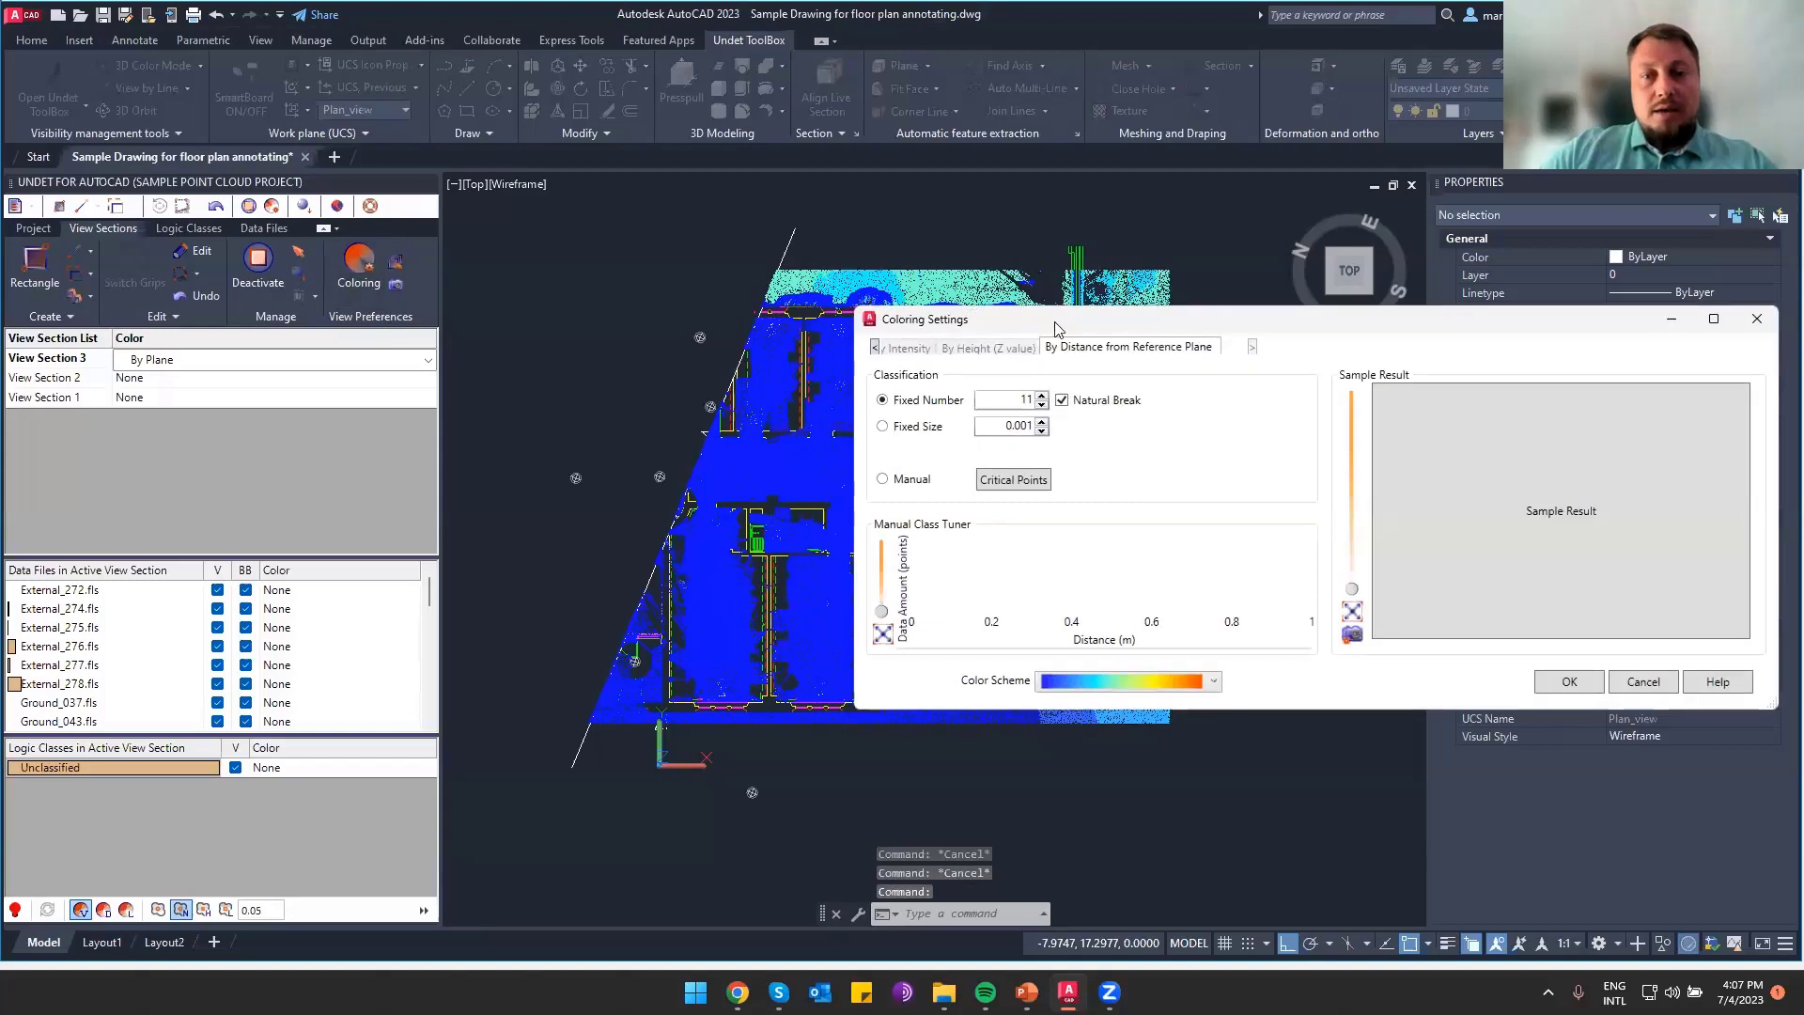
pyautogui.moveTo(1054, 327); pyautogui.dragTo(936, 329)
pyautogui.click(799, 431)
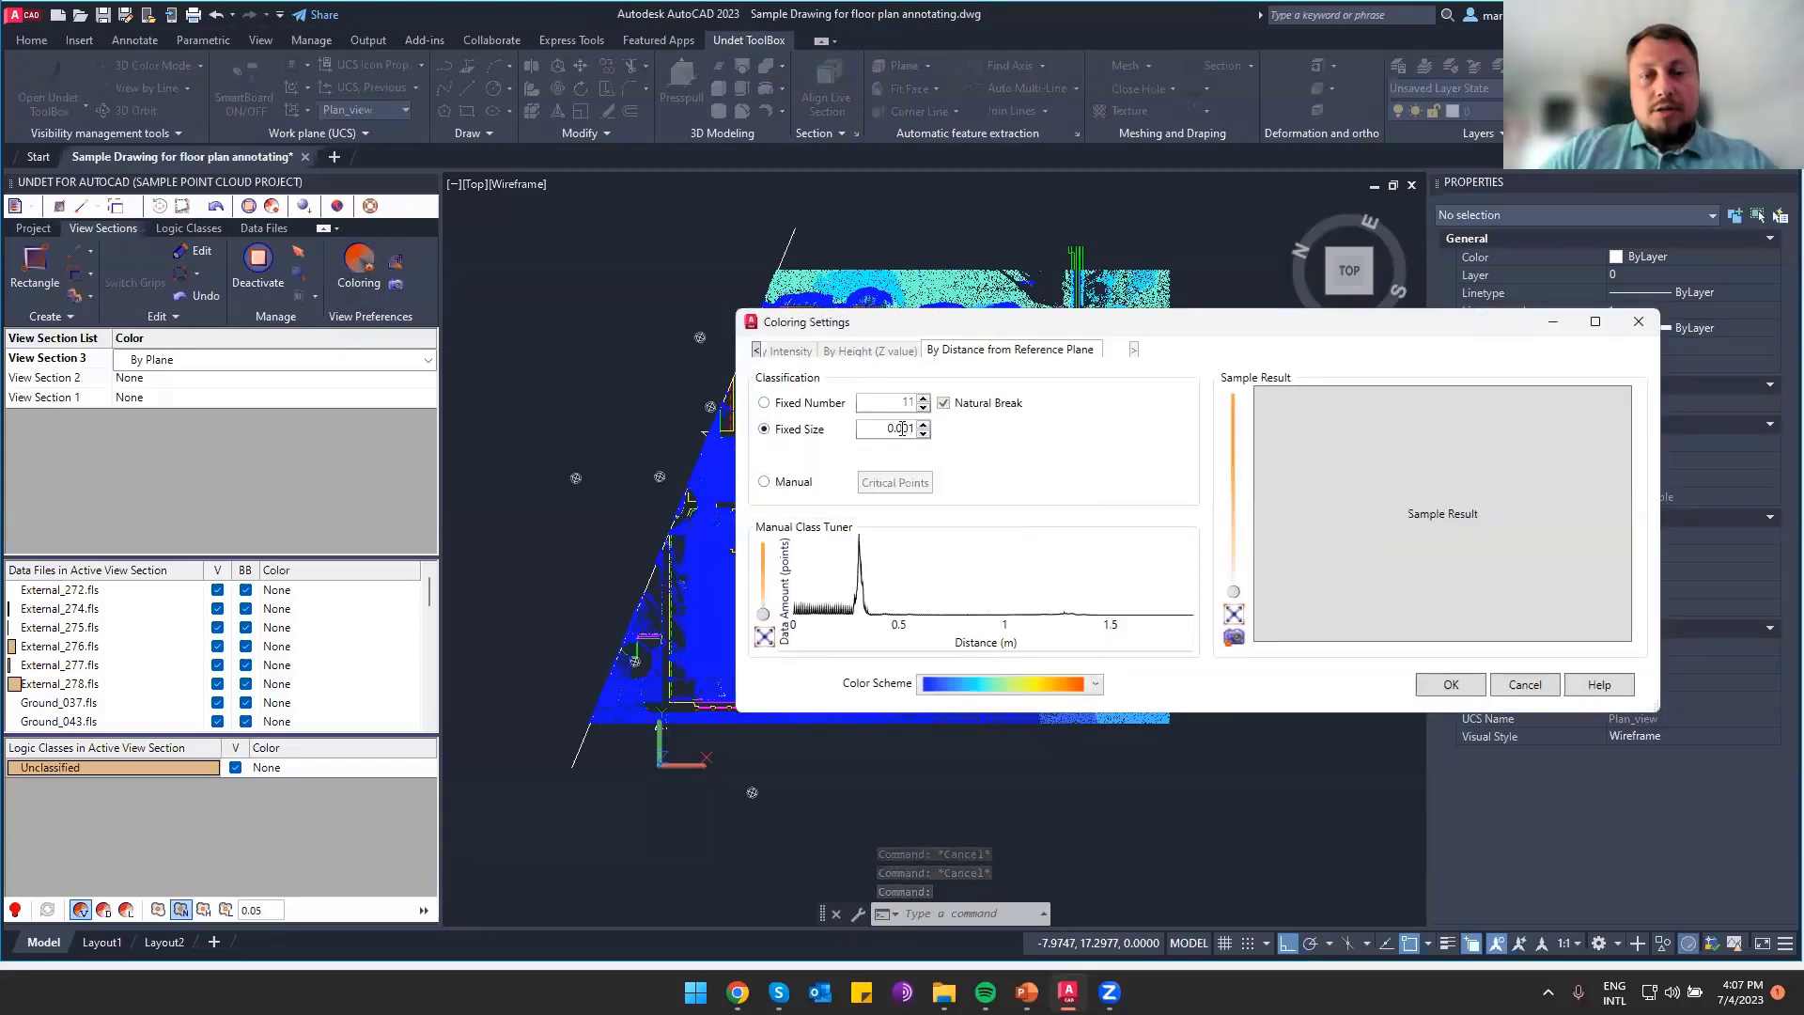
pyautogui.click(924, 424)
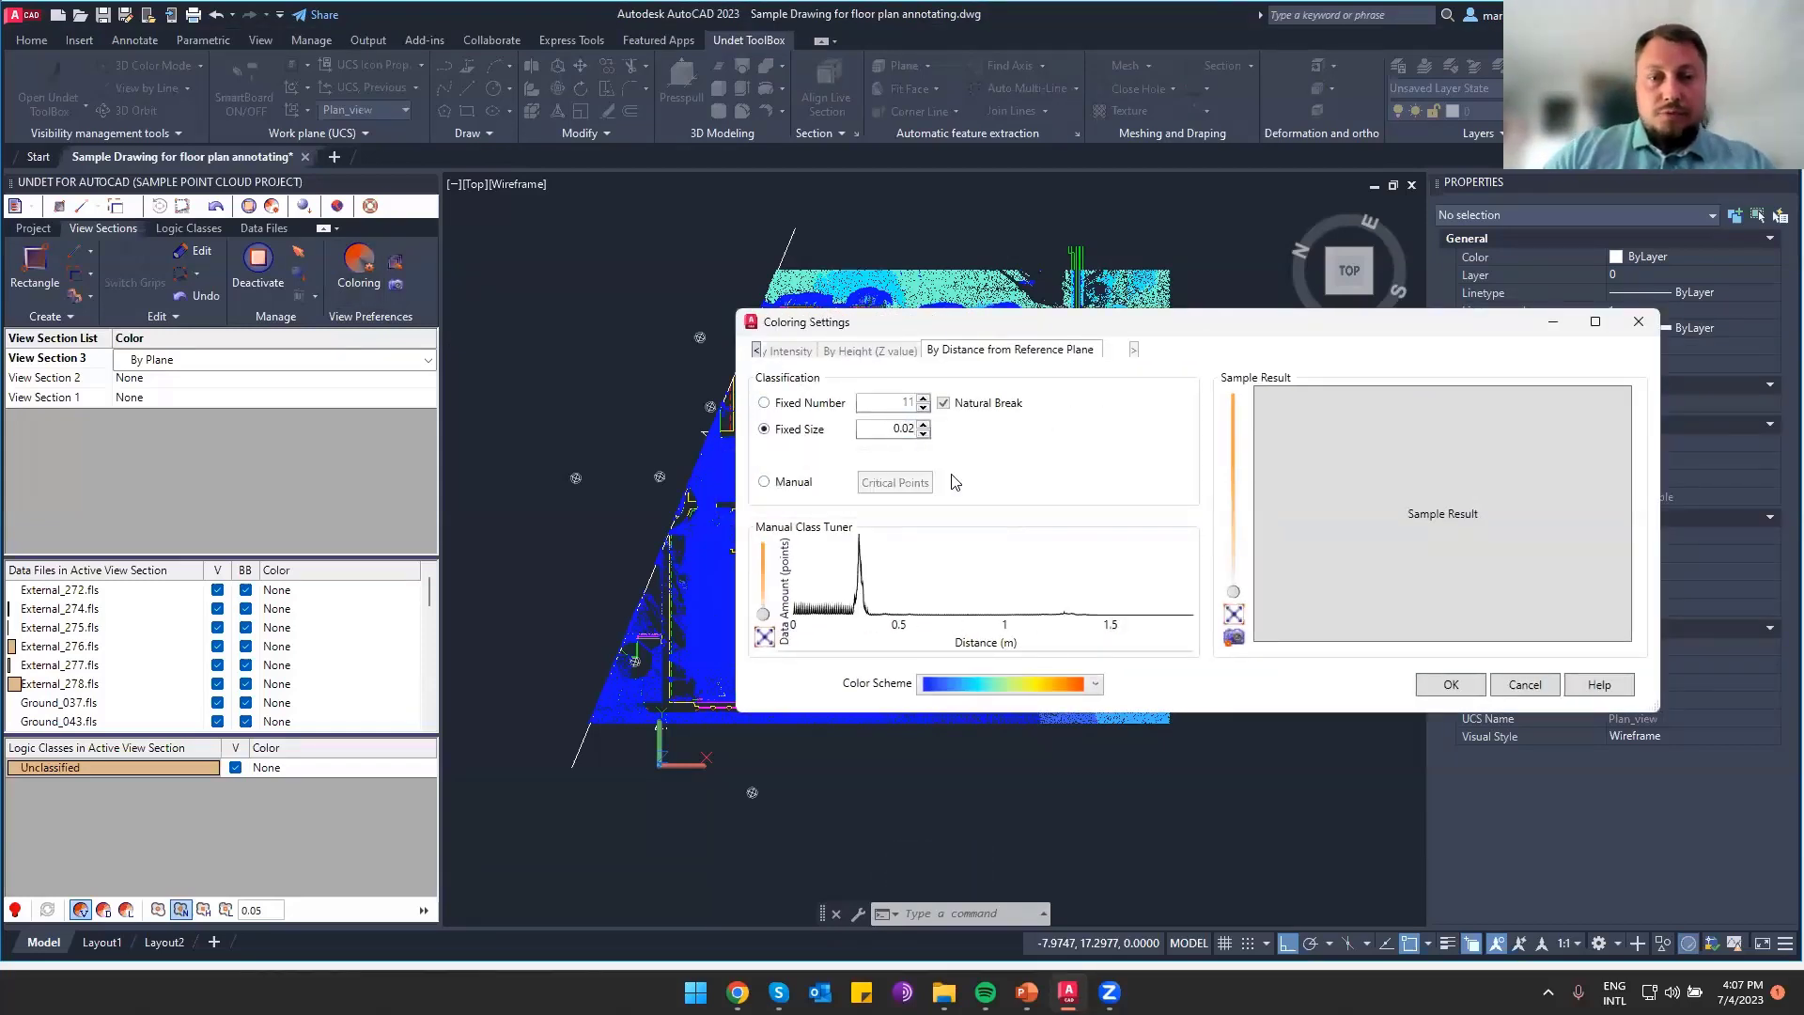
pyautogui.click(997, 684)
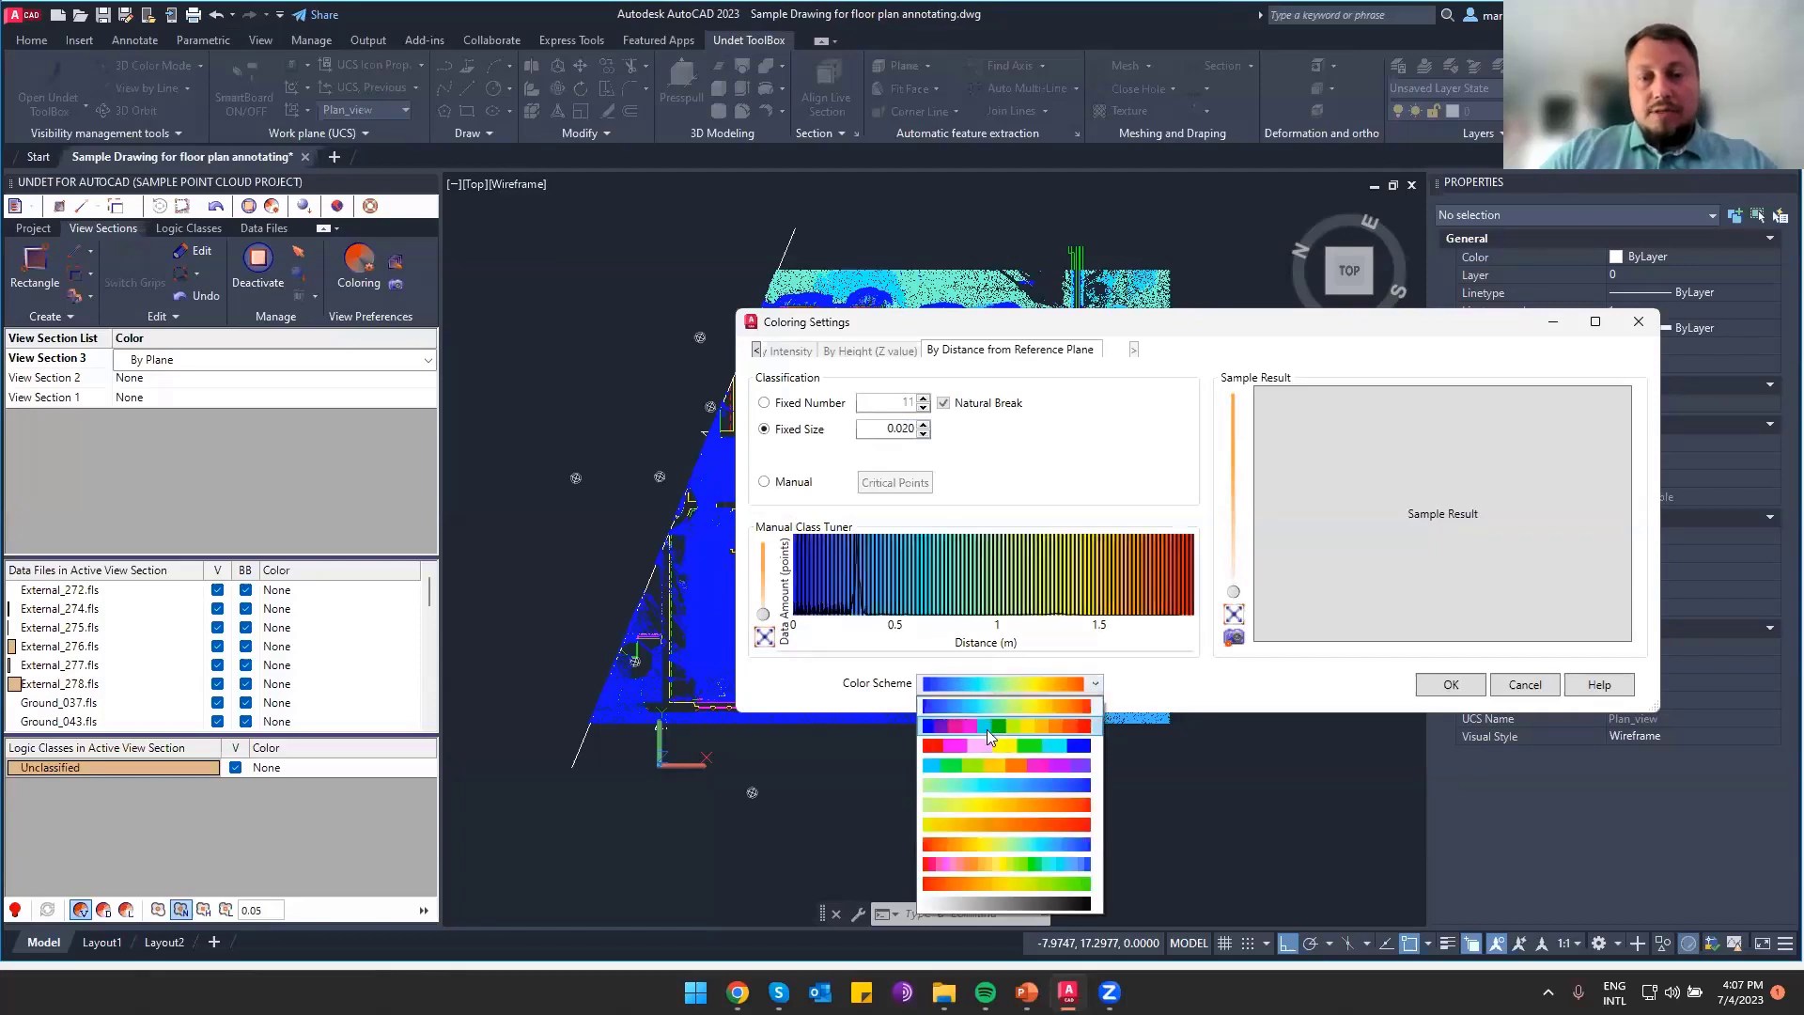
pyautogui.click(989, 730)
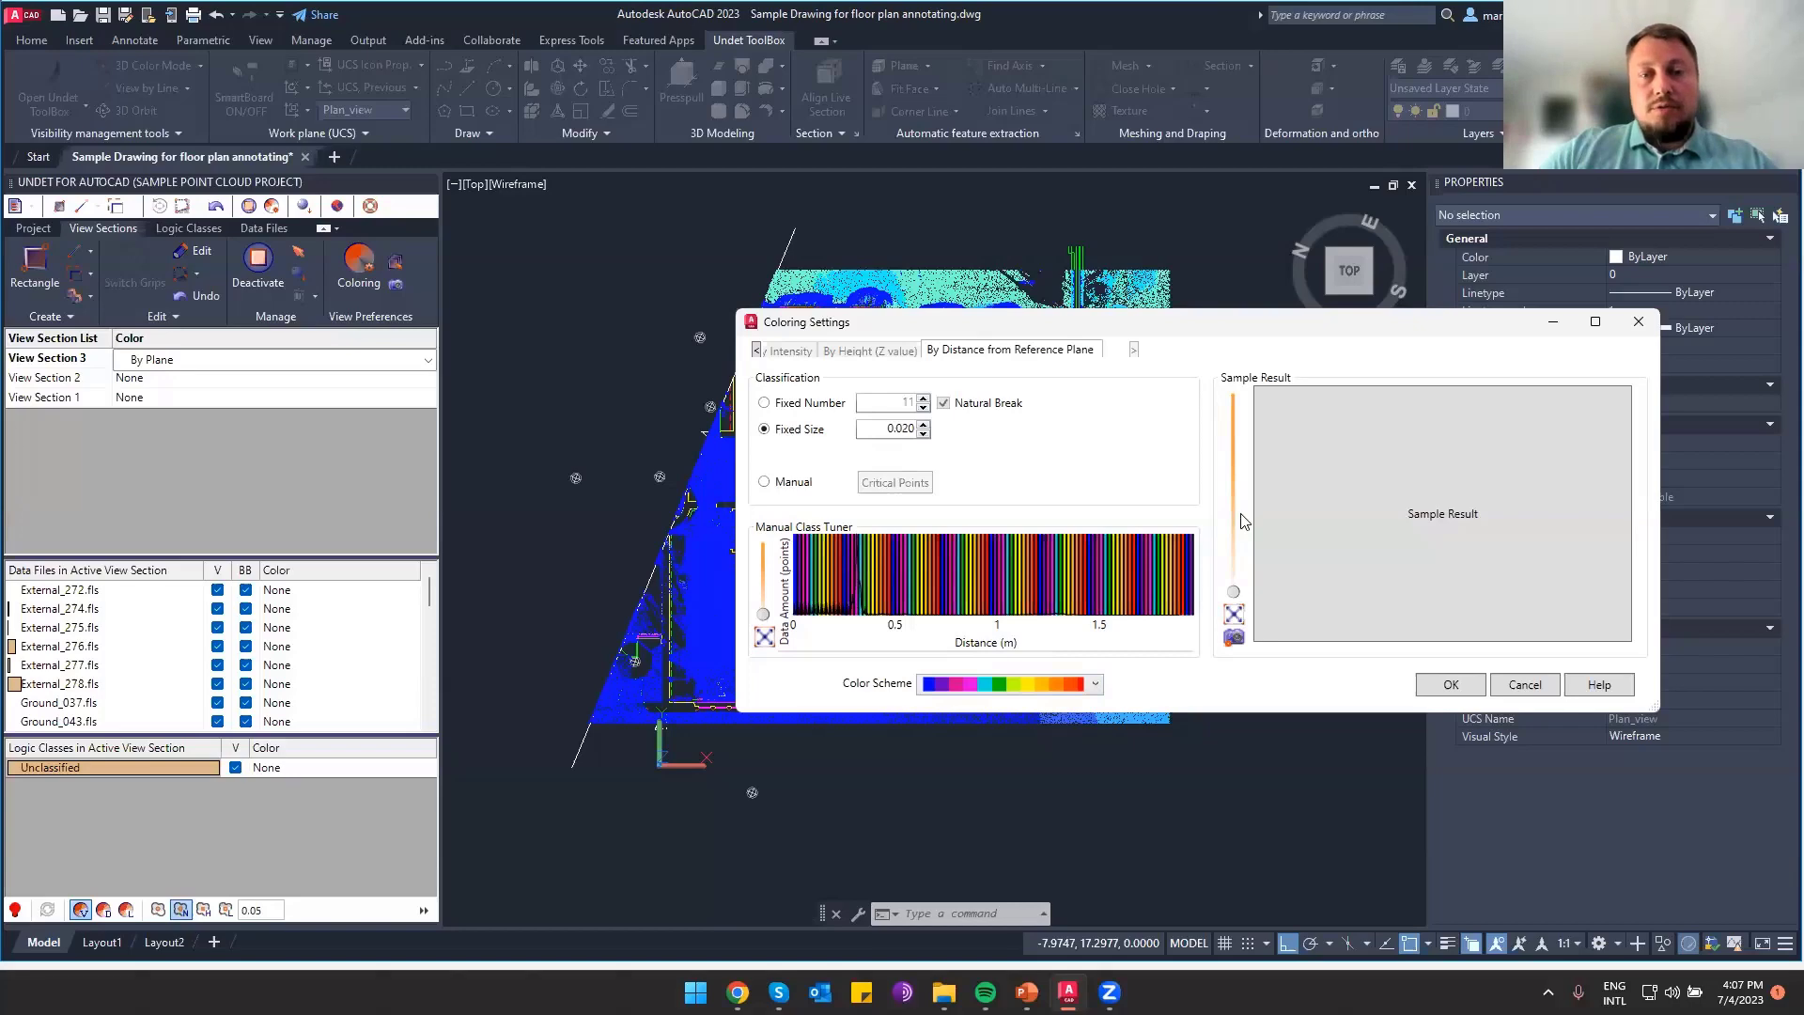
pyautogui.click(1452, 687)
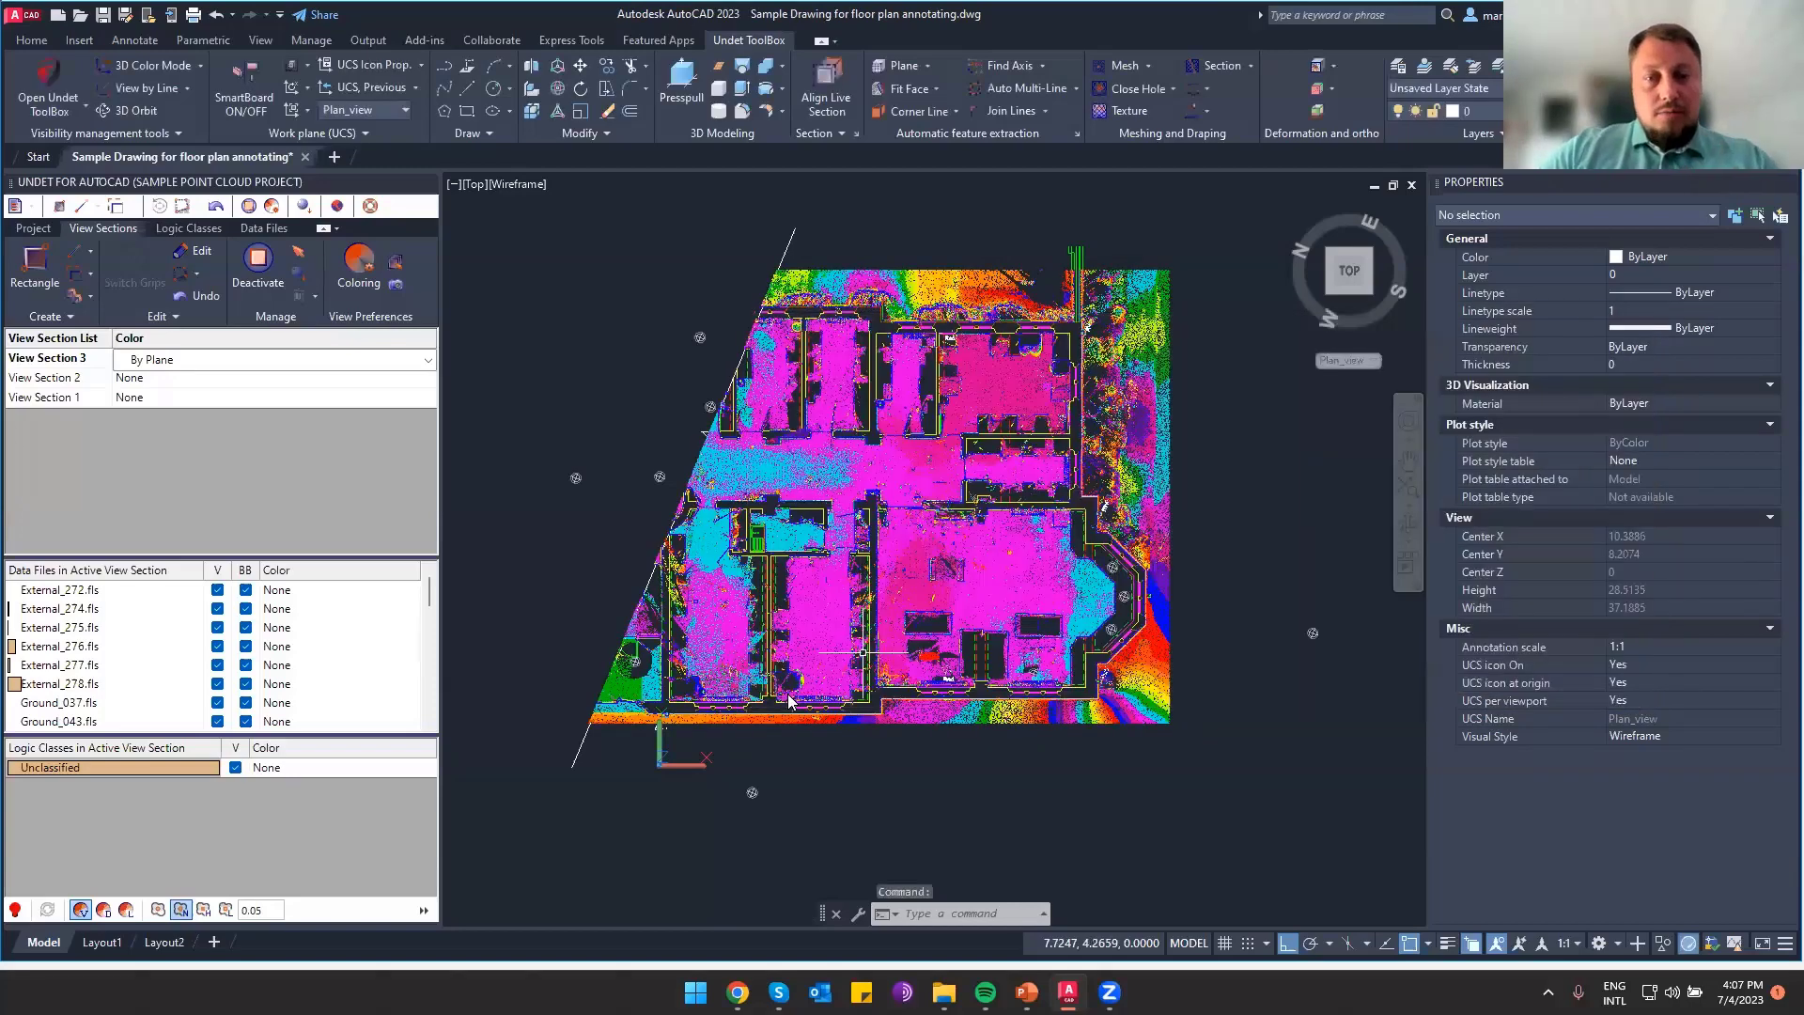
pyautogui.scroll(2, 789, 700)
pyautogui.scroll(2, 855, 644)
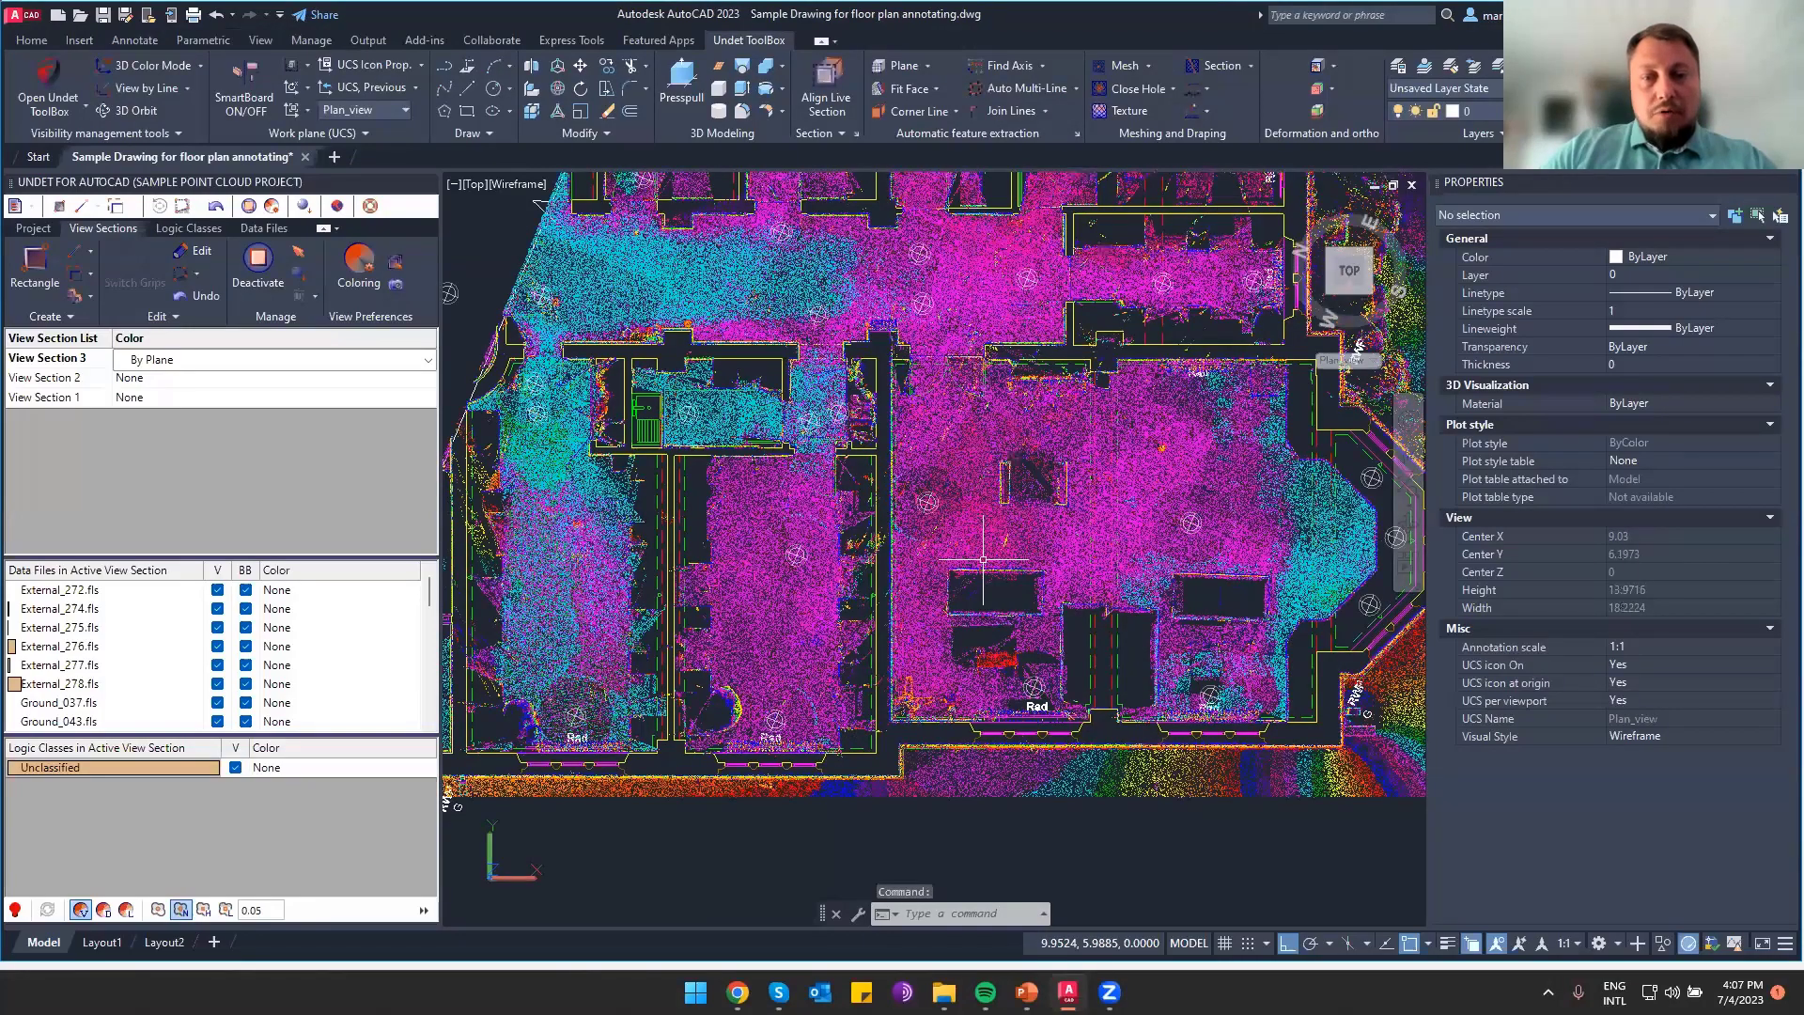
pyautogui.moveTo(983, 559)
pyautogui.mouseDown(button='middle')
pyautogui.moveTo(977, 749)
pyautogui.moveTo(955, 497)
pyautogui.mouseUp(button='middle')
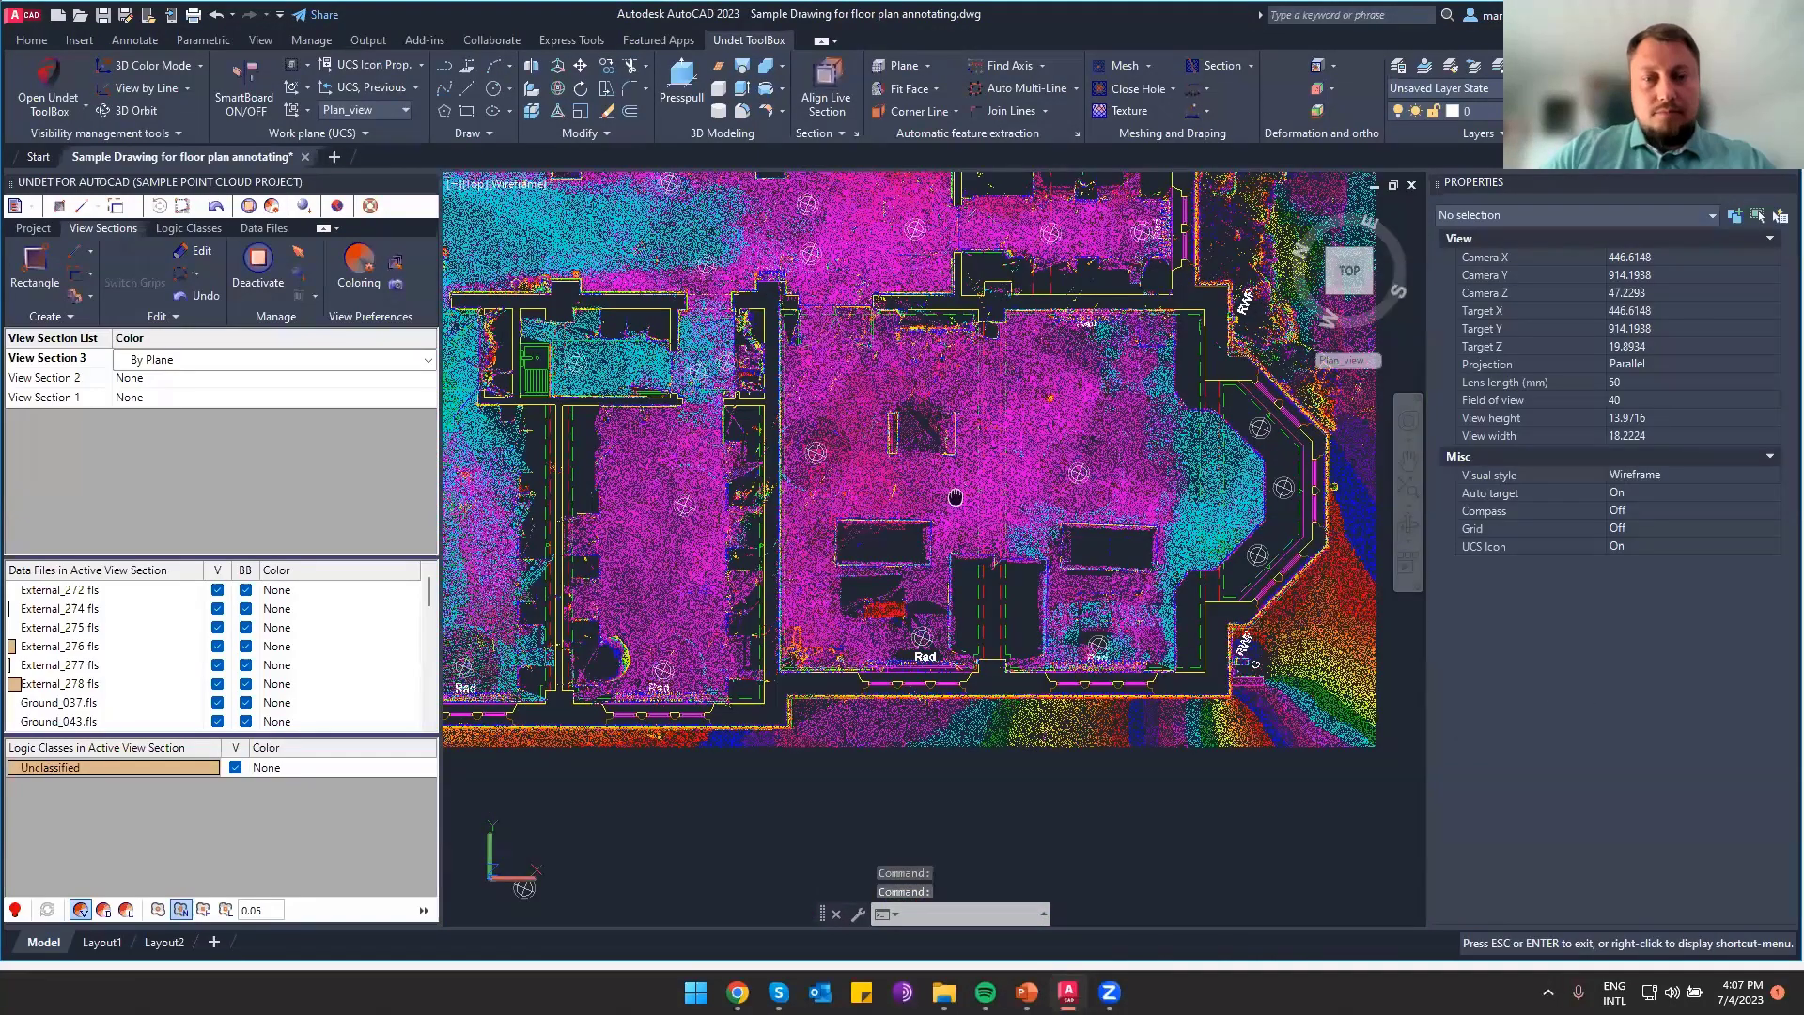
pyautogui.scroll(-2, 1095, 742)
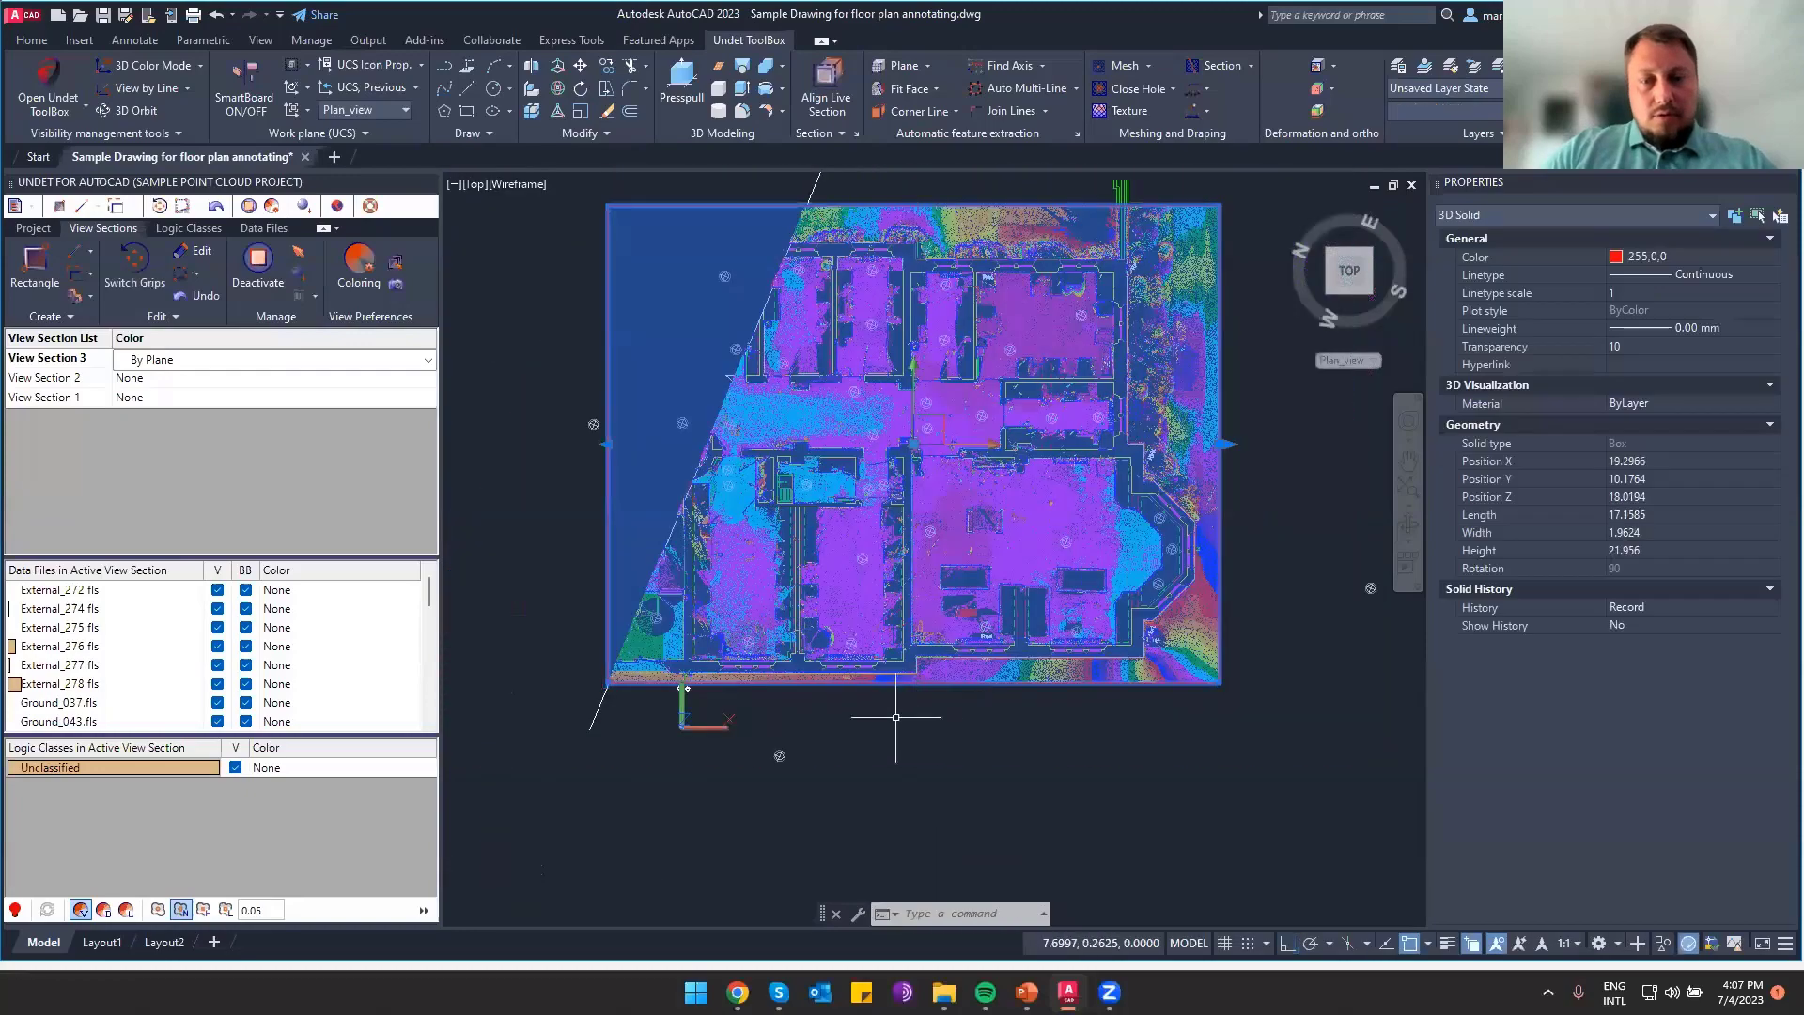
pyautogui.click(913, 692)
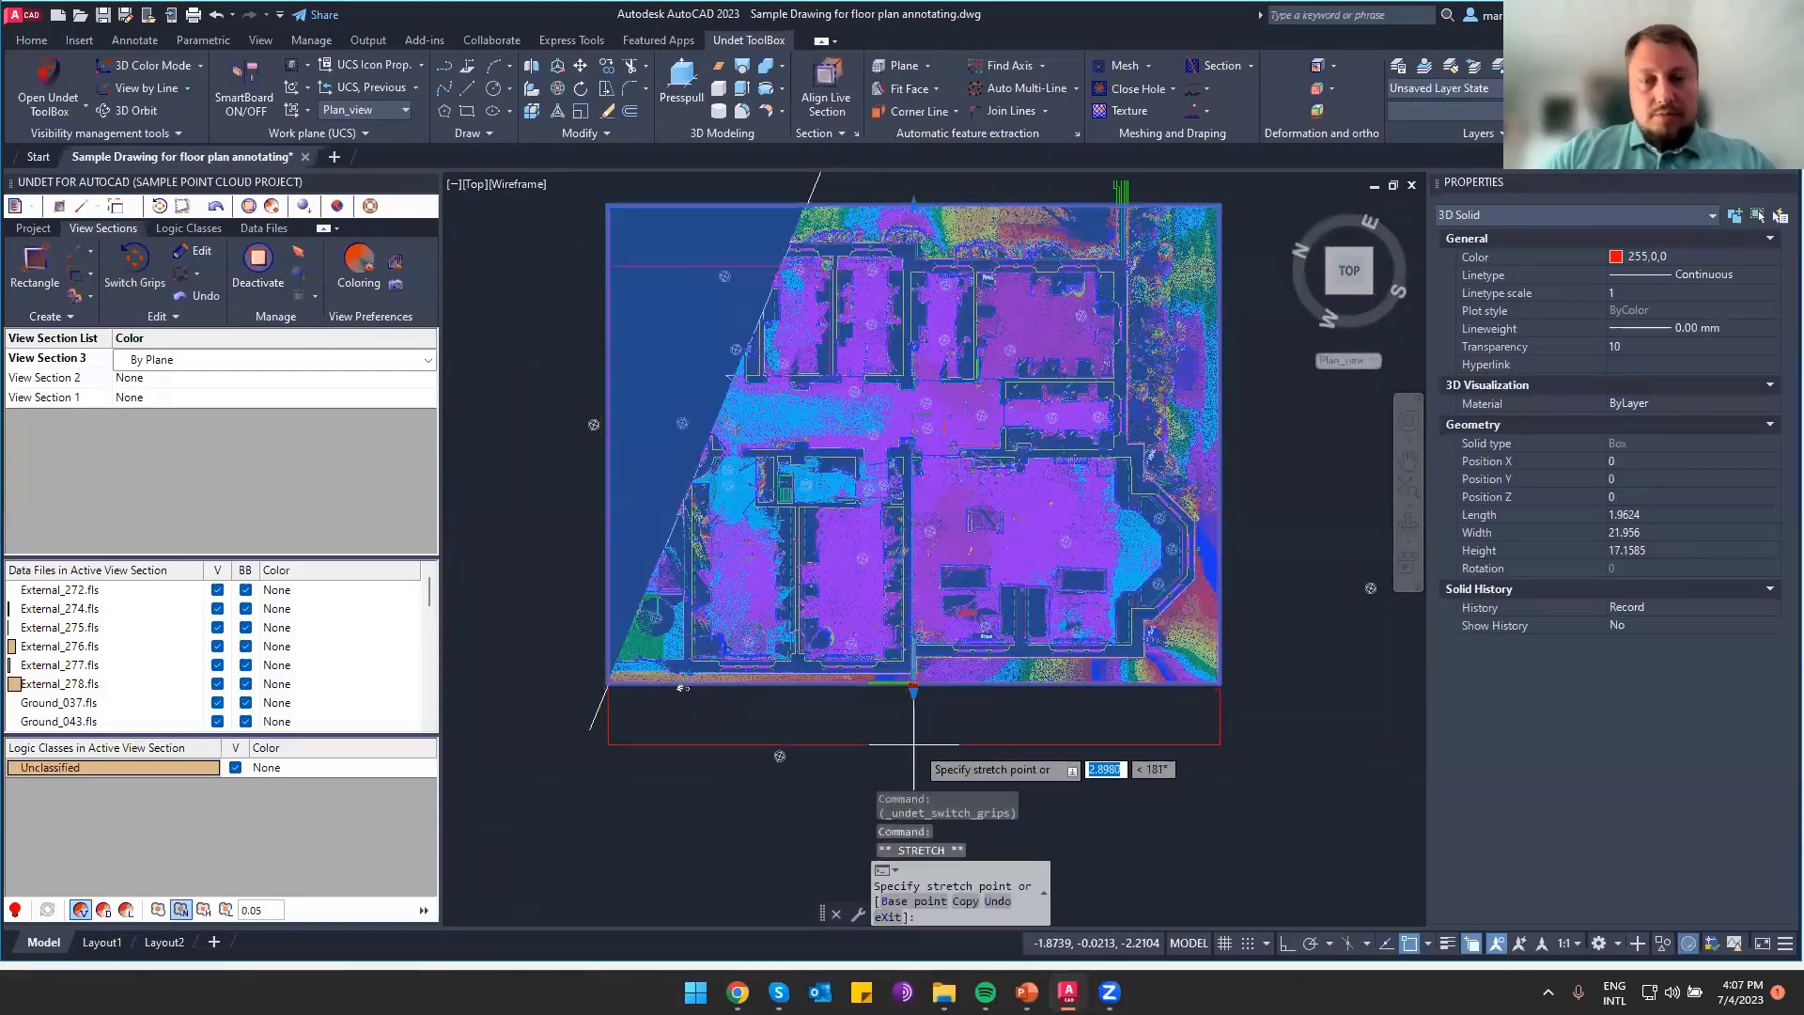
pyautogui.click(914, 740)
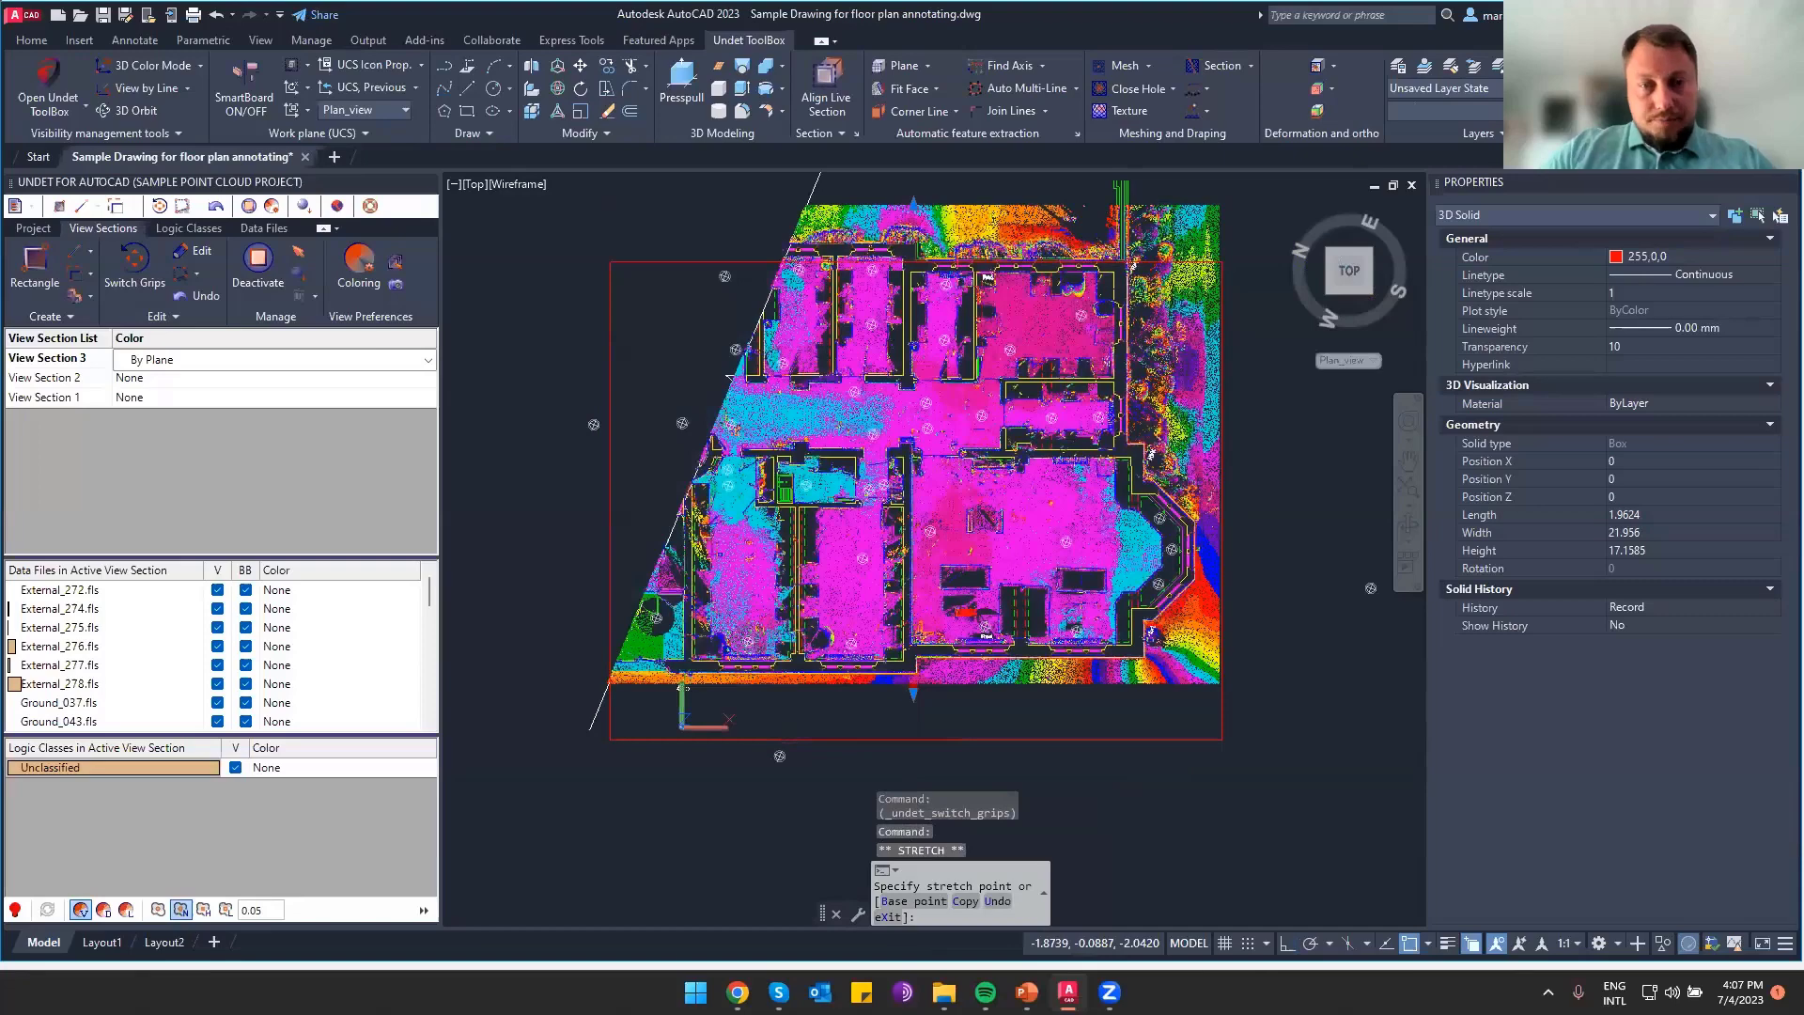
pyautogui.press('Escape')
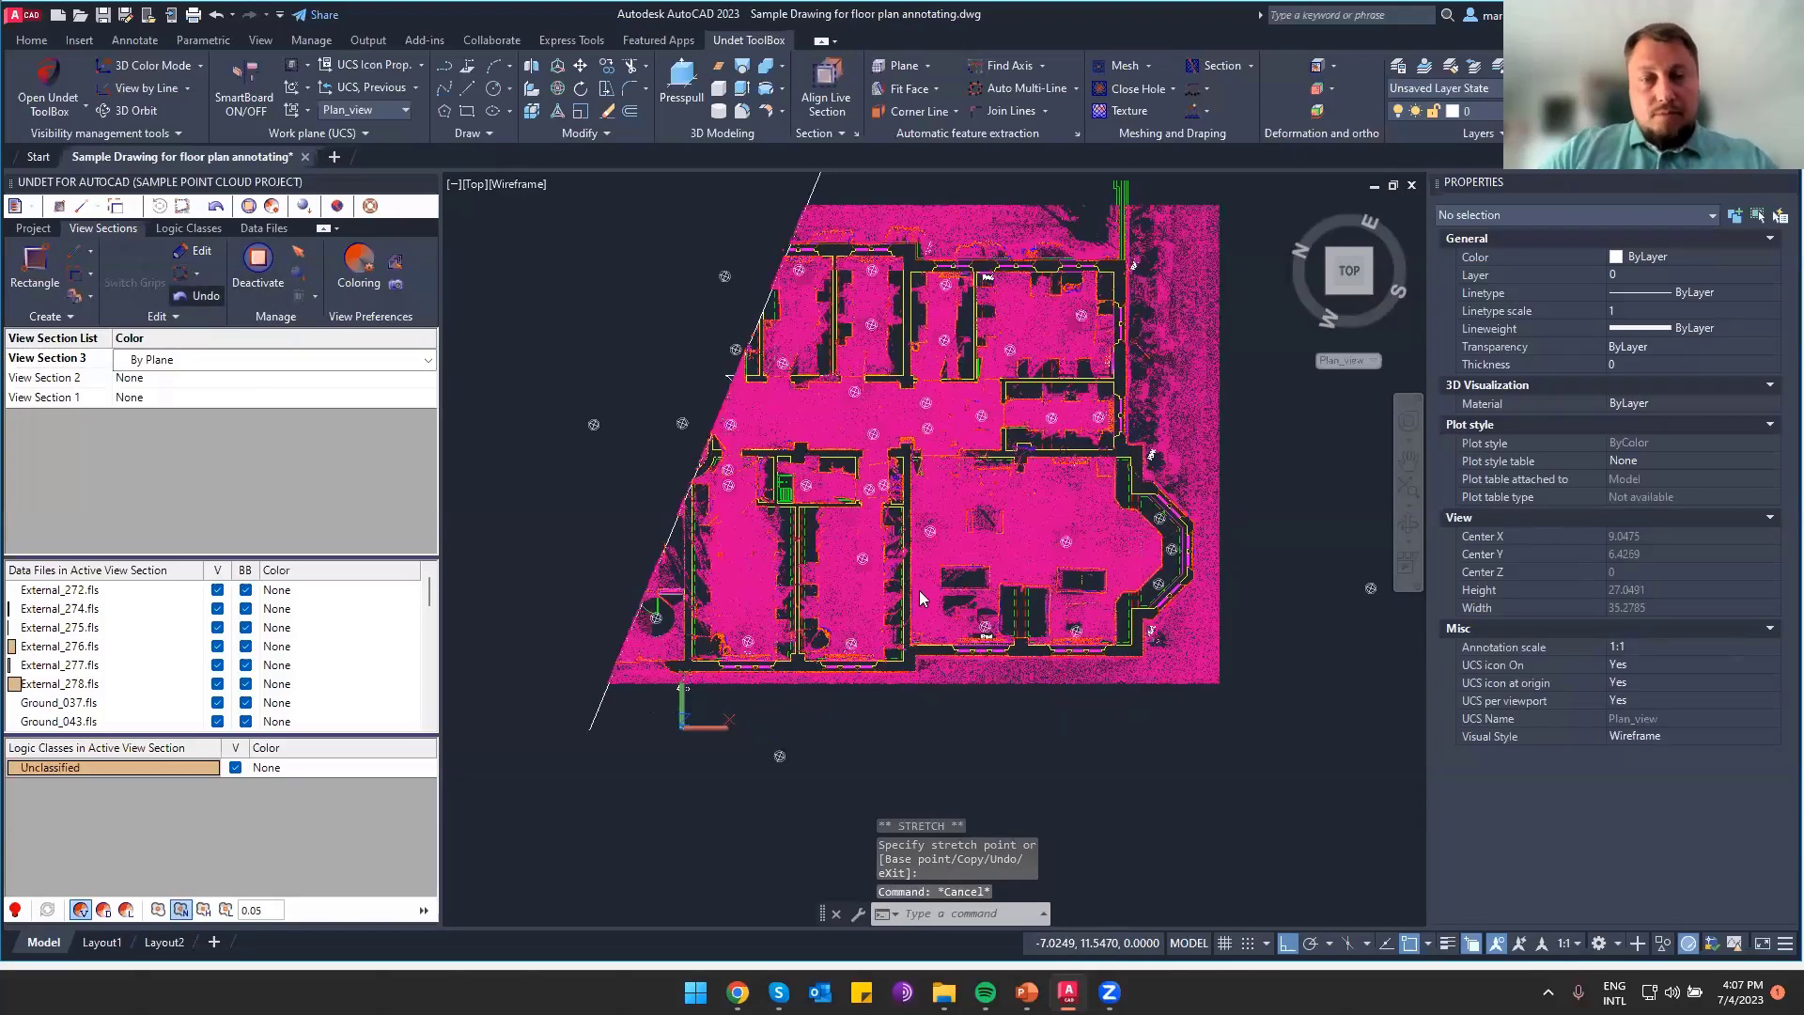
pyautogui.click(930, 562)
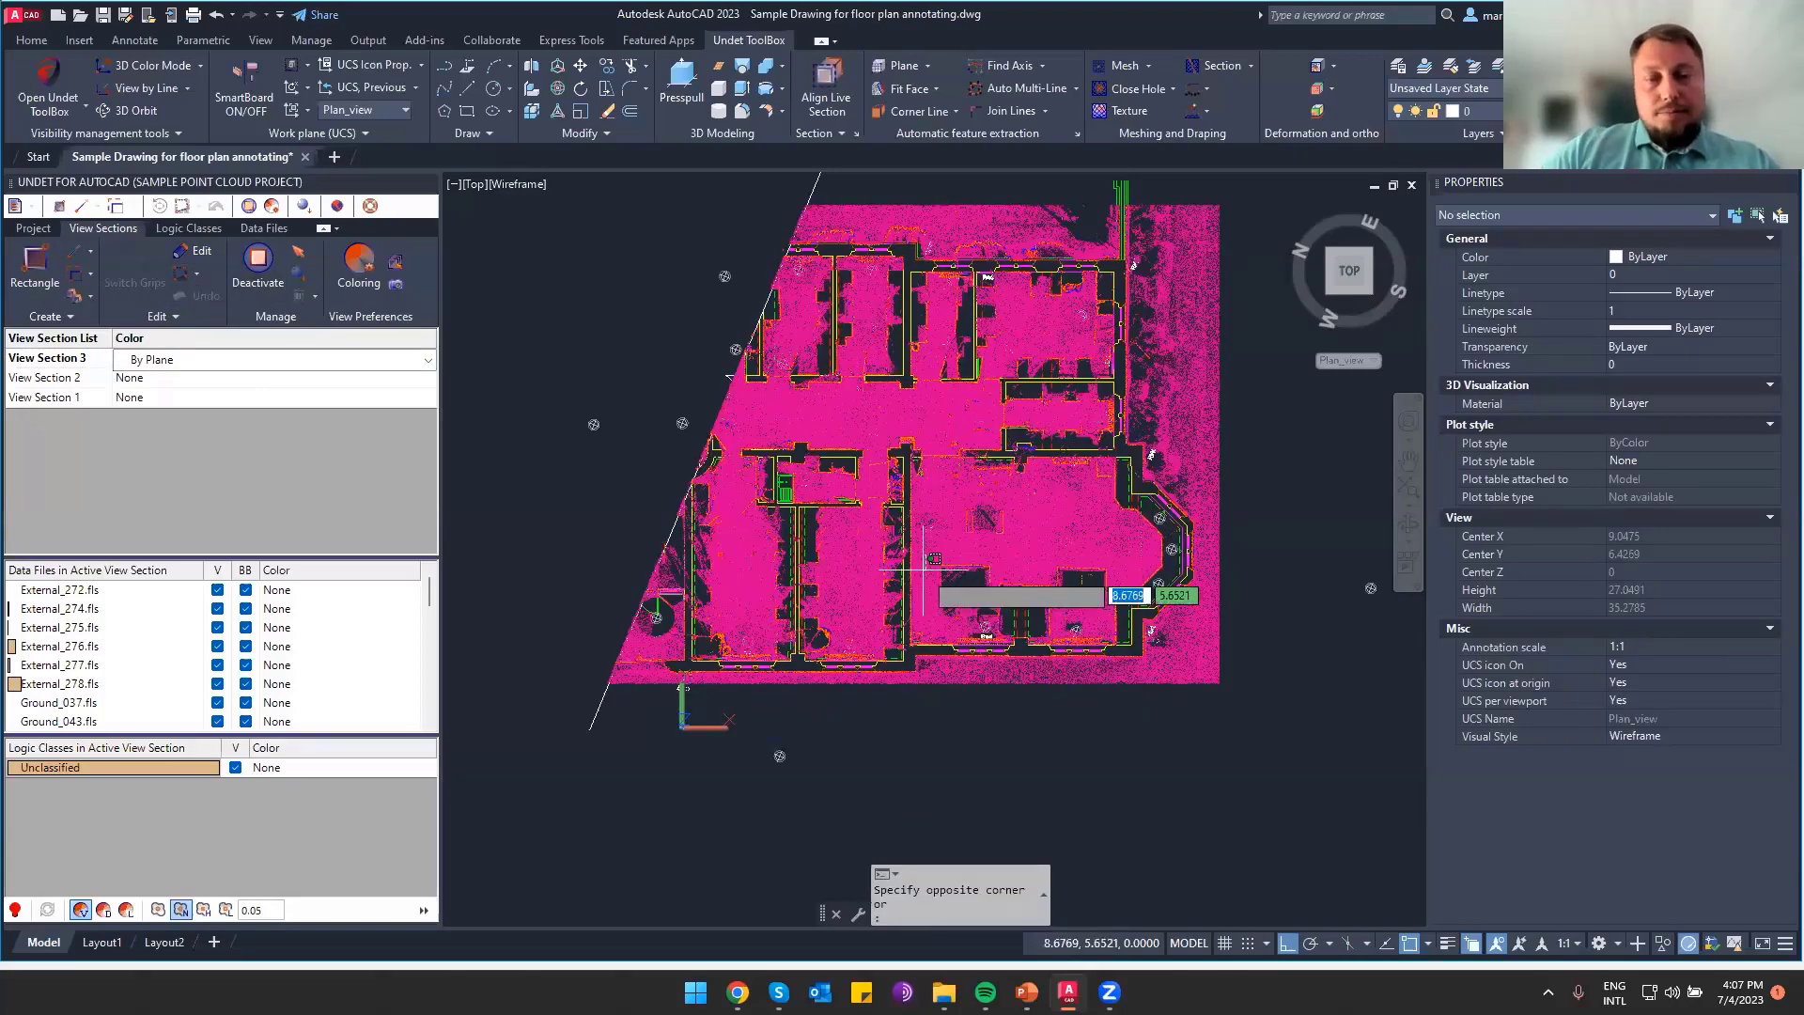
pyautogui.press('Escape')
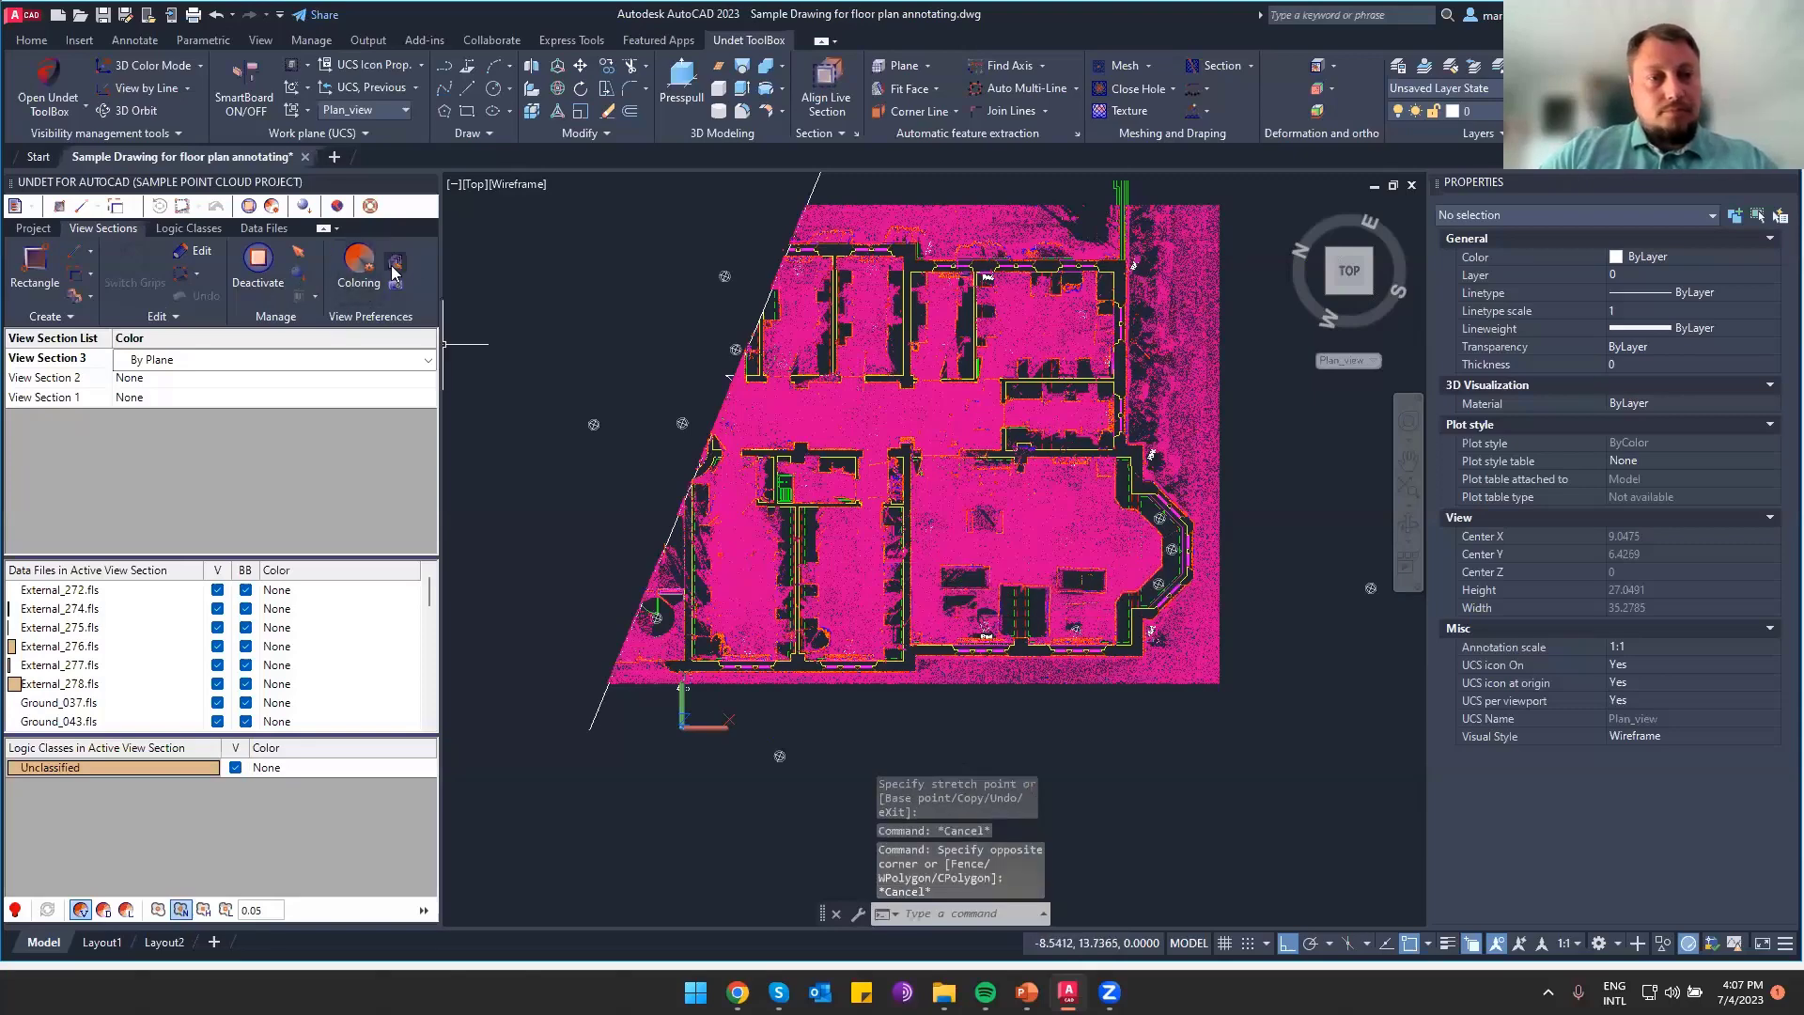
# Reapply the By Plane coloring of View Section 3, using the plan-parallel face of the section box as reference
pyautogui.press('Return')
pyautogui.click(950, 494)
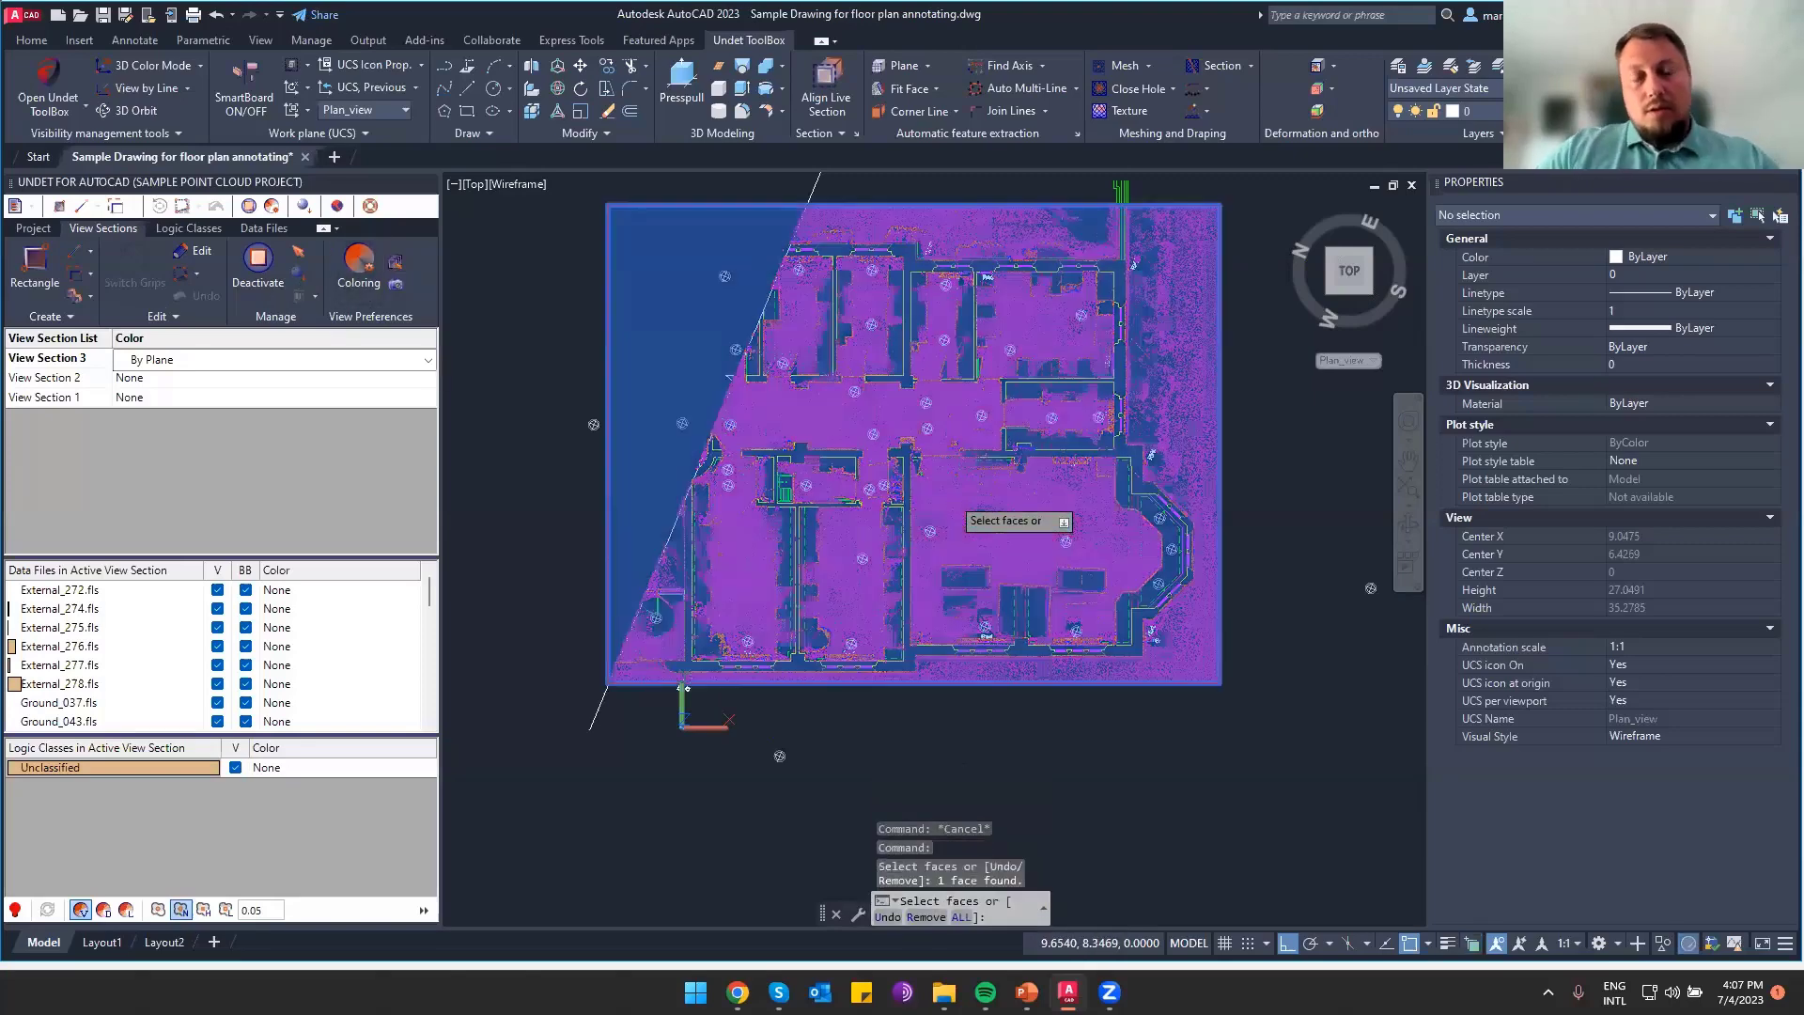
pyautogui.press('Return')
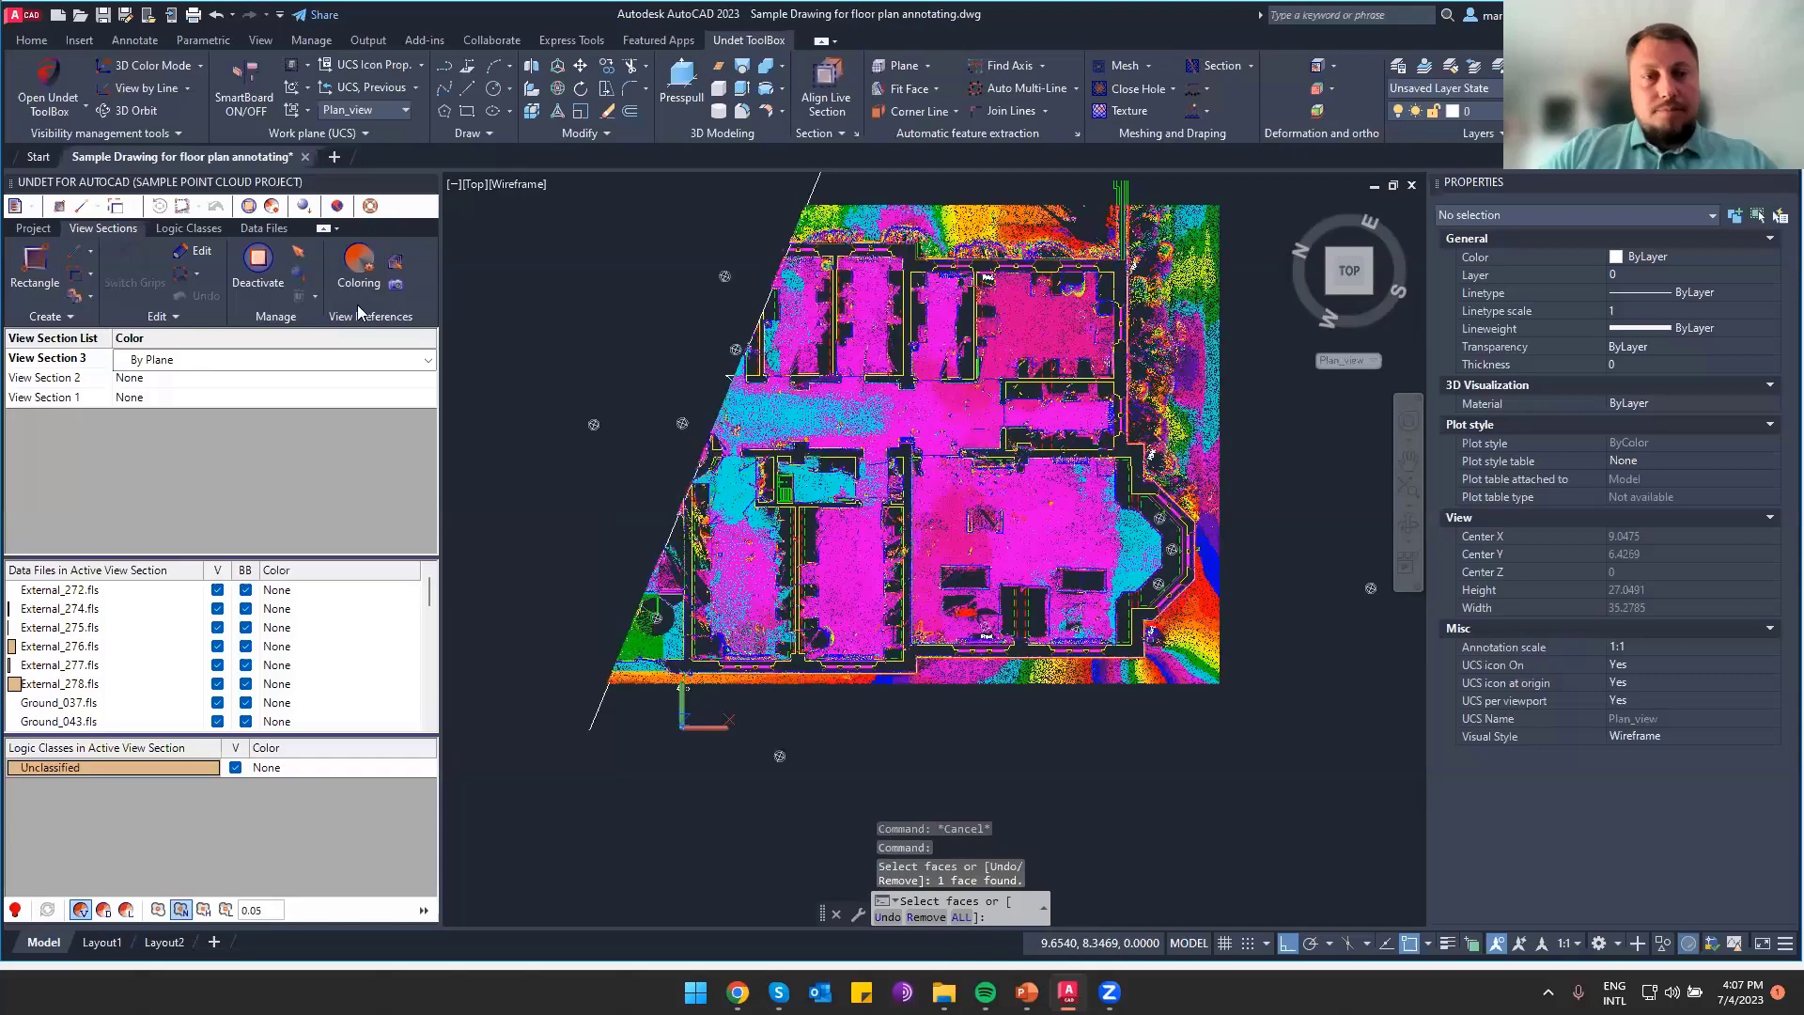
pyautogui.scroll(2, 840, 513)
pyautogui.moveTo(1057, 561); pyautogui.dragTo(946, 589, button='middle')
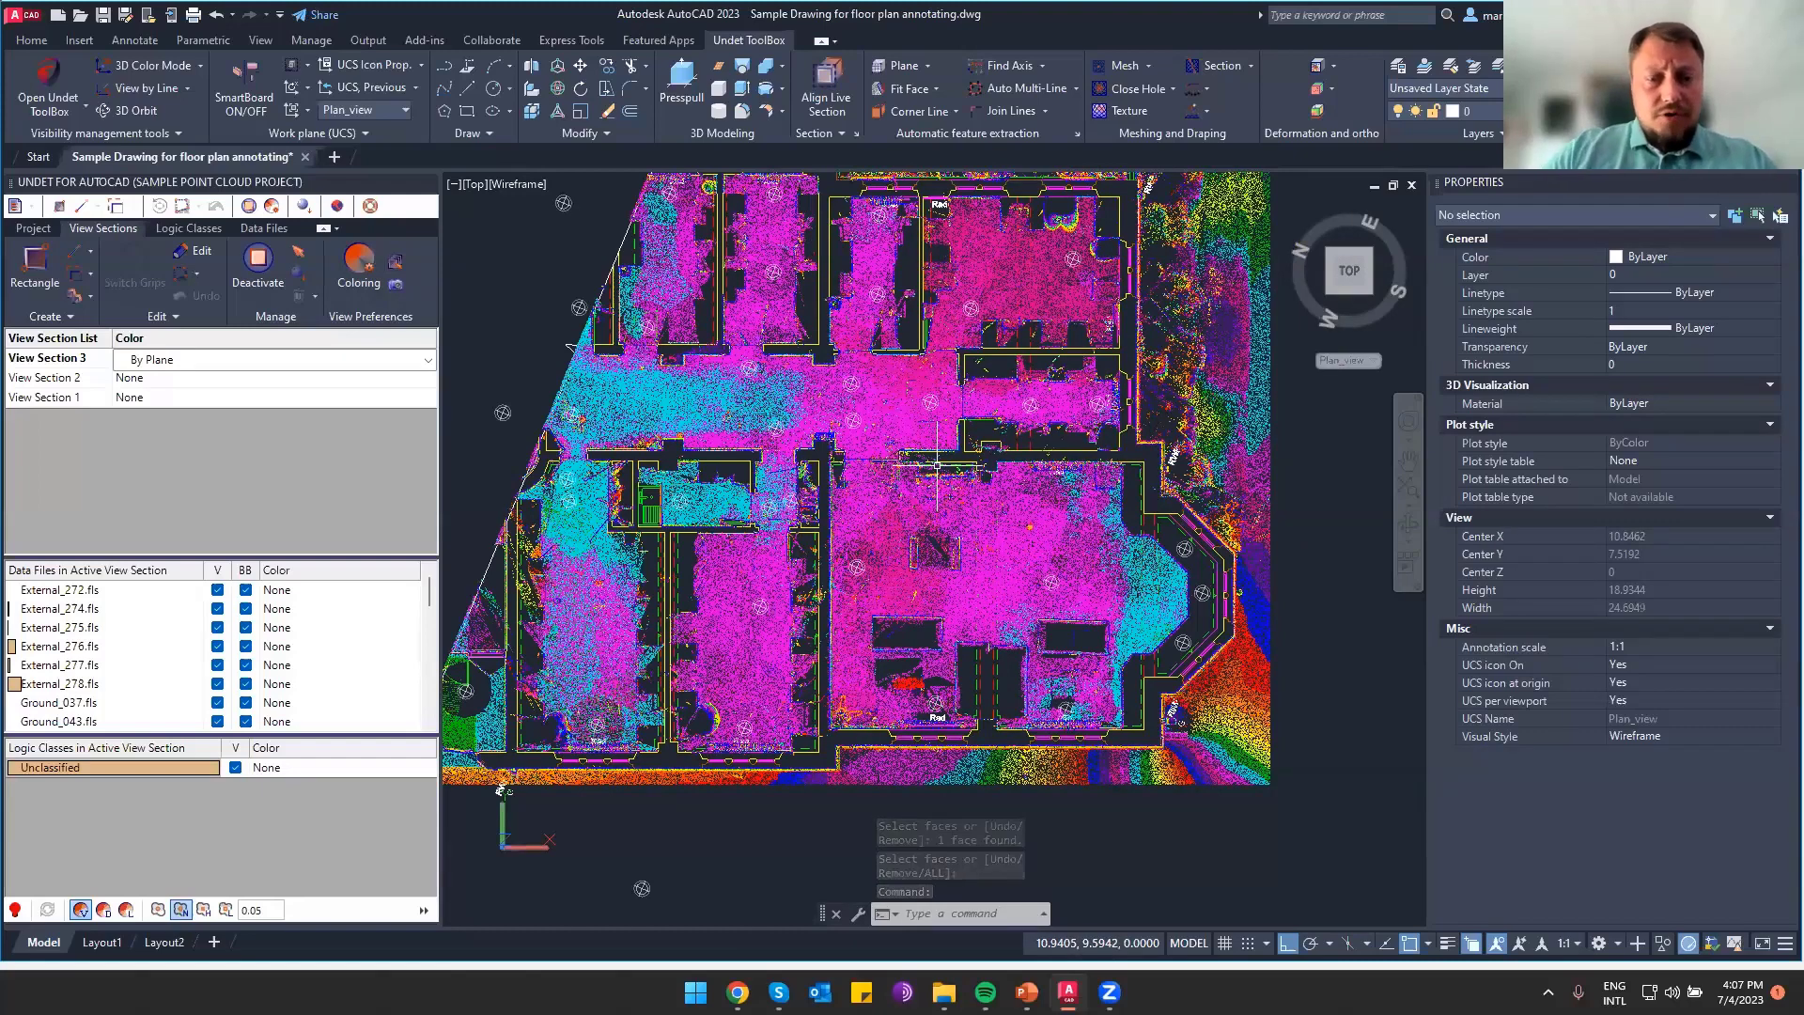
# Switch to File Explorer and open the Master_file drawing from the Snapping Block folder inside Webinarui
pyautogui.moveTo(944, 992)
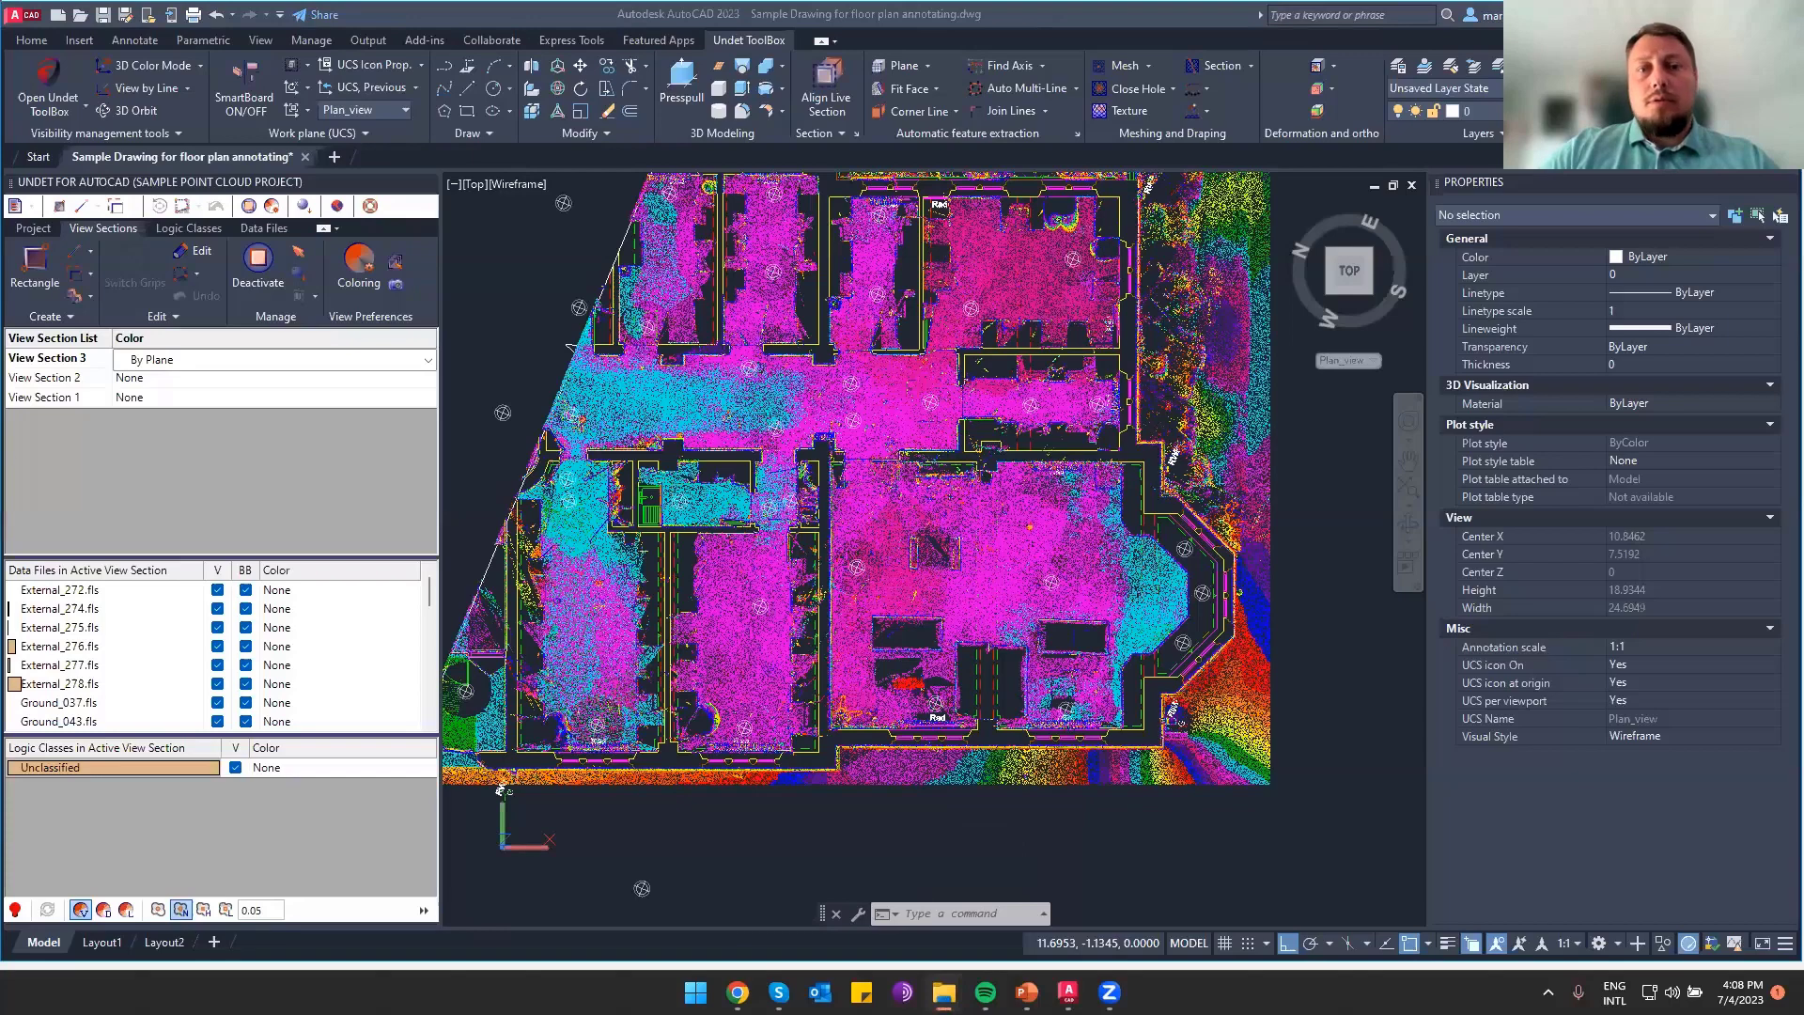
pyautogui.hotkey('alt', 'Tab')
pyautogui.scroll(2, 765, 484)
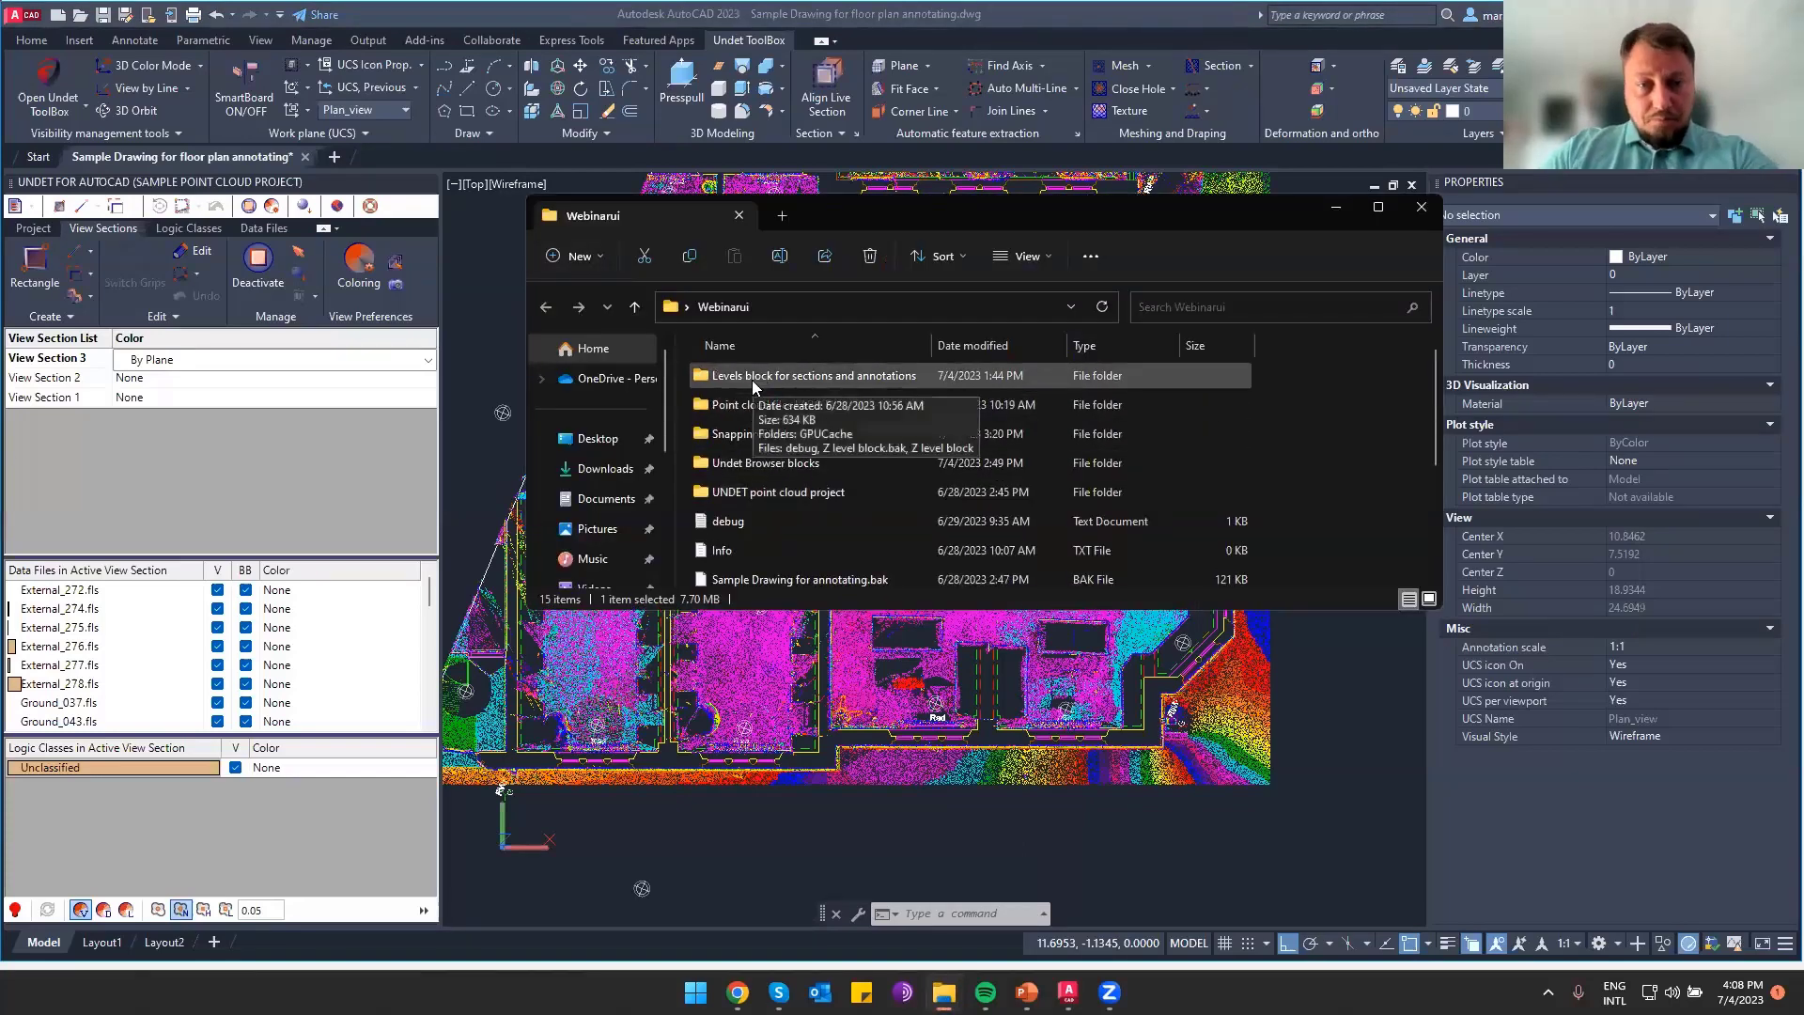
pyautogui.click(763, 435)
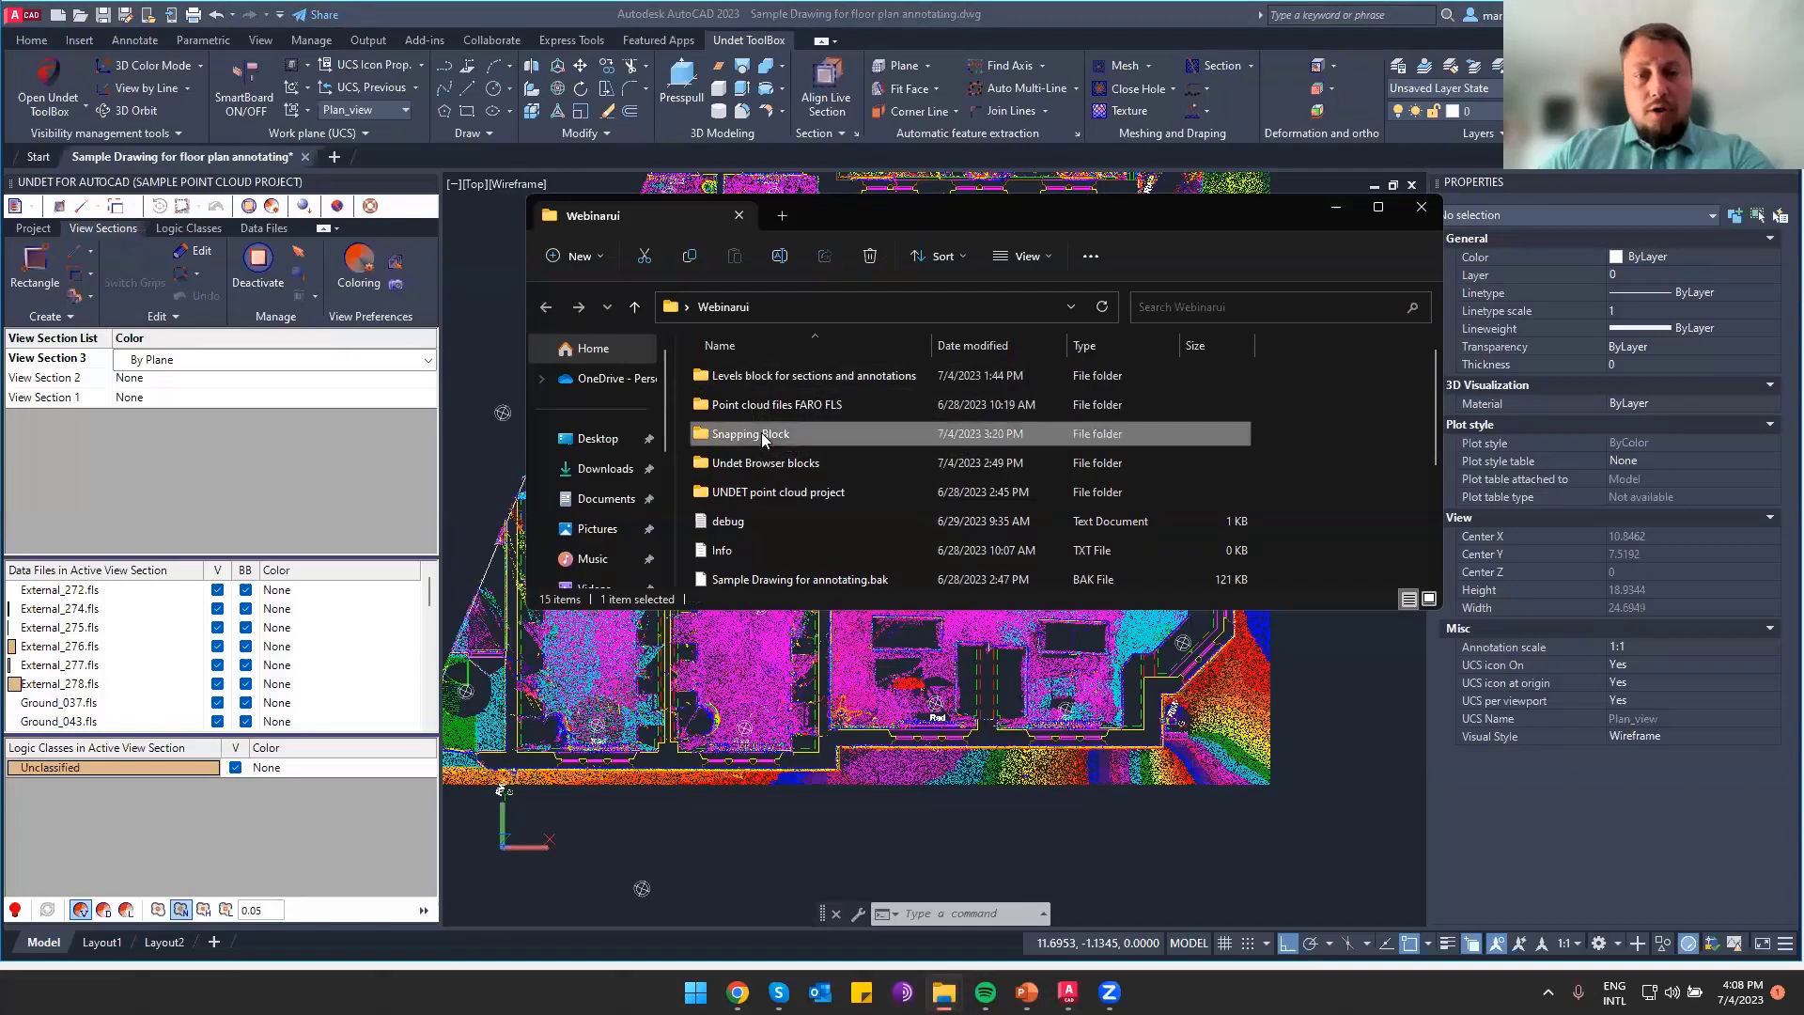
pyautogui.doubleClick(764, 436)
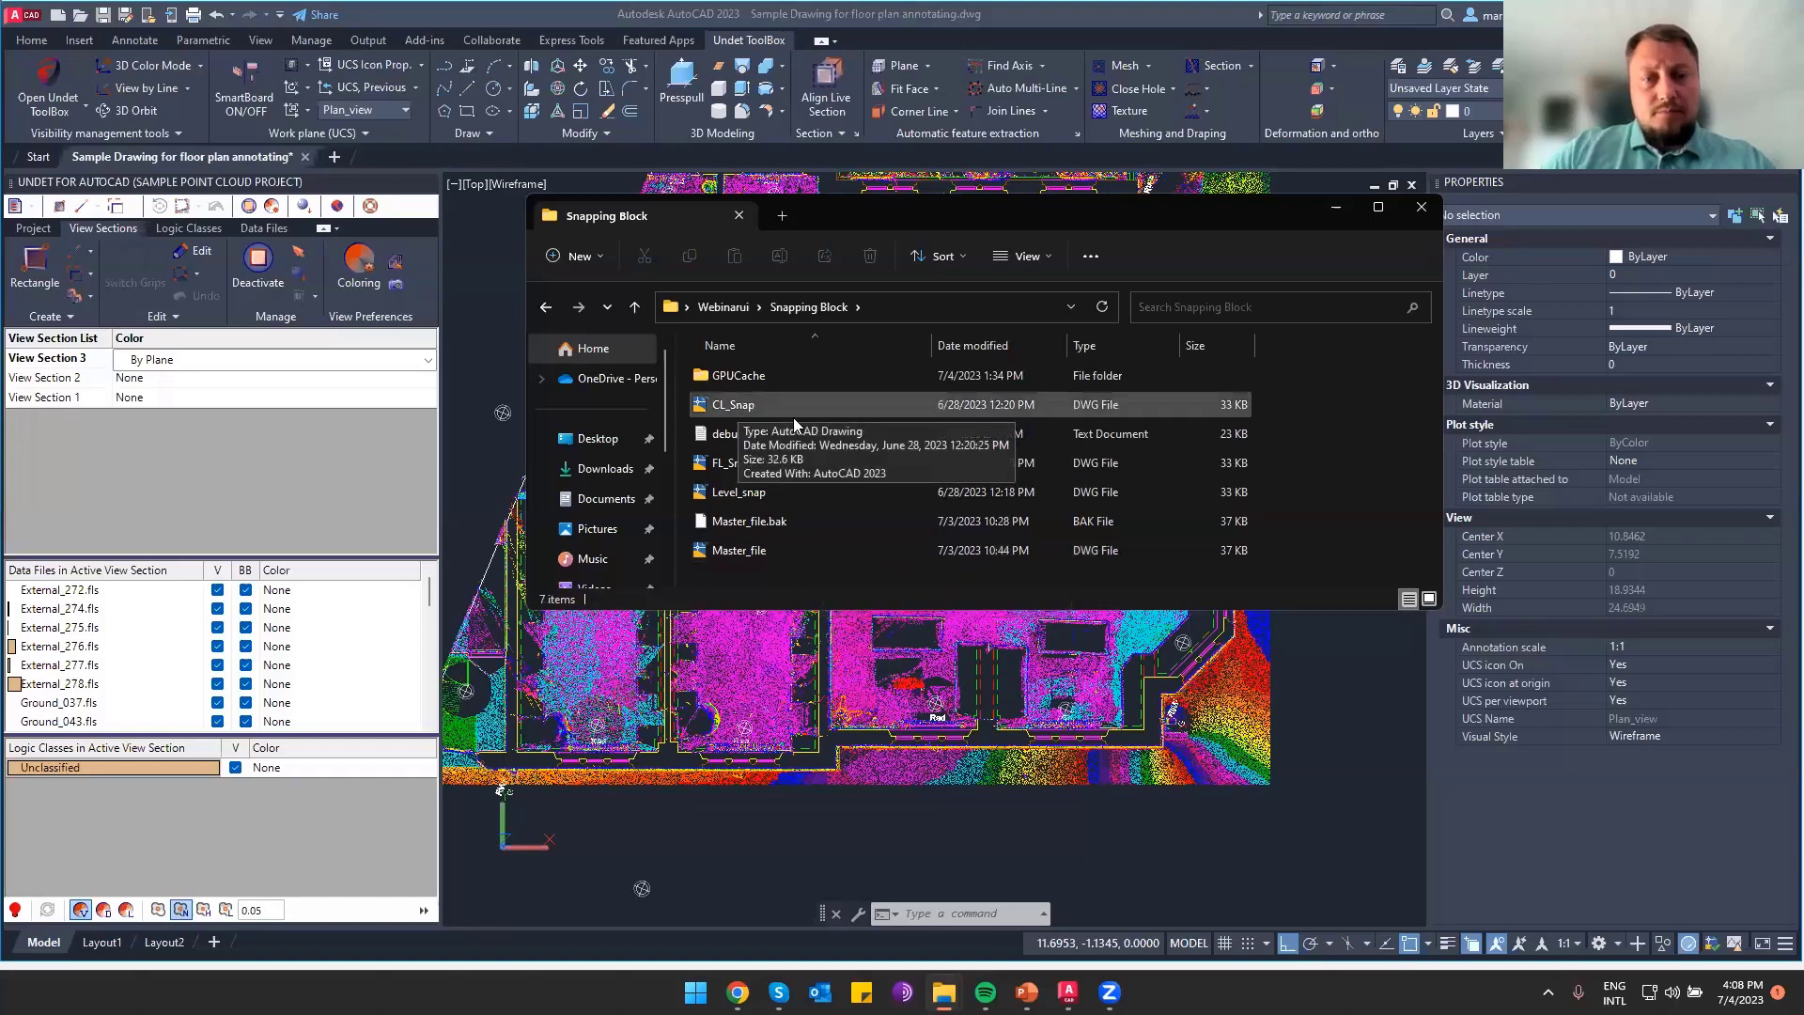
pyautogui.doubleClick(742, 553)
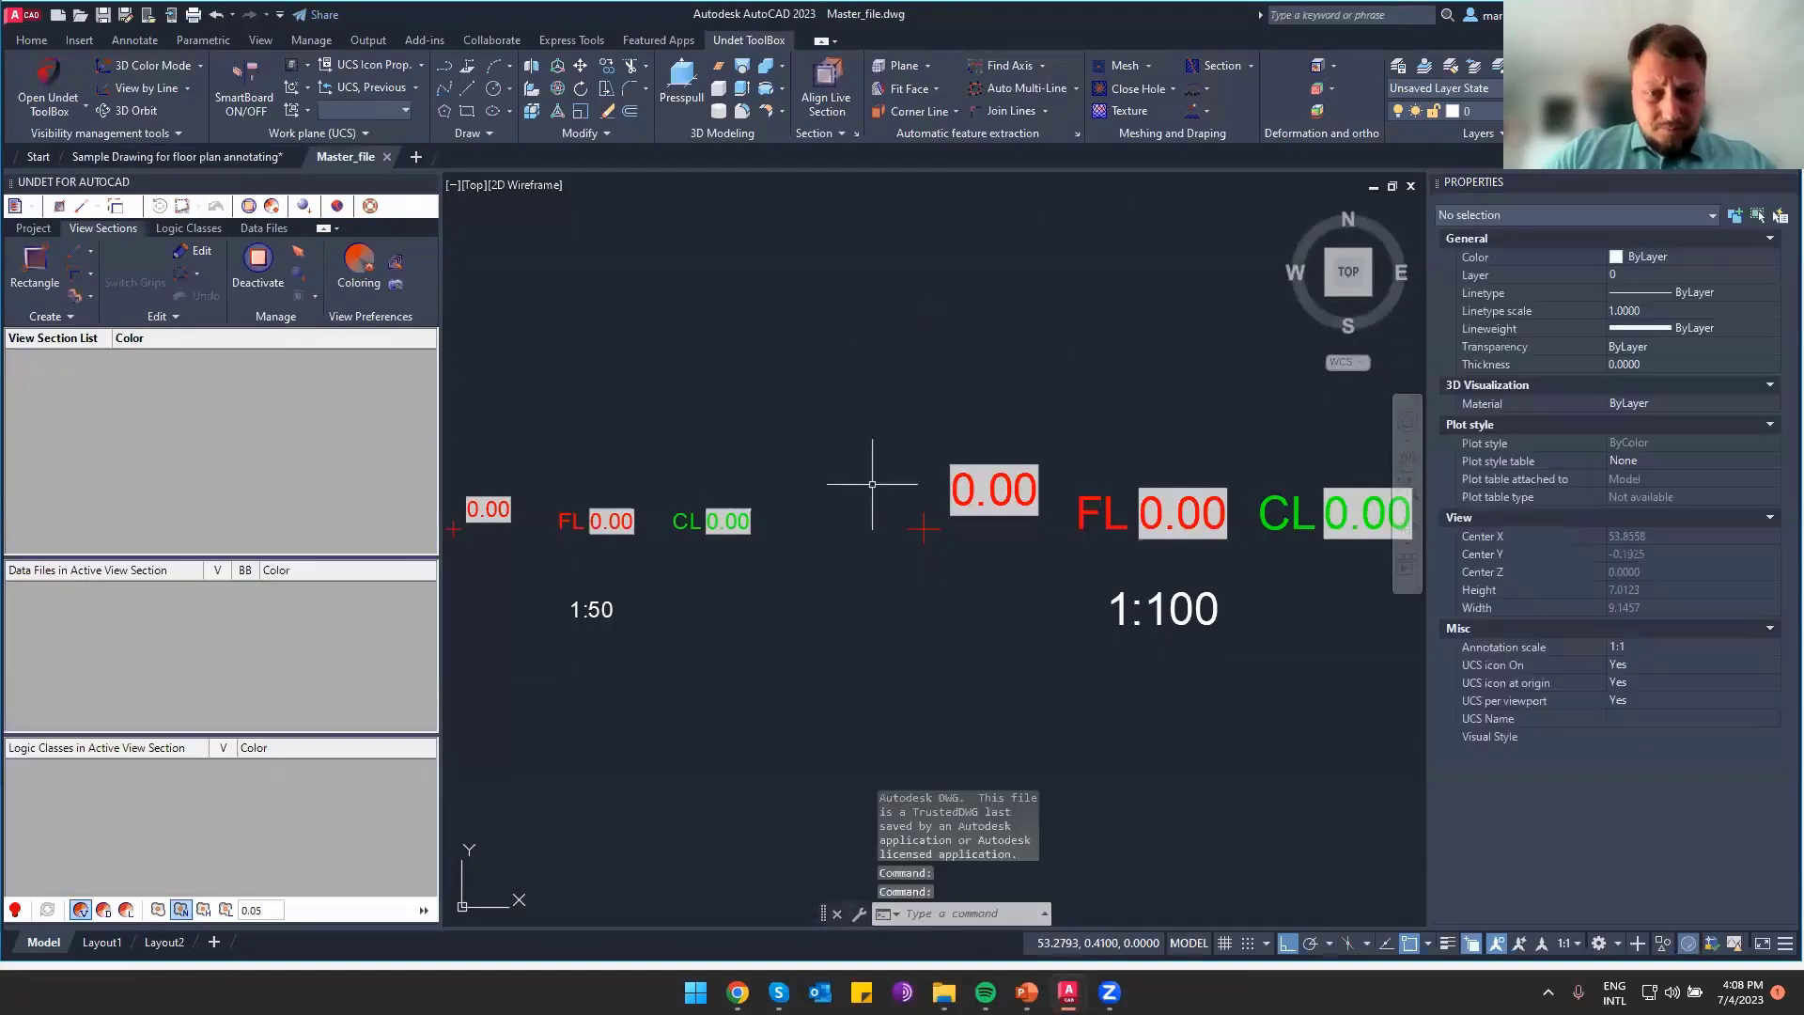
# View the 1:50 blocks in 3D and set the Level_snap block's Z position to 1.25
pyautogui.scroll(-3, 805, 547)
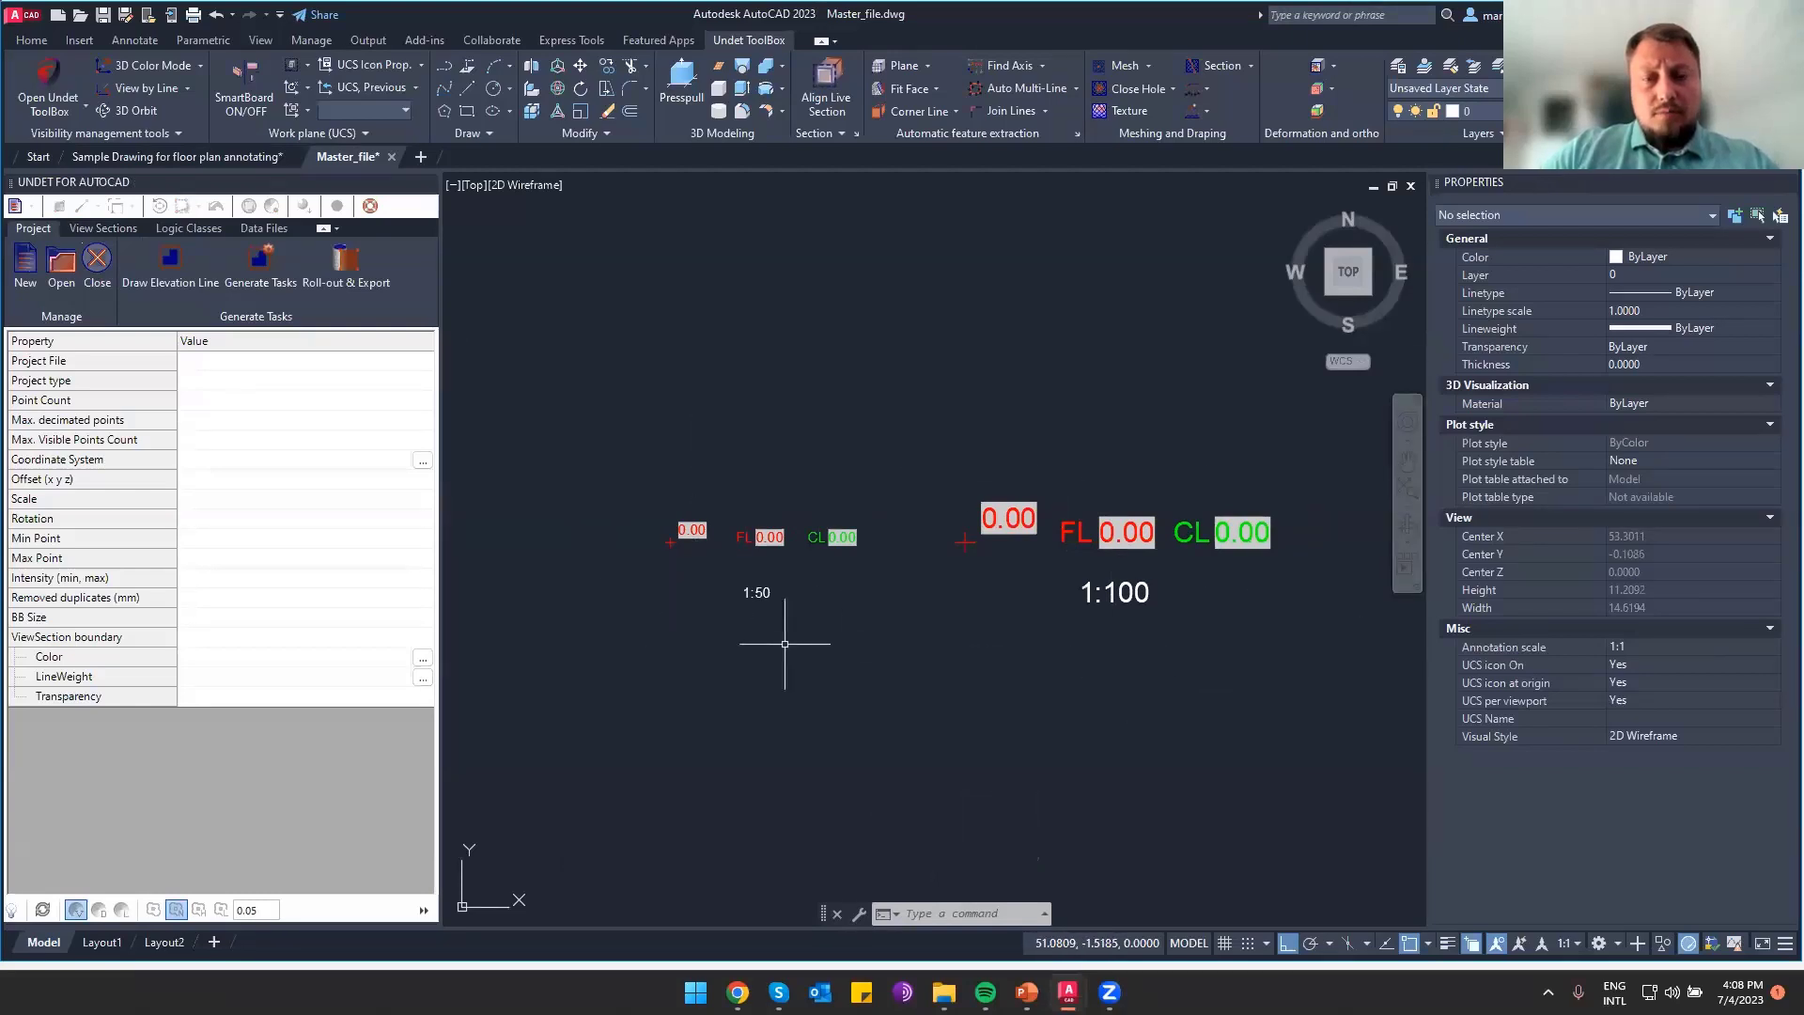
pyautogui.scroll(6, 663, 508)
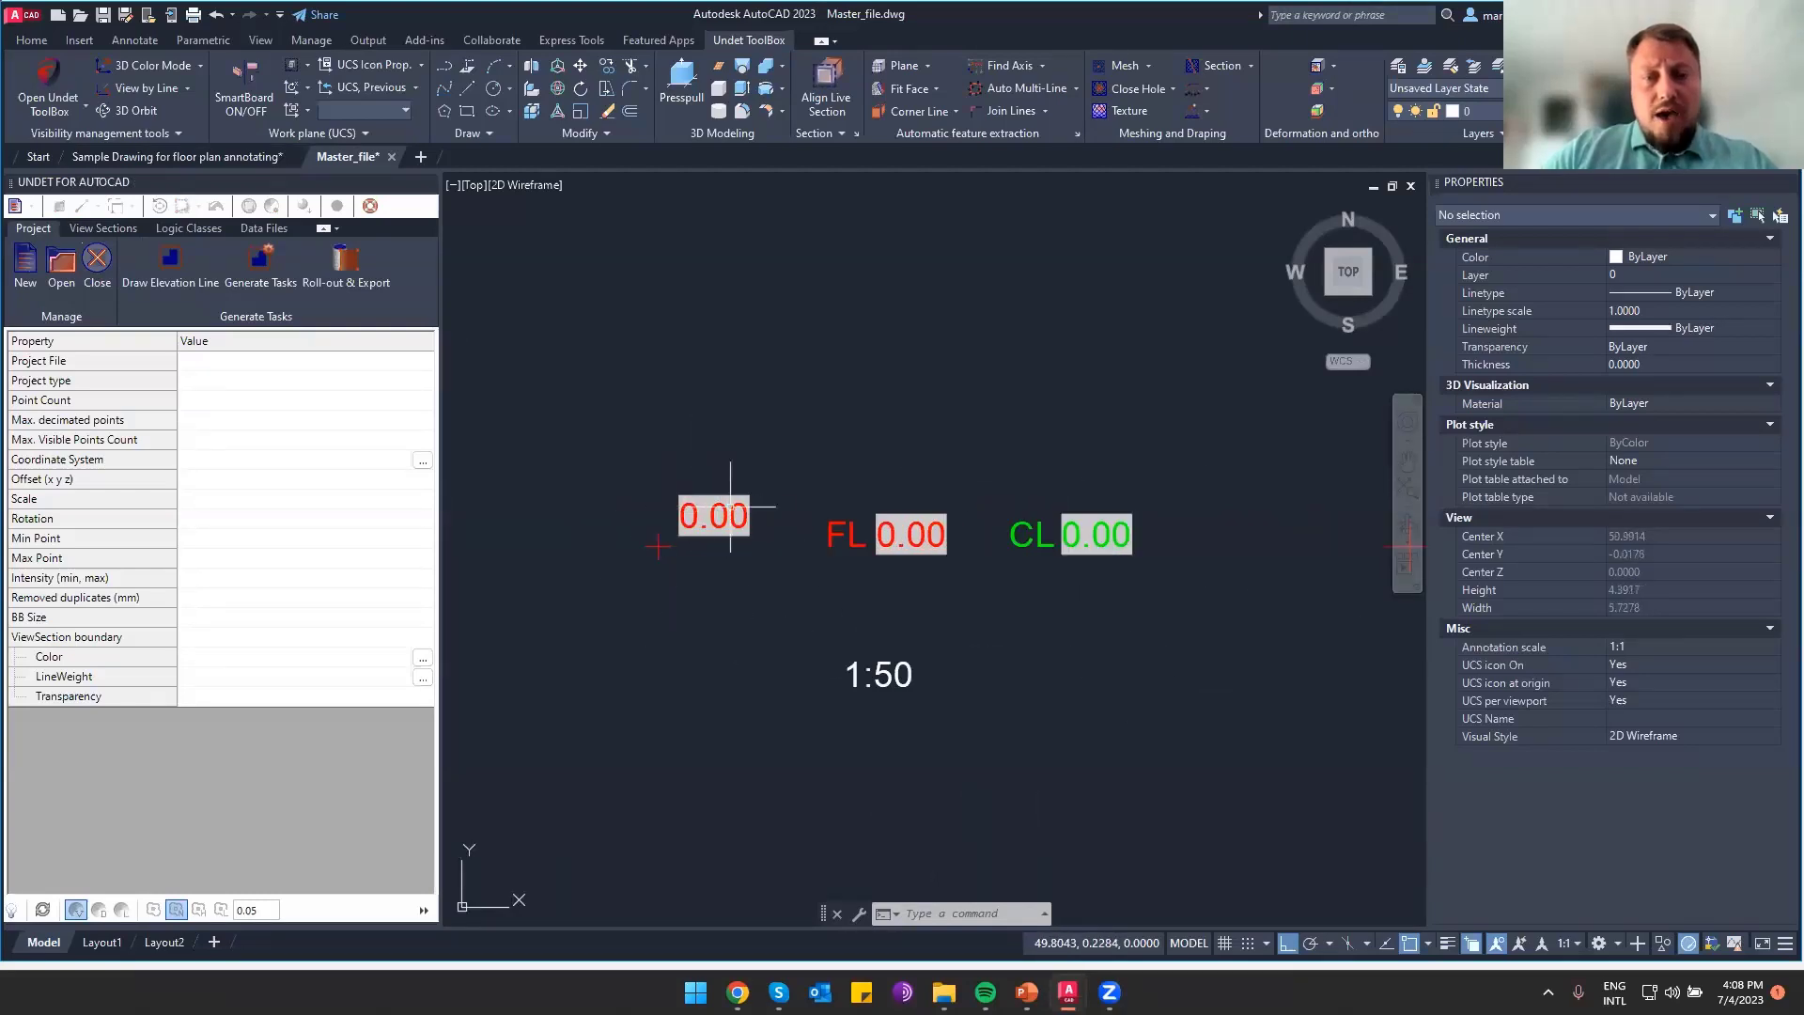
pyautogui.scroll(-3, 730, 508)
pyautogui.keyDown('shift'); pyautogui.moveTo(731, 509); pyautogui.dragTo(959, 411, button='middle'); pyautogui.keyUp('shift')
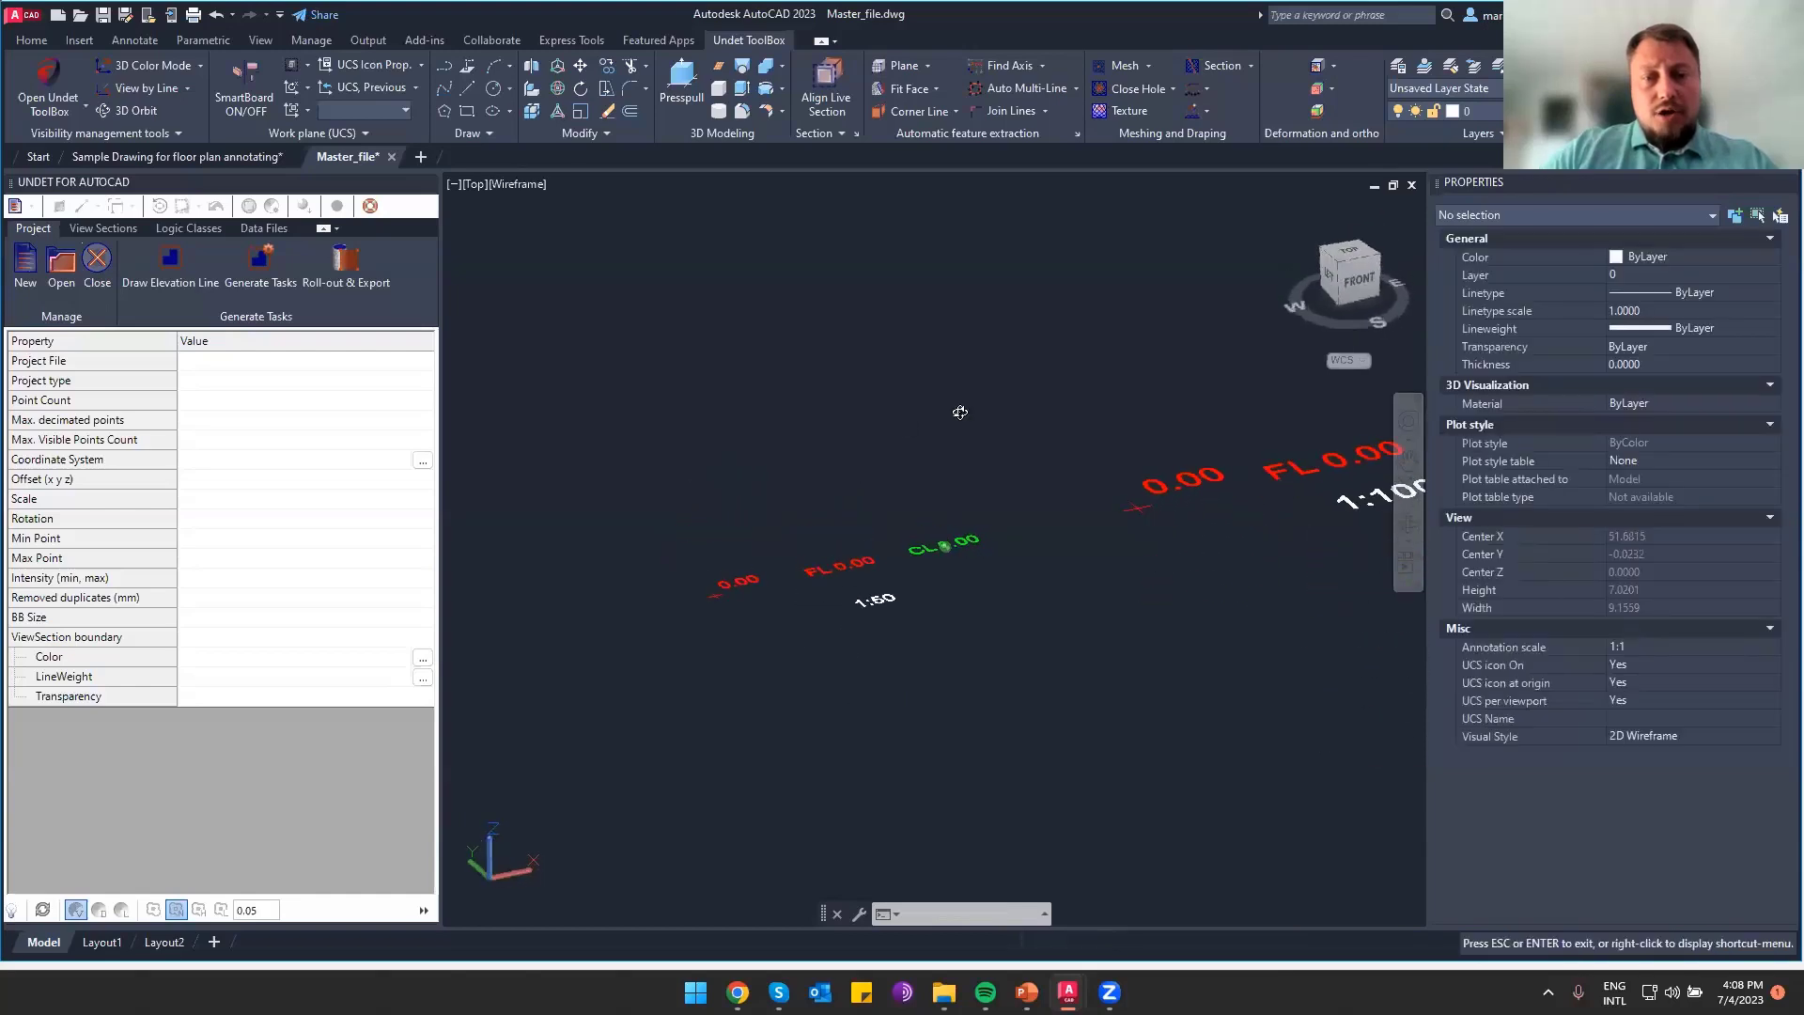
pyautogui.click(771, 616)
pyautogui.click(690, 541)
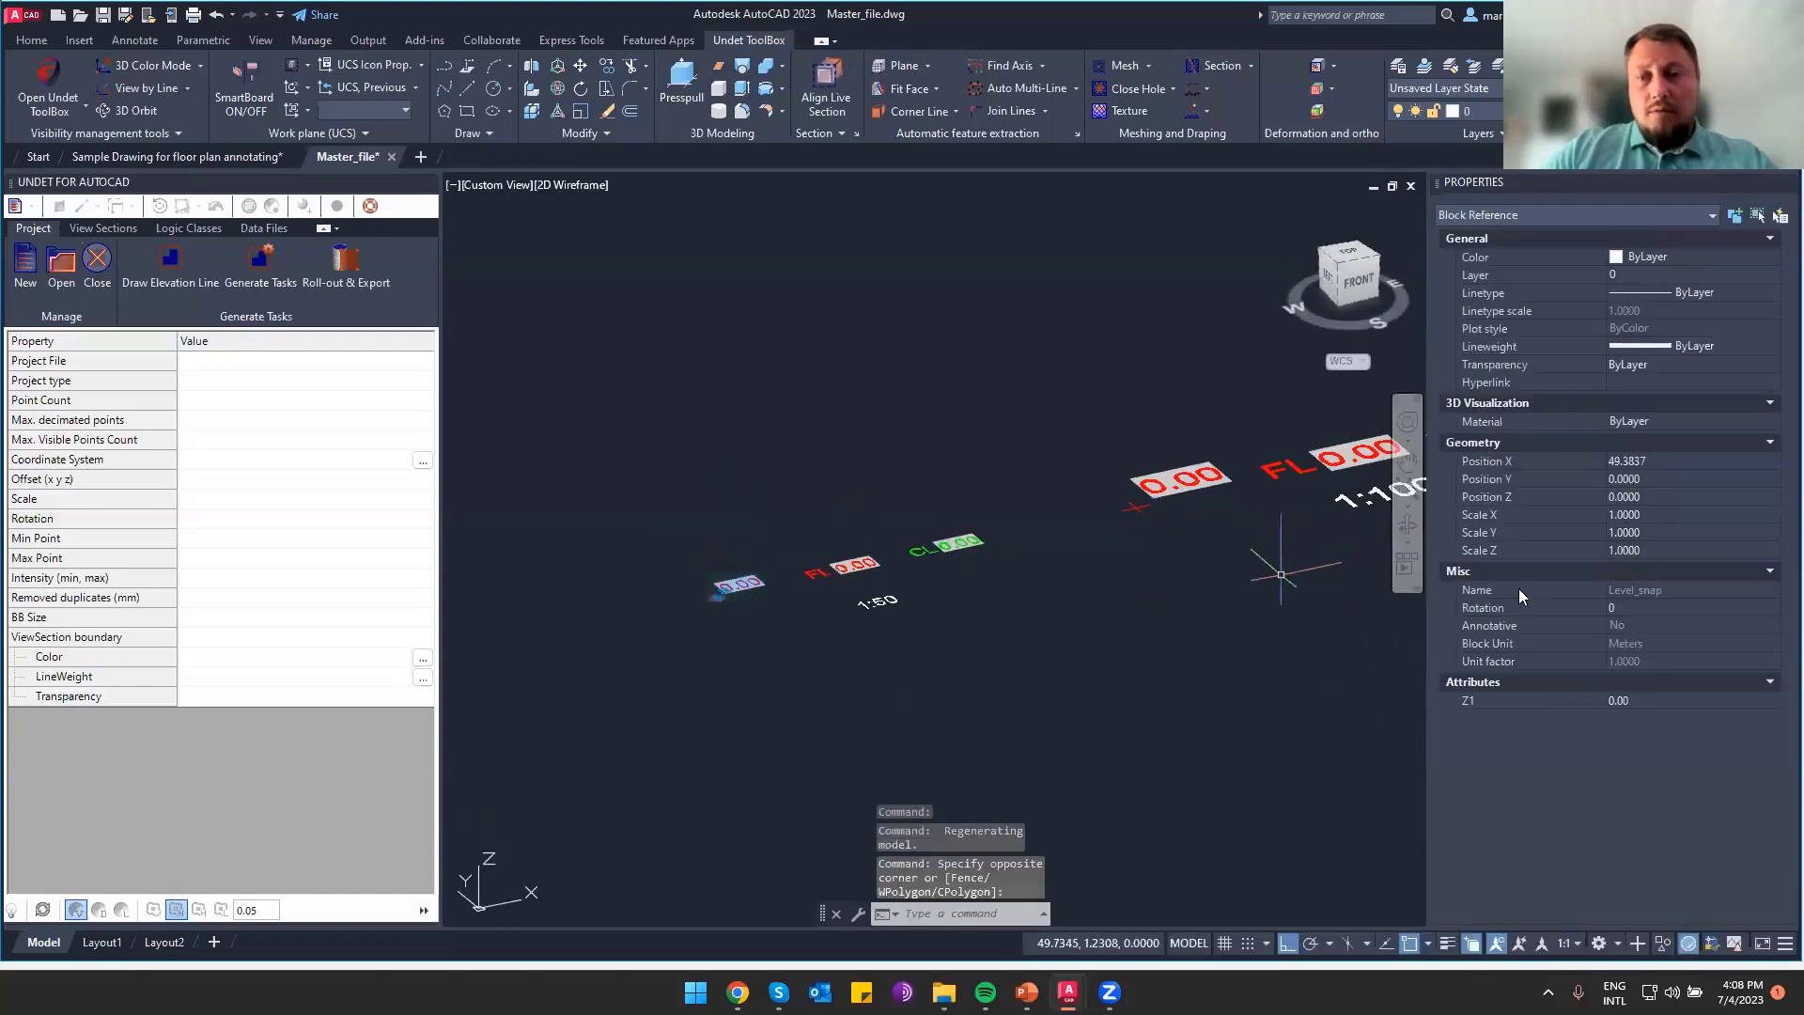
pyautogui.click(1683, 496)
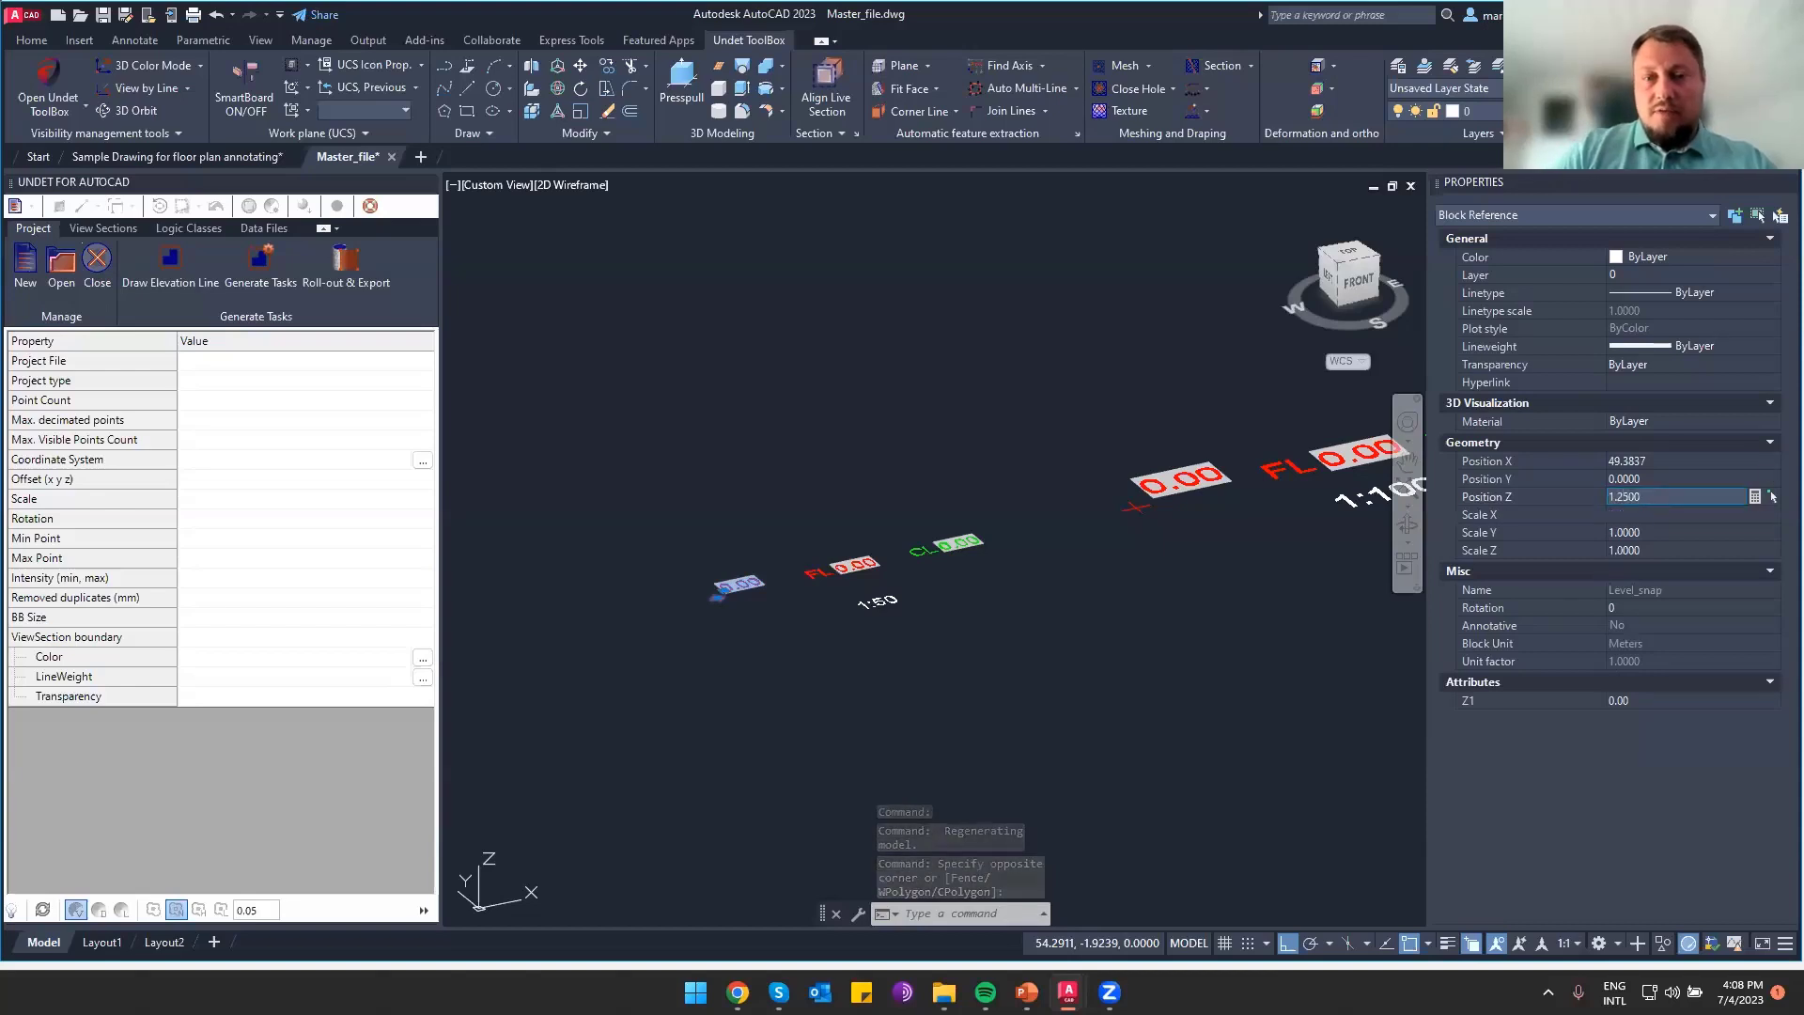
pyautogui.press('Return')
pyautogui.press('Escape')
# Regenerate the drawing to update the level block's text and look at the blocks from a tilted view
pyautogui.write('re')
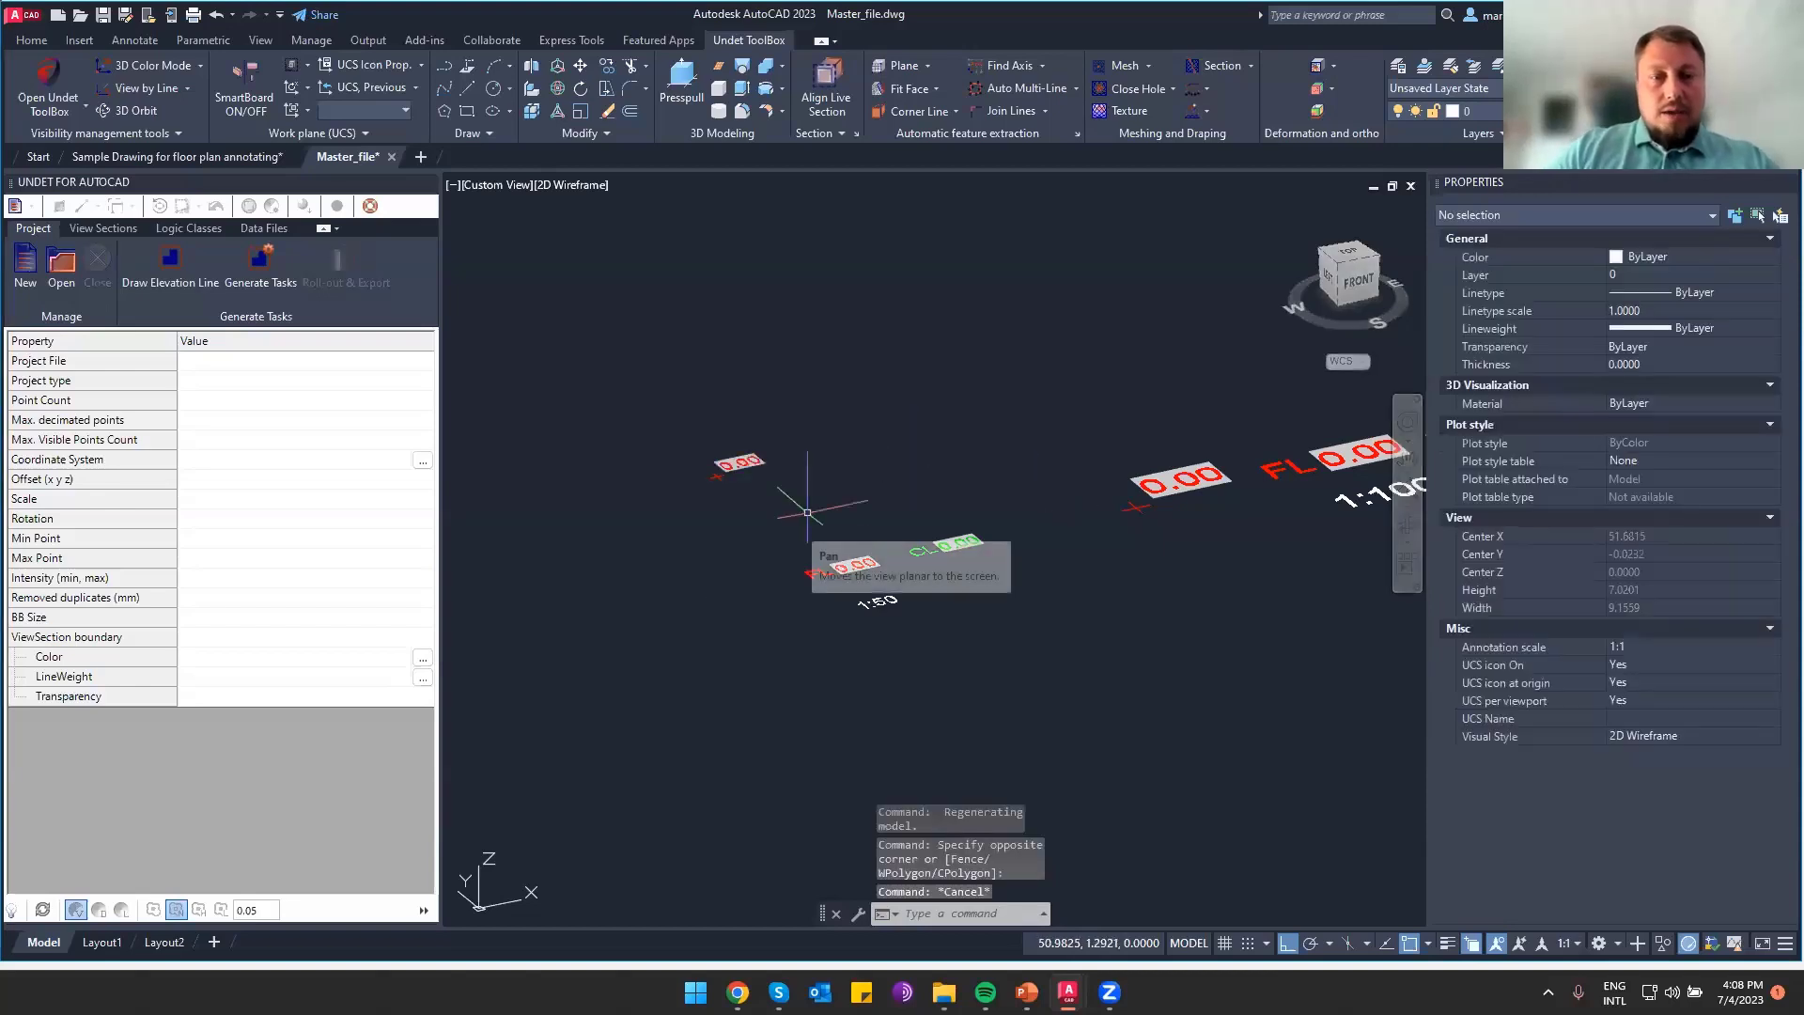
pyautogui.press('Return')
pyautogui.scroll(2, 829, 491)
pyautogui.keyDown('shift'); pyautogui.moveTo(829, 491); pyautogui.dragTo(994, 536, button='middle'); pyautogui.keyUp('shift')
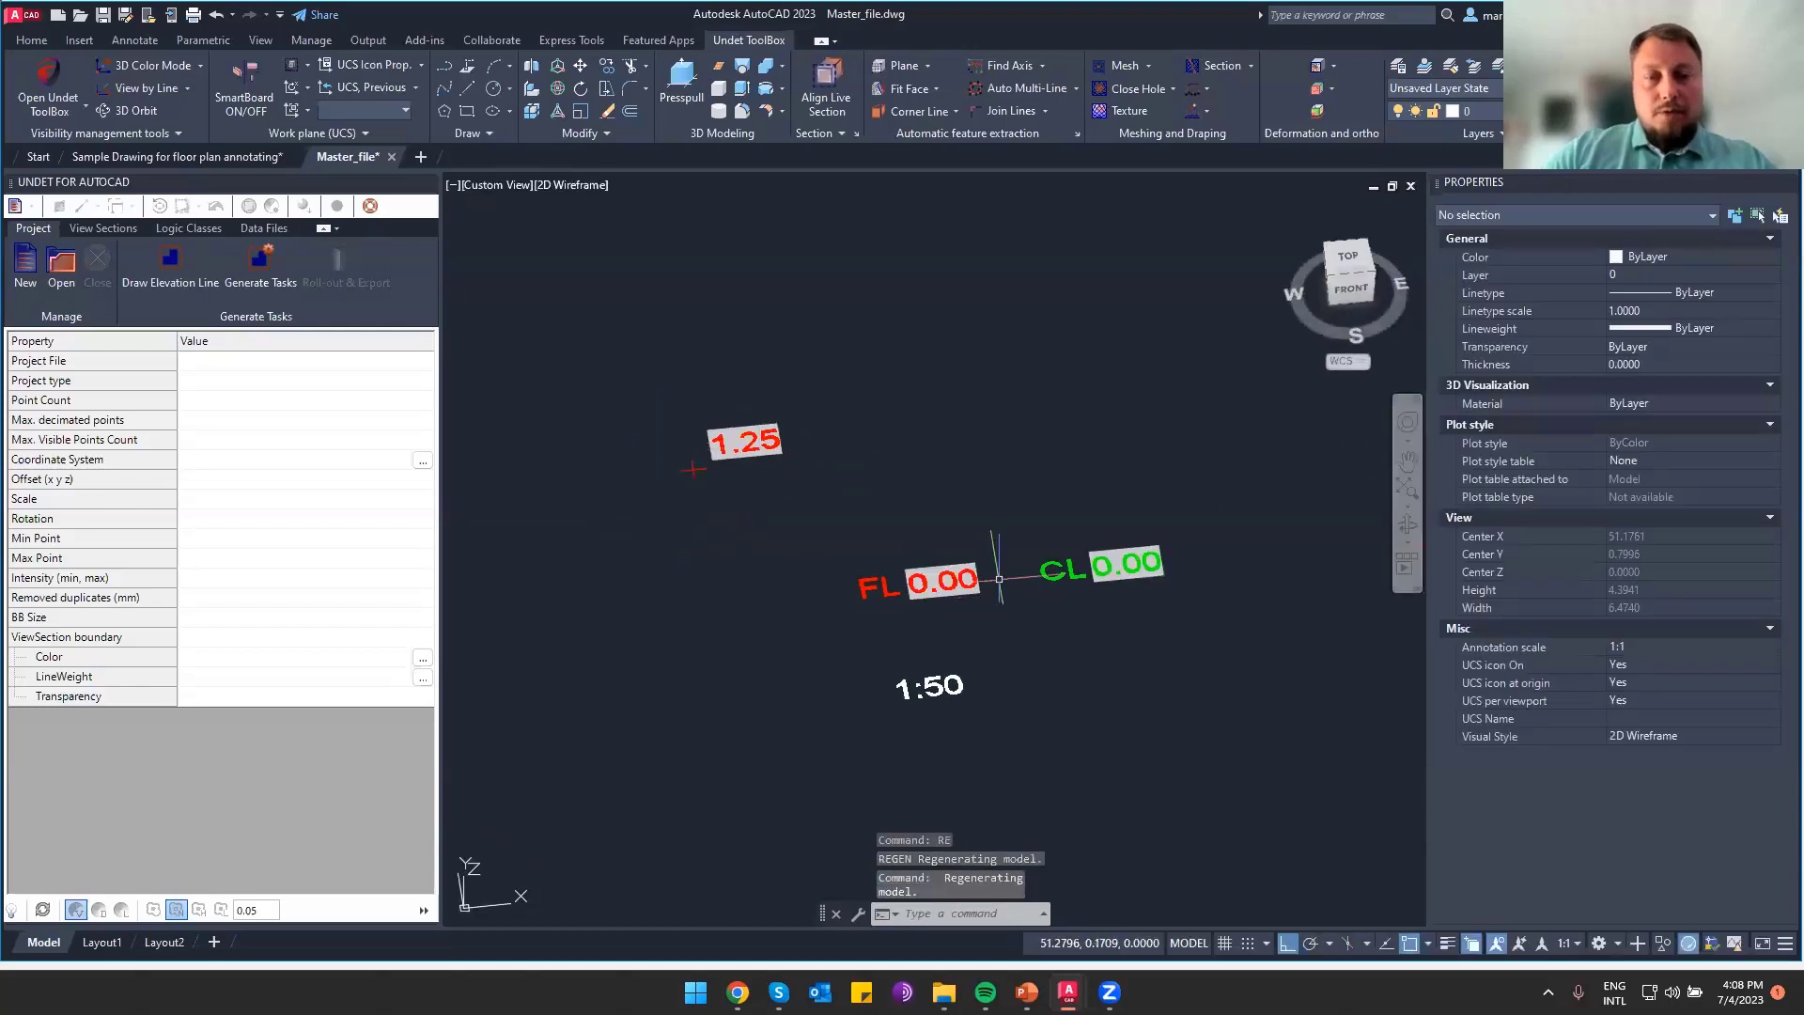
pyautogui.keyDown('shift'); pyautogui.moveTo(999, 579); pyautogui.dragTo(874, 588, button='middle'); pyautogui.keyUp('shift')
# Set the 1:50 Level_snap block's Z position back to 0
pyautogui.moveTo(846, 380)
pyautogui.mouseDown()
pyautogui.moveTo(608, 478)
pyautogui.moveTo(789, 499)
pyautogui.moveTo(778, 508)
pyautogui.mouseUp()
pyautogui.click(599, 393)
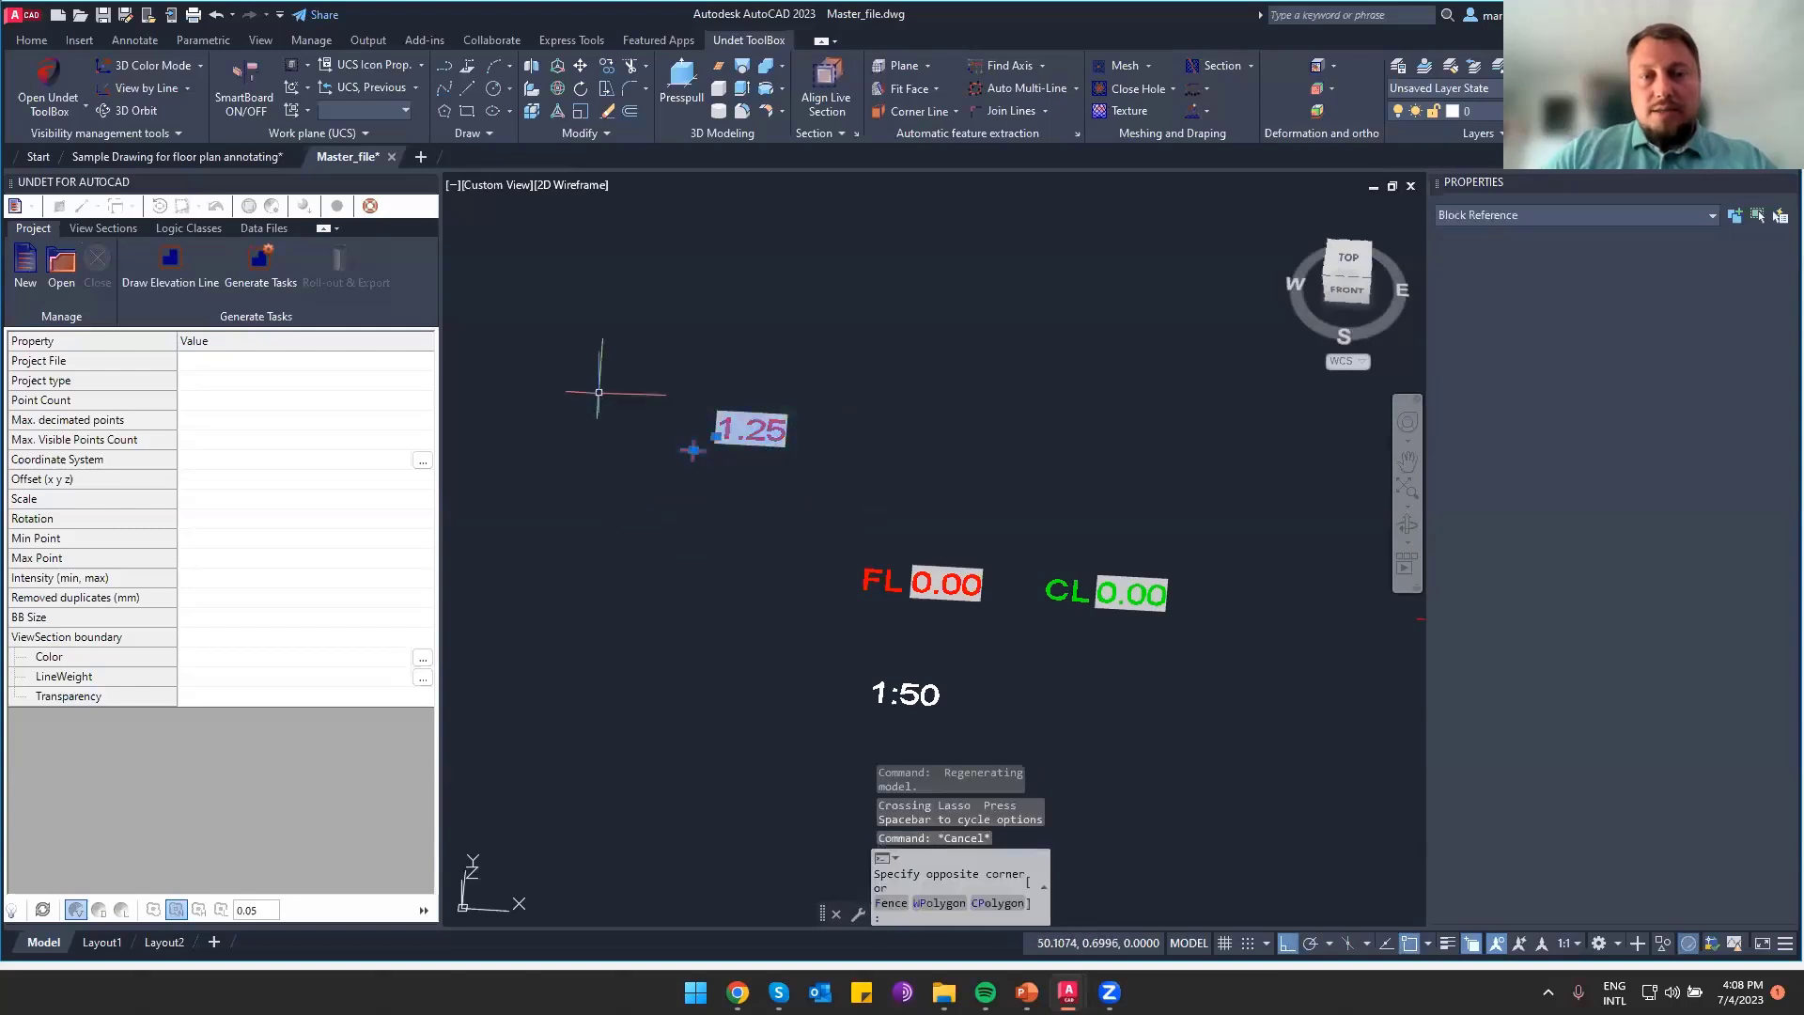
pyautogui.click(1293, 609)
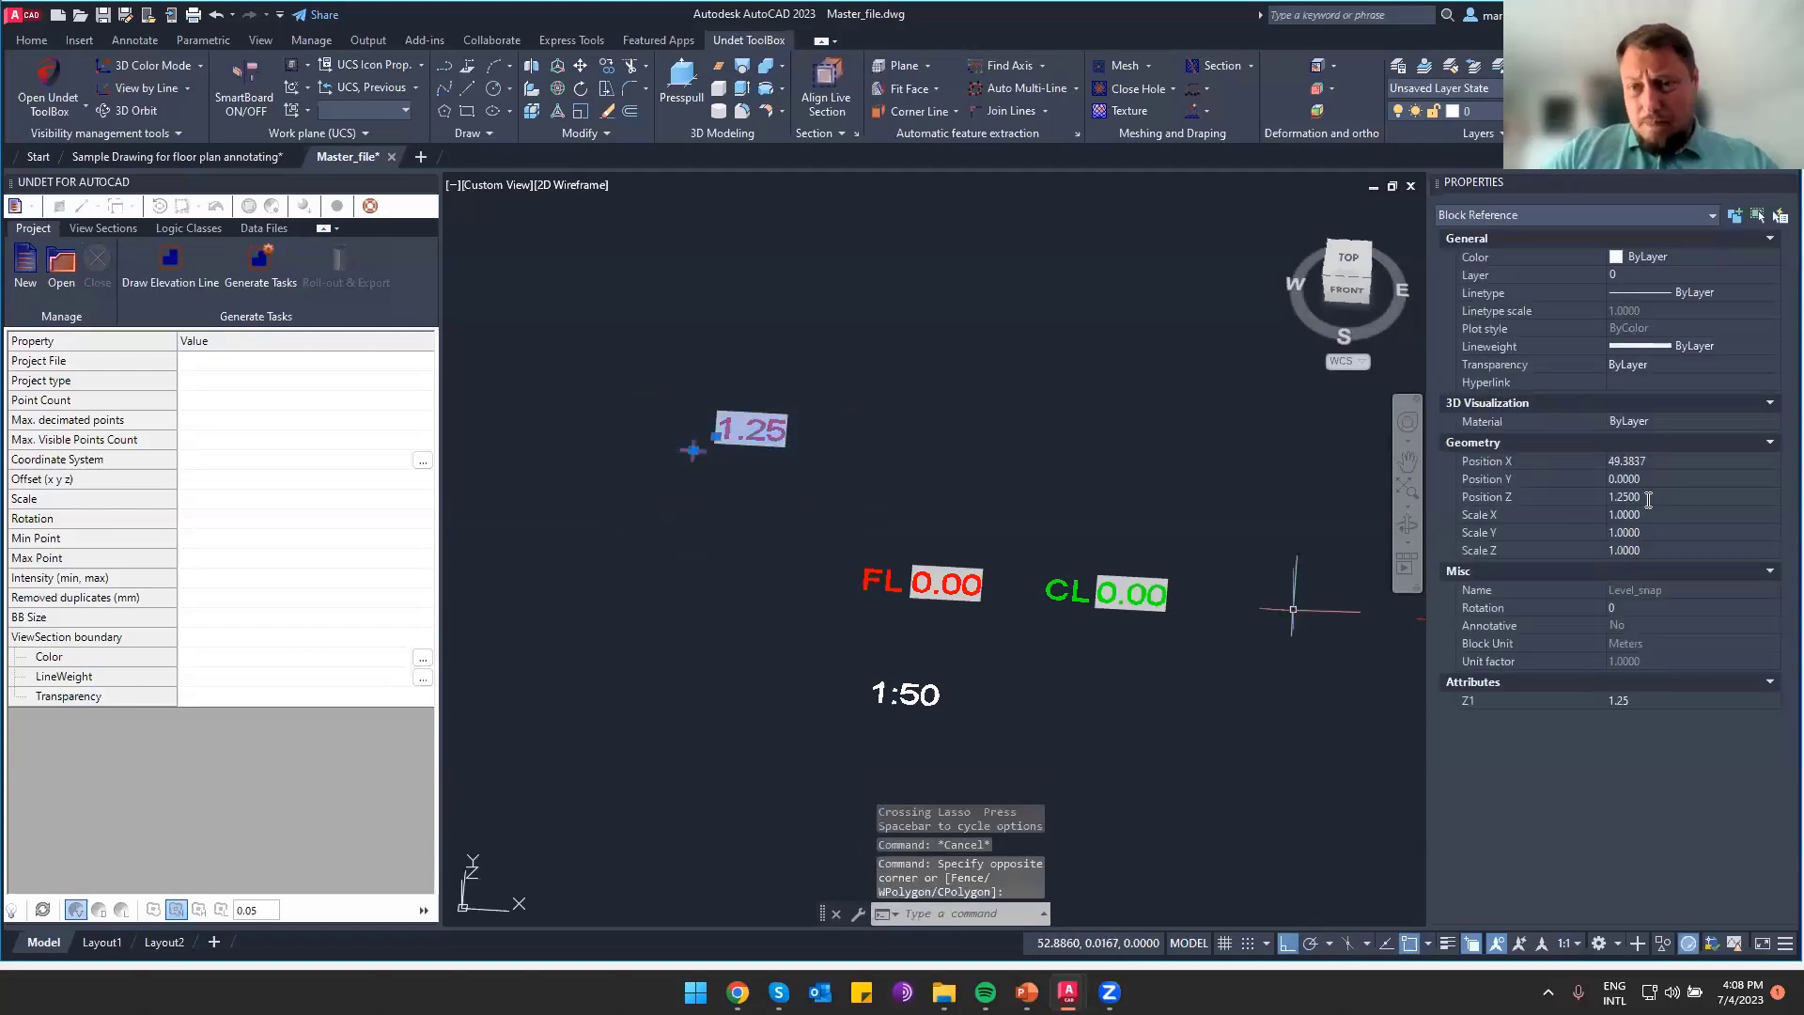
pyautogui.click(1649, 498)
pyautogui.press('Return')
pyautogui.press('Escape')
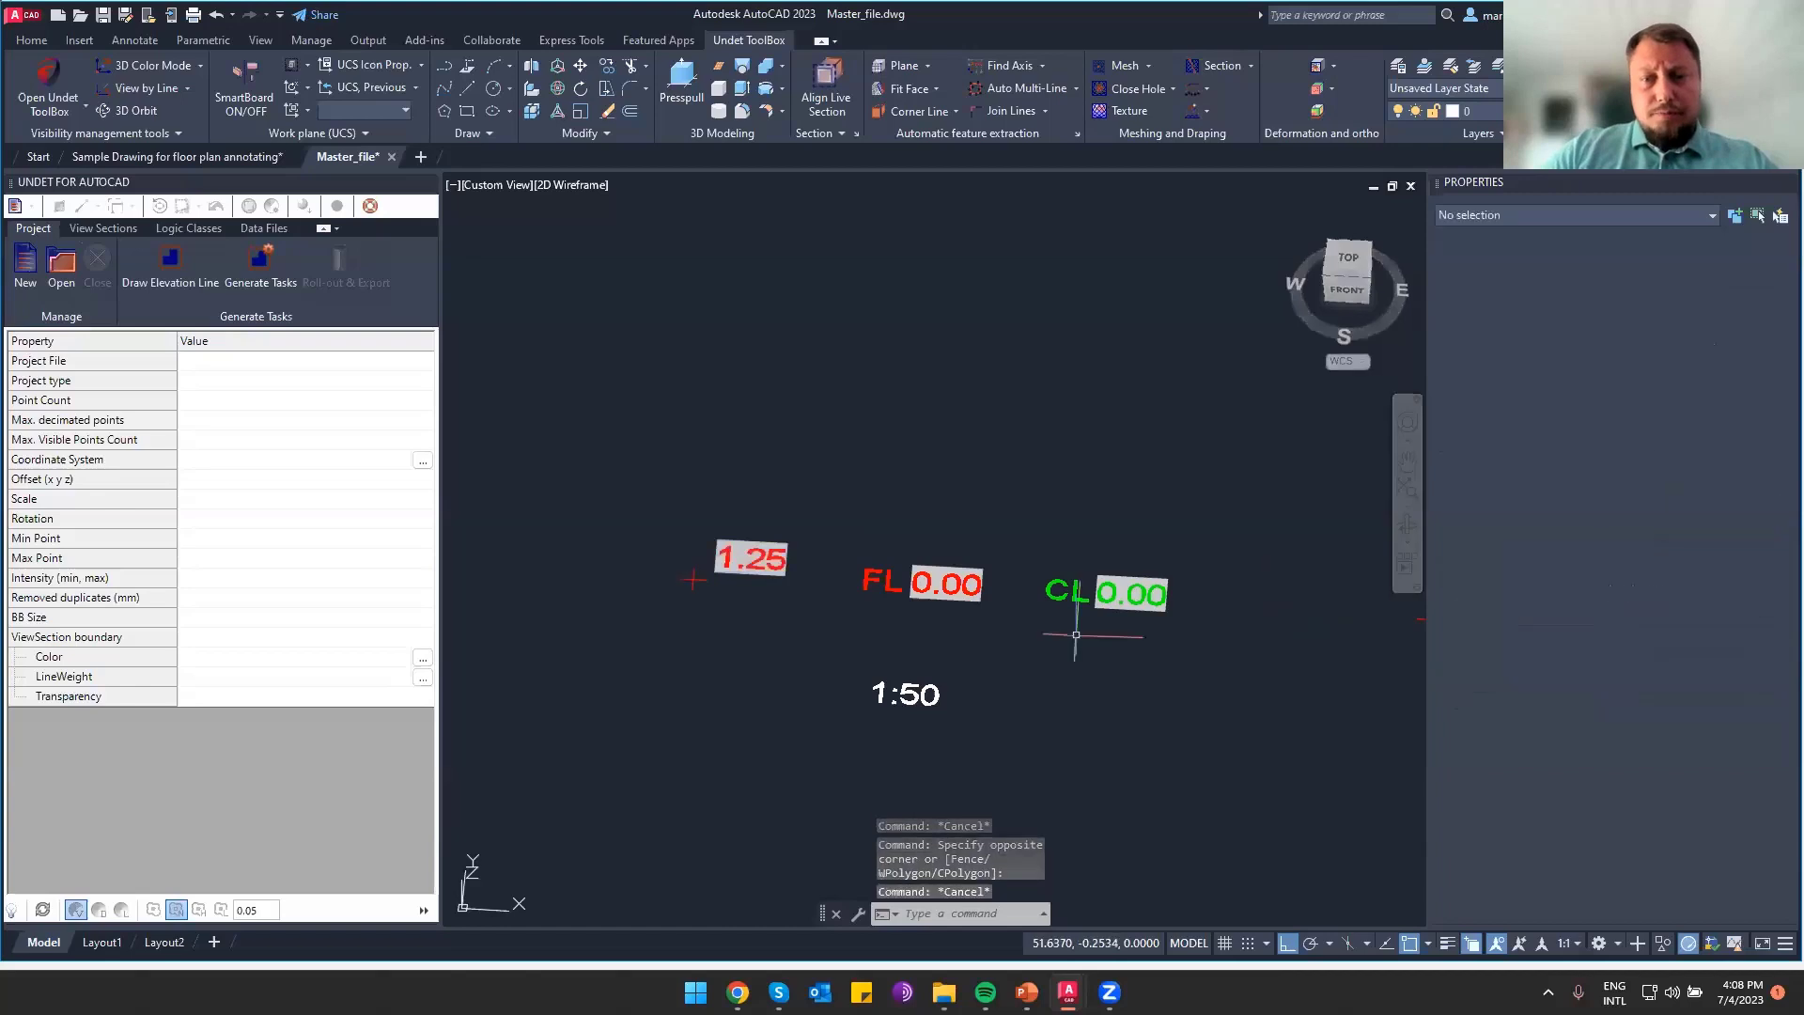
# Return to the top view and frame the 1:50 and 1:100 block sets
pyautogui.scroll(-2, 1182, 625)
pyautogui.click(1182, 625)
pyautogui.press('Escape')
pyautogui.click(1349, 256)
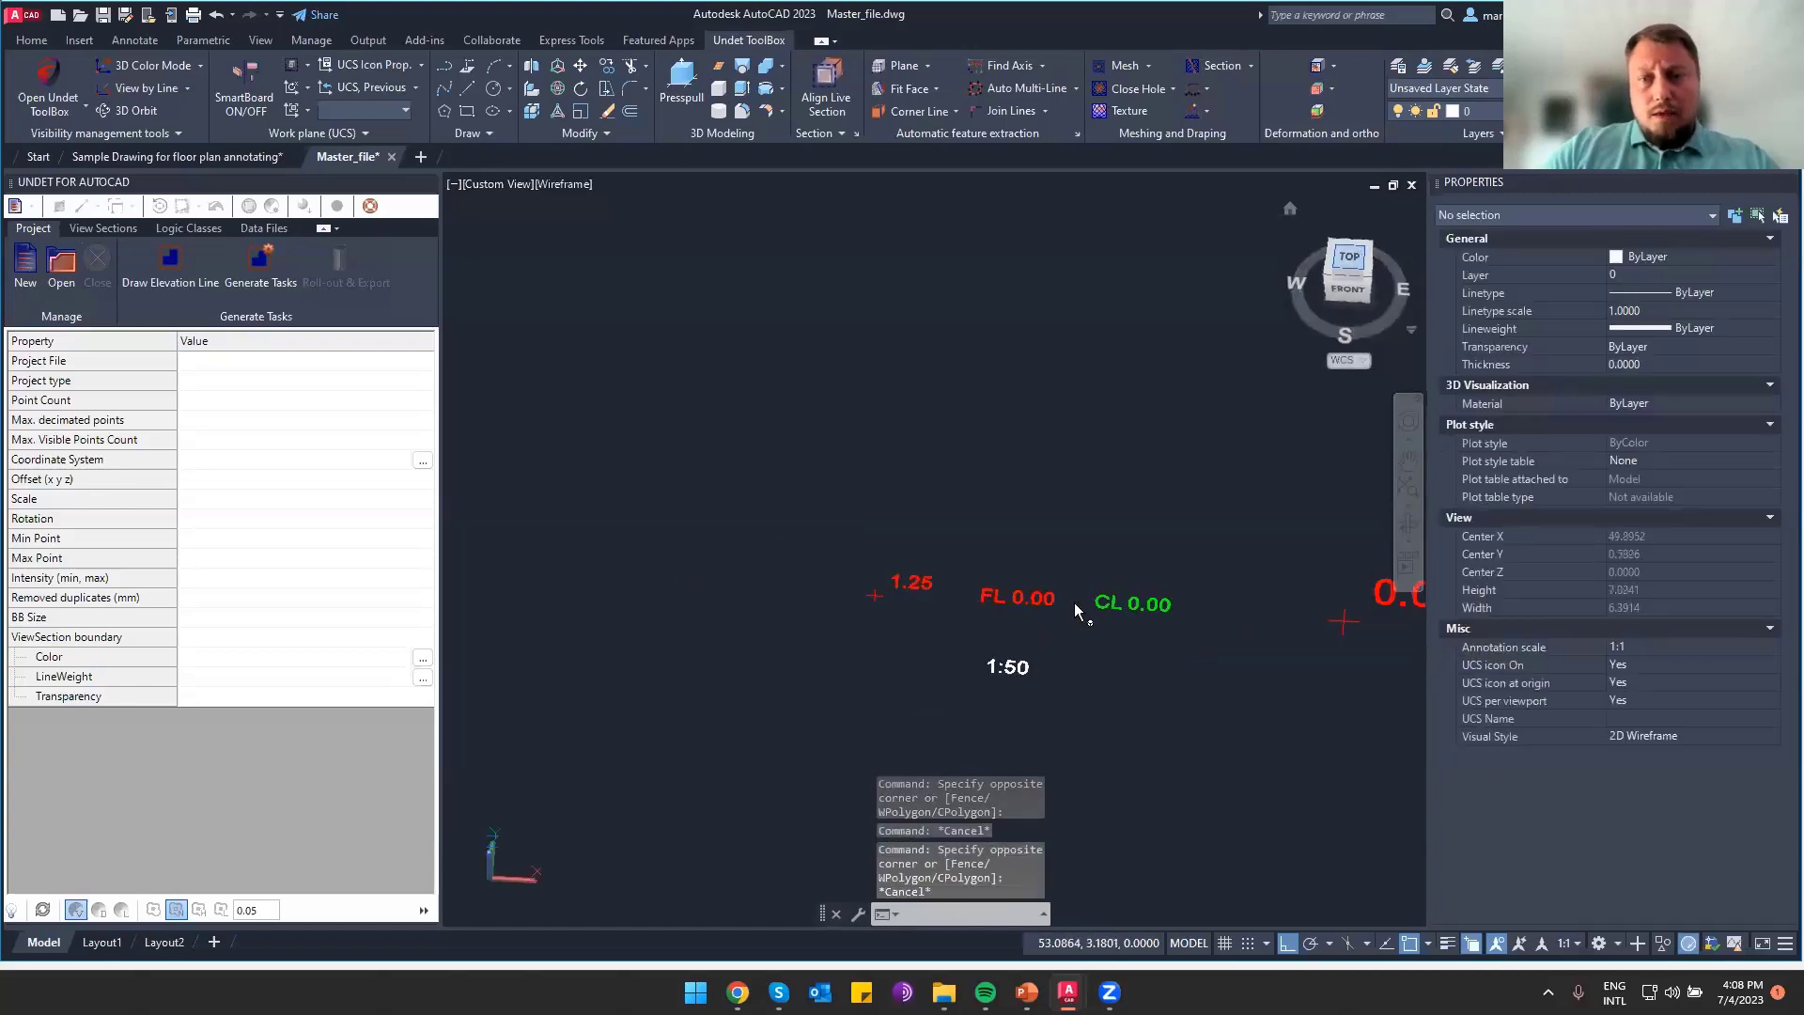
pyautogui.scroll(-2, 846, 572)
# Copy the level, FL and CL blocks of the 1:50 set to the clipboard with a base point
pyautogui.click(843, 543)
pyautogui.click(504, 470)
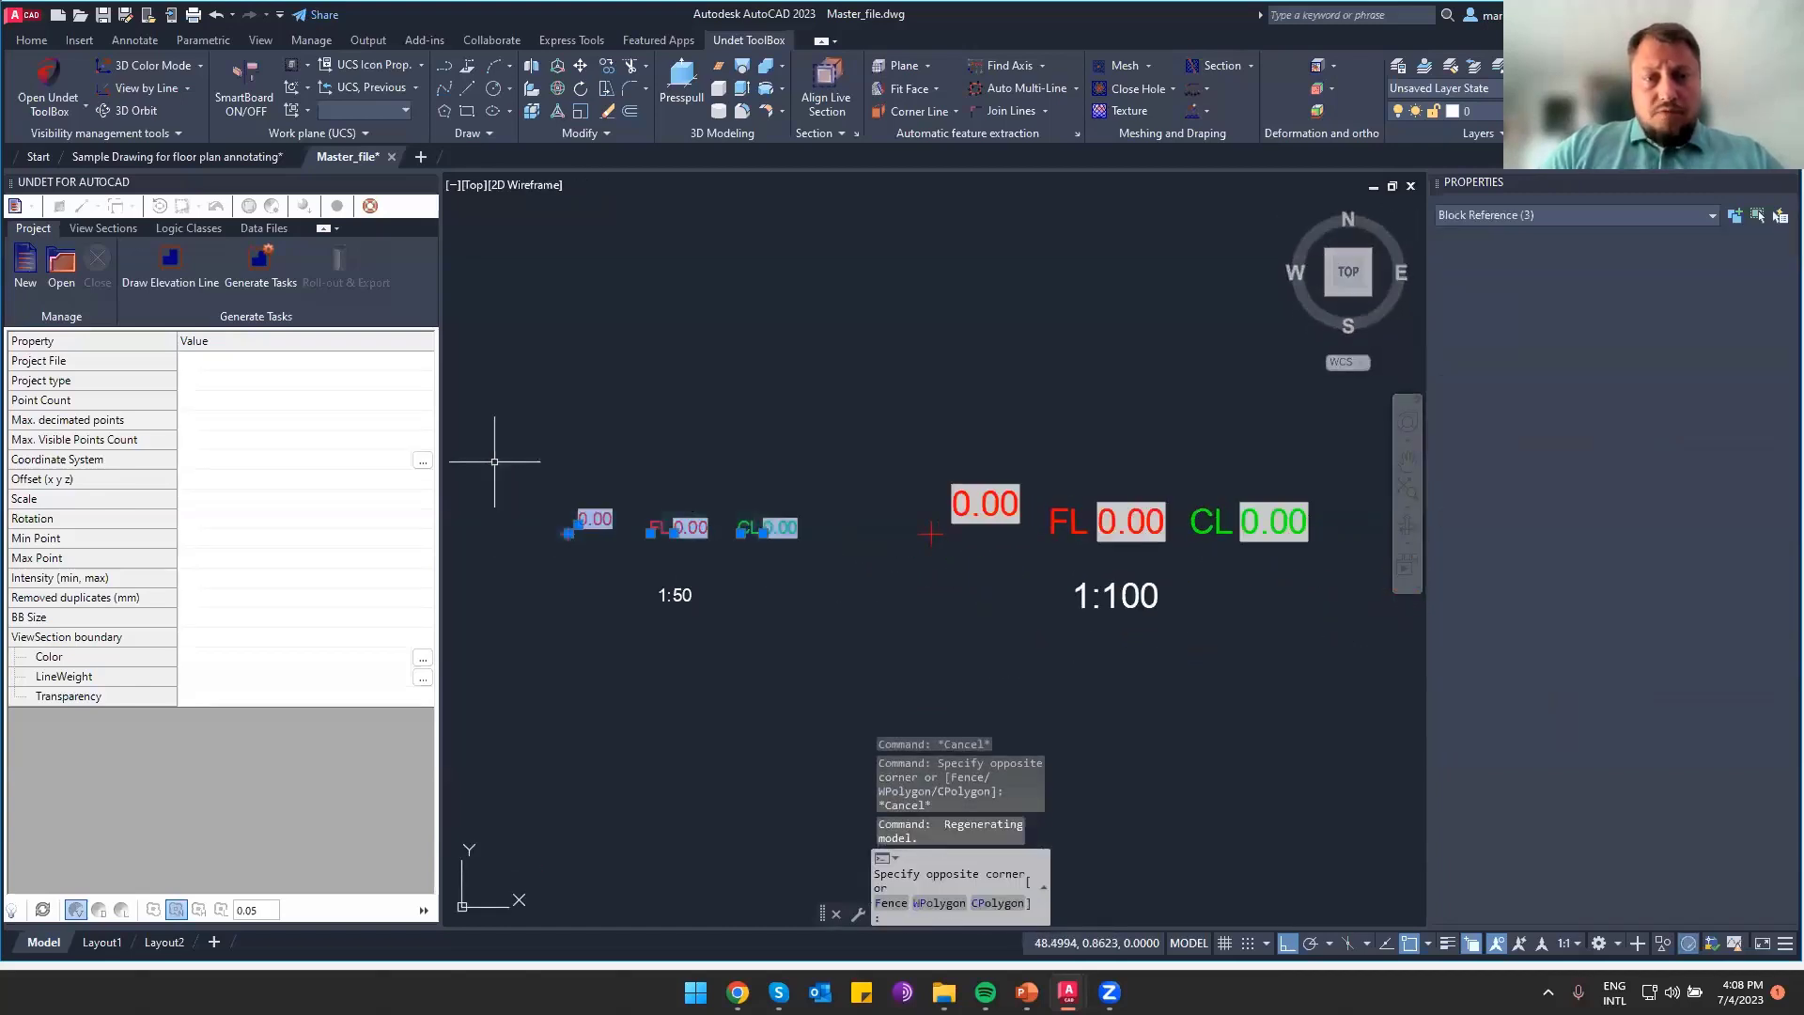
pyautogui.scroll(2, 658, 609)
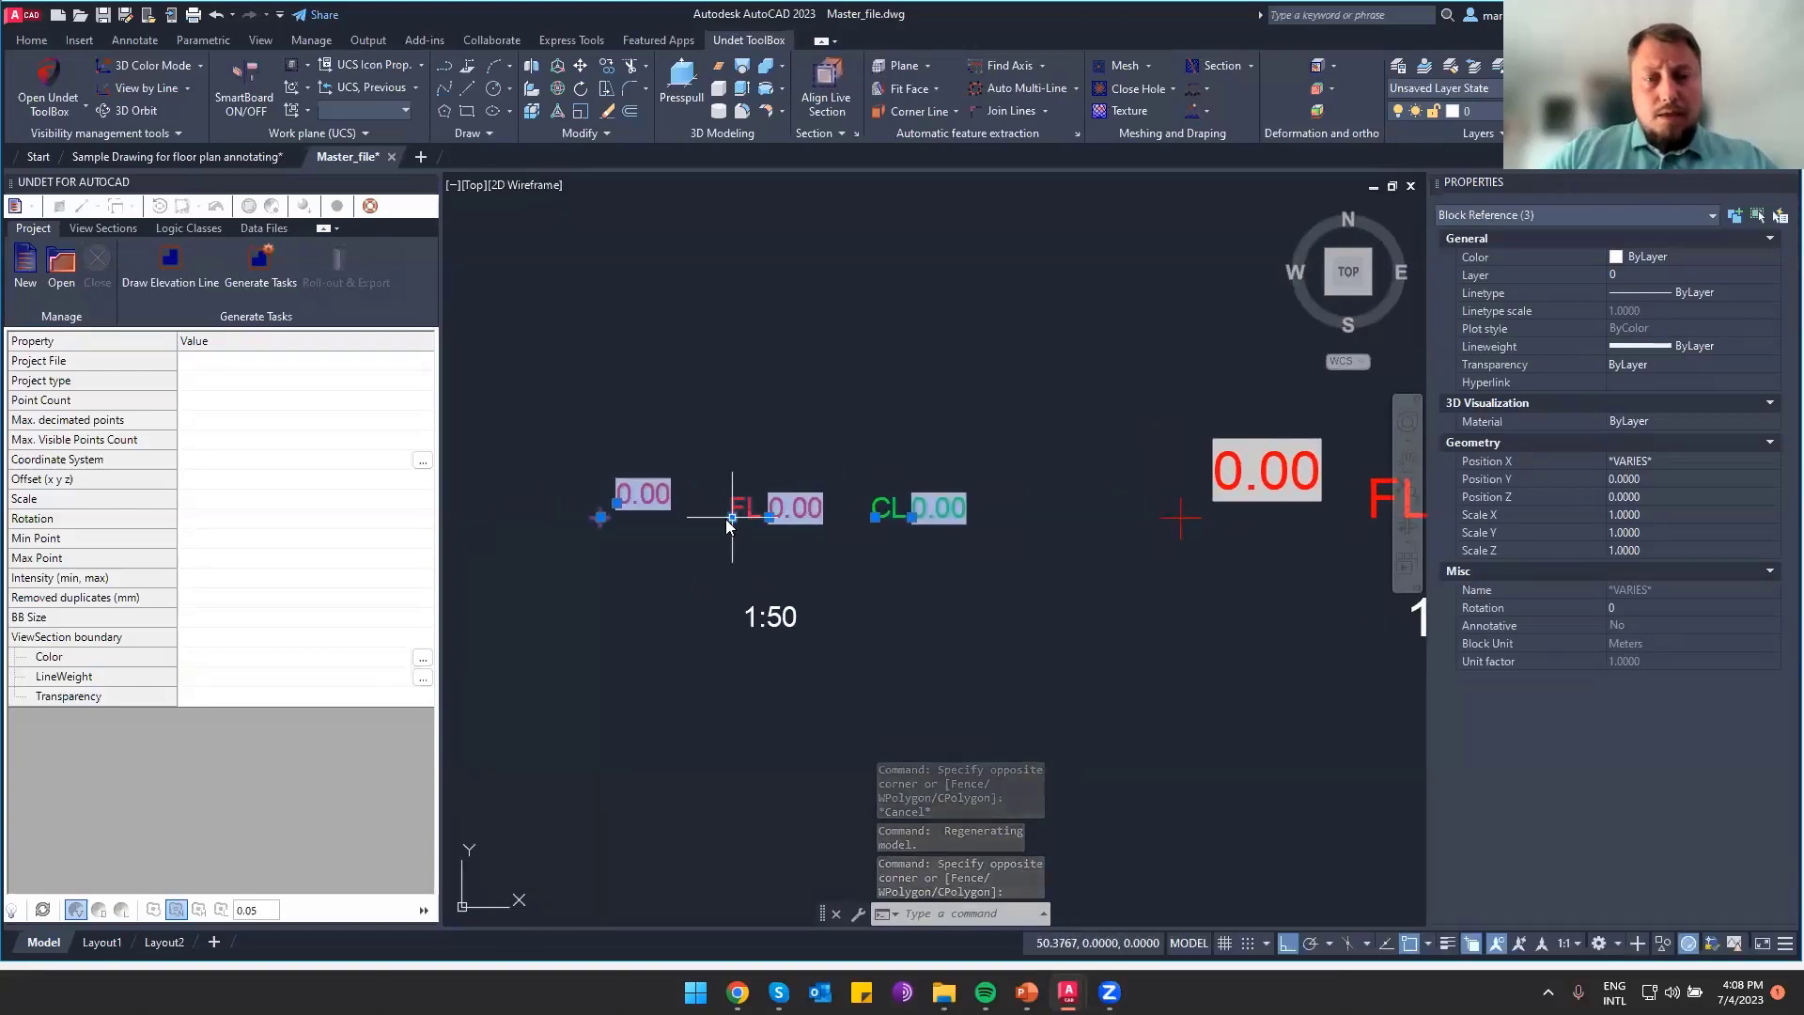
pyautogui.rightClick(730, 515)
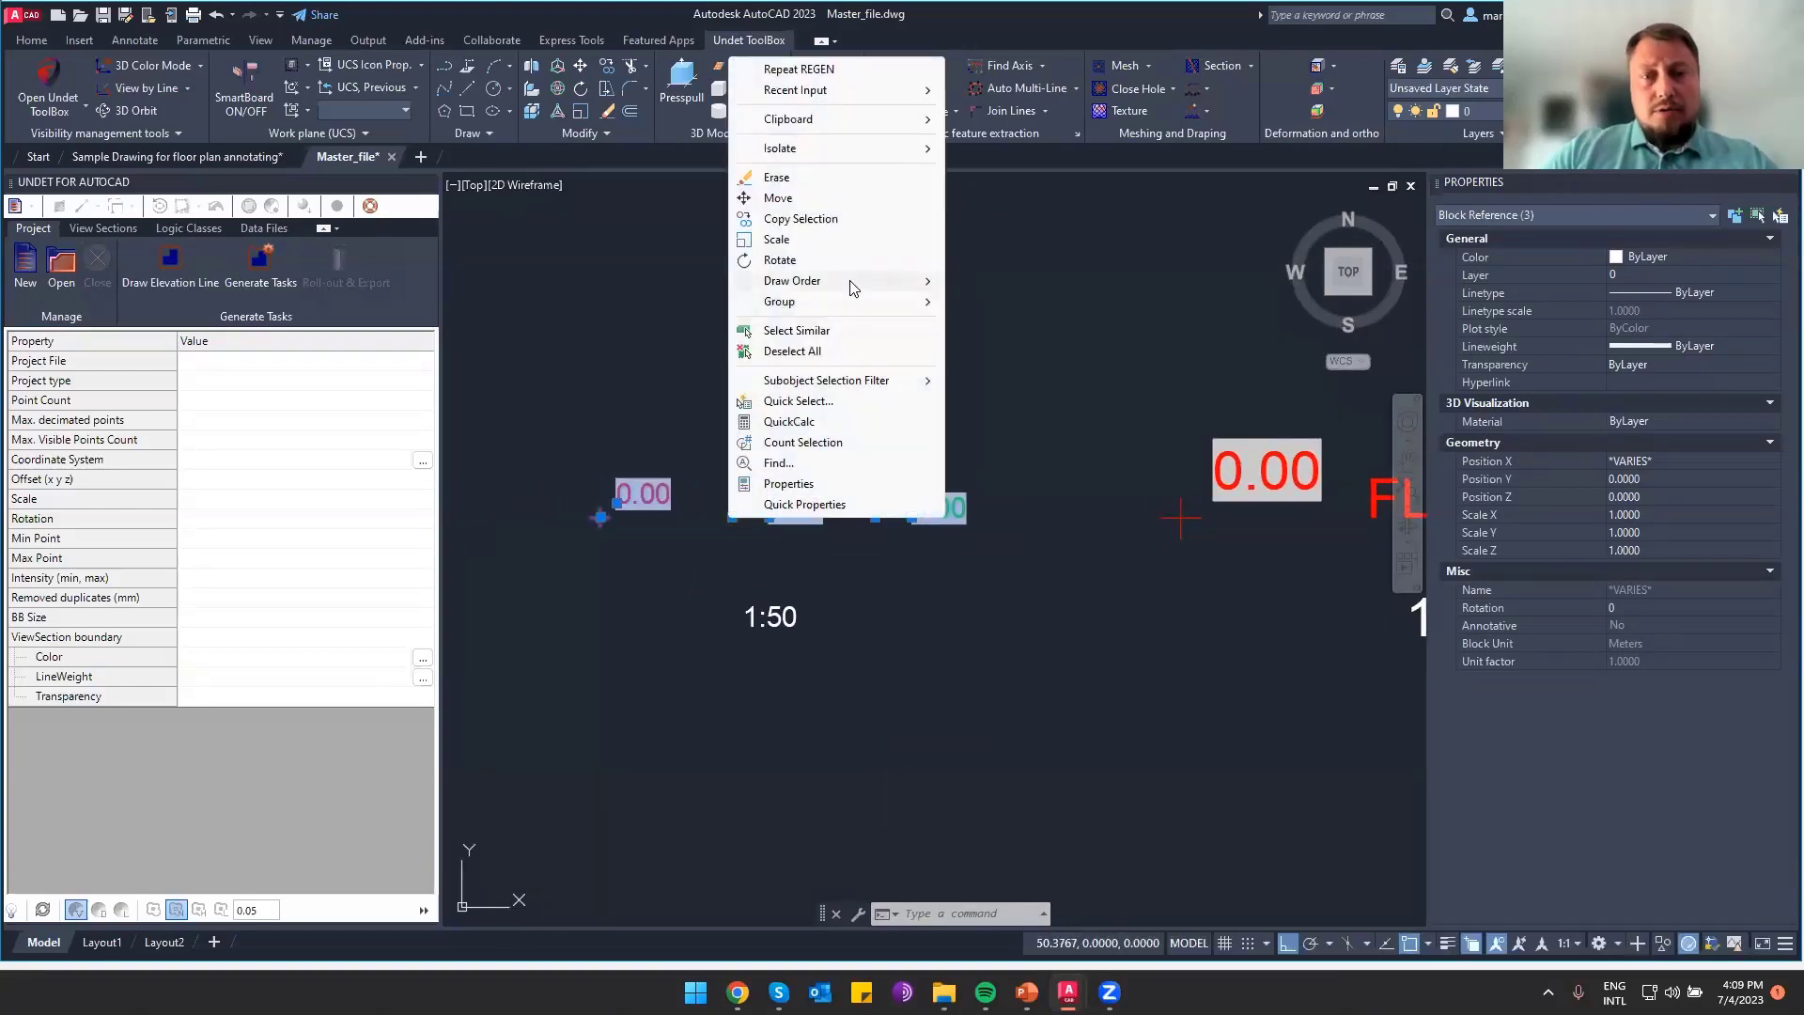
pyautogui.moveTo(853, 287)
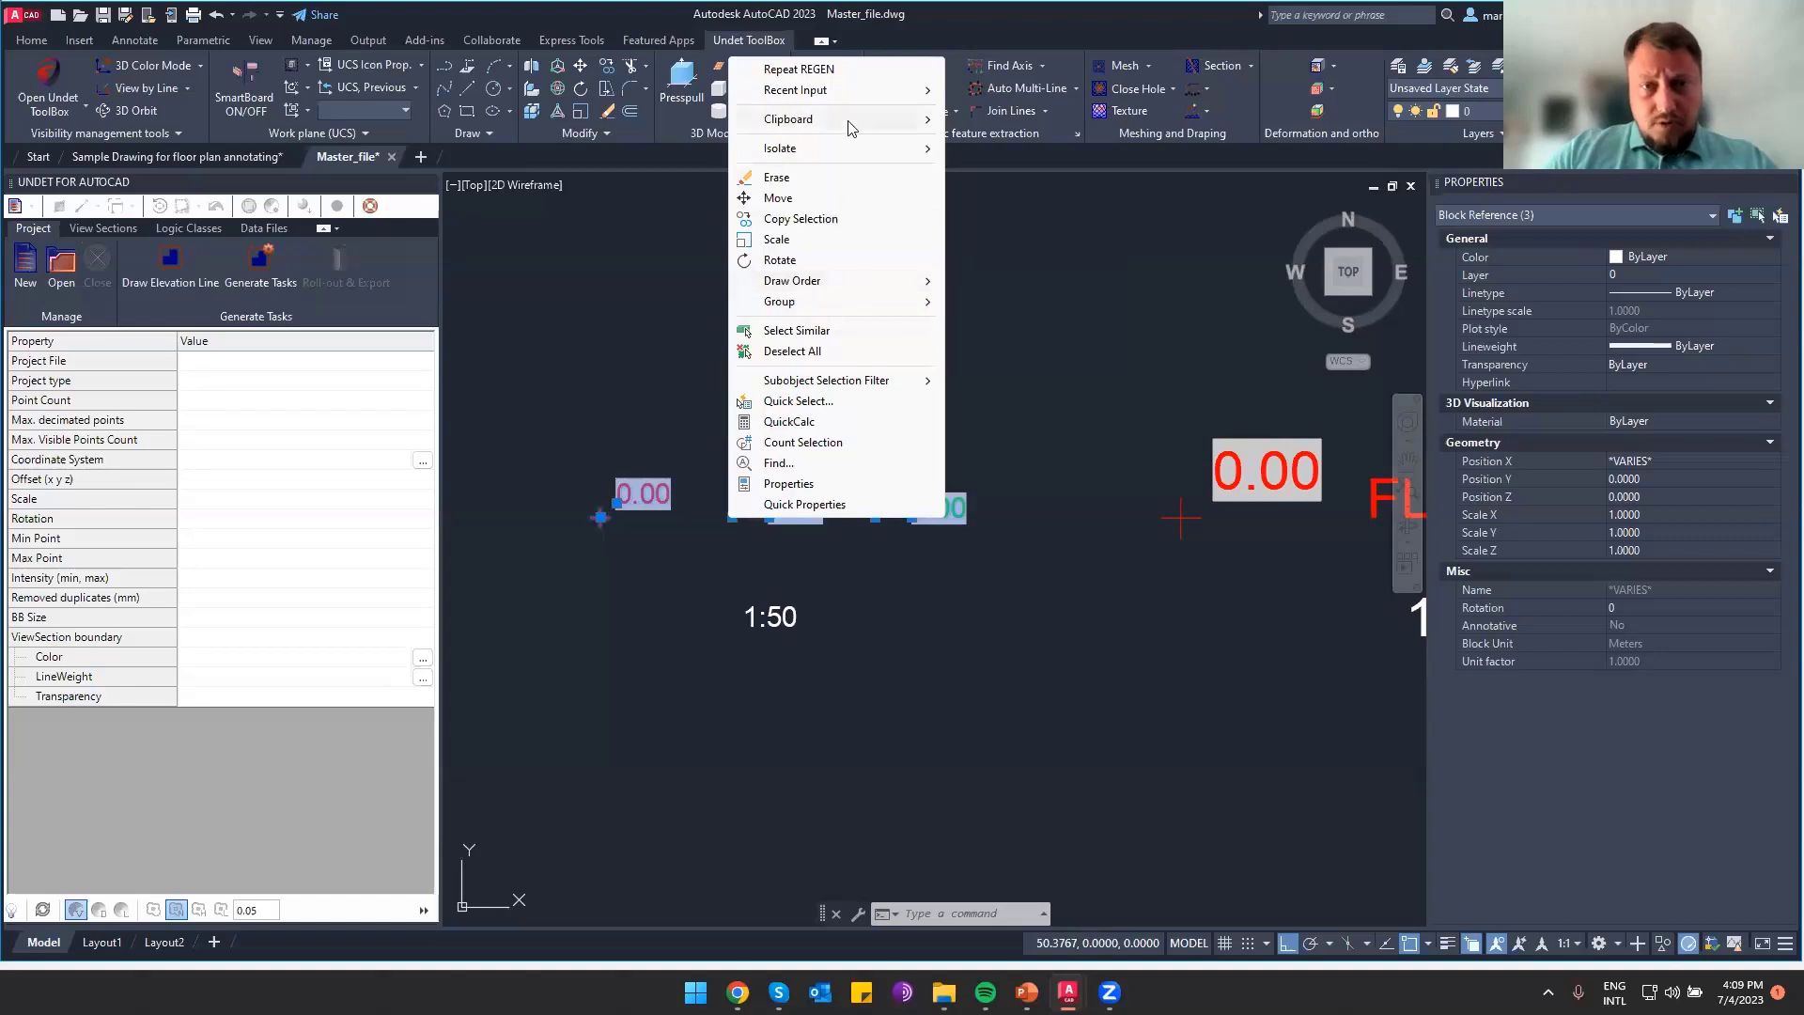
pyautogui.moveTo(875, 121)
pyautogui.click(1037, 184)
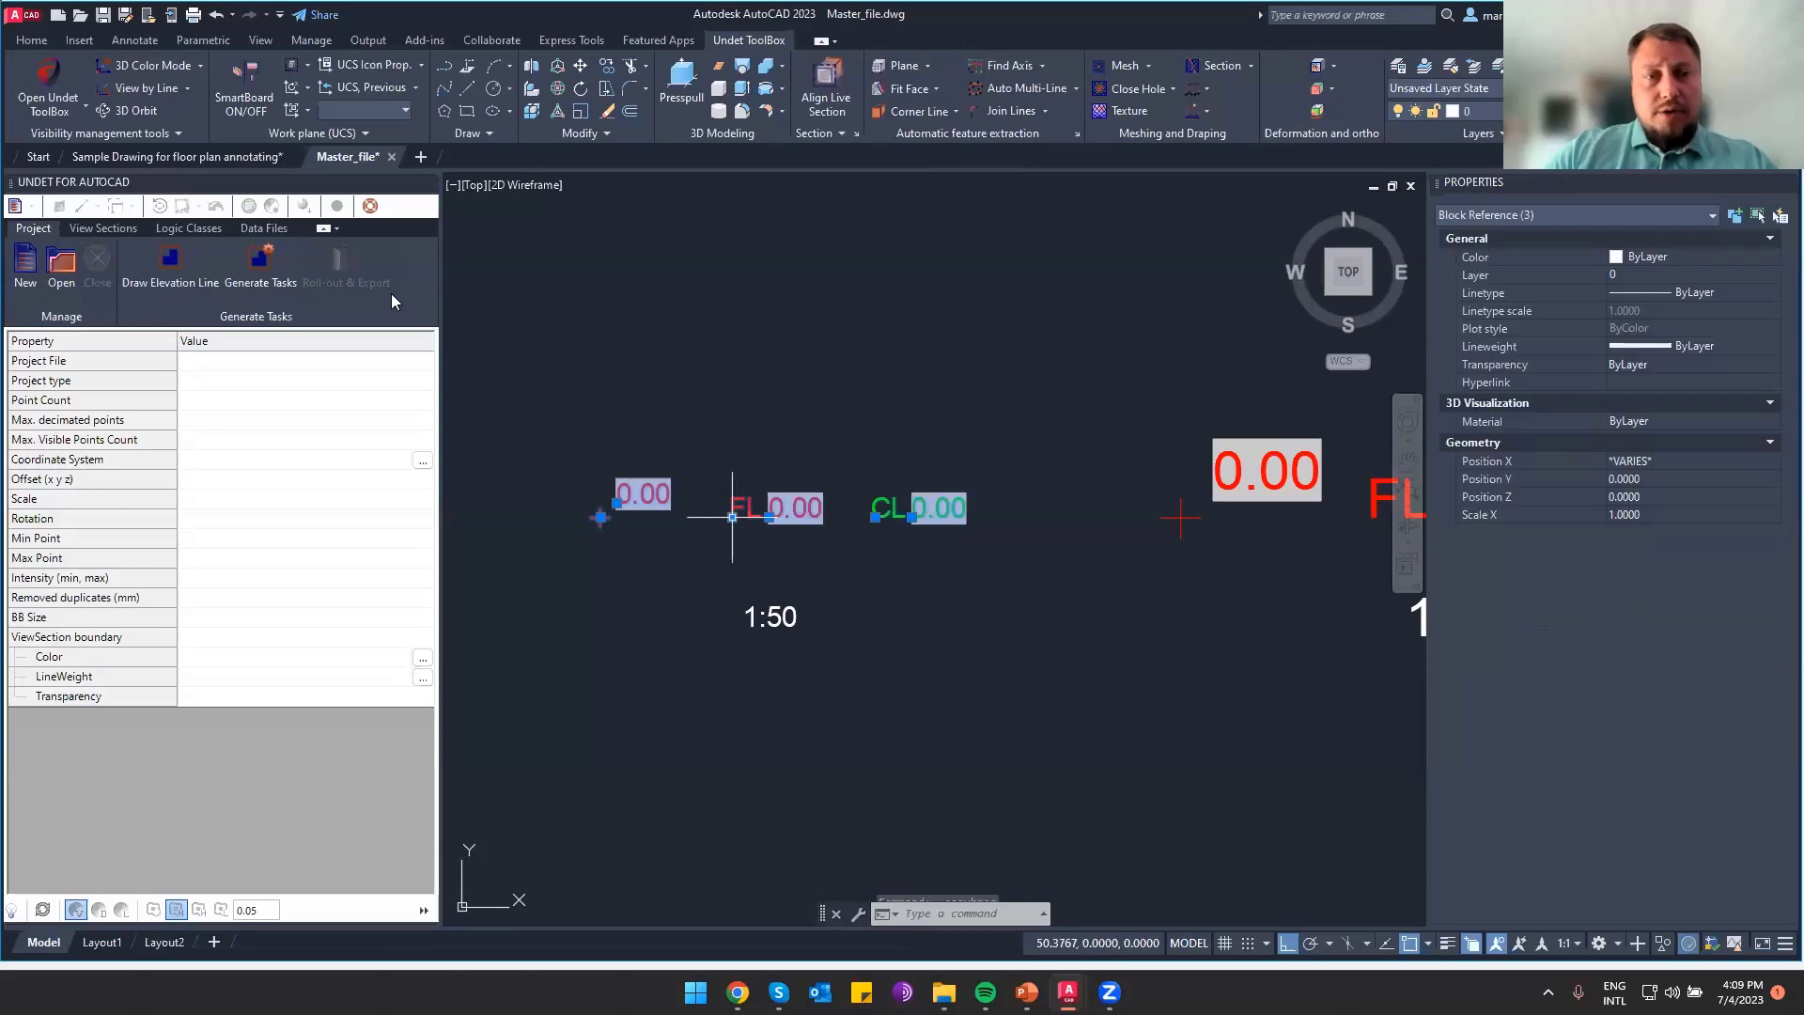
pyautogui.press('Escape')
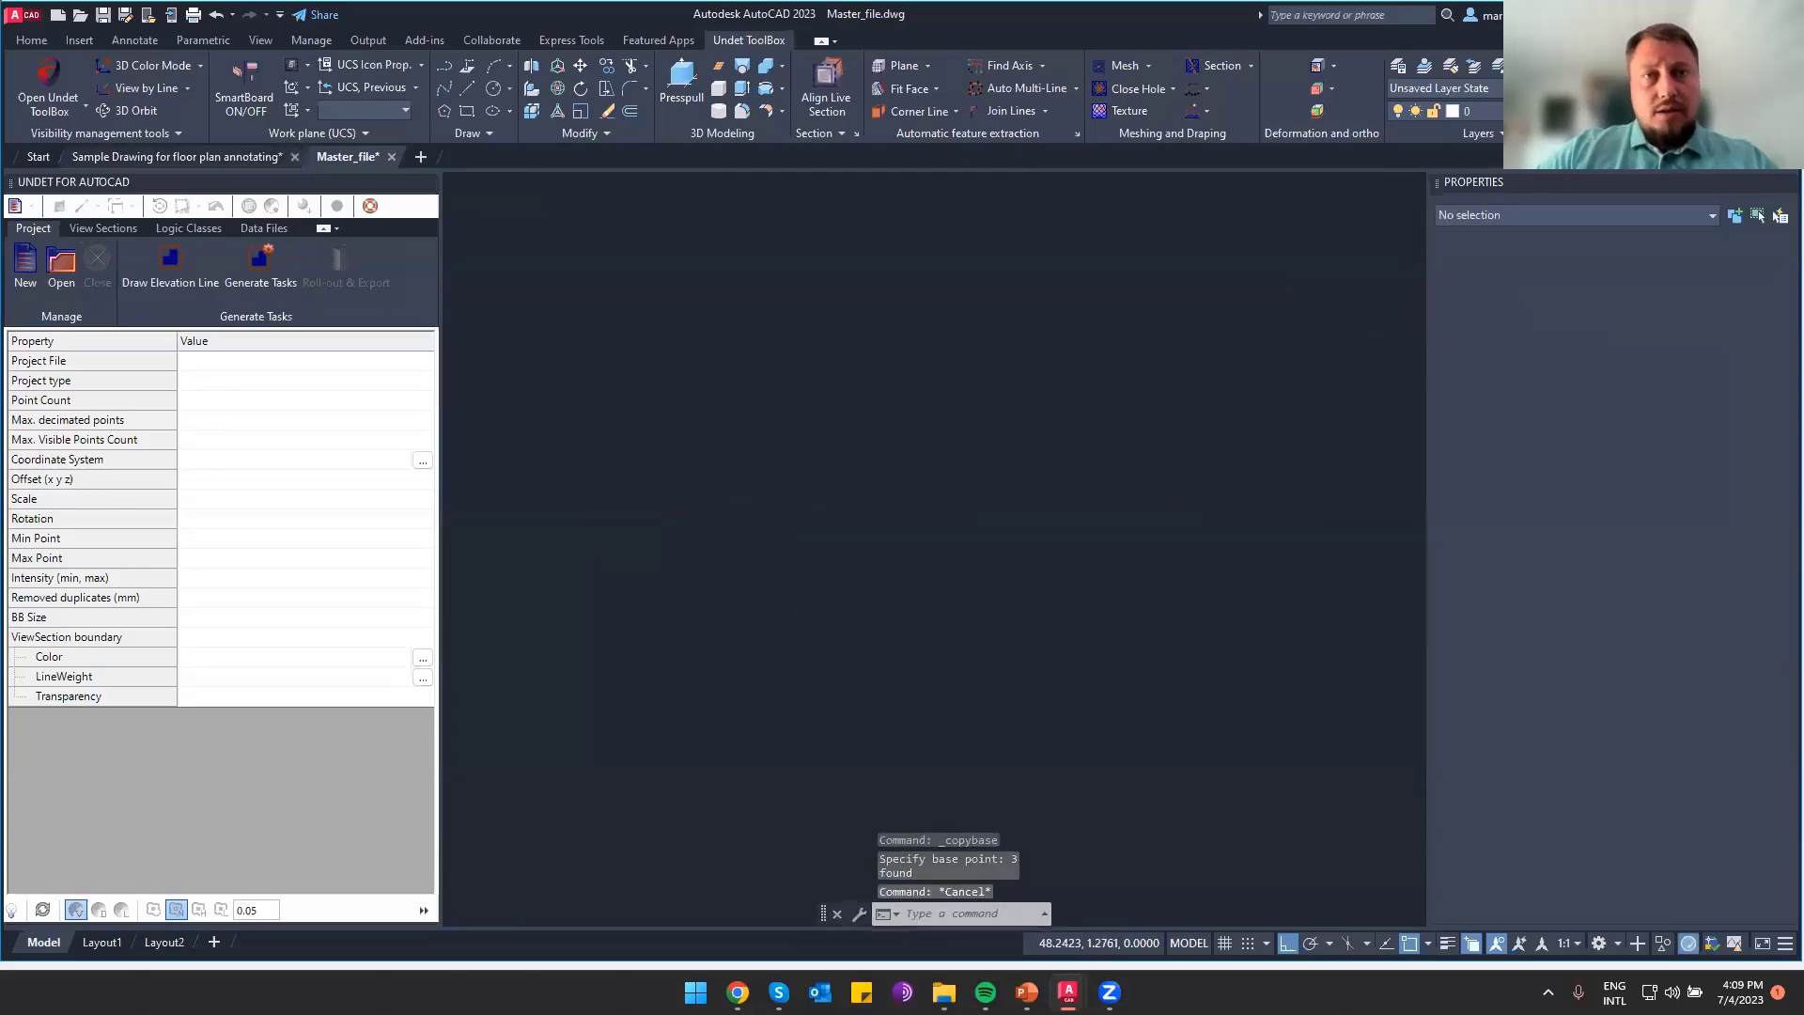
# Switch to the floor plan annotating drawing and paste the level, FL and CL blocks into the empty space below the plan
pyautogui.hotkey('ctrl', 'Tab')
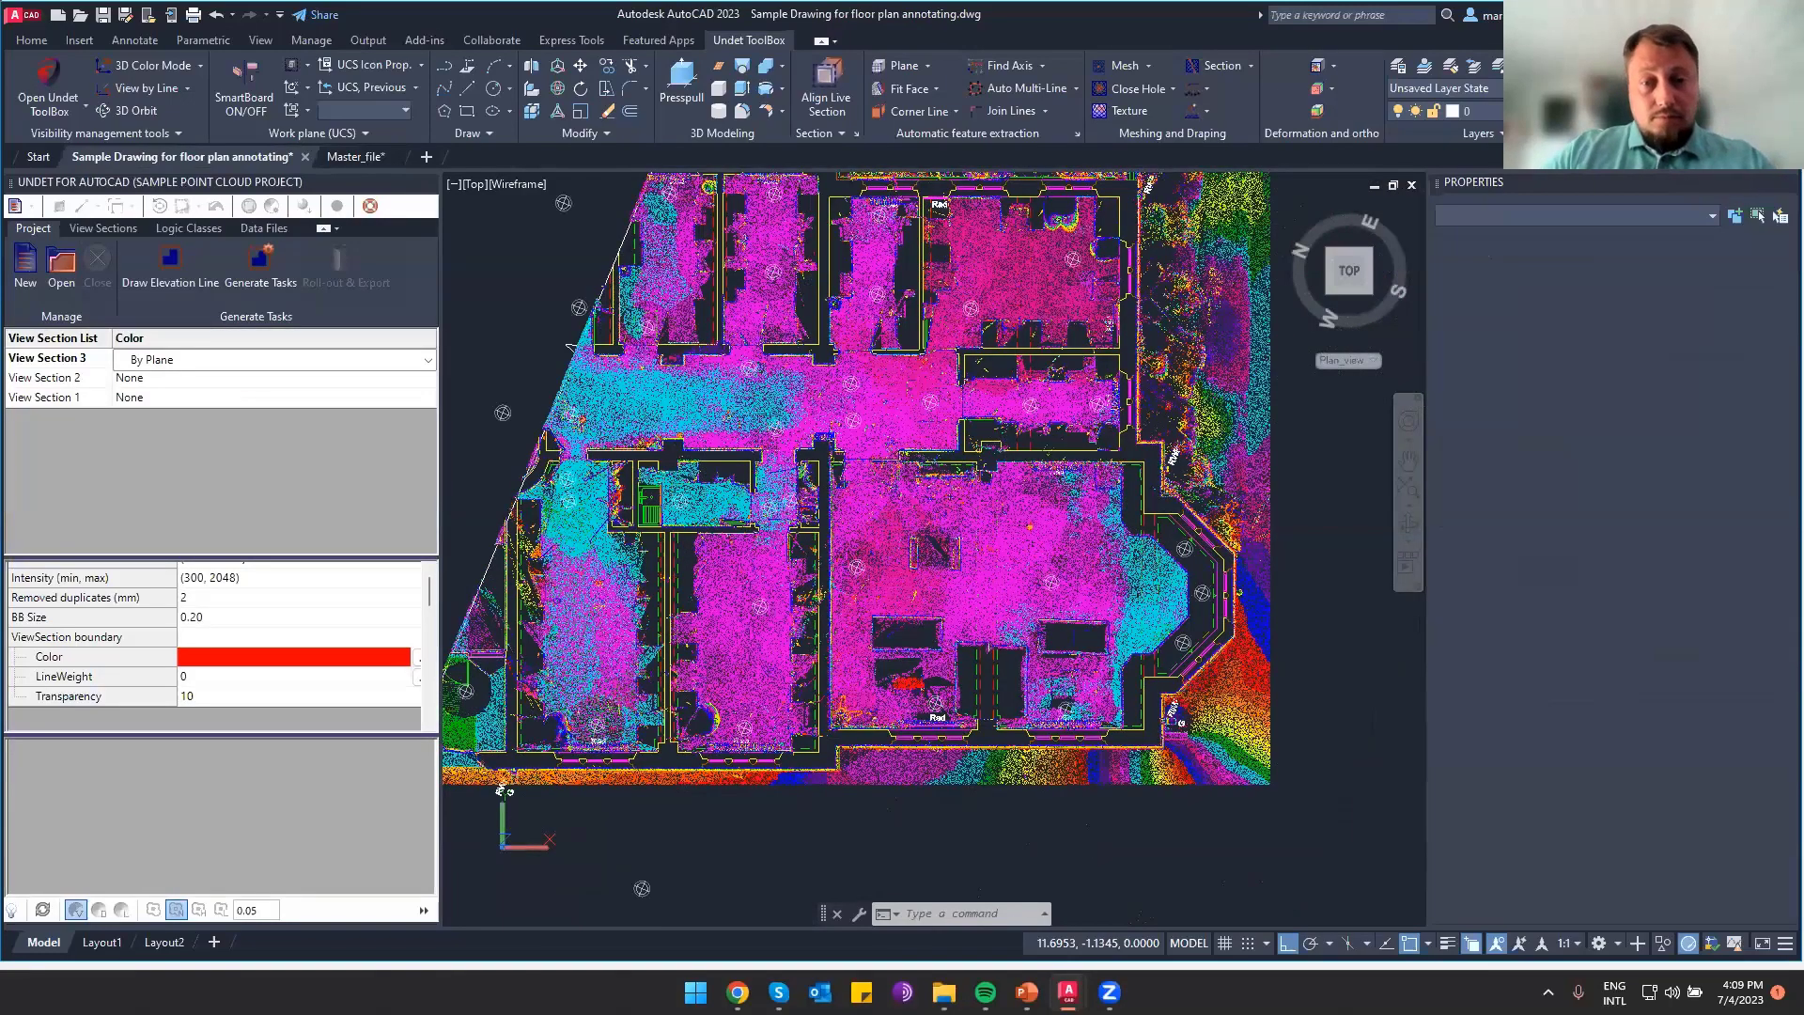
pyautogui.scroll(-4, 760, 461)
pyautogui.click(1083, 604)
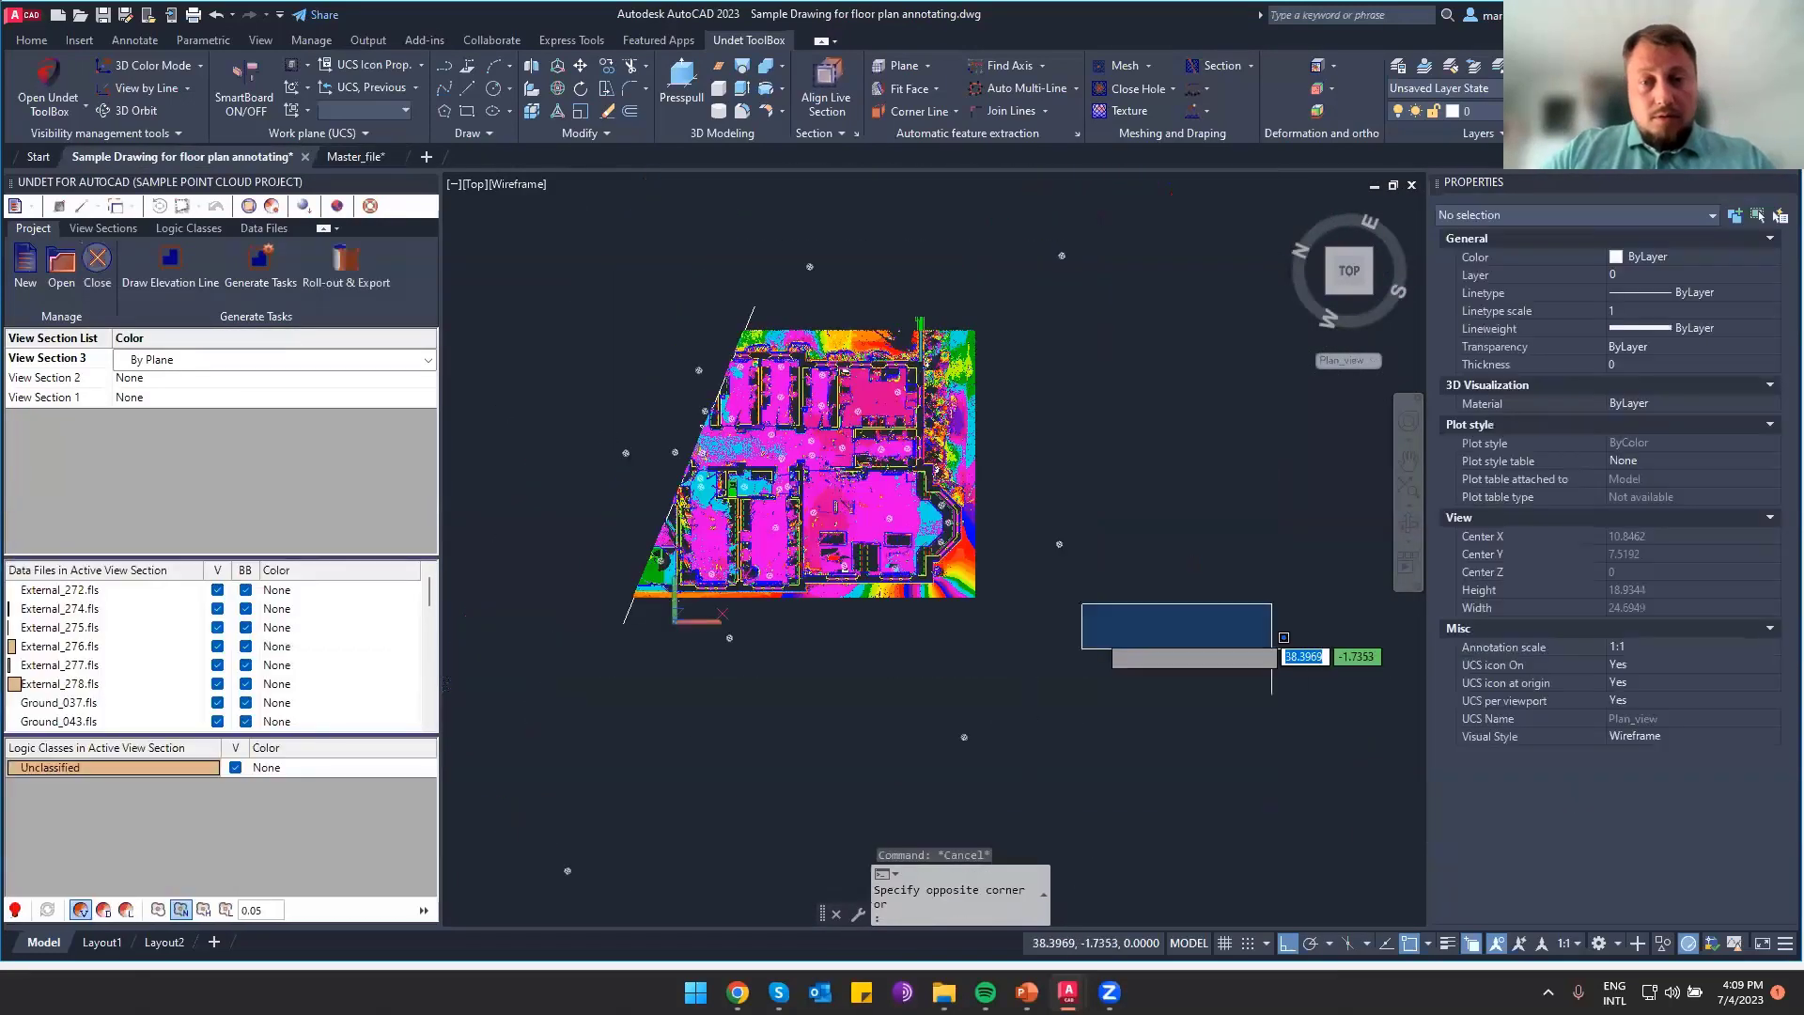
pyautogui.press('Escape')
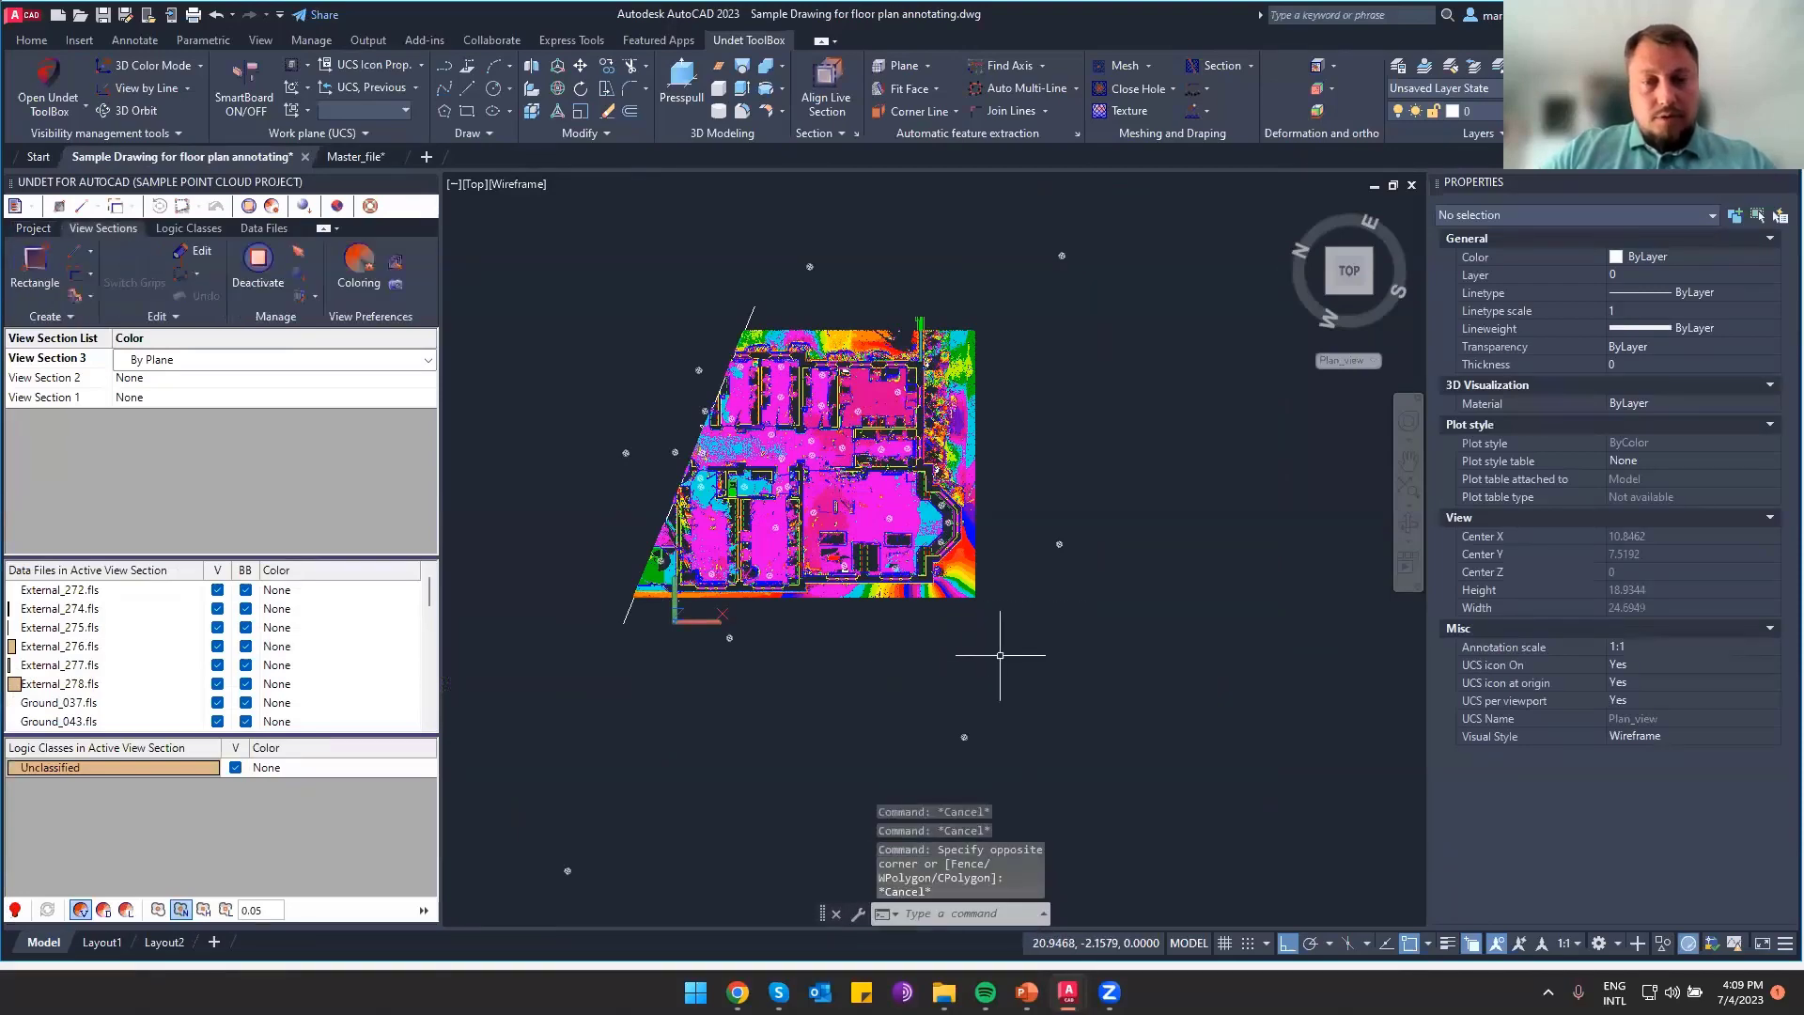
pyautogui.hotkey('ctrl', 'v')
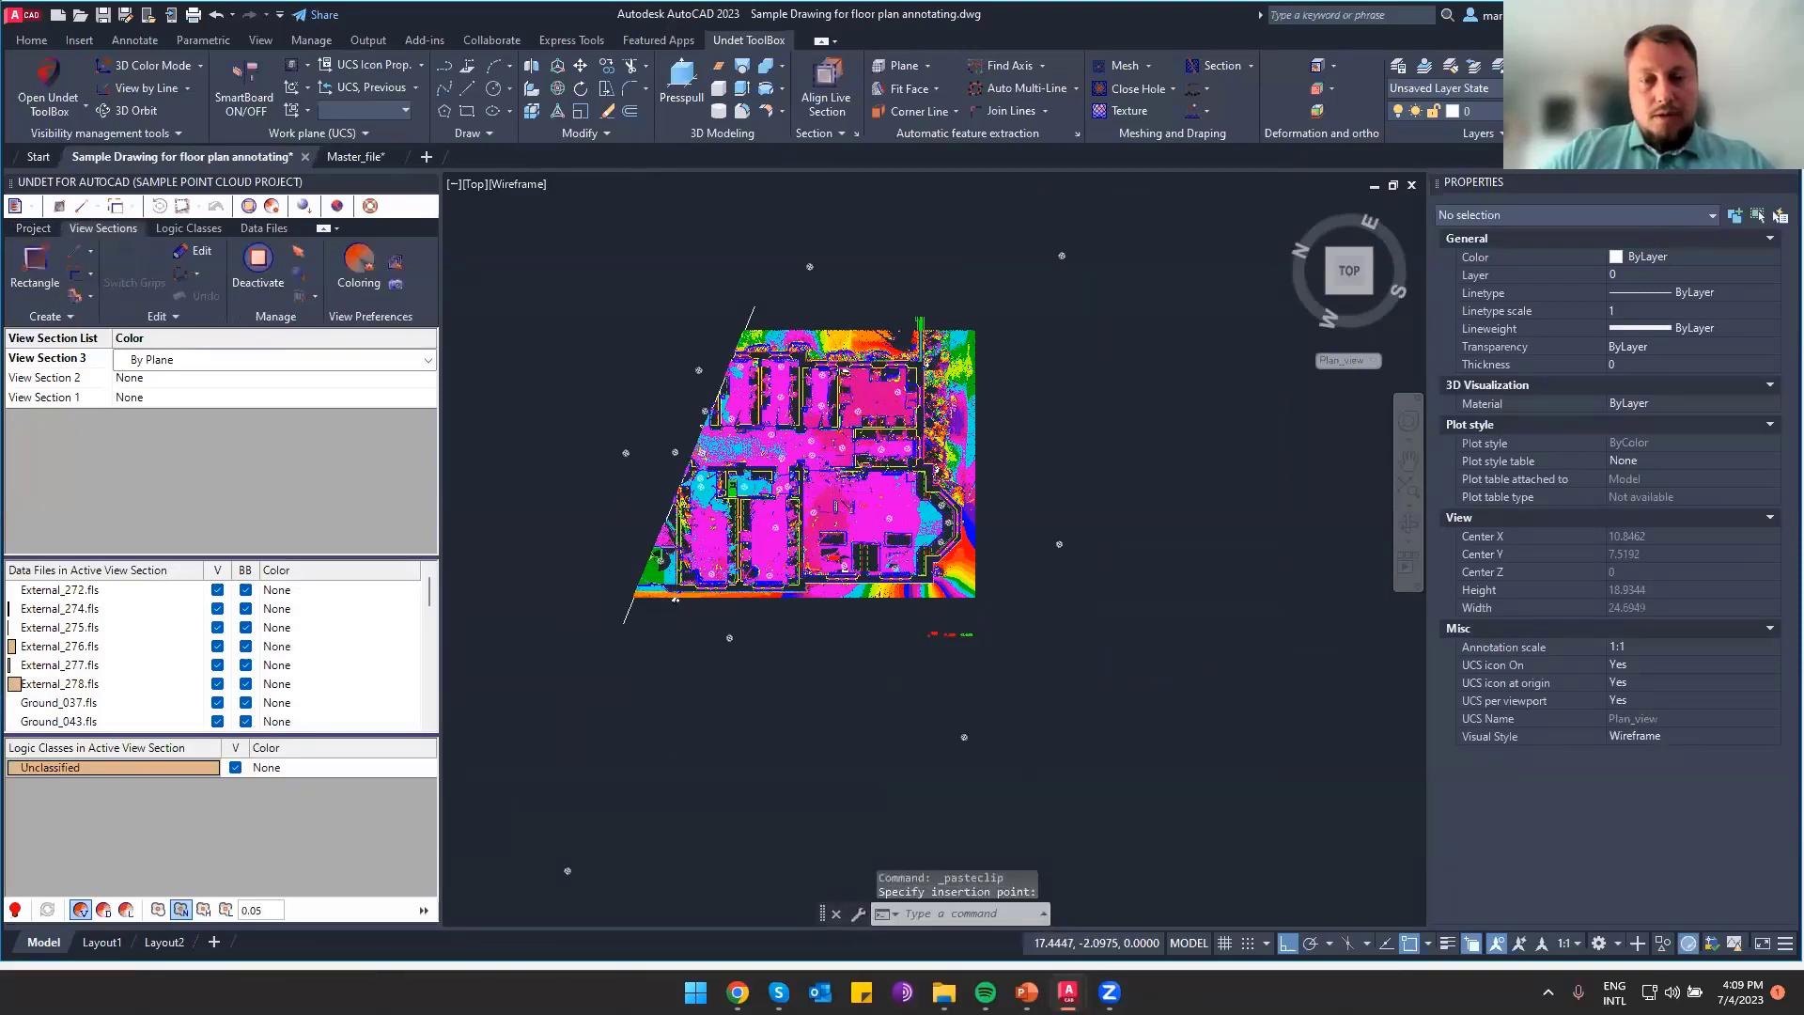
pyautogui.scroll(4, 957, 622)
pyautogui.scroll(4, 983, 640)
# Copy the pasted FL block to the clipboard, using the lower-left corner of its text as the base point
pyautogui.click(1003, 658)
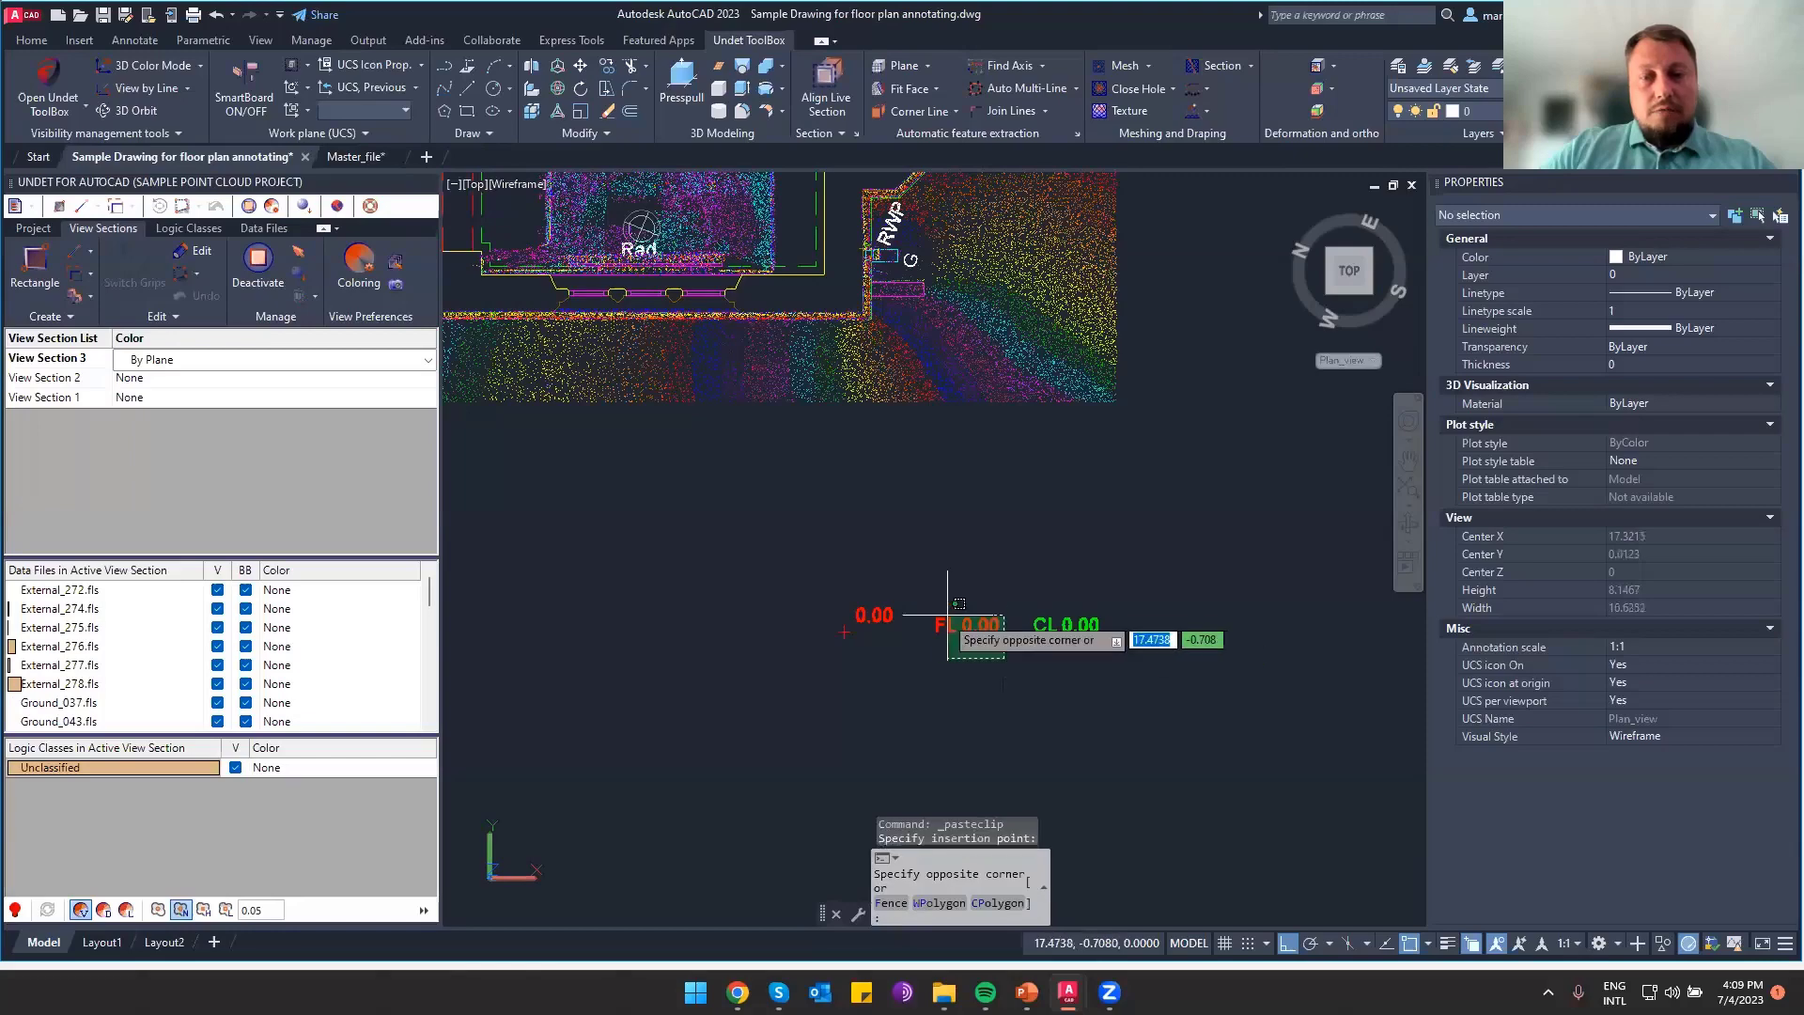
pyautogui.click(928, 604)
pyautogui.click(934, 643)
pyautogui.scroll(2, 940, 645)
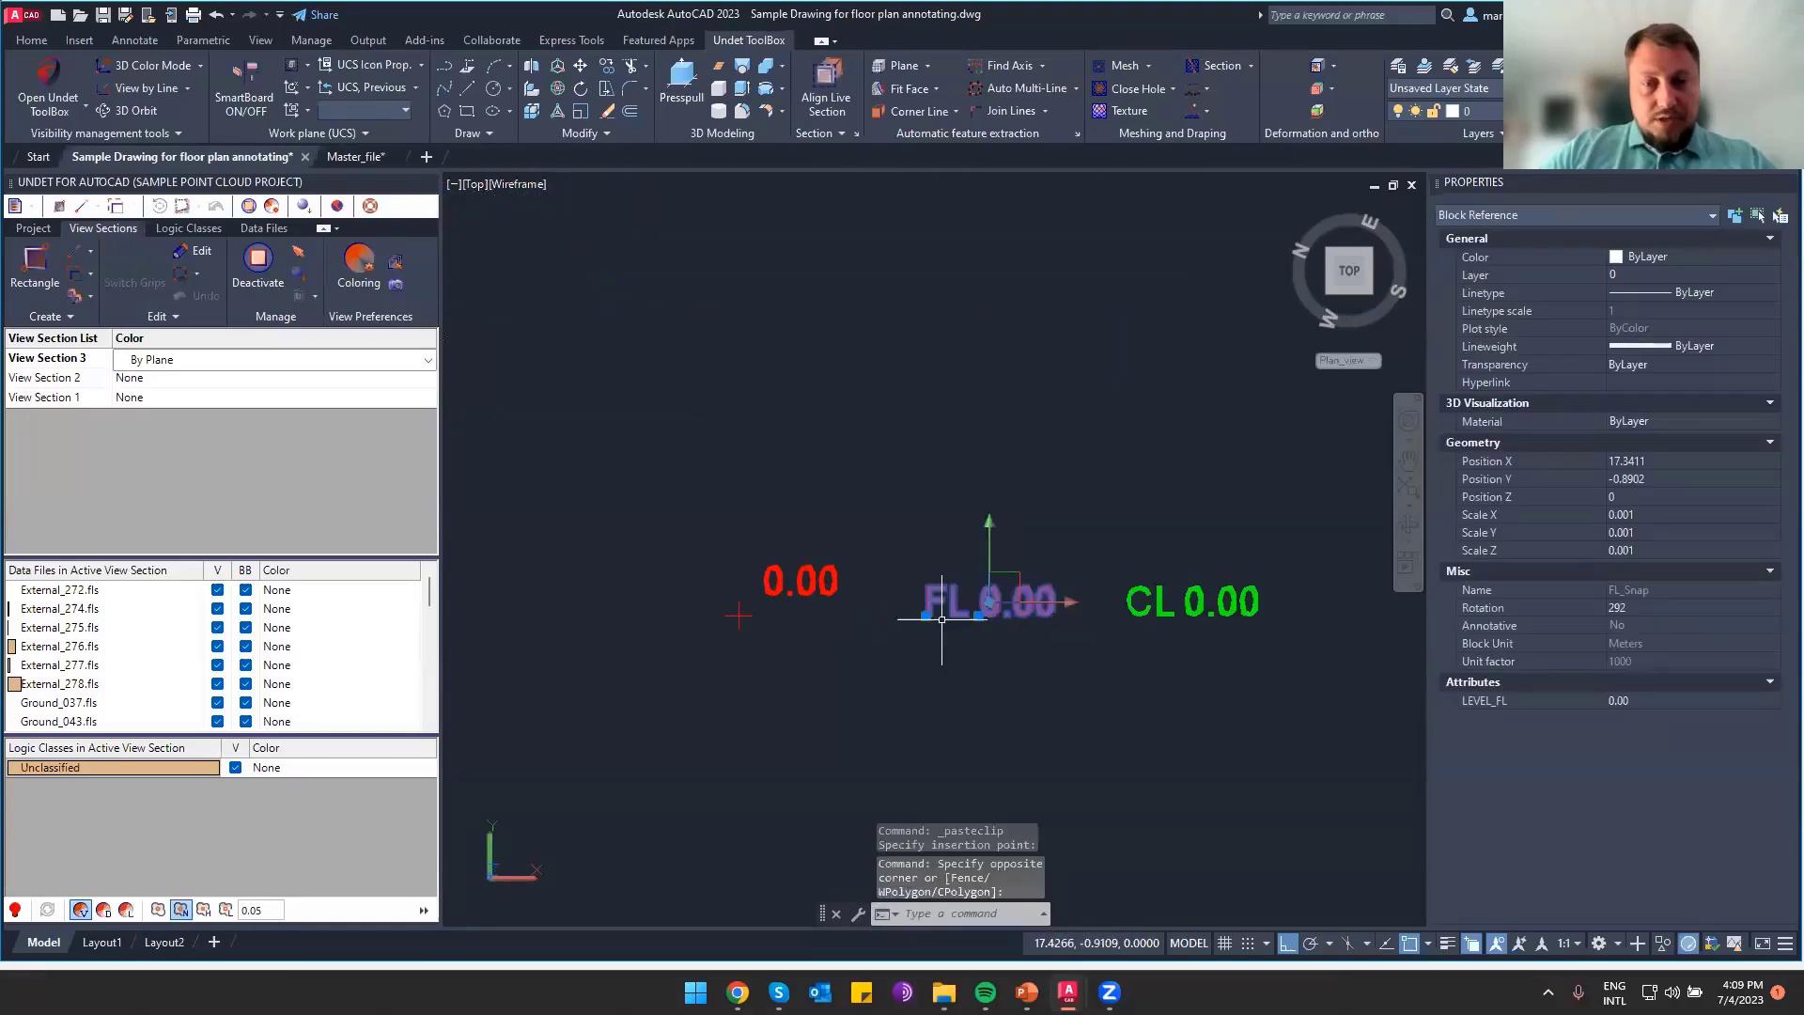
pyautogui.rightClick(926, 616)
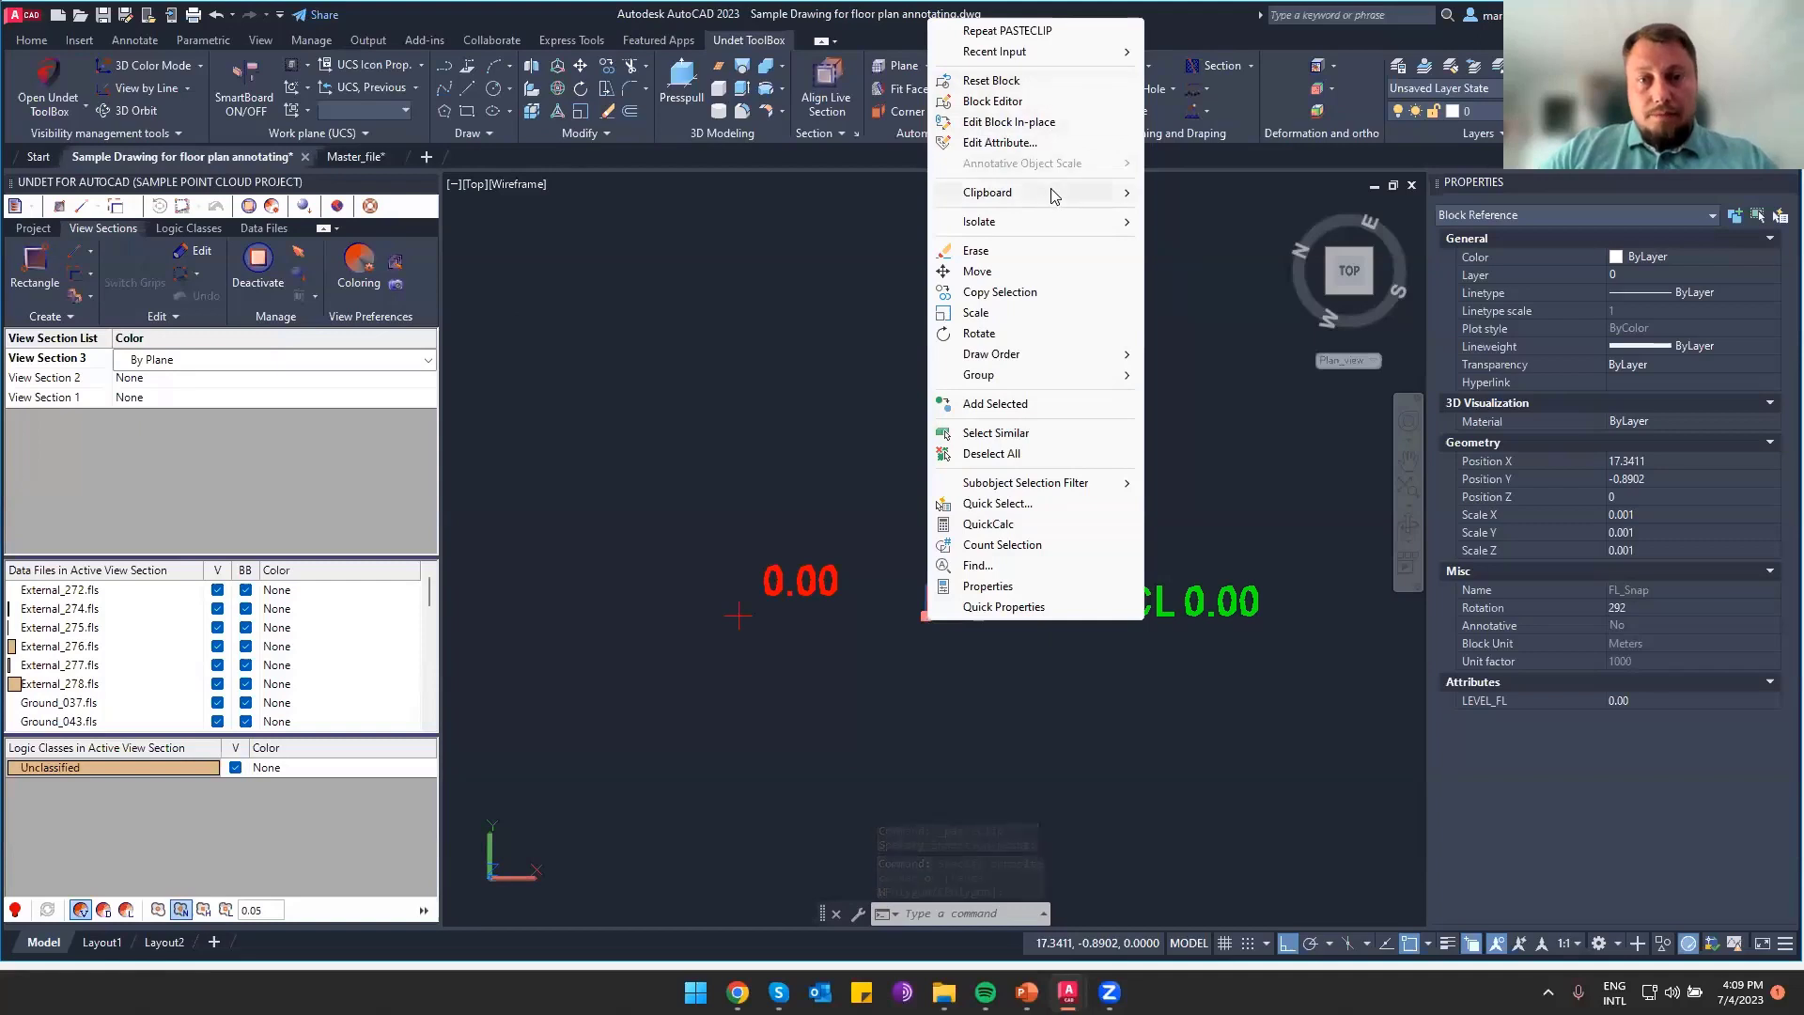
pyautogui.moveTo(1053, 192)
pyautogui.click(1225, 255)
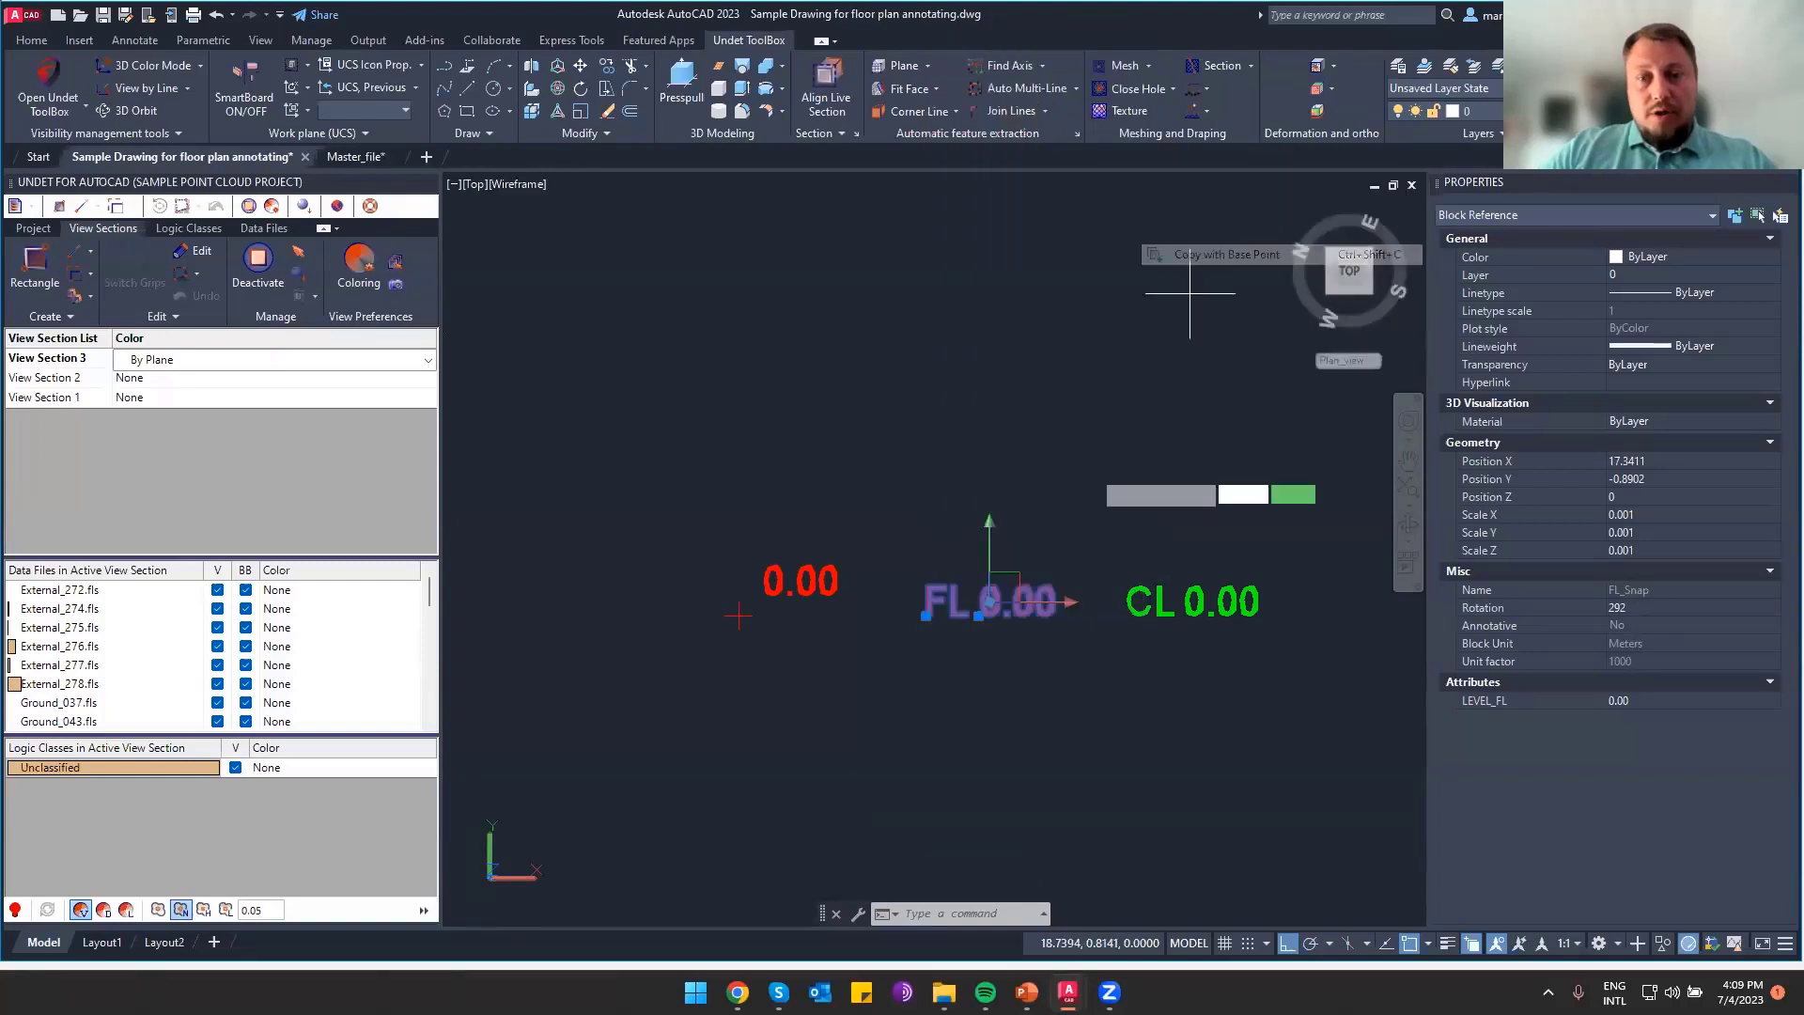
pyautogui.click(923, 615)
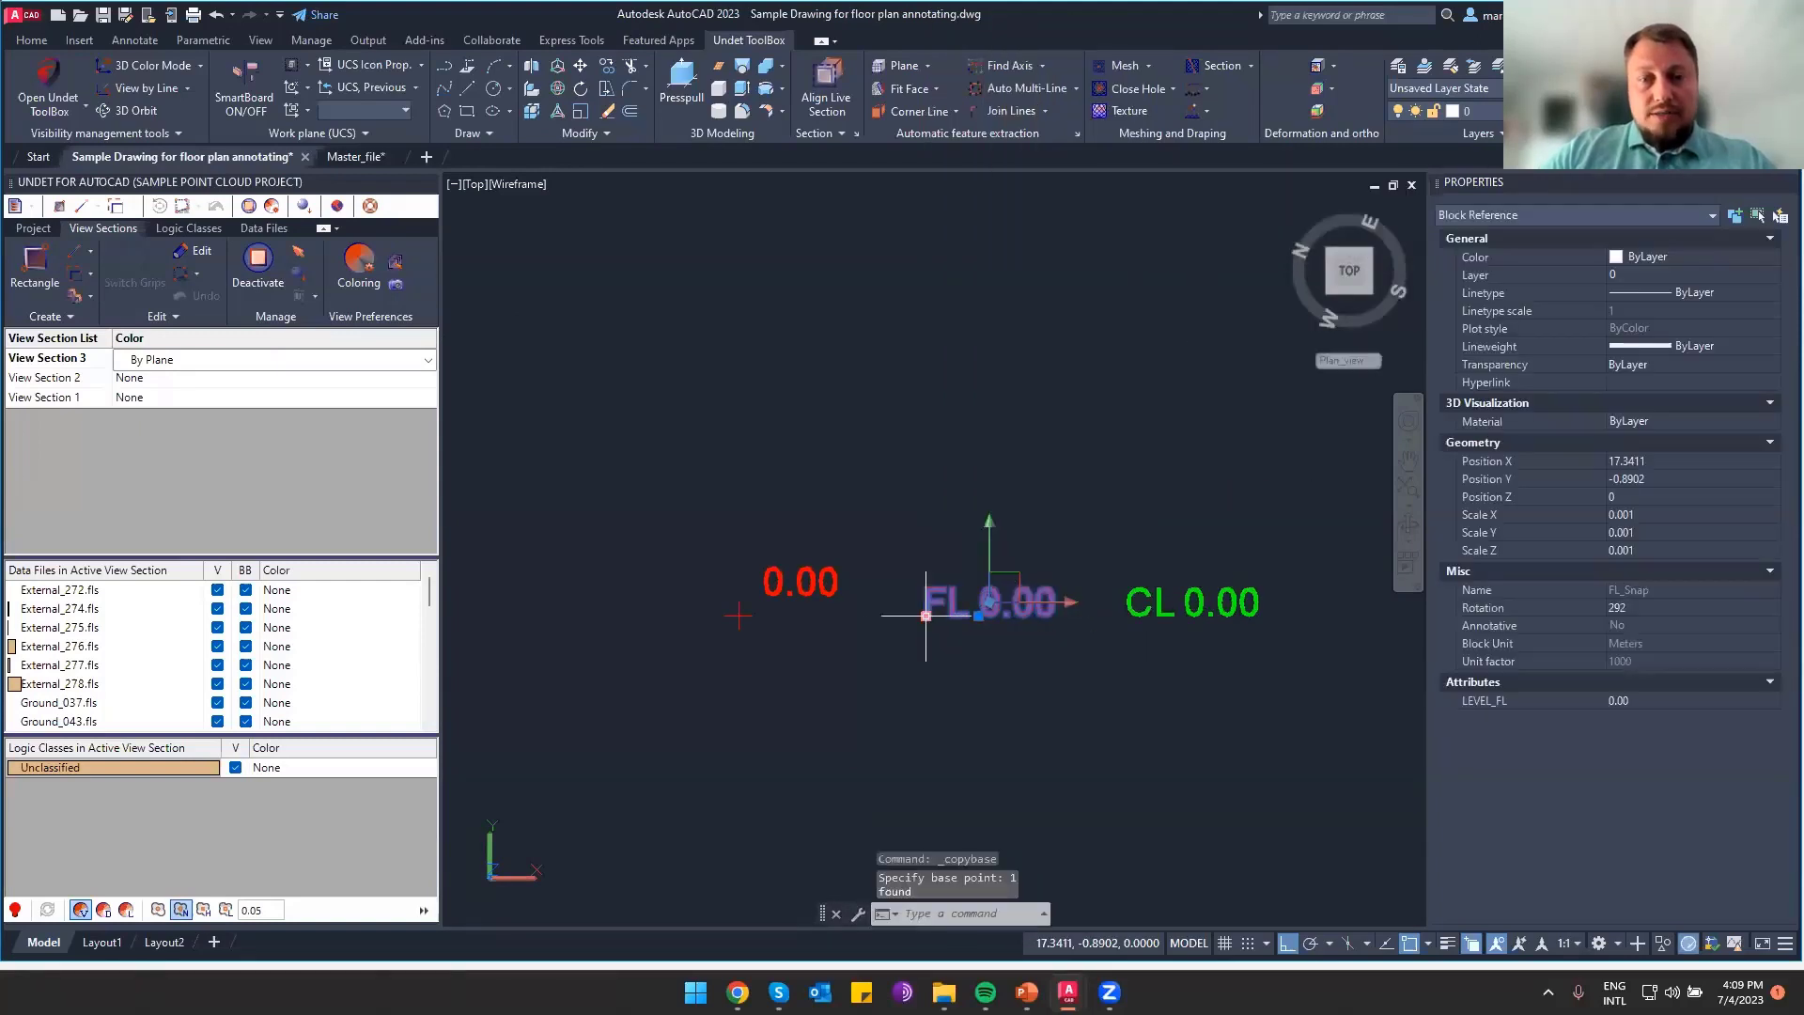
pyautogui.scroll(-5, 924, 613)
pyautogui.press('Escape')
# Paste the FL block onto the bay window's floor, turning on point cloud snapping before placing it
pyautogui.moveTo(714, 346)
pyautogui.mouseDown(button='middle')
pyautogui.moveTo(1012, 659)
pyautogui.moveTo(1013, 335)
pyautogui.moveTo(1013, 456)
pyautogui.mouseUp(button='middle')
pyautogui.press('Escape')
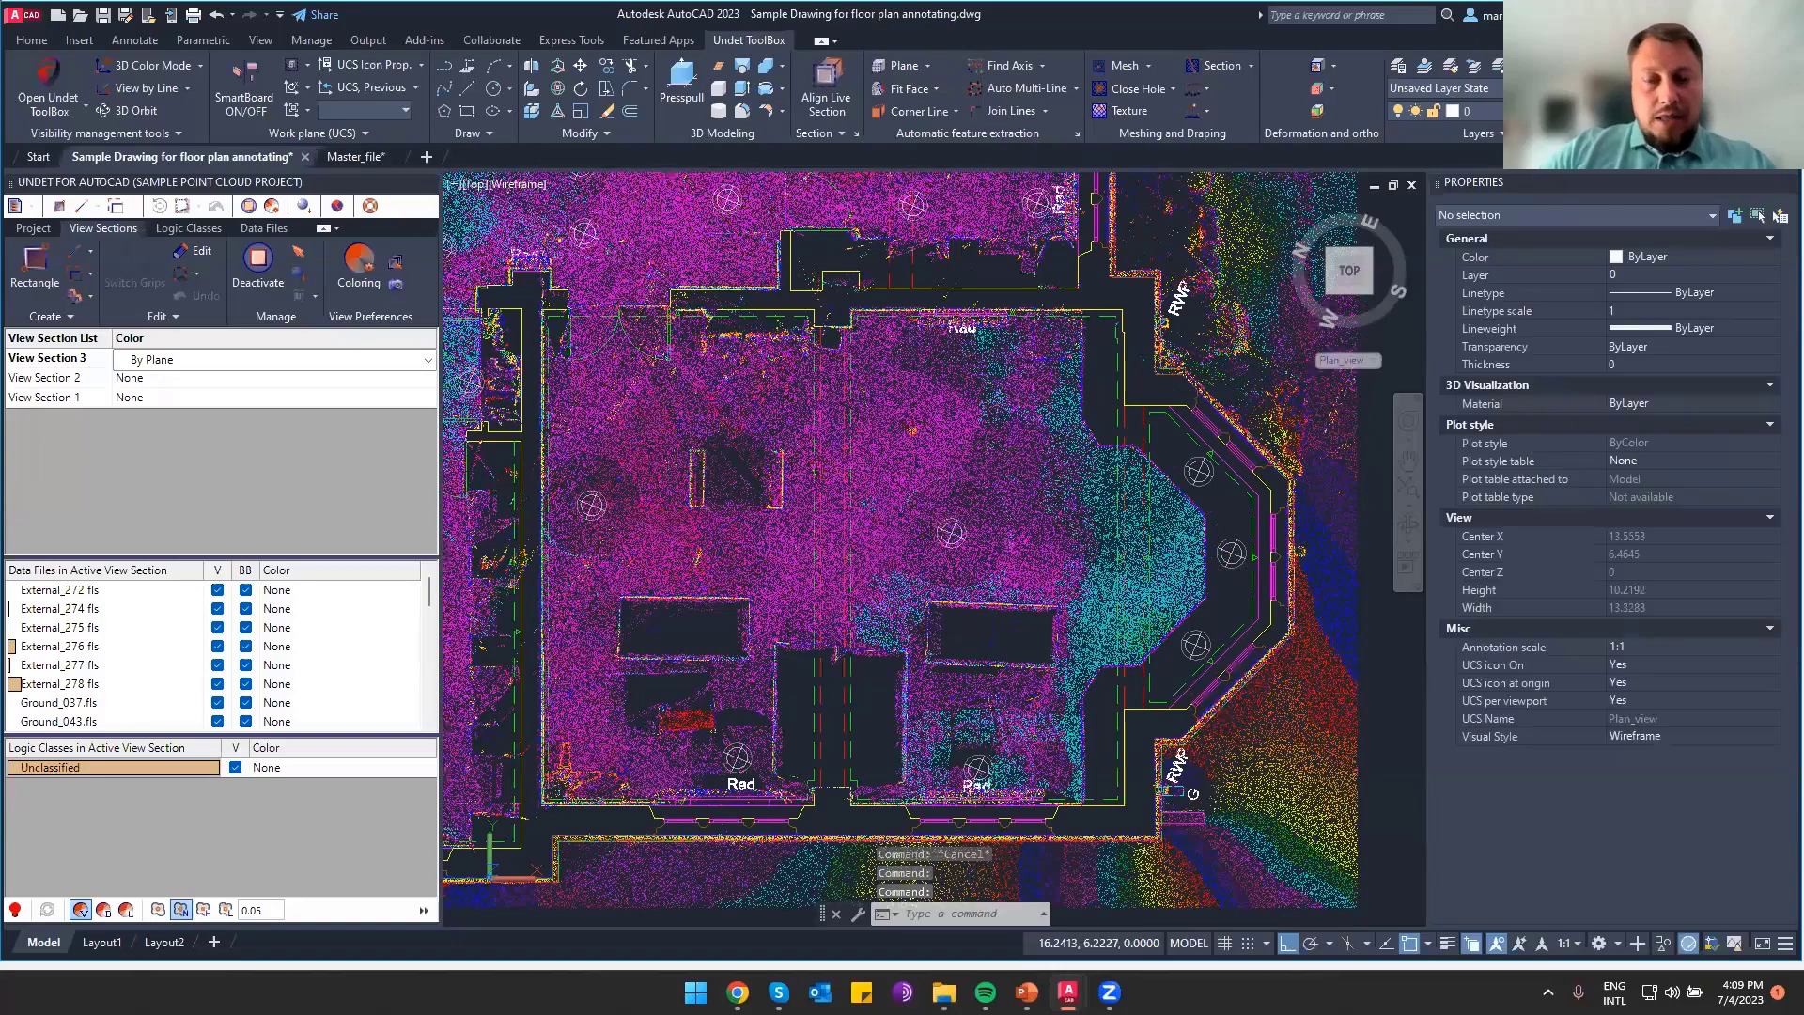
pyautogui.scroll(2, 1167, 557)
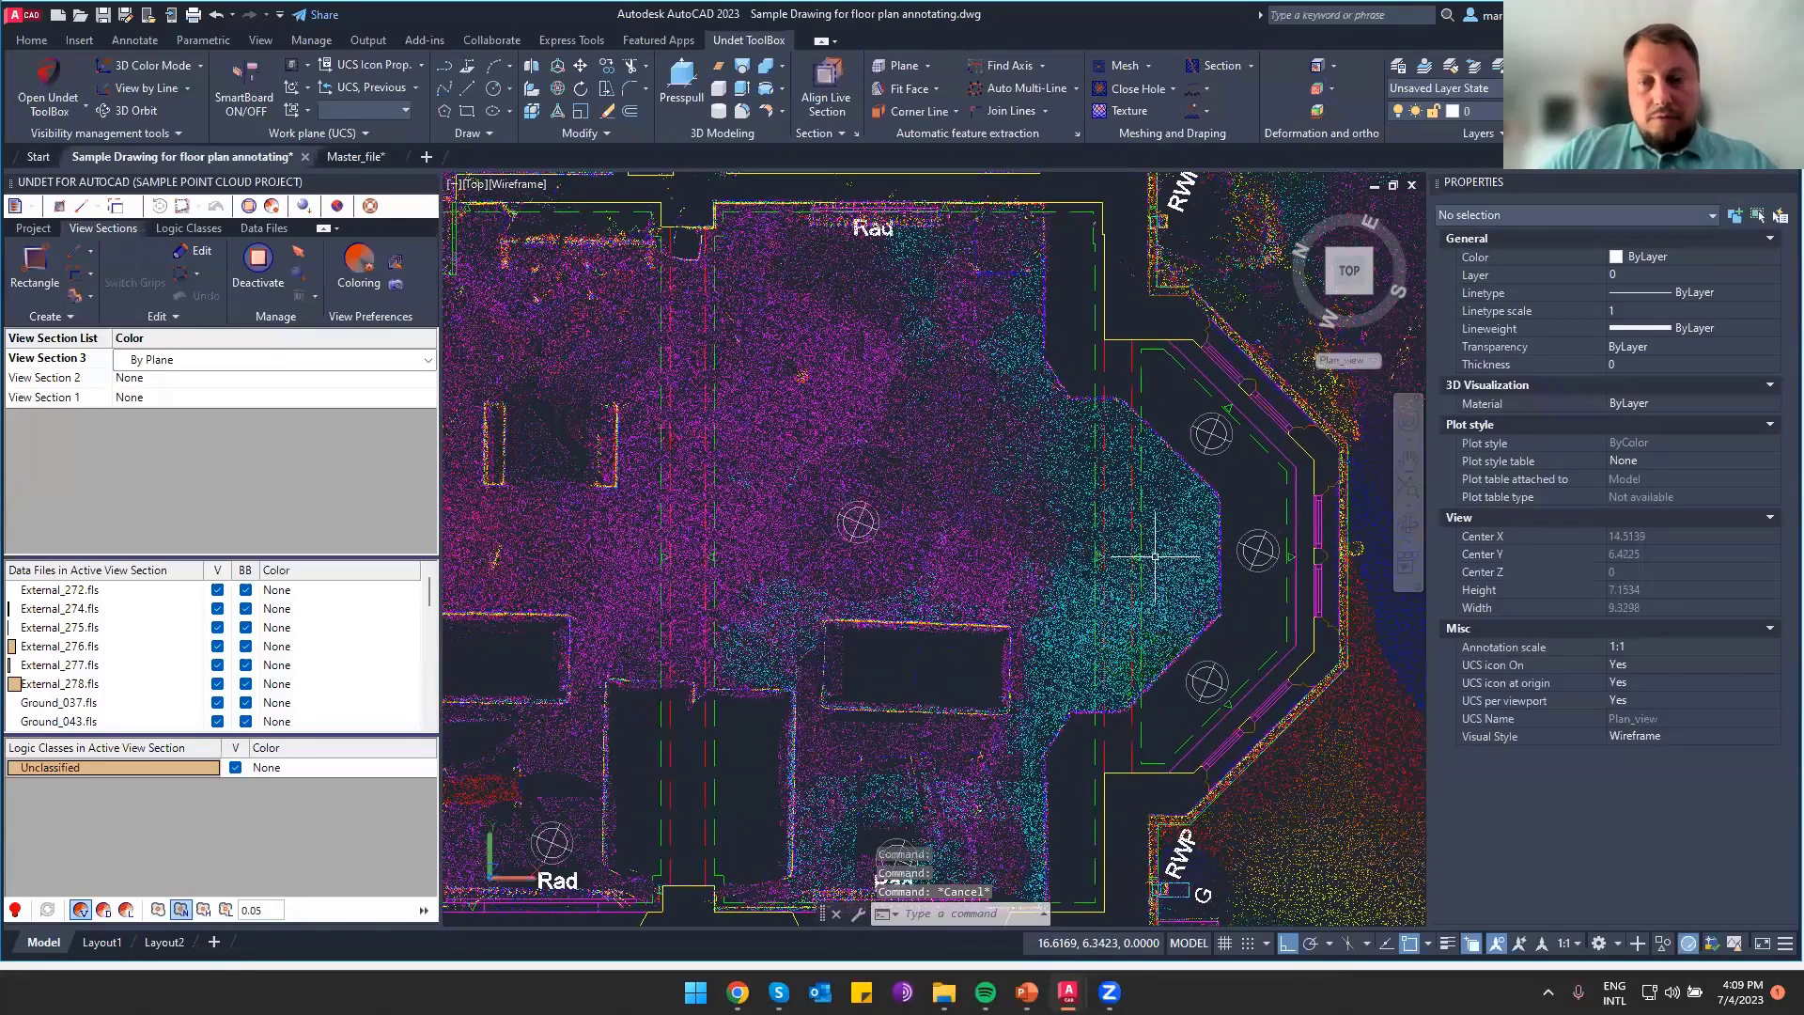
pyautogui.hotkey('ctrl', 'v')
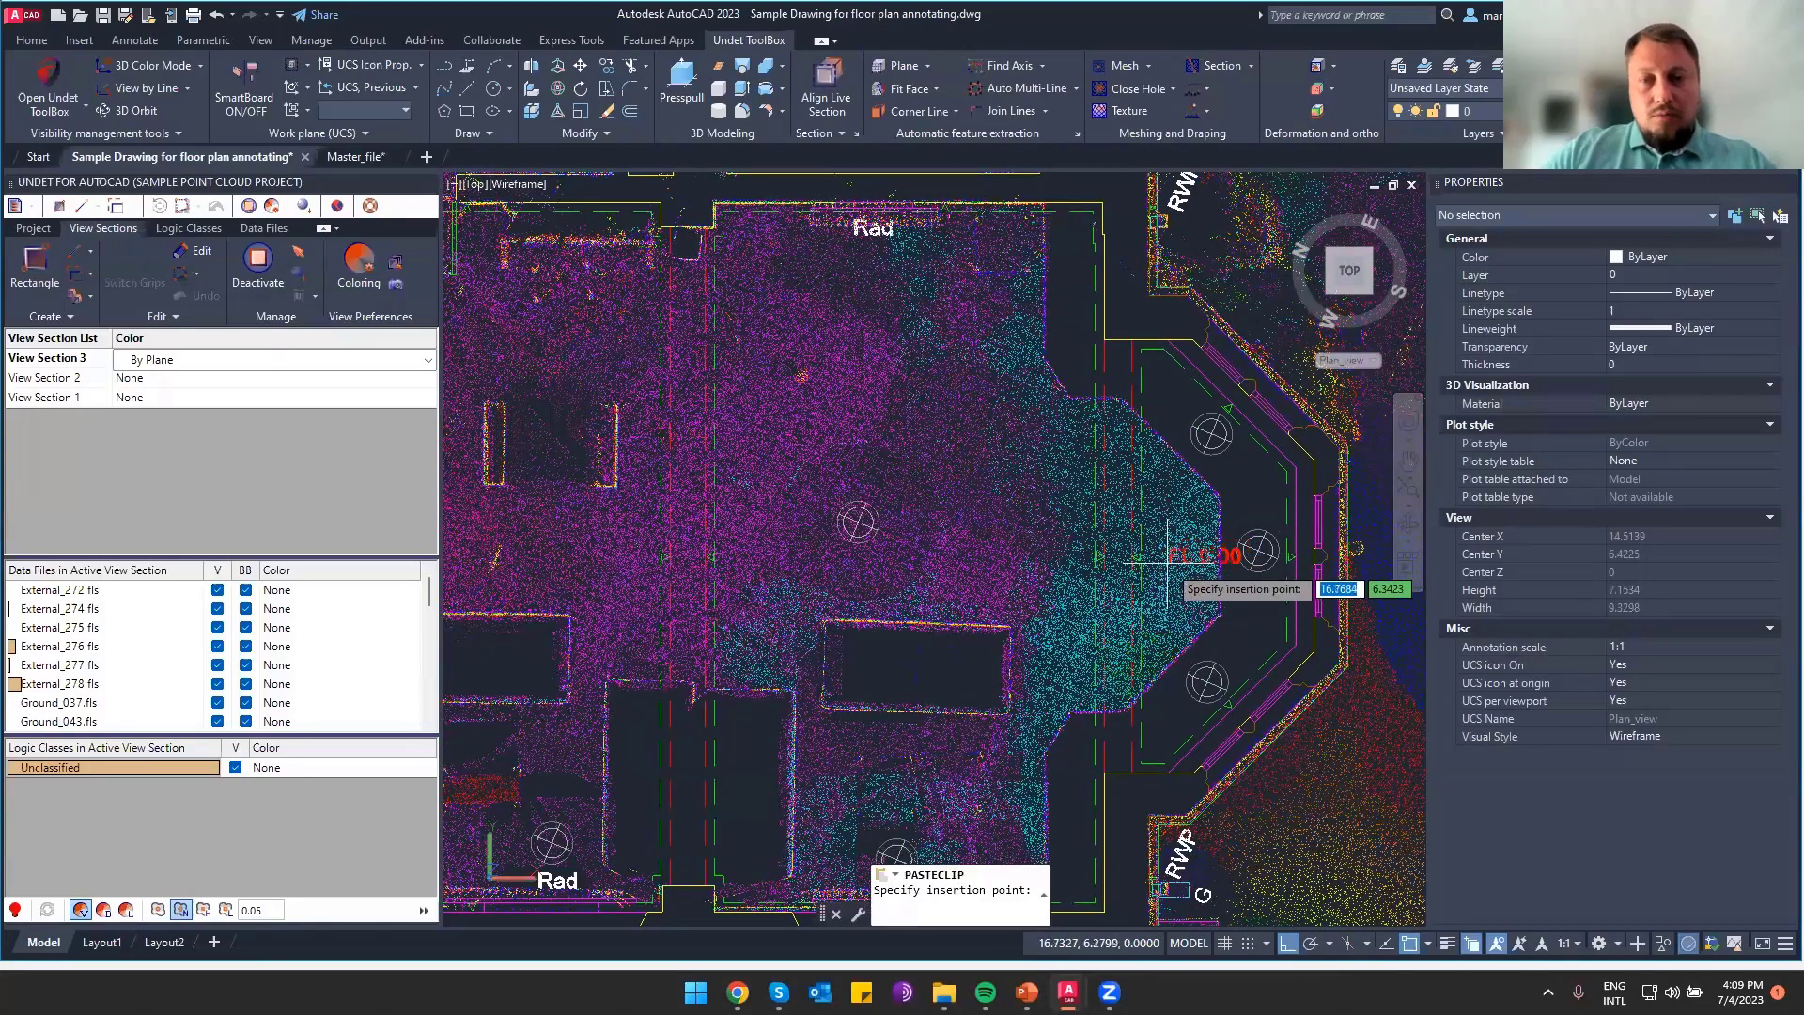
pyautogui.scroll(3, 1168, 562)
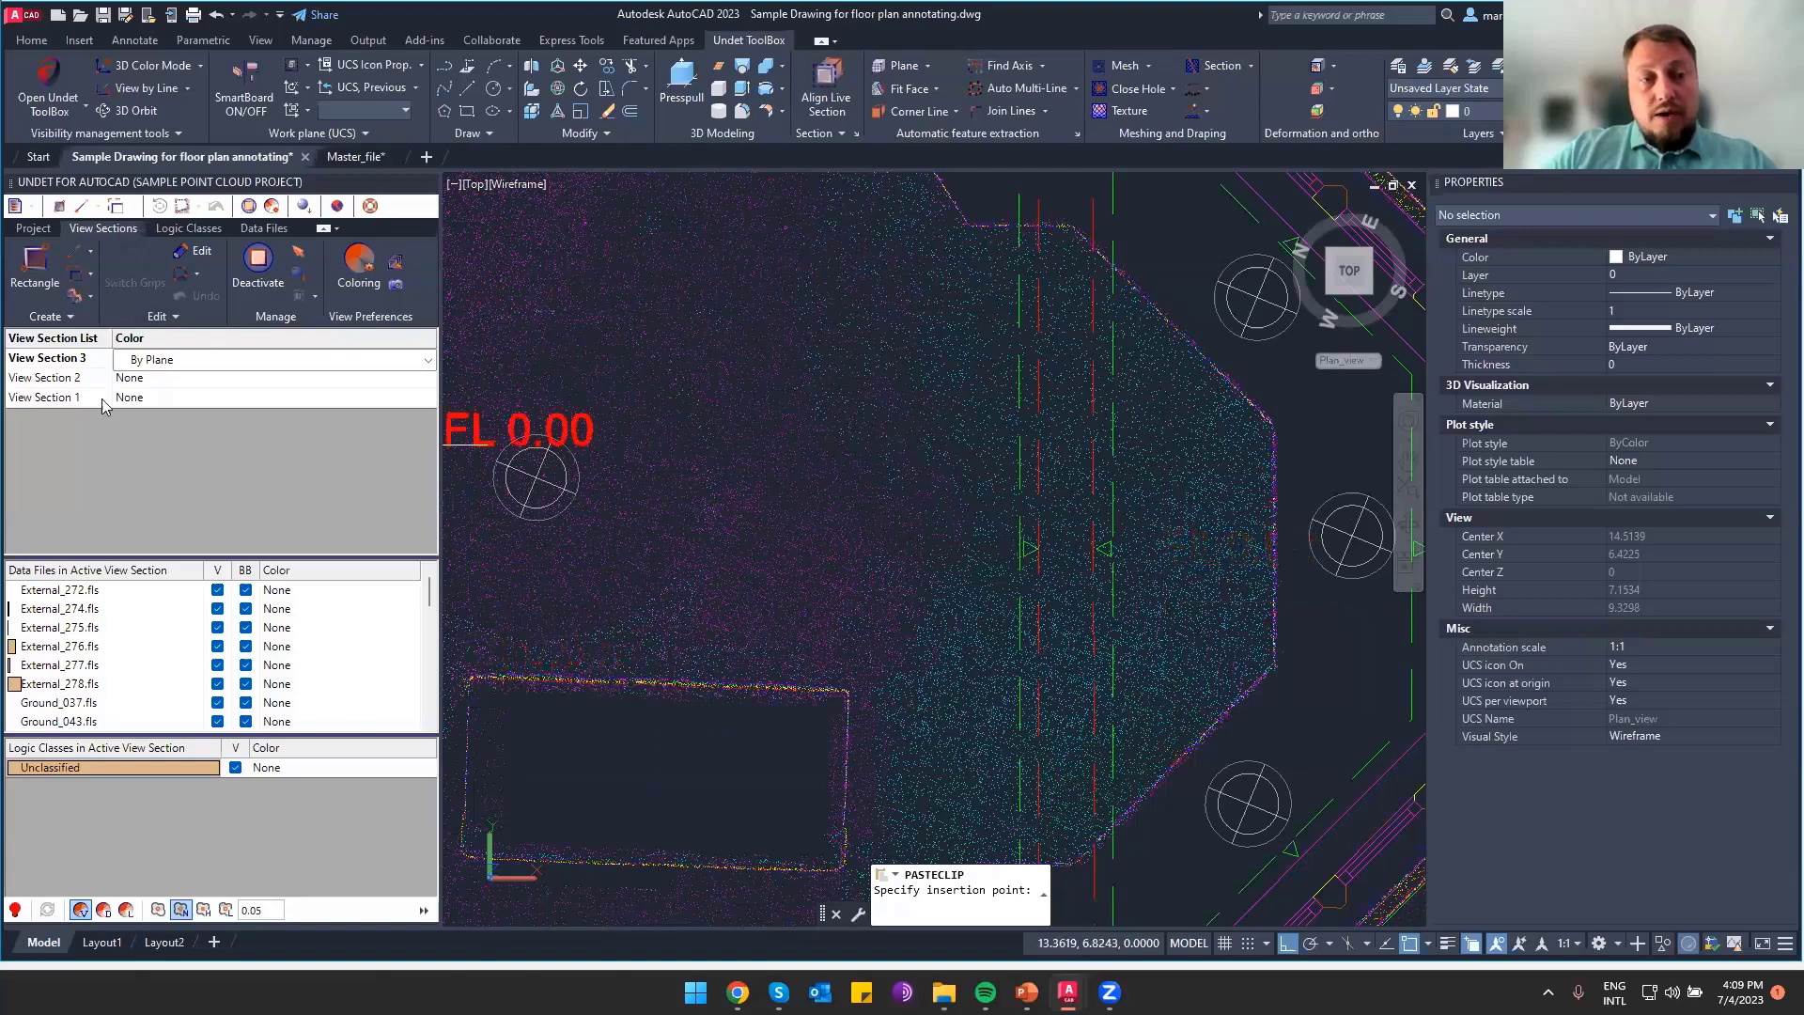
pyautogui.click(157, 911)
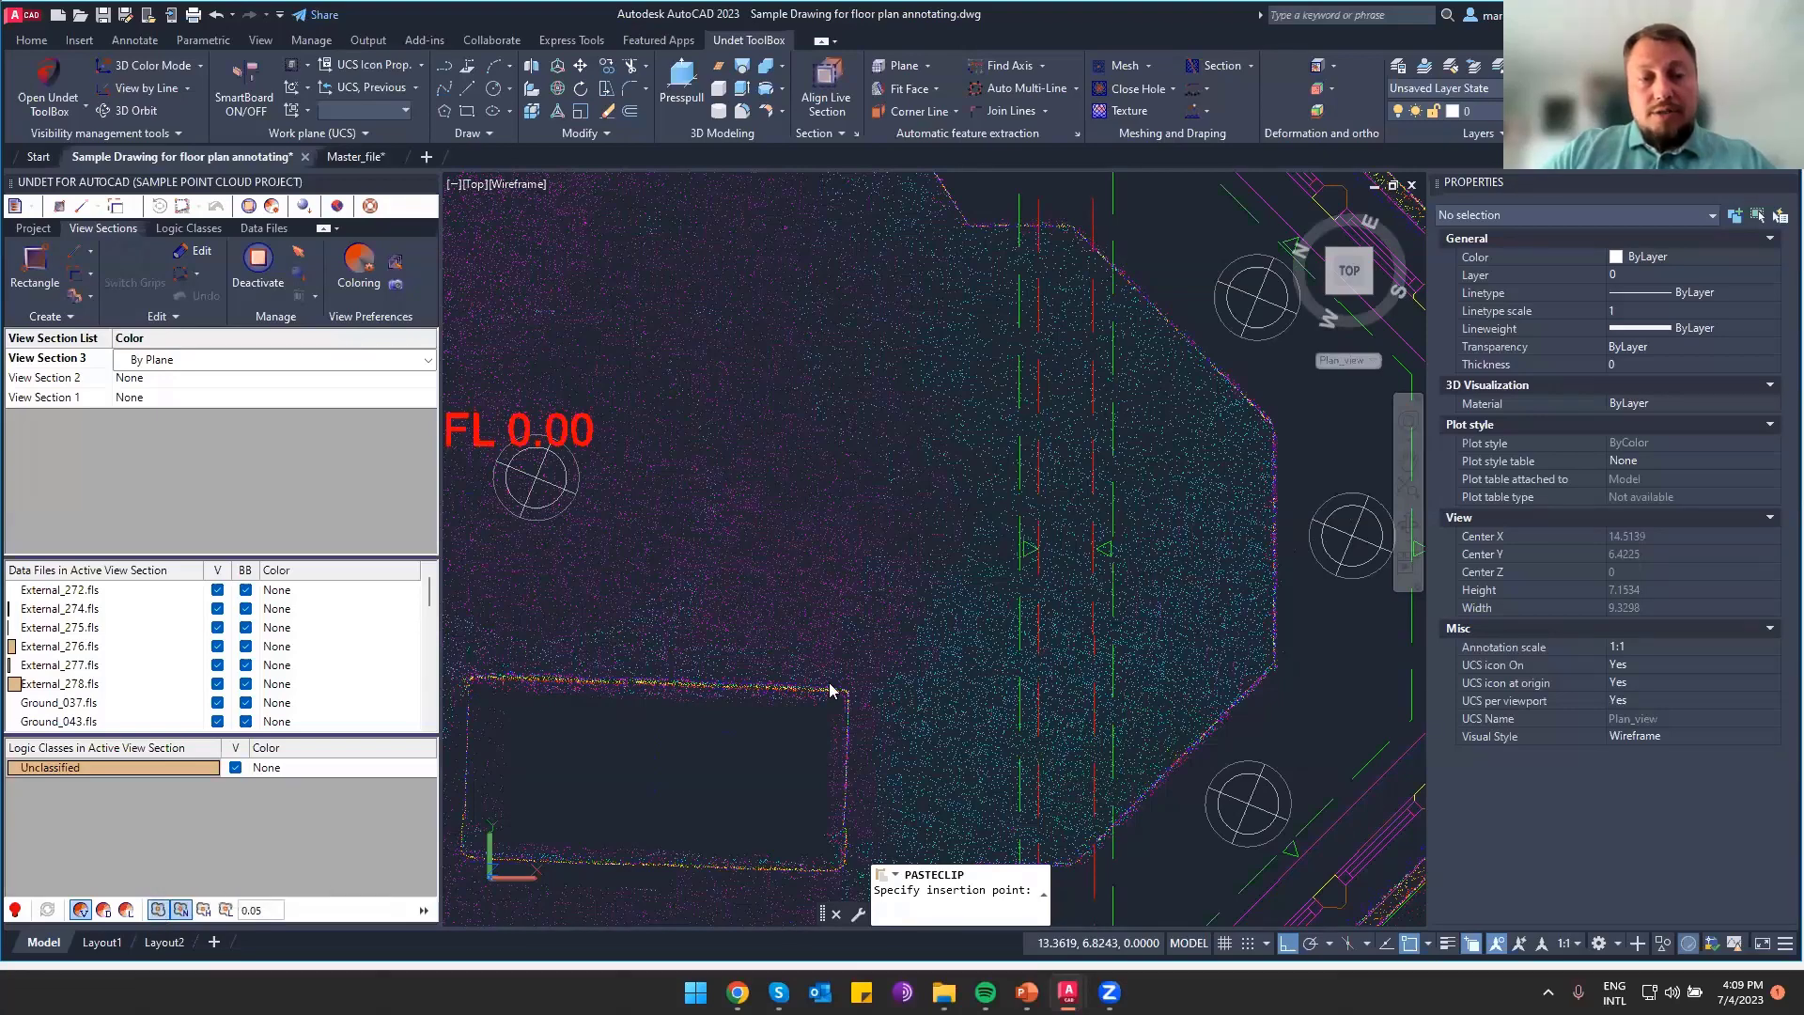
pyautogui.click(1135, 549)
# Paste another FL block onto the floor of the large room's half next to the bay window
pyautogui.hotkey('ctrl', 'v')
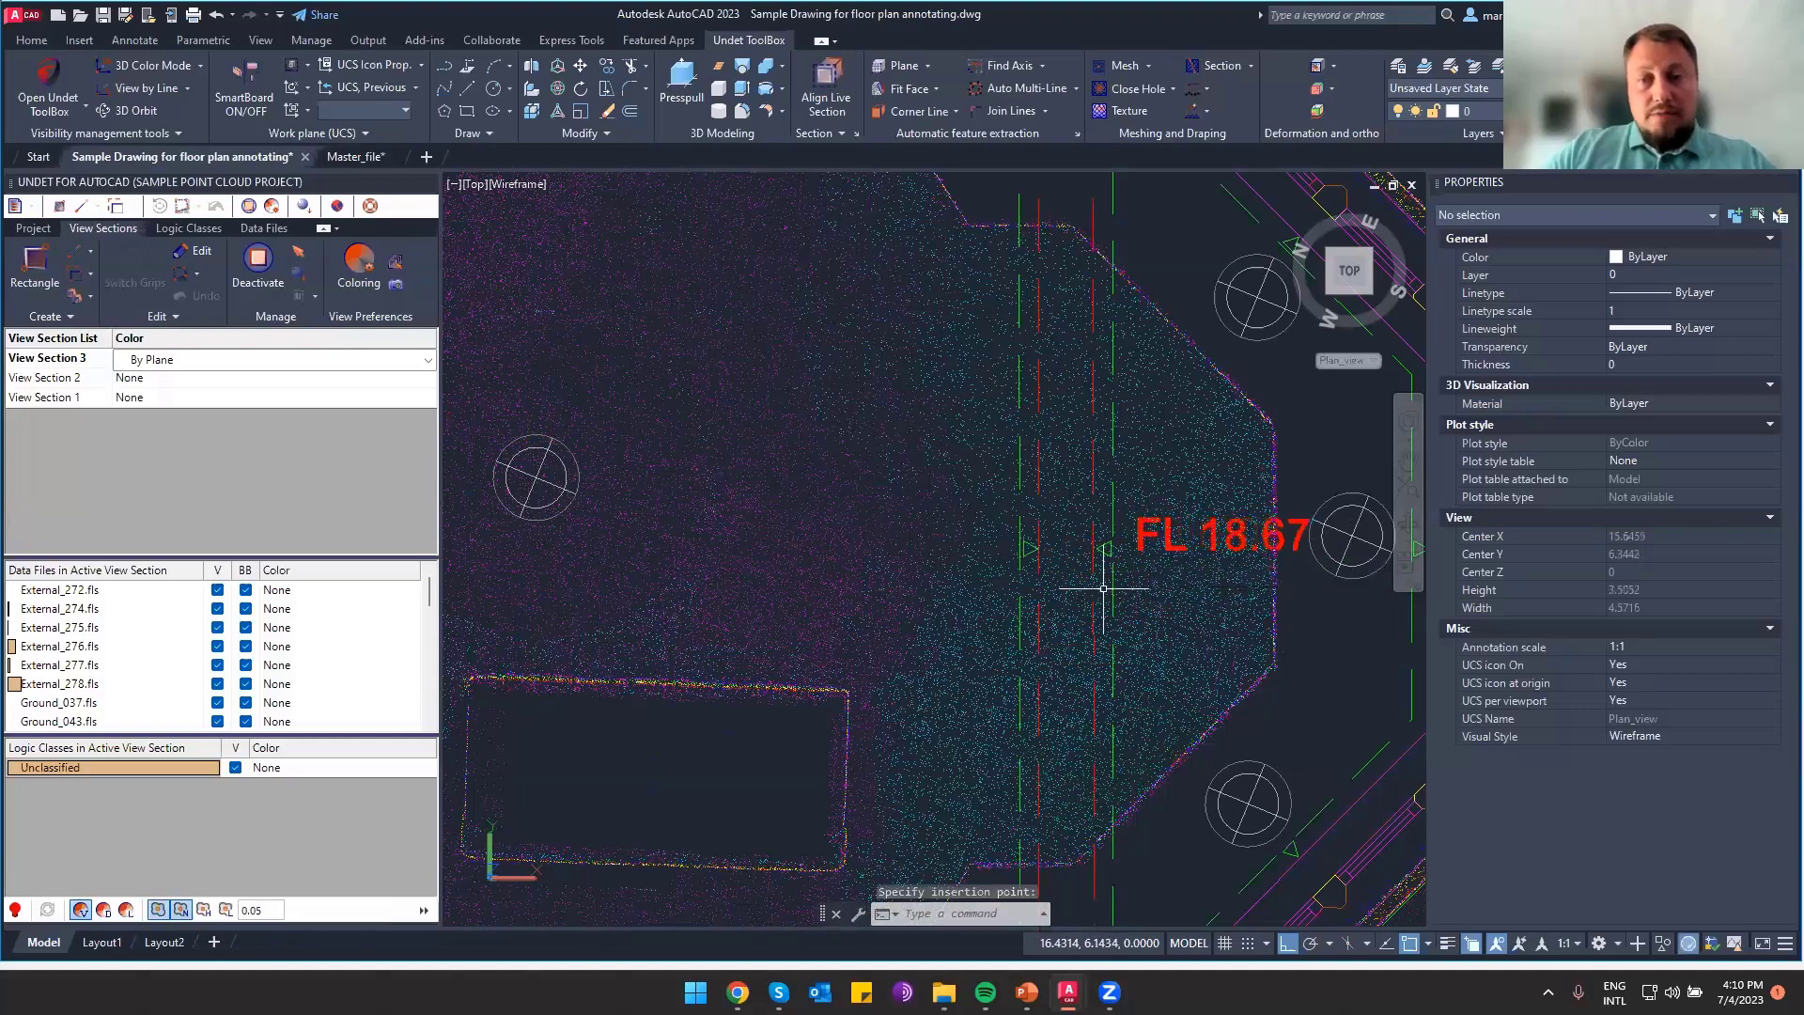
pyautogui.scroll(-2, 872, 561)
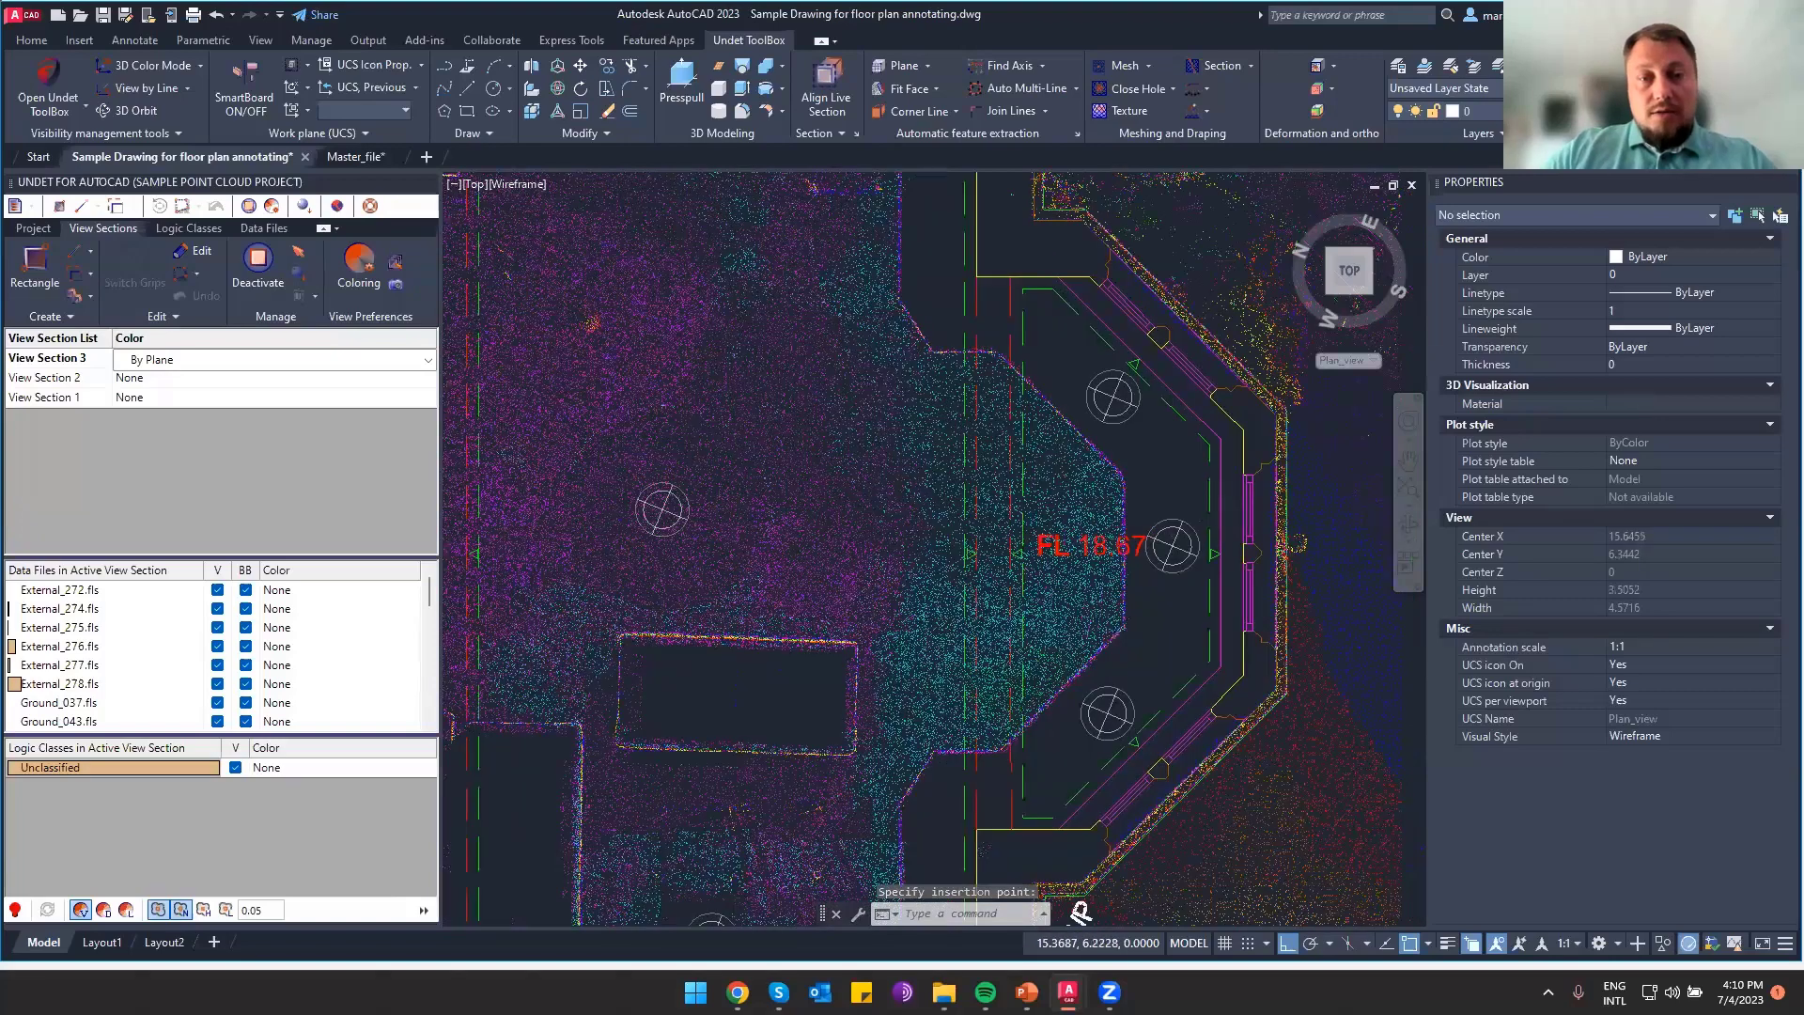
pyautogui.click(642, 432)
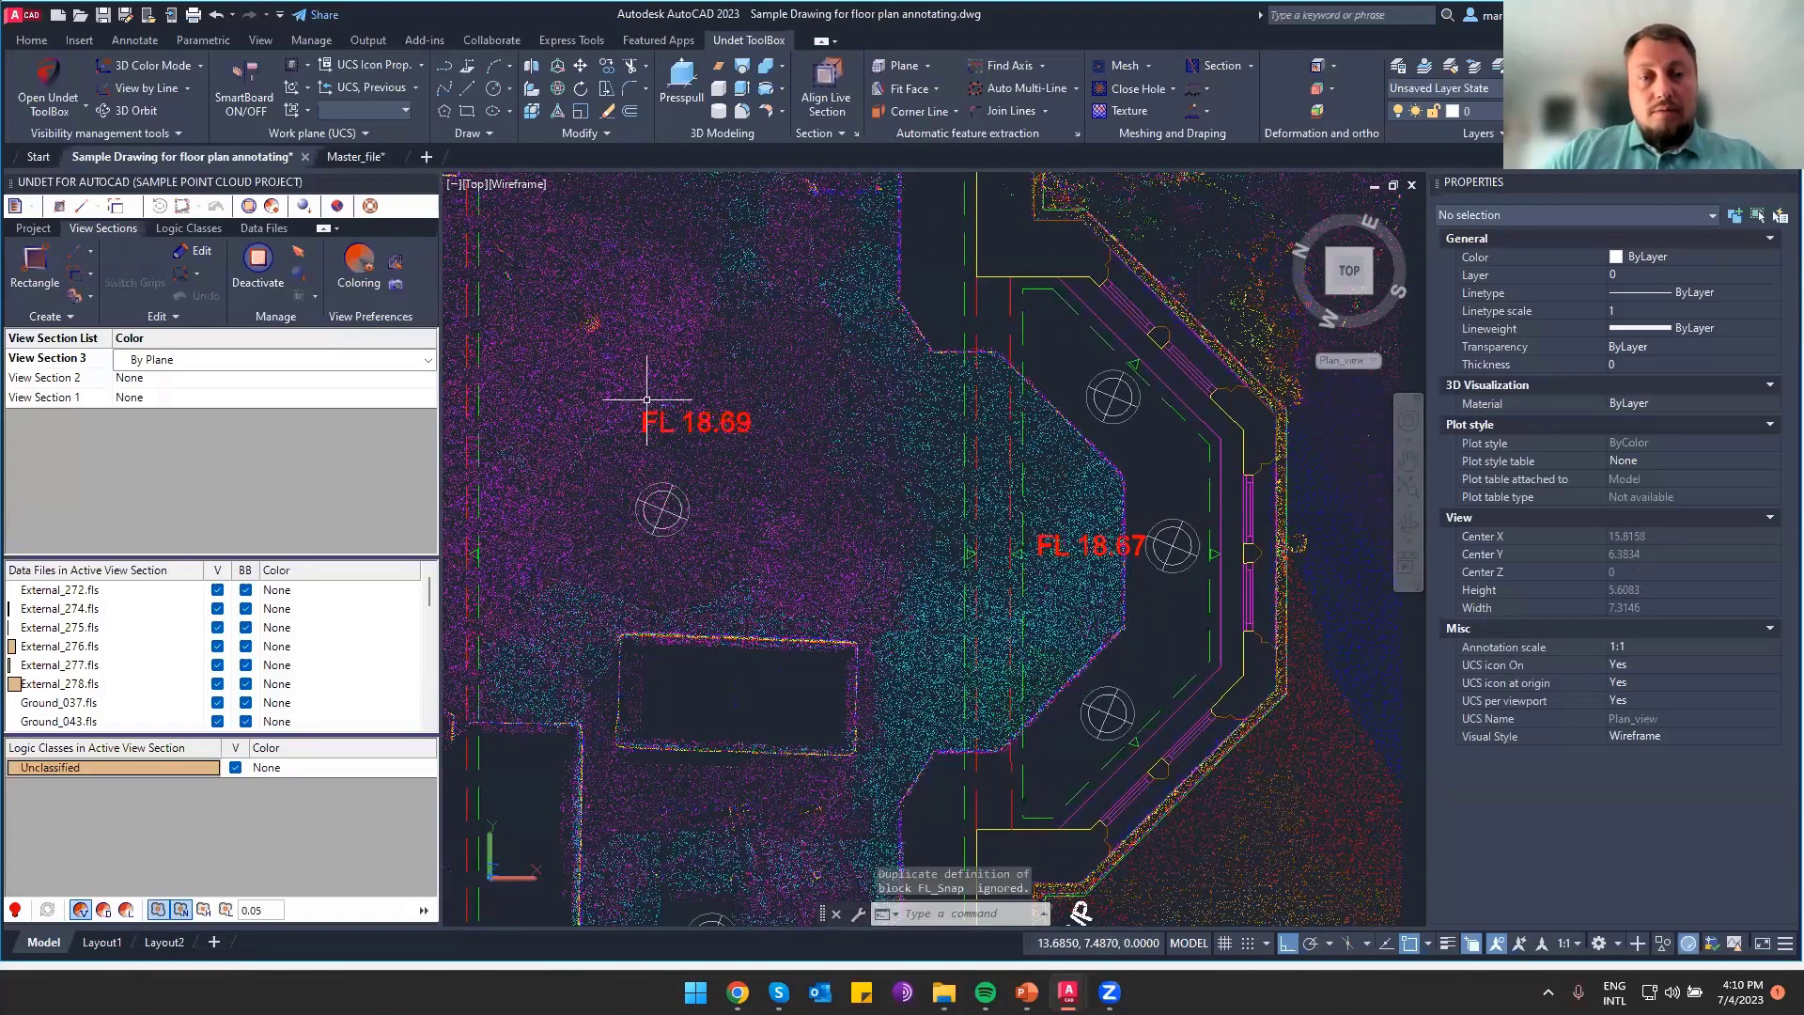
# Check that the Node object snap mode is enabled
pyautogui.moveTo(625, 431); pyautogui.dragTo(890, 537, button='middle')
pyautogui.click(1429, 946)
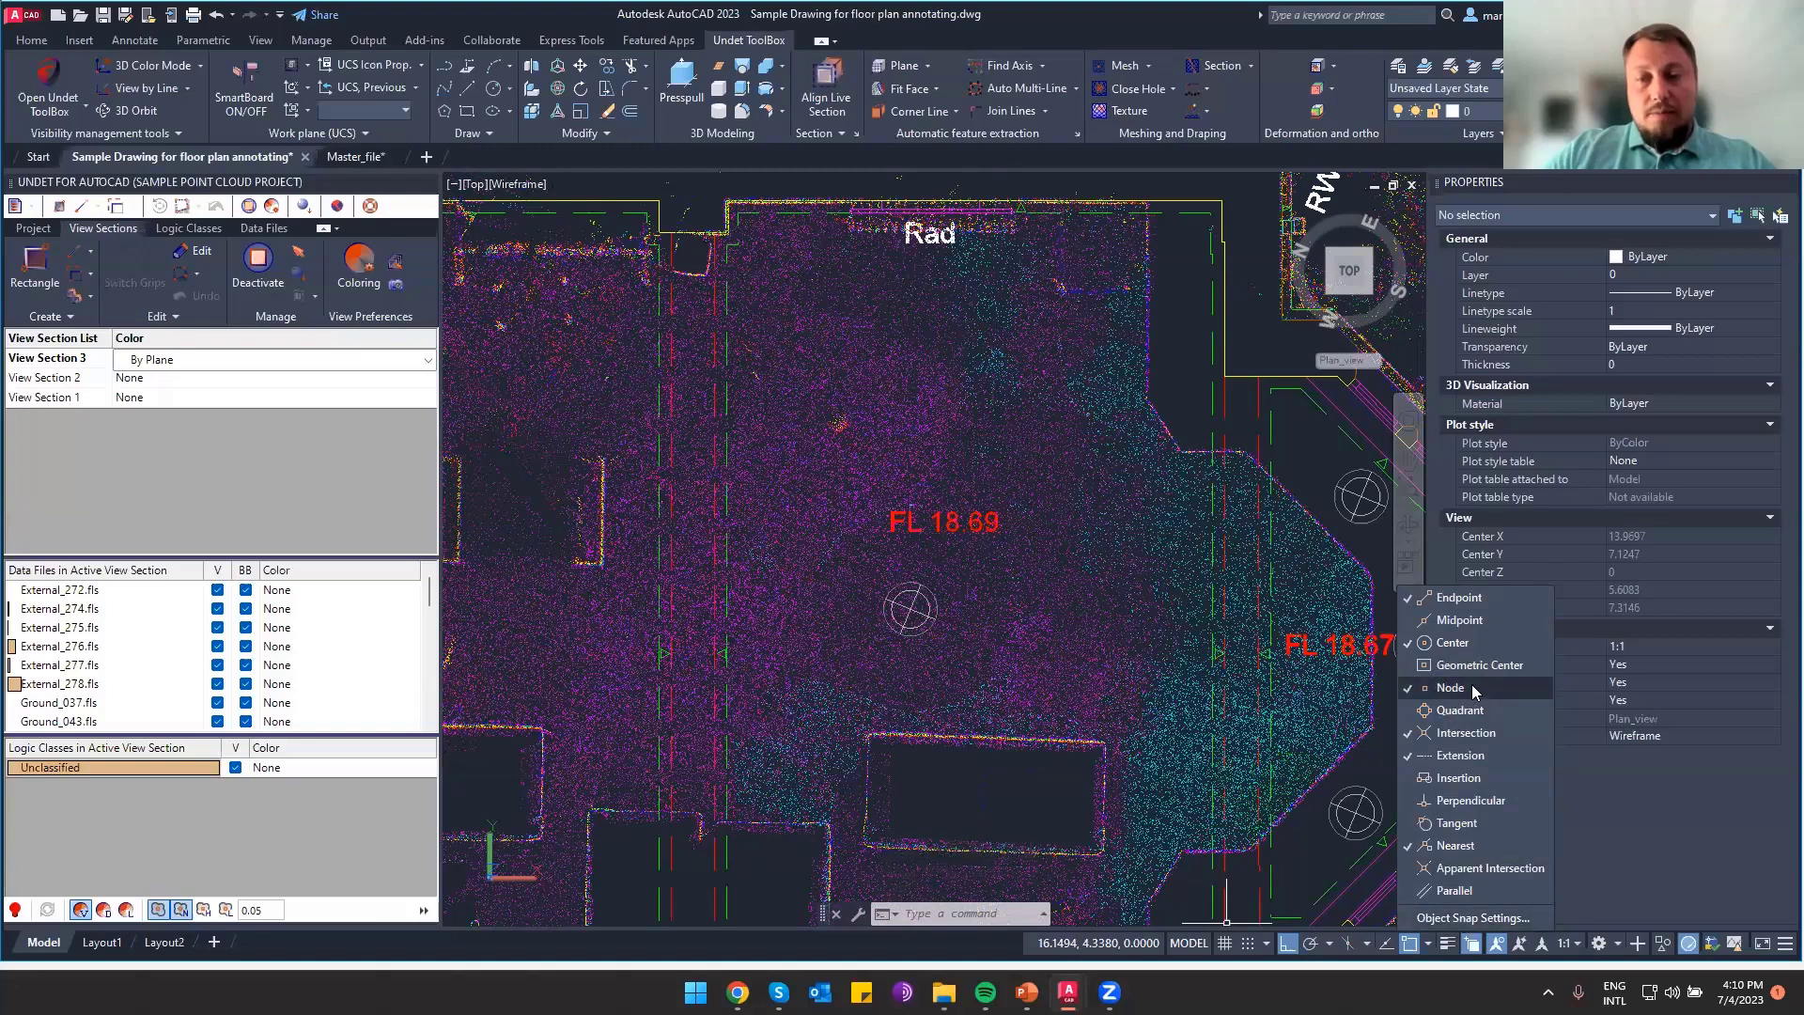
pyautogui.press('Escape')
pyautogui.press('Escape')
pyautogui.click(780, 514)
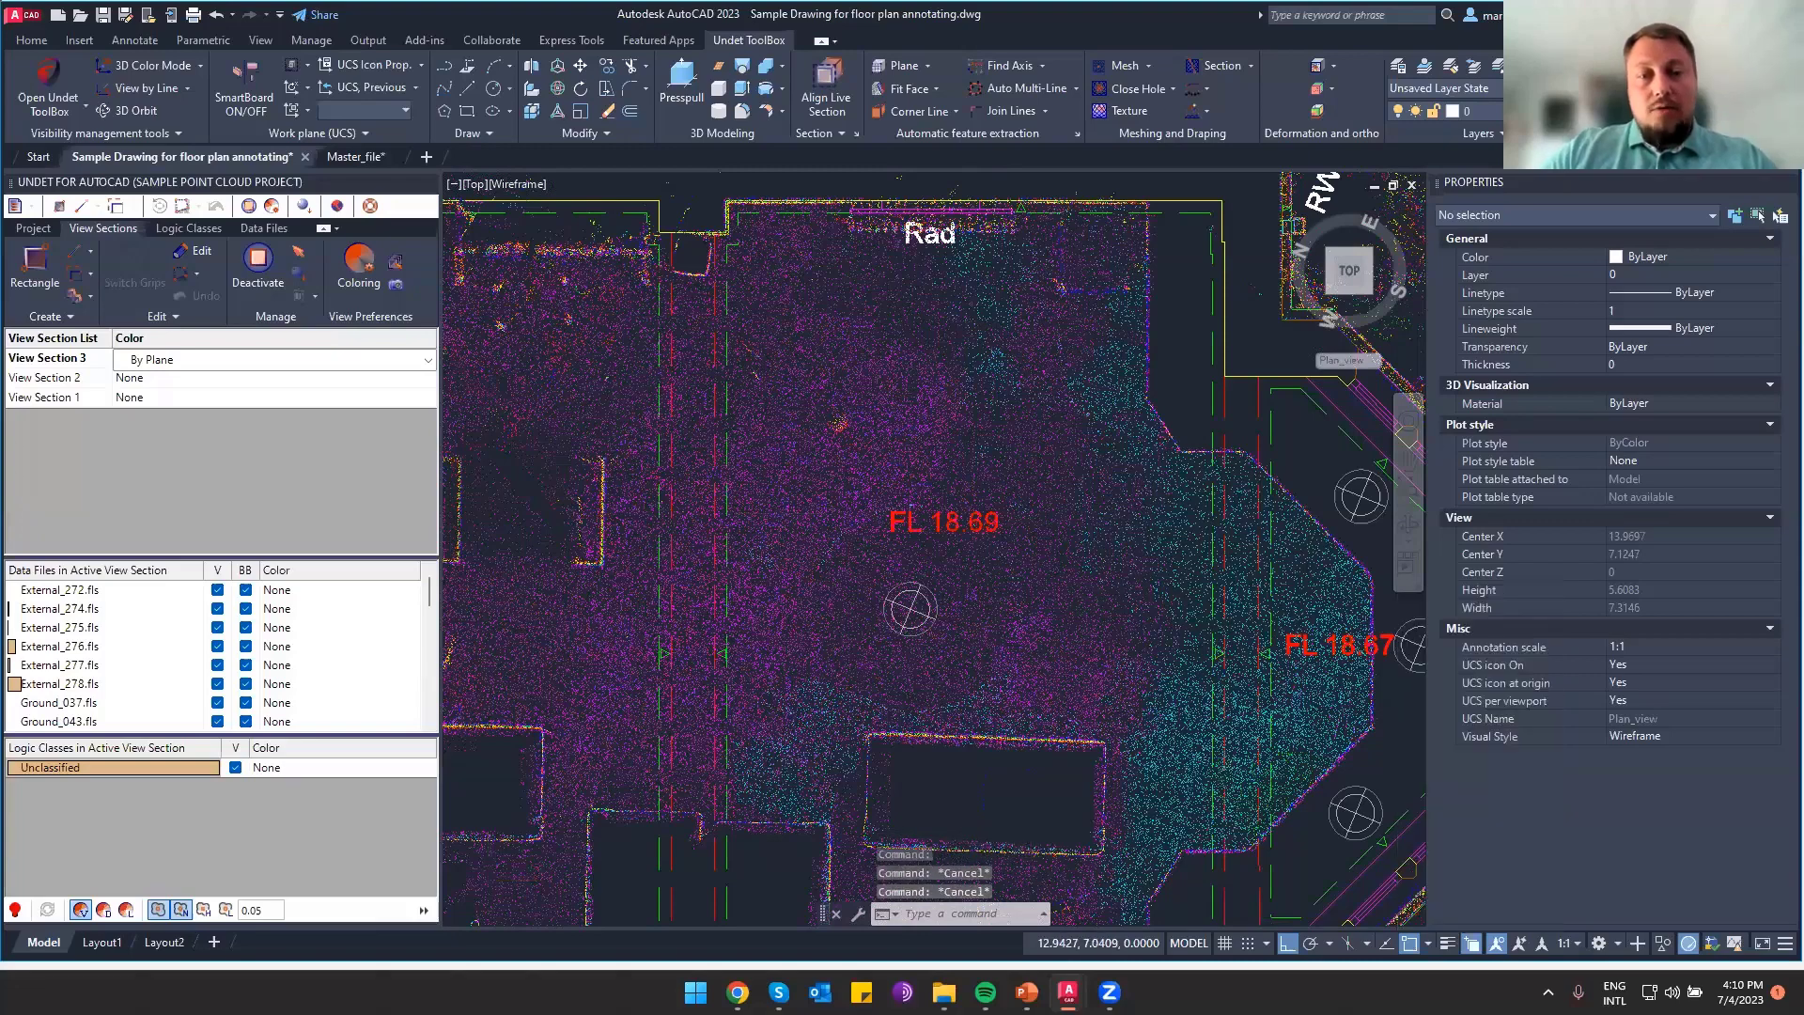
# Paste an FL block onto the floor in the large room's other half, away from the bay window
pyautogui.scroll(-2, 797, 559)
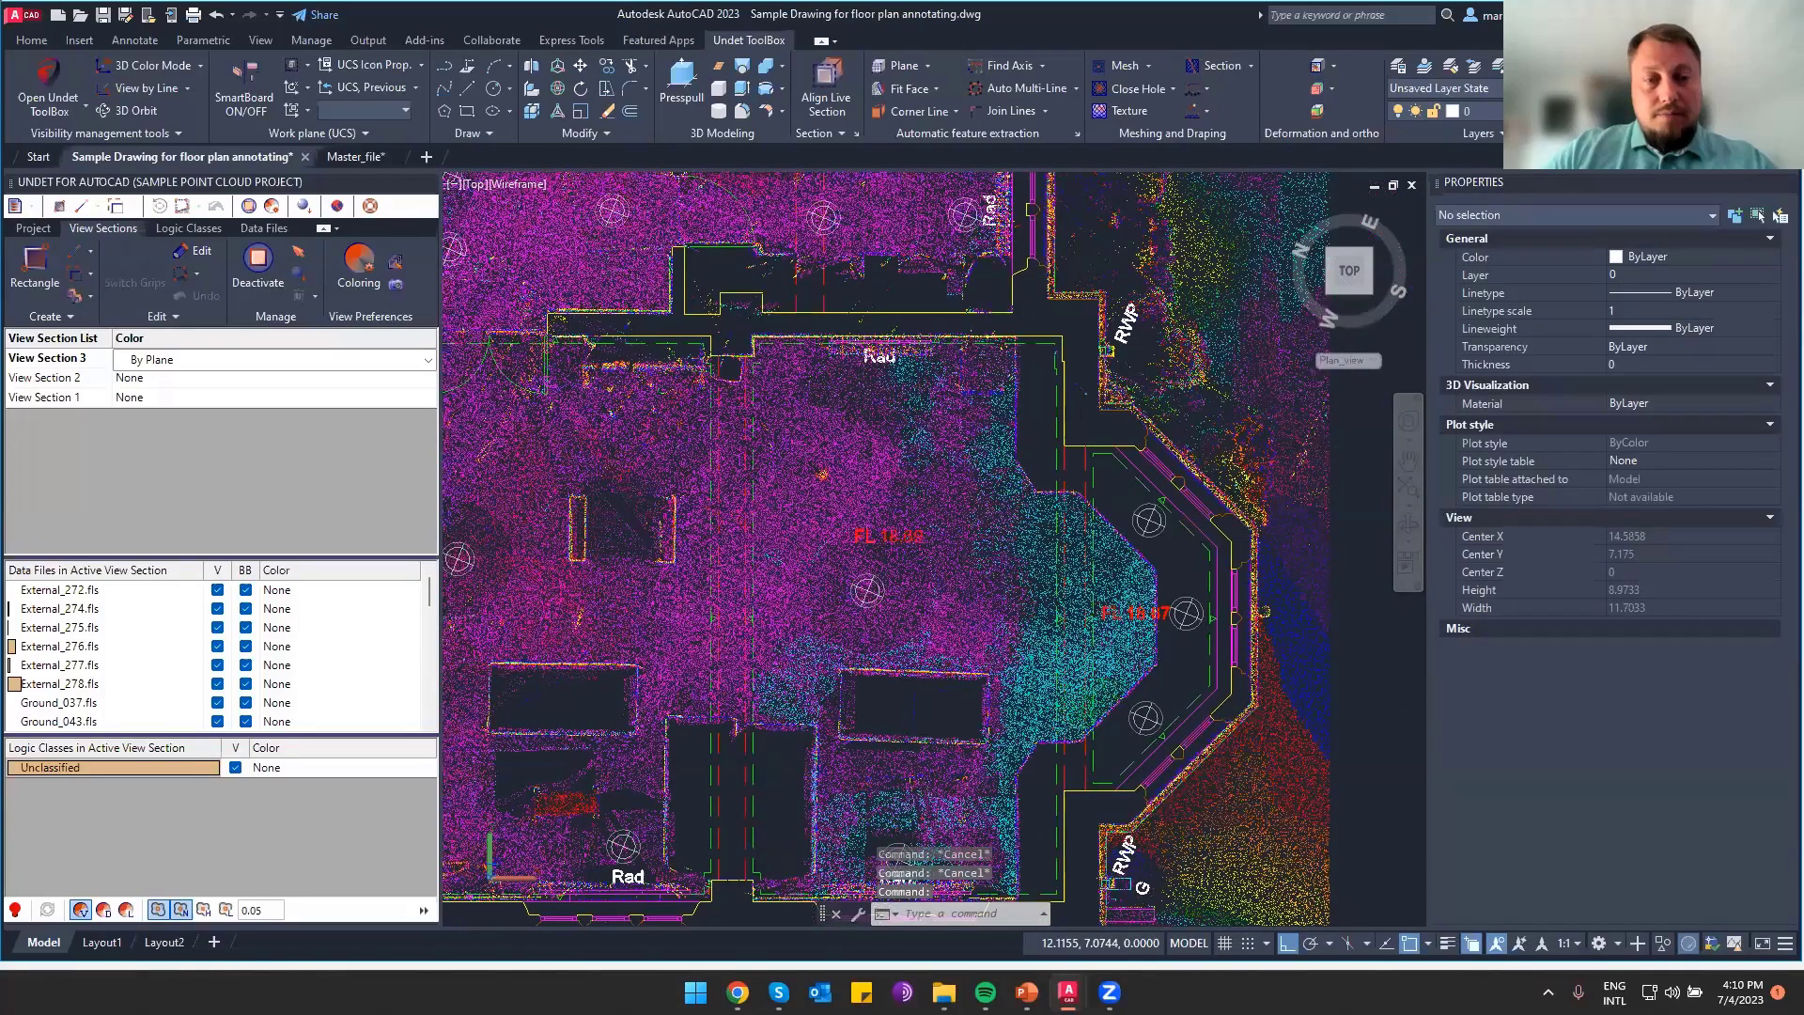
pyautogui.hotkey('ctrl', 'v')
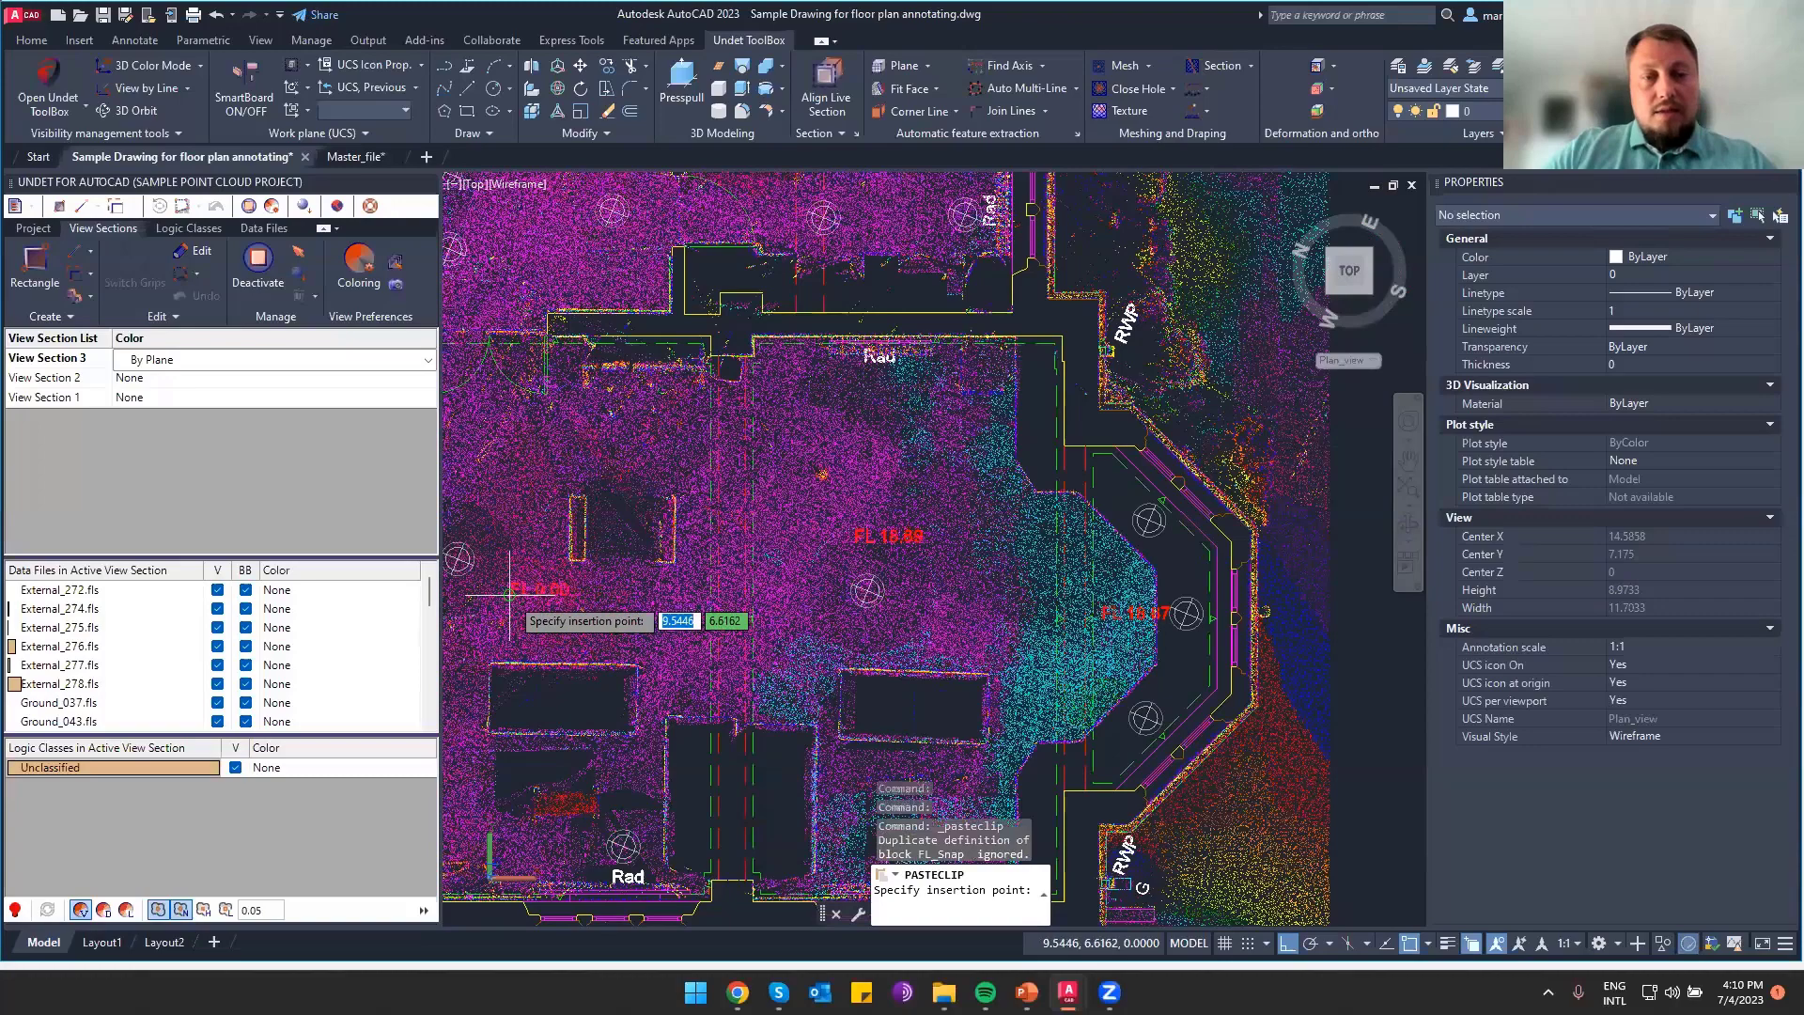
pyautogui.click(509, 592)
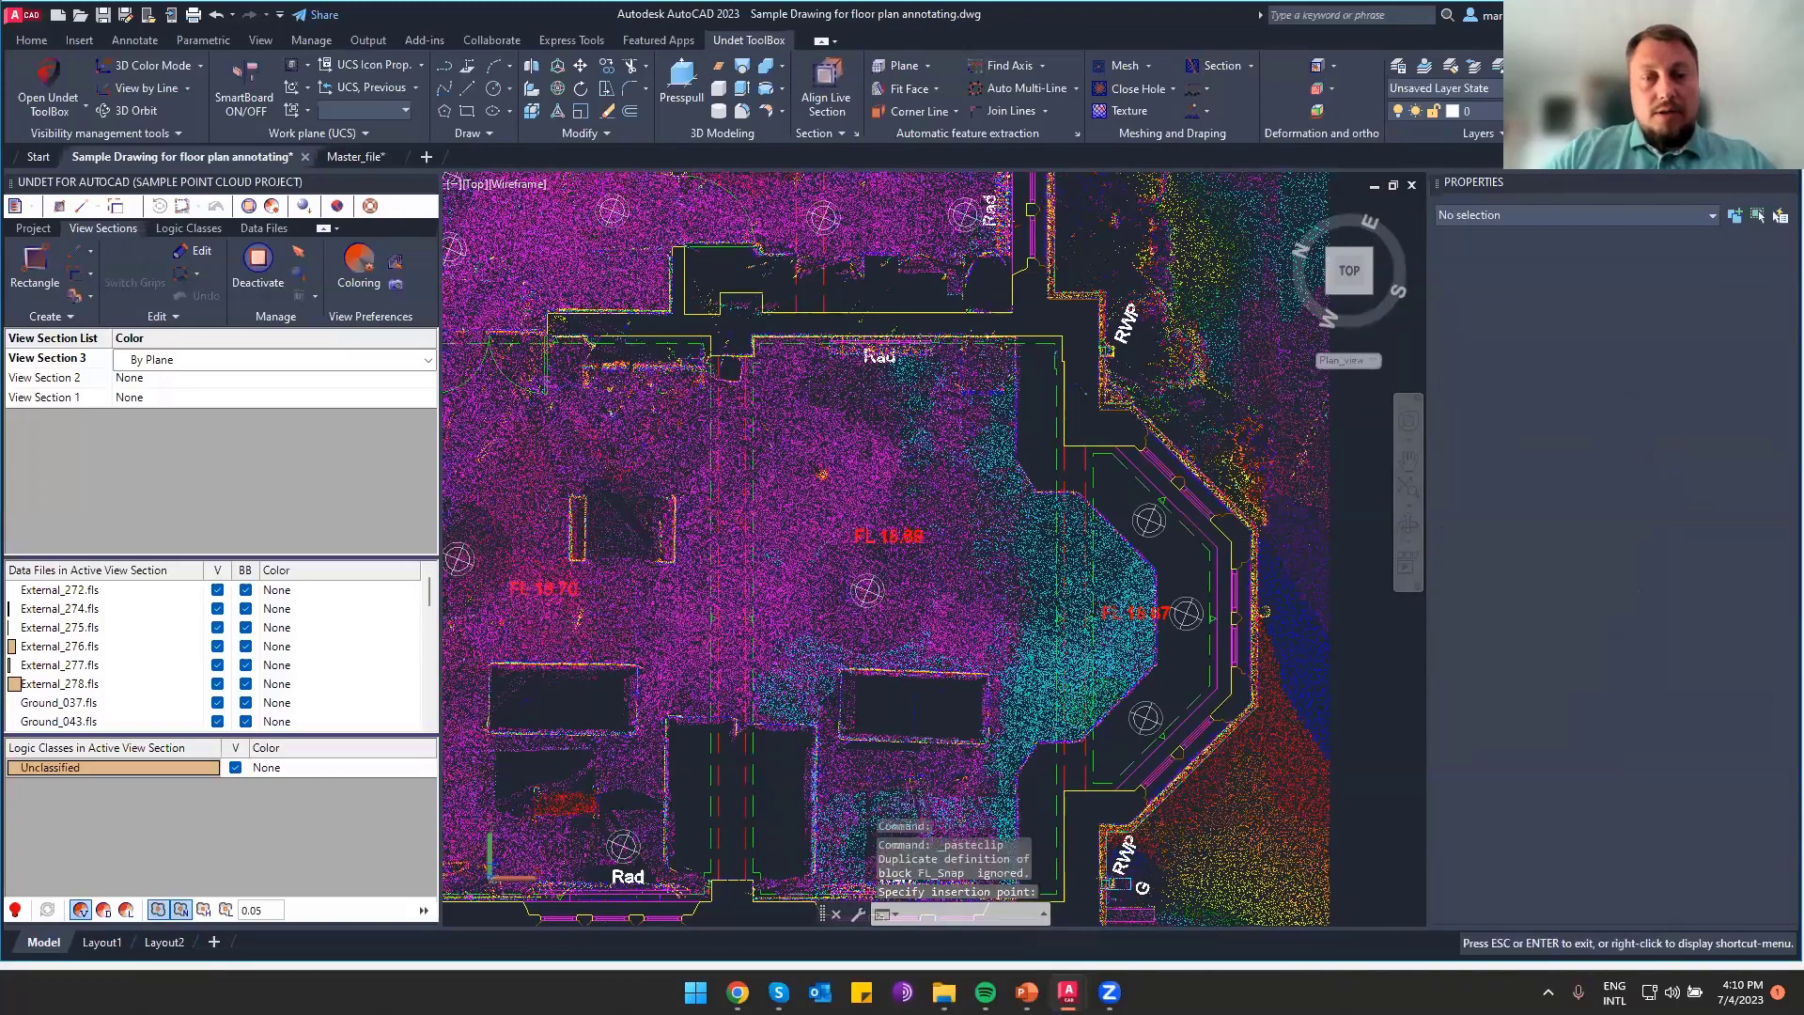
# Paste two FL blocks along the corridor, one on the cyan floor area and one on the magenta area
pyautogui.moveTo(647, 395)
pyautogui.mouseDown(button='middle')
pyautogui.moveTo(847, 699)
pyautogui.moveTo(1210, 777)
pyautogui.mouseUp(button='middle')
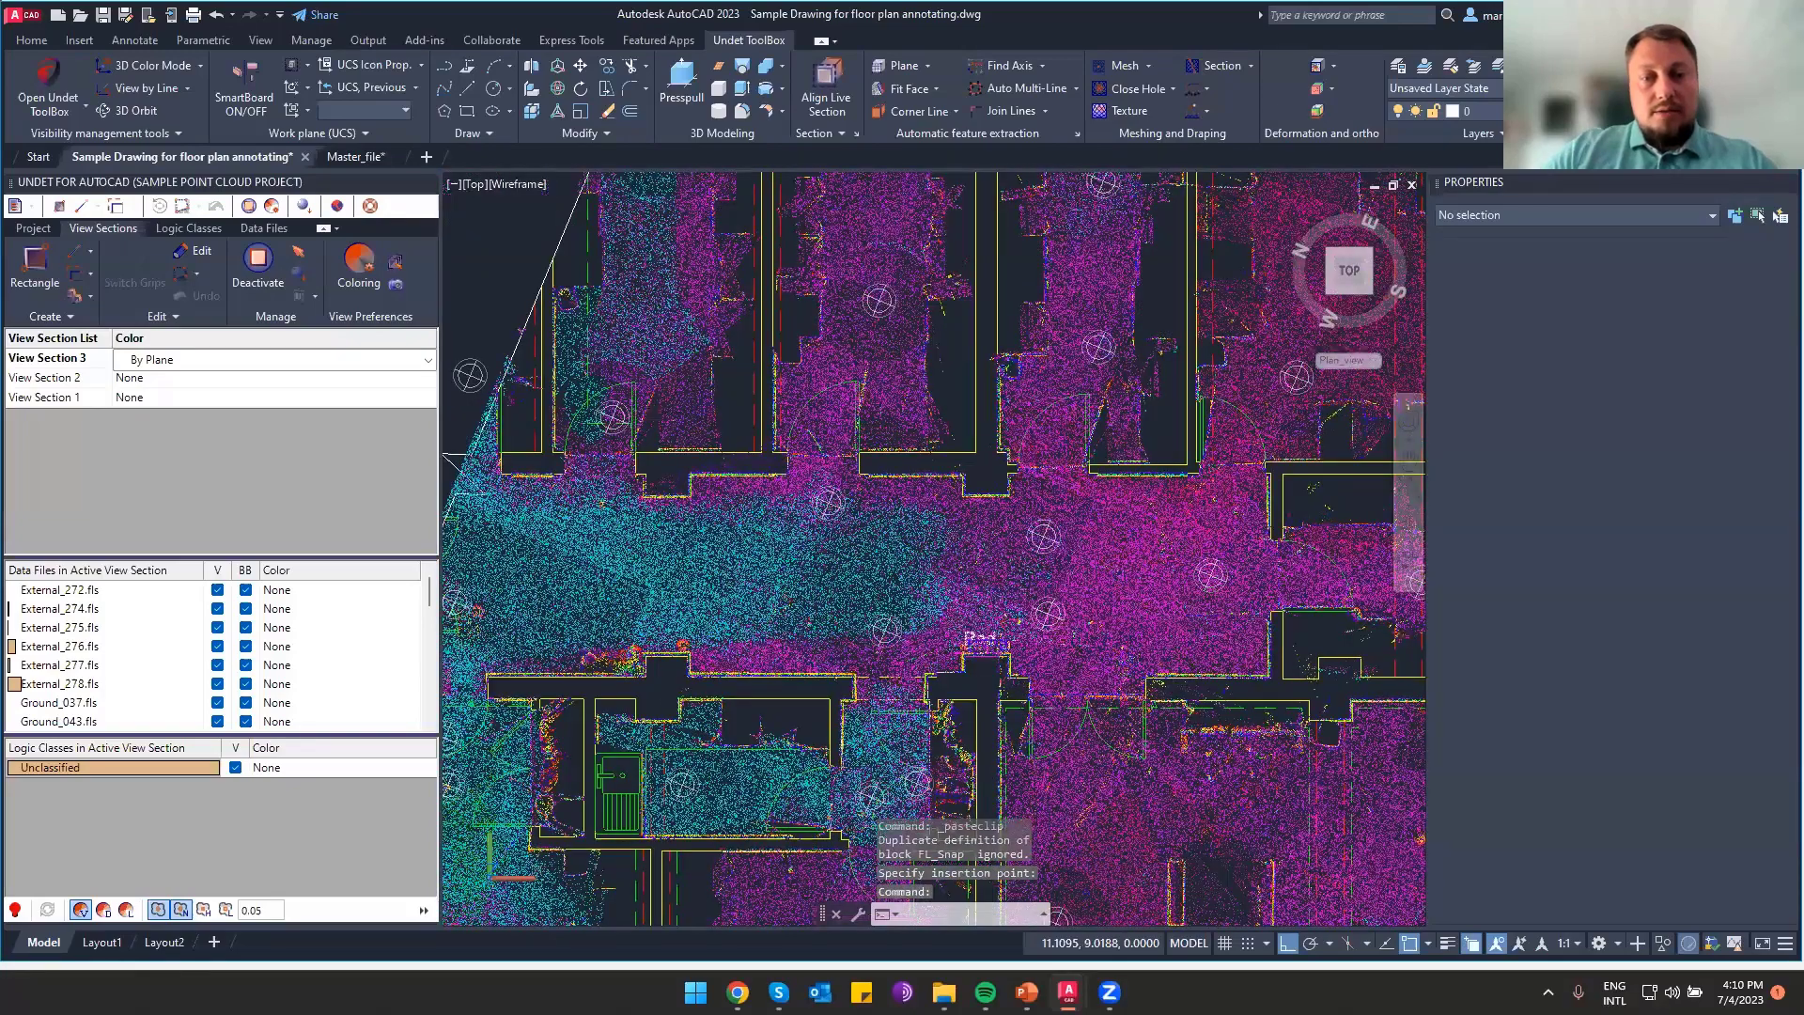
pyautogui.hotkey('ctrl', 'v')
pyautogui.click(589, 566)
pyautogui.hotkey('ctrl', 'v')
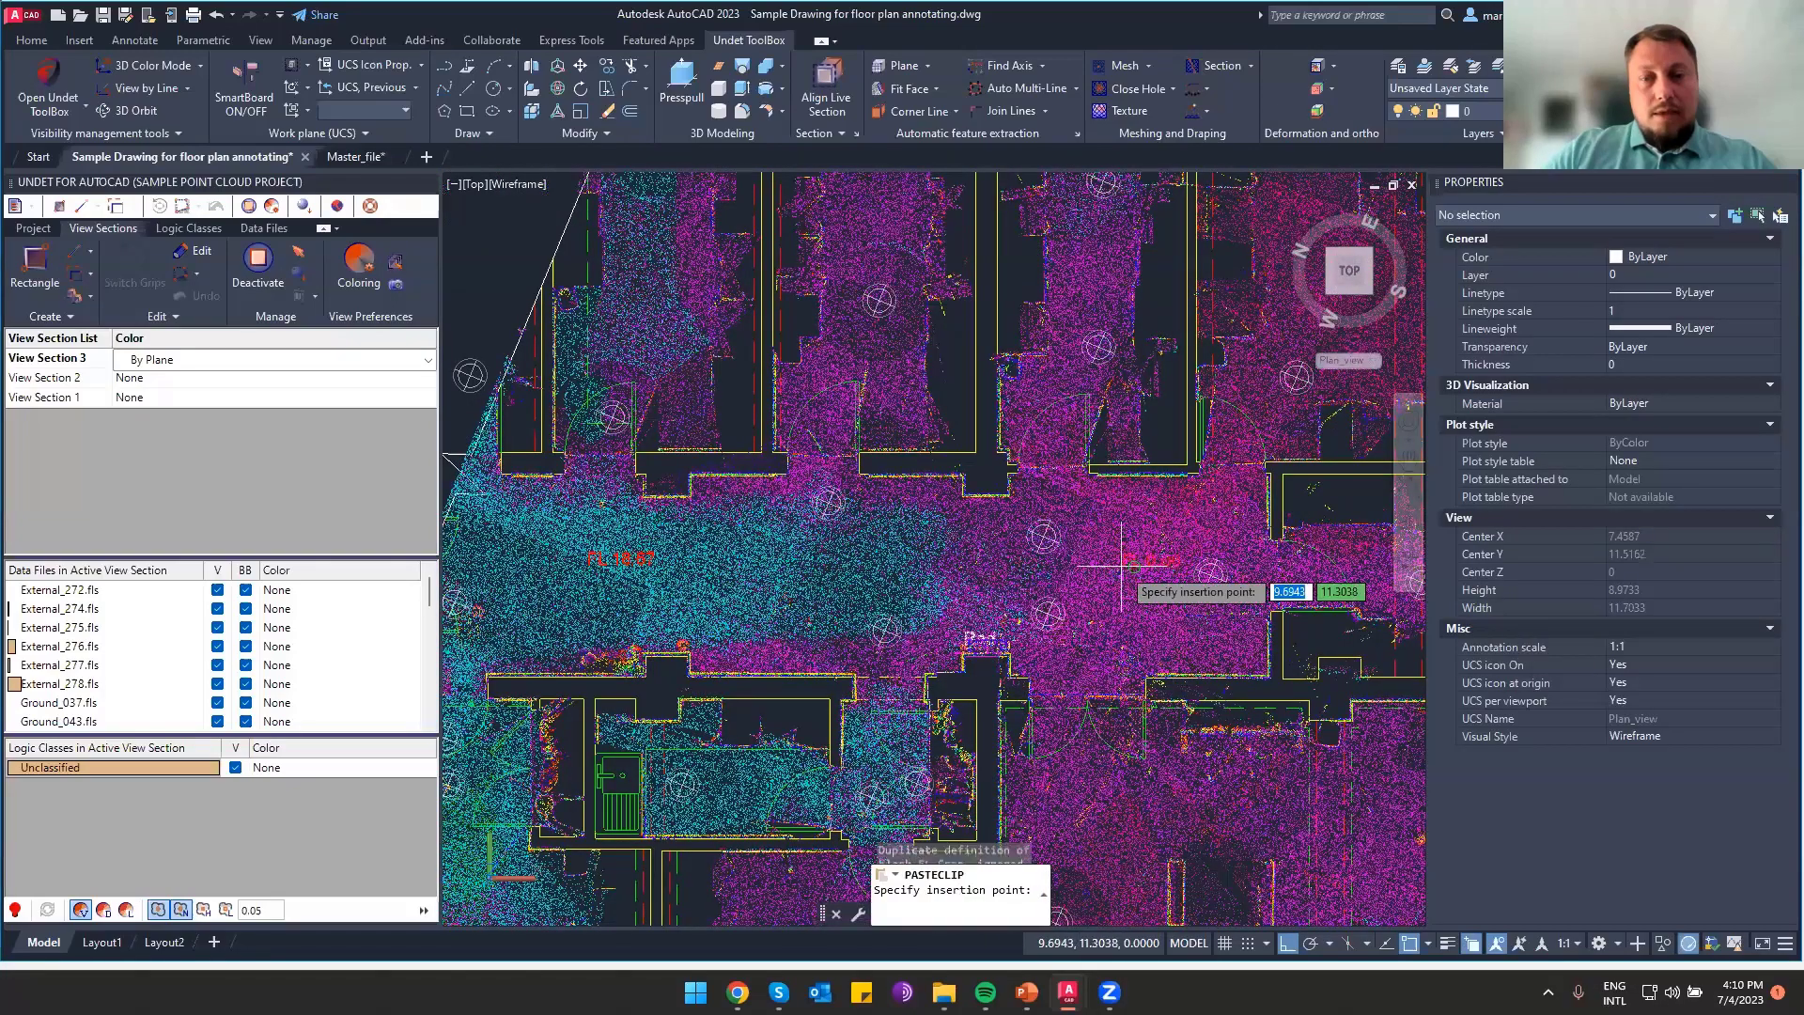
pyautogui.click(1123, 568)
# Paste FL blocks onto the floors of the three narrow rooms and the wide room above the corridor
pyautogui.moveTo(1128, 353); pyautogui.dragTo(1127, 352, button='middle')
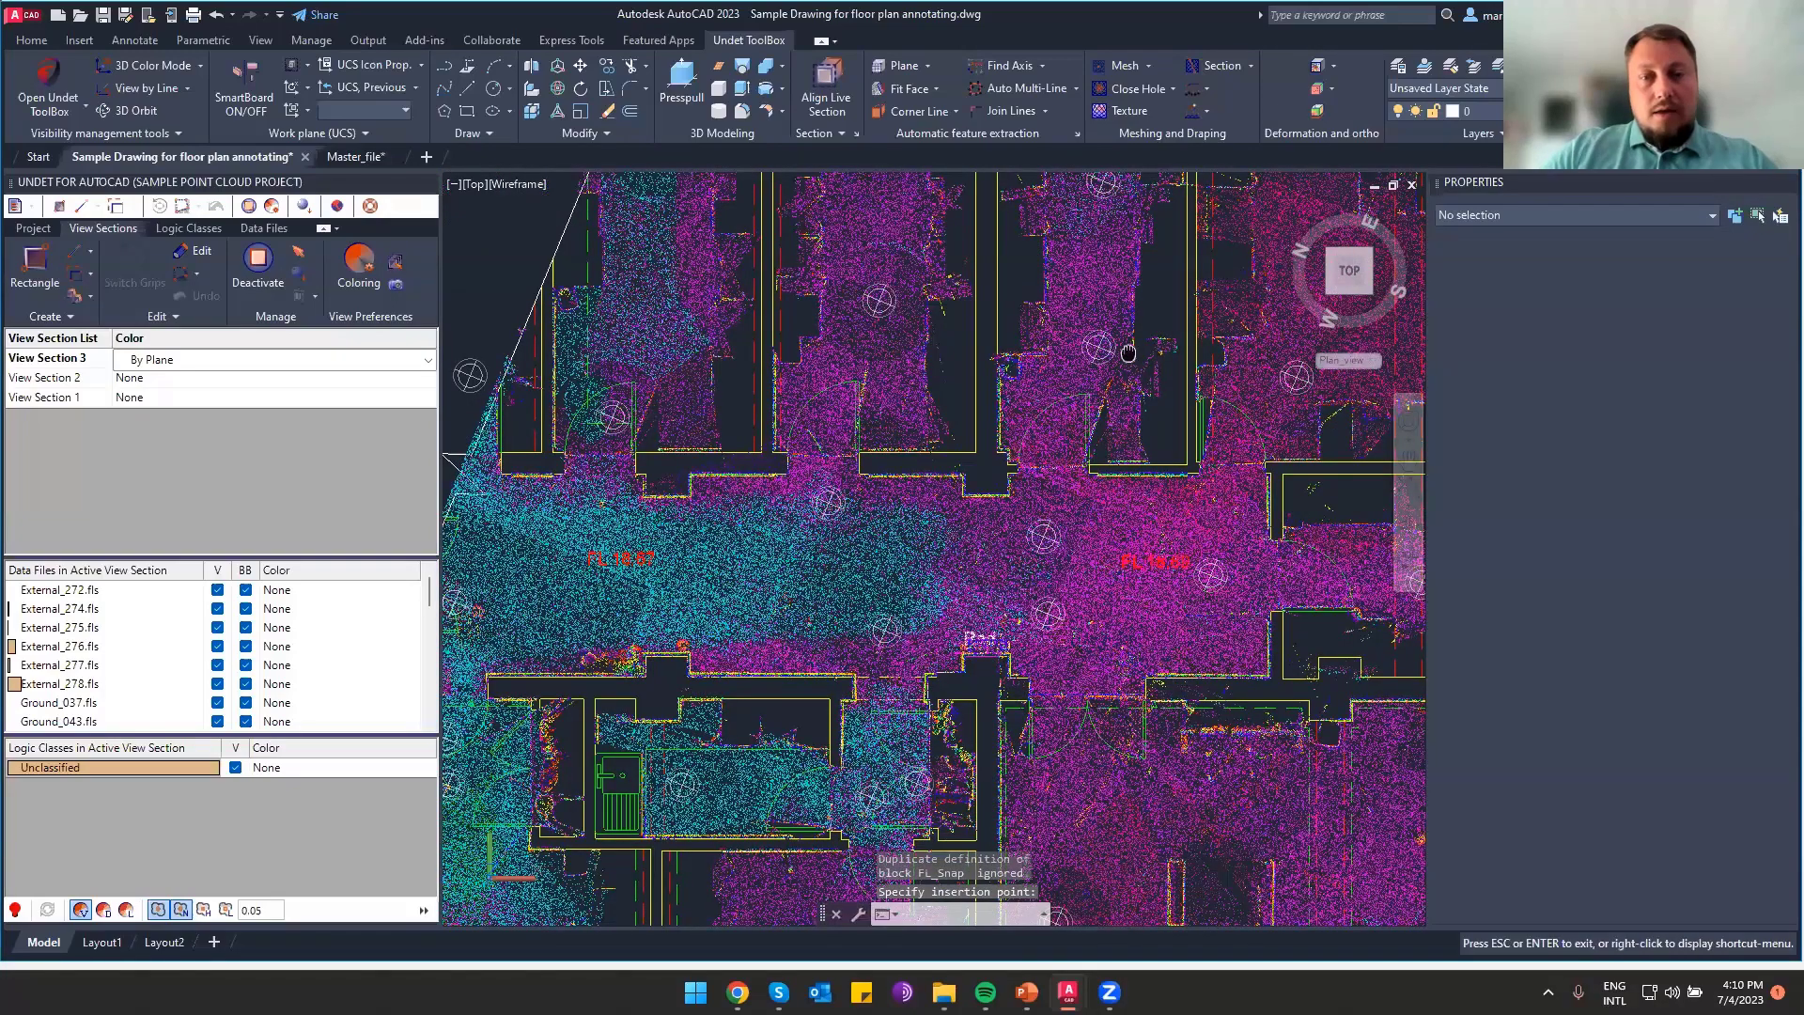
pyautogui.moveTo(1128, 353); pyautogui.dragTo(1005, 575)
pyautogui.moveTo(1007, 576); pyautogui.dragTo(993, 604, button='middle')
pyautogui.hotkey('ctrl', 'v')
pyautogui.click(941, 544)
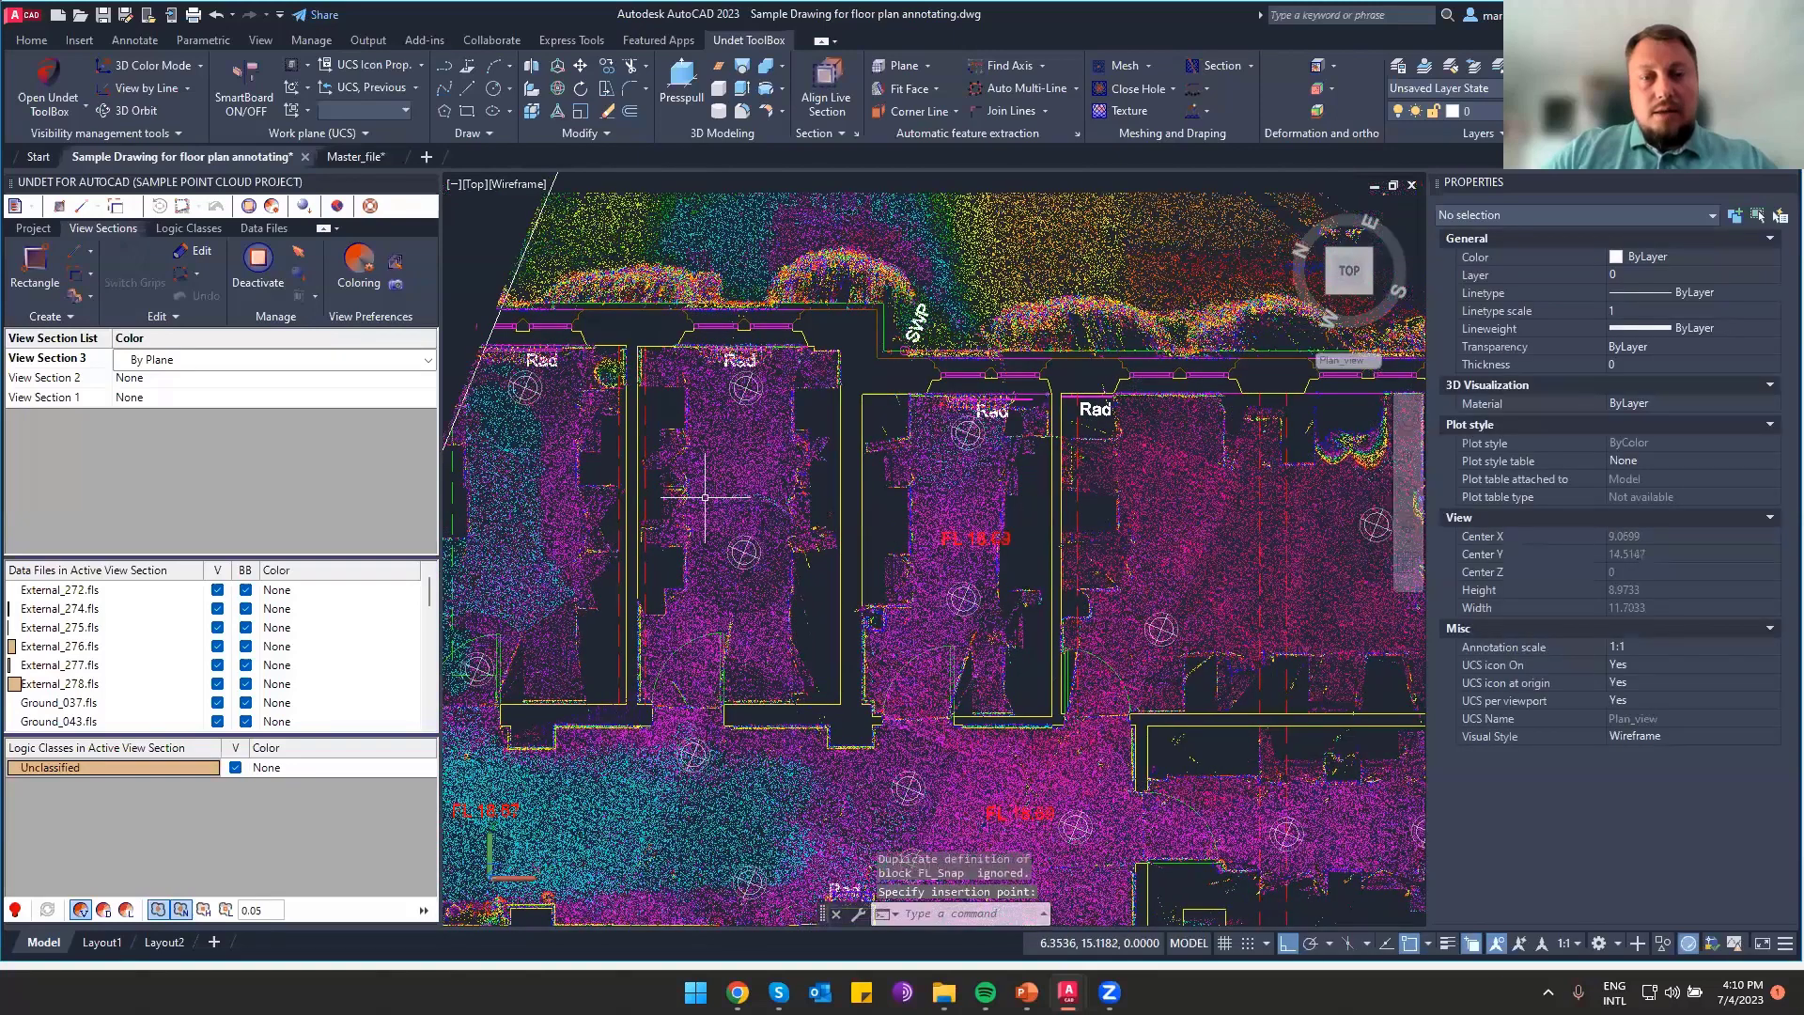
pyautogui.hotkey('ctrl', 'v')
pyautogui.click(728, 478)
pyautogui.click(728, 480)
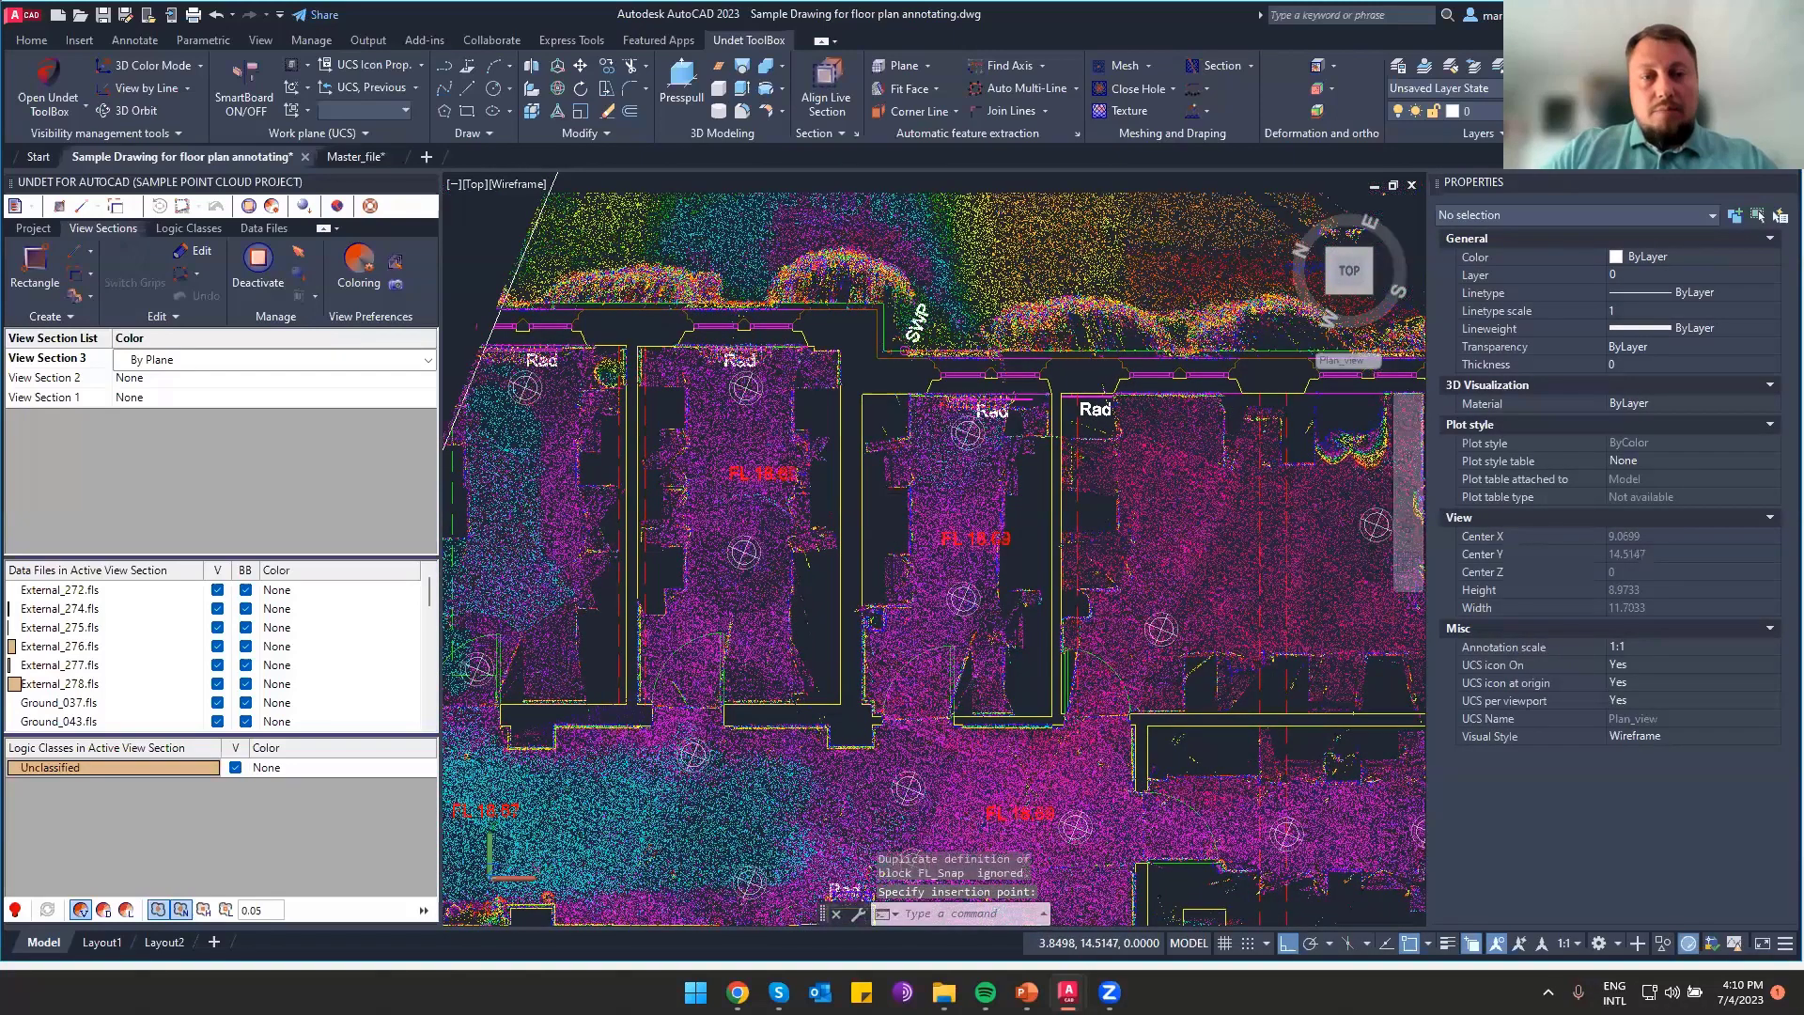
pyautogui.click(505, 558)
pyautogui.hotkey('ctrl', 'v')
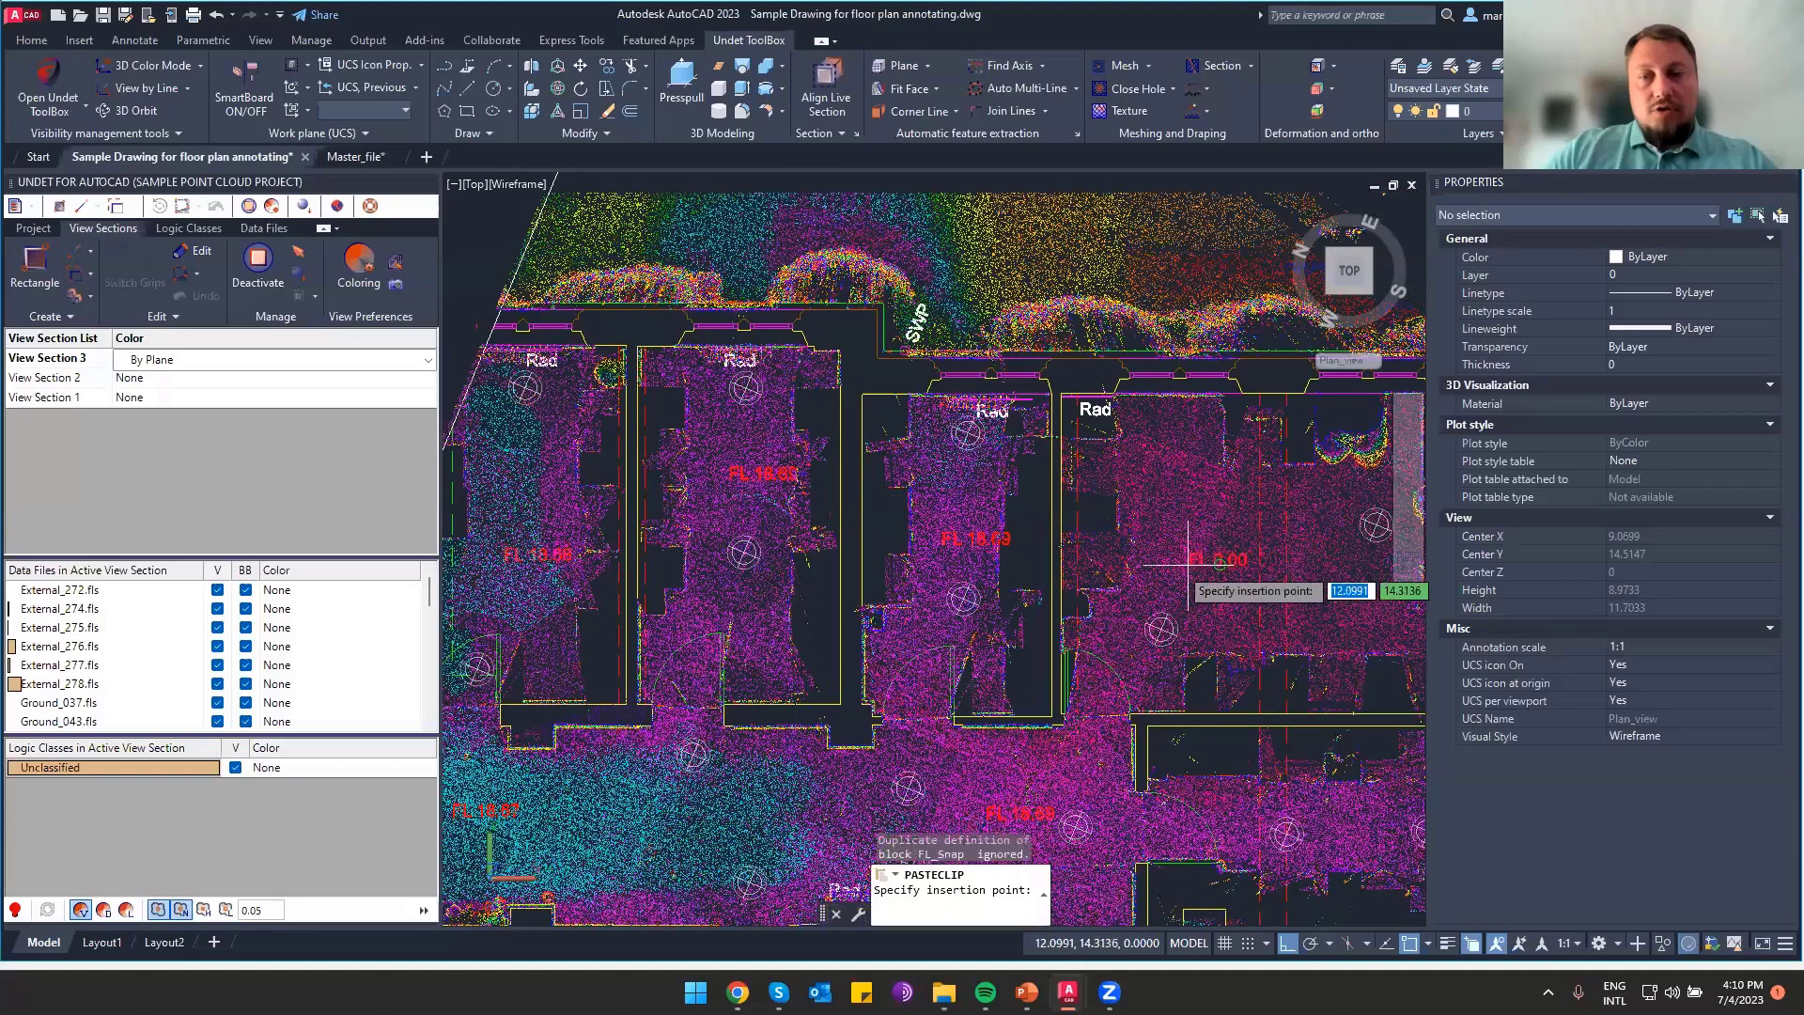
pyautogui.click(1172, 562)
# Paste an FL block onto the floor of the small room at the corridor's right end
pyautogui.moveTo(1031, 653); pyautogui.dragTo(1030, 653, button='middle')
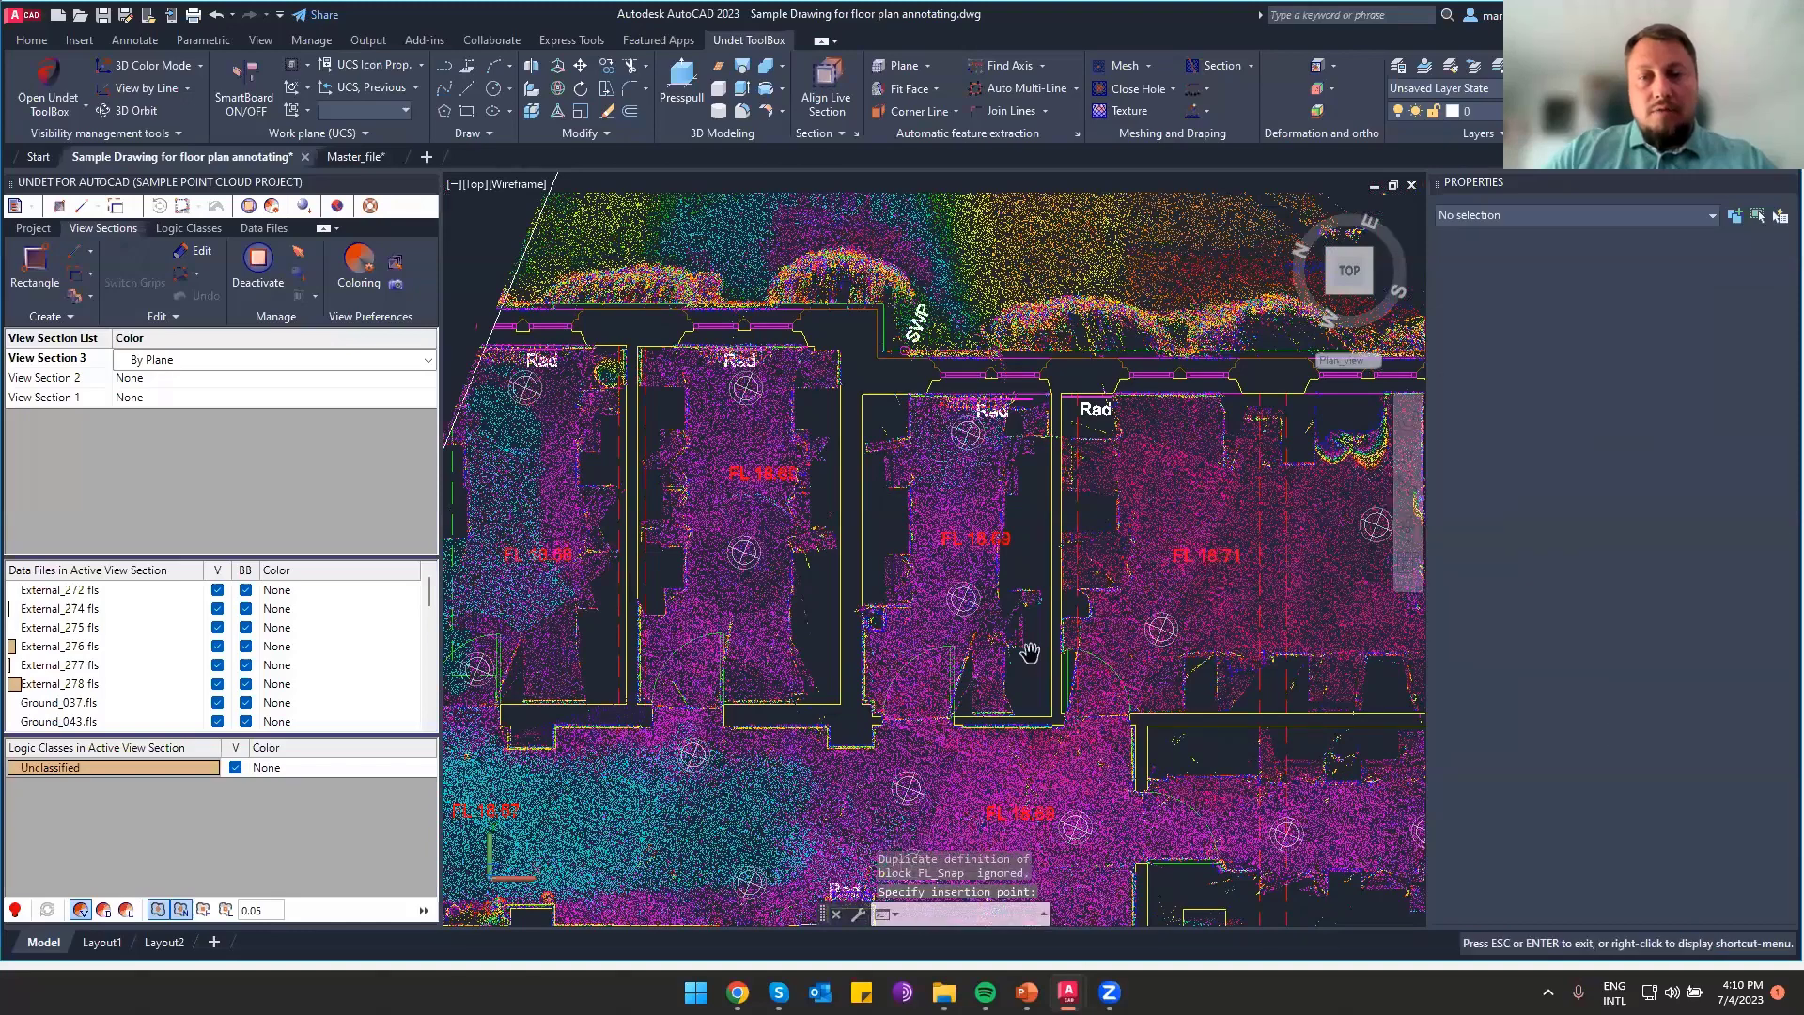
pyautogui.moveTo(1030, 652); pyautogui.dragTo(682, 422)
pyautogui.press('Escape')
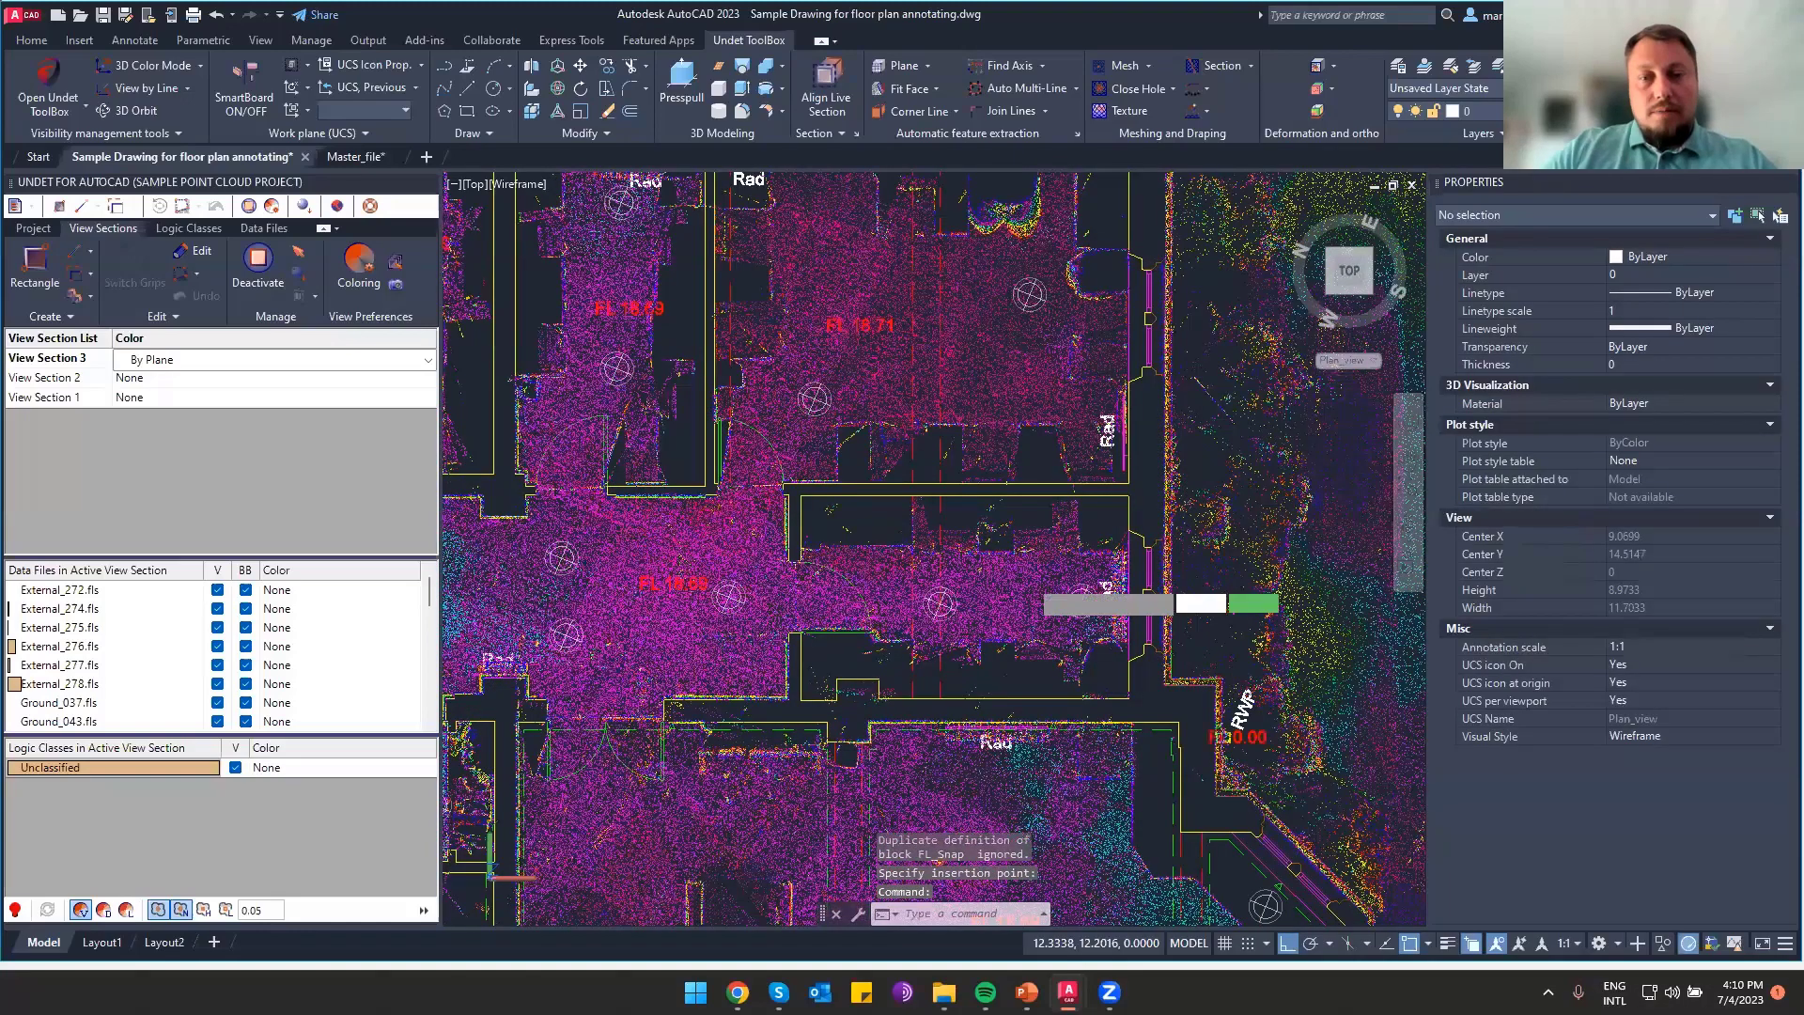
pyautogui.press('Return')
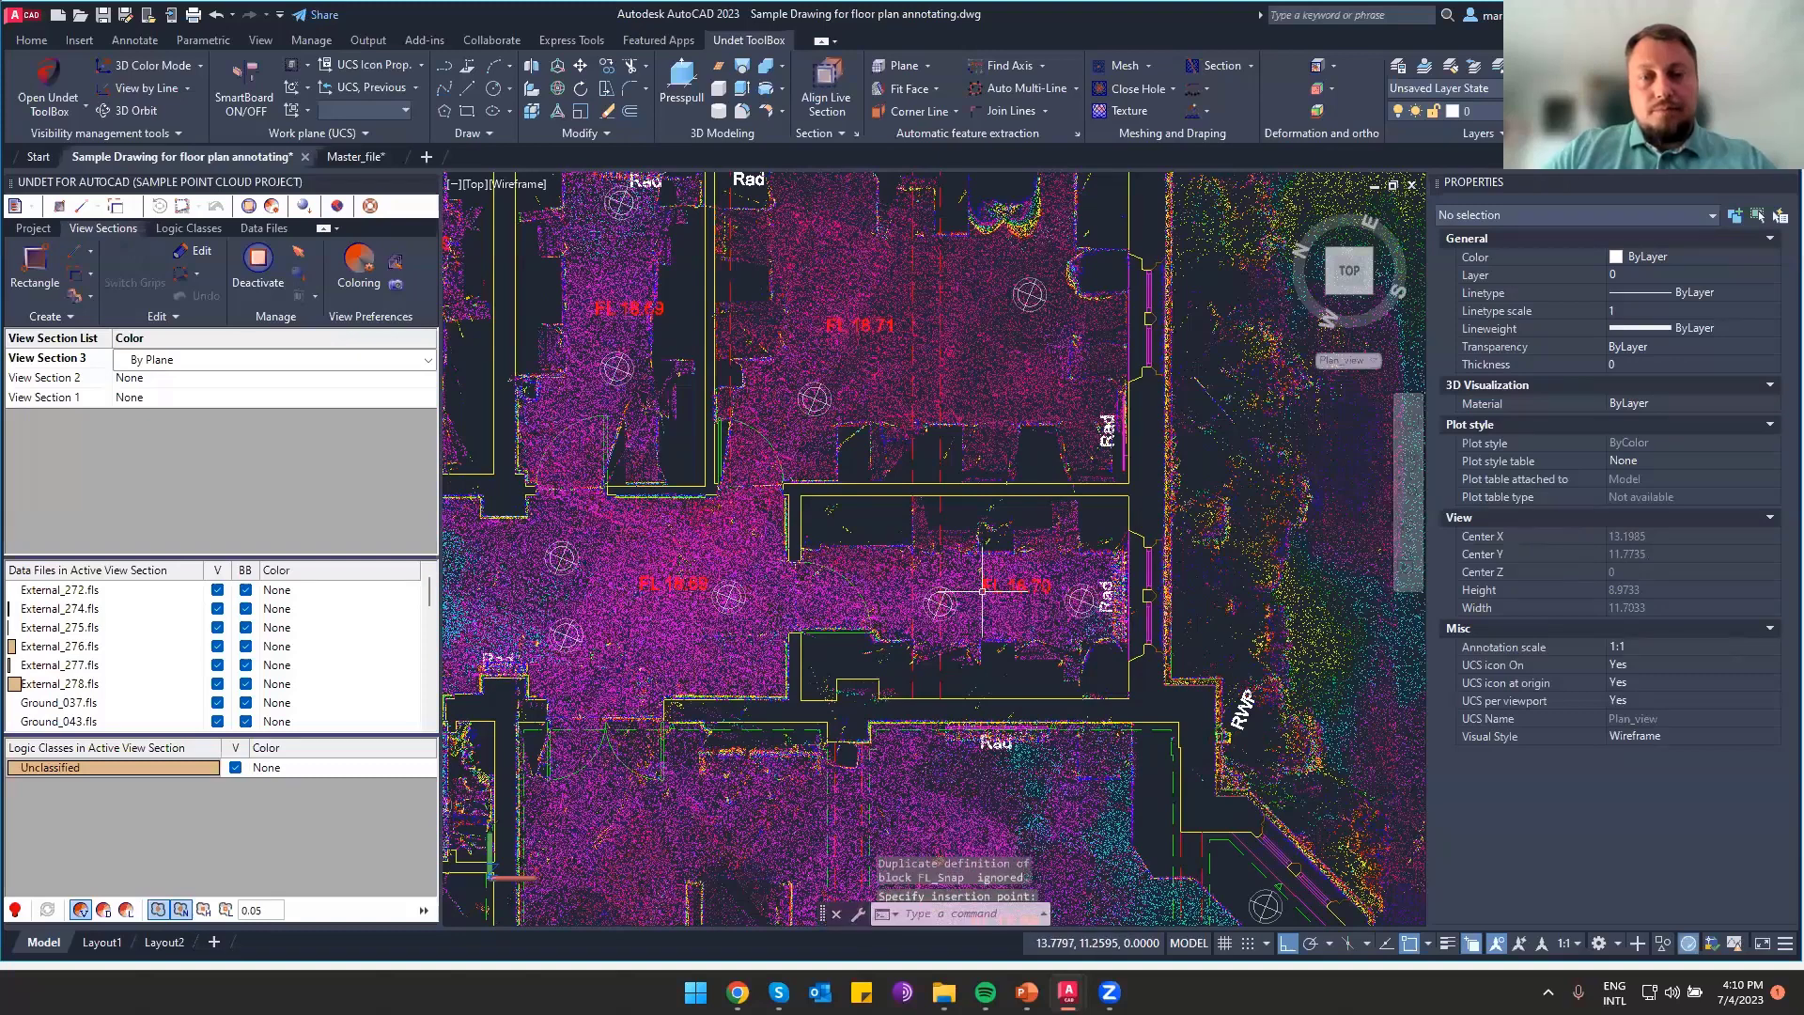
pyautogui.press('Escape')
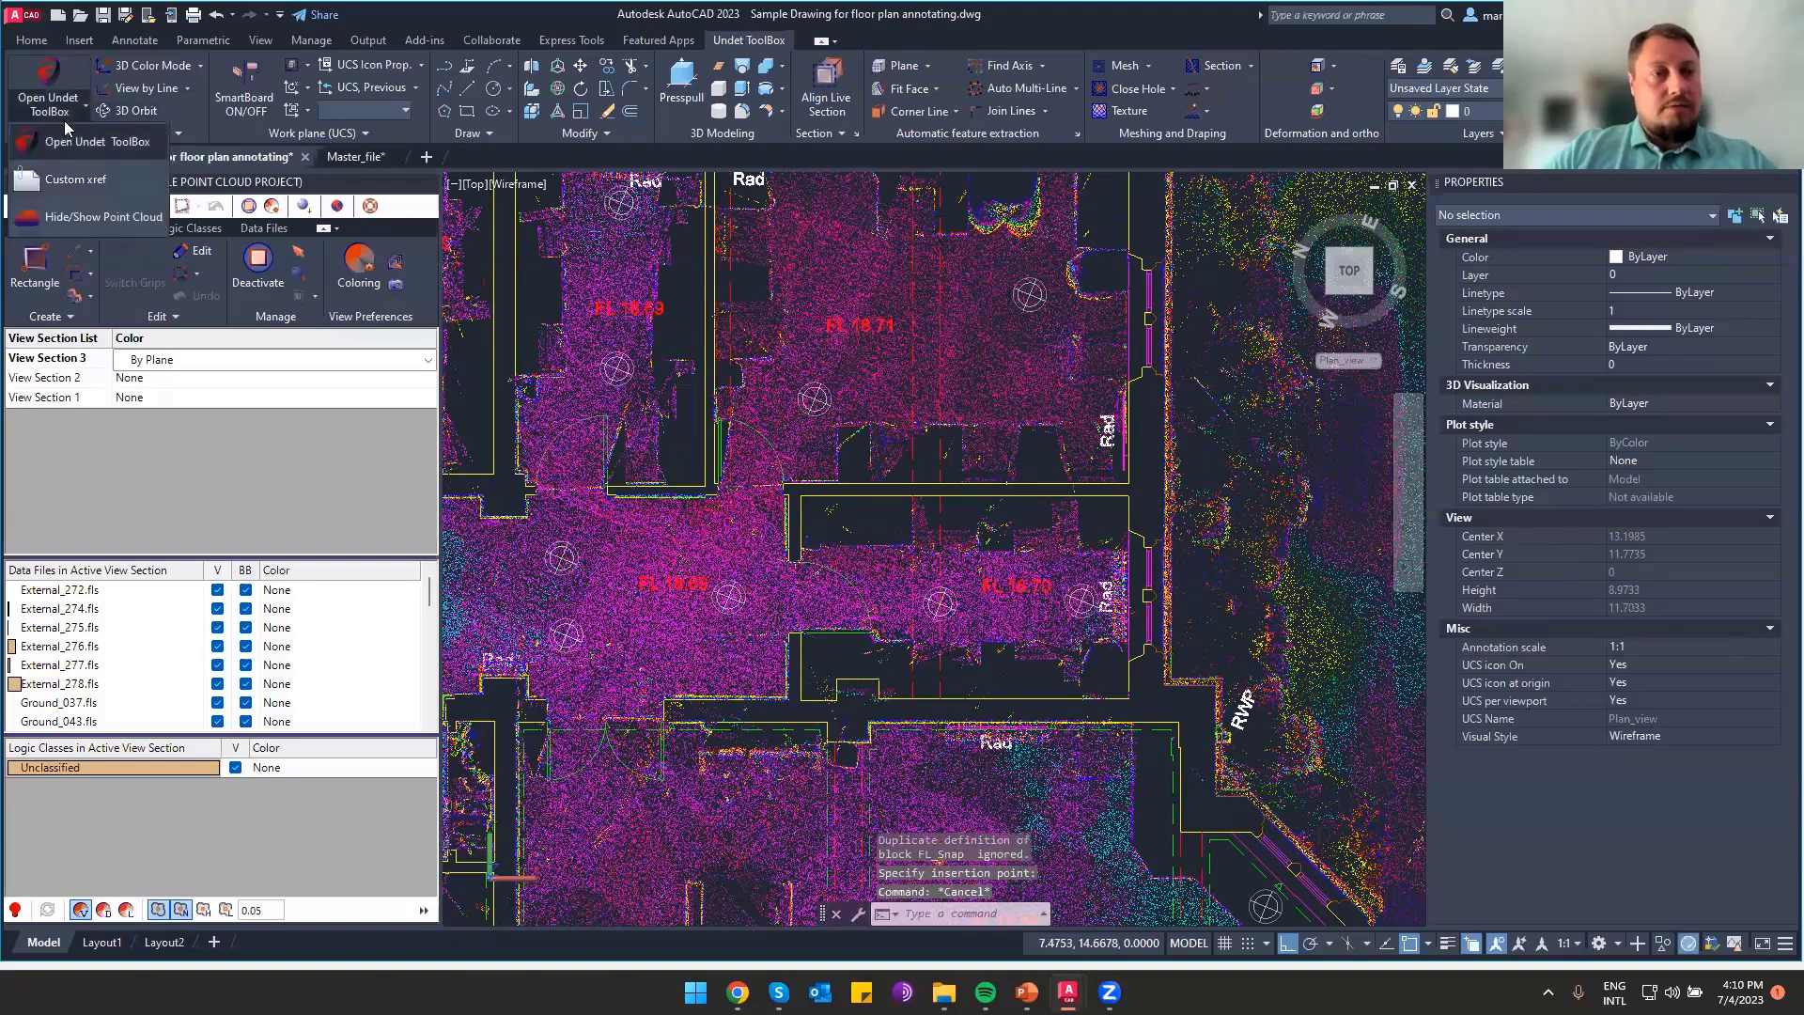
# Hide the point cloud and frame the floor plan with its placed FL blocks
pyautogui.click(48, 91)
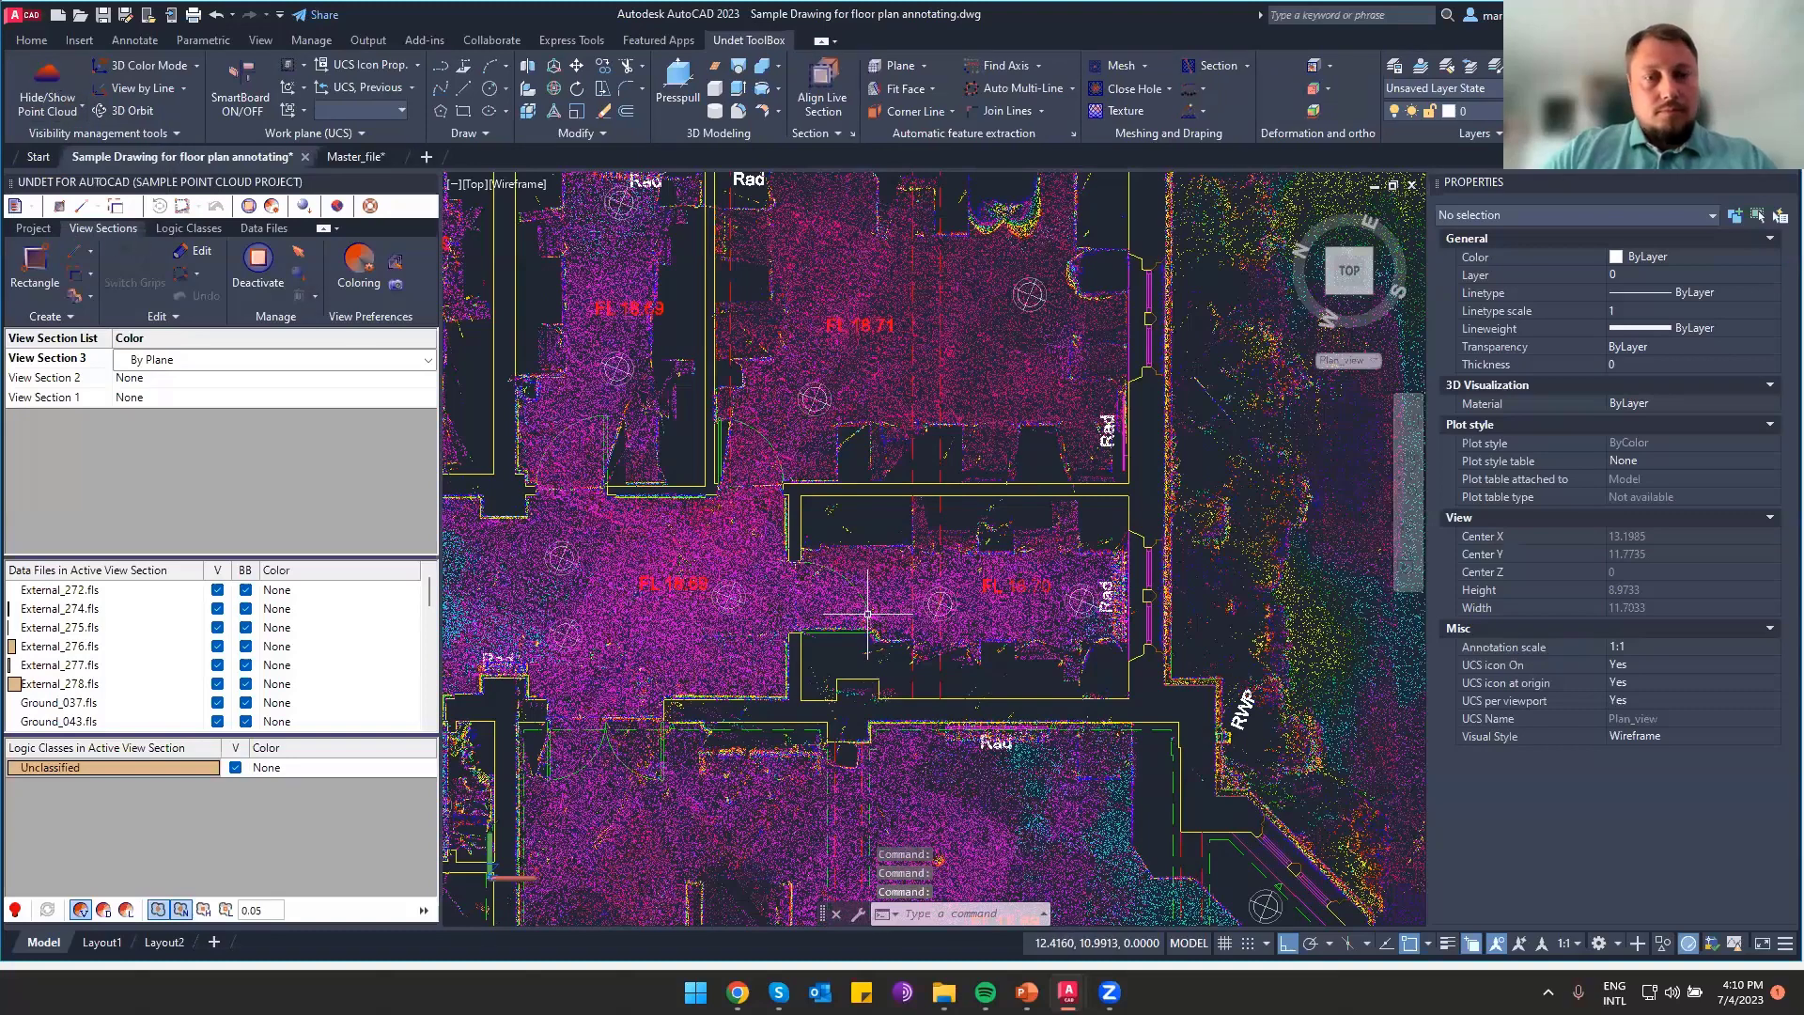
pyautogui.scroll(-1, 985, 689)
pyautogui.moveTo(899, 768); pyautogui.dragTo(1061, 457, button='middle')
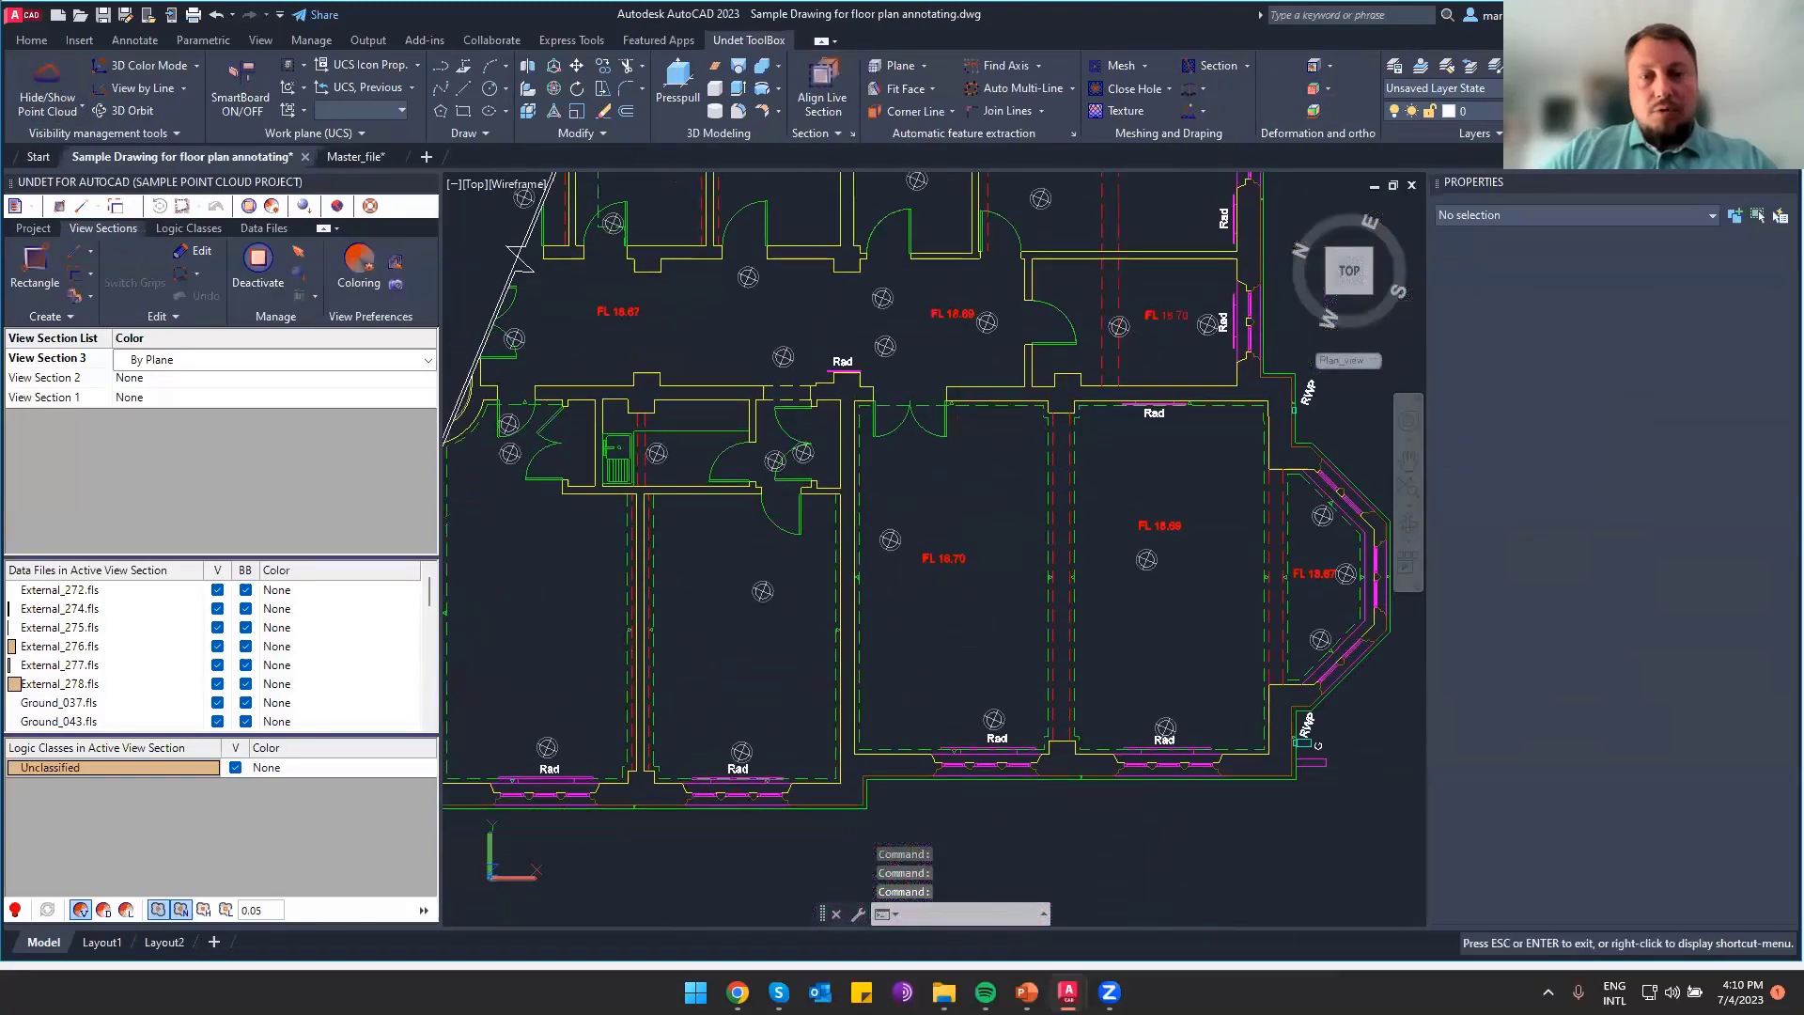
pyautogui.moveTo(1006, 589); pyautogui.dragTo(992, 683, button='middle')
pyautogui.press('Escape')
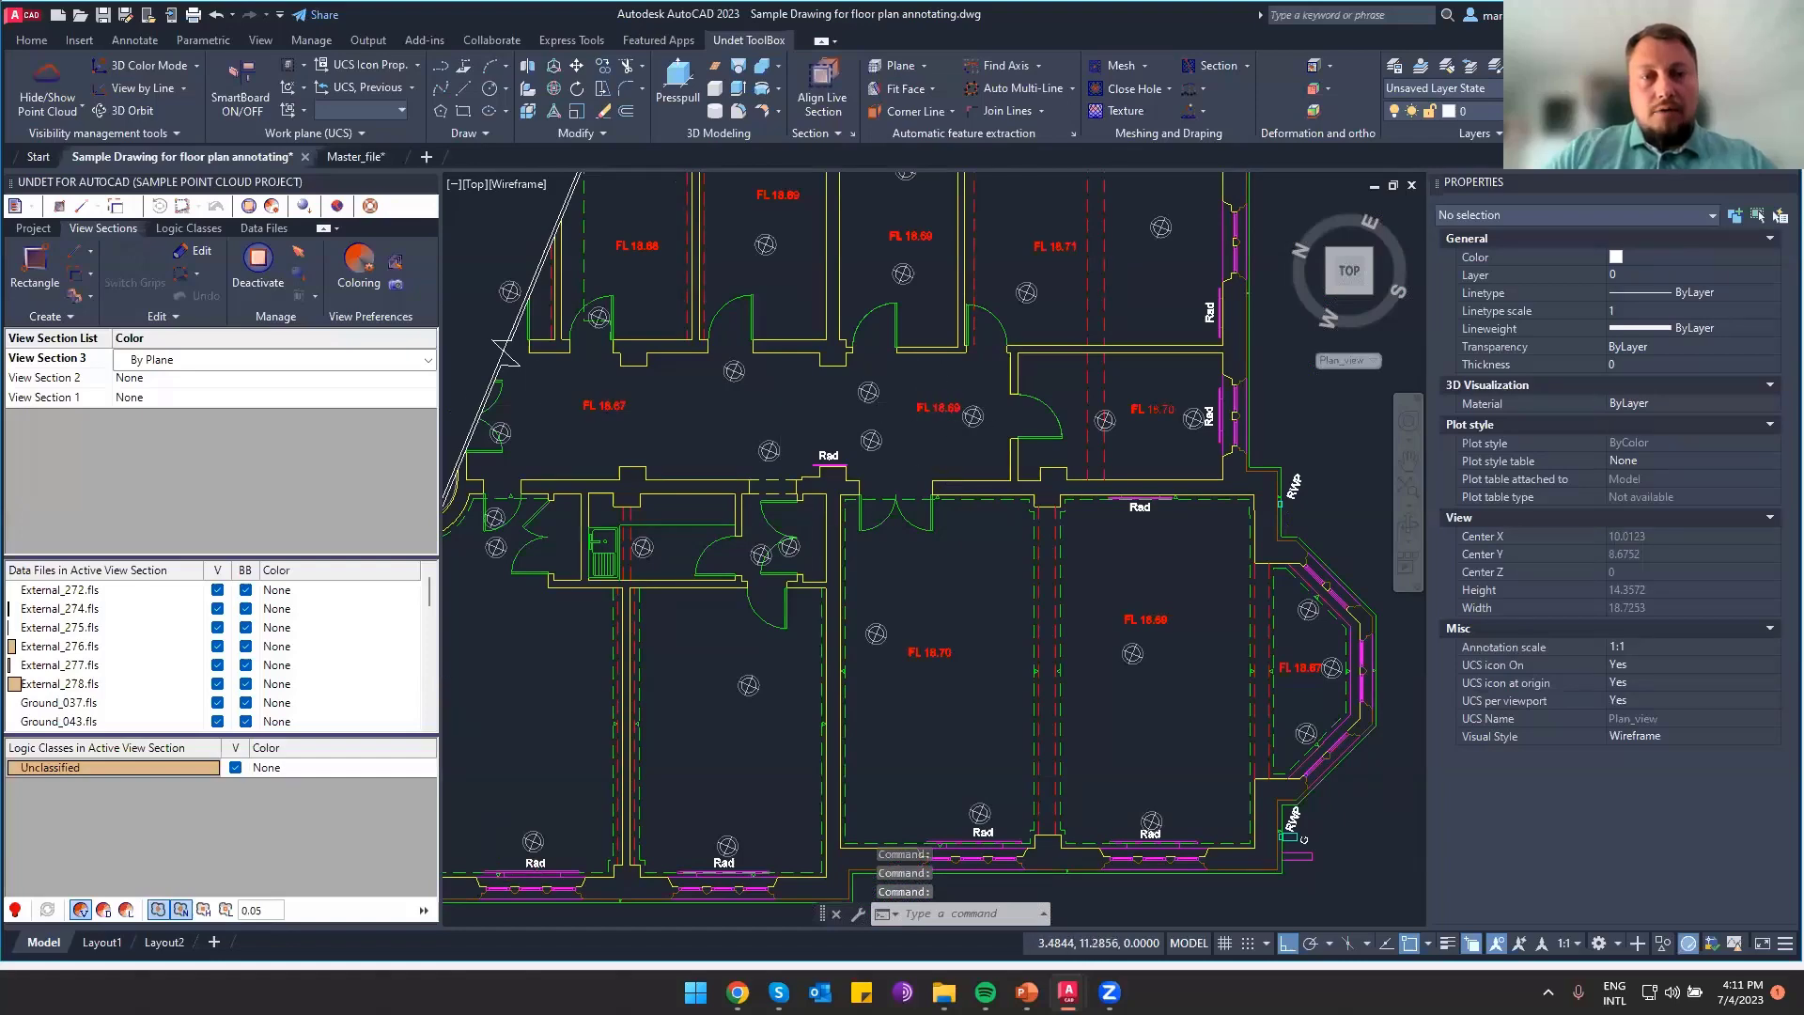
# Extend the view section about 3.3 m beyond the building's lower wall to include the exterior ground points
pyautogui.scroll(-1, 1294, 661)
pyautogui.moveTo(1018, 762); pyautogui.dragTo(880, 425, button='middle')
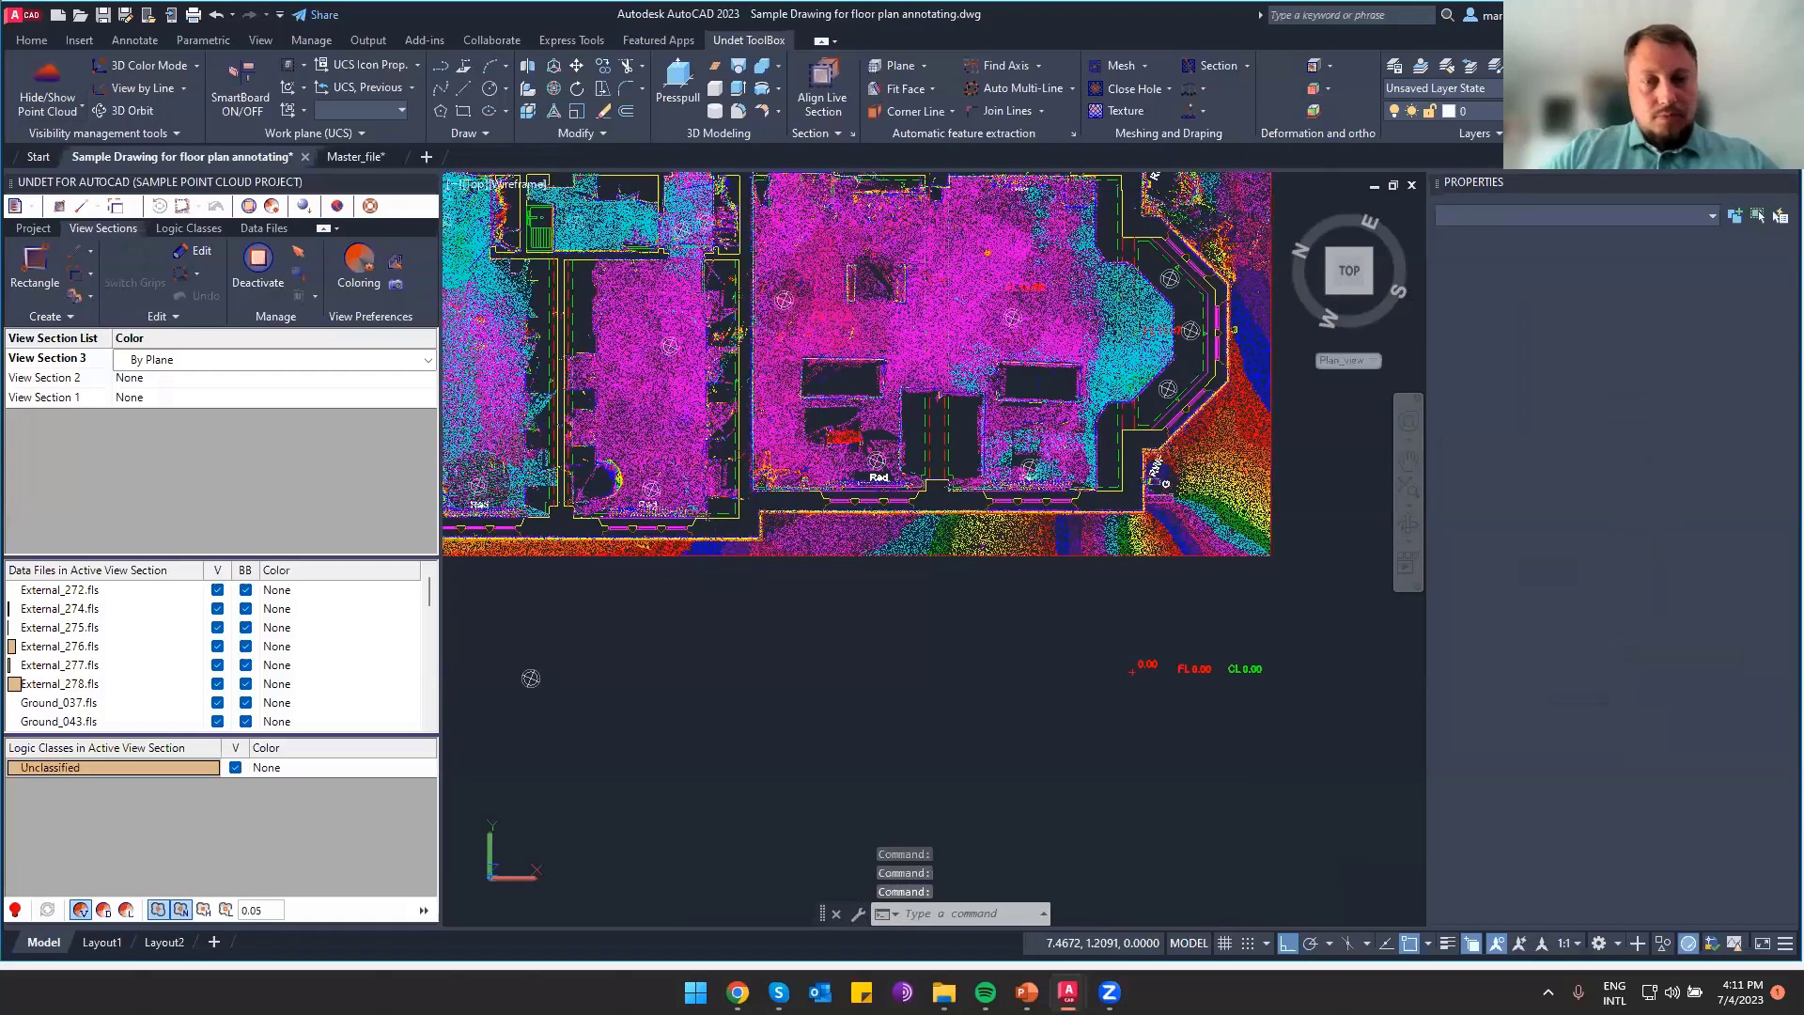
pyautogui.click(717, 569)
pyautogui.click(756, 557)
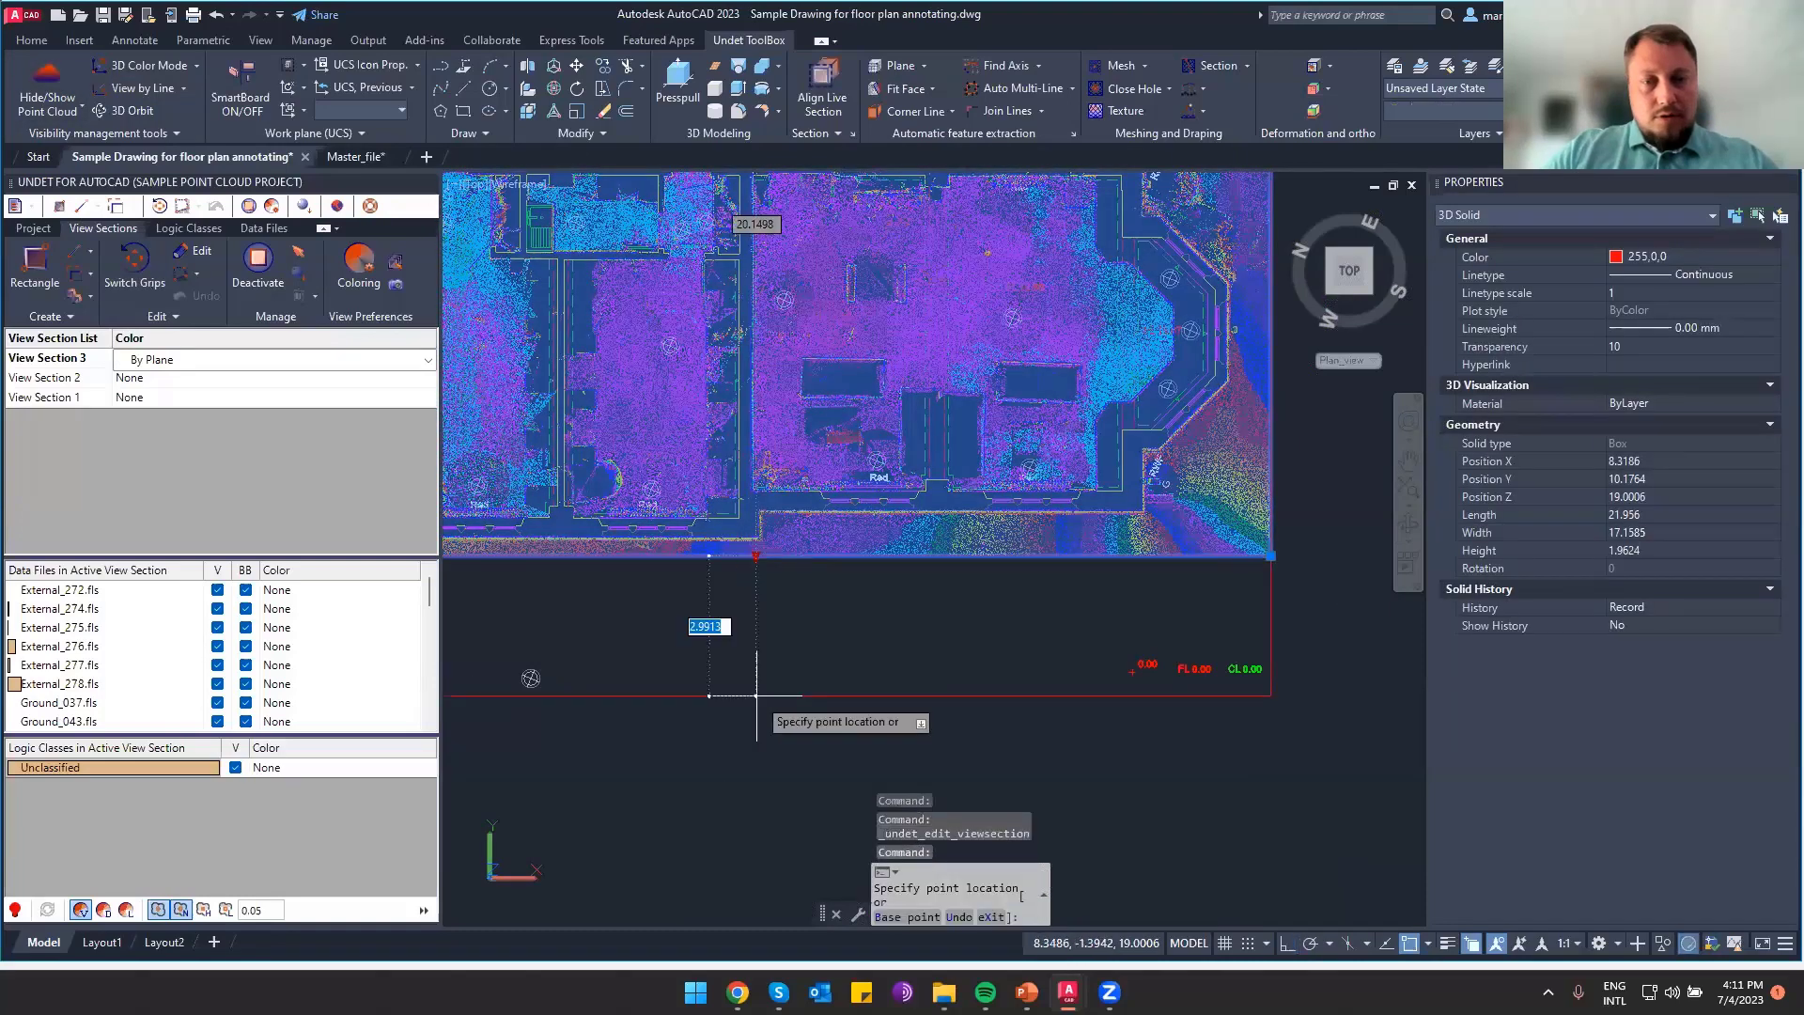
pyautogui.click(756, 708)
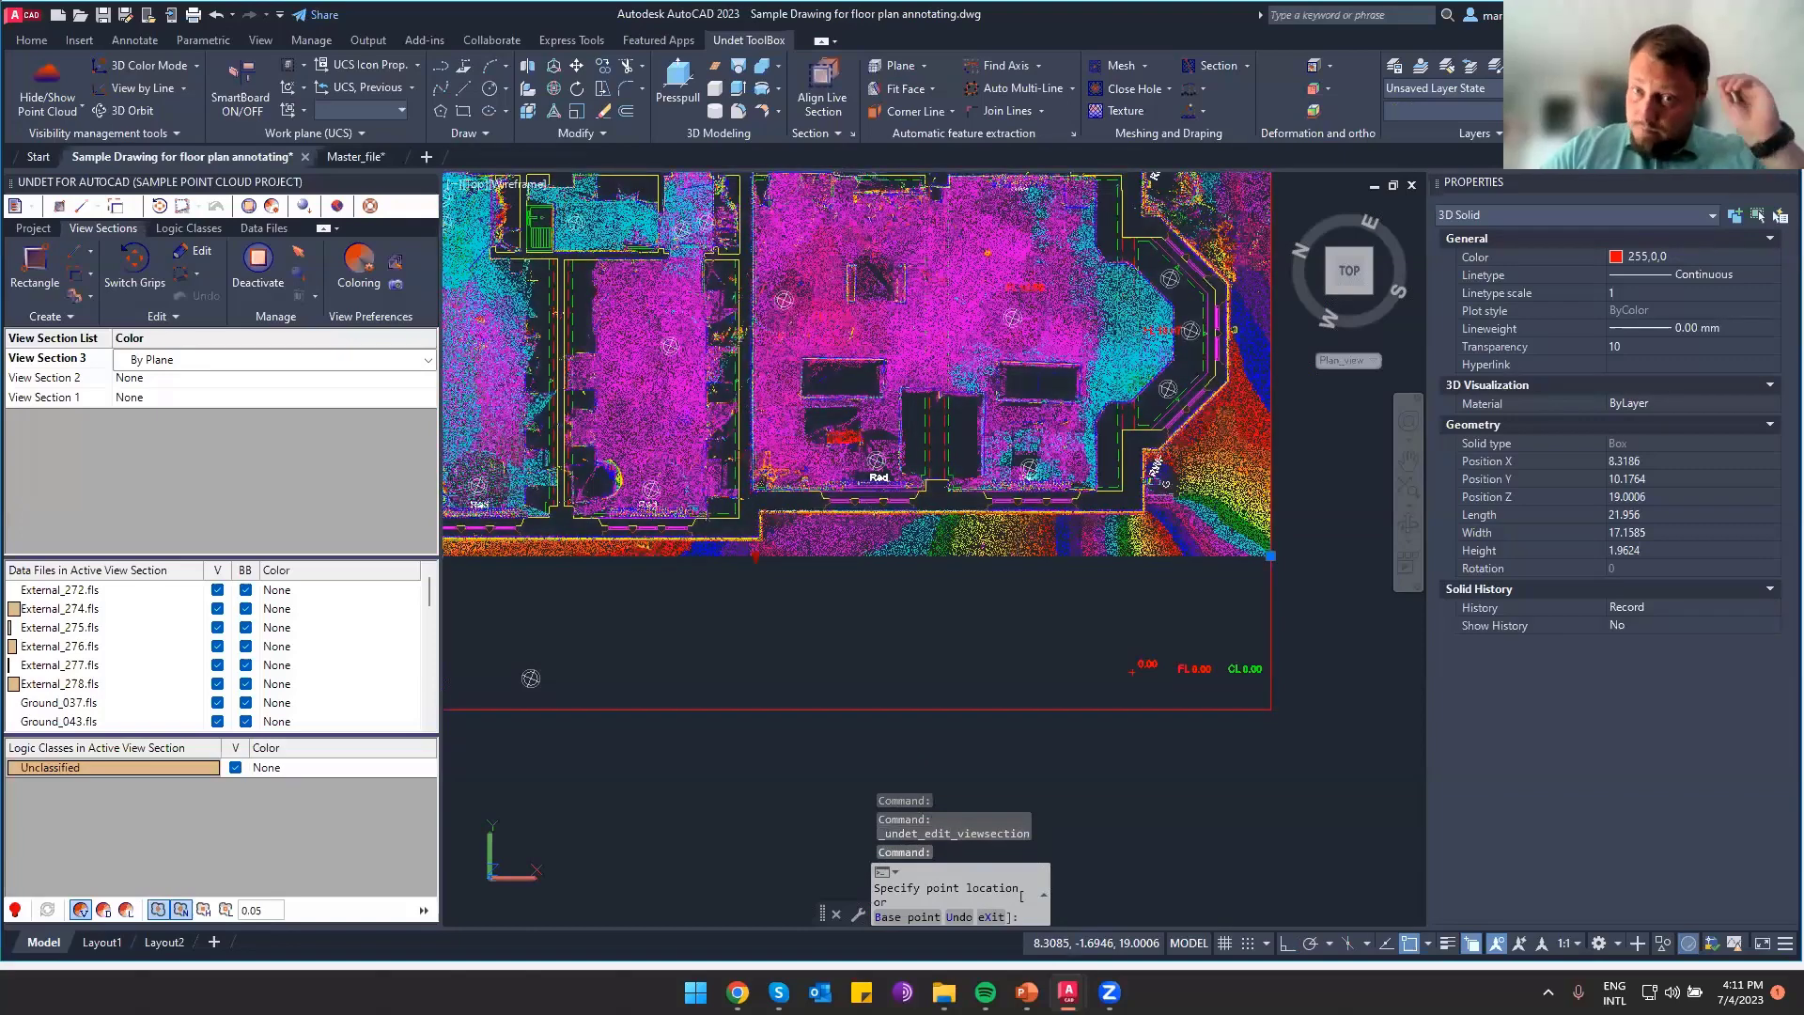
pyautogui.click(756, 709)
pyautogui.press('Escape')
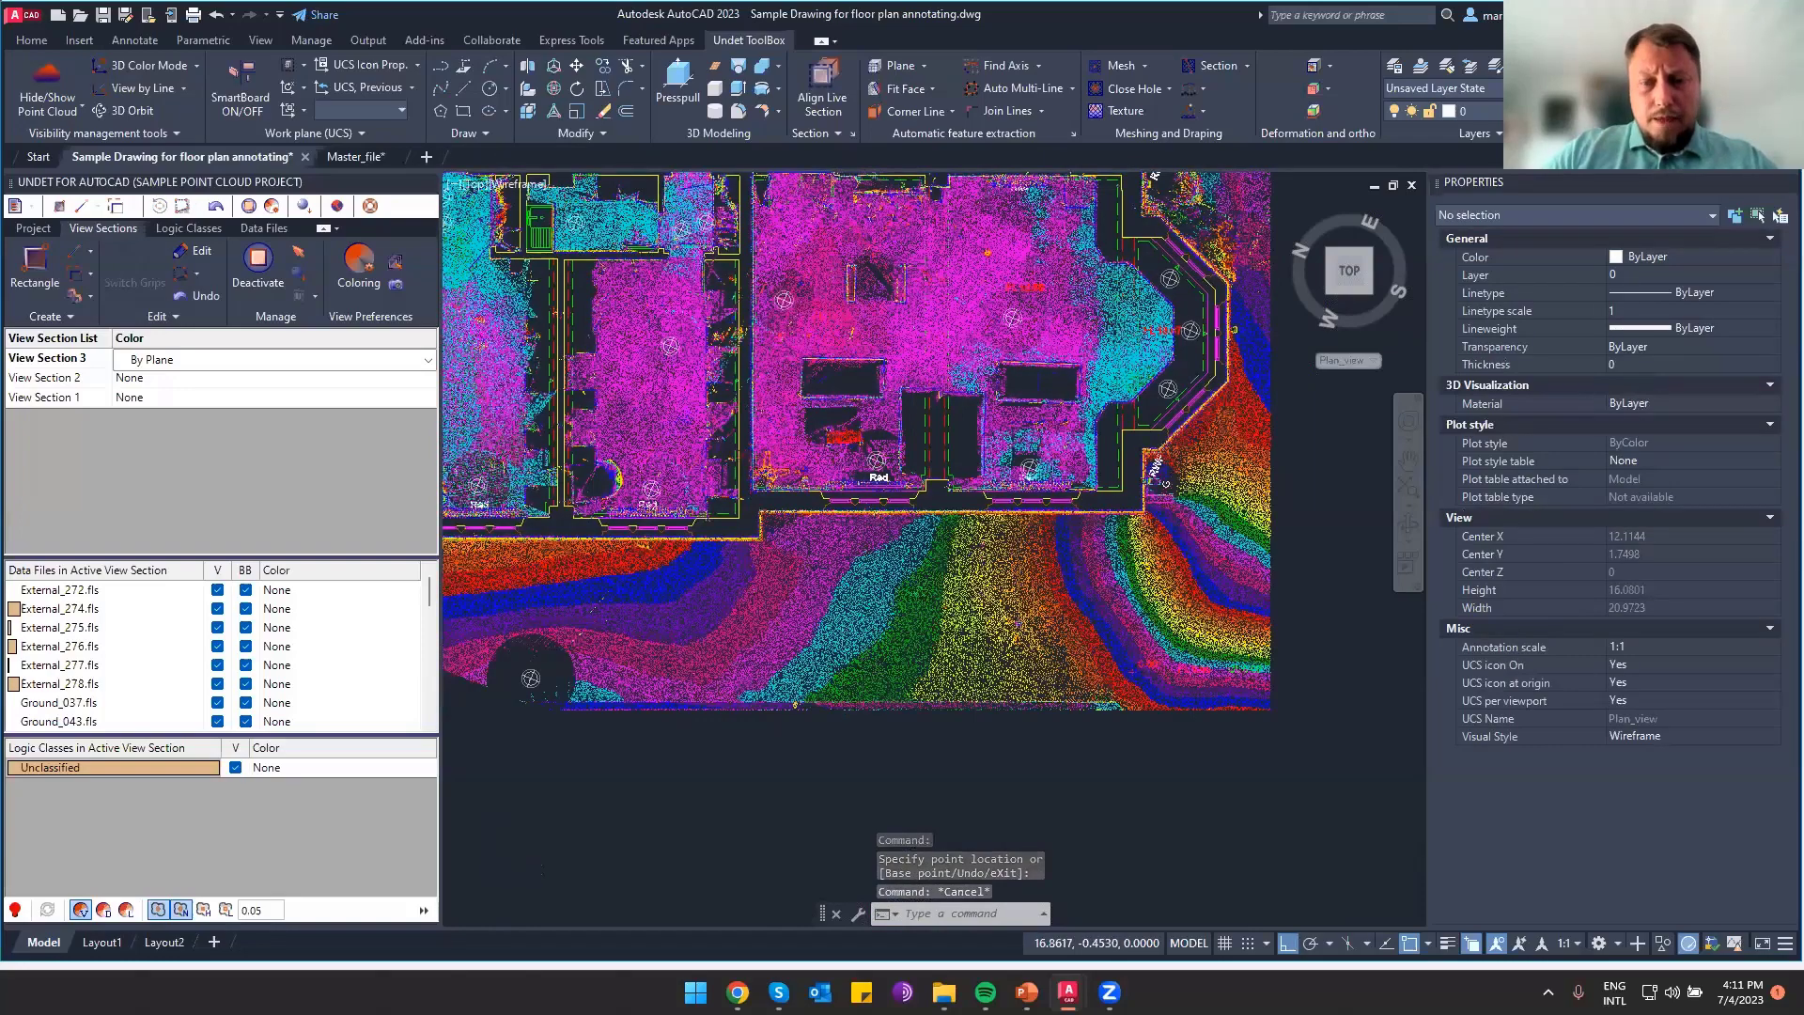
# Copy the plain 0.00 level block outside the building, using its insertion point as the base point
pyautogui.scroll(2, 1130, 668)
pyautogui.scroll(2, 1131, 669)
pyautogui.click(1106, 695)
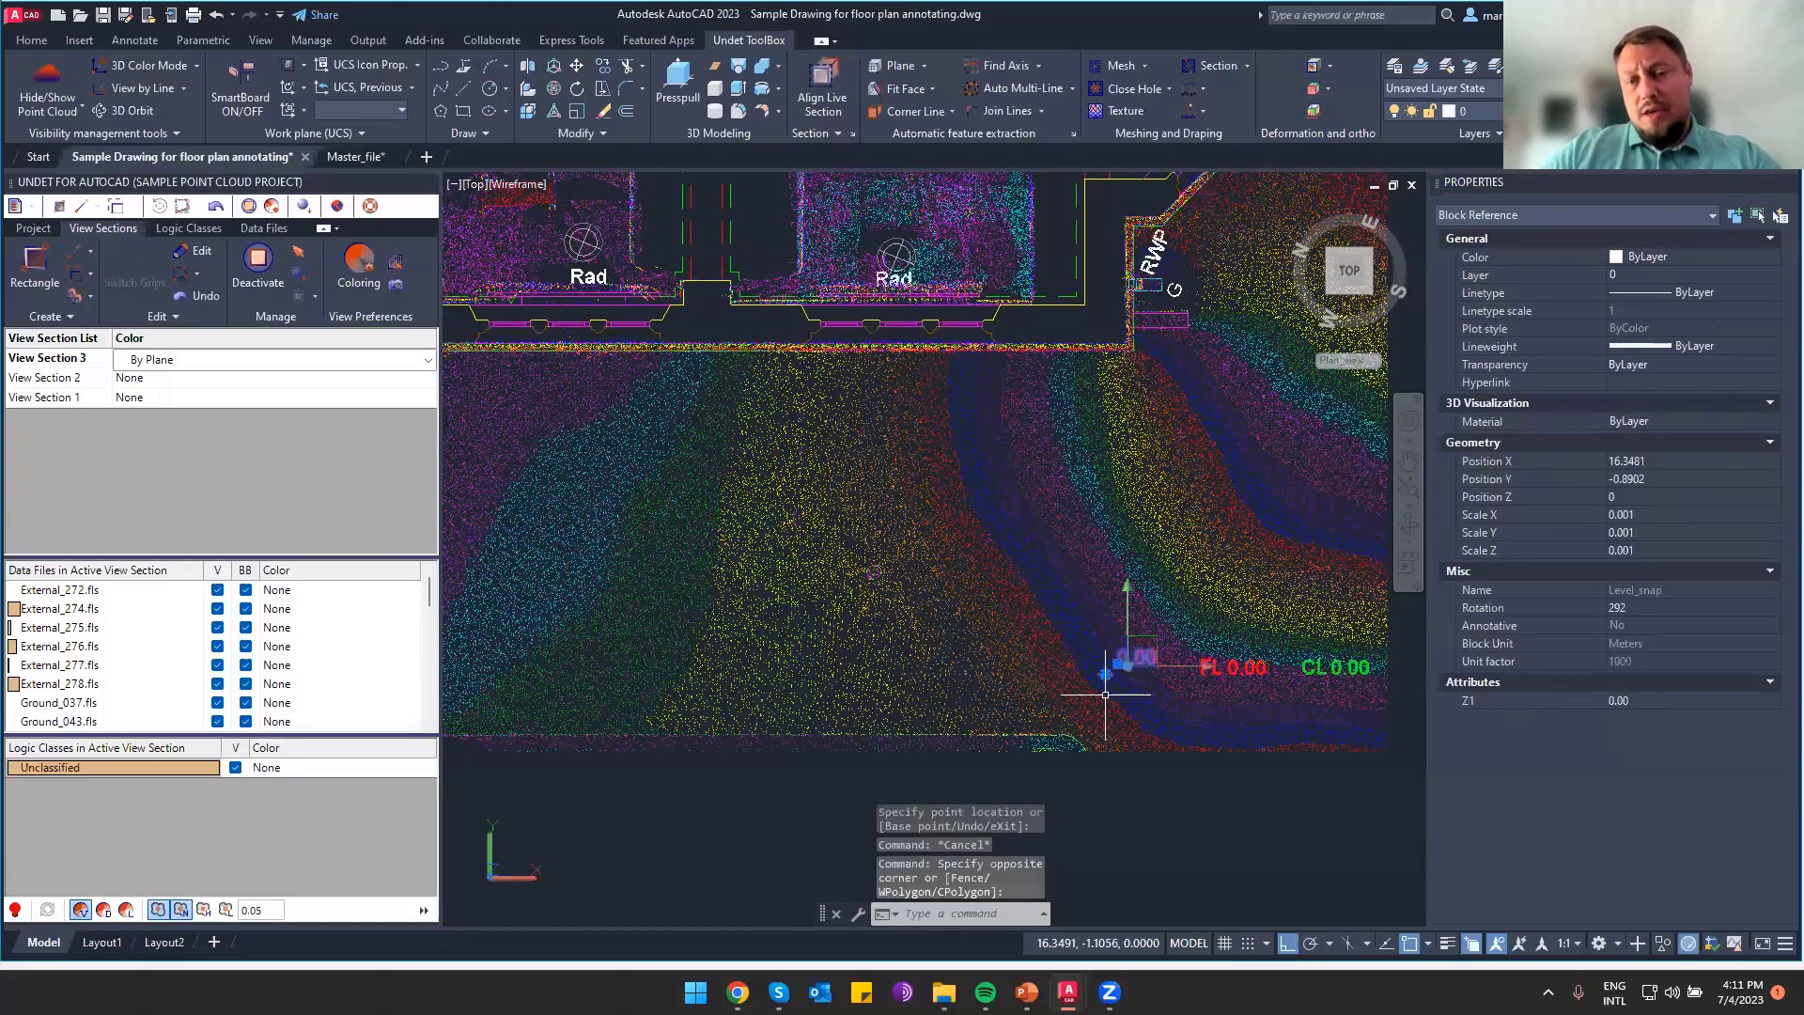
pyautogui.scroll(2, 1106, 696)
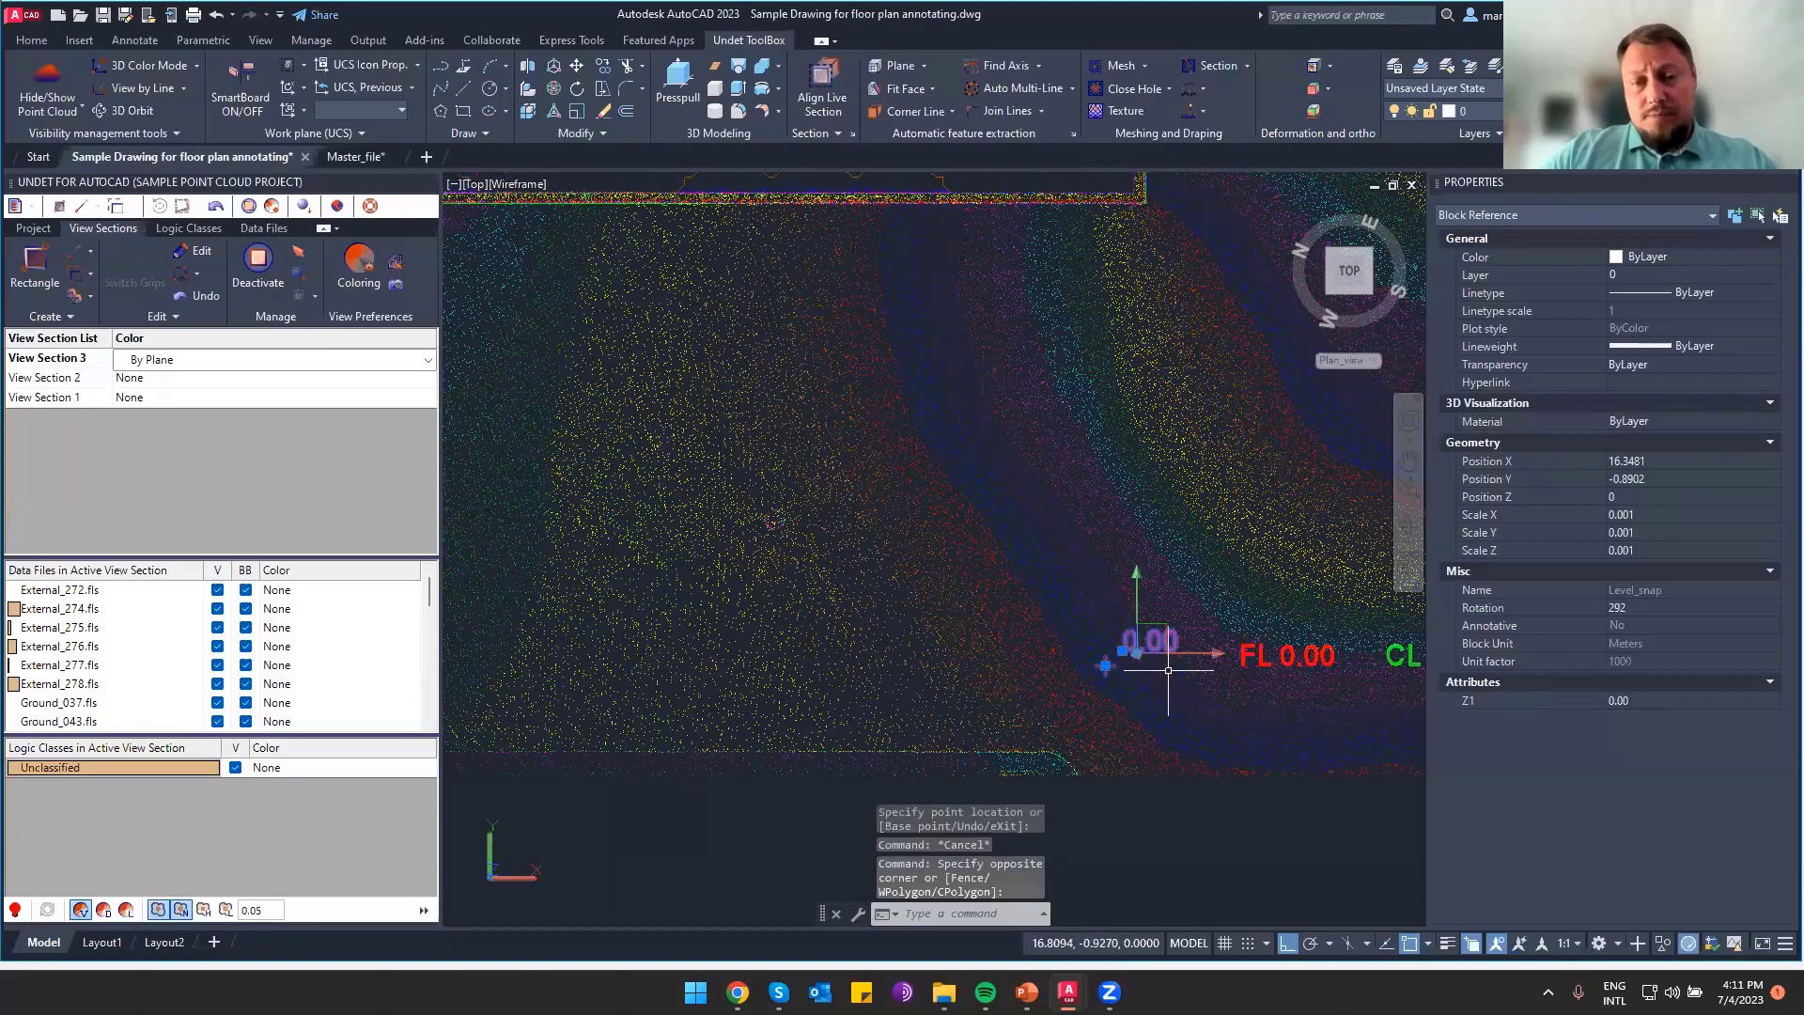
pyautogui.rightClick(1106, 666)
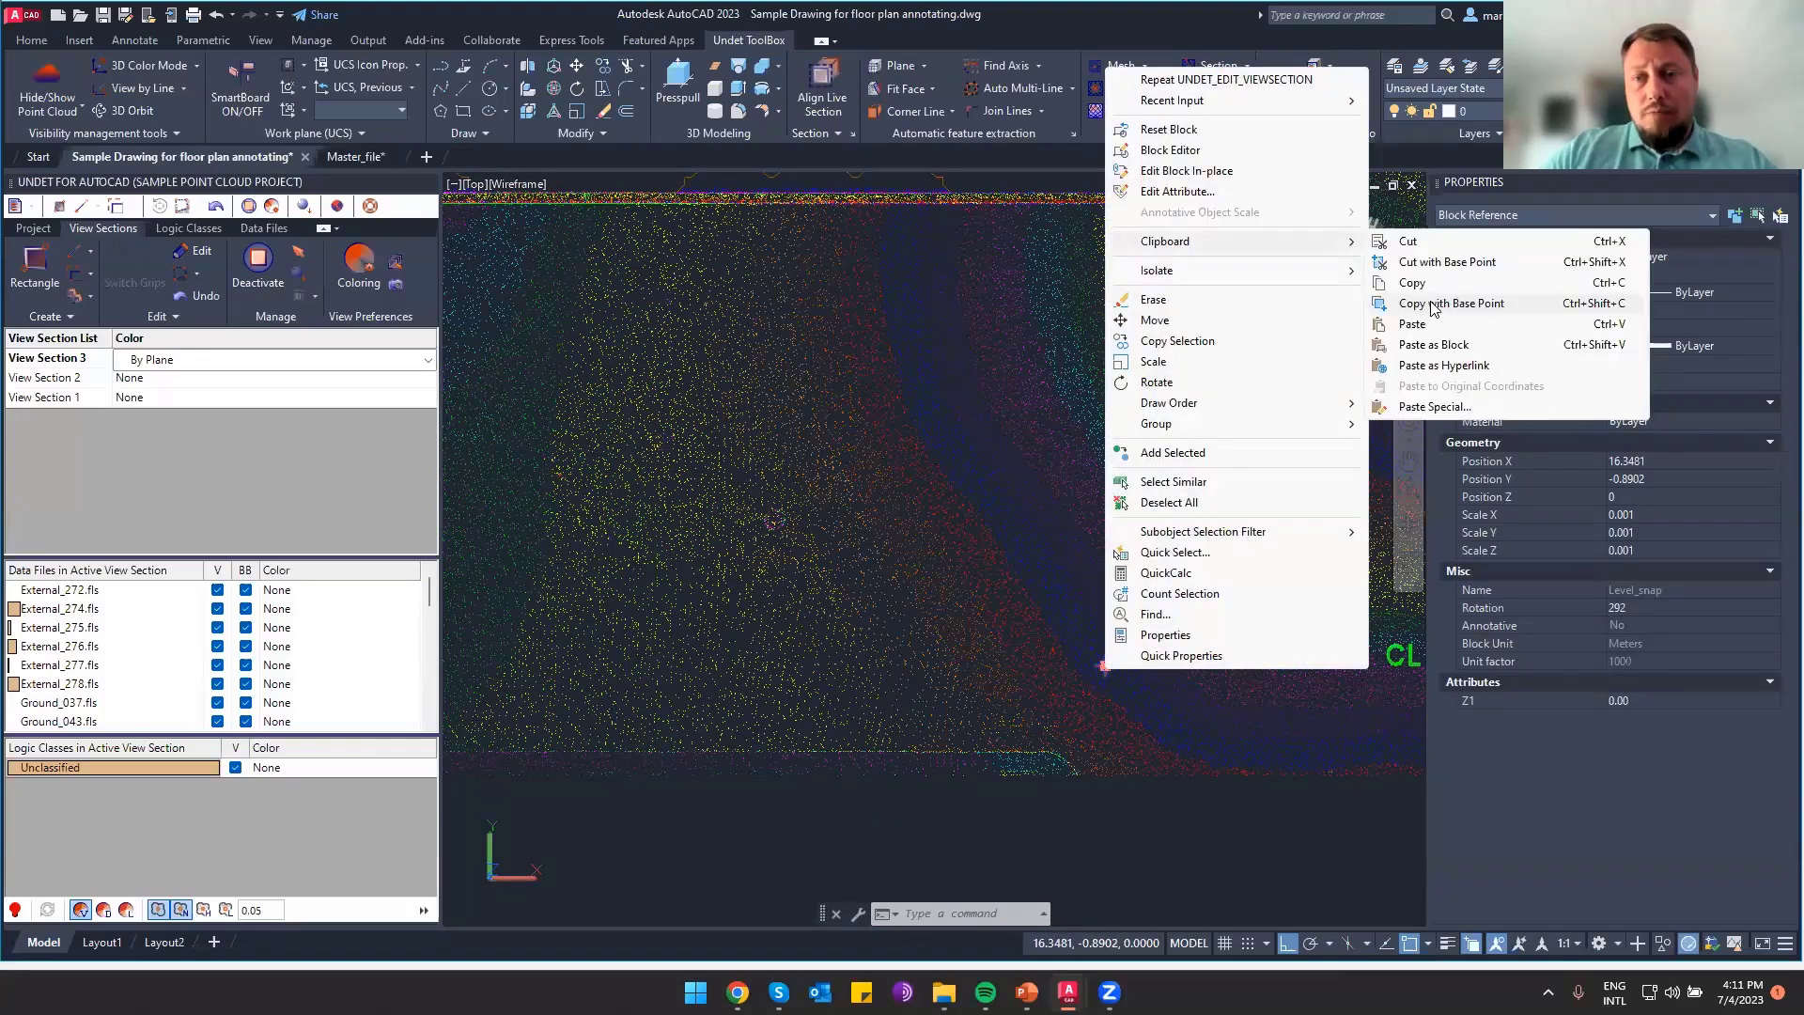
pyautogui.click(1447, 283)
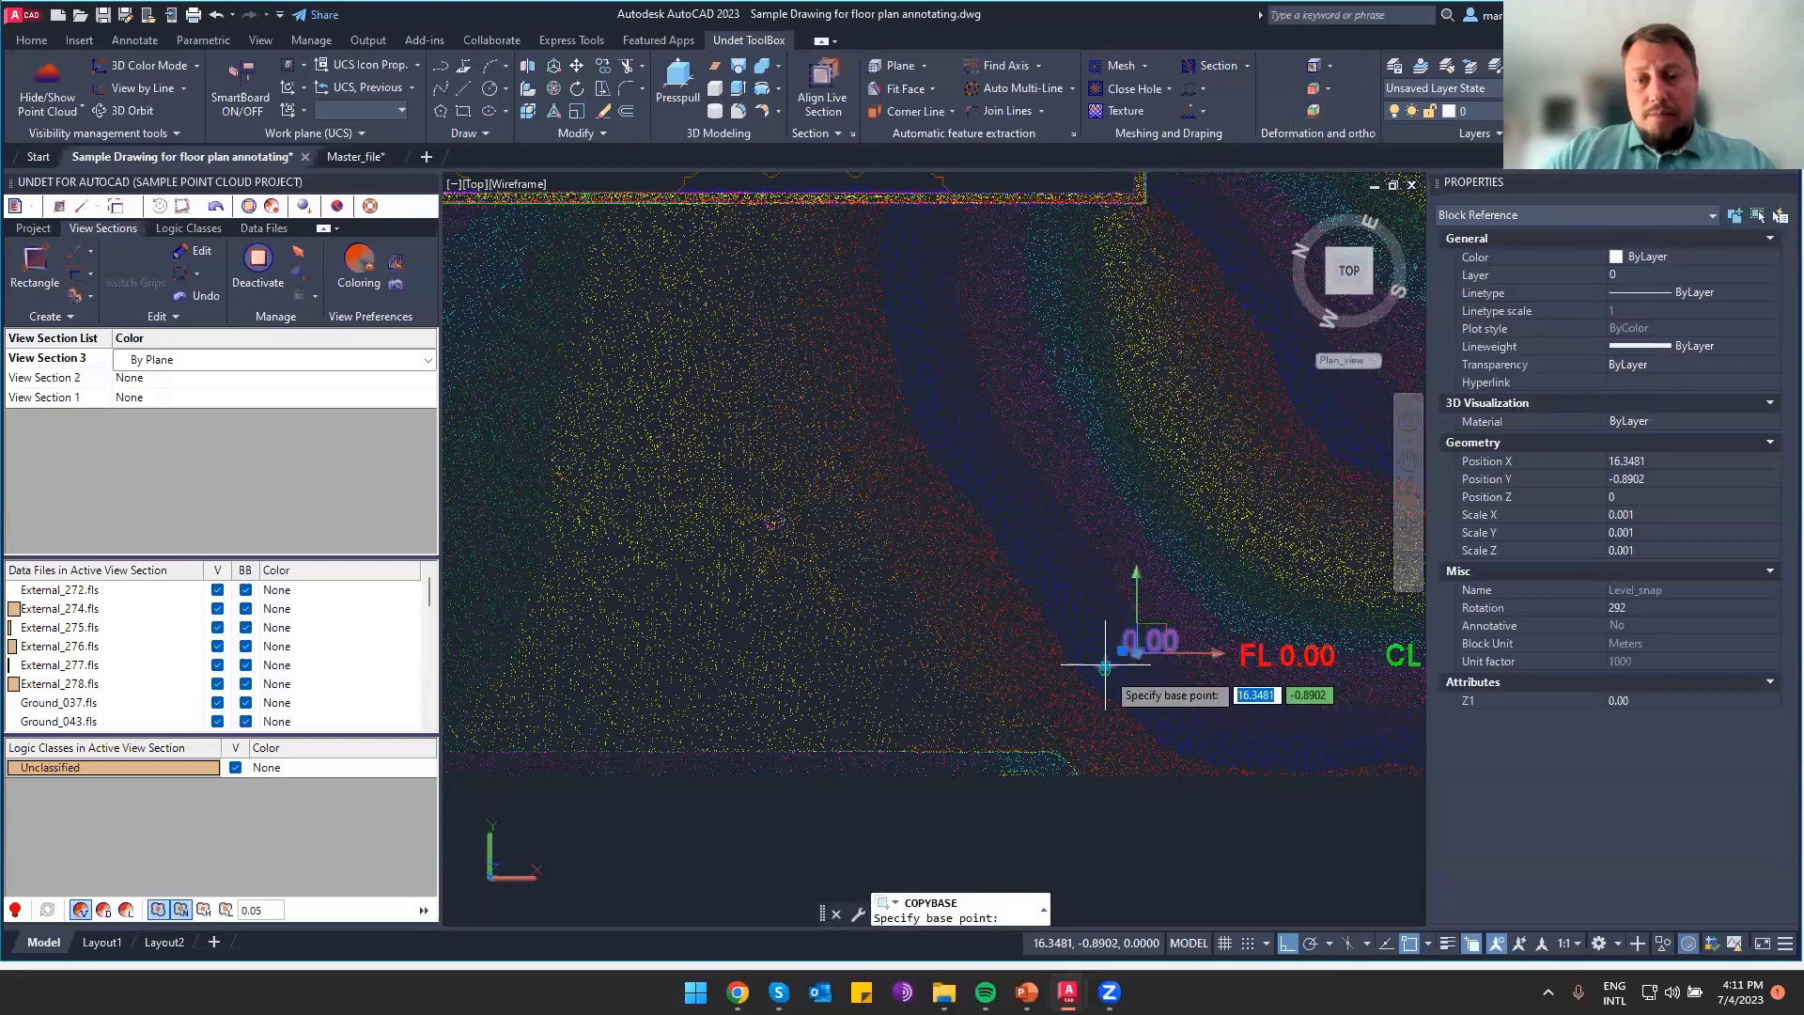
pyautogui.keyDown('shift'); pyautogui.rightClick(1107, 671); pyautogui.keyUp('shift')
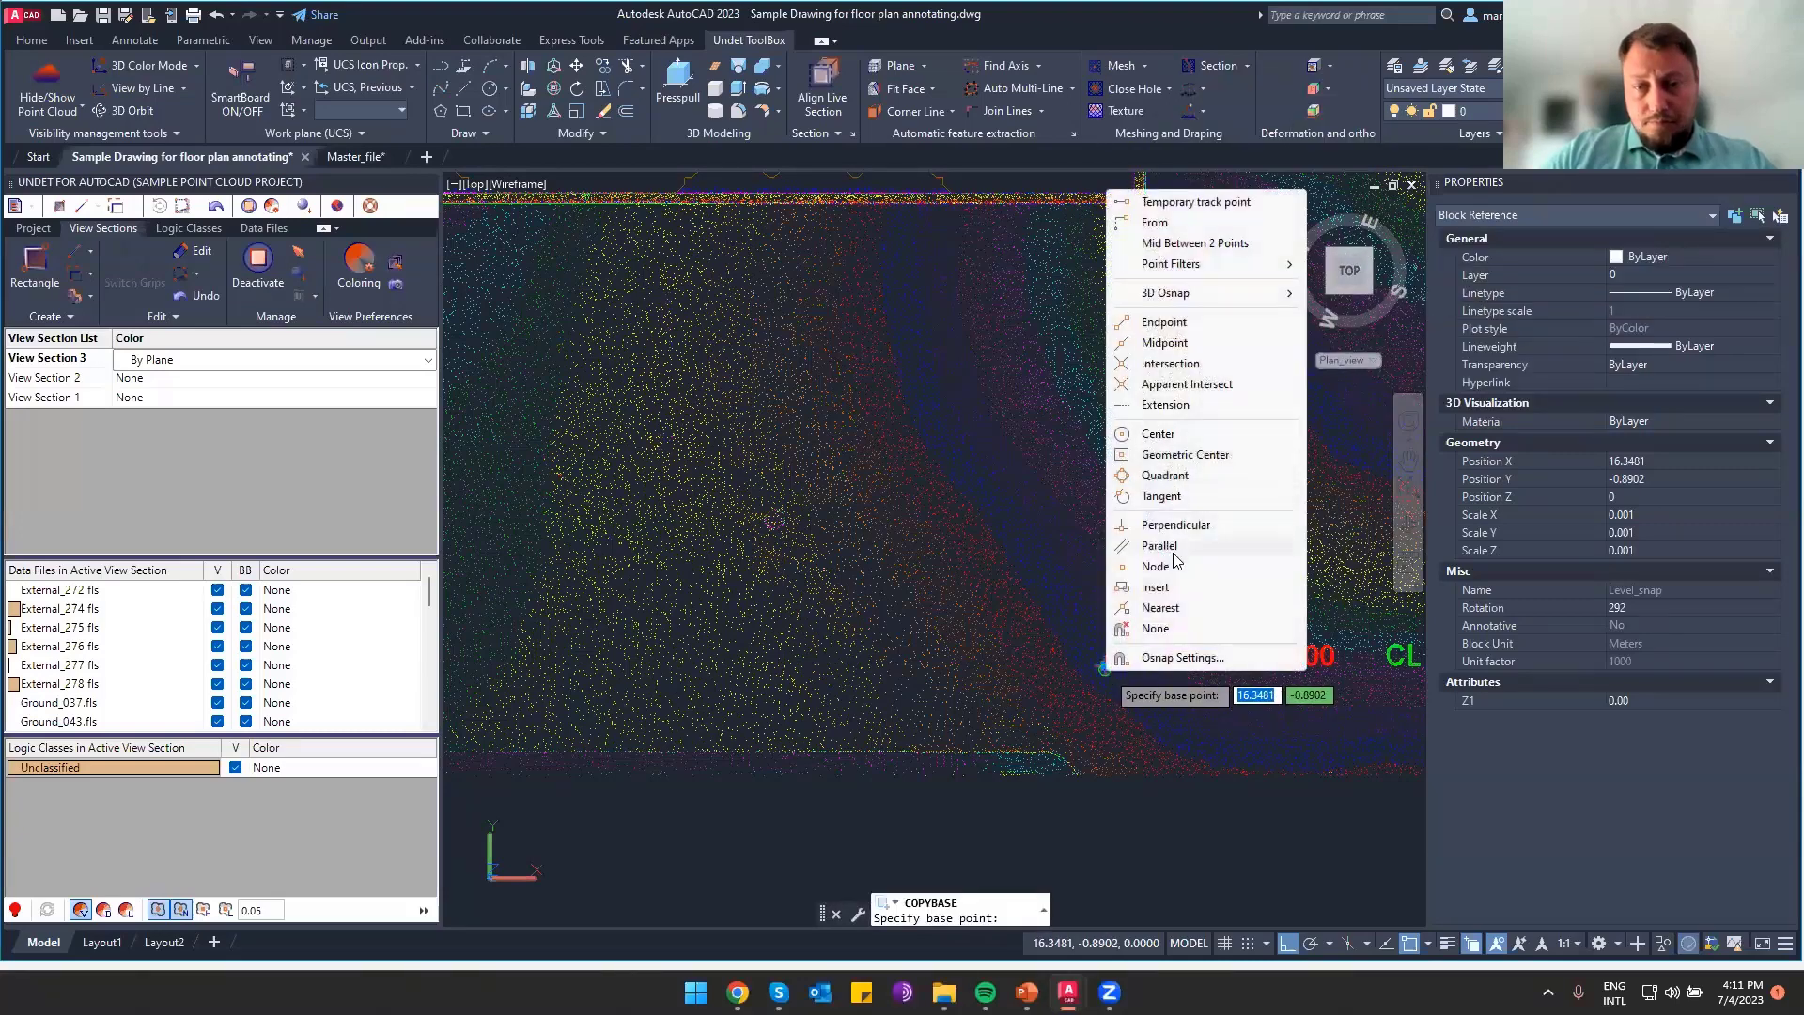
pyautogui.click(1165, 589)
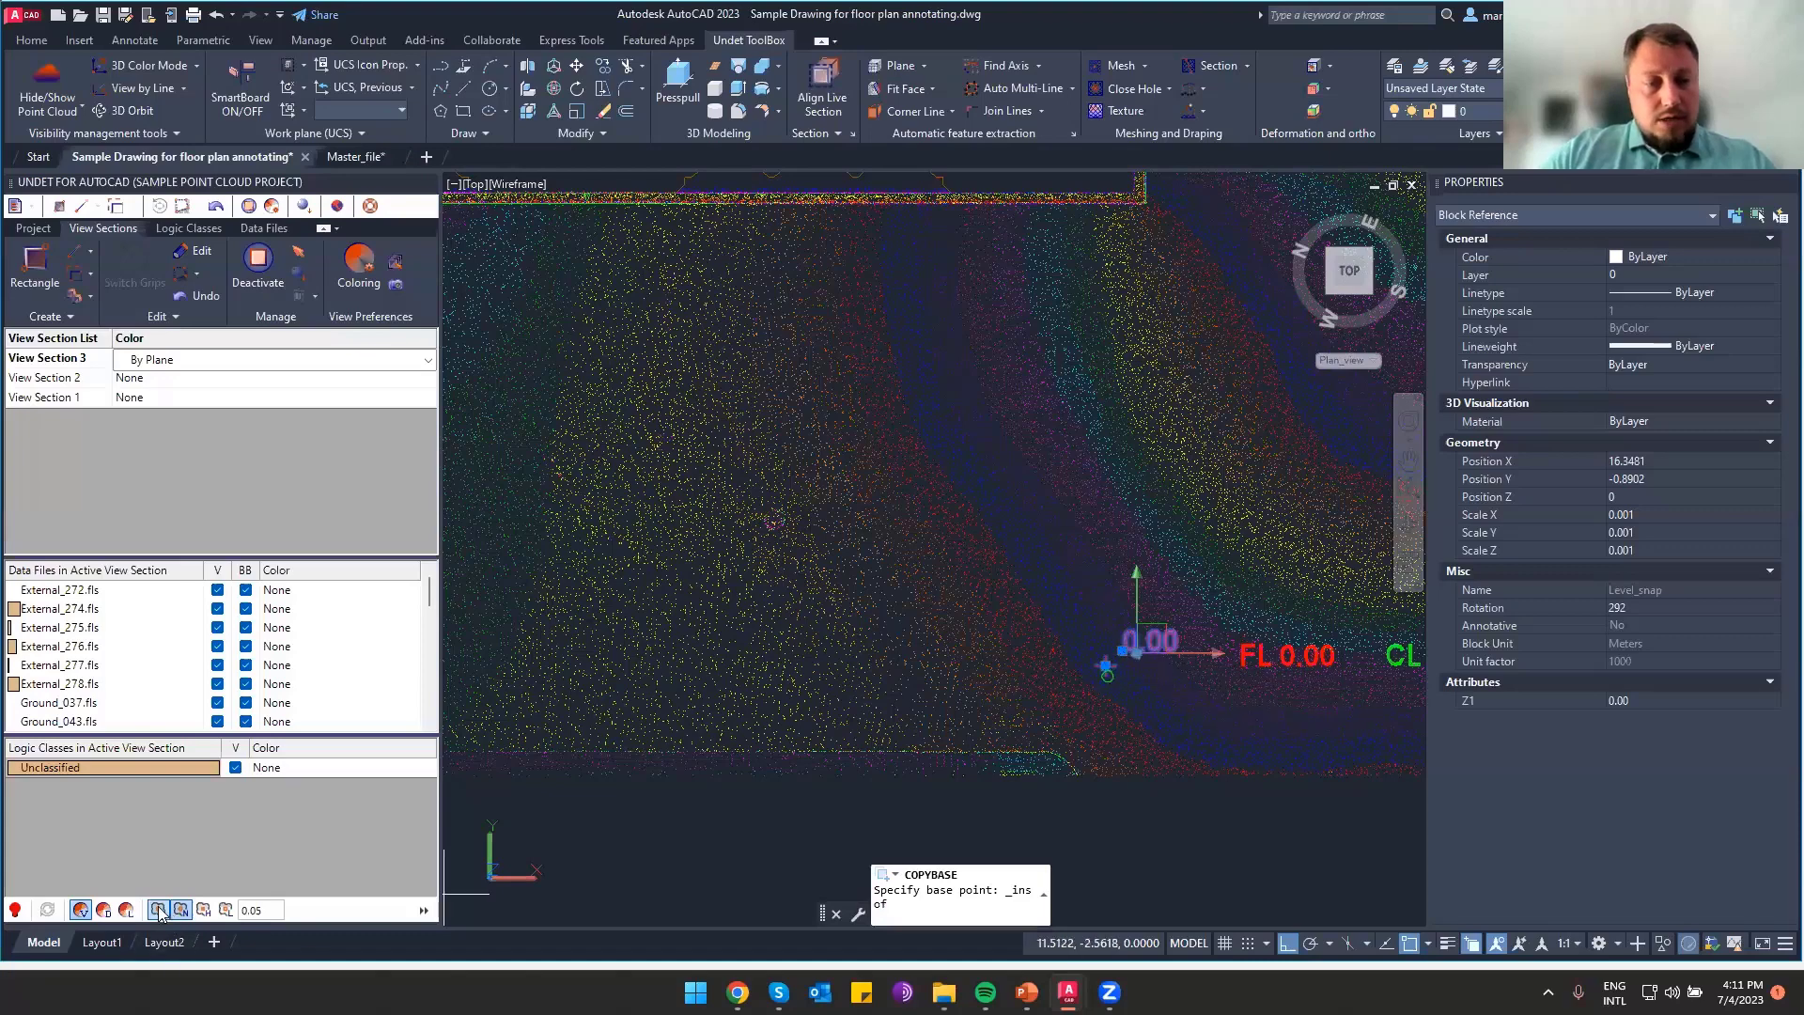
pyautogui.click(1104, 665)
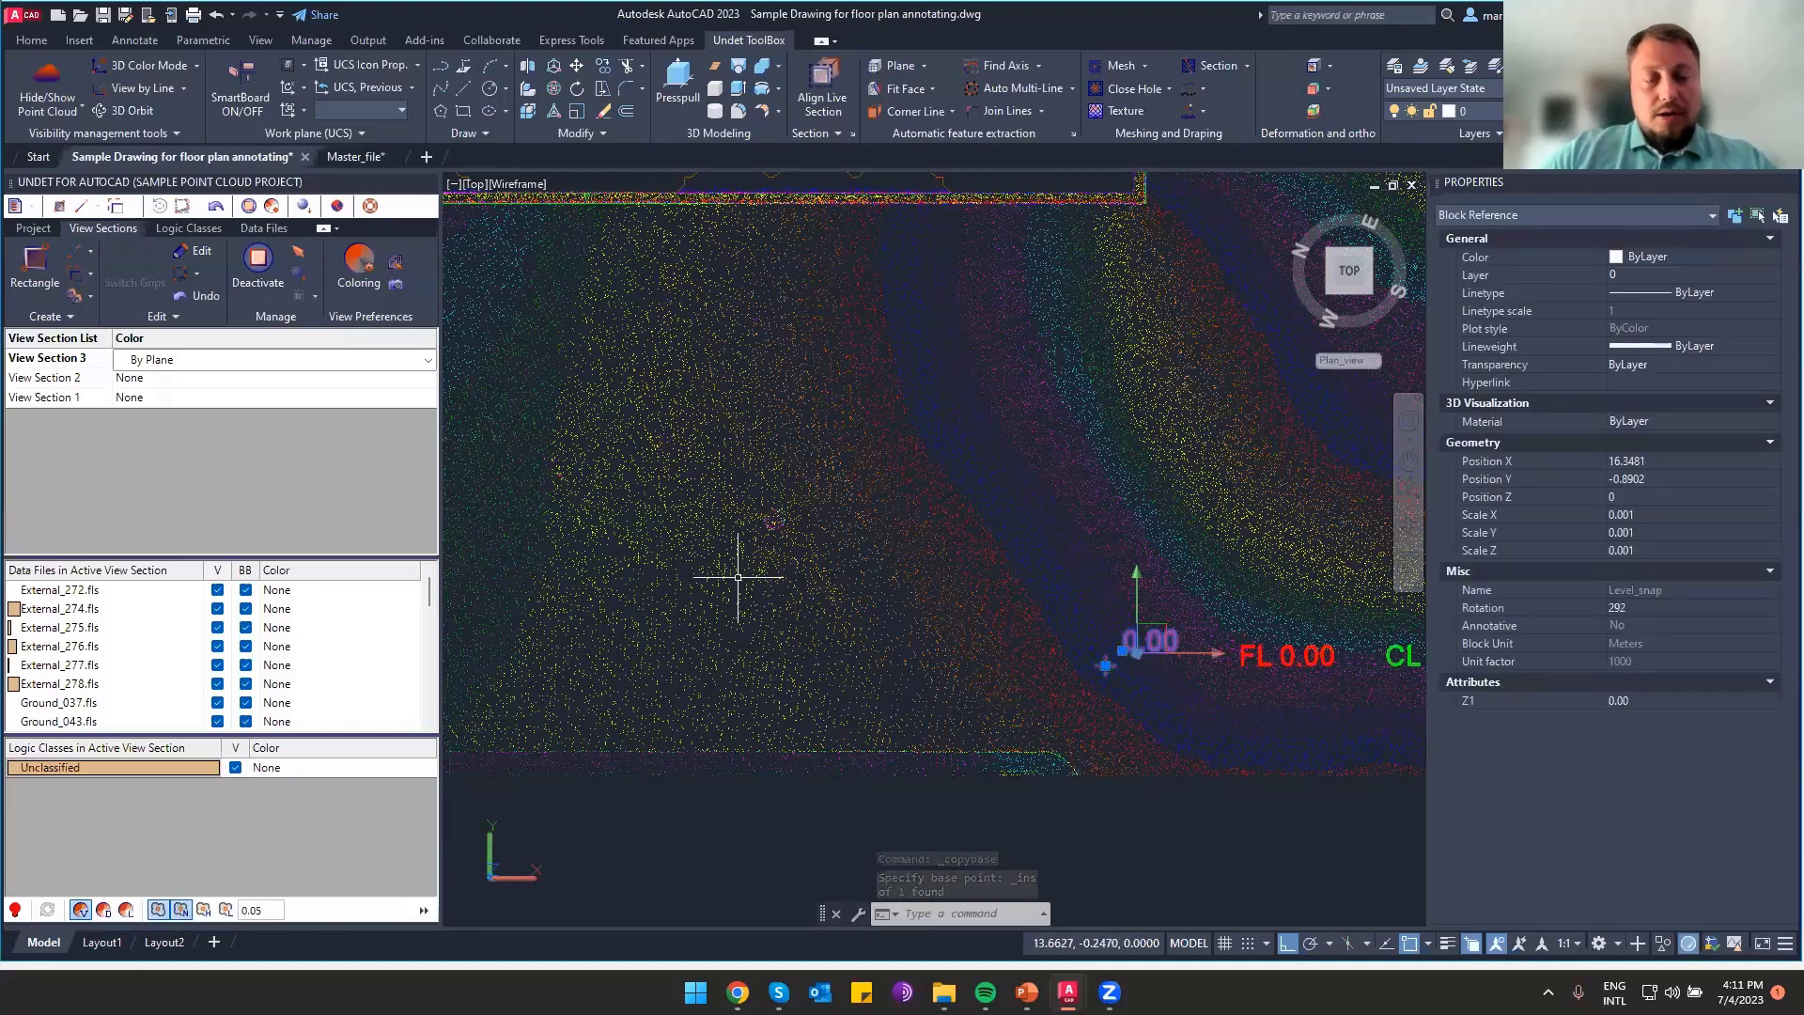
# Paste three level blocks onto the yellow, blue and orange ground bands outside the lower wall and its right corner
pyautogui.hotkey('ctrl', 'v')
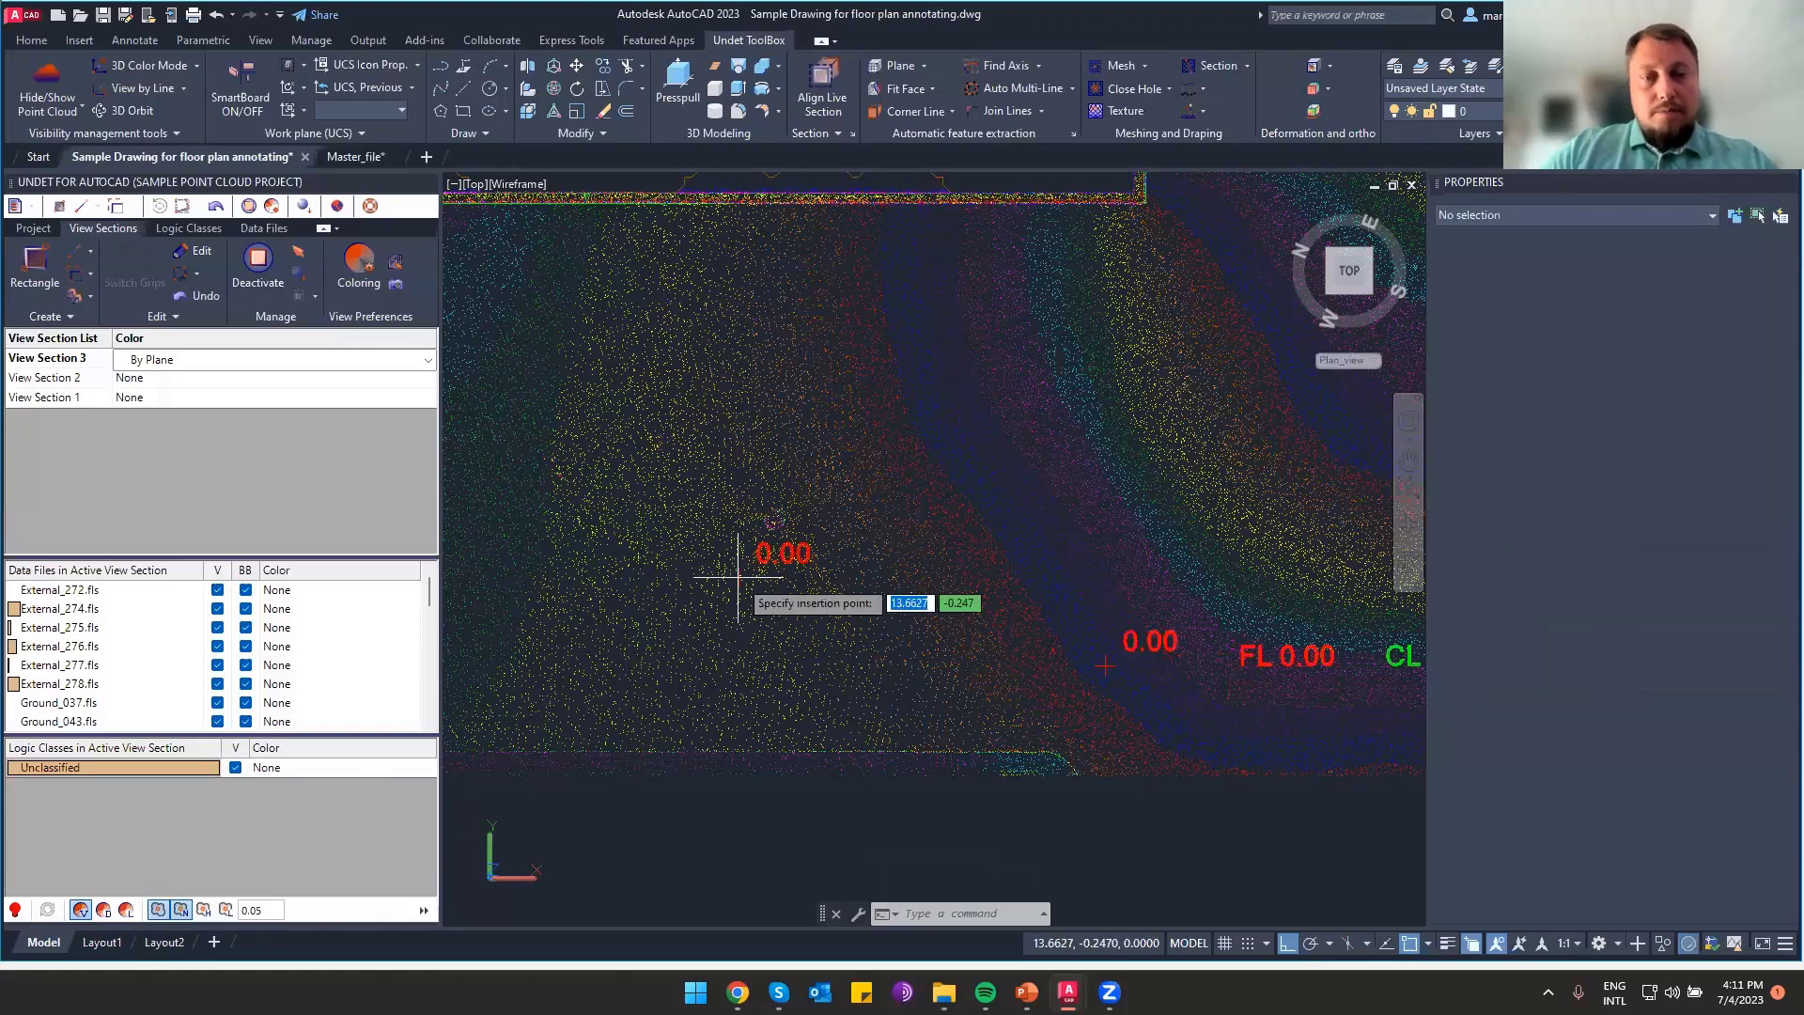
pyautogui.click(712, 460)
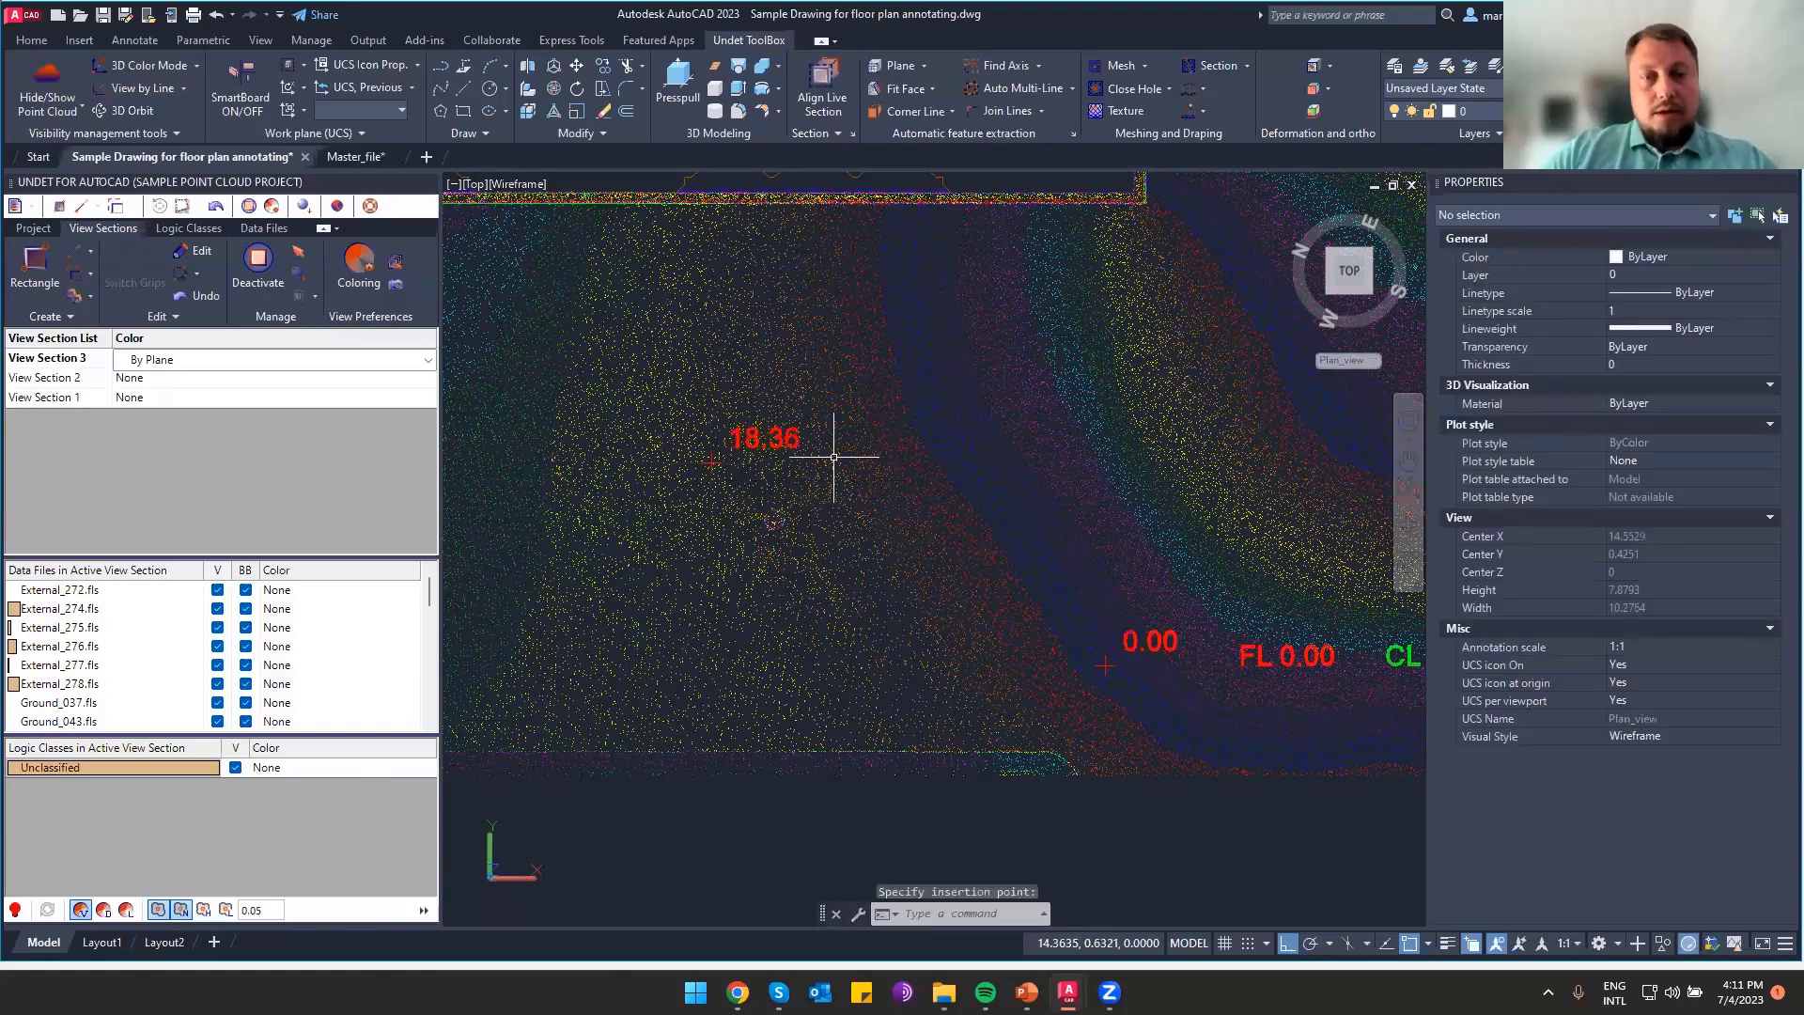
pyautogui.hotkey('ctrl', 'v')
pyautogui.click(976, 416)
pyautogui.hotkey('ctrl', 'v')
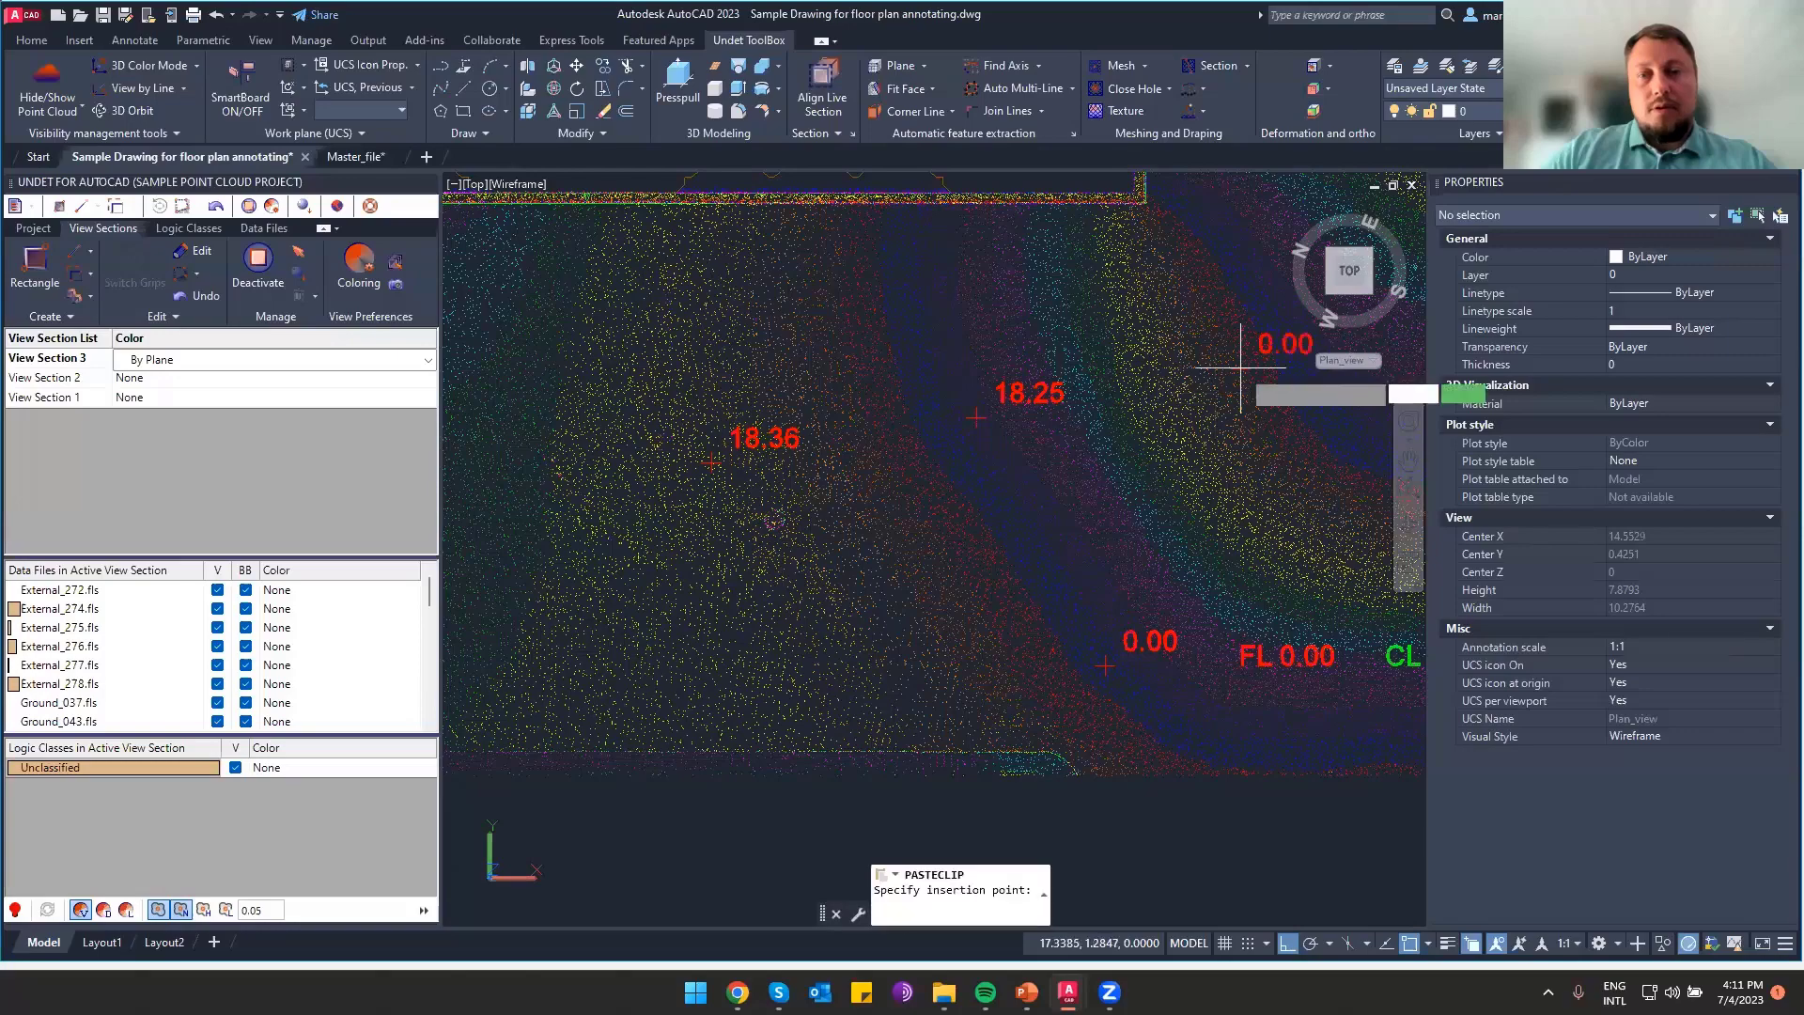
pyautogui.click(1234, 371)
# Paste four more level blocks leftward along the lower wall, from the green ground band to the orange one
pyautogui.hotkey('ctrl', 'v')
pyautogui.scroll(-2, 1185, 399)
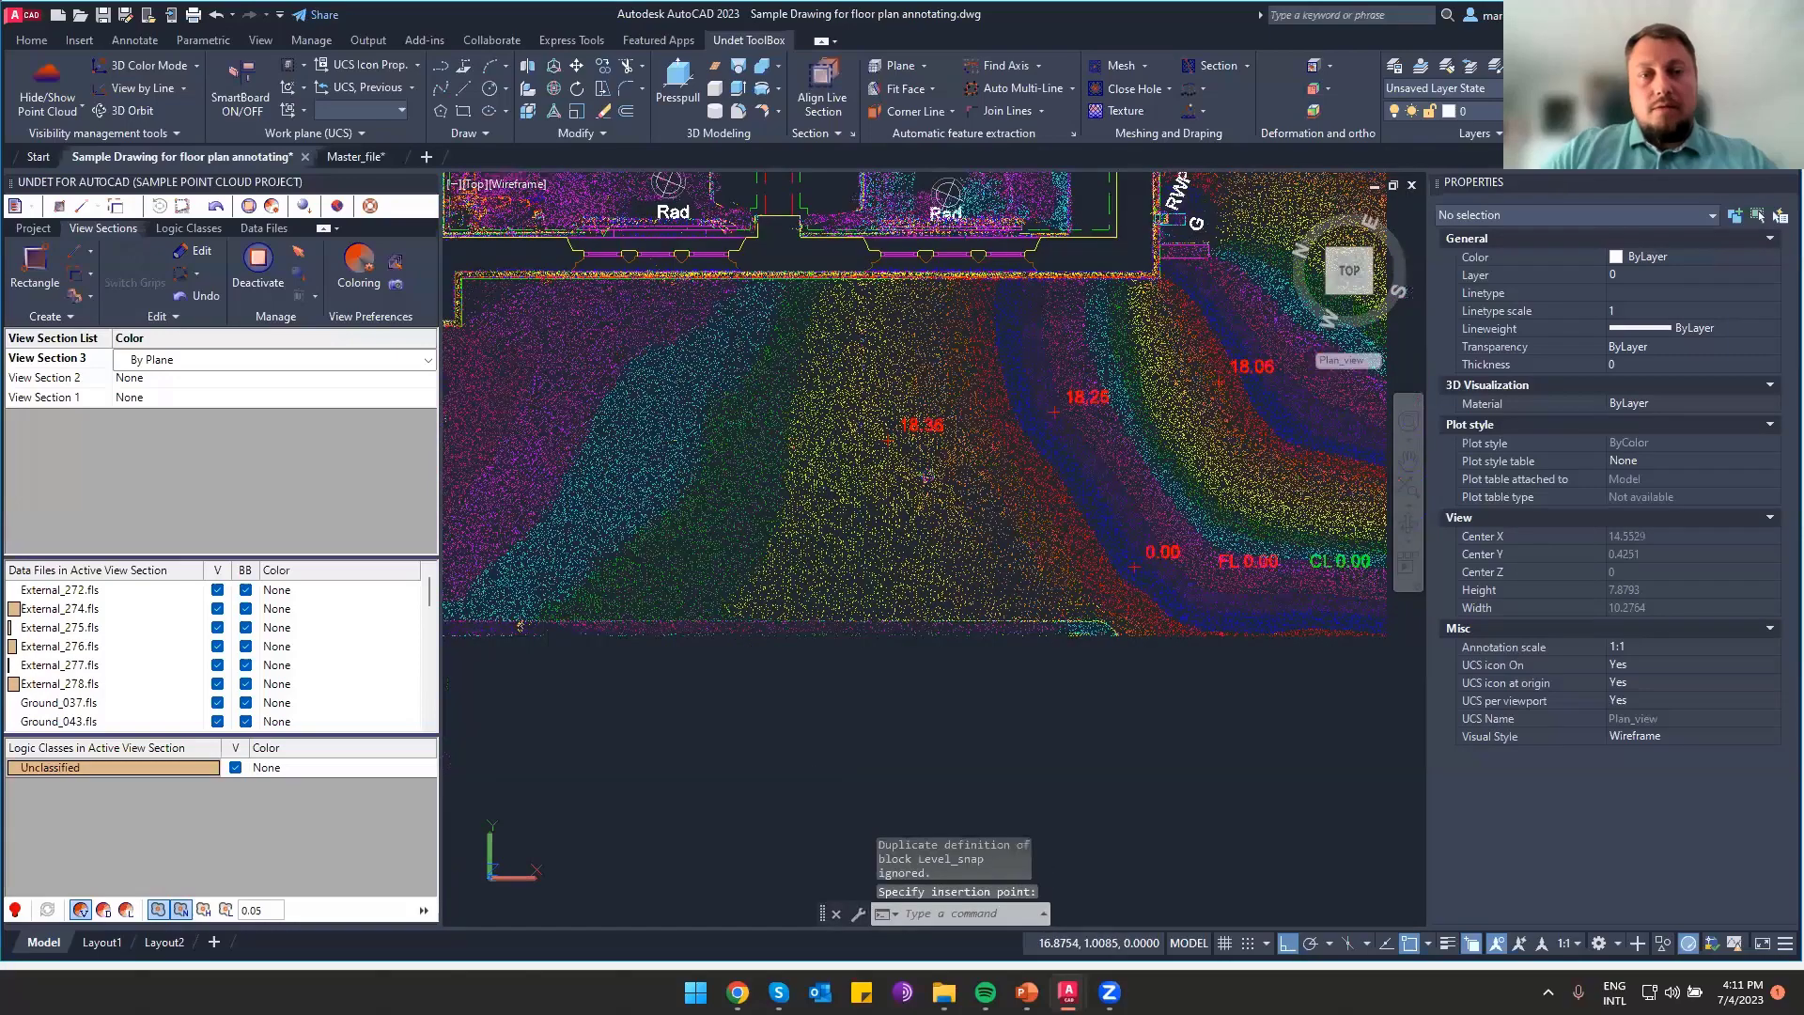
pyautogui.click(712, 418)
pyautogui.hotkey('ctrl', 'v')
pyautogui.click(526, 404)
pyautogui.moveTo(512, 425); pyautogui.dragTo(1079, 466, button='middle')
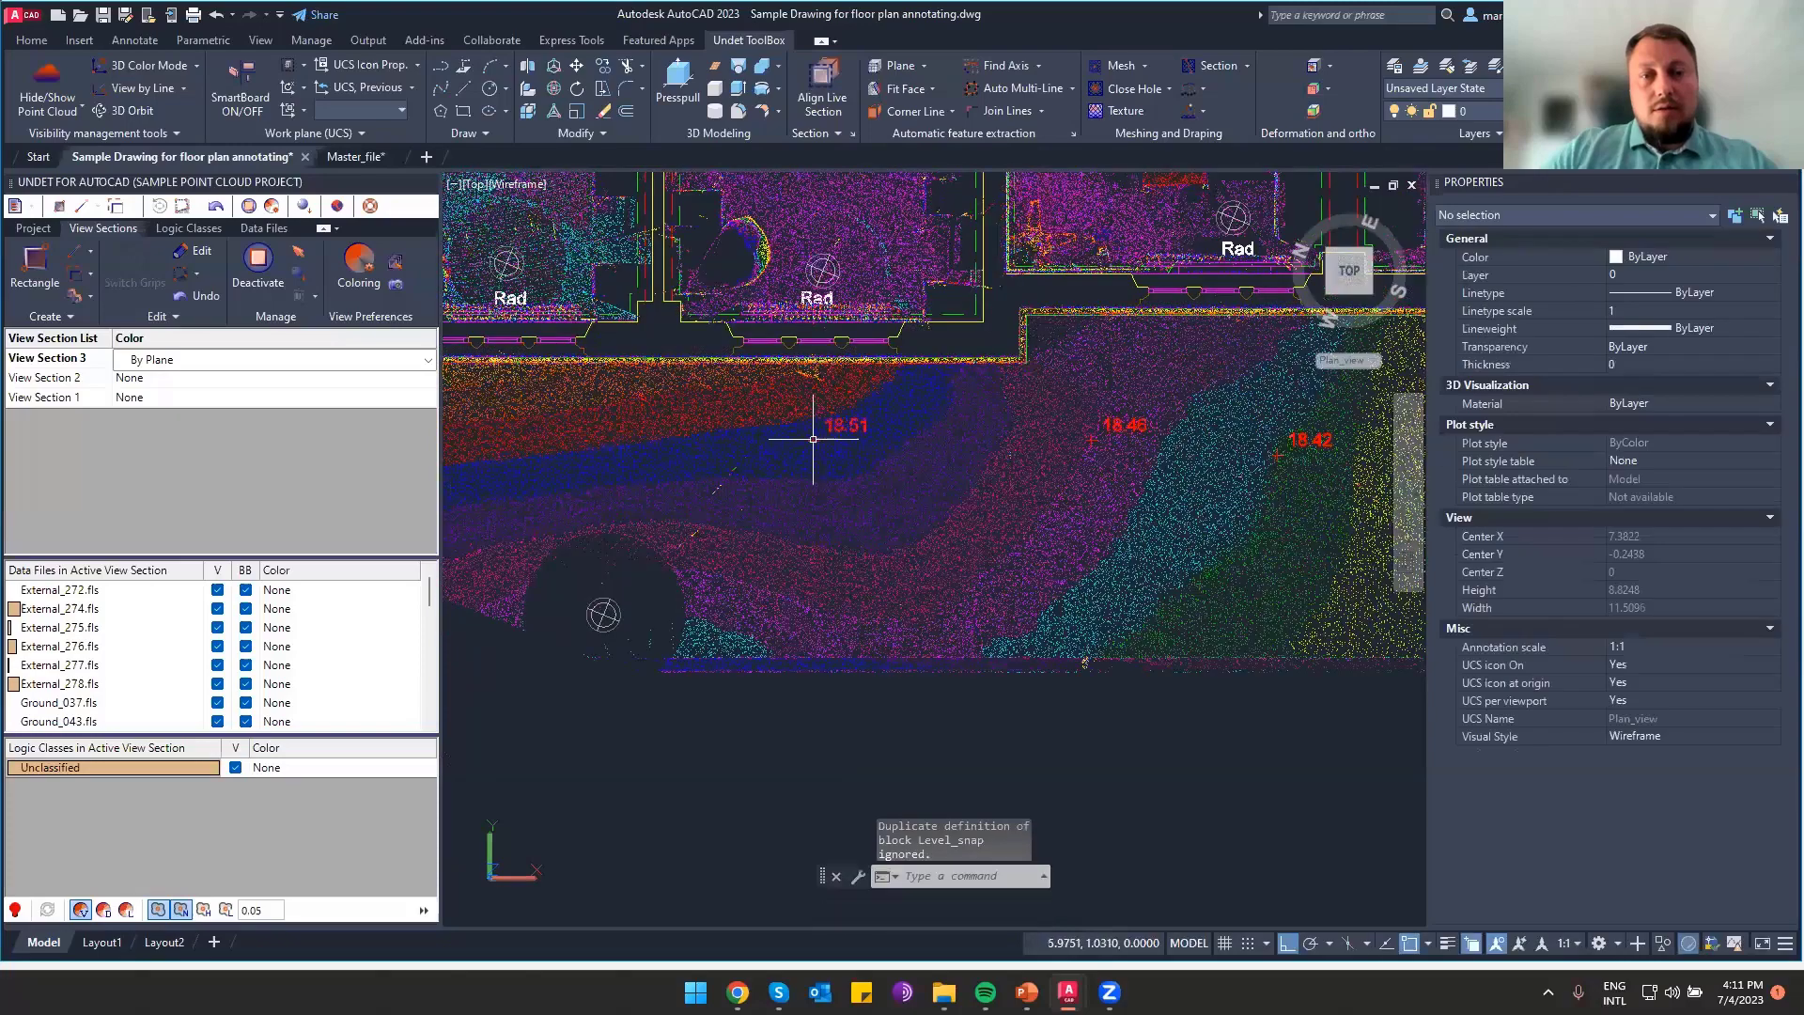
pyautogui.click(600, 431)
pyautogui.scroll(-1, 880, 474)
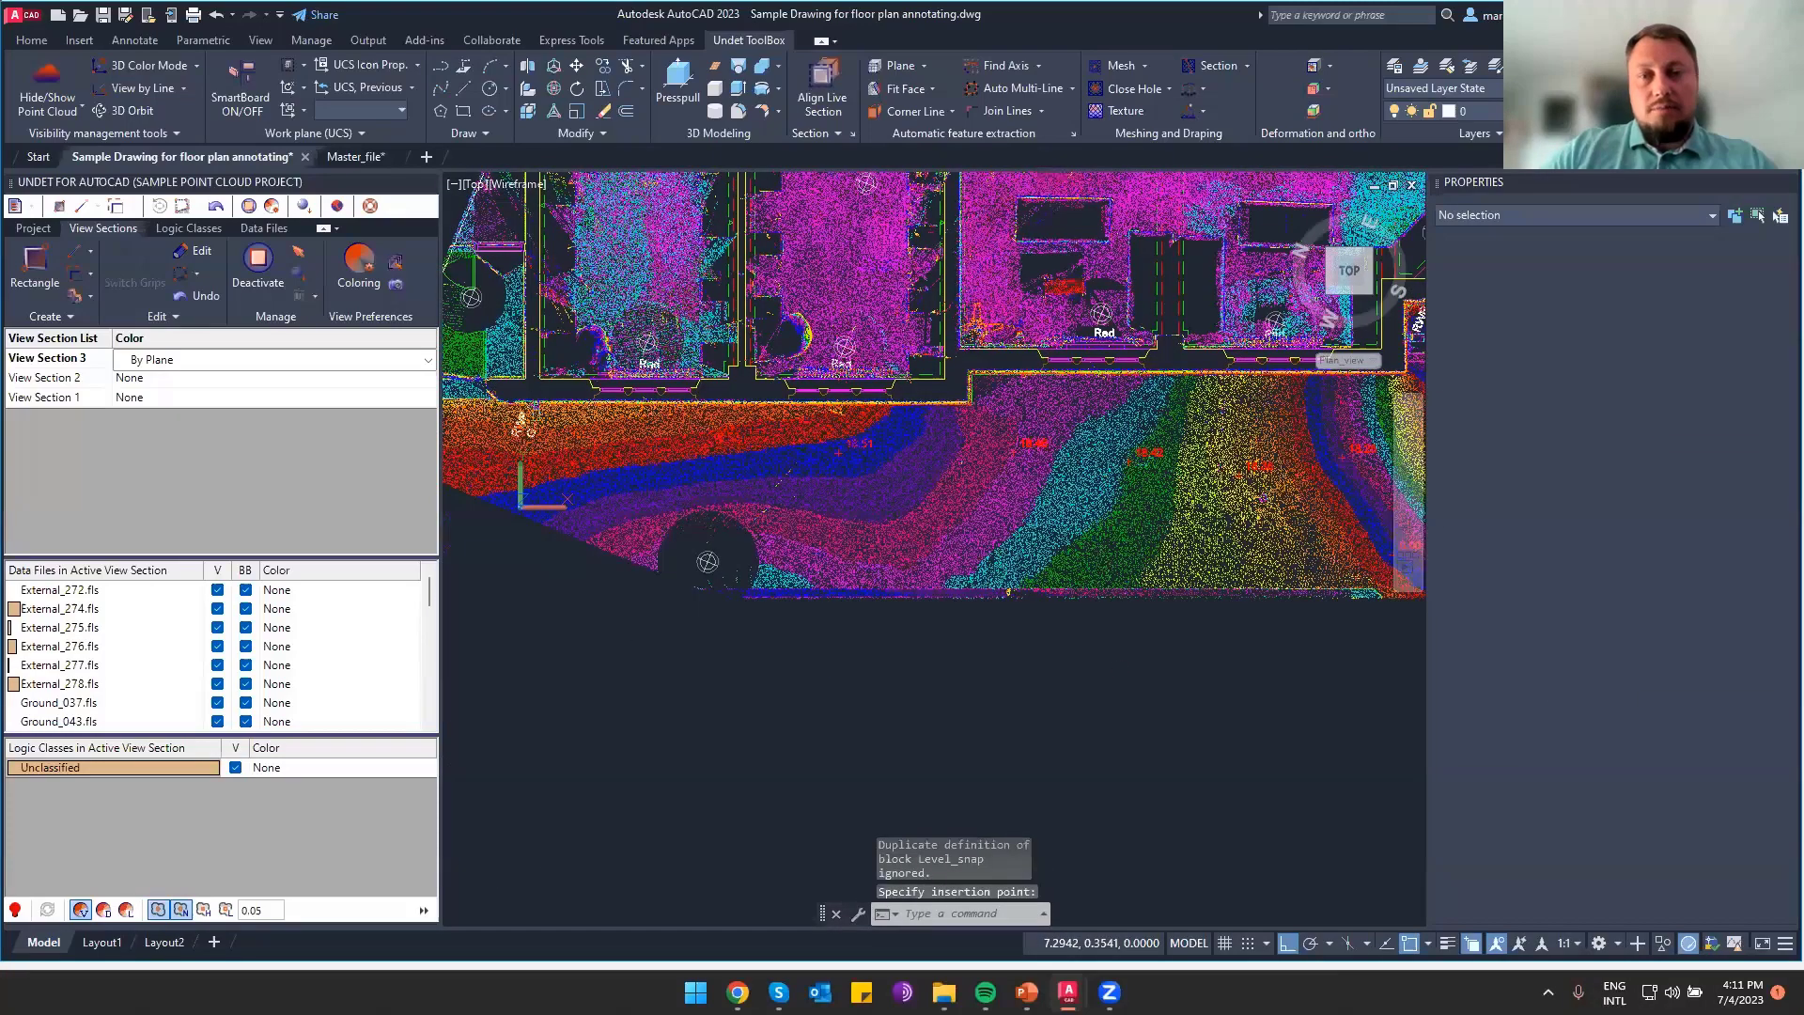
# Paste a level block onto the exterior ground just below the bay window, beside the RWP label
pyautogui.moveTo(910, 491); pyautogui.dragTo(518, 615, button='middle')
pyautogui.hotkey('ctrl', 'v')
pyautogui.click(1118, 447)
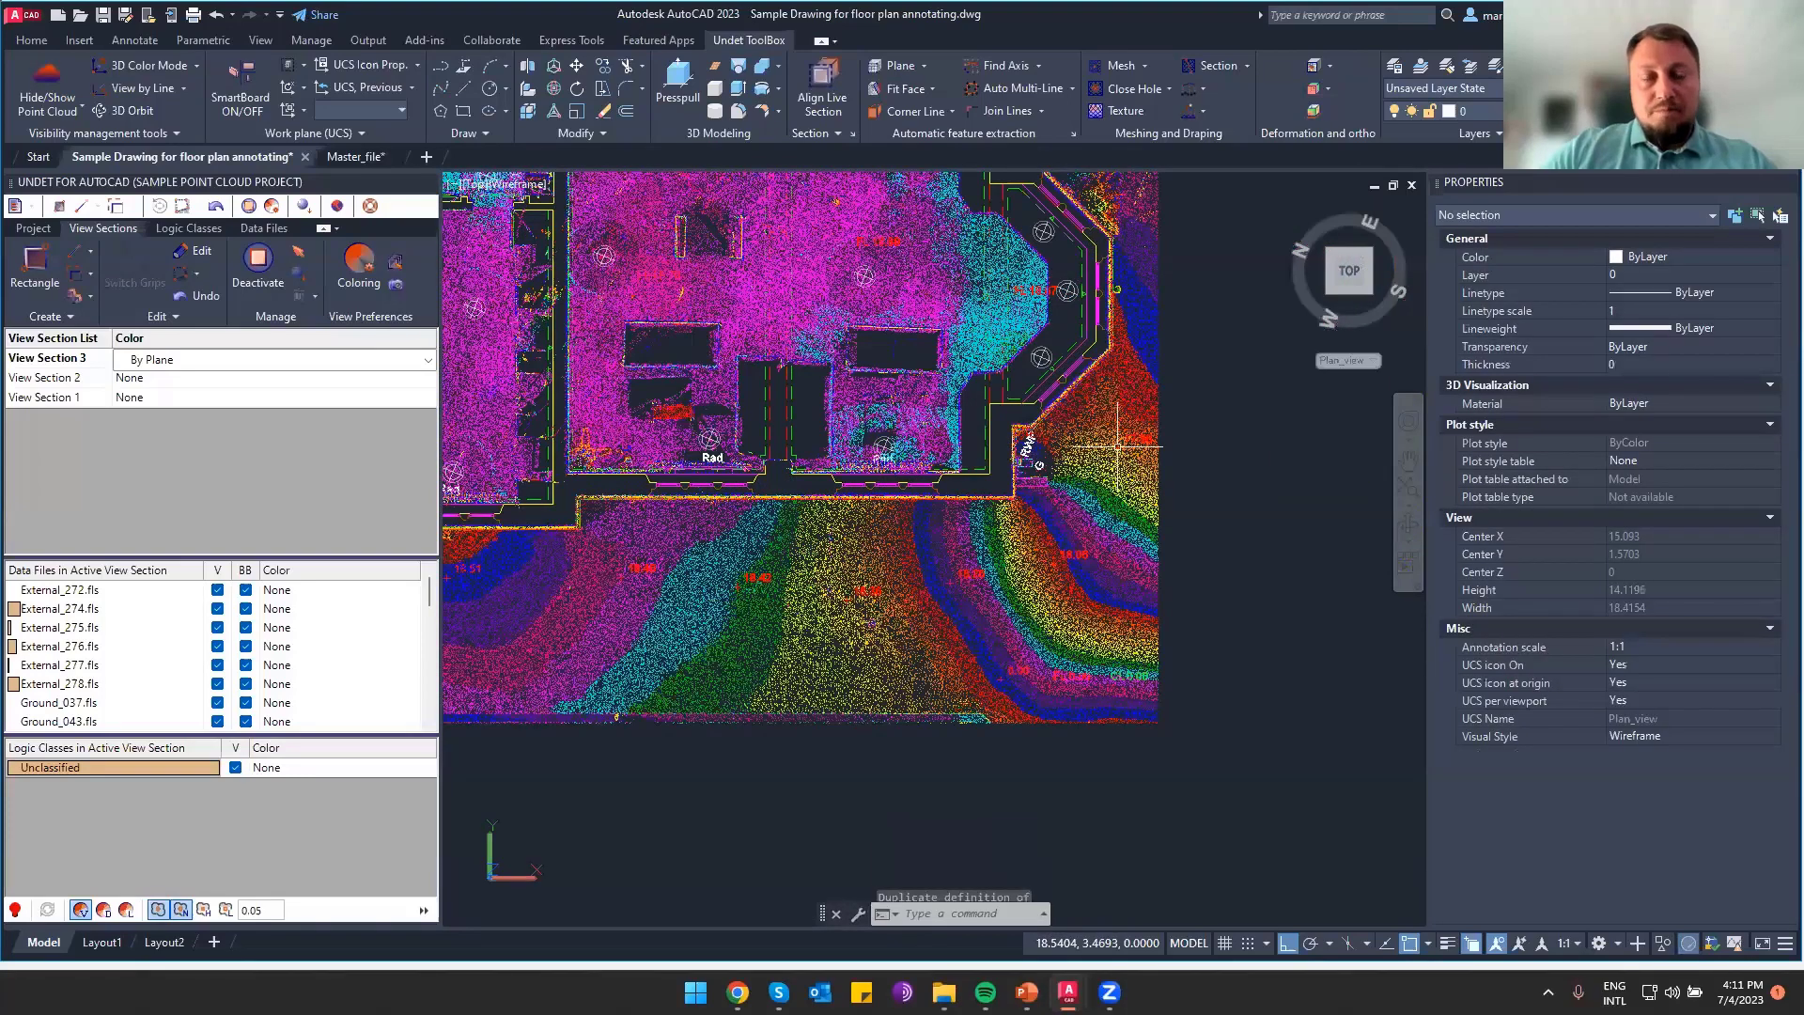
# Hide the point cloud and check the exterior ground levels placed around the building's lower right corner
pyautogui.click(47, 83)
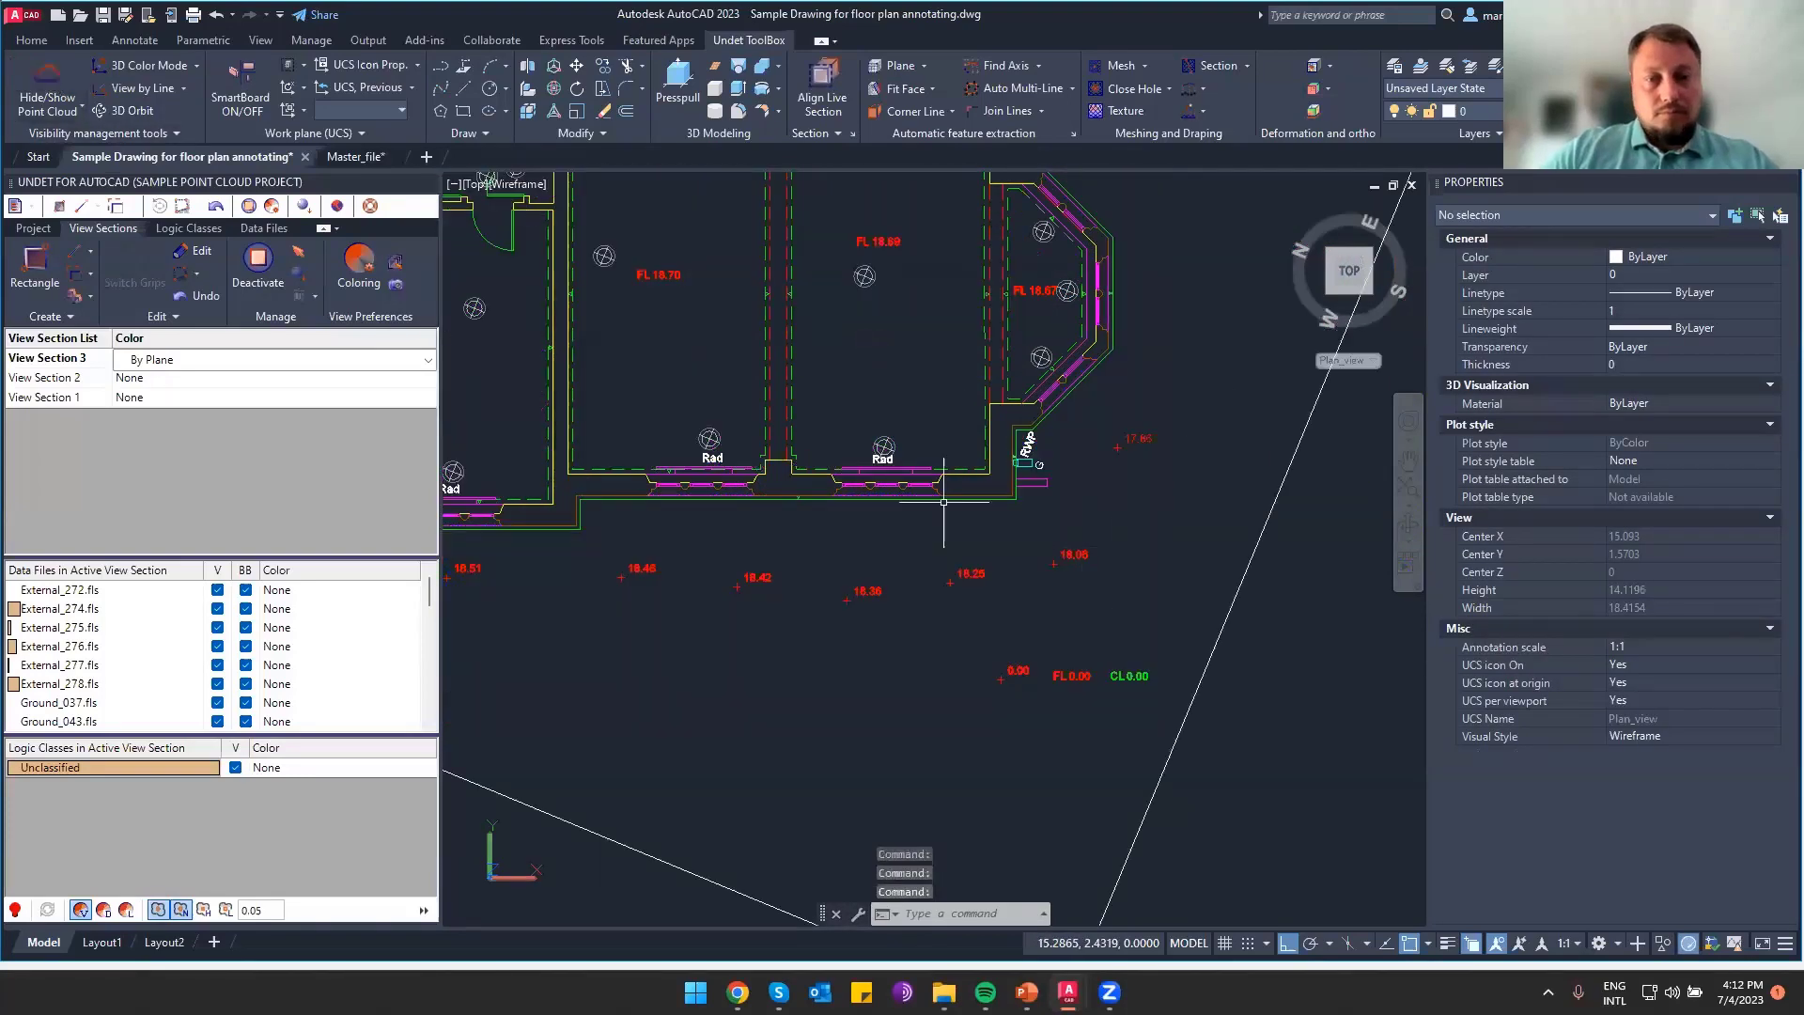
pyautogui.moveTo(944, 503); pyautogui.dragTo(1113, 575, button='middle')
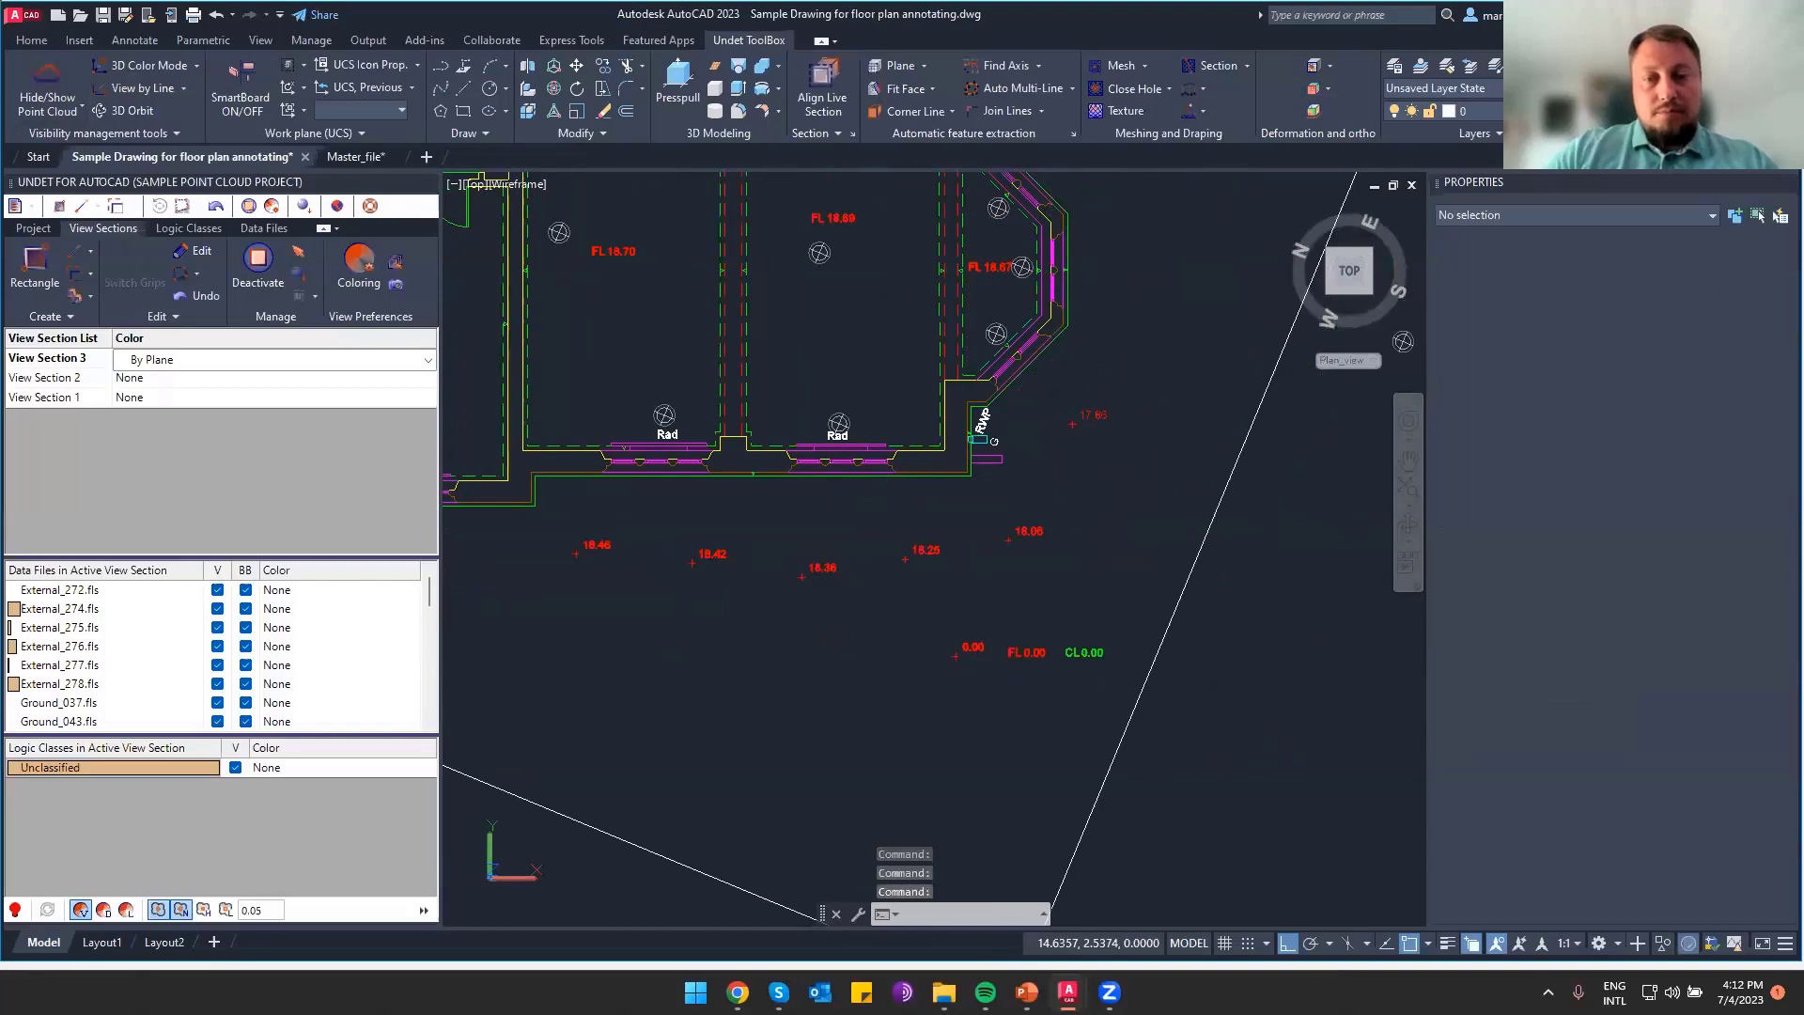
pyautogui.scroll(3, 1081, 681)
pyautogui.scroll(-2, 1218, 755)
pyautogui.scroll(-2, 1218, 755)
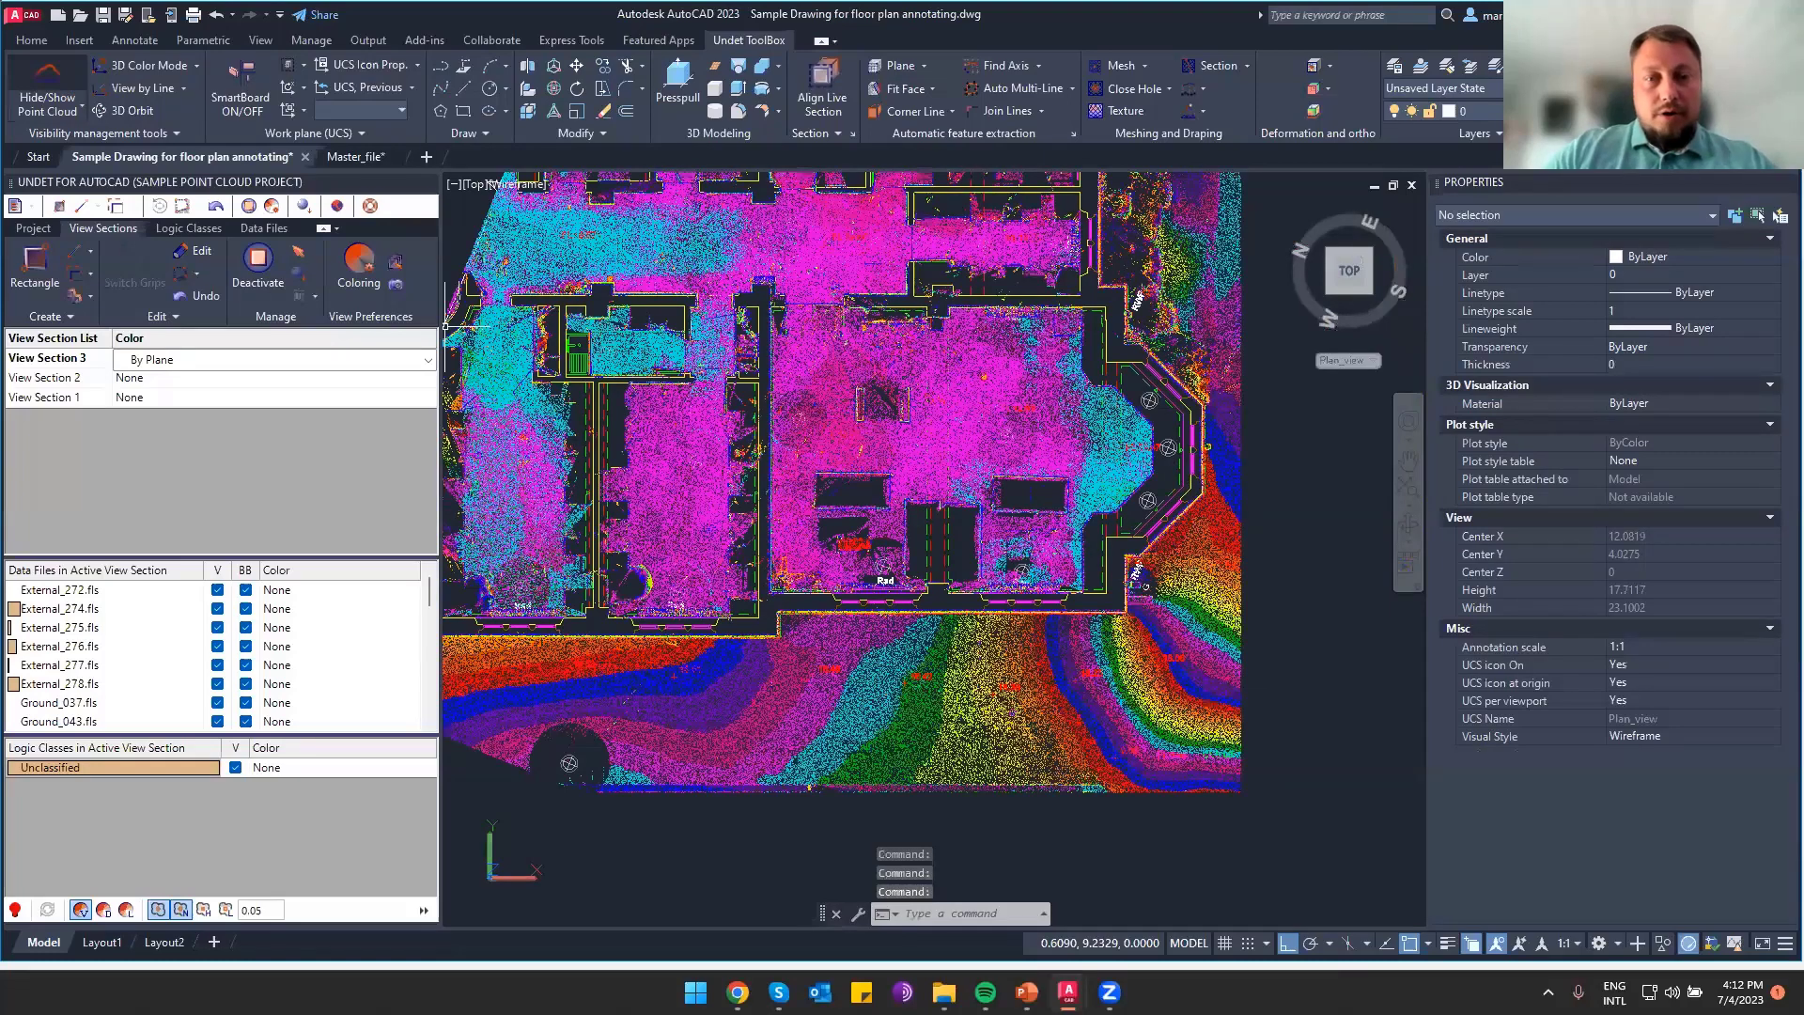
# Raise the upper boundary of the view section in front view by about 3.9 m to include the ceilings
pyautogui.click(193, 251)
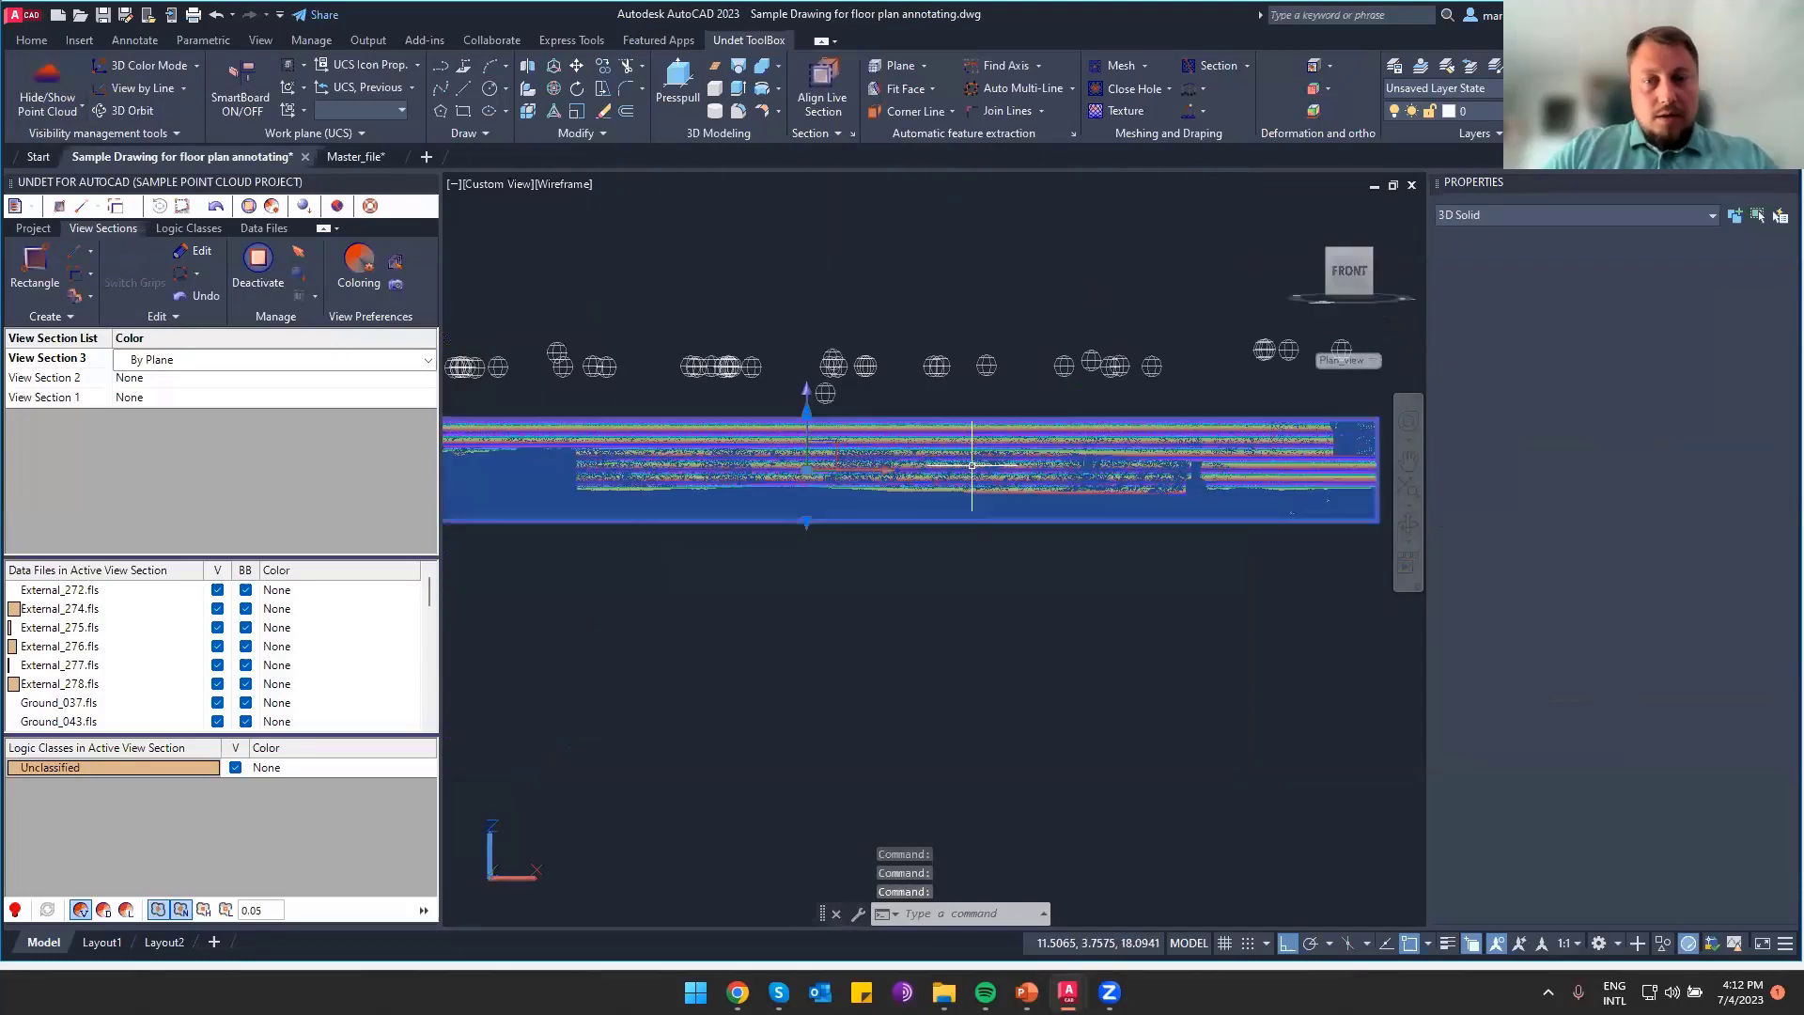
pyautogui.click(807, 389)
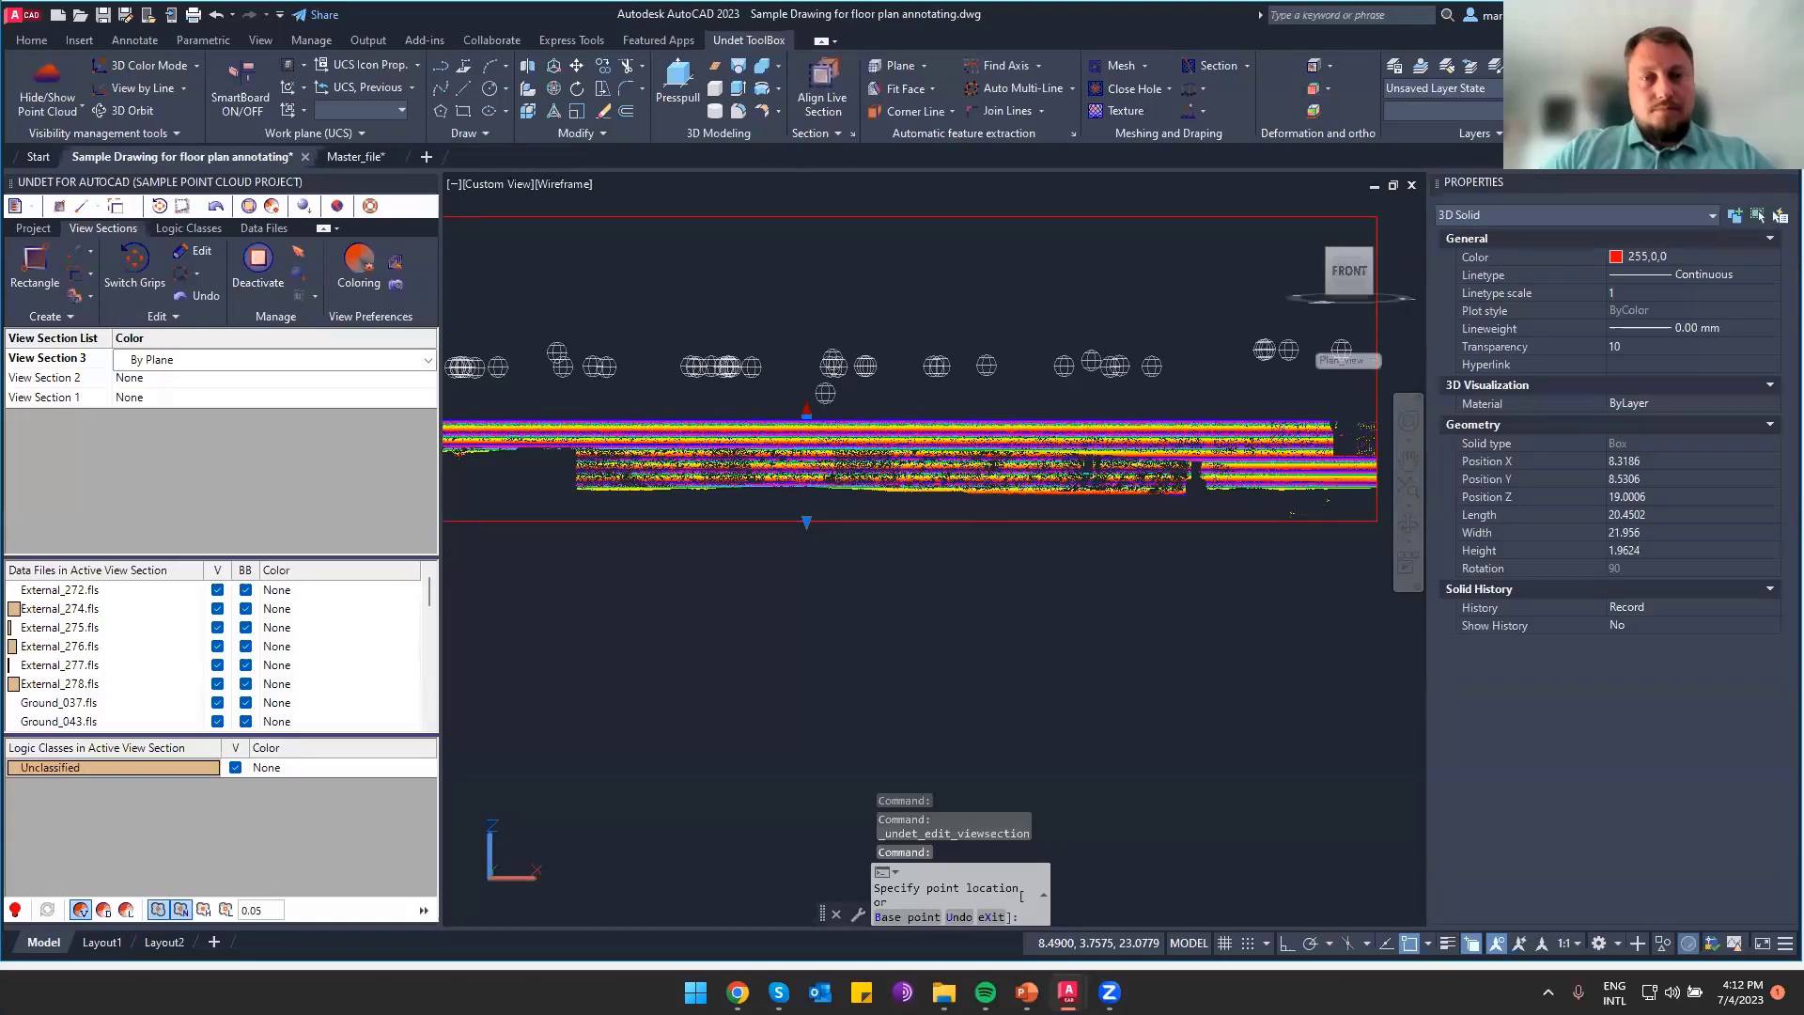
pyautogui.click(806, 519)
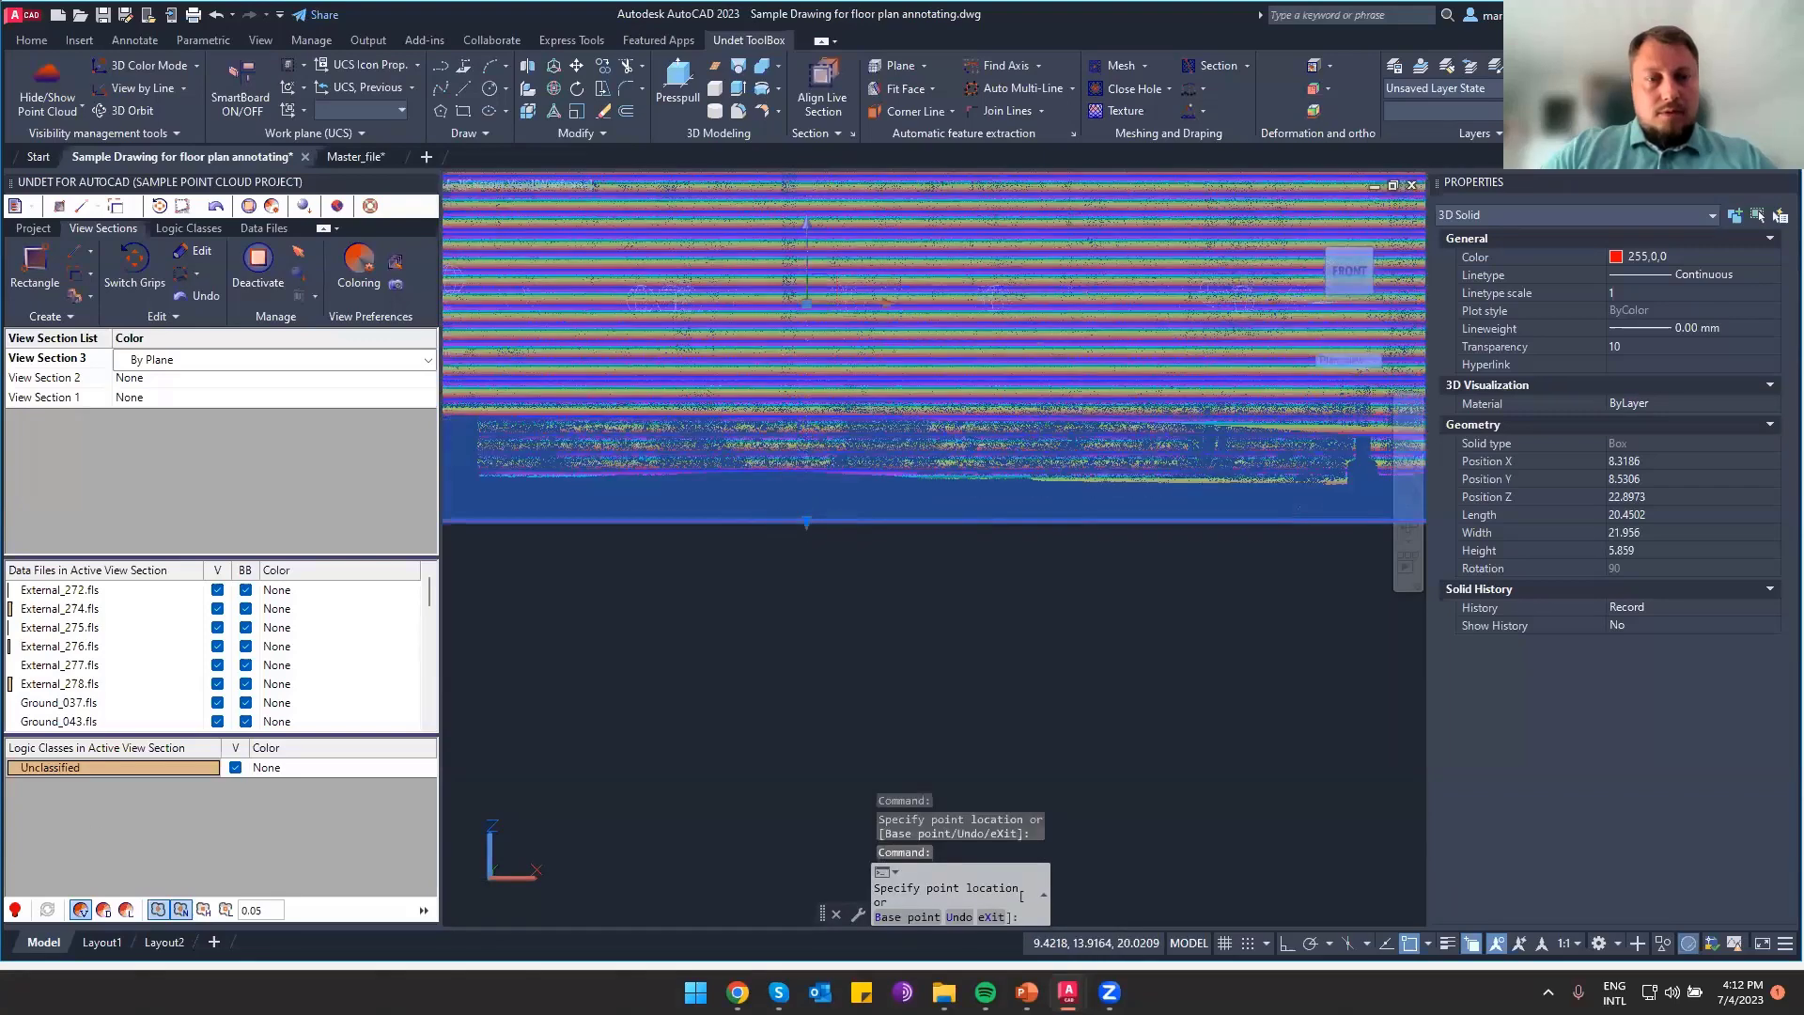
pyautogui.press('Escape')
pyautogui.press('Escape')
# Switch the point cloud display from By Plane coloring to the uncolored logic class setting and frame the whole section
pyautogui.click(126, 910)
pyautogui.press('Escape')
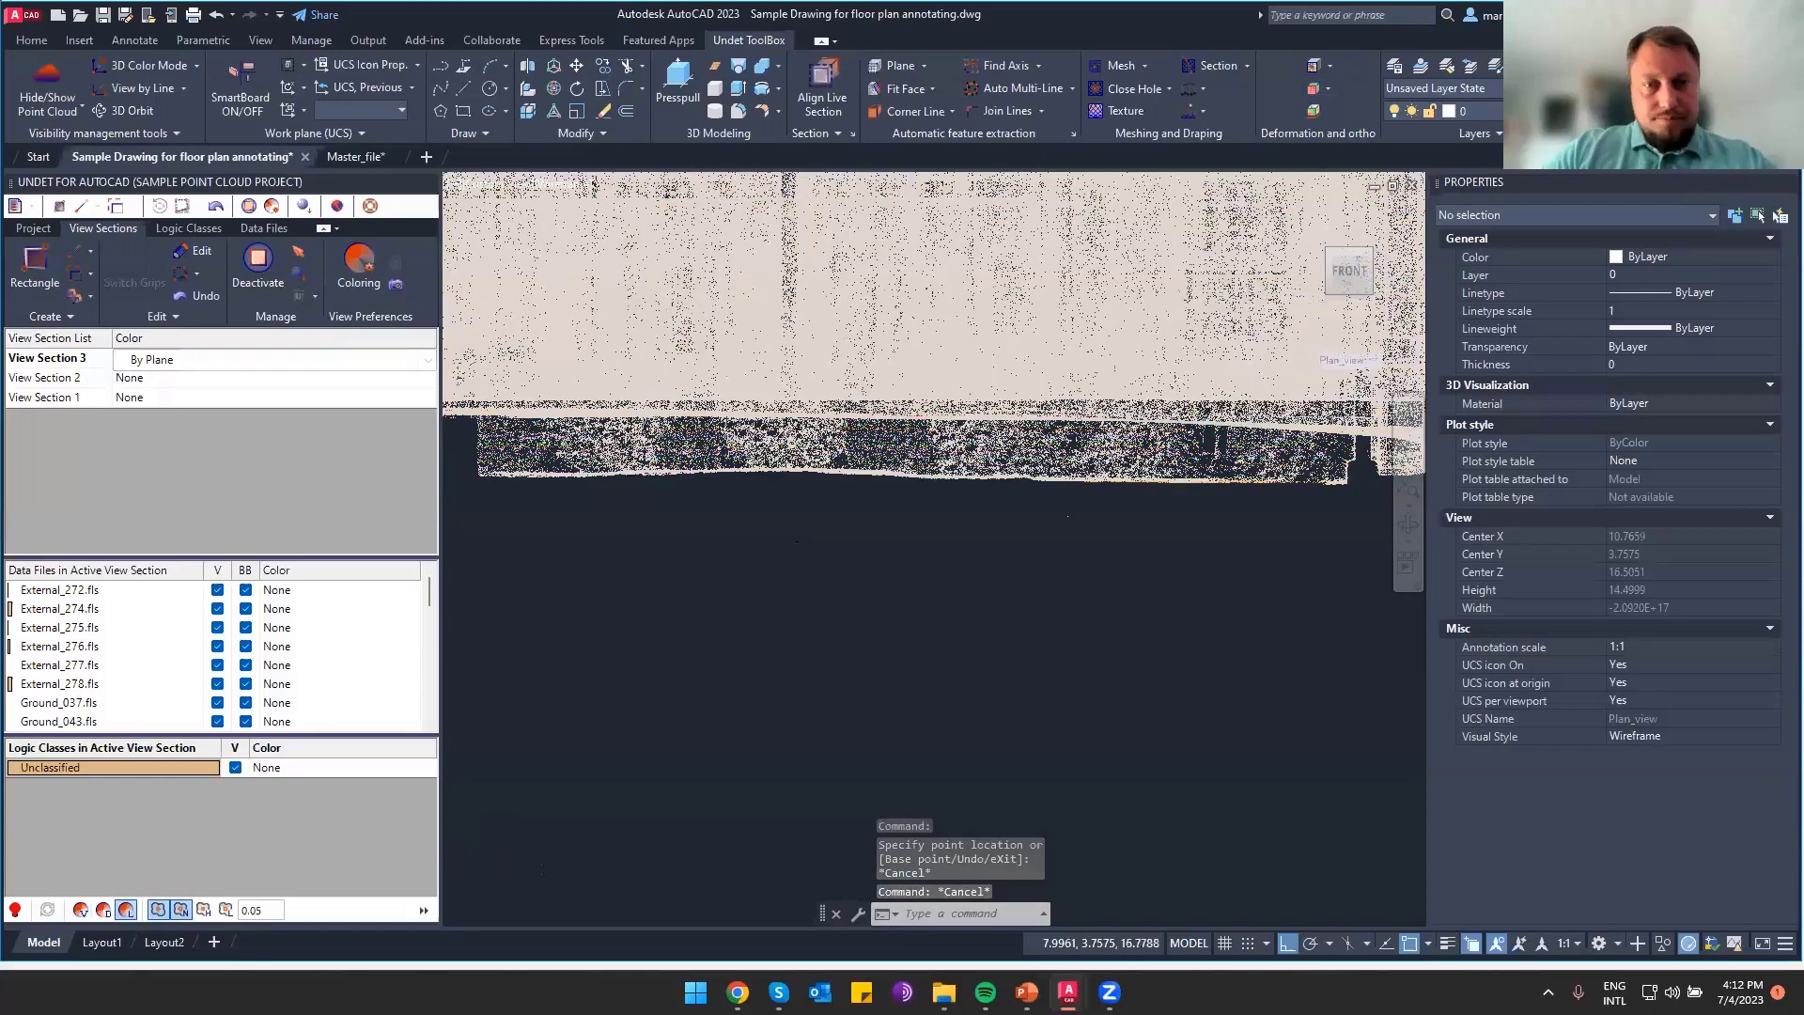
pyautogui.scroll(-4, 790, 524)
pyautogui.scroll(2, 800, 420)
pyautogui.scroll(3, 808, 406)
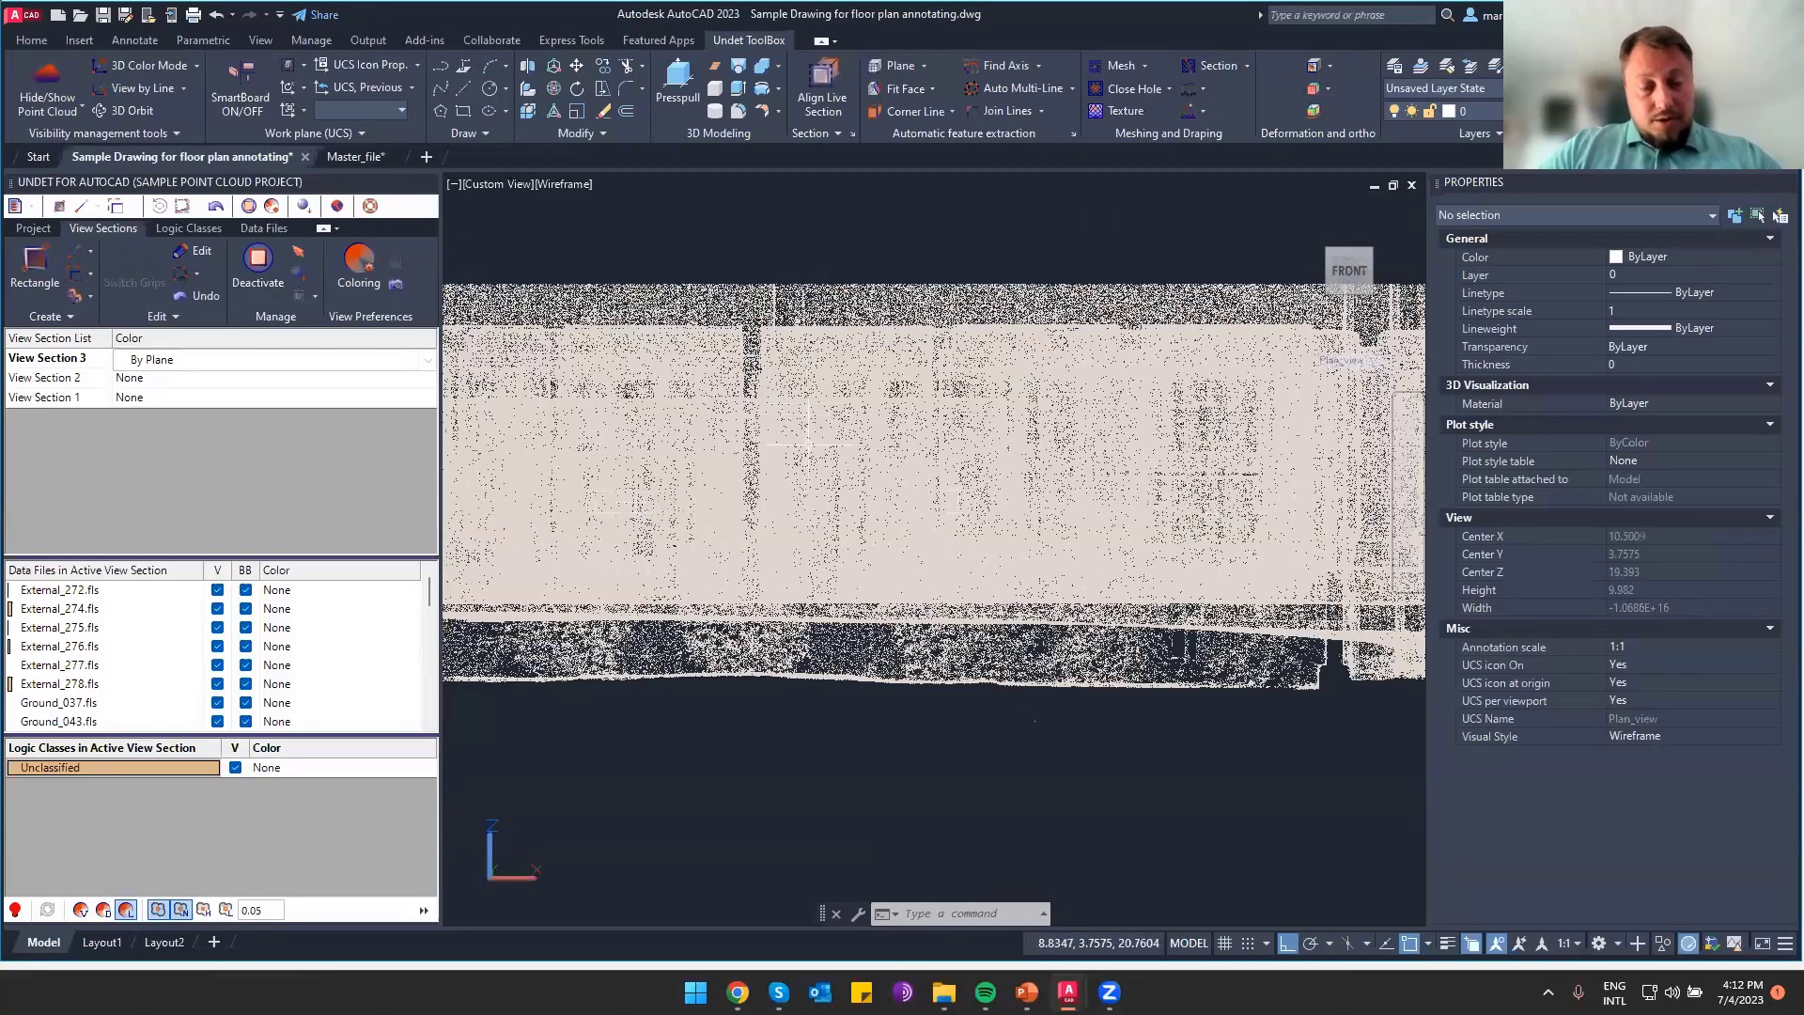
# Raise the lower boundary of the view section to the upper part of the rooms, leaving a slice about 1.36 m high
pyautogui.press('space')
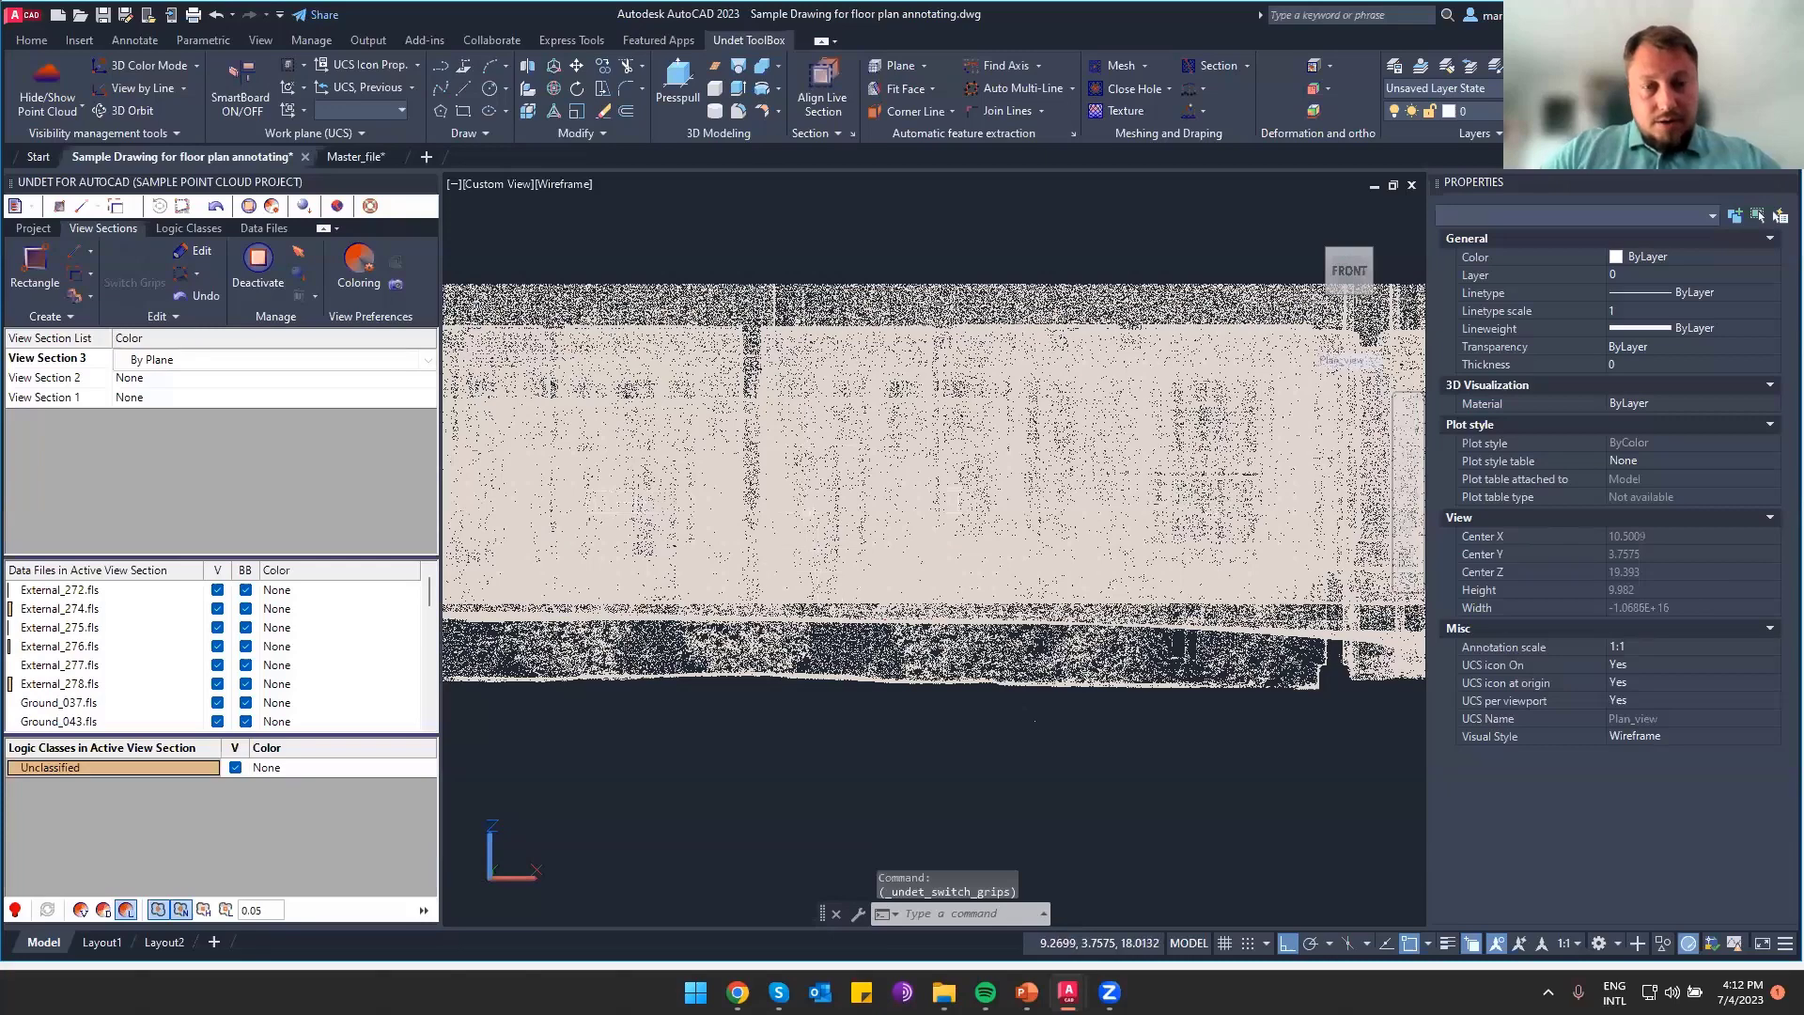
pyautogui.click(747, 727)
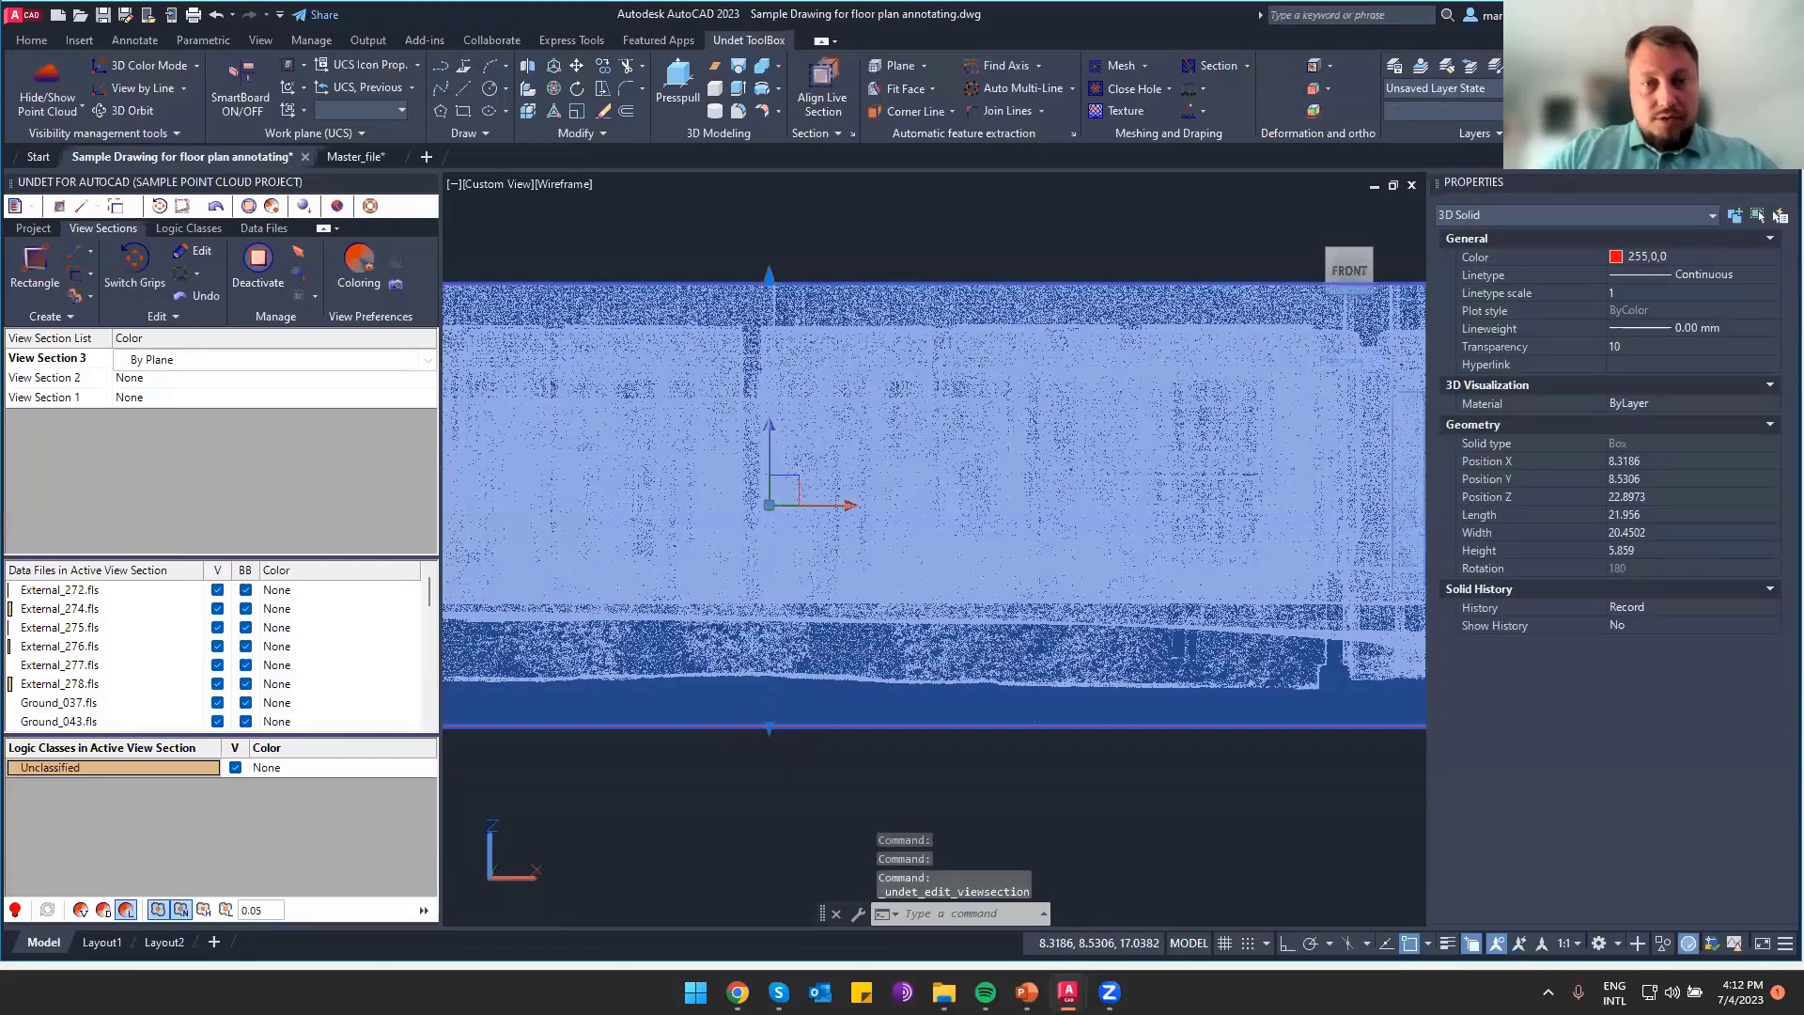
pyautogui.click(769, 726)
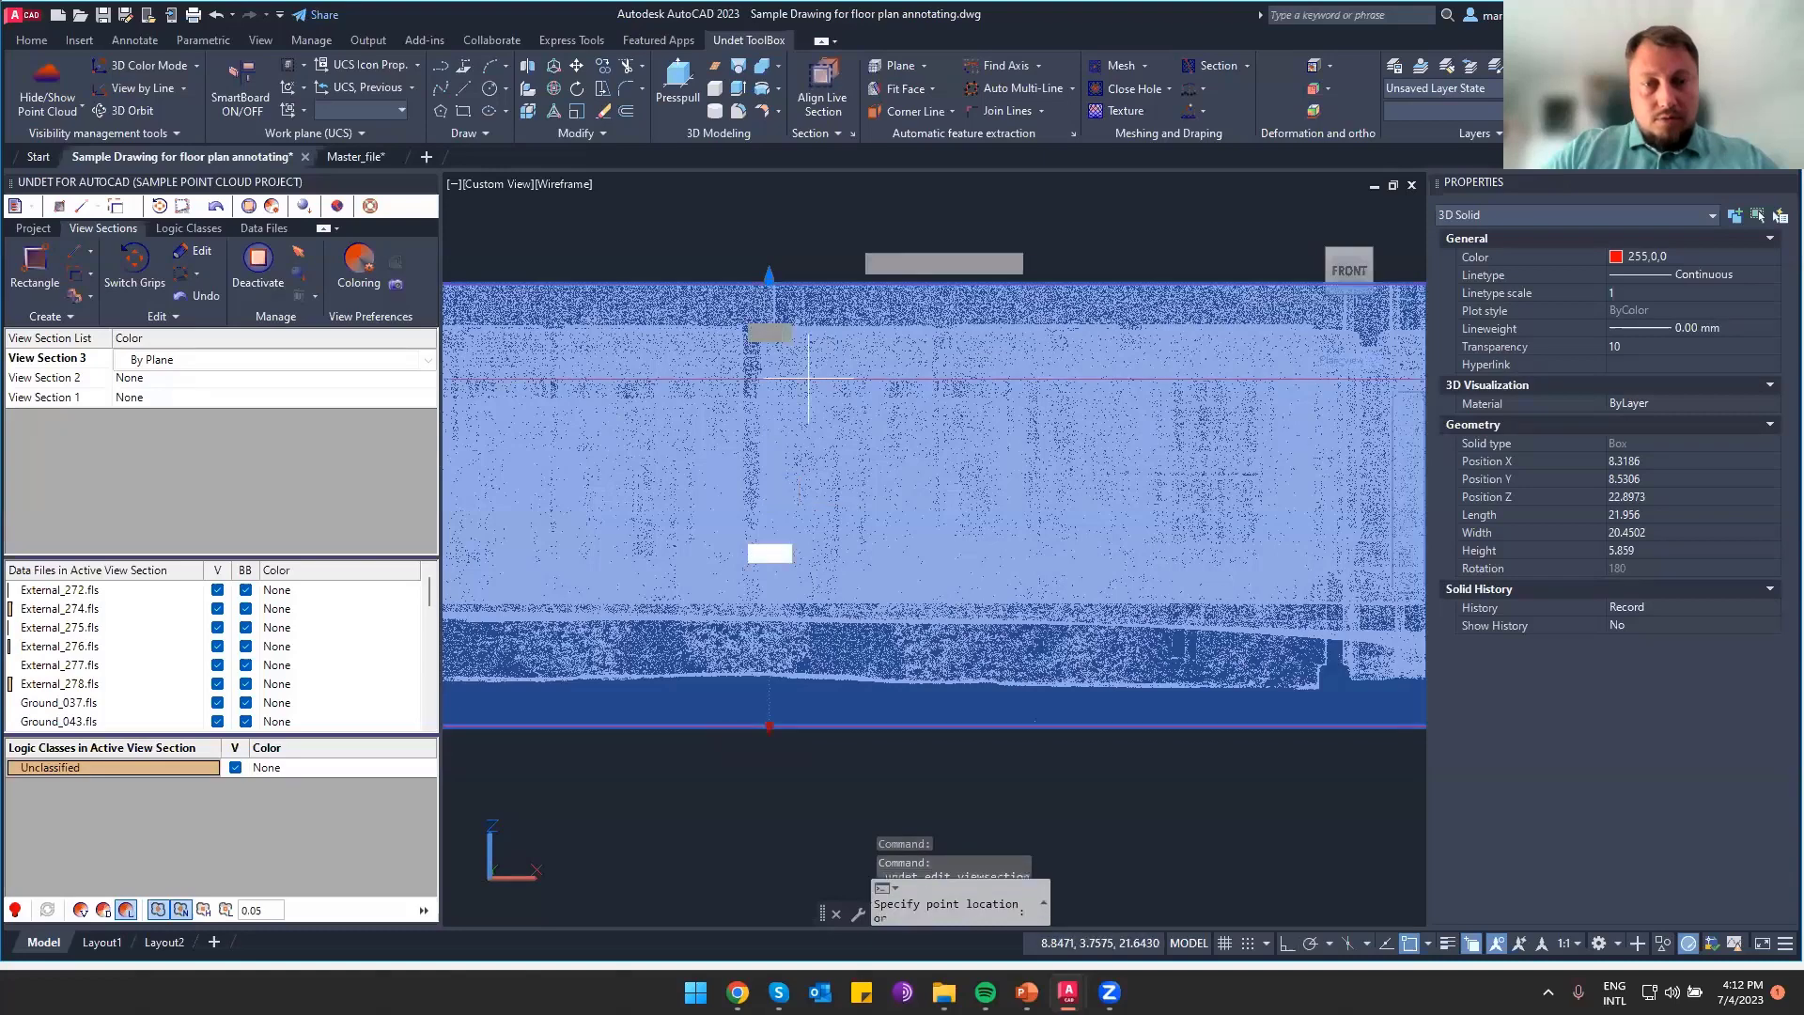
pyautogui.click(751, 875)
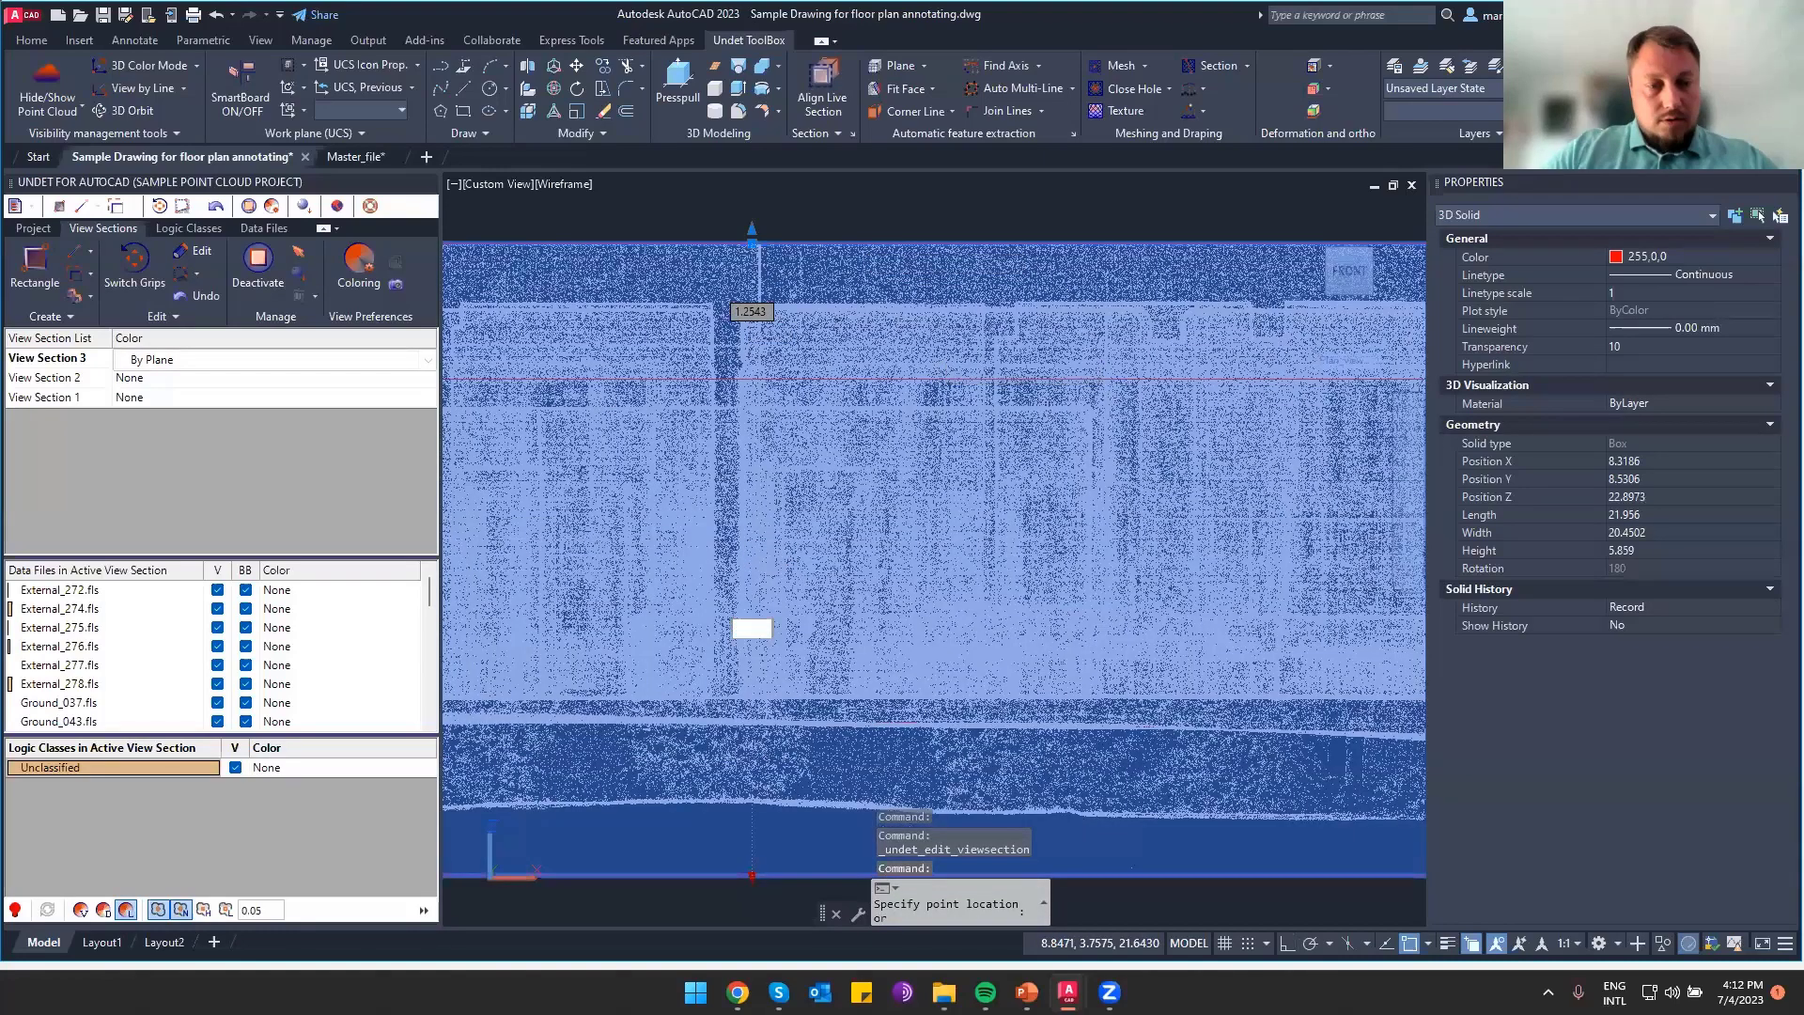
pyautogui.click(751, 875)
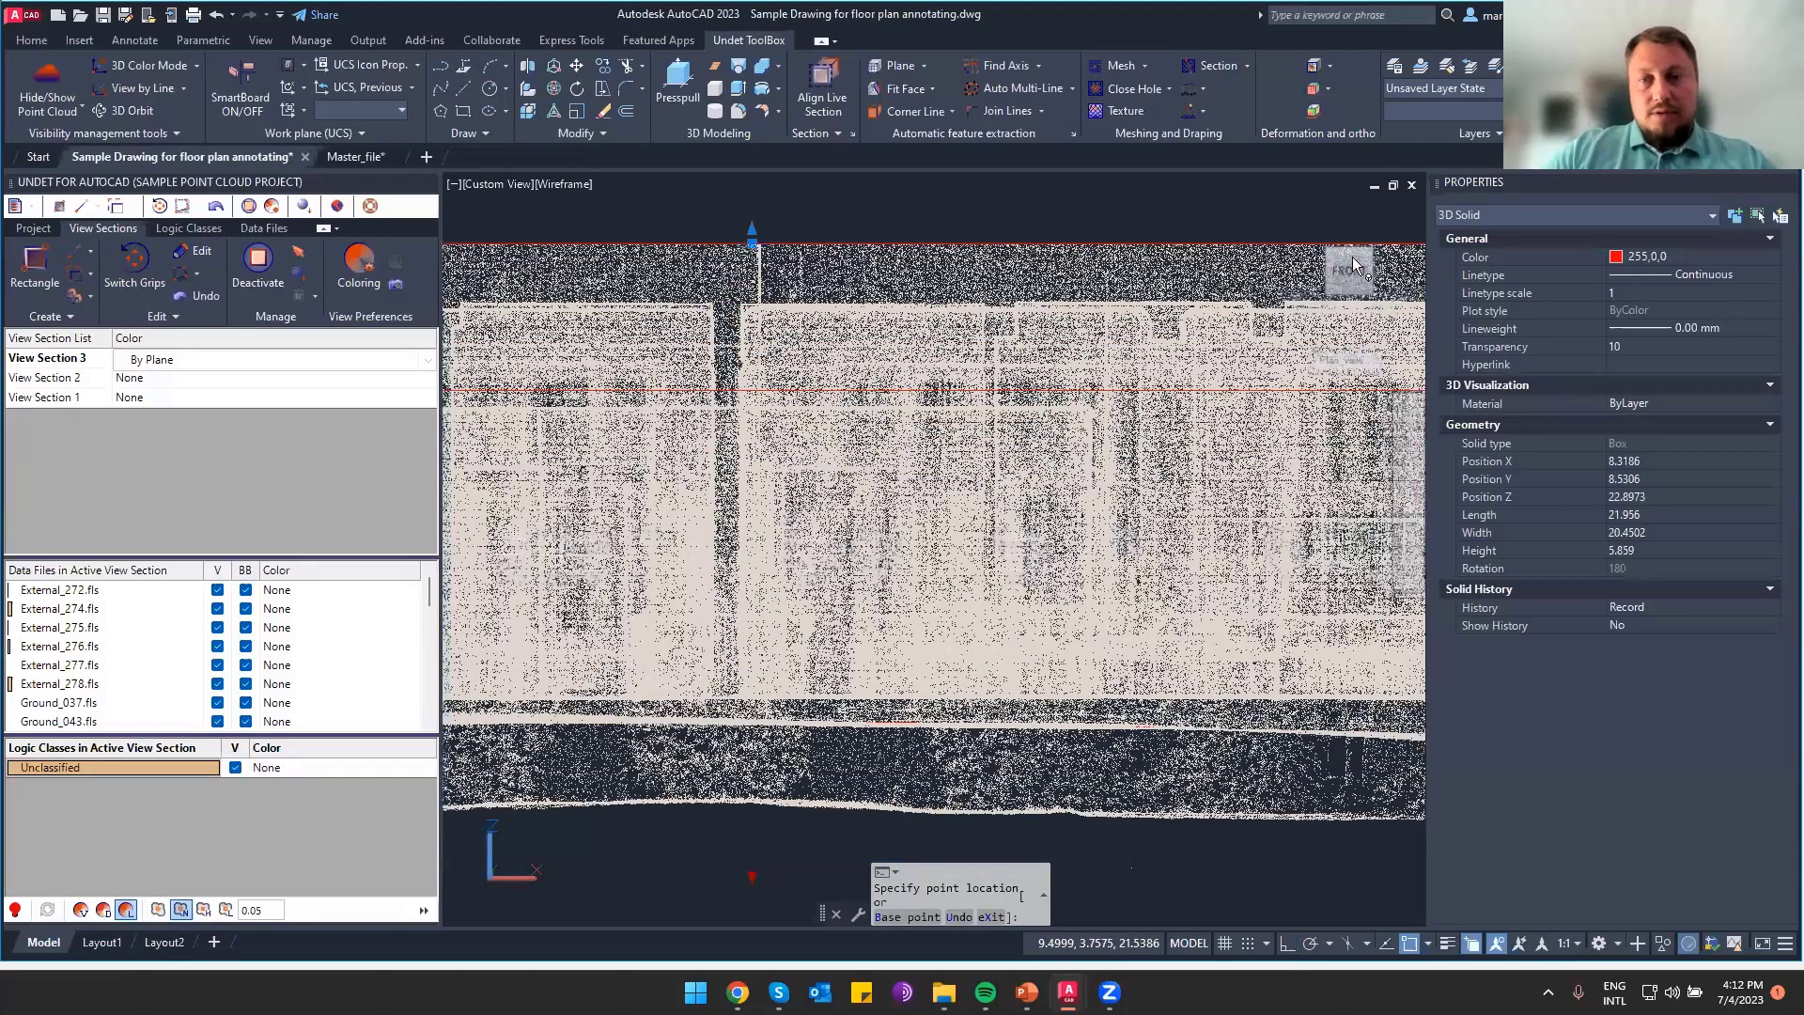
# Check the slice in top view and lower the view section's bottom boundary slightly in front view
pyautogui.click(1352, 256)
pyautogui.click(976, 634)
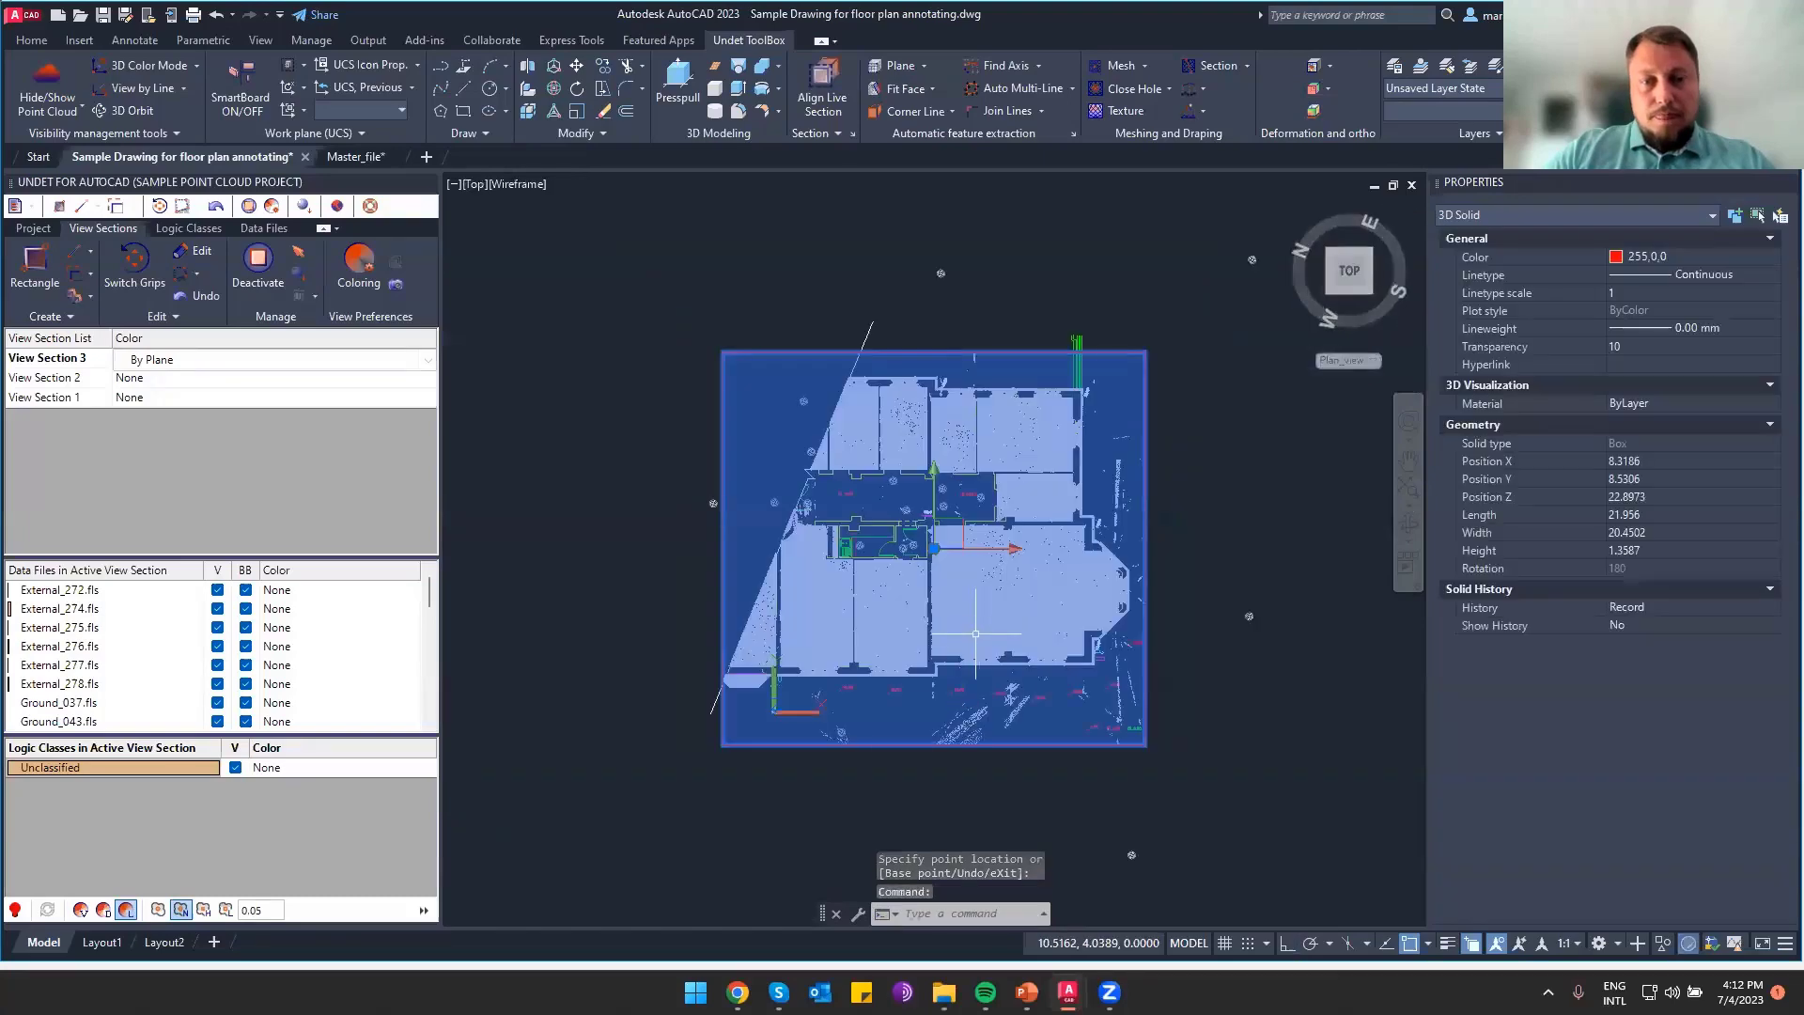
pyautogui.click(1348, 299)
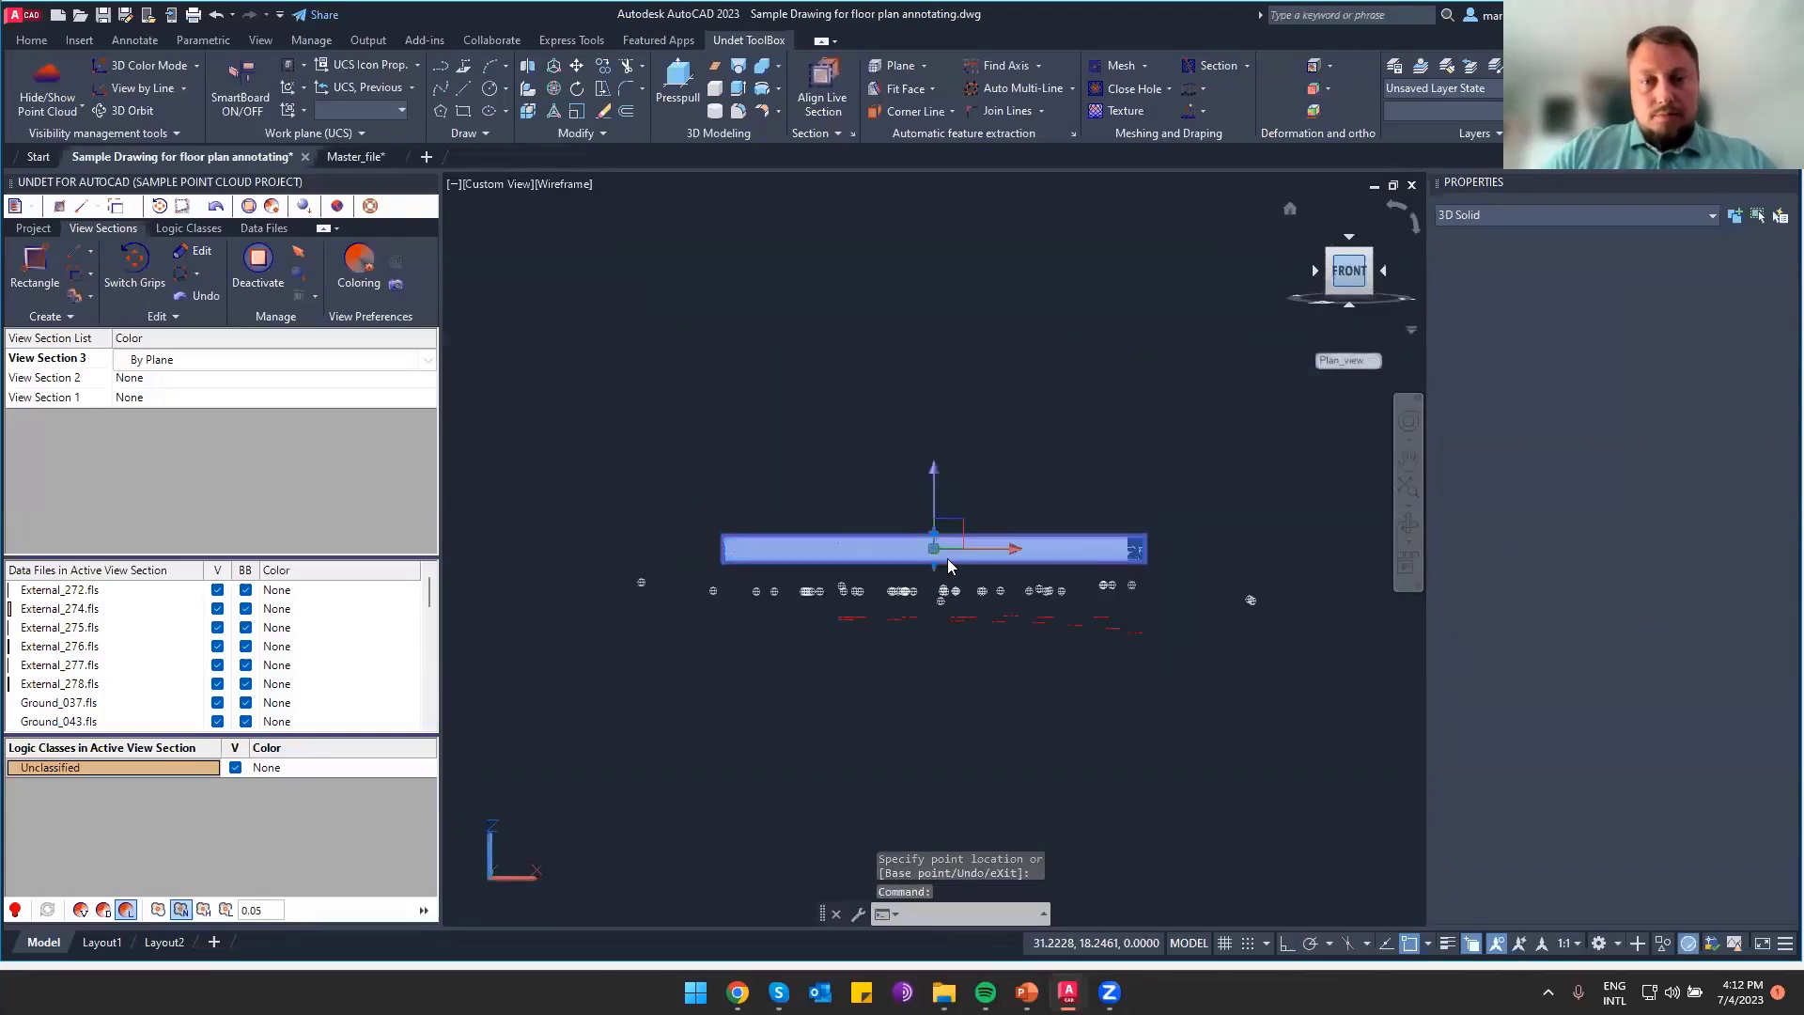
pyautogui.click(947, 563)
pyautogui.scroll(4, 943, 580)
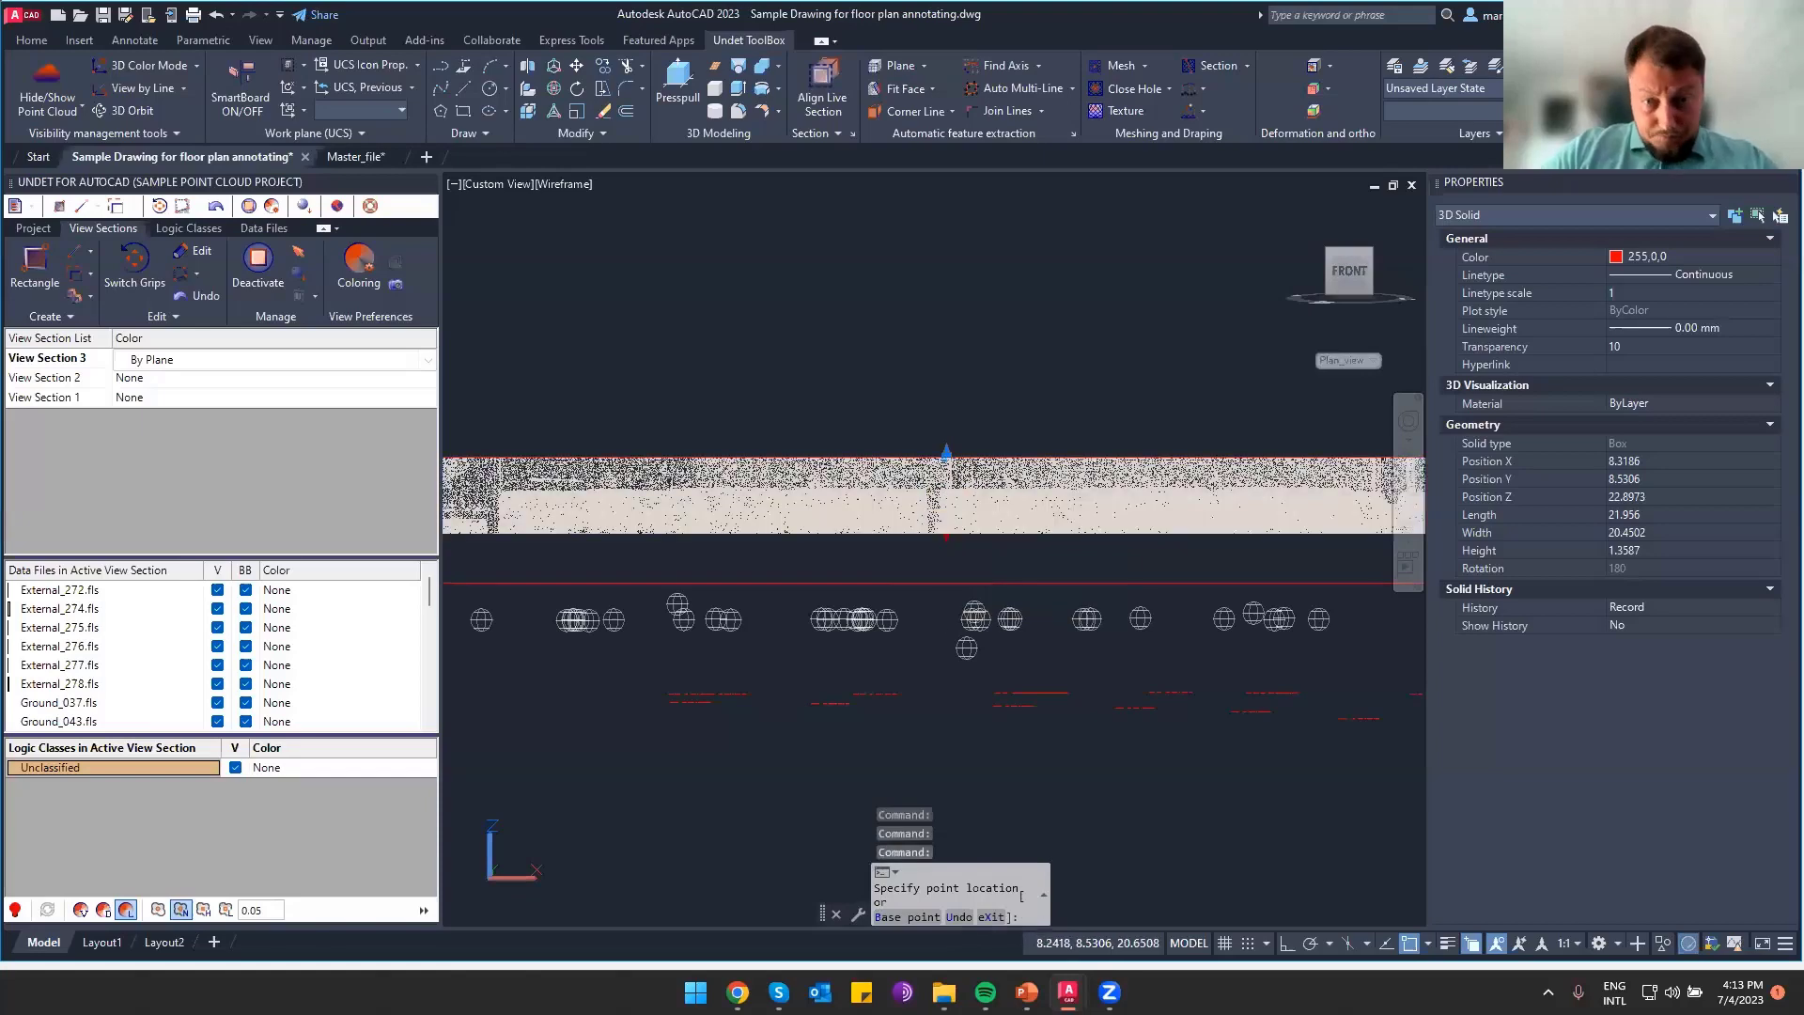
pyautogui.press('Escape')
pyautogui.press('Escape')
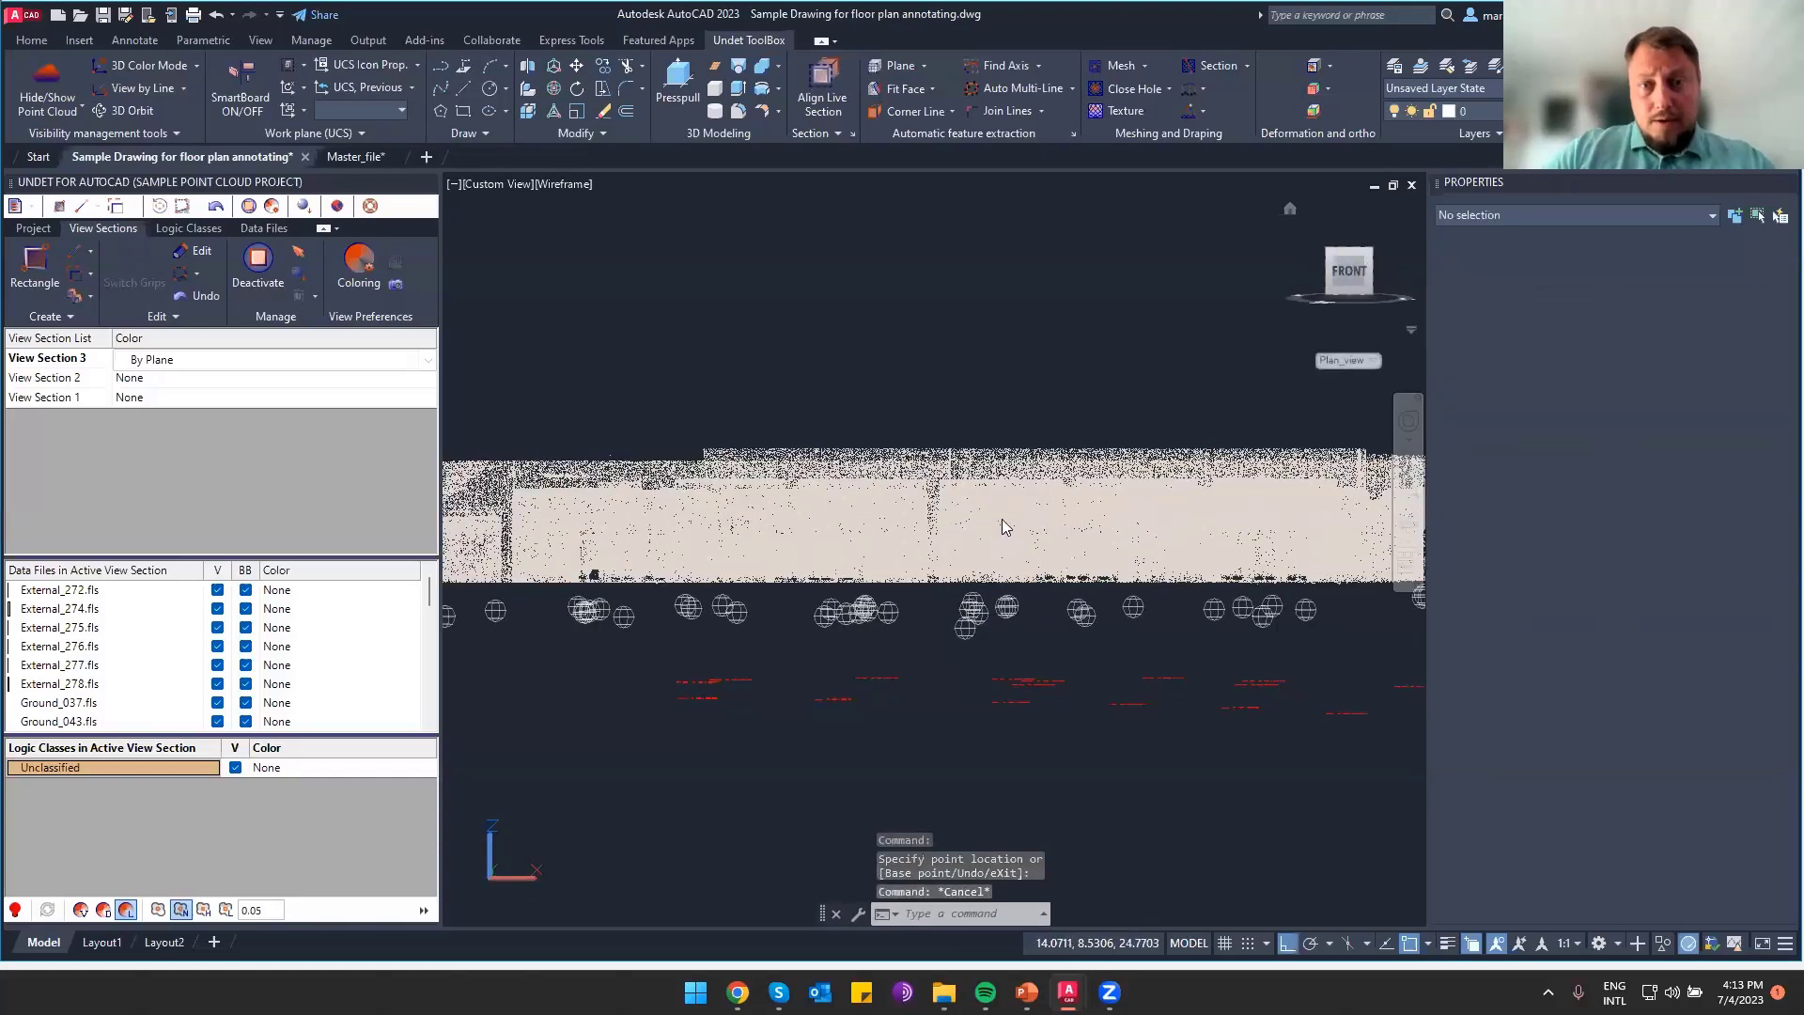
# Return the ceiling slice to top view and turn the By Plane coloring of View Section 3 back on
pyautogui.scroll(3, 1001, 518)
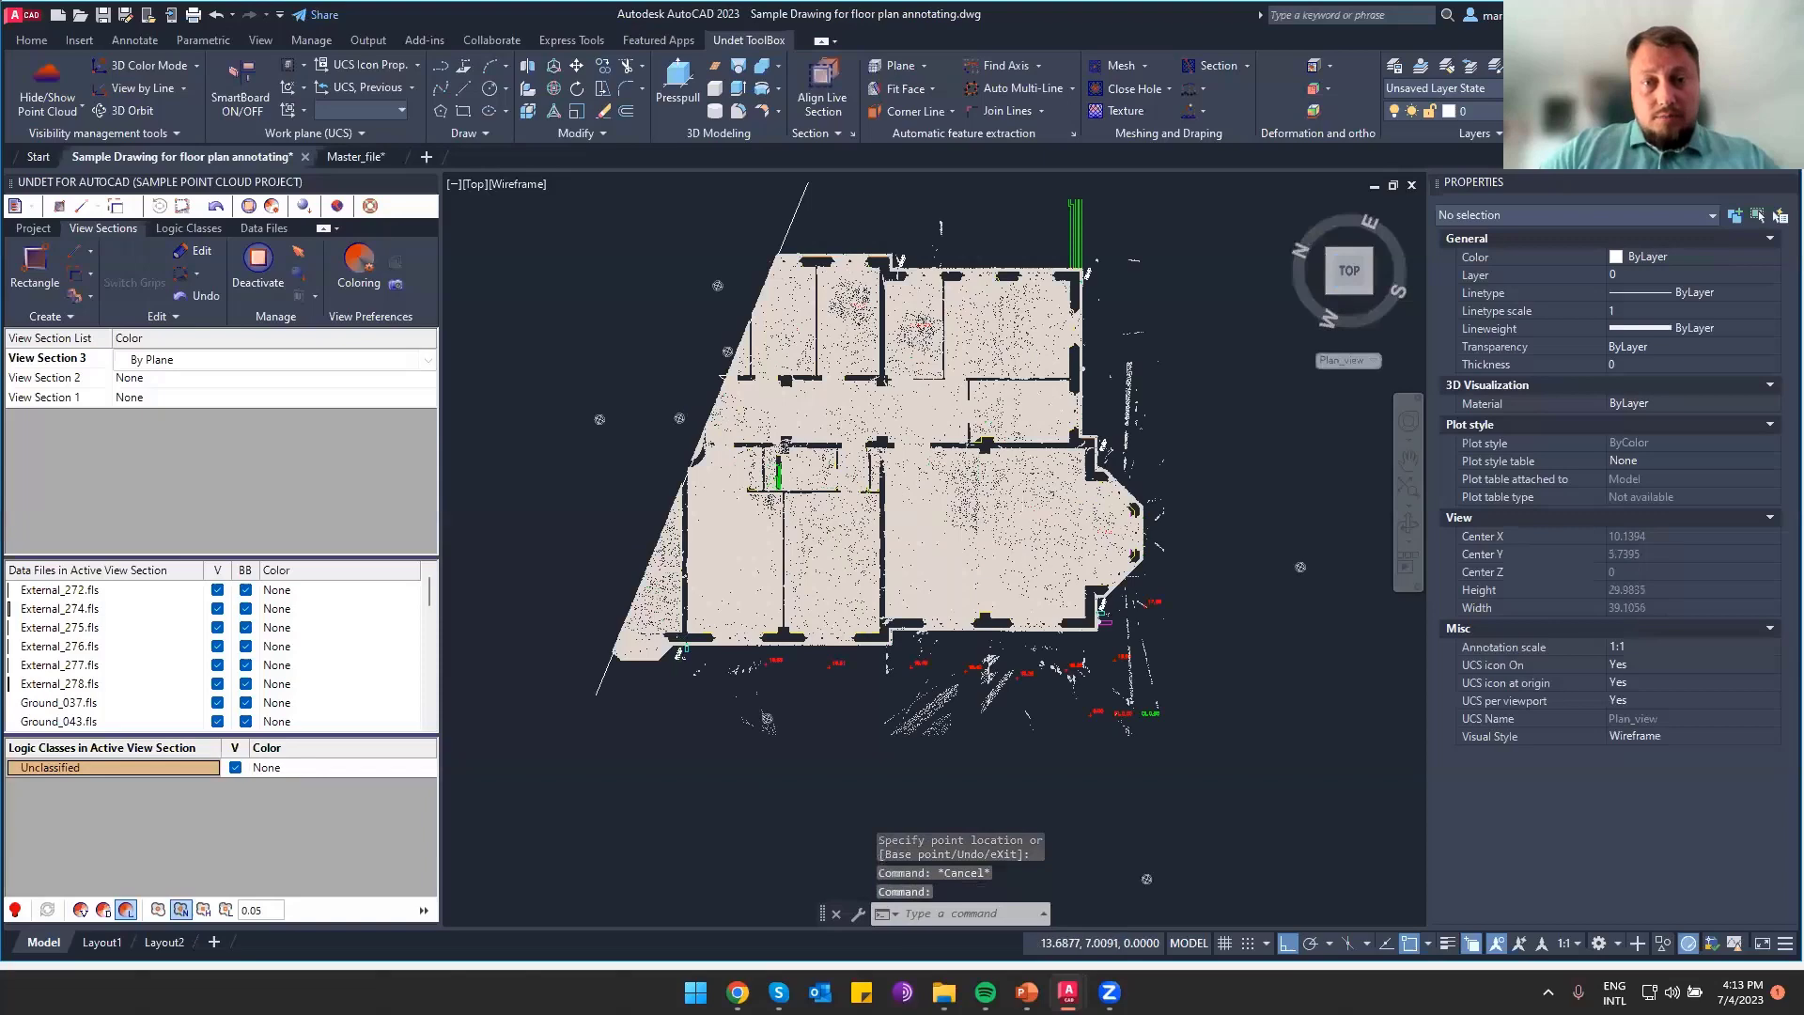
pyautogui.scroll(2, 1028, 525)
pyautogui.click(81, 910)
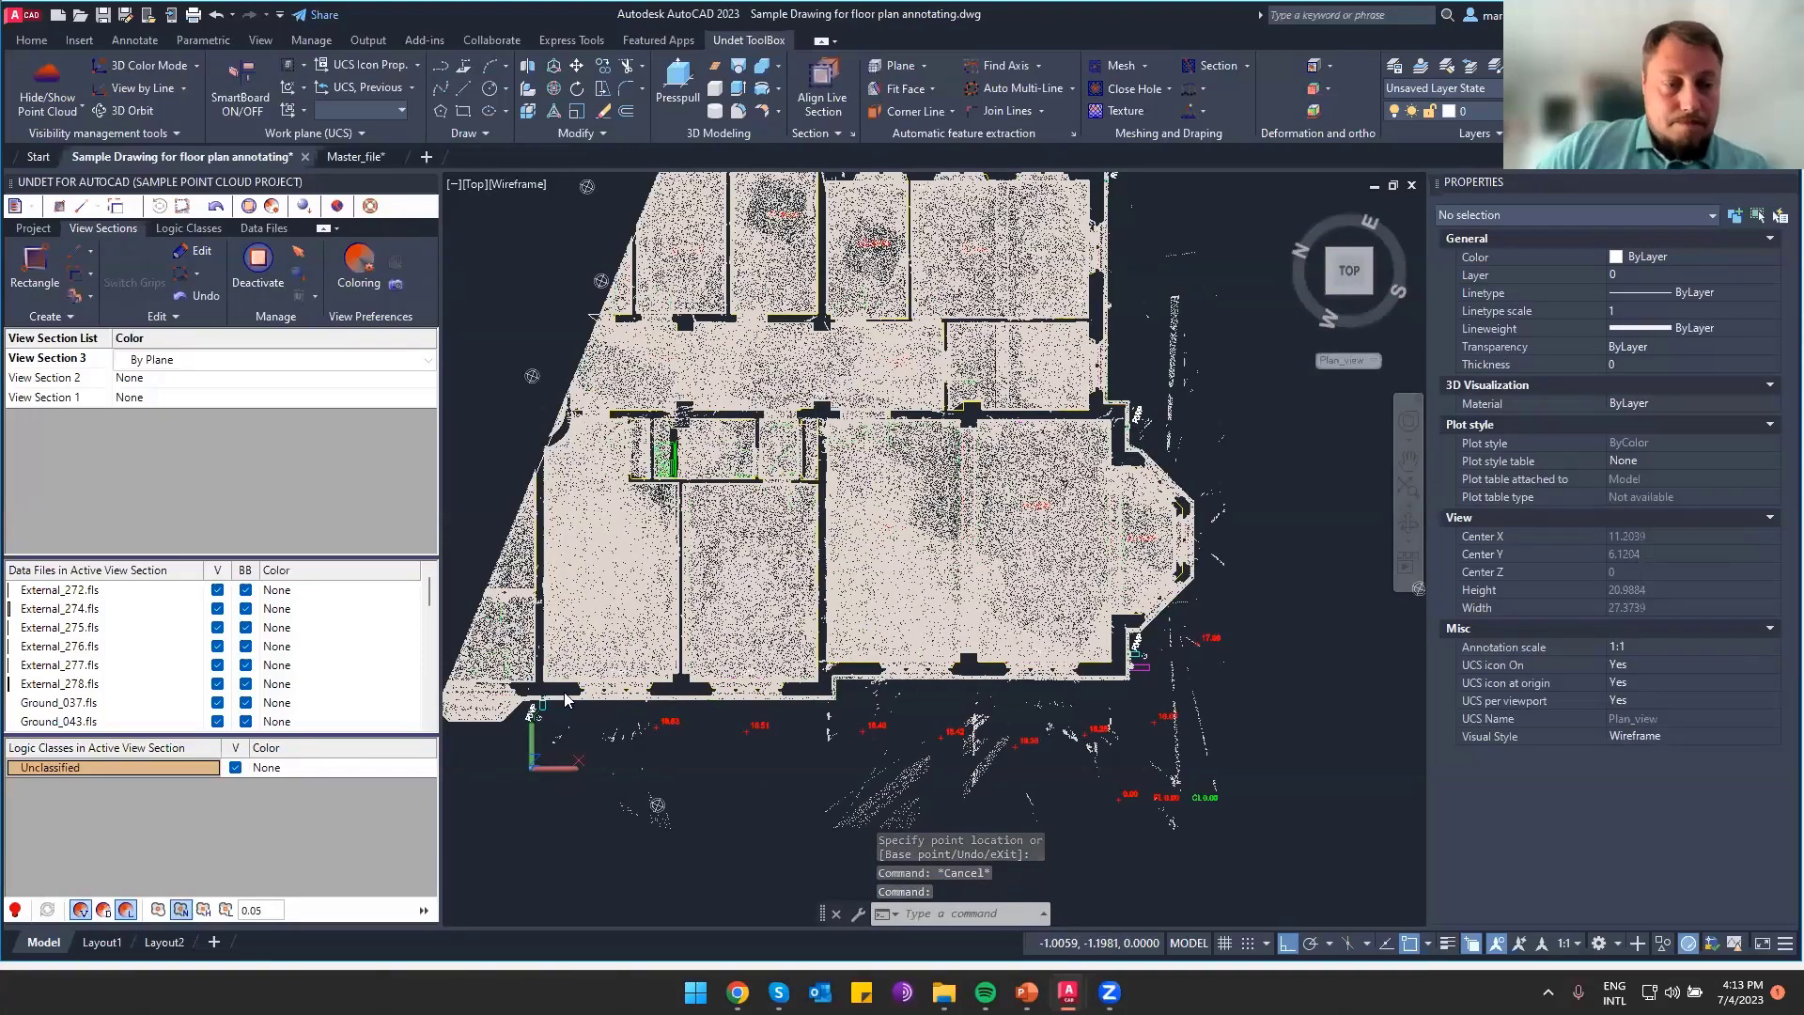
pyautogui.click(86, 918)
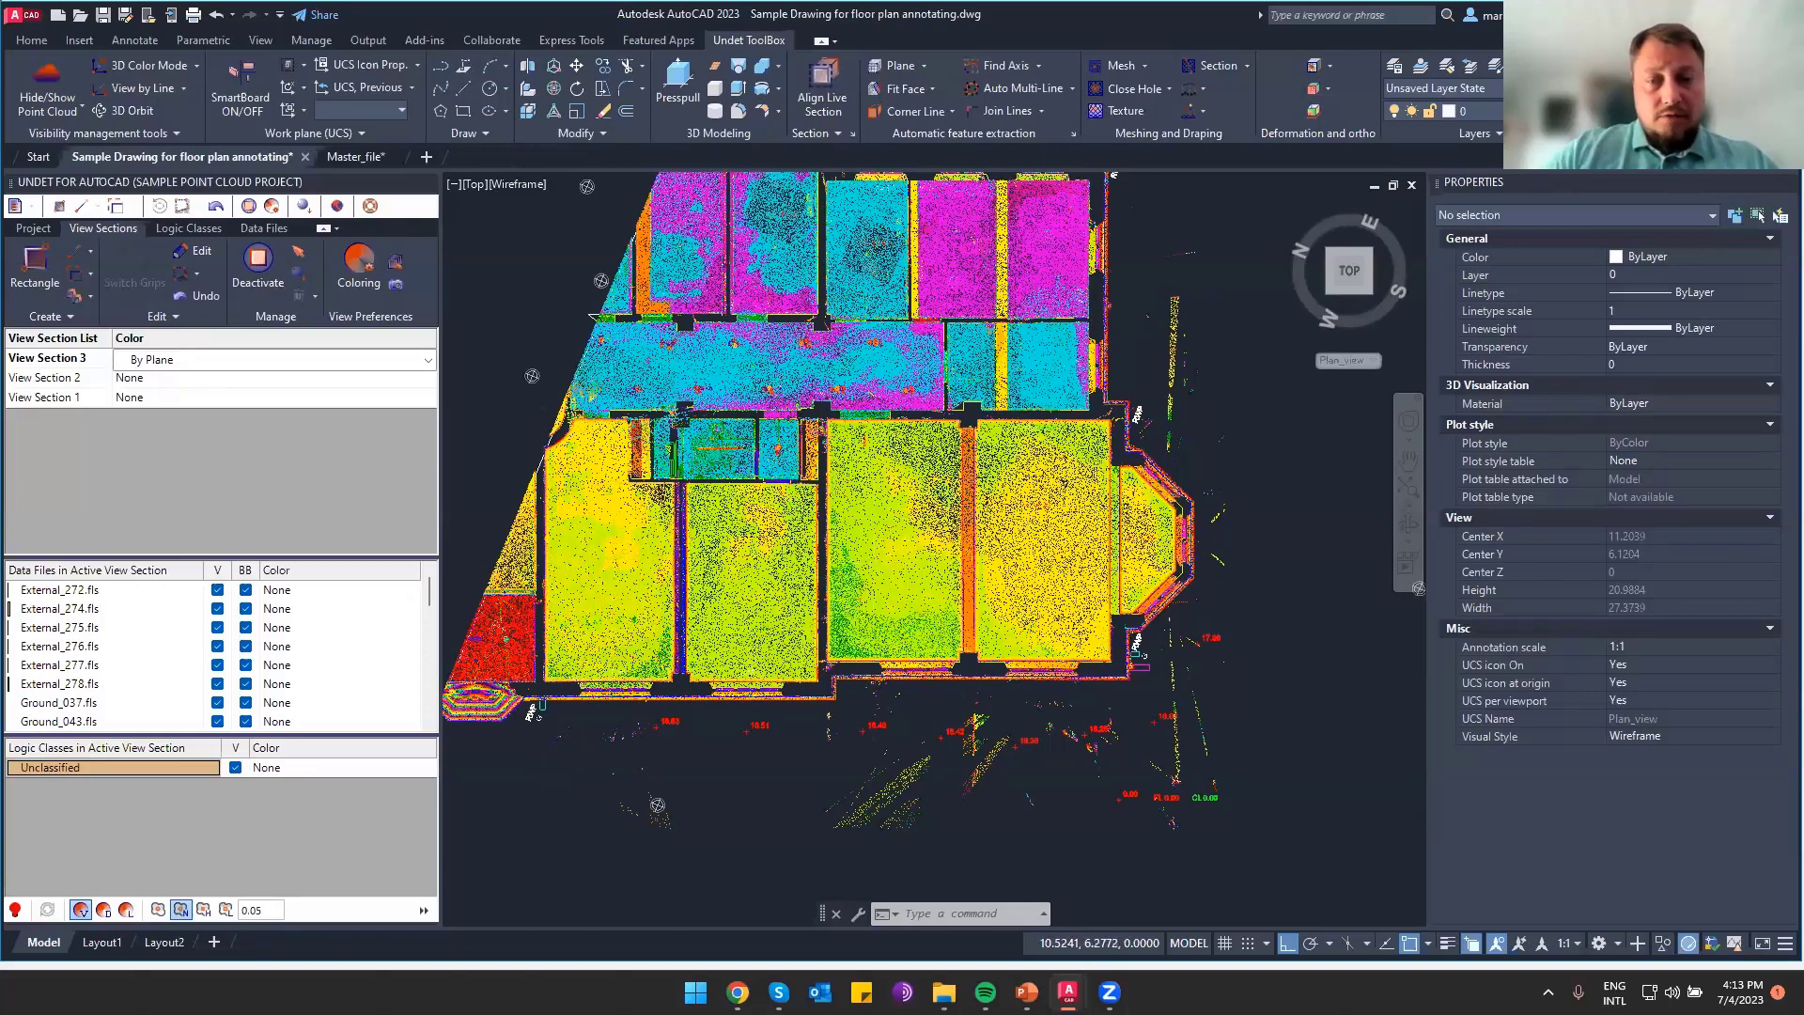
# Copy the CL 0.00 ceiling level block beside the plan to the clipboard, using its lower-left insertion point as base point
pyautogui.scroll(2, 910, 541)
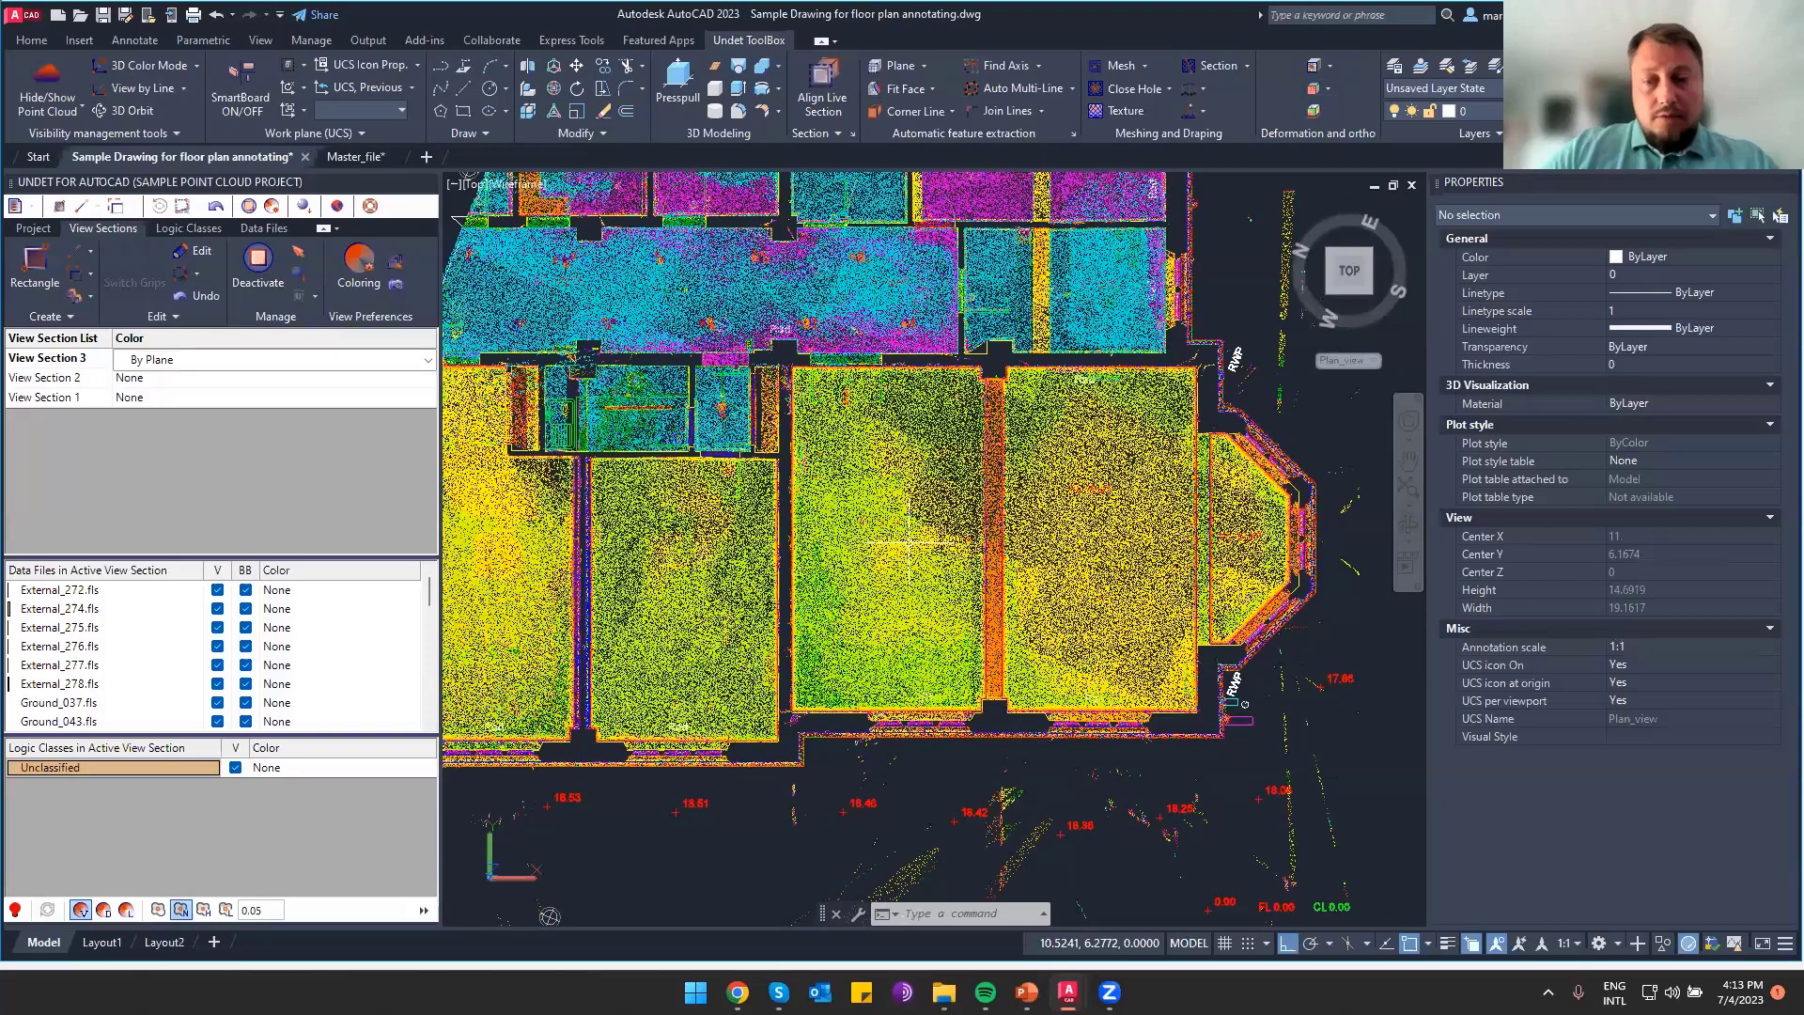
pyautogui.scroll(-1, 926, 781)
pyautogui.scroll(6, 1261, 886)
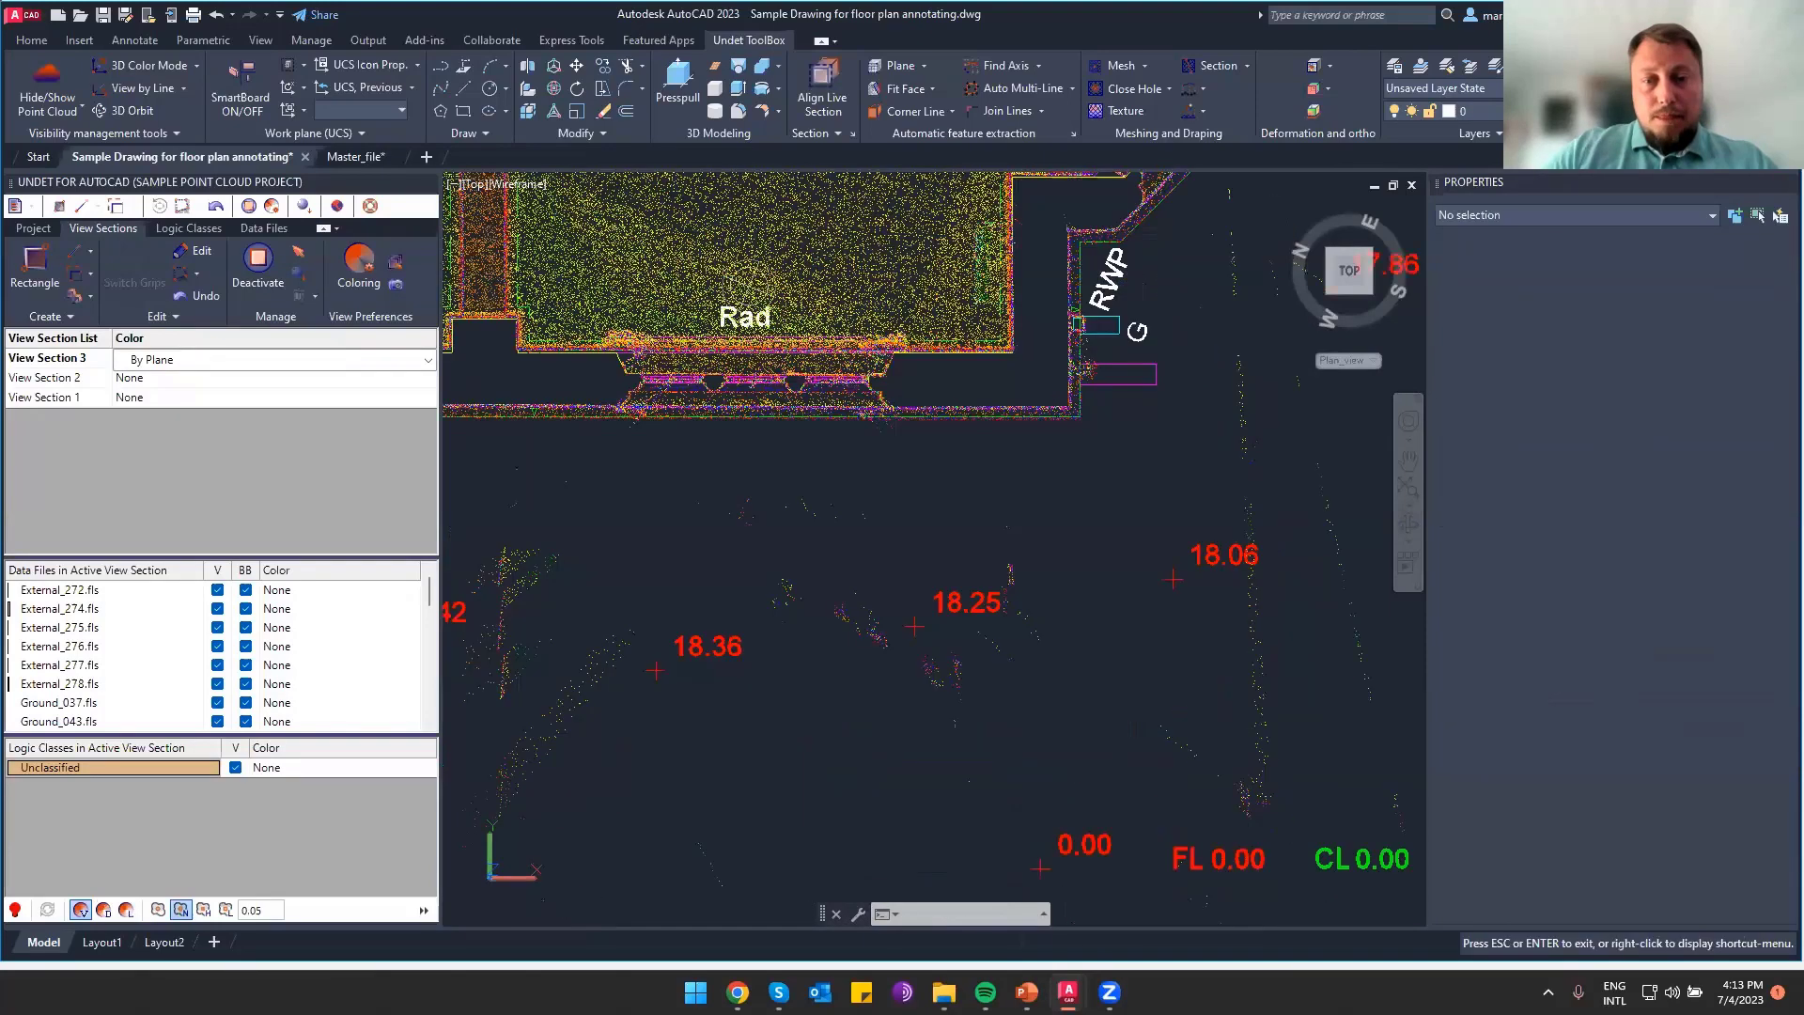
pyautogui.moveTo(1261, 885); pyautogui.dragTo(869, 703, button='middle')
pyautogui.press('Escape')
pyautogui.click(1096, 751)
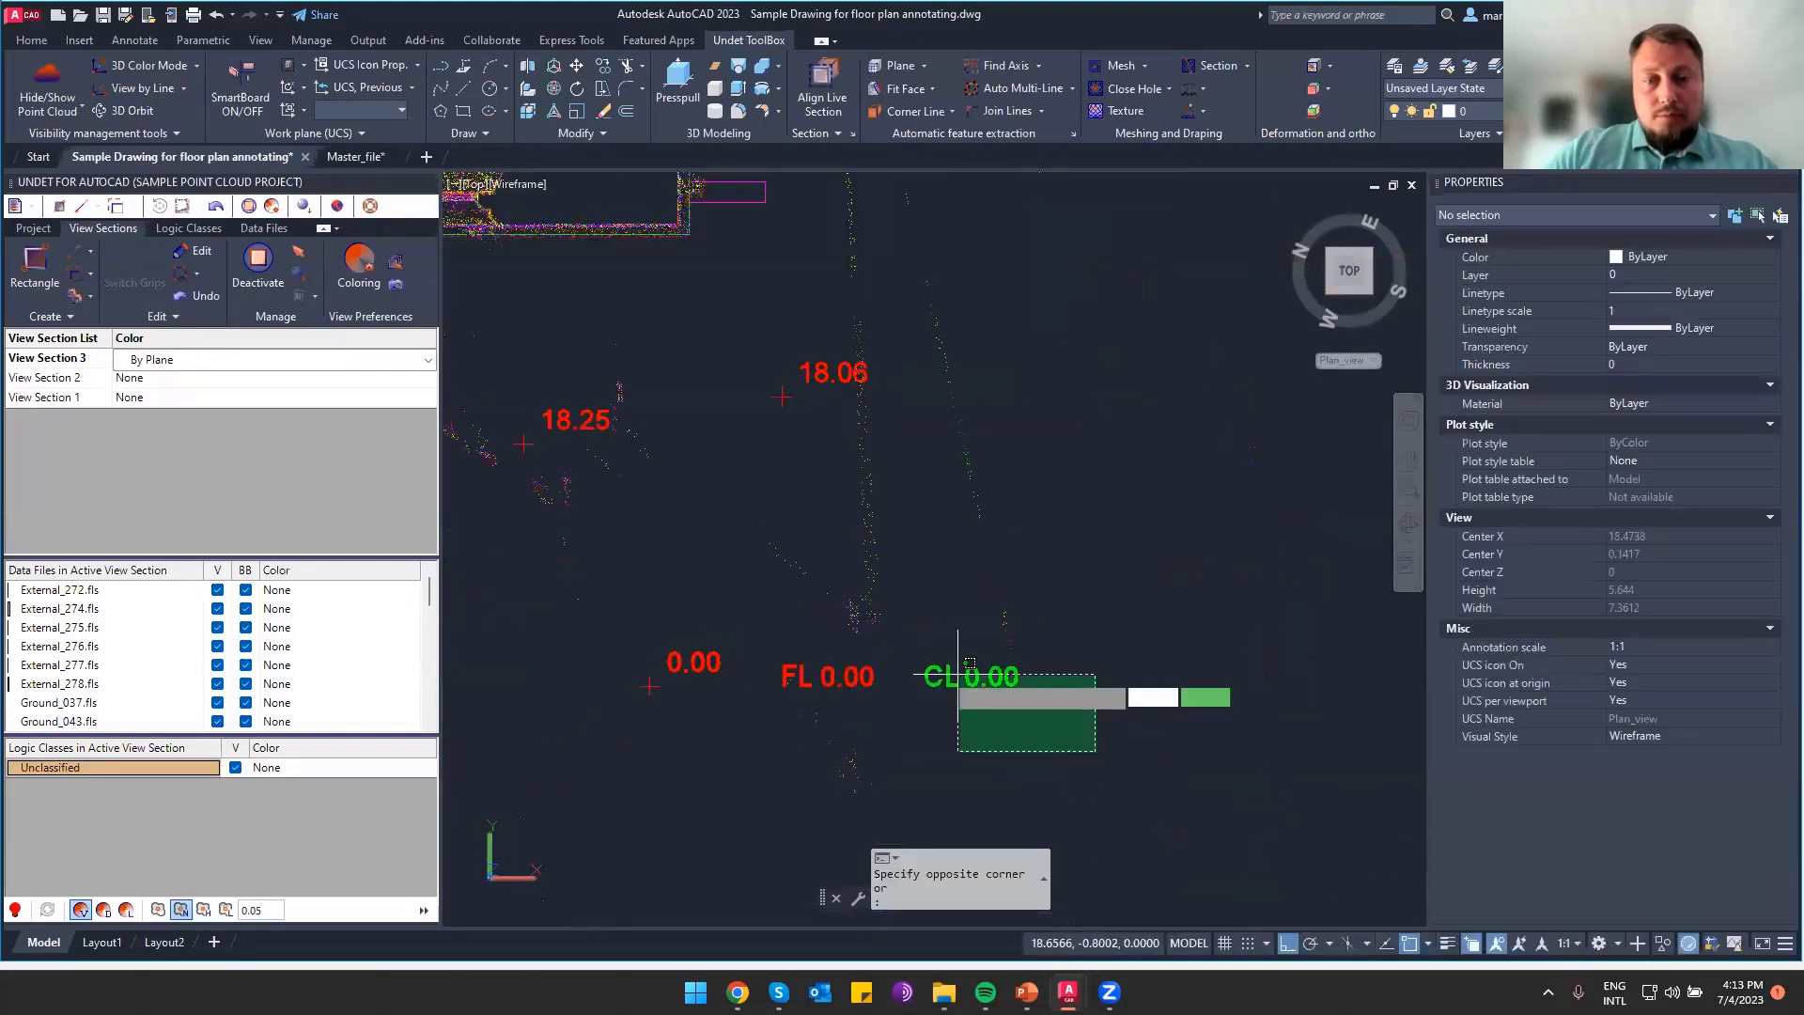
pyautogui.click(914, 661)
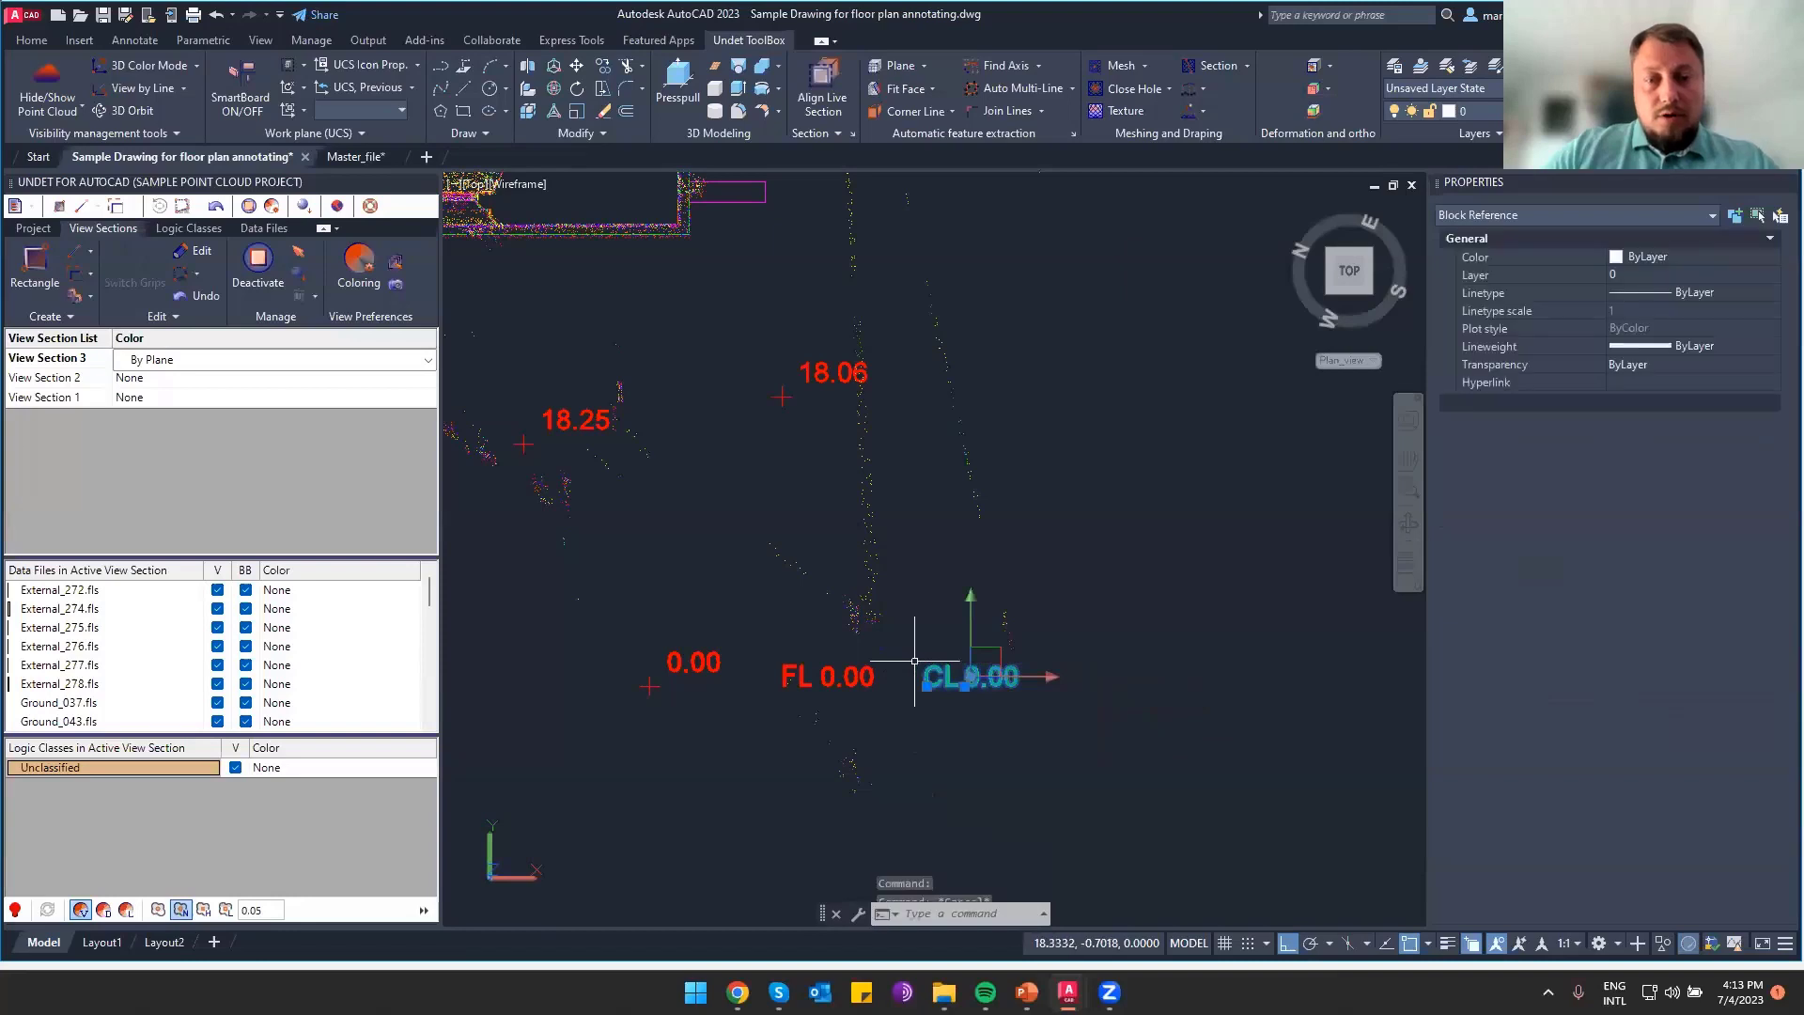
pyautogui.rightClick(931, 696)
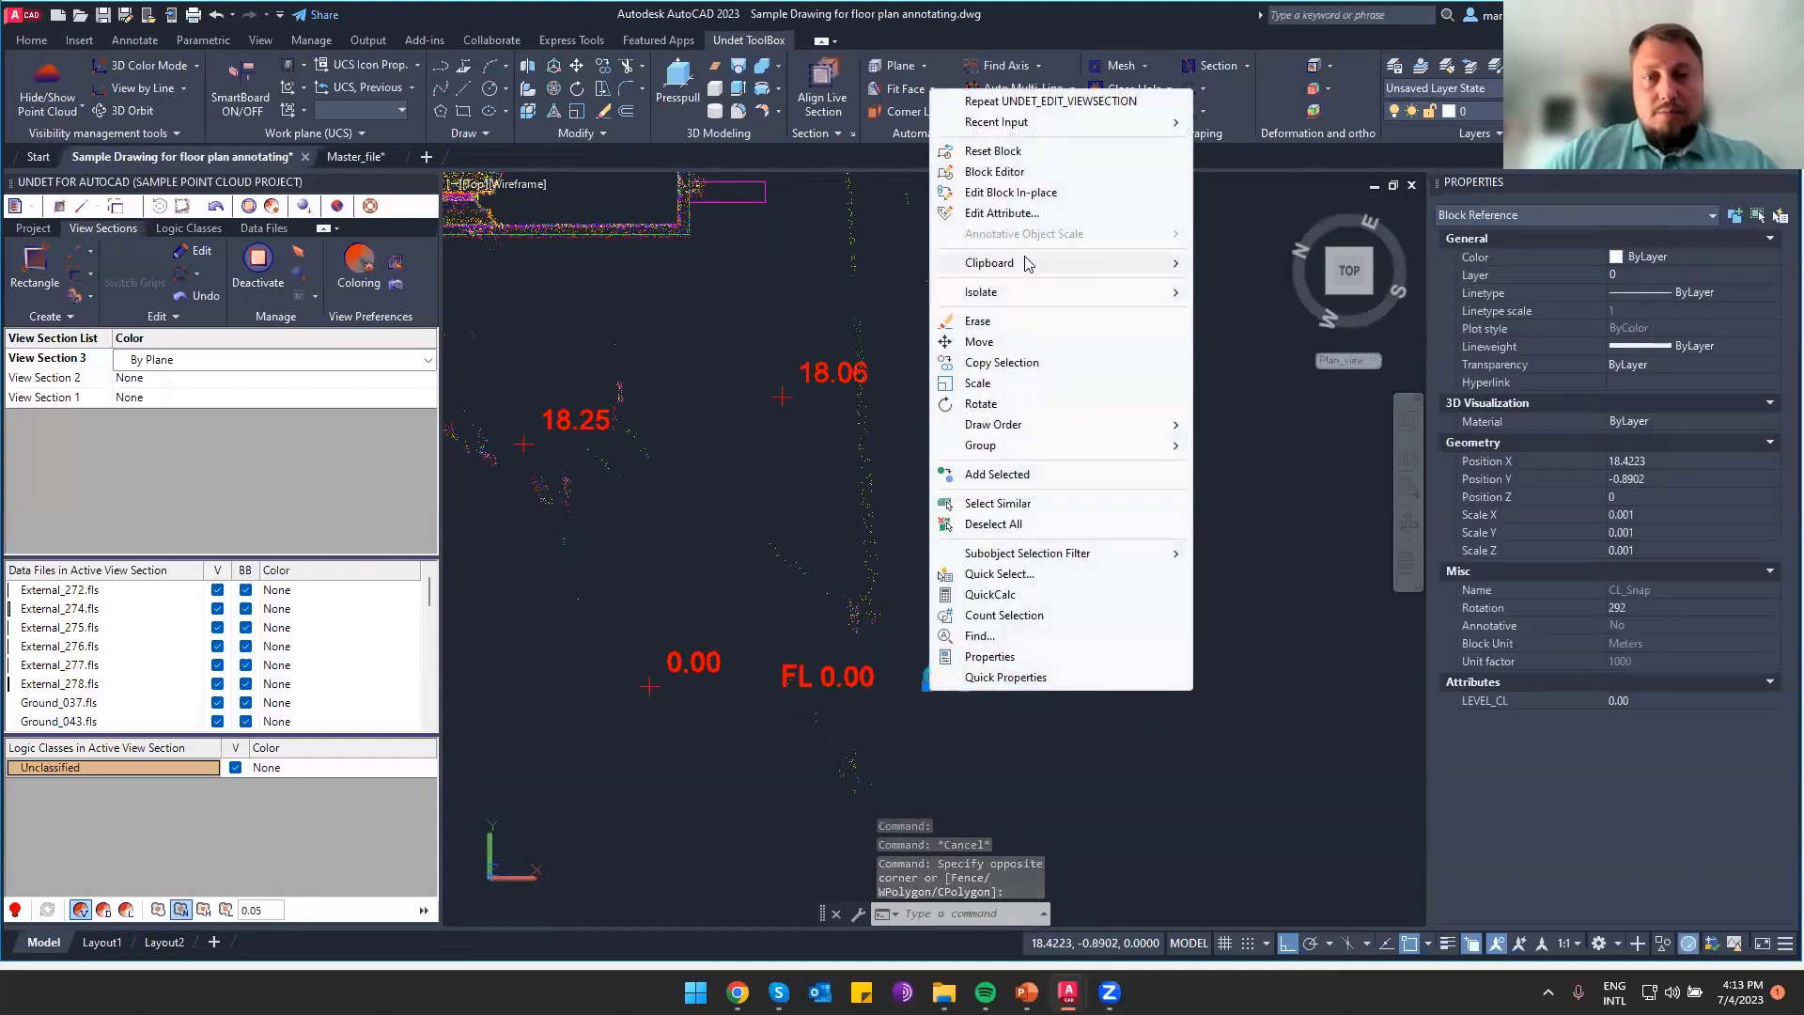
pyautogui.moveTo(1038, 265)
pyautogui.click(1311, 329)
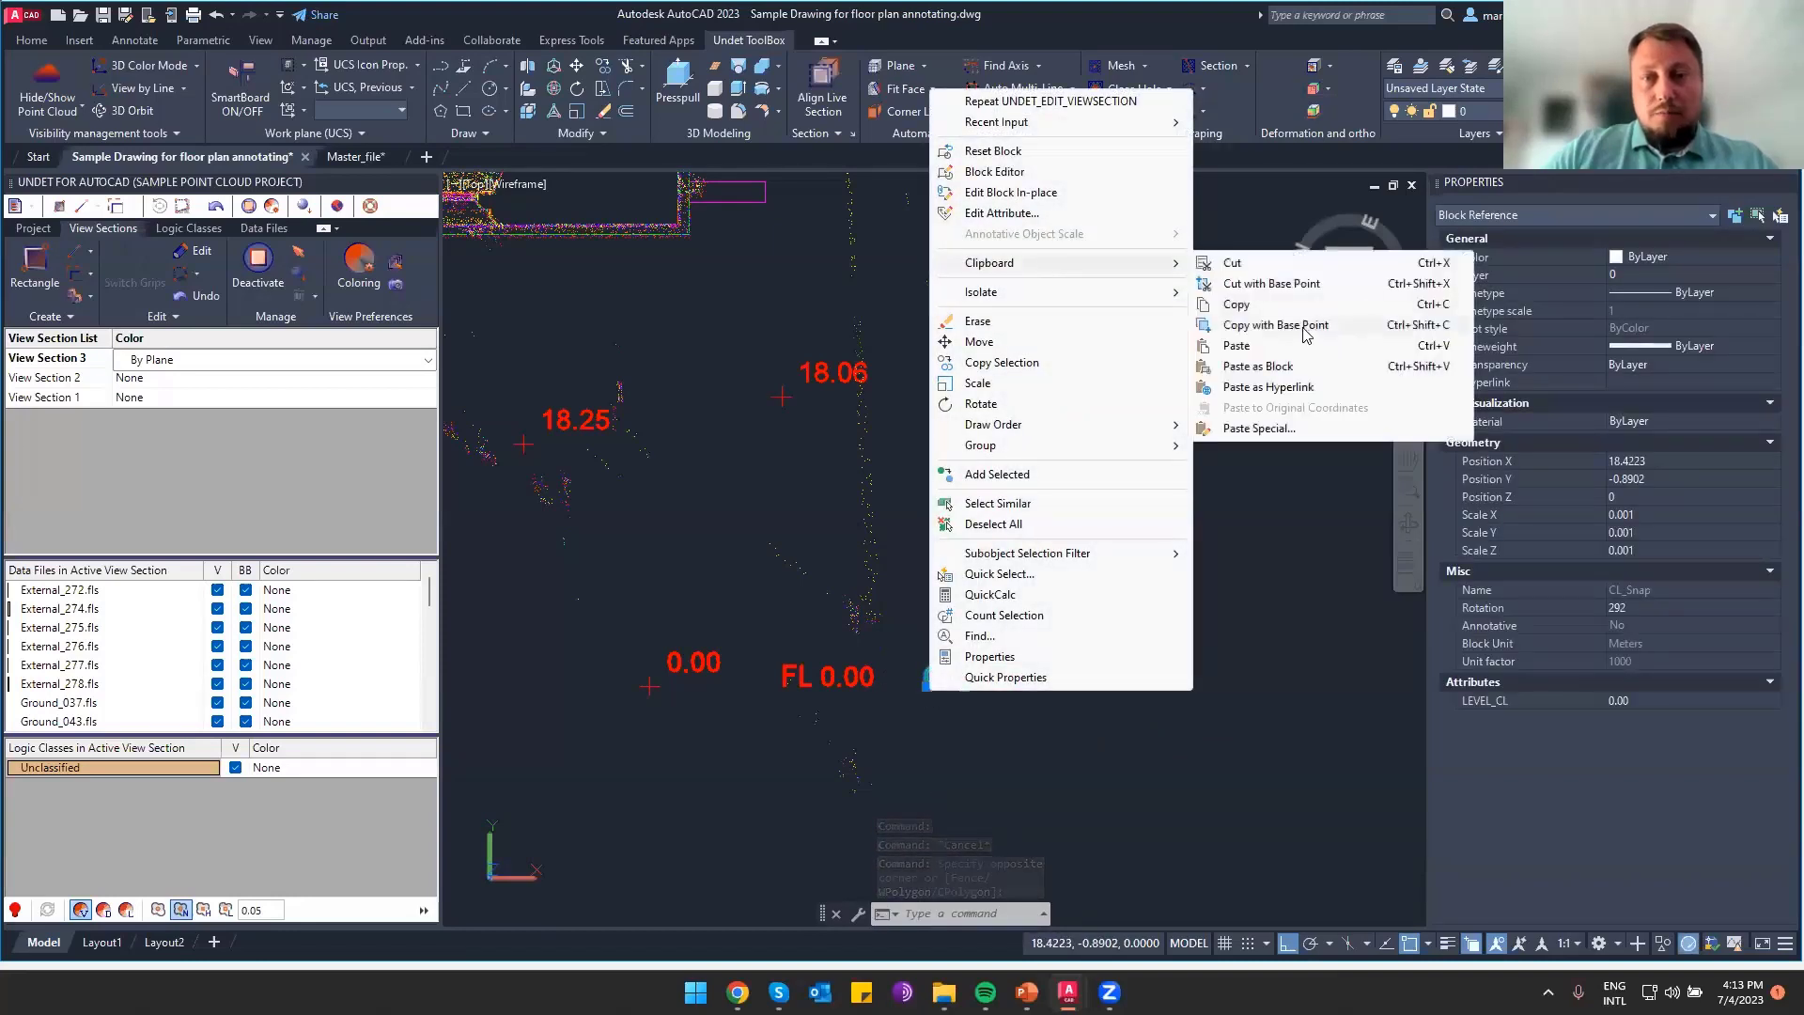
pyautogui.click(924, 687)
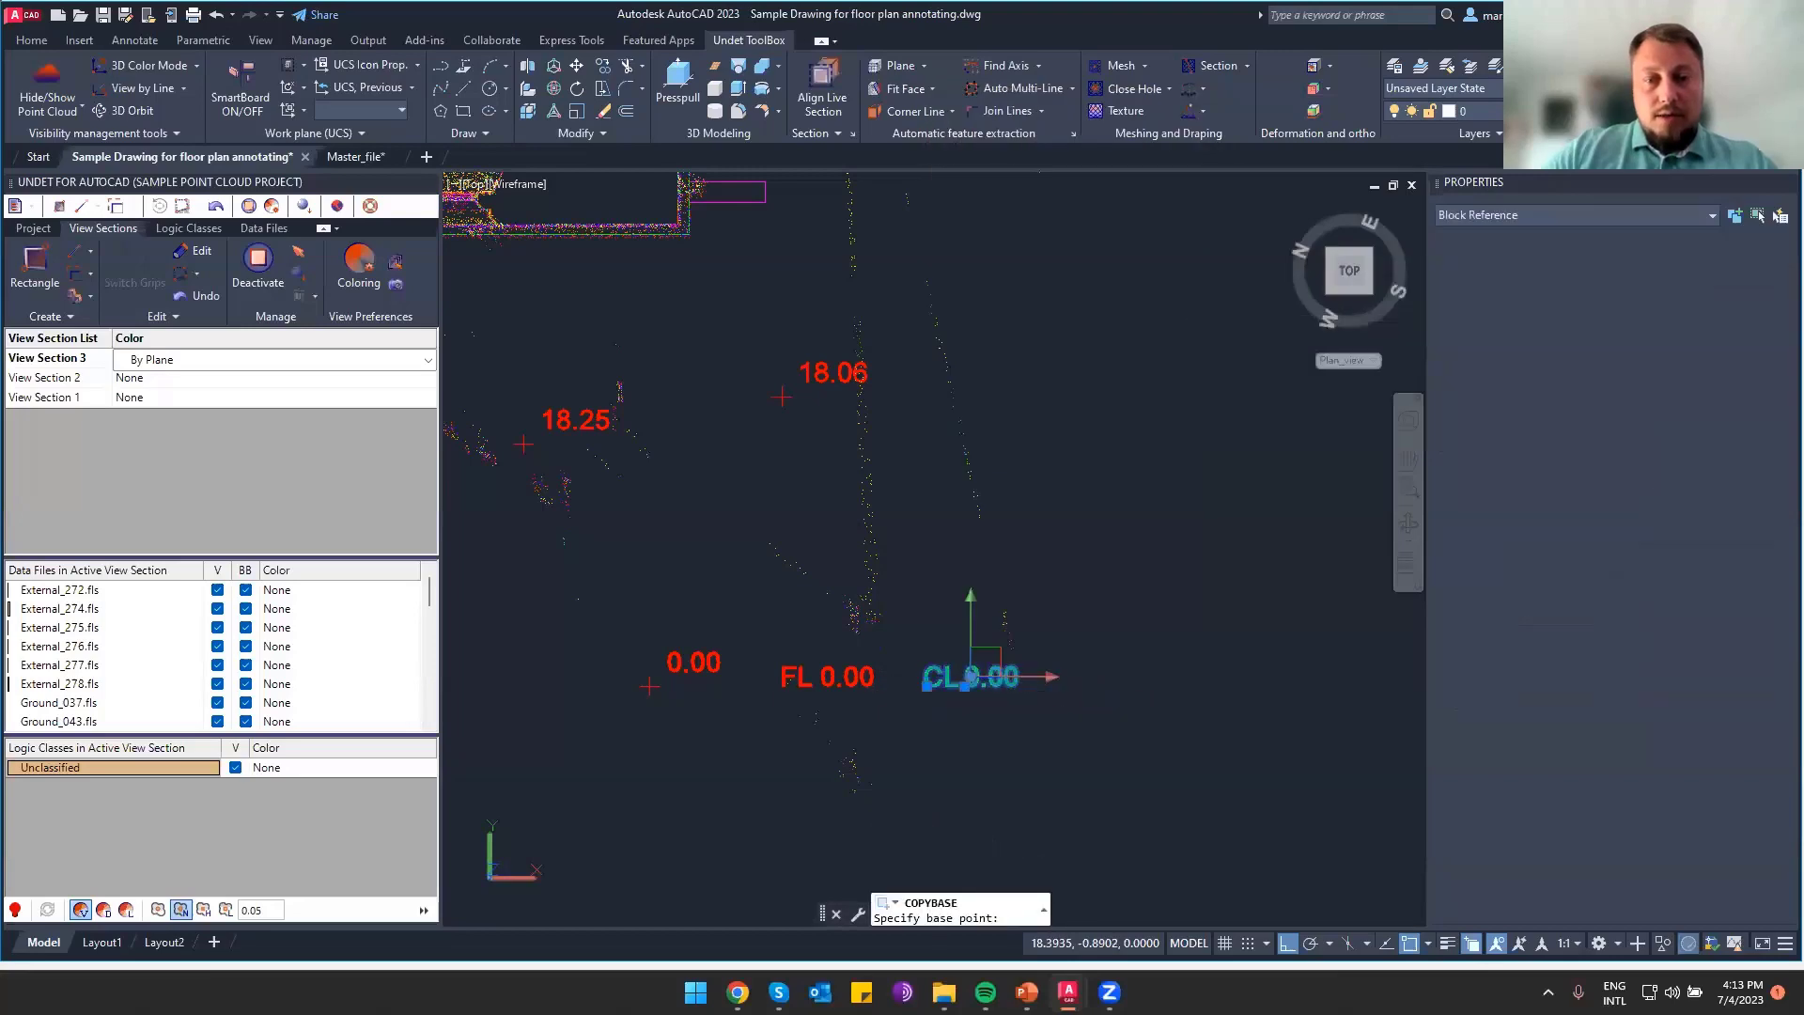
pyautogui.scroll(-2, 919, 683)
pyautogui.press('Escape')
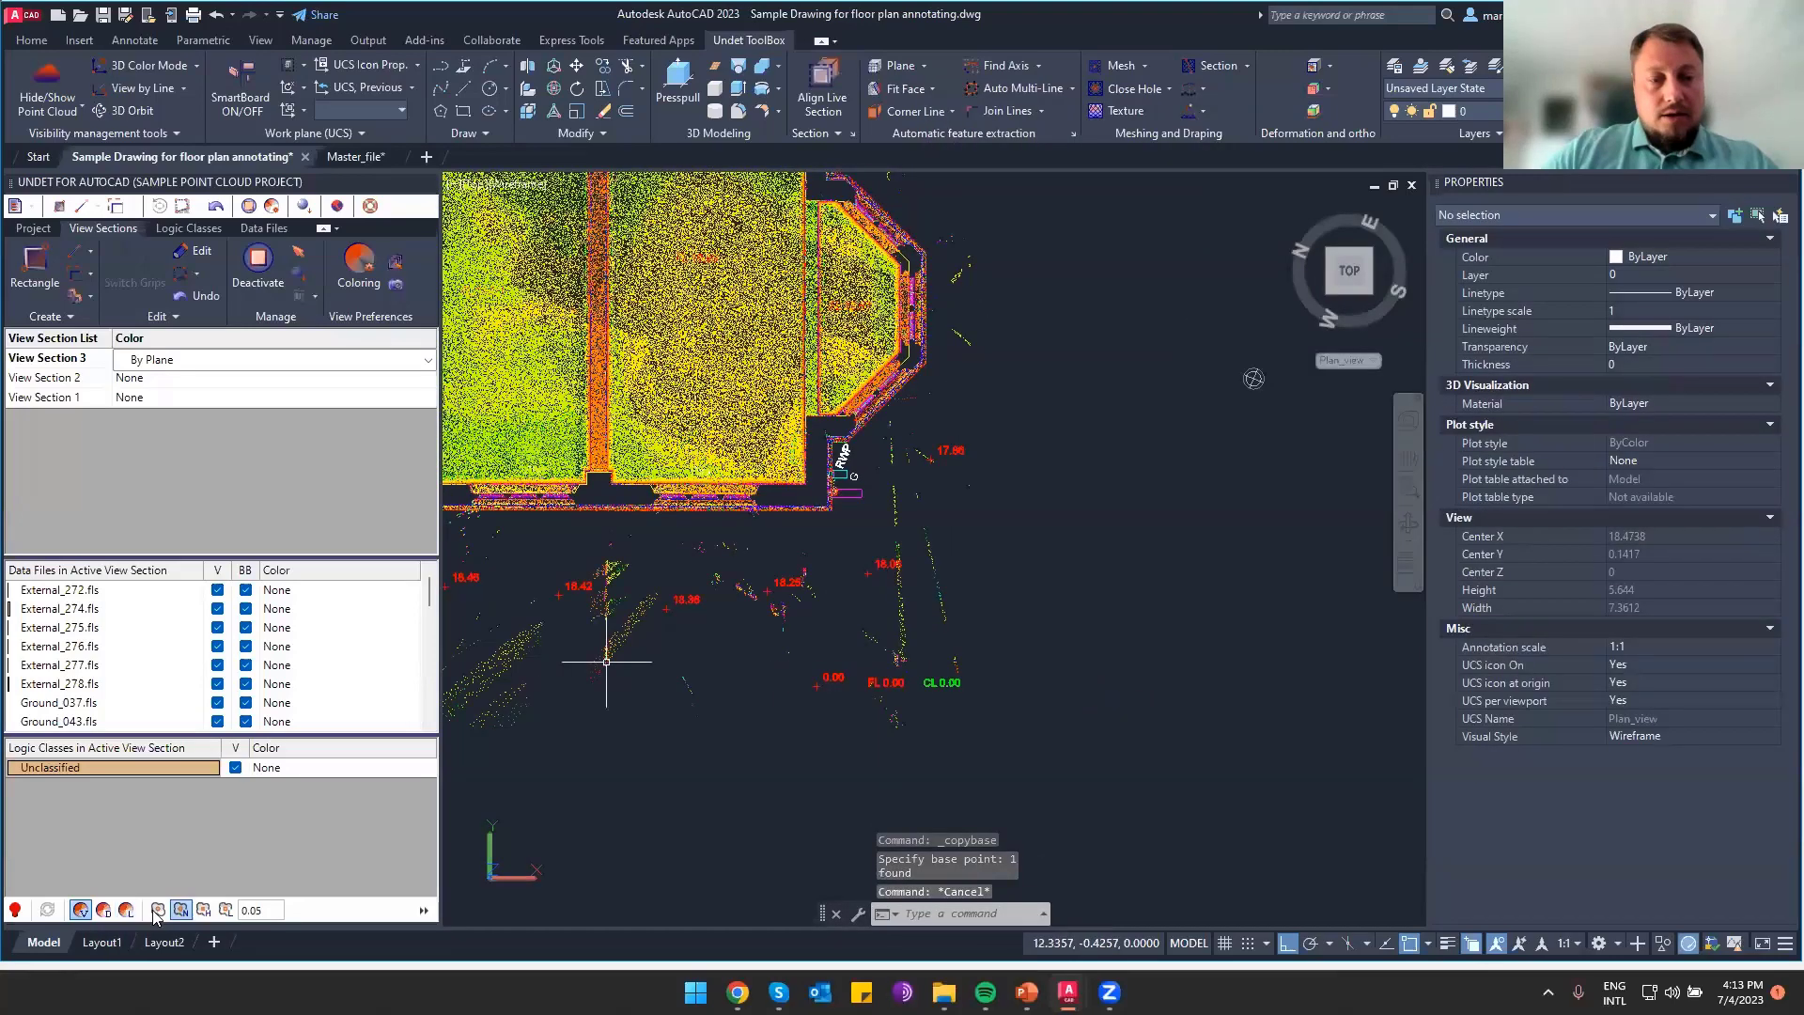
# Turn on the additional point cloud snapping mode for placing levels in the large rooms beside the bay window
pyautogui.click(158, 910)
pyautogui.moveTo(672, 346); pyautogui.dragTo(831, 507, button='middle')
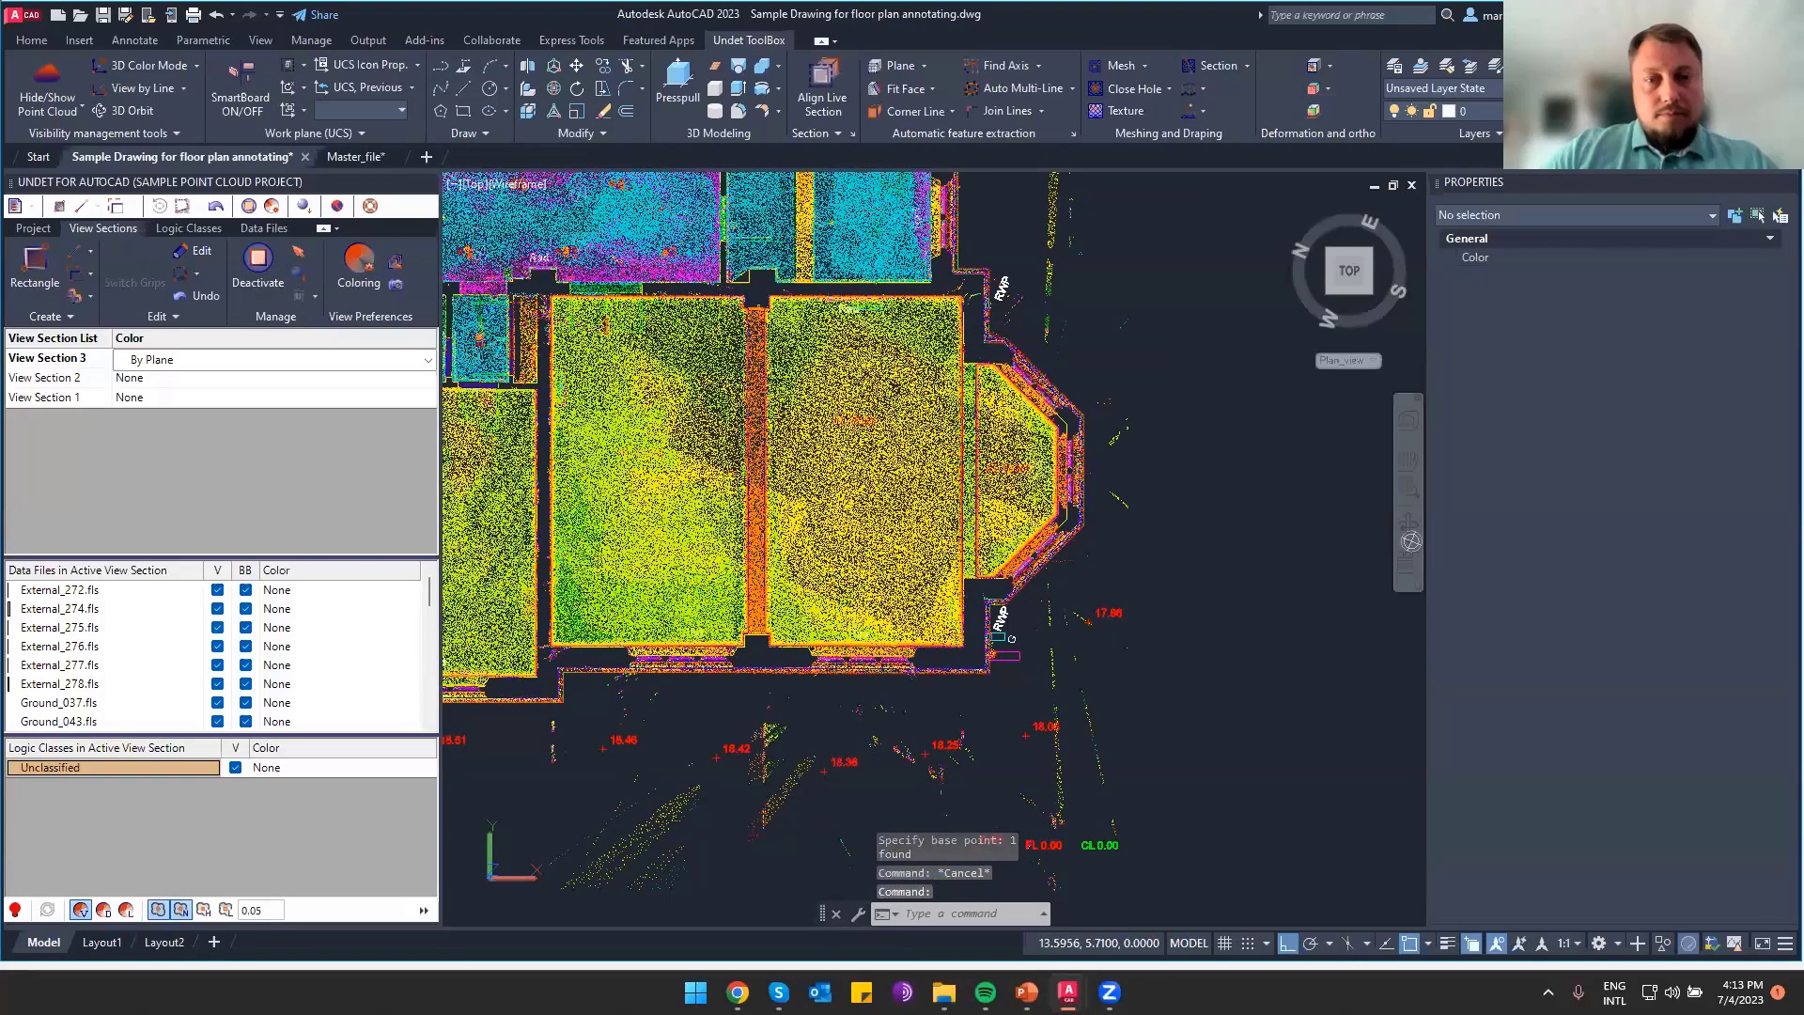
pyautogui.scroll(2, 831, 509)
pyautogui.hotkey('ctrl', 'c')
pyautogui.click(837, 462)
pyautogui.press('Escape')
pyautogui.press('Escape')
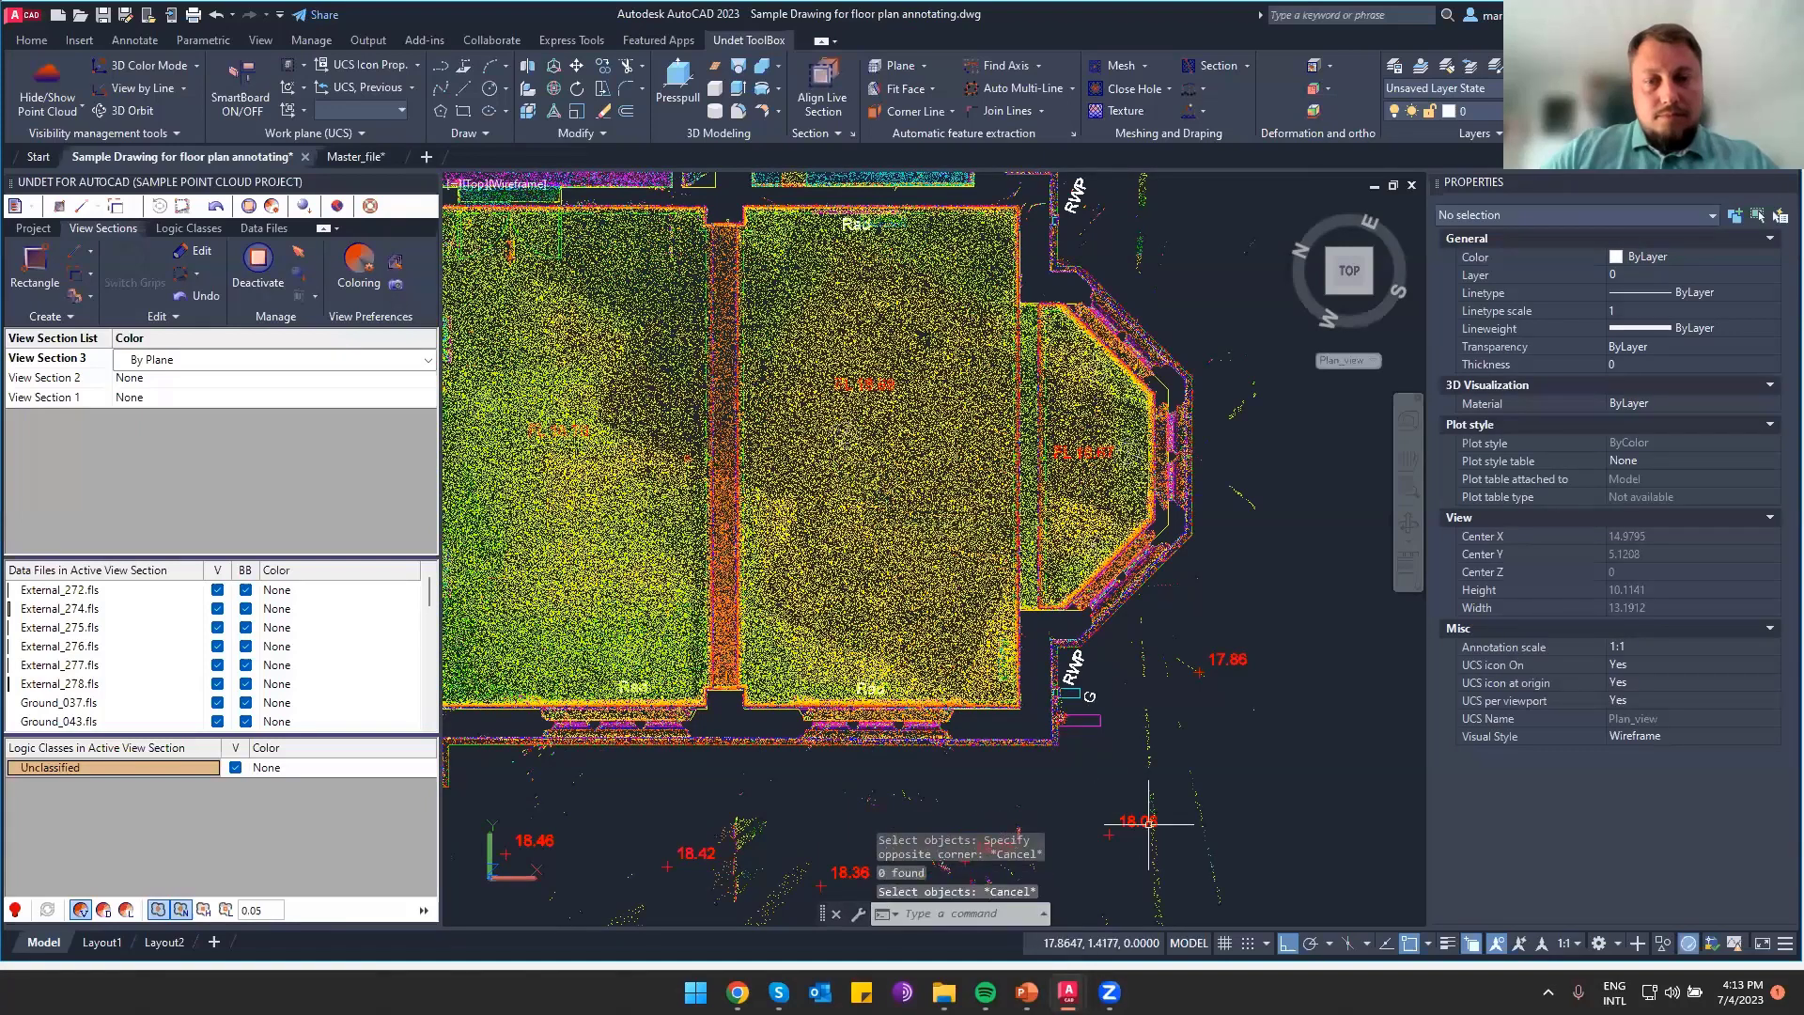
# Paste the ceiling level block onto the ceiling points of the two large rooms beside the bay, below their floor levels
pyautogui.hotkey('ctrl', 'v')
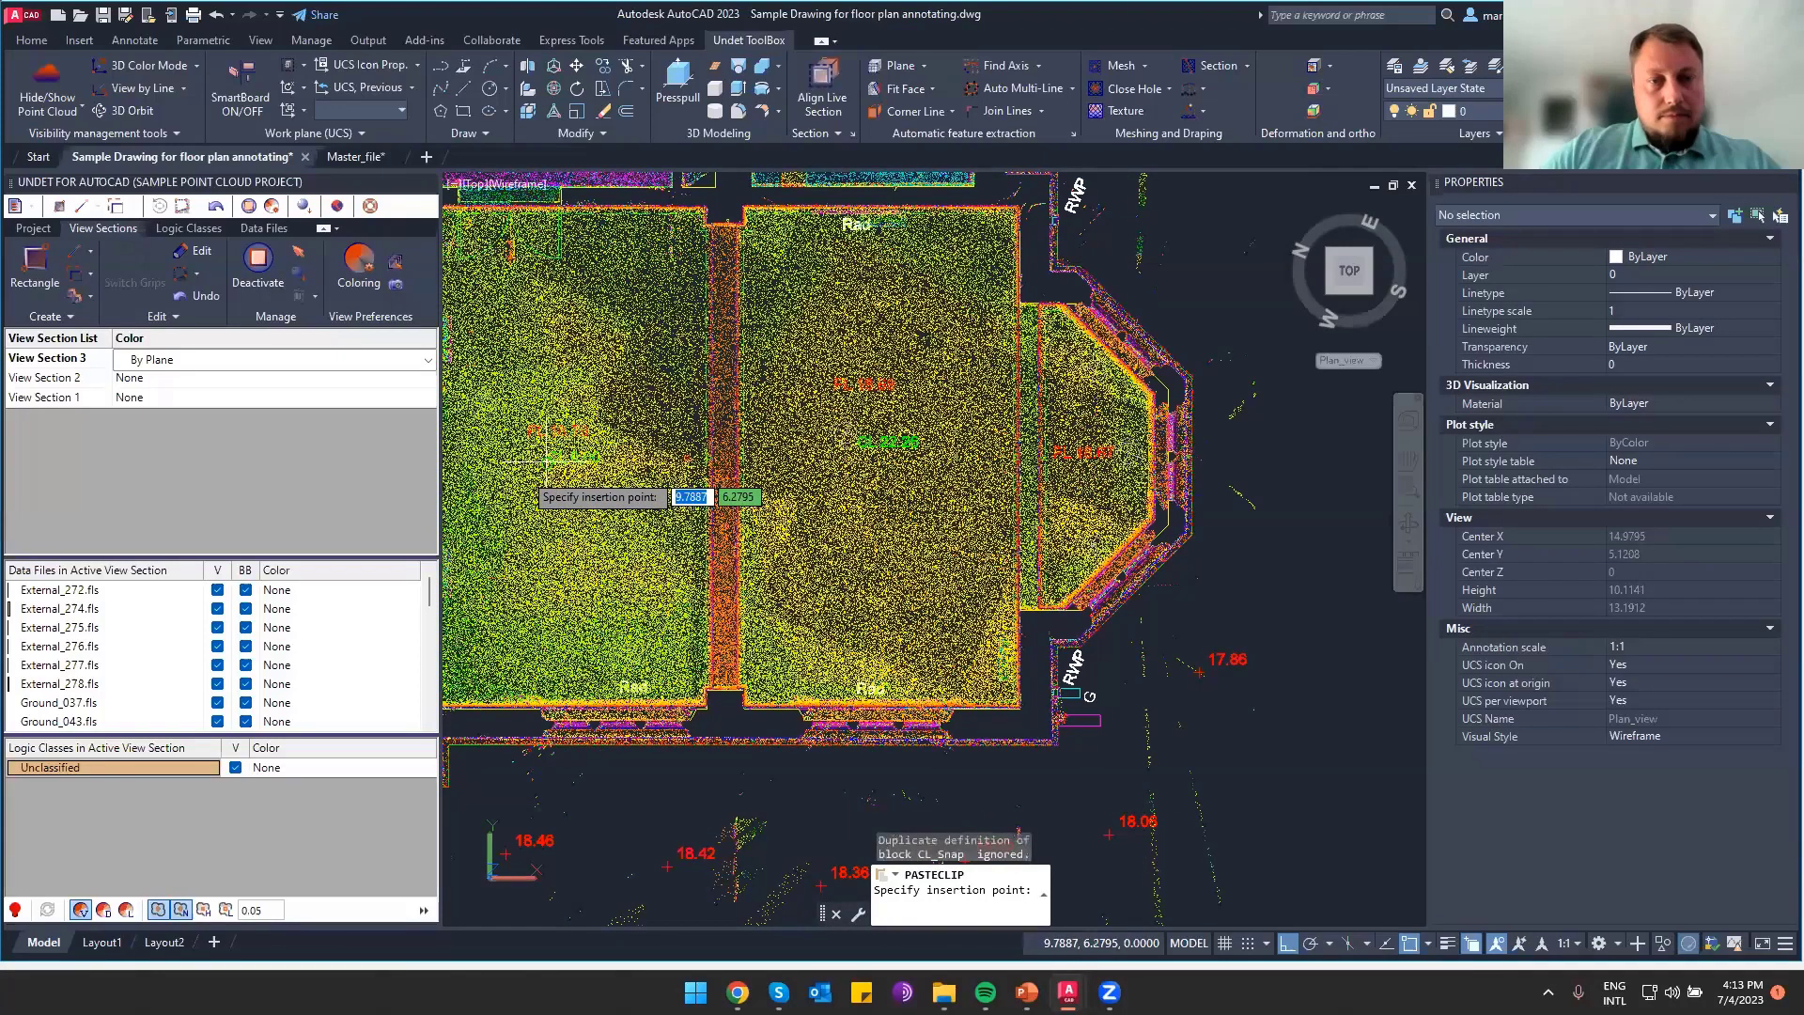
pyautogui.scroll(2, 553, 463)
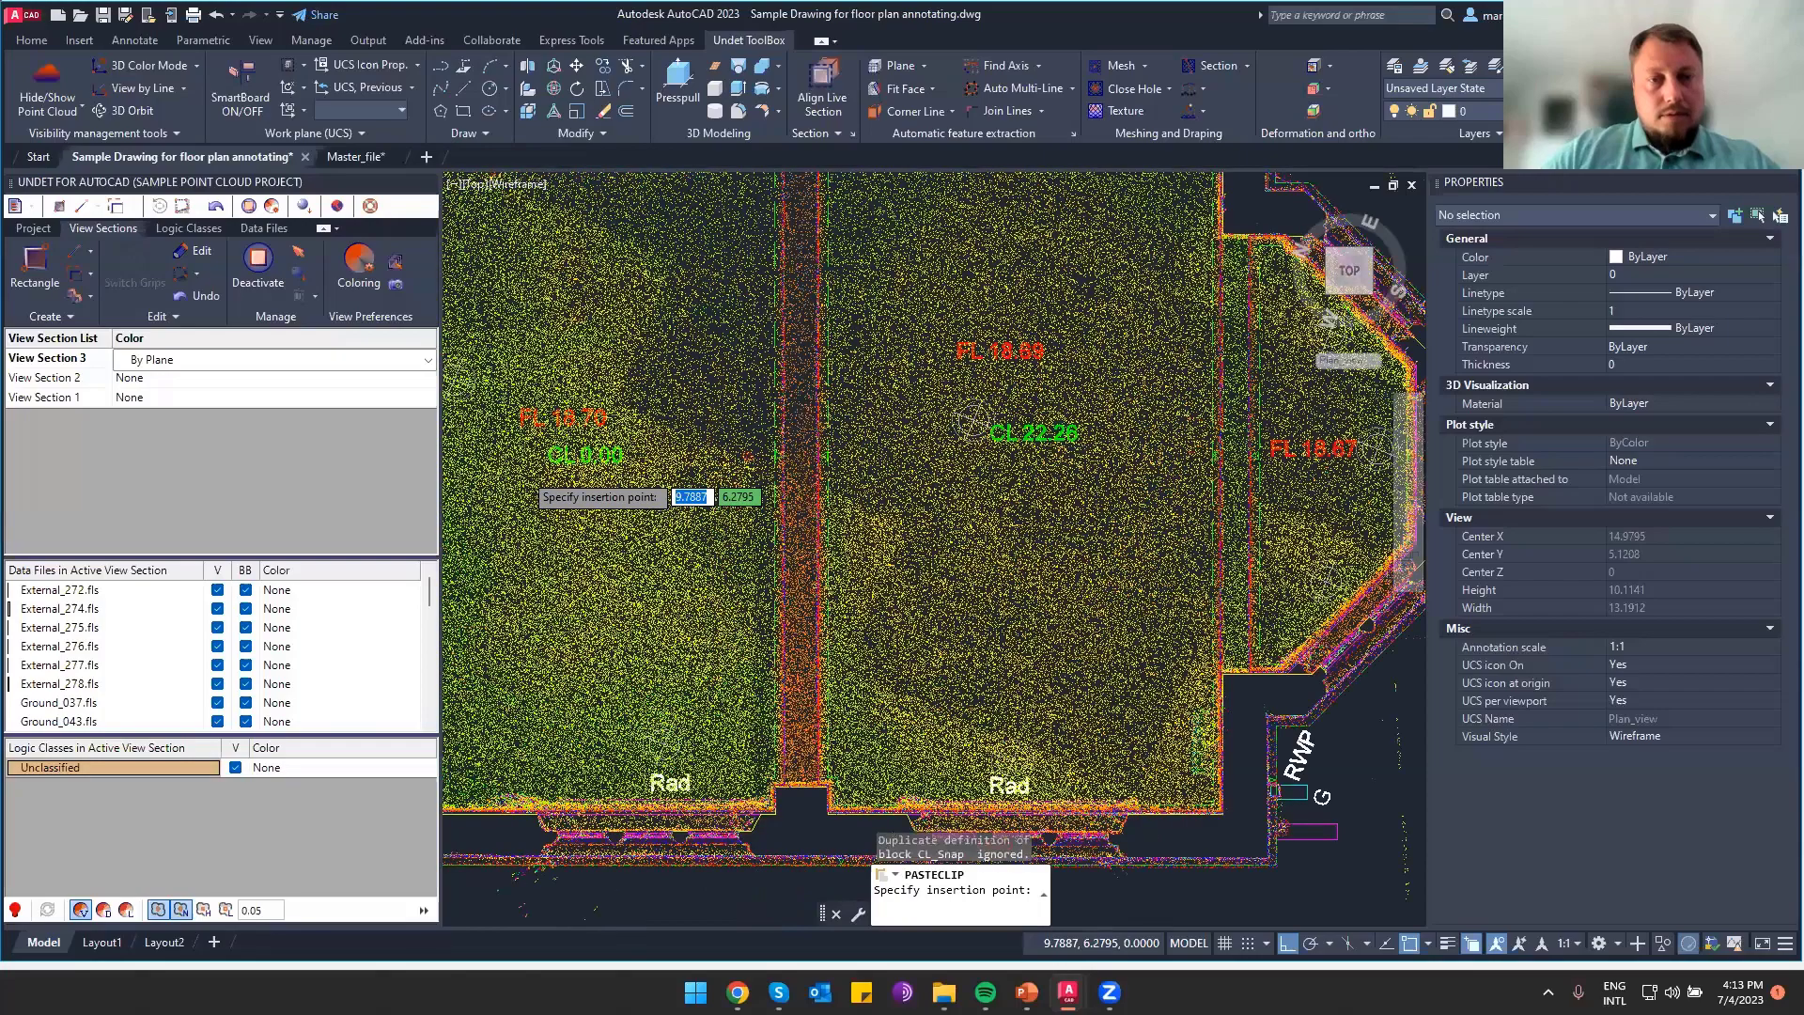
pyautogui.click(553, 462)
pyautogui.scroll(-1, 568, 480)
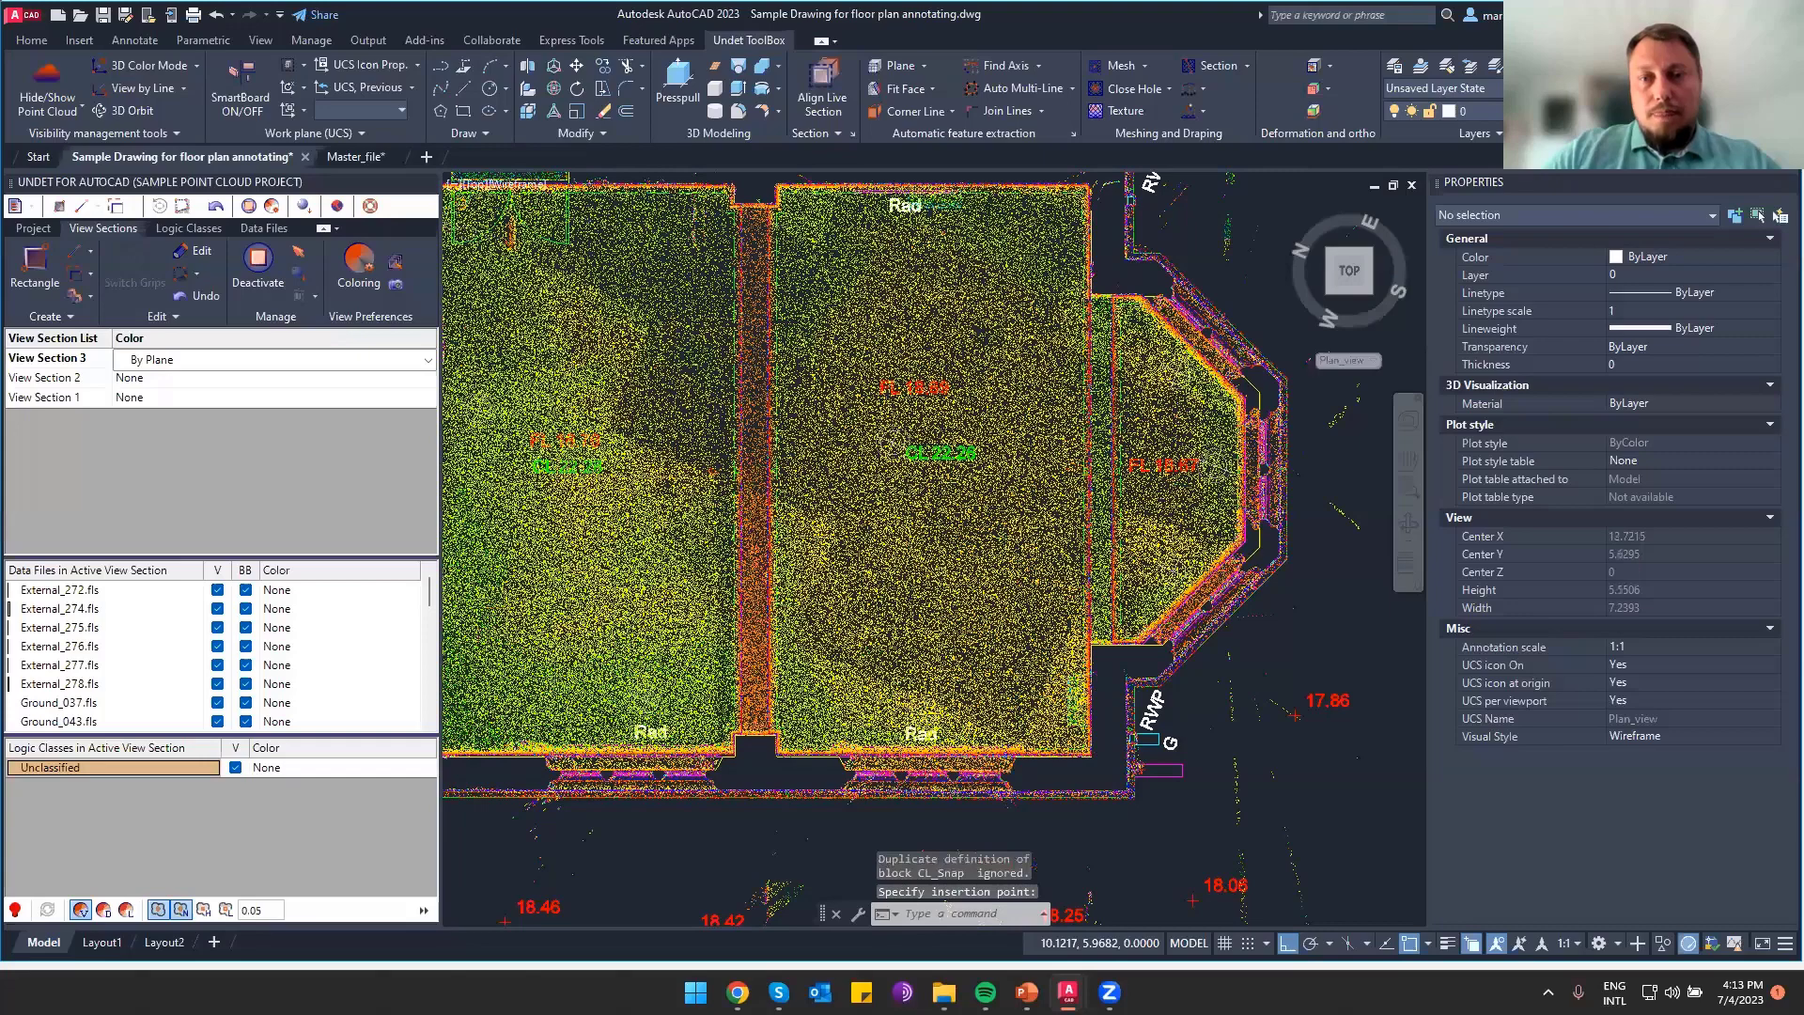
pyautogui.scroll(-2, 580, 501)
pyautogui.moveTo(580, 501); pyautogui.dragTo(990, 619, button='middle')
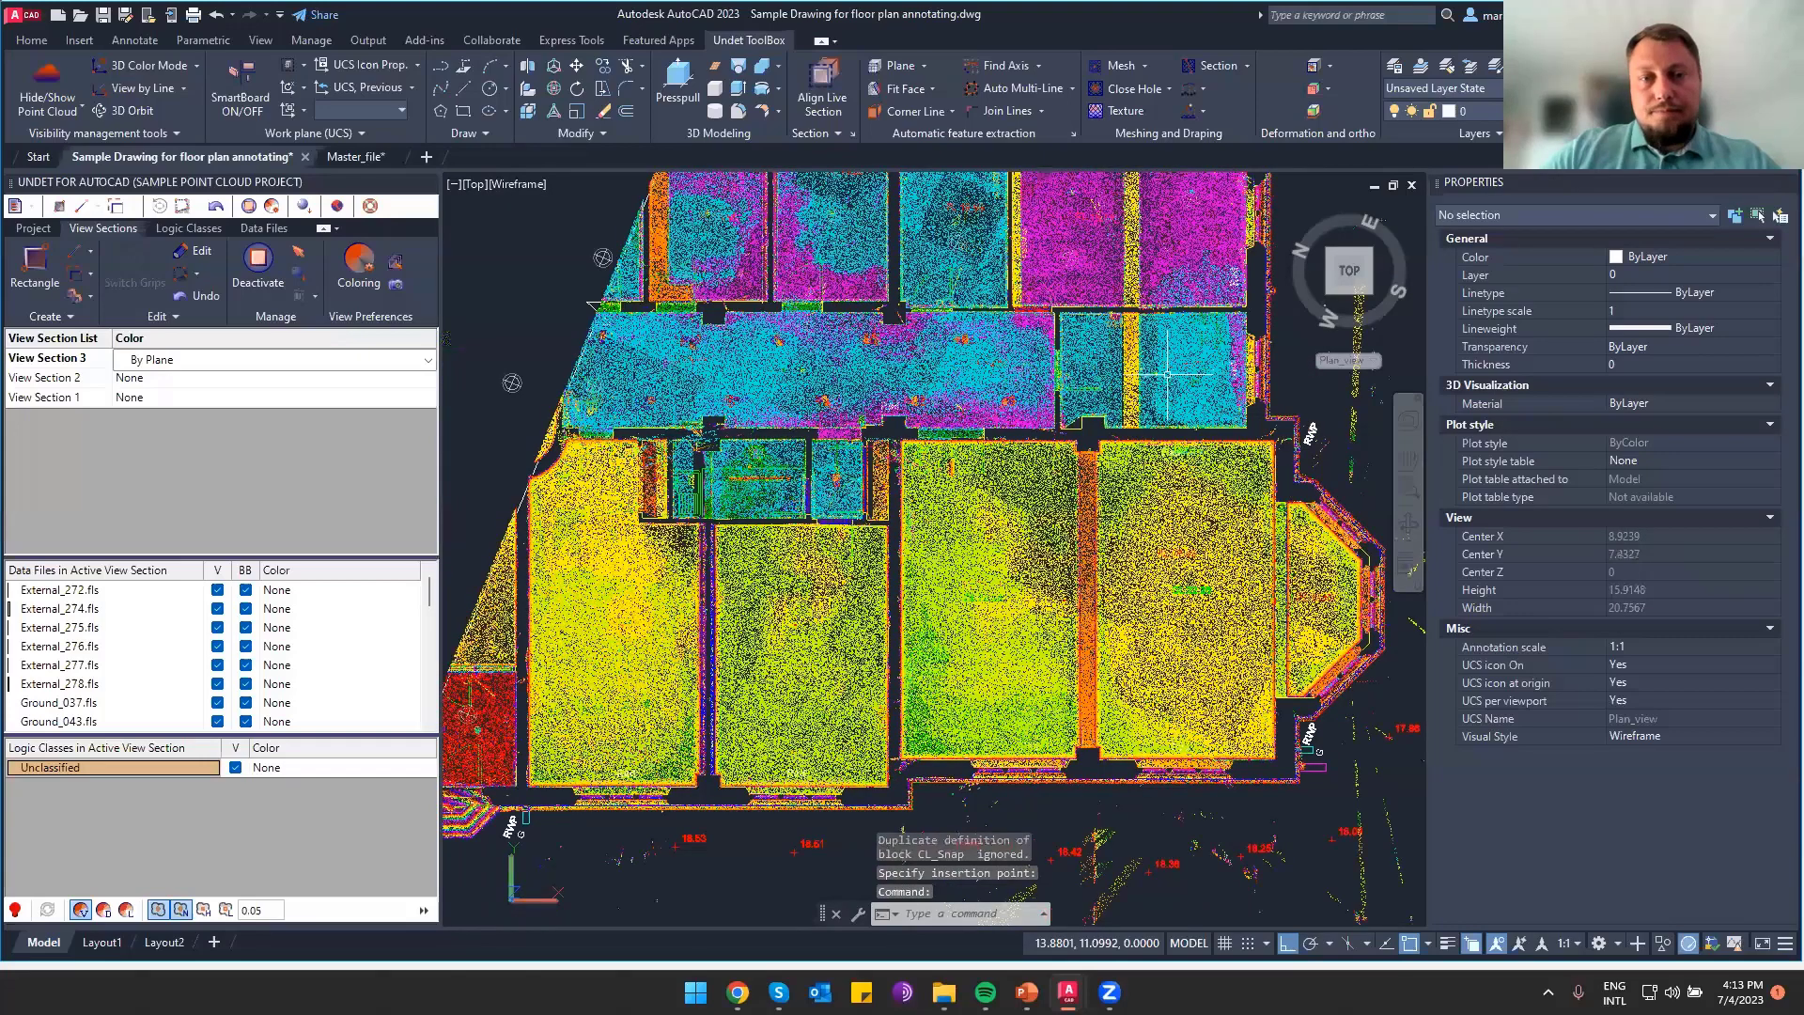
# Paste ceiling level blocks below the floor levels of the small FL 18.70 room, the adjoining FL 18.69 corridor and the FL 18.71 room
pyautogui.hotkey('ctrl', 'v')
pyautogui.scroll(3, 1167, 374)
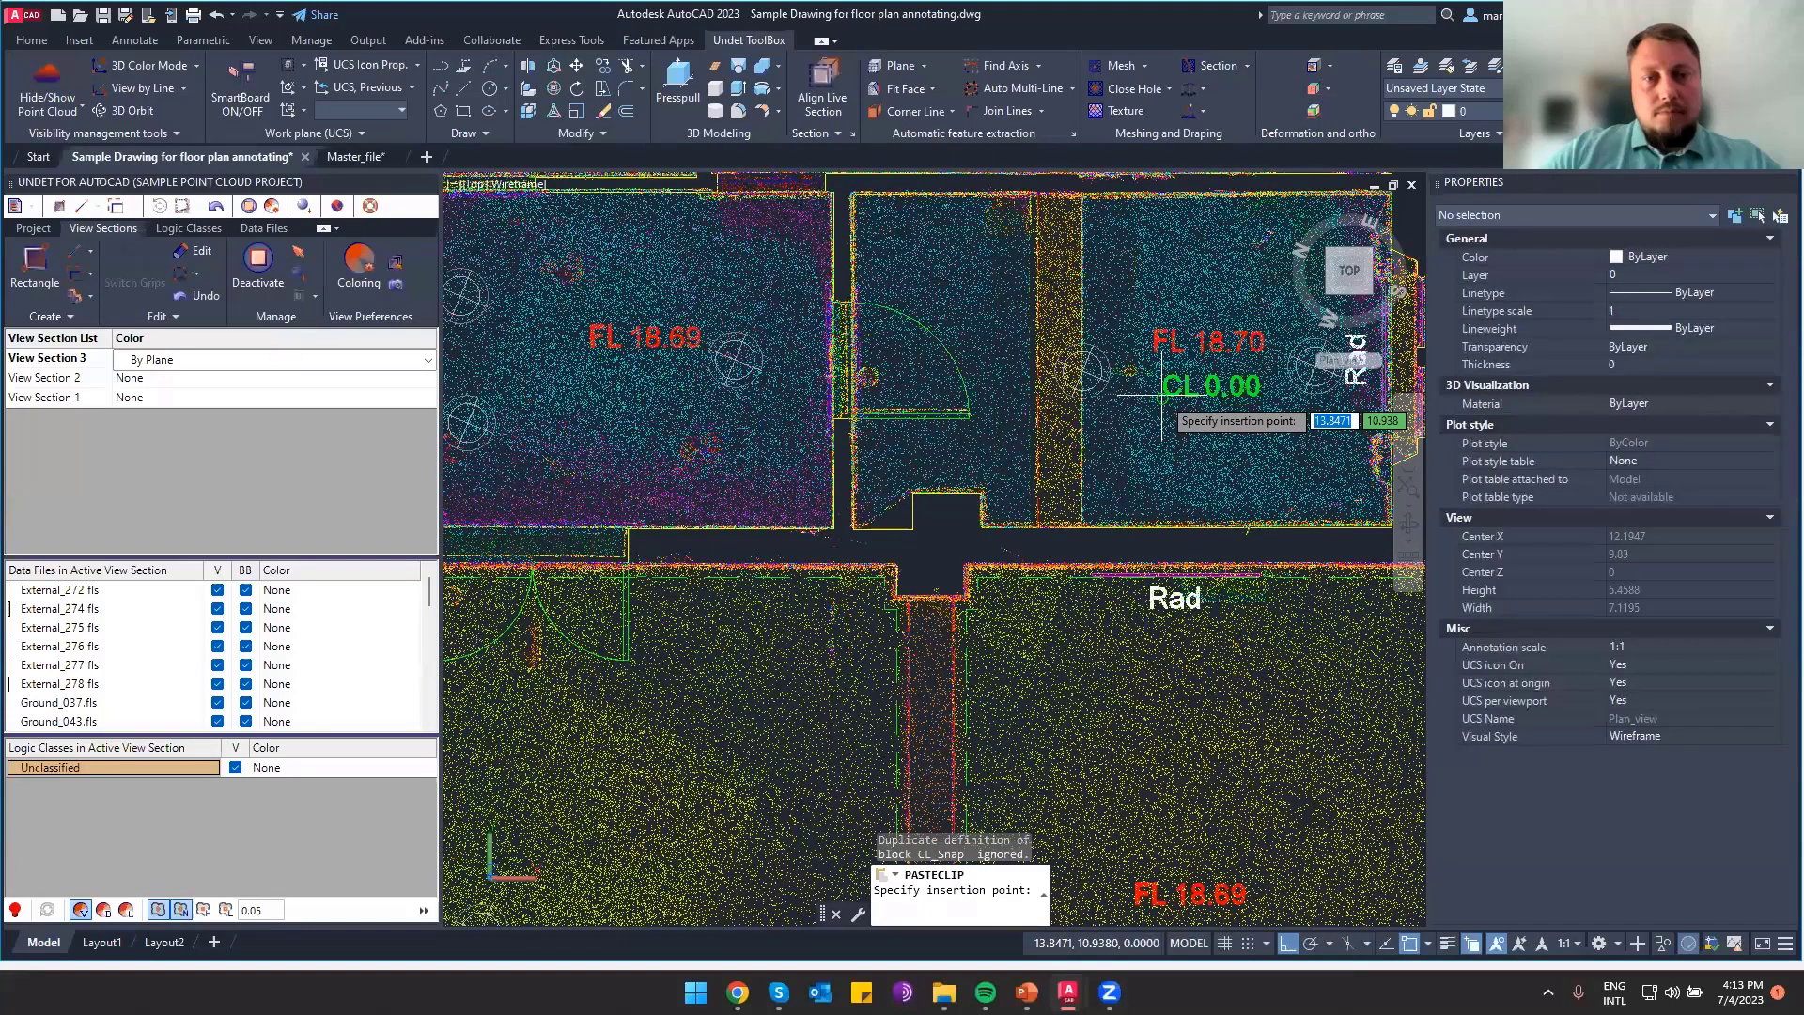
pyautogui.click(1163, 395)
pyautogui.scroll(-3, 655, 389)
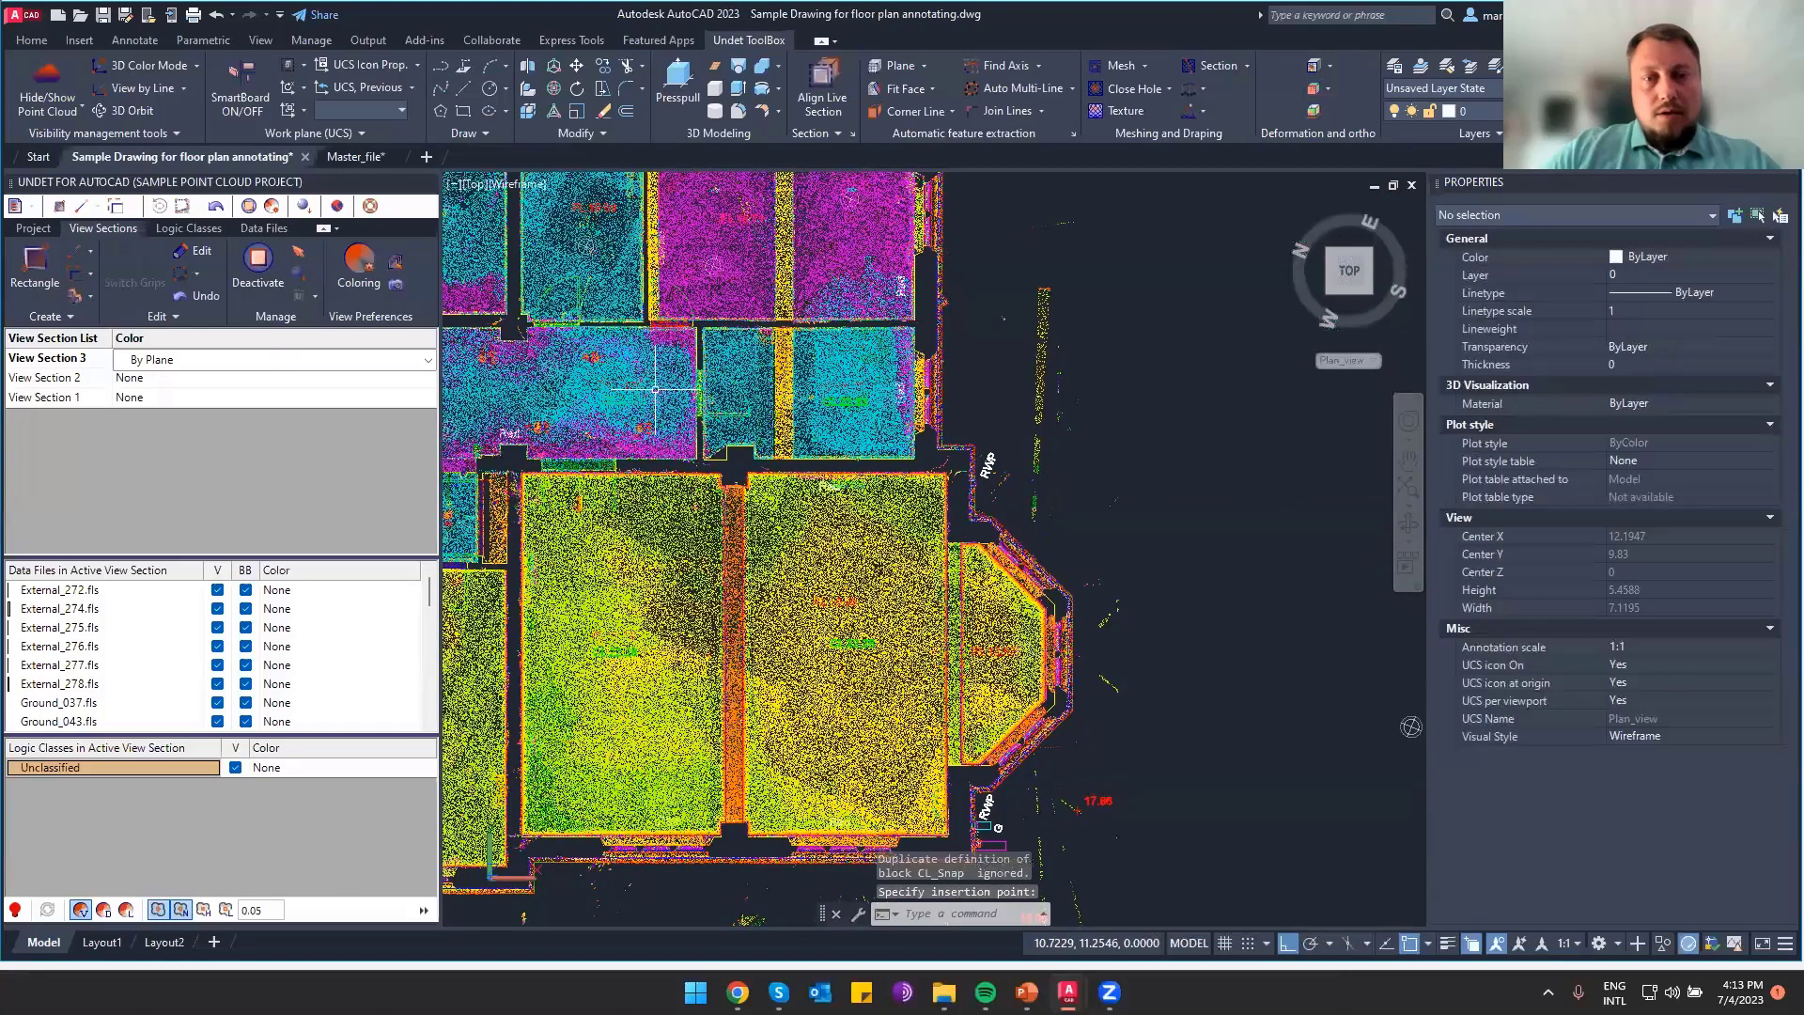
pyautogui.scroll(4, 611, 212)
pyautogui.hotkey('ctrl', 'v')
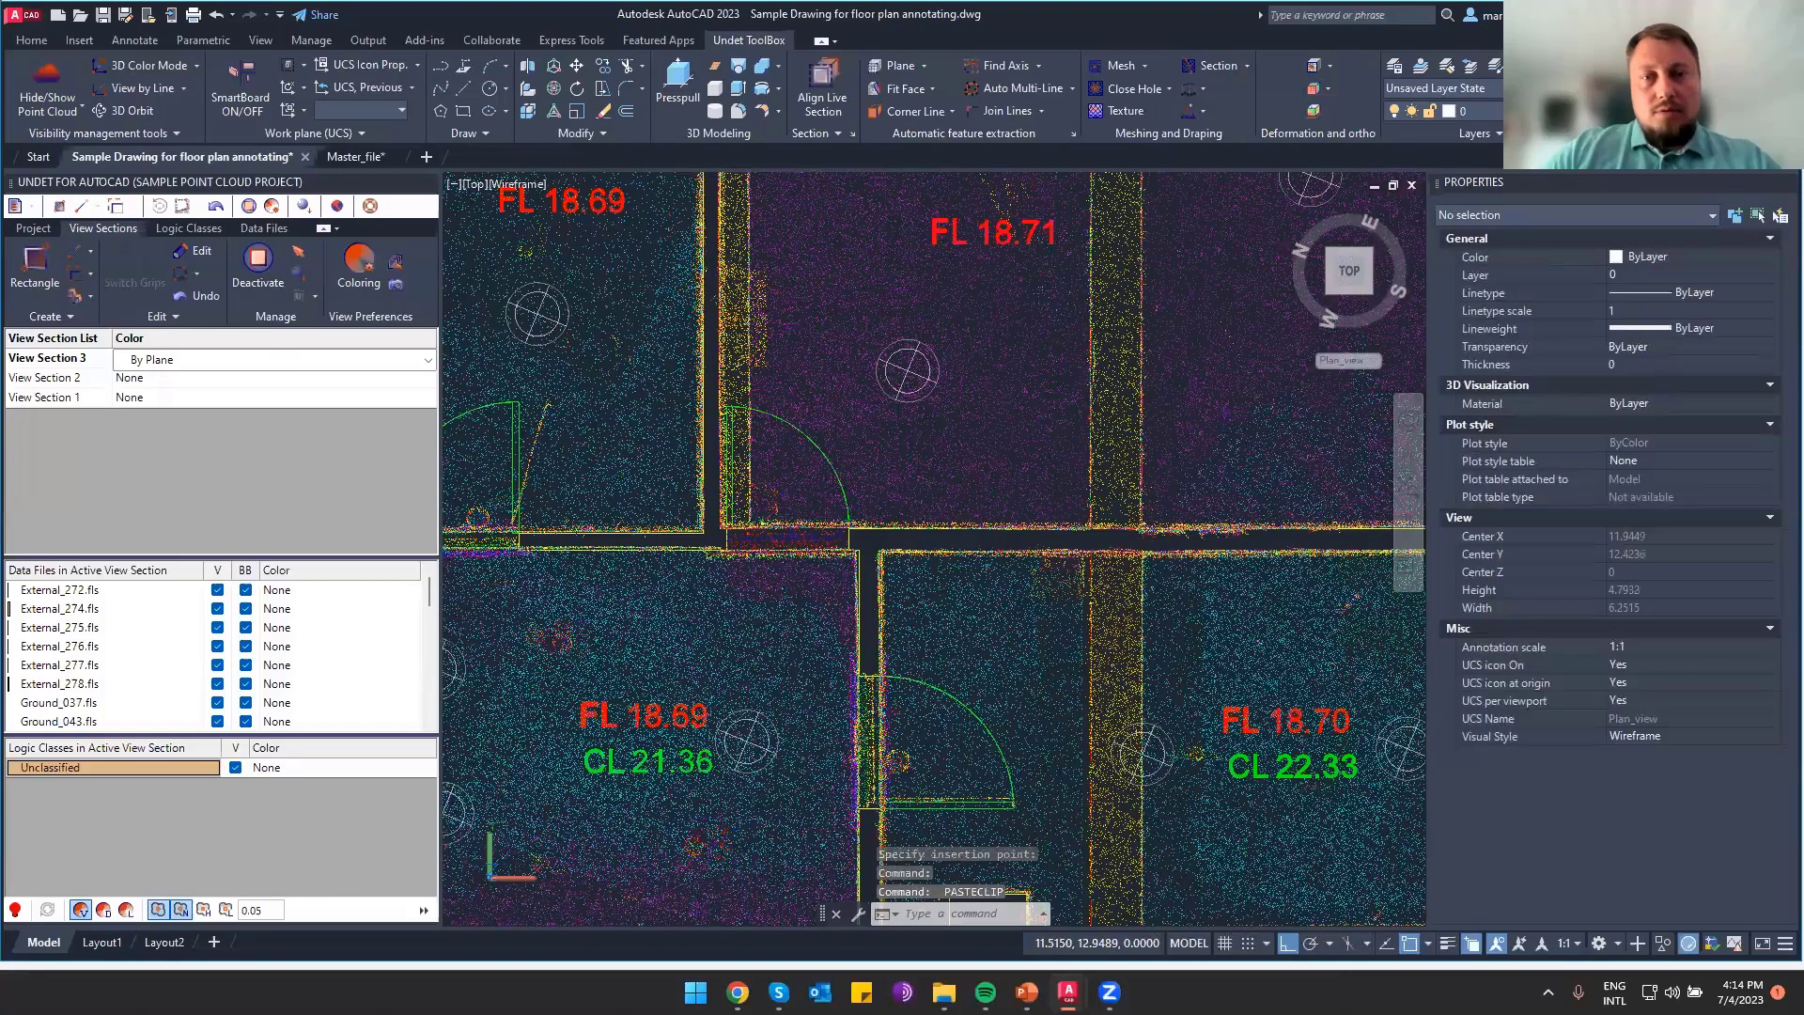
# Hide the point cloud and review the floor and ceiling level labels in the annotated rooms
pyautogui.click(47, 80)
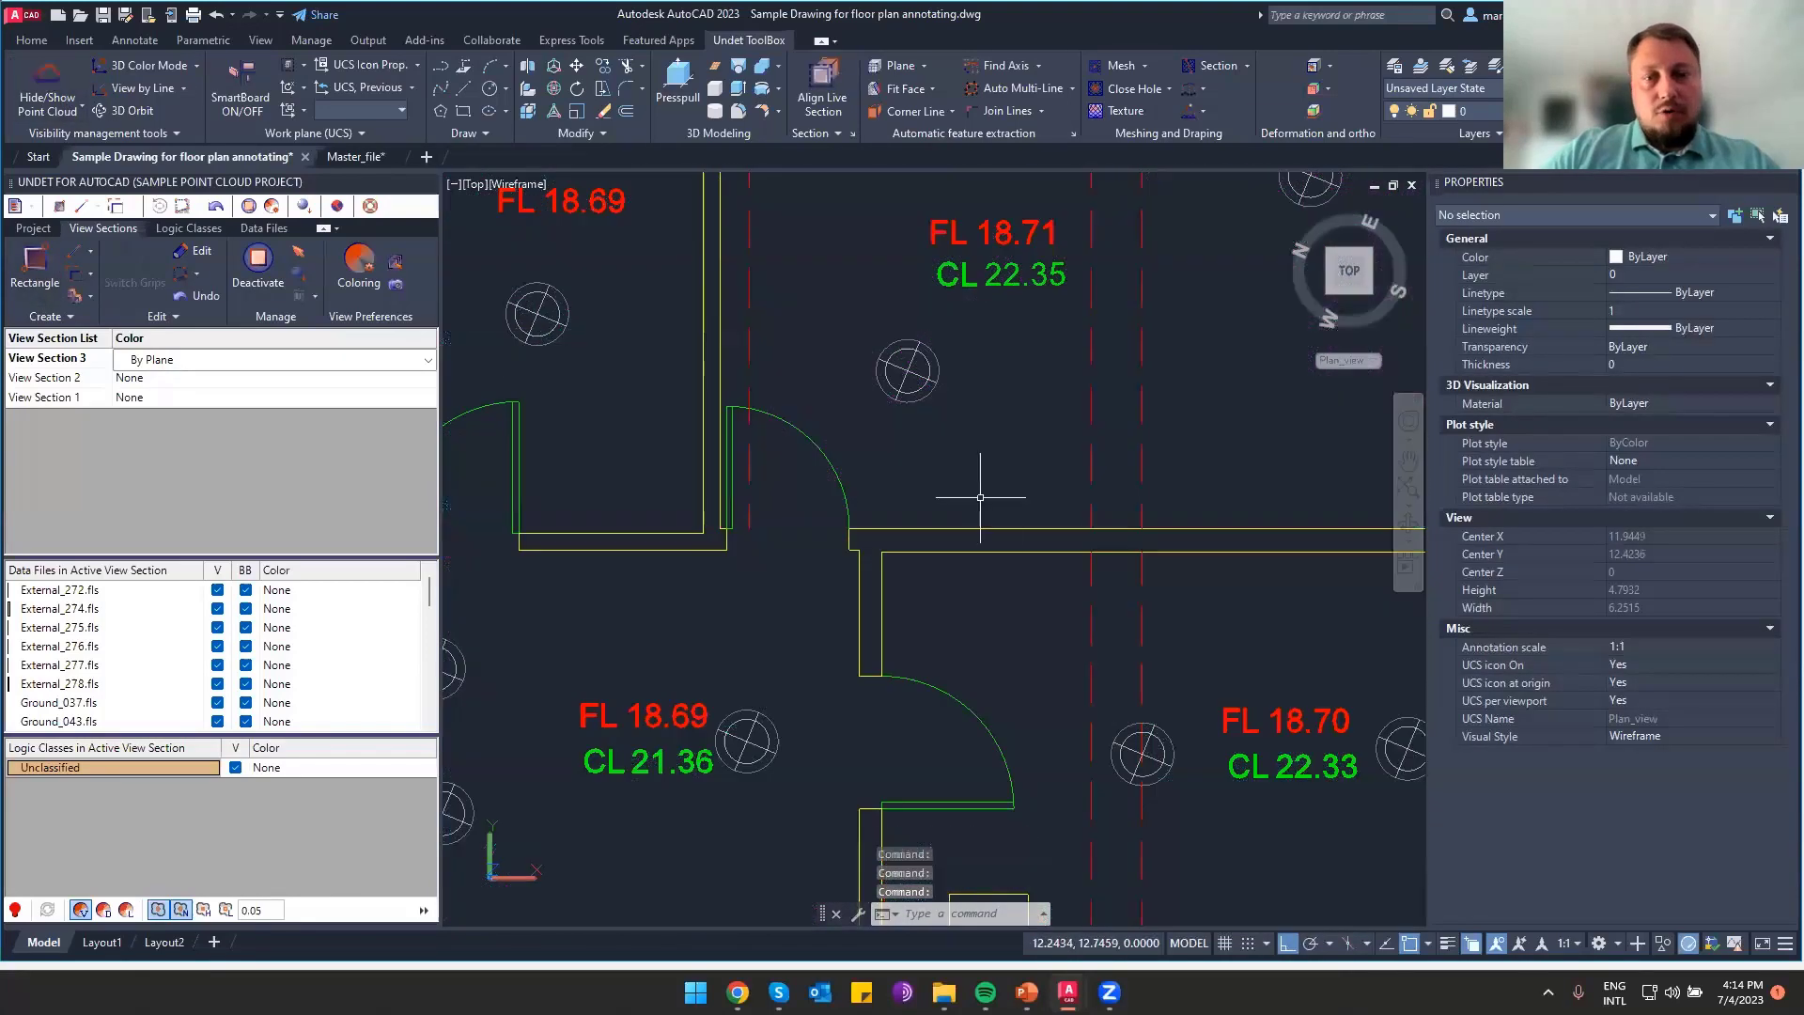
pyautogui.scroll(-2, 946, 480)
pyautogui.scroll(-2, 946, 481)
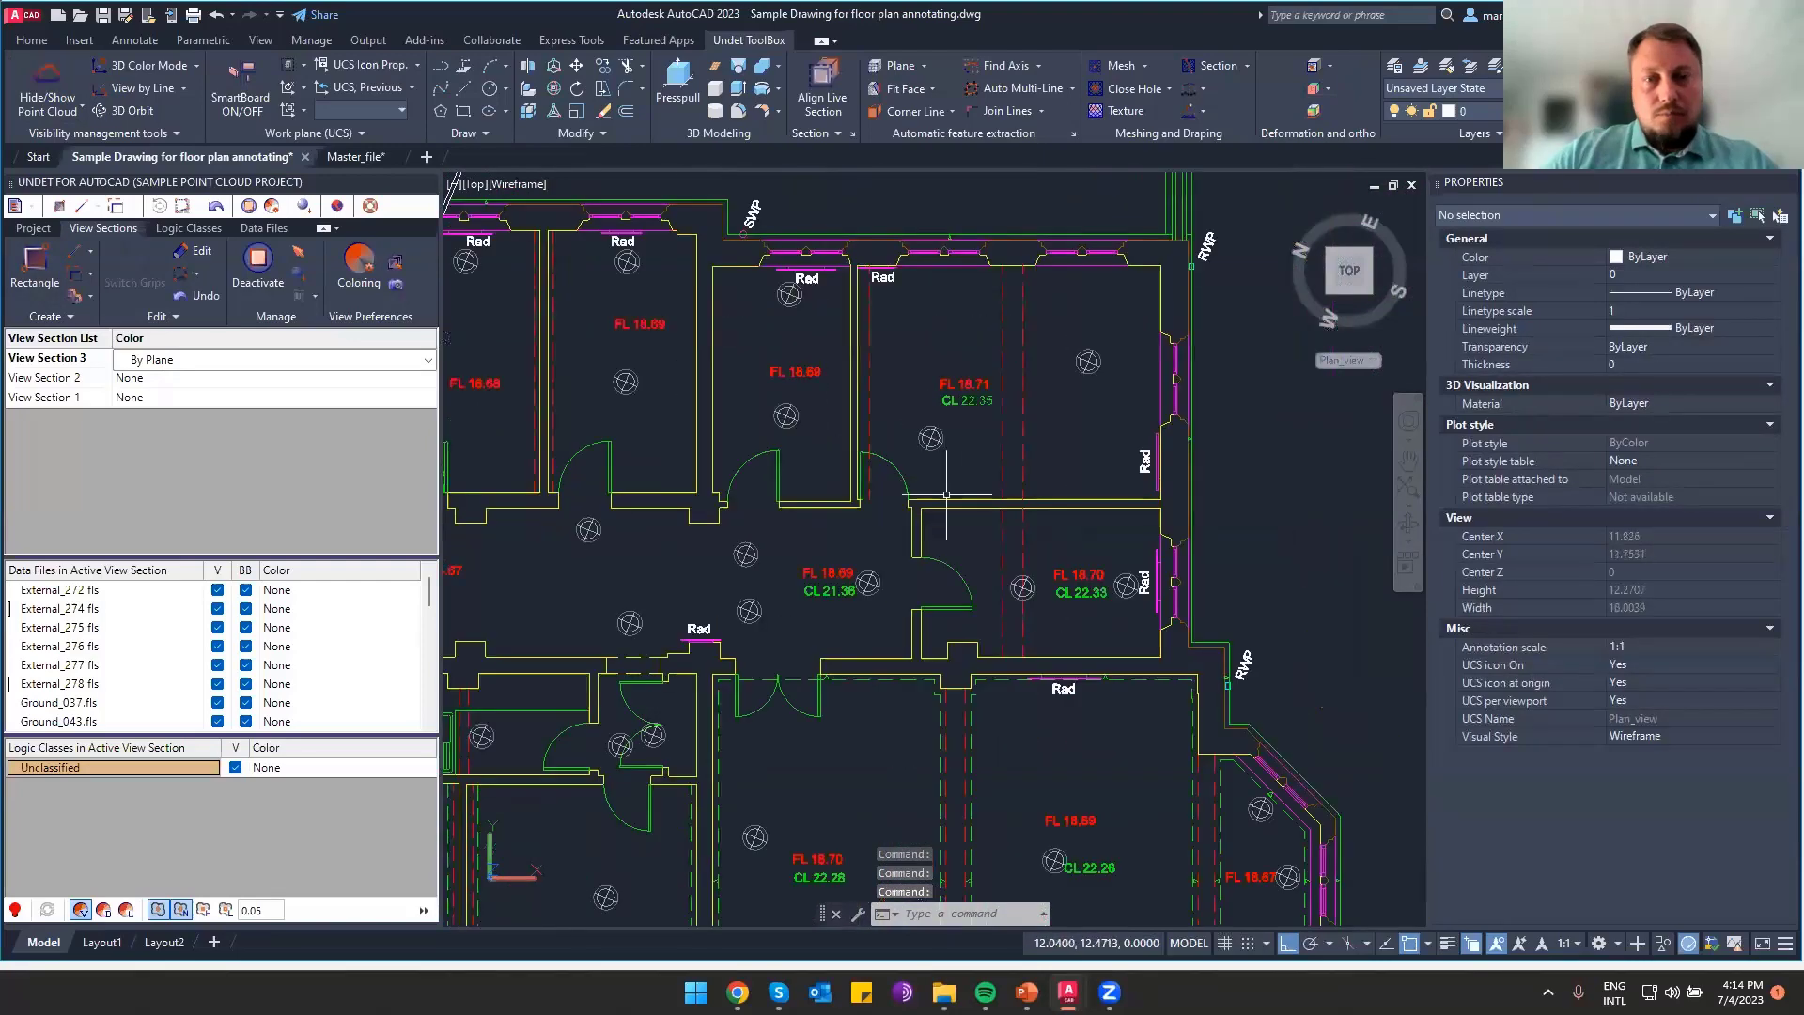
pyautogui.click(981, 435)
pyautogui.press('Escape')
pyautogui.scroll(2, 980, 384)
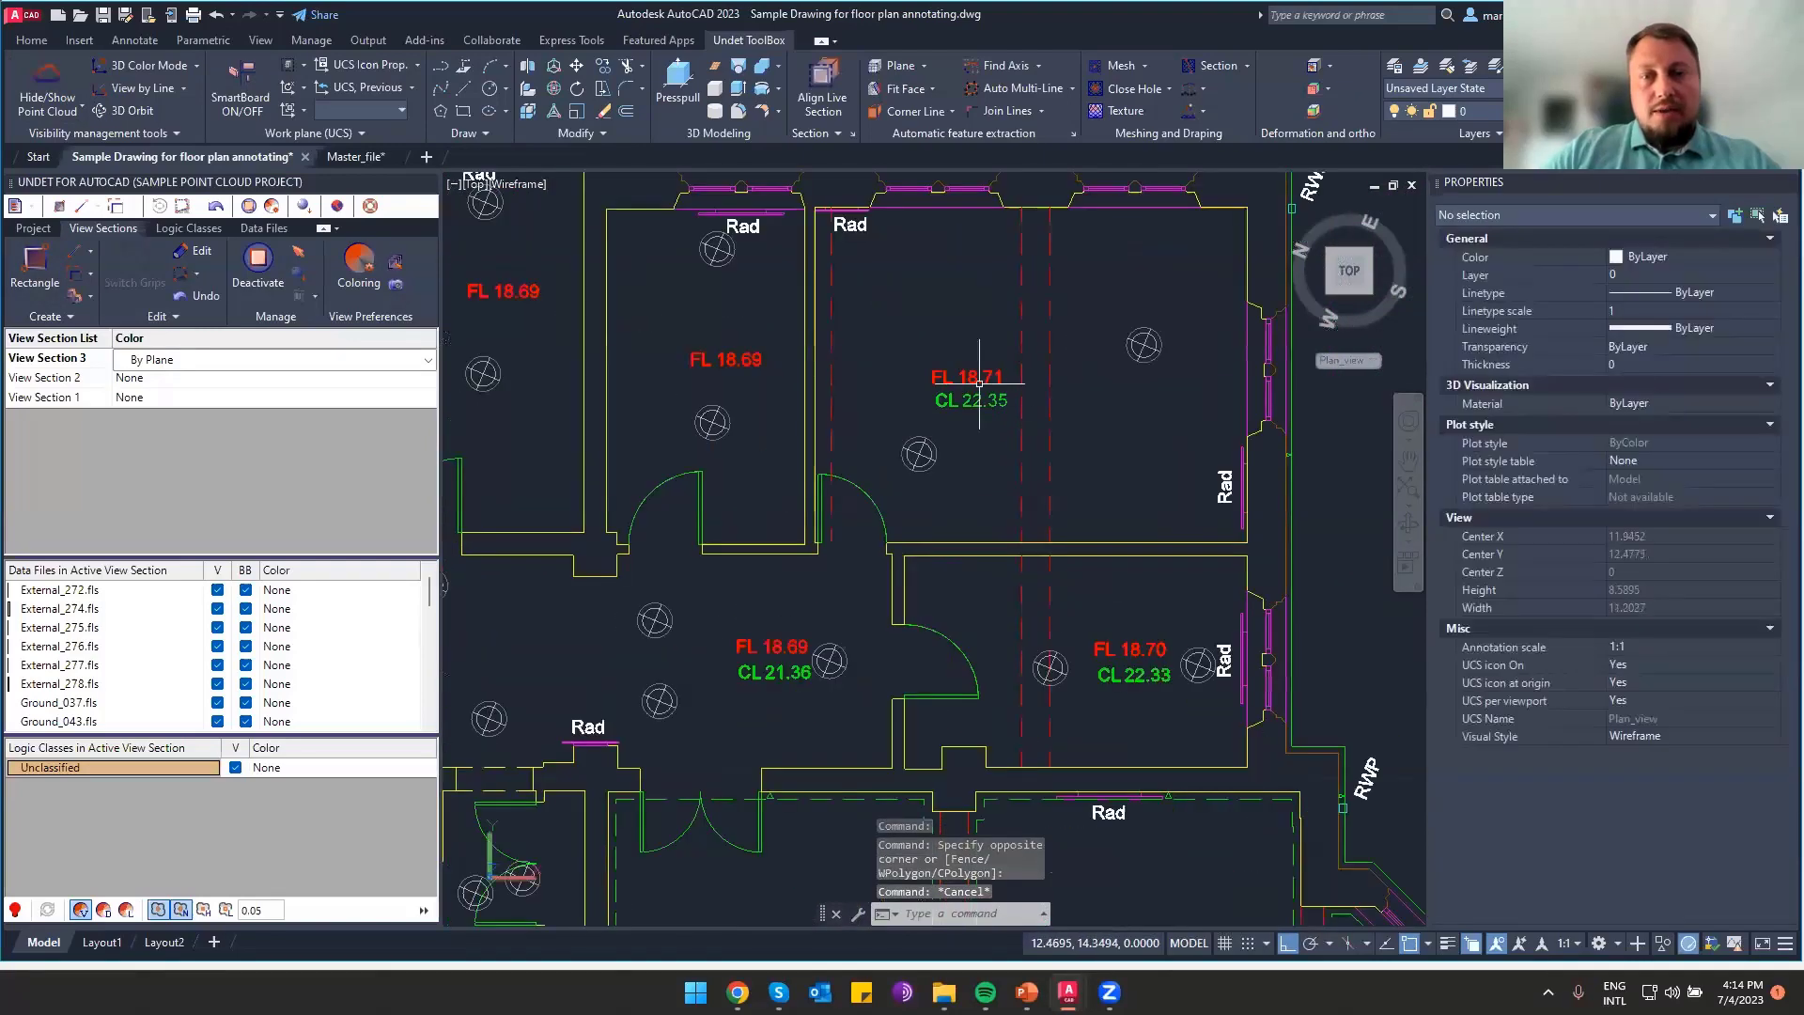
pyautogui.scroll(2, 980, 383)
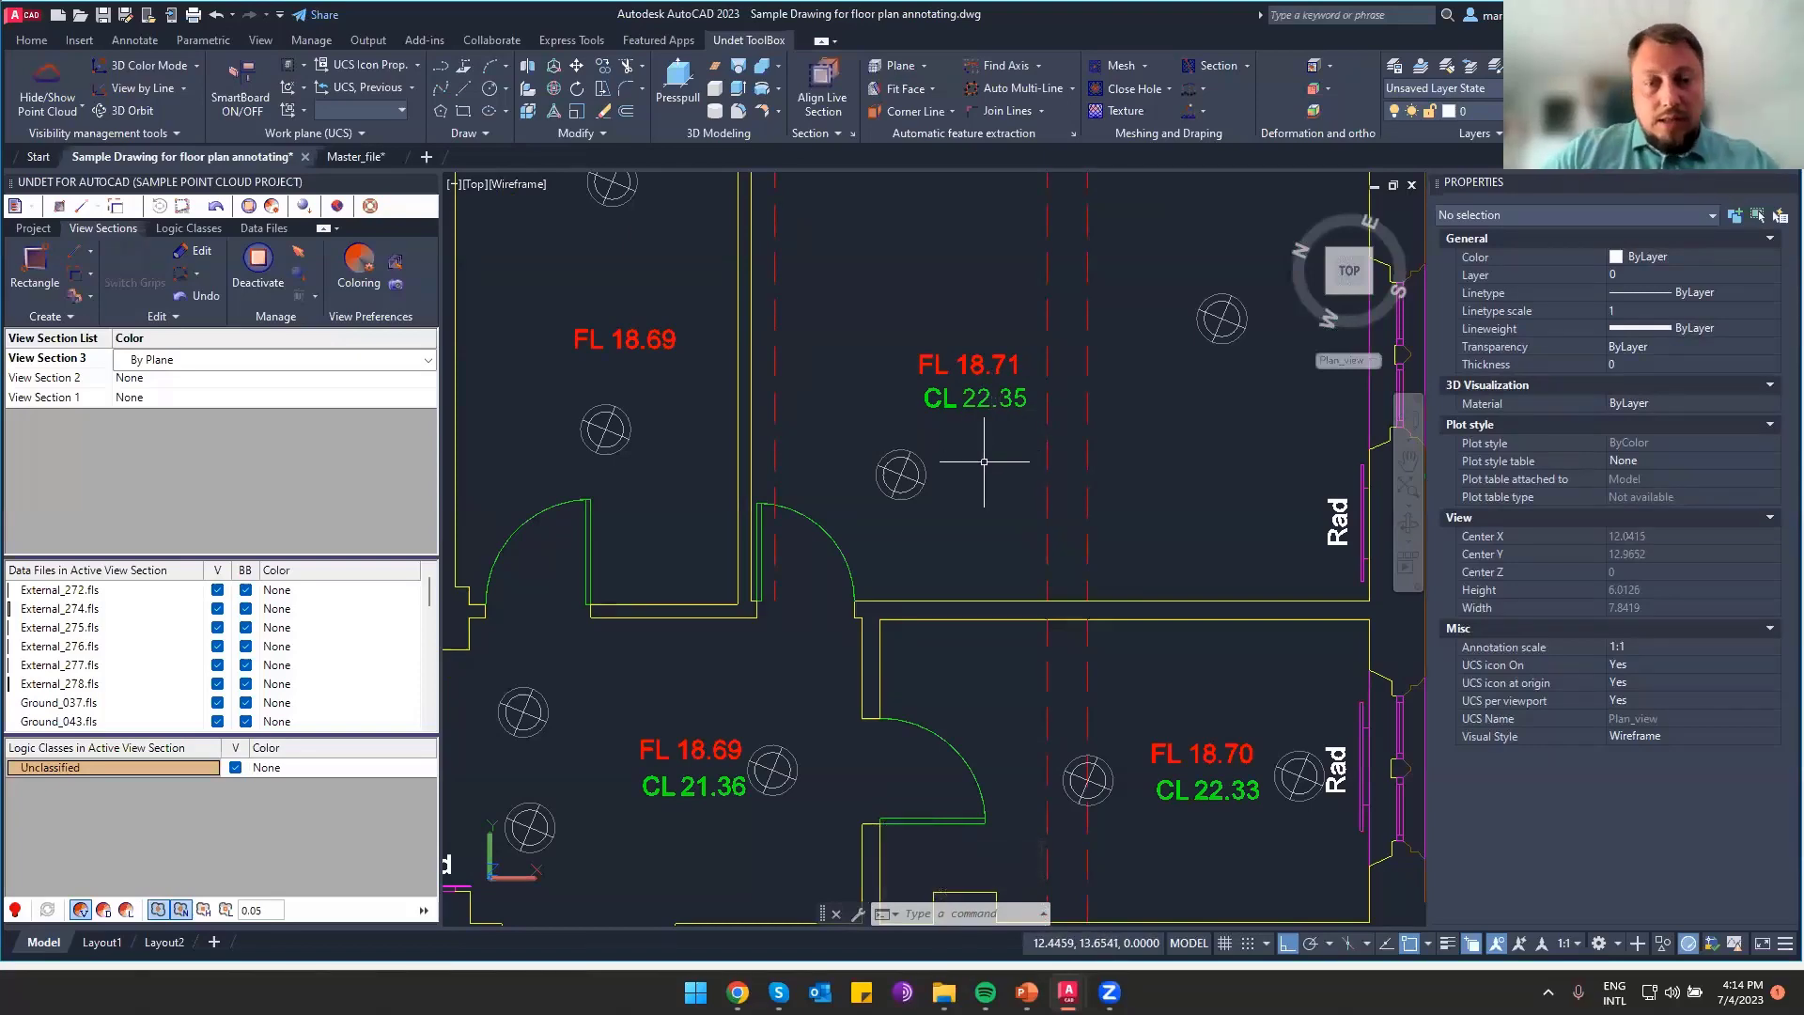
pyautogui.scroll(-6, 984, 461)
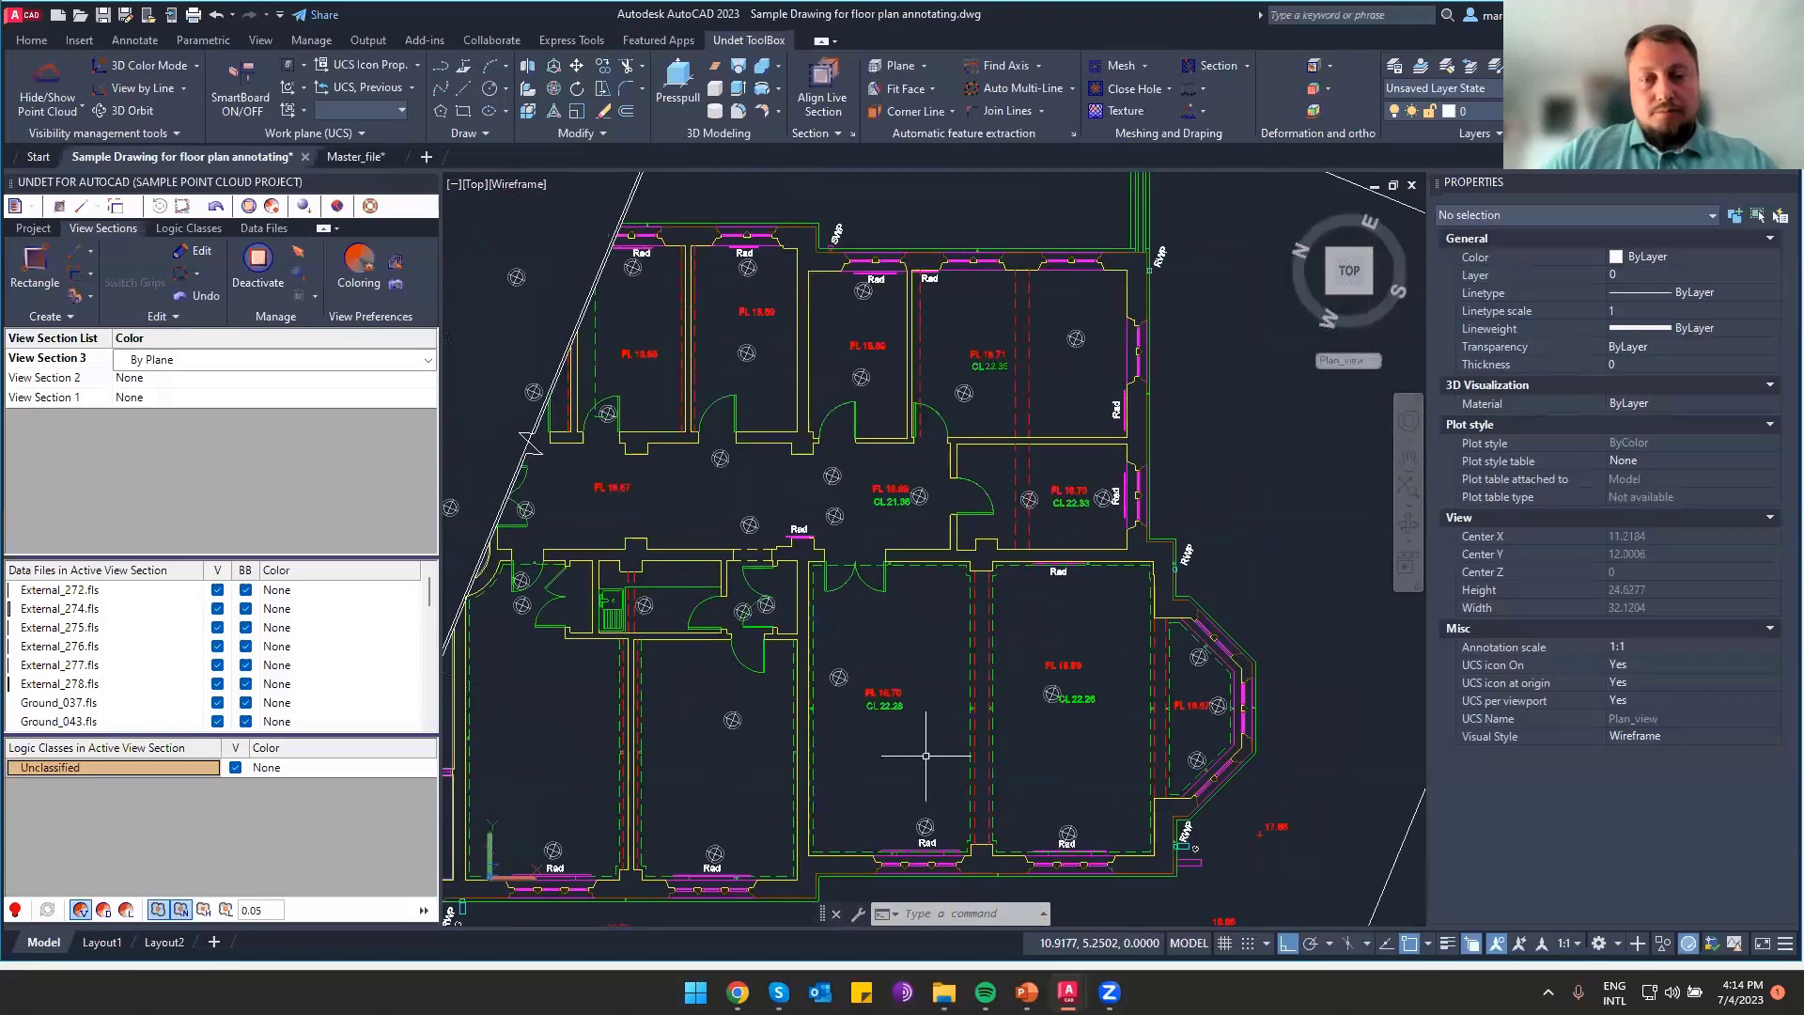
pyautogui.scroll(2, 923, 751)
pyautogui.moveTo(921, 750); pyautogui.dragTo(851, 608, button='middle')
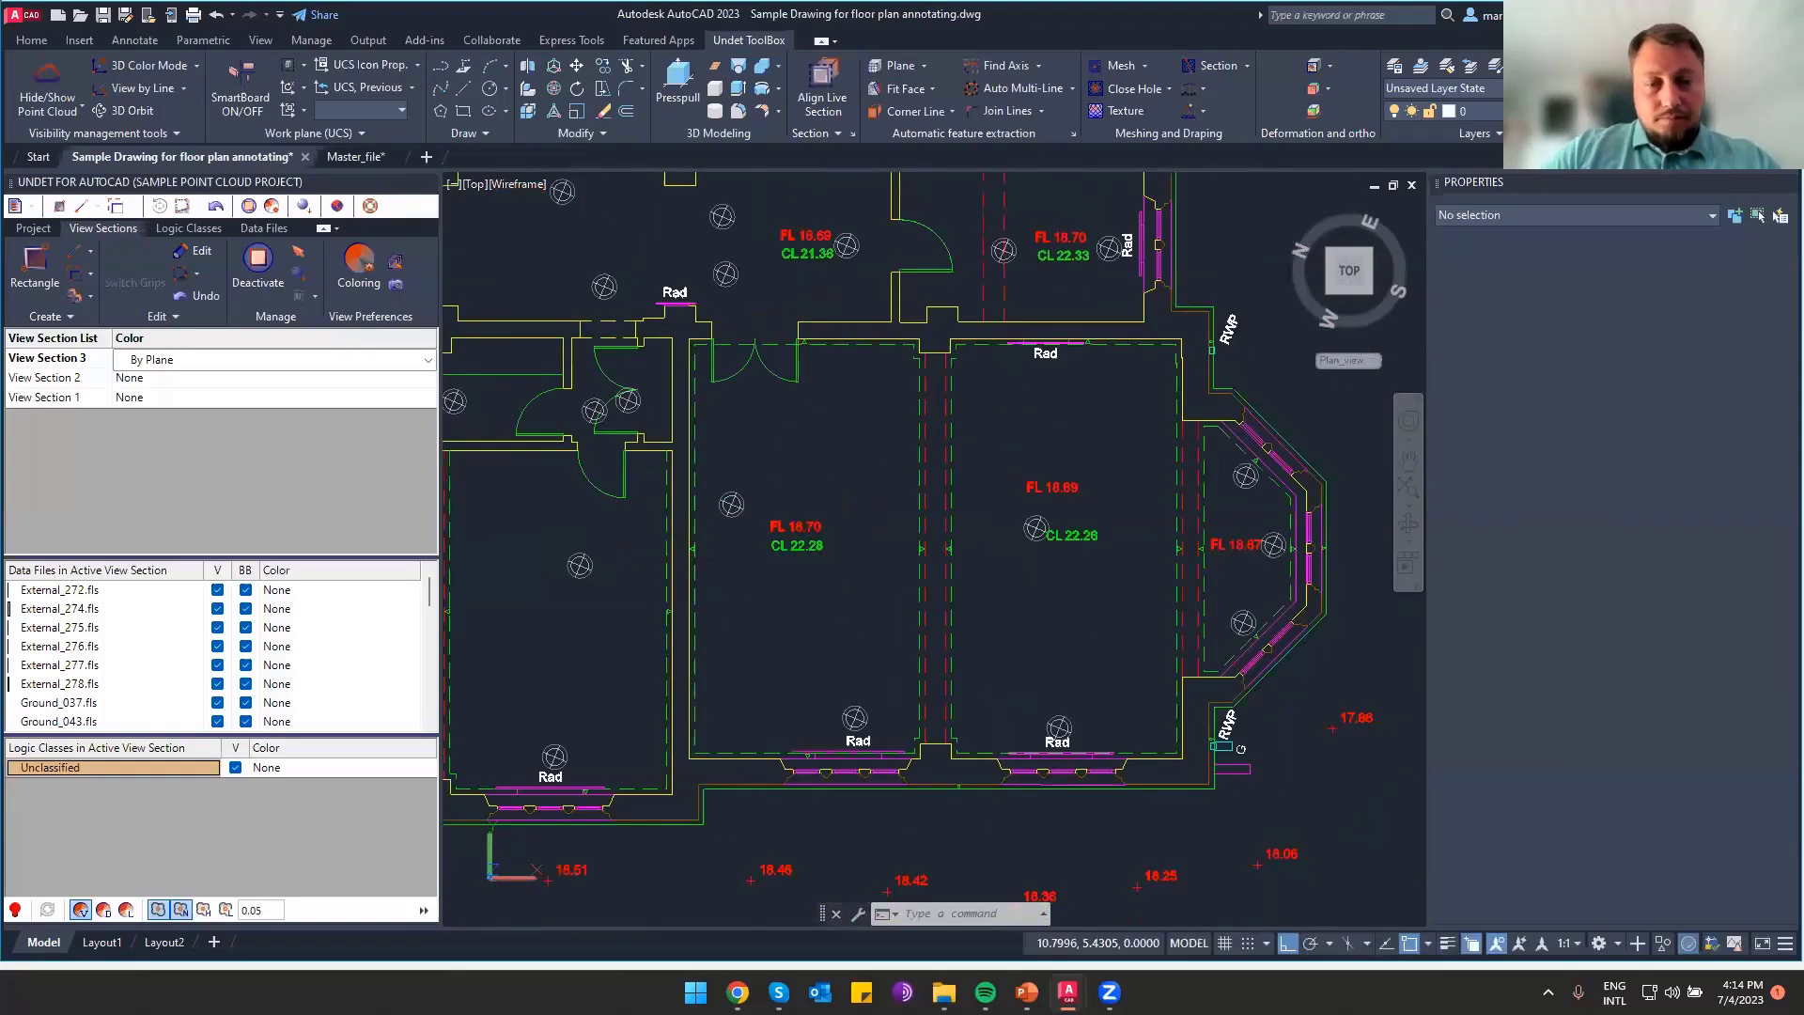
# Look at the CL_Snap, FL_Snap and Level_snap drawings in the Snapping Block folder, then return to the floor plan in AutoCAD
pyautogui.moveTo(943, 992)
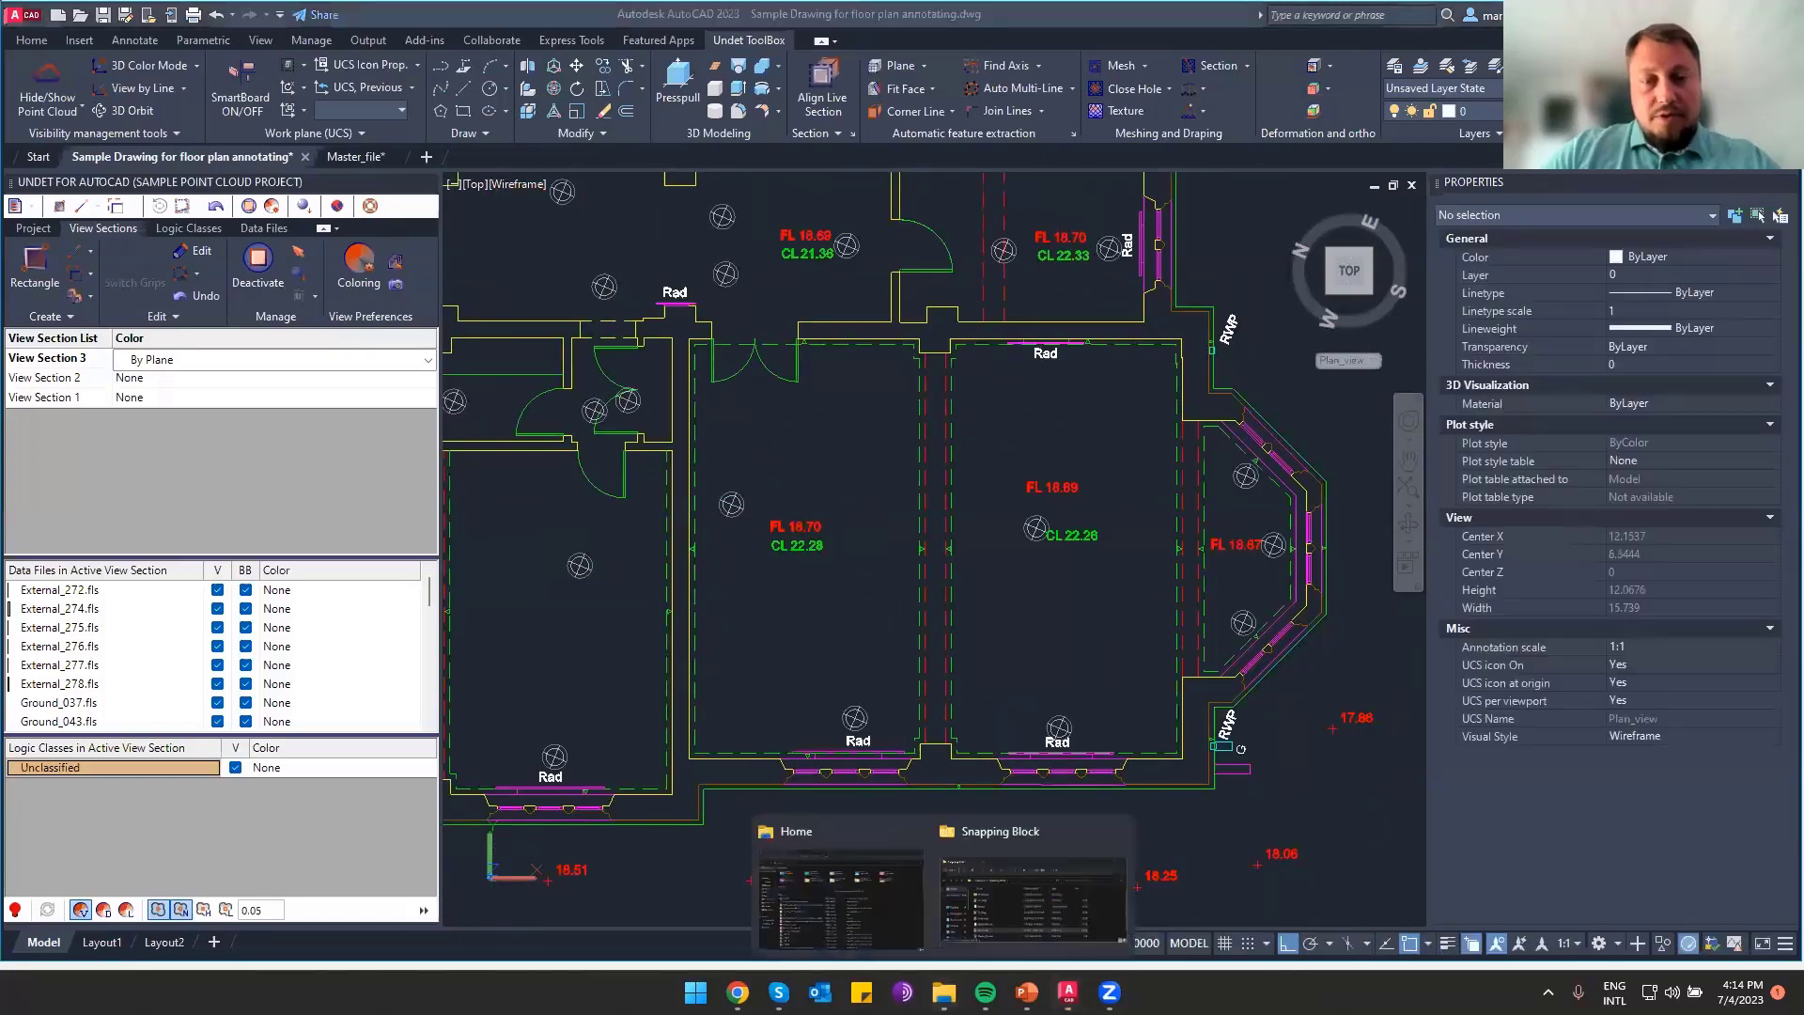
pyautogui.click(1013, 907)
pyautogui.click(734, 407)
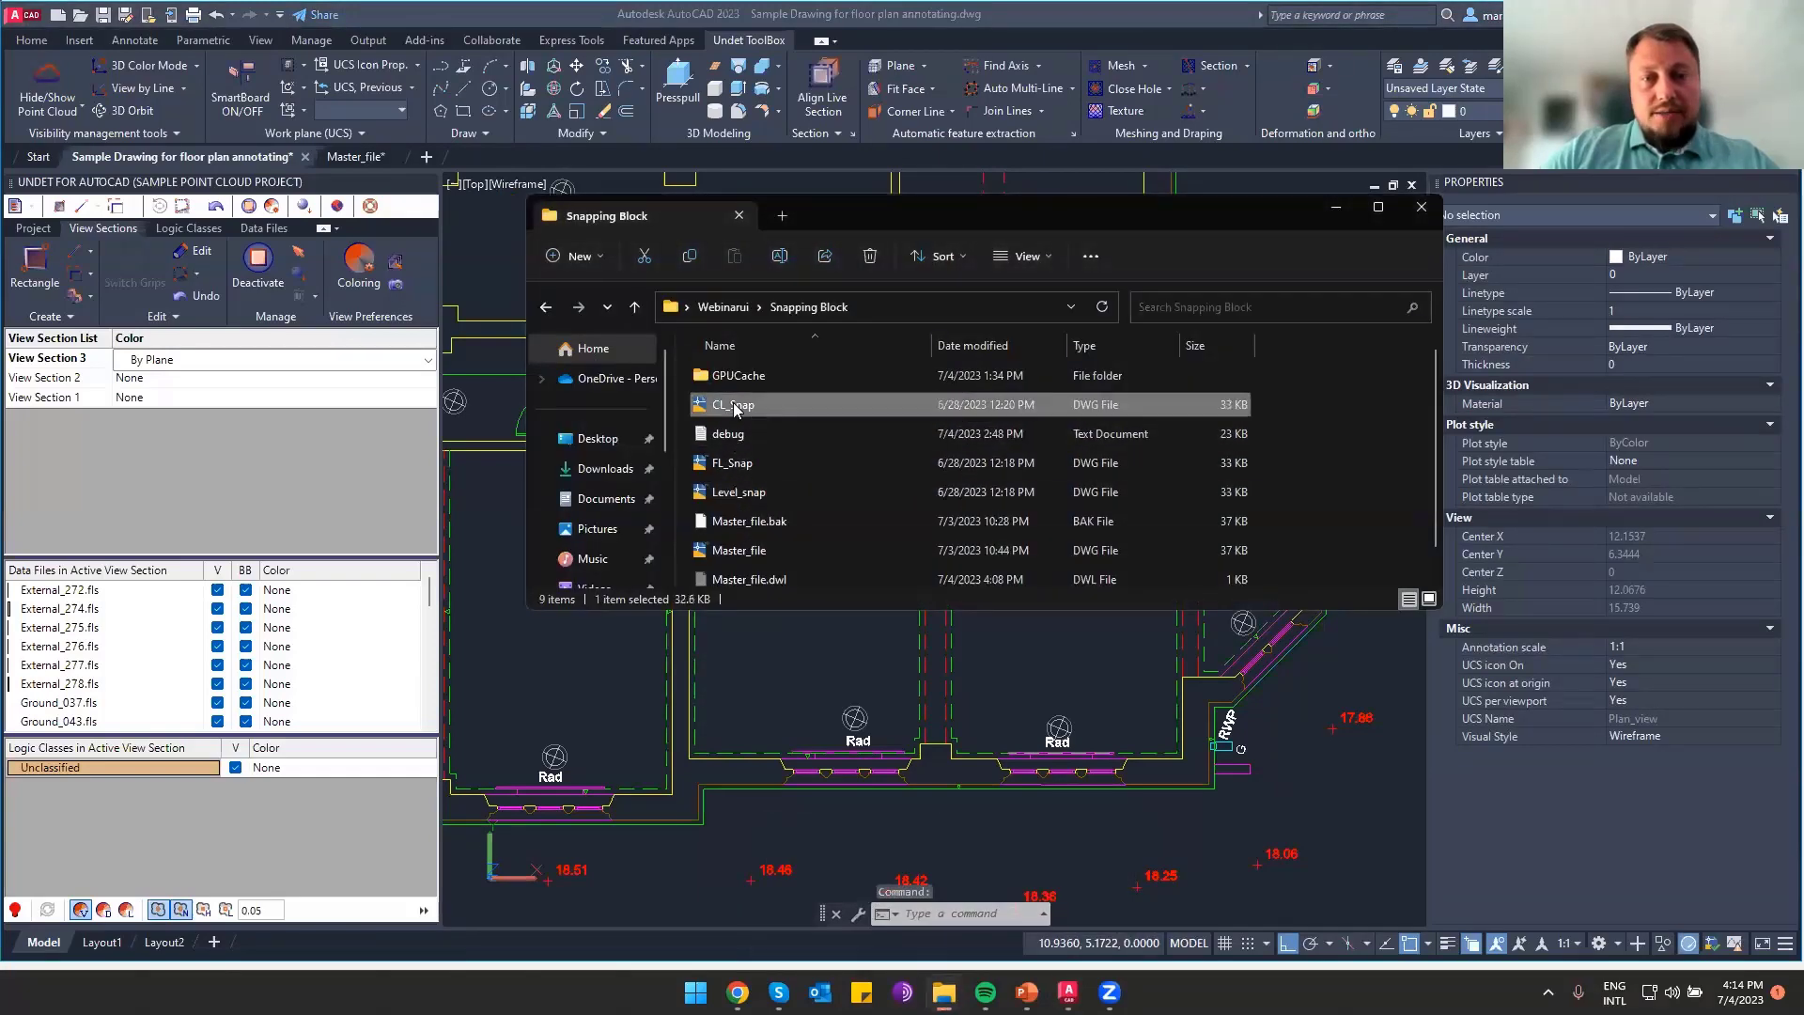
pyautogui.click(750, 465)
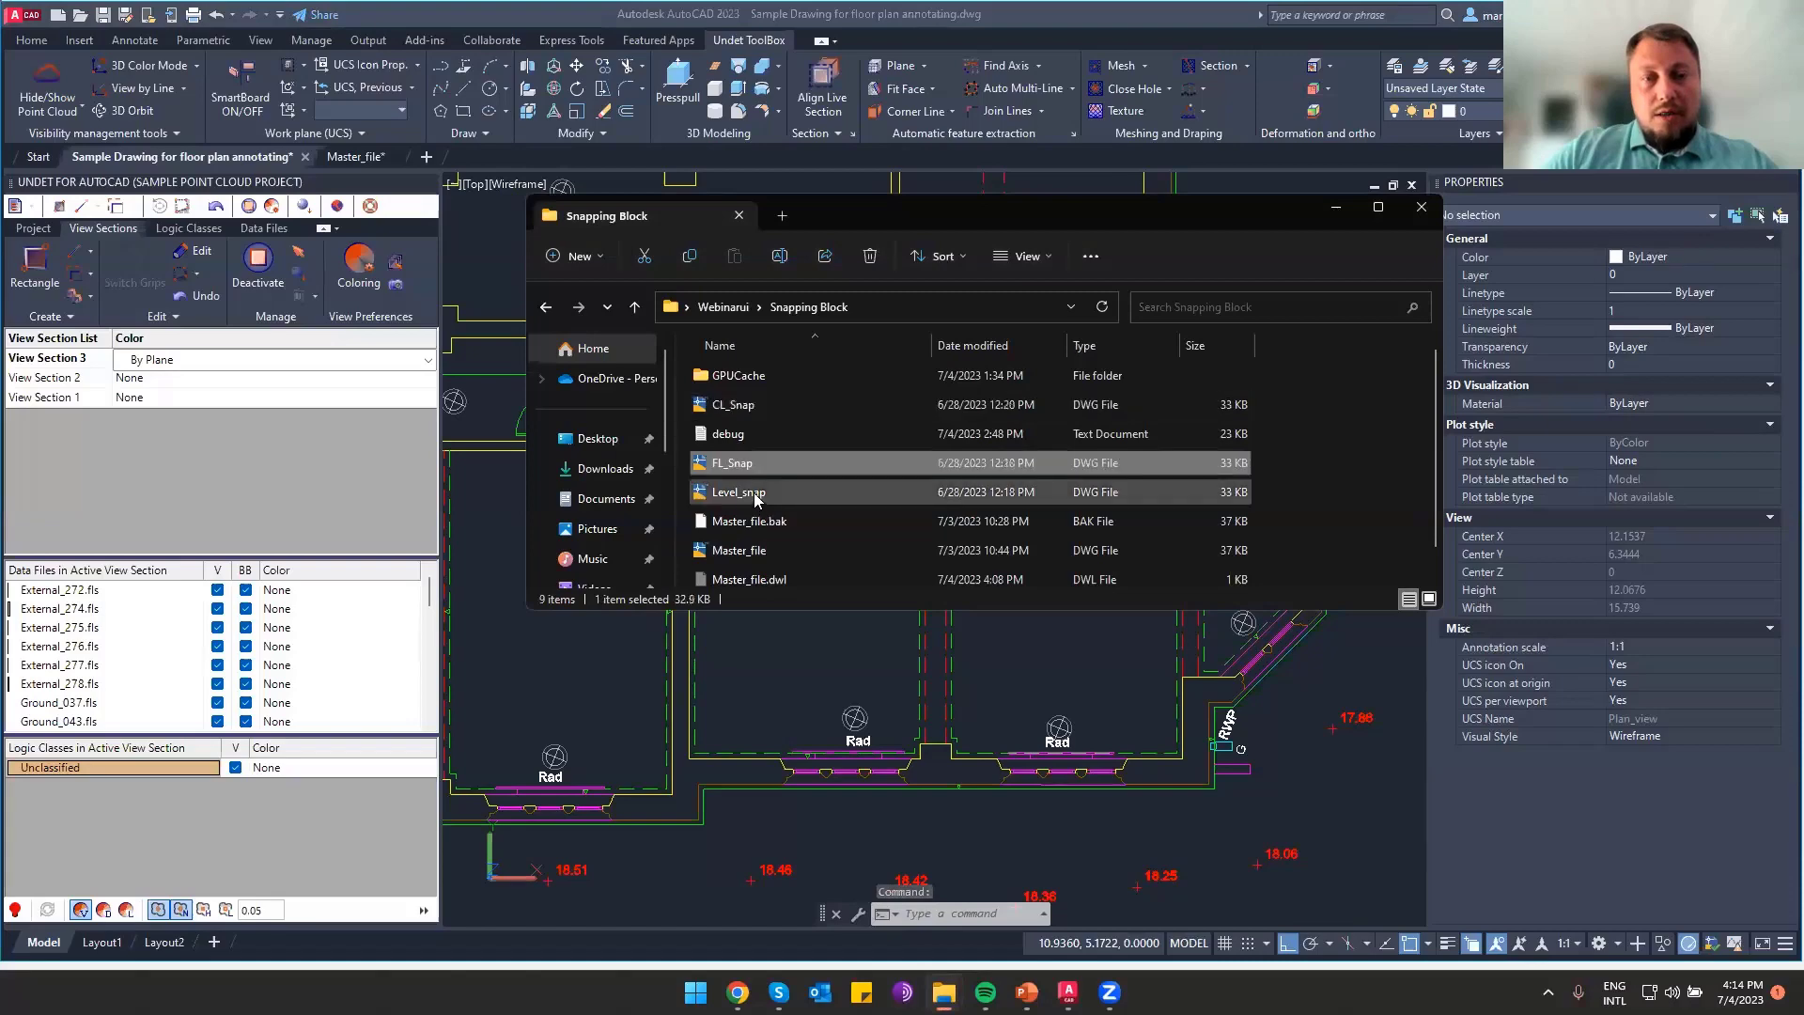
pyautogui.click(1184, 900)
# Examine the exterior ground level labels along the front wall and the room levels on the plan
pyautogui.scroll(2, 1183, 900)
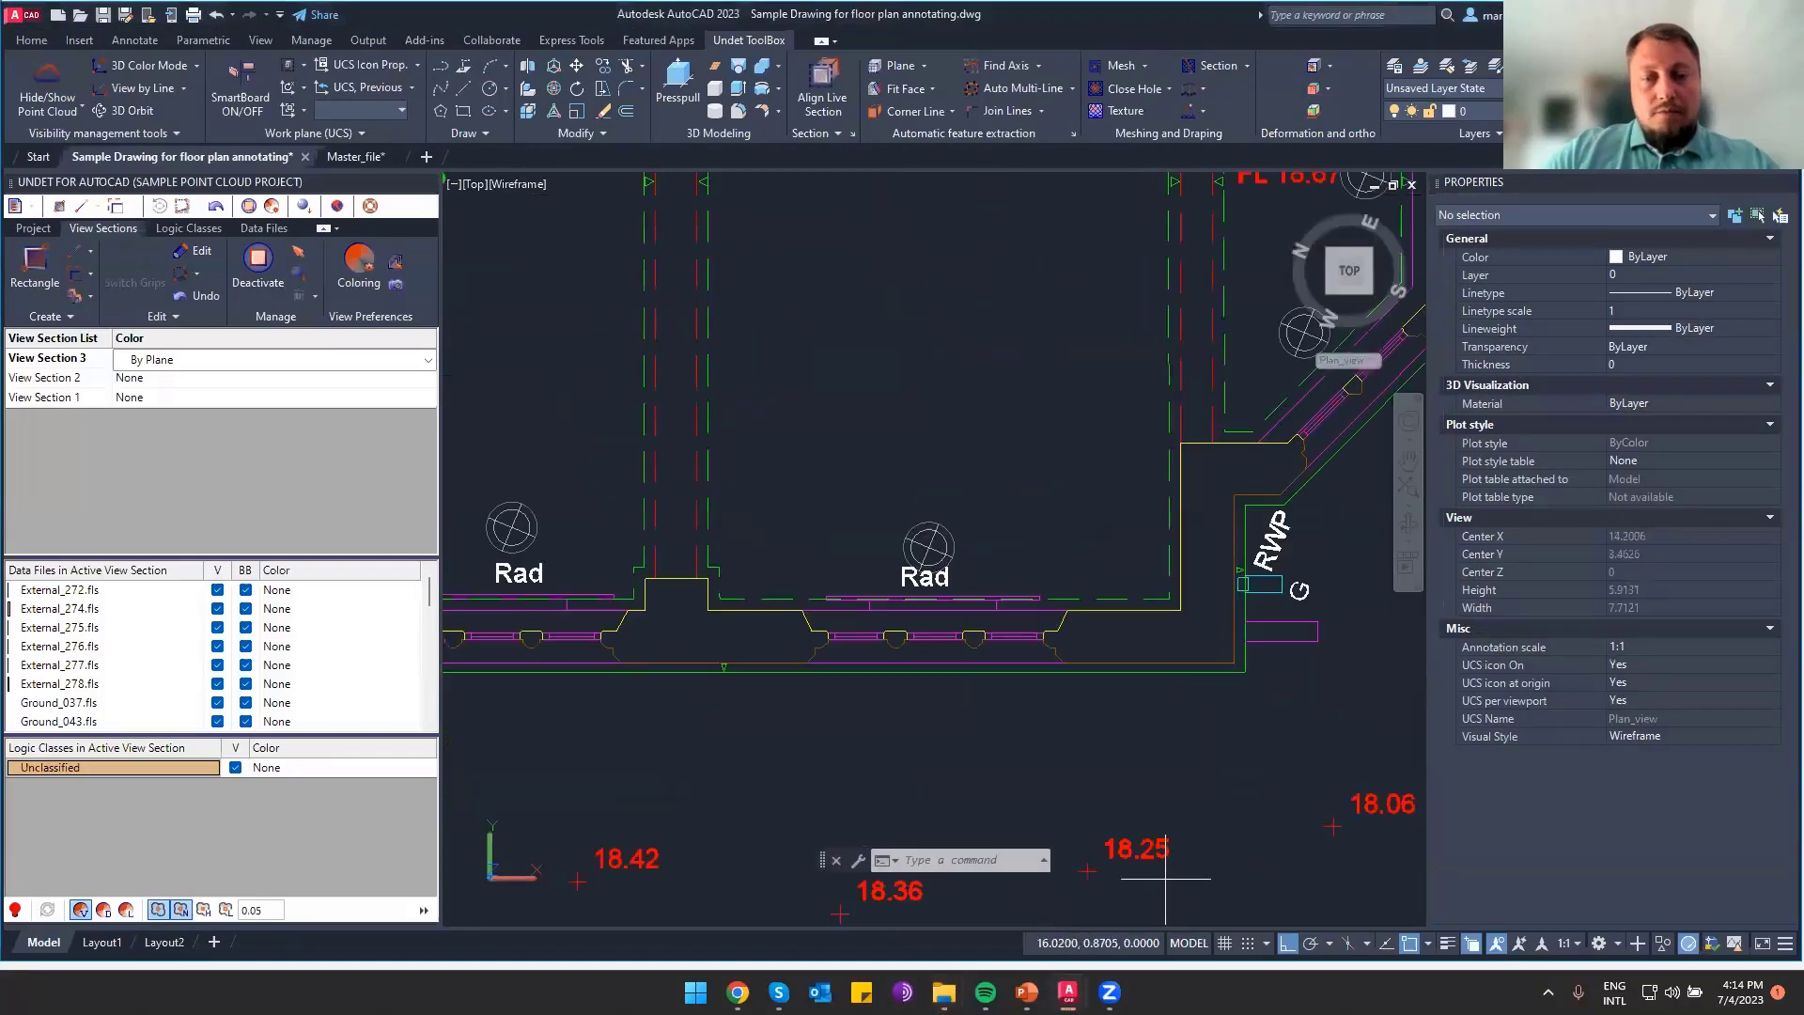
pyautogui.moveTo(1166, 881); pyautogui.dragTo(1076, 819)
pyautogui.press('Escape')
pyautogui.scroll(-4, 1120, 814)
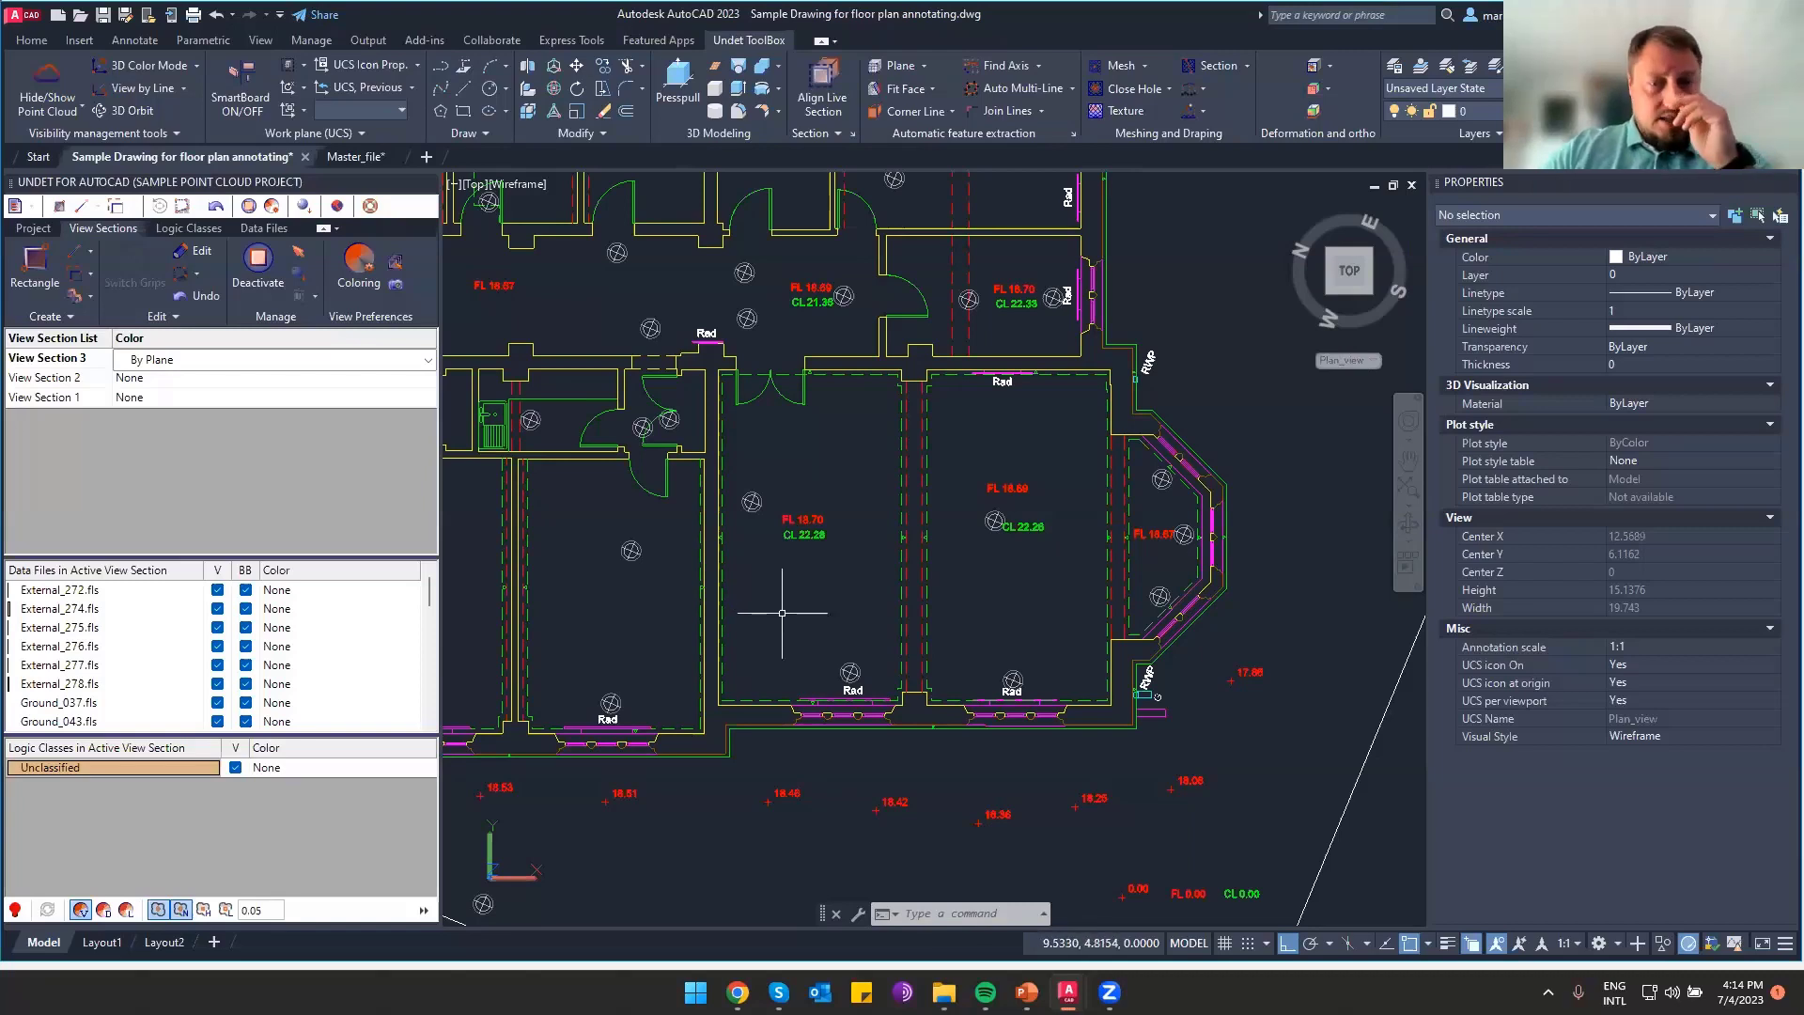
pyautogui.moveTo(780, 609); pyautogui.dragTo(864, 650, button='middle')
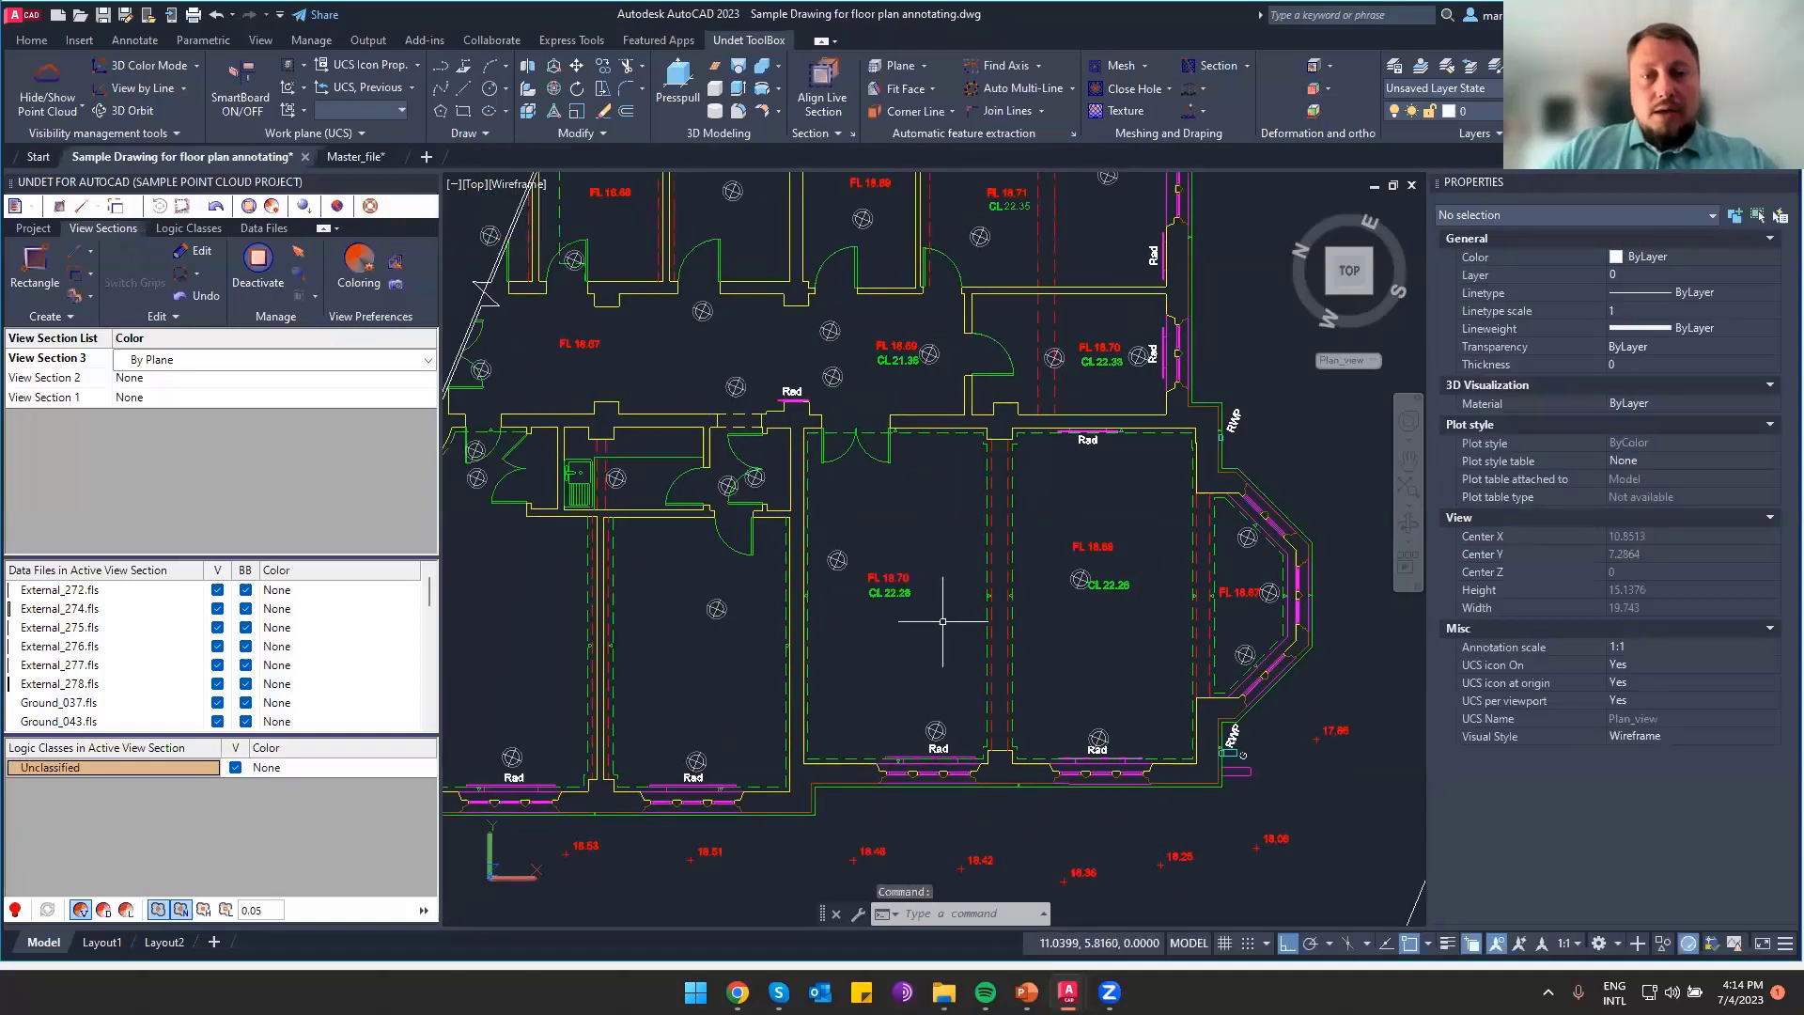
pyautogui.click(937, 640)
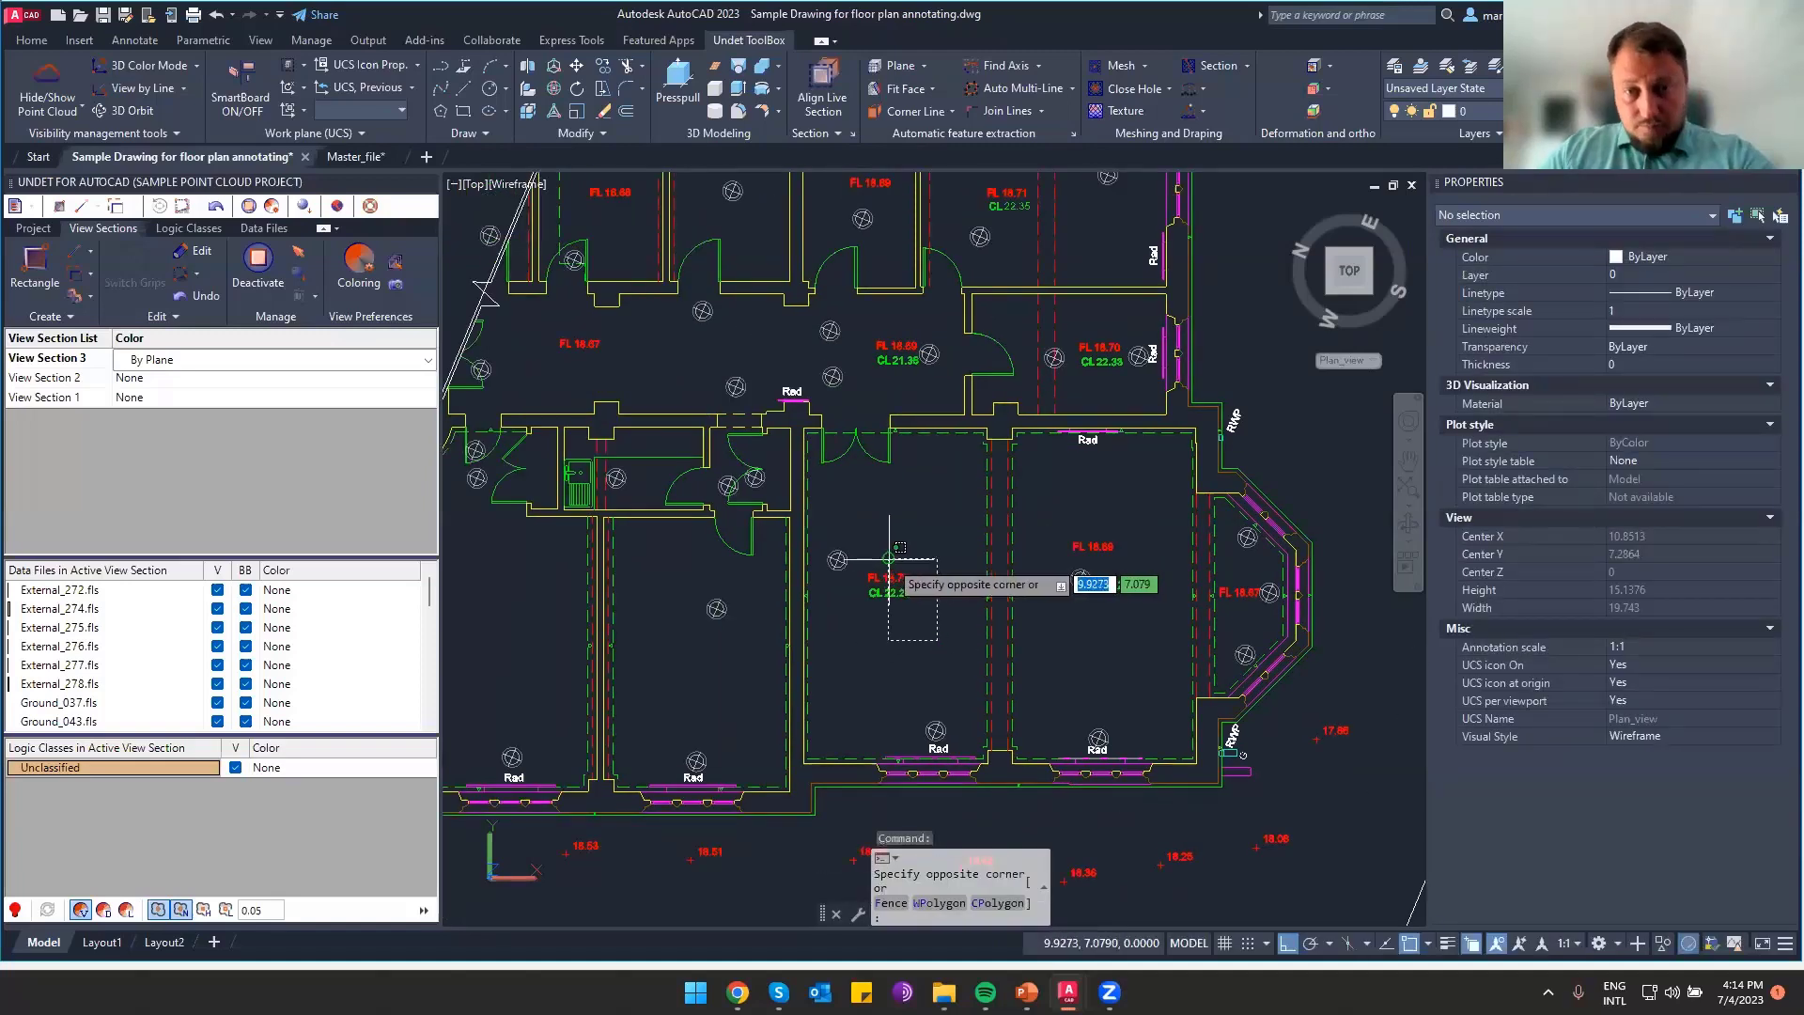
pyautogui.press('Escape')
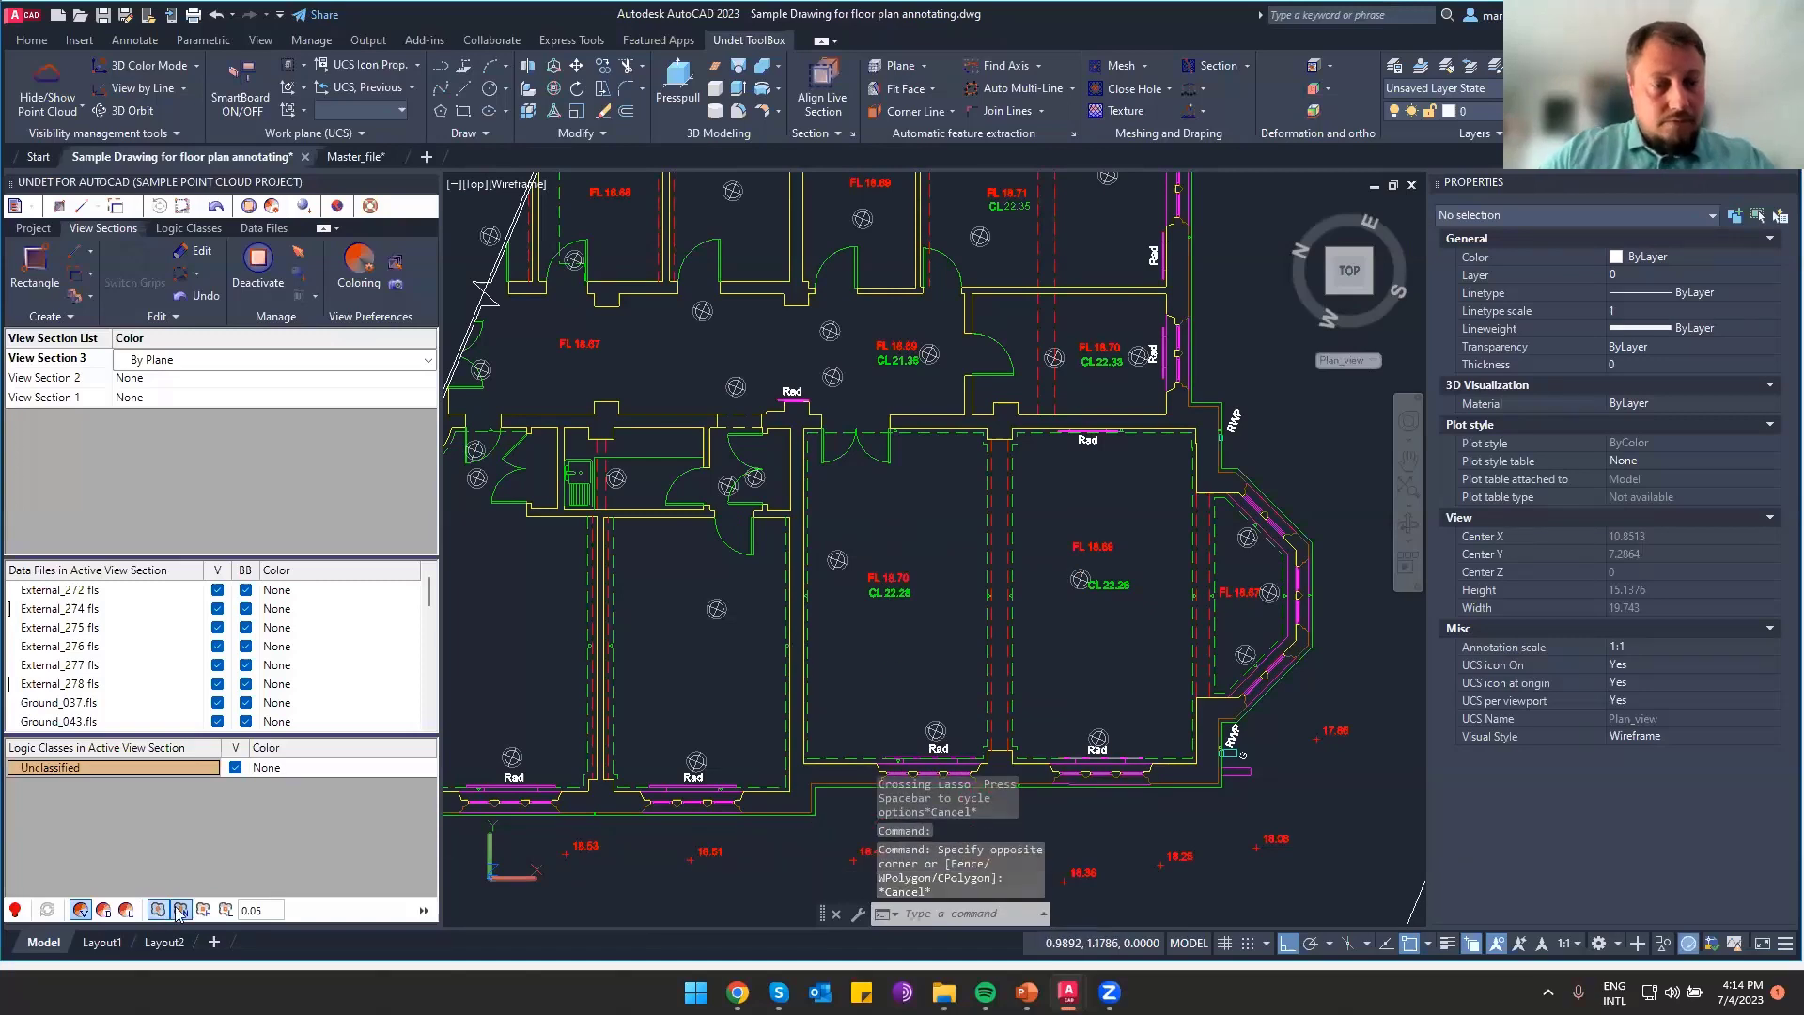
pyautogui.press('Escape')
pyautogui.press('Escape')
# Delete the floor and ceiling level labels from the two large rooms beside the bay window
pyautogui.click(936, 628)
pyautogui.click(859, 540)
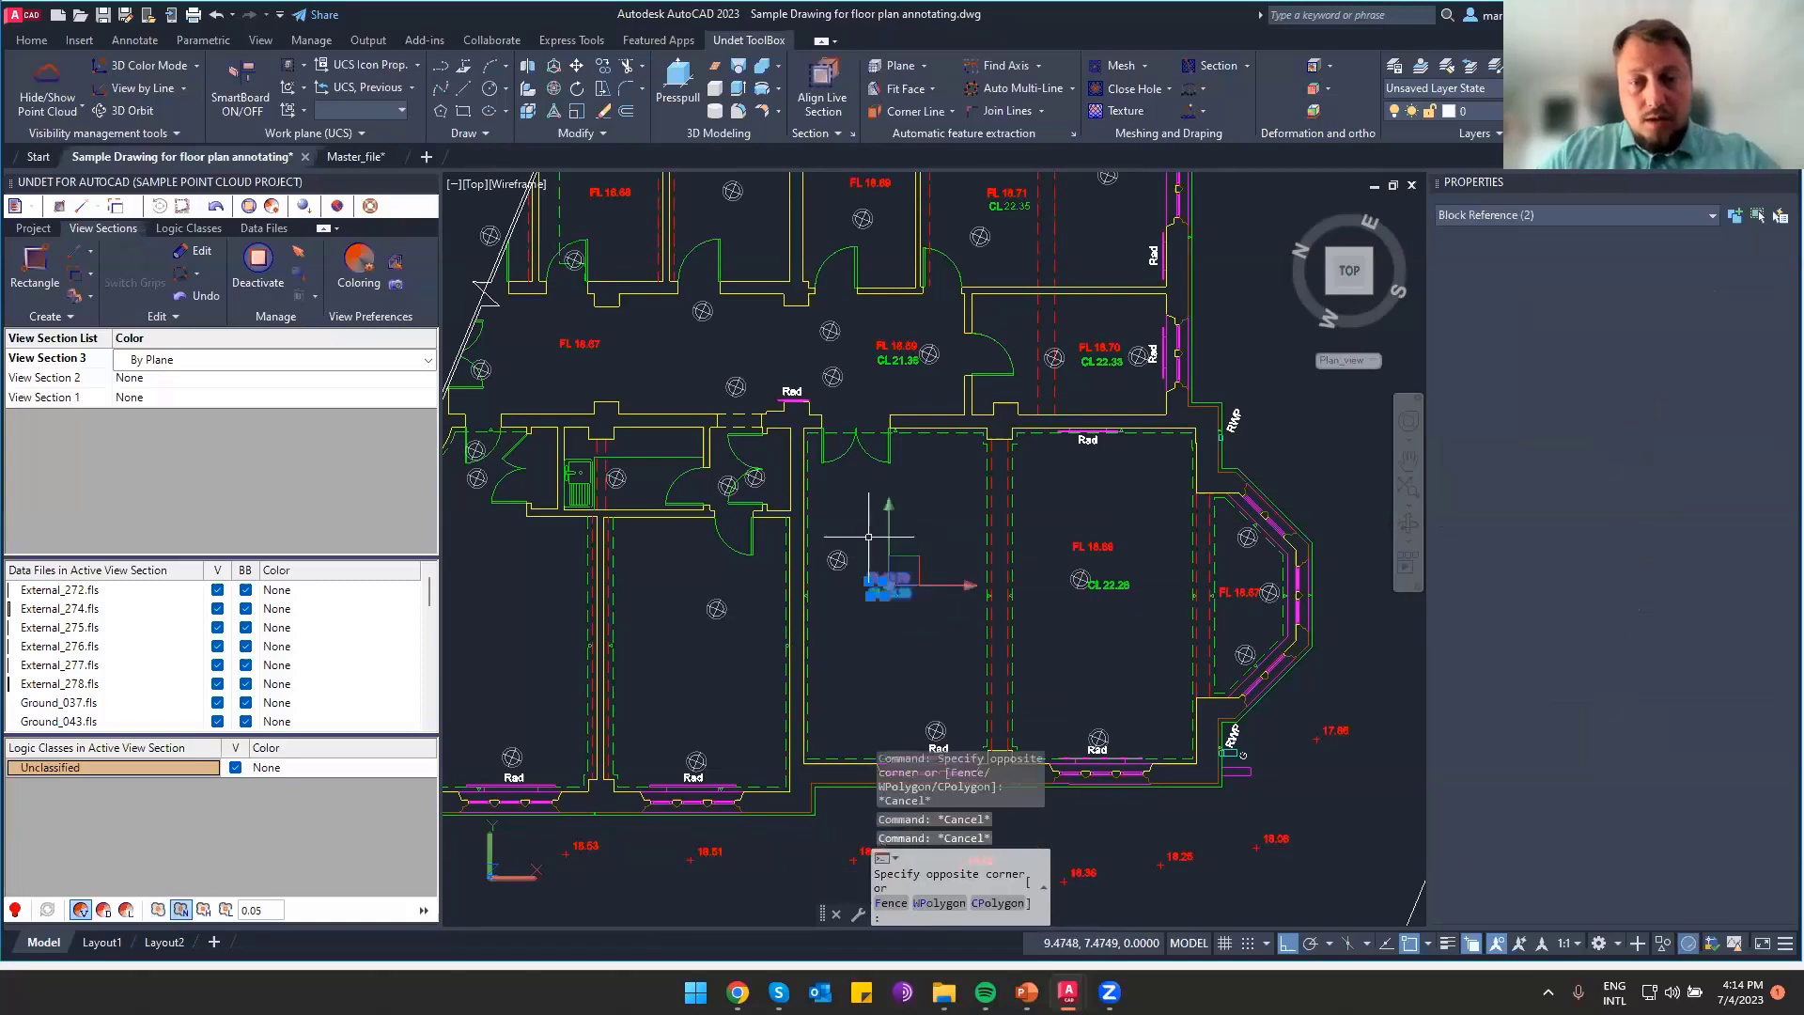
pyautogui.press('Delete')
pyautogui.click(1138, 594)
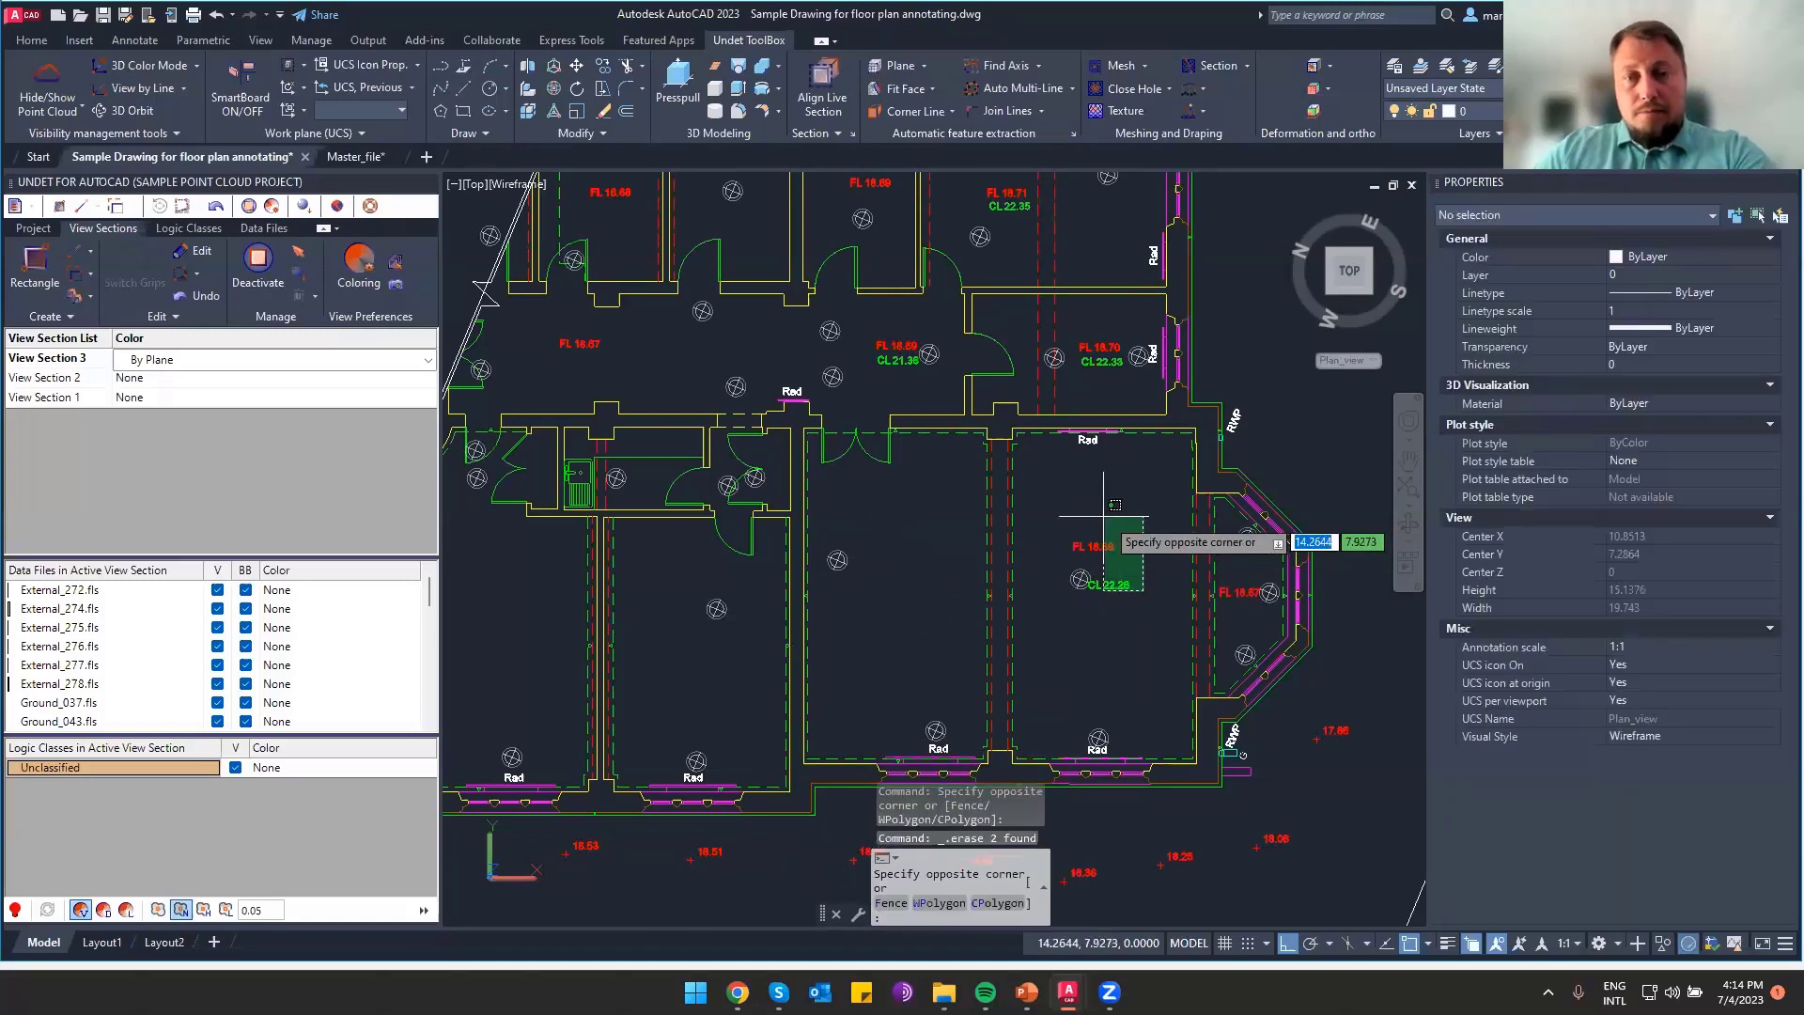
pyautogui.click(1108, 519)
pyautogui.press('Escape')
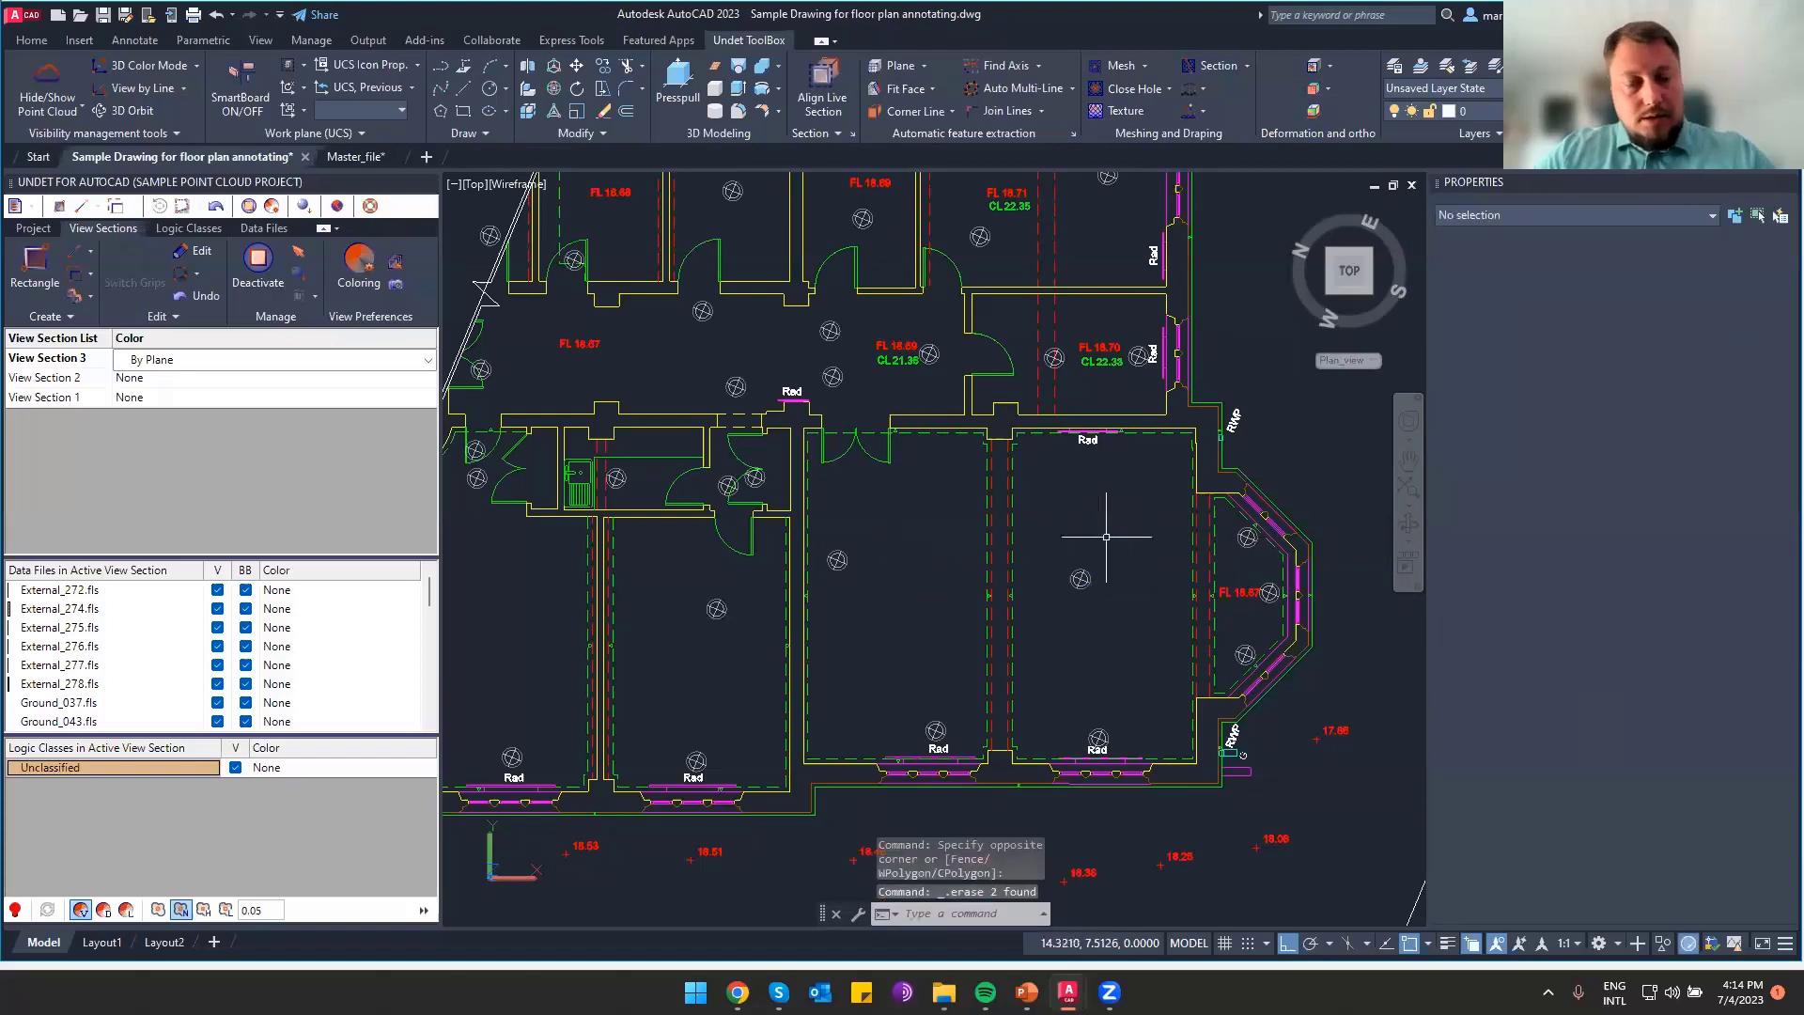
# Switch to the PowerPoint slide show to view the slide on Undet Browser scripts, and return to the floor plan in AutoCAD
pyautogui.hotkey('alt', 'Tab')
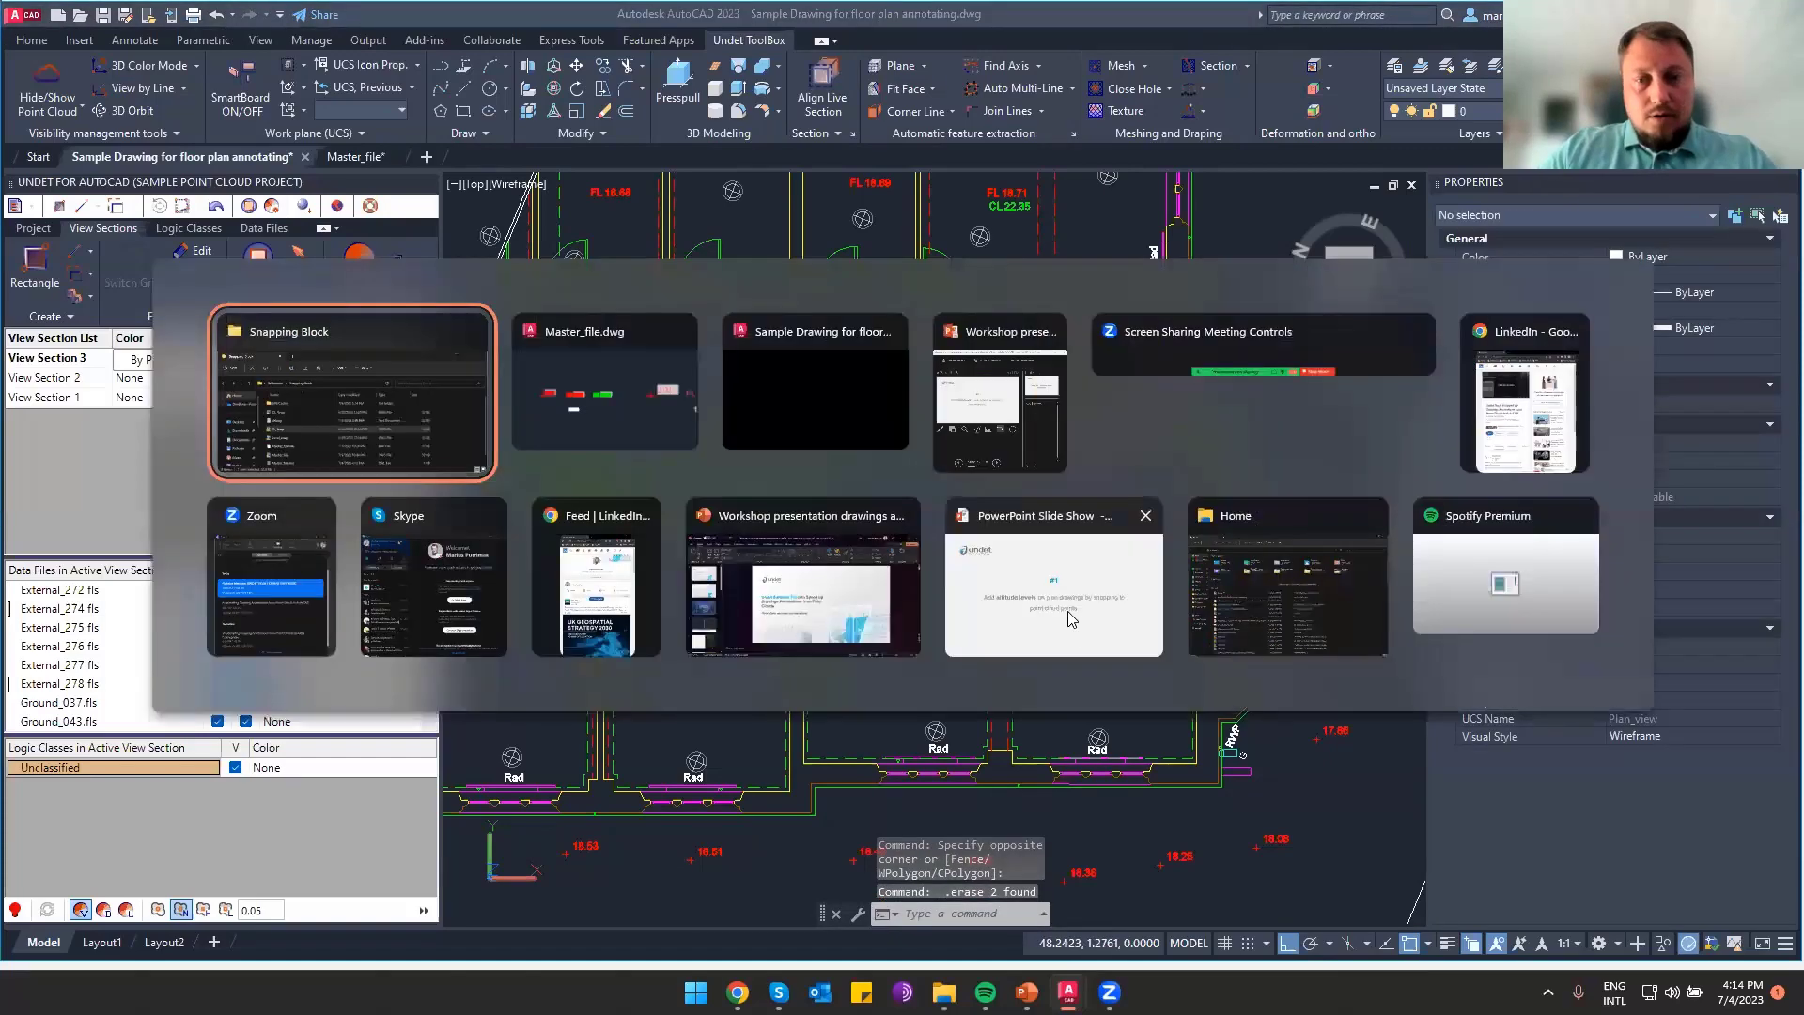
pyautogui.click(1072, 617)
pyautogui.click(1144, 807)
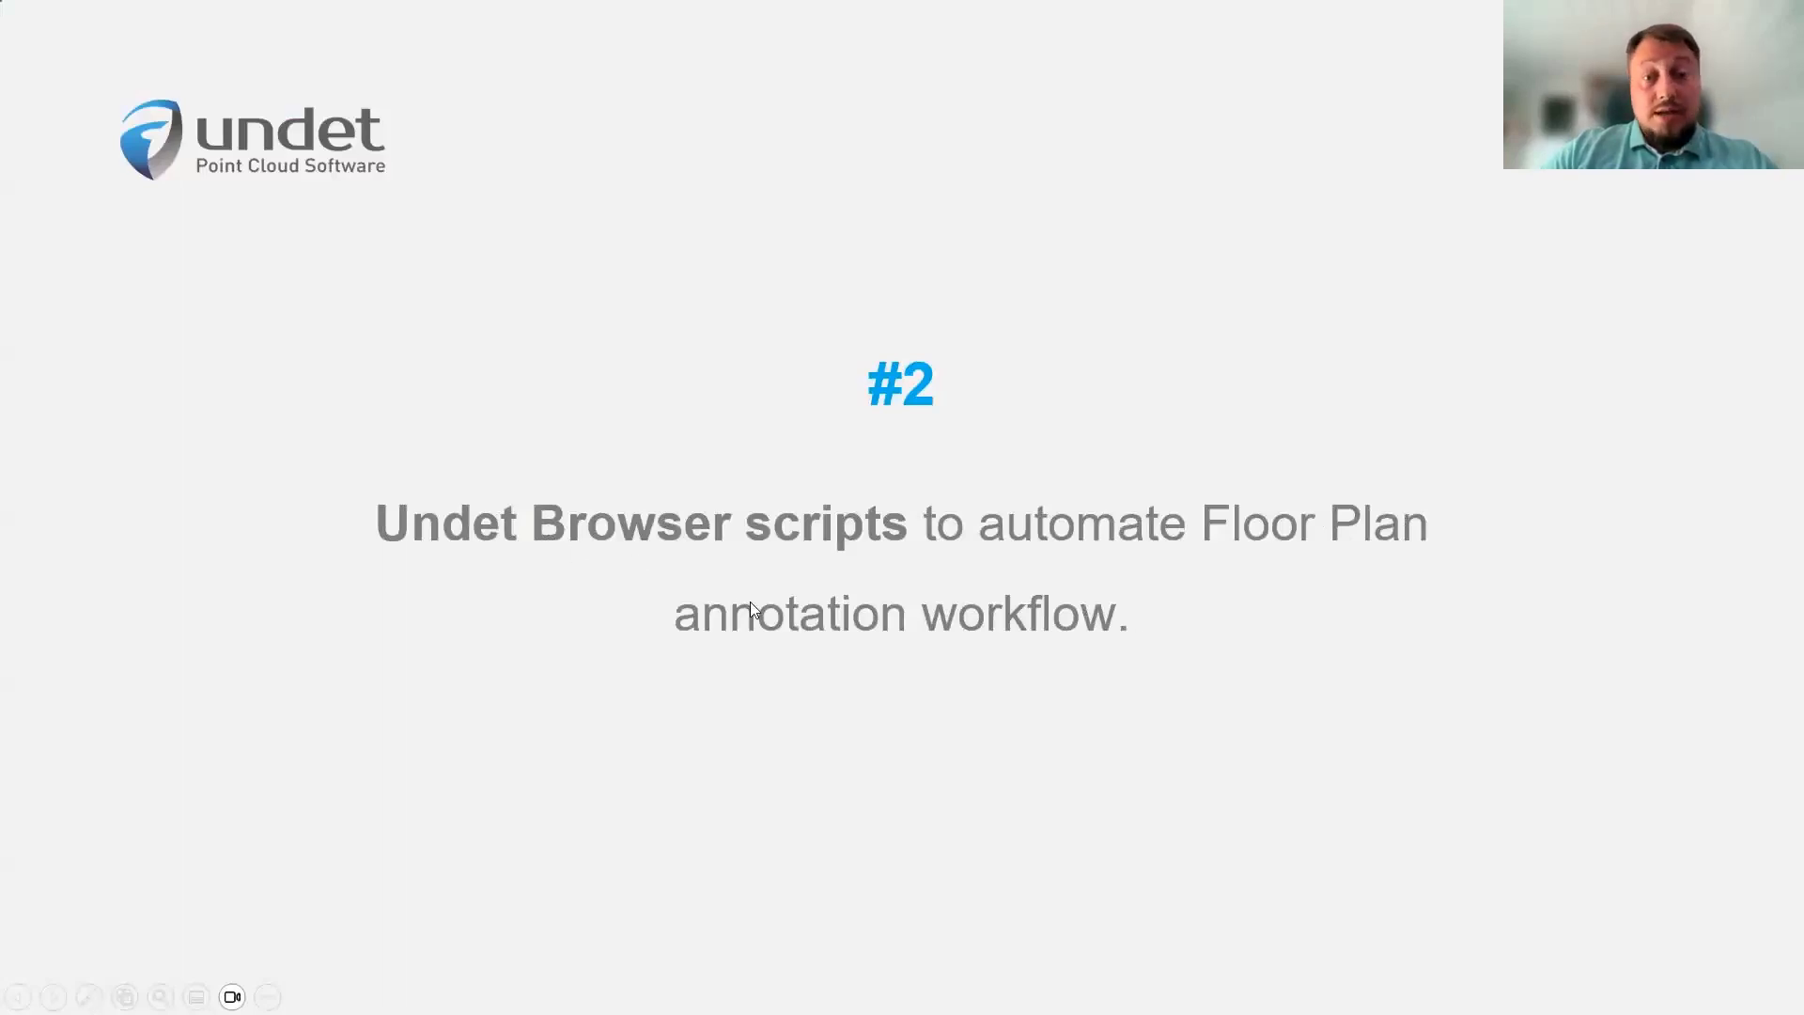
pyautogui.hotkey('alt', 'Tab')
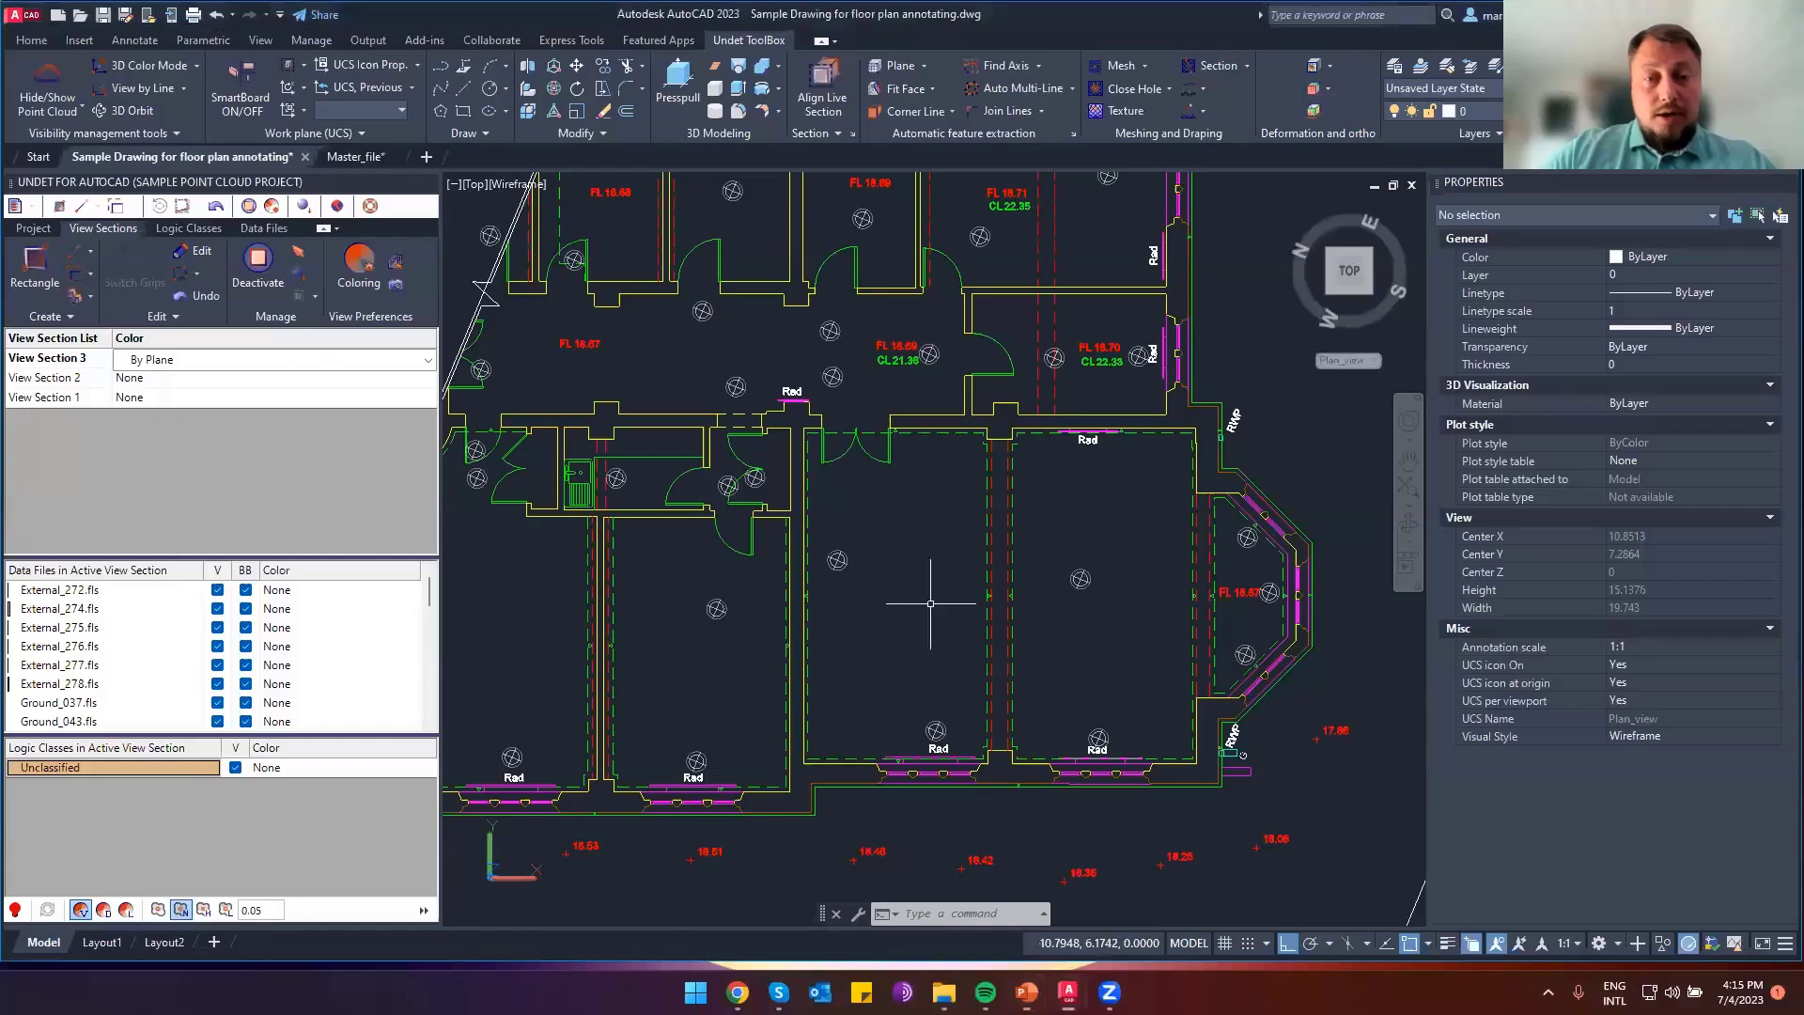
# Show the point cloud to examine it over the floor plan, and hide it again
pyautogui.scroll(-2, 884, 624)
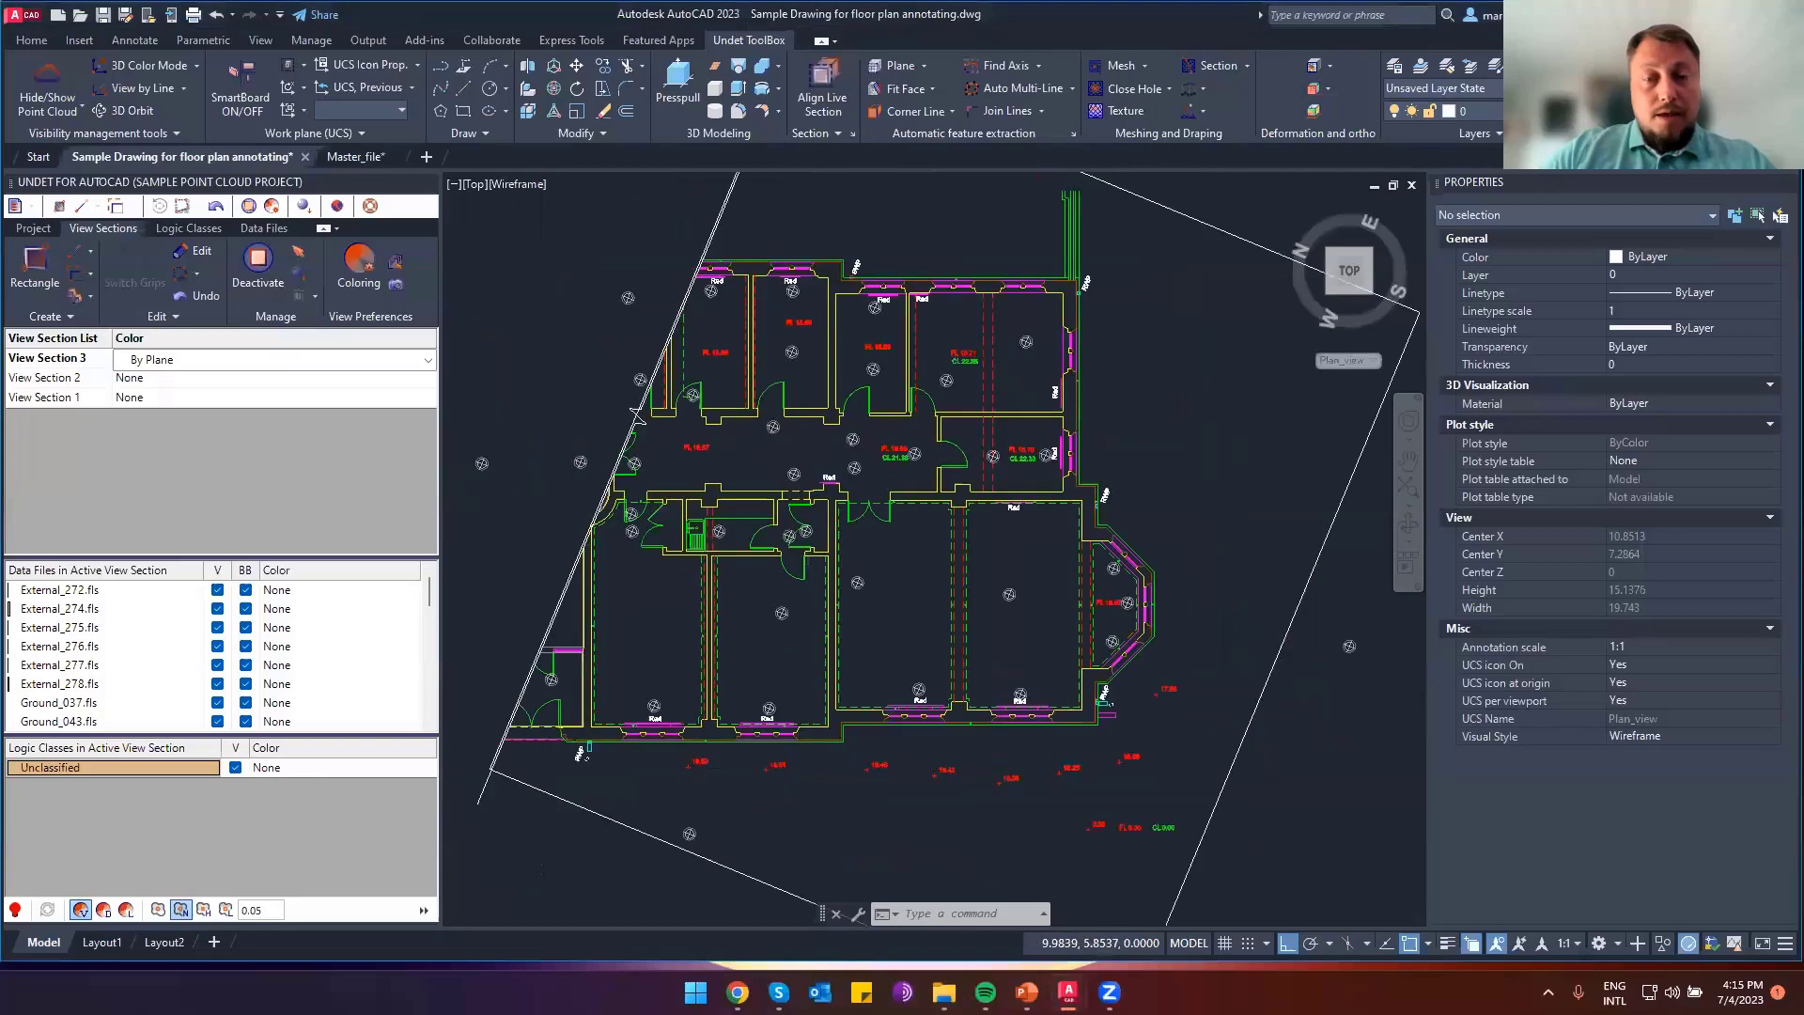
pyautogui.click(47, 80)
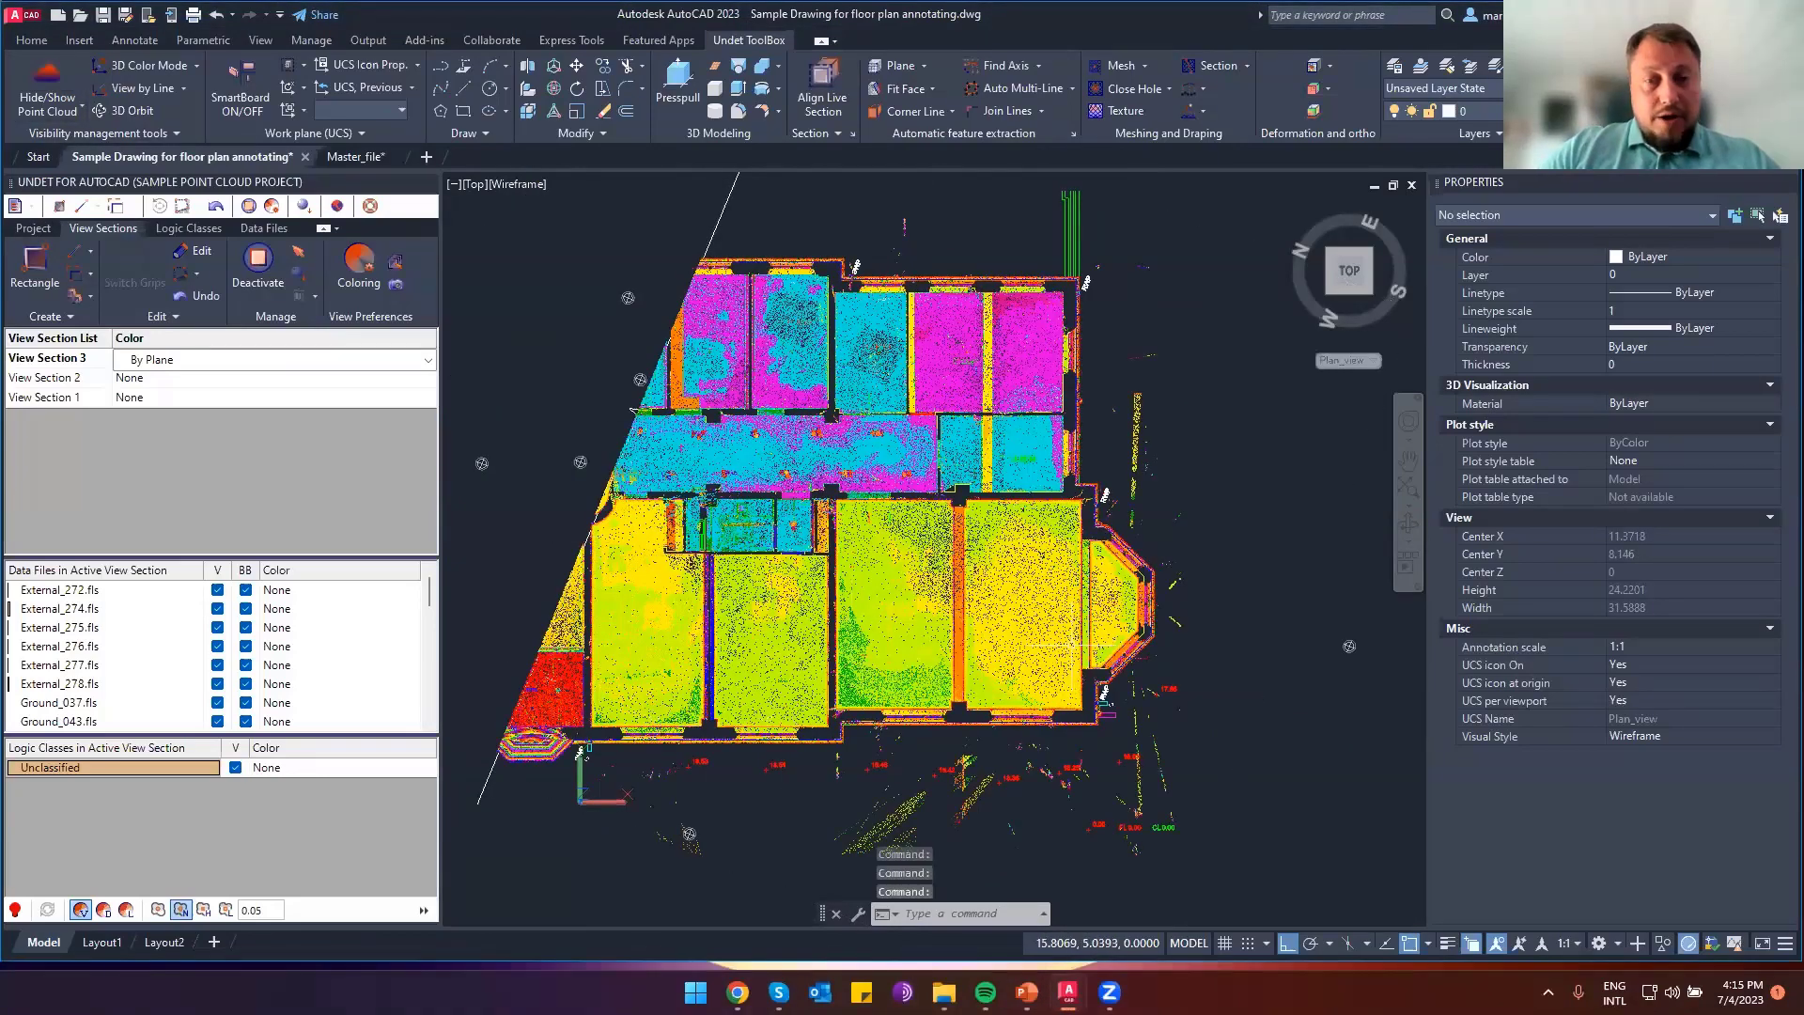
pyautogui.scroll(2, 943, 714)
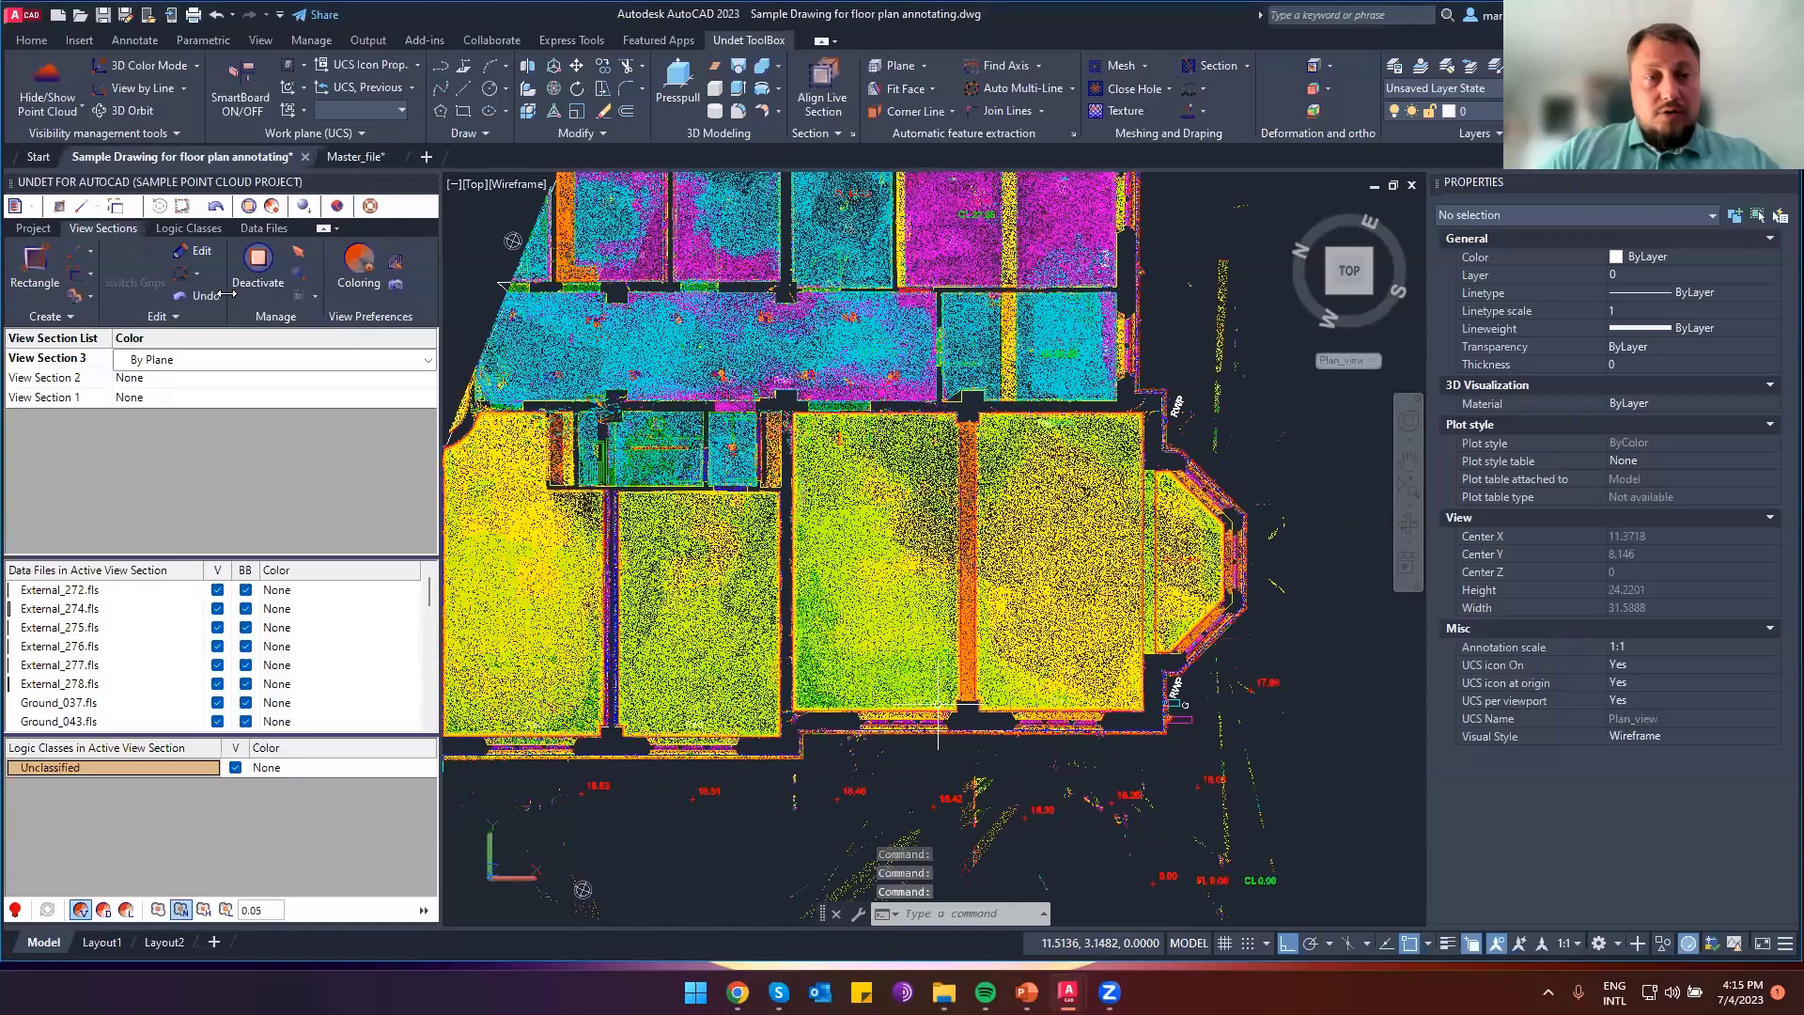
pyautogui.click(47, 79)
pyautogui.moveTo(188, 158)
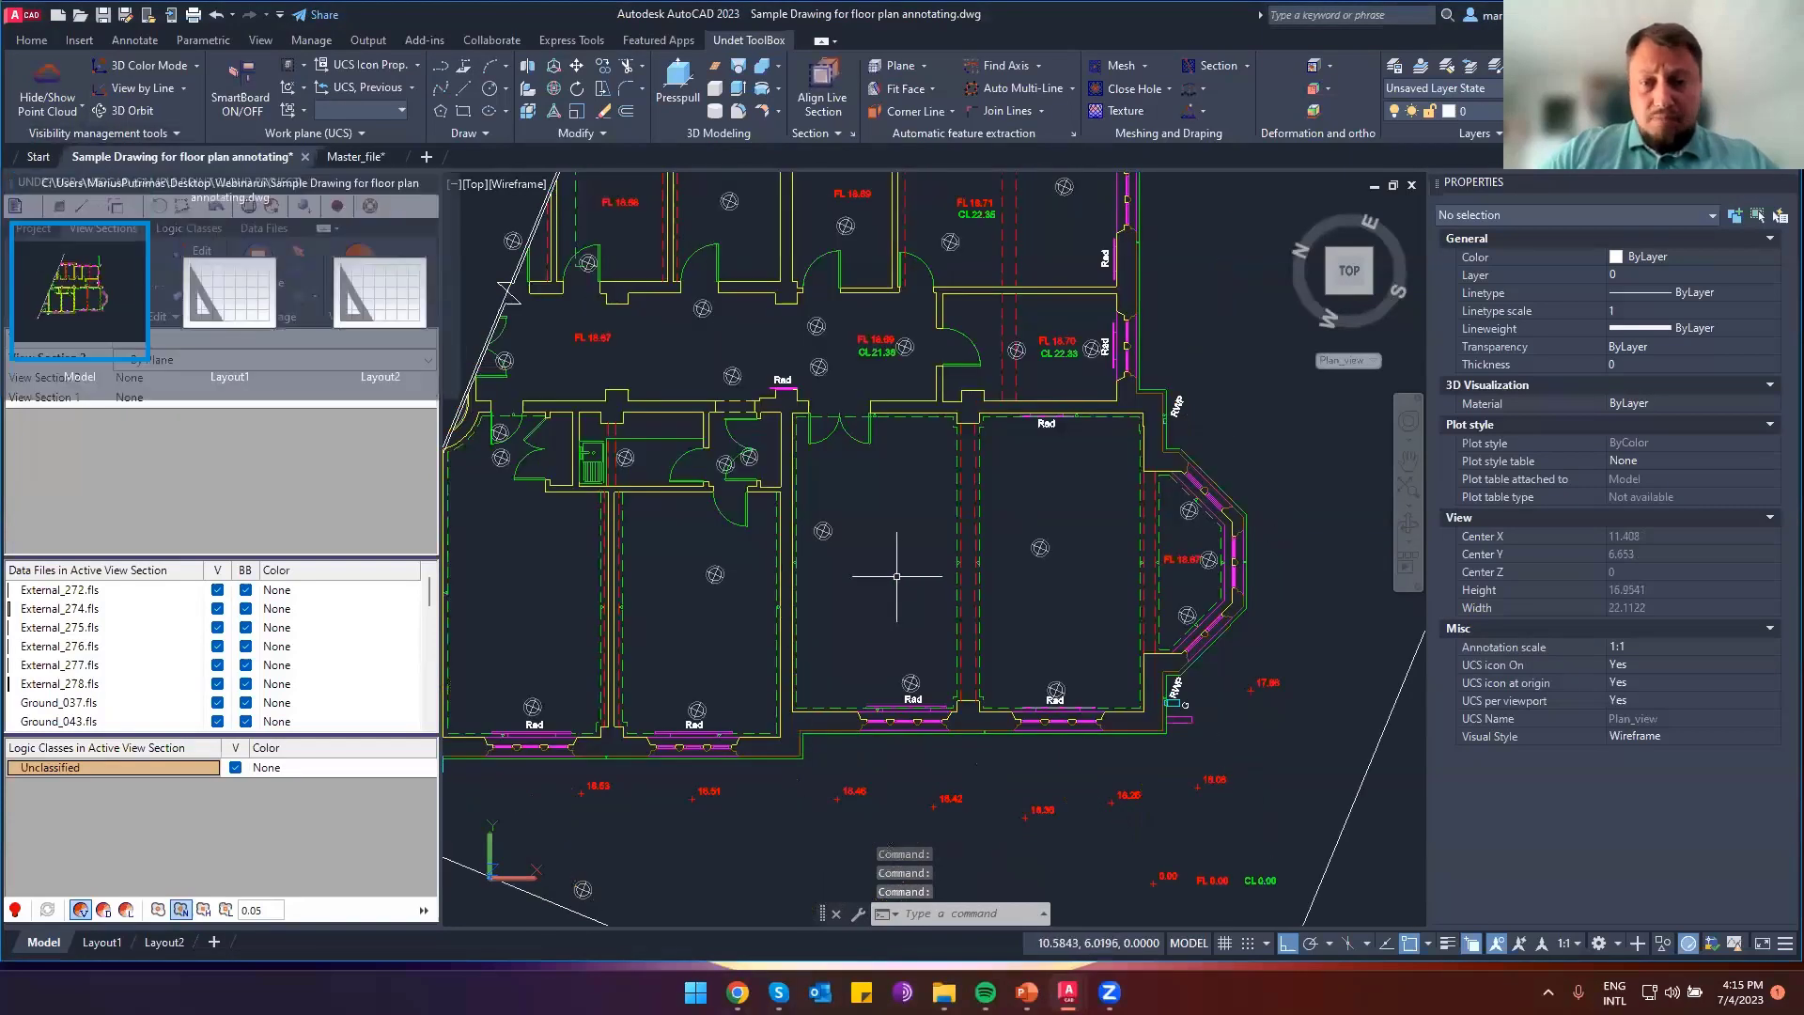
pyautogui.moveTo(912, 580); pyautogui.dragTo(959, 595, button='middle')
pyautogui.press('Escape')
# Turn the BB option off and back on for all data files in the active view section
pyautogui.click(75, 613)
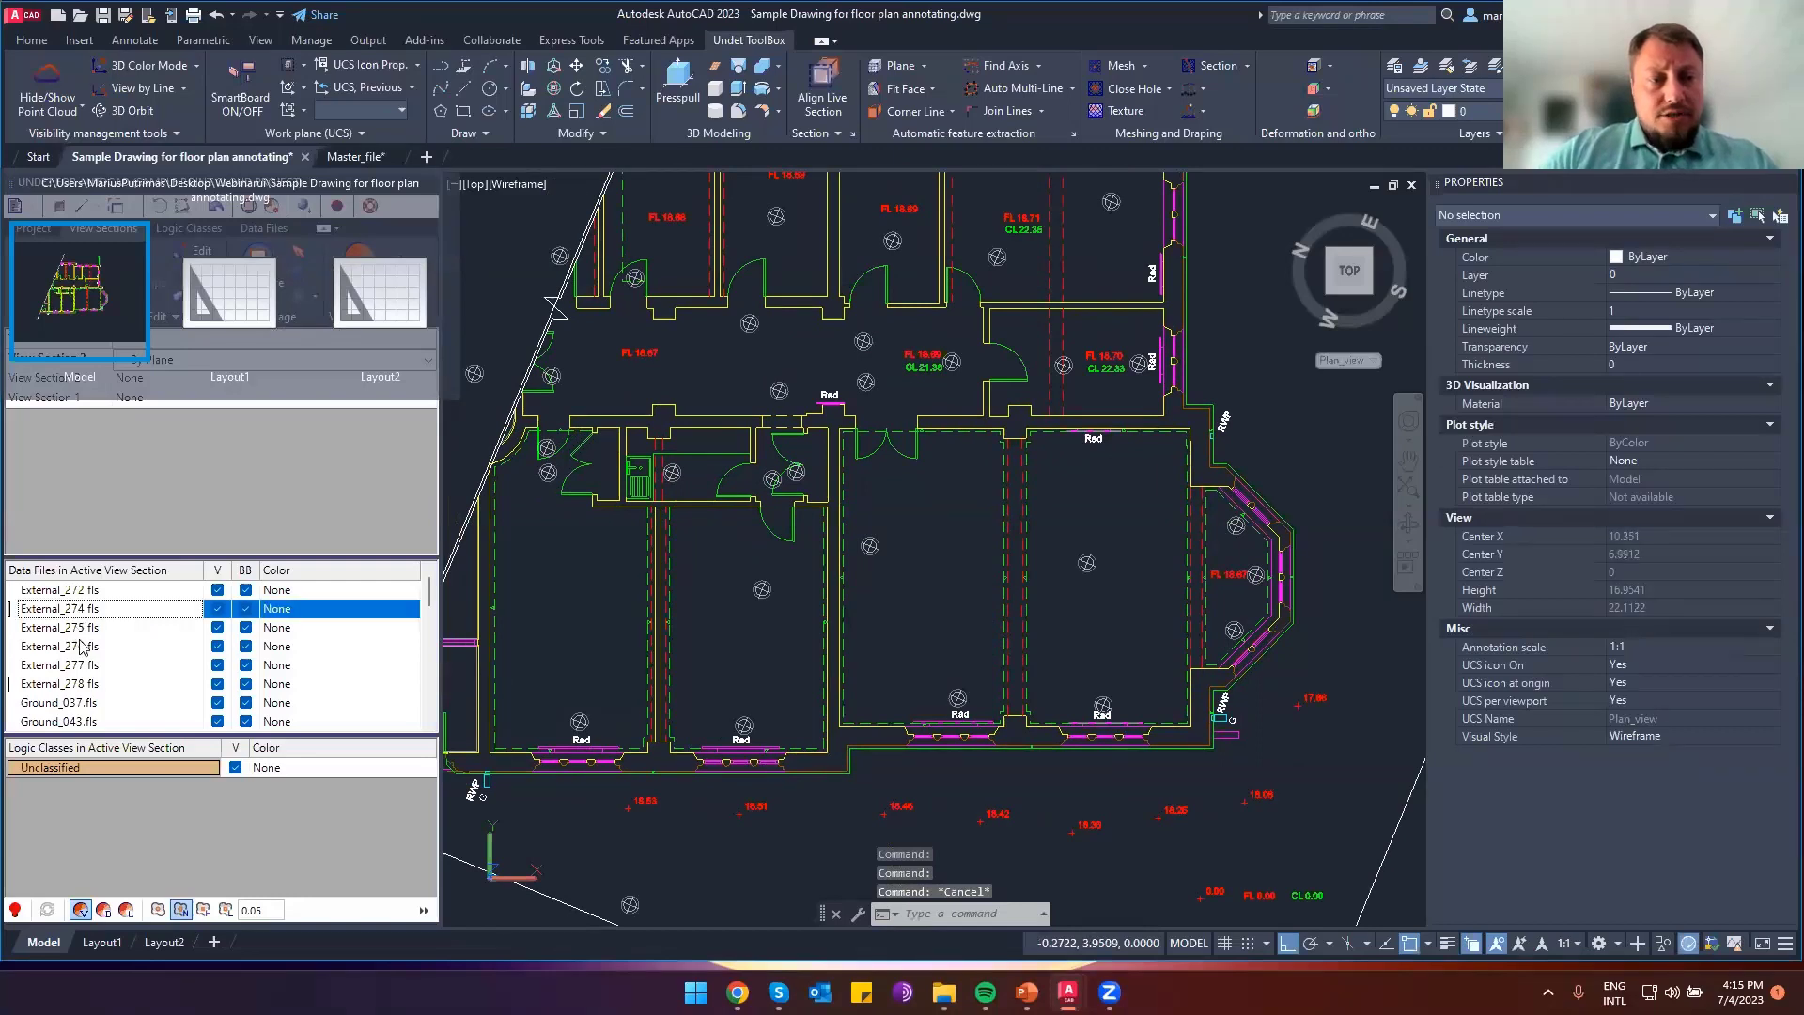
pyautogui.hotkey('ctrl', 'a')
pyautogui.click(244, 611)
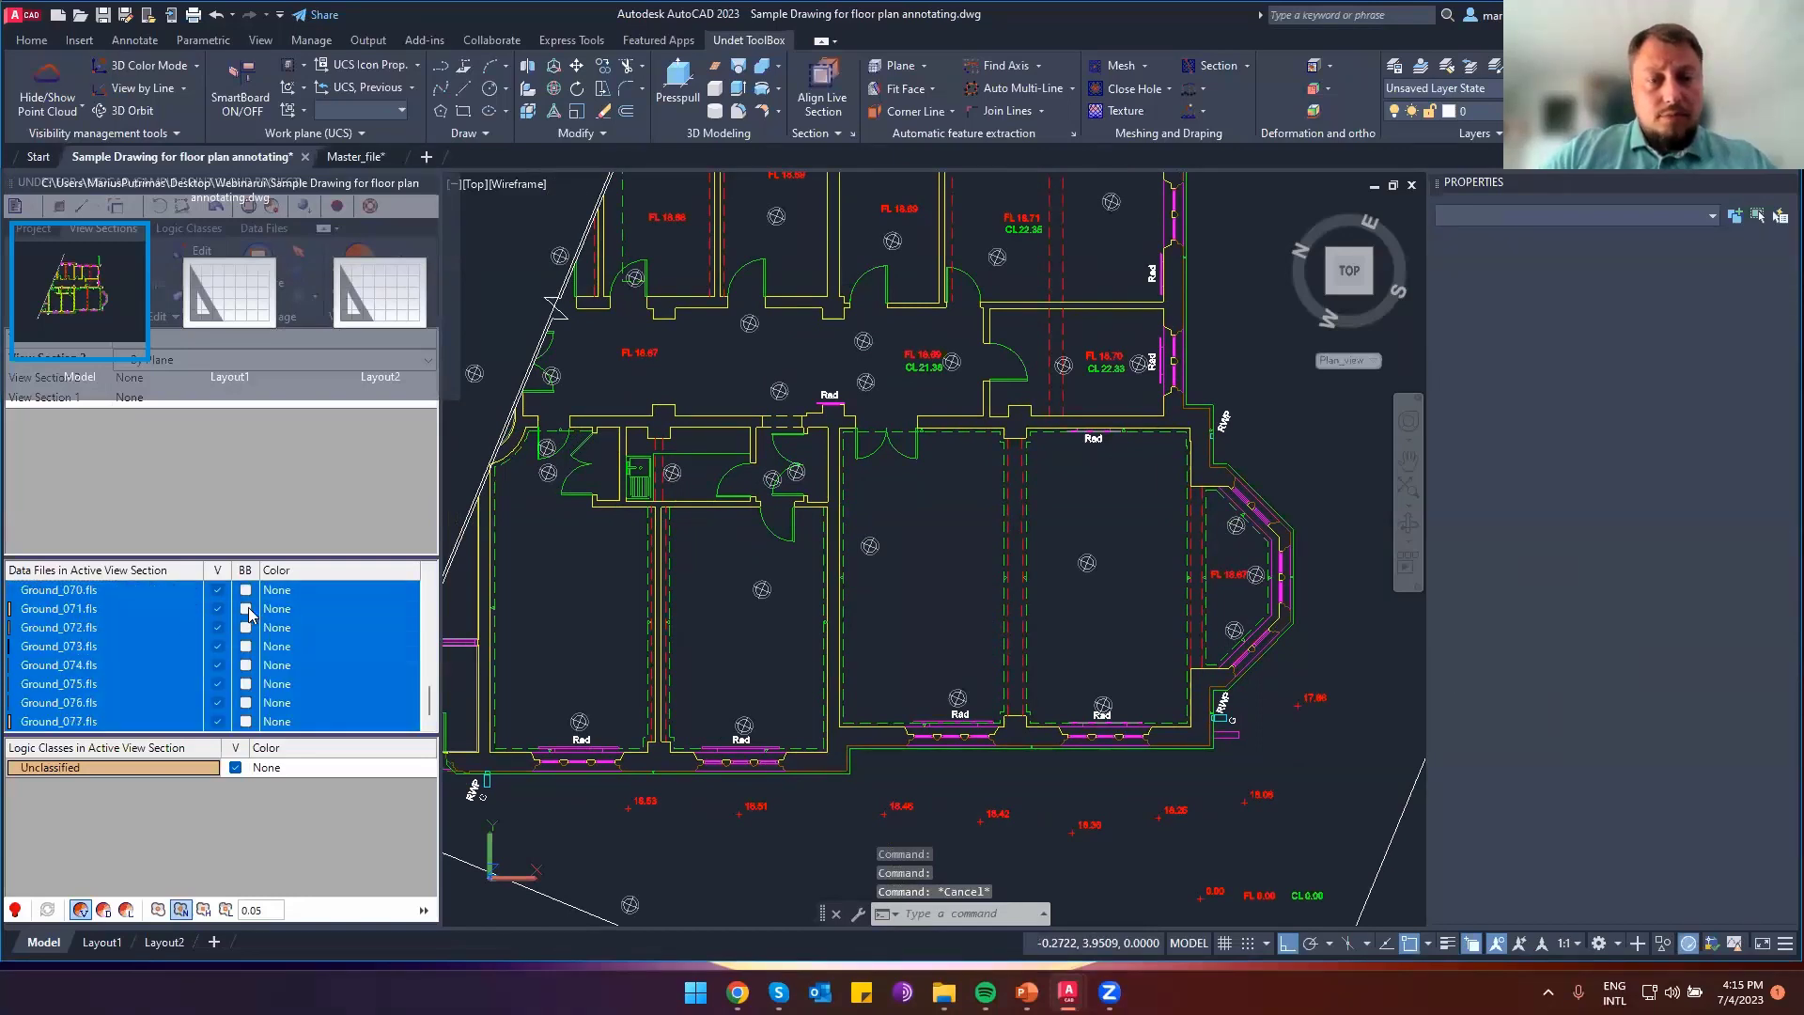
pyautogui.click(246, 610)
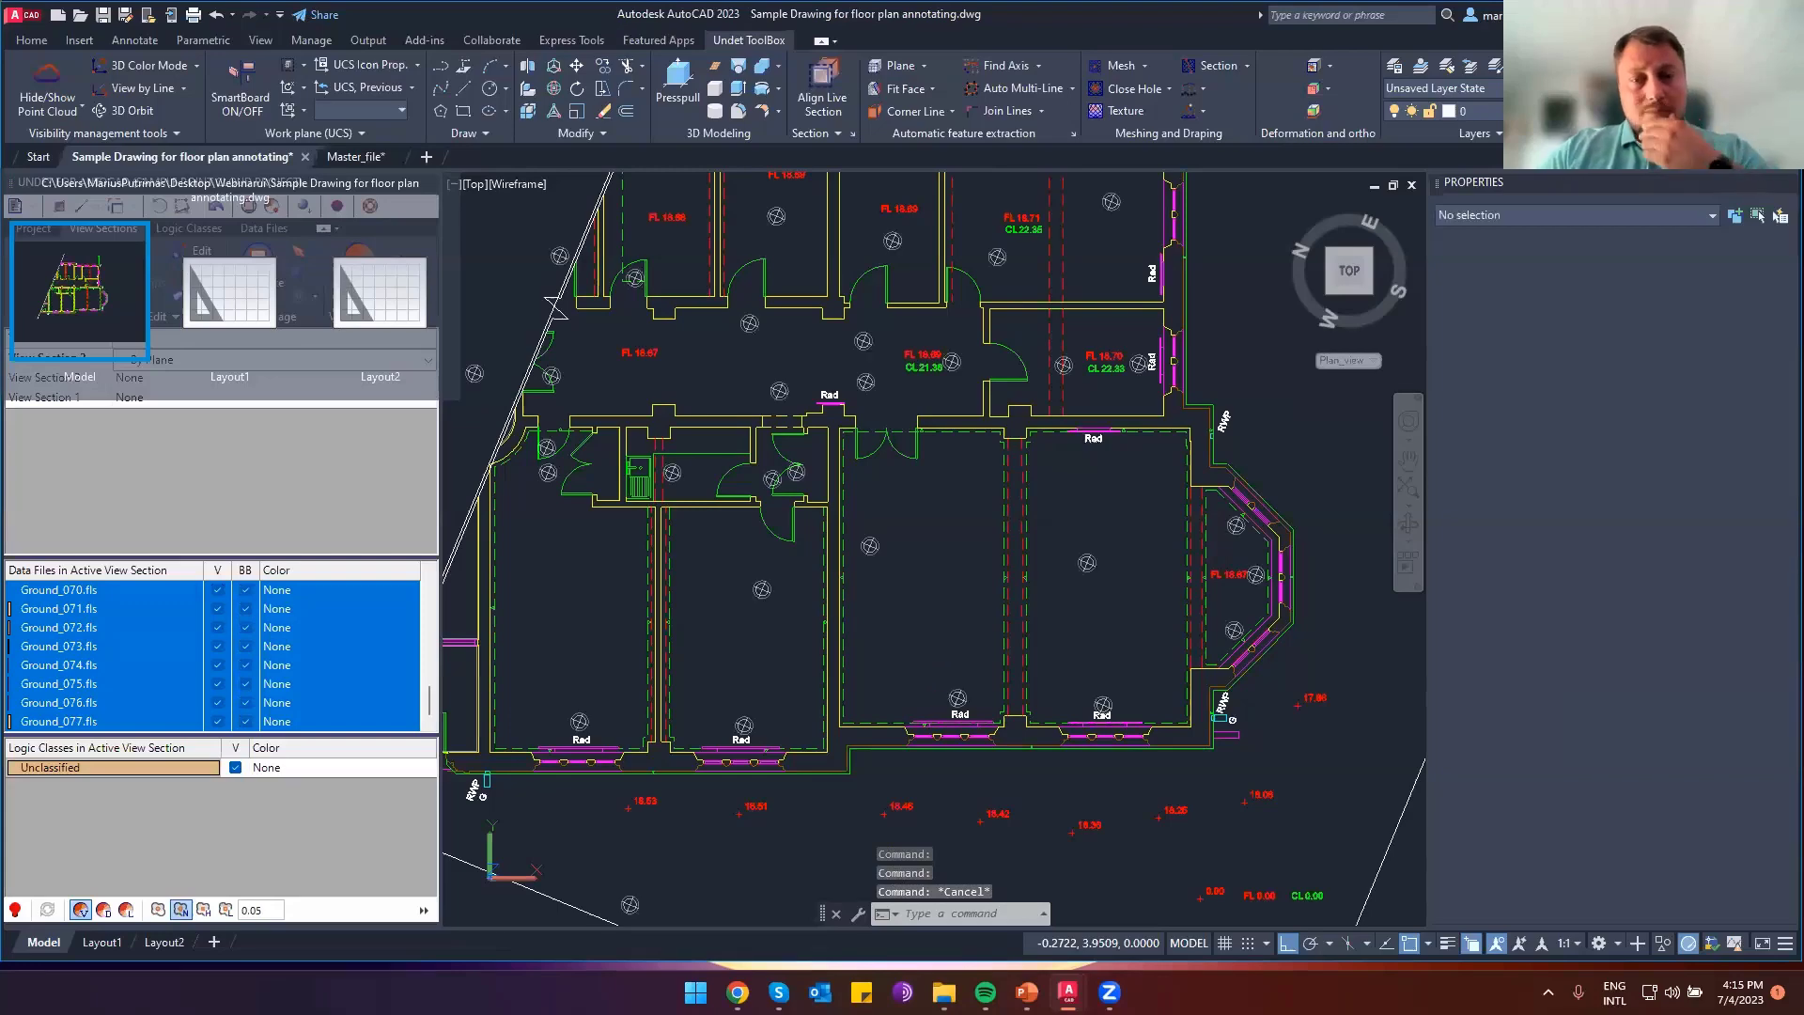
# Launch Undet Browser from the scan location marker in the large room with the double door
pyautogui.click(923, 583)
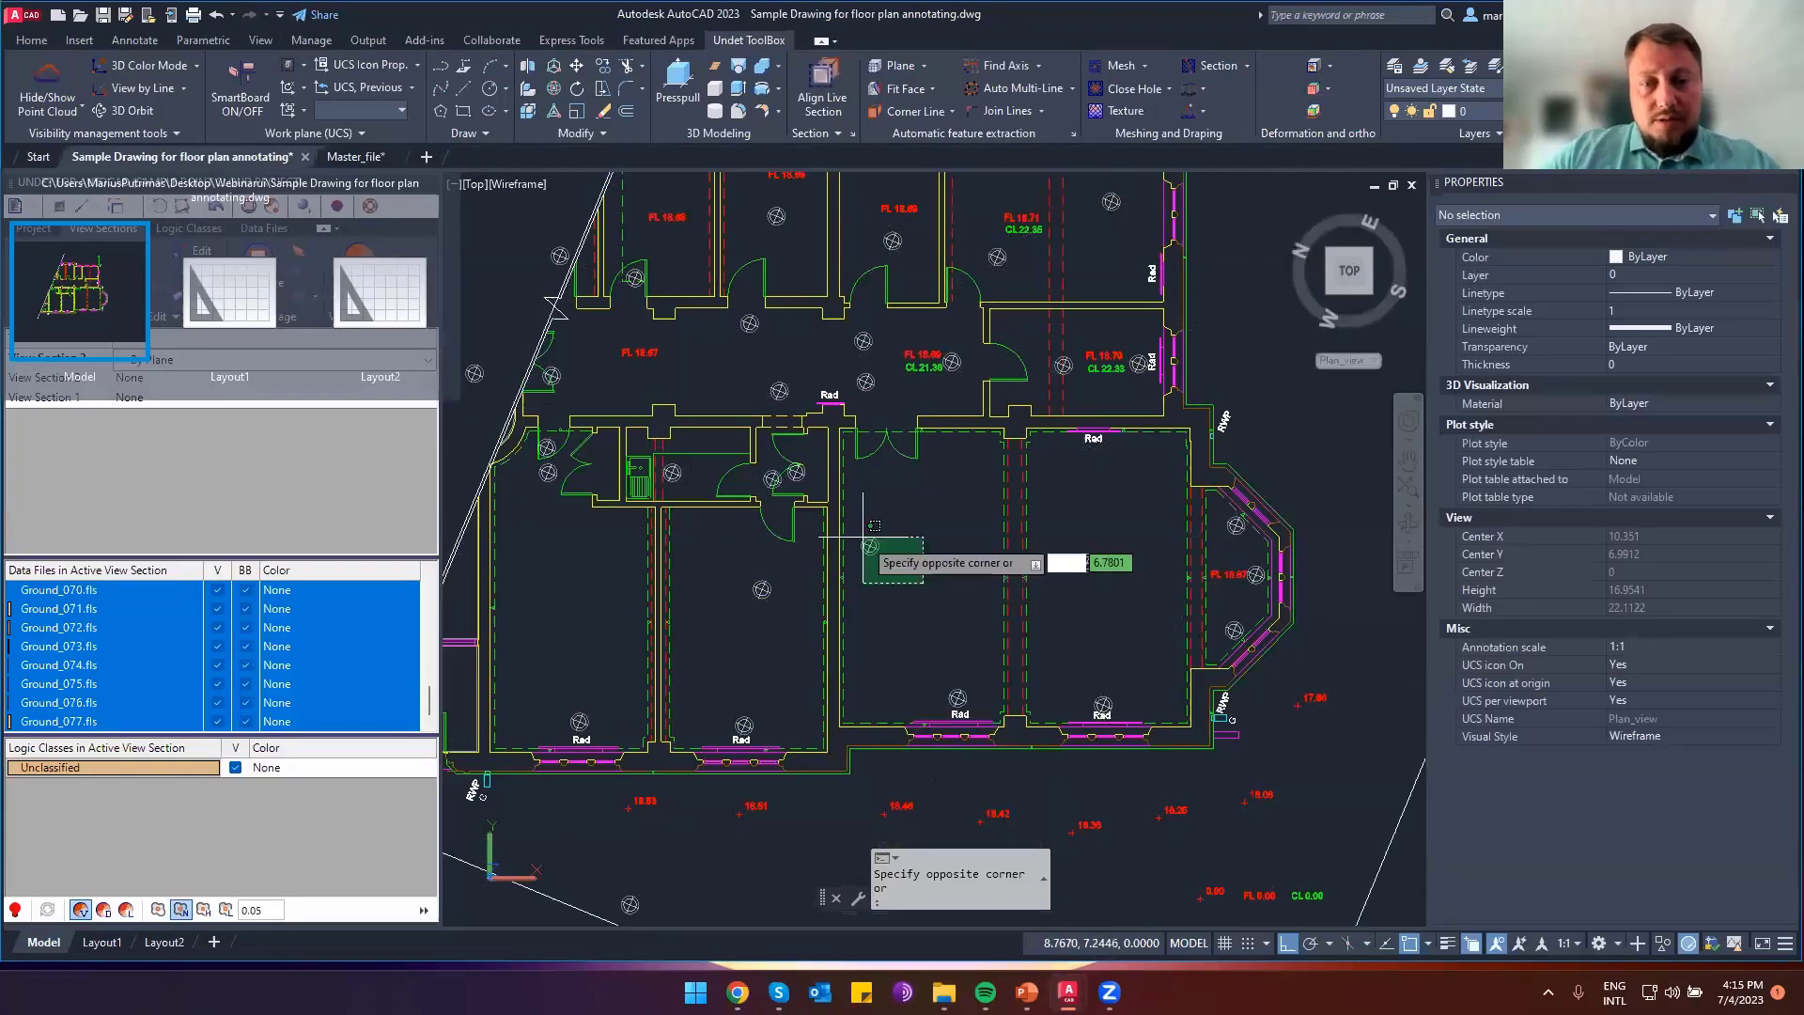
pyautogui.press('Escape')
pyautogui.scroll(3, 871, 550)
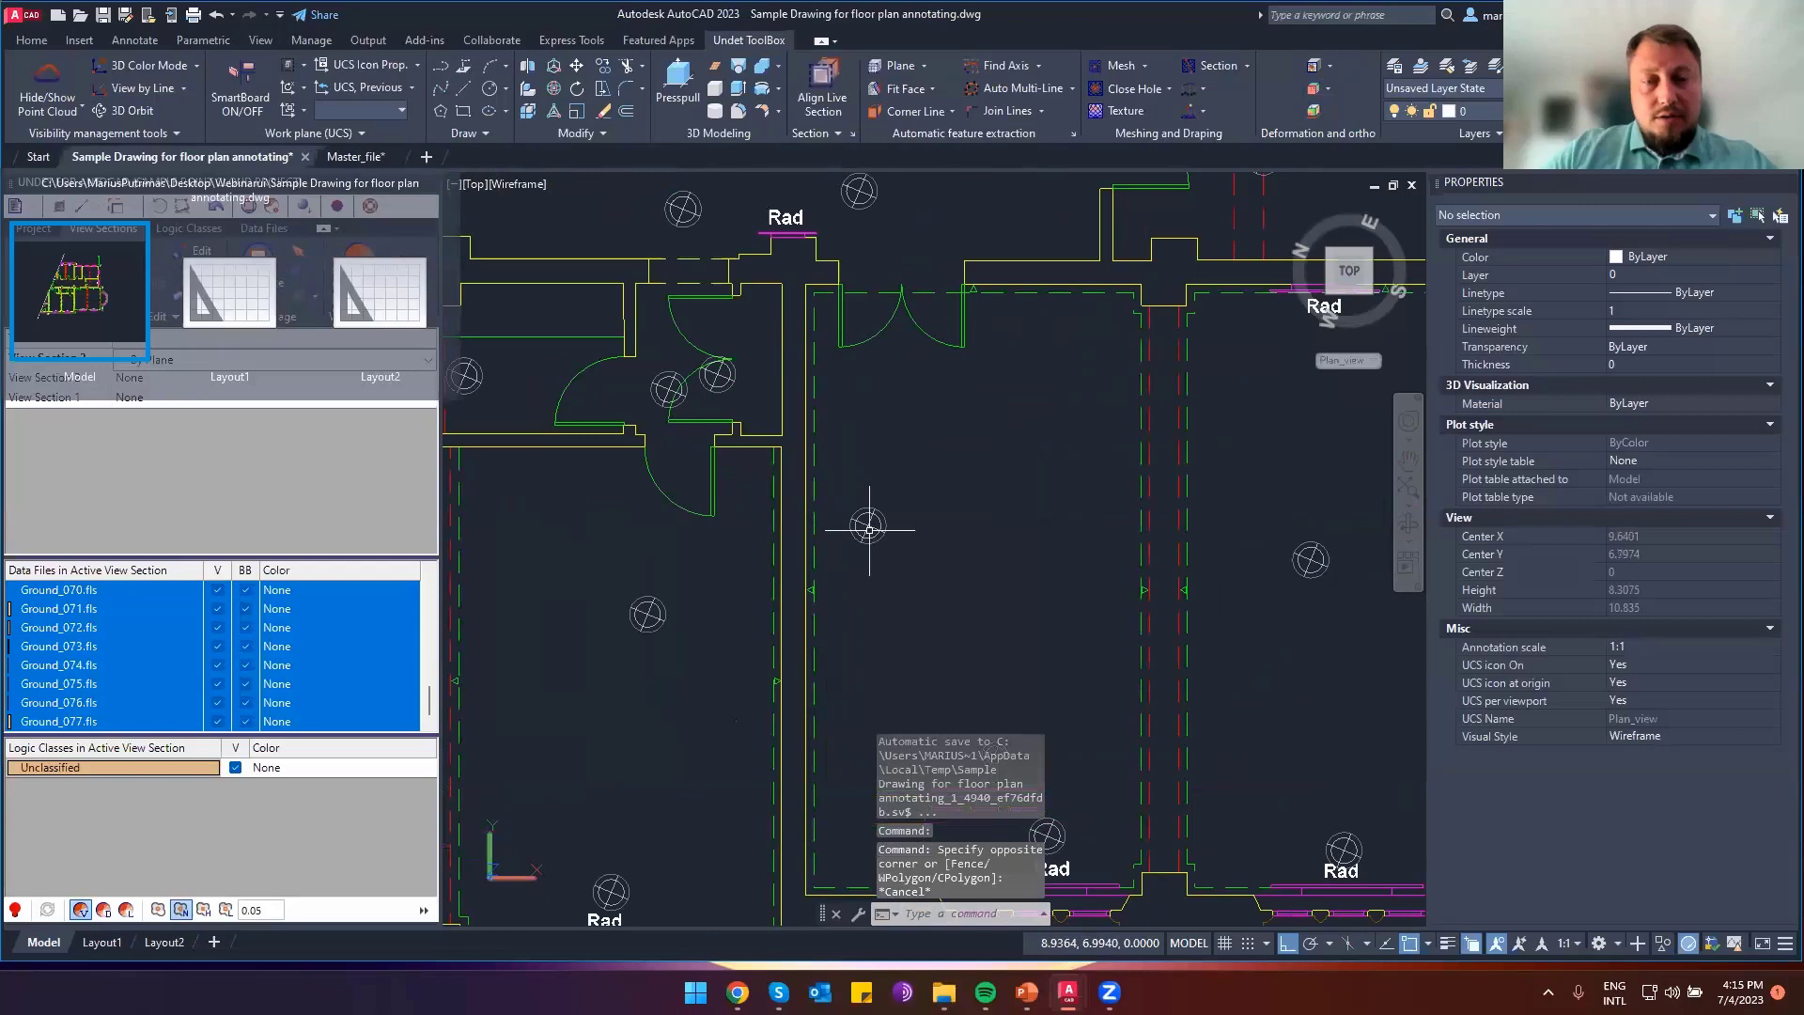
pyautogui.click(869, 529)
pyautogui.press('Escape')
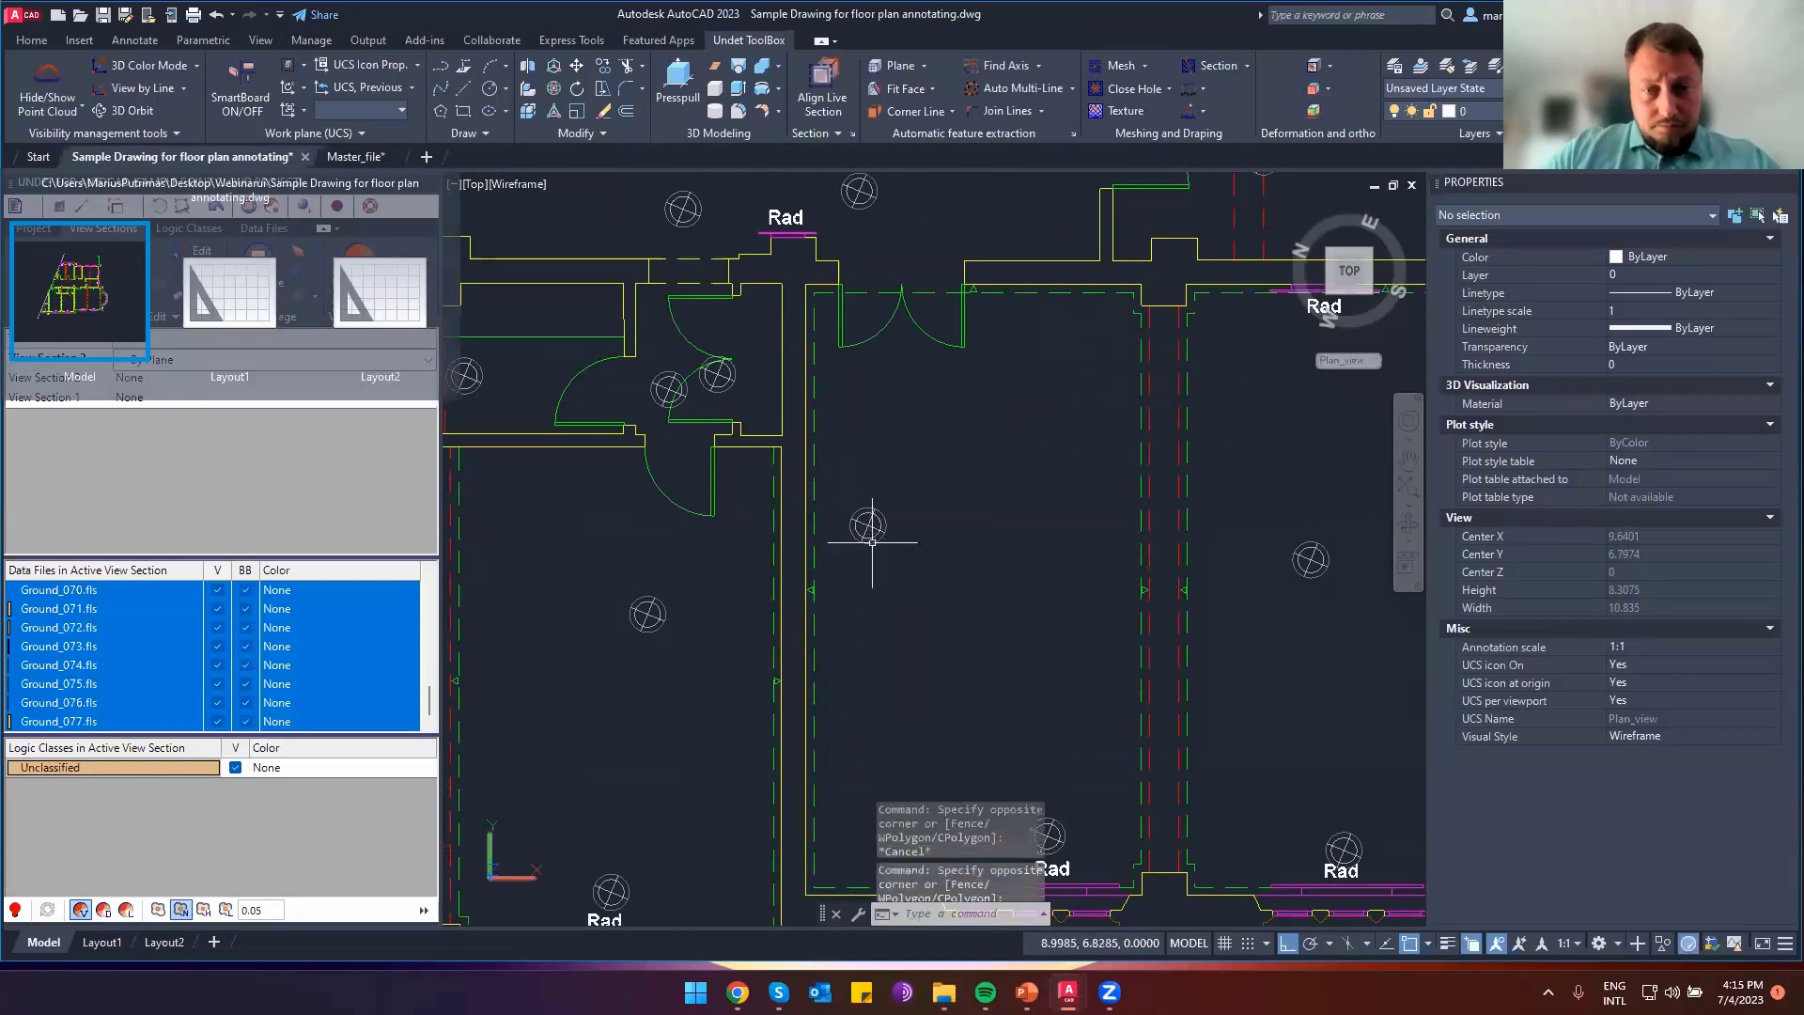
pyautogui.click(872, 543)
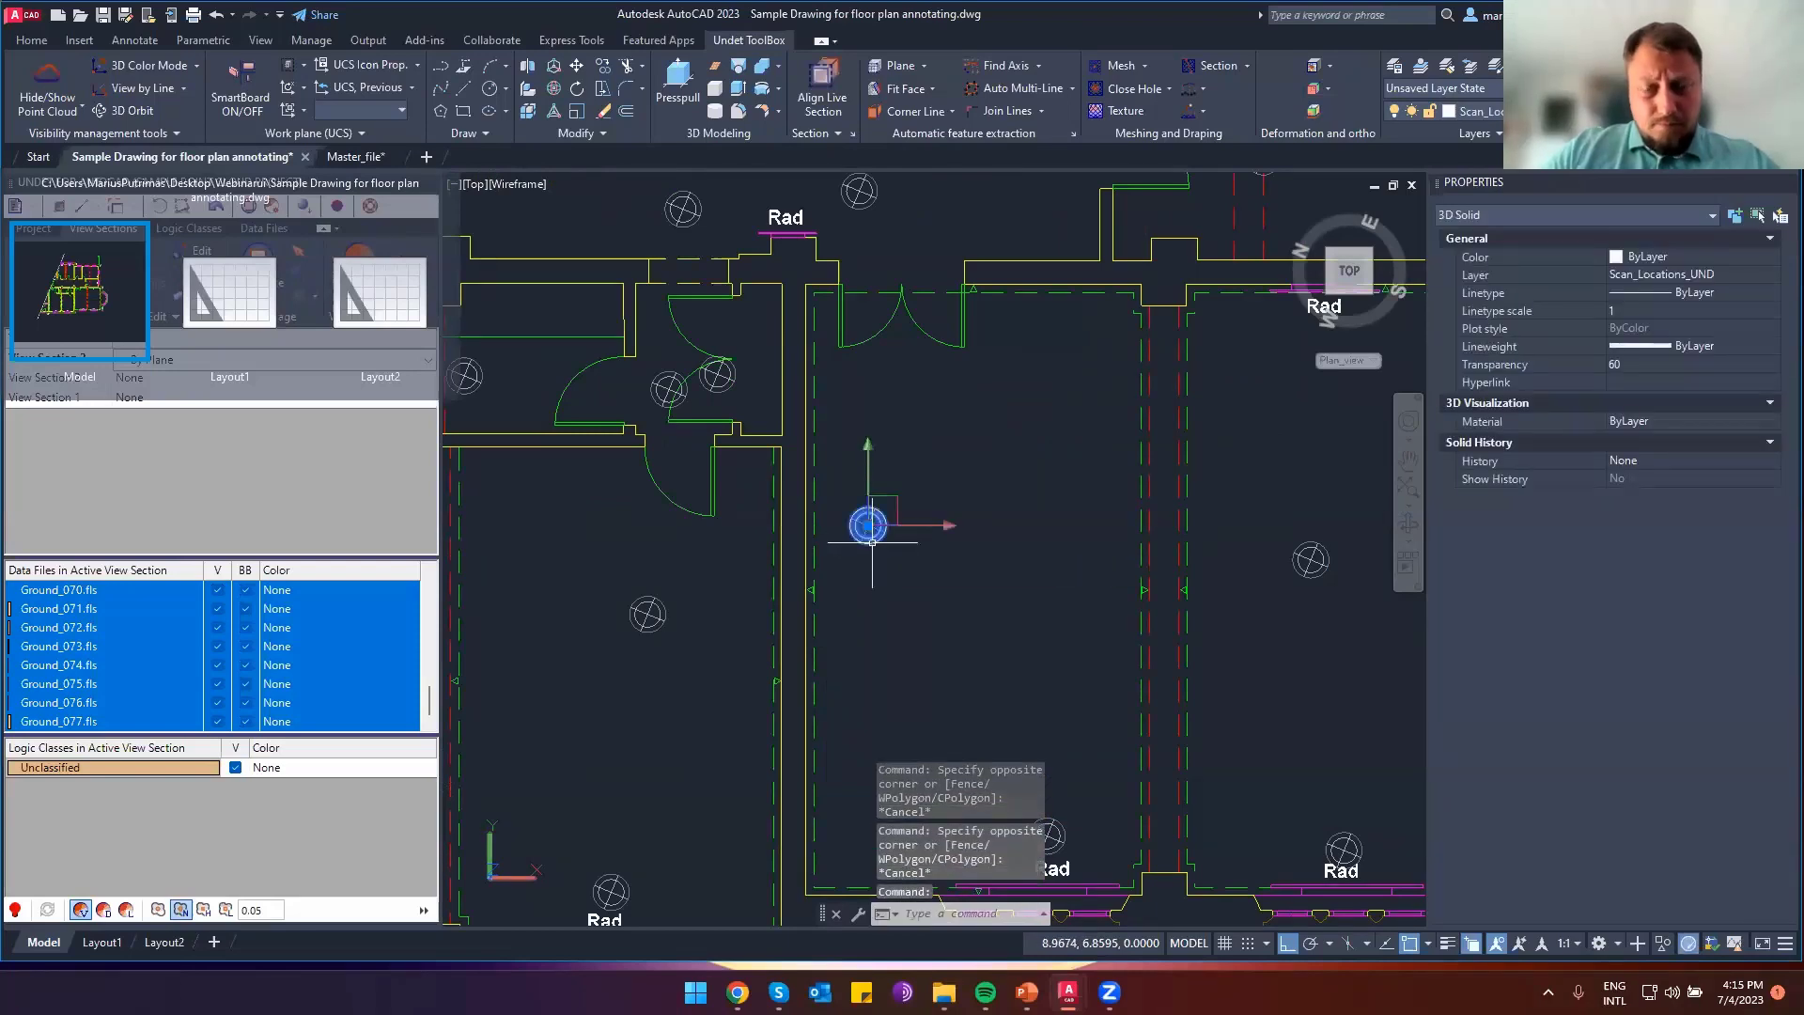
pyautogui.press('Escape')
pyautogui.press('Escape')
pyautogui.click(880, 530)
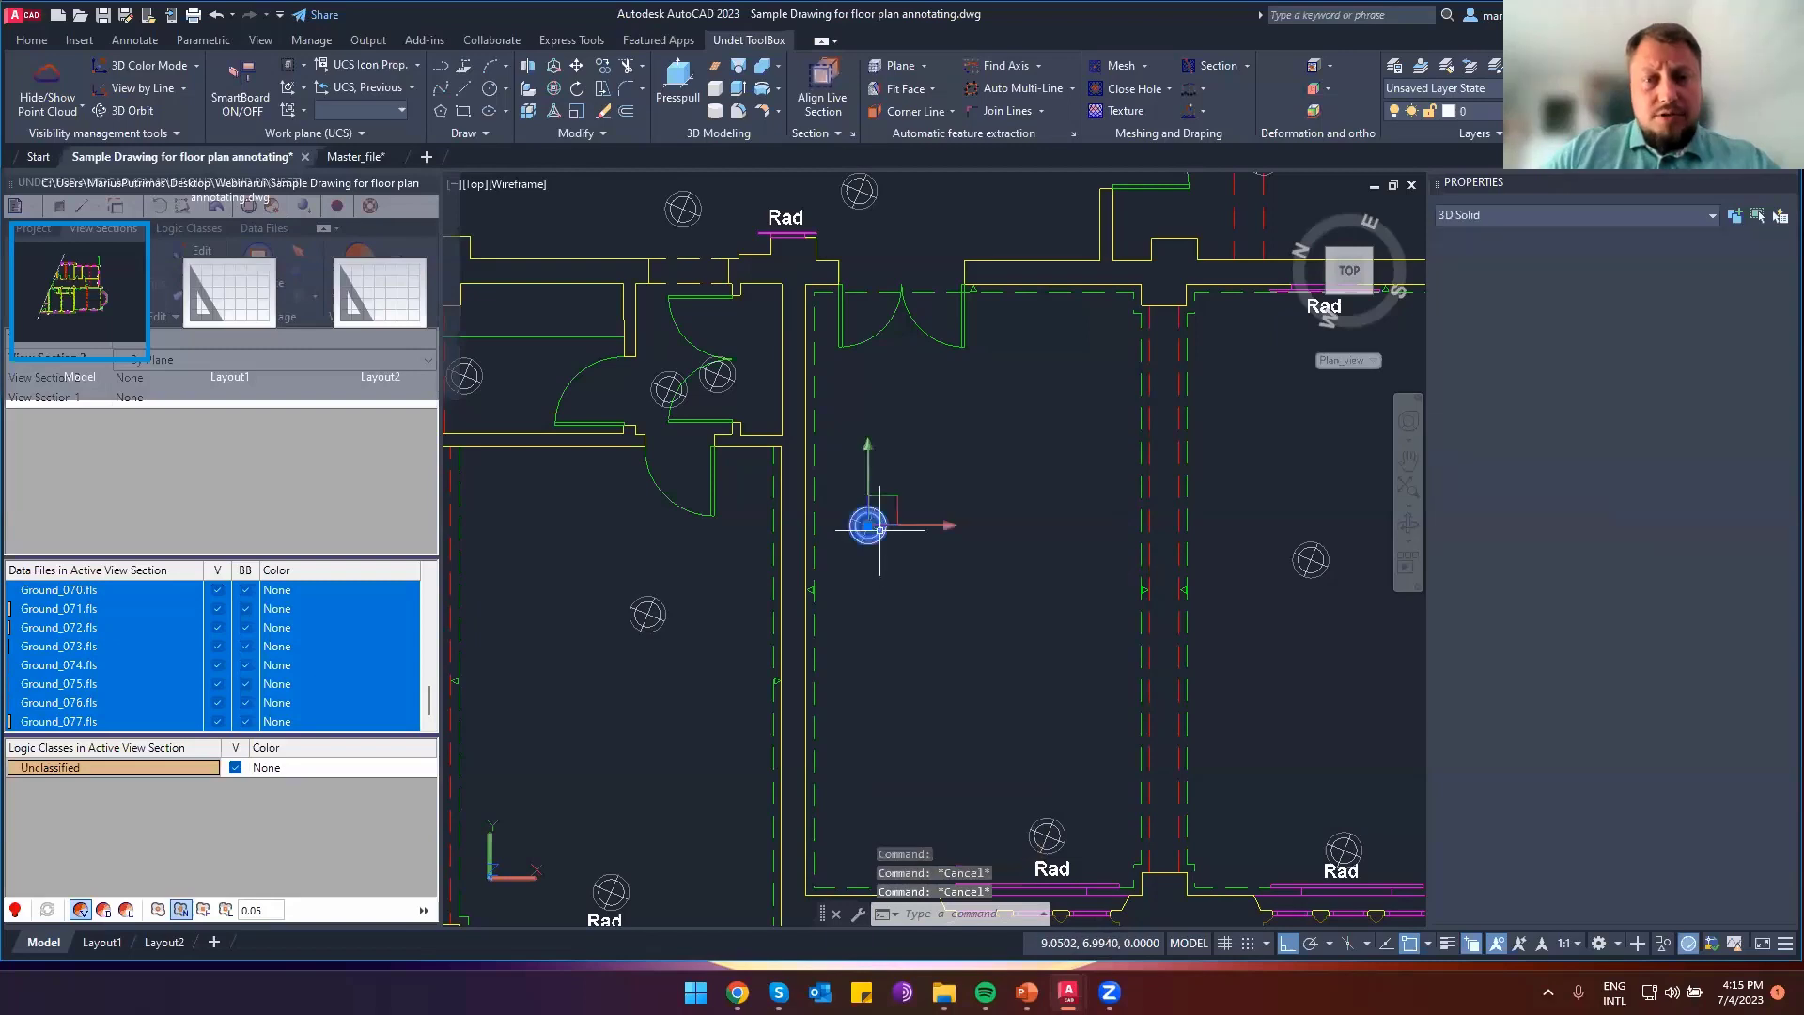
pyautogui.doubleClick(867, 525)
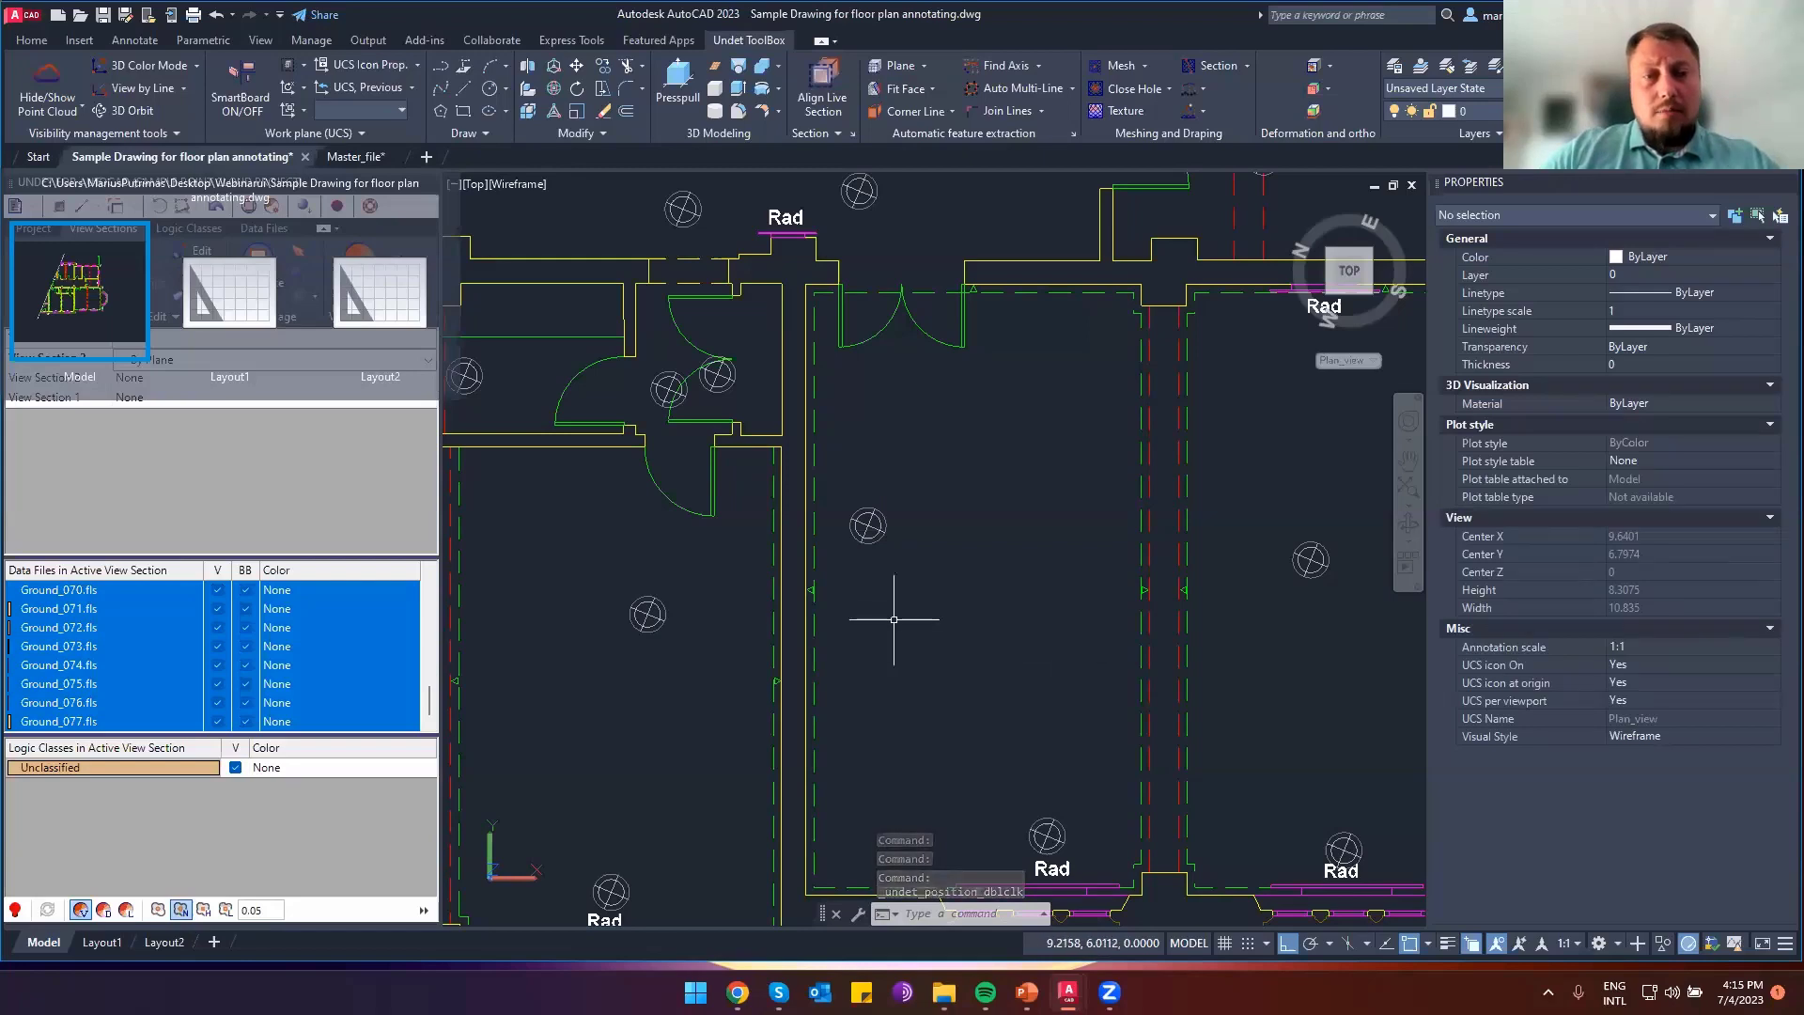
pyautogui.doubleClick(949, 665)
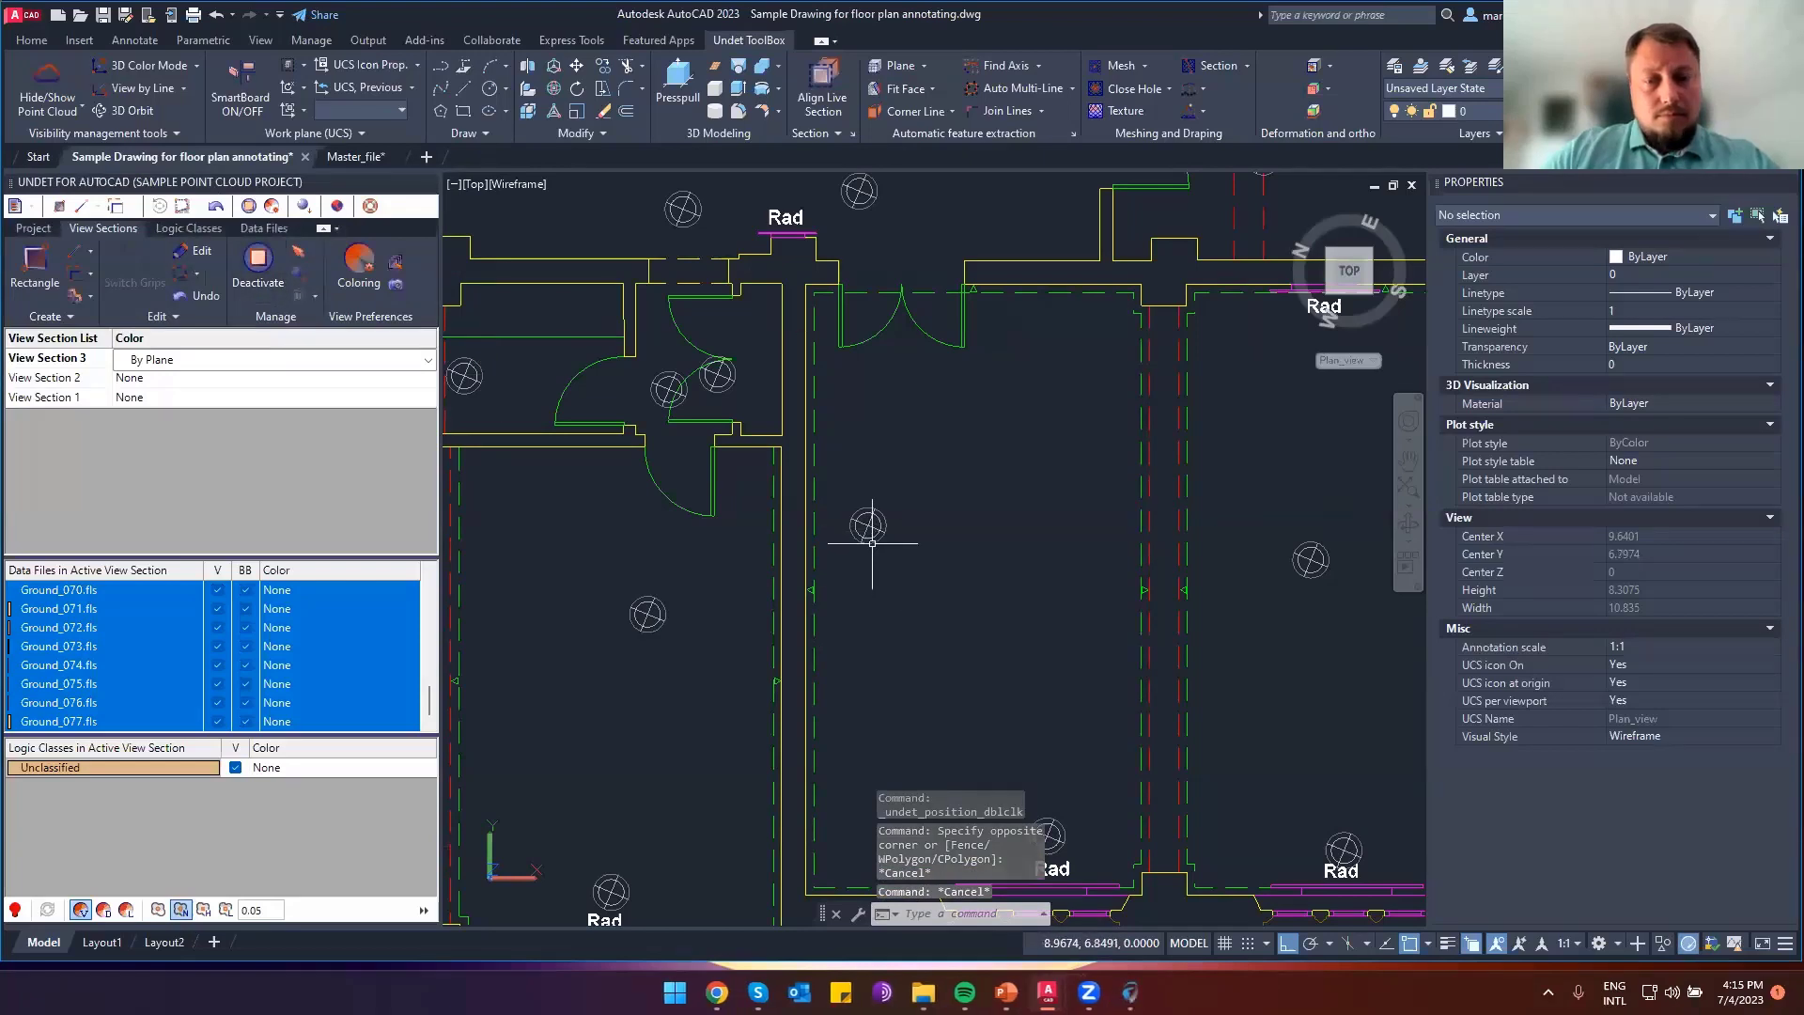
# Bring the Undet Browser window to the front and reposition it so the floor plan stays accessible
pyautogui.click(1128, 989)
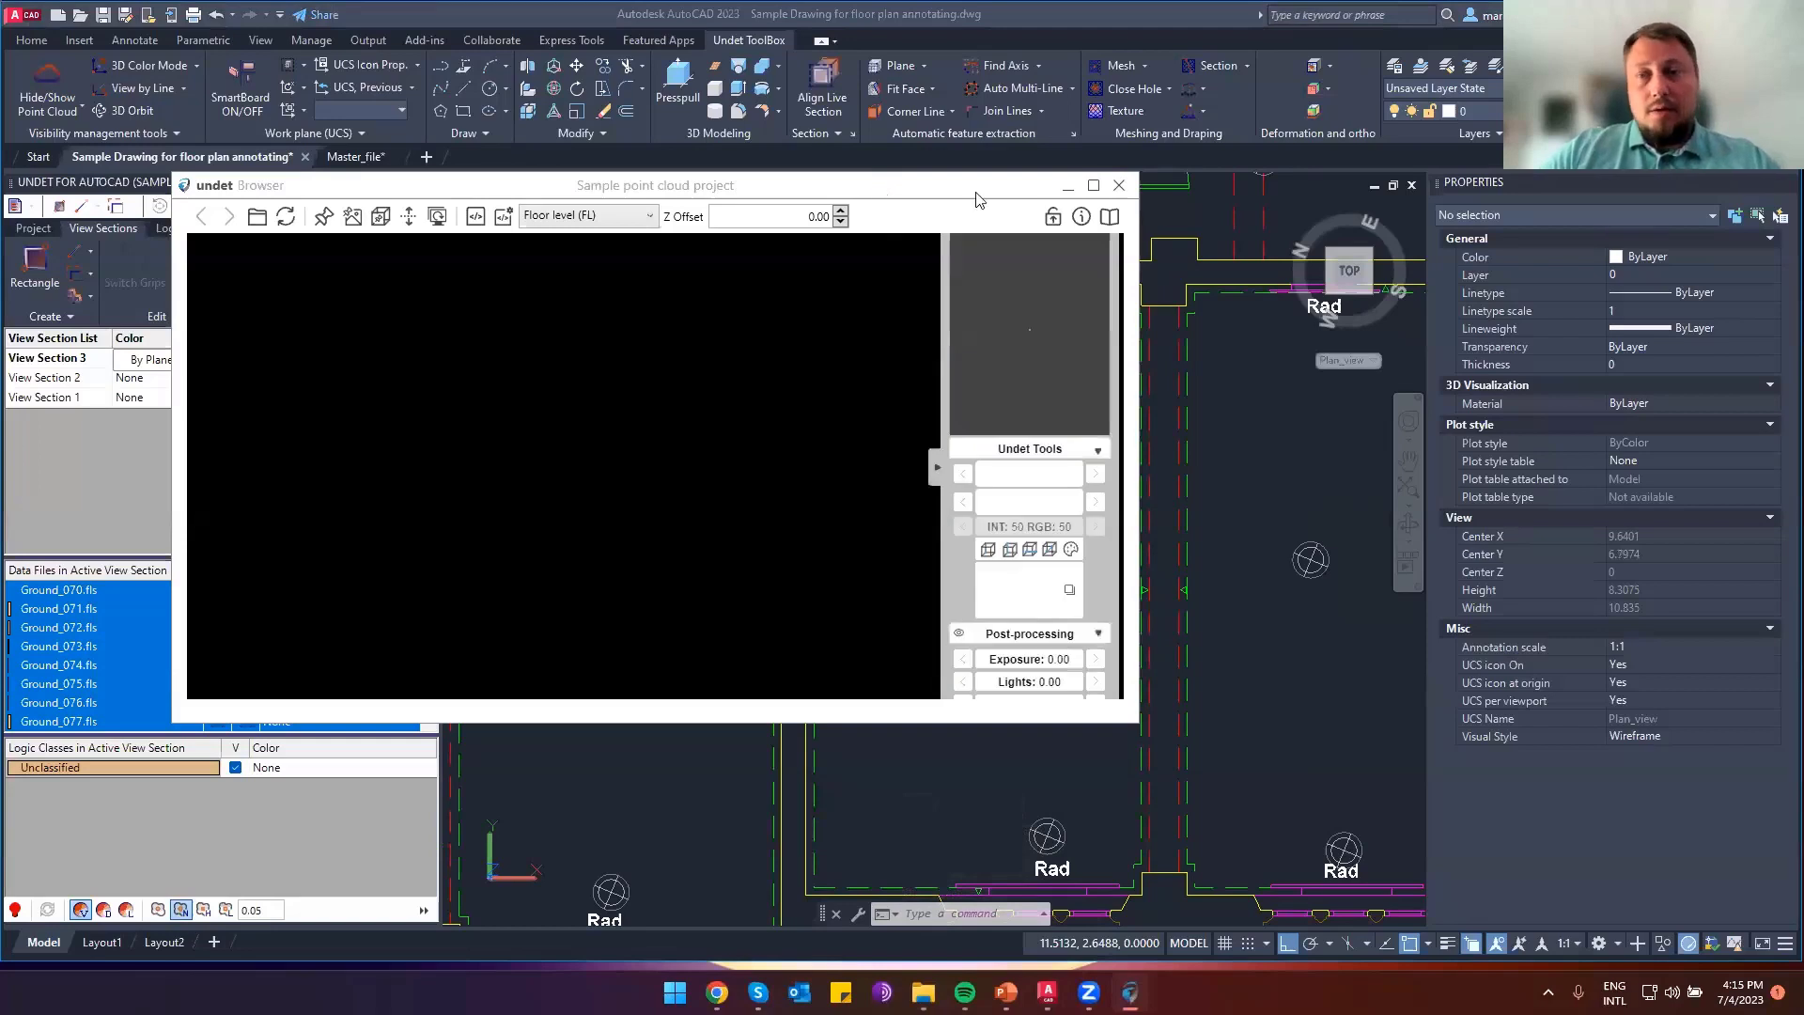
pyautogui.moveTo(402, 185); pyautogui.dragTo(1038, 63)
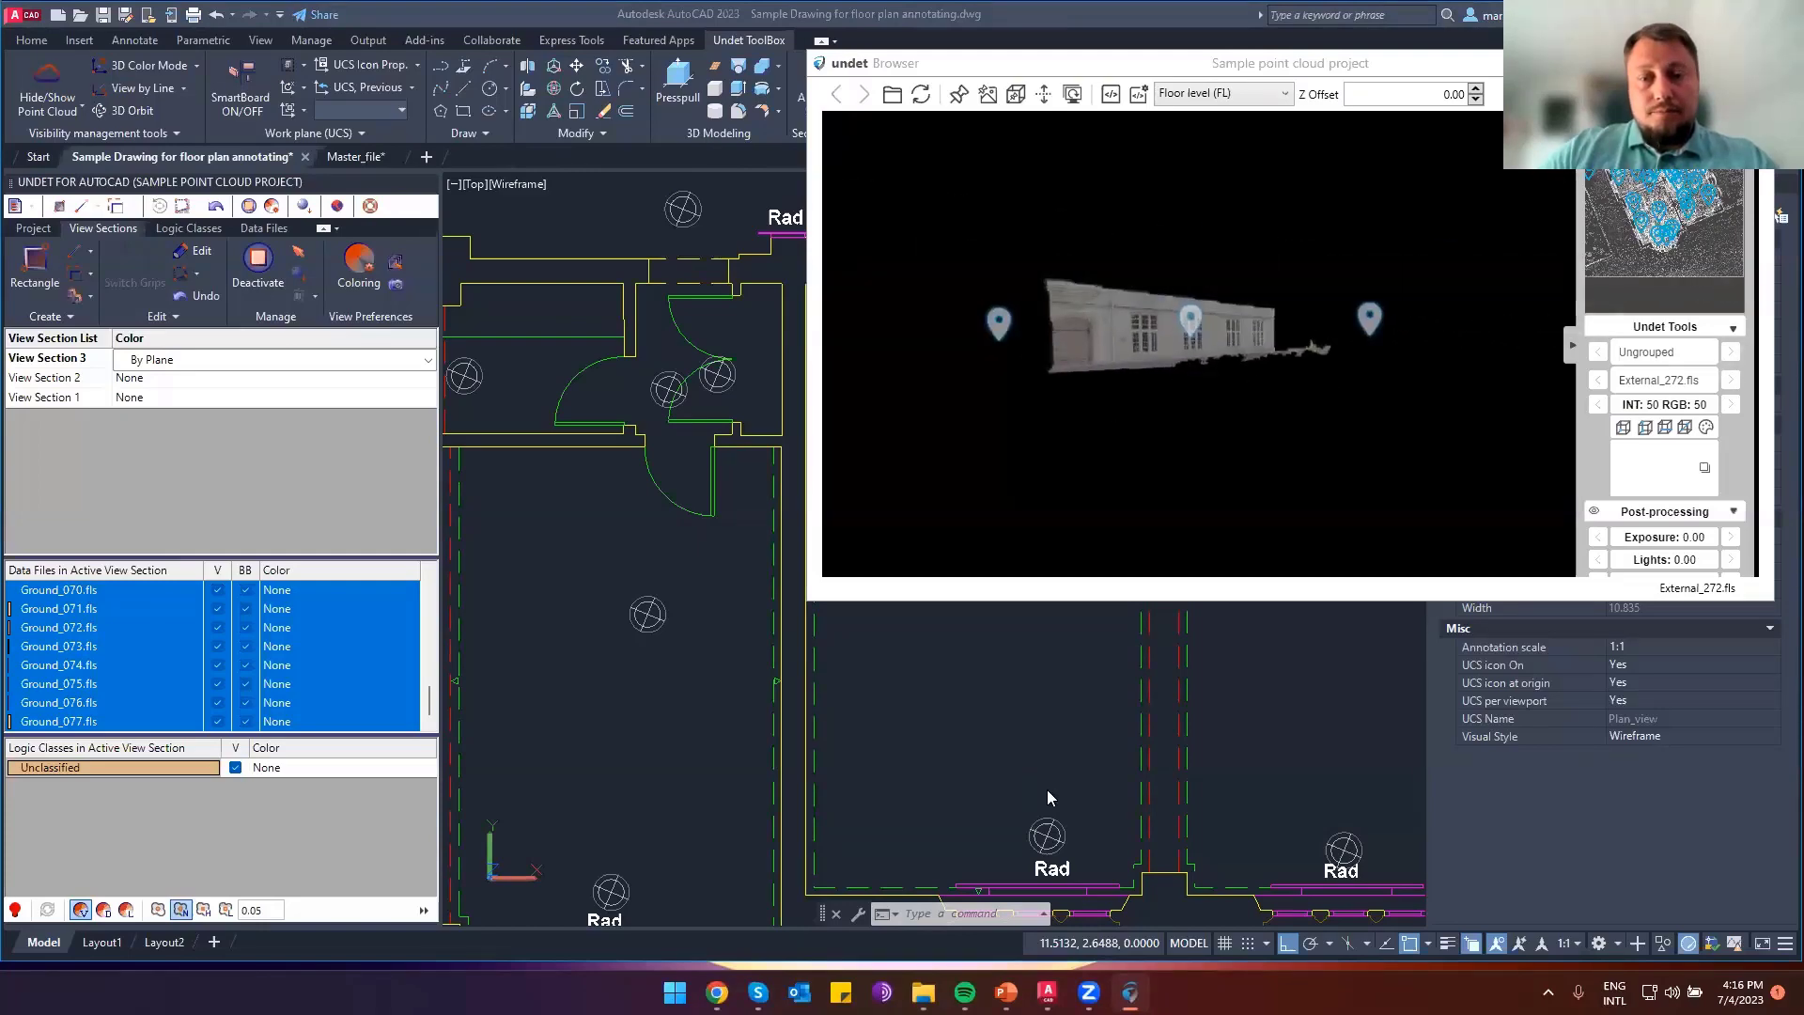
pyautogui.click(1049, 829)
pyautogui.click(1130, 992)
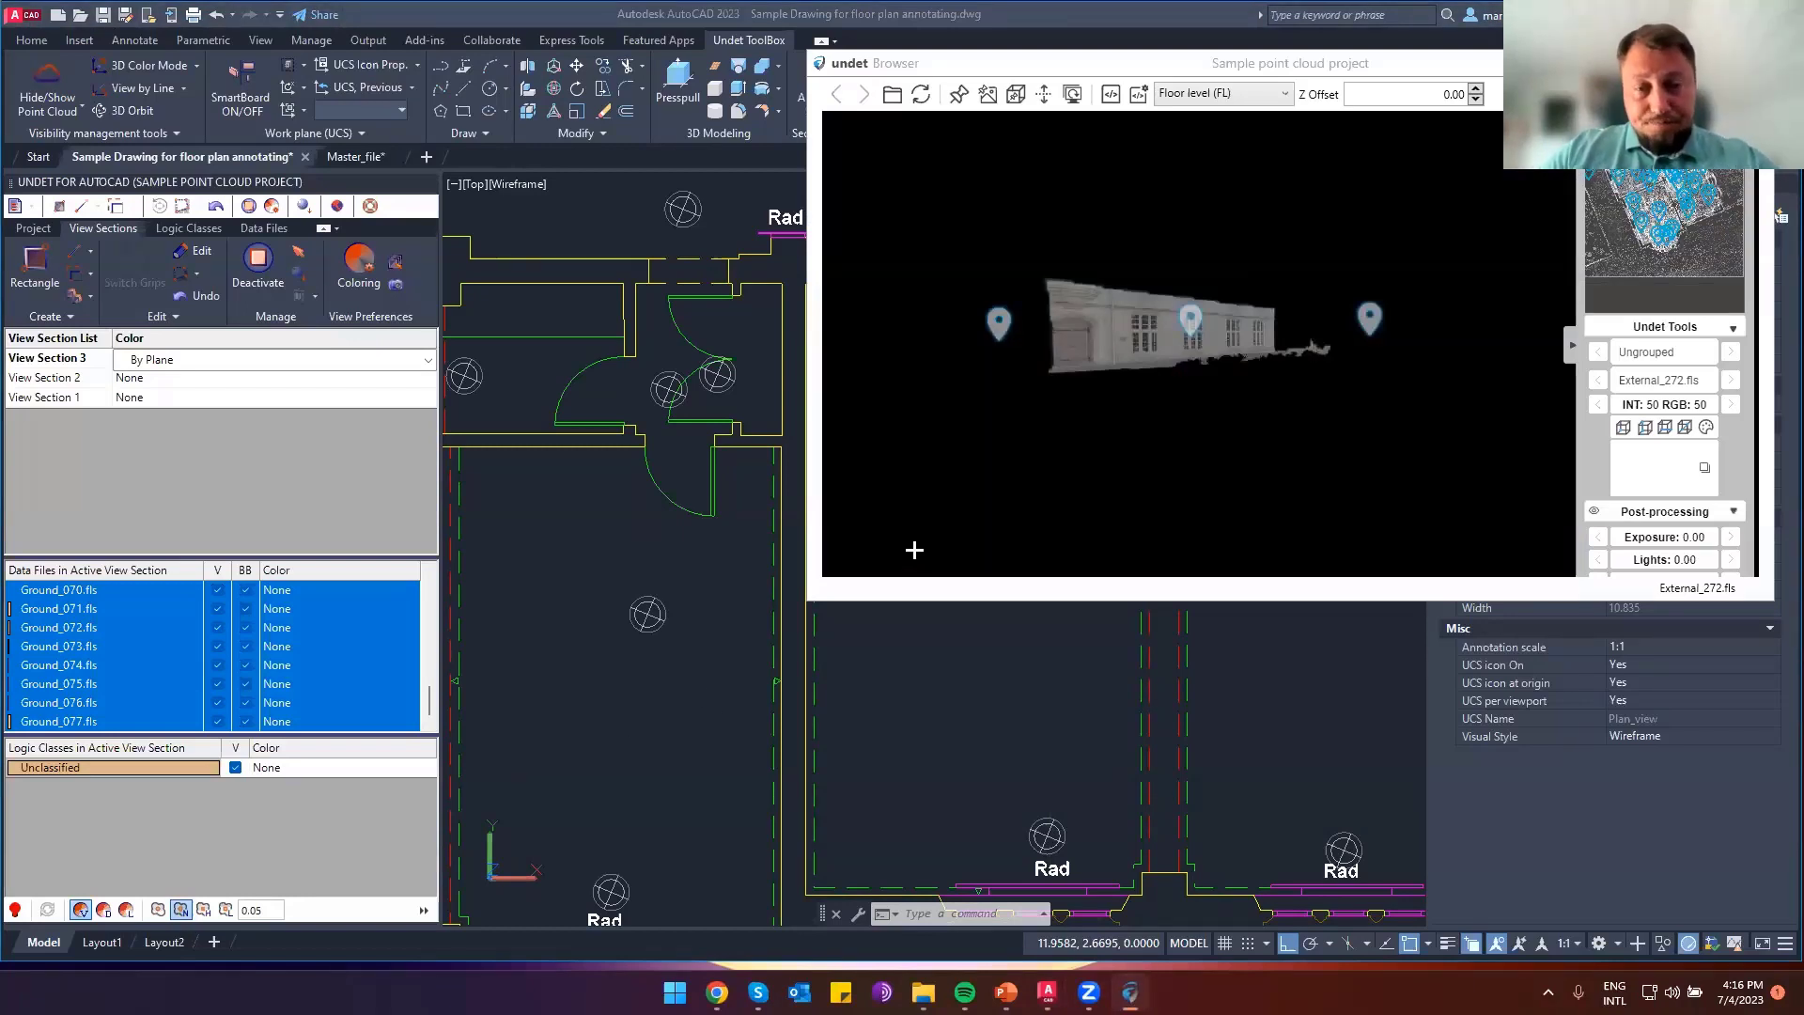
pyautogui.click(645, 716)
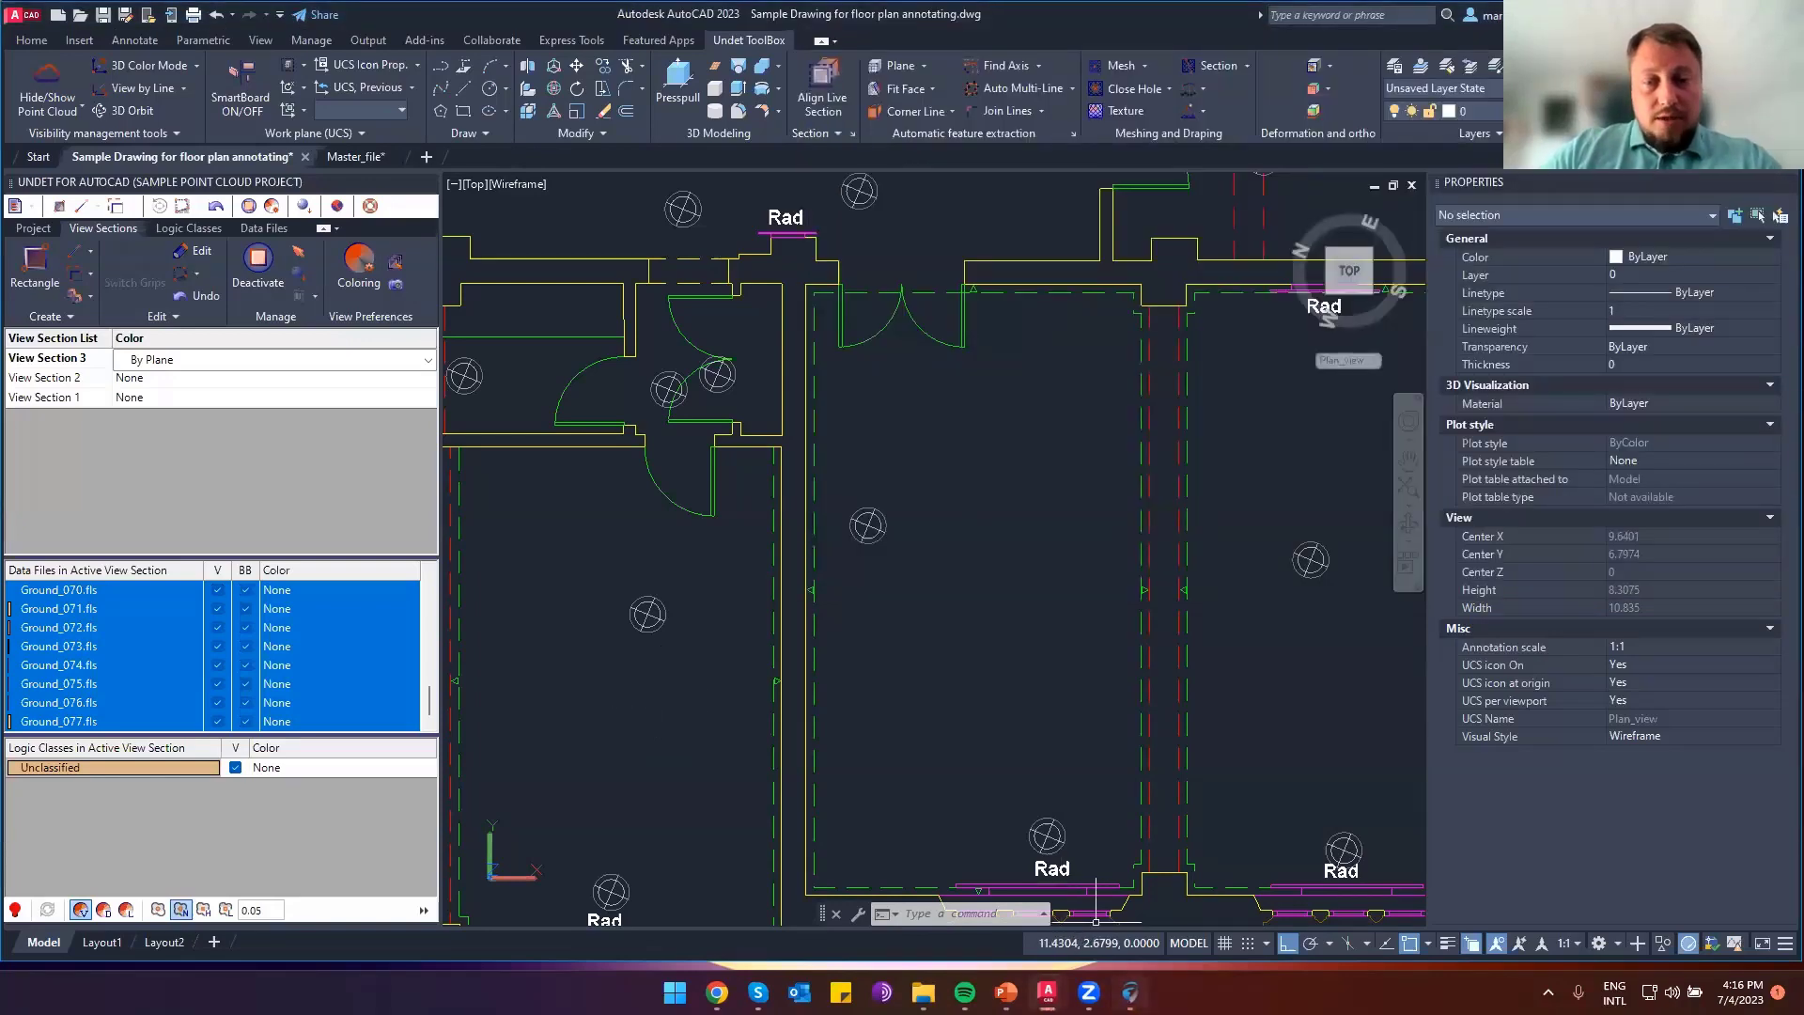
pyautogui.click(1131, 992)
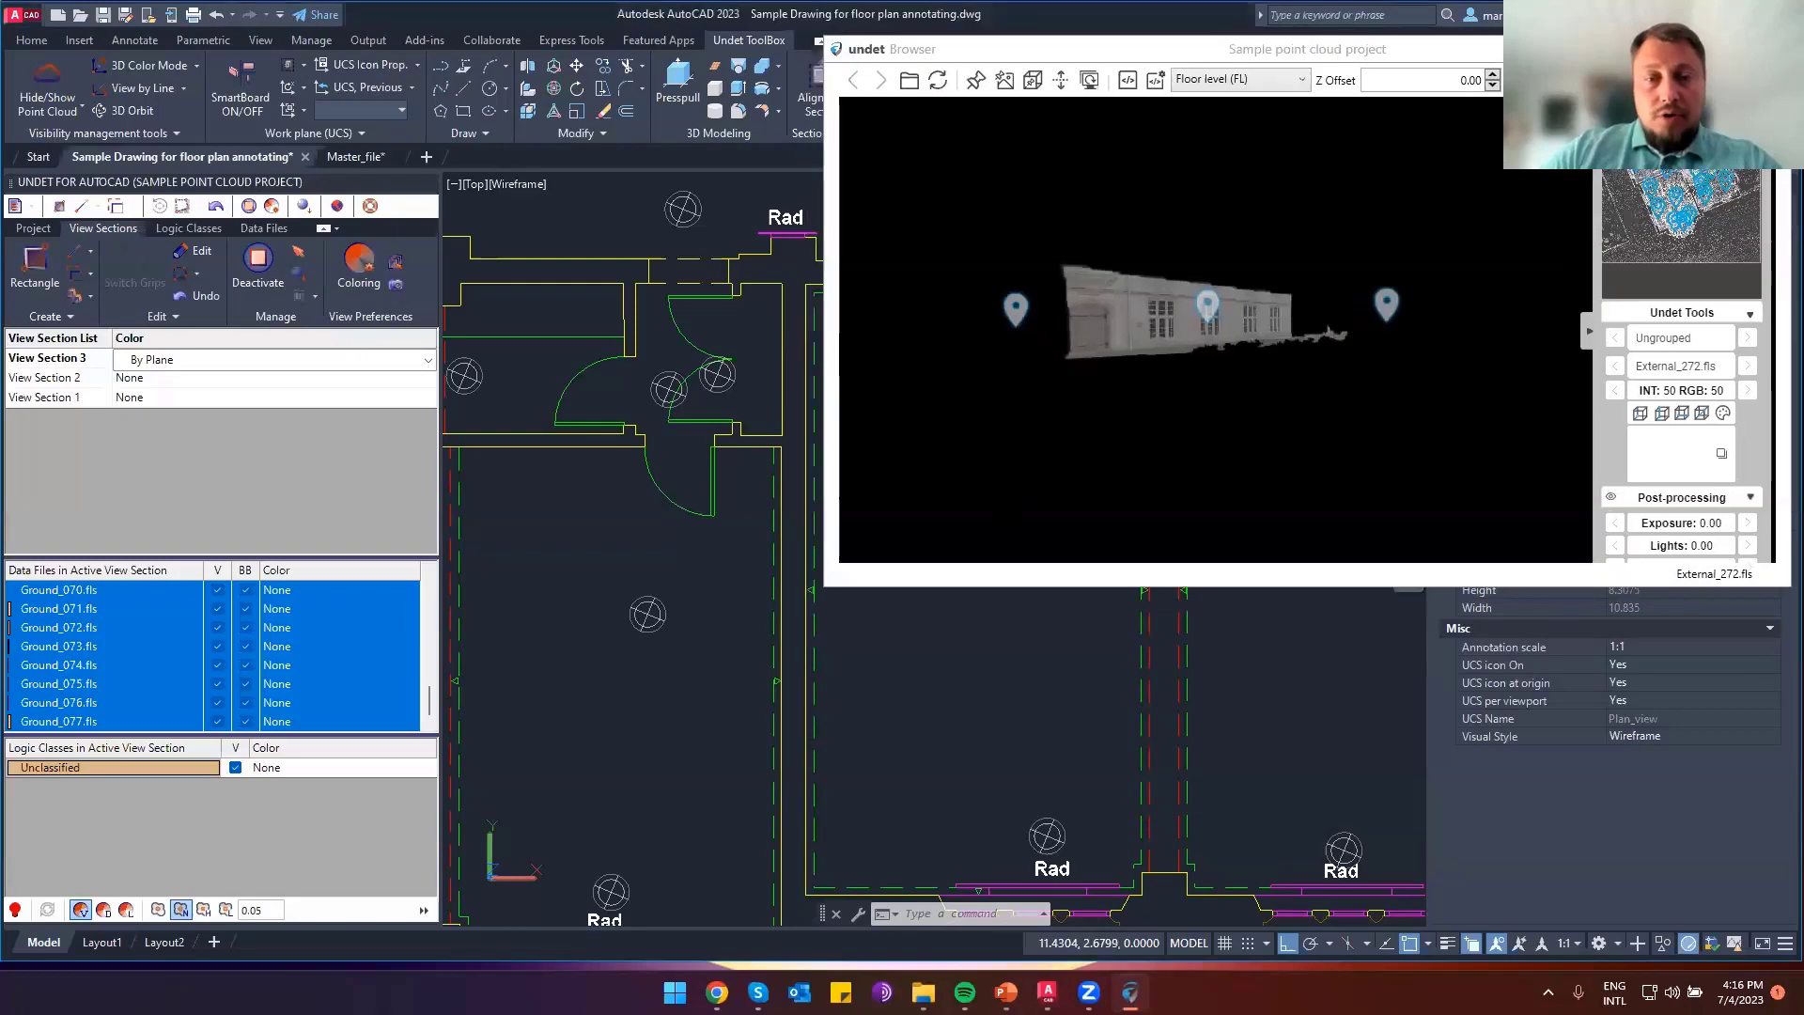
# Load the Ground_071 scan view in Undet Browser from its location marker on the plan
pyautogui.scroll(-1, 823, 739)
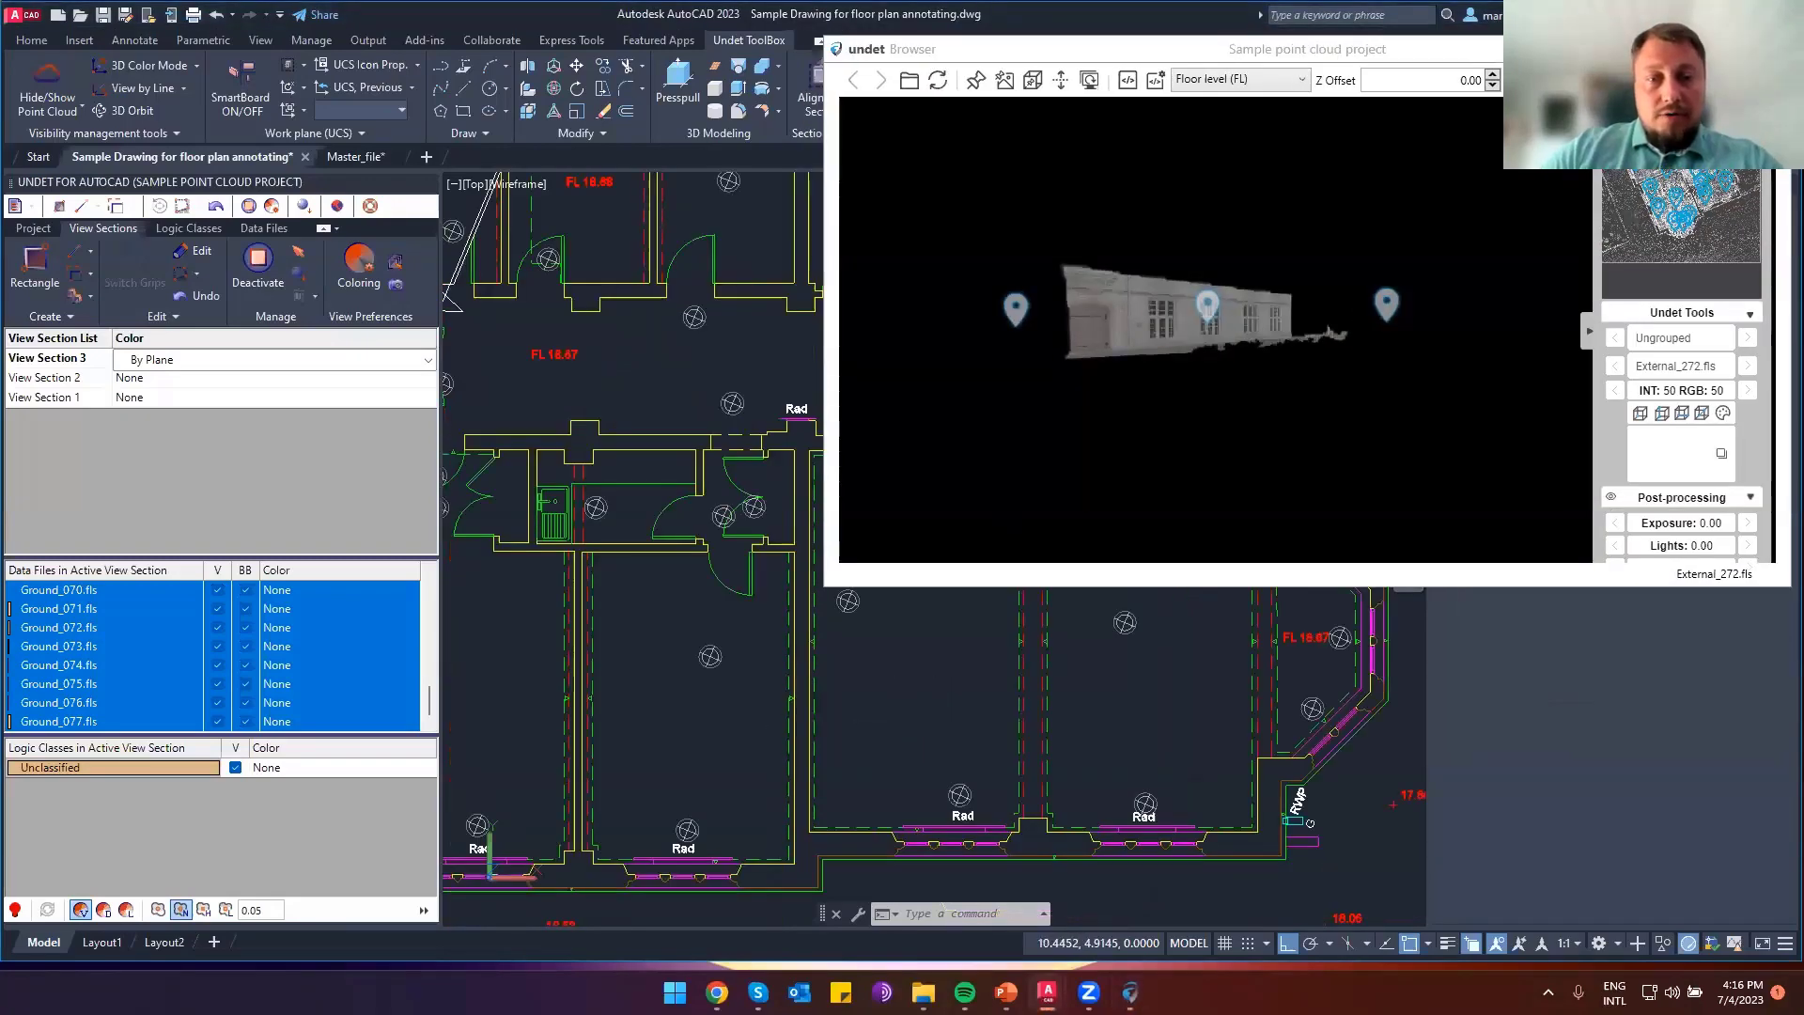
pyautogui.moveTo(933, 724); pyautogui.dragTo(789, 726, button='middle')
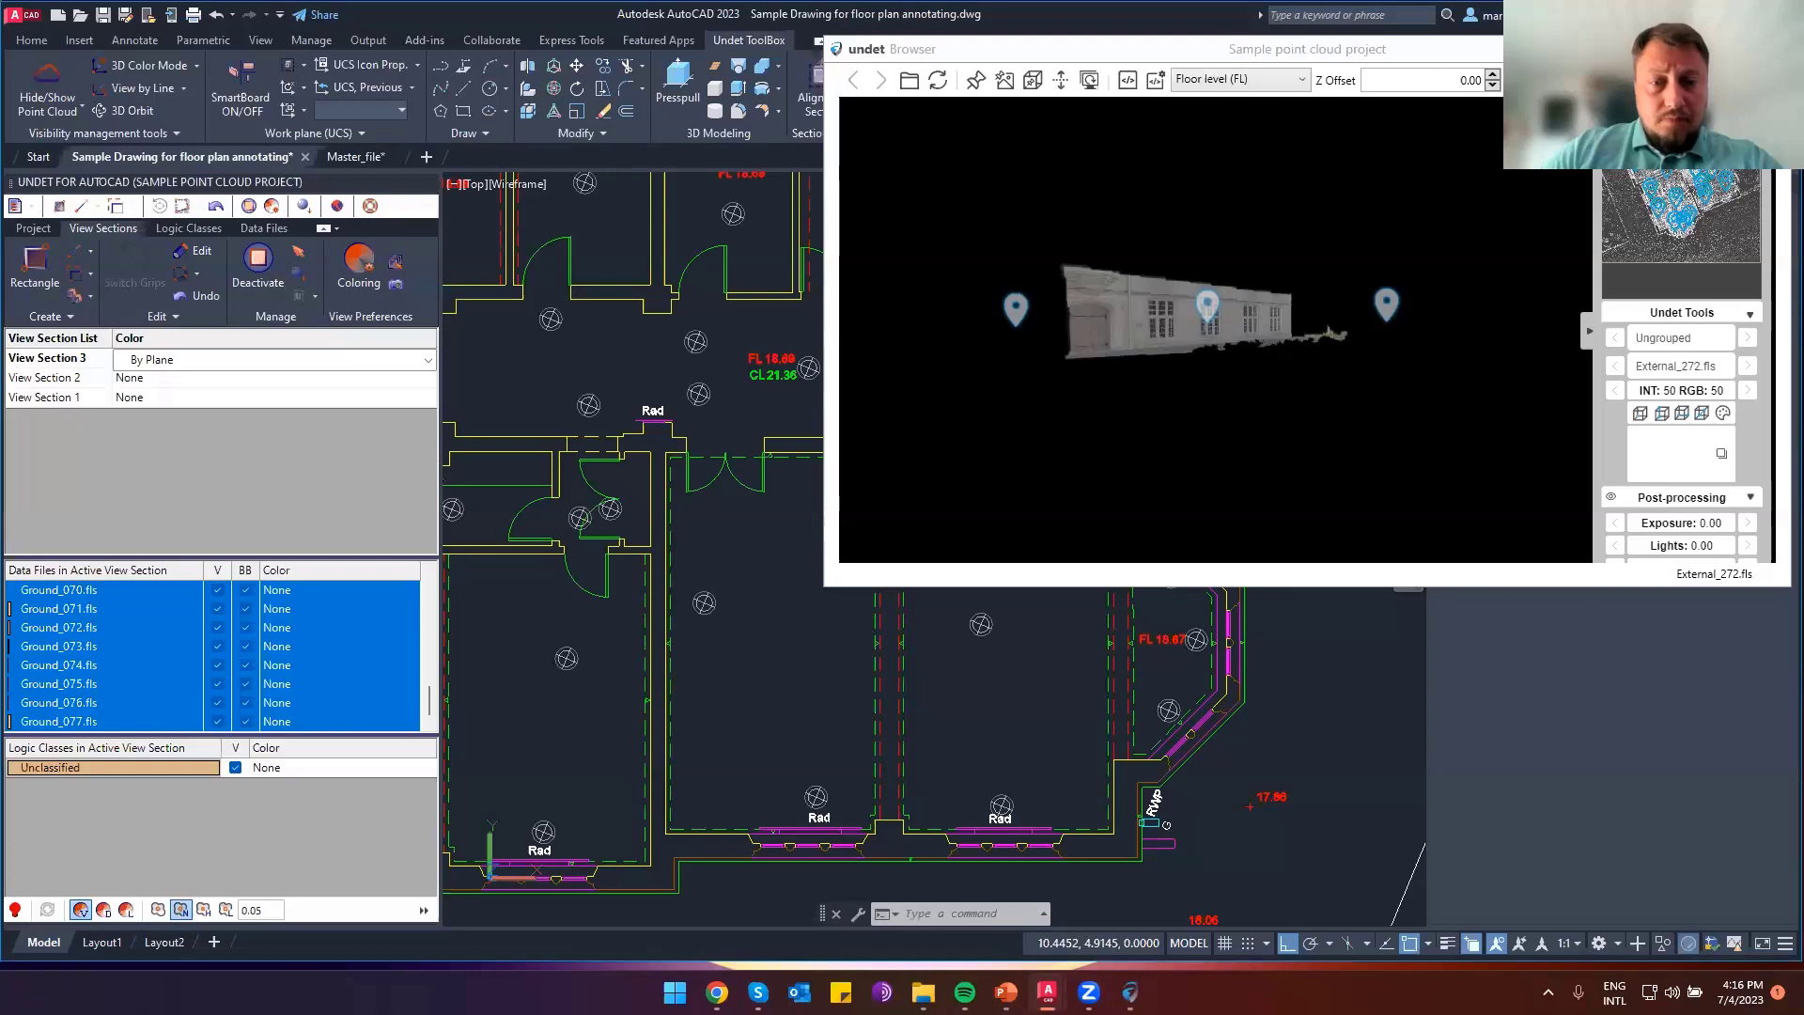
pyautogui.press('Escape')
pyautogui.doubleClick(704, 607)
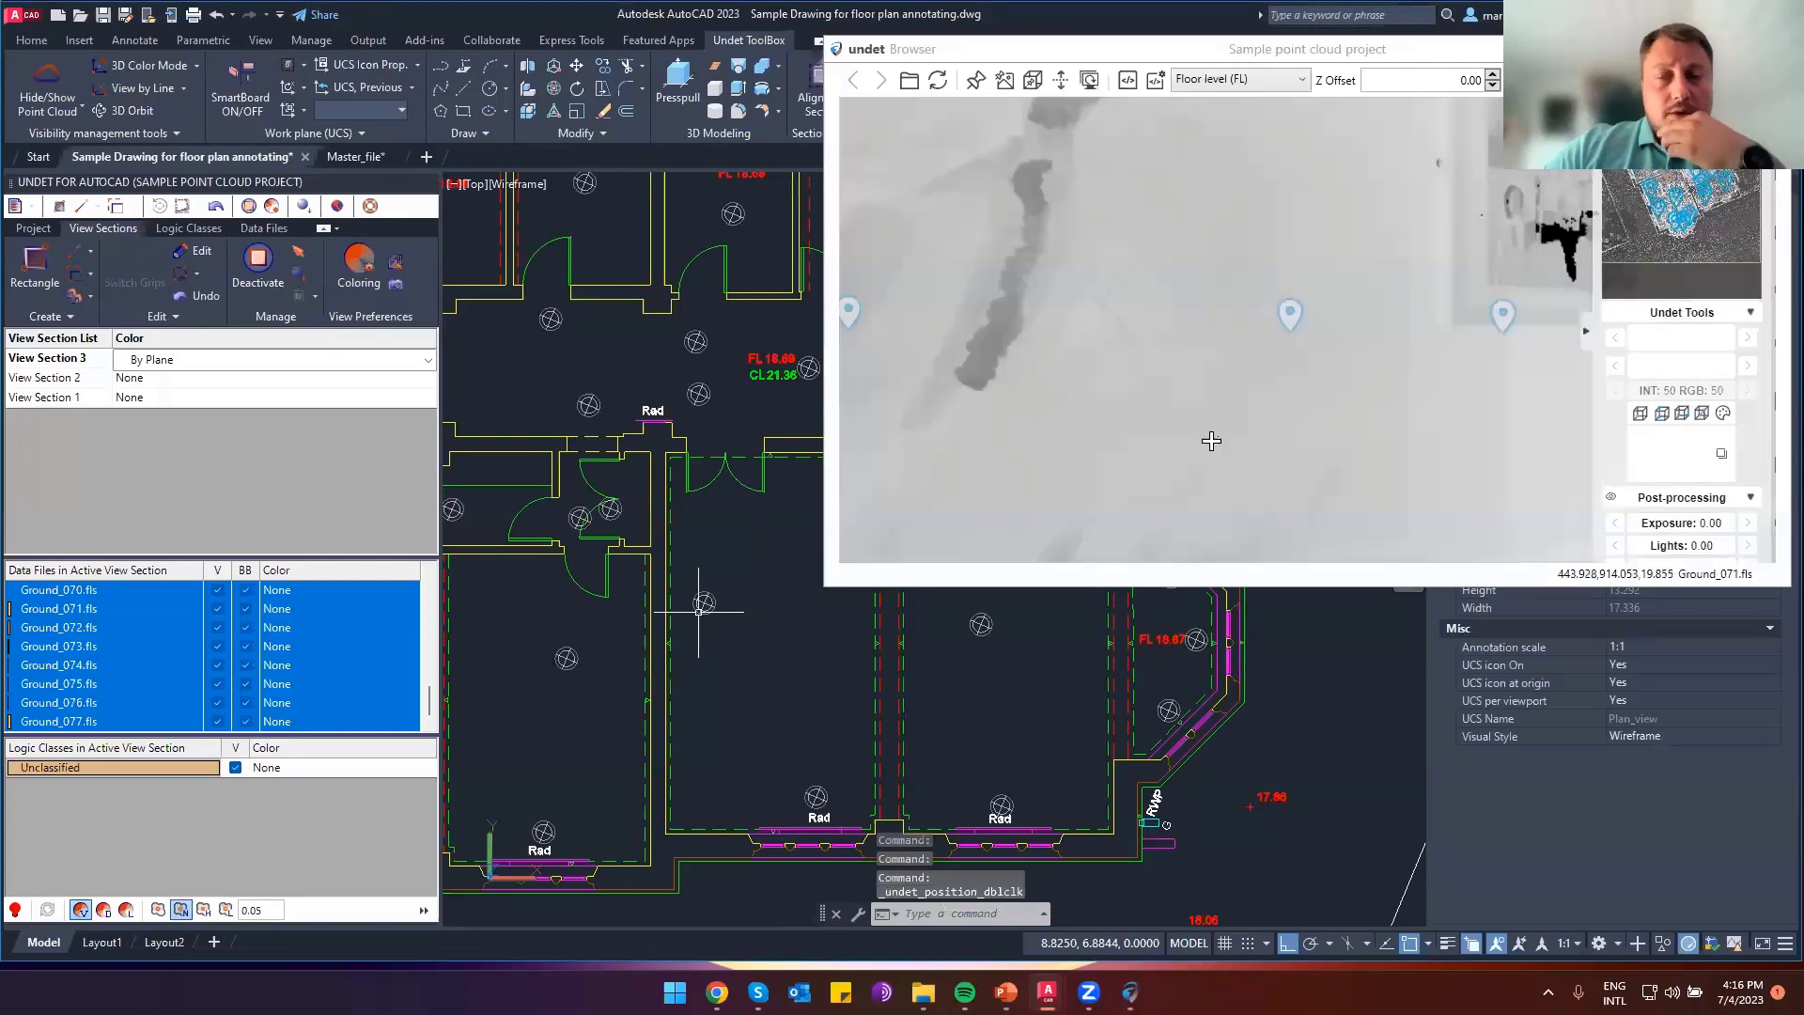
# Look around the Ground_071 panorama, from the walls and windows to the open floor near the pool table
pyautogui.moveTo(1108, 458); pyautogui.dragTo(903, 442)
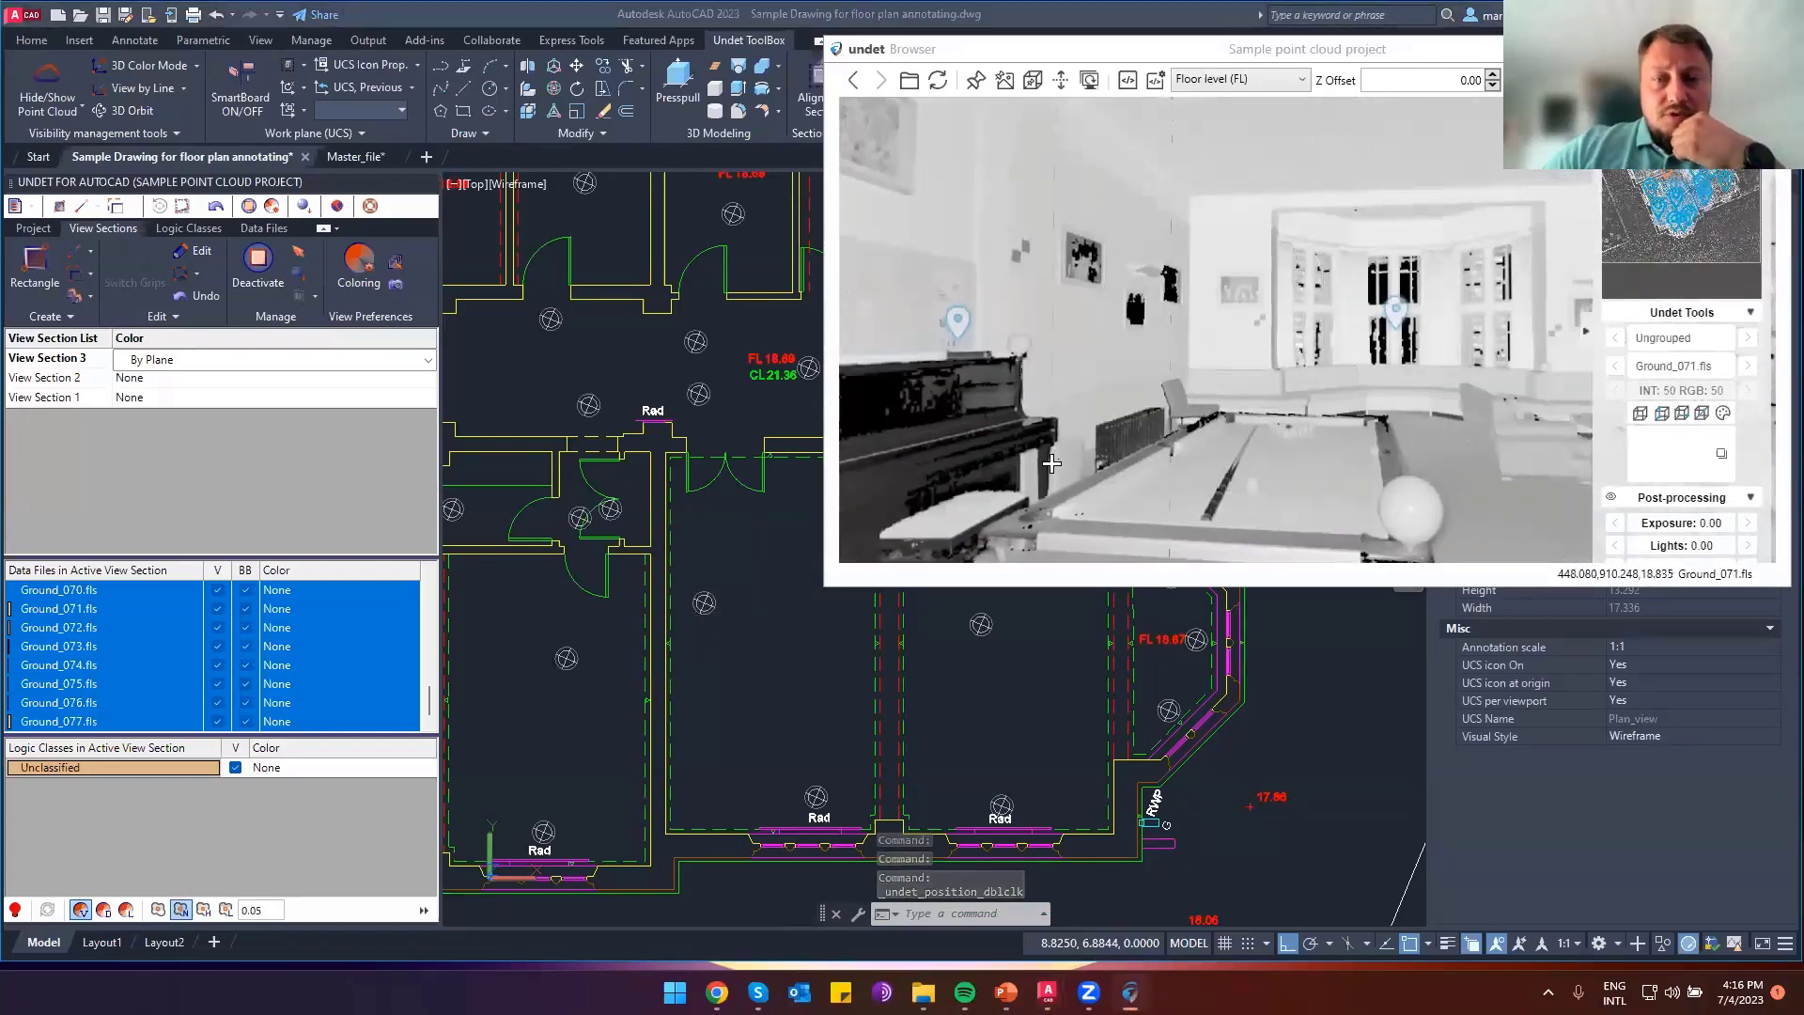
pyautogui.moveTo(968, 254); pyautogui.dragTo(851, 268)
pyautogui.moveTo(1148, 221); pyautogui.dragTo(1118, 165)
pyautogui.moveTo(1503, 480); pyautogui.dragTo(1579, 347)
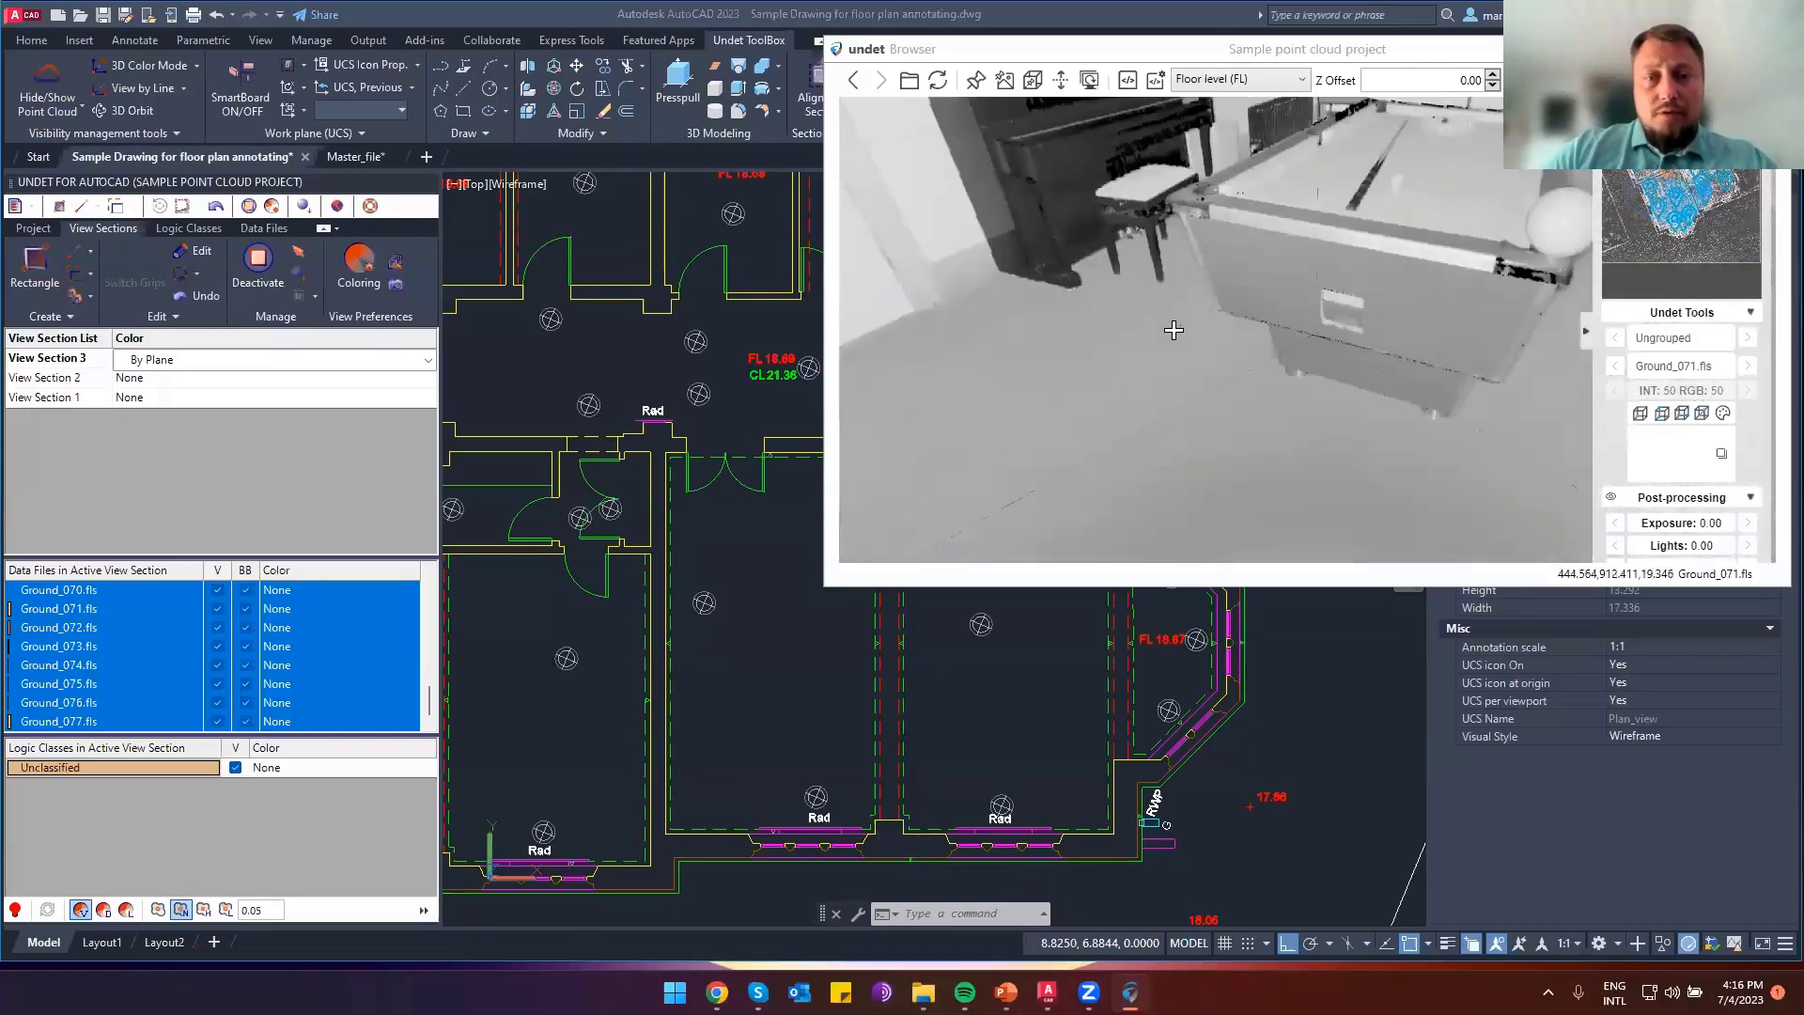
pyautogui.scroll(-2, 1578, 347)
# Browse the available annotation scripts, from single levels and heights to combined levels and text labels
pyautogui.click(736, 618)
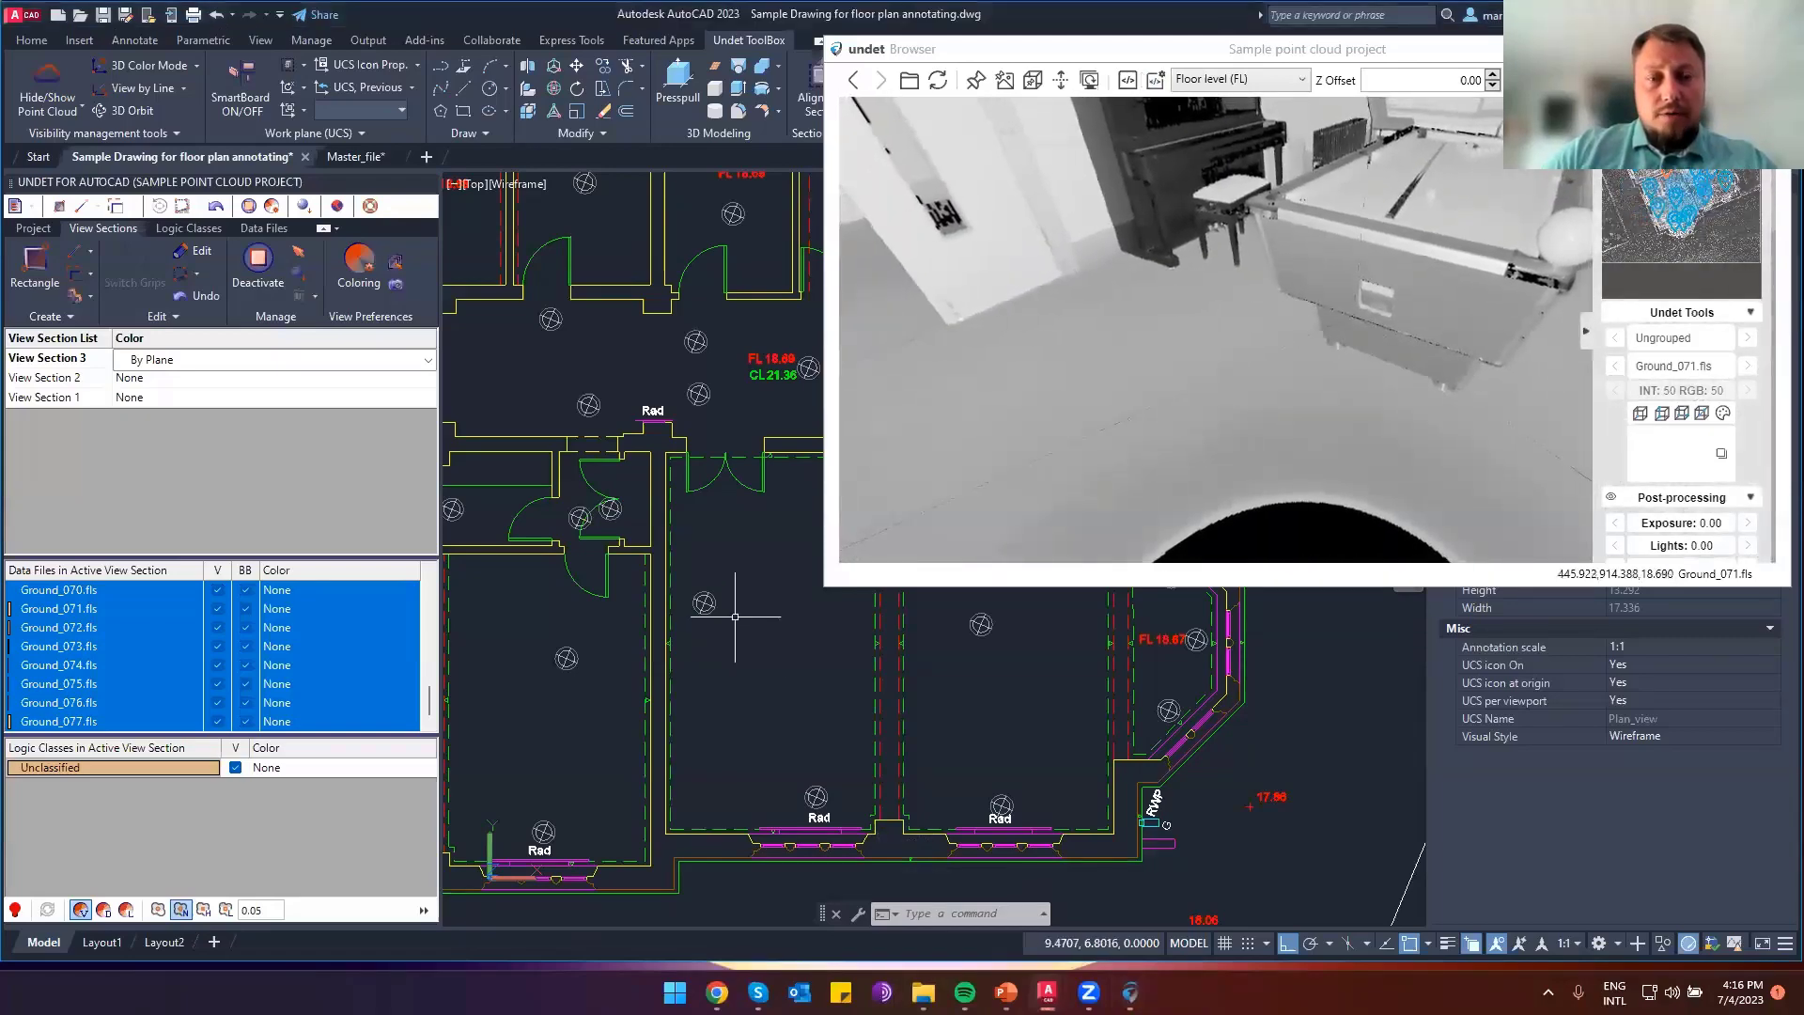
pyautogui.moveTo(790, 630); pyautogui.dragTo(609, 668, button='middle')
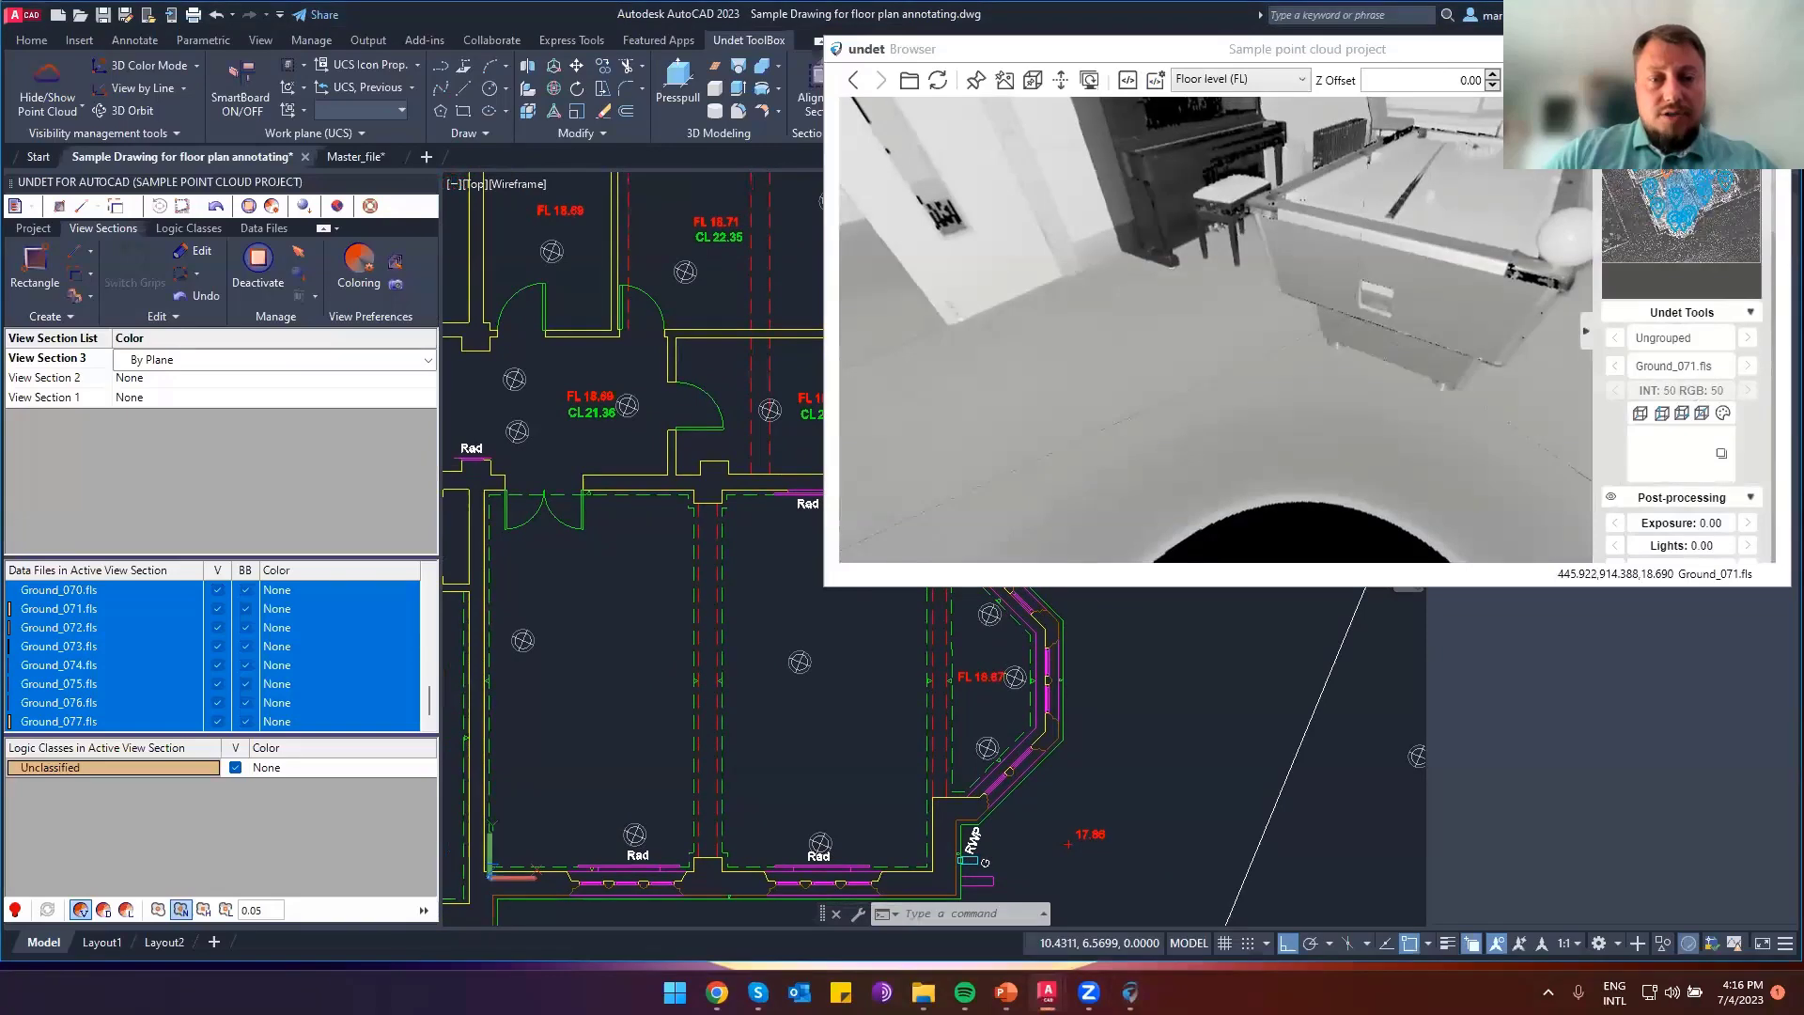
pyautogui.scroll(-2, 603, 668)
pyautogui.click(1229, 80)
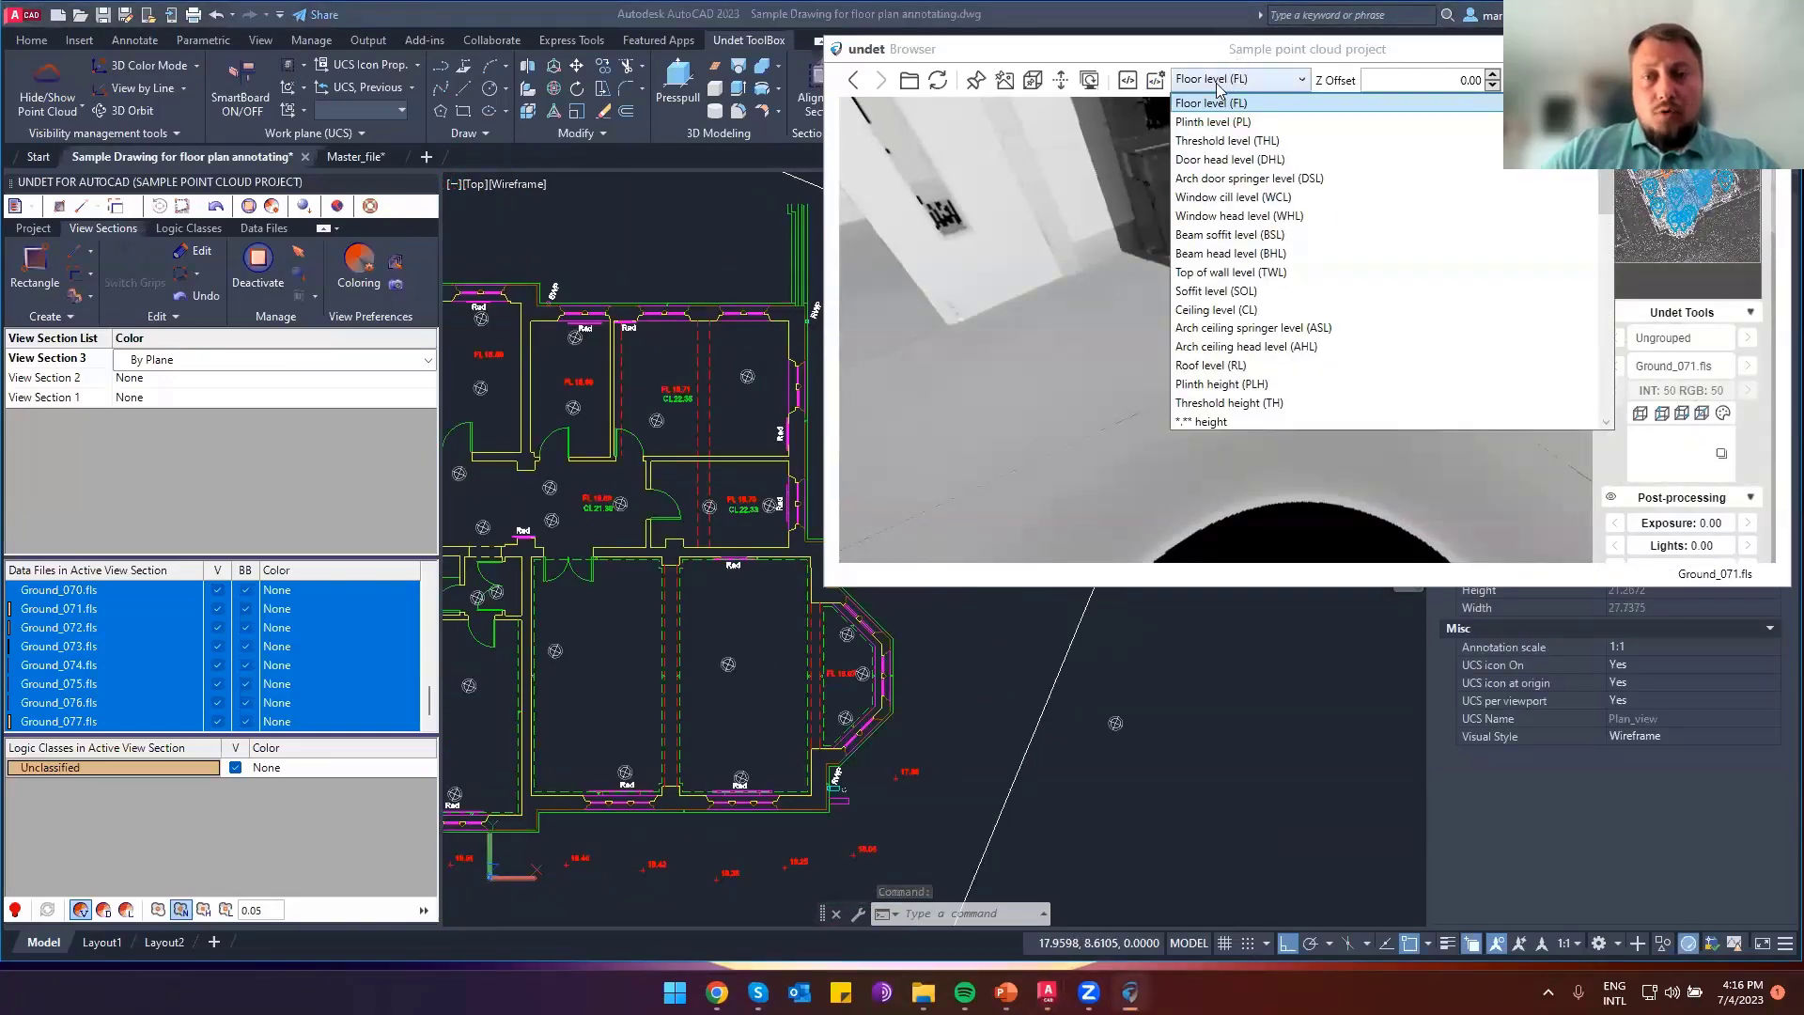
pyautogui.scroll(-8, 1239, 399)
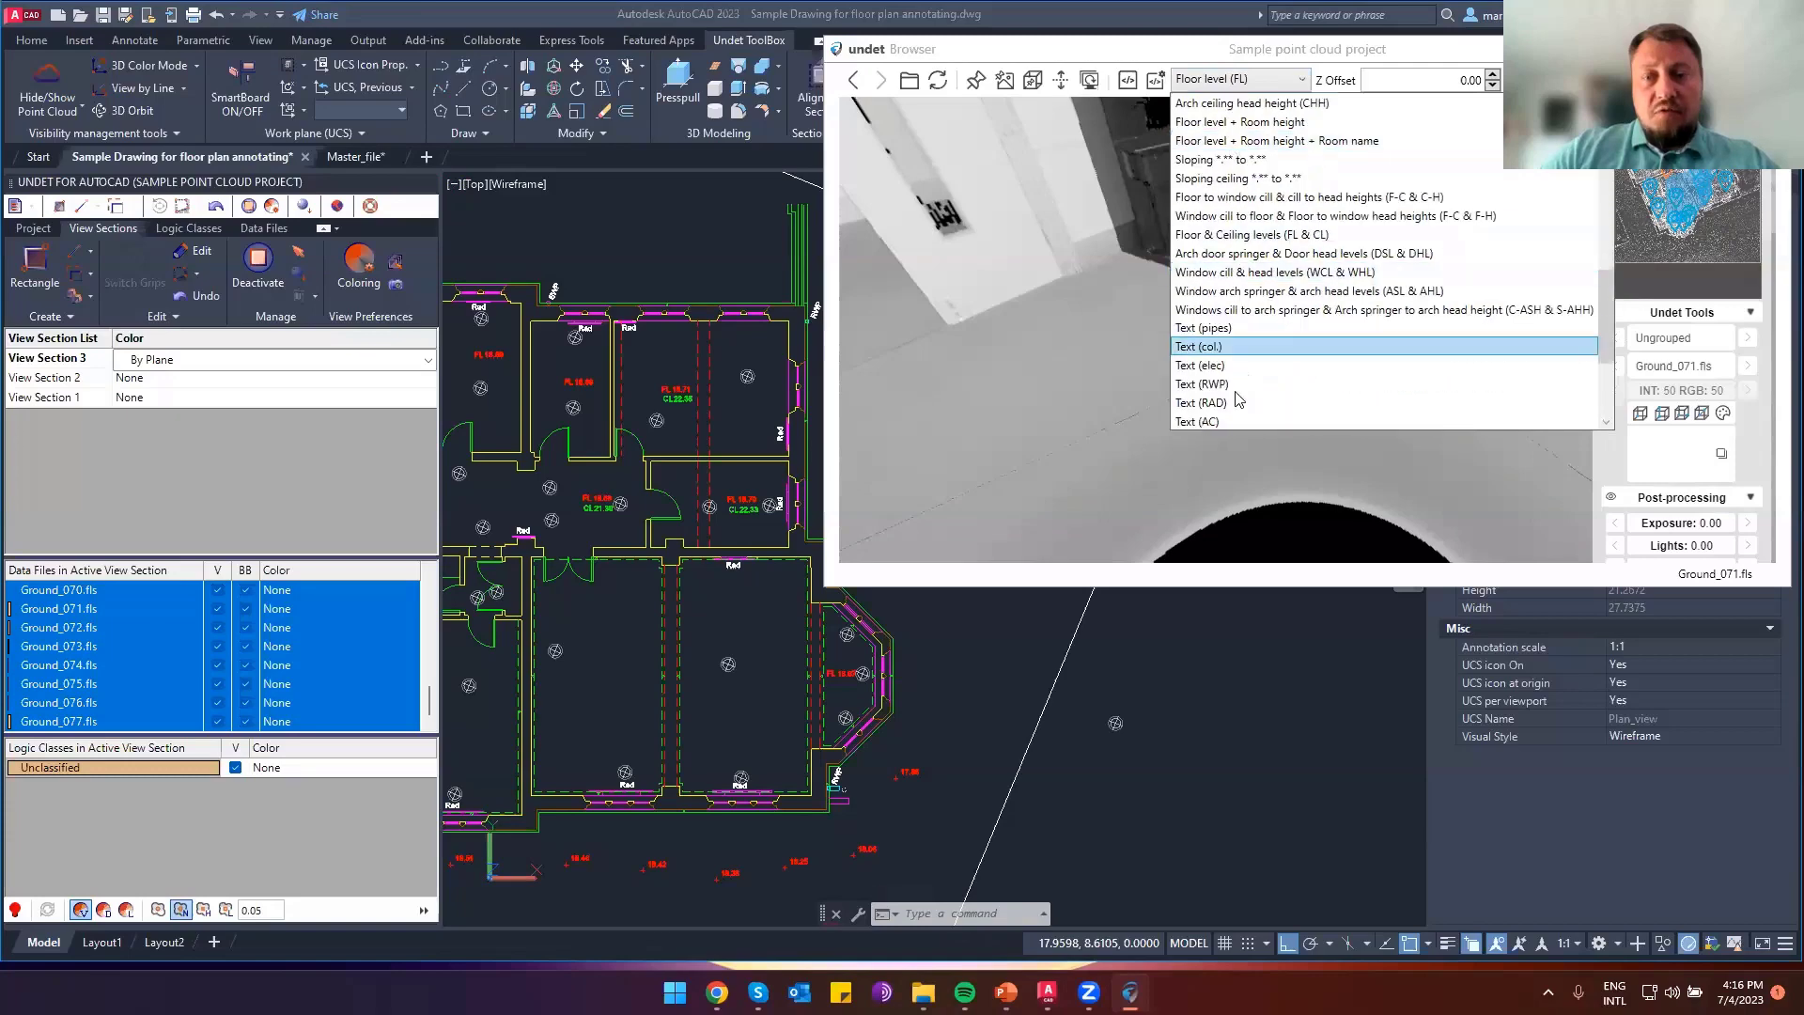
pyautogui.scroll(8, 1238, 400)
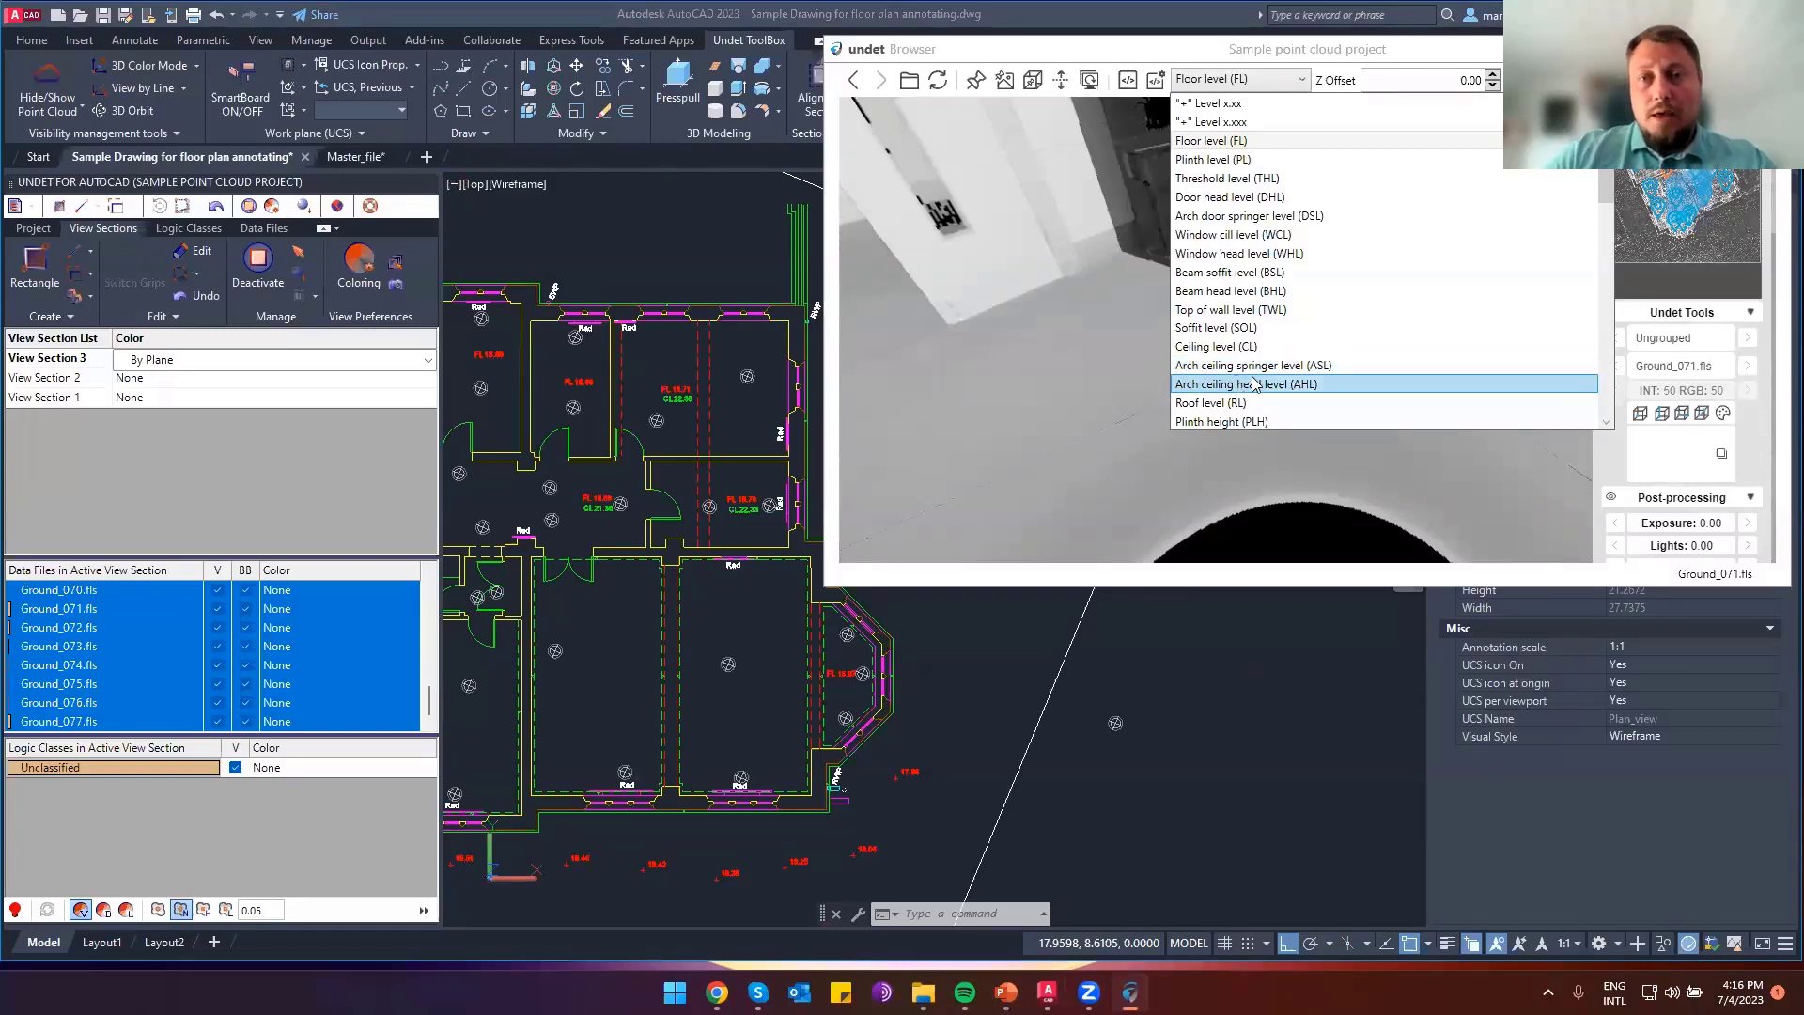
pyautogui.click(1254, 51)
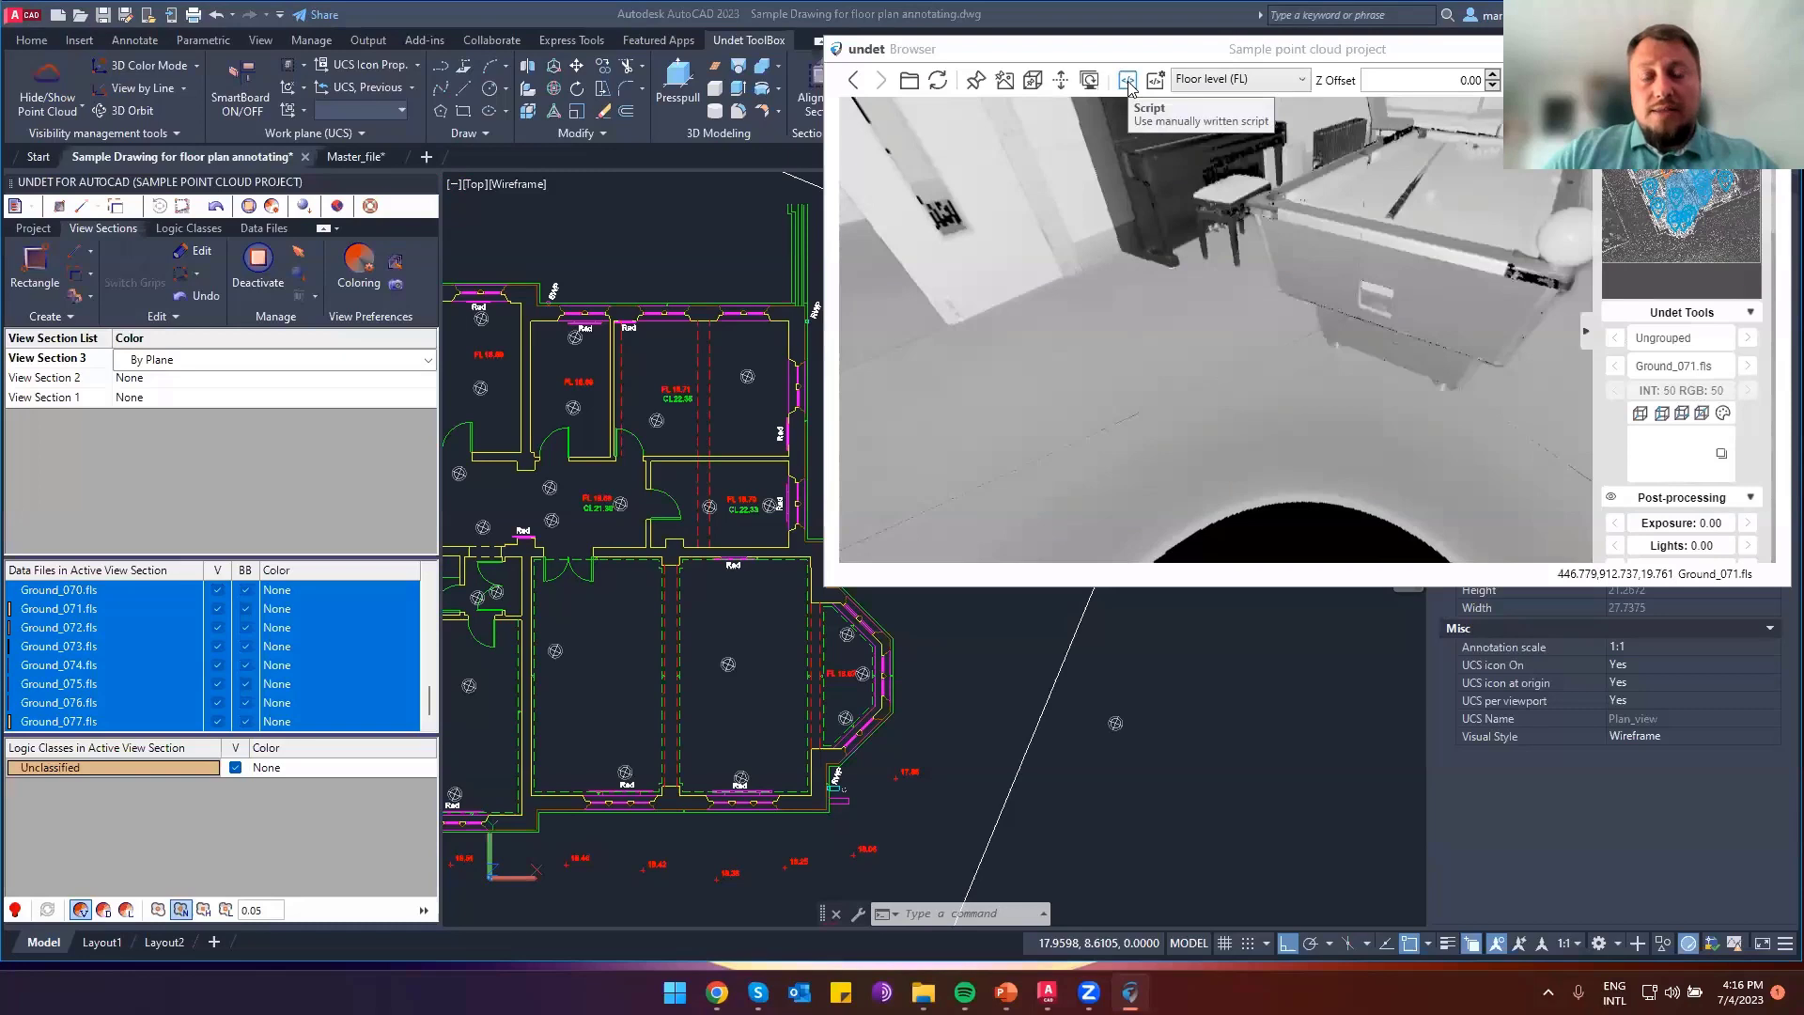
# Activate scripting with Floor level (FL) and place a floor level label at the double door of the large room
pyautogui.click(1127, 81)
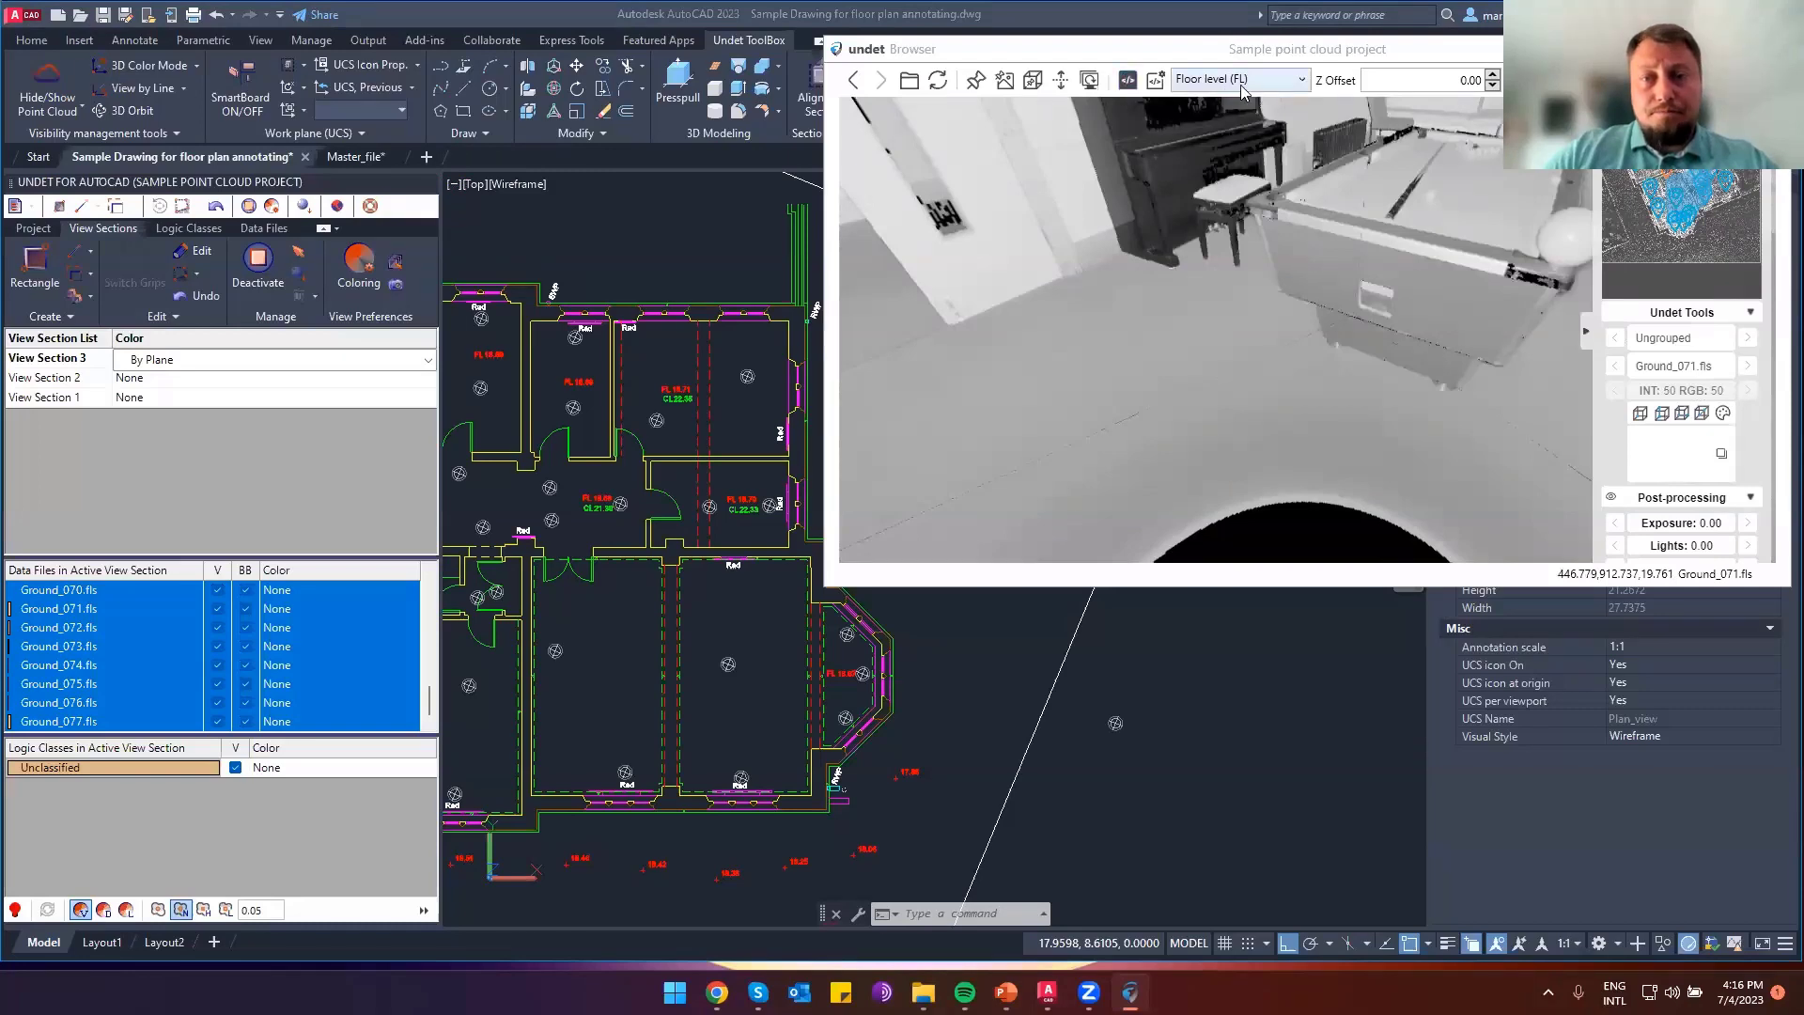
pyautogui.click(1243, 83)
pyautogui.scroll(1, 1222, 131)
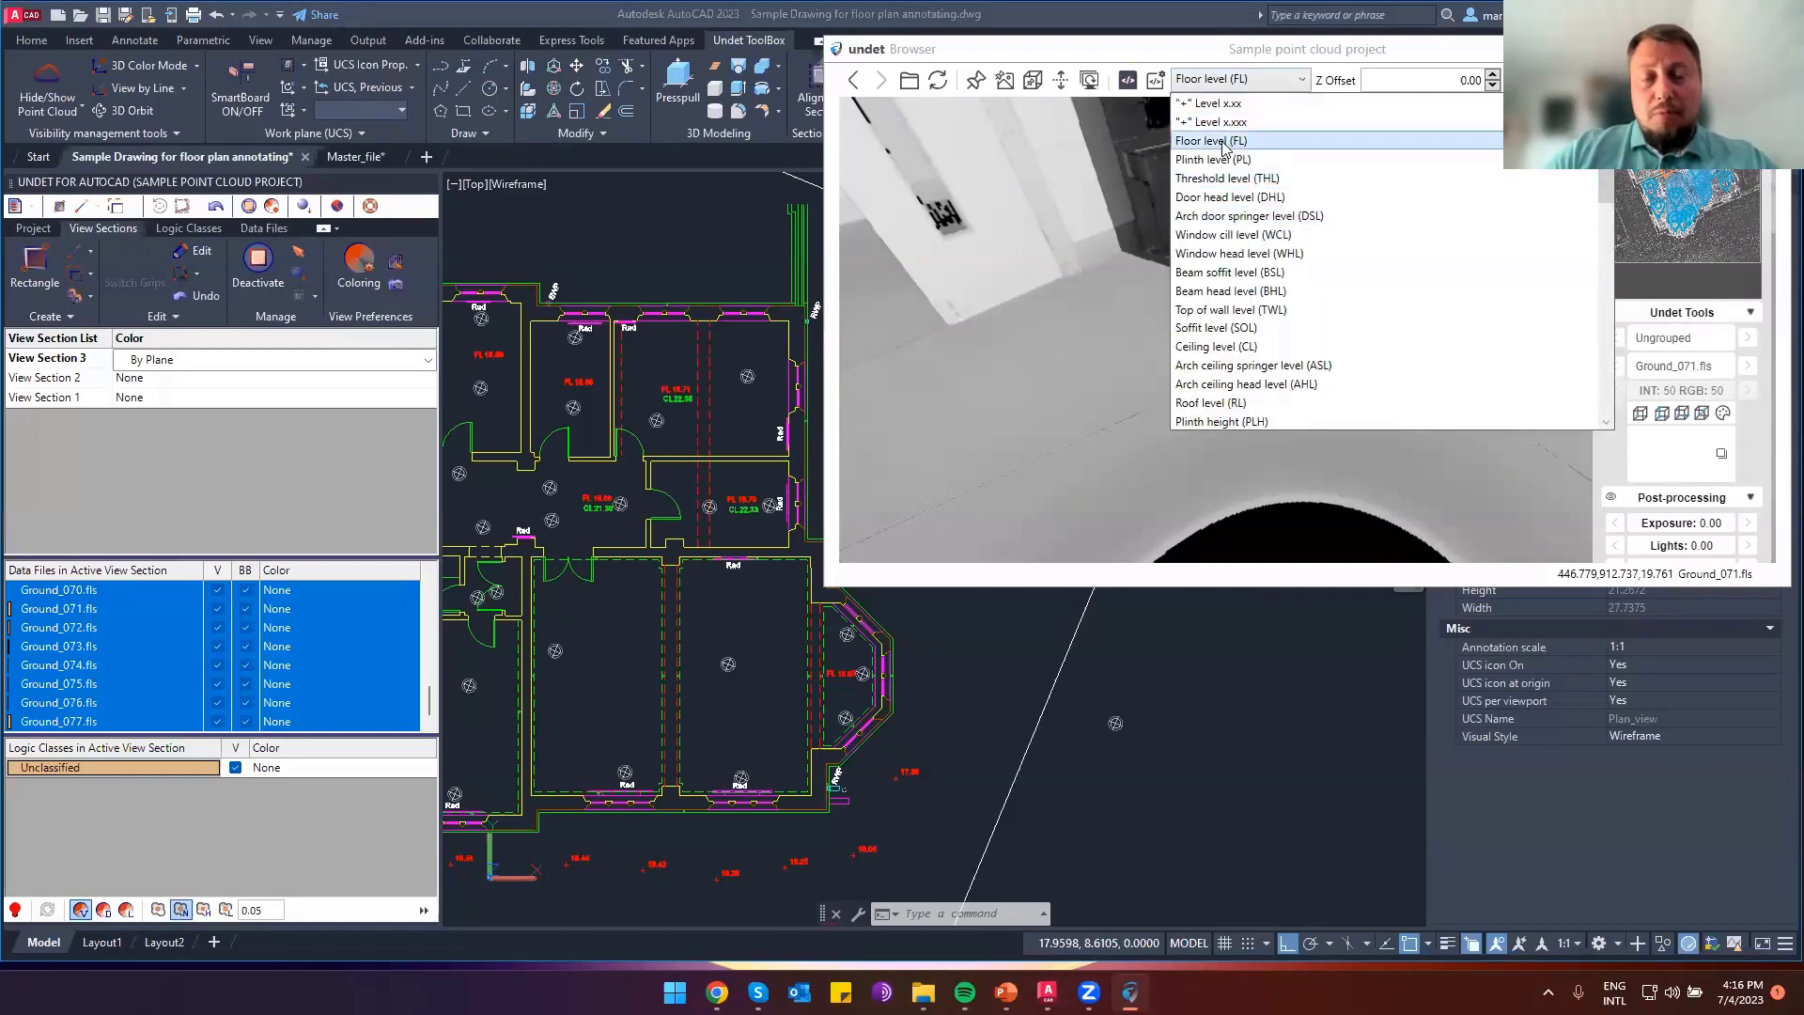
pyautogui.click(1216, 141)
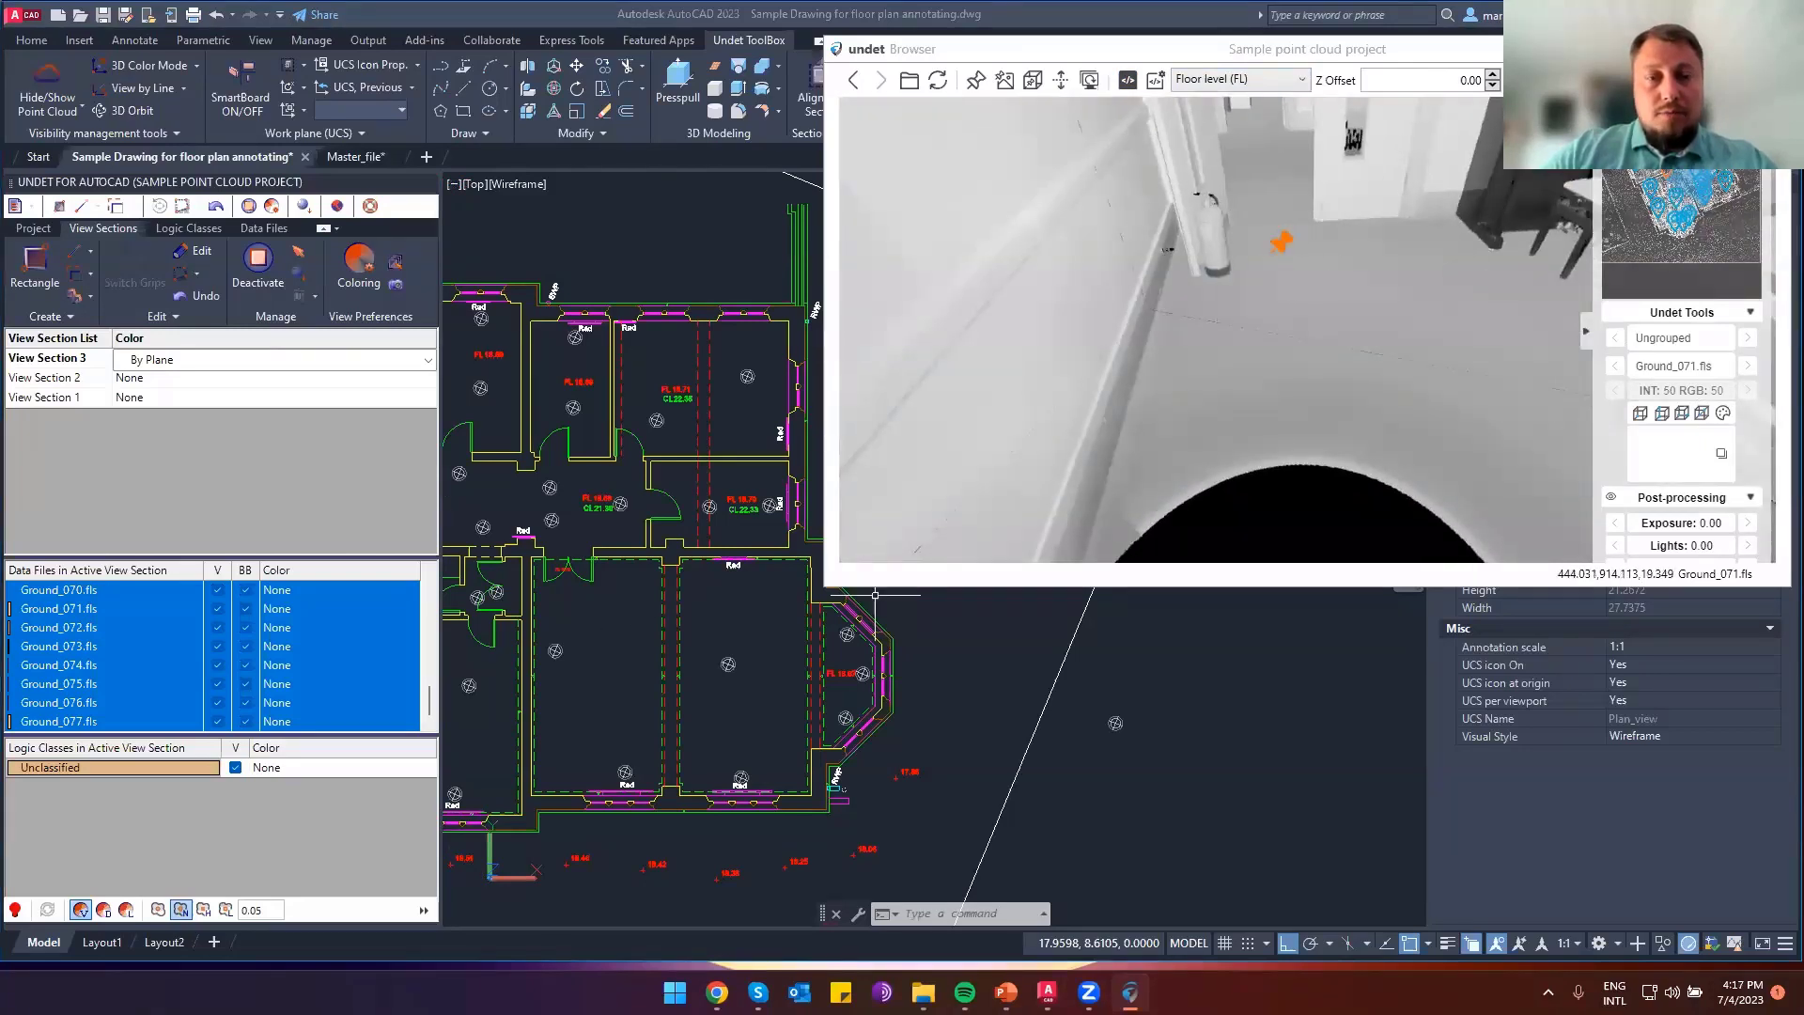
pyautogui.scroll(5, 514, 538)
pyautogui.scroll(2, 514, 538)
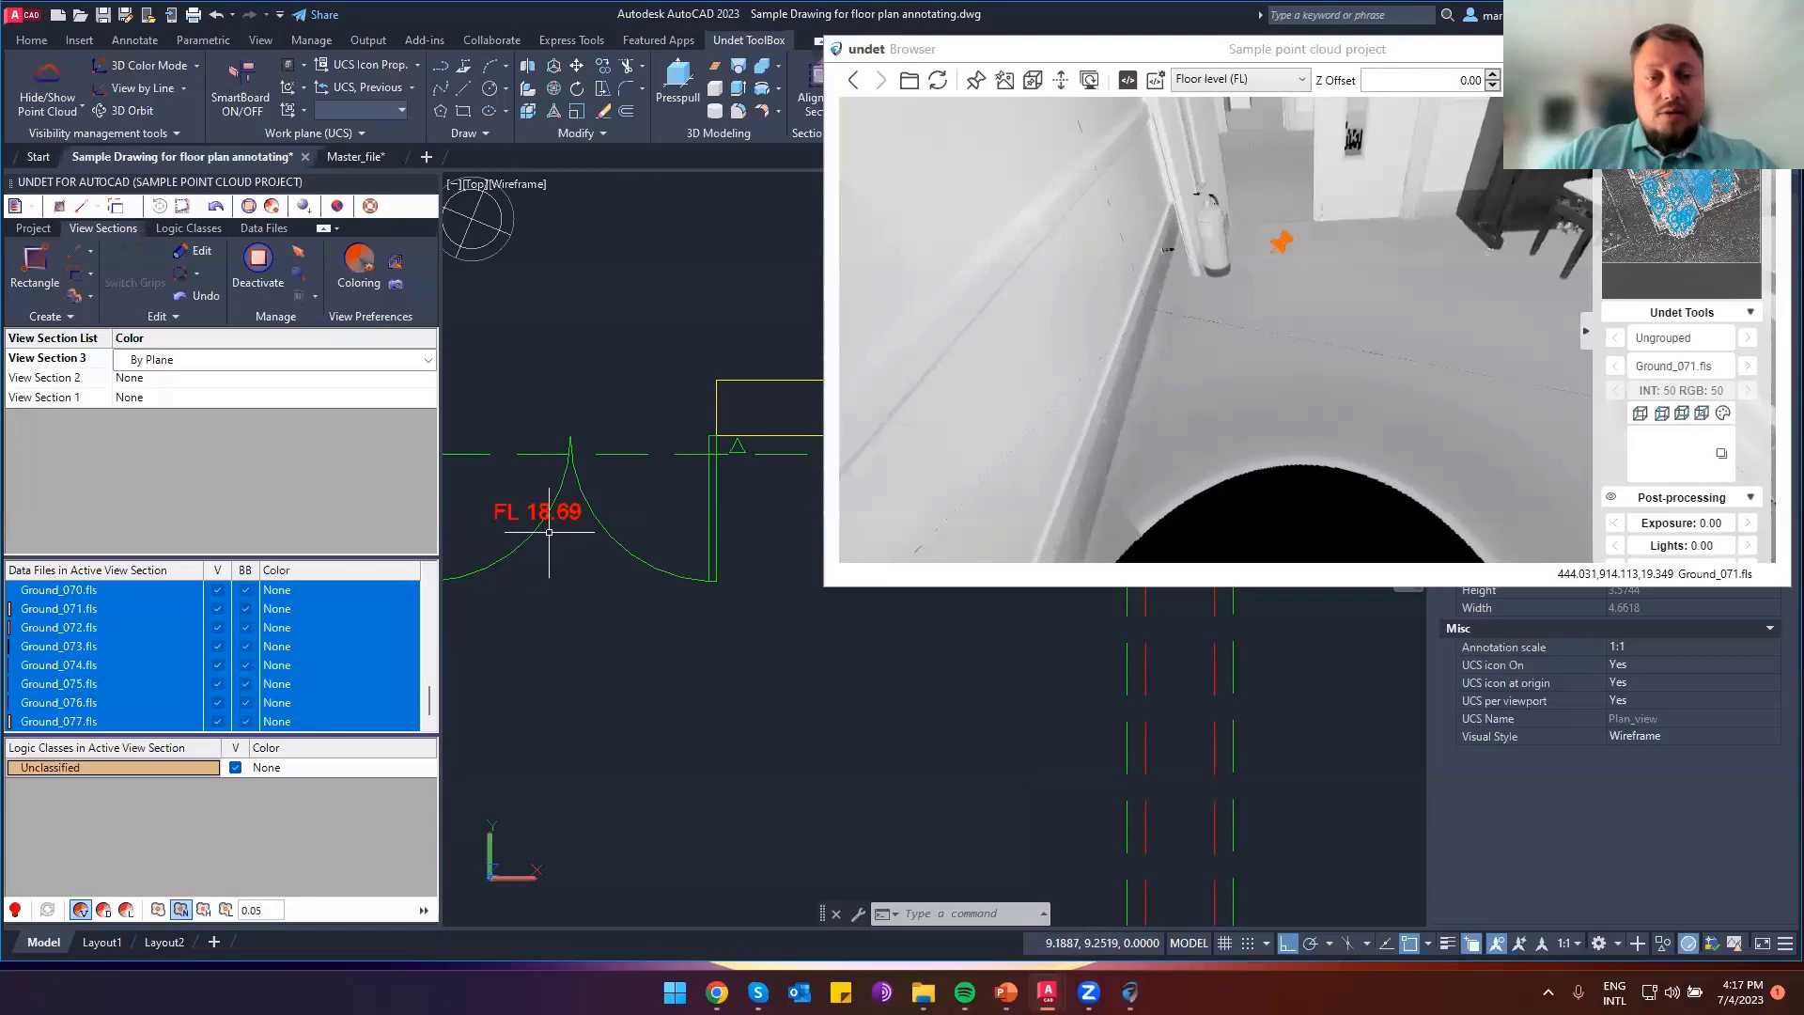
pyautogui.scroll(-7, 554, 564)
# Place further floor level labels by the bay window and in the middle of the large room, and inspect the mid-room one
pyautogui.moveTo(1394, 339); pyautogui.dragTo(1305, 296)
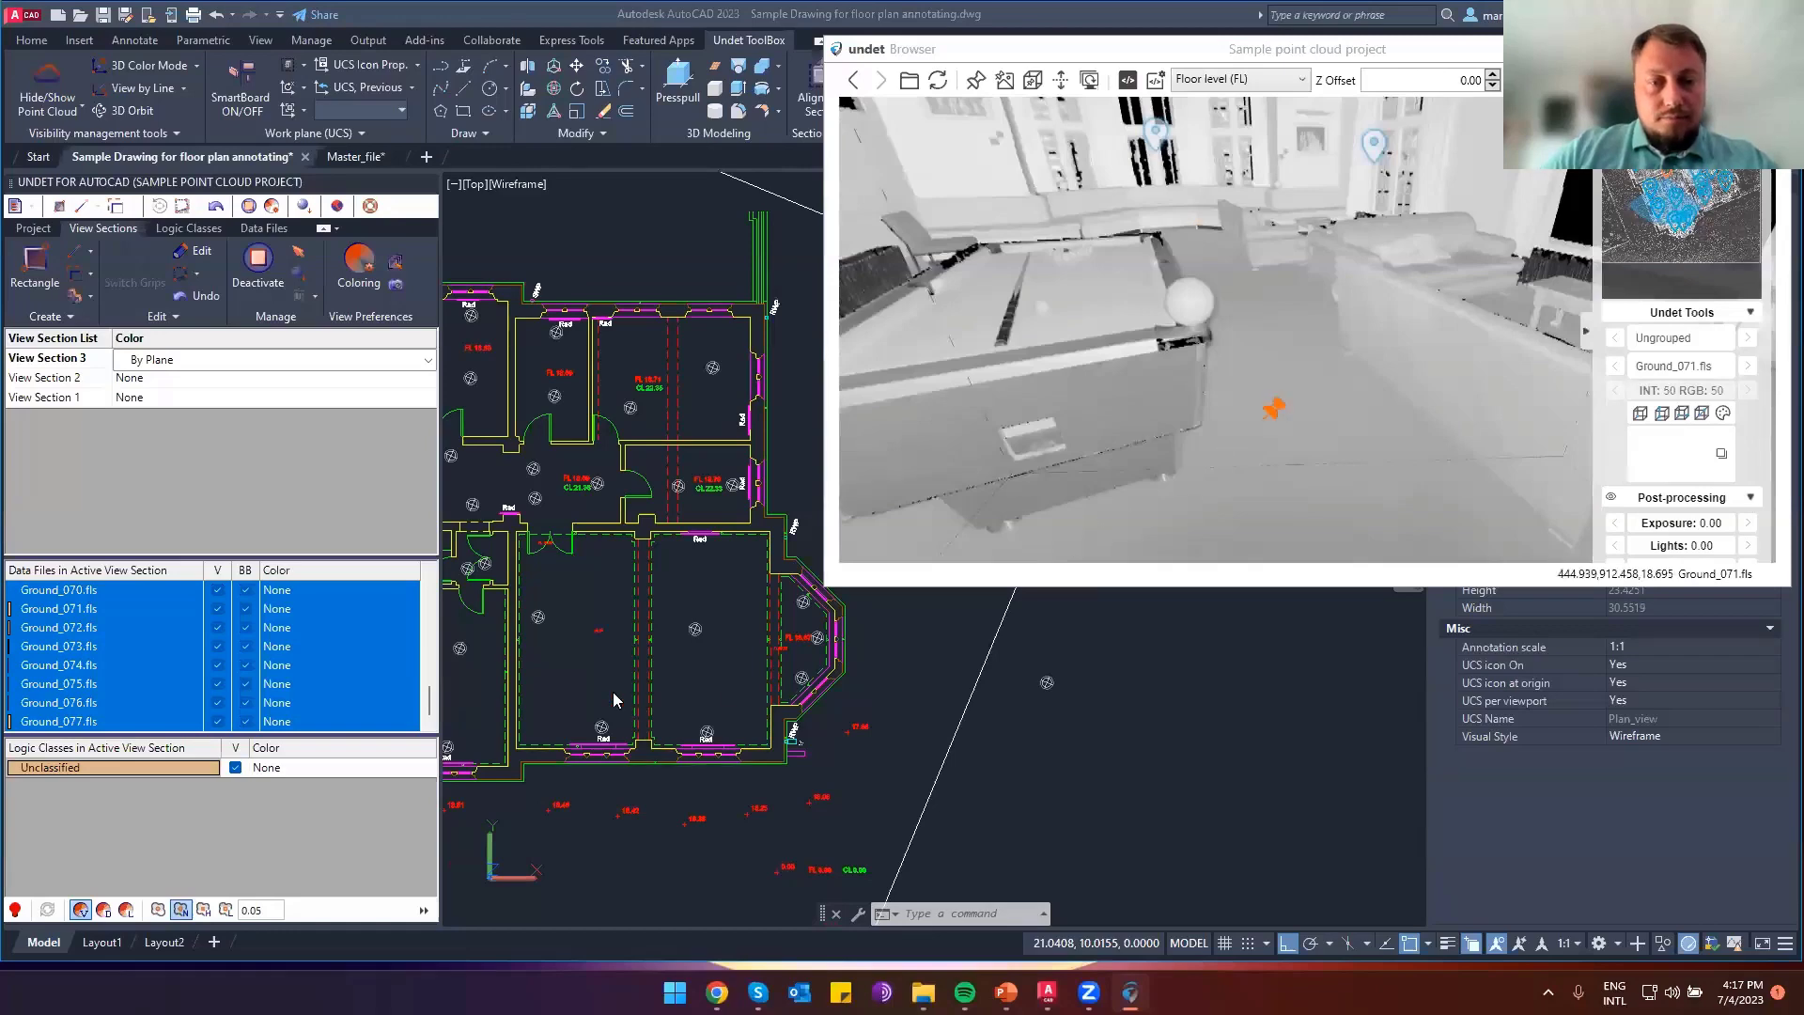
pyautogui.scroll(5, 598, 639)
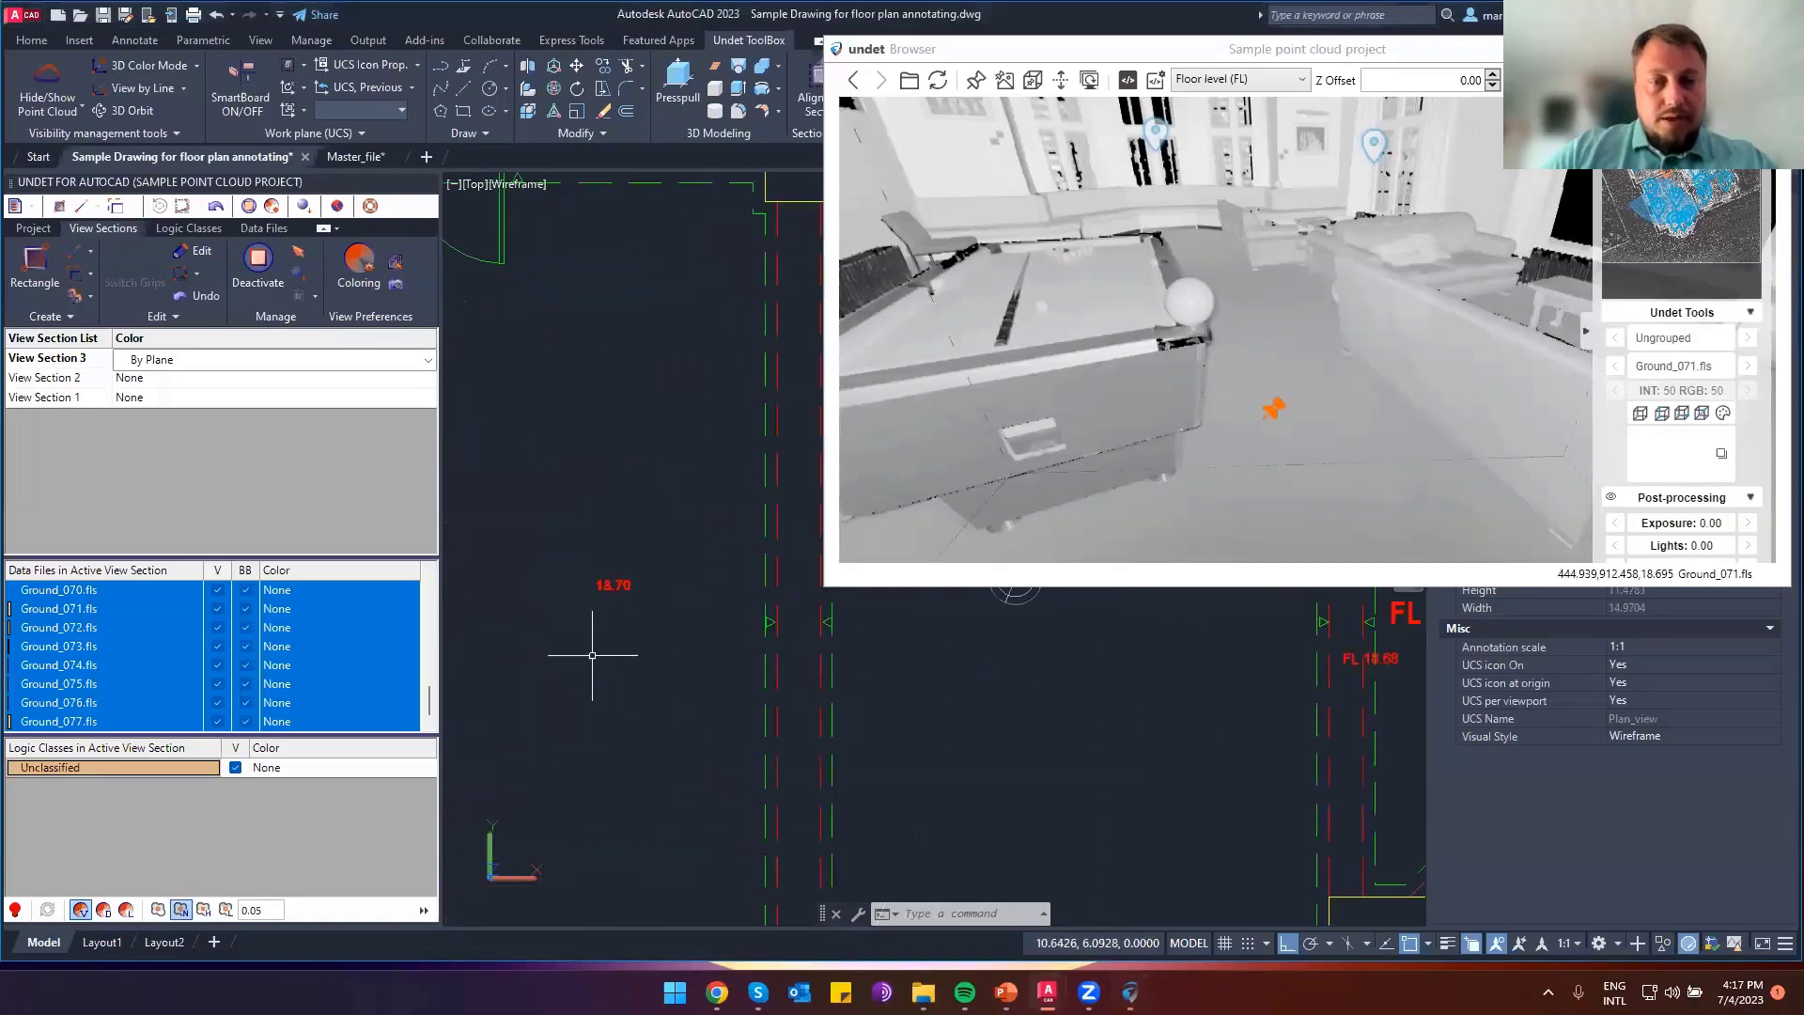
pyautogui.scroll(1, 602, 578)
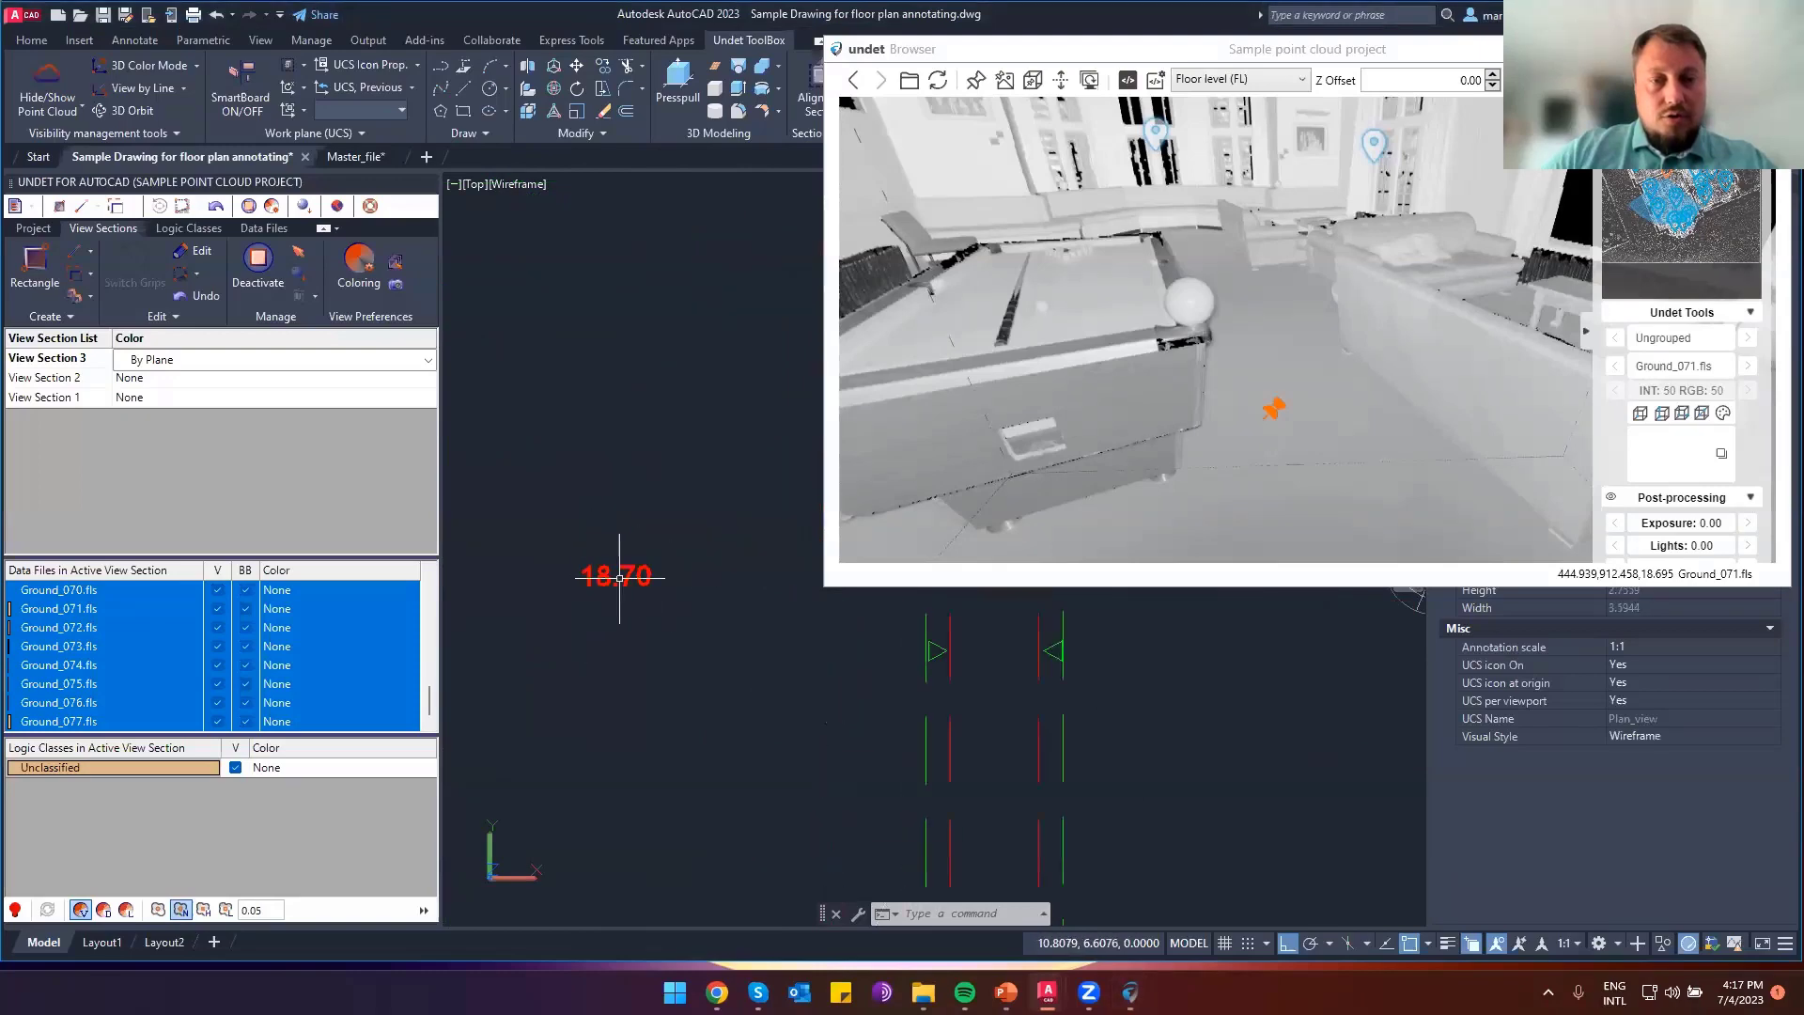
pyautogui.click(557, 567)
pyautogui.scroll(-3, 557, 567)
pyautogui.moveTo(542, 643); pyautogui.dragTo(737, 668, button='middle')
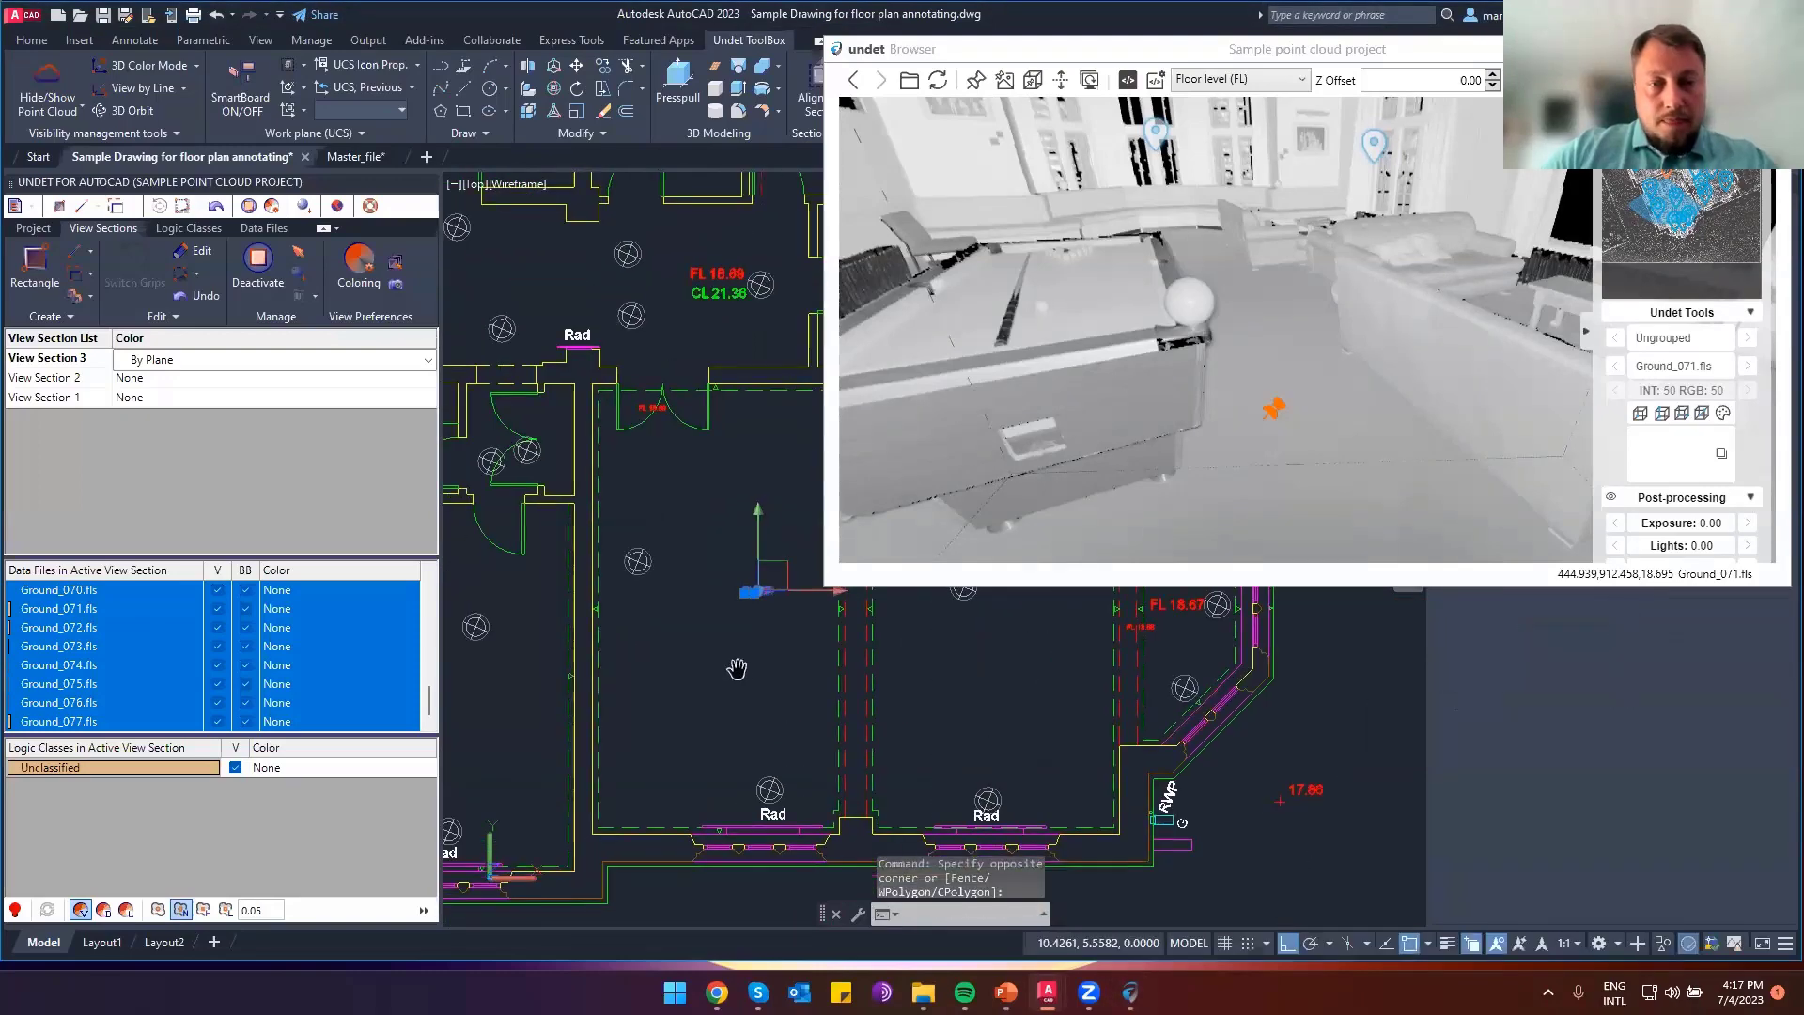
# Use the Floor & Ceiling levels (FL & CL) script to place a combined label in the large room from floor and ceiling points
pyautogui.click(1269, 81)
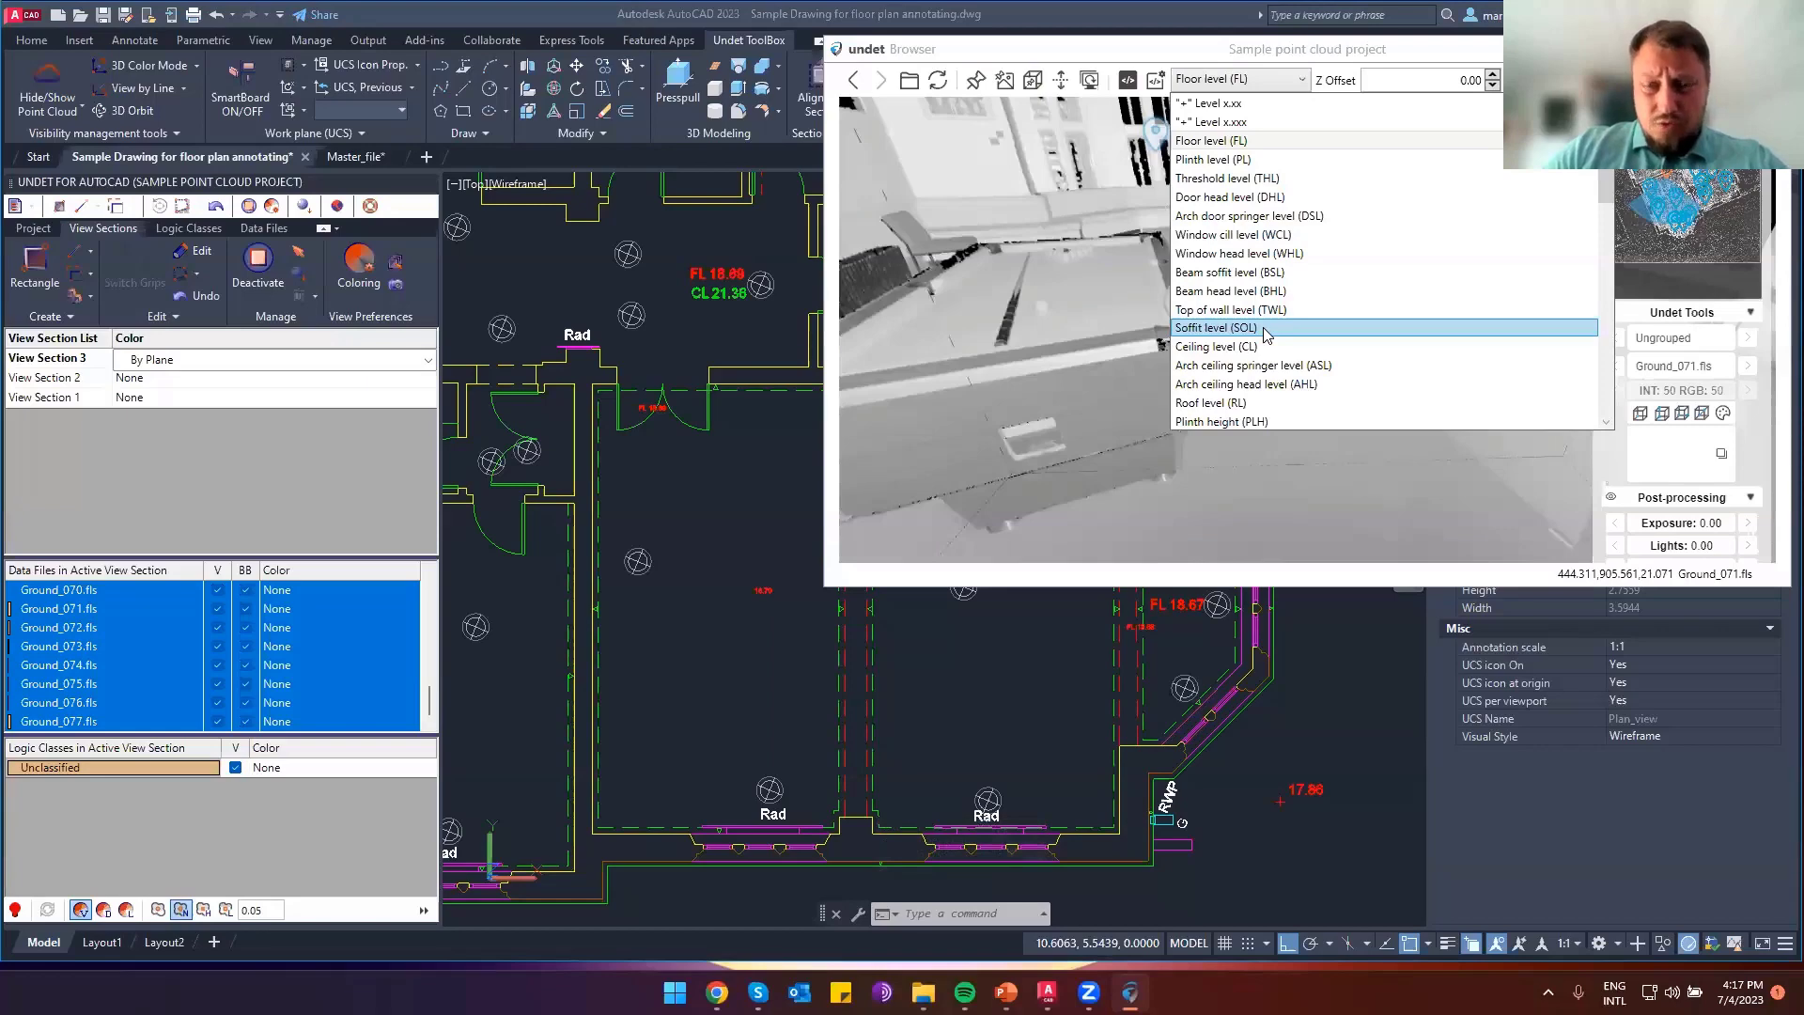
pyautogui.scroll(-2, 1273, 352)
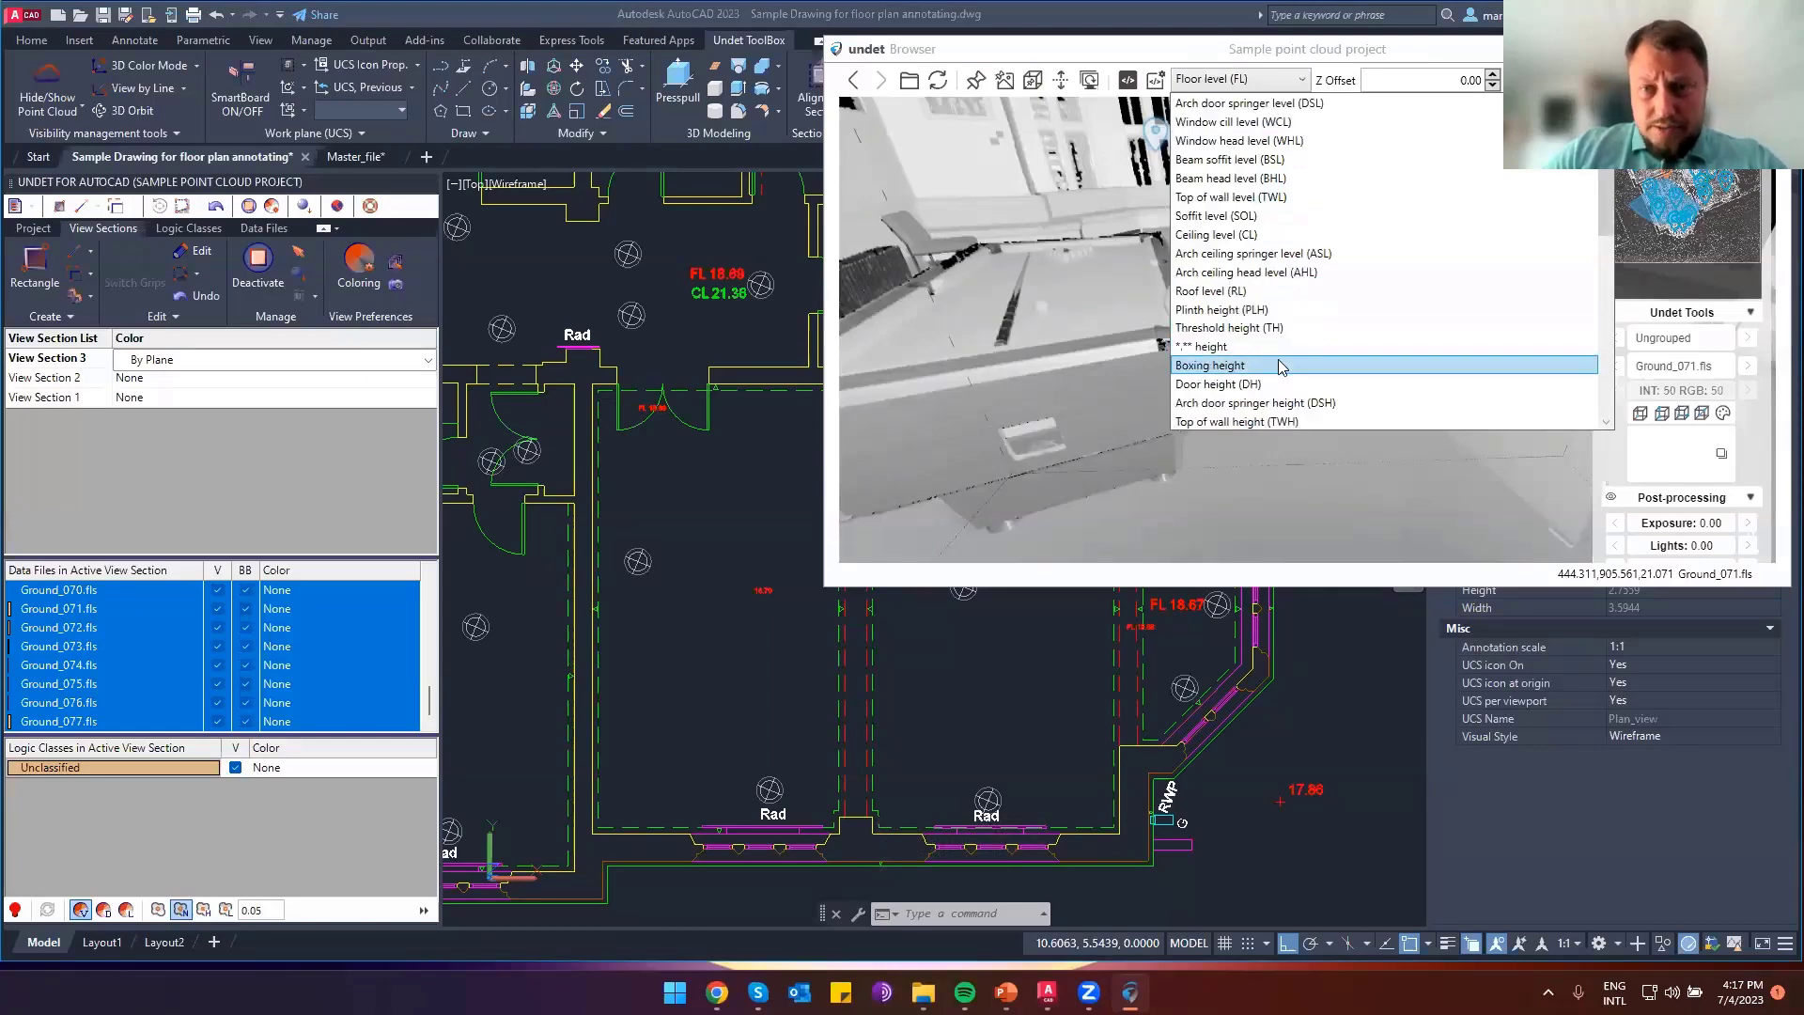
pyautogui.scroll(-3, 1279, 382)
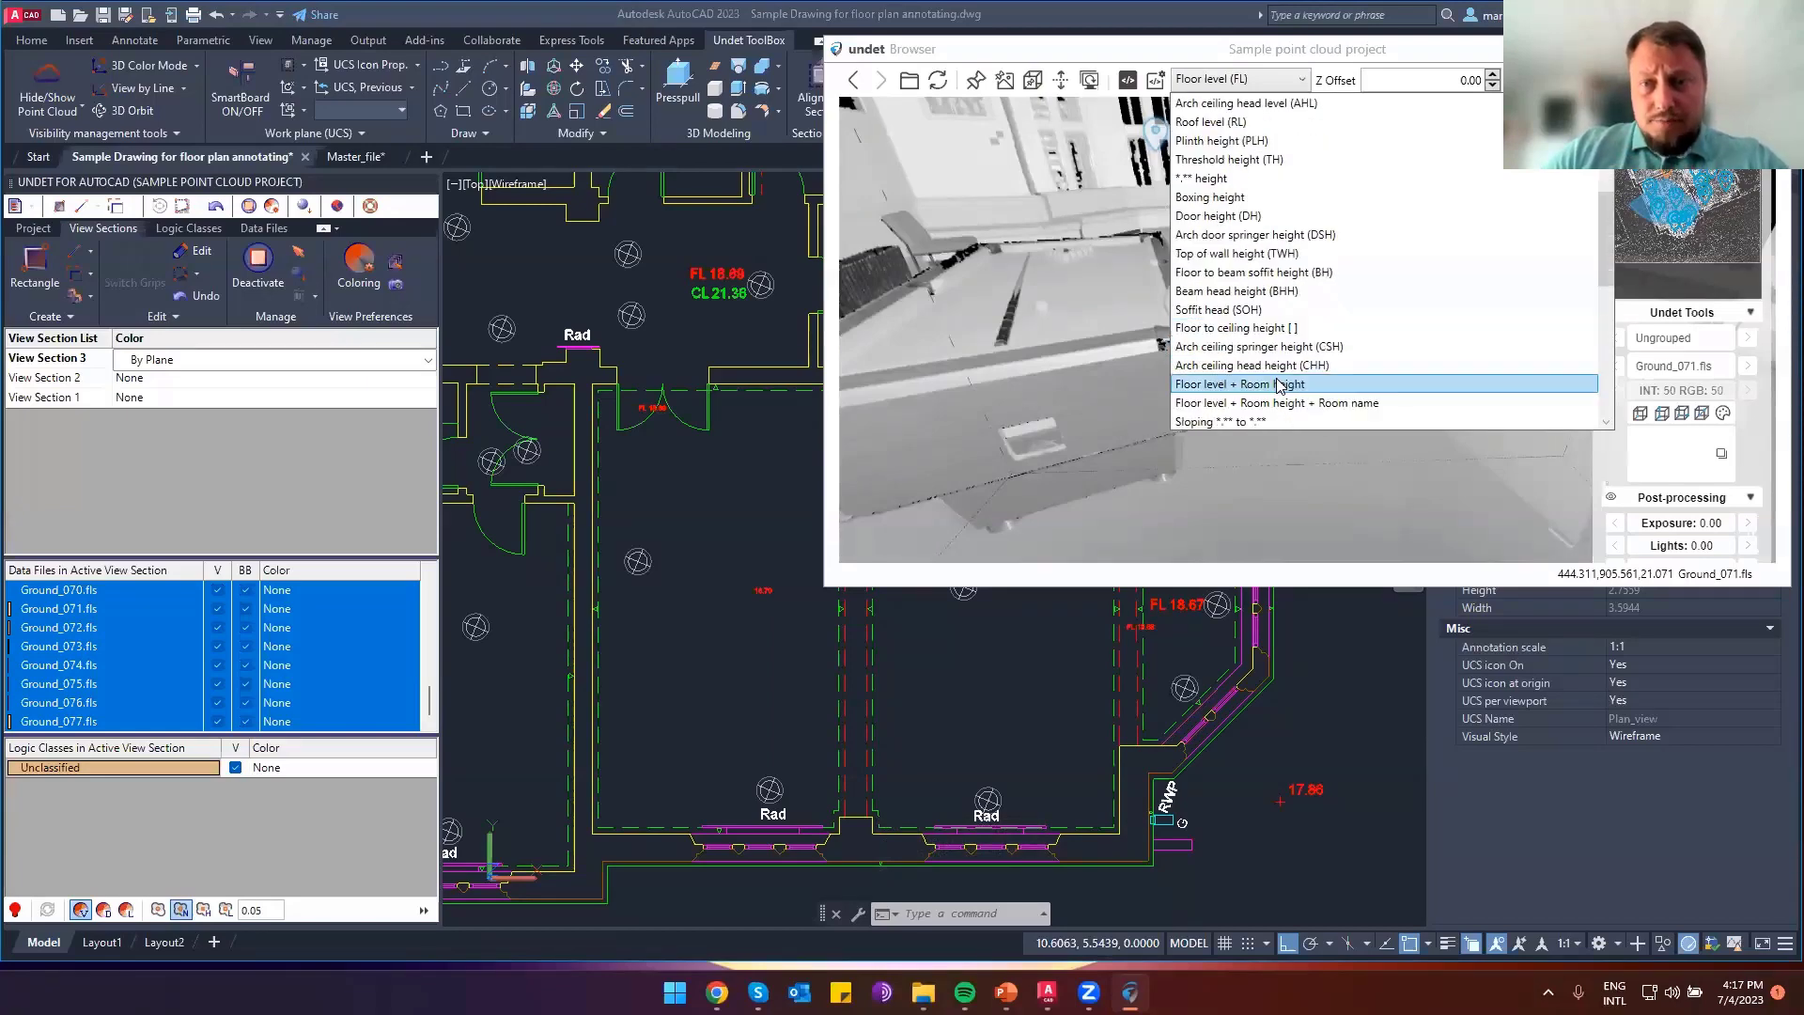
pyautogui.scroll(-1, 1288, 399)
pyautogui.scroll(-1, 1285, 394)
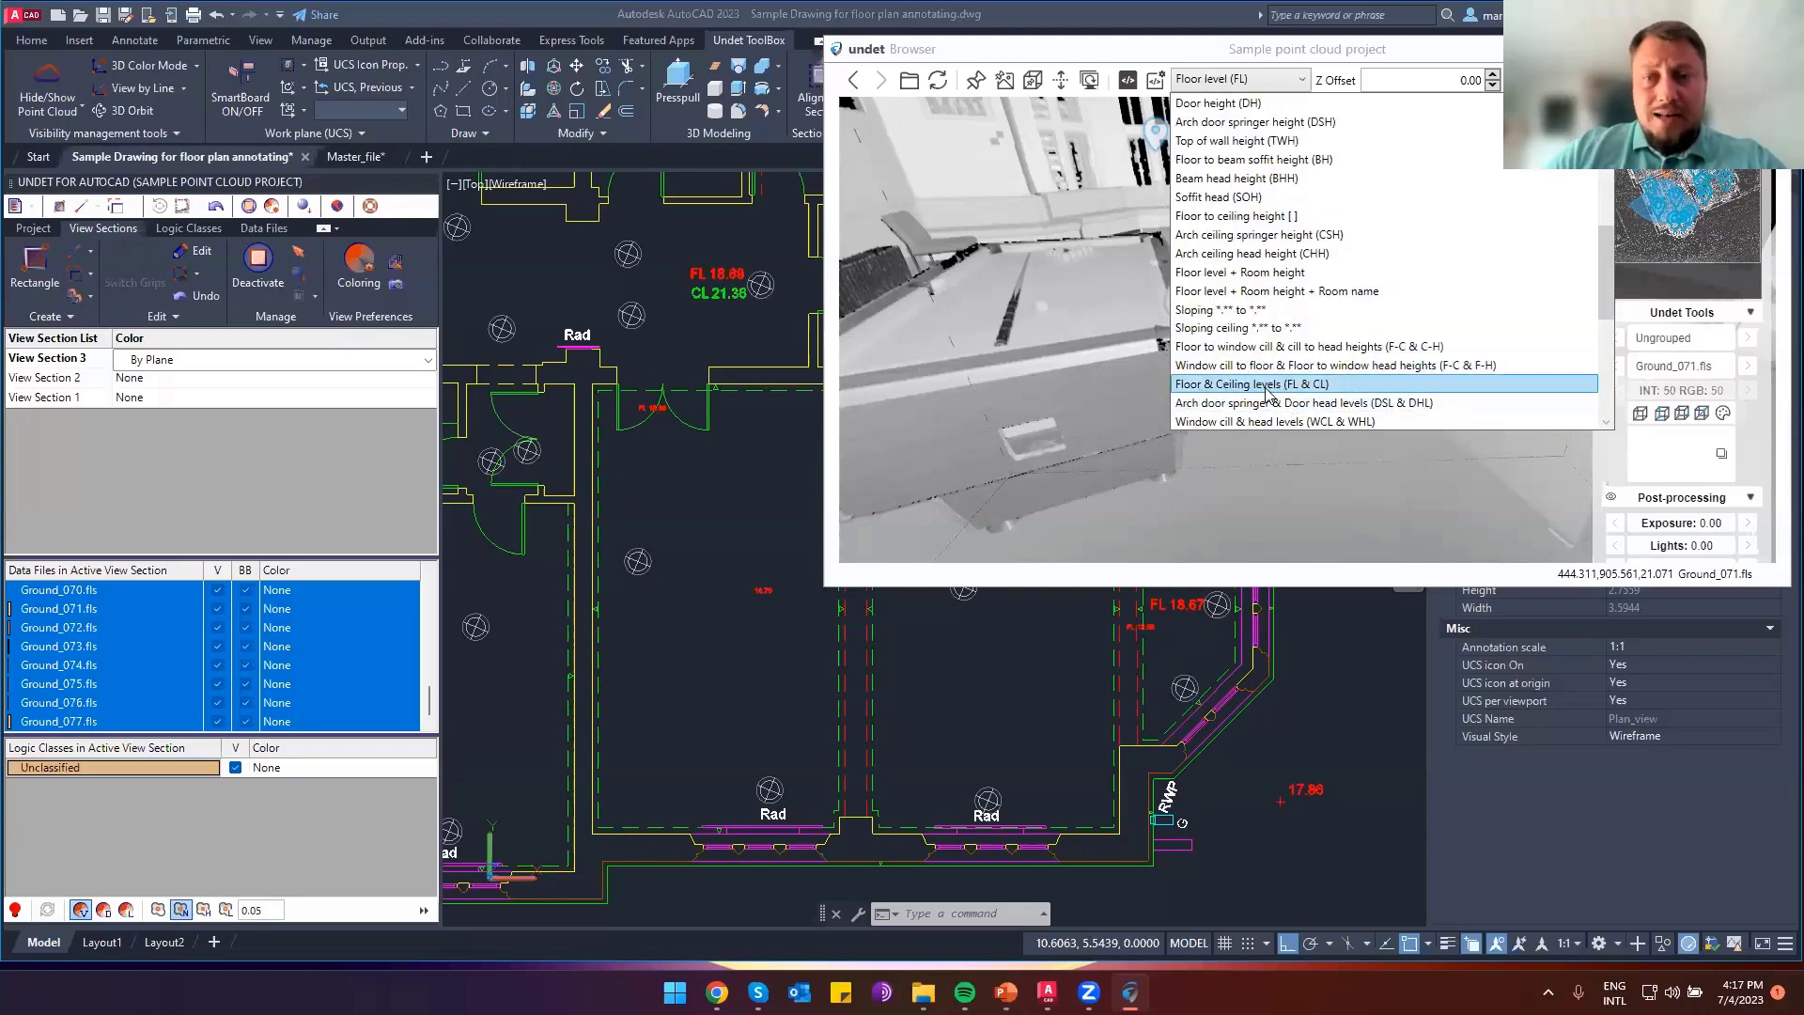
pyautogui.click(1277, 386)
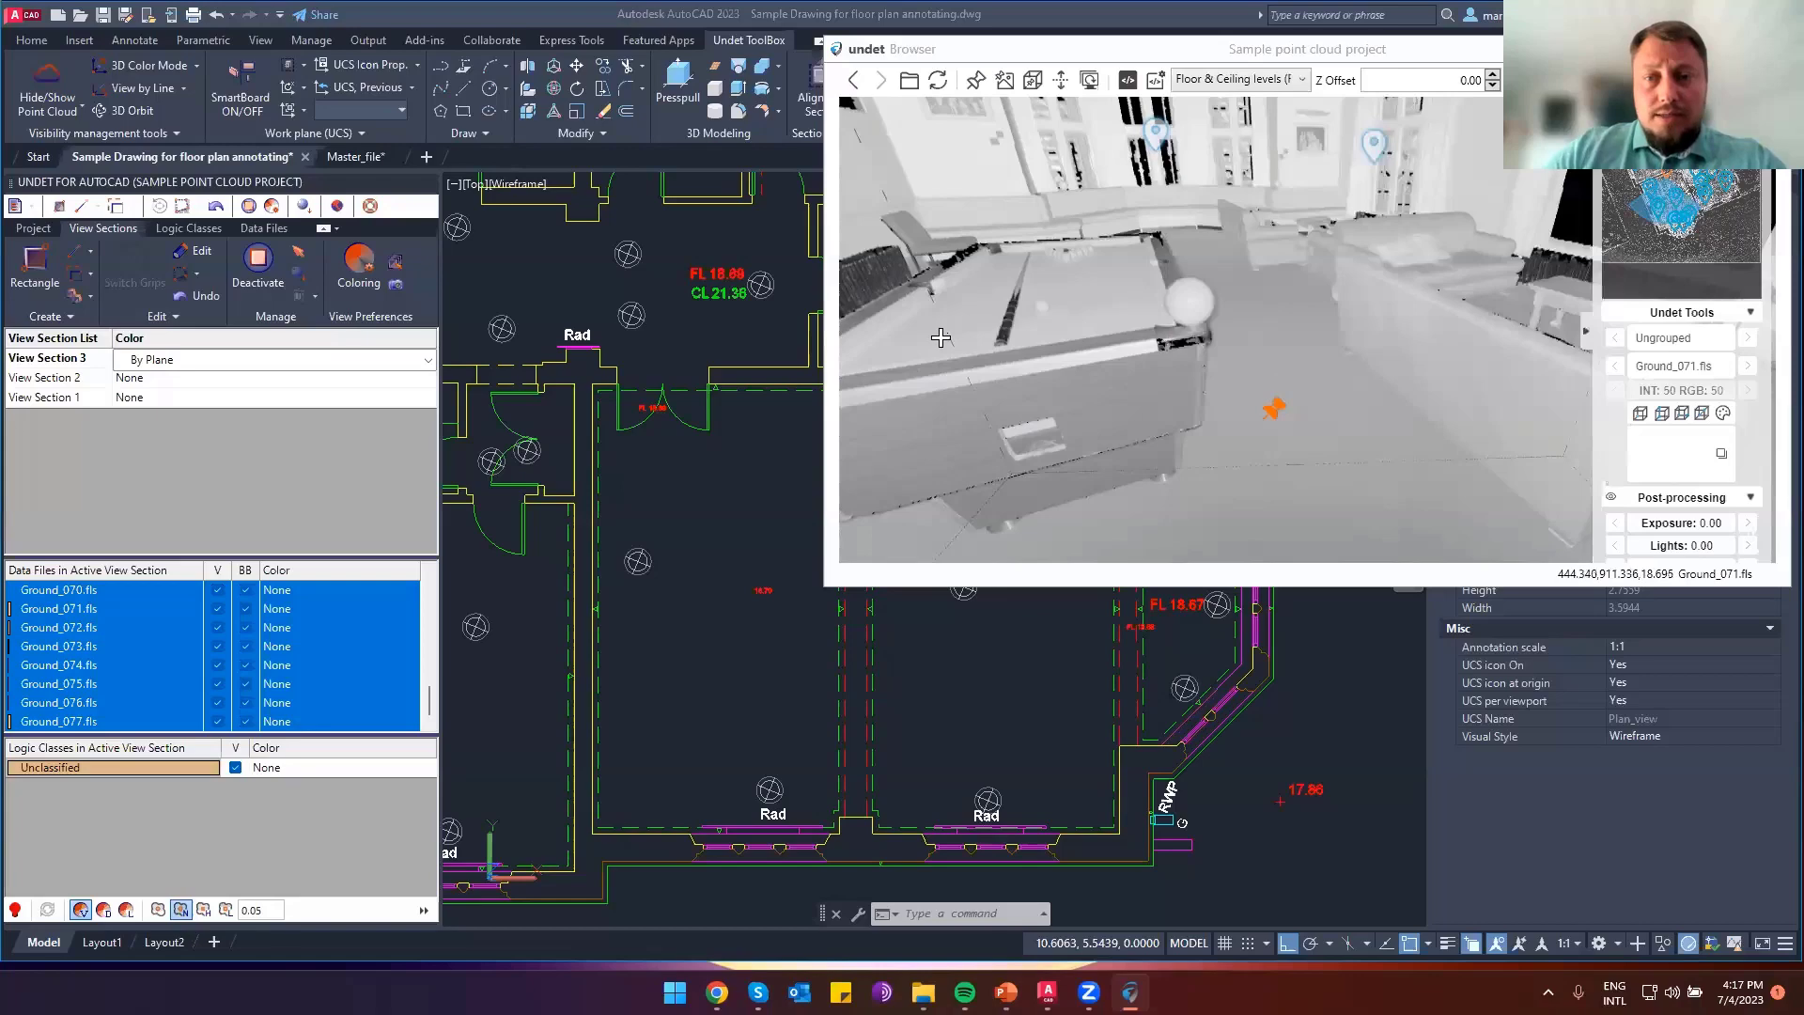
pyautogui.moveTo(1442, 277); pyautogui.dragTo(1249, 448)
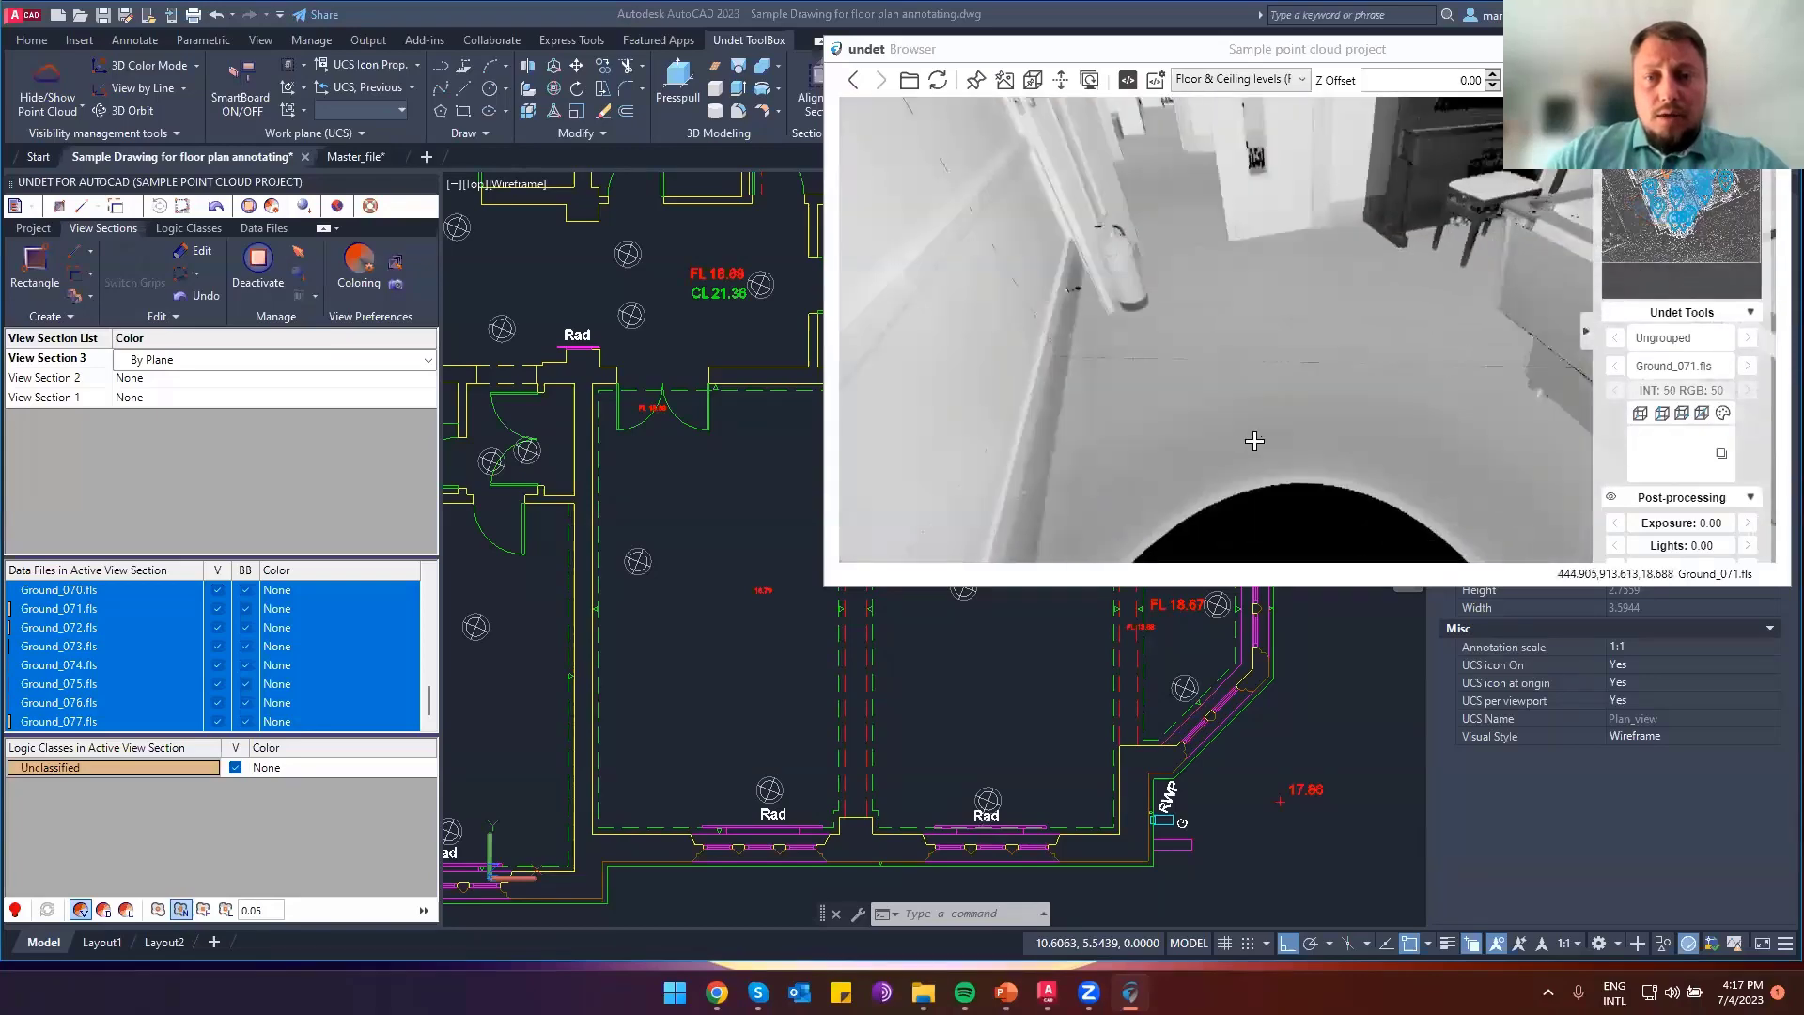
pyautogui.moveTo(1287, 188); pyautogui.dragTo(1306, 441)
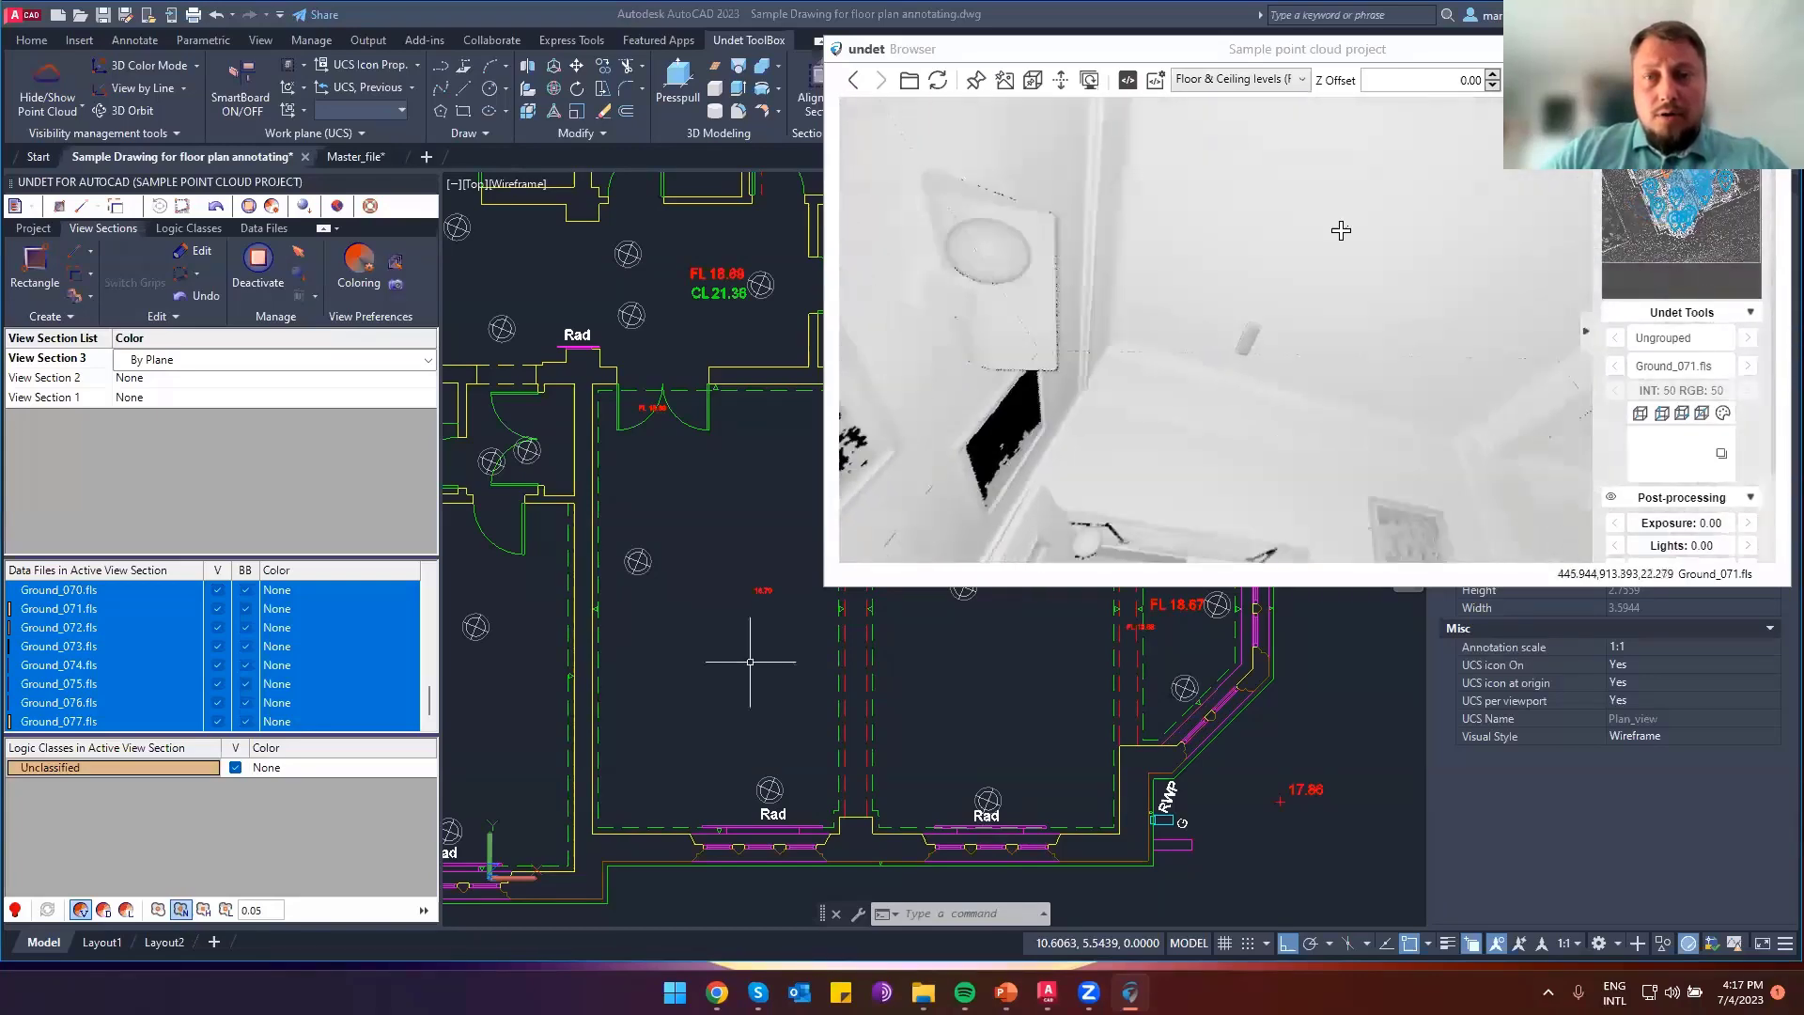
pyautogui.click(706, 542)
pyautogui.scroll(3, 650, 500)
pyautogui.scroll(2, 659, 508)
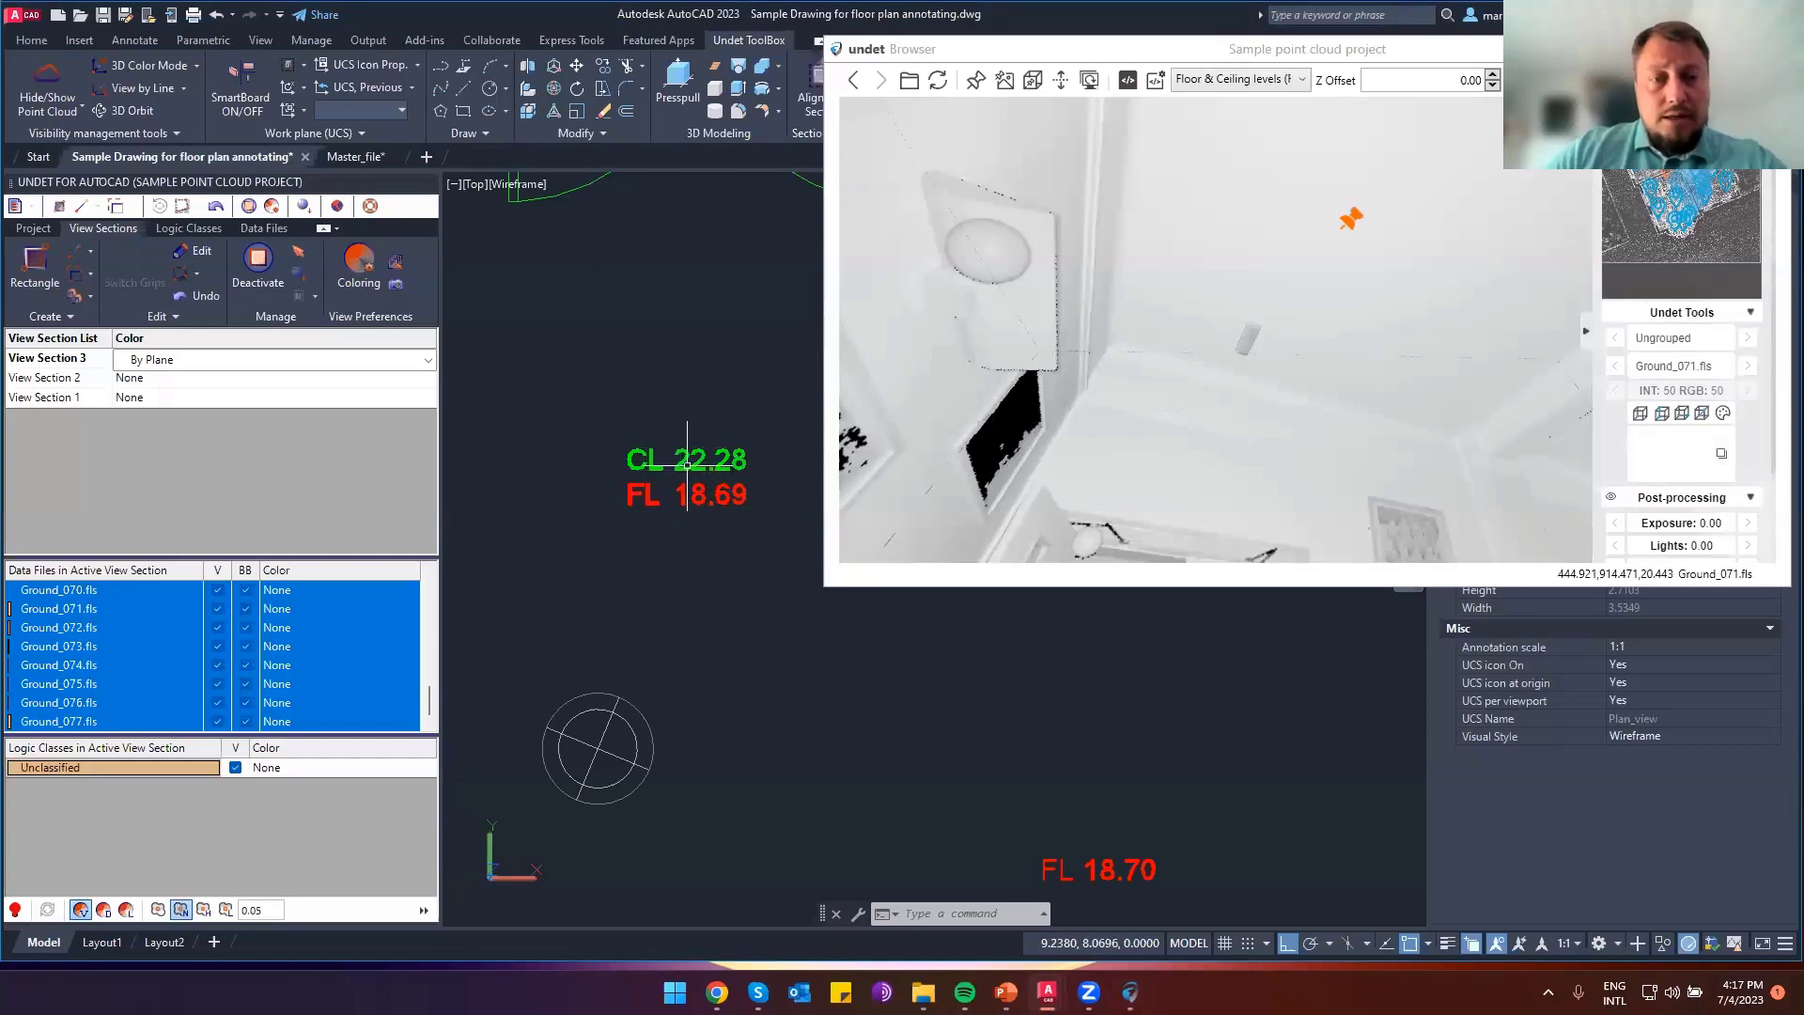
pyautogui.scroll(-5, 701, 449)
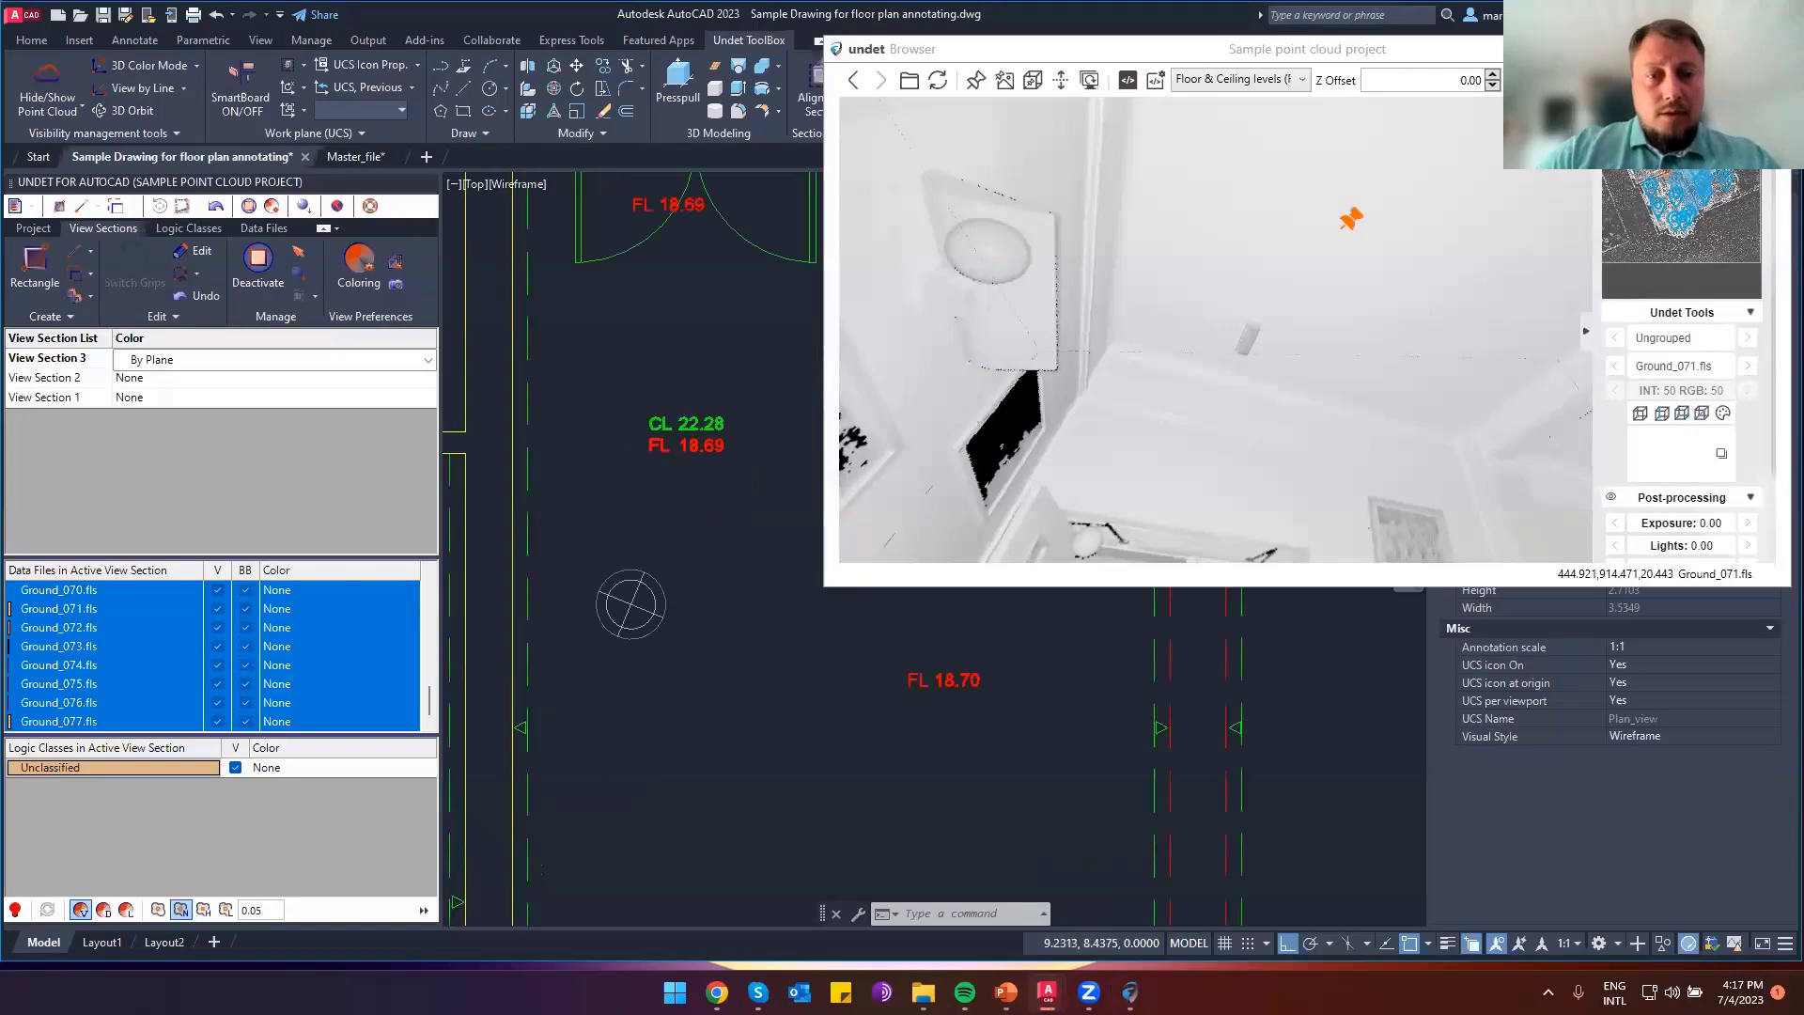
# Load the Ground_060 scan view, place a combined floor and ceiling level label in that room, and inspect the label's attributes
pyautogui.click(569, 492)
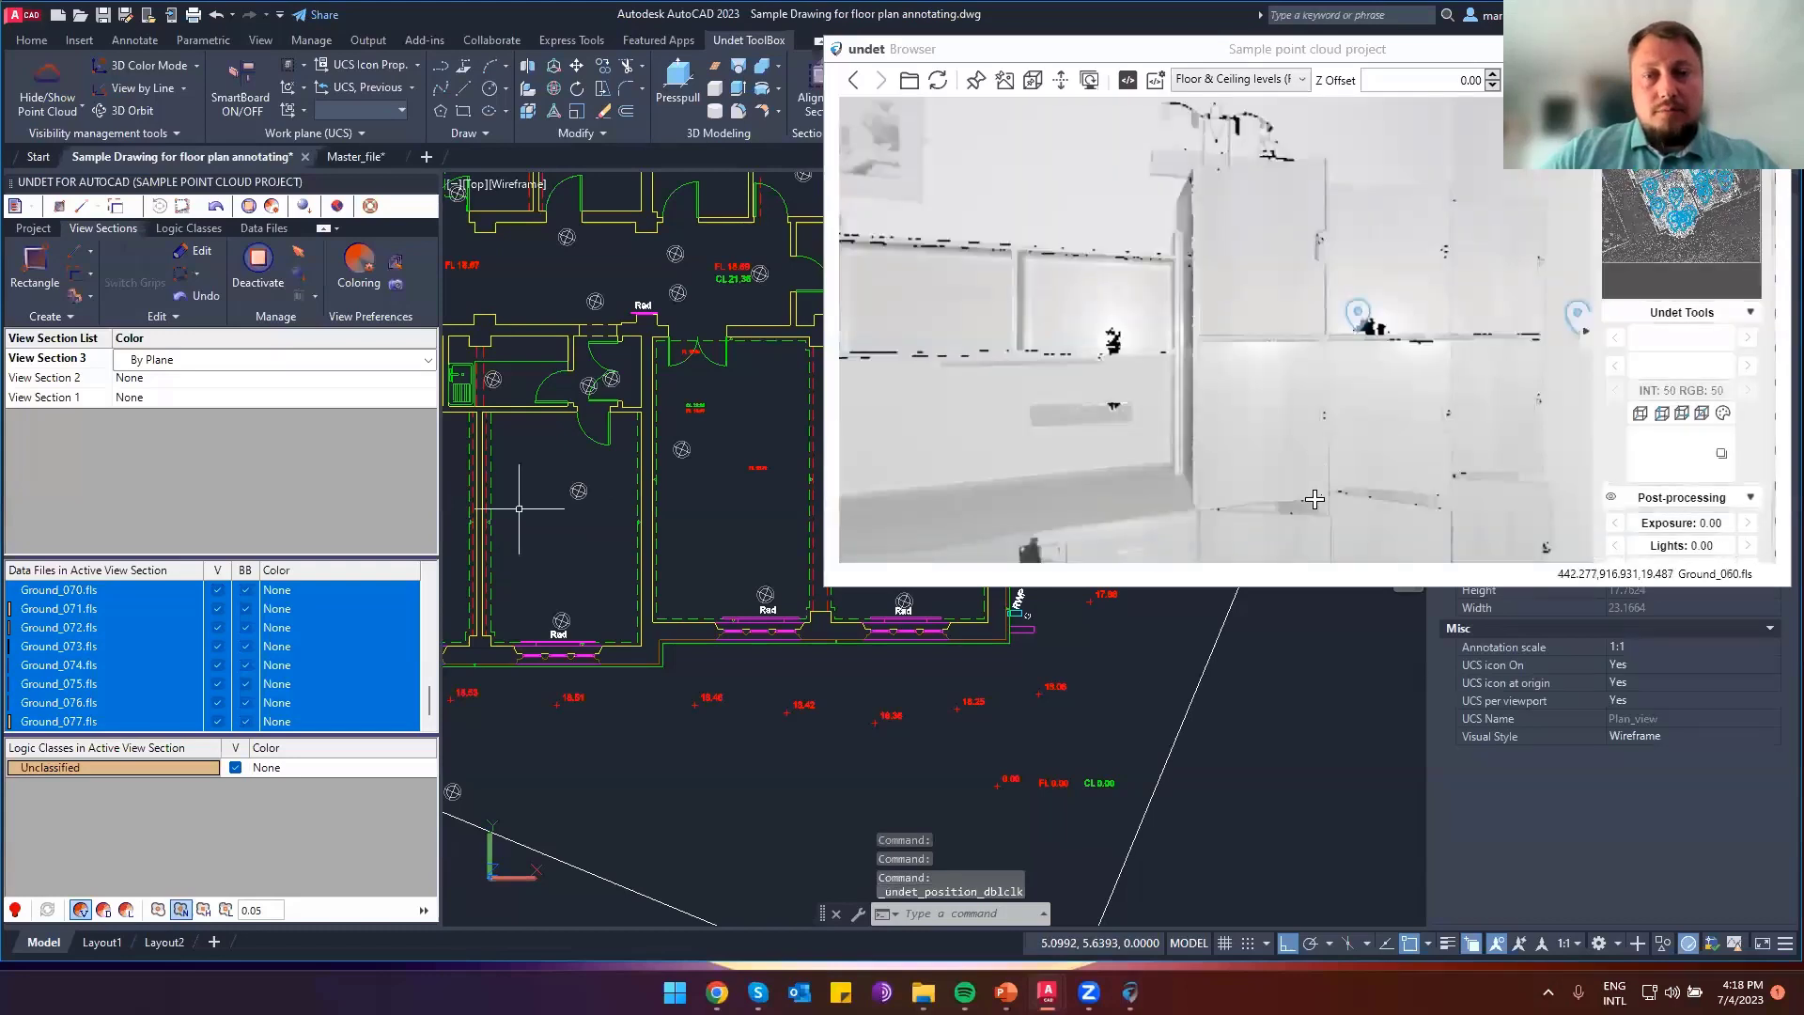
pyautogui.moveTo(1232, 302); pyautogui.dragTo(1325, 442)
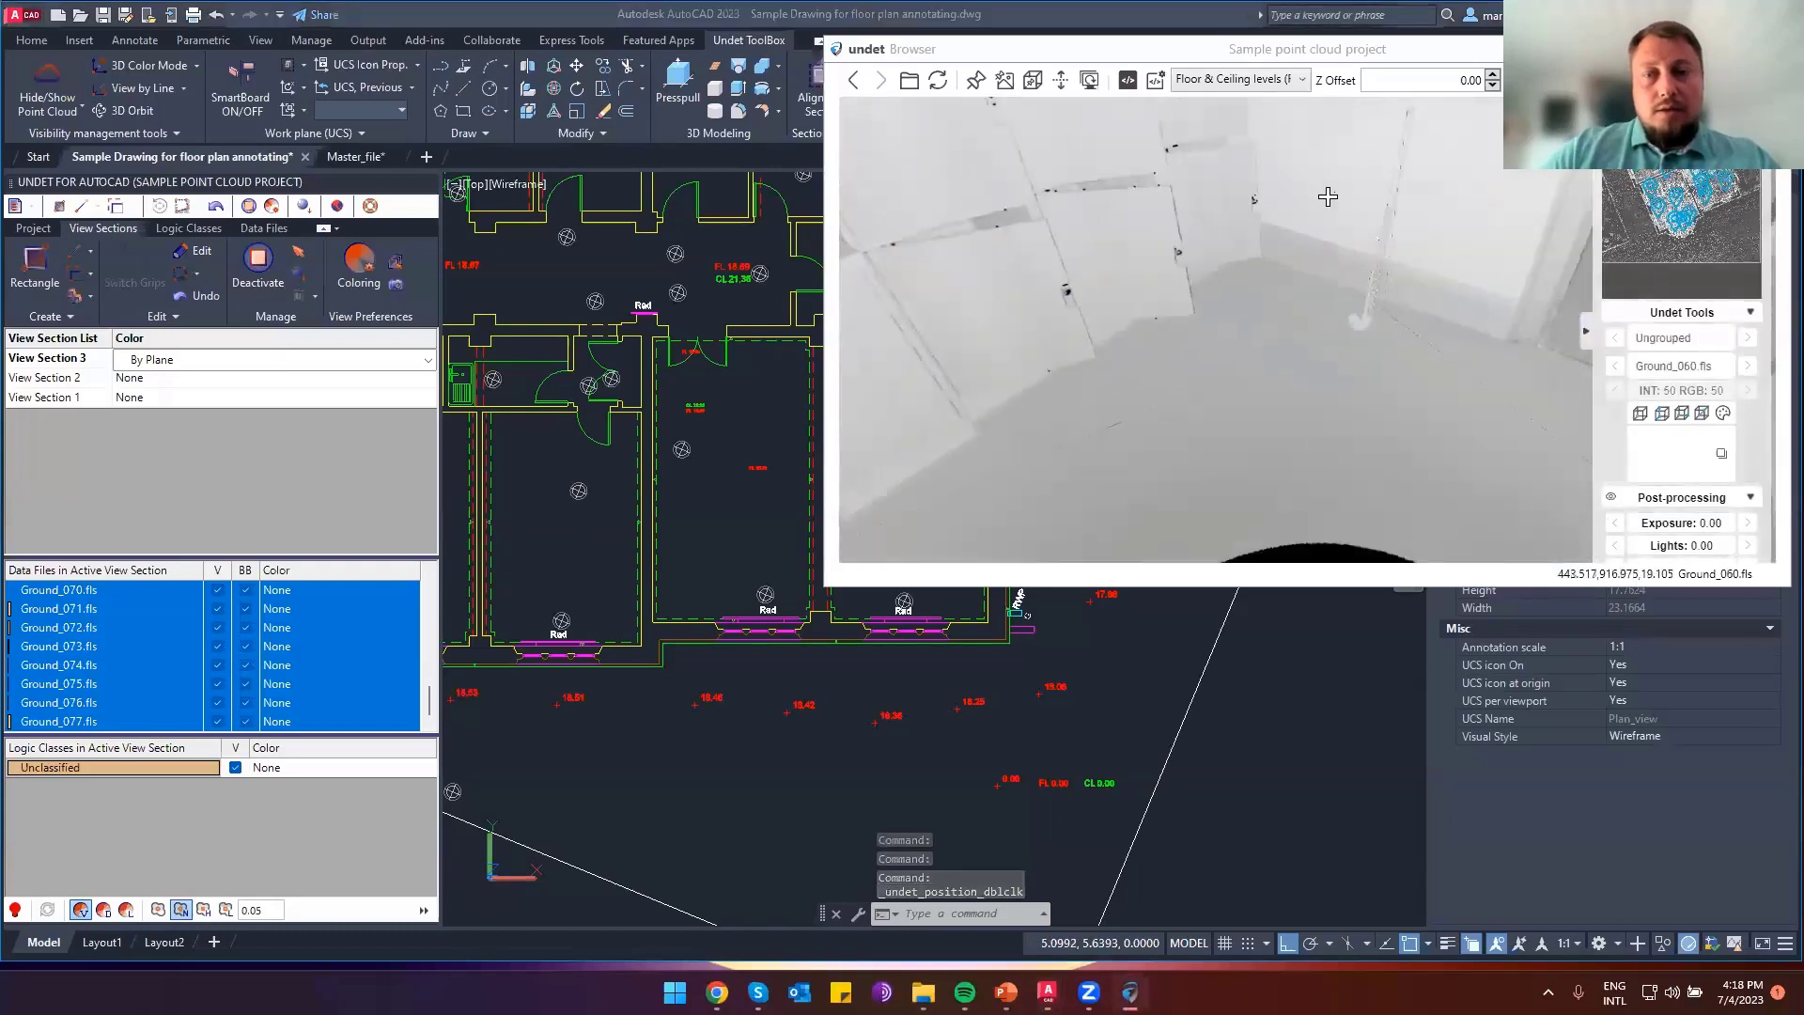
pyautogui.click(1331, 432)
pyautogui.moveTo(1274, 231)
pyautogui.mouseDown()
pyautogui.moveTo(1279, 290)
pyautogui.moveTo(1309, 240)
pyautogui.moveTo(1248, 182)
pyautogui.mouseUp()
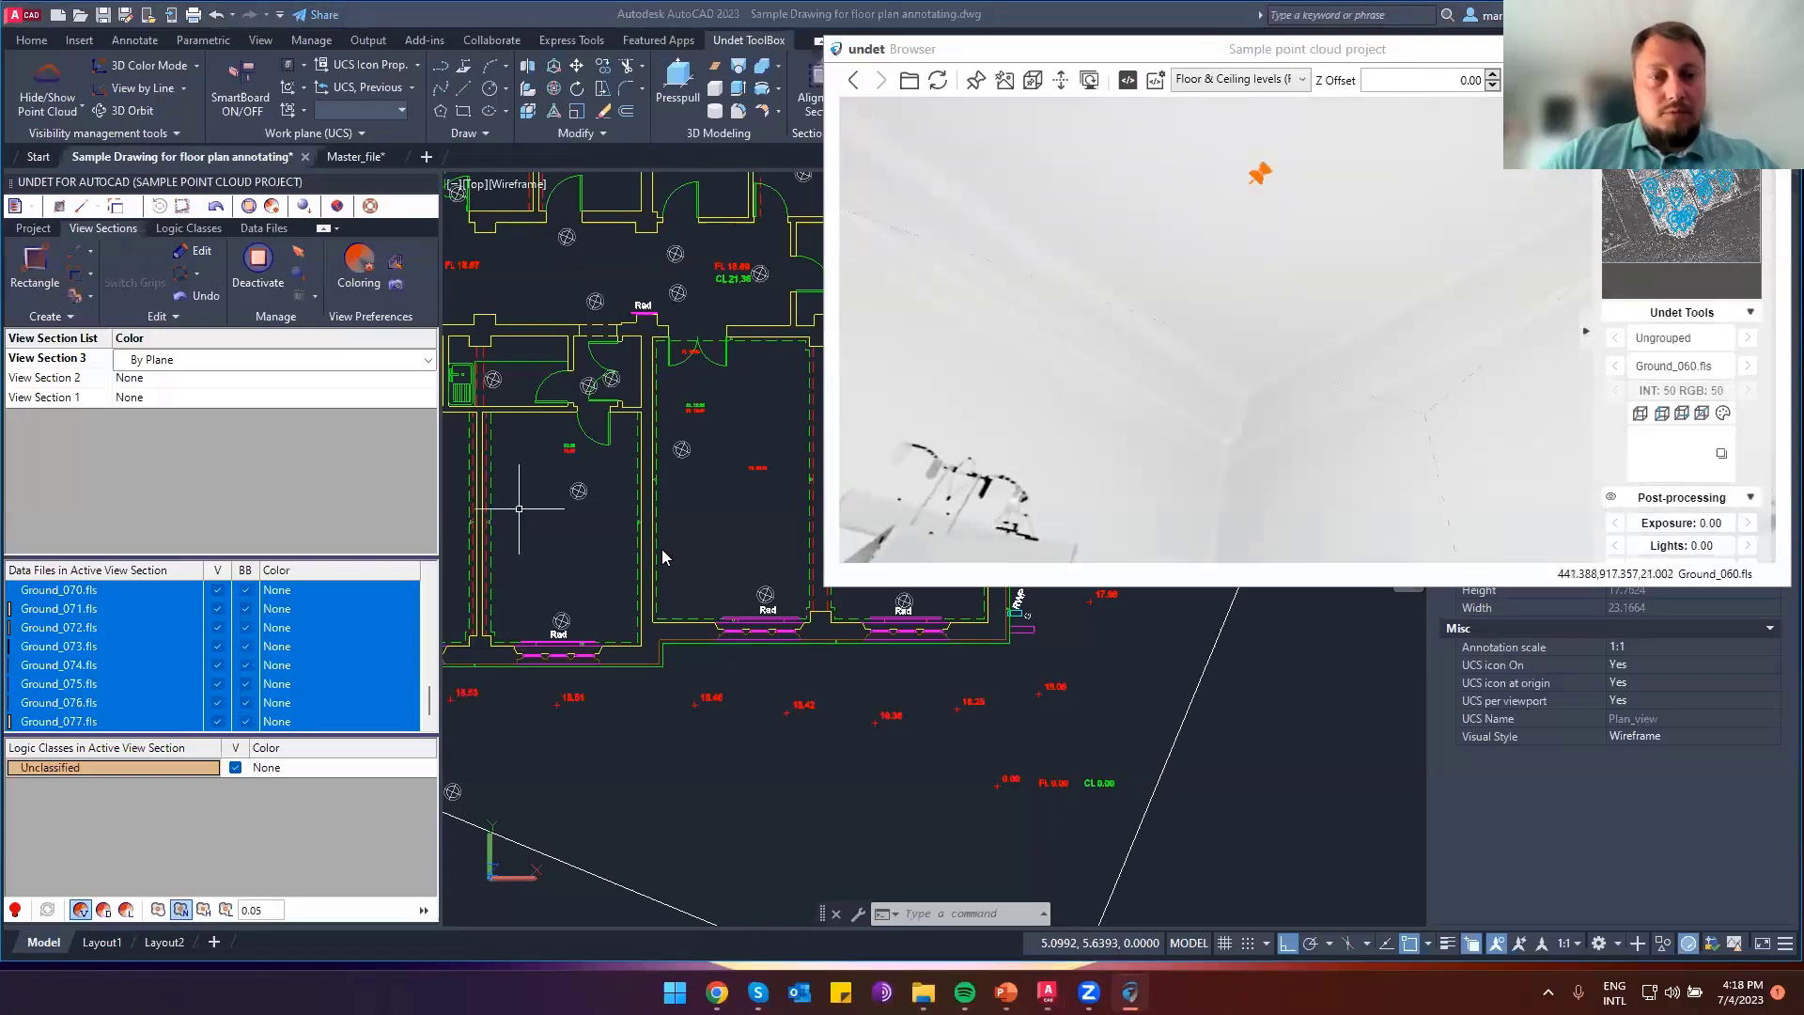
pyautogui.scroll(5, 564, 441)
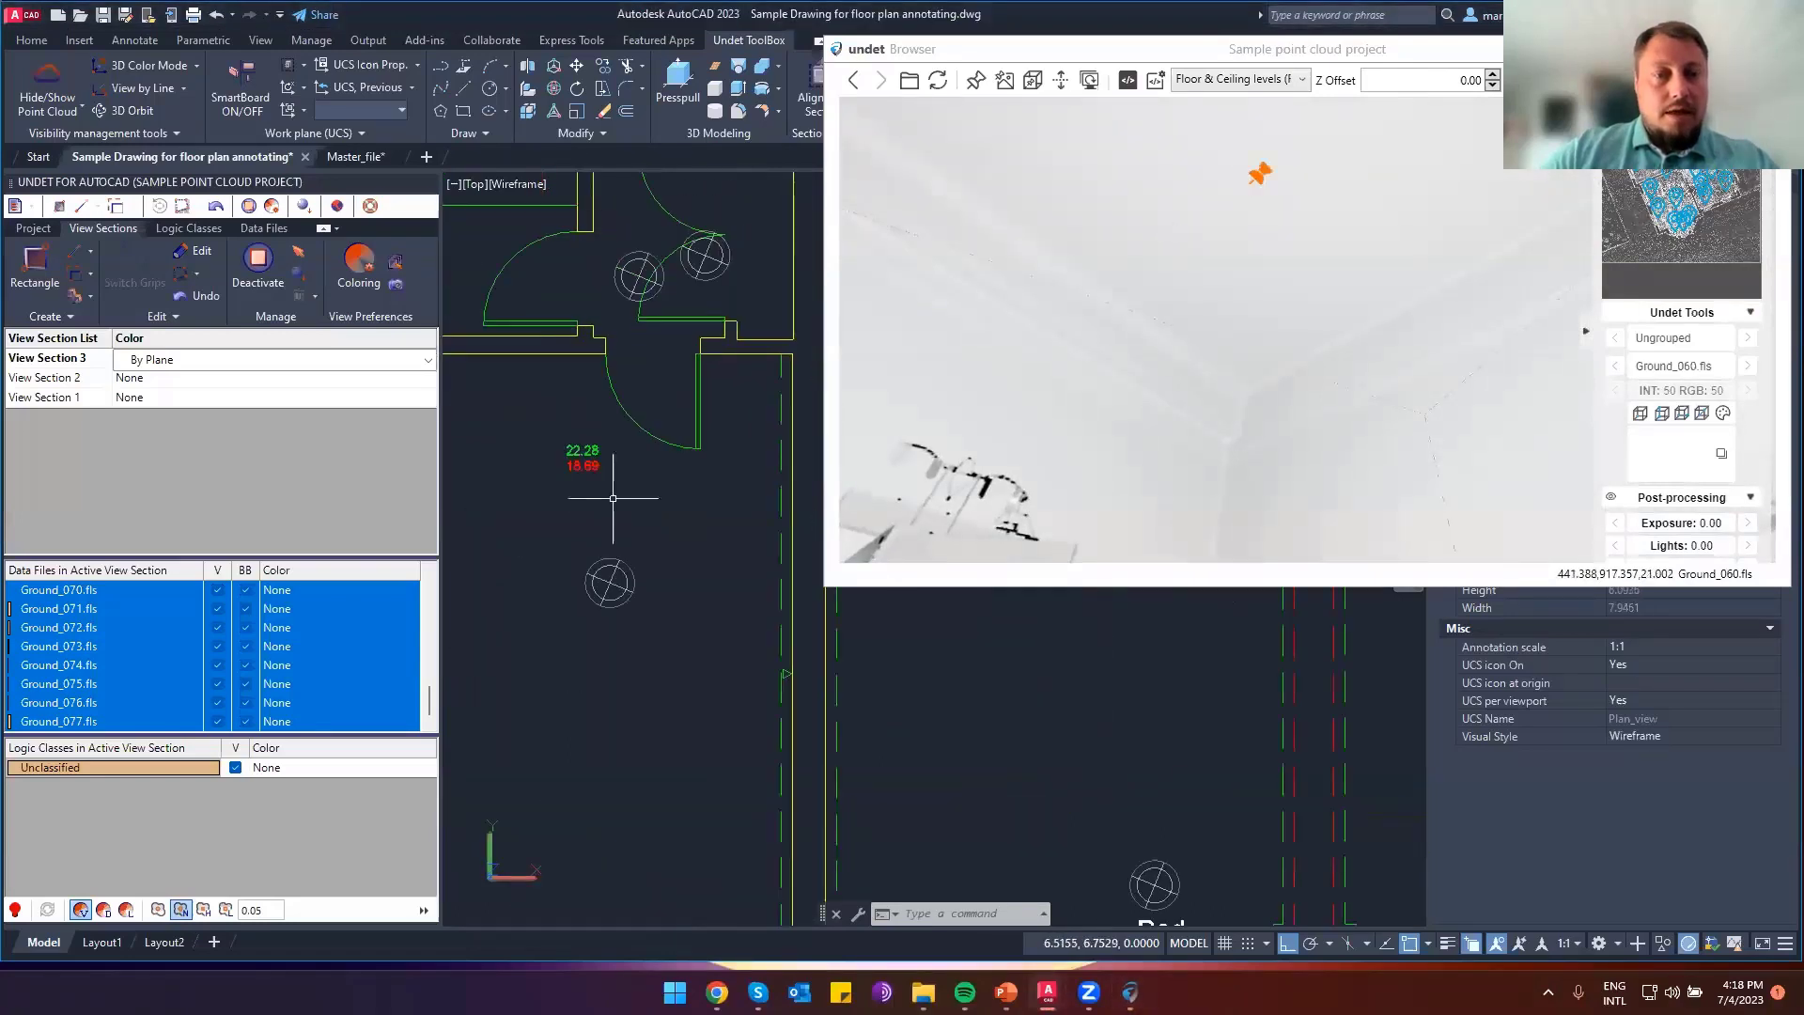
pyautogui.click(569, 458)
pyautogui.scroll(2, 565, 458)
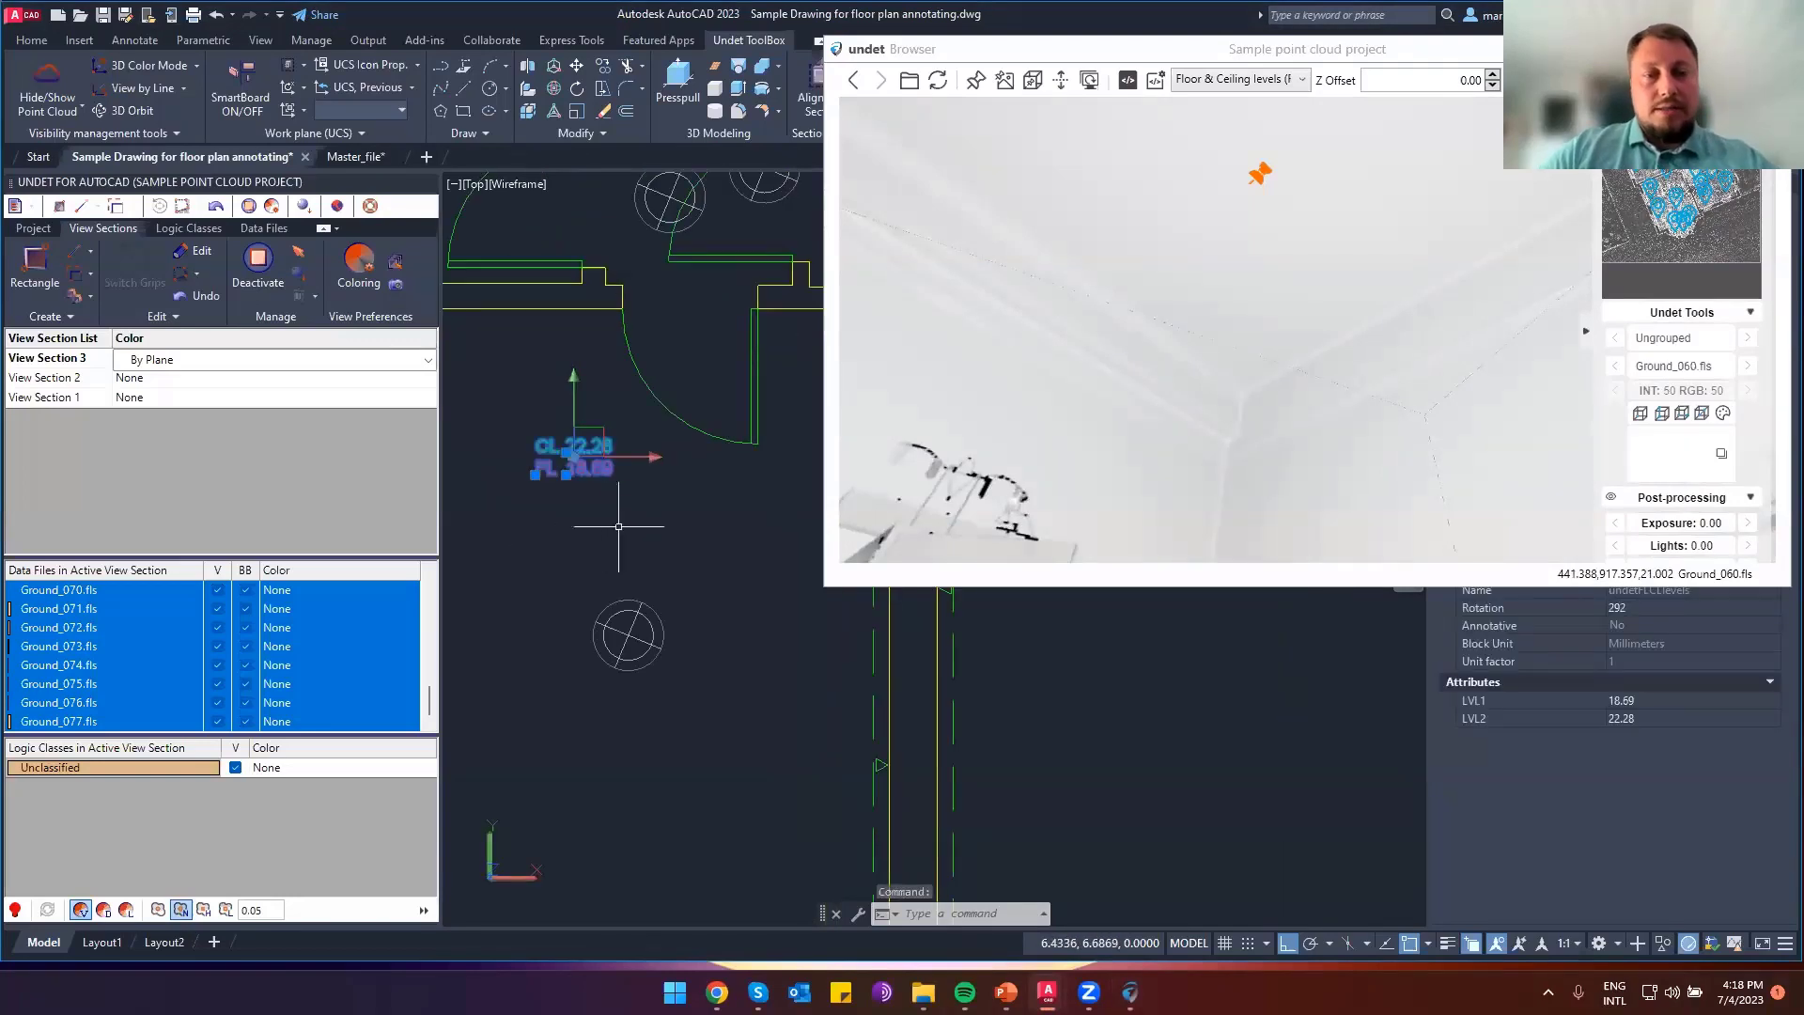
pyautogui.press('Escape')
pyautogui.scroll(-5, 618, 527)
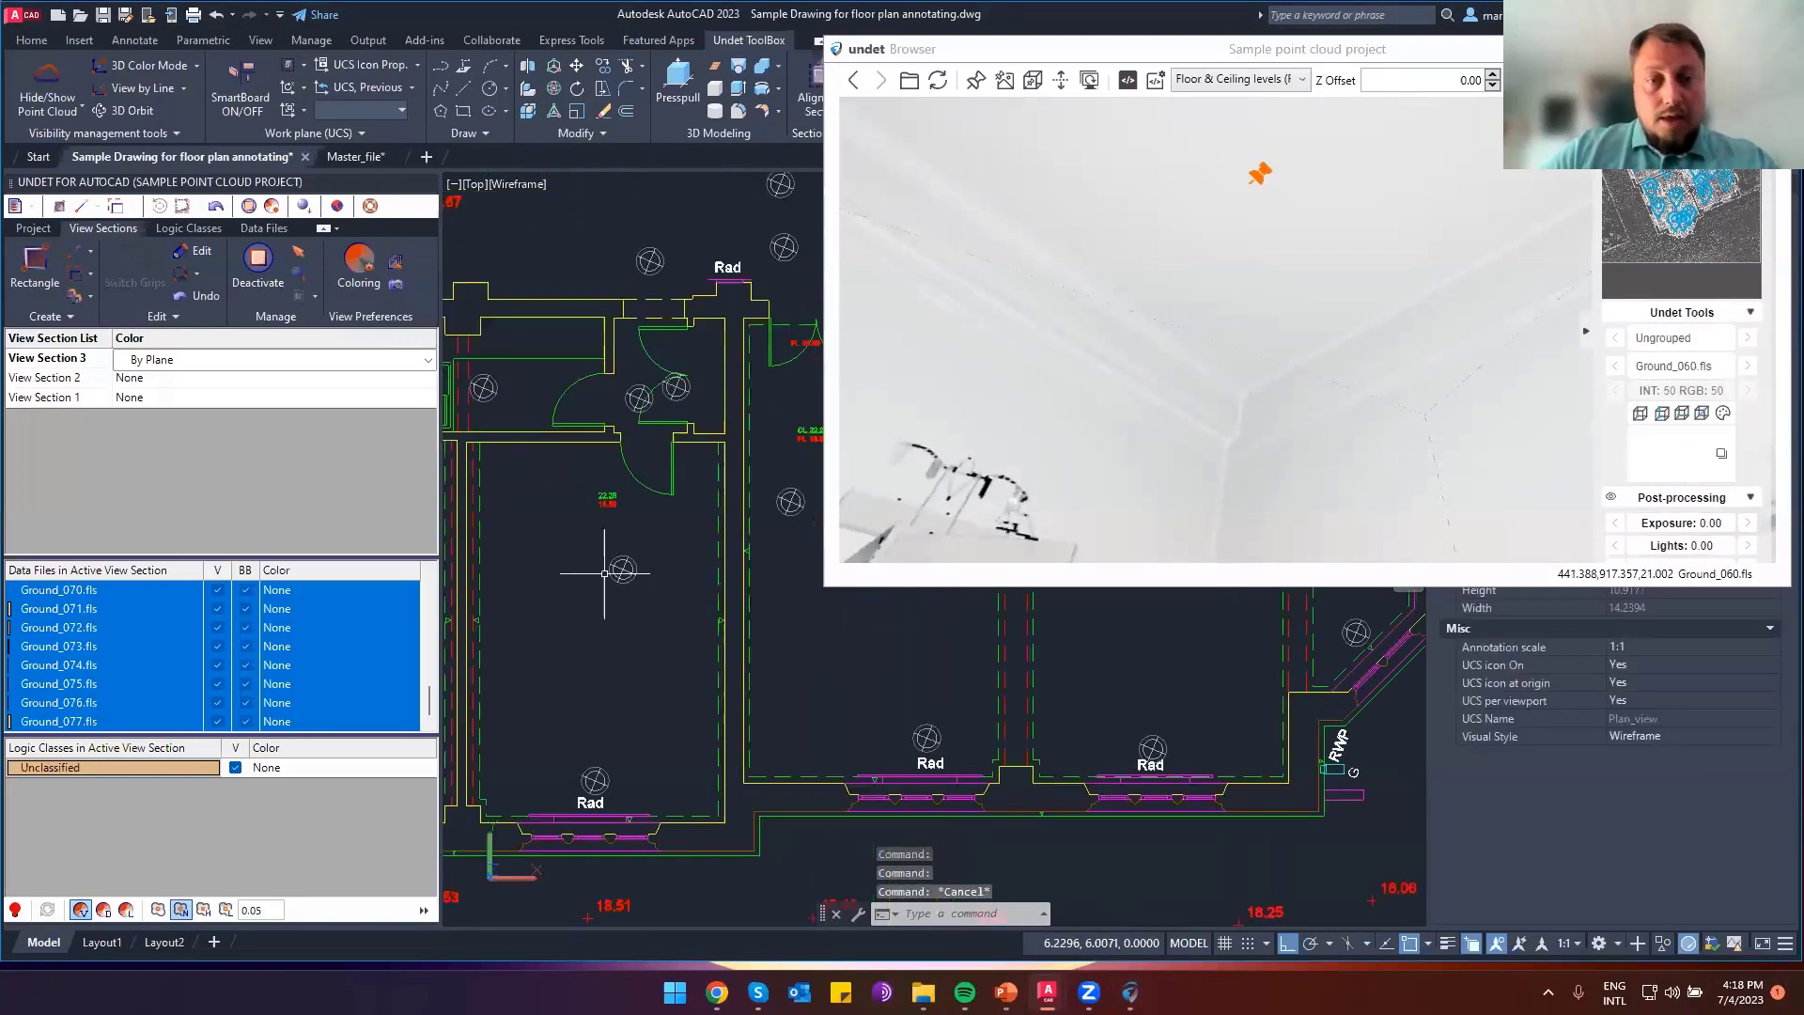
# Switch to the Floor level + Room height + Room name script and place a label in the Ground_060 room from floor and ceiling points
pyautogui.click(1214, 82)
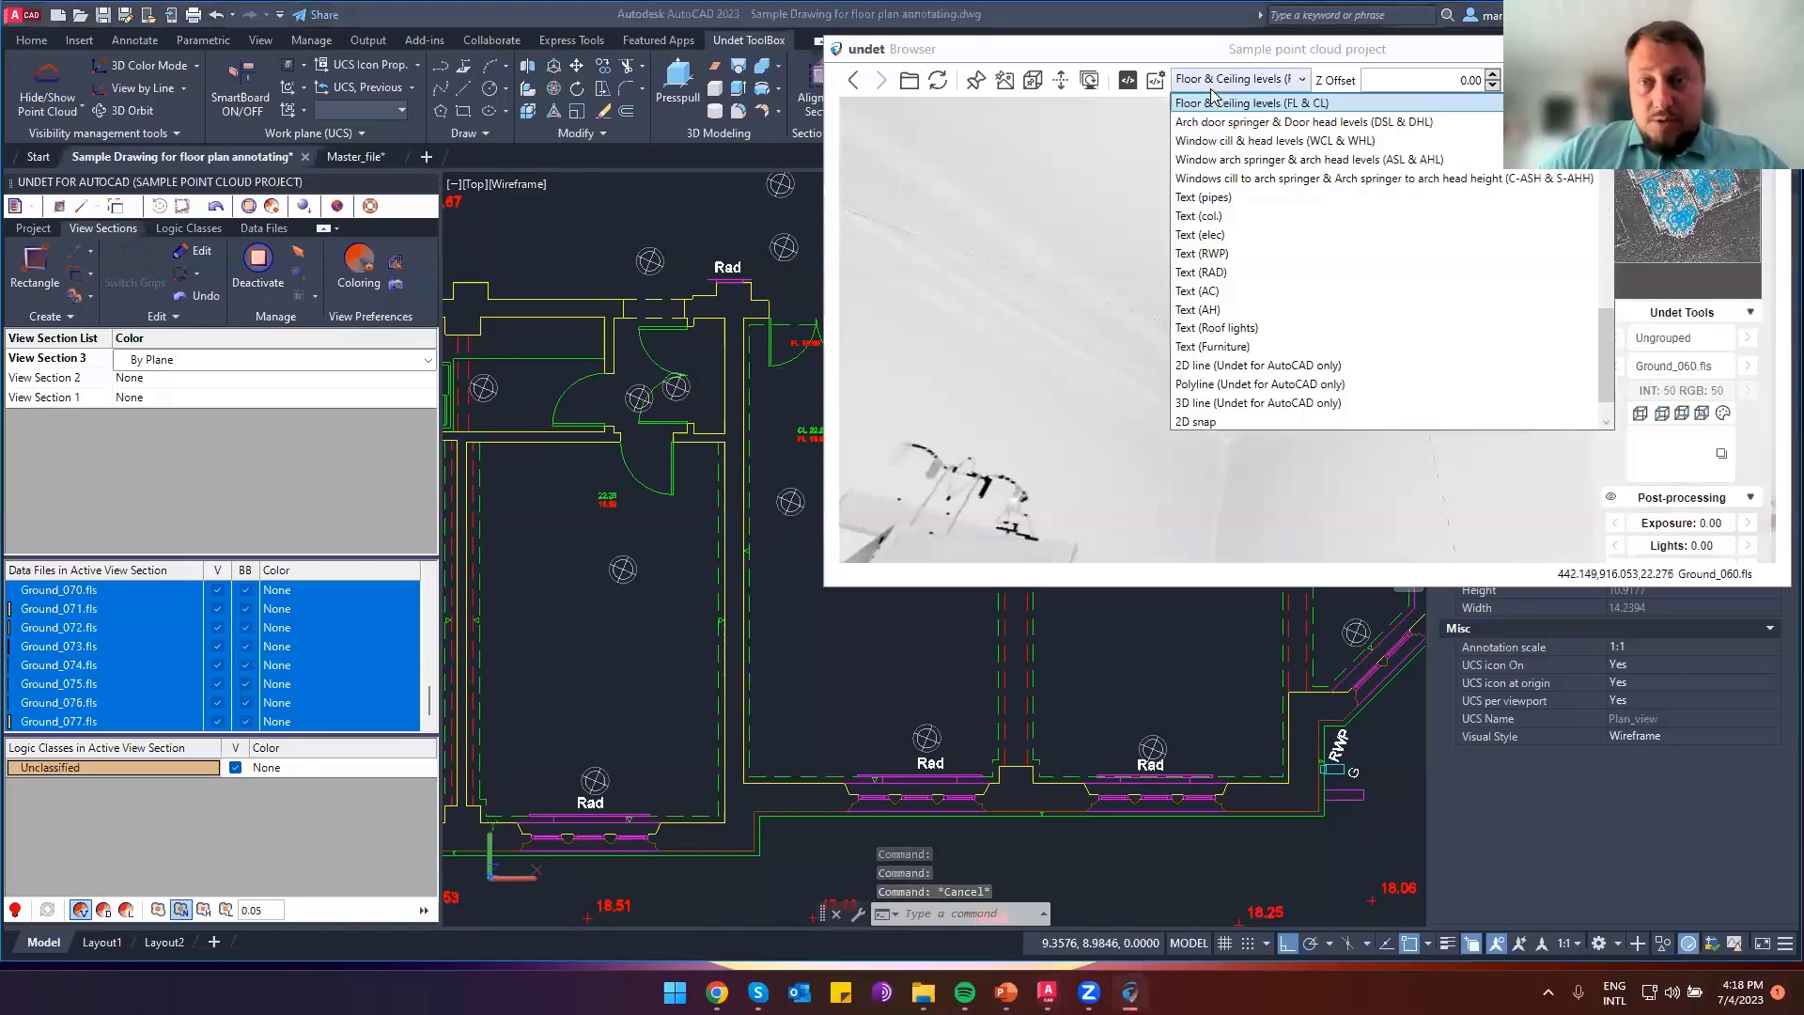
pyautogui.scroll(1, 1275, 263)
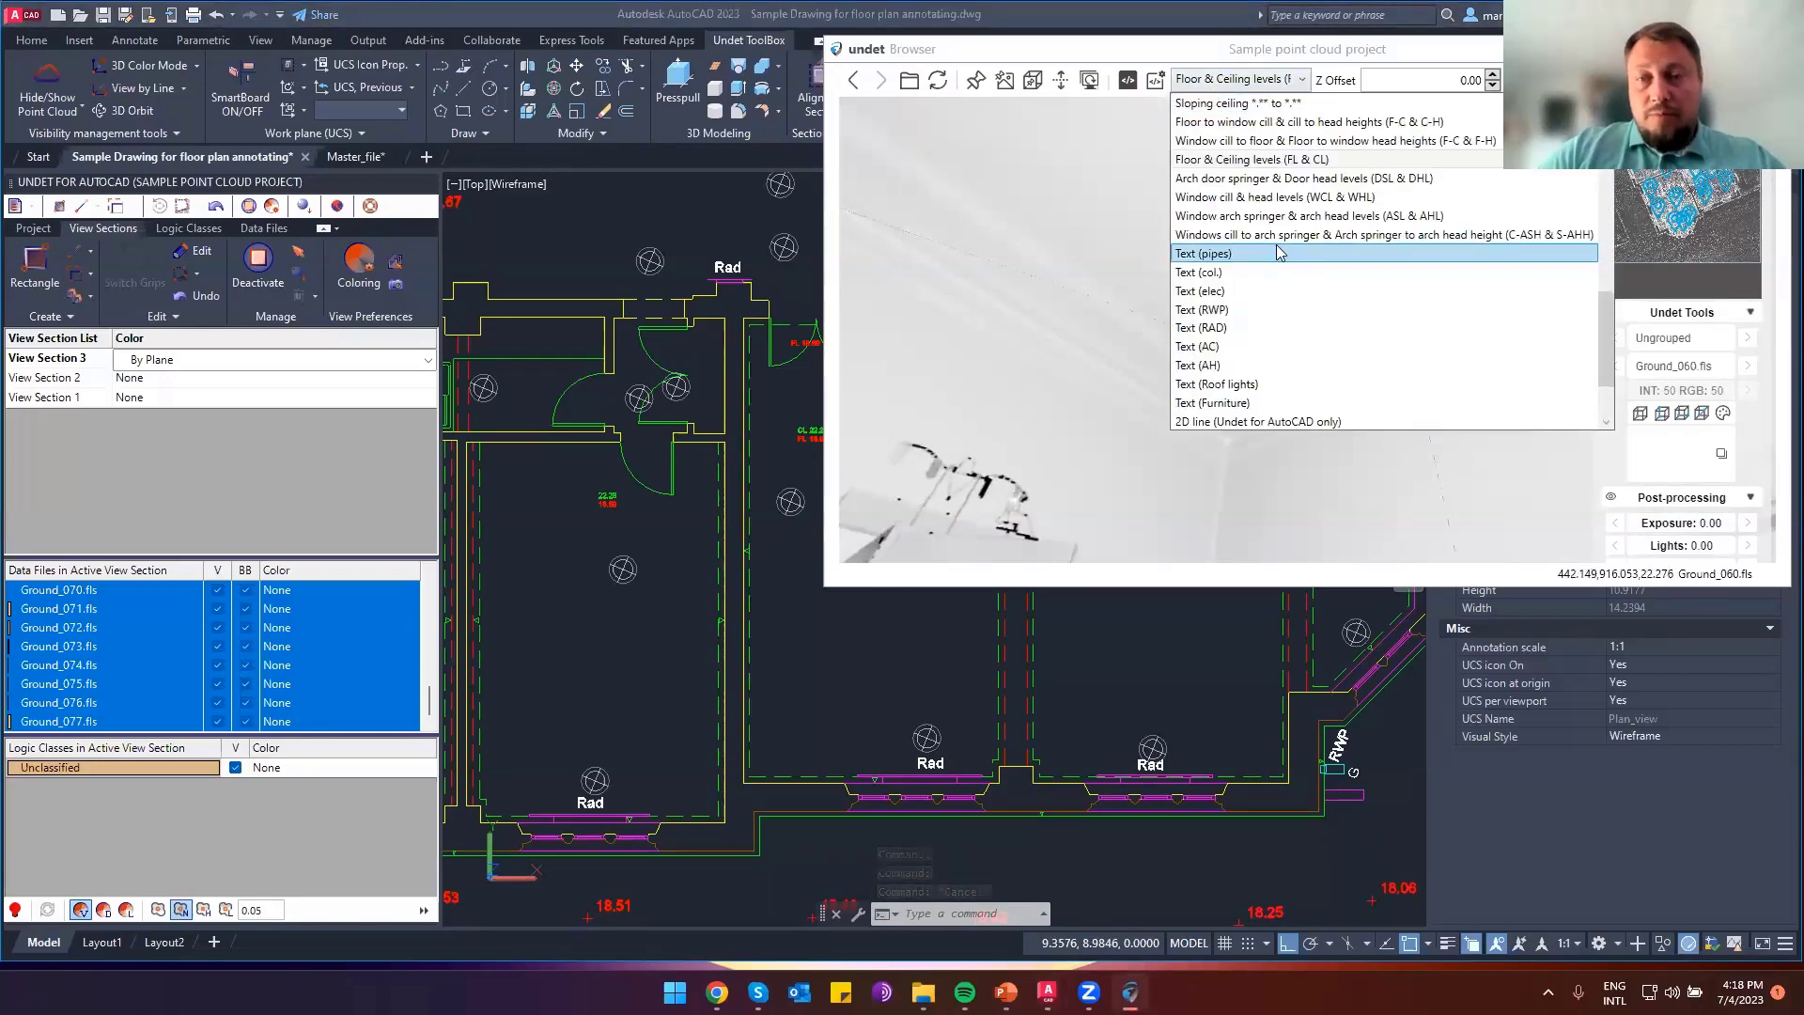
pyautogui.scroll(2, 1288, 268)
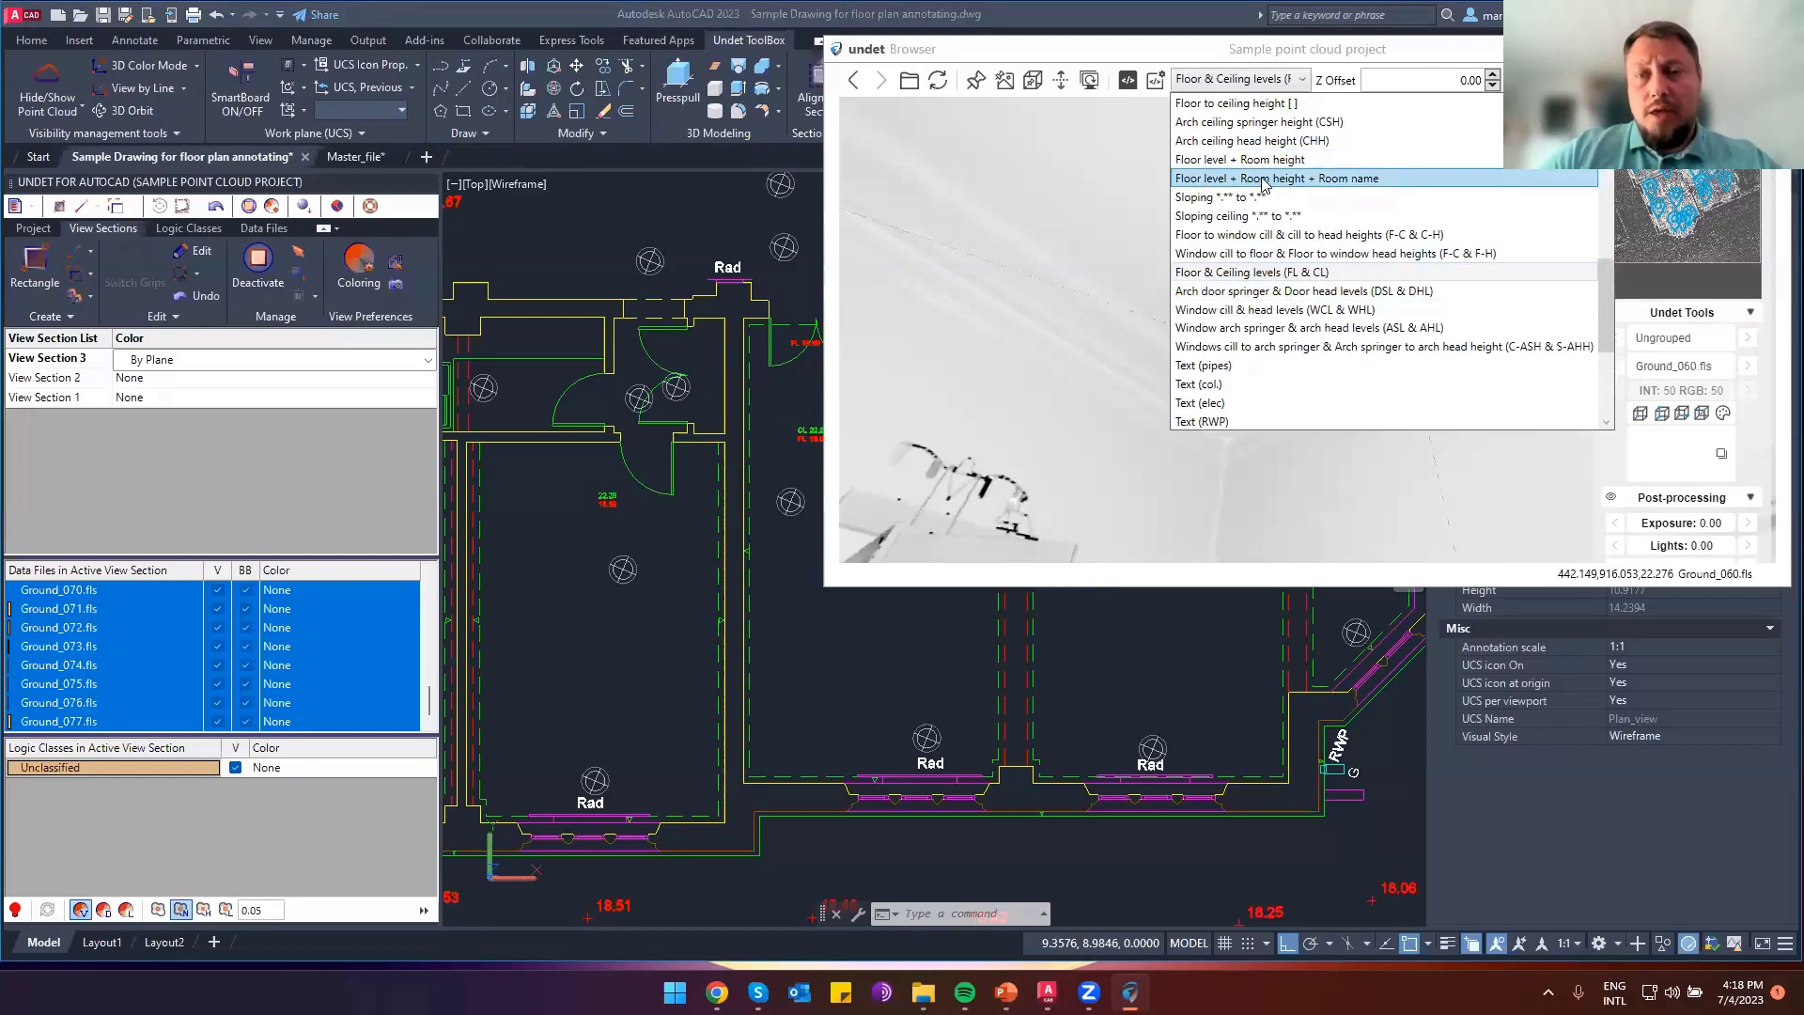
pyautogui.moveTo(1140, 424); pyautogui.dragTo(1156, 238)
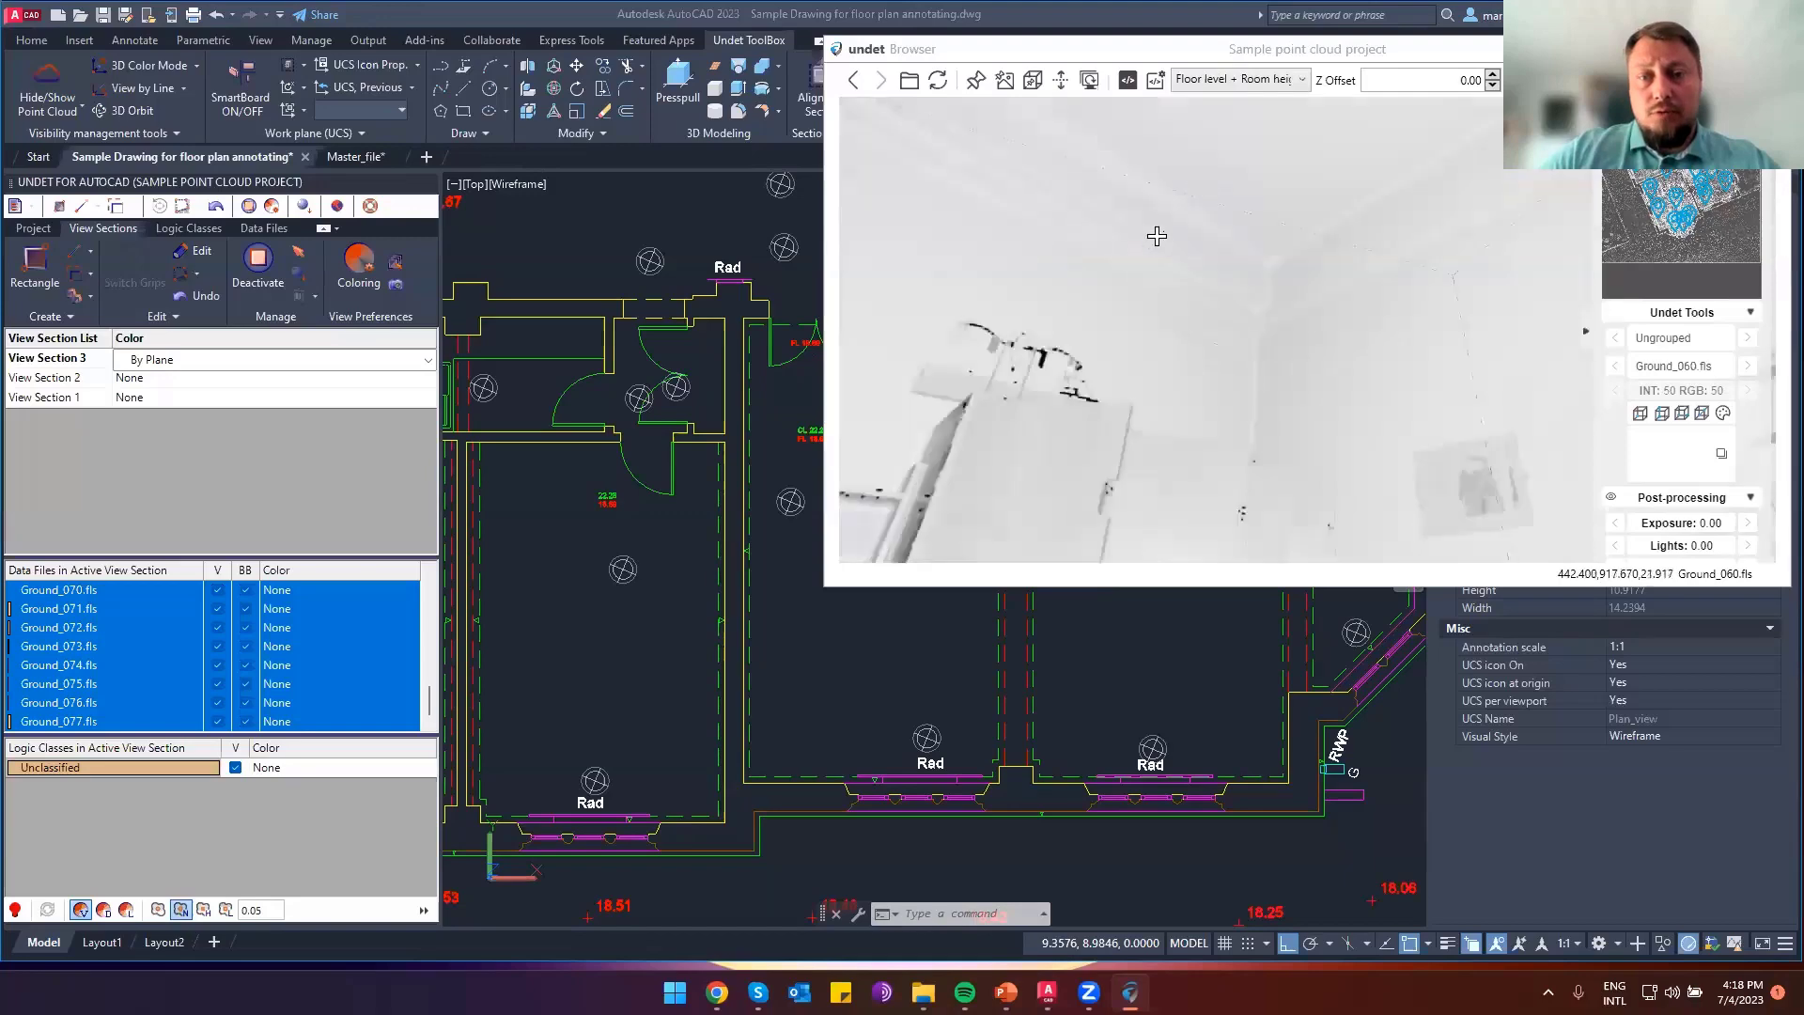
pyautogui.moveTo(1136, 435); pyautogui.dragTo(1181, 234)
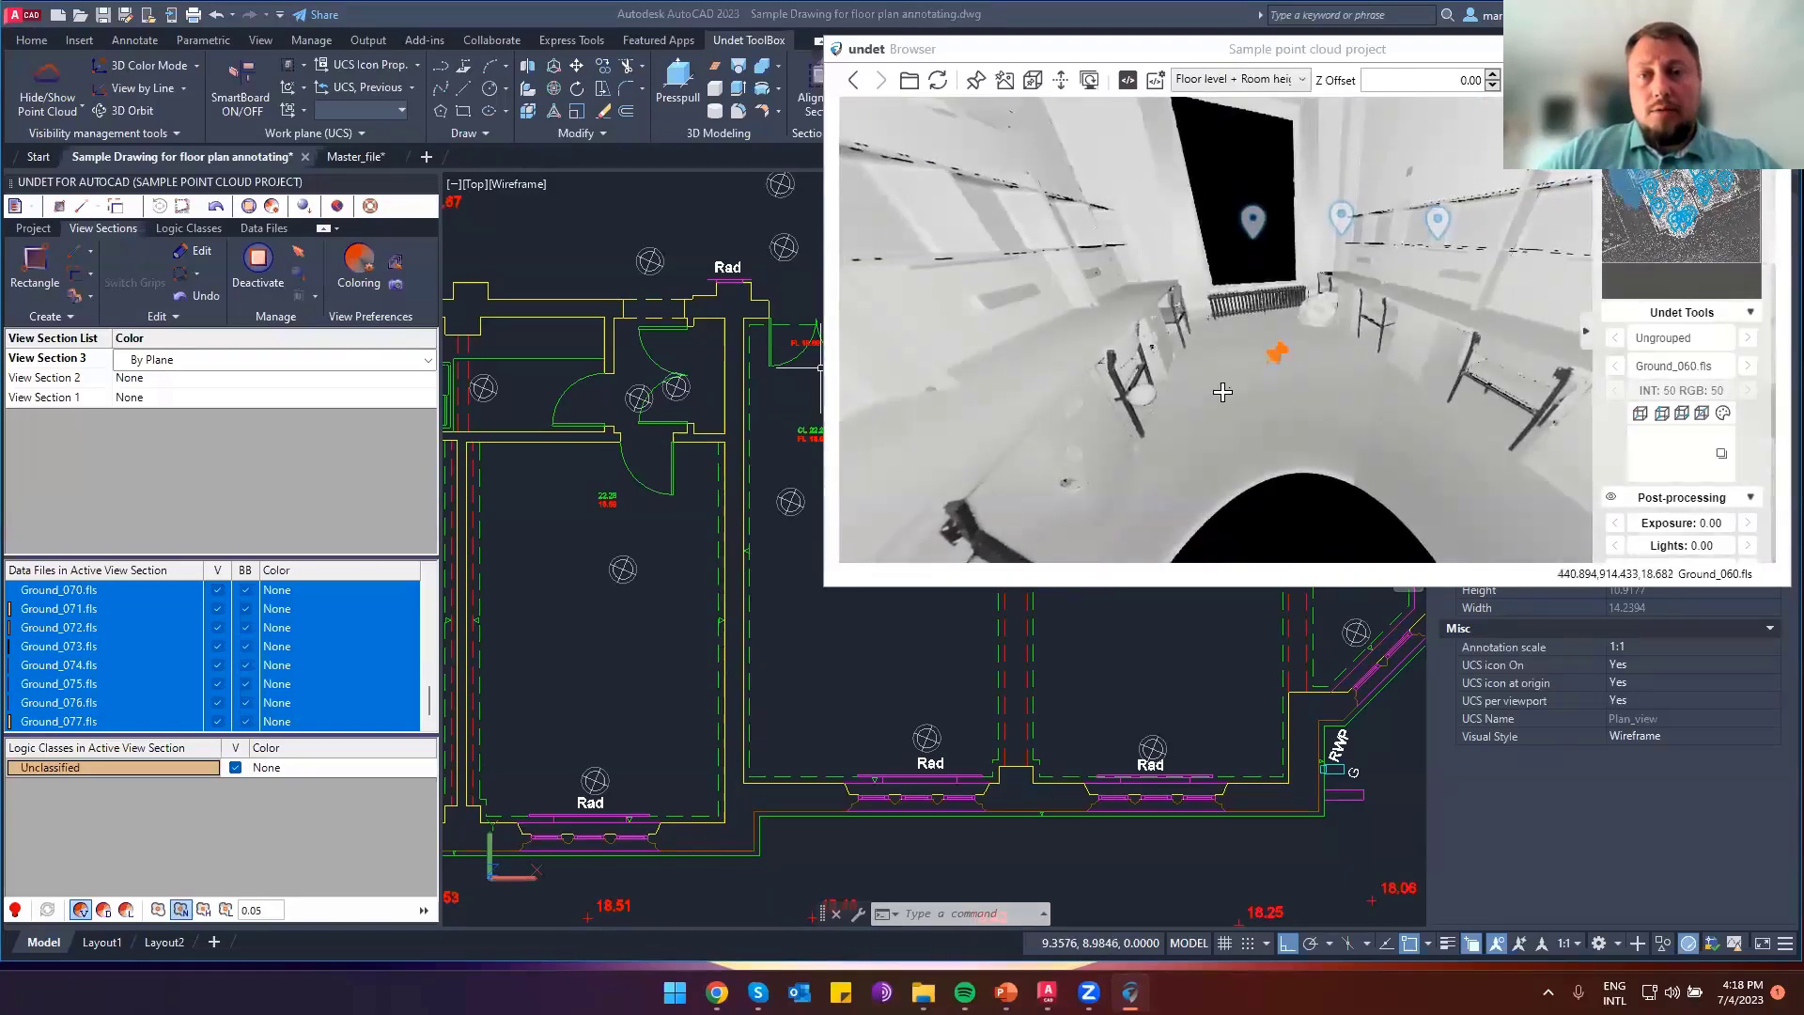
pyautogui.moveTo(1214, 199); pyautogui.dragTo(1205, 353)
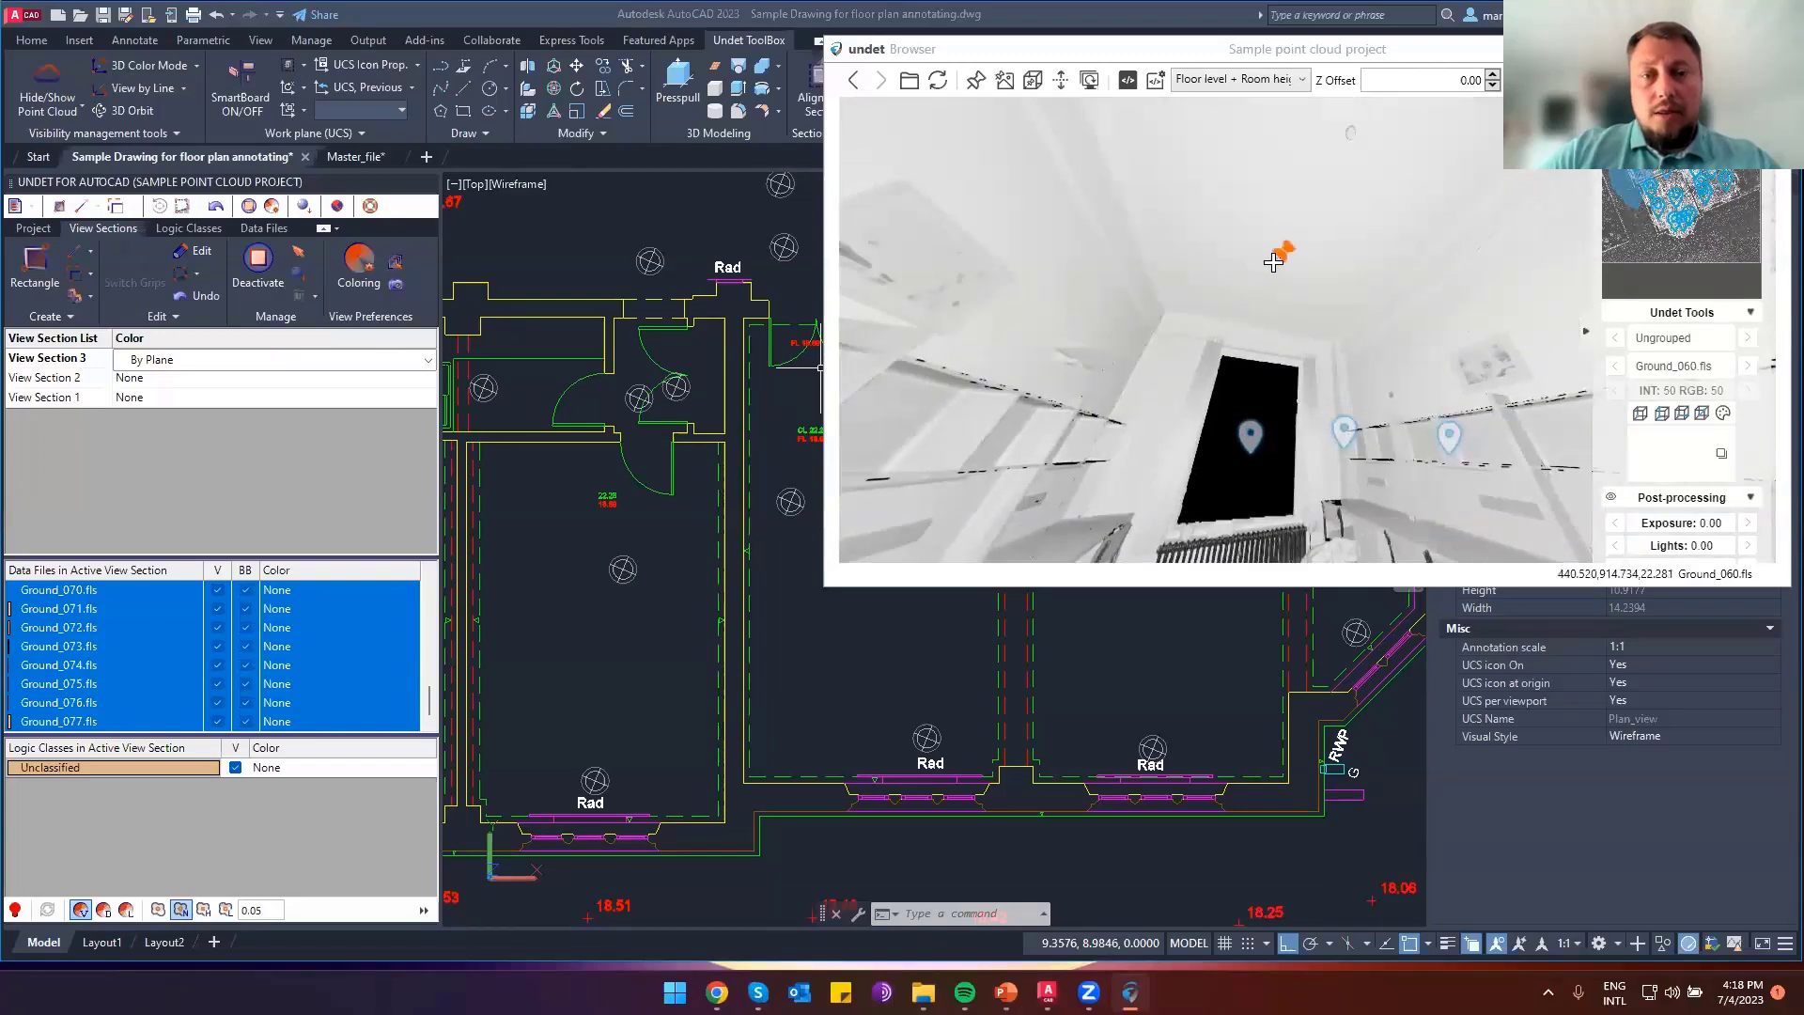
# Explode the new room name, height and floor level label into separate texts with the BURST command
pyautogui.scroll(3, 590, 698)
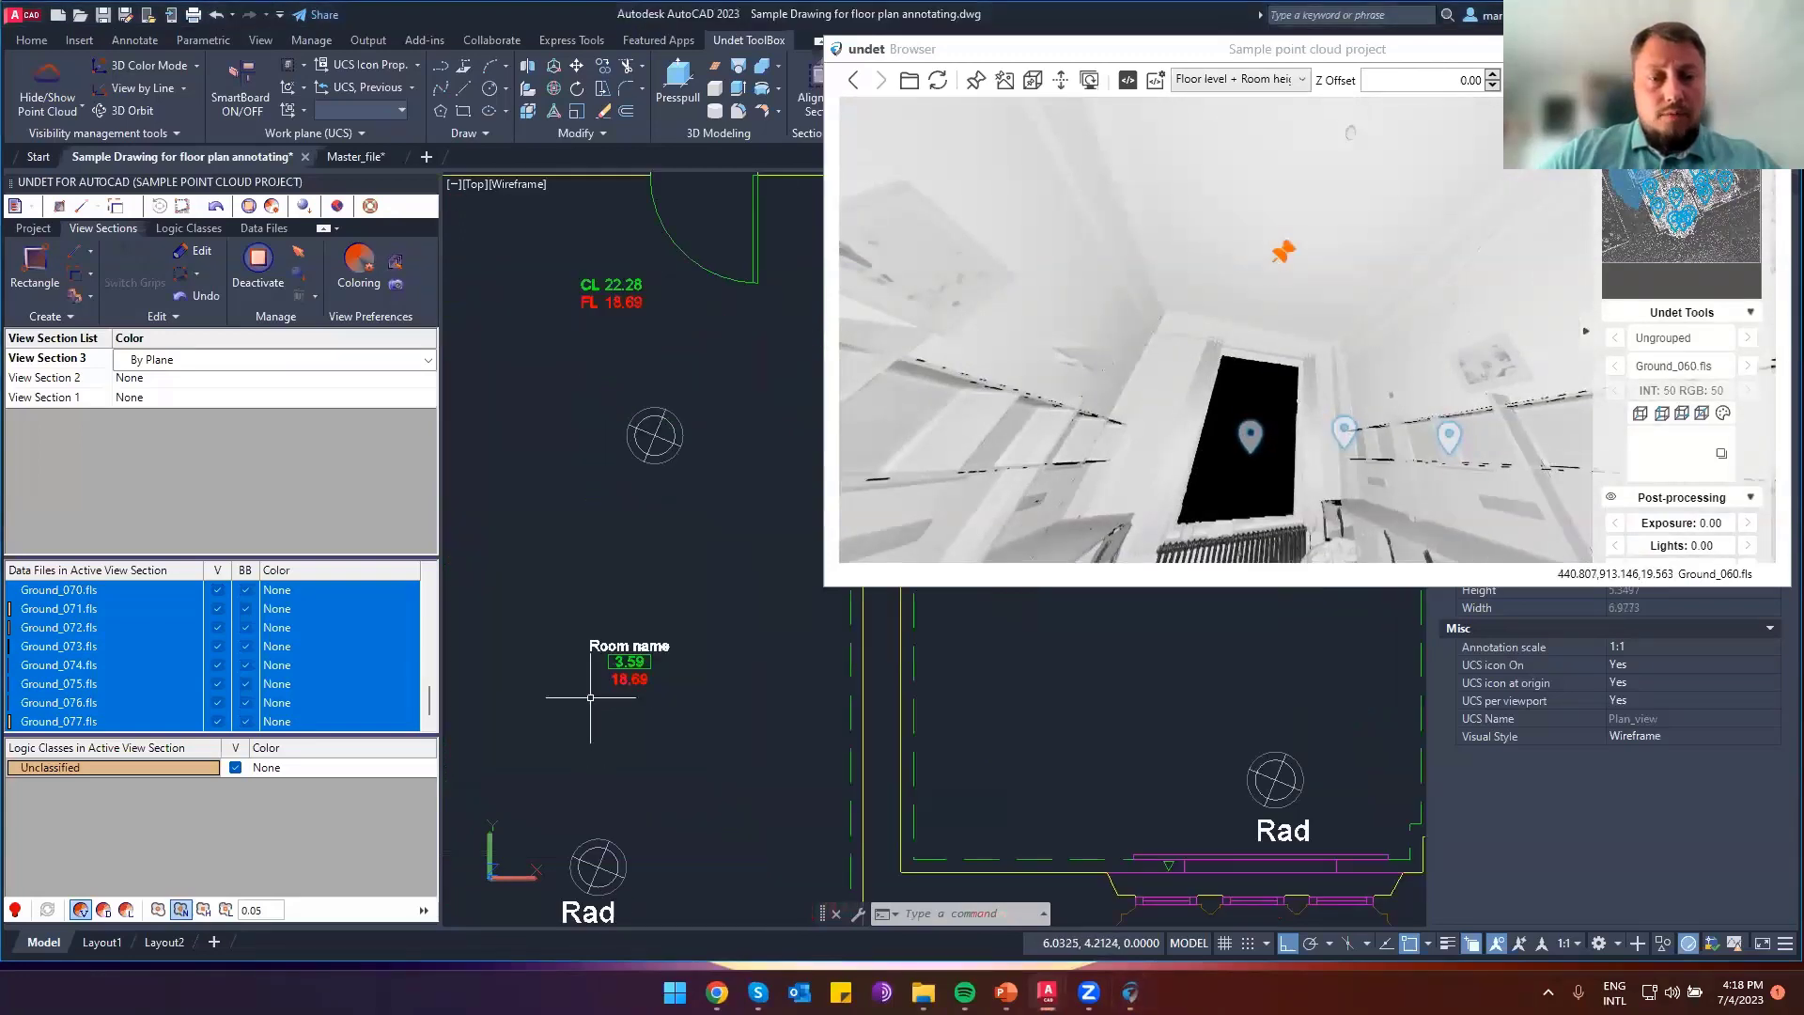
pyautogui.scroll(2, 591, 697)
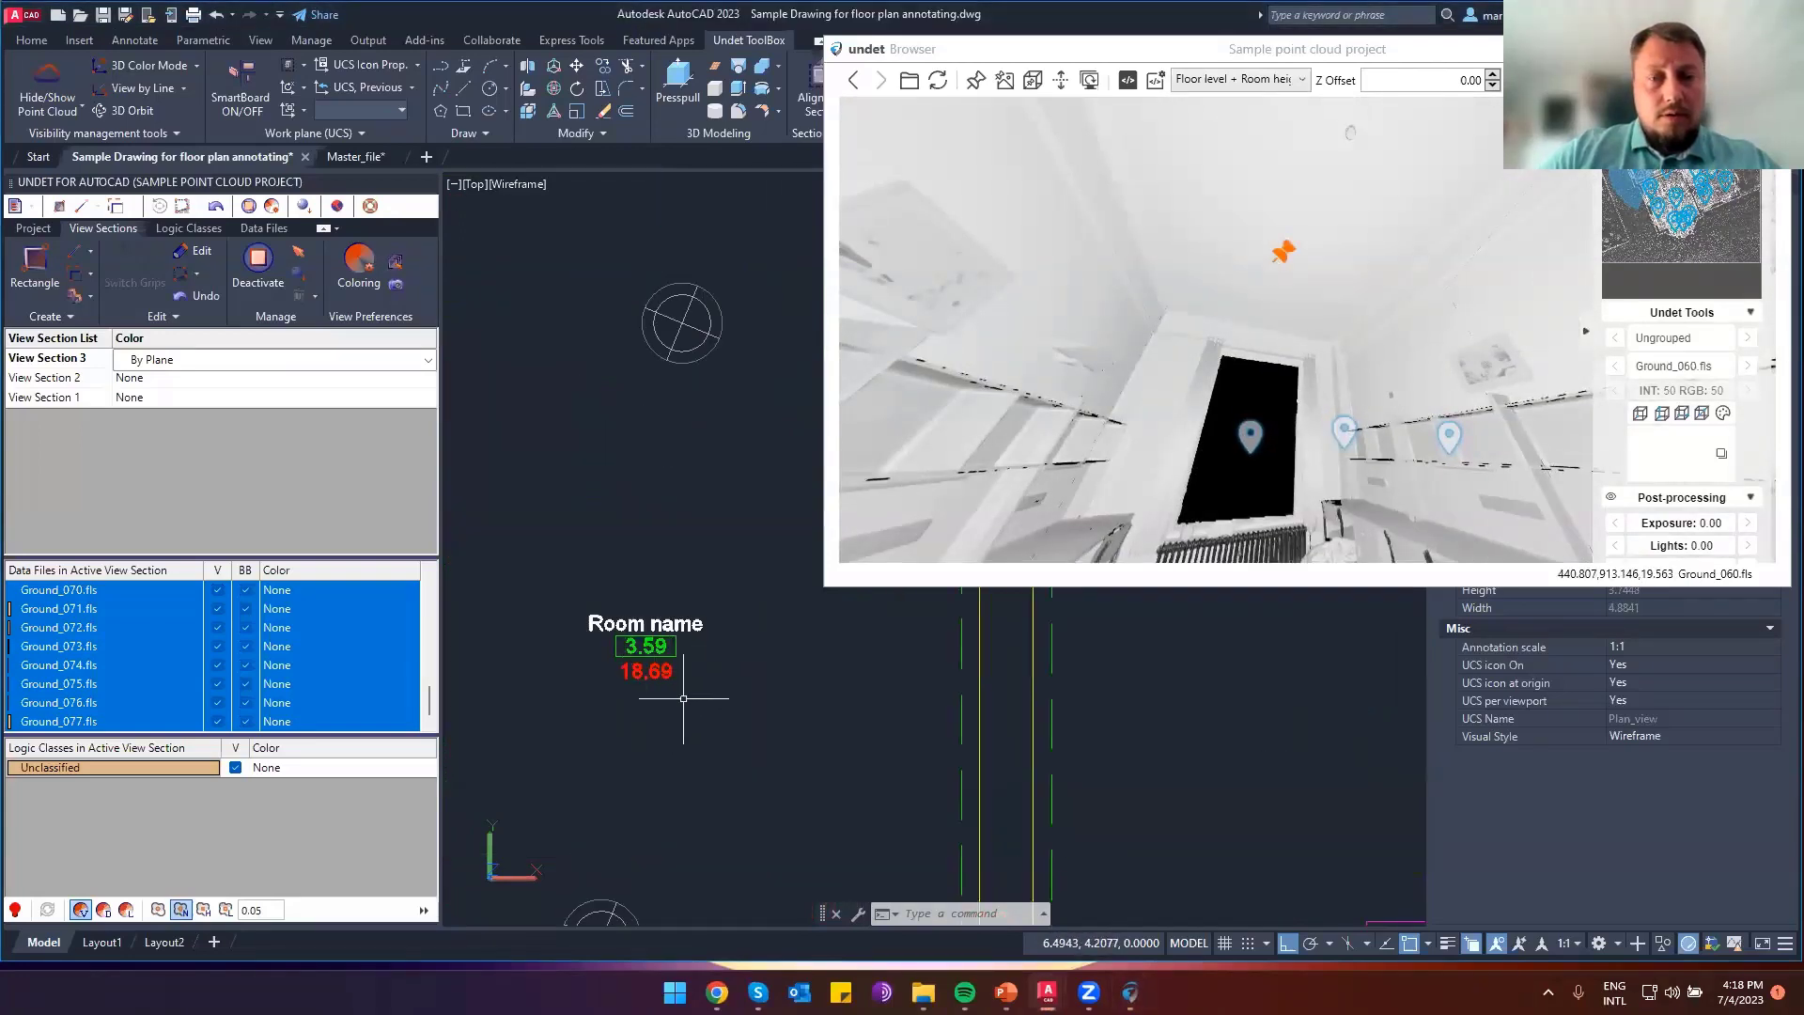
pyautogui.scroll(2, 625, 676)
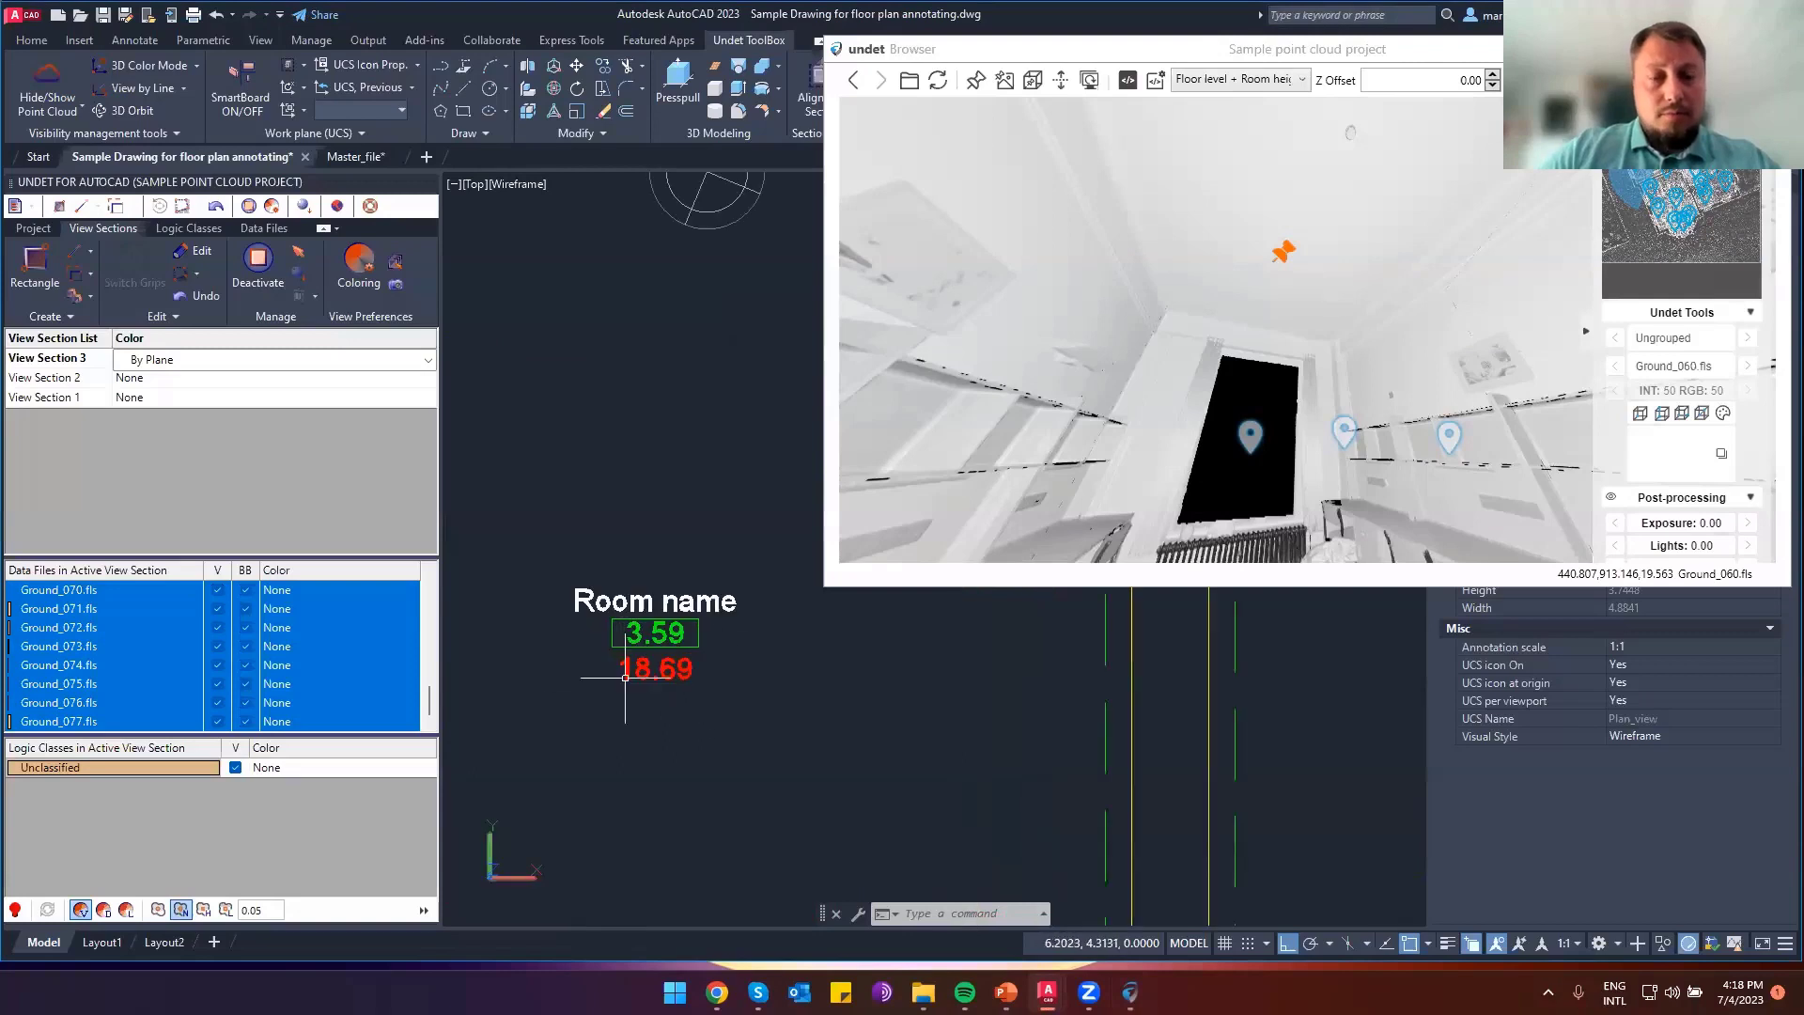
pyautogui.click(625, 677)
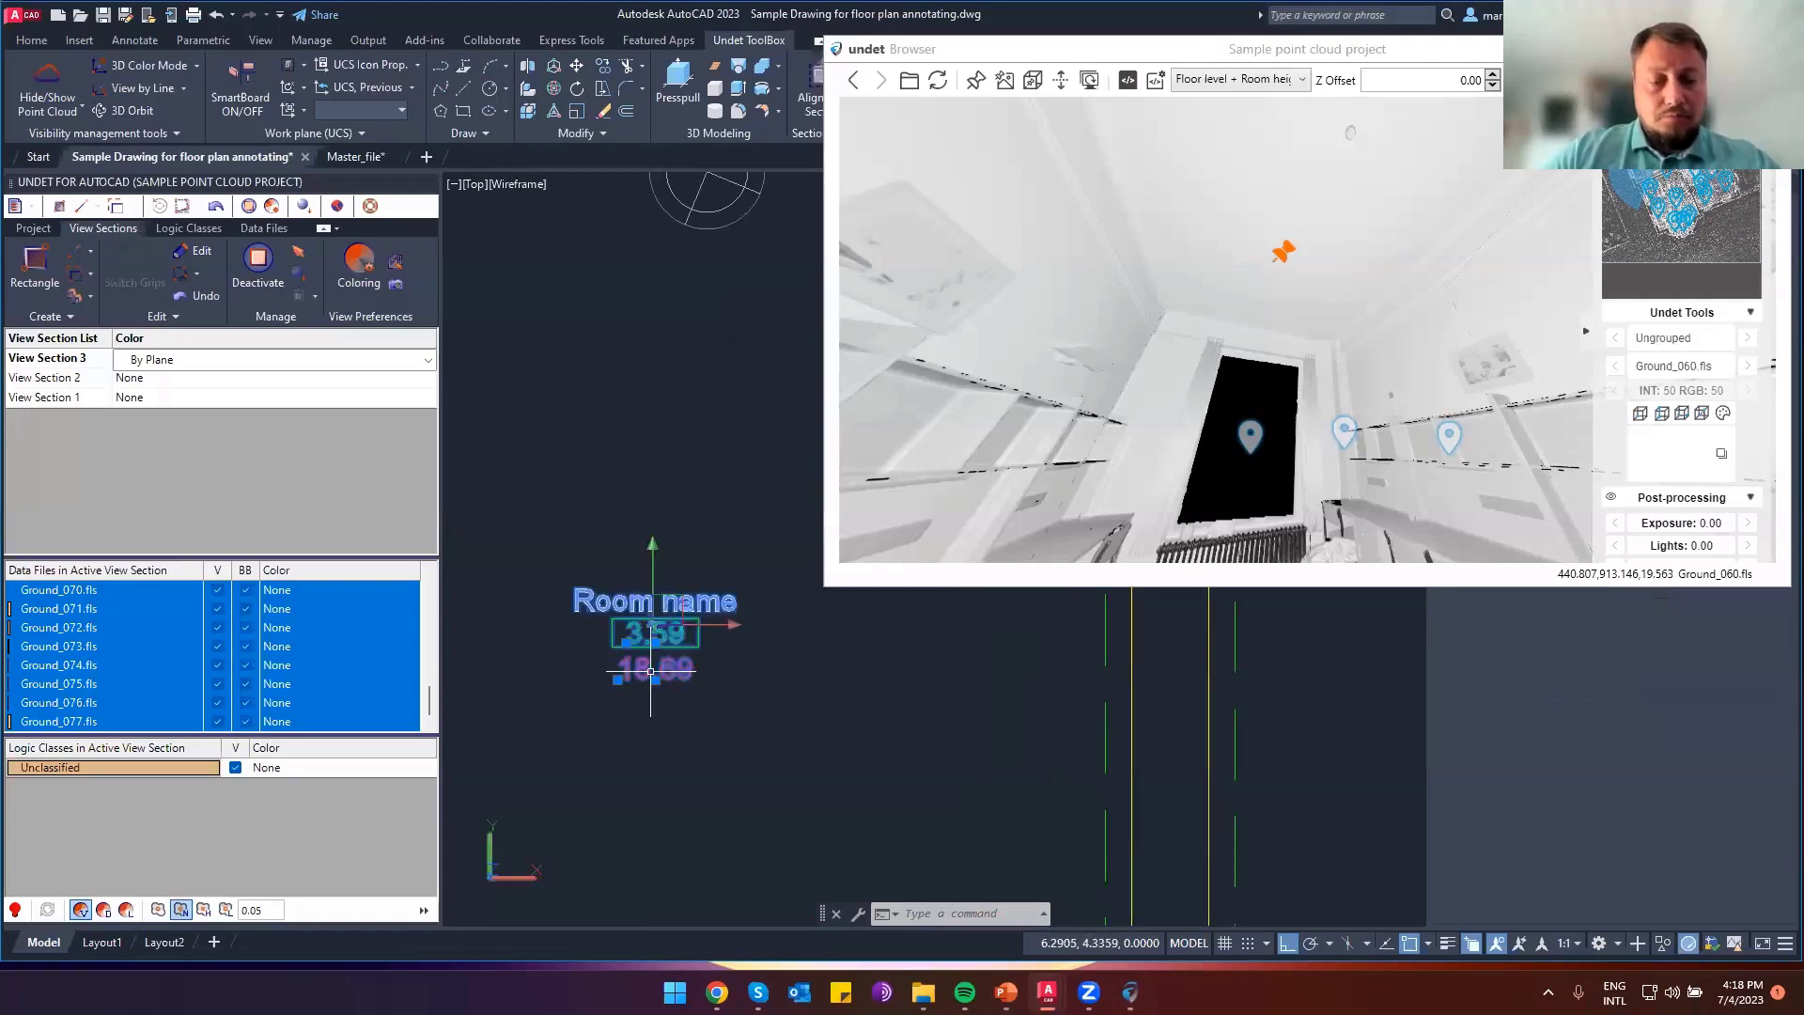
pyautogui.write('burst')
pyautogui.press('Return')
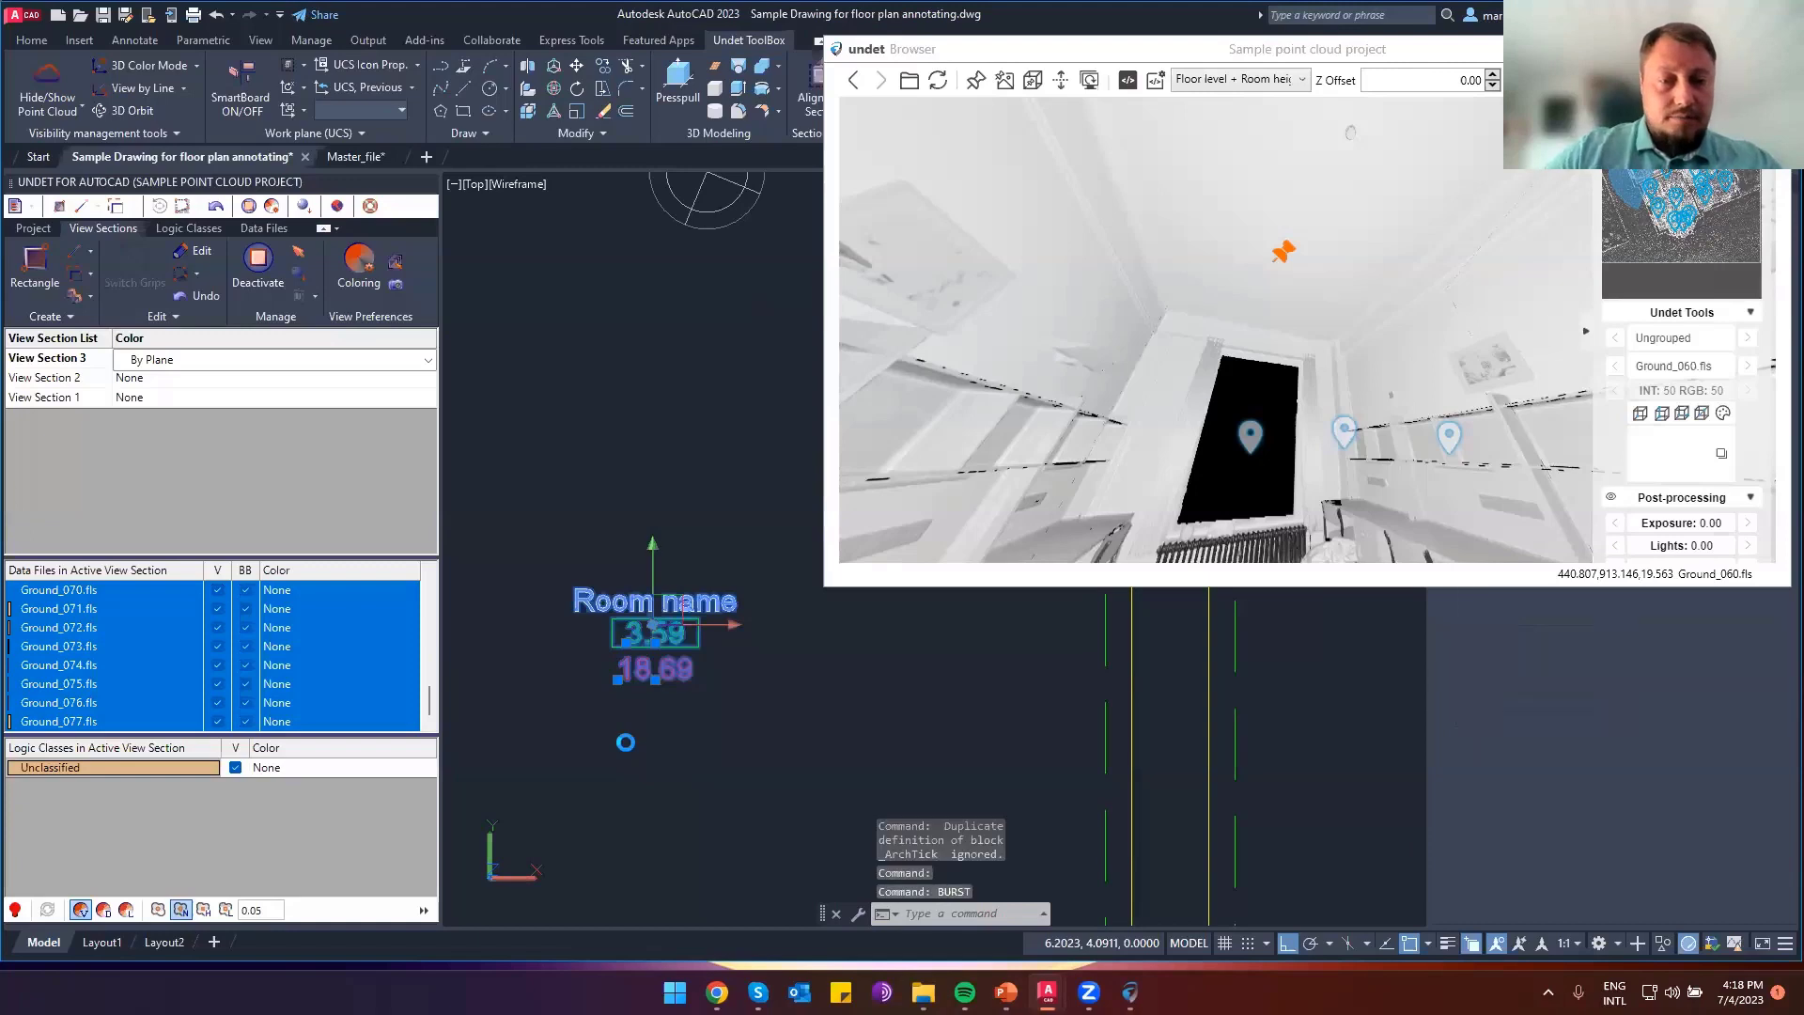
pyautogui.press('Escape')
pyautogui.click(620, 604)
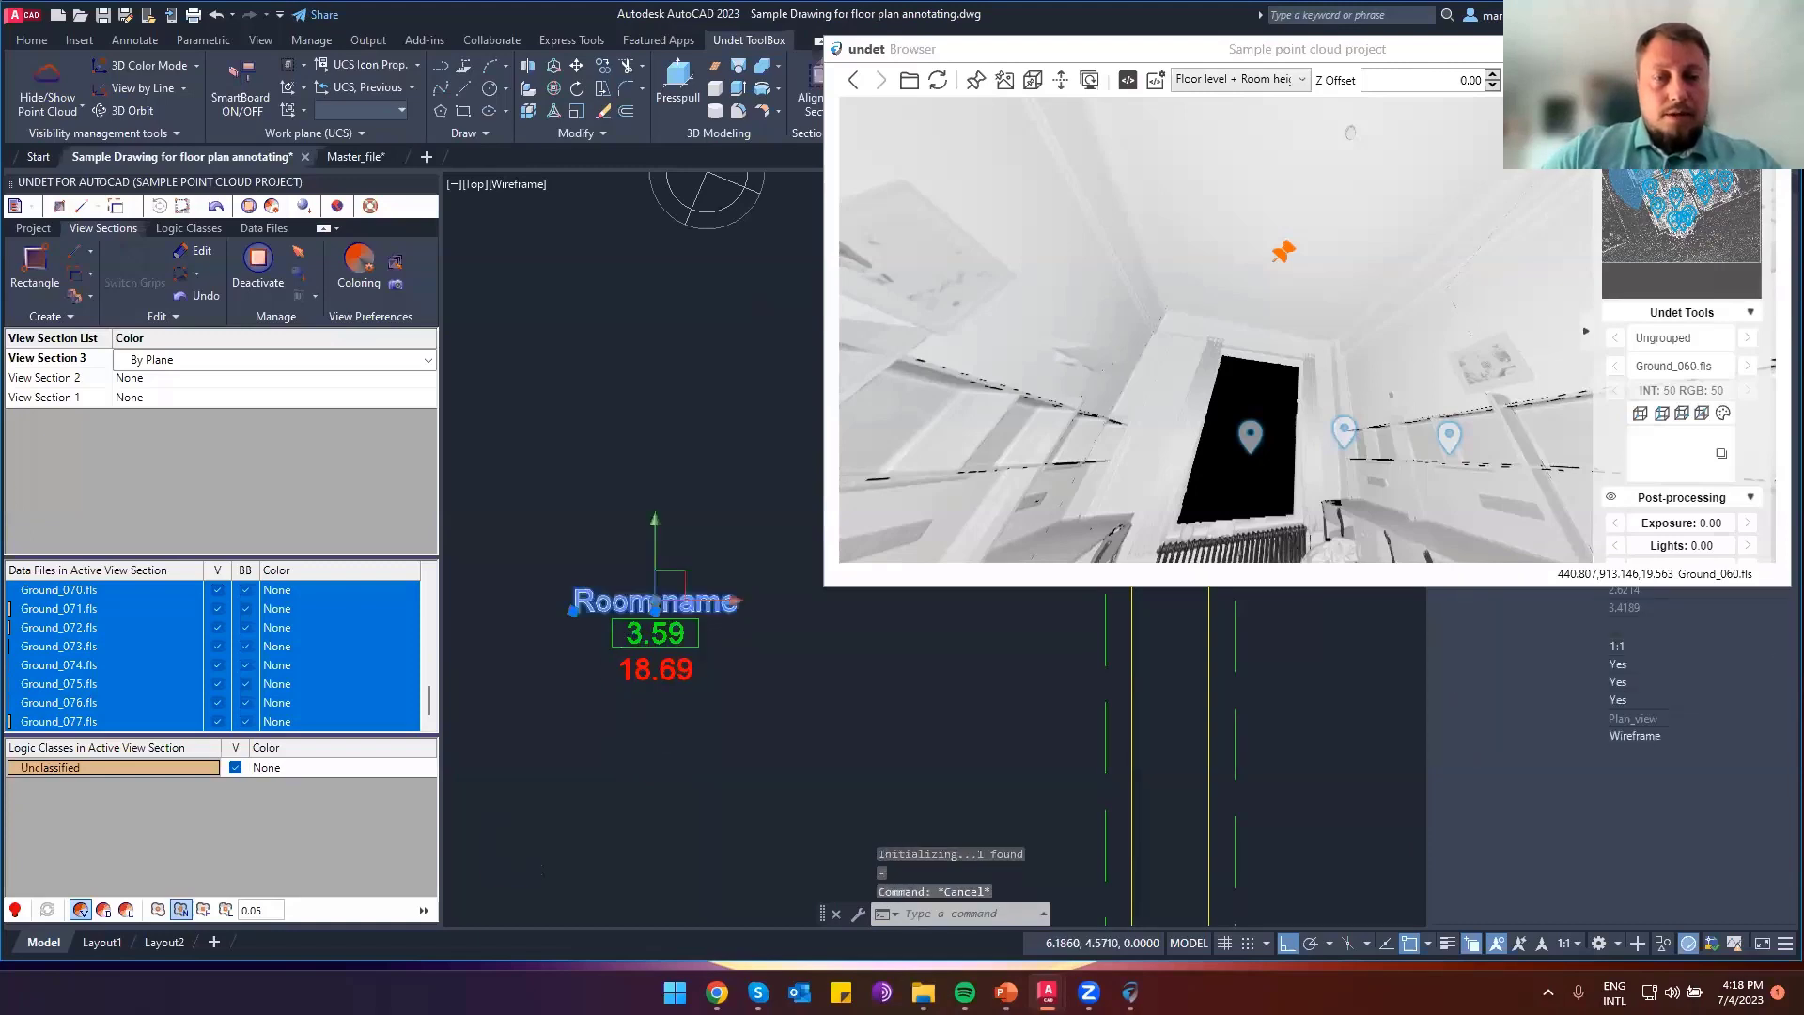
pyautogui.press('Delete')
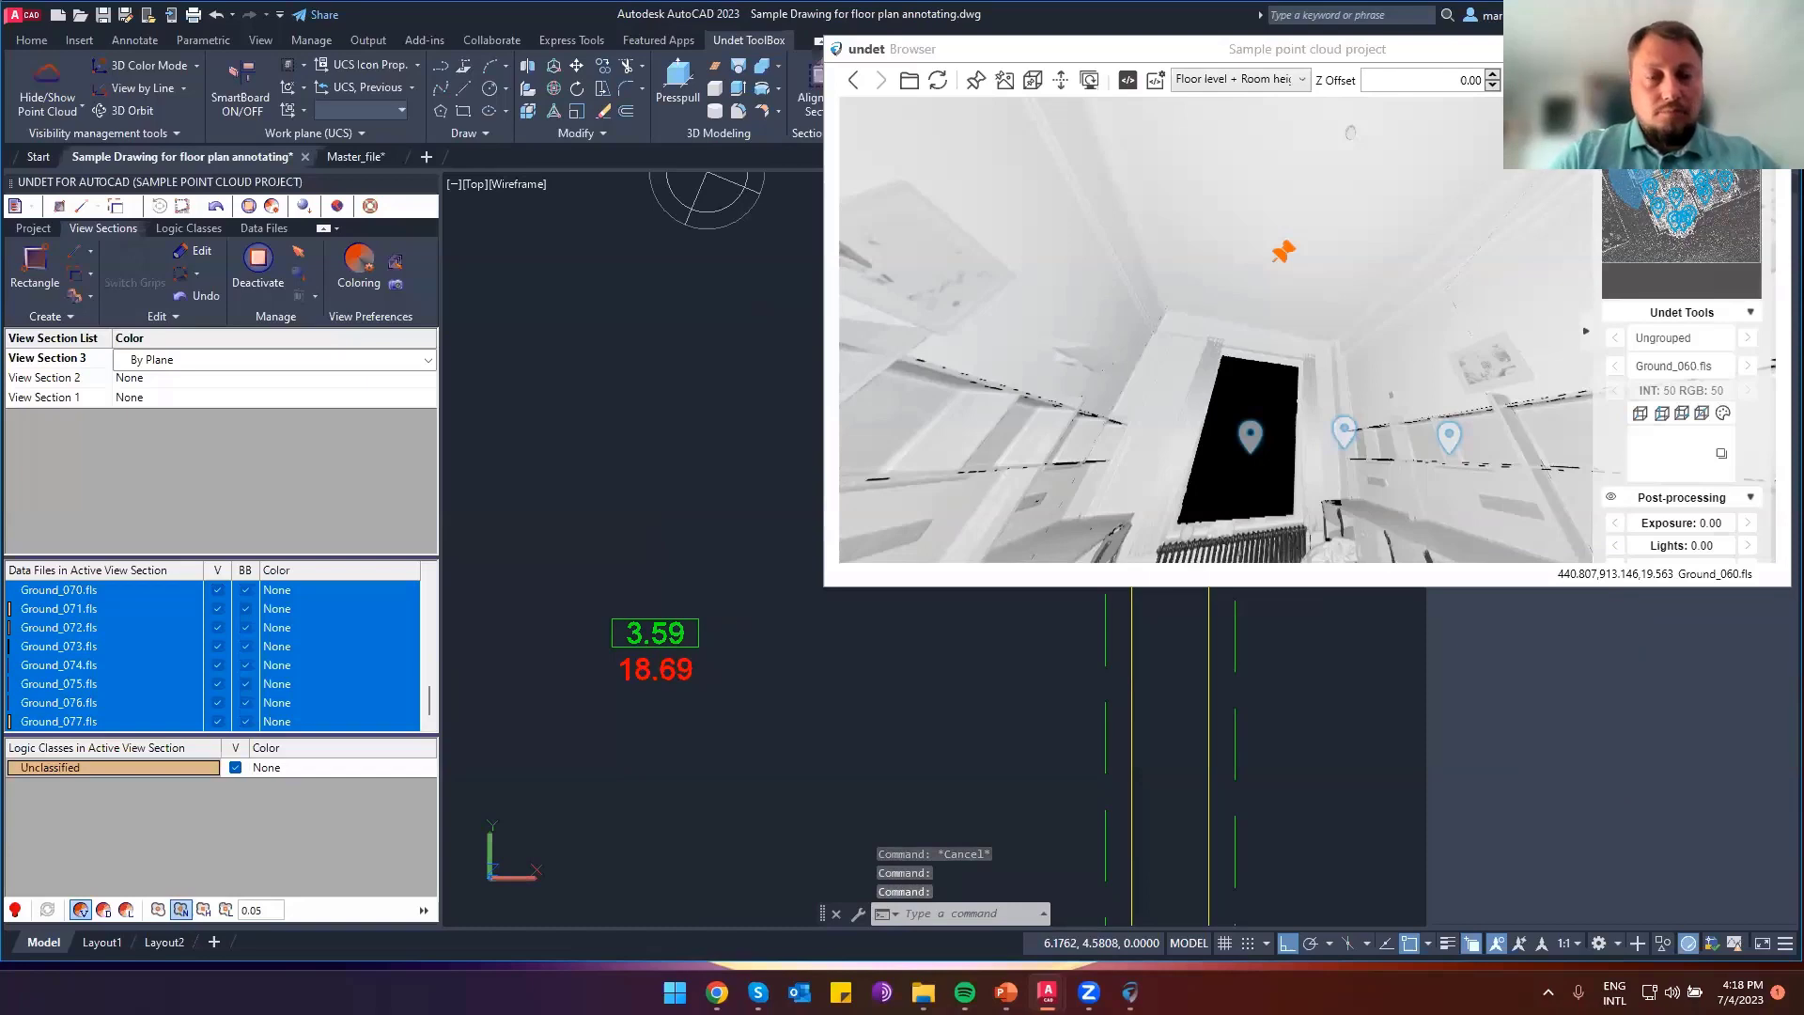
pyautogui.hotkey('ctrl', 'z')
# Change the exploded label's "Room name" text to "Office room" and end text editing
pyautogui.doubleClick(655, 606)
pyautogui.write('Off')
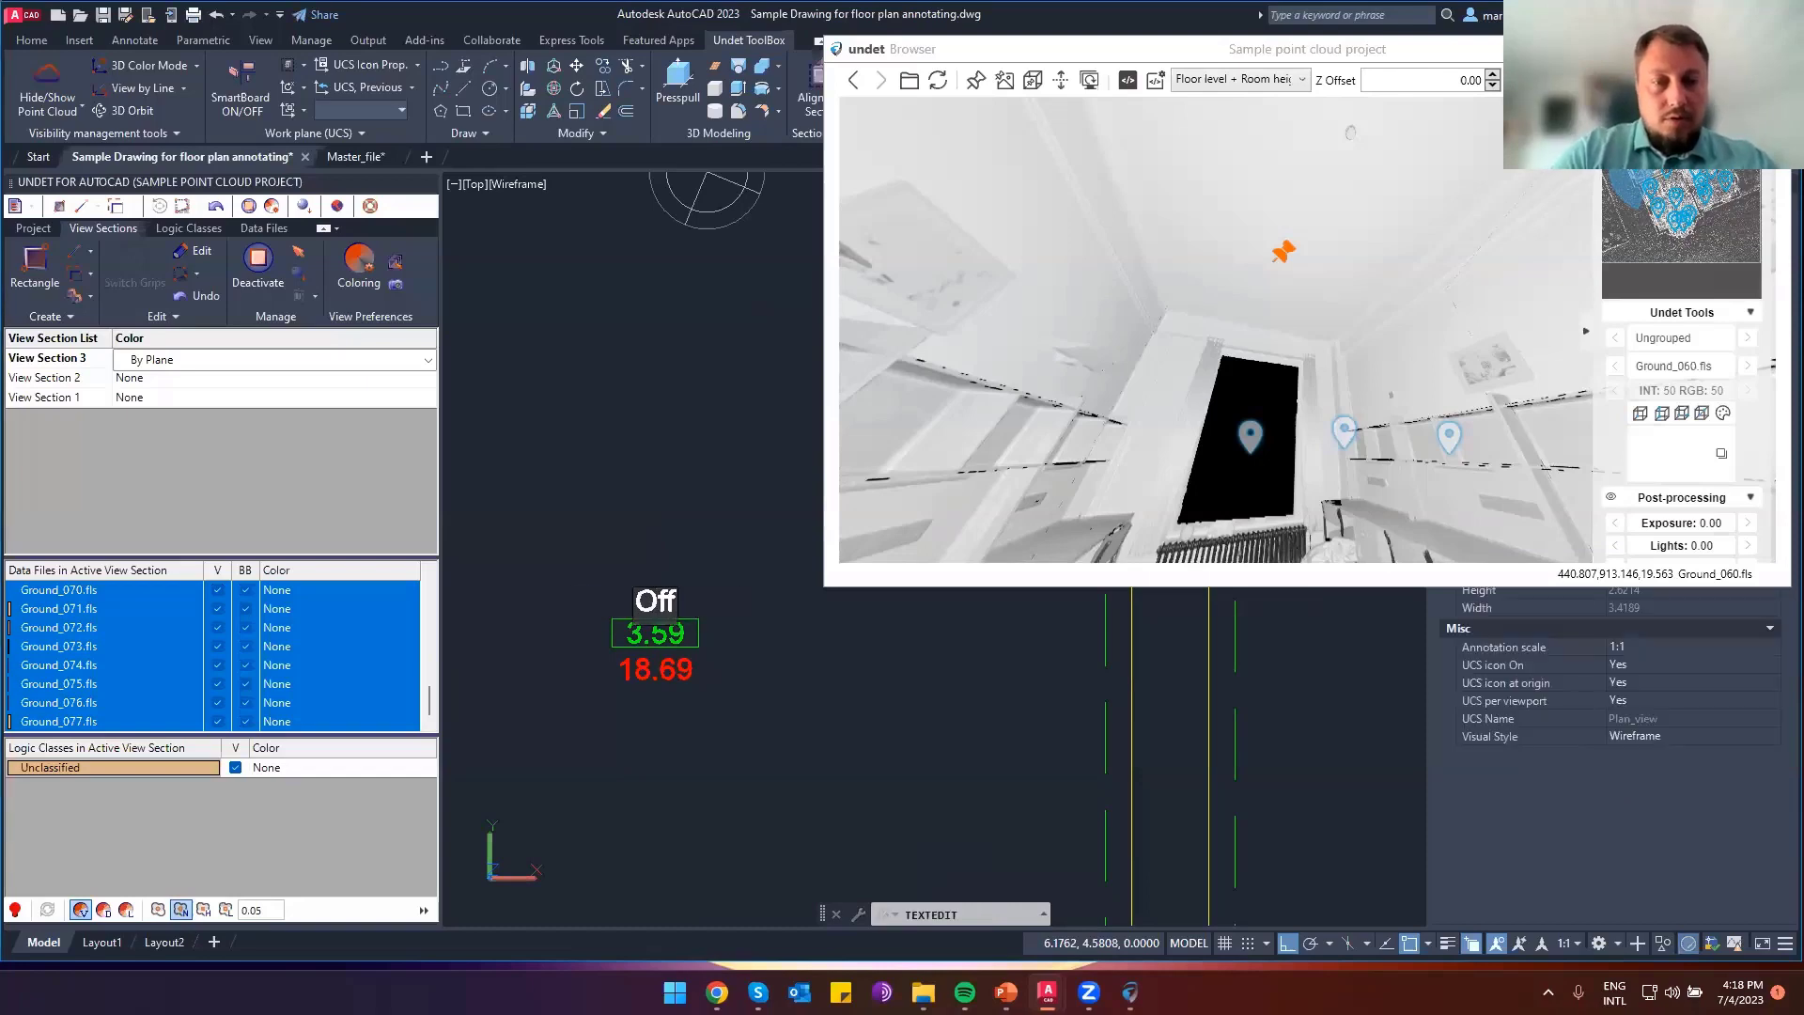
pyautogui.write('ice room')
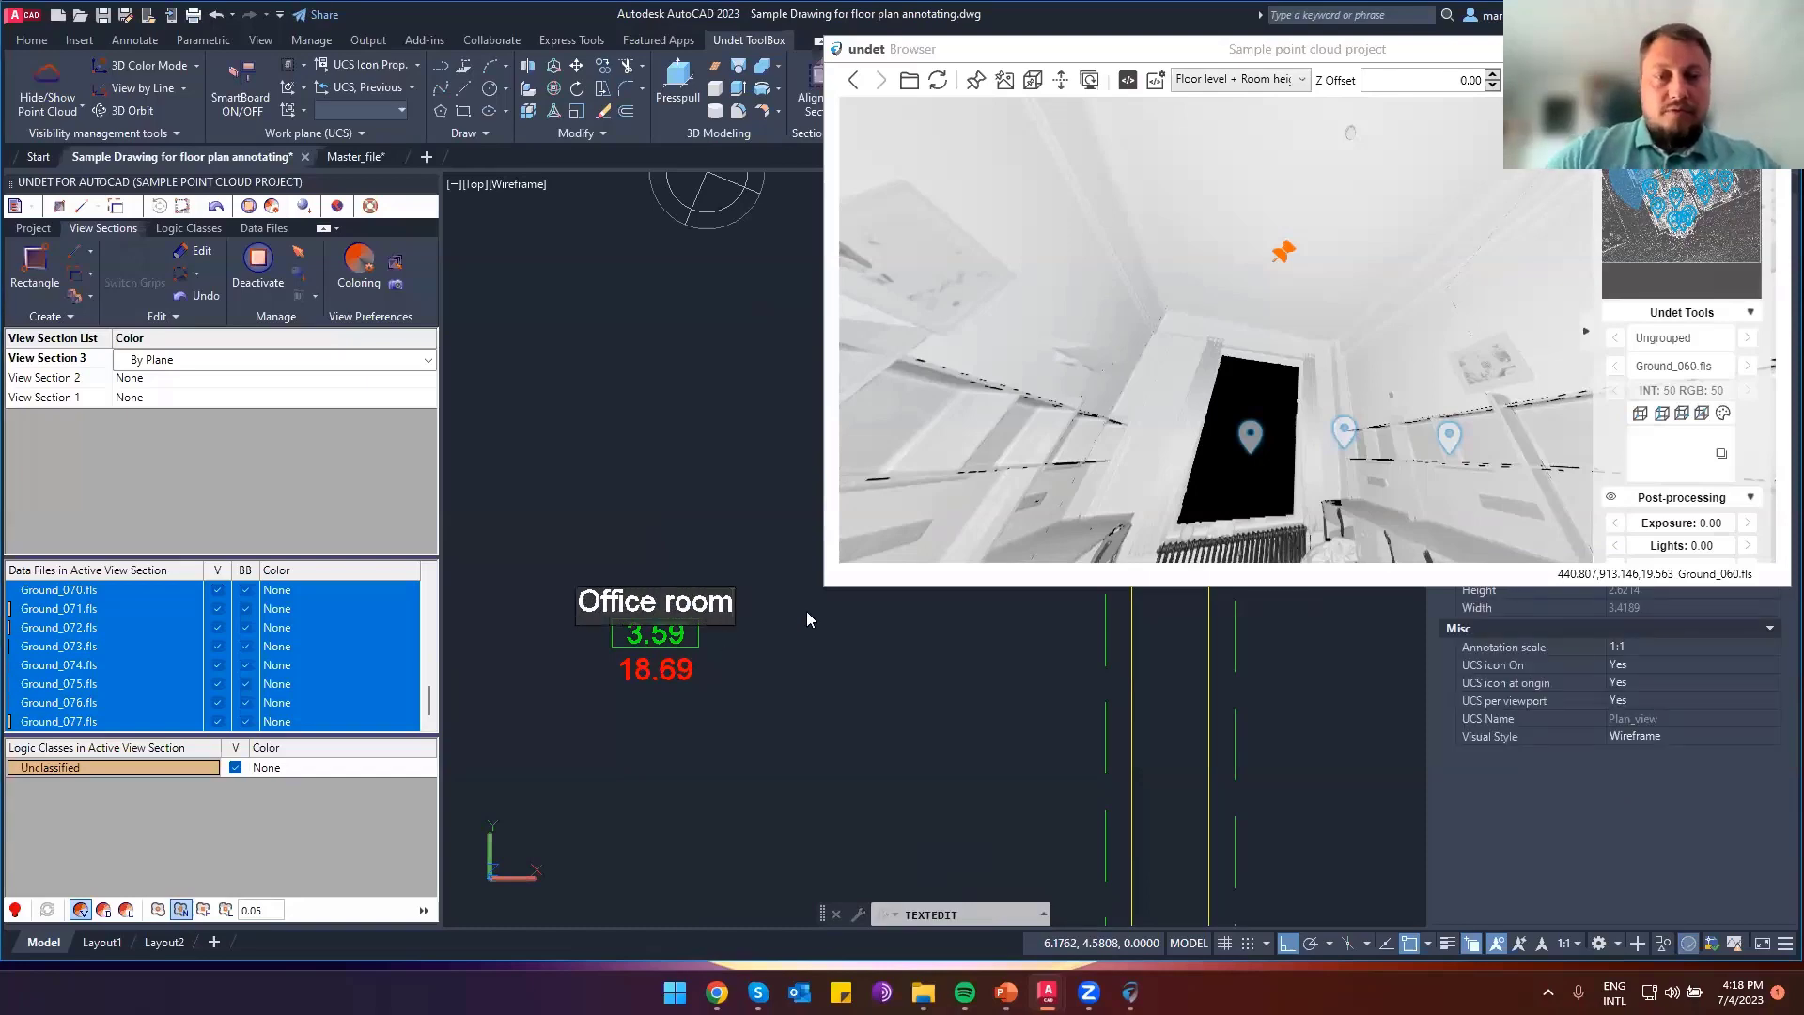
pyautogui.press('Return')
pyautogui.moveTo(1194, 293); pyautogui.dragTo(1420, 390)
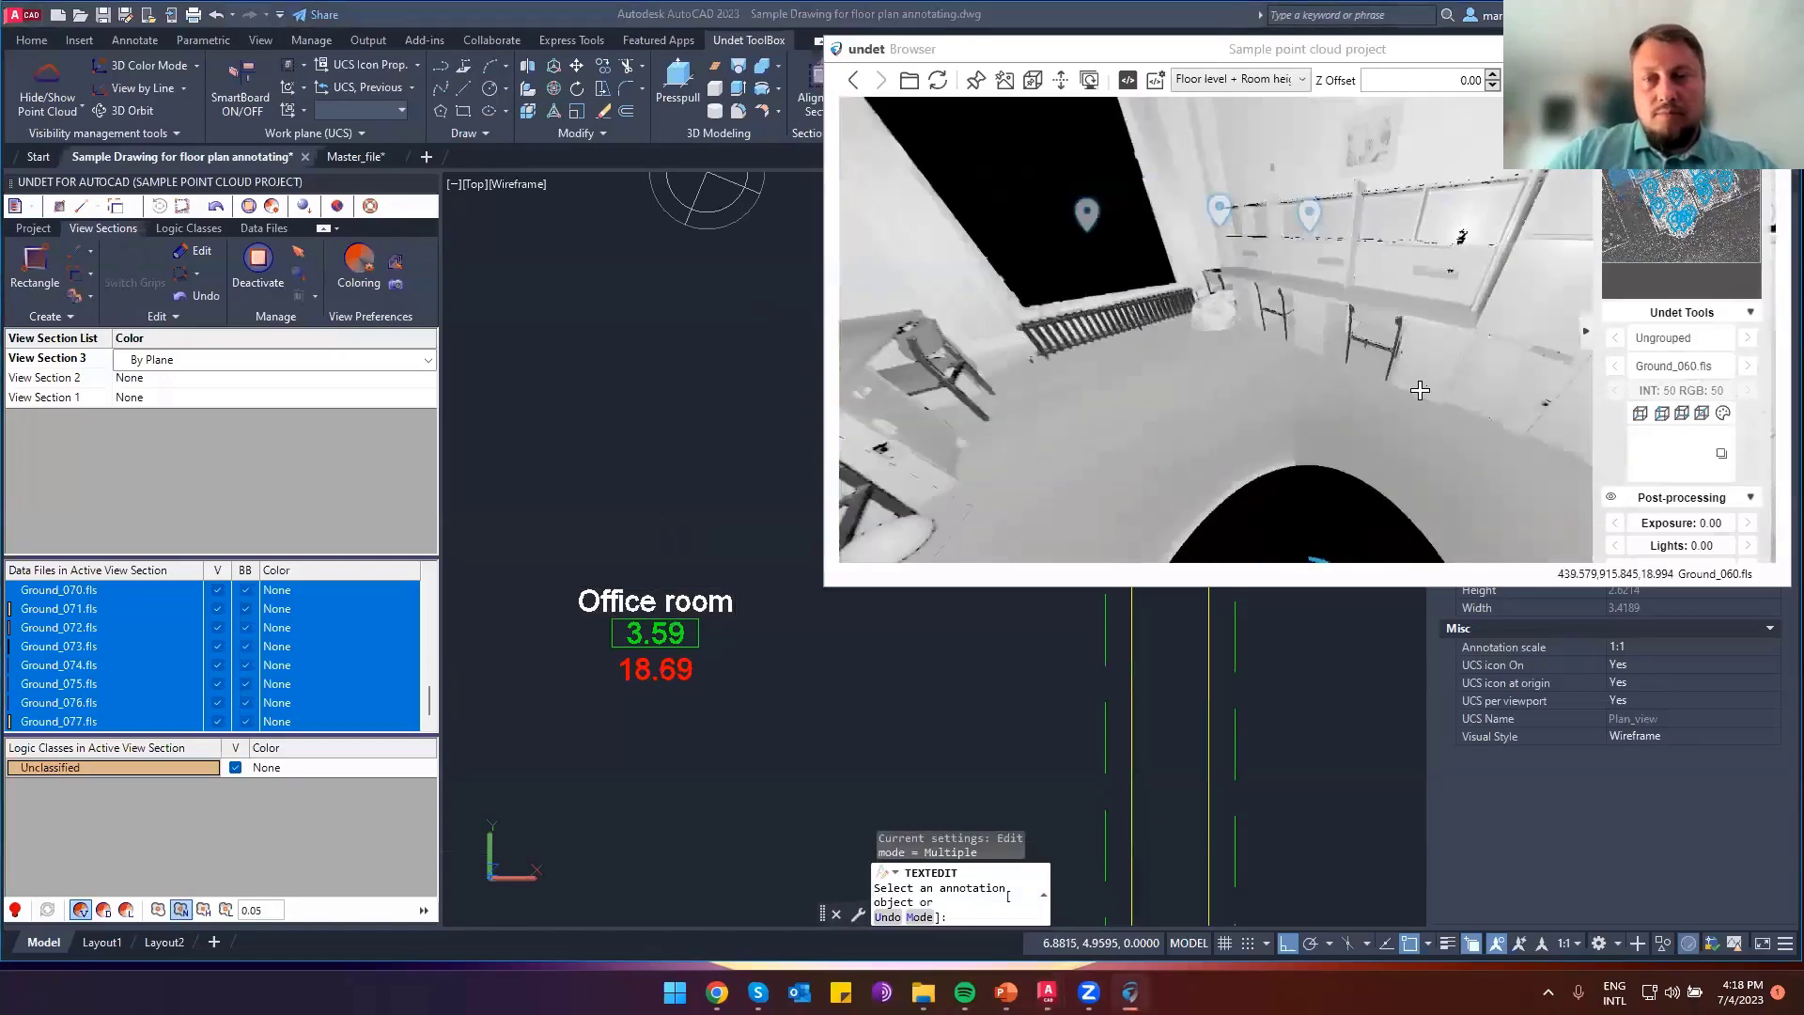
pyautogui.click(602, 500)
pyautogui.scroll(-3, 602, 500)
pyautogui.press('Escape')
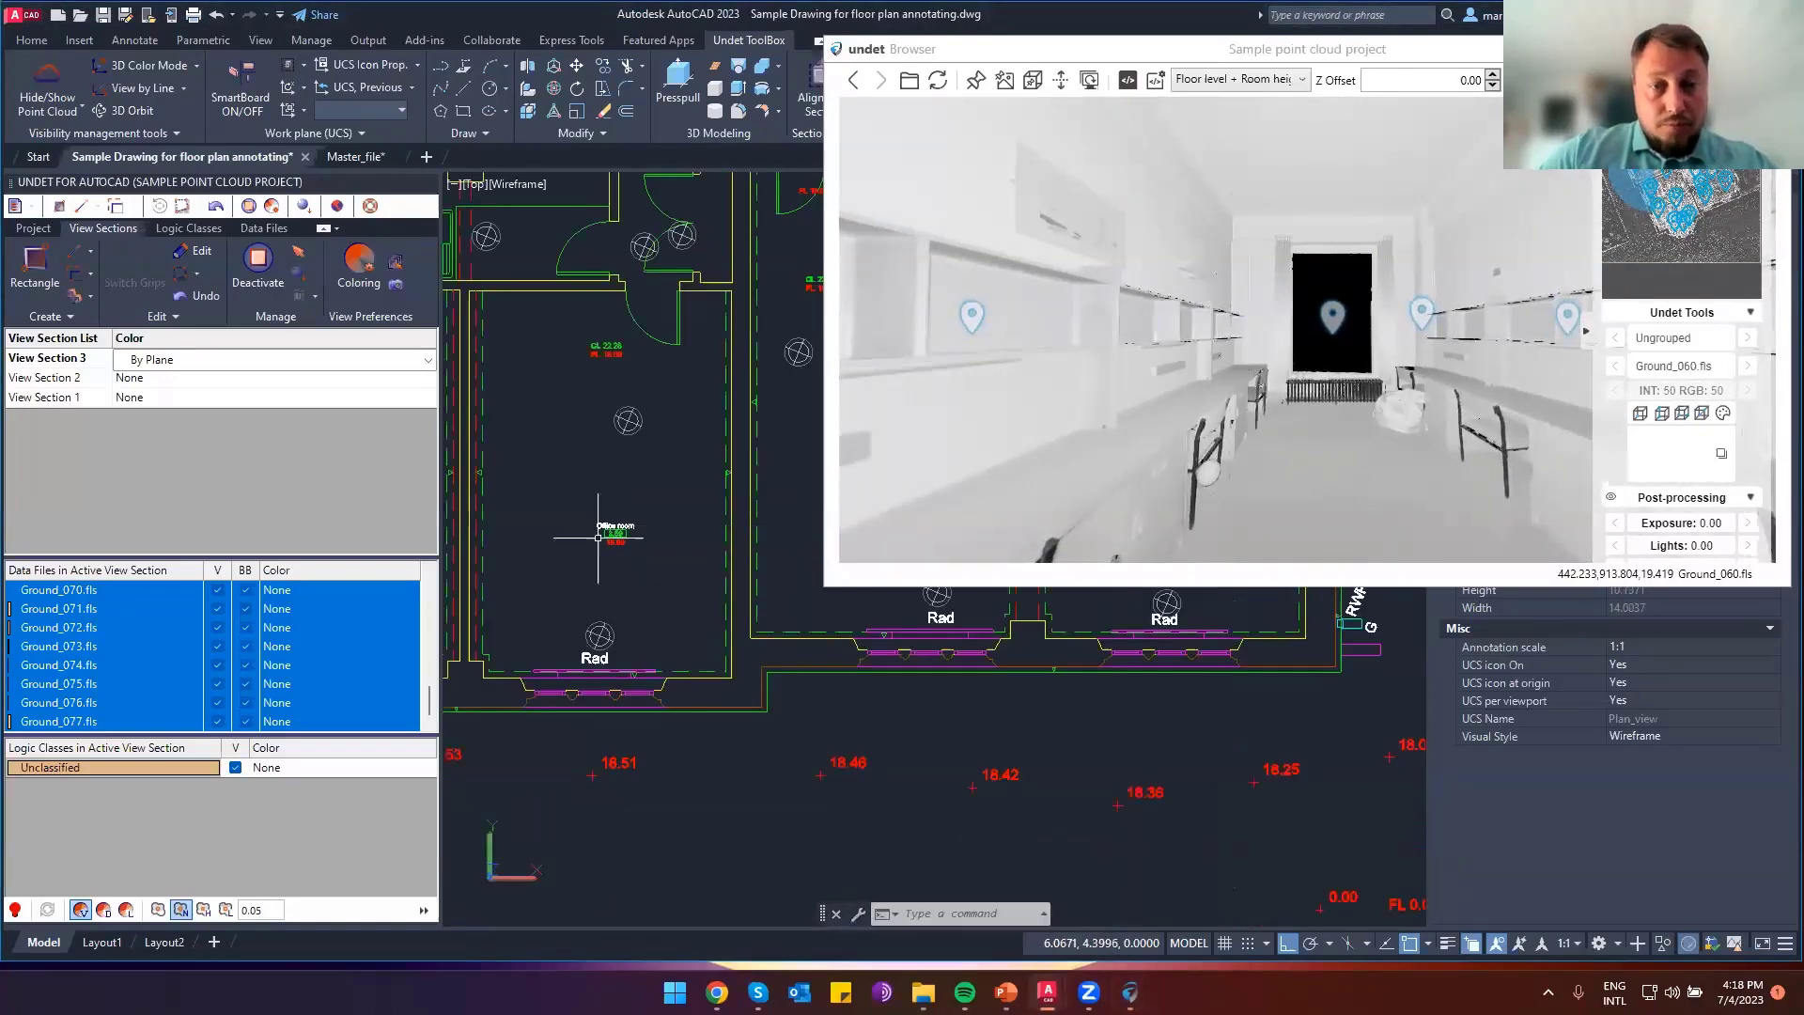
# Load the Ground_063 scan view of the small room across the corridor and place a room name, height and floor level label there
pyautogui.scroll(-2, 583, 530)
pyautogui.moveTo(578, 530); pyautogui.dragTo(574, 714, button='middle')
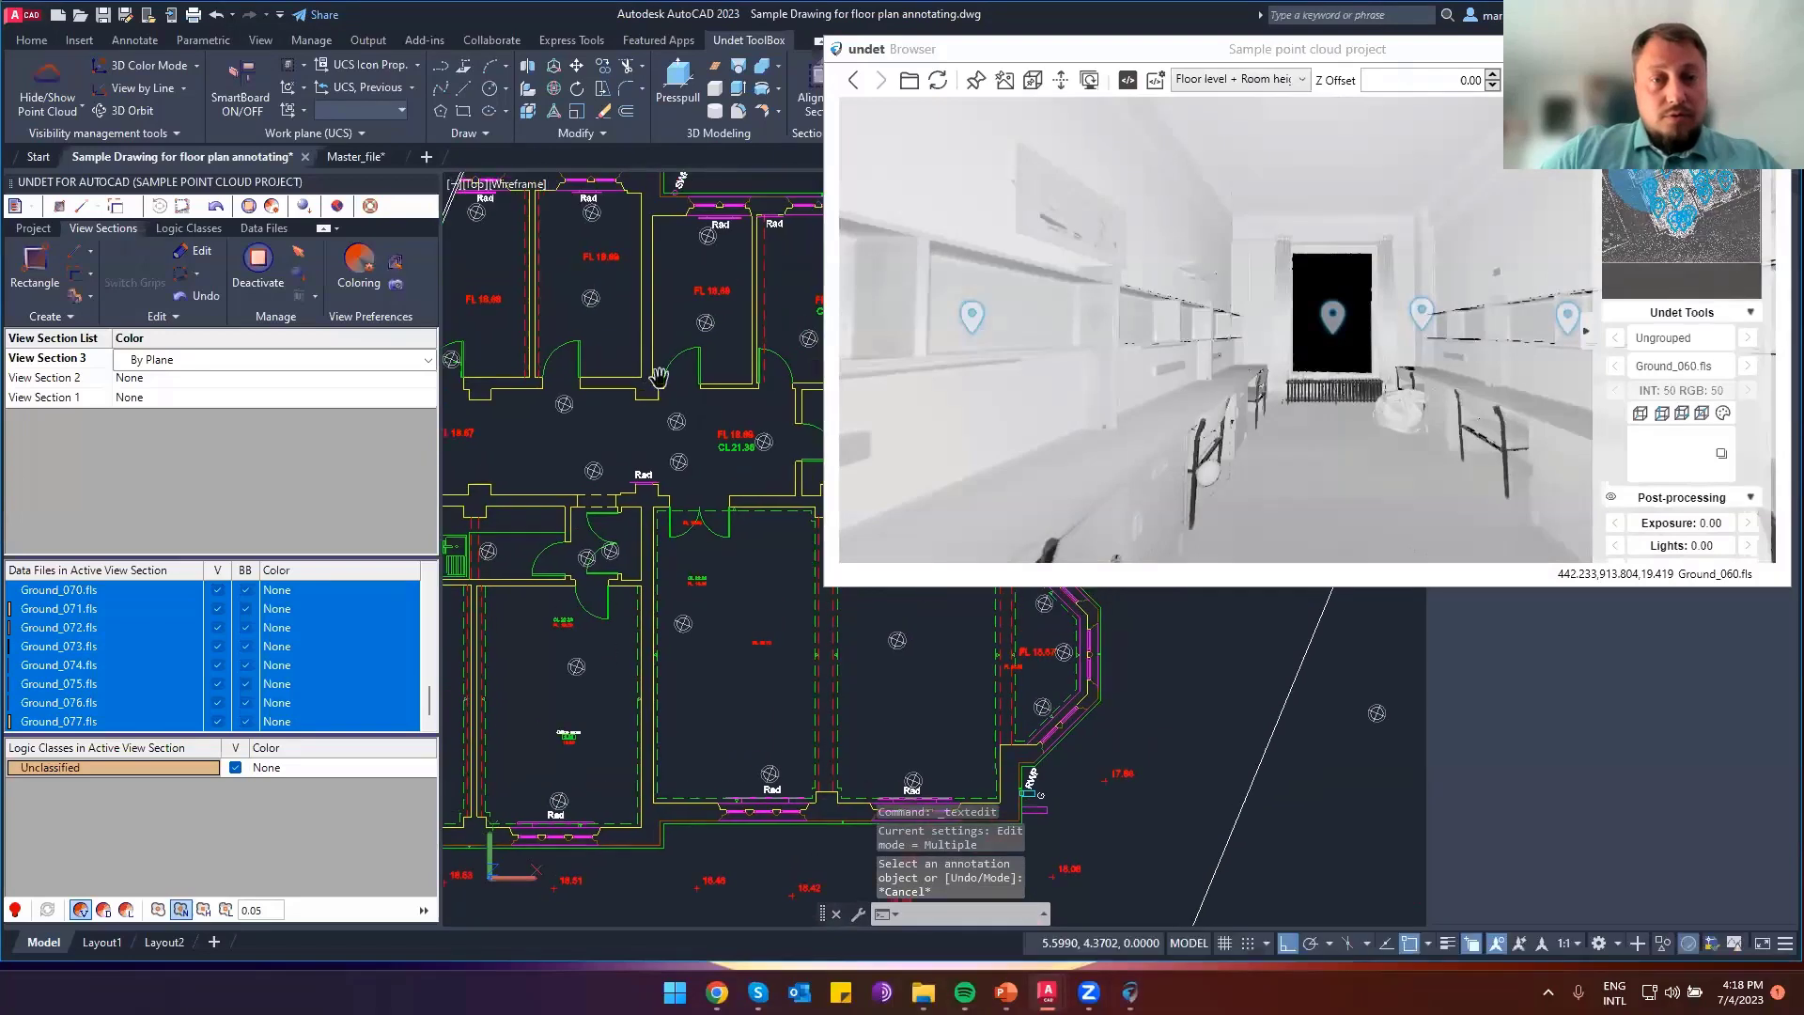
pyautogui.click(698, 336)
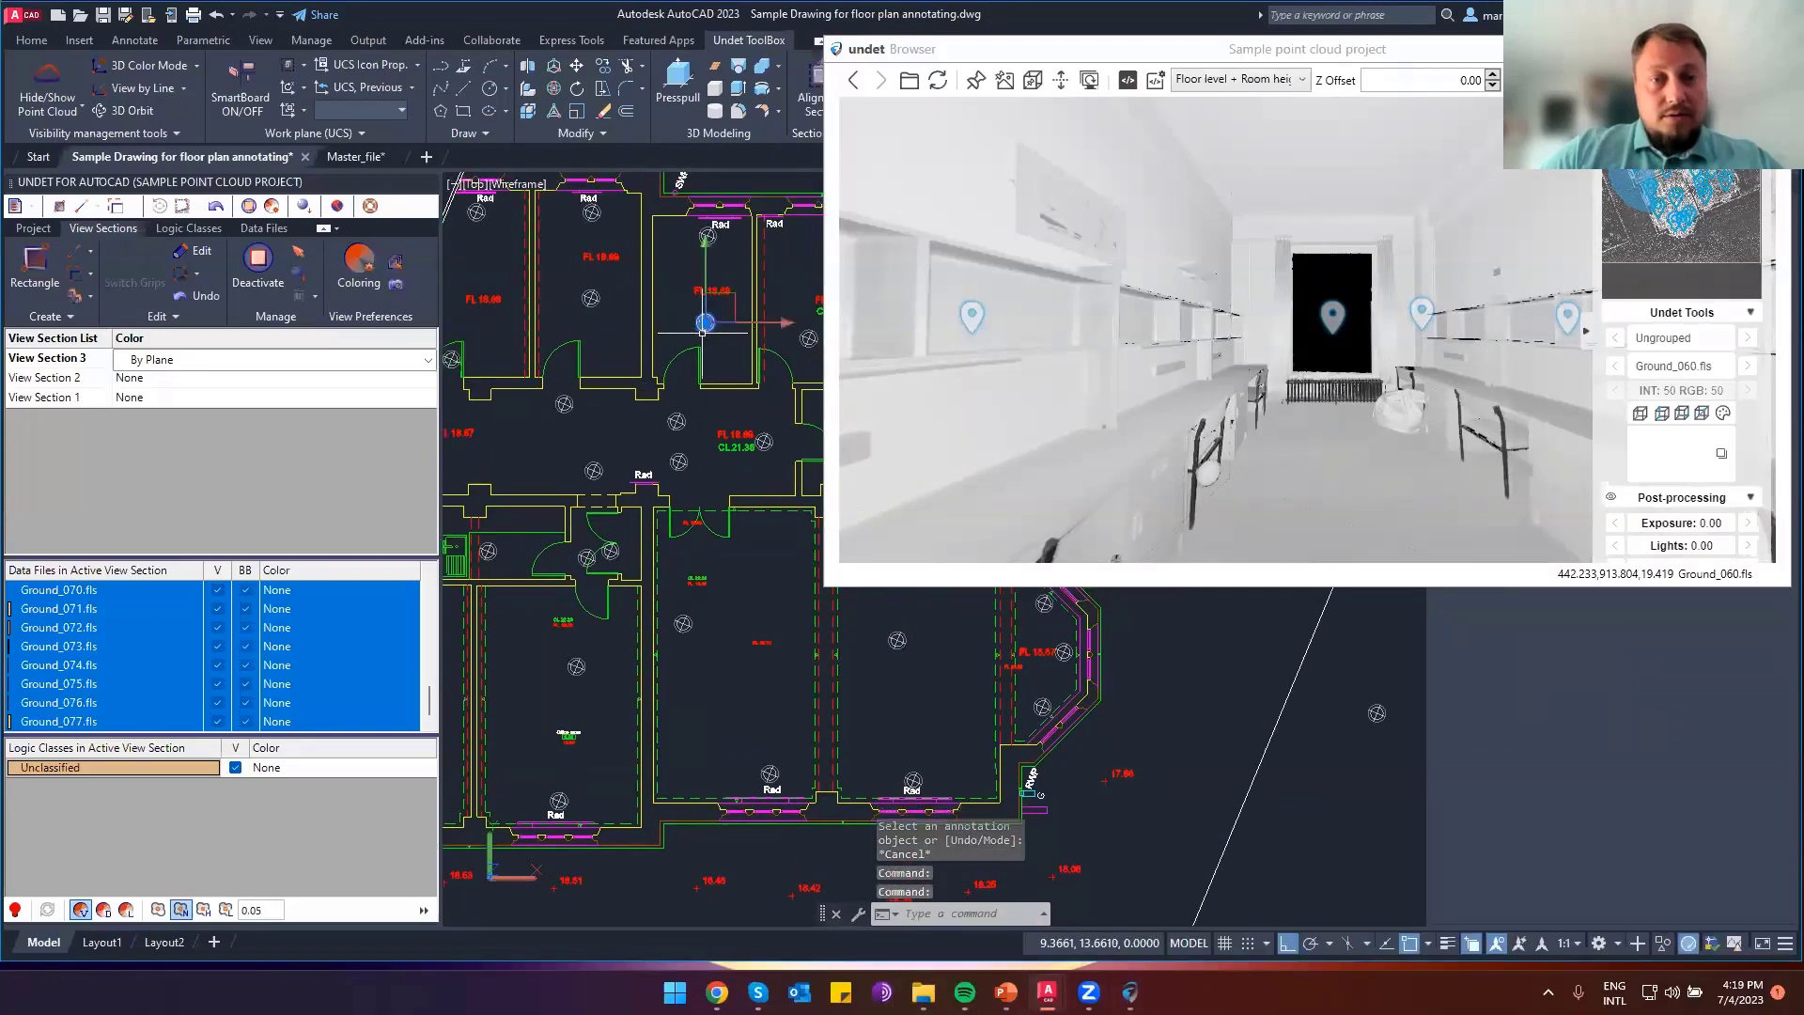
pyautogui.click(702, 332)
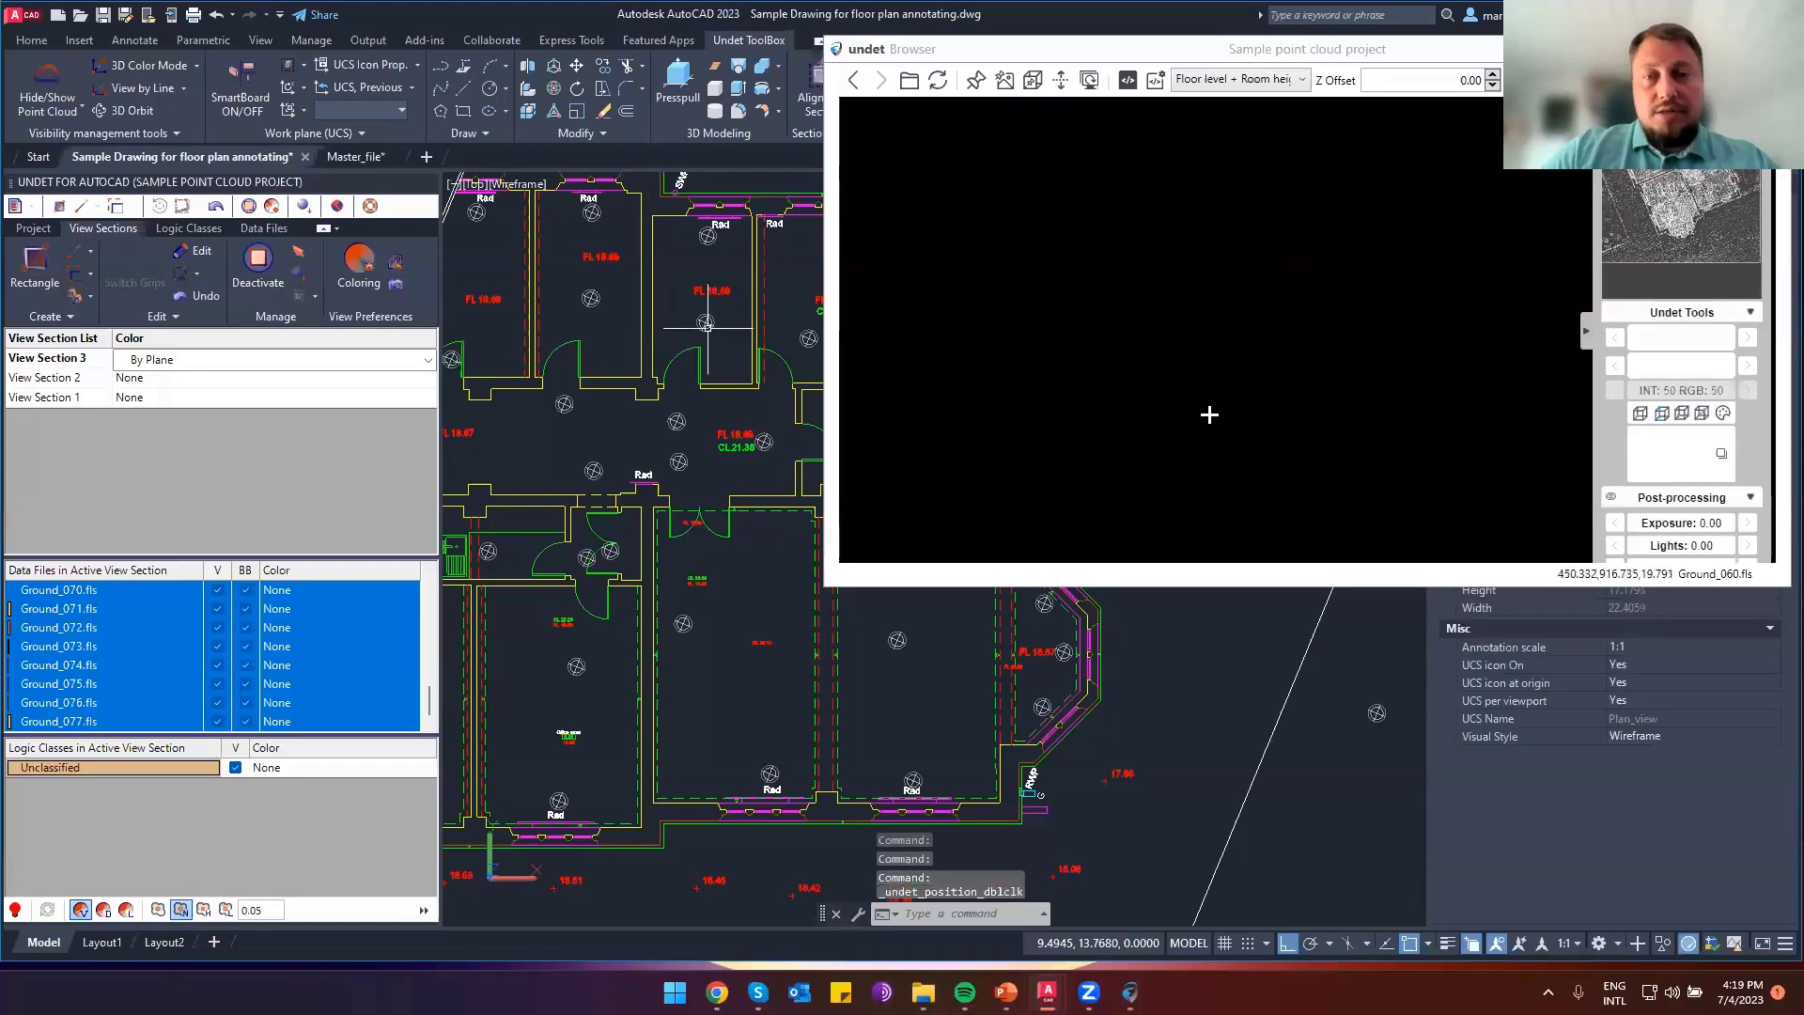
pyautogui.moveTo(965, 285); pyautogui.dragTo(1235, 502)
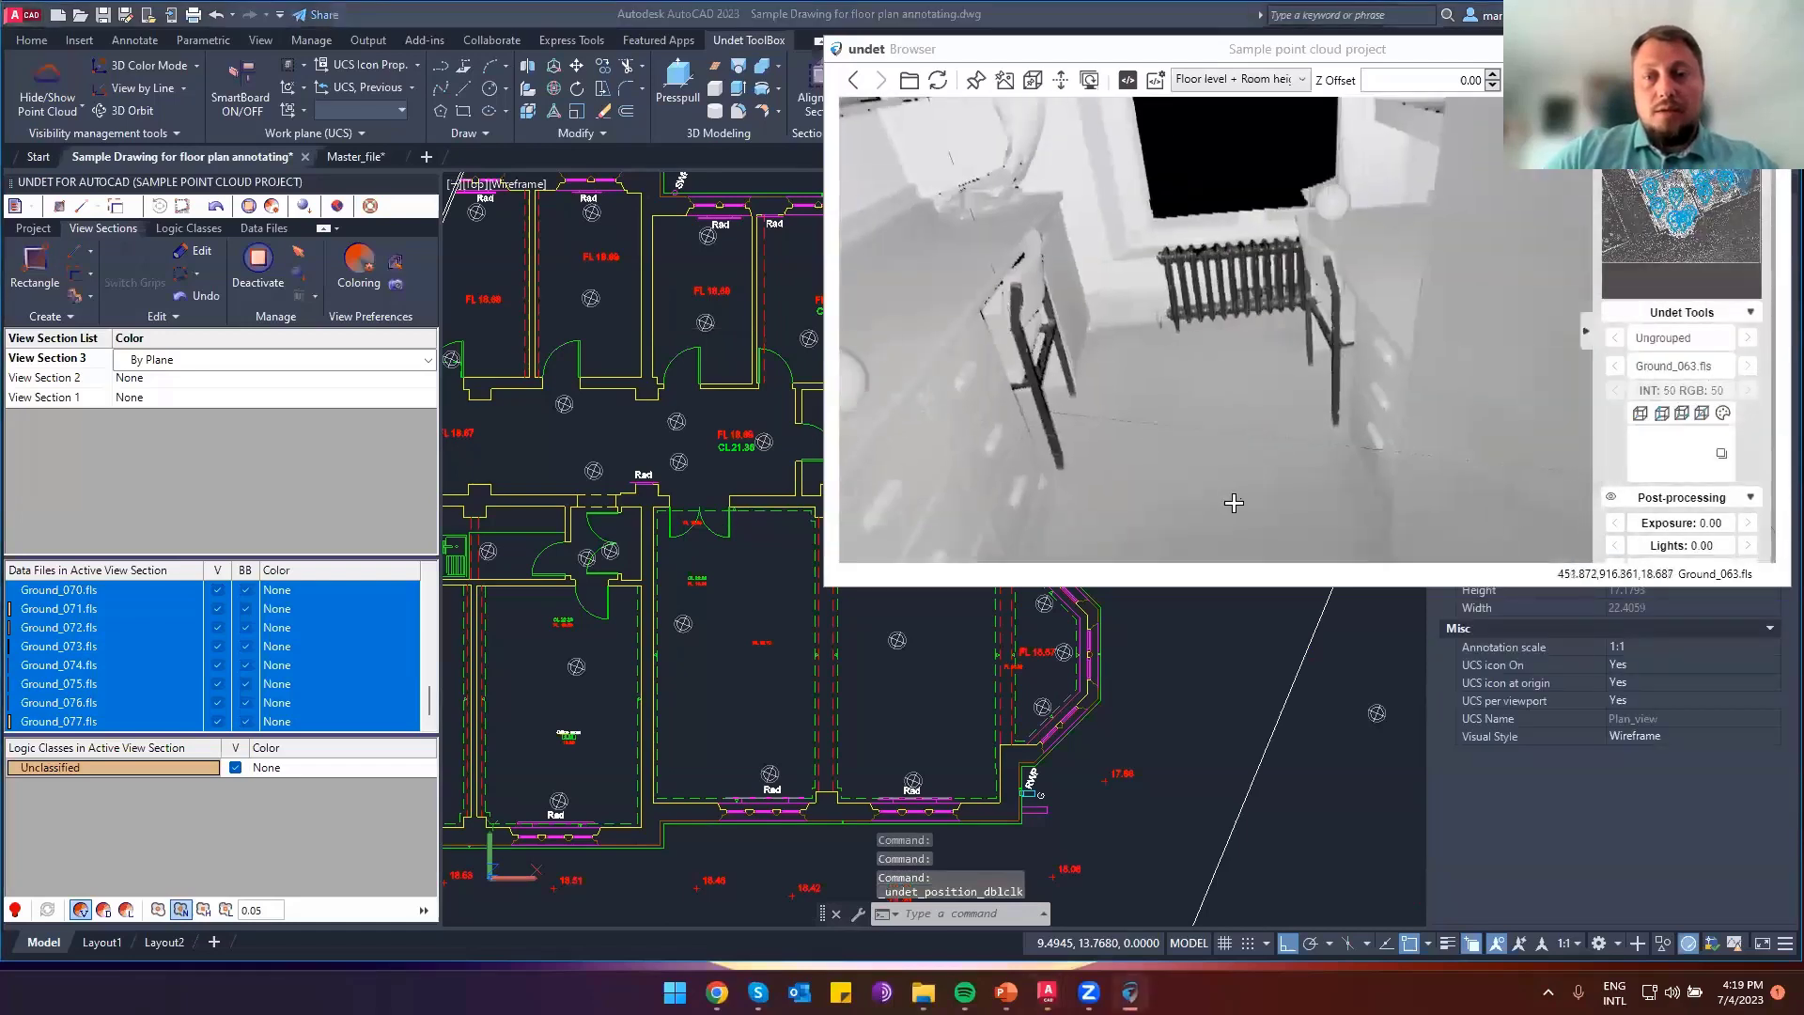
pyautogui.moveTo(1256, 390); pyautogui.dragTo(1278, 151)
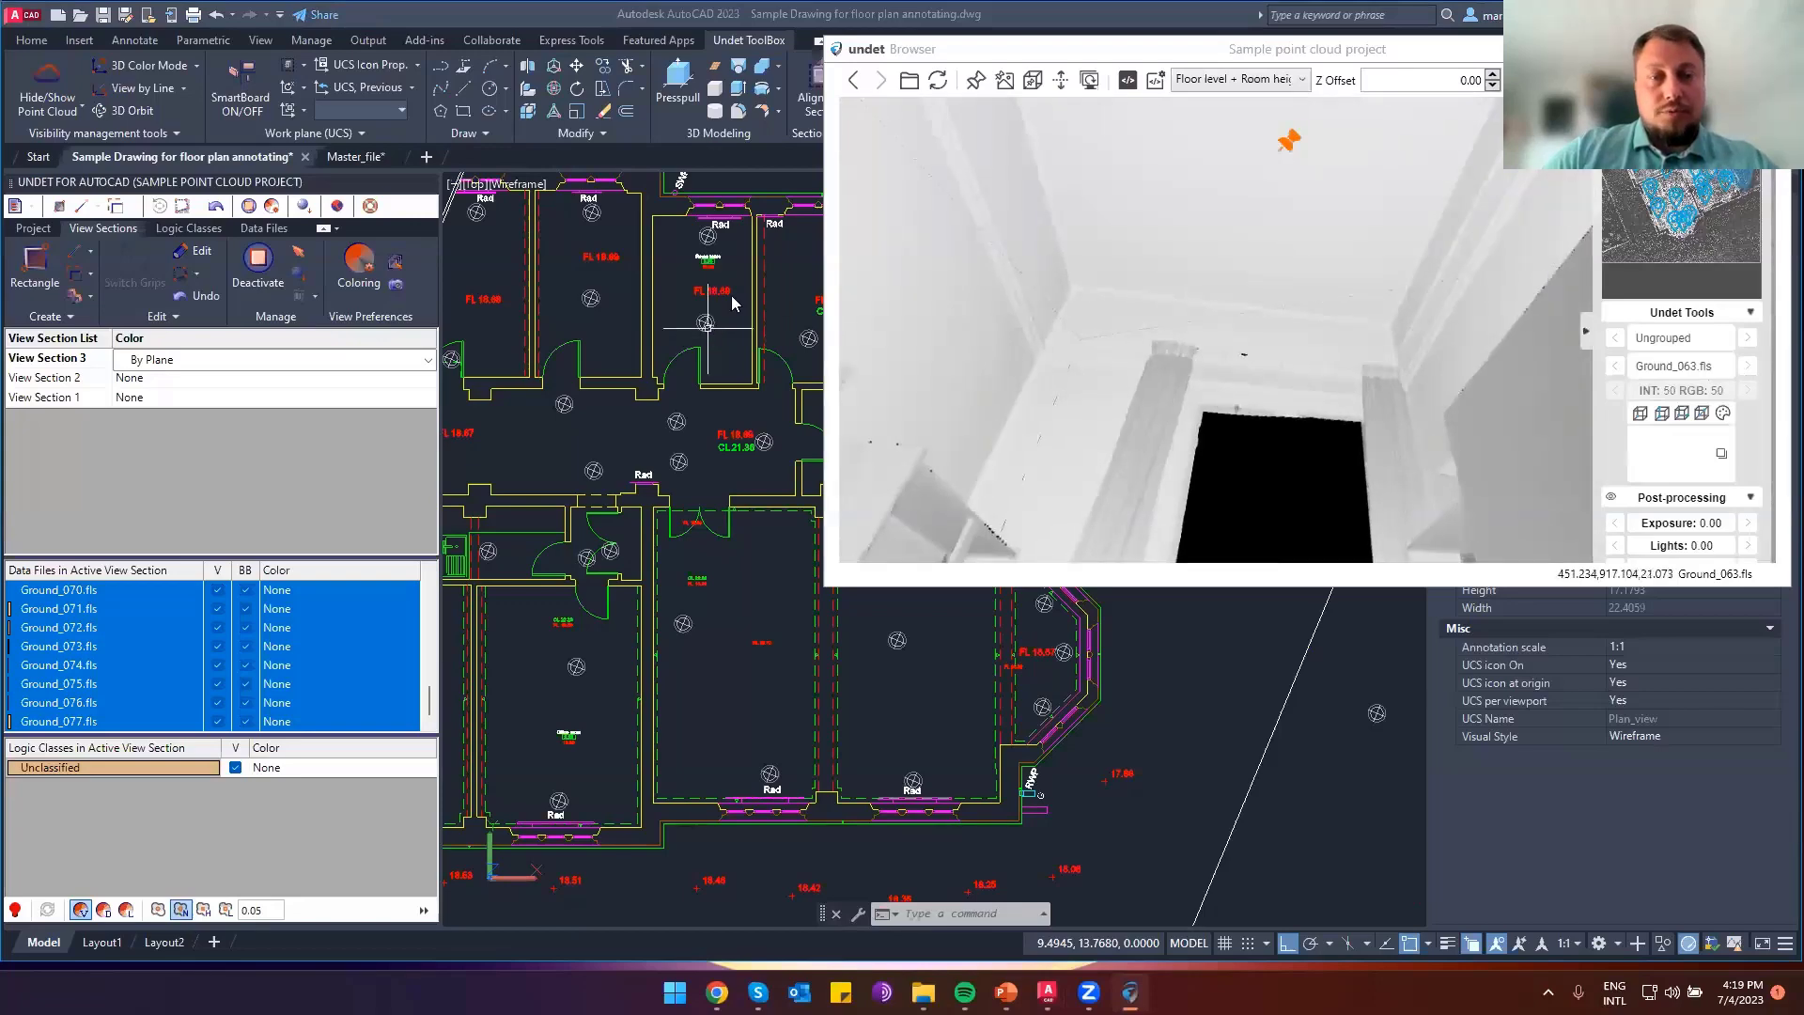
# Set the label scale to 2.0 with (undet_scale 2.0) and place another room name, height and floor level label in the Ground_063 room
pyautogui.scroll(5, 705, 315)
pyautogui.scroll(2, 705, 310)
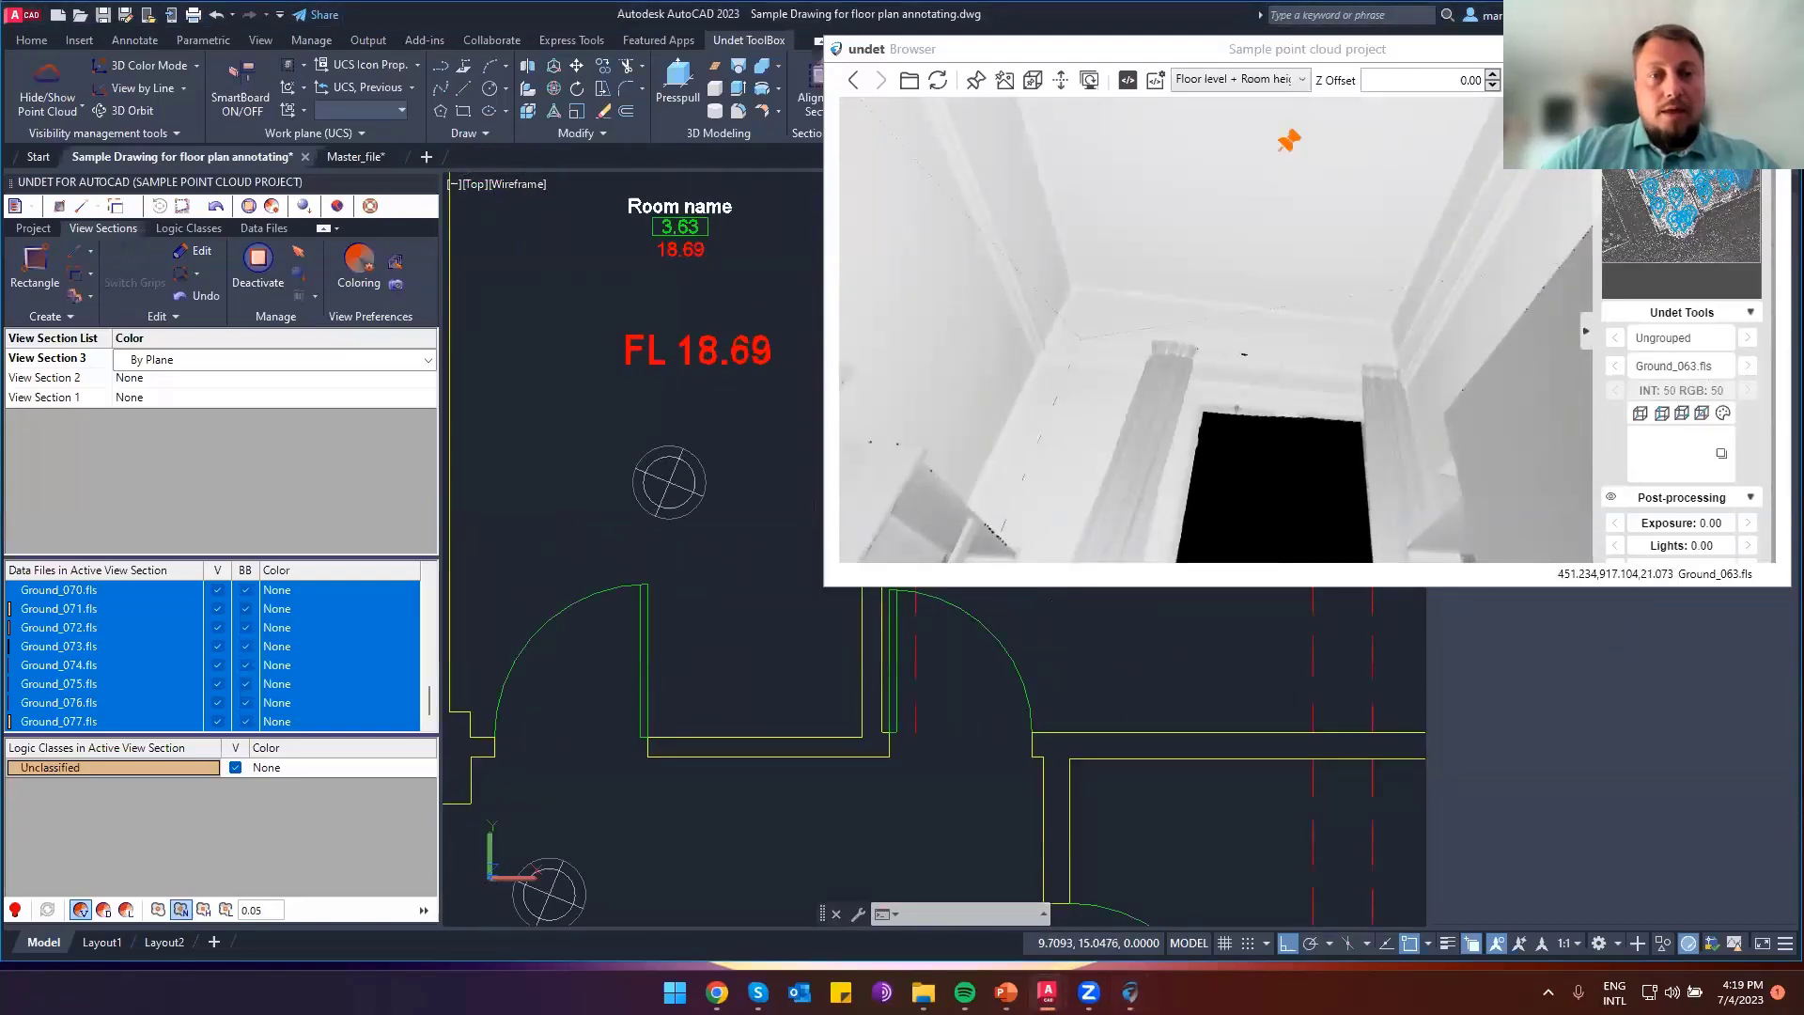
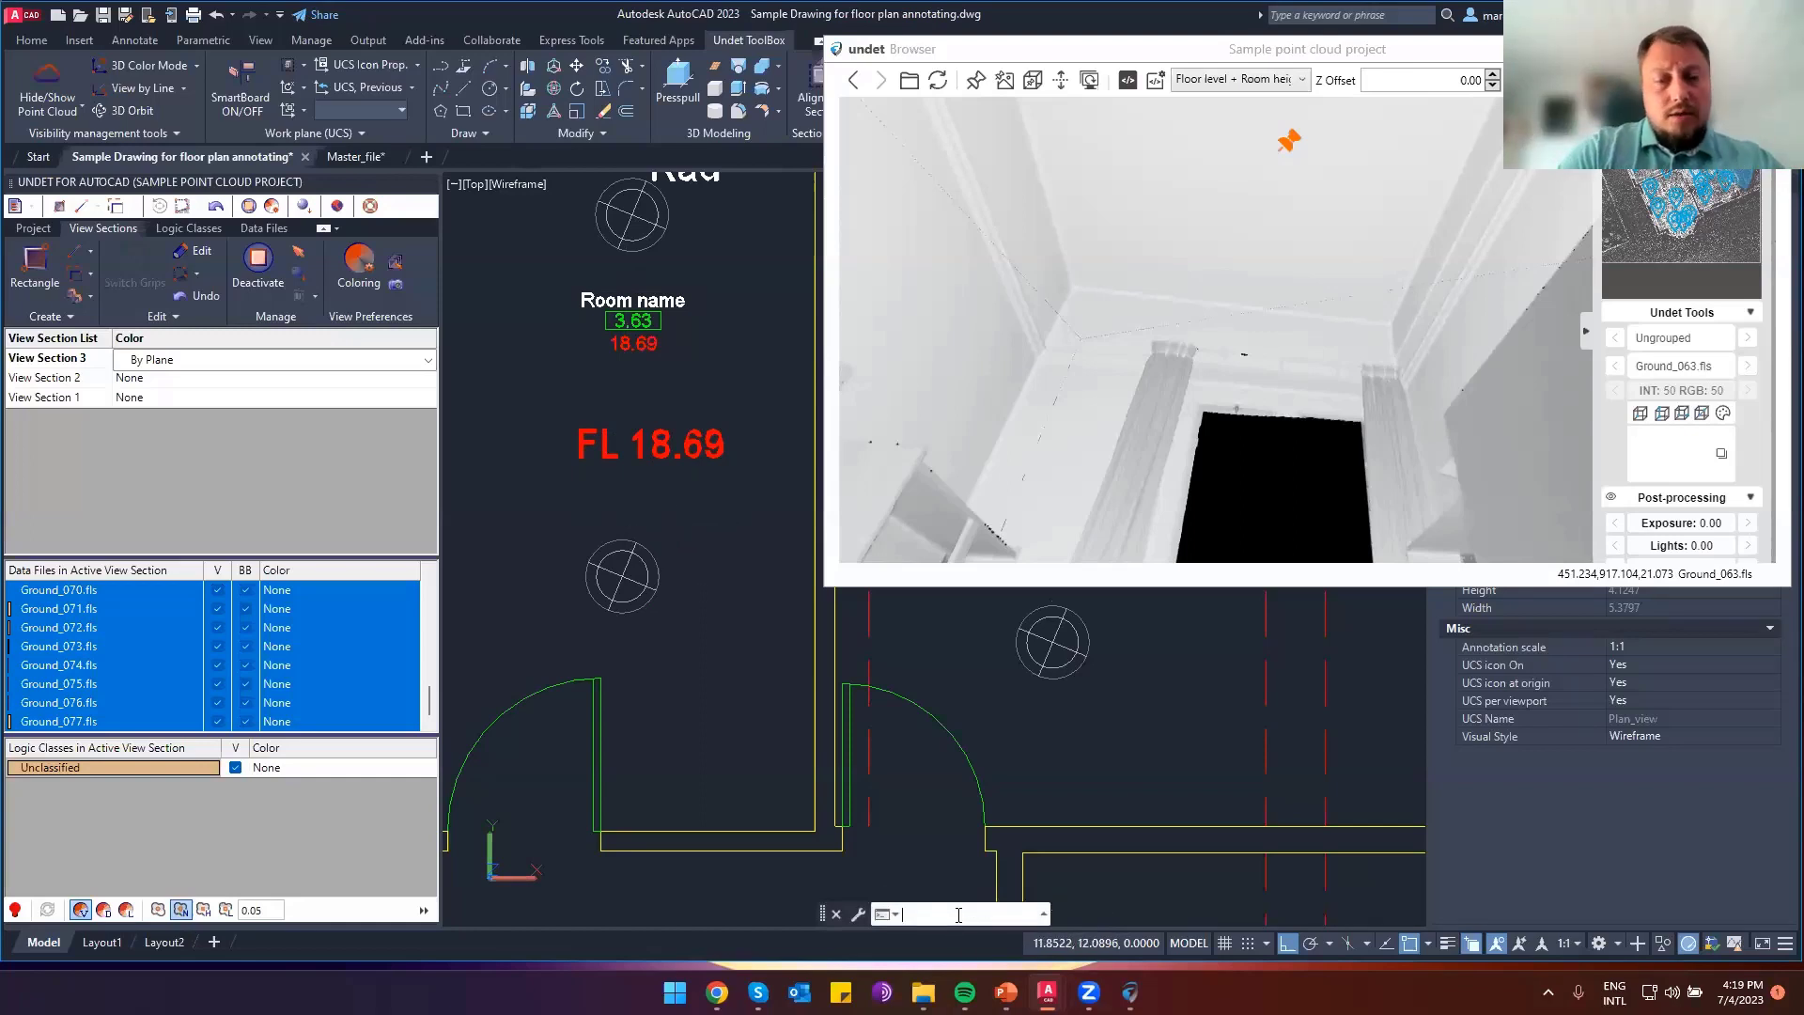
pyautogui.write('ndet_scale  2.0)')
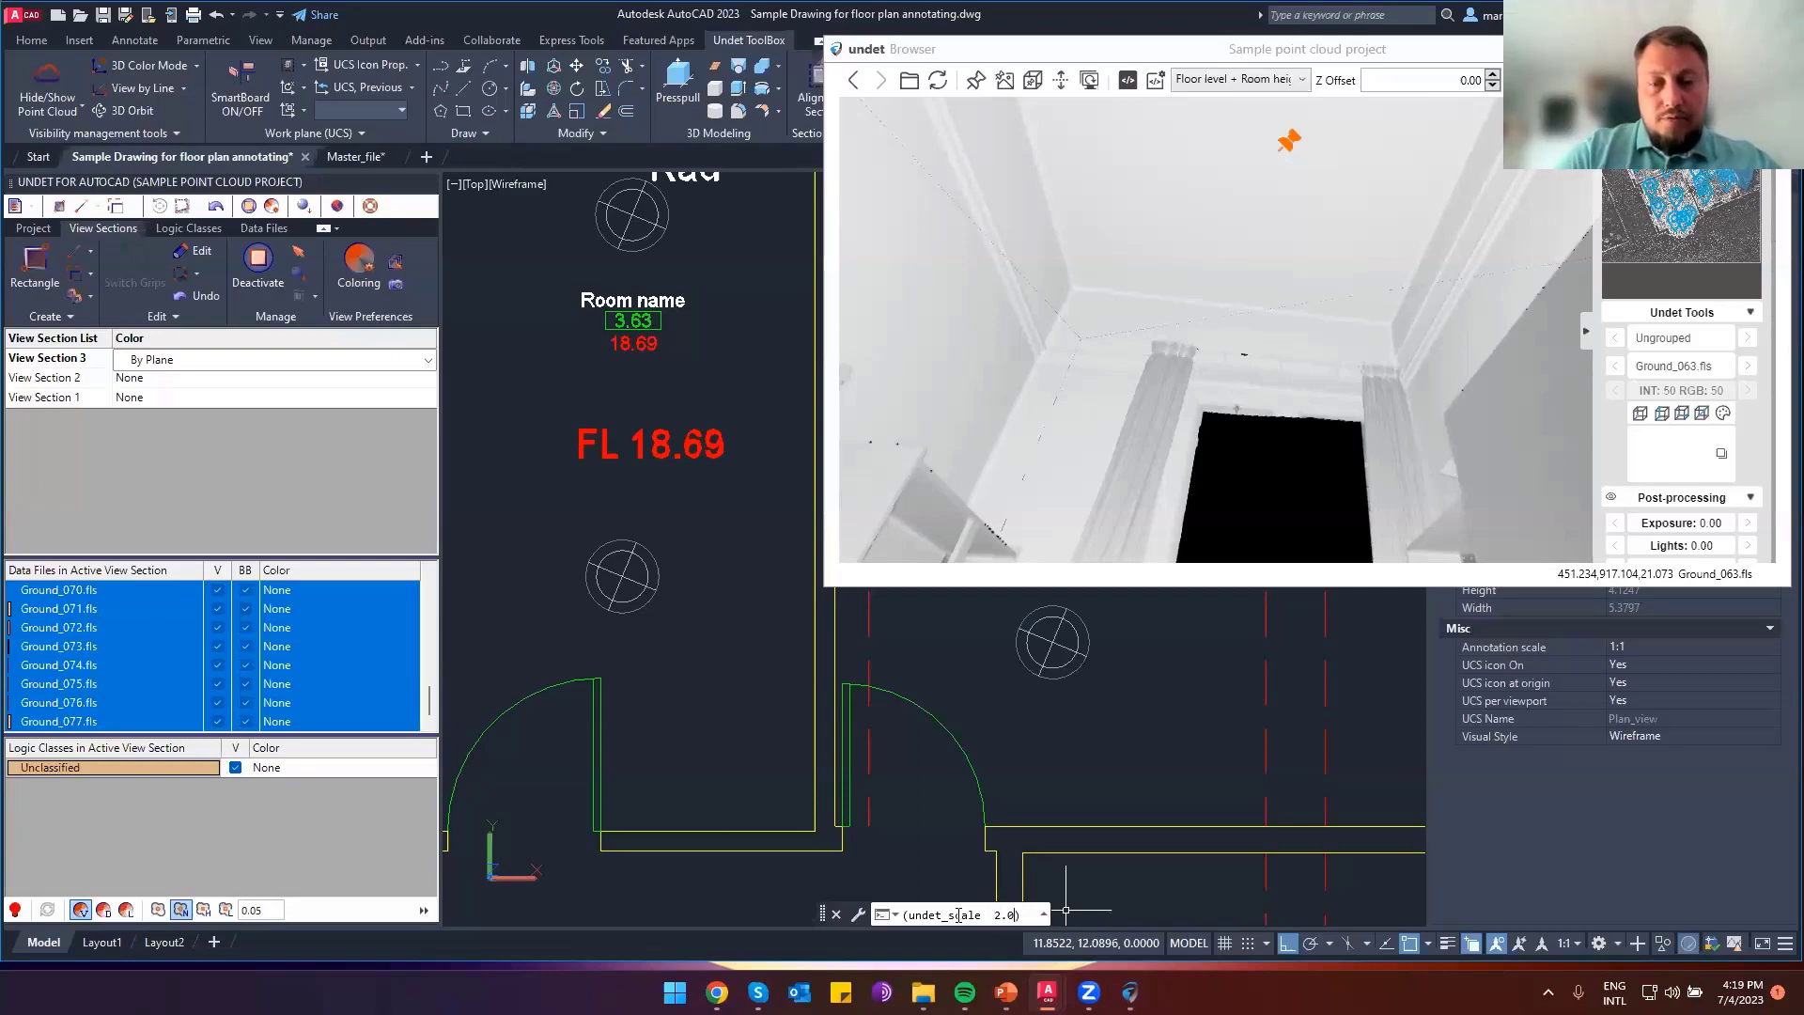
pyautogui.press('Return')
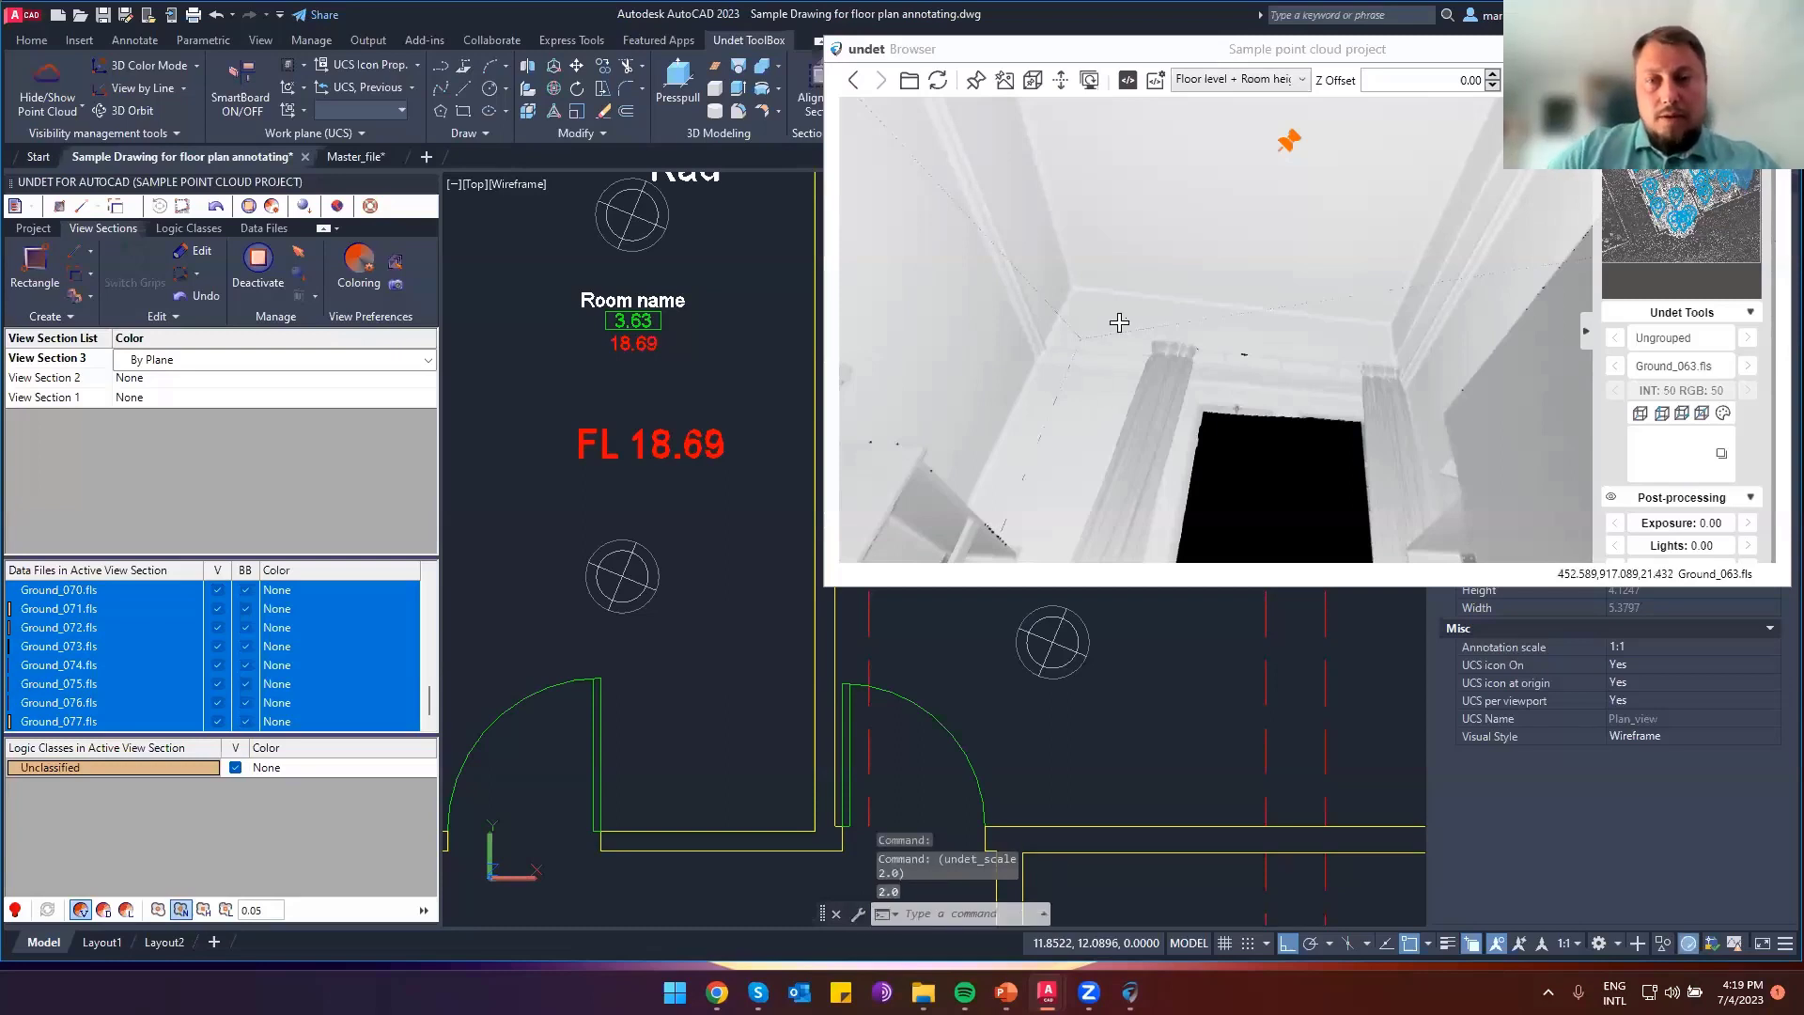
pyautogui.moveTo(1118, 322); pyautogui.dragTo(1151, 351)
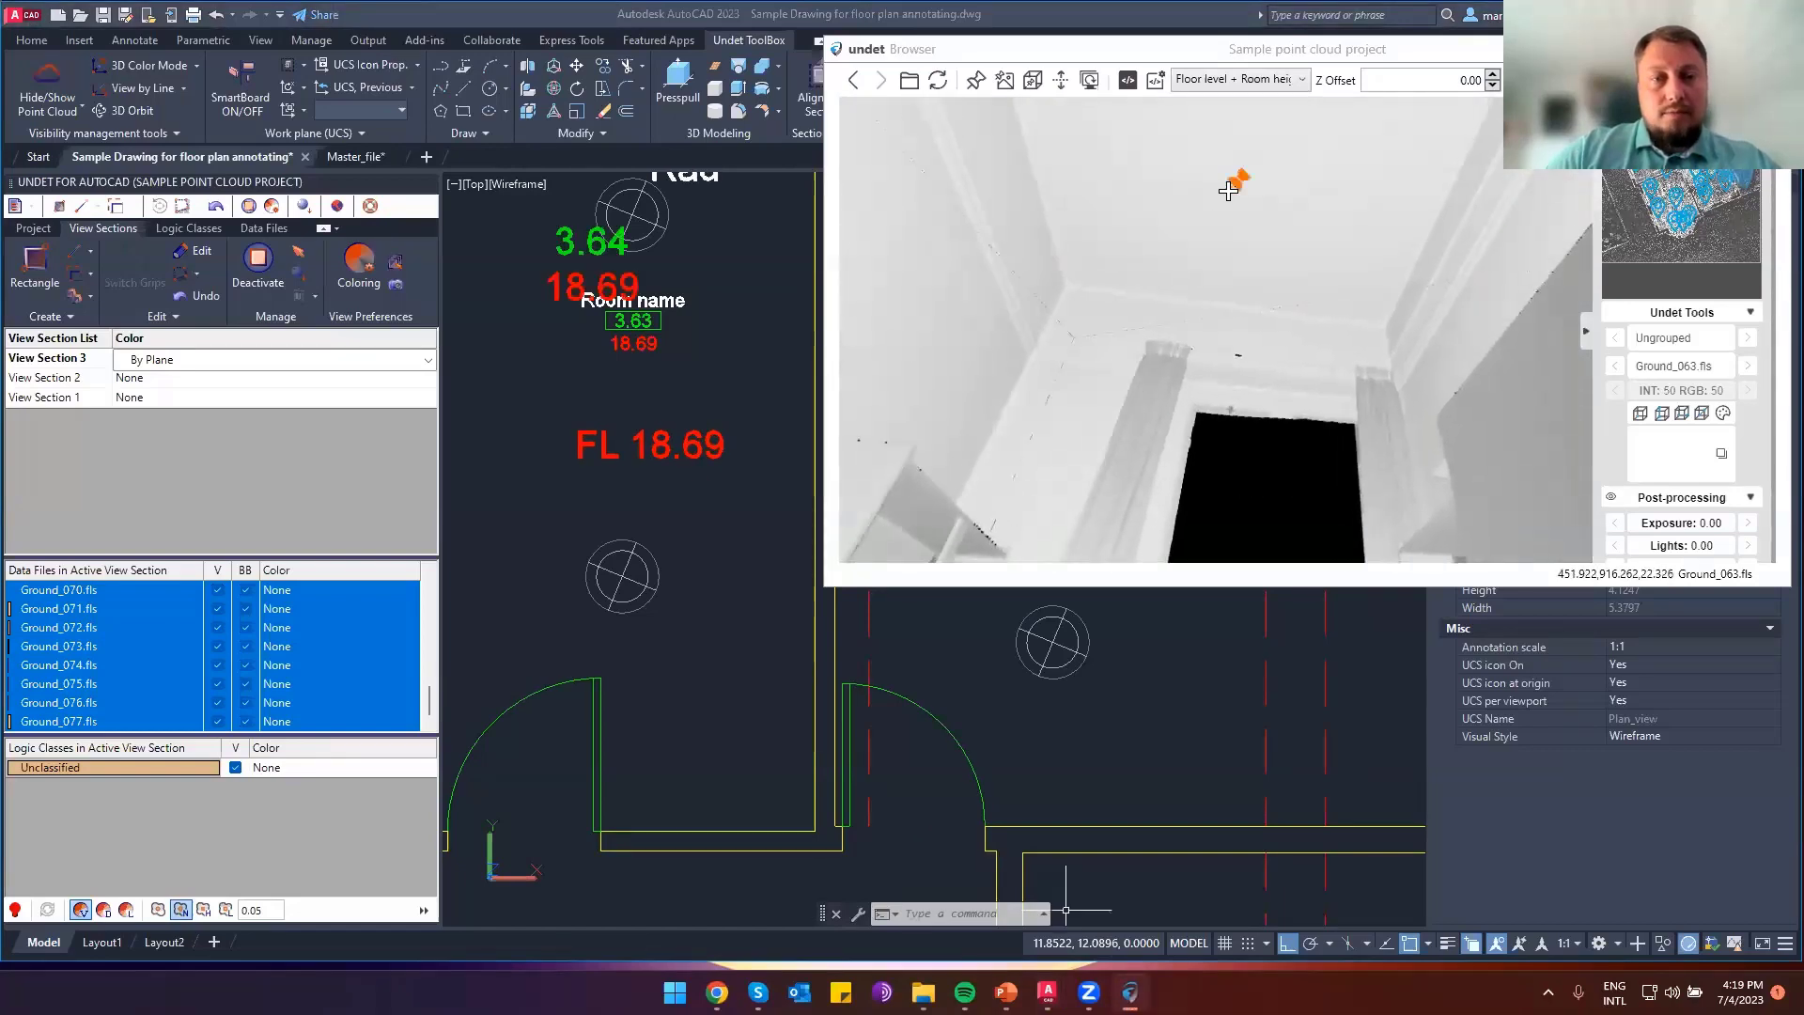
# Move the larger room label below the room's existing FL 18.69 label, with Ortho turned off
pyautogui.click(548, 282)
pyautogui.press('Escape')
pyautogui.scroll(-1, 548, 282)
pyautogui.moveTo(548, 282); pyautogui.dragTo(631, 343, button='middle')
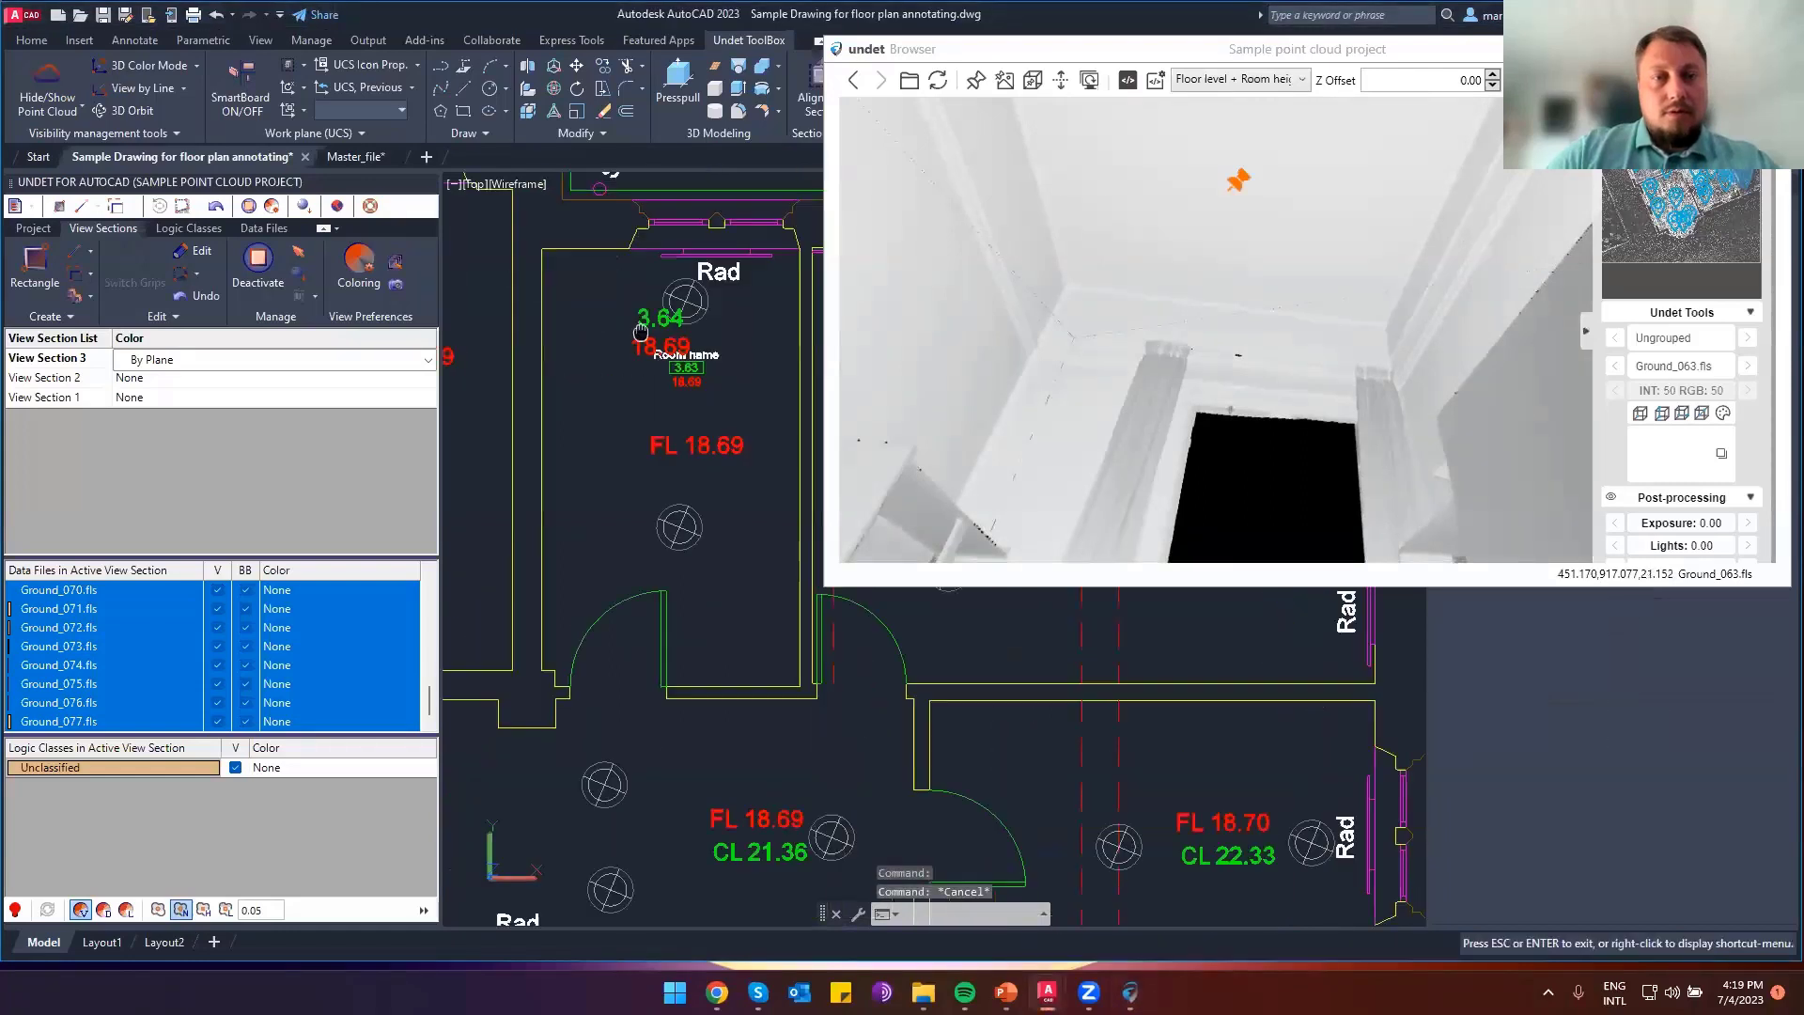
pyautogui.click(643, 316)
pyautogui.write('m')
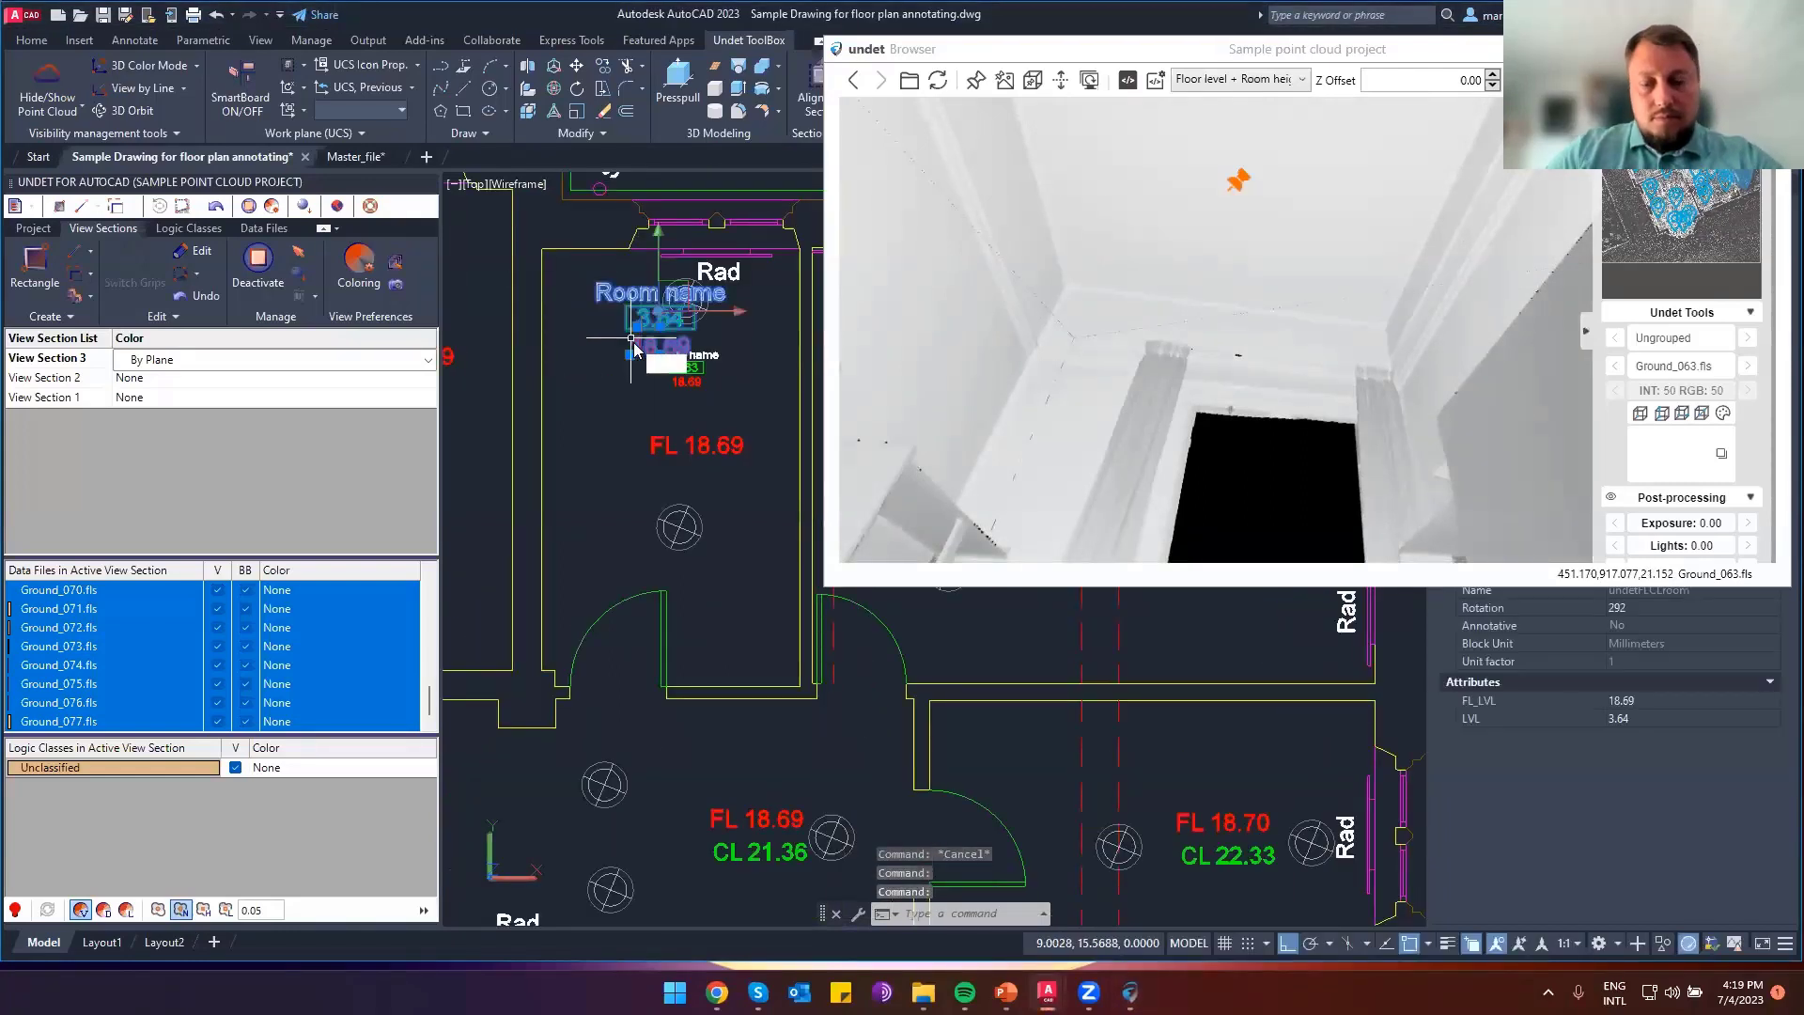
pyautogui.press('space')
pyautogui.click(655, 358)
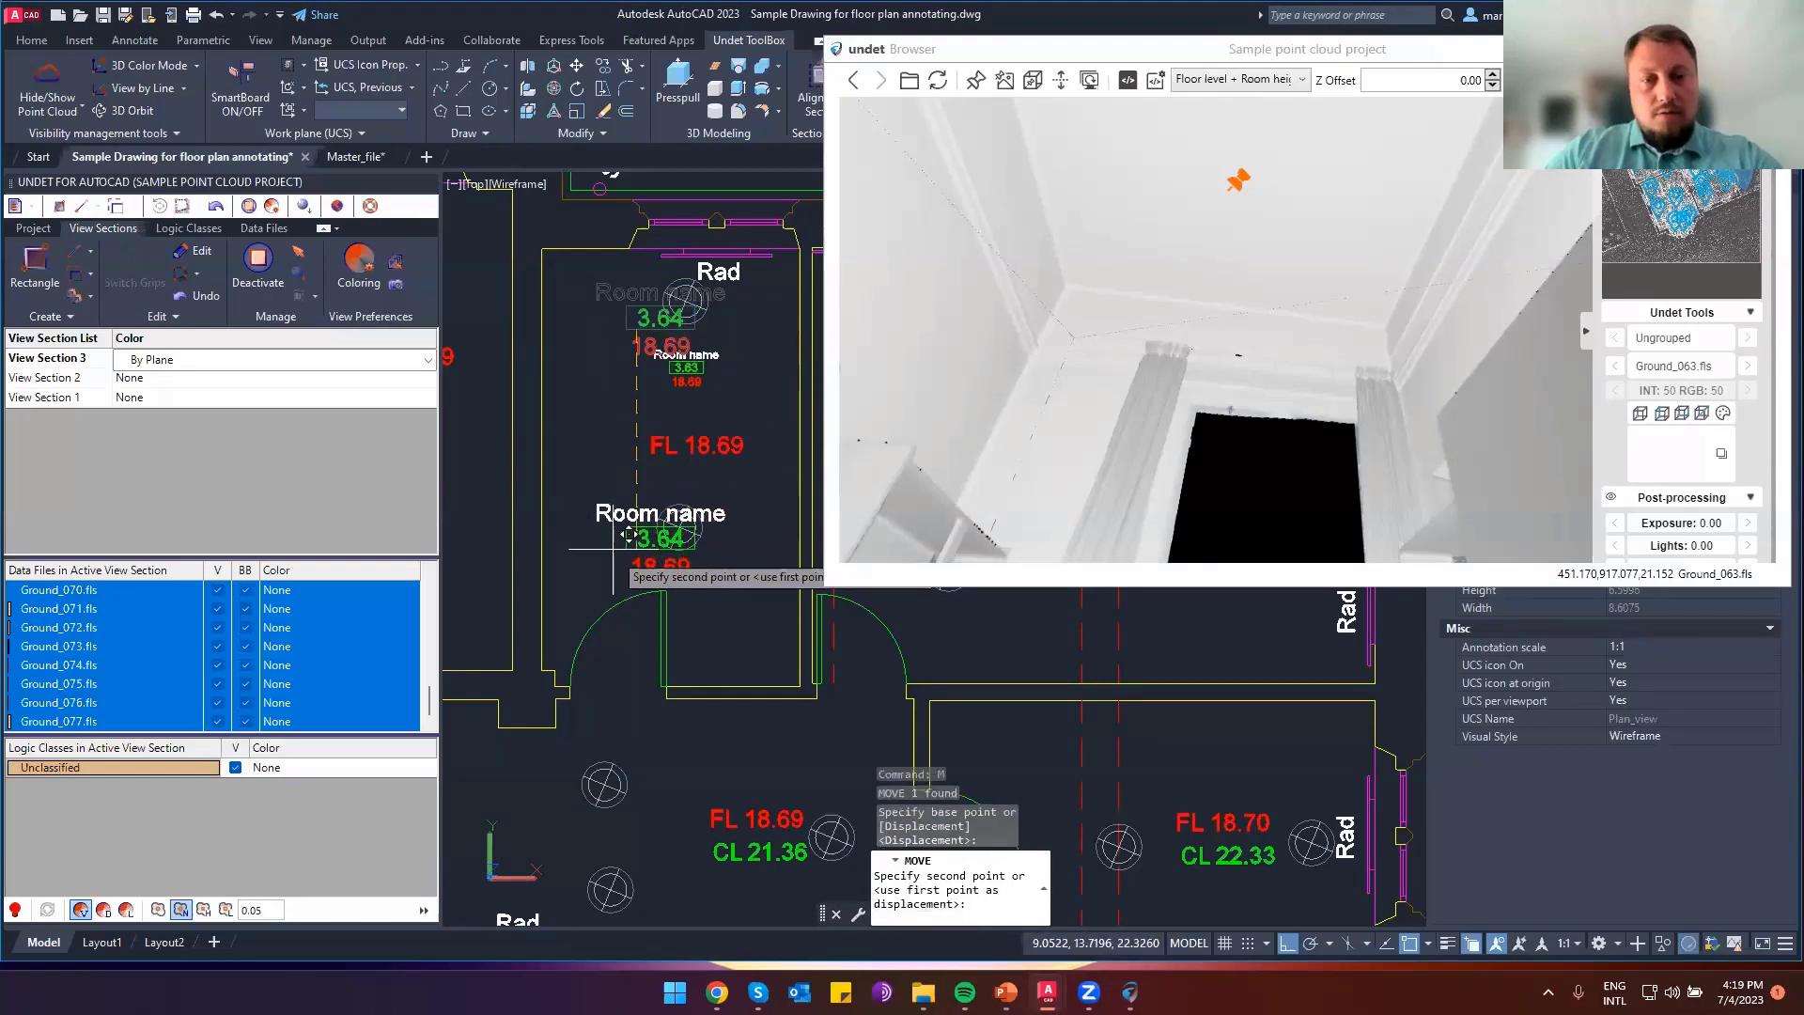
pyautogui.press('F8')
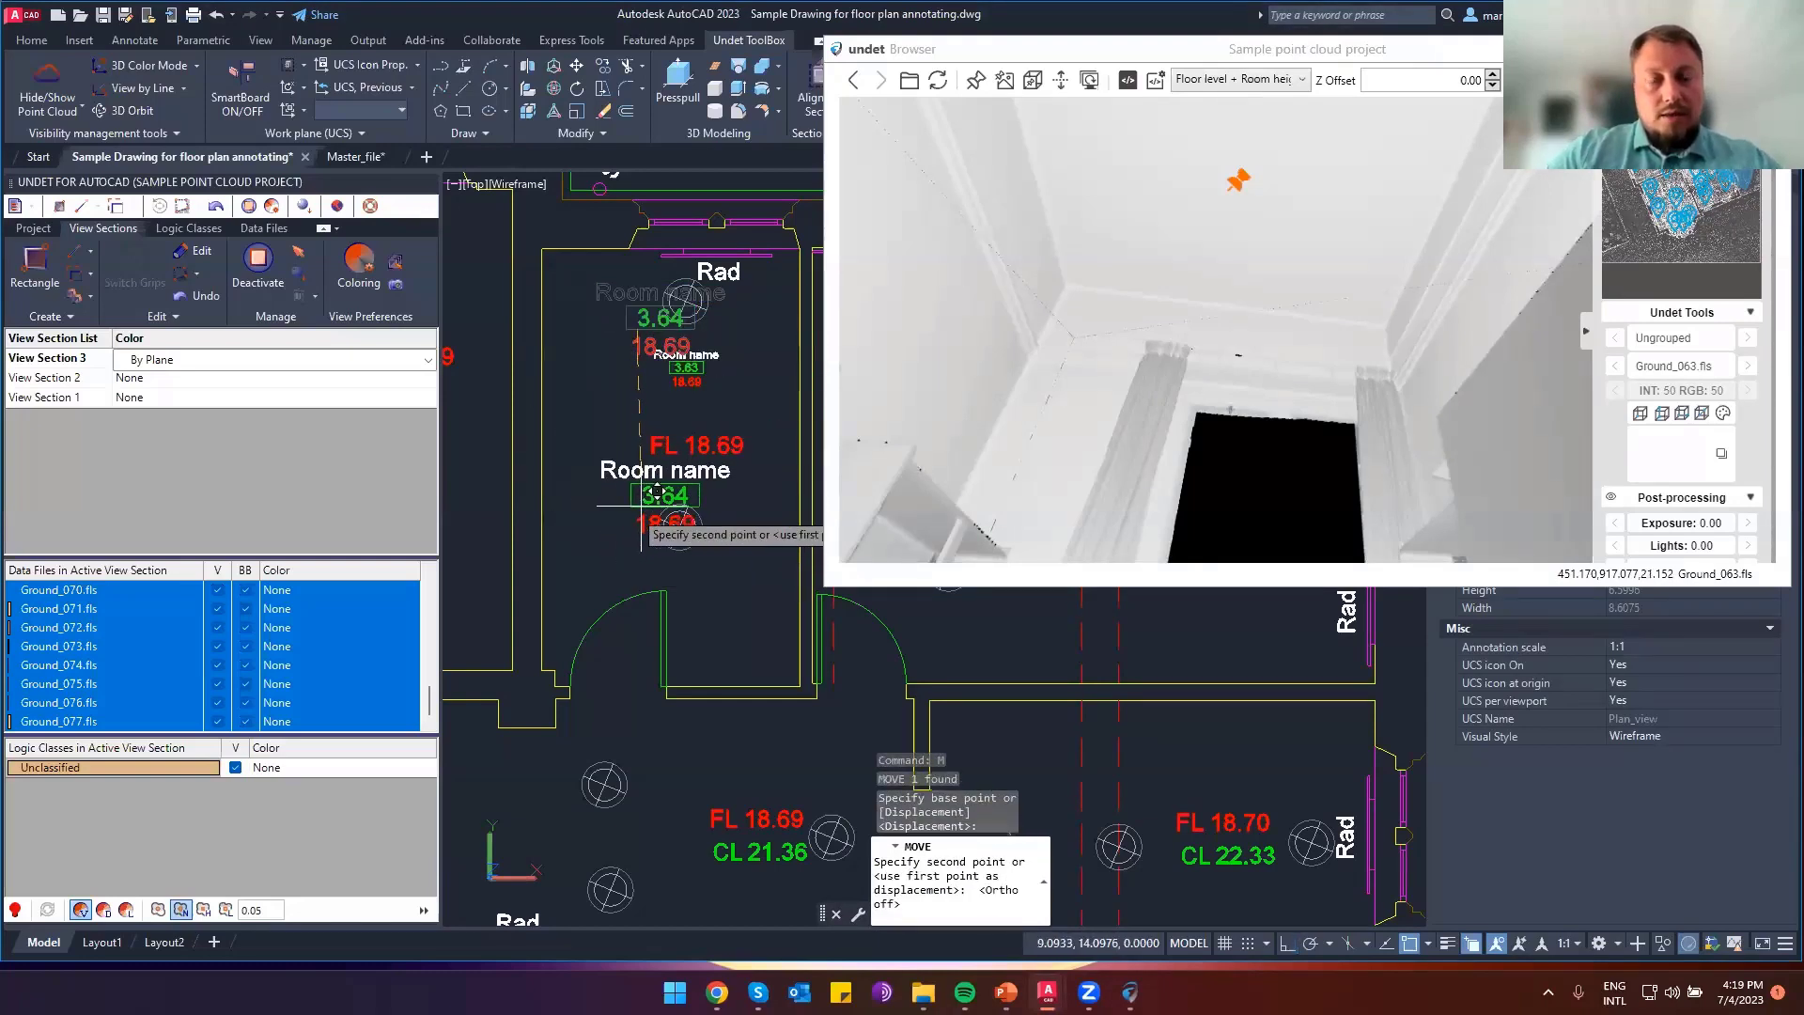
pyautogui.click(626, 512)
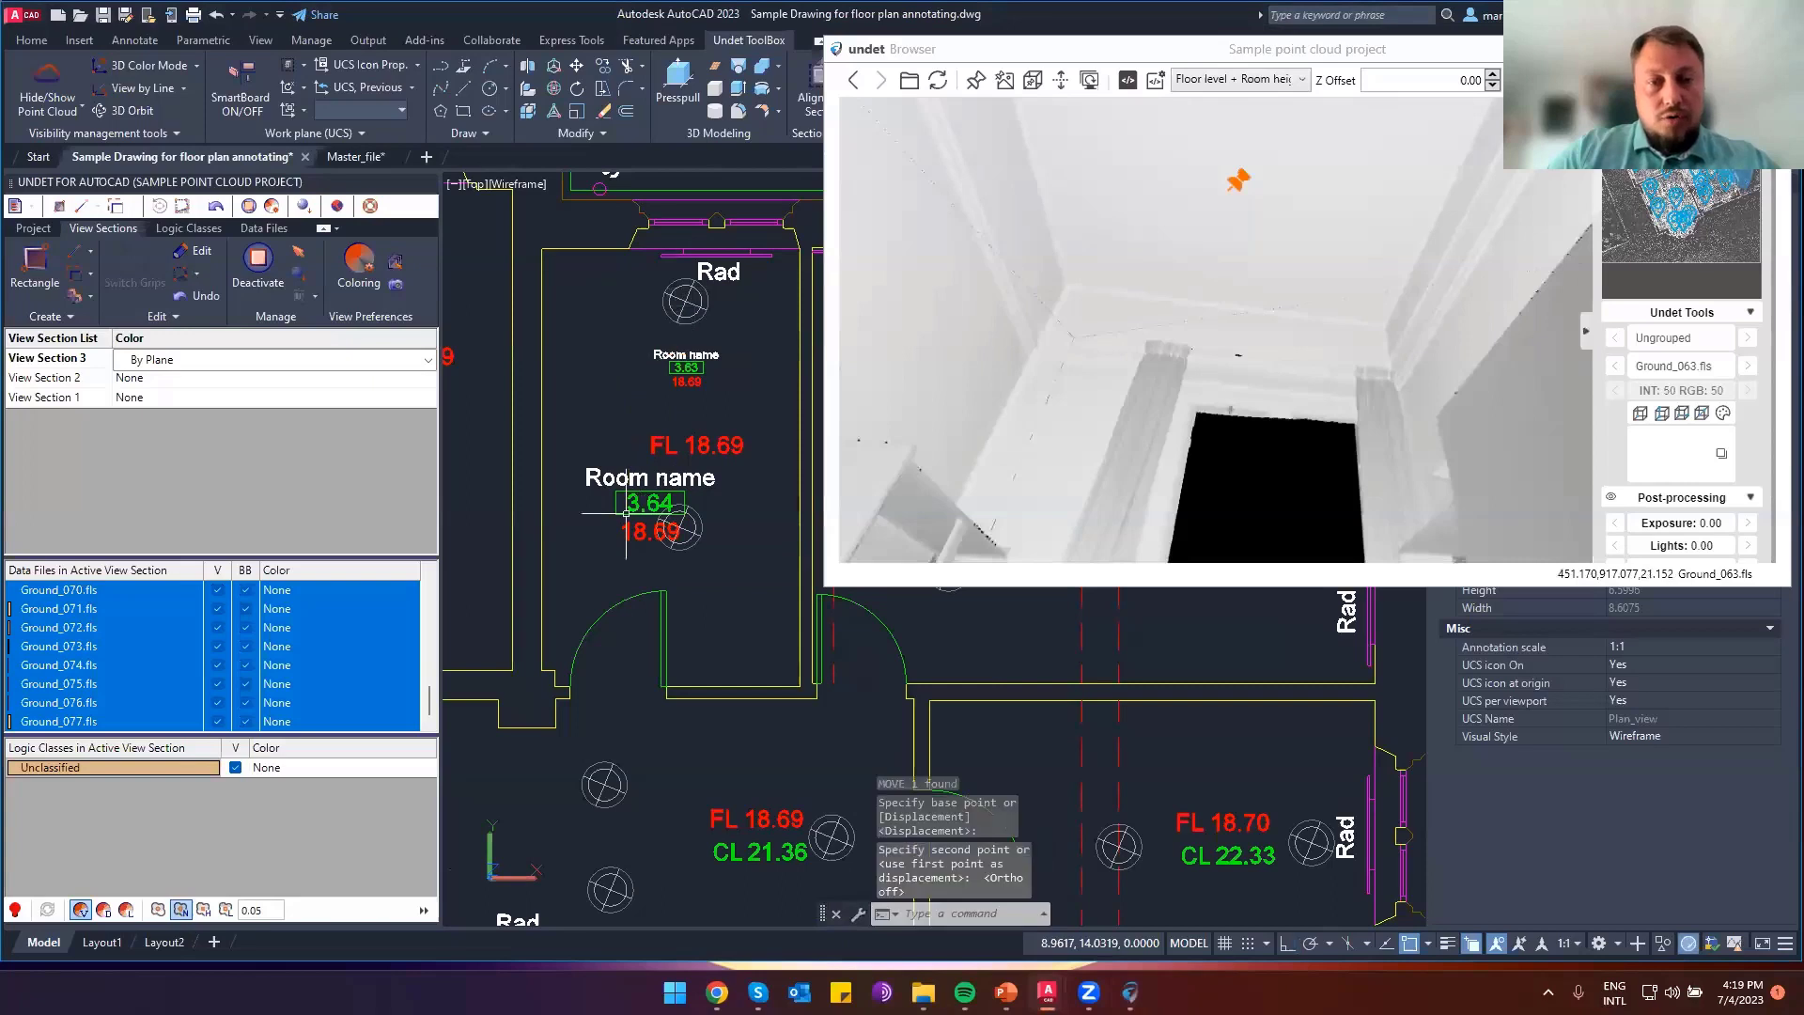
pyautogui.press('Escape')
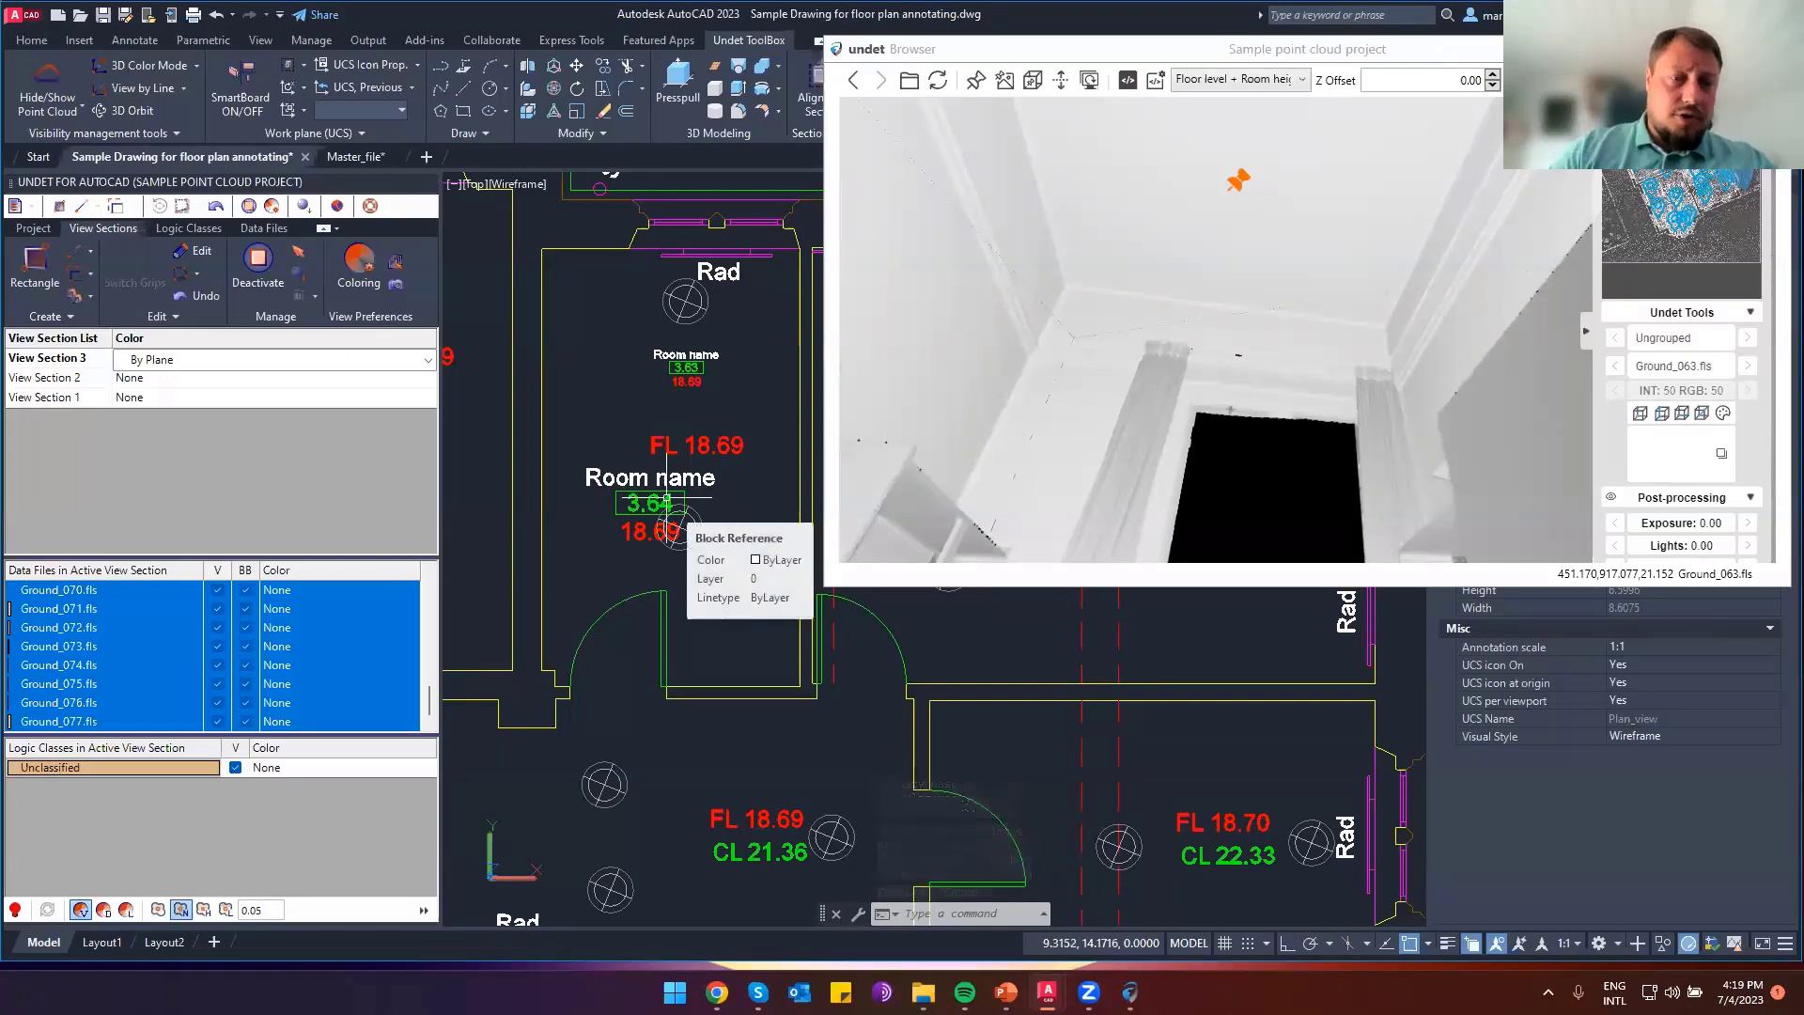
pyautogui.scroll(-6, 716, 529)
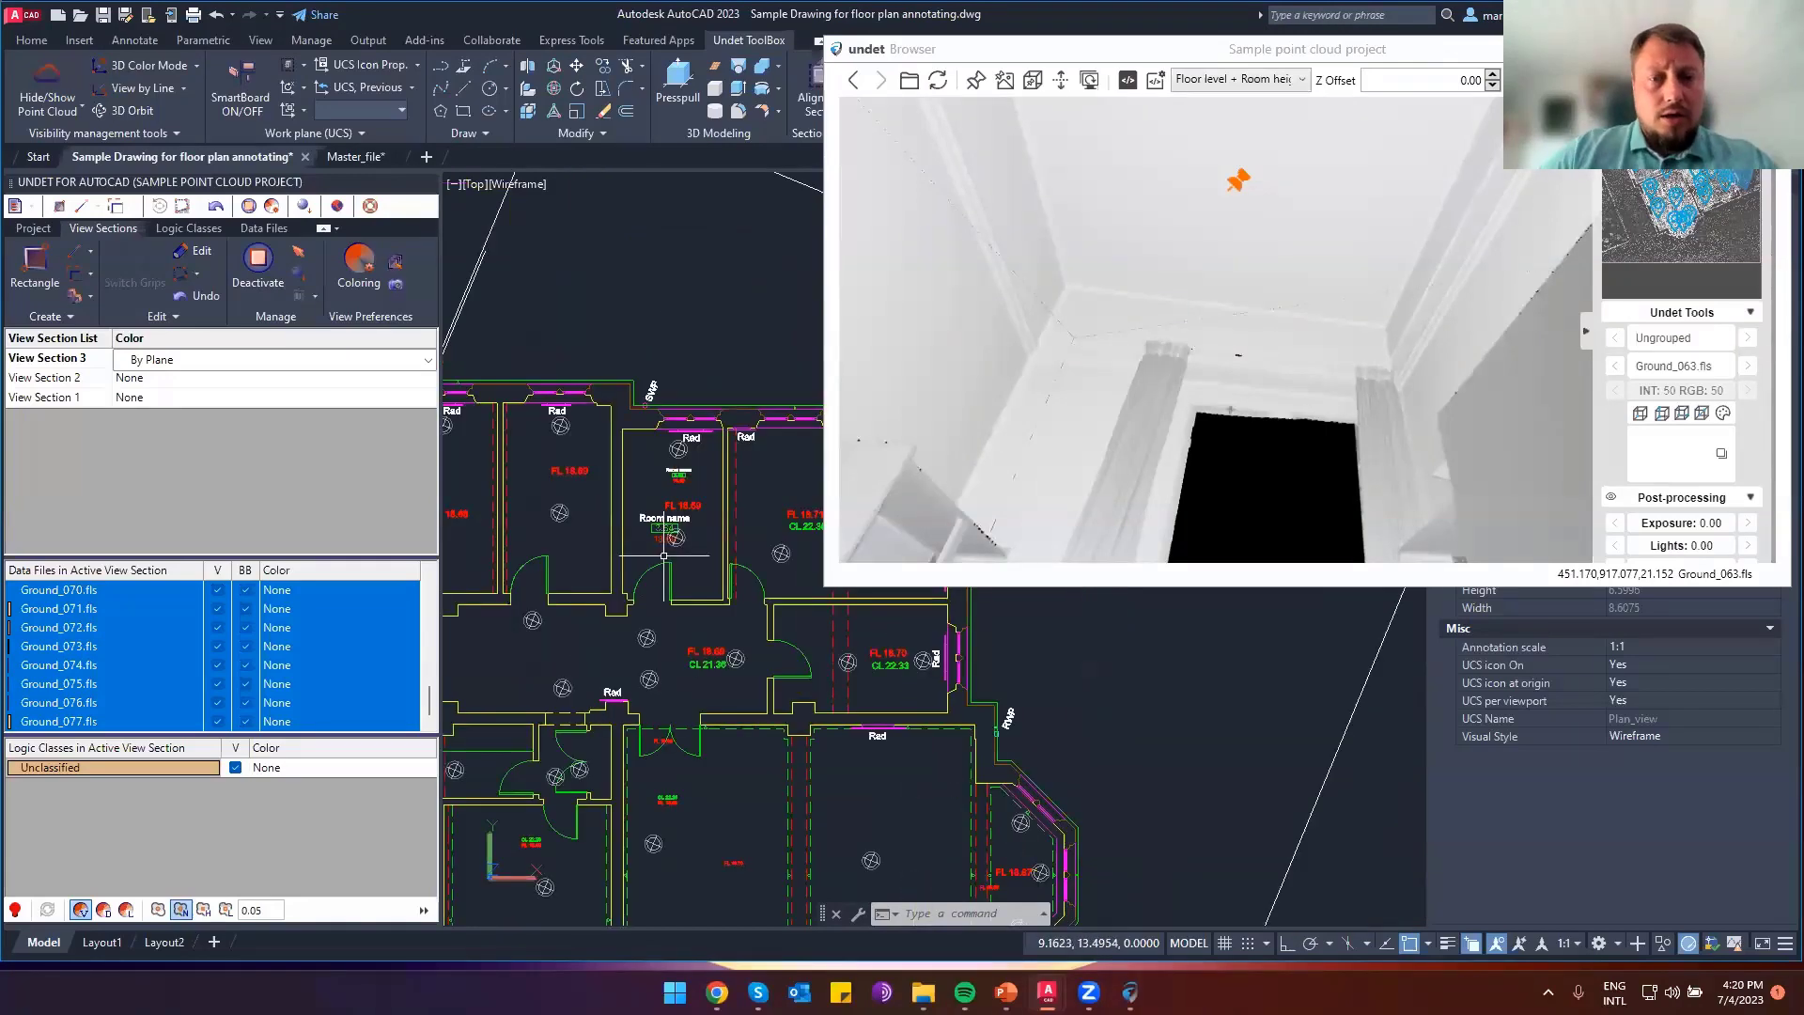
pyautogui.moveTo(654, 679); pyautogui.dragTo(648, 524, button='middle')
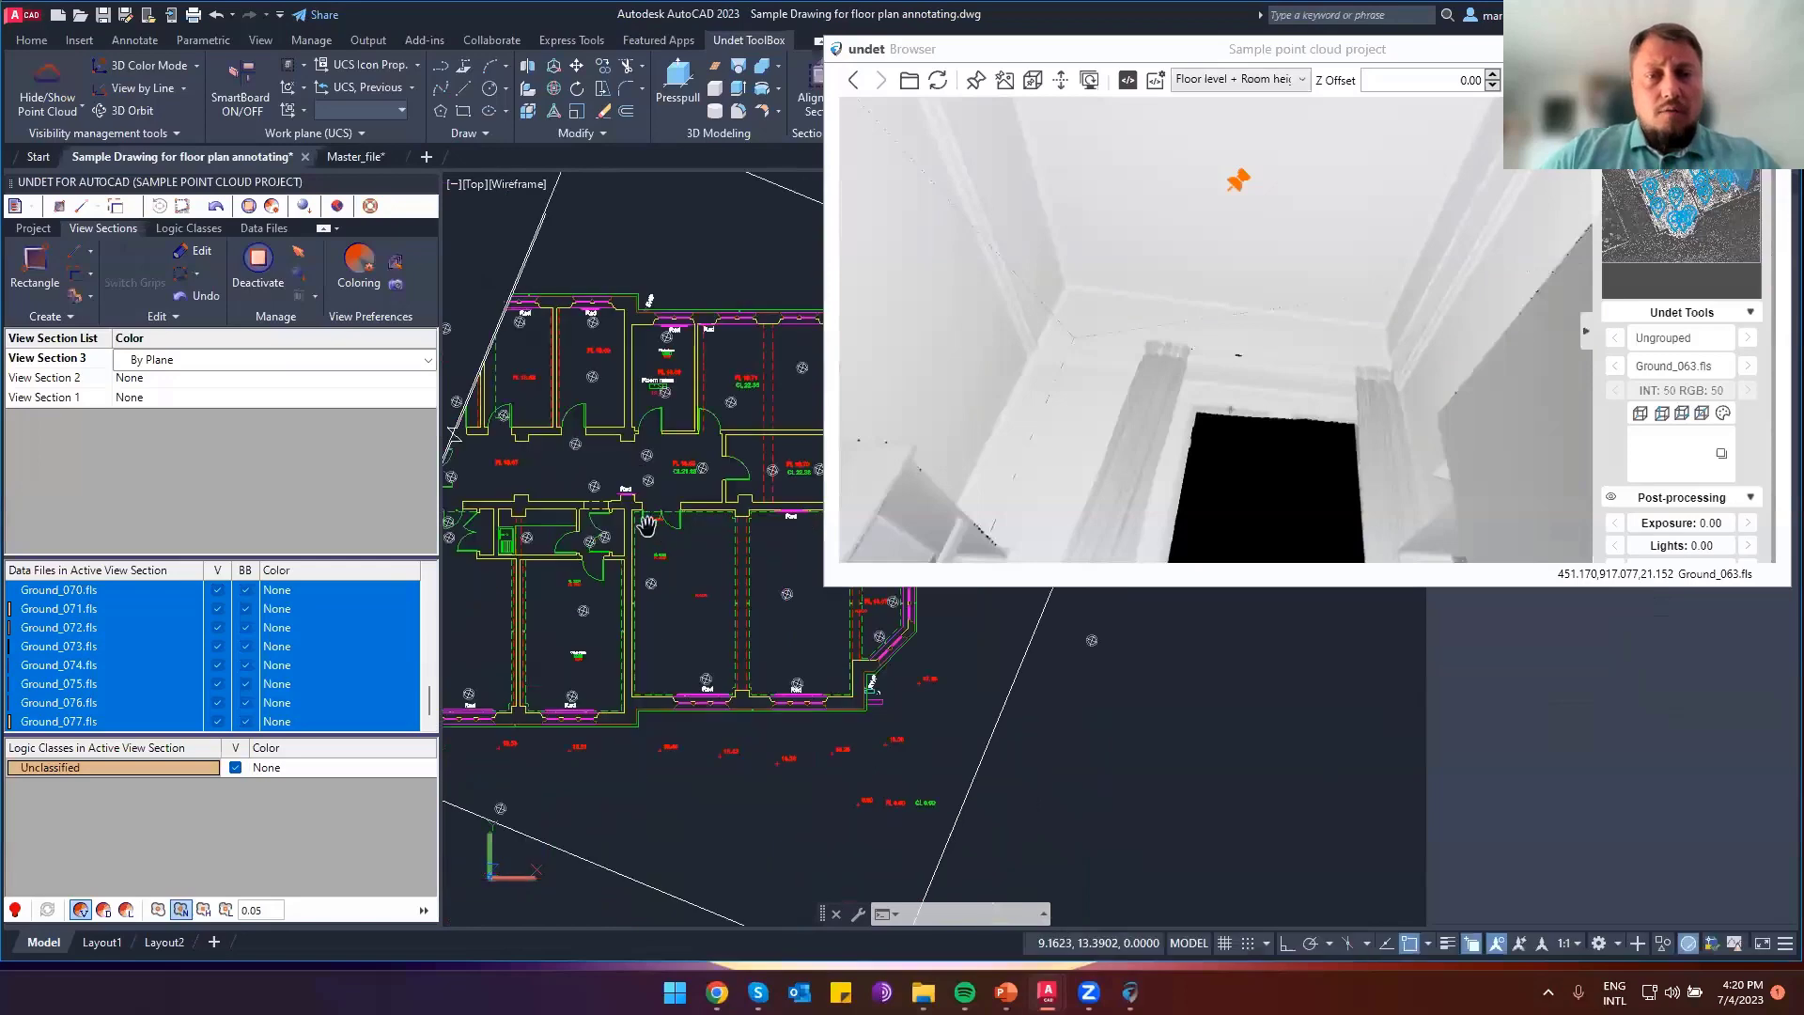
# Using the Floor to window cill & cill to head heights (F-C & C-H) script, label the small room's window in the Ground_064 scan view
pyautogui.click(1233, 82)
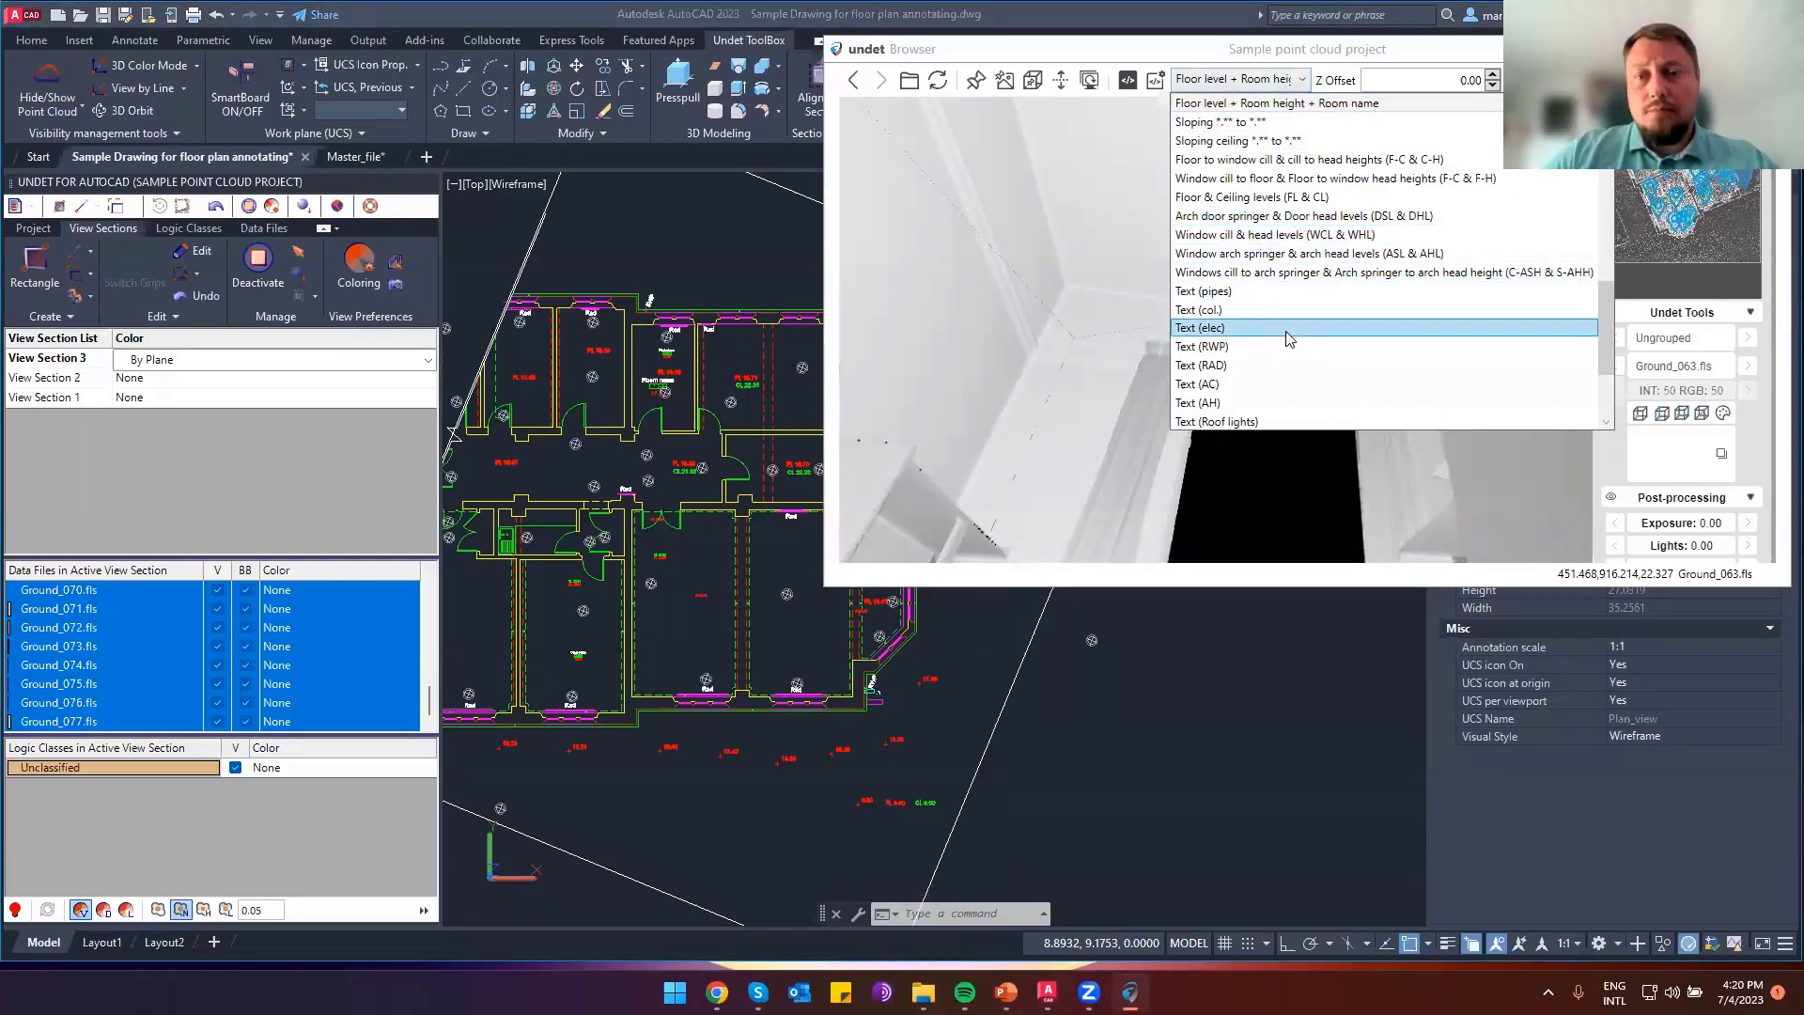
pyautogui.scroll(2, 1288, 333)
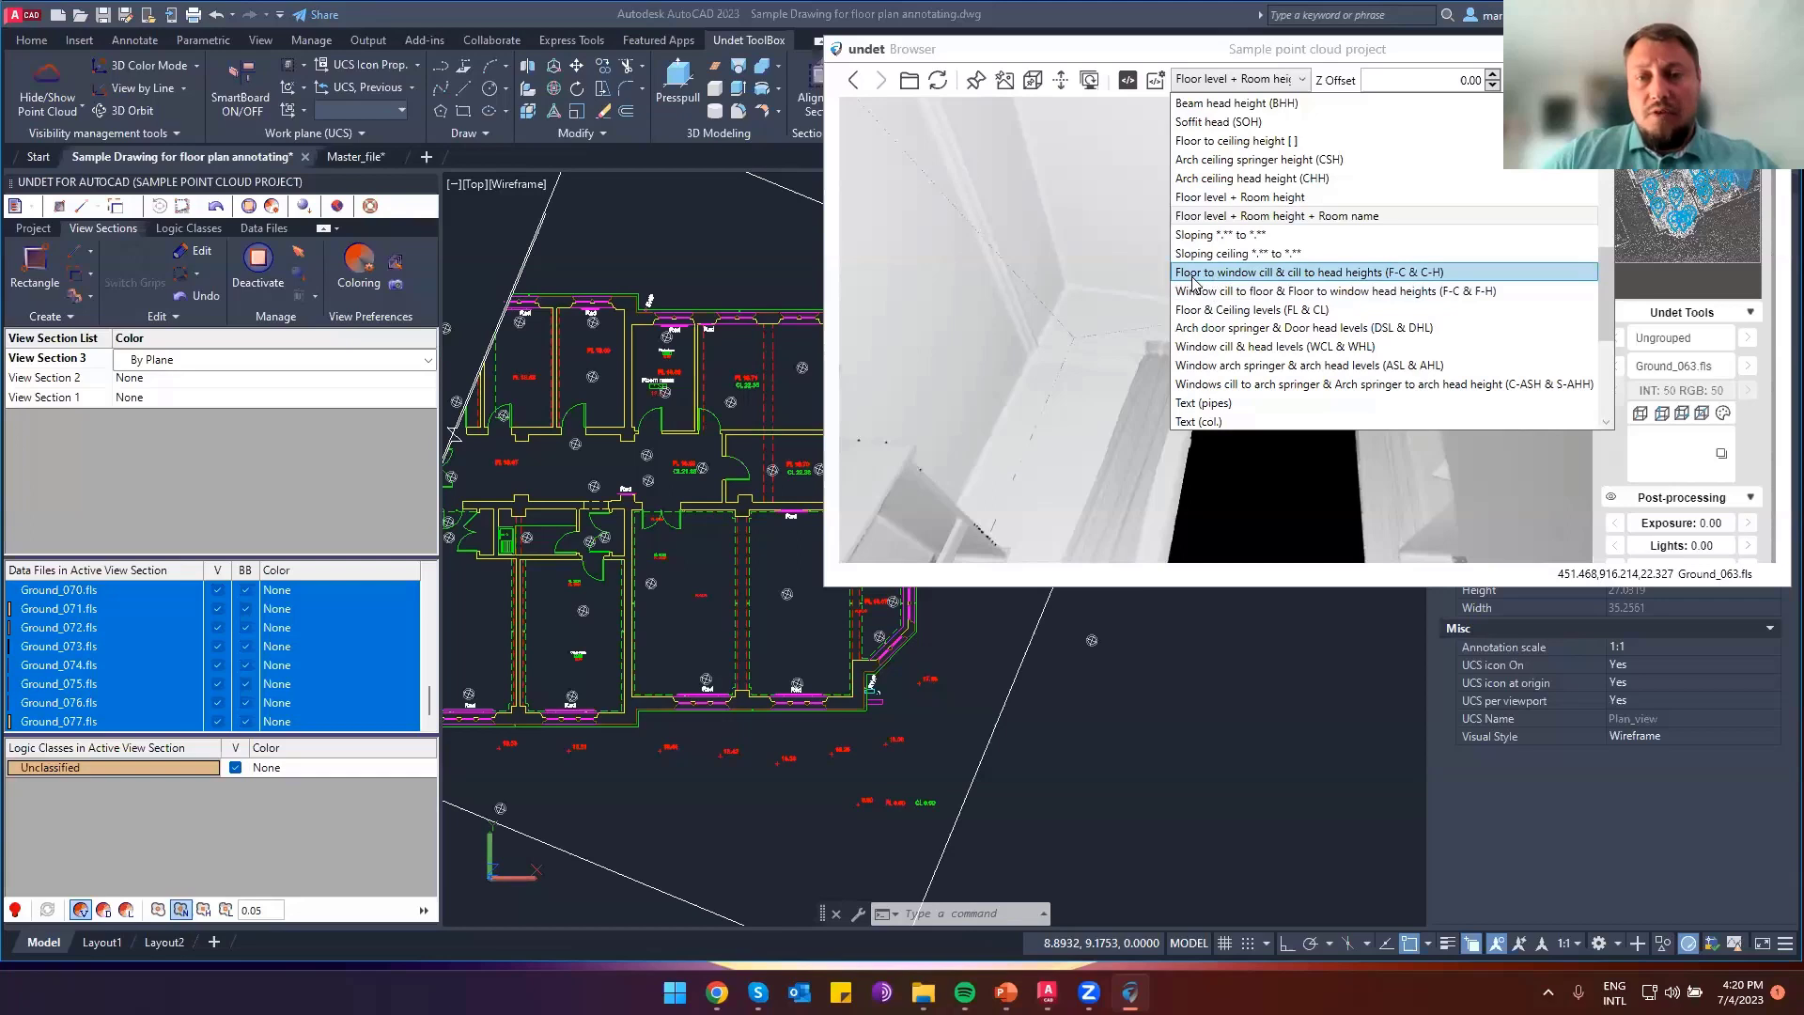
pyautogui.click(1286, 274)
pyautogui.moveTo(1173, 448); pyautogui.dragTo(1147, 240)
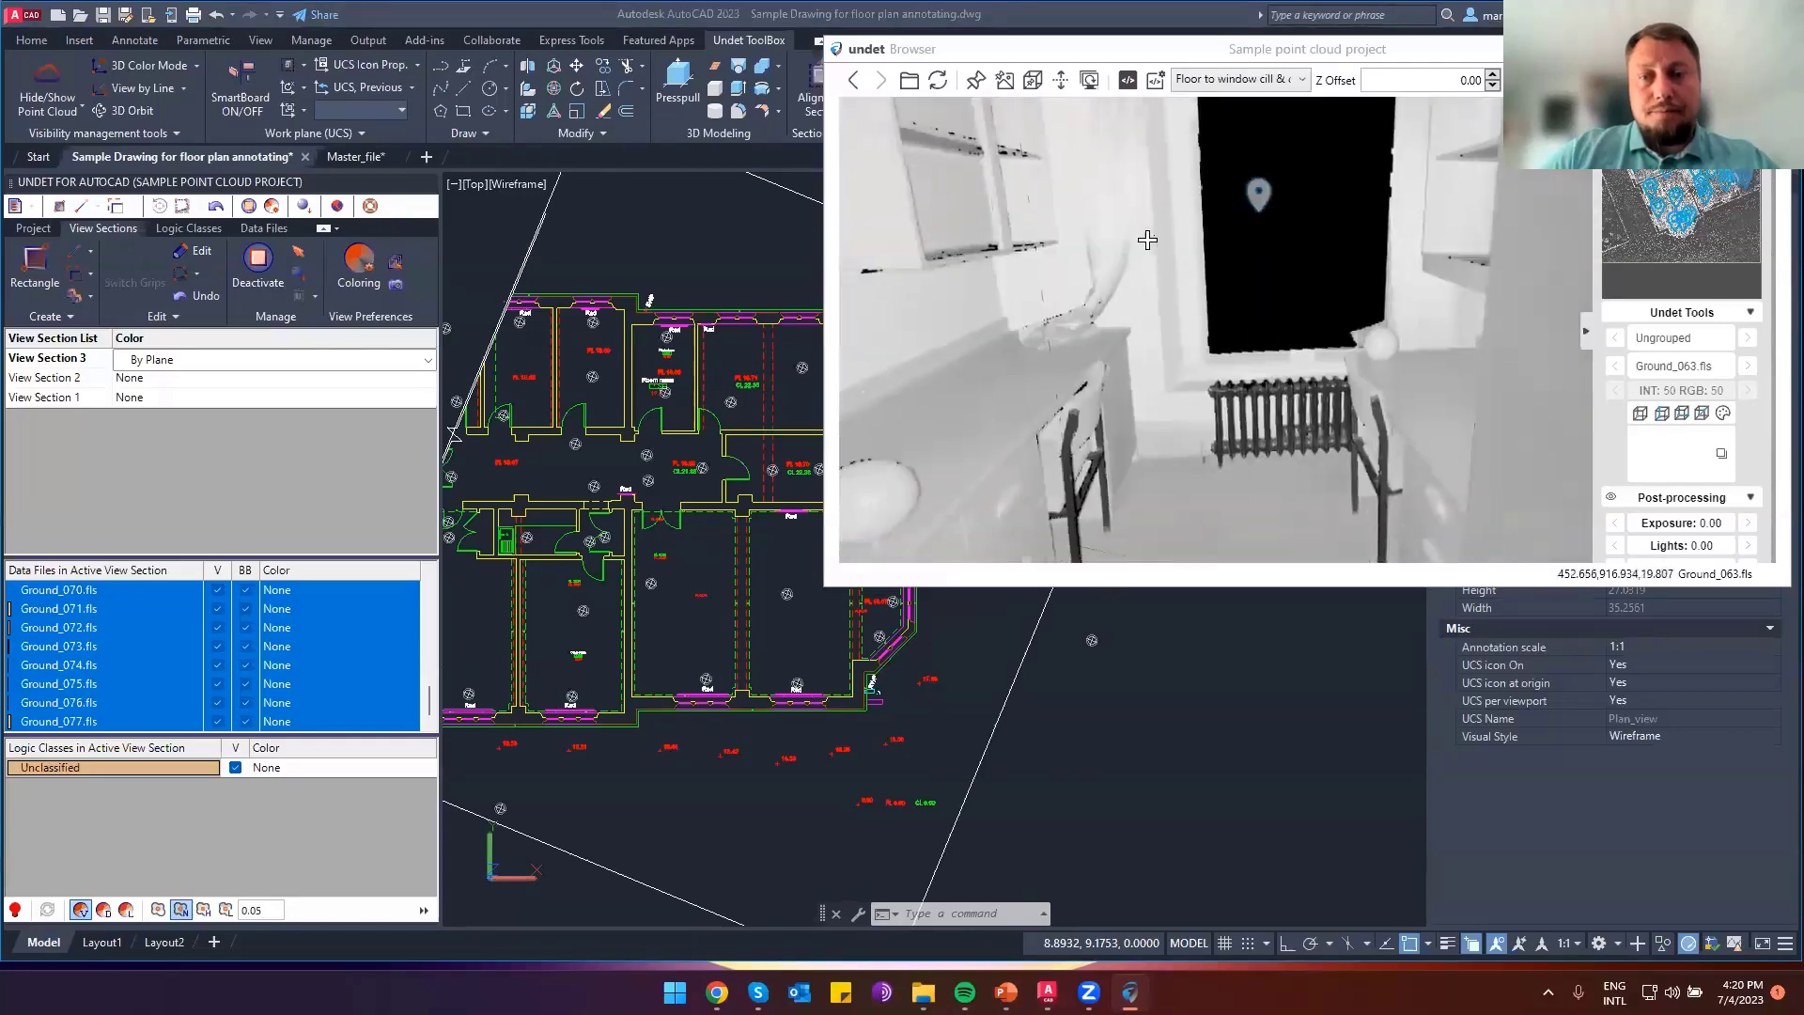
pyautogui.click(1260, 182)
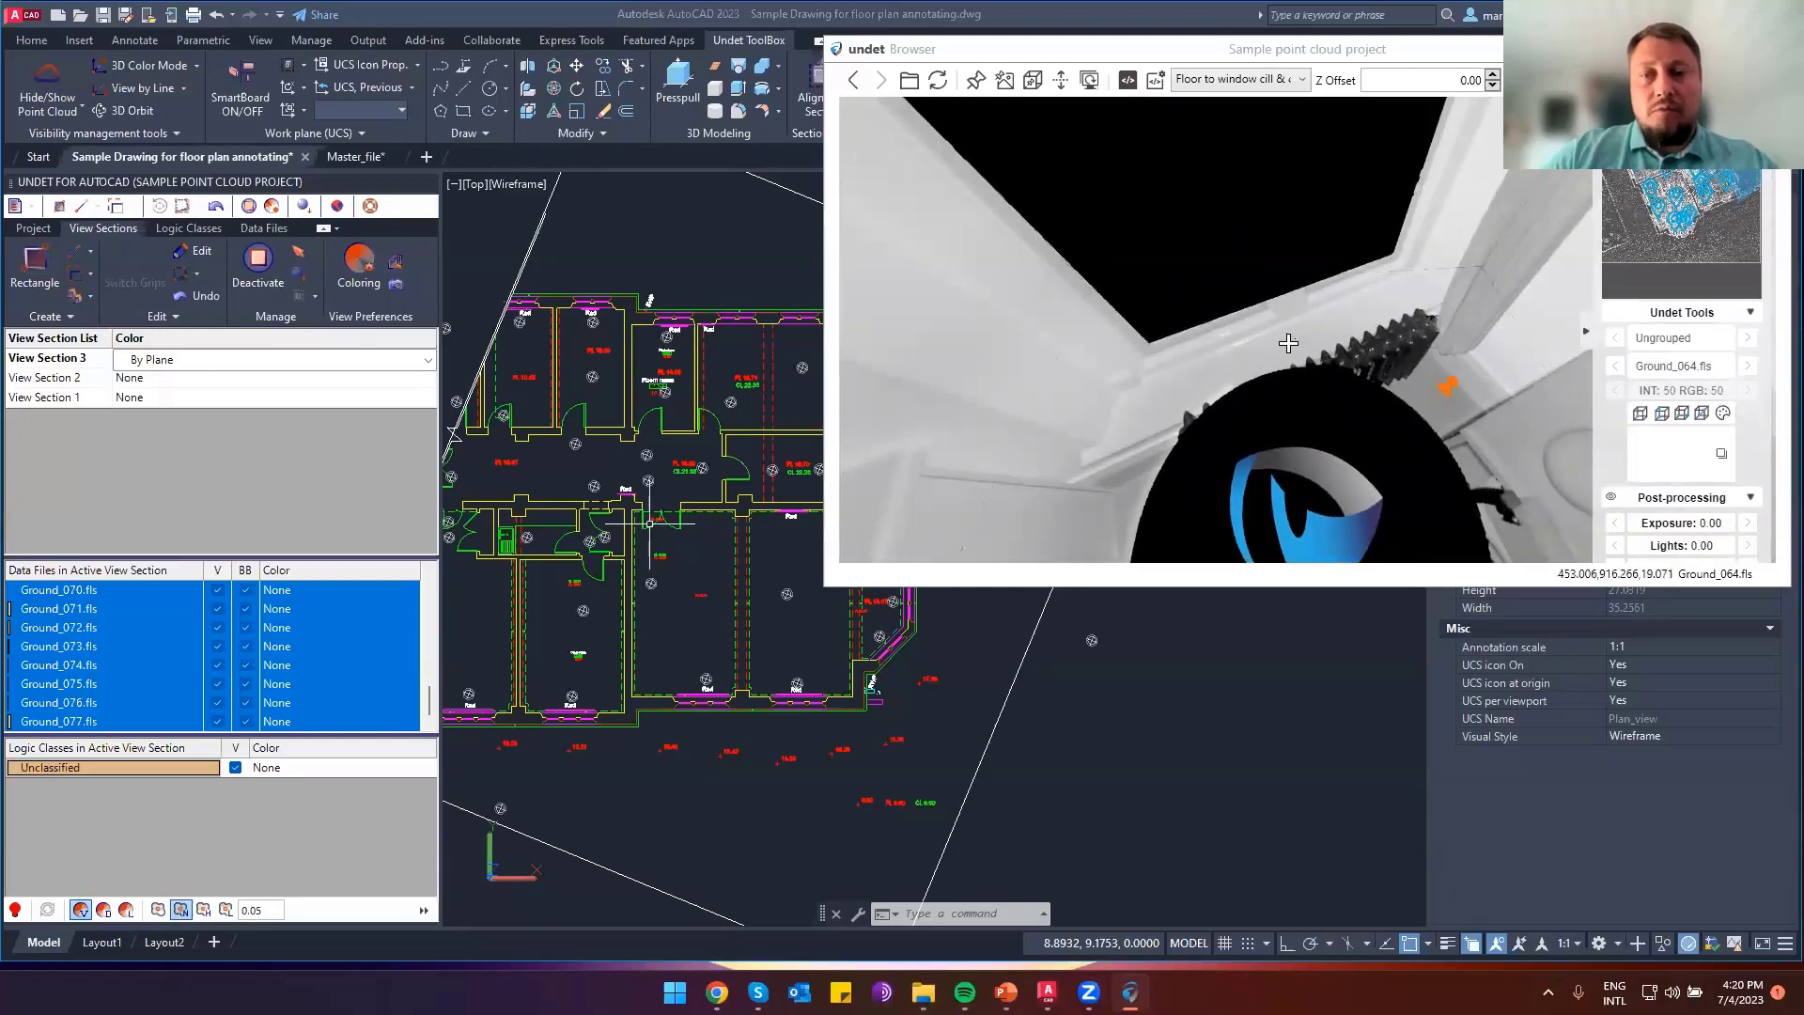
pyautogui.moveTo(1185, 189); pyautogui.dragTo(1290, 183)
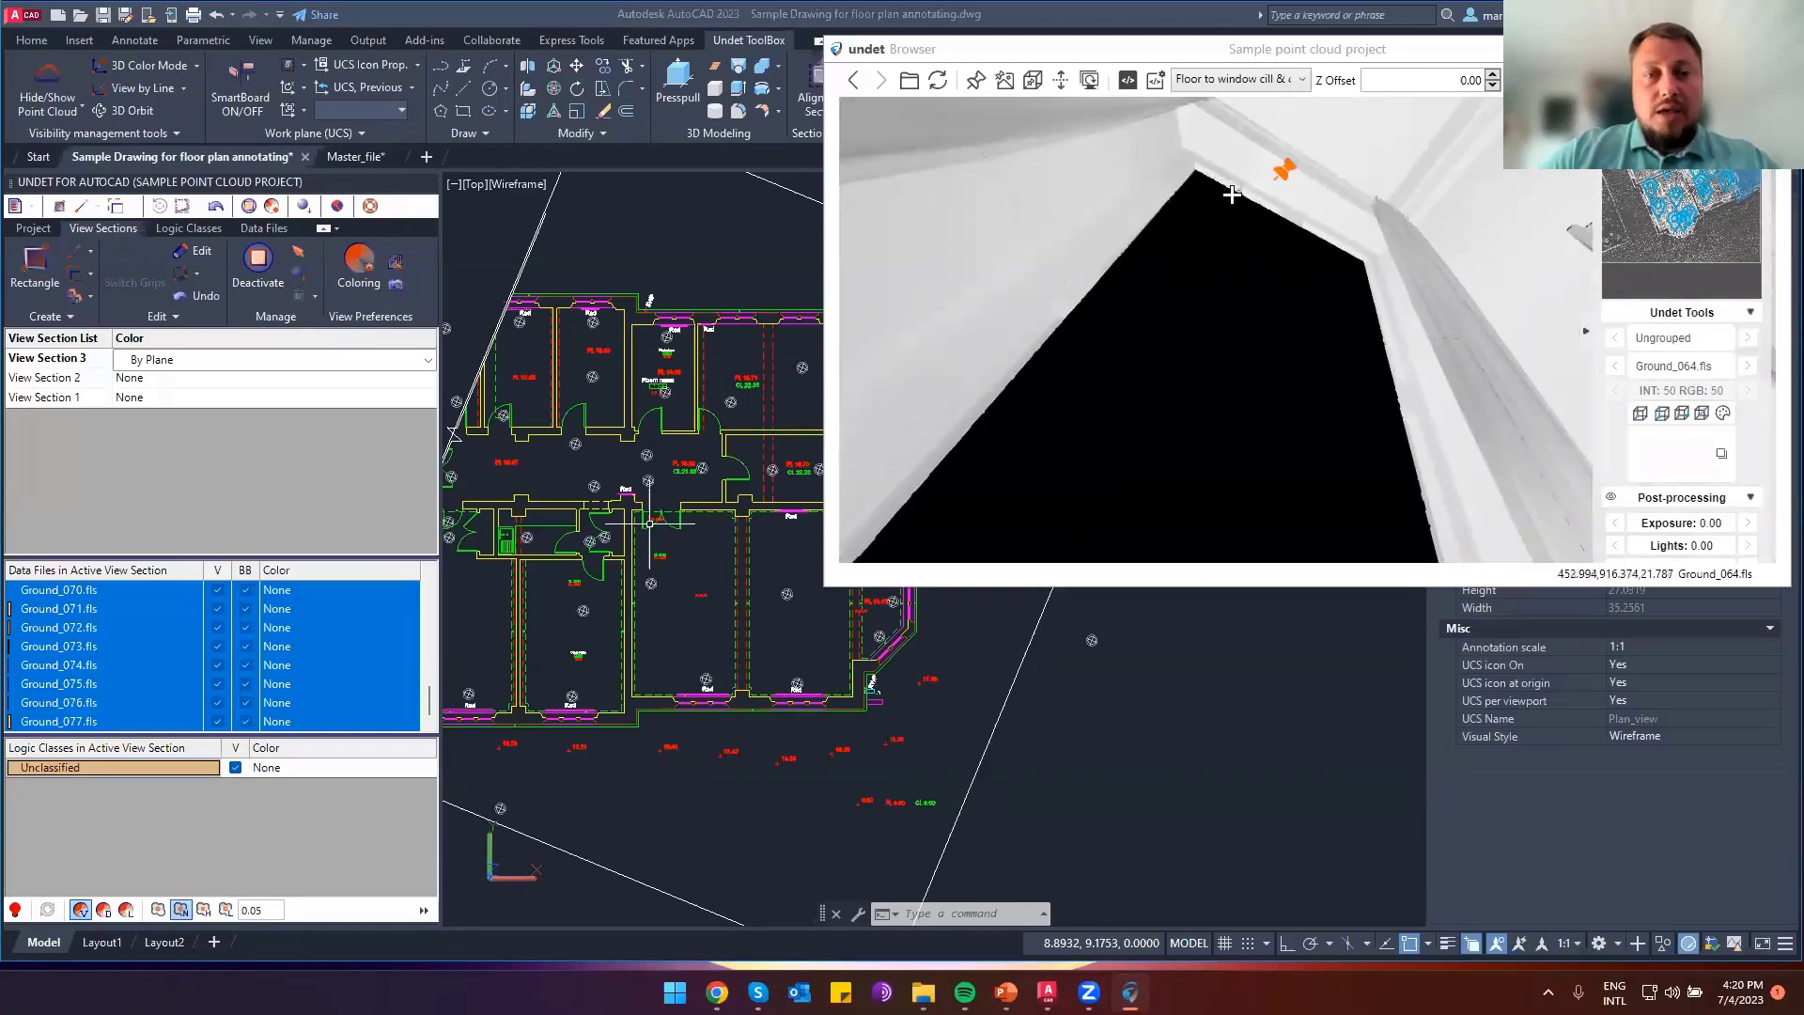
# Move the C-H and F-C window height label outside the building, just beyond the small room's window
pyautogui.scroll(5, 693, 329)
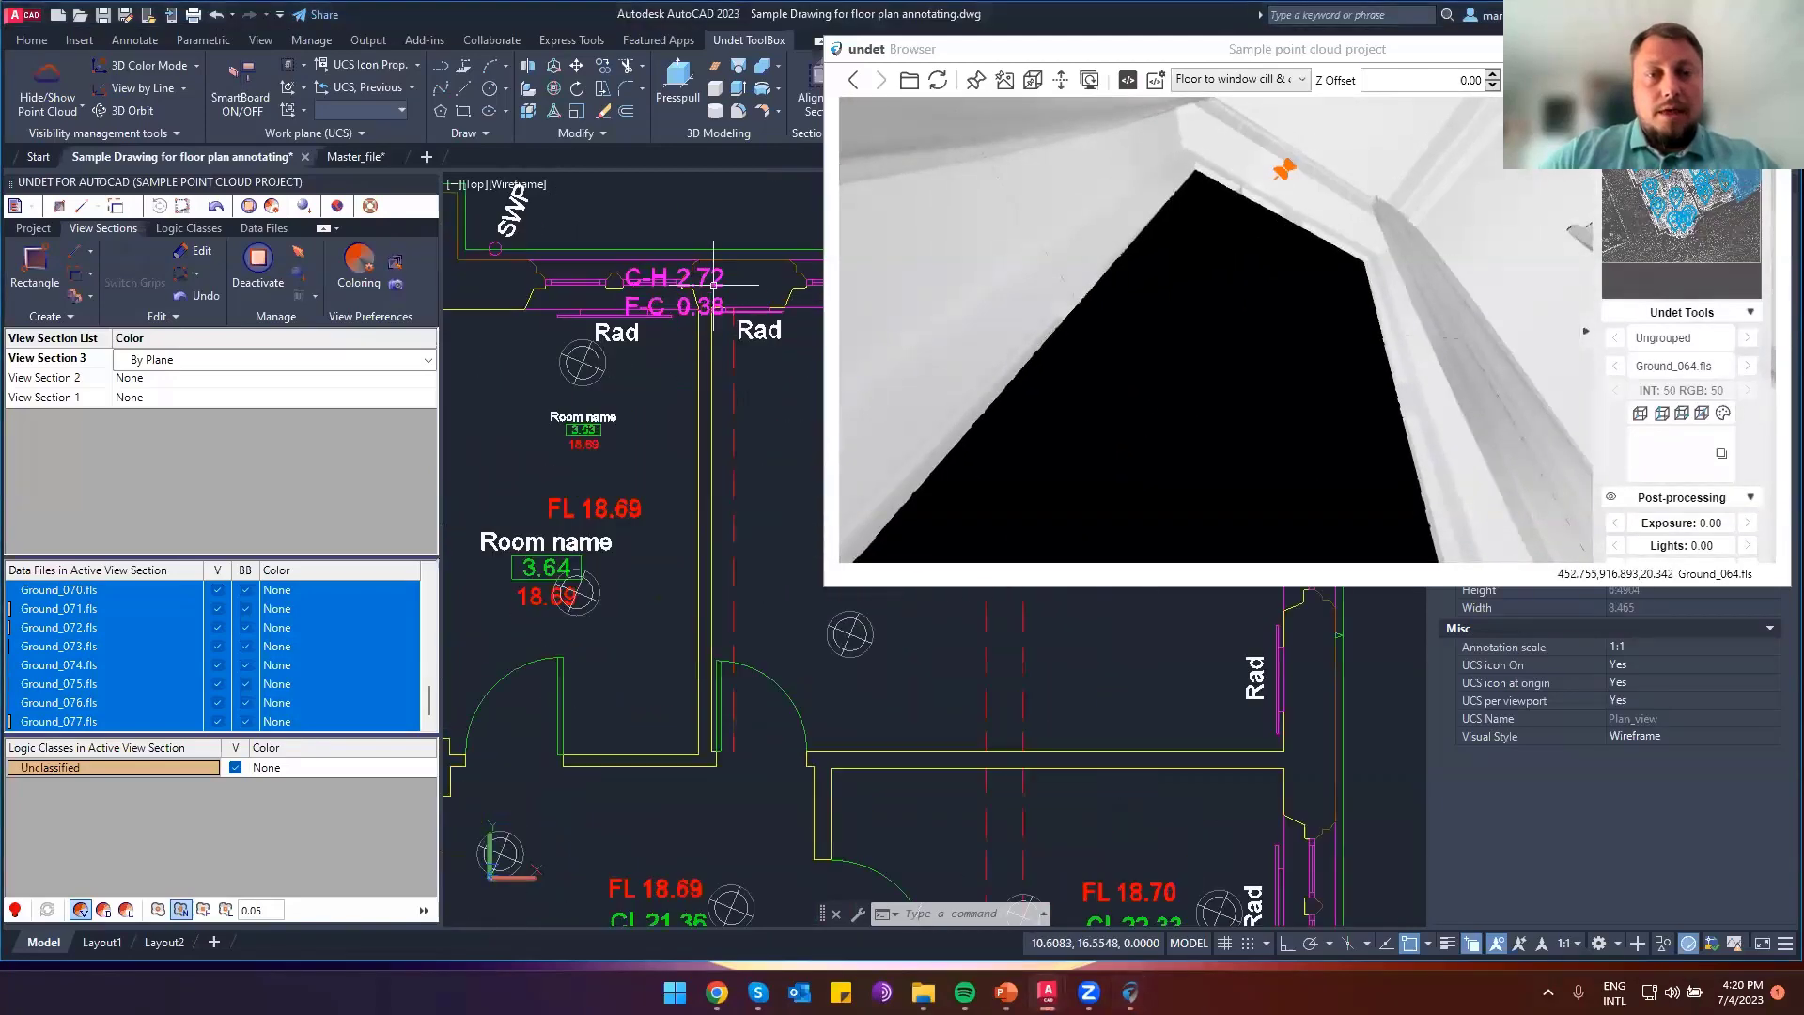
pyautogui.click(714, 282)
pyautogui.write('m')
pyautogui.press('Return')
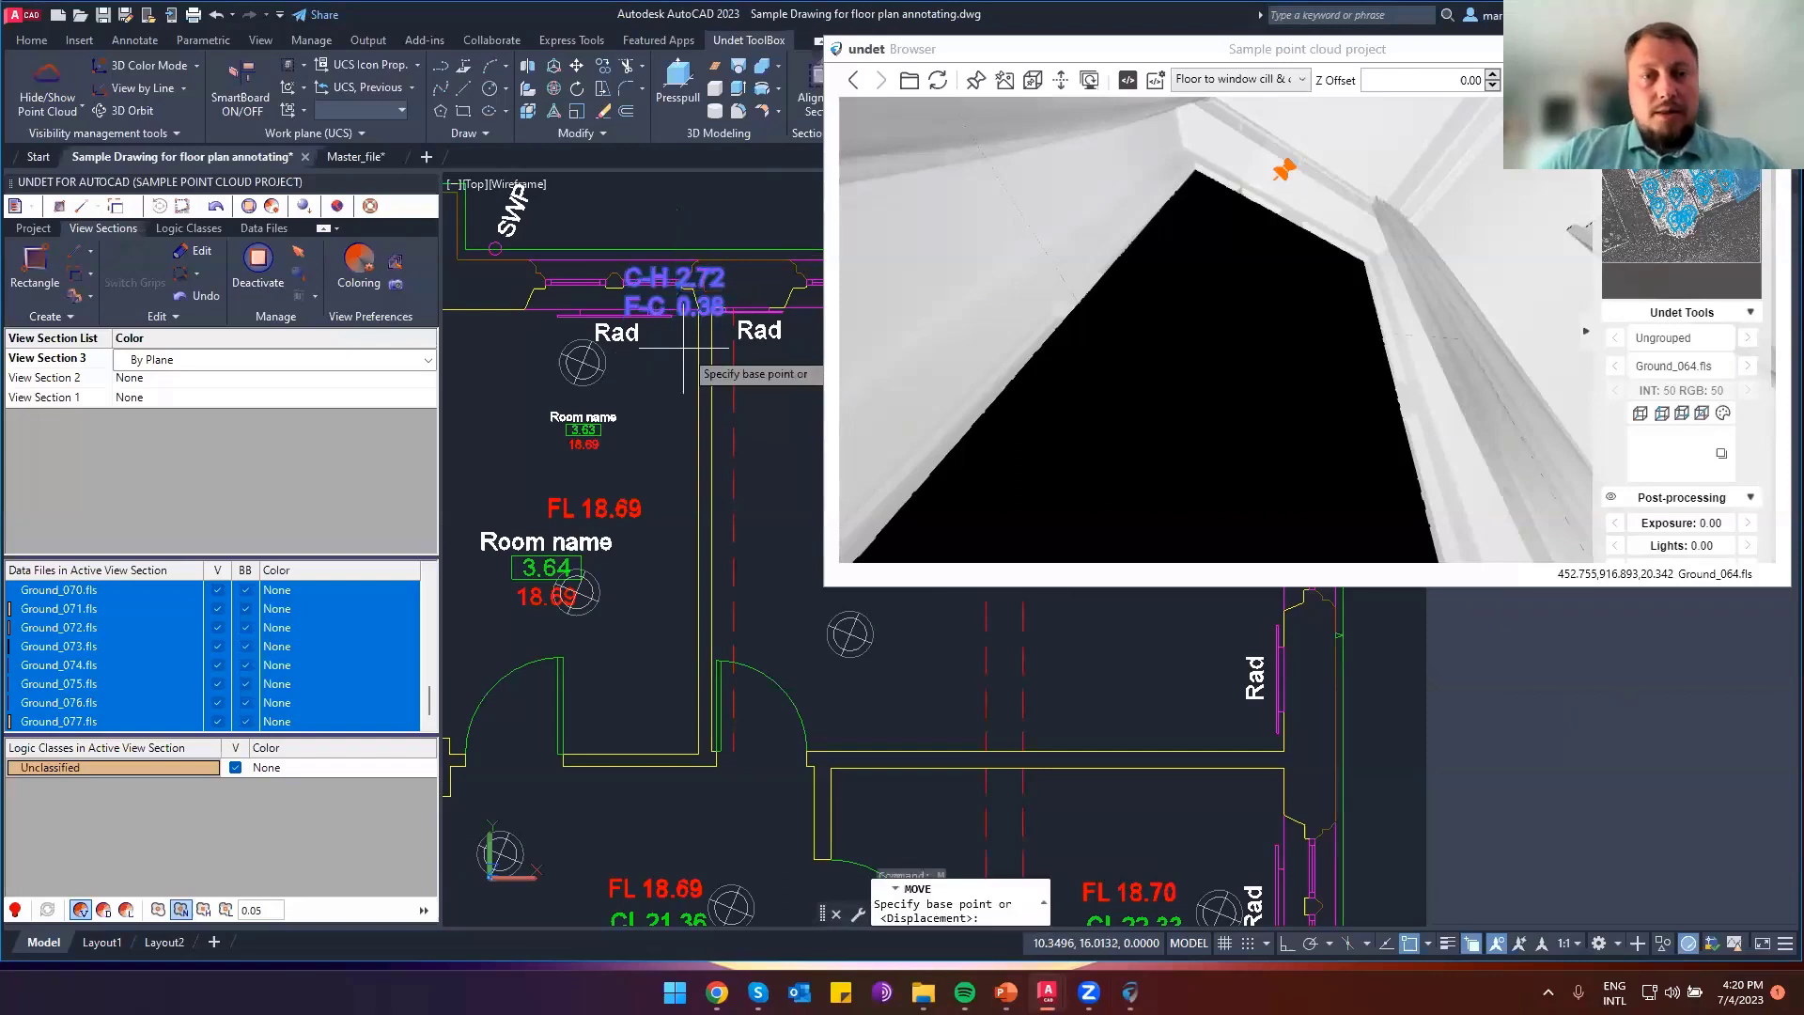
pyautogui.click(673, 341)
pyautogui.moveTo(595, 215); pyautogui.dragTo(637, 411, button='middle')
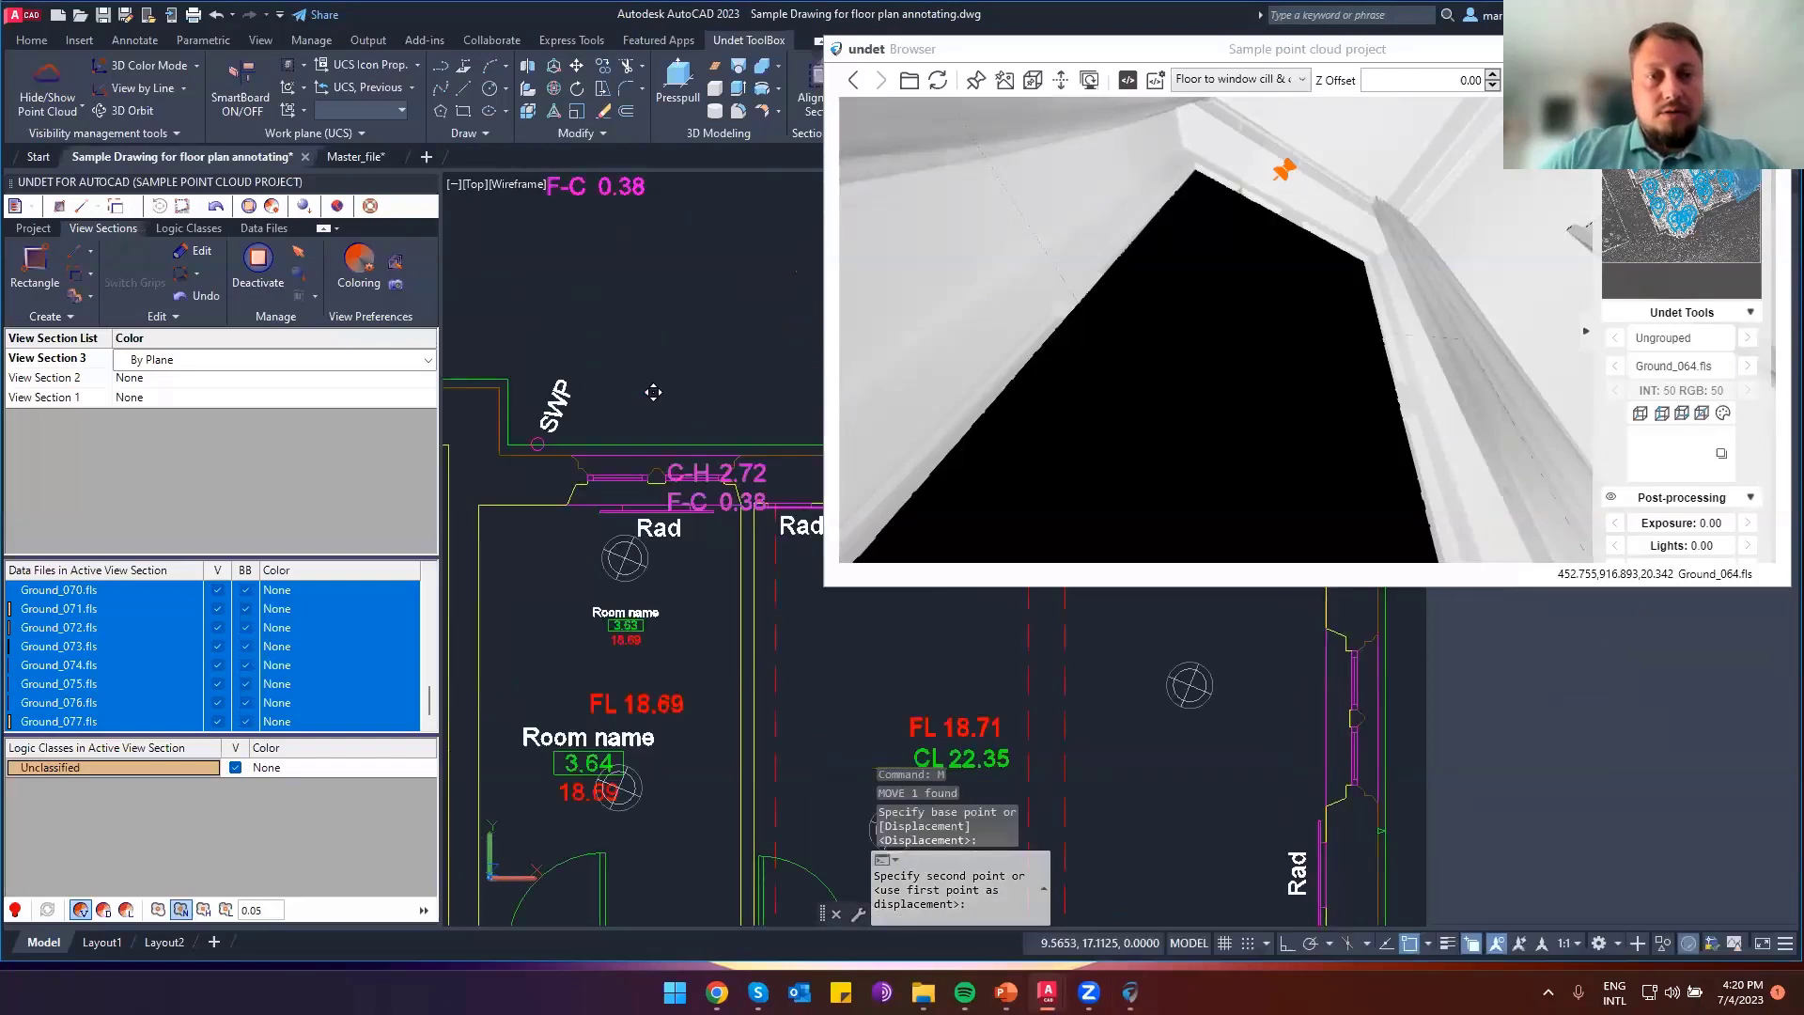
pyautogui.click(648, 419)
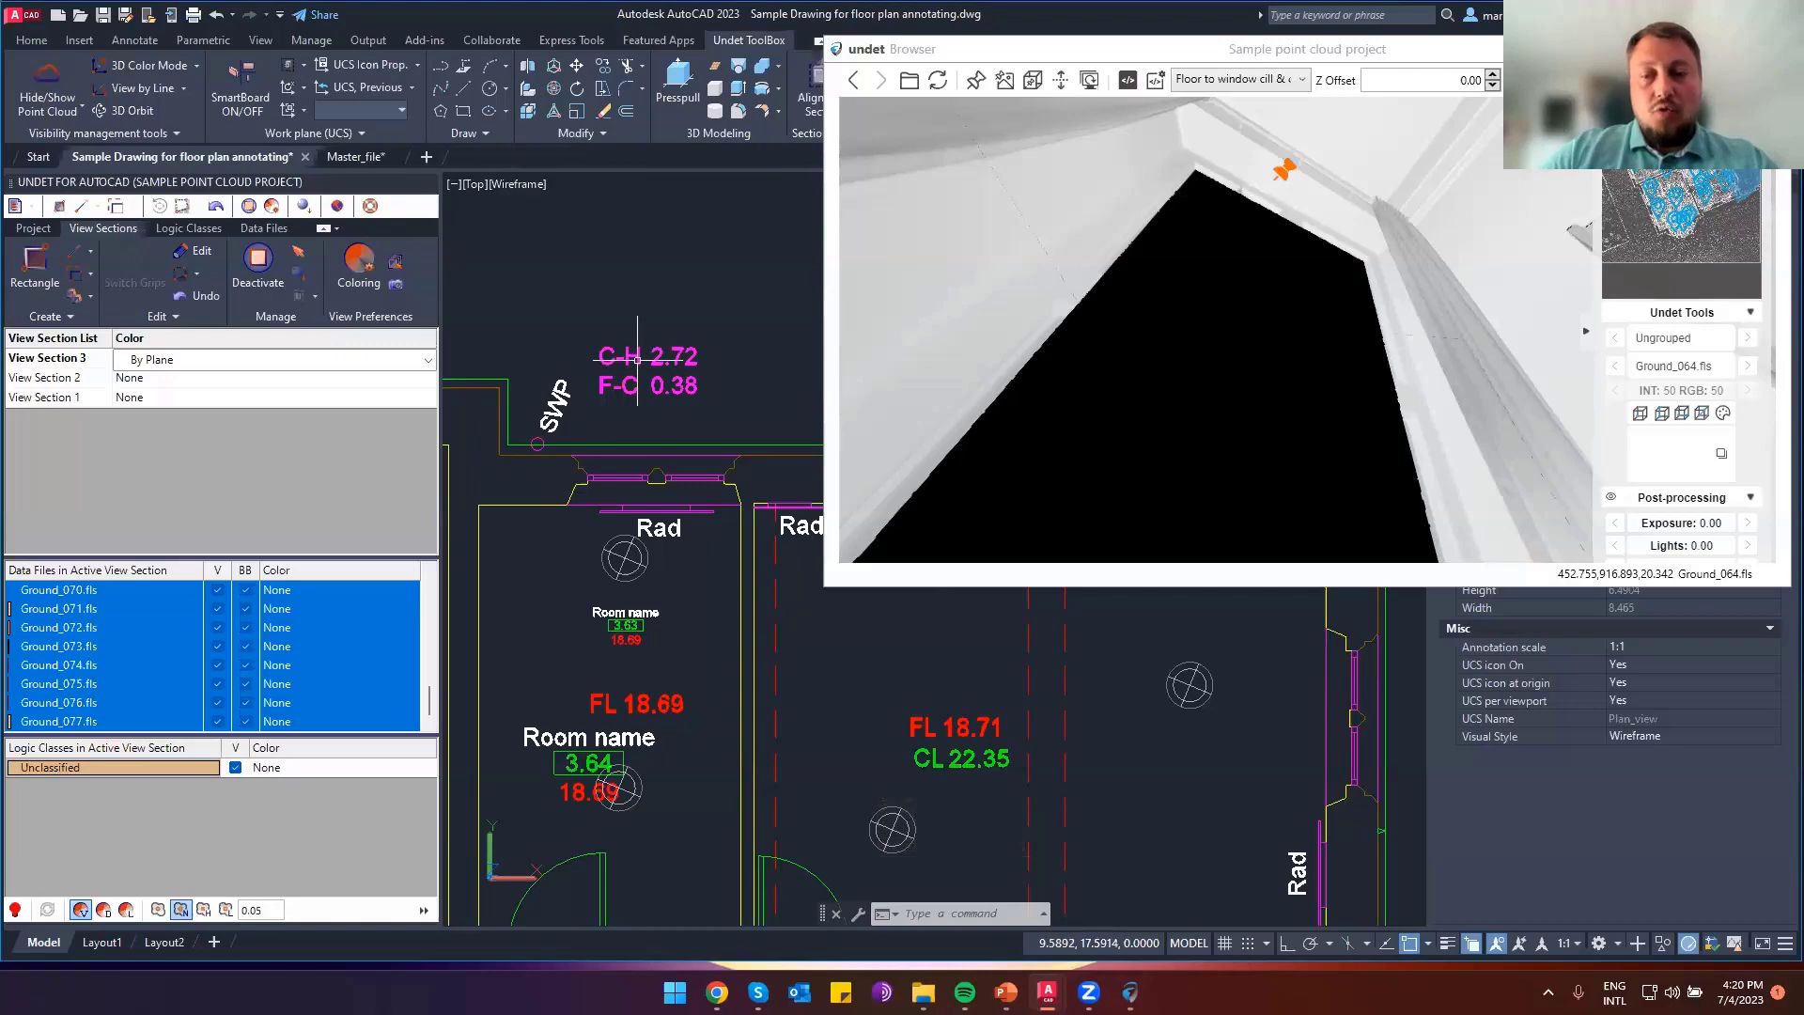
pyautogui.click(1292, 85)
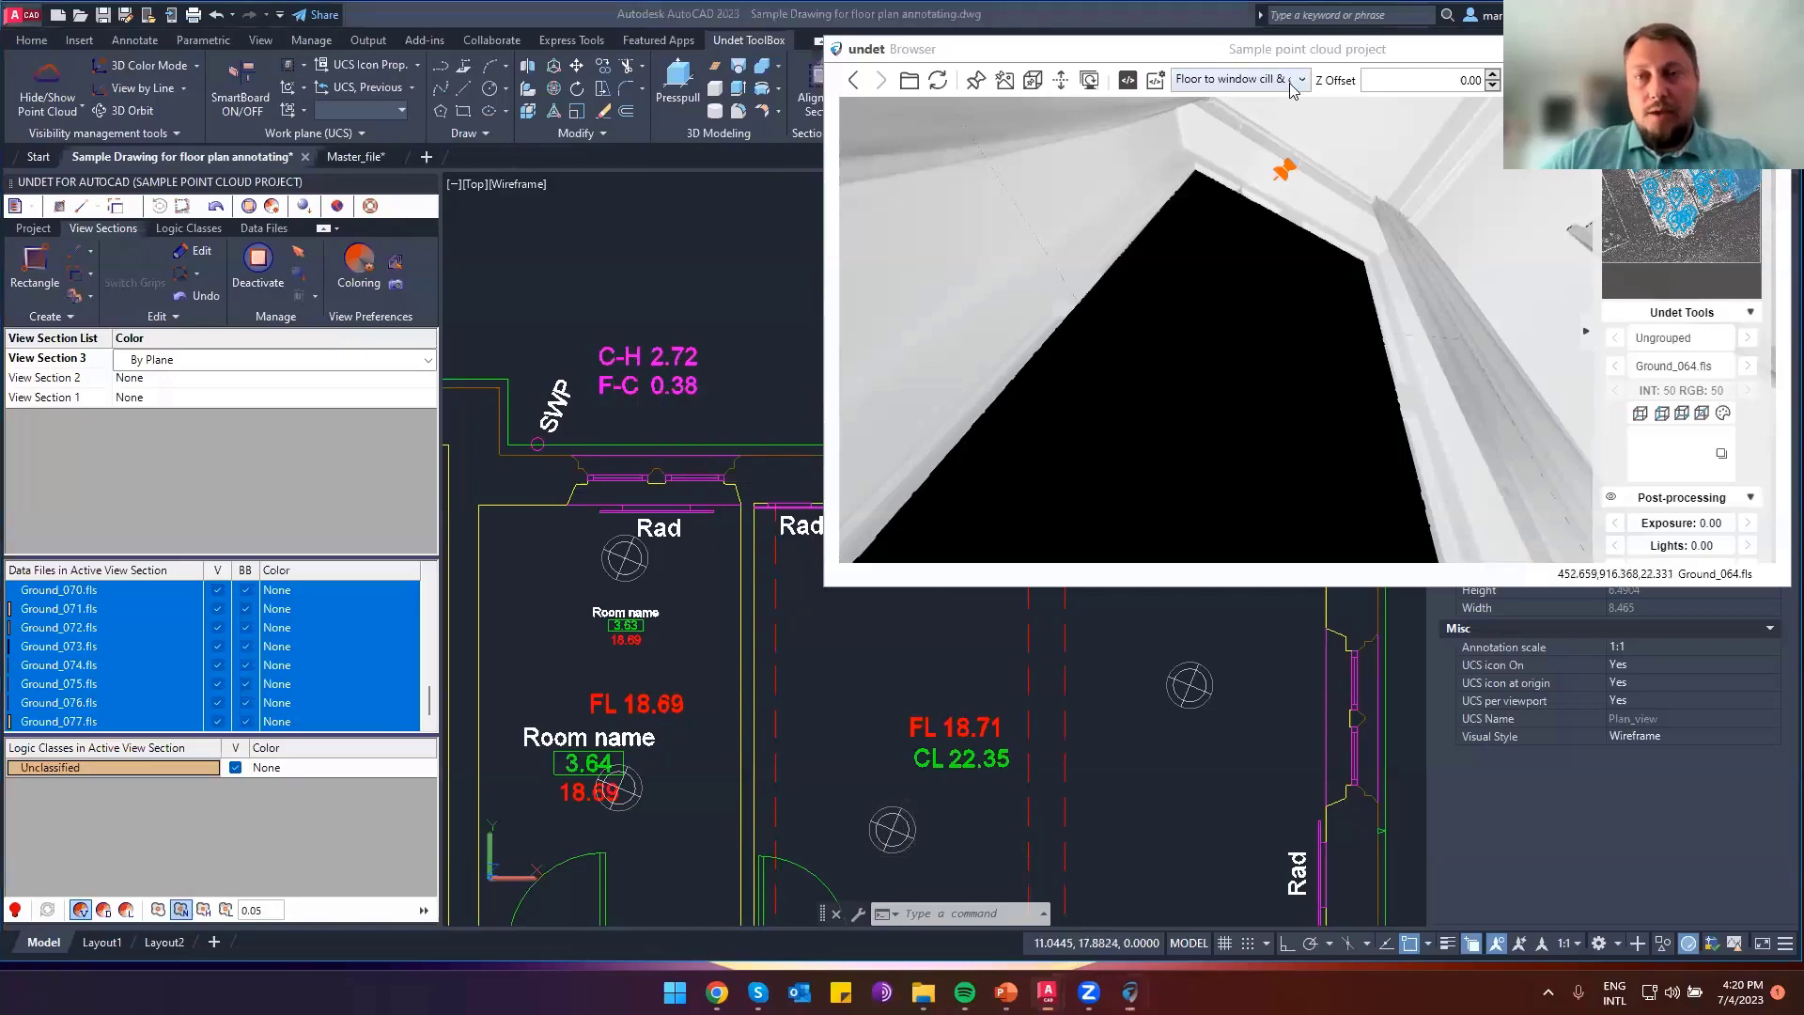
pyautogui.click(1291, 85)
pyautogui.scroll(1, 1254, 319)
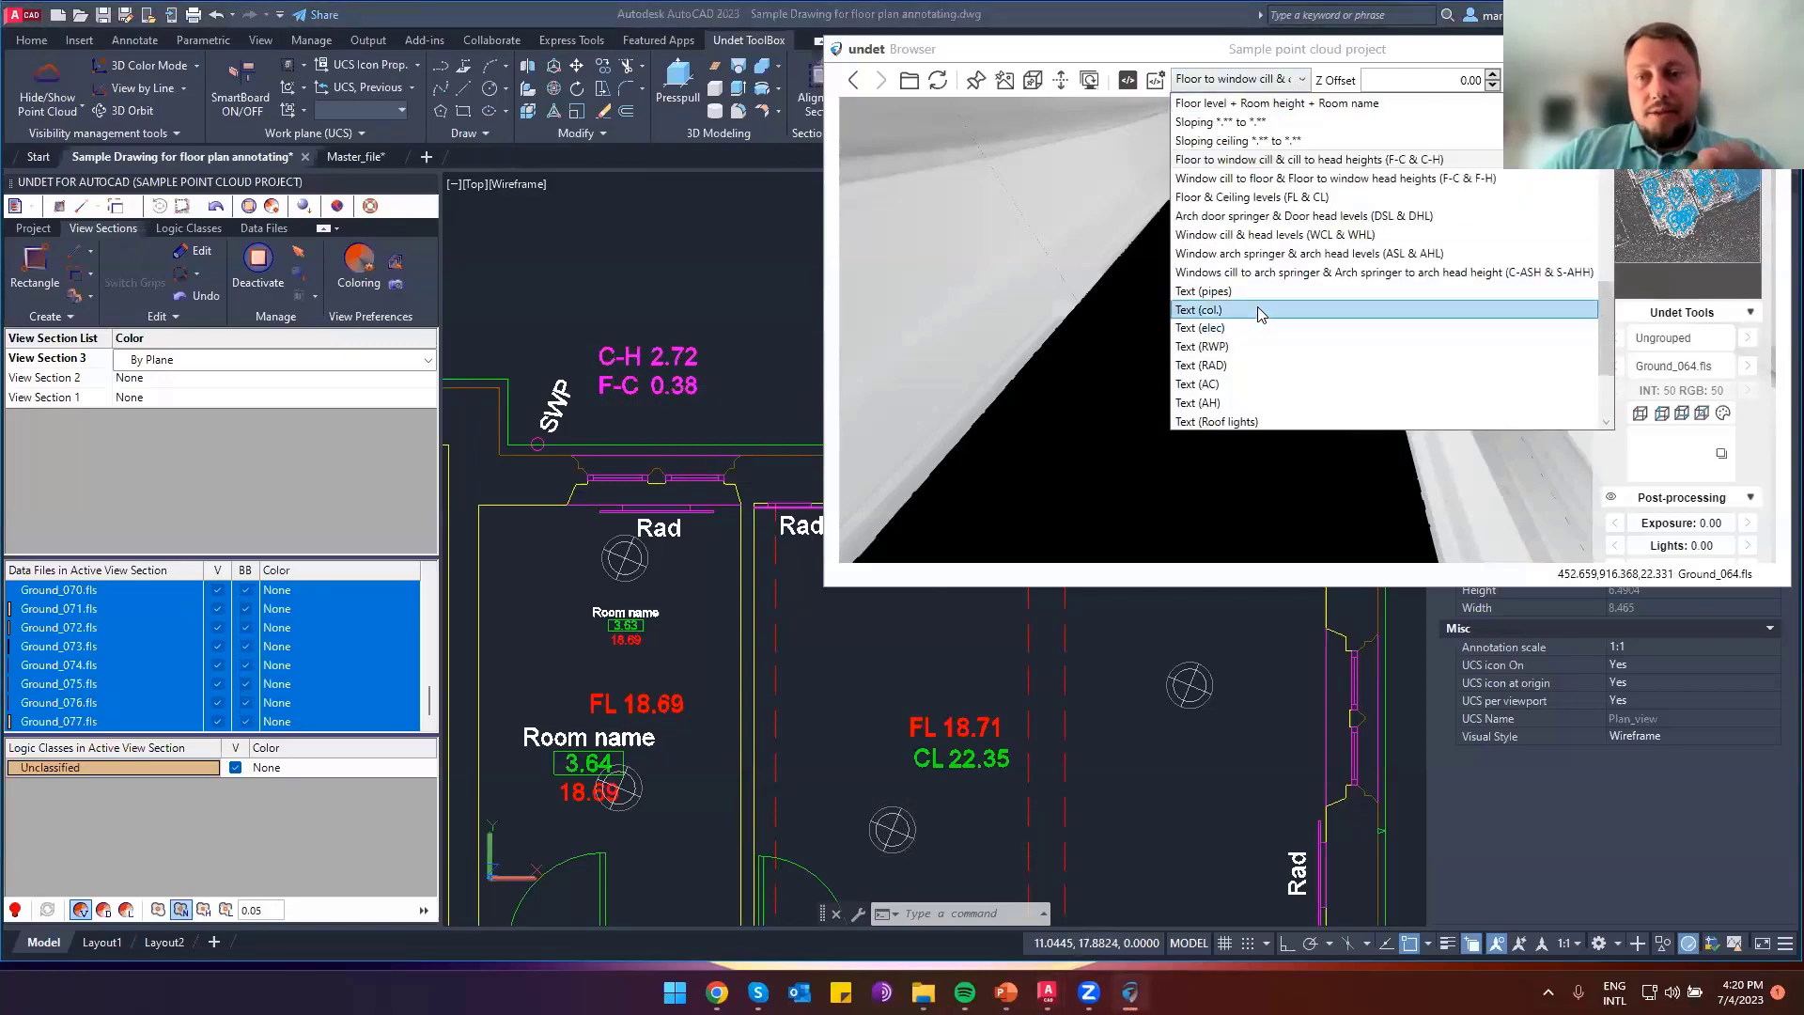
pyautogui.scroll(4, 1257, 320)
pyautogui.scroll(4, 1249, 331)
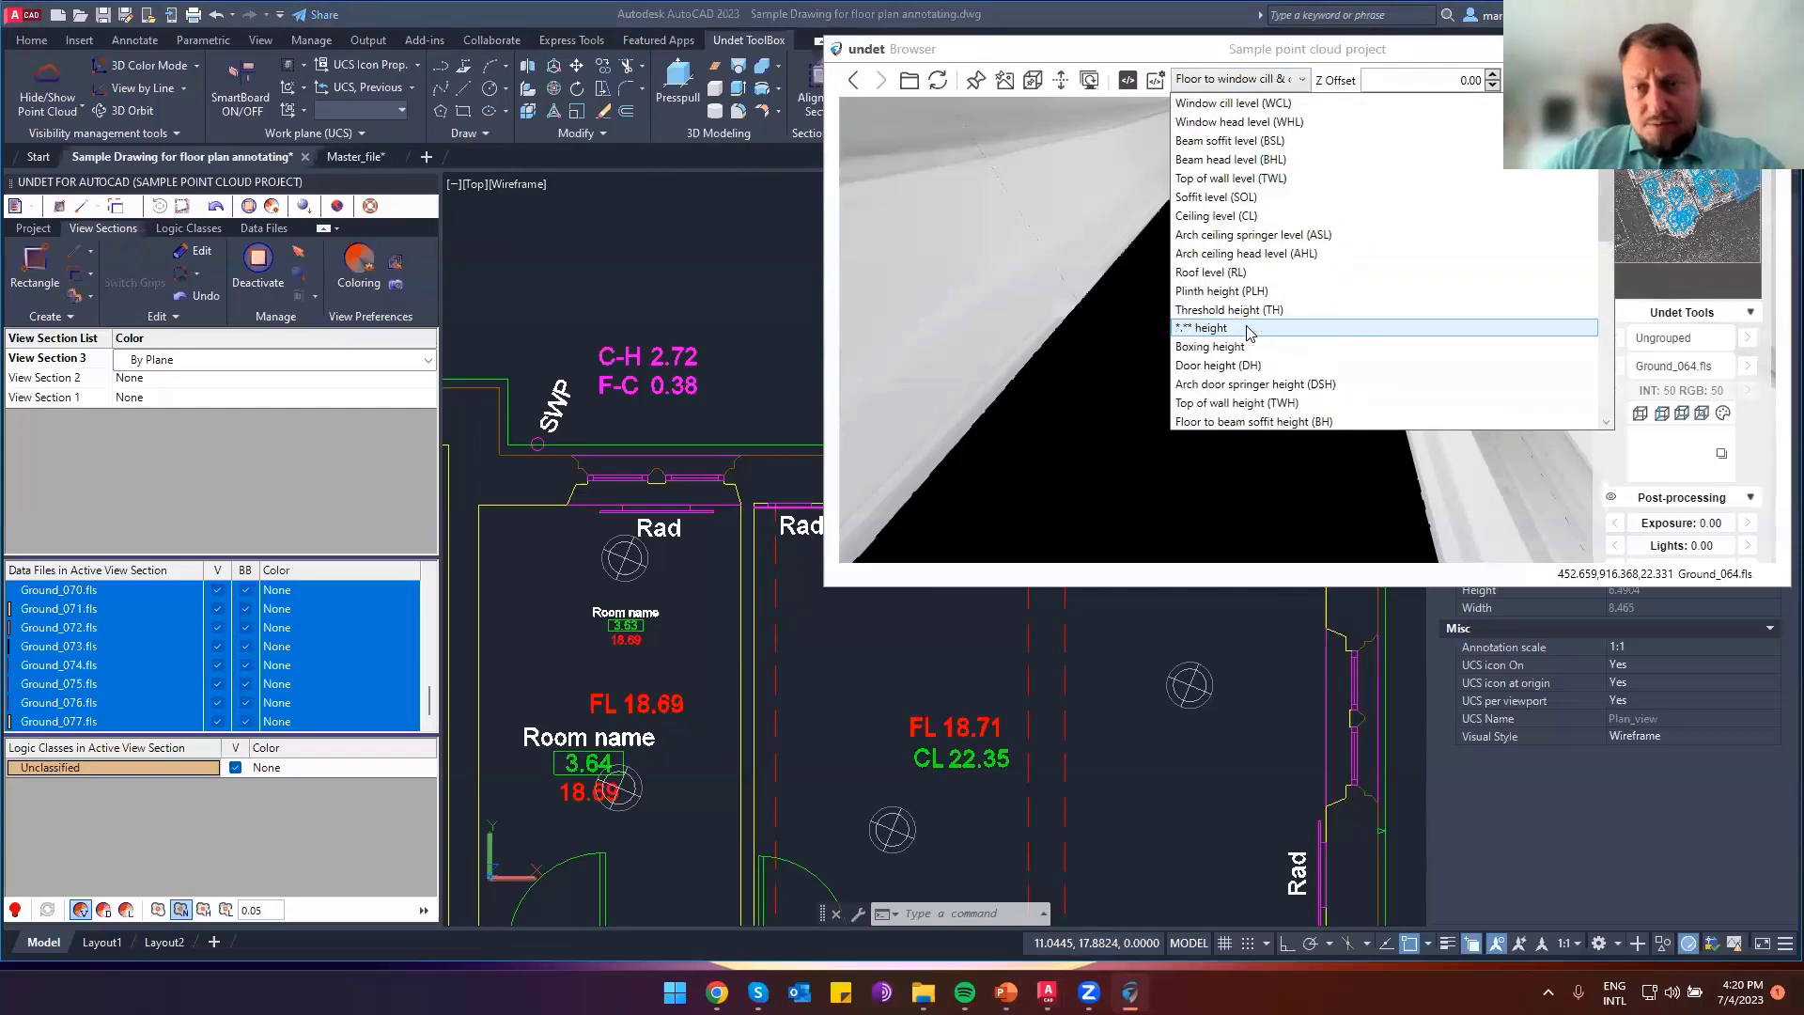
pyautogui.click(605, 438)
# Load the Ground_070 scan view from the corridor scan position nearest the double door
pyautogui.scroll(-2, 605, 438)
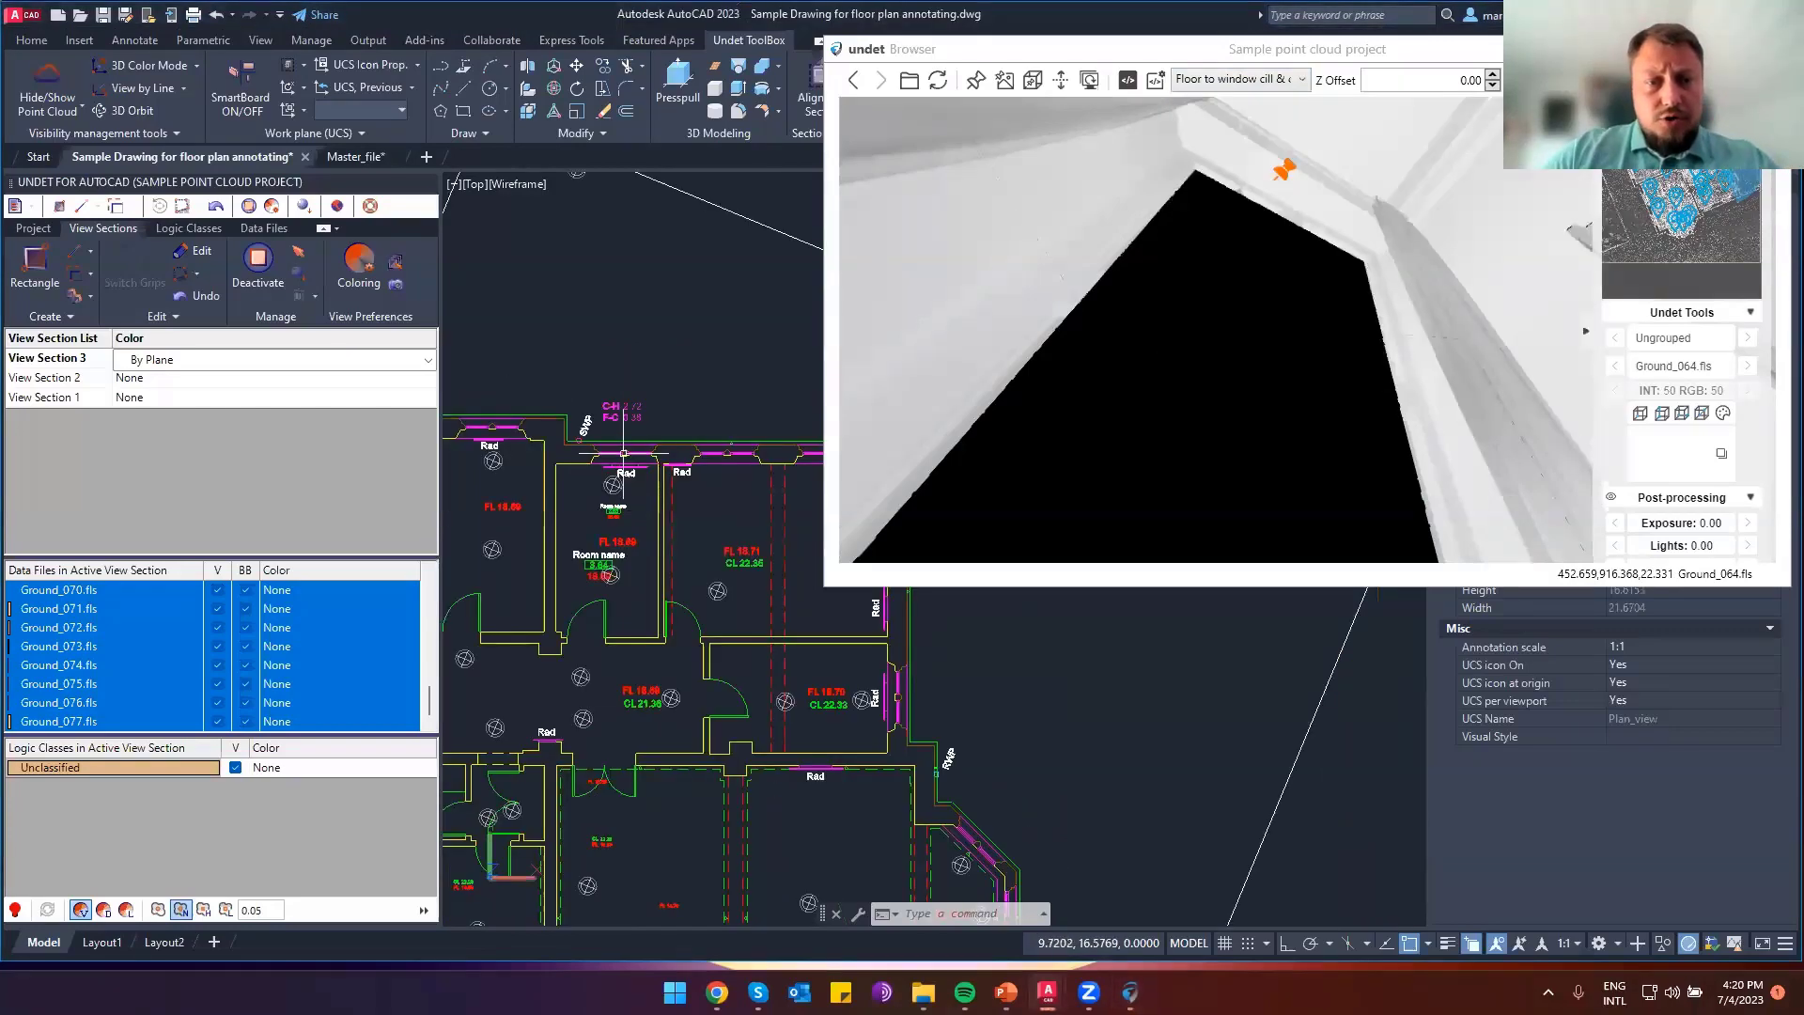
pyautogui.moveTo(640, 744); pyautogui.dragTo(638, 593, button='middle')
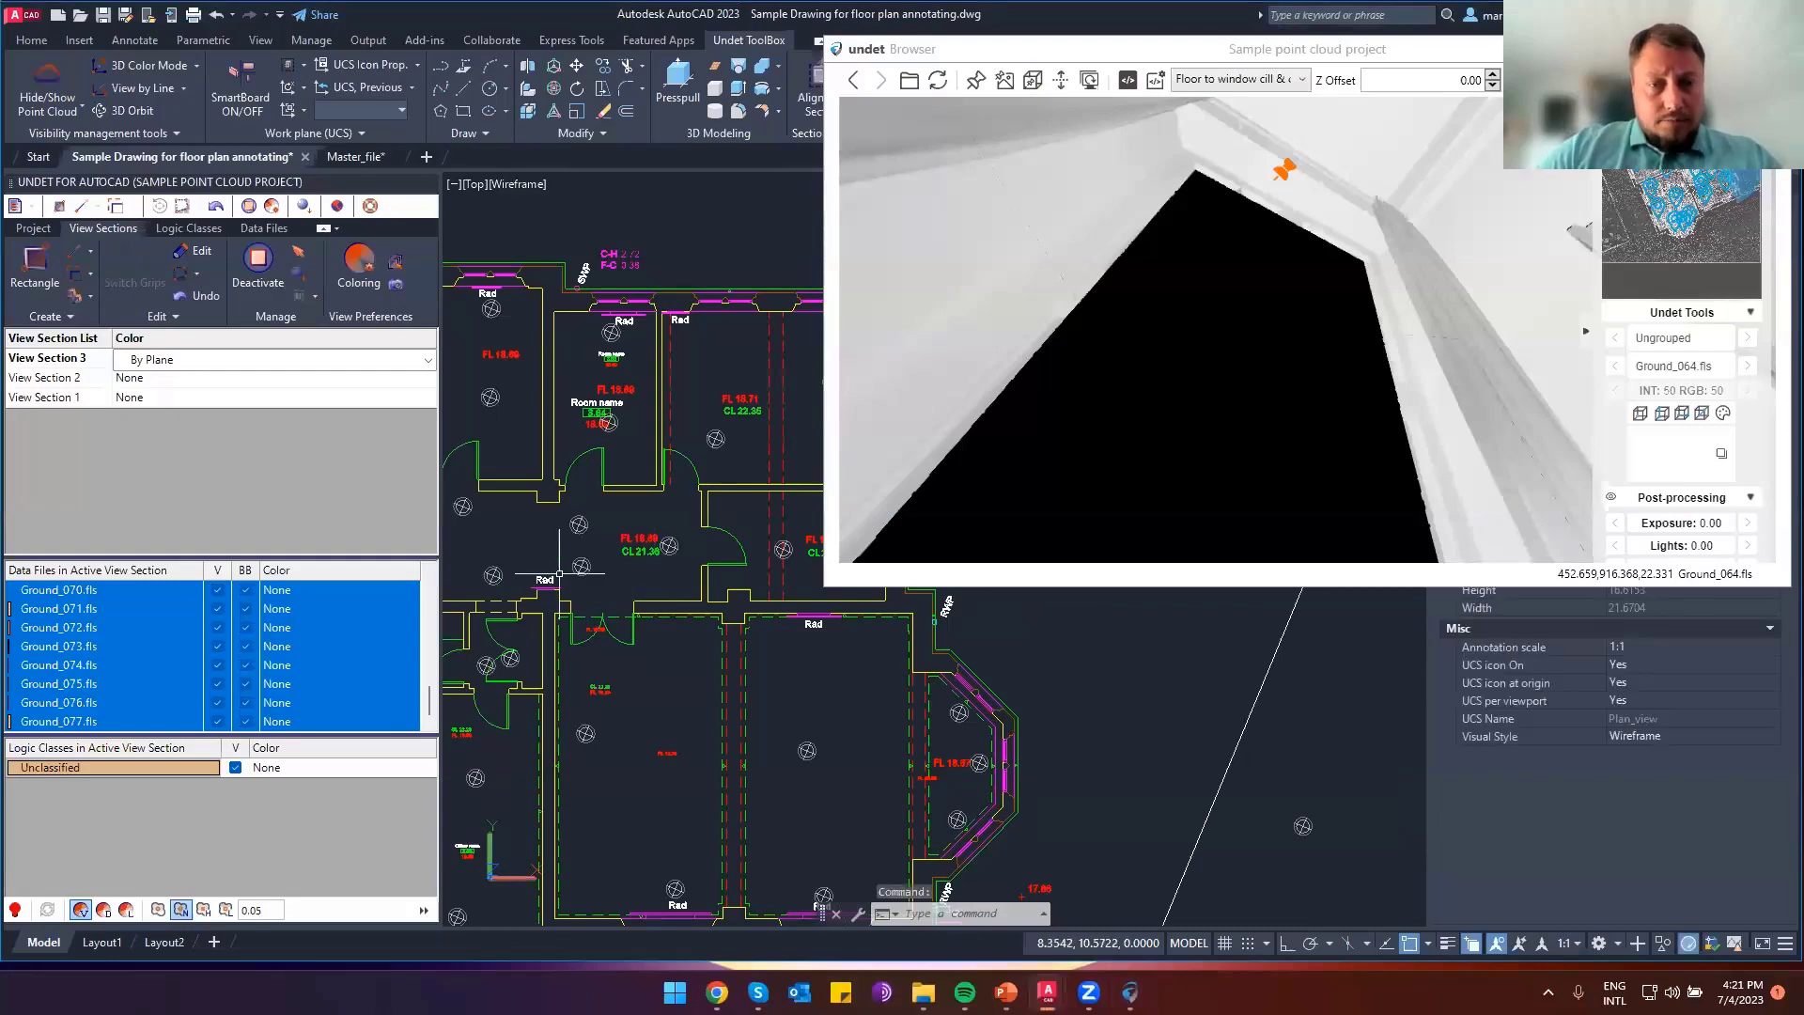
pyautogui.scroll(3, 564, 531)
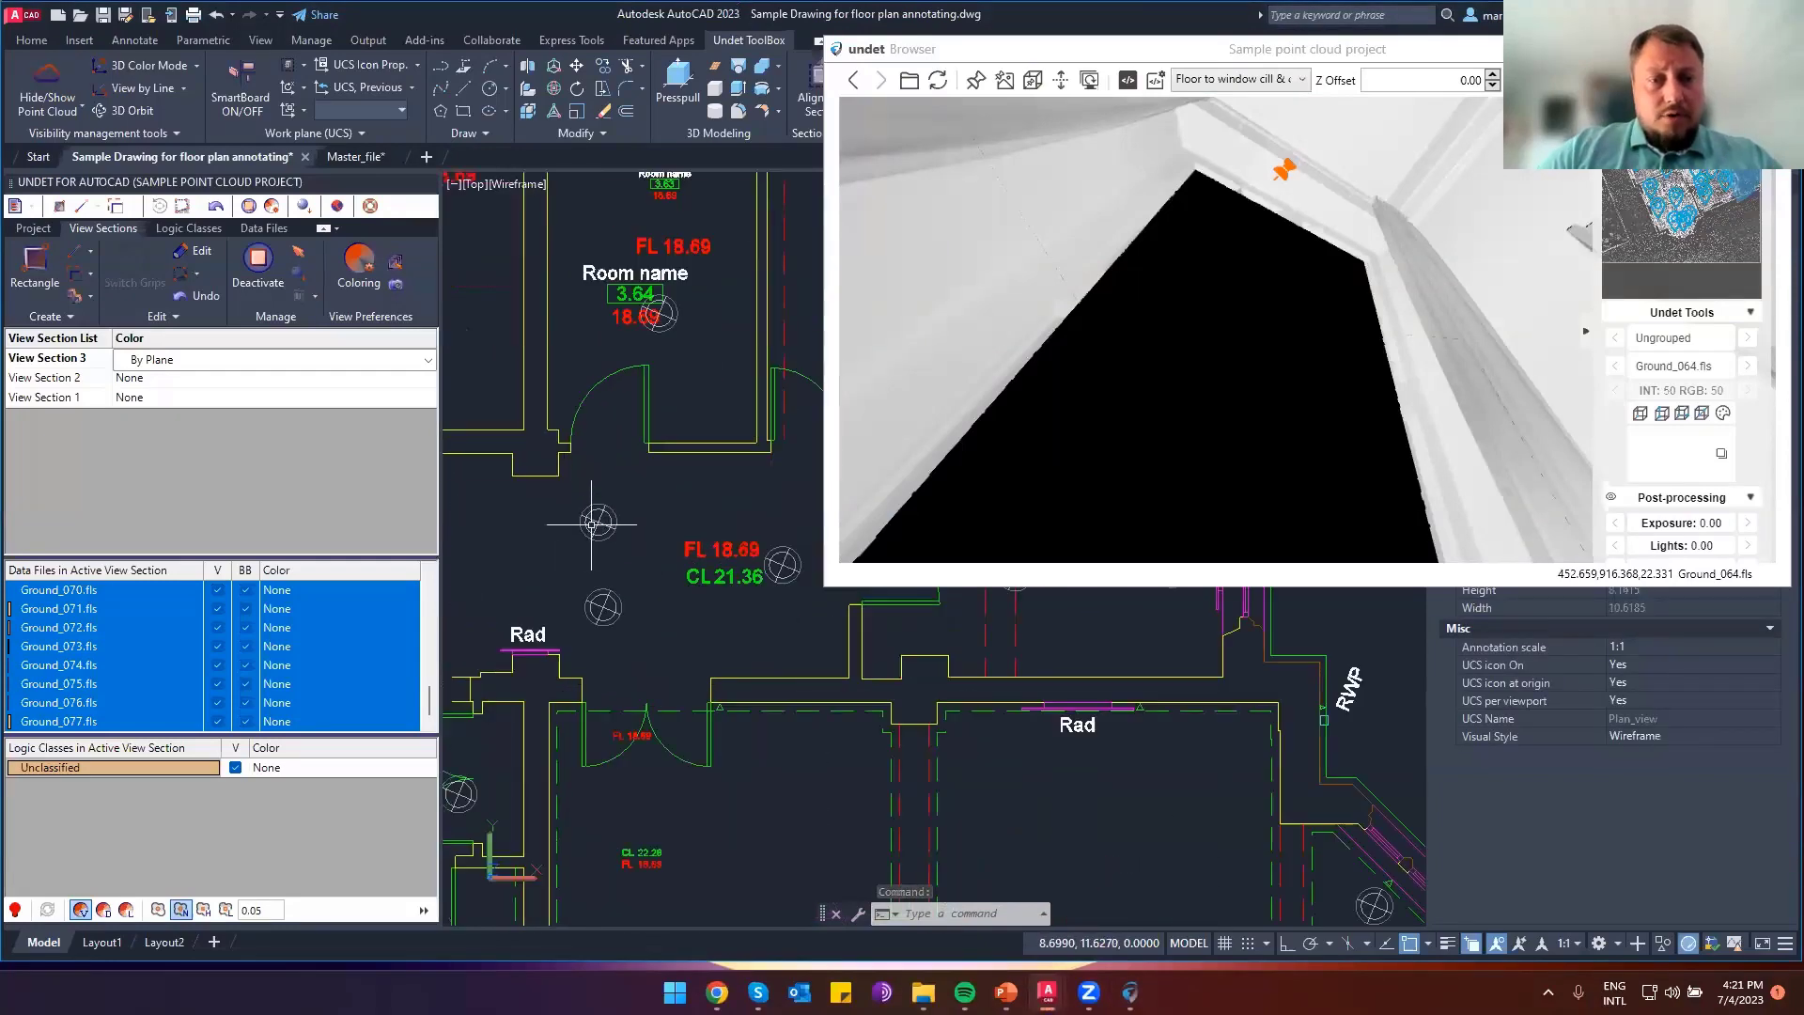
pyautogui.click(604, 609)
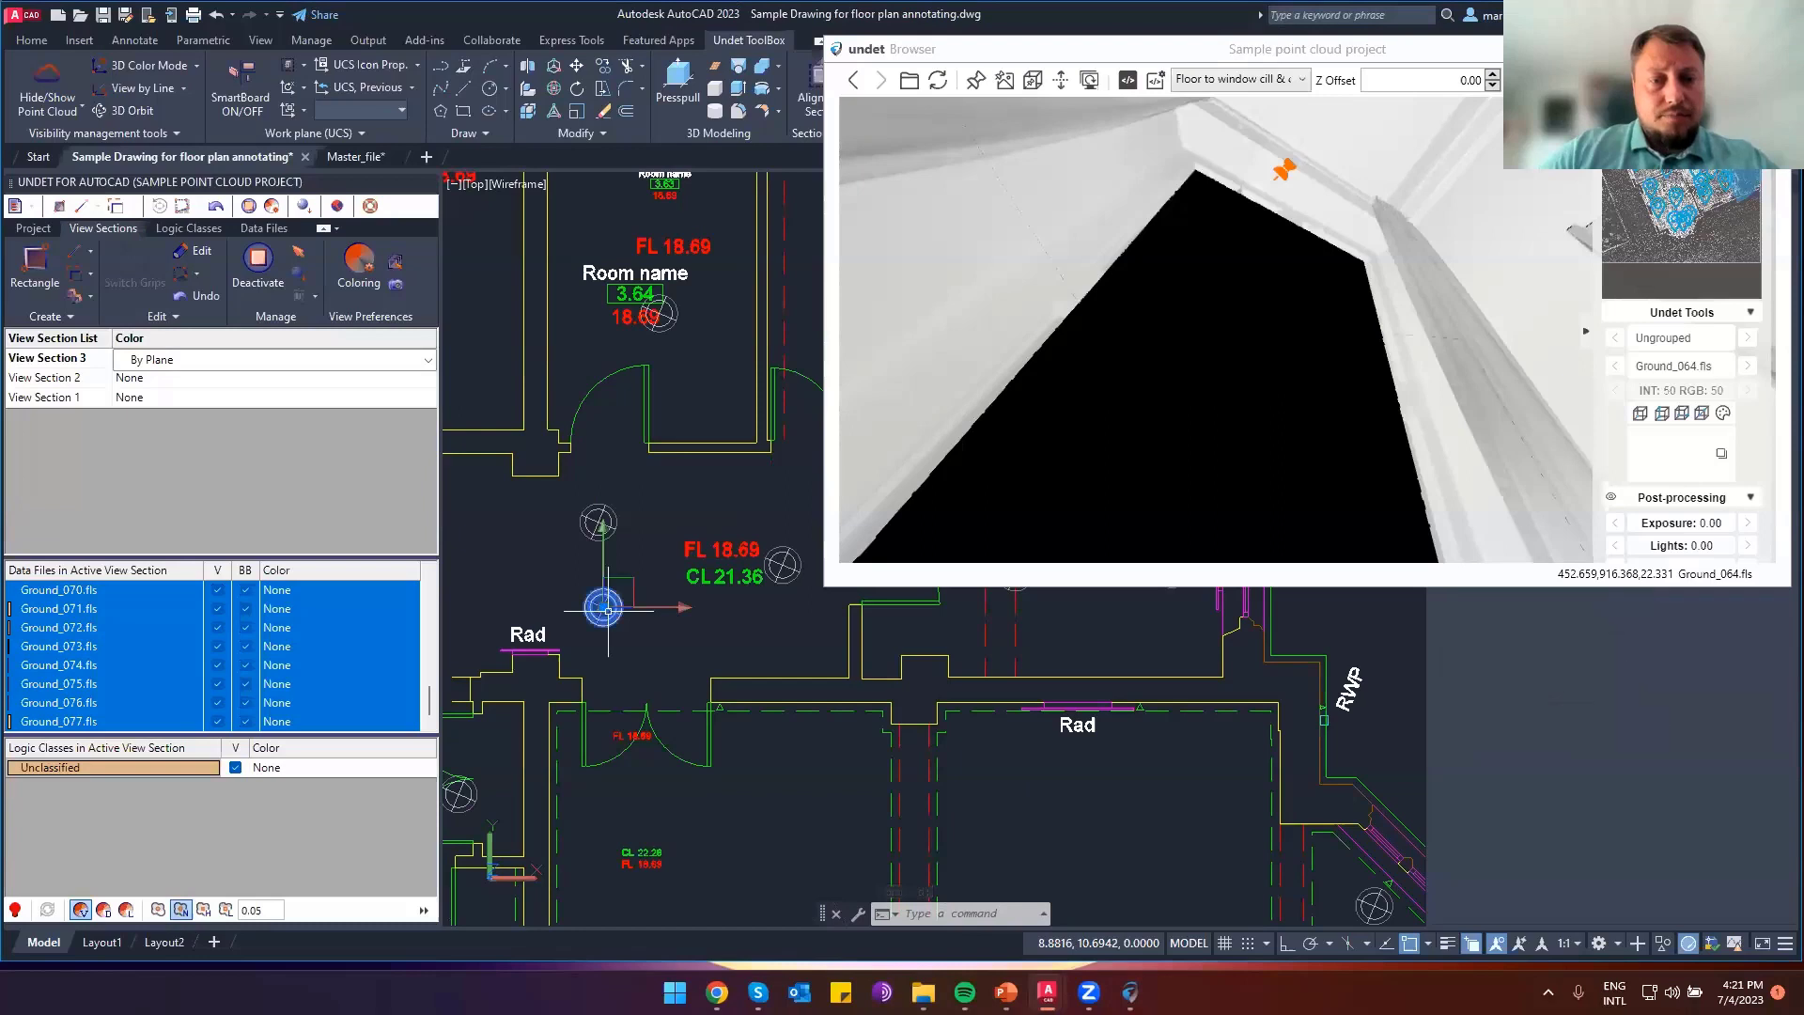
pyautogui.press('Escape')
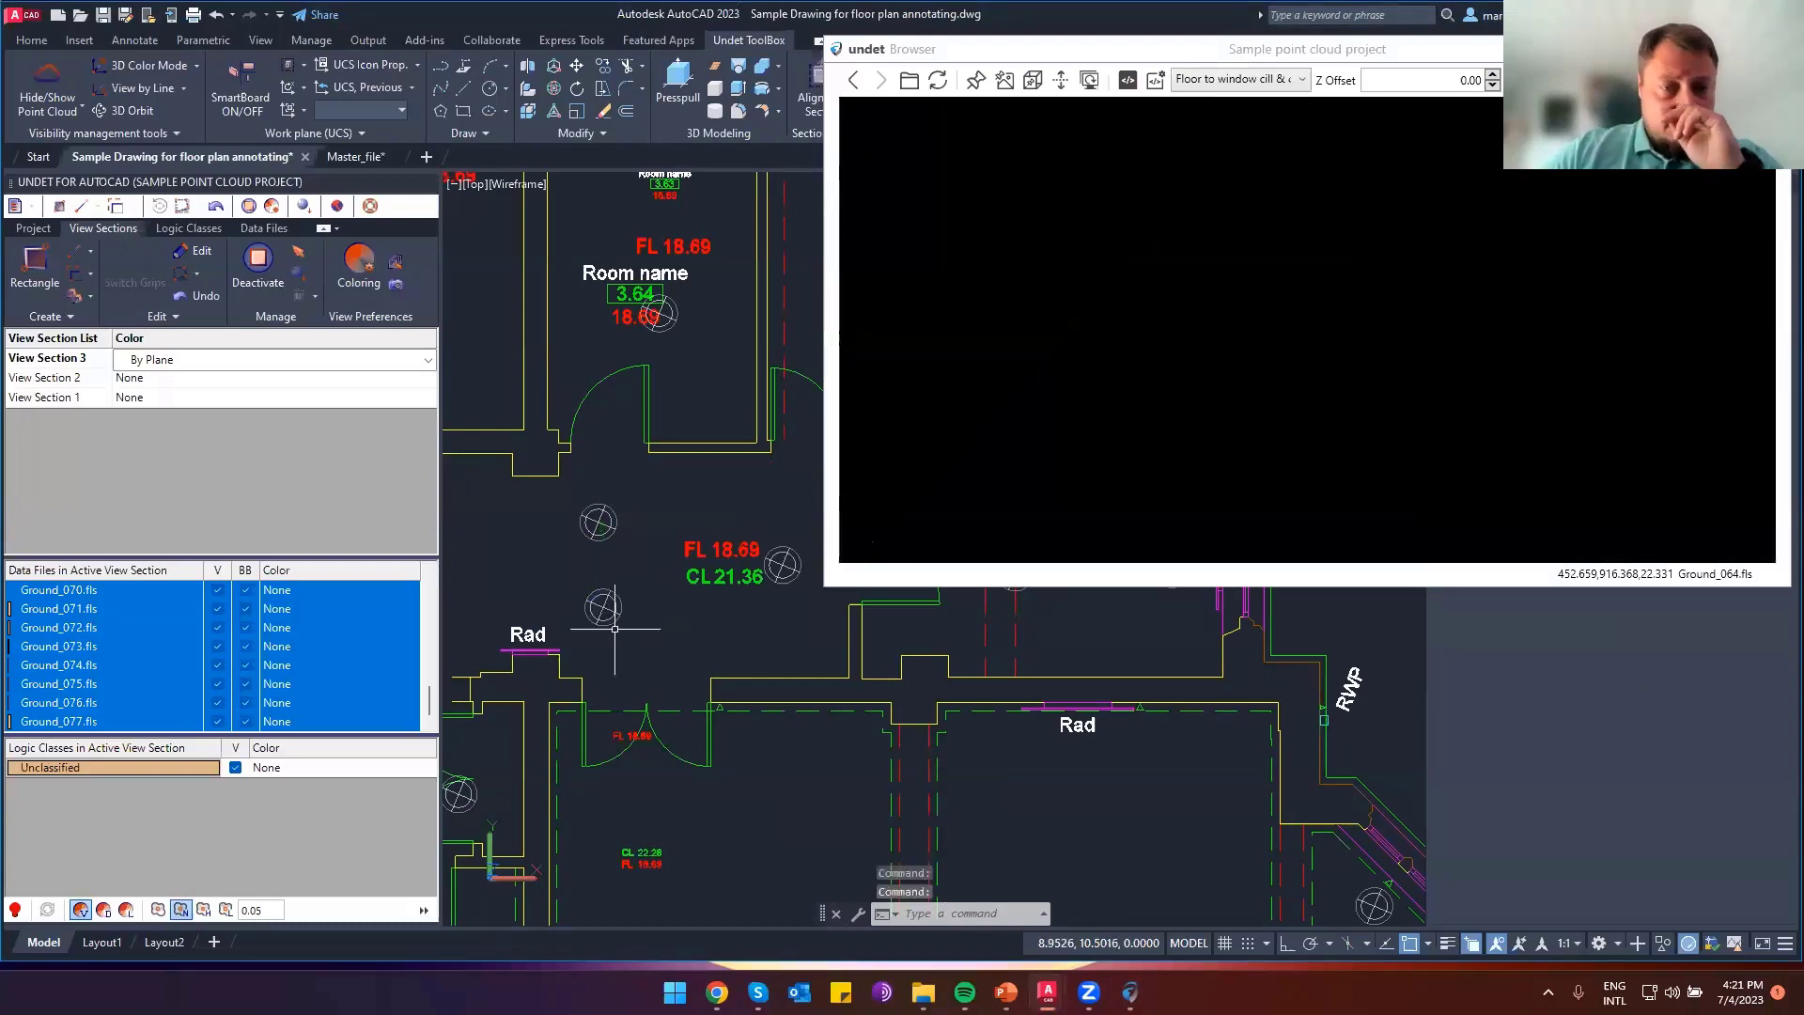
pyautogui.doubleClick(614, 627)
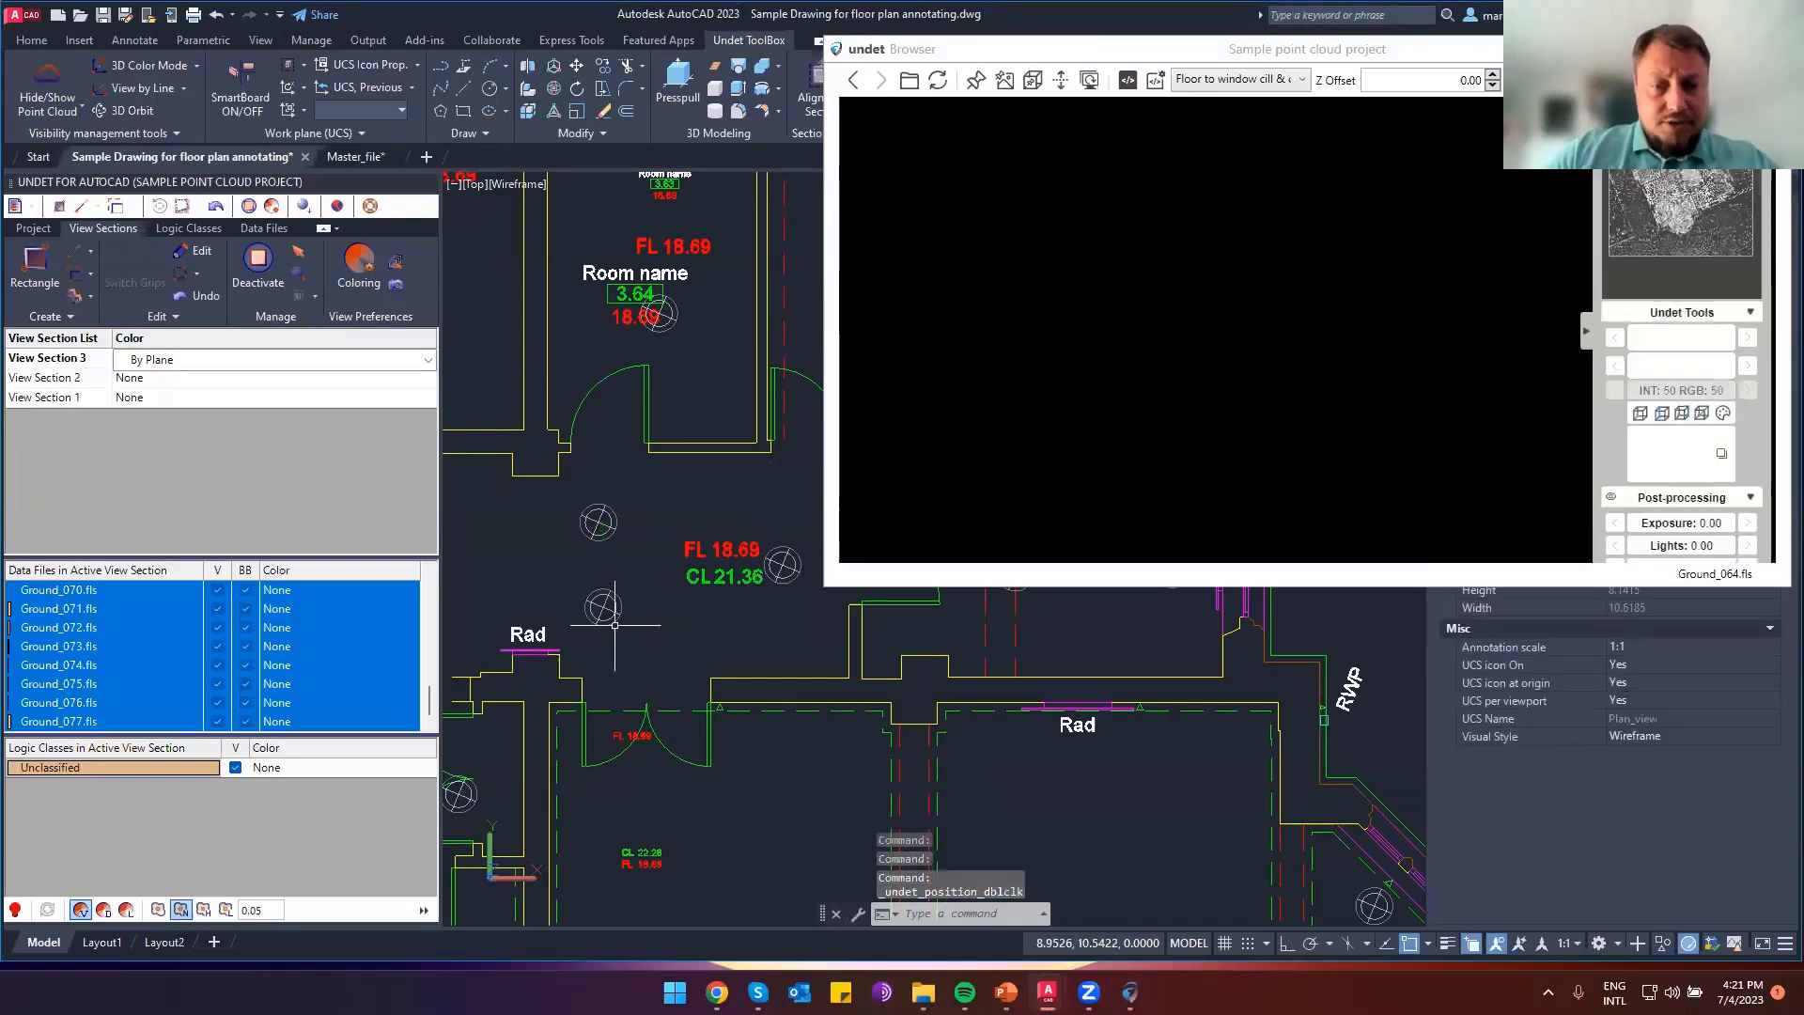
# Choose the Door height (DH) script and place a door height label at the corridor's double door
pyautogui.click(1239, 80)
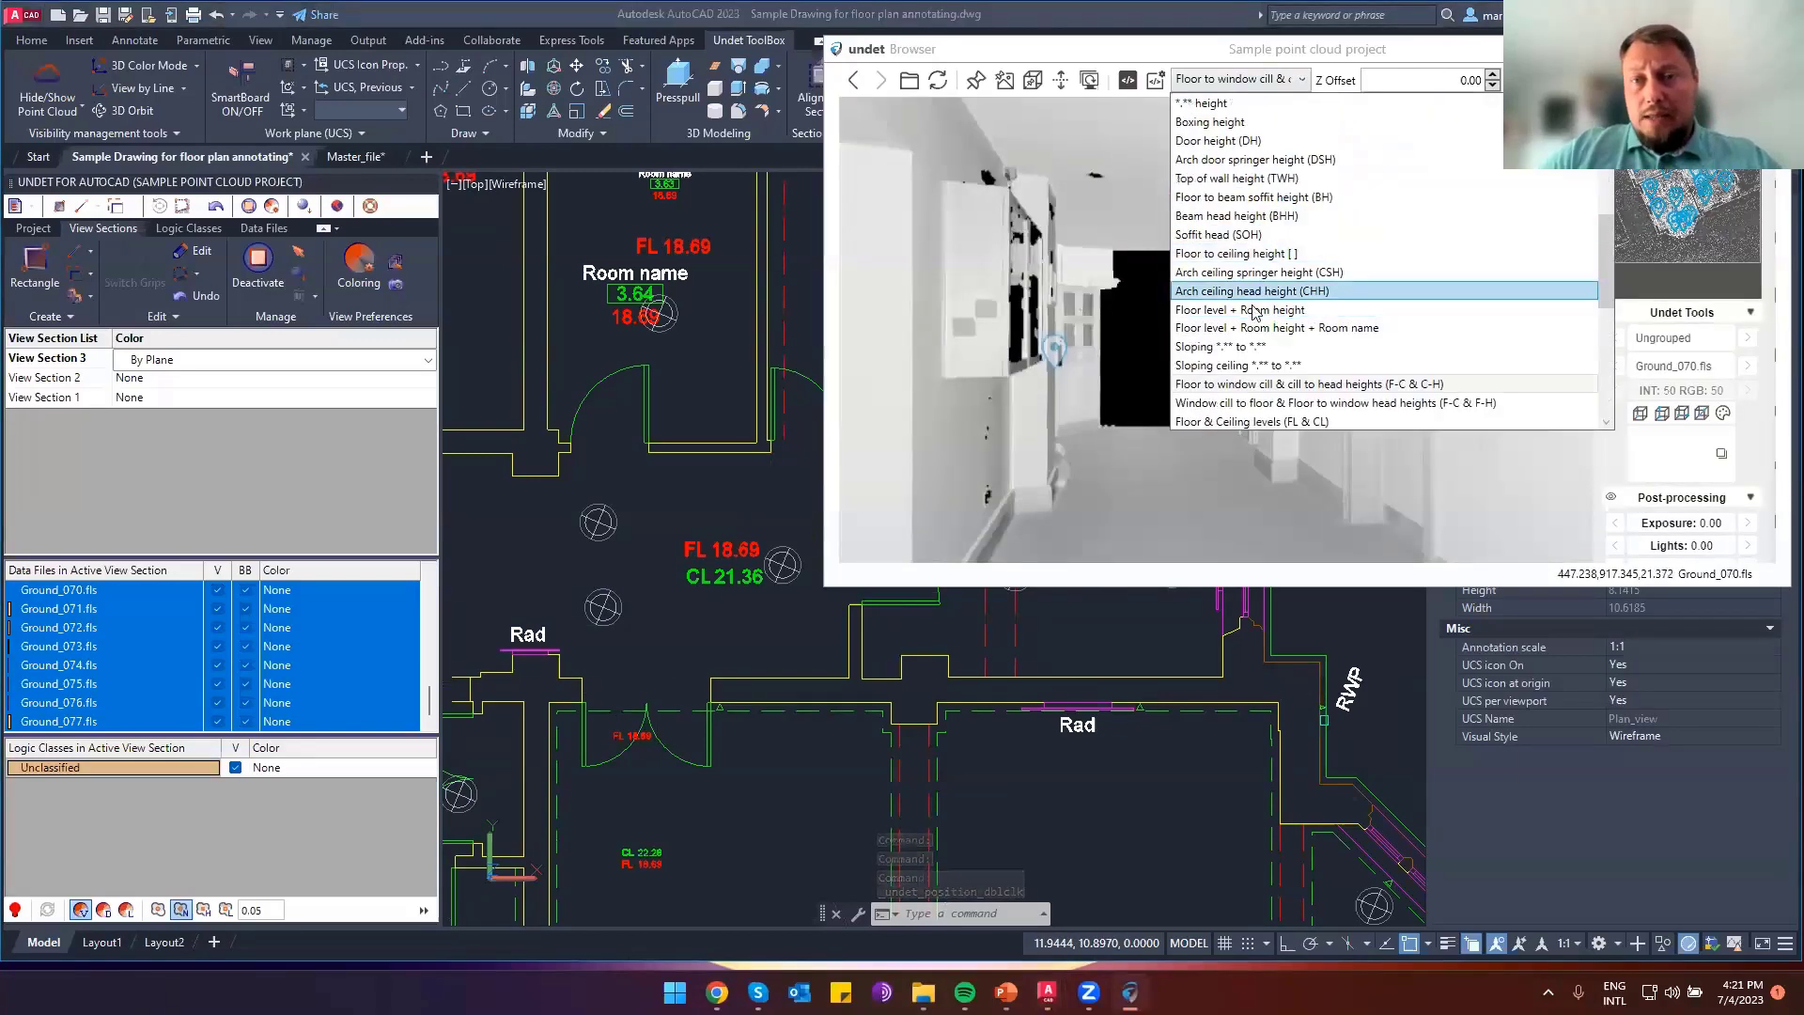
pyautogui.scroll(1, 1214, 223)
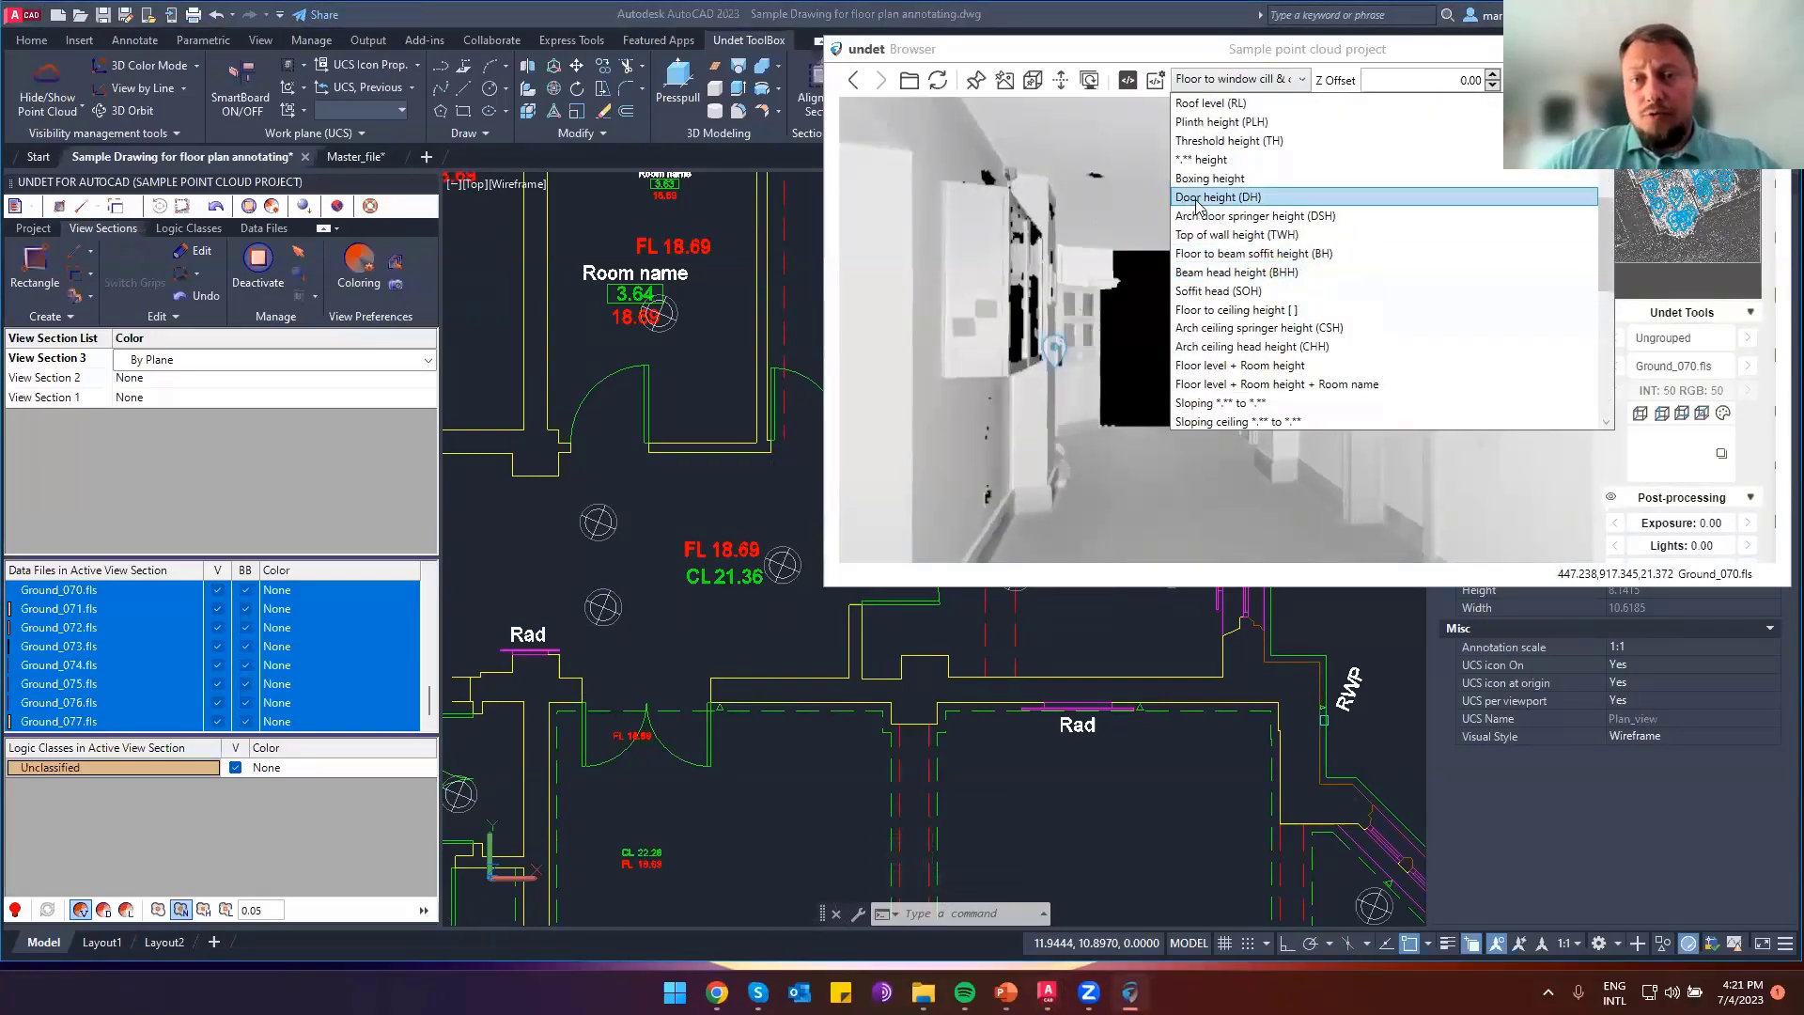
pyautogui.click(1198, 197)
pyautogui.moveTo(1277, 407); pyautogui.dragTo(1264, 337)
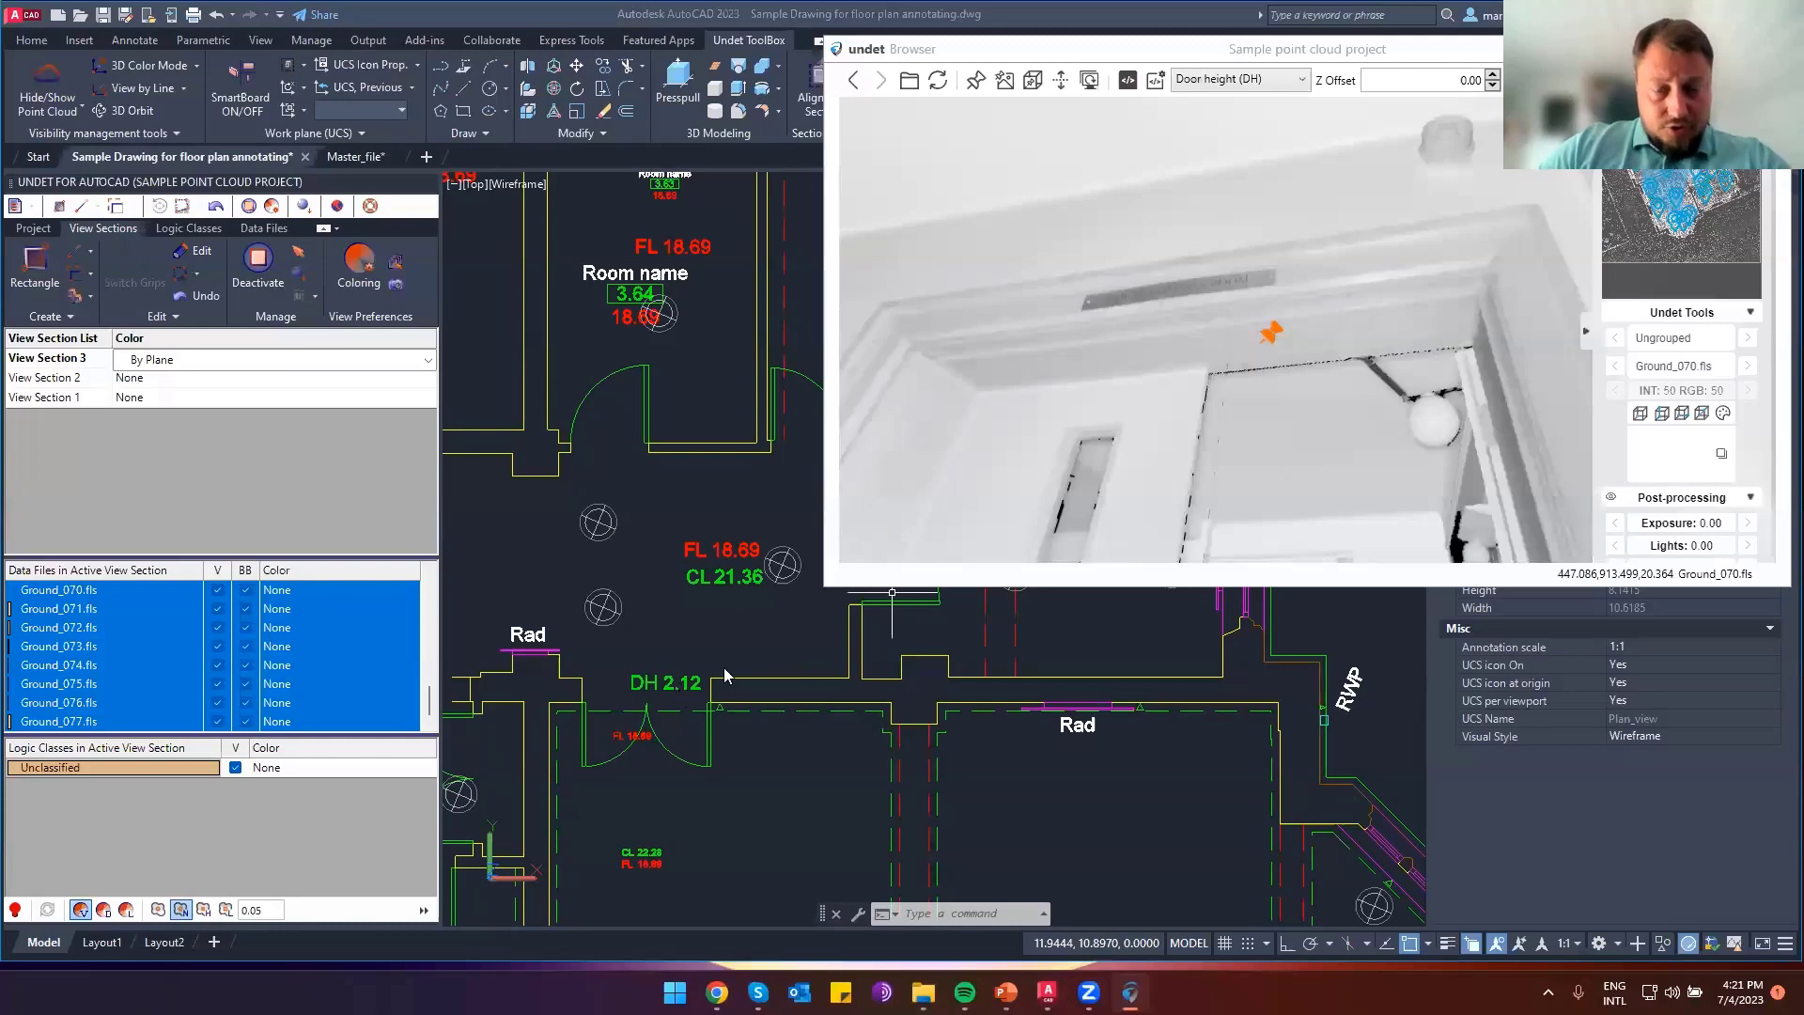
# Load the Ground_065 corridor scan view and place a door height label at the doorway to the adjacent FL 18.70 room
pyautogui.scroll(2, 669, 687)
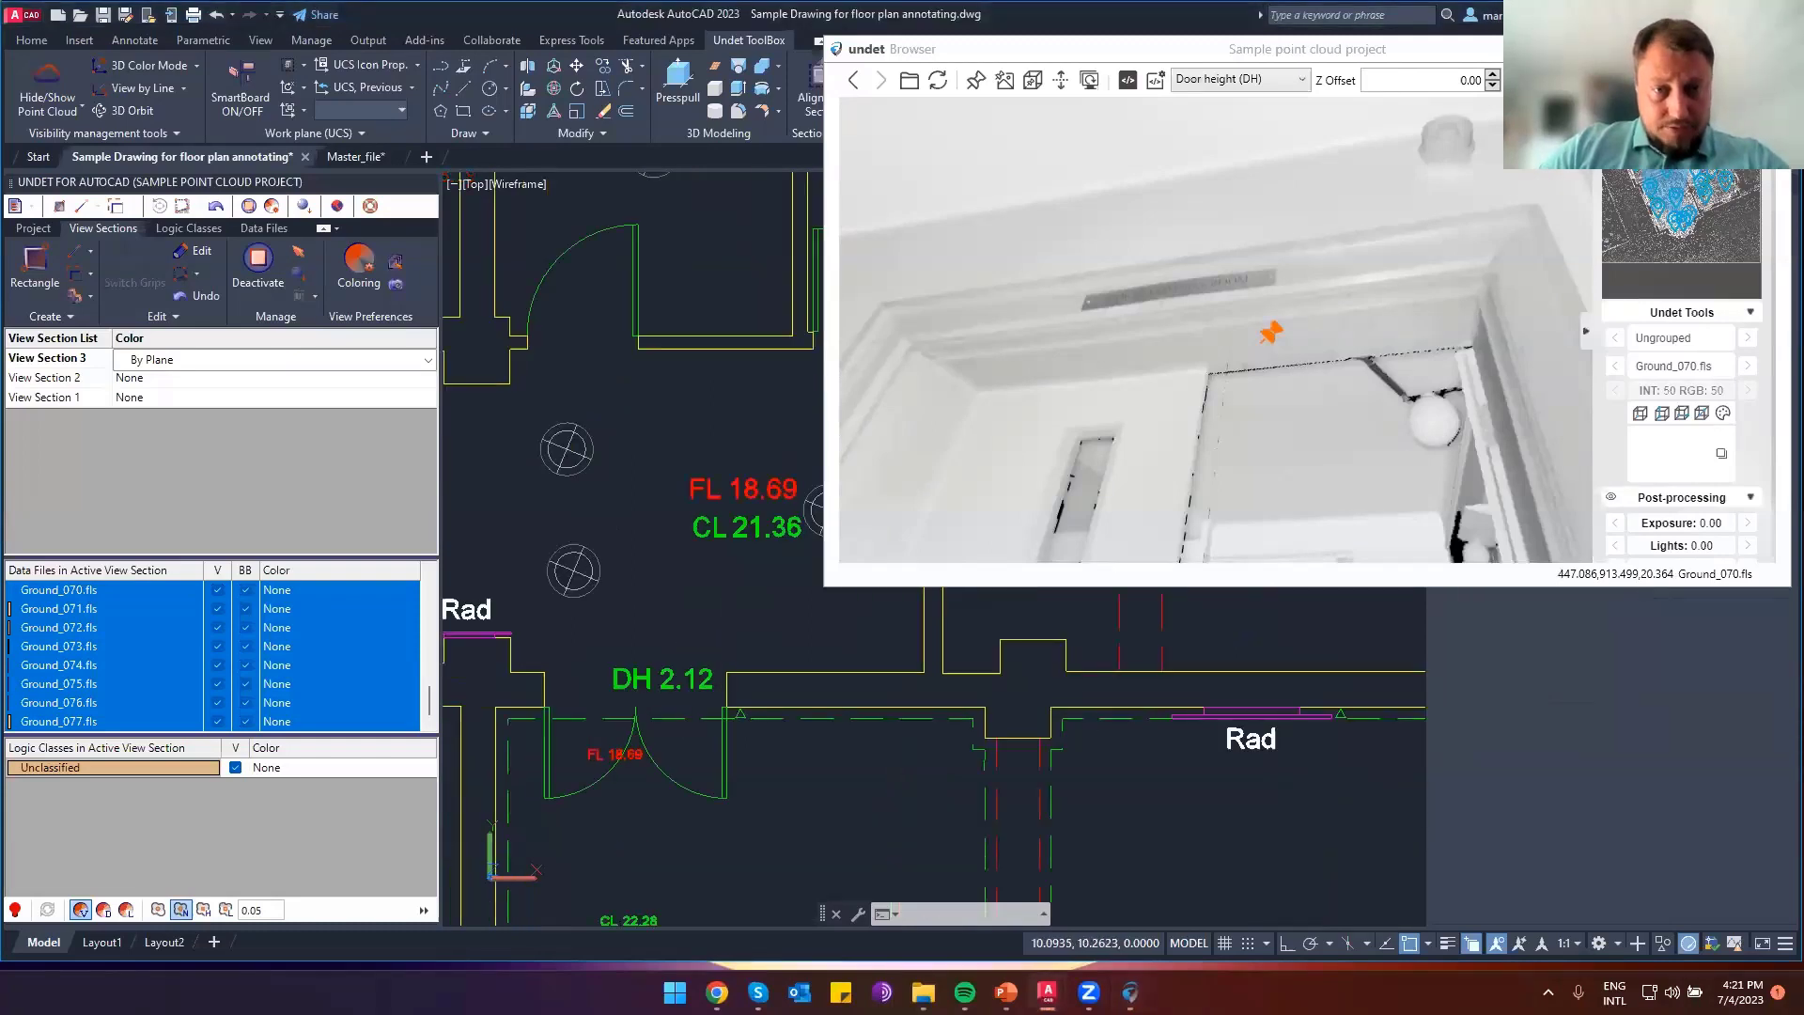
pyautogui.moveTo(925, 597); pyautogui.dragTo(637, 630, button='middle')
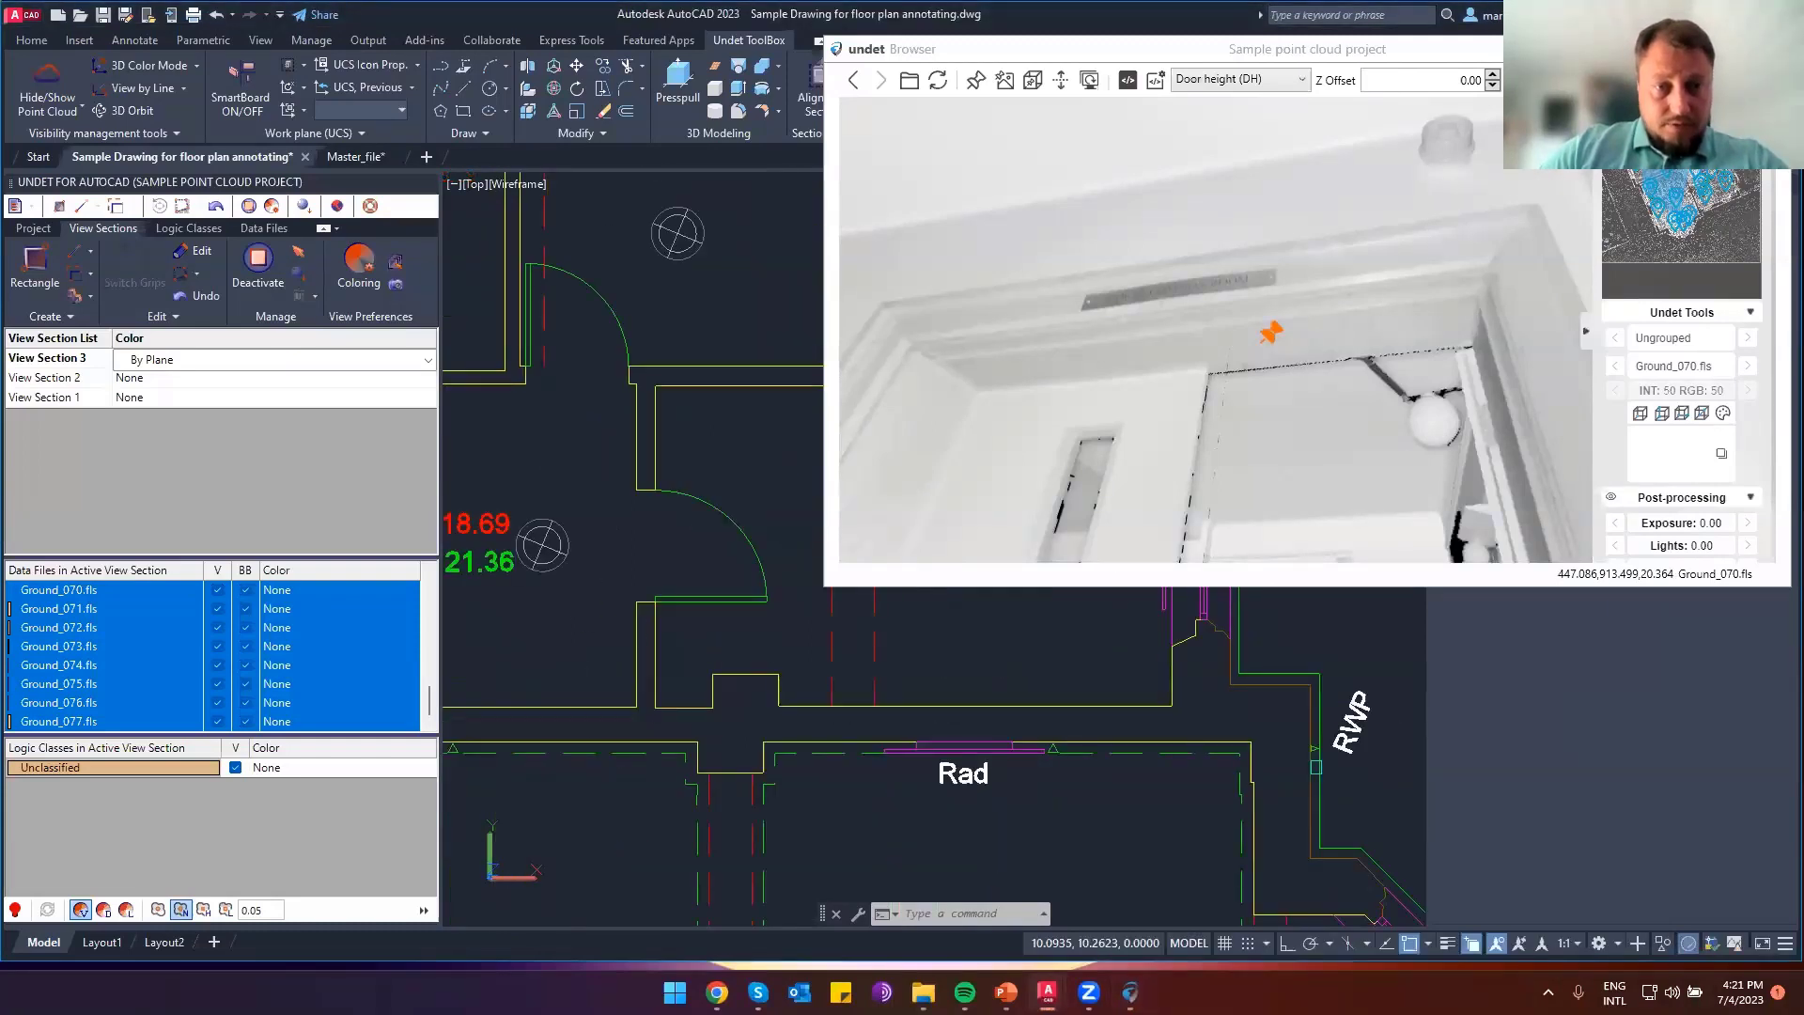
pyautogui.doubleClick(546, 538)
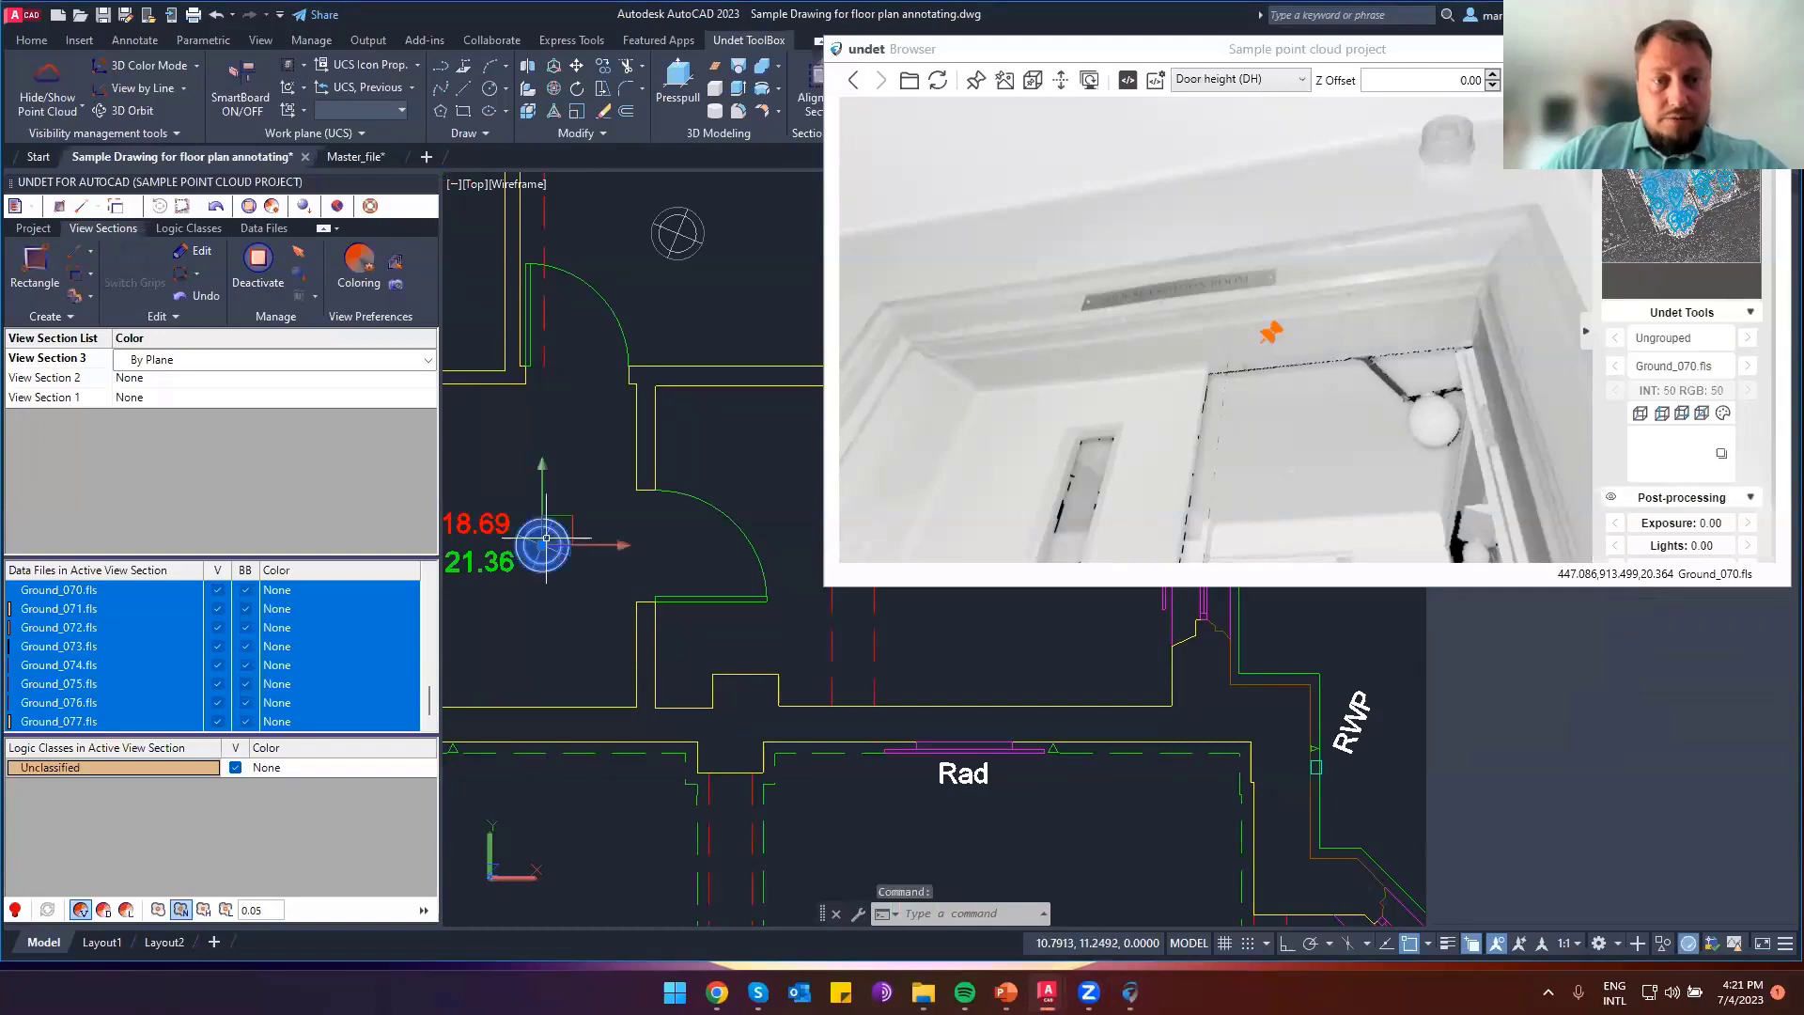
pyautogui.doubleClick(546, 538)
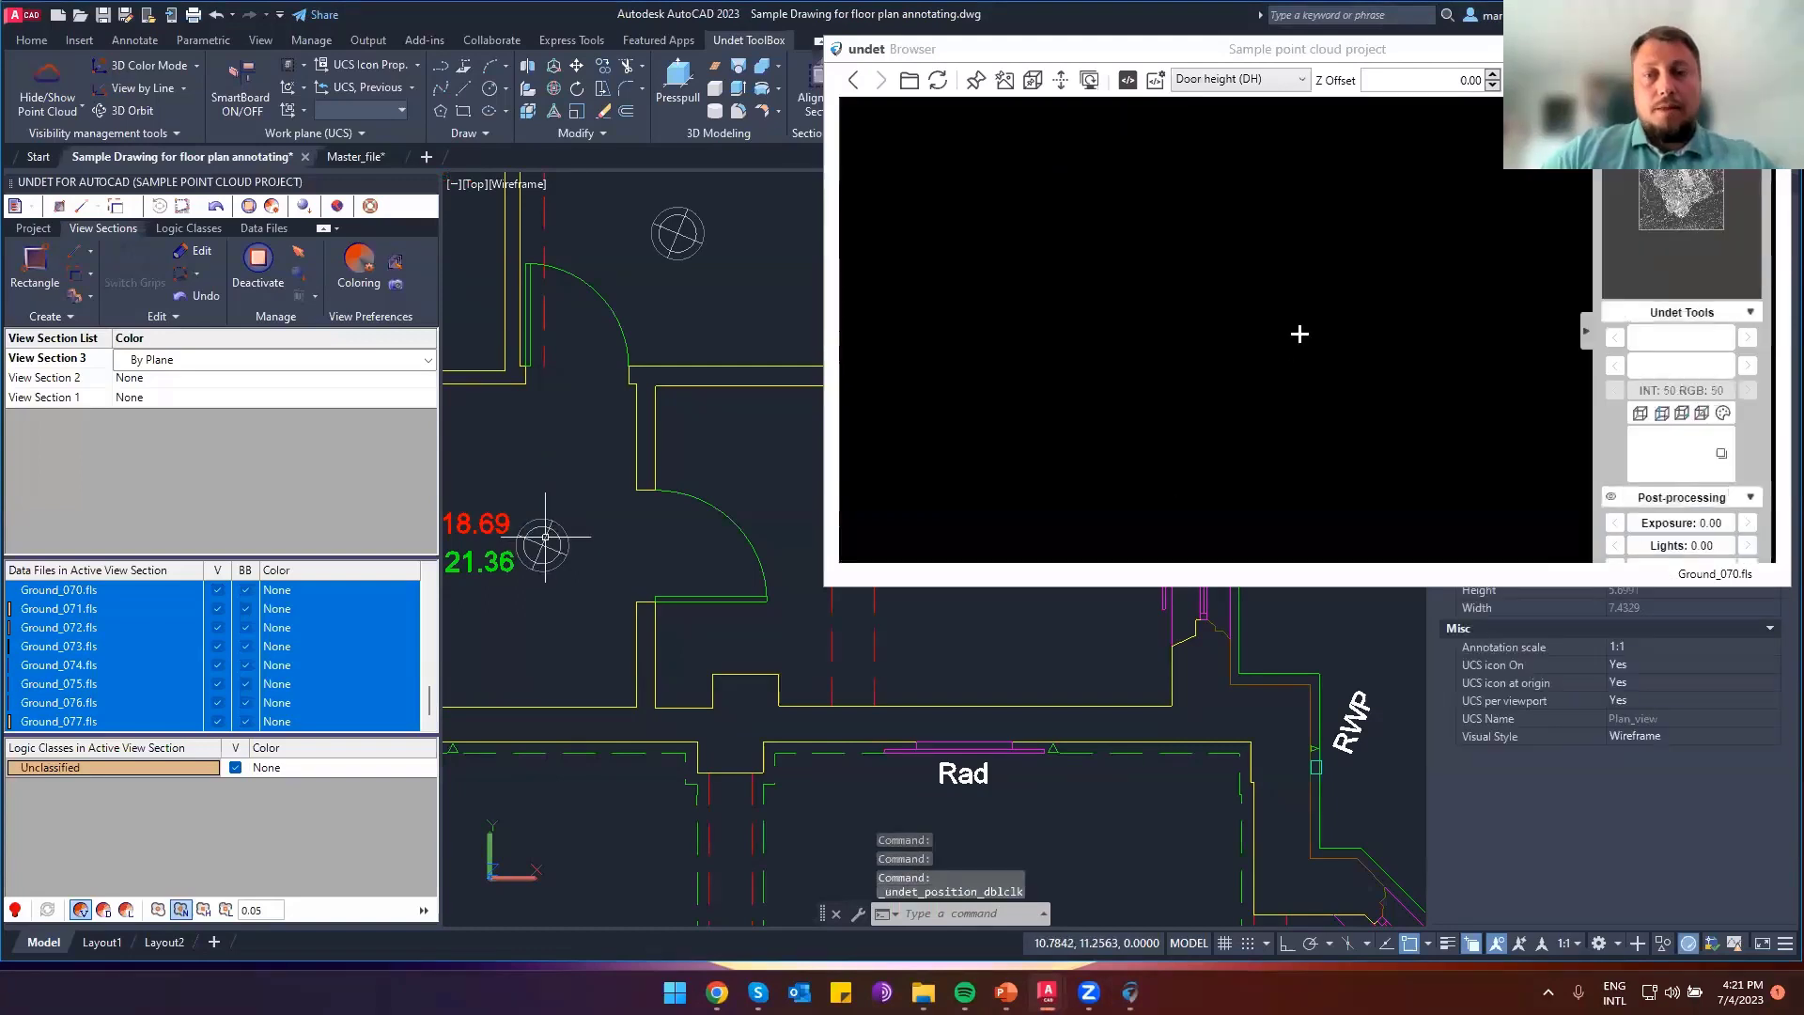
pyautogui.moveTo(1243, 461); pyautogui.dragTo(1053, 460)
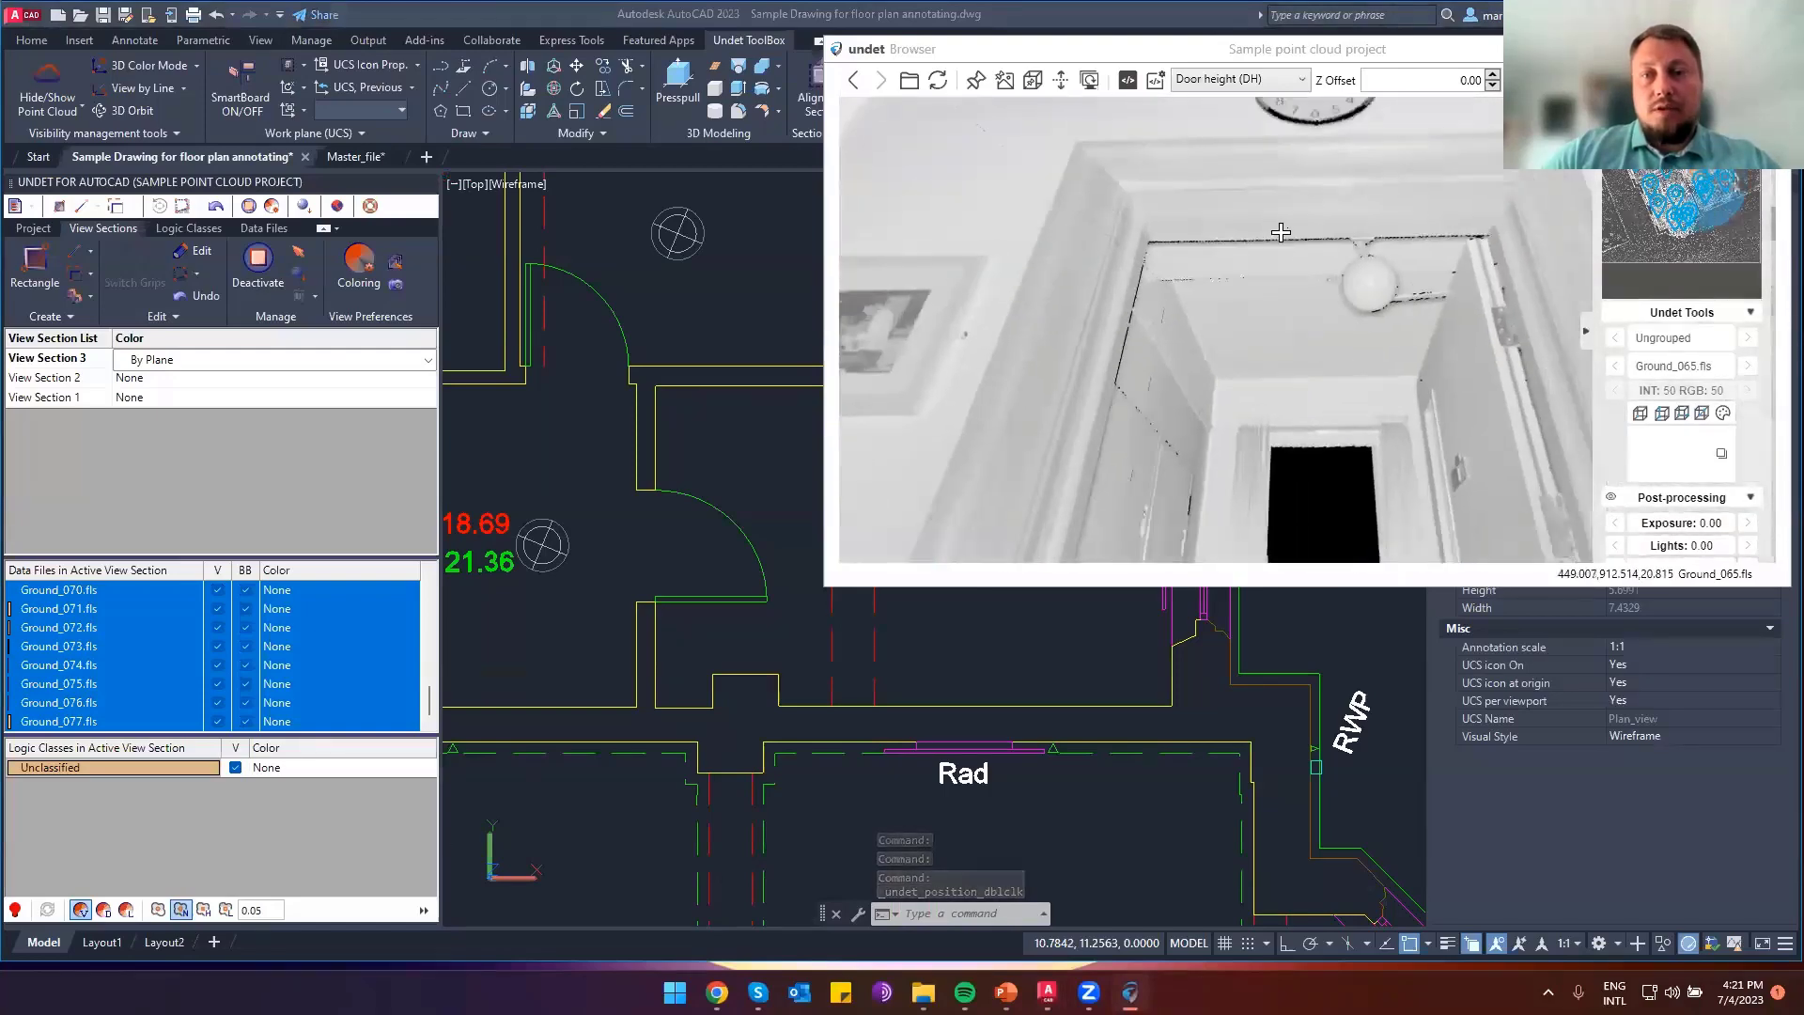
pyautogui.click(1232, 203)
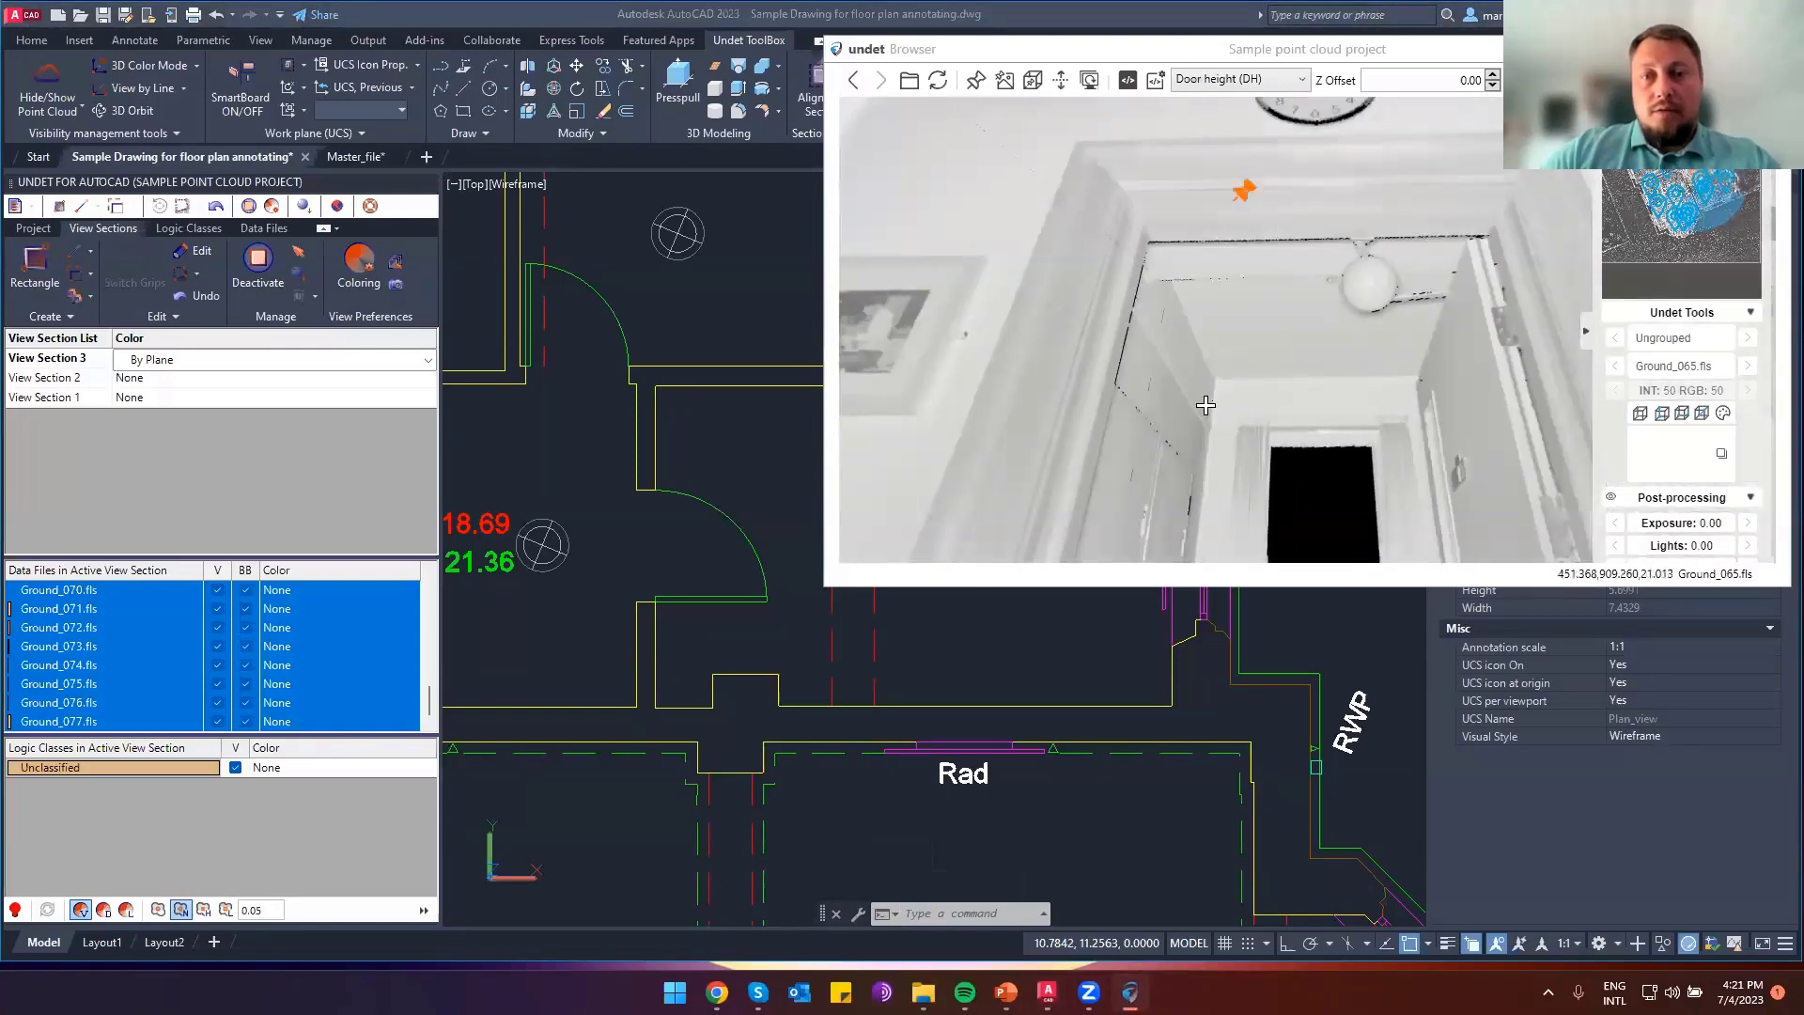
pyautogui.moveTo(1208, 370); pyautogui.dragTo(1220, 126)
pyautogui.moveTo(1202, 549); pyautogui.dragTo(1257, 437)
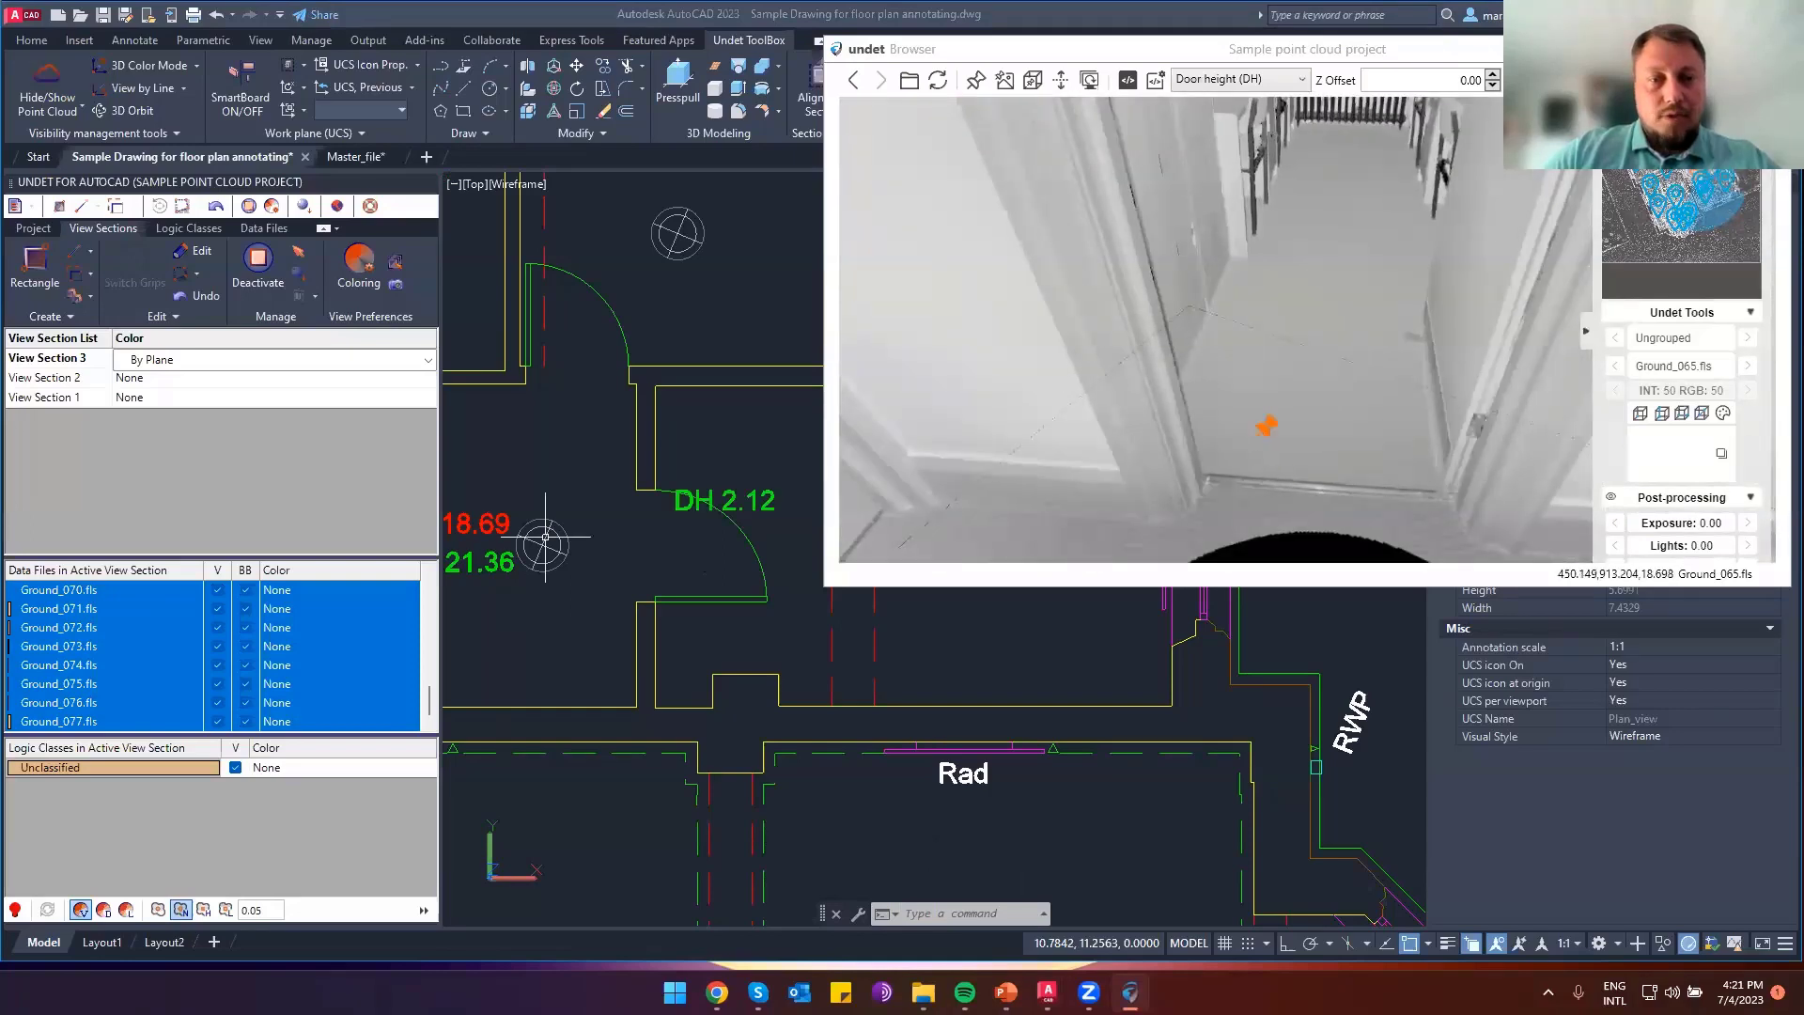
# Move the door height label of the FL 18.70 room into its door opening in the corridor wall
pyautogui.click(728, 512)
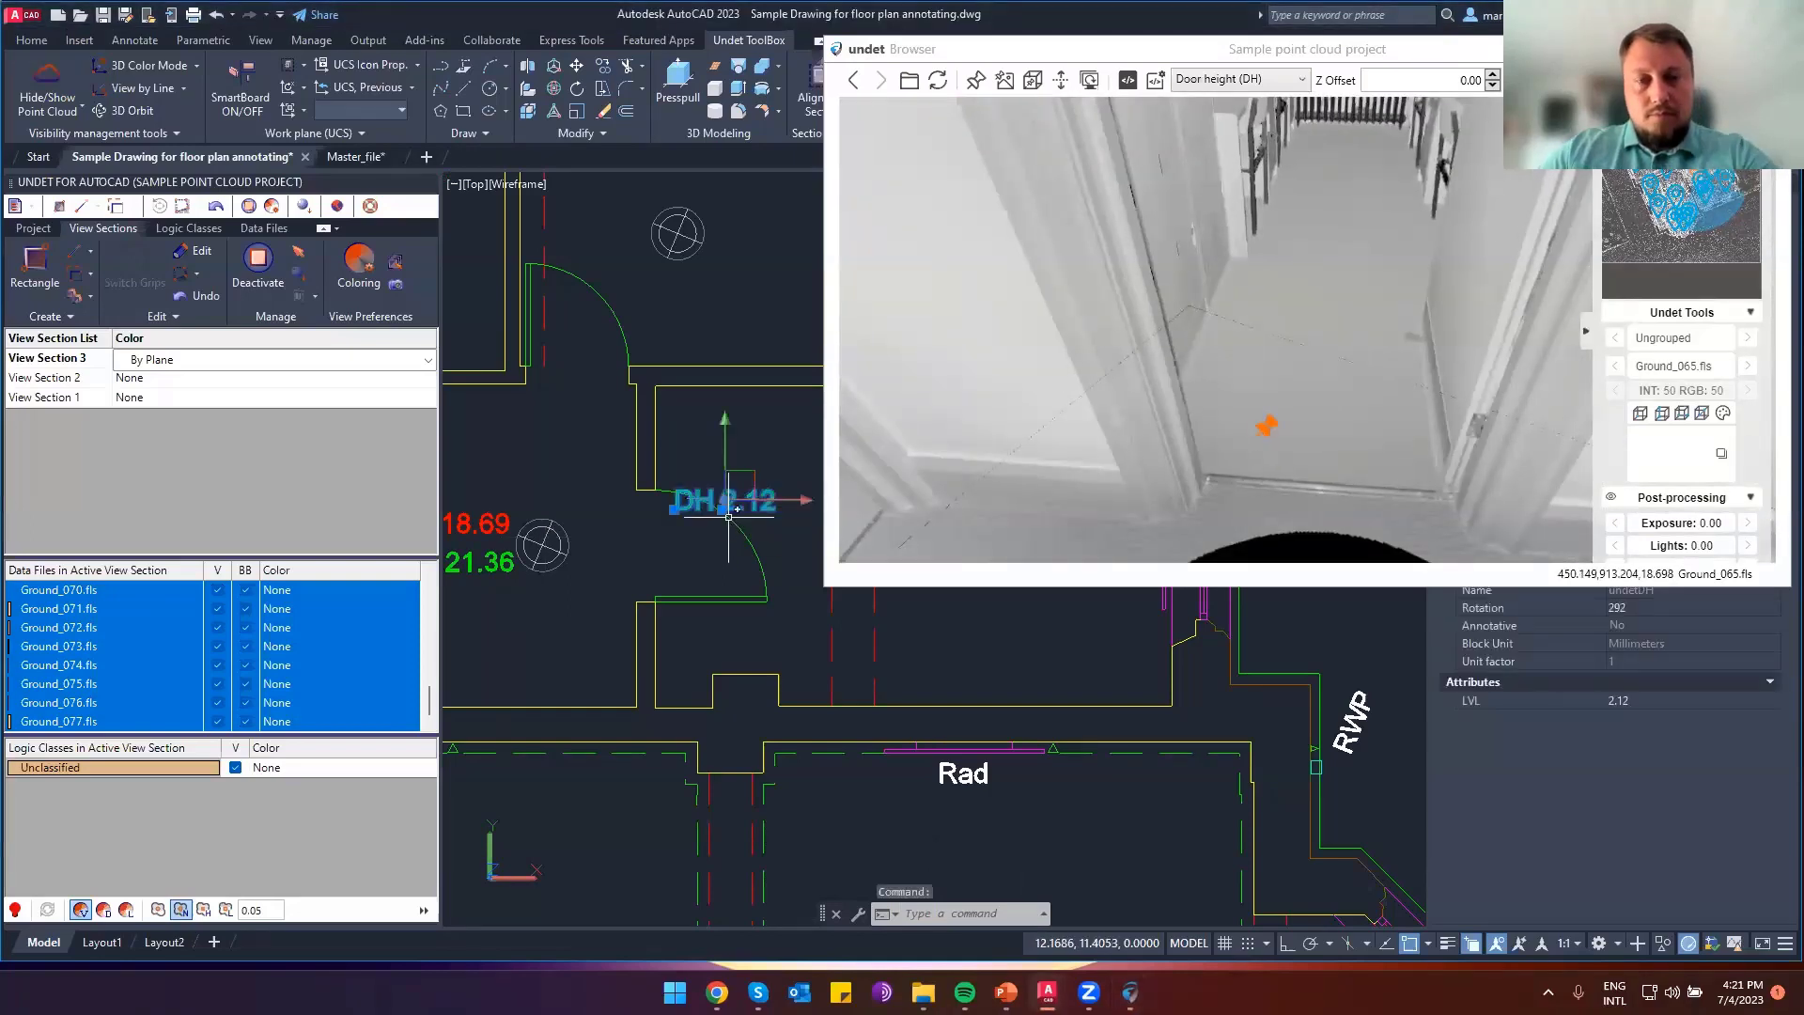
pyautogui.write('m')
pyautogui.press('Return')
pyautogui.click(730, 516)
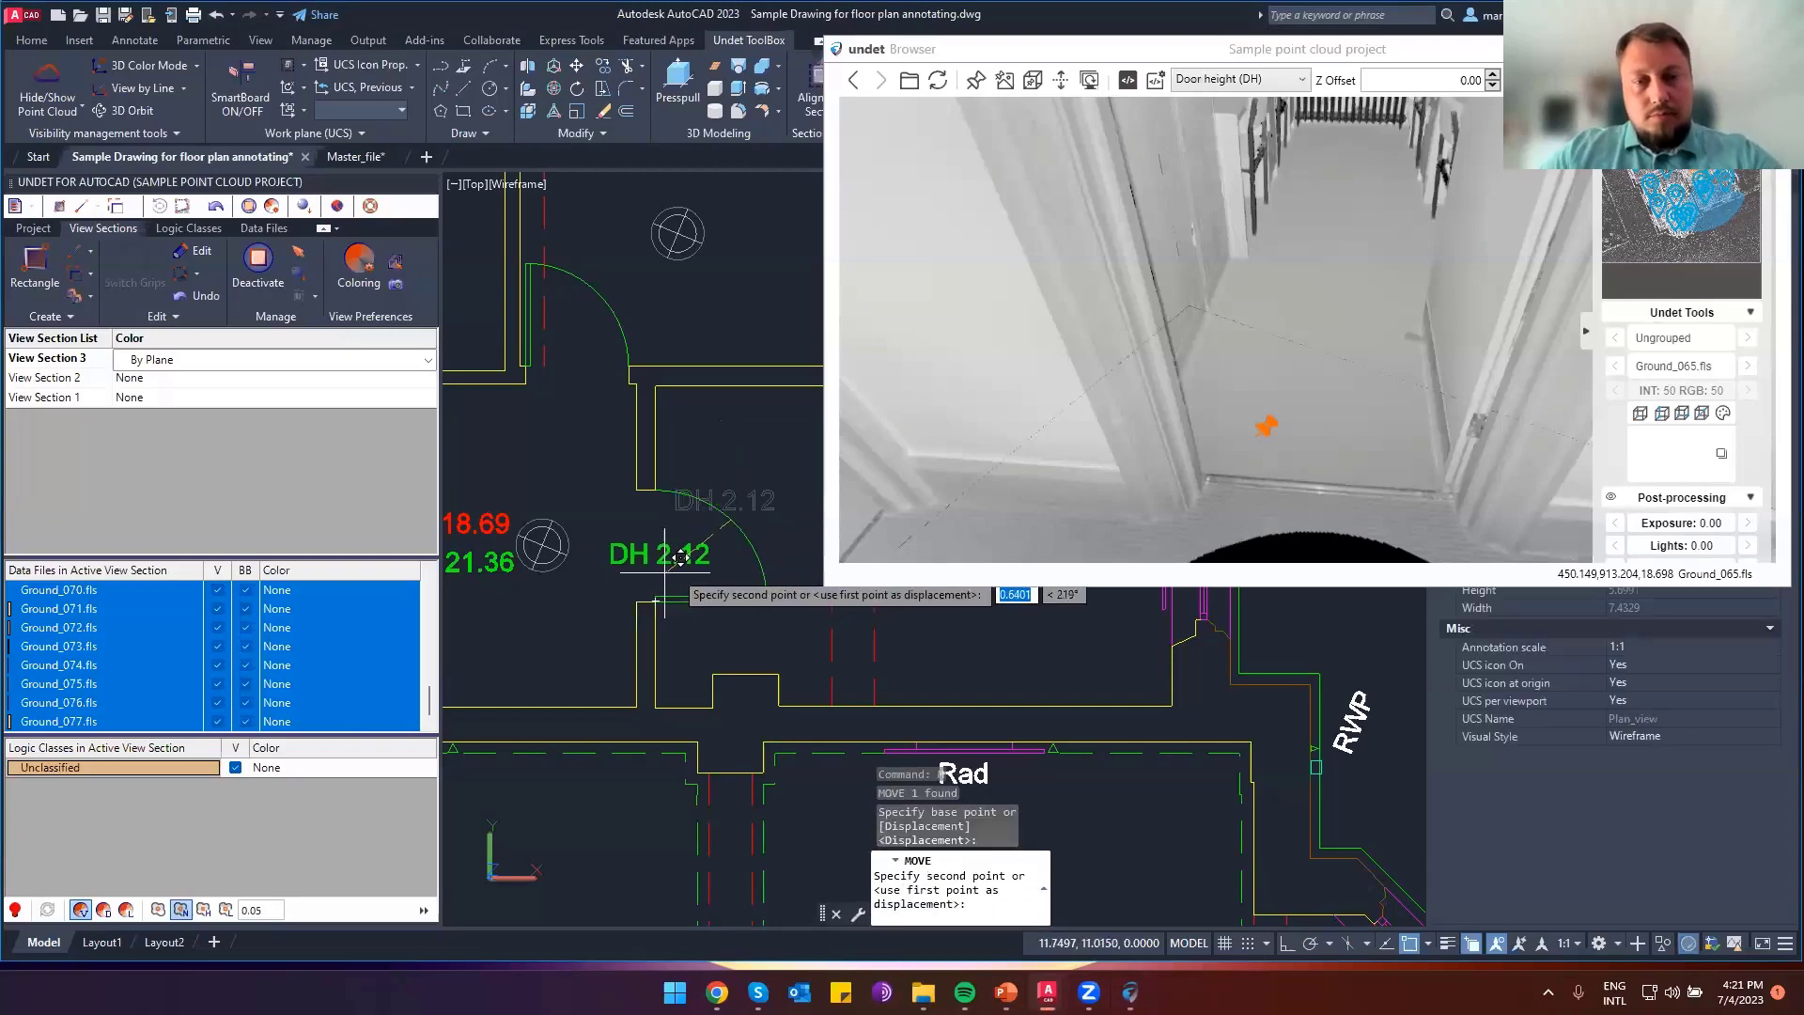
pyautogui.click(658, 562)
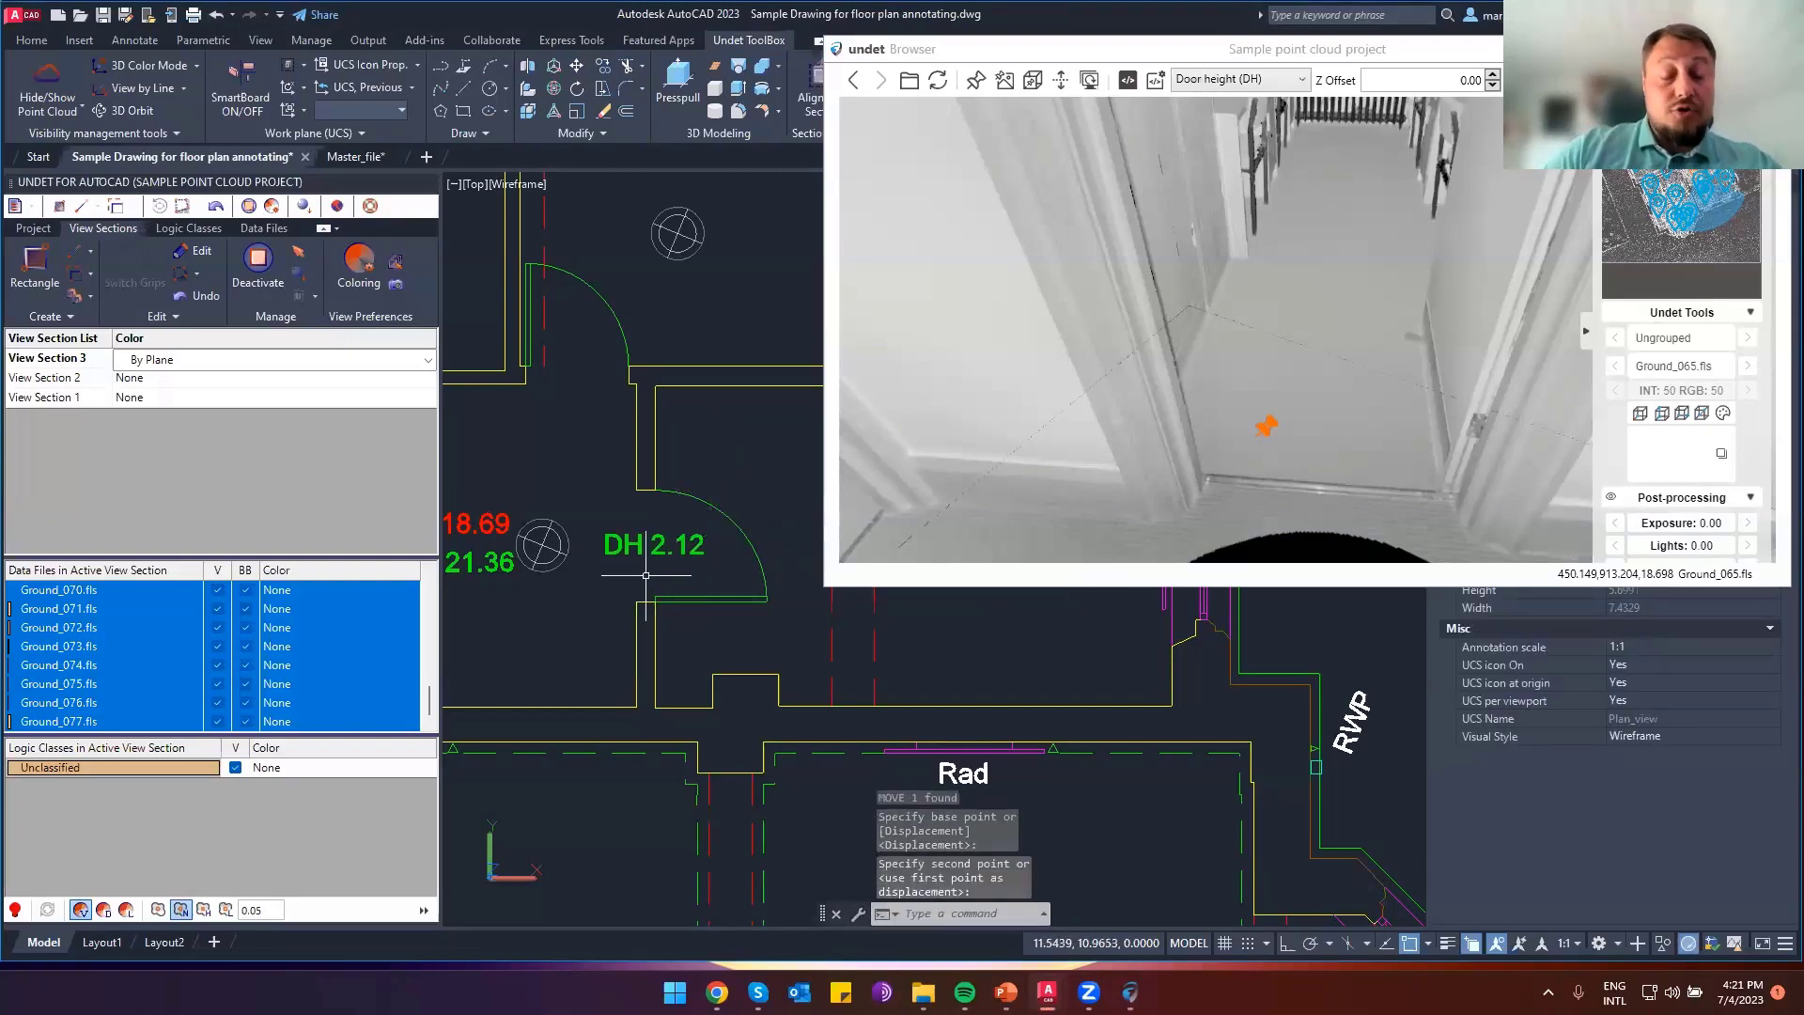
# Load the Ground_077 scan view in the large room below the corridor from a point right of its central beam
pyautogui.scroll(-3, 642, 572)
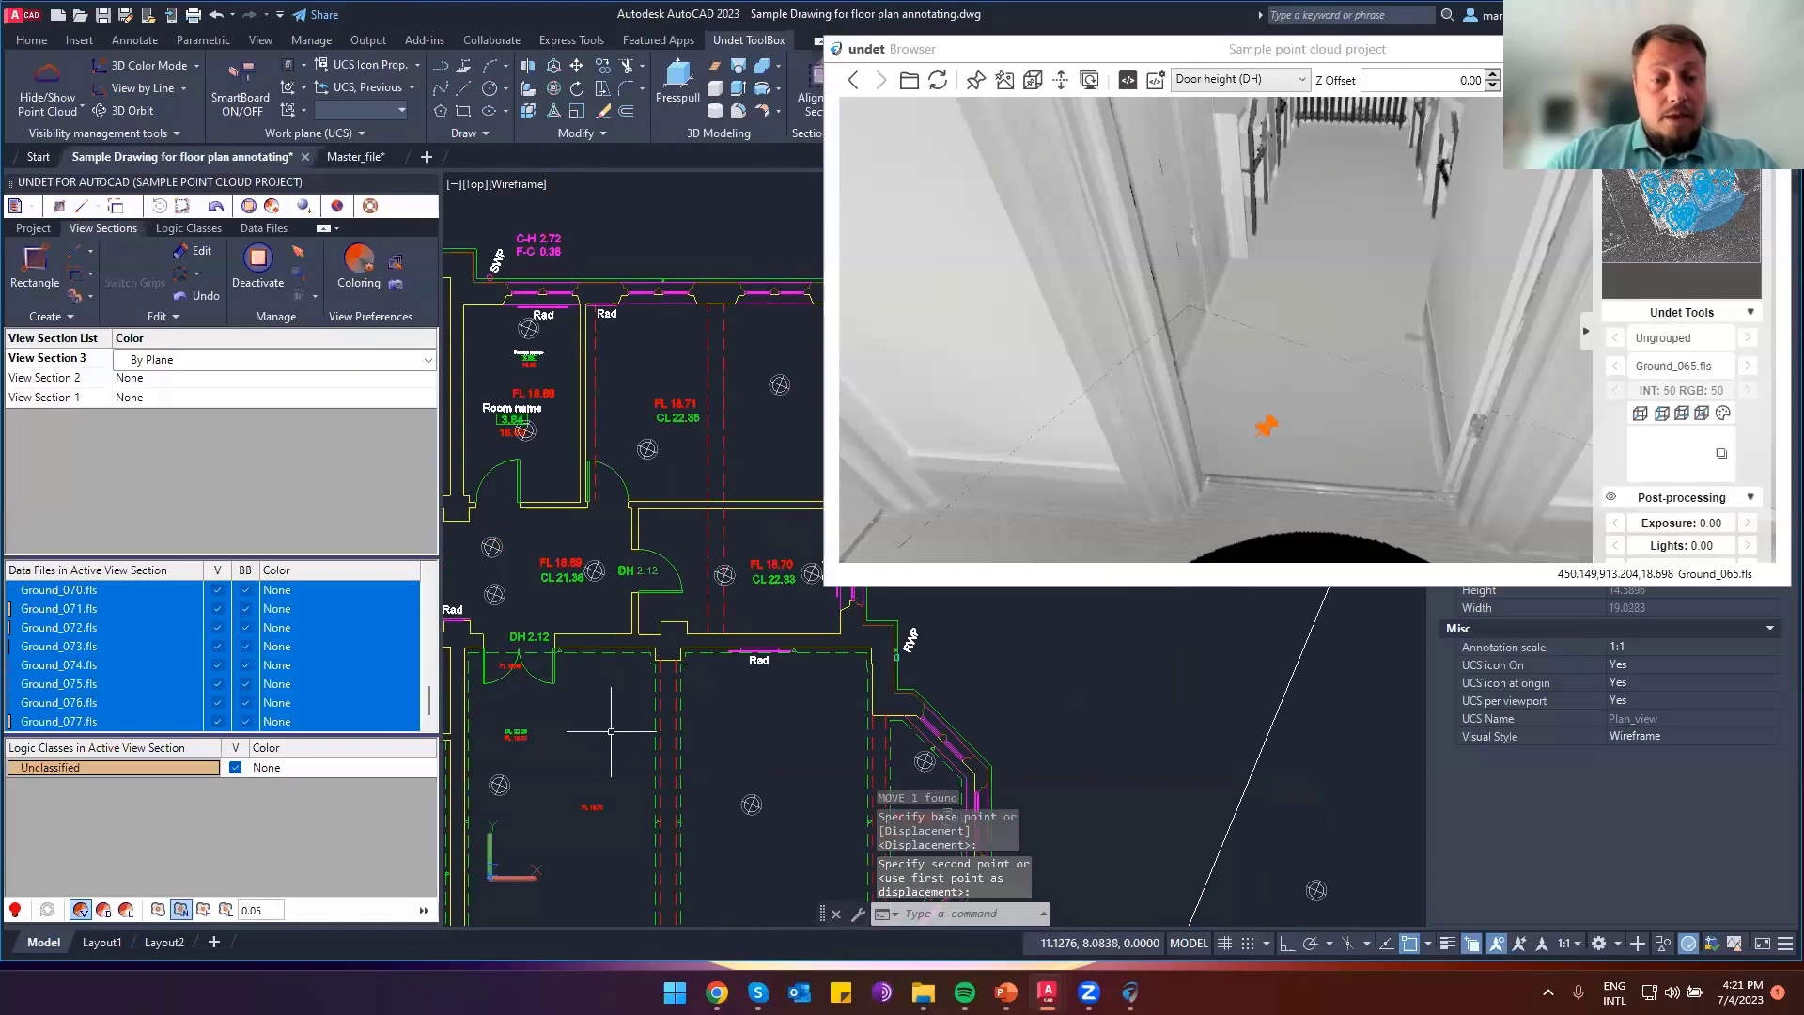
pyautogui.moveTo(609, 729); pyautogui.dragTo(648, 621, button='middle')
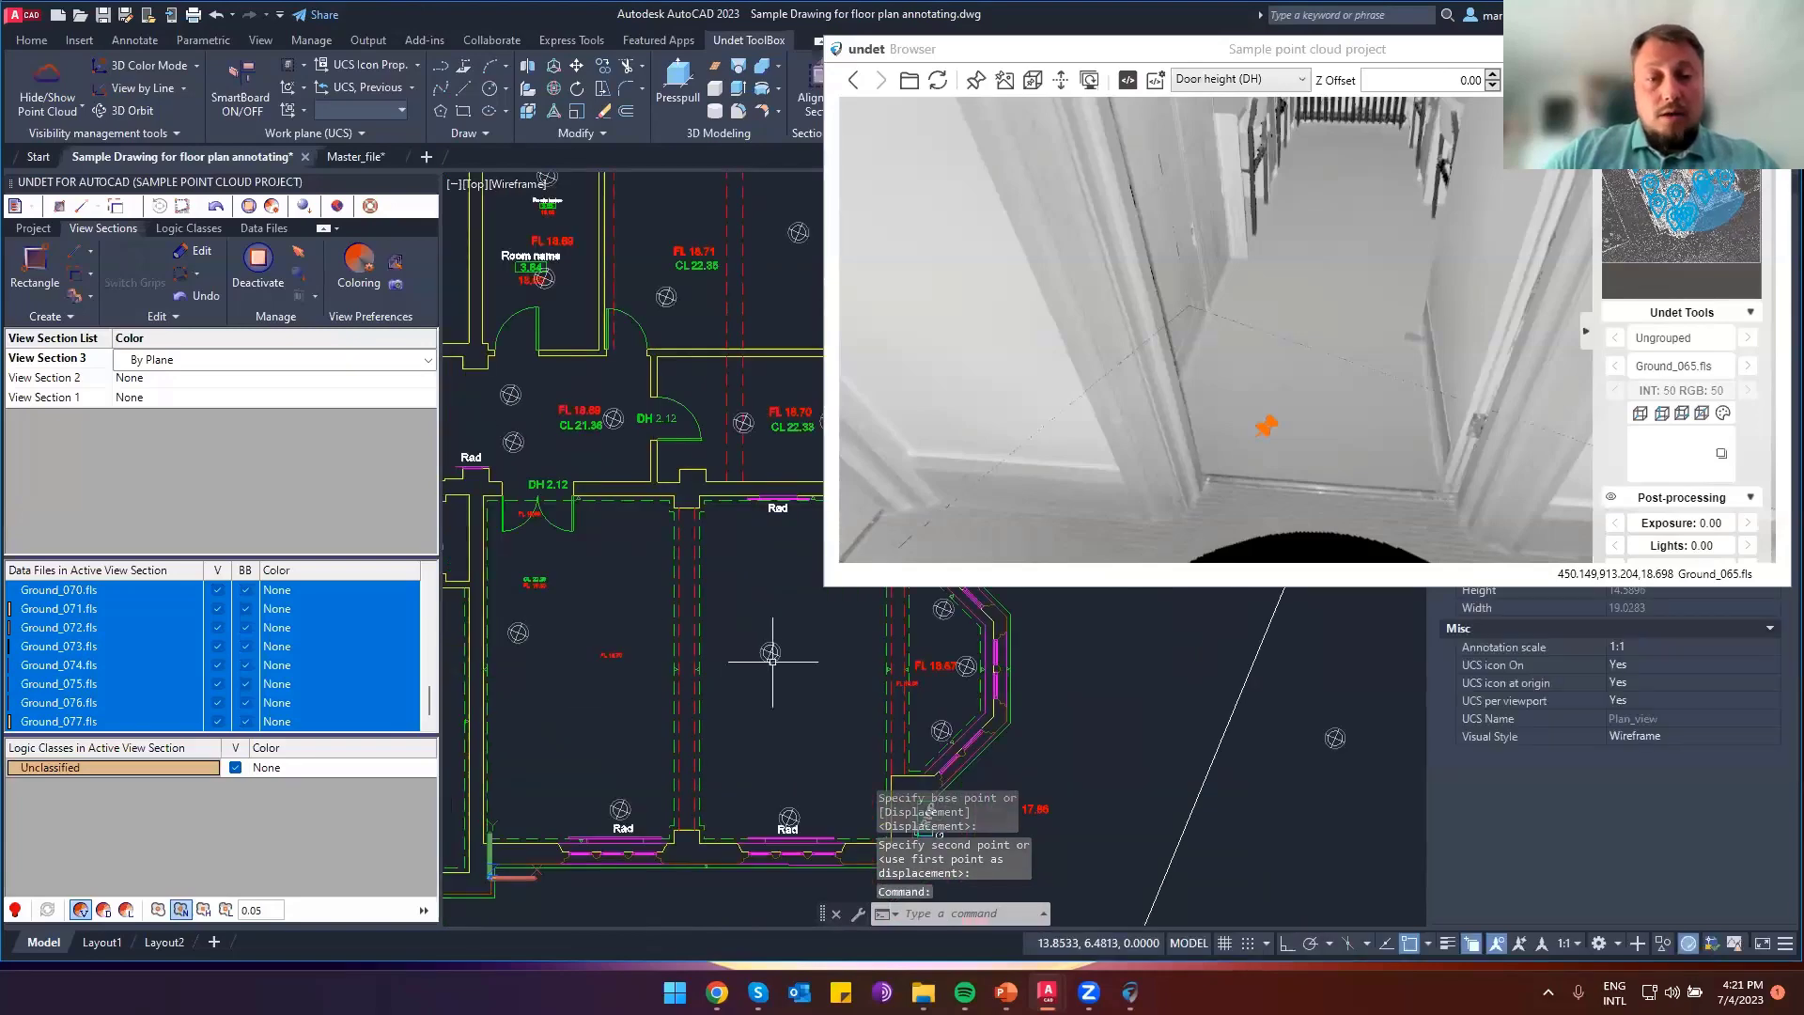
pyautogui.doubleClick(813, 585)
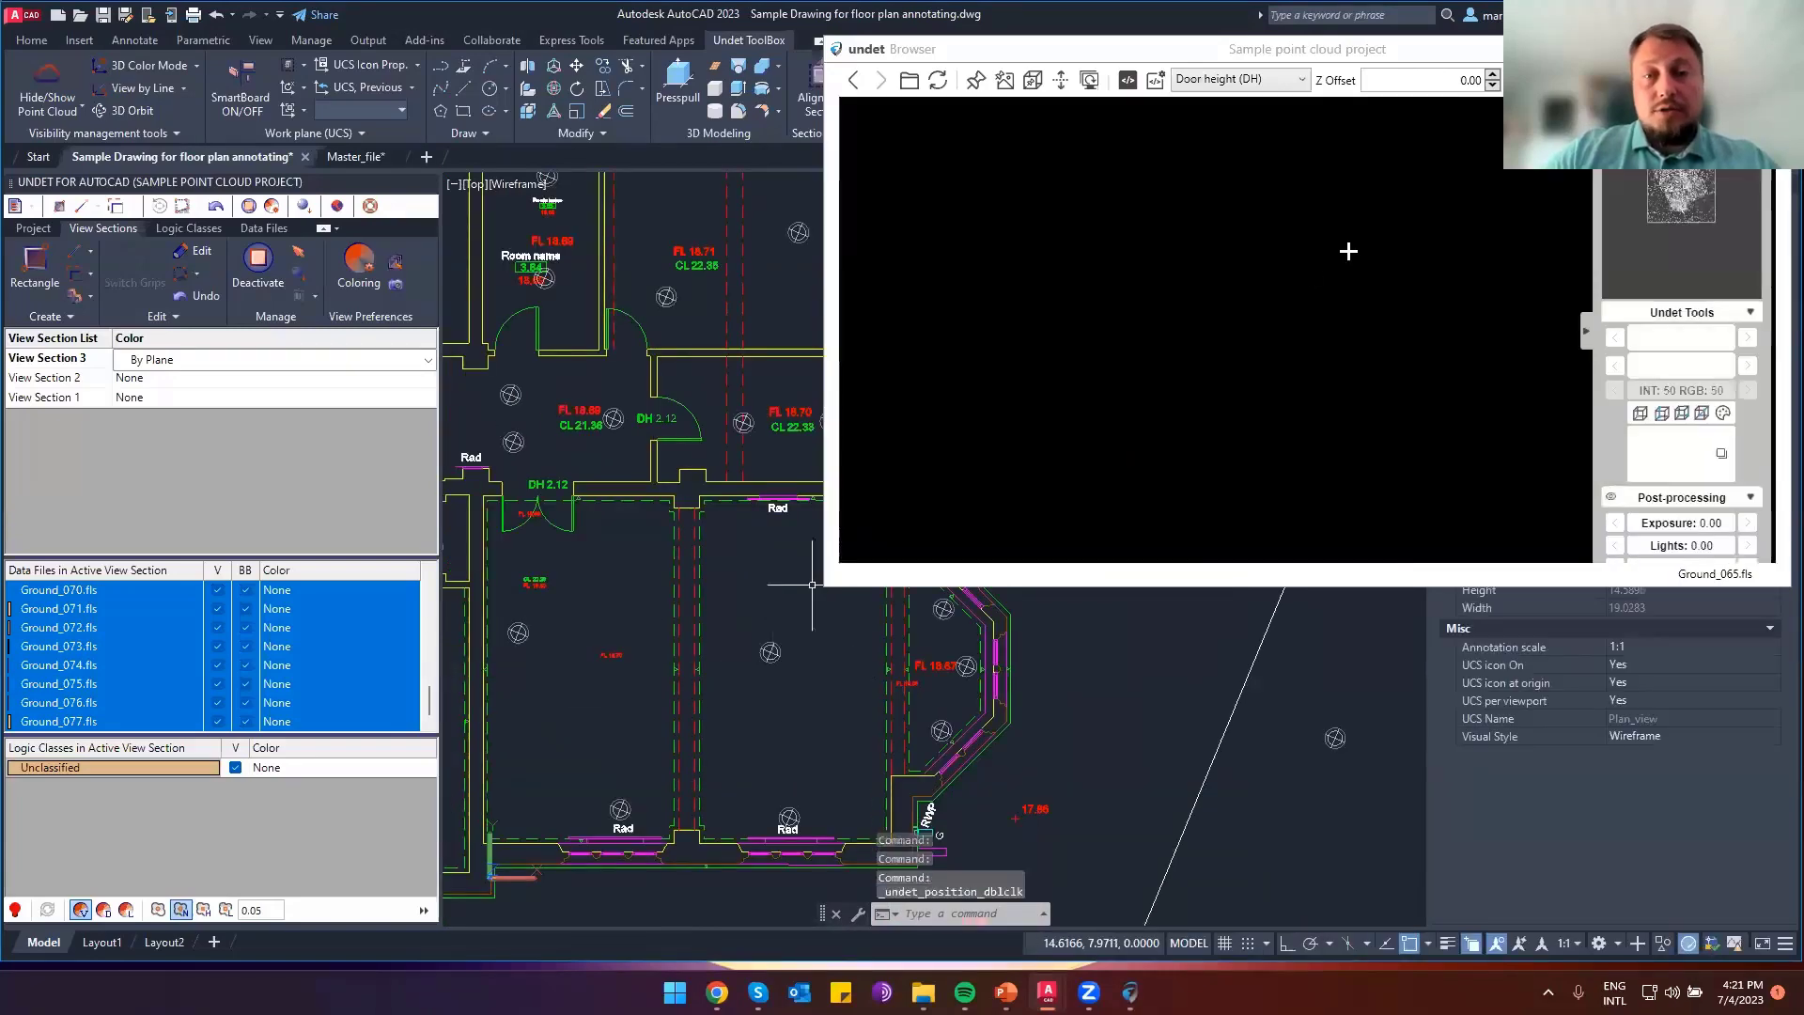
# Choose the Beam head height (BHH) script and place a beam head height label at the large room's central ceiling beam
pyautogui.click(1228, 79)
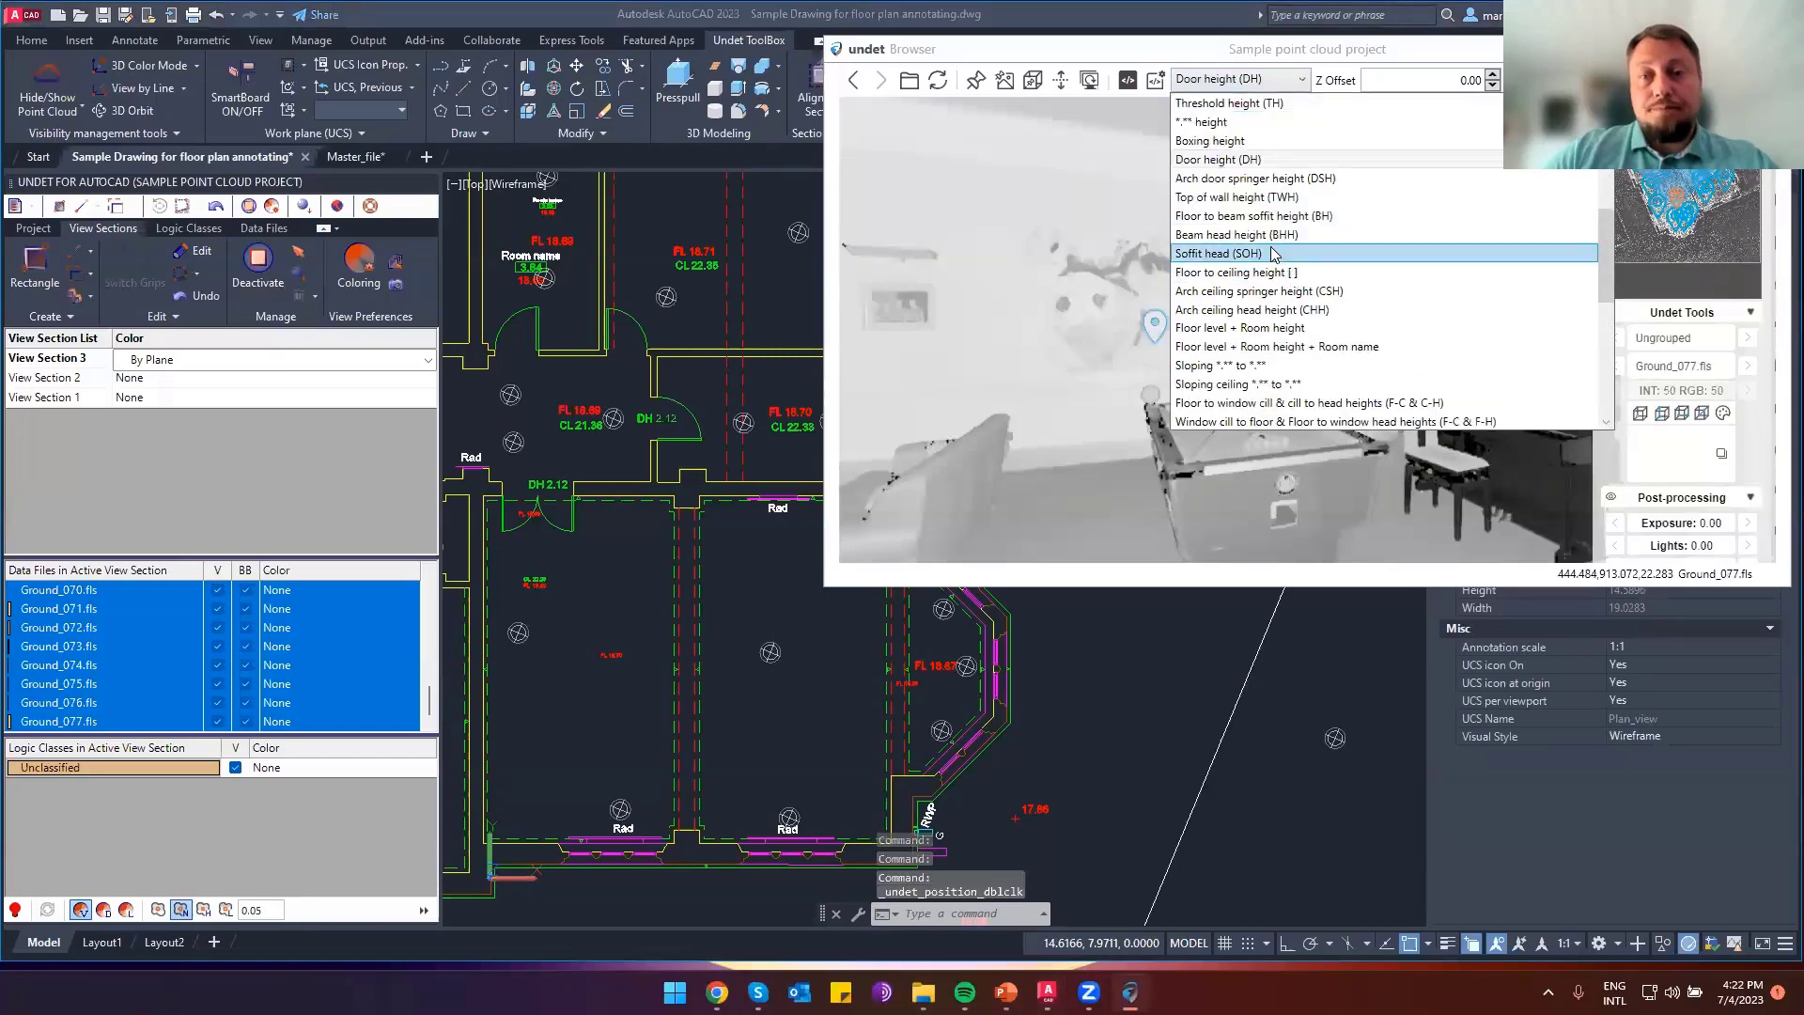
pyautogui.click(1271, 235)
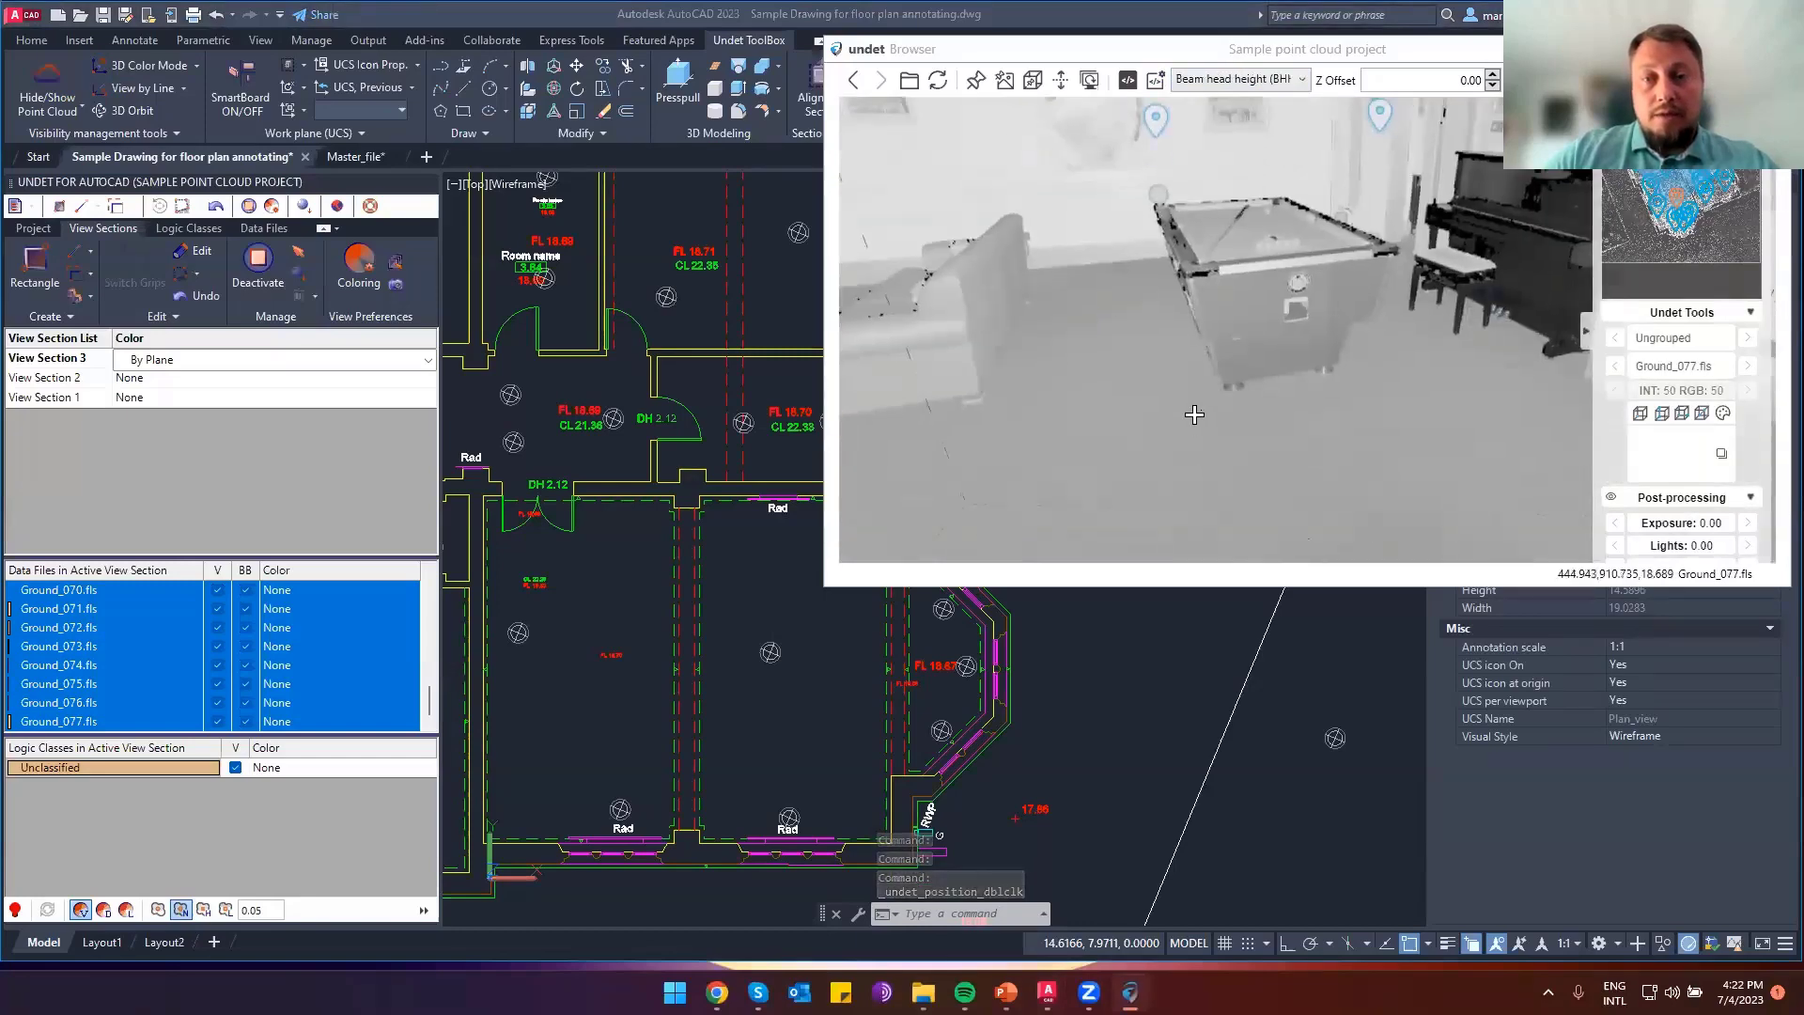
pyautogui.moveTo(1263, 426); pyautogui.dragTo(1248, 484)
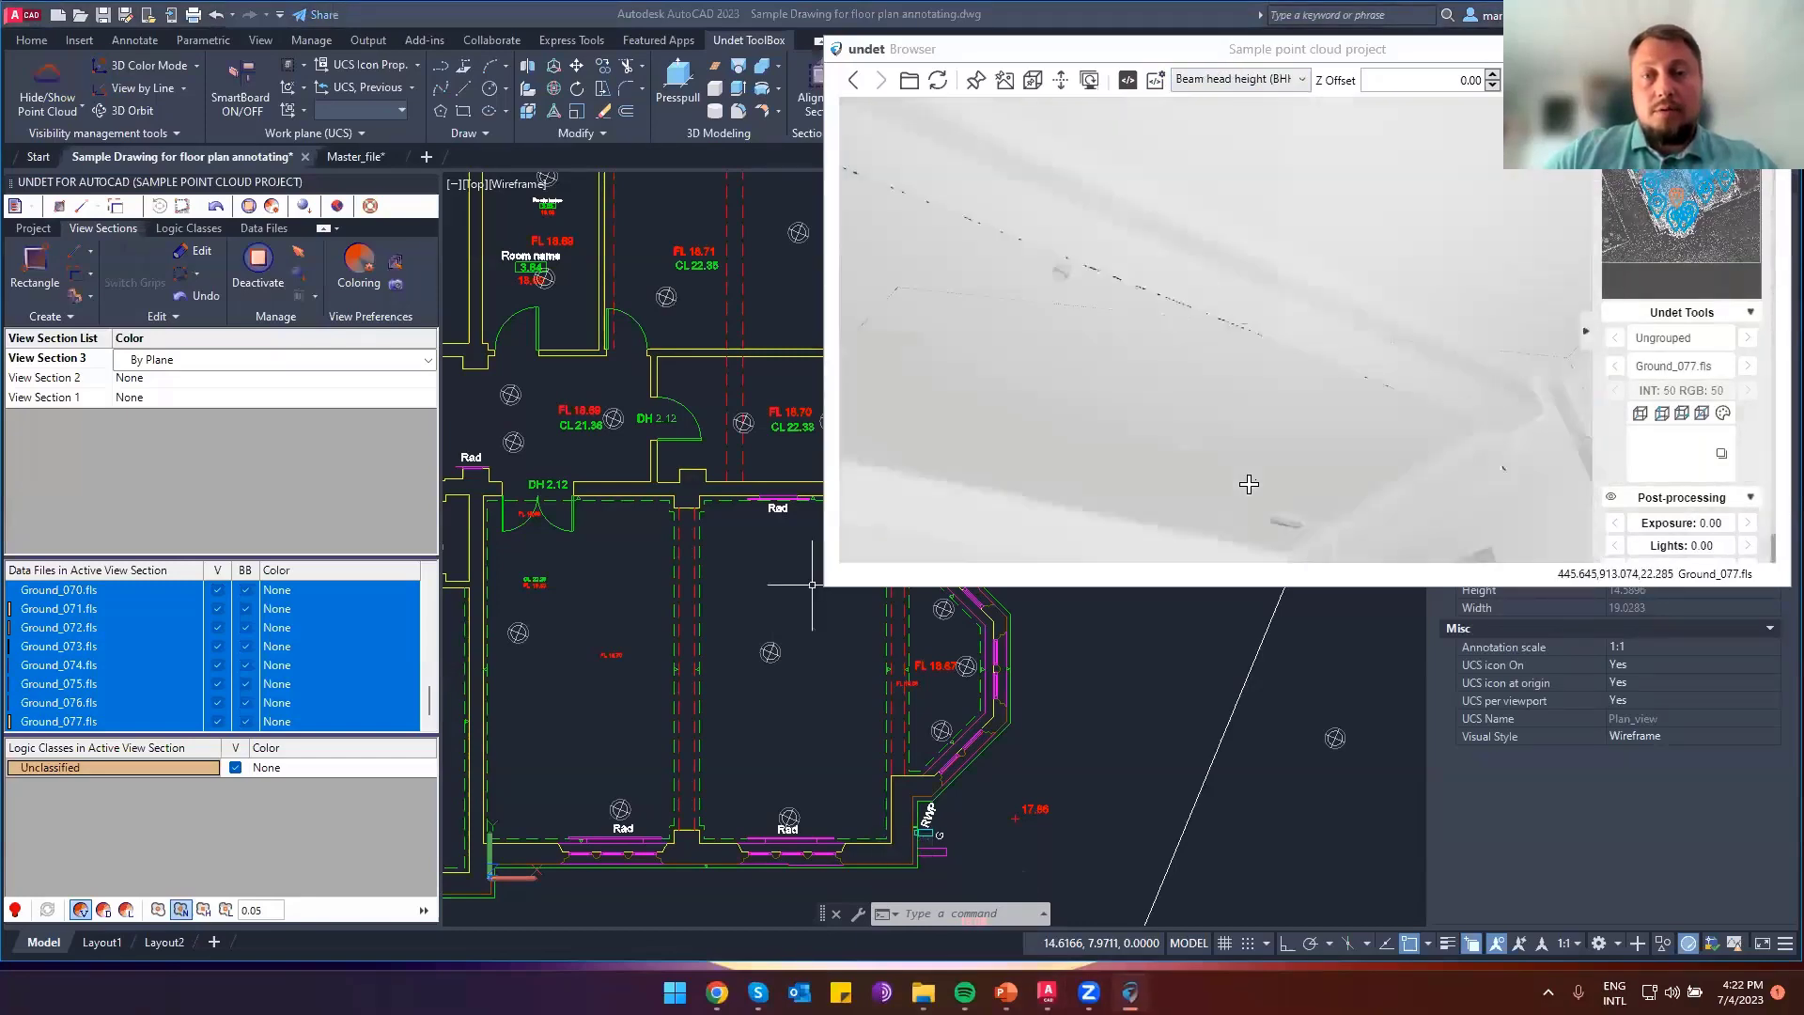
pyautogui.click(1212, 293)
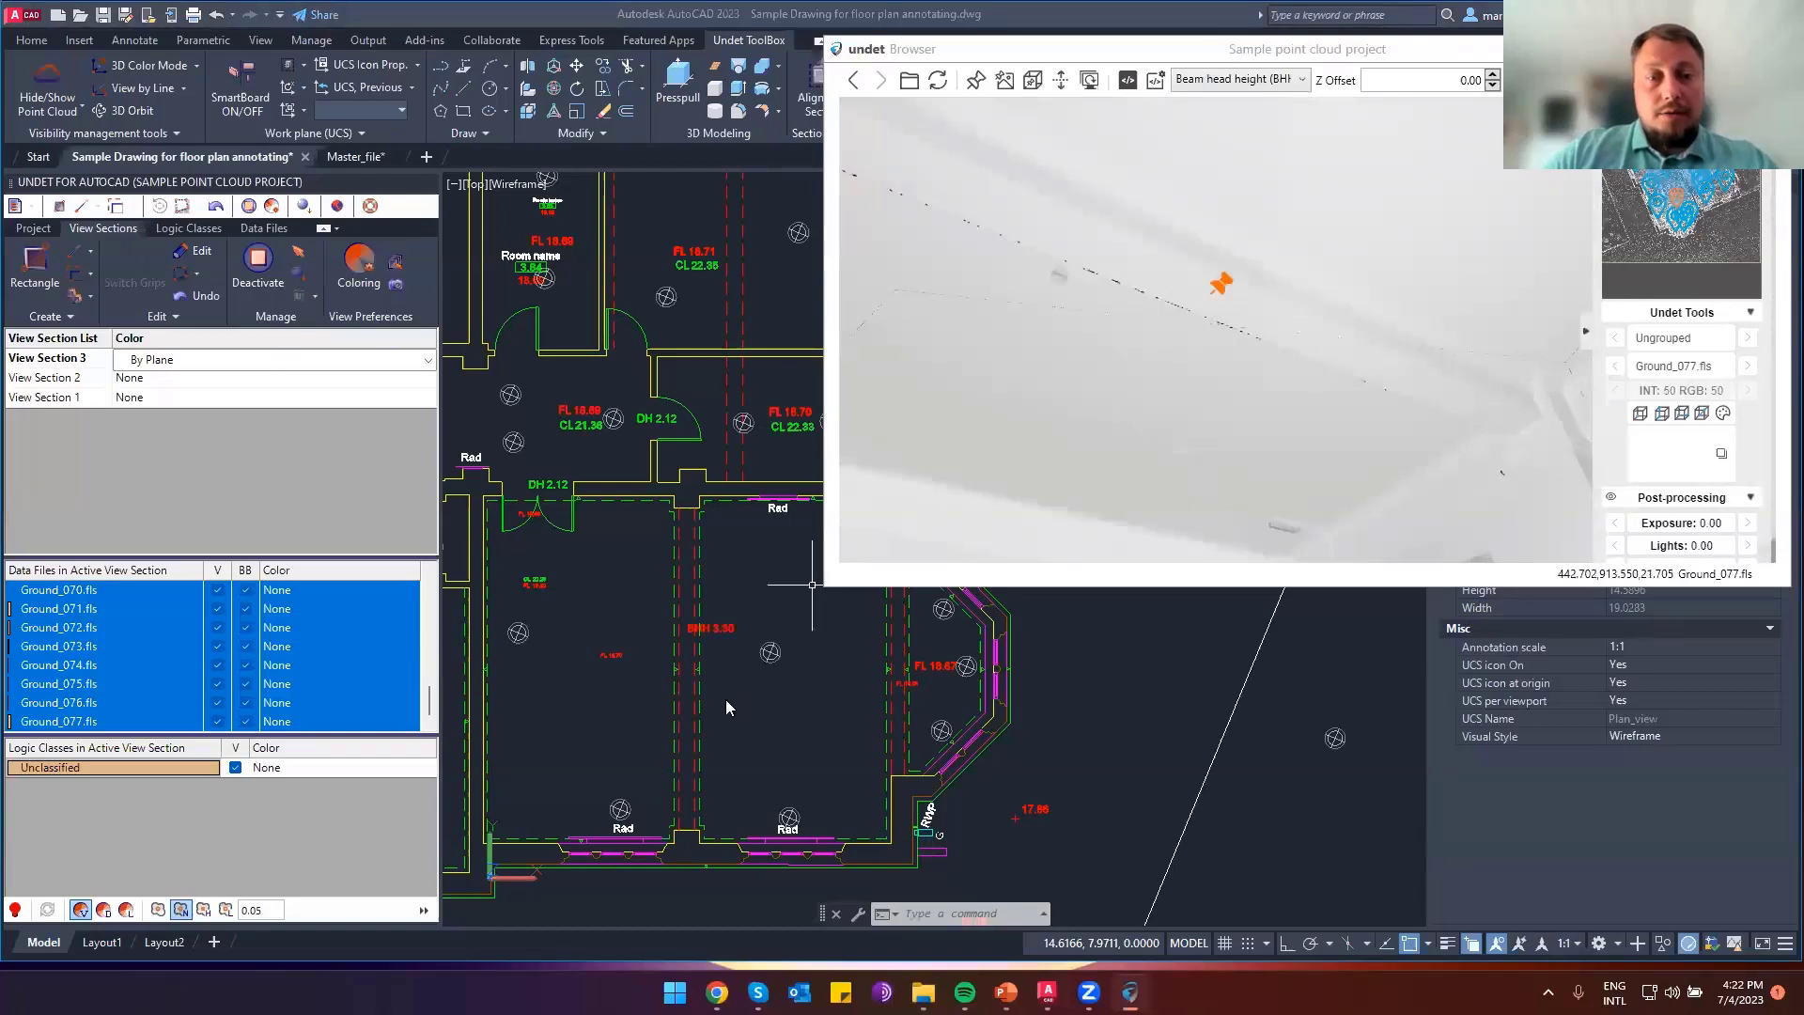
# Try to make the beam head height label parallel to the beam's dashed line with a Parallel geometric constraint
pyautogui.scroll(2, 716, 625)
pyautogui.scroll(2, 717, 625)
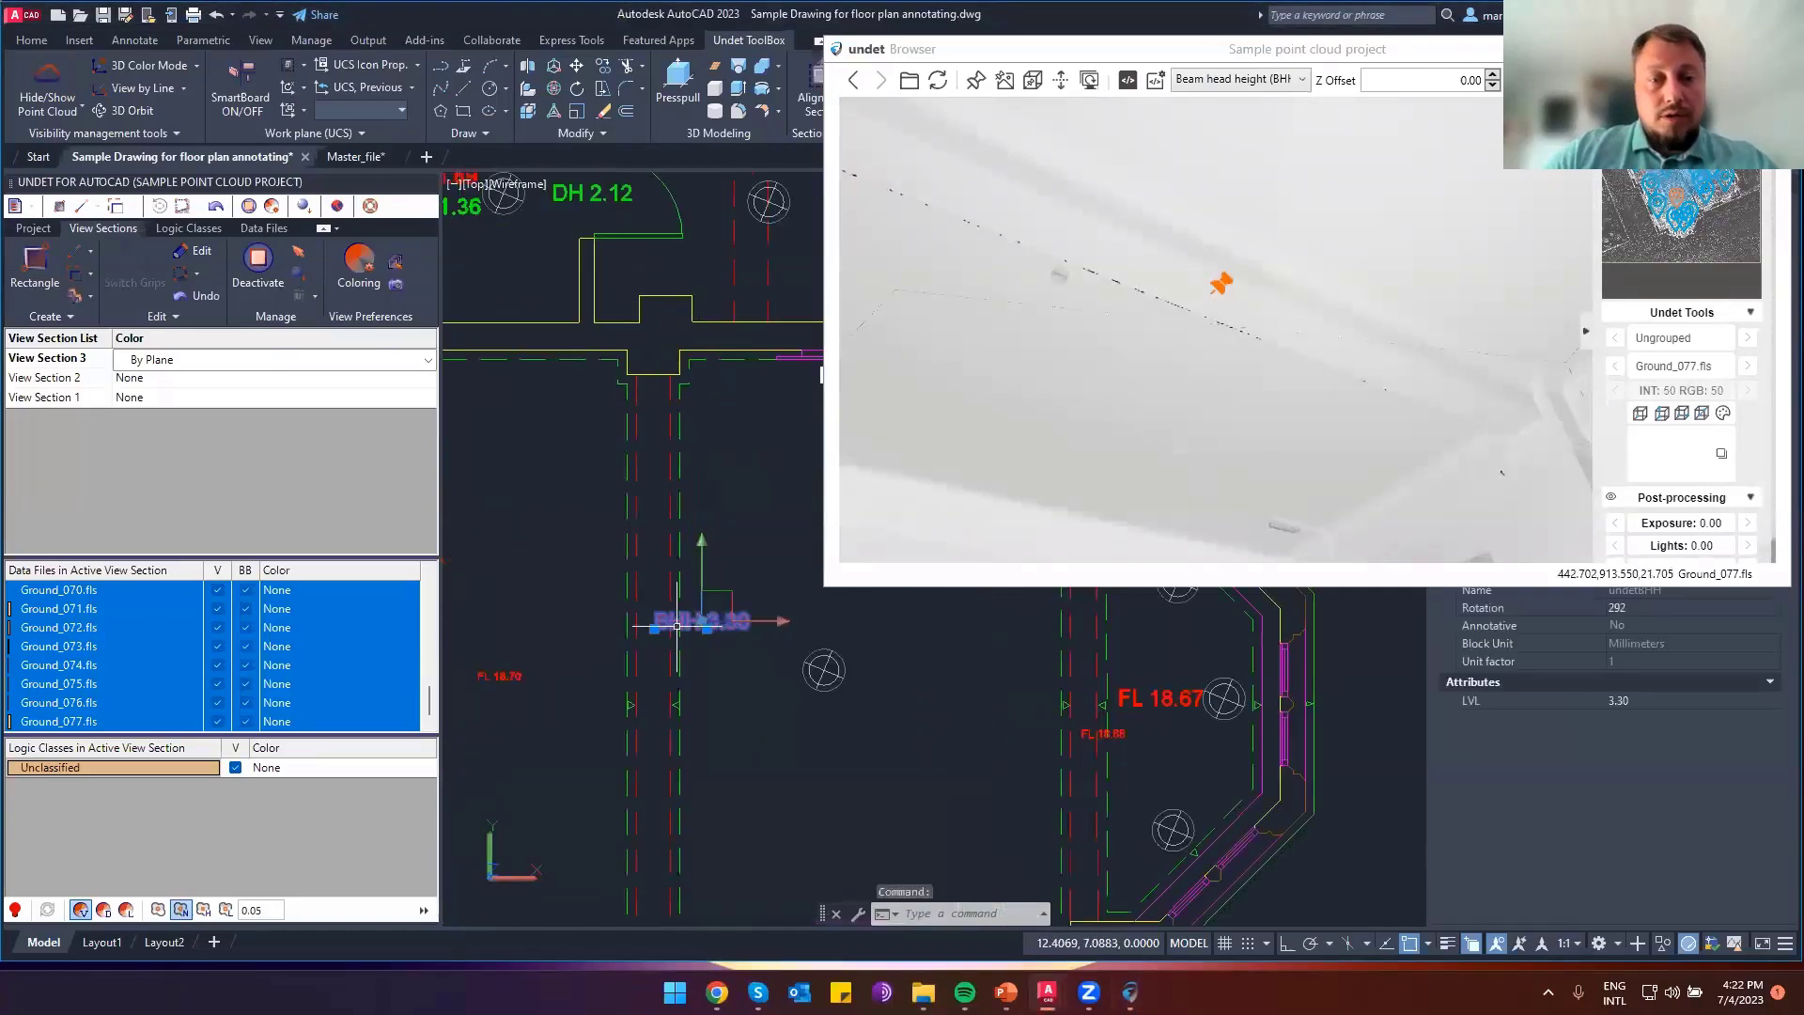
pyautogui.click(202, 40)
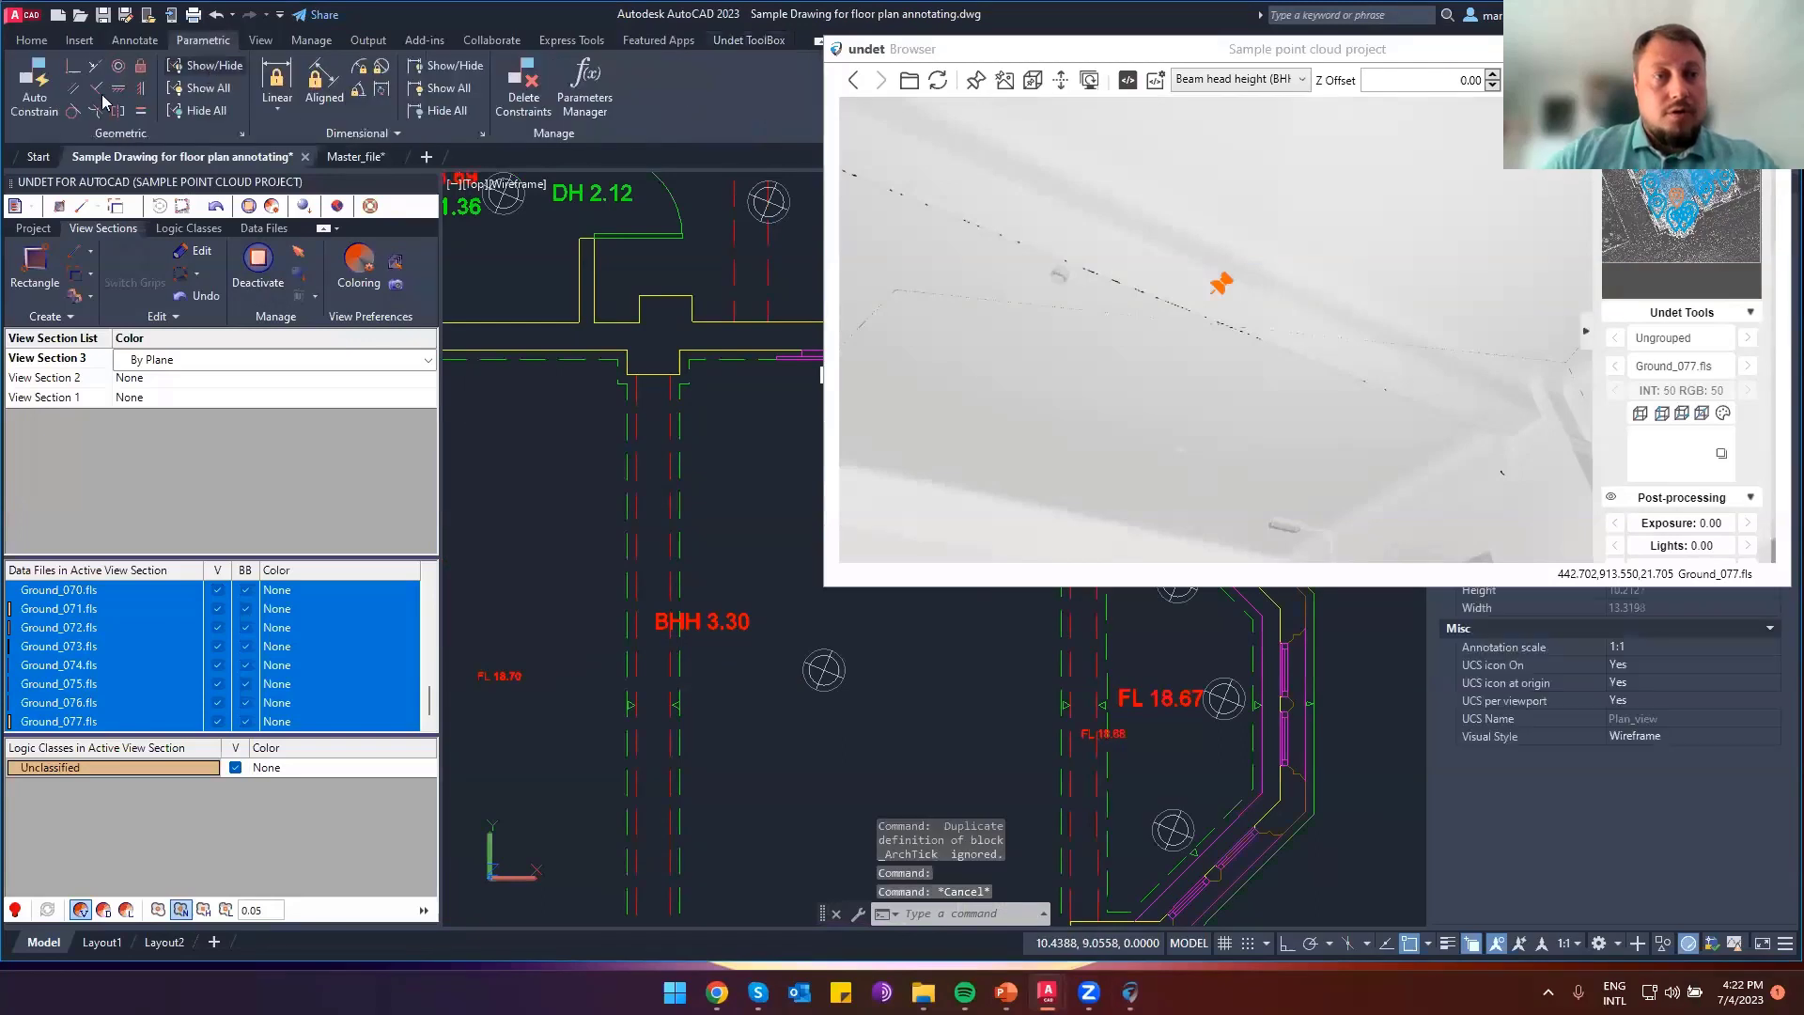
pyautogui.click(671, 705)
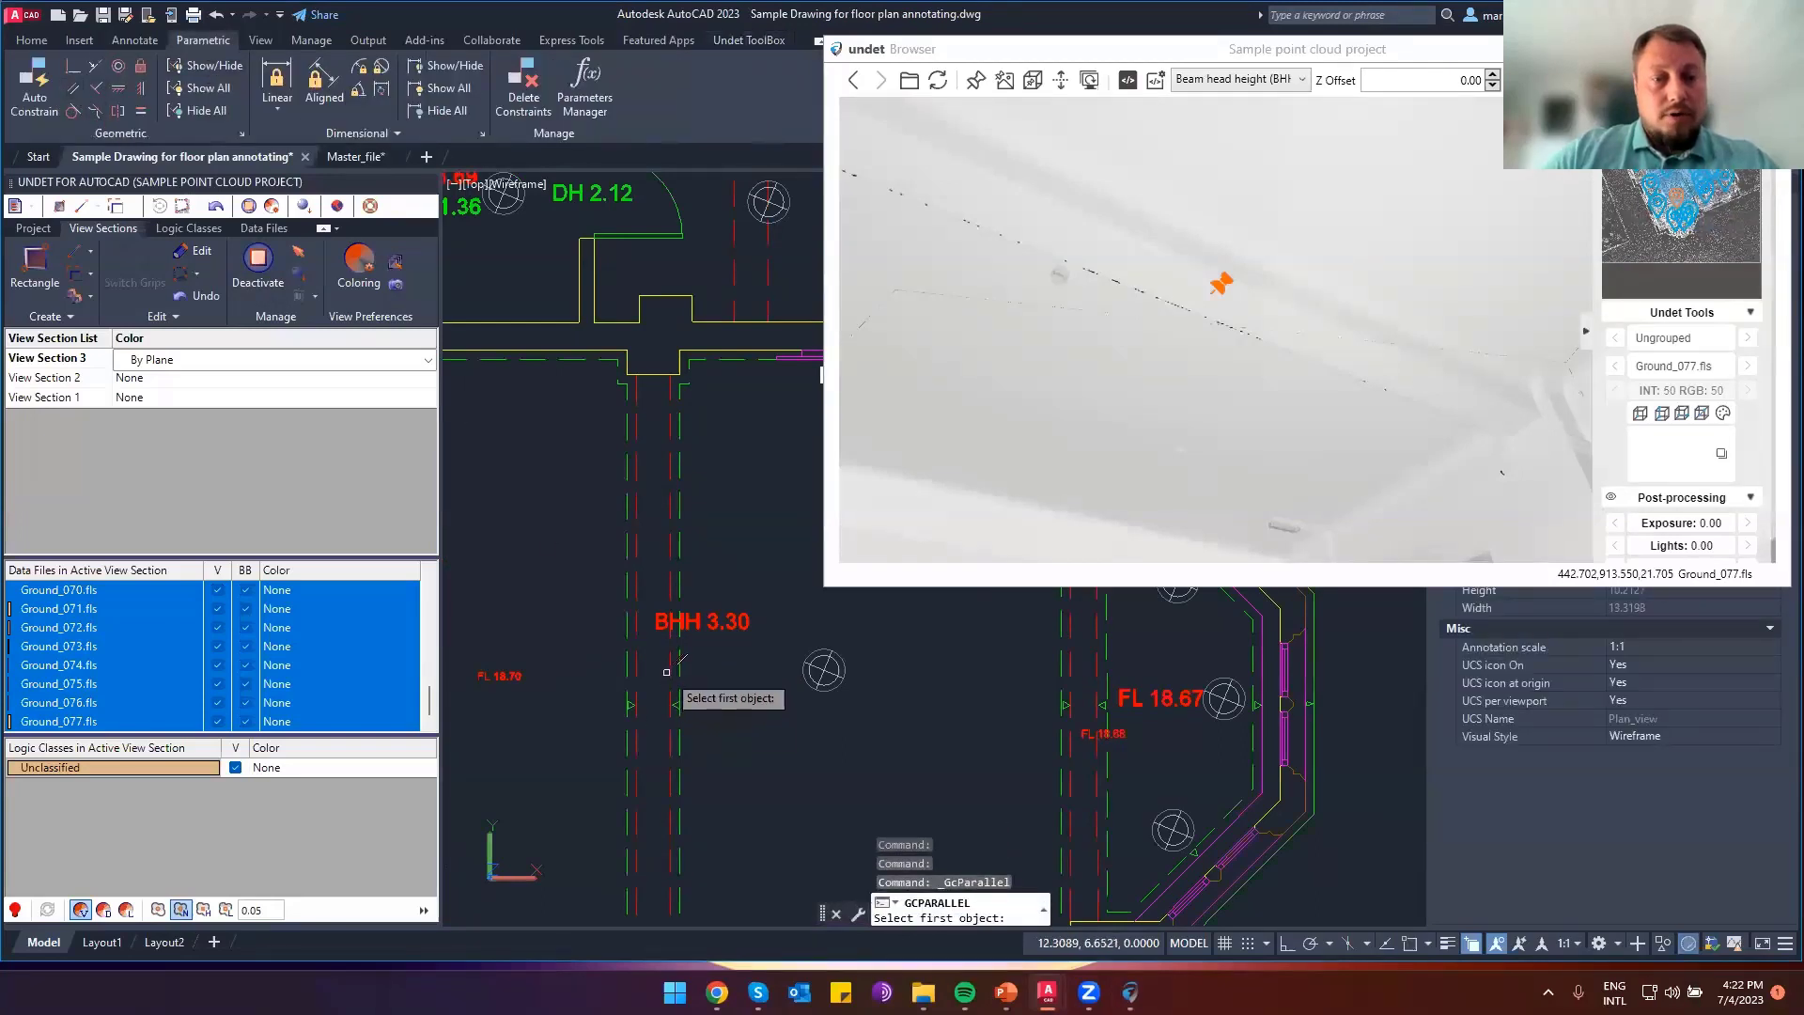
pyautogui.click(700, 627)
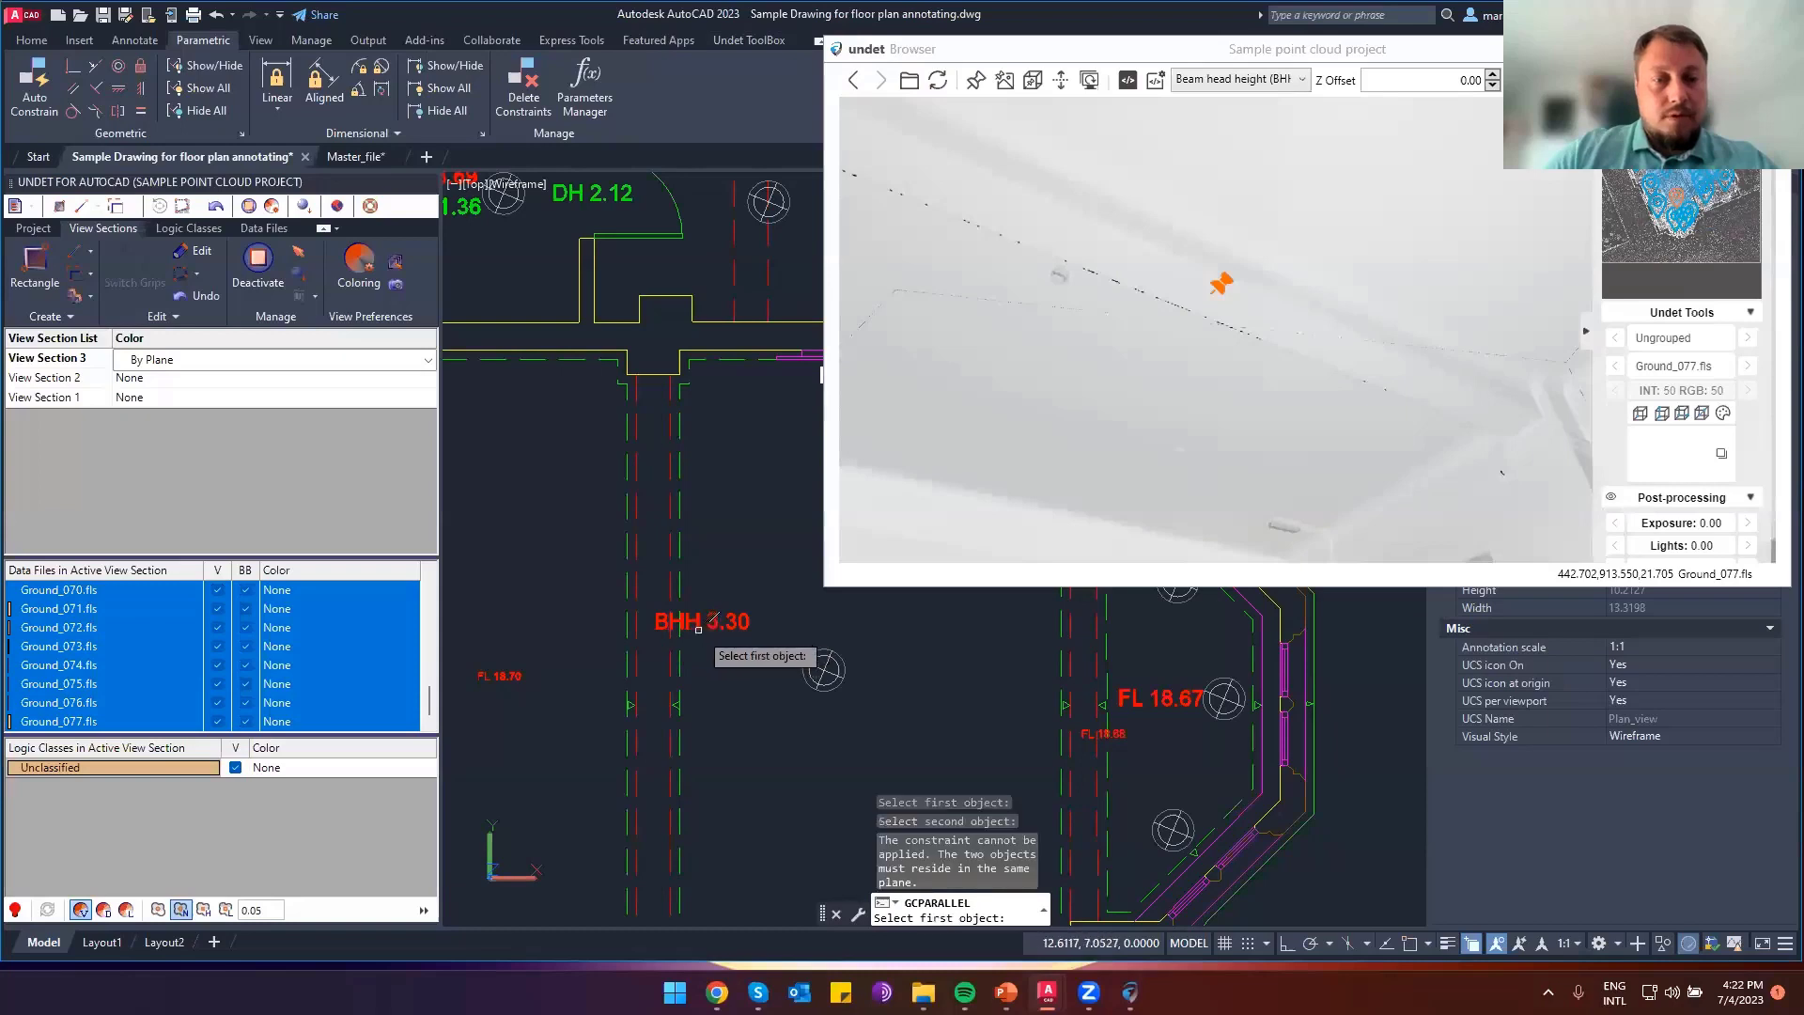
pyautogui.click(698, 636)
pyautogui.click(714, 638)
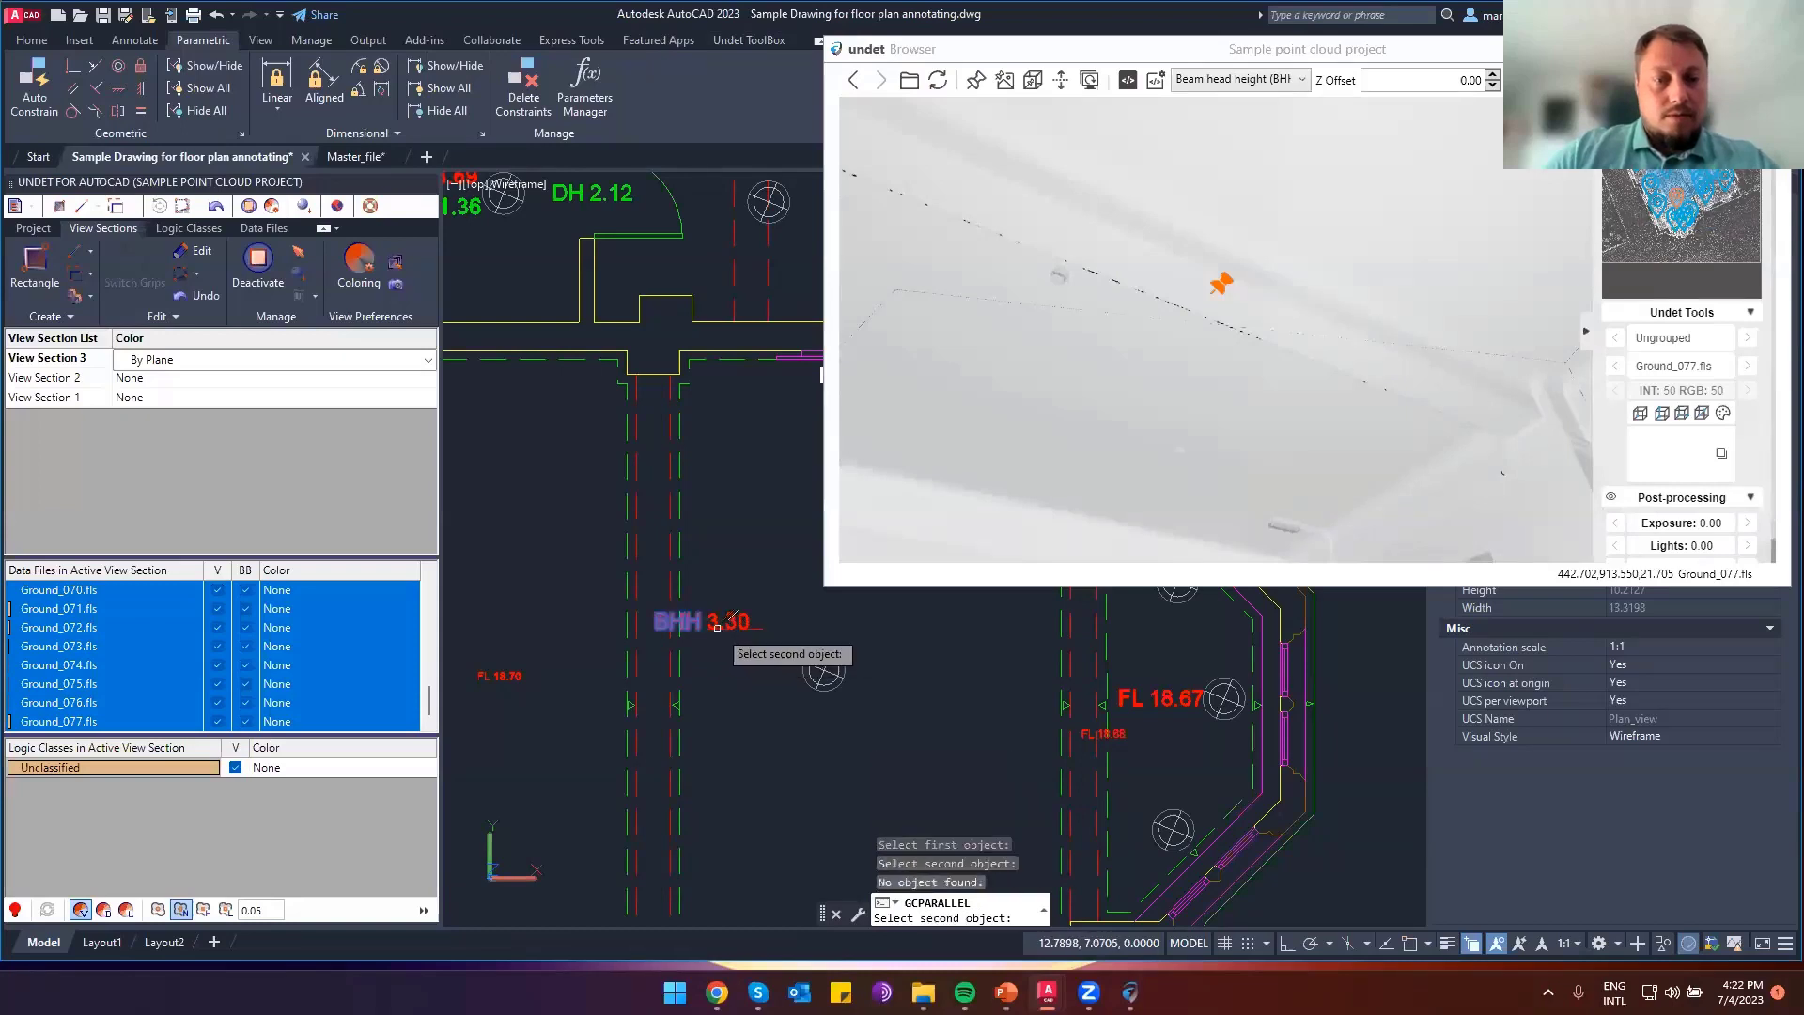
pyautogui.click(724, 649)
pyautogui.press('Escape')
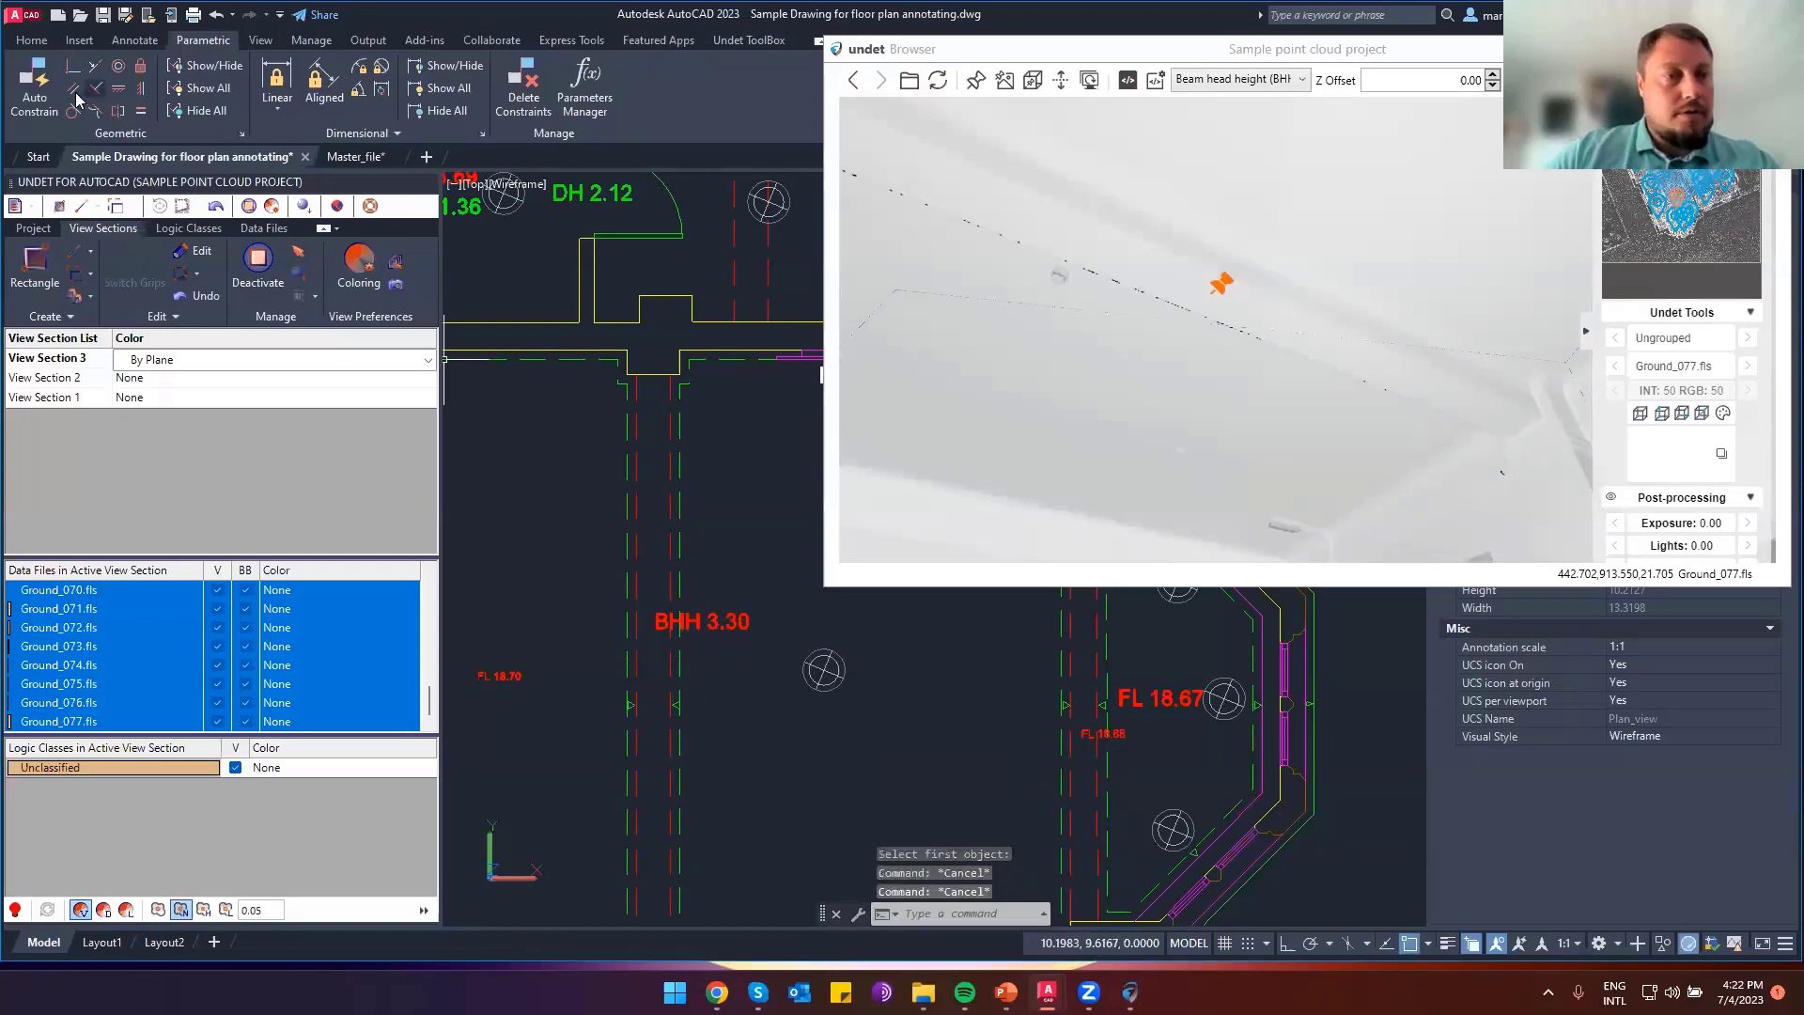
# Try the Parallel constraint again between the beam's green dashed edge and the beam head height label, and cancel the command
pyautogui.click(74, 88)
pyautogui.click(679, 668)
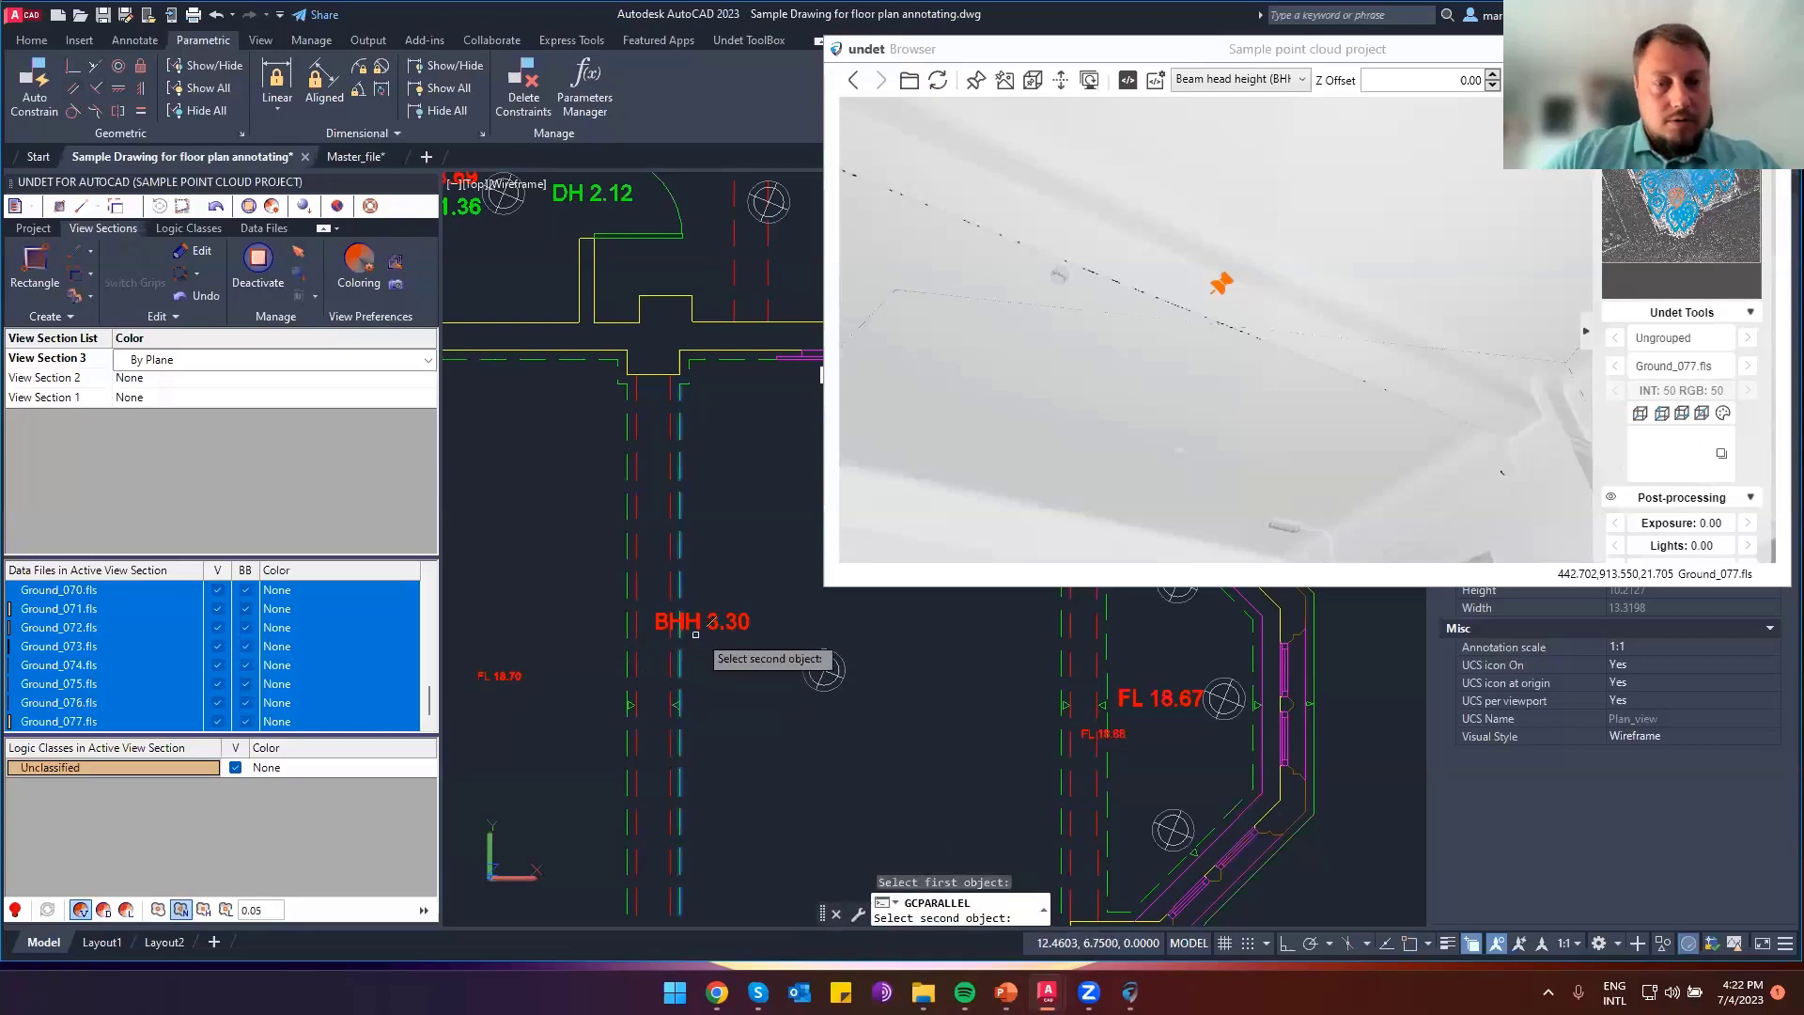
pyautogui.click(702, 623)
pyautogui.click(694, 626)
pyautogui.click(693, 626)
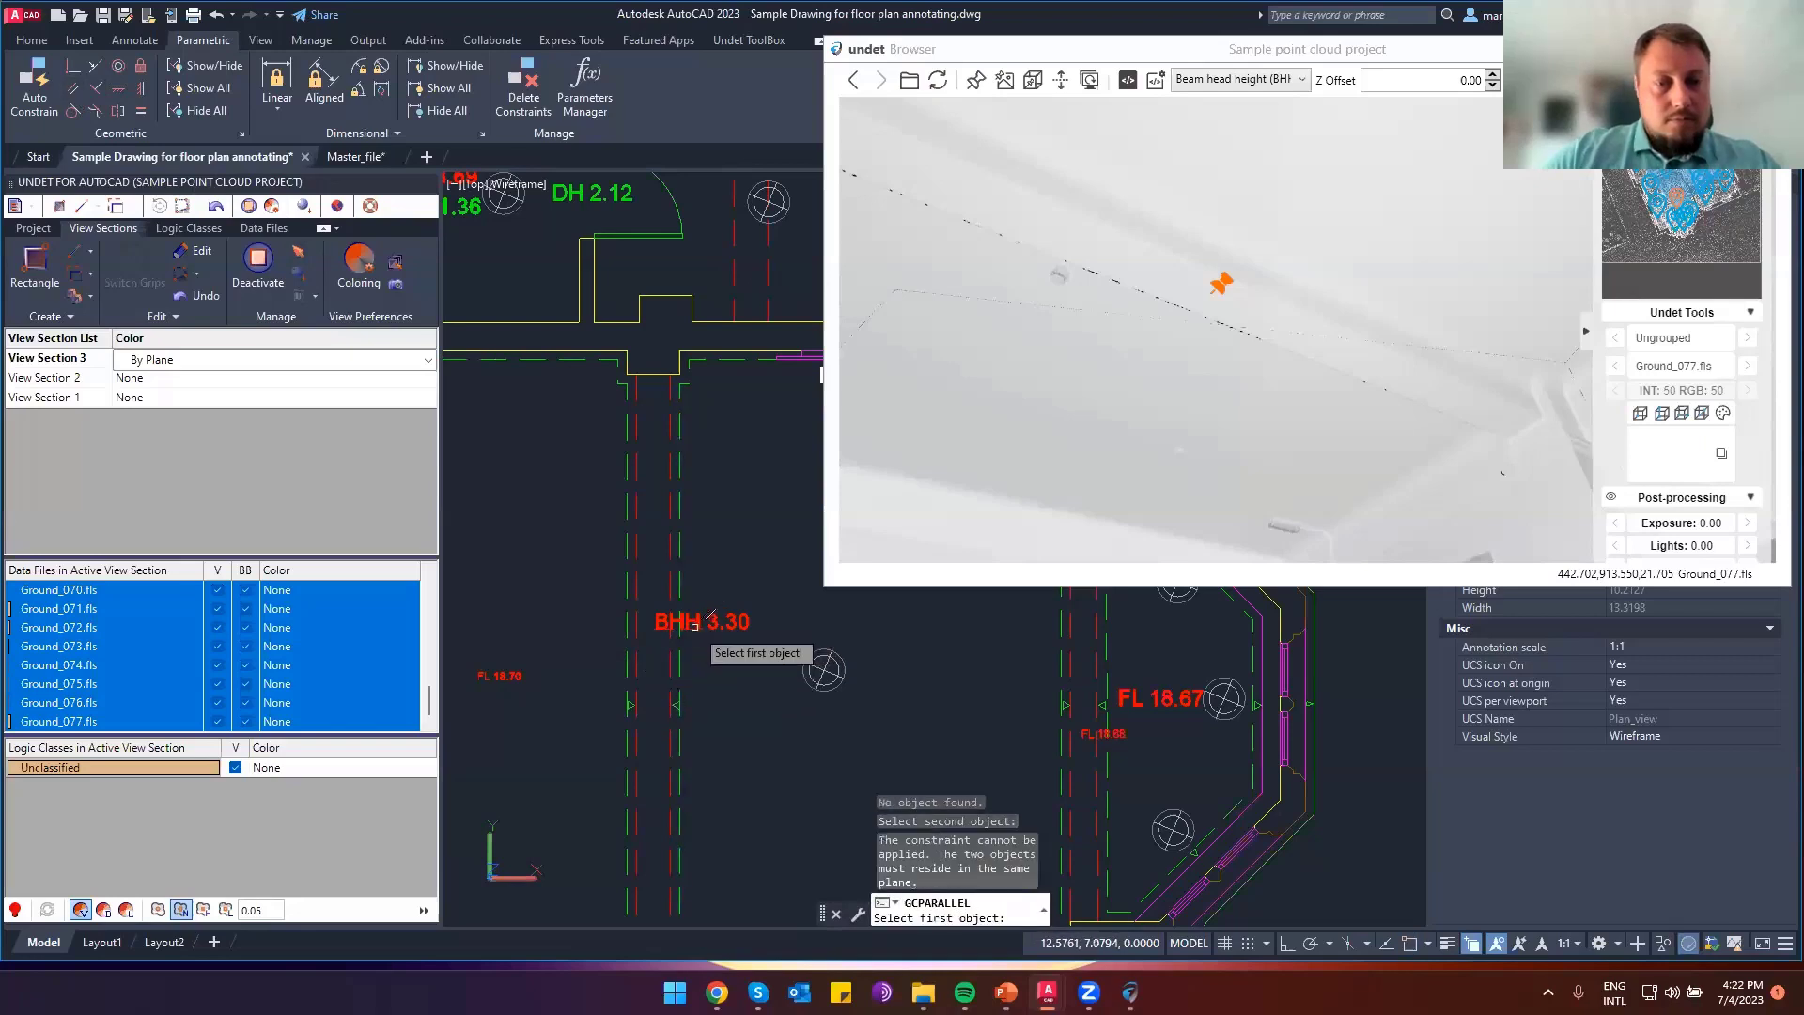
pyautogui.scroll(-4, 695, 628)
pyautogui.click(699, 637)
pyautogui.scroll(4, 680, 643)
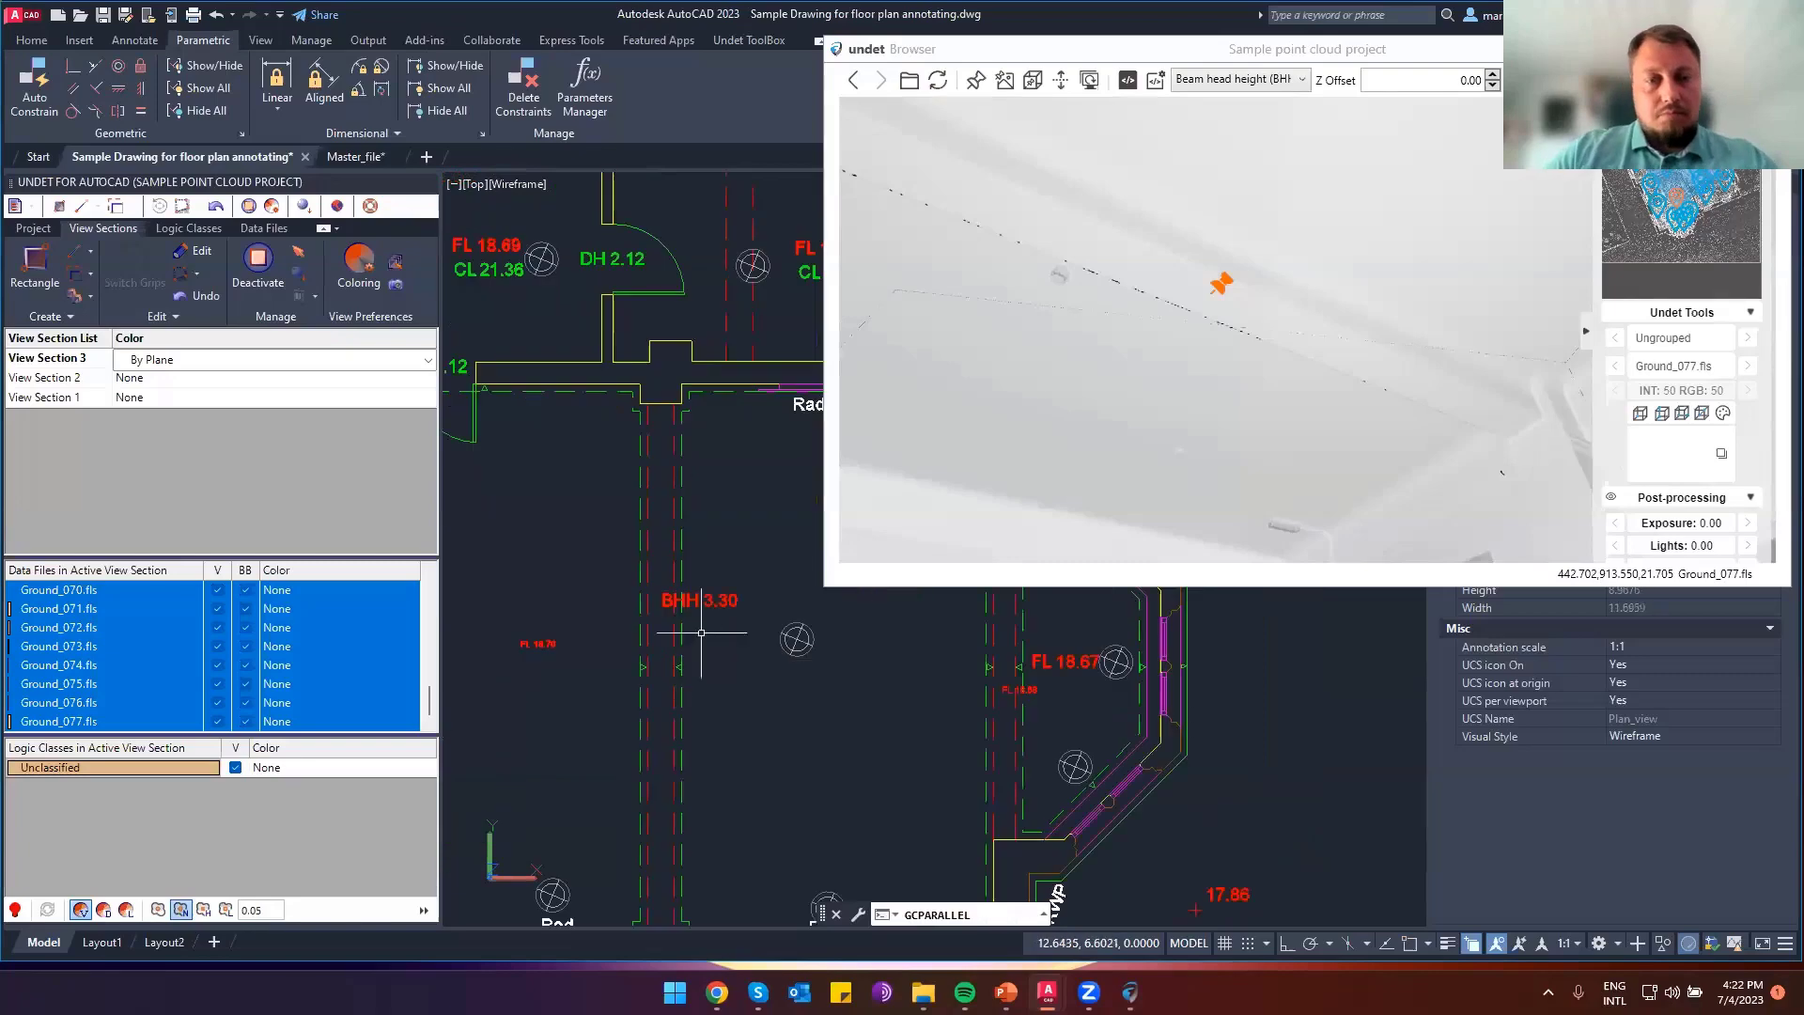
pyautogui.press('Escape')
pyautogui.press('Escape')
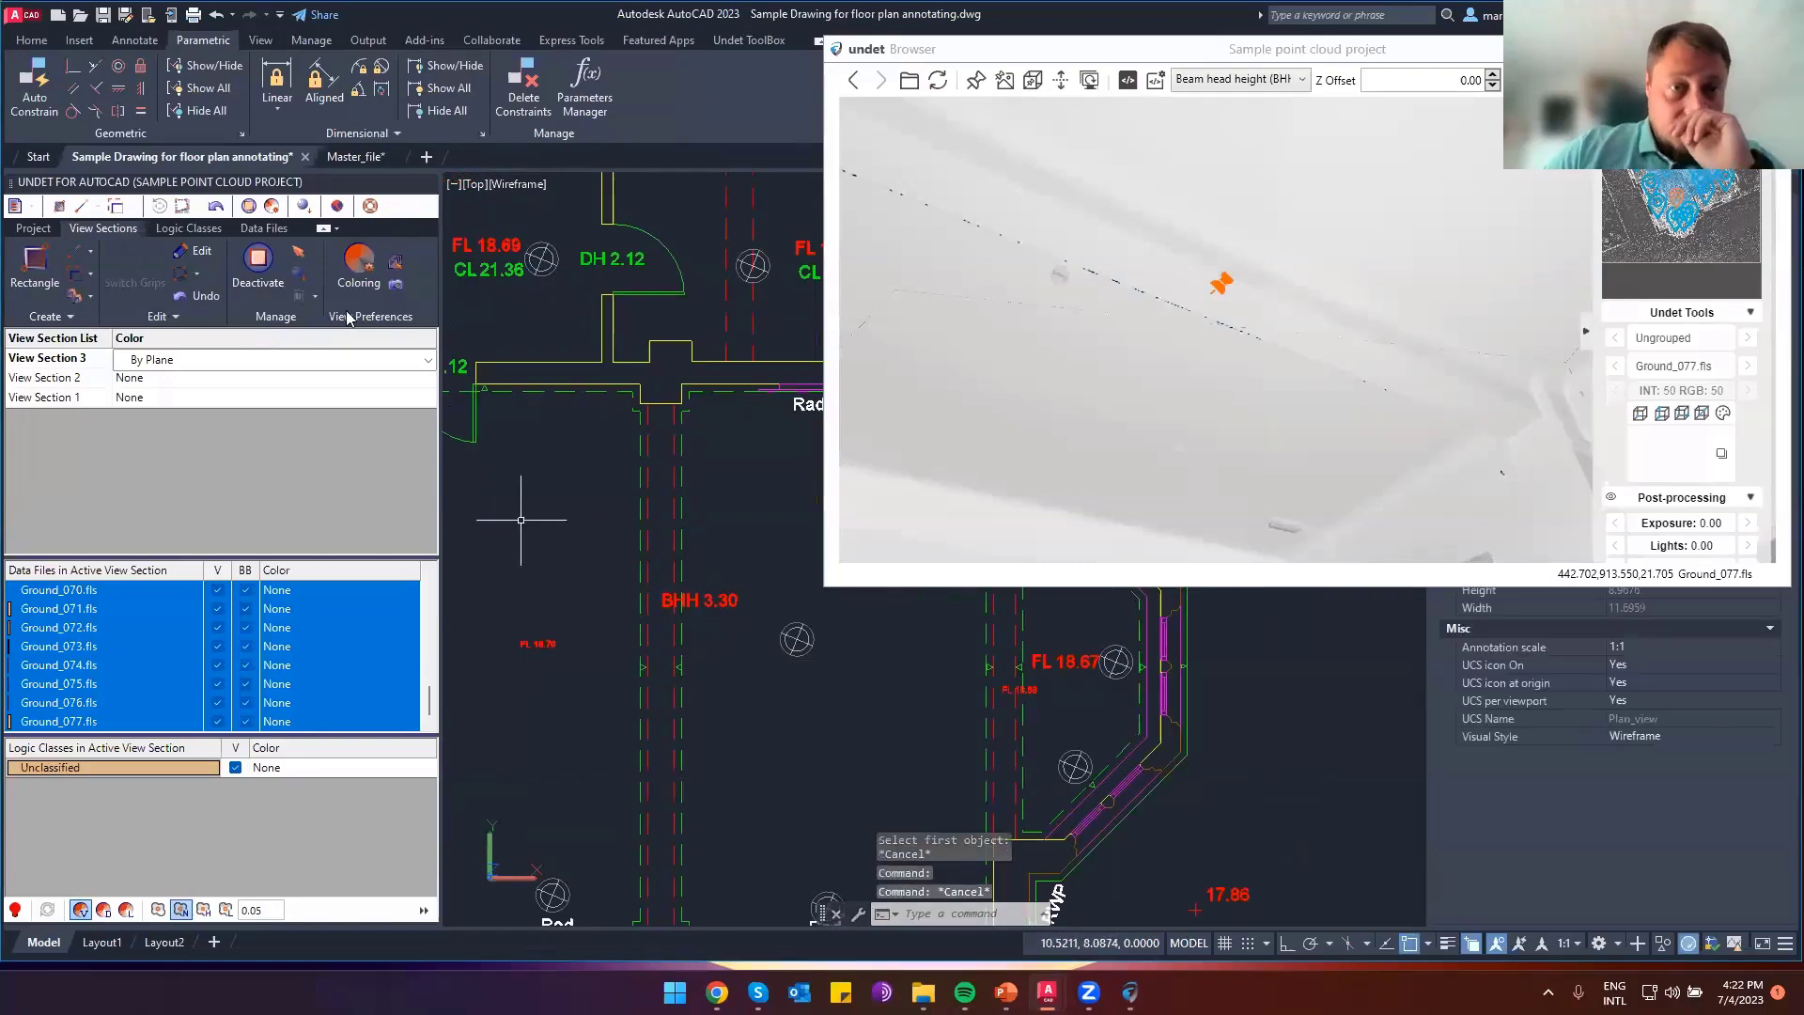
# Examine the annotations placed on the floor plan, including the corridor level labels and the Office room name block
pyautogui.scroll(-5, 663, 673)
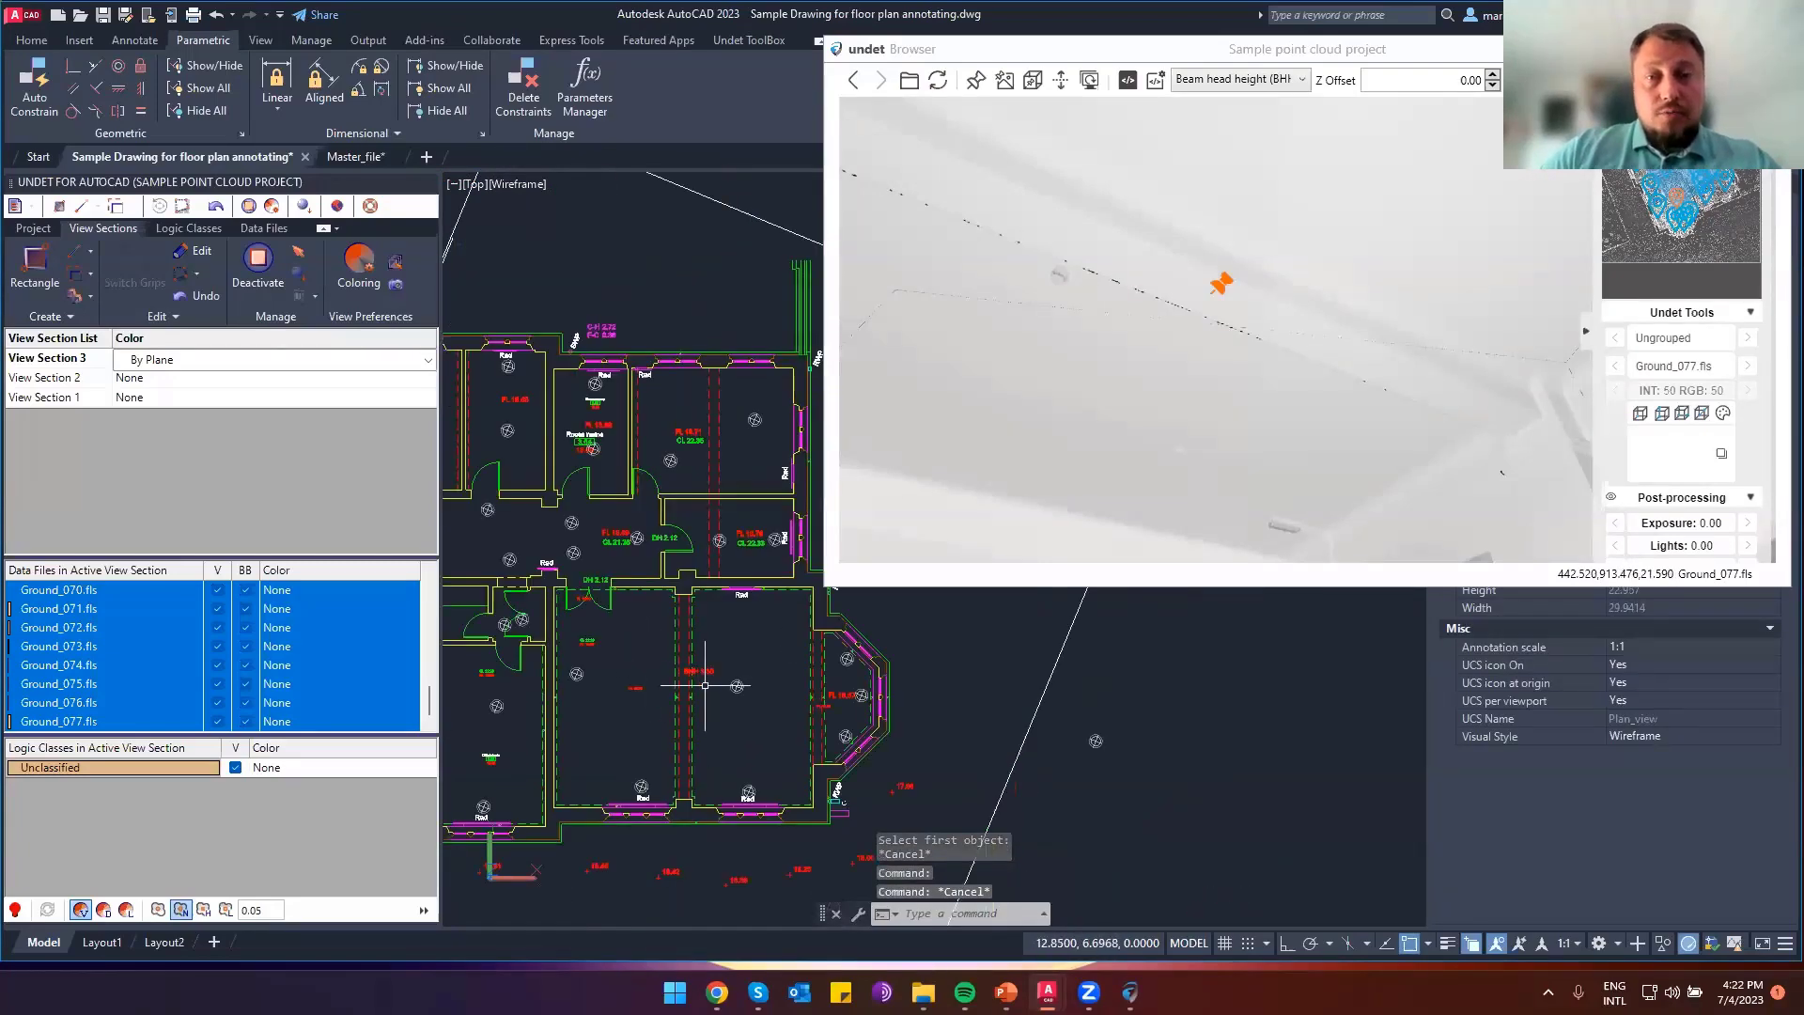
pyautogui.click(1255, 80)
pyautogui.scroll(8, 1349, 178)
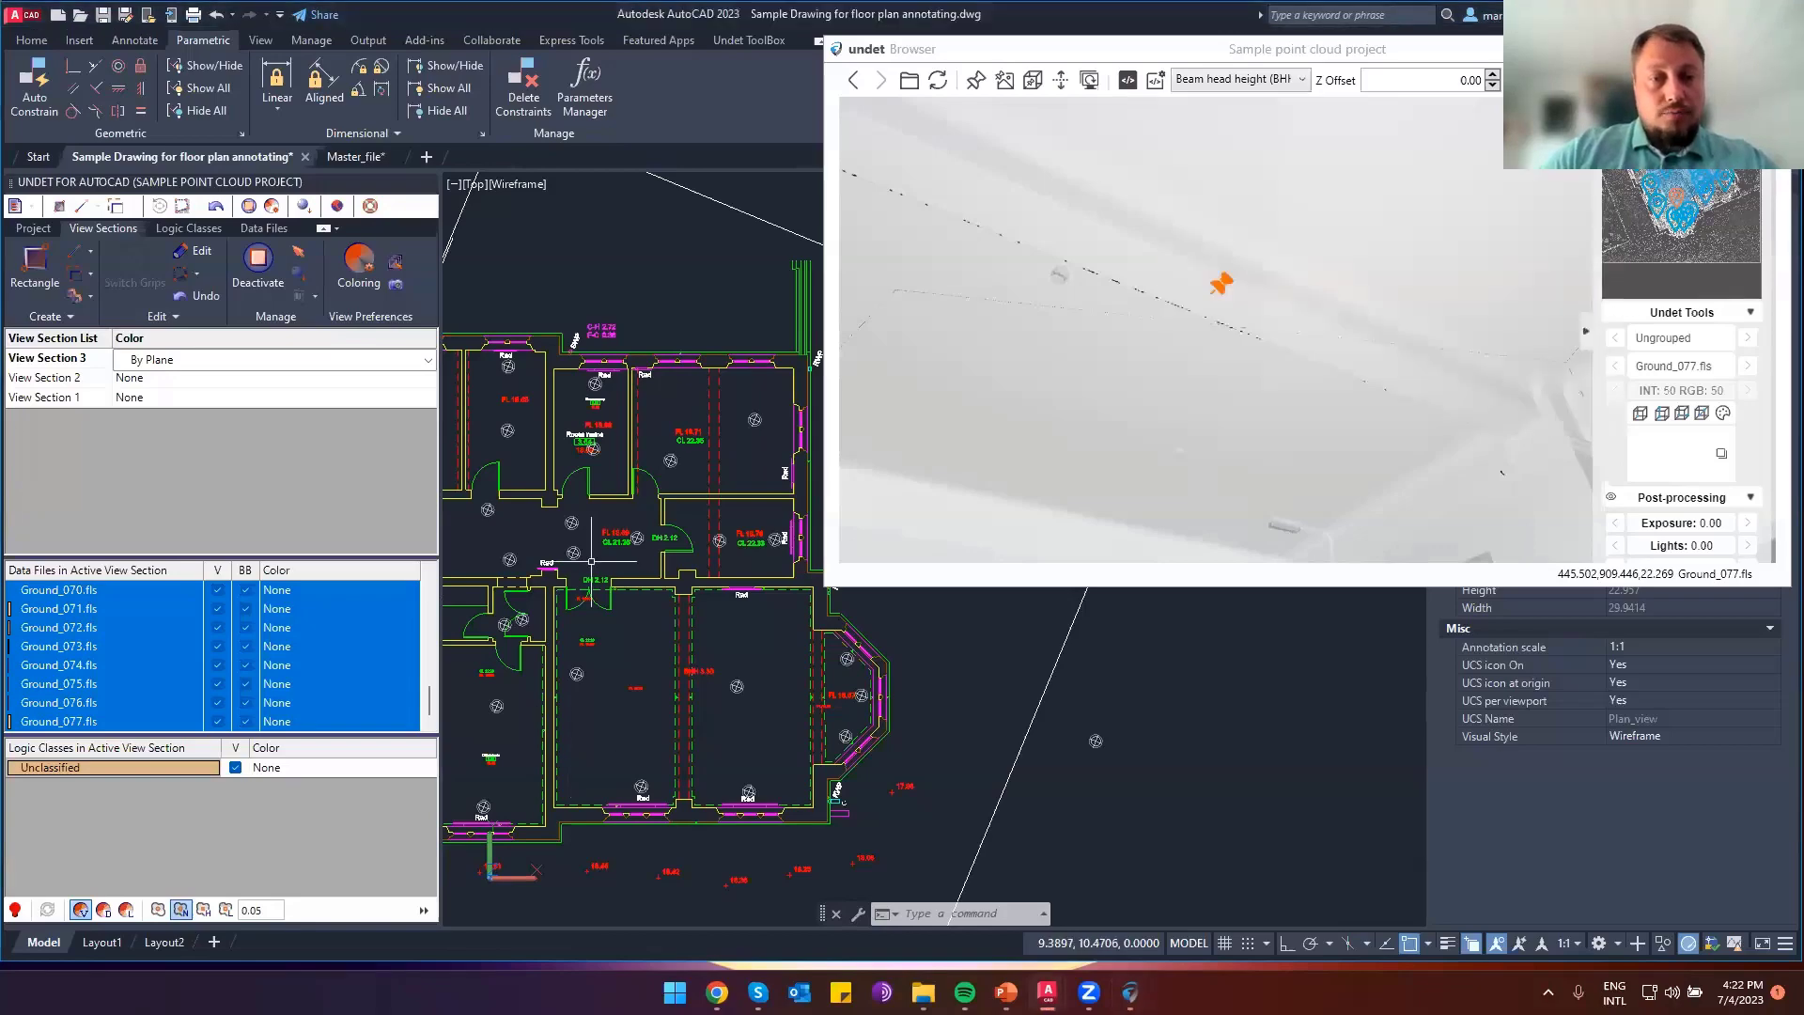
pyautogui.scroll(5, 591, 561)
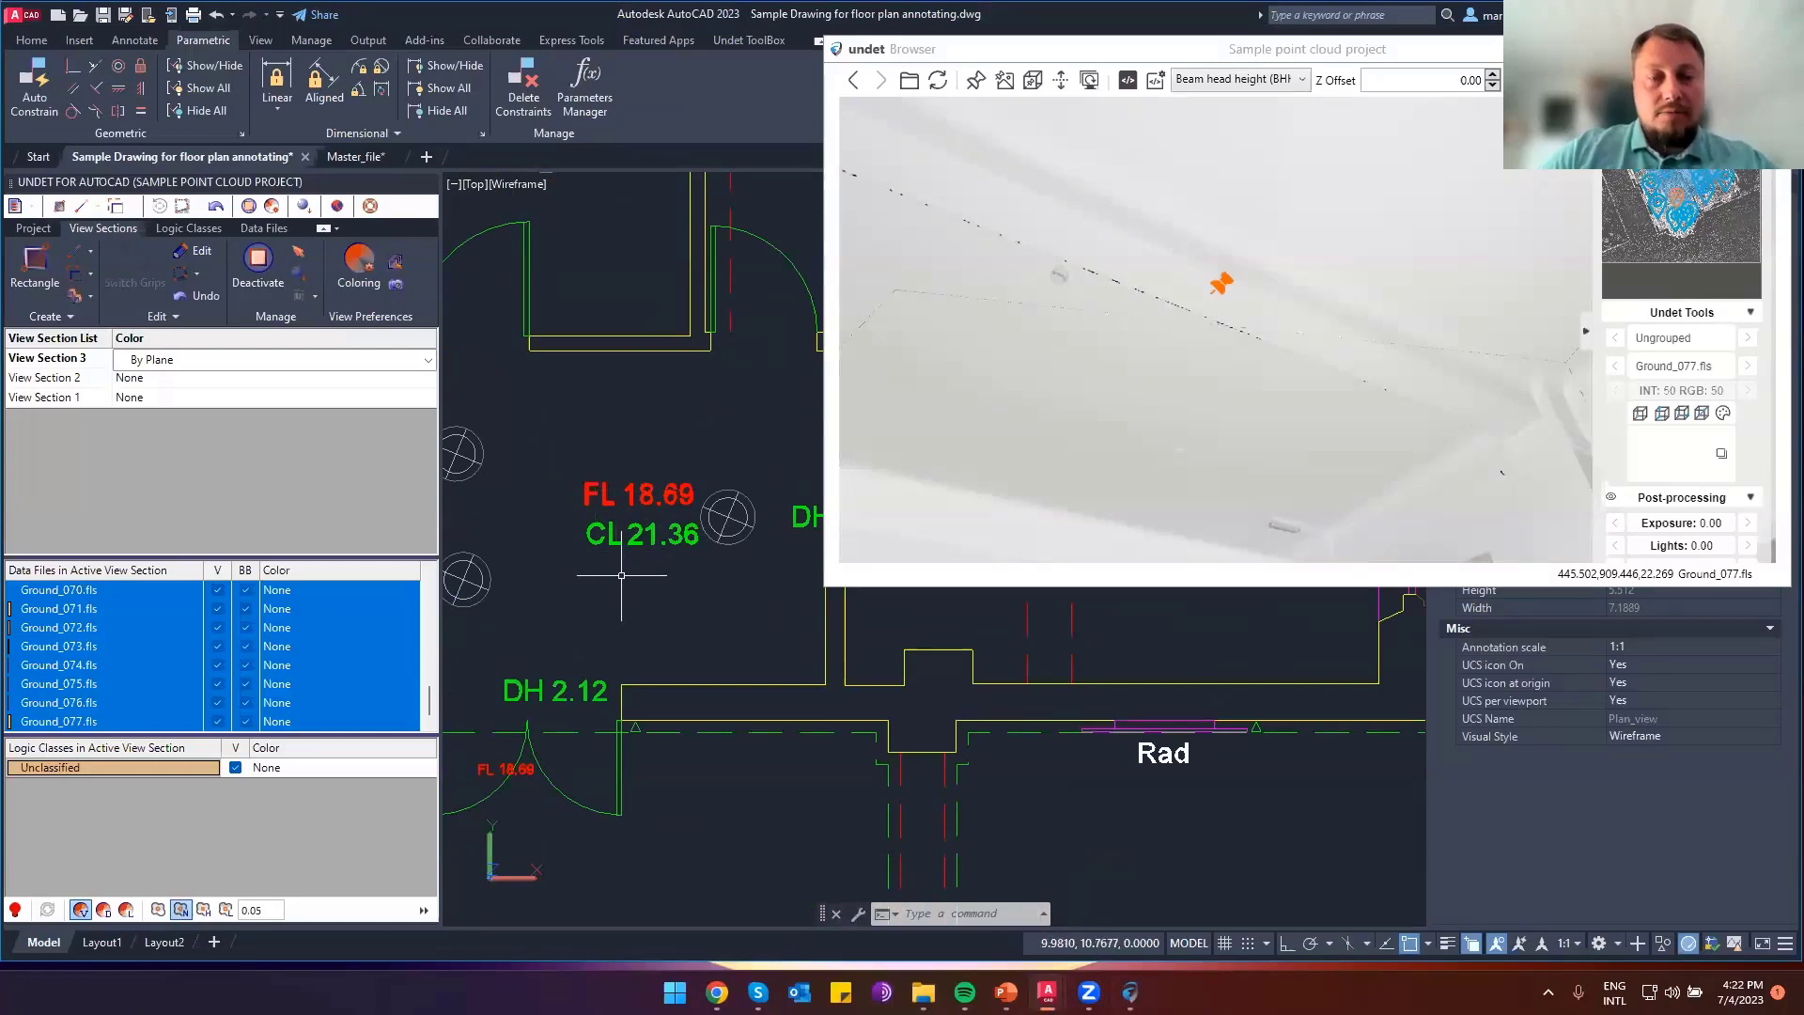
pyautogui.scroll(-5, 622, 575)
pyautogui.scroll(1, 502, 737)
pyautogui.scroll(2, 583, 667)
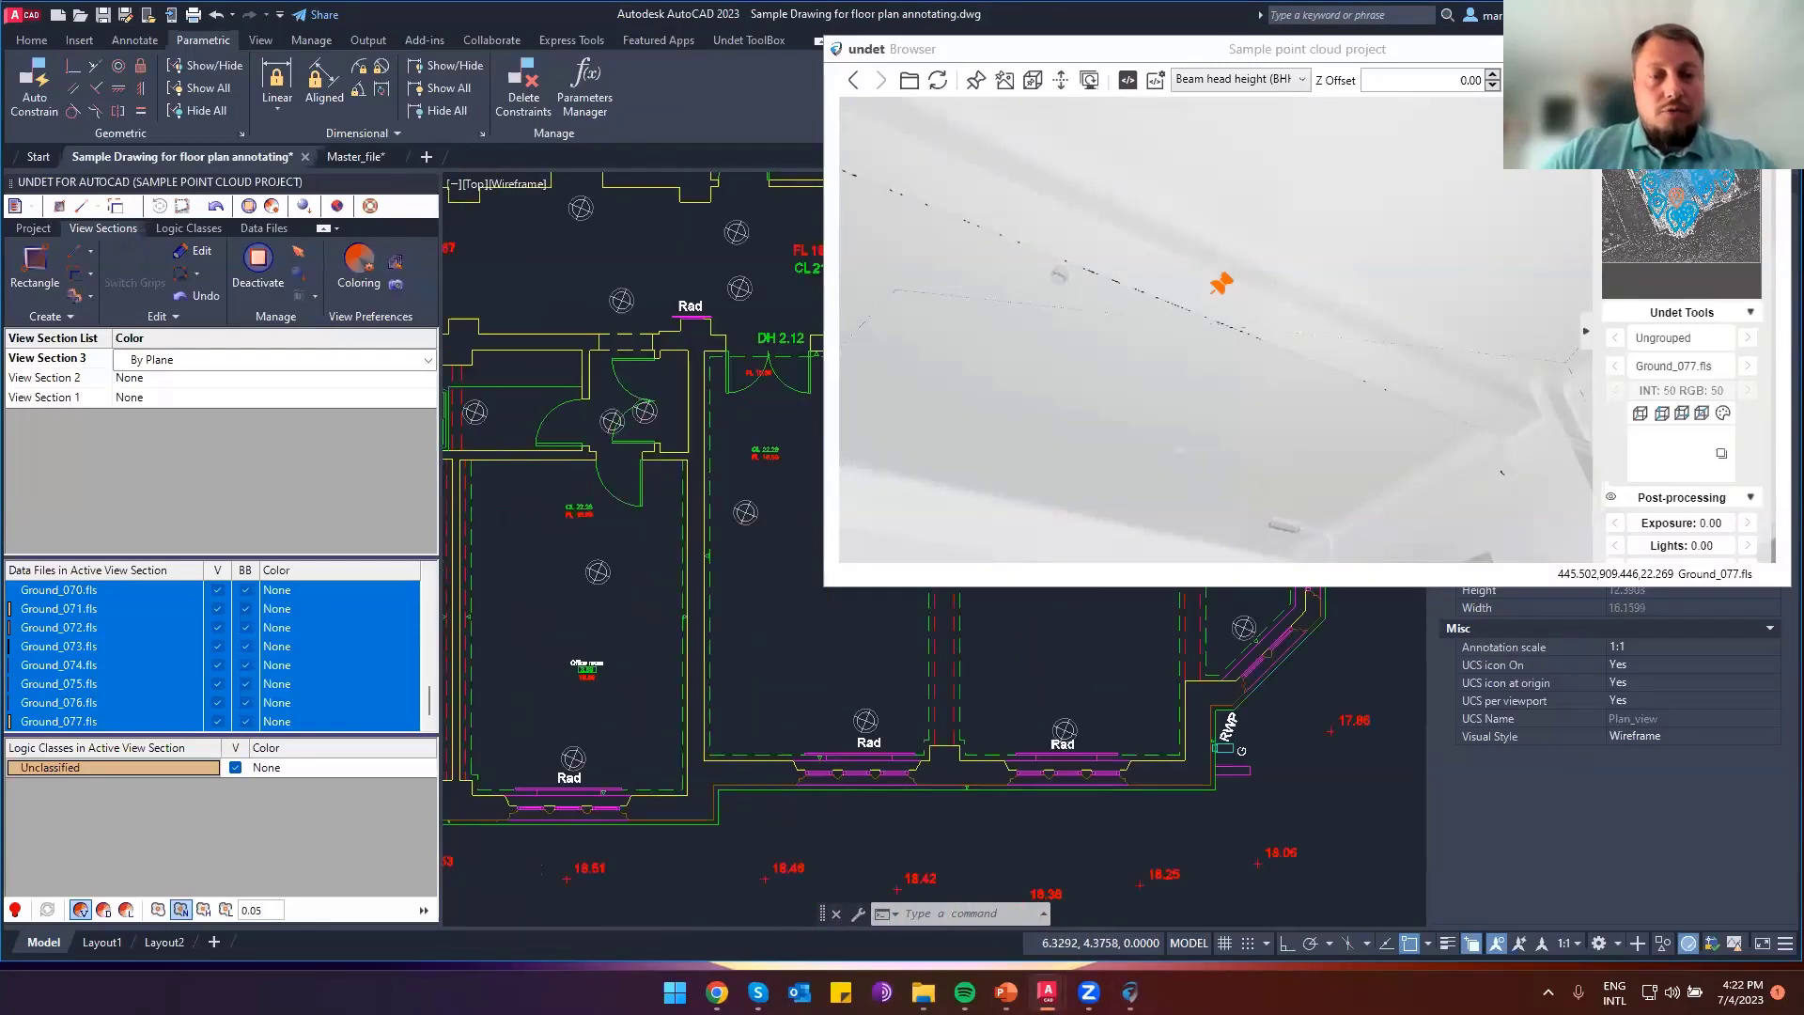
pyautogui.scroll(5, 585, 675)
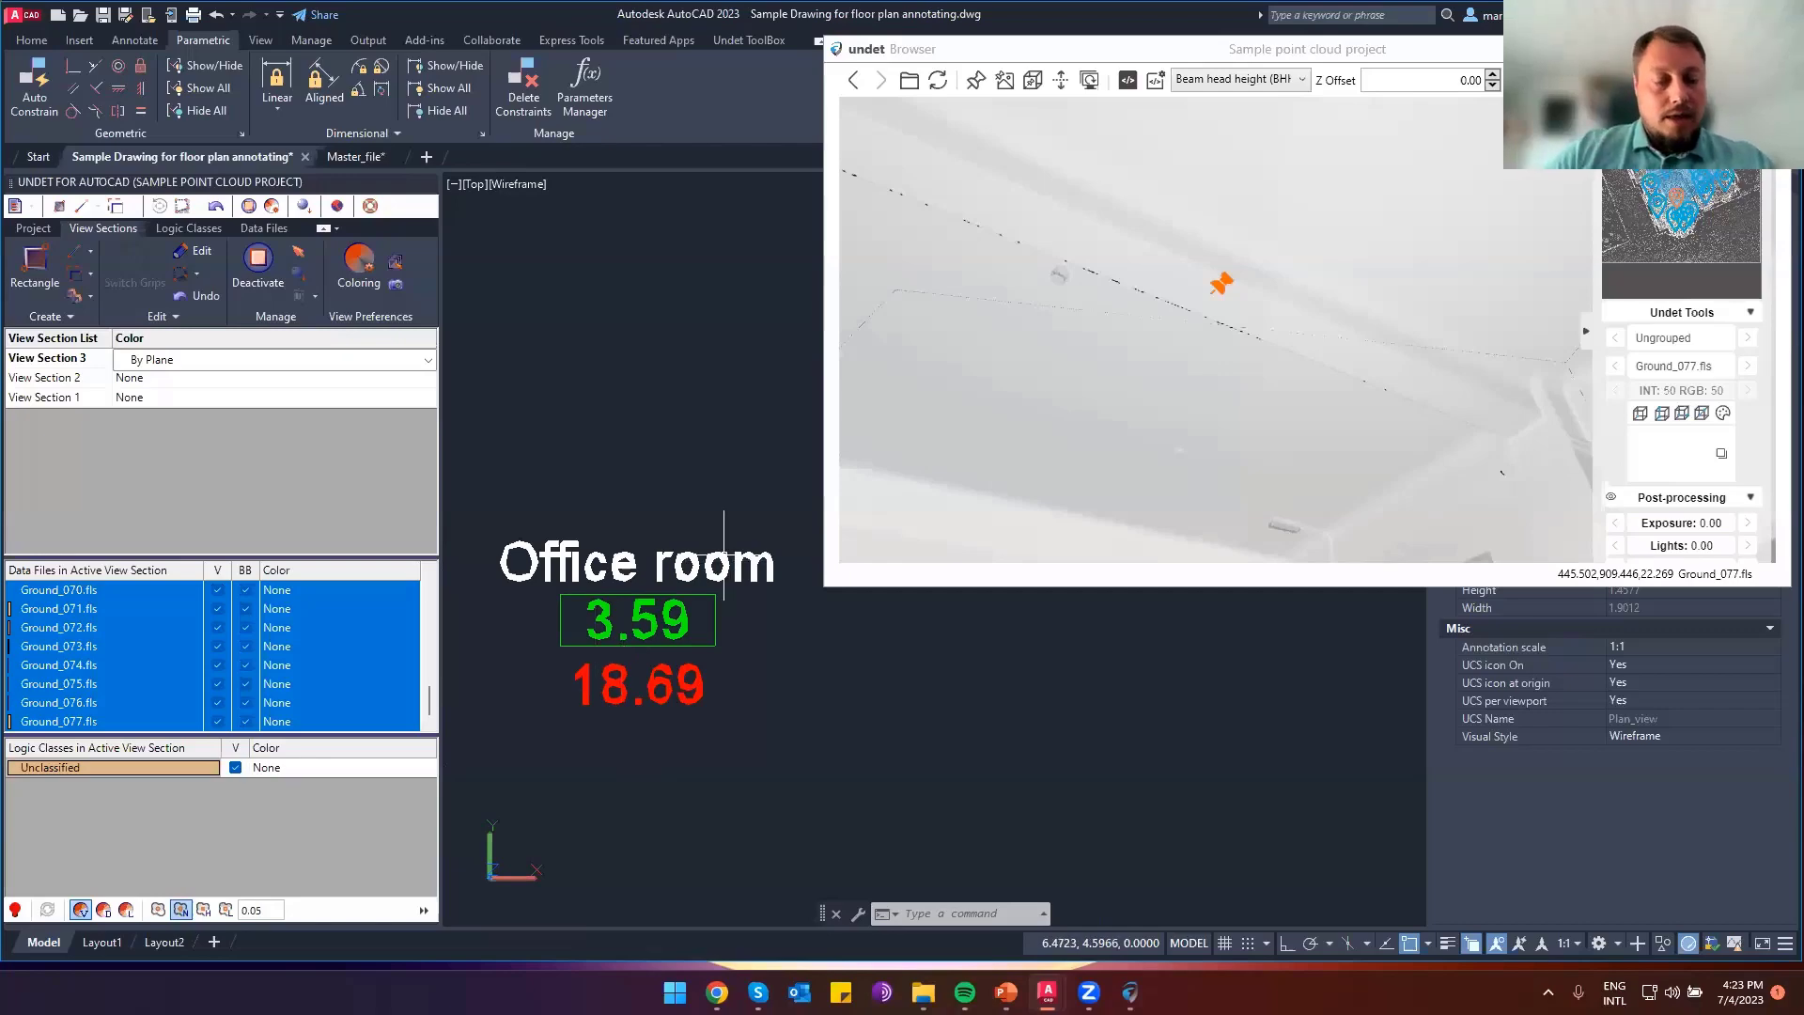
# Switch to the PowerPoint slide show and swap the presenter view with the slide show display
pyautogui.hotkey('alt', 'Tab')
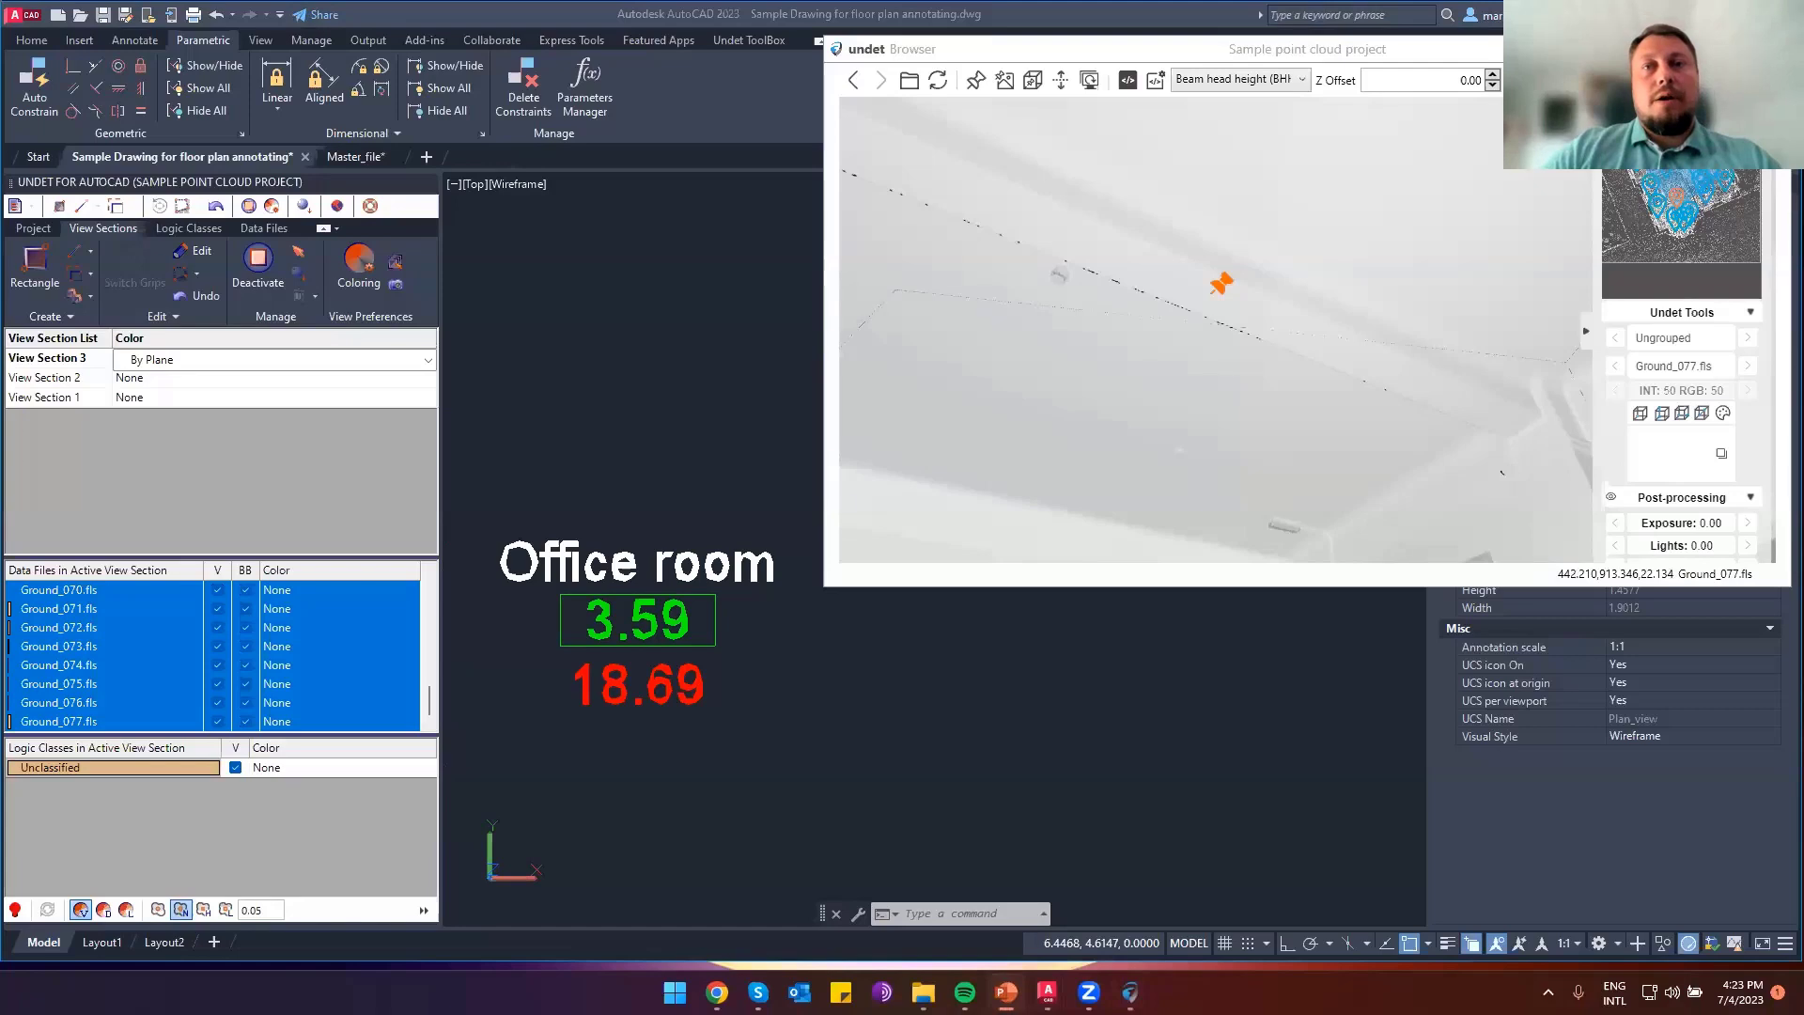
pyautogui.hotkey('alt', 'Tab')
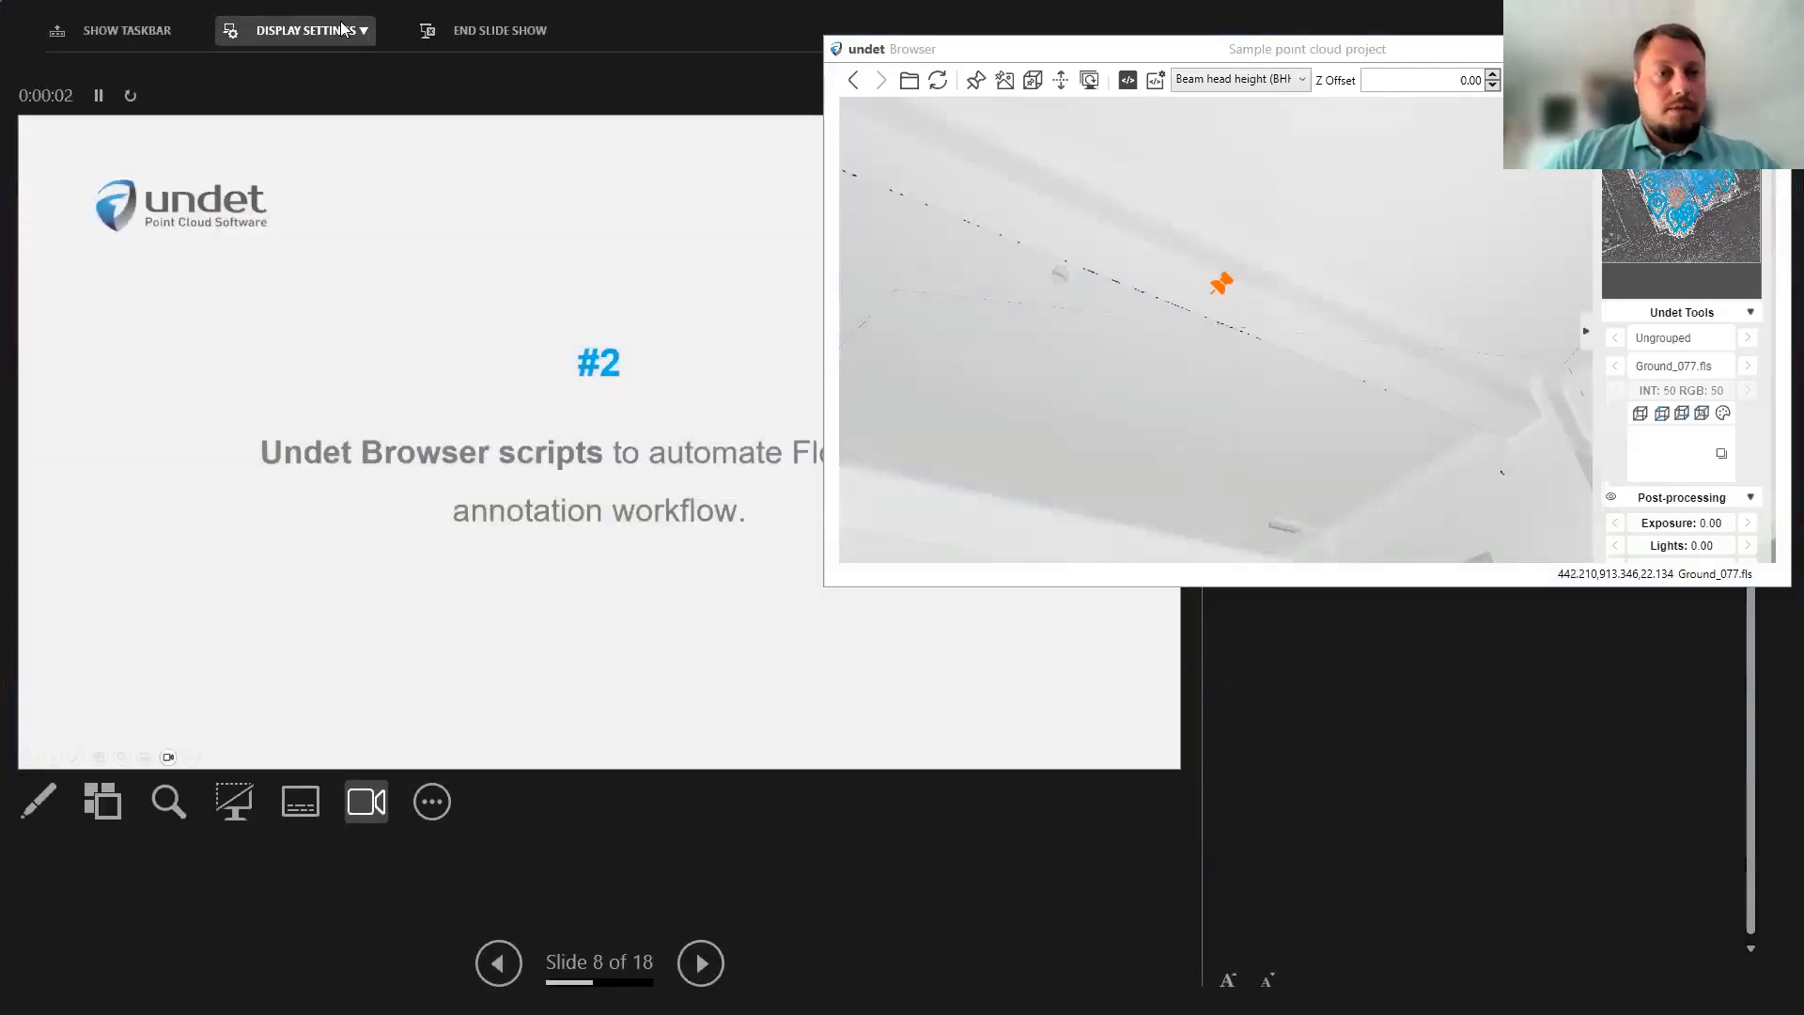
pyautogui.click(311, 30)
pyautogui.click(344, 79)
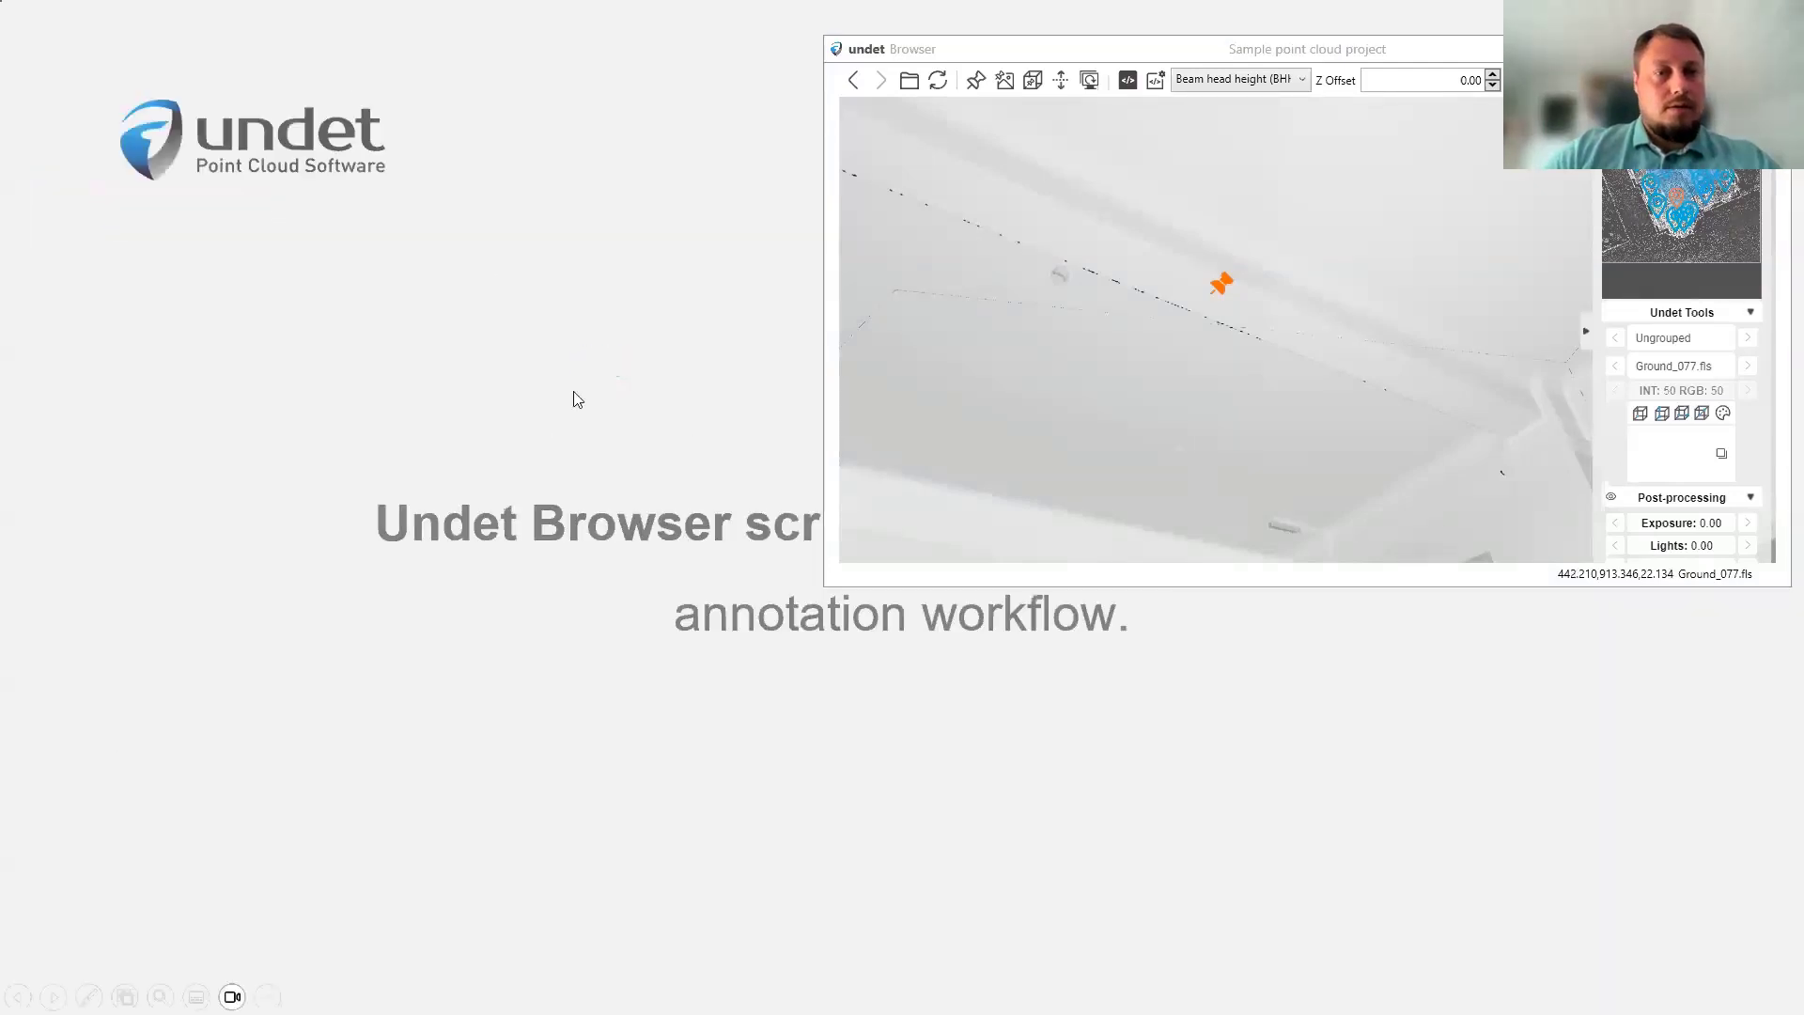
# Clear the Undet Browser window off the presentation and advance from slide #2 to the slide explaining the undet_insert_block script syntax
pyautogui.click(1347, 18)
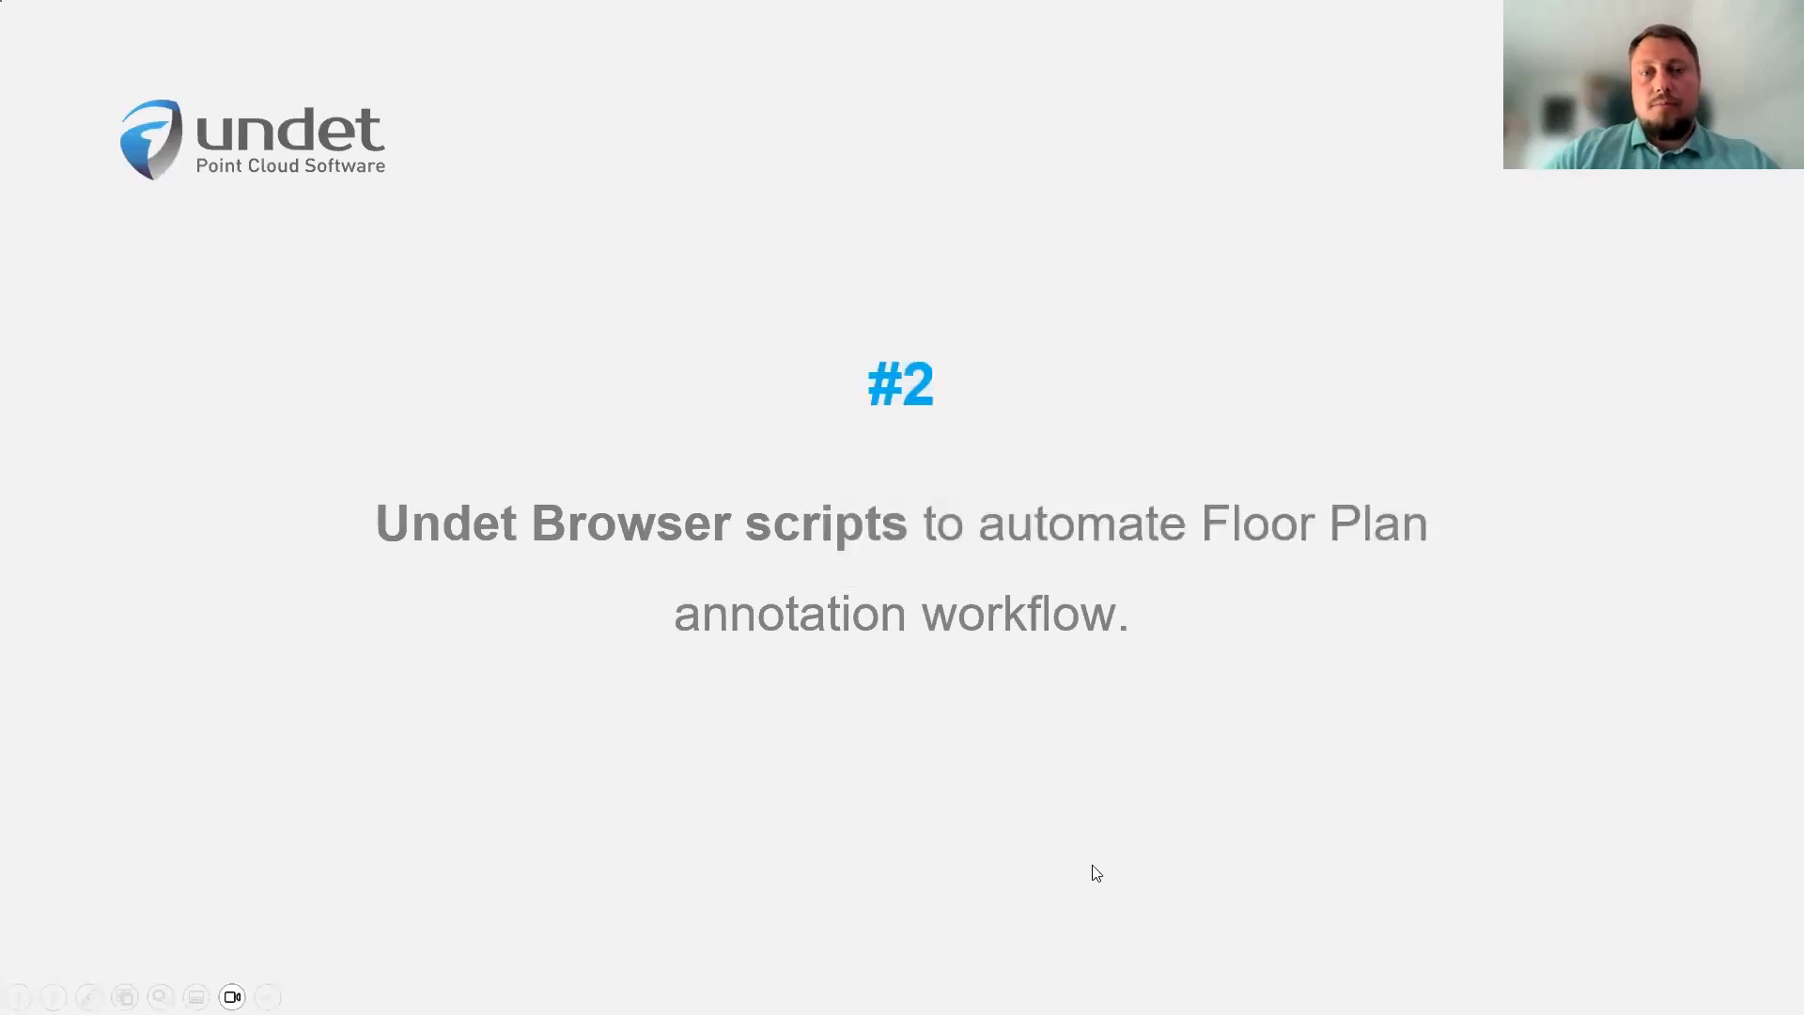
pyautogui.click(995, 644)
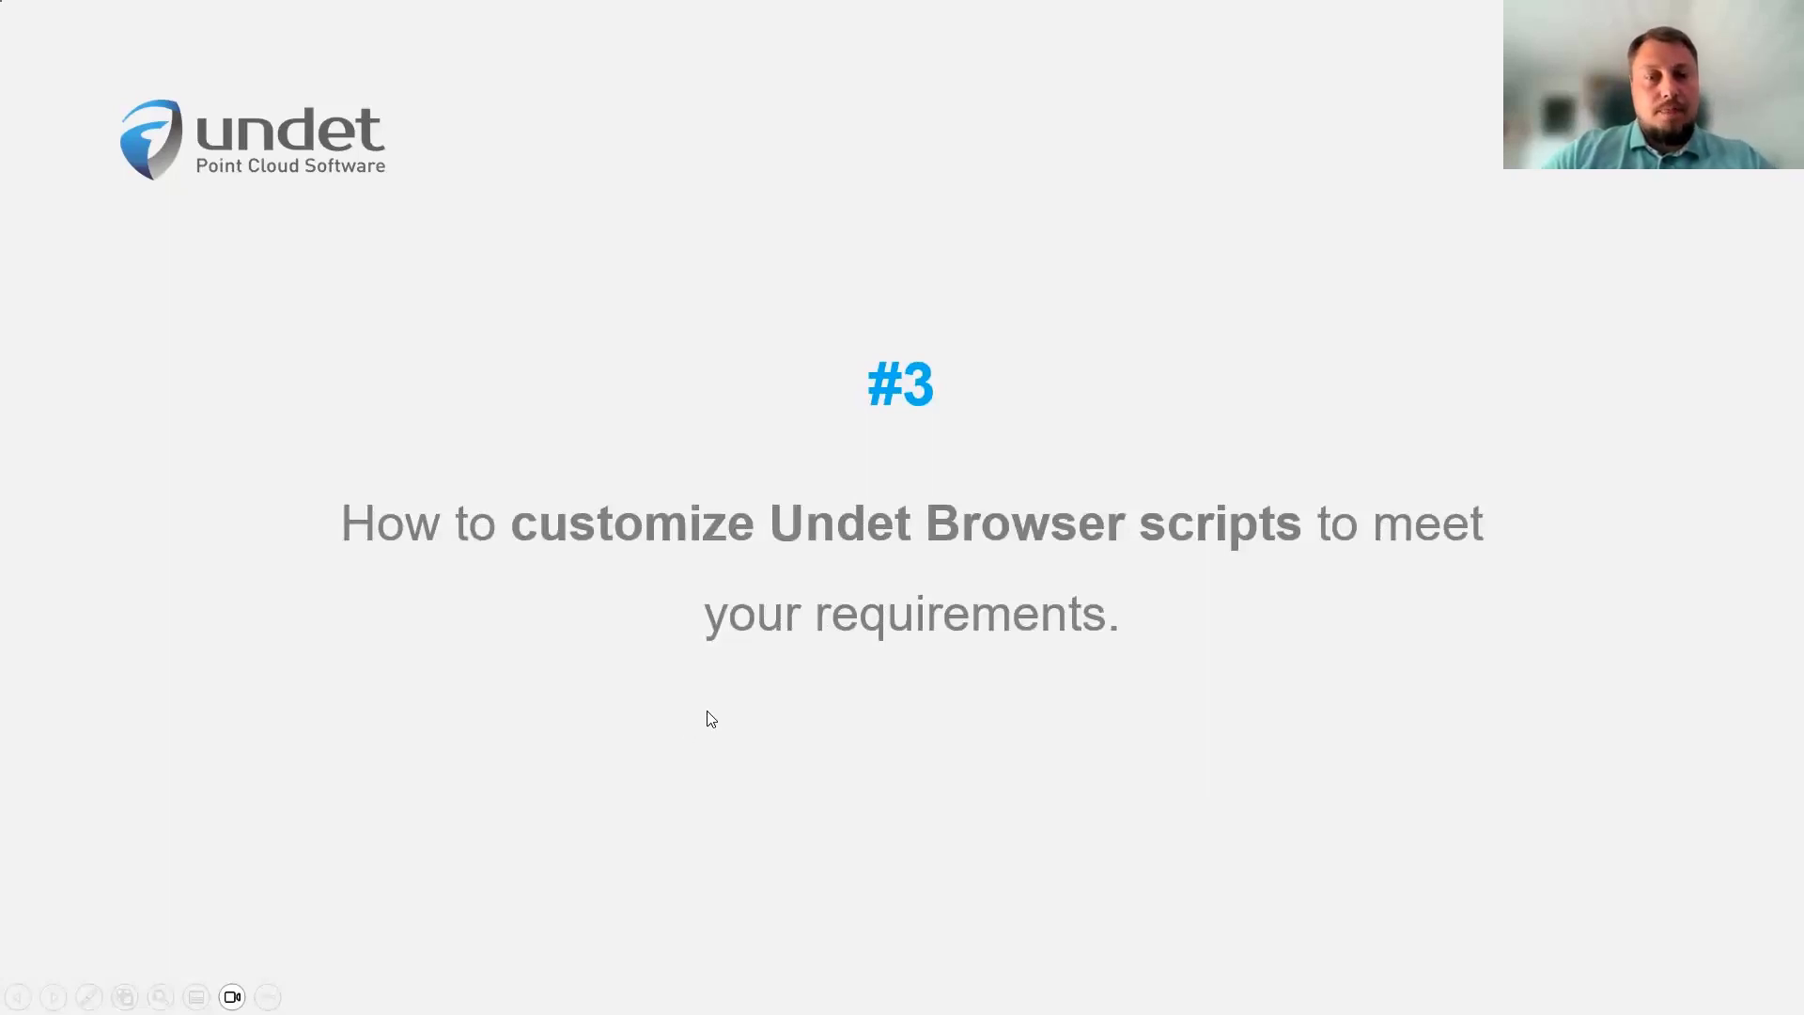
pyautogui.click(870, 634)
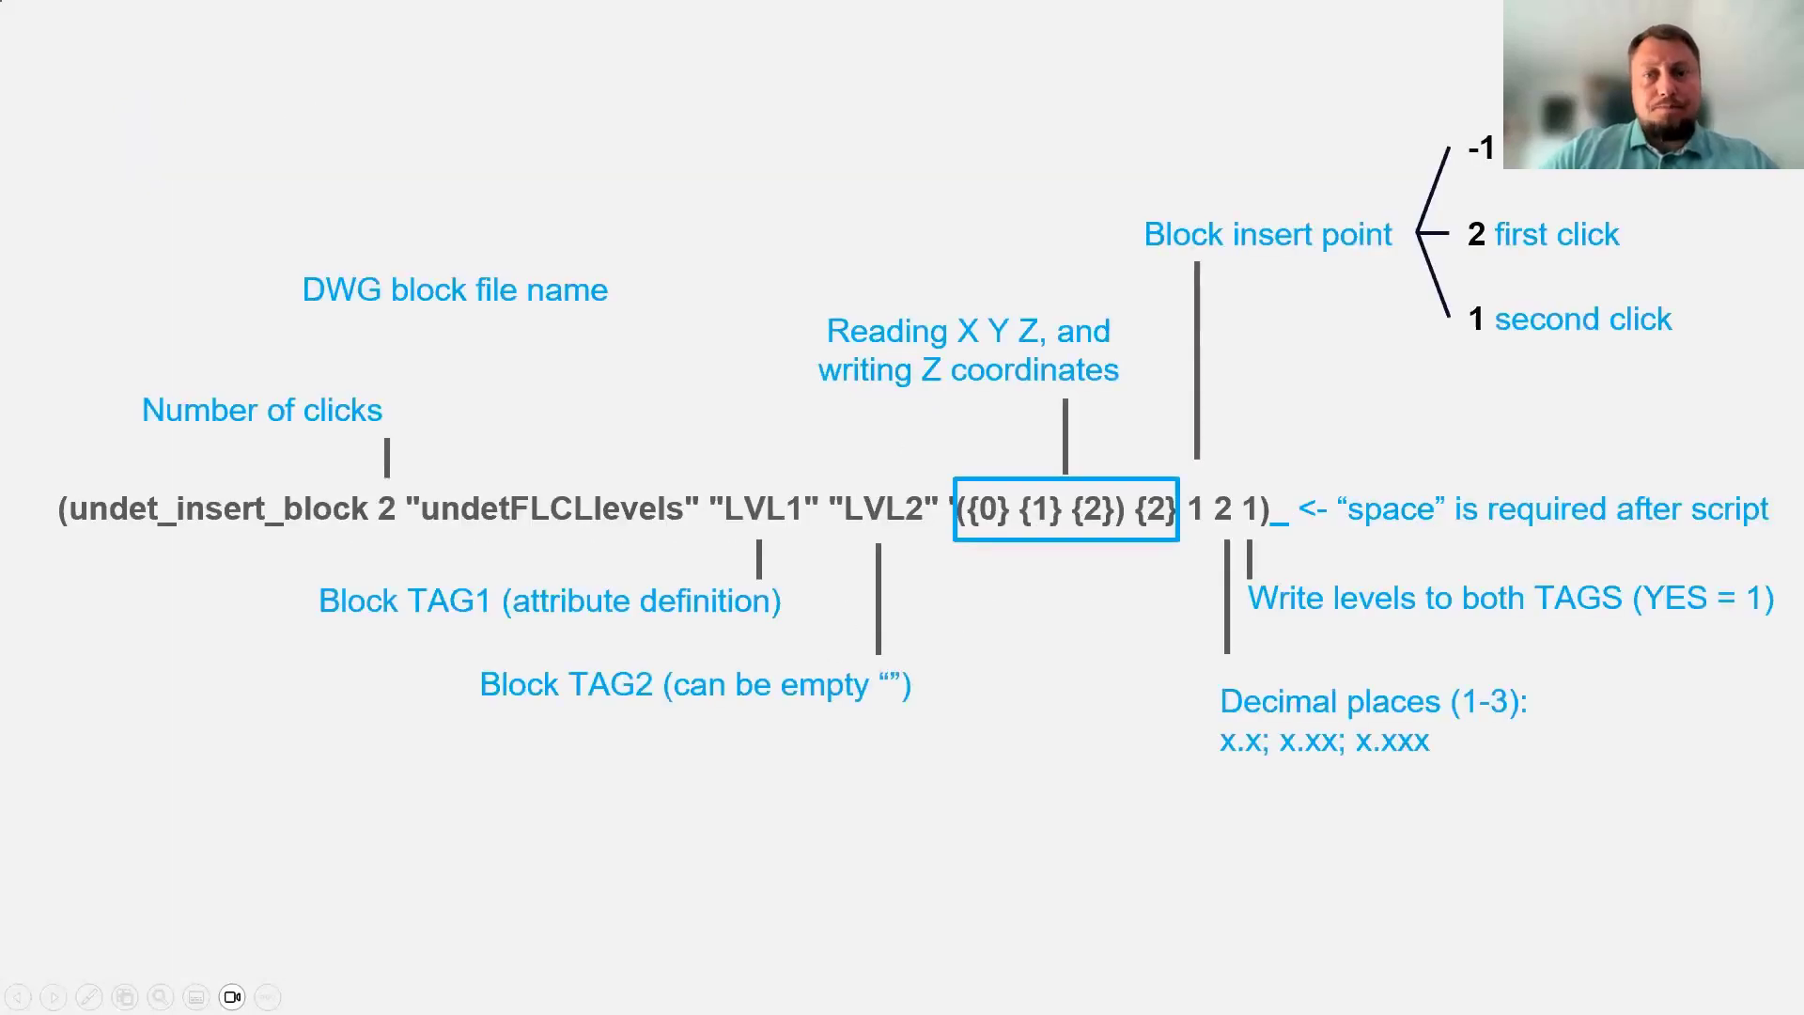
# Switch back to Undet Browser and open the script options with the Value column of the scripts in view
pyautogui.hotkey('alt', 'Tab')
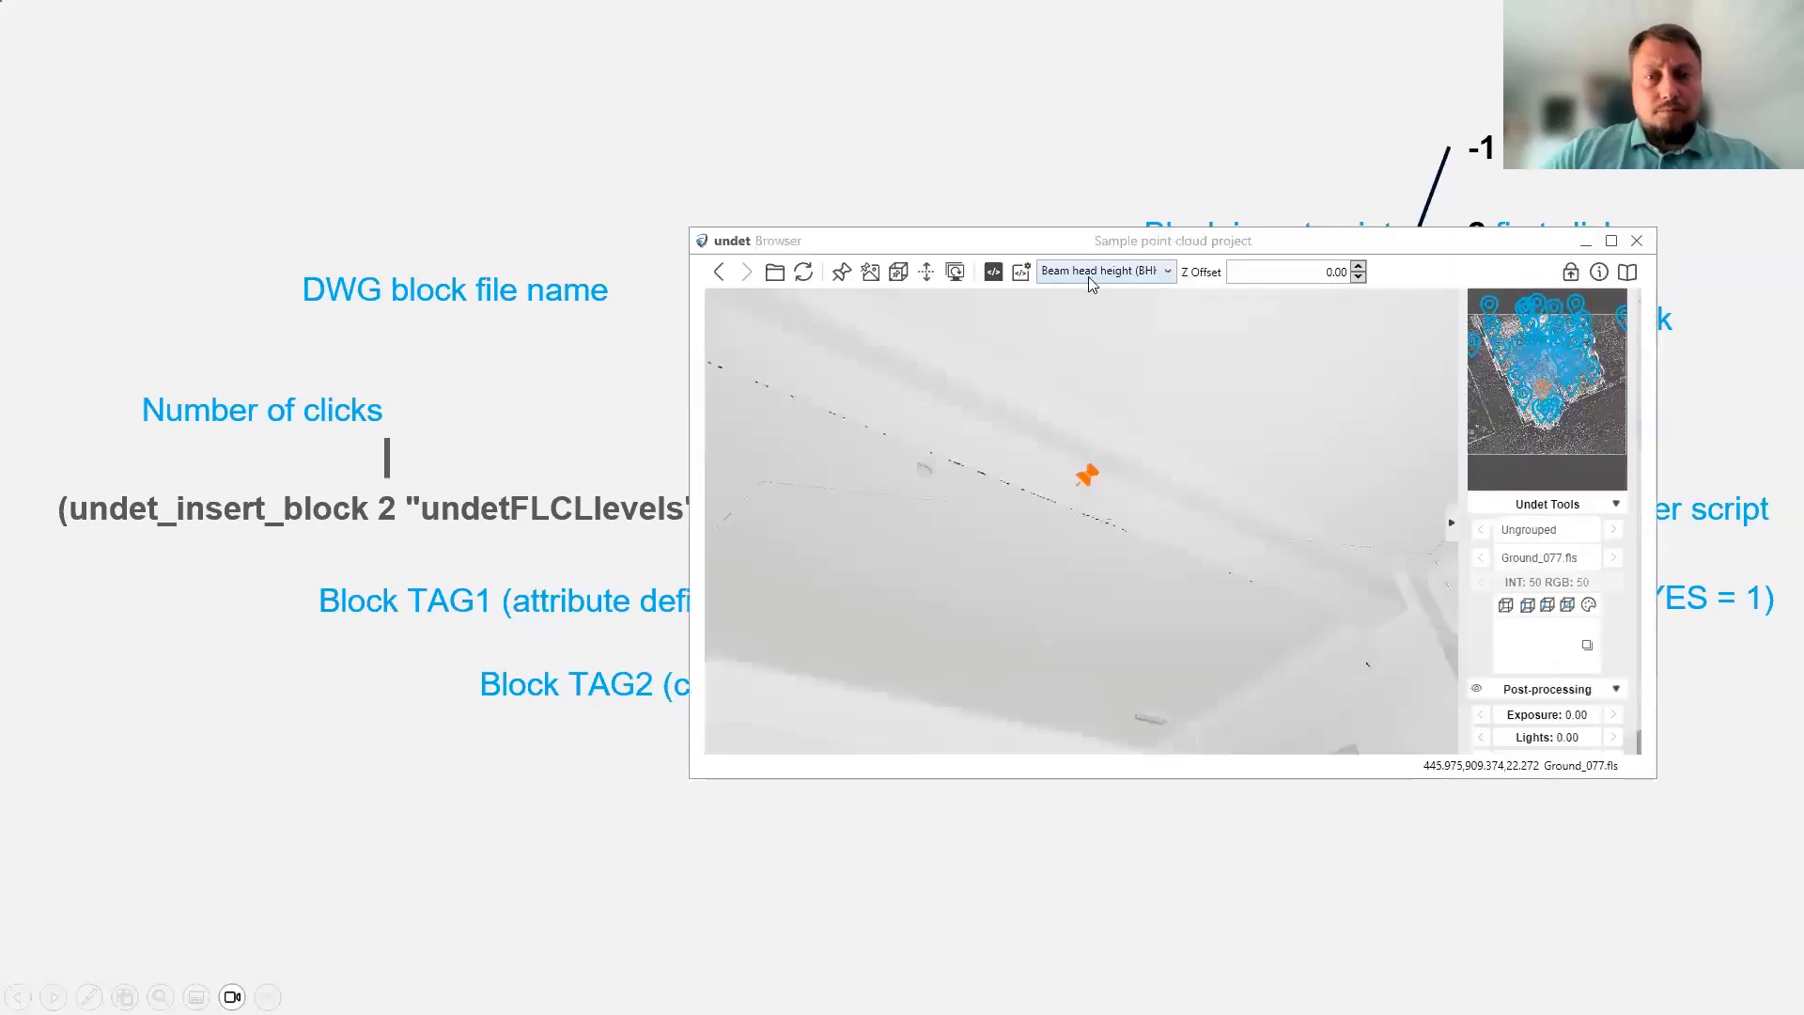
pyautogui.click(1022, 272)
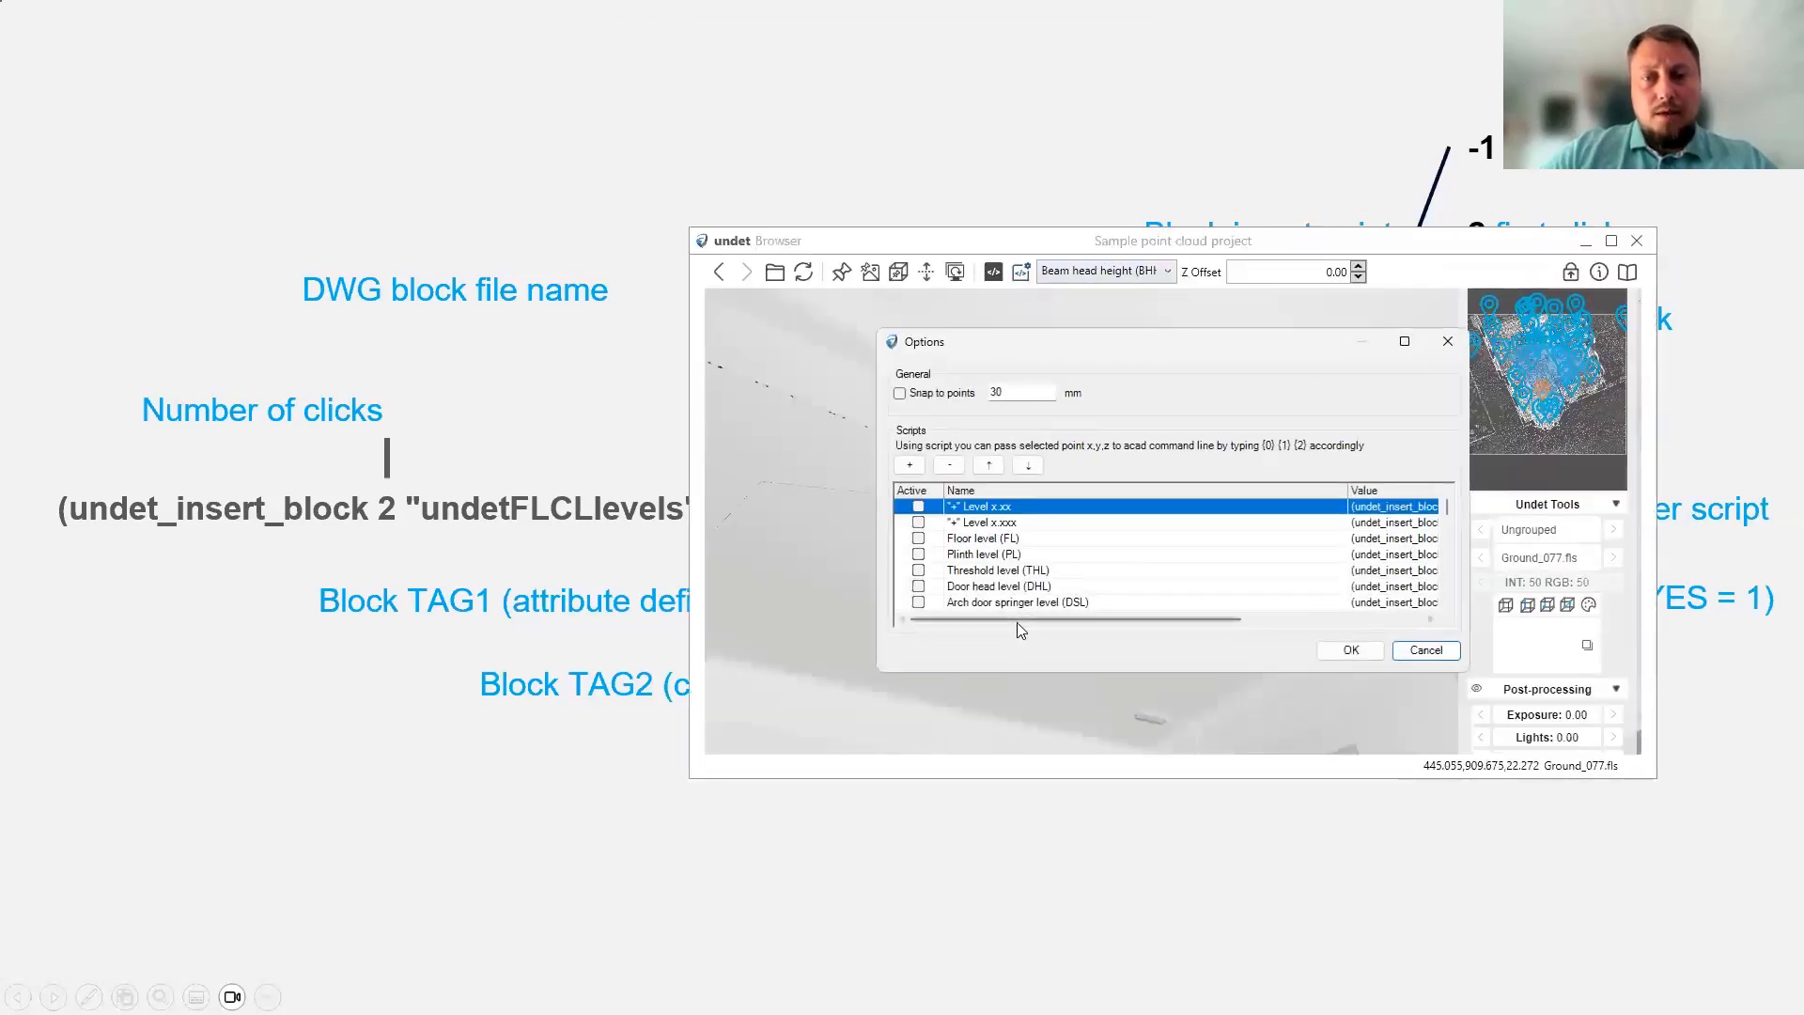
pyautogui.moveTo(1020, 620); pyautogui.dragTo(1207, 557)
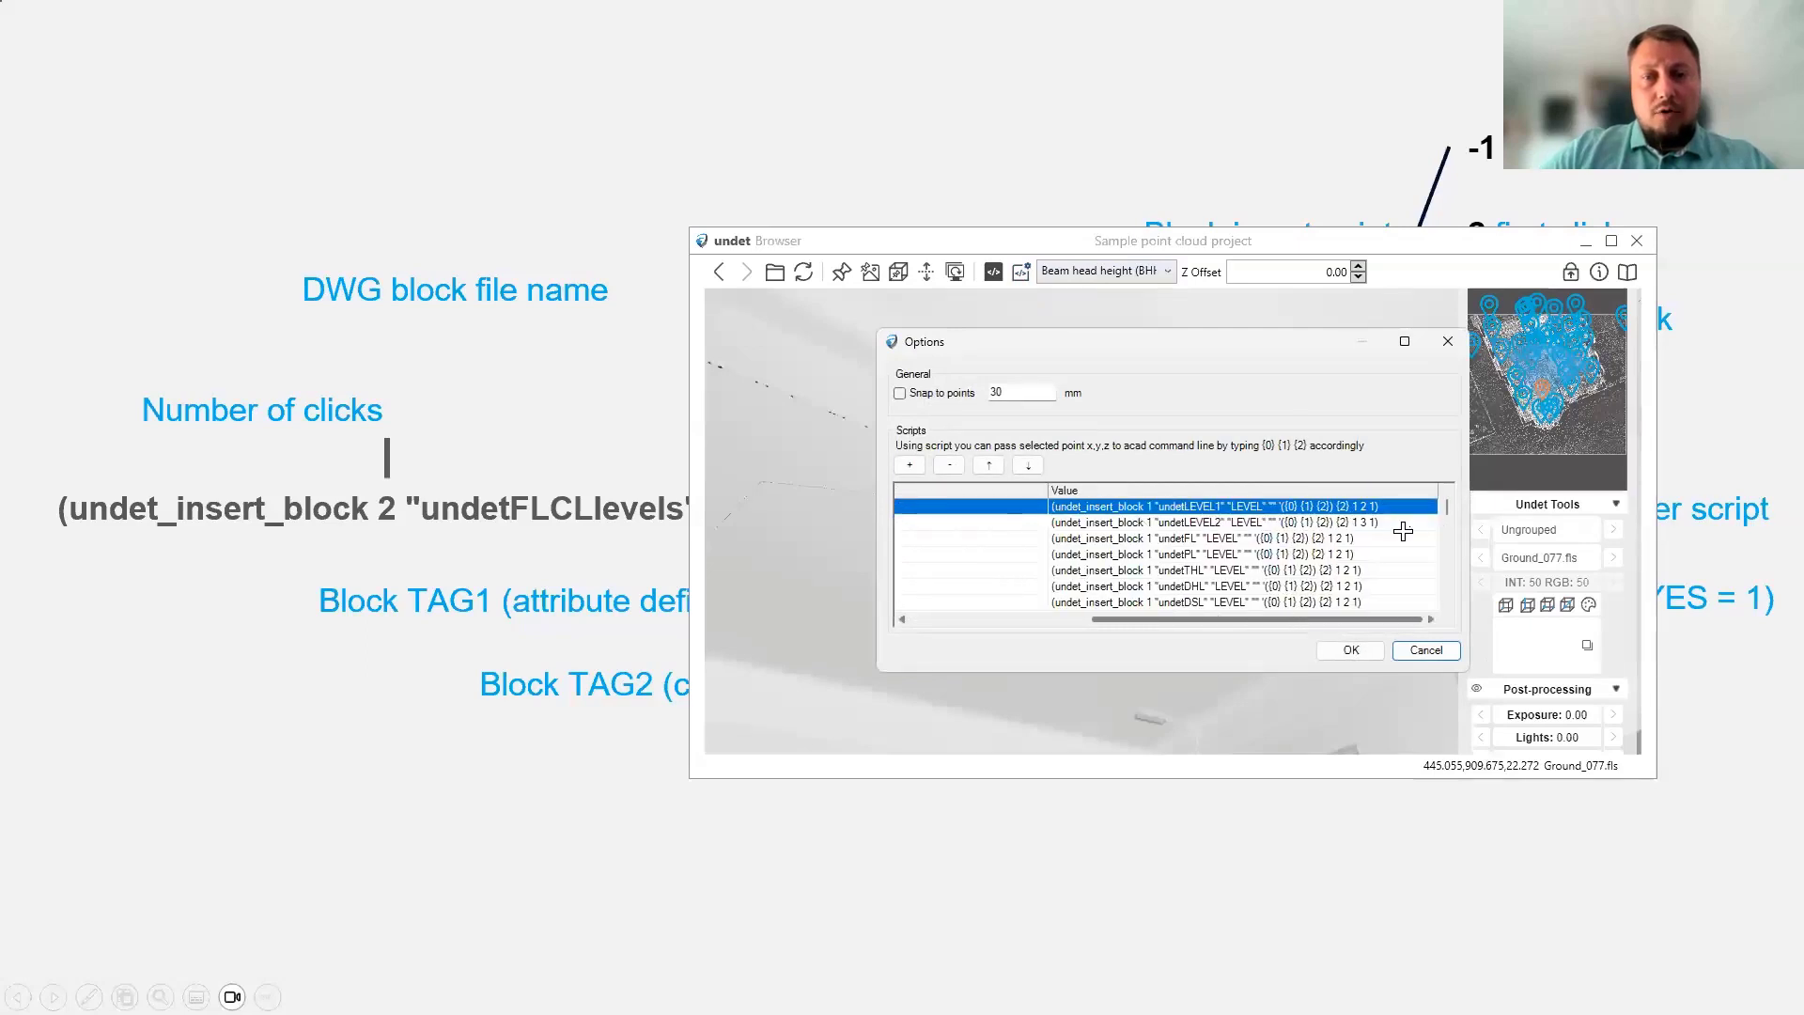
# Examine the full undet_insert_block values of the "+" Level x.xx and "+" Level x.xxx scripts
pyautogui.click(1377, 506)
pyautogui.moveTo(1378, 505); pyautogui.dragTo(951, 503)
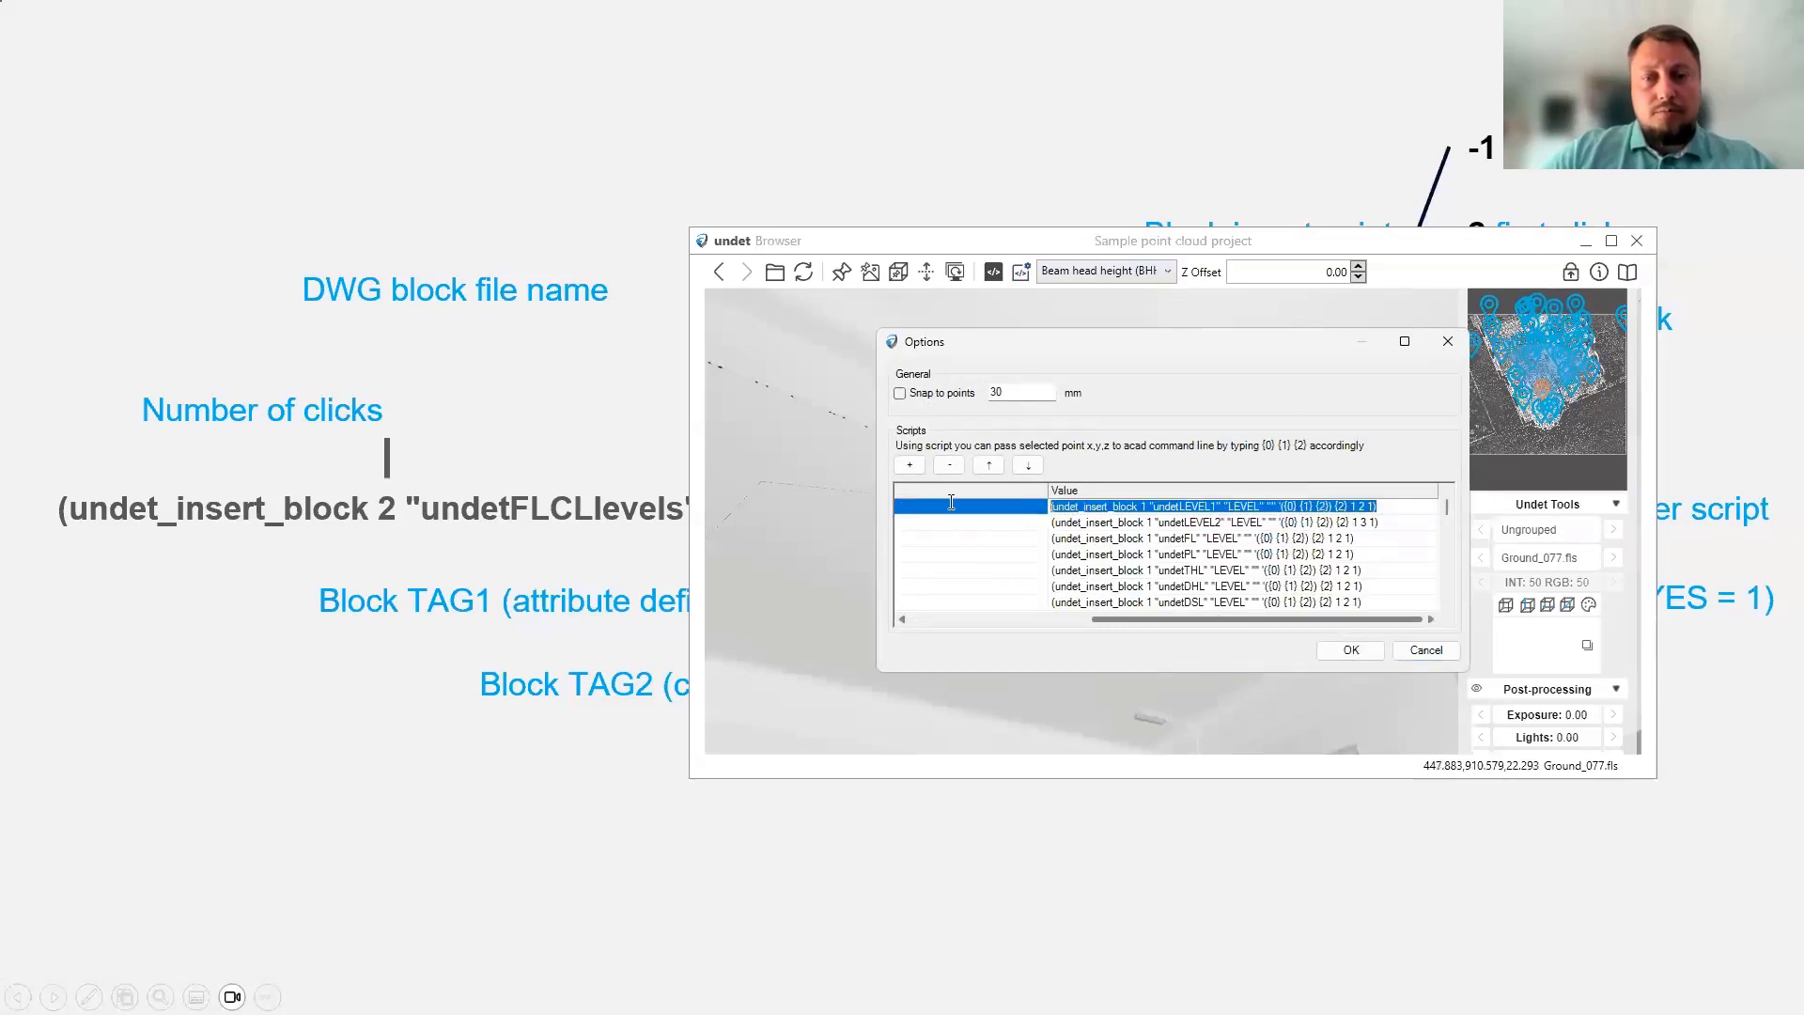
pyautogui.click(1400, 524)
pyautogui.moveTo(1377, 523); pyautogui.dragTo(958, 504)
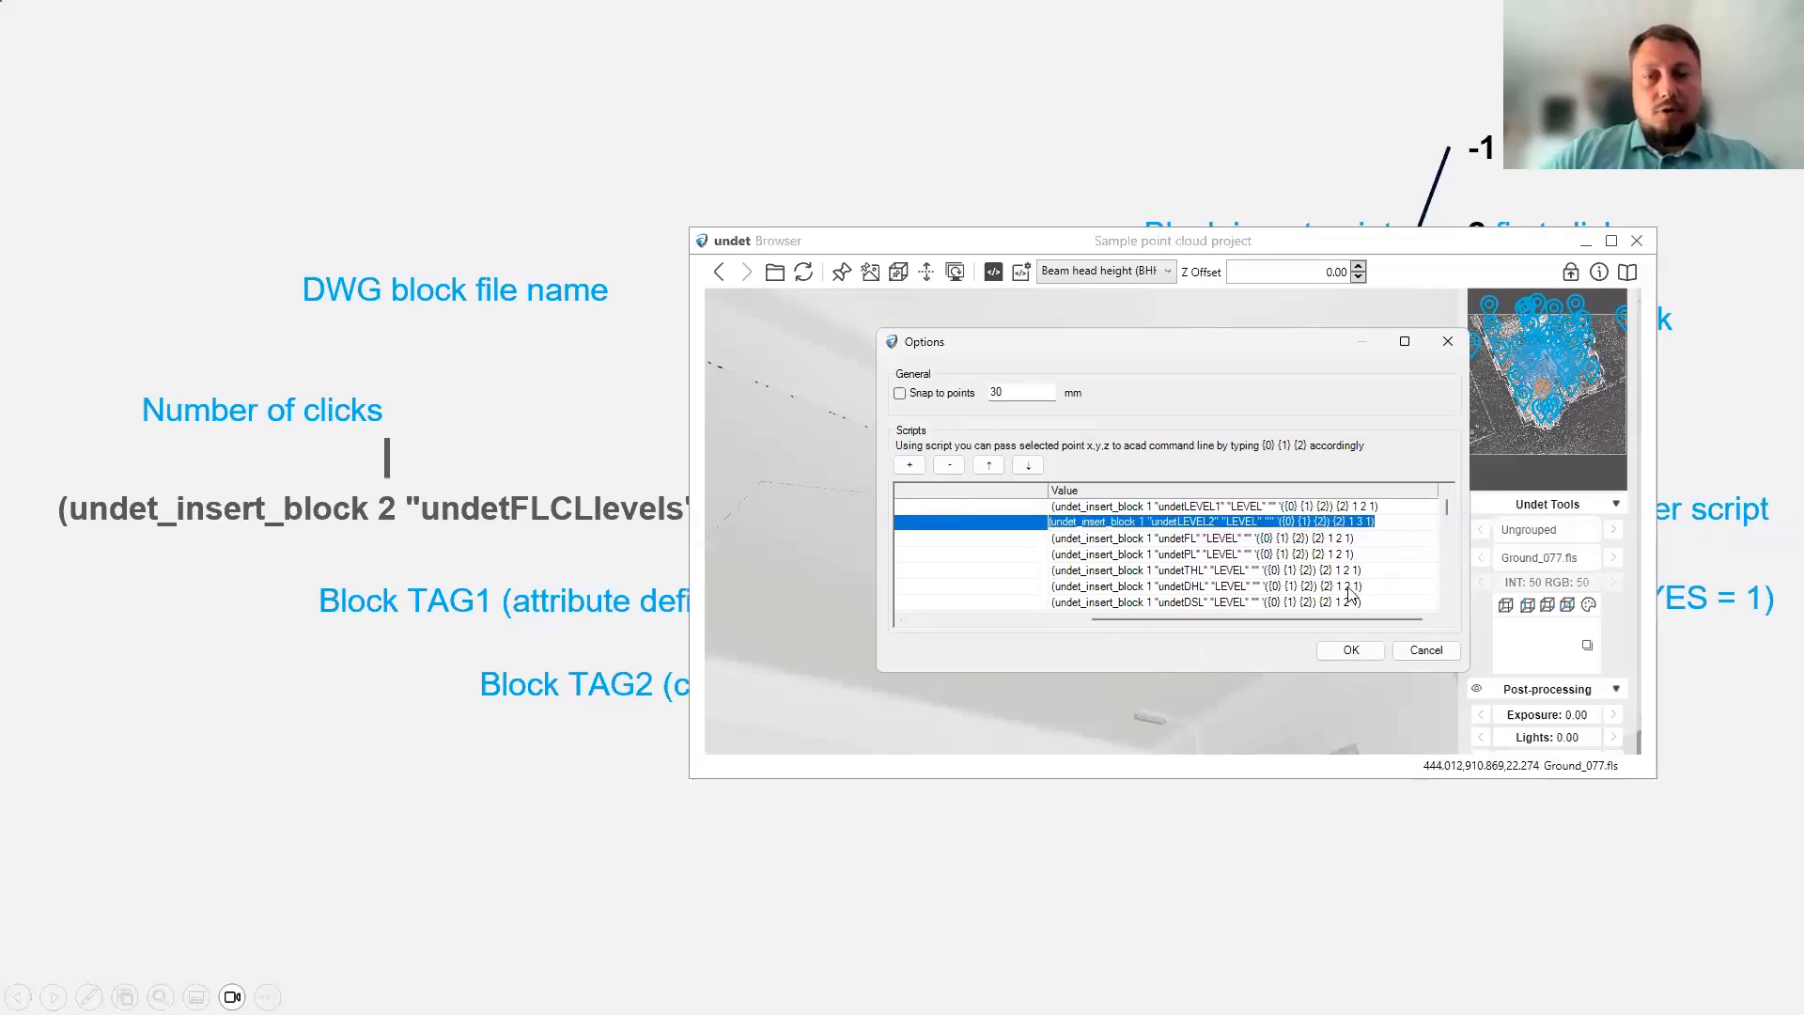
# Close the script options without saving changes and return to the script syntax slide
pyautogui.click(1448, 342)
pyautogui.click(922, 562)
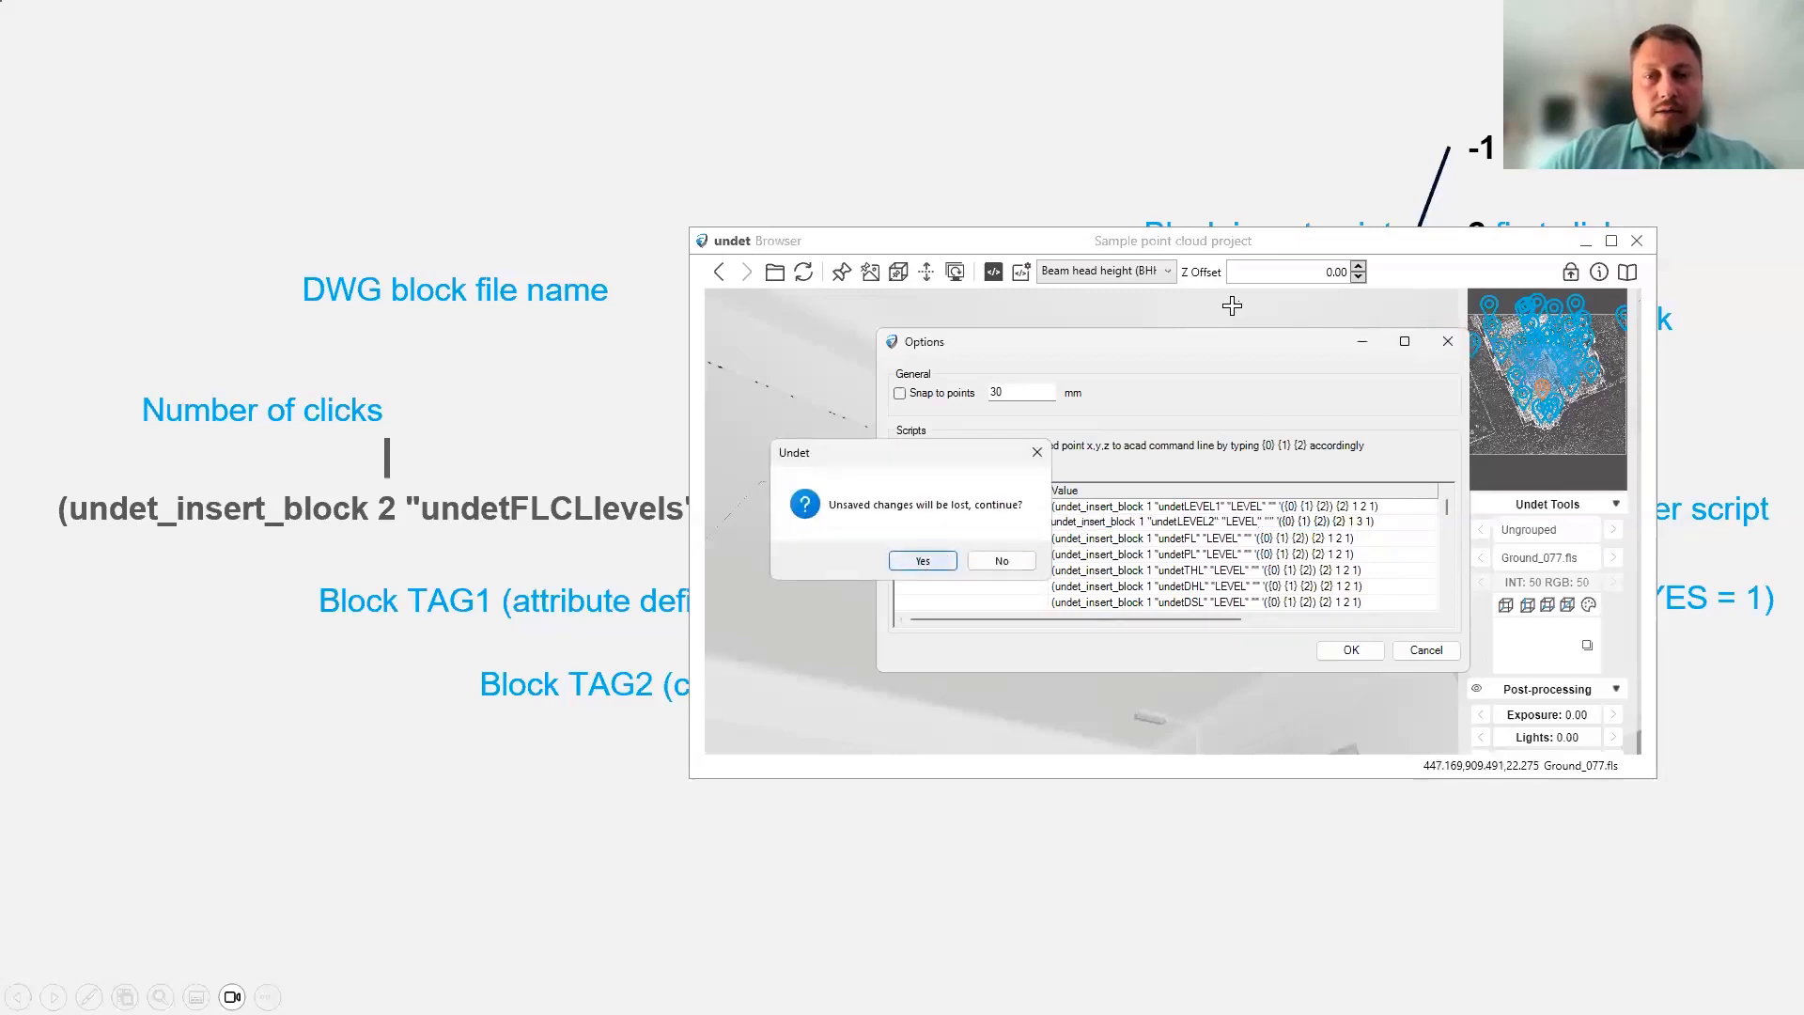
pyautogui.click(681, 569)
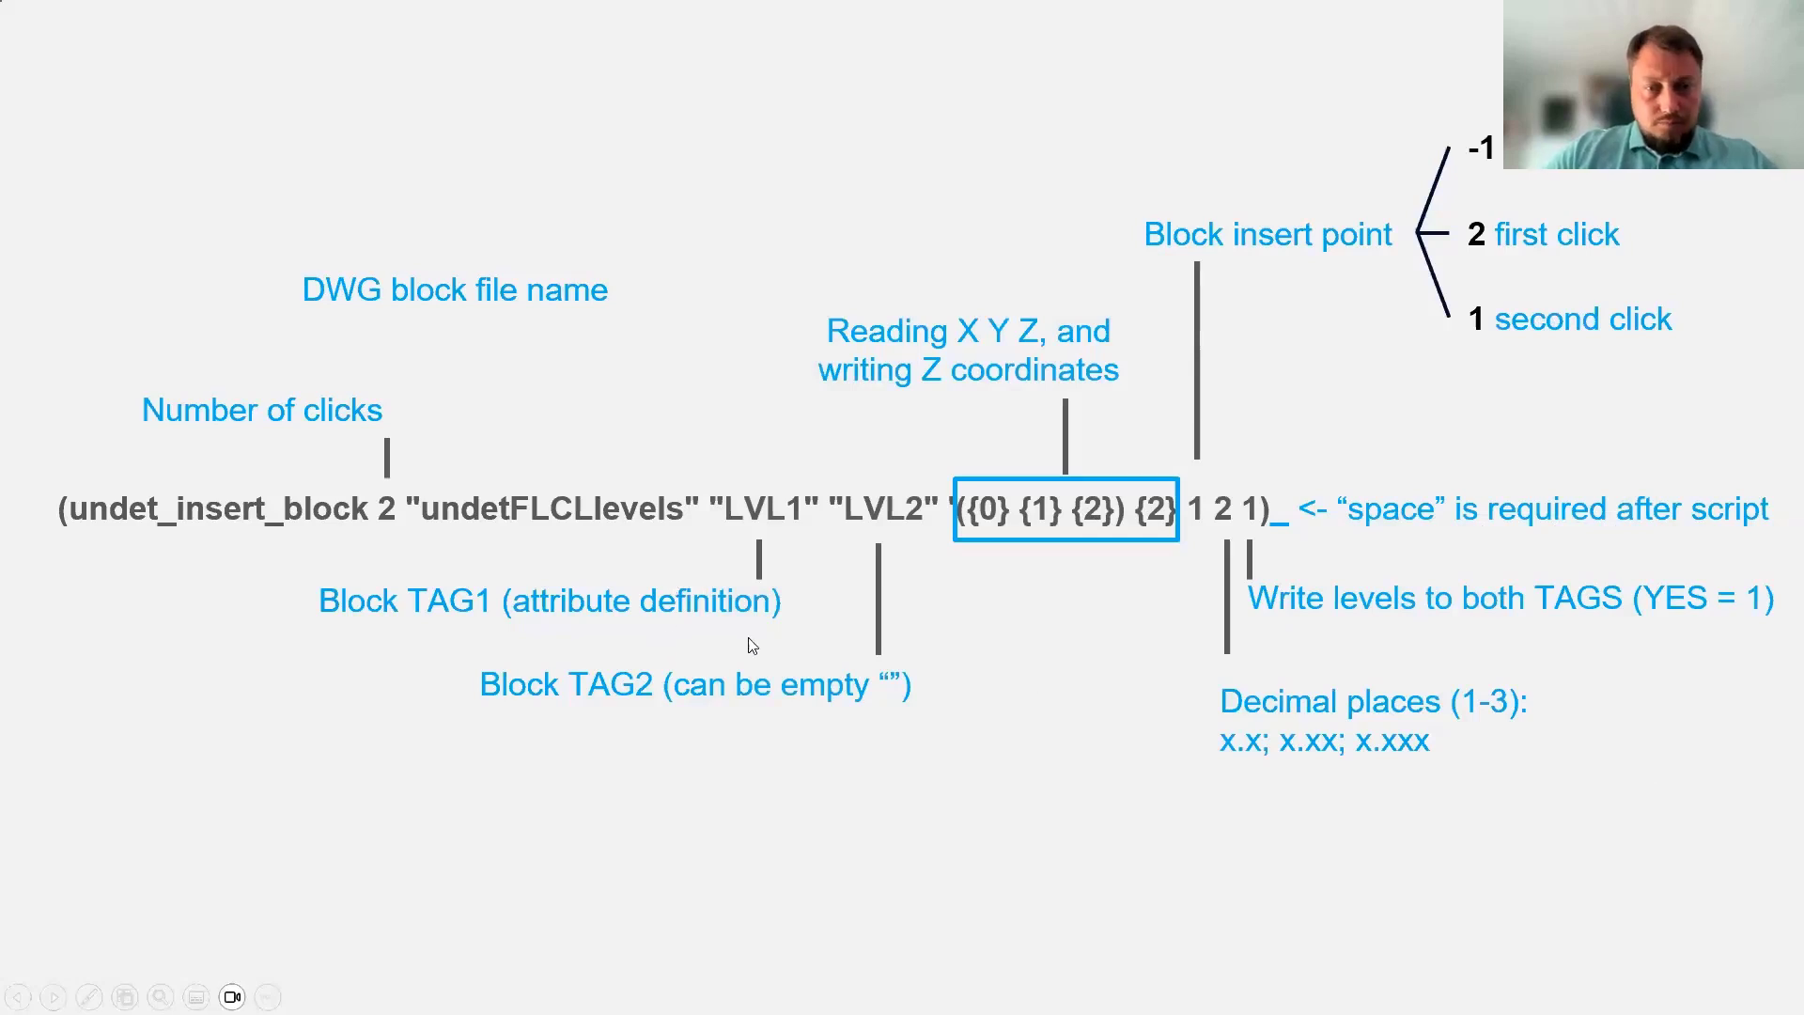
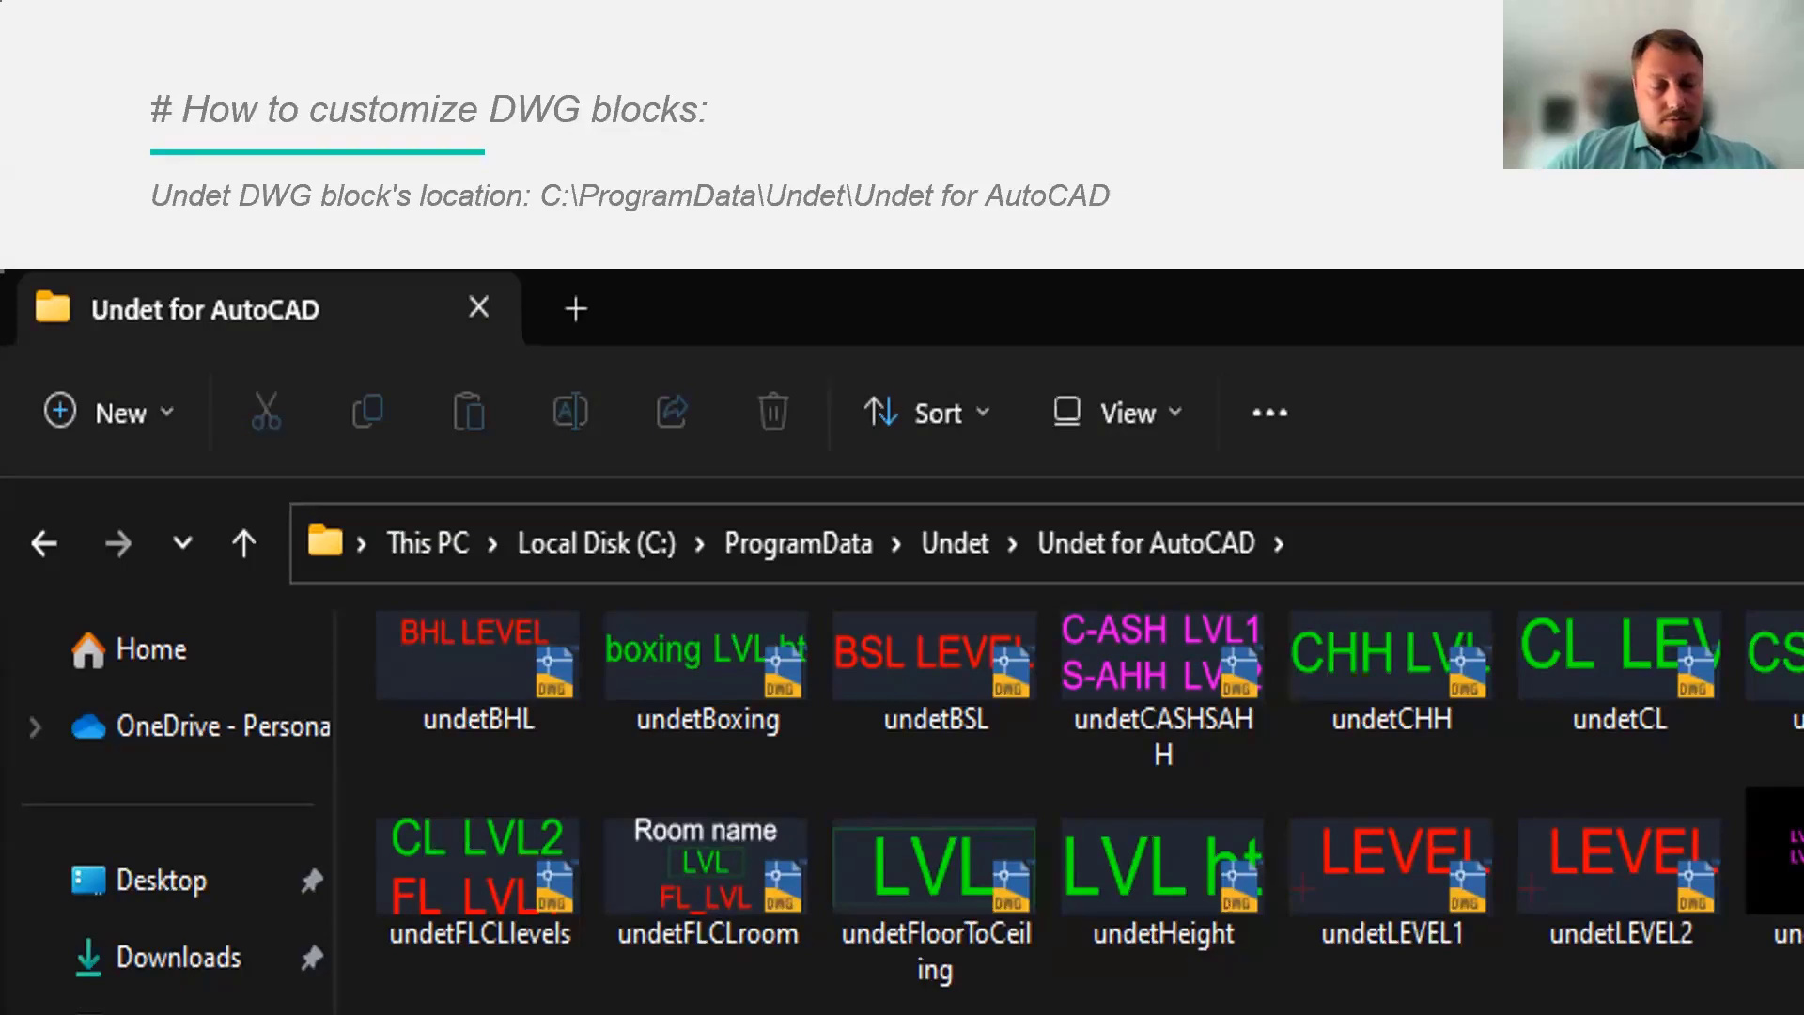
# Switch from the presentation to the File Explorer window showing the Snapping Block folder and enlarge it
pyautogui.moveTo(789, 987)
pyautogui.press('super+Tab')
pyautogui.click(923, 992)
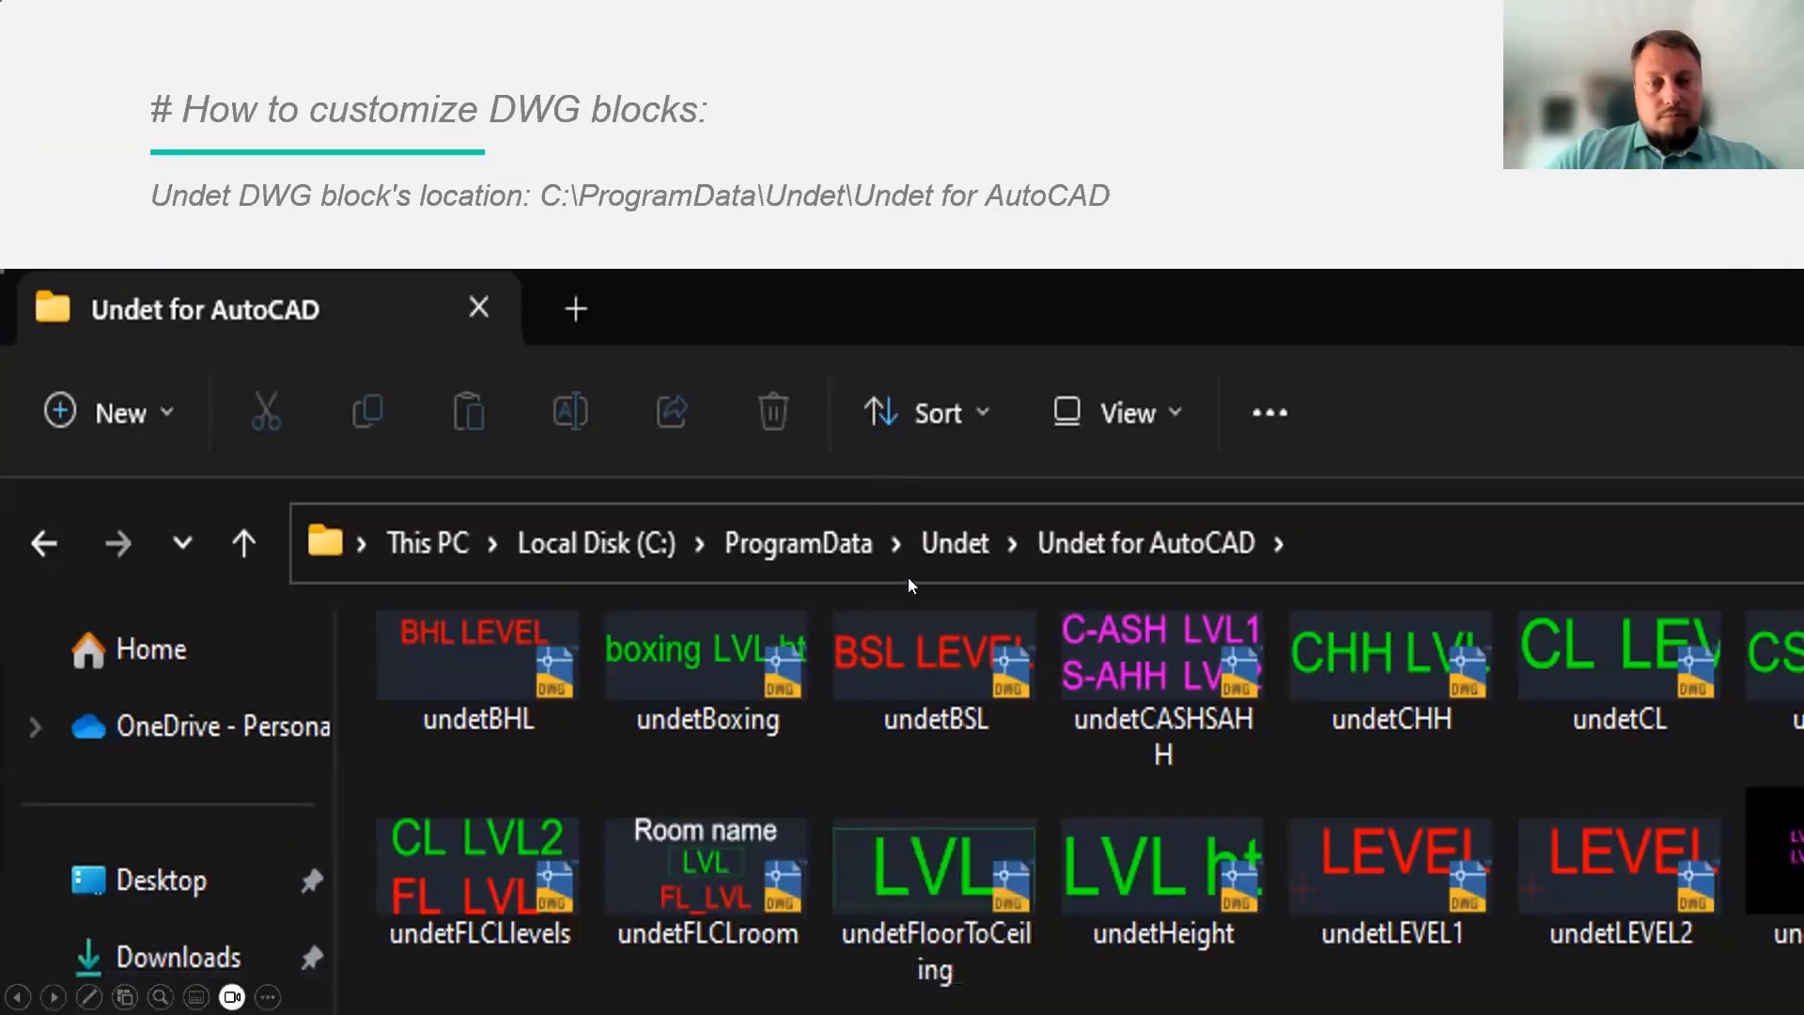
pyautogui.hotkey('alt', 'Tab')
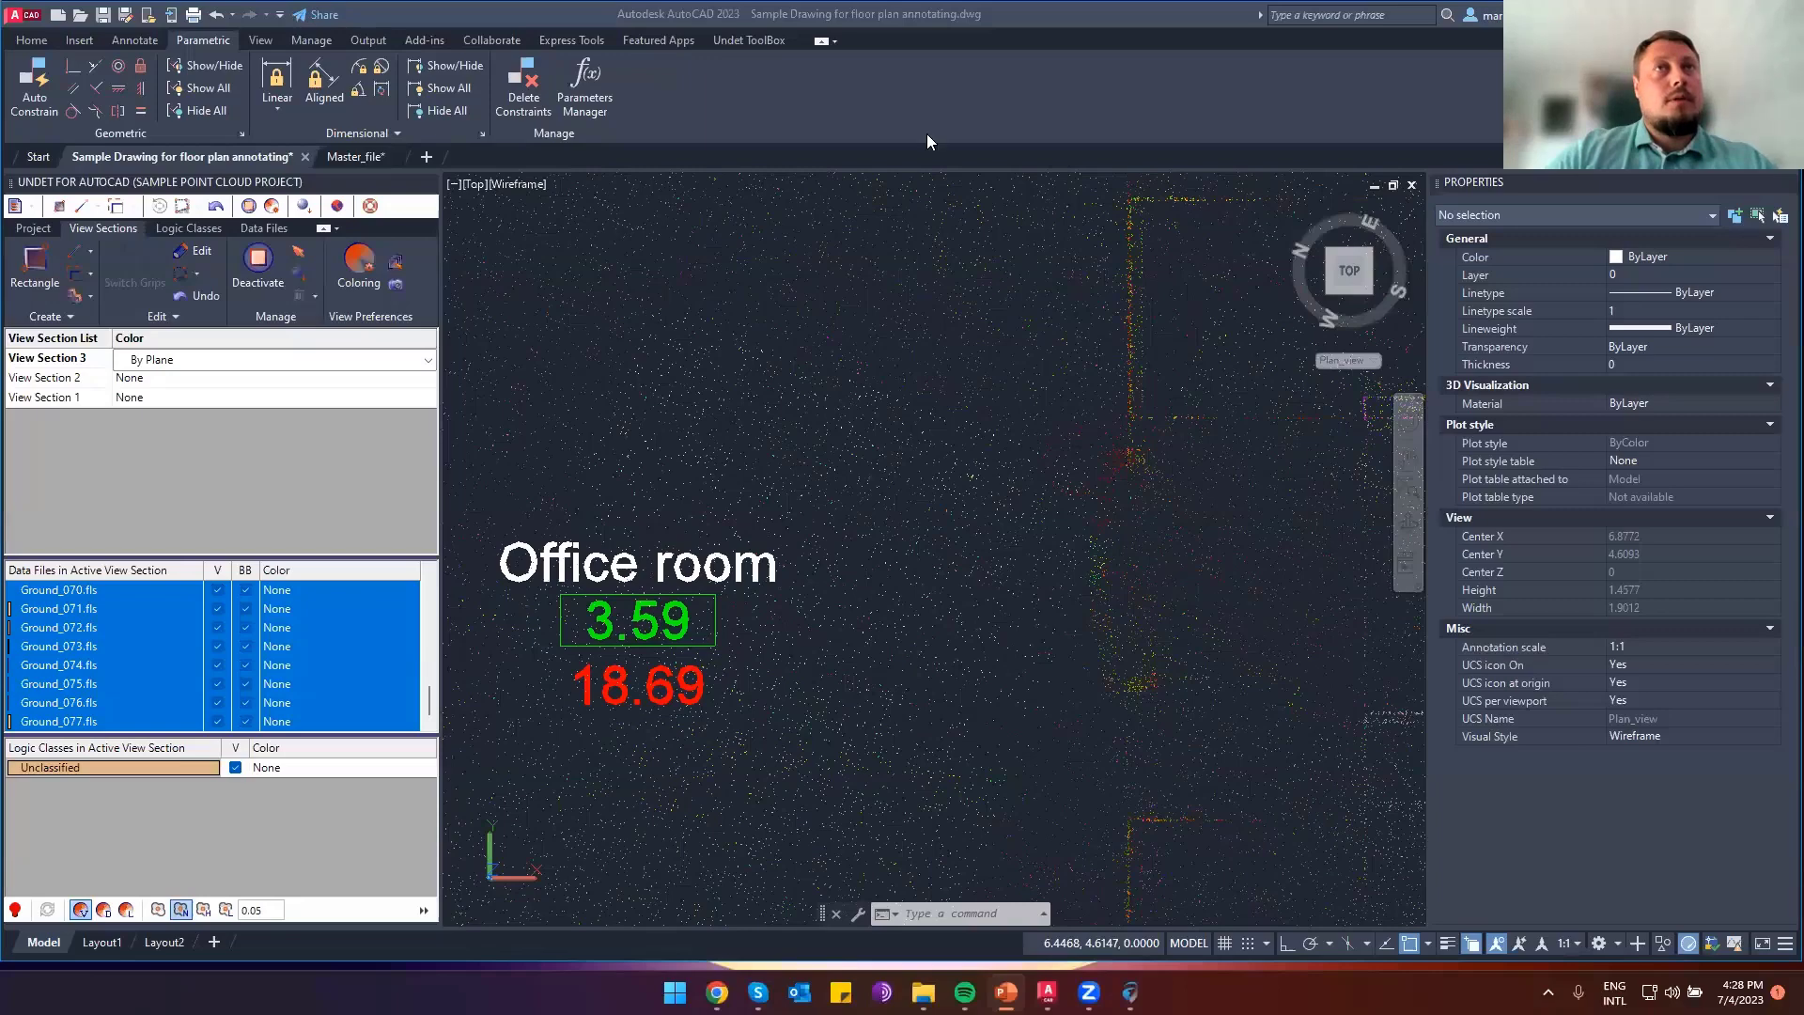
pyautogui.moveTo(924, 992)
pyautogui.click(1007, 868)
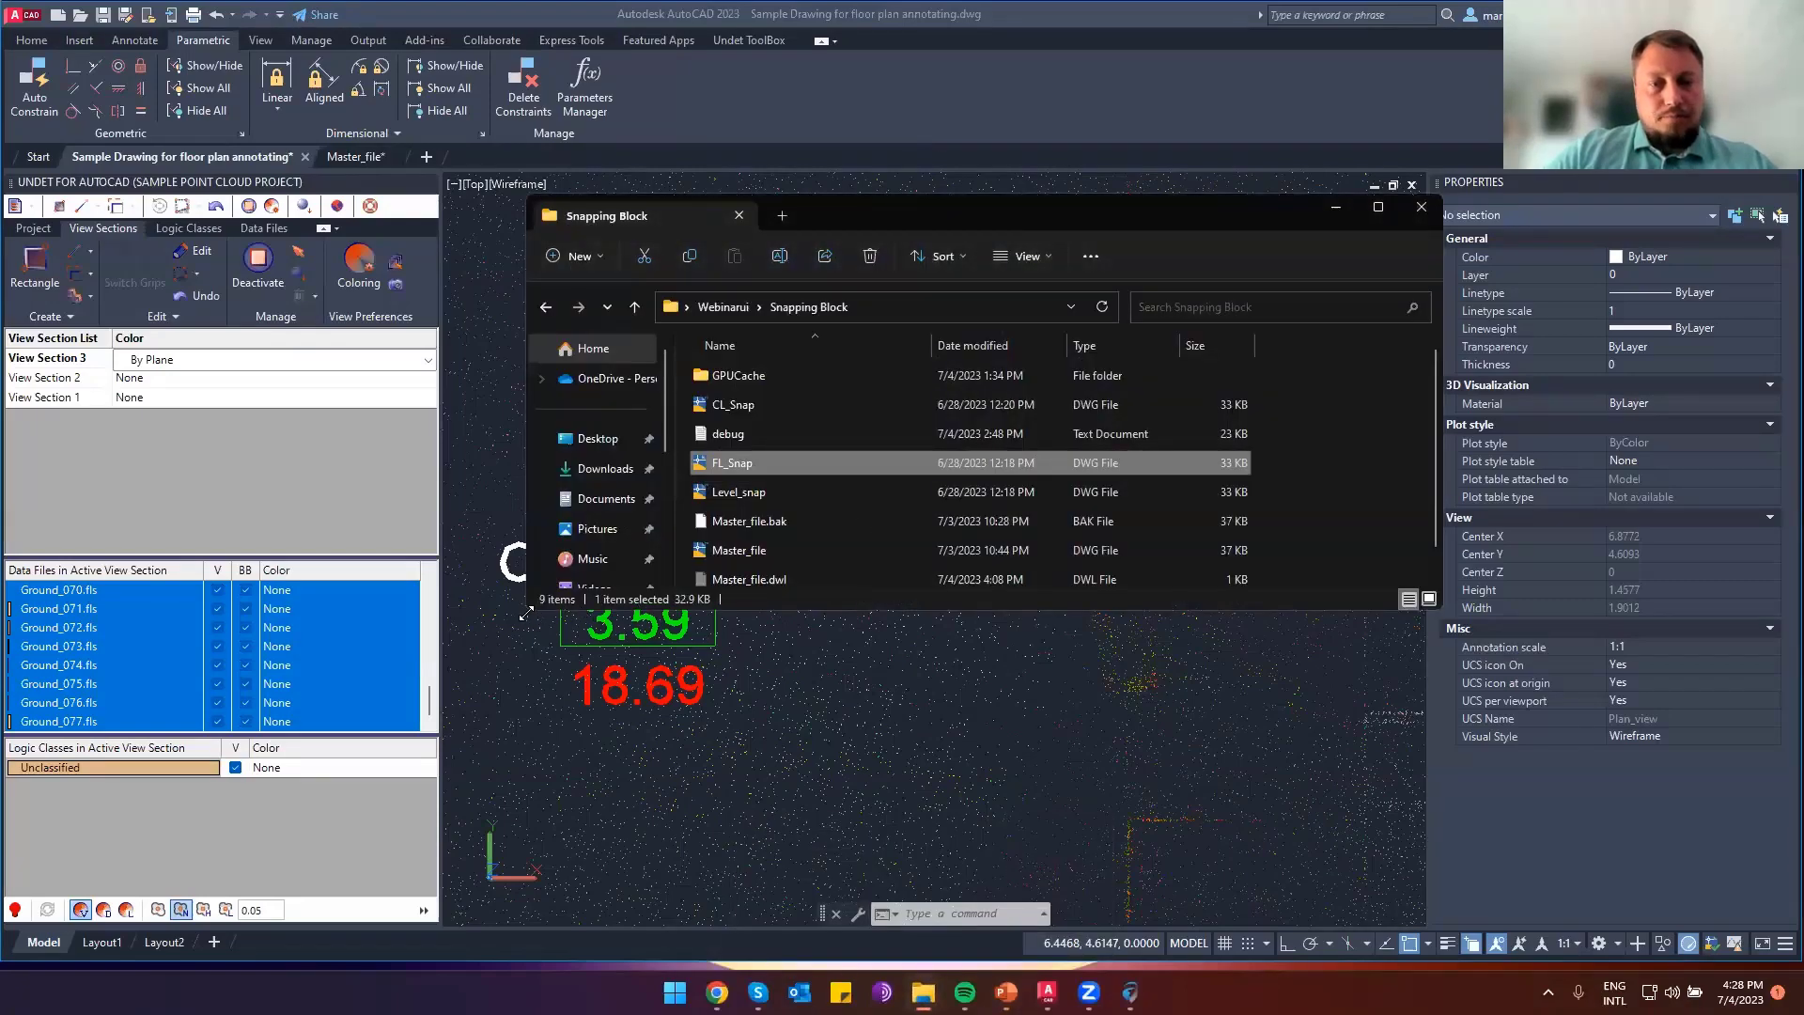
pyautogui.moveTo(527, 612); pyautogui.dragTo(240, 844)
# Open the folder C:\ProgramData\Undet\Undet for AutoCAD that holds the Undet DWG blocks
pyautogui.scroll(-2, 309, 656)
pyautogui.click(329, 739)
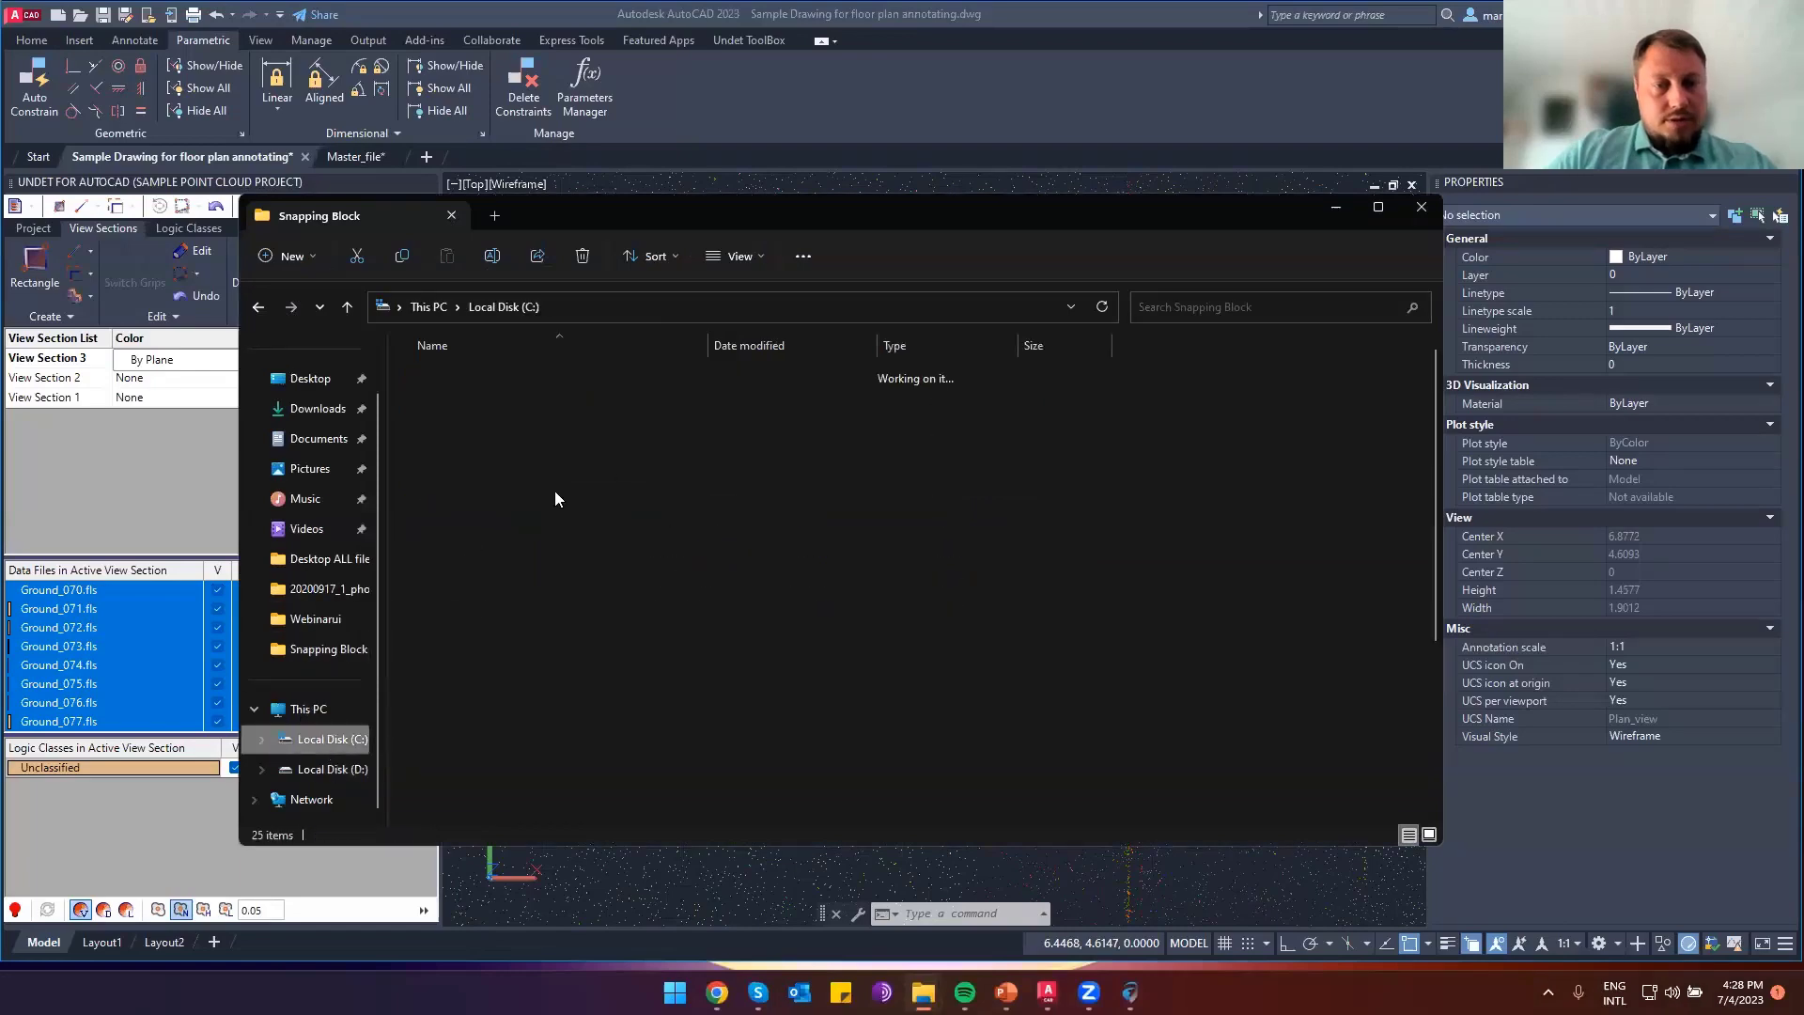
pyautogui.doubleClick(463, 754)
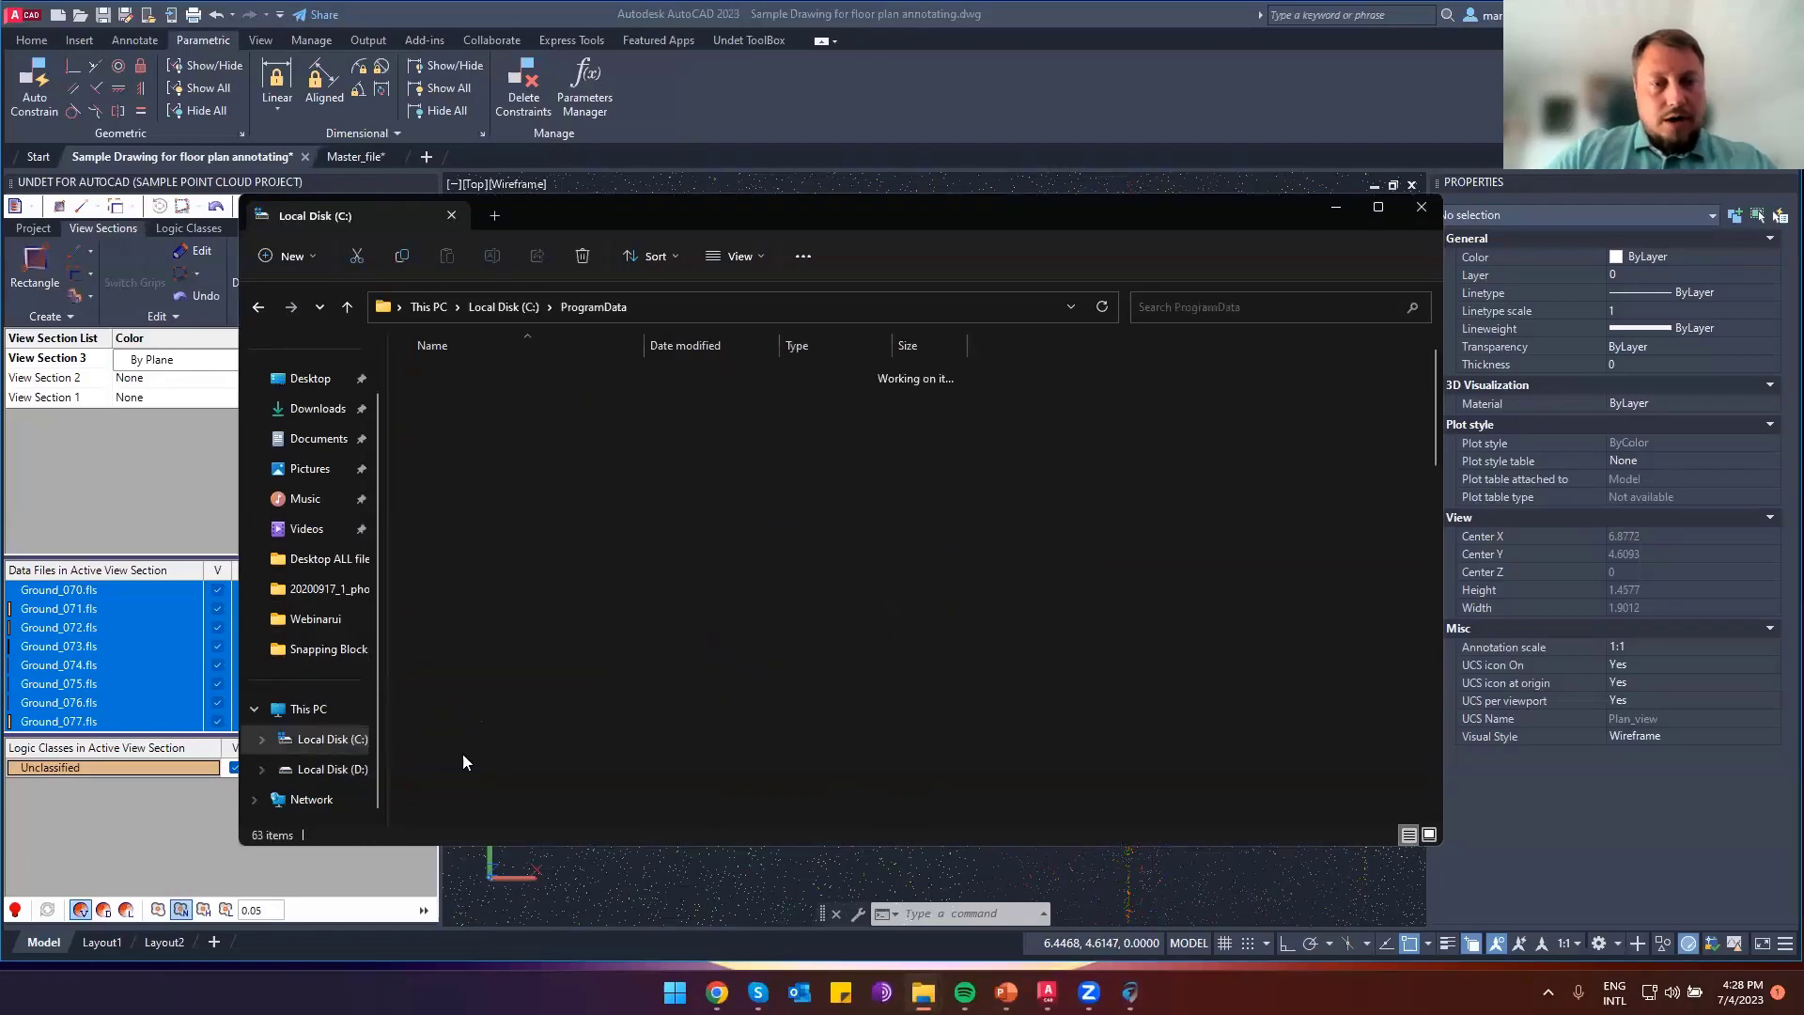
pyautogui.scroll(-15, 449, 671)
pyautogui.click(459, 611)
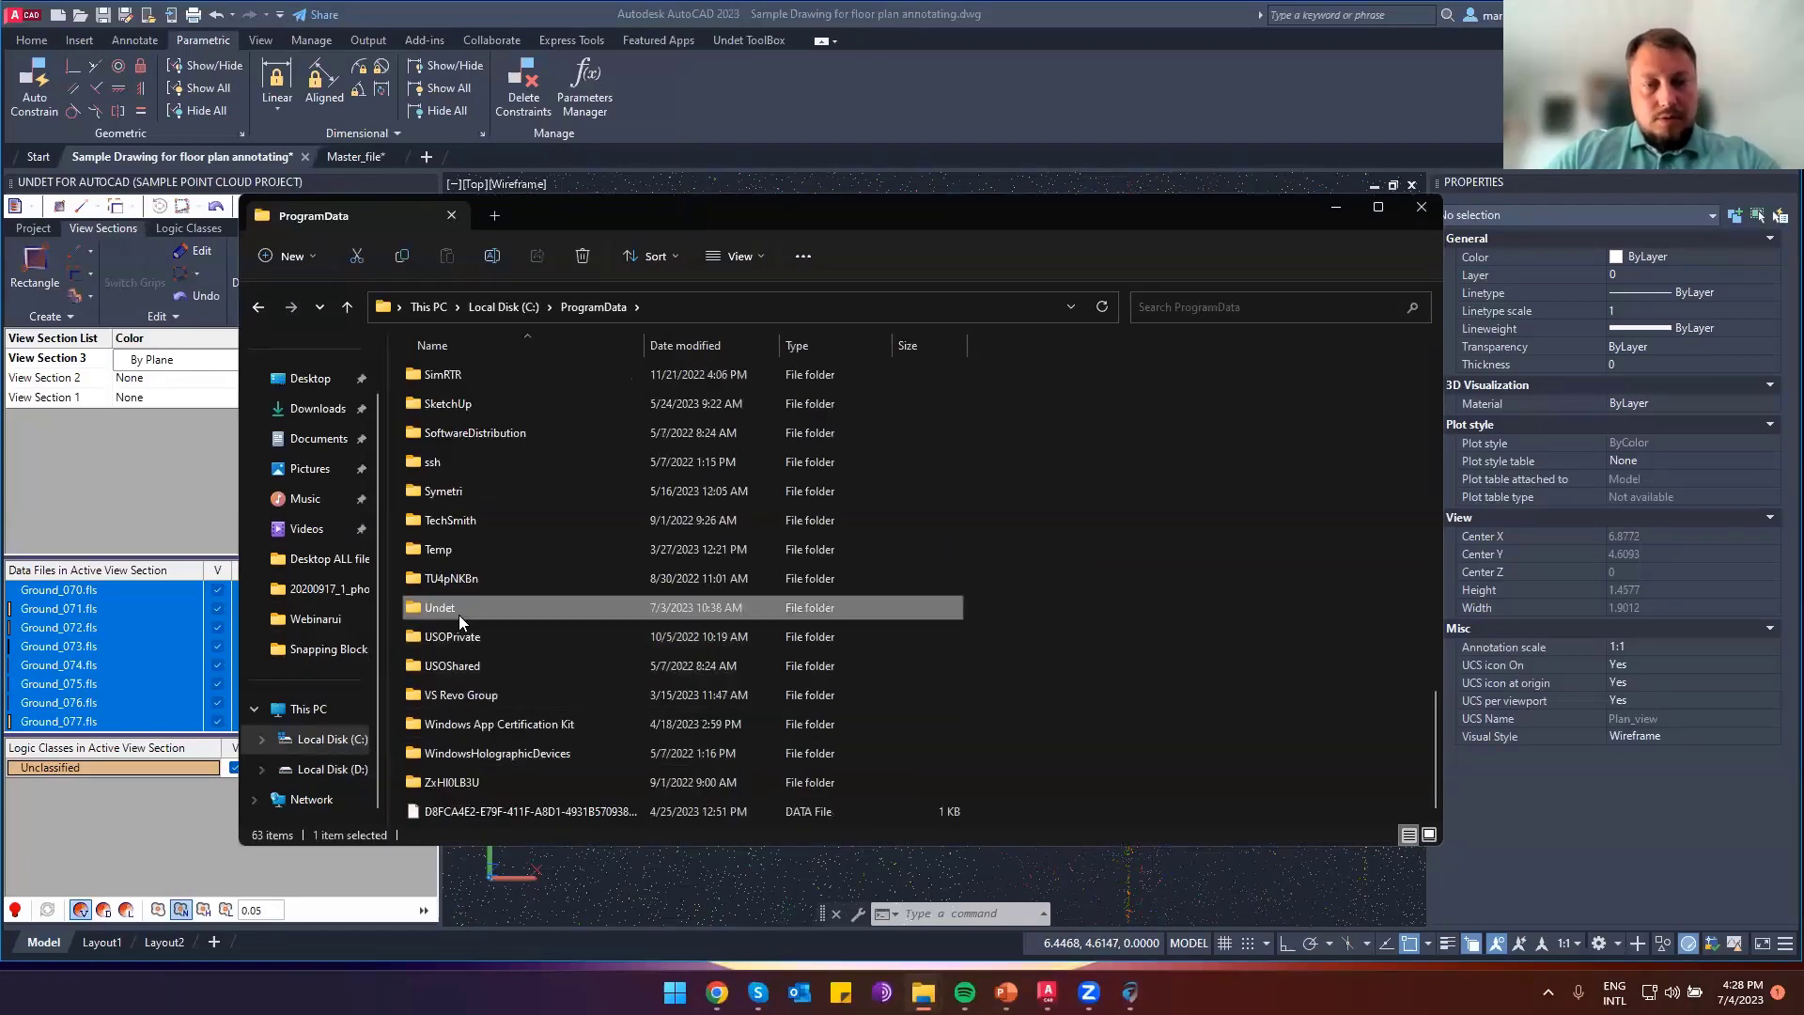
pyautogui.doubleClick(460, 615)
pyautogui.doubleClick(467, 434)
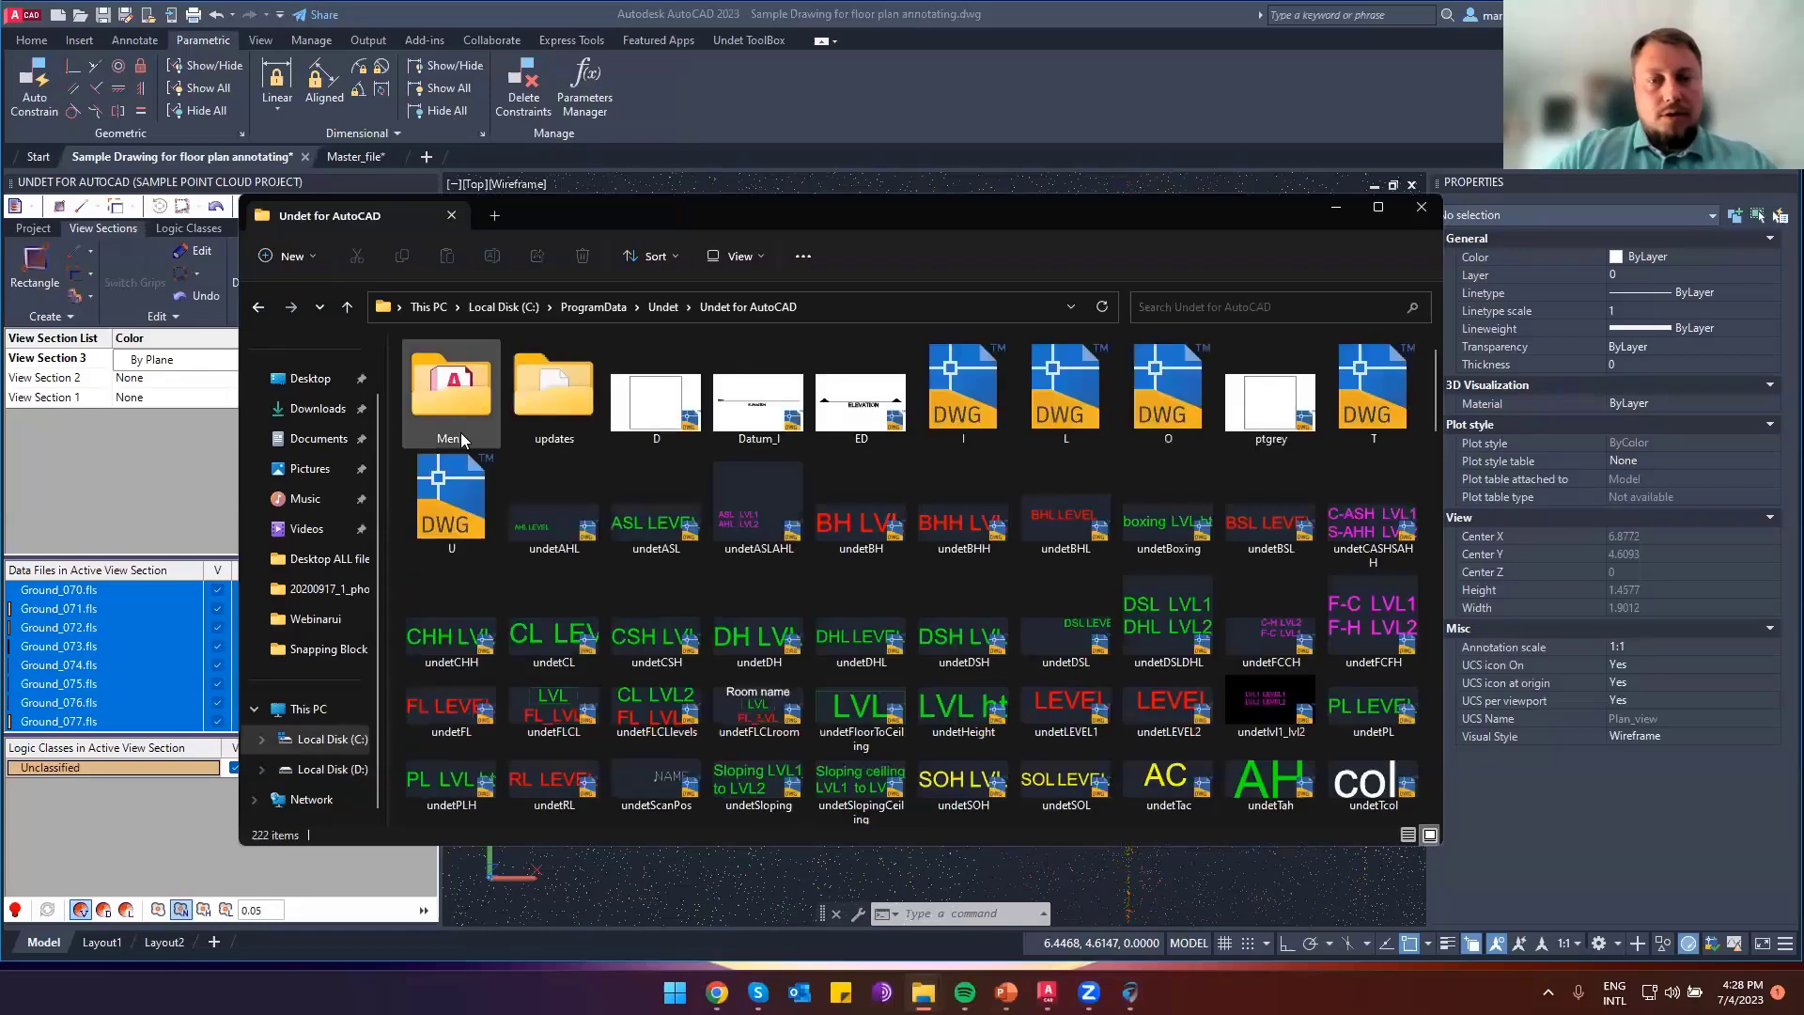
# Look over the Undet DWG block files, highlighting those from undetAHL through undetTac
pyautogui.click(579, 552)
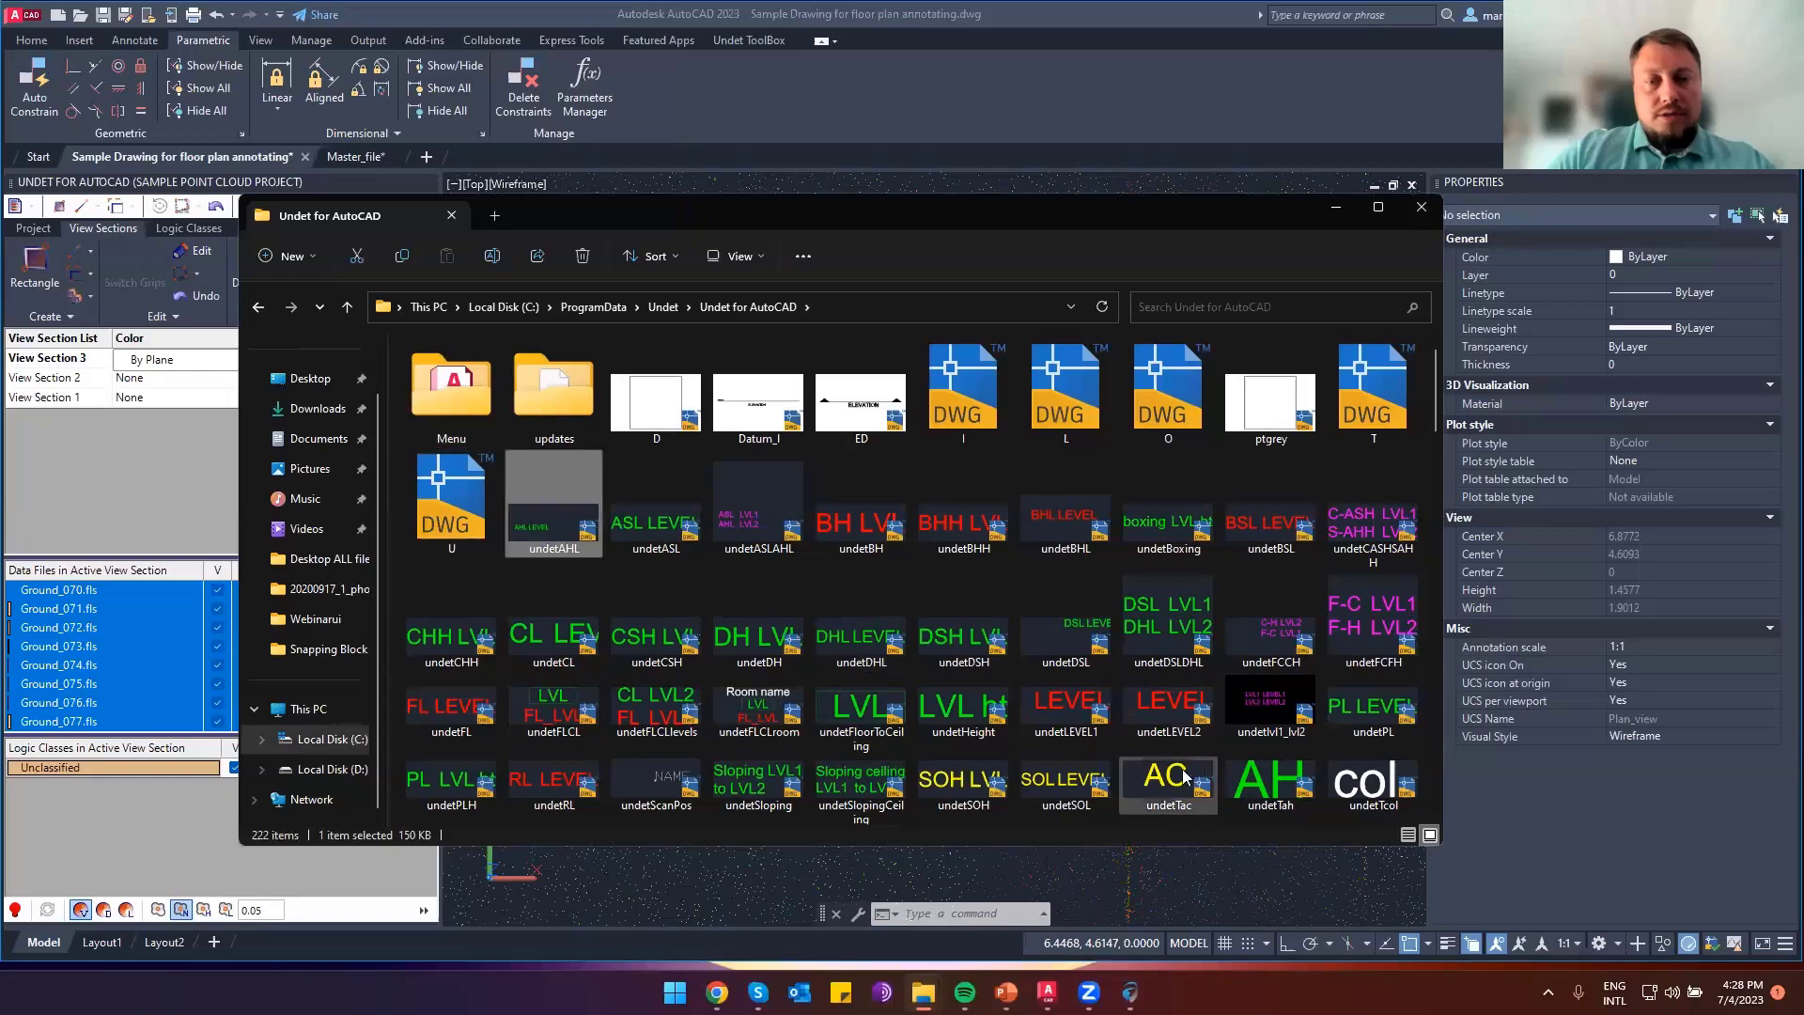
pyautogui.keyDown('shift'); pyautogui.click(1178, 792); pyautogui.keyUp('shift')
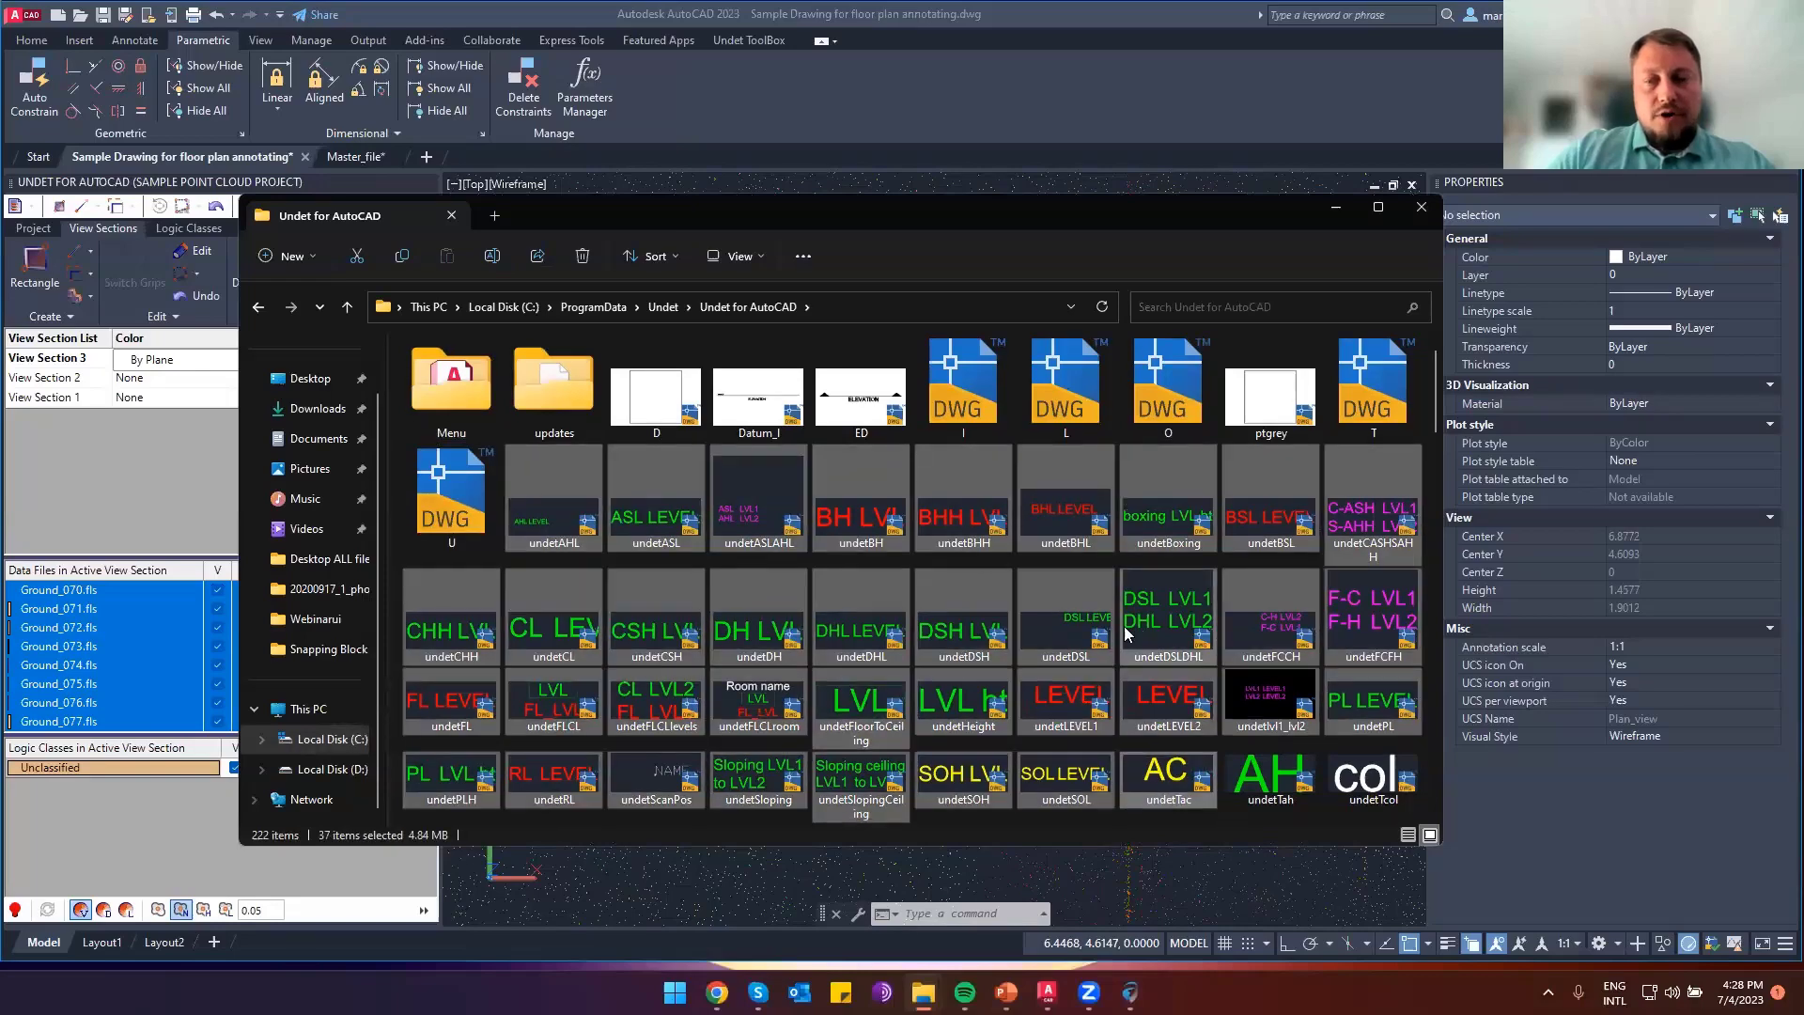
pyautogui.scroll(-5, 661, 651)
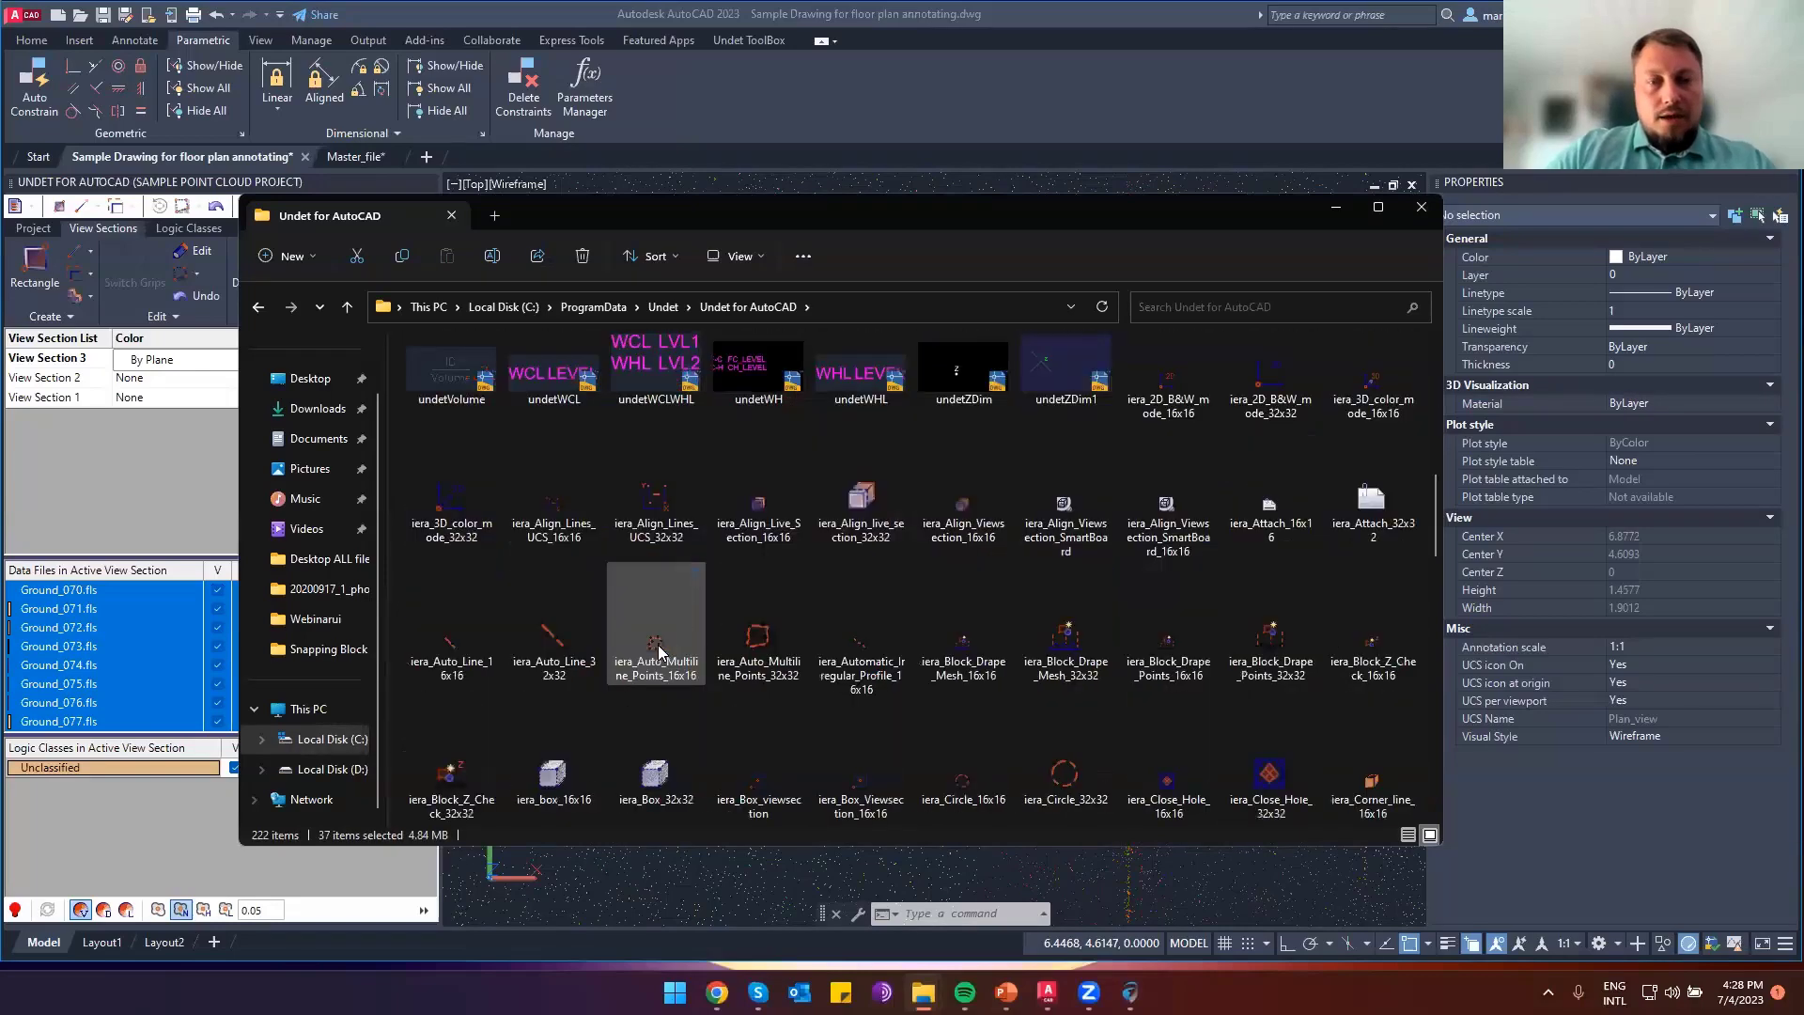
pyautogui.scroll(5, 661, 650)
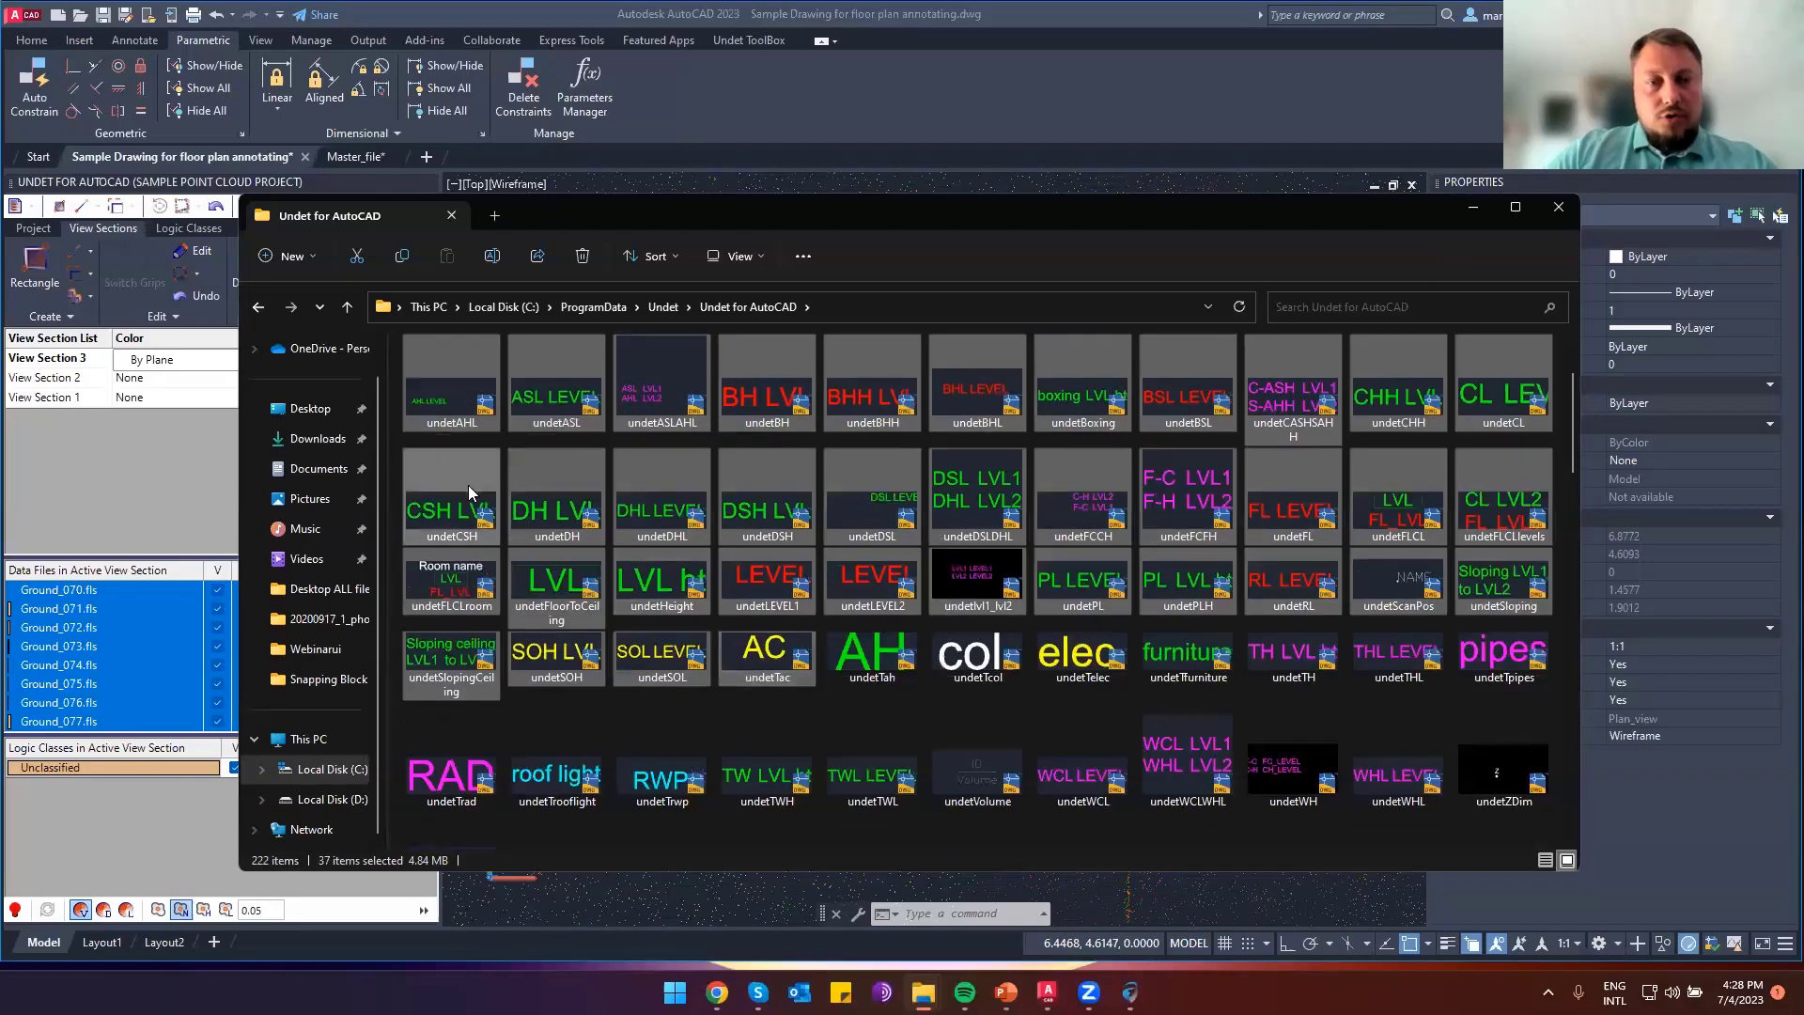
pyautogui.click(451, 496)
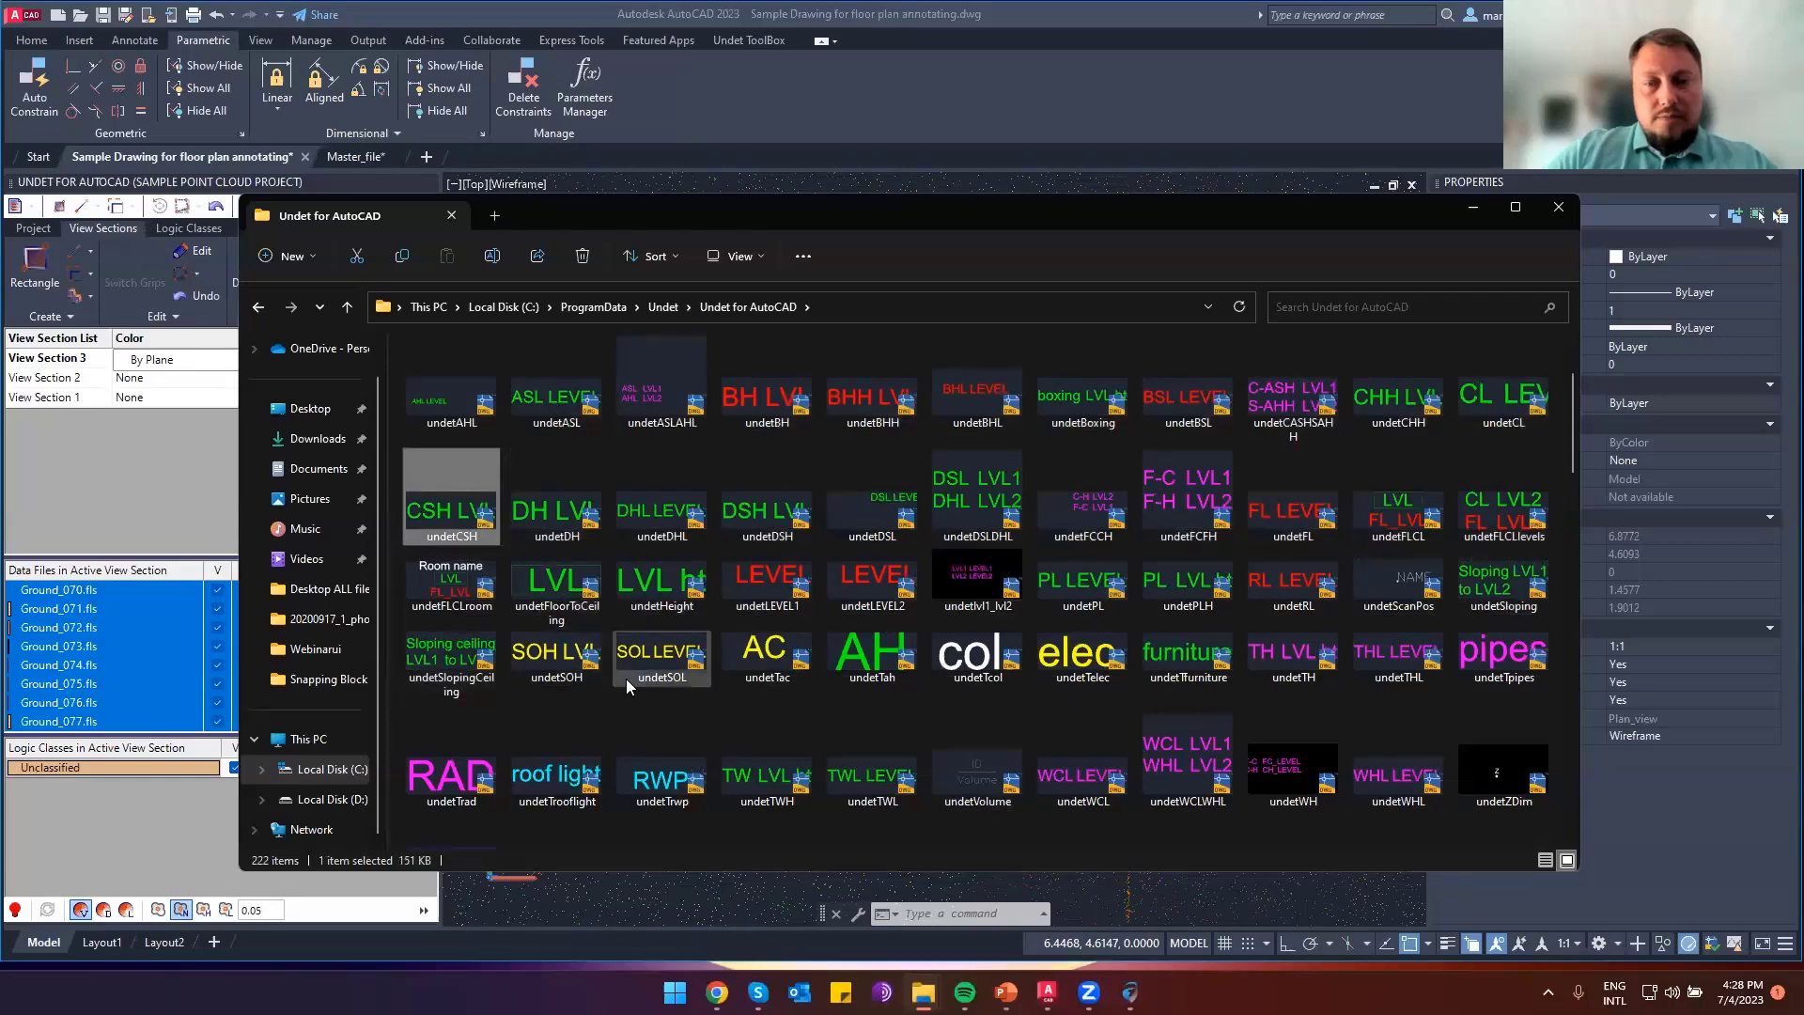
pyautogui.scroll(1, 626, 680)
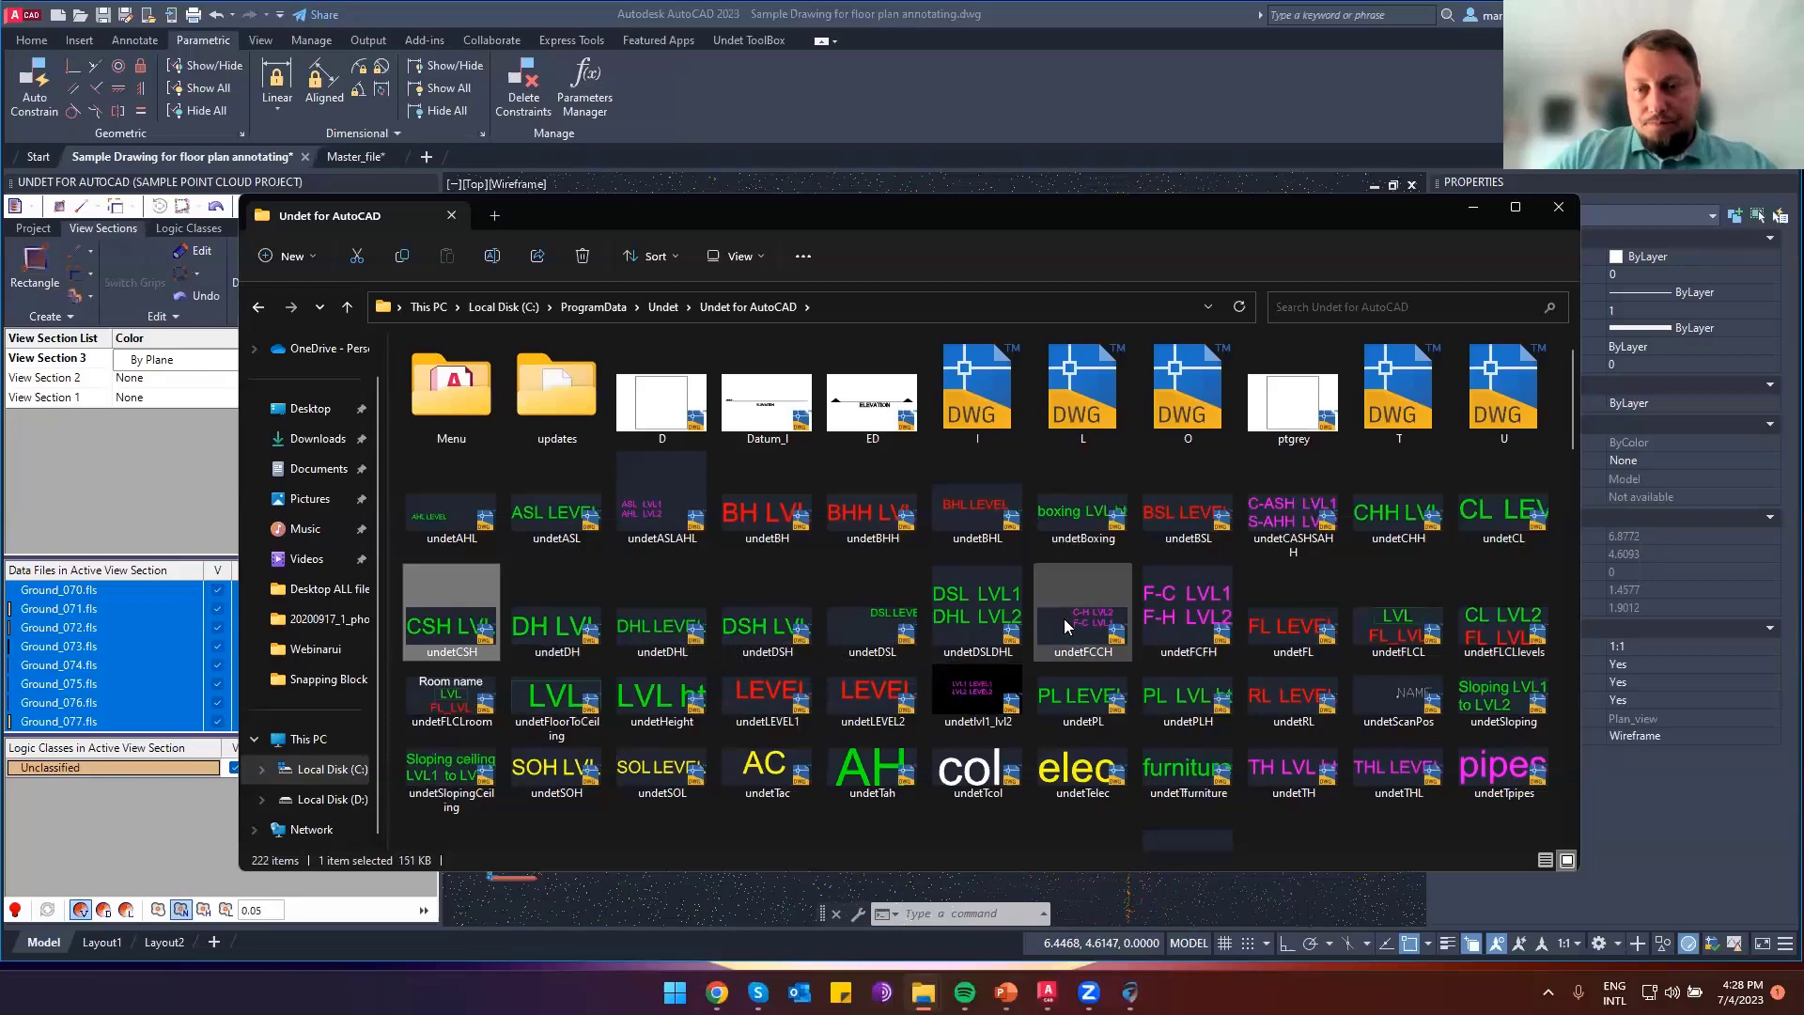
pyautogui.scroll(-3, 1064, 618)
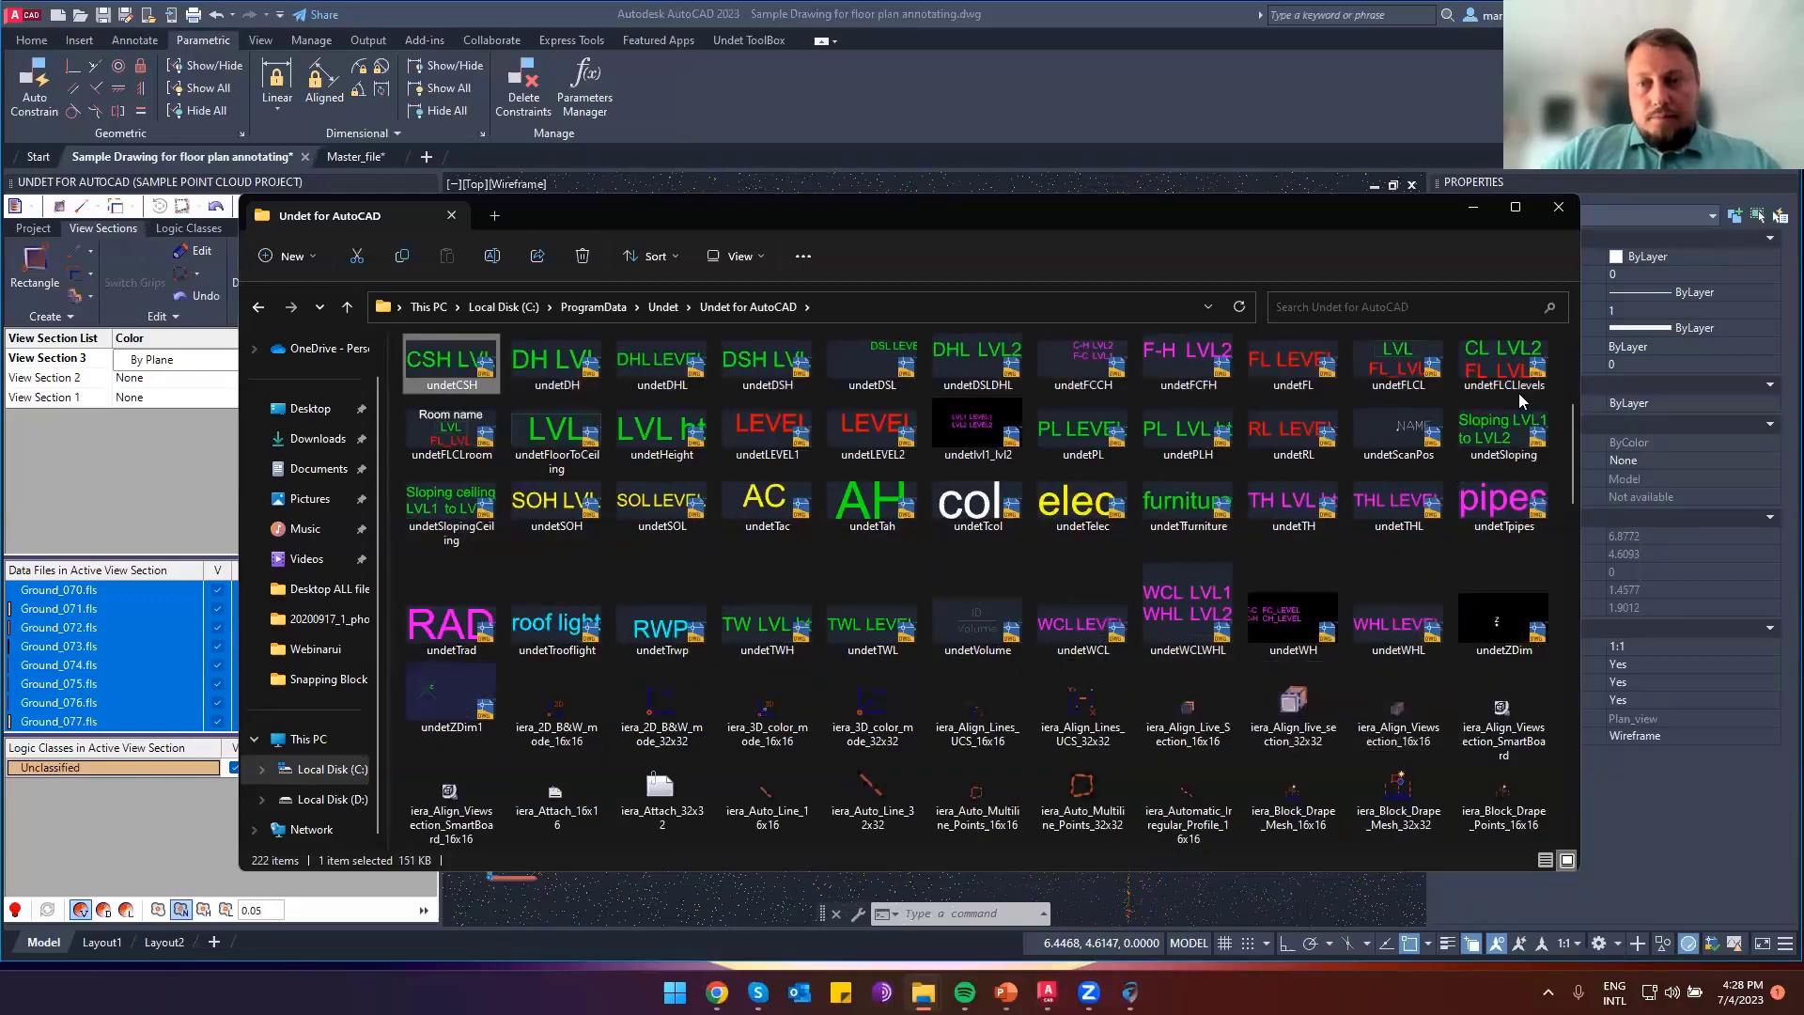
# Duplicate the undetFLCLlevels DWG file in the same folder and rename the copy undetFLCLlevels2
pyautogui.click(1487, 389)
pyautogui.scroll(1, 1490, 395)
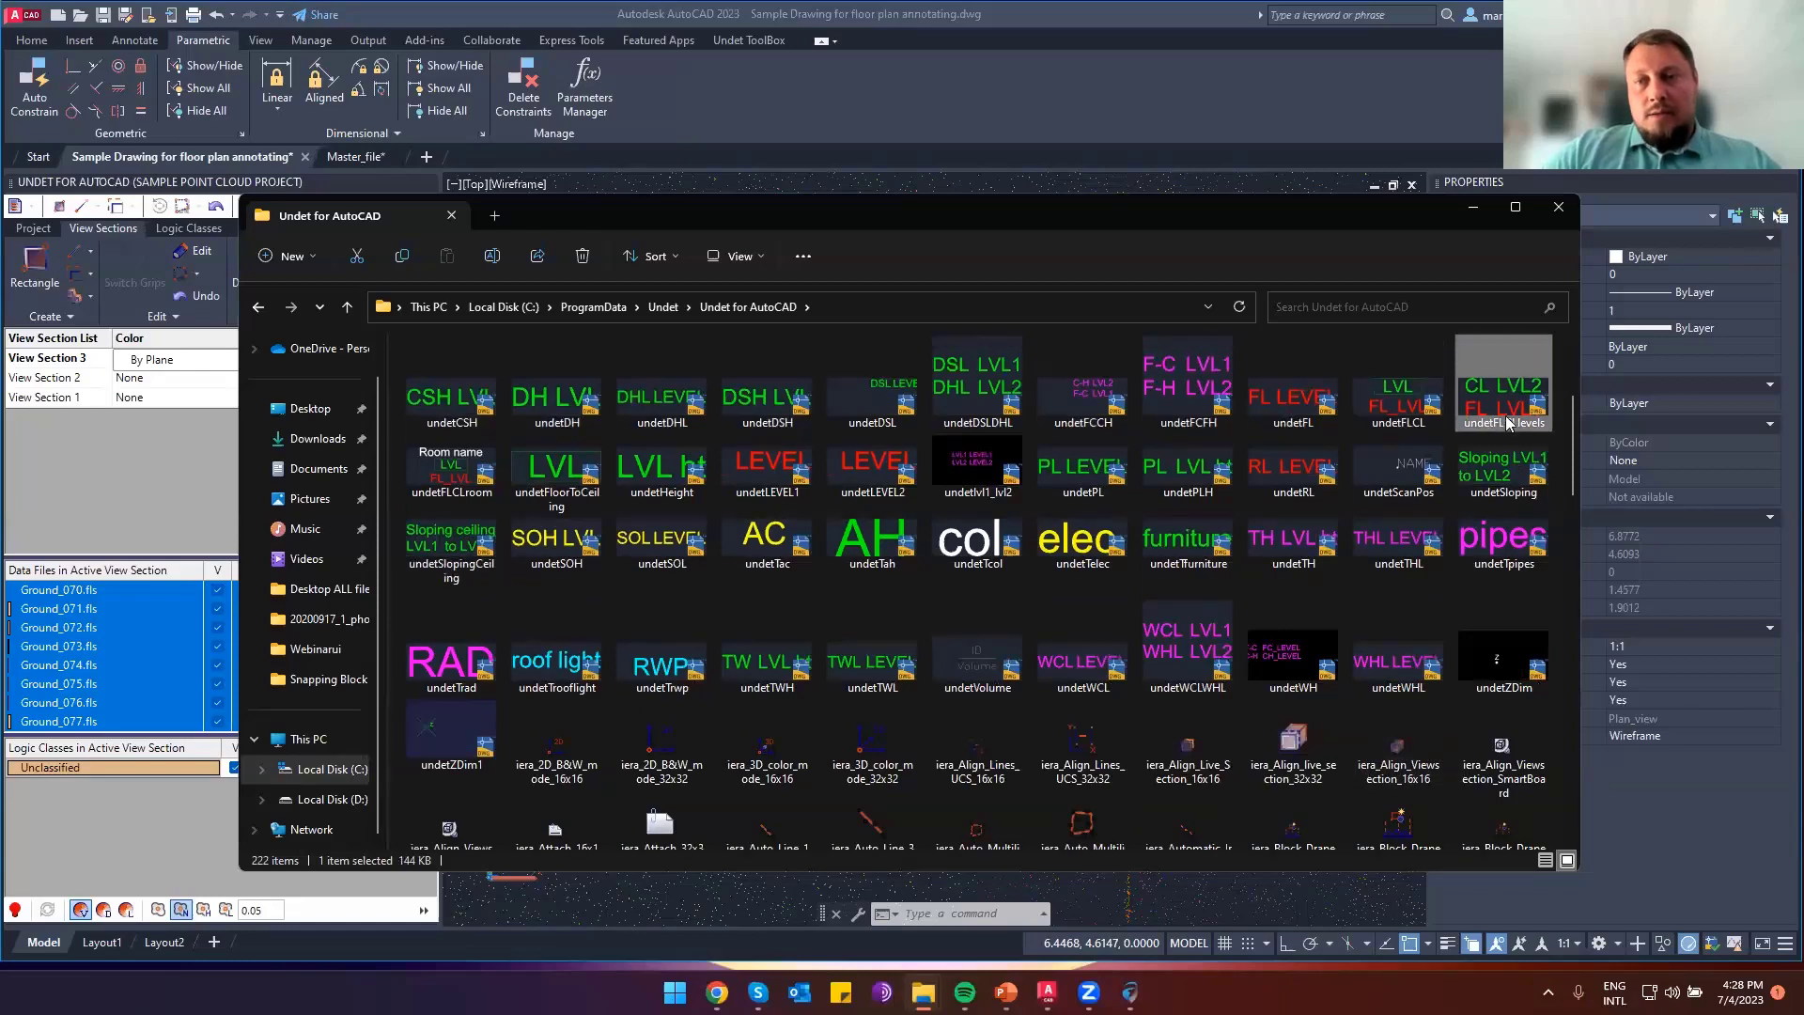
pyautogui.rightClick(1506, 416)
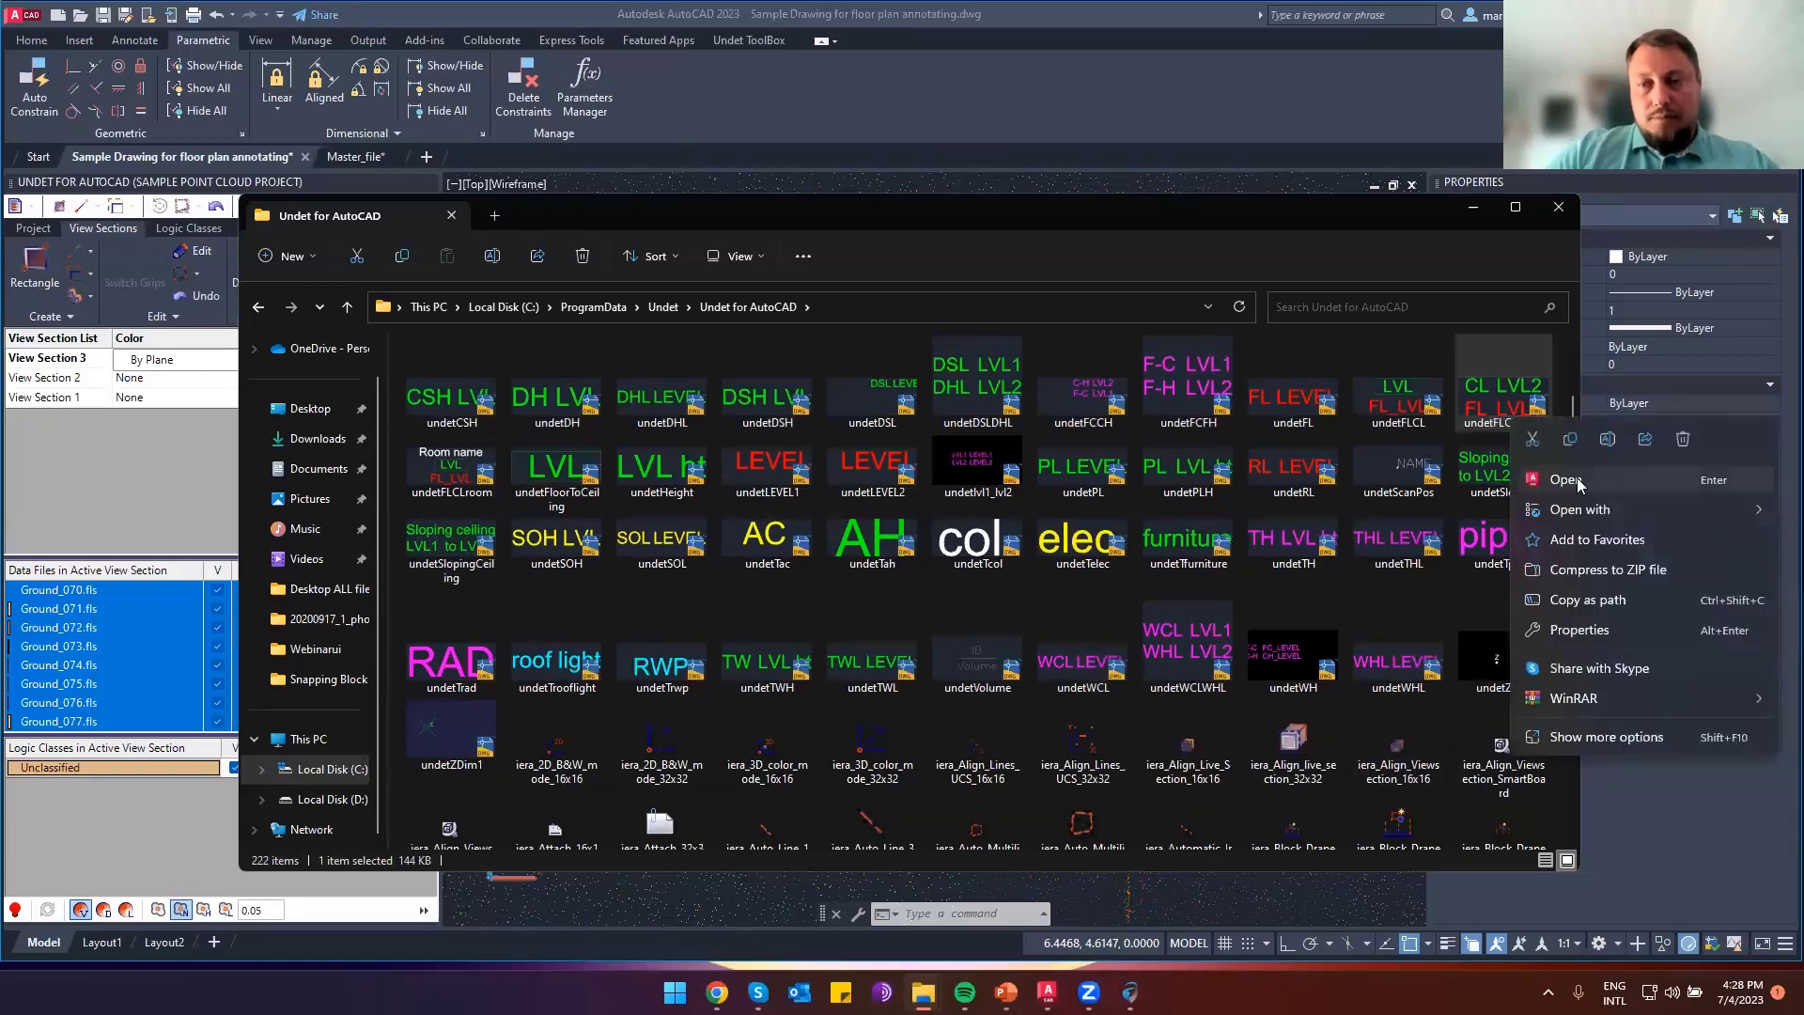
pyautogui.click(1568, 440)
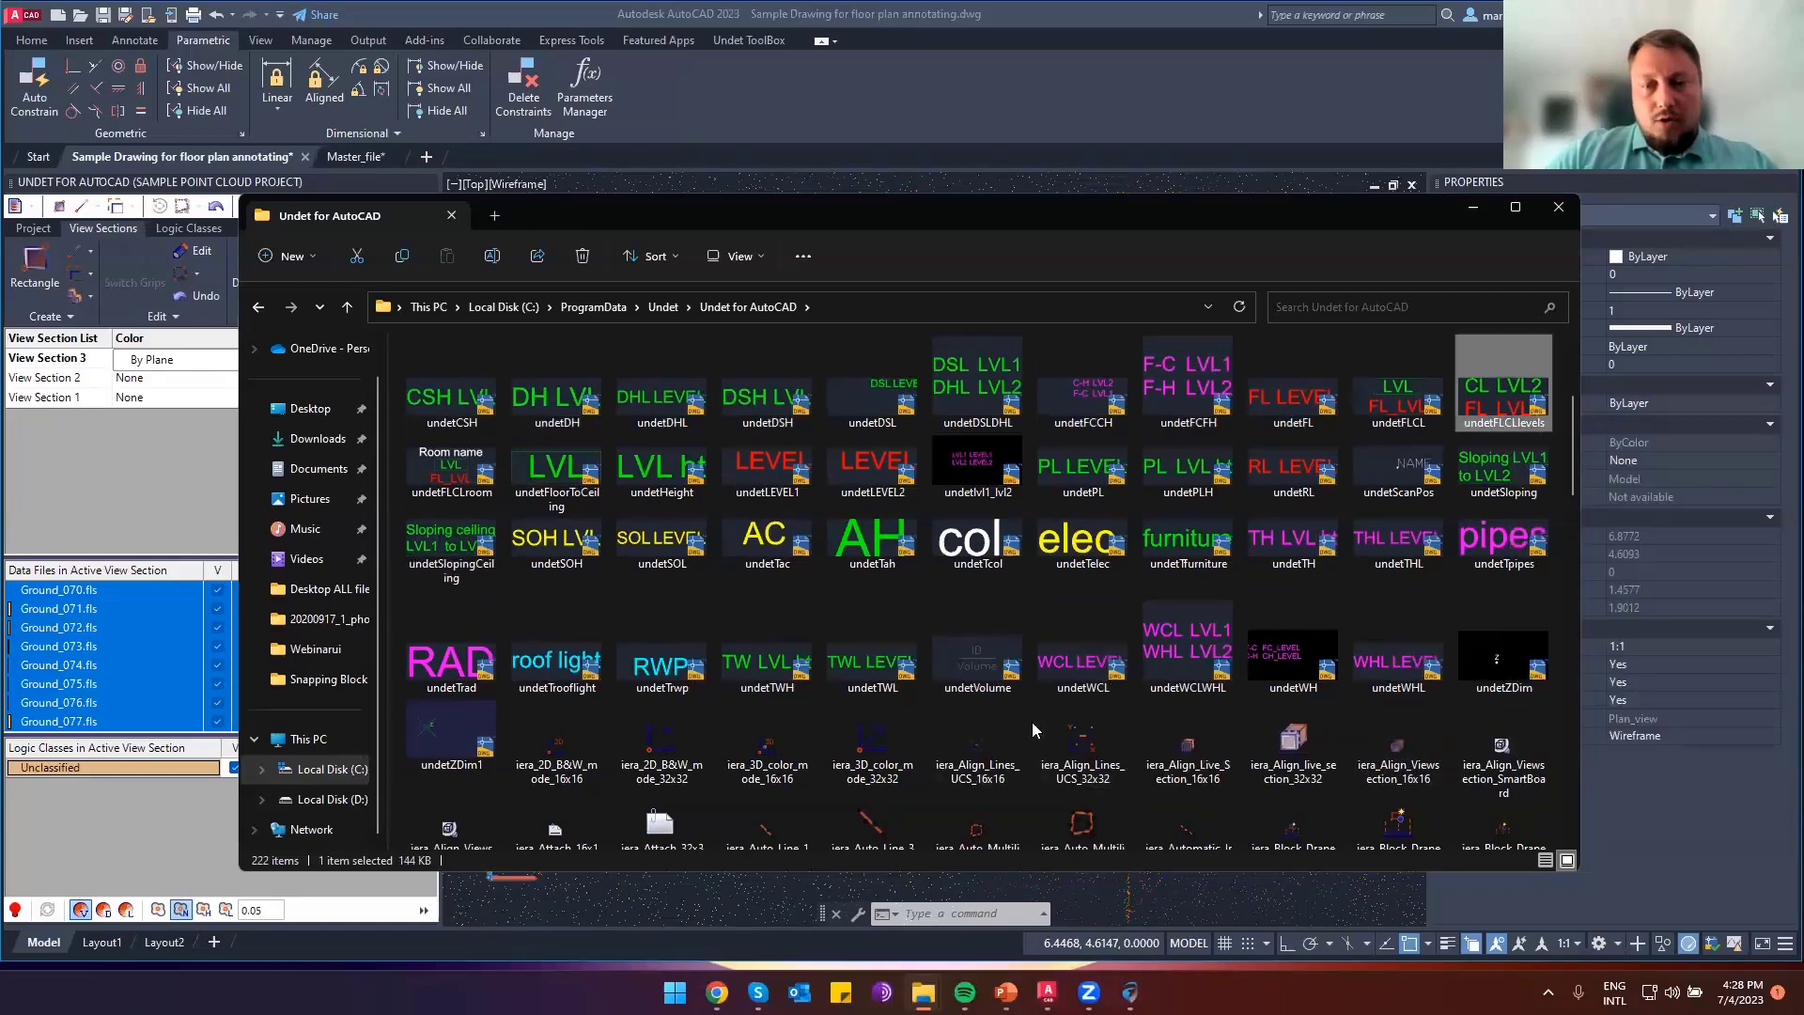
pyautogui.rightClick(1032, 722)
pyautogui.click(1060, 744)
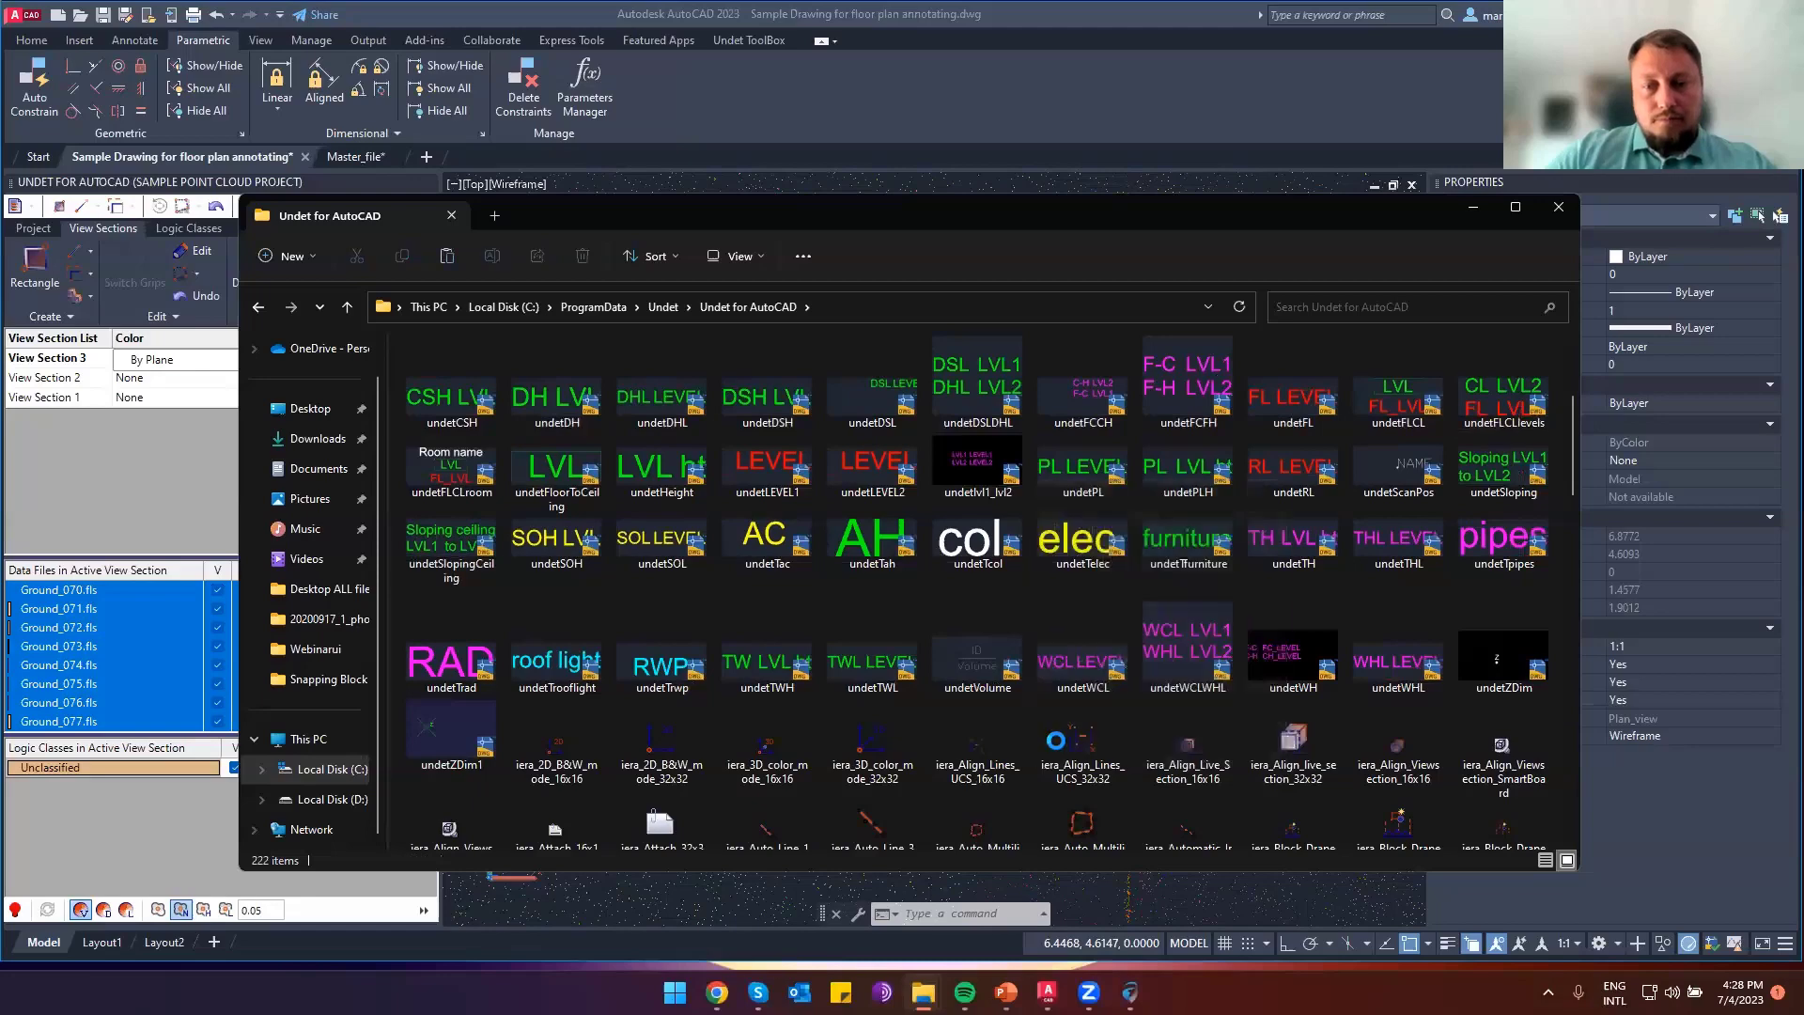
pyautogui.click(1519, 434)
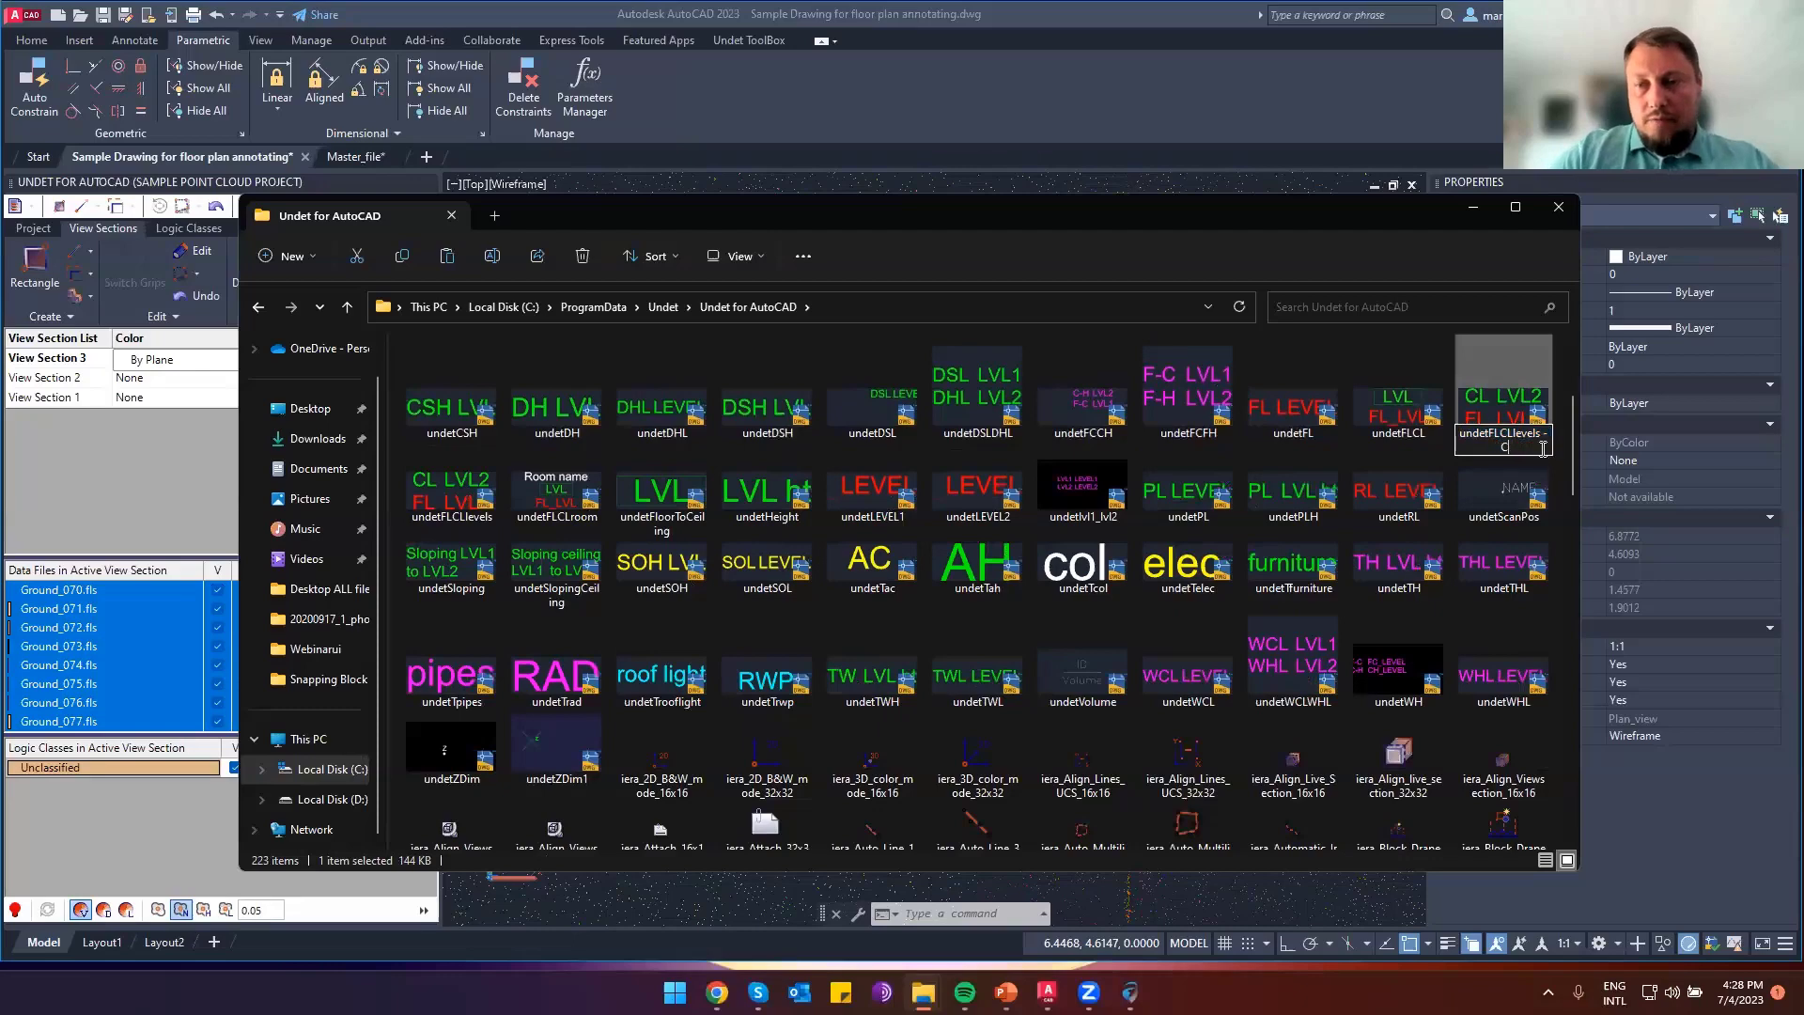
pyautogui.press('BackSpace')
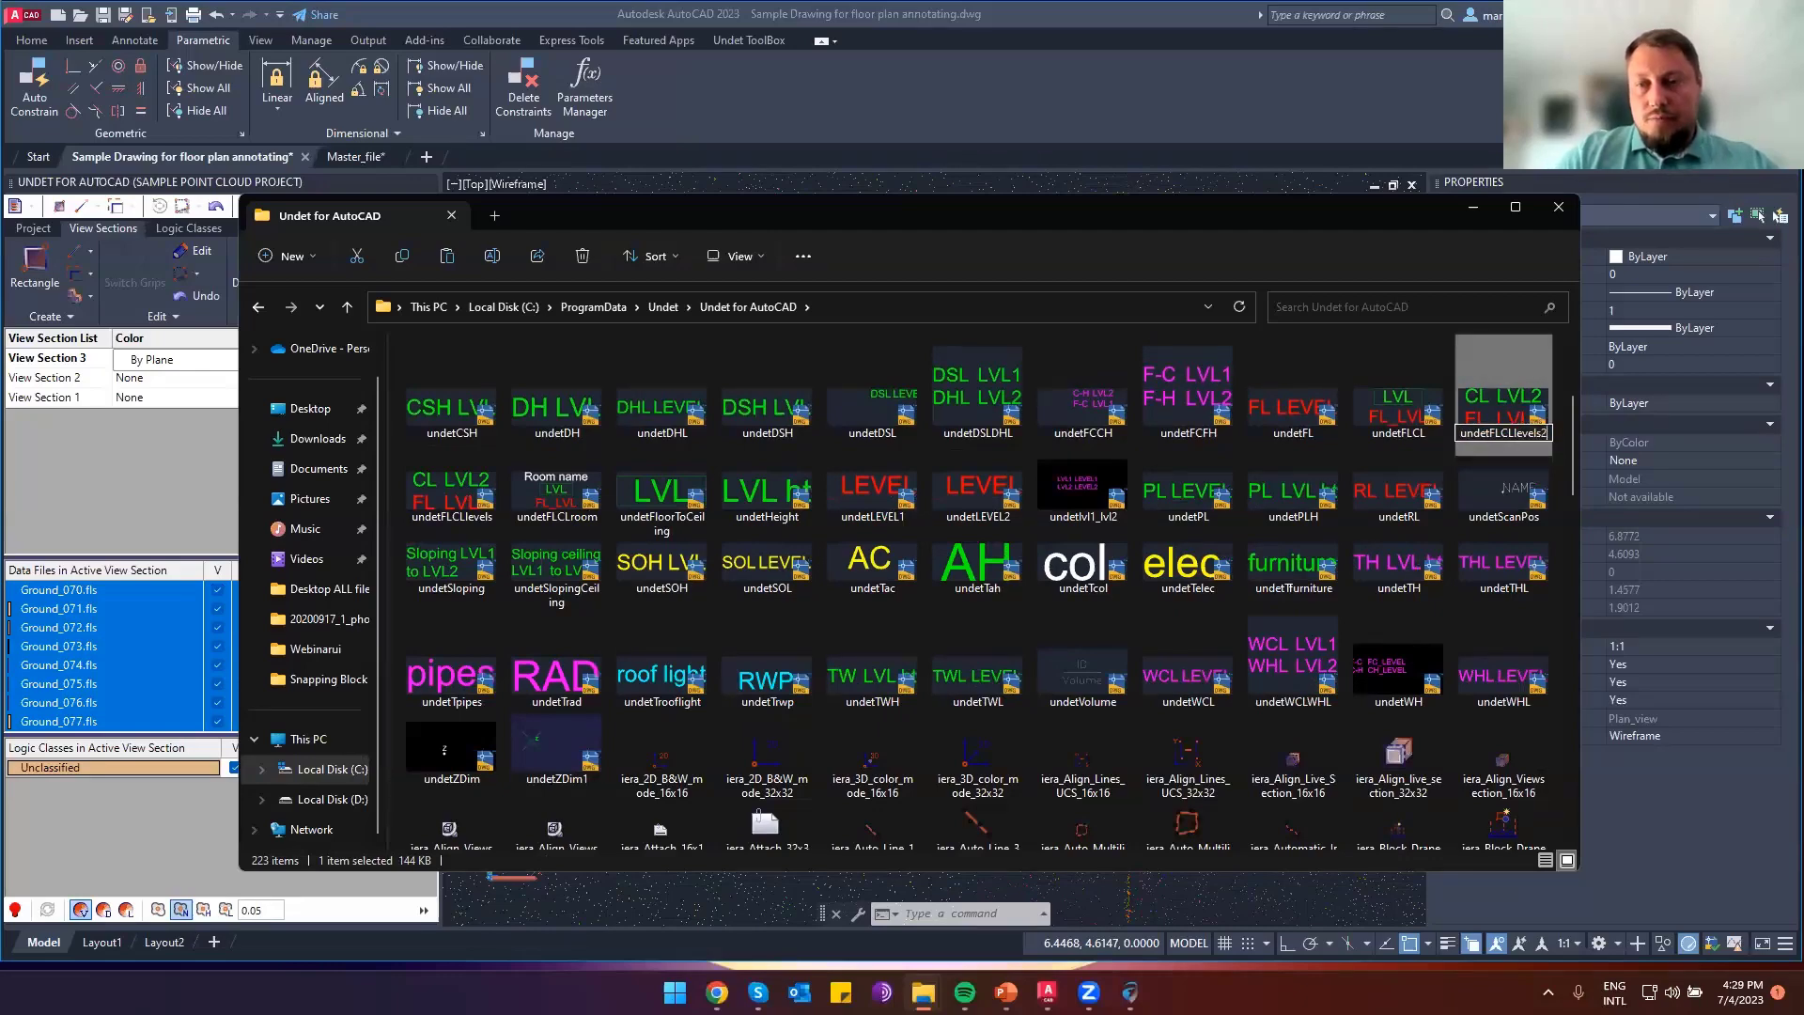
pyautogui.write('2')
pyautogui.press('Return')
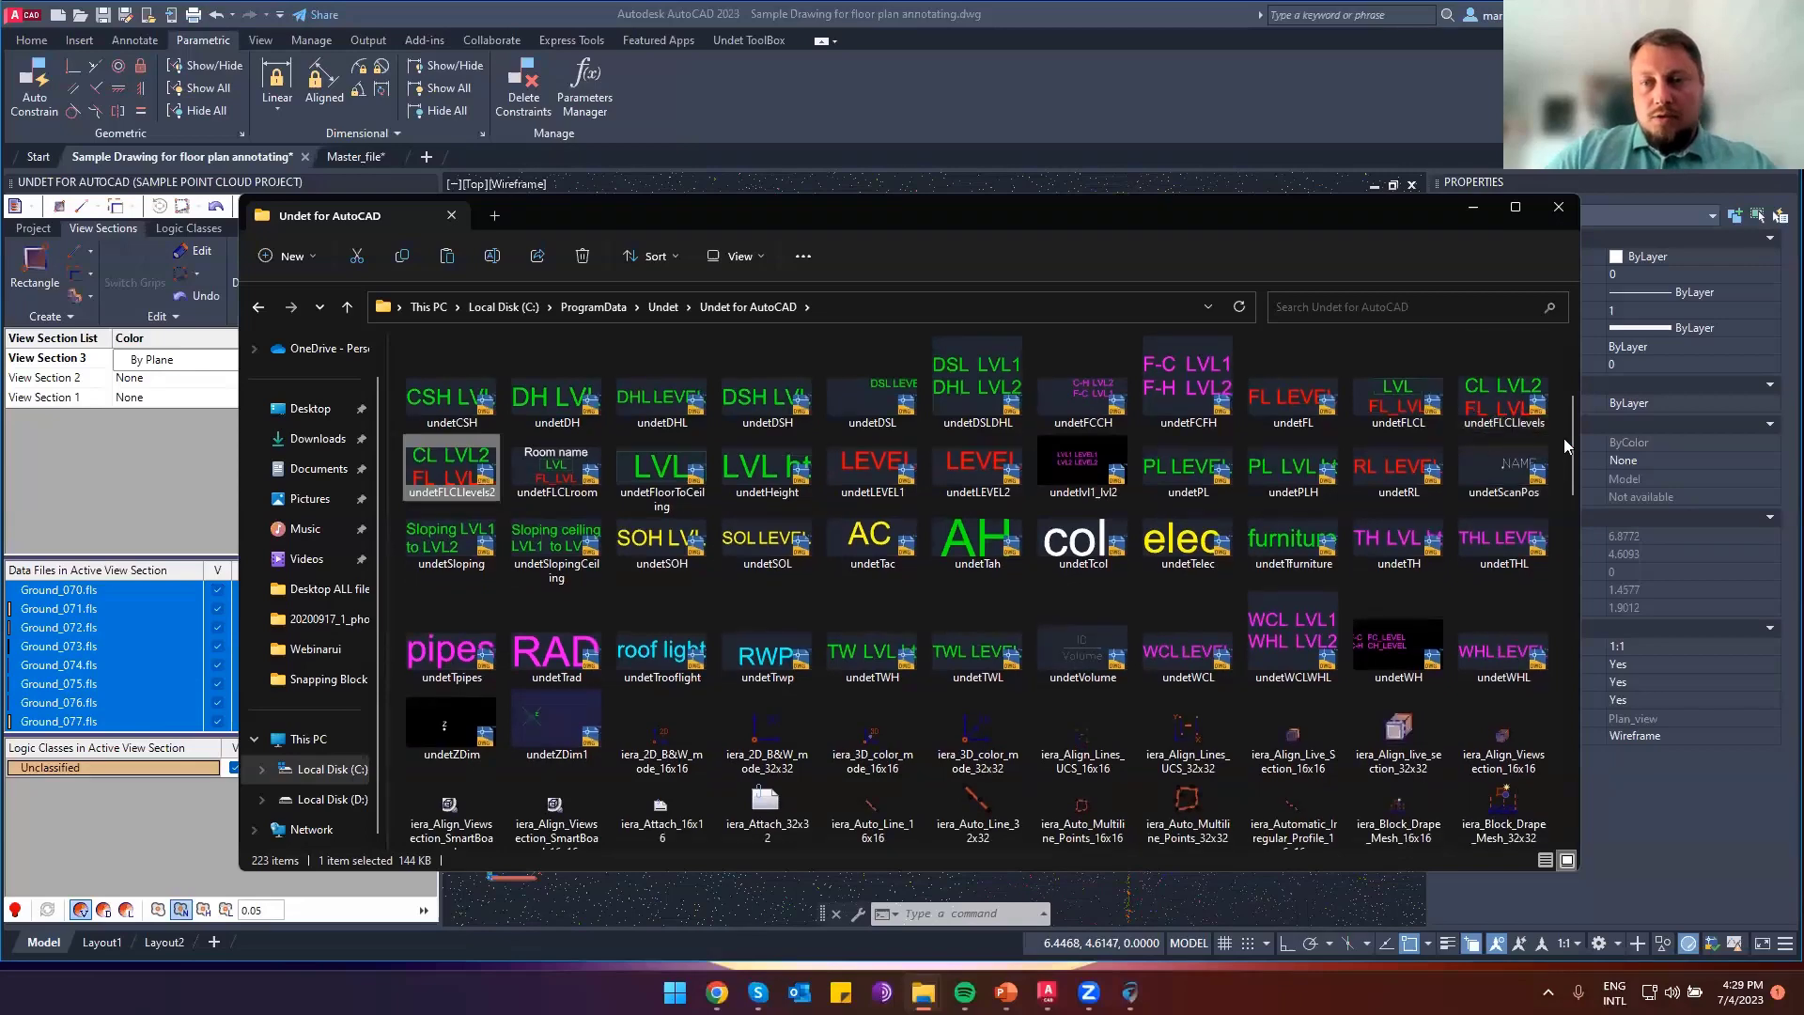
# Open the original undetFLCLlevels block drawing in AutoCAD with both level lines in view
pyautogui.click(1514, 404)
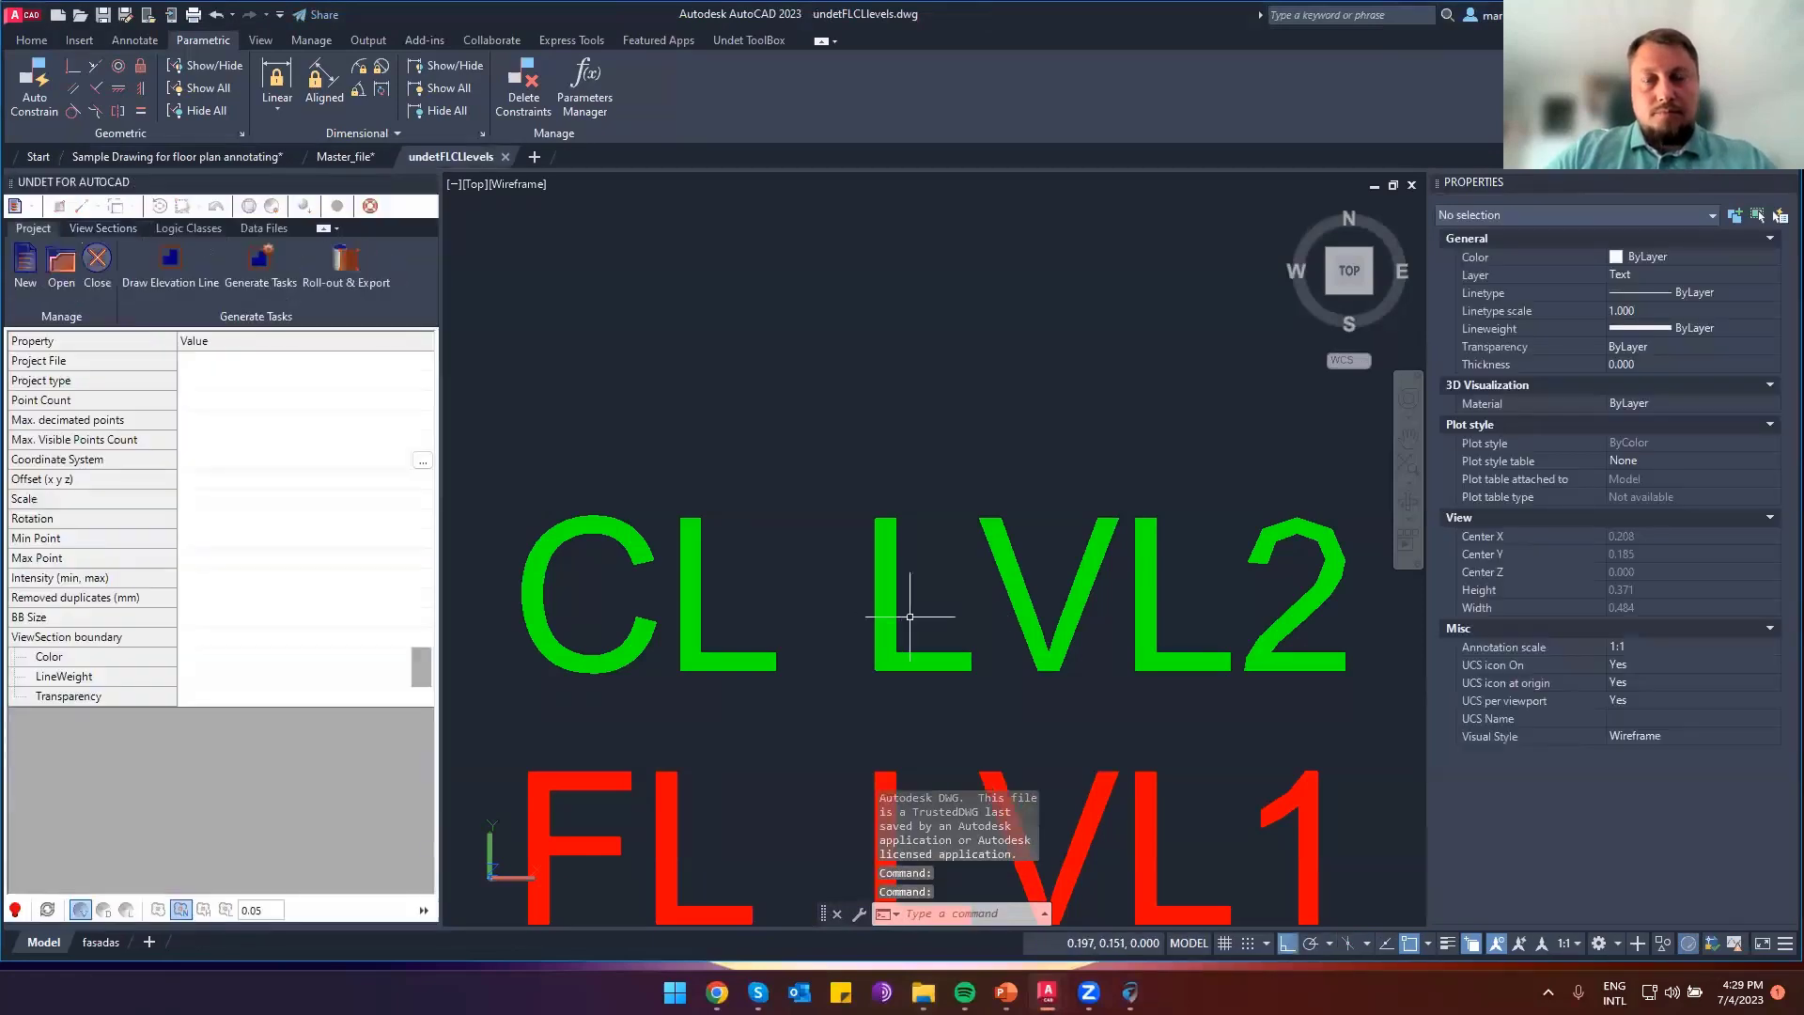
pyautogui.scroll(-1, 917, 633)
pyautogui.moveTo(933, 662)
pyautogui.mouseDown(button='middle')
pyautogui.moveTo(826, 499)
pyautogui.moveTo(827, 529)
pyautogui.mouseUp(button='middle')
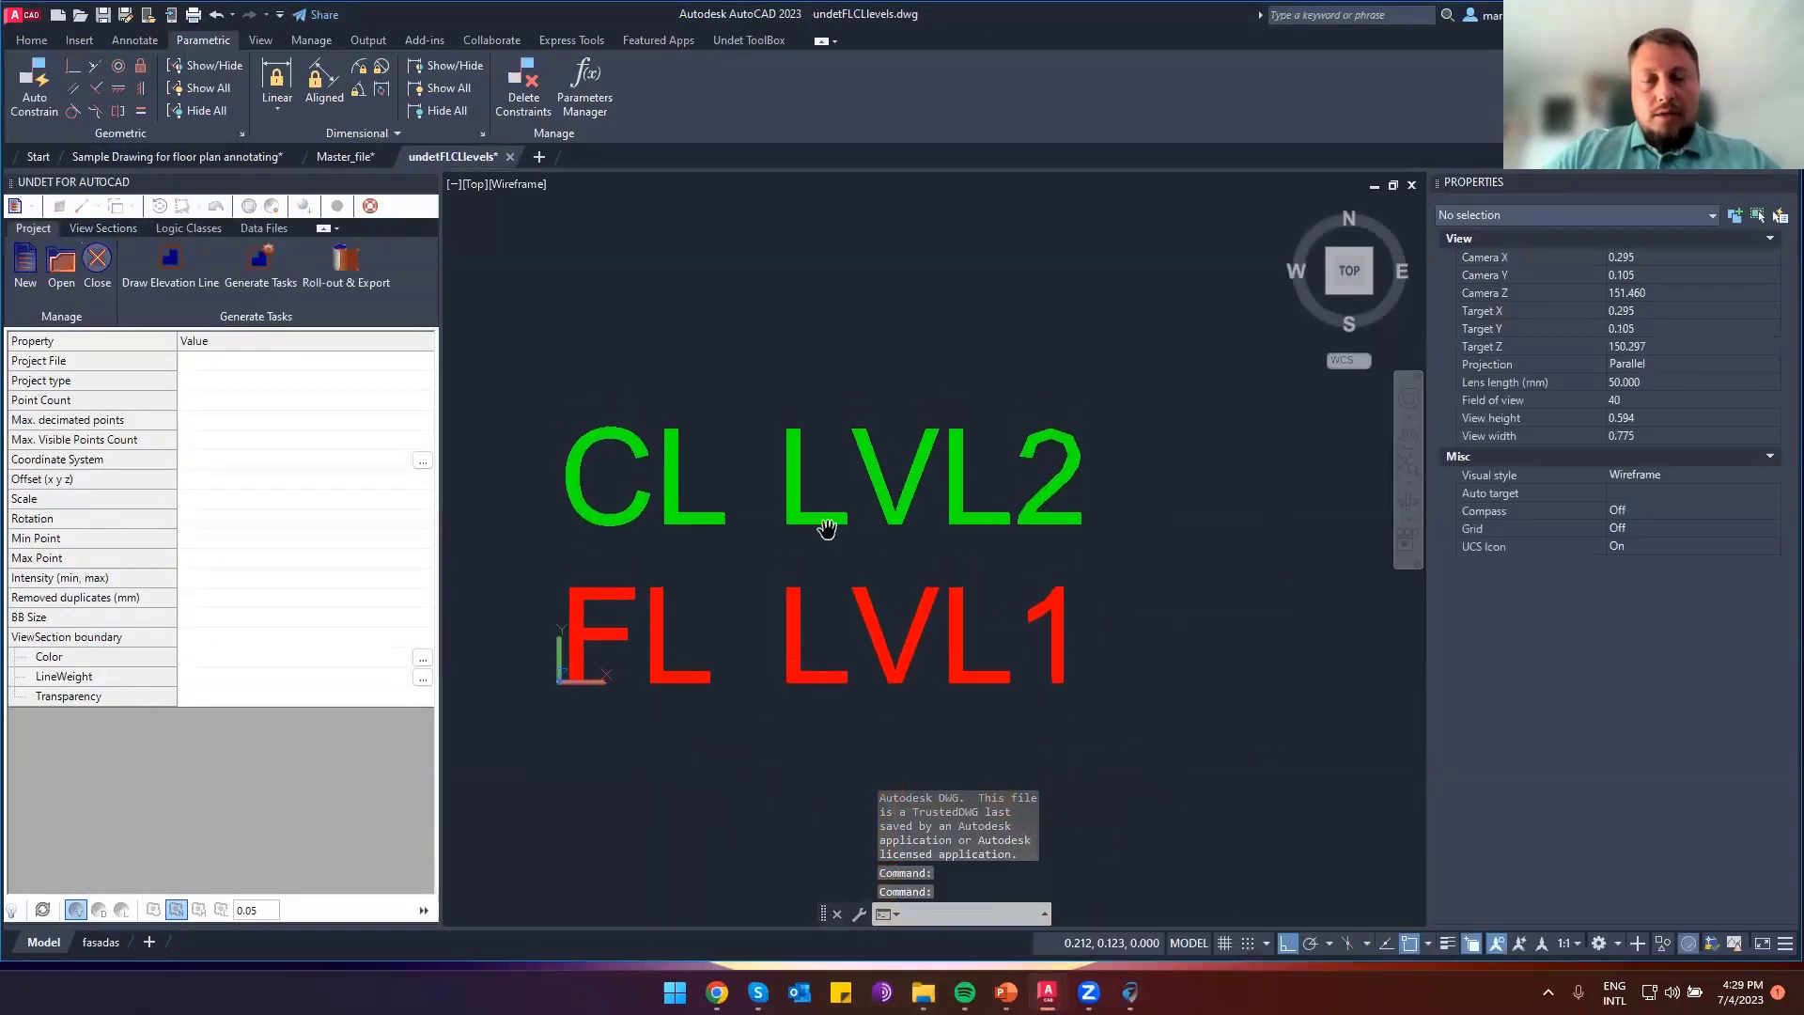
pyautogui.scroll(-2, 814, 589)
pyautogui.press('Escape')
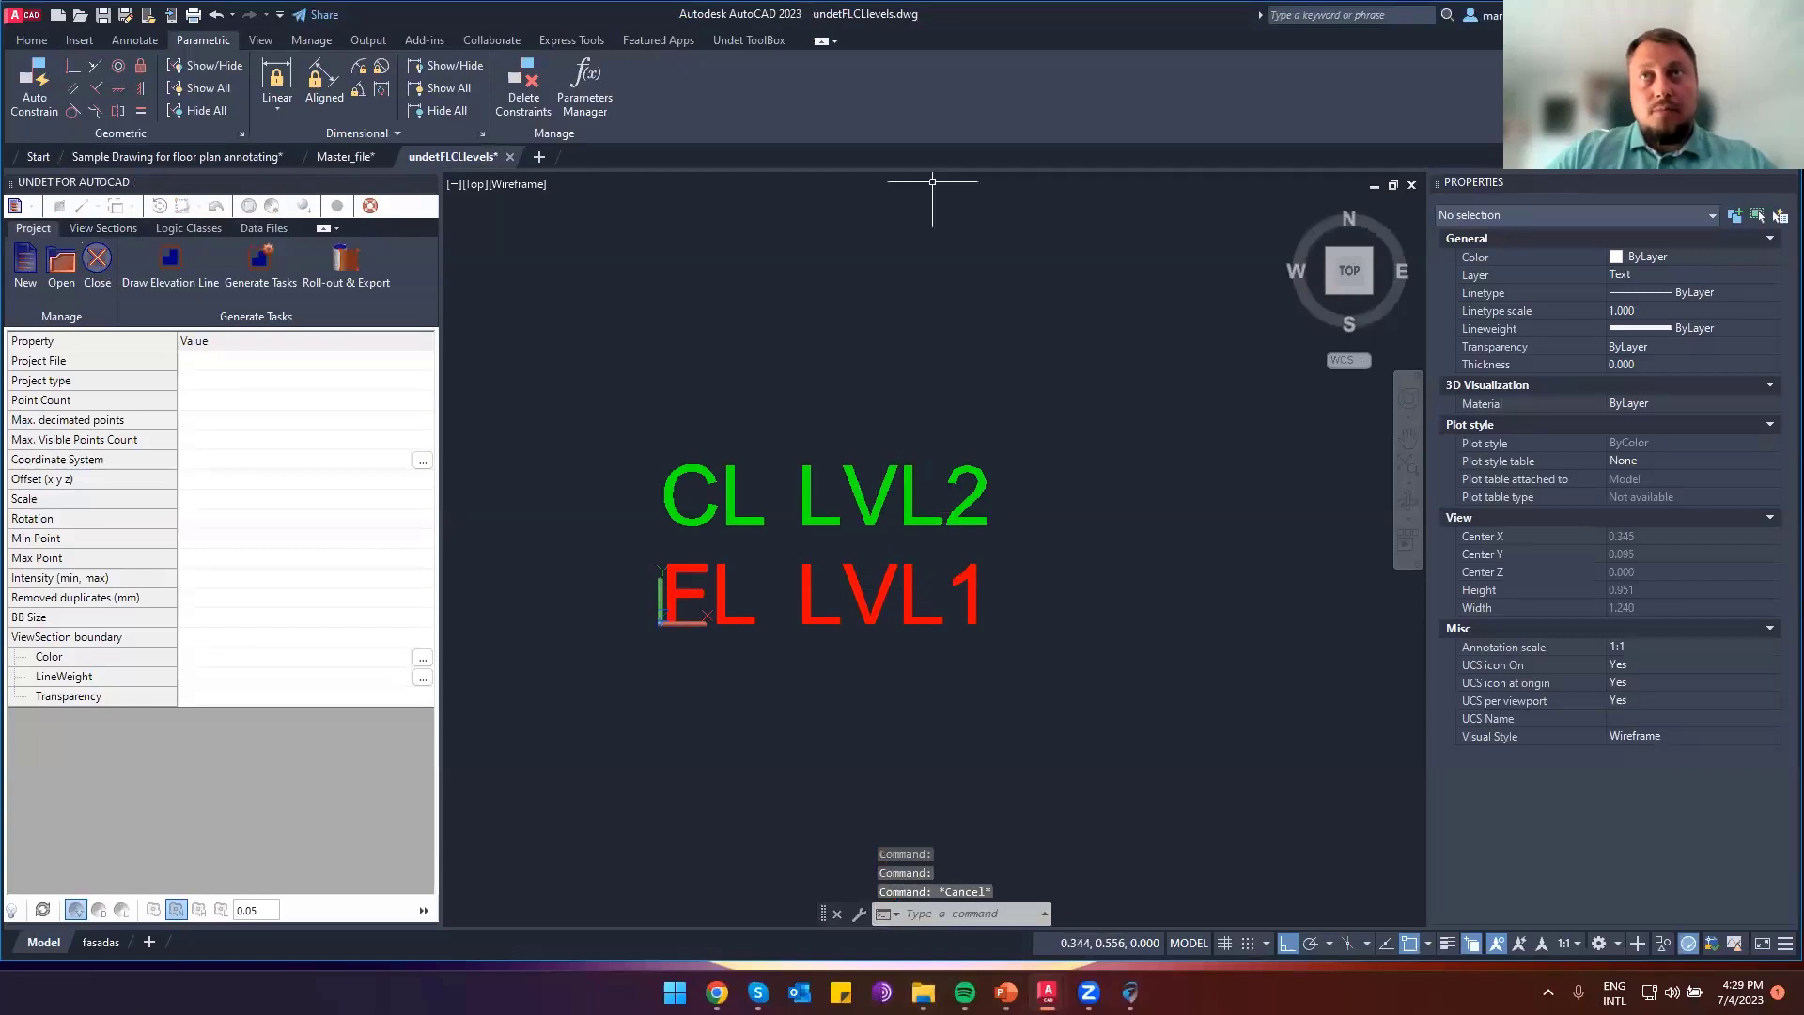
# Switch to Undet Browser and examine the Value of the Floor & Ceiling levels (FL & CL) script in the script options
pyautogui.hotkey('alt', 'Tab')
pyautogui.click(1213, 123)
pyautogui.click(1141, 143)
pyautogui.click(1126, 122)
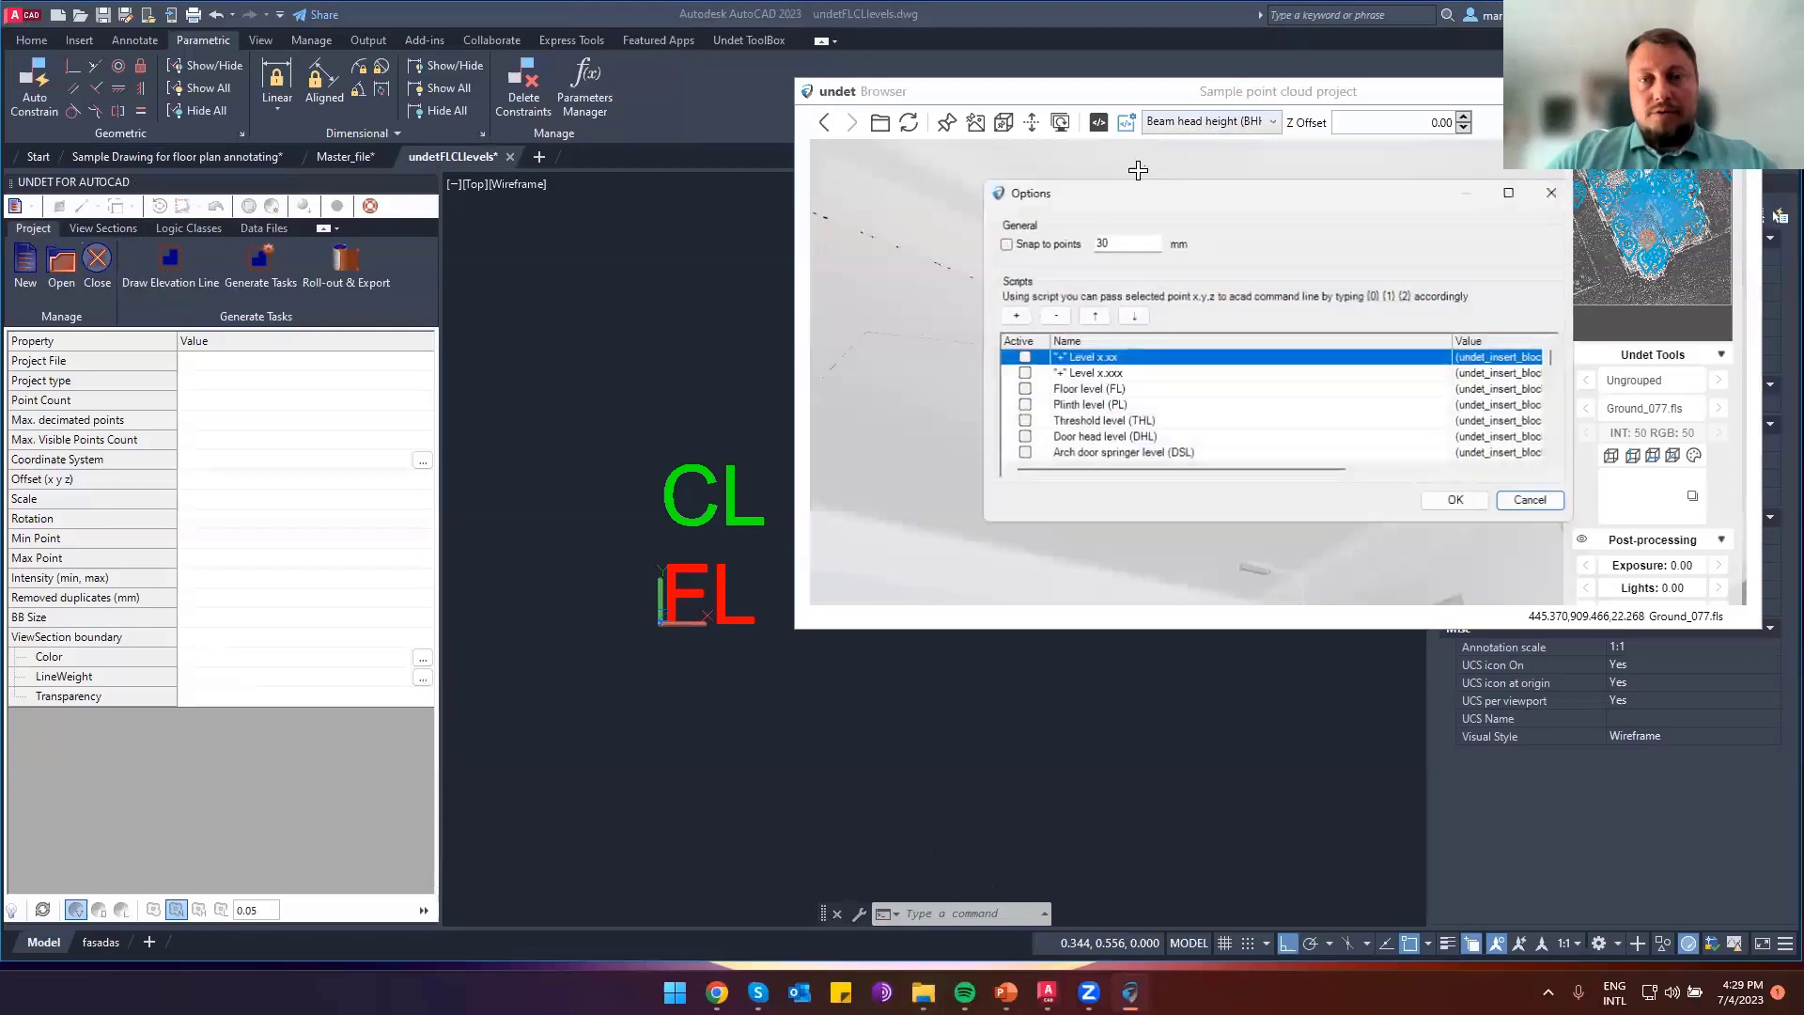
pyautogui.scroll(-8, 1152, 433)
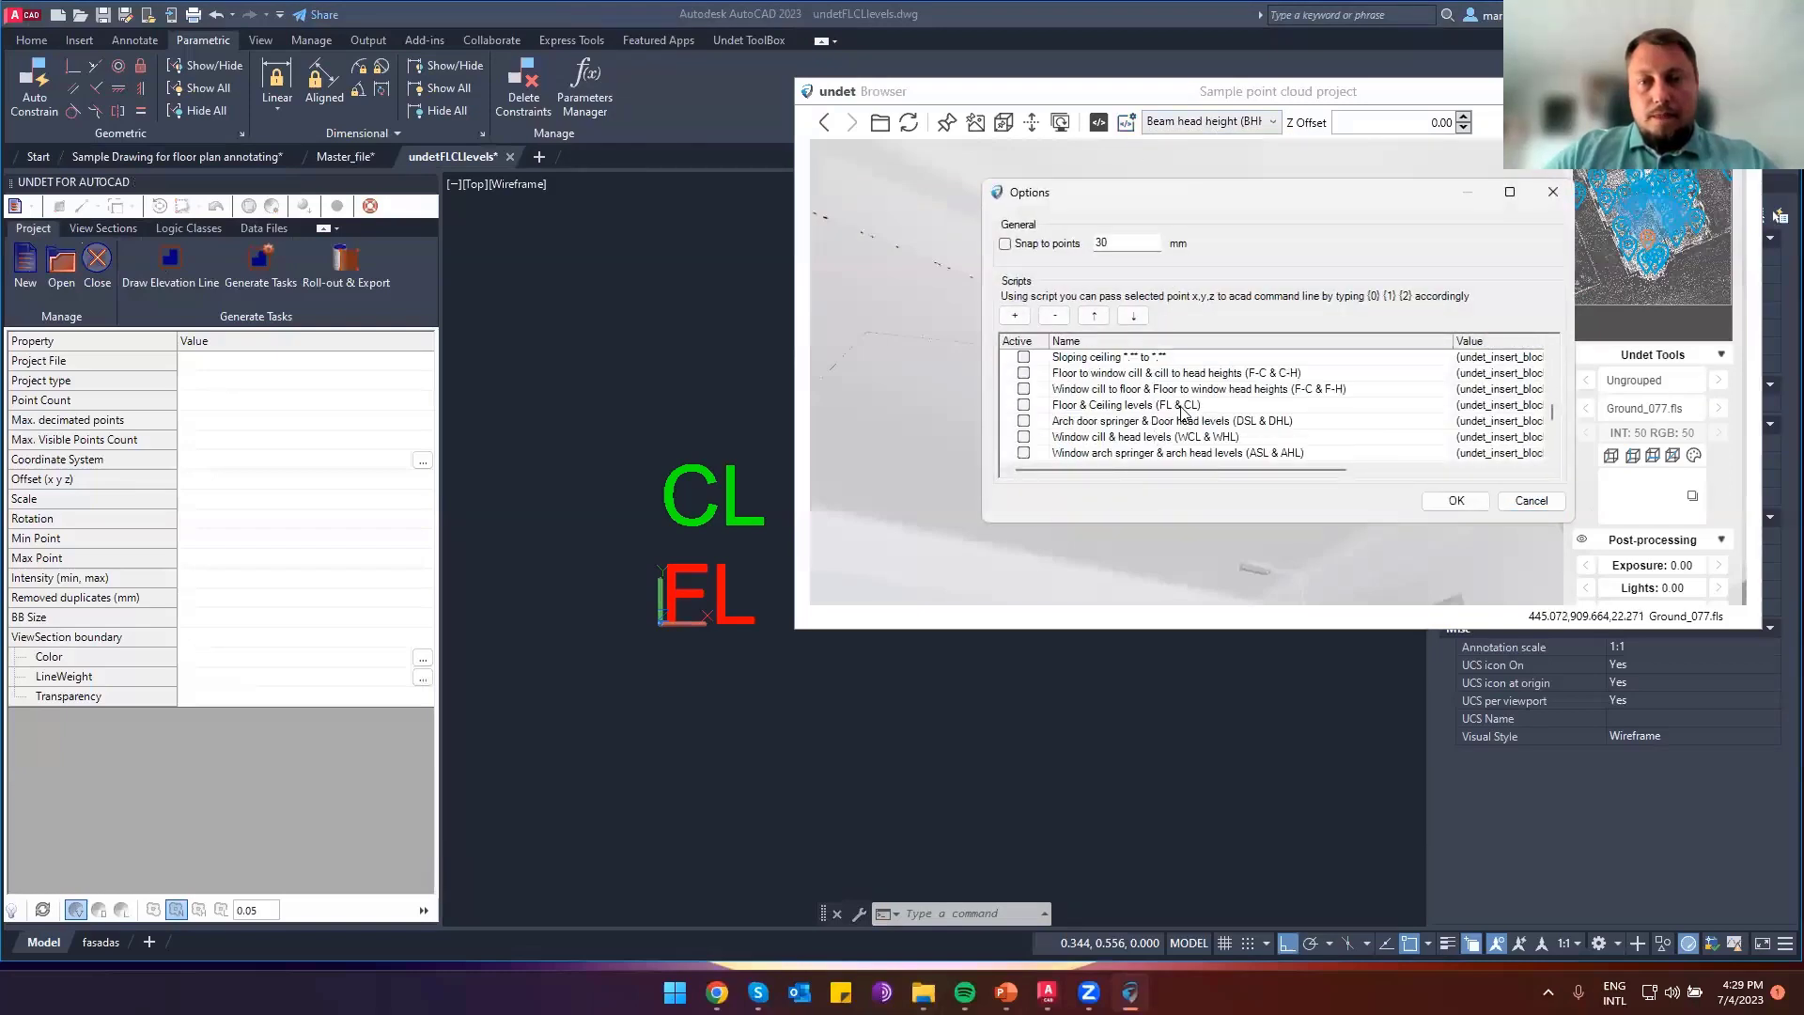
pyautogui.click(1084, 406)
pyautogui.moveTo(1206, 470); pyautogui.dragTo(1445, 484)
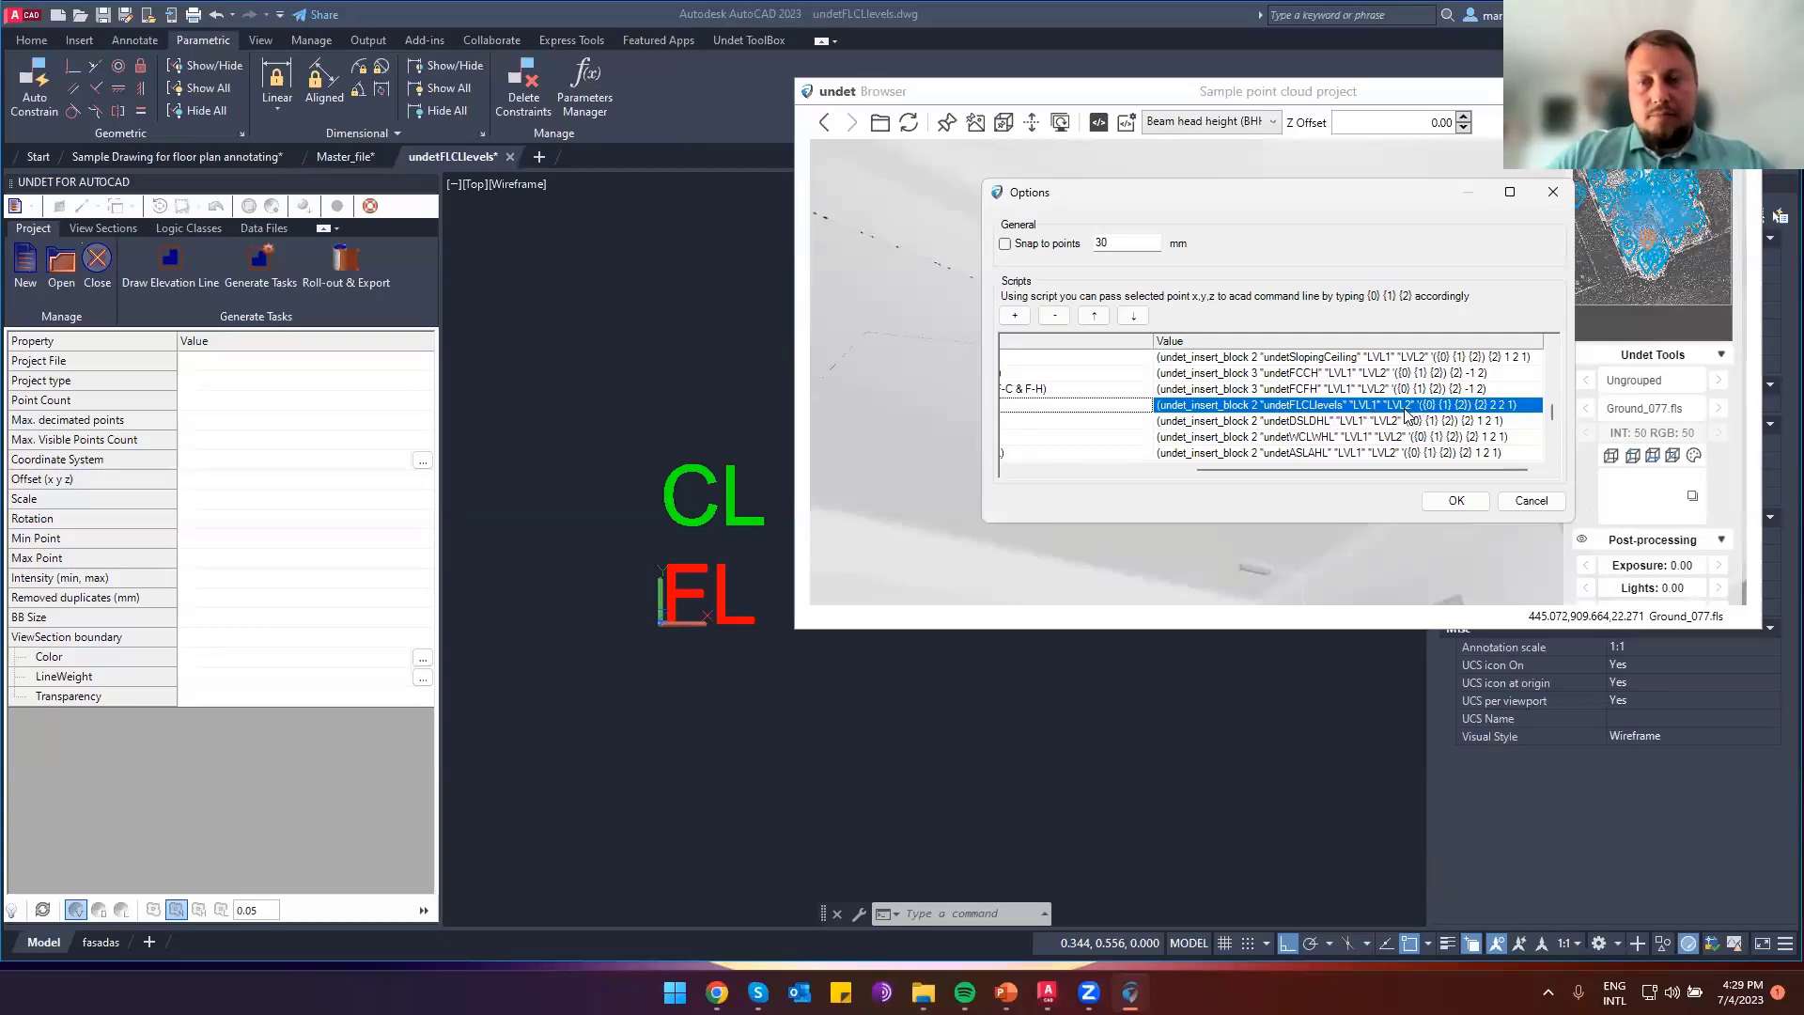
# Close the script options without saving changes and return to the undetFLCLlevels drawing in AutoCAD
pyautogui.doubleClick(1496, 405)
pyautogui.write('2')
pyautogui.click(661, 500)
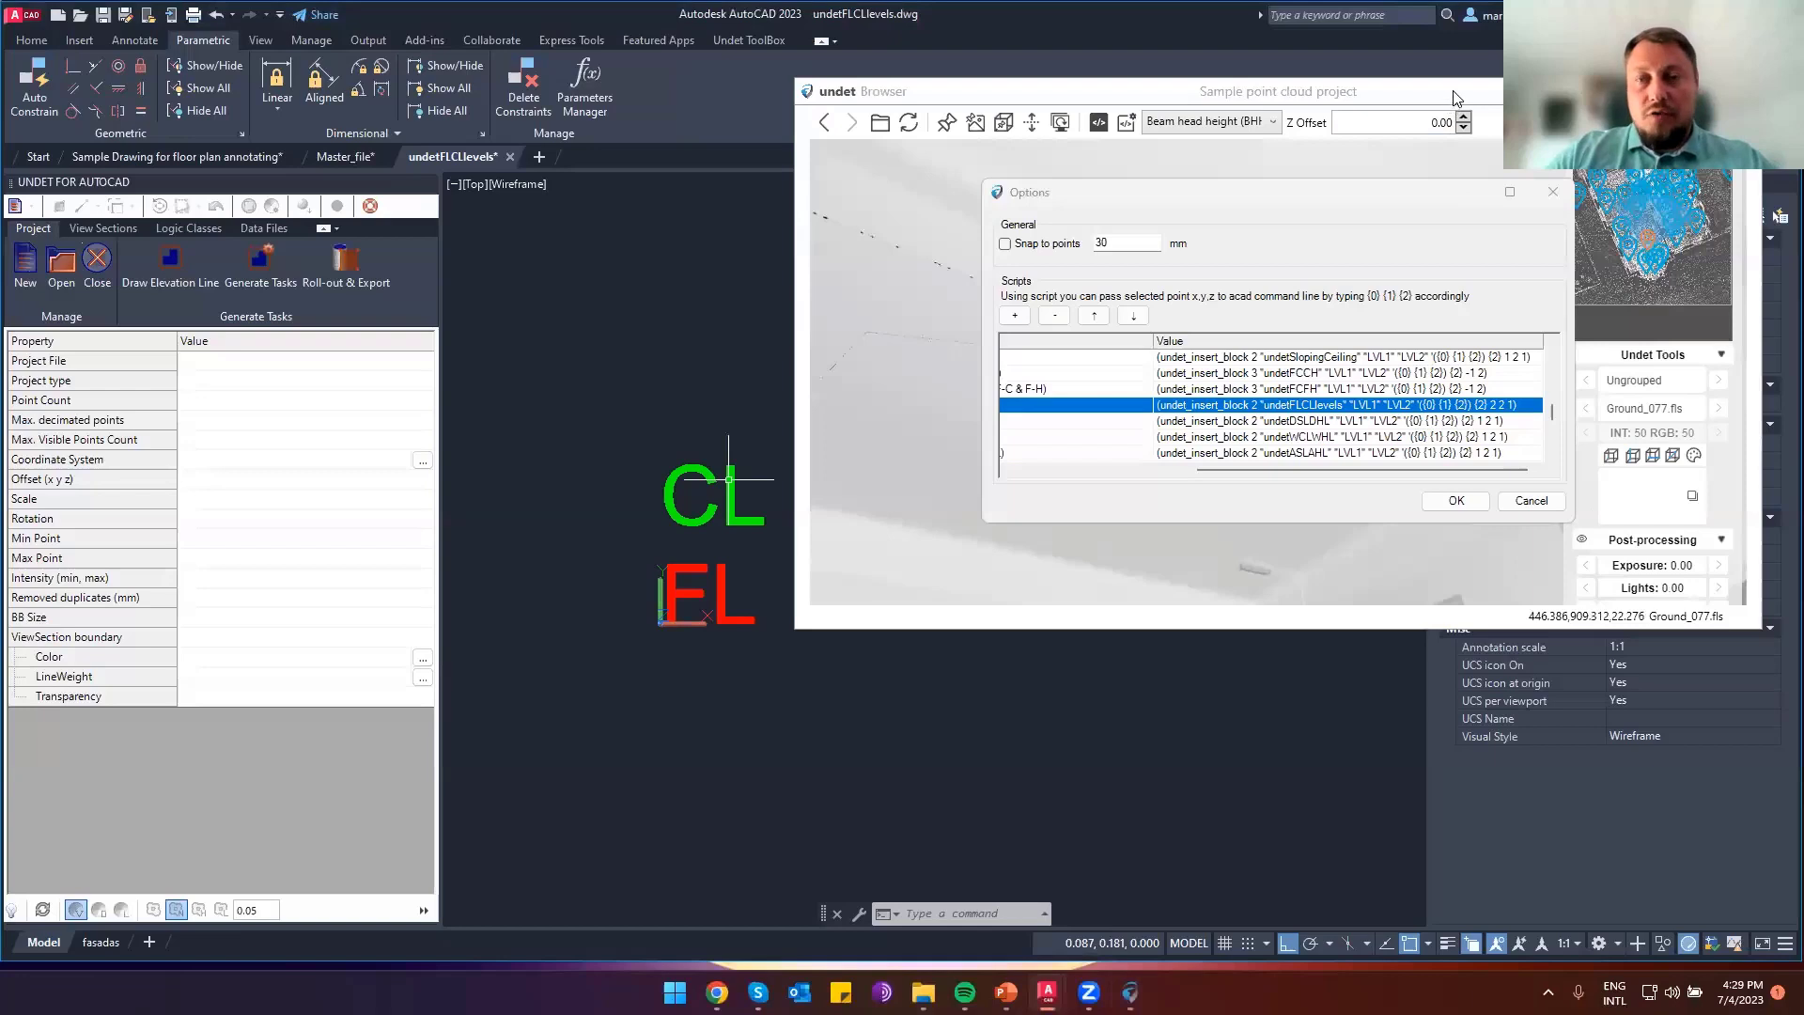
pyautogui.click(1553, 192)
pyautogui.click(596, 375)
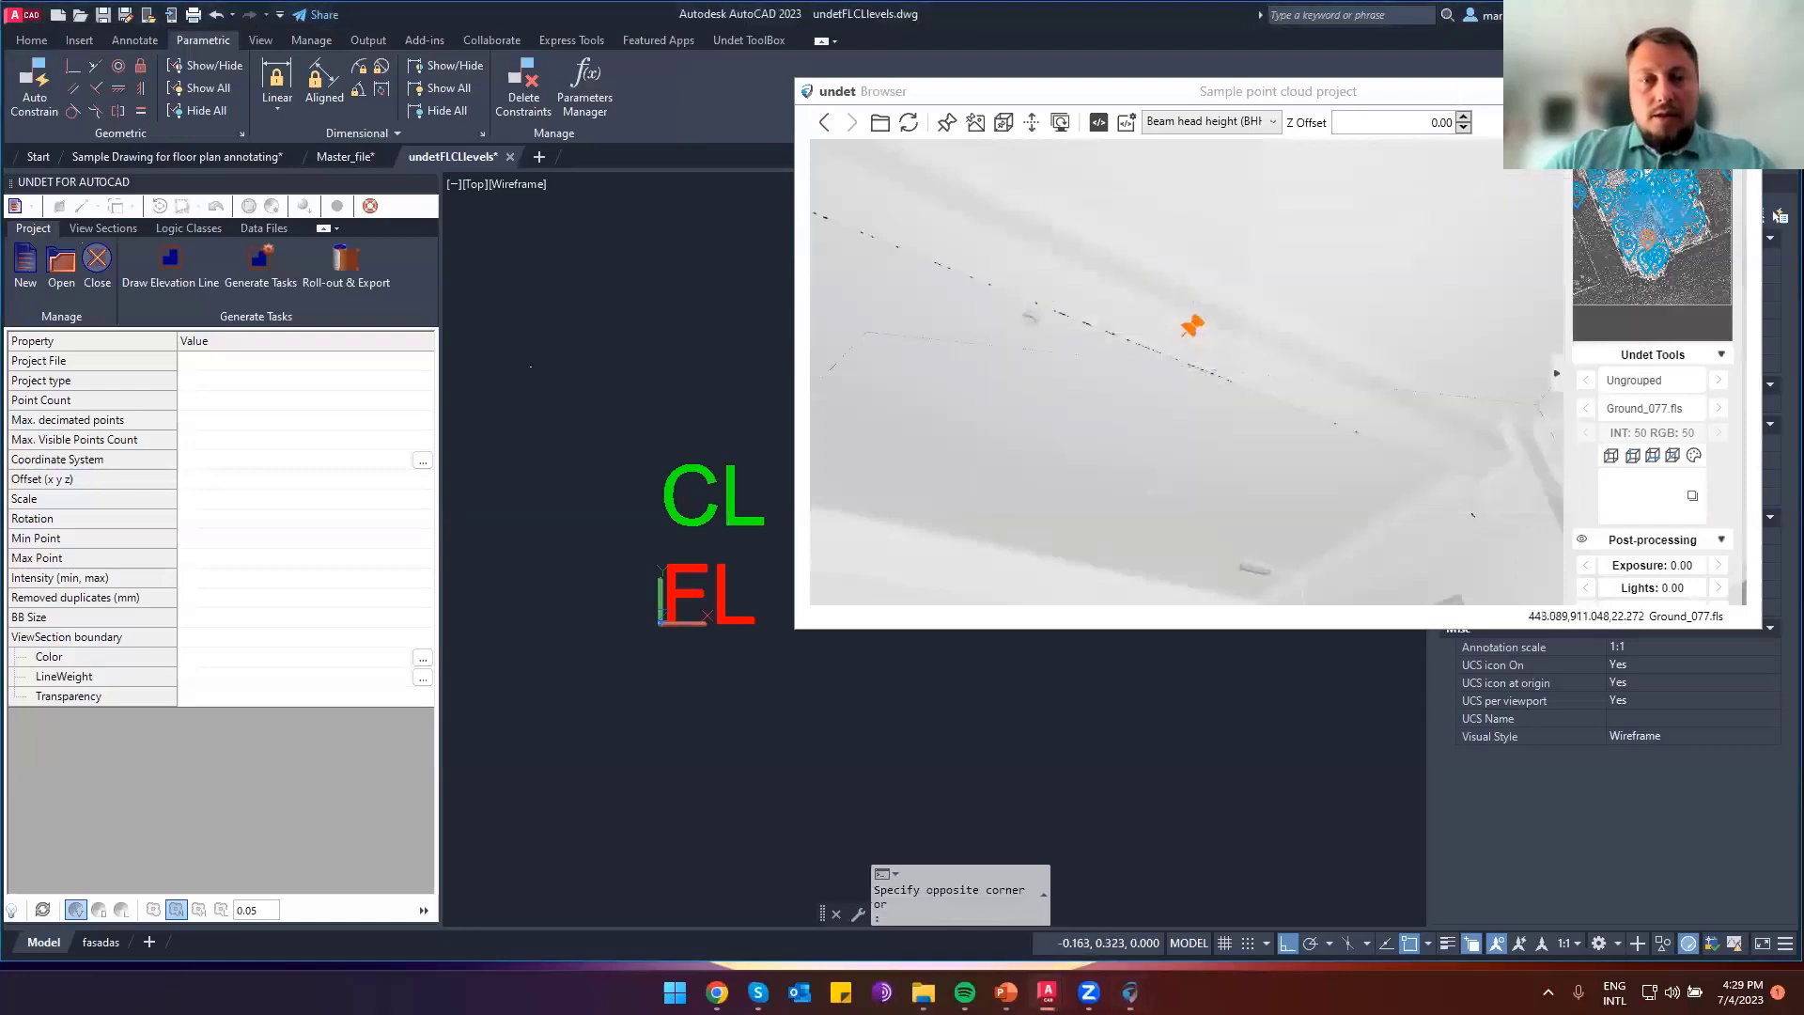
pyautogui.press('Escape')
pyautogui.press('Escape')
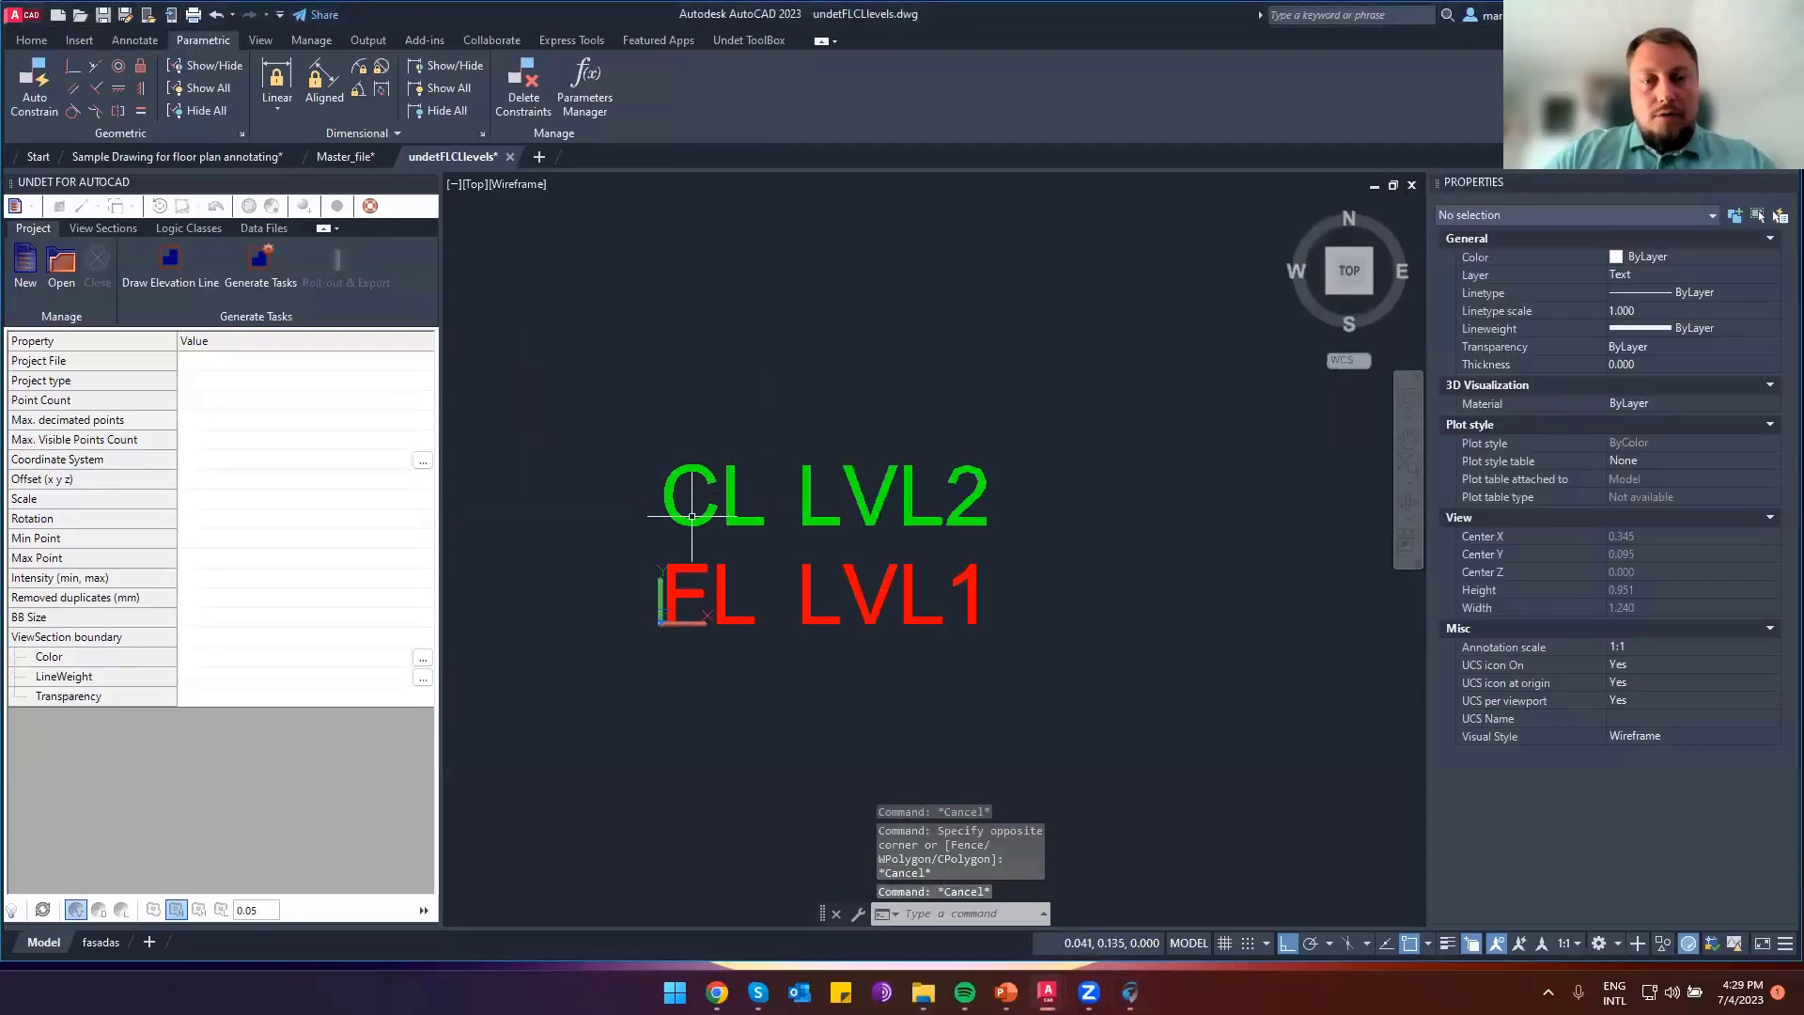
pyautogui.click(691, 516)
pyautogui.press('Delete')
pyautogui.hotkey('ctrl', 'z')
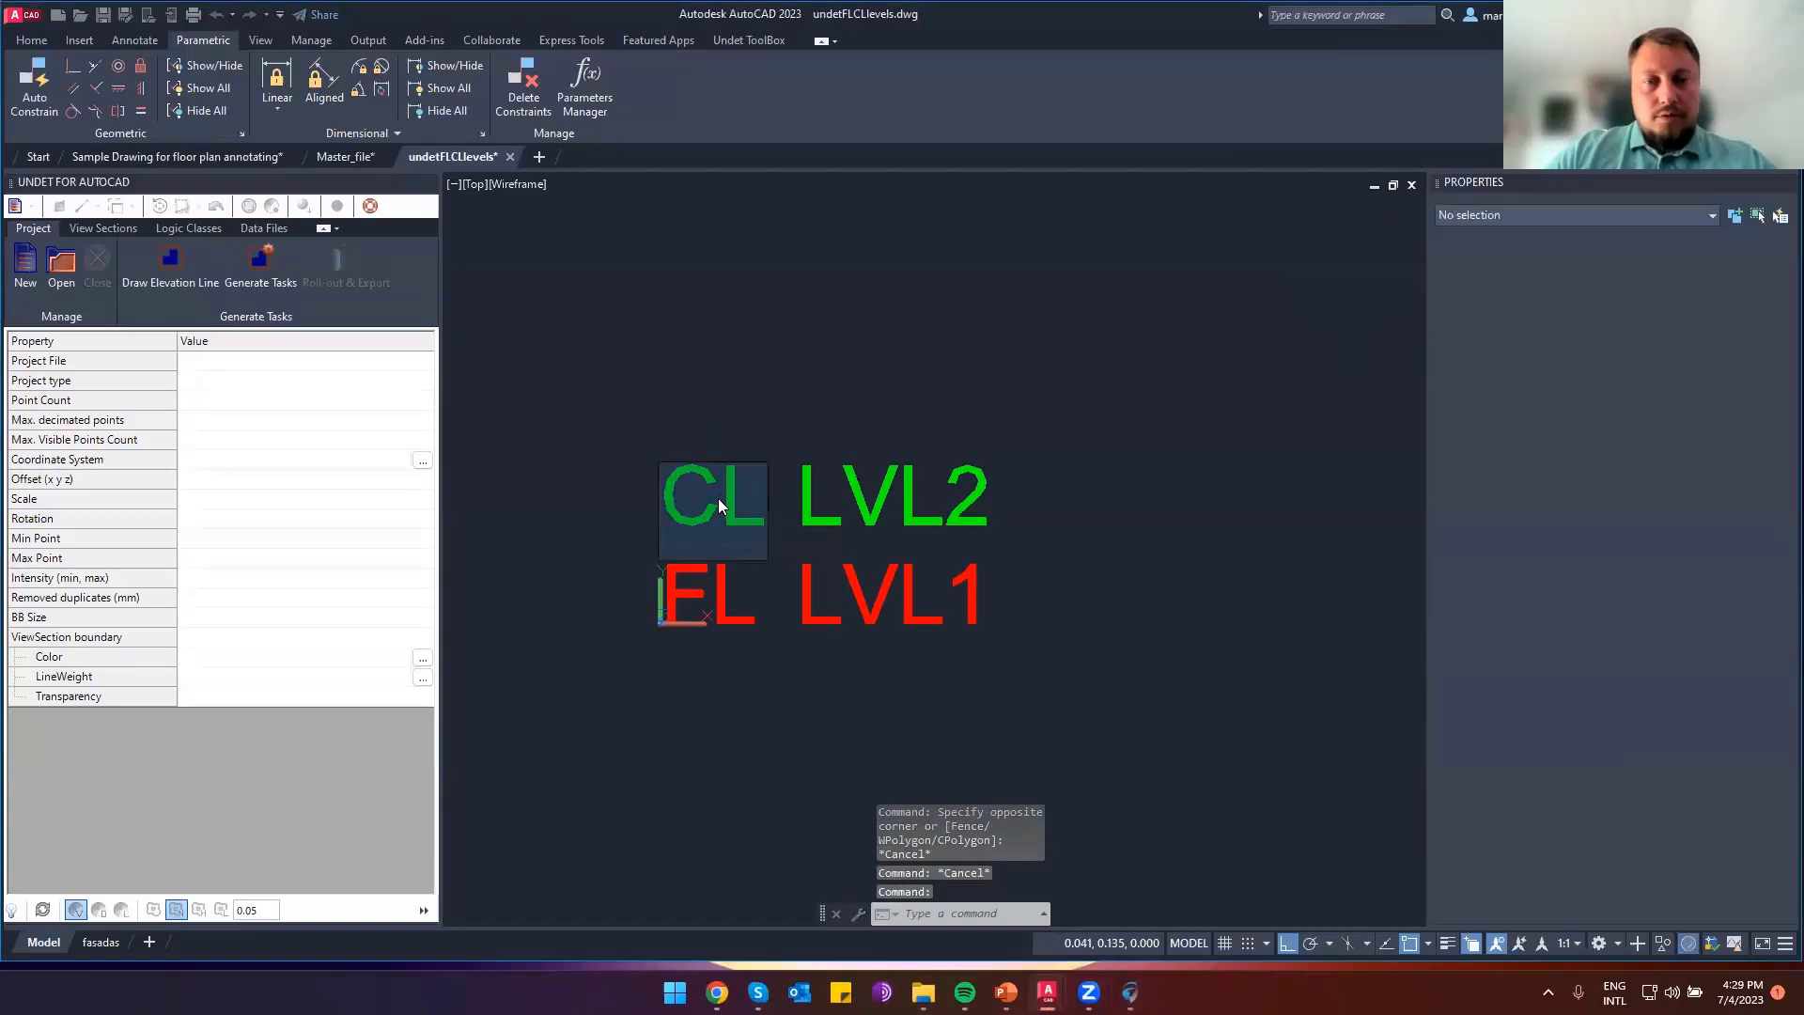
# Change the green CL prefix text to CEILING LEVEL and select the edited text
pyautogui.doubleClick(720, 494)
pyautogui.write('CE')
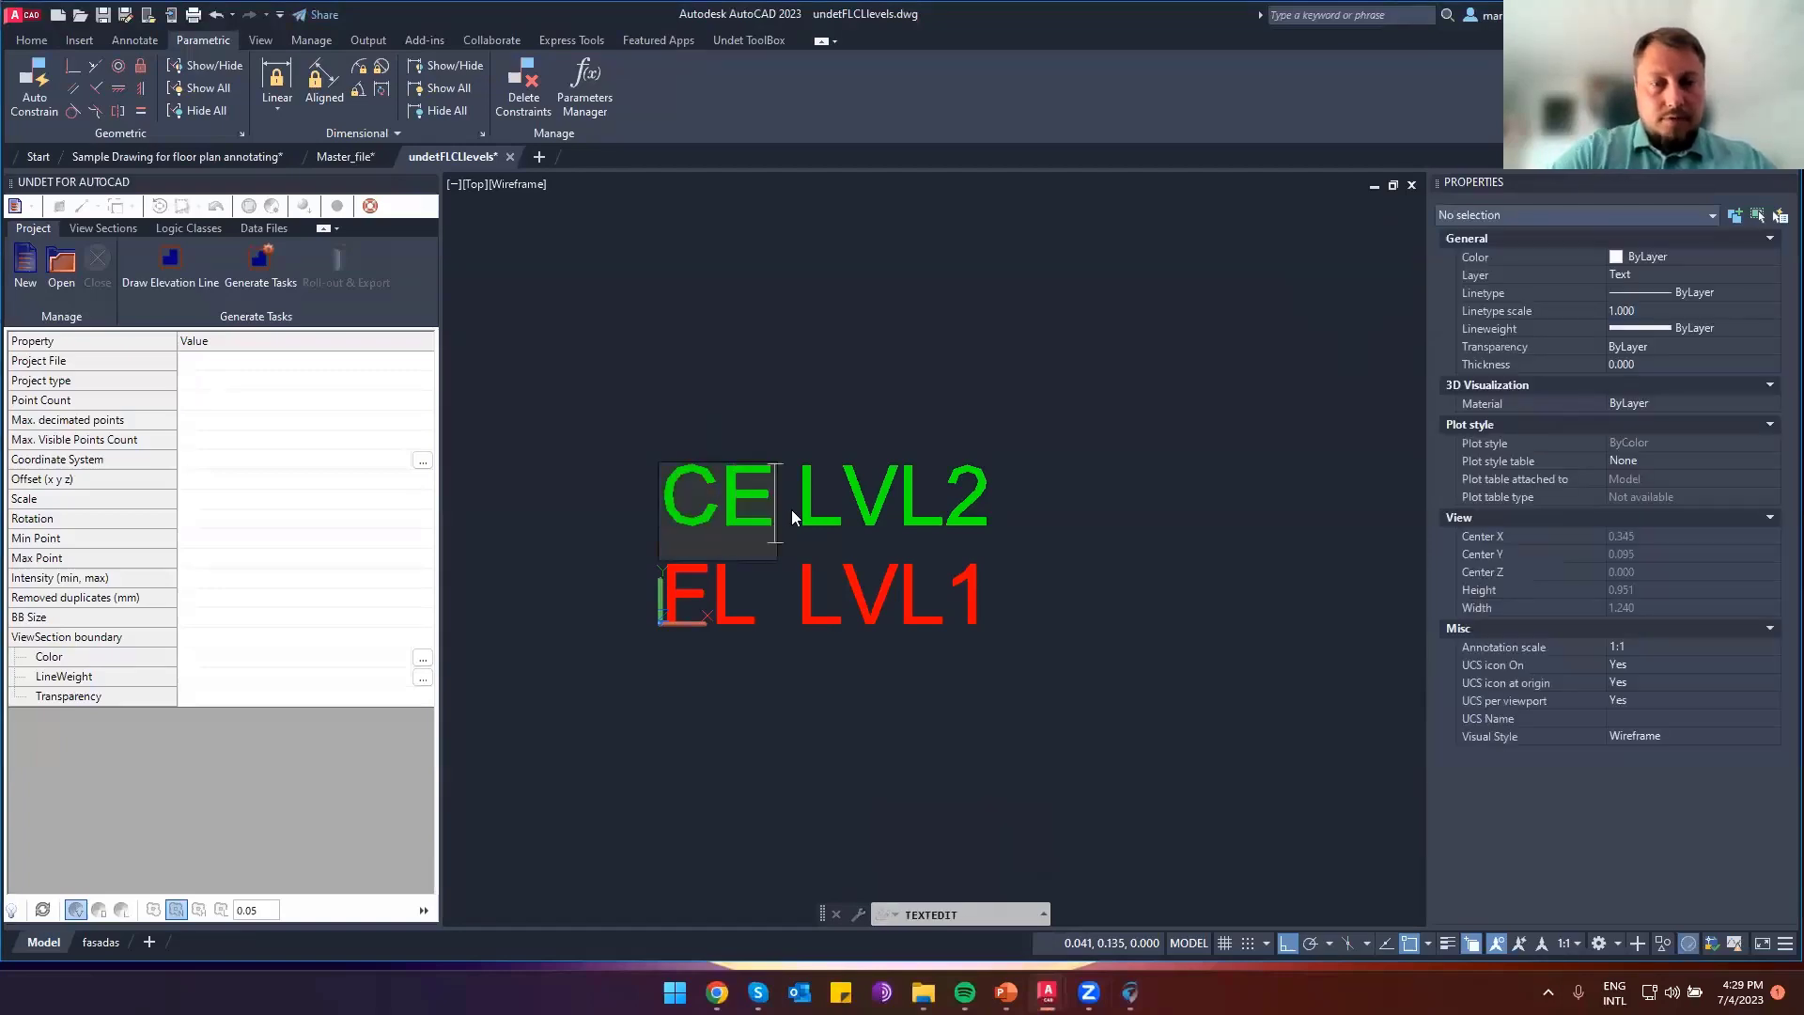
pyautogui.write('ILING LEVEL')
pyautogui.press('Return')
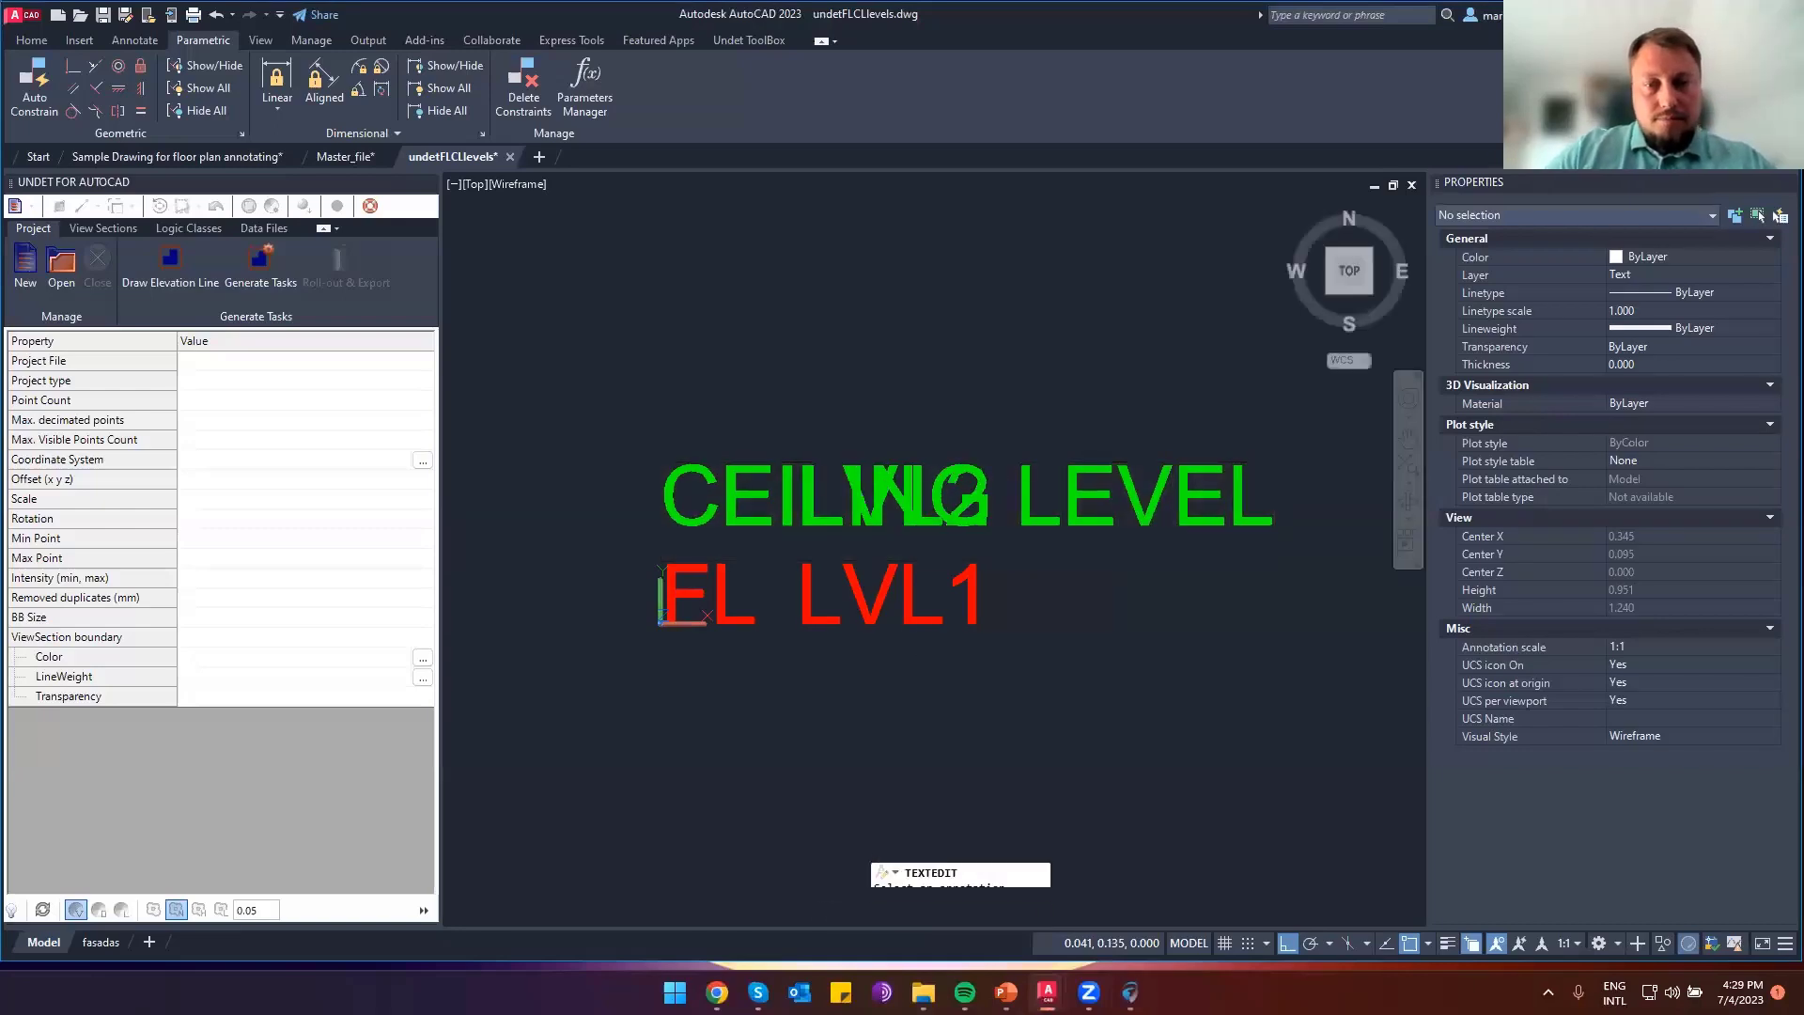
pyautogui.scroll(-2, 837, 662)
pyautogui.press('Escape')
pyautogui.click(778, 605)
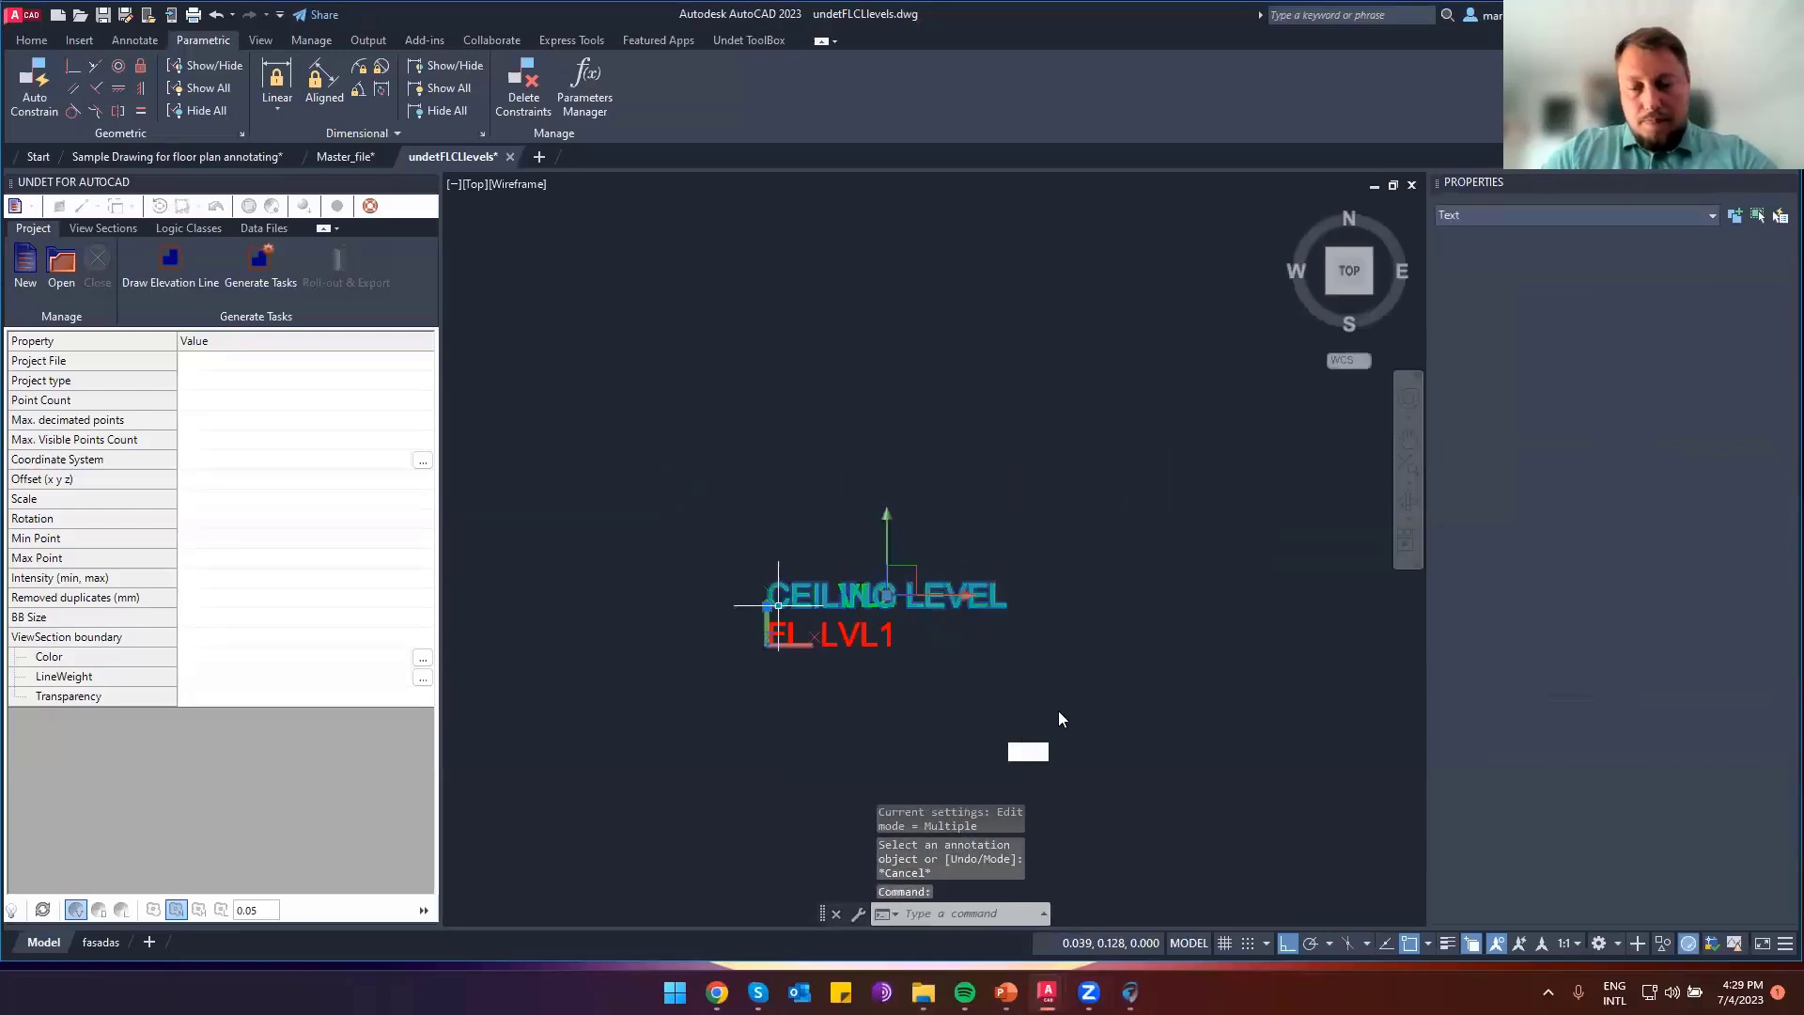
# Move the green CEILING LEVEL text horizontally so it sits just in front of LVL2 without overlapping it
pyautogui.write('m')
pyautogui.press('Return')
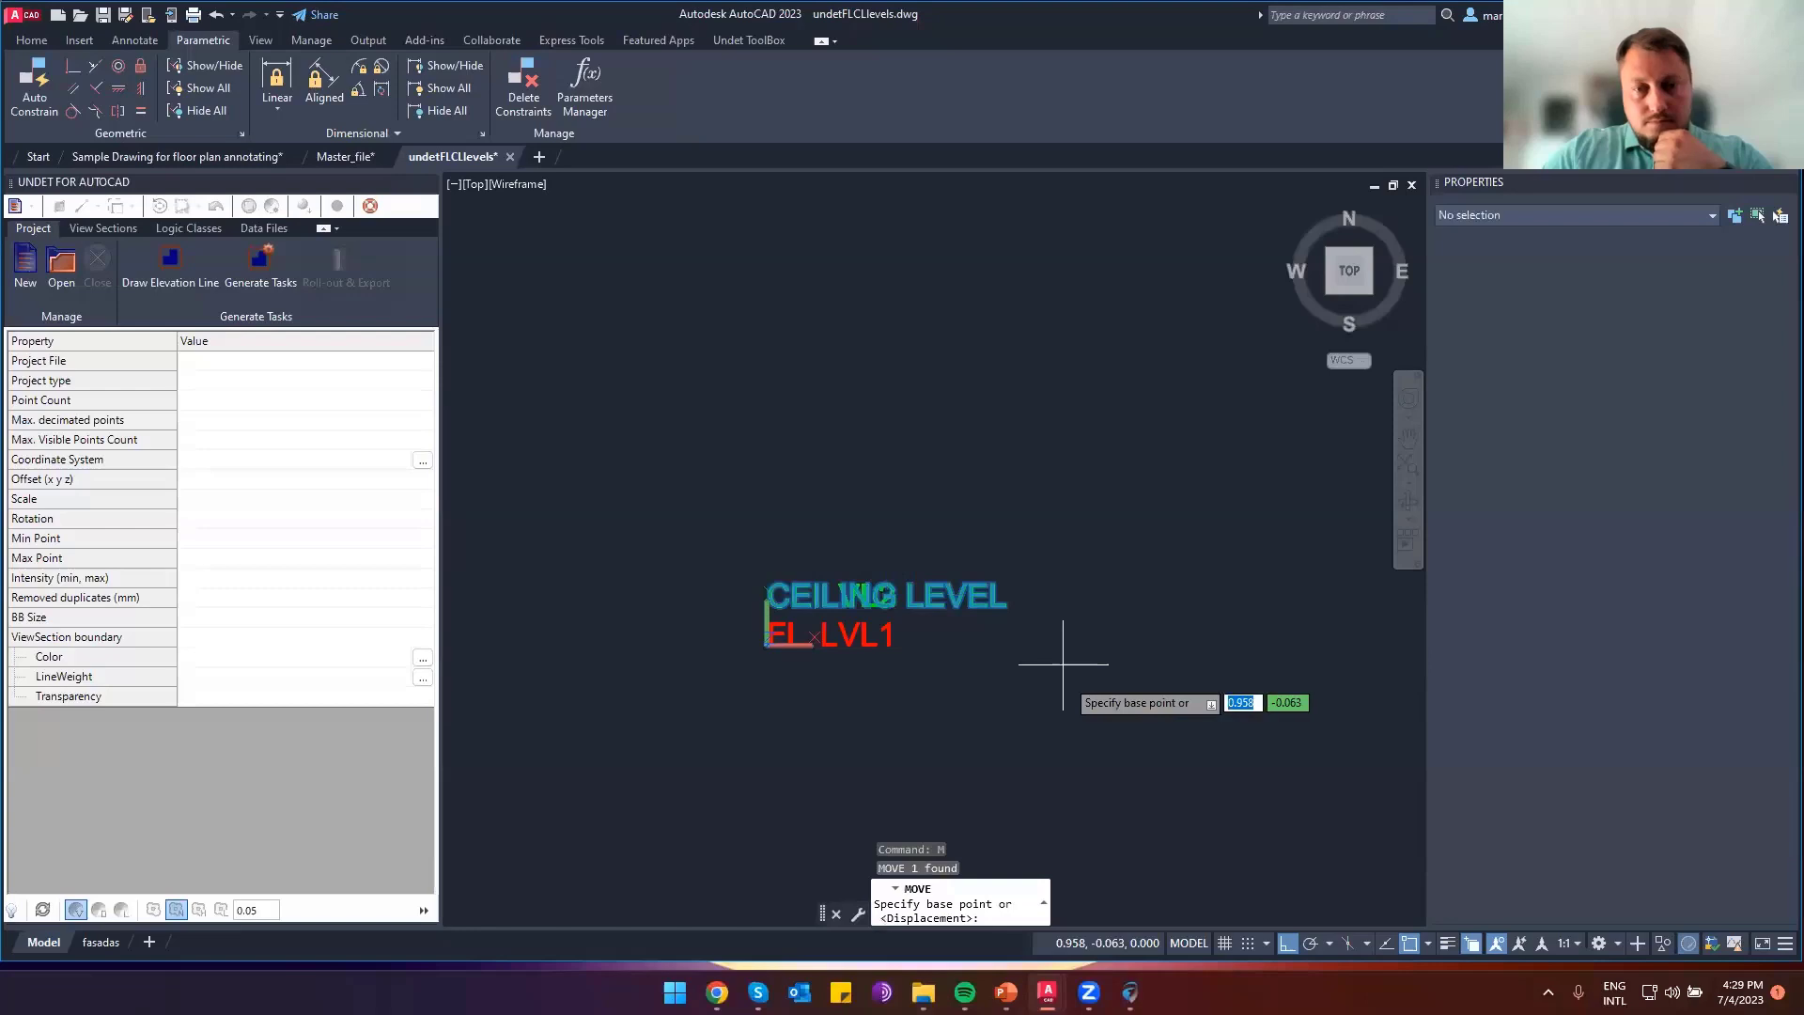
pyautogui.click(1064, 674)
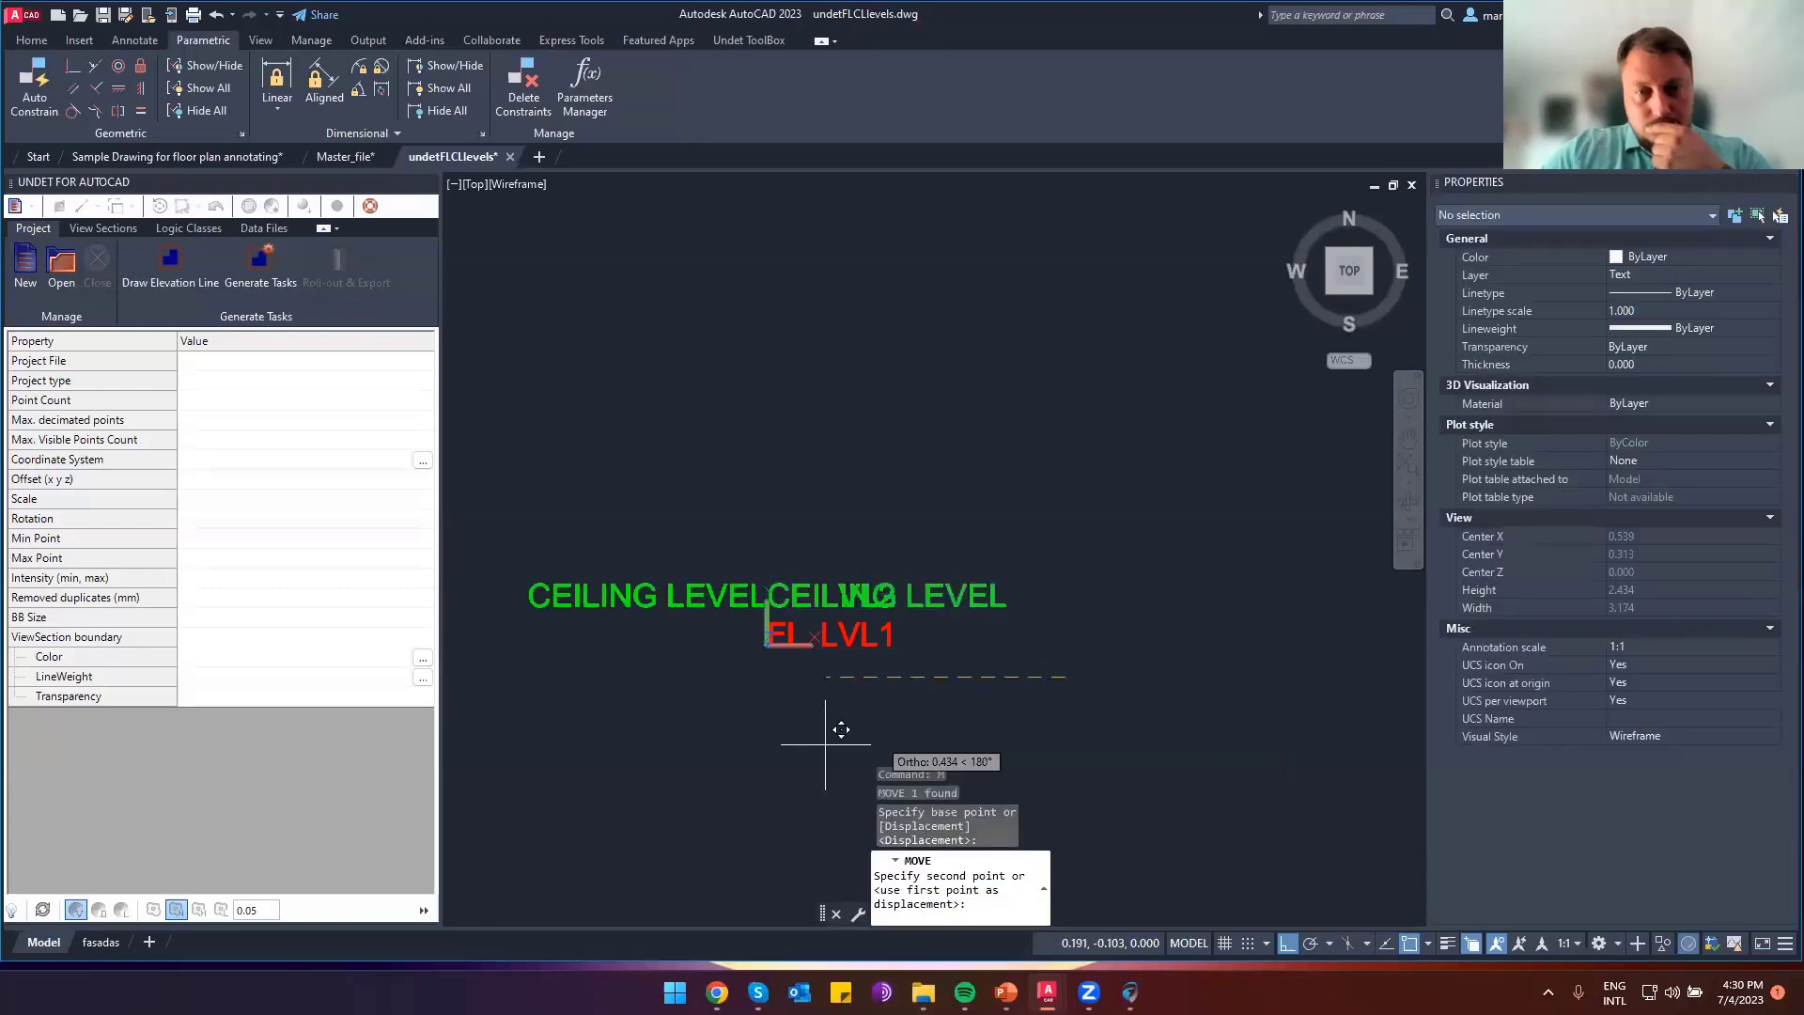
pyautogui.click(876, 751)
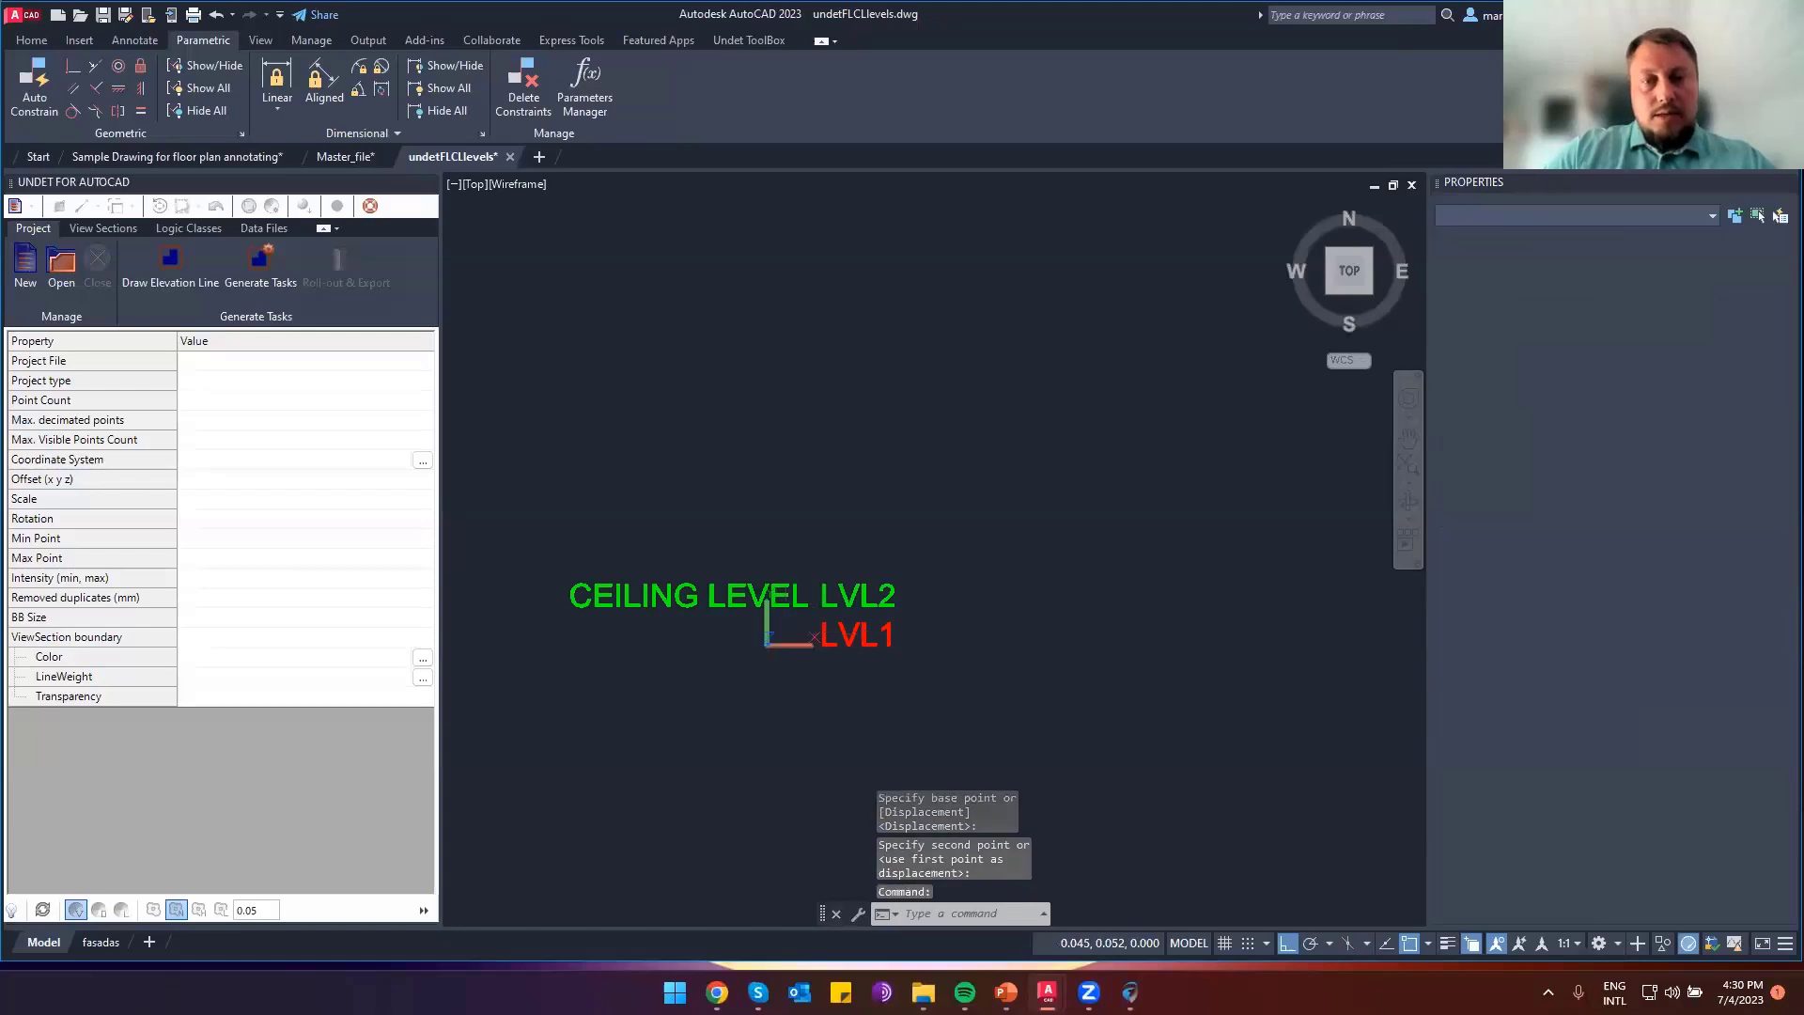
# Change the red FL prefix text in front of LVL1 to FLOOR LEVEL
pyautogui.doubleClick(810, 694)
pyautogui.write('Floo')
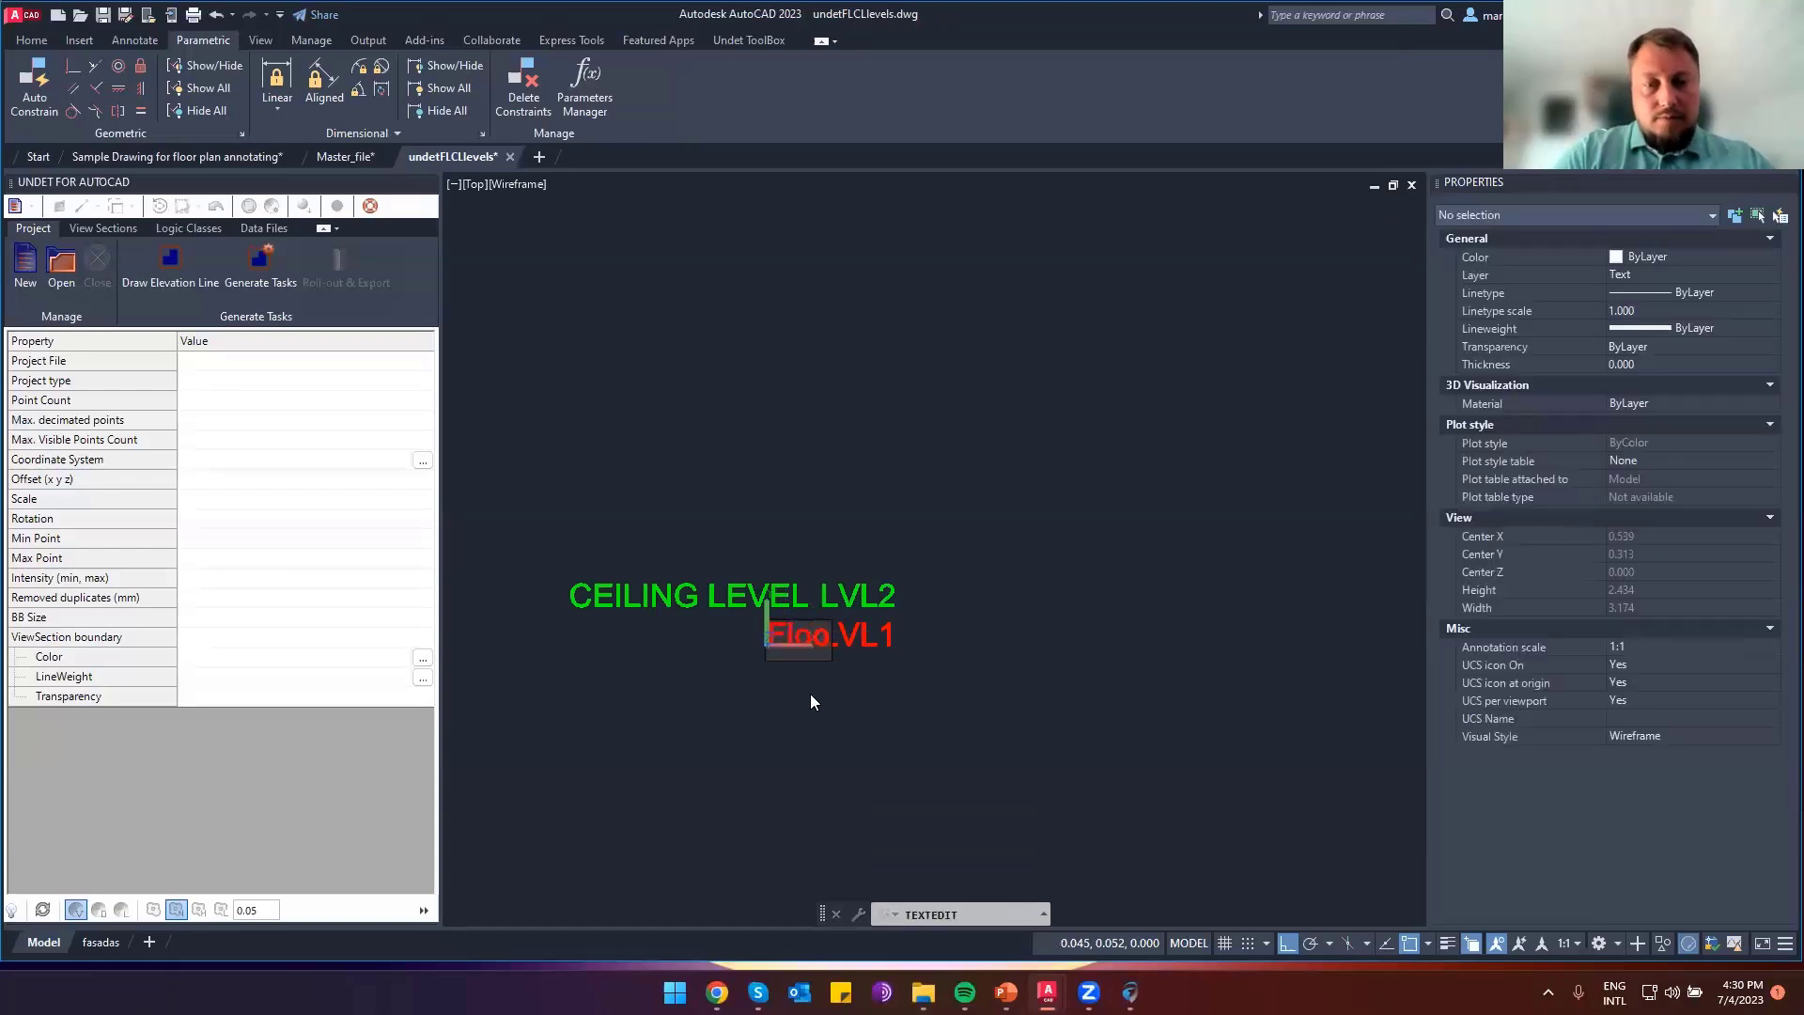
pyautogui.press('BackSpace')
pyautogui.press('BackSpace')
pyautogui.press('BackSpace')
pyautogui.press('BackSpace')
pyautogui.write('FLOOR ')
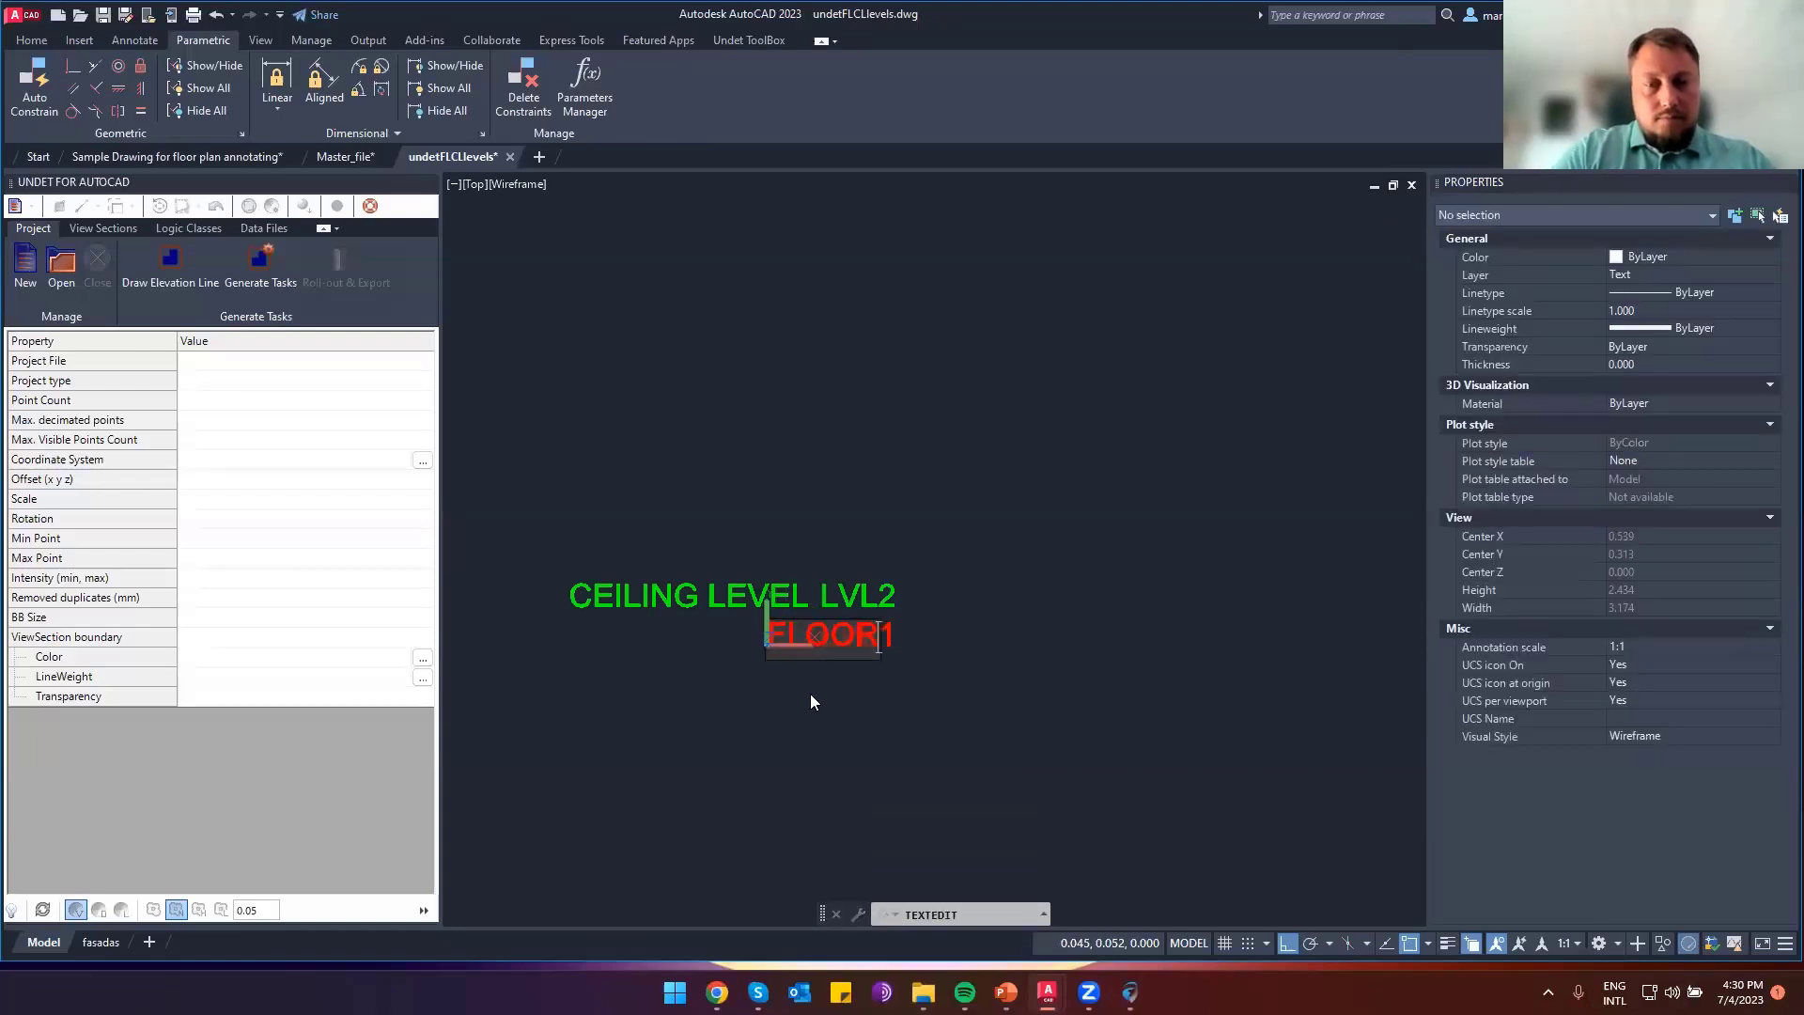
pyautogui.write('LEVEL')
pyautogui.press('Return')
pyautogui.press('Escape')
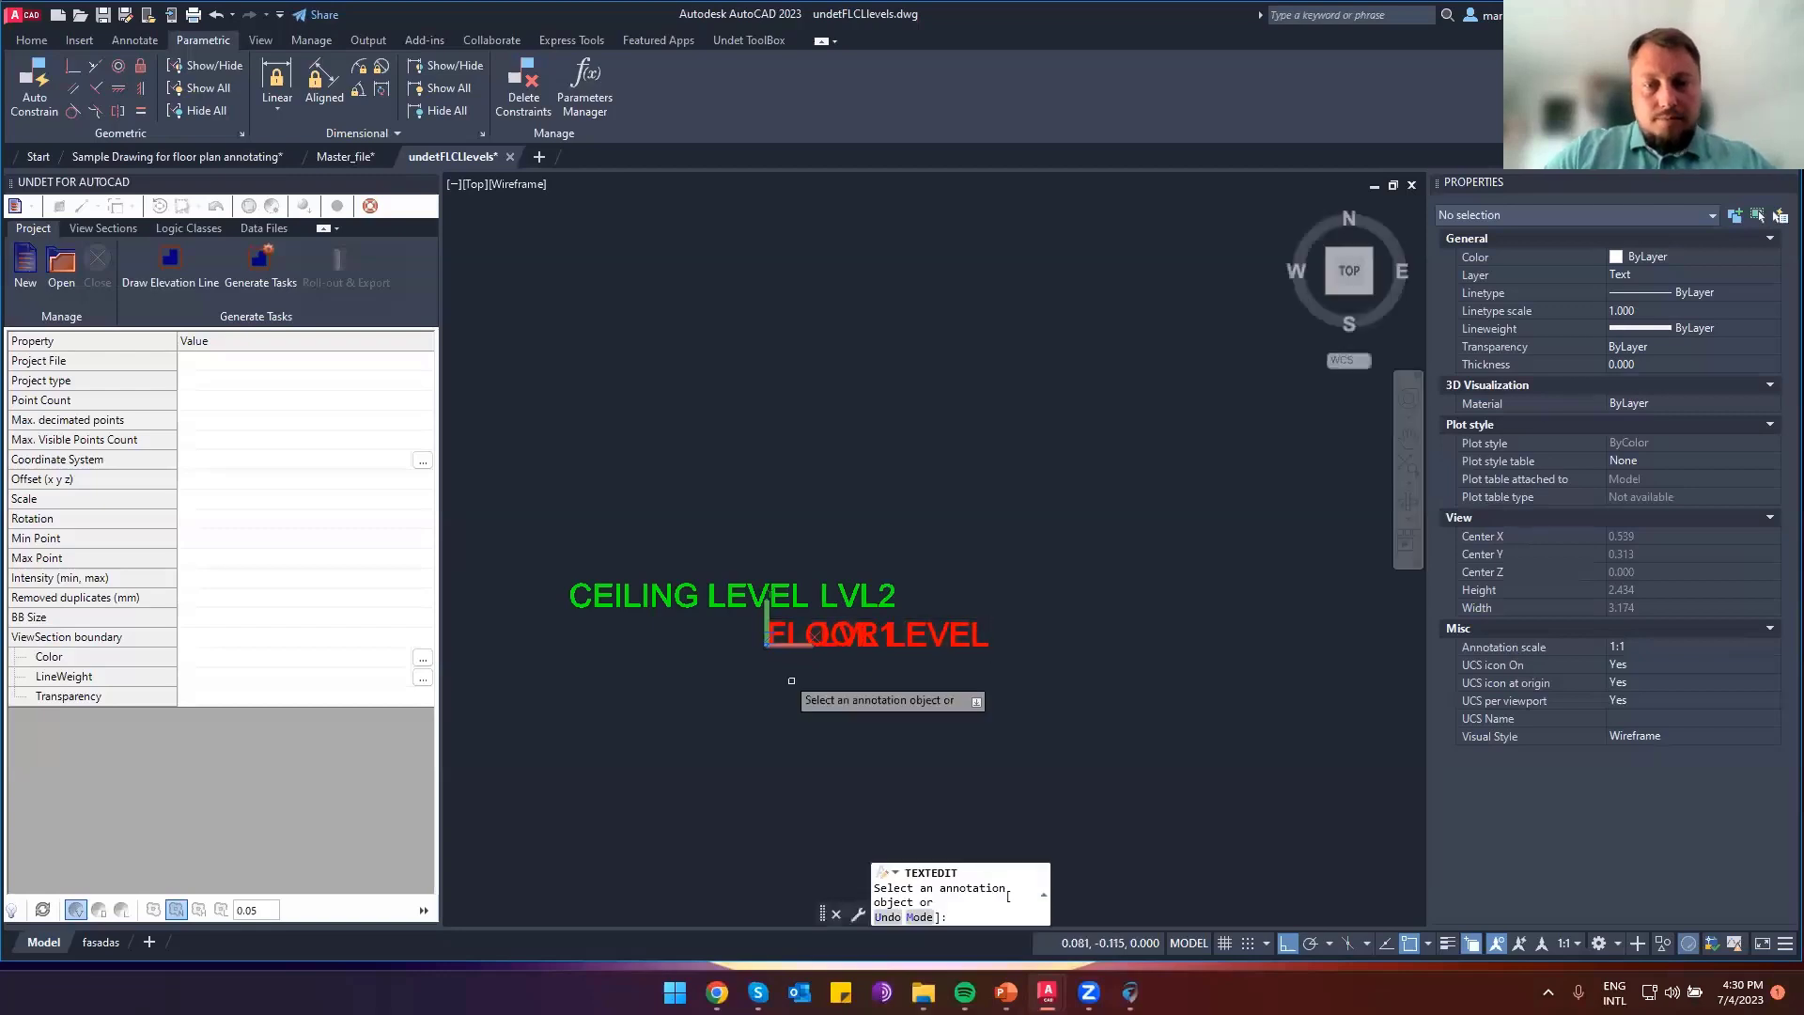
# Move the red FLOOR LEVEL text horizontally so it sits just in front of LVL1
pyautogui.click(797, 635)
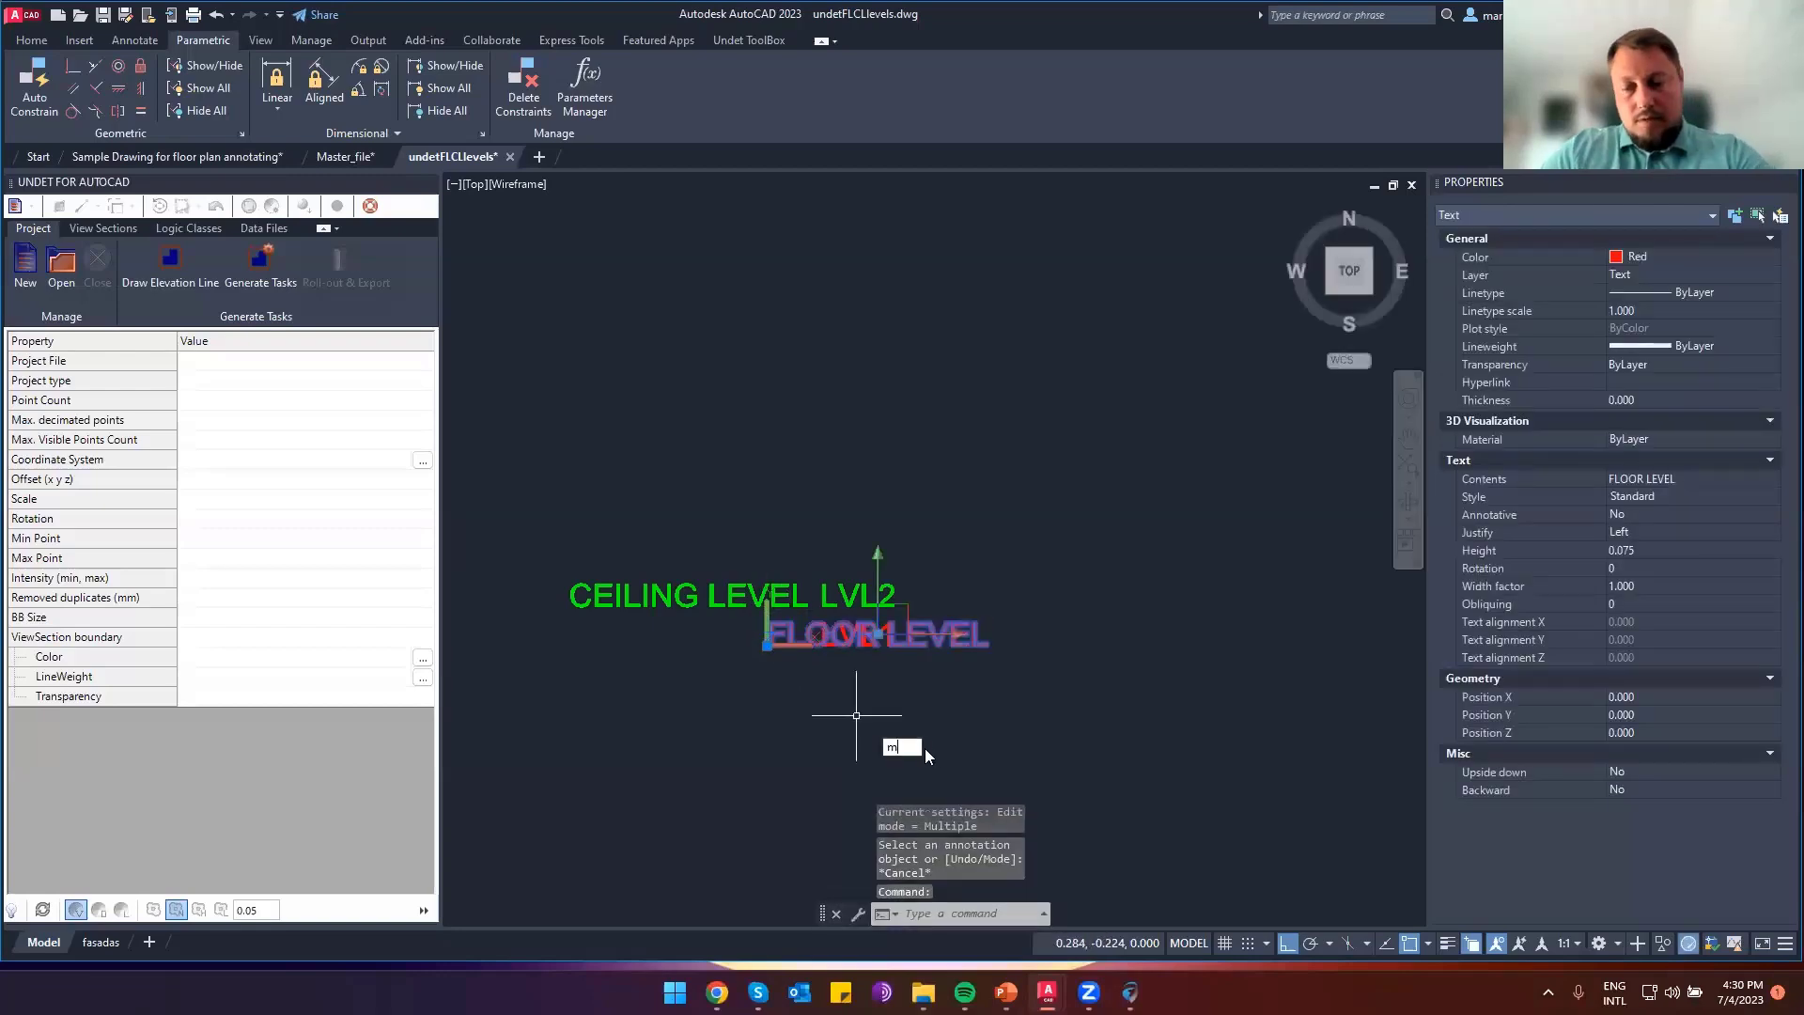
pyautogui.press('m')
pyautogui.press('Return')
pyautogui.click(924, 748)
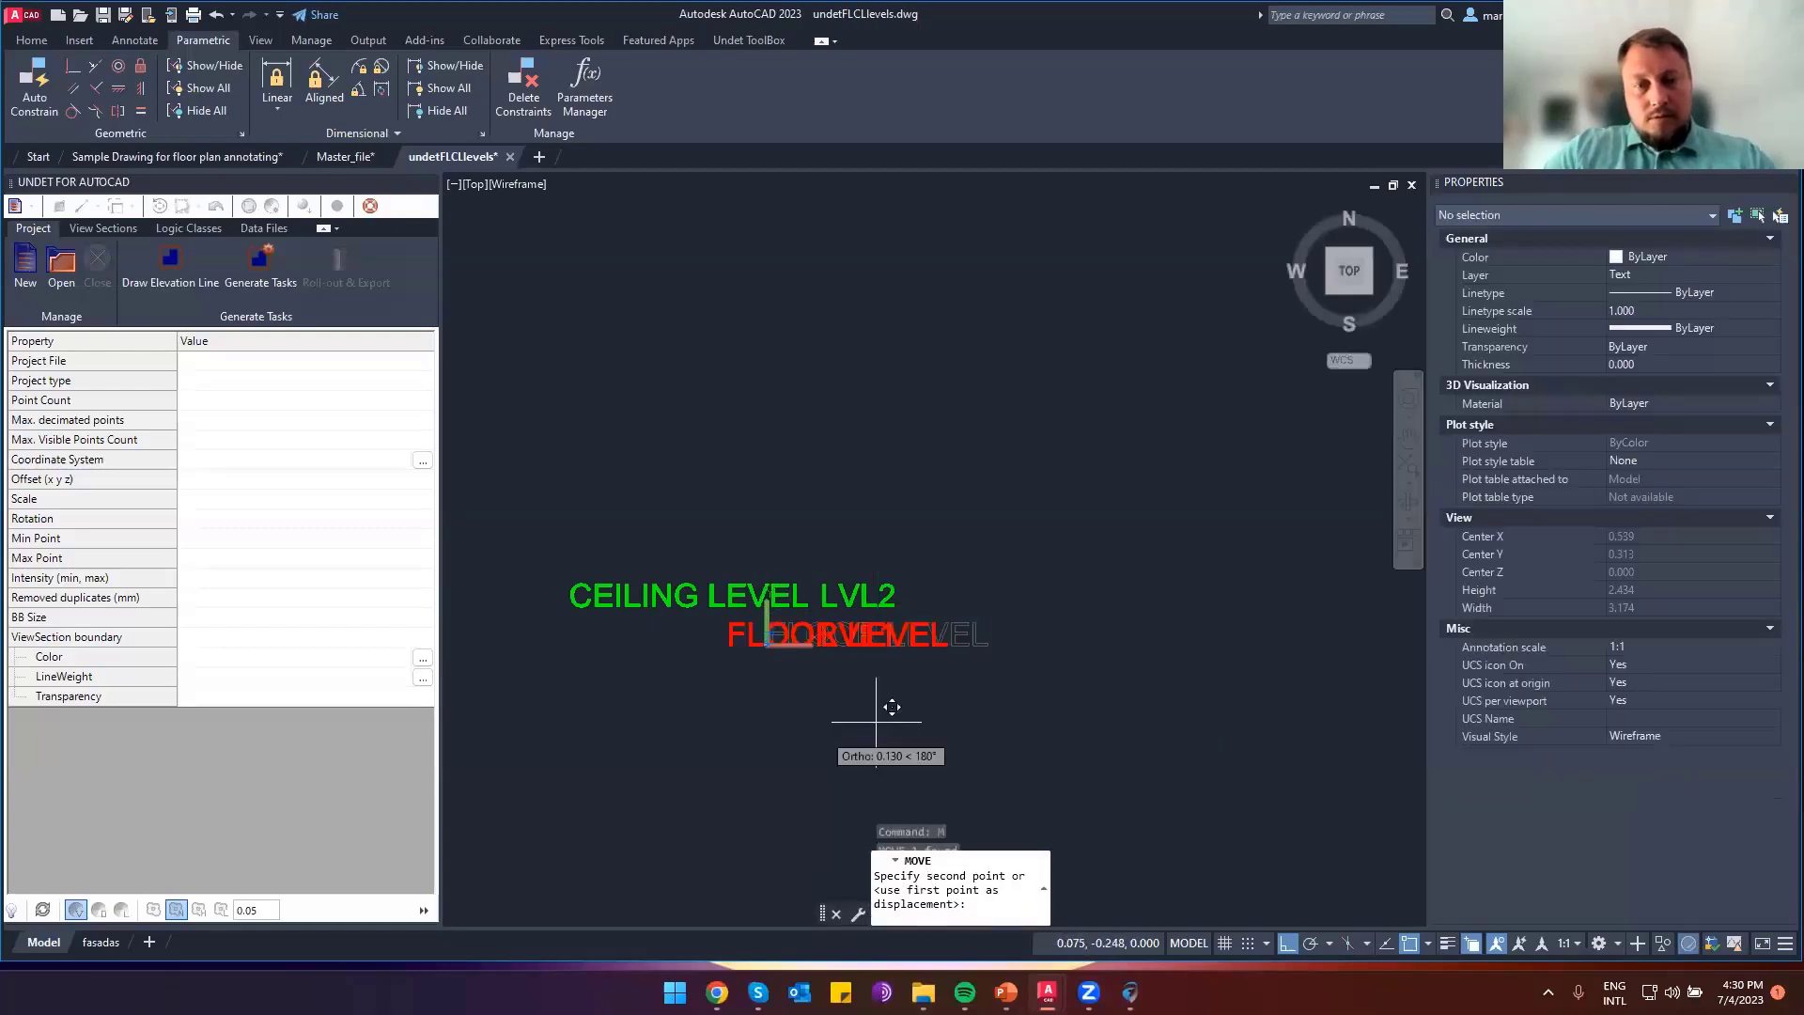
pyautogui.click(749, 759)
# Set the colour of both texts on the floor level line, FLOOR LEVEL and LVL1, to Blue
pyautogui.scroll(2, 747, 649)
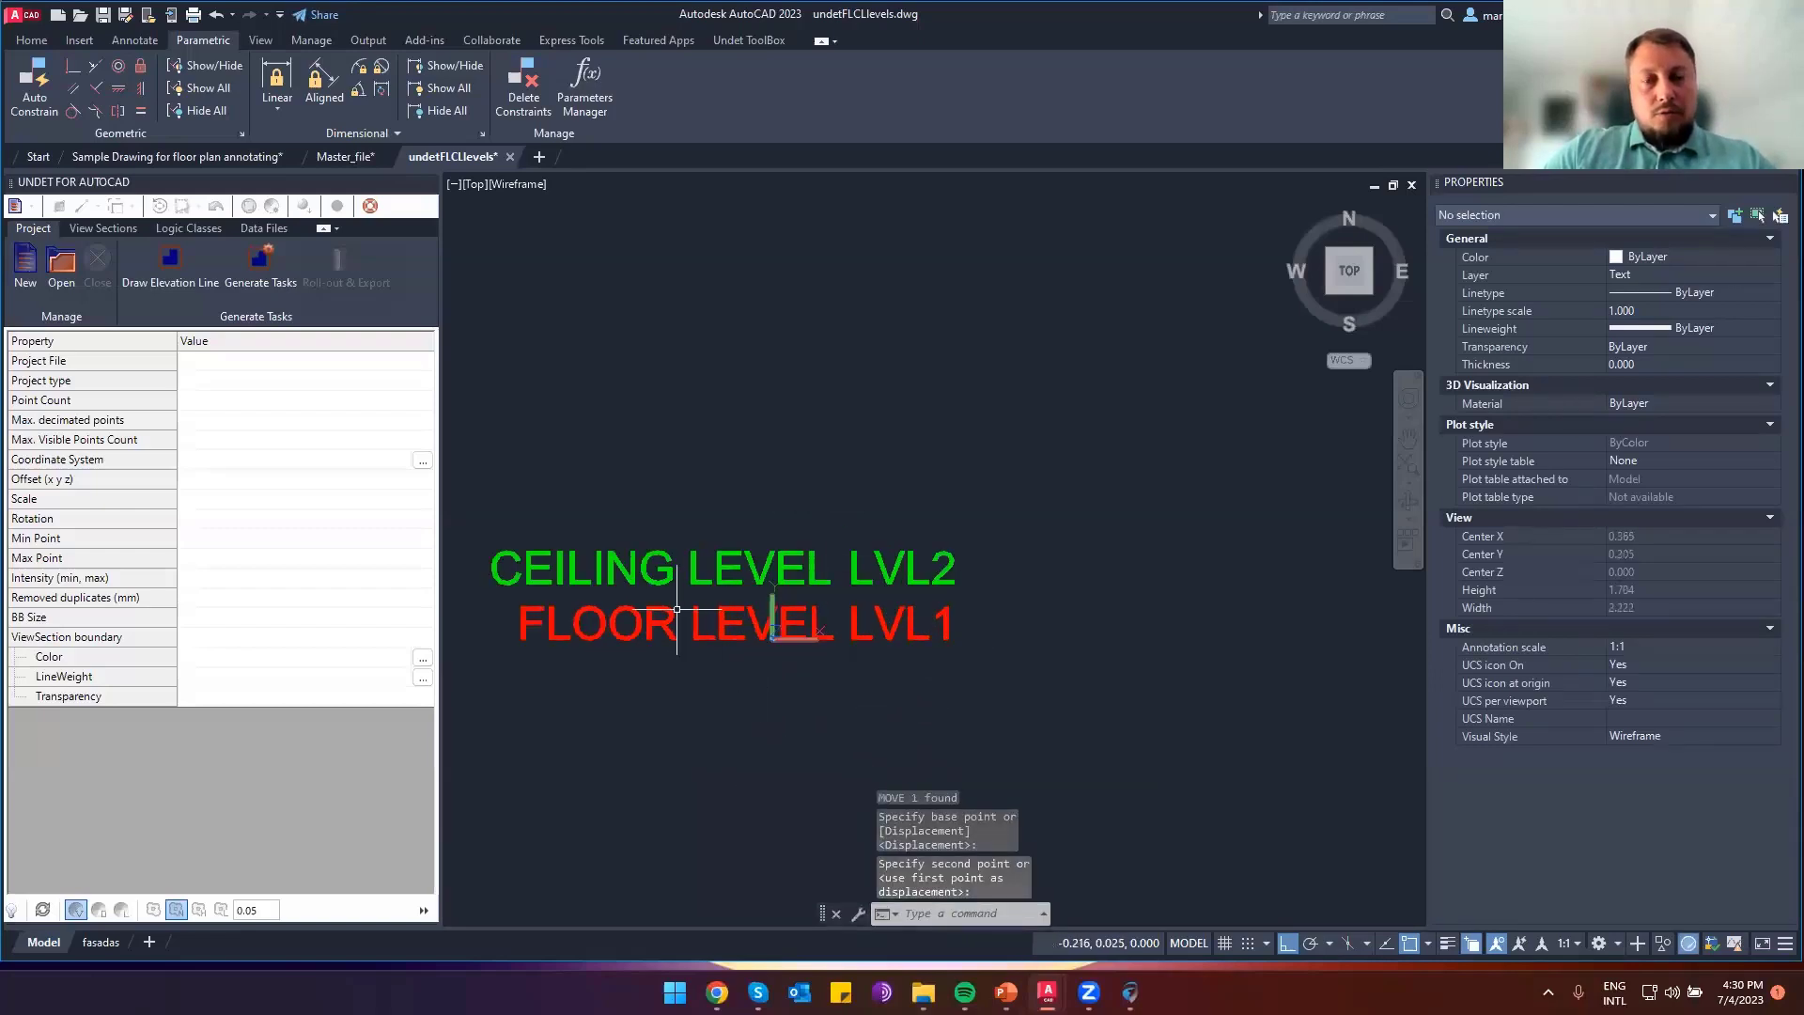
pyautogui.moveTo(930, 659); pyautogui.dragTo(1025, 649, button='middle')
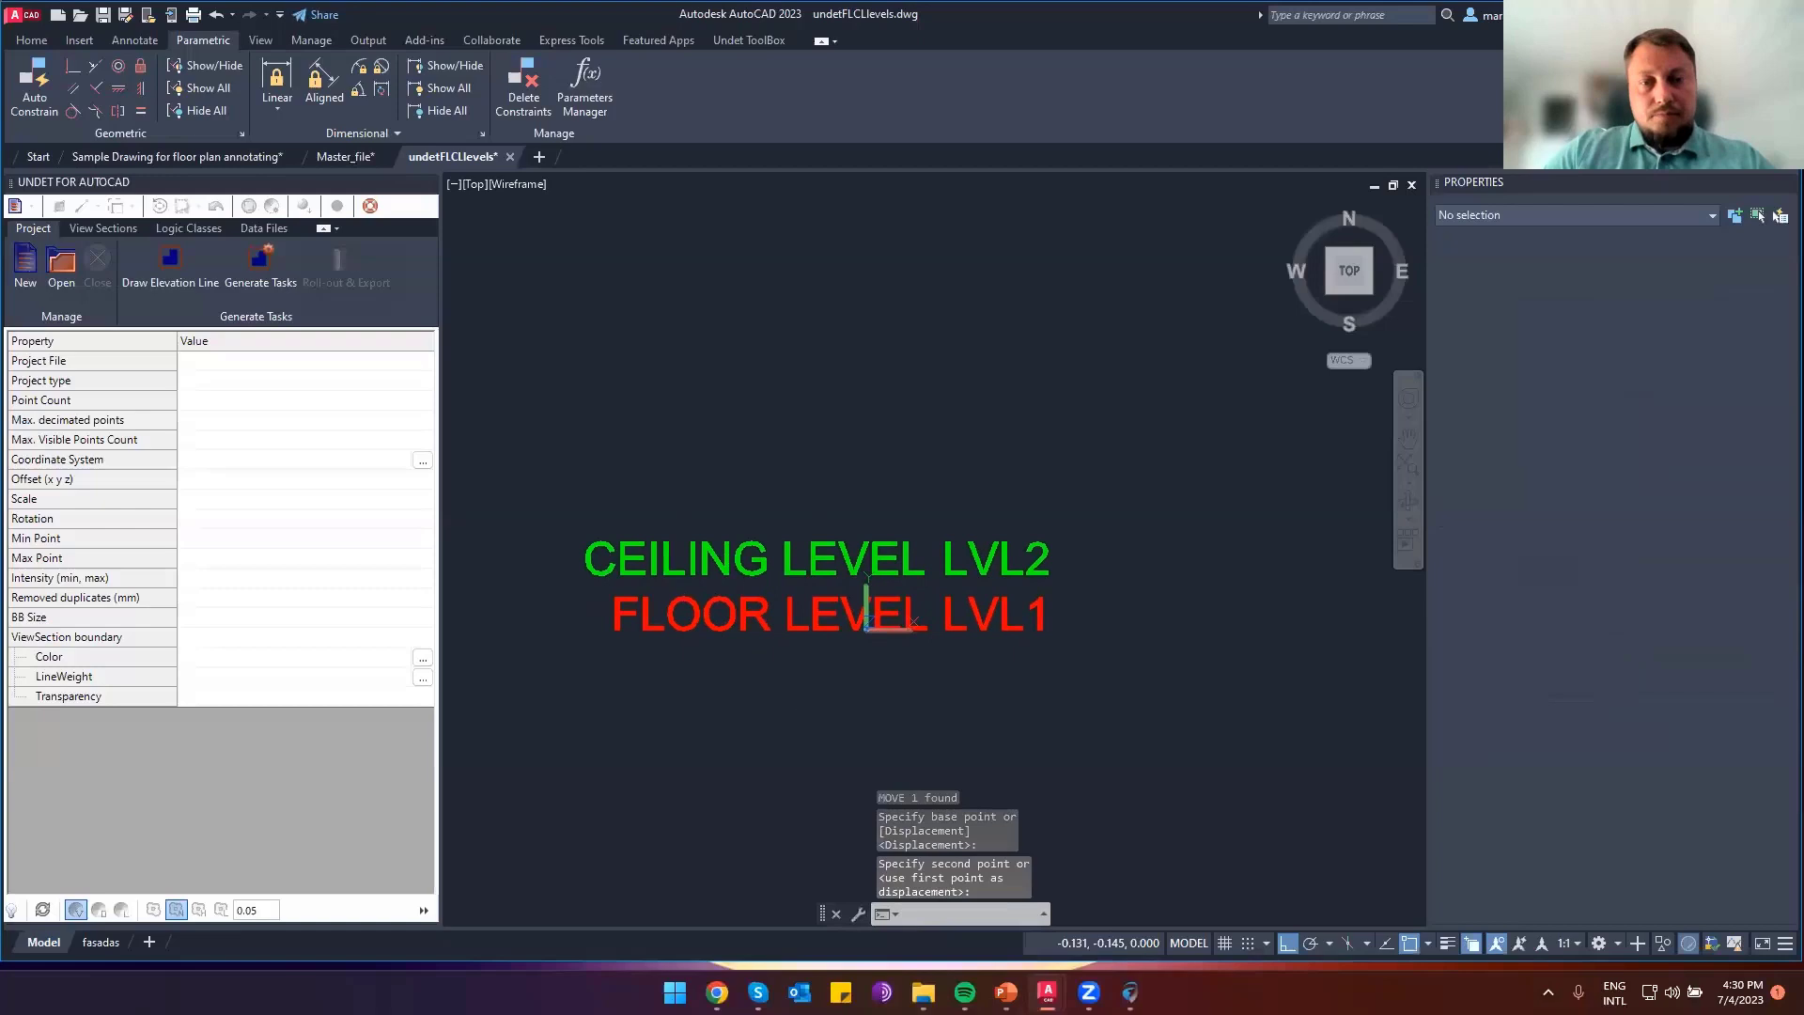
pyautogui.click(1076, 653)
pyautogui.click(762, 601)
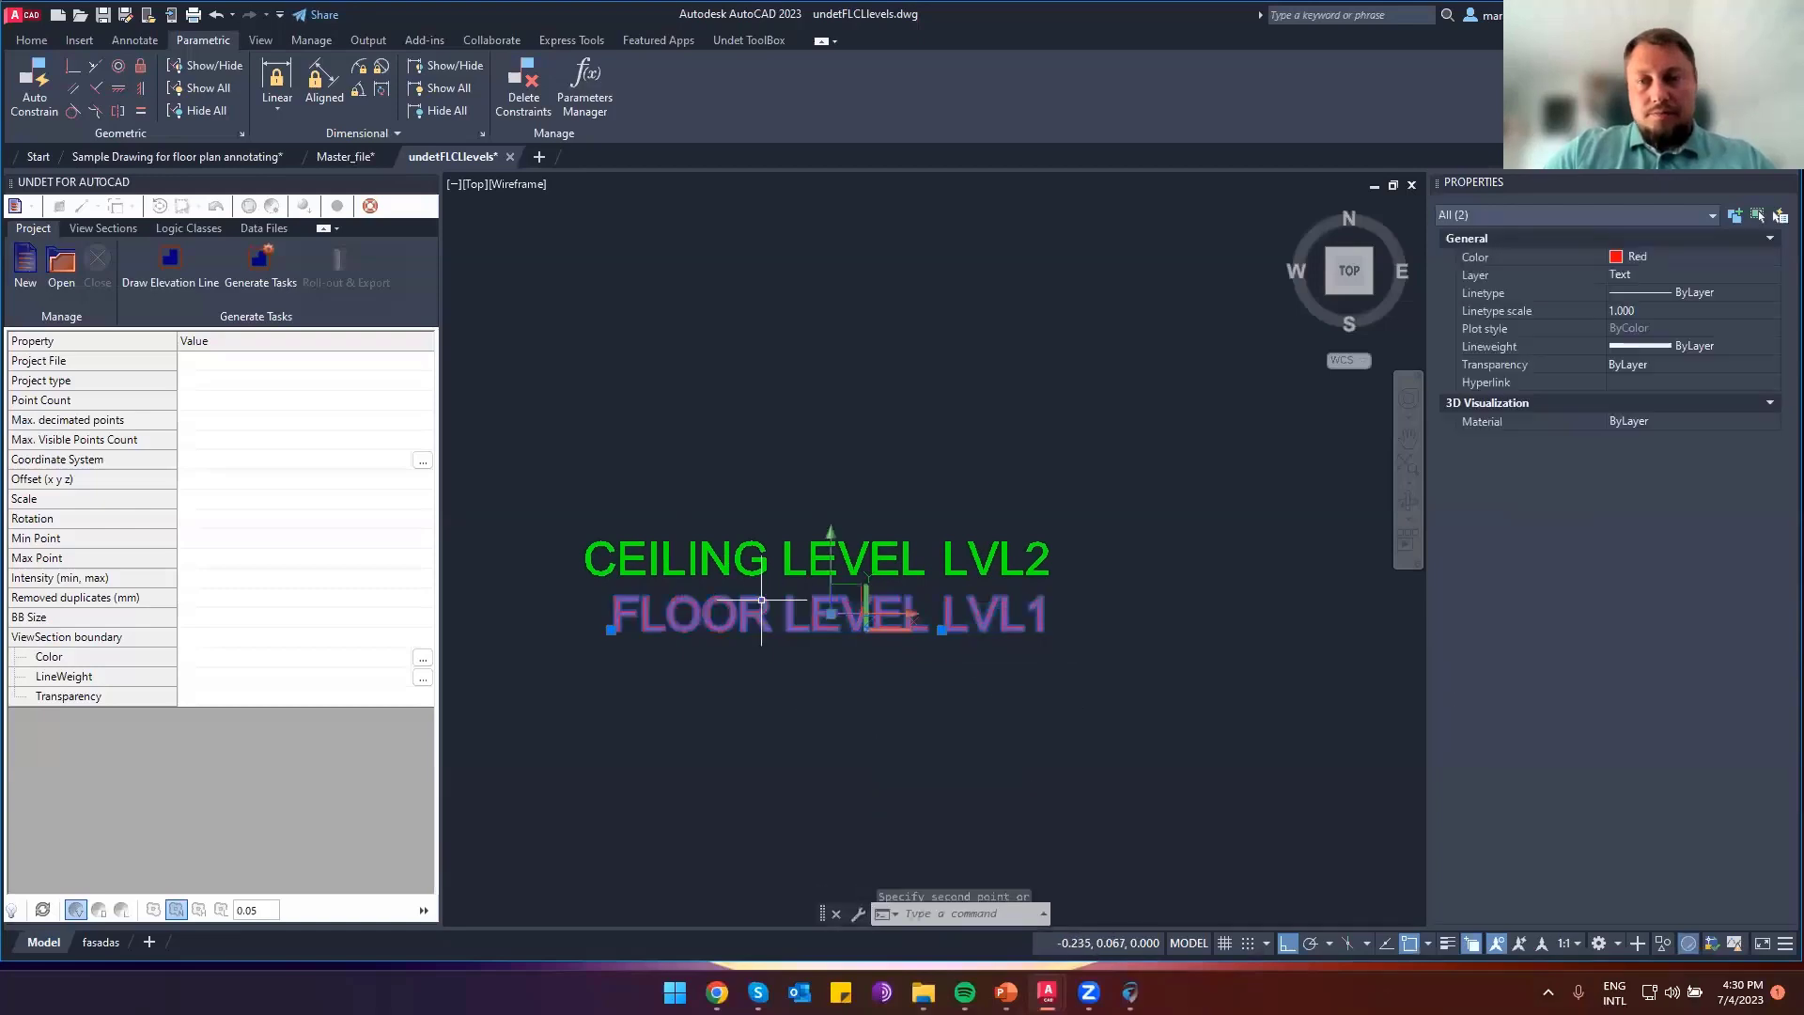
pyautogui.click(1642, 256)
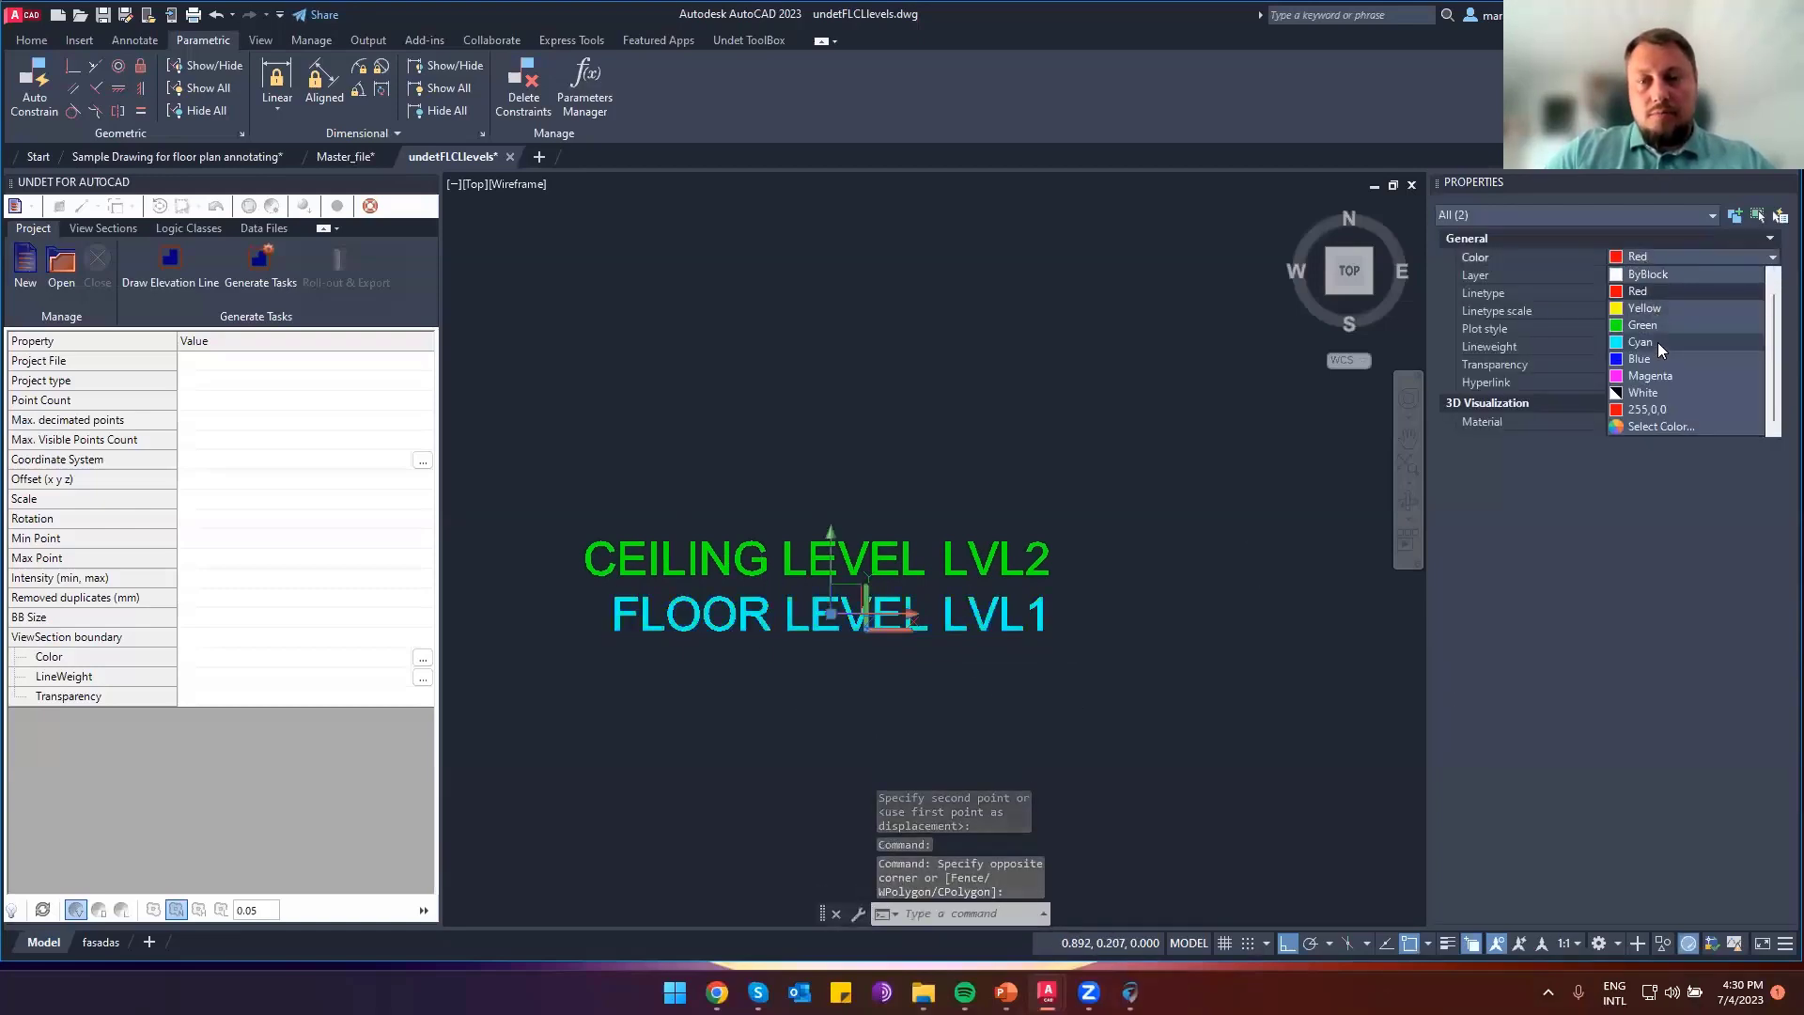
pyautogui.click(1660, 357)
pyautogui.press('Escape')
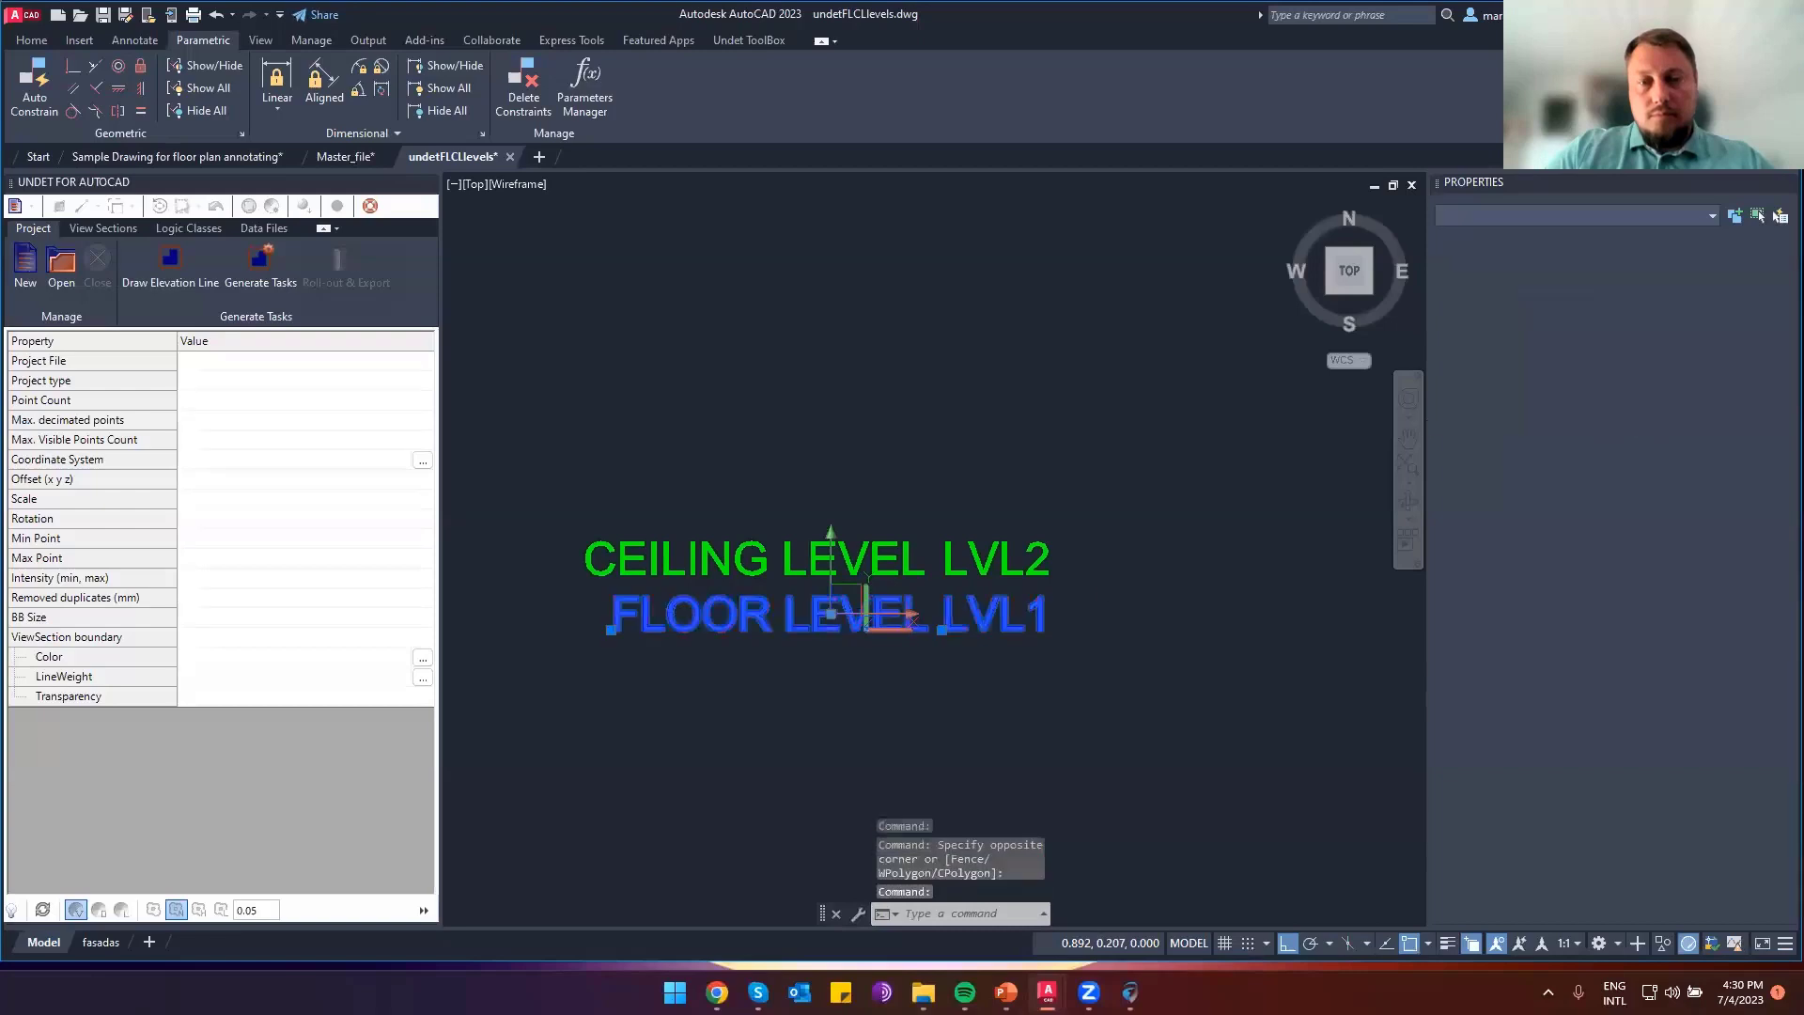
# Inspect the properties and layer assignment of the CEILING LEVEL text, leaving its layer as it is and clearing the selection
pyautogui.press('Escape')
pyautogui.click(1115, 550)
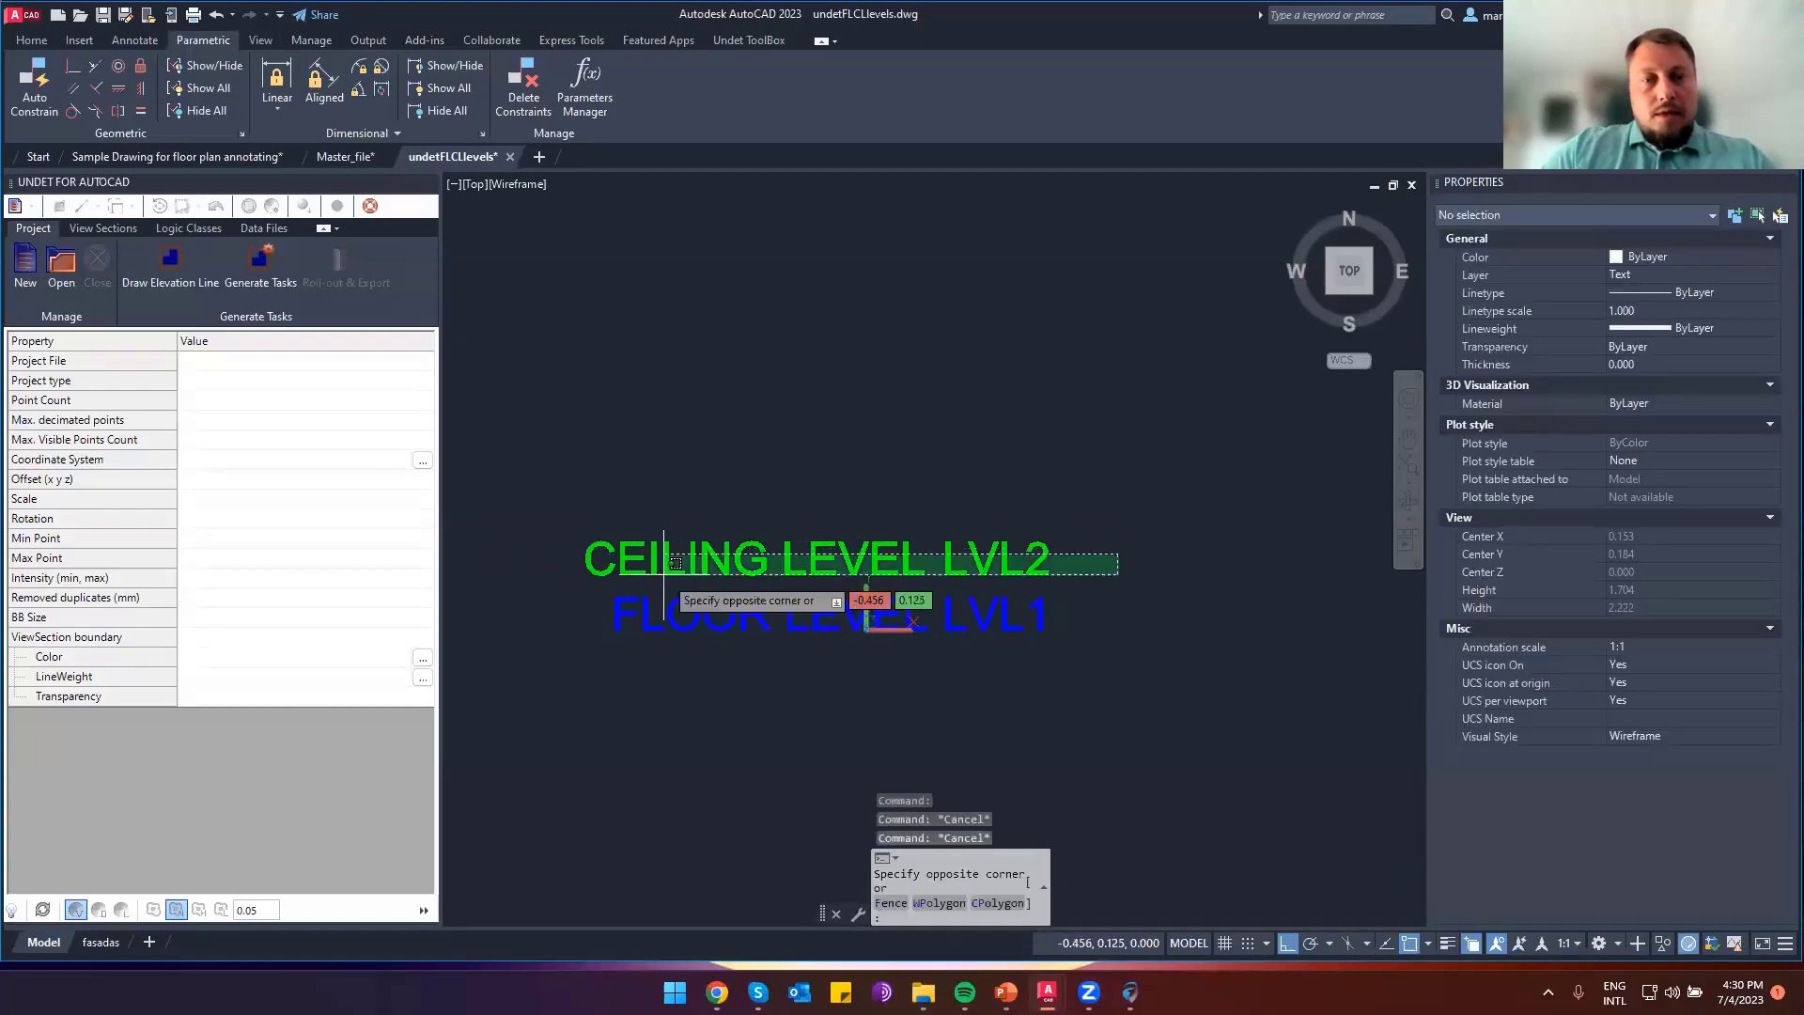
pyautogui.press('Escape')
pyautogui.click(674, 559)
pyautogui.click(659, 546)
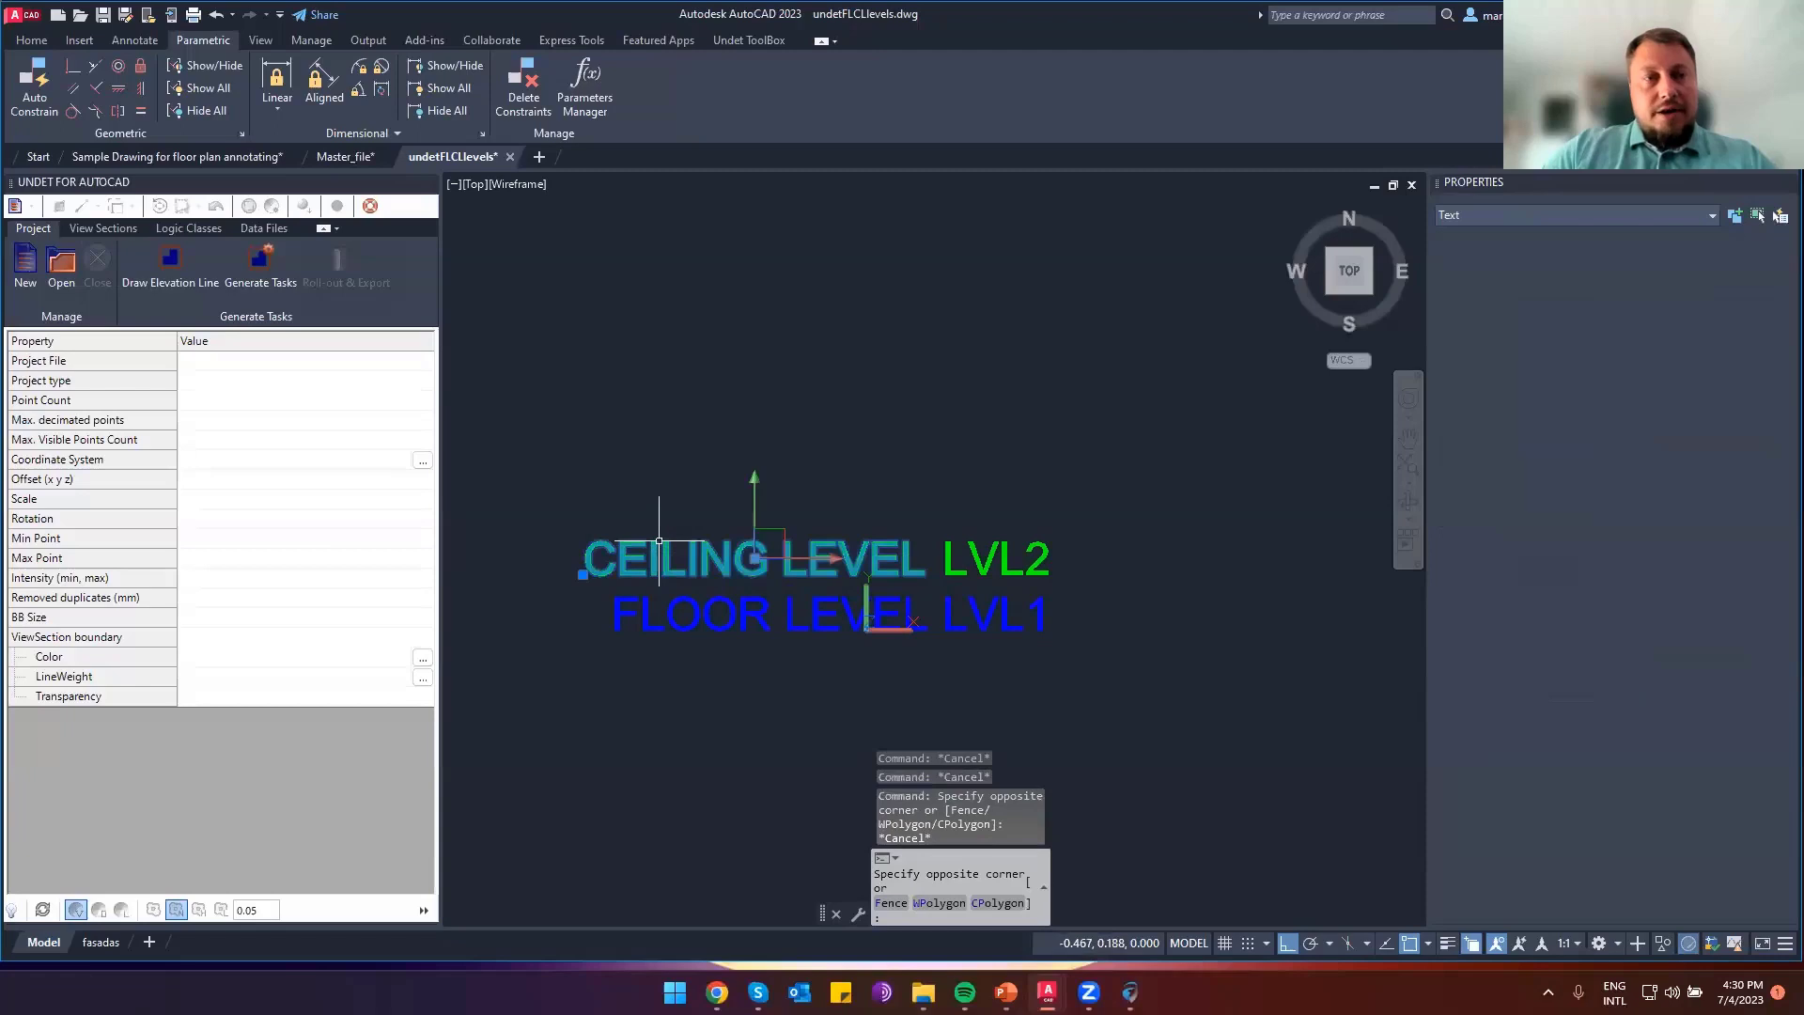
pyautogui.click(23, 42)
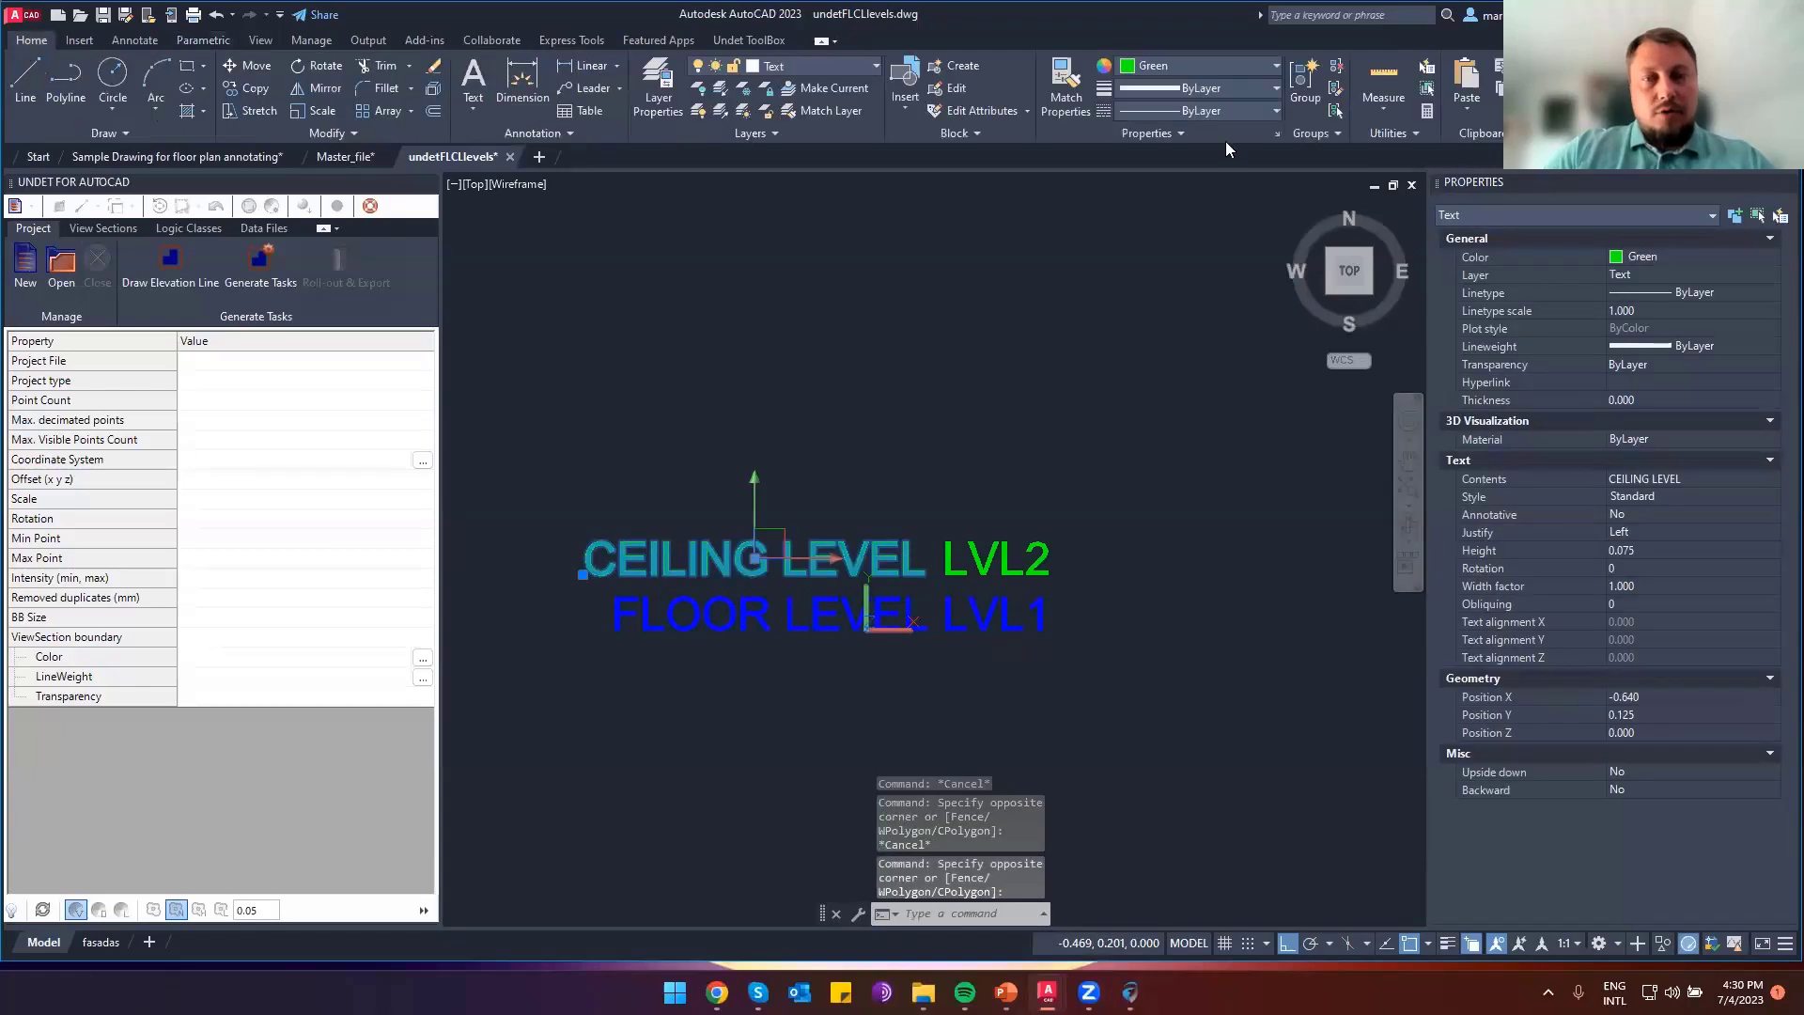
pyautogui.click(836, 64)
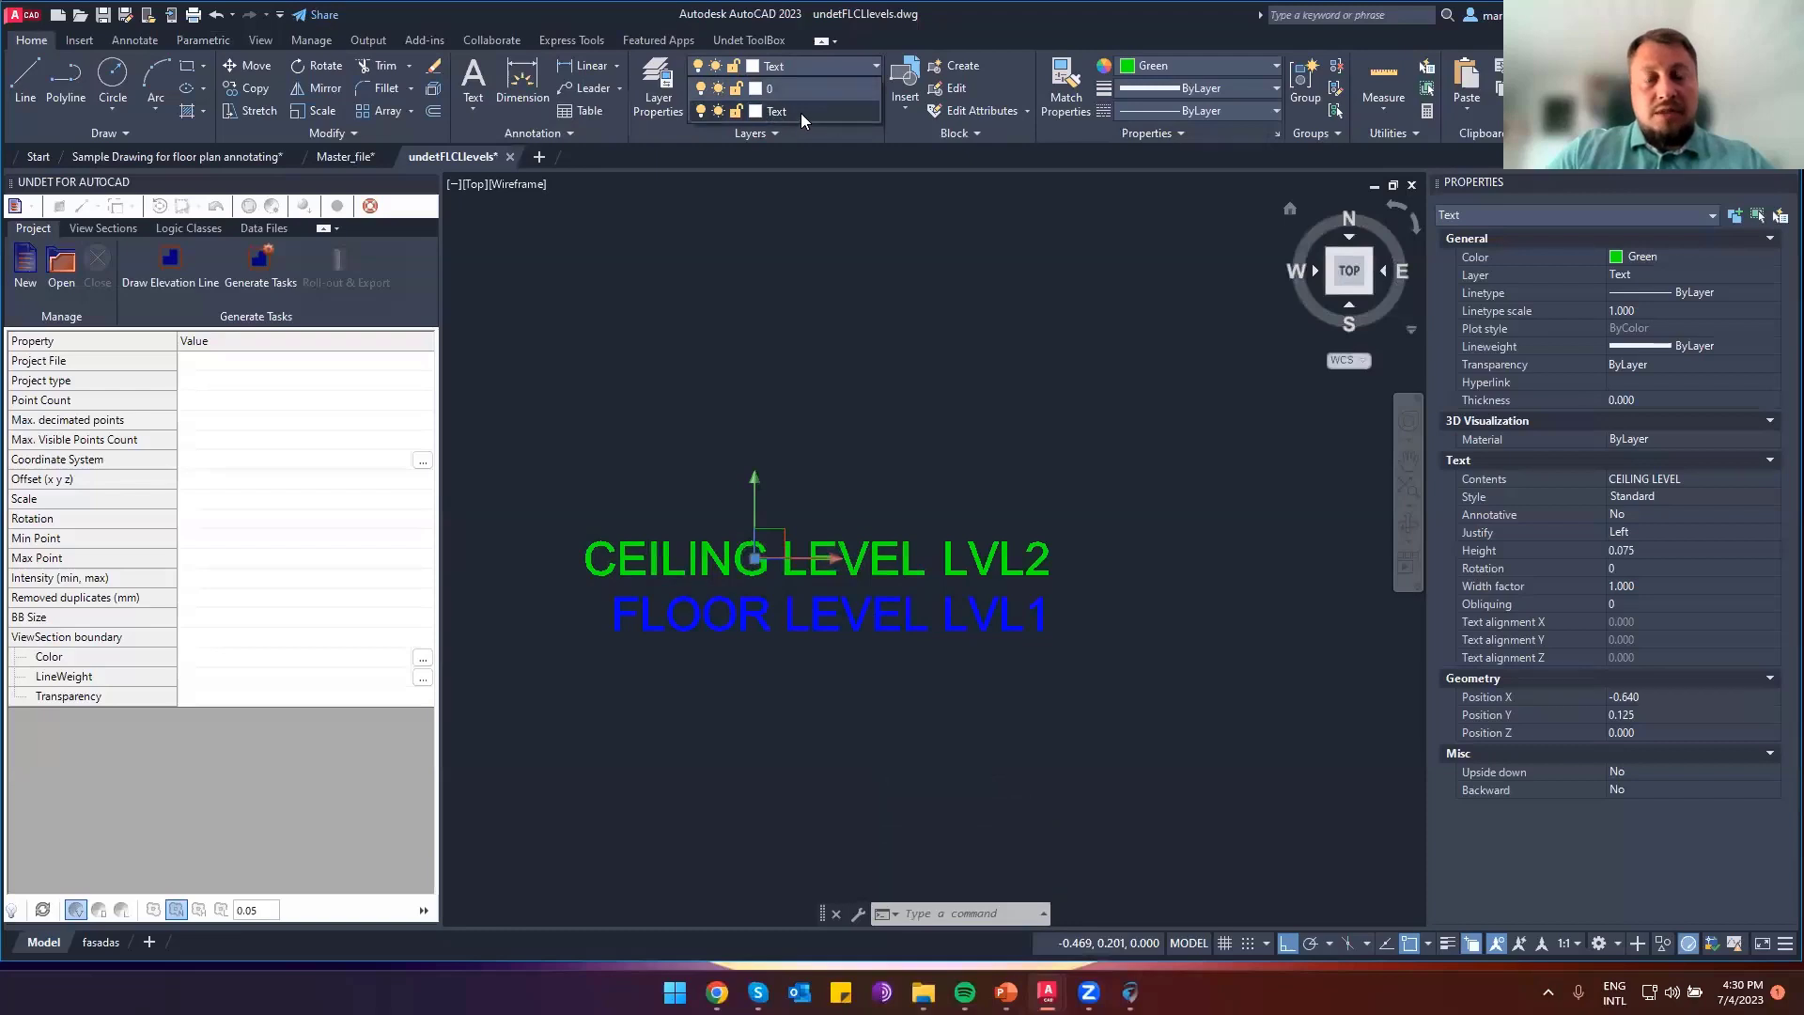
pyautogui.click(971, 520)
pyautogui.press('Escape')
pyautogui.press('Escape')
pyautogui.press('Escape')
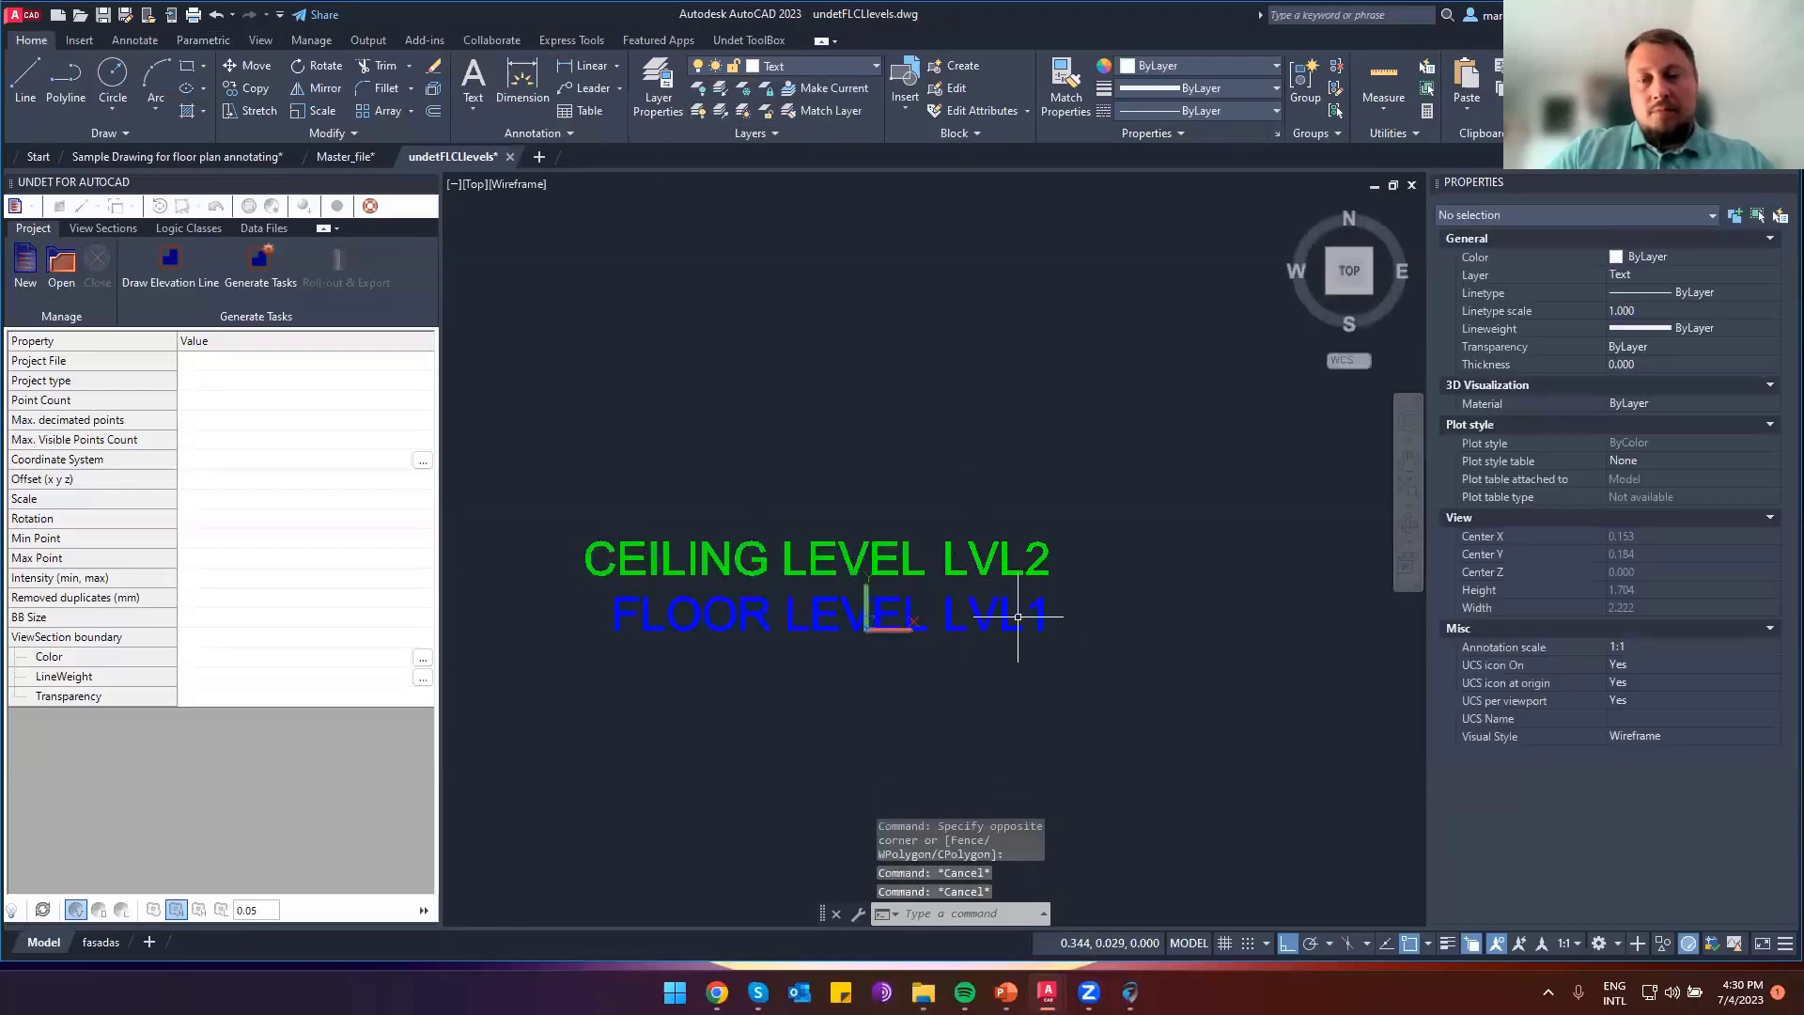
# Change the ceiling level attribute's tag to LVLA and the floor level attribute's tag to LVLB
pyautogui.doubleClick(1024, 559)
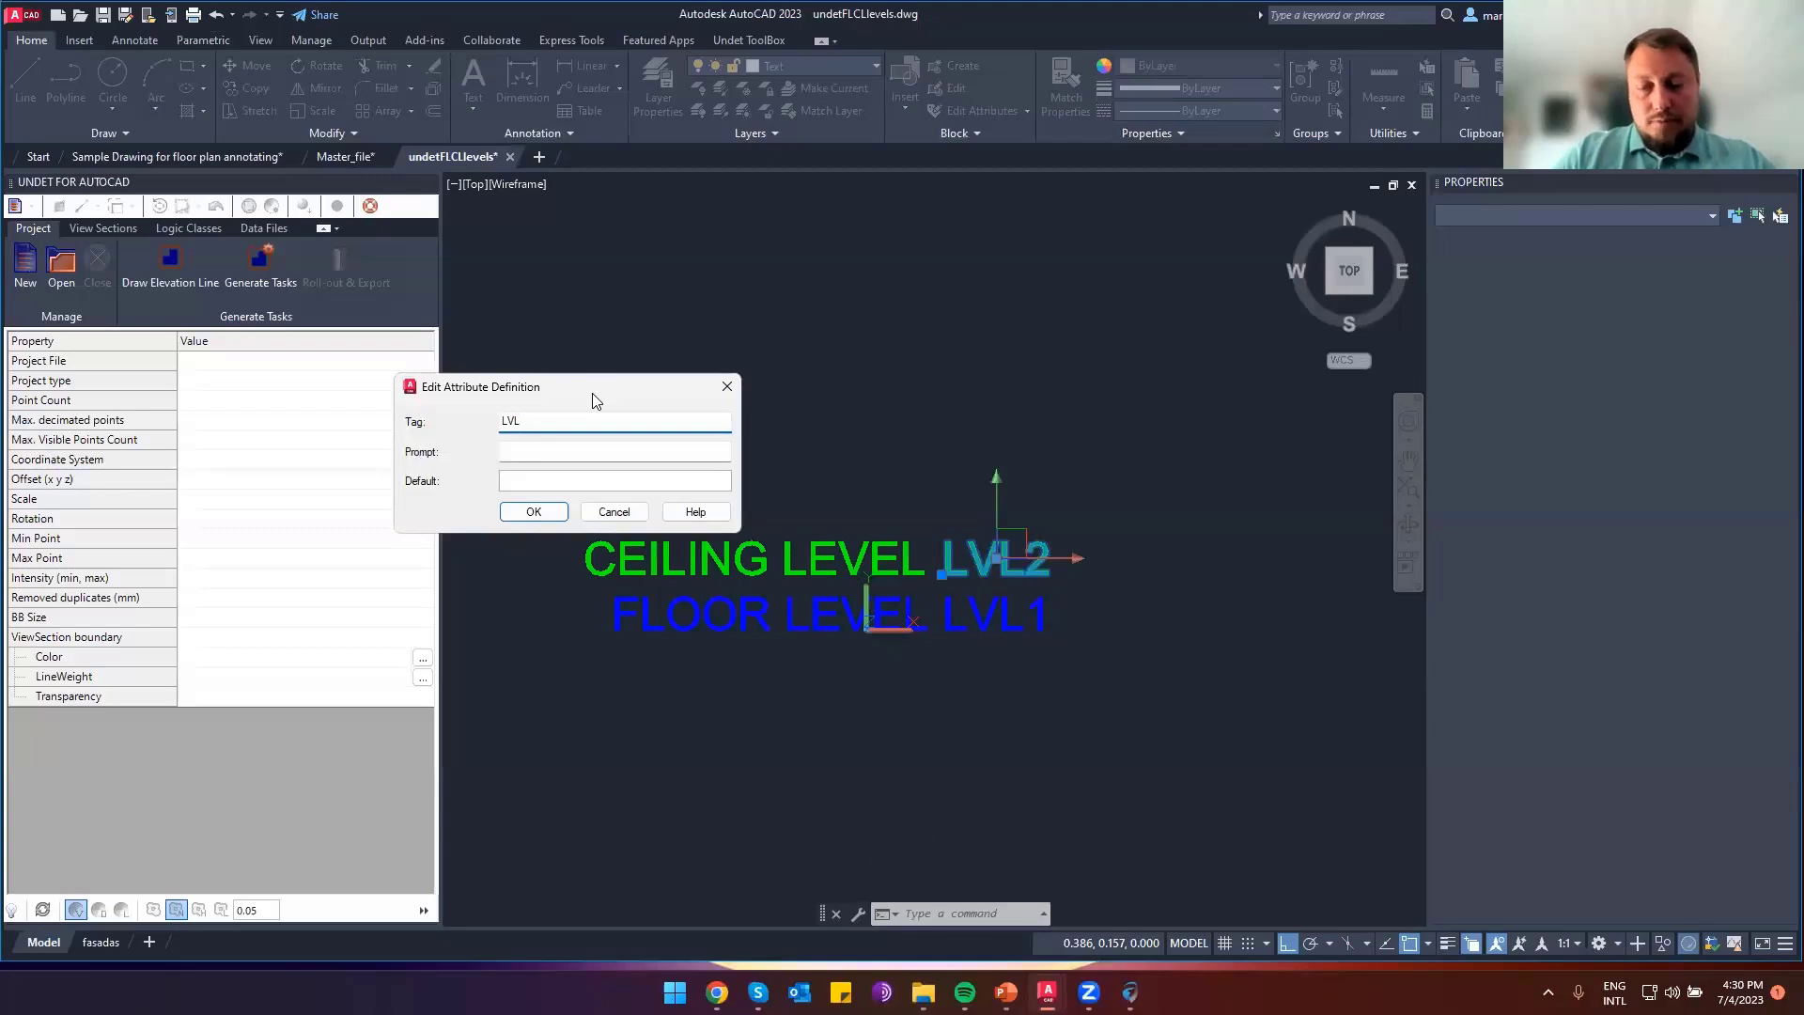
pyautogui.write('2')
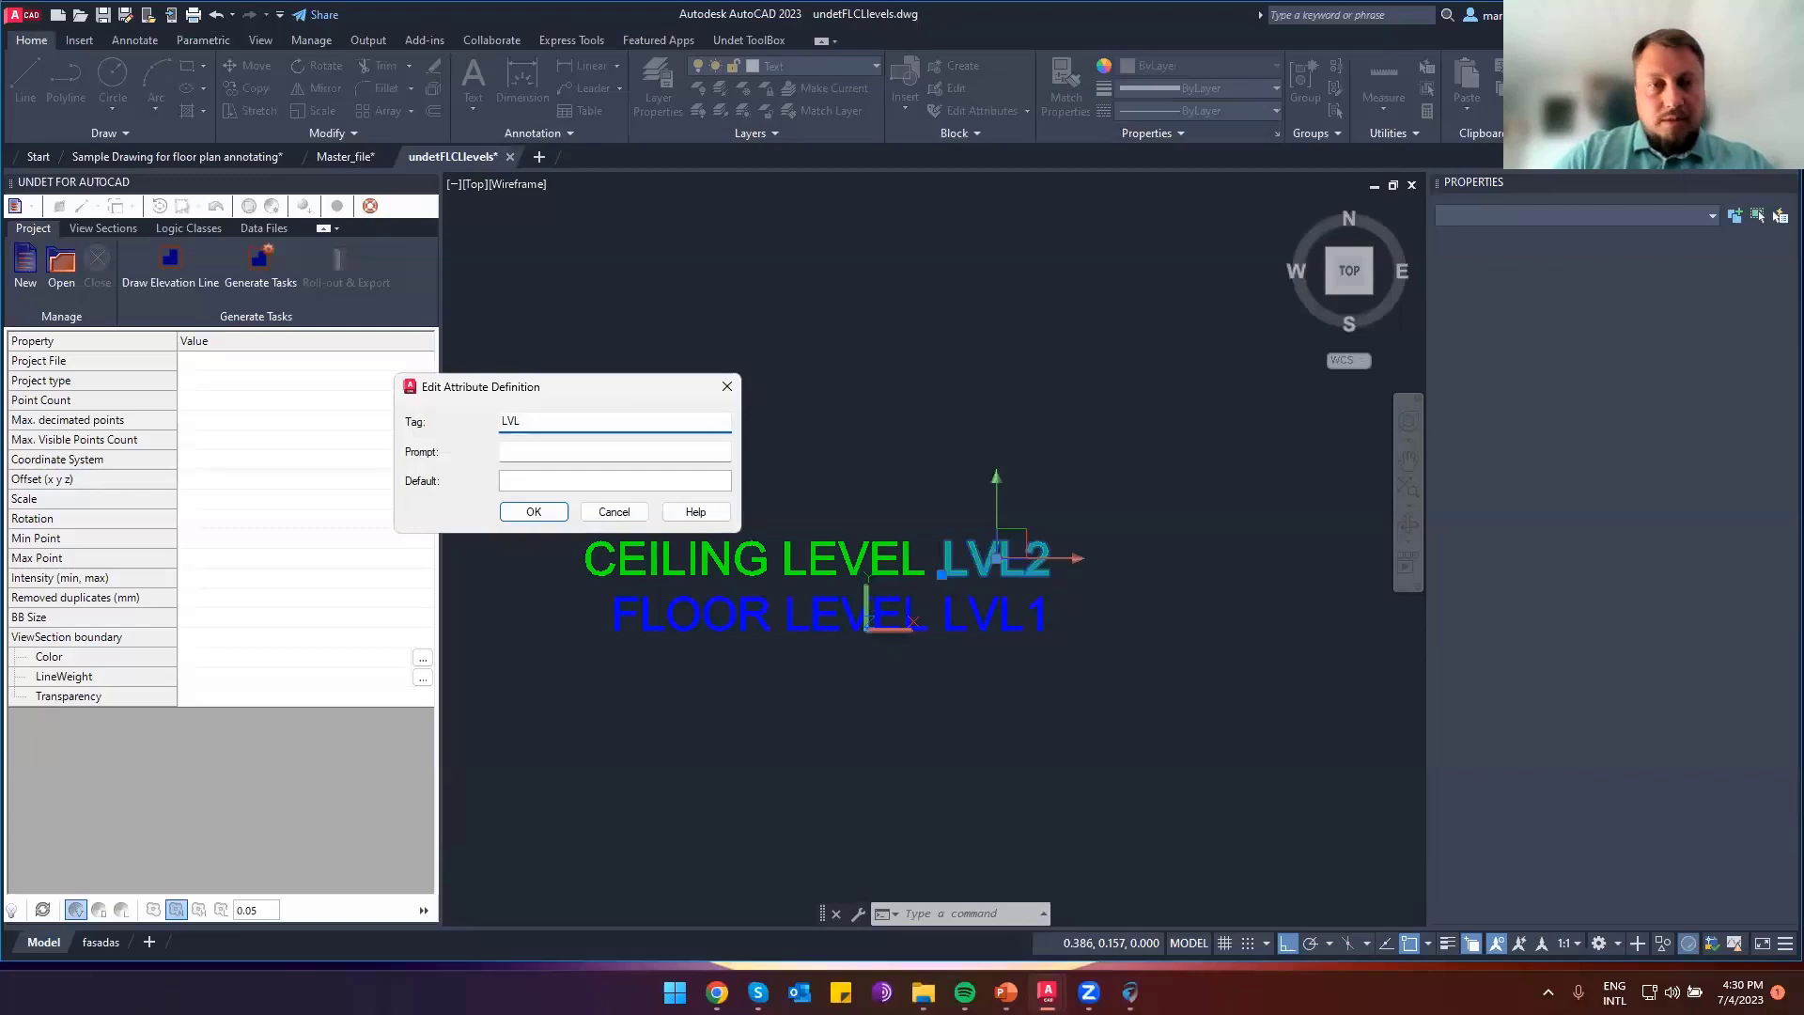
pyautogui.click(532, 512)
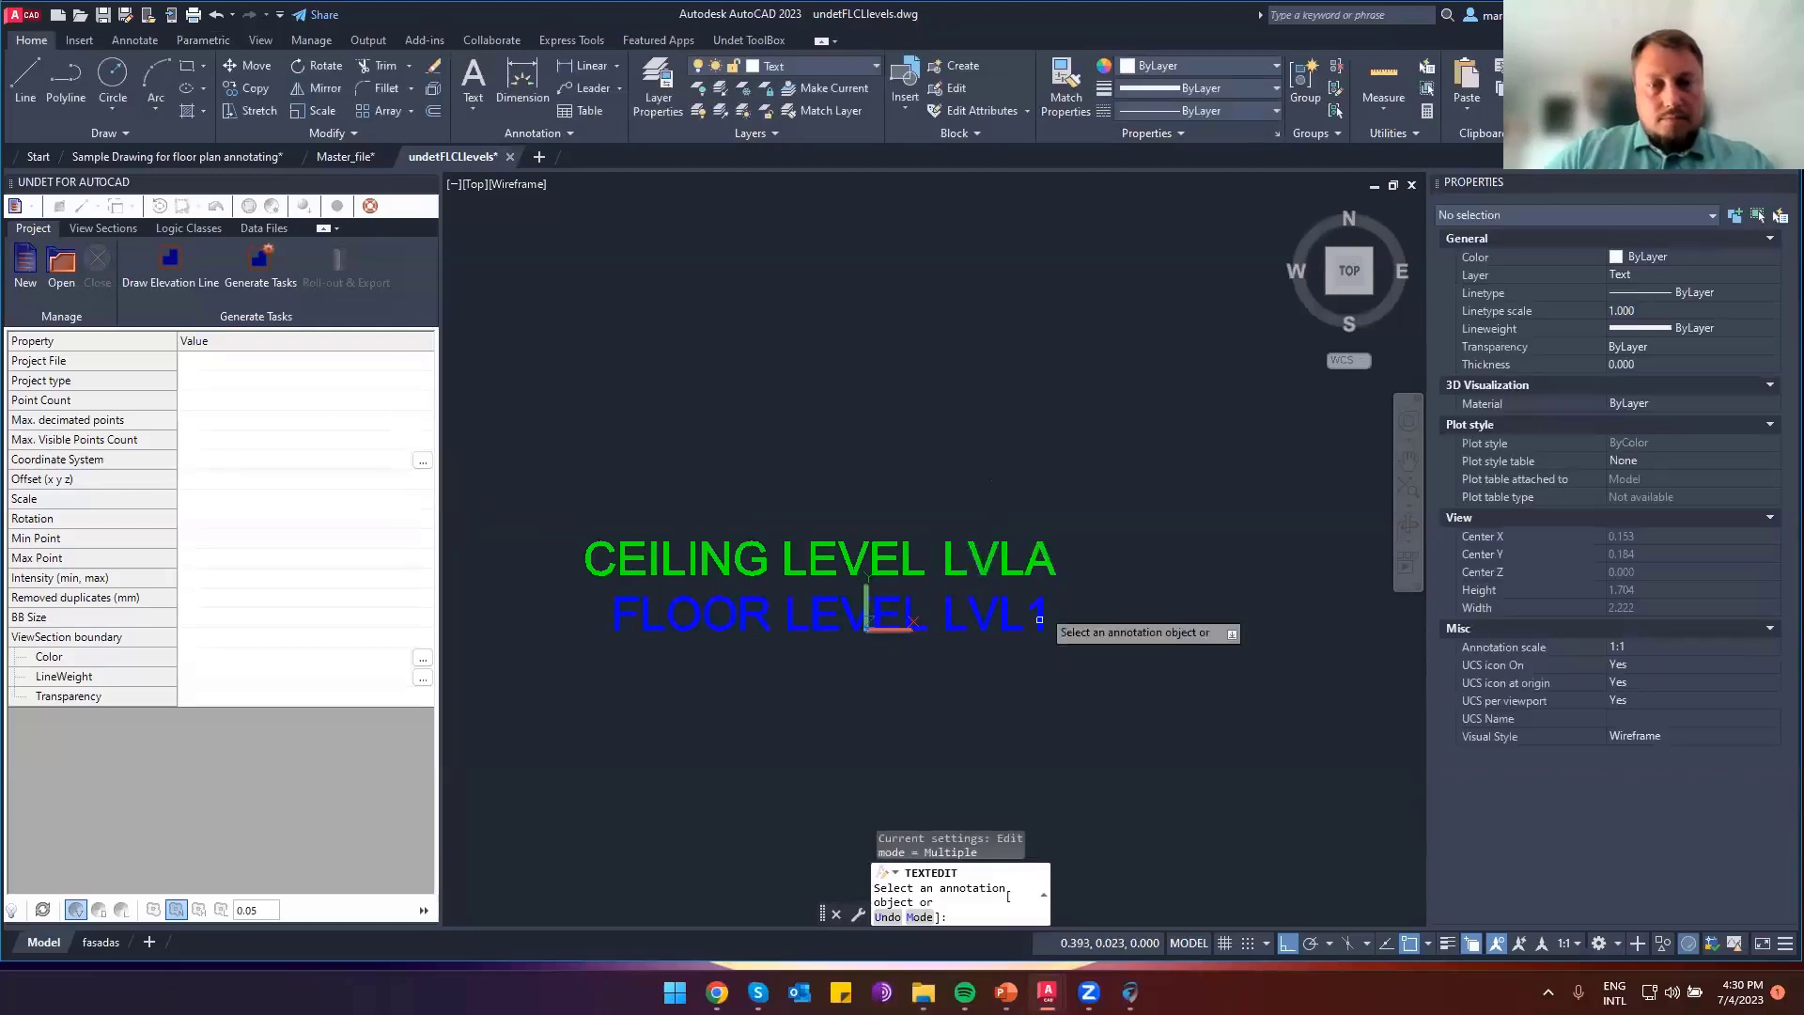
pyautogui.click(1034, 614)
pyautogui.press('BackSpace')
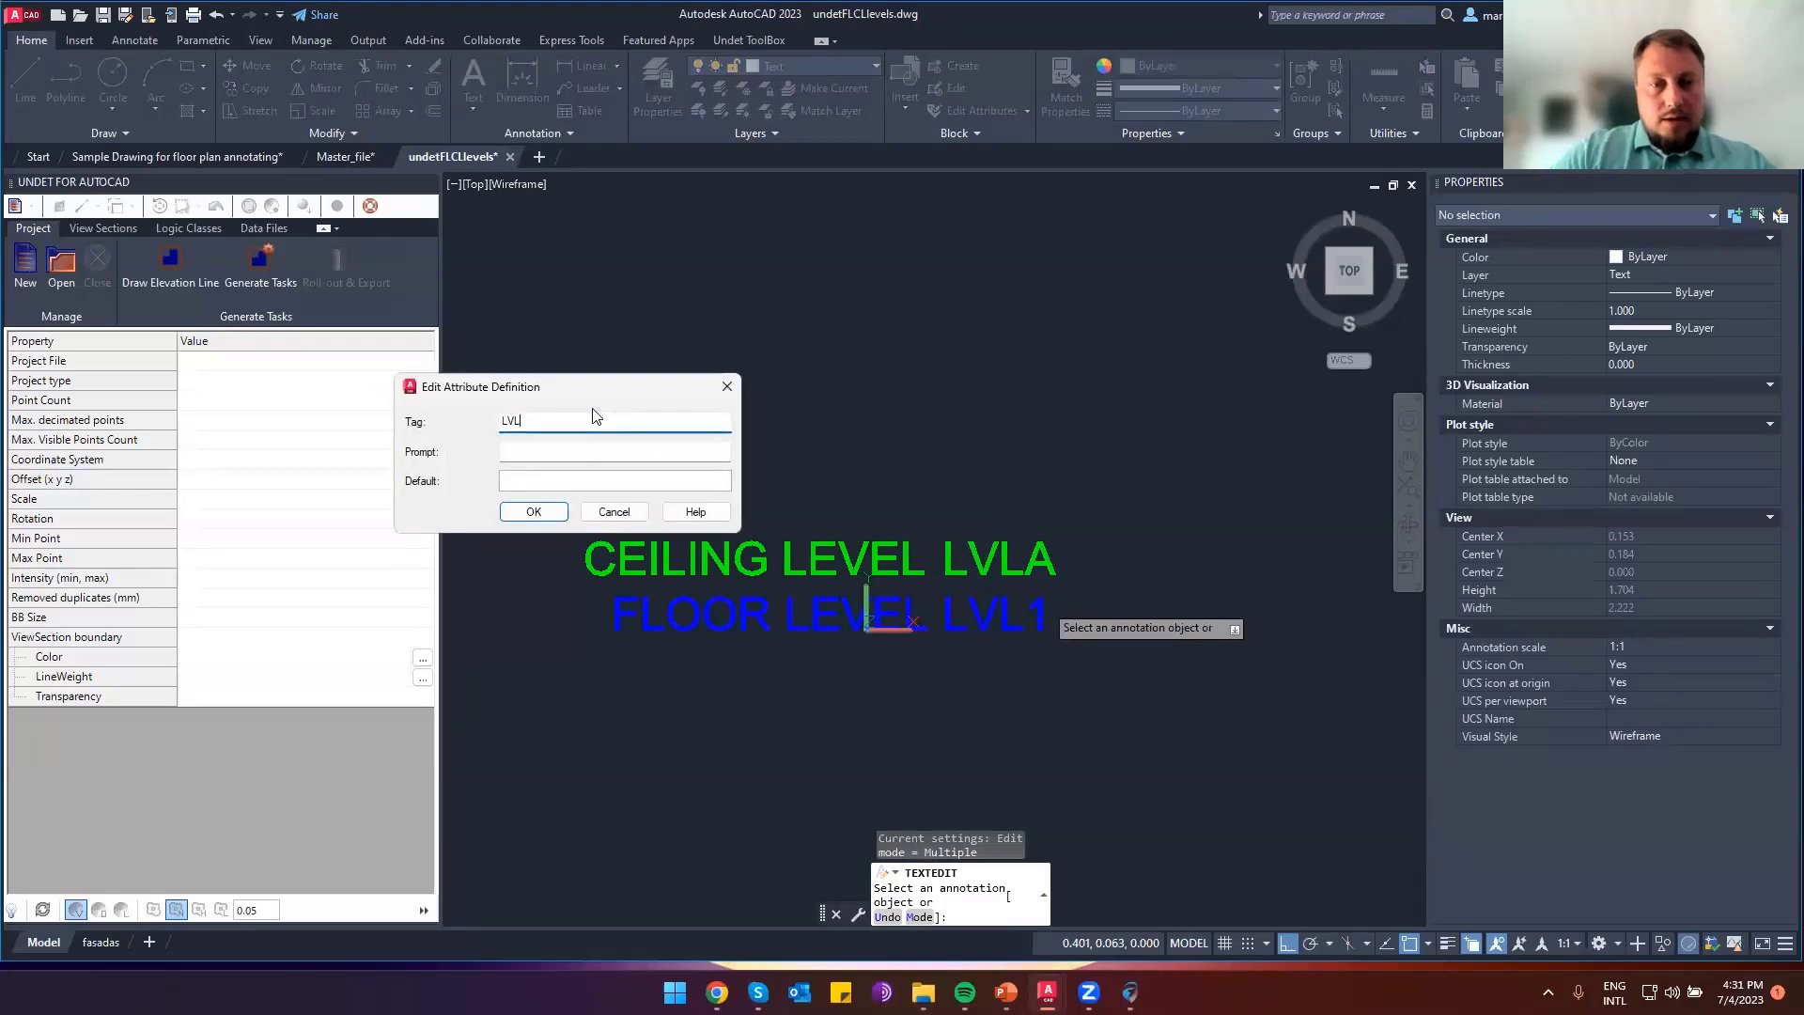
pyautogui.click(533, 512)
pyautogui.press('Escape')
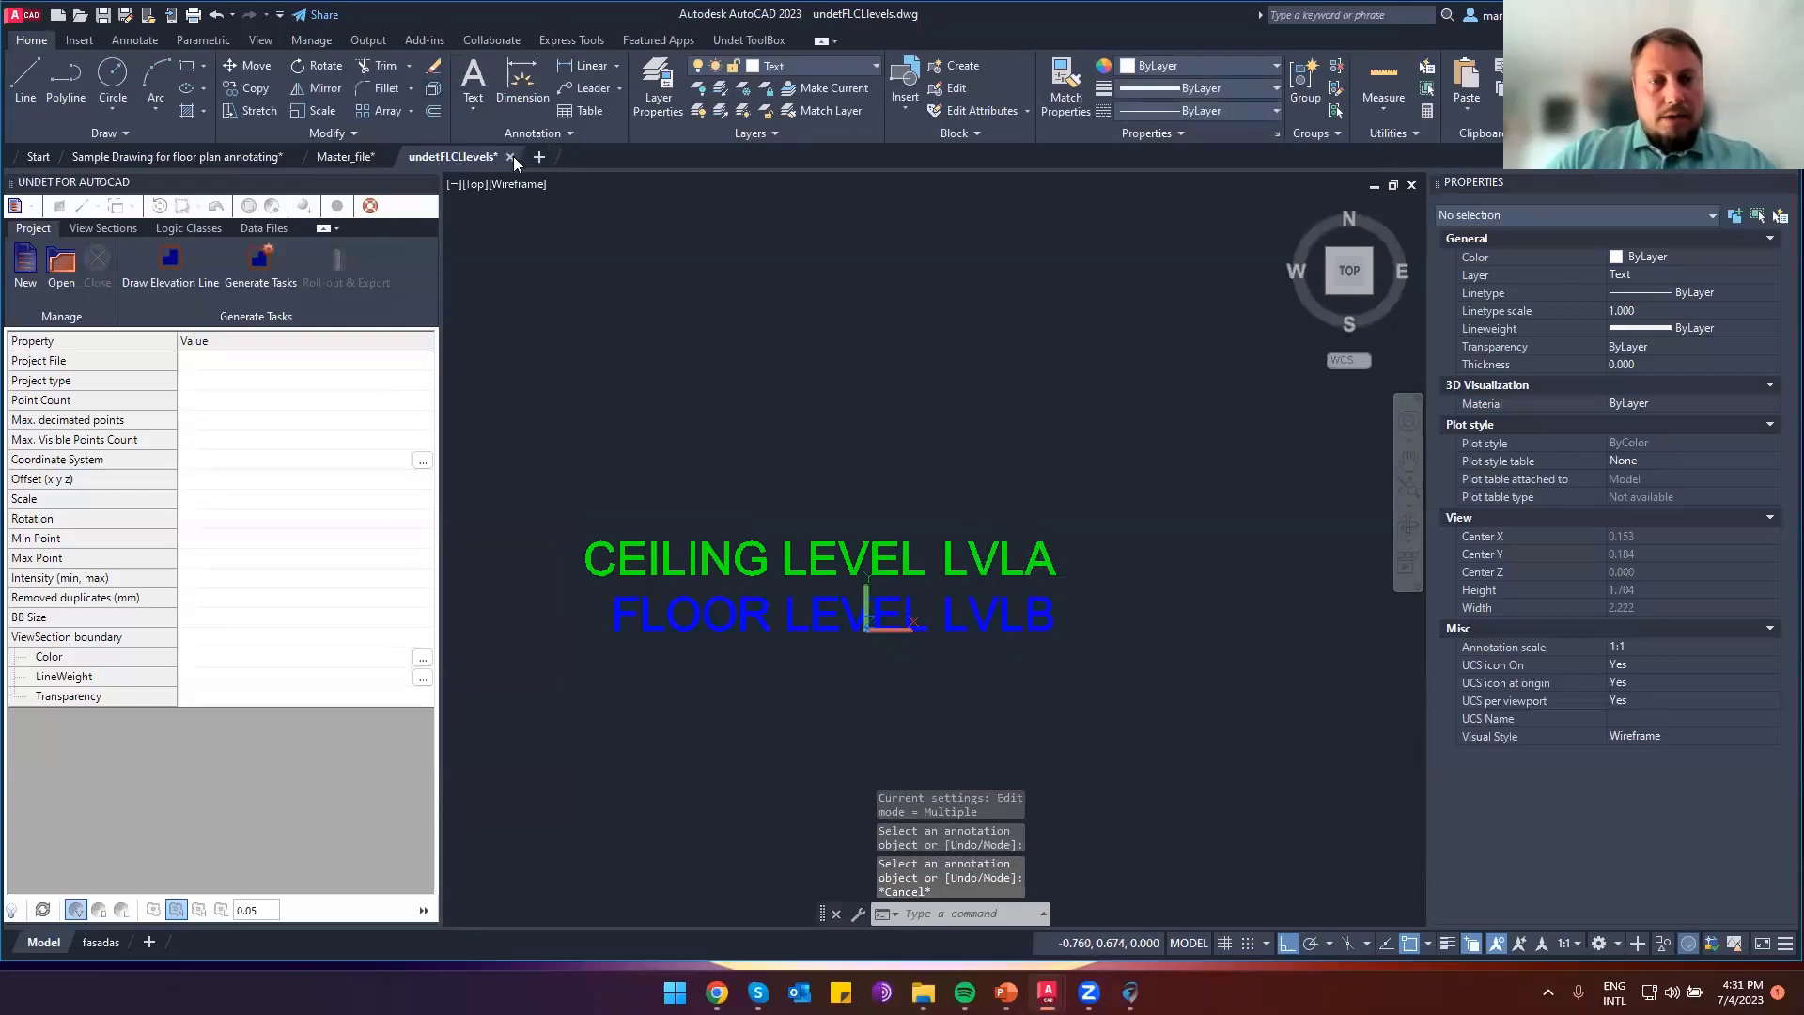
# Close the undetFLCLlevels drawing with its changes saved and switch to the Undet for AutoCAD folder in File Explorer
pyautogui.click(511, 157)
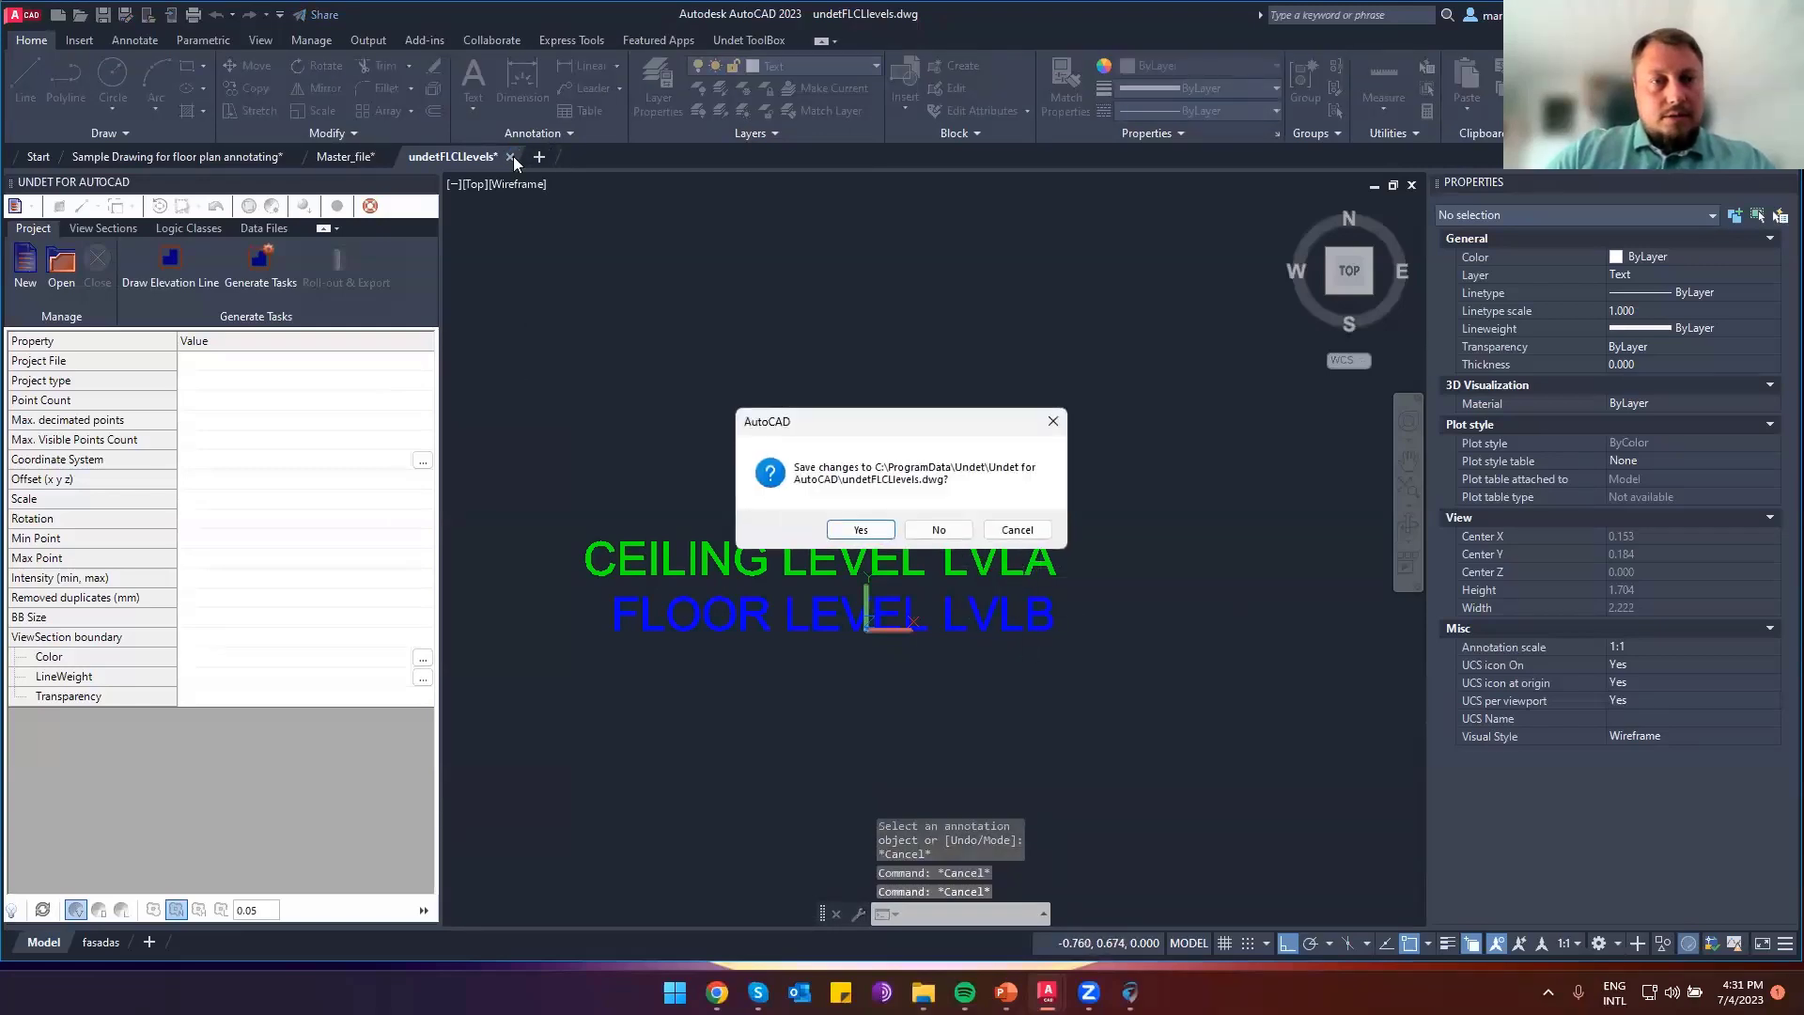
pyautogui.click(858, 531)
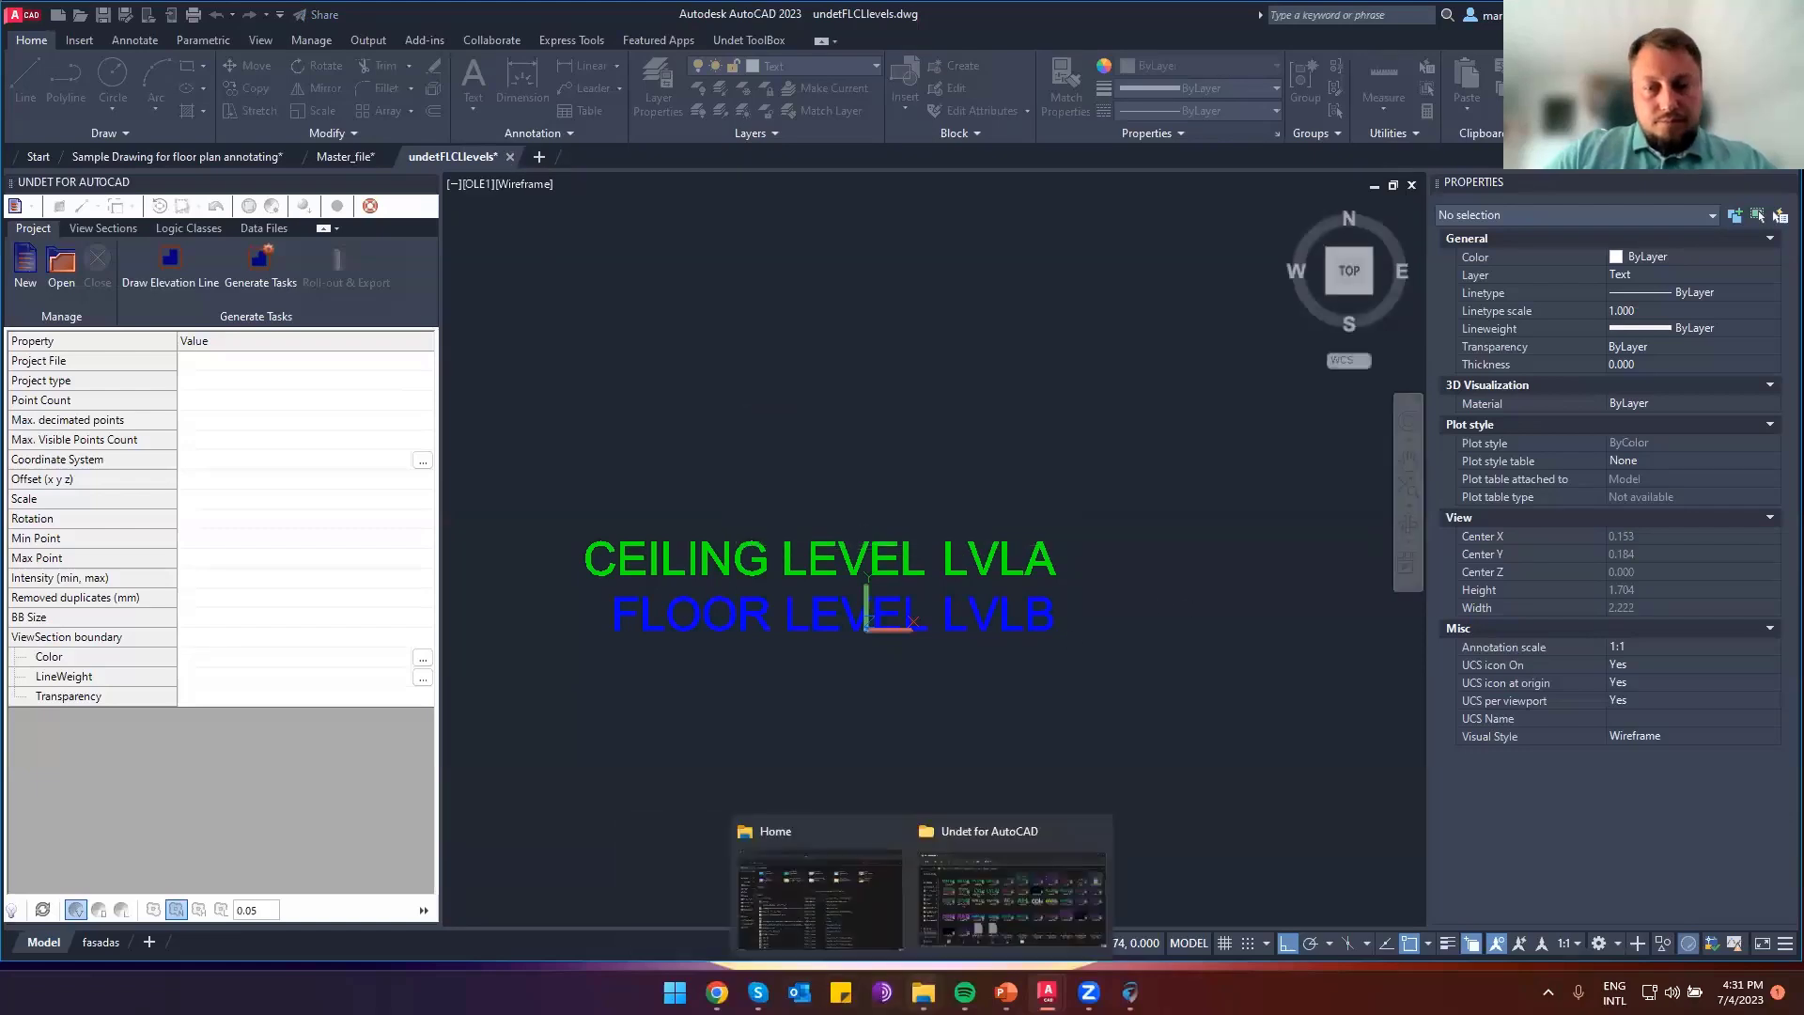
pyautogui.moveTo(1047, 991)
pyautogui.click(991, 900)
pyautogui.moveTo(923, 993)
pyautogui.click(991, 896)
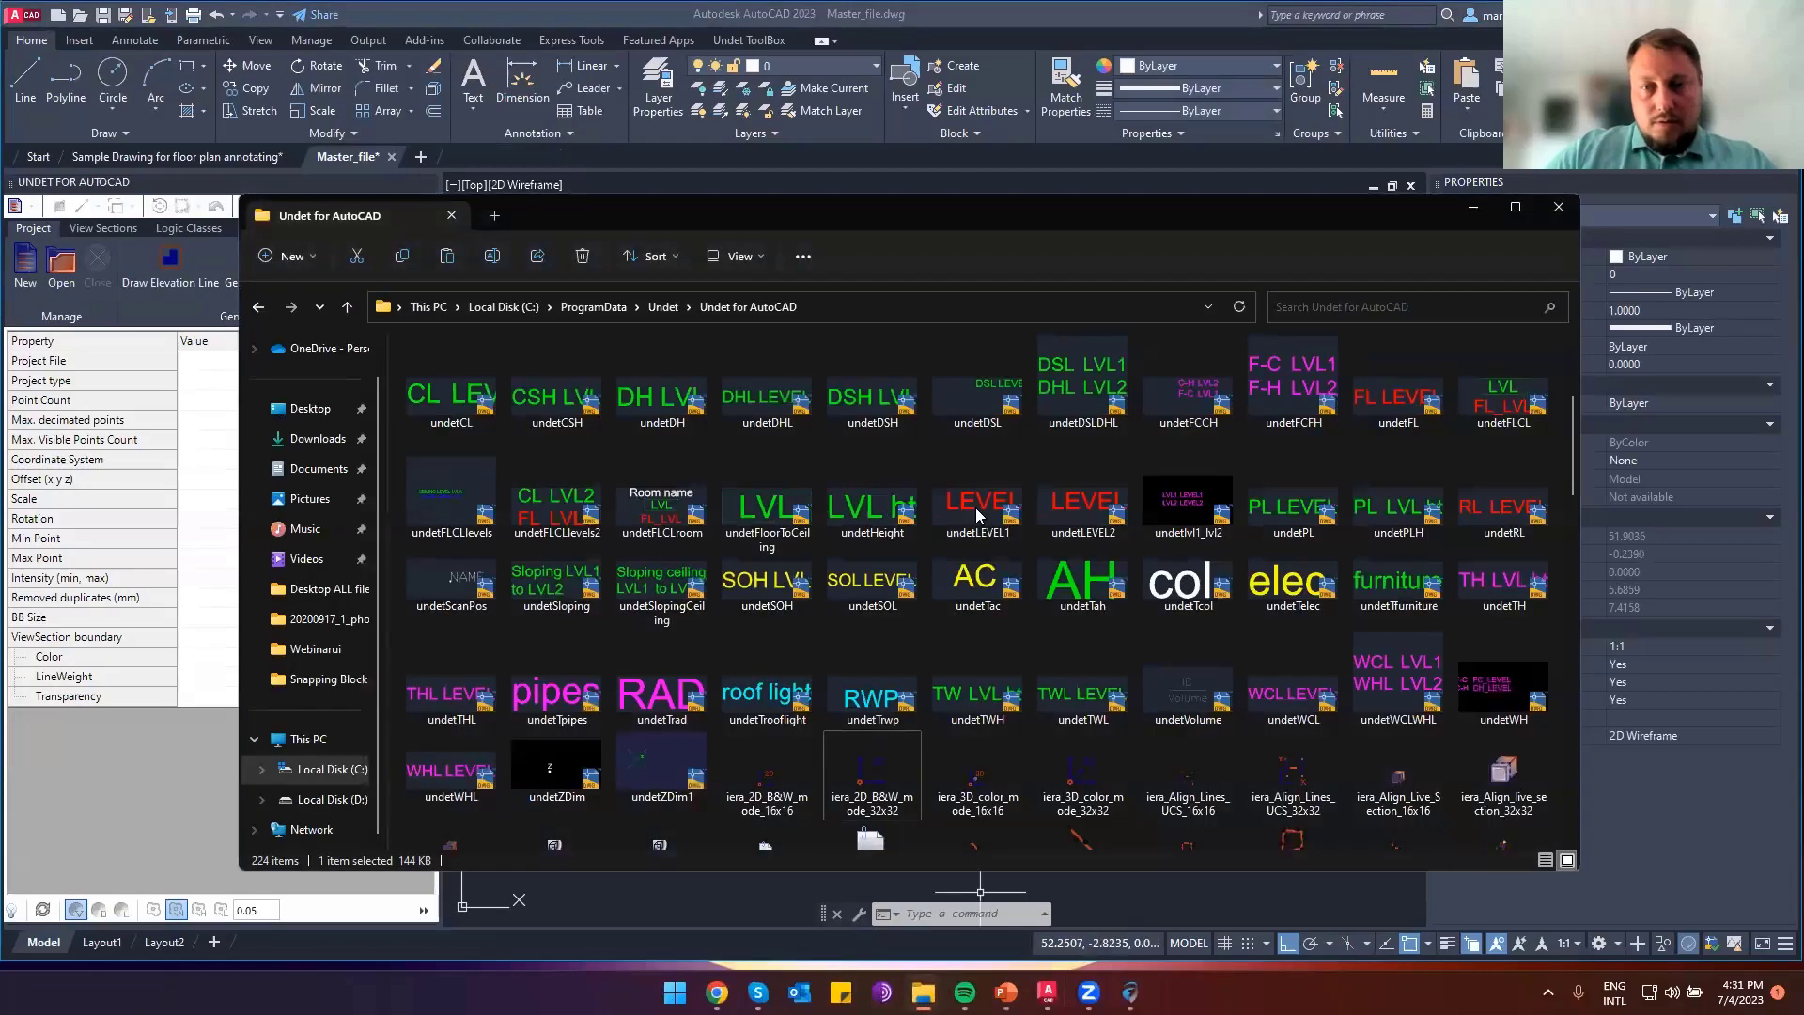
# Sort the files in the Undet for AutoCAD folder by date
pyautogui.scroll(3, 766, 583)
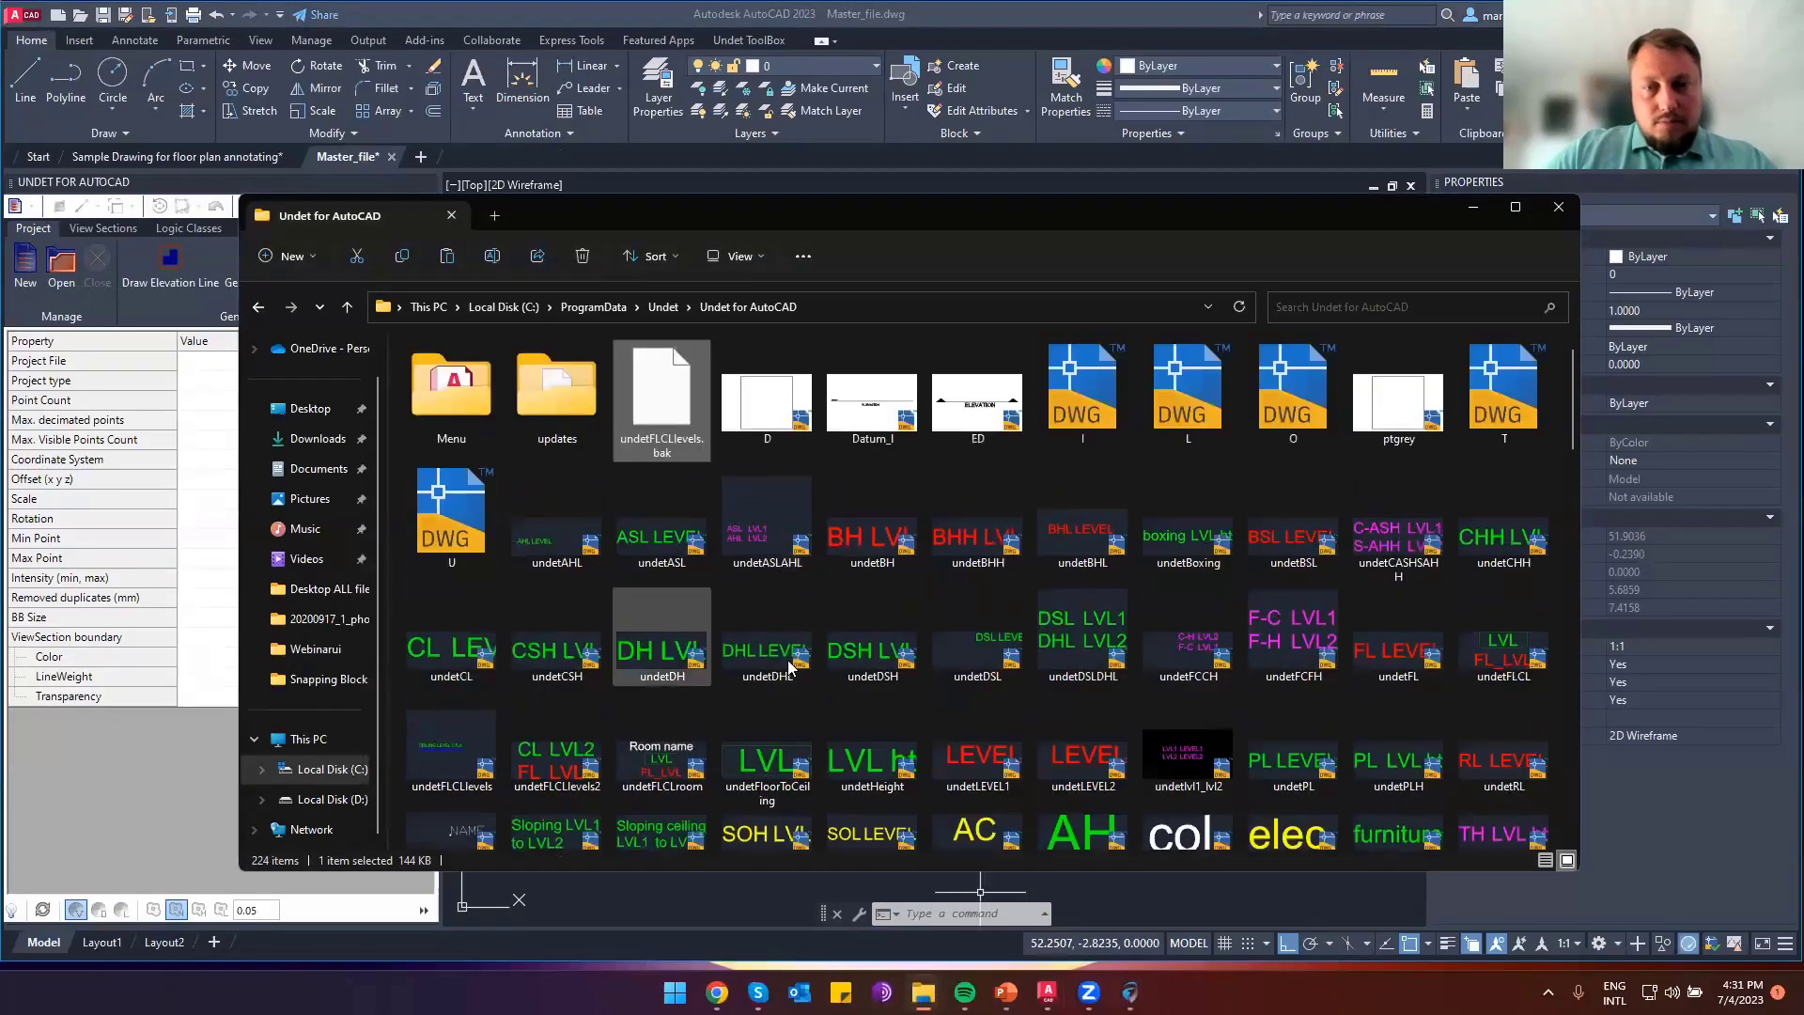
pyautogui.scroll(-3, 959, 657)
pyautogui.click(1397, 542)
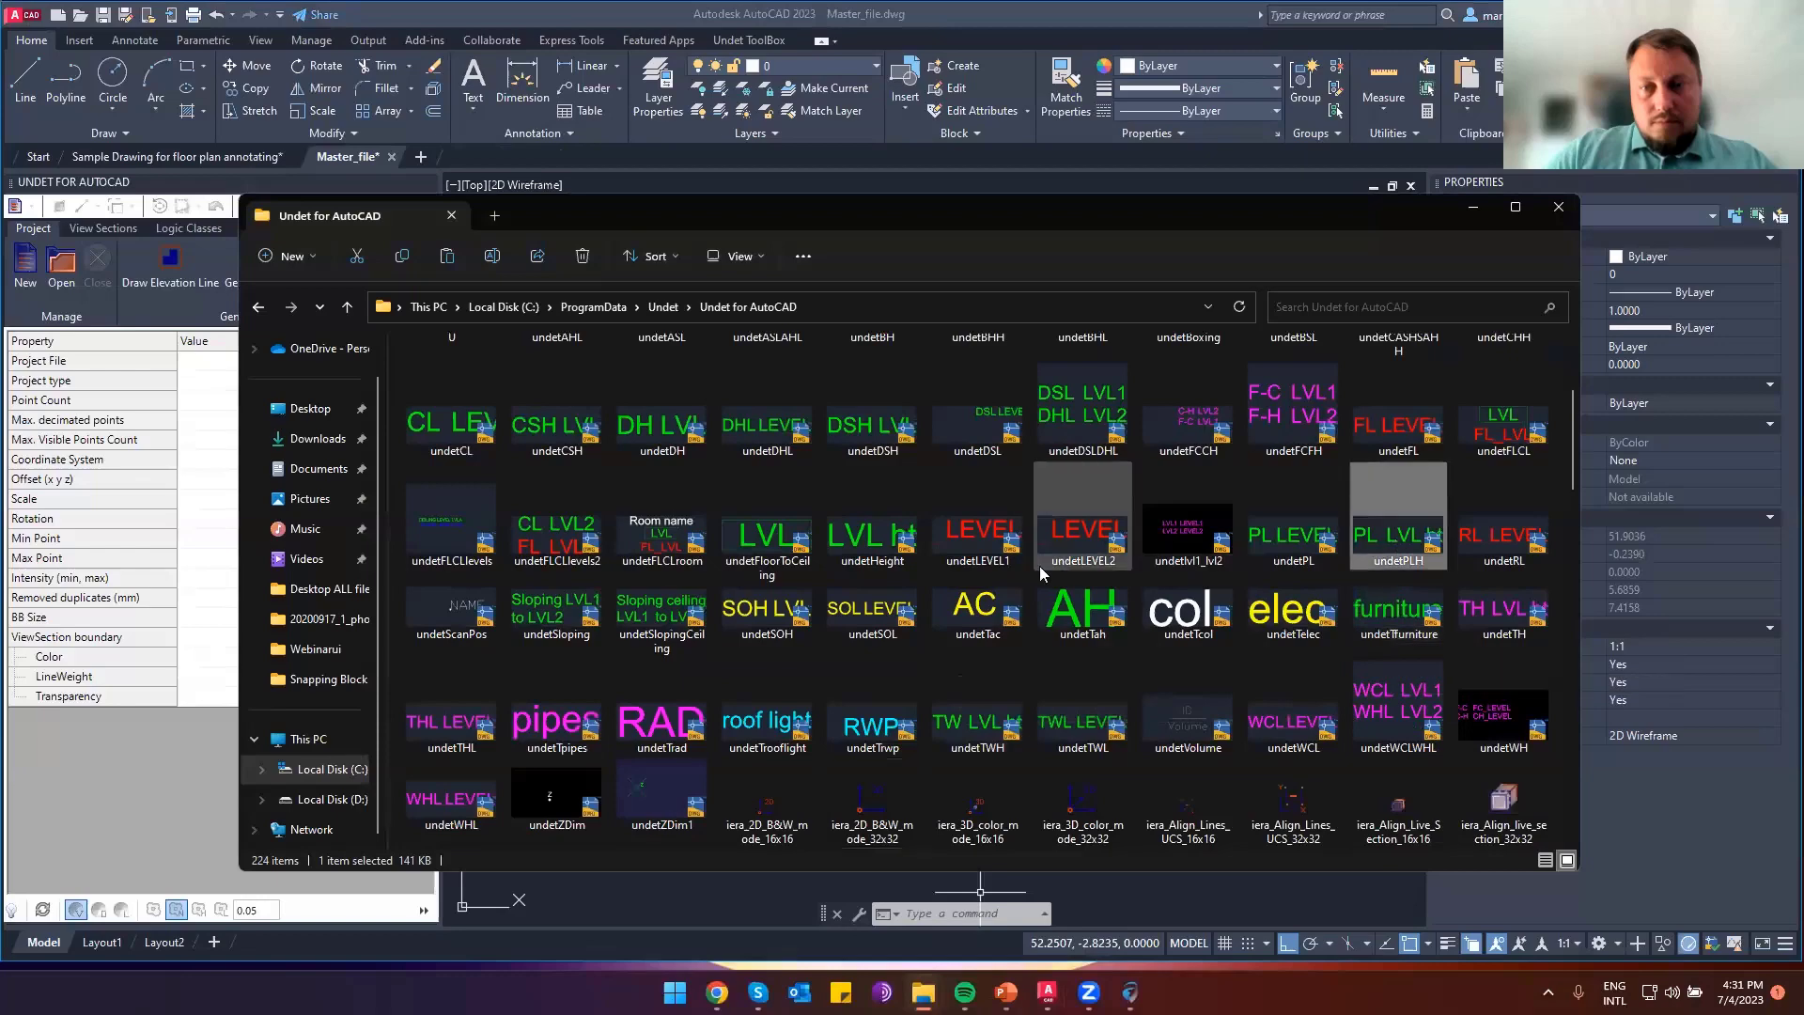
pyautogui.press('Right')
pyautogui.press('Right')
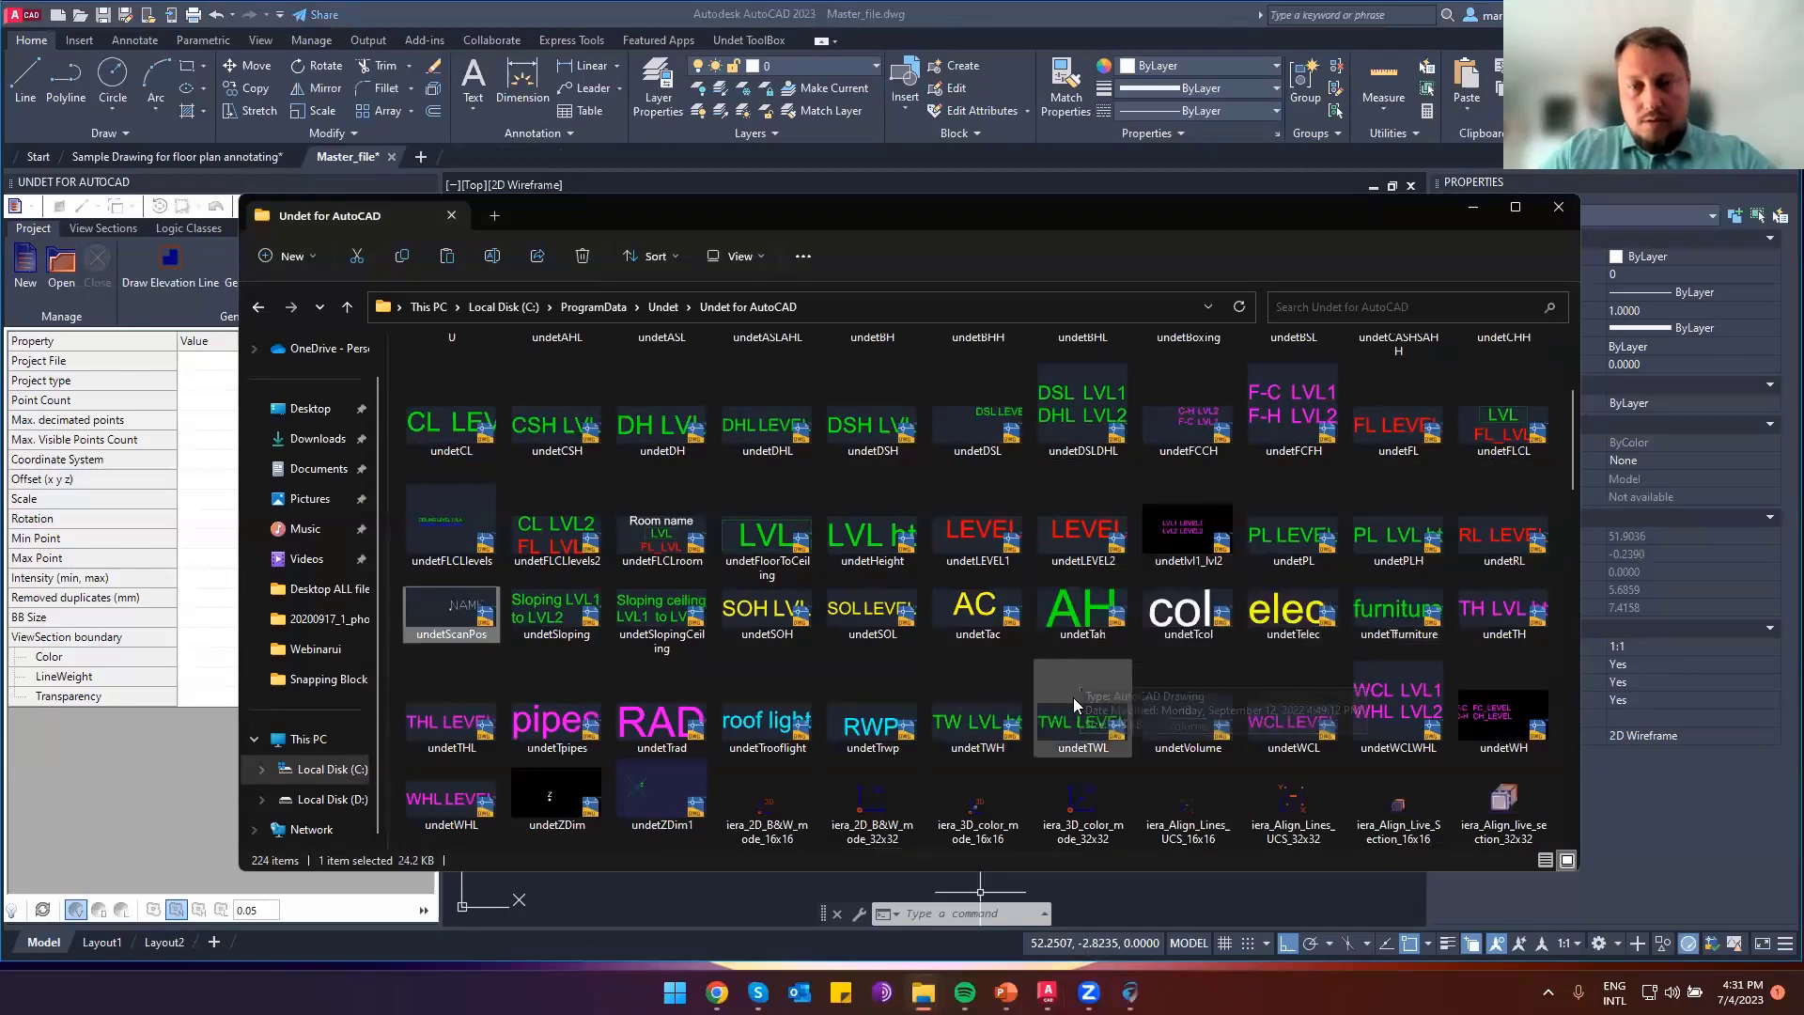
pyautogui.press('Right')
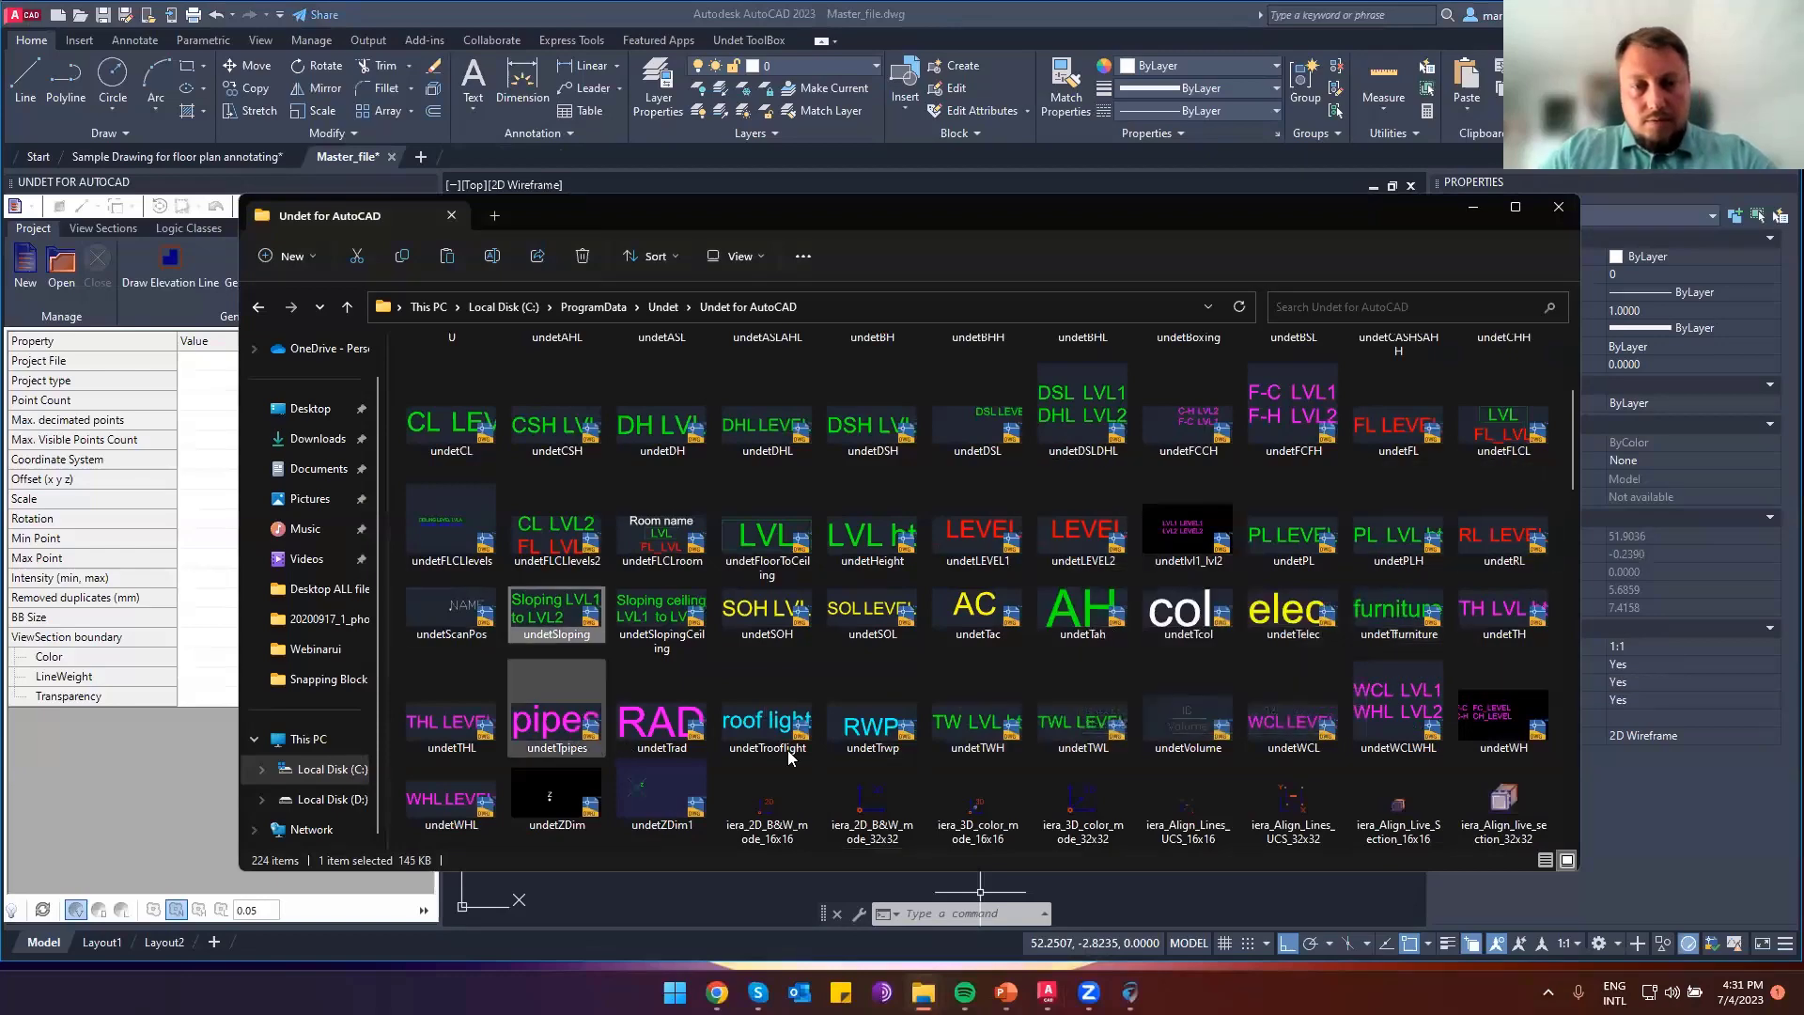
pyautogui.rightClick(923, 672)
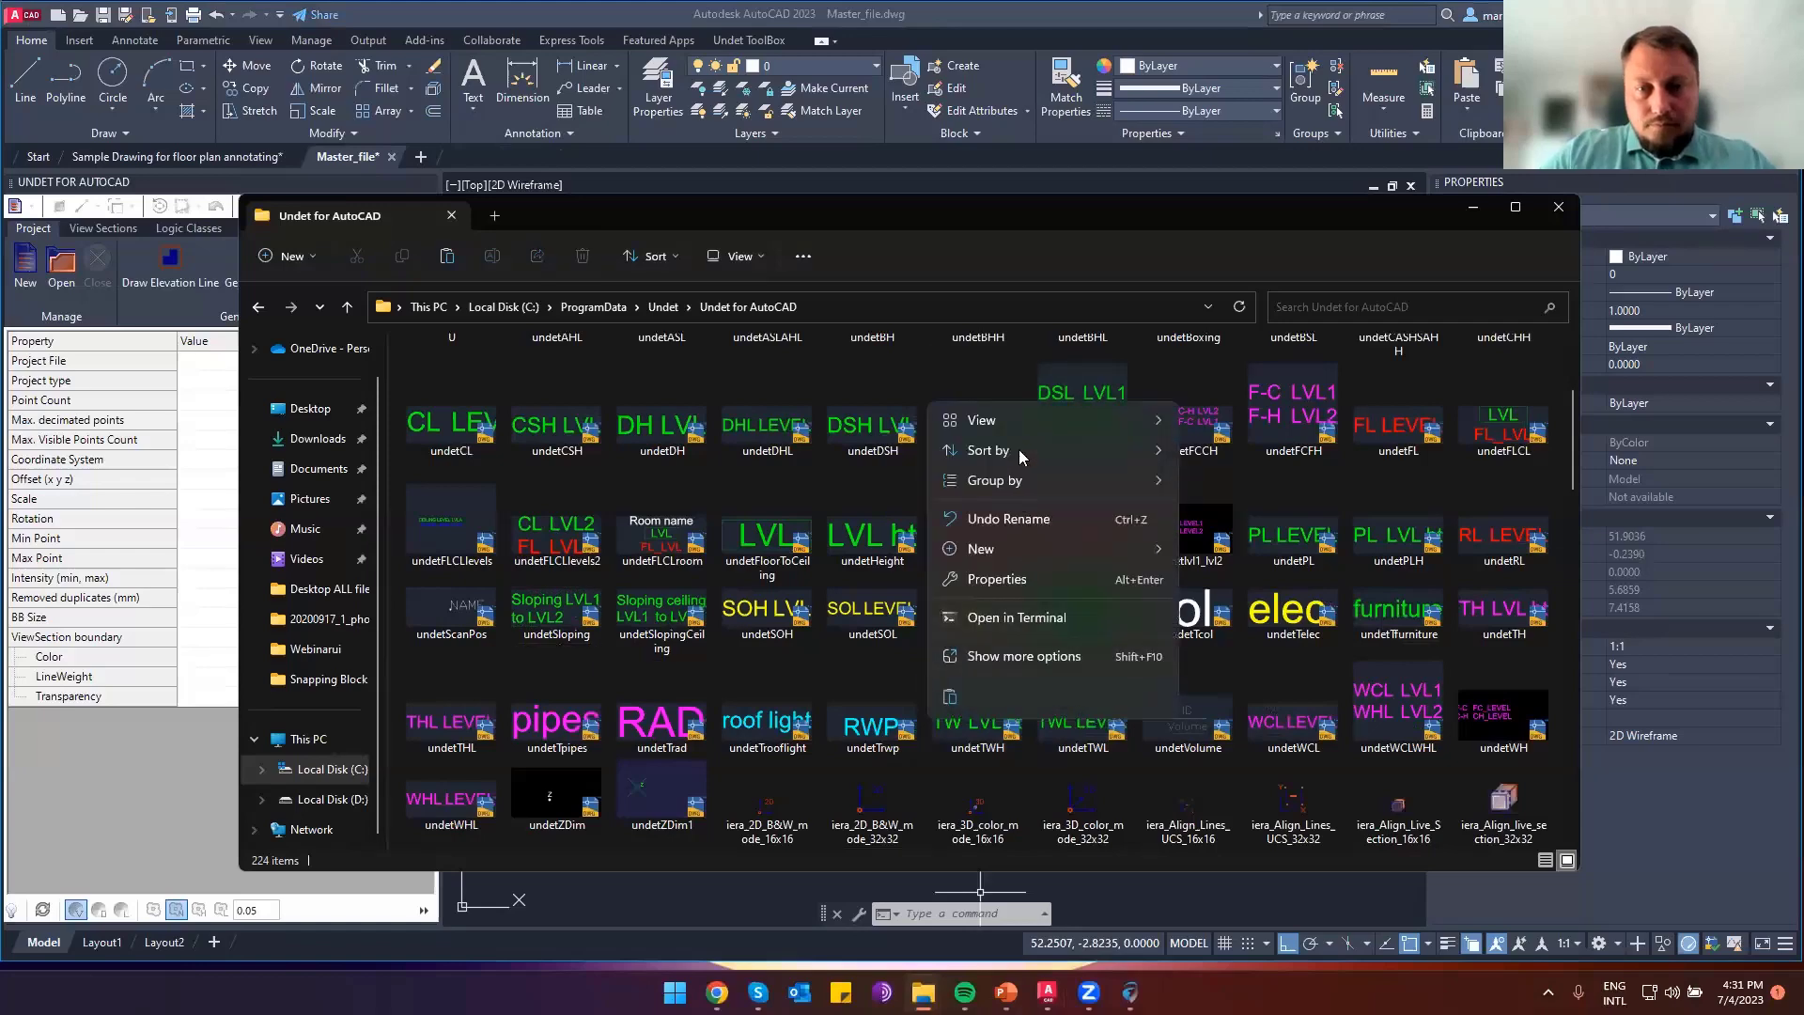
pyautogui.moveTo(1015, 482)
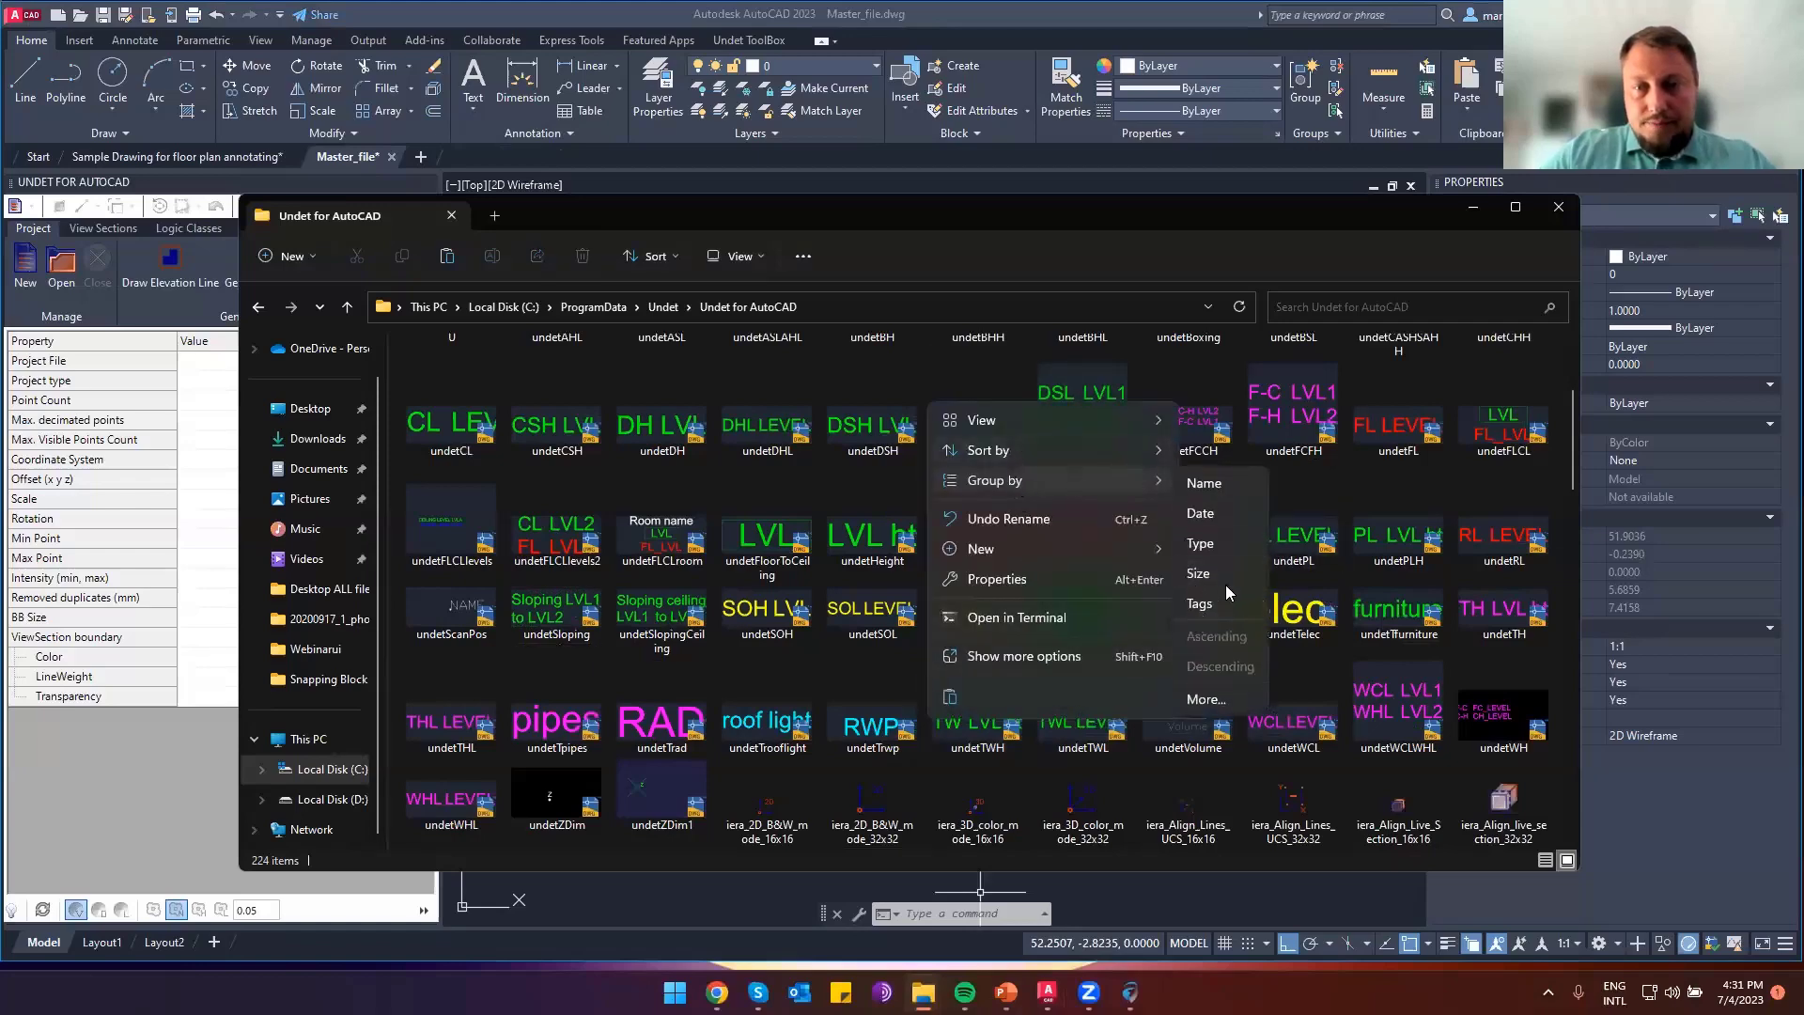
pyautogui.moveTo(1086, 451)
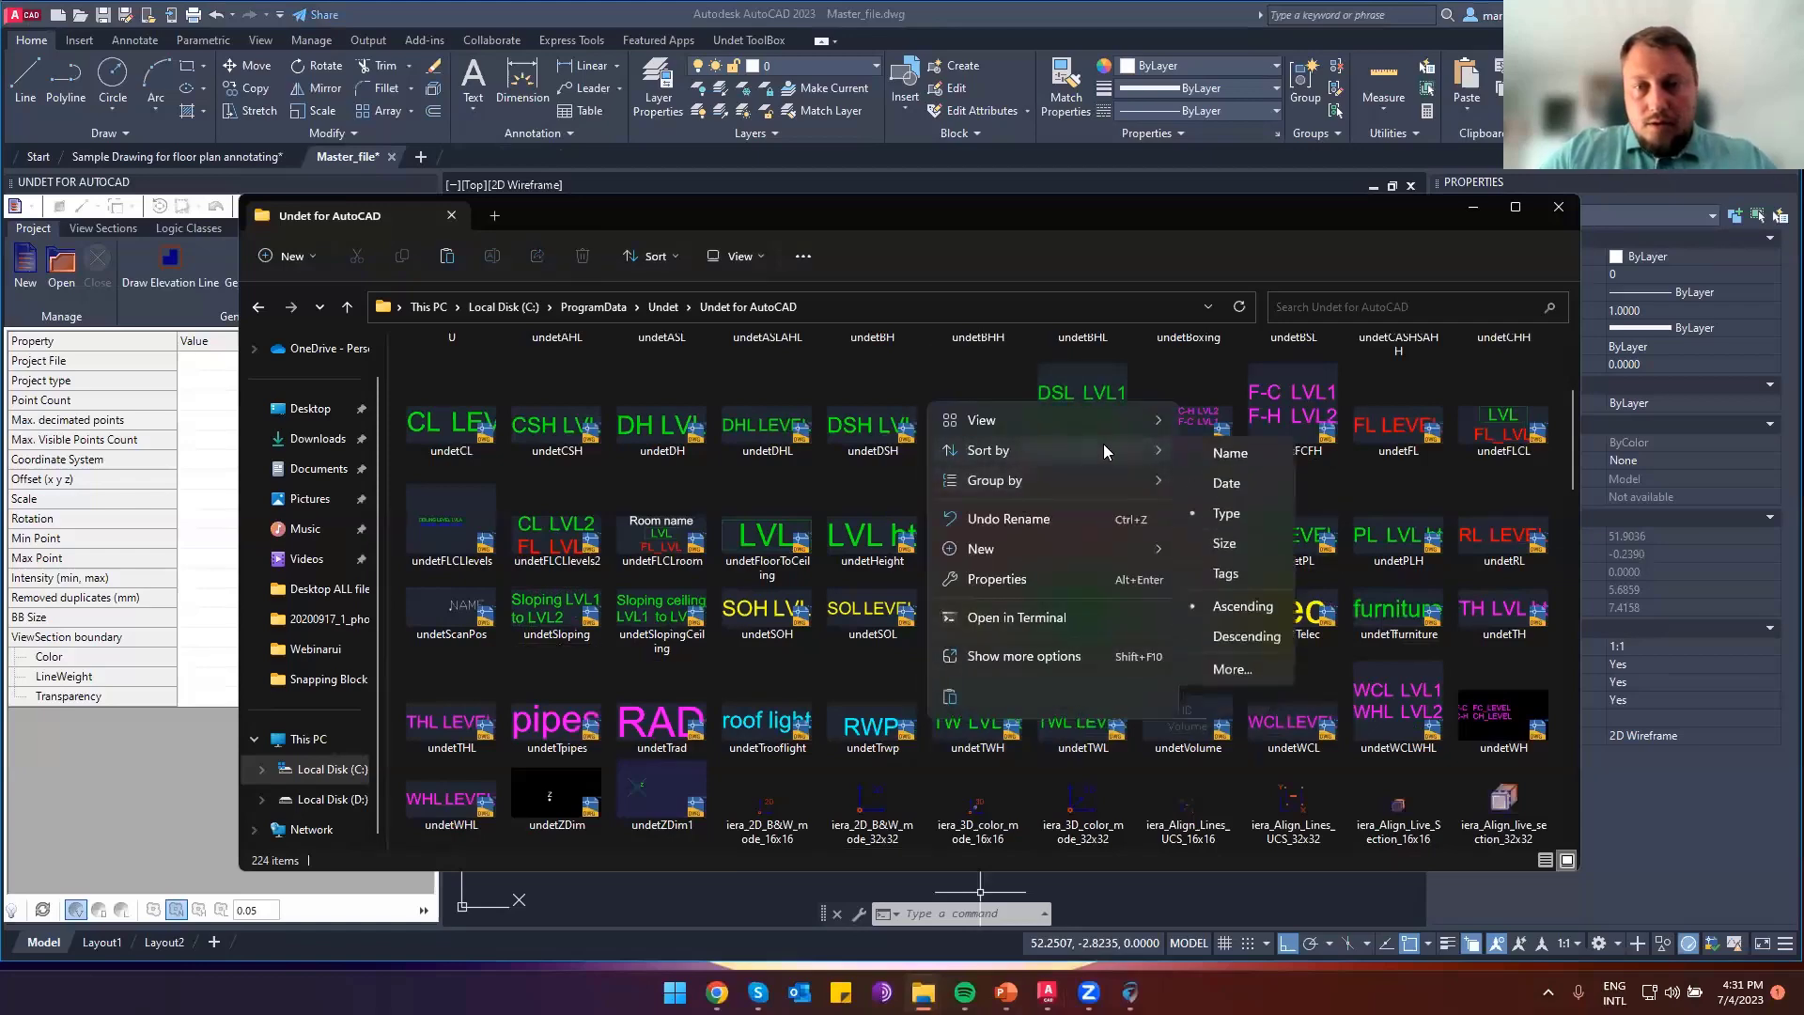
pyautogui.click(1228, 483)
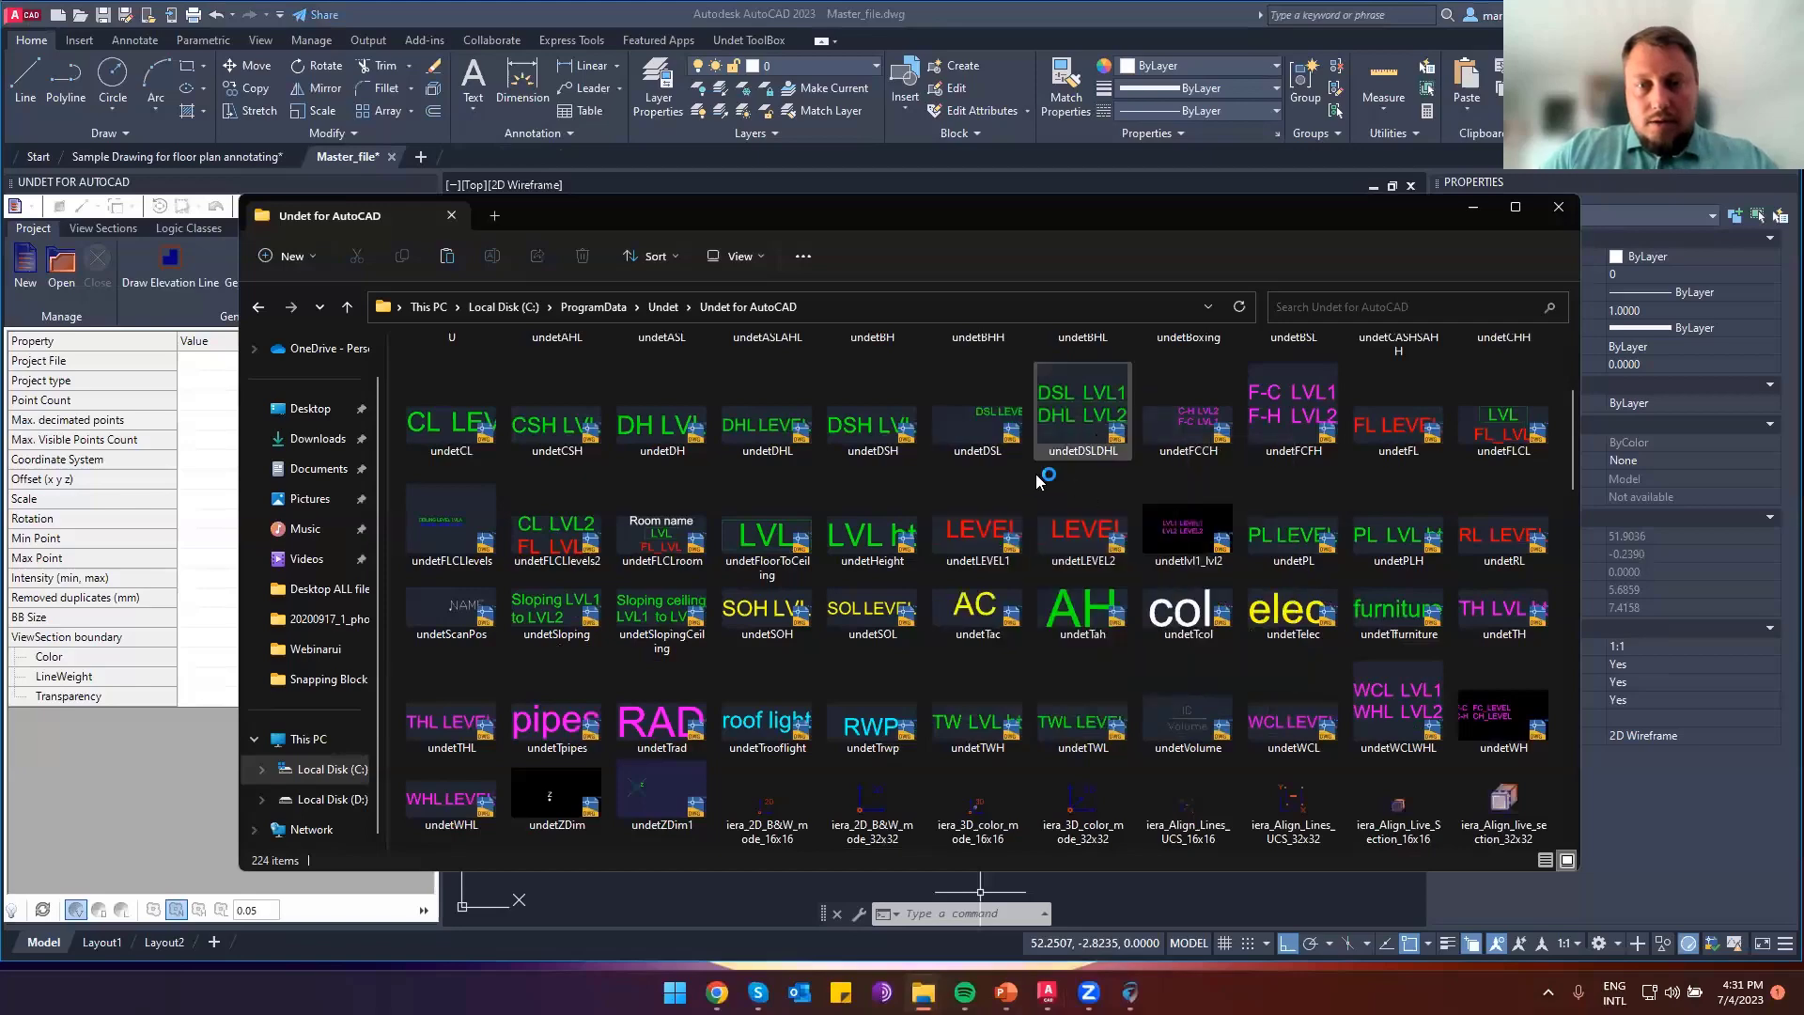
# Show the folder's files in the Details view
pyautogui.rightClick(1027, 478)
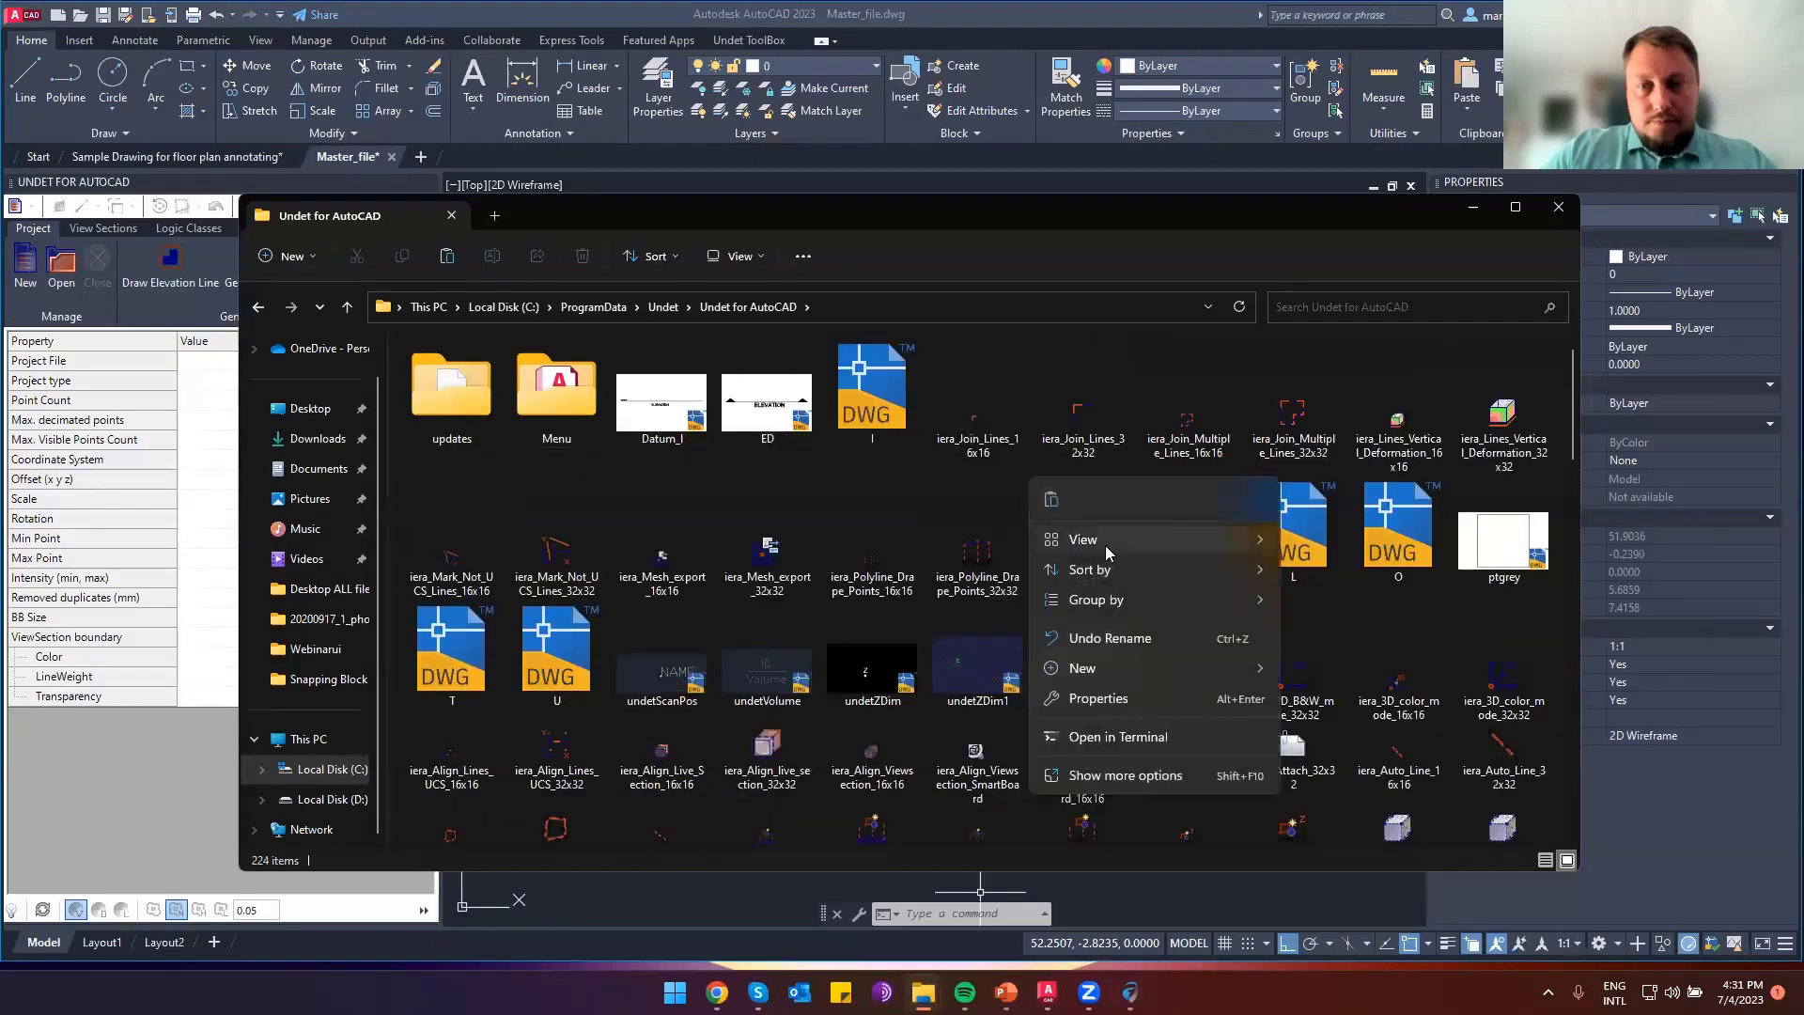
pyautogui.moveTo(1105, 543)
pyautogui.click(1371, 701)
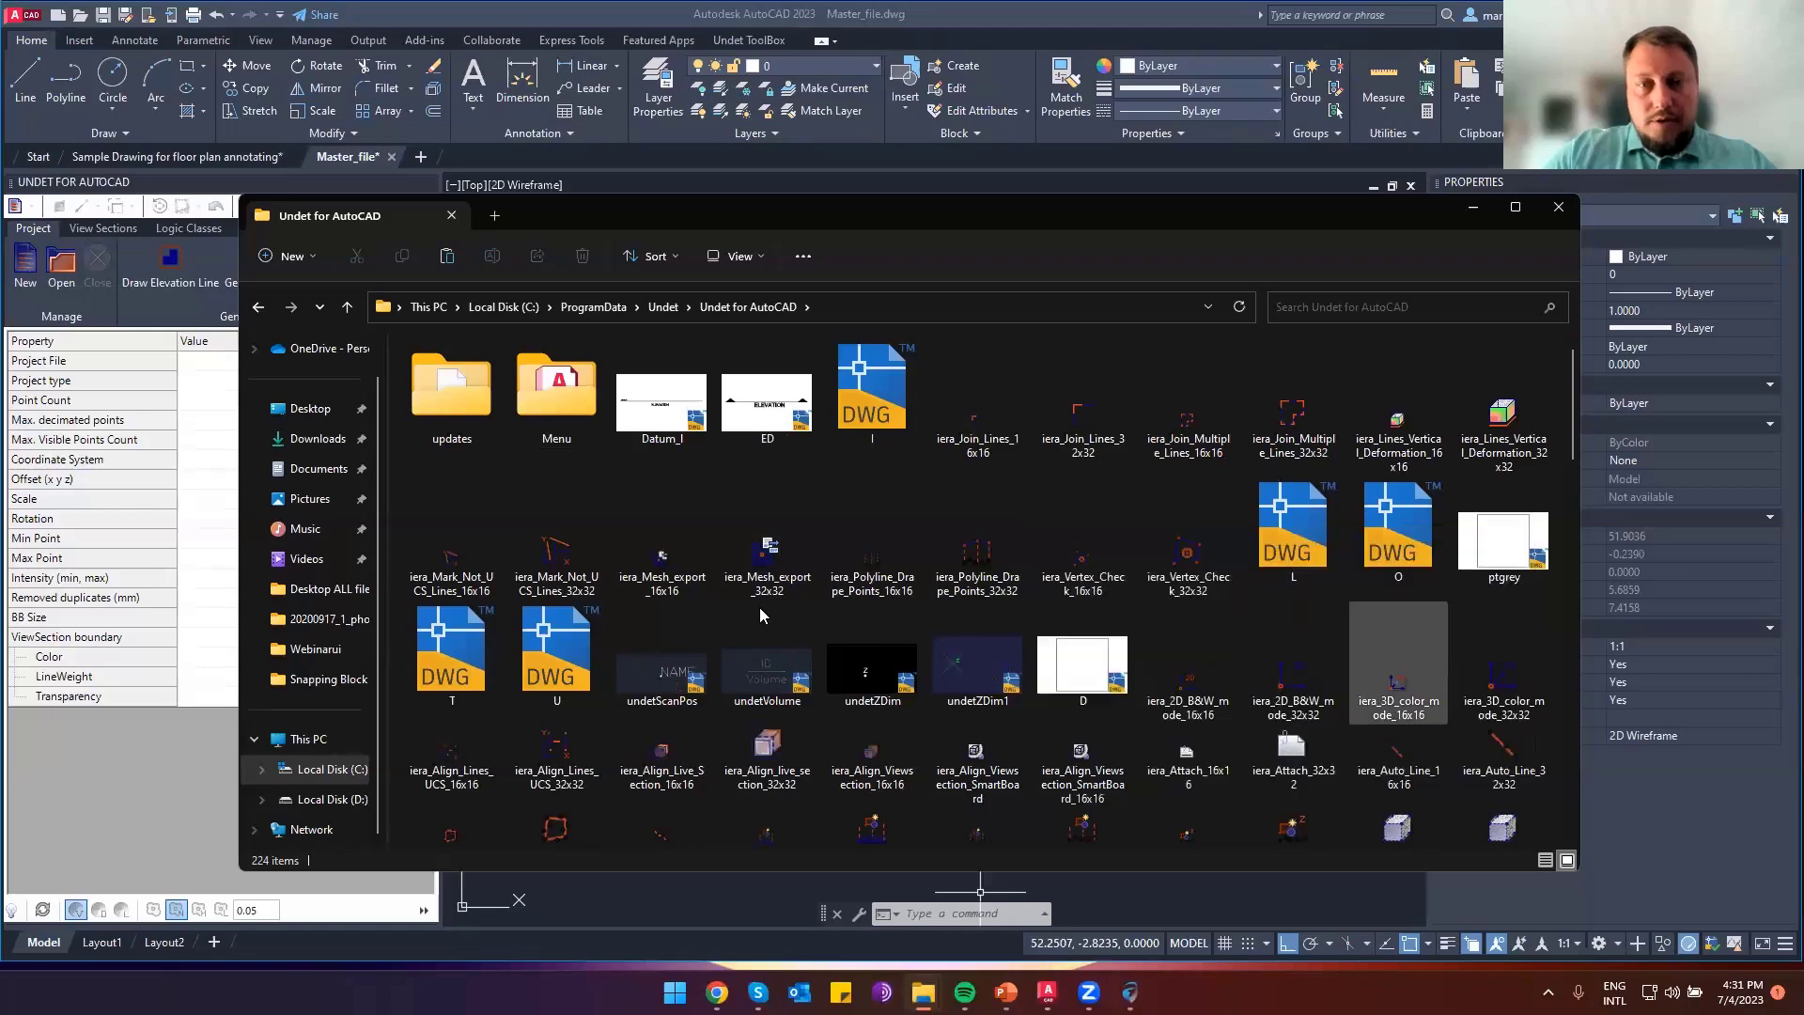
pyautogui.keyDown('ctrl'); pyautogui.scroll(-4, 755, 611); pyautogui.keyUp('ctrl')
# Open the undetFLCLlevels2 drawing from the folder to check its level labels, and close it again
pyautogui.scroll(-20, 603, 569)
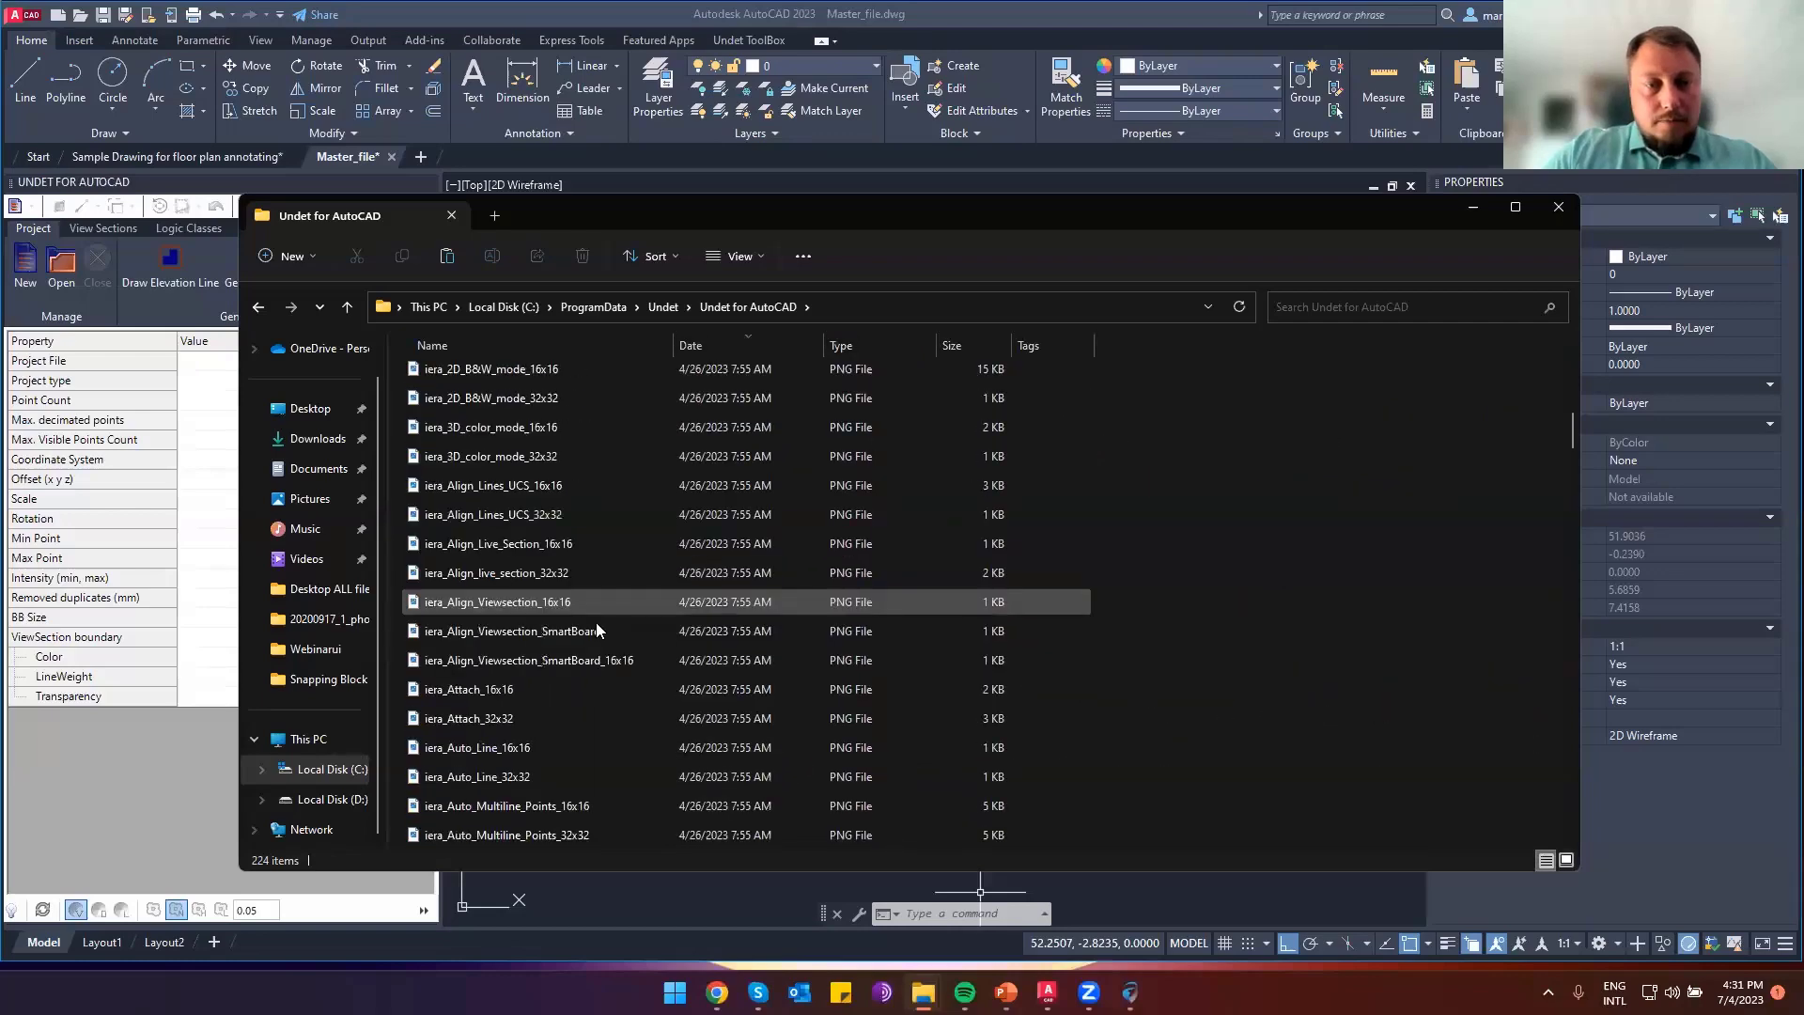
pyautogui.moveTo(1571, 607); pyautogui.dragTo(1594, 864)
pyautogui.scroll(2, 496, 649)
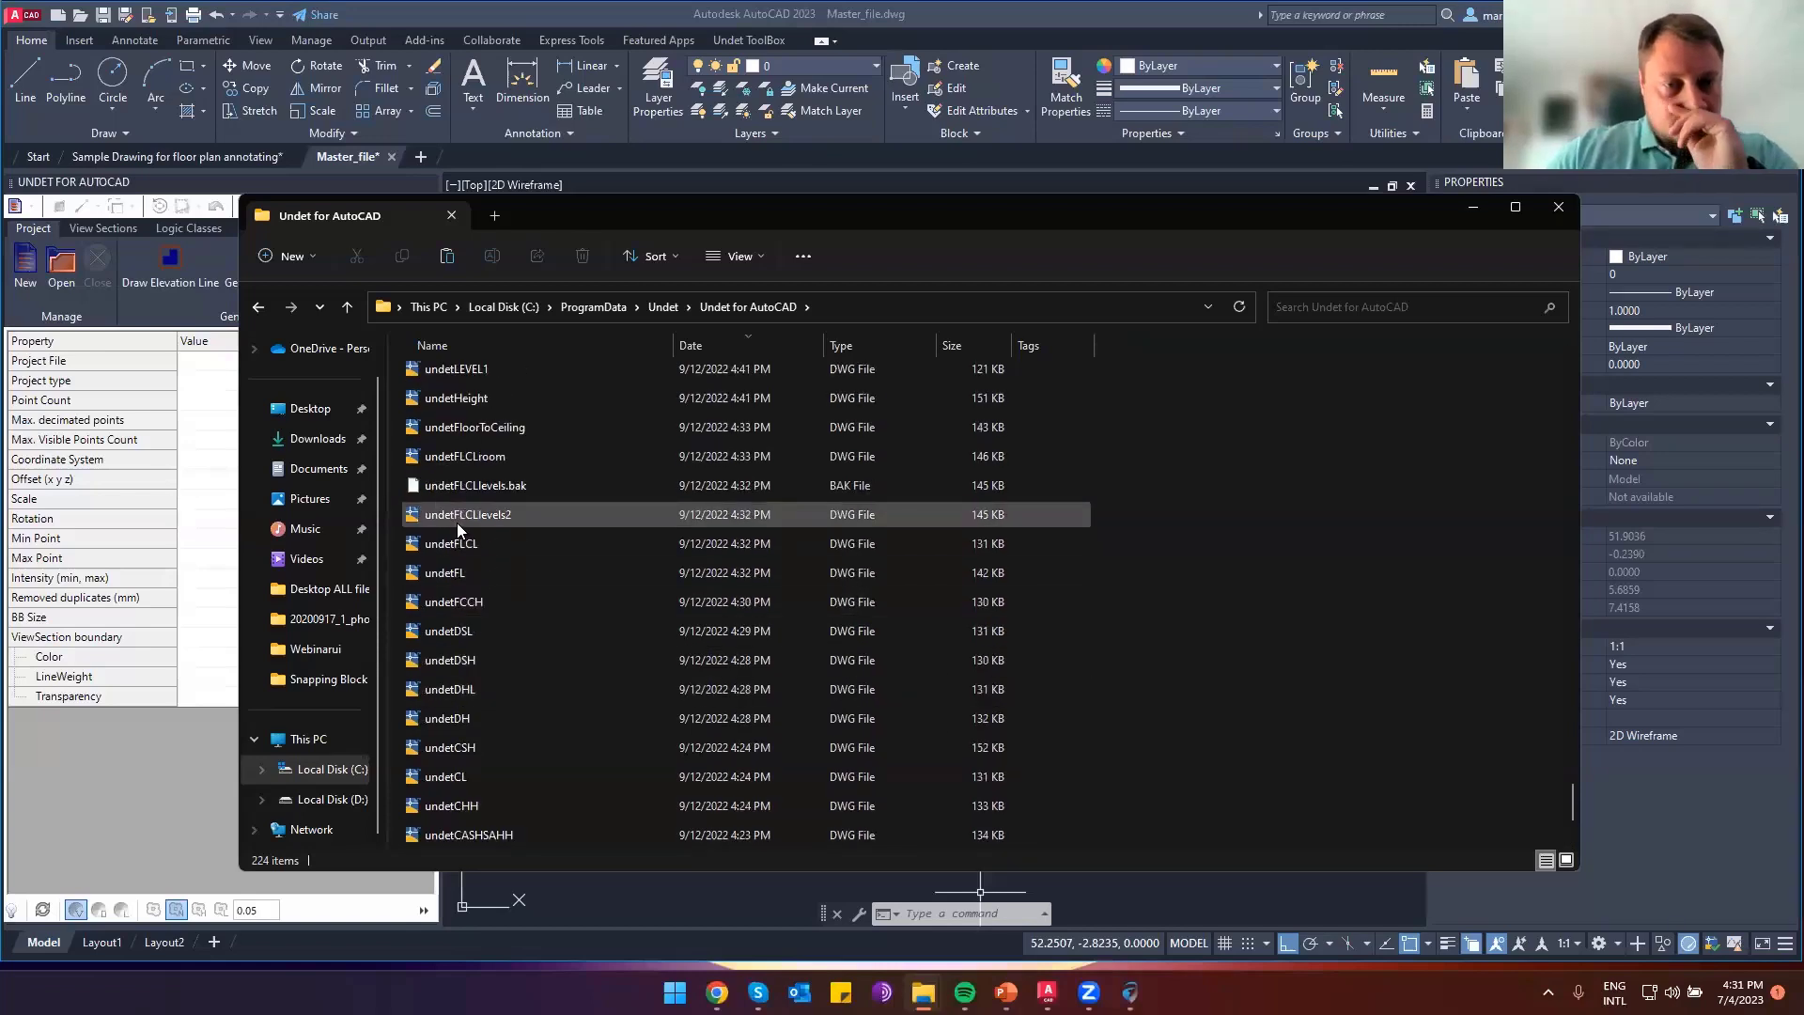
pyautogui.click(443, 517)
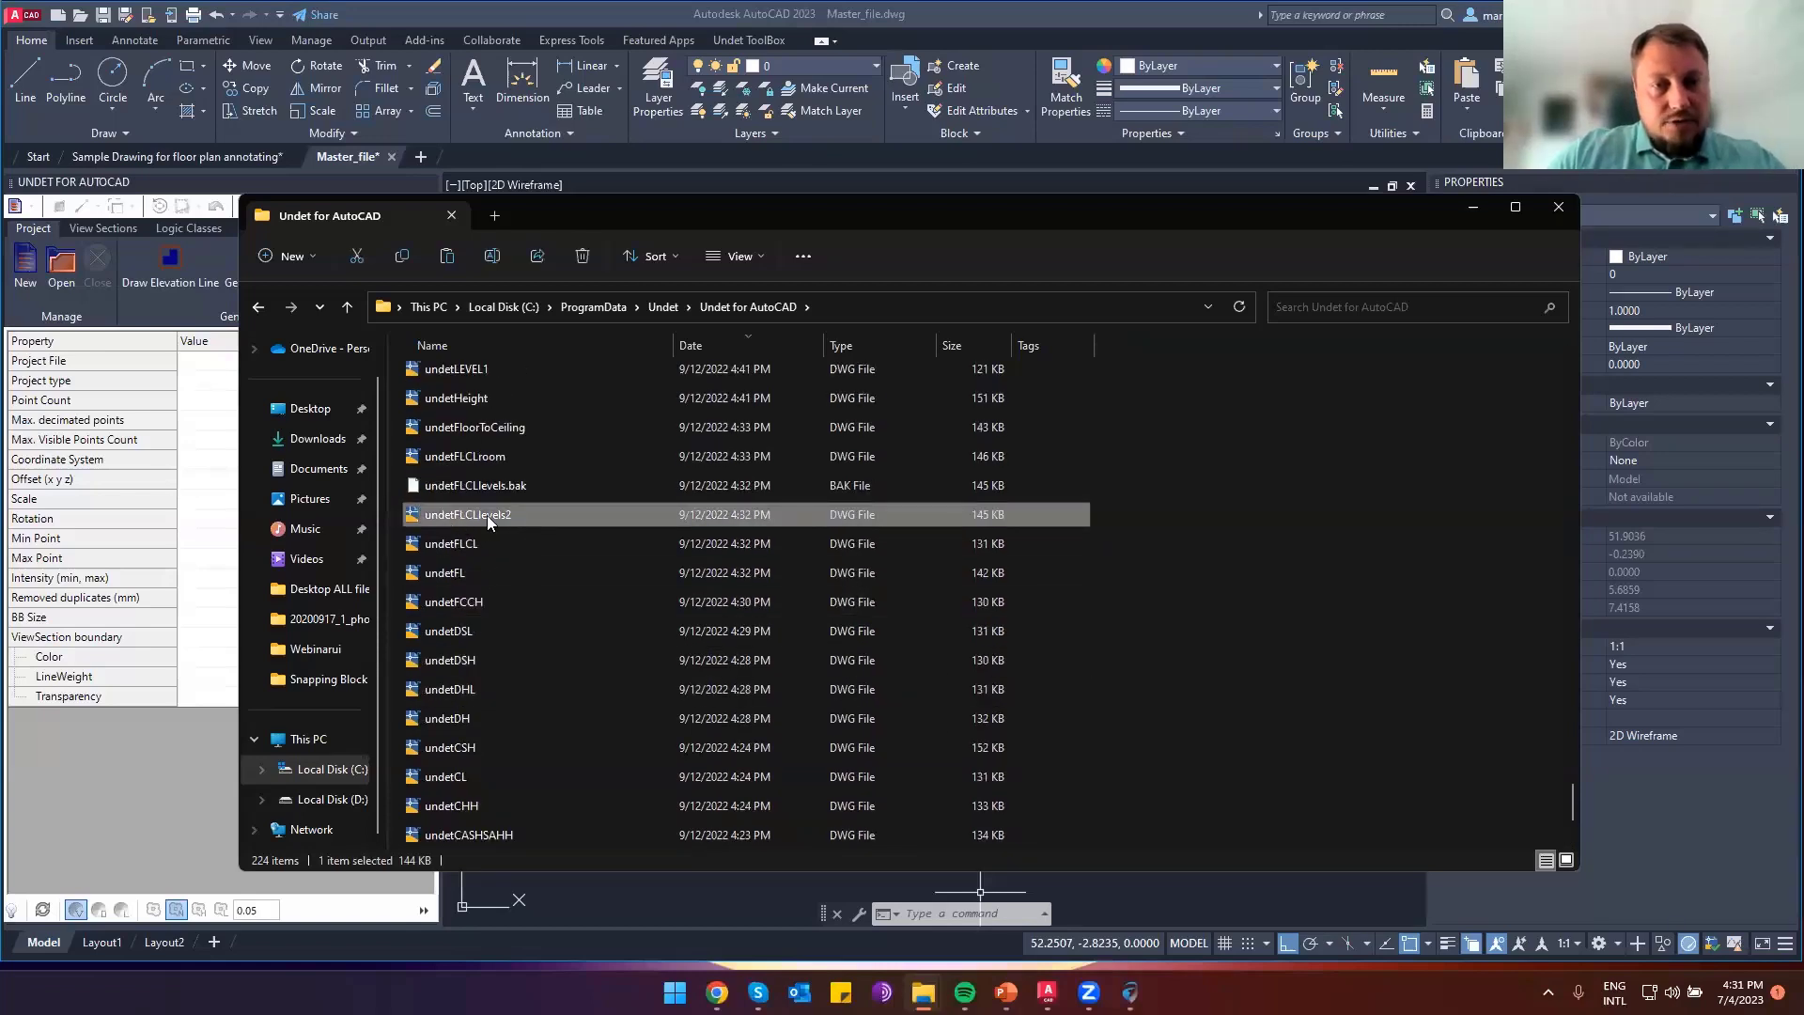
pyautogui.click(513, 515)
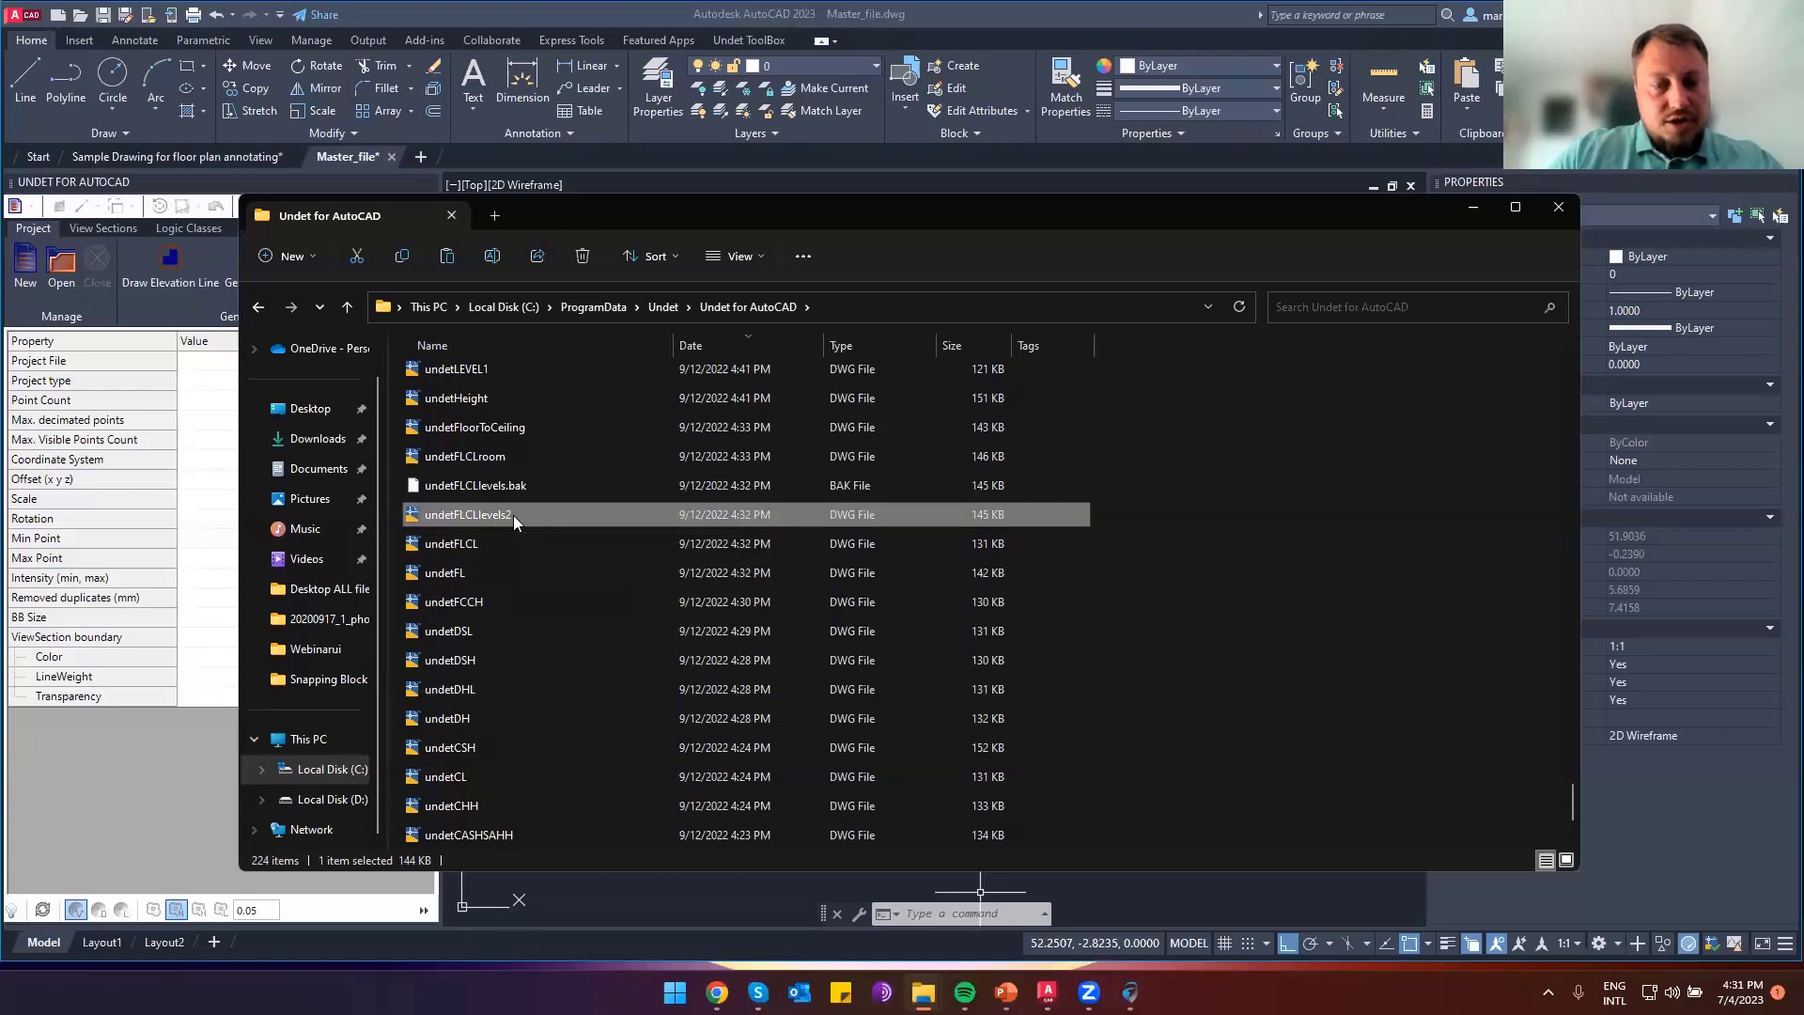
pyautogui.click(497, 543)
pyautogui.doubleClick(487, 515)
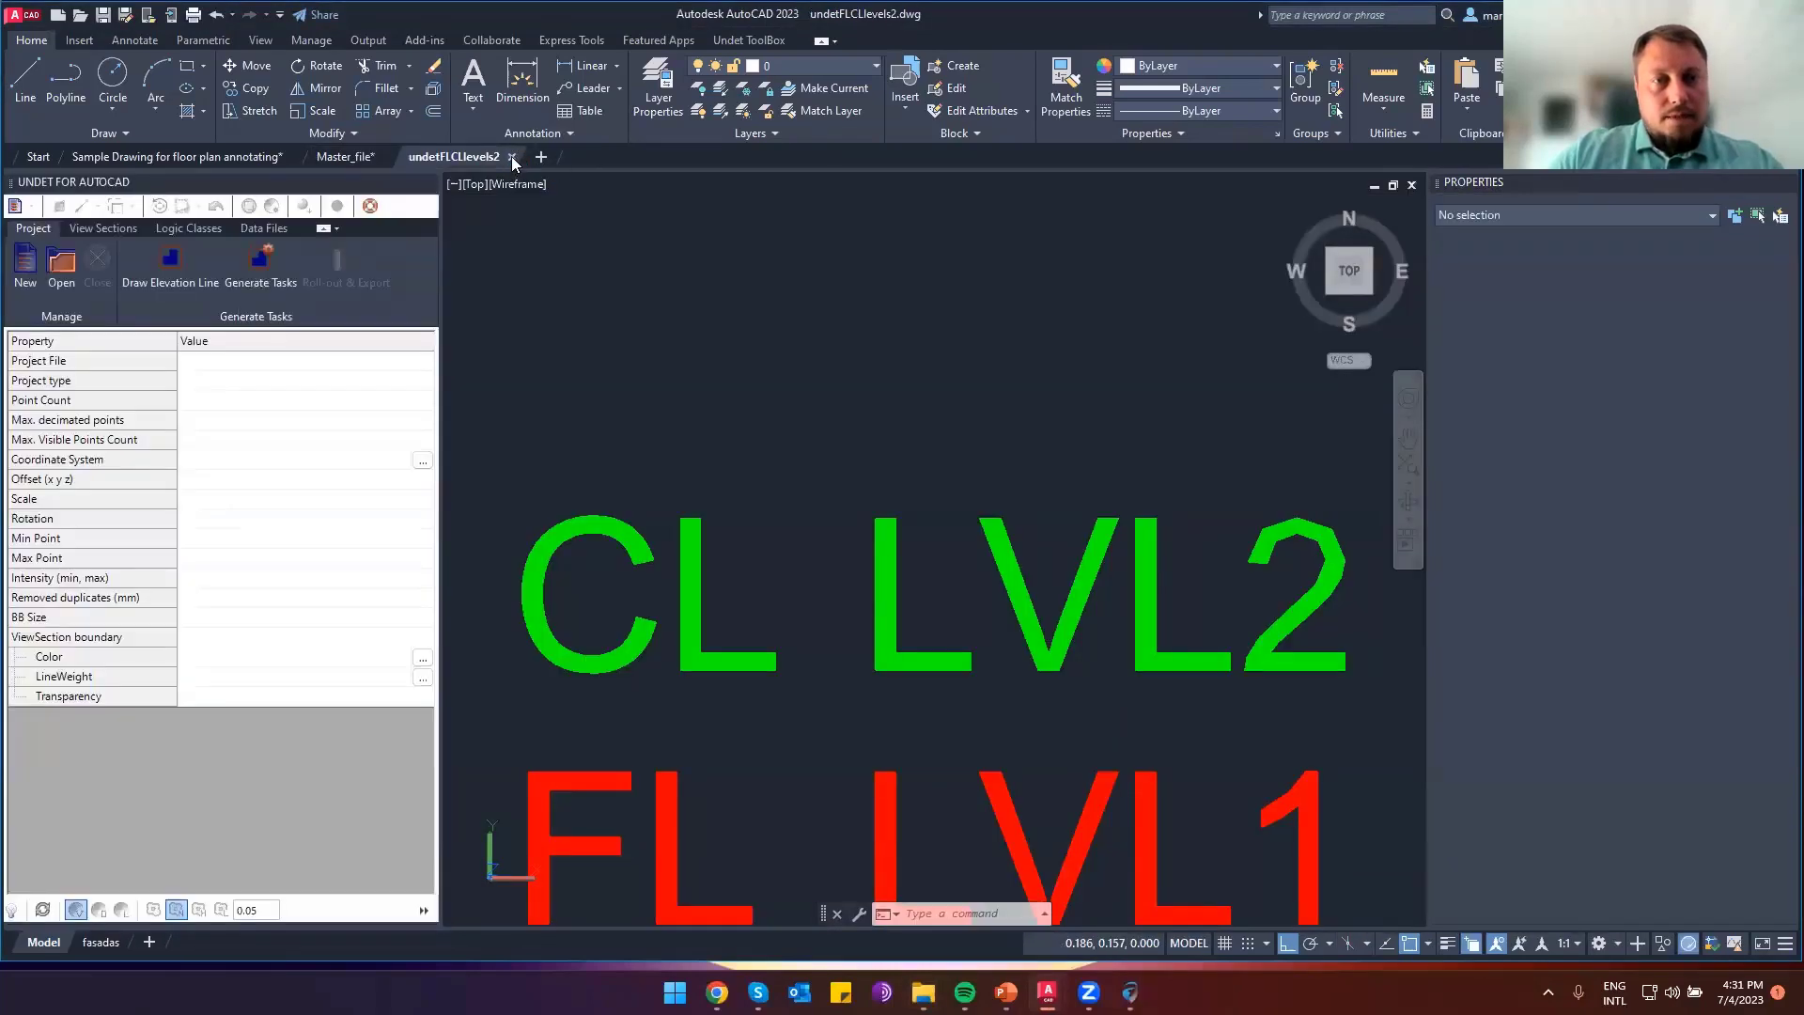
pyautogui.click(512, 156)
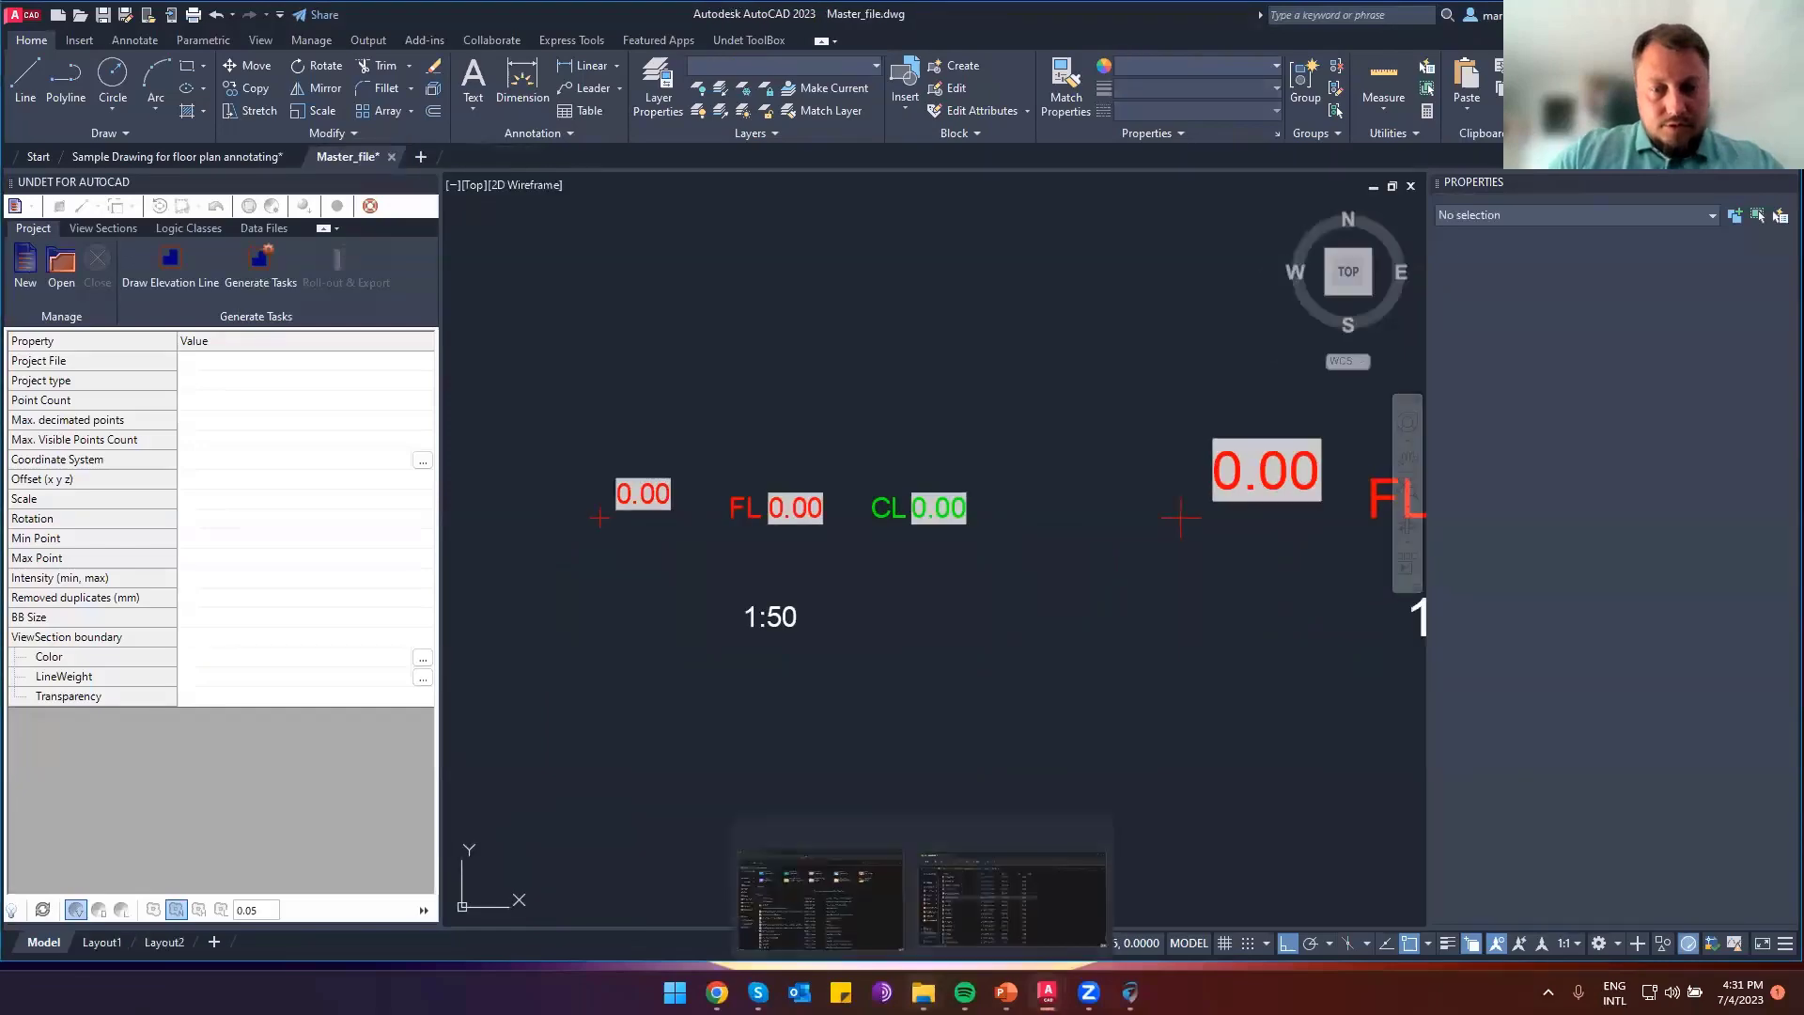
# Return to the Undet for AutoCAD folder and look through the date-sorted list for the undetFLCLlevels drawing among the label files
pyautogui.click(1009, 901)
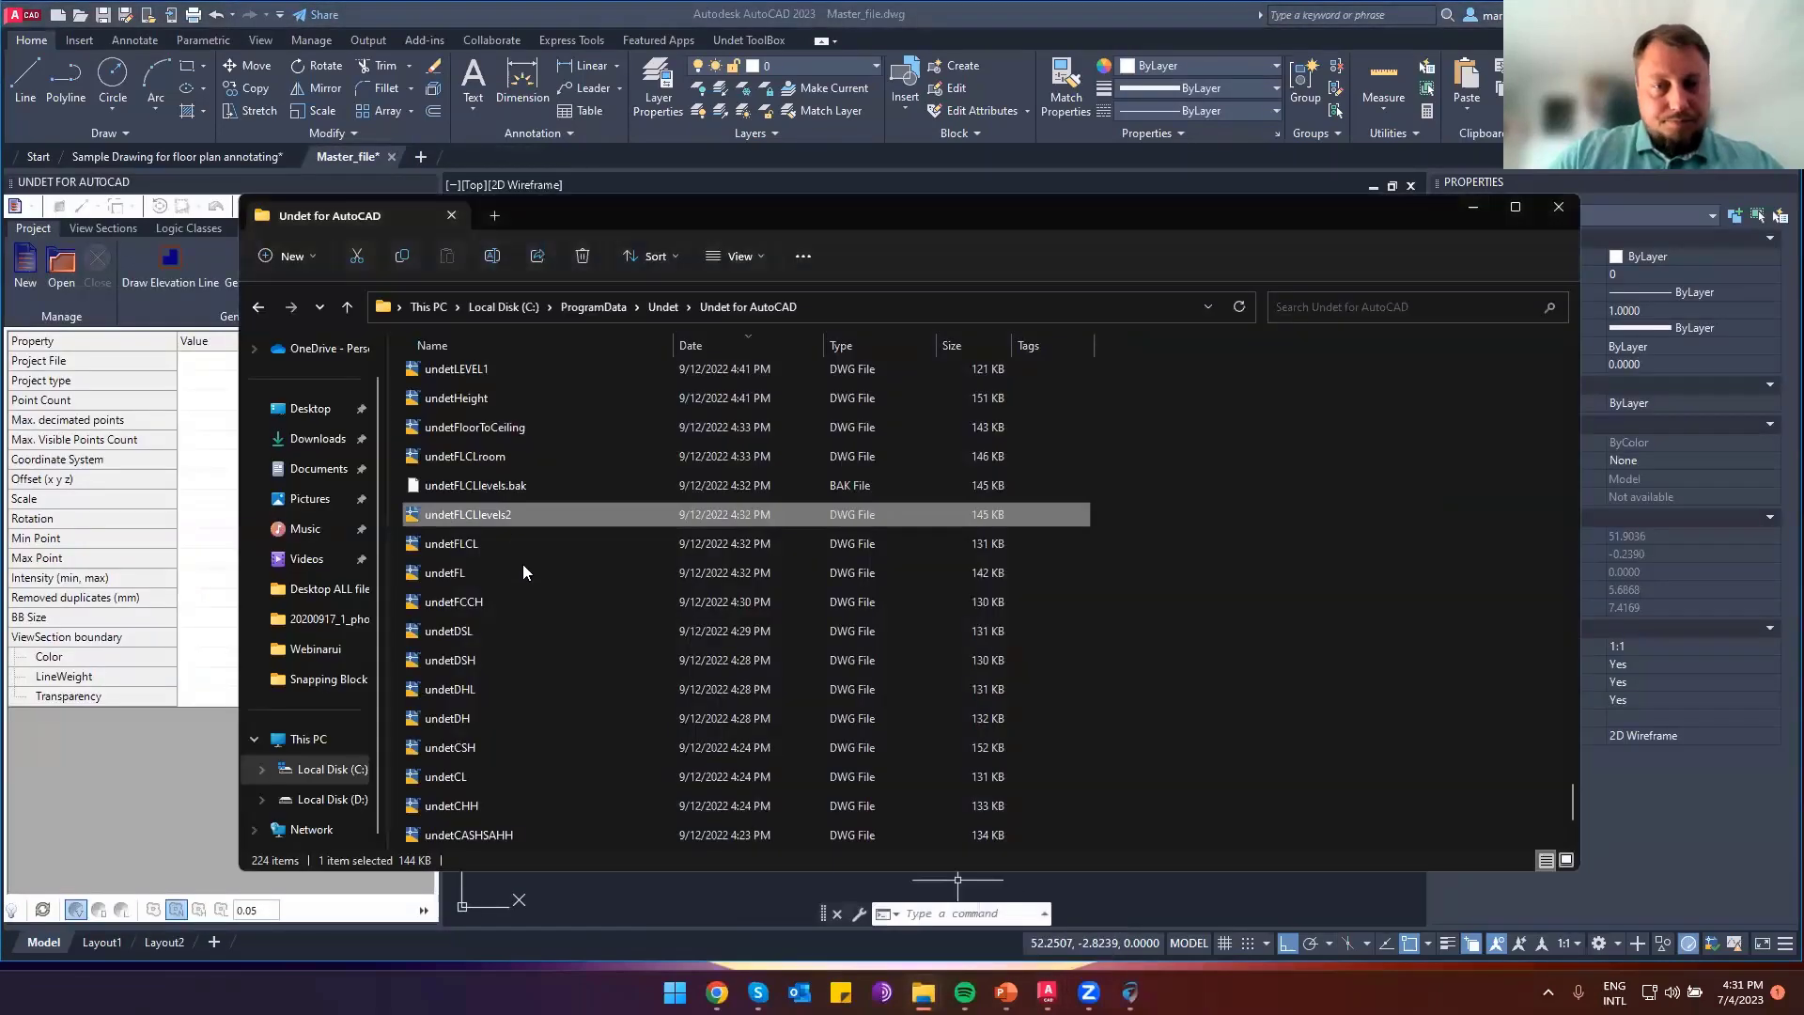
pyautogui.scroll(7, 475, 495)
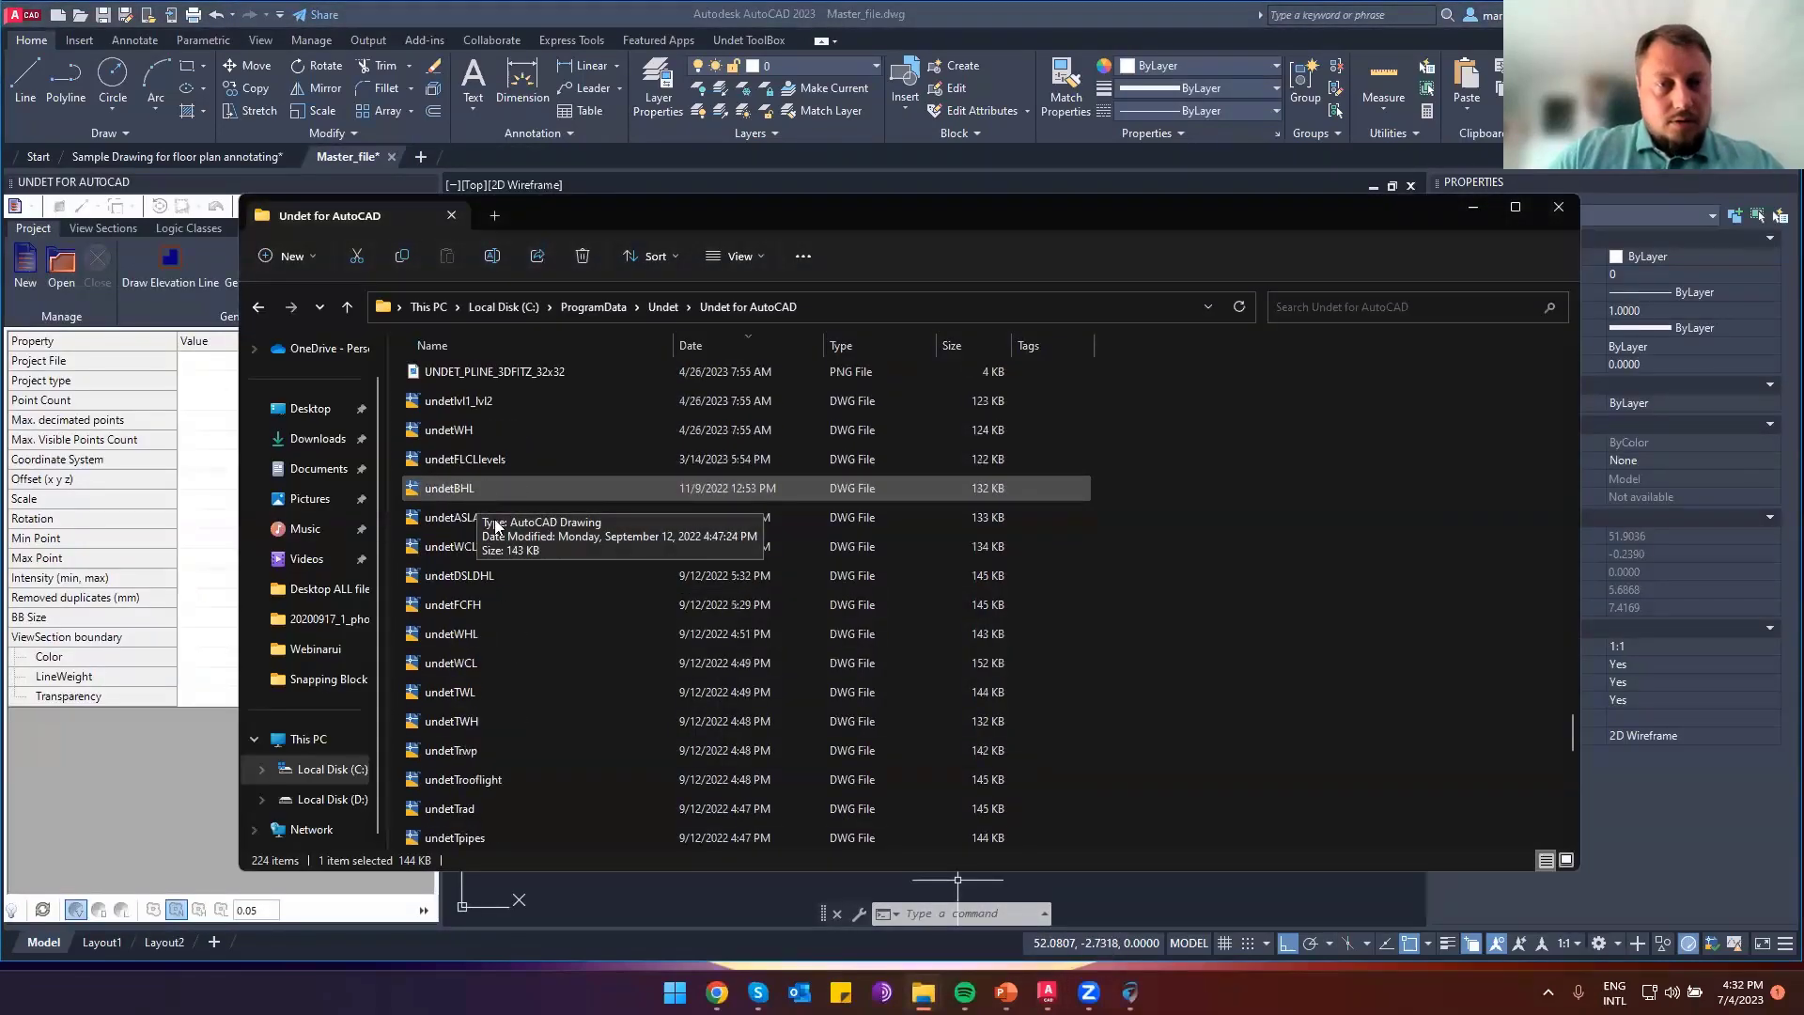
pyautogui.scroll(7, 517, 573)
pyautogui.scroll(3, 518, 581)
pyautogui.scroll(-9, 530, 585)
pyautogui.scroll(9, 518, 648)
pyautogui.scroll(20, 517, 622)
pyautogui.scroll(3, 536, 622)
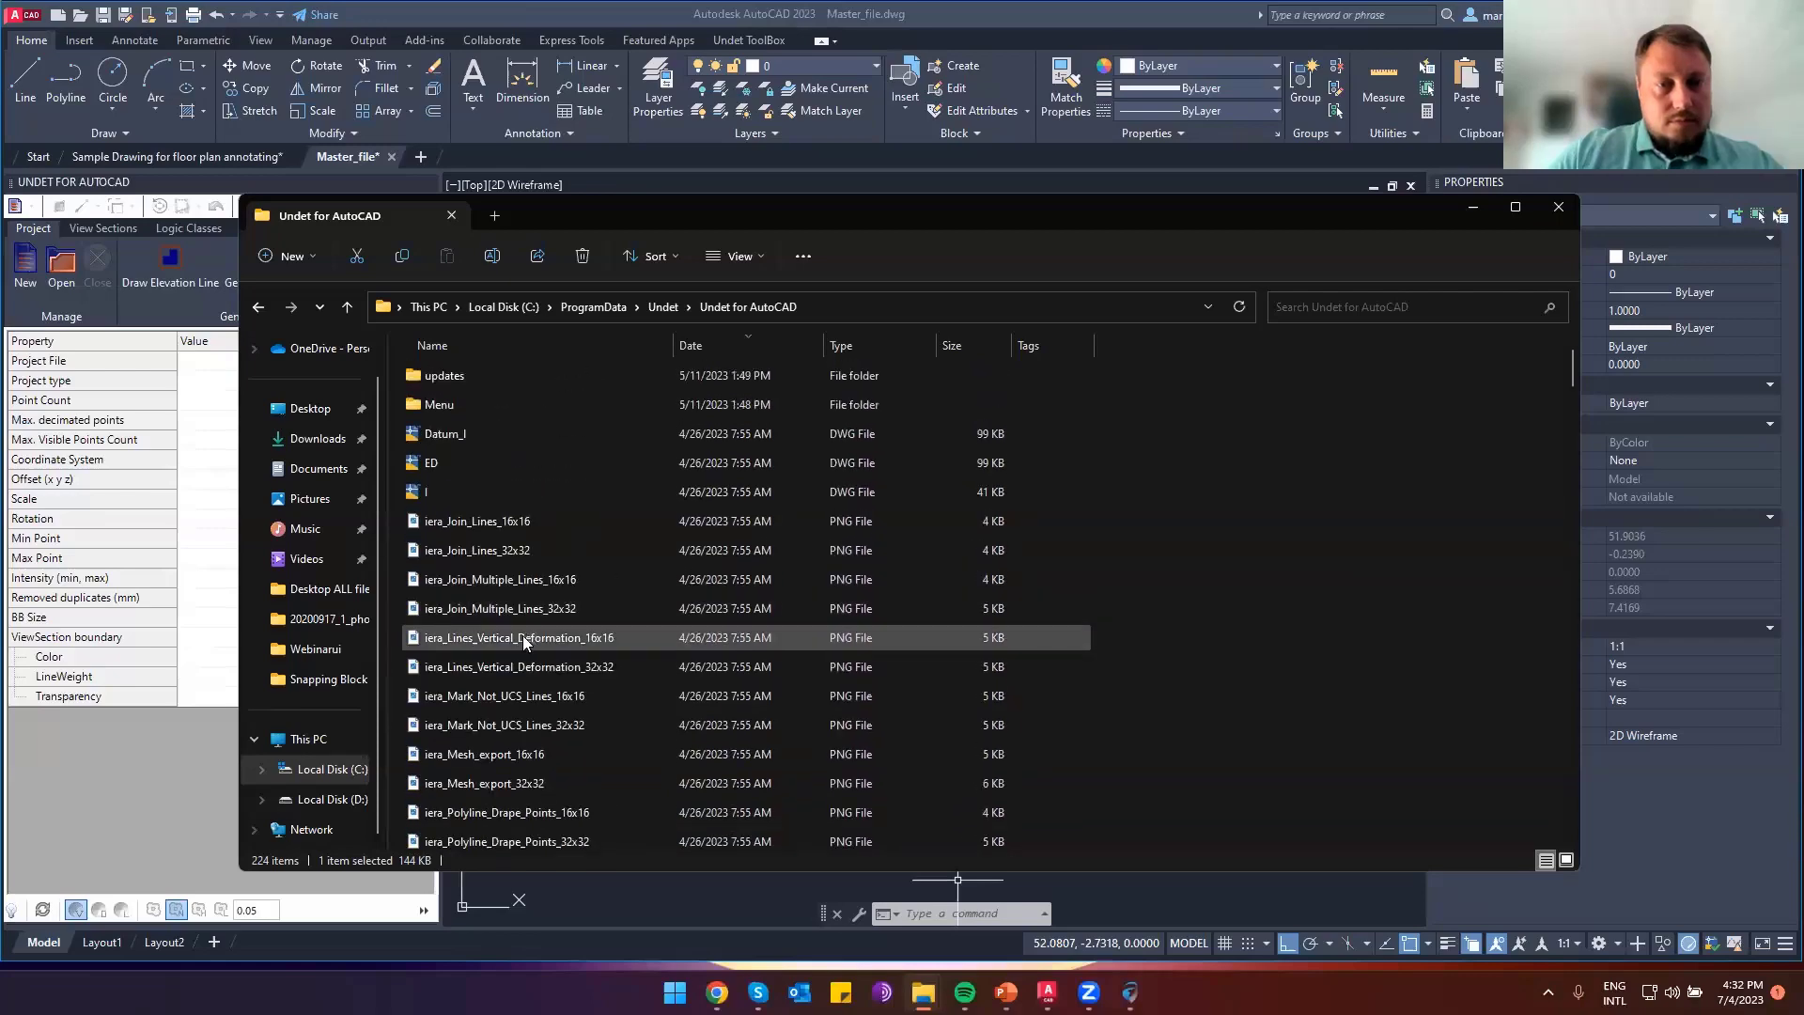
pyautogui.scroll(-20, 531, 649)
pyautogui.scroll(-20, 528, 675)
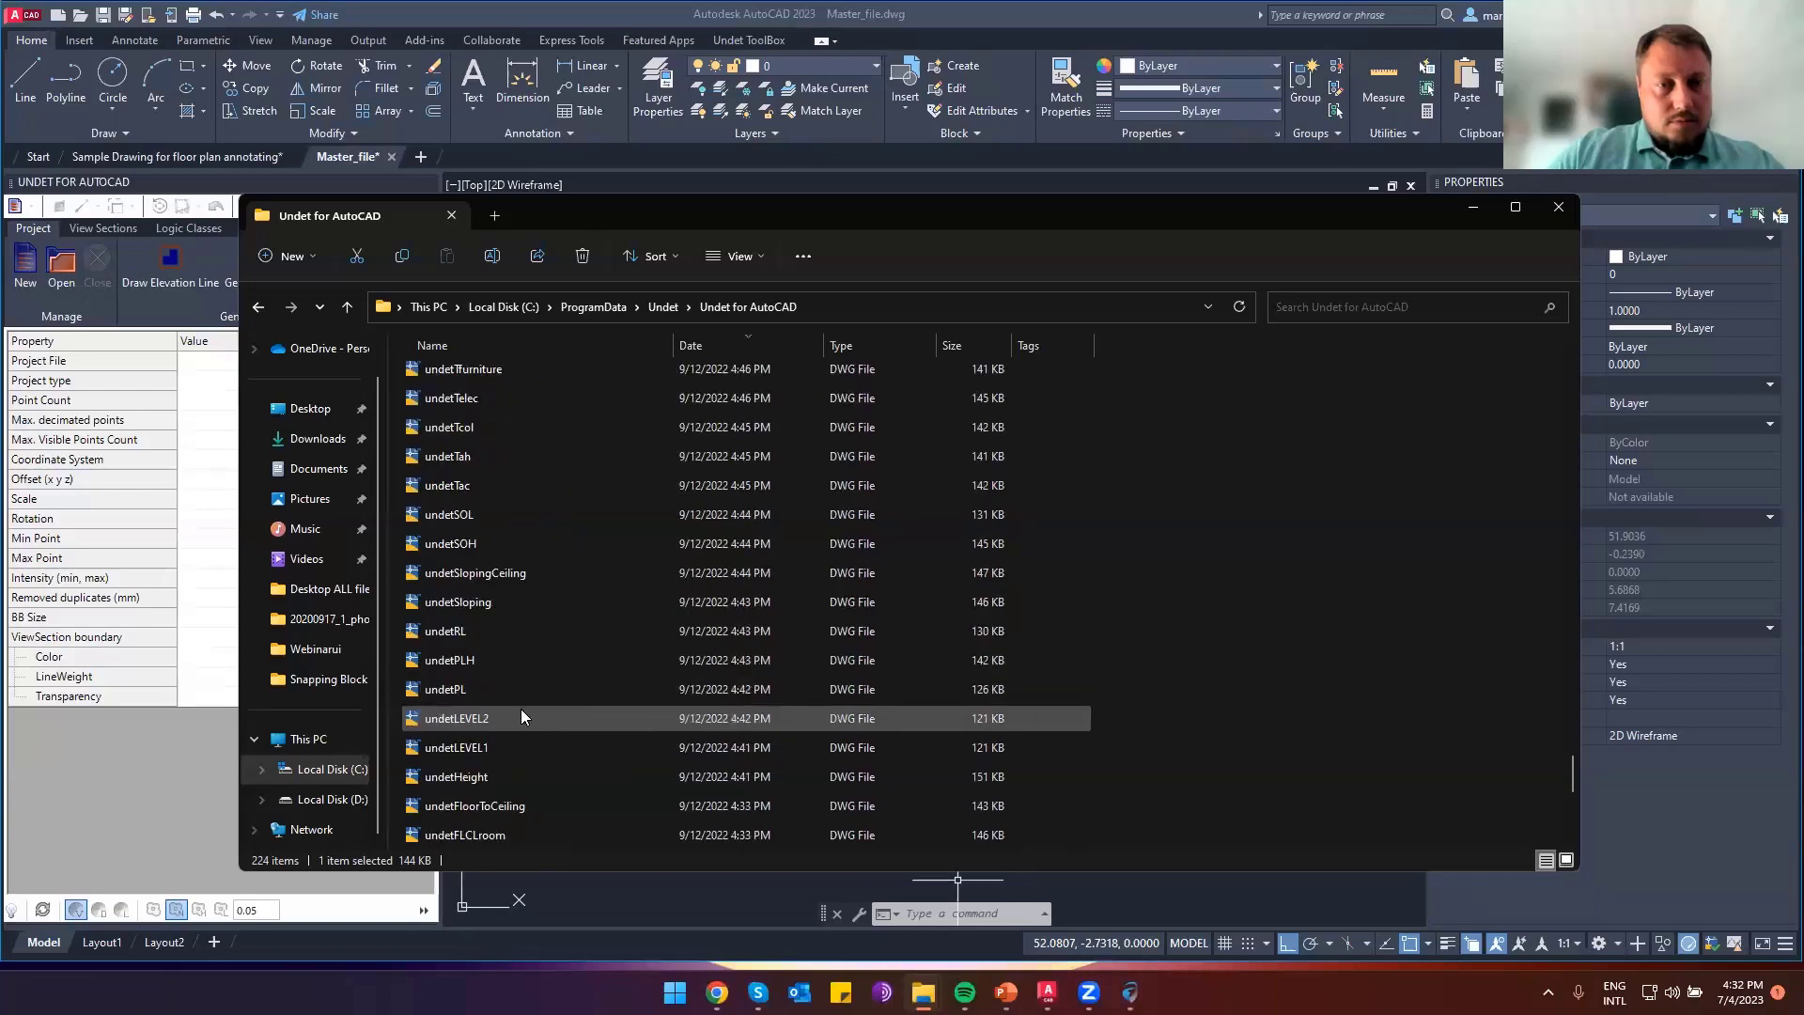
pyautogui.scroll(-6, 521, 718)
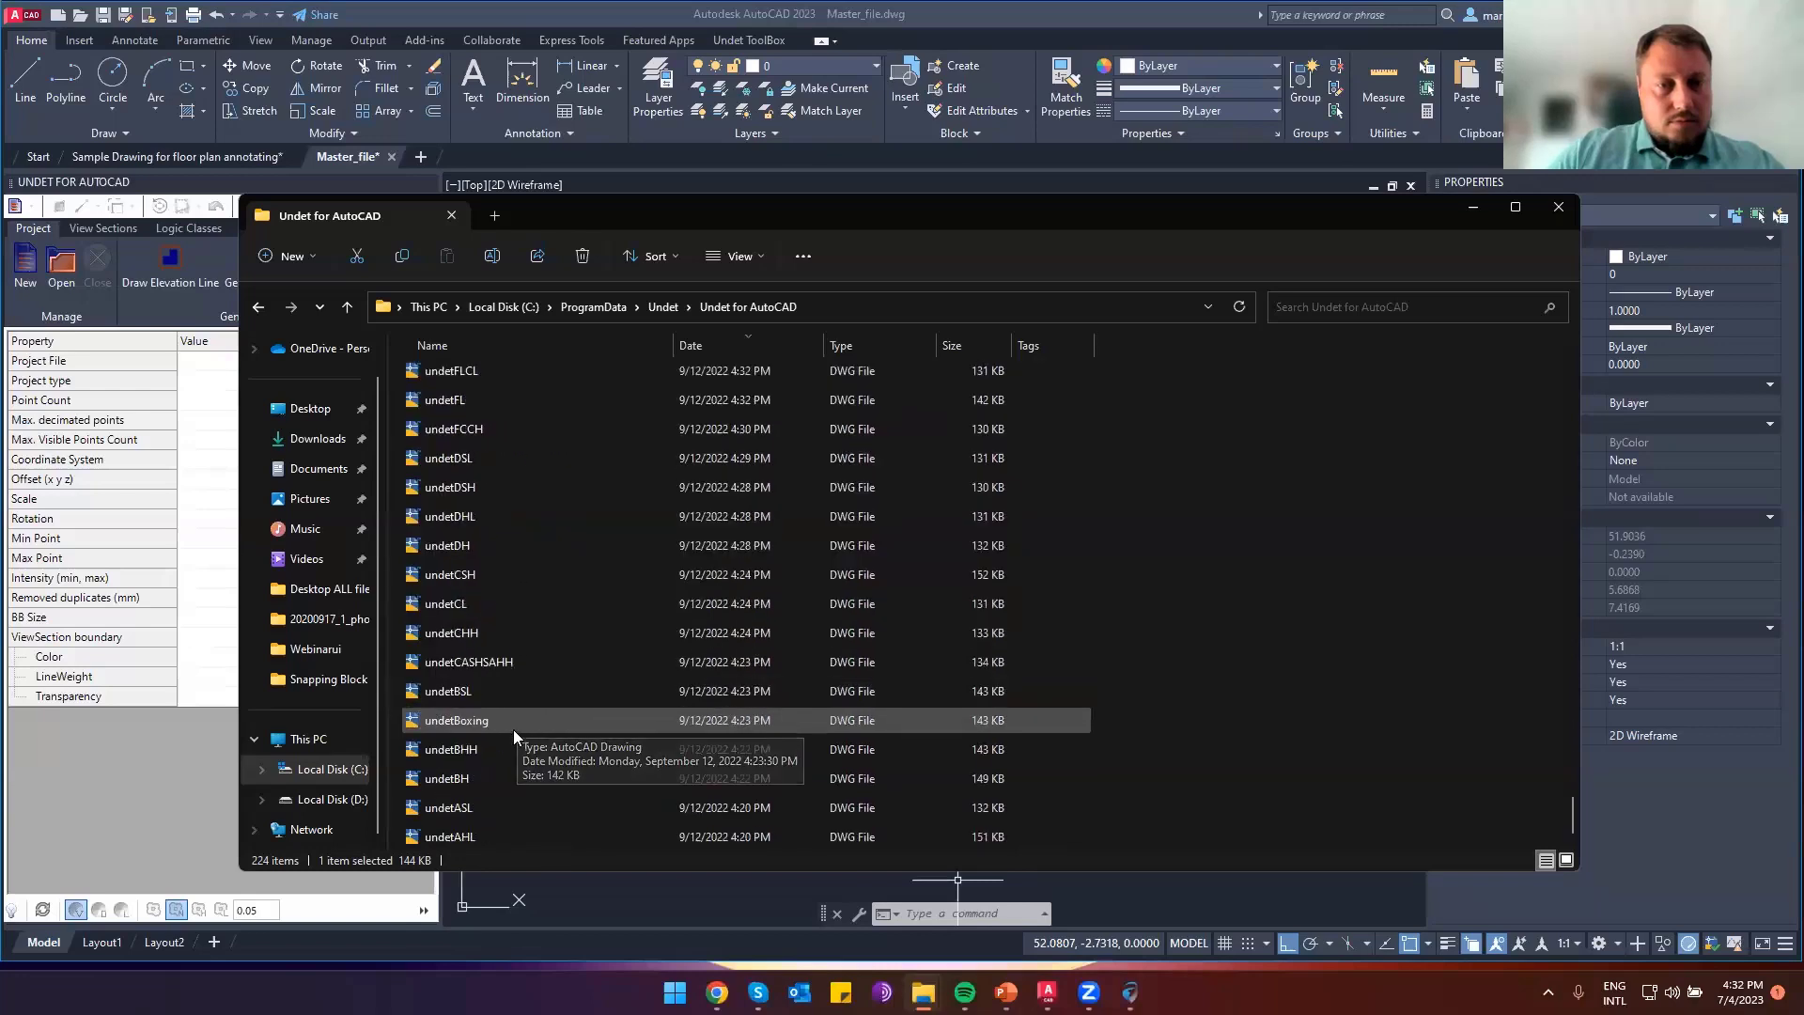
pyautogui.scroll(7, 499, 755)
pyautogui.scroll(6, 509, 733)
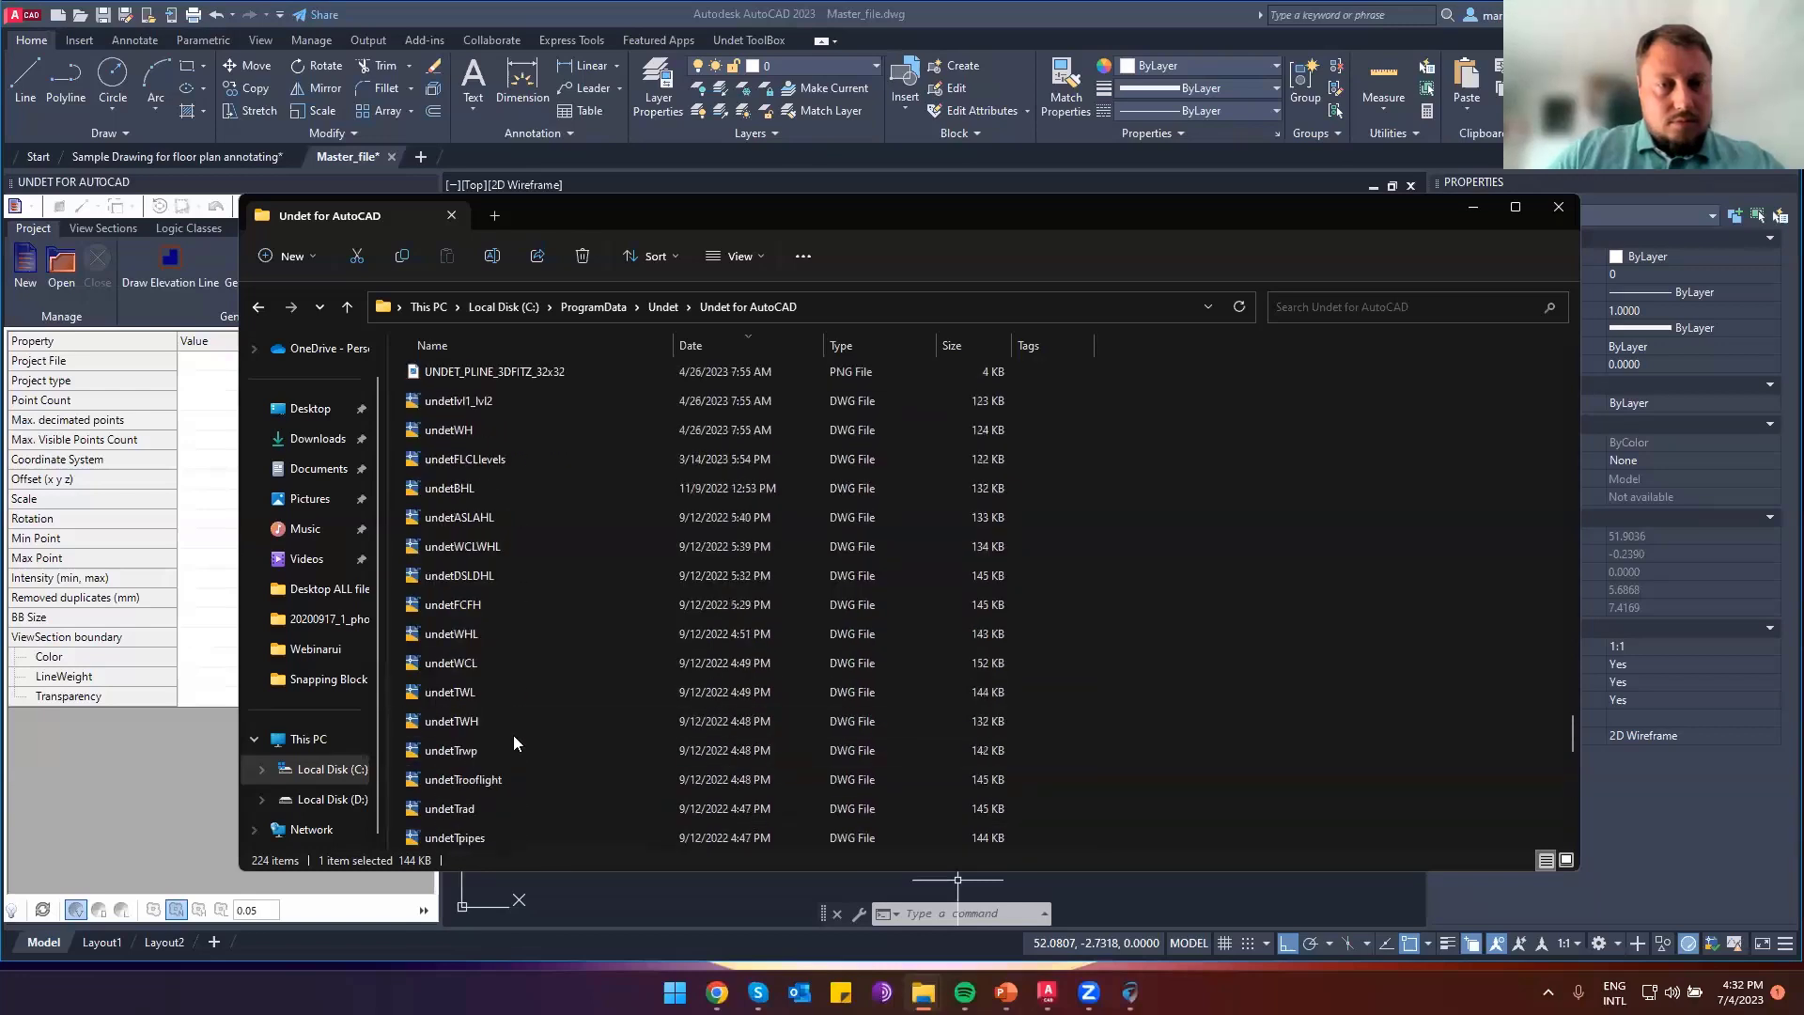
# Rename the undetFLCLlevels drawing file to undetFLCL2
pyautogui.click(496, 633)
pyautogui.click(498, 637)
pyautogui.click(532, 634)
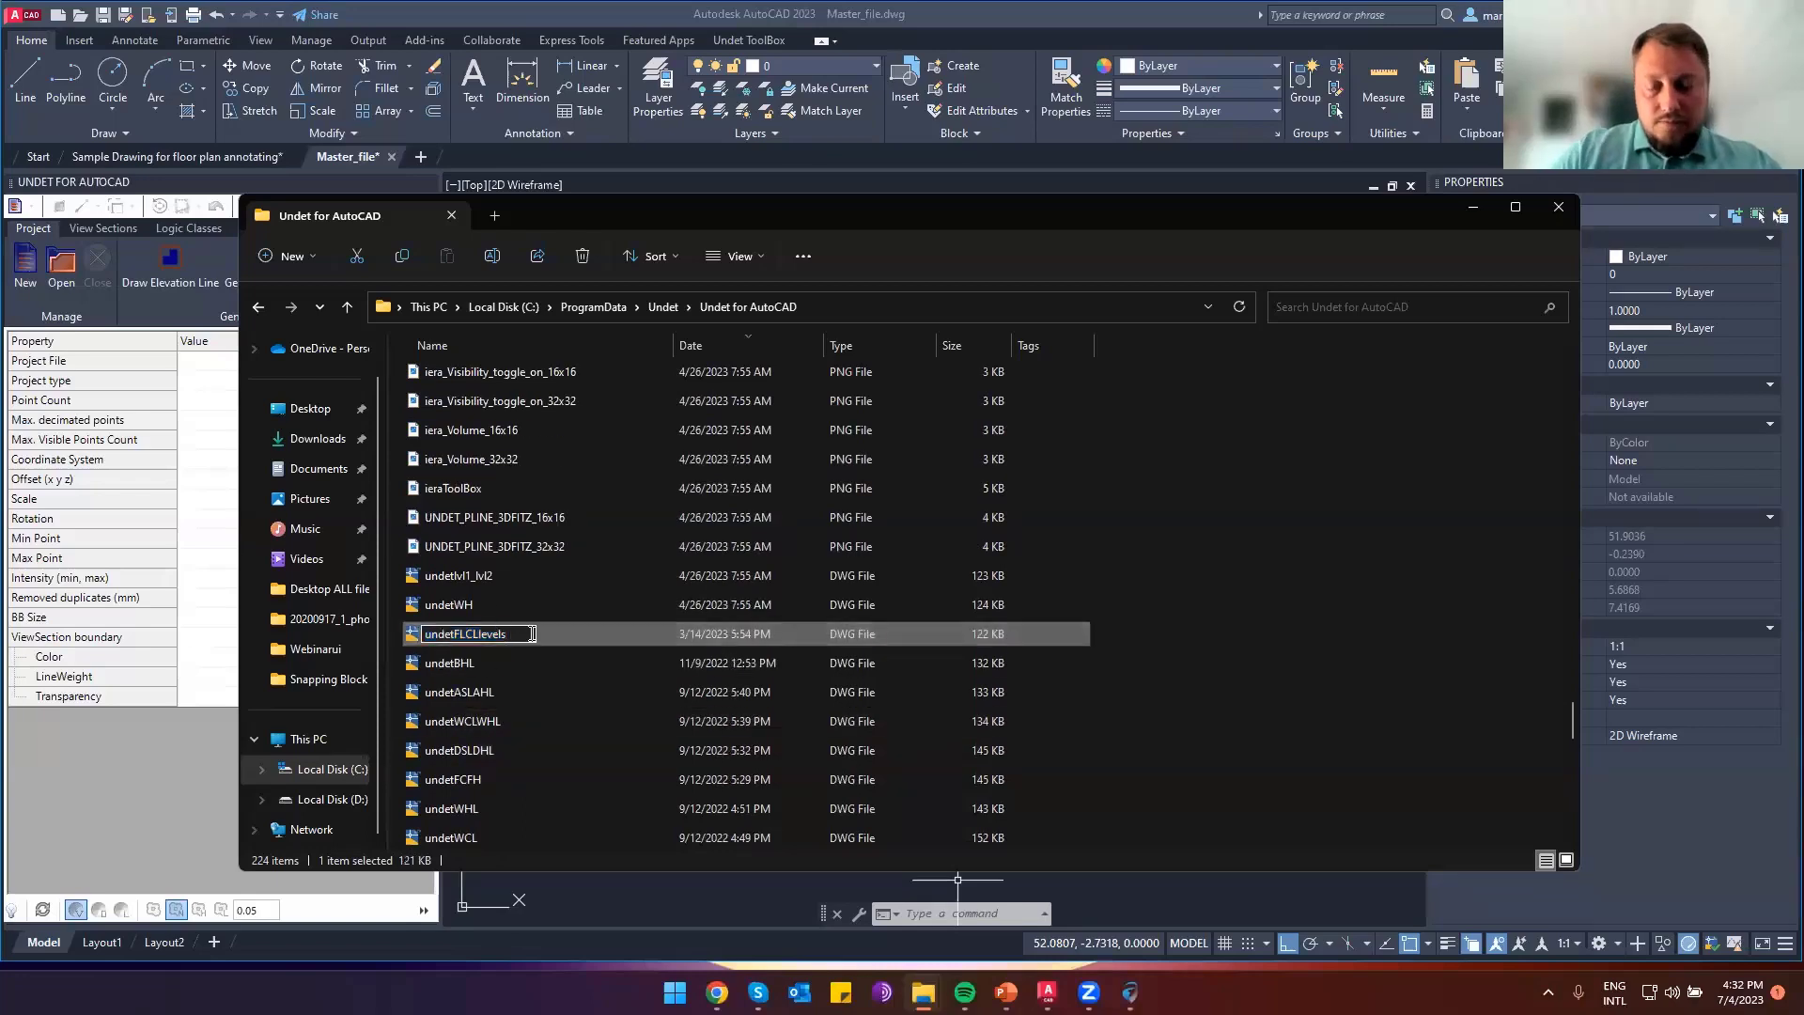
pyautogui.press('BackSpace')
pyautogui.press('BackSpace')
pyautogui.press('BackSpace')
pyautogui.press('BackSpace')
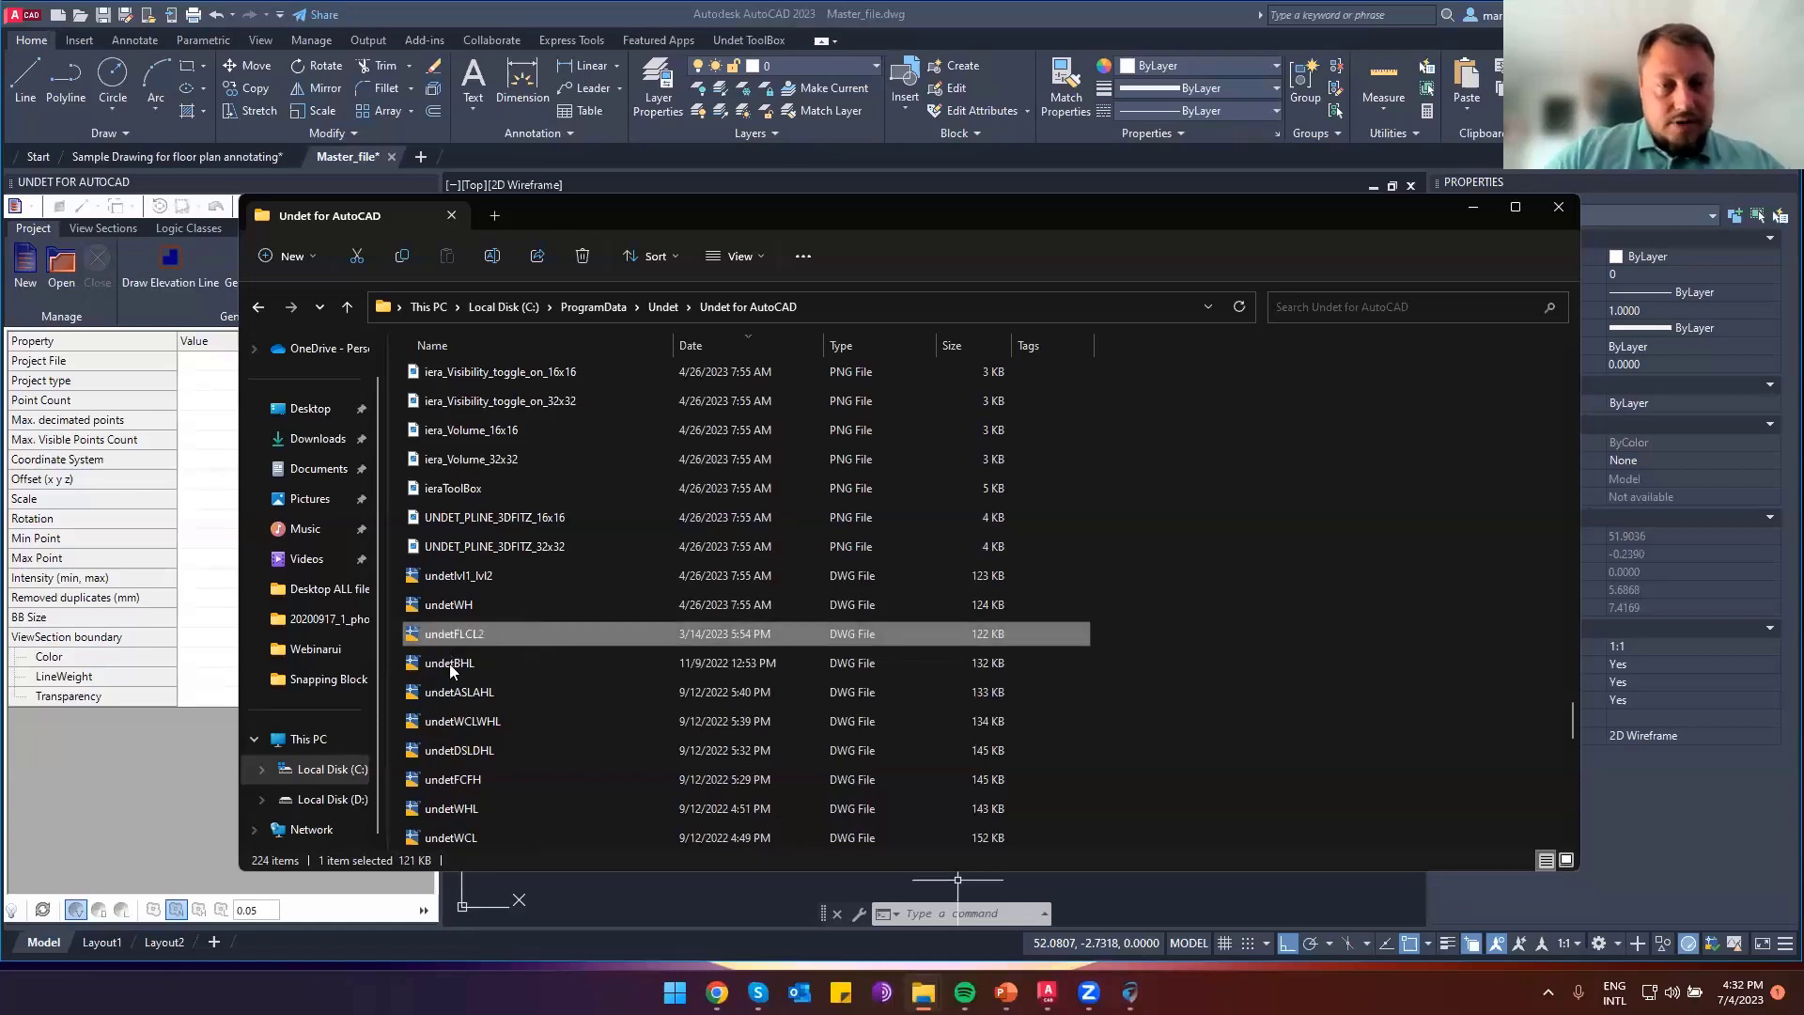
# Copy the undetFLCL2 file name and switch to the Sample Drawing for floor plan annotating in AutoCAD
pyautogui.click(500, 635)
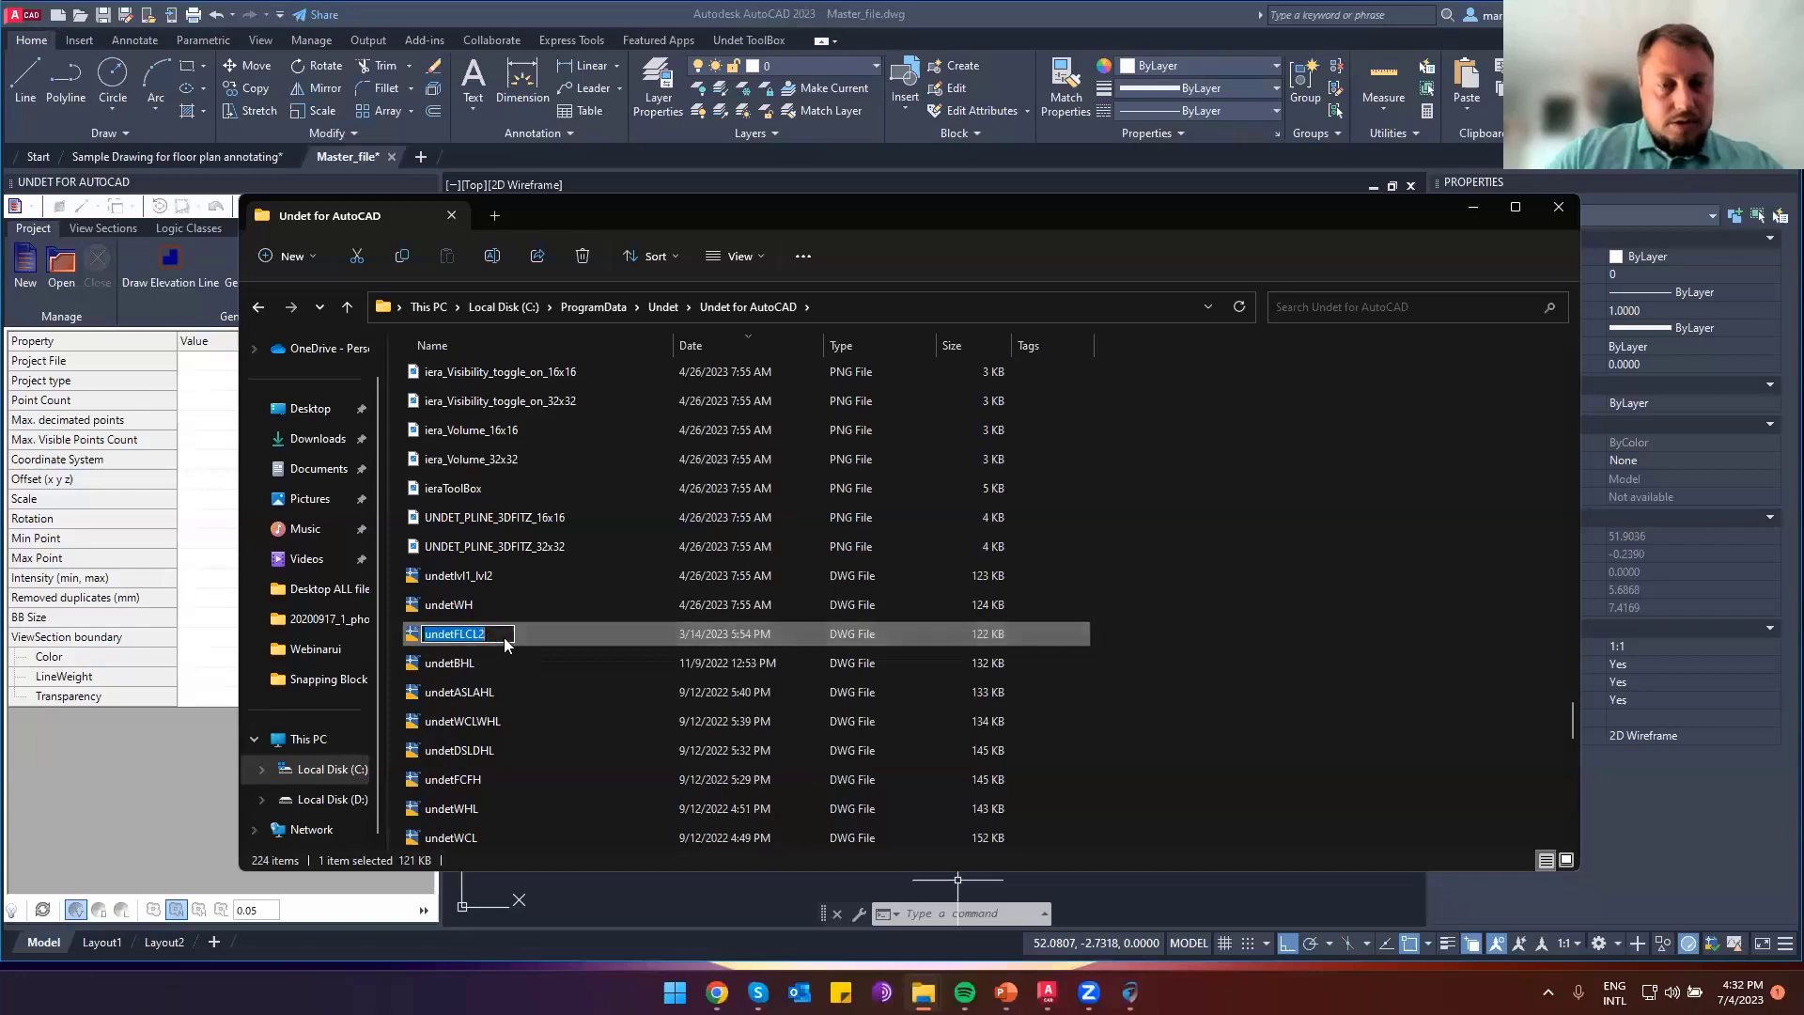
pyautogui.doubleClick(448, 632)
pyautogui.hotkey('ctrl', 'c')
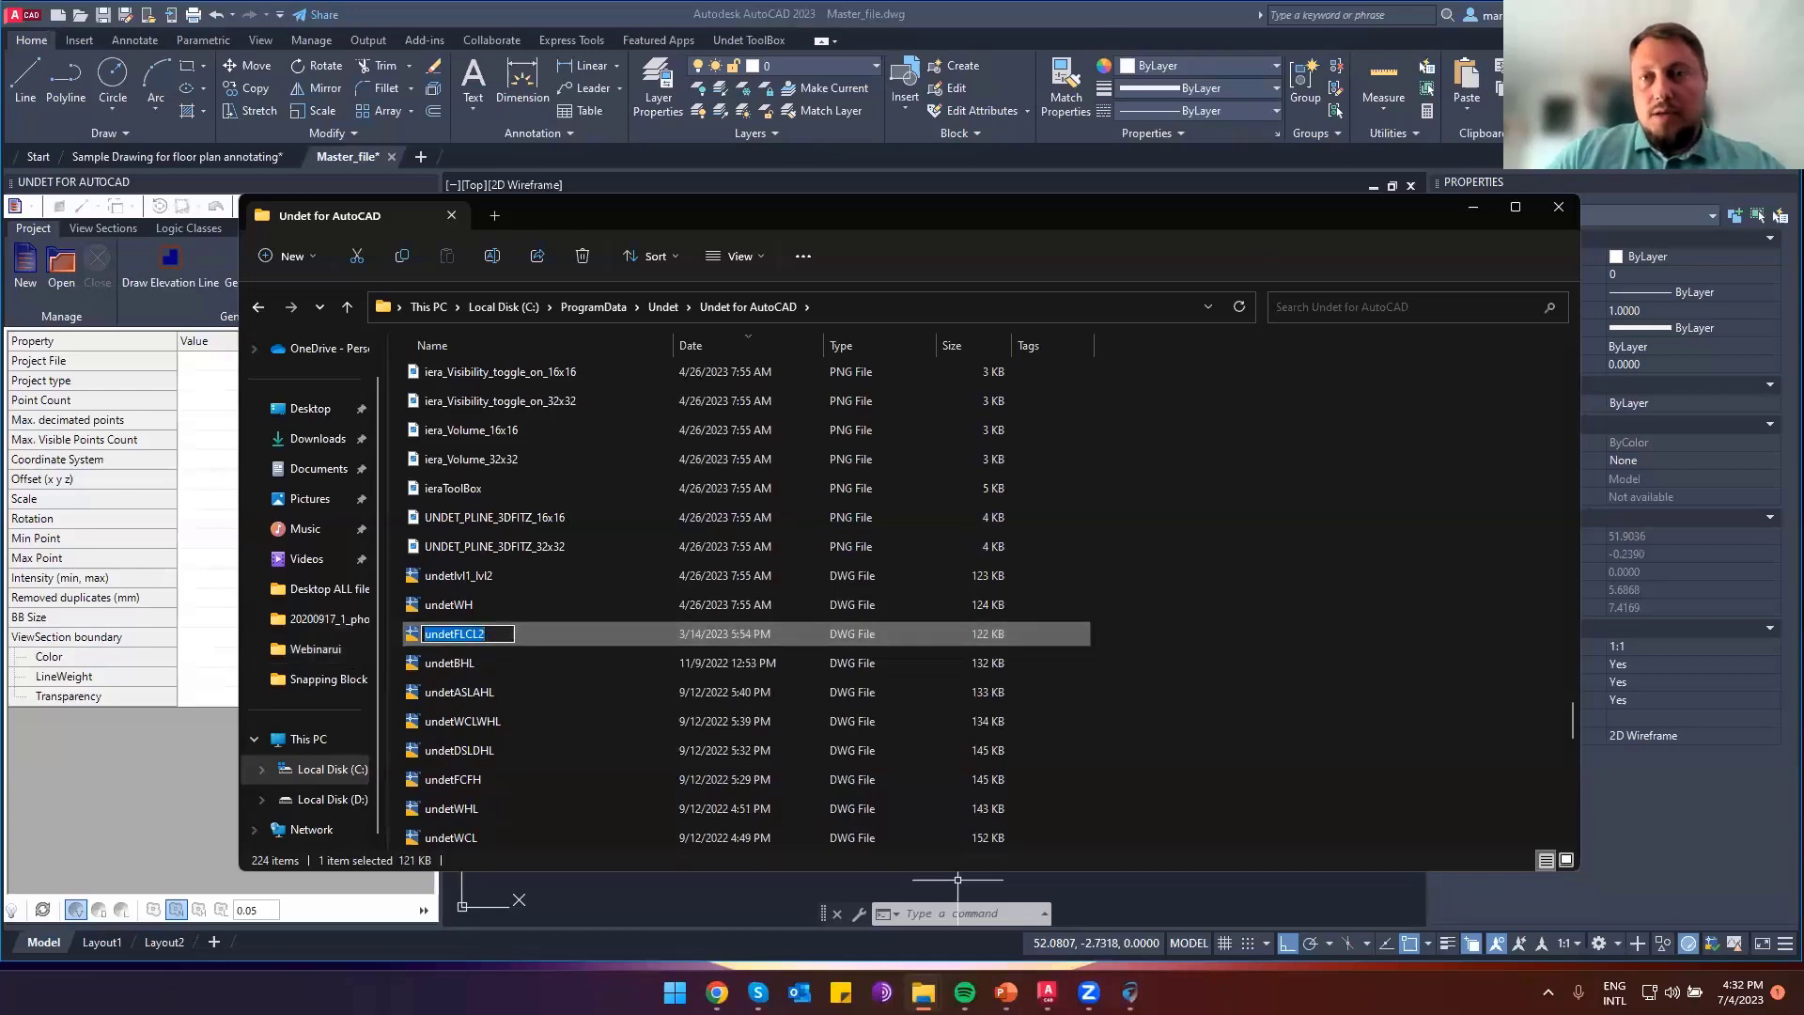
pyautogui.click(1177, 14)
pyautogui.doubleClick(946, 623)
pyautogui.click(229, 154)
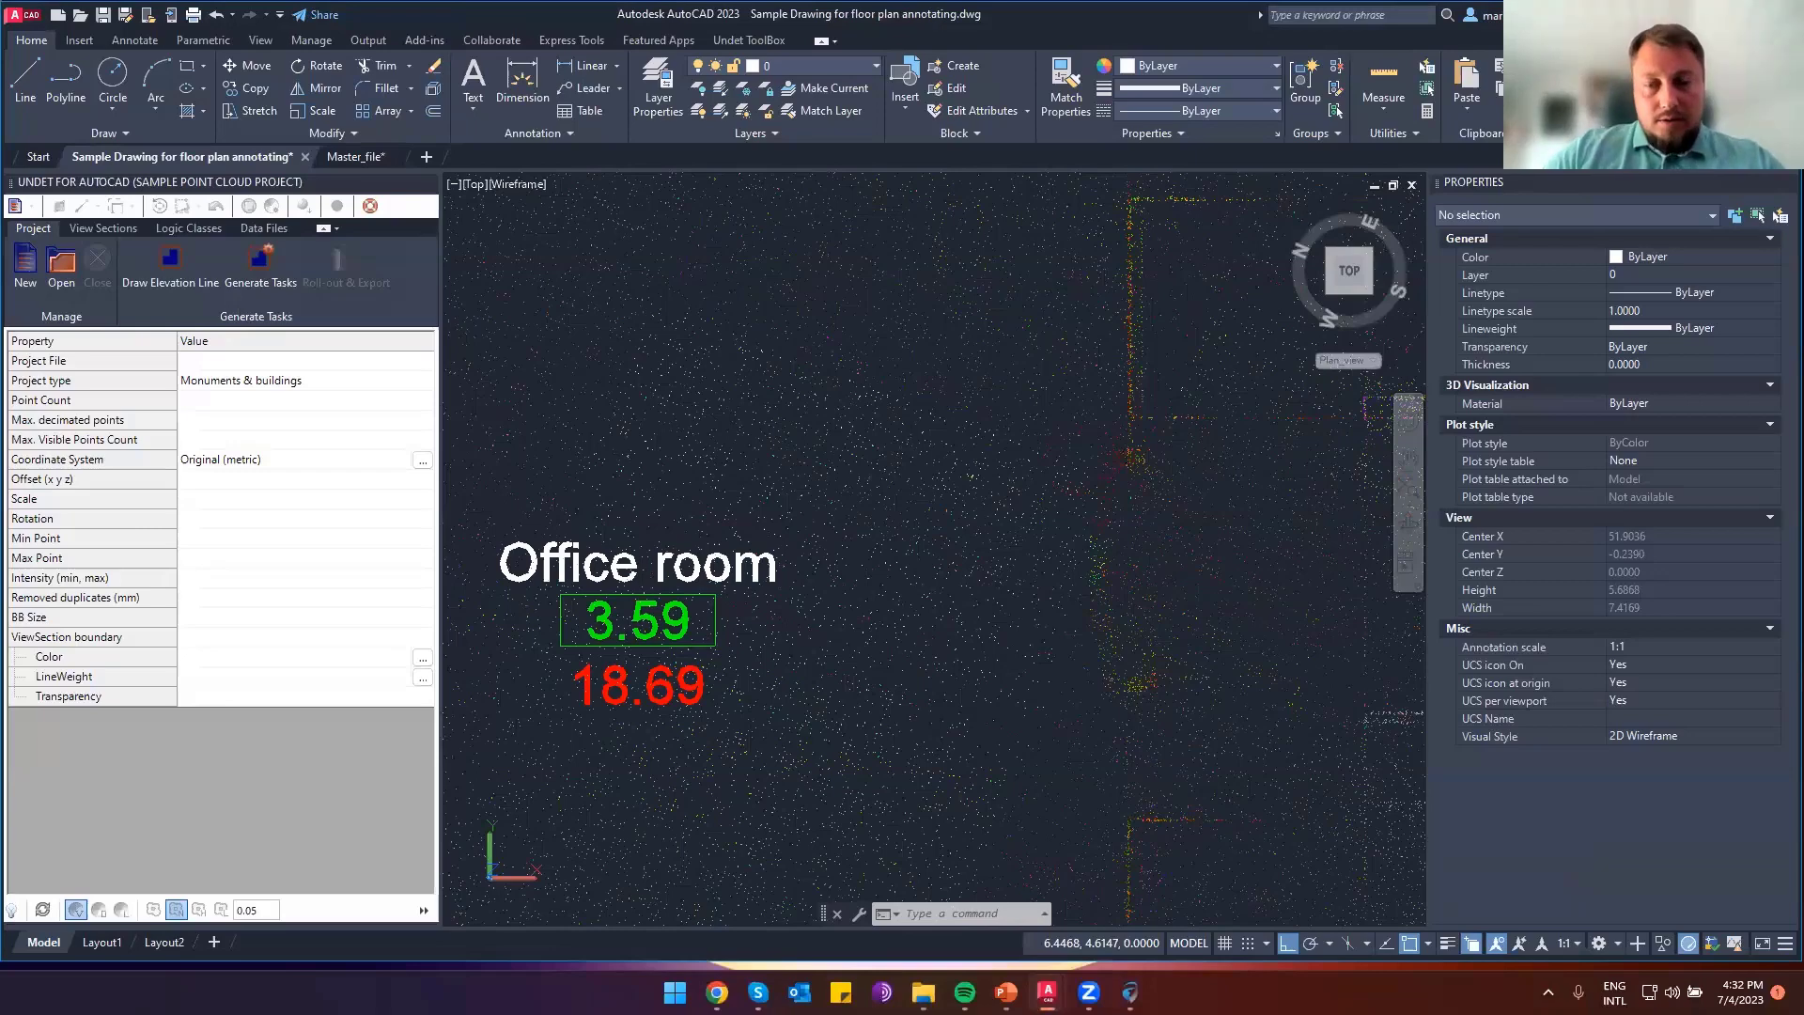
# Add a new script in the Undet Browser options and name it undetFLCL2
pyautogui.click(1131, 992)
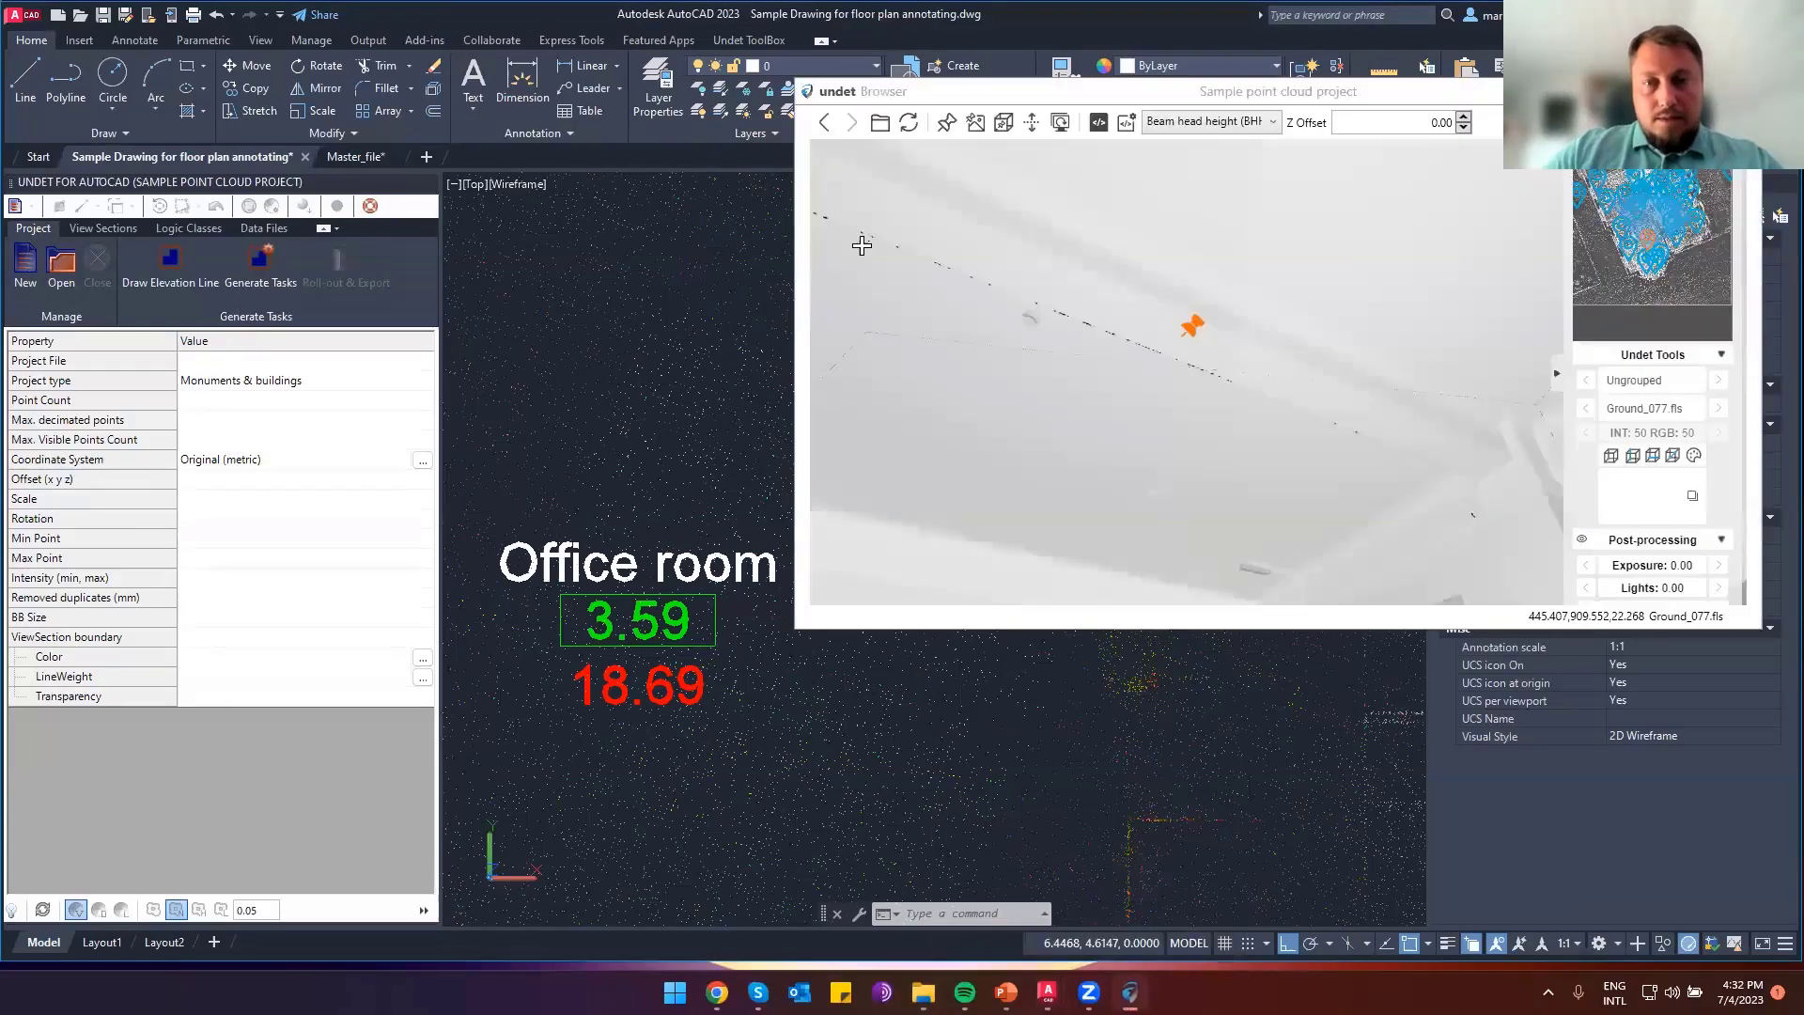
pyautogui.click(1129, 126)
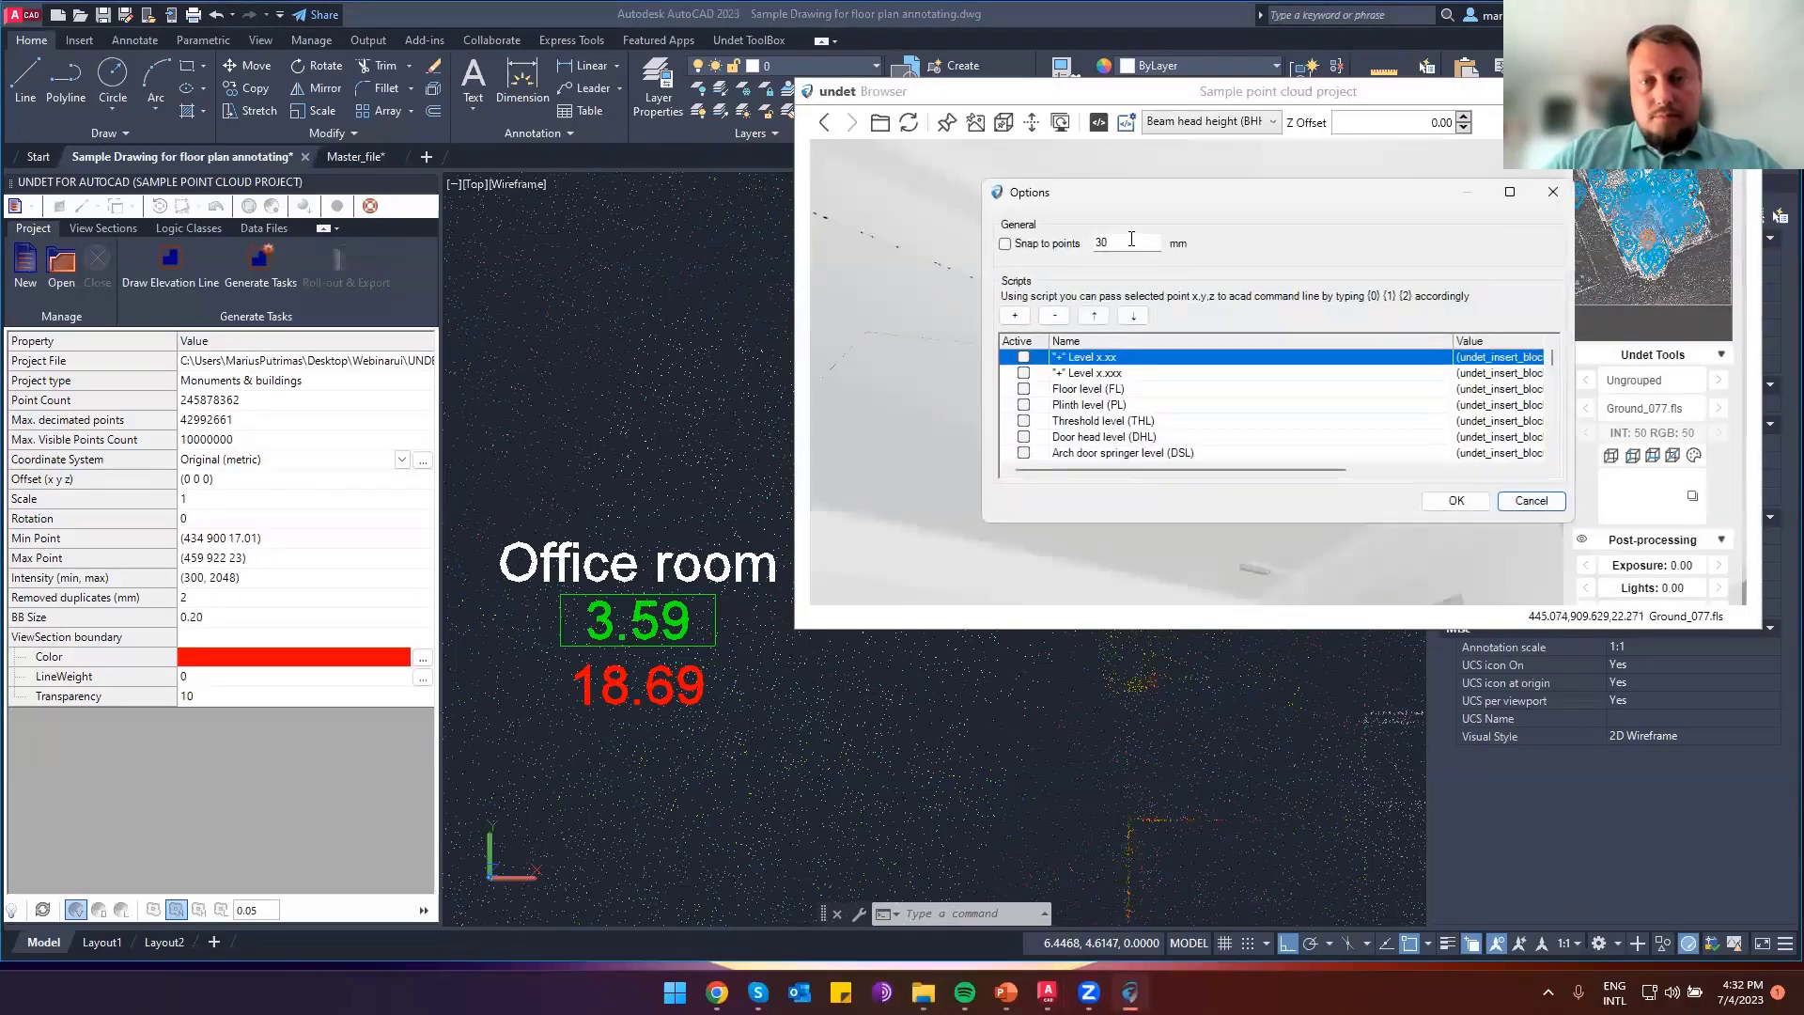
pyautogui.click(1018, 319)
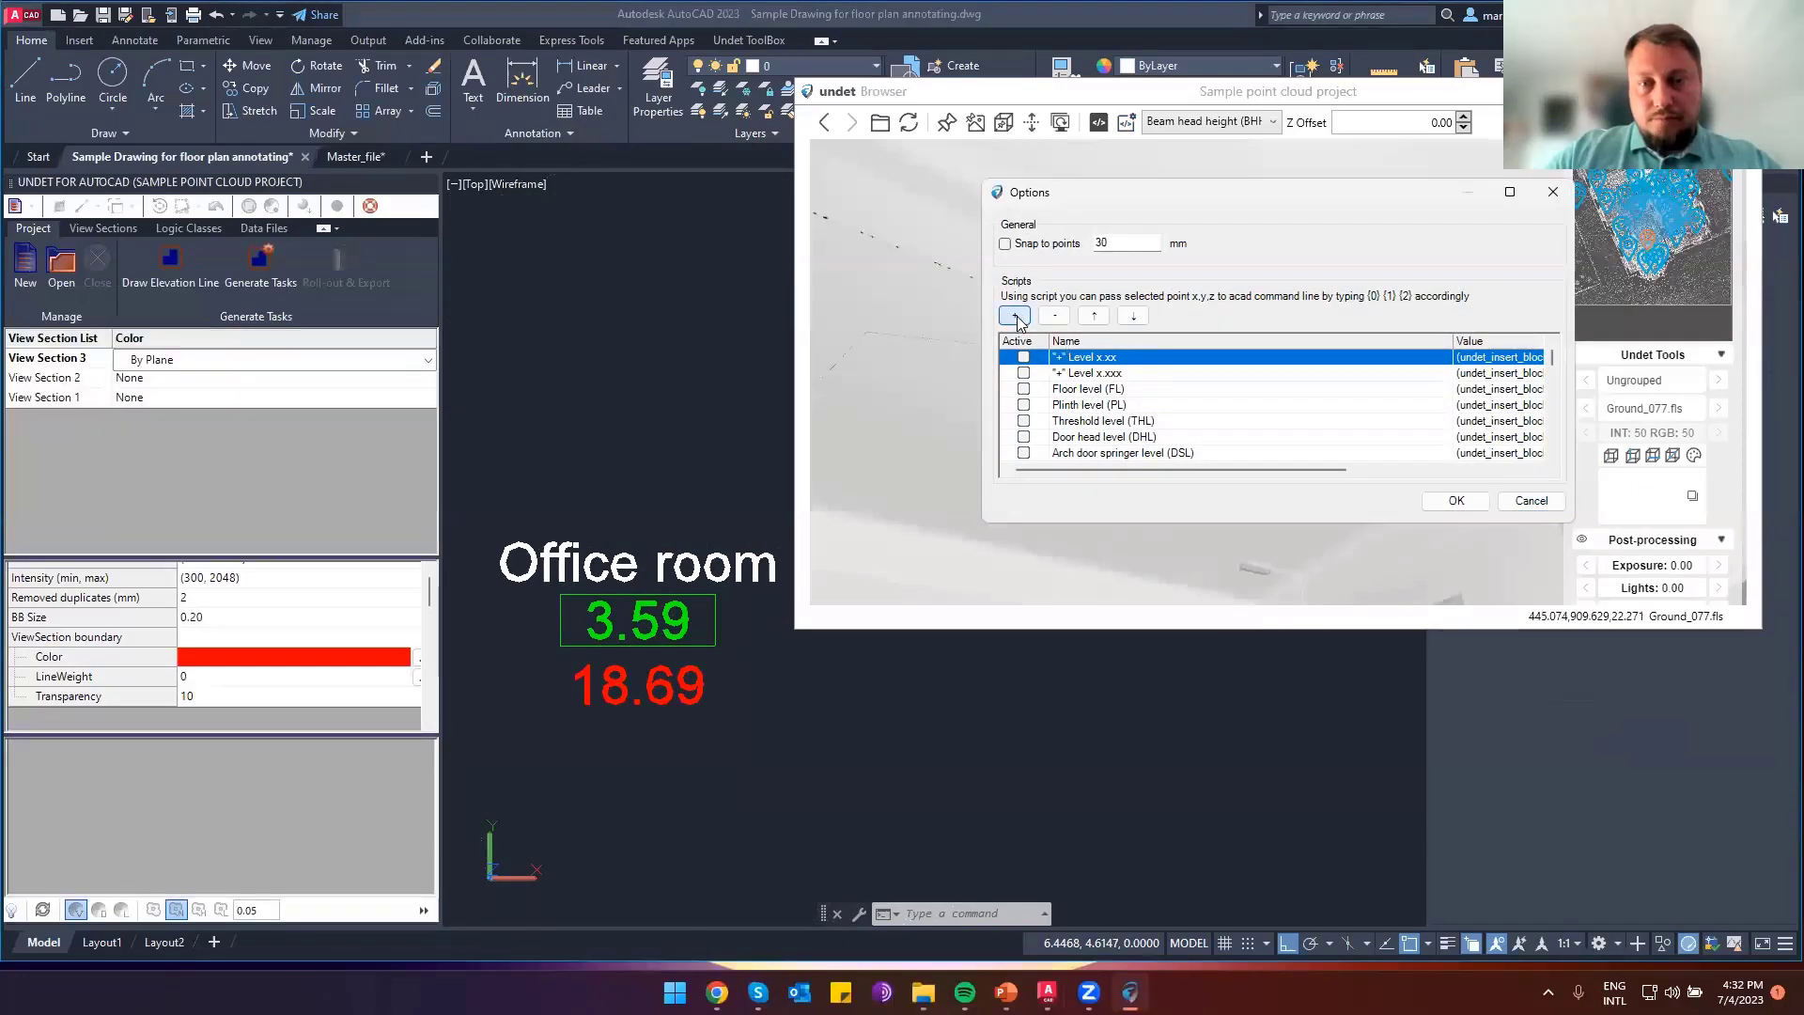
pyautogui.moveTo(1551, 359); pyautogui.dragTo(1556, 461)
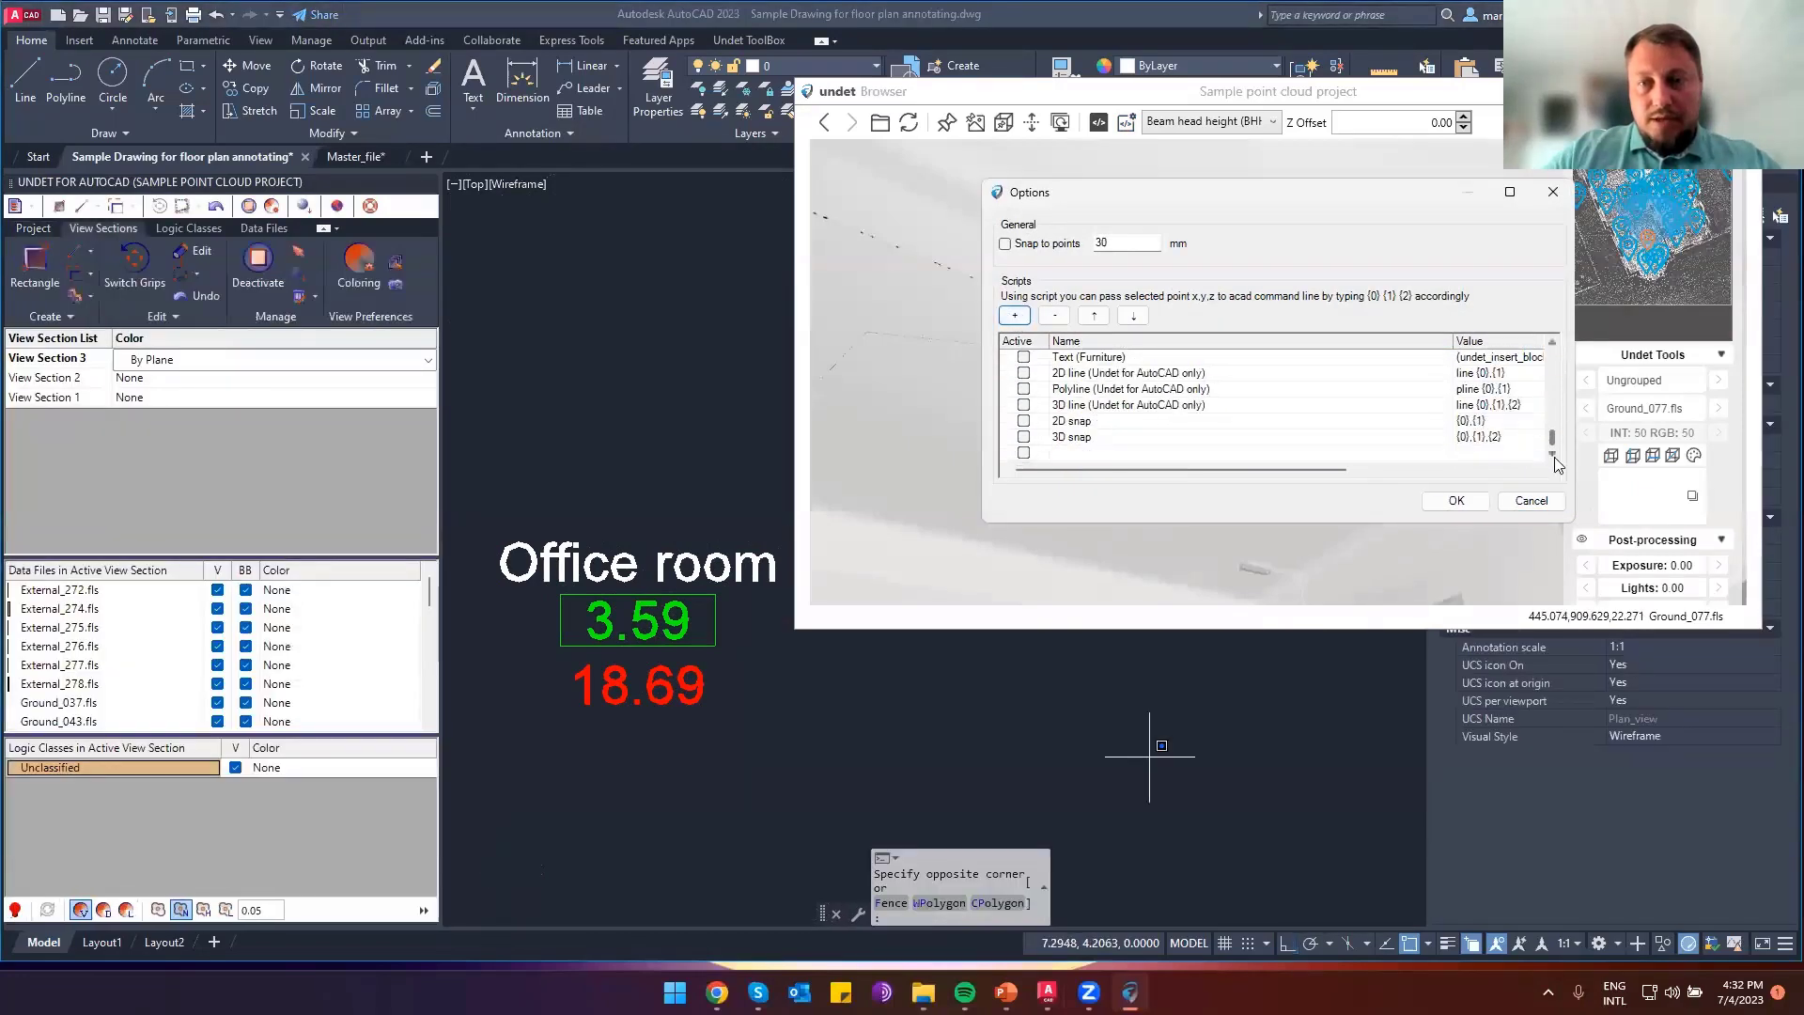
pyautogui.doubleClick(1099, 452)
pyautogui.hotkey('ctrl', 'v')
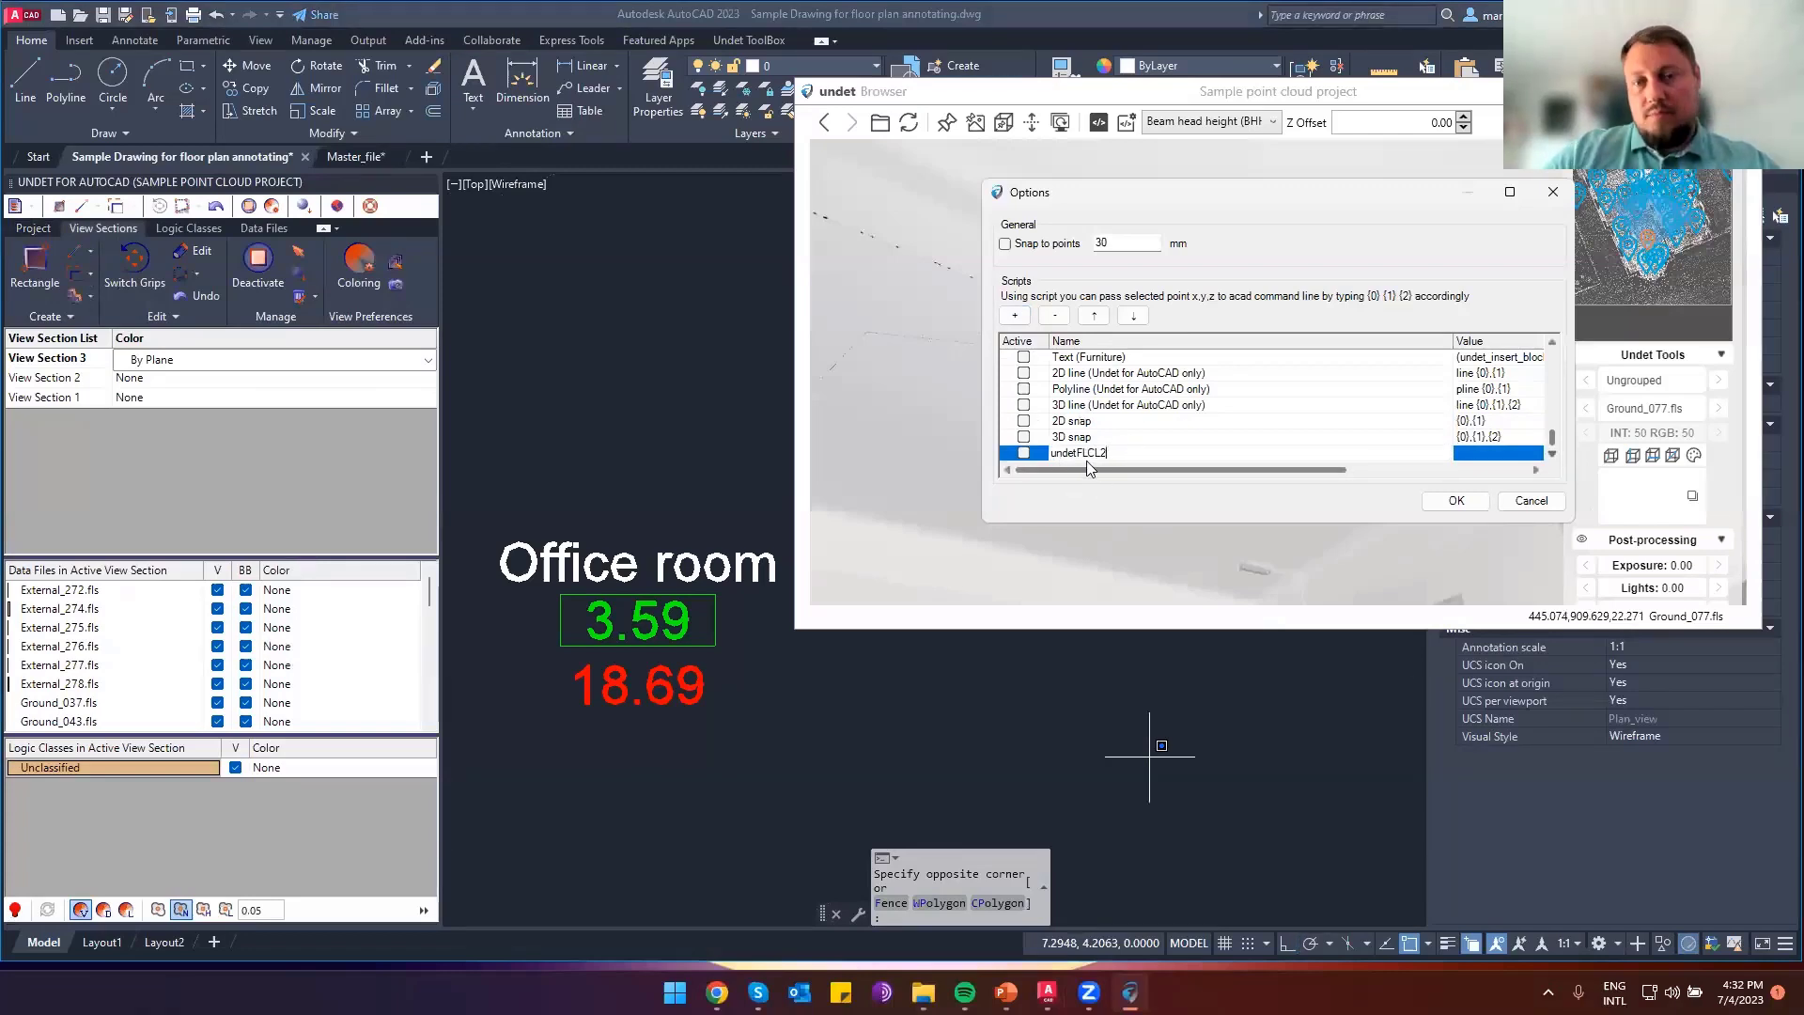
# Copy the script value of Floor & Ceiling levels (FL & CL) into the value of the new undetFLCL2 script
pyautogui.click(1123, 439)
pyautogui.scroll(5, 1126, 450)
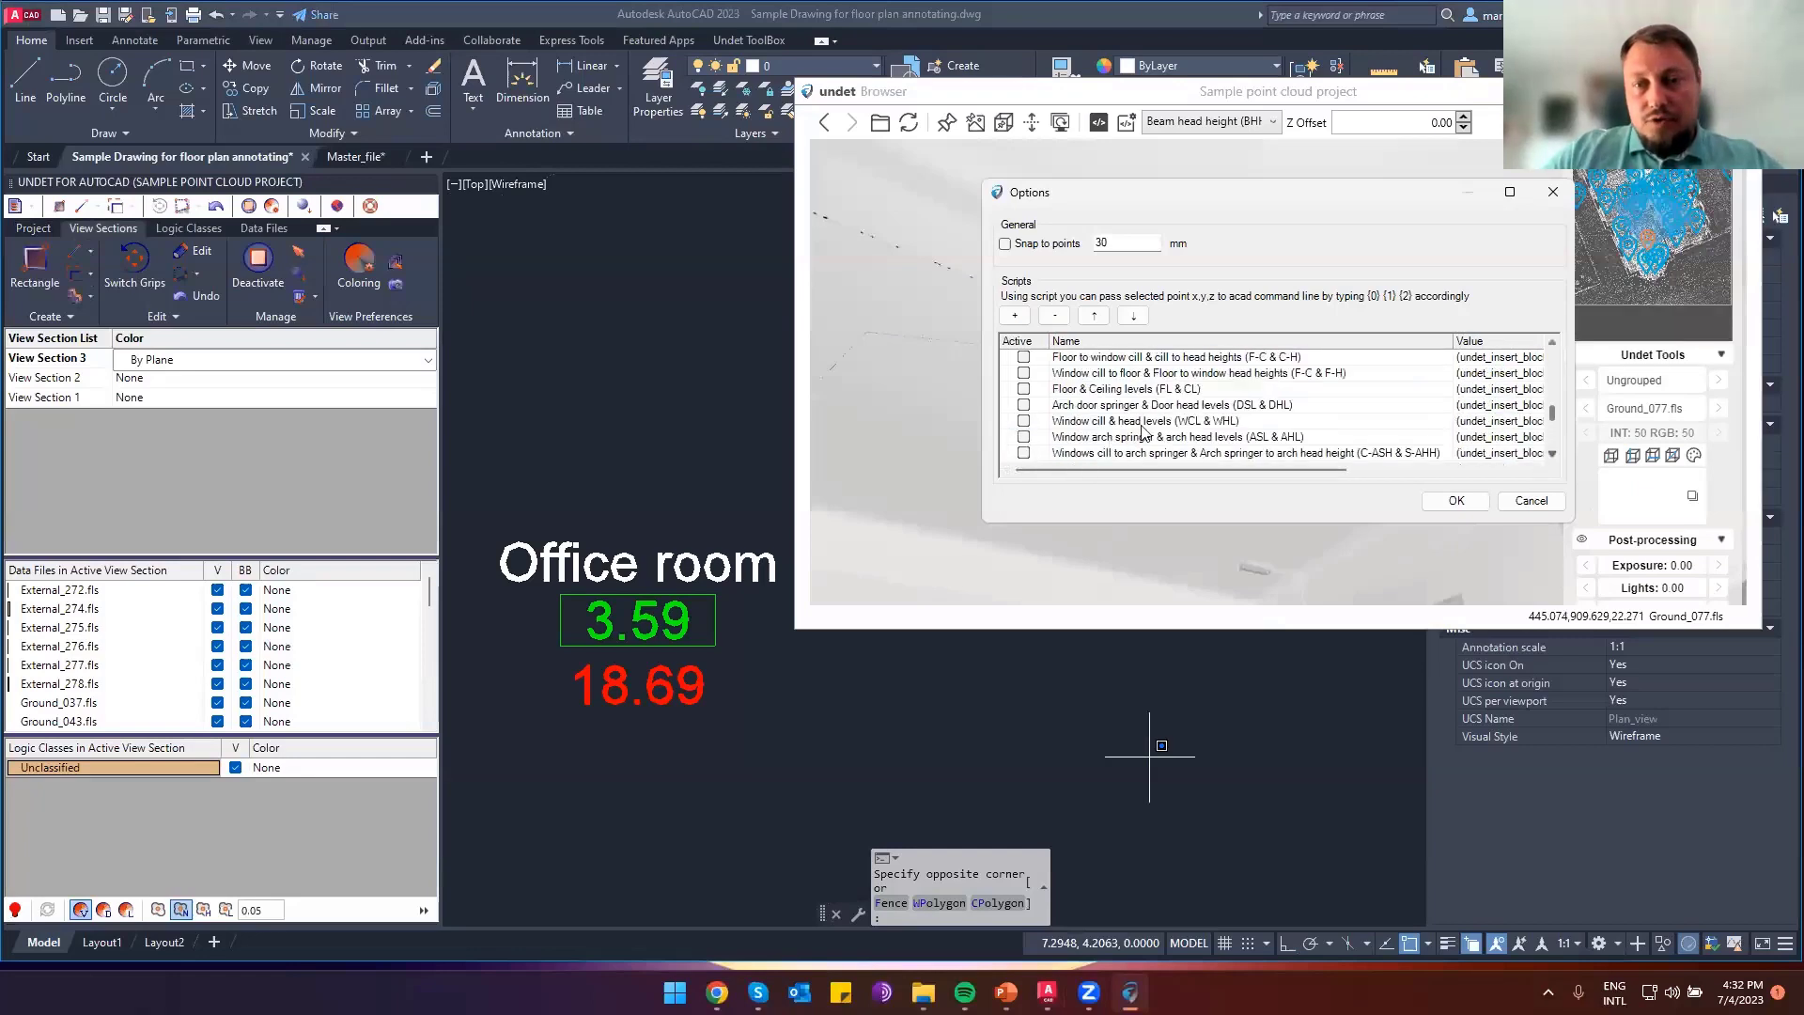
pyautogui.click(1156, 392)
pyautogui.moveTo(1220, 470); pyautogui.dragTo(1403, 471)
pyautogui.hotkey('ctrl', 'a')
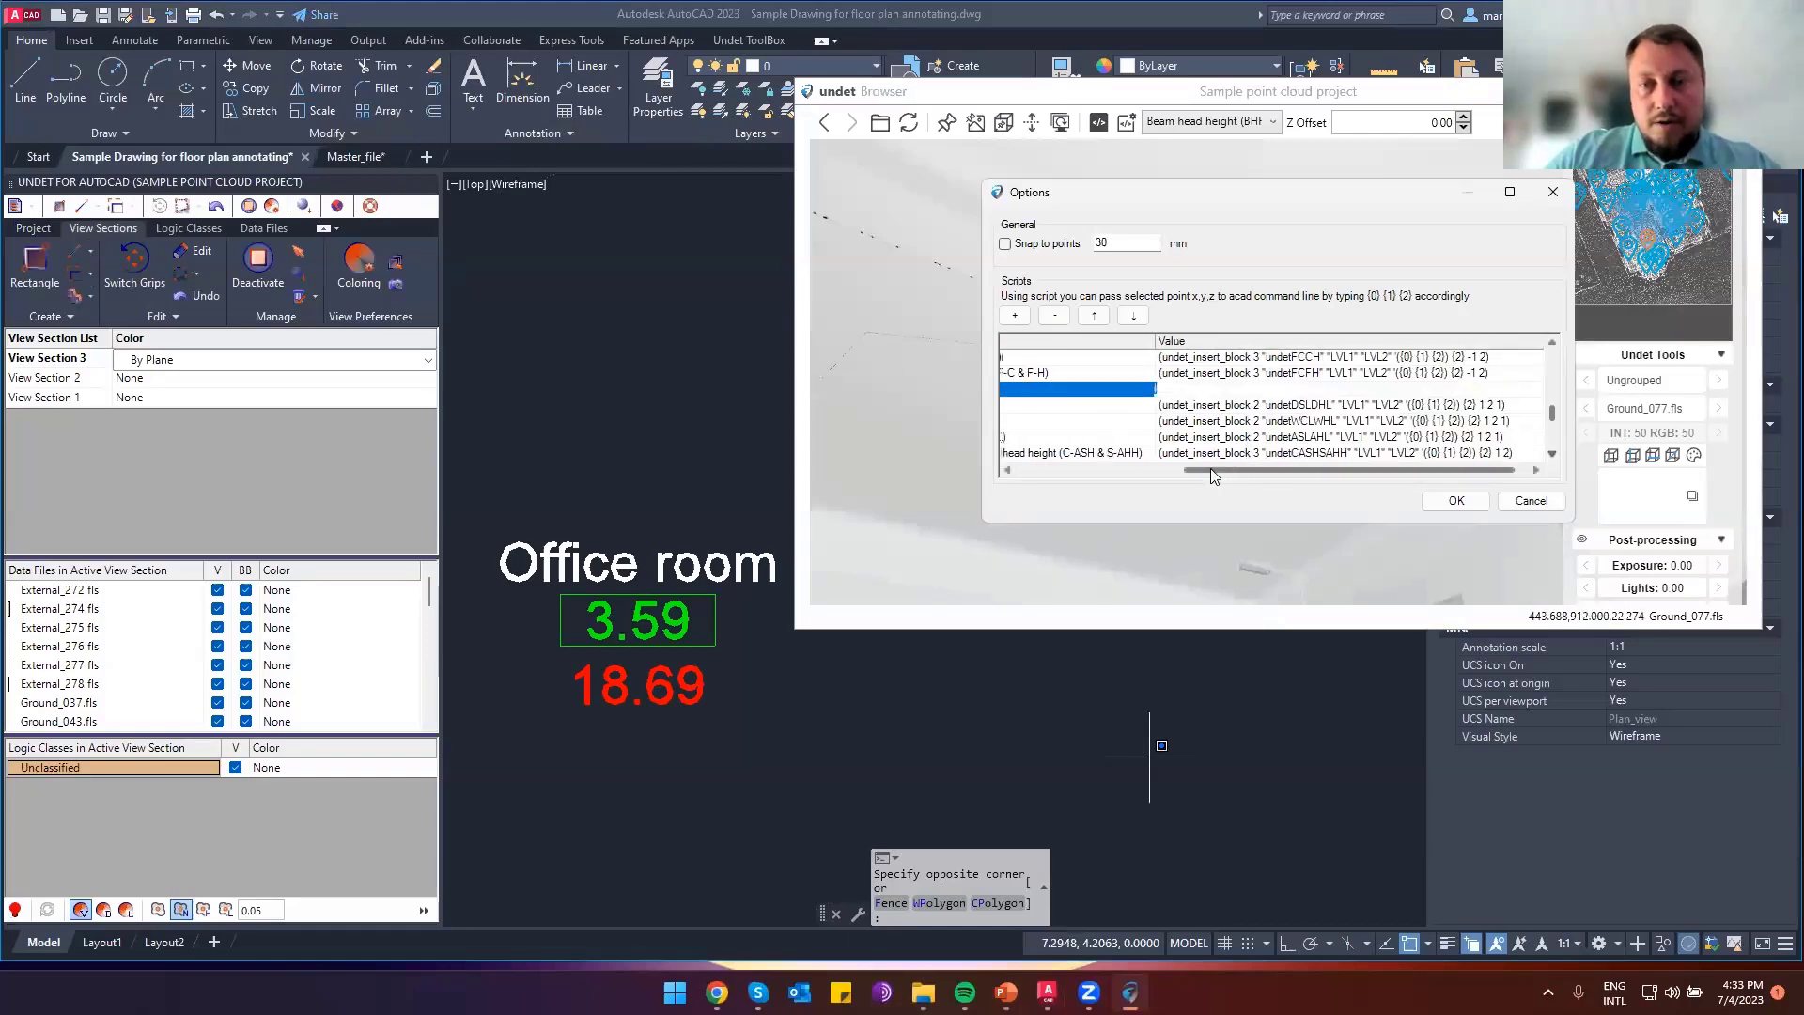
pyautogui.scroll(-5, 1105, 457)
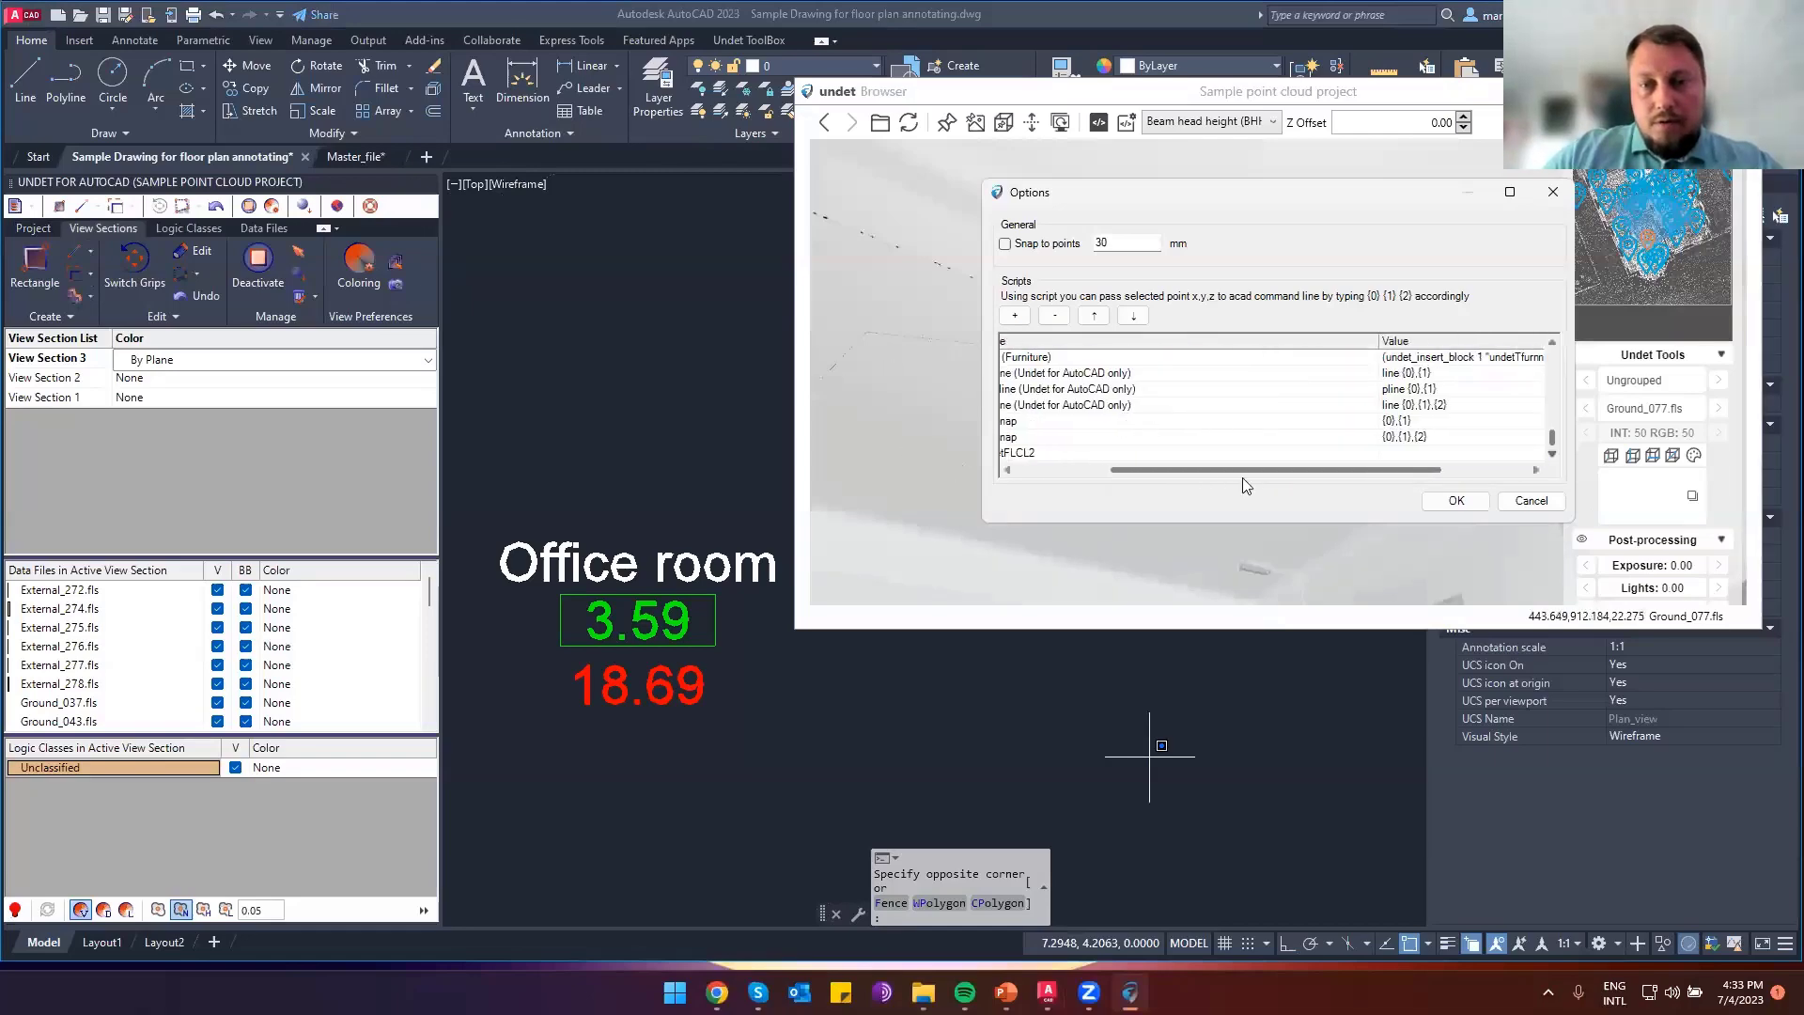
pyautogui.click(1242, 453)
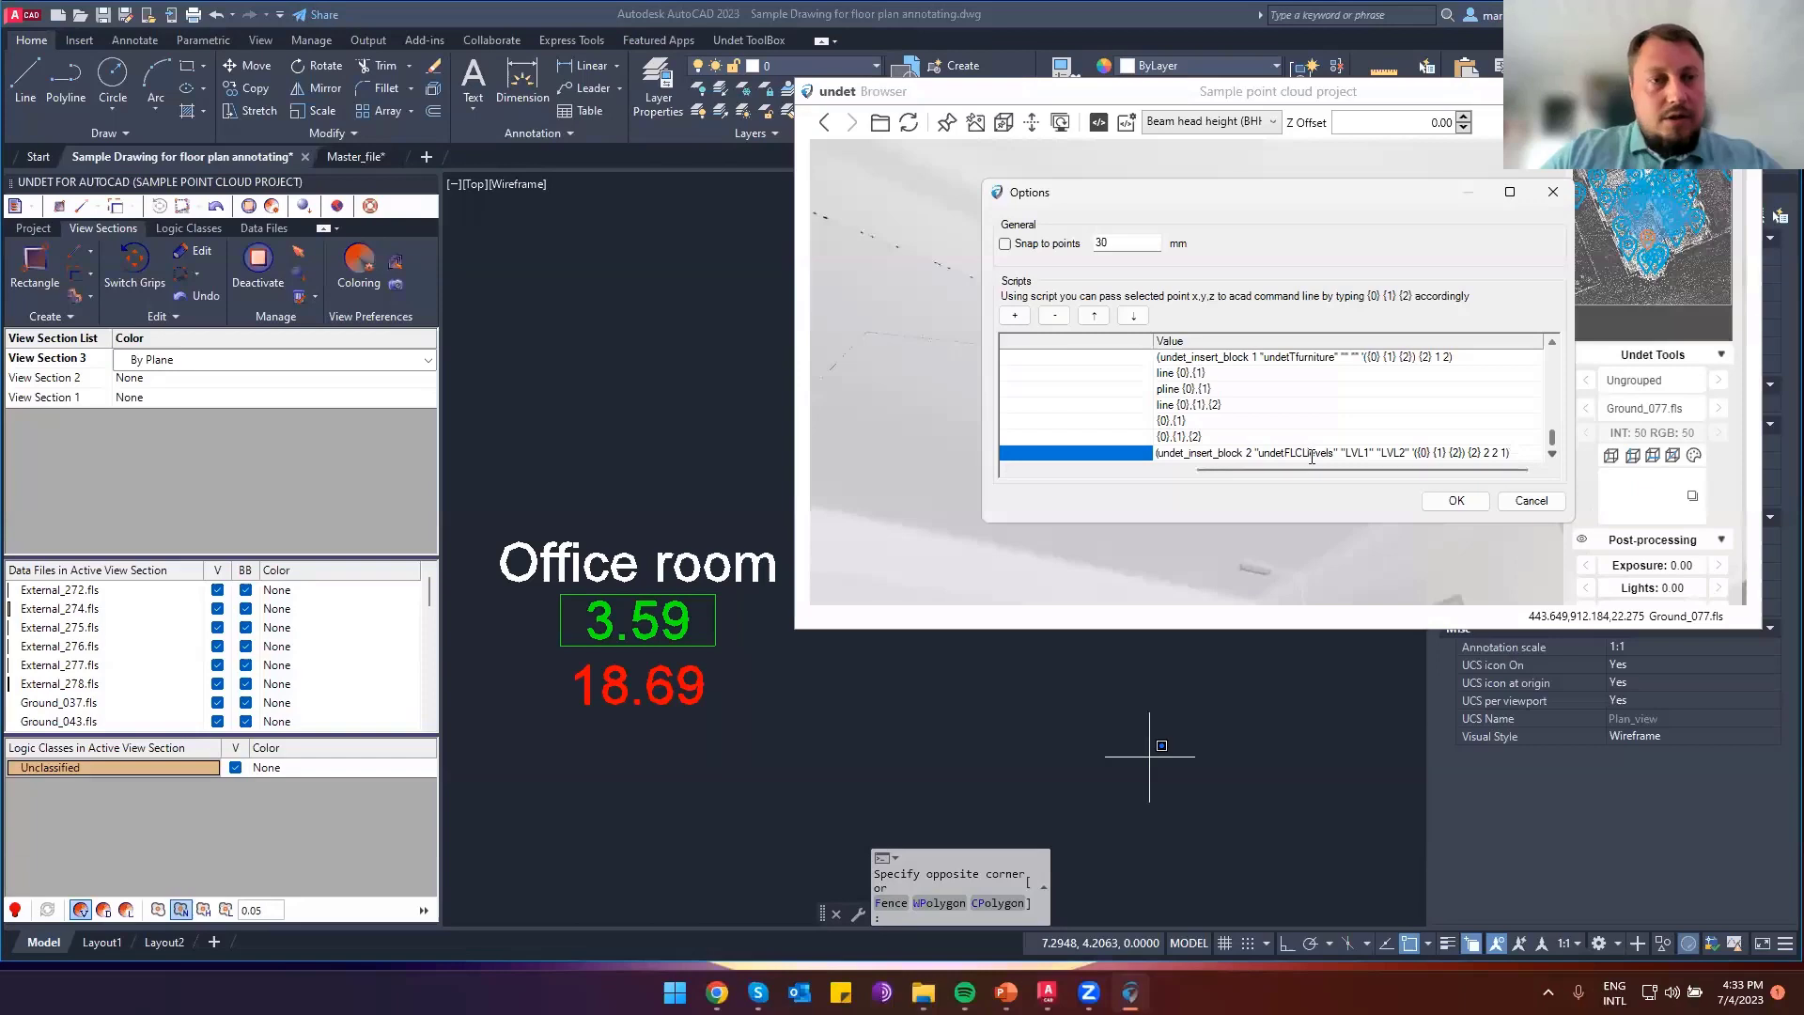
# Change the block name in the new script's value to undetFLCL2
pyautogui.press('BackSpace')
pyautogui.press('BackSpace')
pyautogui.press('BackSpace')
pyautogui.press('BackSpace')
pyautogui.press('BackSpace')
pyautogui.press('BackSpace')
pyautogui.press('BackSpace')
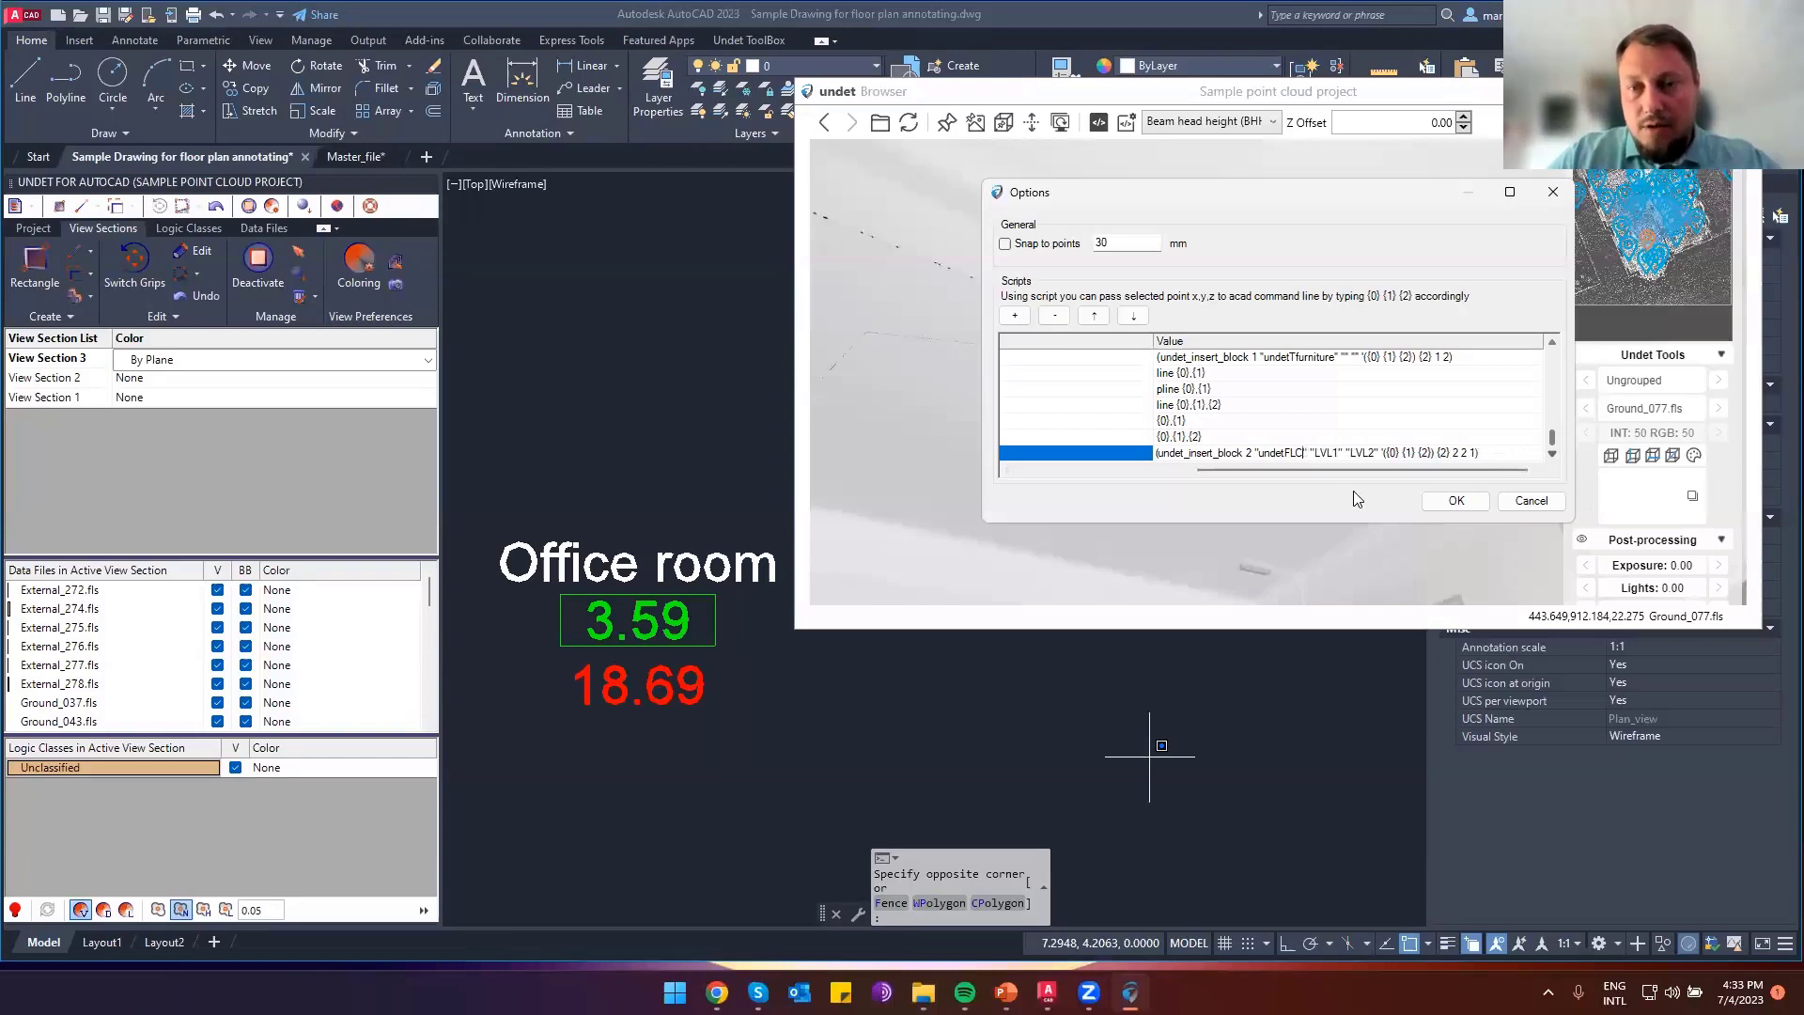
pyautogui.write('L2')
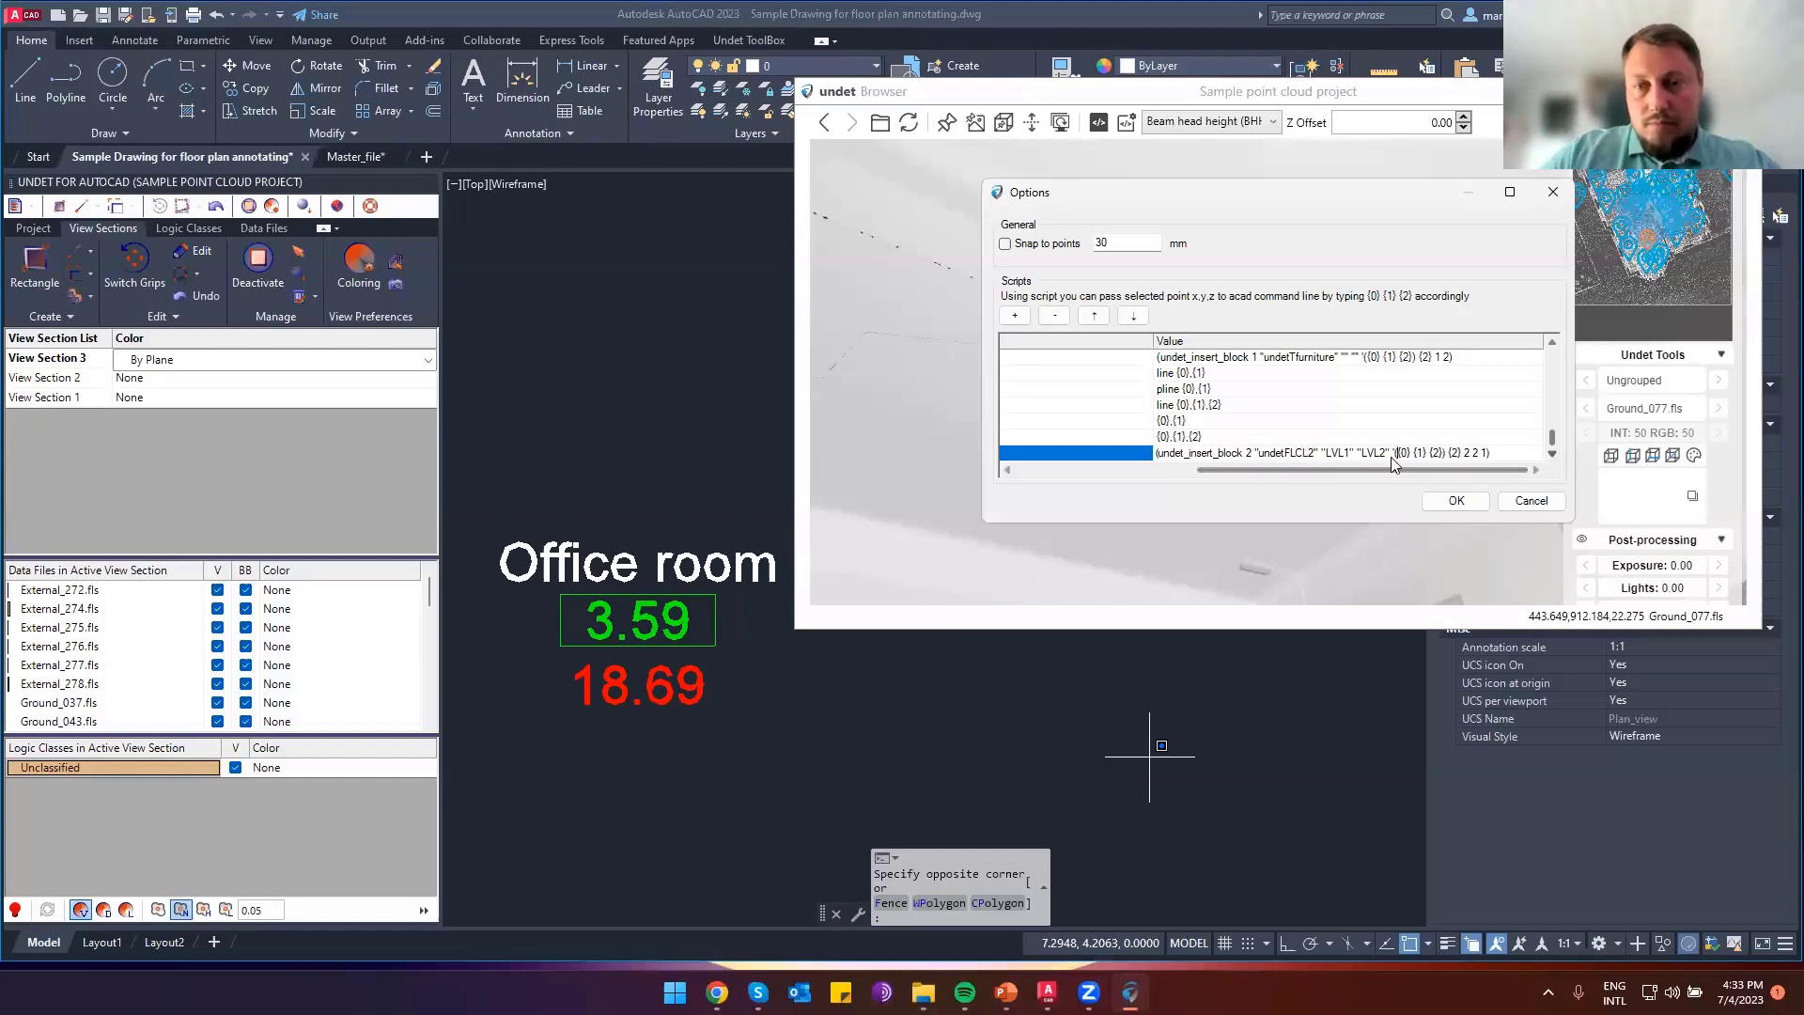
# Set the new script's attribute tags to LVLA and LVLB and accept the options
pyautogui.moveTo(1412, 468); pyautogui.dragTo(960, 470)
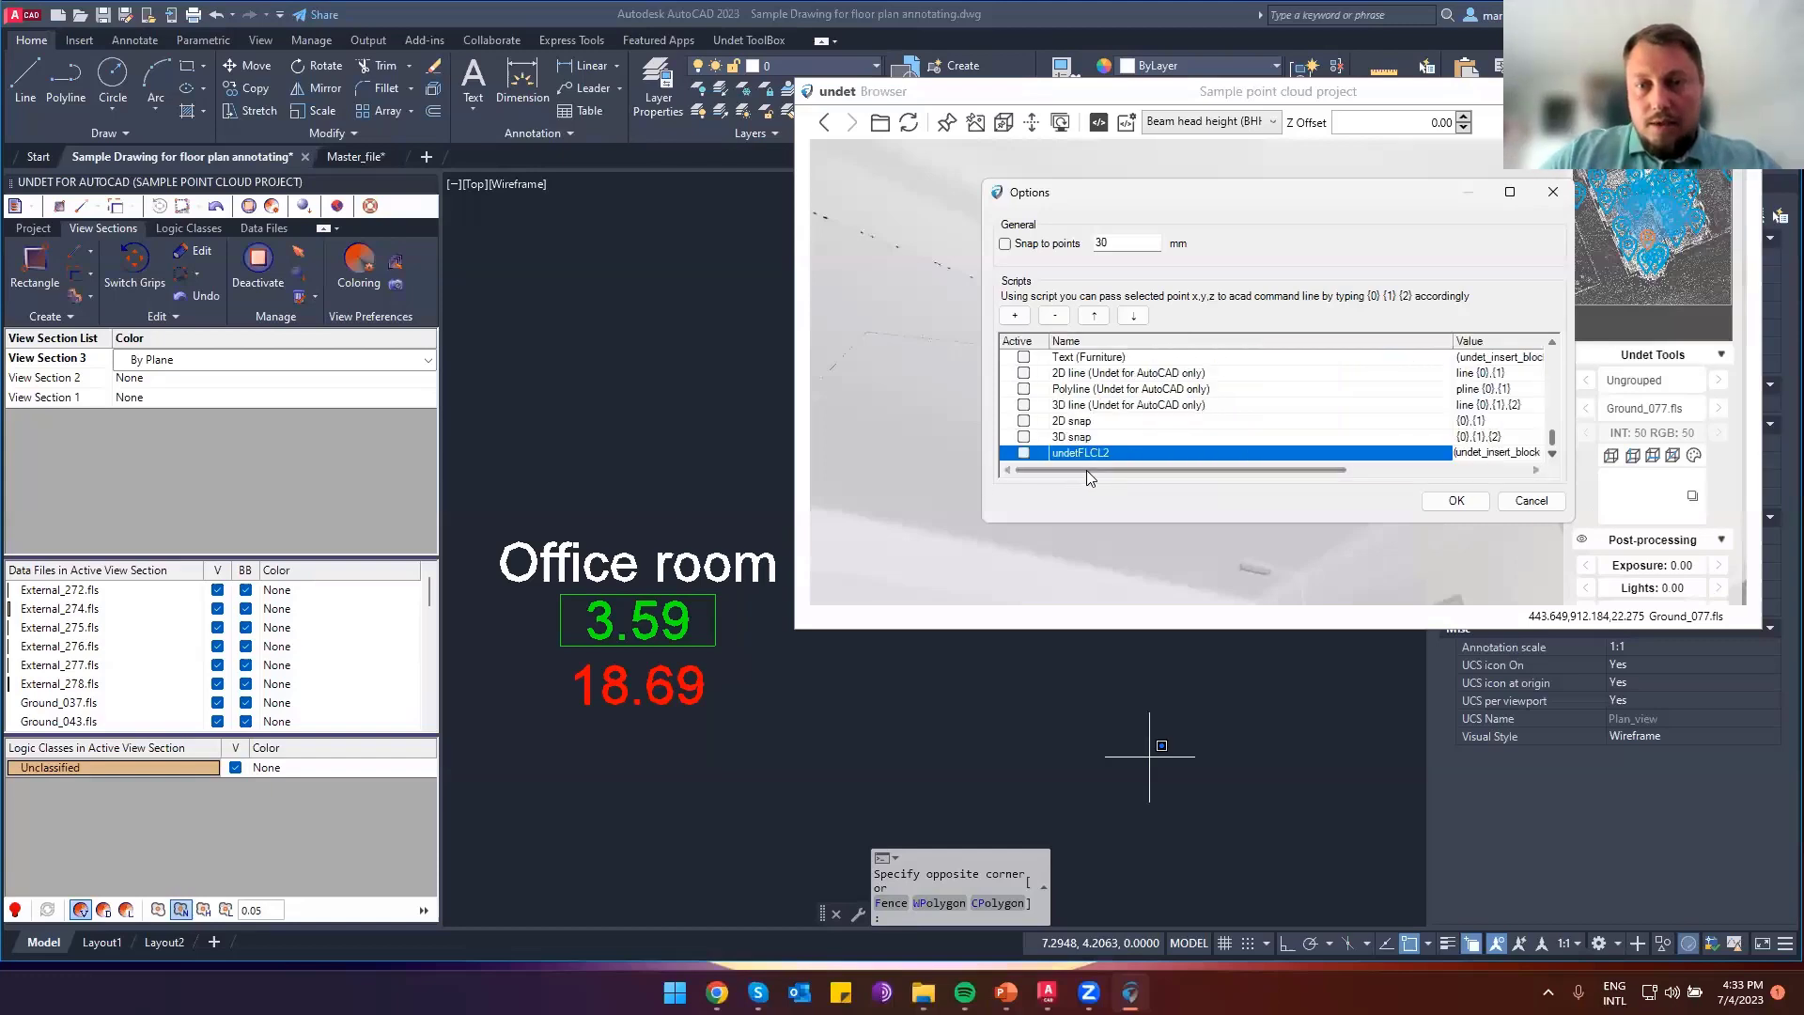
pyautogui.moveTo(1086, 470); pyautogui.dragTo(1348, 470)
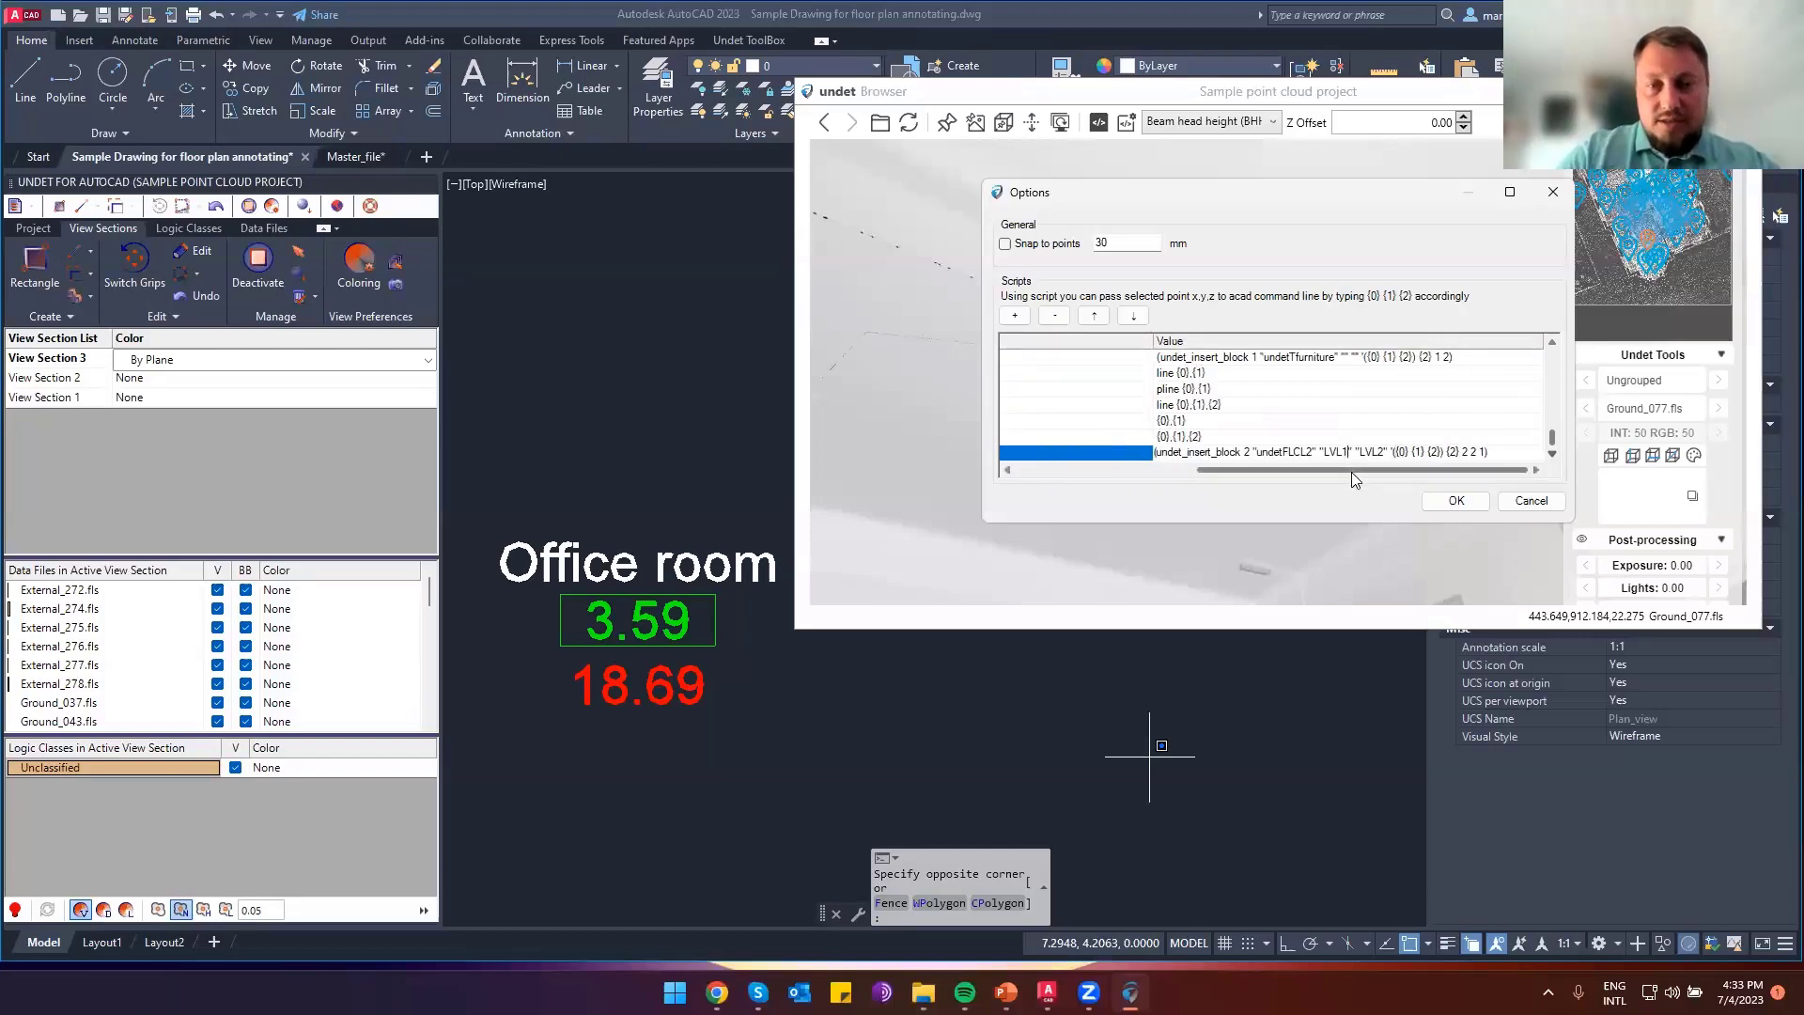
pyautogui.press('BackSpace')
pyautogui.write('A')
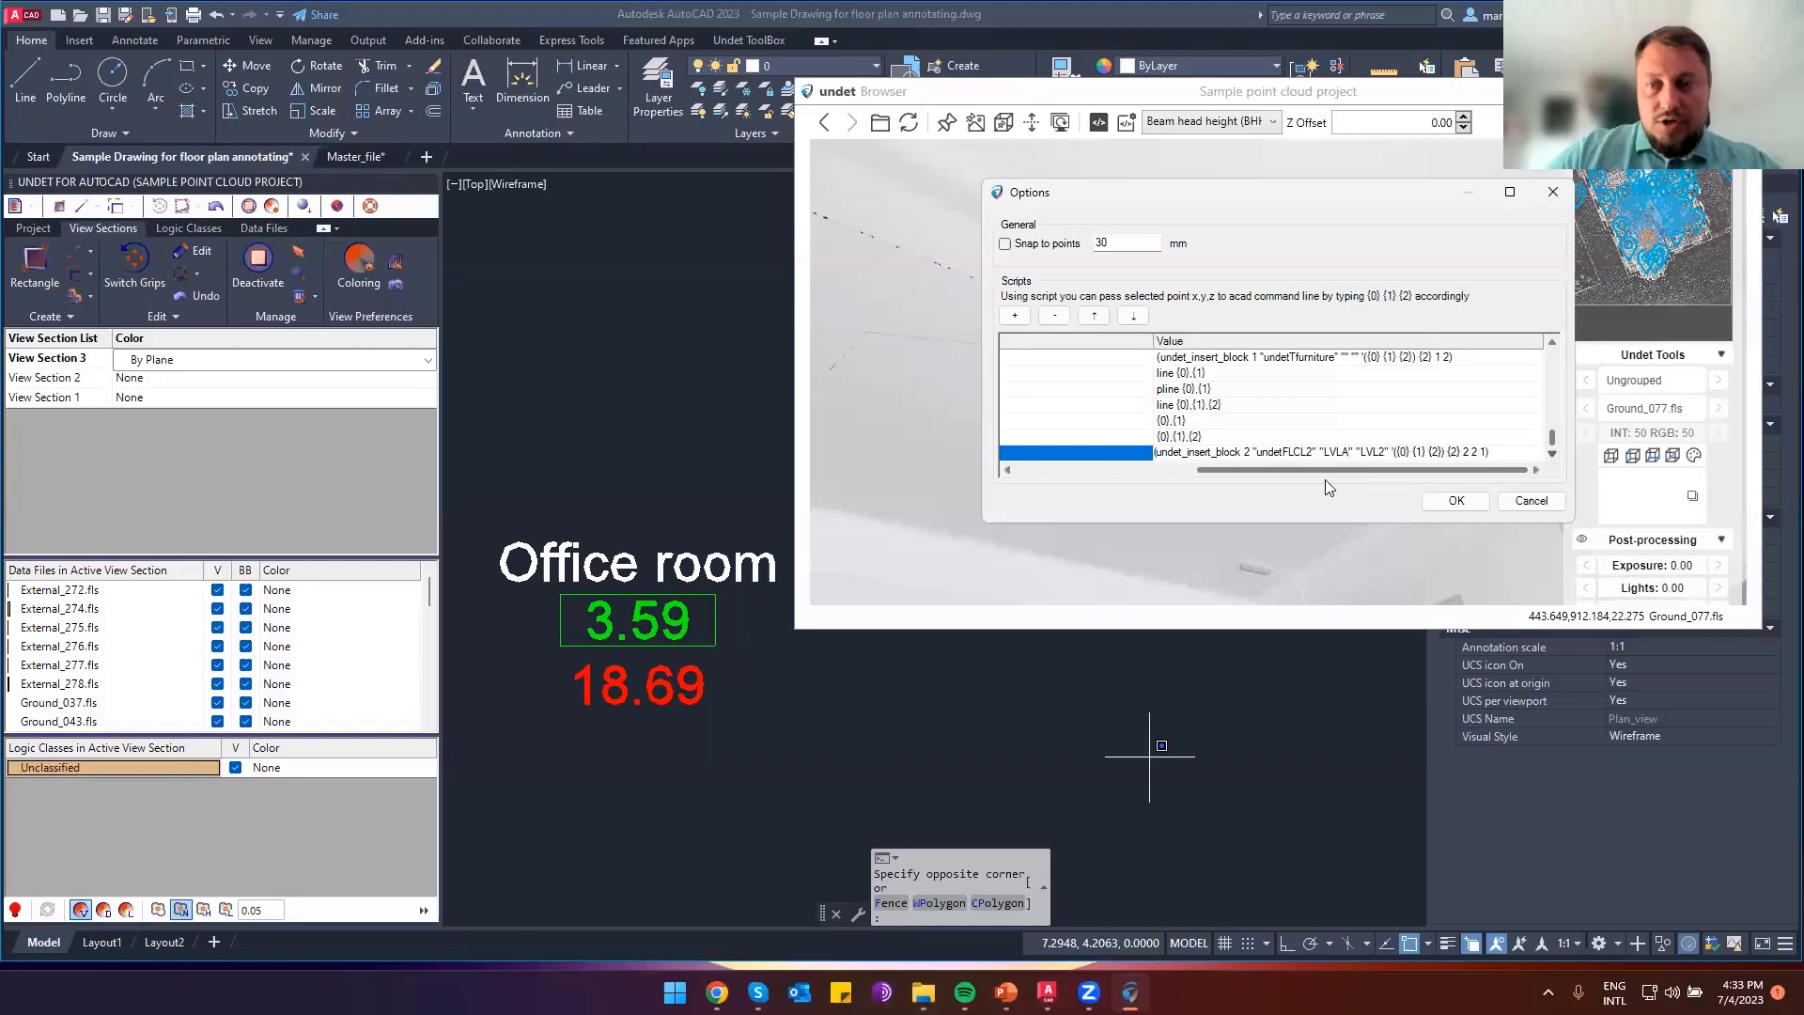
pyautogui.click(1385, 452)
pyautogui.press('BackSpace')
pyautogui.write('B')
pyautogui.click(1456, 500)
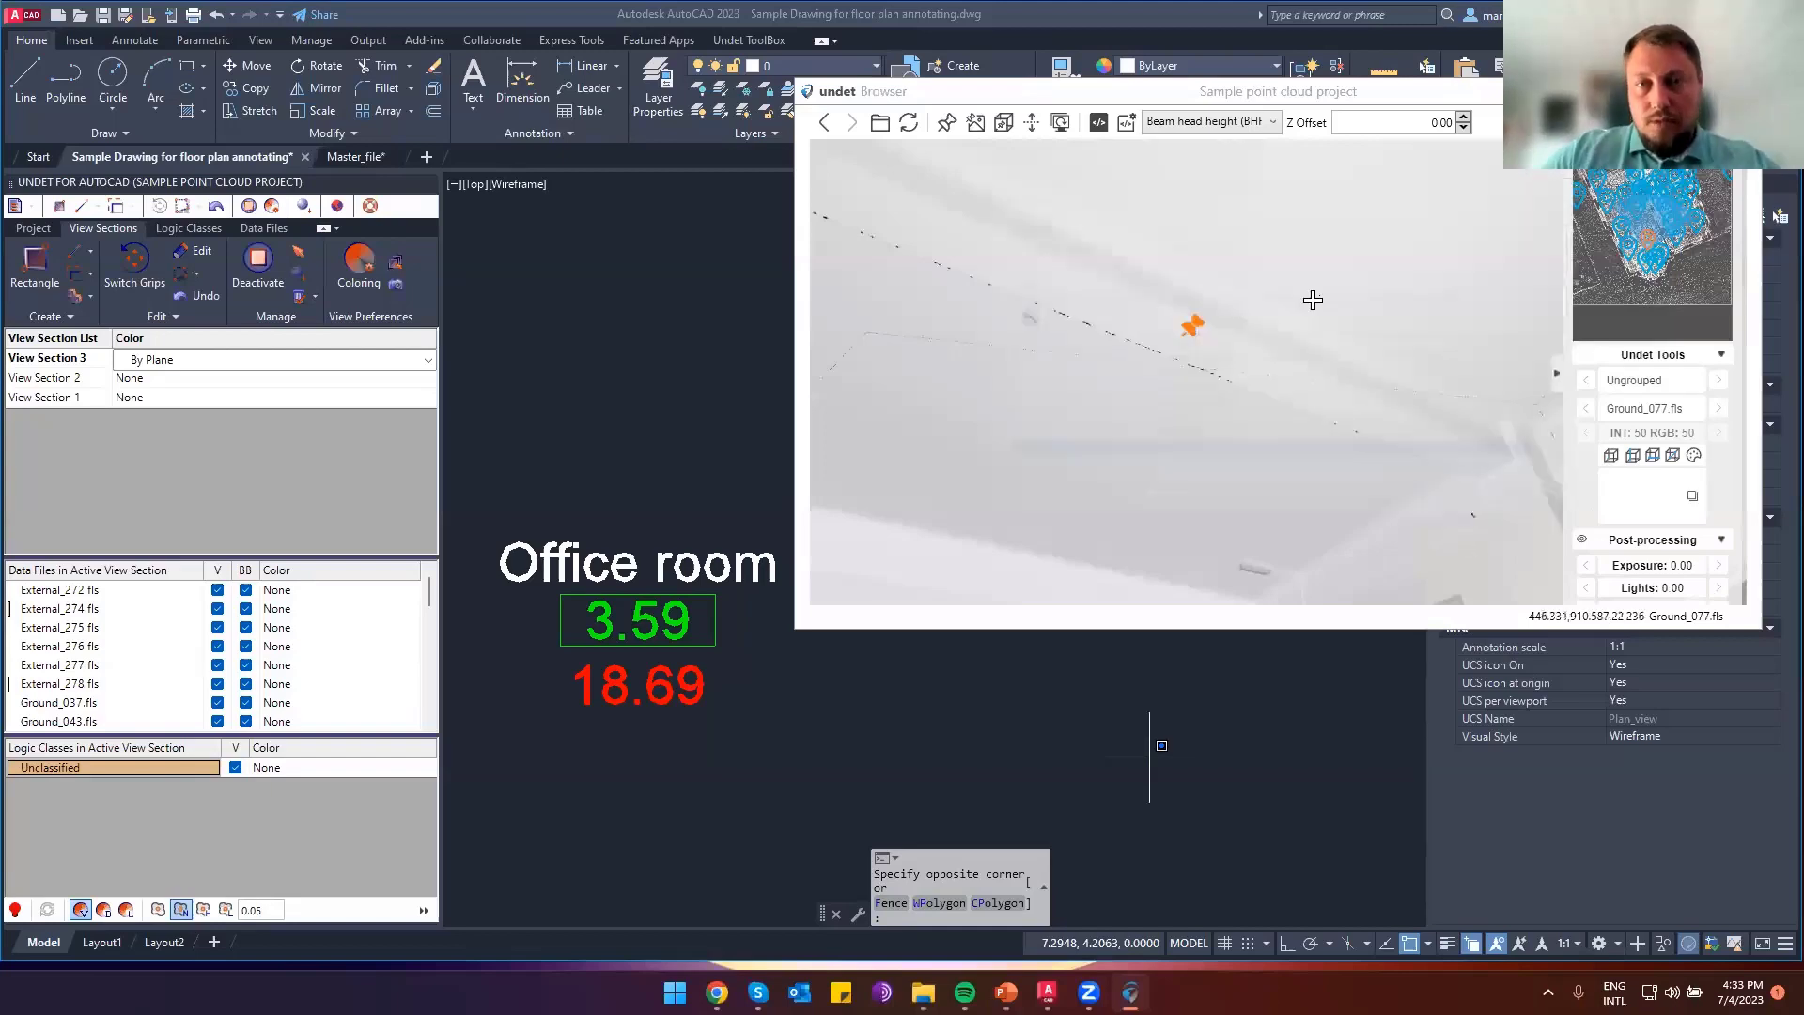
# Select the undetFLCL2 script and pick points in the Ground_077 scan to insert the ceiling and floor level label
pyautogui.click(1227, 132)
pyautogui.scroll(-6, 1232, 451)
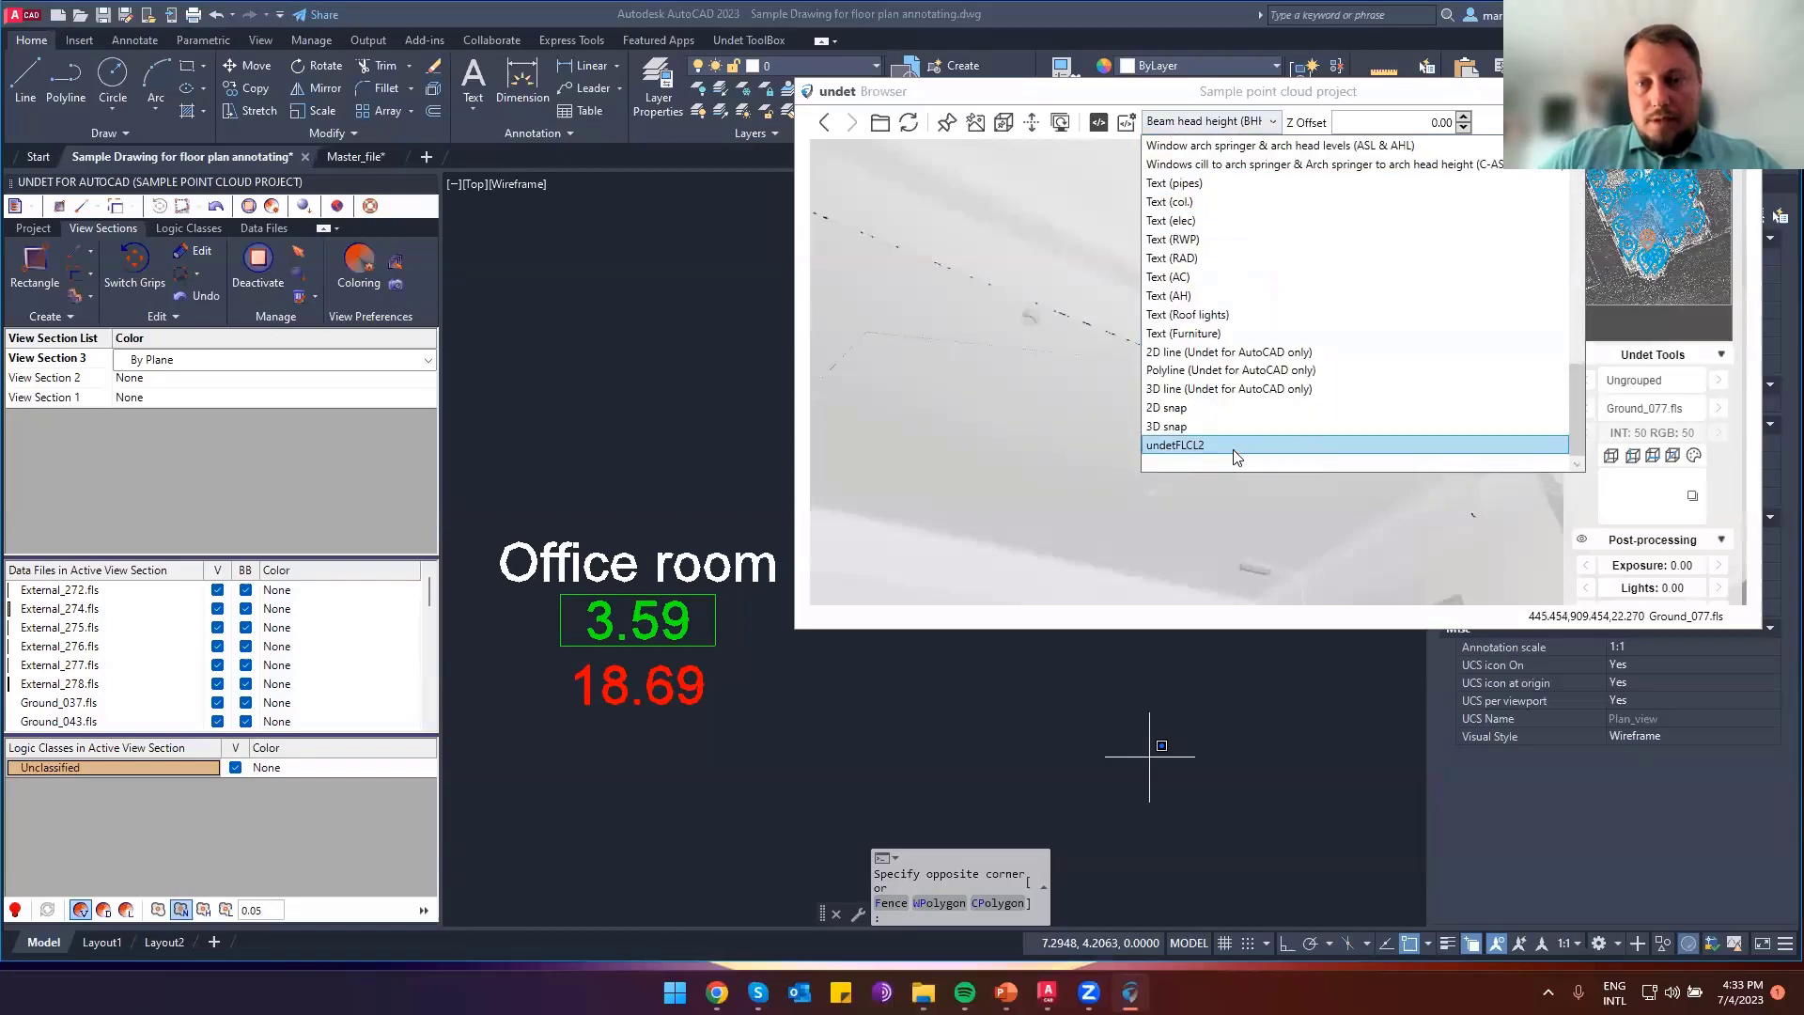
pyautogui.click(1234, 459)
pyautogui.moveTo(1035, 480); pyautogui.dragTo(1062, 216)
pyautogui.scroll(-3, 1313, 455)
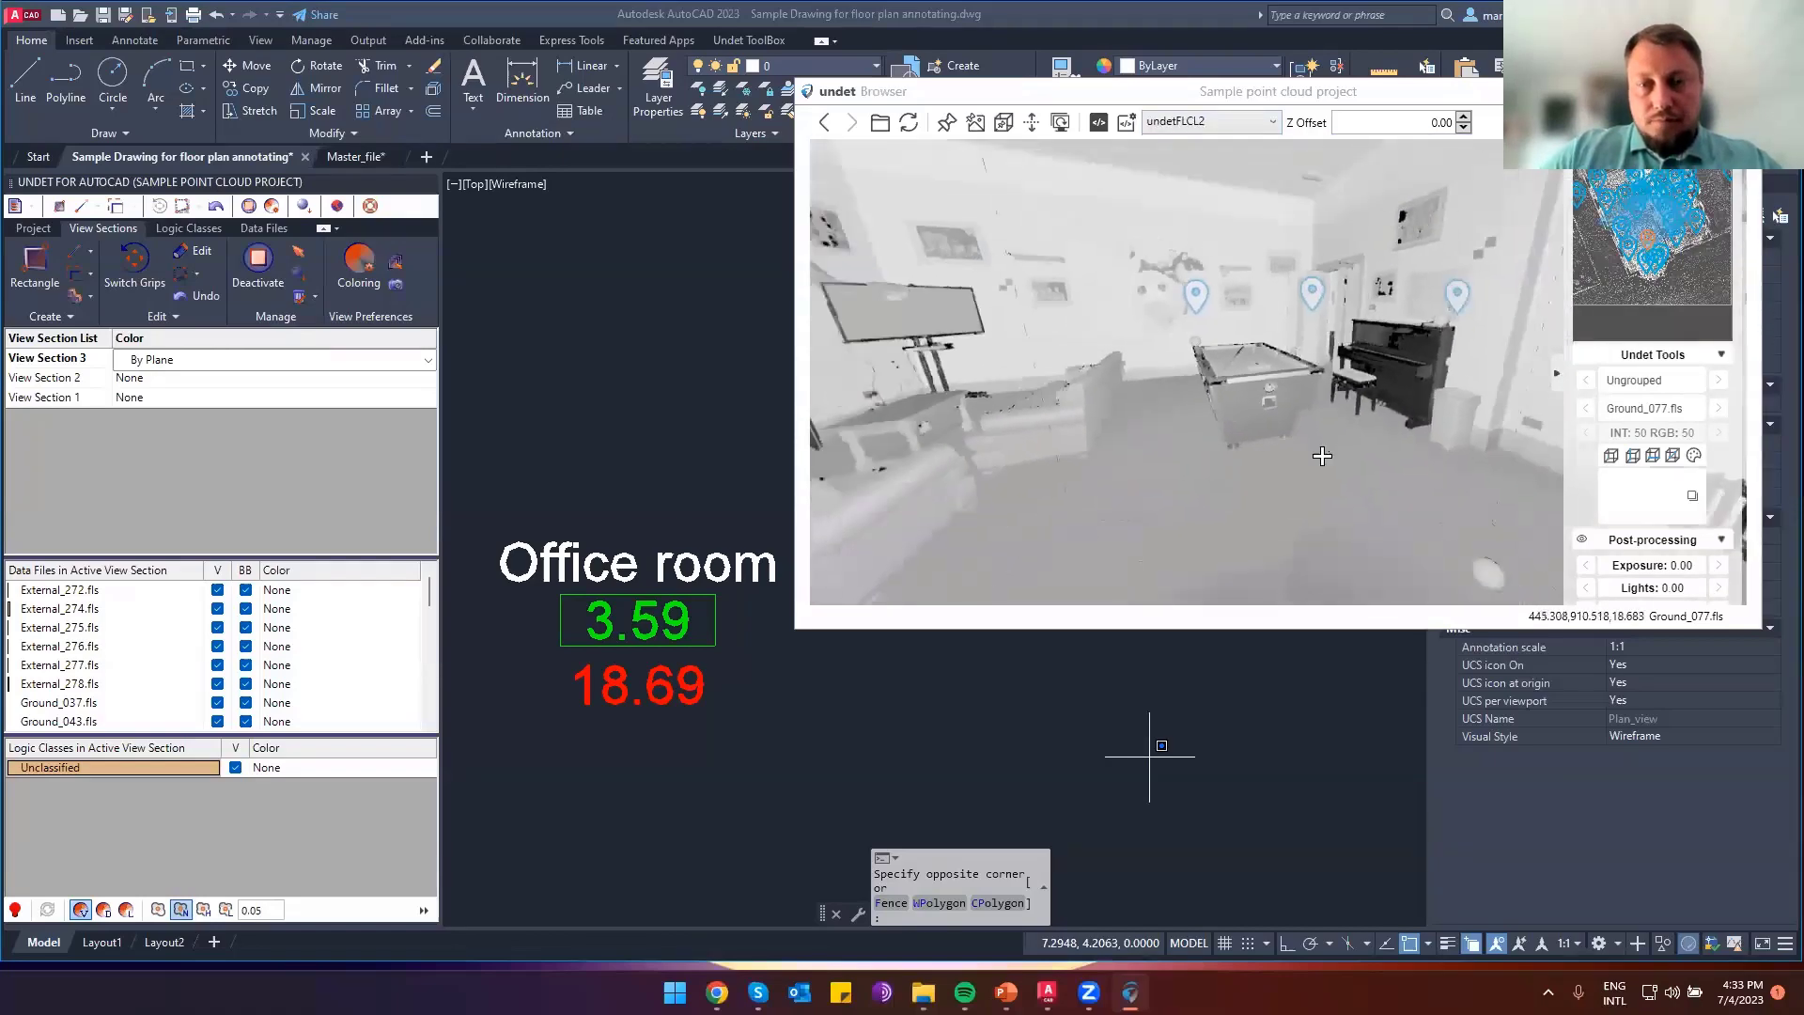
pyautogui.moveTo(1313, 455); pyautogui.dragTo(1263, 469)
pyautogui.click(1338, 535)
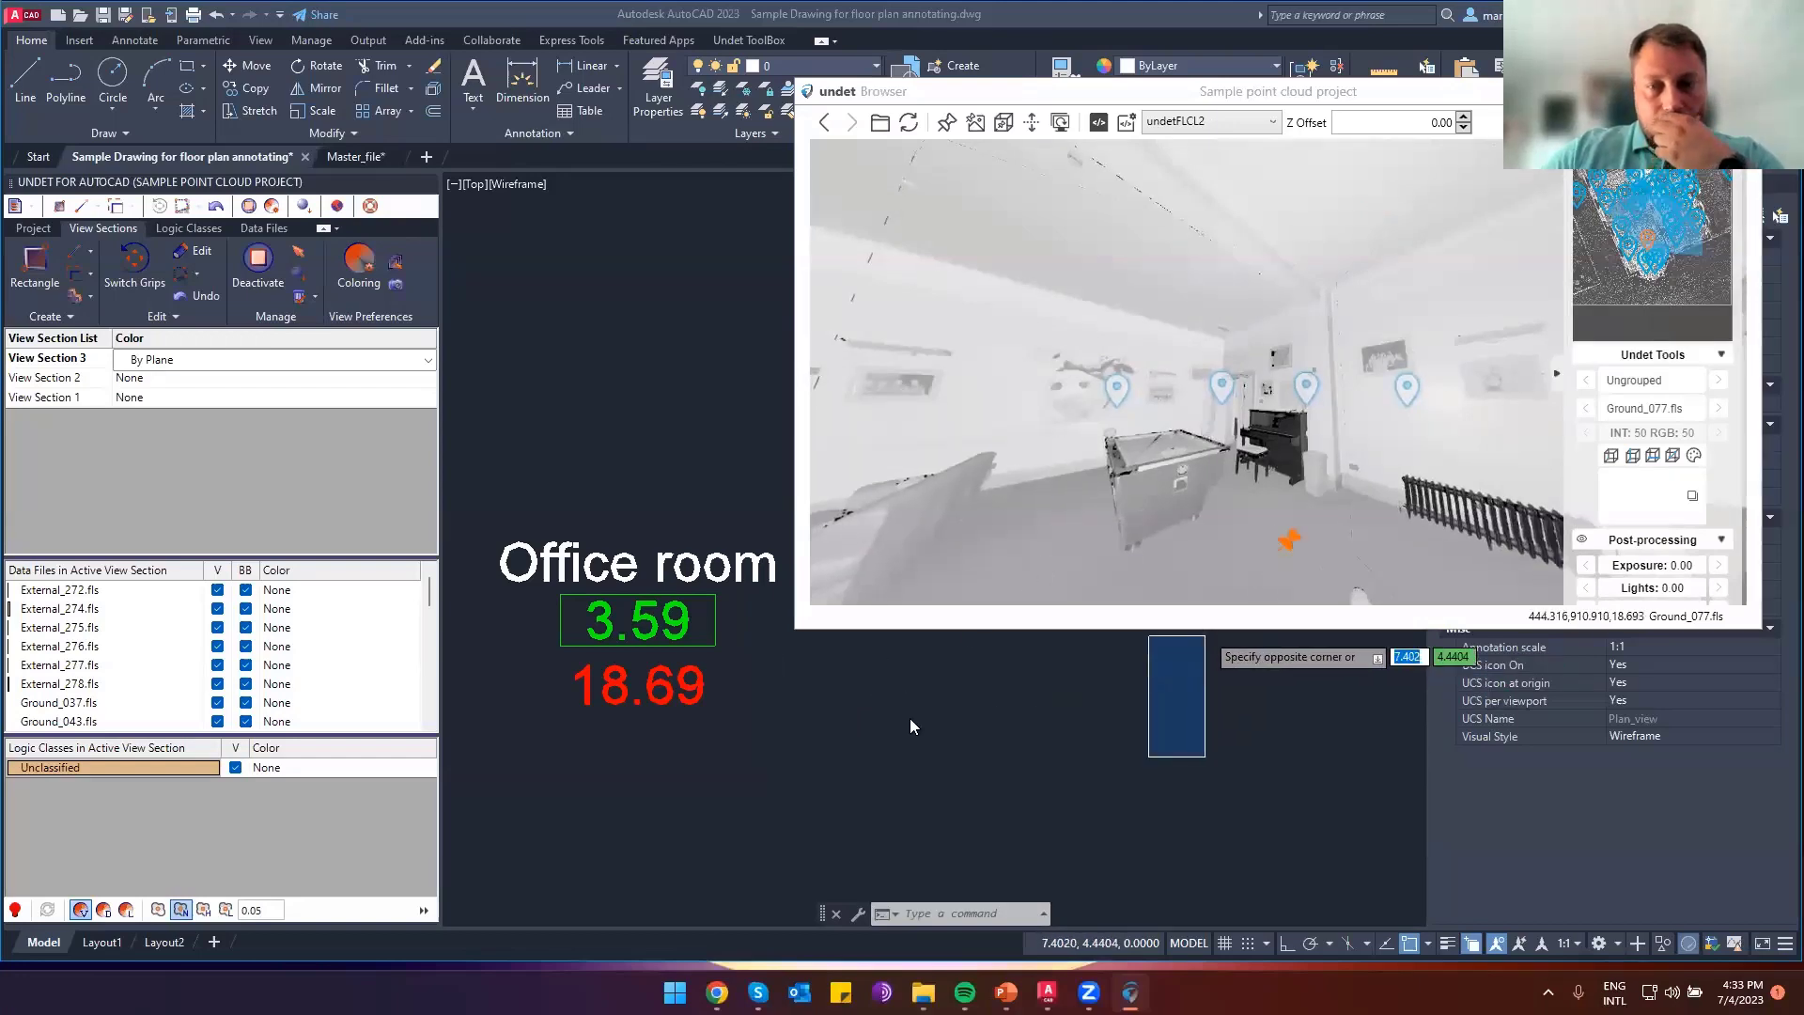
# Find the new ceiling and floor level label in the floor plan and move it to clear space inside the room
pyautogui.scroll(-1, 925, 720)
pyautogui.press('Escape')
pyautogui.scroll(-5, 926, 752)
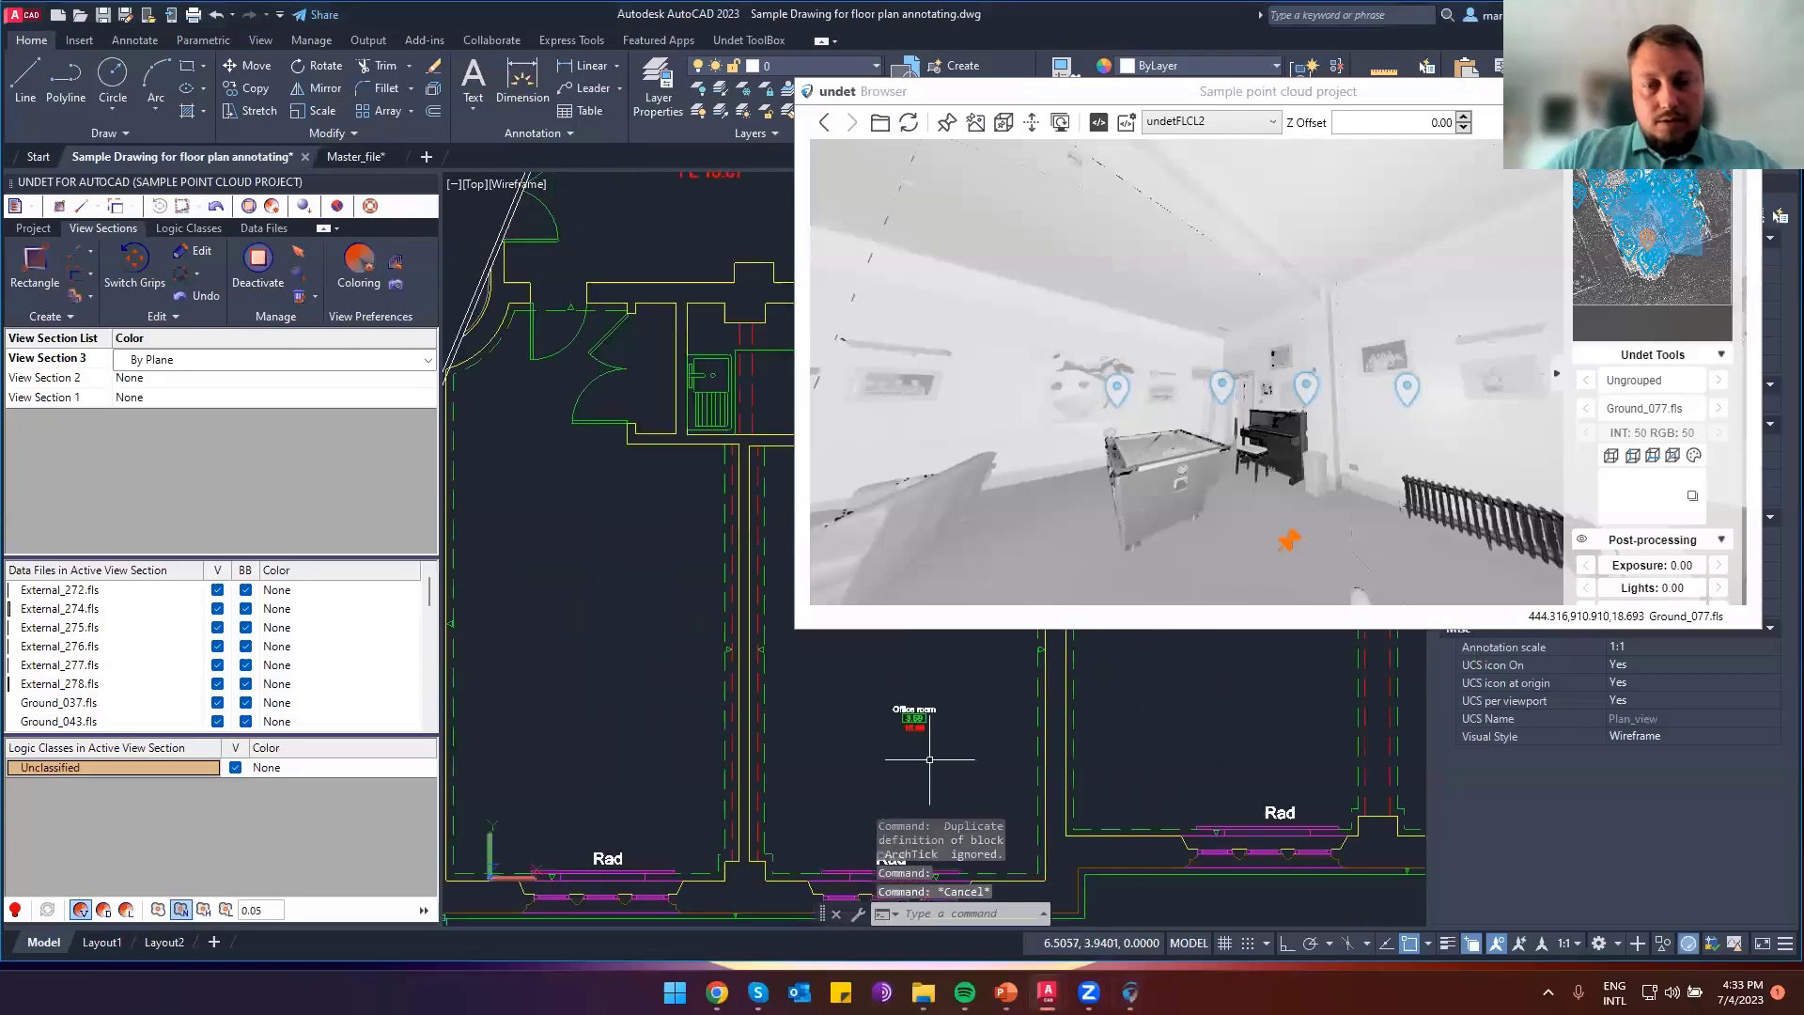
pyautogui.scroll(-2, 1041, 757)
pyautogui.scroll(7, 1027, 708)
pyautogui.moveTo(992, 706)
pyautogui.mouseDown(button='middle')
pyautogui.moveTo(511, 824)
pyautogui.moveTo(705, 698)
pyautogui.mouseUp(button='middle')
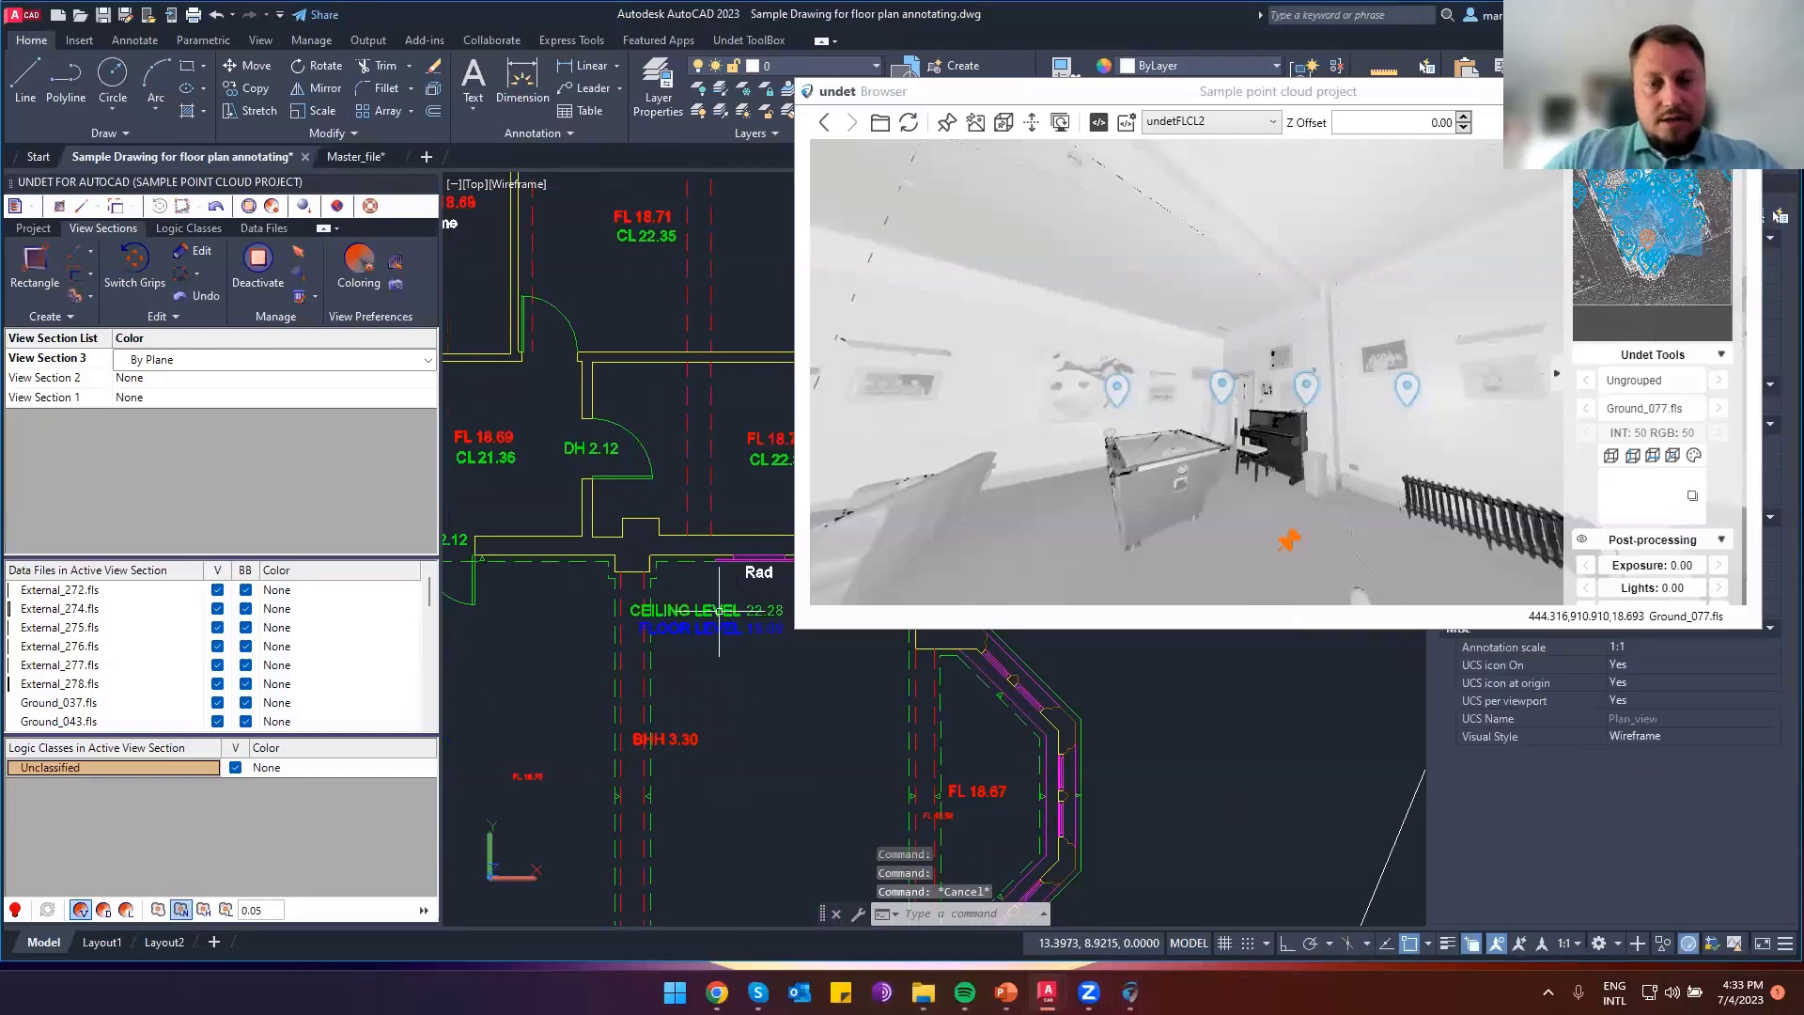
pyautogui.click(719, 611)
pyautogui.write('M')
pyautogui.press('Return')
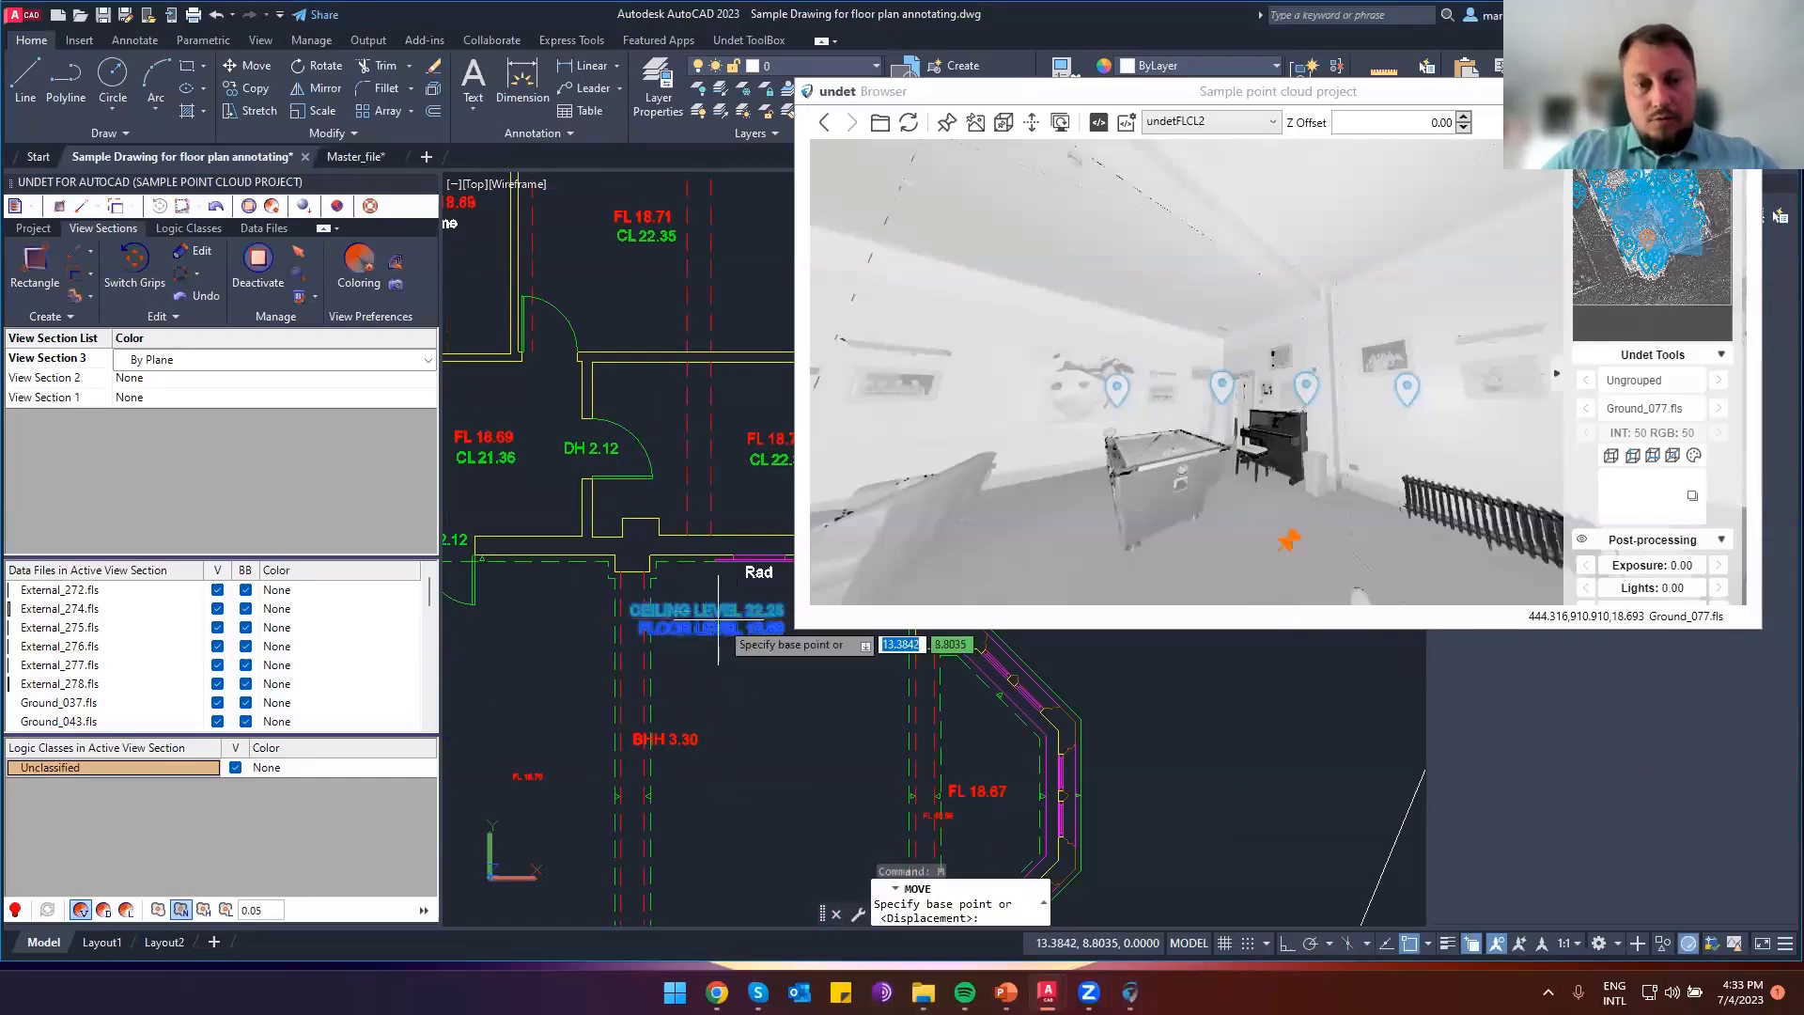
pyautogui.click(722, 603)
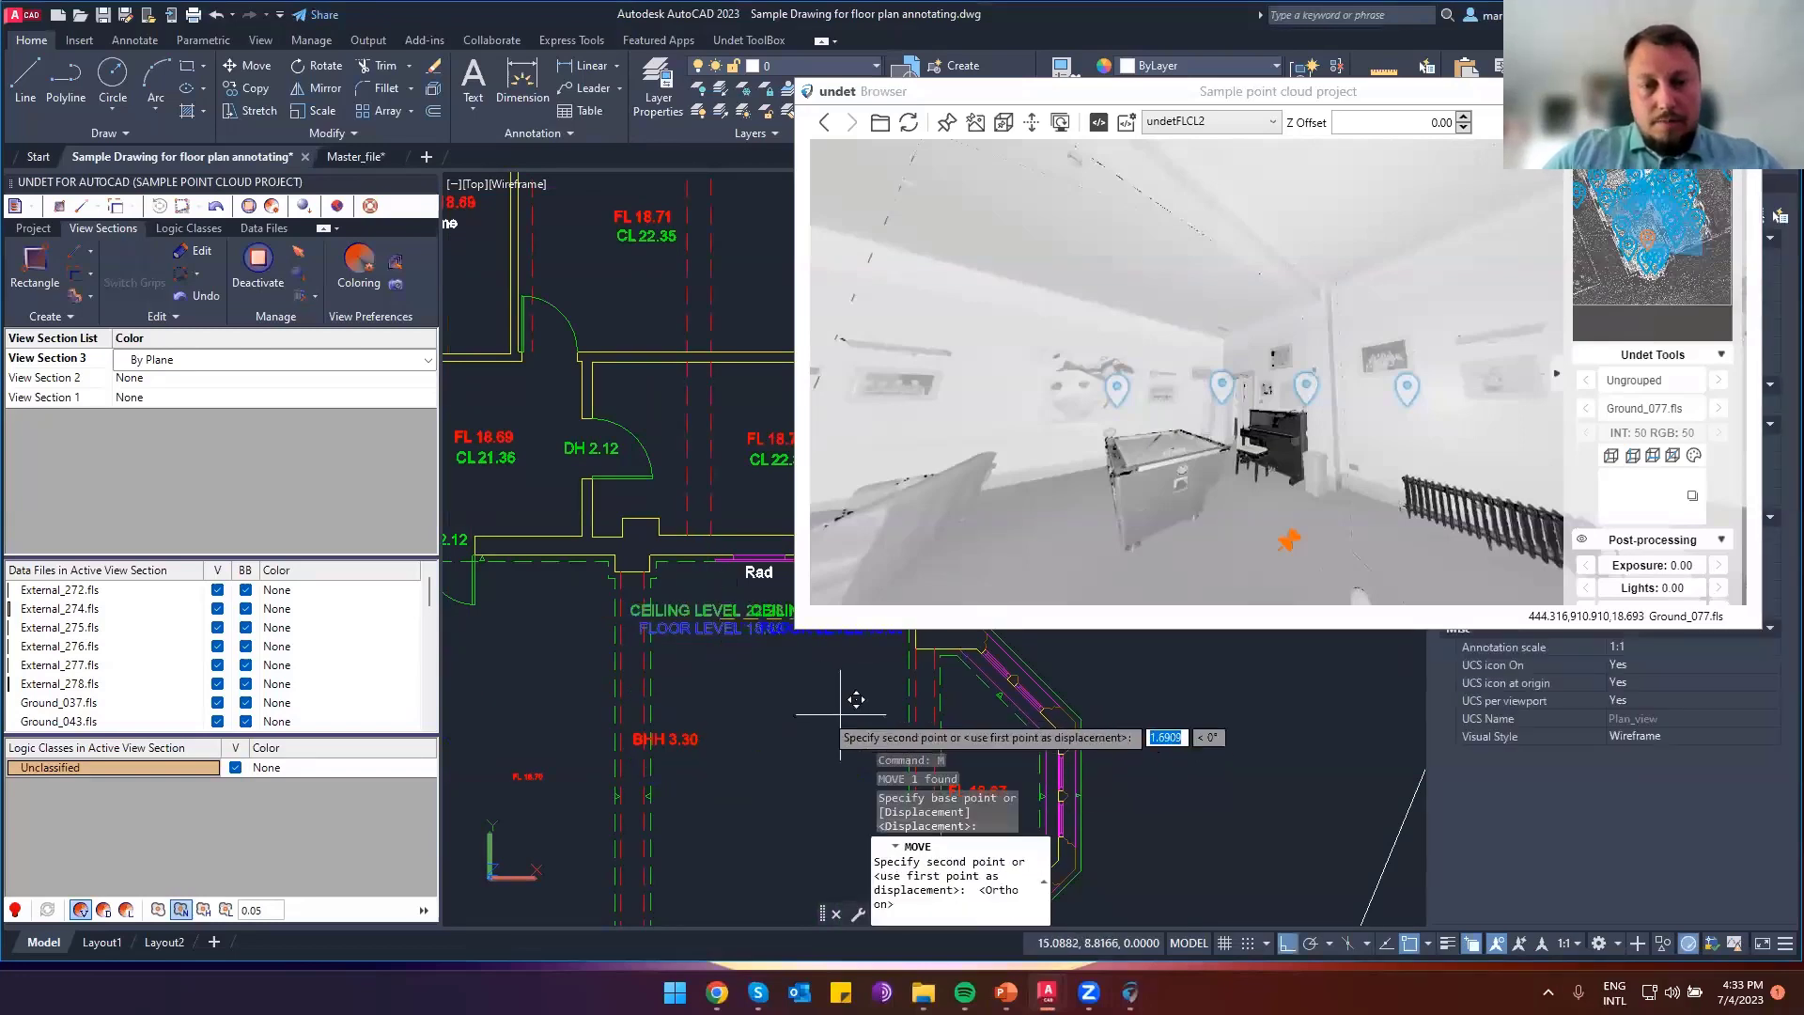
pyautogui.press('F8')
pyautogui.press('Escape')
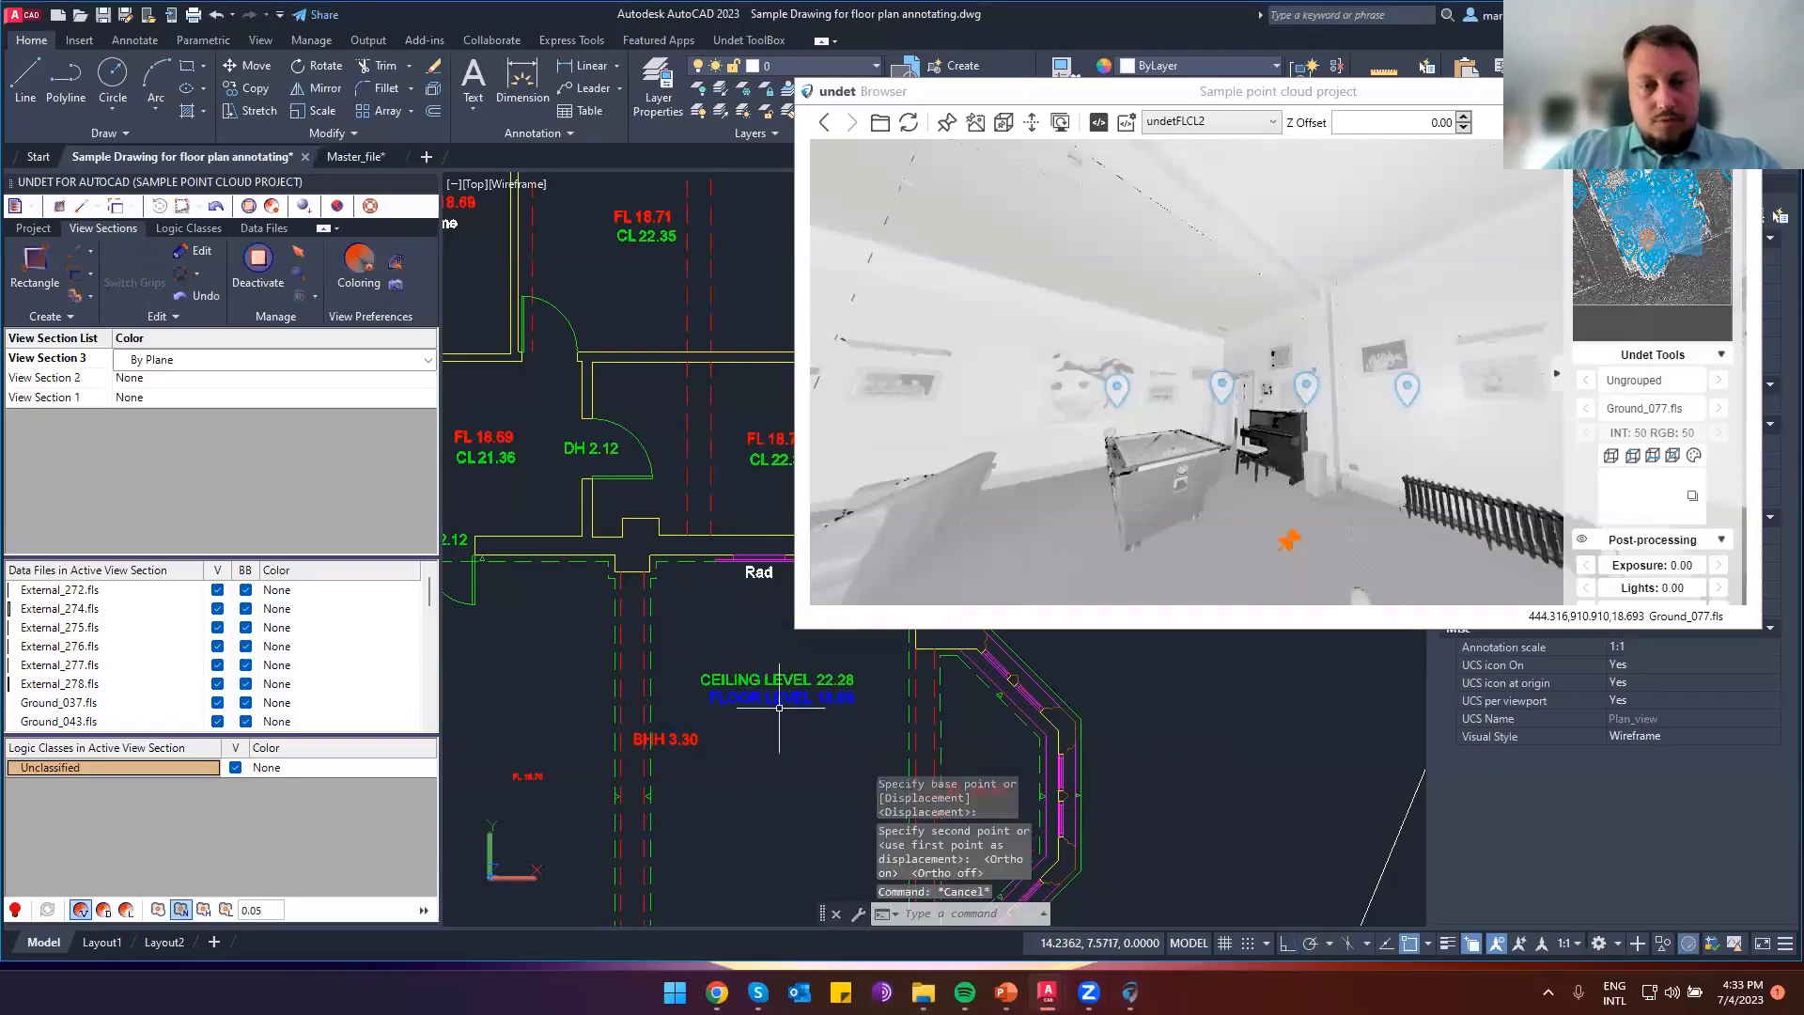
pyautogui.scroll(2, 779, 708)
pyautogui.moveTo(779, 709); pyautogui.dragTo(729, 752, button='middle')
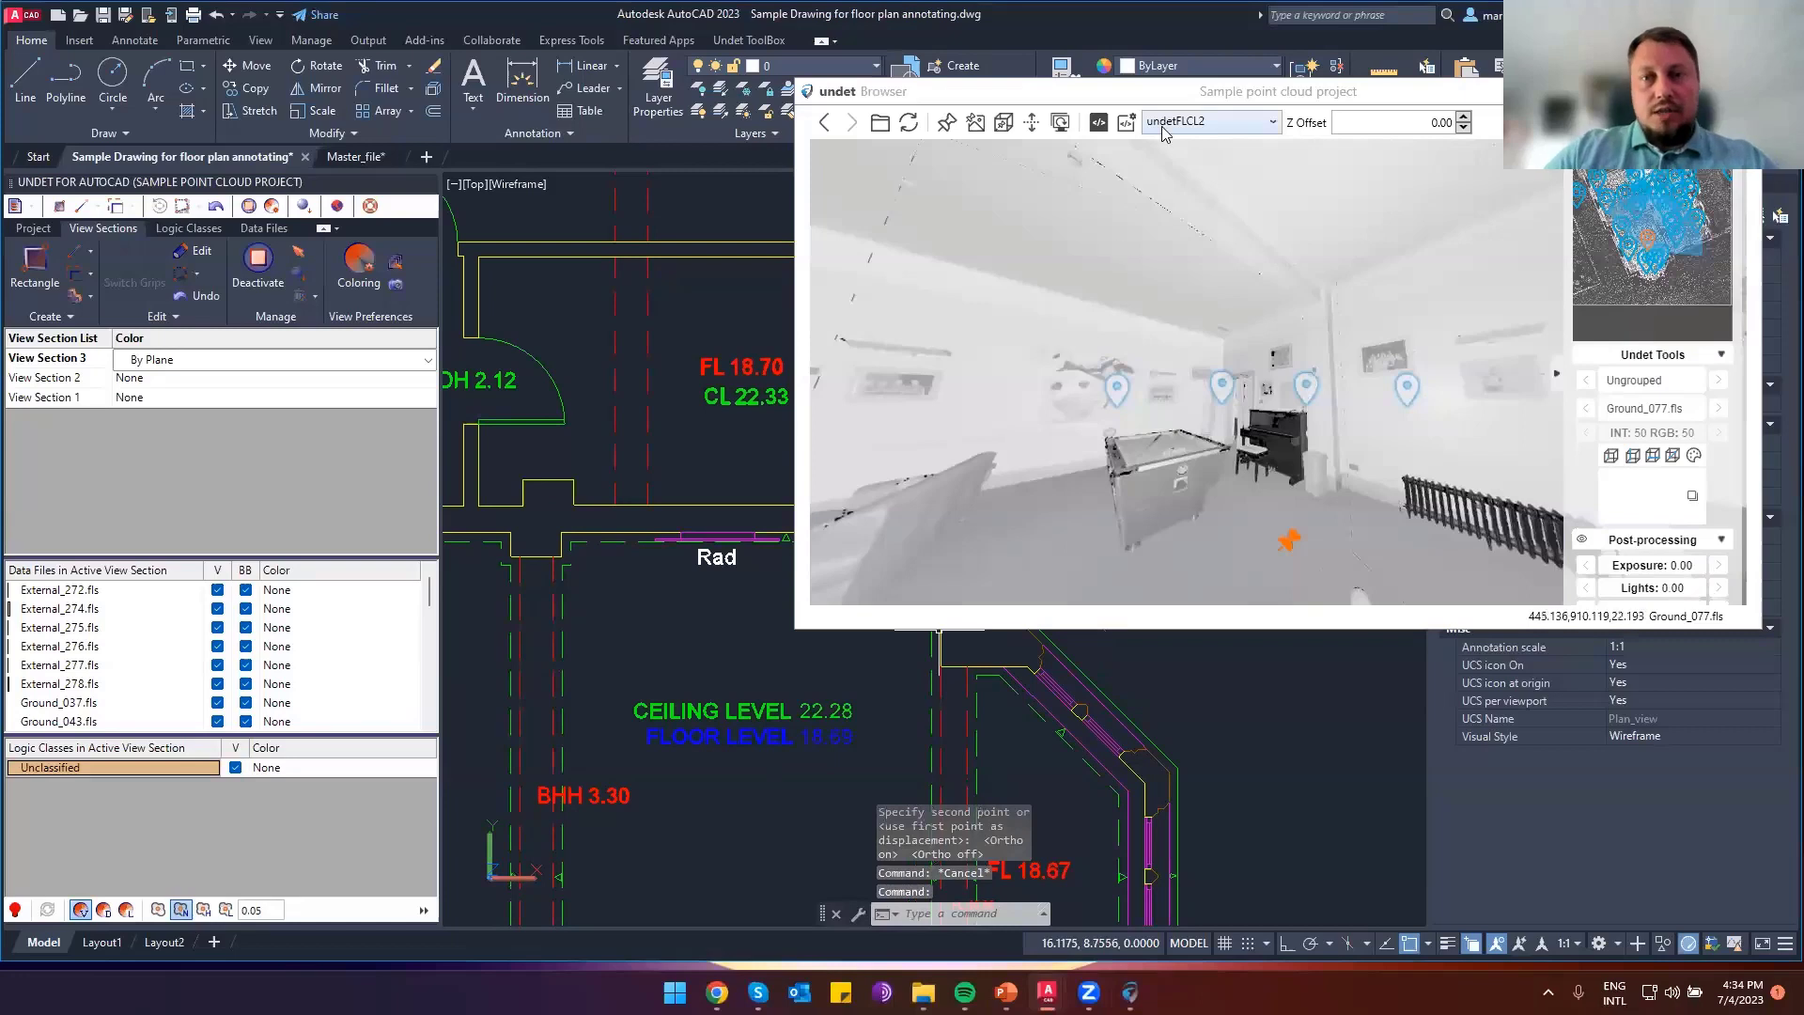
pyautogui.click(1200, 126)
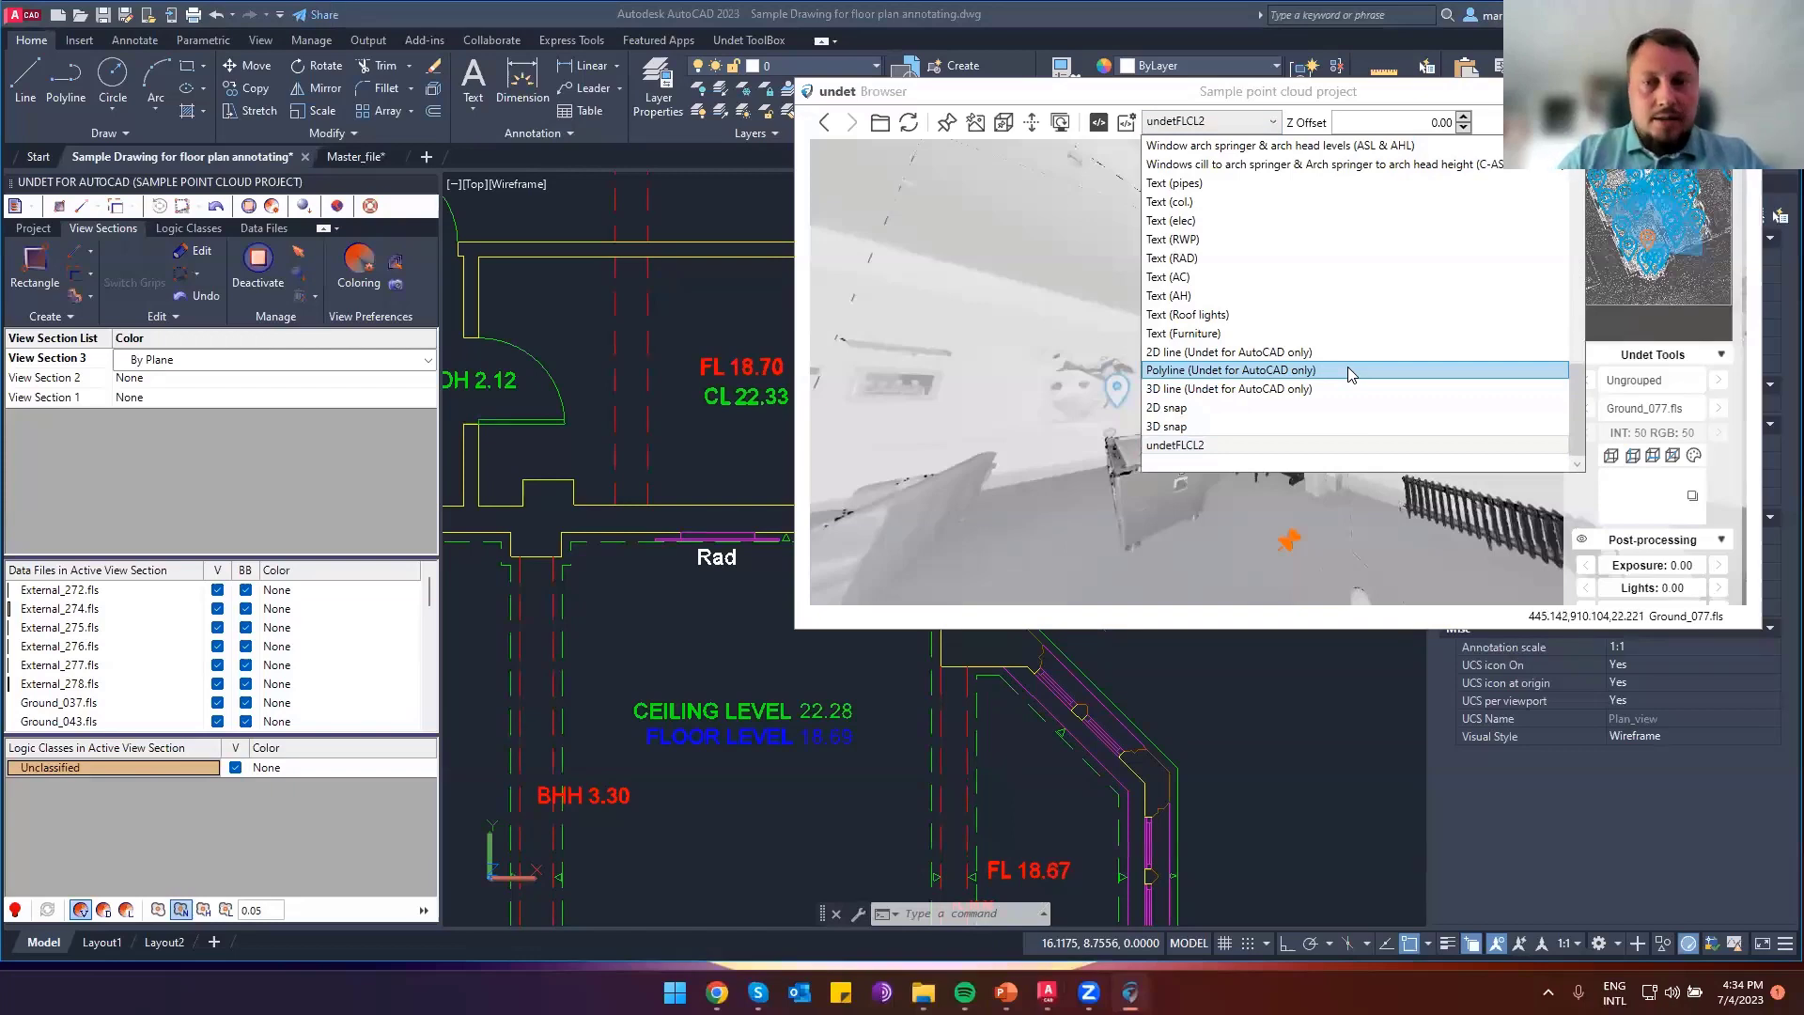
pyautogui.click(713, 731)
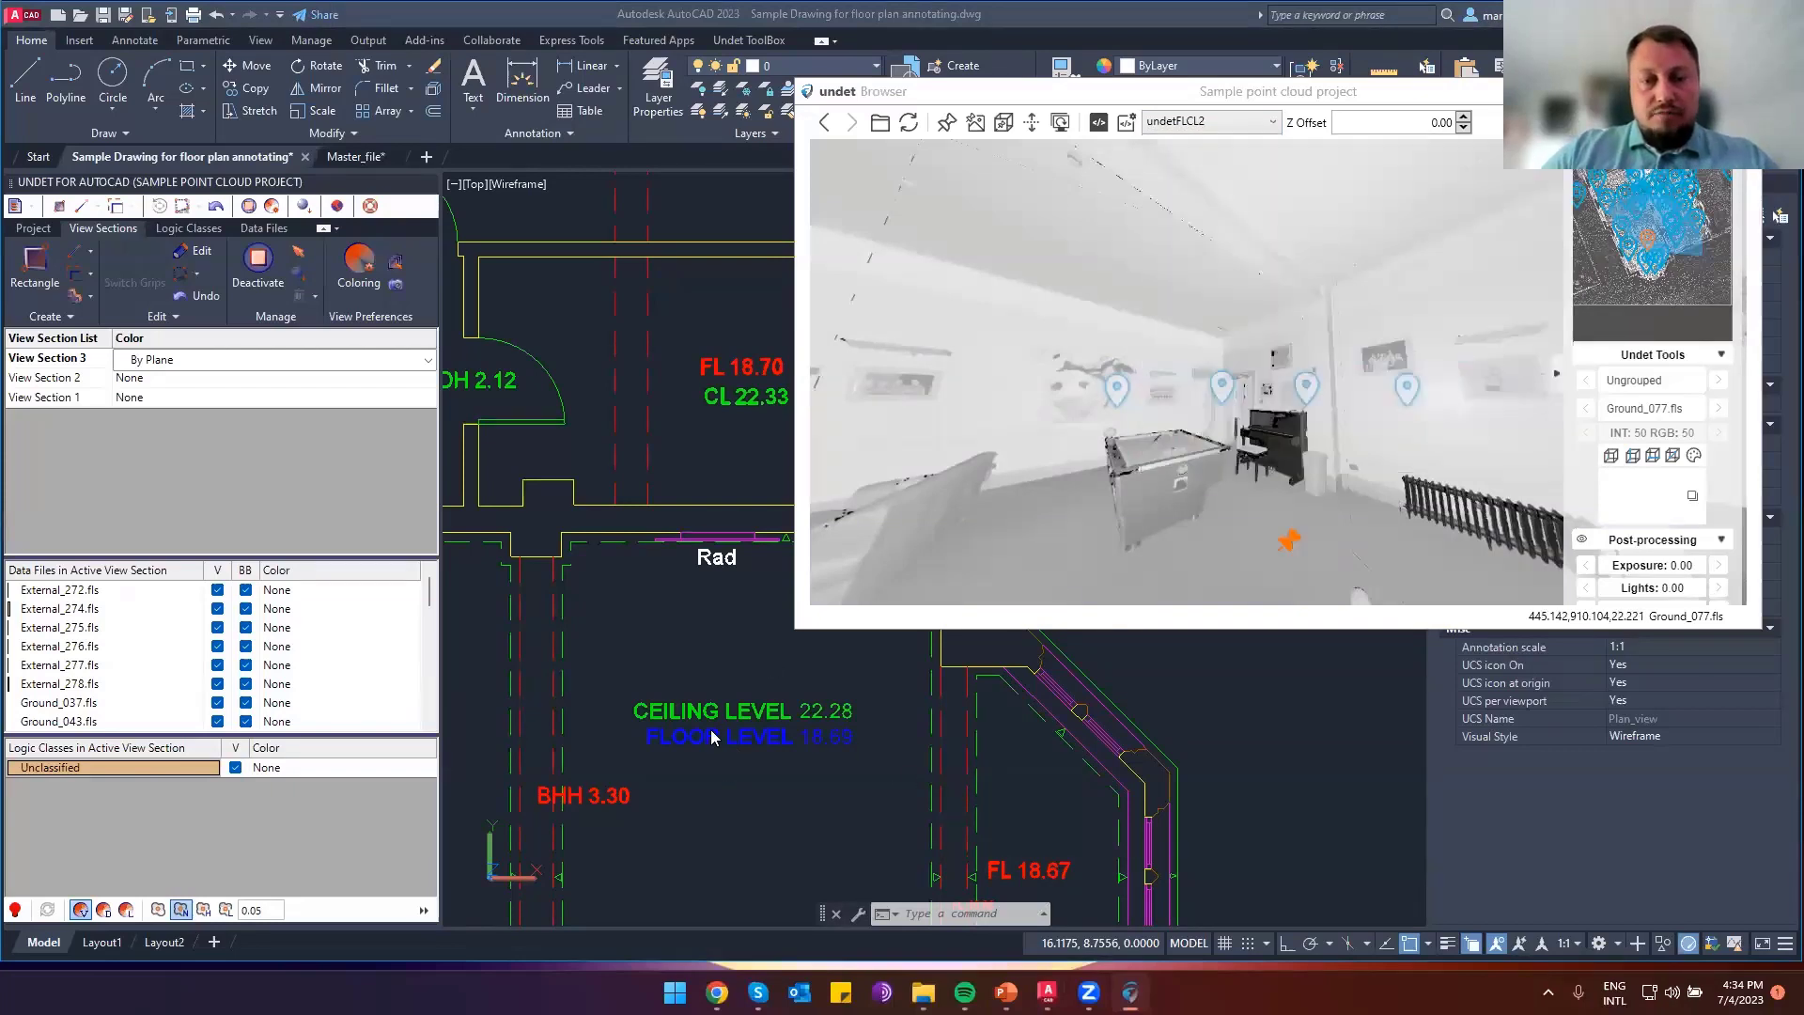
pyautogui.moveTo(733, 810); pyautogui.dragTo(691, 726, button='middle')
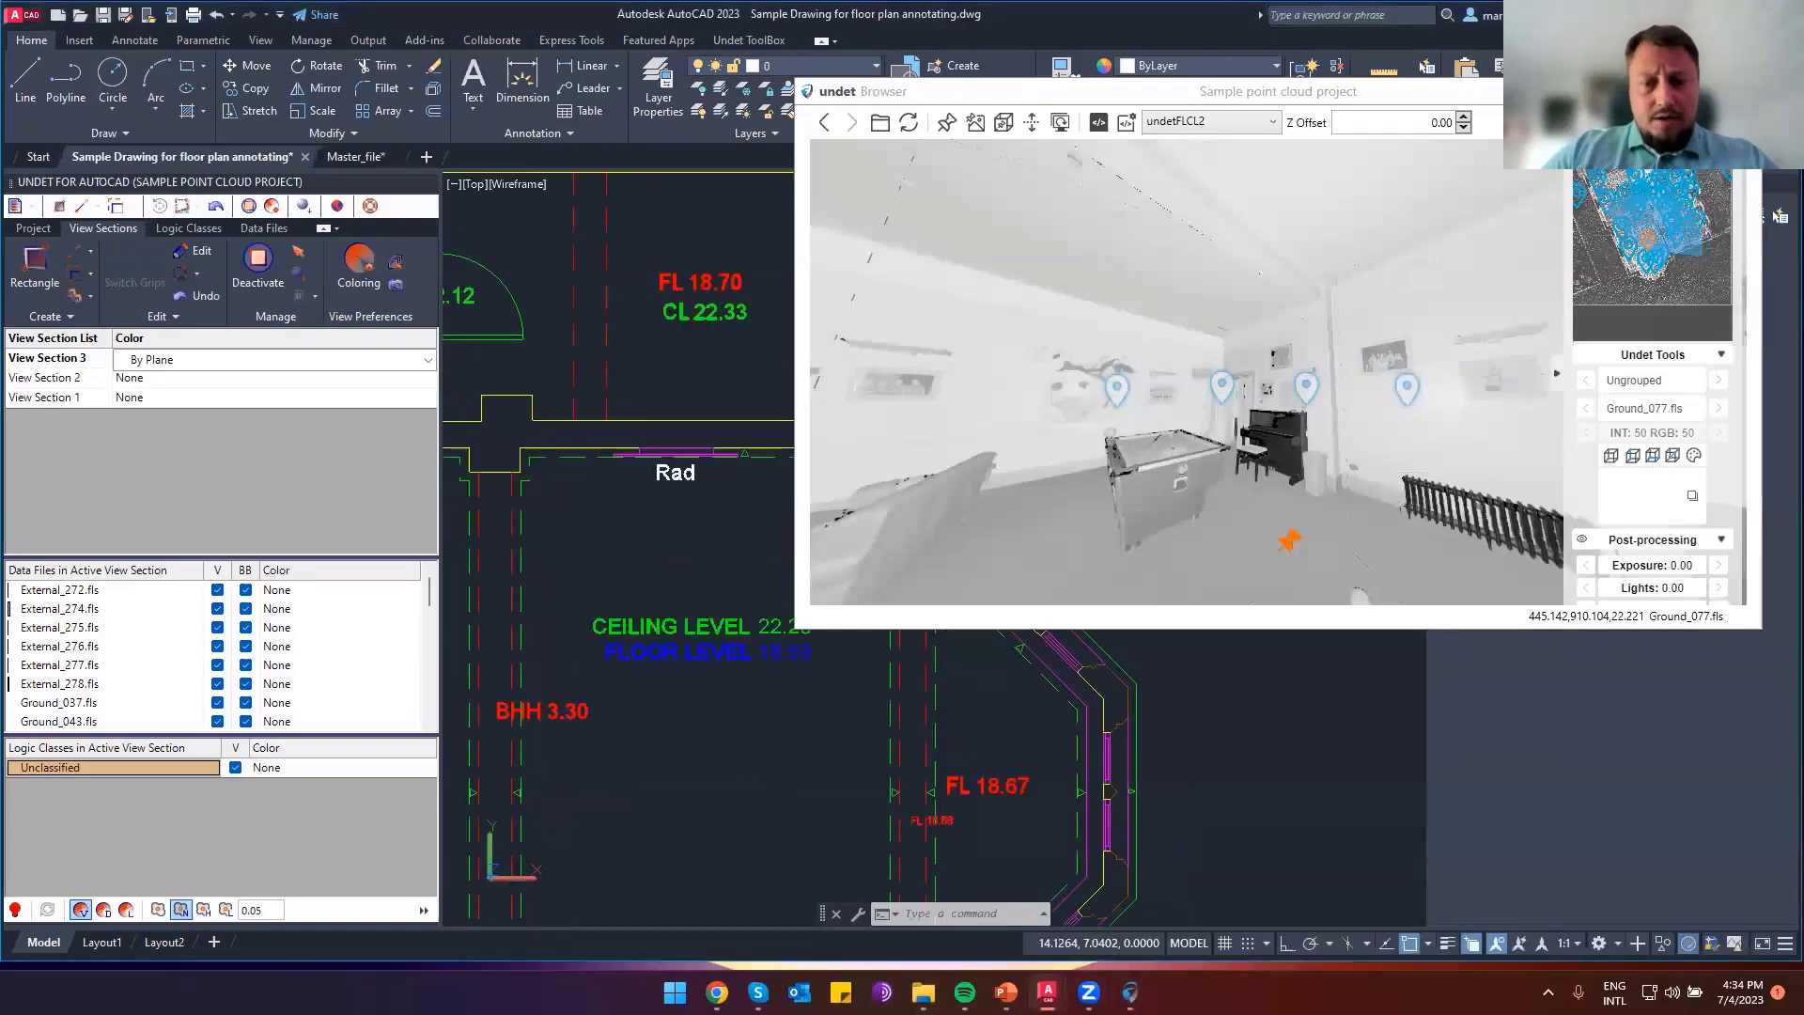
# Set the undet label scale to 1.0 and pick ceiling and floor points in the Ground_077 scan to insert another level label
pyautogui.click(951, 914)
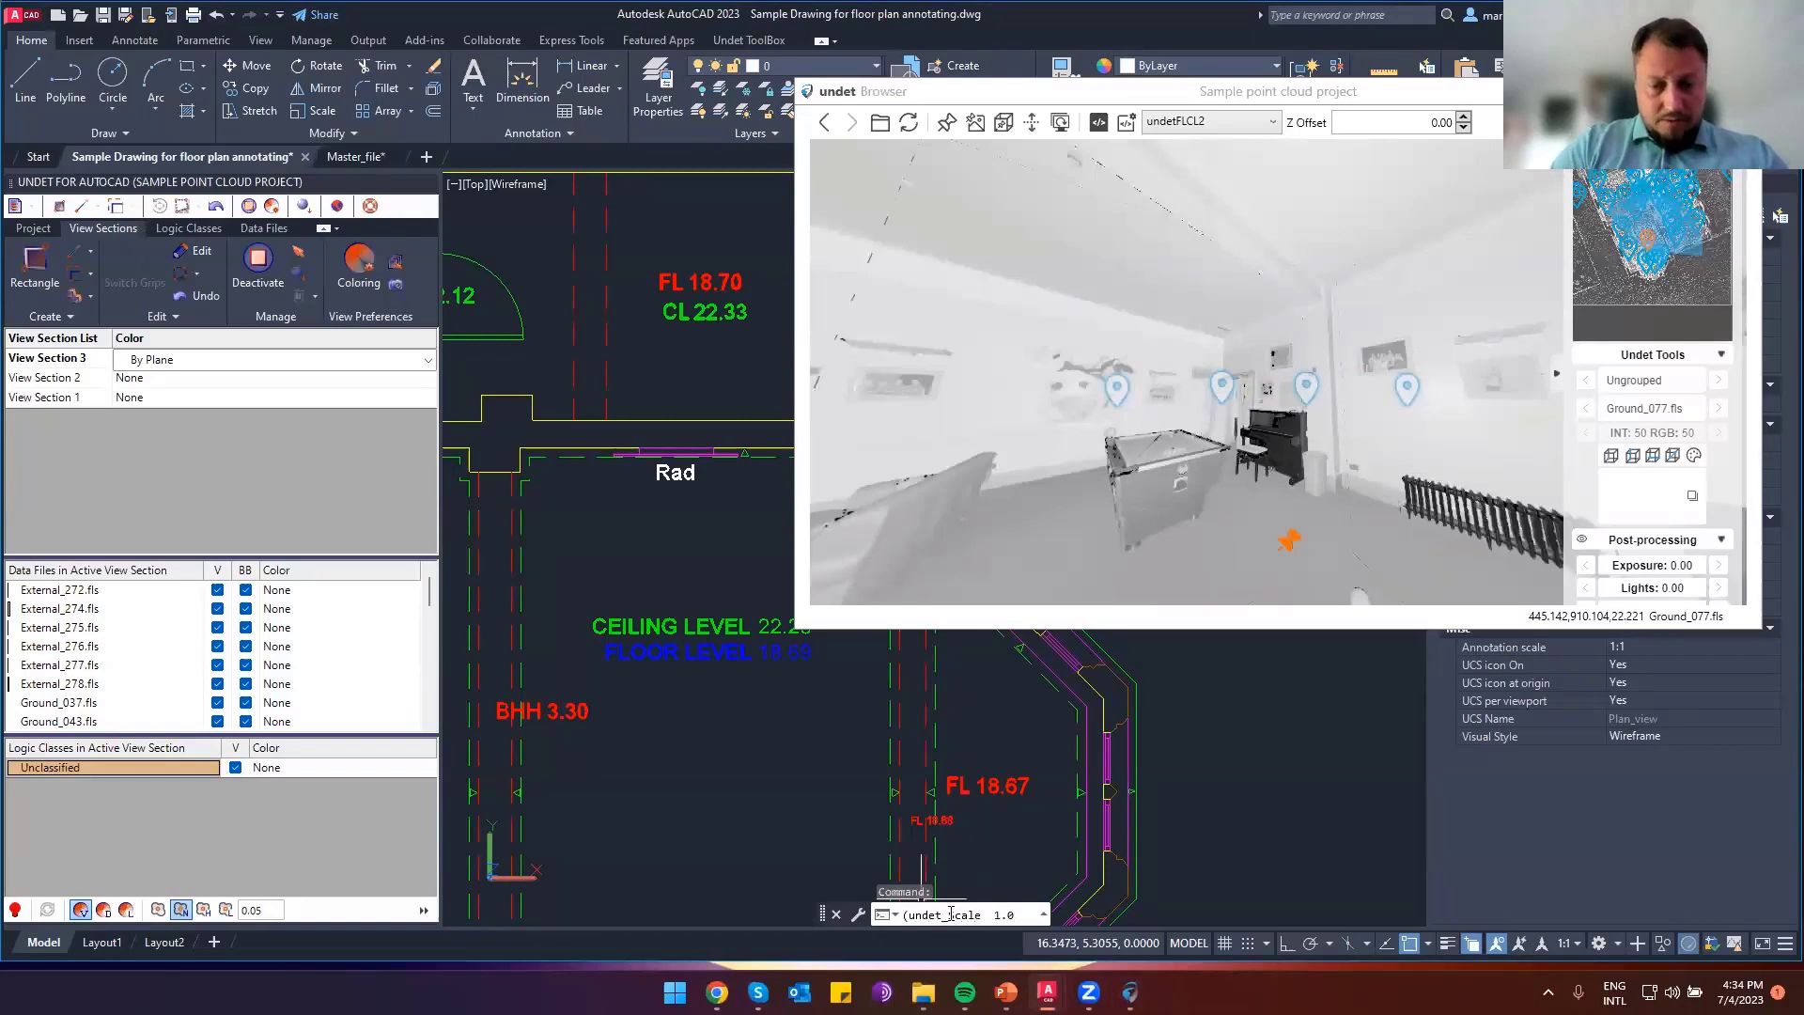
pyautogui.press('Return')
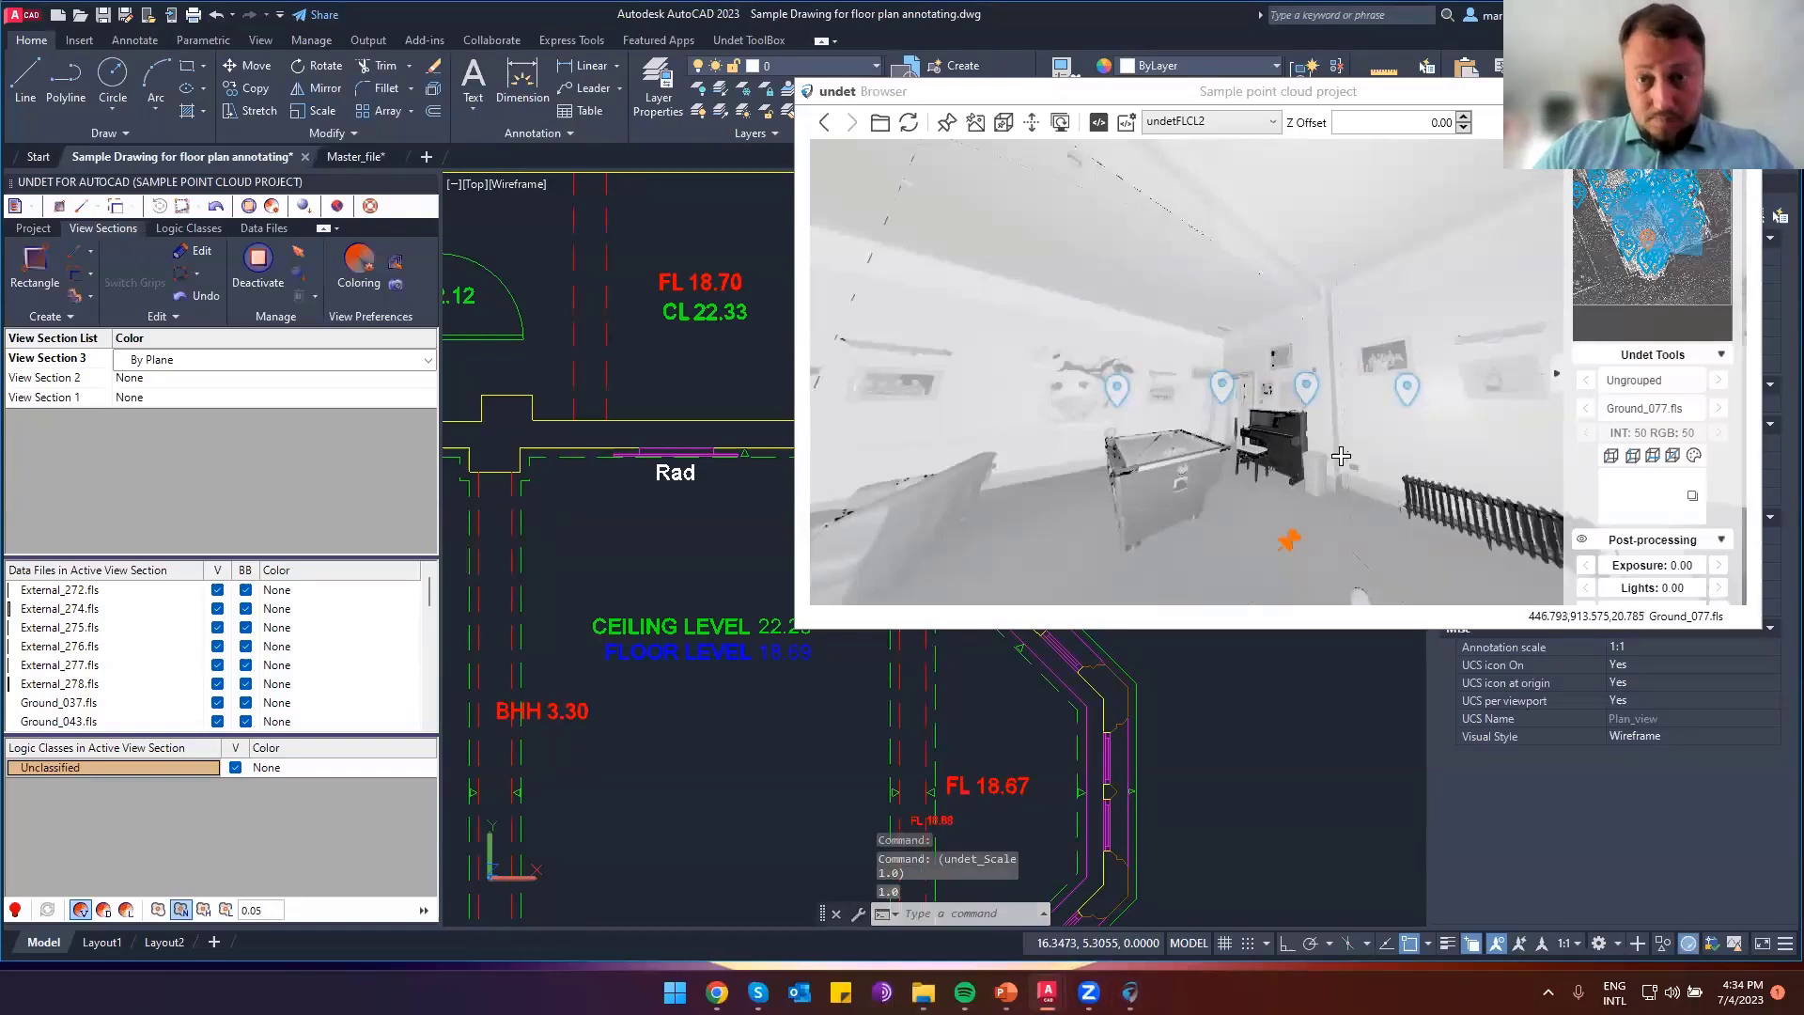
pyautogui.click(1376, 188)
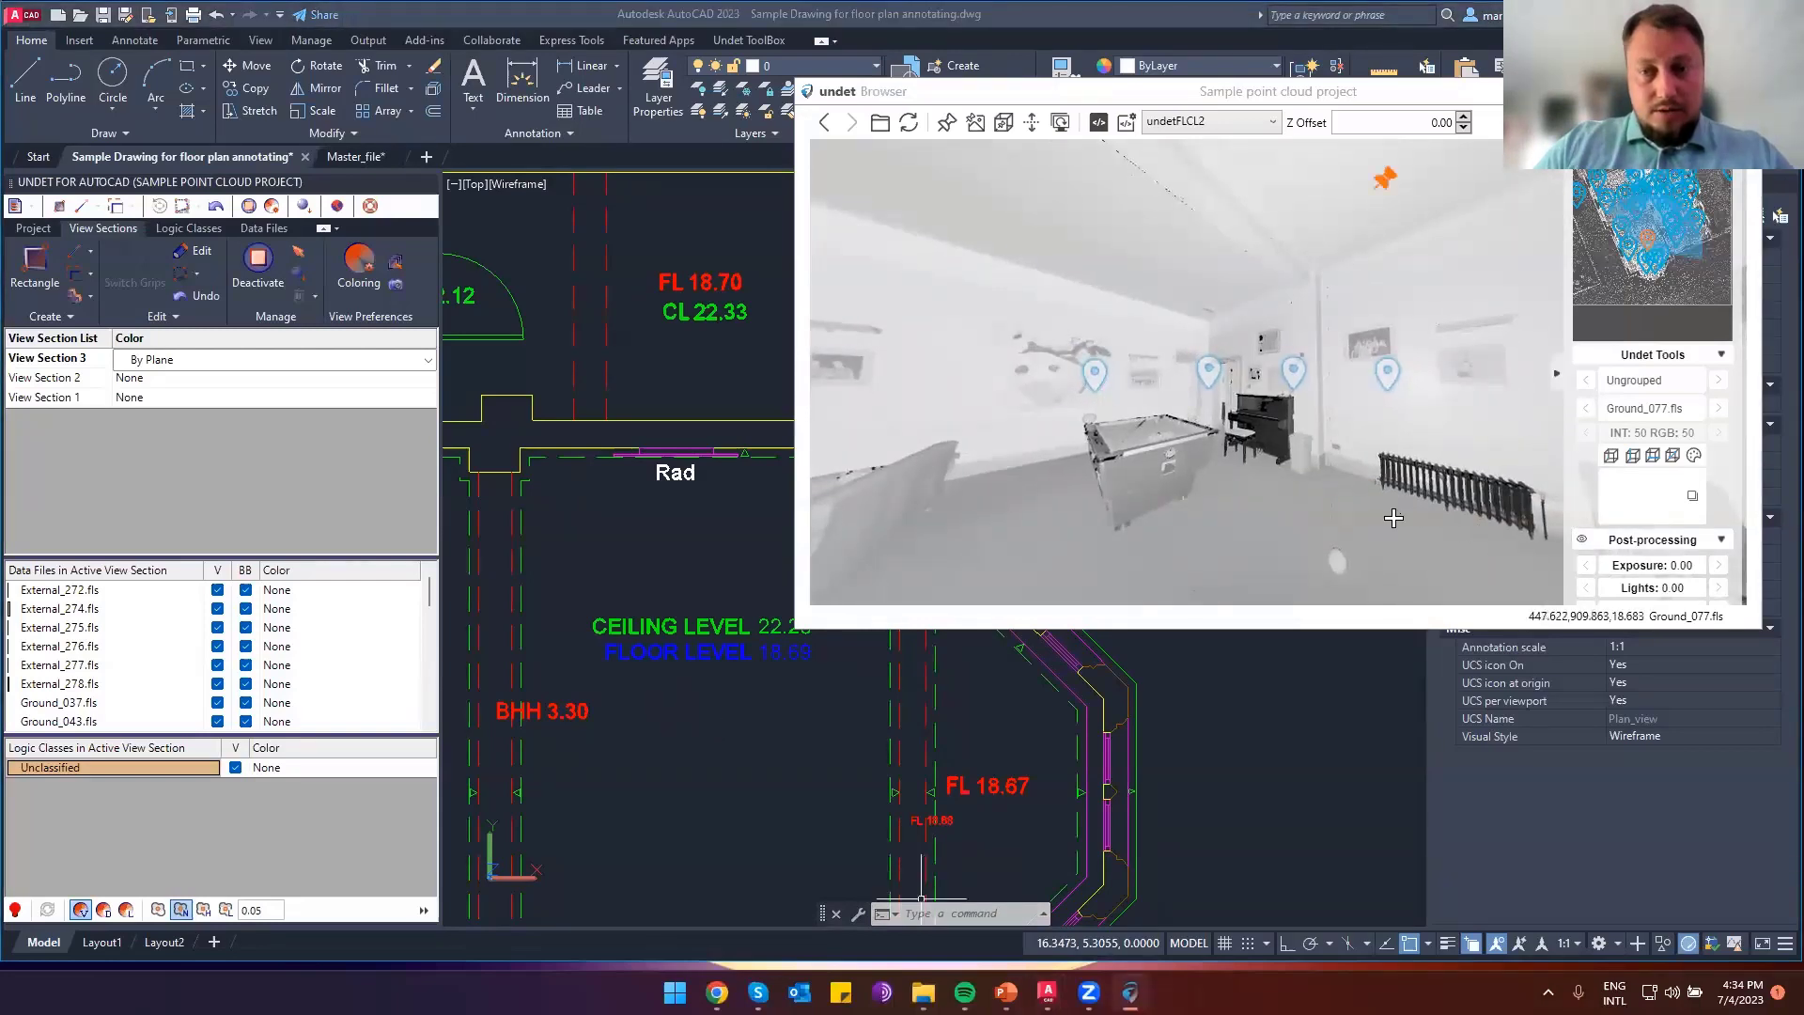
# Select the newly inserted ceiling and floor level label below the Rad text to check its size, and clear the selection
pyautogui.click(680, 570)
pyautogui.scroll(2, 673, 559)
pyautogui.click(662, 538)
pyautogui.scroll(2, 627, 590)
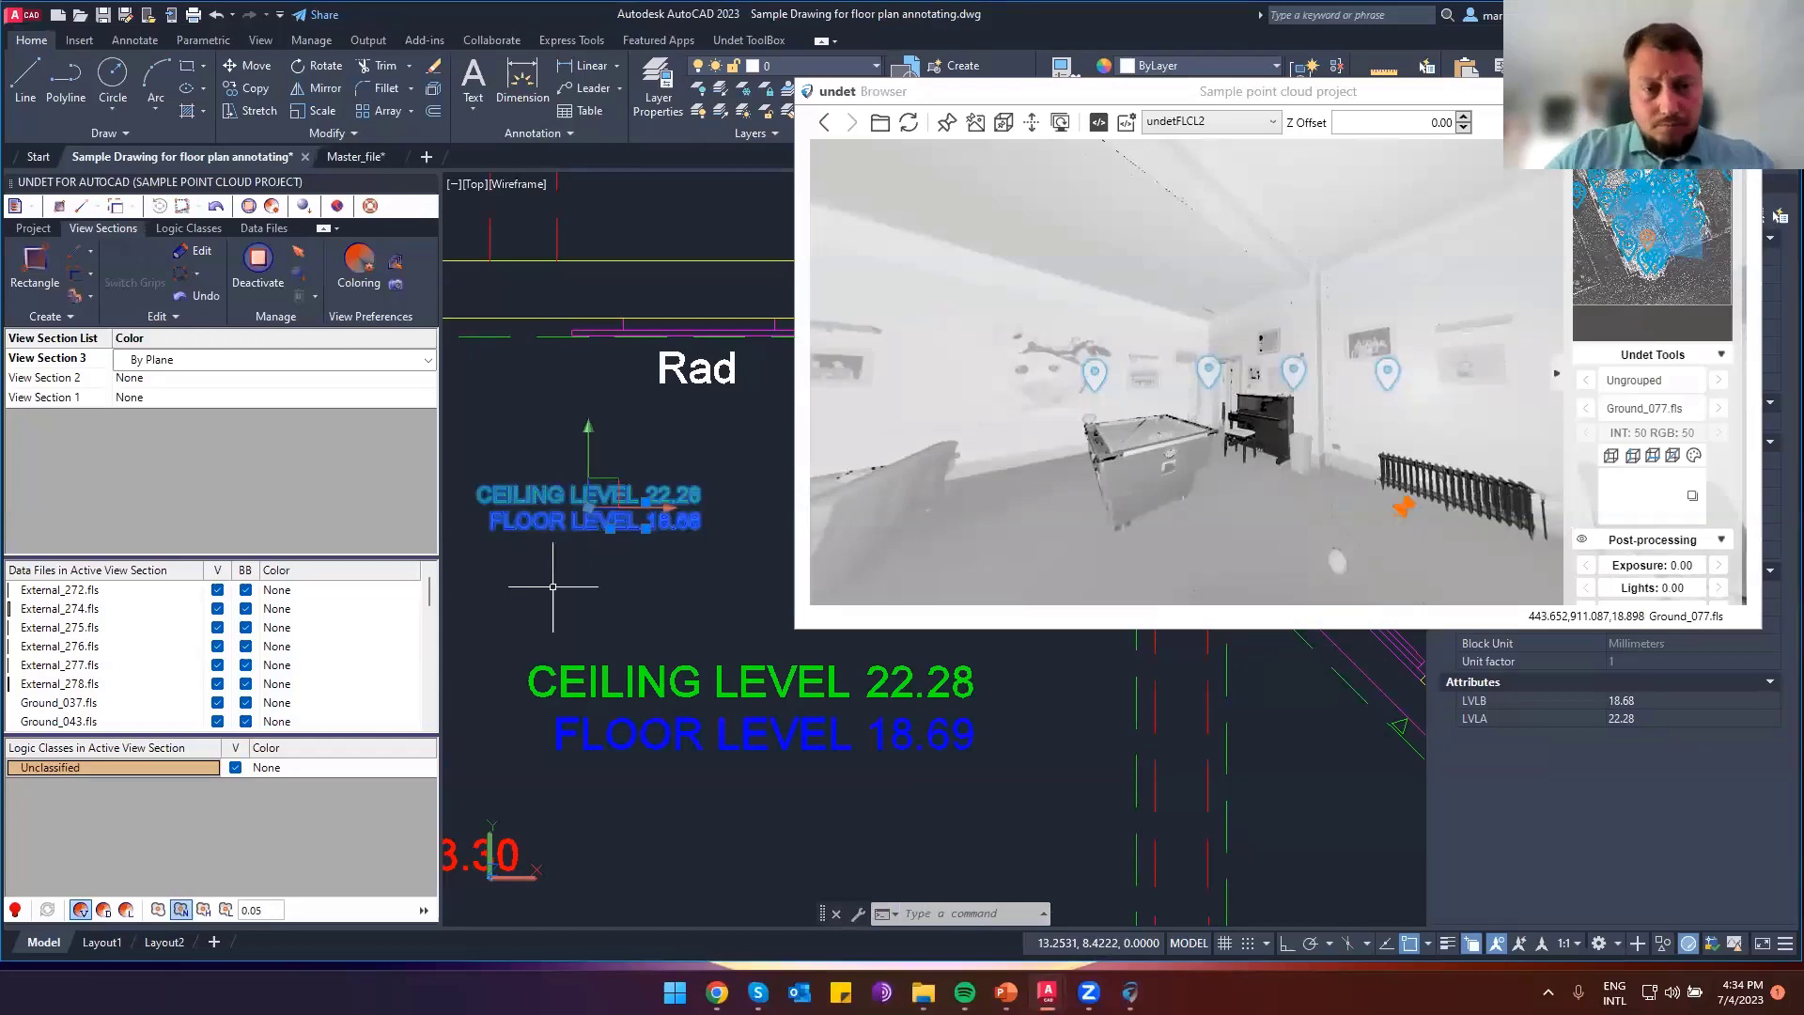
pyautogui.scroll(-5, 654, 598)
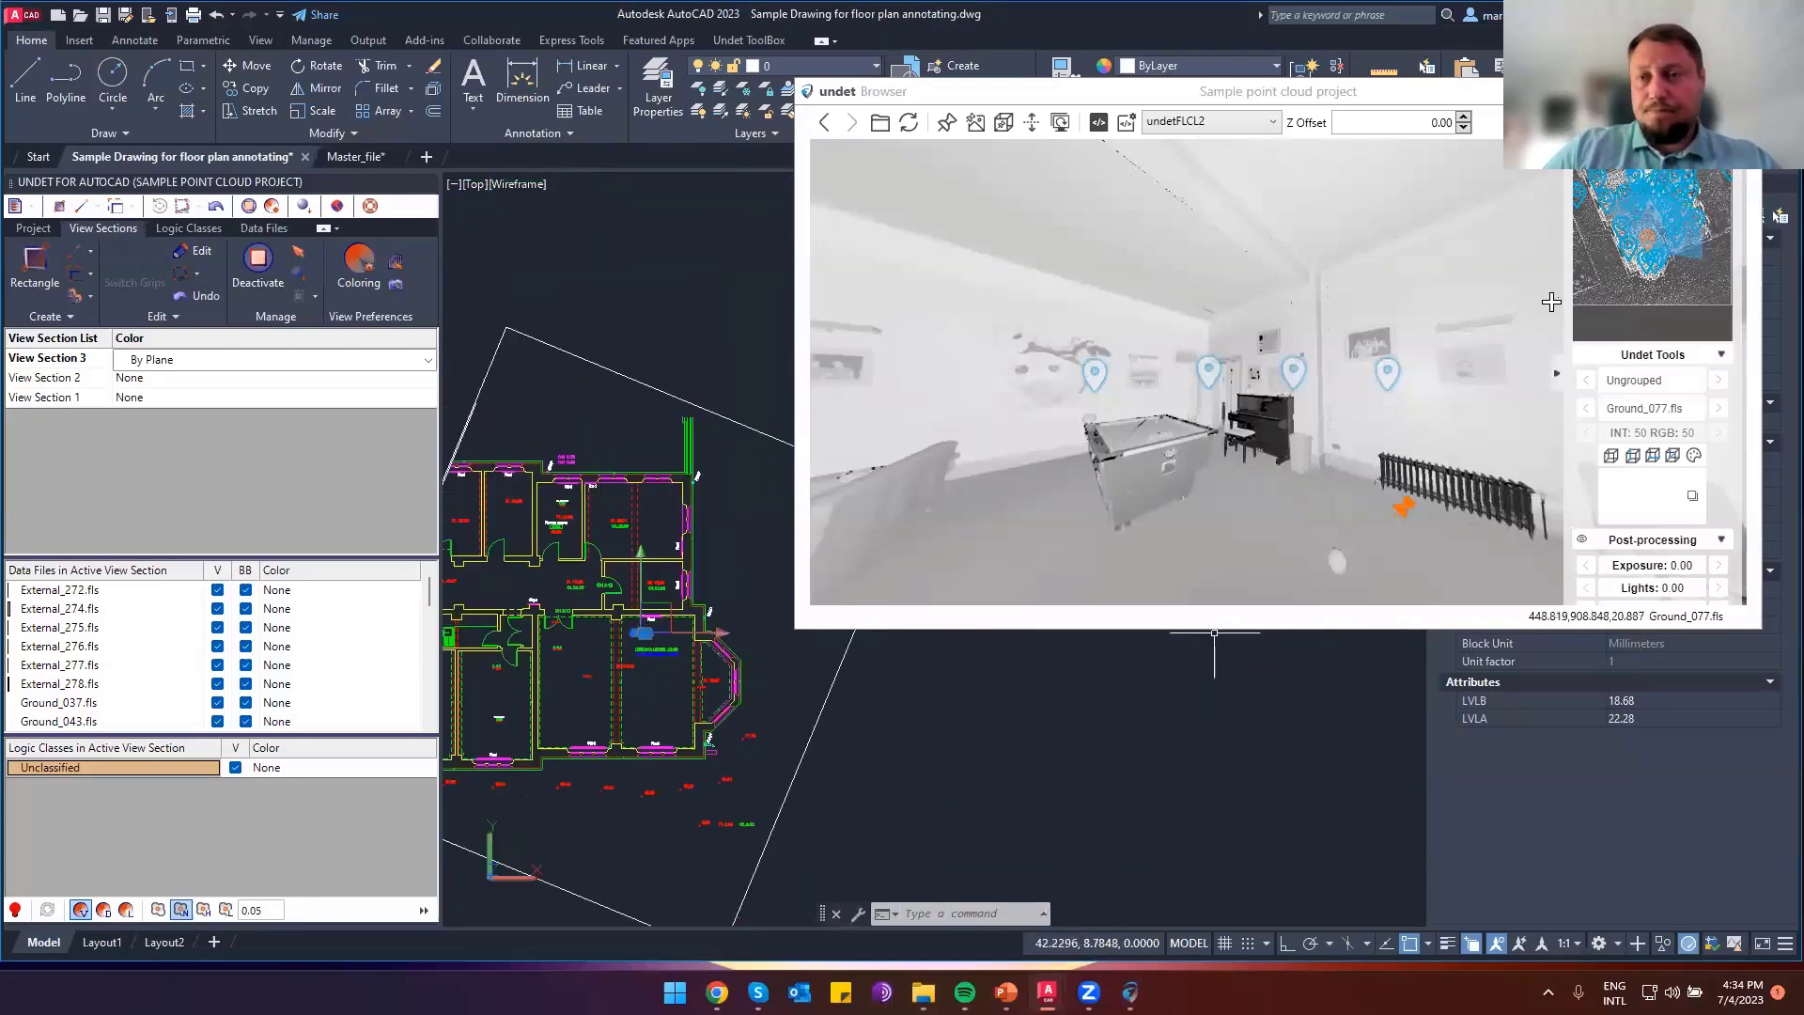
pyautogui.press('Escape')
pyautogui.press('Escape')
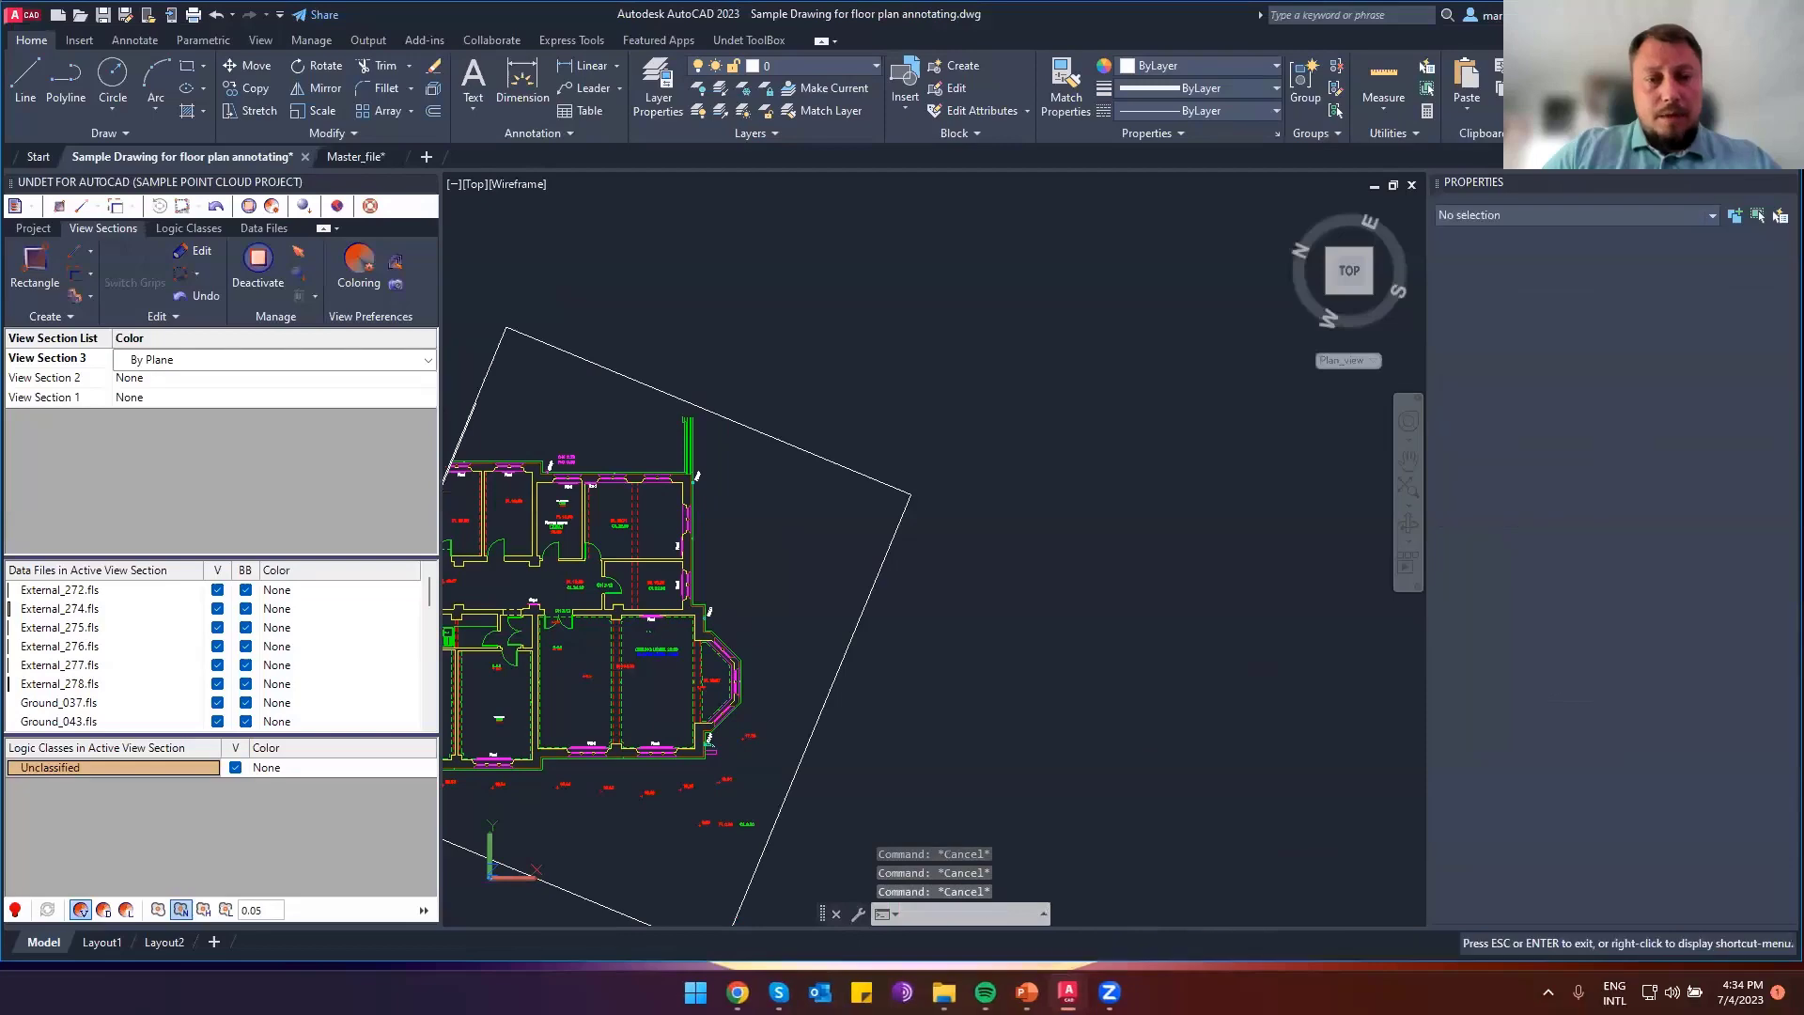
# Orbit the drawing into a 3D side view to examine the heights of the labels relative to the flat floor plan
pyautogui.moveTo(658, 673); pyautogui.dragTo(960, 637, button='middle')
pyautogui.keyDown('shift'); pyautogui.moveTo(934, 725); pyautogui.dragTo(936, 520, button='middle'); pyautogui.keyUp('shift')
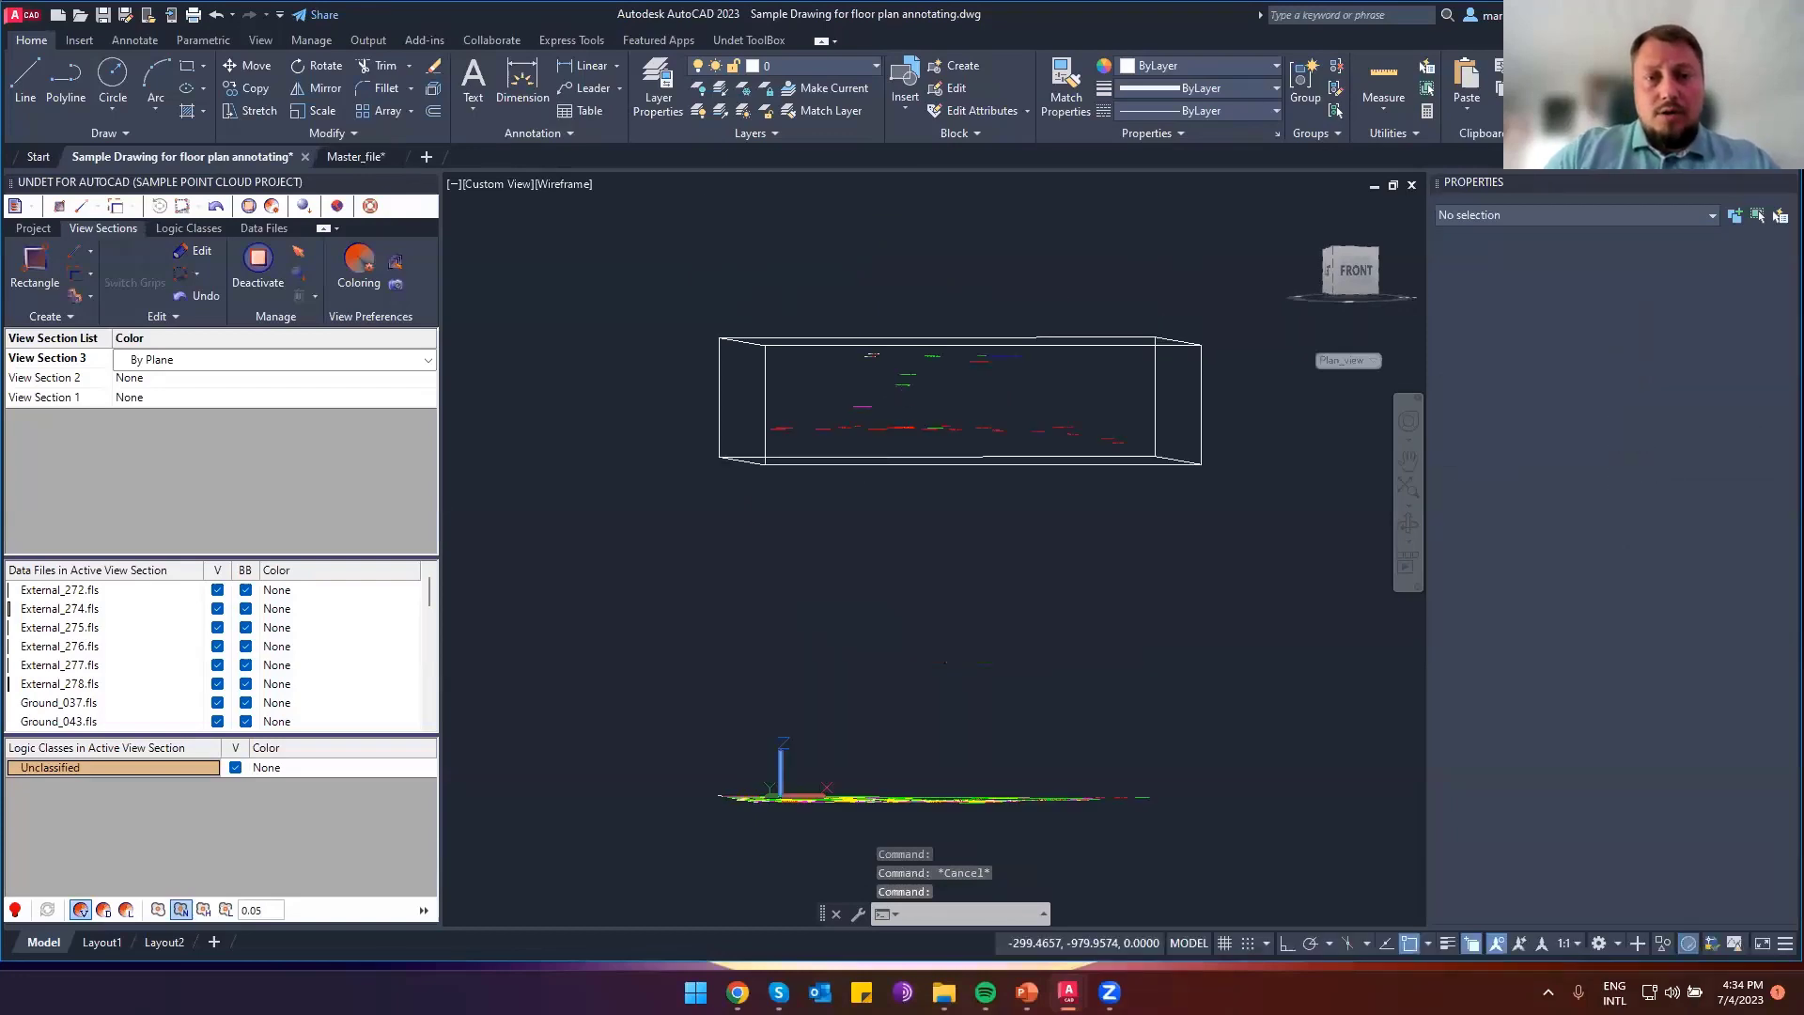
pyautogui.press('Escape')
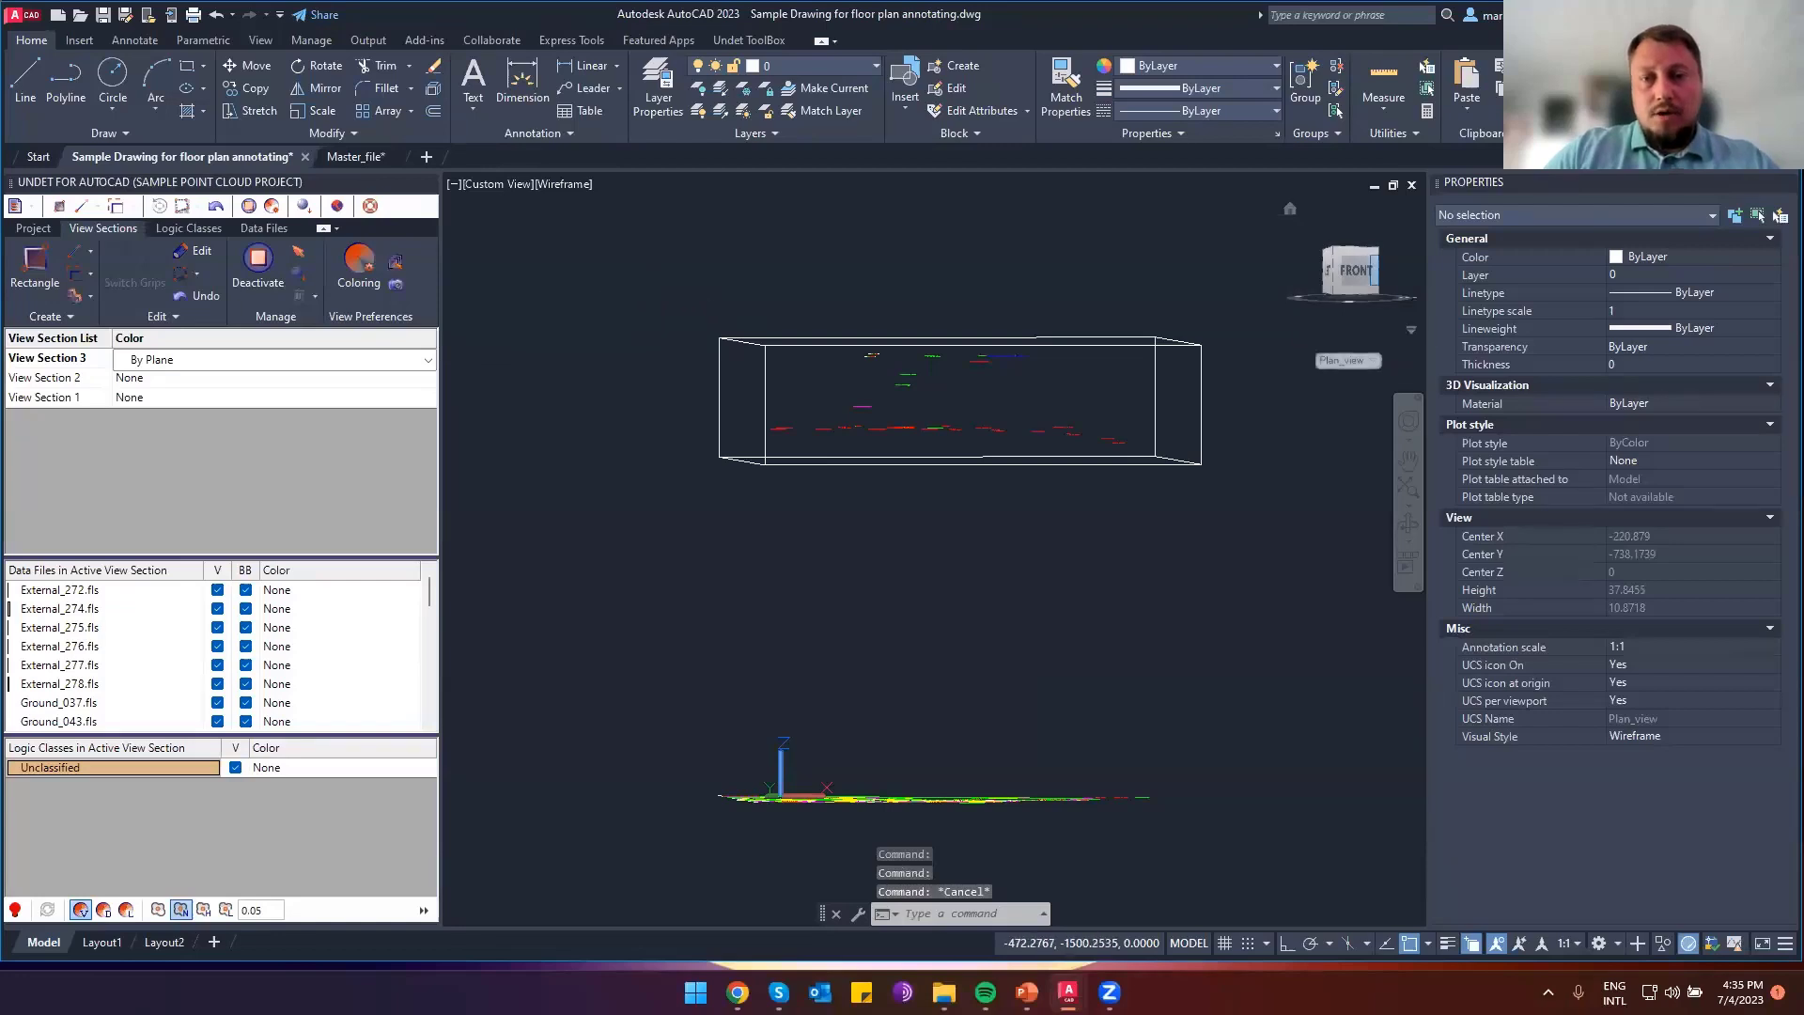
pyautogui.keyDown('shift'); pyautogui.moveTo(967, 746); pyautogui.dragTo(1016, 863, button='middle'); pyautogui.keyUp('shift')
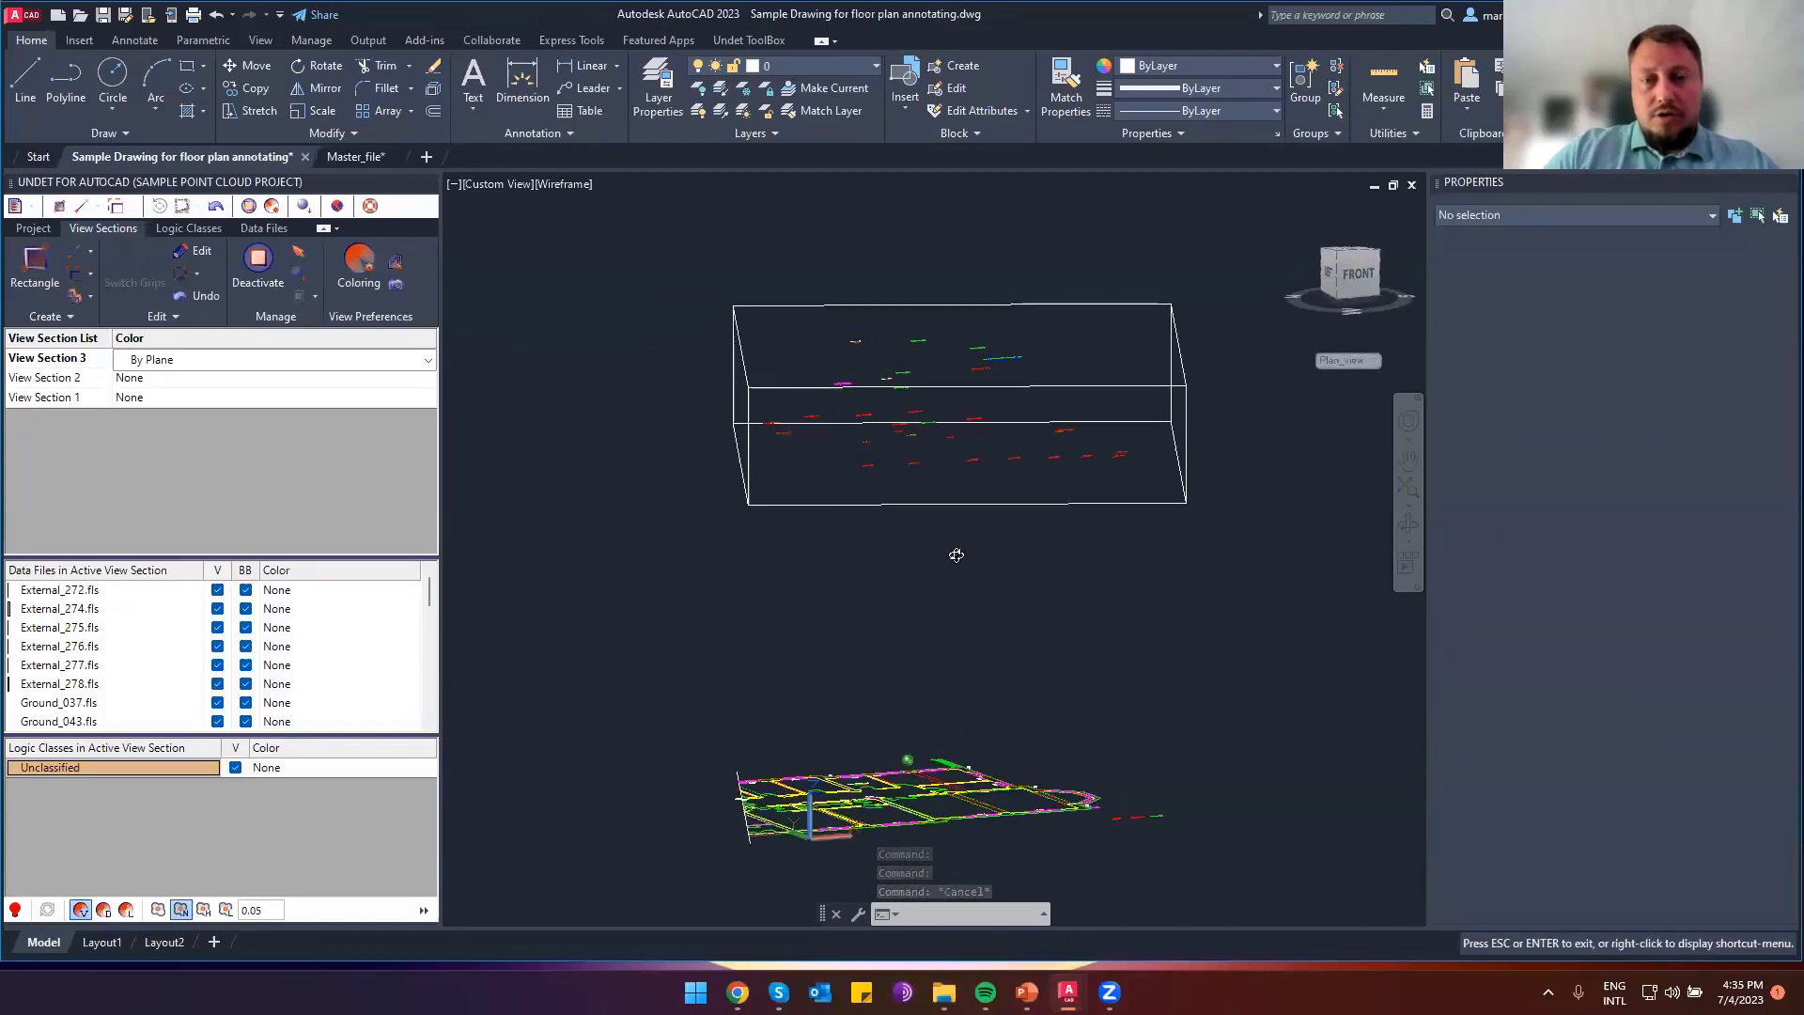
pyautogui.keyDown('shift'); pyautogui.moveTo(957, 628); pyautogui.dragTo(1008, 707, button='middle'); pyautogui.keyUp('shift')
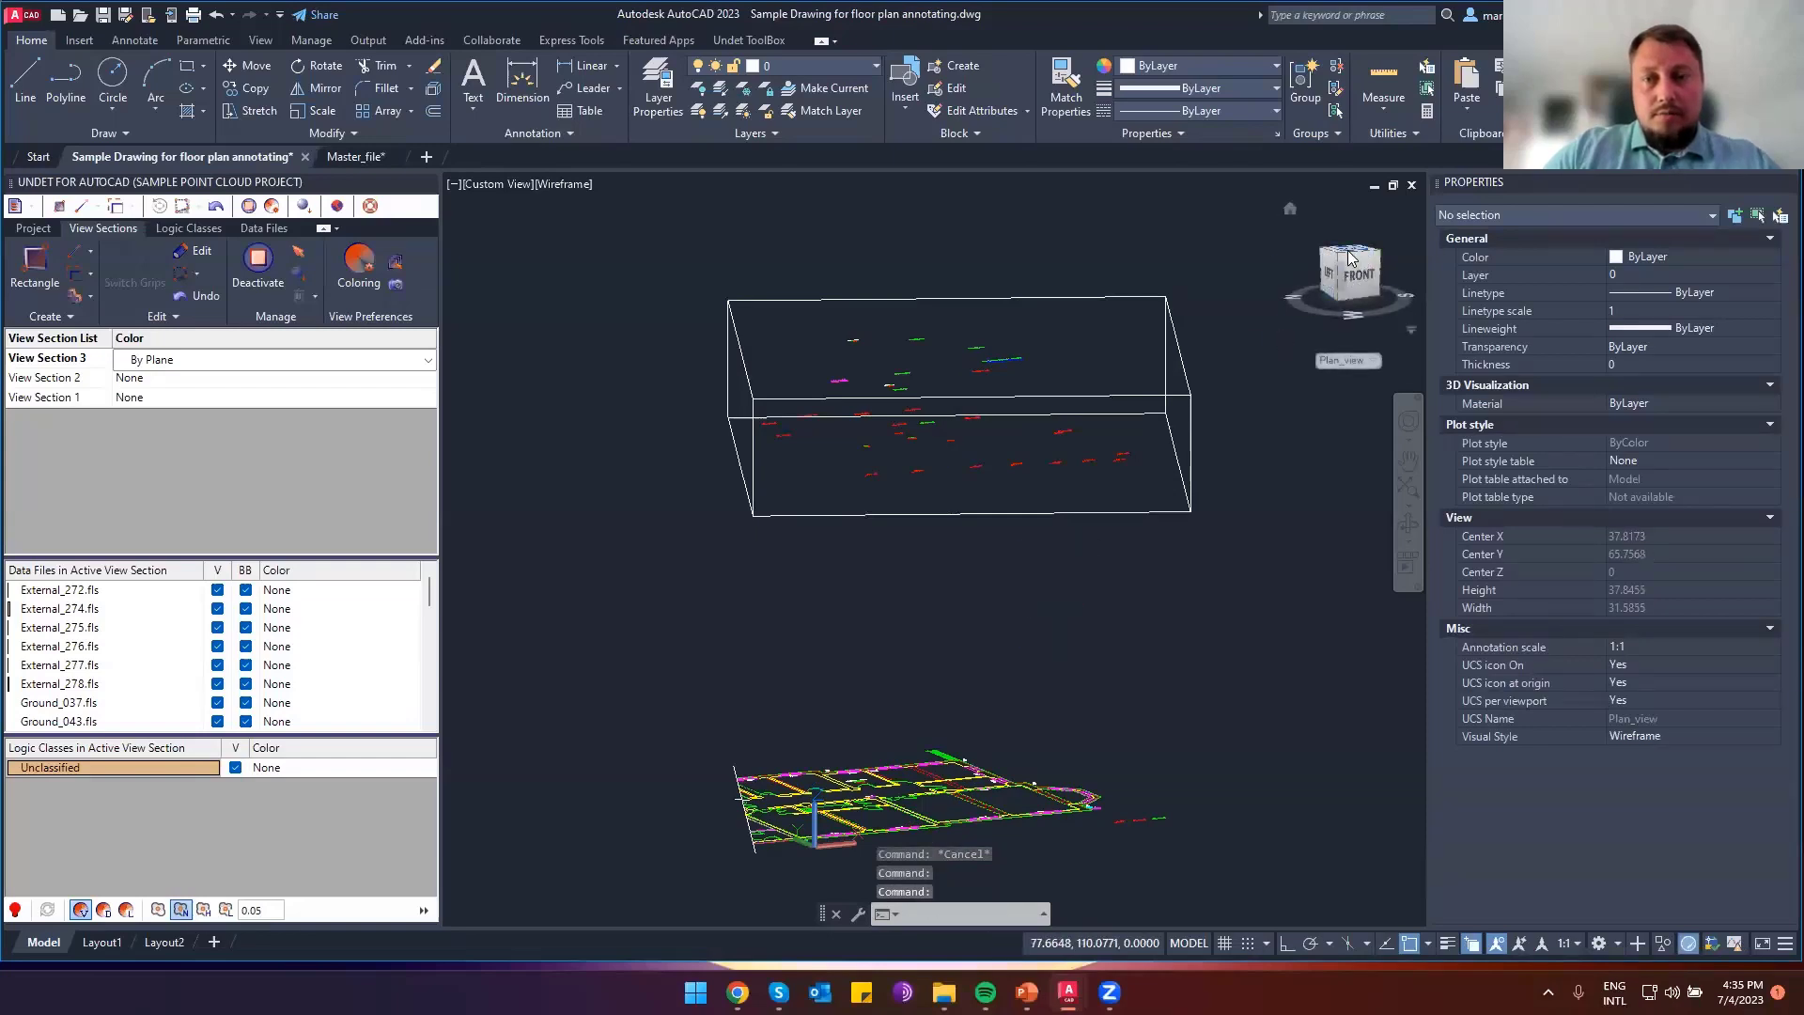
pyautogui.press('Escape')
pyautogui.keyDown('shift'); pyautogui.moveTo(1054, 608); pyautogui.dragTo(1056, 758, button='middle'); pyautogui.keyUp('shift')
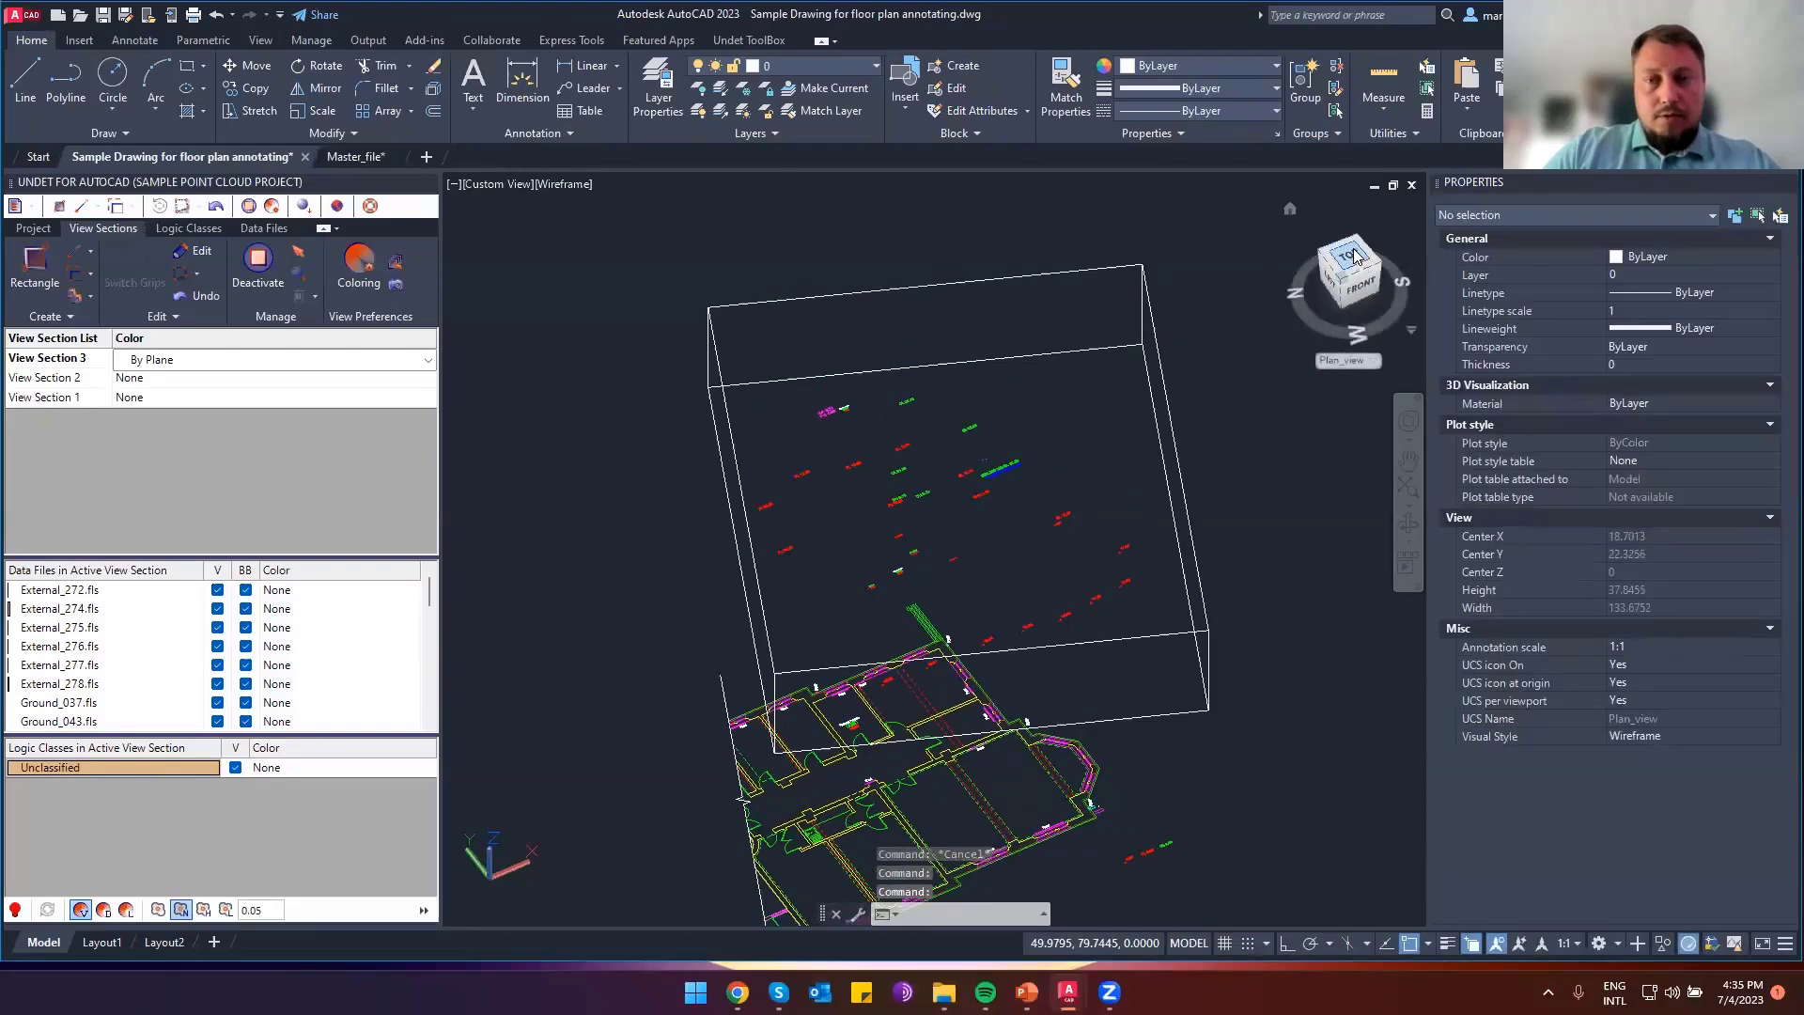
# Restore the plan view of the current UCS with the PLAN command and bring the room with the level labels into view
pyautogui.press('Escape')
pyautogui.write('plan')
pyautogui.press('Return')
pyautogui.press('Return')
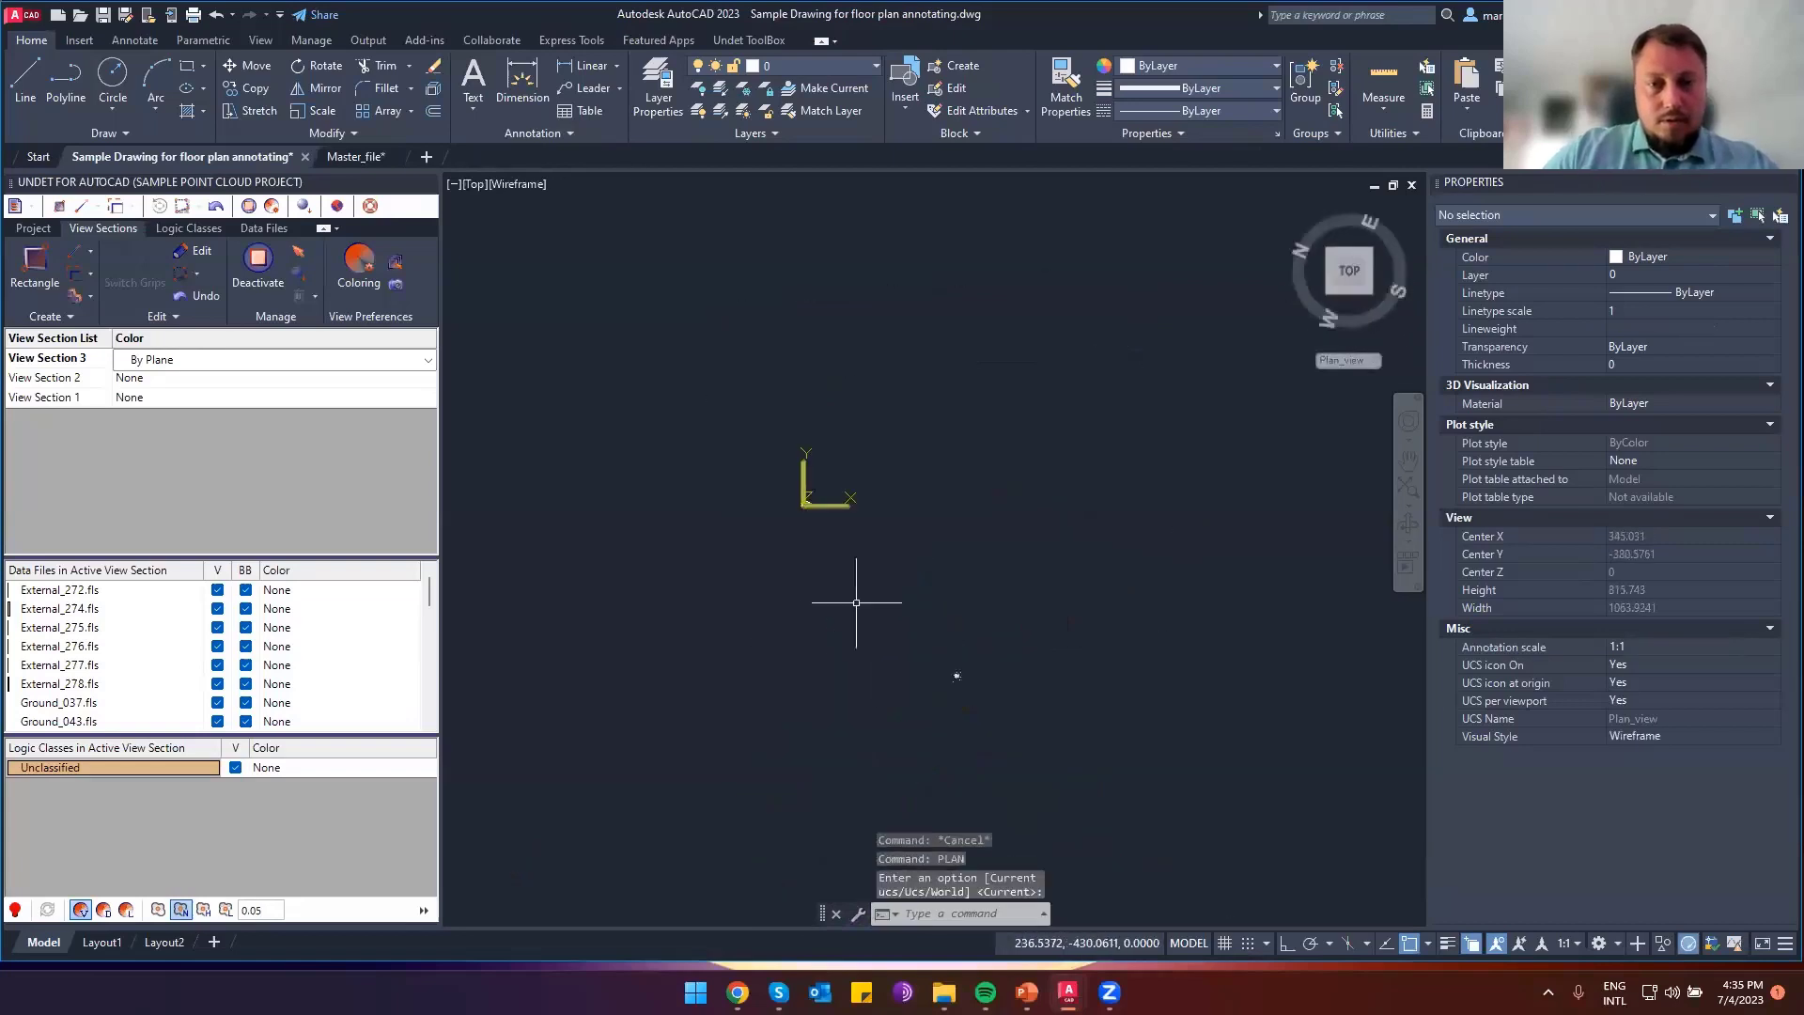
pyautogui.scroll(6, 963, 673)
pyautogui.rightClick(973, 700)
pyautogui.click(961, 690)
pyautogui.scroll(-4, 960, 689)
pyautogui.scroll(4, 699, 409)
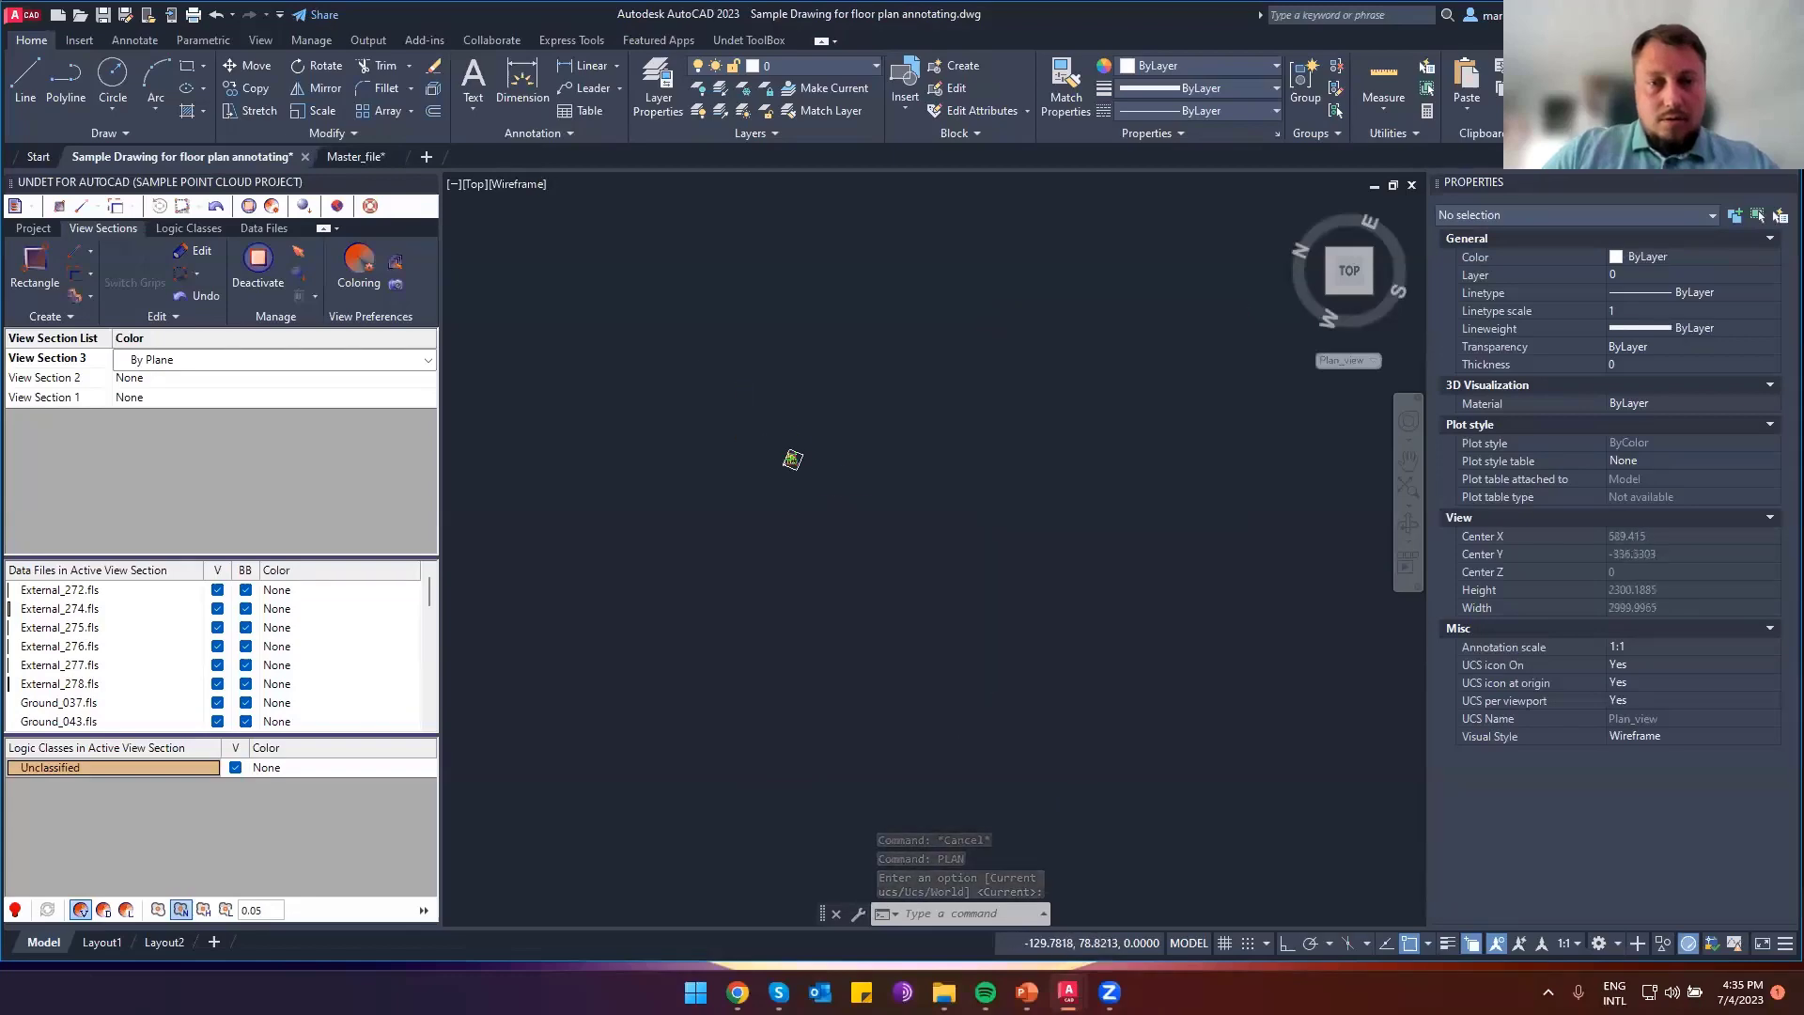
pyautogui.scroll(3, 934, 480)
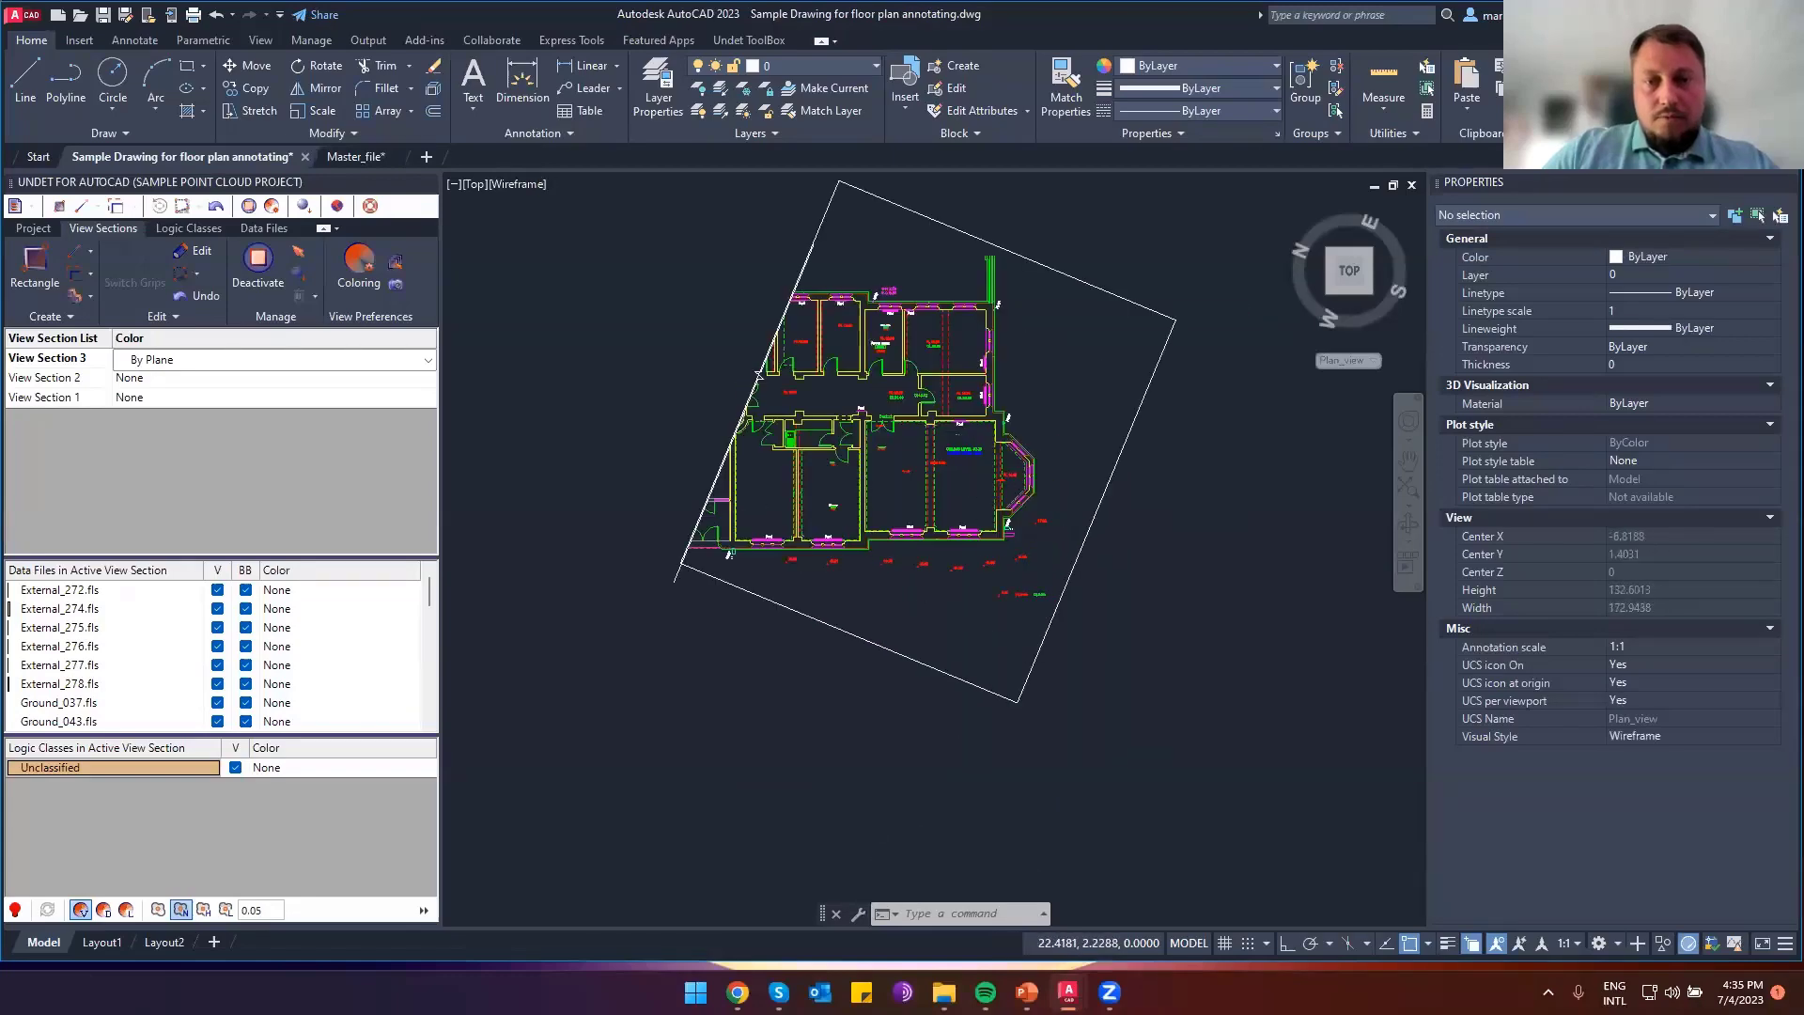
pyautogui.scroll(4, 944, 454)
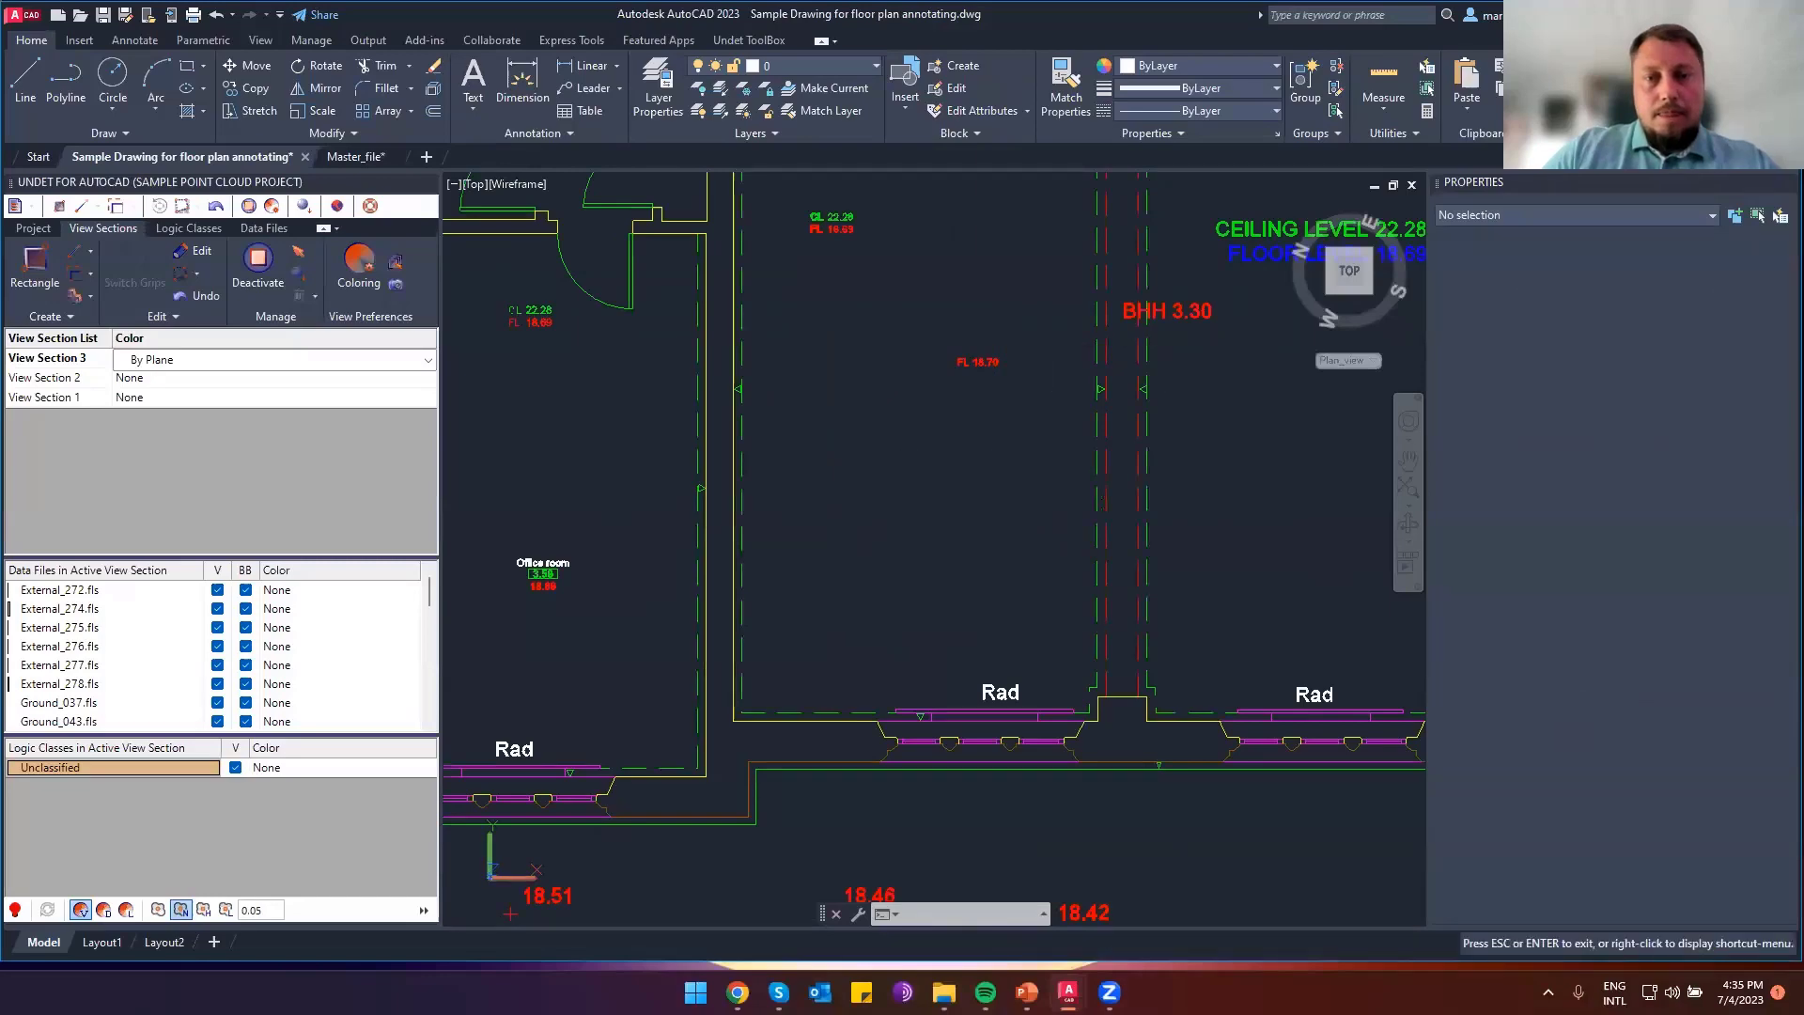
pyautogui.moveTo(1142, 220); pyautogui.dragTo(823, 457, button='middle')
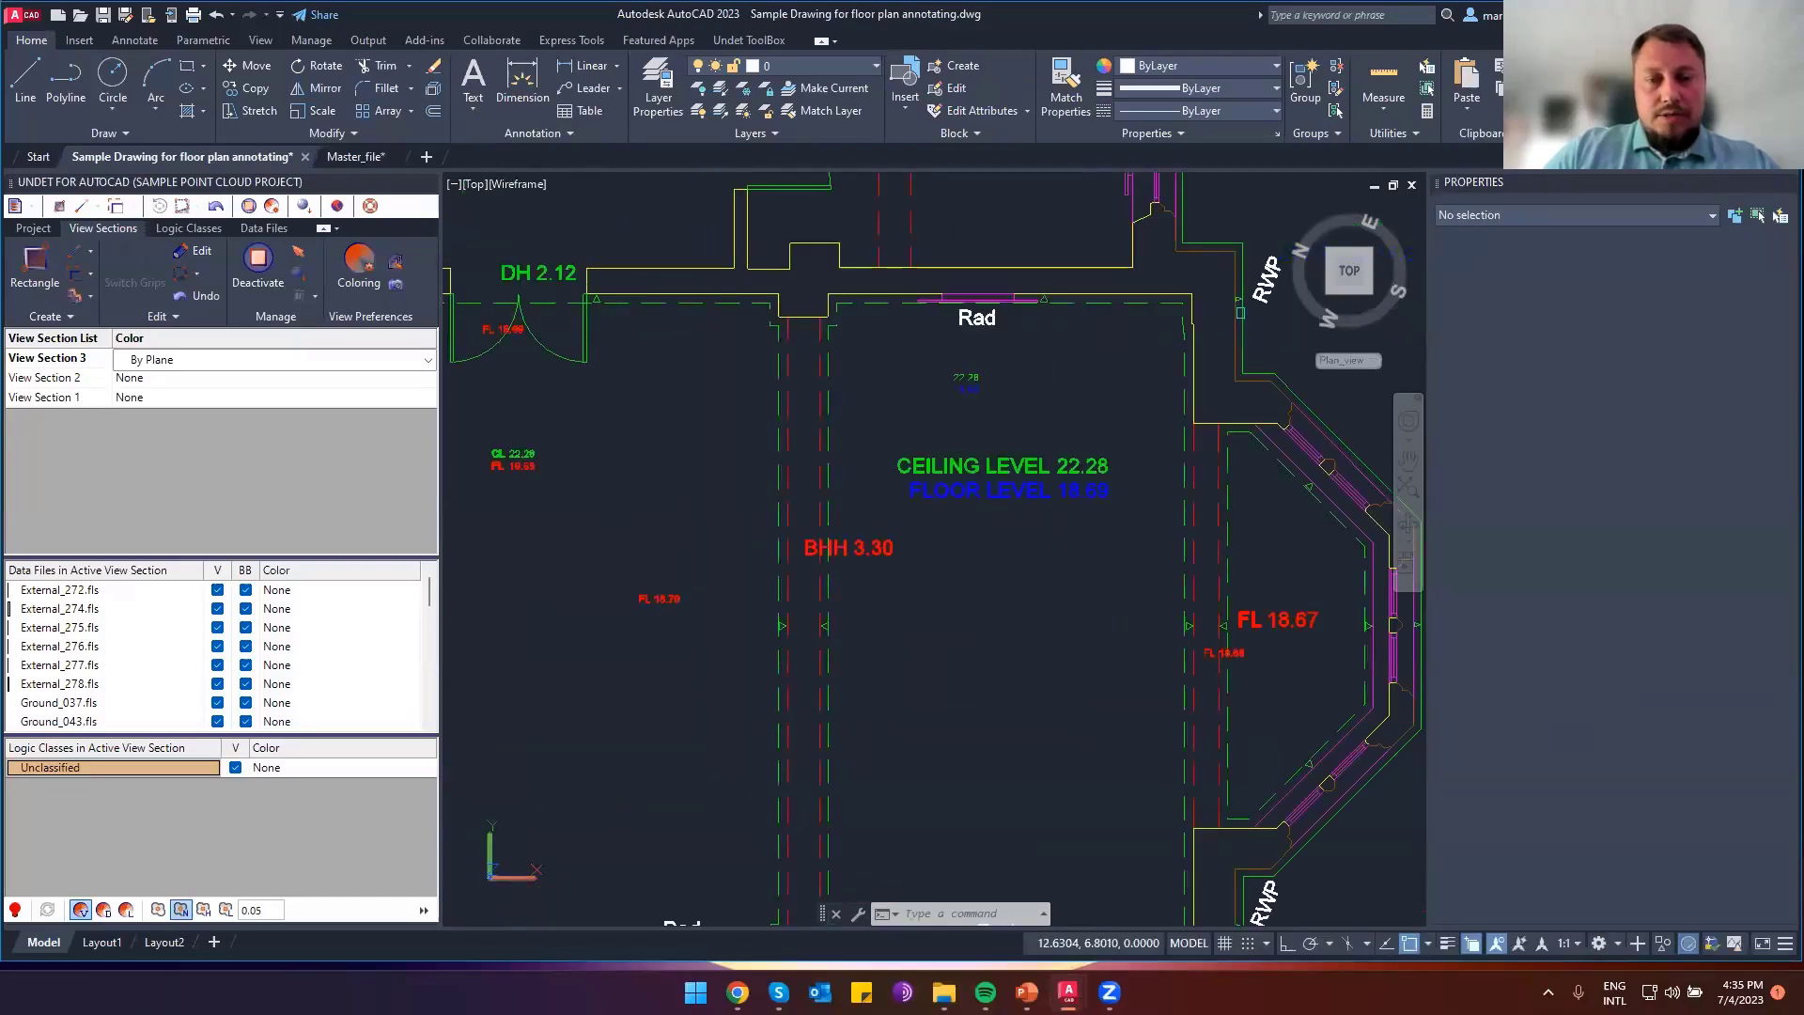
# Try exploding the two ceiling and floor level labels with EXPLODE, and undo the explosion
pyautogui.scroll(2, 849, 582)
pyautogui.press('Escape')
pyautogui.click(1200, 501)
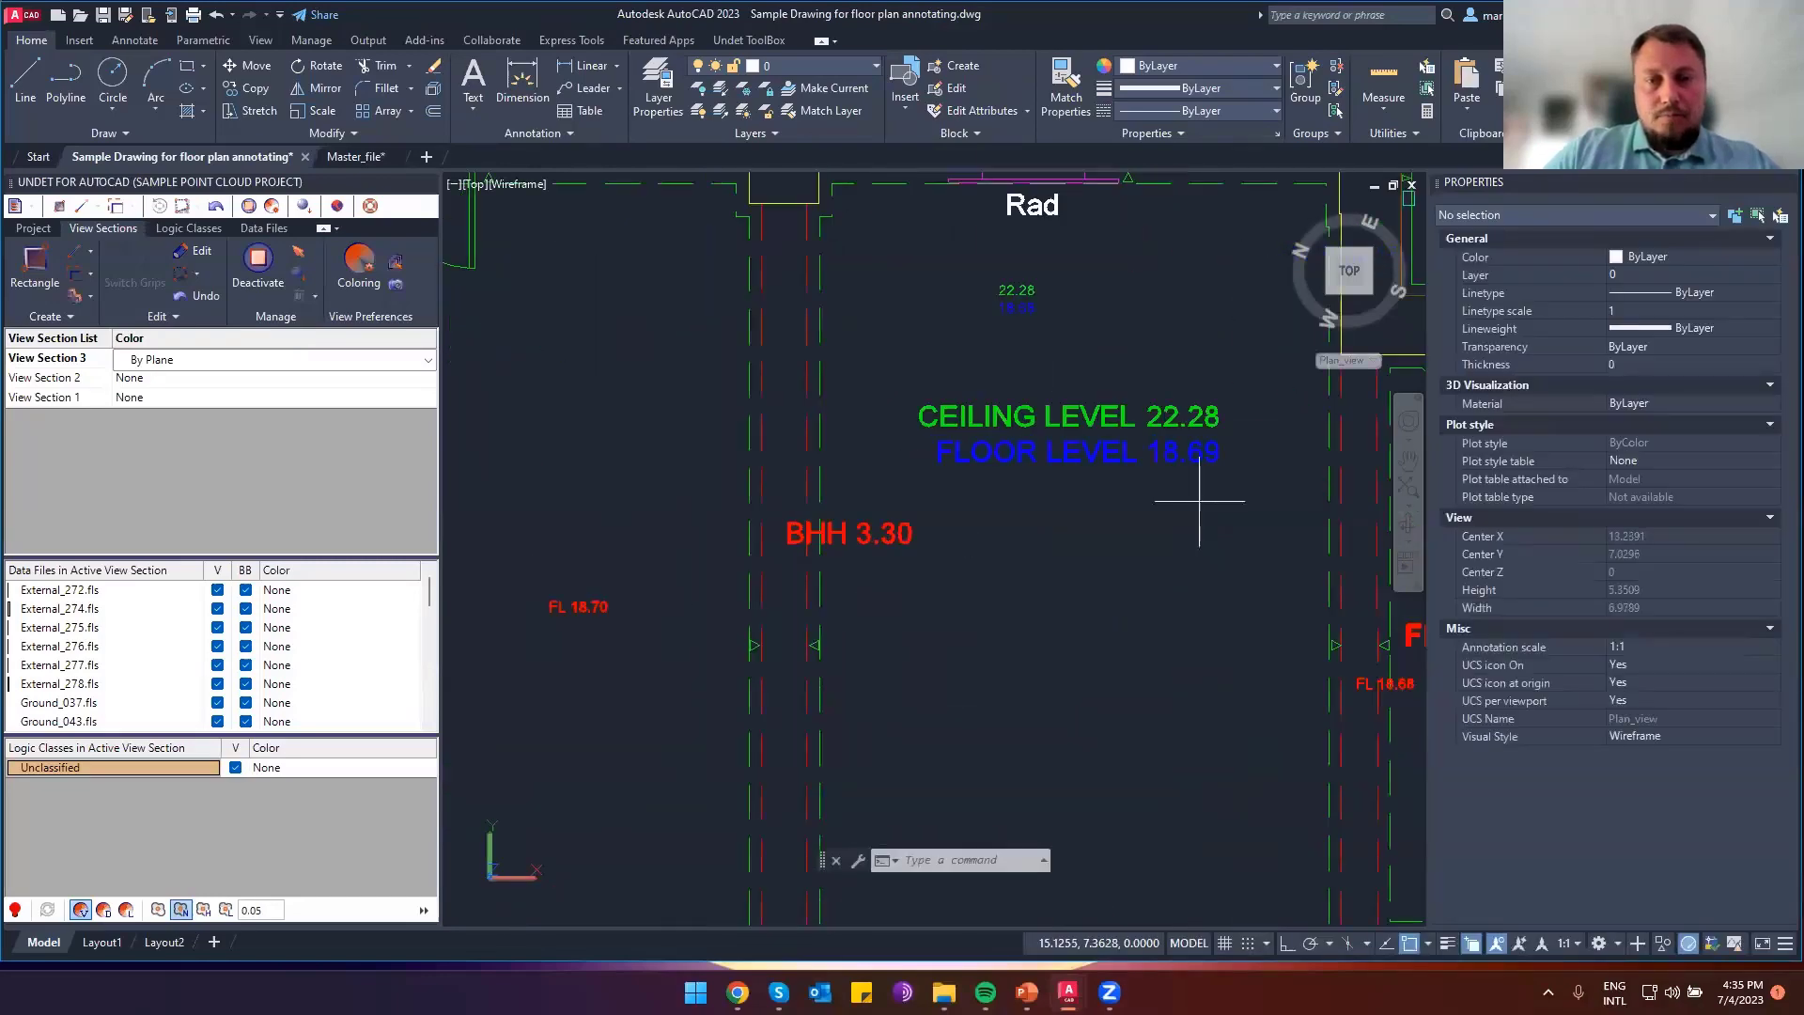
pyautogui.click(1000, 270)
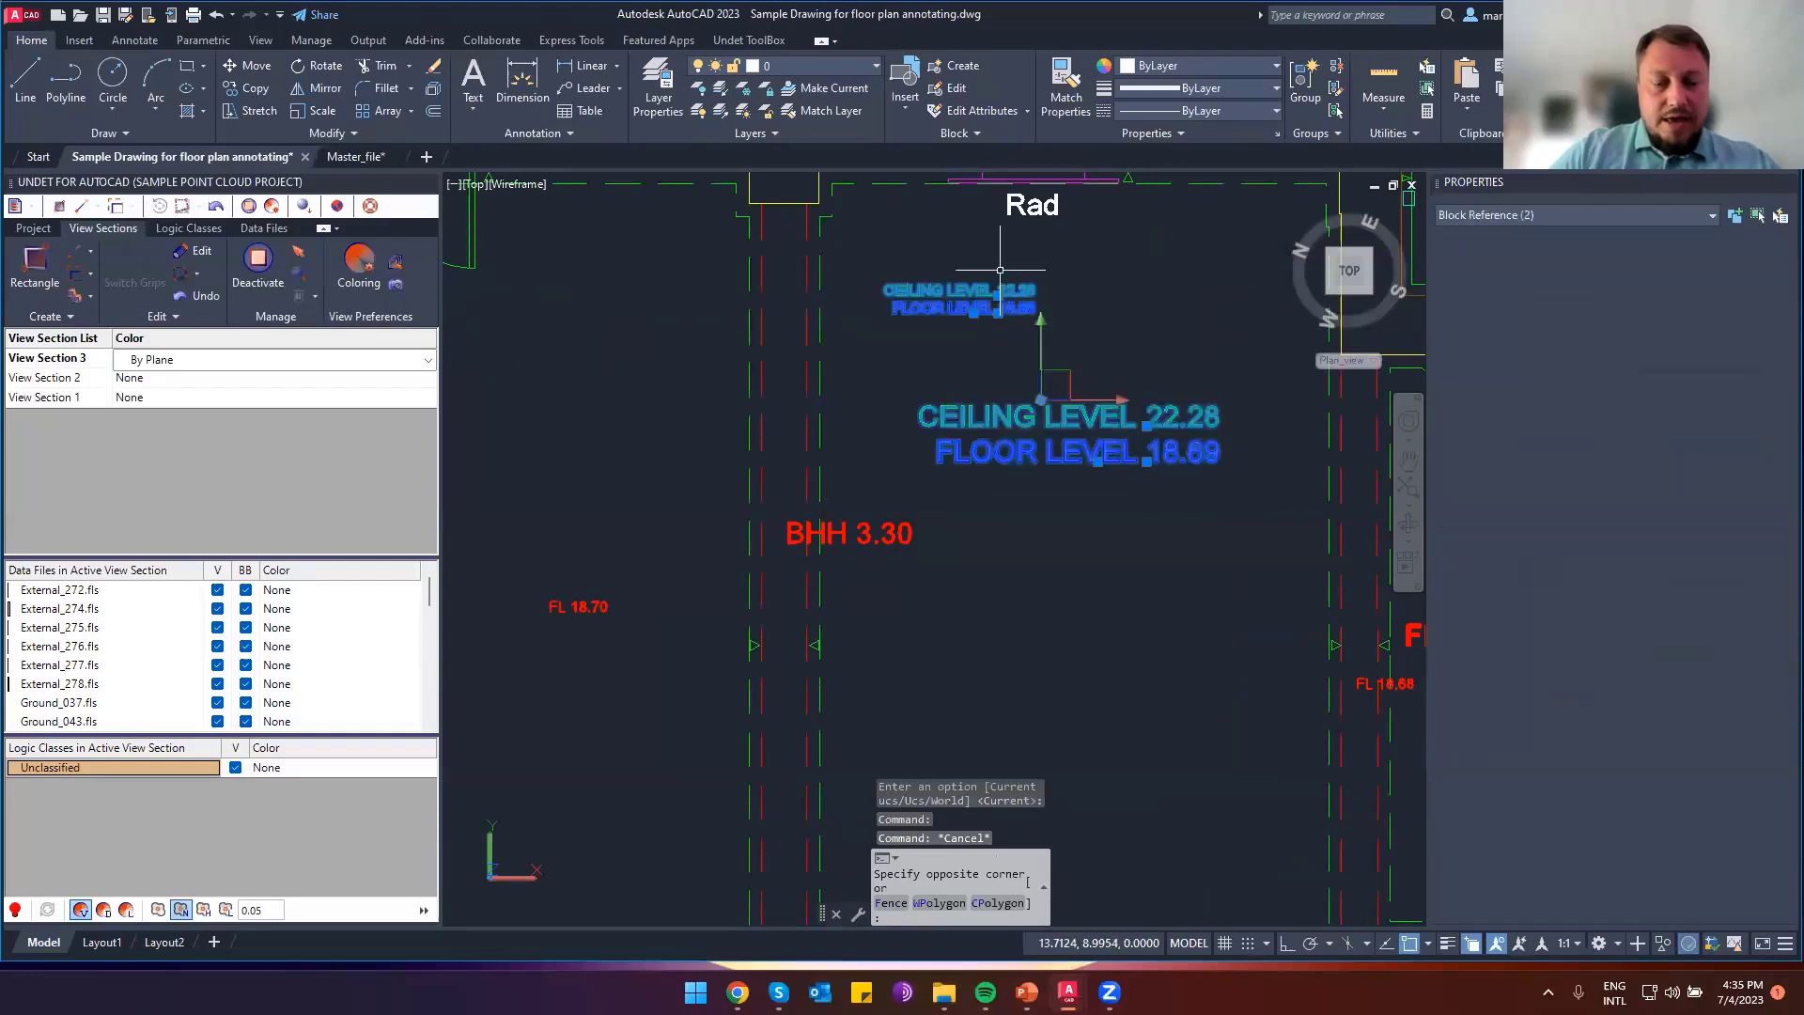
pyautogui.write('EXPLODE')
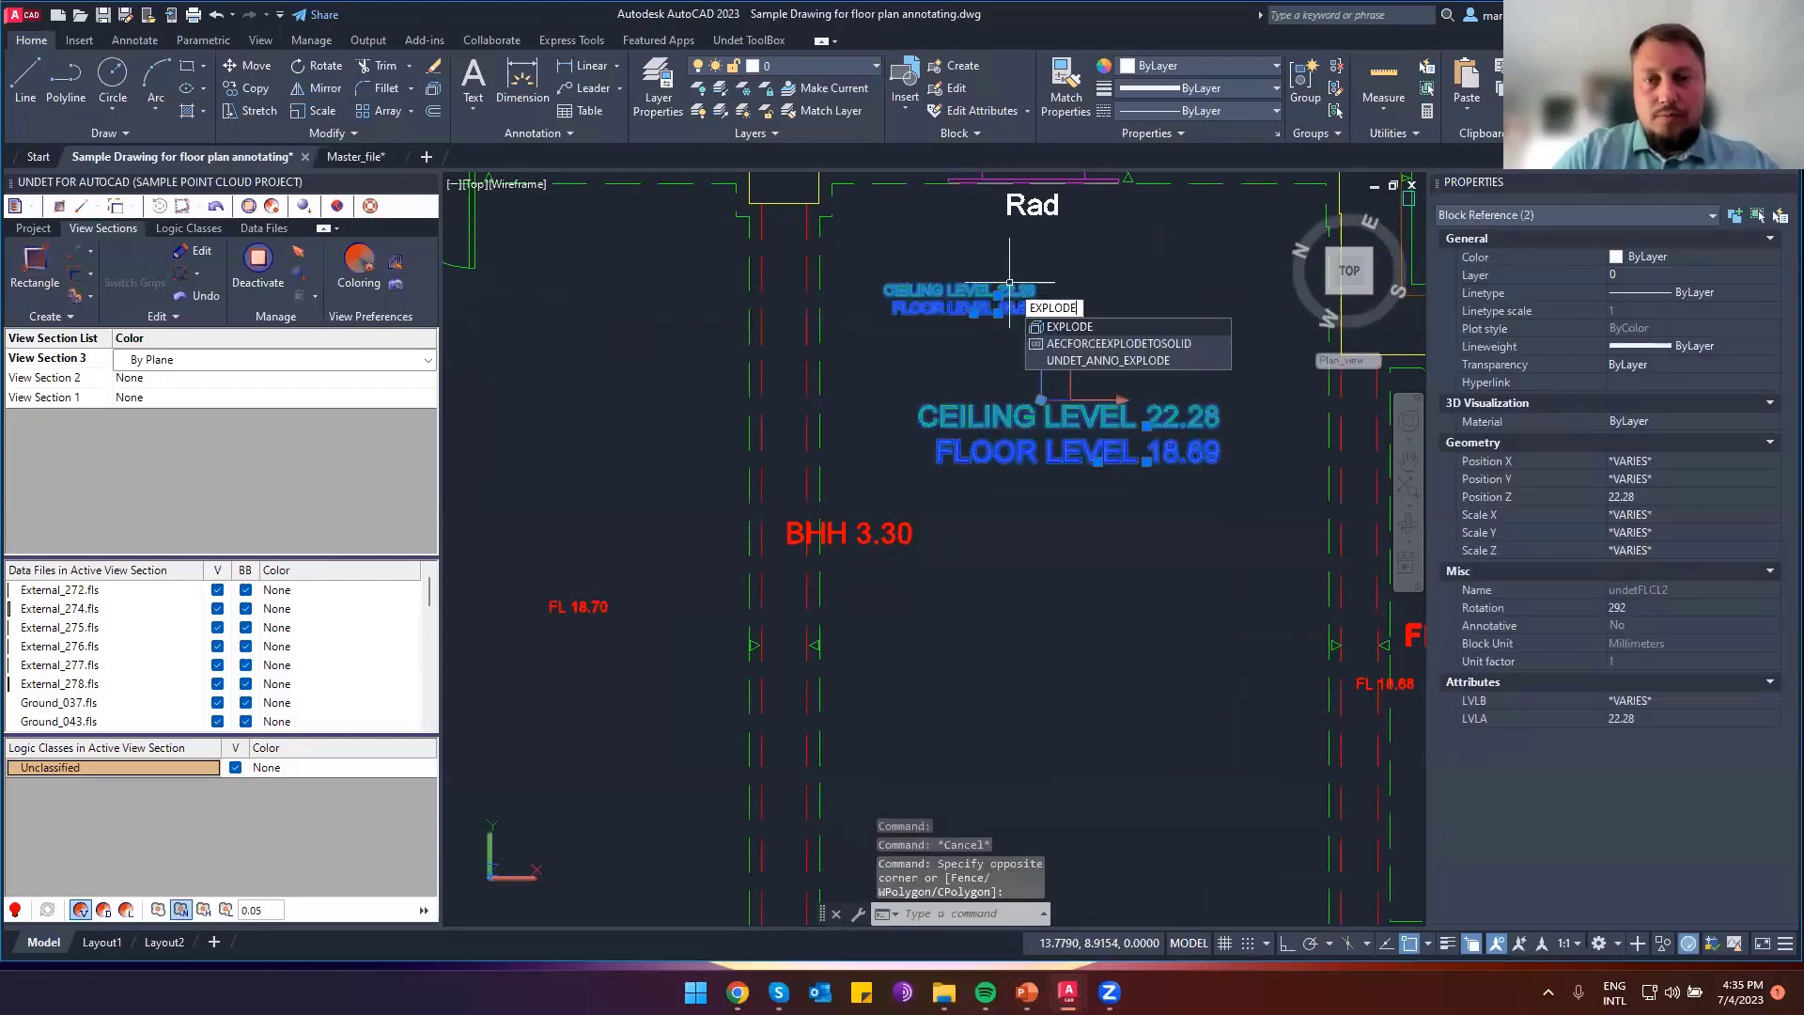
pyautogui.press('Return')
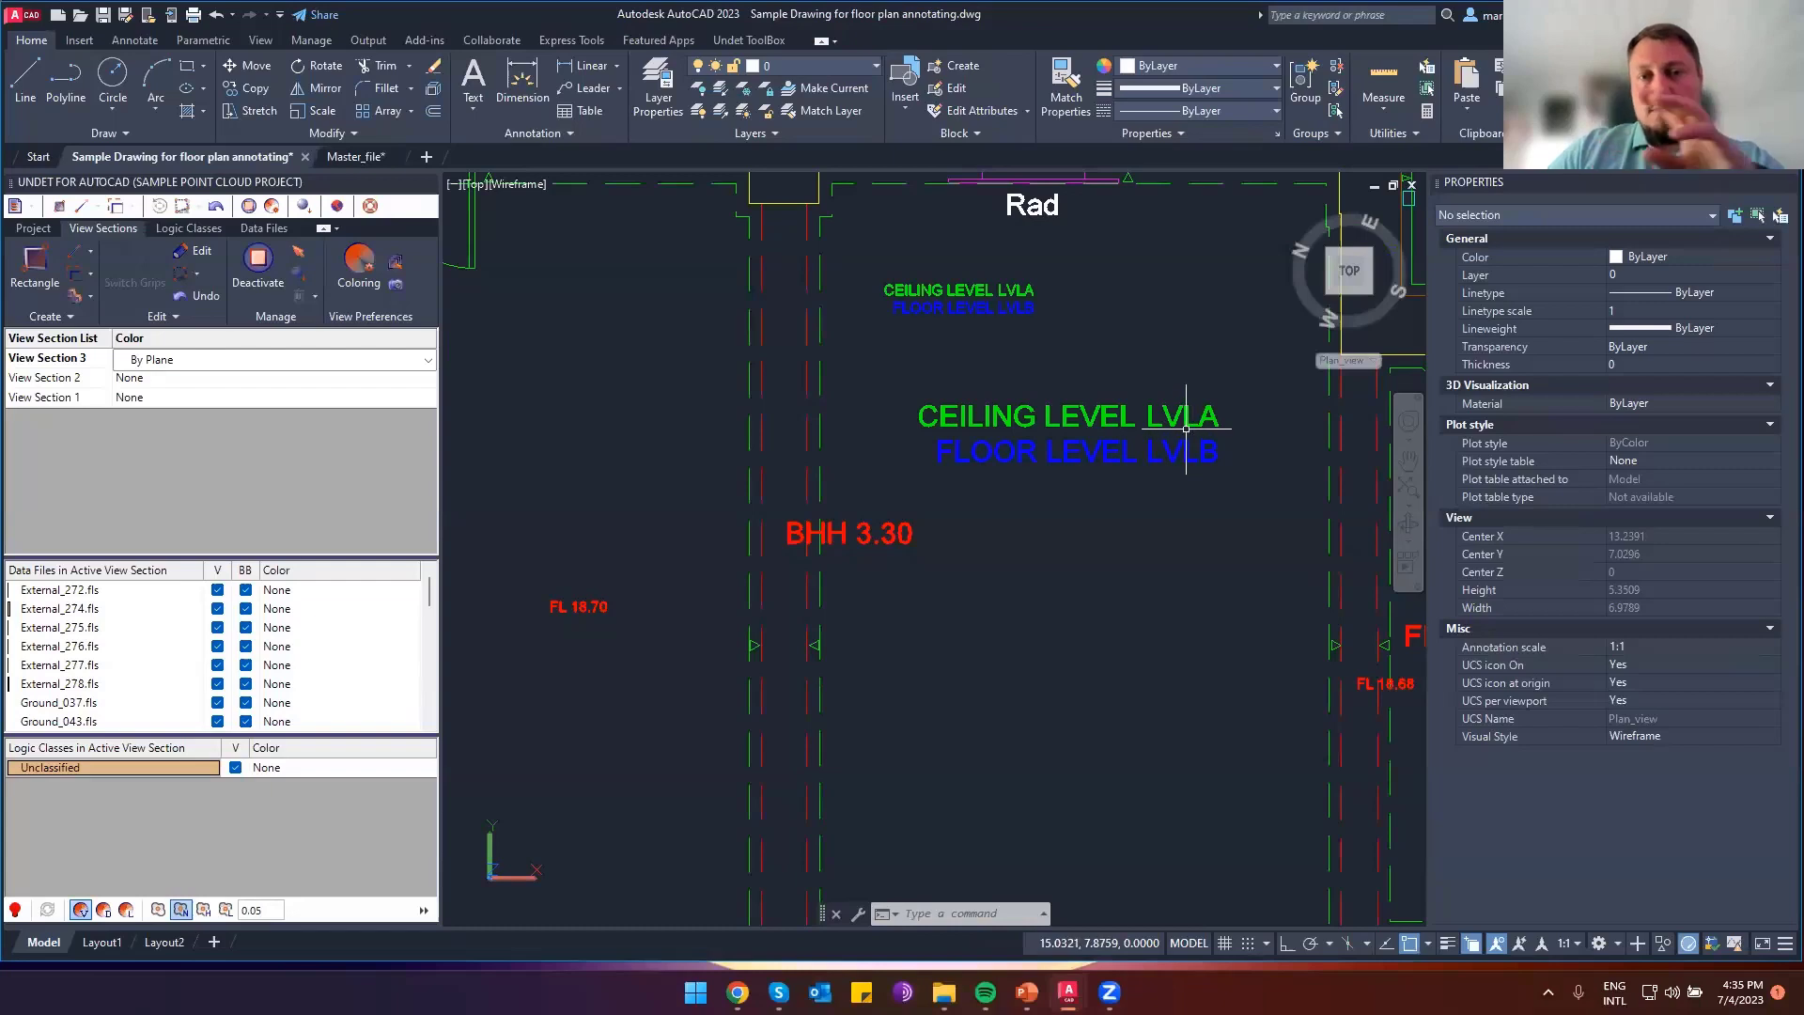
pyautogui.hotkey('ctrl', 'z')
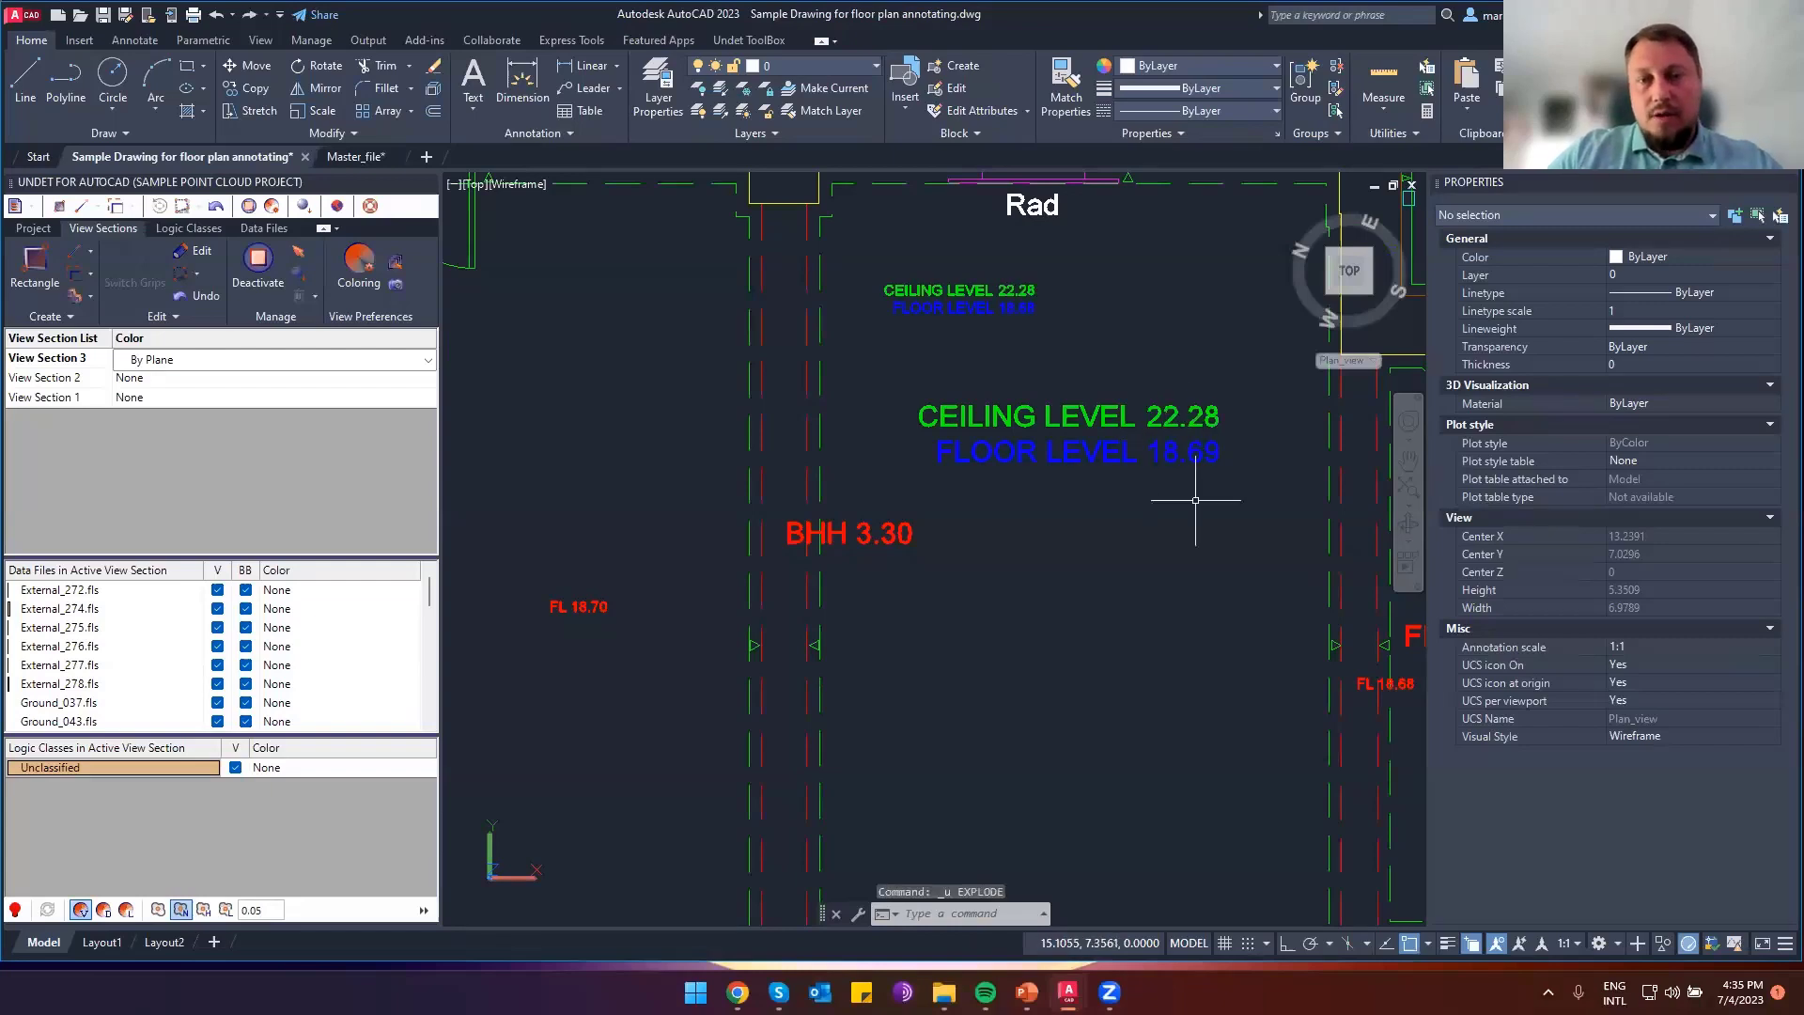
# Convert the two ceiling and floor level labels and the BHH 3.30 label to plain text with BURST
pyautogui.click(1154, 603)
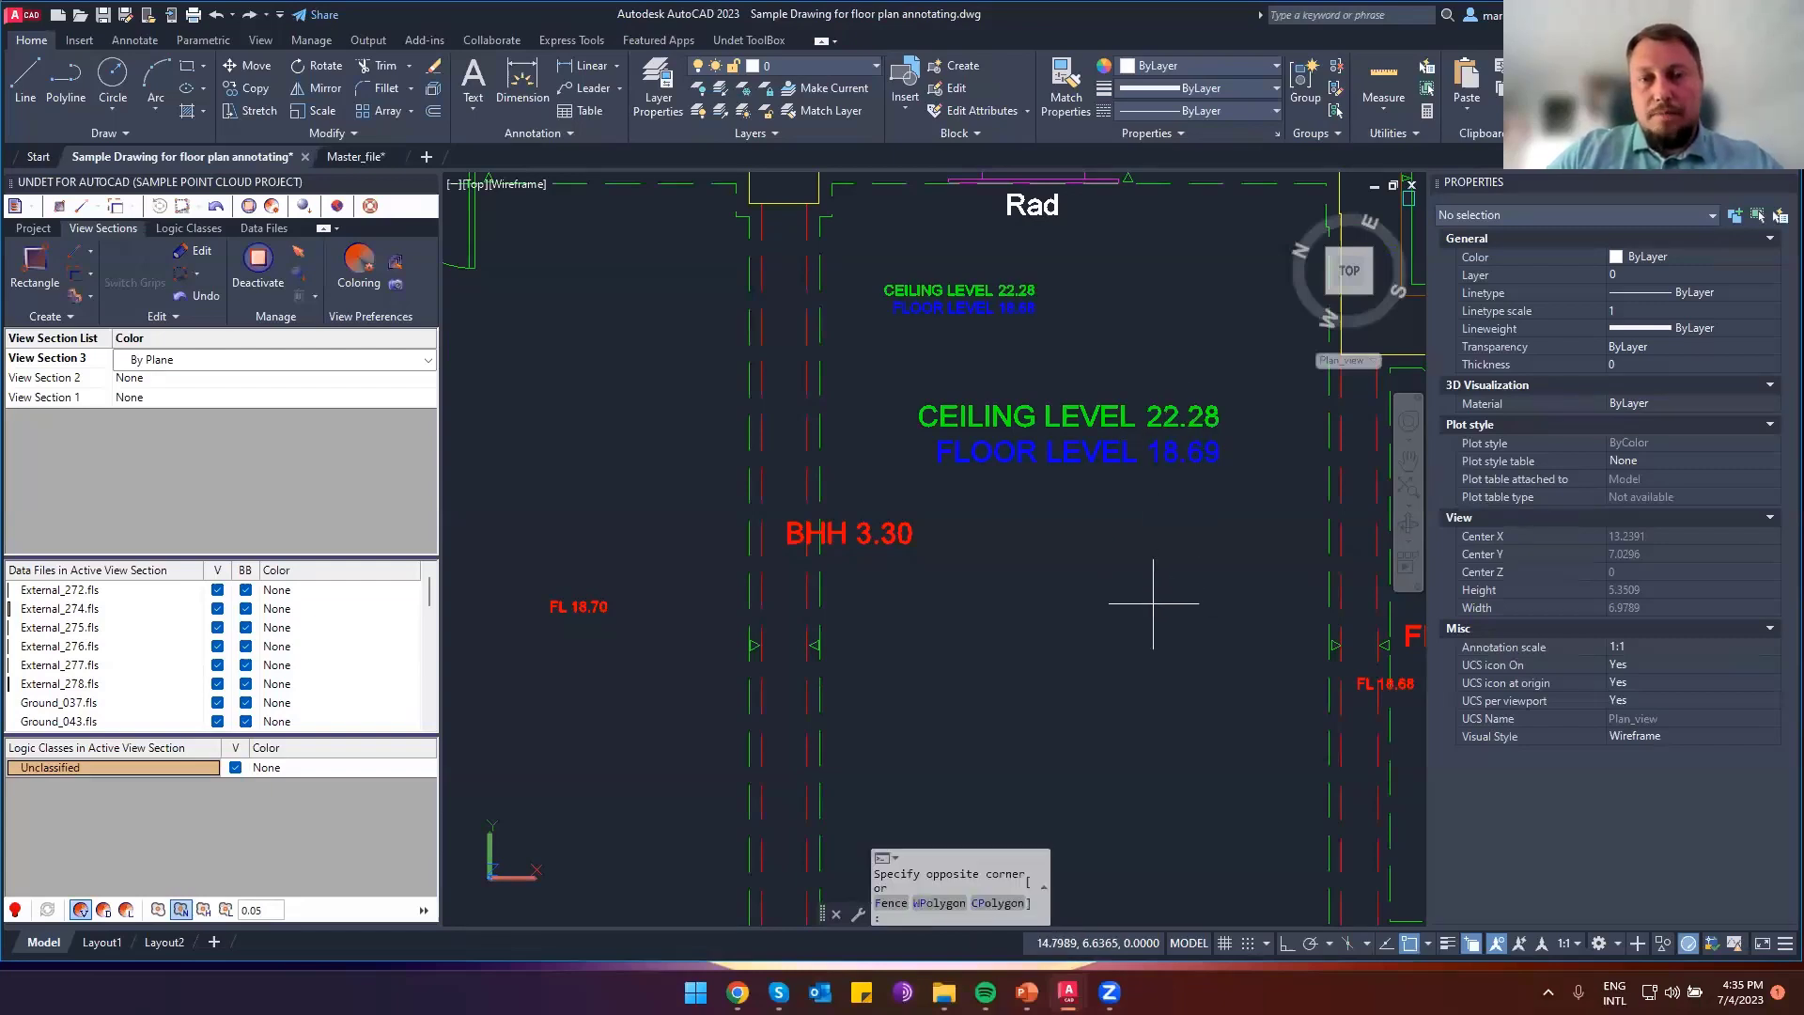
pyautogui.click(879, 264)
pyautogui.write('bu')
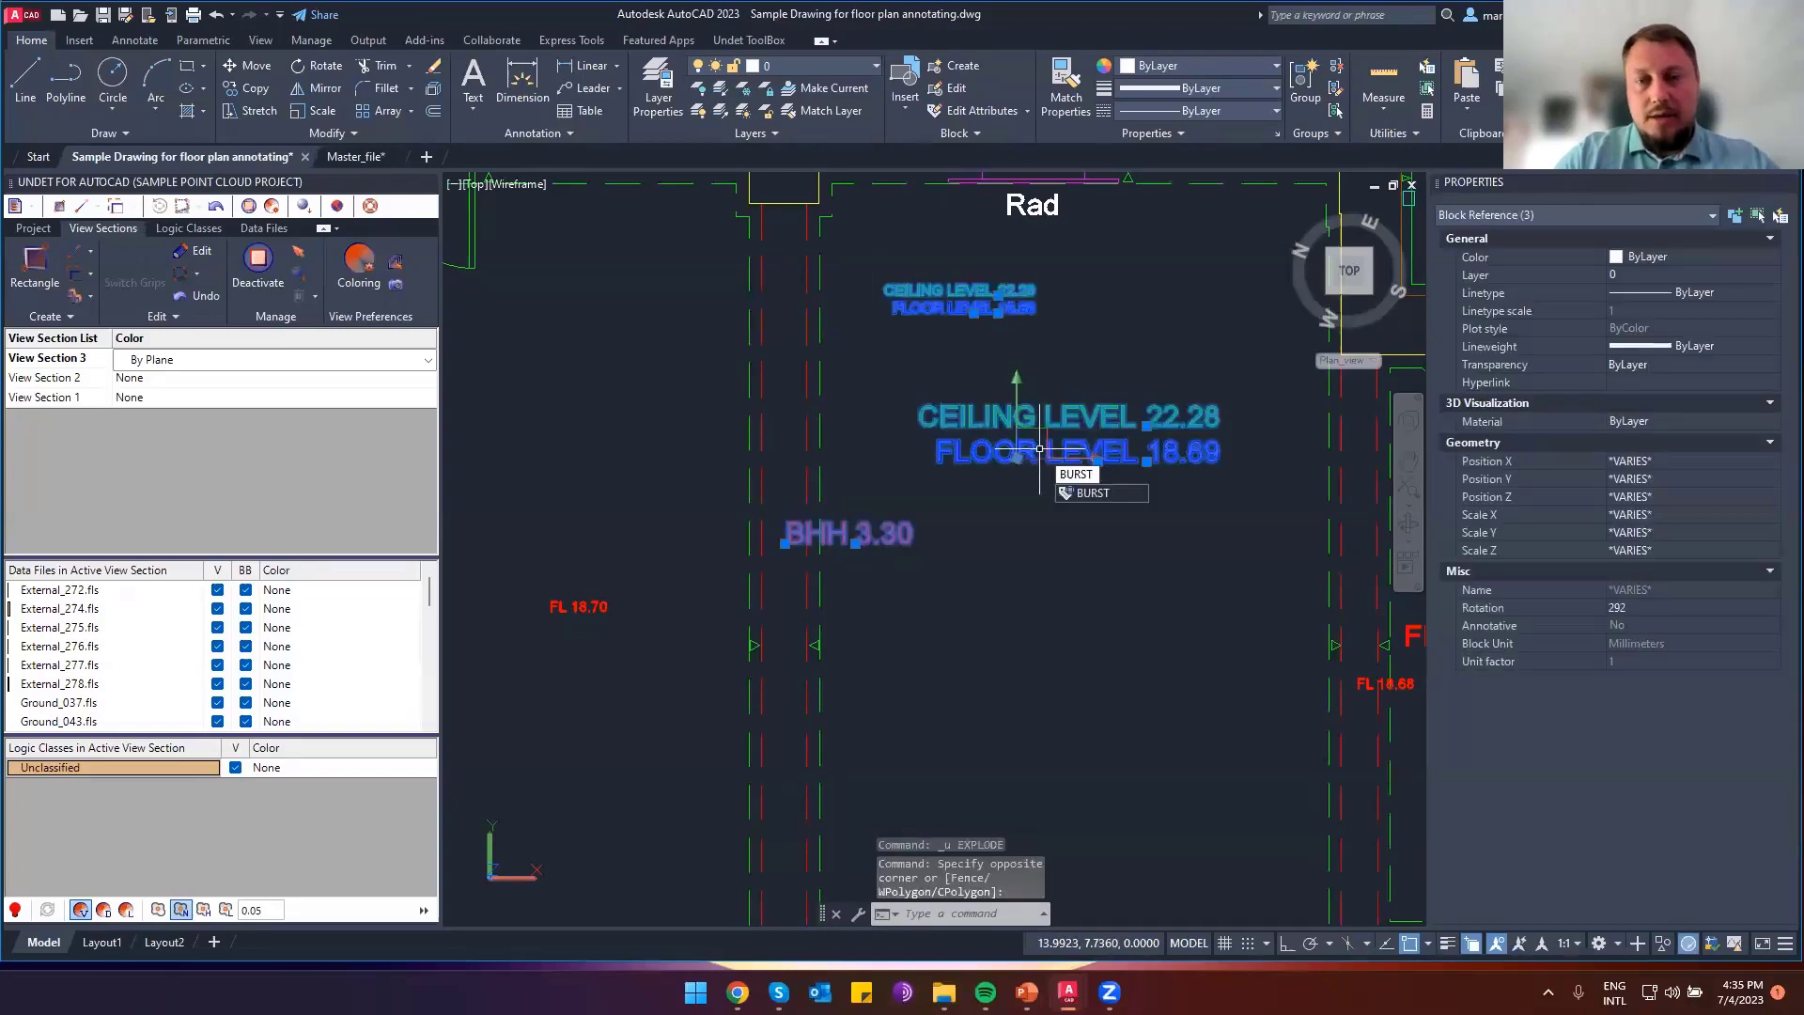
pyautogui.press('Return')
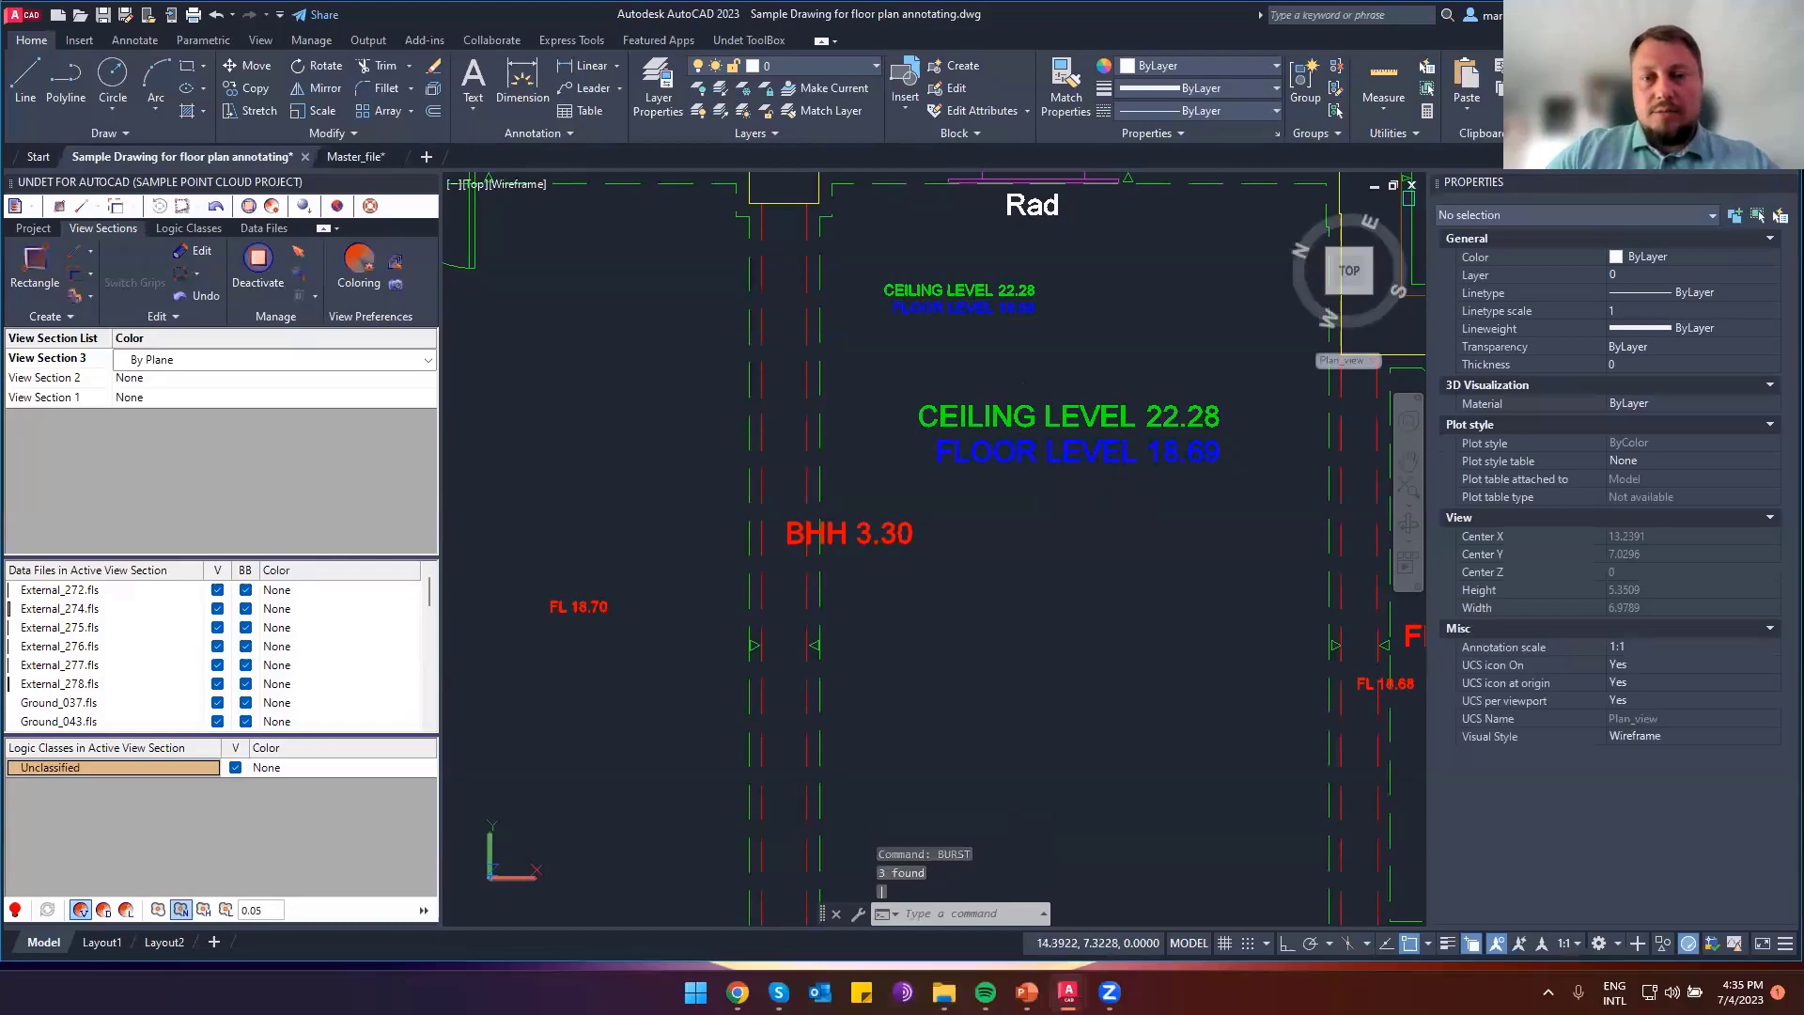
# Select parts of the larger ceiling and floor level label to check their object type, and clear the selection
pyautogui.click(1097, 508)
pyautogui.click(1009, 423)
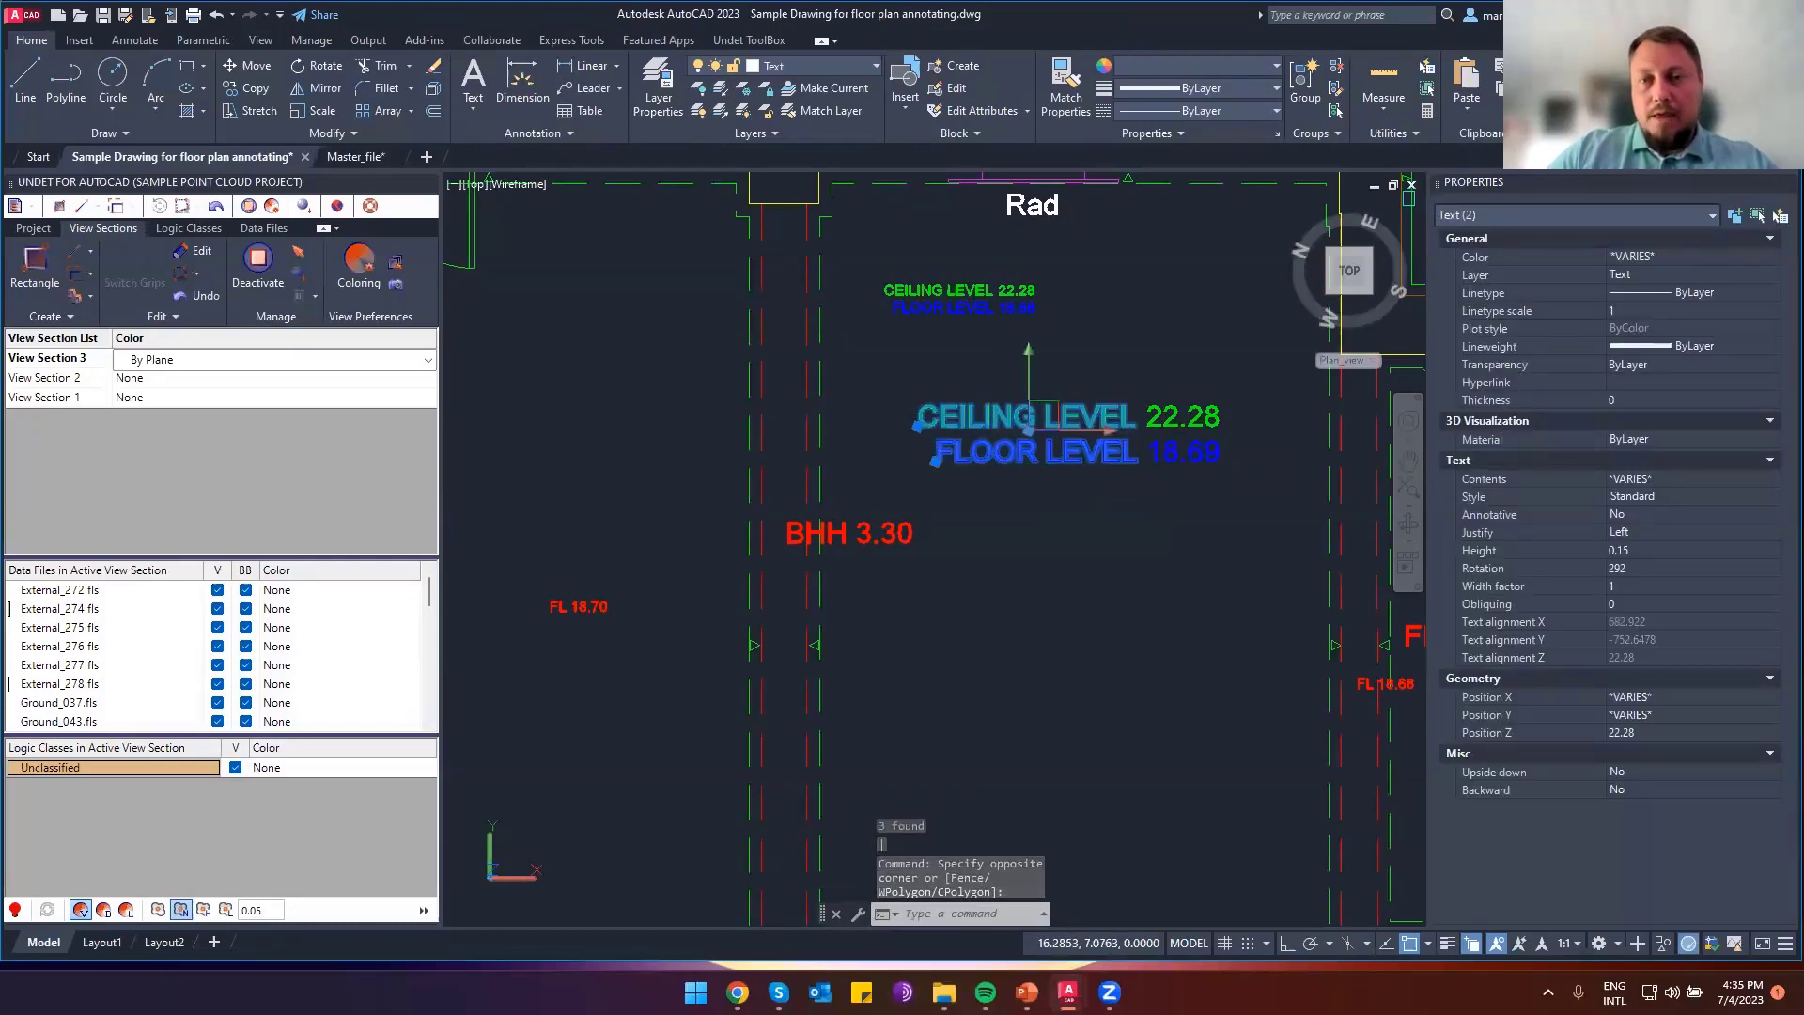
pyautogui.press('Escape')
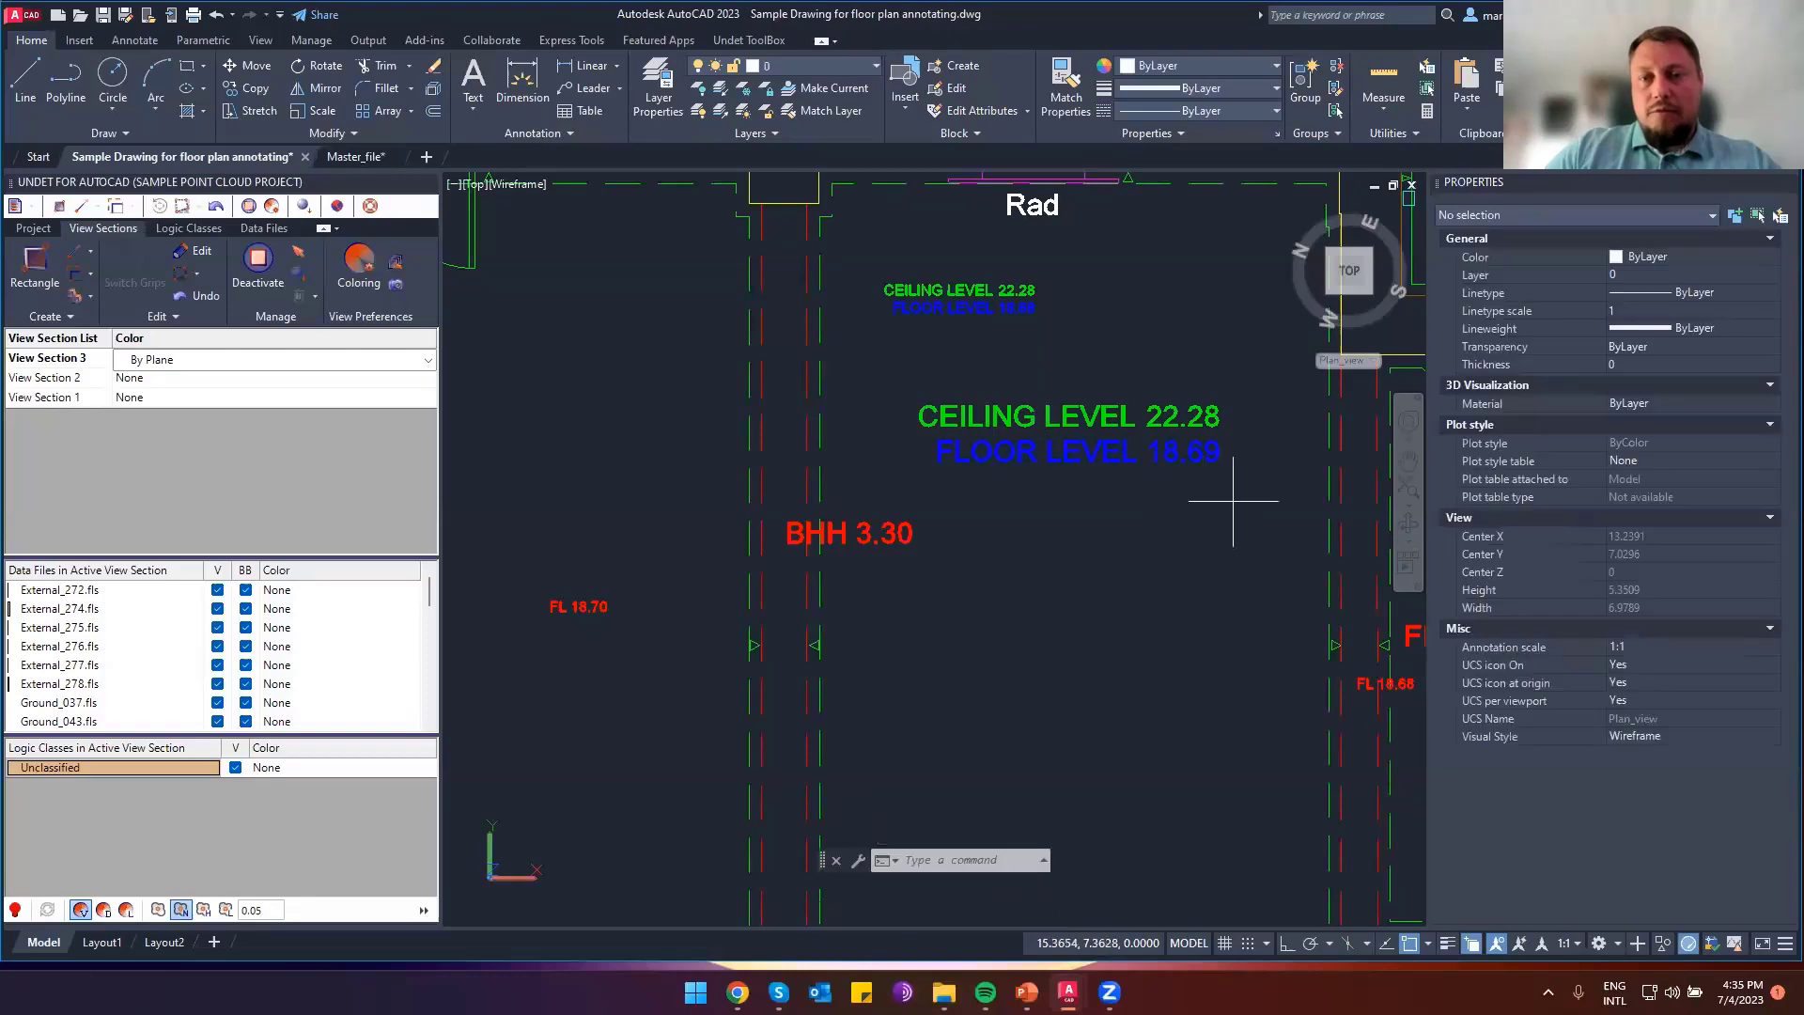
pyautogui.click(1233, 501)
pyautogui.click(1007, 448)
pyautogui.press('Escape')
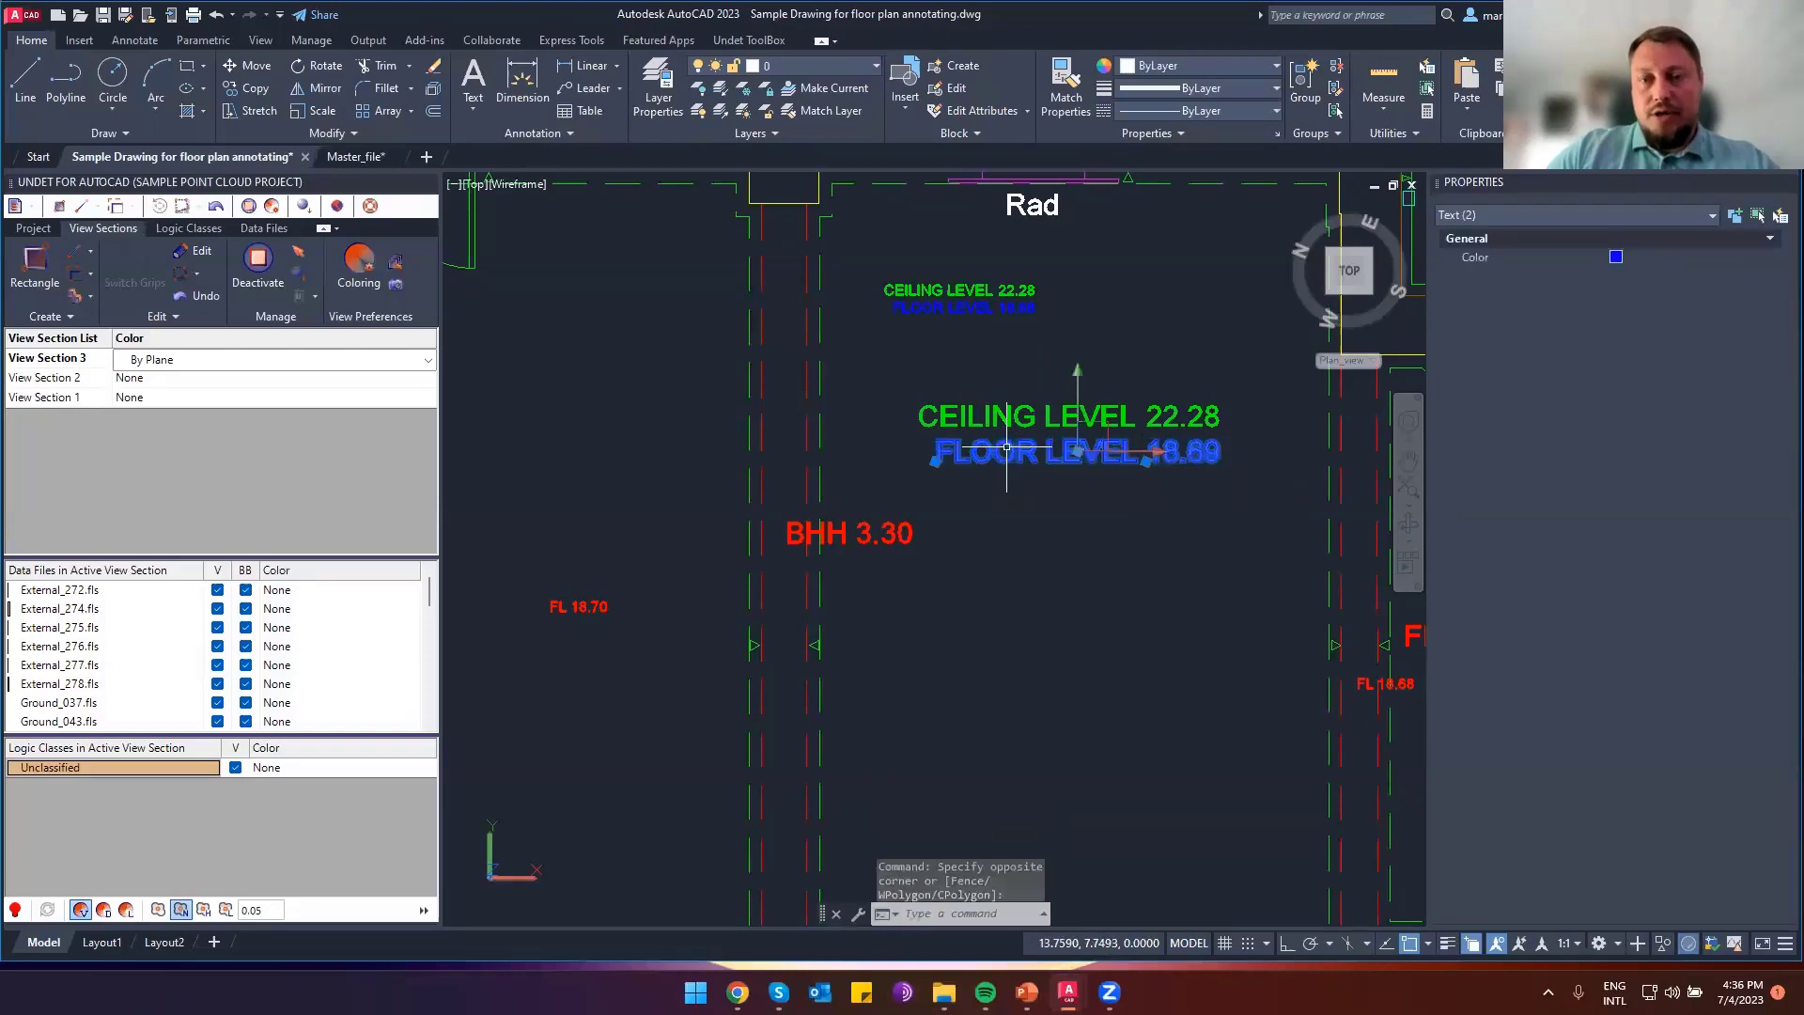
# In a 3D view, select all elevated labels inside the section box above the floor plan and apply BURST to them
pyautogui.scroll(-2, 1298, 441)
pyautogui.scroll(-7, 1221, 521)
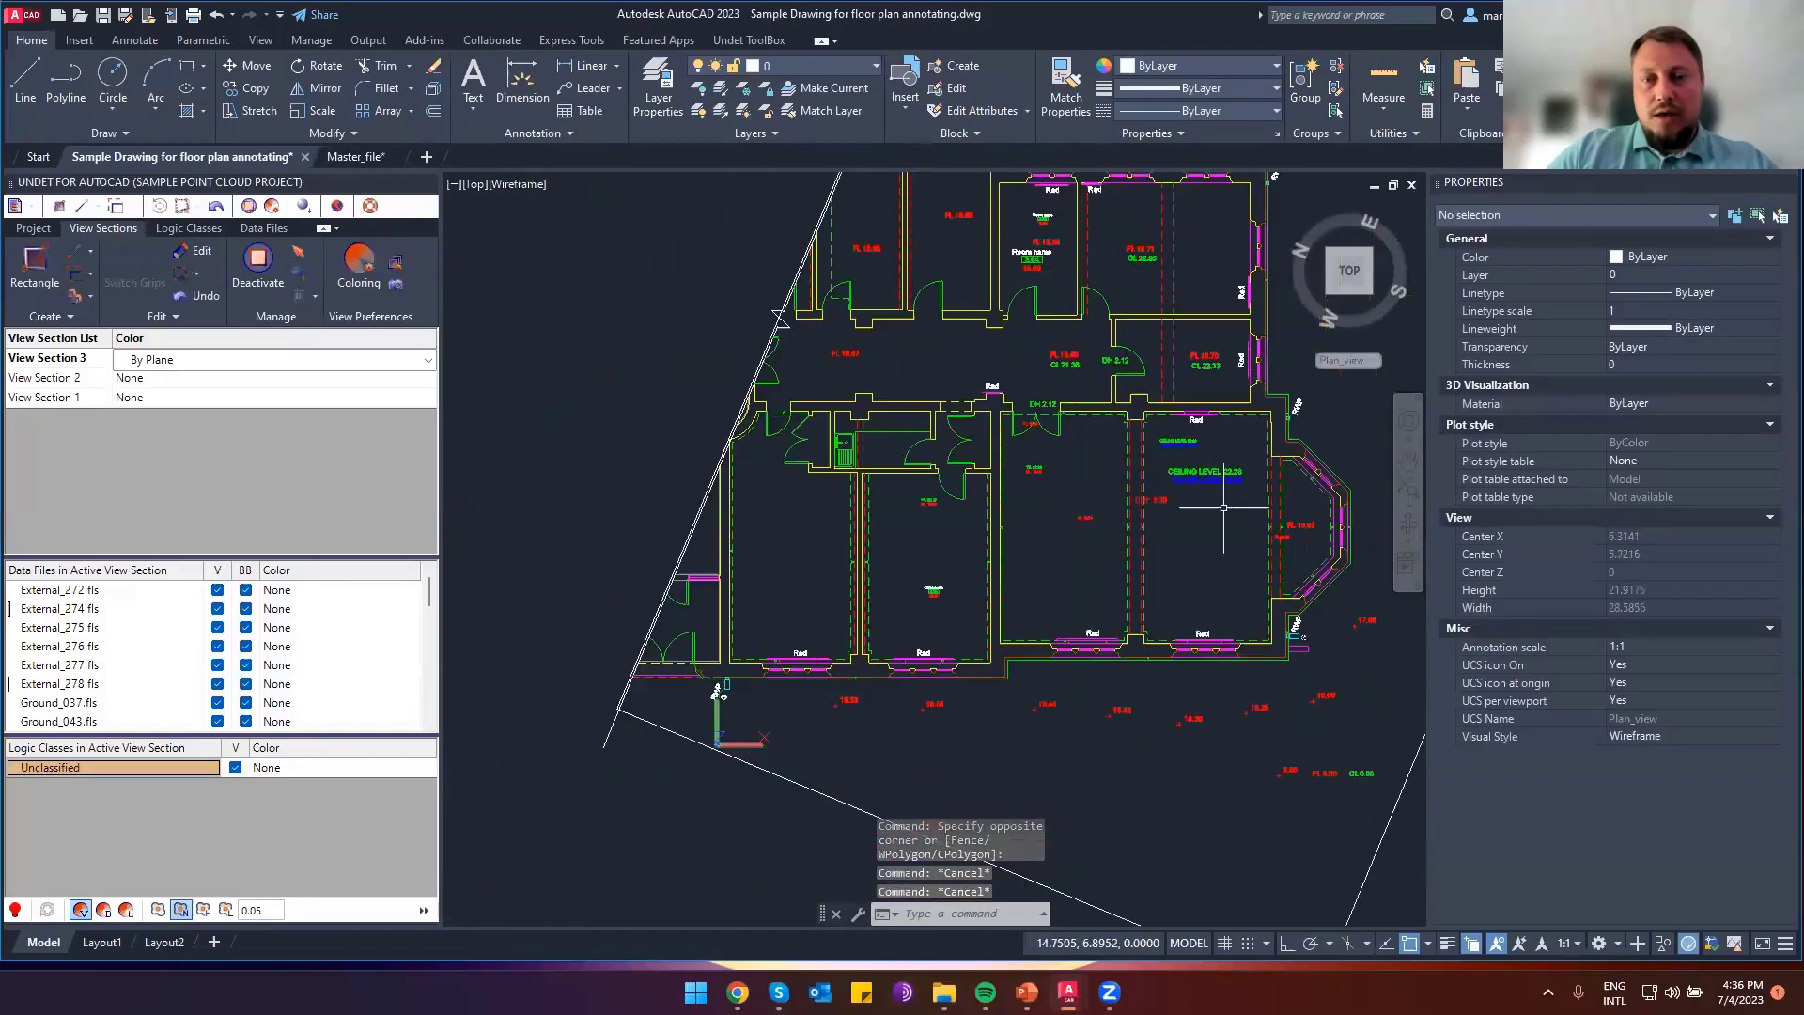
pyautogui.moveTo(1213, 516)
pyautogui.keyDown('shift'); pyautogui.mouseDown(button='middle')
pyautogui.moveTo(1108, 407)
pyautogui.moveTo(1092, 236)
pyautogui.moveTo(1035, 320)
pyautogui.mouseUp(button='middle'); pyautogui.keyUp('shift')
pyautogui.press('Escape')
pyautogui.moveTo(1042, 244); pyautogui.dragTo(983, 733, button='middle')
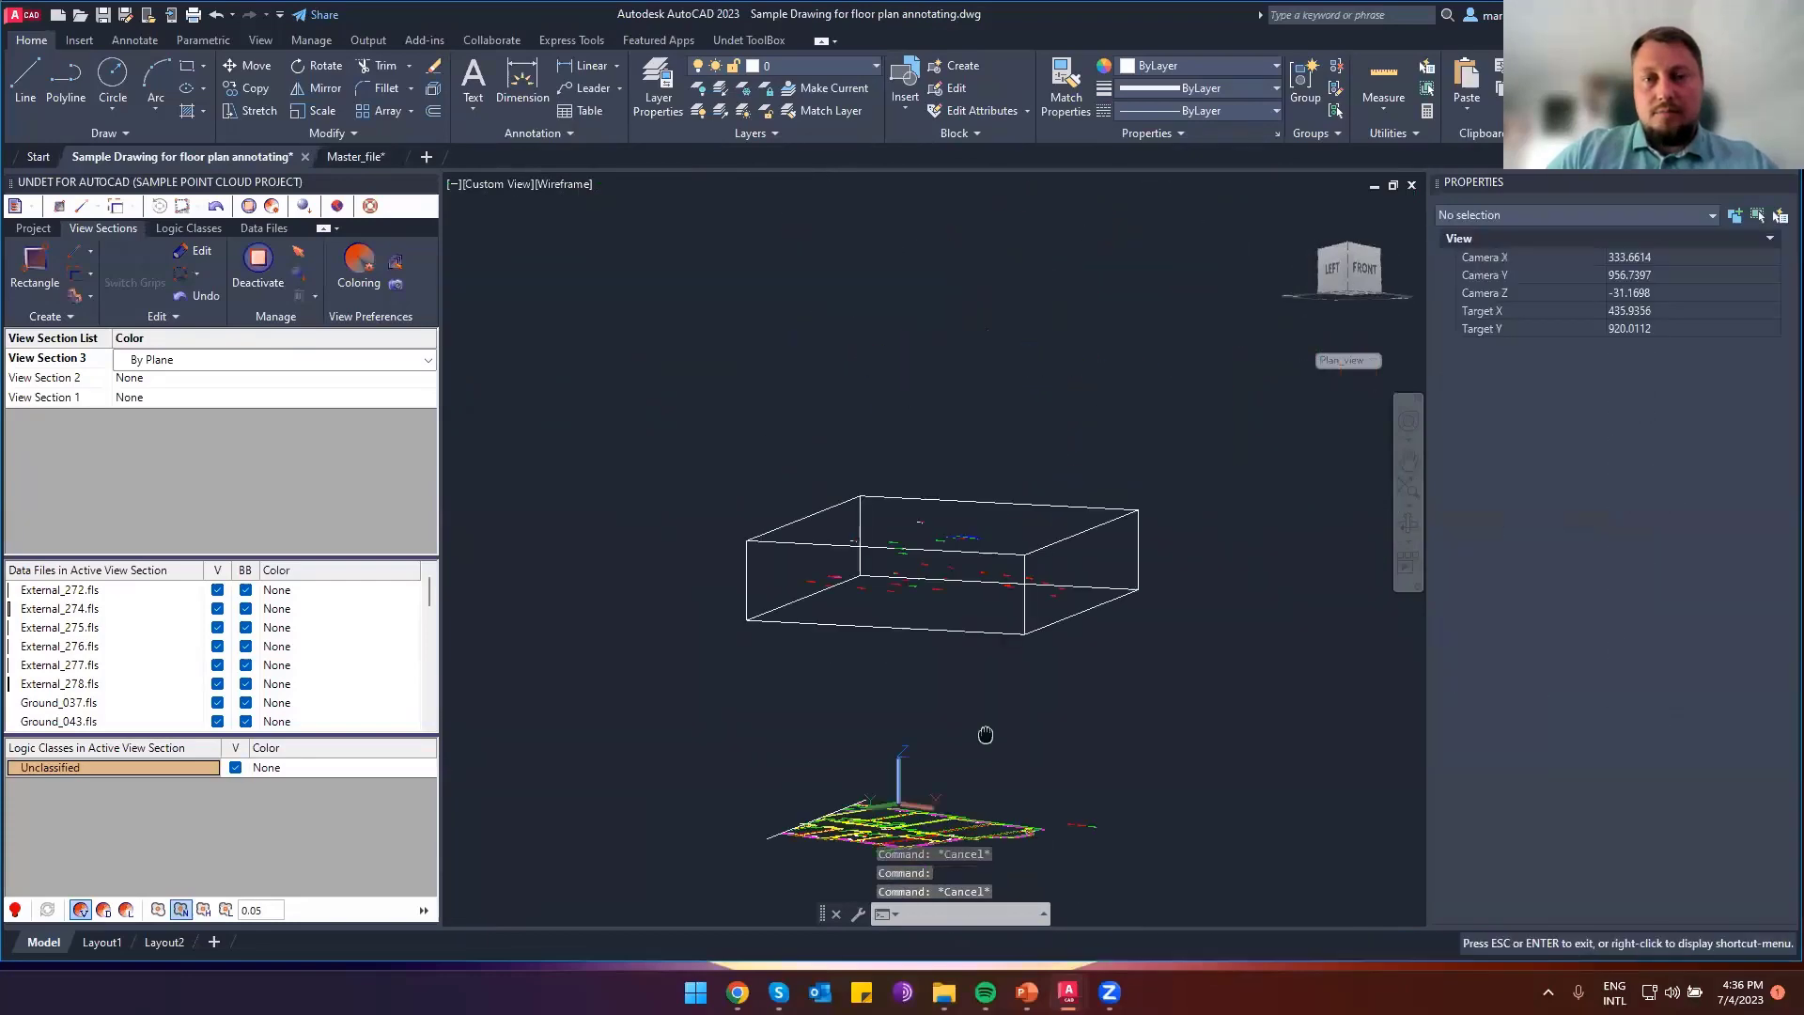
pyautogui.click(695, 509)
pyautogui.click(639, 445)
pyautogui.click(639, 445)
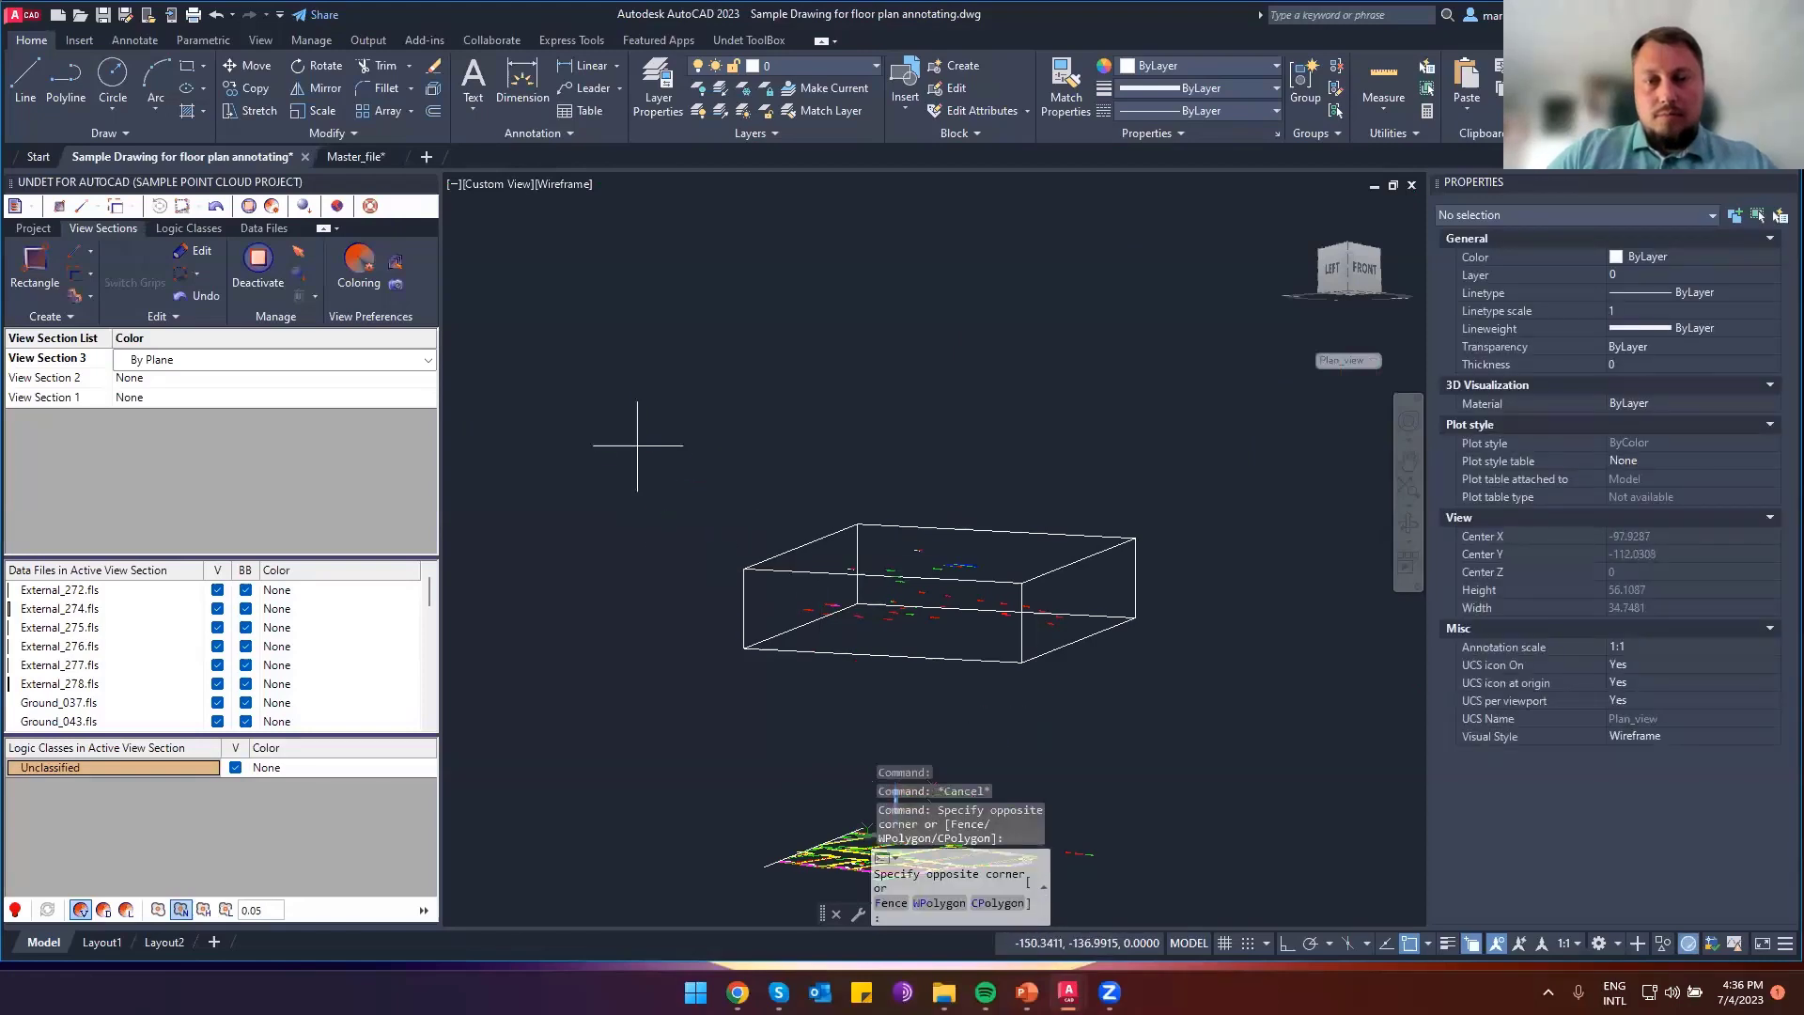
pyautogui.click(1159, 710)
pyautogui.write('burst')
pyautogui.press('Return')
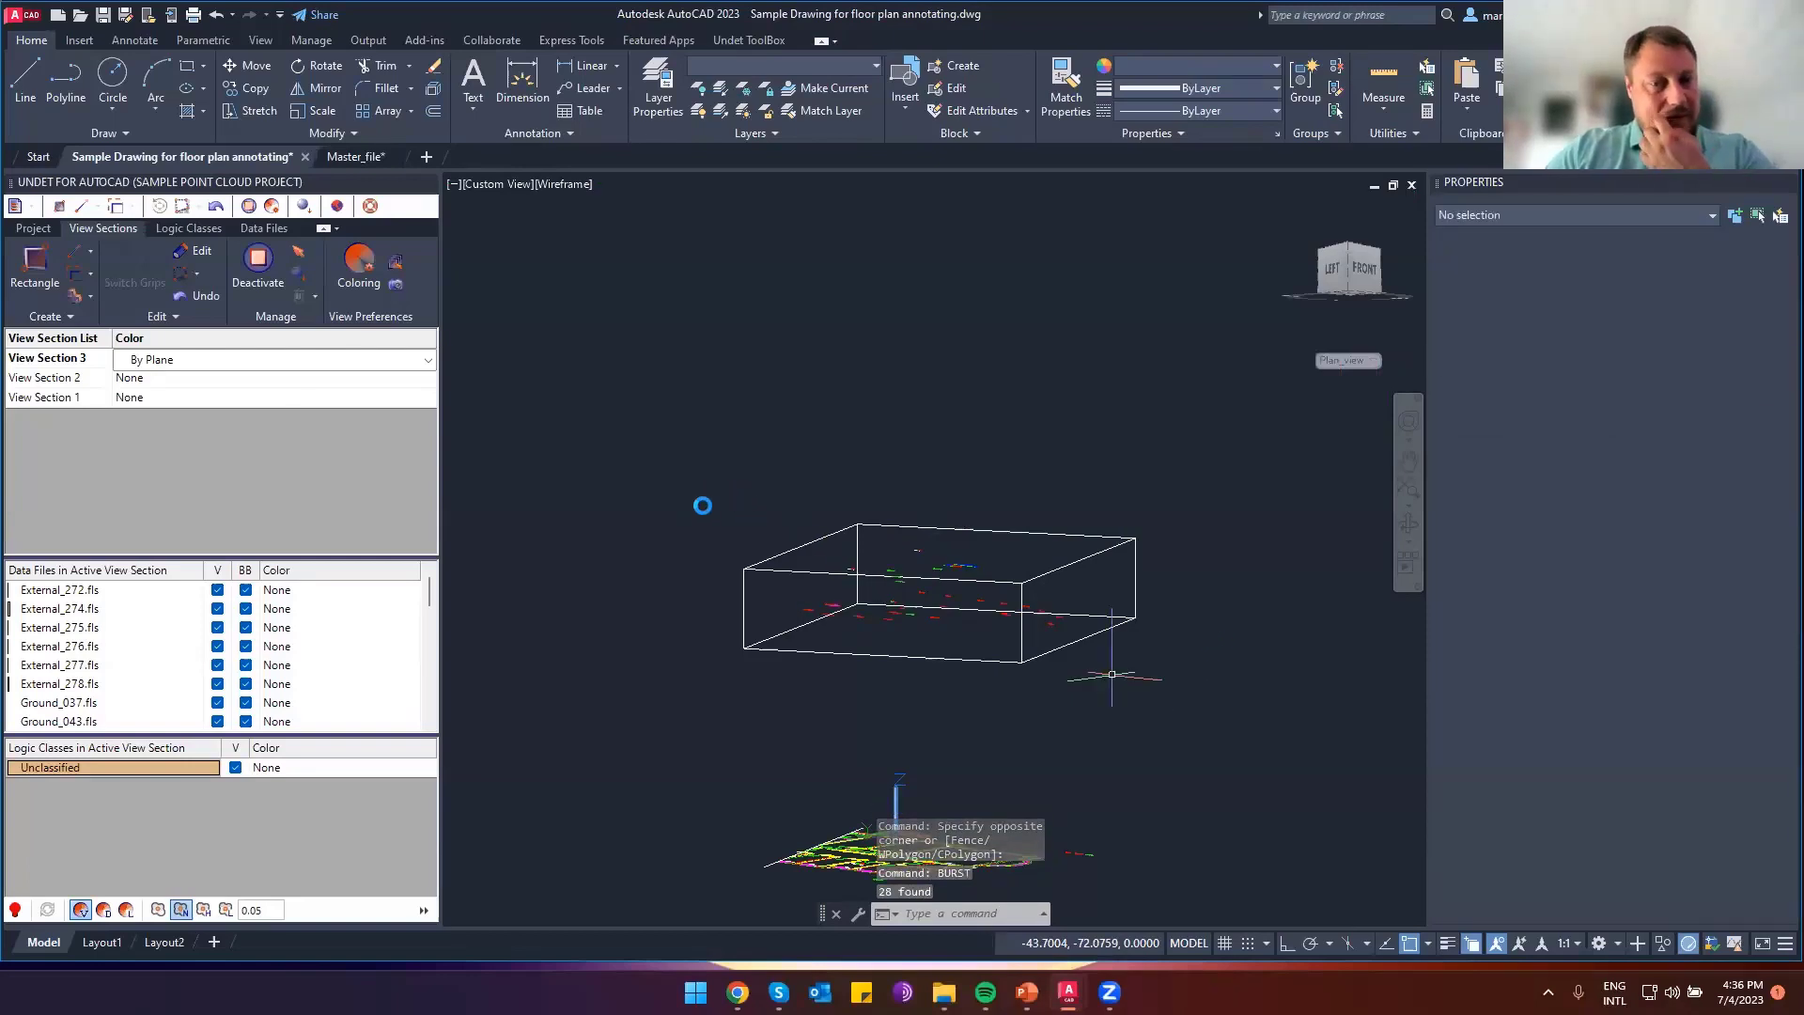
# Select all label parts inside the section box, limit the selection to lines, and set their Start Z and End Z to 0
pyautogui.click(687, 474)
pyautogui.click(1130, 676)
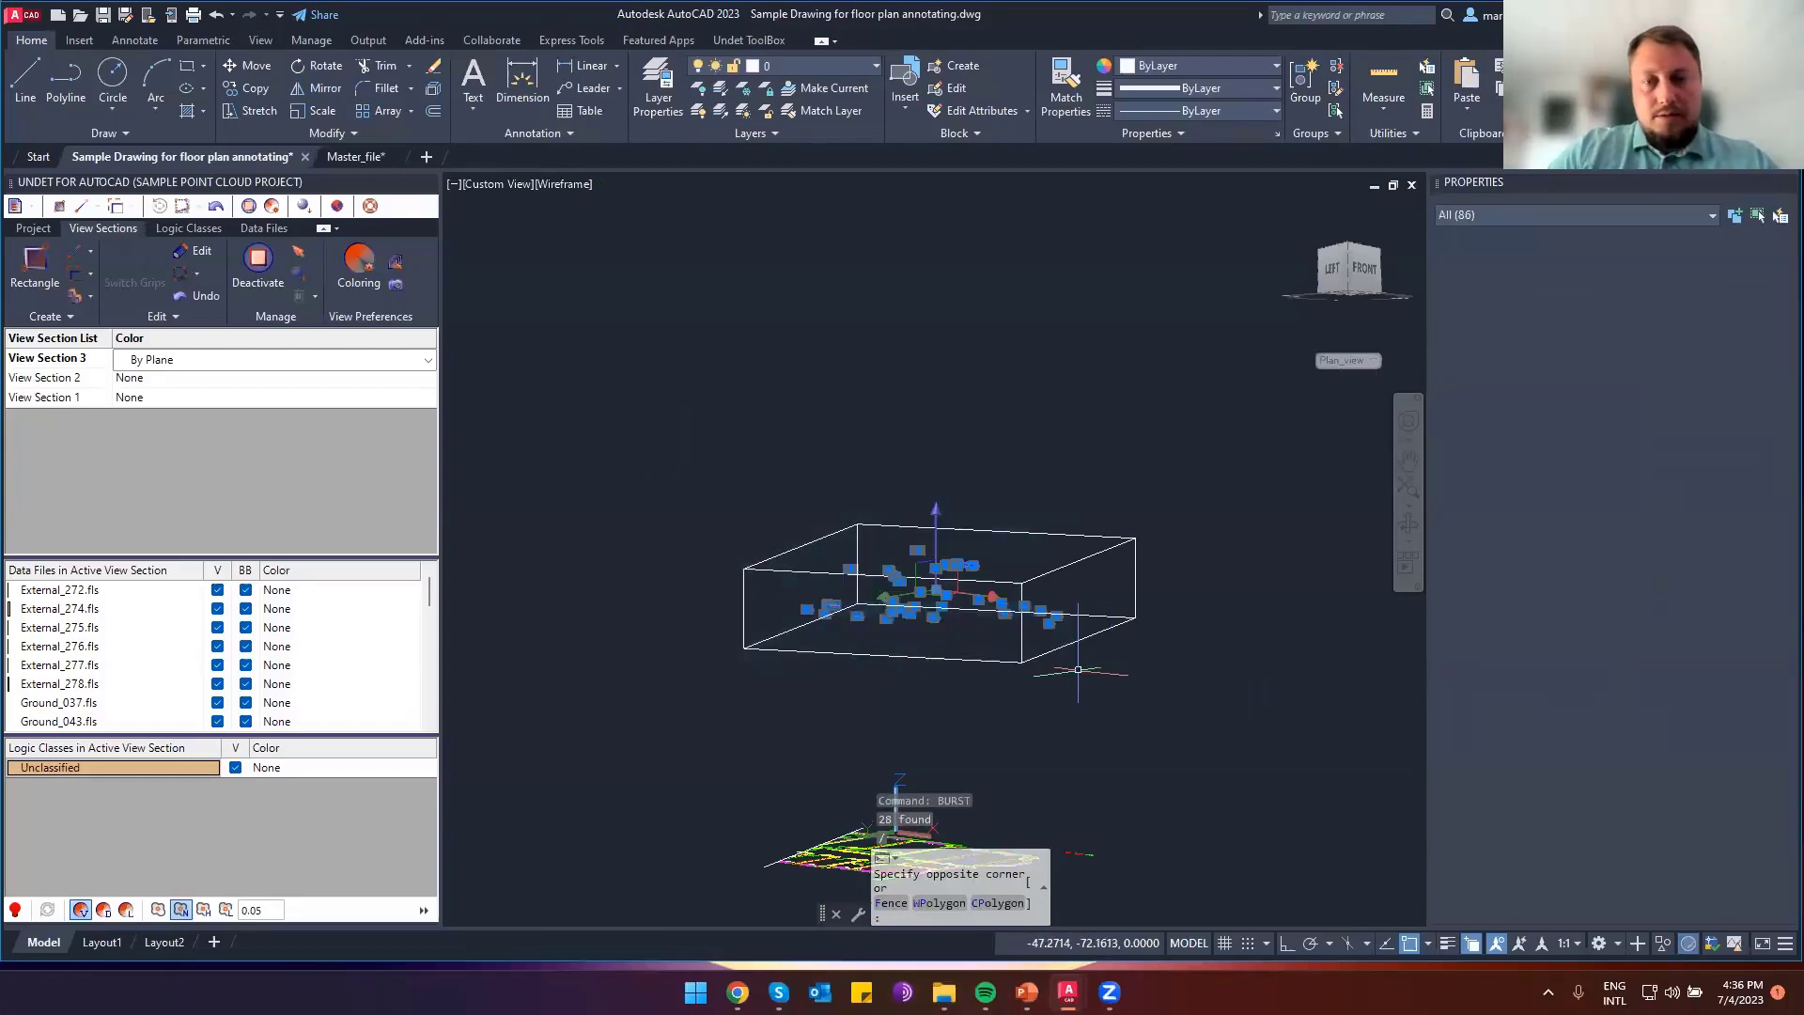
pyautogui.click(1568, 214)
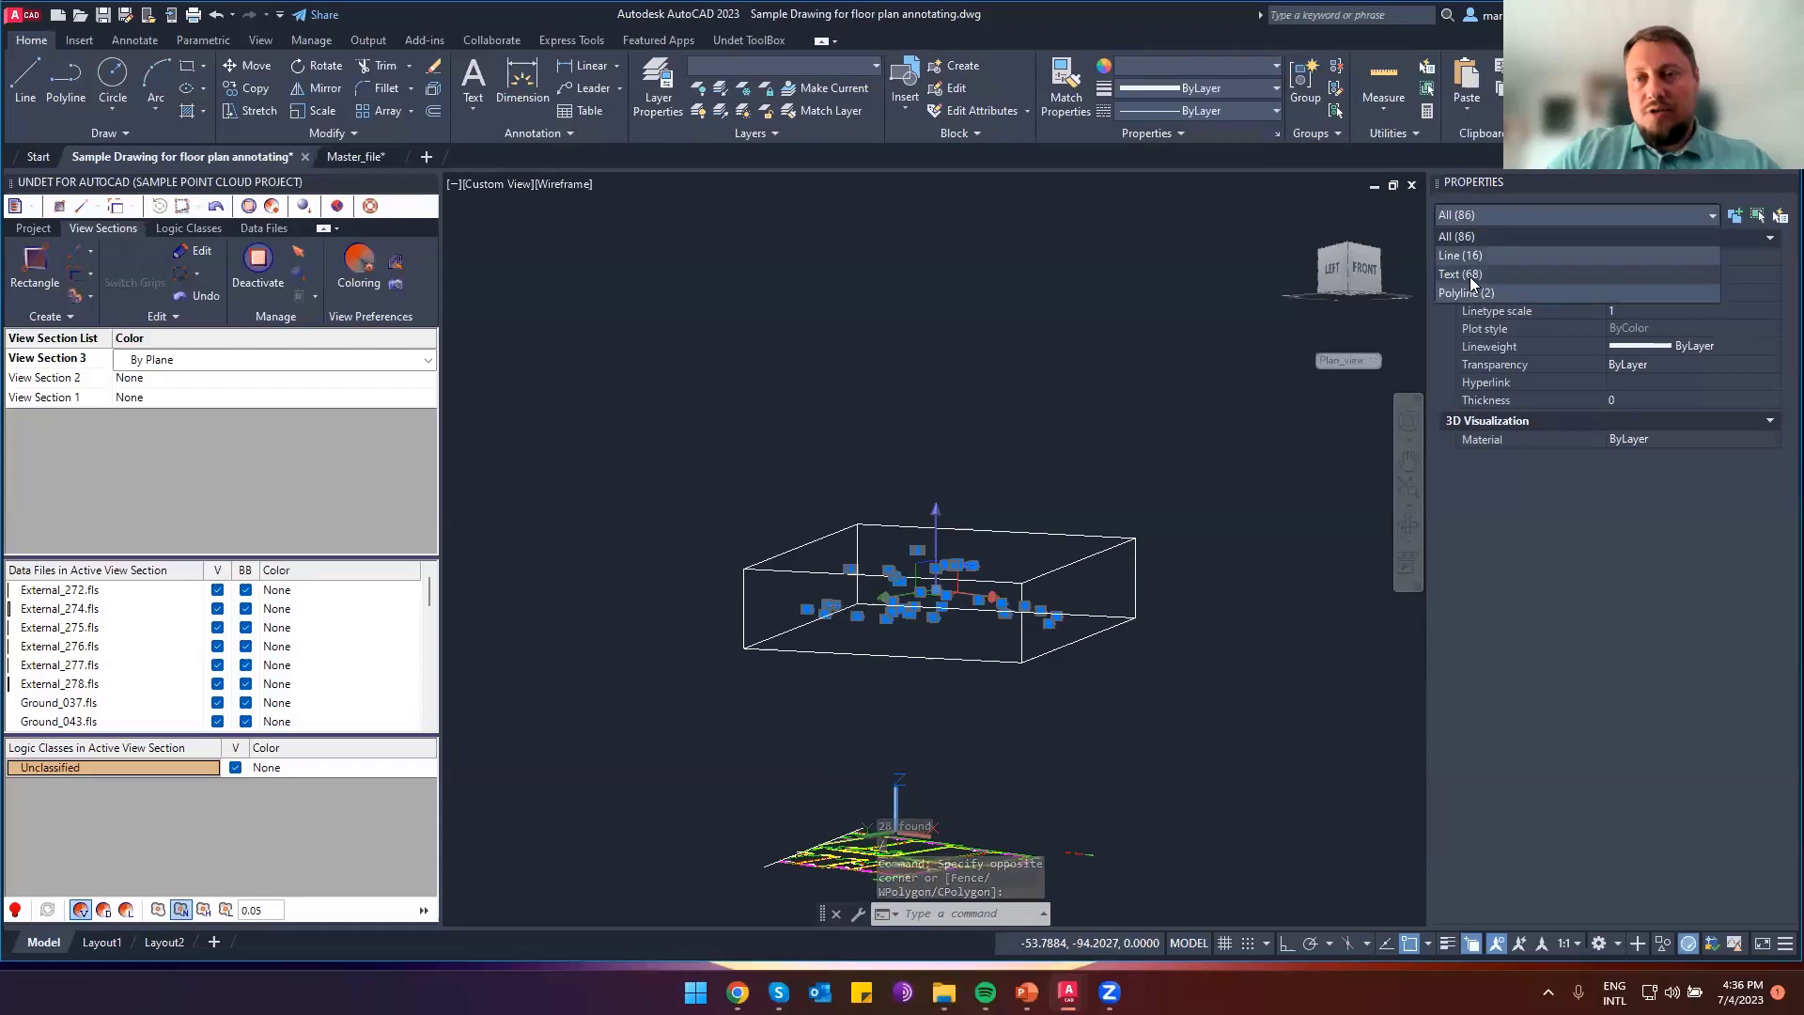
pyautogui.click(1478, 255)
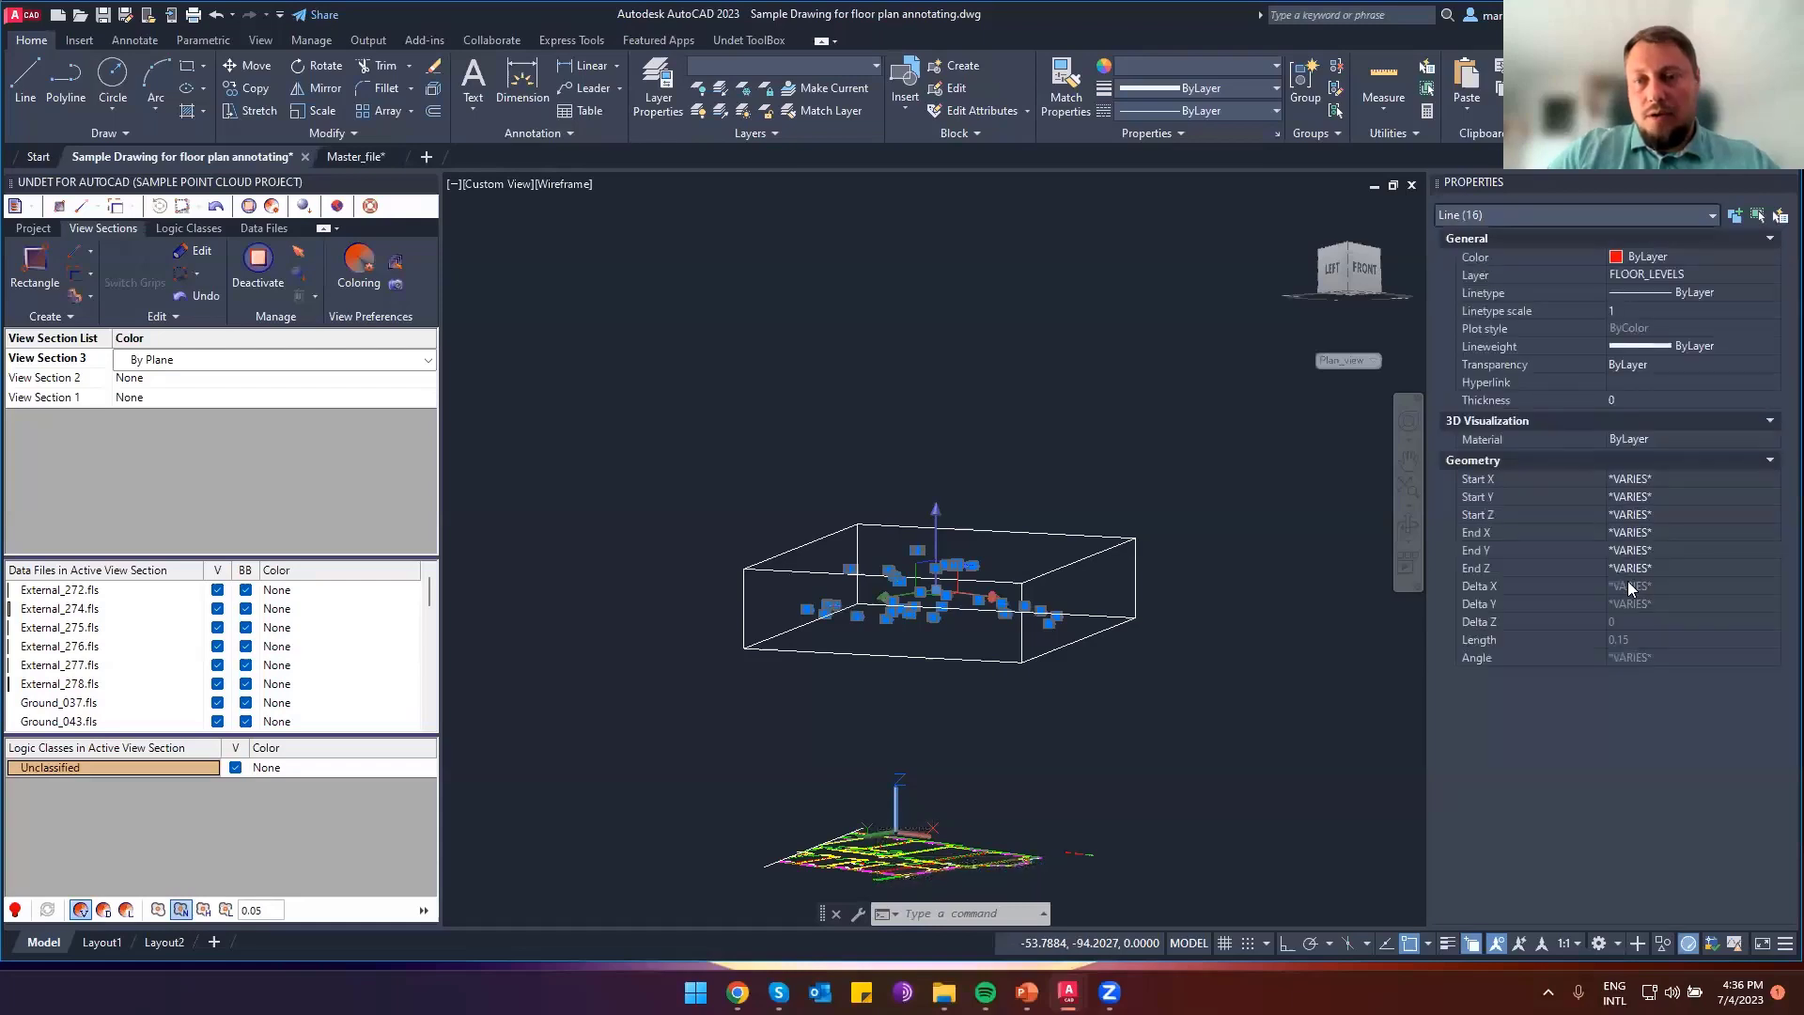
pyautogui.click(1609, 515)
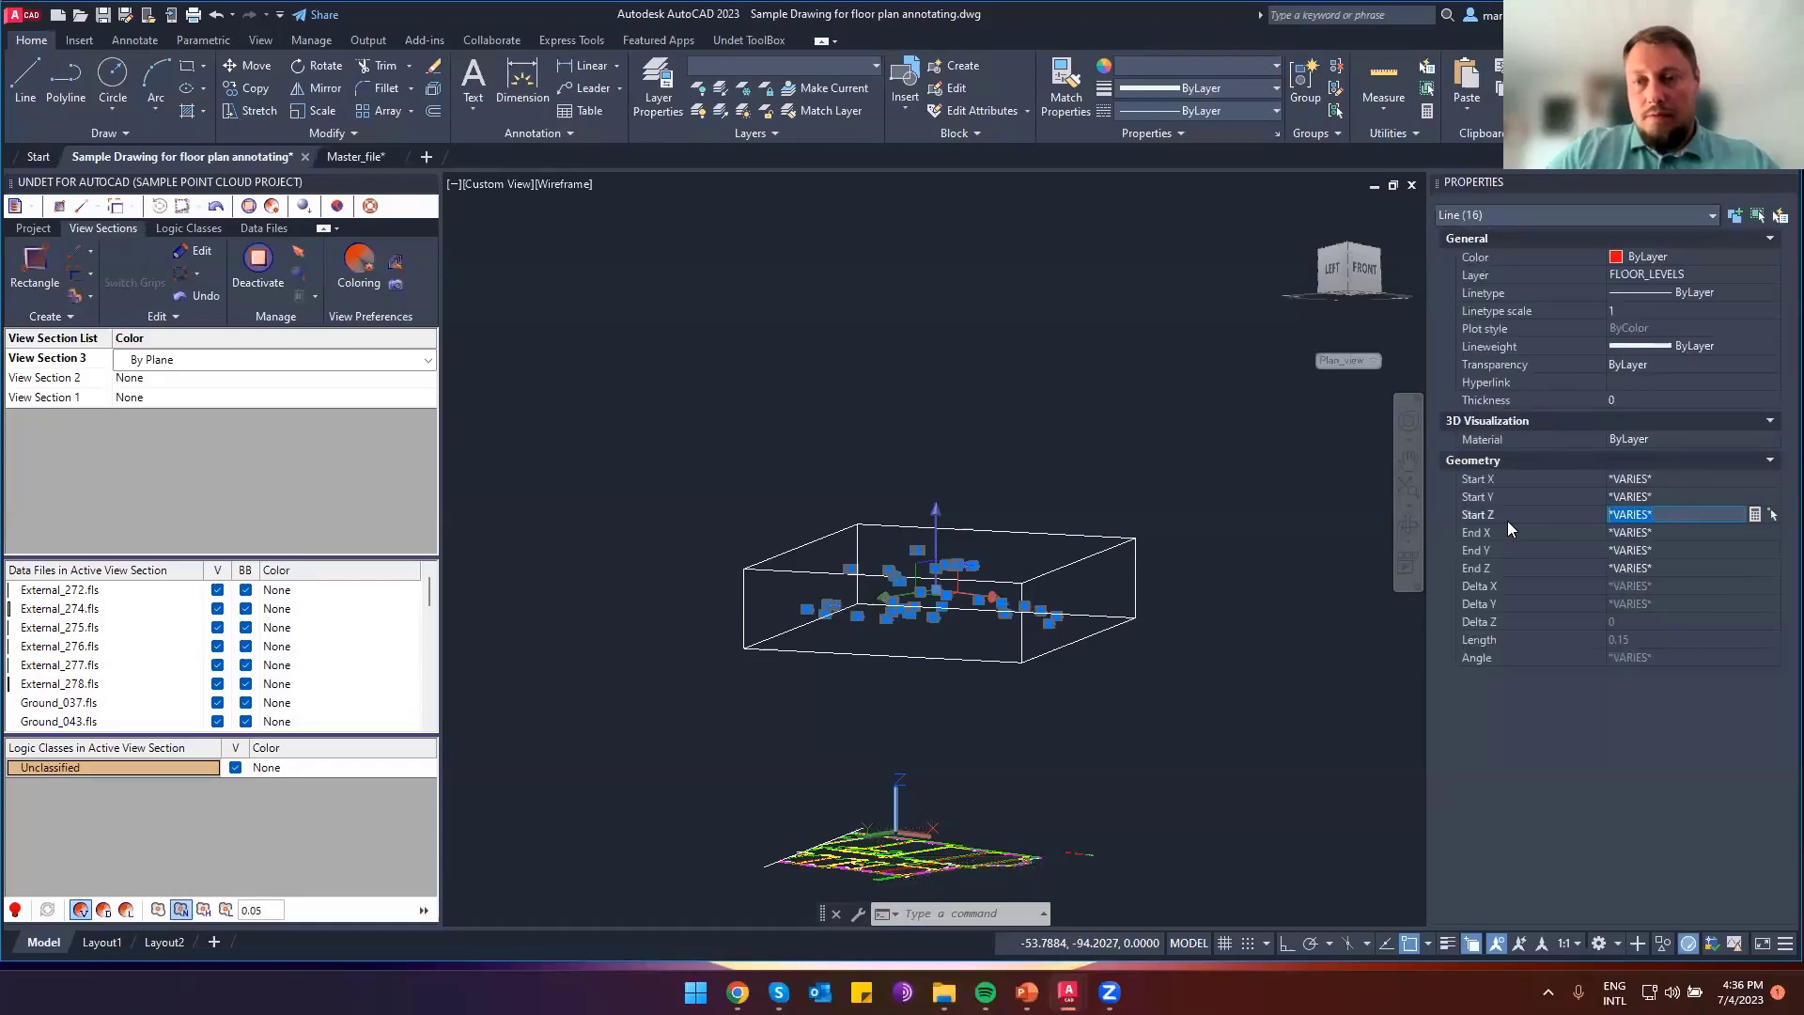
pyautogui.write('0')
pyautogui.press('Return')
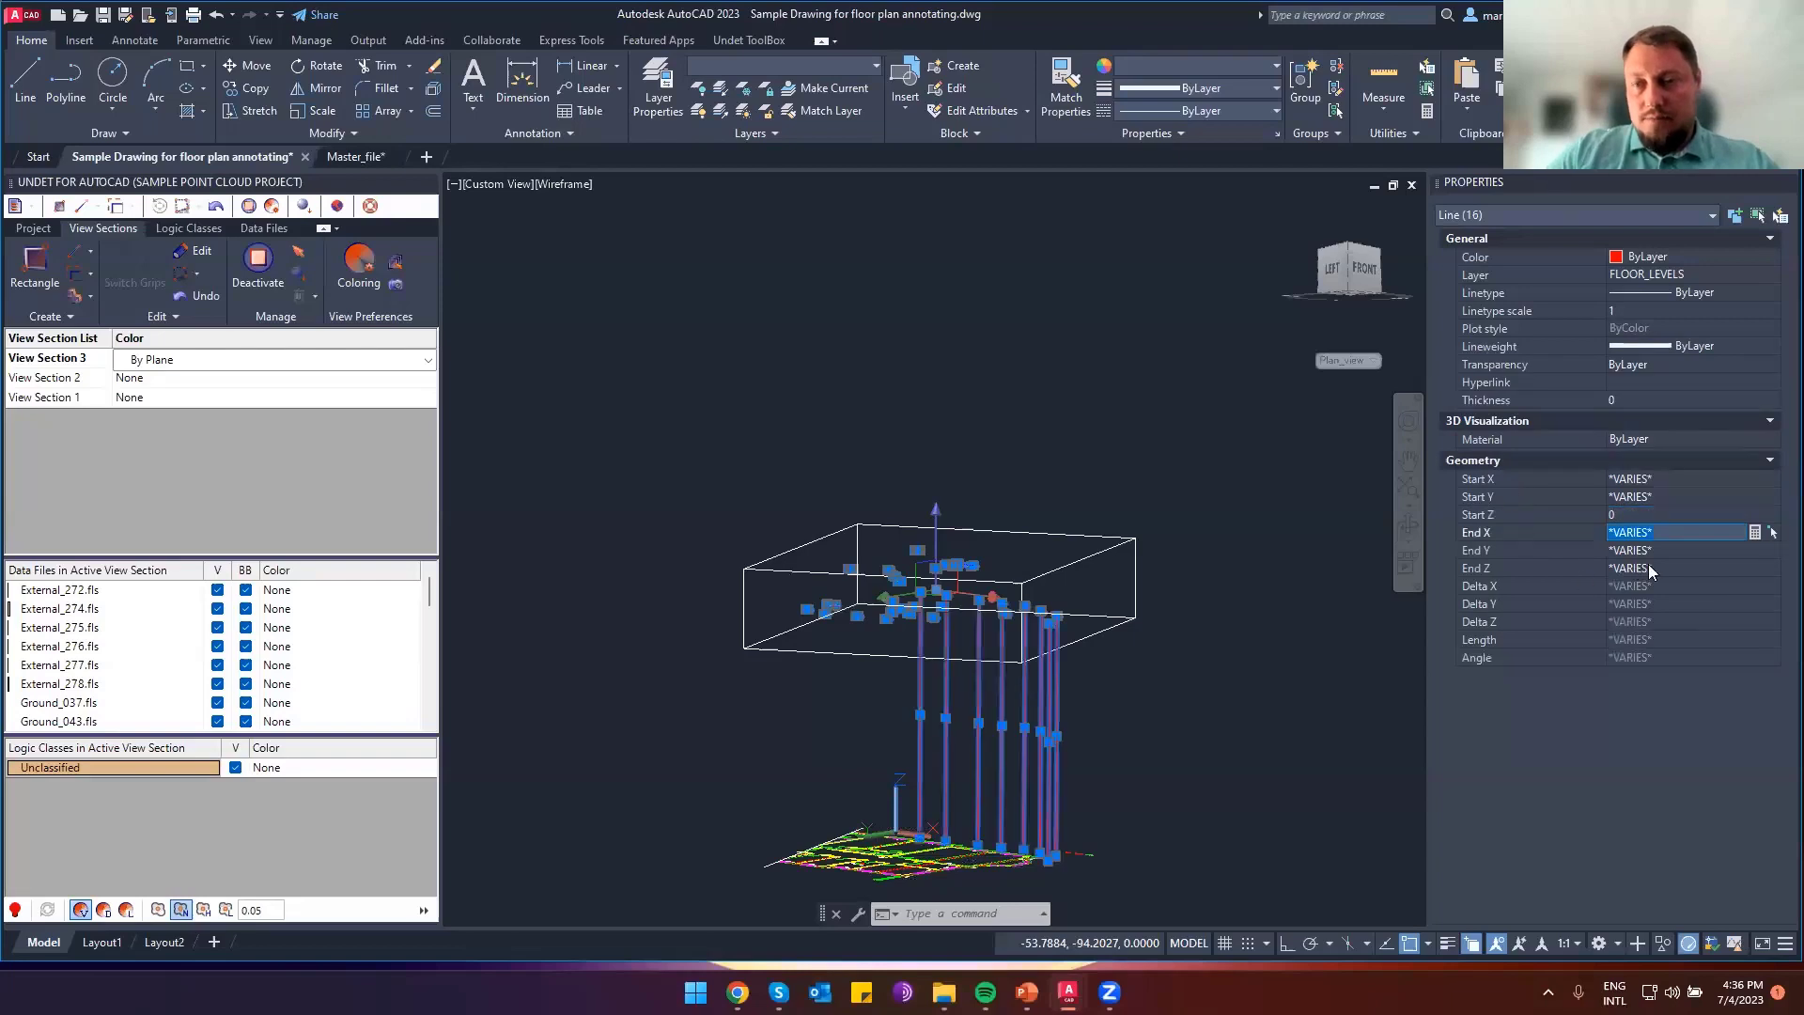
pyautogui.click(1648, 567)
pyautogui.write('0')
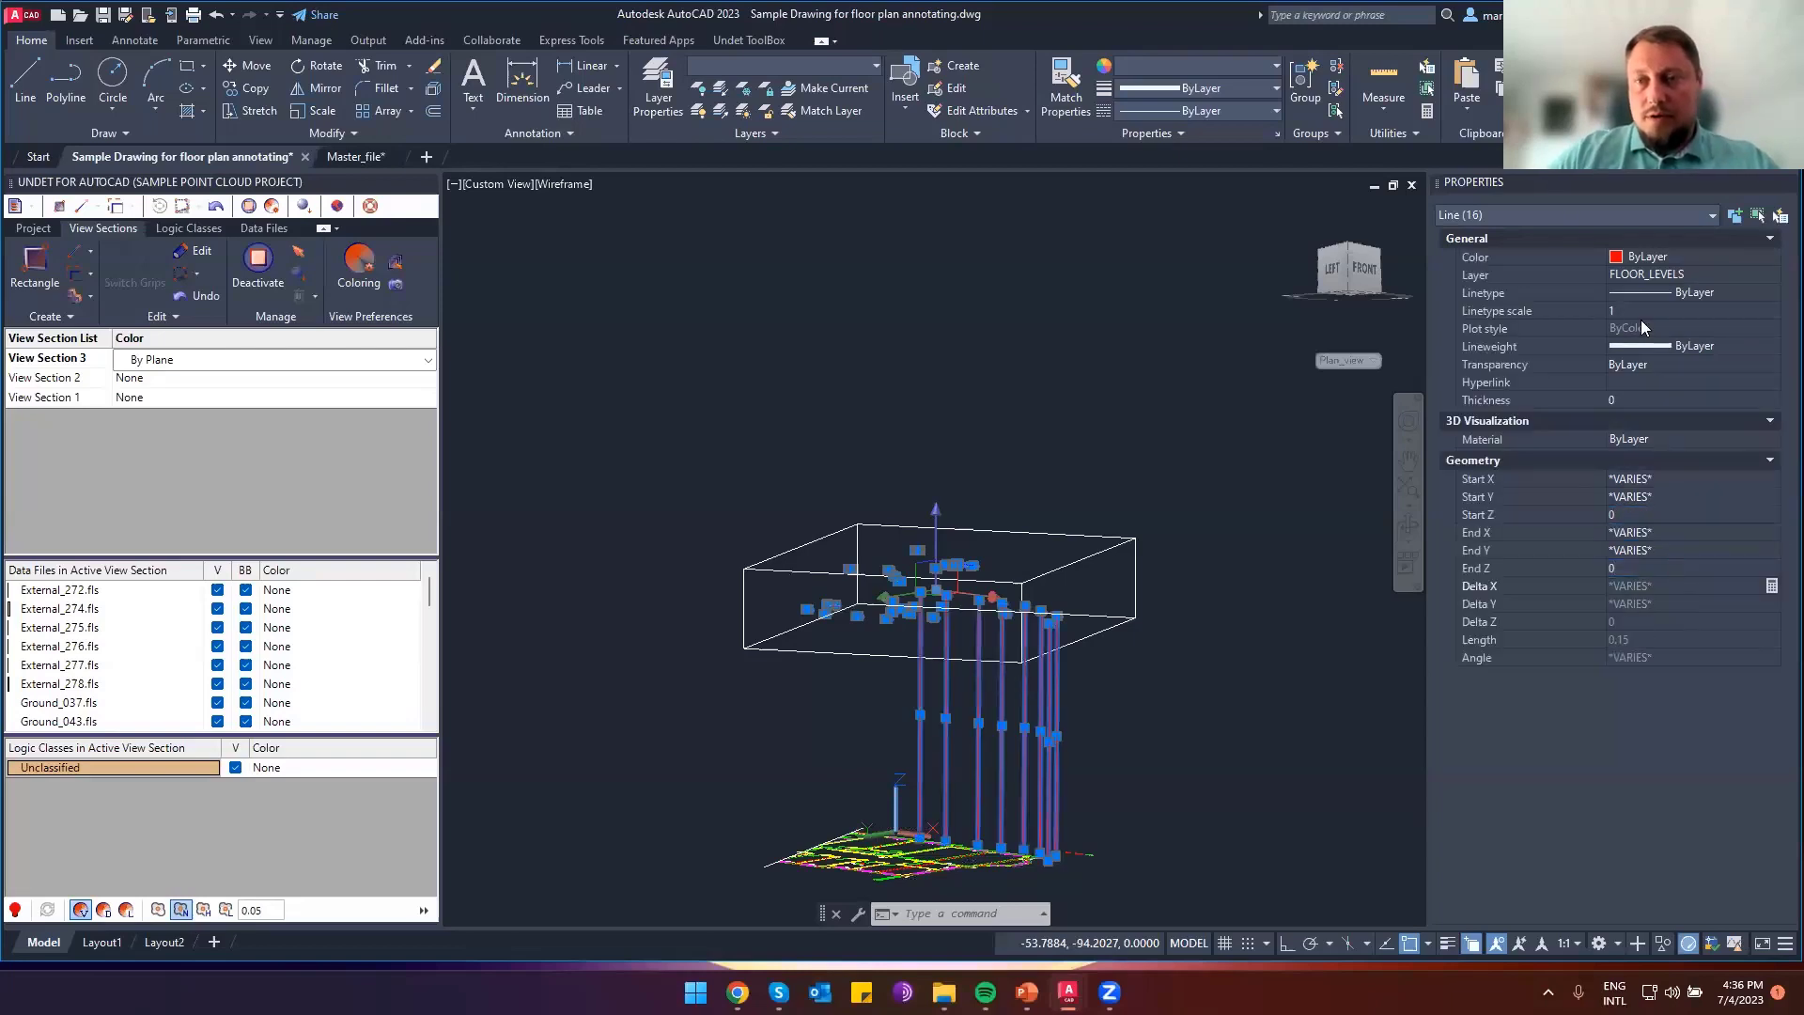
pyautogui.press('Return')
# Inspect the text properties of several groups of elevated labels in the section box, then clear the selection
pyautogui.click(1524, 216)
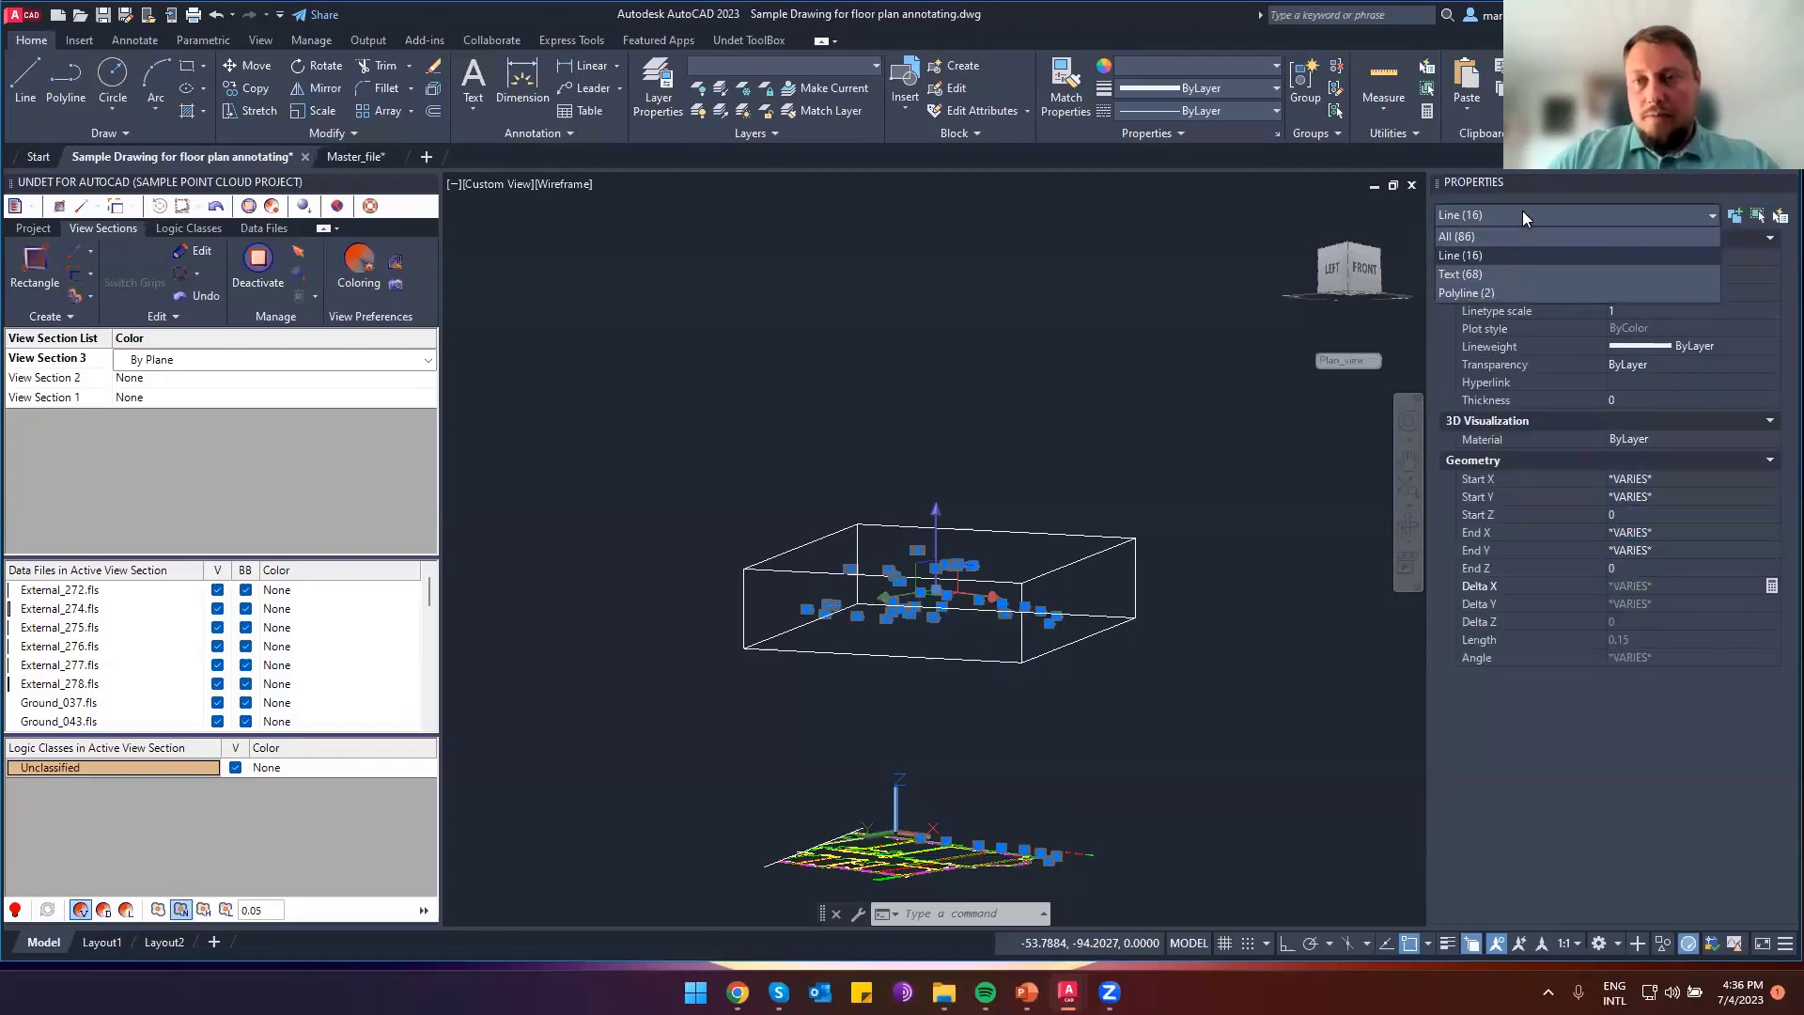
pyautogui.click(1483, 274)
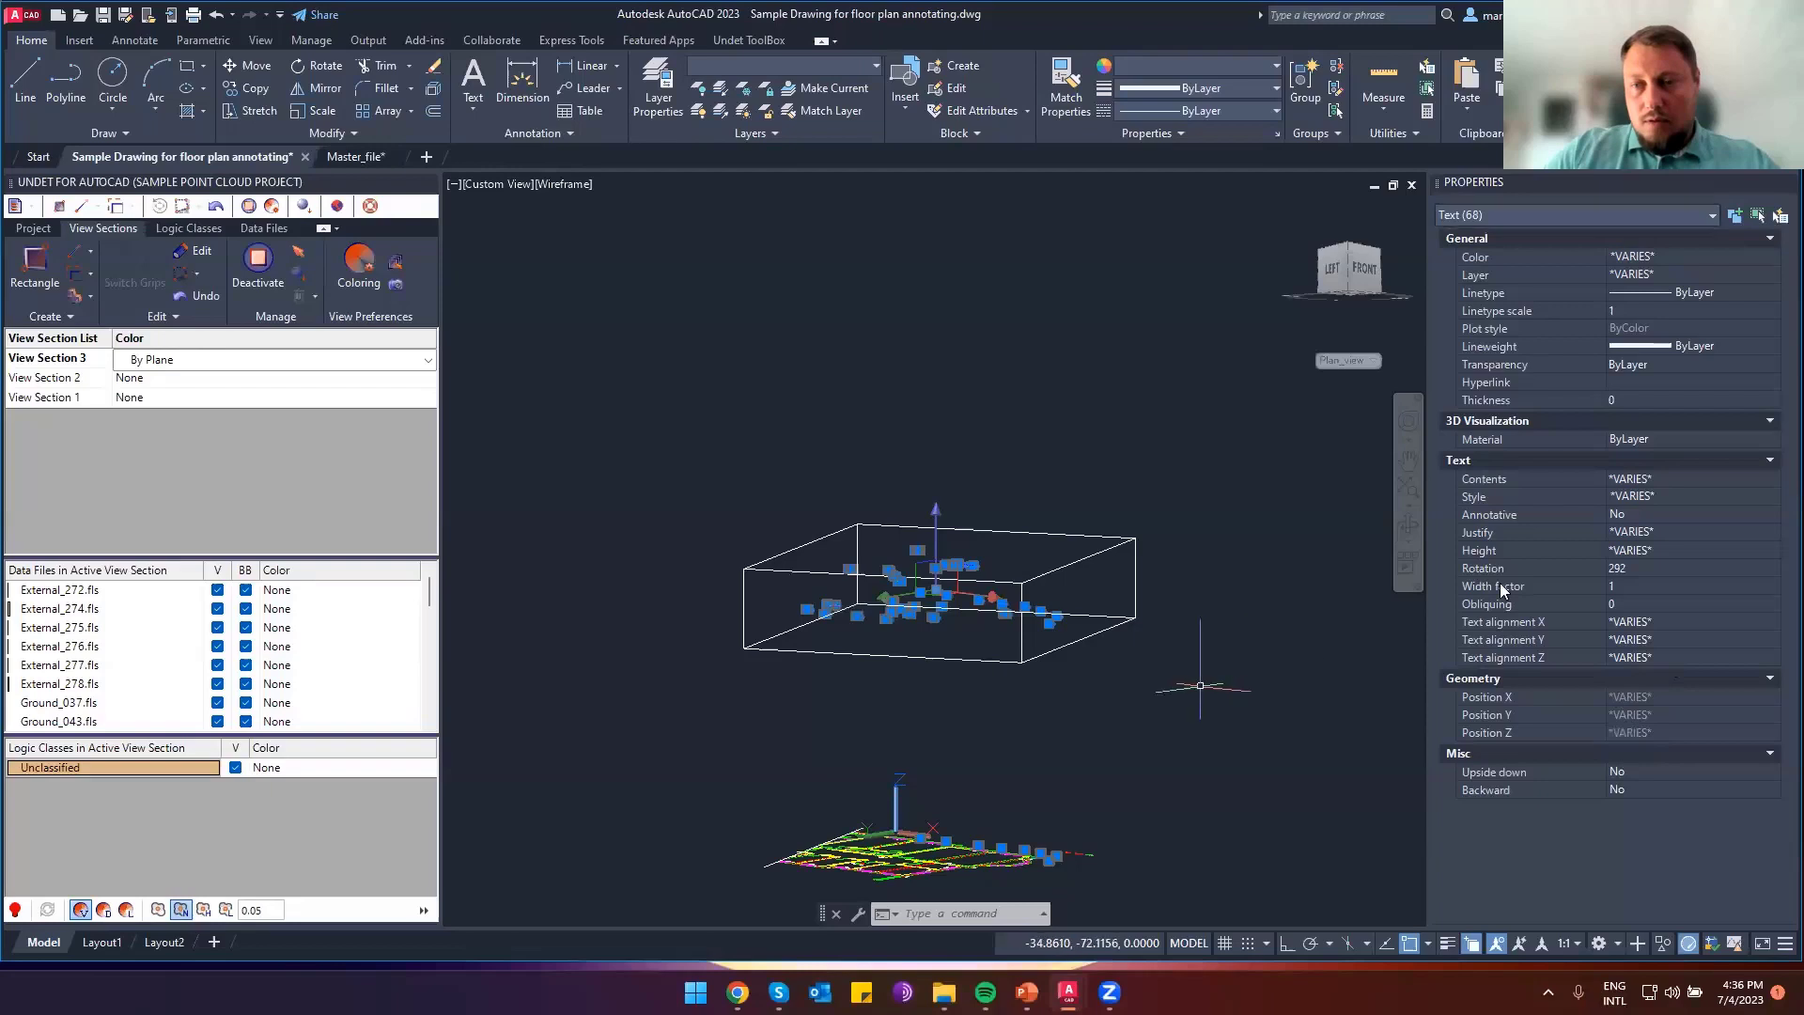
pyautogui.click(863, 636)
pyautogui.scroll(3, 941, 607)
pyautogui.press('Escape')
pyautogui.press('Escape')
pyautogui.click(592, 575)
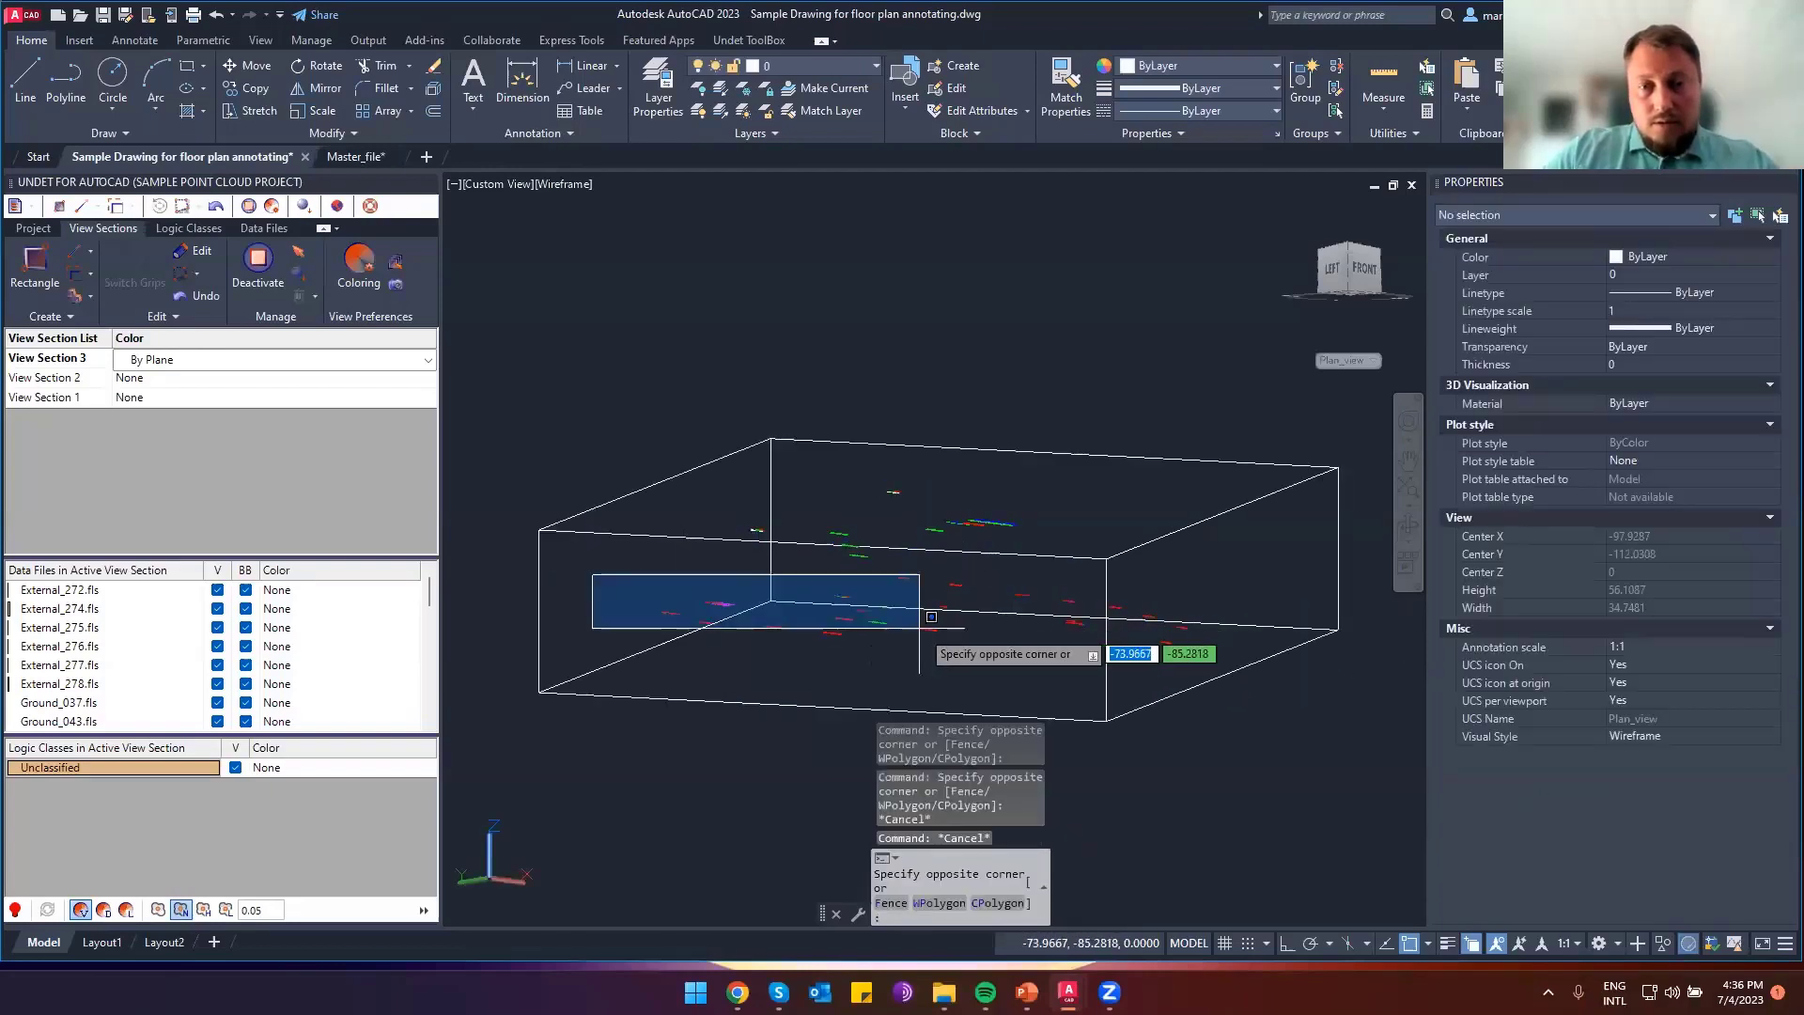
pyautogui.click(931, 617)
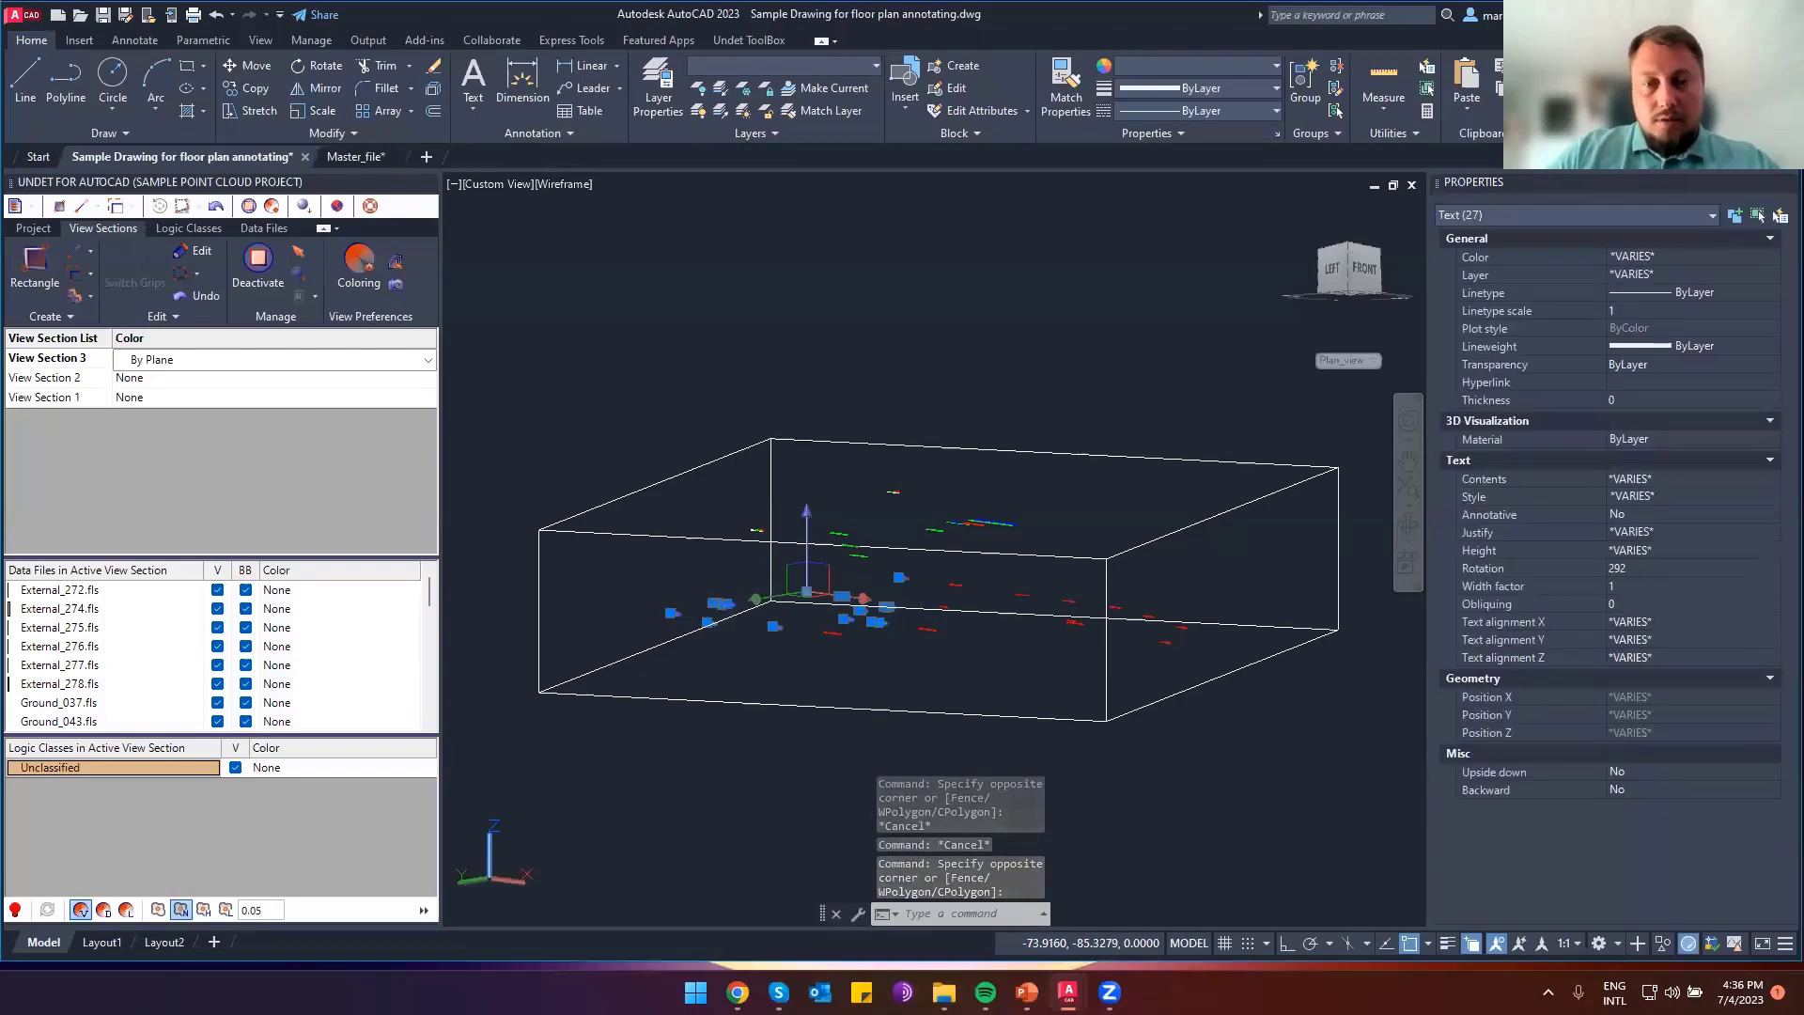
pyautogui.press('Escape')
pyautogui.click(518, 387)
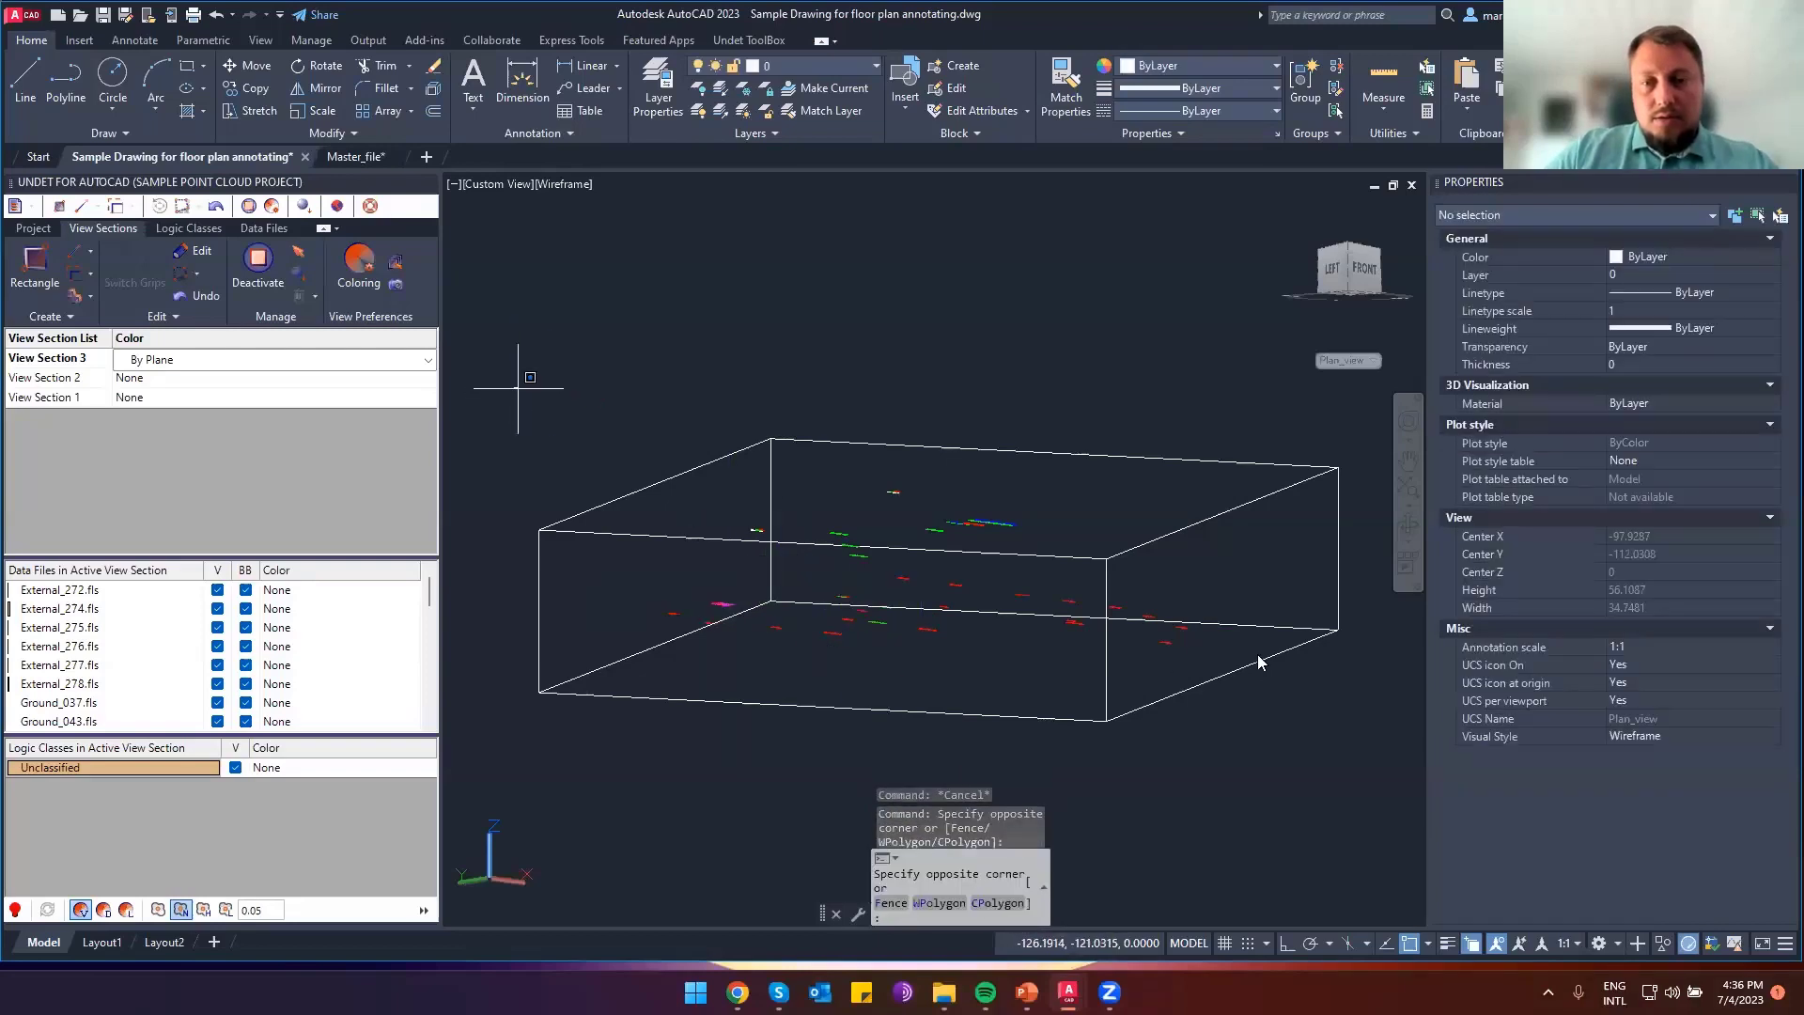
pyautogui.click(1259, 663)
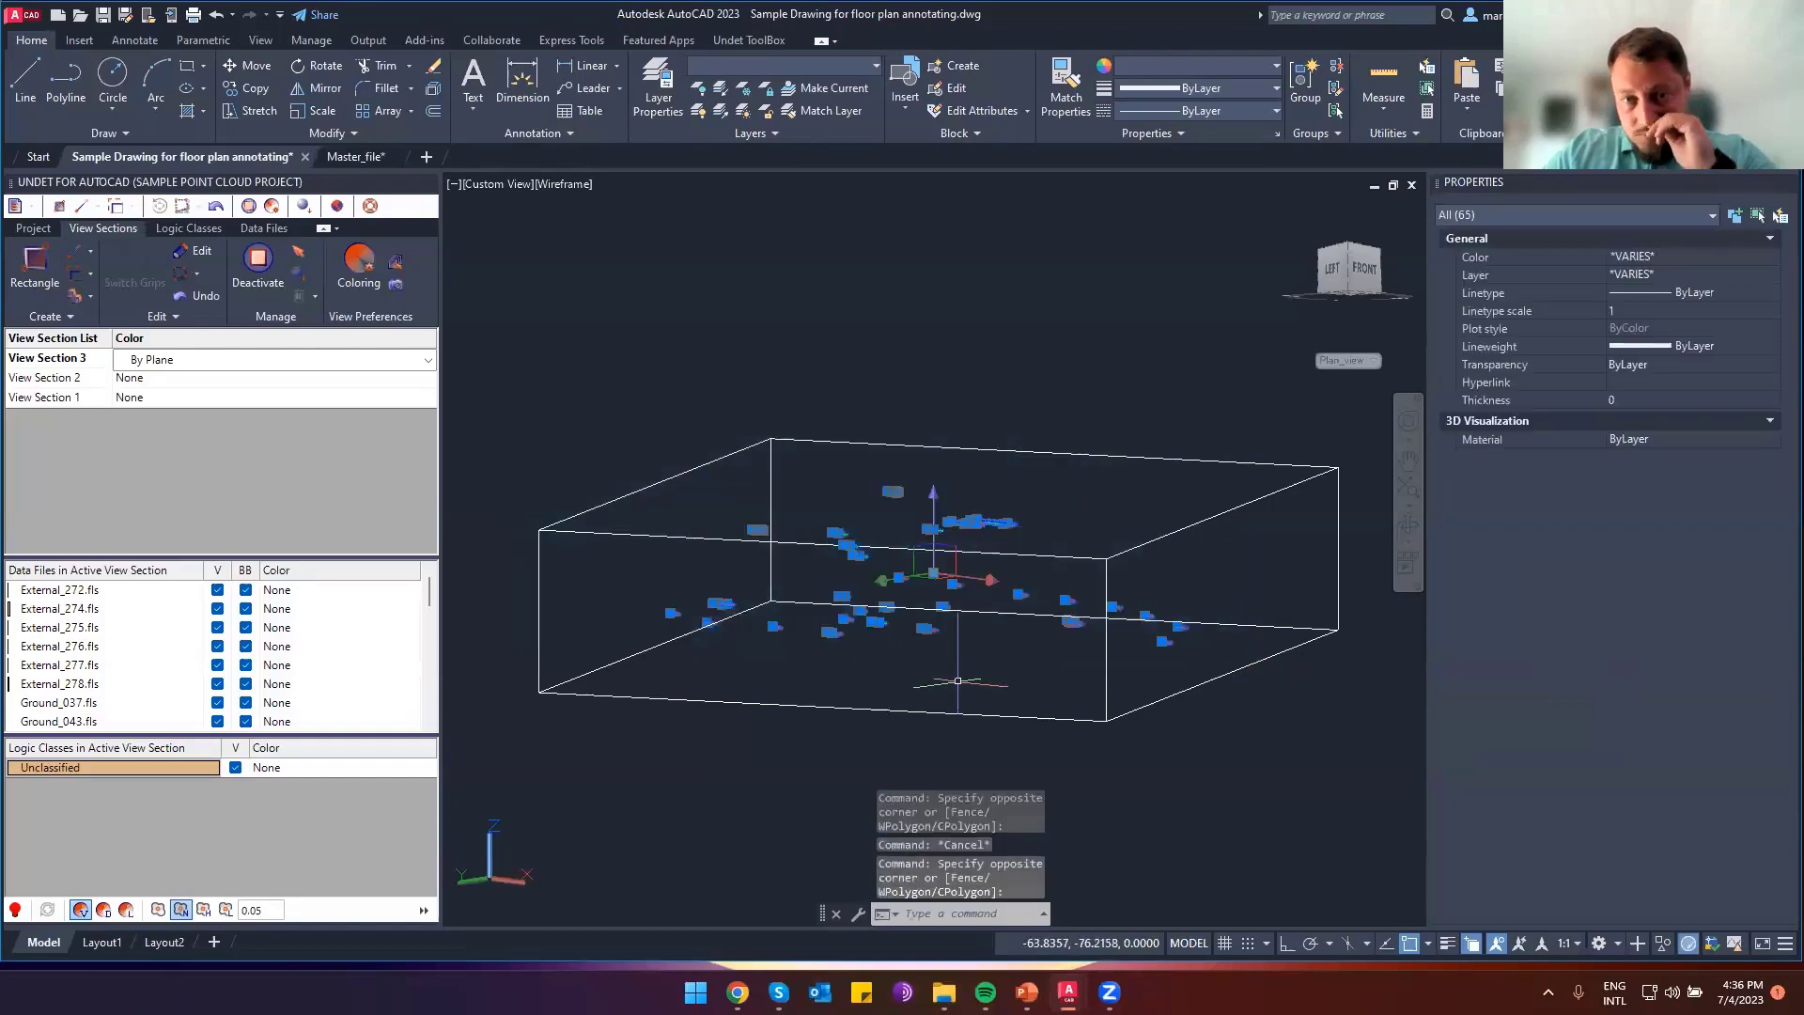
pyautogui.press('Escape')
# Select the small group of elevated texts near the middle of the section box and set their Position Z to 0
pyautogui.click(816, 573)
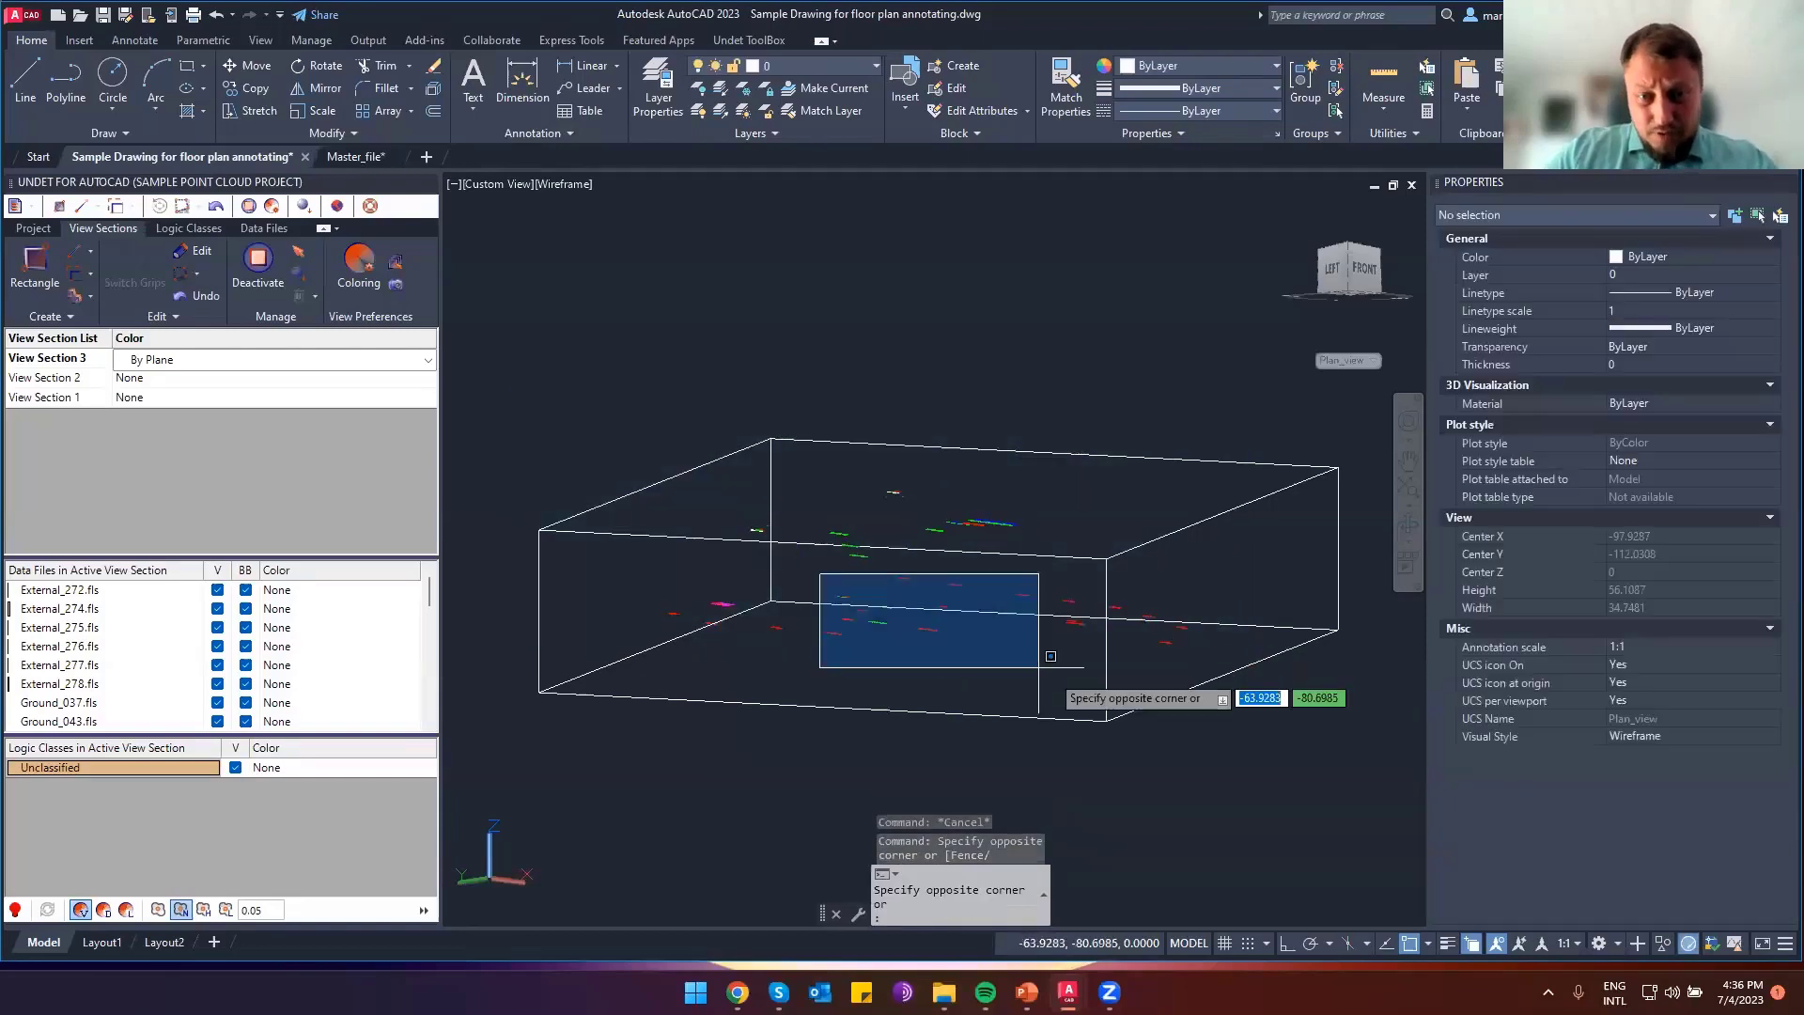
pyautogui.click(974, 601)
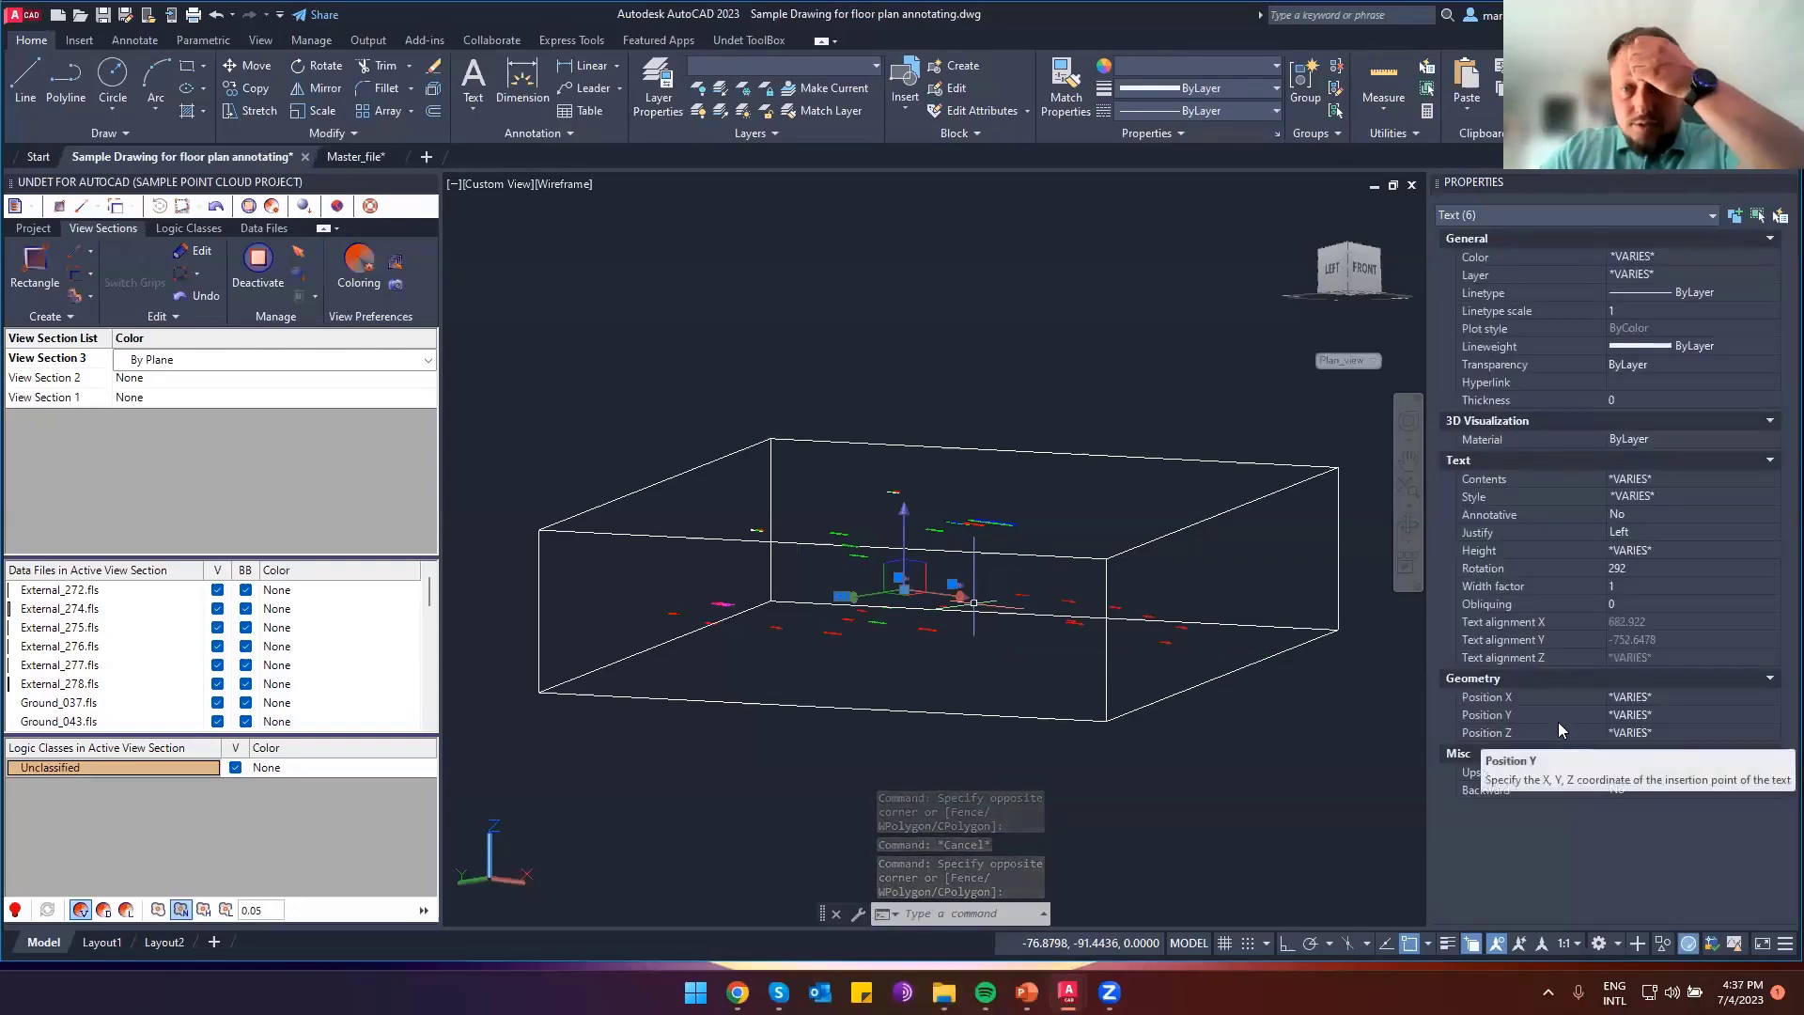
pyautogui.click(1645, 732)
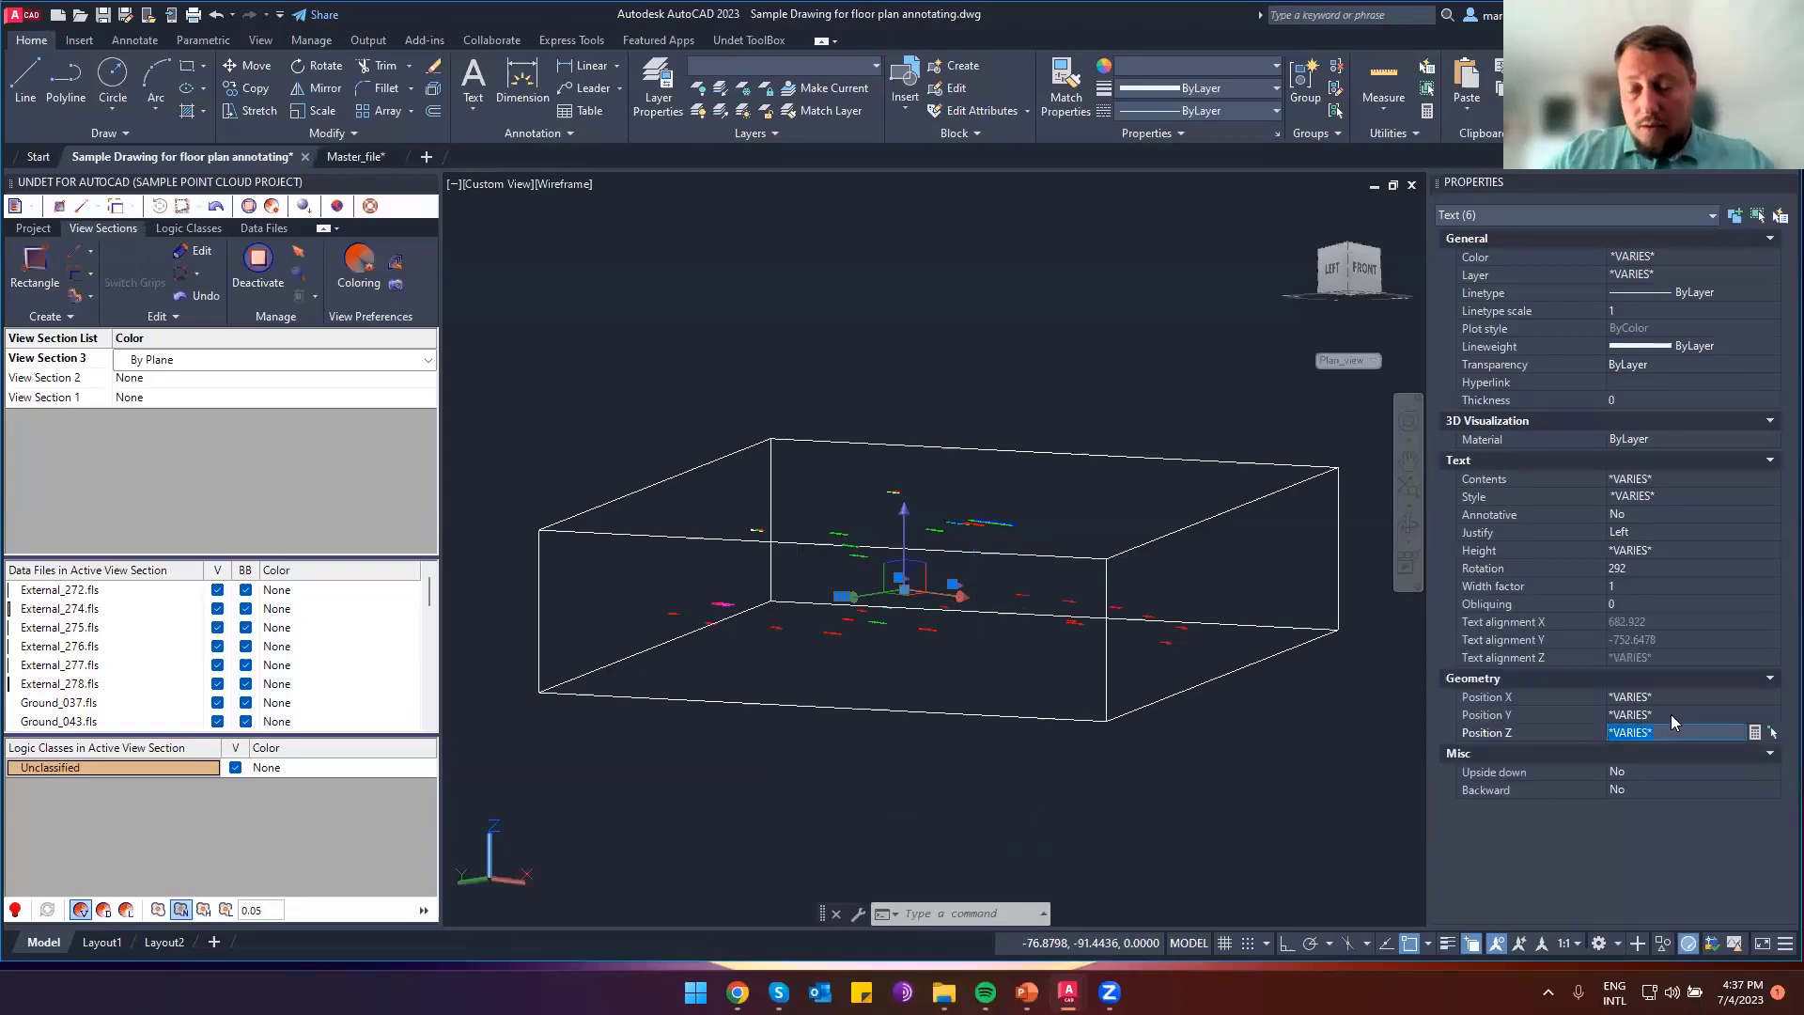
pyautogui.write('0')
pyautogui.press('Return')
pyautogui.click(808, 588)
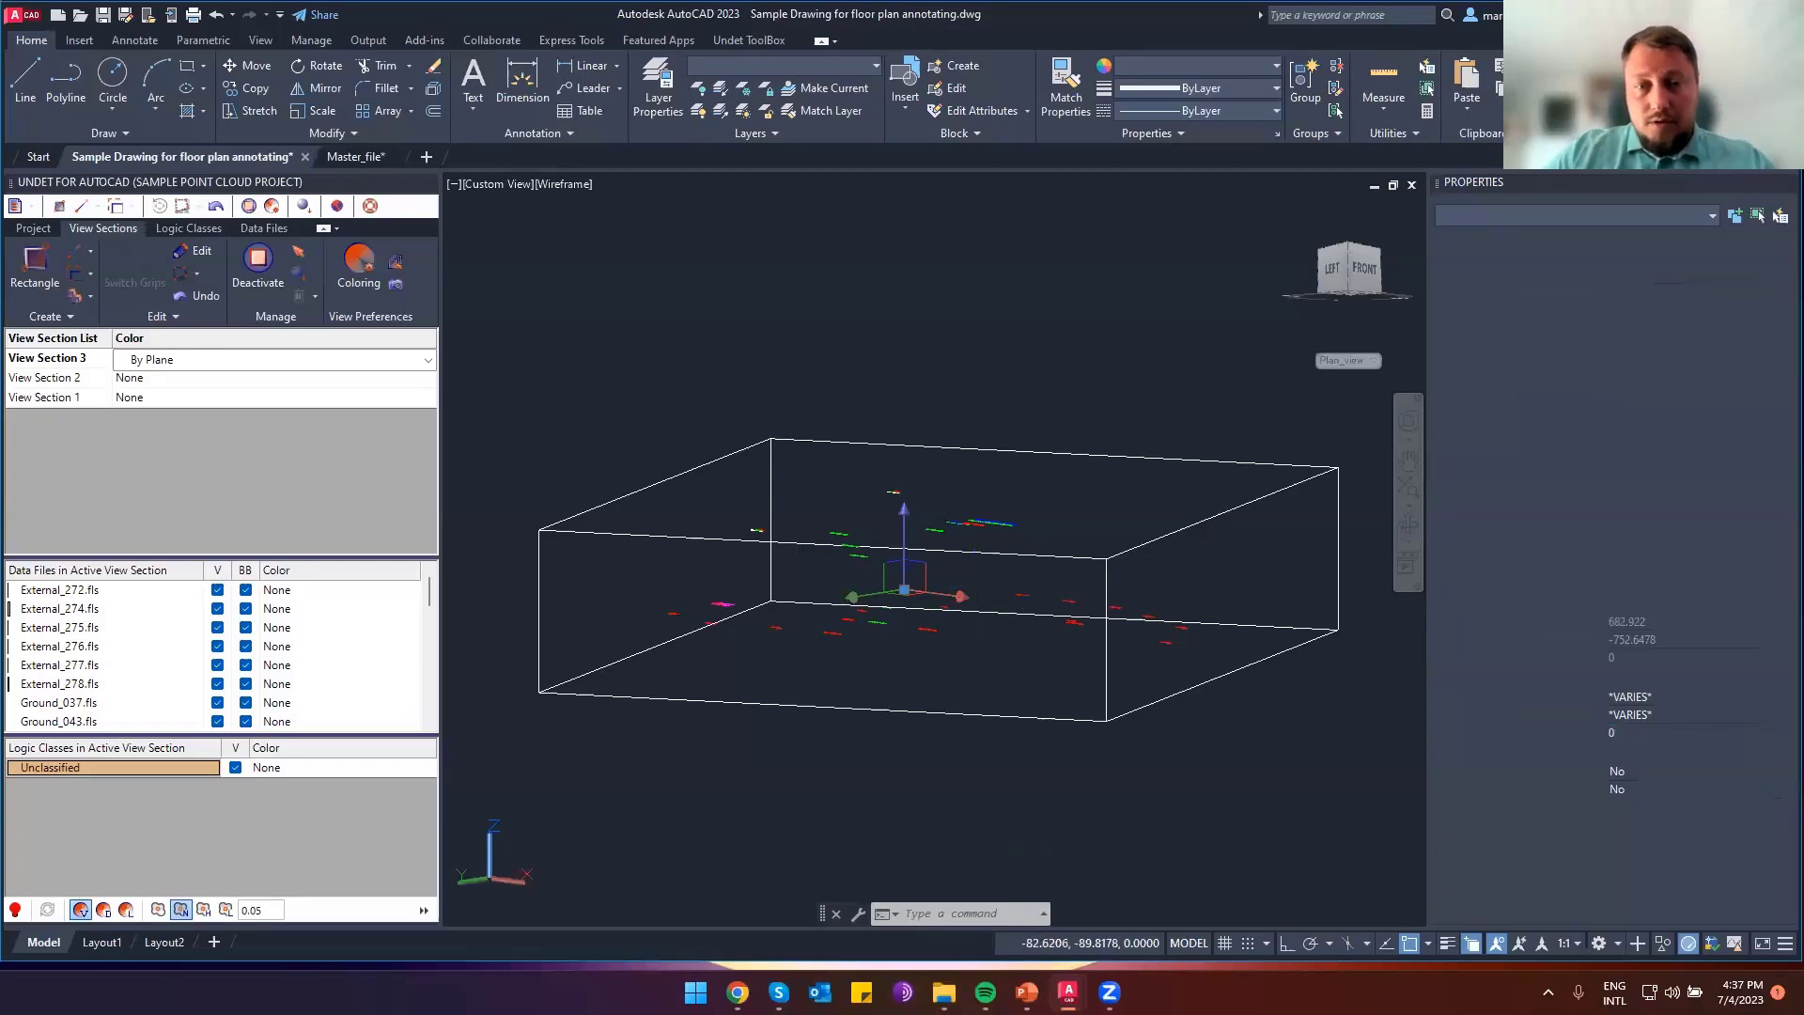
pyautogui.press('Escape')
pyautogui.click(808, 588)
# Select the next group of elevated texts just below the middle of the section box and set their Position Z to 0
pyautogui.click(798, 615)
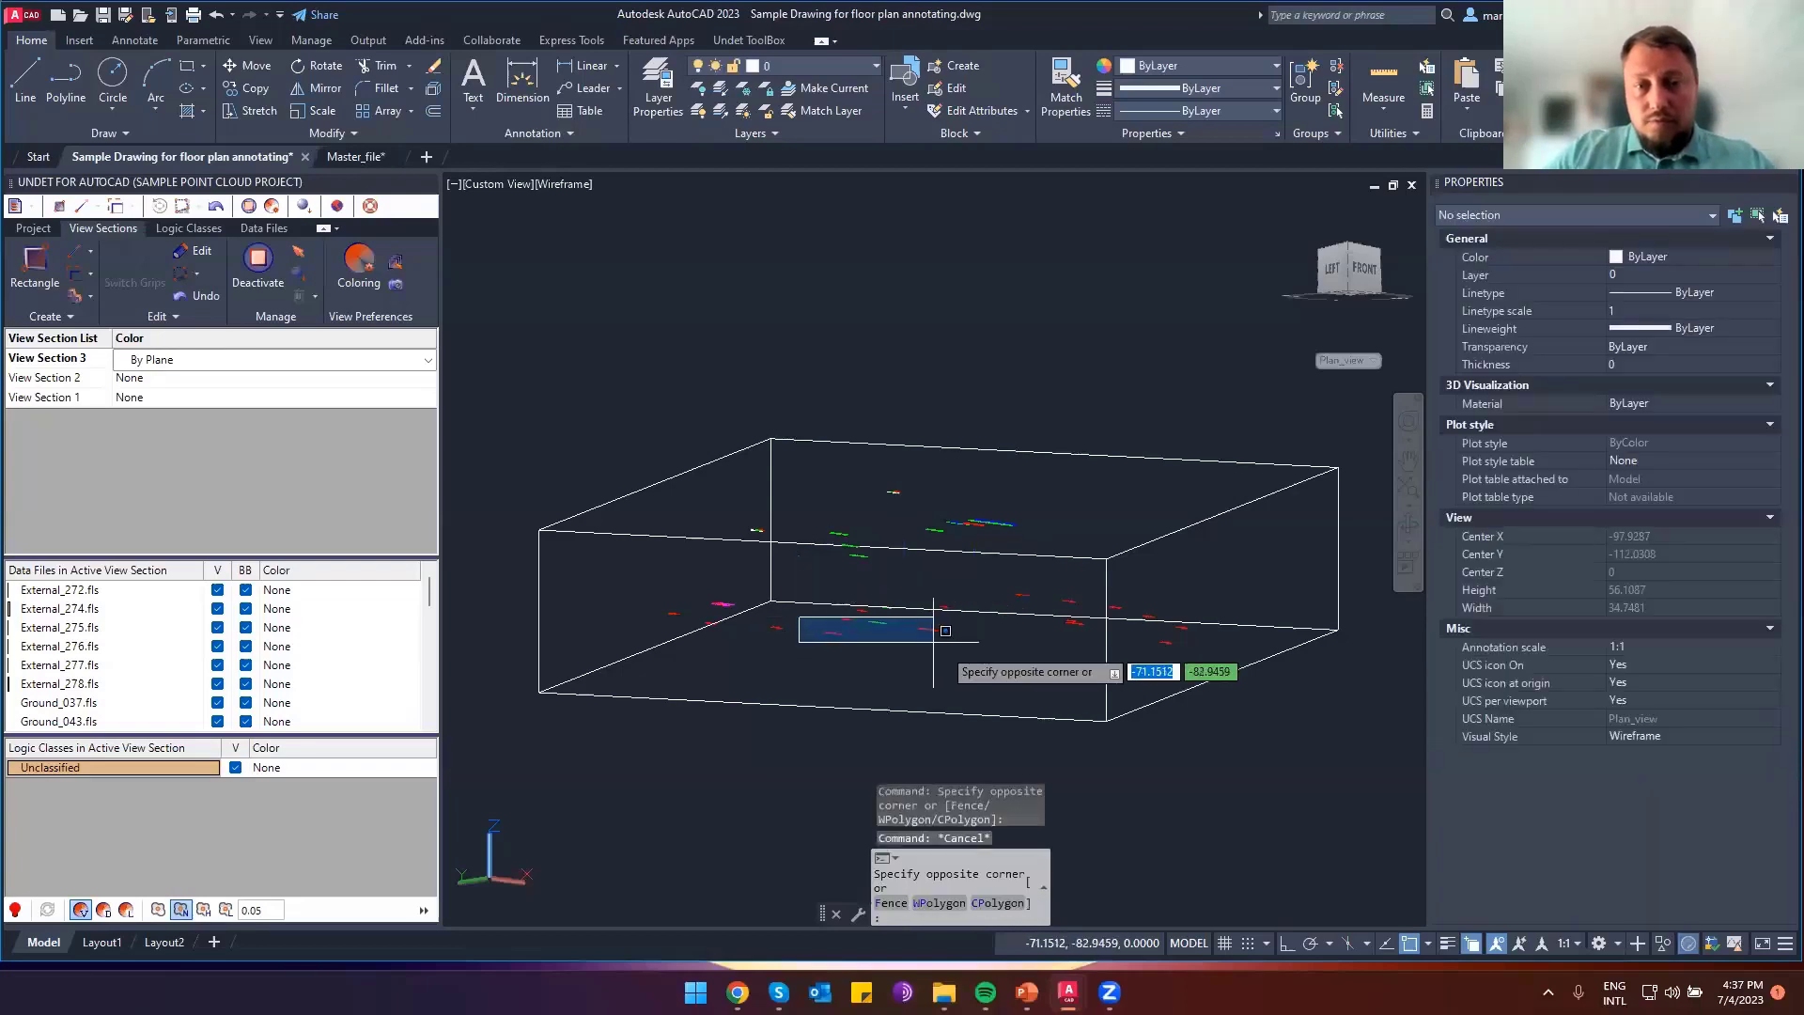
pyautogui.click(942, 645)
pyautogui.click(947, 646)
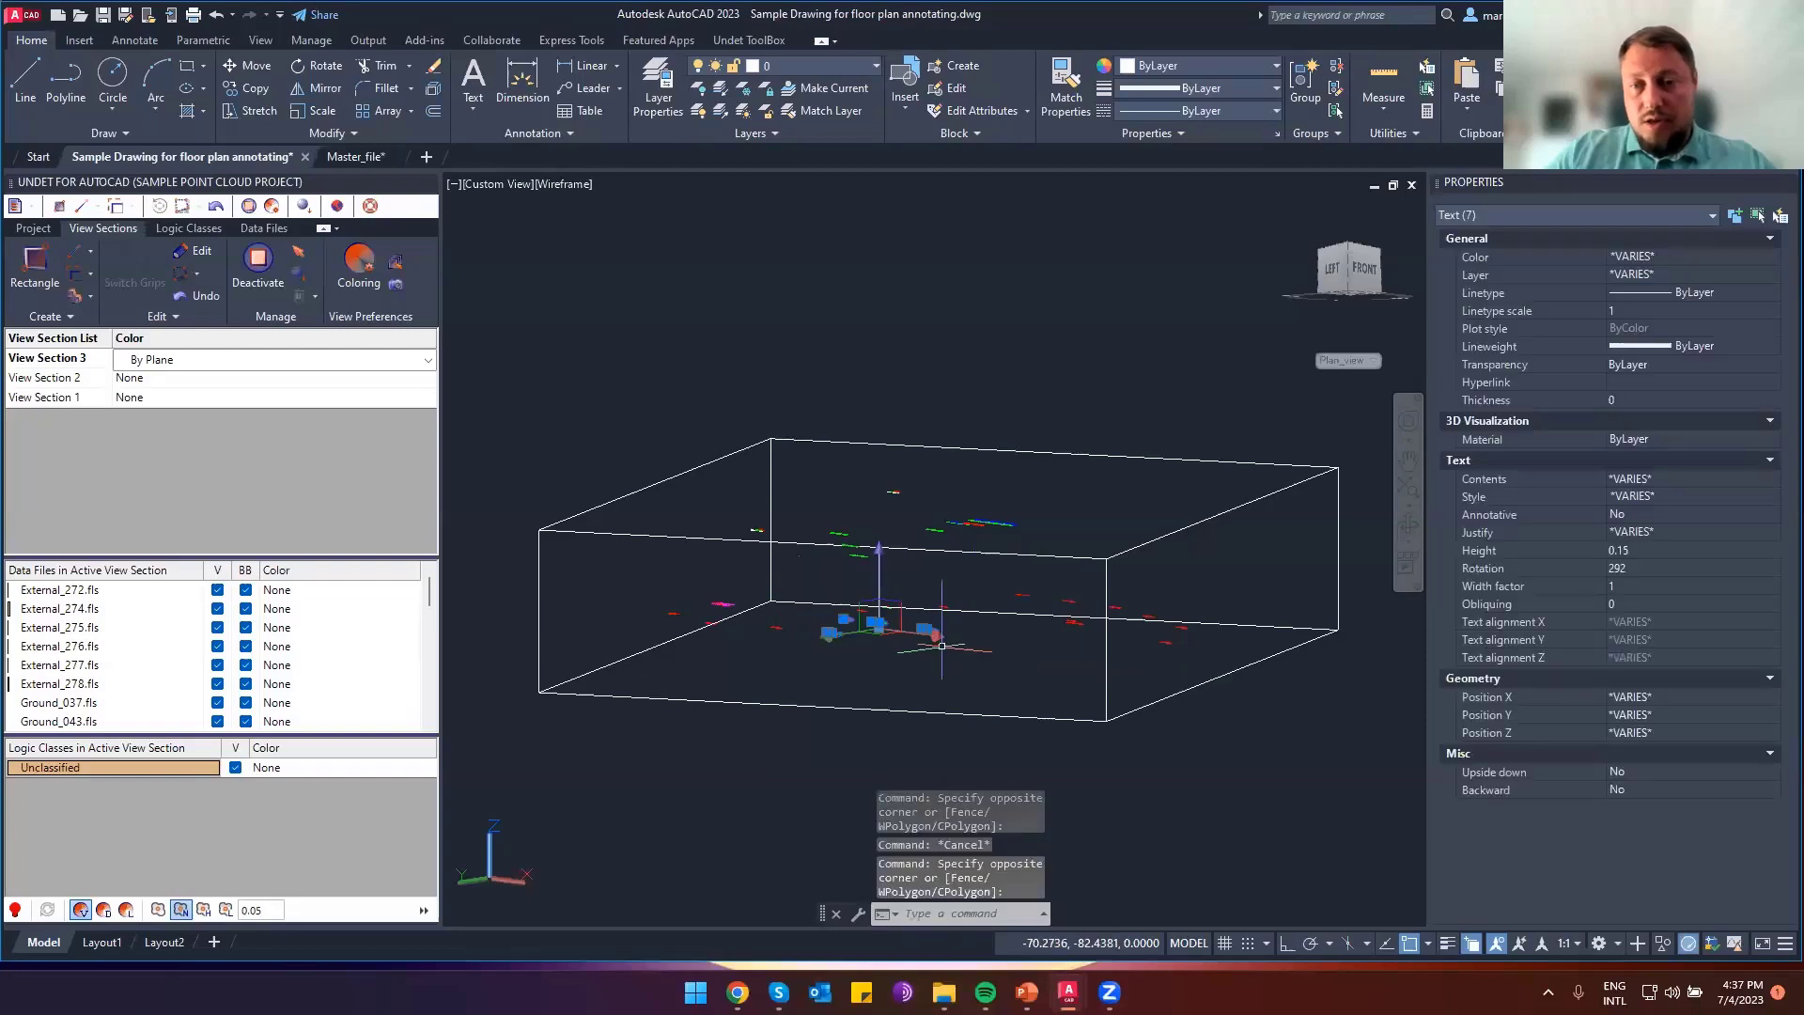
pyautogui.click(1657, 735)
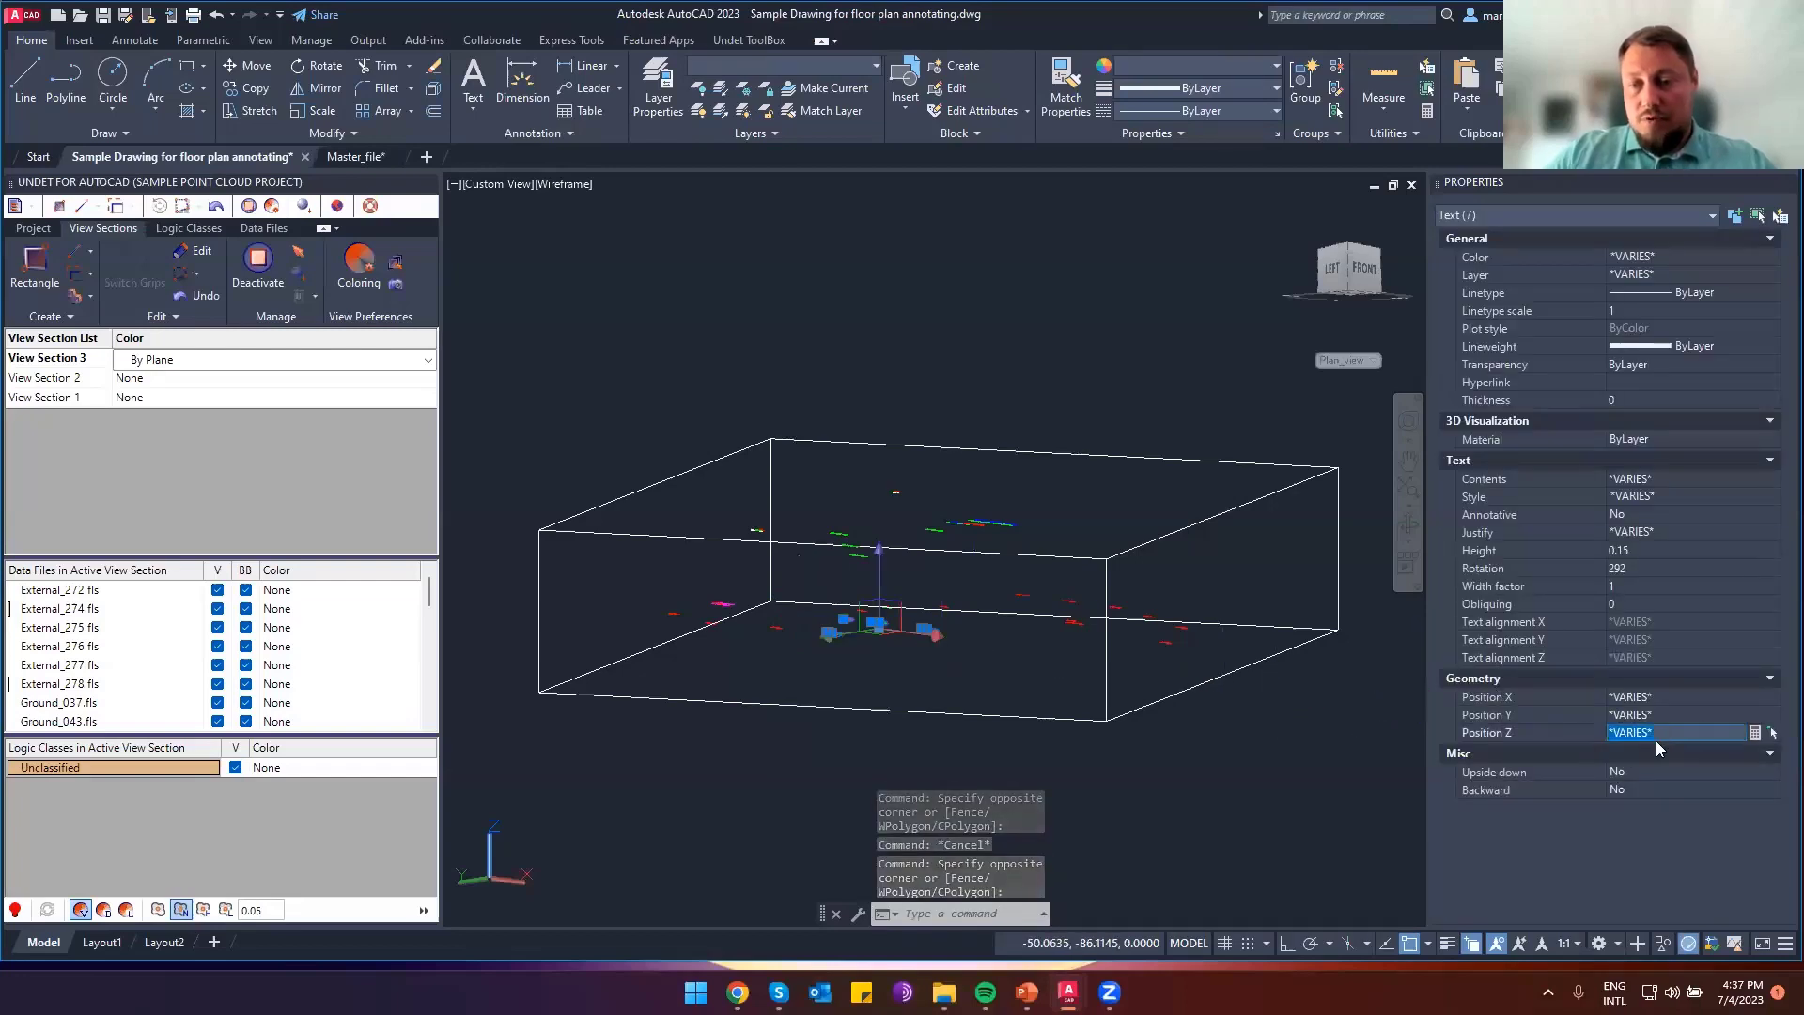
pyautogui.press('Escape')
pyautogui.press('Escape')
# Examine the flattened floor and ceiling level labels in the rooms of the floor plan from a 3D angle
pyautogui.scroll(-1, 957, 707)
pyautogui.moveTo(963, 704); pyautogui.dragTo(874, 481, button='middle')
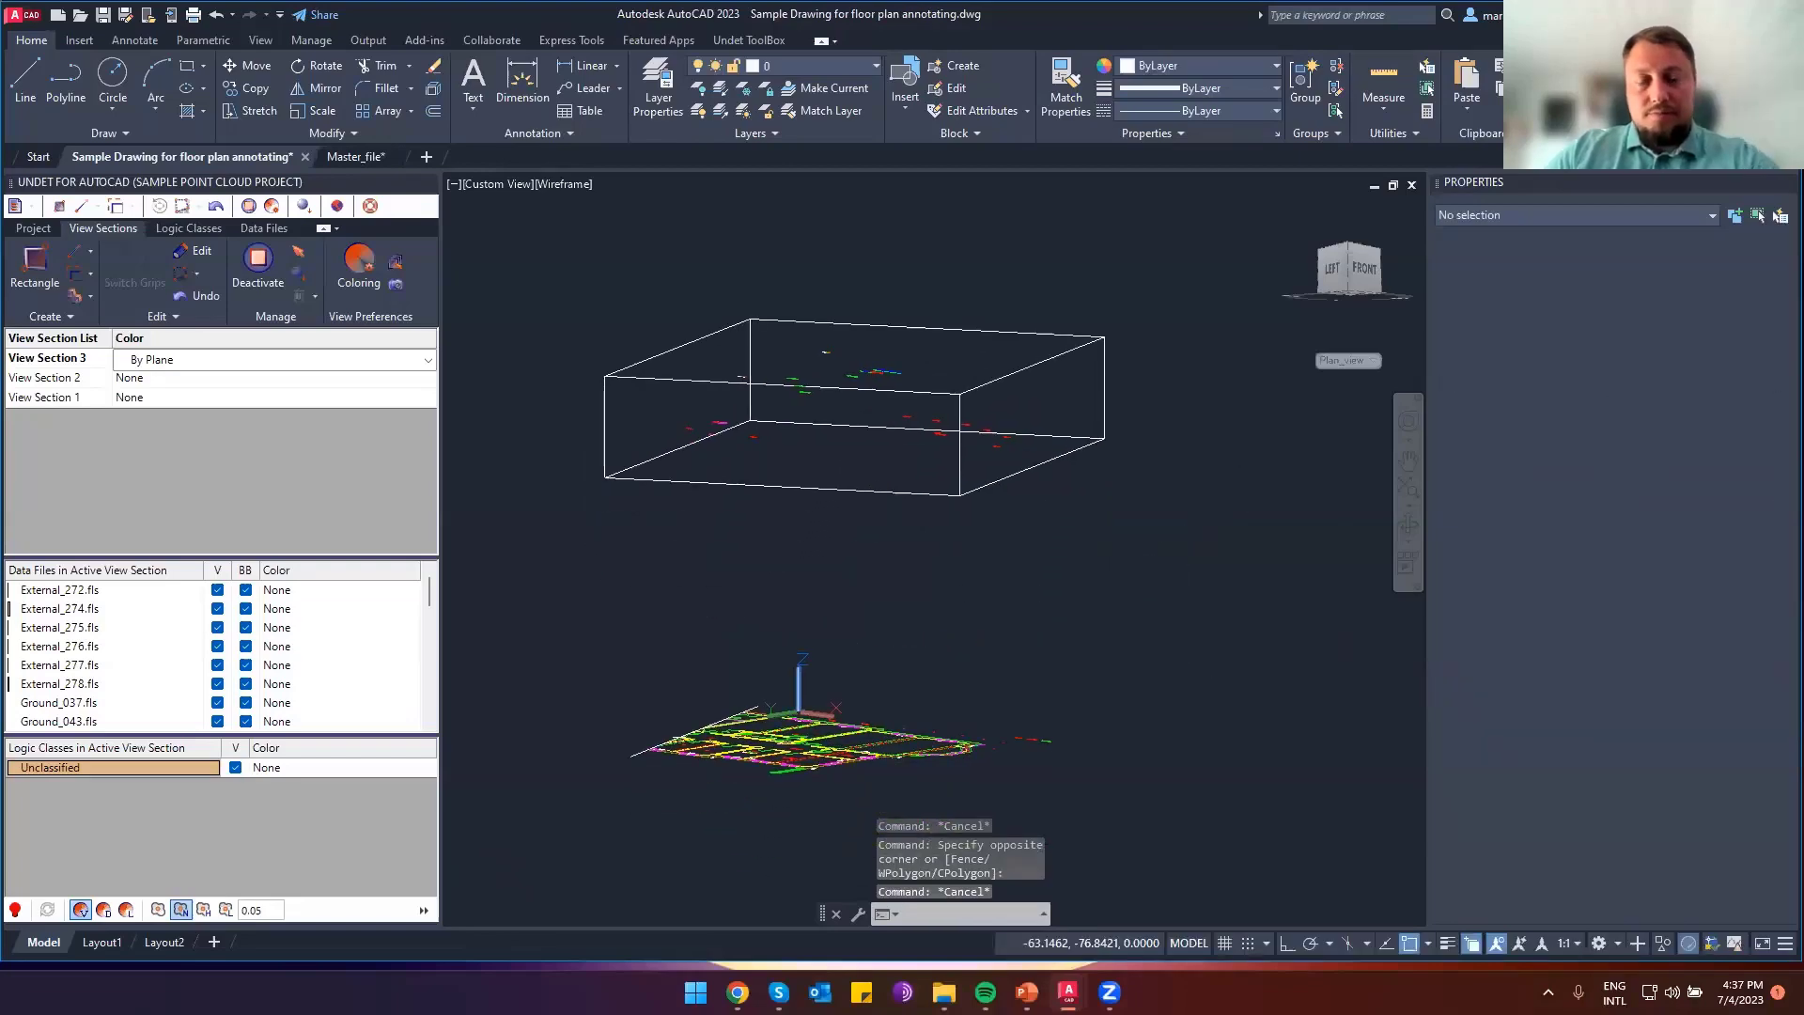
pyautogui.keyDown('shift'); pyautogui.moveTo(866, 807); pyautogui.dragTo(888, 799, button='middle'); pyautogui.keyUp('shift')
pyautogui.scroll(6, 920, 731)
pyautogui.keyDown('shift'); pyautogui.moveTo(968, 699); pyautogui.dragTo(673, 648, button='middle'); pyautogui.keyUp('shift')
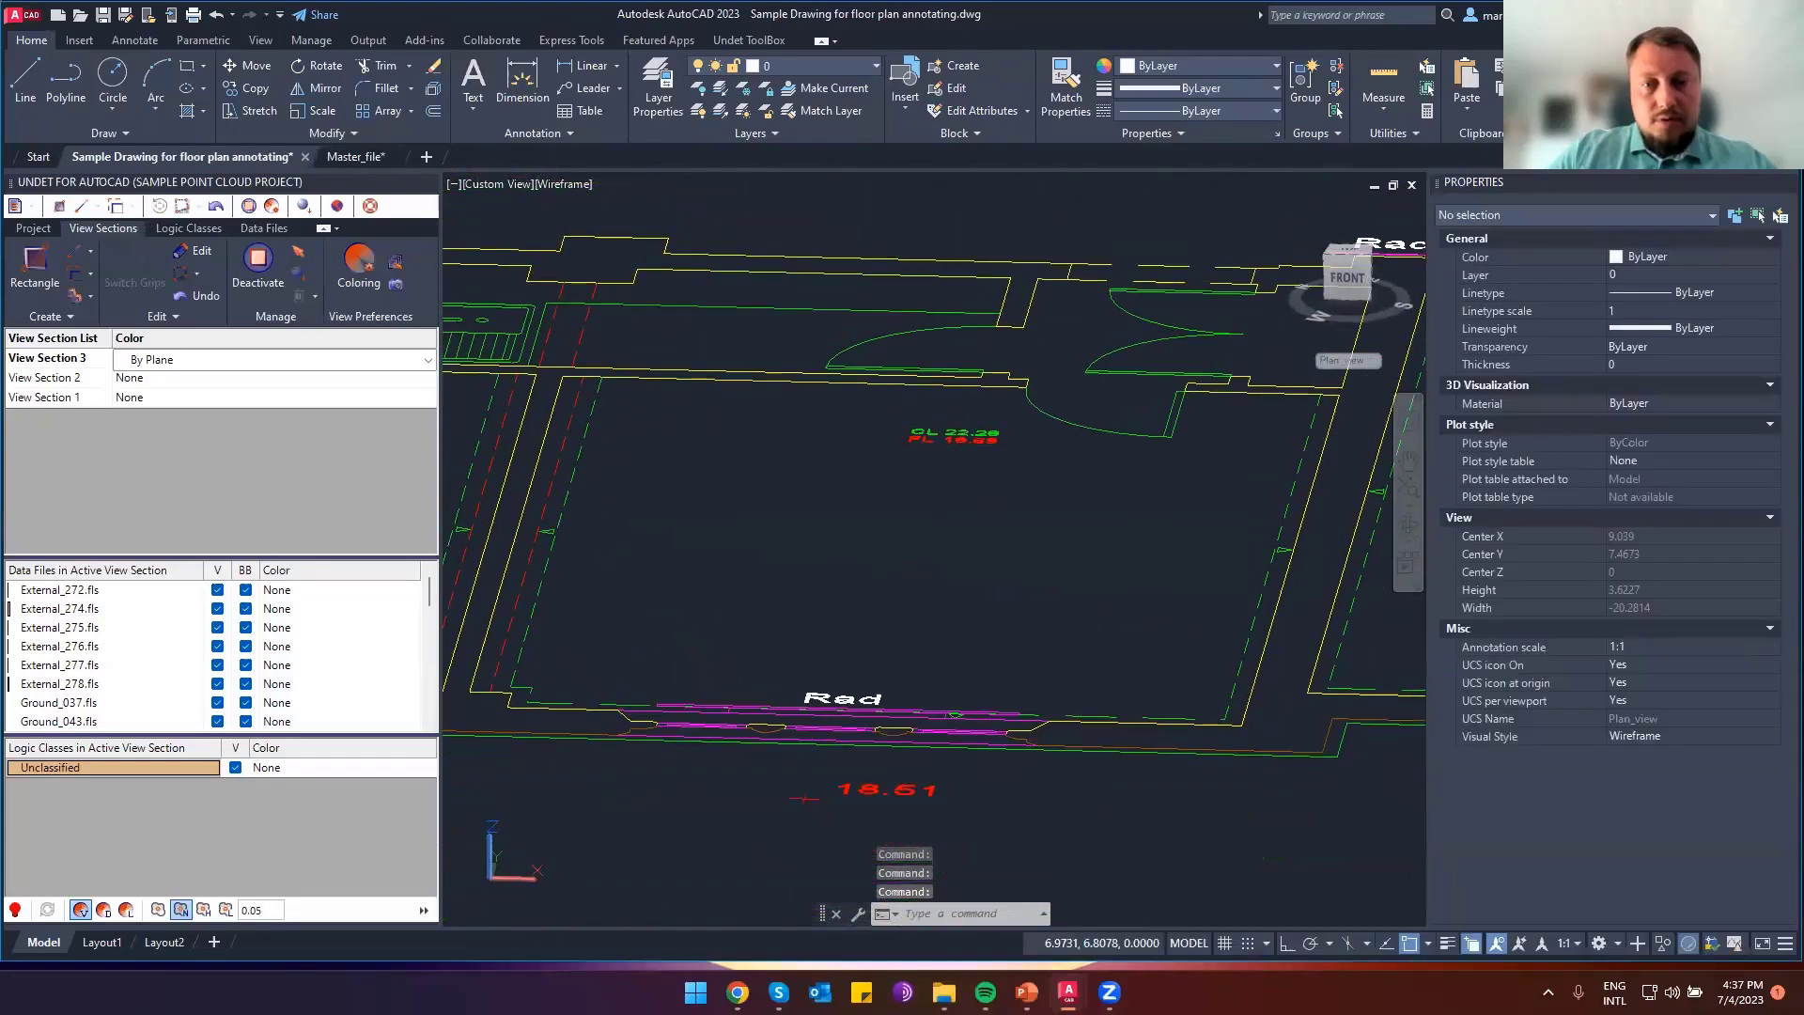
pyautogui.moveTo(997, 483); pyautogui.dragTo(815, 774, button='middle')
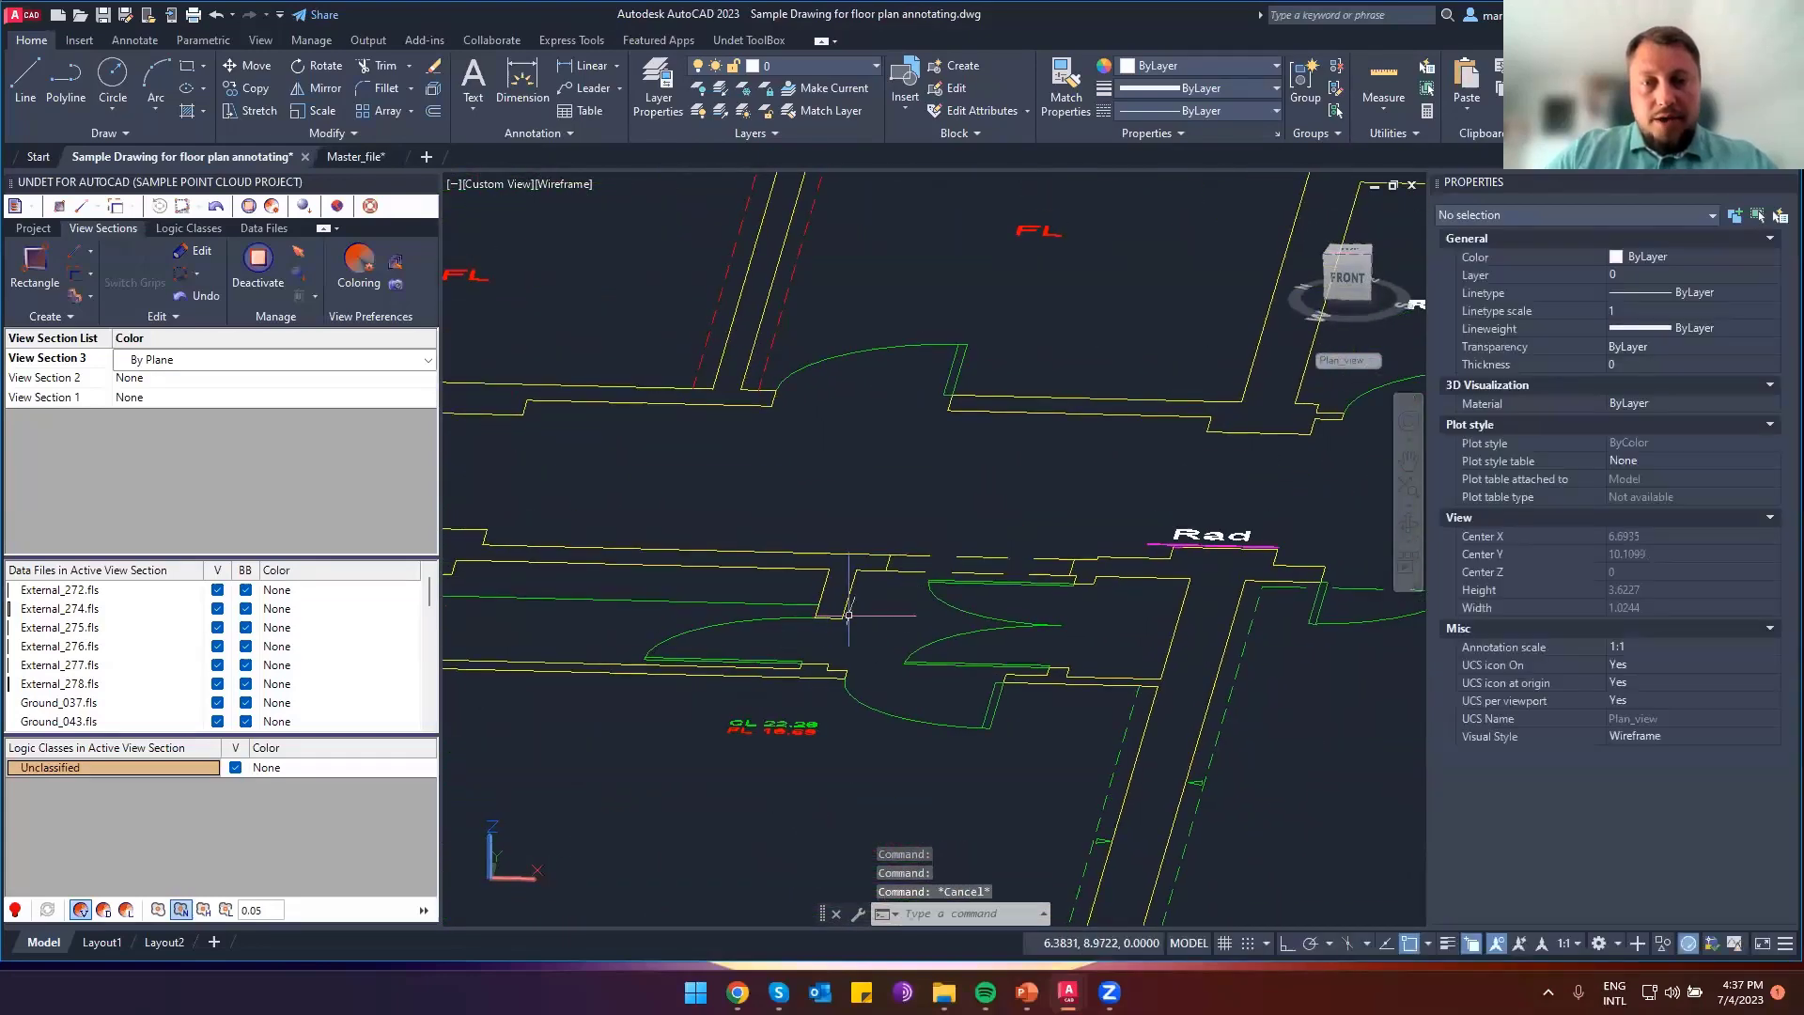
pyautogui.scroll(-8, 845, 645)
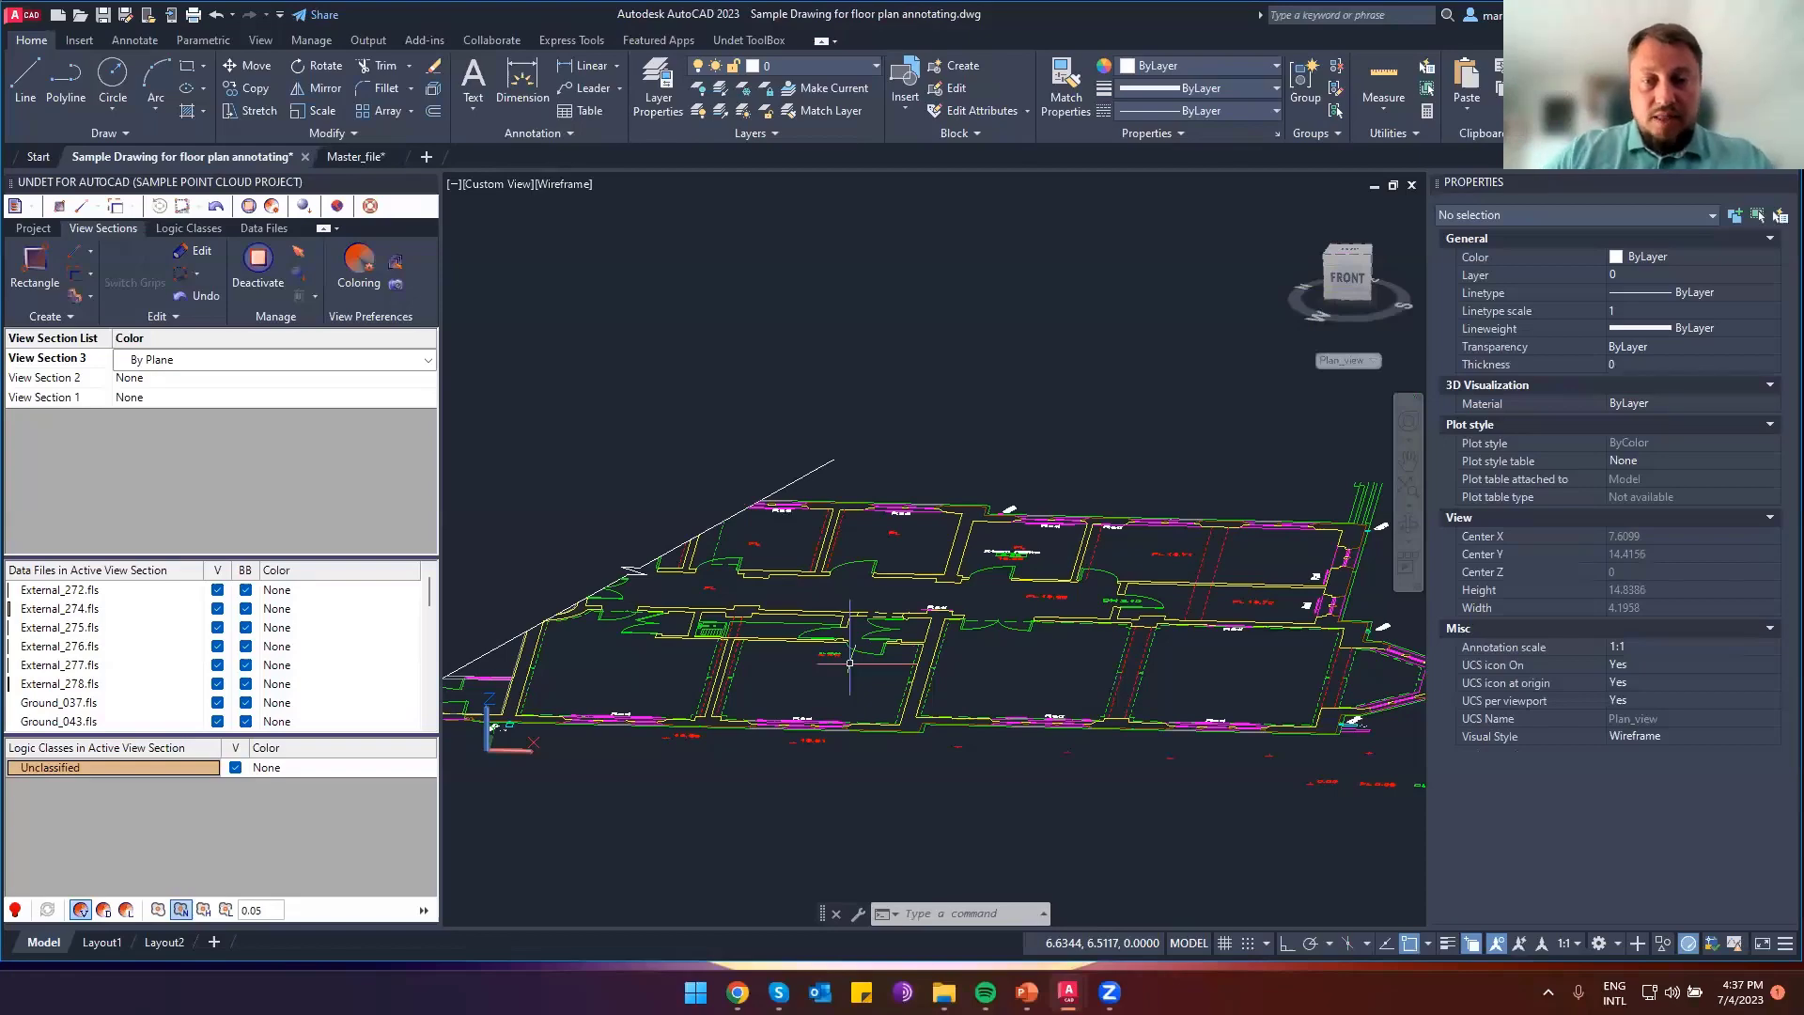
pyautogui.moveTo(876, 682); pyautogui.dragTo(848, 739, button='middle')
# Close the floor plan annotating sample drawing without saving its changes
pyautogui.press('Escape')
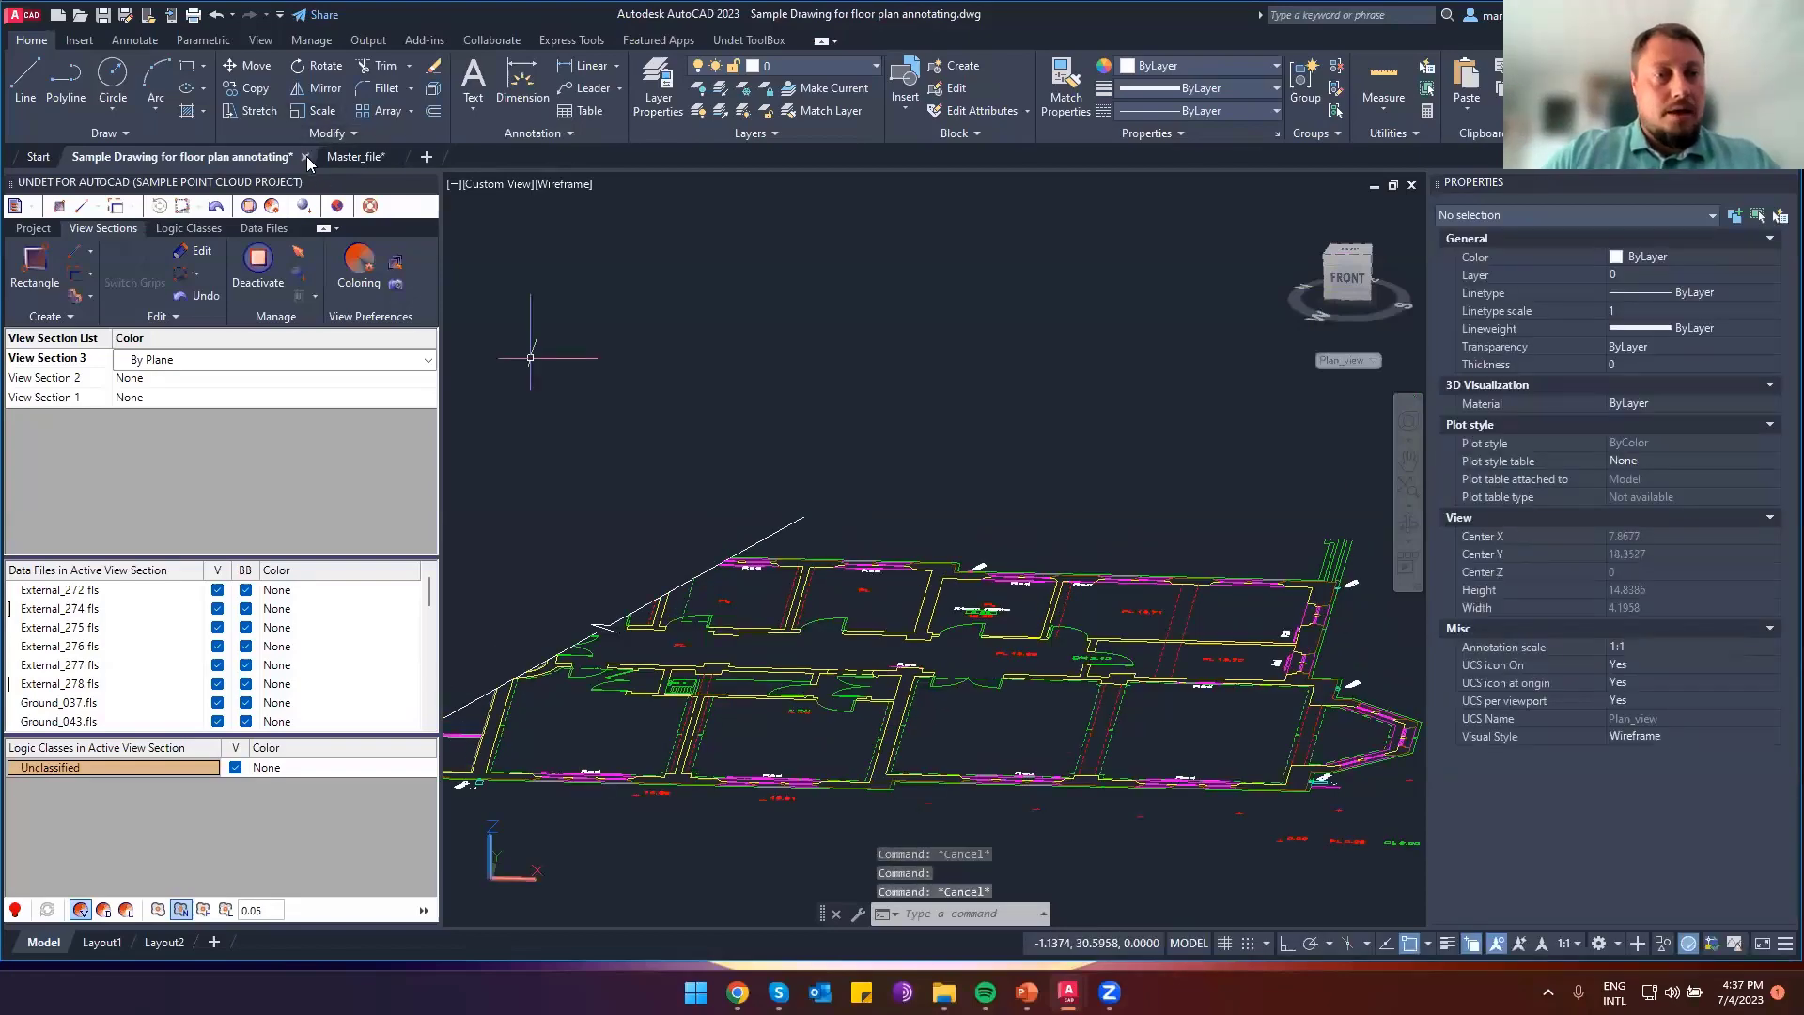
pyautogui.hotkey('ctrl', 'F4')
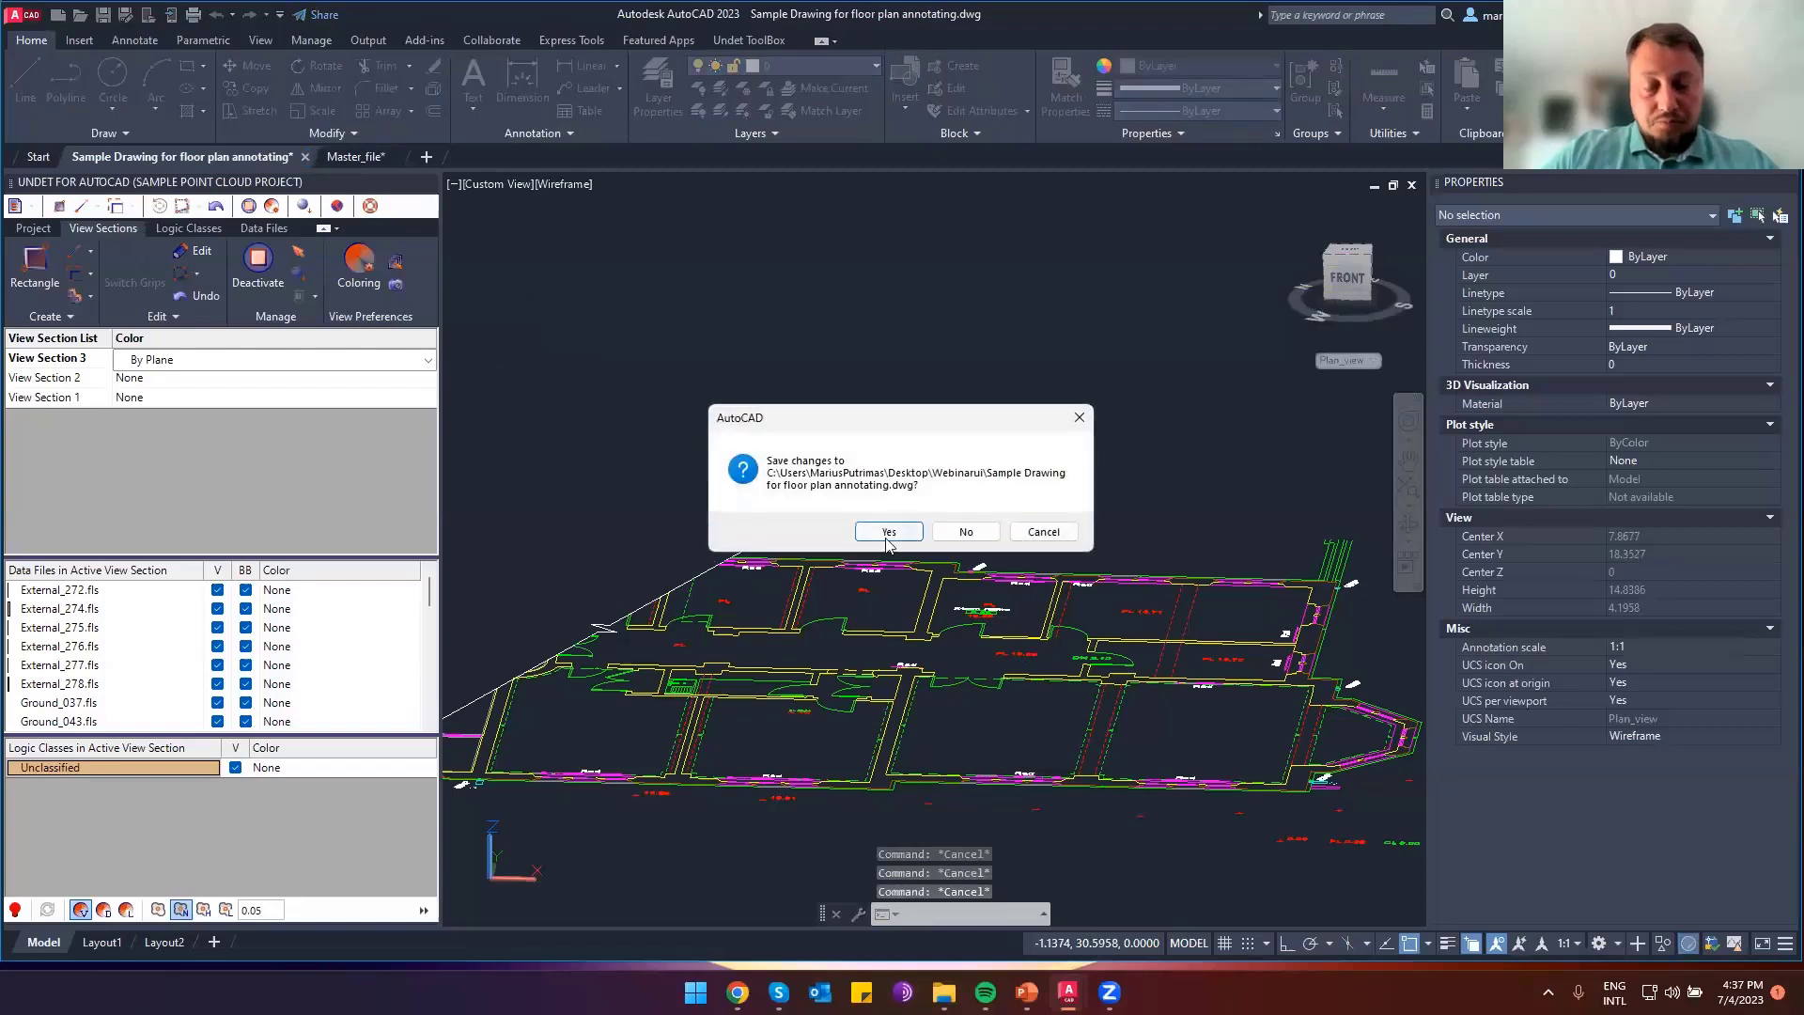
pyautogui.click(959, 531)
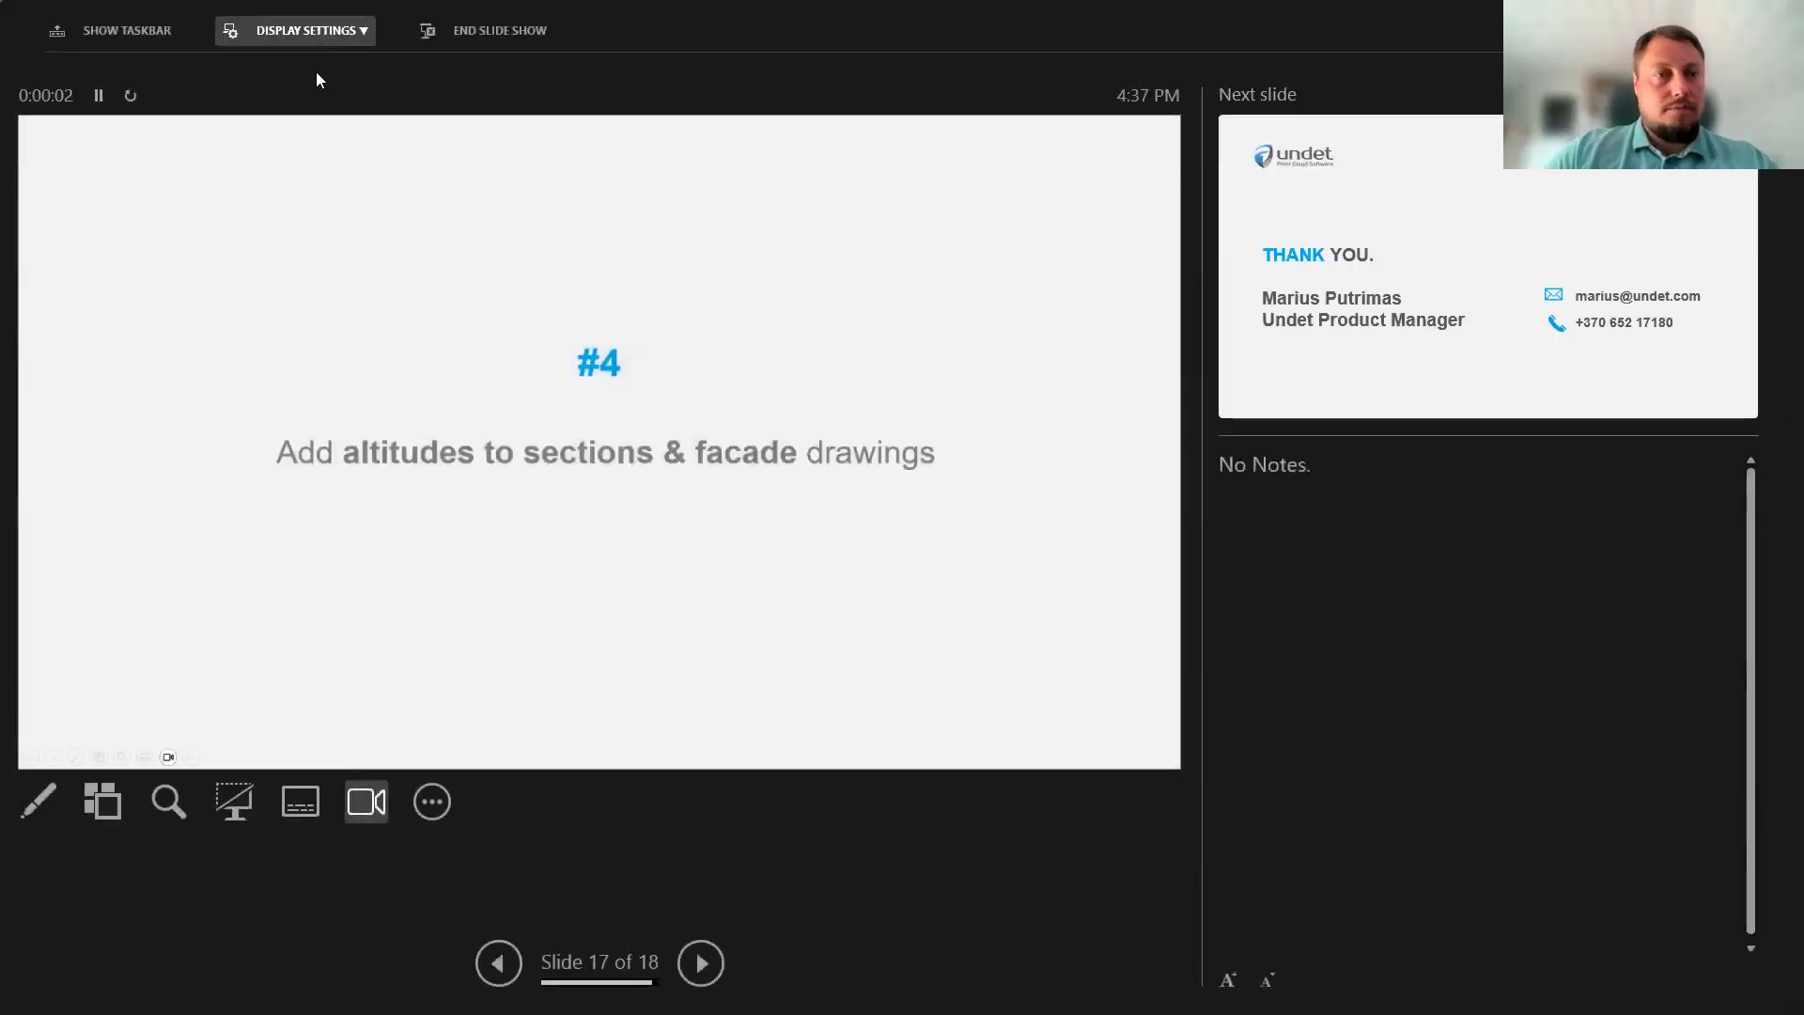
# Swap the presenter view and slide show displays in PowerPoint, and leave the presentation for the AutoCAD master file
pyautogui.click(323, 34)
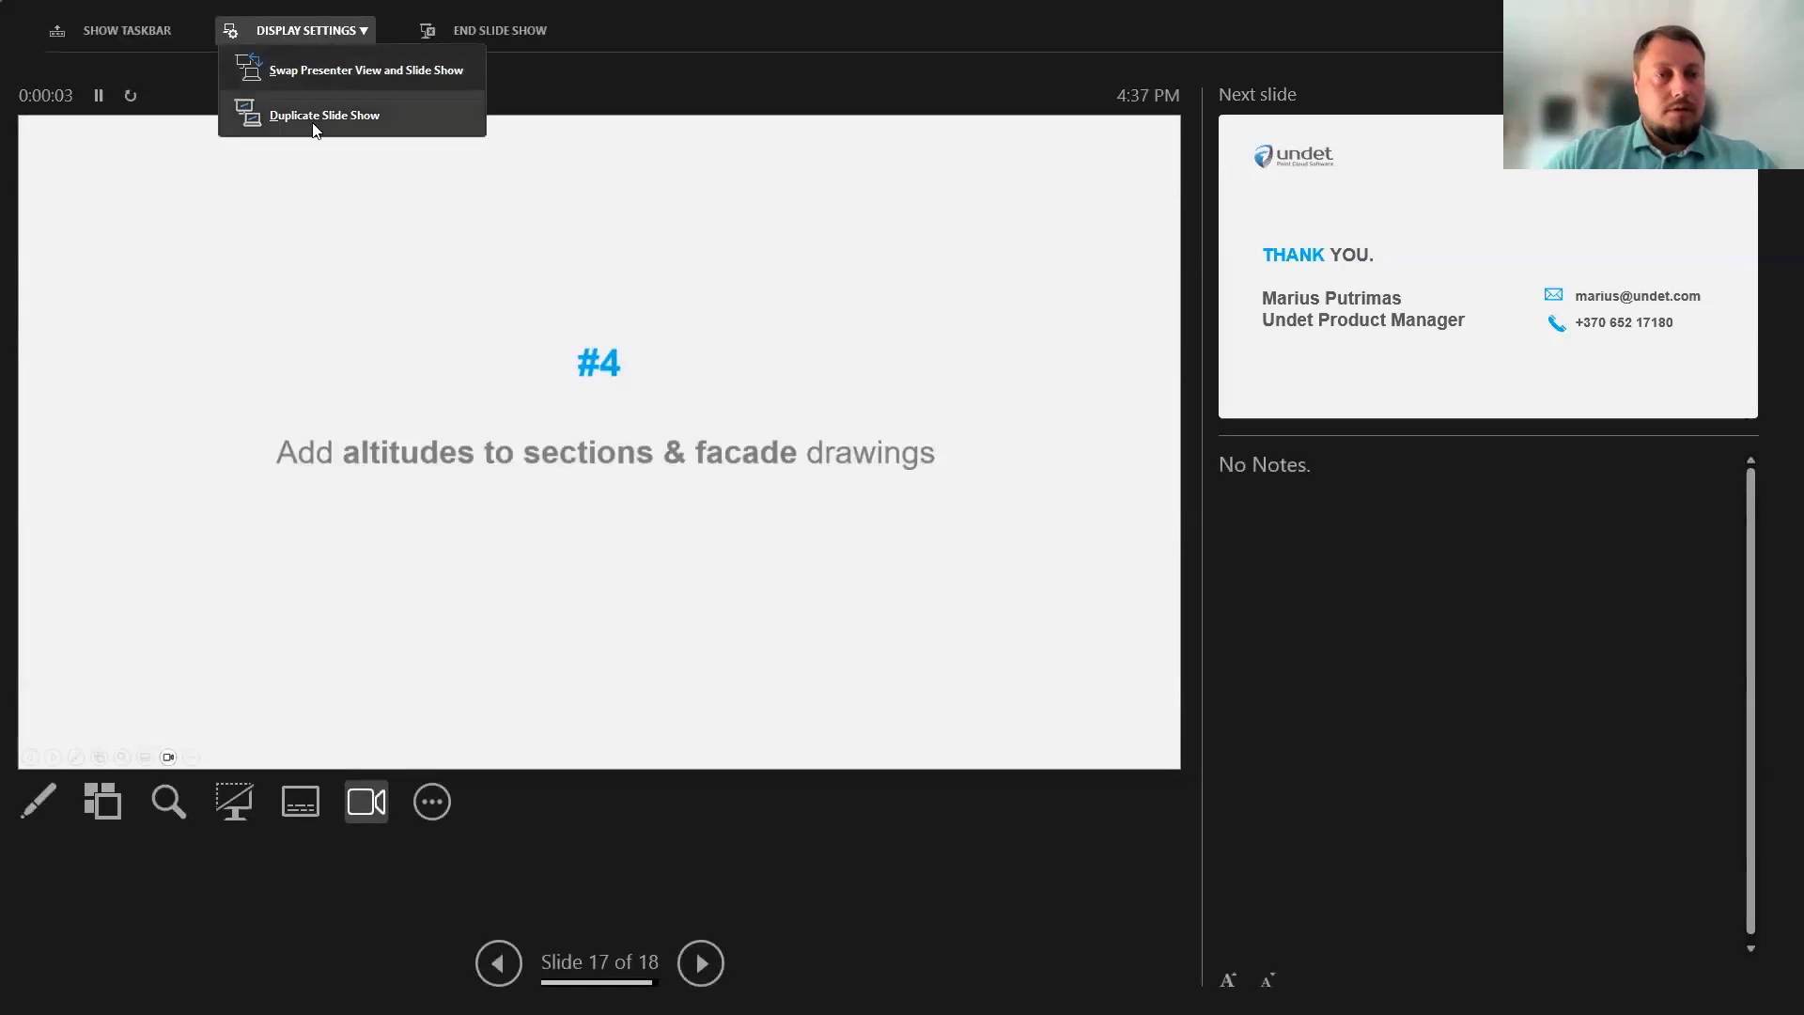
pyautogui.click(336, 69)
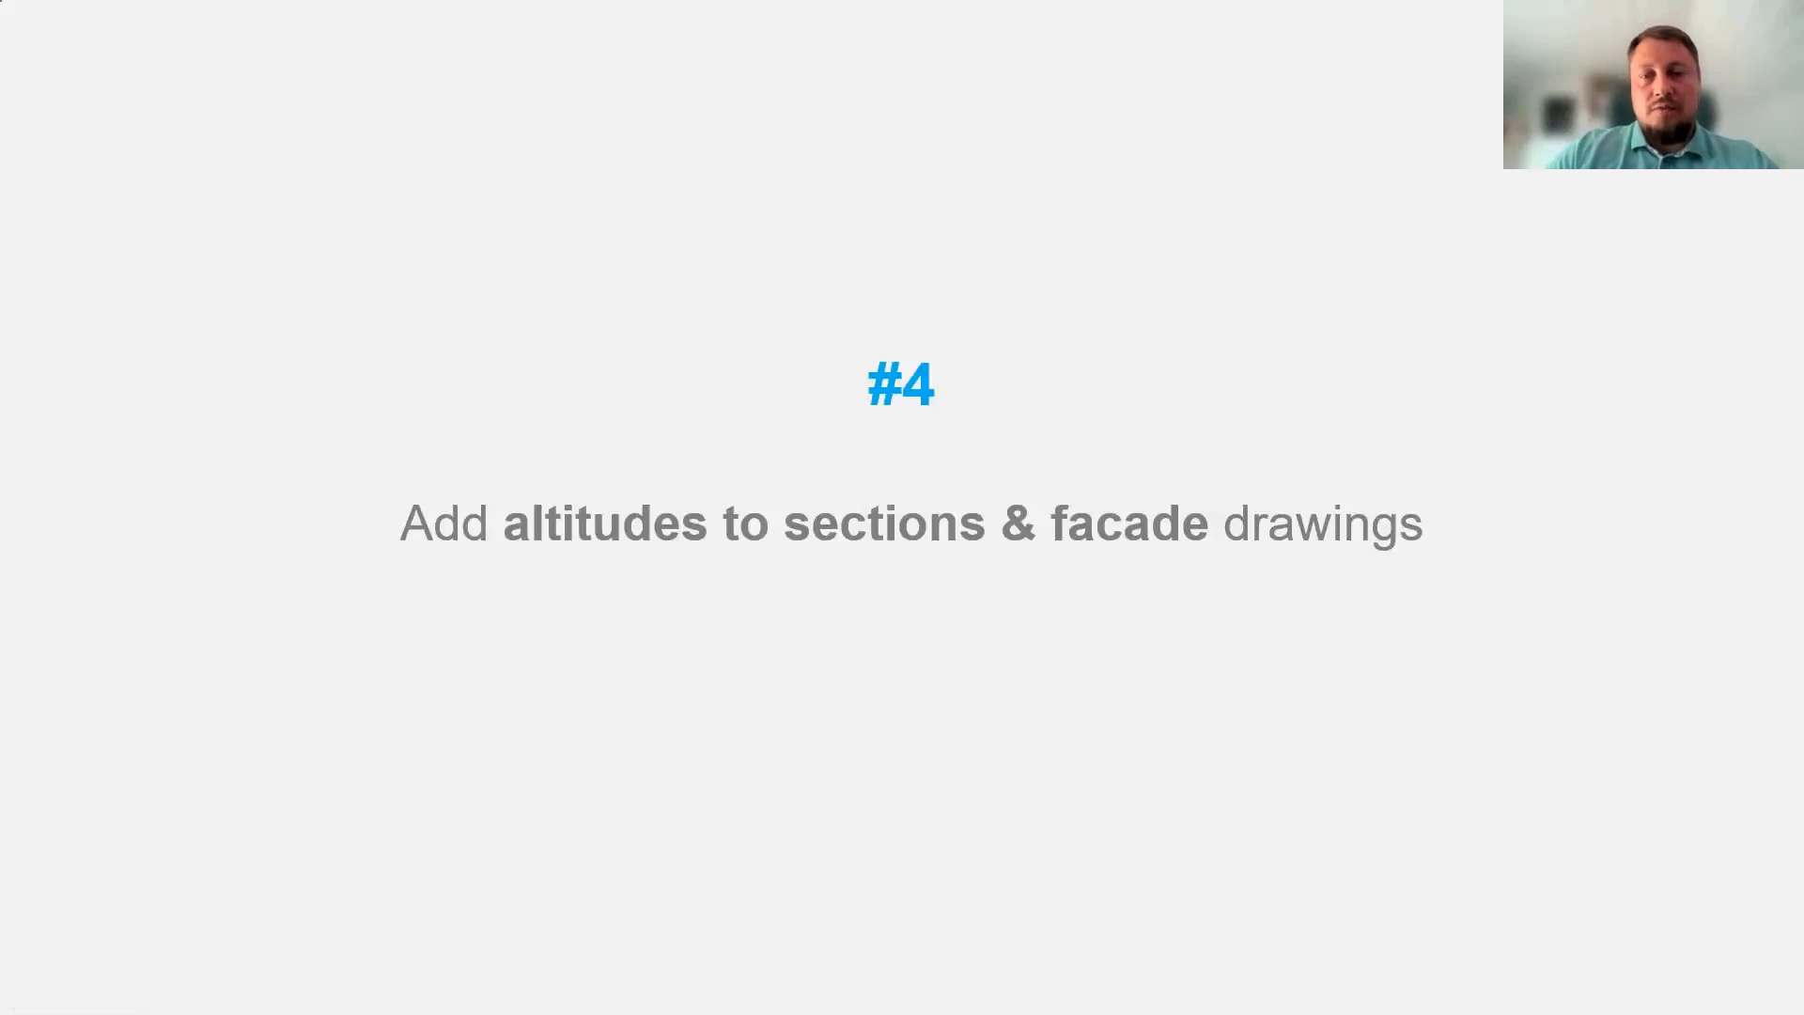
pyautogui.press('Escape')
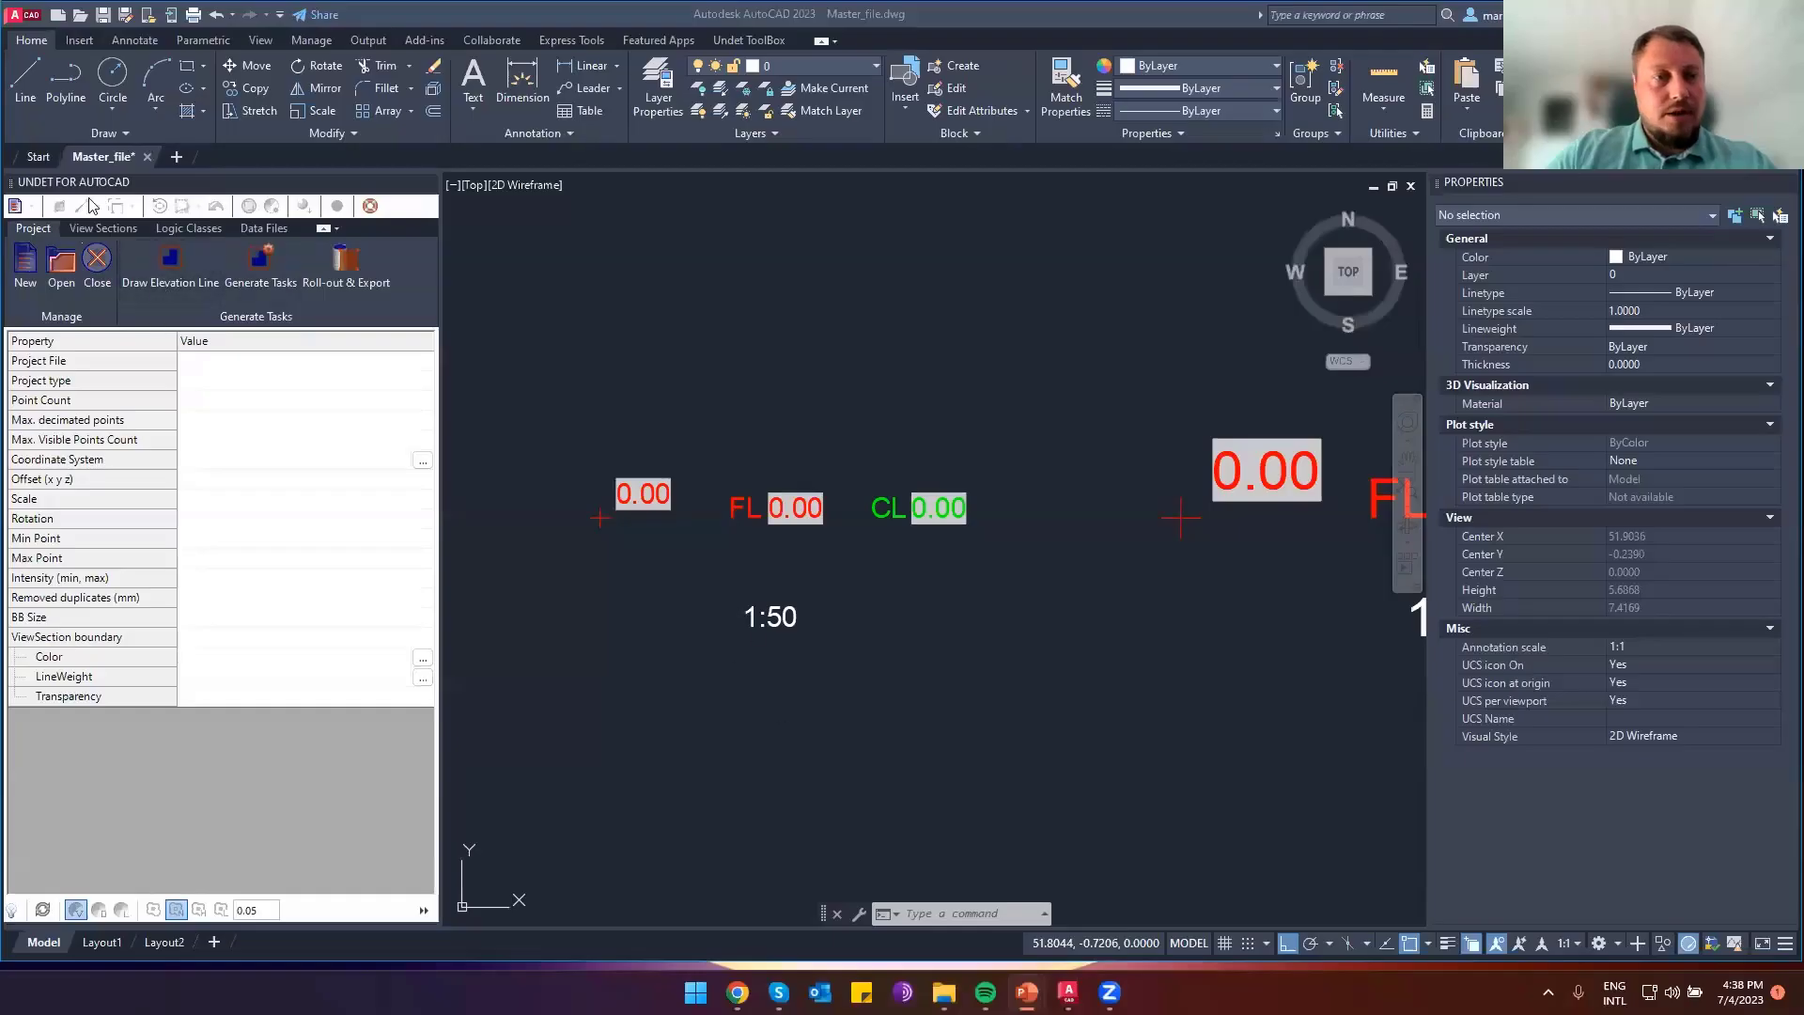
# Open the drawing "Sample Drawing for section and elevation annotating" and accept not showing proxy graphics
pyautogui.click(77, 16)
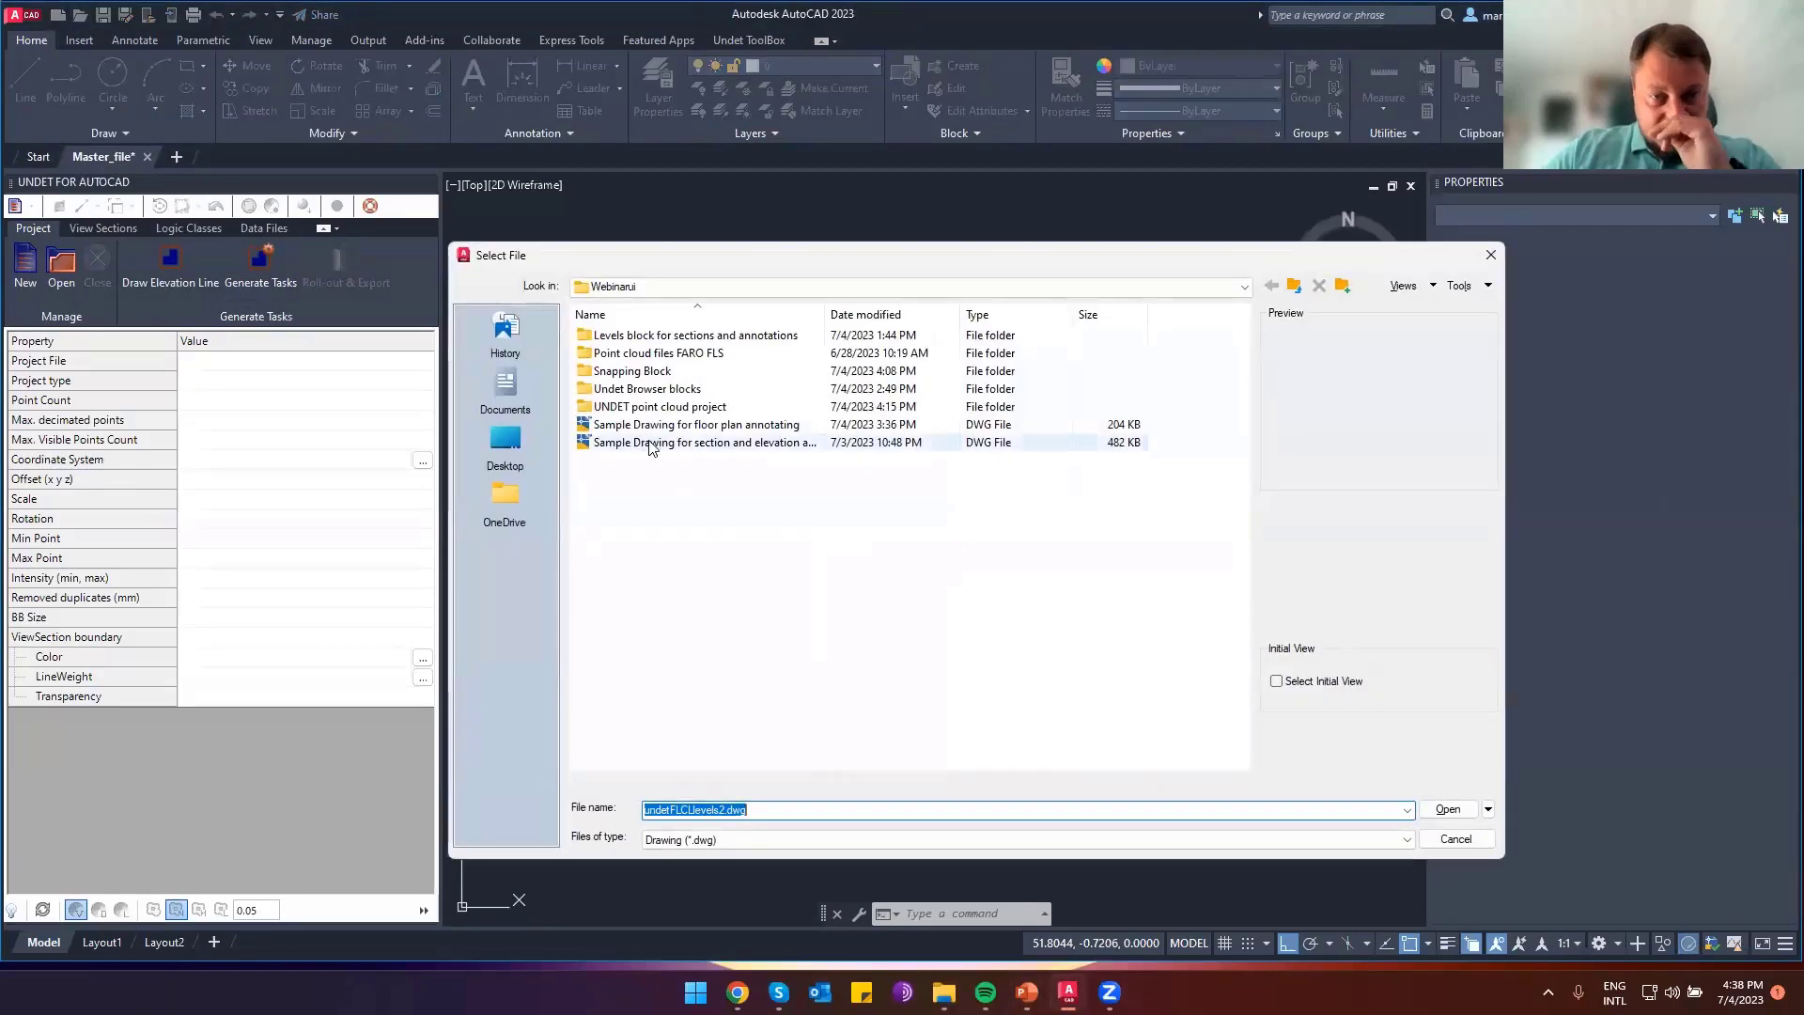
pyautogui.click(736, 443)
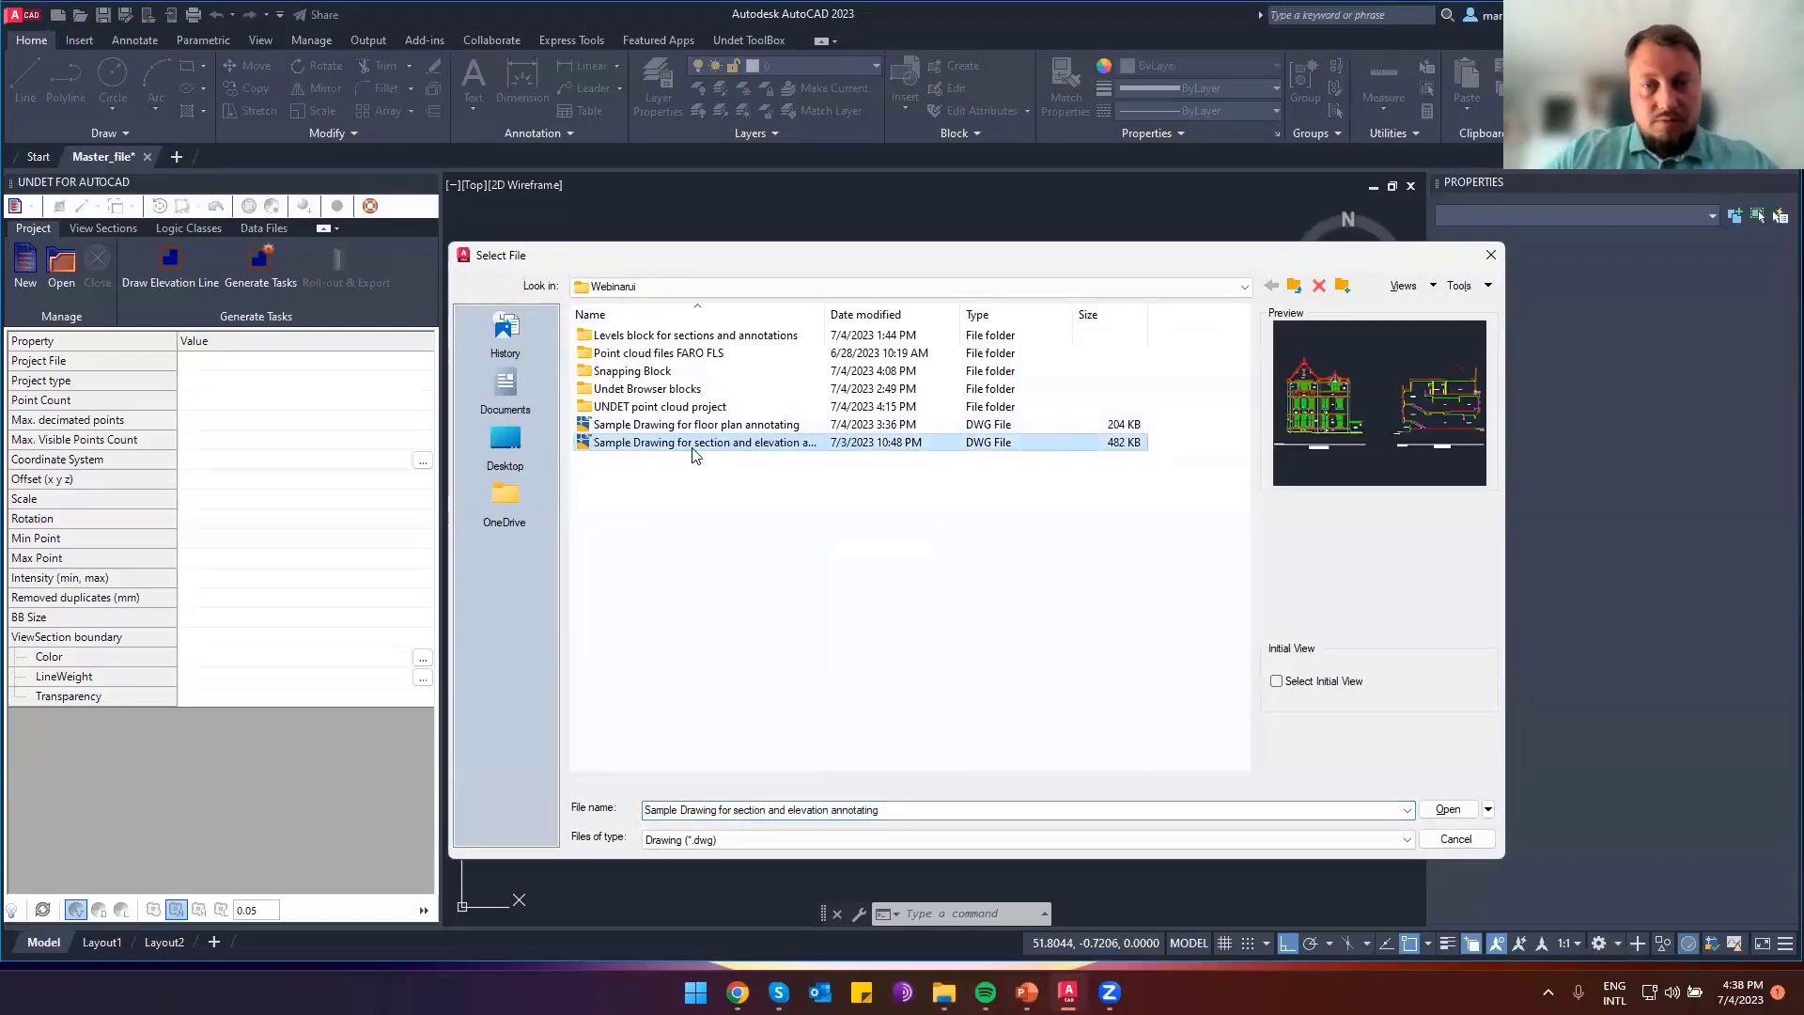
pyautogui.click(1441, 810)
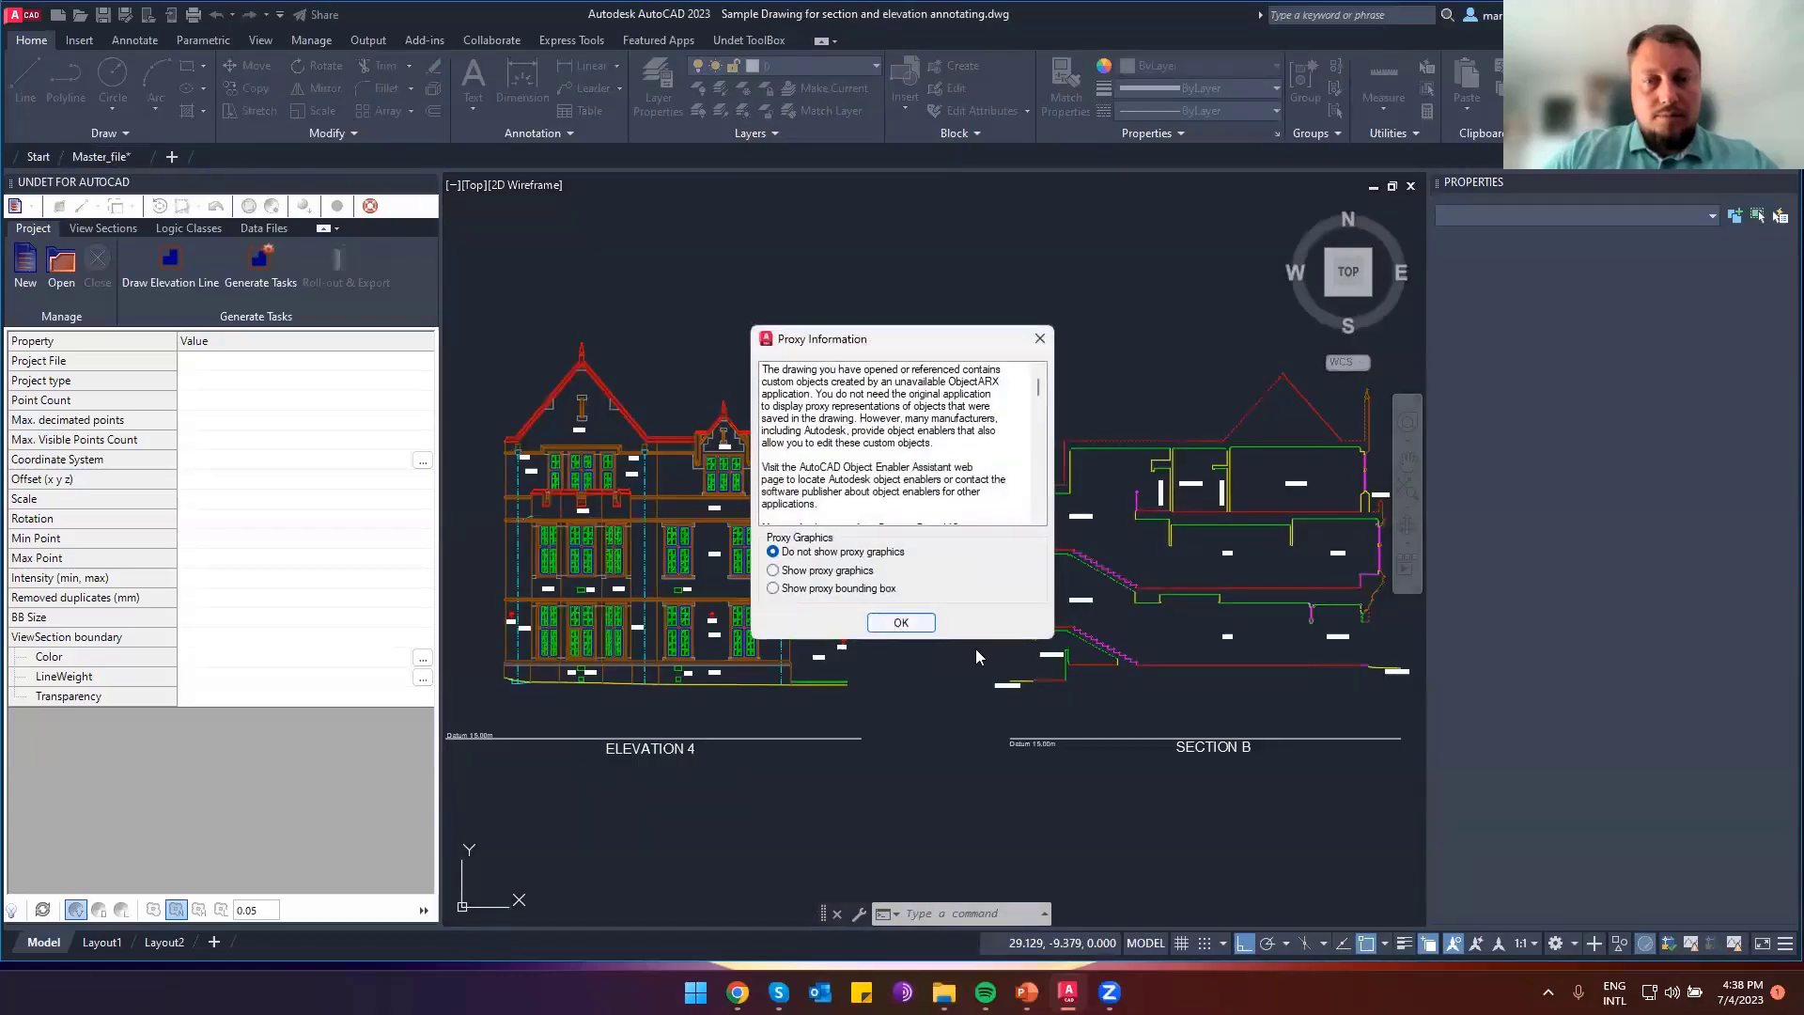
pyautogui.click(901, 622)
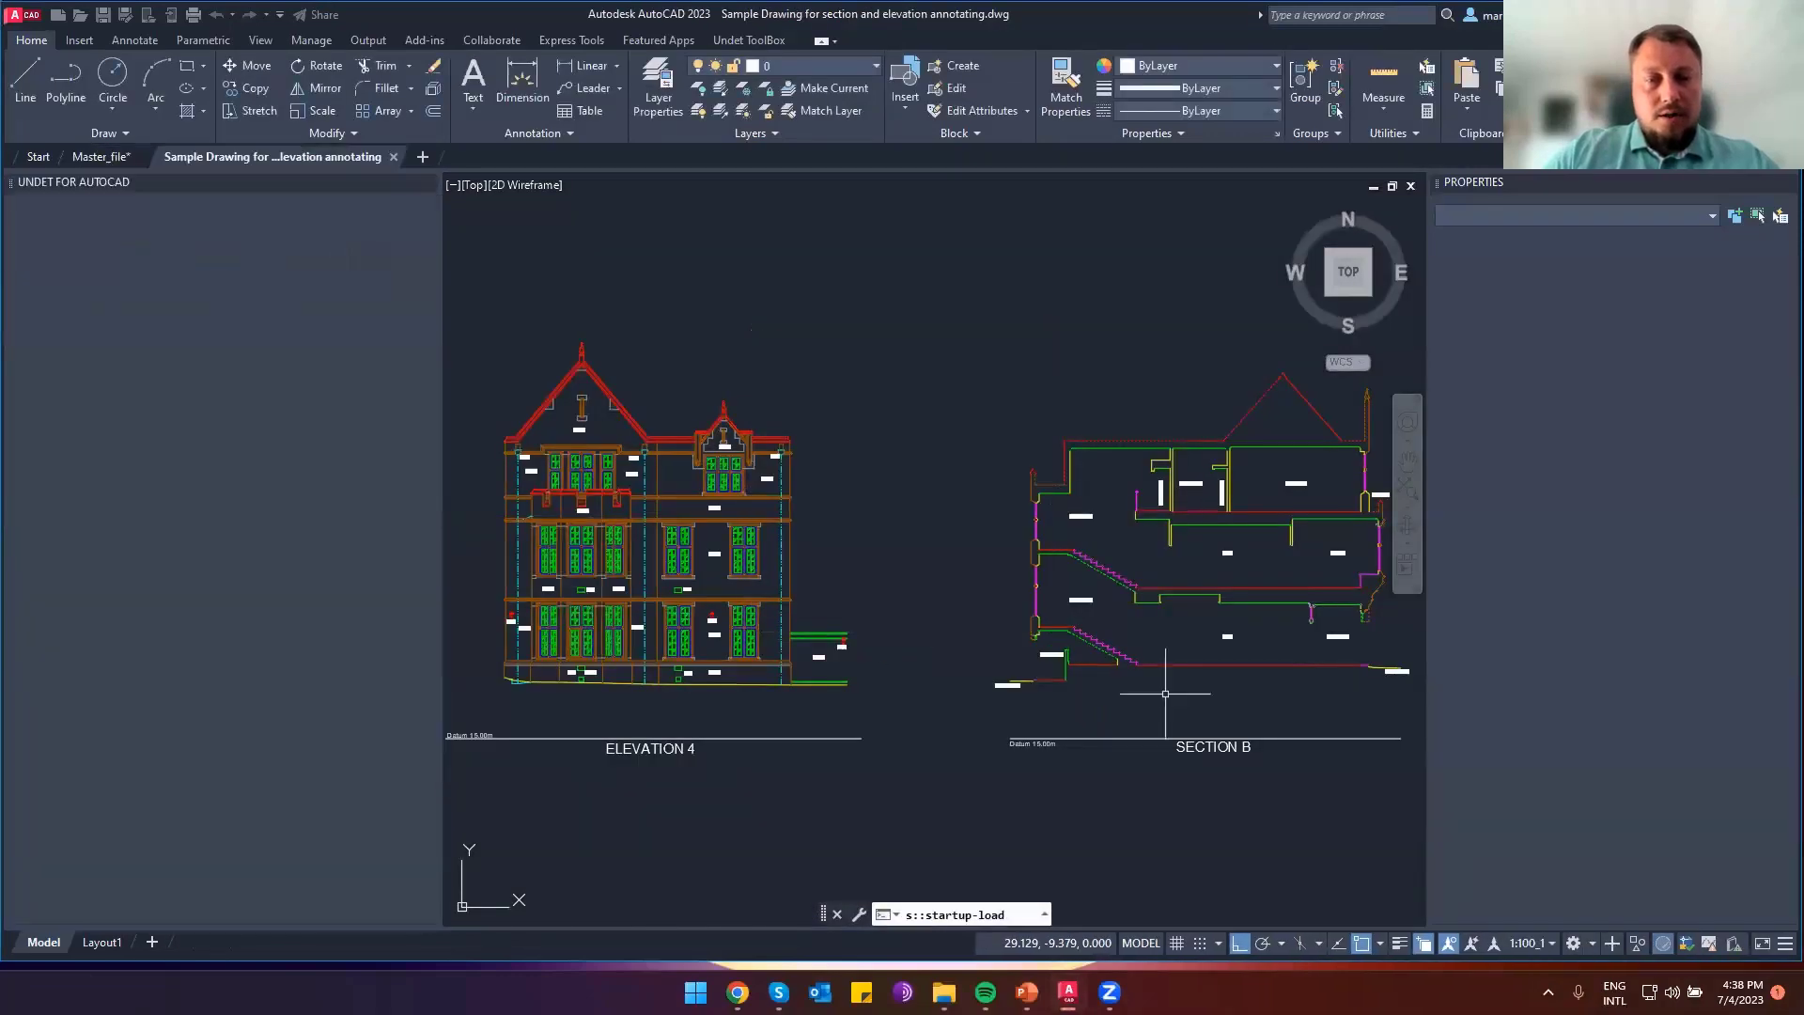
# Examine the Elevation 4 and Section B drawings from a 3D angle
pyautogui.scroll(1, 553, 667)
pyautogui.scroll(-2, 601, 674)
pyautogui.scroll(-4, 734, 704)
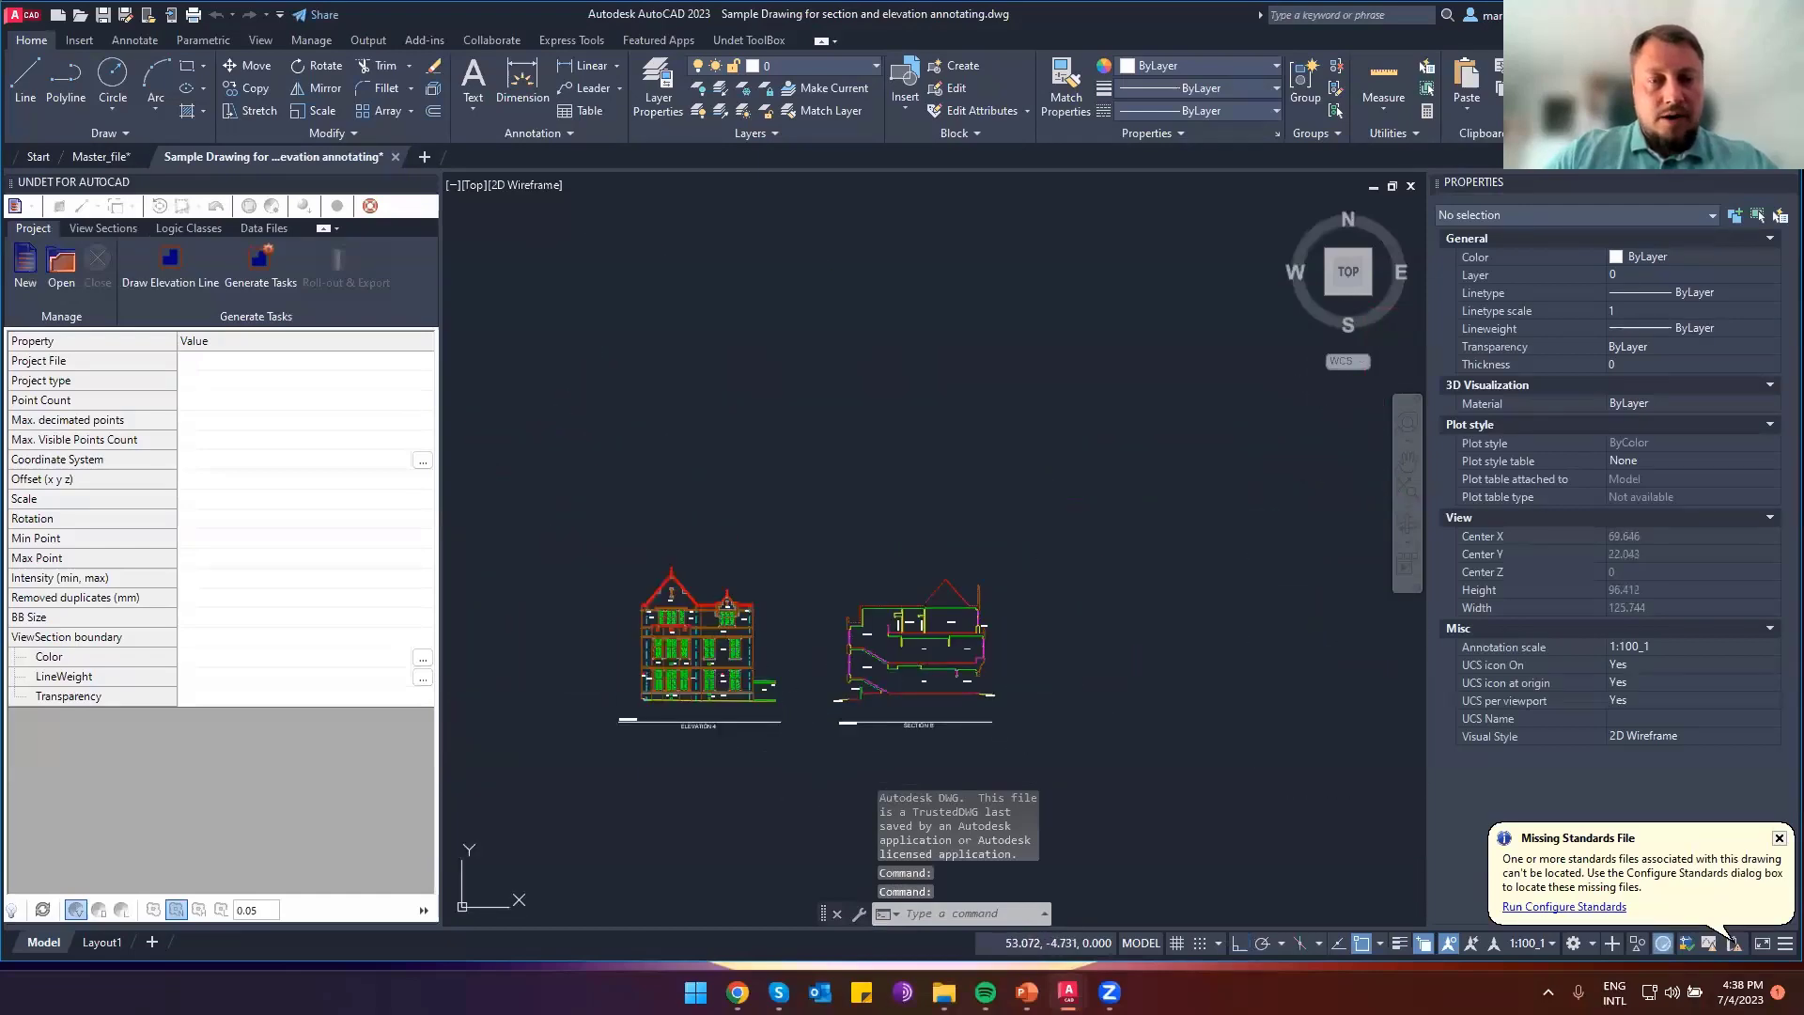
pyautogui.keyDown('shift'); pyautogui.moveTo(658, 599); pyautogui.dragTo(445, 409, button='middle'); pyautogui.keyUp('shift')
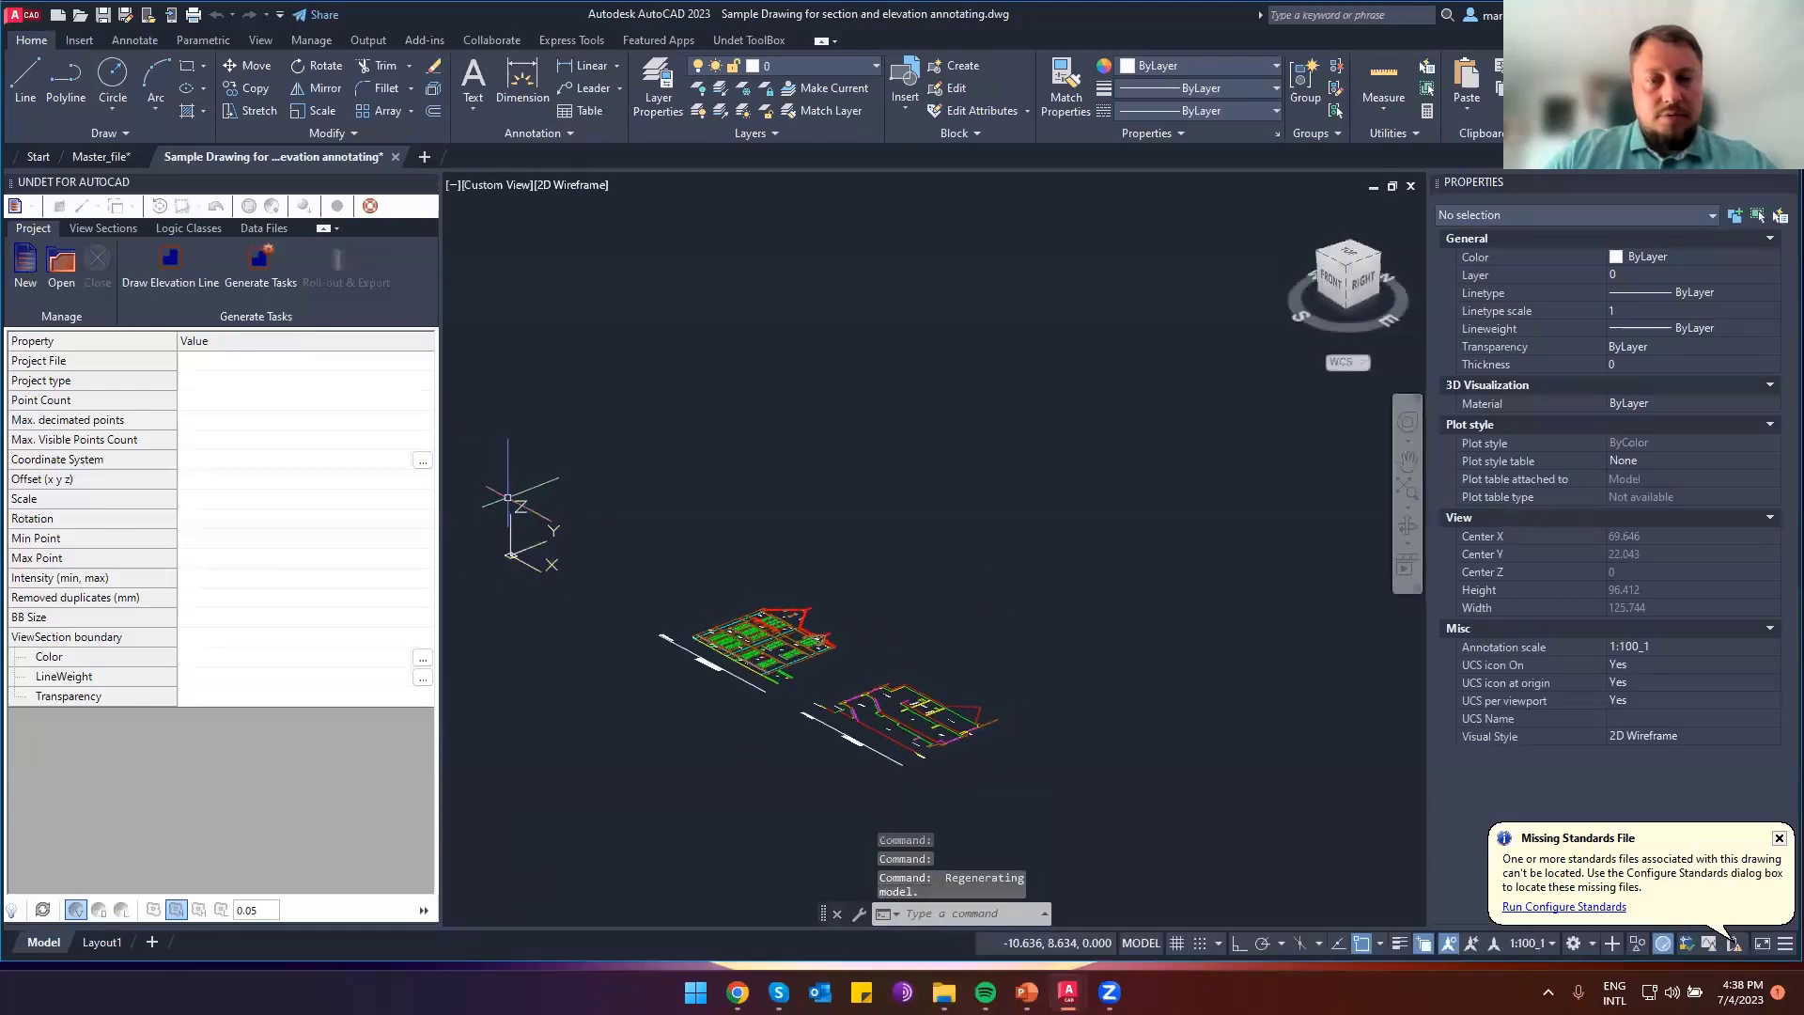
# Return the drawing from the tilted 3D angle to the plan view of the current UCS
pyautogui.keyDown('shift'); pyautogui.moveTo(700, 705); pyautogui.dragTo(831, 785, button='middle'); pyautogui.keyUp('shift')
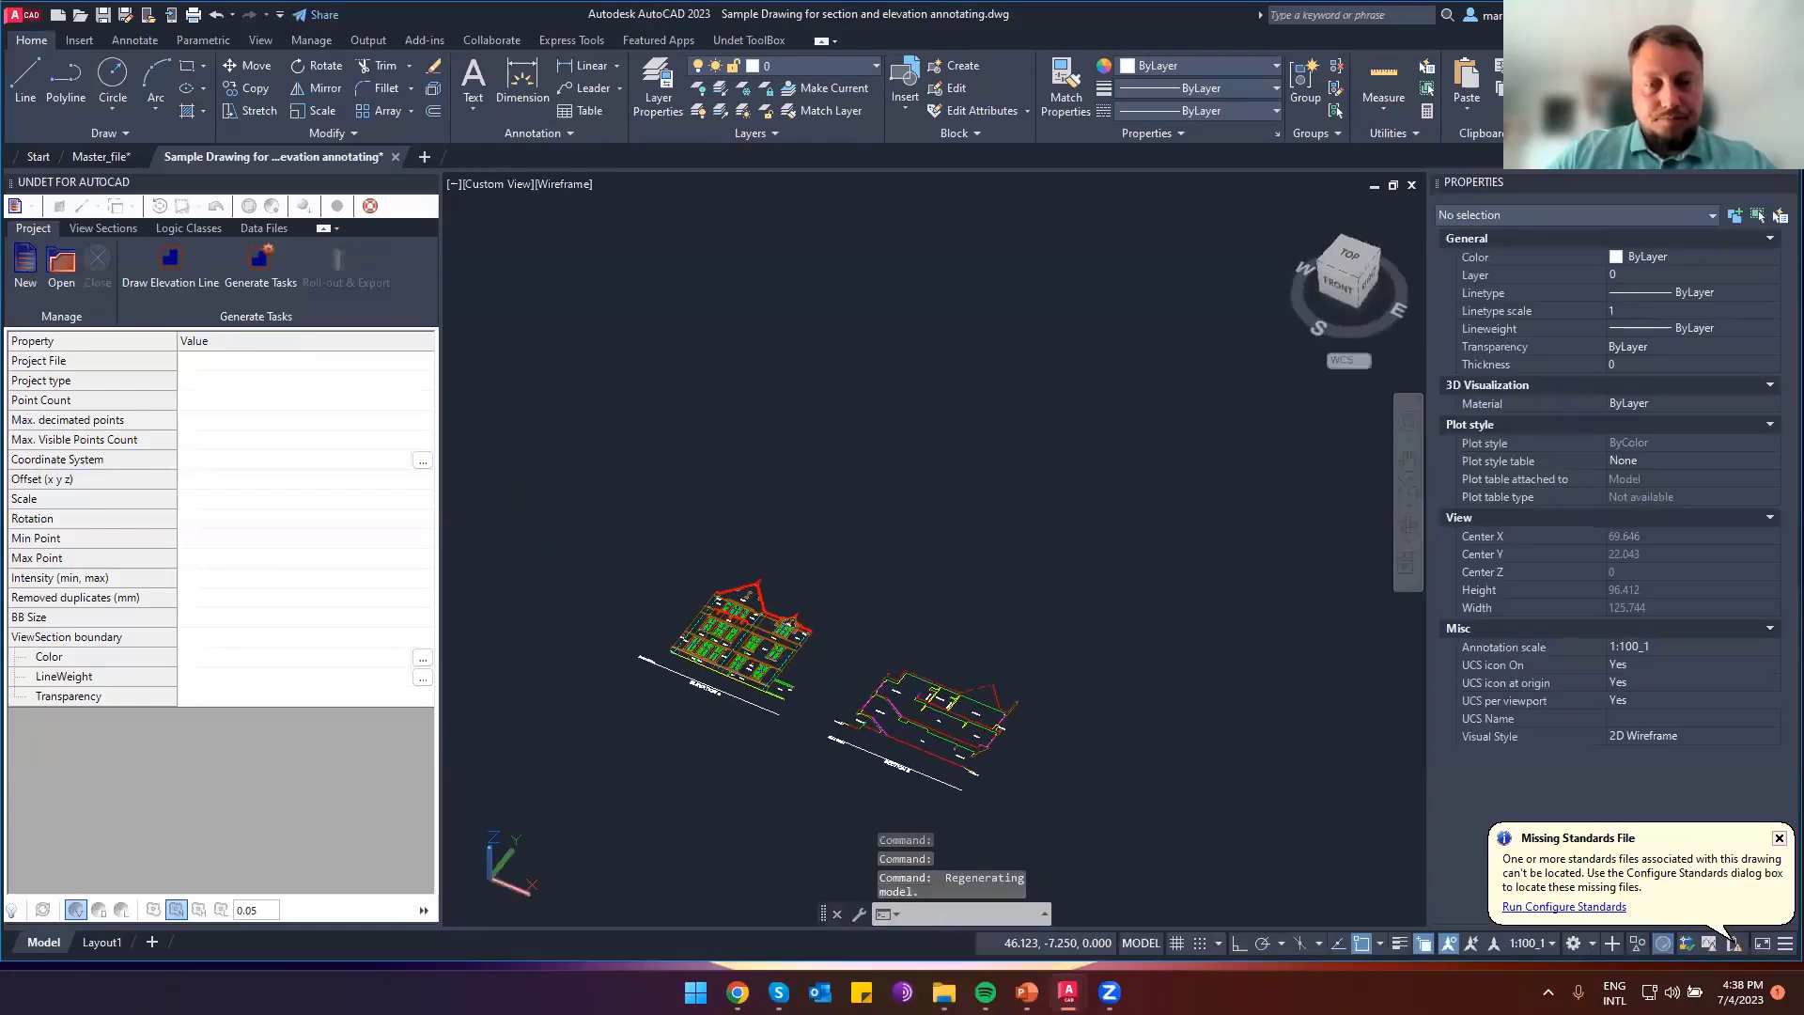
pyautogui.write('plan')
pyautogui.press('Return')
pyautogui.press('Return')
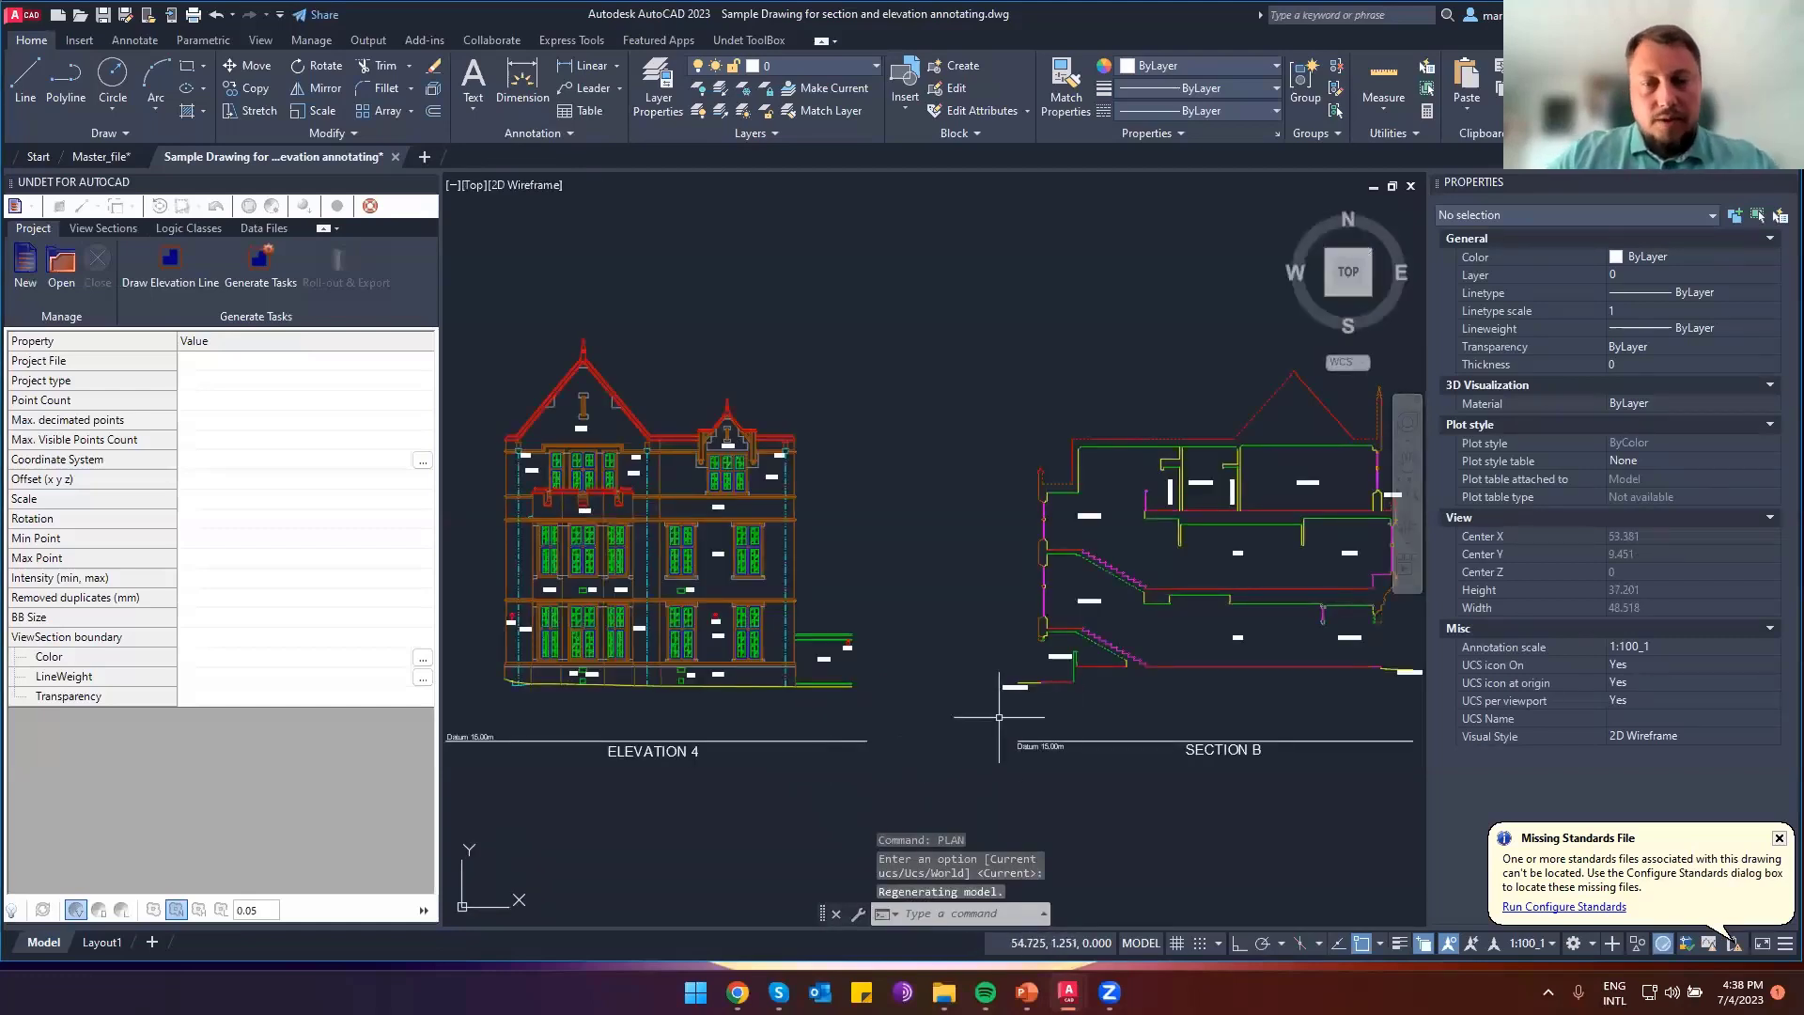
pyautogui.scroll(-2, 962, 715)
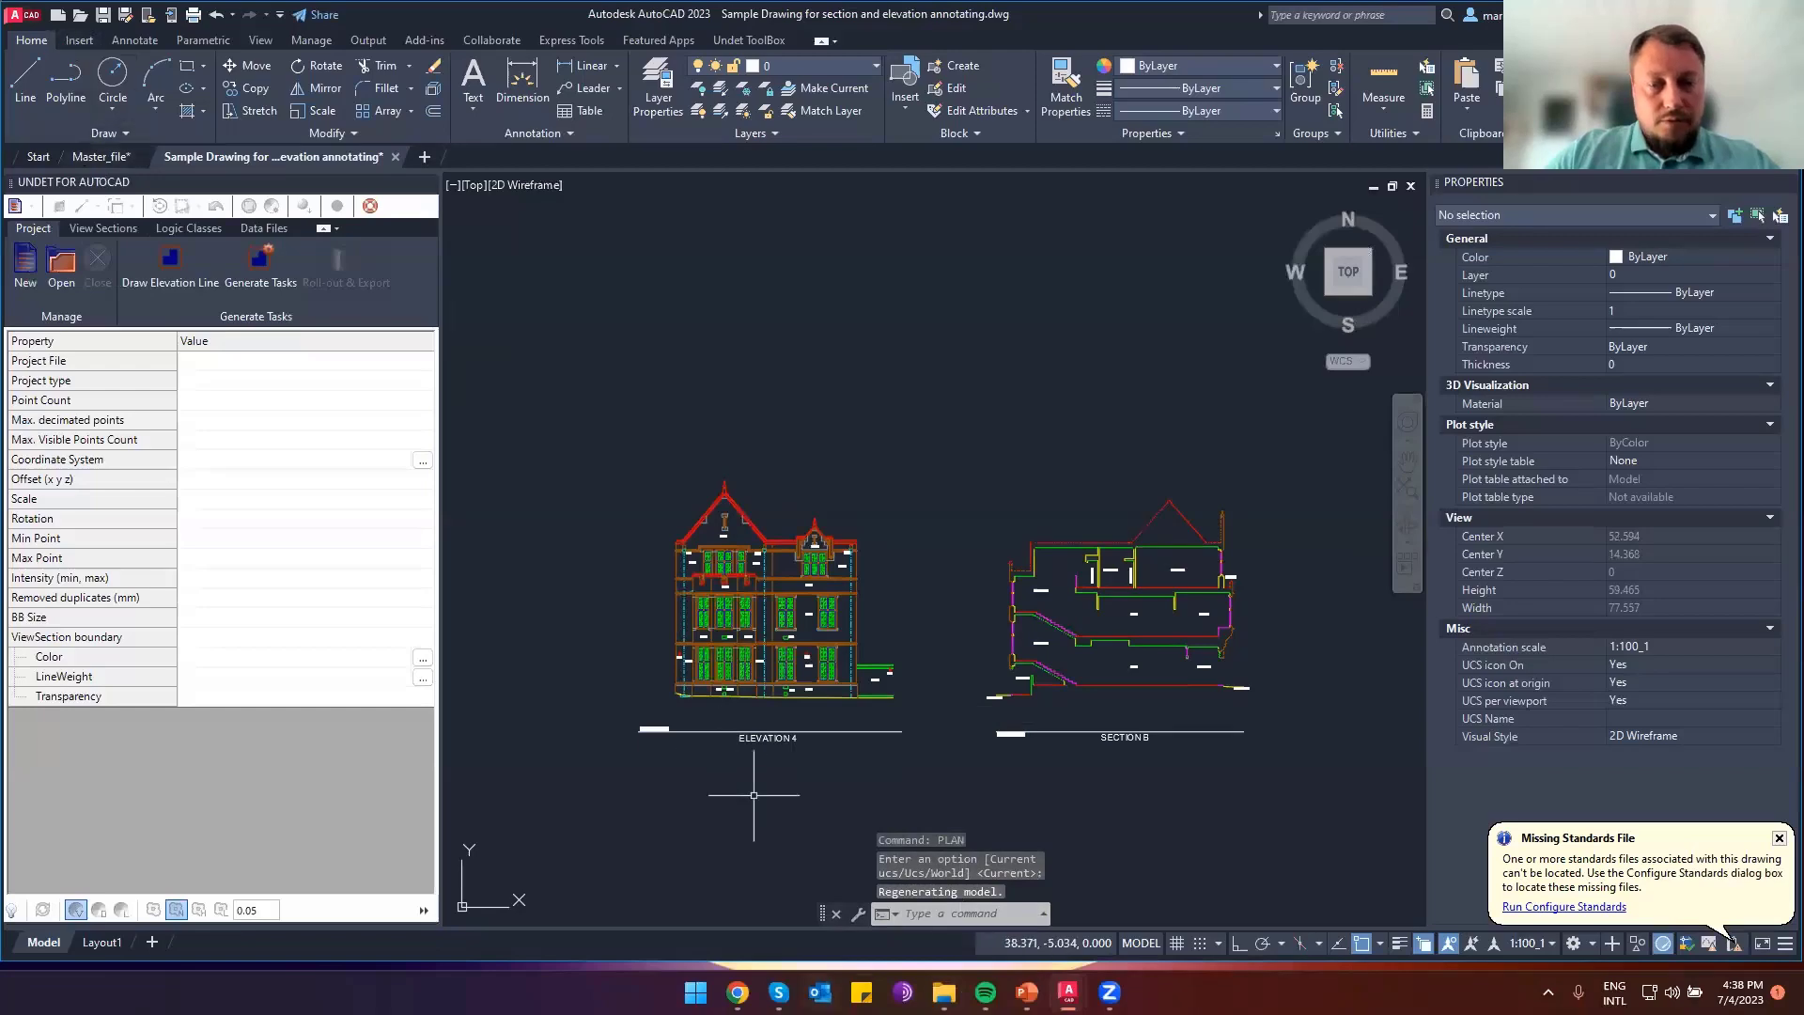
# Switch to File Explorer and open "Z level block" from the desktop folder Webinarui, subfolder "Levels block for sections and annotations"
pyautogui.moveTo(944, 991)
pyautogui.click(1026, 902)
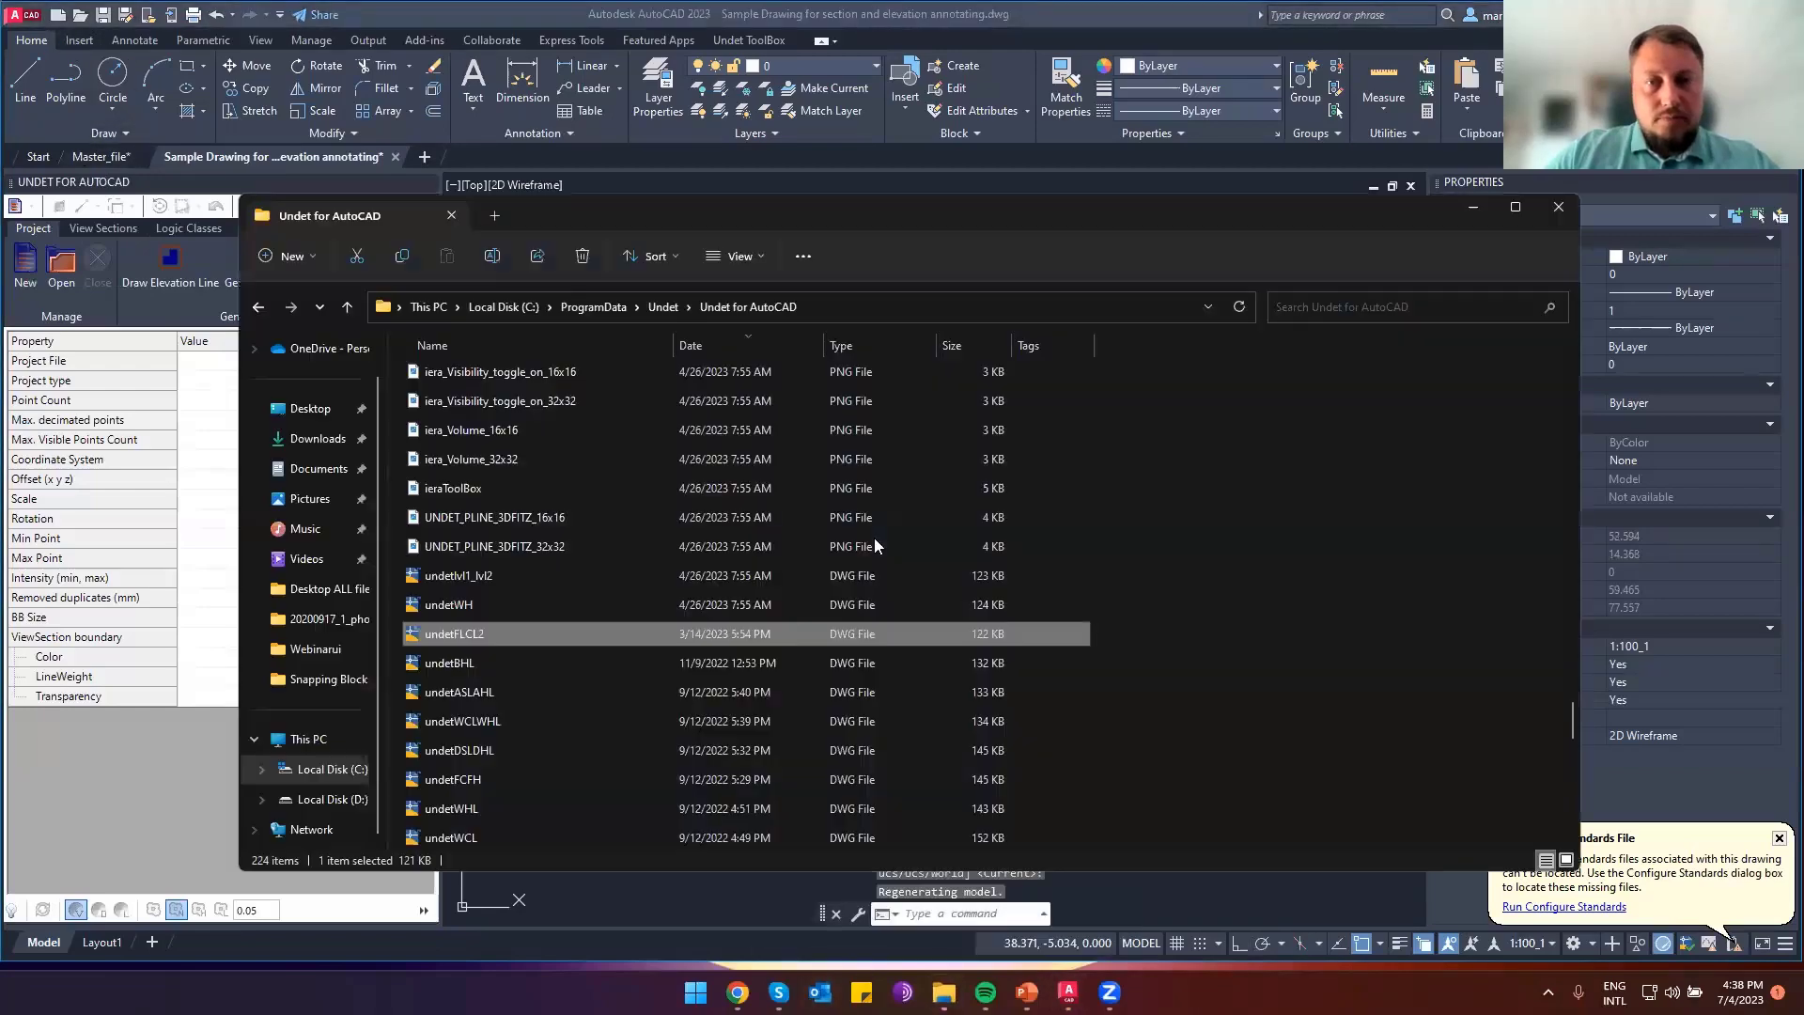
pyautogui.click(317, 414)
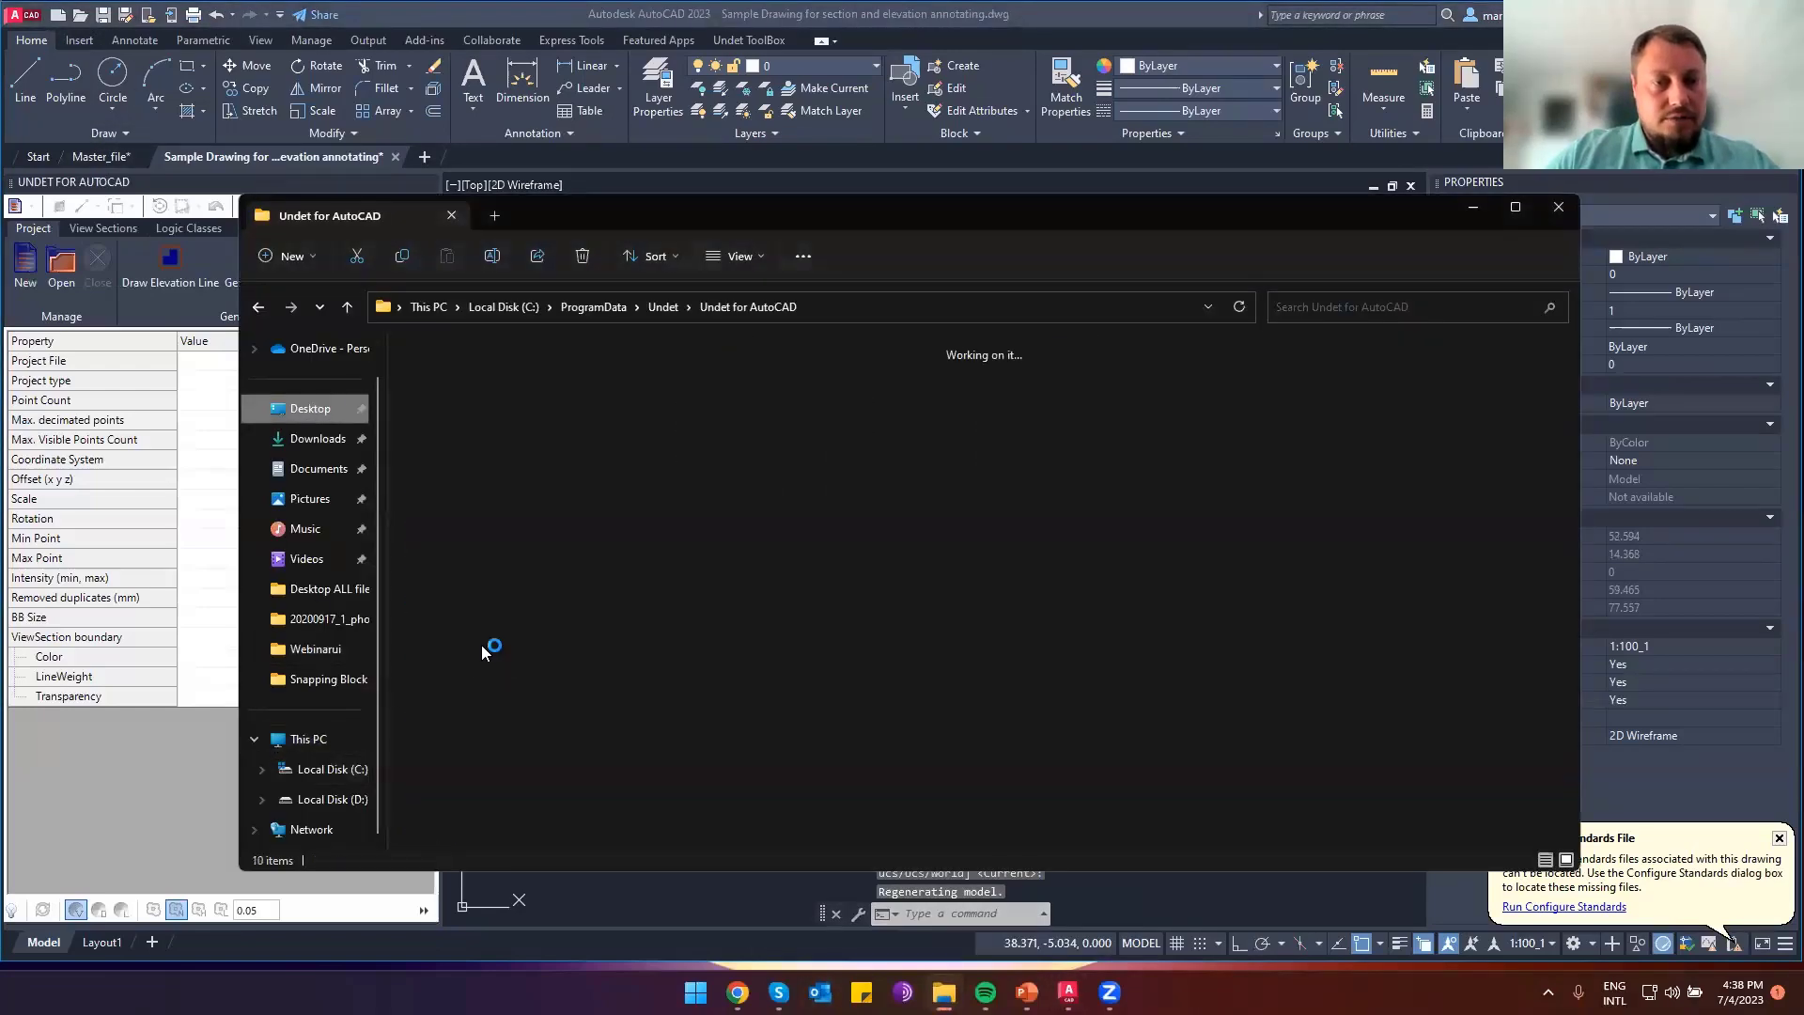
pyautogui.click(1329, 744)
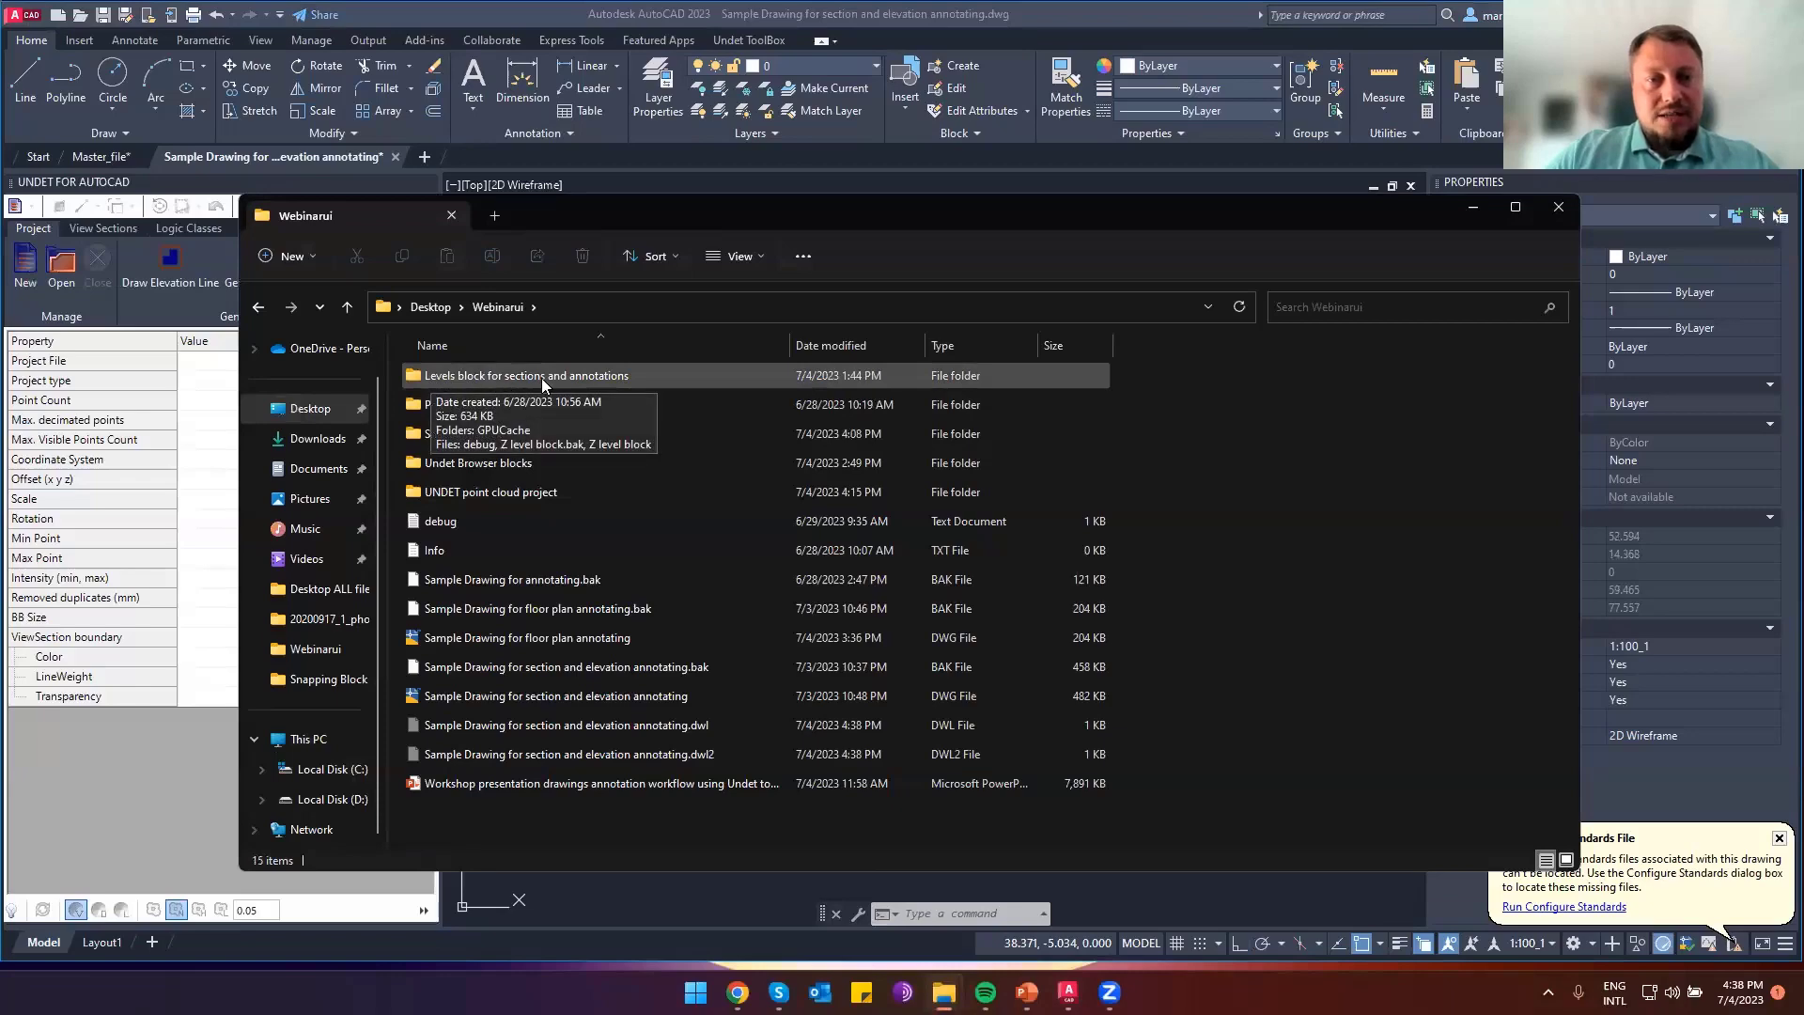
pyautogui.doubleClick(542, 378)
pyautogui.doubleClick(458, 466)
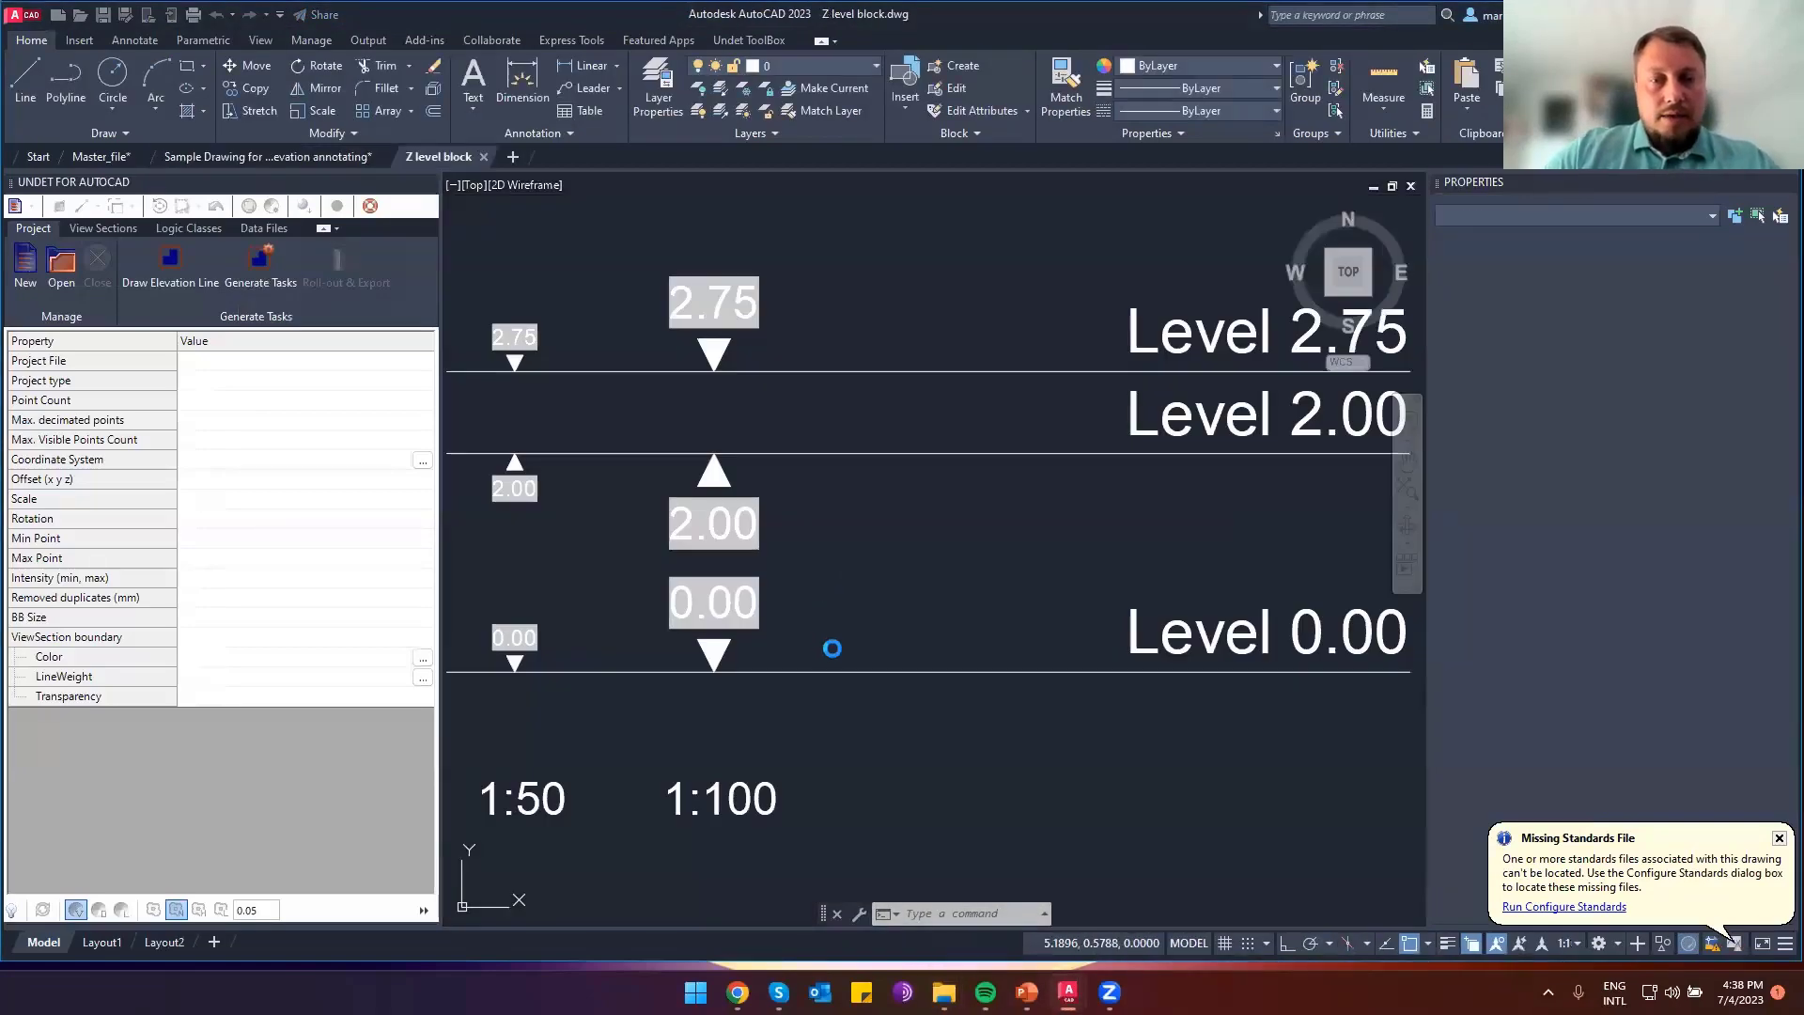
# Examine the 1:50 and 1:100 level blocks placed on the sample level lines
pyautogui.scroll(-4, 829, 658)
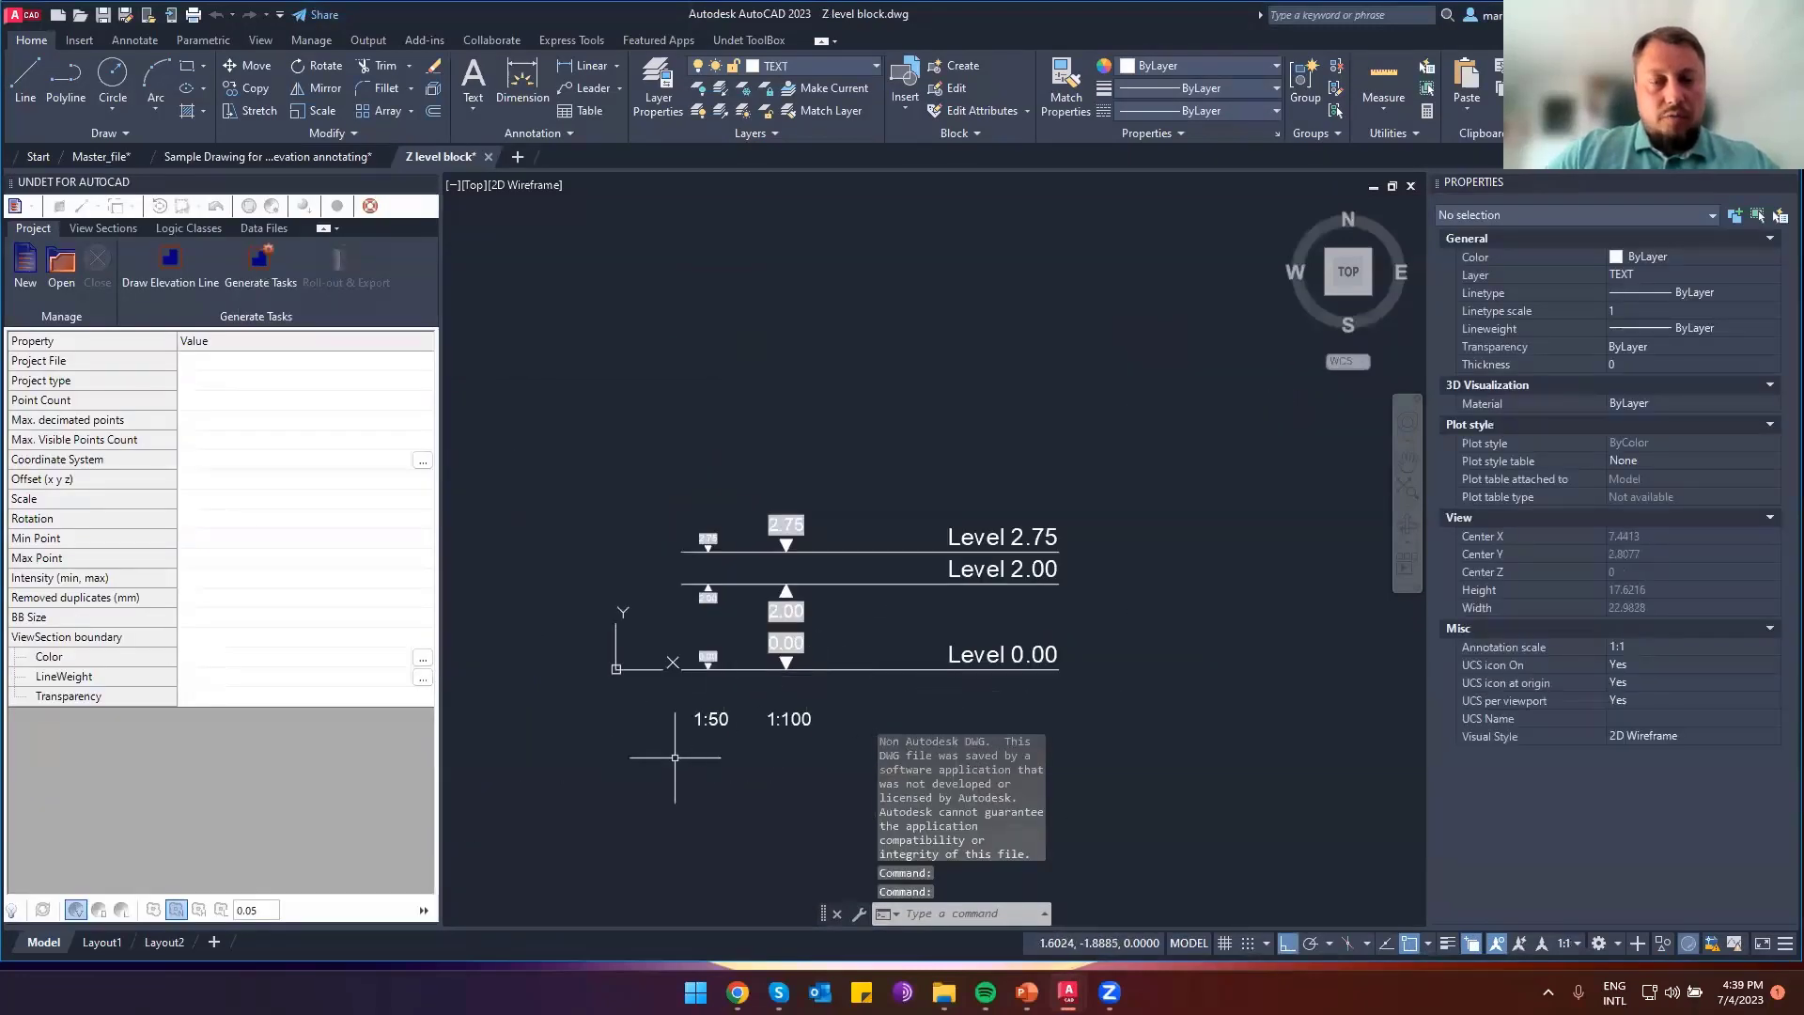
pyautogui.scroll(2, 677, 751)
pyautogui.click(922, 606)
pyautogui.click(580, 535)
pyautogui.press('Escape')
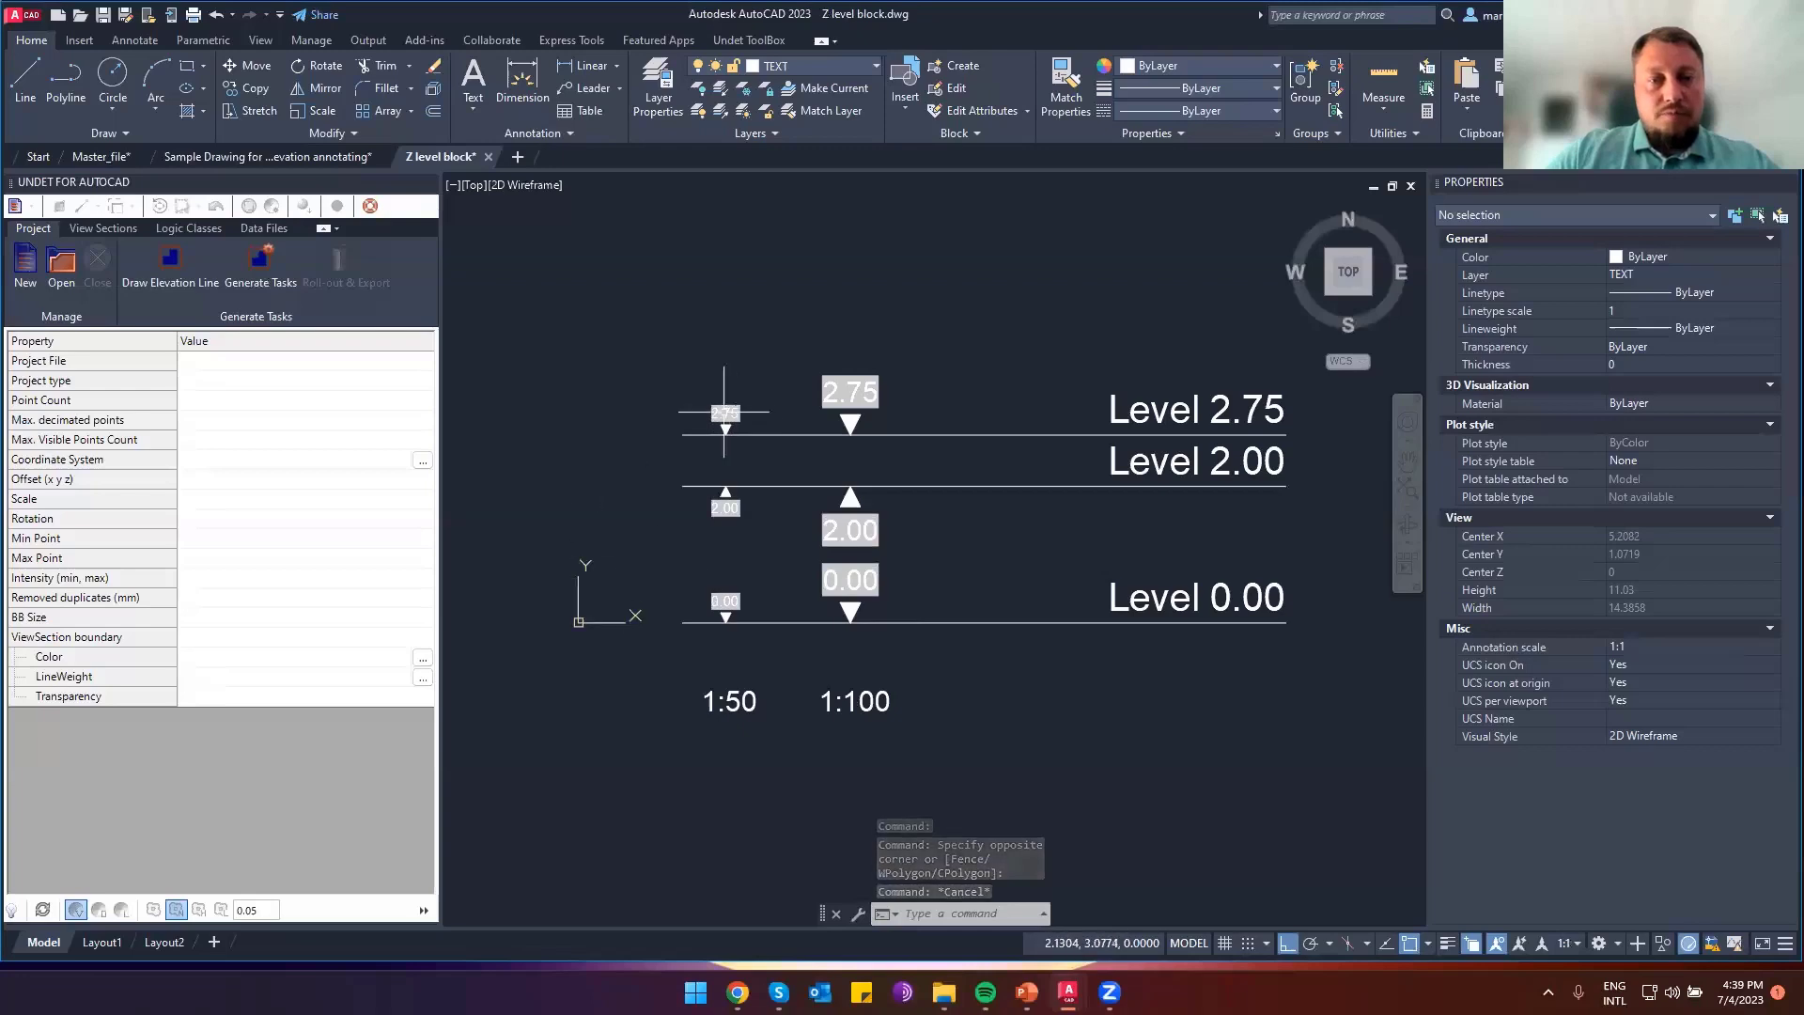
pyautogui.scroll(2, 592, 604)
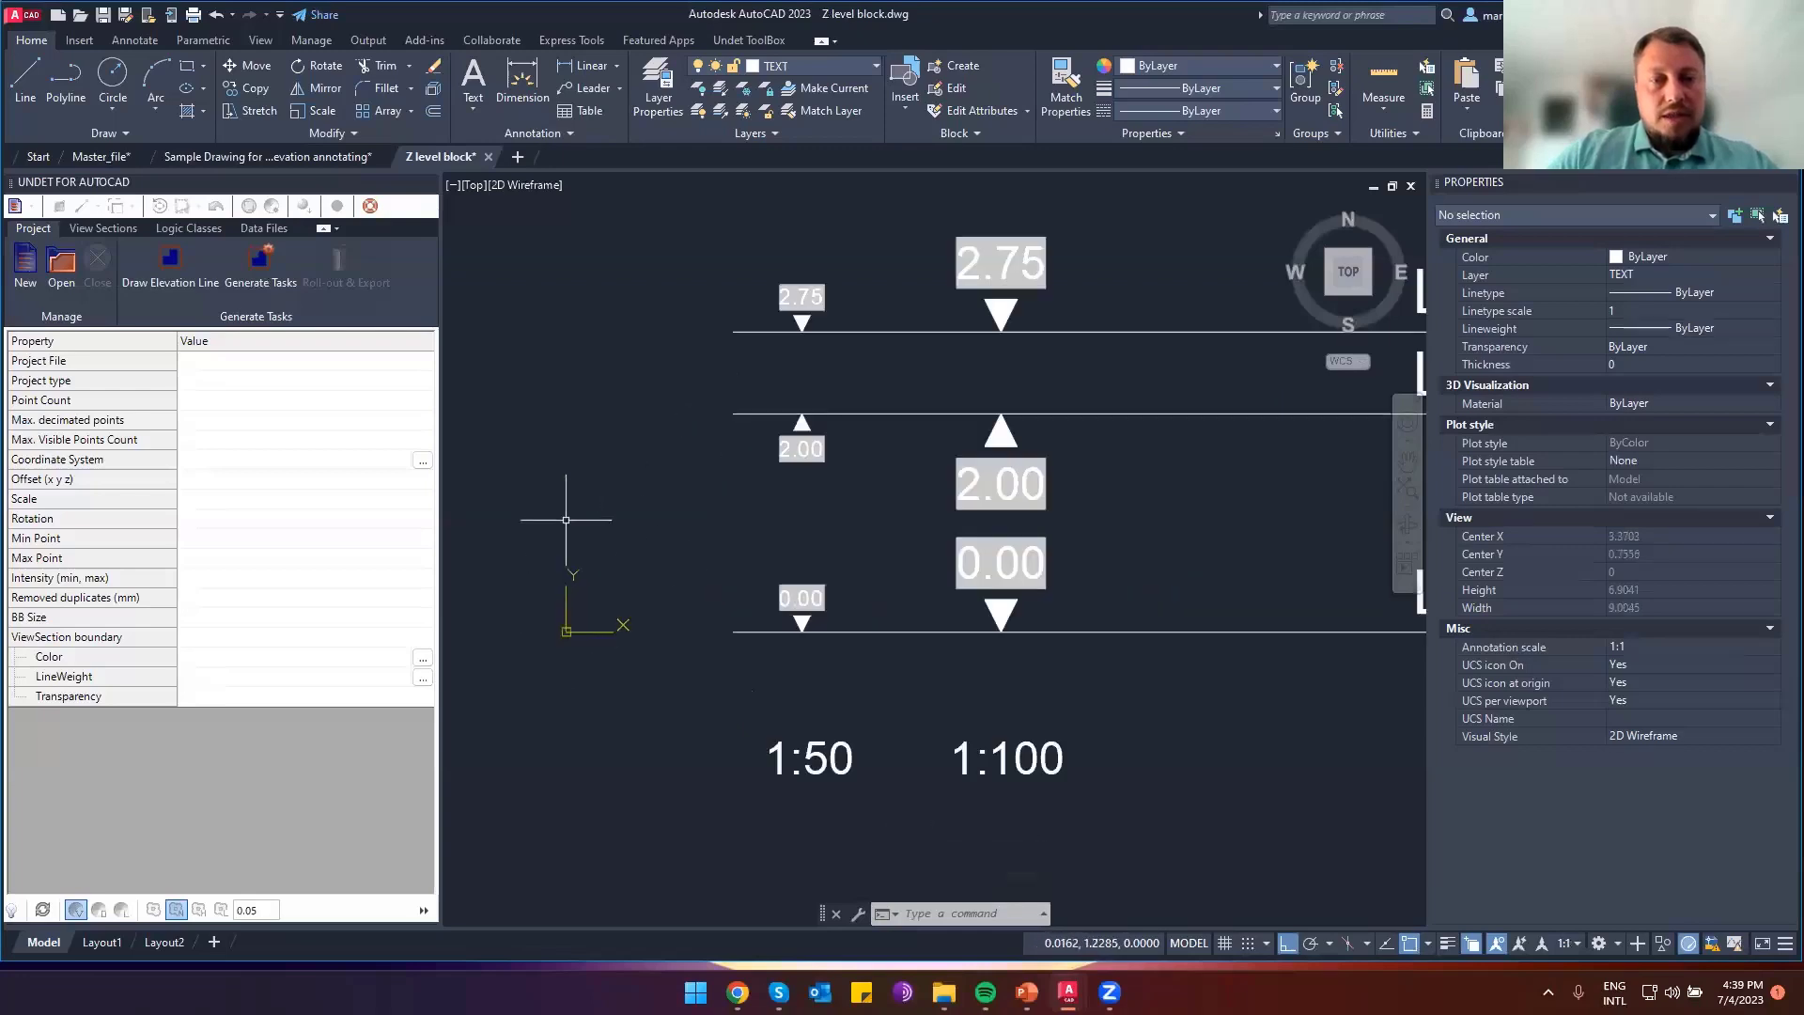
# Move the 1:50 level block on the Level 2.75 line straight up about 2.20 units and regenerate the drawing
pyautogui.moveTo(721, 354); pyautogui.dragTo(661, 584, button='middle')
pyautogui.click(704, 483)
pyautogui.click(792, 588)
pyautogui.press('Return')
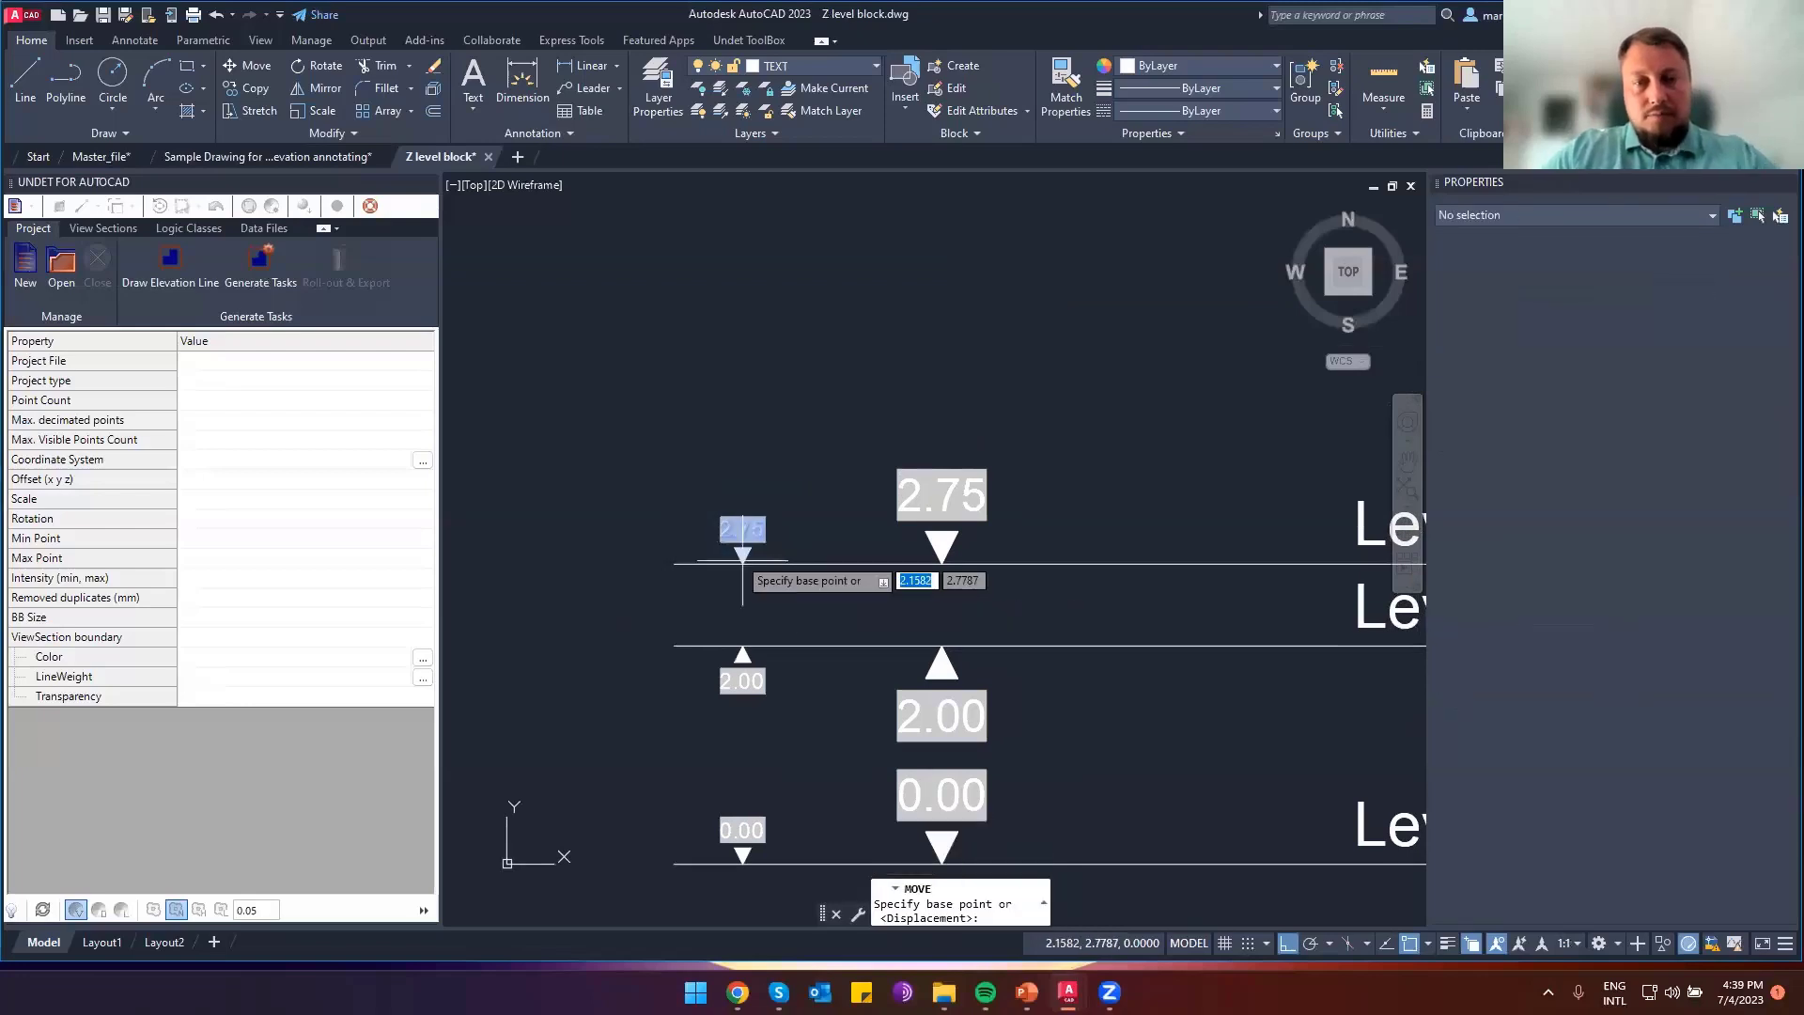
pyautogui.click(743, 562)
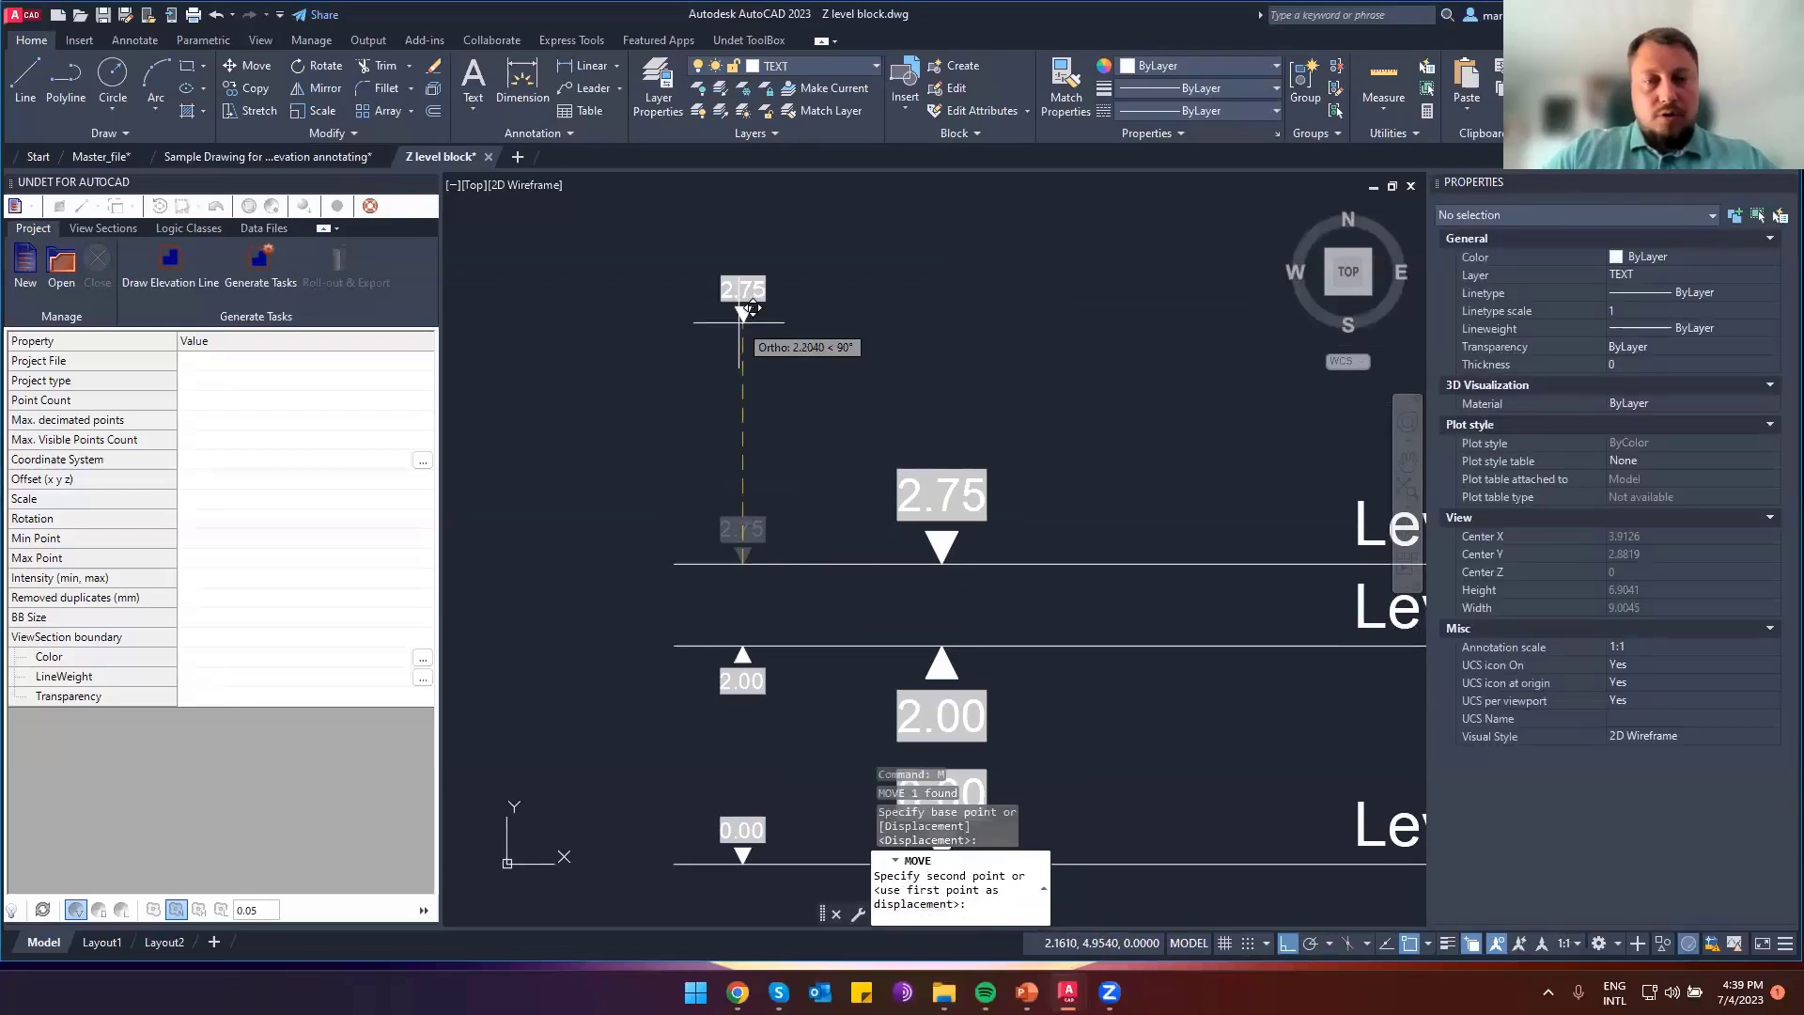
pyautogui.click(752, 308)
pyautogui.press('Escape')
pyautogui.press('Return')
pyautogui.scroll(4, 743, 296)
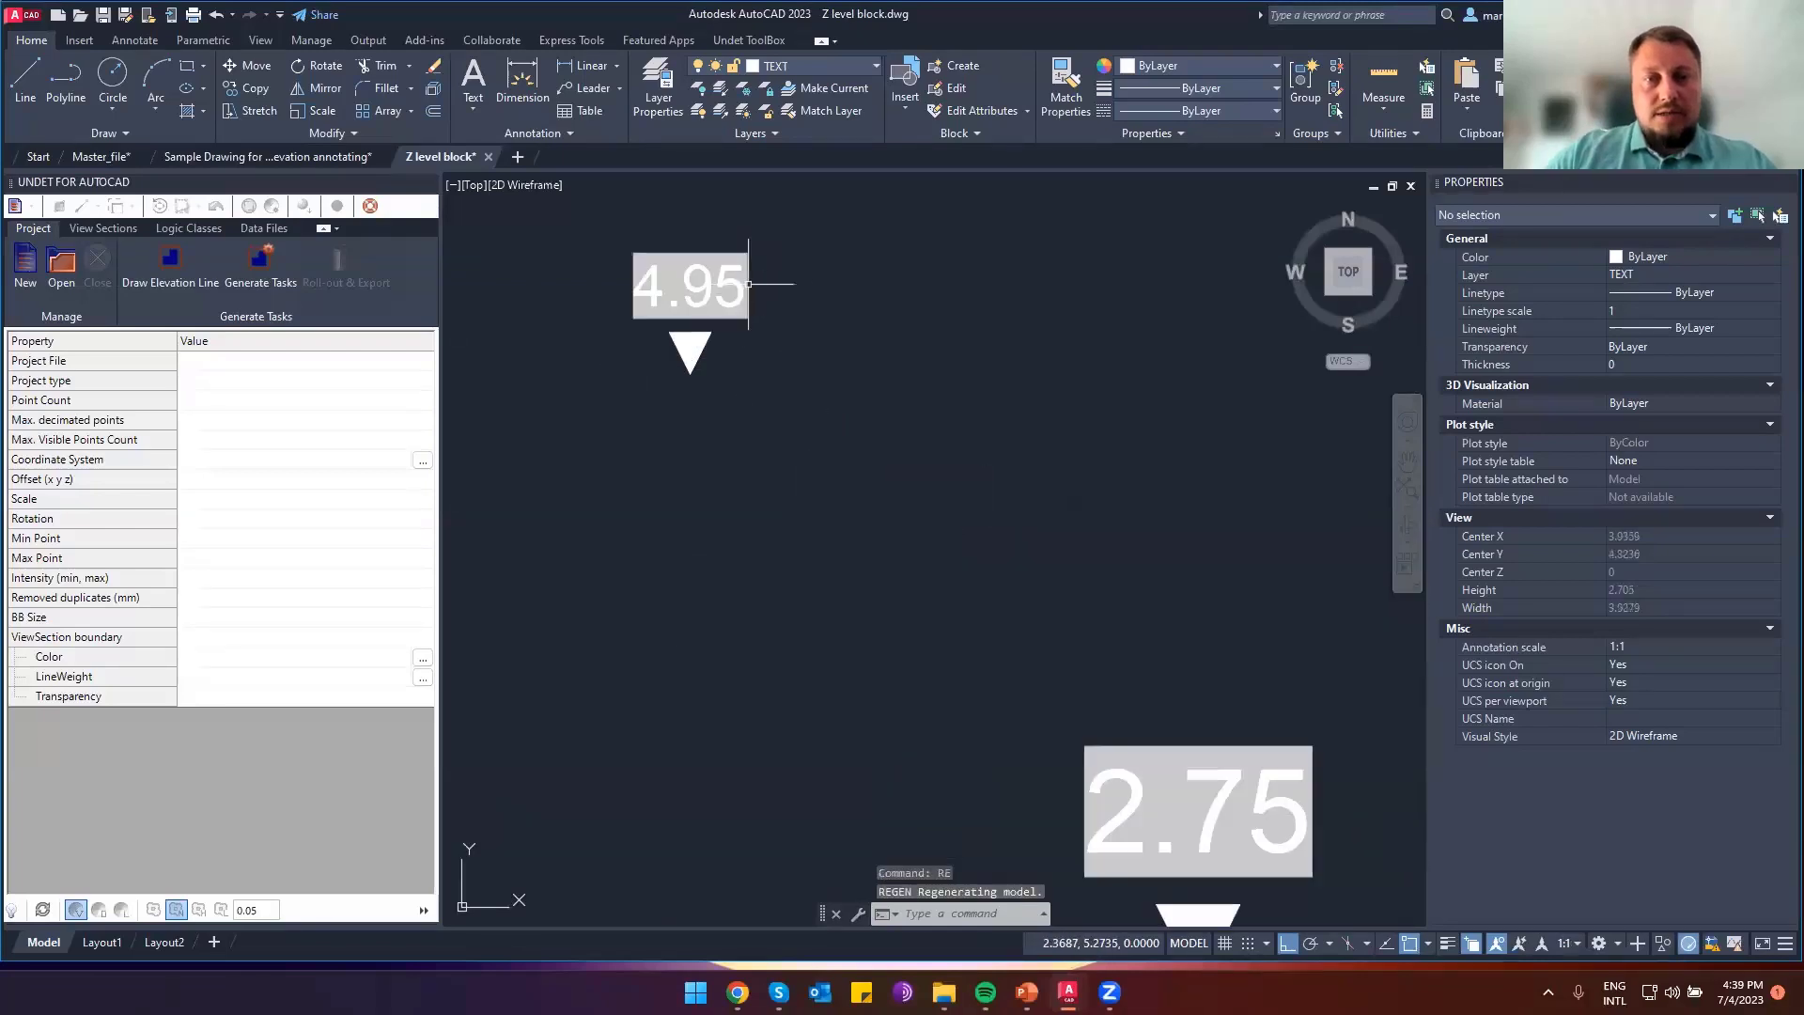
# Copy the moved 1:50 level block to the clipboard with its arrow tip as the base point
pyautogui.scroll(-6, 724, 294)
pyautogui.click(650, 291)
pyautogui.click(700, 366)
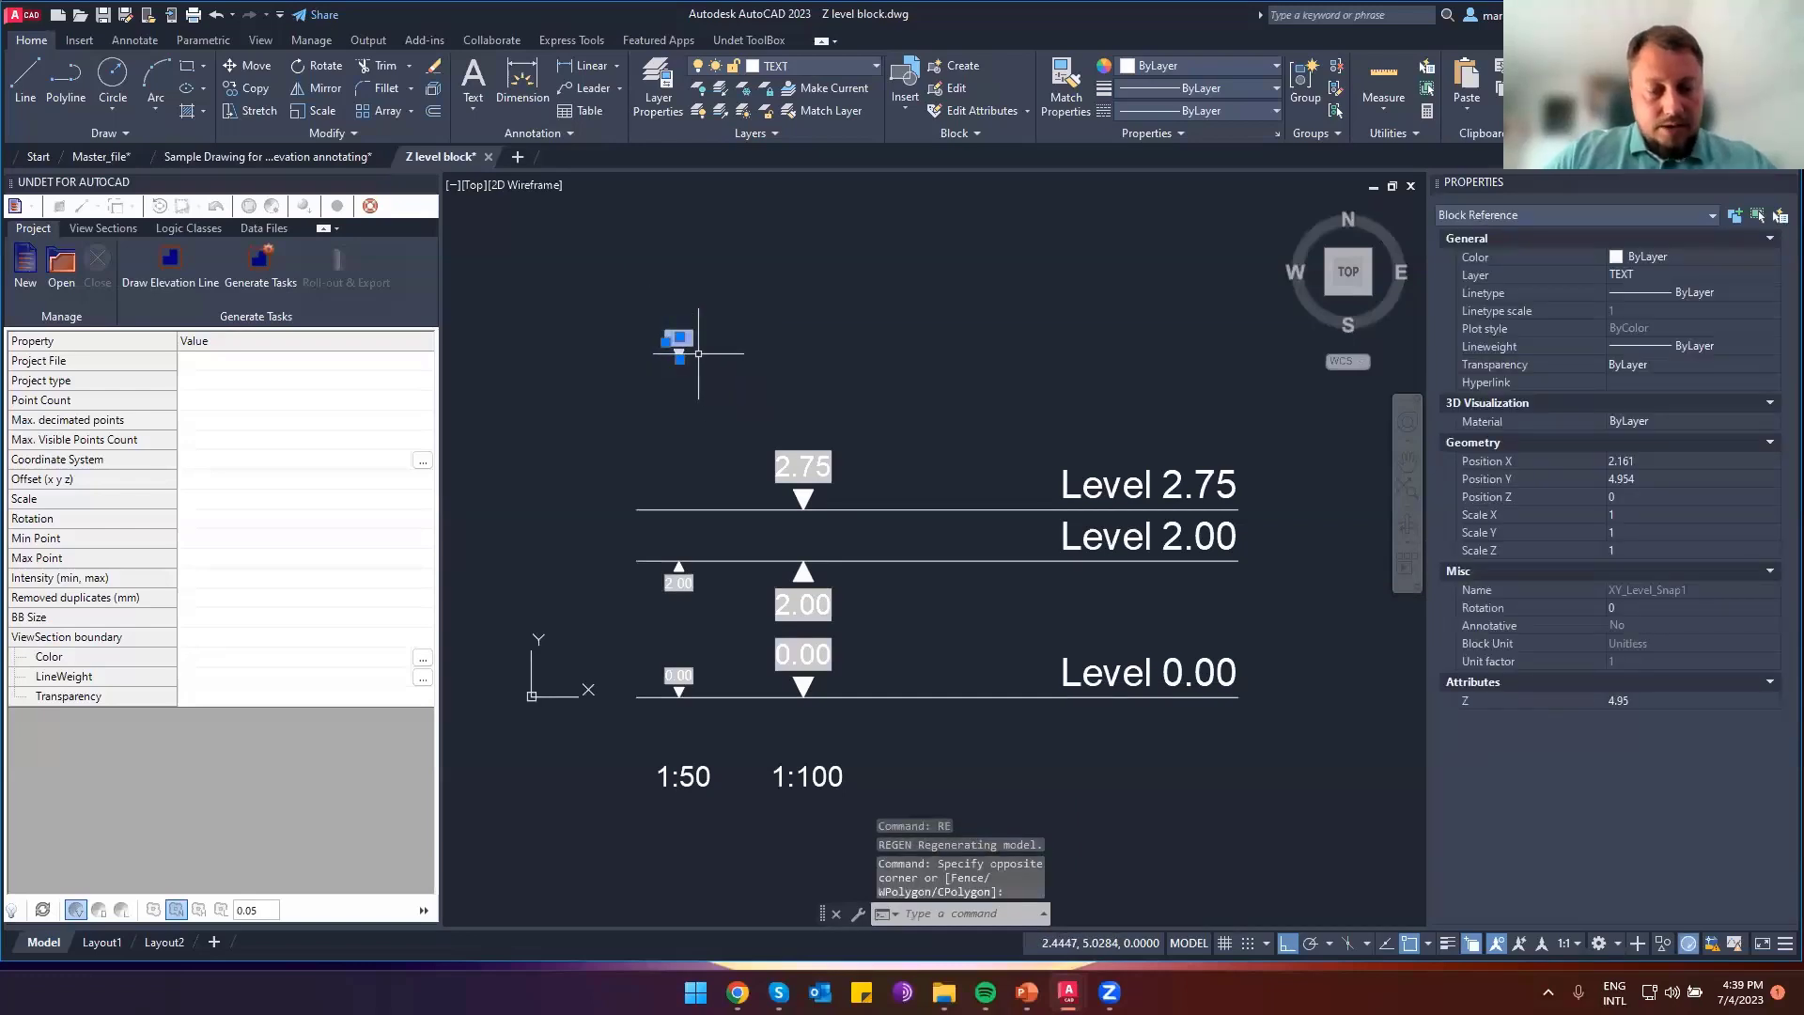
pyautogui.scroll(2, 682, 366)
pyautogui.rightClick(676, 361)
pyautogui.moveTo(795, 532)
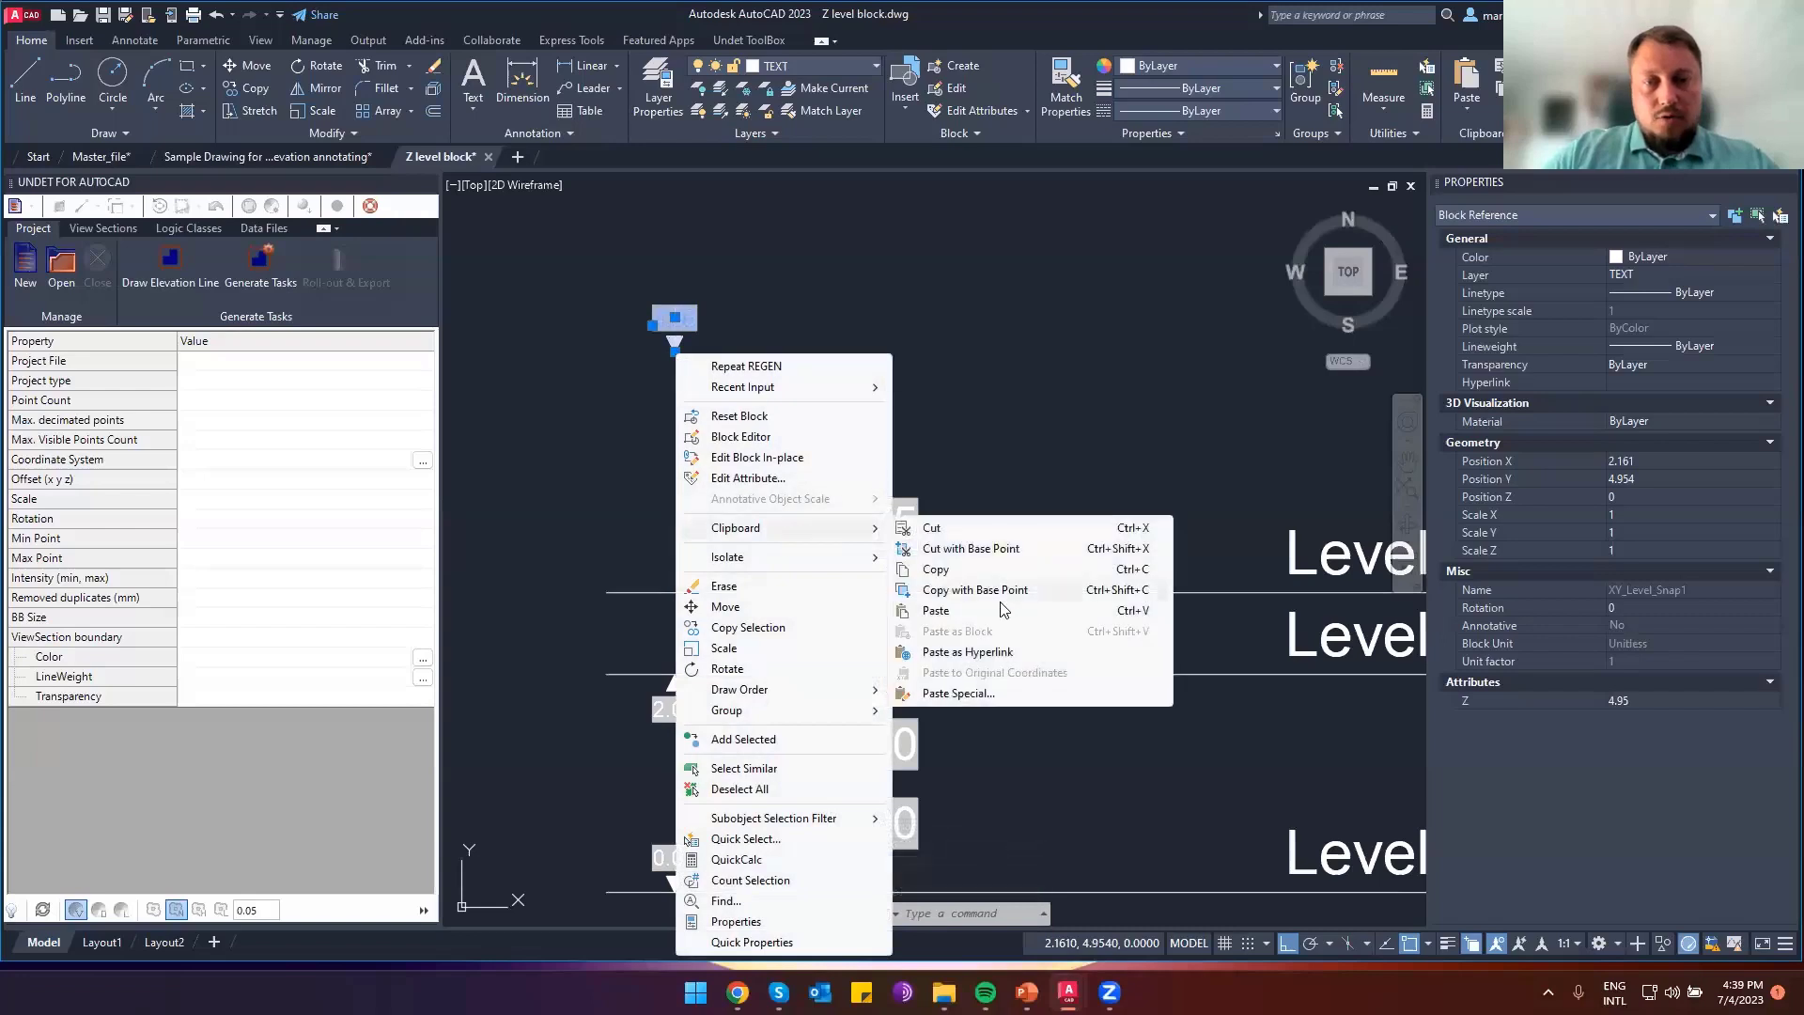
pyautogui.click(1001, 594)
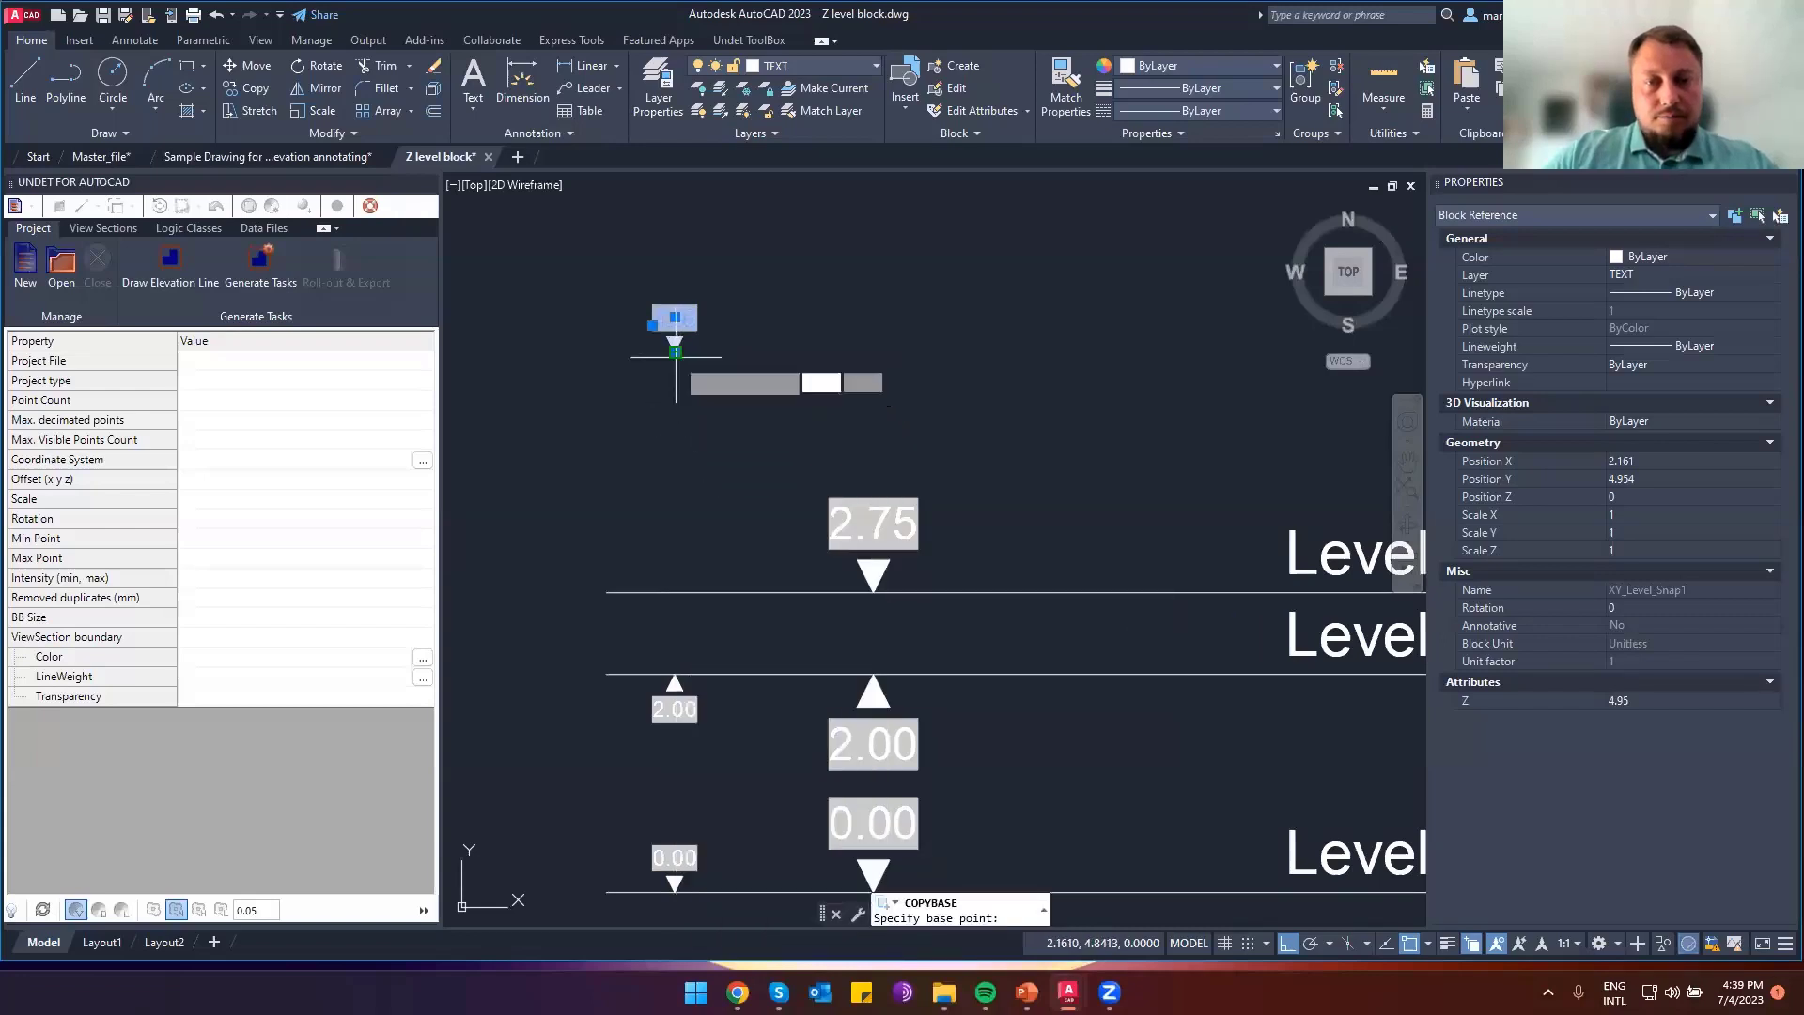
pyautogui.press('Escape')
pyautogui.scroll(-5, 681, 376)
# In the section and elevation sample drawing, paste the level block on Section B's entrance floor, both staircase landings and the upper hall floor
pyautogui.hotkey('ctrl', 'Tab')
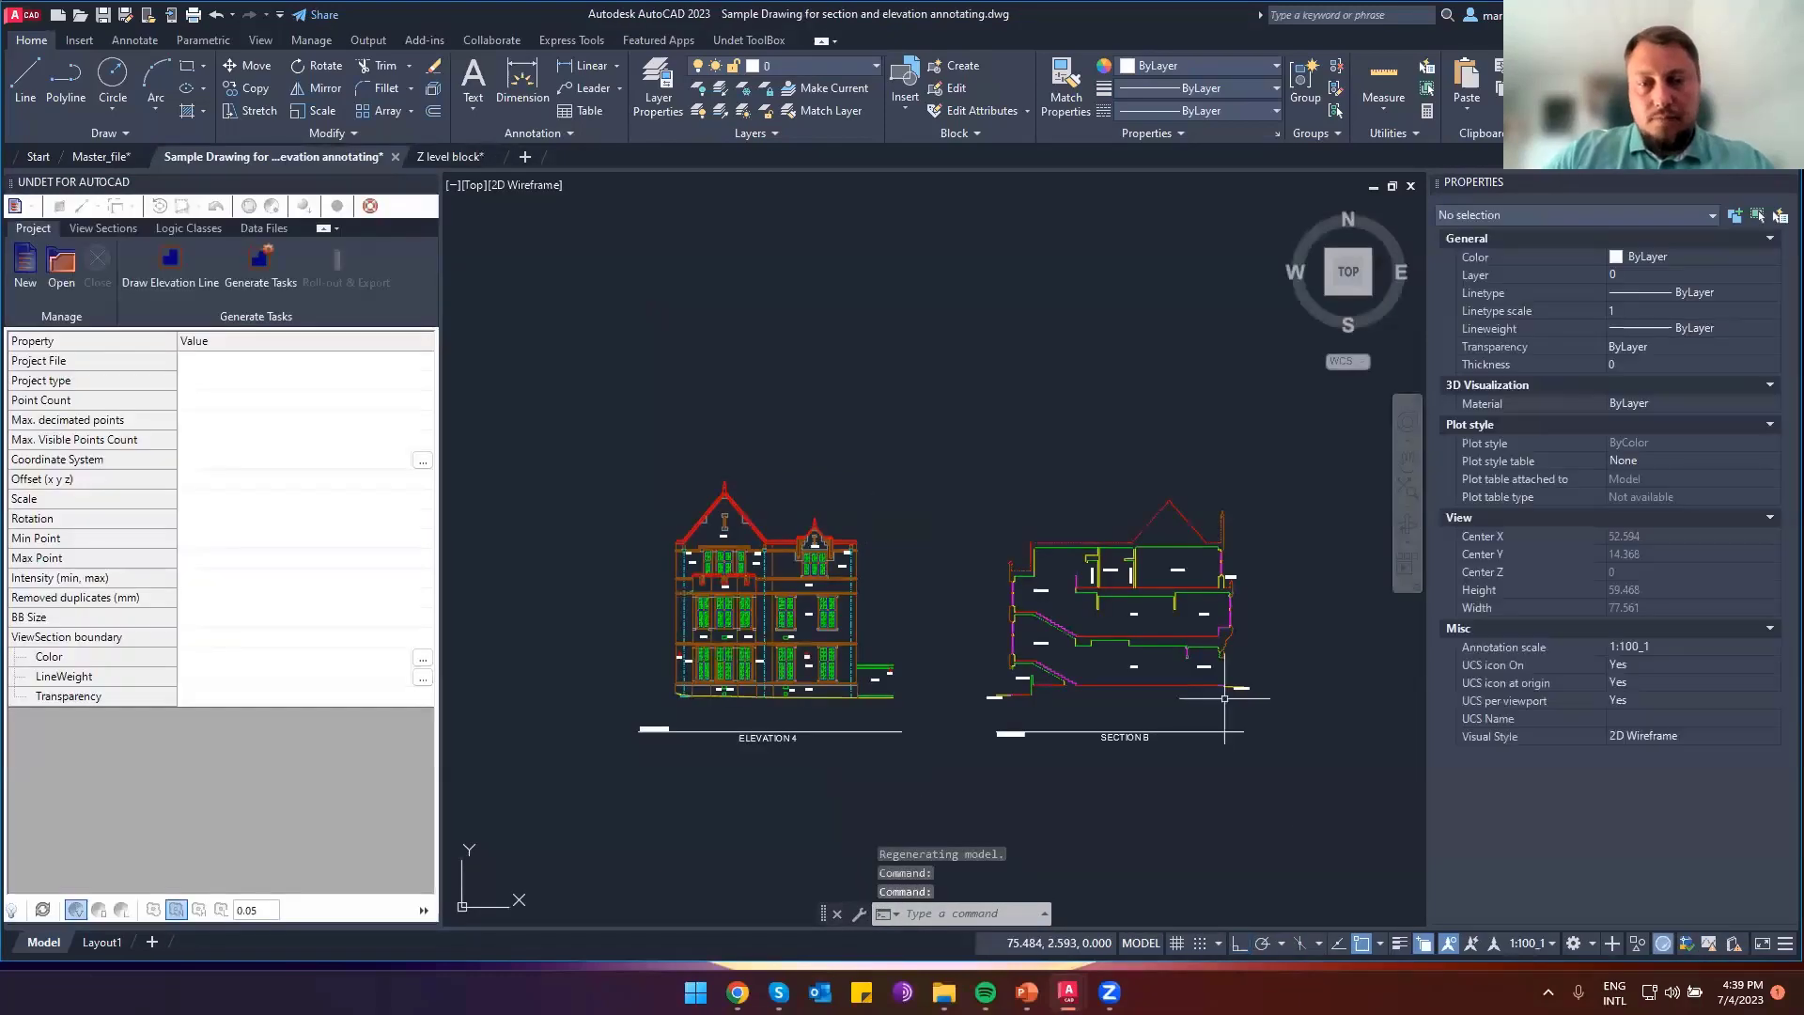
pyautogui.scroll(6, 1156, 692)
pyautogui.hotkey('ctrl', 'v')
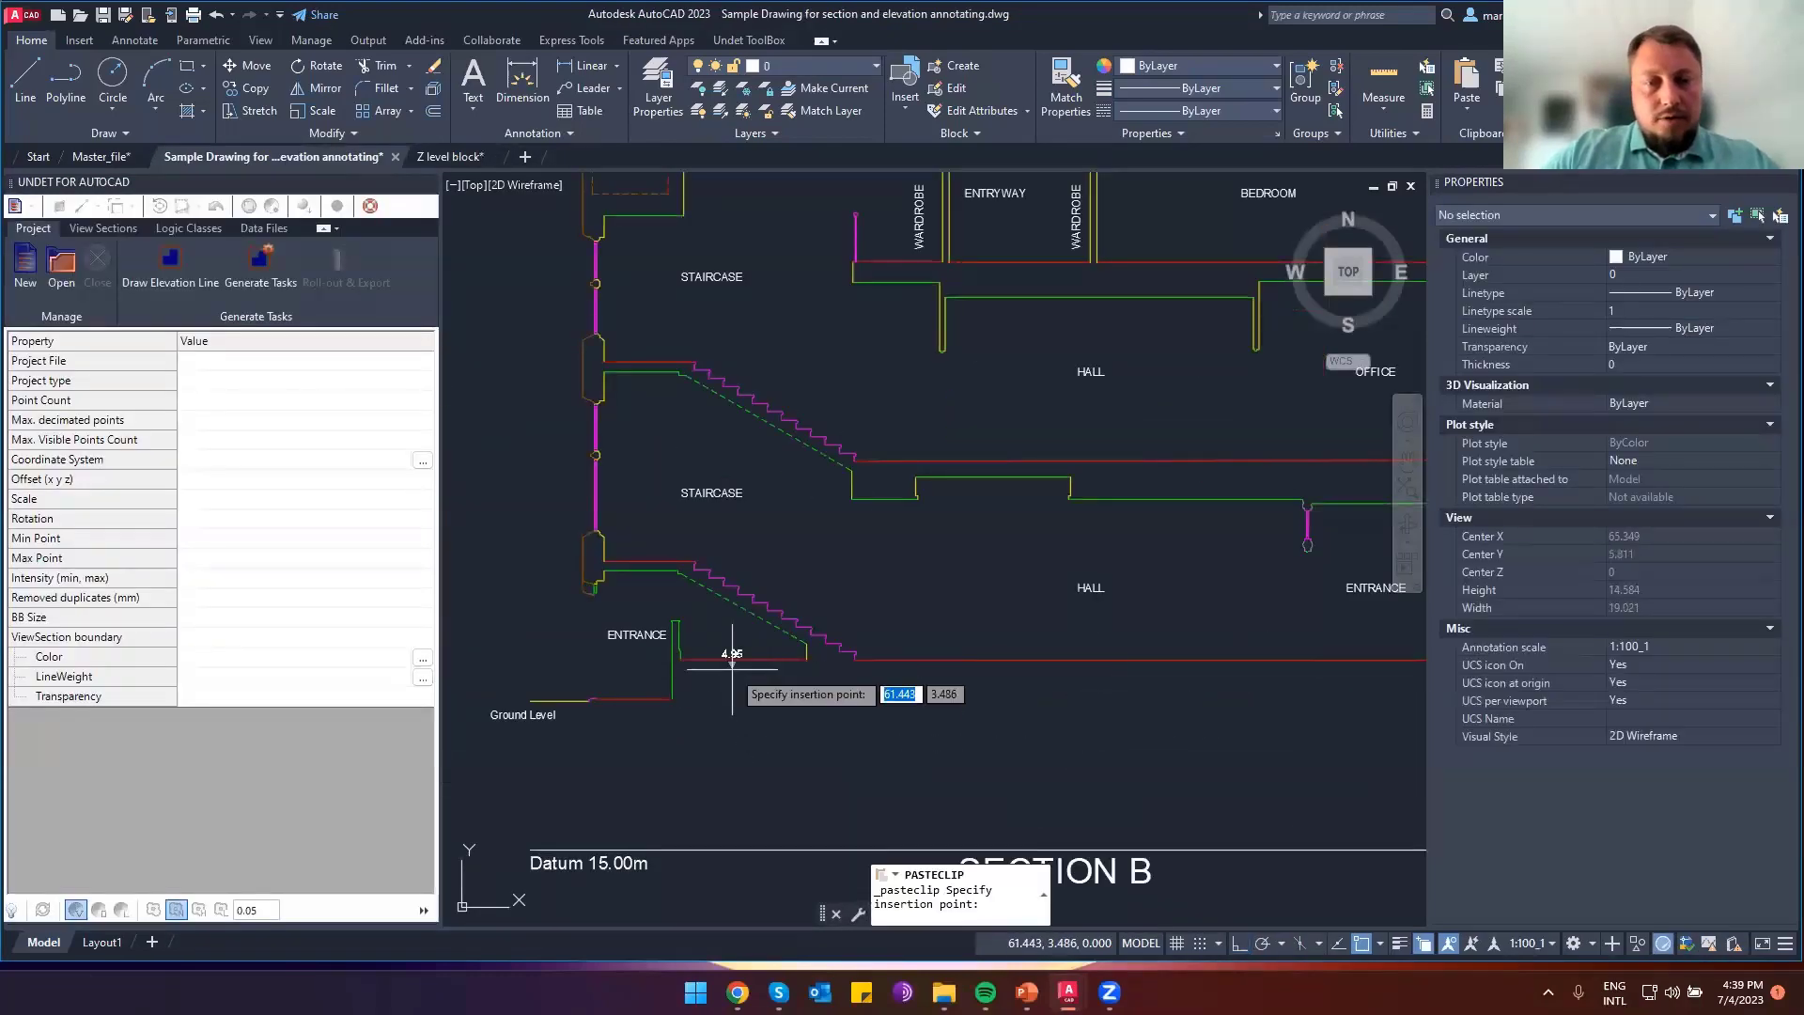
pyautogui.click(643, 560)
pyautogui.hotkey('ctrl', 'v')
pyautogui.click(643, 360)
pyautogui.hotkey('ctrl', 'v')
pyautogui.click(1101, 458)
# Paste the level block on the entryway floor and on the upper corner of the ledge above the adjoining wardrobe
pyautogui.moveTo(1046, 278); pyautogui.dragTo(871, 492, button='middle')
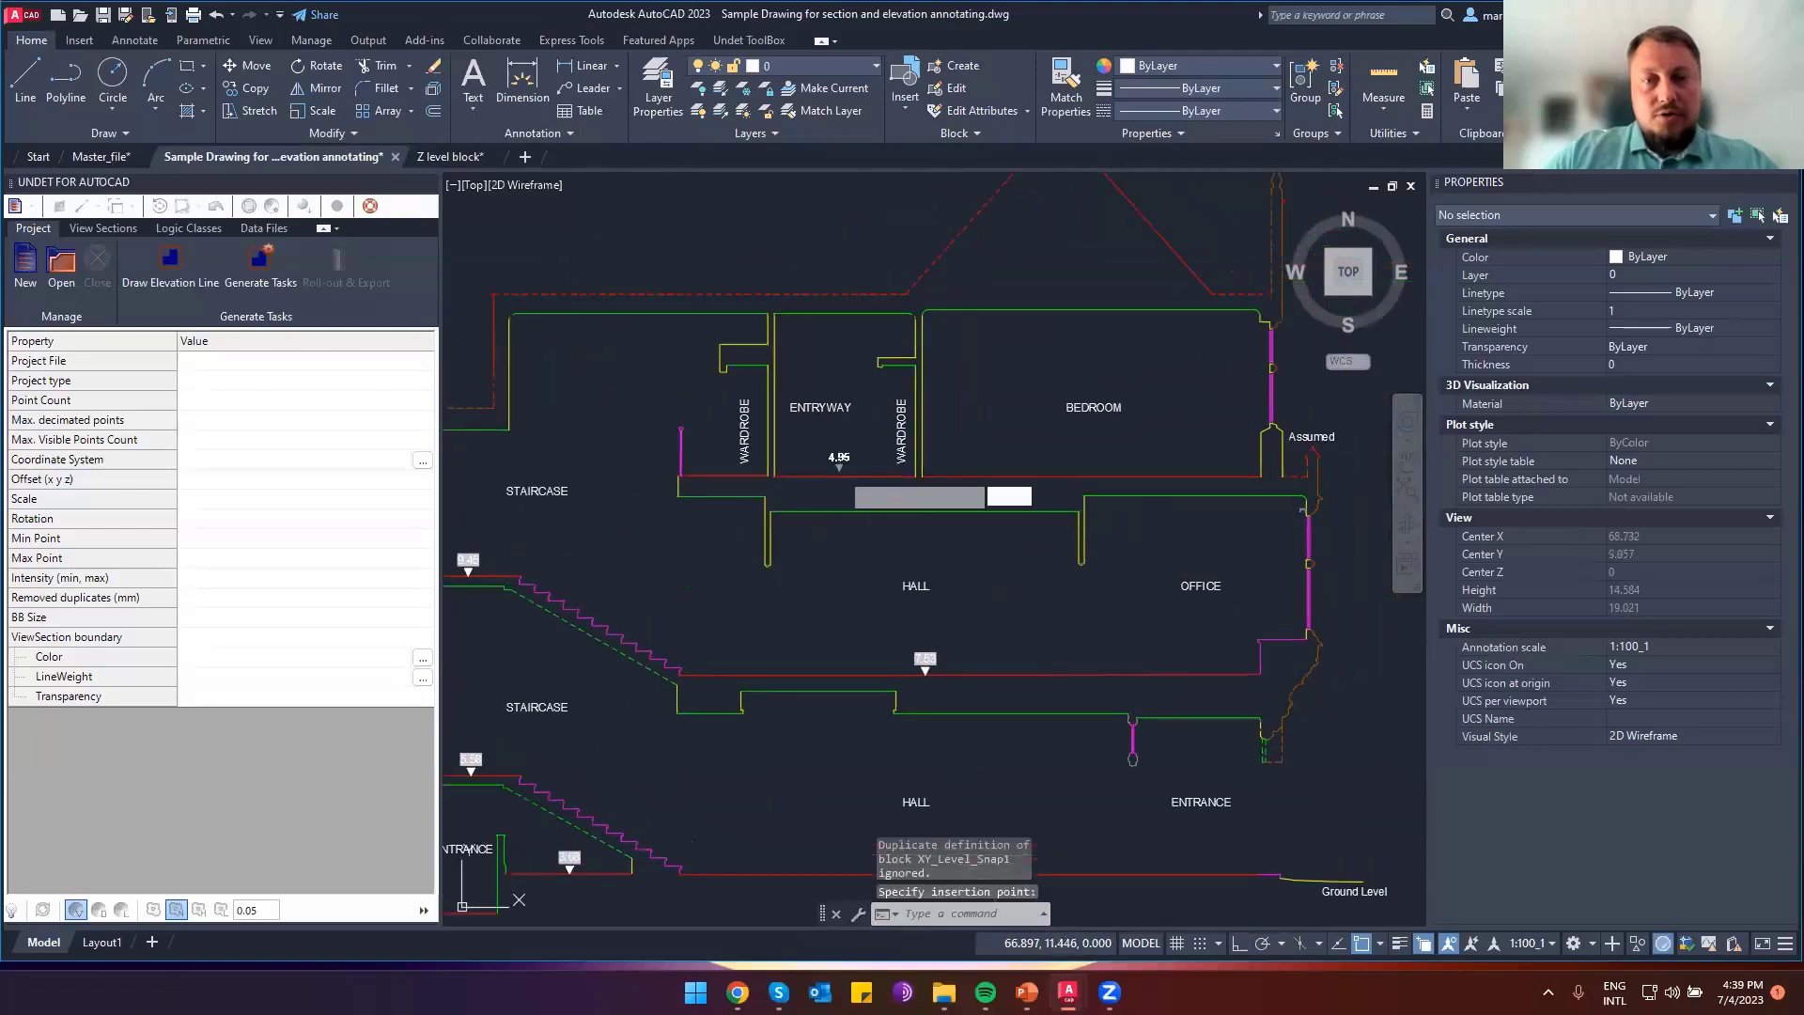
pyautogui.click(843, 472)
pyautogui.scroll(2, 681, 361)
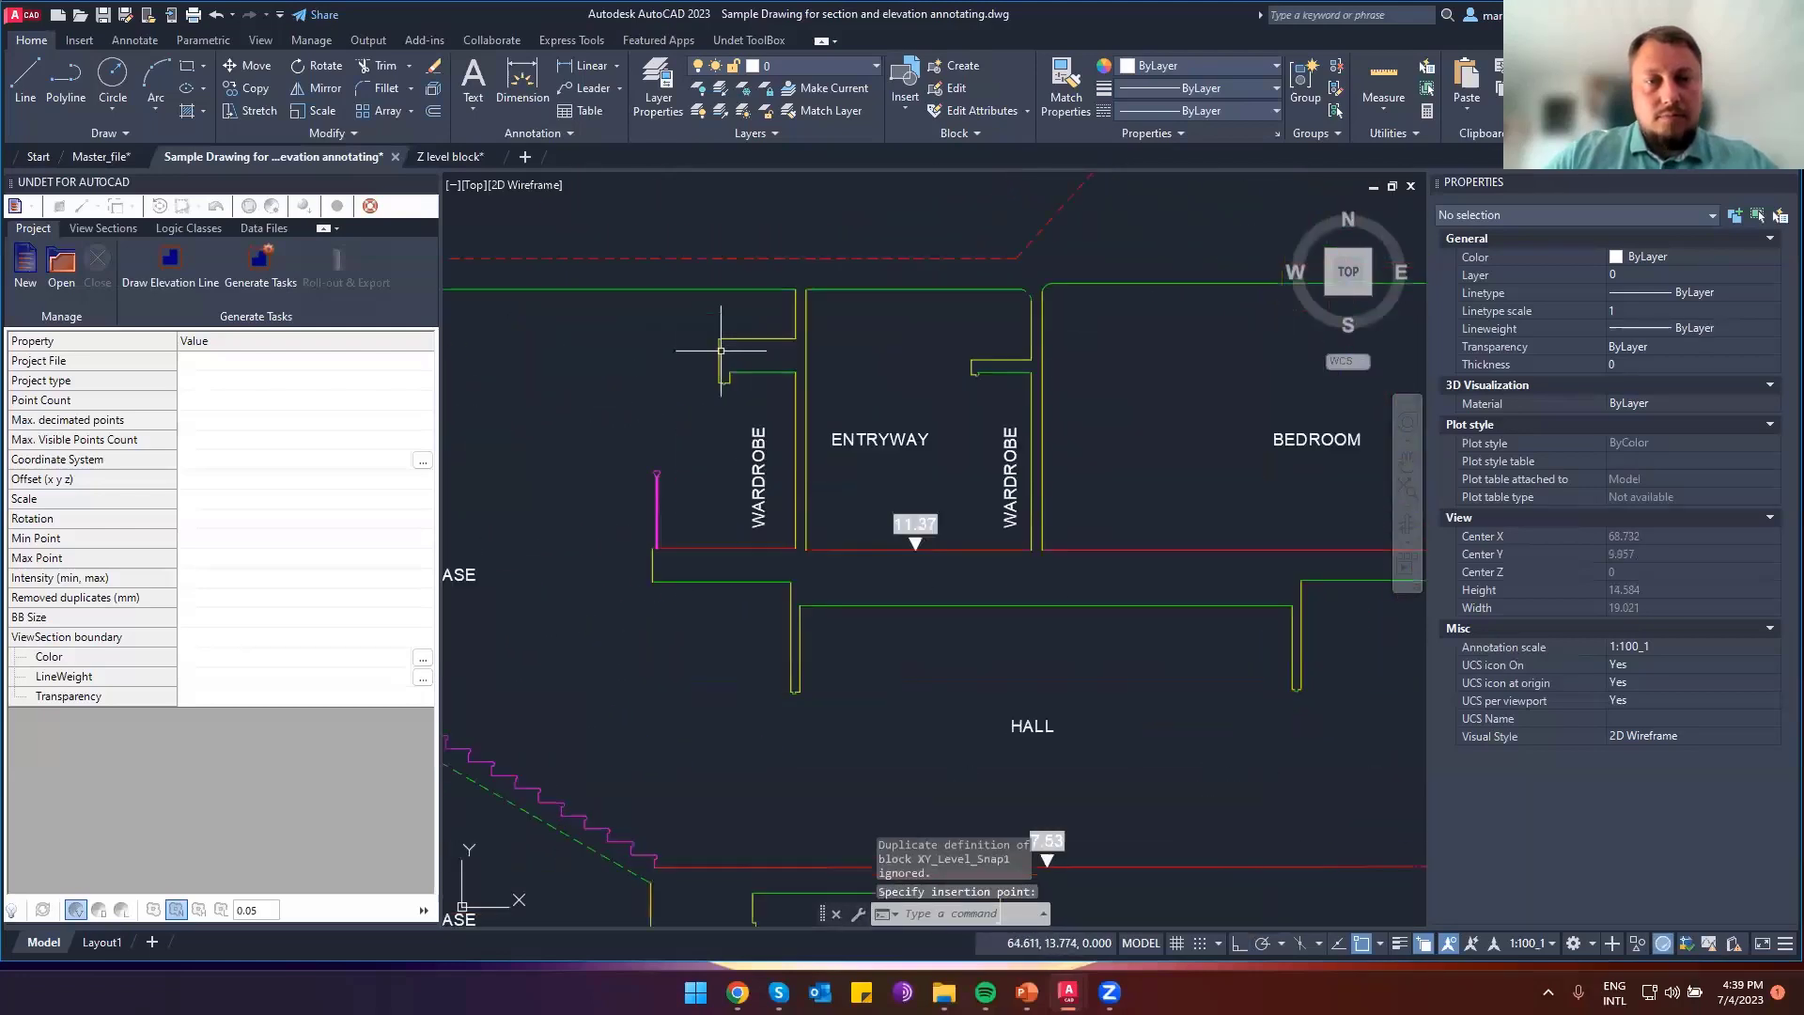
pyautogui.click(719, 336)
# Paste the level block on the top of the magenta railing, the floor beside the wardrobe and the ceiling line above the staircase
pyautogui.scroll(4, 620, 485)
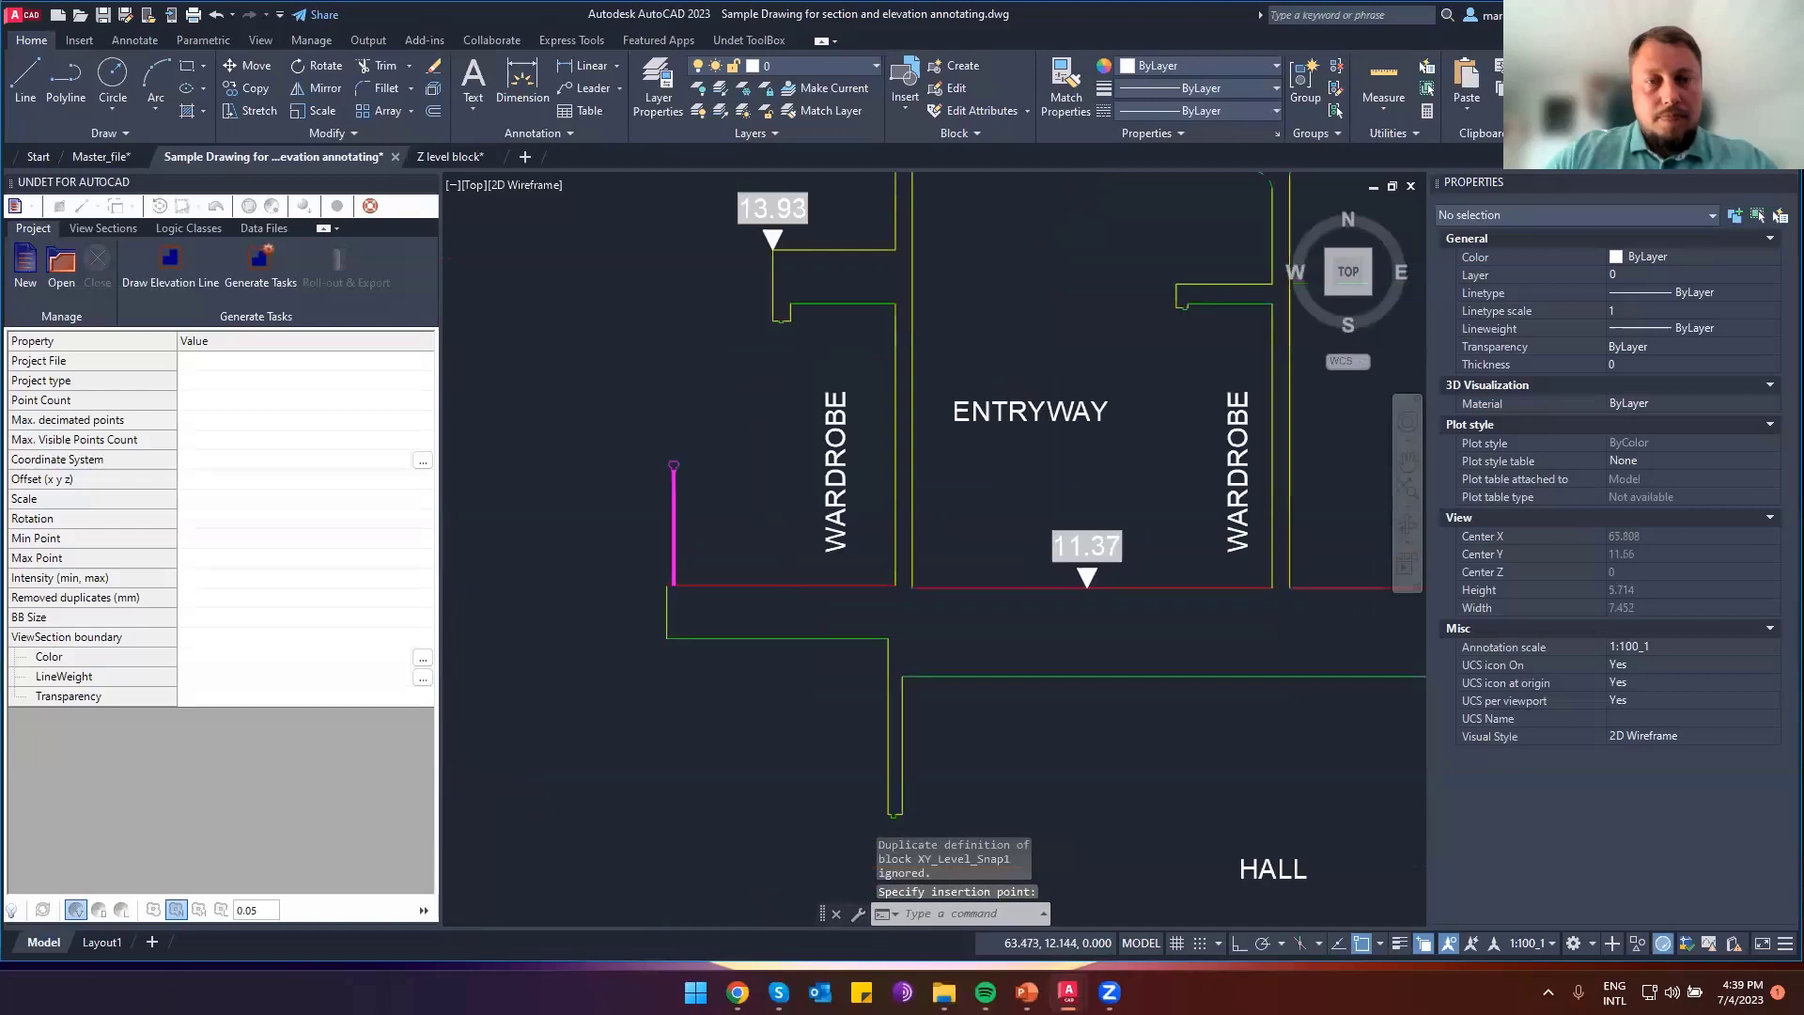
pyautogui.scroll(2, 691, 442)
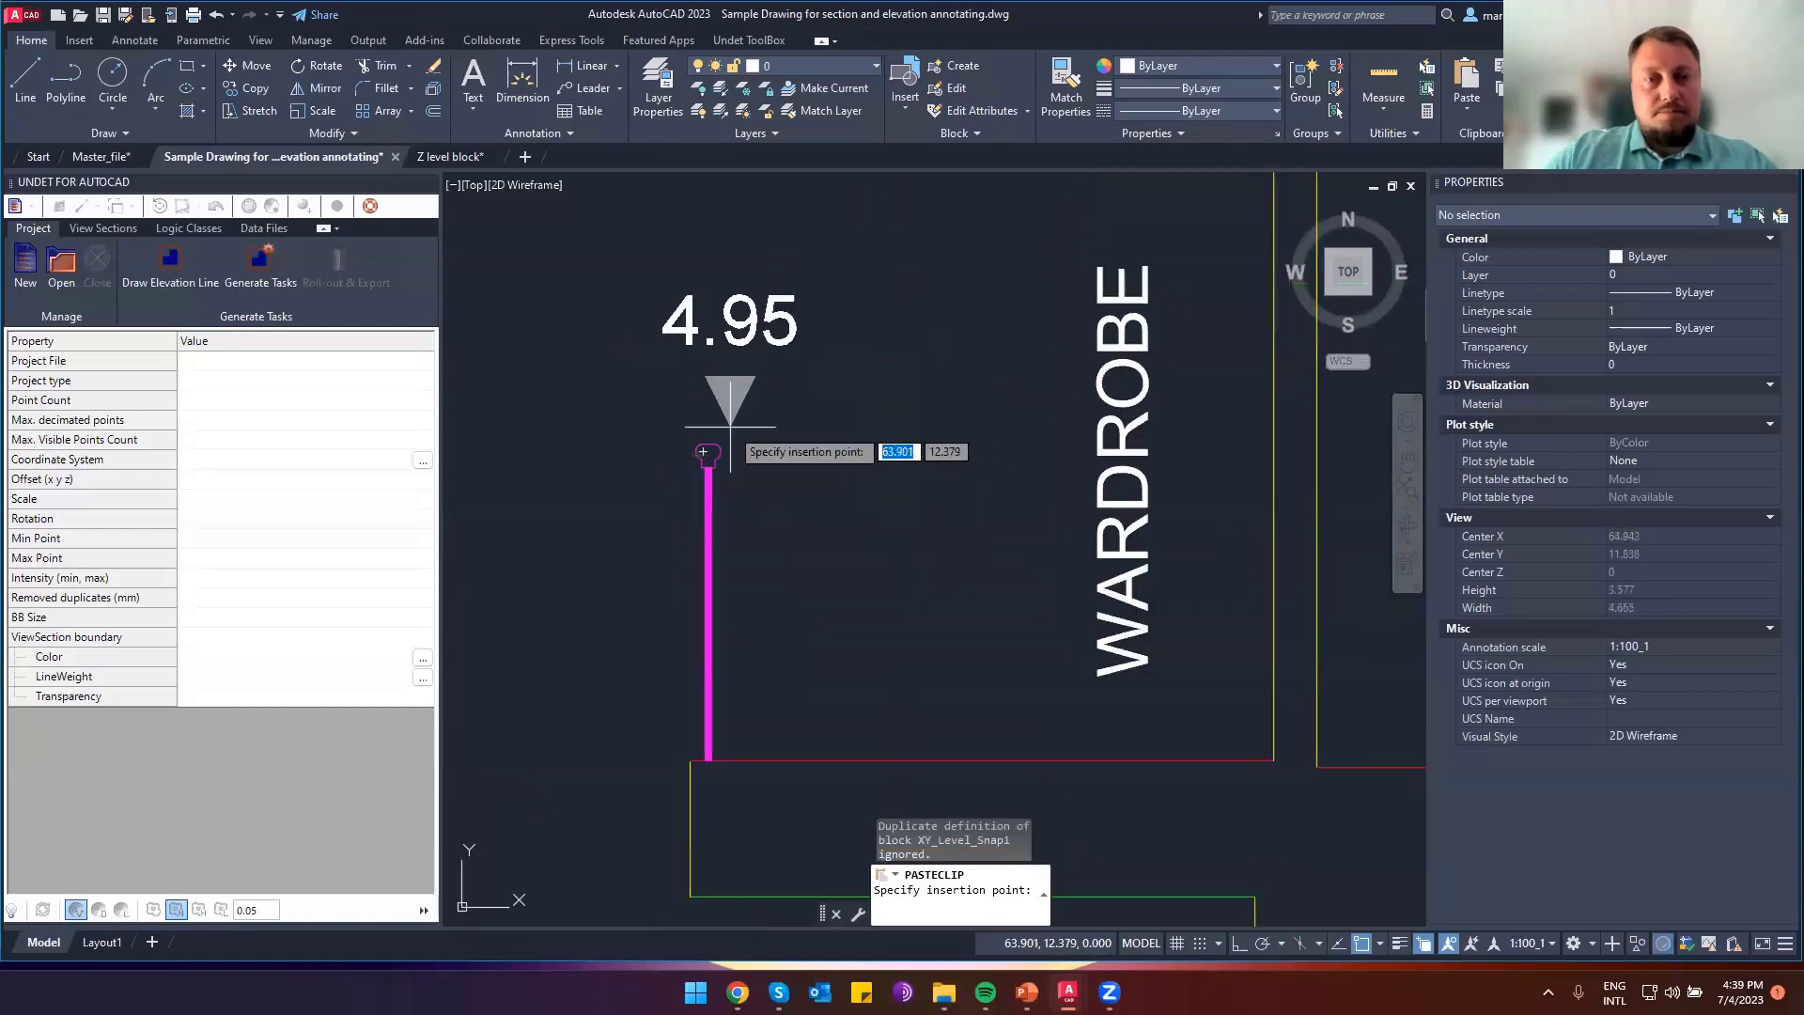
pyautogui.click(696, 459)
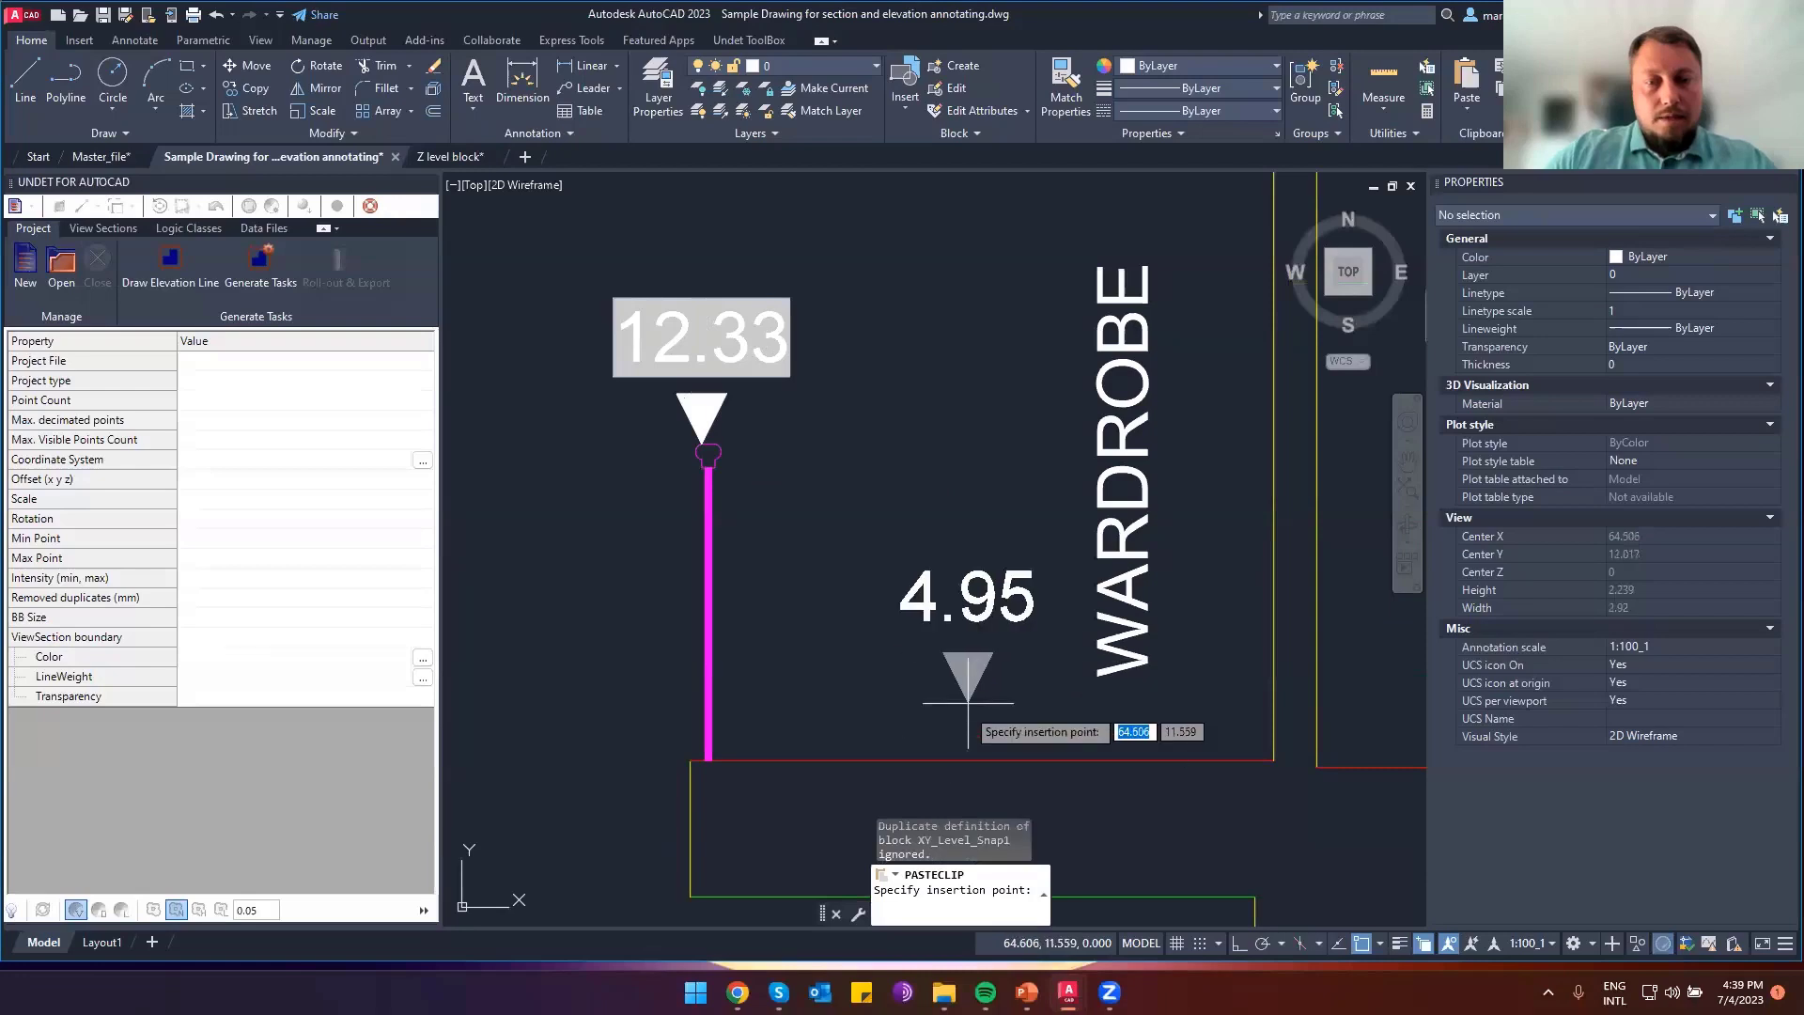
pyautogui.click(968, 751)
pyautogui.scroll(-4, 944, 754)
pyautogui.scroll(-3, 909, 570)
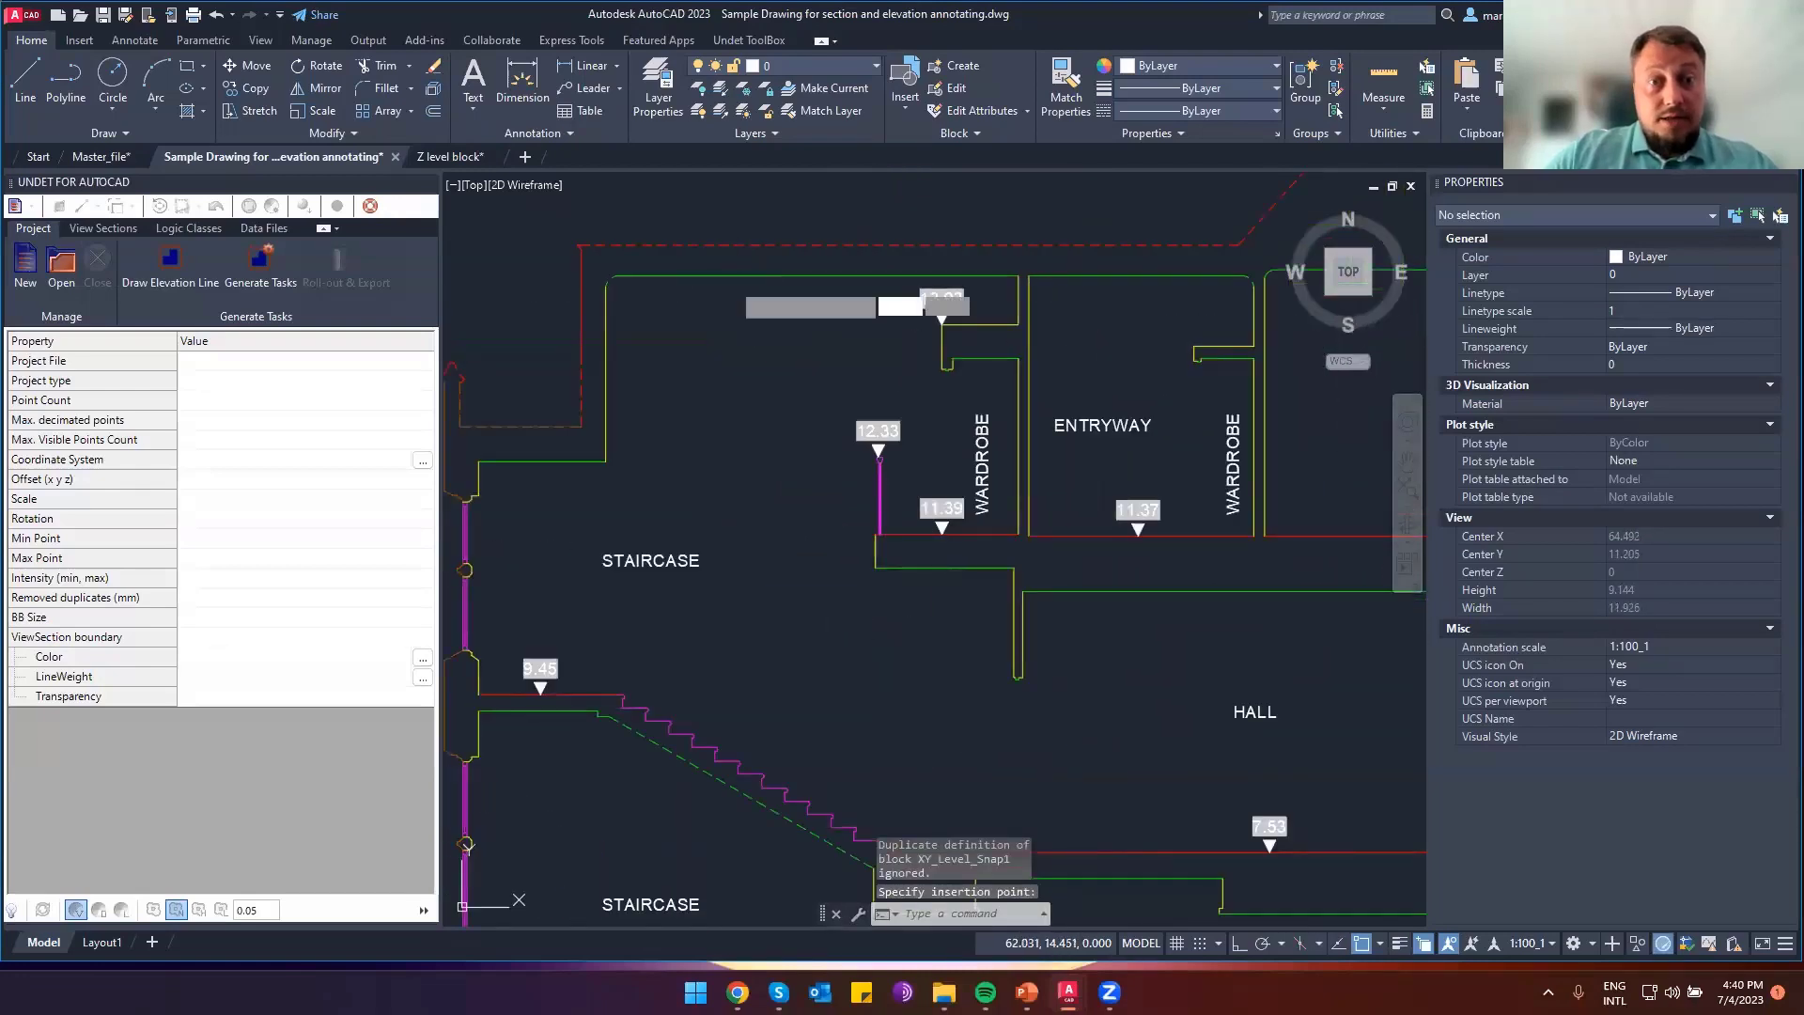
pyautogui.scroll(4, 728, 270)
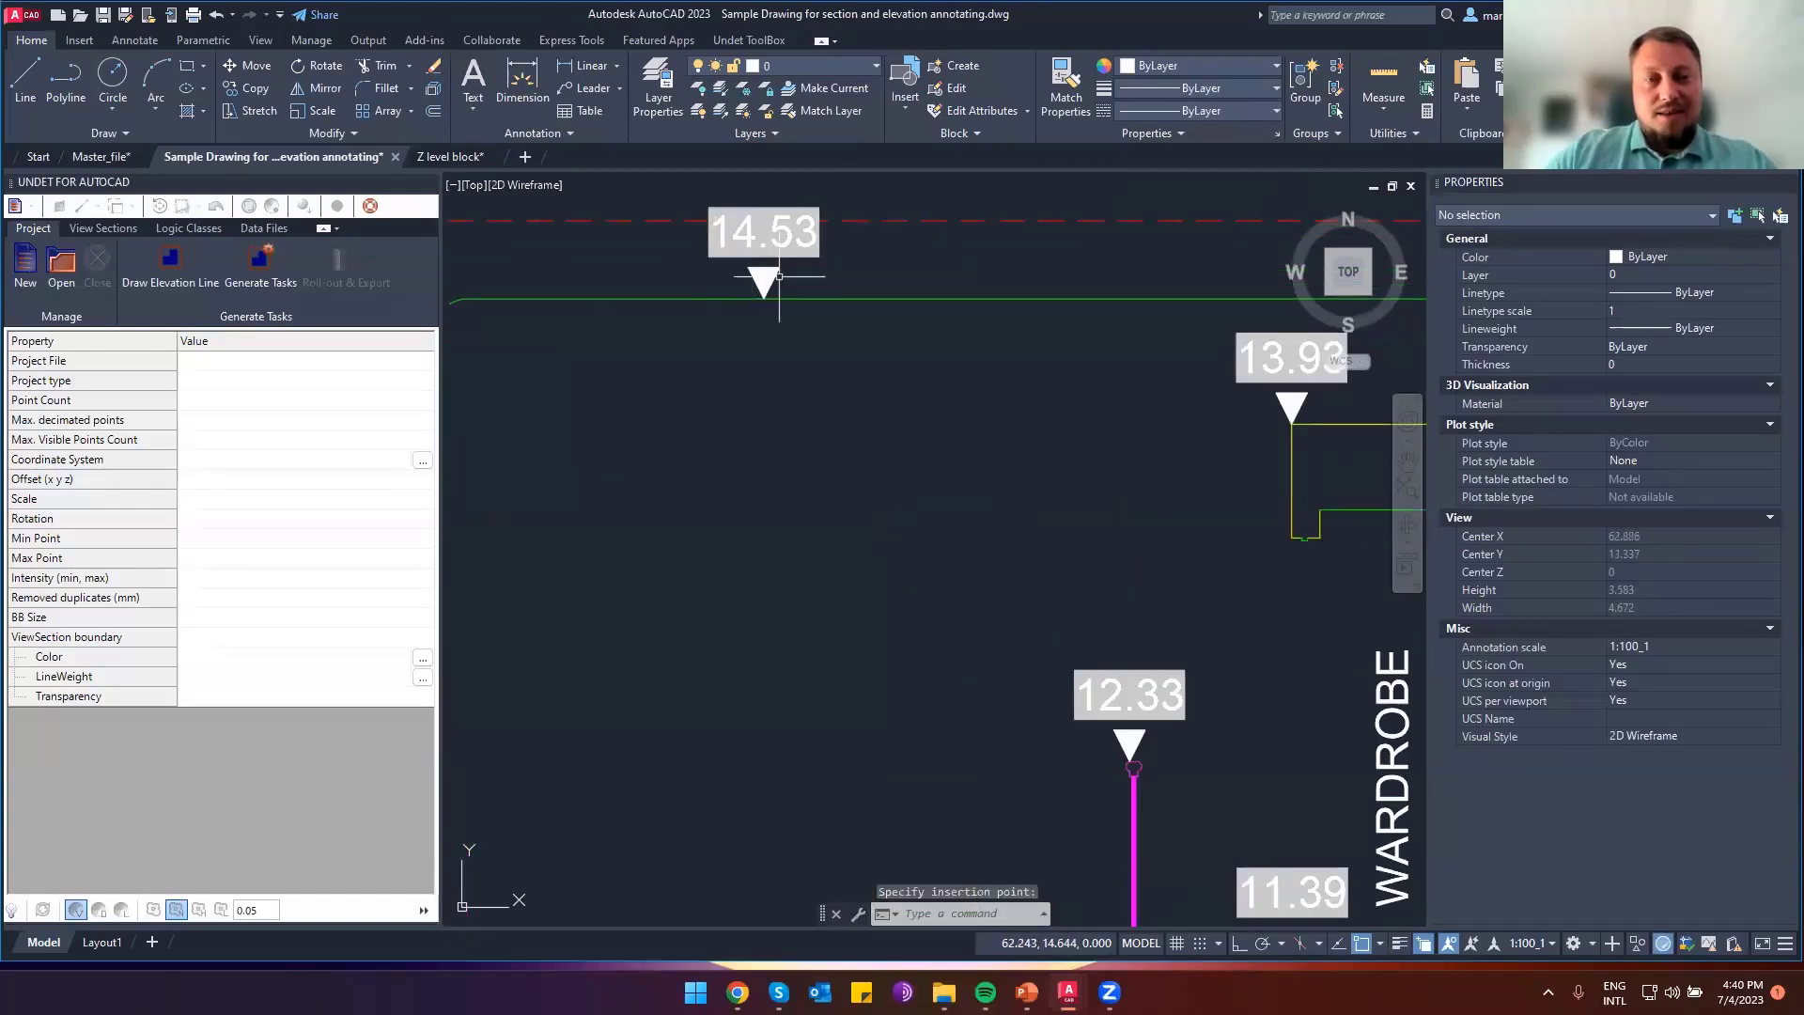
# Mirror the staircase ceiling's level label to the underside of the ceiling line and delete the original above it
pyautogui.click(826, 275)
pyautogui.click(713, 234)
pyautogui.write('mir')
pyautogui.press('Return')
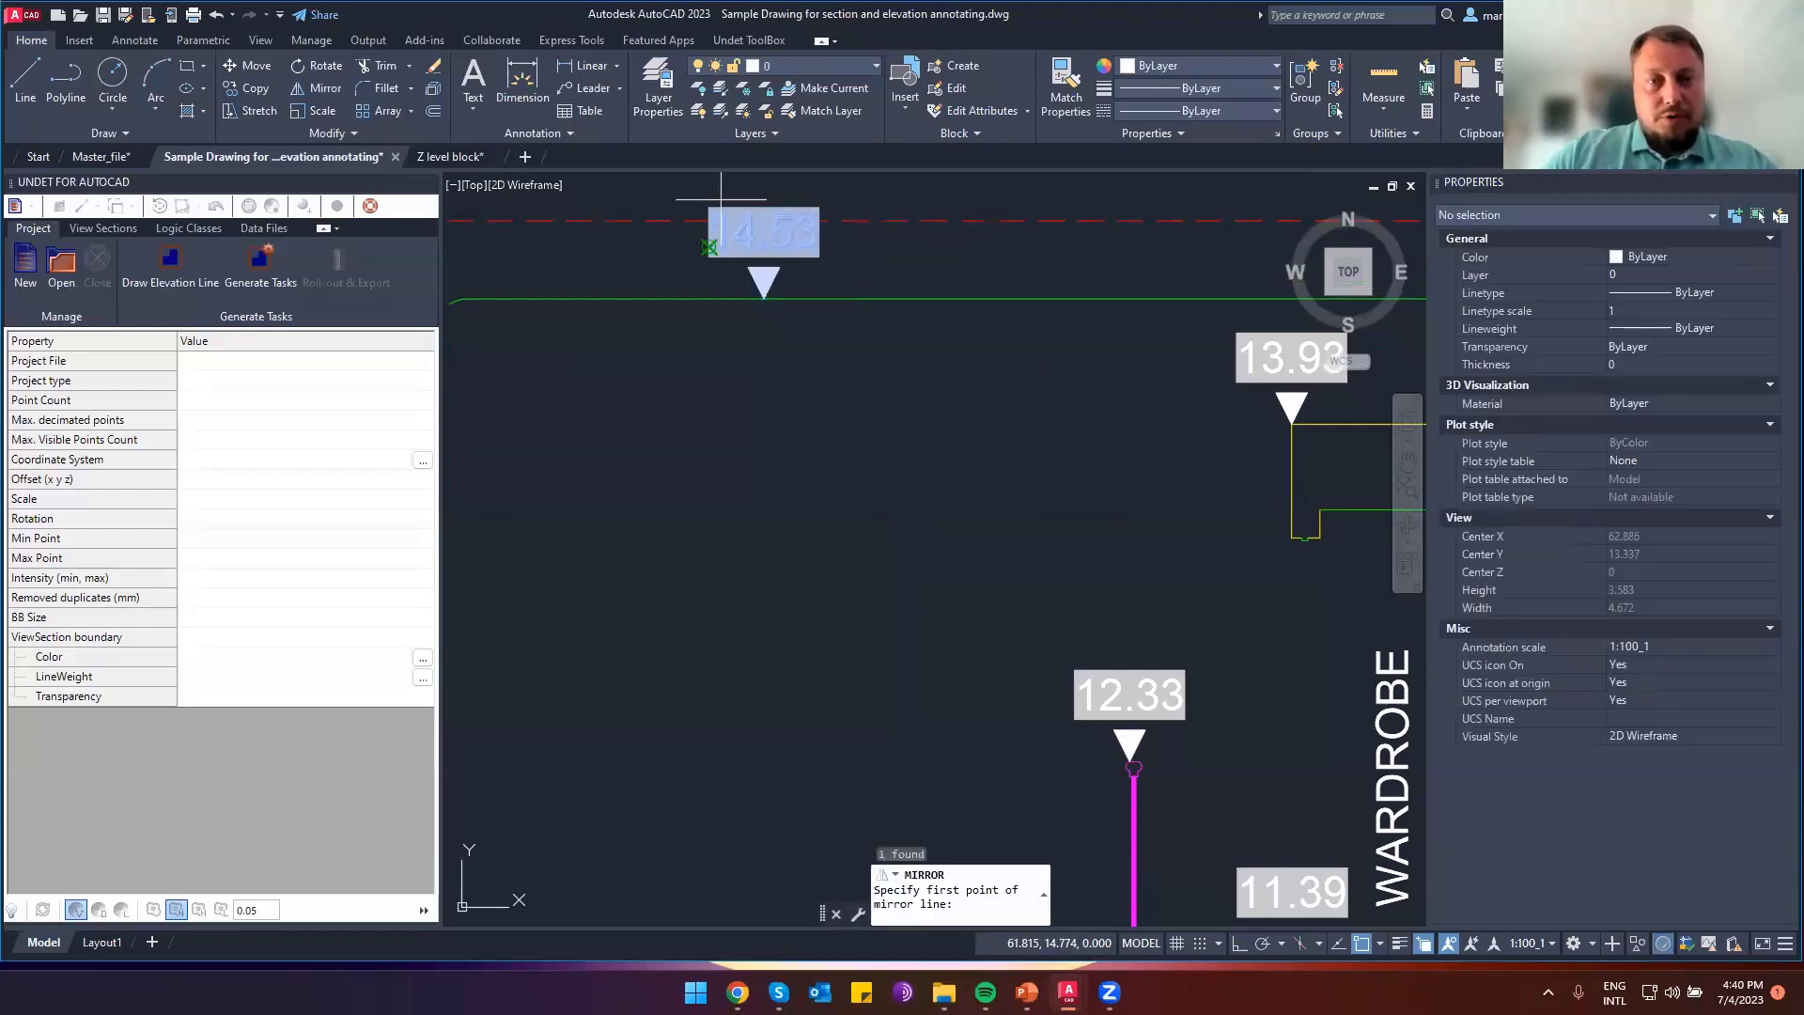
pyautogui.click(602, 298)
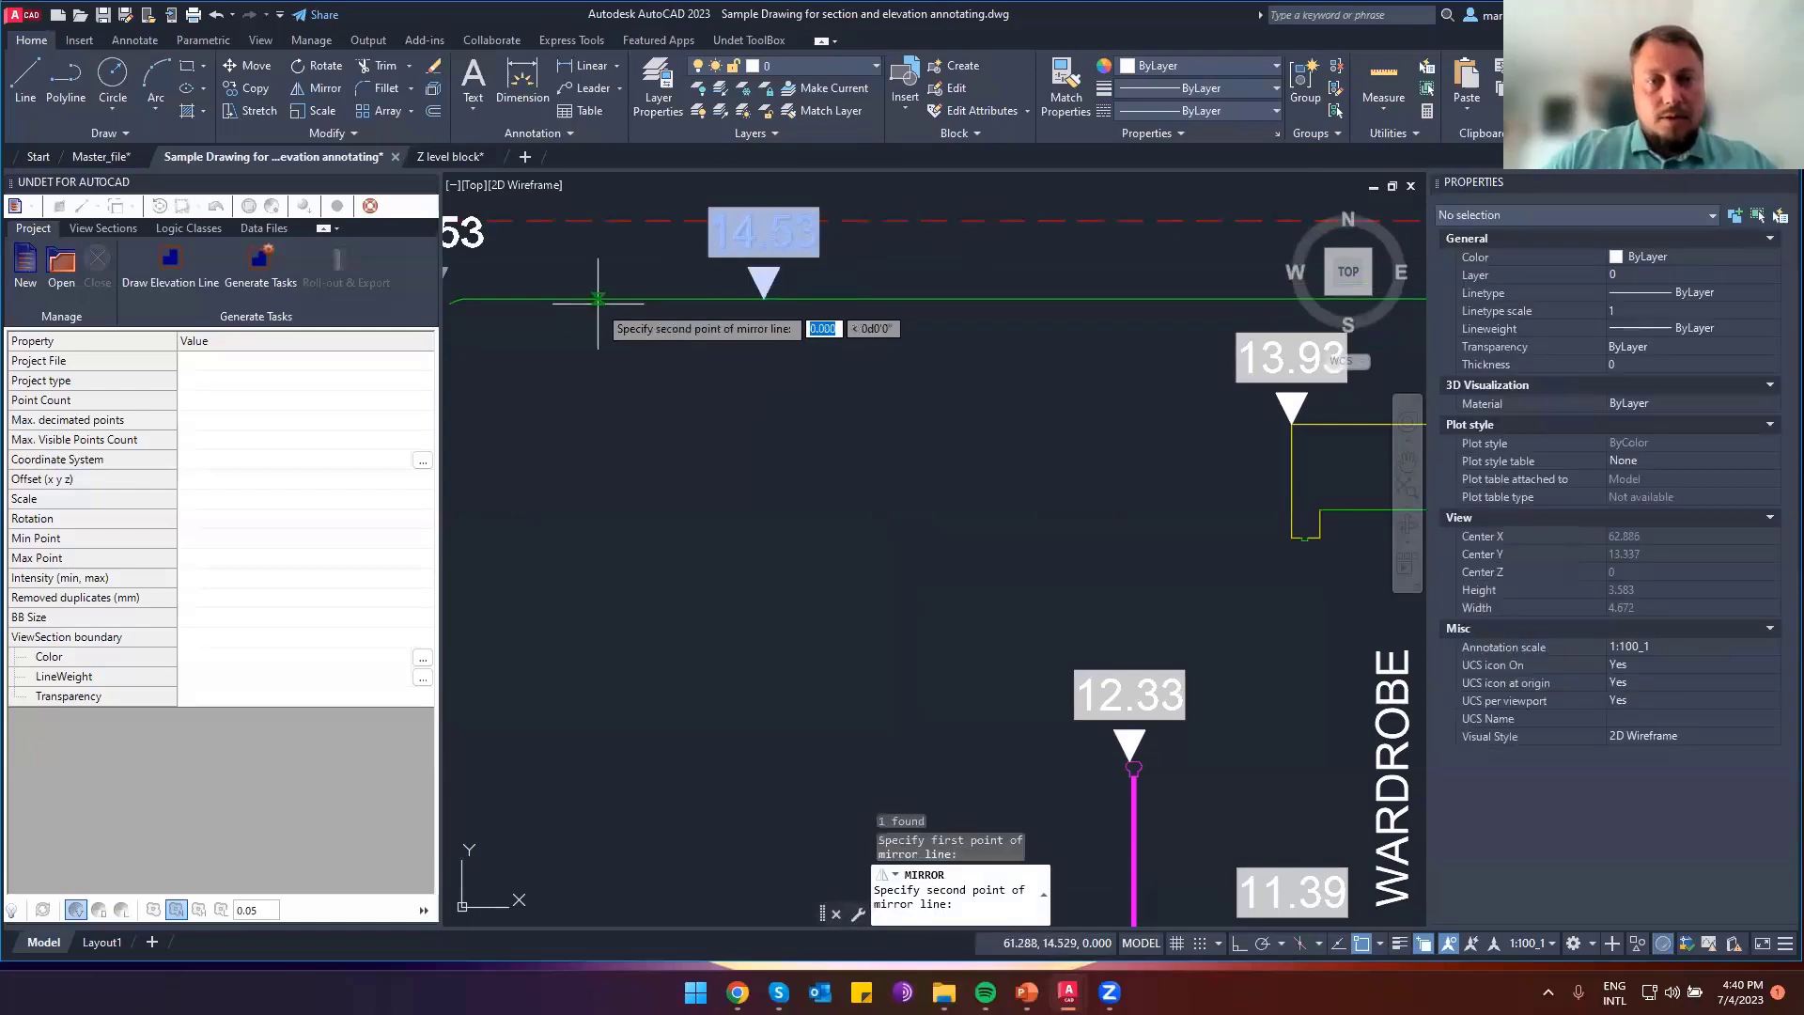
pyautogui.click(1043, 312)
pyautogui.press('Return')
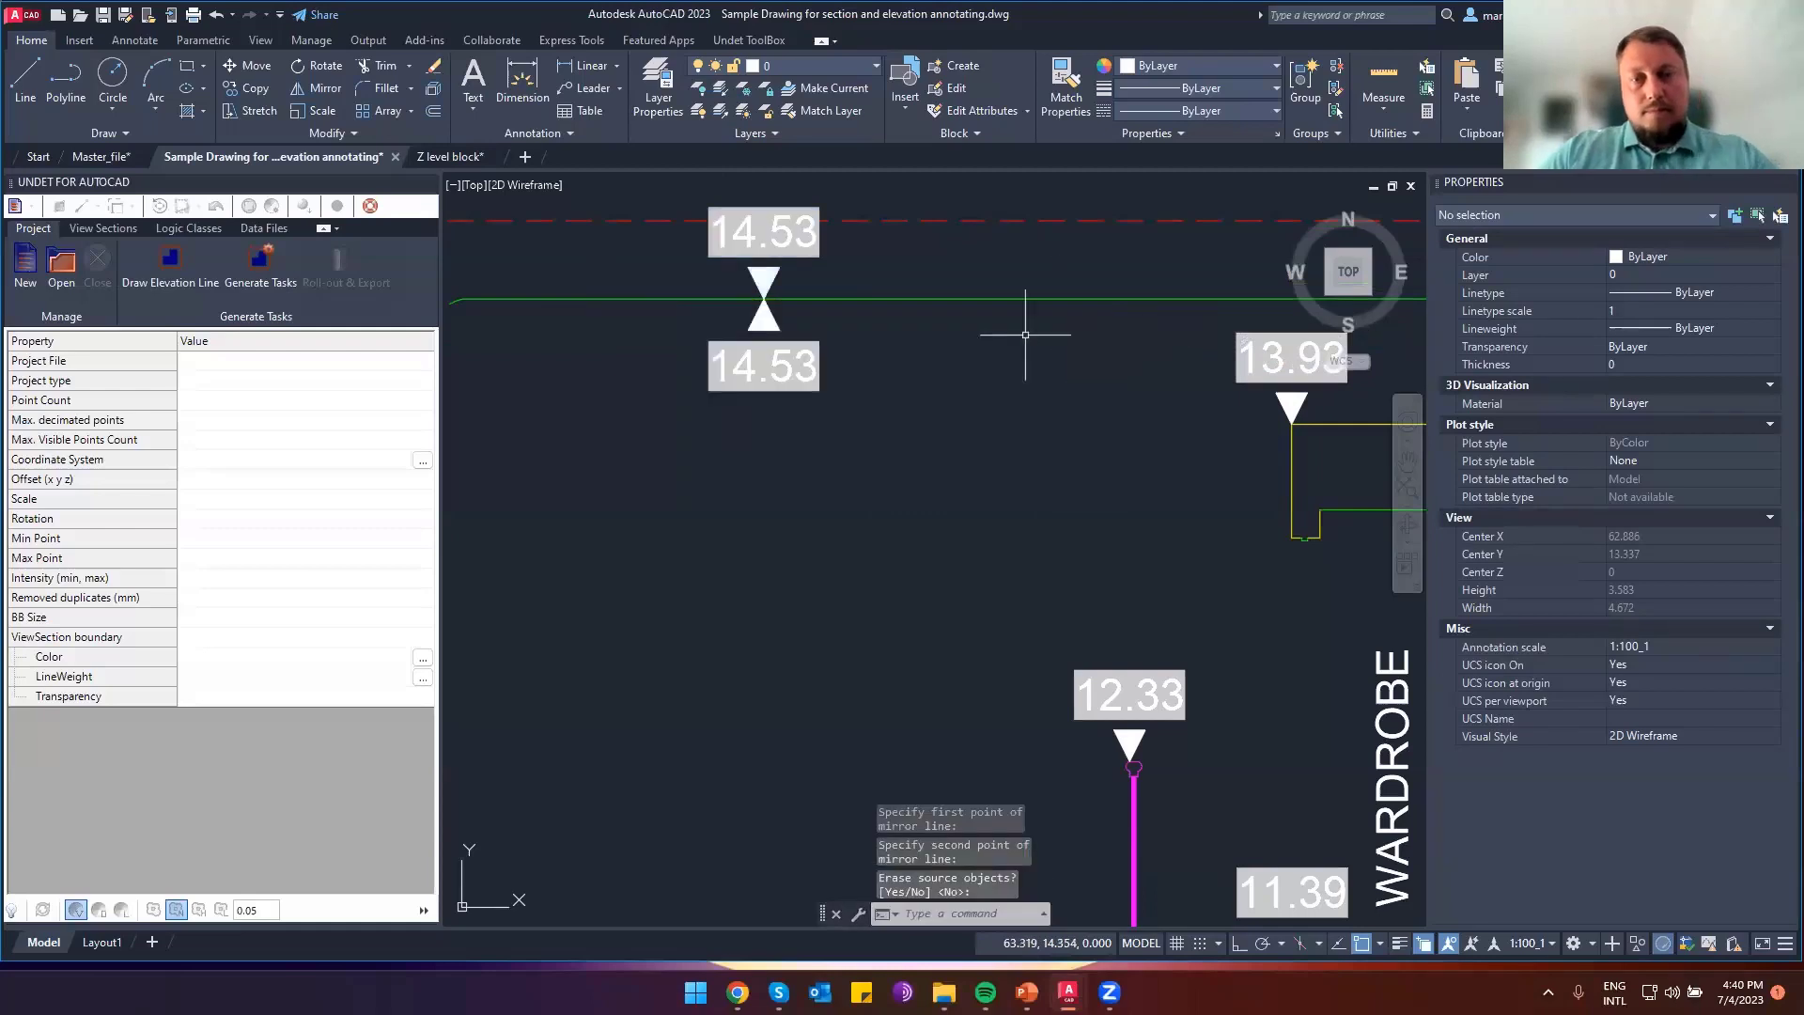
pyautogui.click(916, 320)
pyautogui.click(714, 214)
pyautogui.press('Delete')
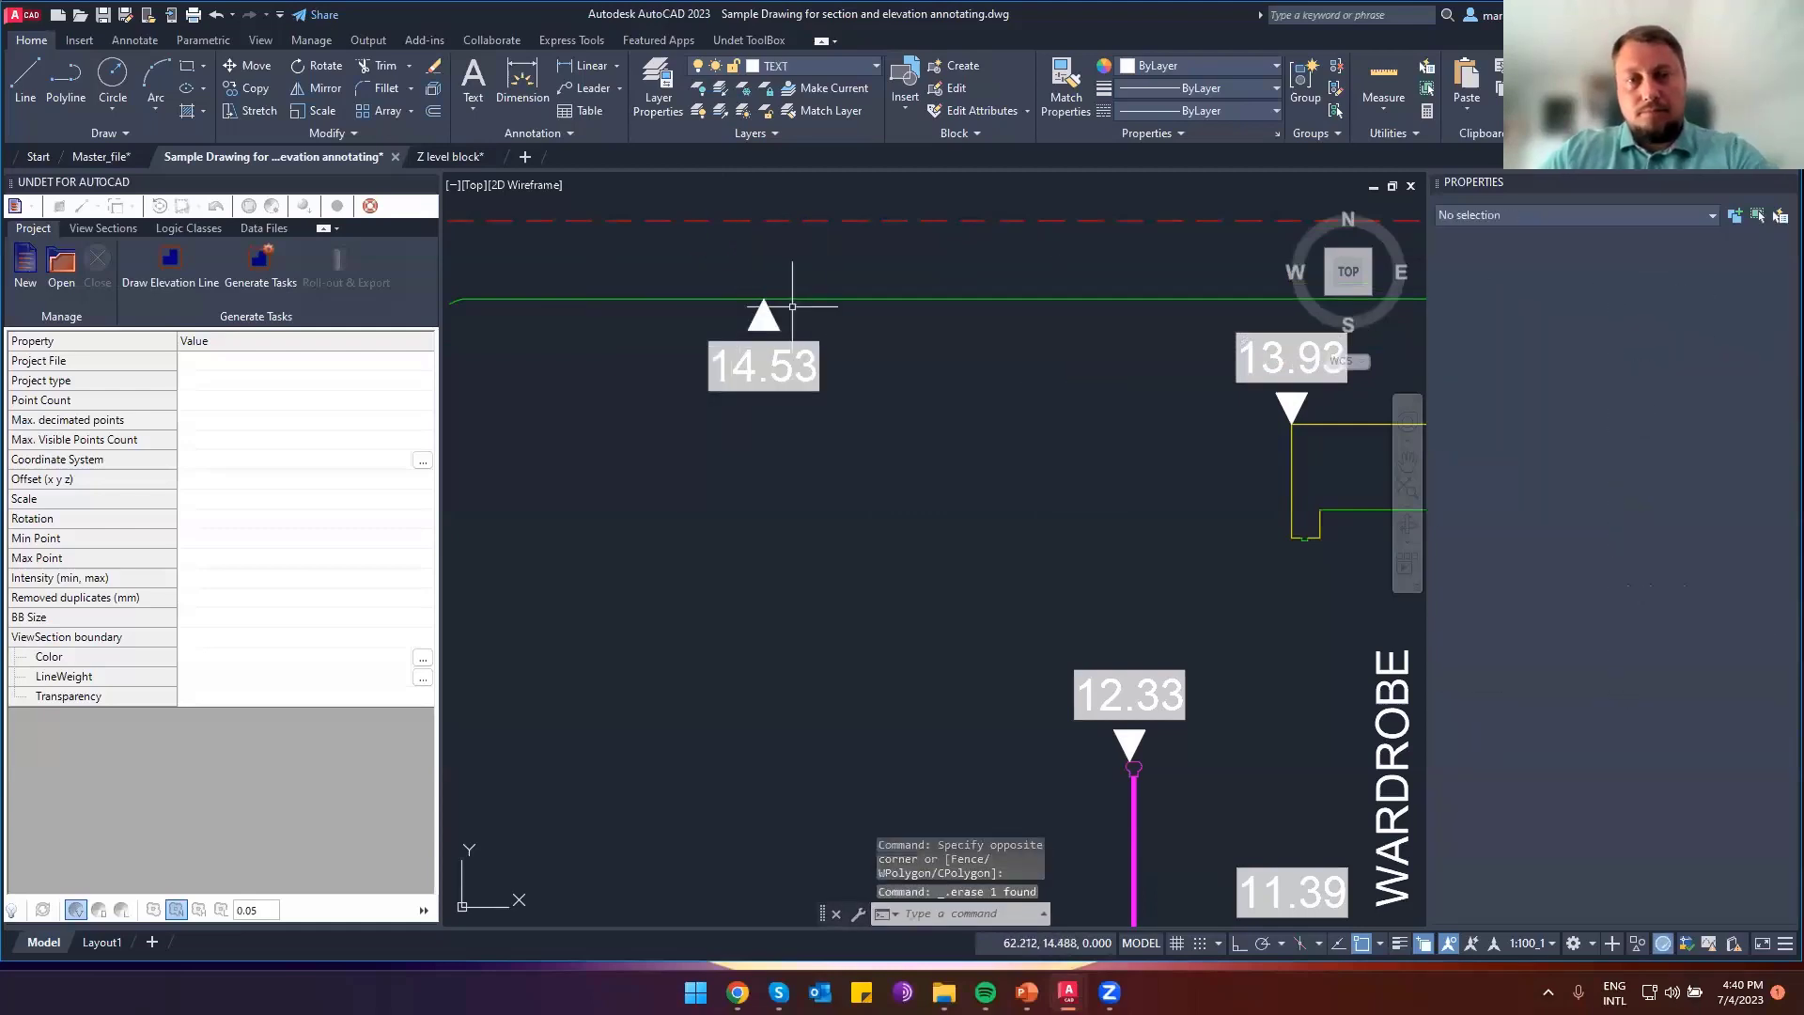
# Copy the mirrored level label to the lower hall's recessed ceiling, the ceiling beside it and the upper hall's ceiling edge near the staircase
pyautogui.click(852, 422)
pyautogui.click(733, 347)
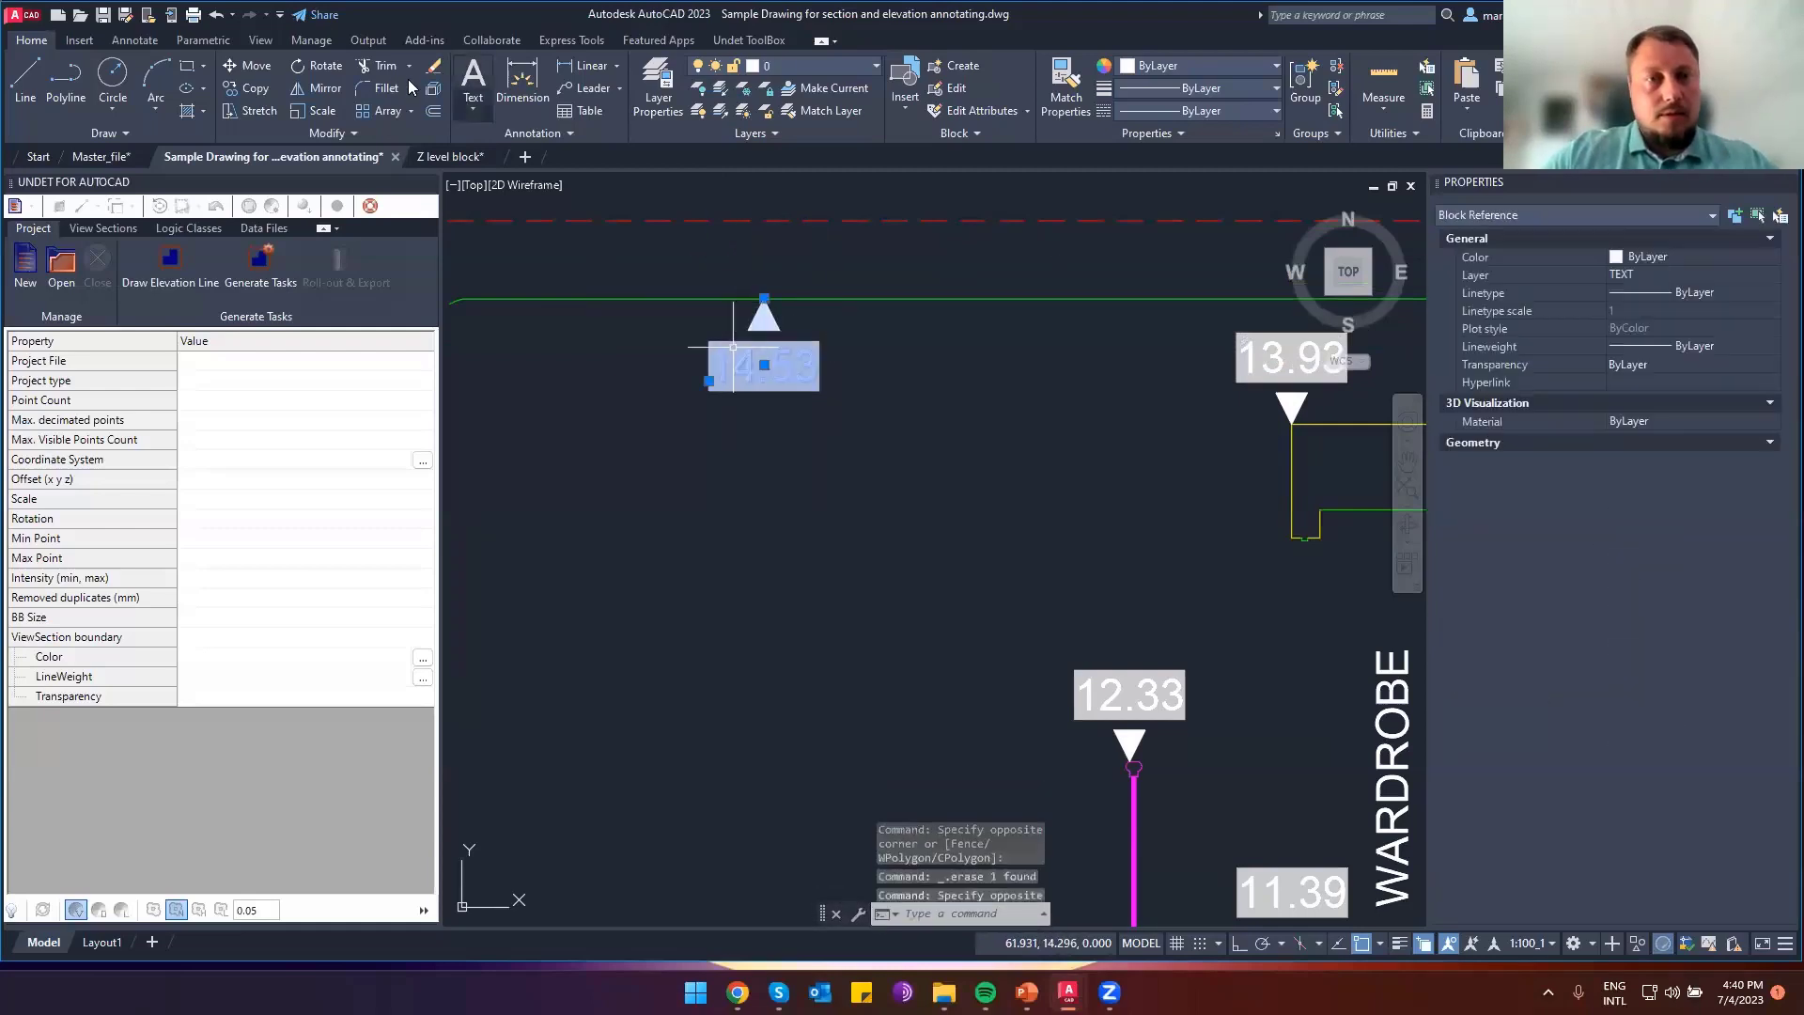
pyautogui.click(249, 88)
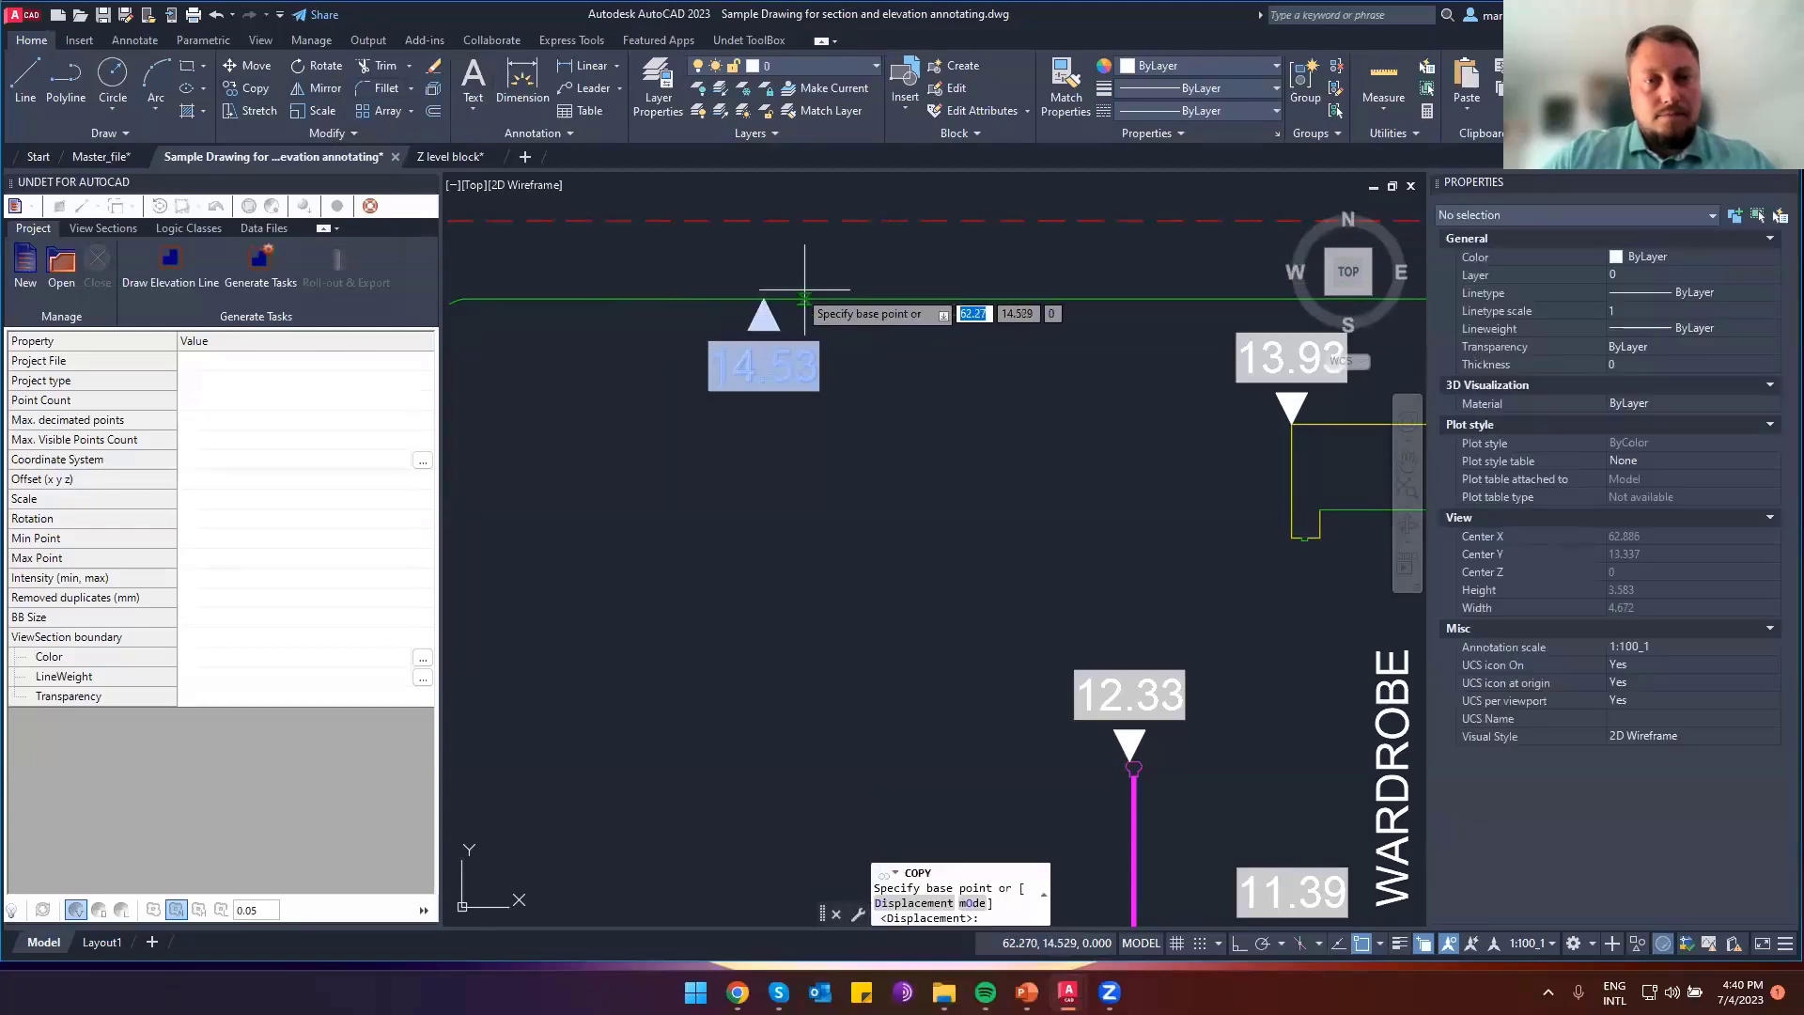
pyautogui.click(764, 303)
pyautogui.scroll(-5, 798, 403)
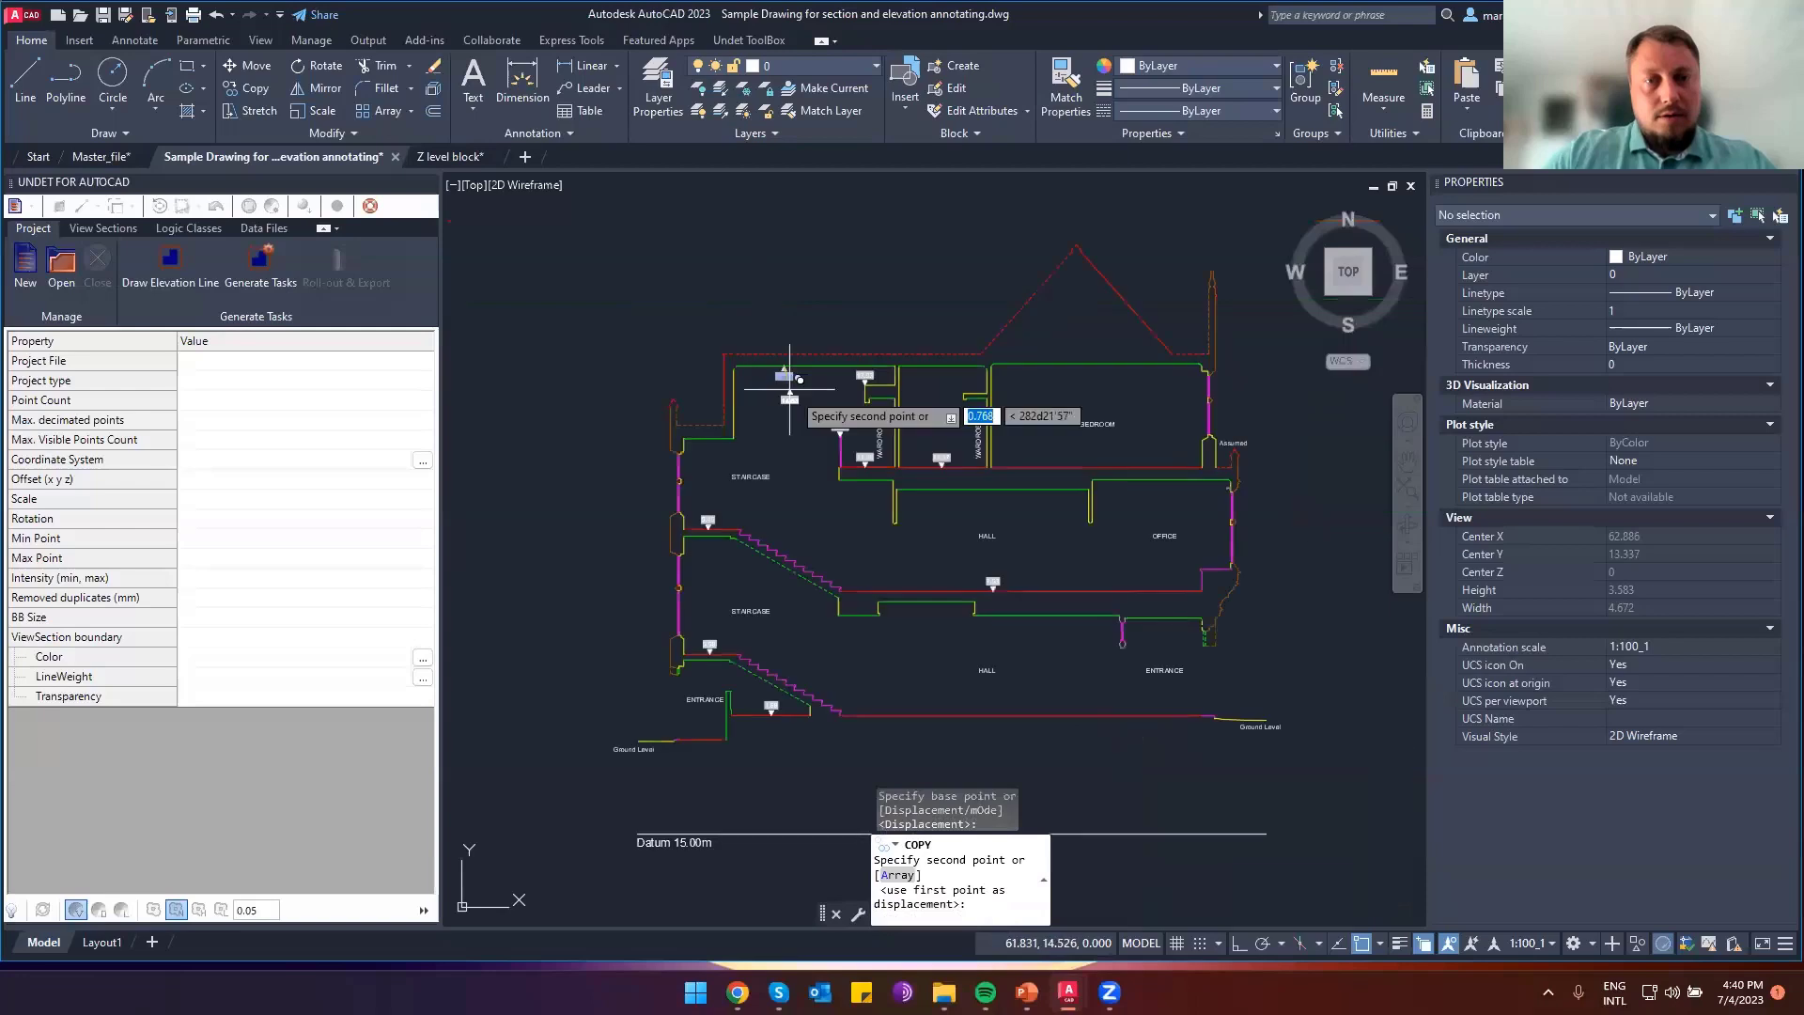
pyautogui.click(873, 540)
pyautogui.scroll(4, 800, 564)
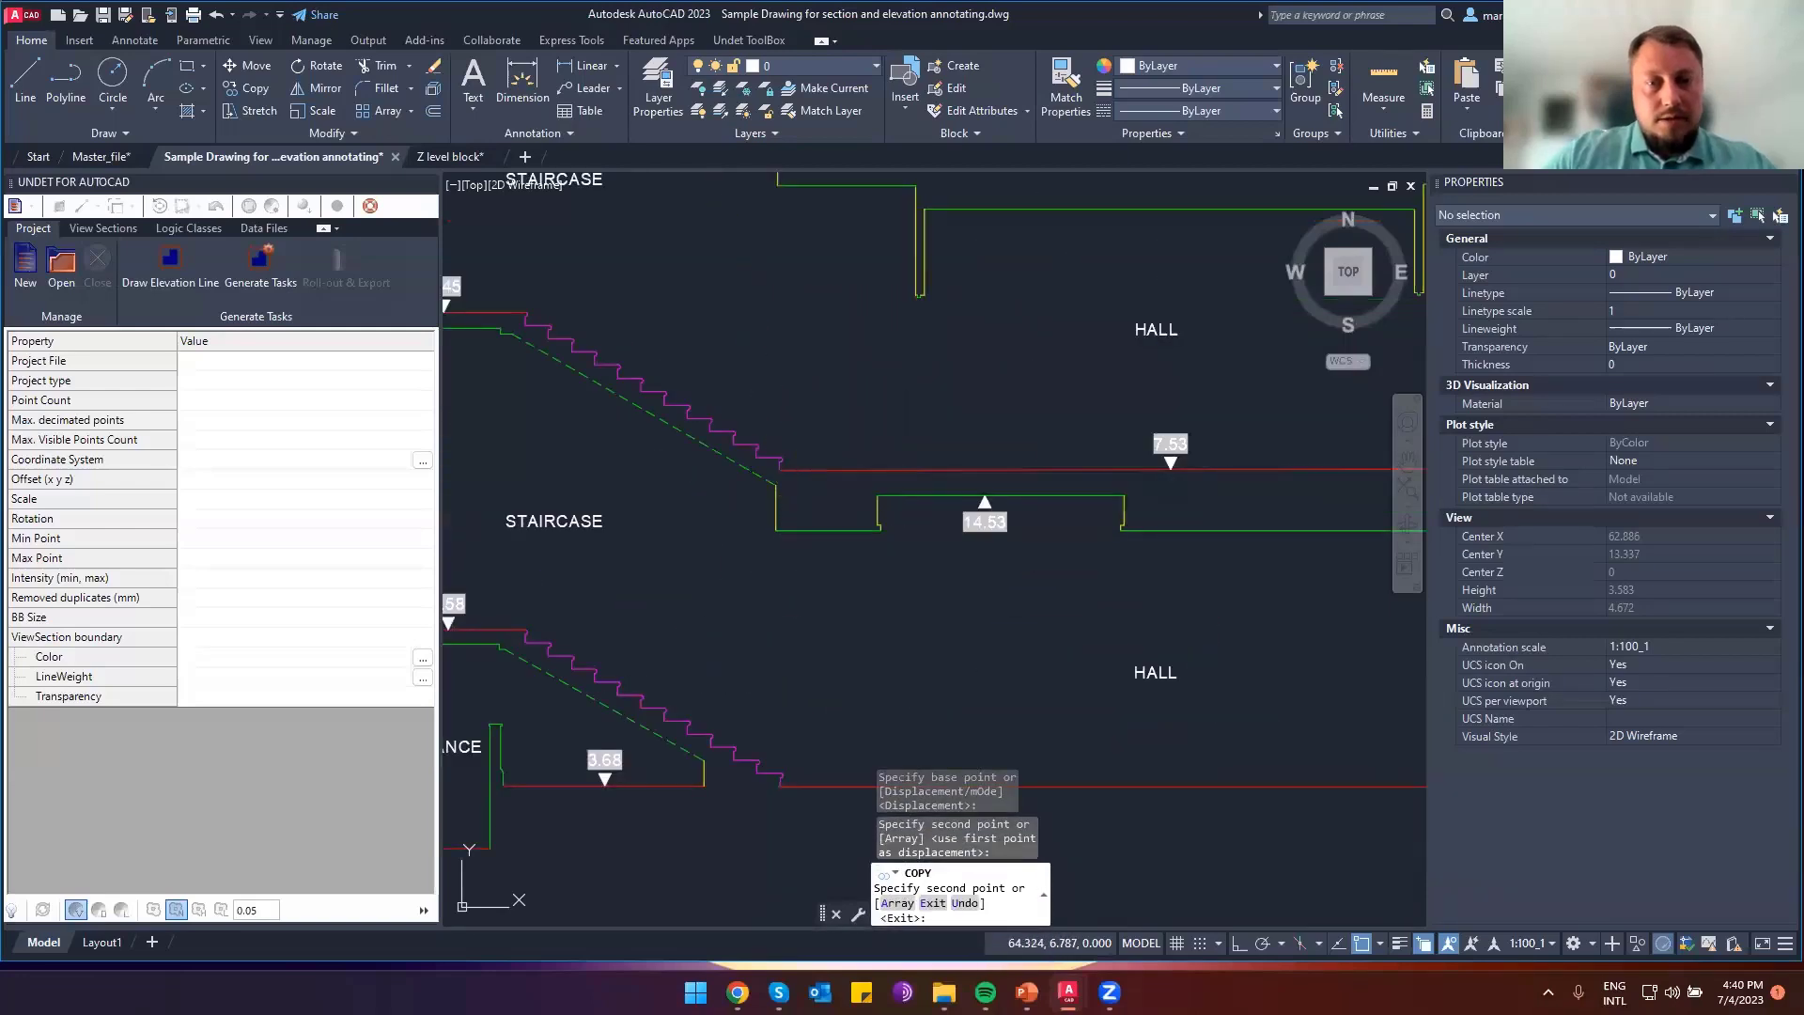
pyautogui.click(823, 532)
pyautogui.click(836, 188)
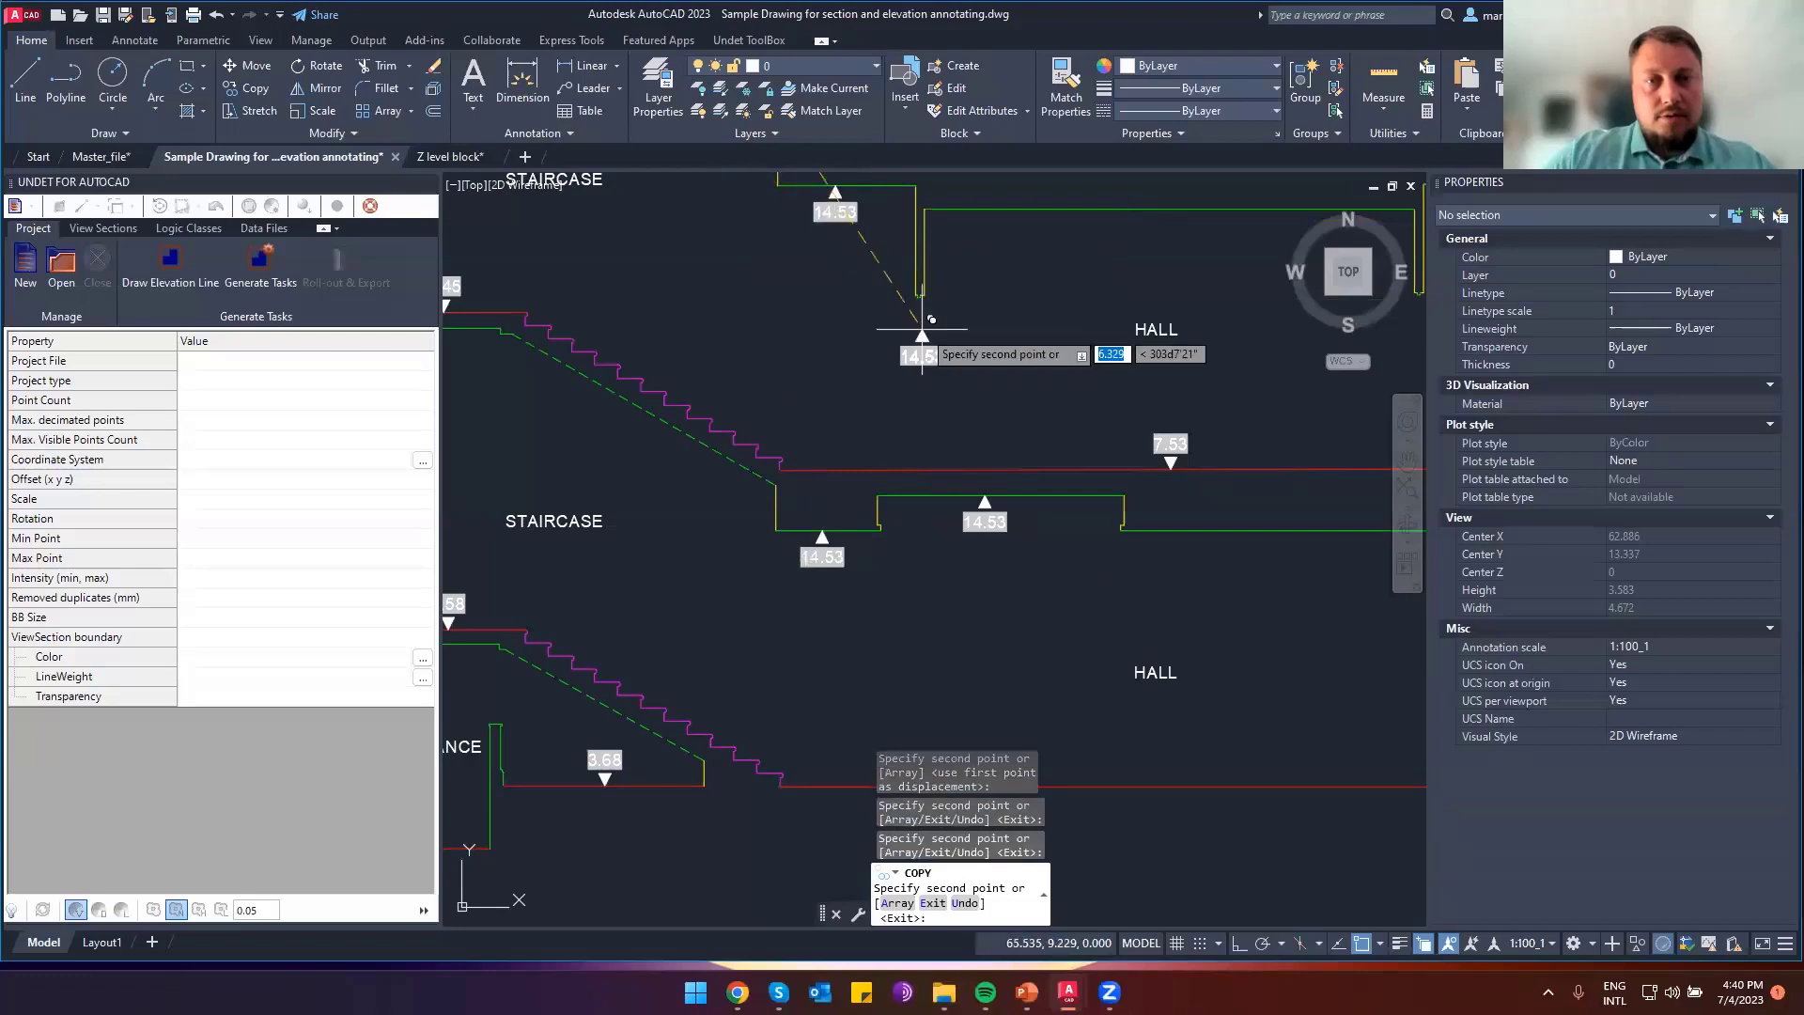
# Copy the mirrored level label to the underside of the upper hall's hanging beam and the lower end of the lower hall's magenta post
pyautogui.scroll(10, 924, 313)
pyautogui.click(972, 227)
pyautogui.scroll(-8, 949, 282)
pyautogui.scroll(6, 1259, 564)
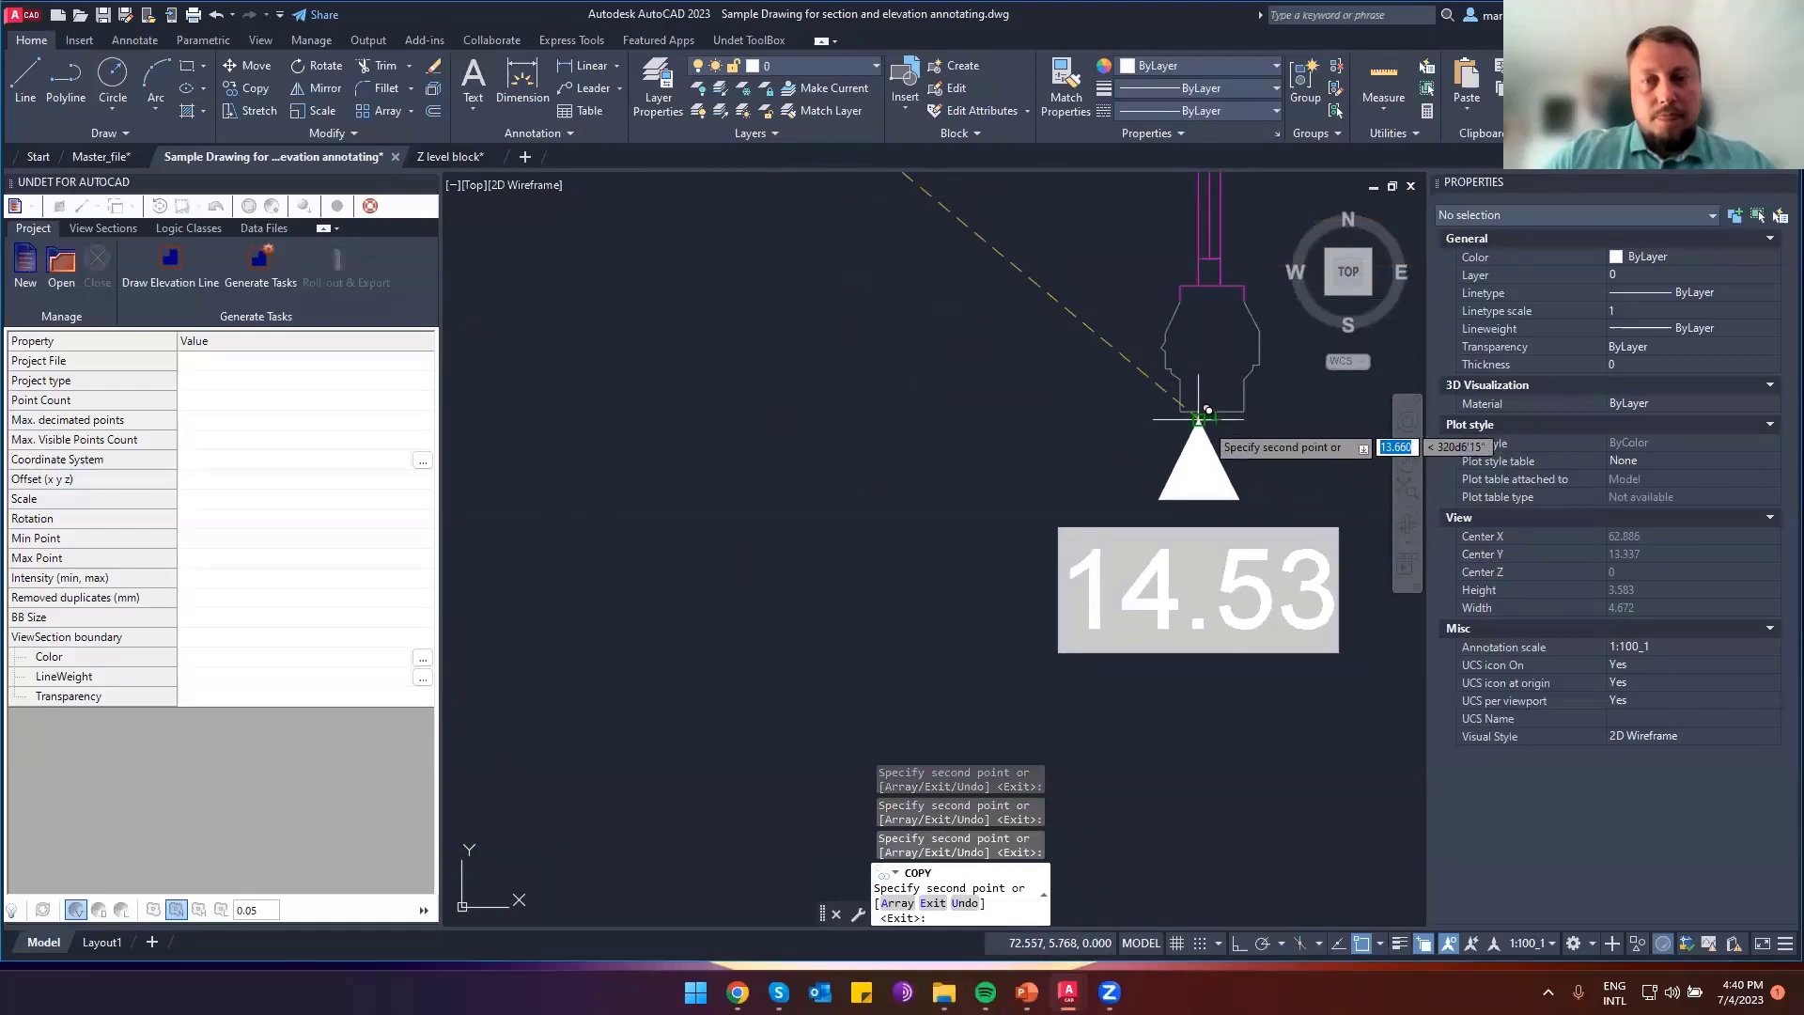
# Copy the upward-pointing level label to the undersides of the ground-floor and first-floor window sills nearest Elevation 4's downpipe
pyautogui.scroll(-10, 1203, 433)
pyautogui.moveTo(583, 419); pyautogui.dragTo(947, 530, button='middle')
pyautogui.moveTo(1066, 540); pyautogui.dragTo(872, 505, button='middle')
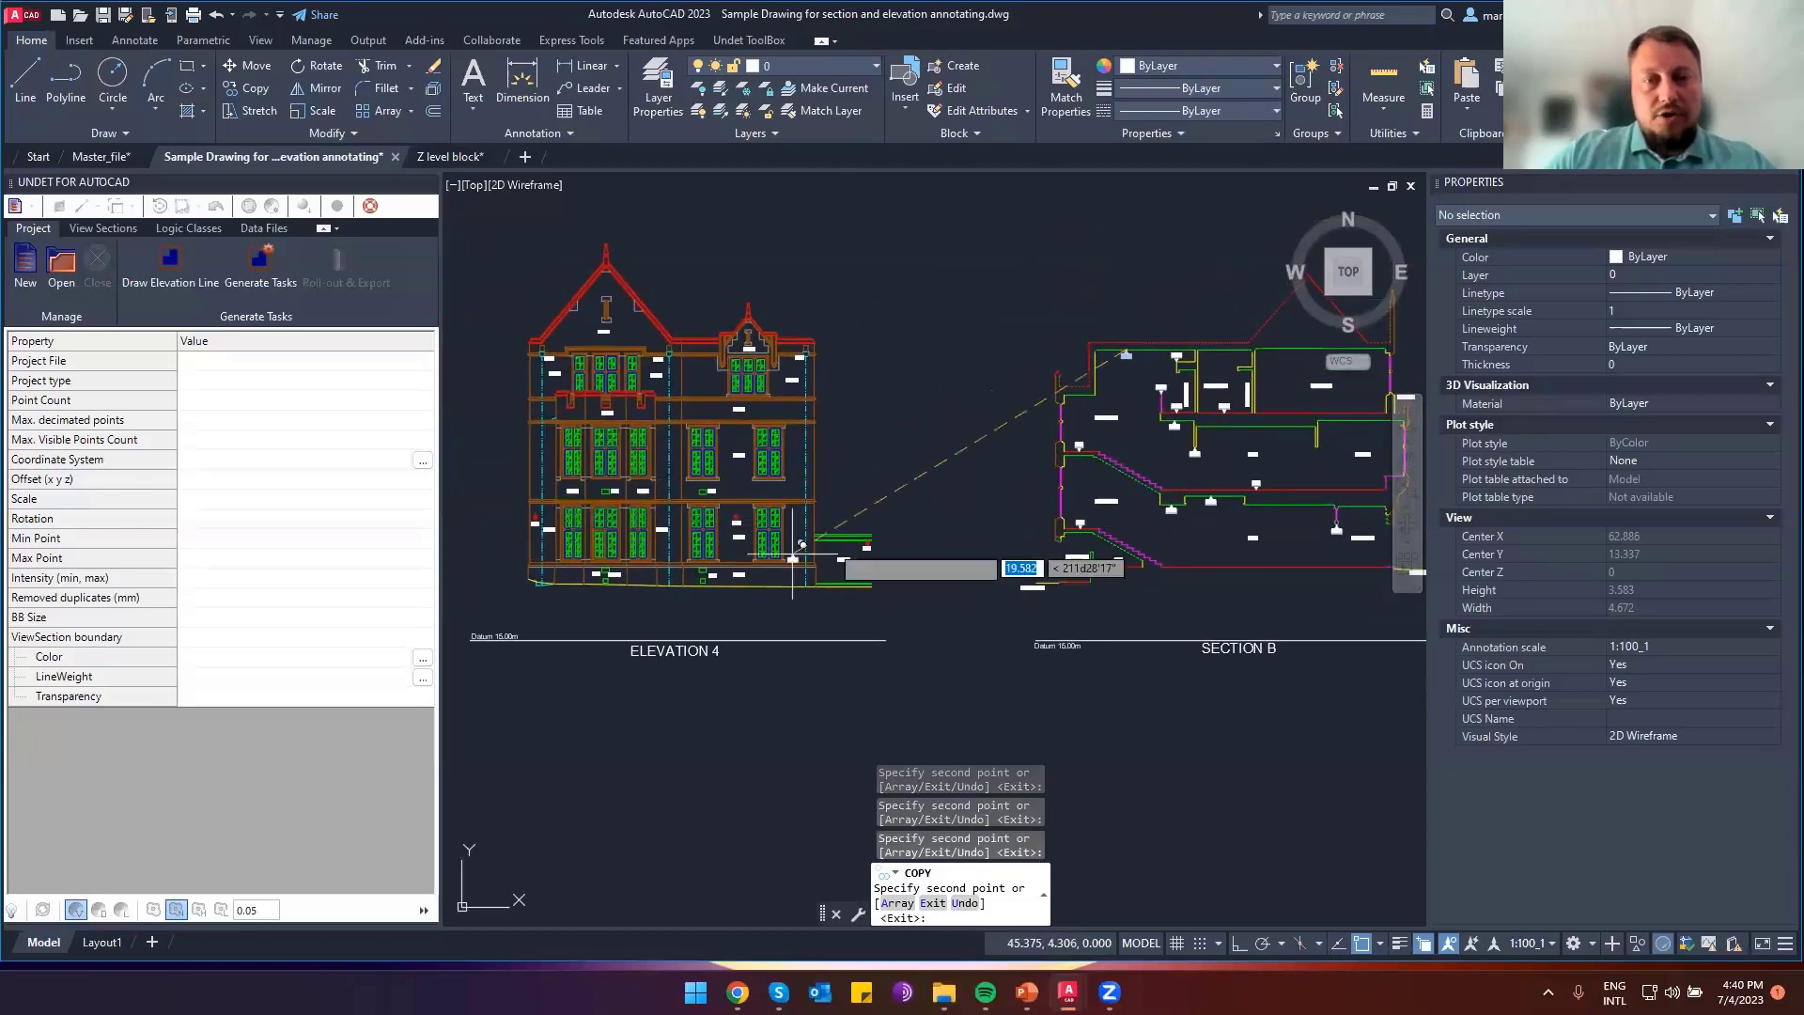
pyautogui.scroll(6, 758, 458)
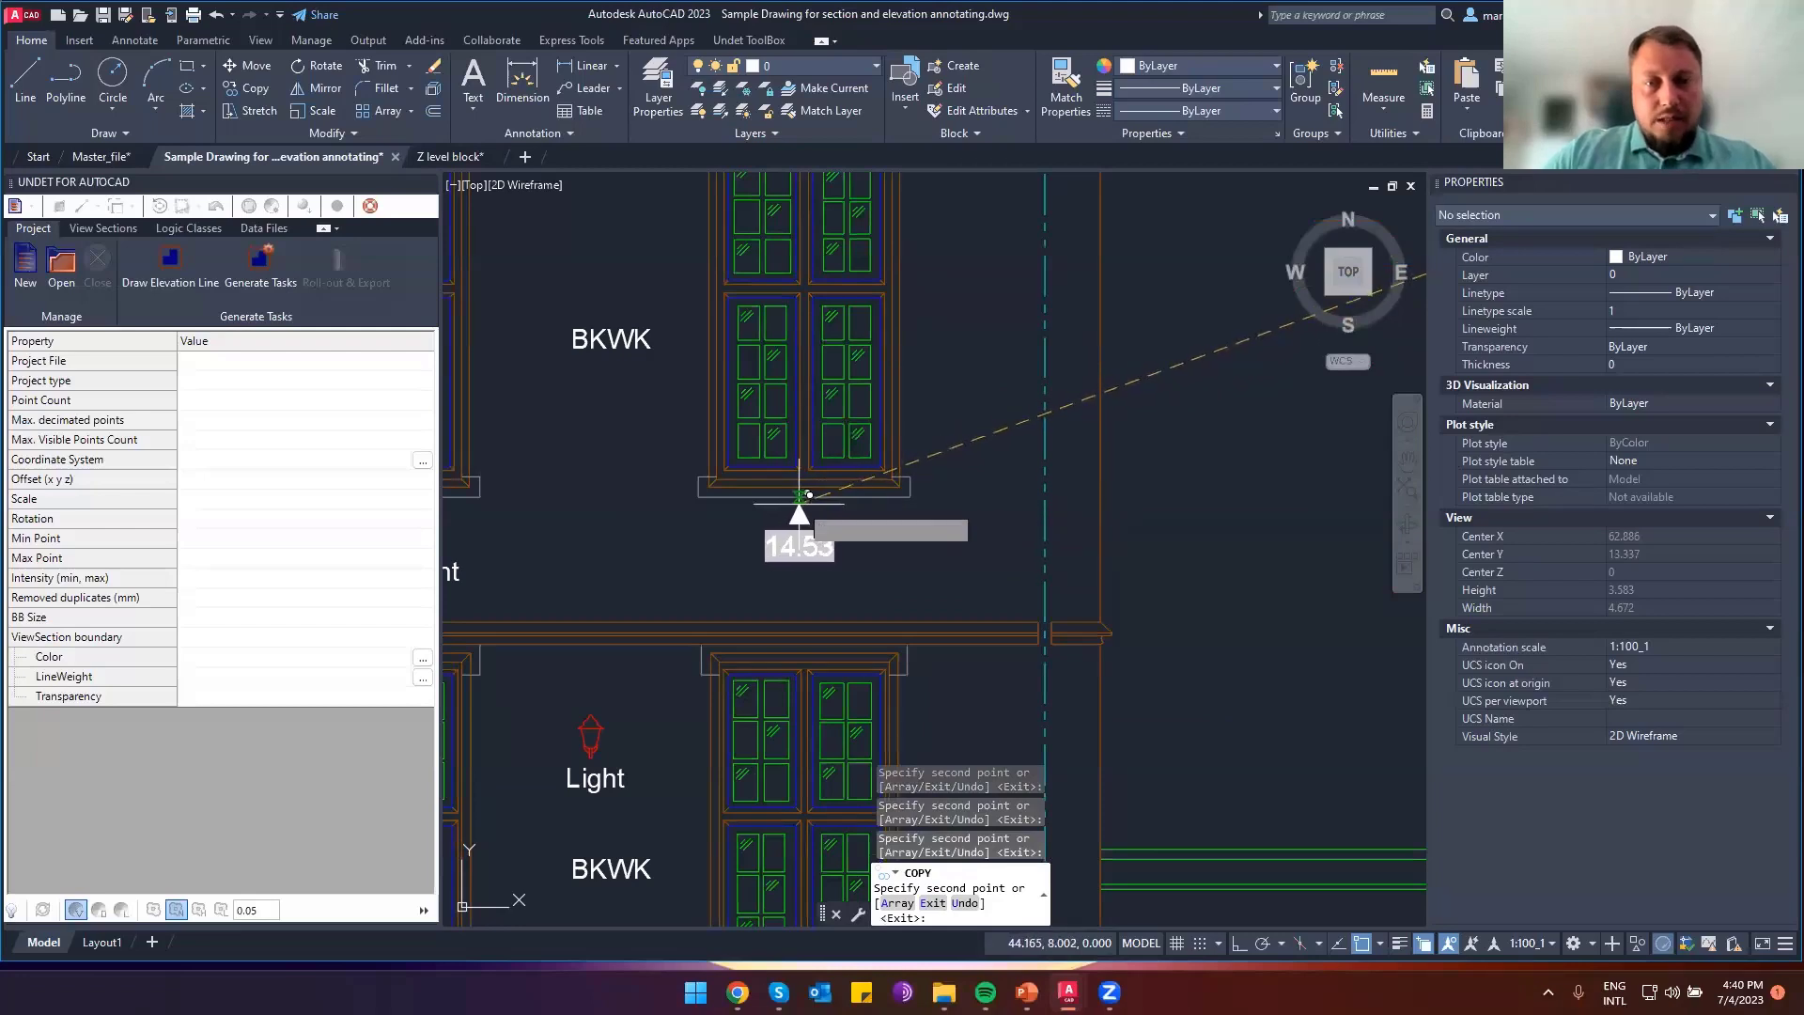
pyautogui.scroll(-3, 804, 496)
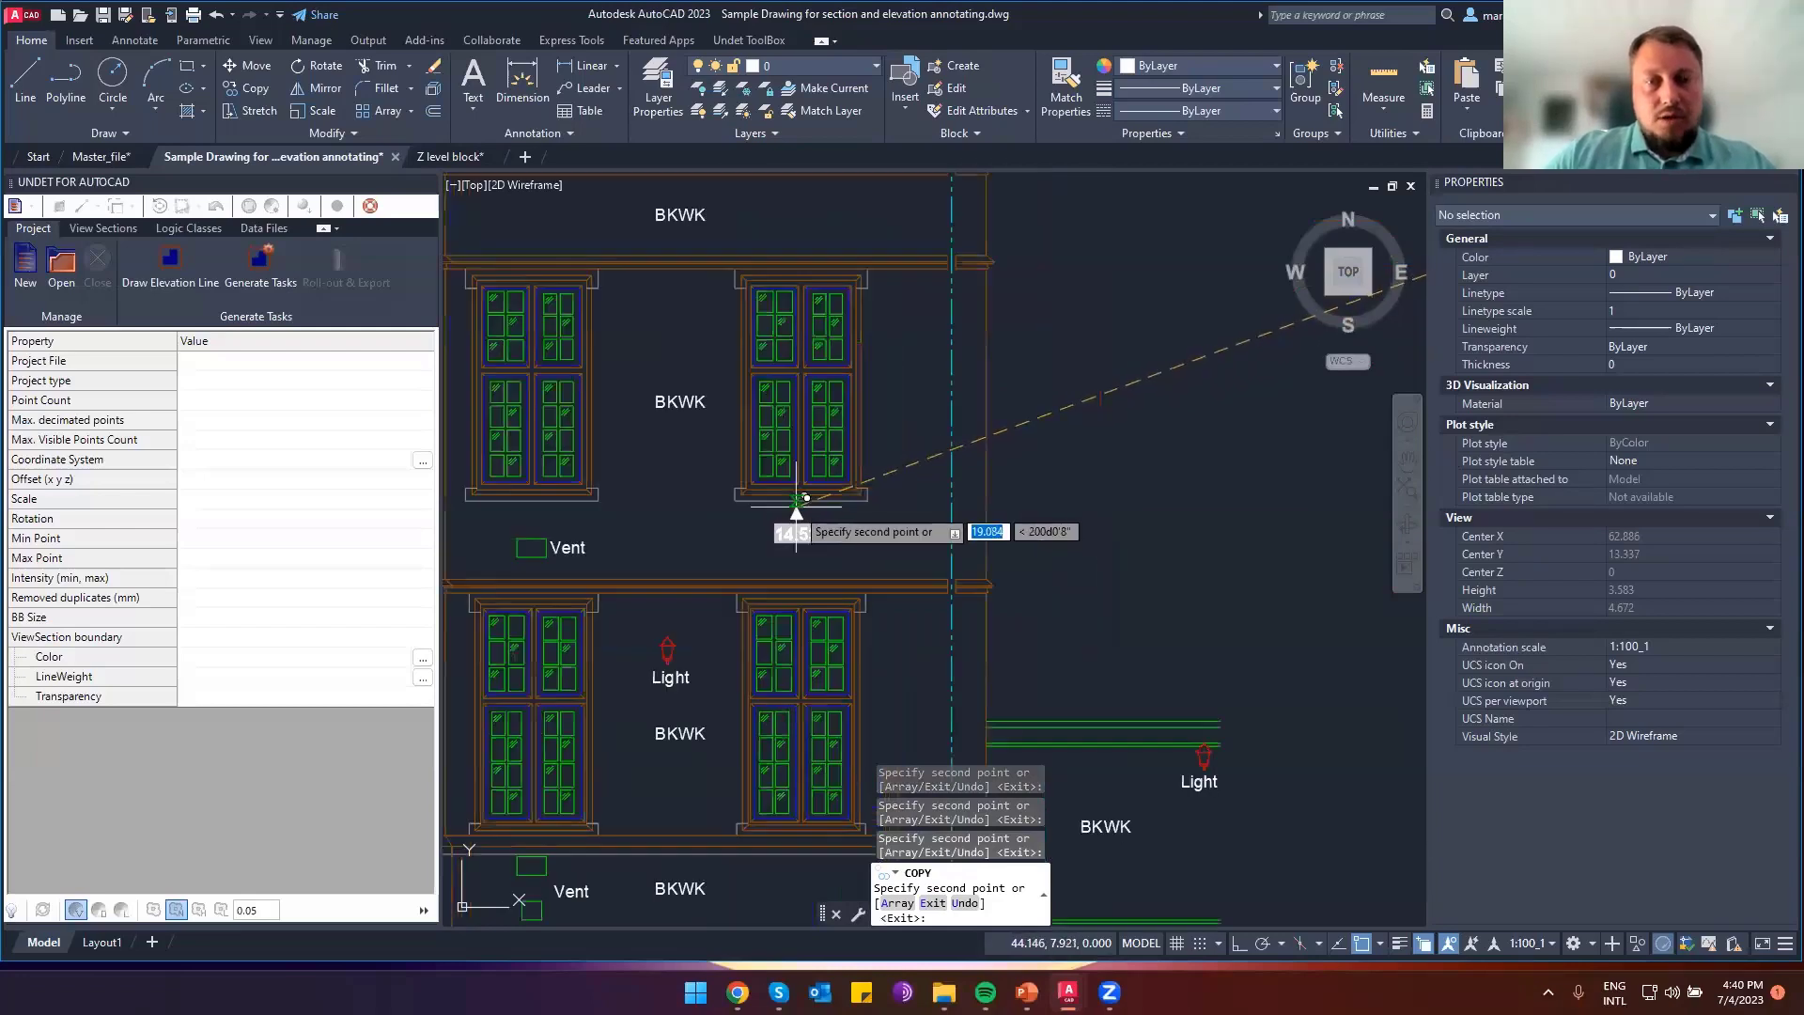
pyautogui.scroll(4, 902, 583)
pyautogui.moveTo(974, 647); pyautogui.dragTo(1010, 406, button='middle')
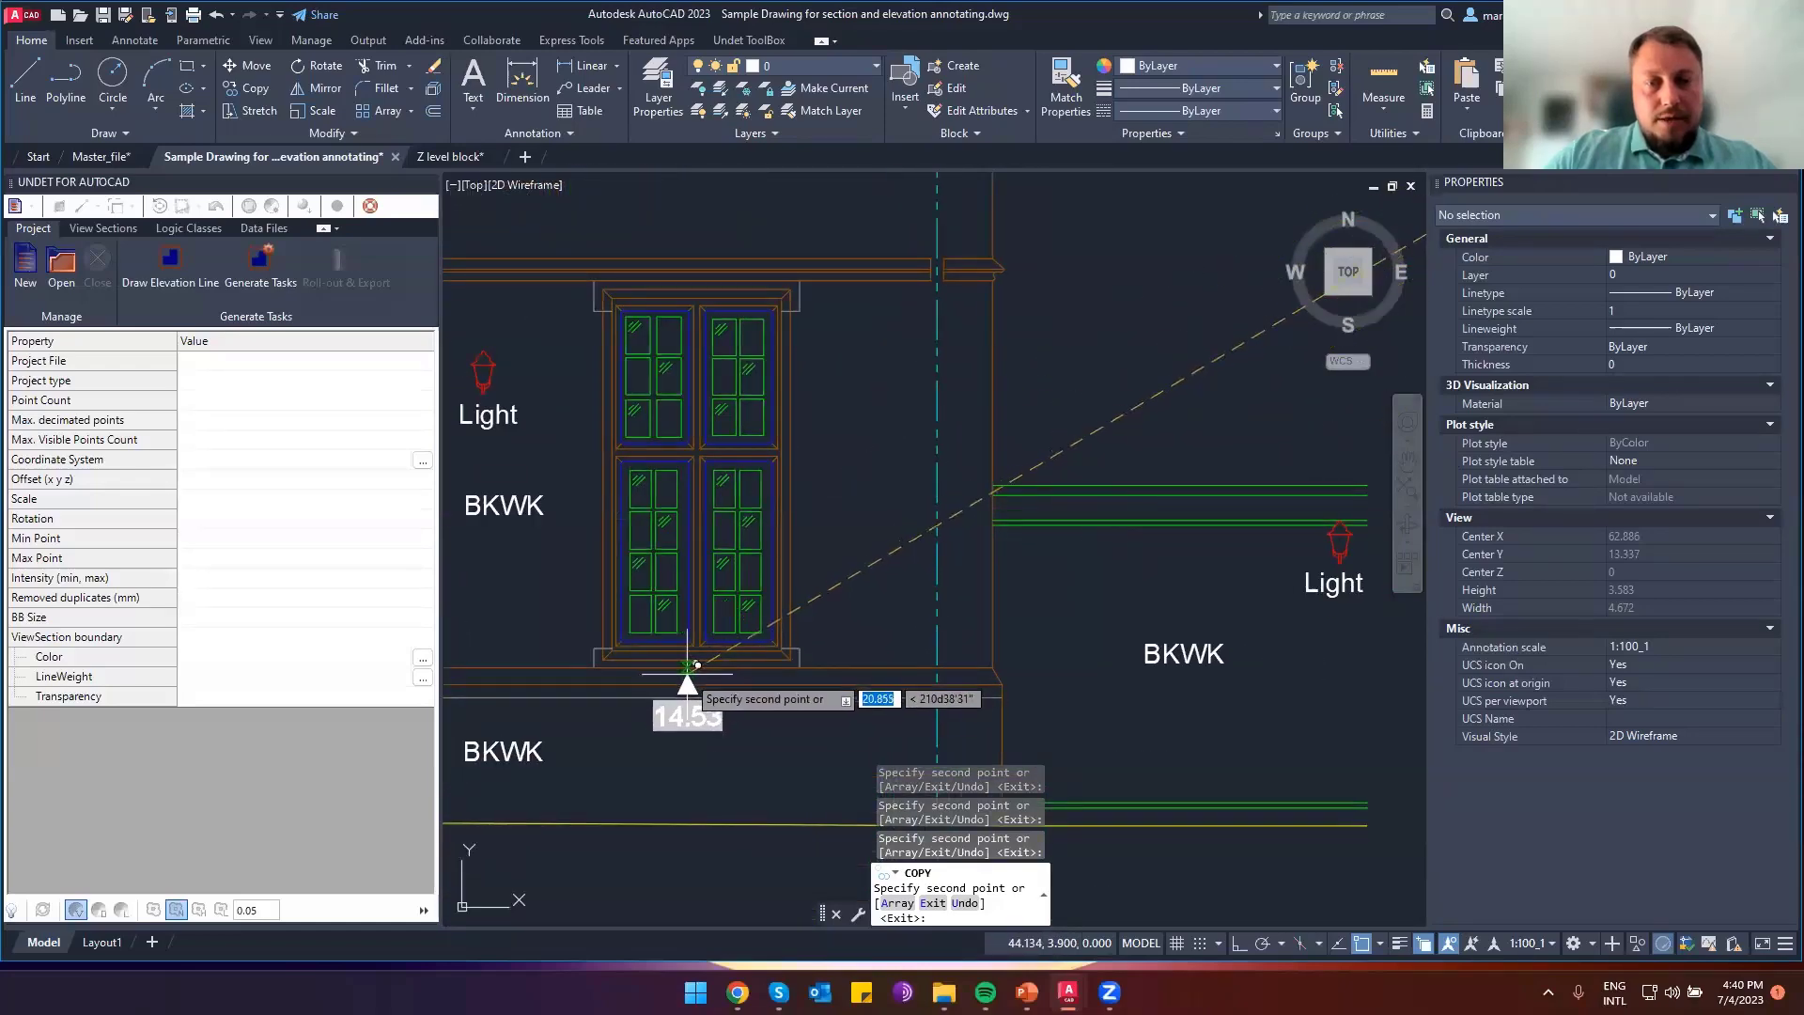
pyautogui.scroll(-2, 692, 670)
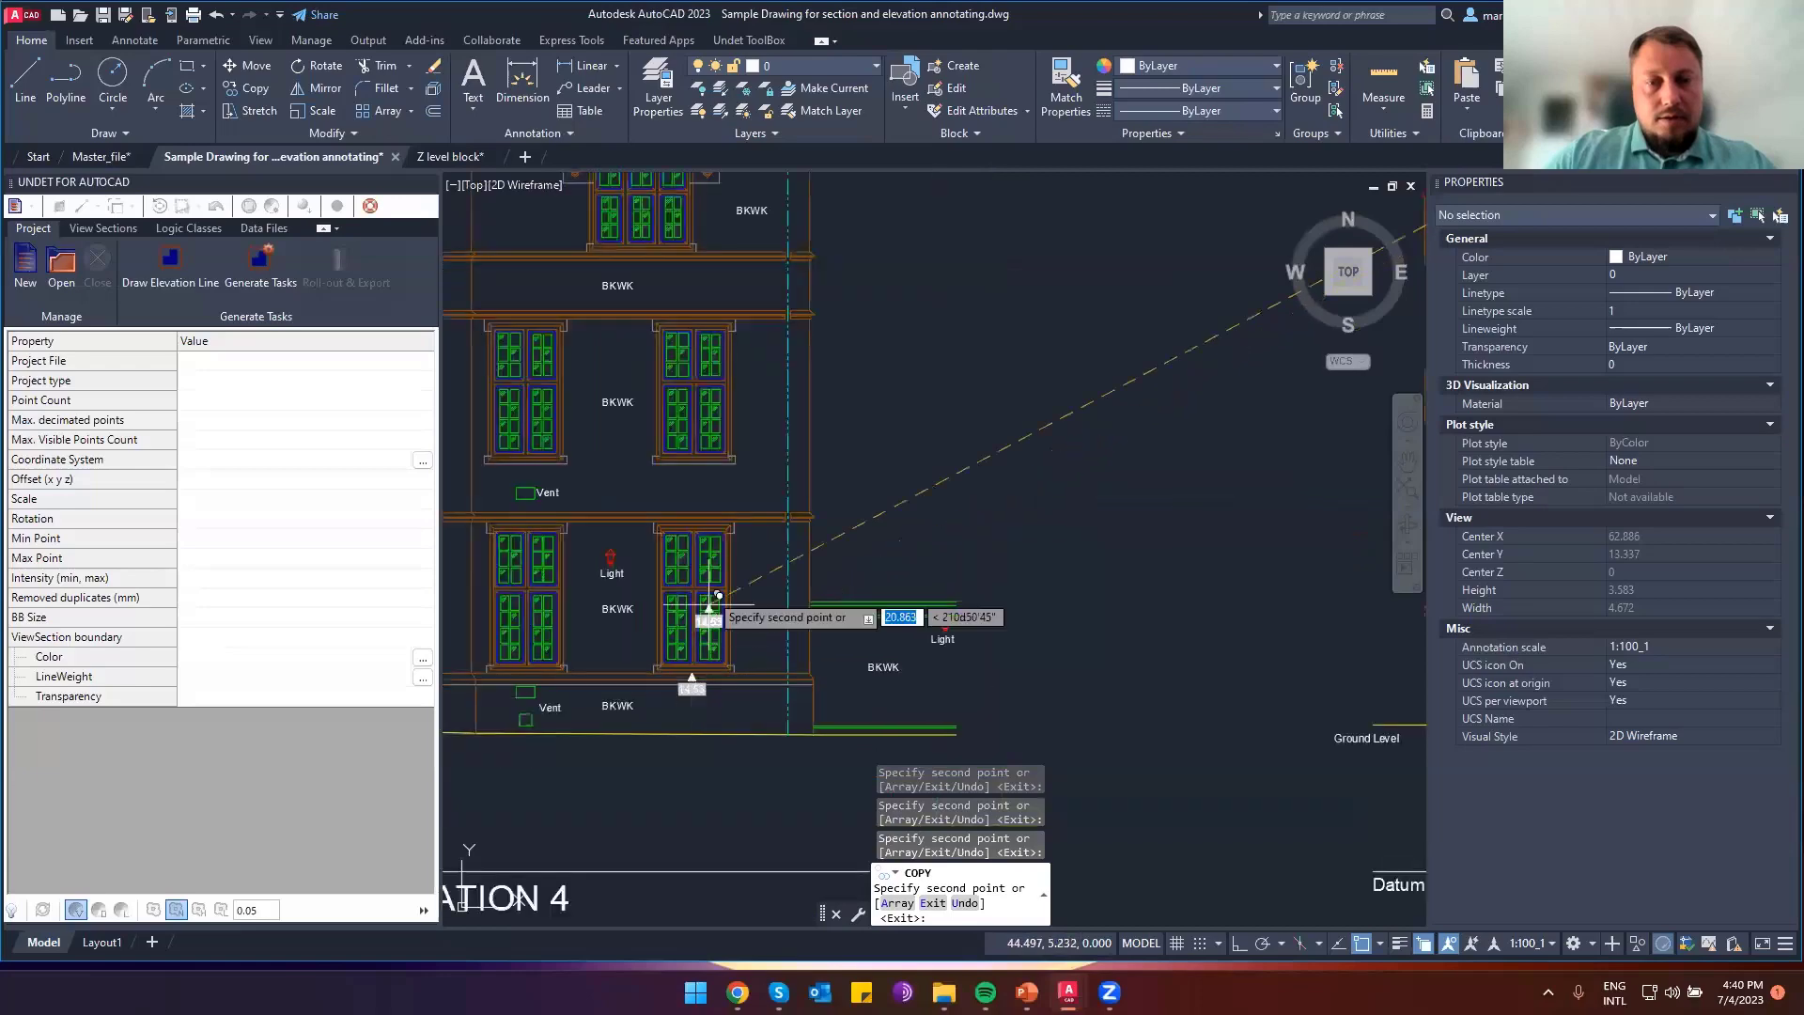
pyautogui.scroll(2, 696, 498)
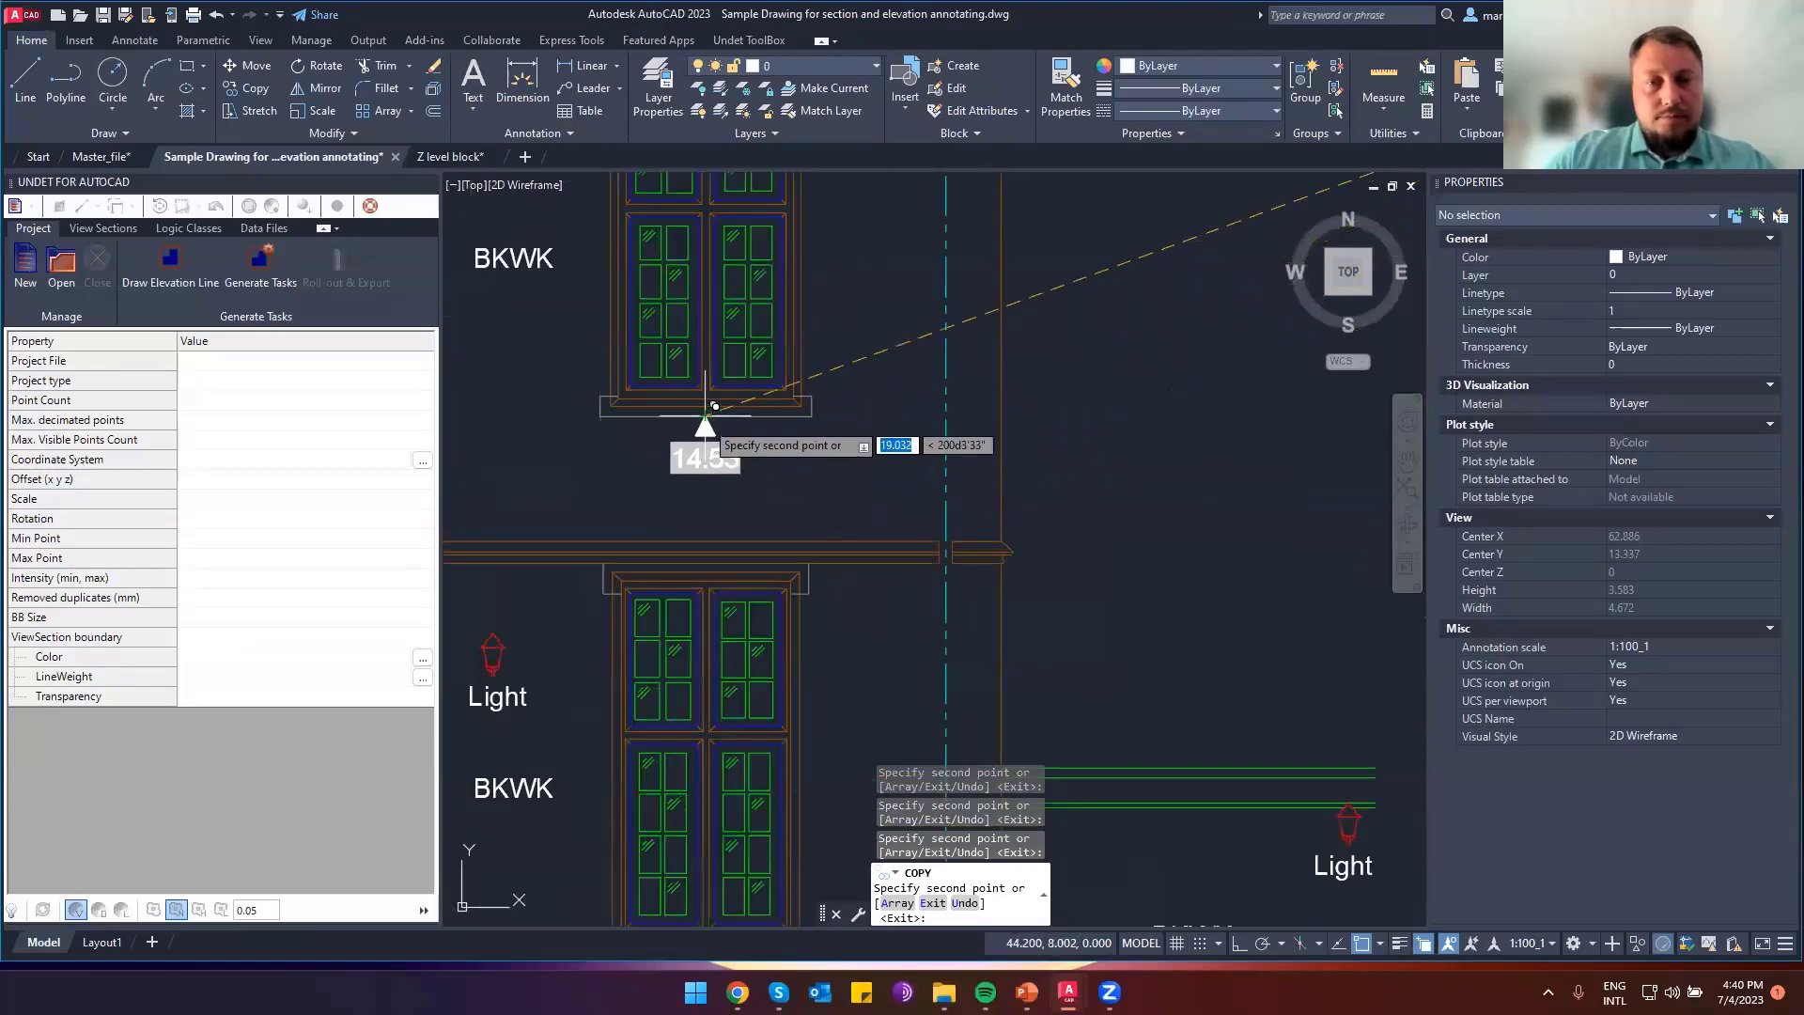
# Copy the upward-pointing level label to the first-floor window head and the underside of the cornice band beneath the gable window
pyautogui.scroll(-1, 714, 406)
pyautogui.scroll(-1, 686, 612)
pyautogui.scroll(3, 724, 561)
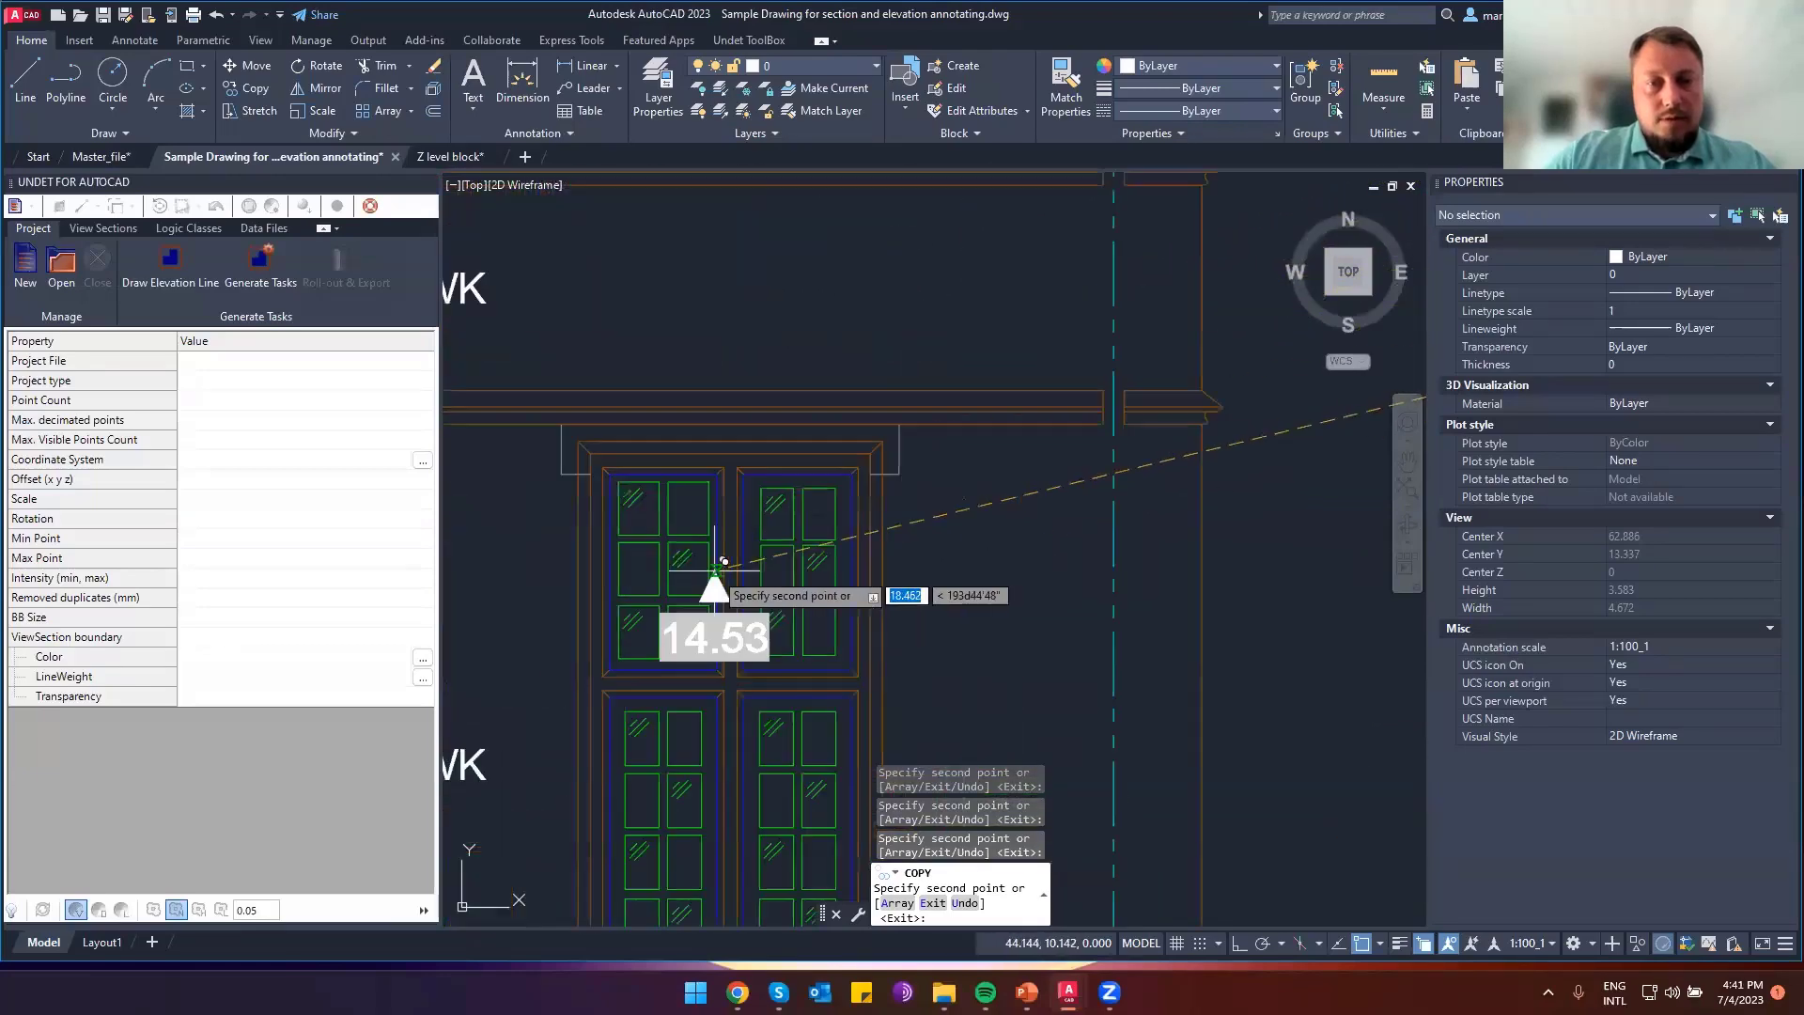
pyautogui.scroll(-3, 720, 317)
pyautogui.scroll(5, 724, 376)
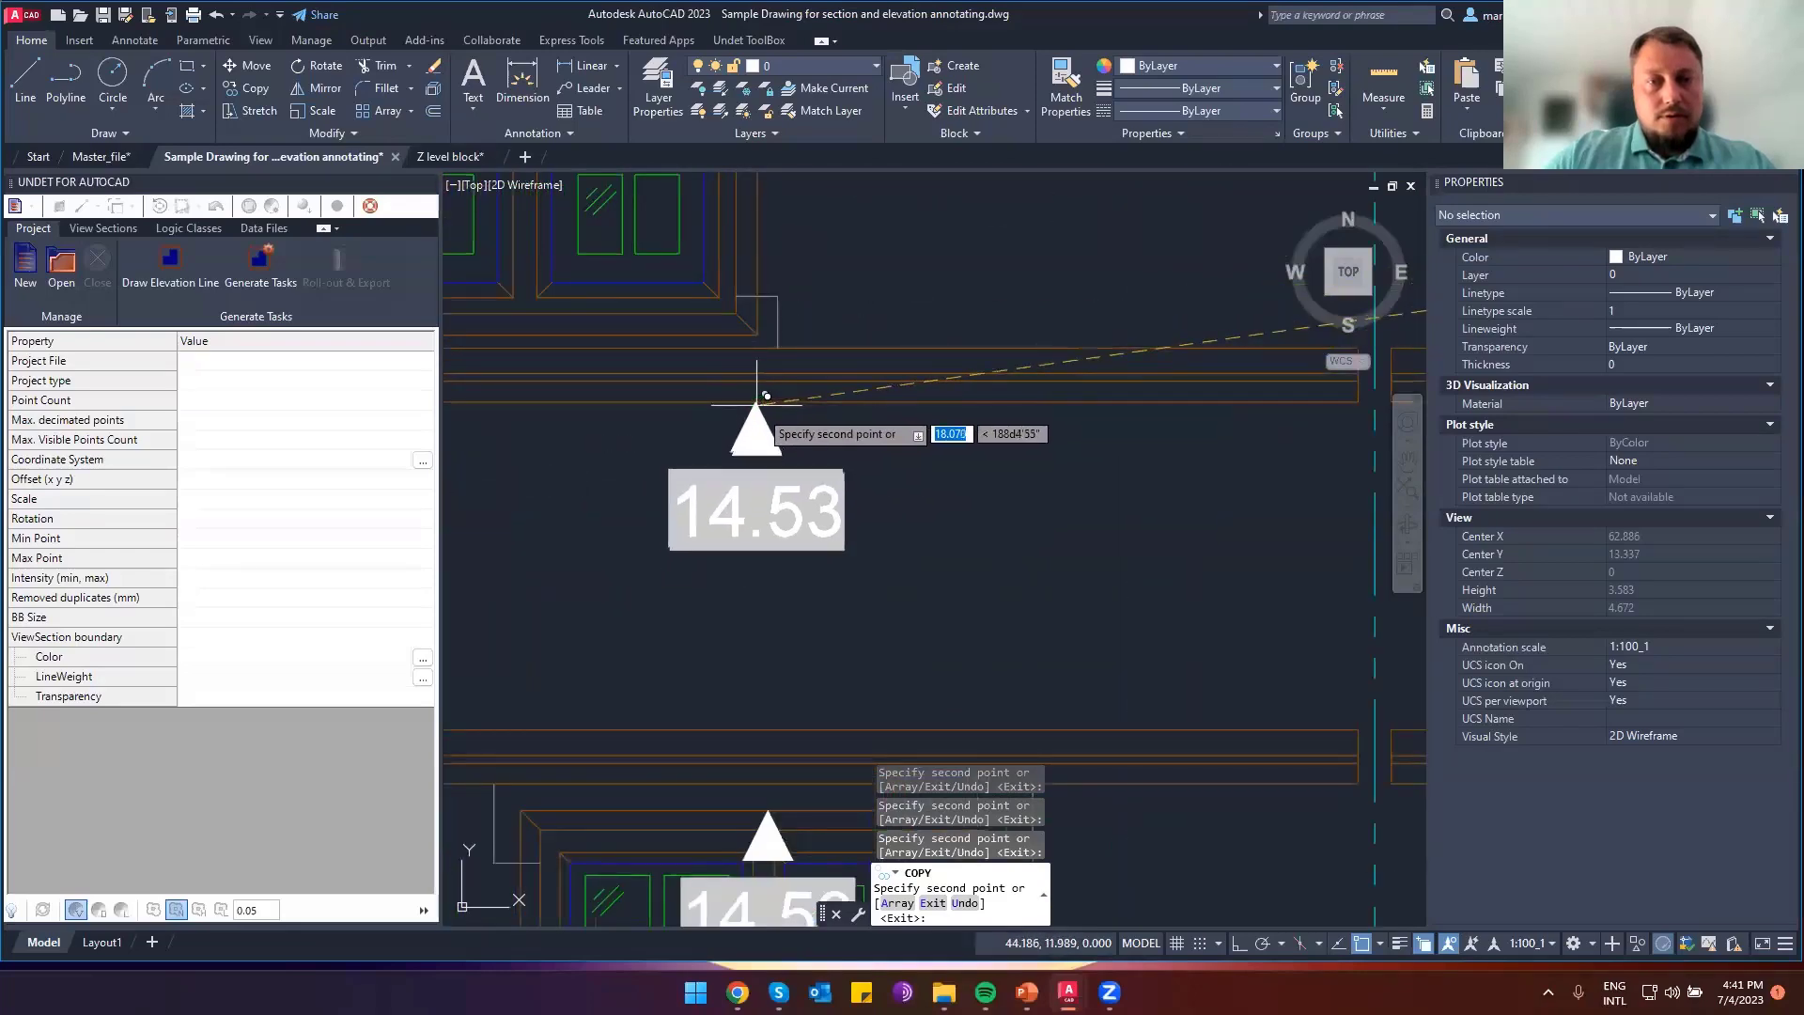
# Copy the upward-pointing level label to the tip of the gable's timber bracket and the sill of the gable's narrow opening
pyautogui.scroll(-3, 760, 376)
pyautogui.scroll(4, 801, 508)
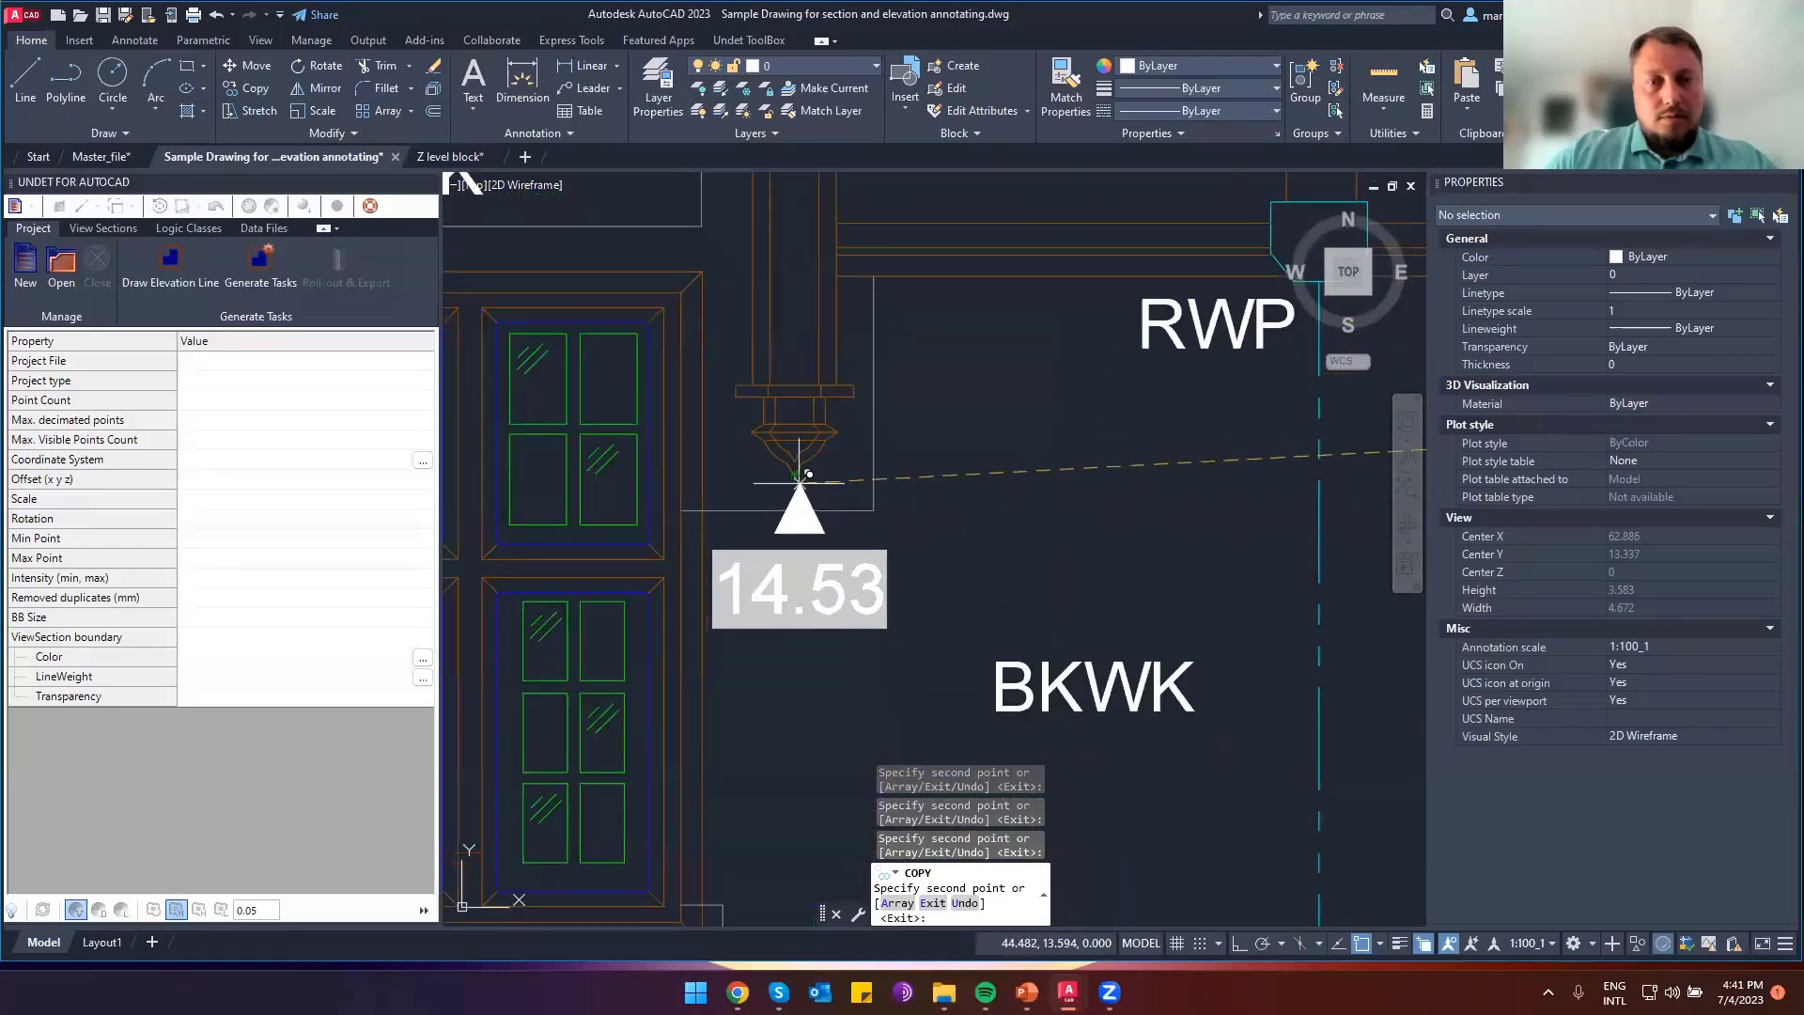
pyautogui.scroll(-3, 798, 475)
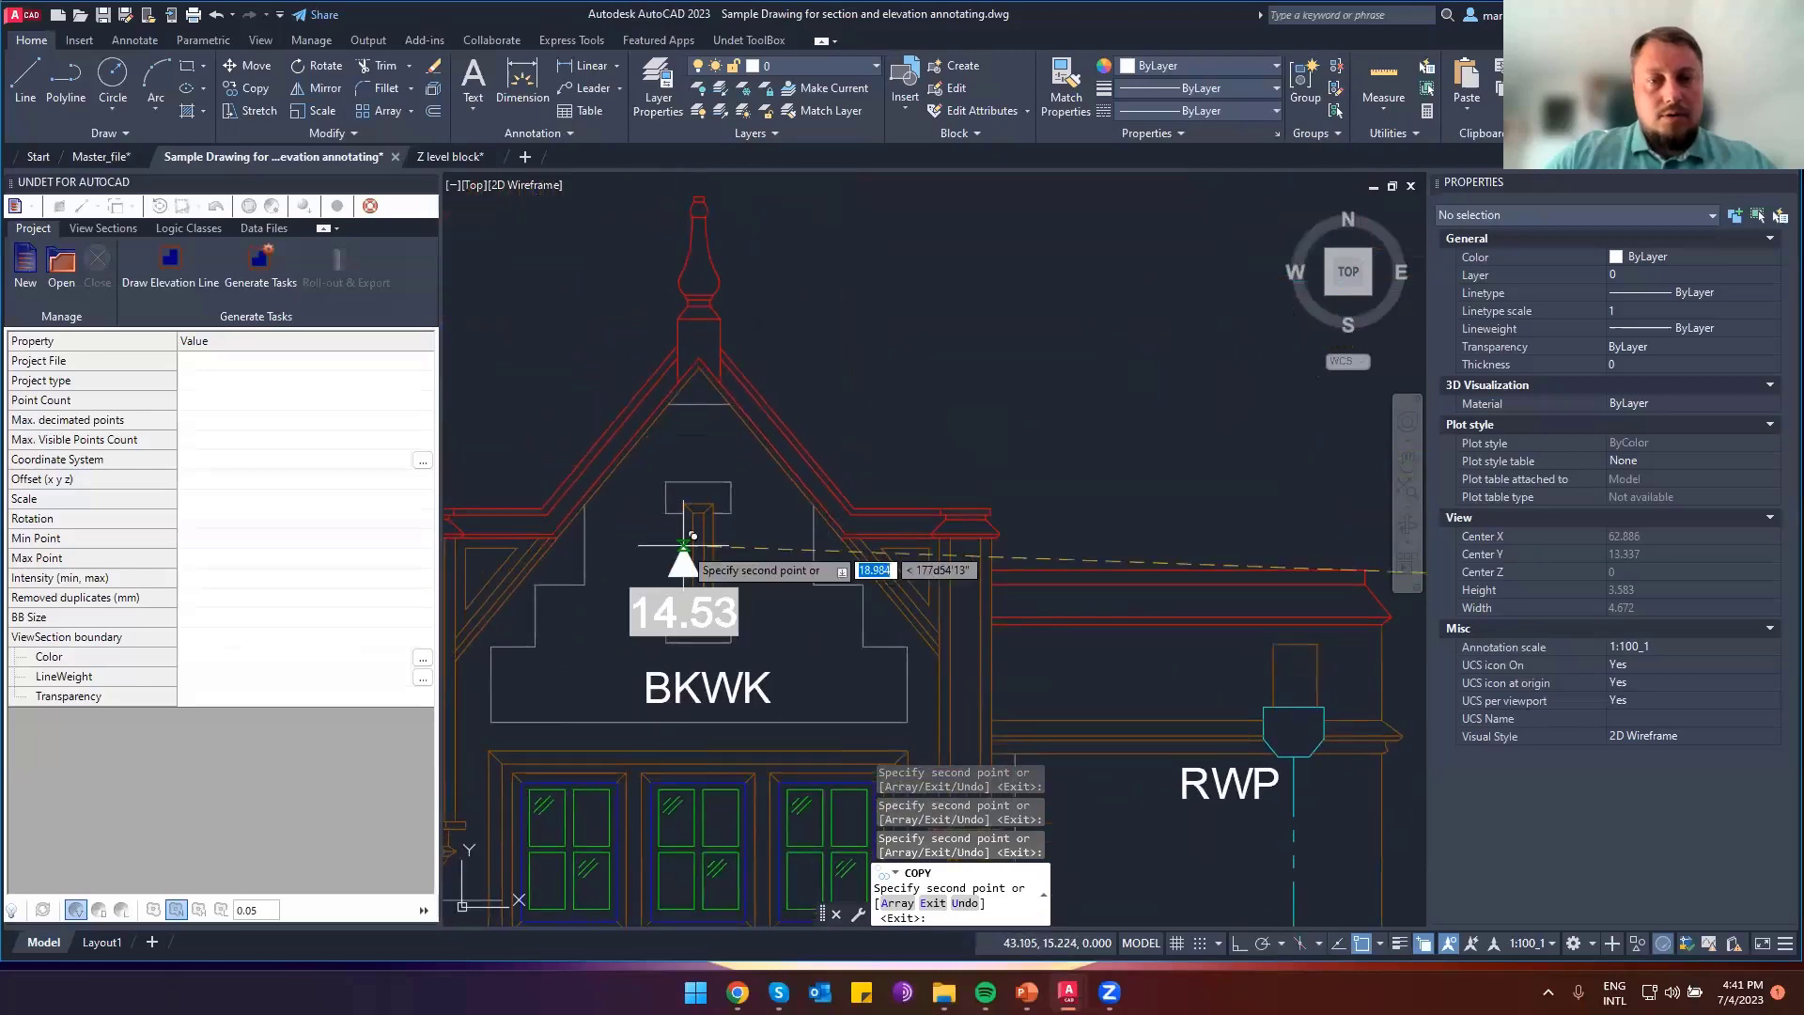
pyautogui.scroll(3, 705, 632)
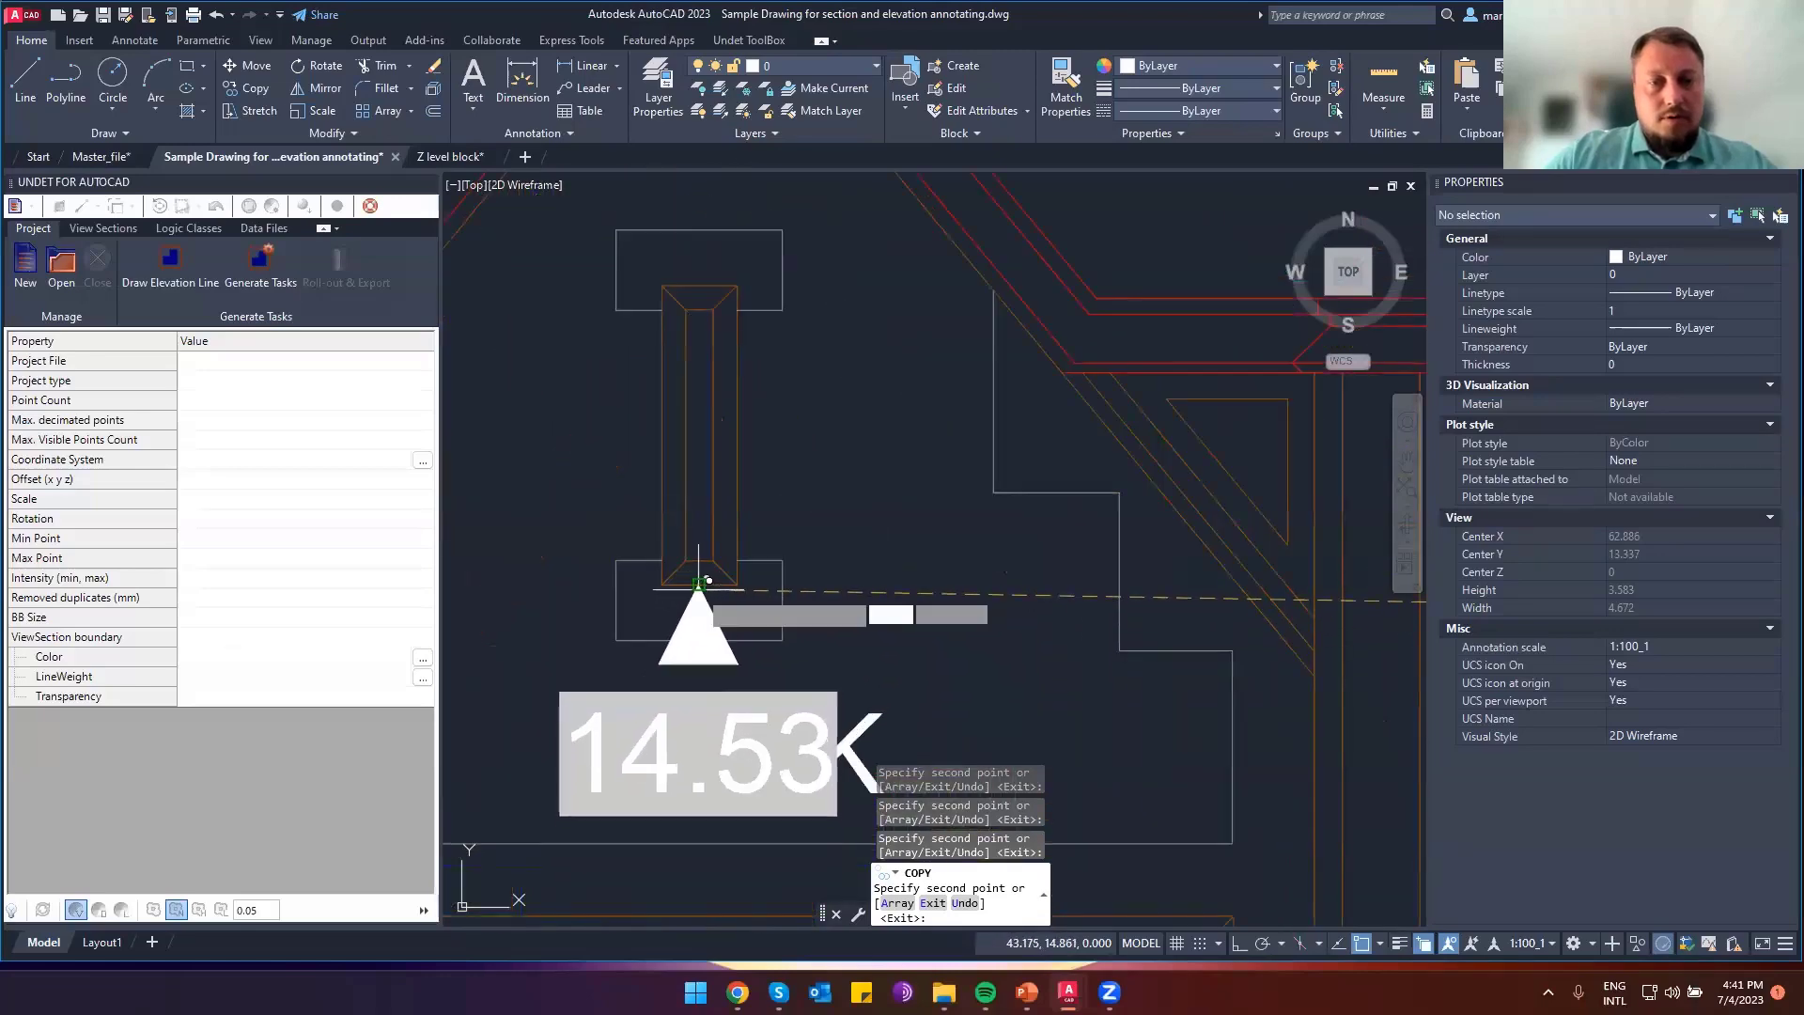
# Finish the current copying, then copy Section B's 12.33 level label from the magenta railing to the tip of Elevation 4's gable finial
pyautogui.scroll(-6, 719, 594)
pyautogui.scroll(-2, 727, 588)
pyautogui.scroll(5, 1384, 692)
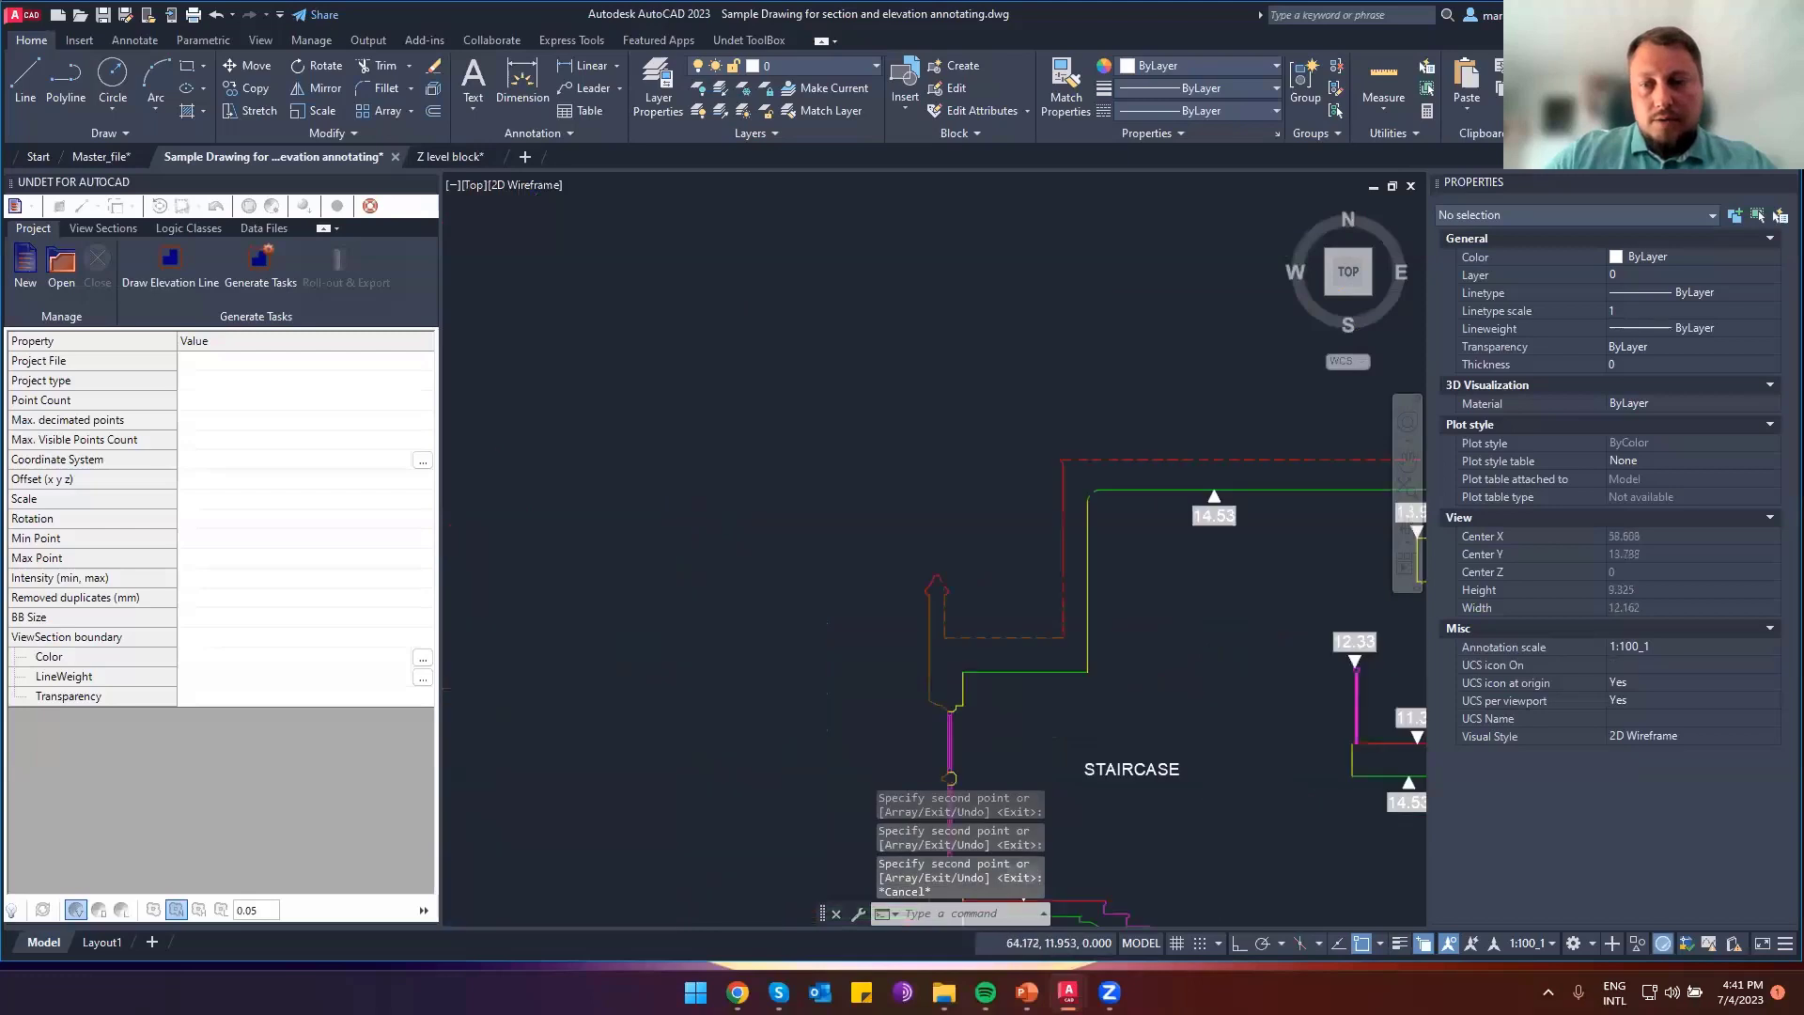
pyautogui.moveTo(1351, 617)
pyautogui.mouseDown()
pyautogui.moveTo(1172, 528)
pyautogui.moveTo(1227, 505)
pyautogui.mouseUp()
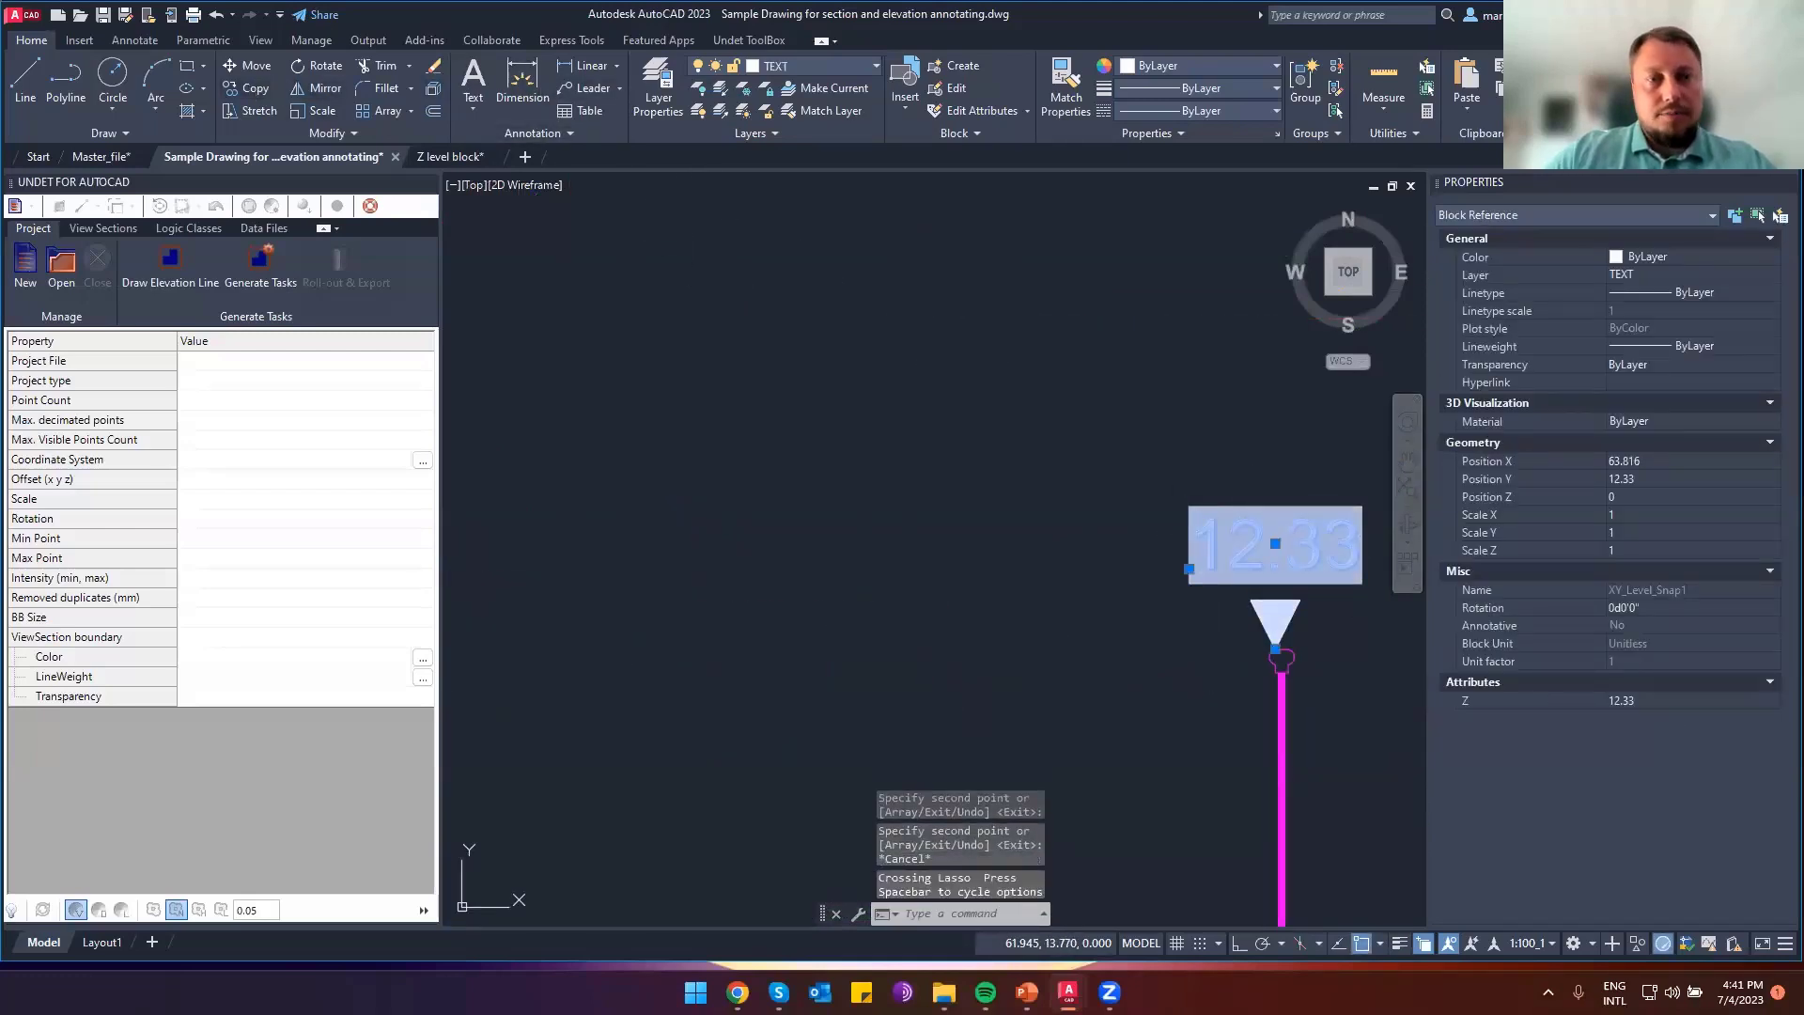
pyautogui.write('co')
pyautogui.press('Return')
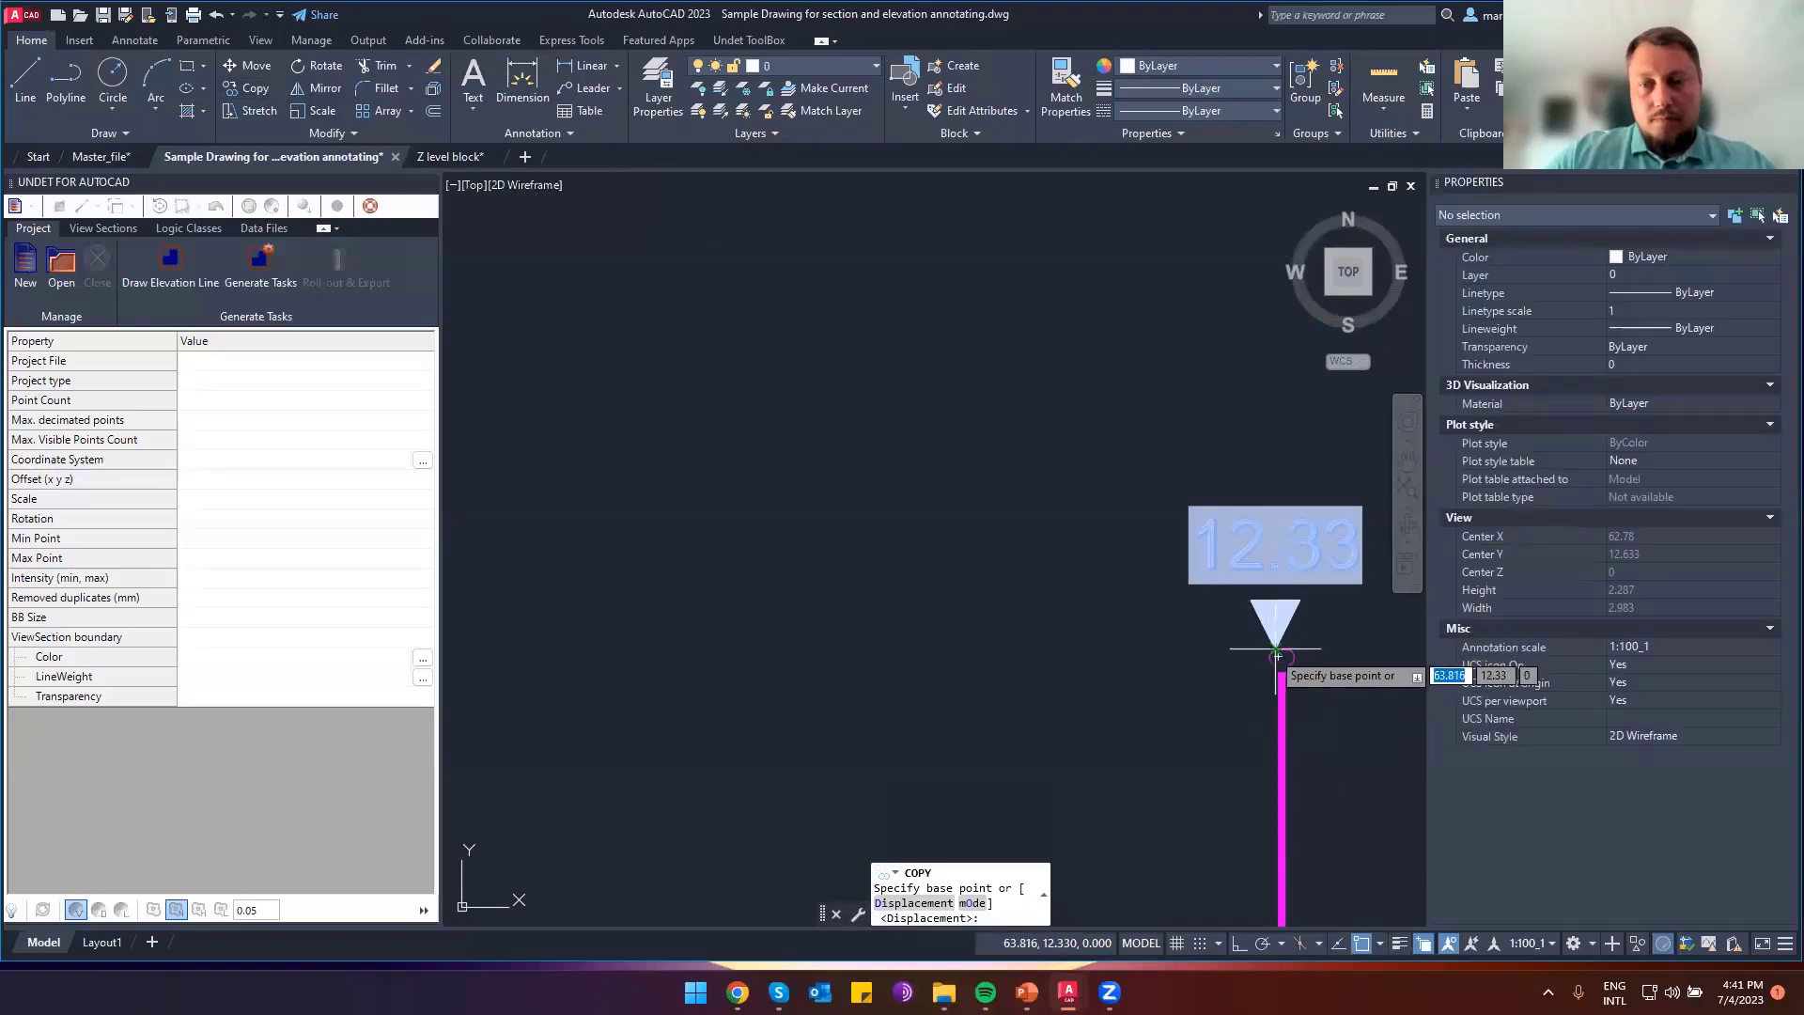
pyautogui.click(1278, 655)
pyautogui.scroll(-6, 1278, 655)
pyautogui.moveTo(756, 597); pyautogui.dragTo(760, 579, button='middle')
pyautogui.scroll(6, 724, 376)
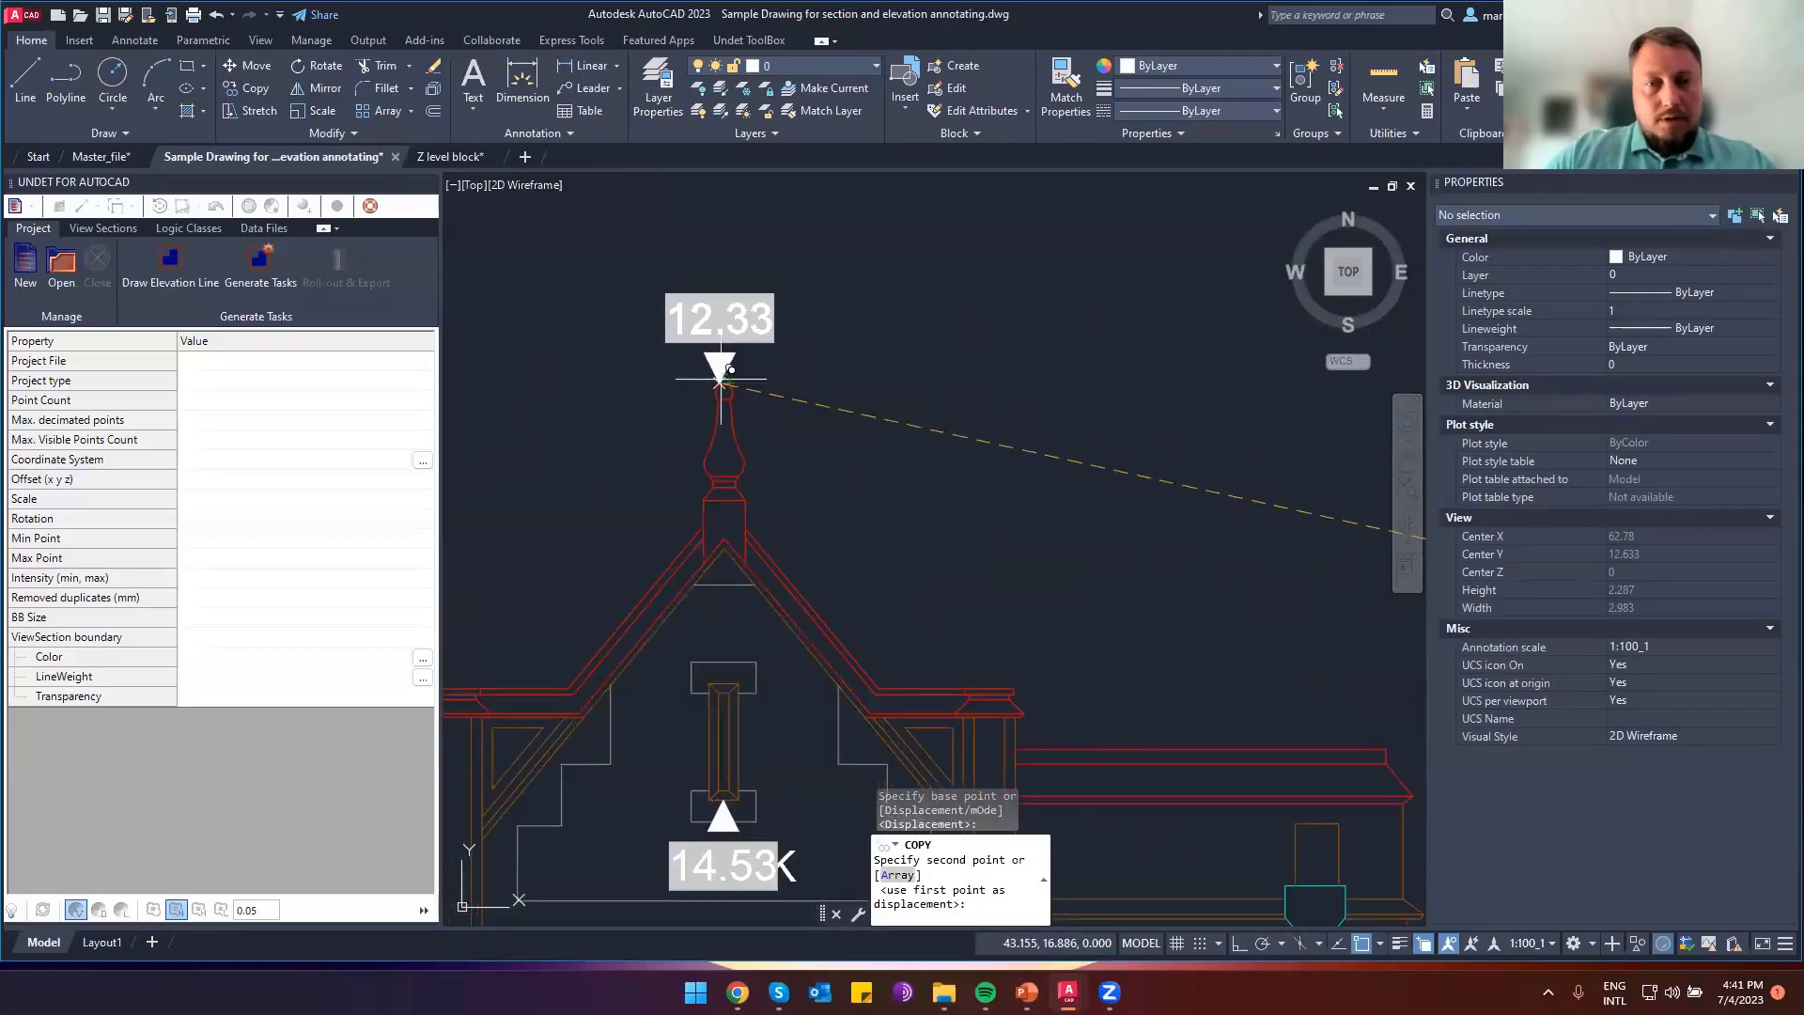
pyautogui.click(721, 377)
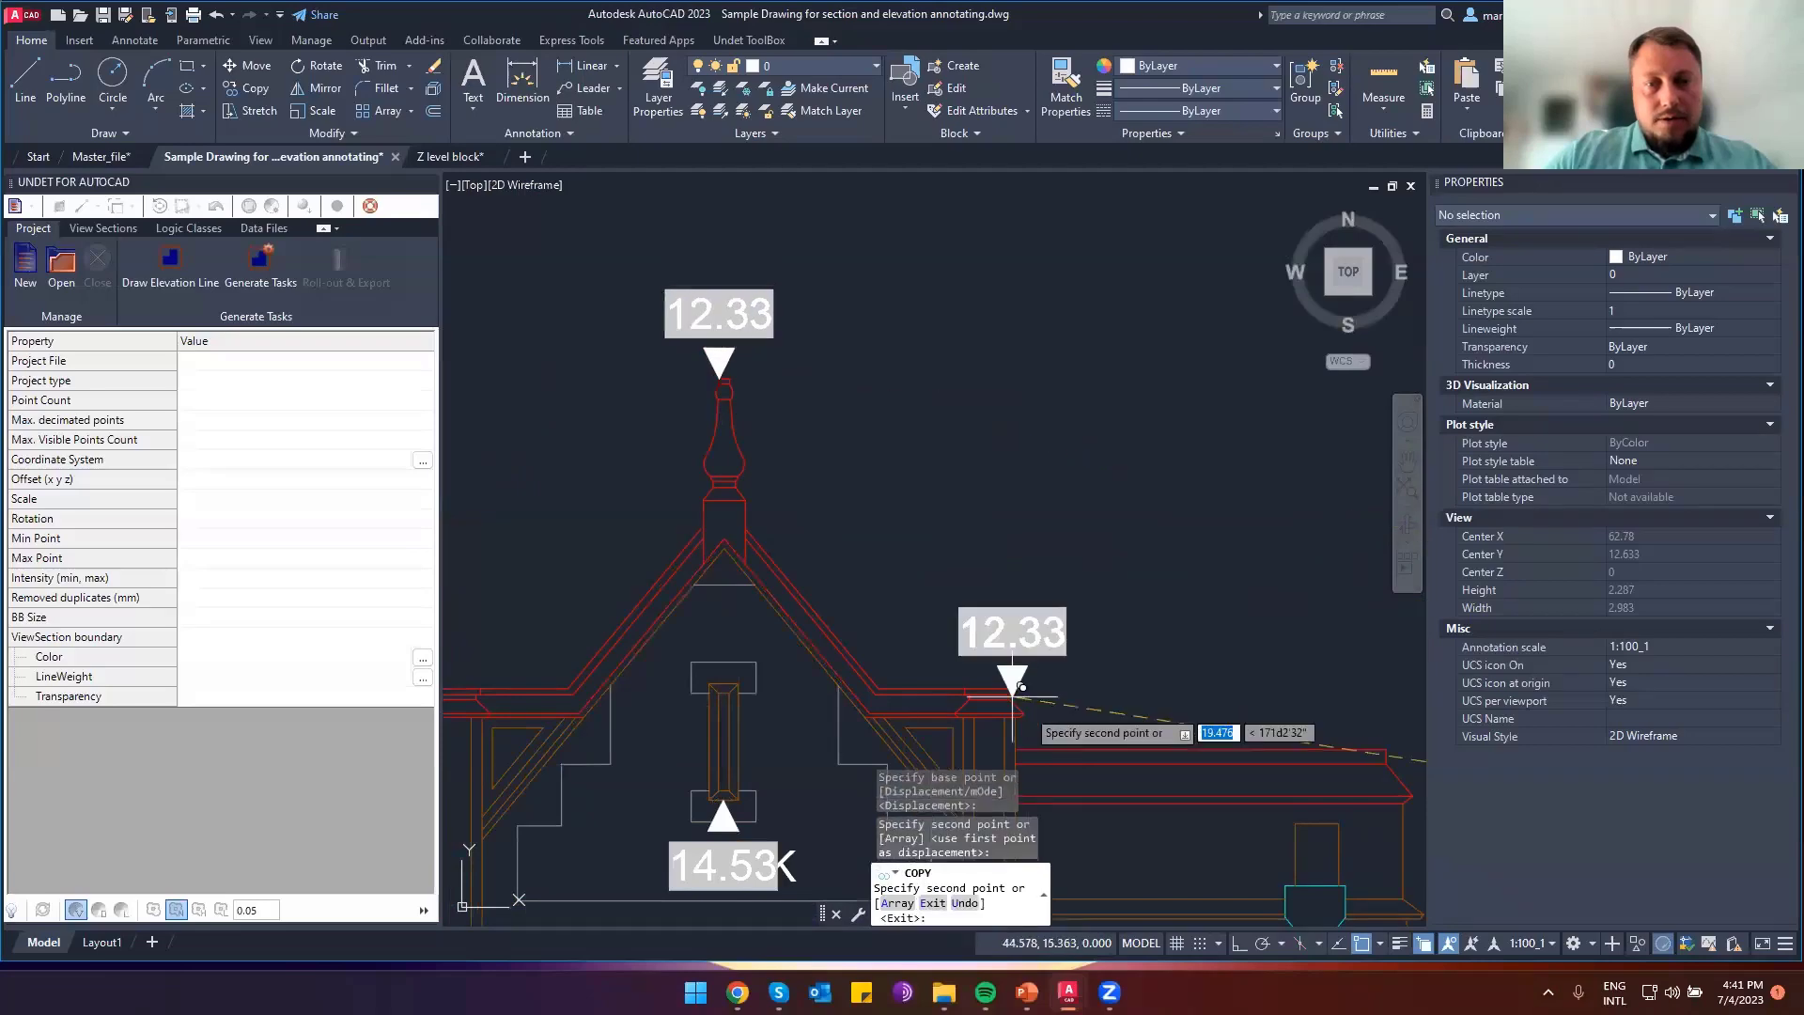
# Copy the downward-pointing level label to the top of the gable's eave and the upper corner of the adjoining main roof
pyautogui.scroll(6, 973, 690)
pyautogui.click(950, 683)
pyautogui.scroll(-6, 968, 701)
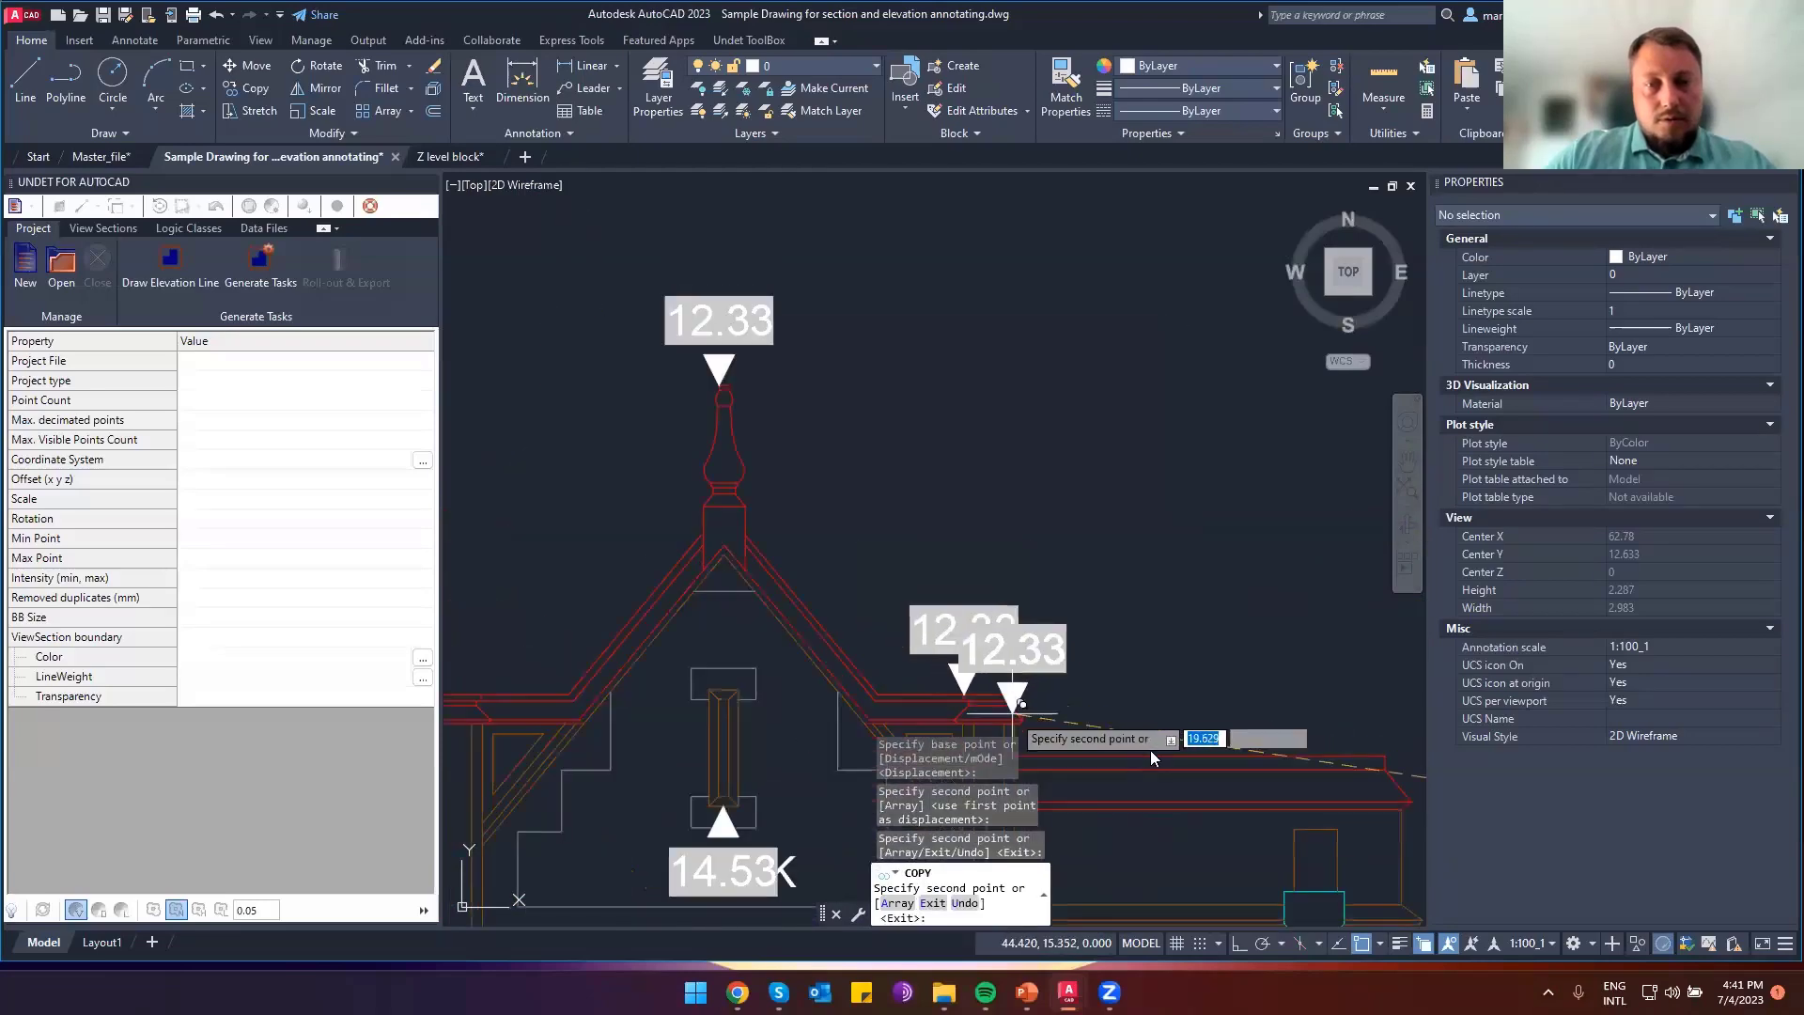
pyautogui.scroll(-2, 1117, 612)
pyautogui.moveTo(1117, 612); pyautogui.dragTo(733, 322, button='middle')
pyautogui.scroll(4, 928, 403)
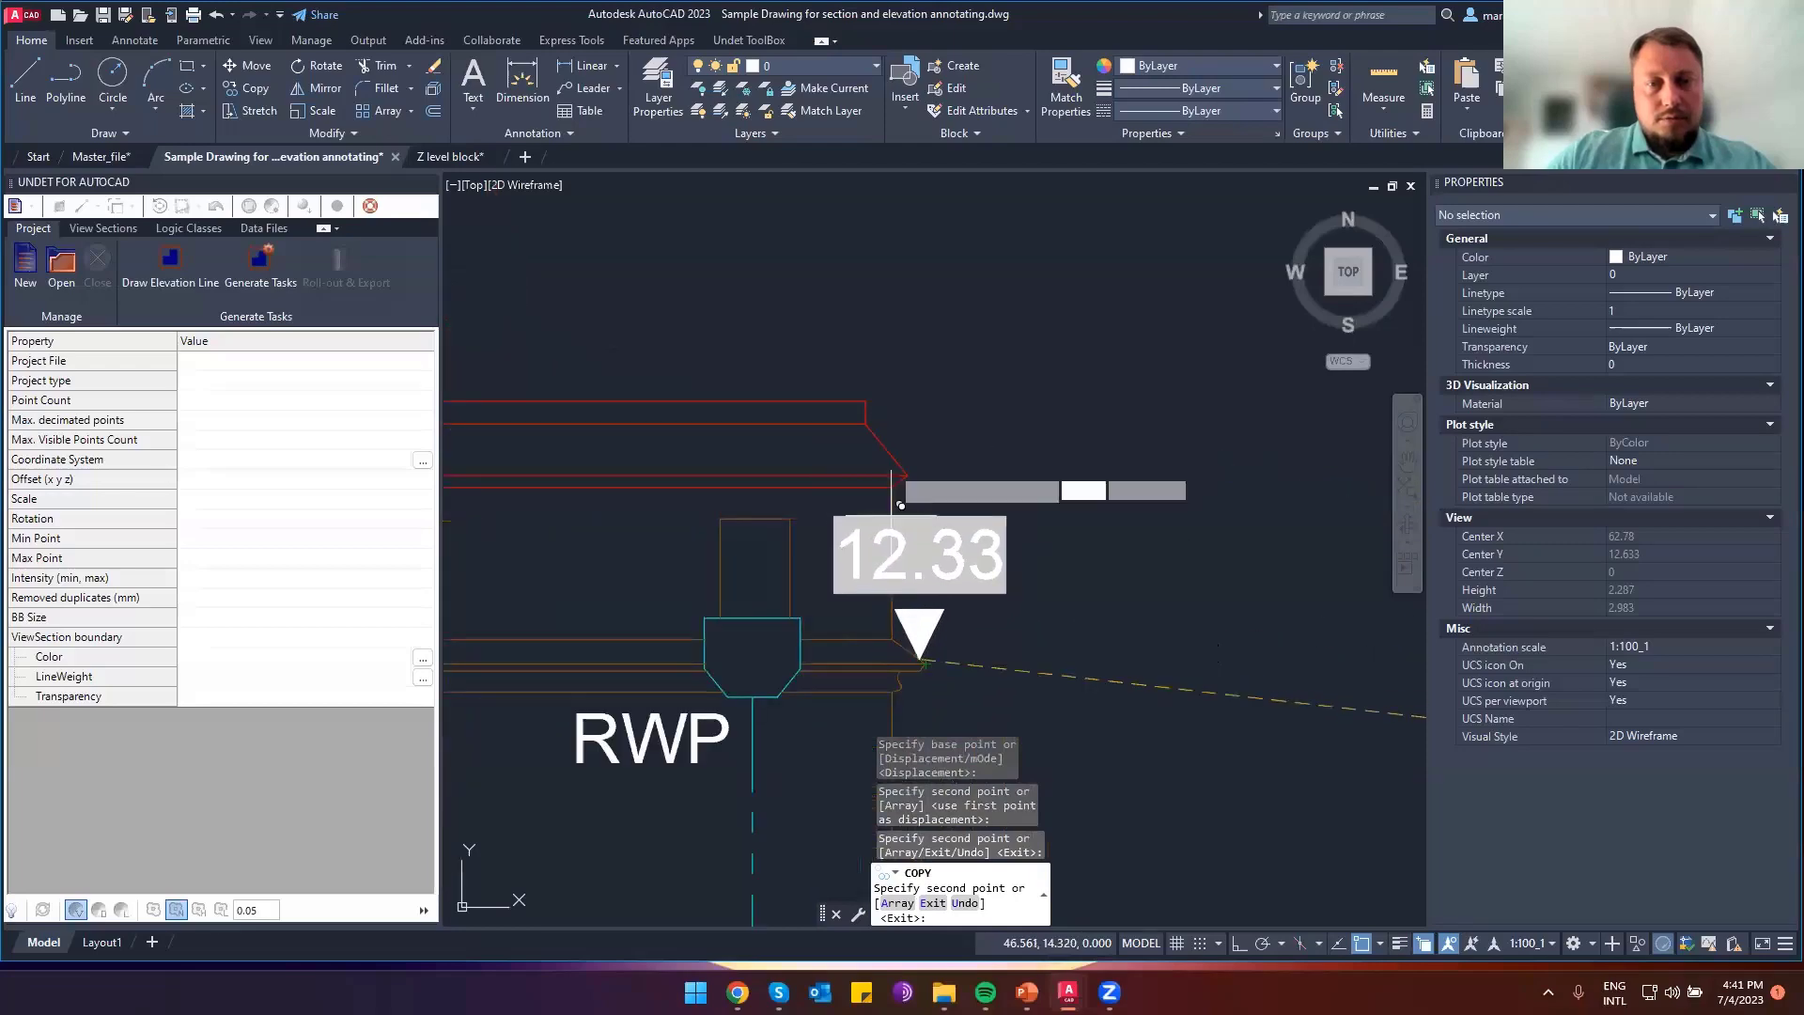
pyautogui.click(861, 399)
pyautogui.scroll(-3, 884, 423)
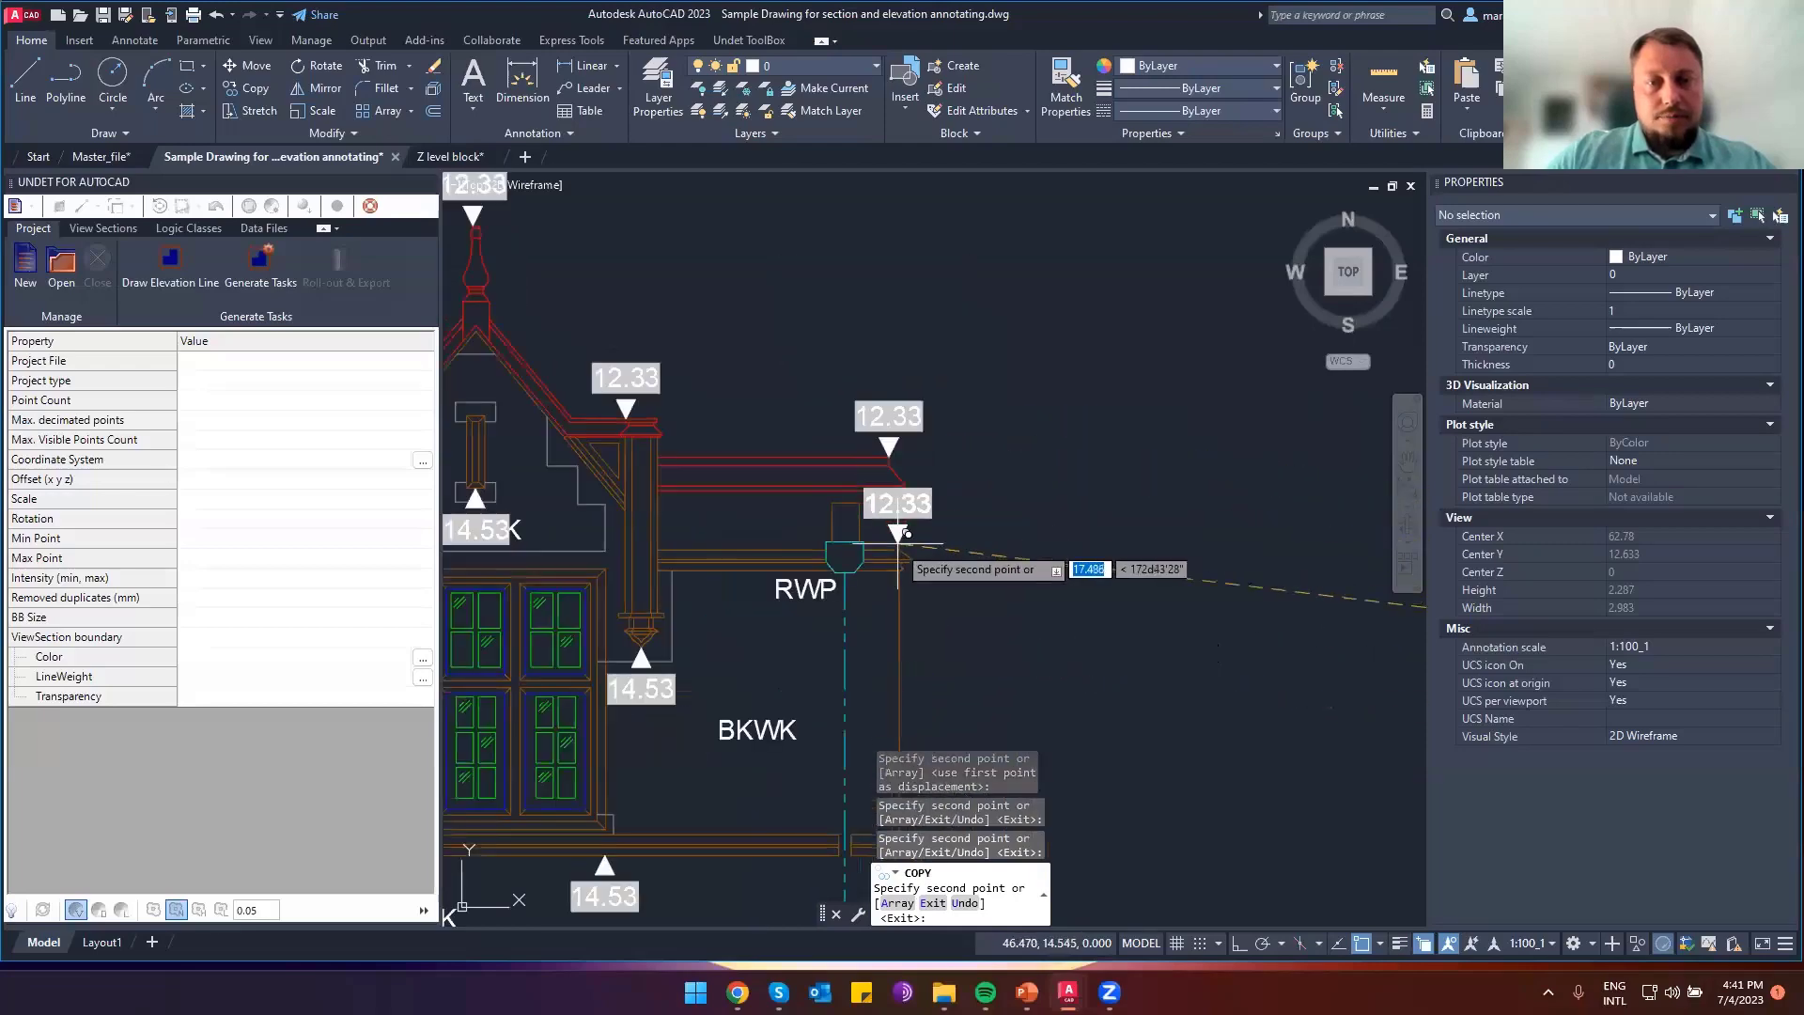
# Copy the downward-pointing level label to the ground-floor window head and the top of the adjoining low wall, then end copying
pyautogui.scroll(-2, 897, 554)
pyautogui.scroll(2, 809, 517)
pyautogui.scroll(2, 728, 550)
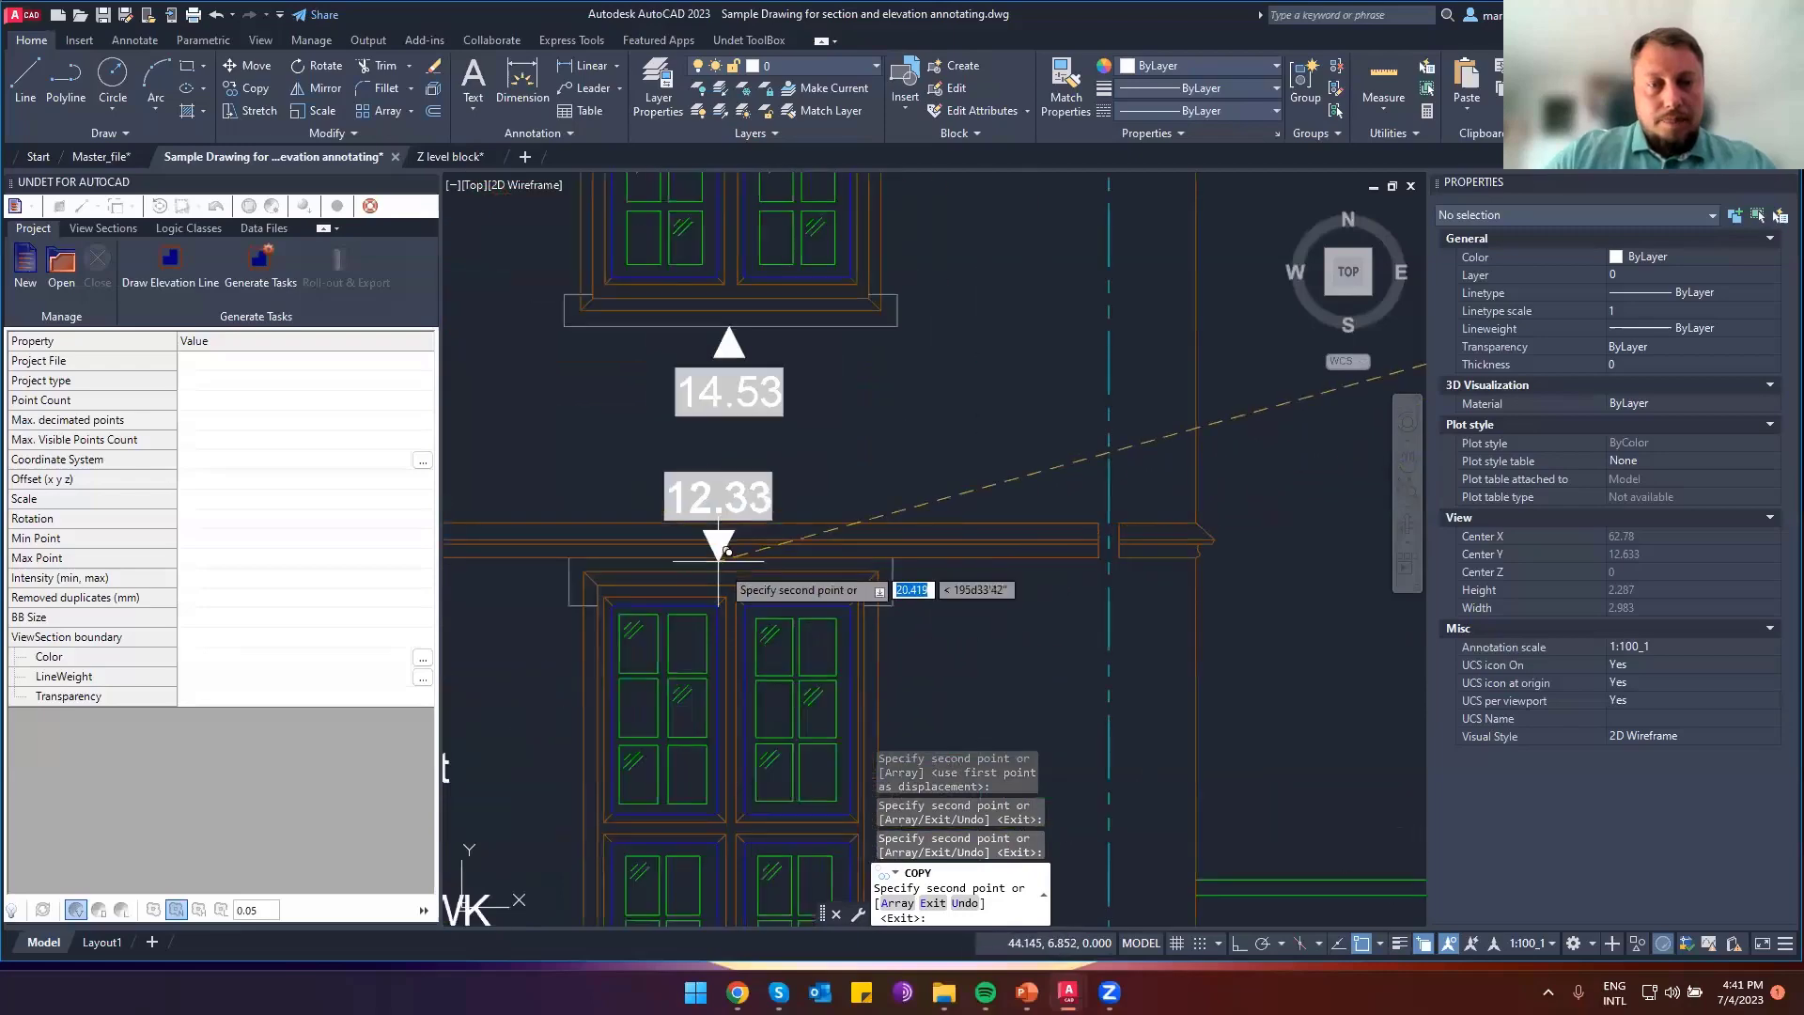
pyautogui.click(729, 571)
pyautogui.scroll(-2, 767, 612)
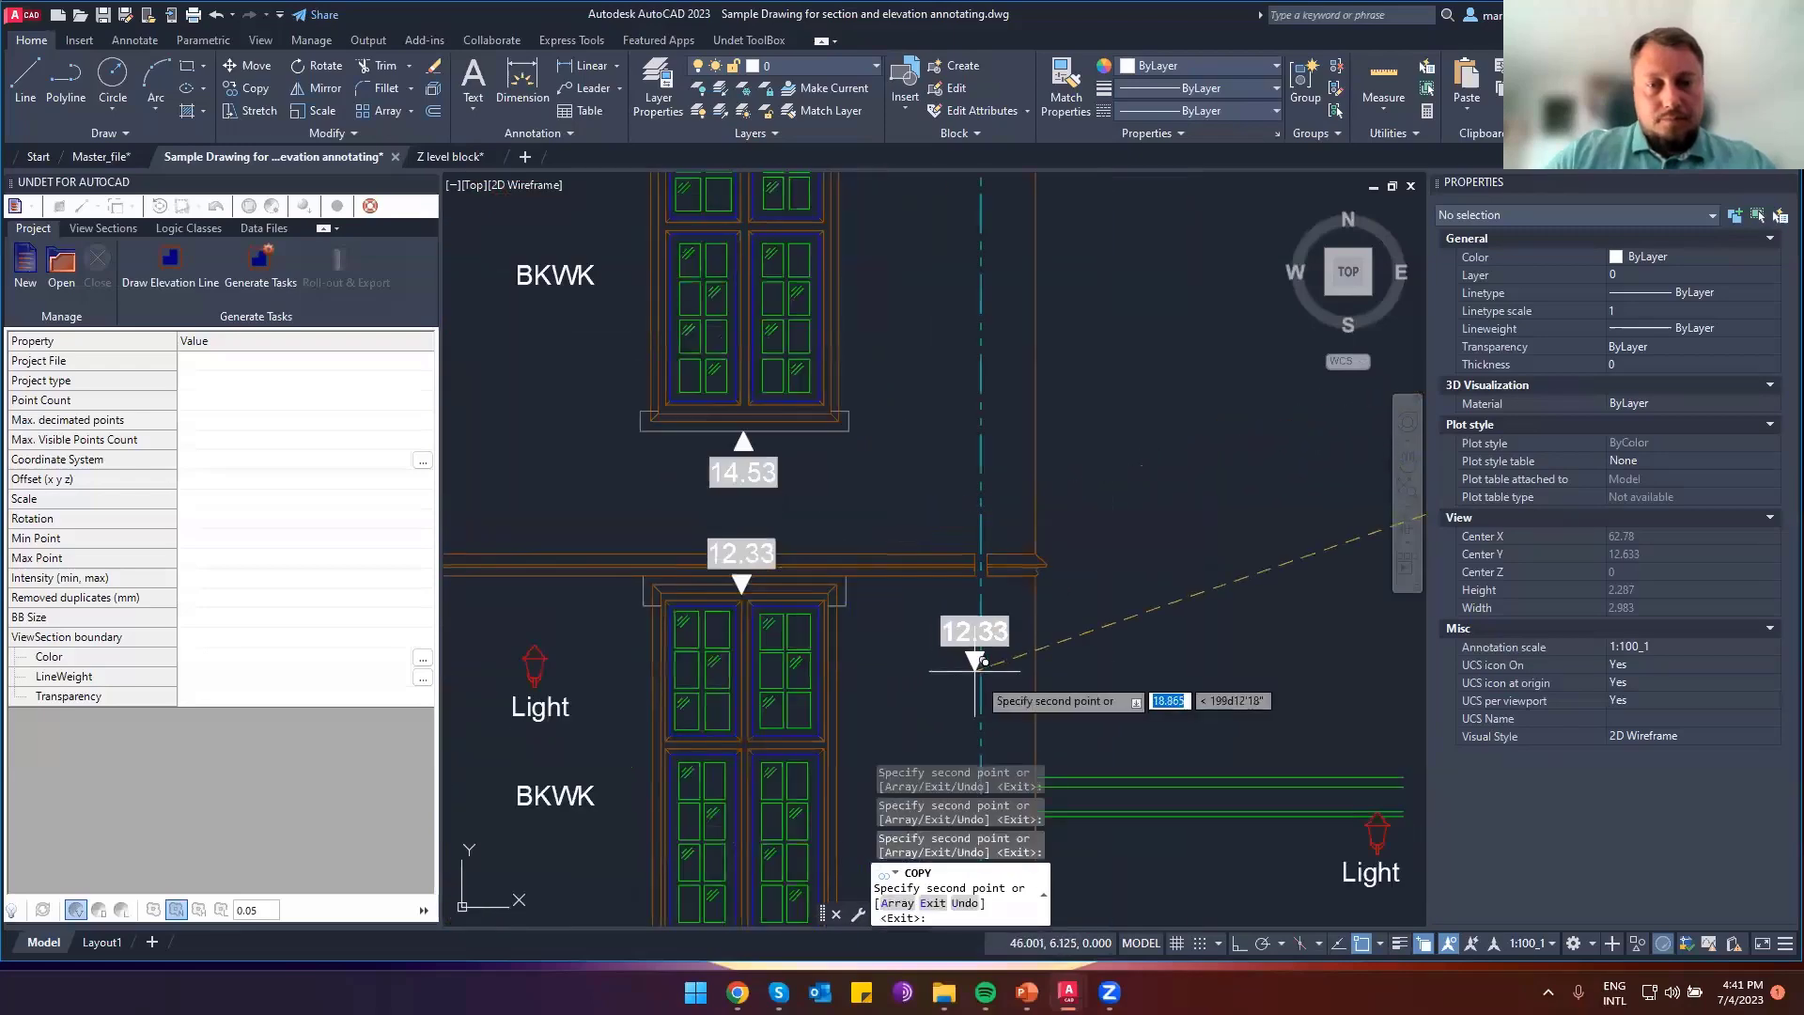
pyautogui.scroll(-5, 1062, 752)
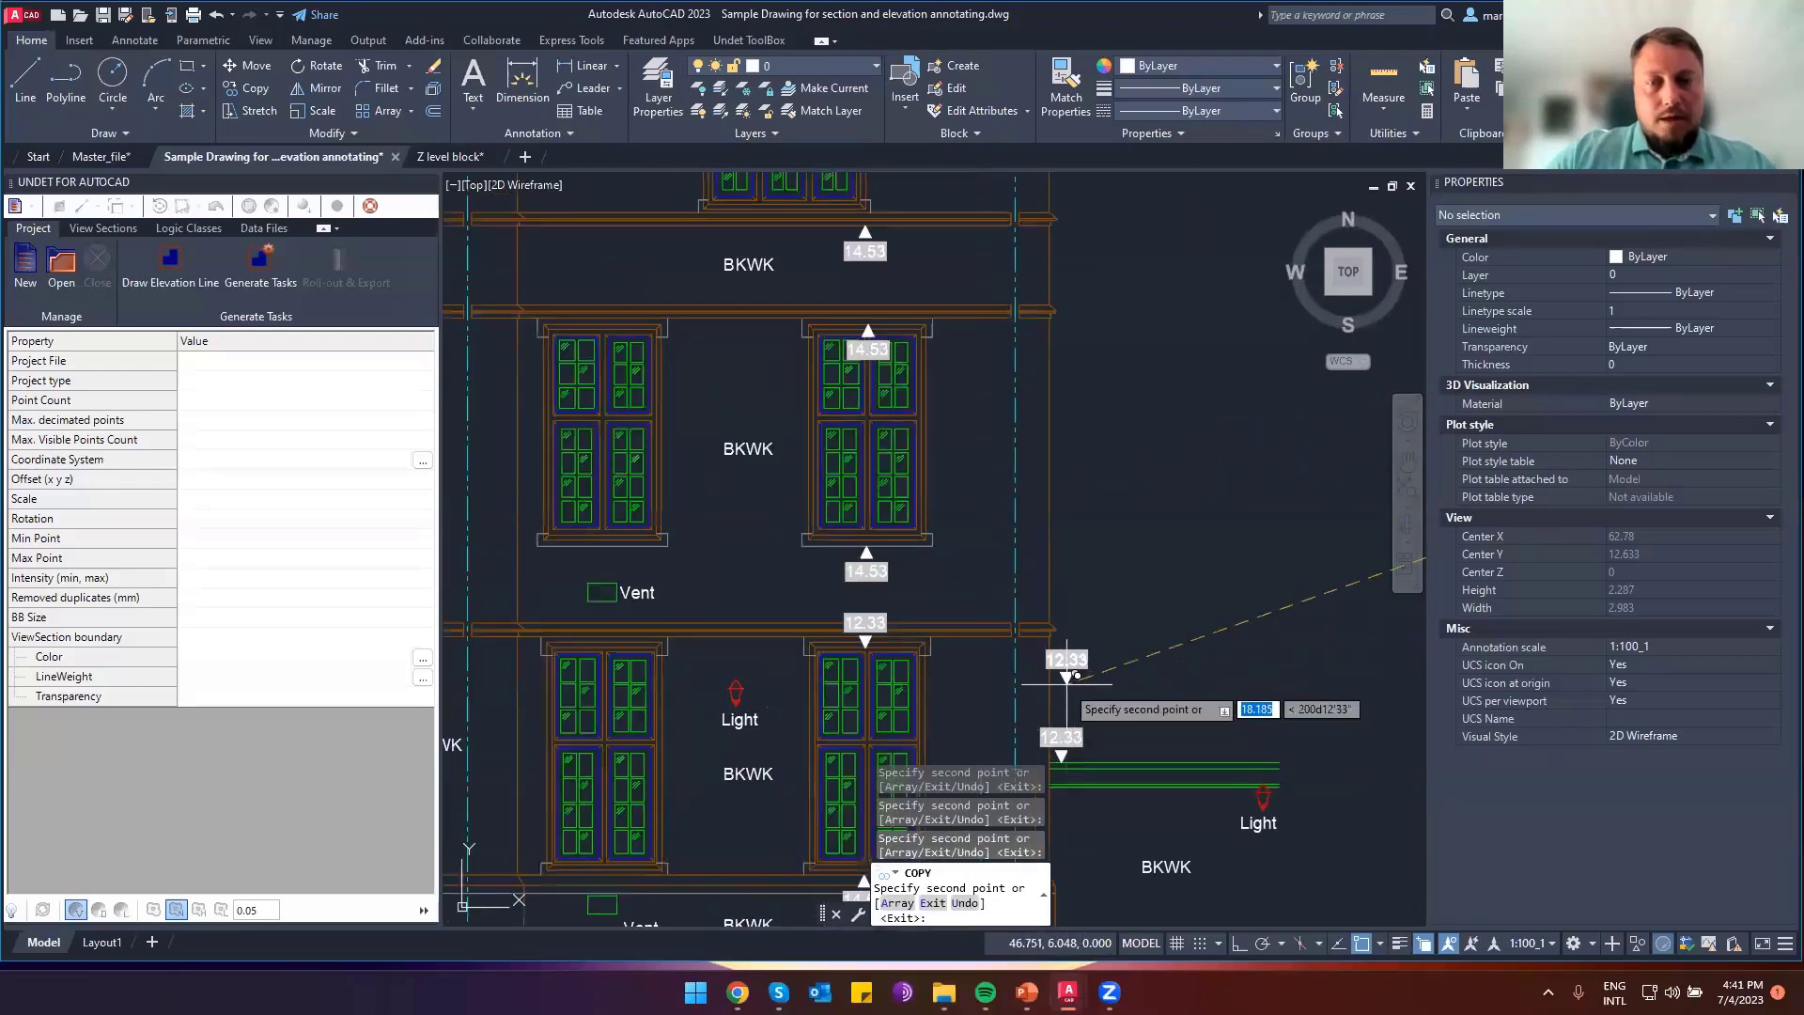
pyautogui.press('Escape')
pyautogui.press('Escape')
pyautogui.press('Escape')
pyautogui.scroll(3, 916, 714)
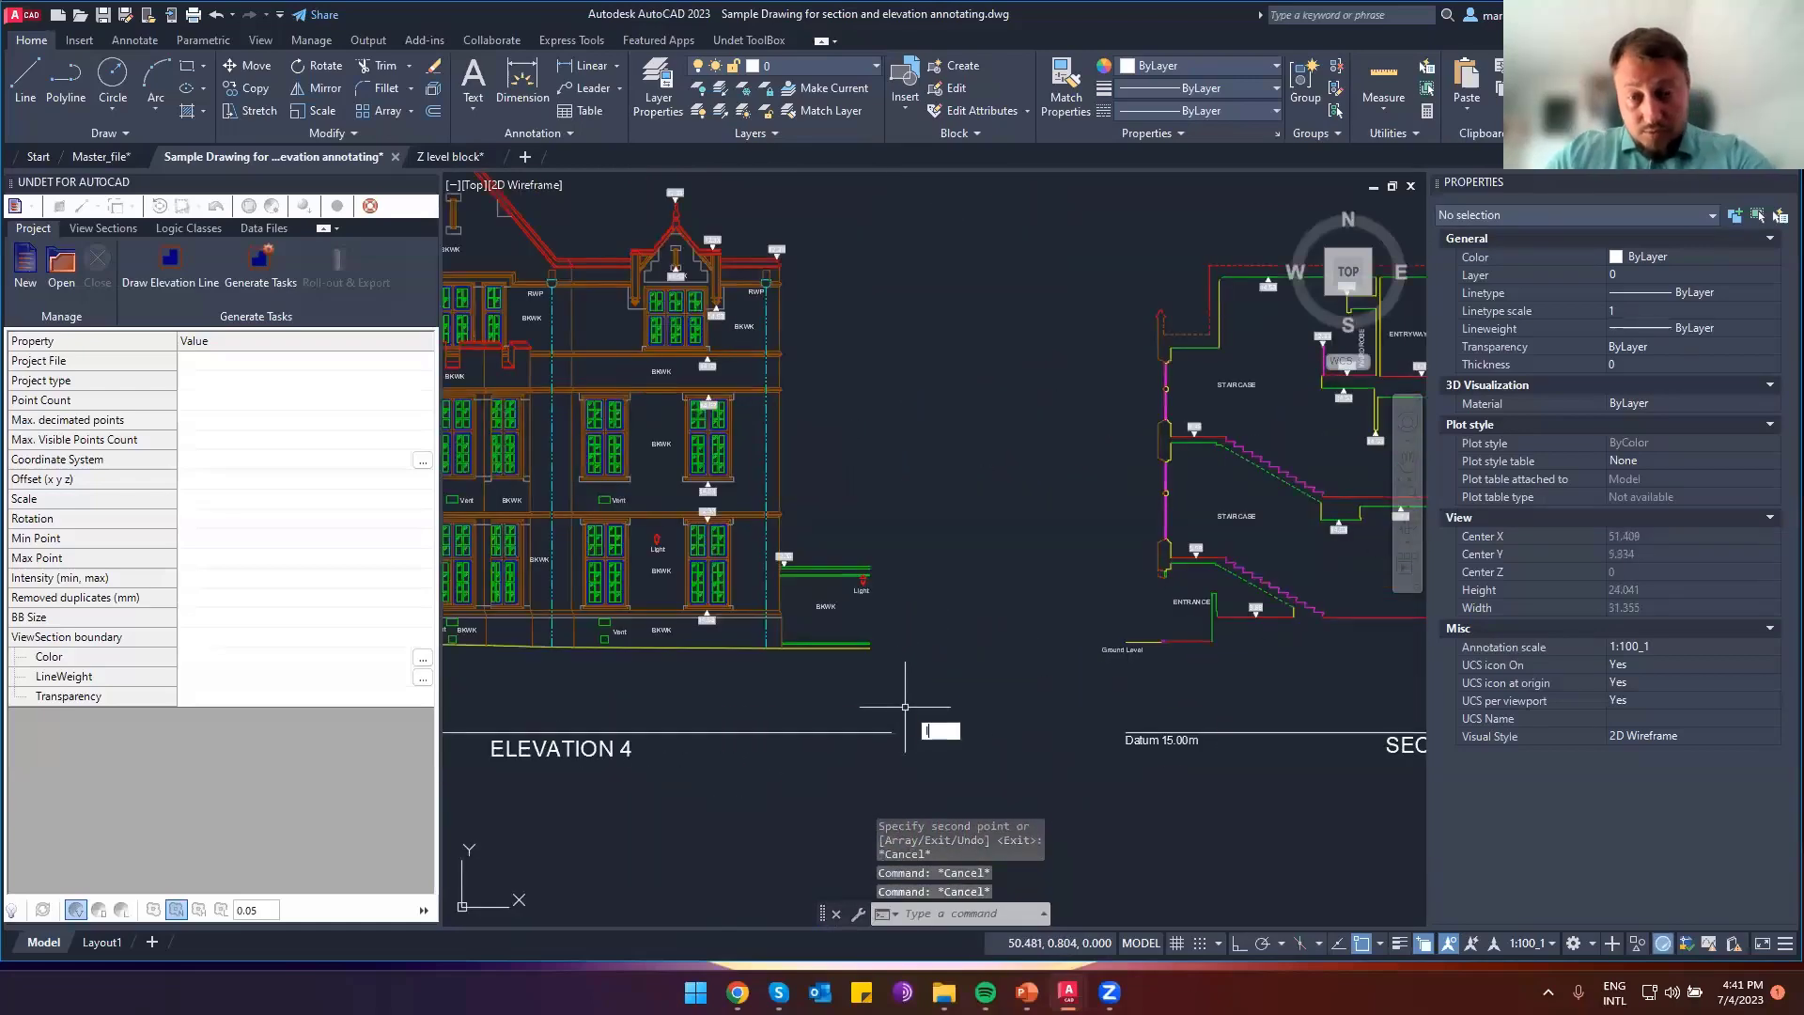
# Draw a vertical line about 18.2 units long between Elevation 4 and Section B with ortho mode on
pyautogui.write('l')
pyautogui.press('Return')
pyautogui.click(906, 762)
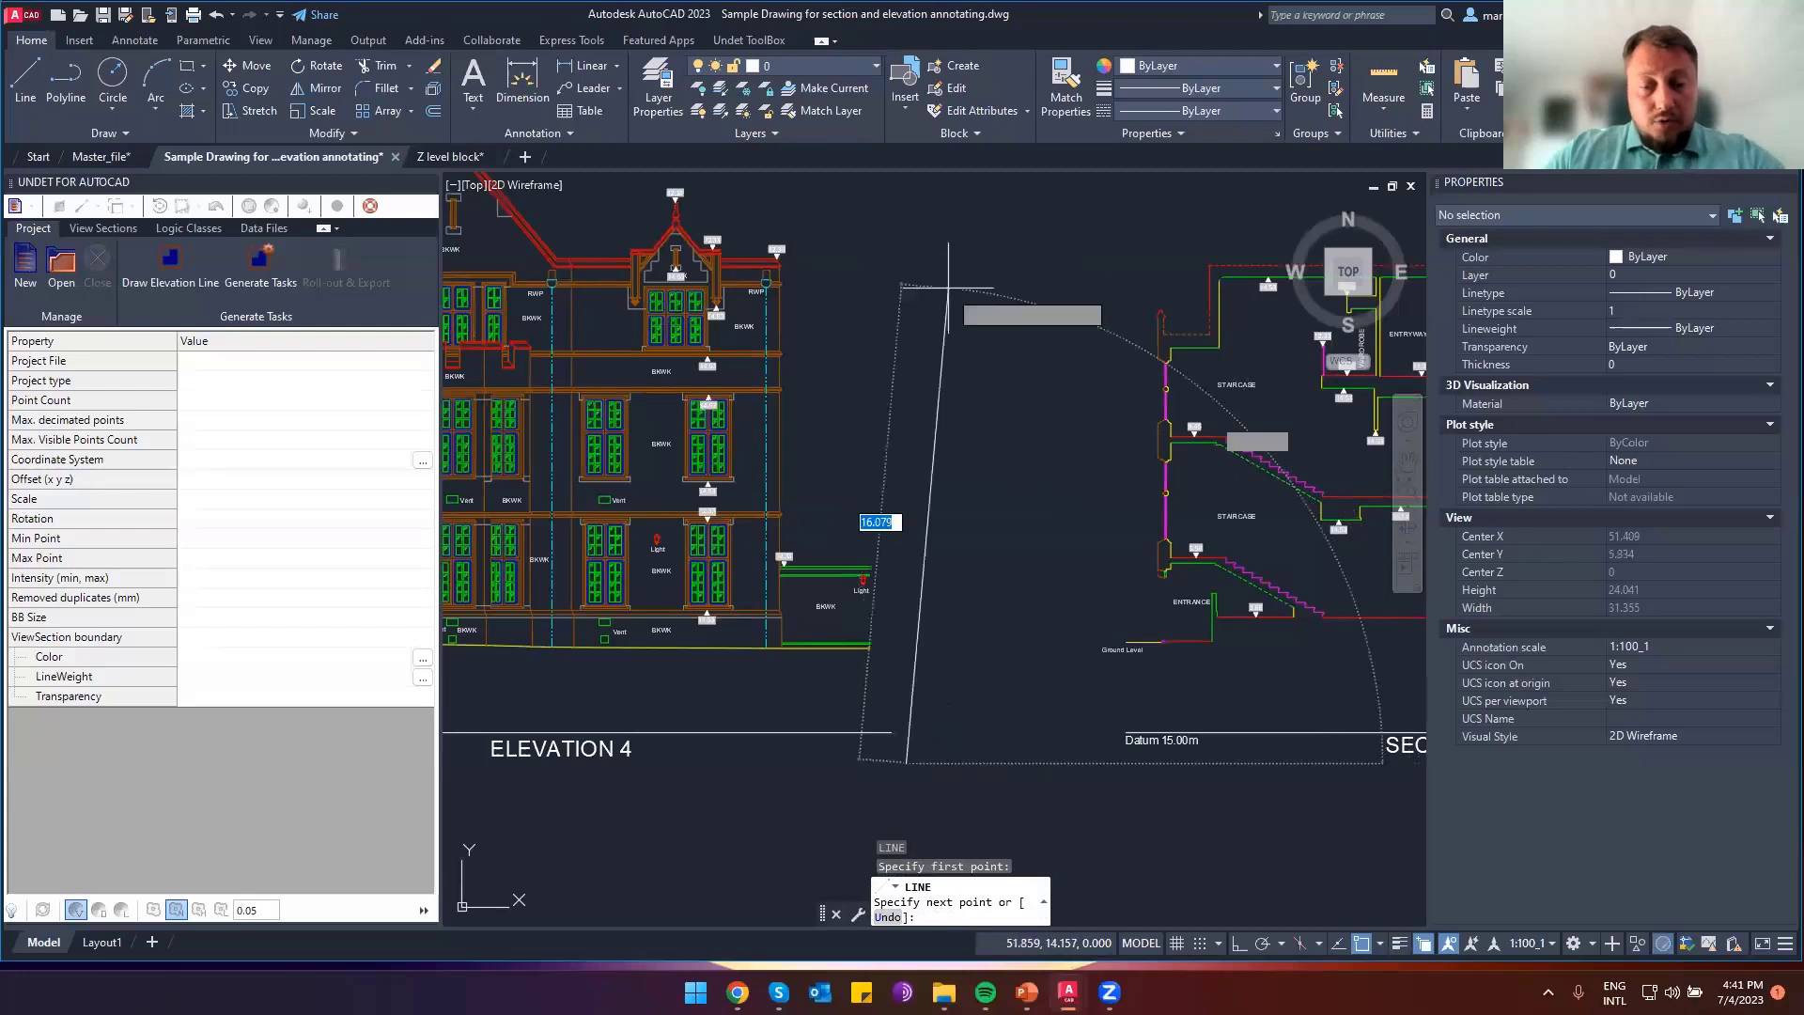
pyautogui.press('F8')
pyautogui.click(908, 191)
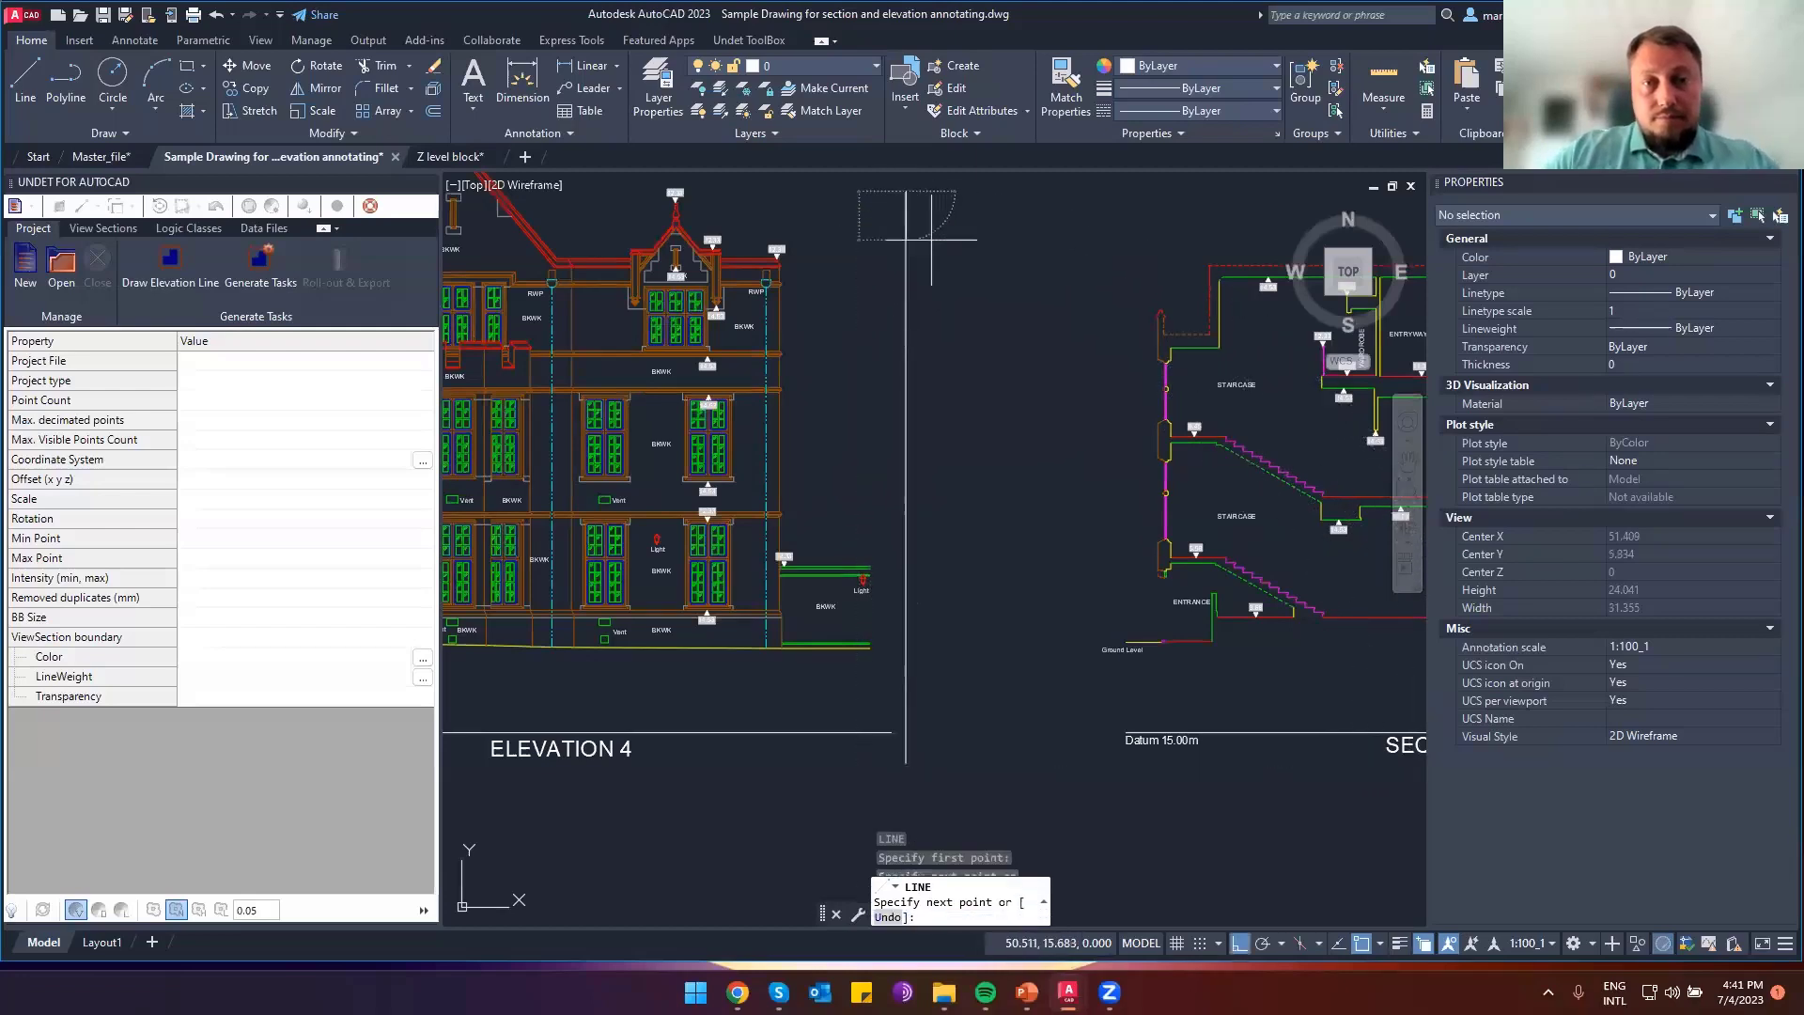
pyautogui.press('Escape')
# Set both the start X and end X of the vertical line to 51
pyautogui.moveTo(934, 302); pyautogui.dragTo(863, 293)
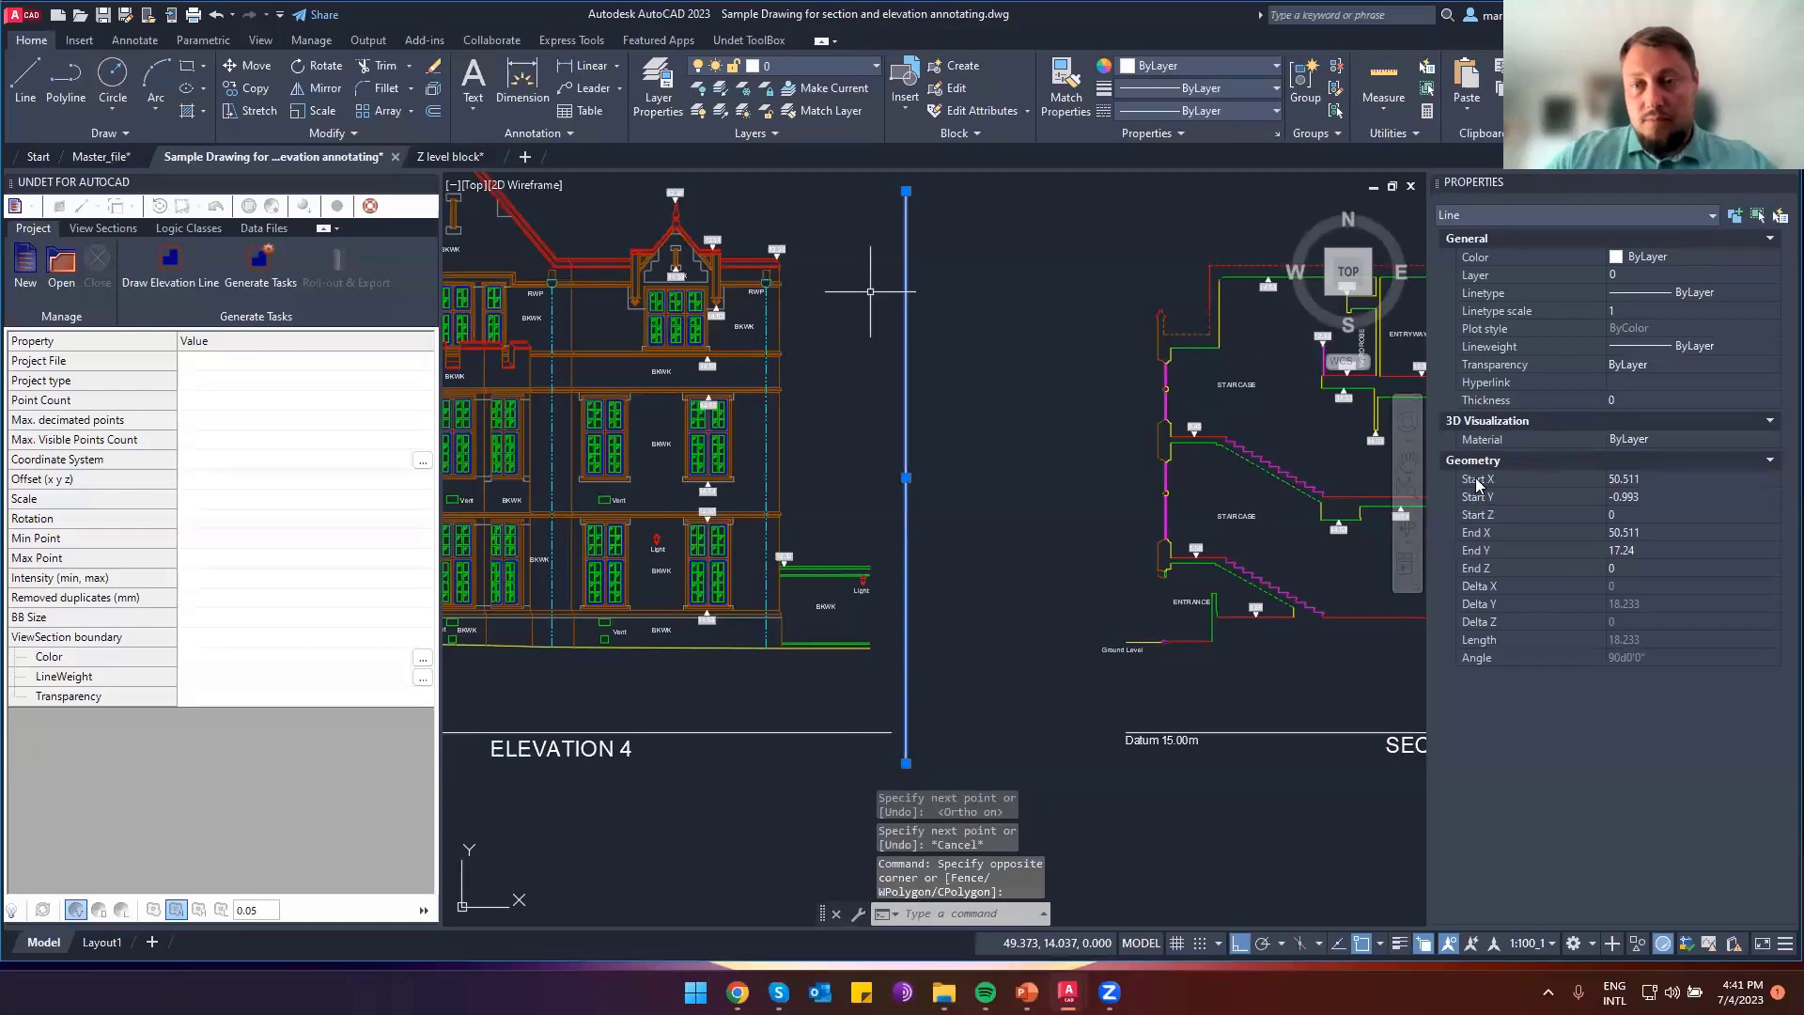
pyautogui.click(1659, 478)
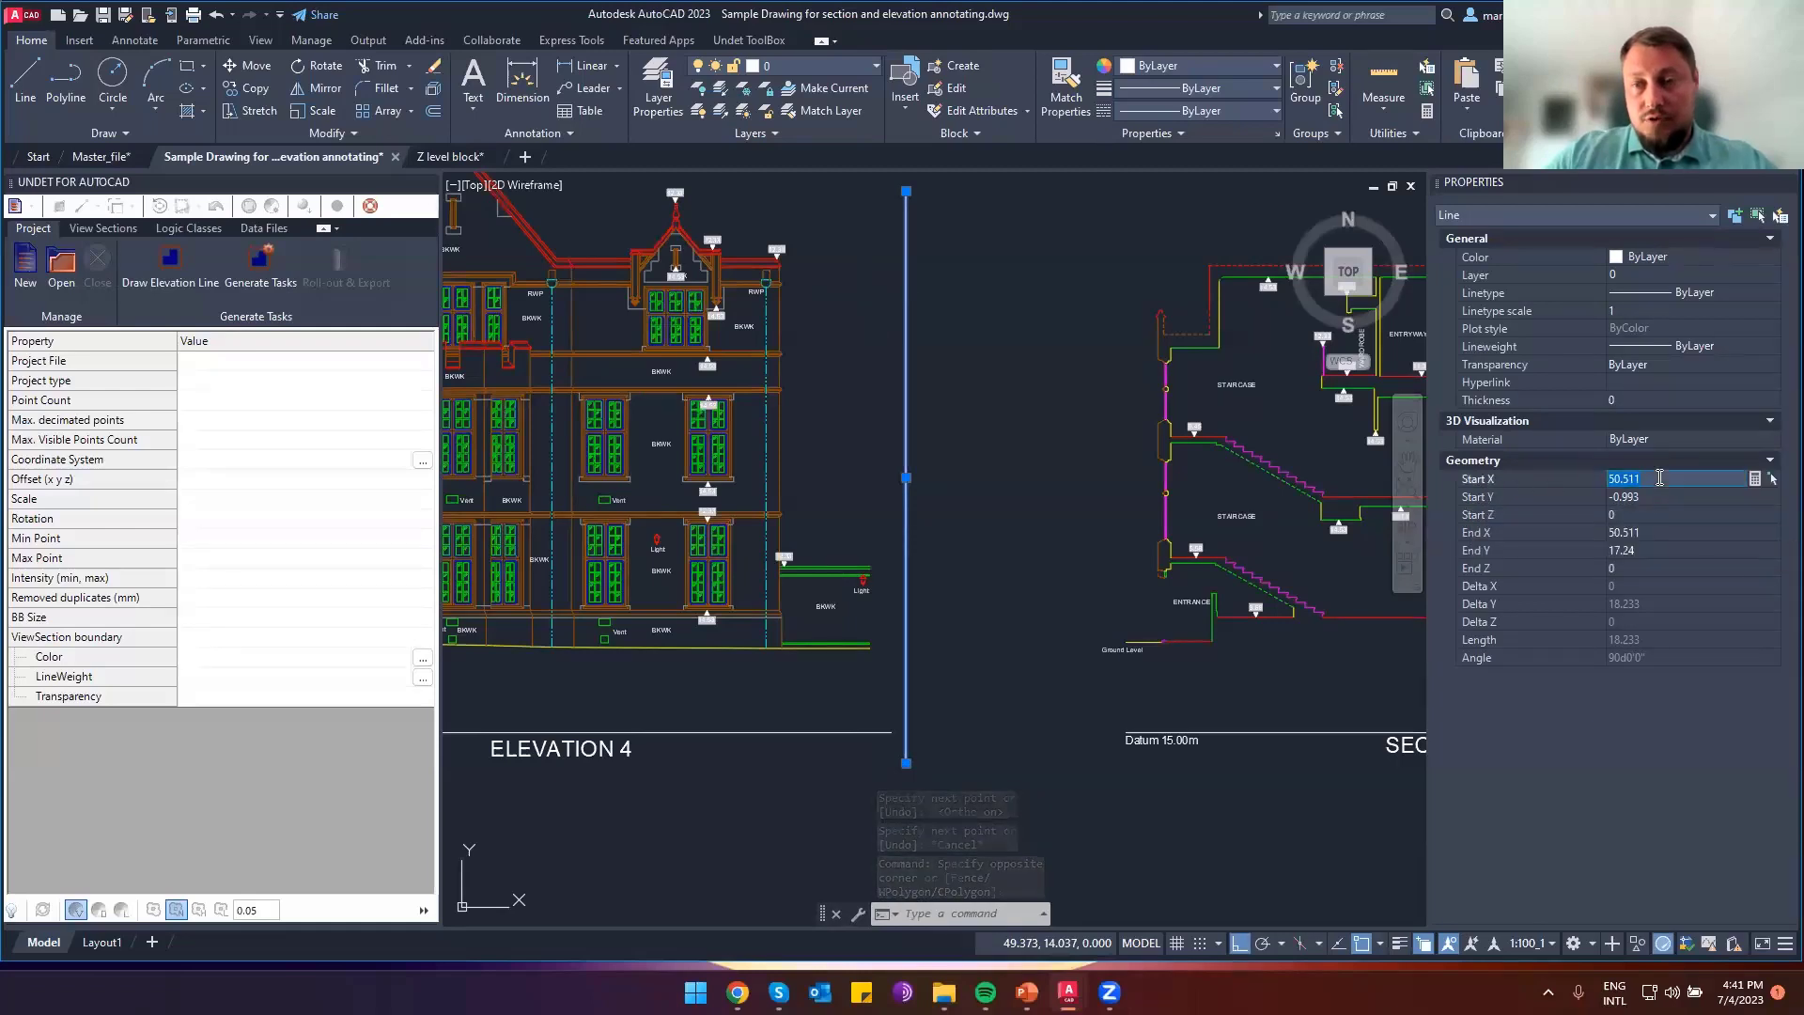
pyautogui.press('BackSpace')
pyautogui.write('51')
pyautogui.click(1675, 497)
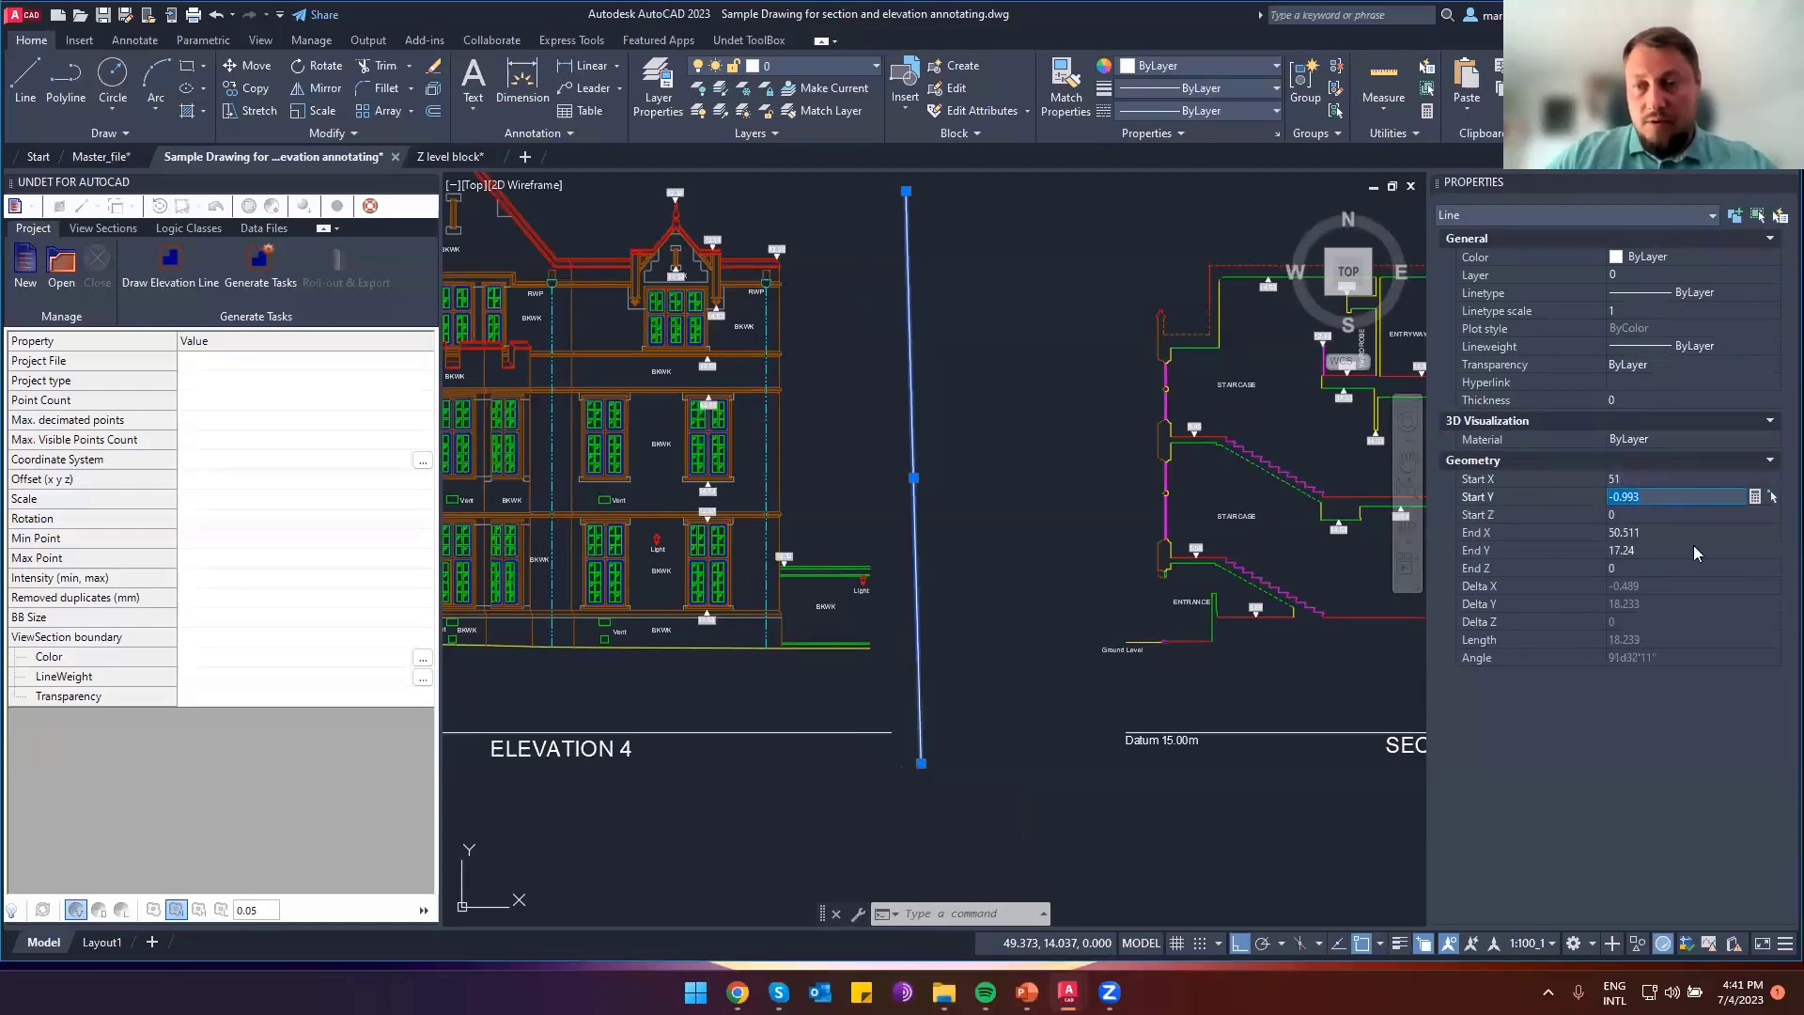
pyautogui.click(1657, 532)
pyautogui.write('51')
pyautogui.press('Return')
pyautogui.press('Escape')
# Select the level labels on Elevation 4's gable finial, gable eave and main roof corner
pyautogui.click(675, 193)
pyautogui.scroll(2, 673, 186)
pyautogui.press('Escape')
pyautogui.click(718, 237)
pyautogui.click(735, 273)
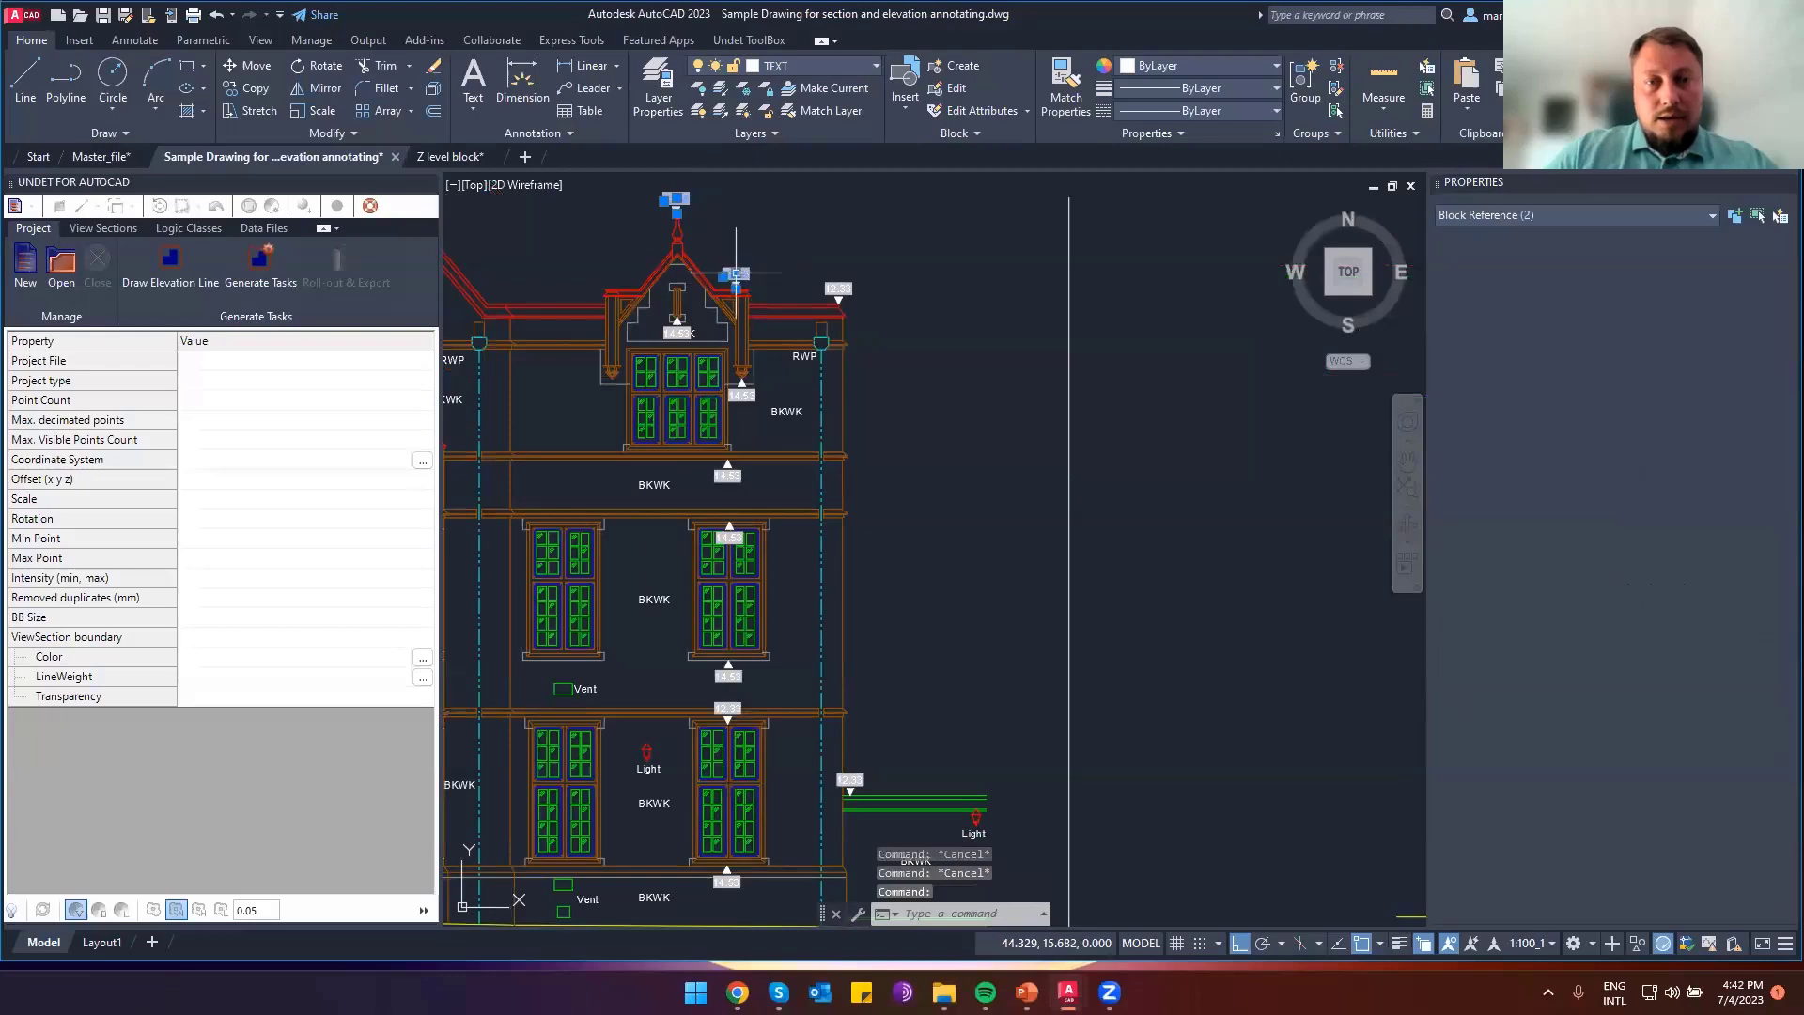
pyautogui.click(837, 286)
# Add the level labels at the gable opening, the timber bracket and the cornice band underside to the selection
pyautogui.scroll(4, 676, 333)
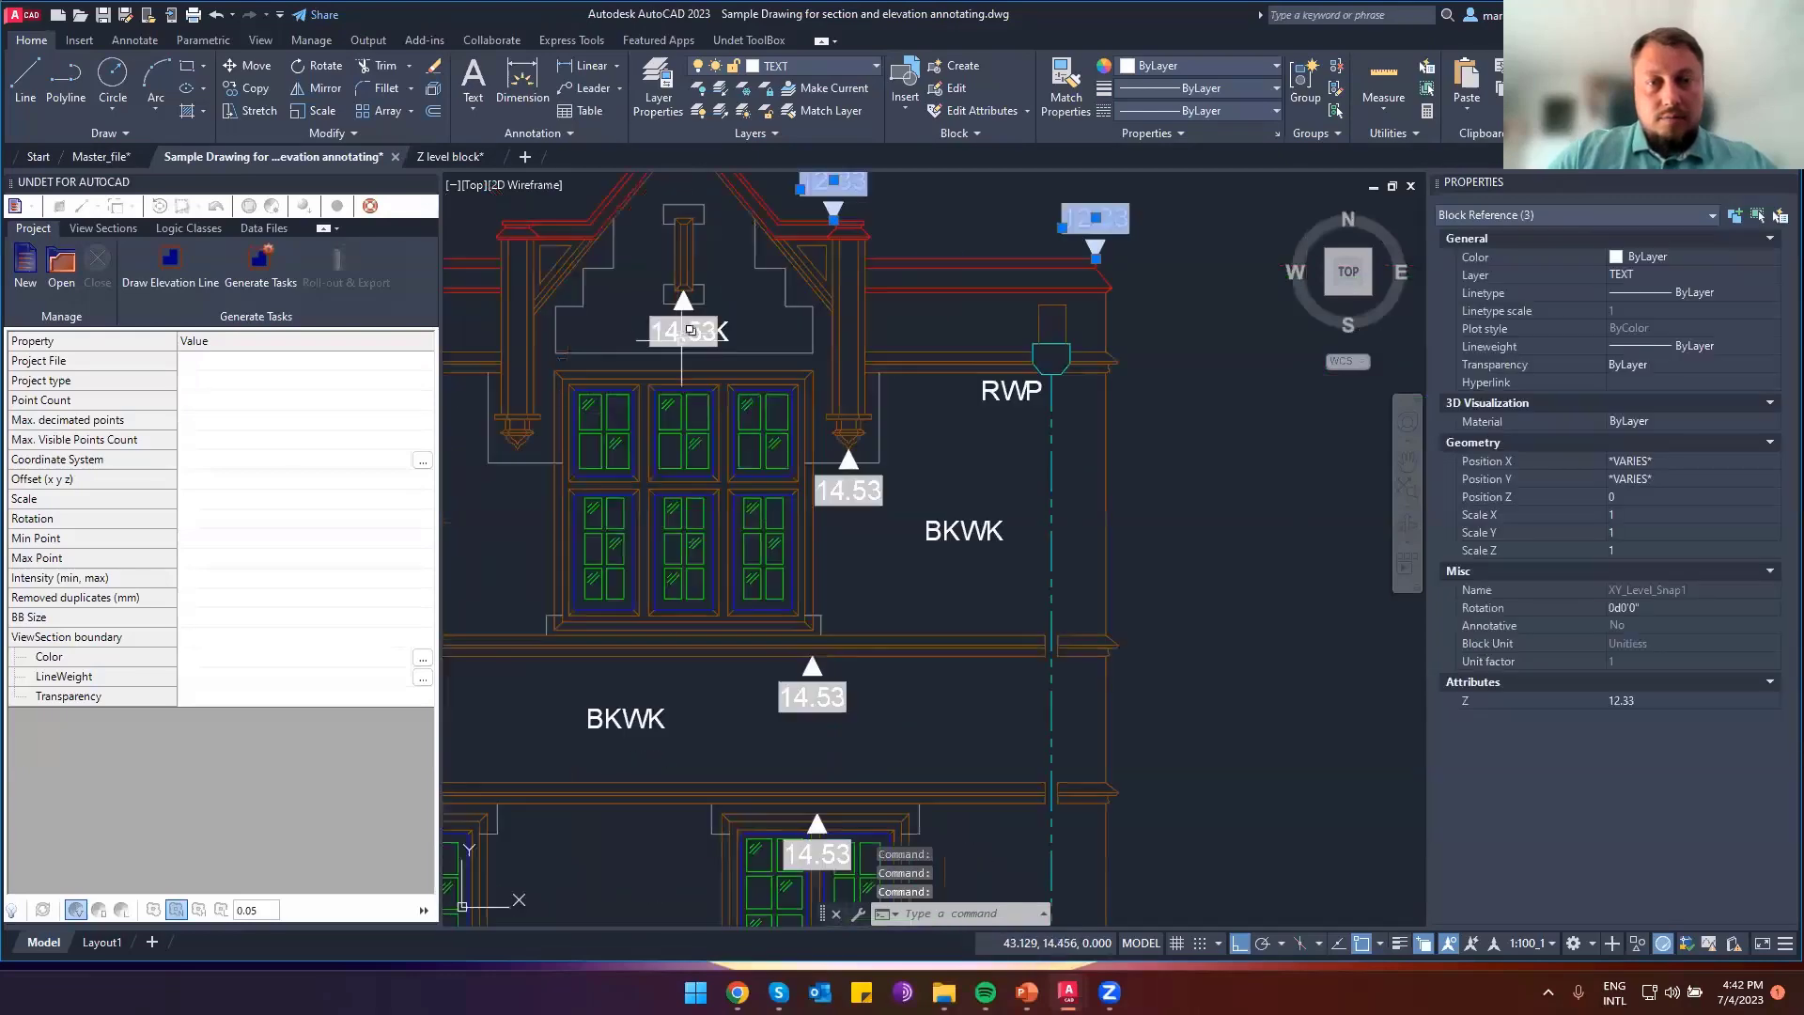
pyautogui.click(835, 519)
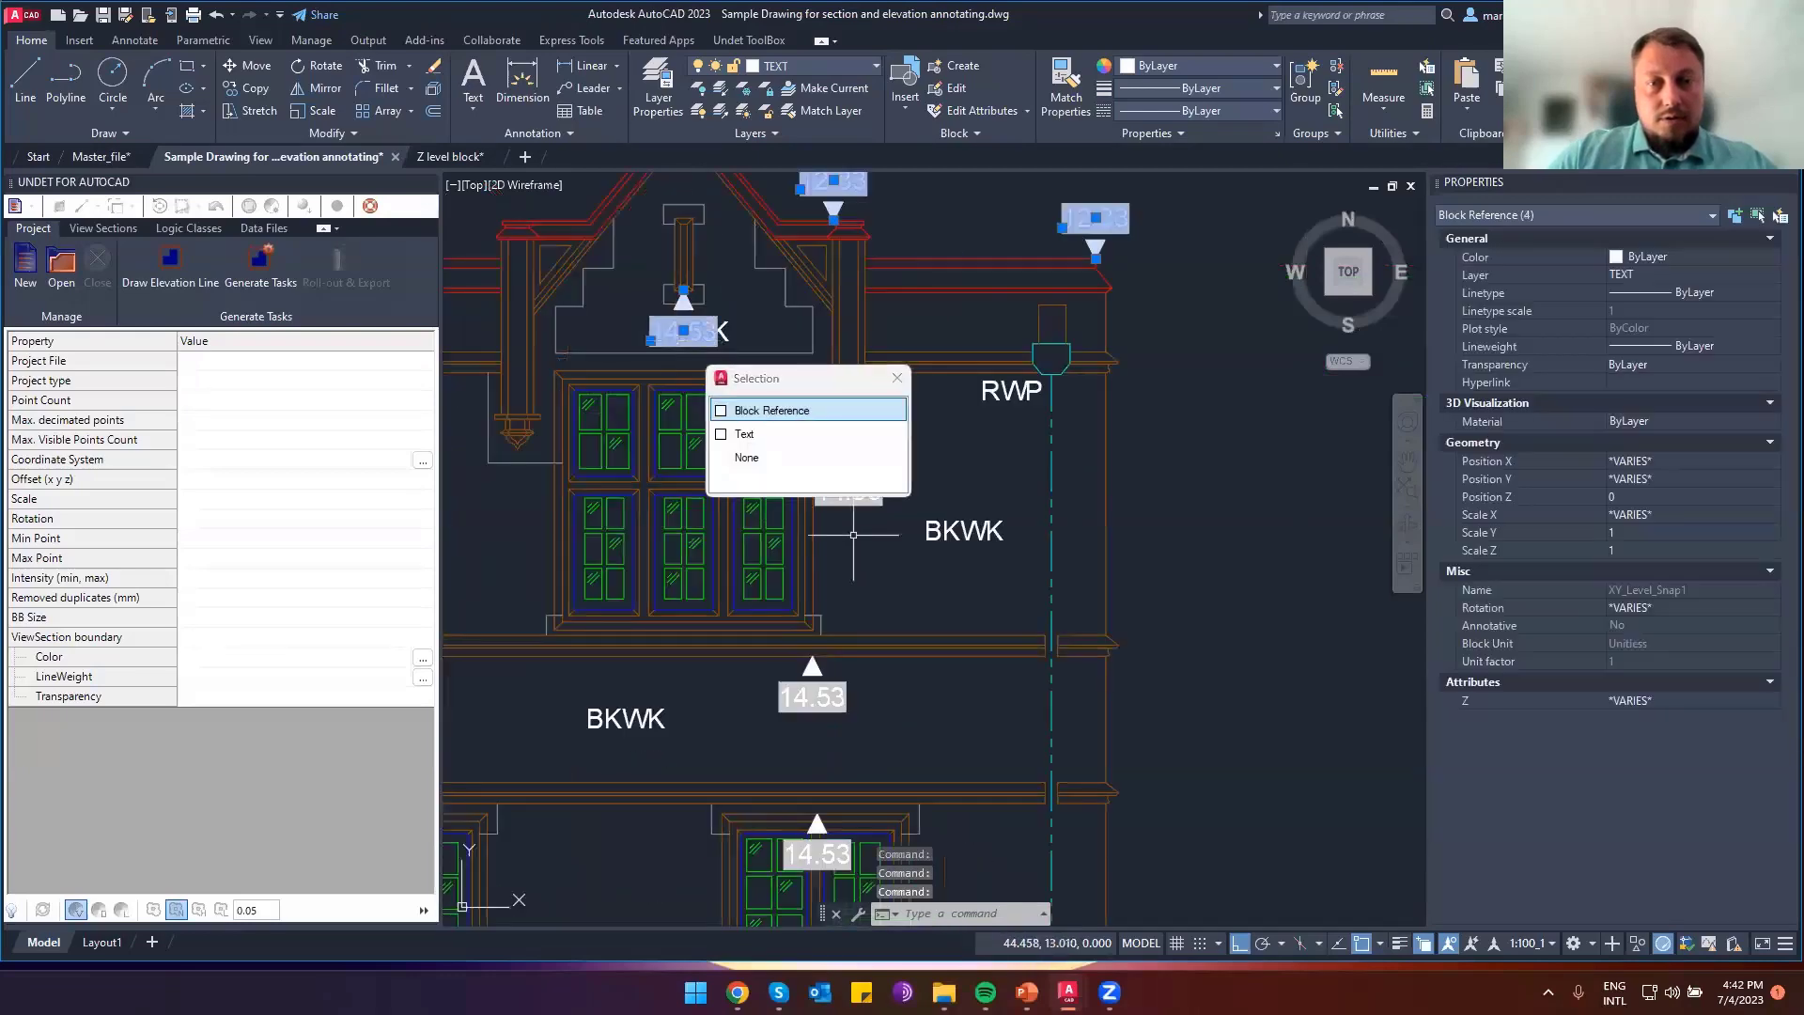
pyautogui.click(766, 411)
pyautogui.click(866, 483)
pyautogui.click(823, 526)
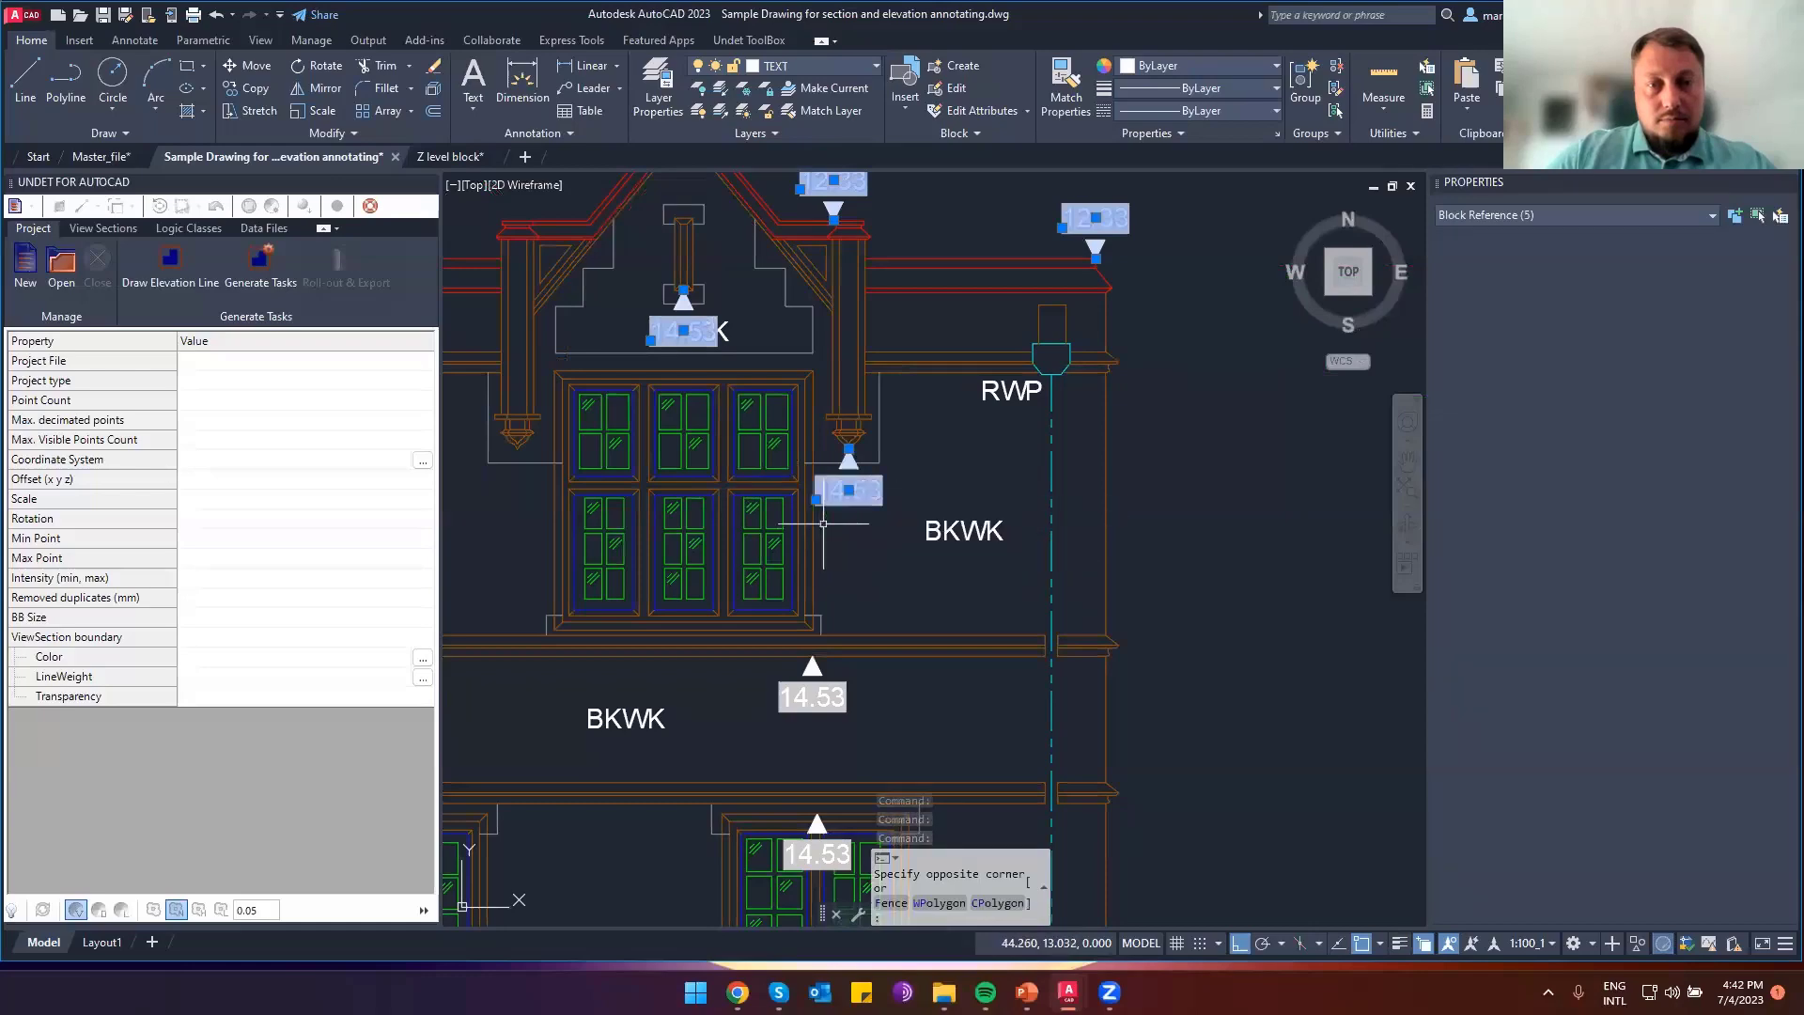
pyautogui.click(857, 712)
pyautogui.click(804, 698)
# Add the labels at the upper window sill, the lower band course and the low side roof to the selection
pyautogui.scroll(-2, 876, 709)
pyautogui.moveTo(873, 743); pyautogui.dragTo(835, 424, button='middle')
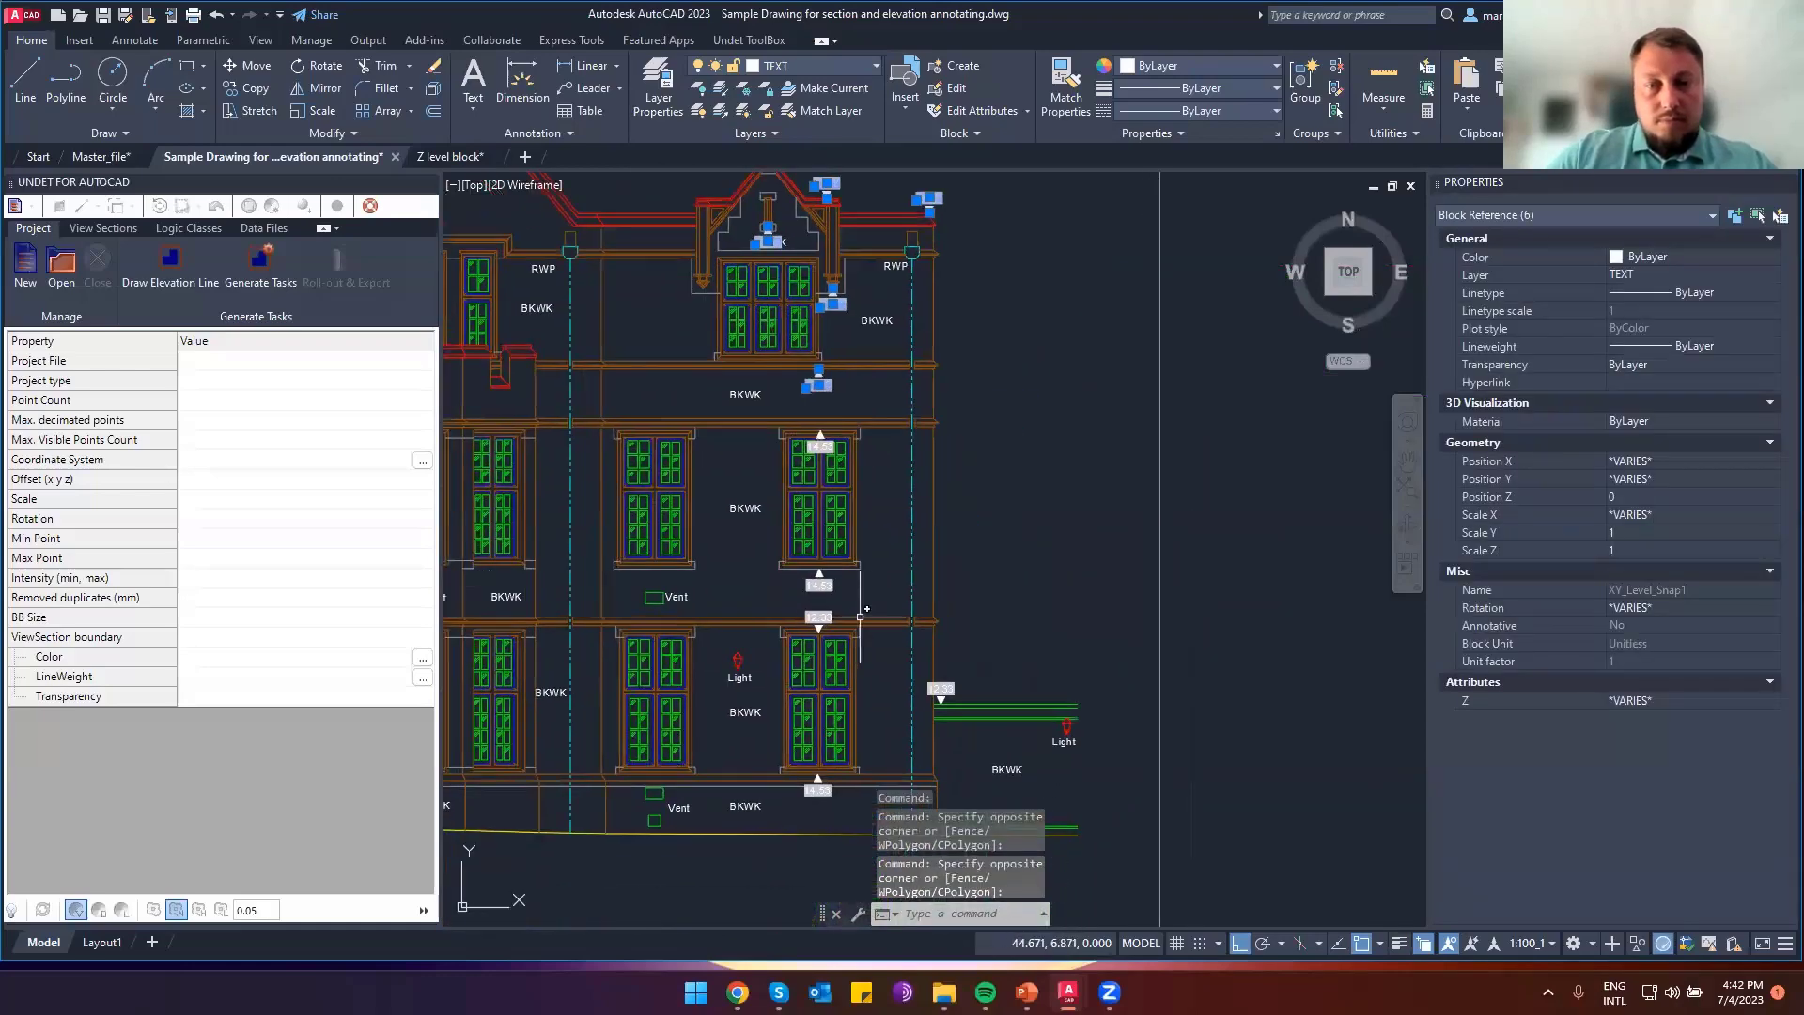
pyautogui.click(823, 589)
pyautogui.scroll(3, 826, 612)
pyautogui.click(832, 607)
pyautogui.scroll(-1, 828, 609)
pyautogui.moveTo(1102, 754); pyautogui.dragTo(851, 435, button='middle')
pyautogui.scroll(-1, 847, 463)
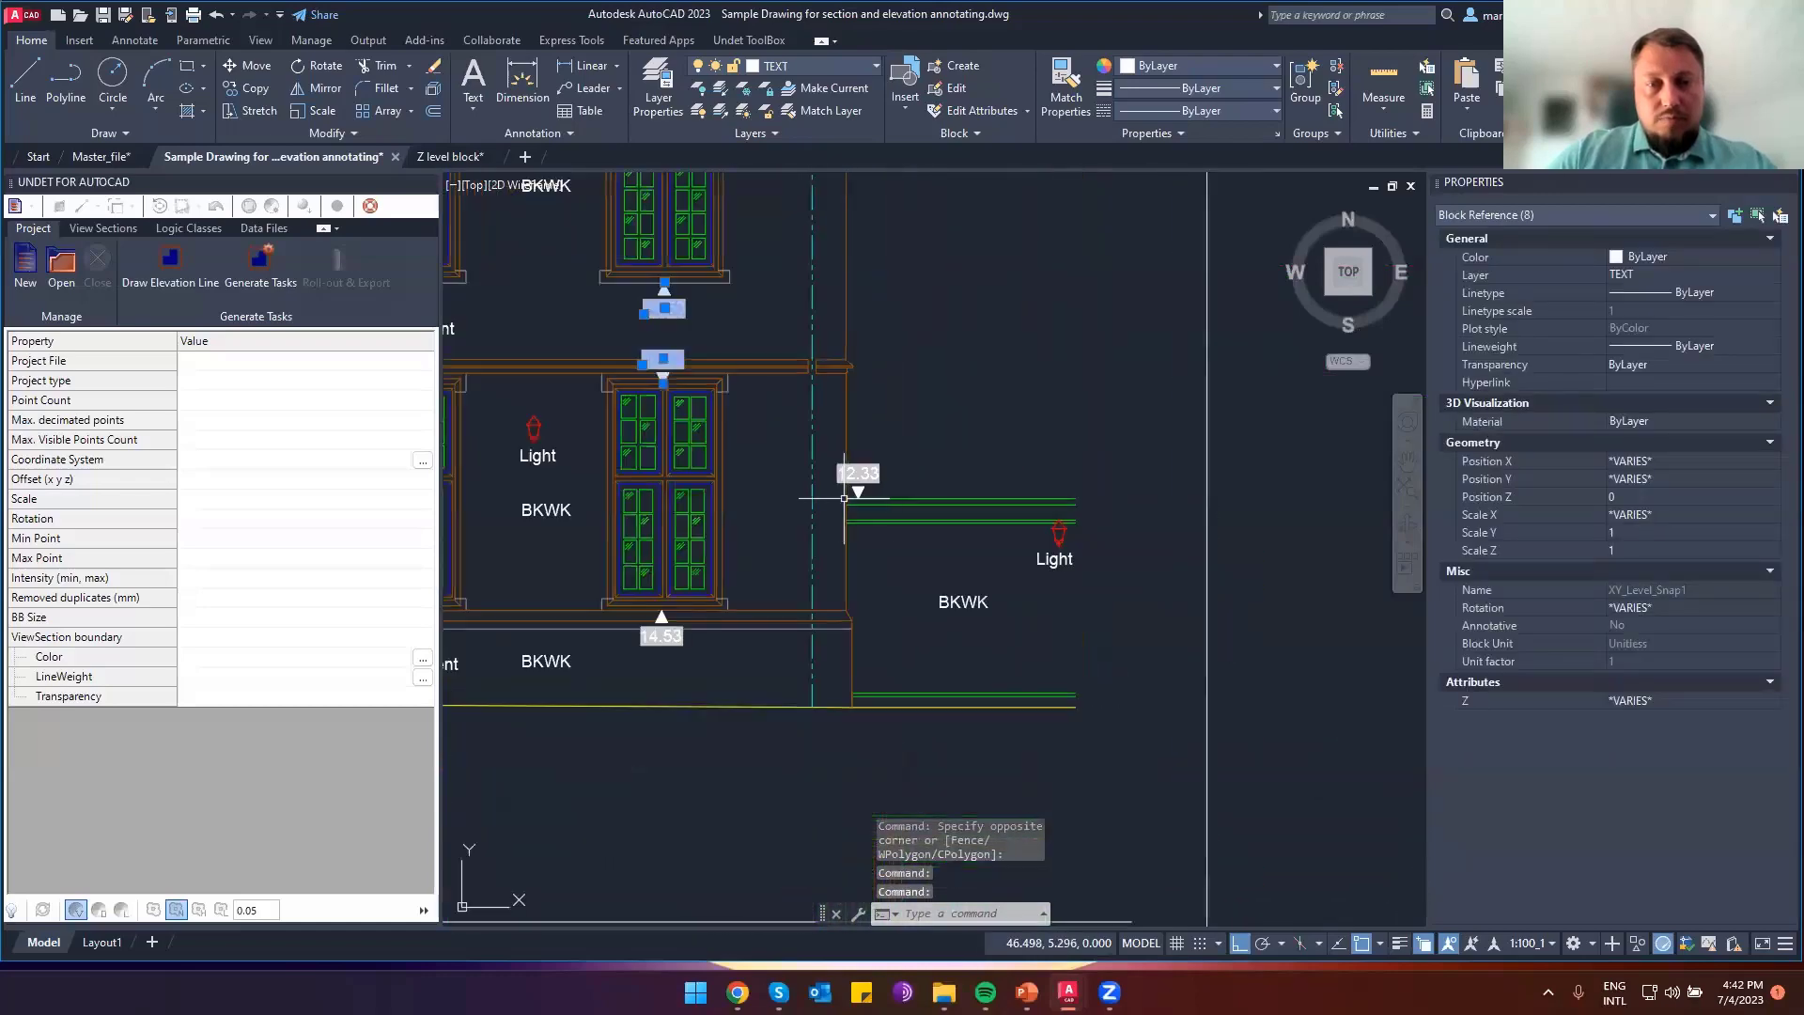
pyautogui.click(887, 477)
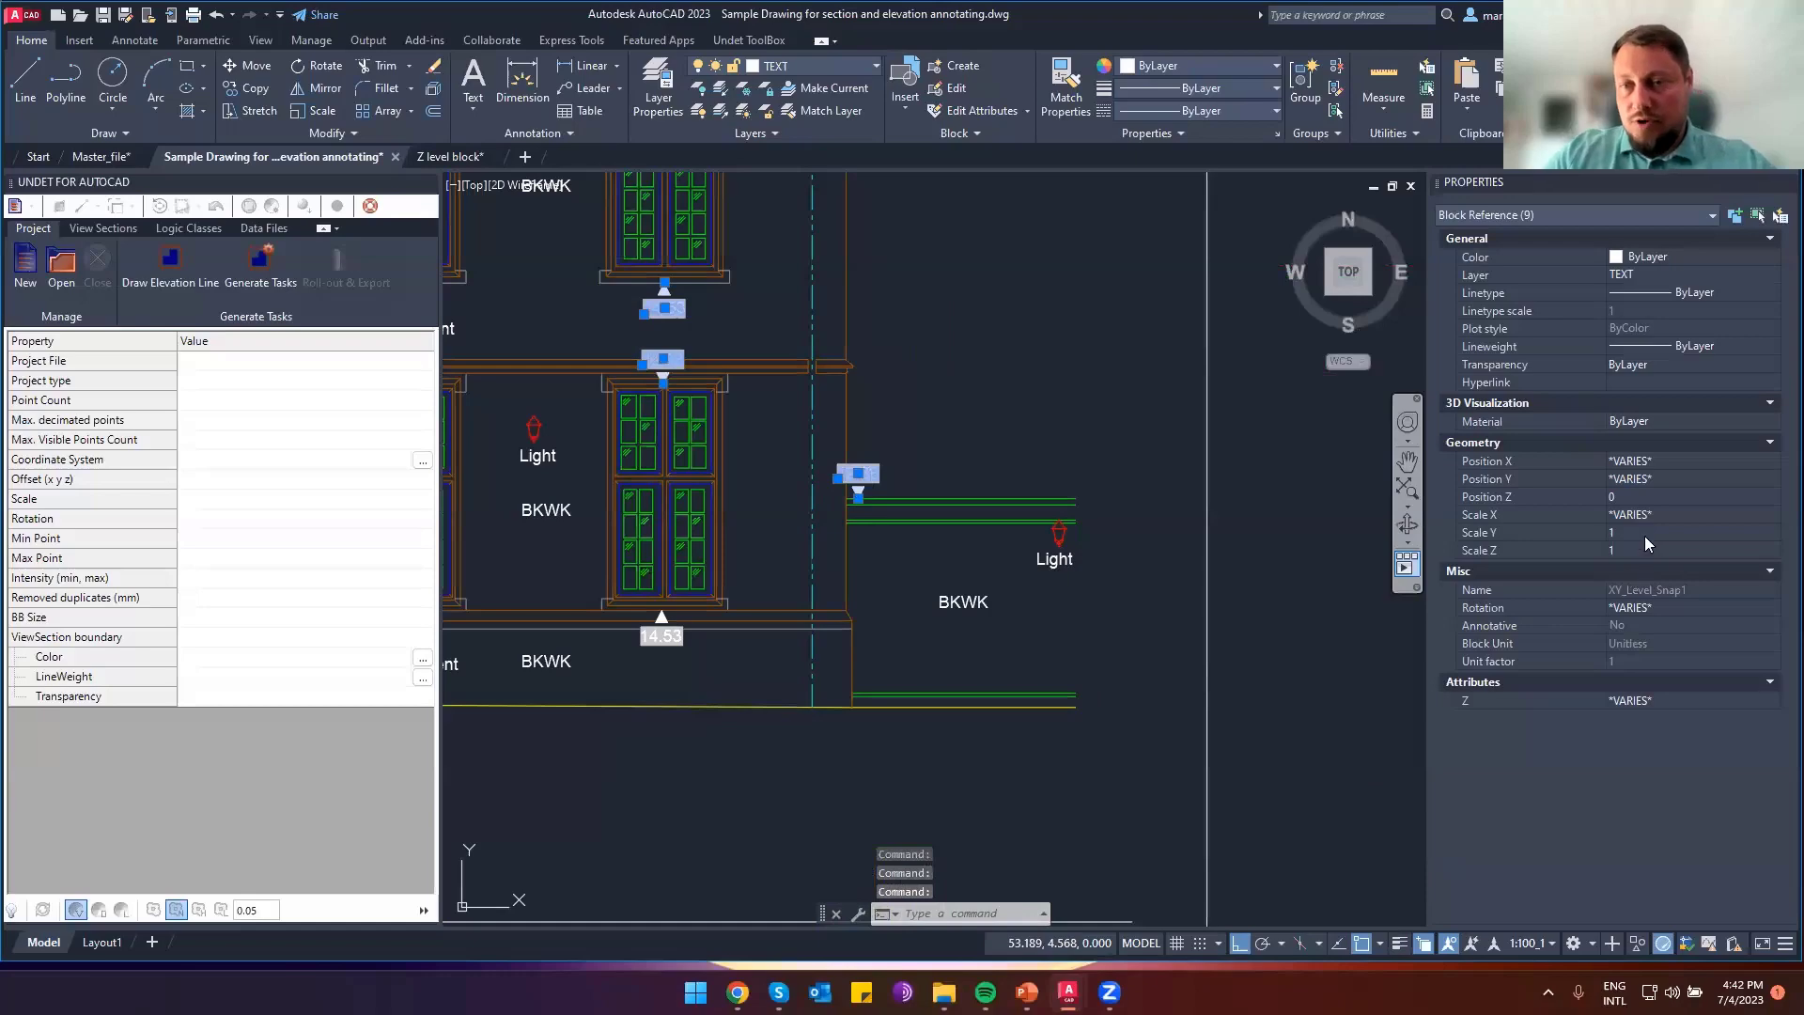
# Set Position X of the nine selected level labels to 51 so they line up in one column
pyautogui.click(1647, 463)
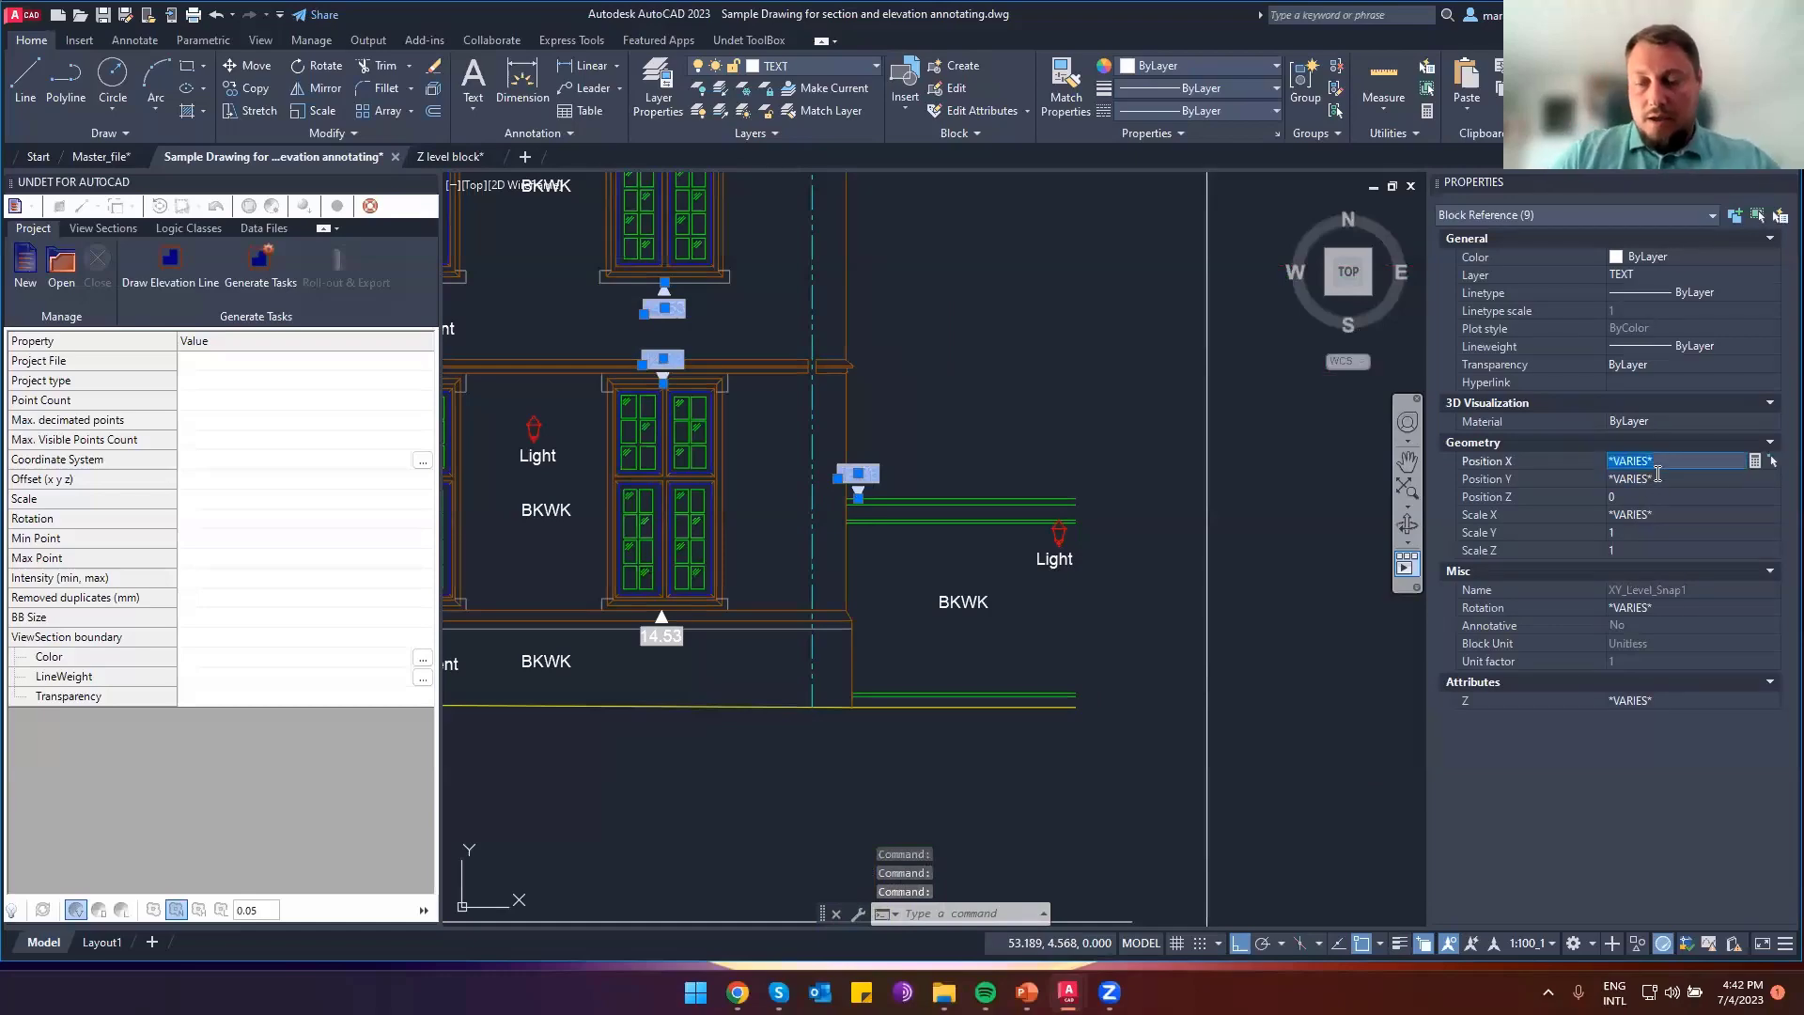
pyautogui.press('Return')
pyautogui.scroll(-4, 940, 470)
pyautogui.click(1773, 478)
pyautogui.scroll(-1, 1041, 564)
pyautogui.moveTo(1044, 566); pyautogui.dragTo(1121, 700, button='middle')
pyautogui.scroll(2, 1146, 724)
pyautogui.moveTo(969, 398); pyautogui.dragTo(999, 512, button='middle')
# Clear the label selection and erase the vertical reference line between Elevation 4 and Section B
pyautogui.press('Escape')
pyautogui.press('Escape')
pyautogui.click(1145, 831)
pyautogui.click(1101, 795)
pyautogui.press('Delete')
# Move the column of nine aligned labels horizontally about 3.6 units towards Elevation 4, next to its outer wall
pyautogui.scroll(-4, 1099, 794)
pyautogui.scroll(1, 1159, 655)
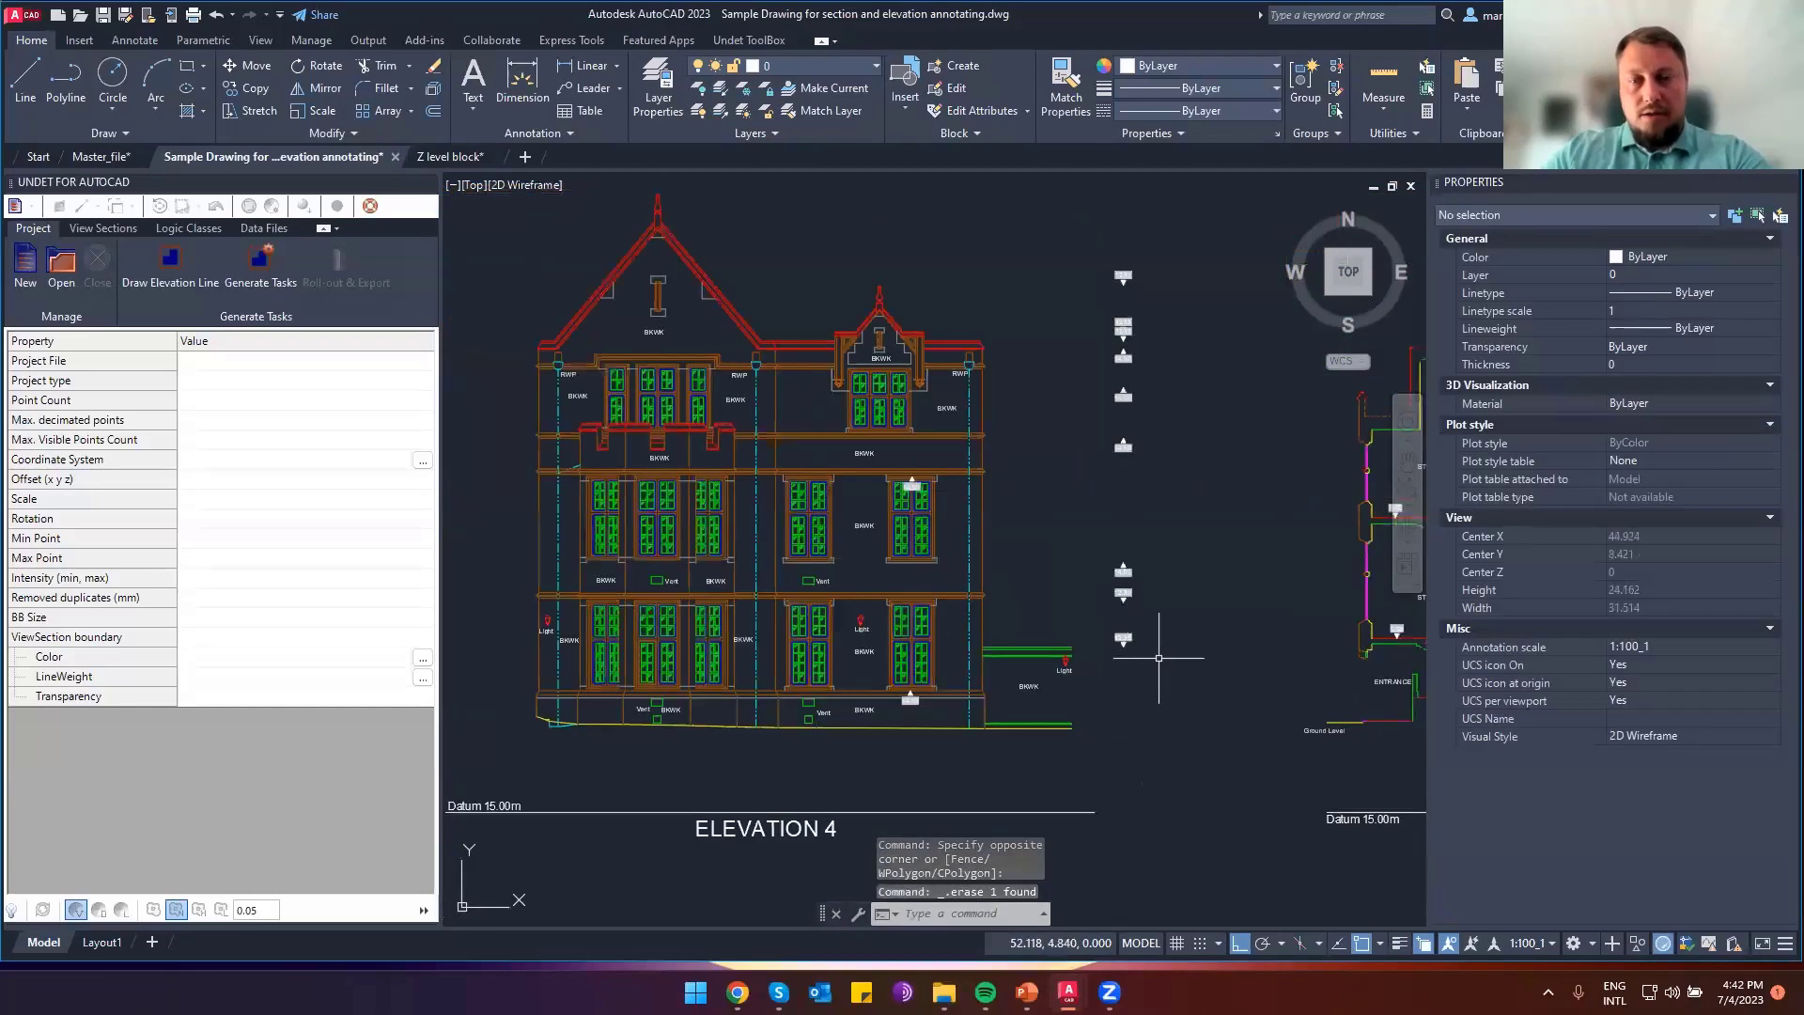
pyautogui.click(1090, 725)
pyautogui.click(1401, 221)
pyautogui.write('m')
pyautogui.press('Return')
pyautogui.click(1194, 794)
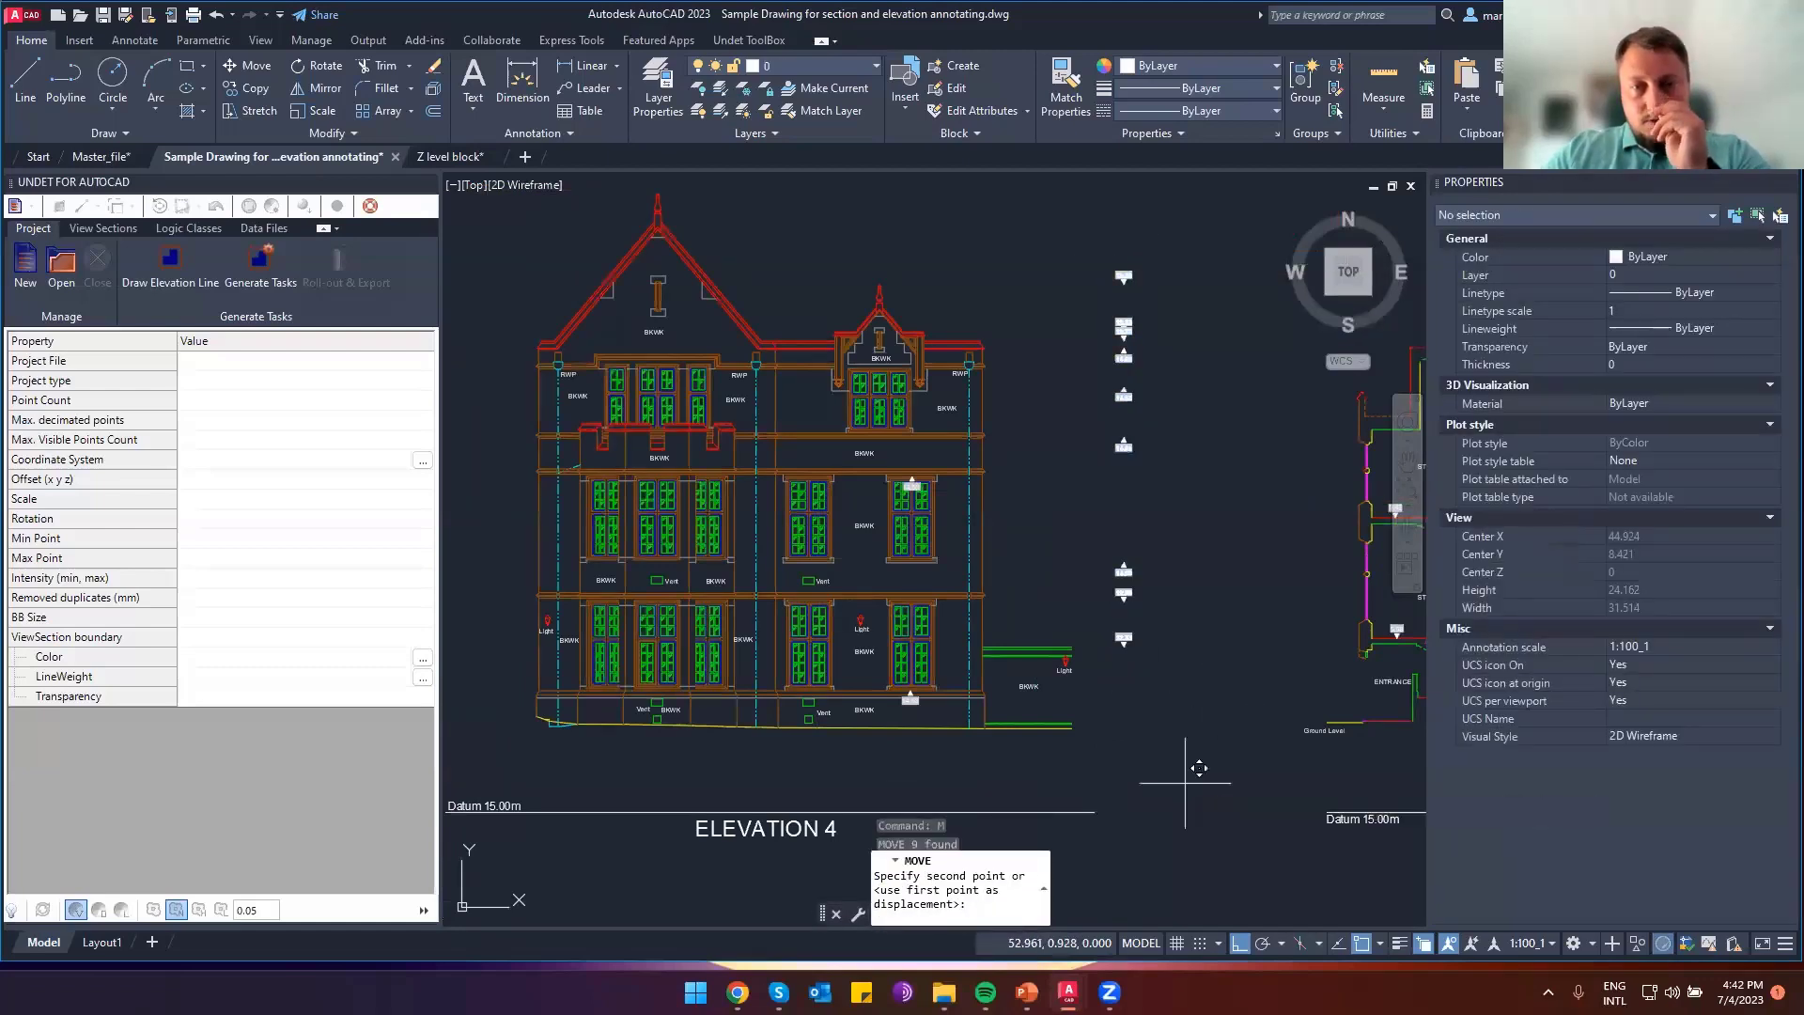
pyautogui.click(1076, 788)
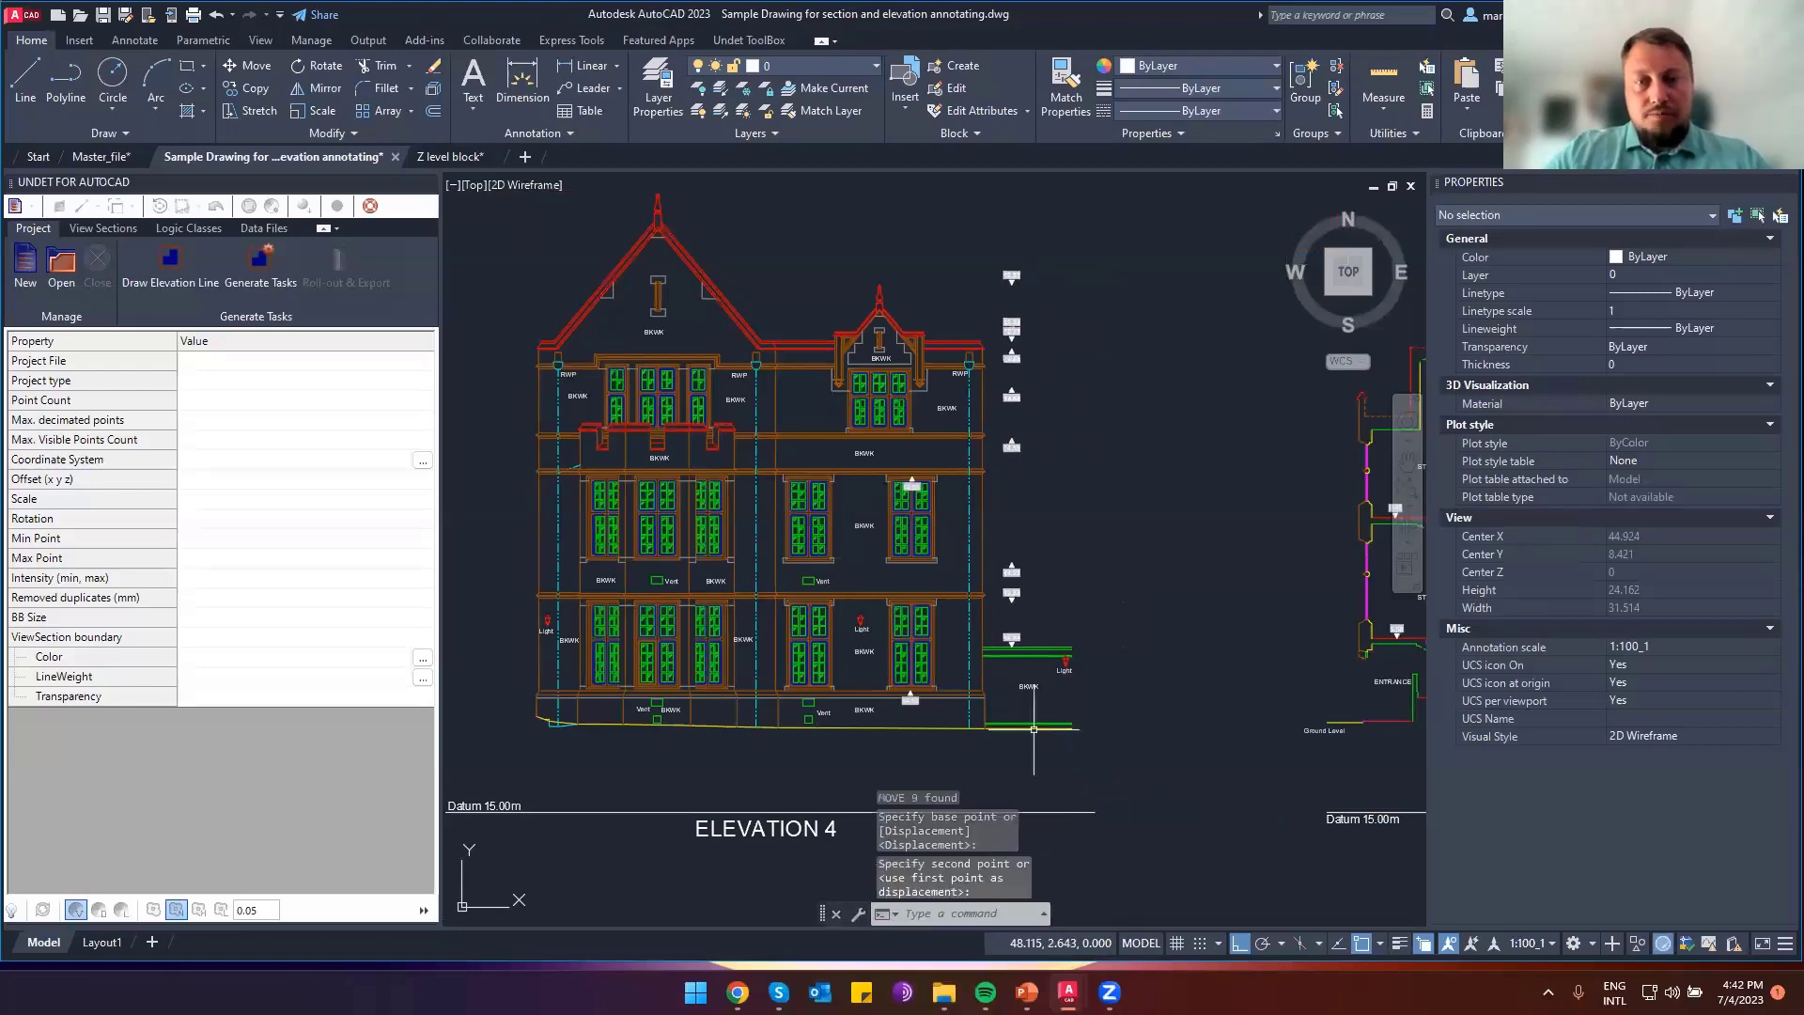
# Examine the aligned level labels beside Elevation 4 and the values they display at each height
pyautogui.scroll(2, 928, 595)
pyautogui.scroll(2, 928, 595)
pyautogui.scroll(2, 1143, 514)
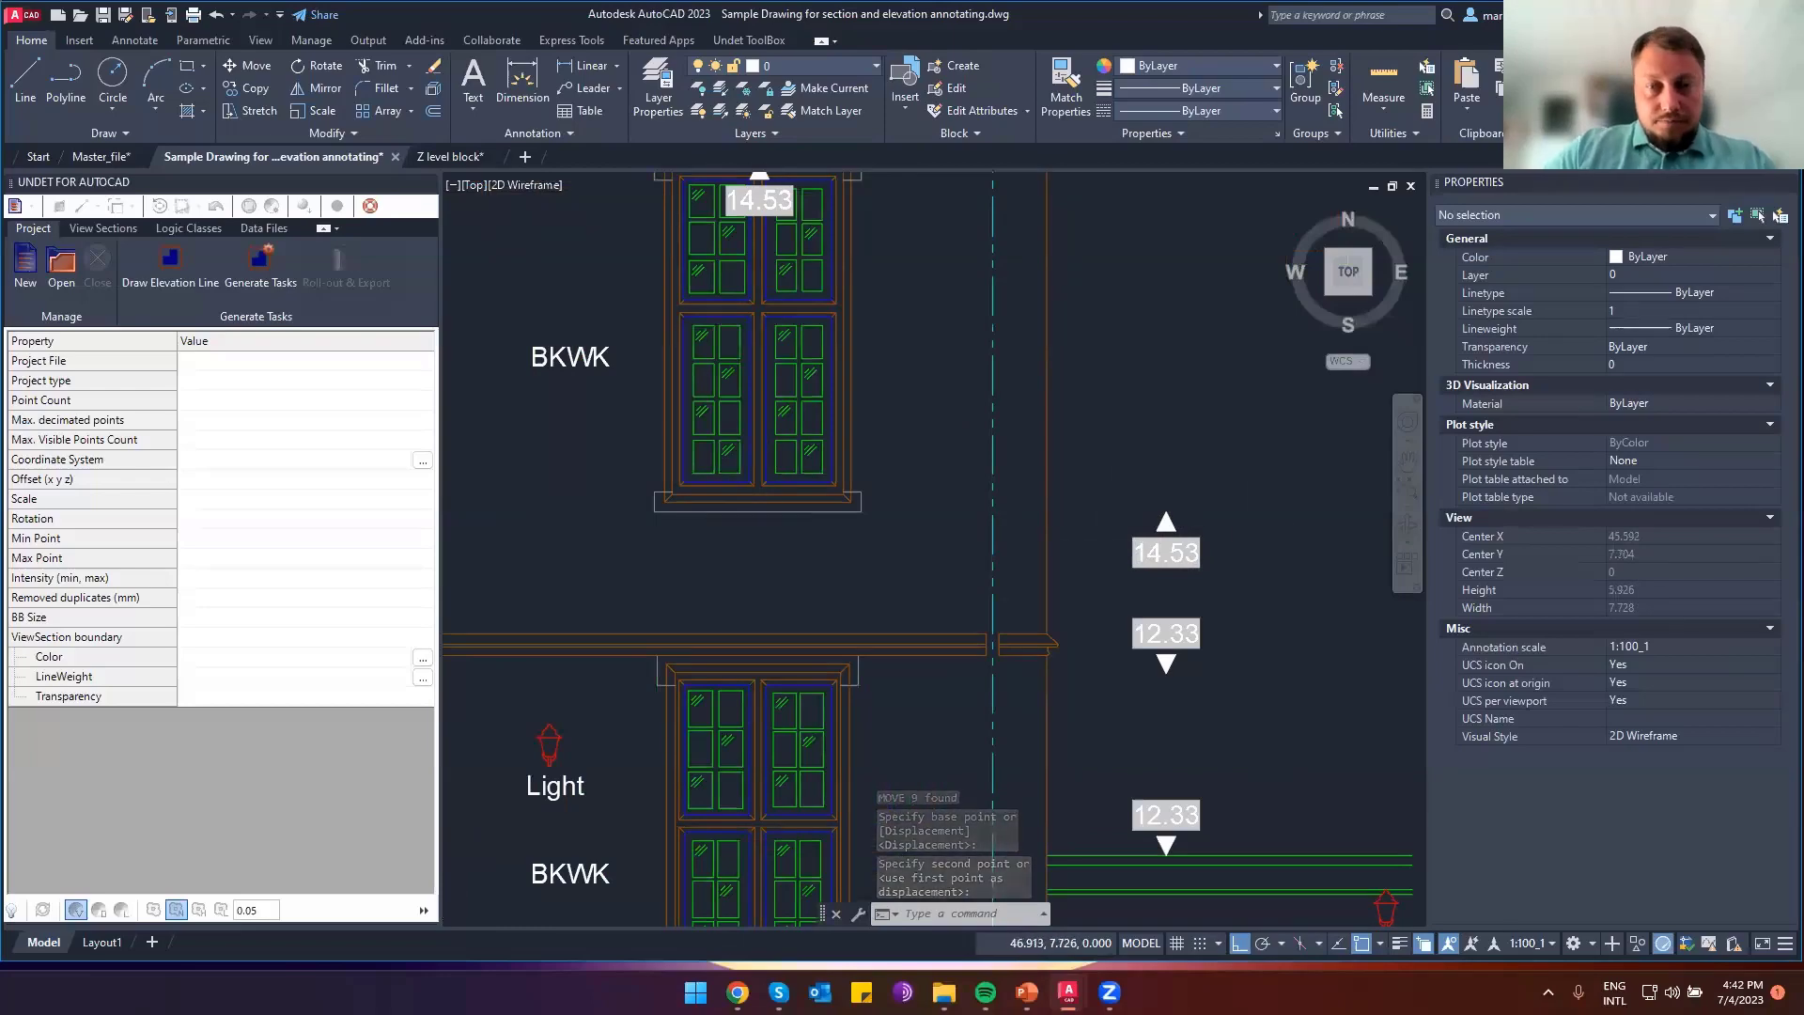
pyautogui.scroll(-2, 1091, 537)
pyautogui.scroll(-2, 1090, 537)
pyautogui.scroll(-2, 960, 561)
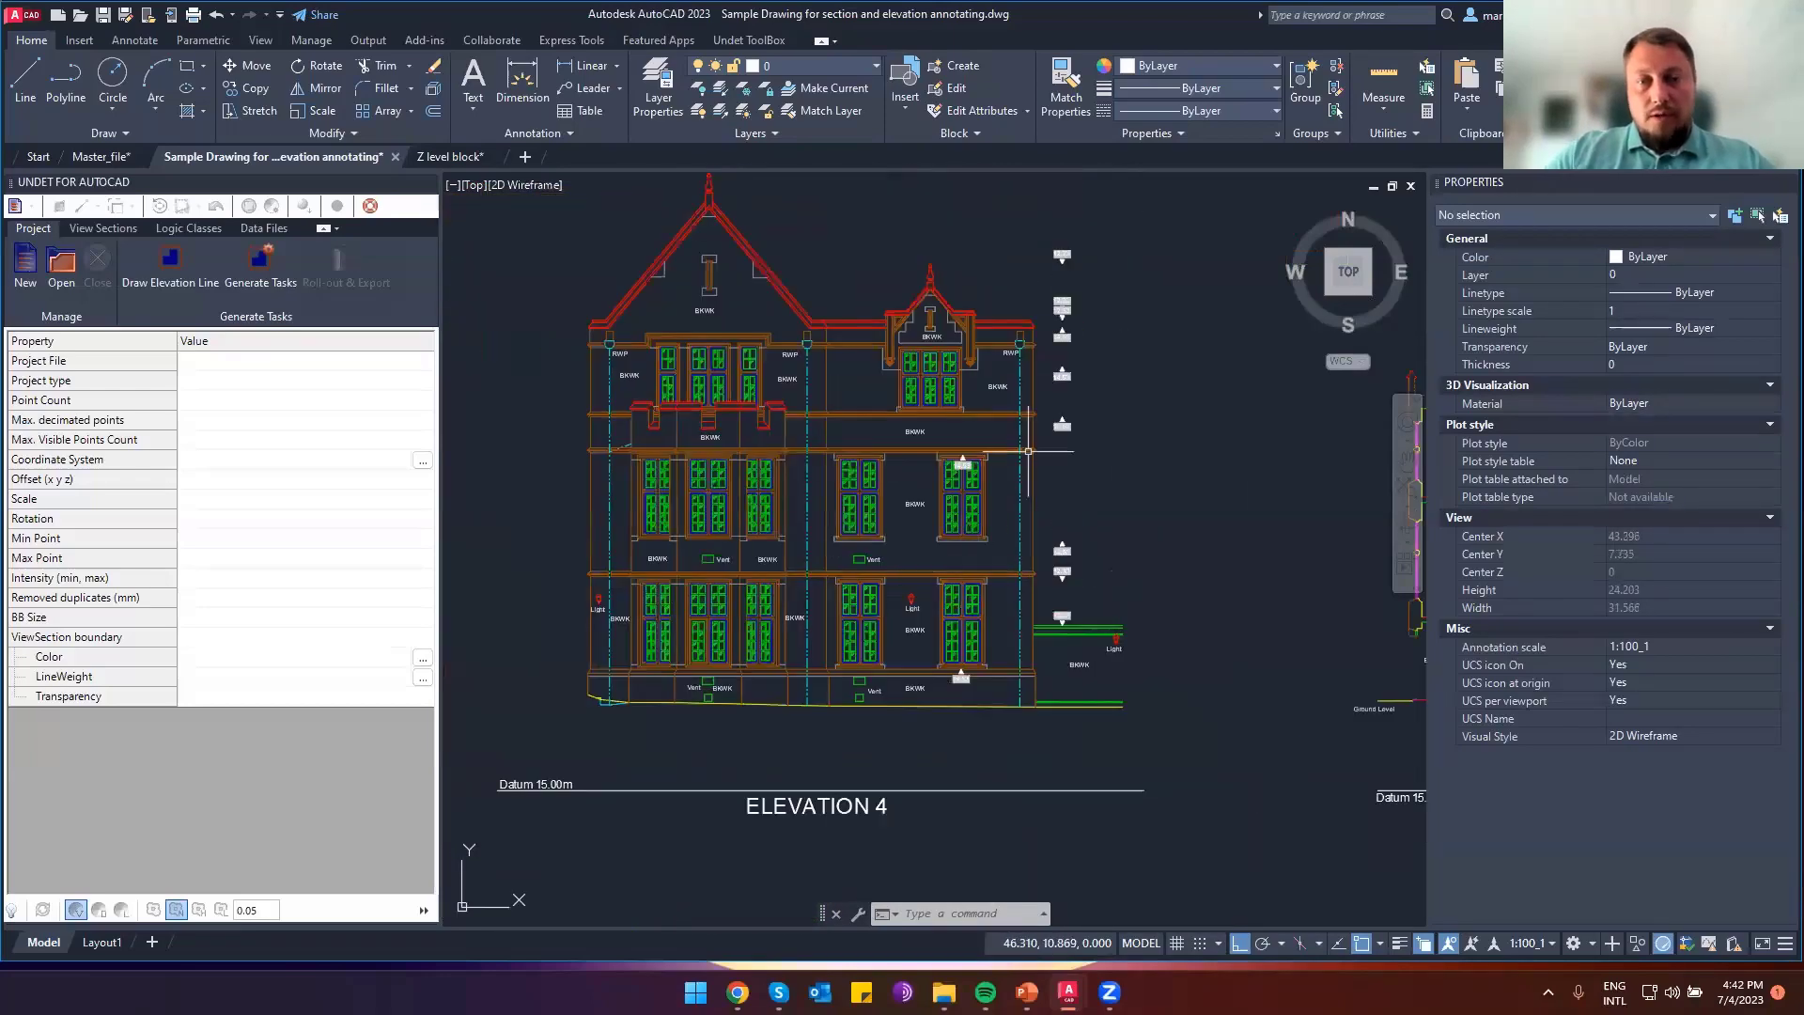
pyautogui.scroll(-2, 935, 593)
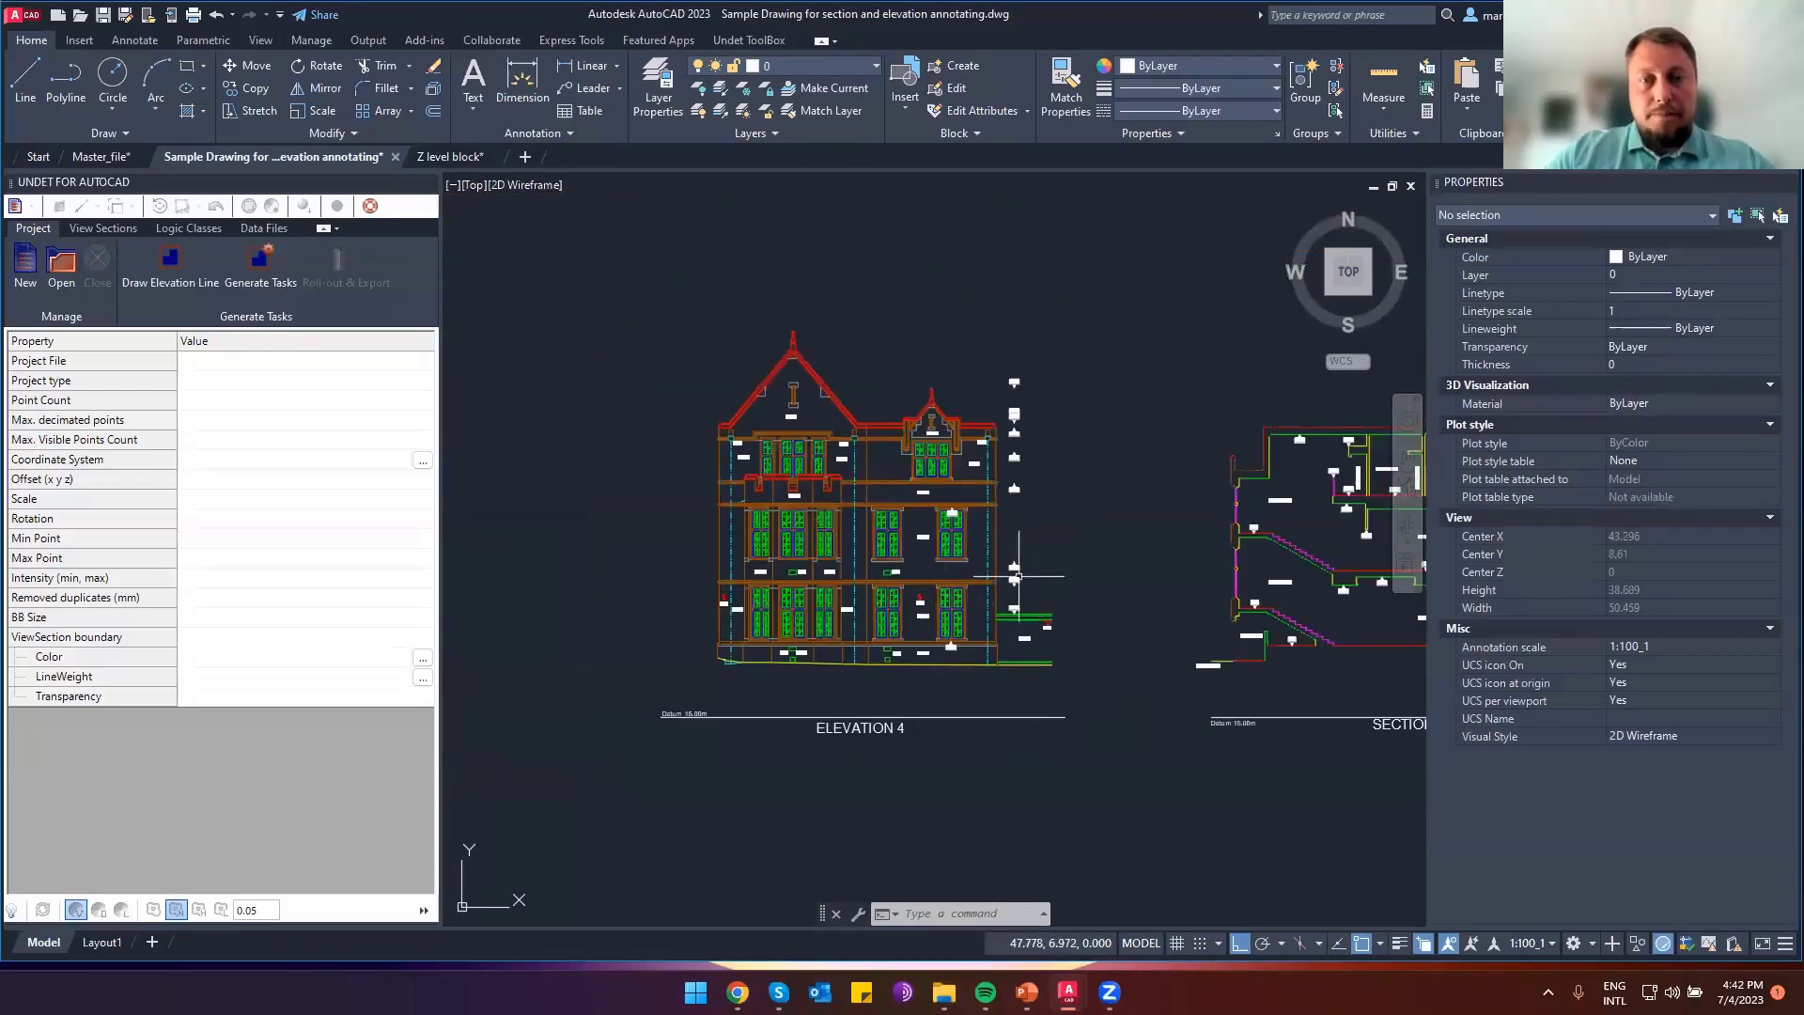
pyautogui.scroll(4, 1044, 438)
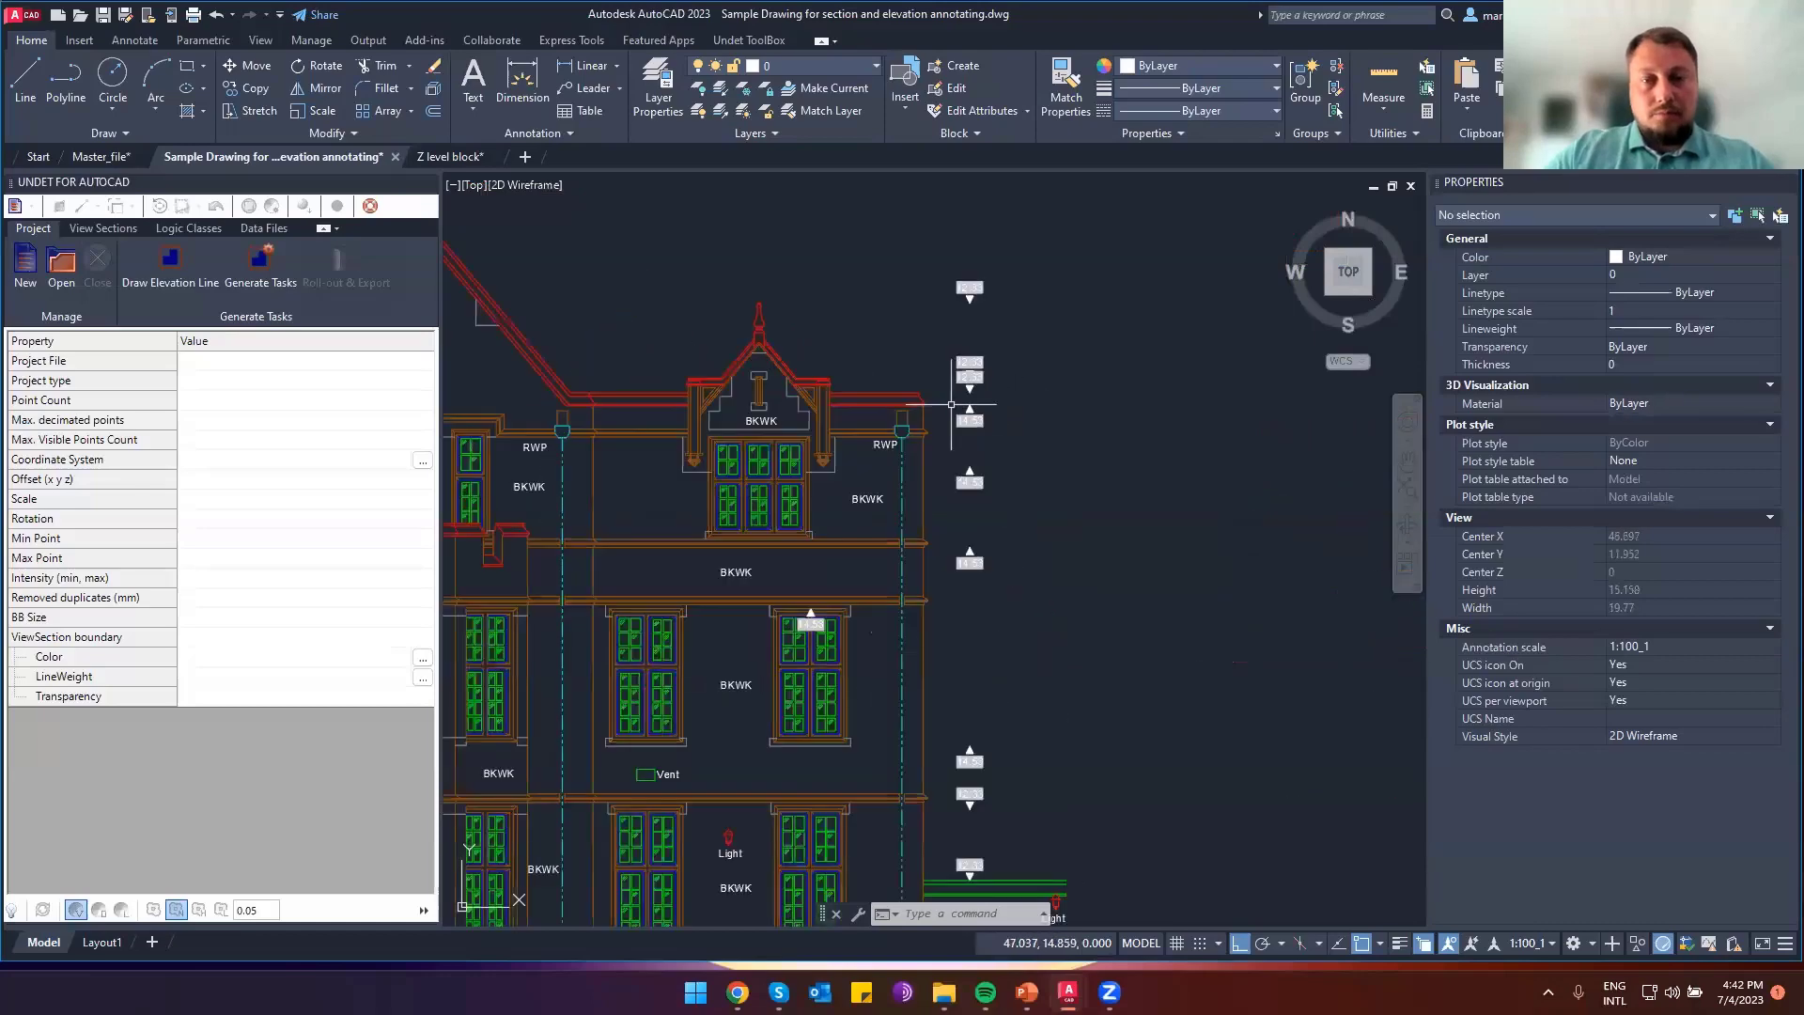
pyautogui.scroll(2, 985, 430)
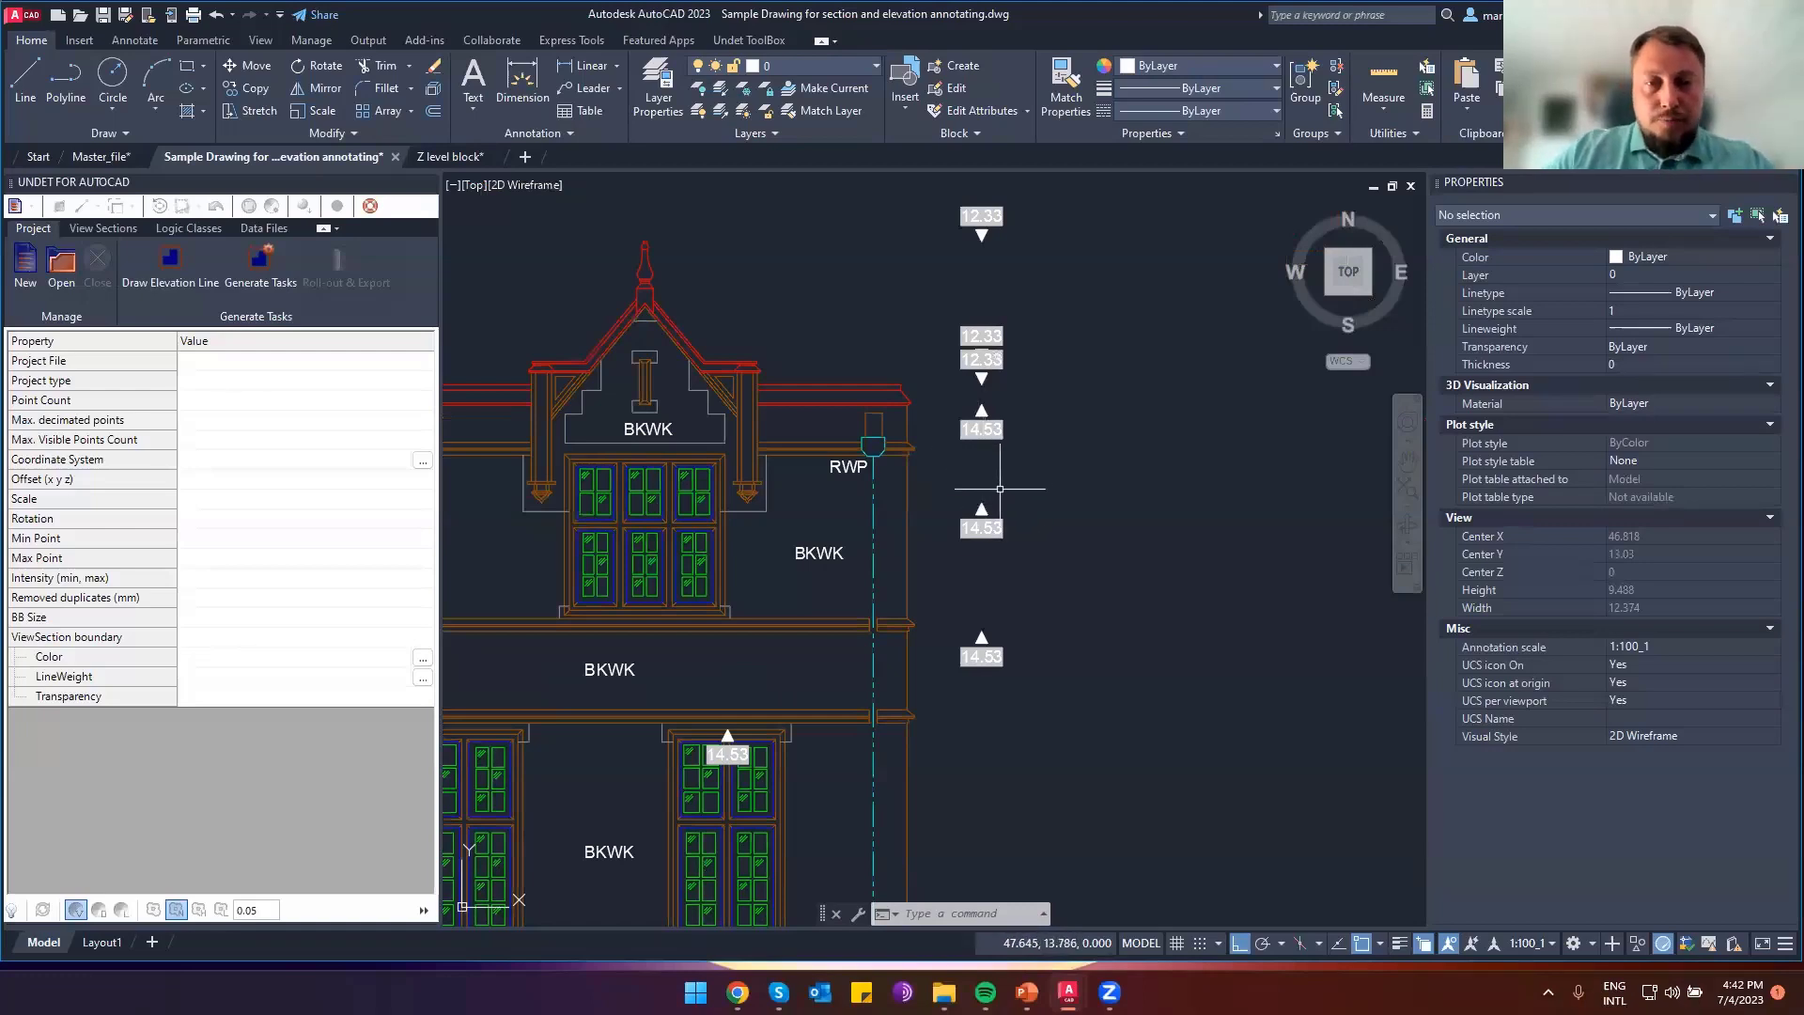
pyautogui.scroll(-2, 1009, 499)
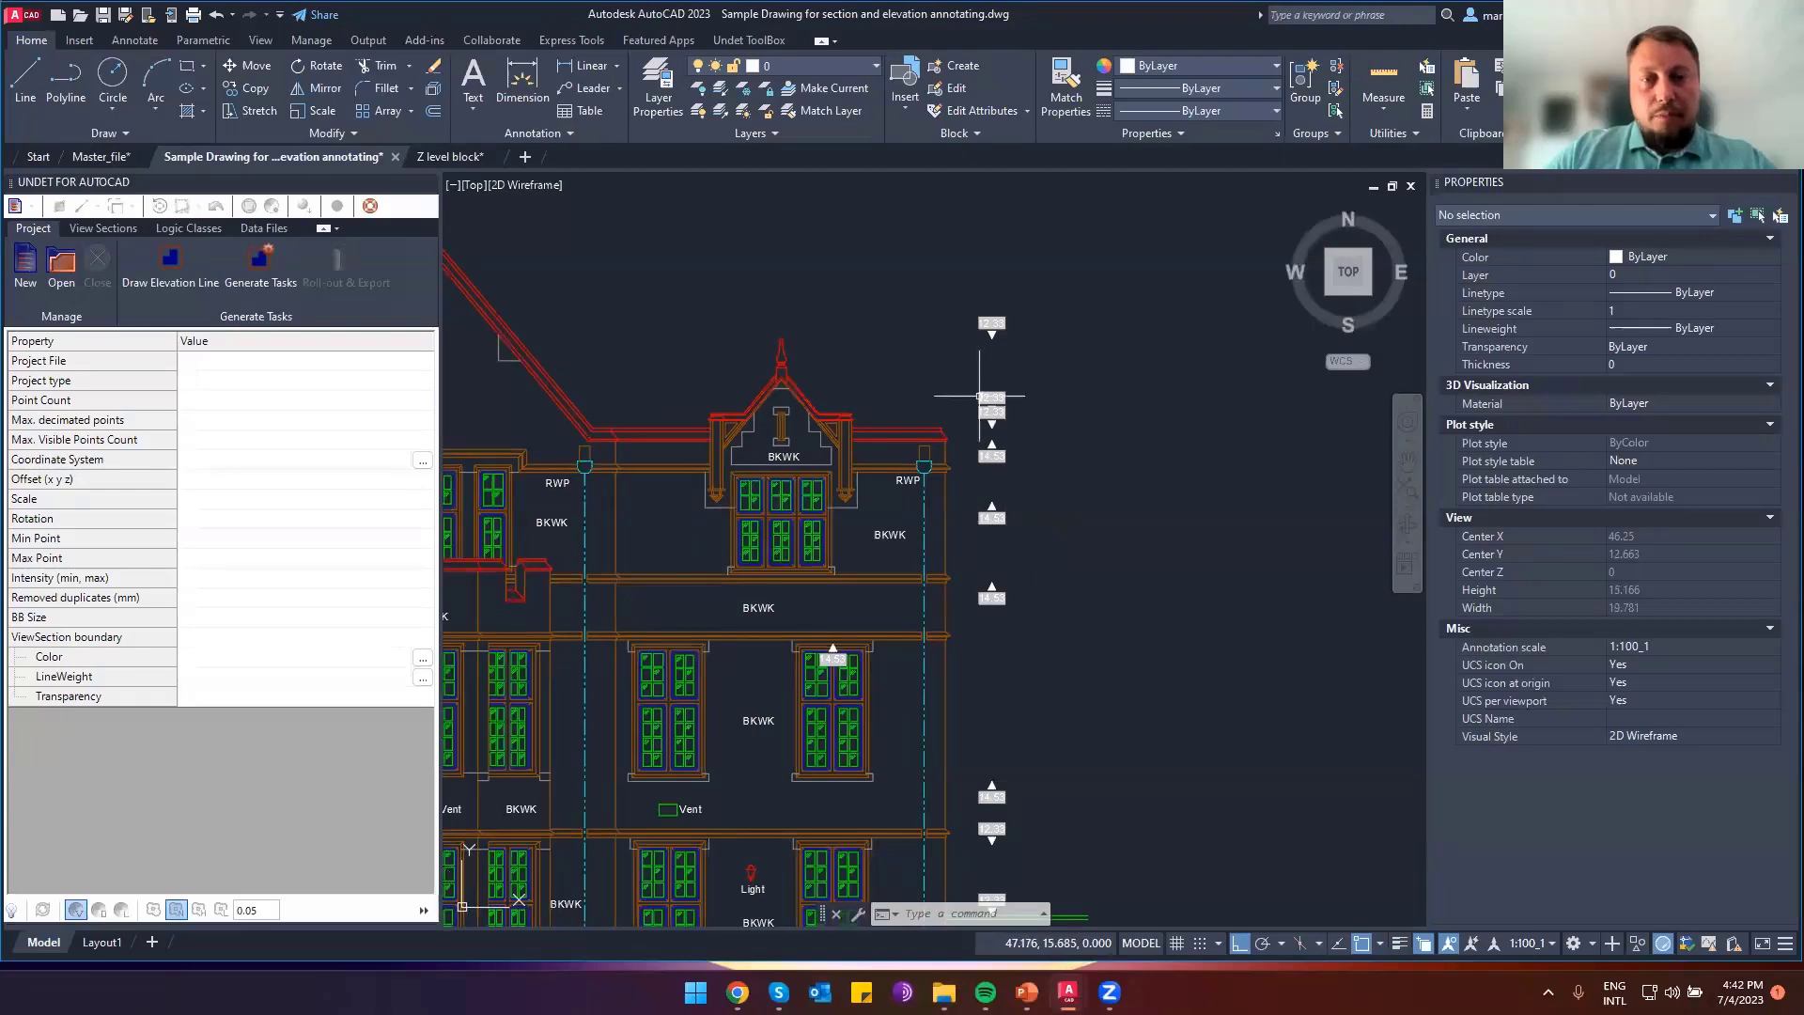
pyautogui.scroll(-4, 990, 427)
pyautogui.scroll(9, 968, 461)
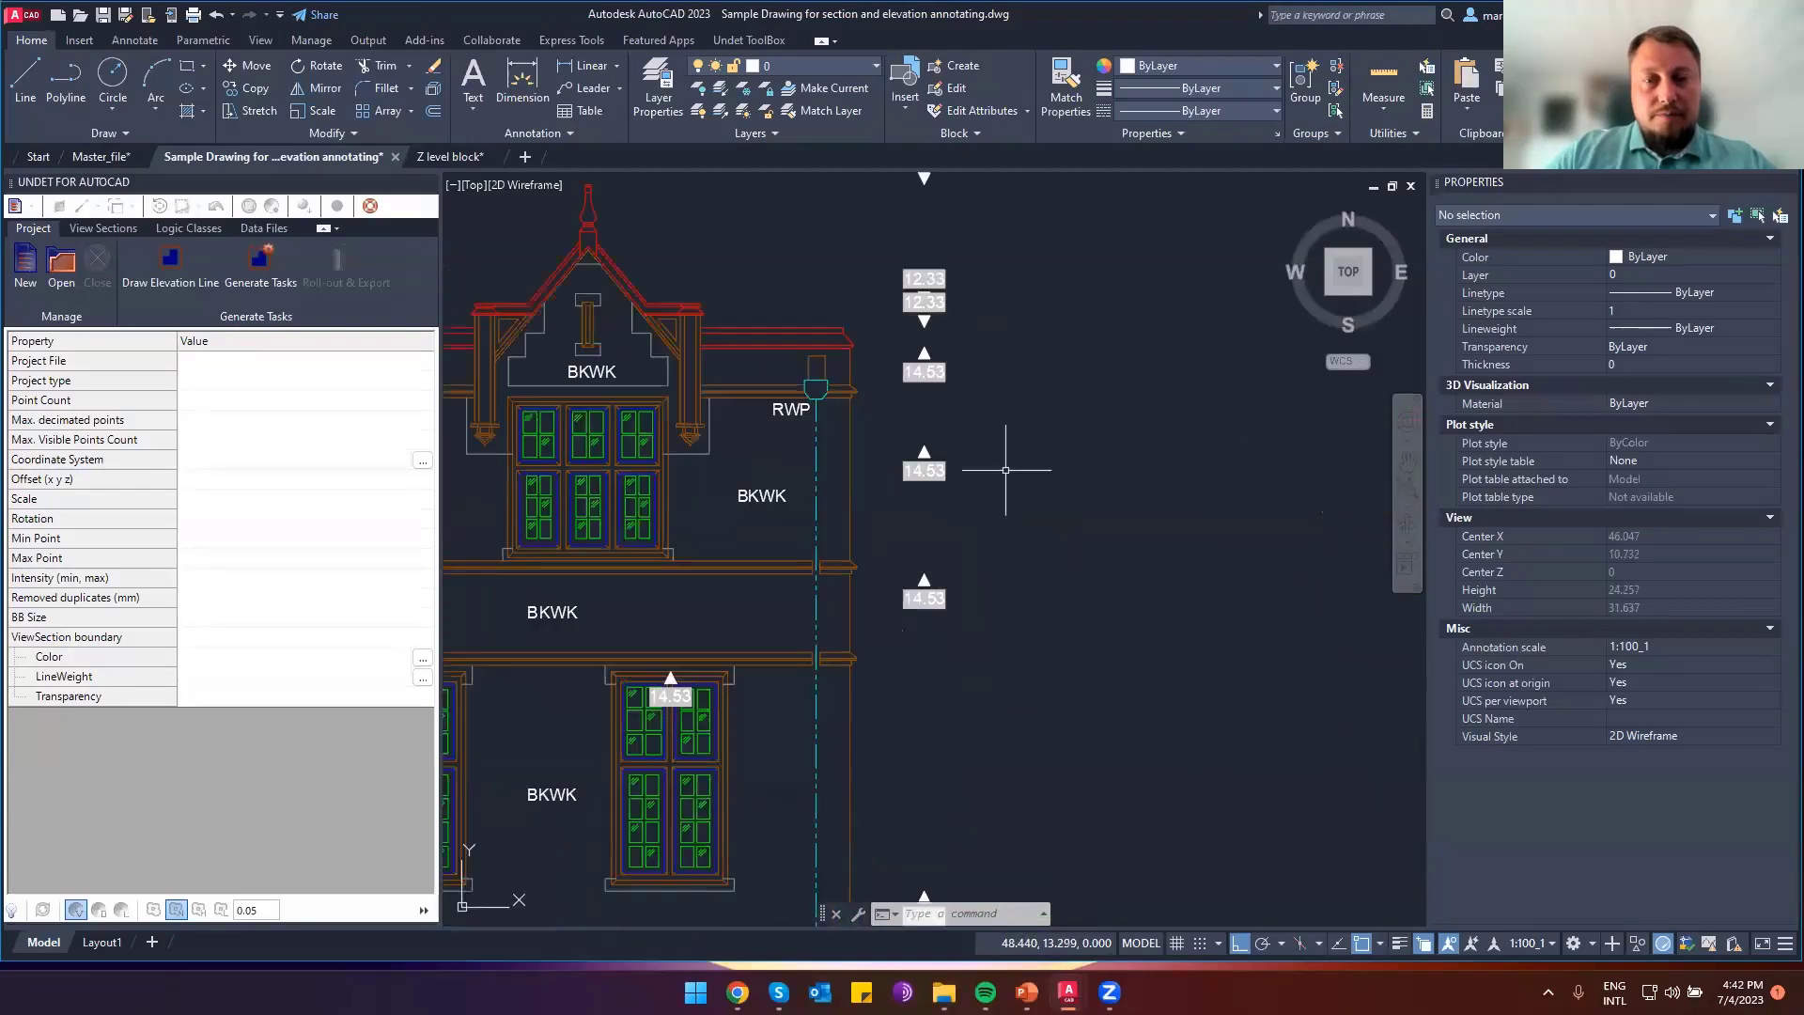
pyautogui.click(798, 468)
pyautogui.click(900, 517)
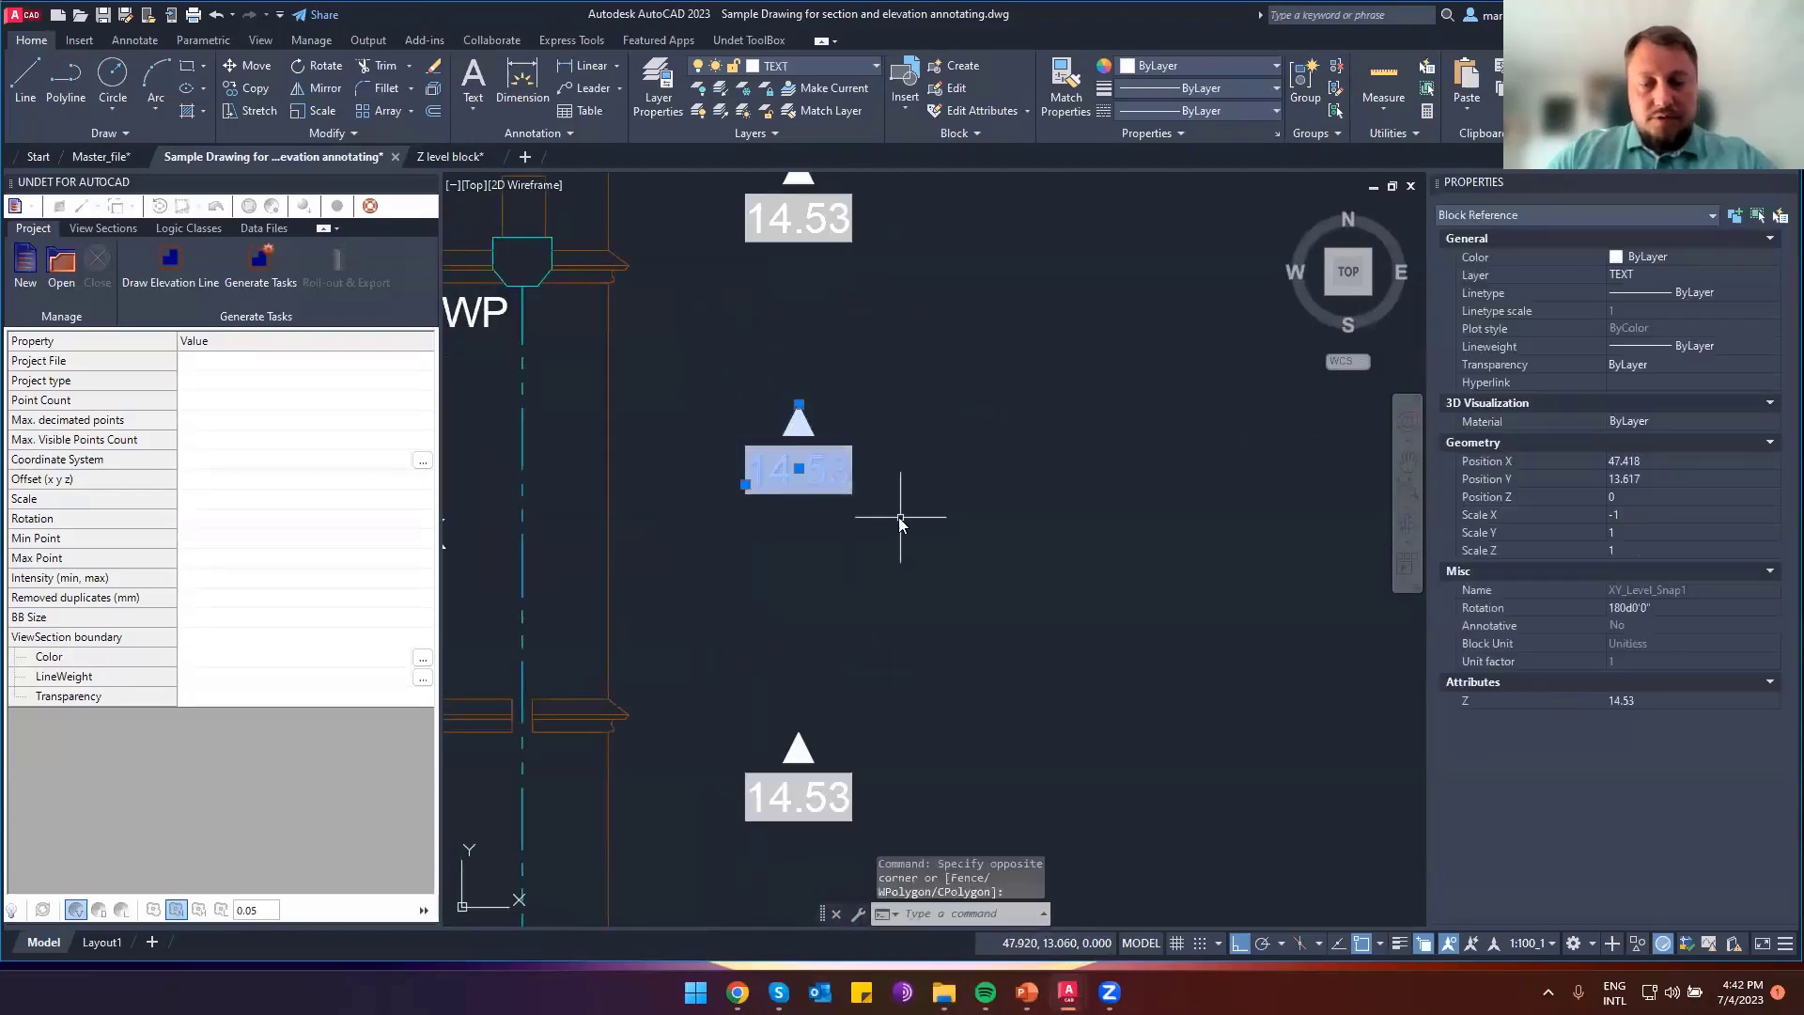
pyautogui.write('m')
pyautogui.press('Return')
pyautogui.press('Escape')
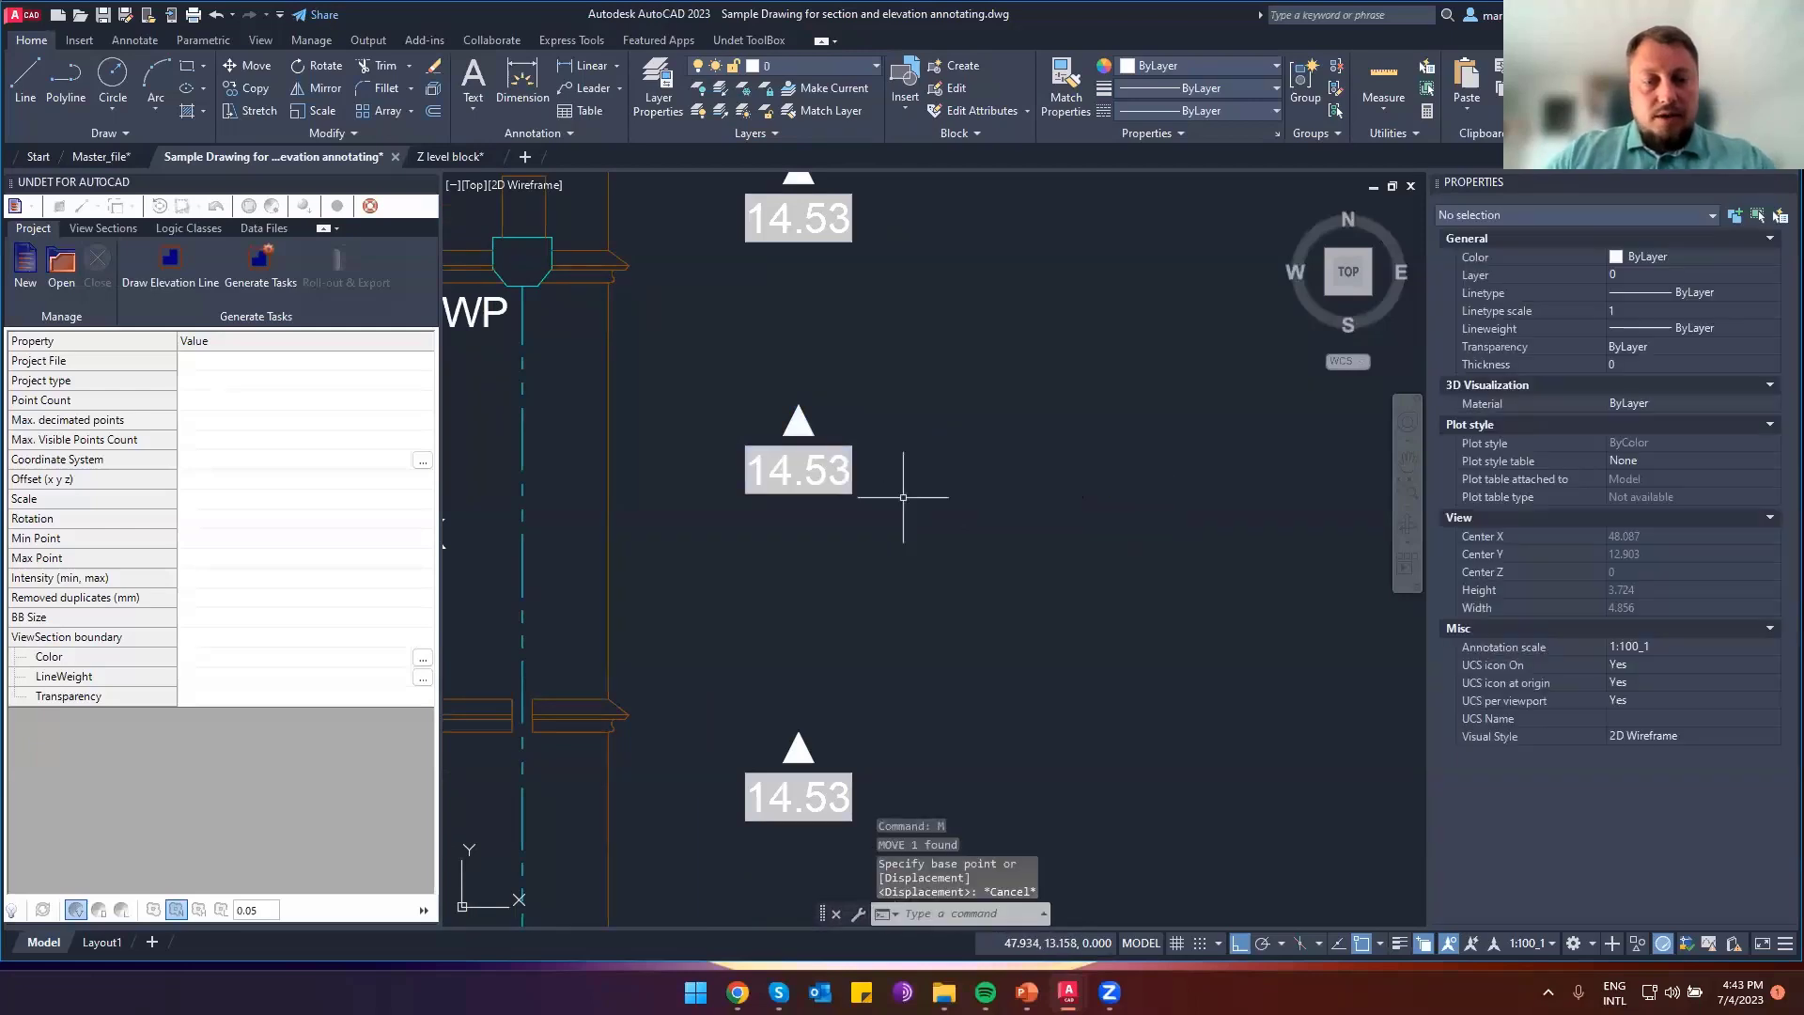
# Regenerate the drawing so the level labels' fields update to their actual heights
pyautogui.write('re')
pyautogui.press('Return')
pyautogui.scroll(-4, 776, 583)
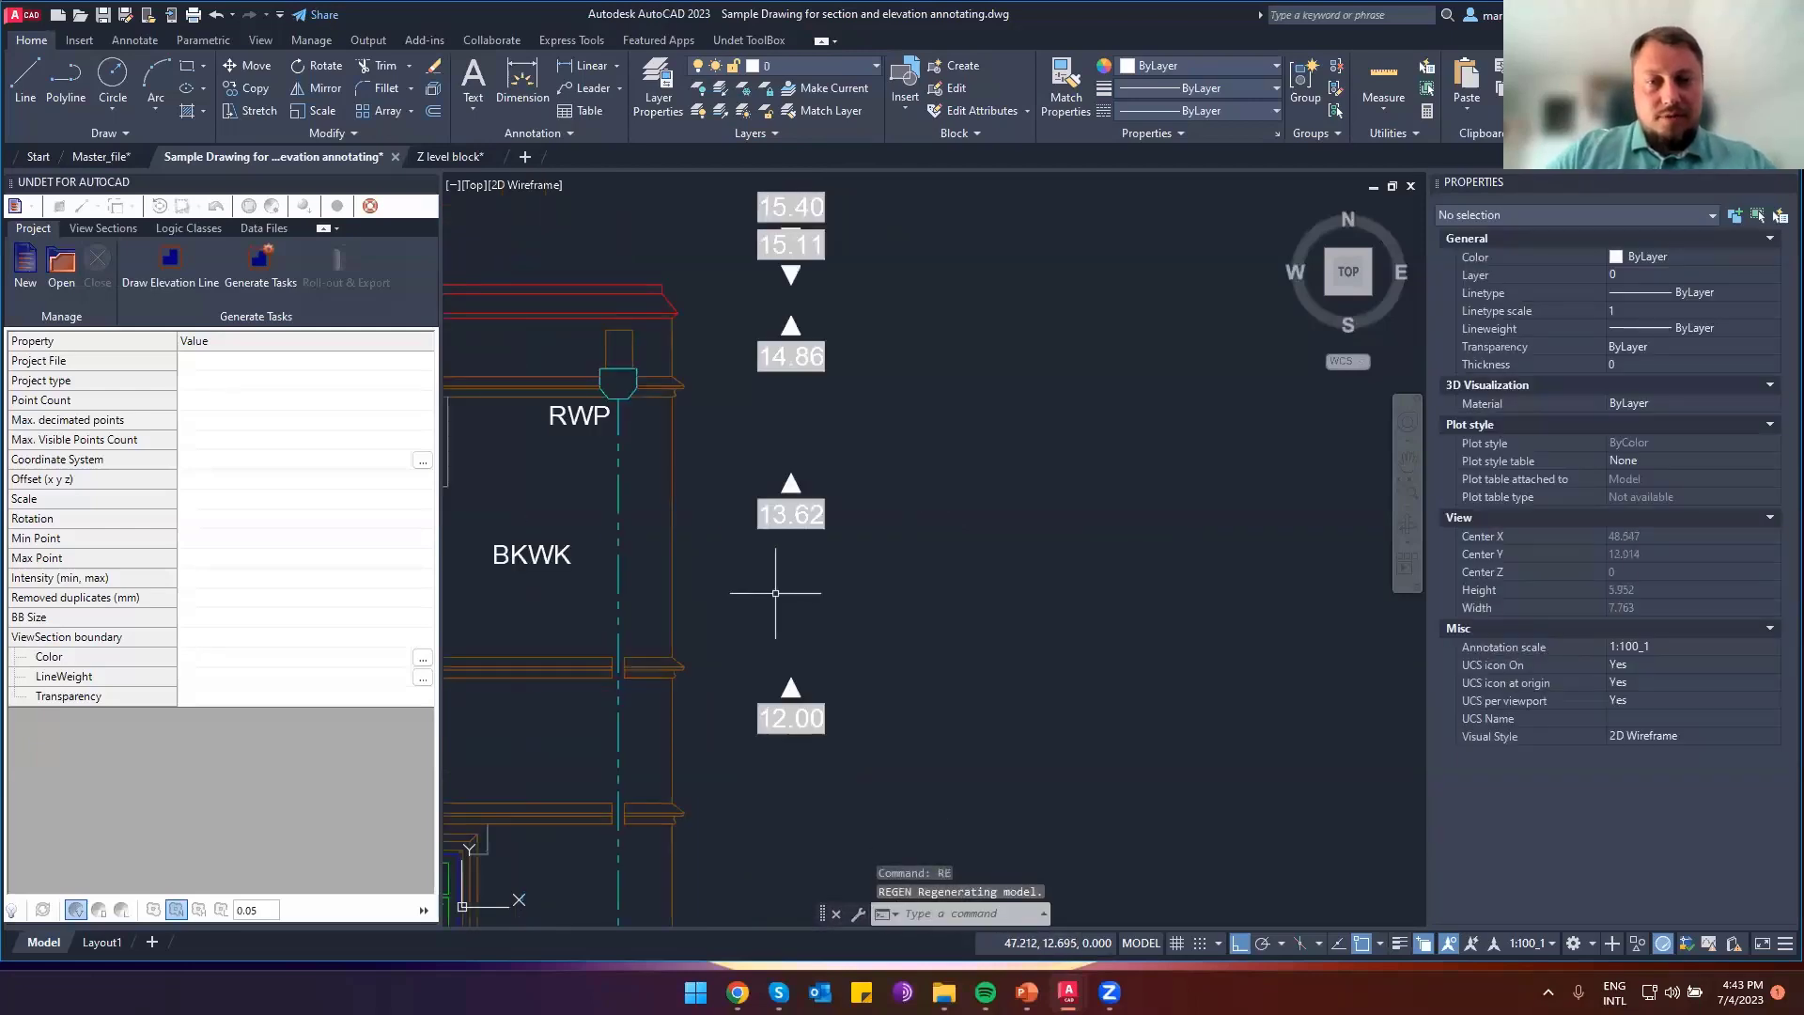
# Select the label level with the timber bracket and compare its Z attribute with its Position Y
pyautogui.scroll(1, 1020, 598)
pyautogui.click(1056, 547)
pyautogui.click(958, 454)
pyautogui.scroll(2, 987, 545)
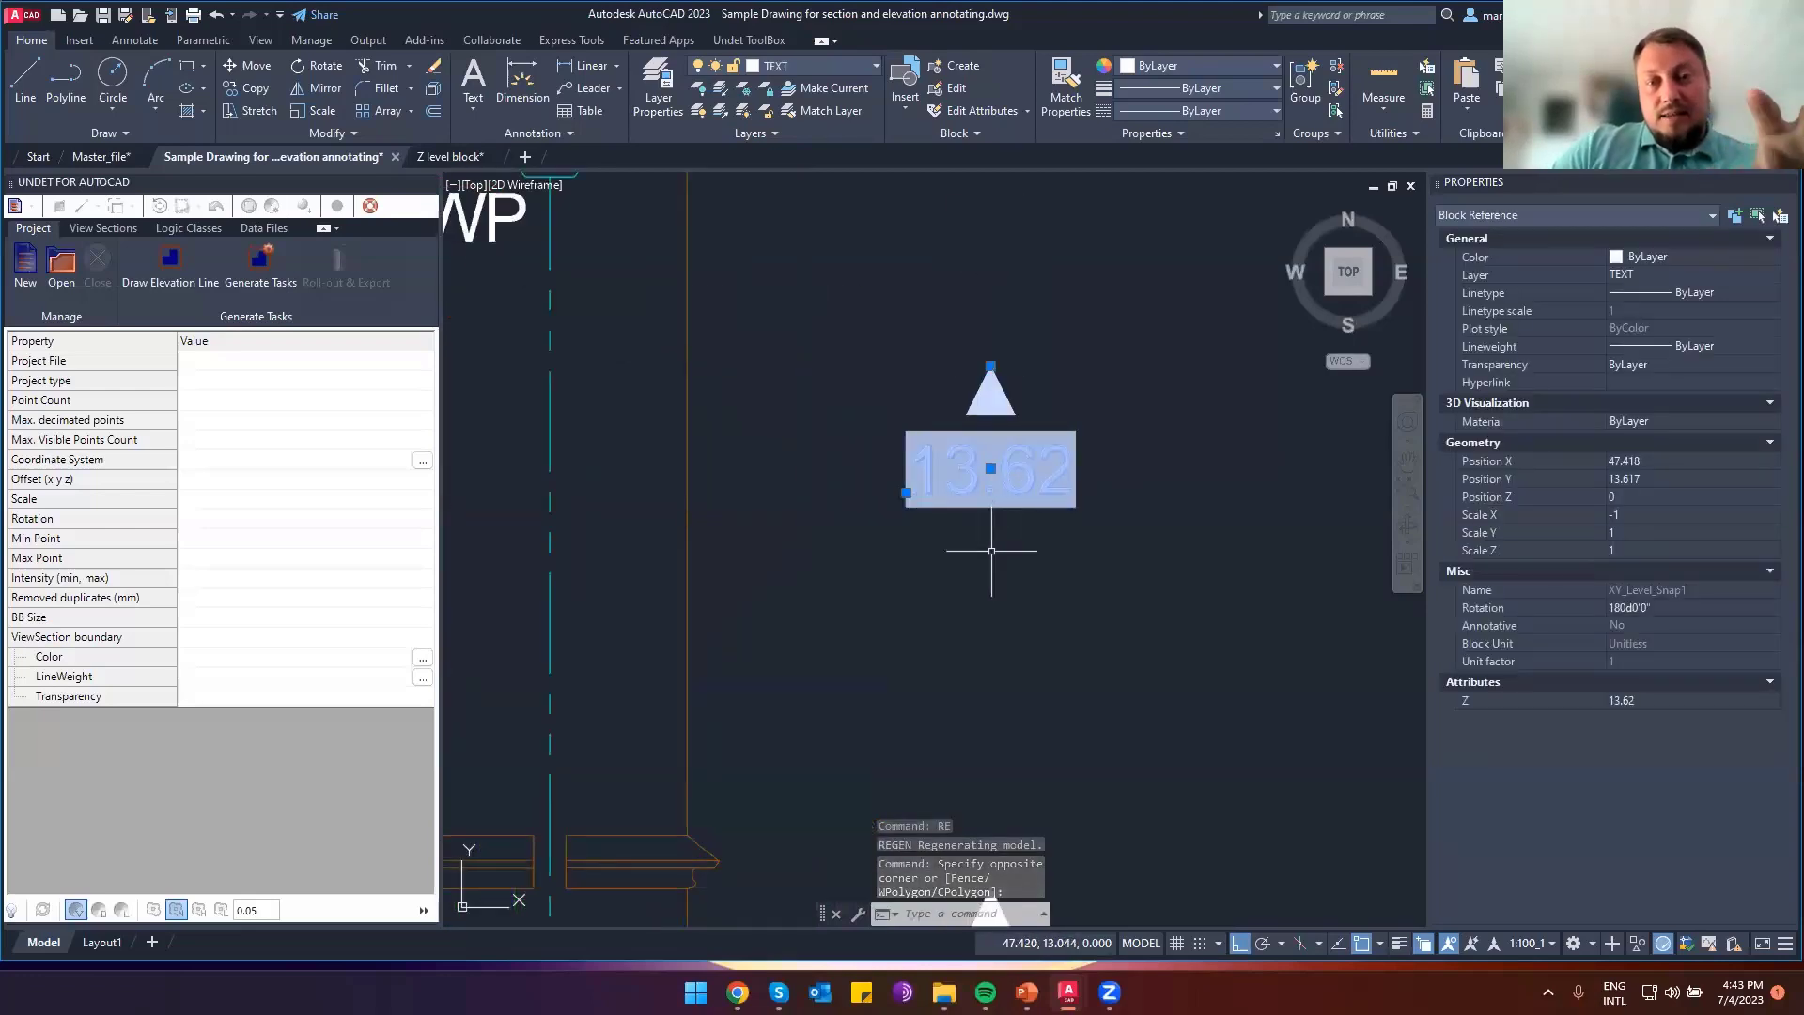
pyautogui.scroll(-4, 991, 551)
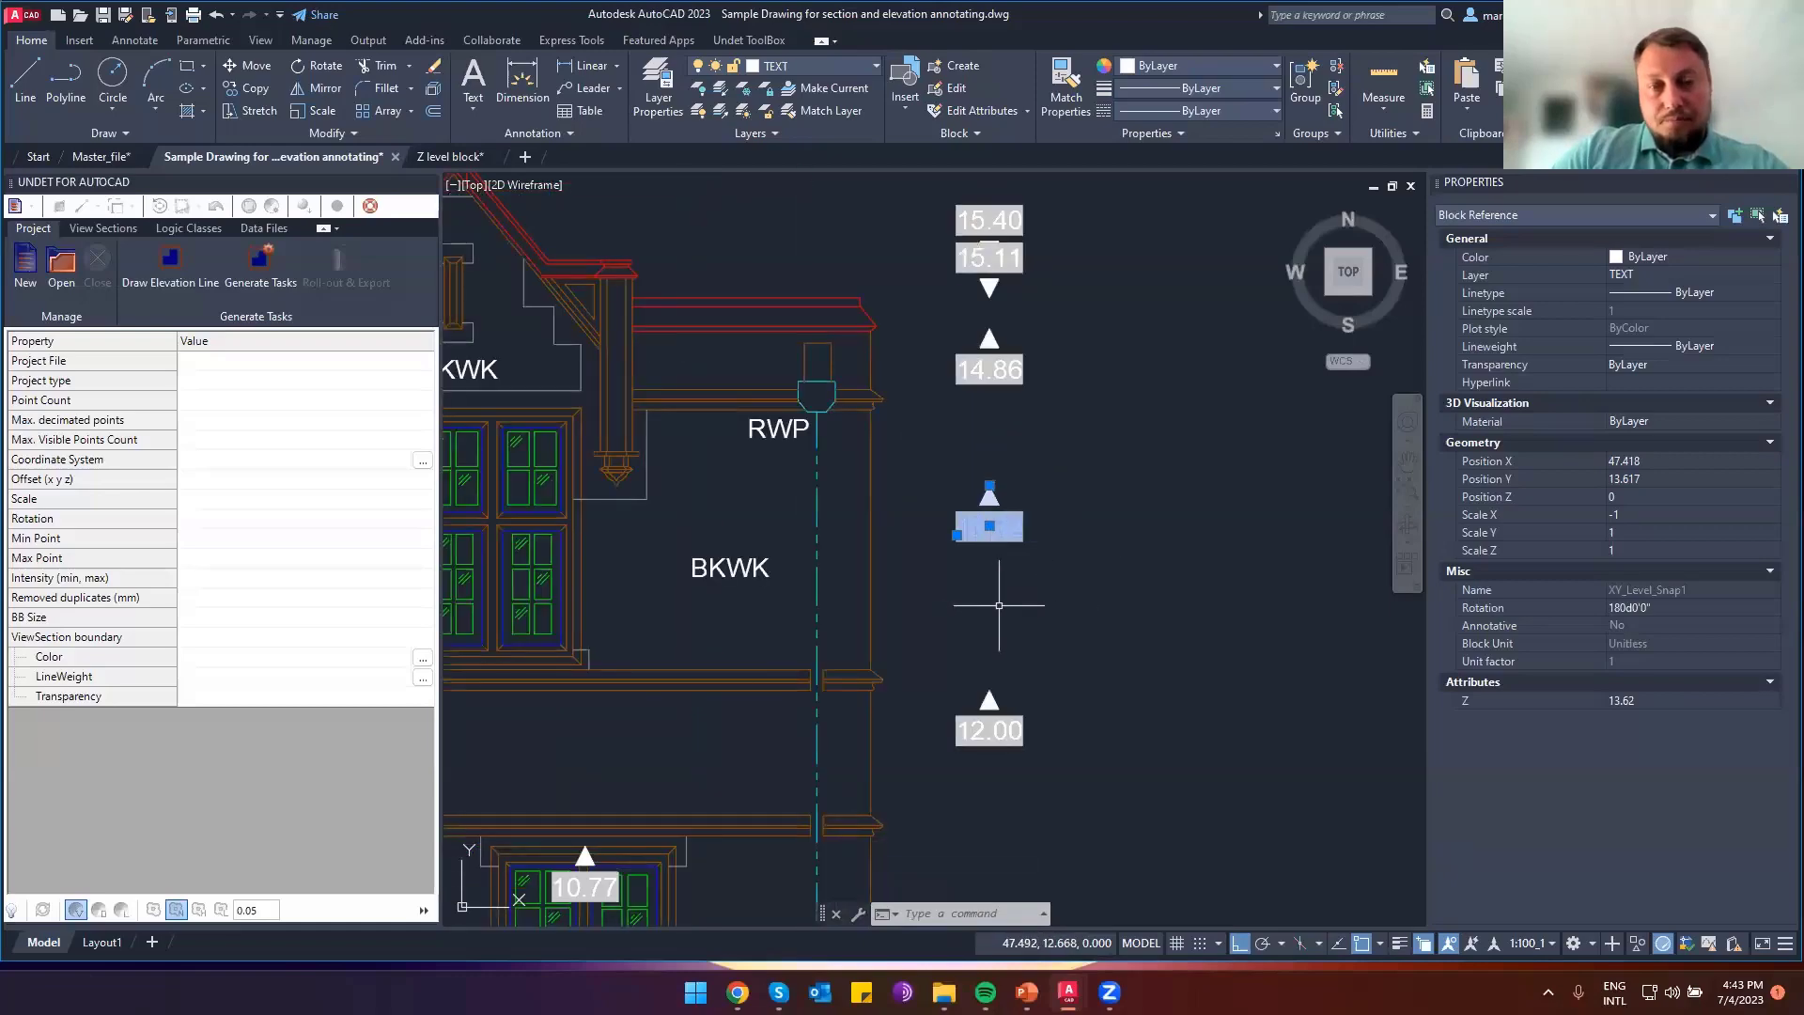
pyautogui.scroll(-6, 999, 605)
pyautogui.click(1087, 749)
pyautogui.press('Escape')
# Move all of Elevation 4 with its title, datum line and level labels straight up about 15.2 units
pyautogui.click(1043, 829)
pyautogui.click(729, 559)
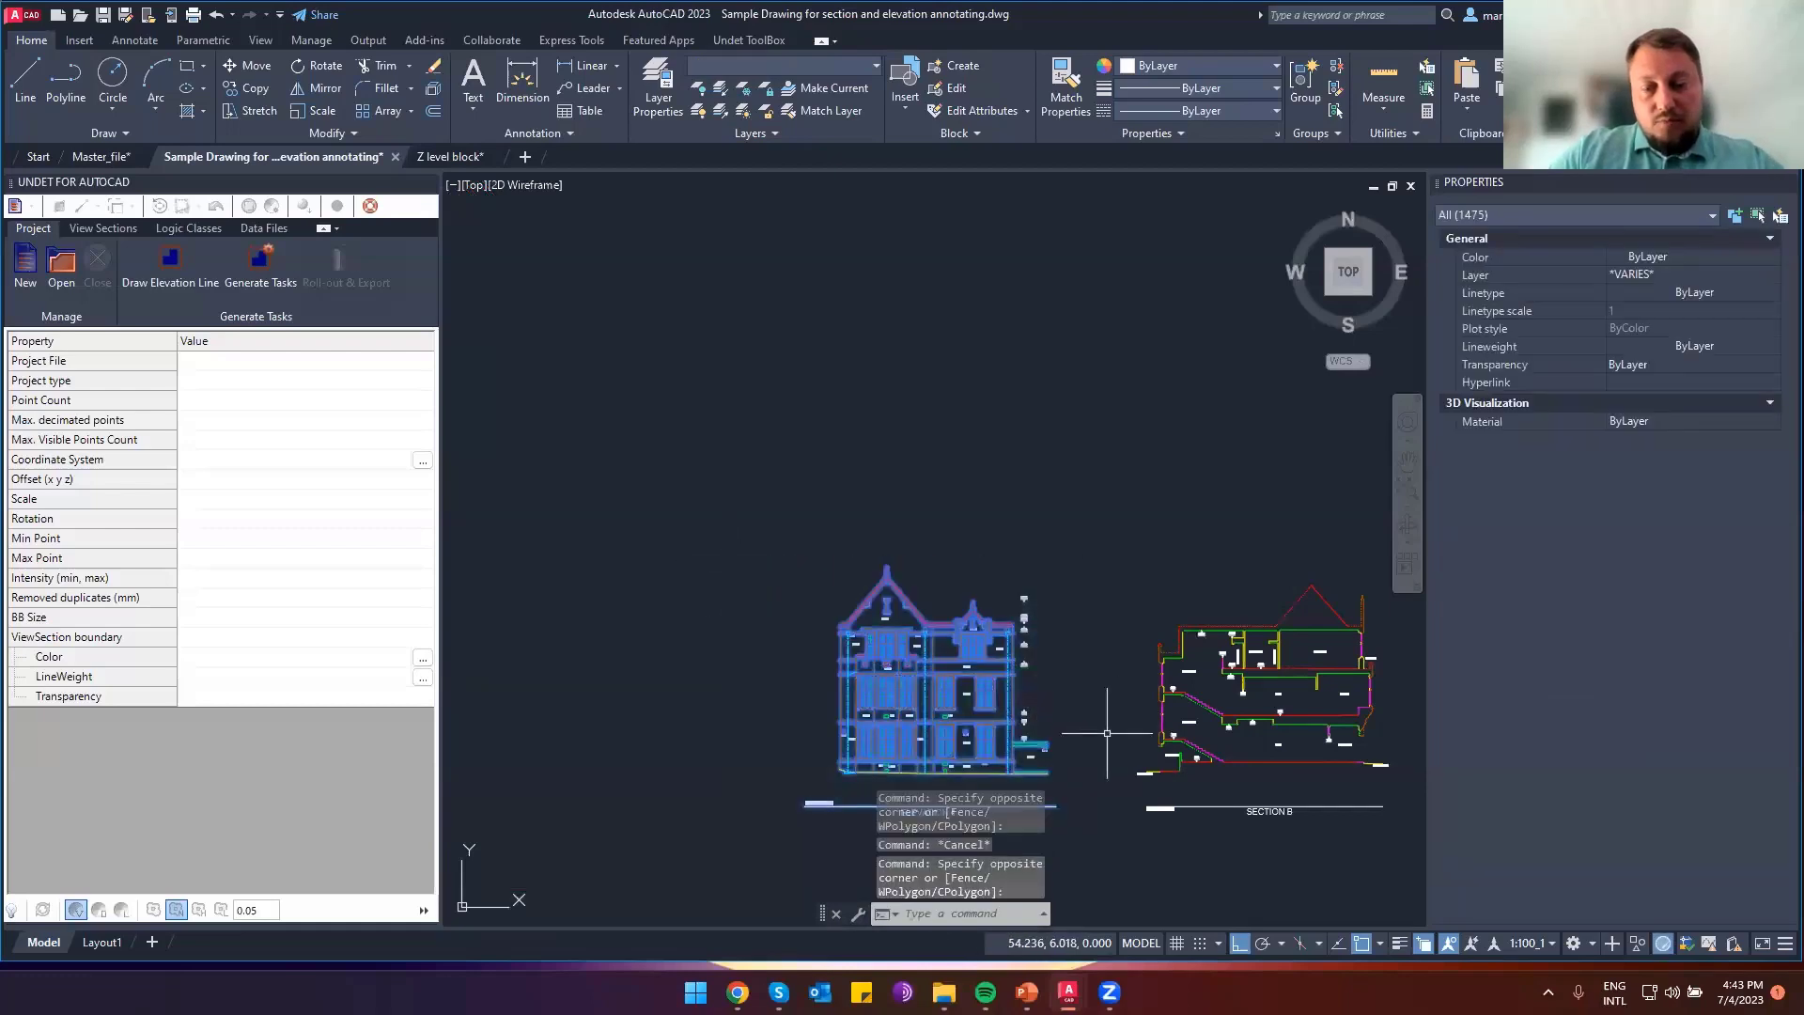
pyautogui.press('Return')
pyautogui.click(1065, 712)
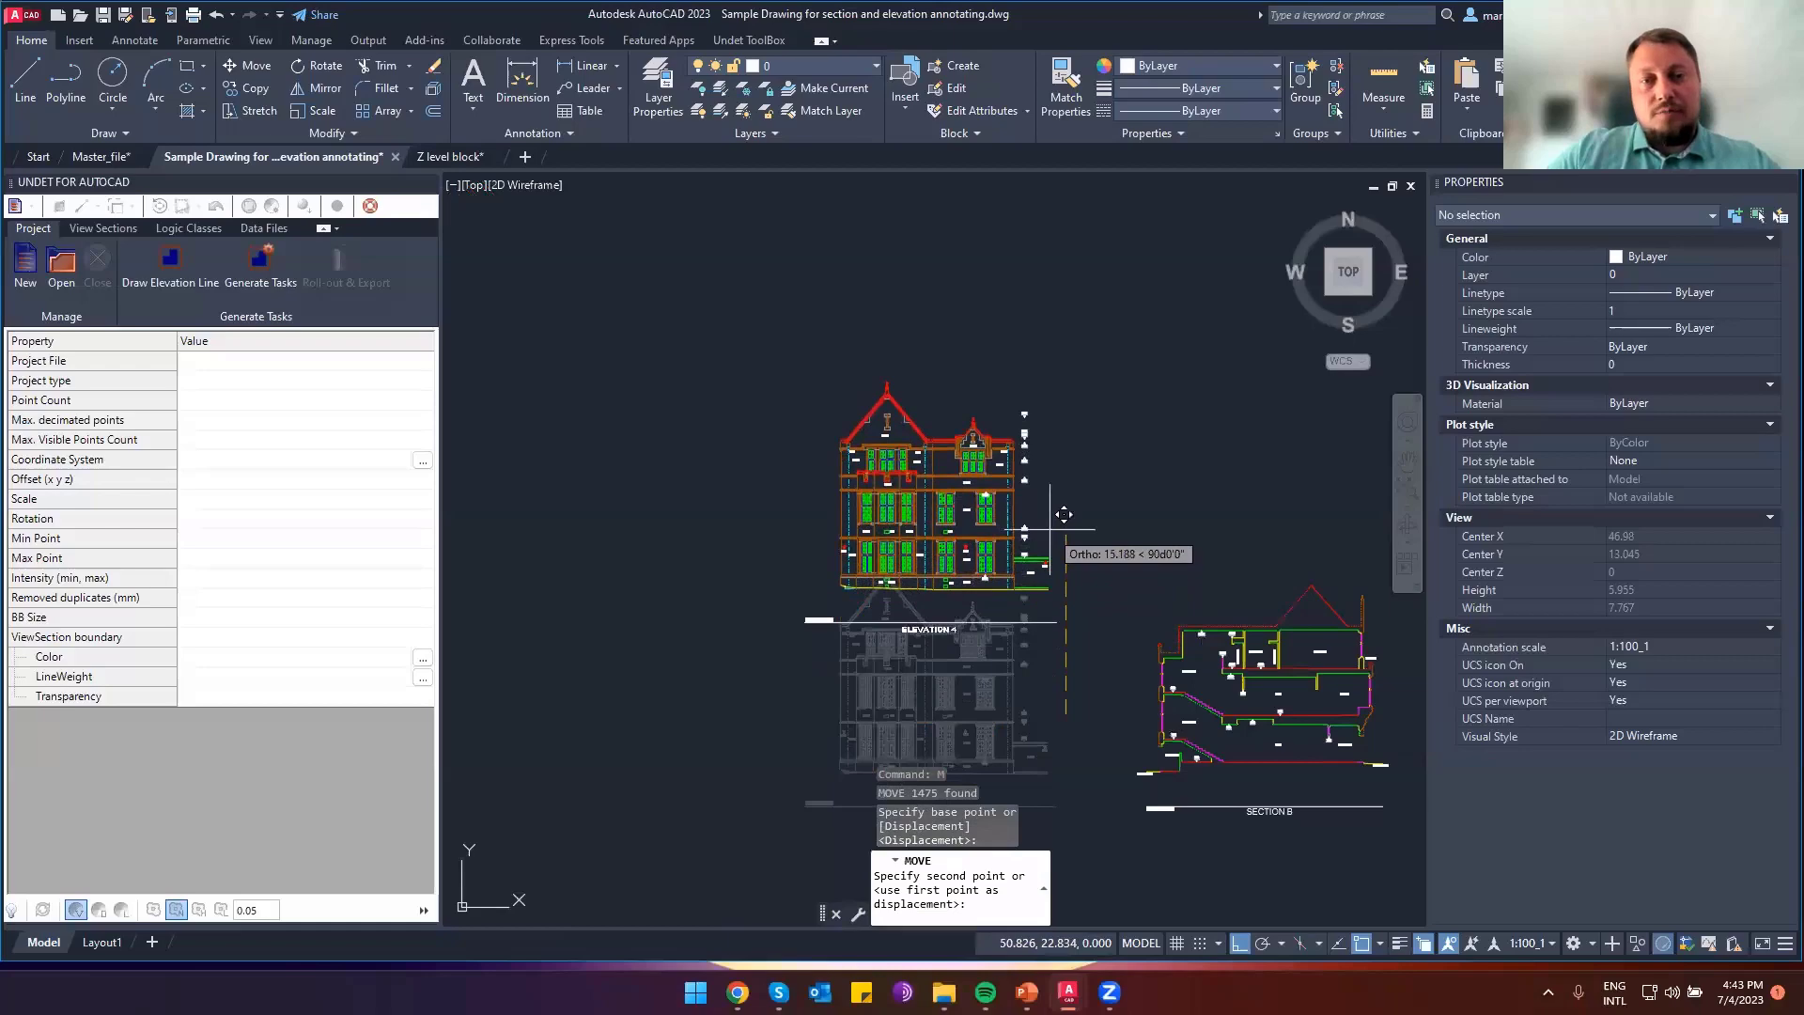
pyautogui.click(1064, 515)
# Regenerate the drawing to refresh the level label values at Elevation 4's raised location
pyautogui.scroll(5, 1029, 470)
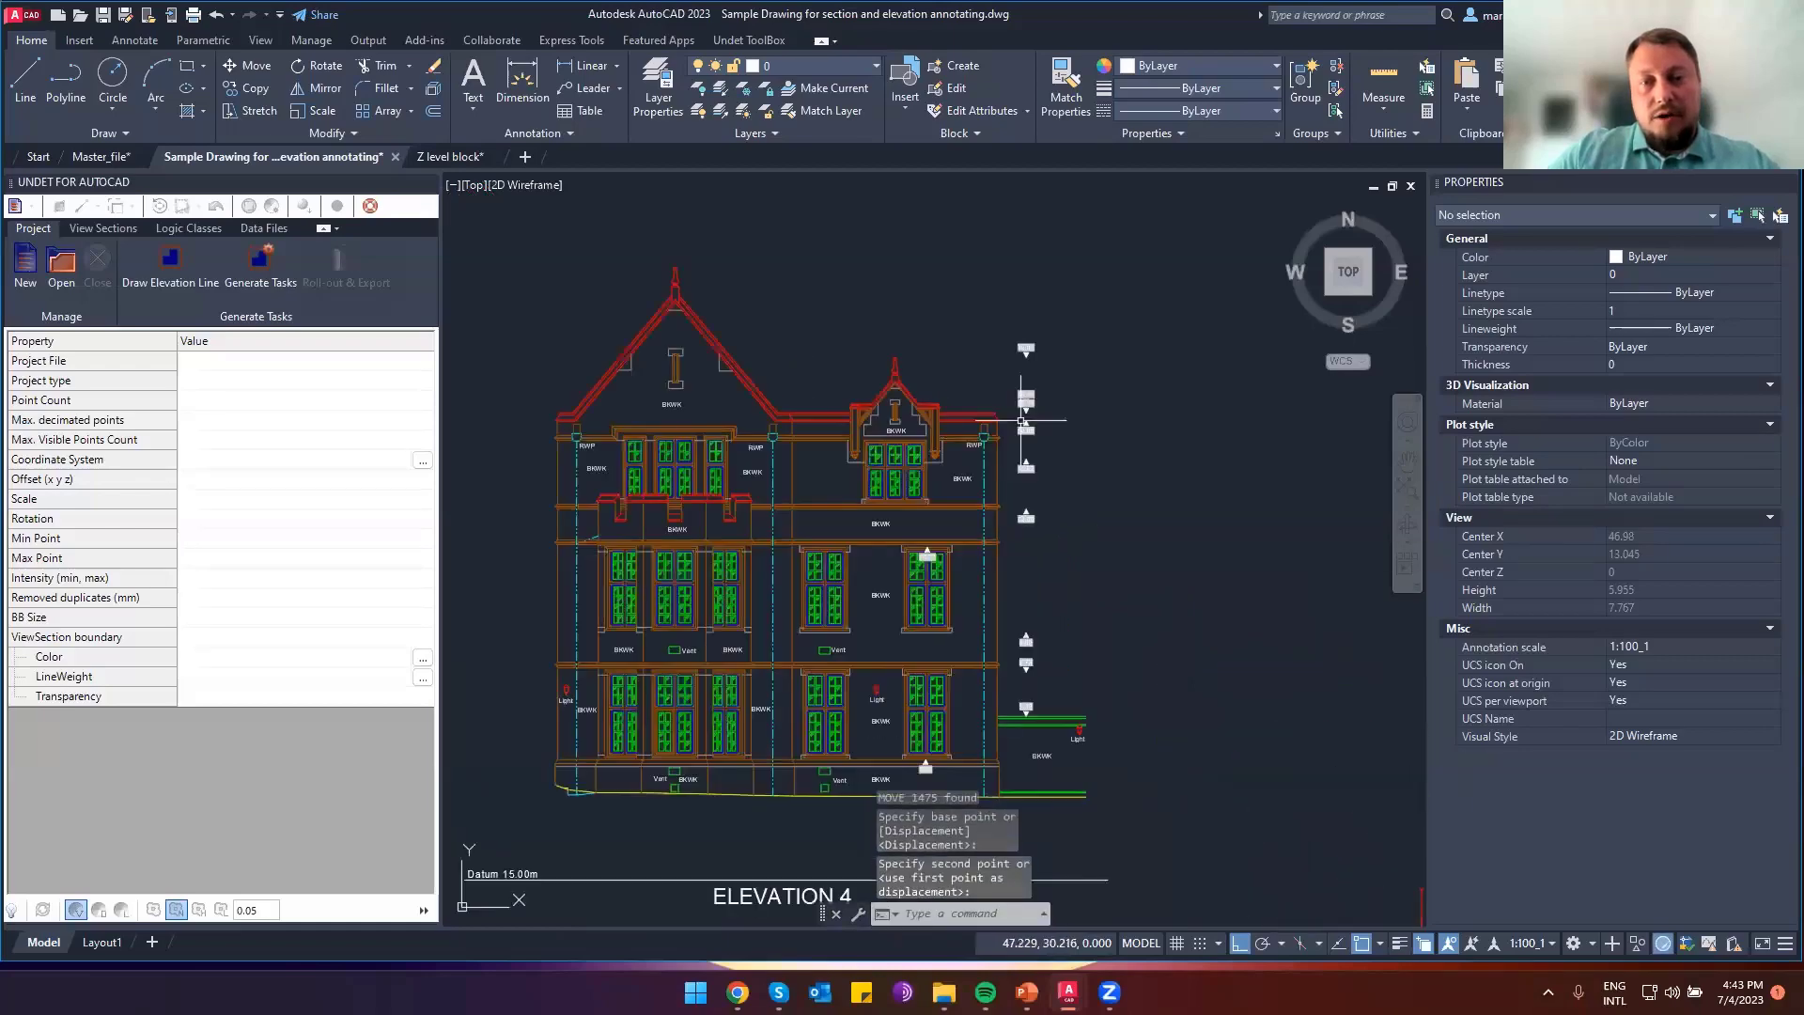
pyautogui.write('RR')
pyautogui.press('BackSpace')
pyautogui.write('E')
pyautogui.press('Return')
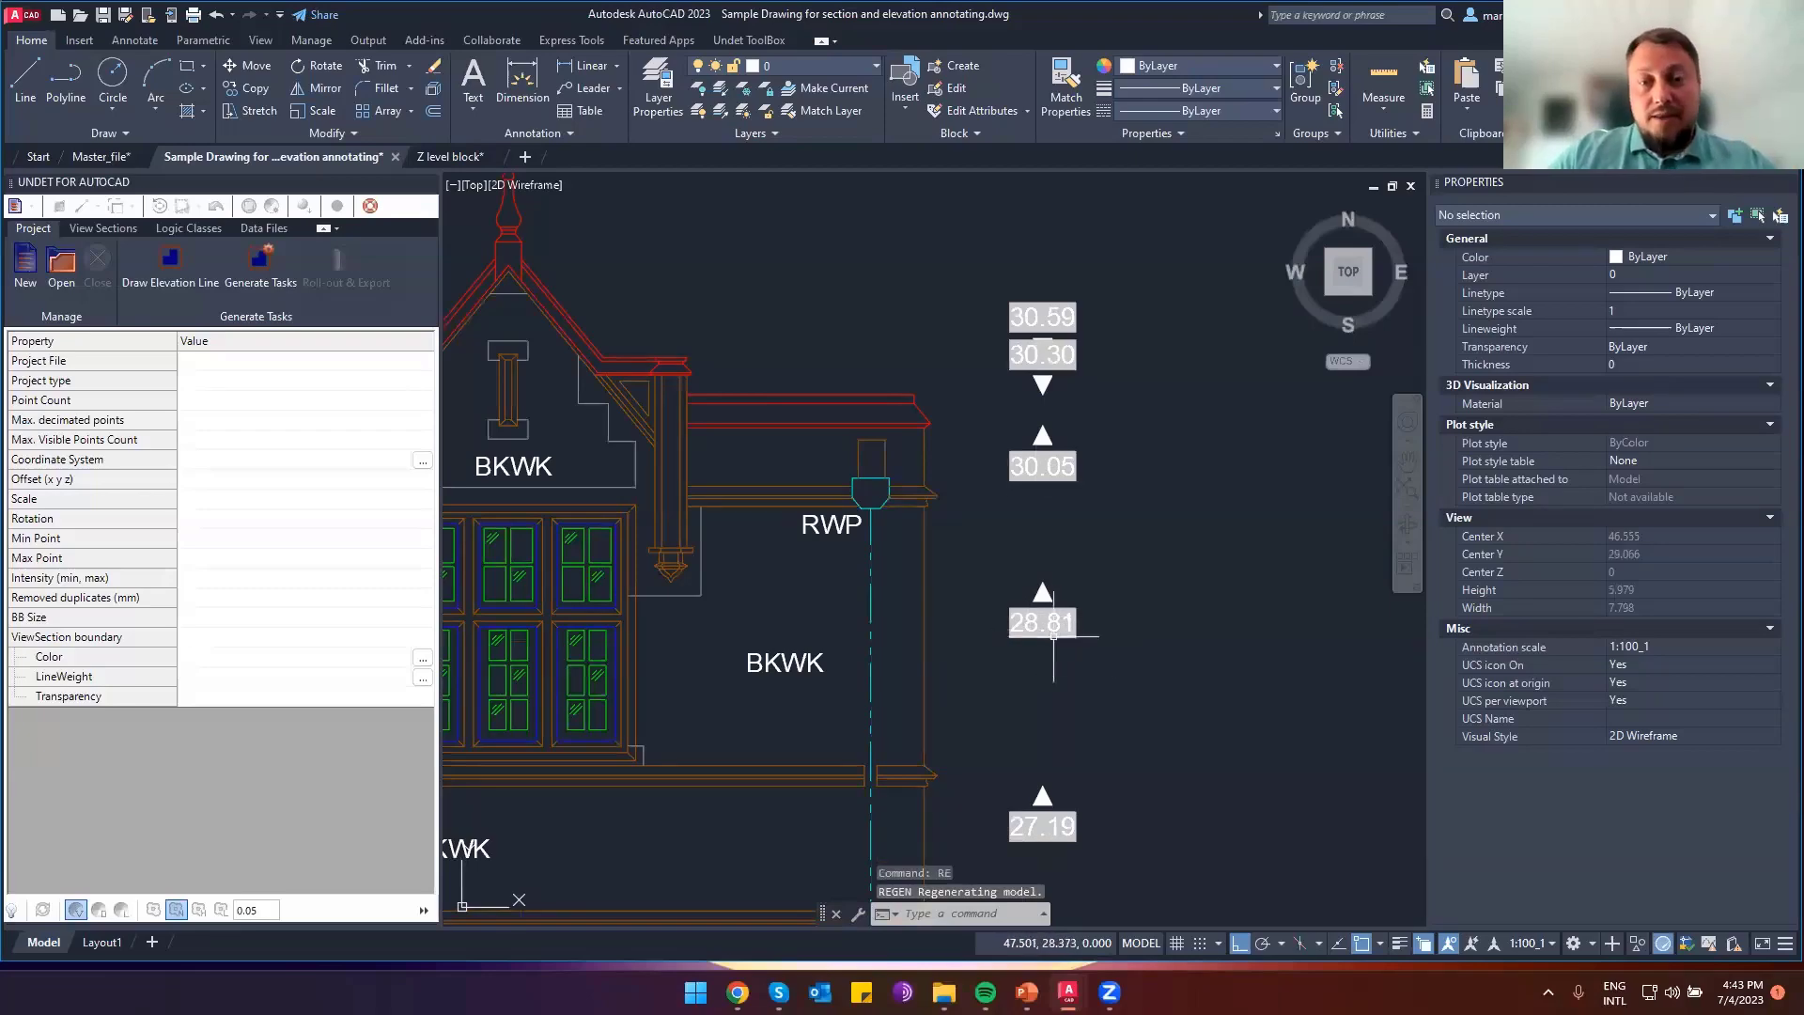
pyautogui.scroll(-4, 1060, 637)
pyautogui.moveTo(1100, 649)
pyautogui.mouseDown(button='middle')
pyautogui.moveTo(756, 342)
pyautogui.moveTo(997, 556)
pyautogui.mouseUp(button='middle')
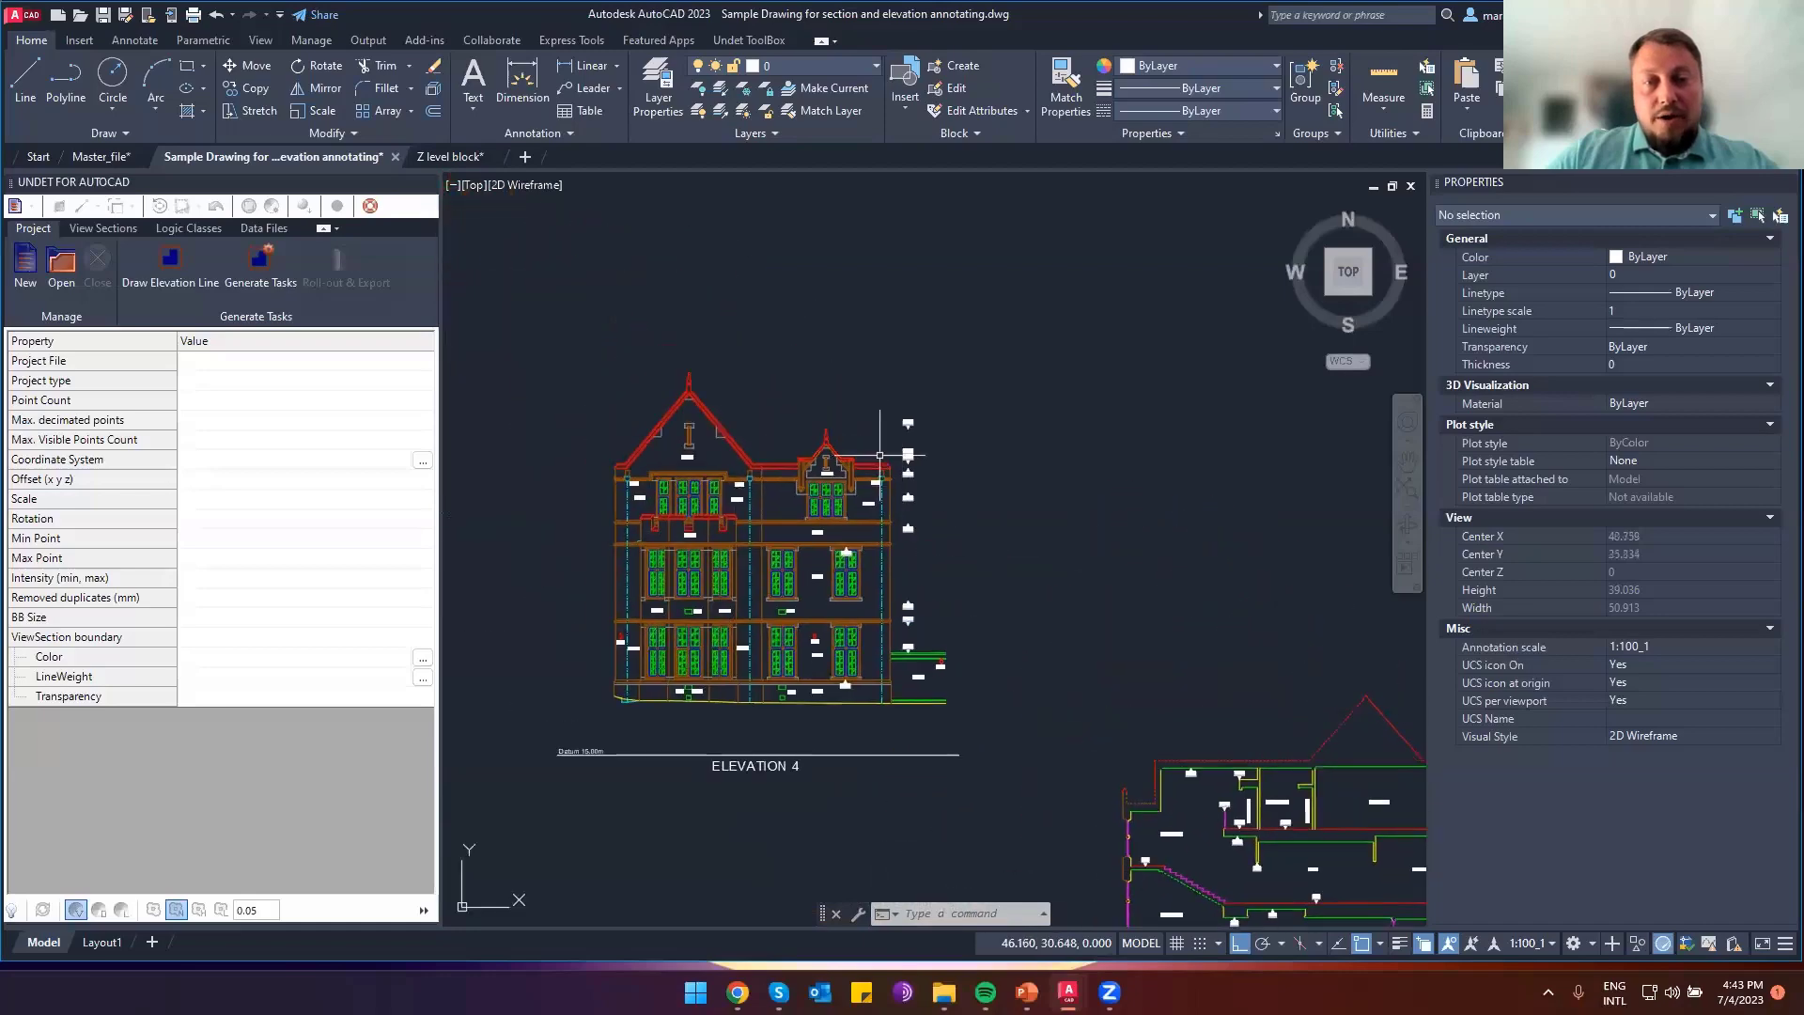
# Try to explode the 30.59, 30.30 and 30.05 level labels beside the main roof, and undo it
pyautogui.scroll(8, 877, 455)
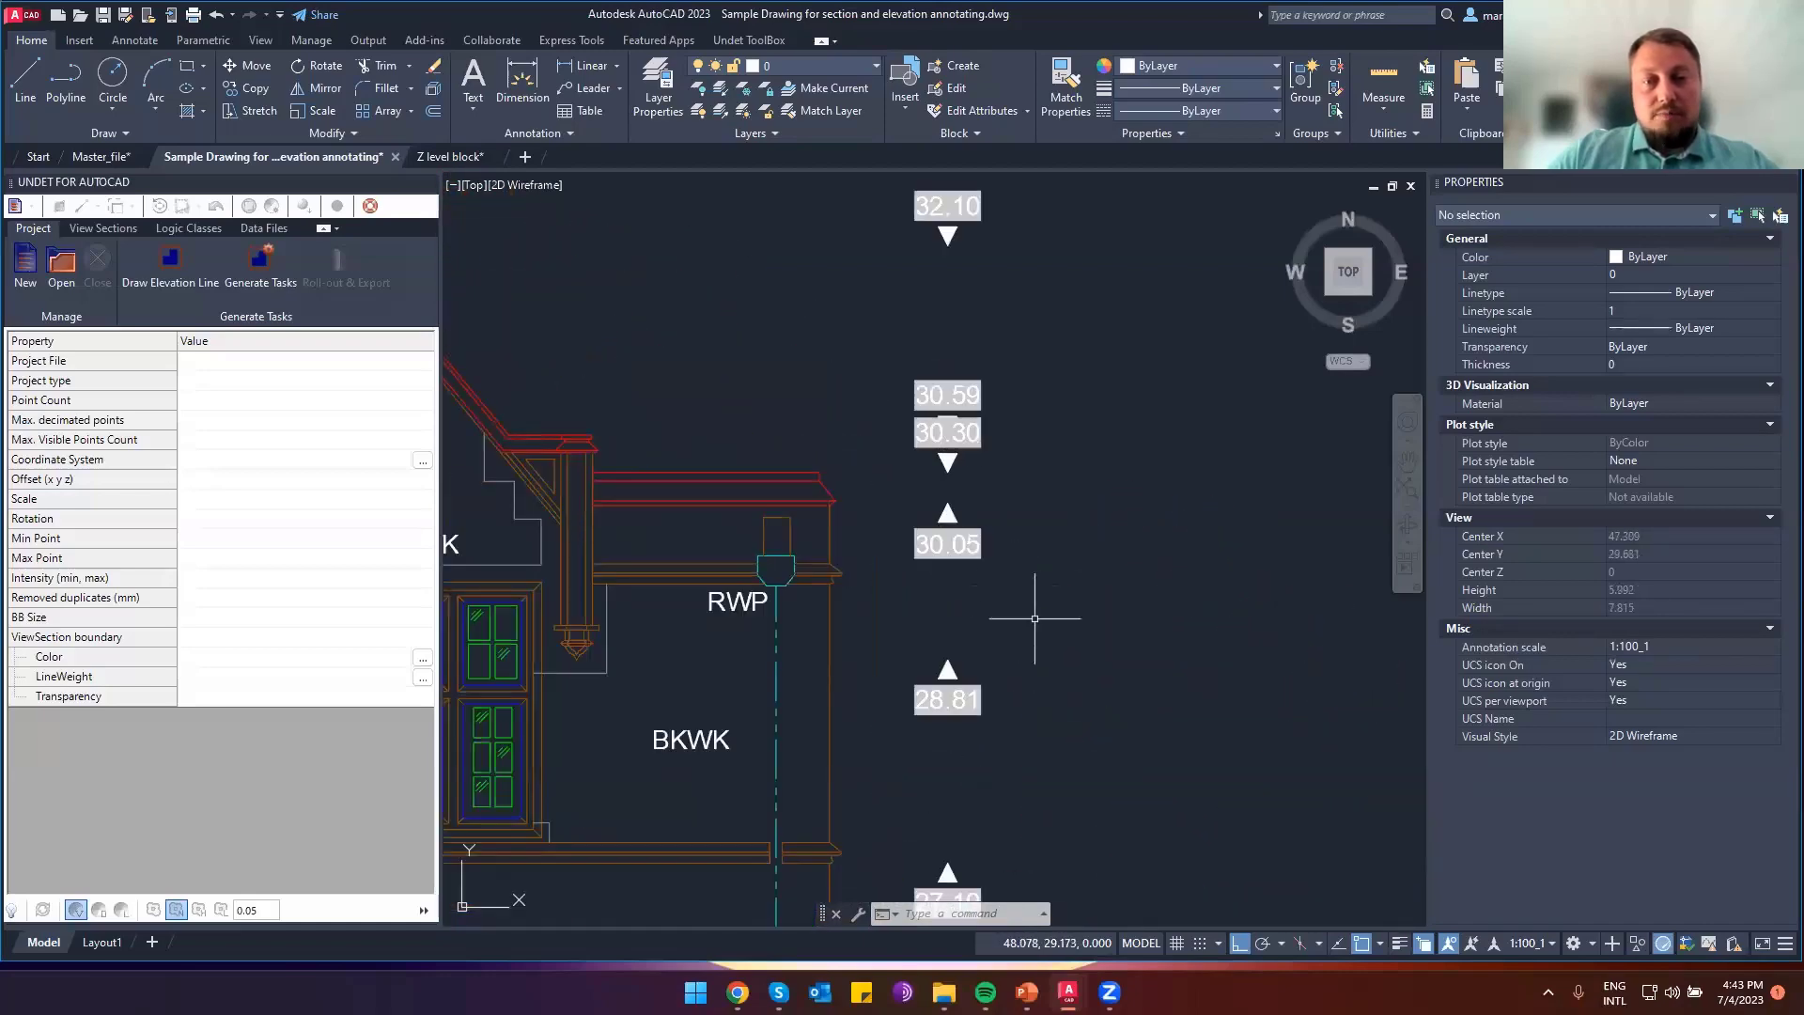
pyautogui.click(1036, 581)
pyautogui.click(926, 376)
pyautogui.write('exp')
pyautogui.press('Return')
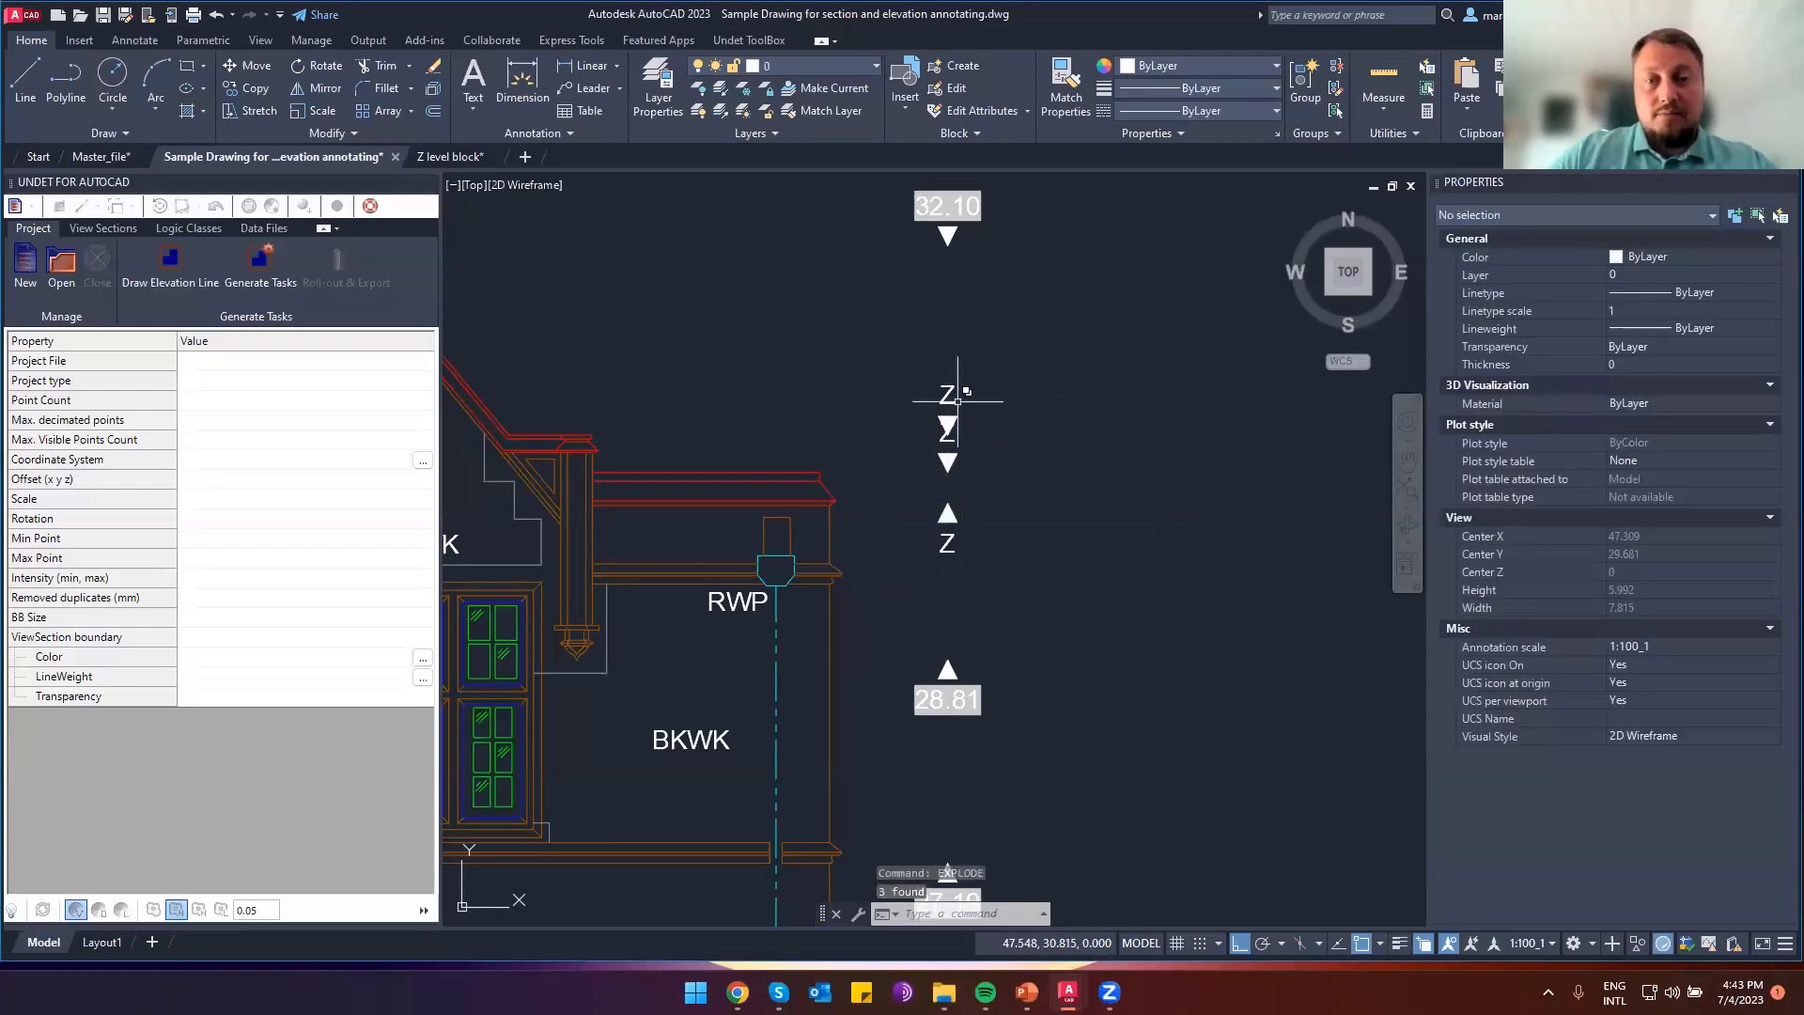
pyautogui.hotkey('ctrl', 'z')
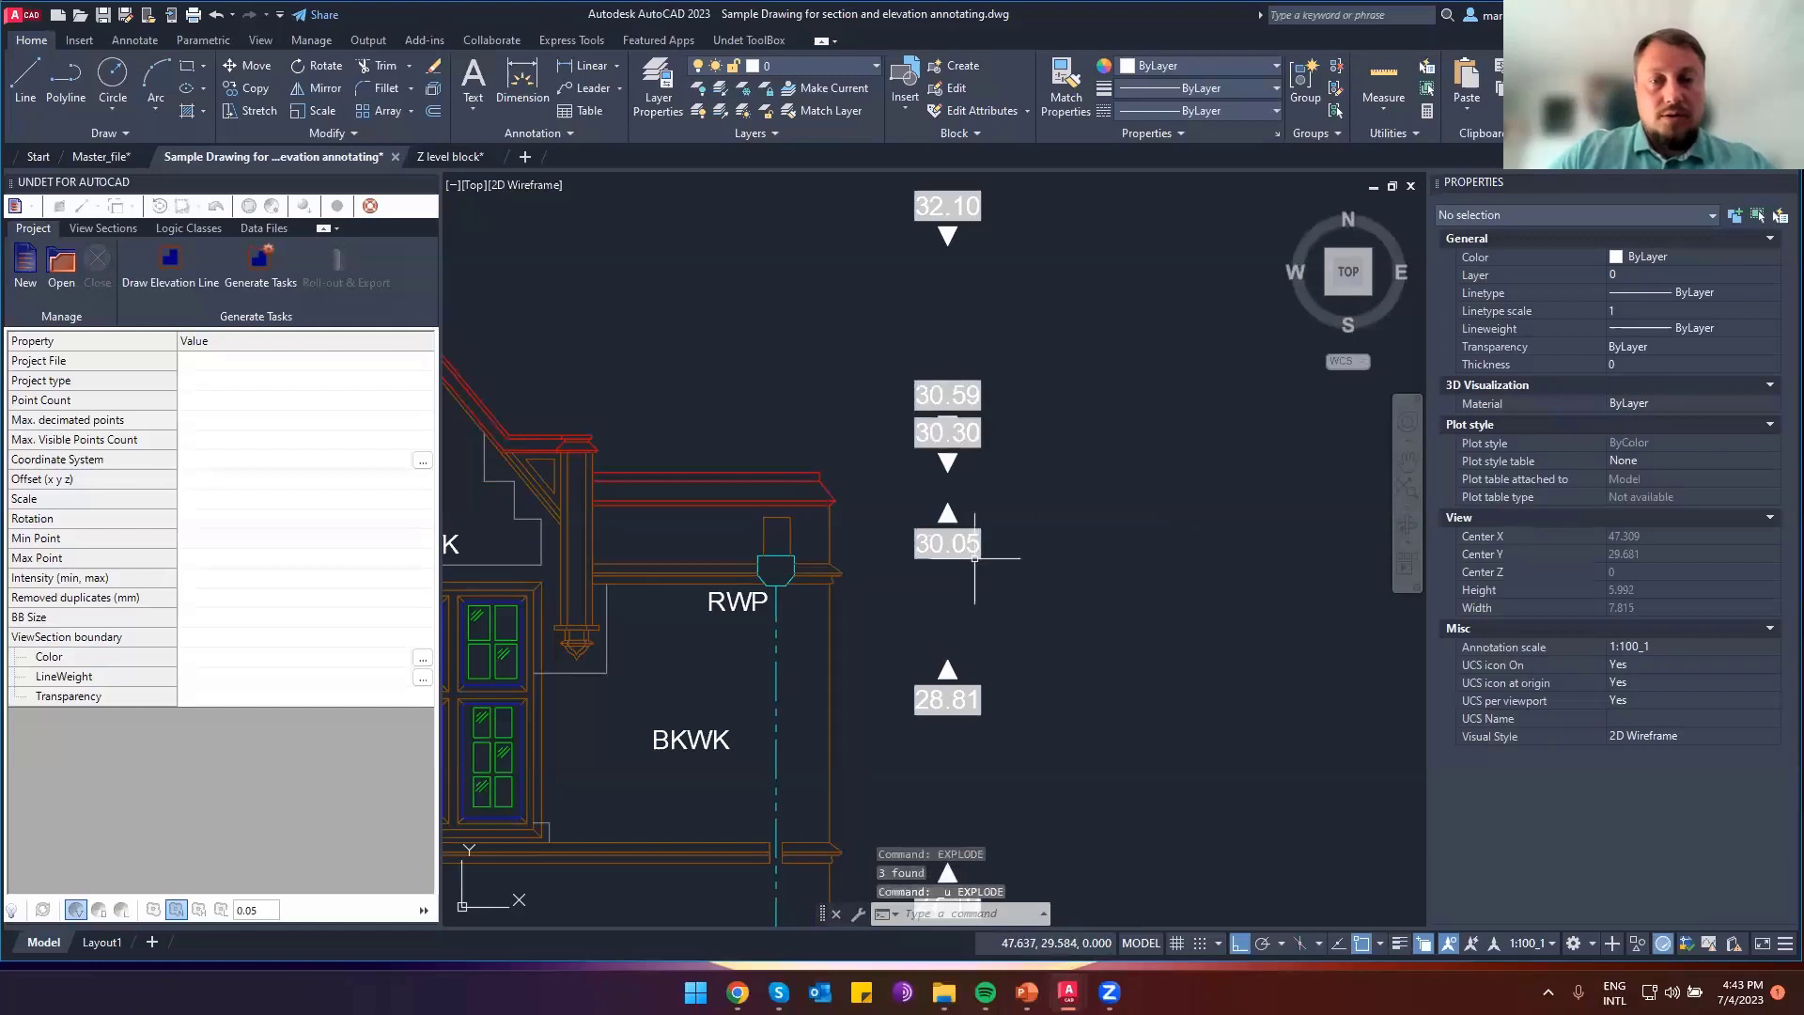
# Convert the four level labels from 30.59 down to 28.81 into plain text and arrows with the Burst command
pyautogui.click(1039, 724)
pyautogui.click(902, 374)
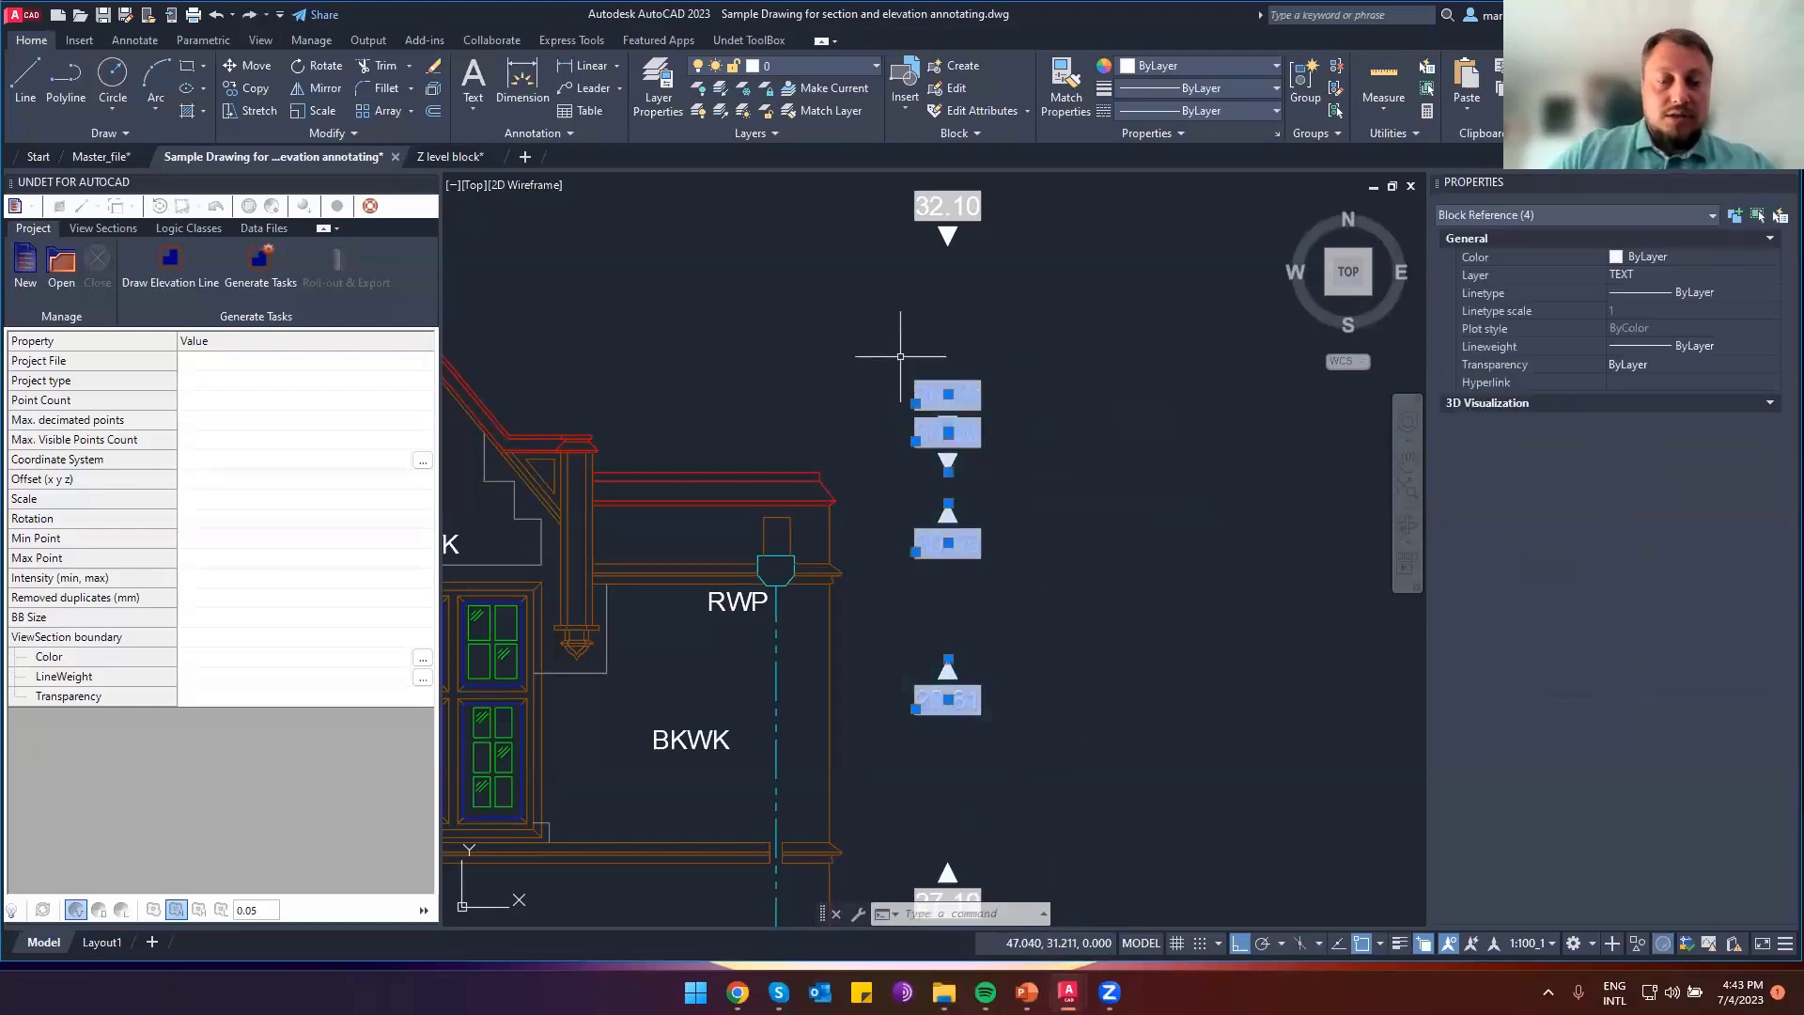
pyautogui.click(919, 405)
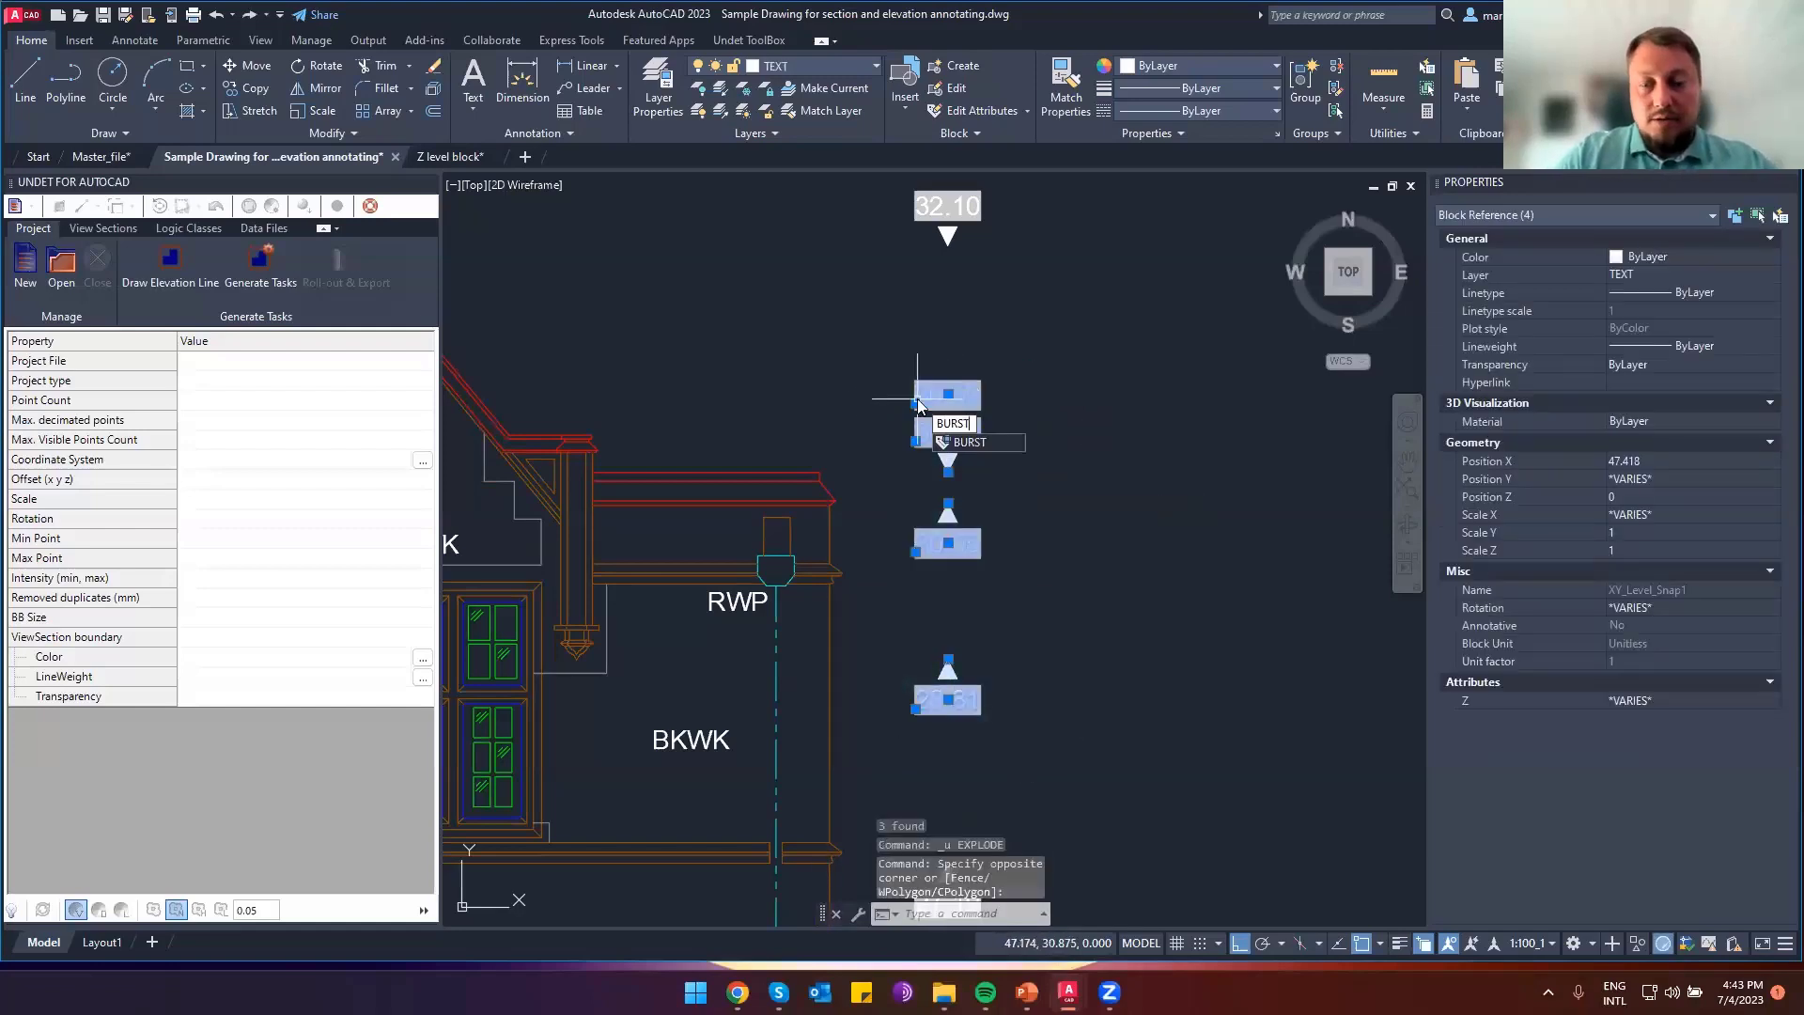
pyautogui.write('burst')
pyautogui.press('Return')
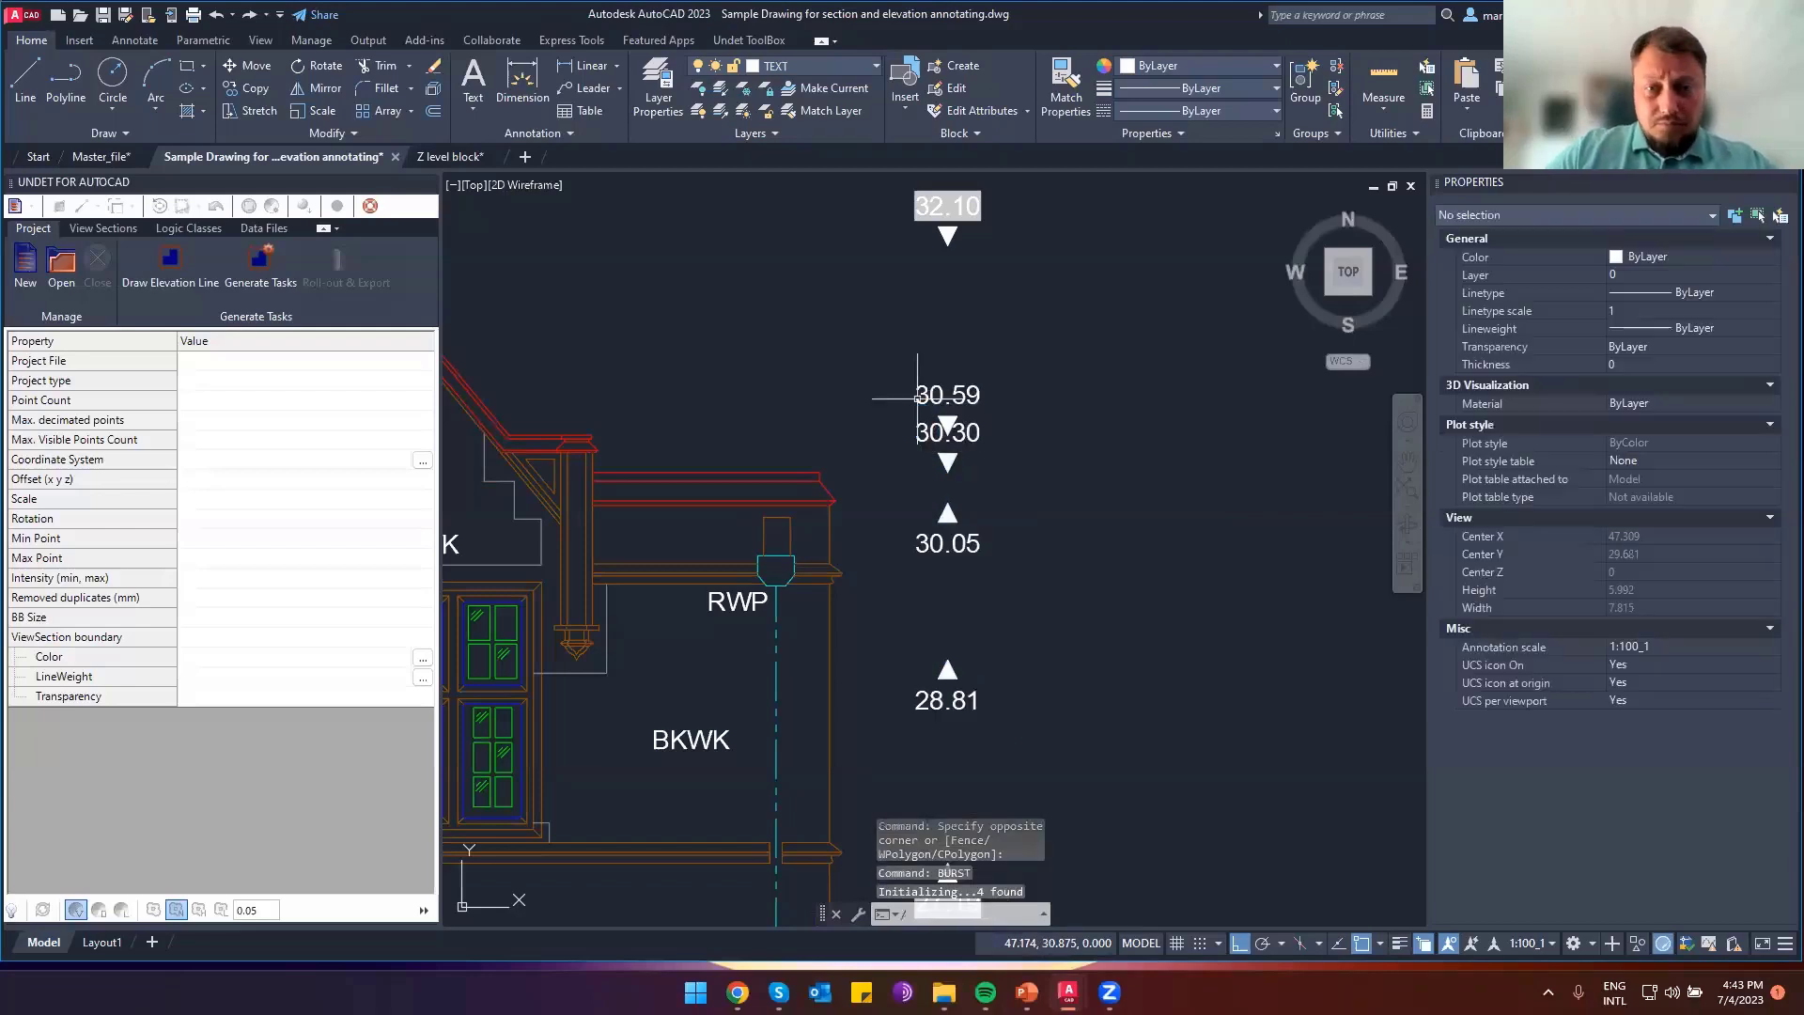
pyautogui.scroll(1, 962, 547)
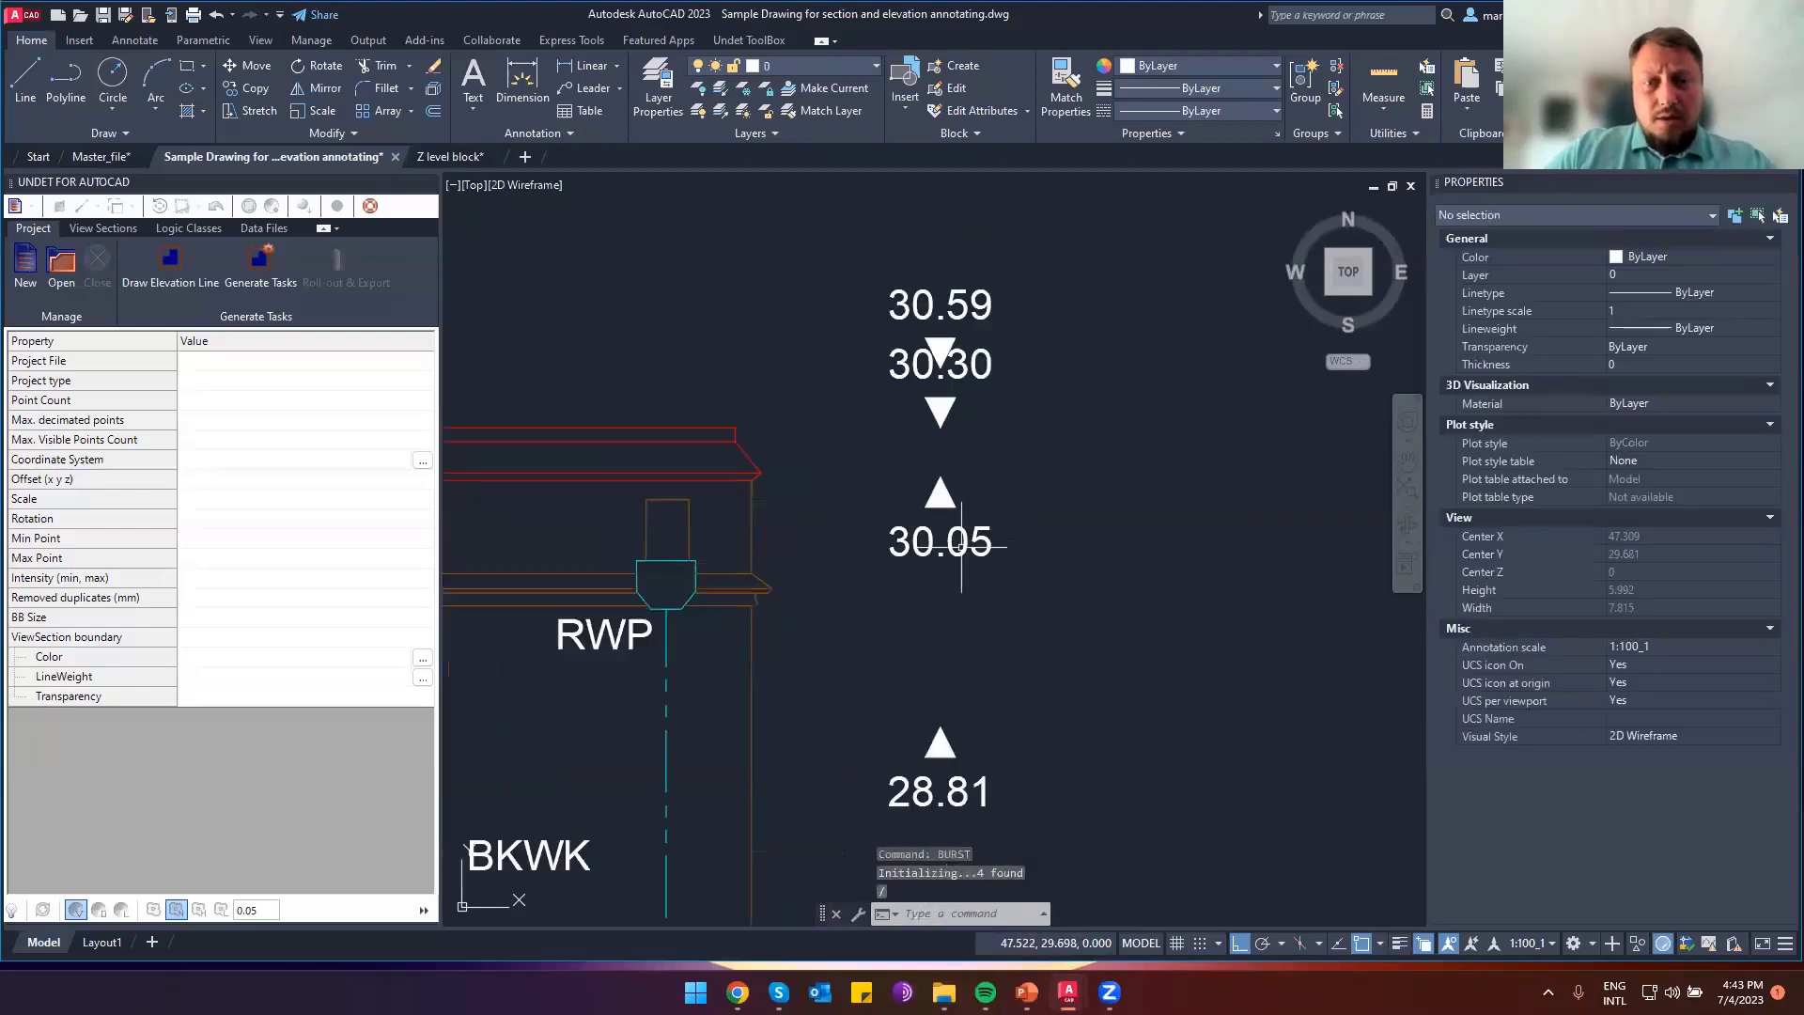
pyautogui.click(1079, 587)
pyautogui.click(858, 476)
pyautogui.scroll(-3, 899, 607)
pyautogui.press('Escape')
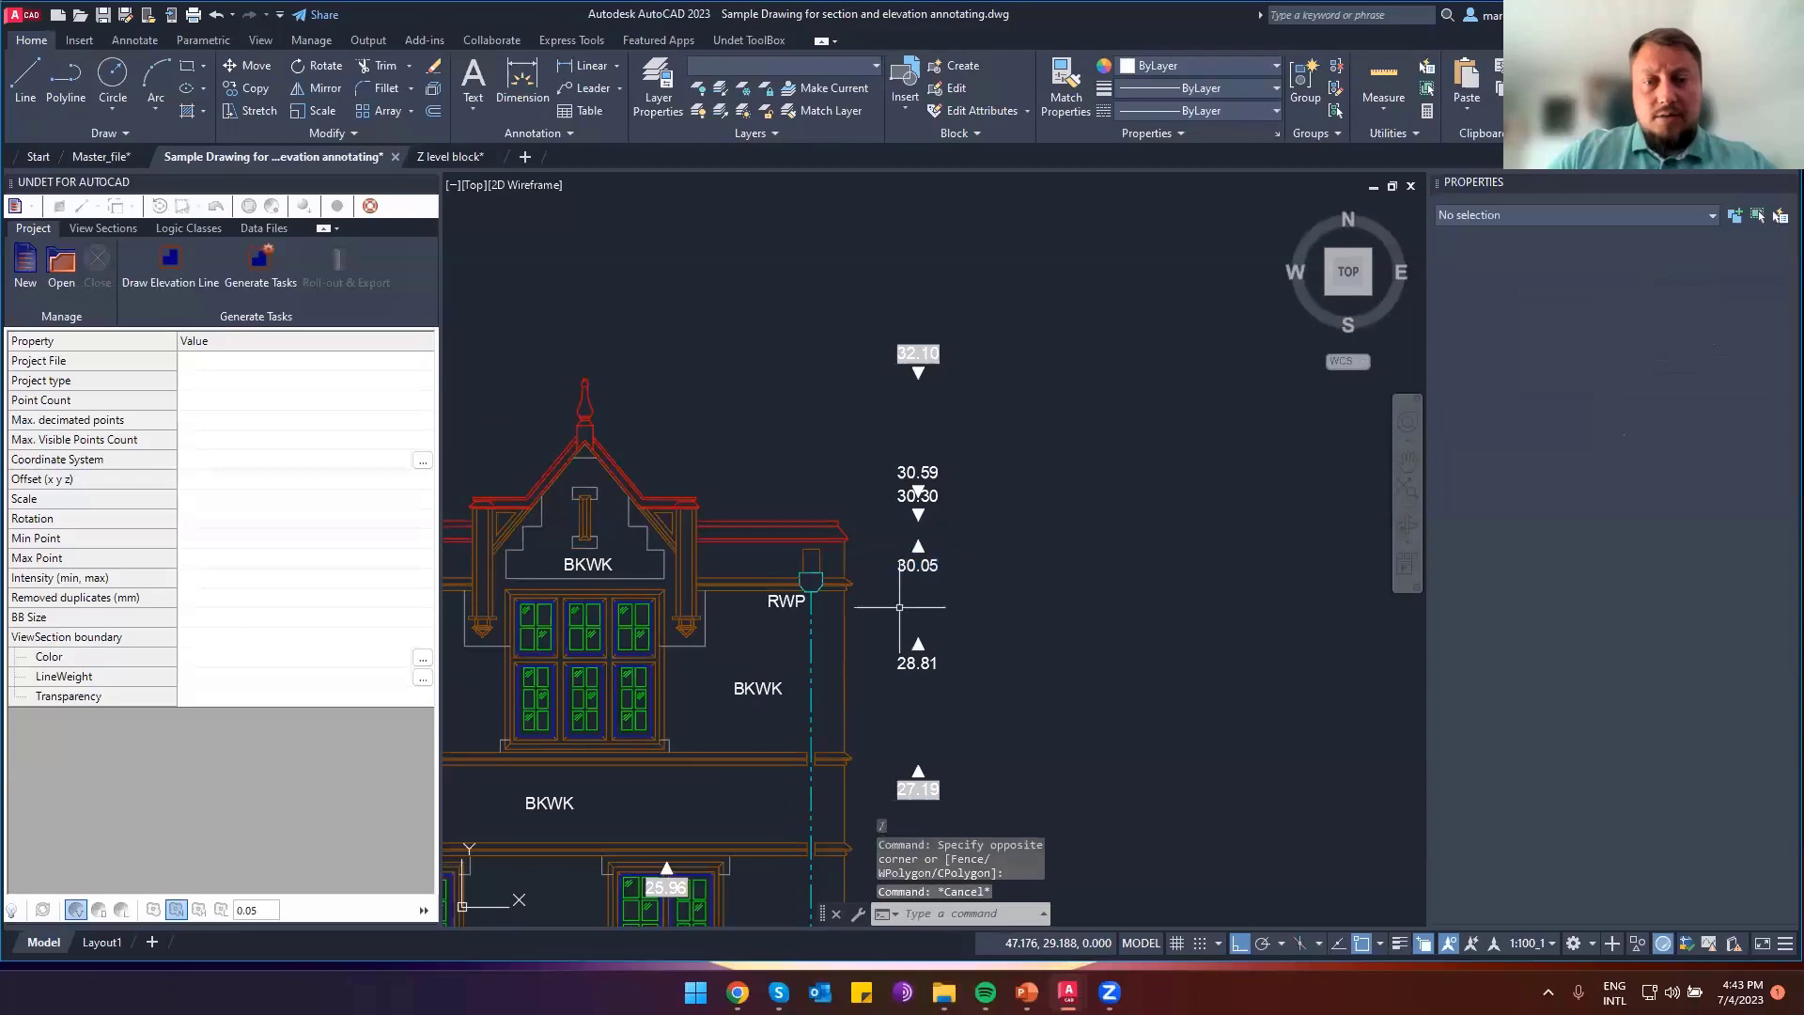
pyautogui.scroll(-2, 899, 607)
pyautogui.moveTo(899, 675); pyautogui.dragTo(952, 407, button='middle')
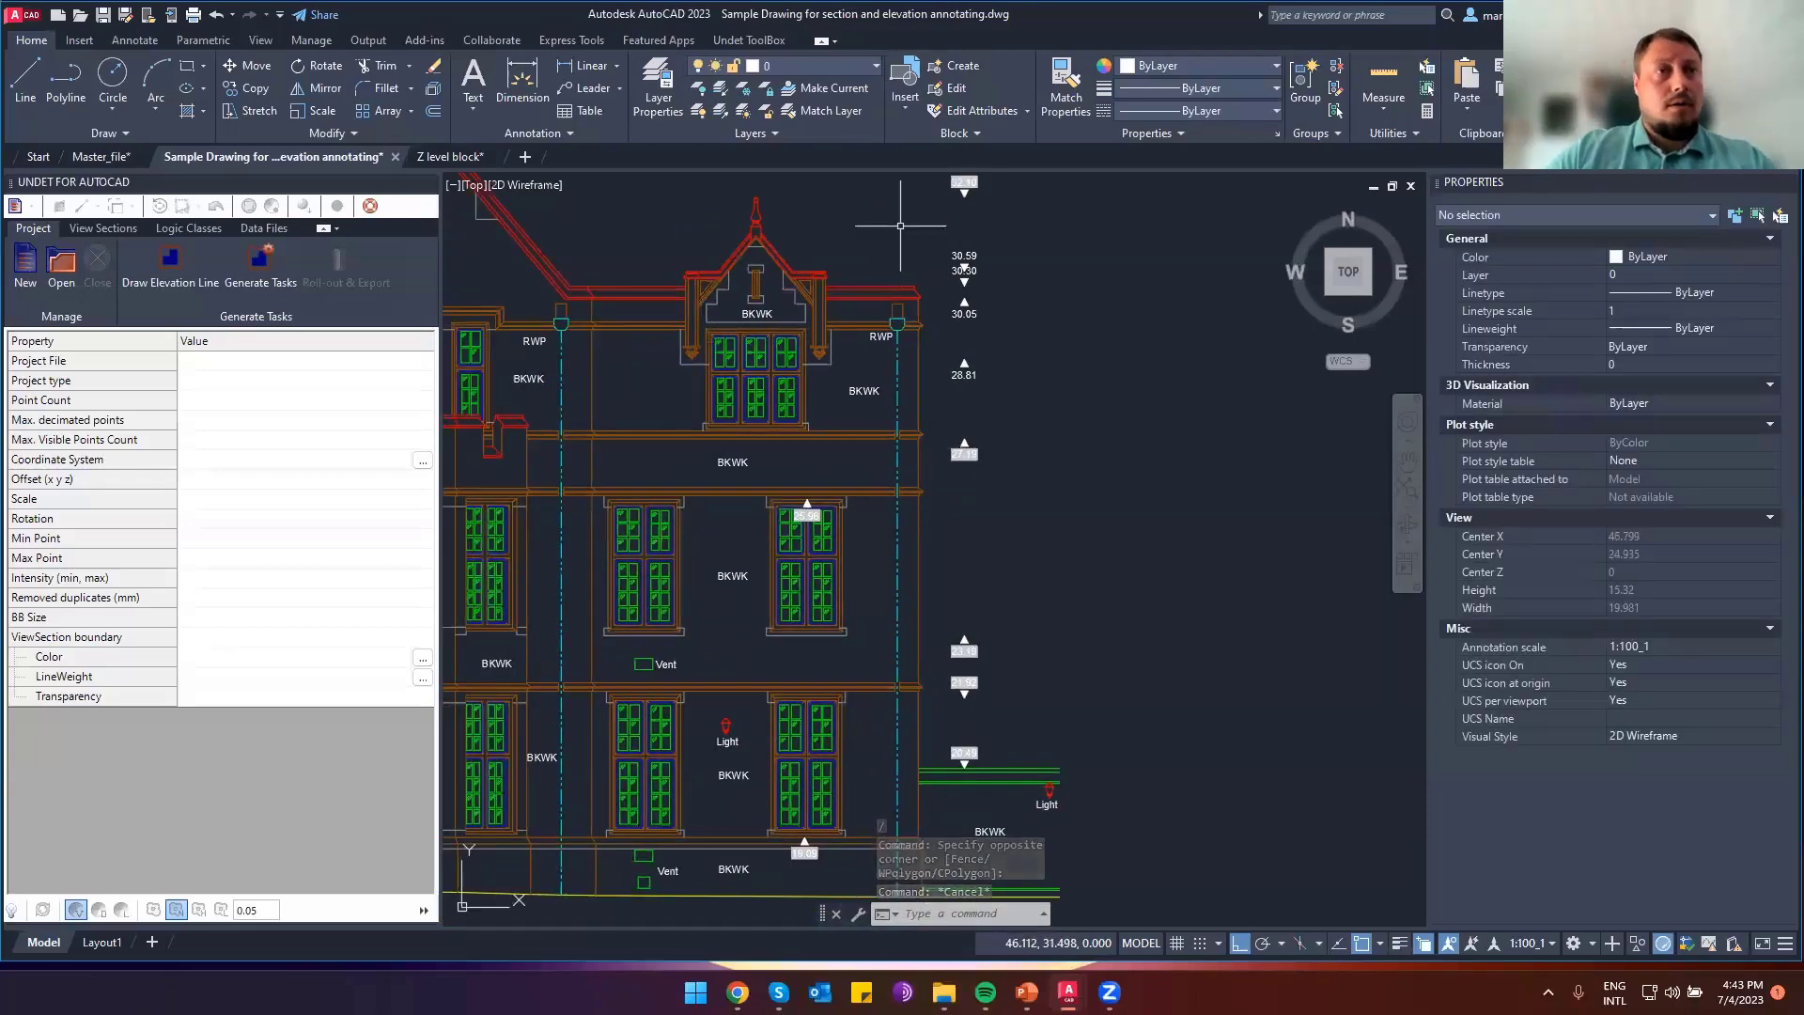
pyautogui.hotkey('alt', 'Tab')
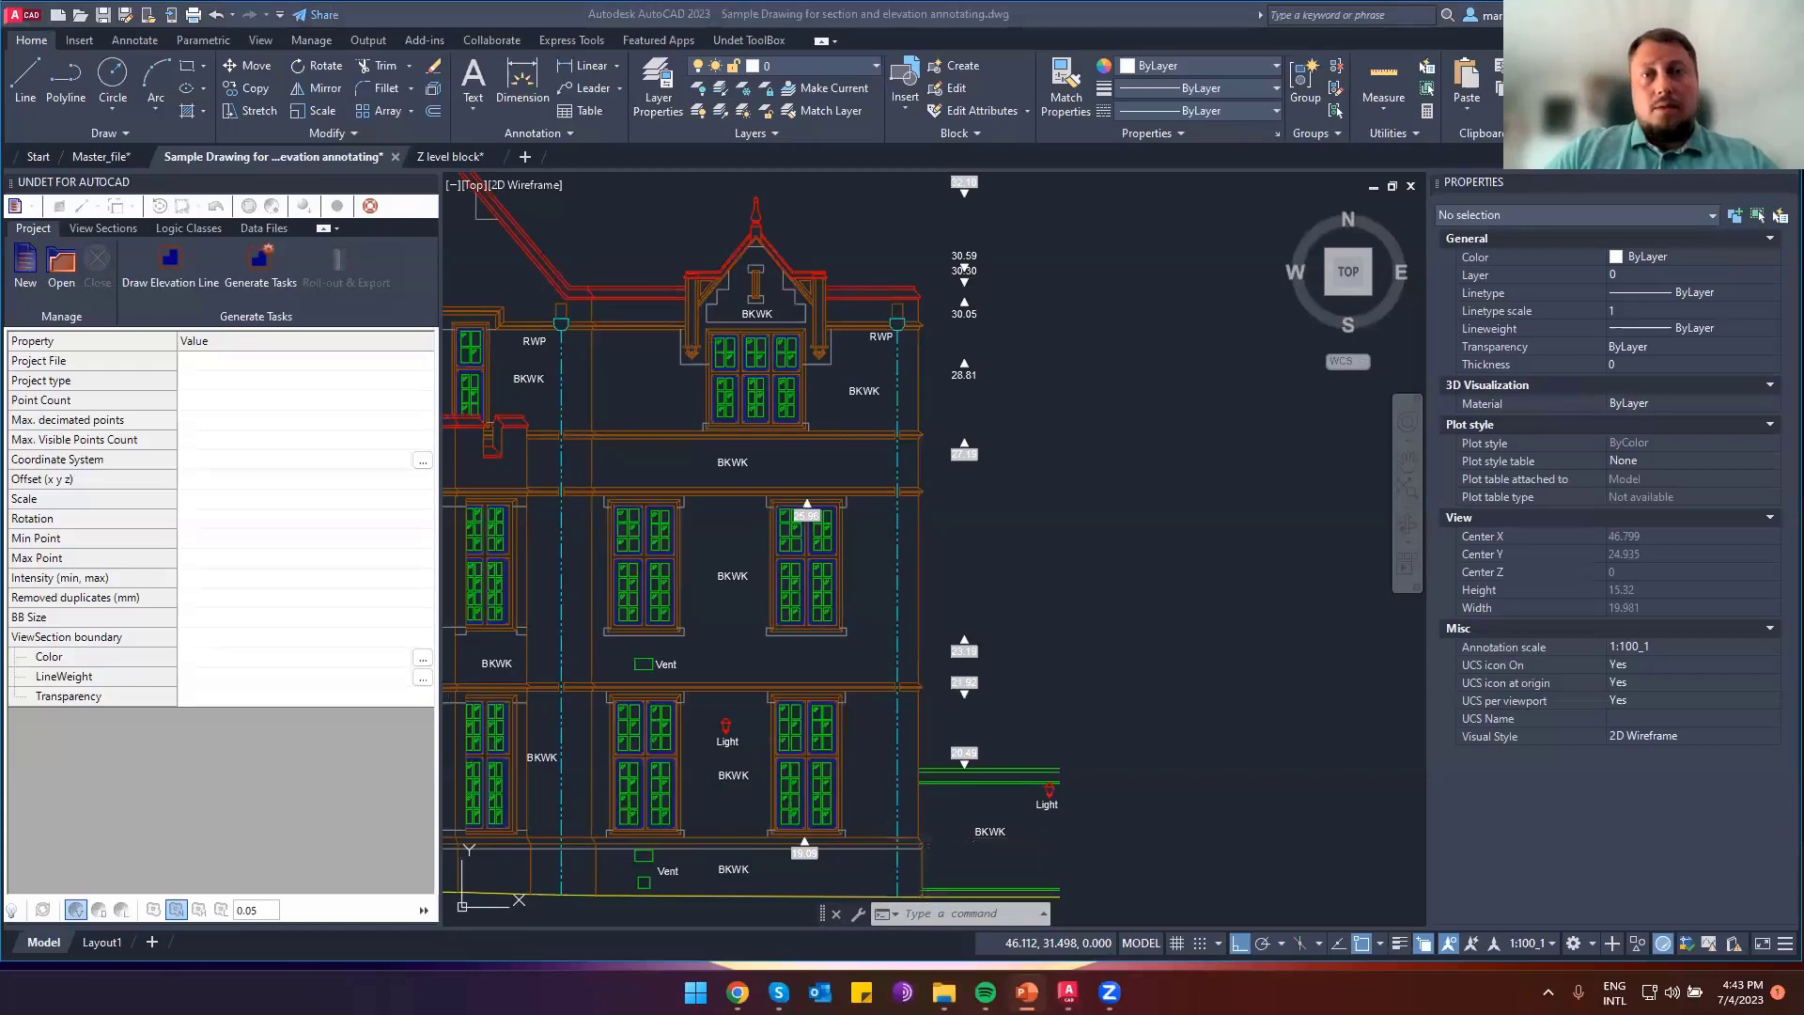
pyautogui.click(1056, 460)
pyautogui.scroll(-6, 1050, 468)
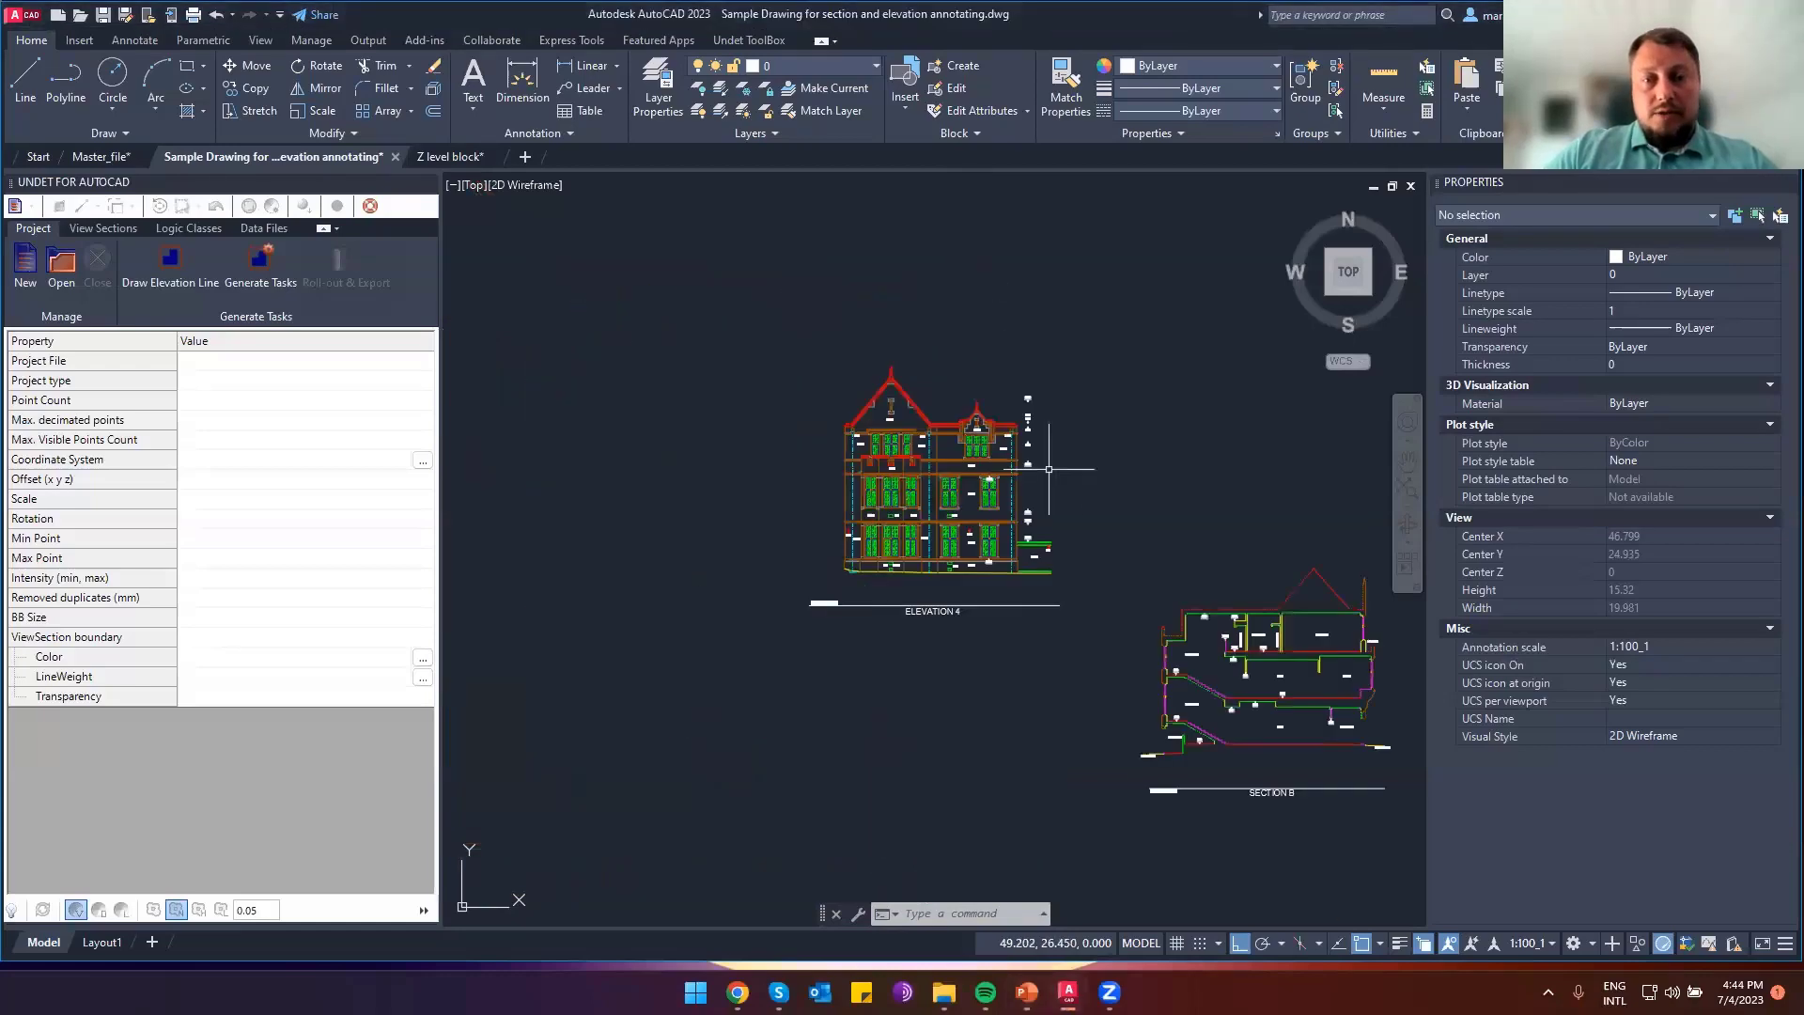
# Switch to PowerPoint, start the slide show from the closing thank-you slide, and change the display settings
pyautogui.moveTo(1114, 543); pyautogui.dragTo(1070, 539, button='middle')
pyautogui.hotkey('alt', 'Tab')
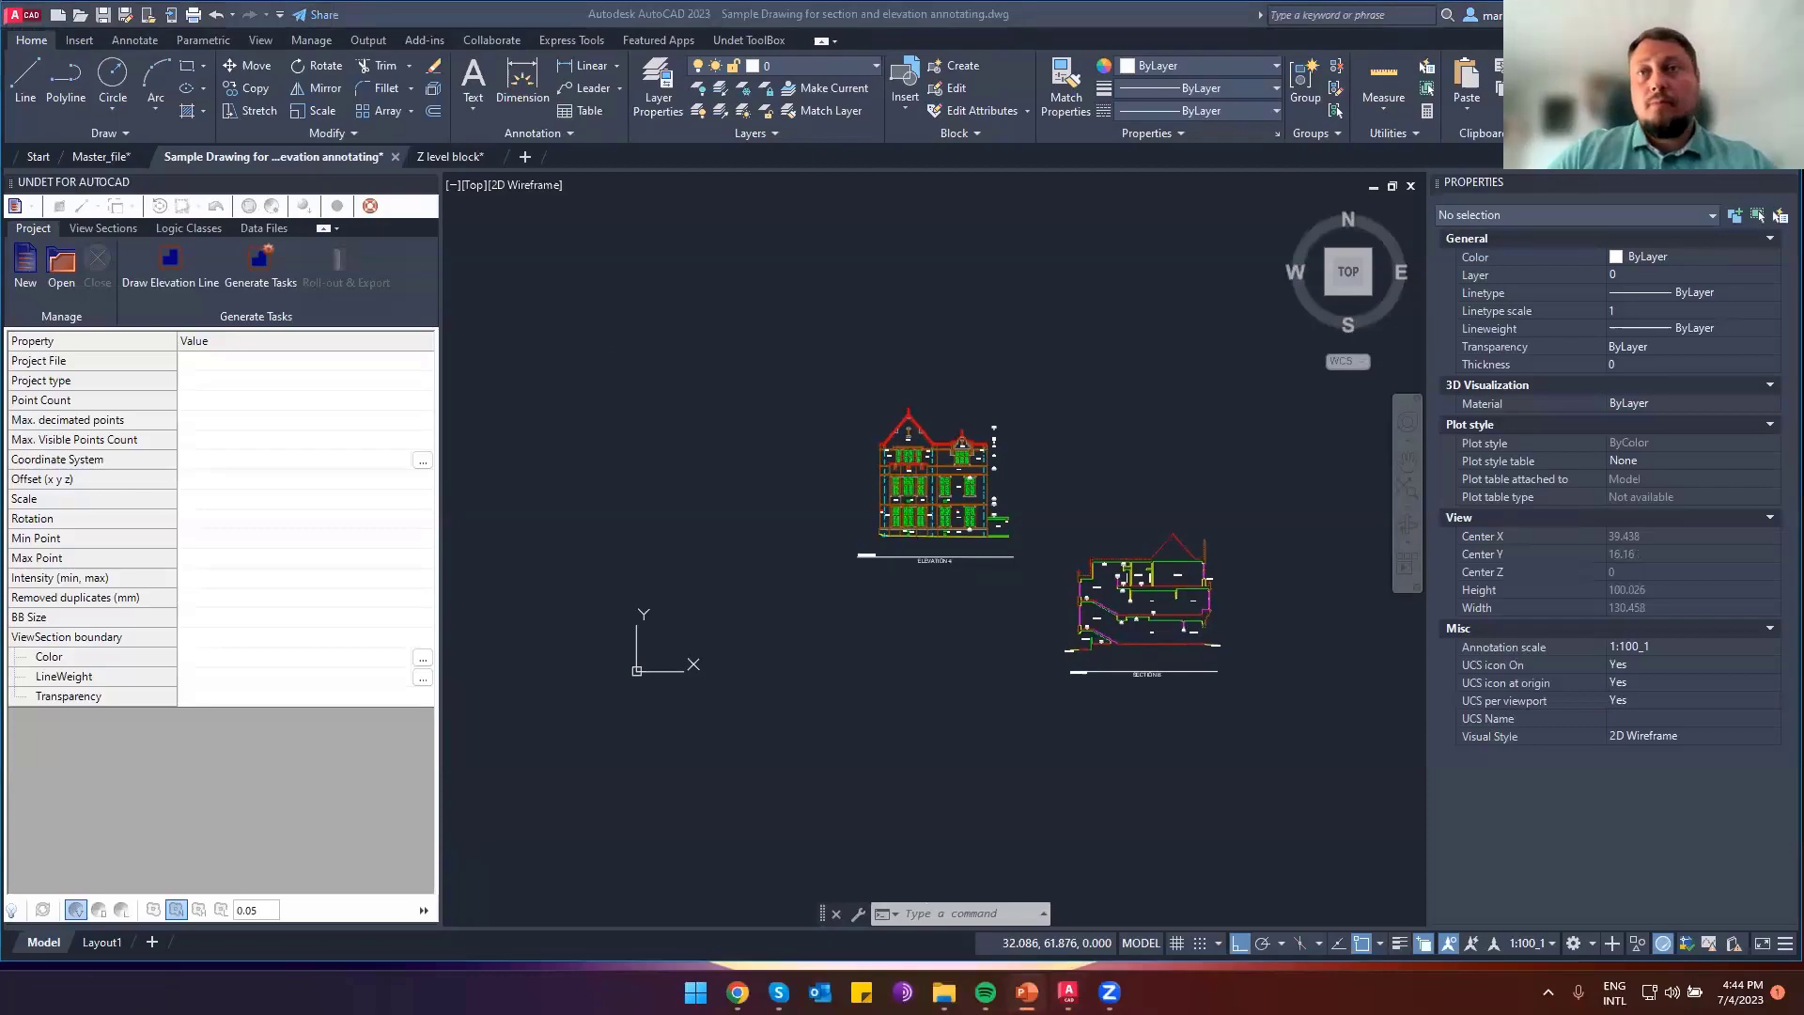
pyautogui.hotkey('shift', 'F5')
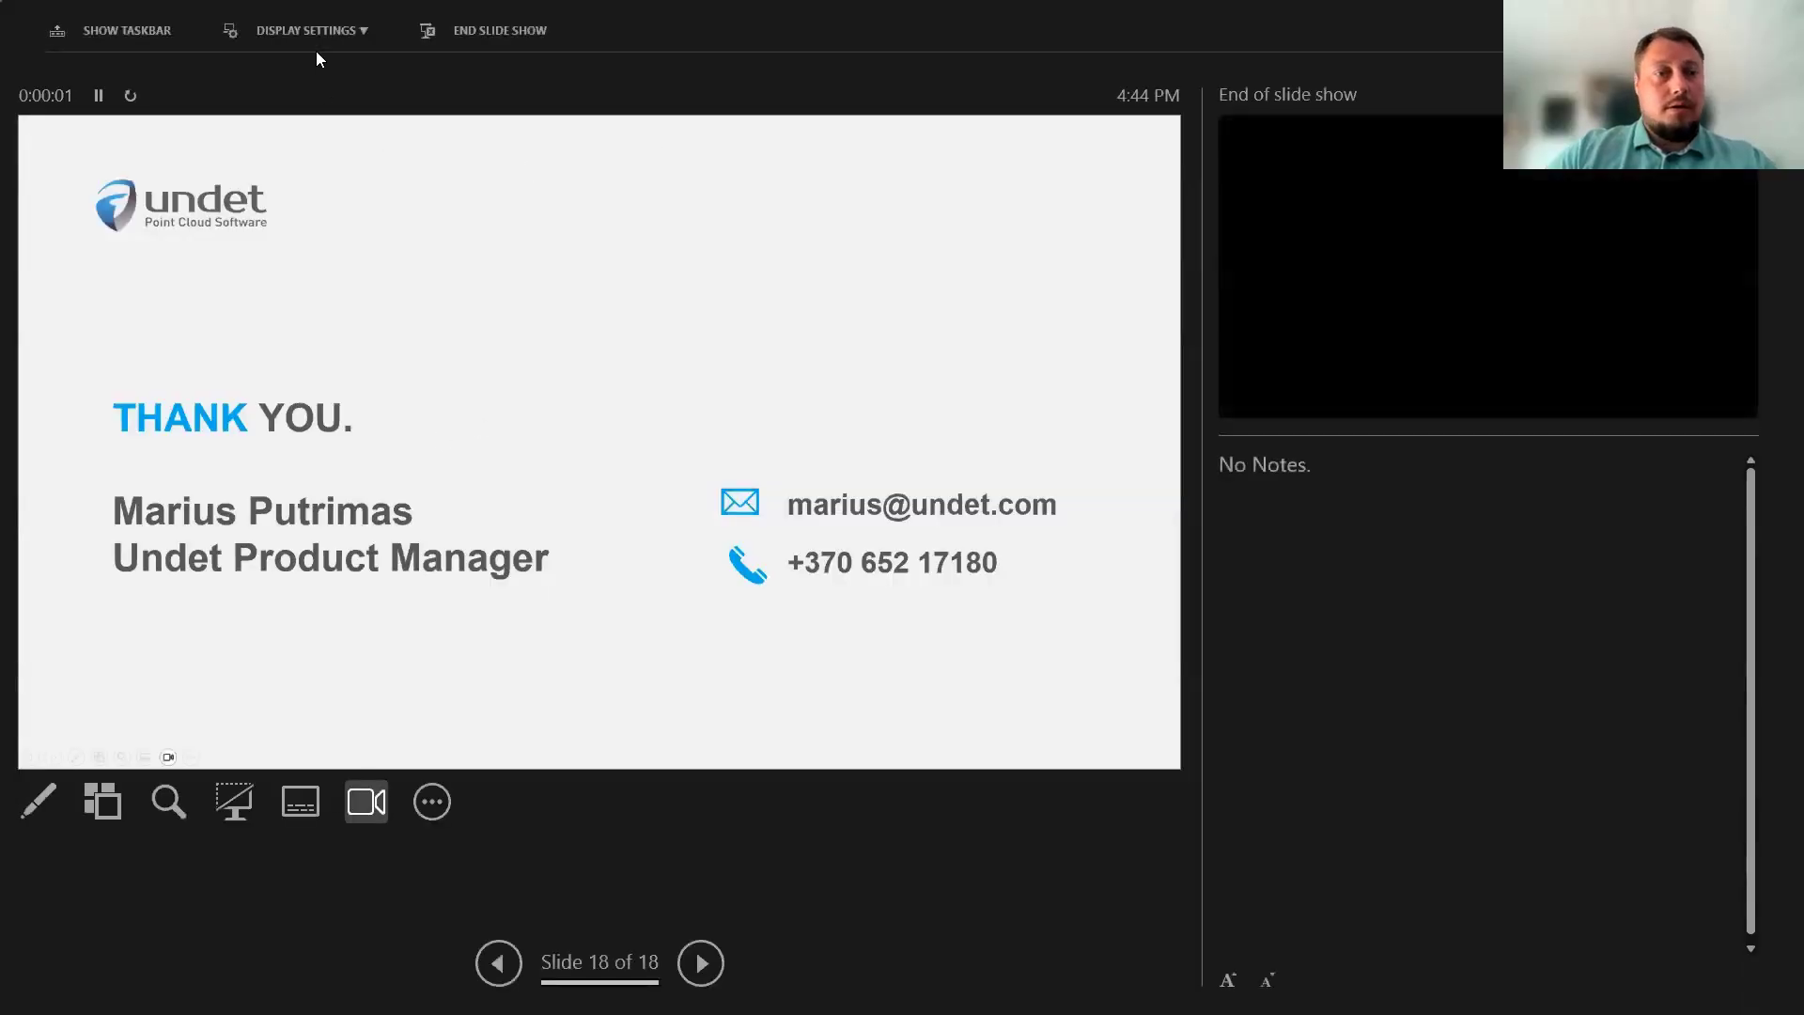
pyautogui.click(303, 30)
pyautogui.click(282, 115)
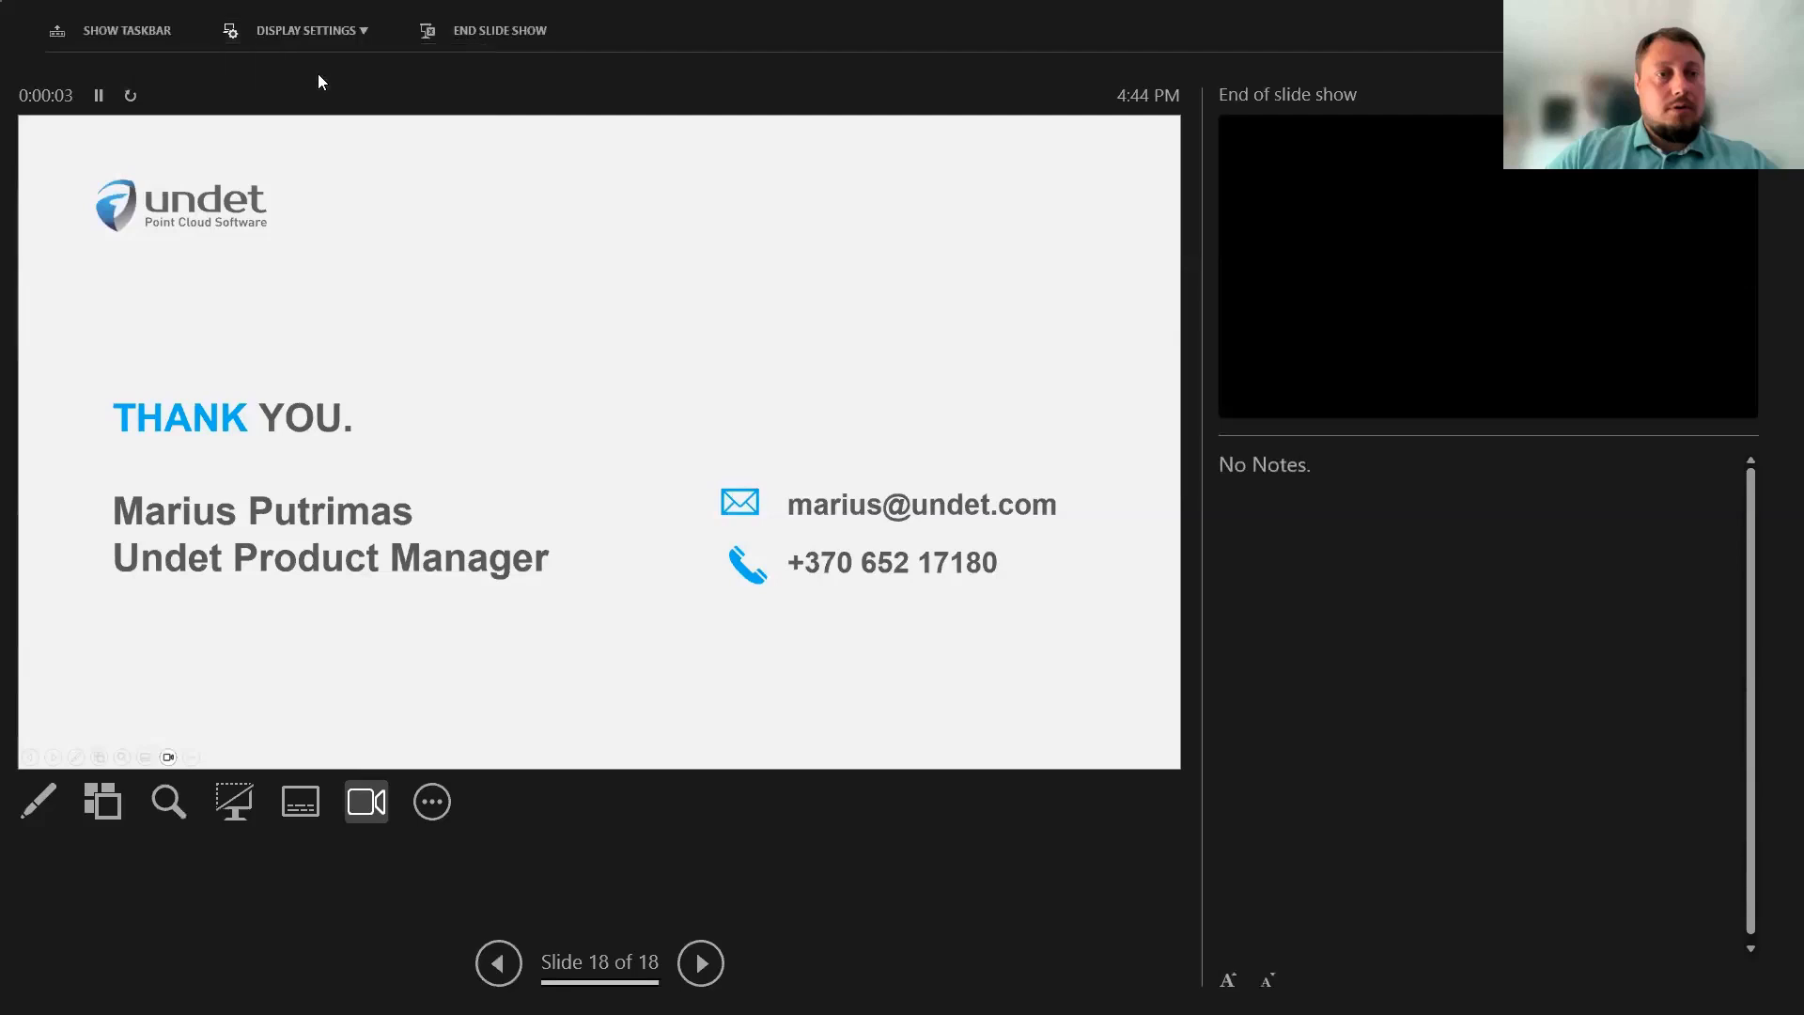
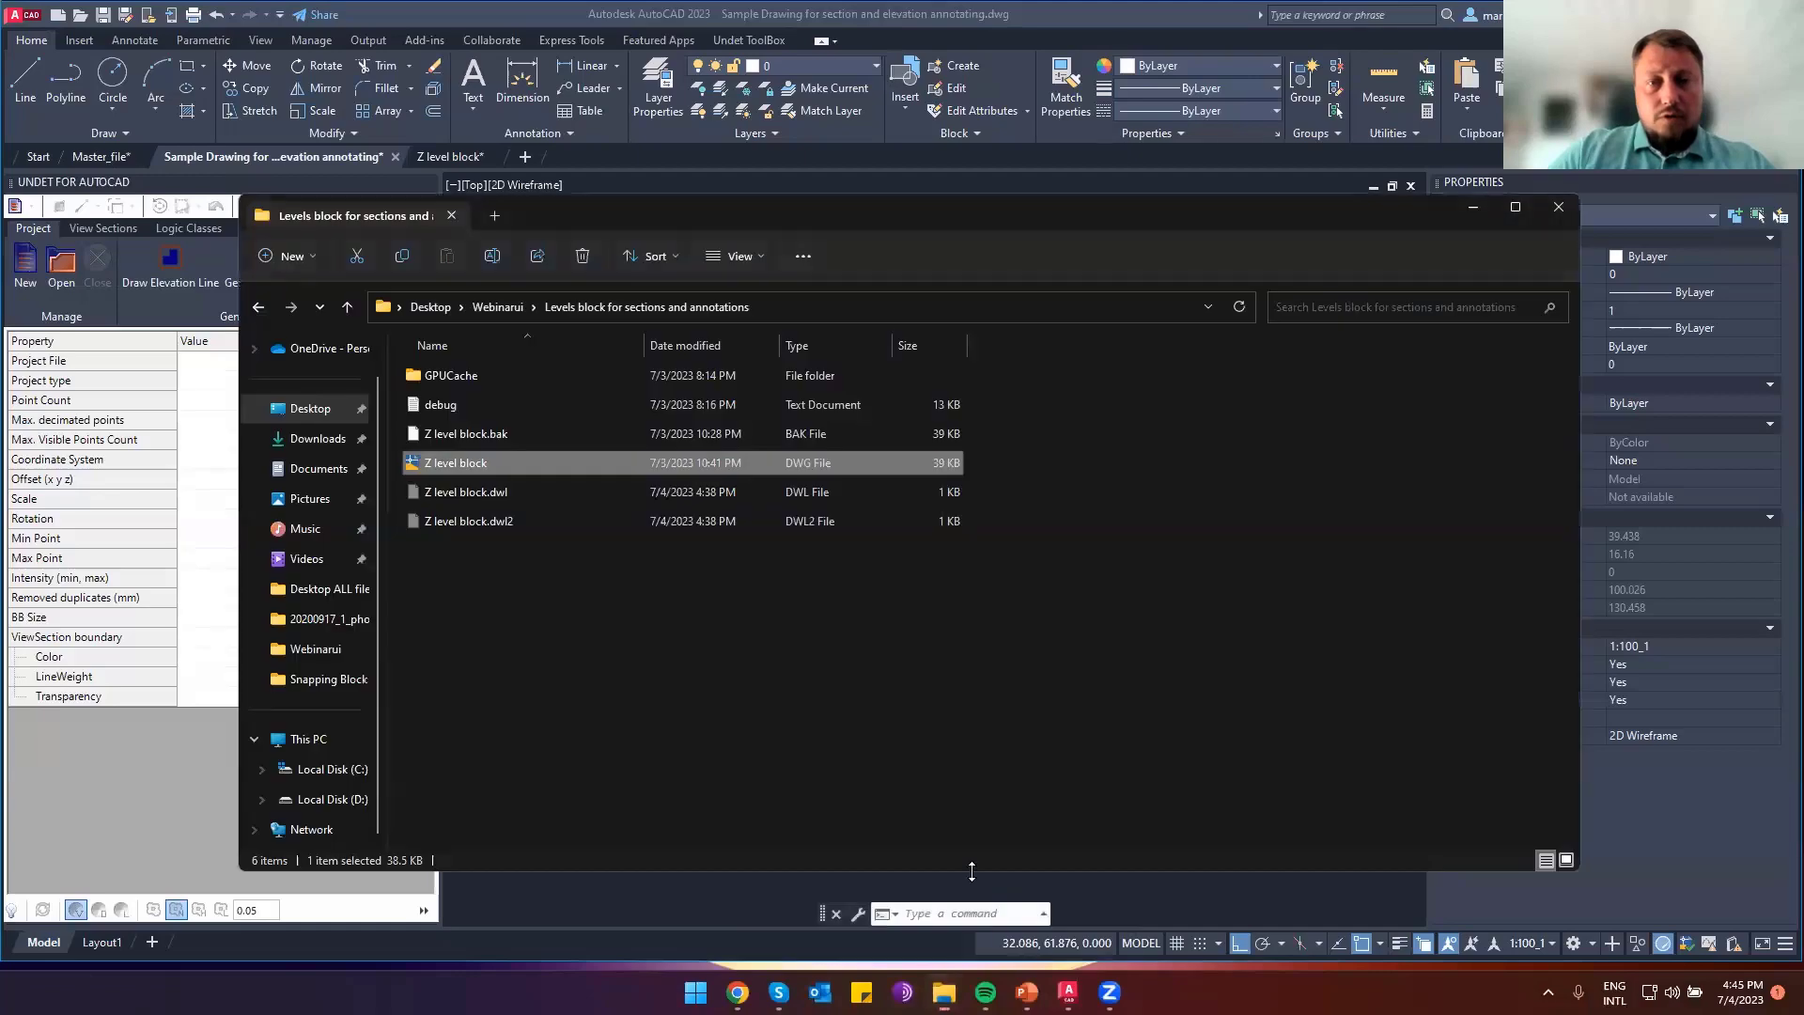
# In File Explorer, go to the Snapping Block folder within Webinarui and duplicate the Level_snap drawing there
pyautogui.click(359, 342)
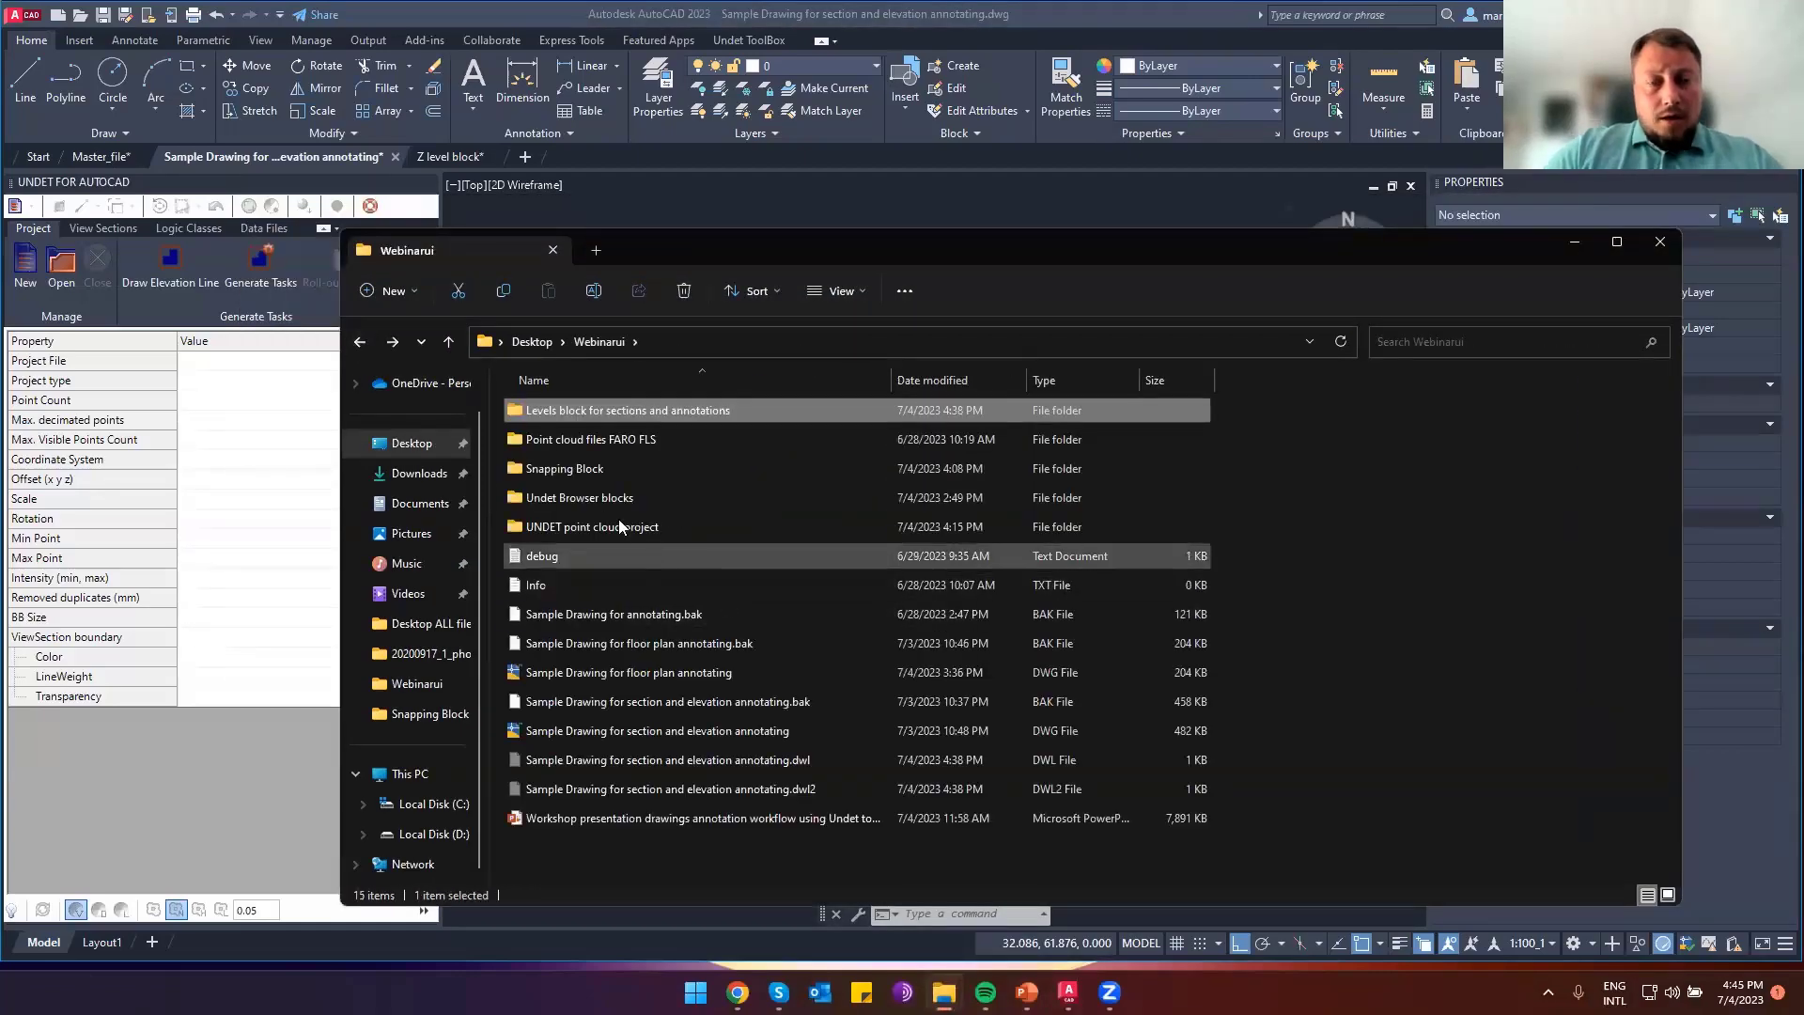
pyautogui.doubleClick(568, 469)
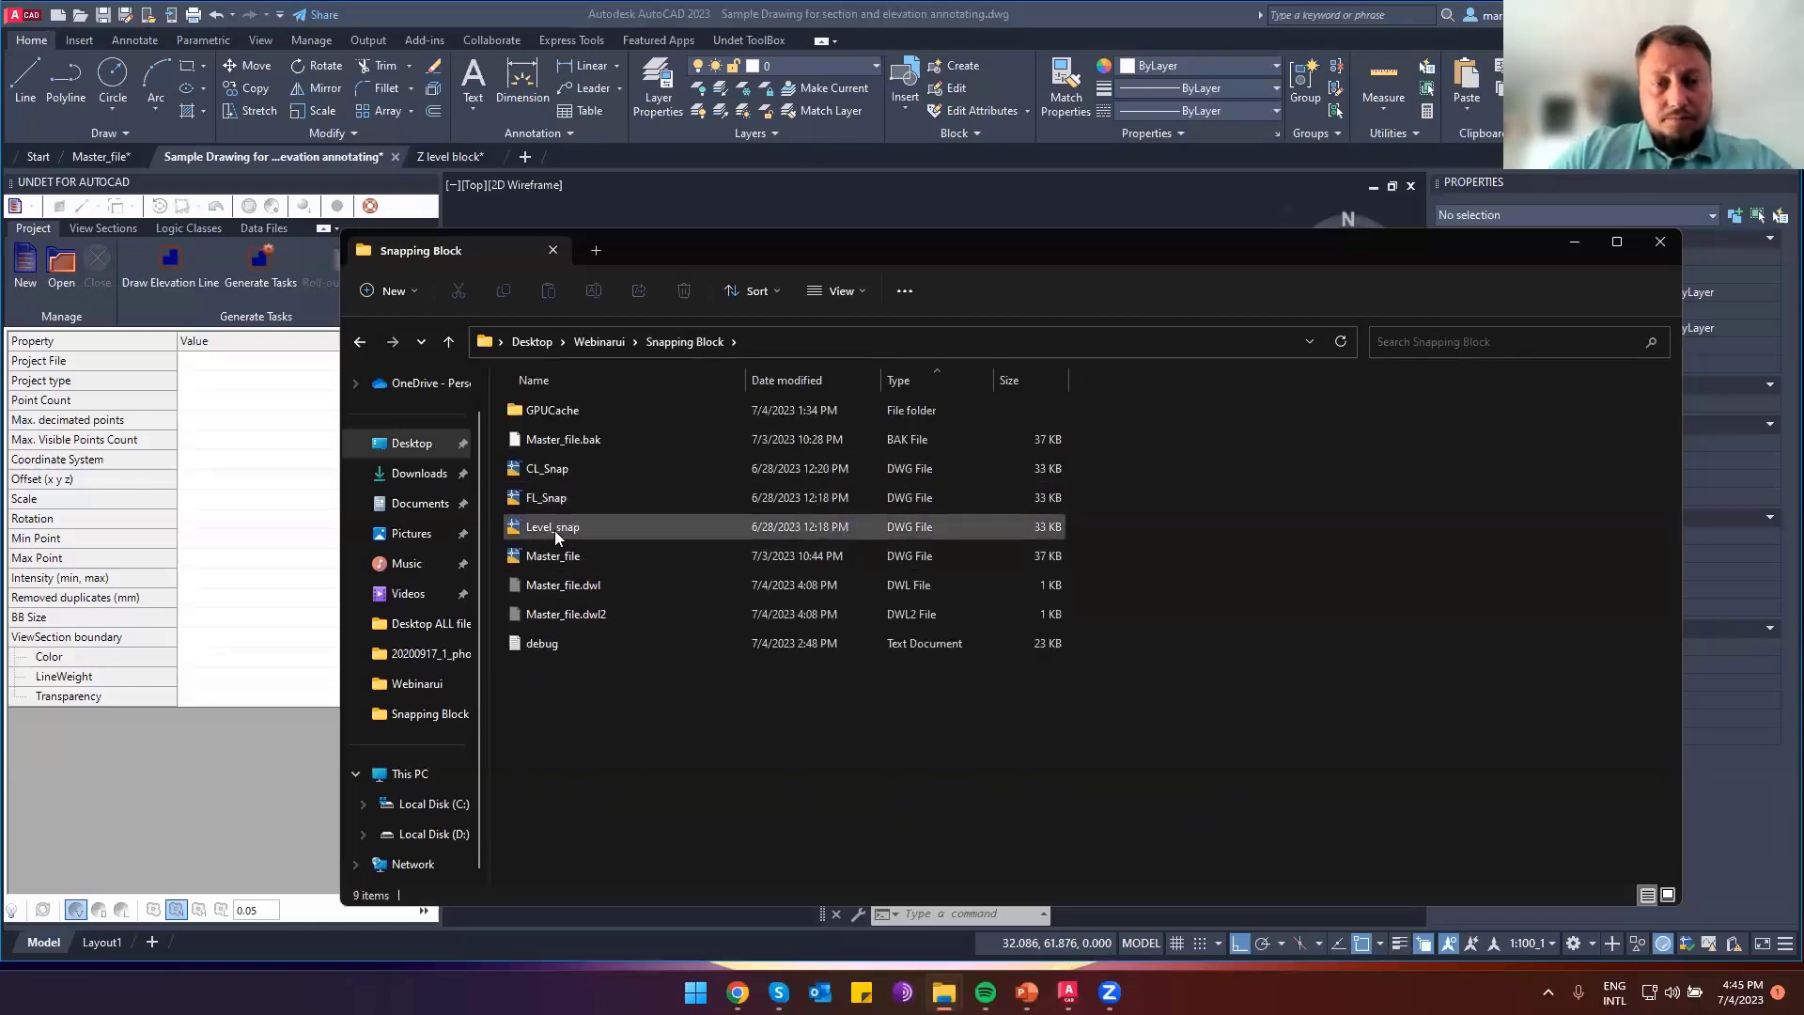
pyautogui.click(553, 528)
pyautogui.rightClick(554, 528)
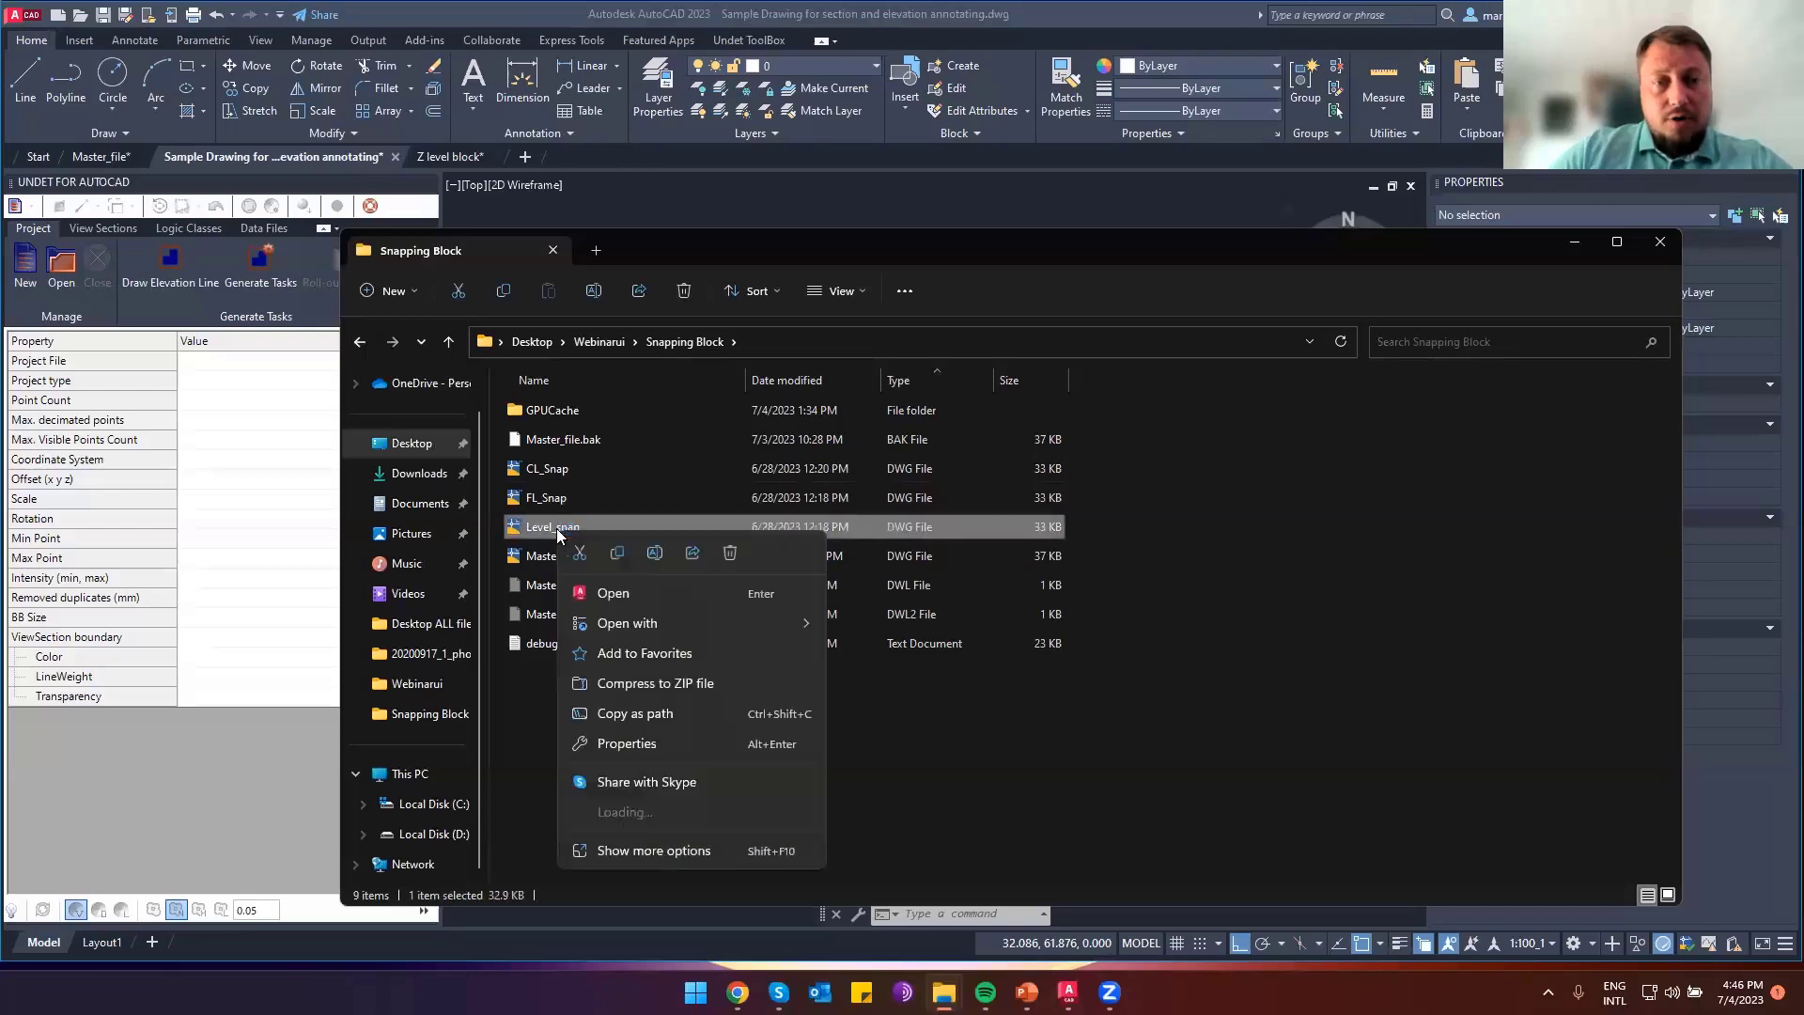
pyautogui.click(540, 728)
pyautogui.rightClick(539, 727)
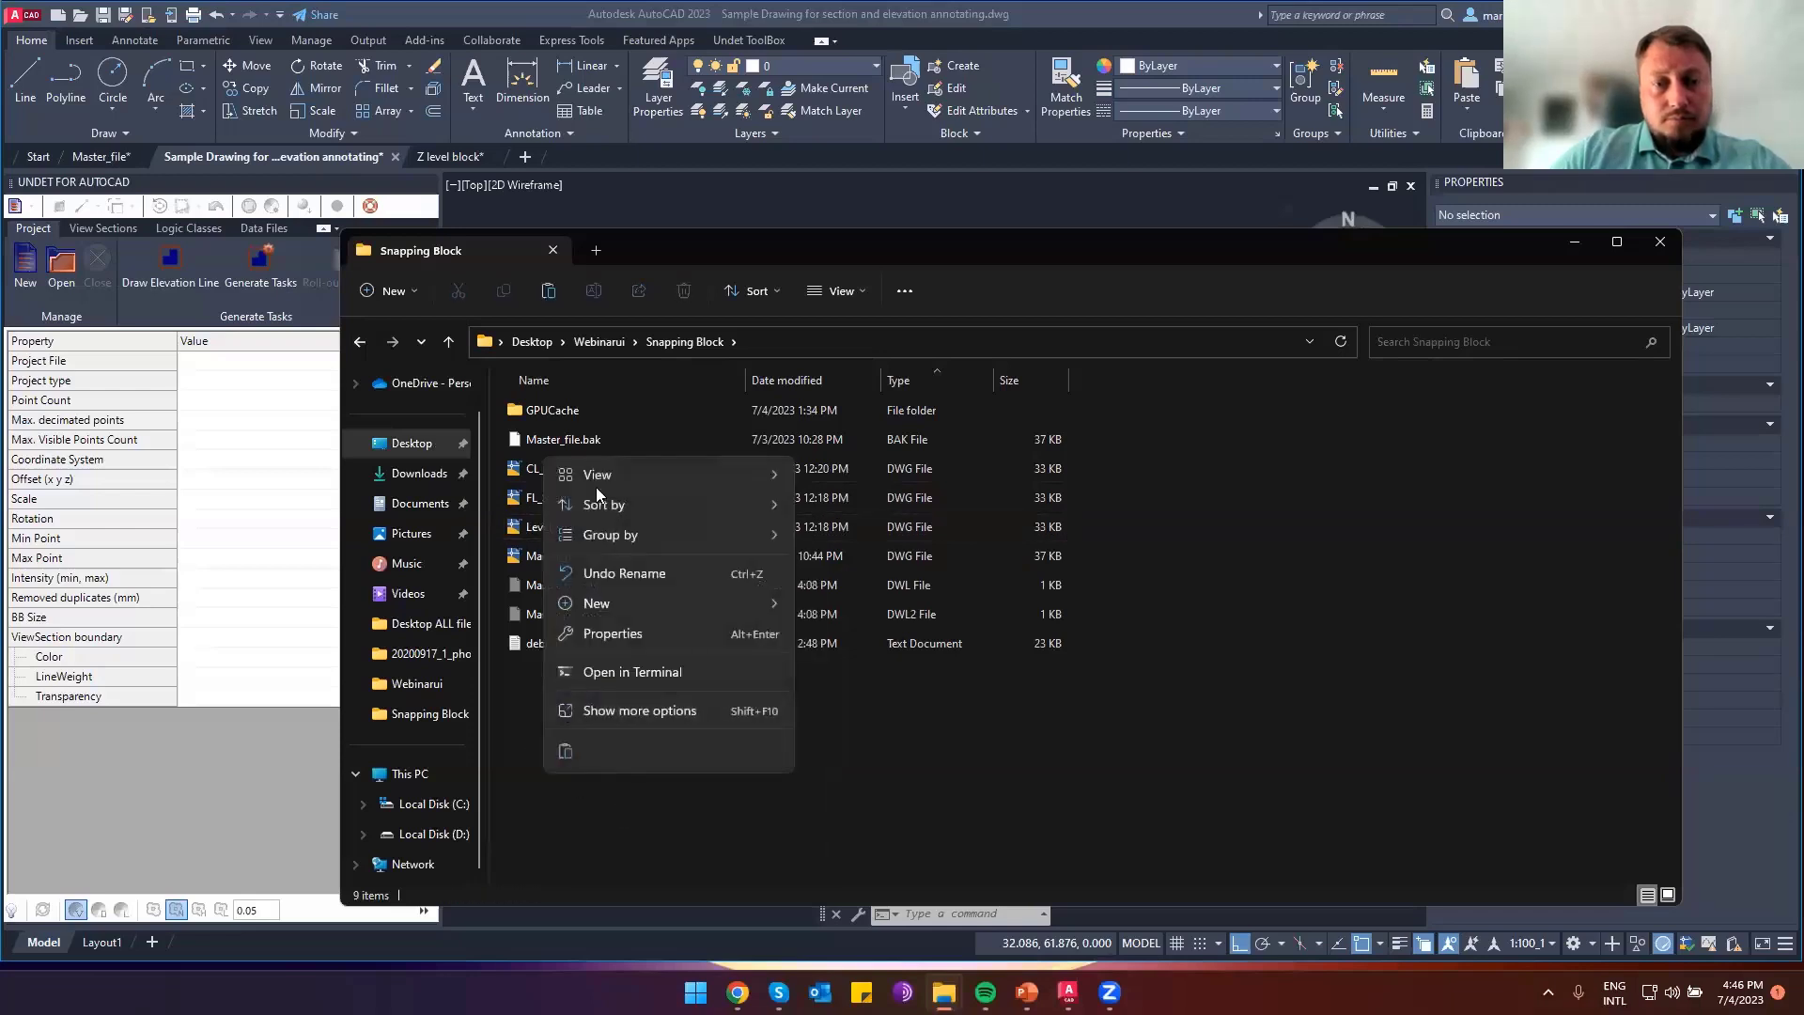
pyautogui.click(565, 753)
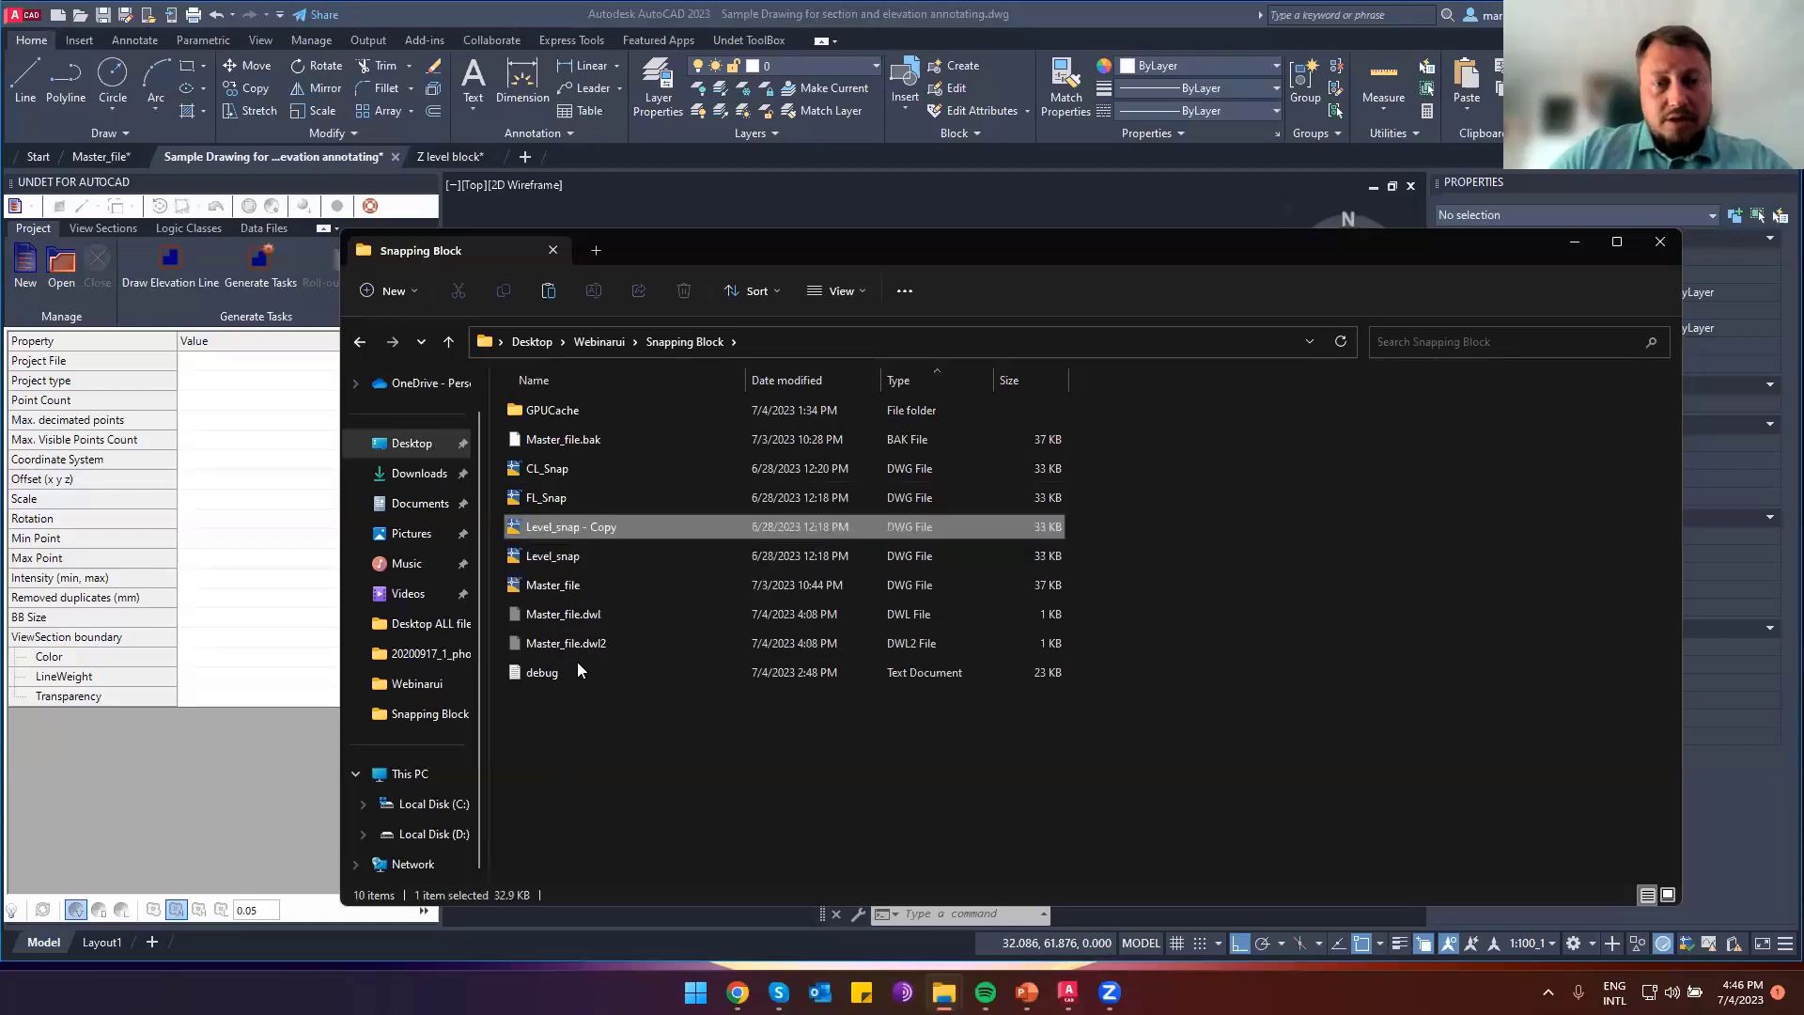
# Open the Level_snap - Copy drawing in AutoCAD and check the properties of its Z1 attribute definition
pyautogui.doubleClick(560, 530)
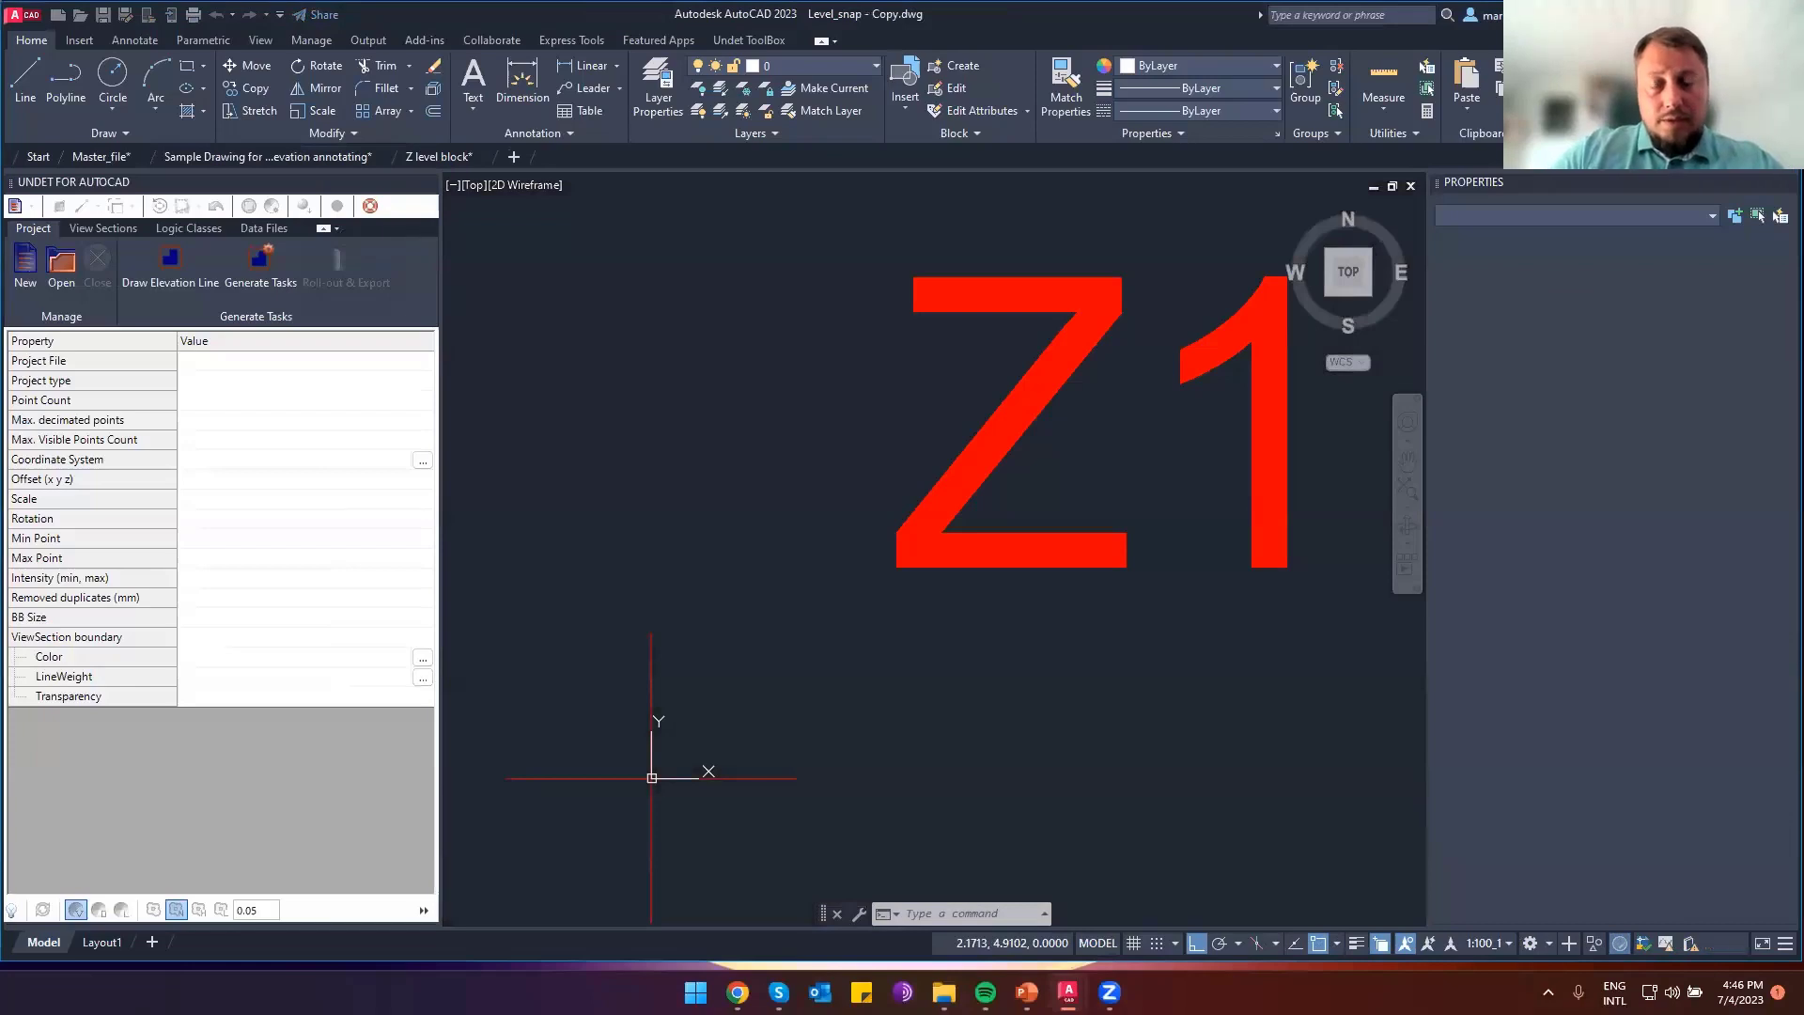
pyautogui.scroll(-4, 894, 551)
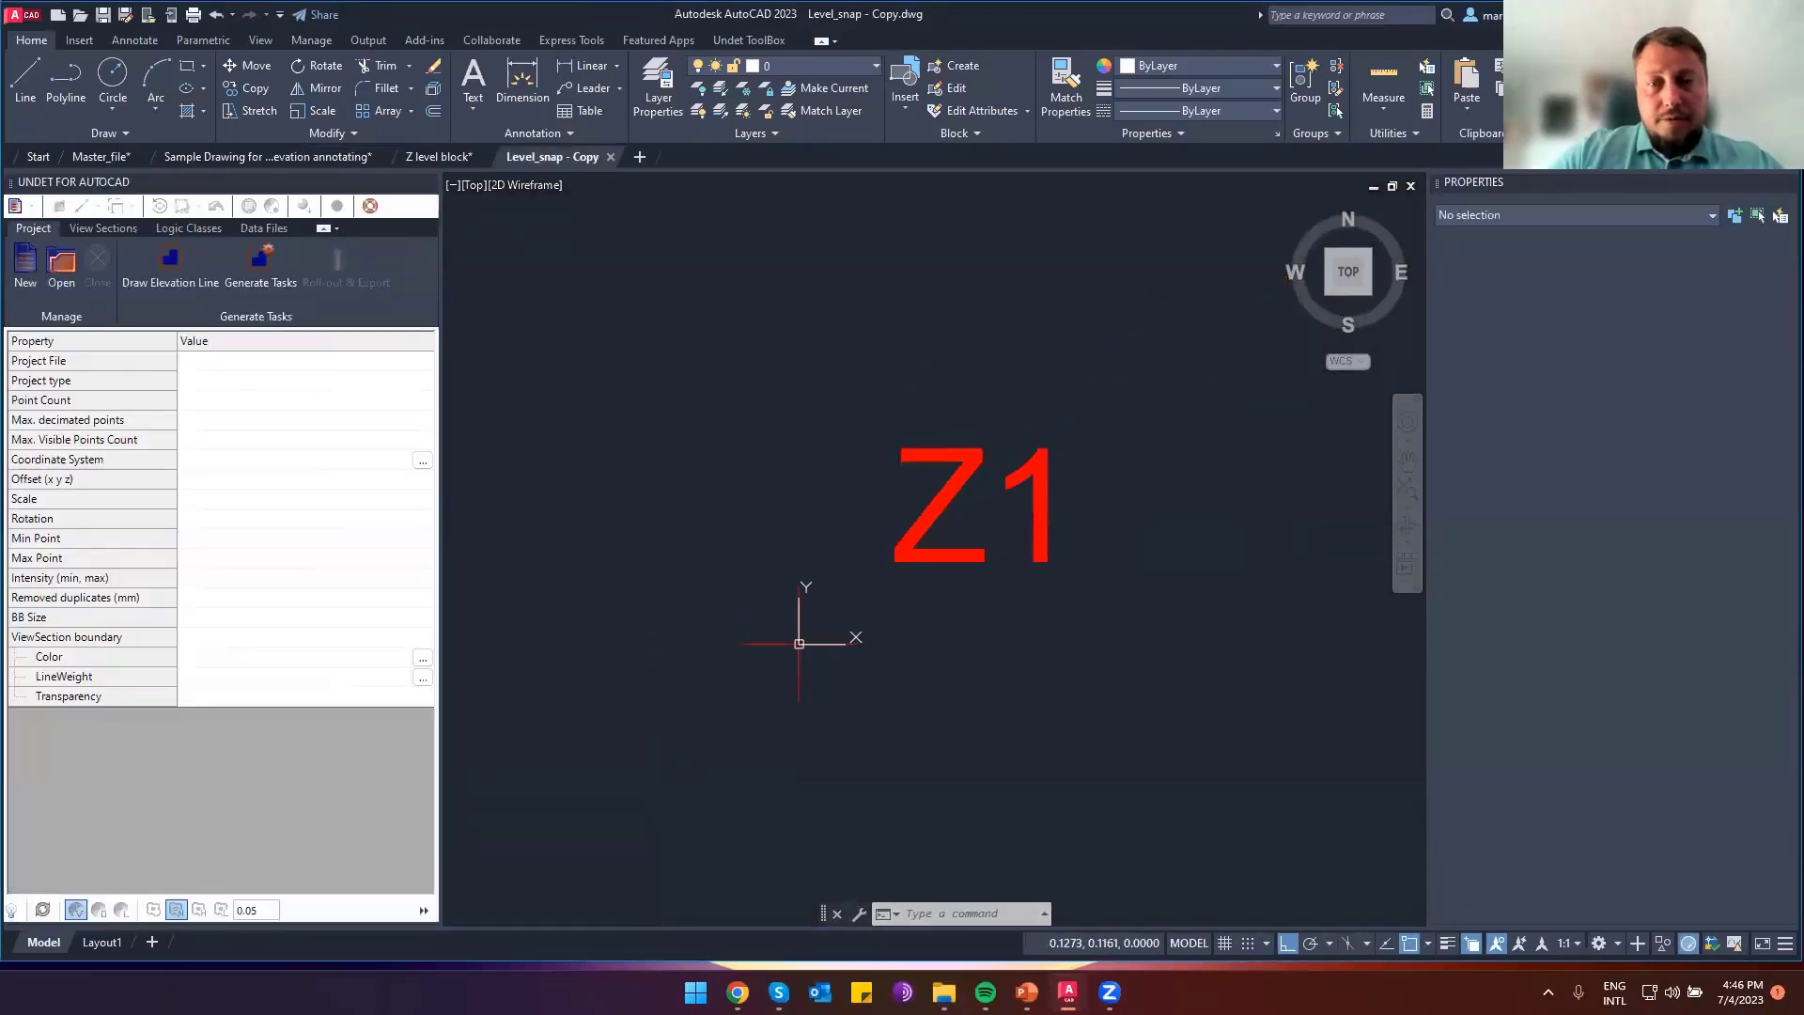
pyautogui.scroll(-2, 940, 625)
pyautogui.moveTo(1096, 616); pyautogui.dragTo(853, 677, button='middle')
pyautogui.click(831, 603)
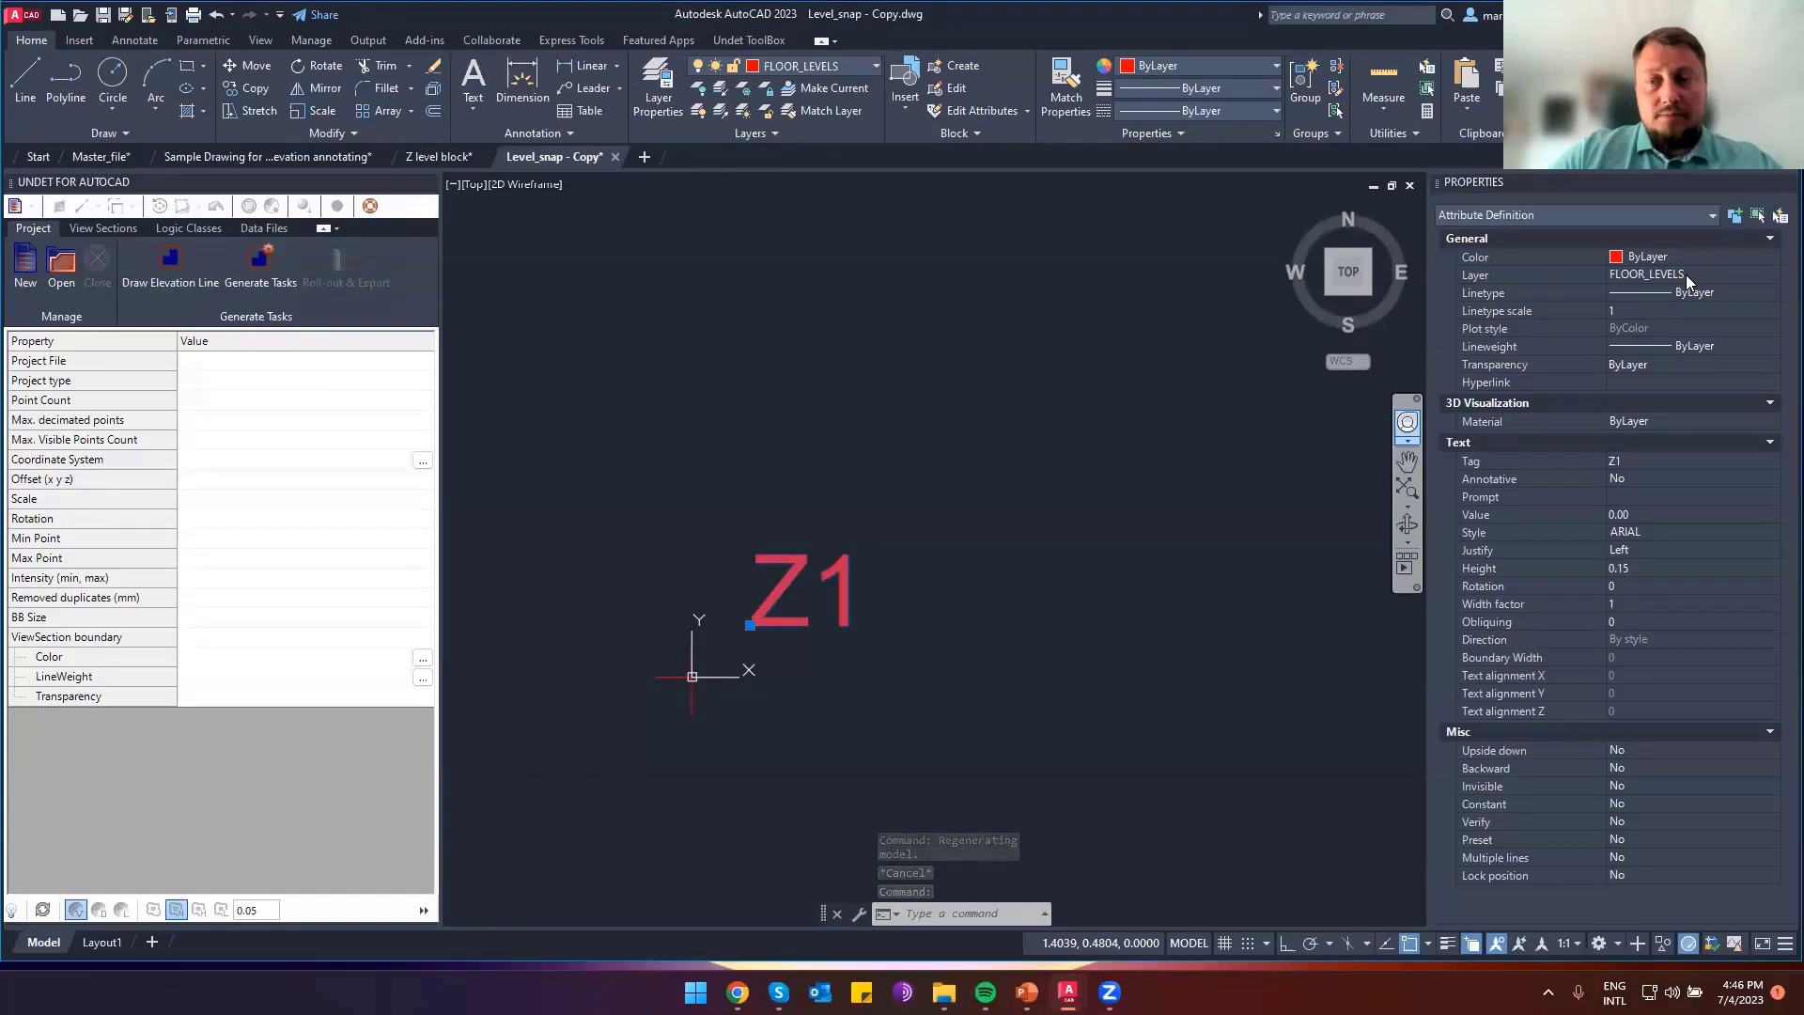
# Create a new layer named "You layer" and give it a light green colour
pyautogui.click(652, 107)
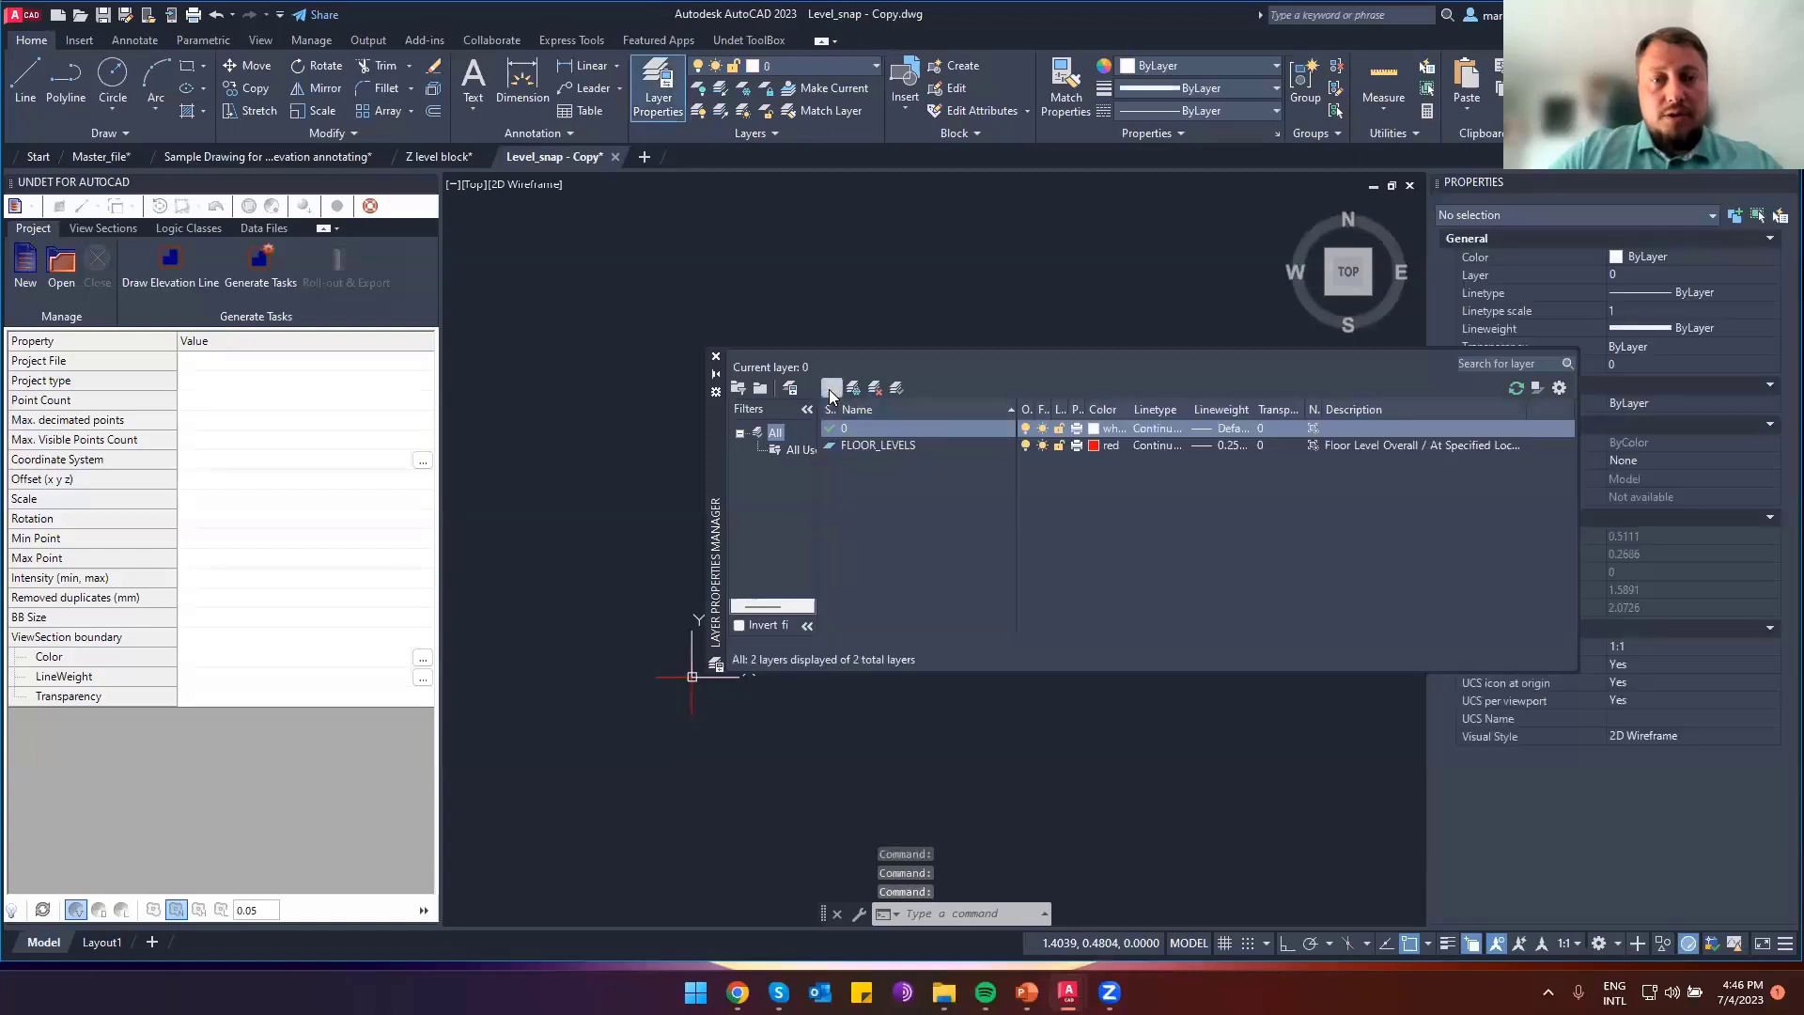
pyautogui.click(831, 387)
pyautogui.write('Y')
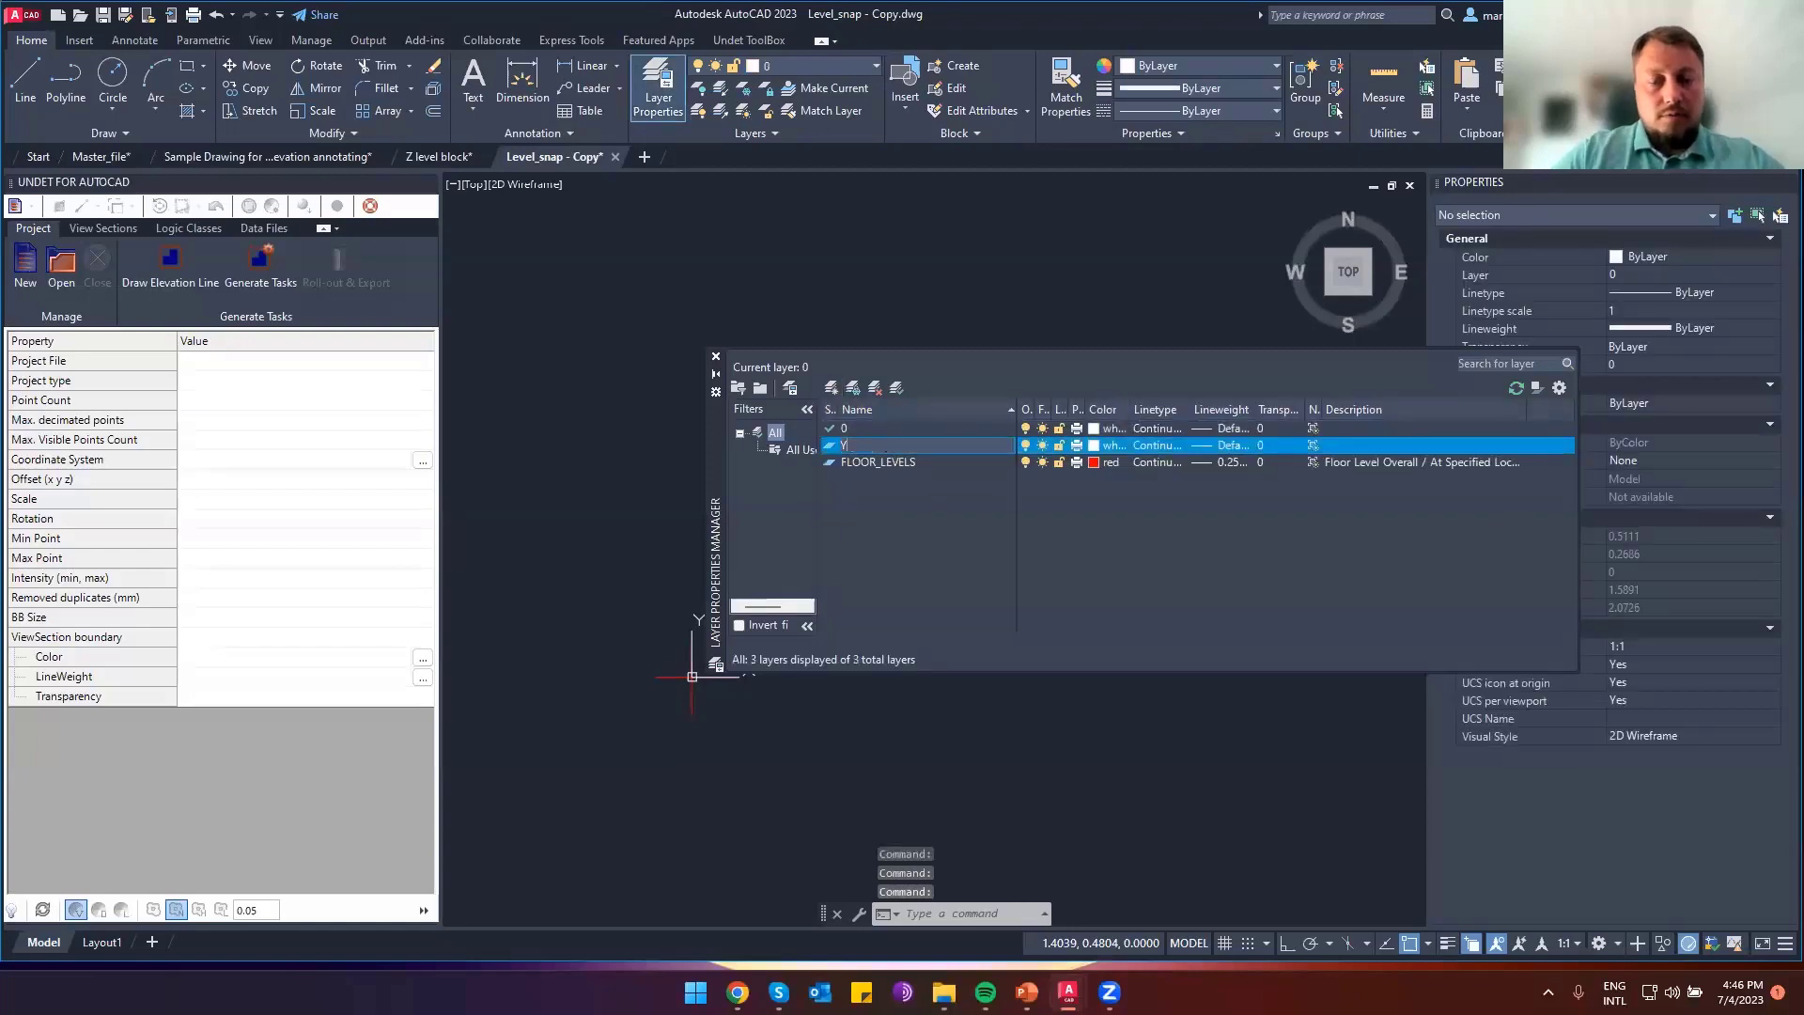
pyautogui.write('ou layer')
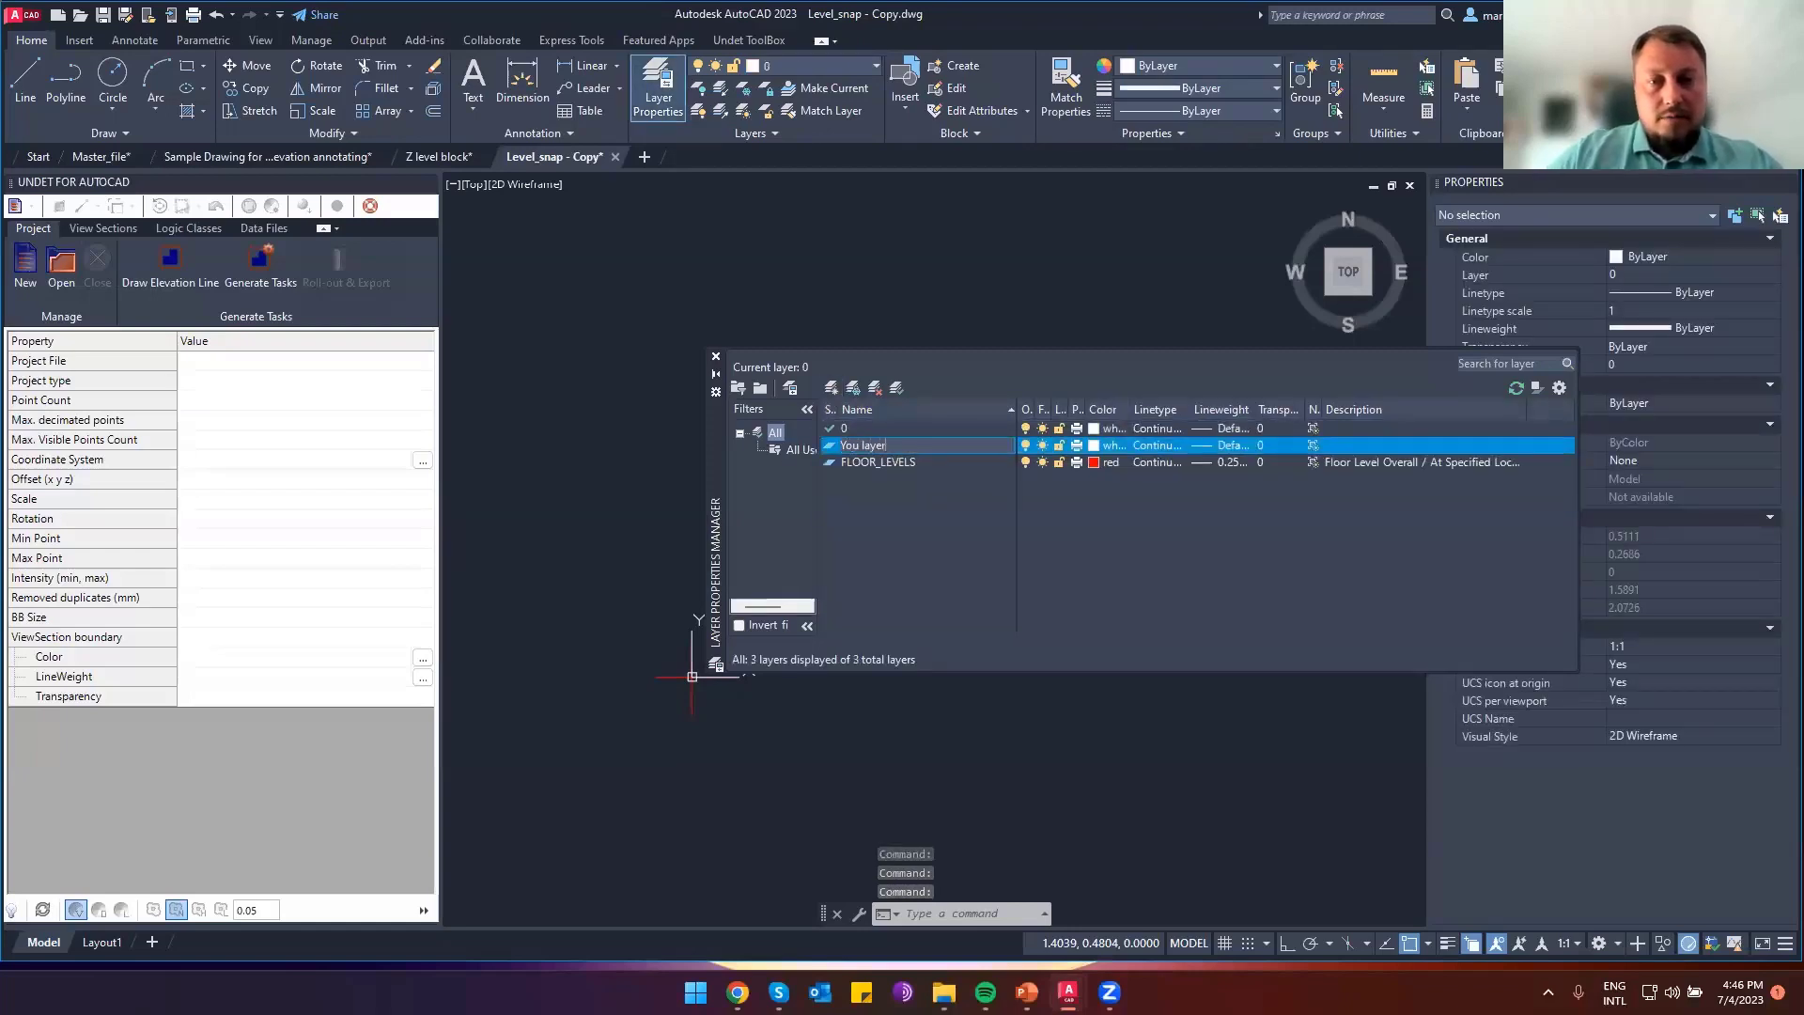
pyautogui.press('Return')
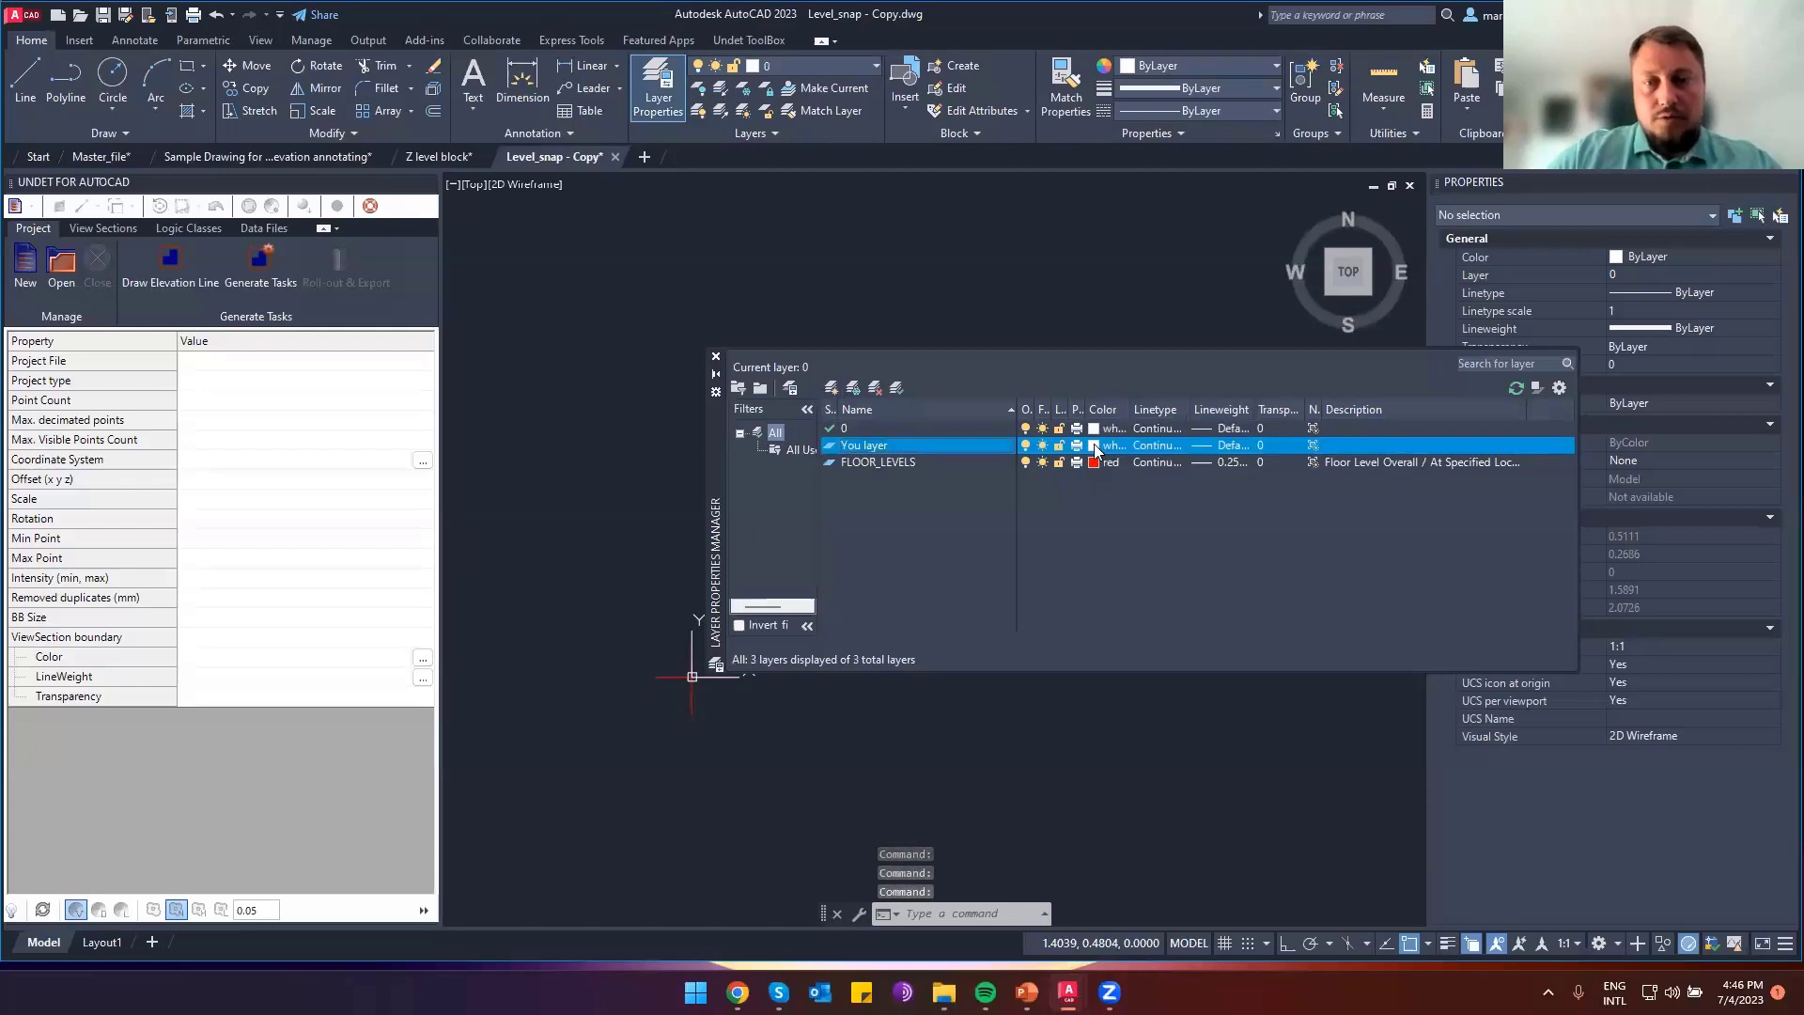
pyautogui.click(1094, 446)
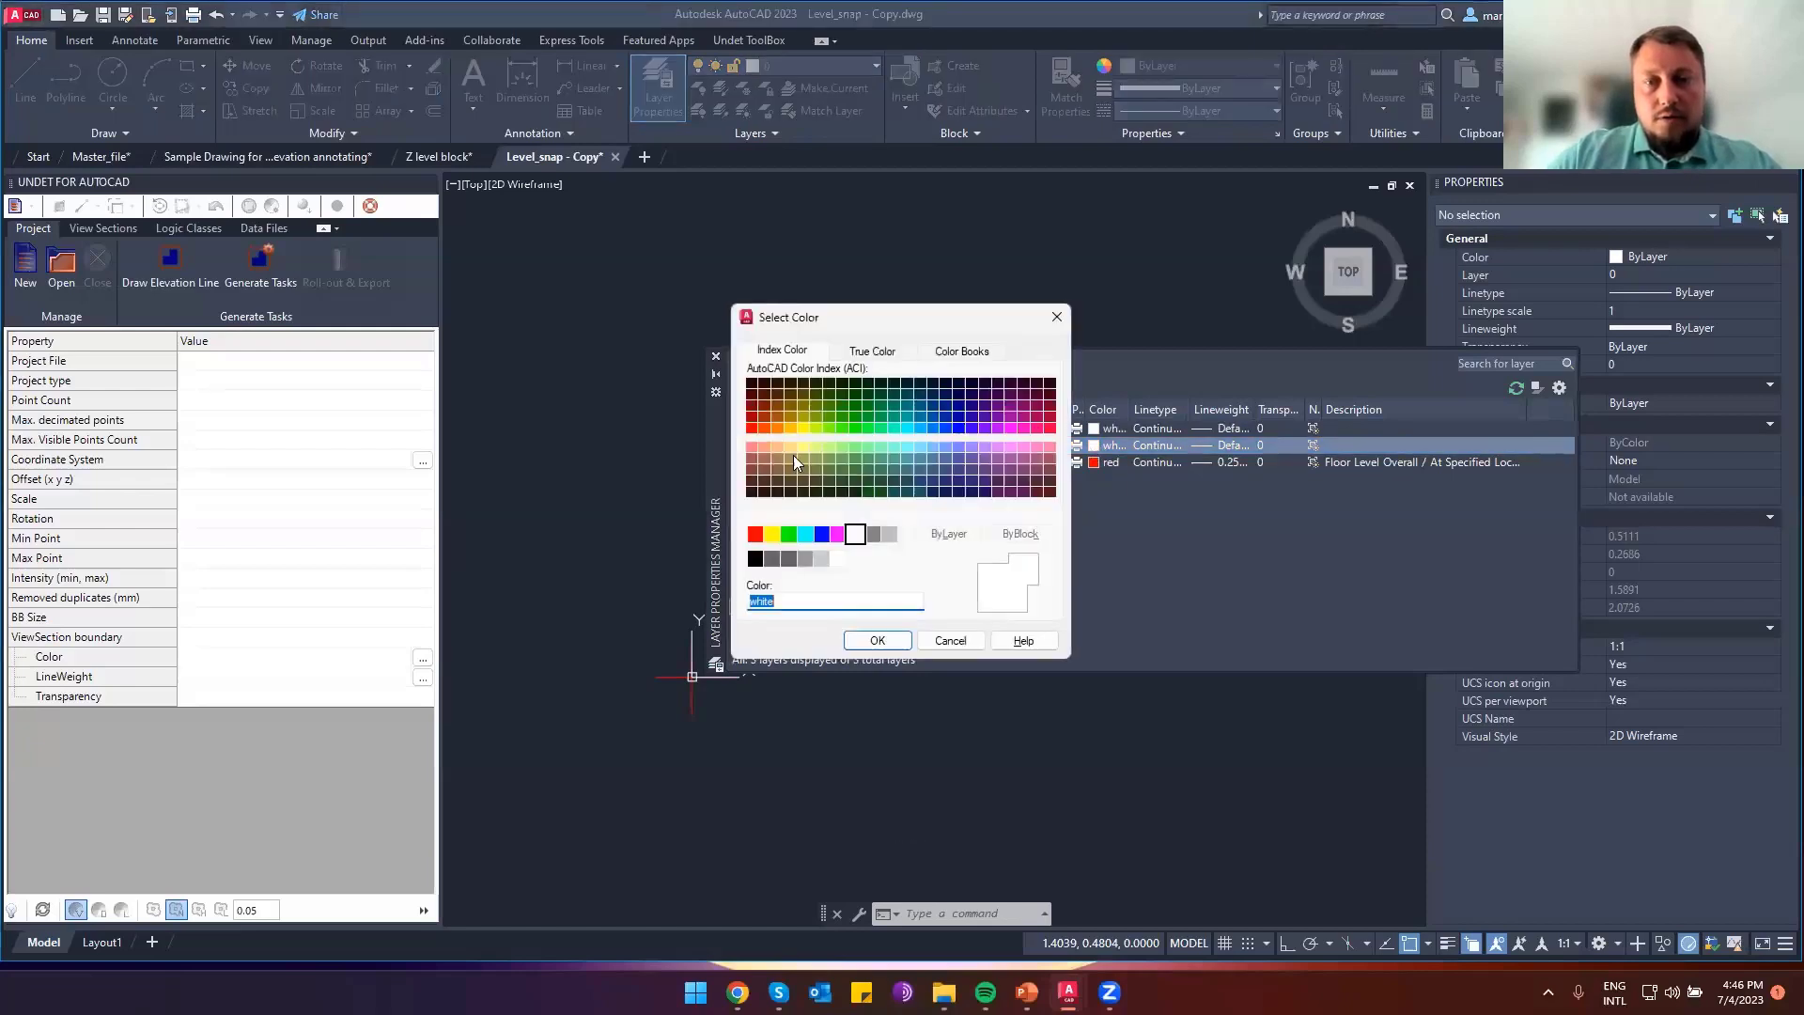
pyautogui.click(856, 447)
pyautogui.click(876, 640)
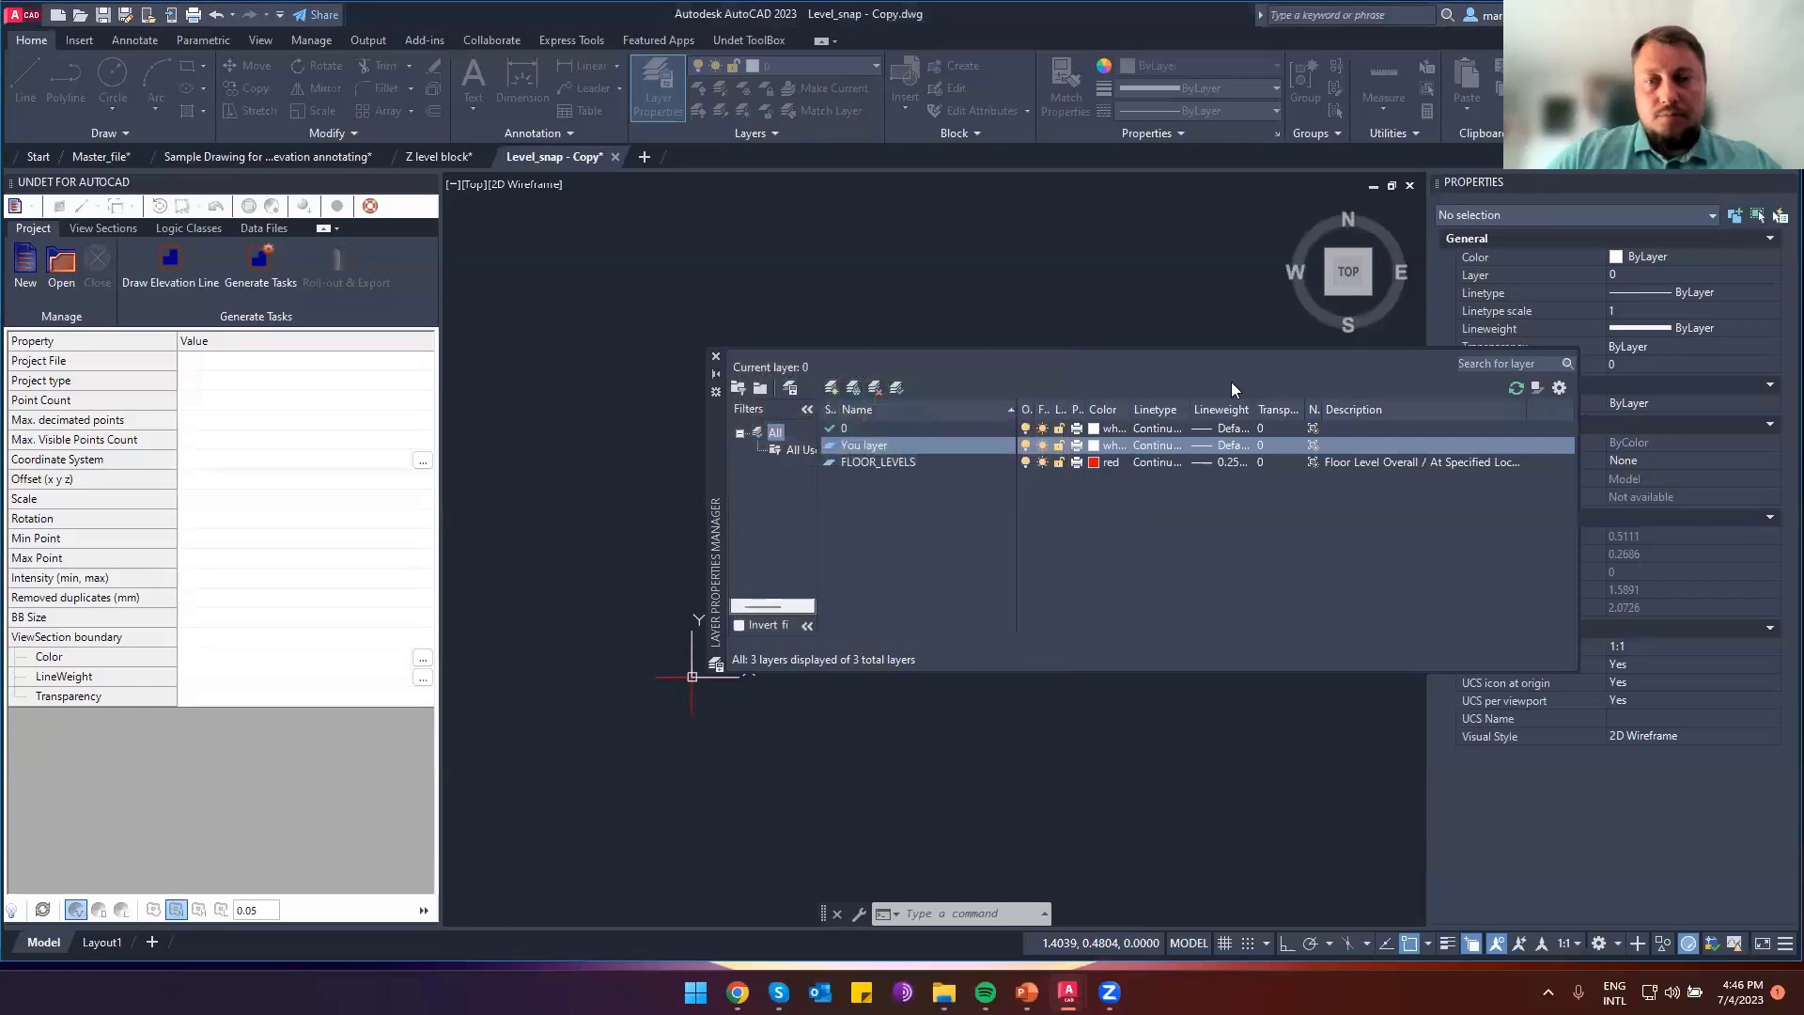
pyautogui.click(715, 356)
# Move the Z1 attribute definition onto the "You layer" layer
pyautogui.click(827, 602)
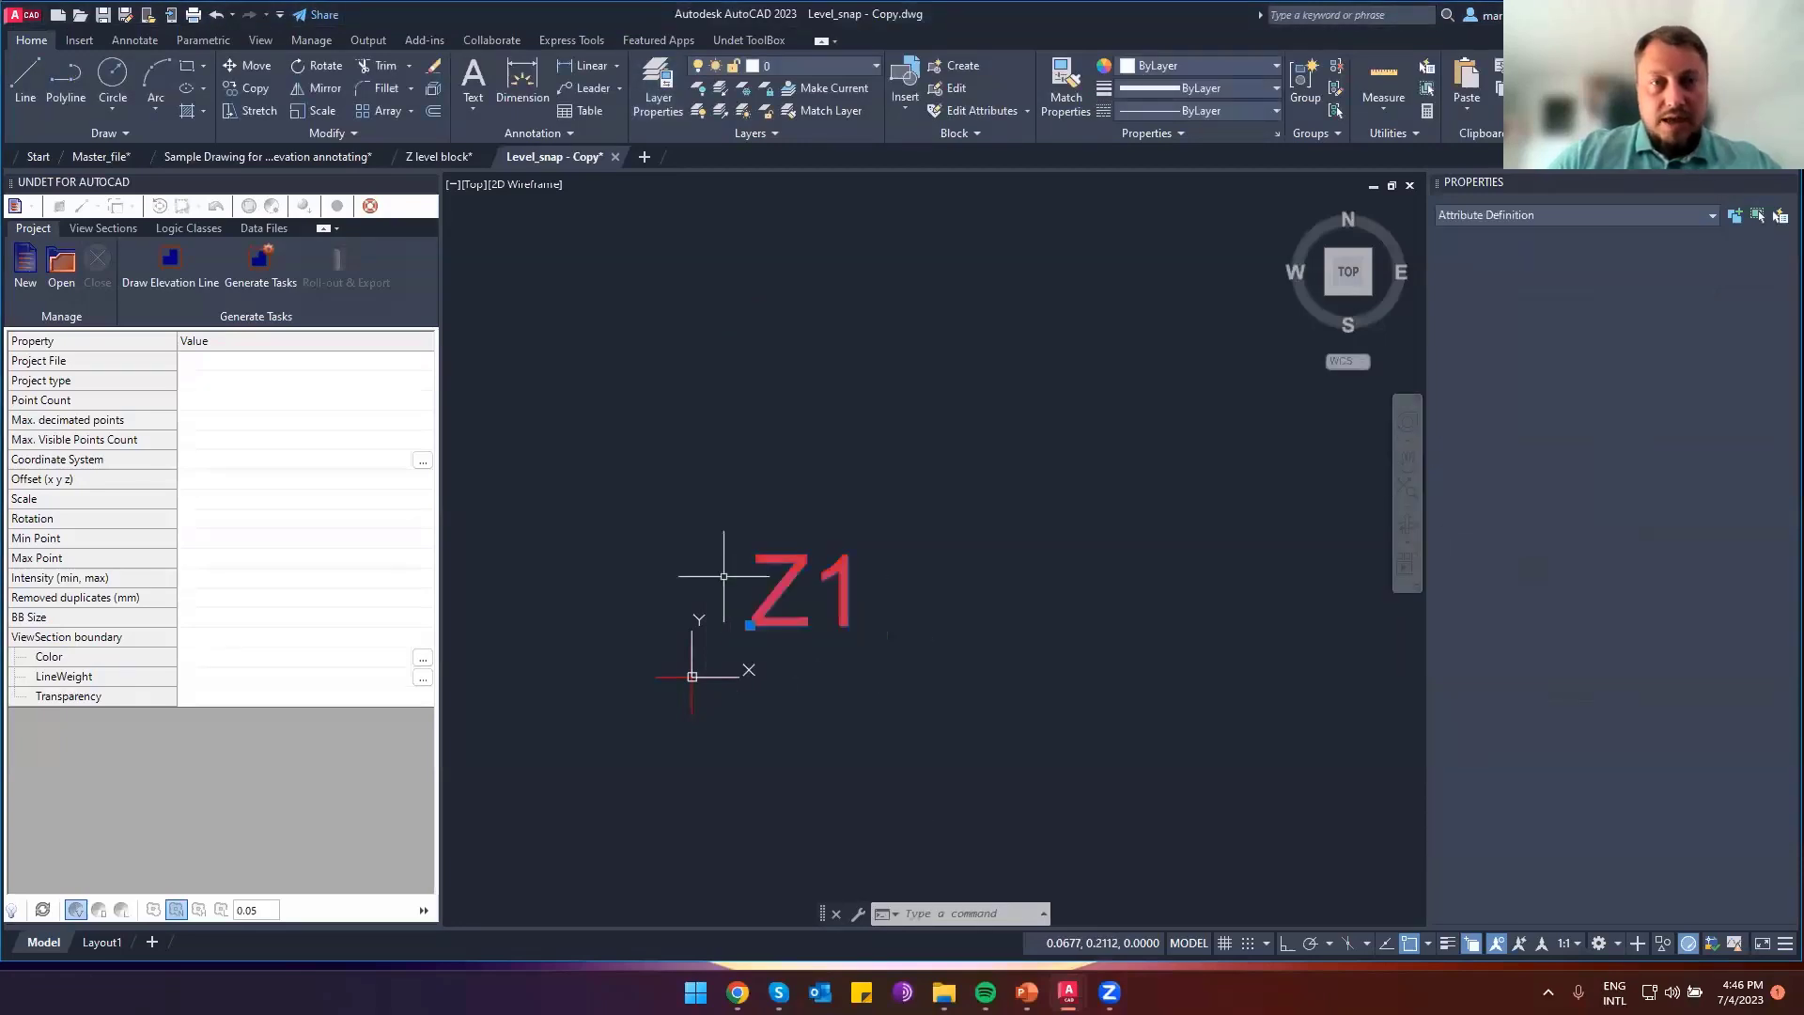
pyautogui.click(850, 64)
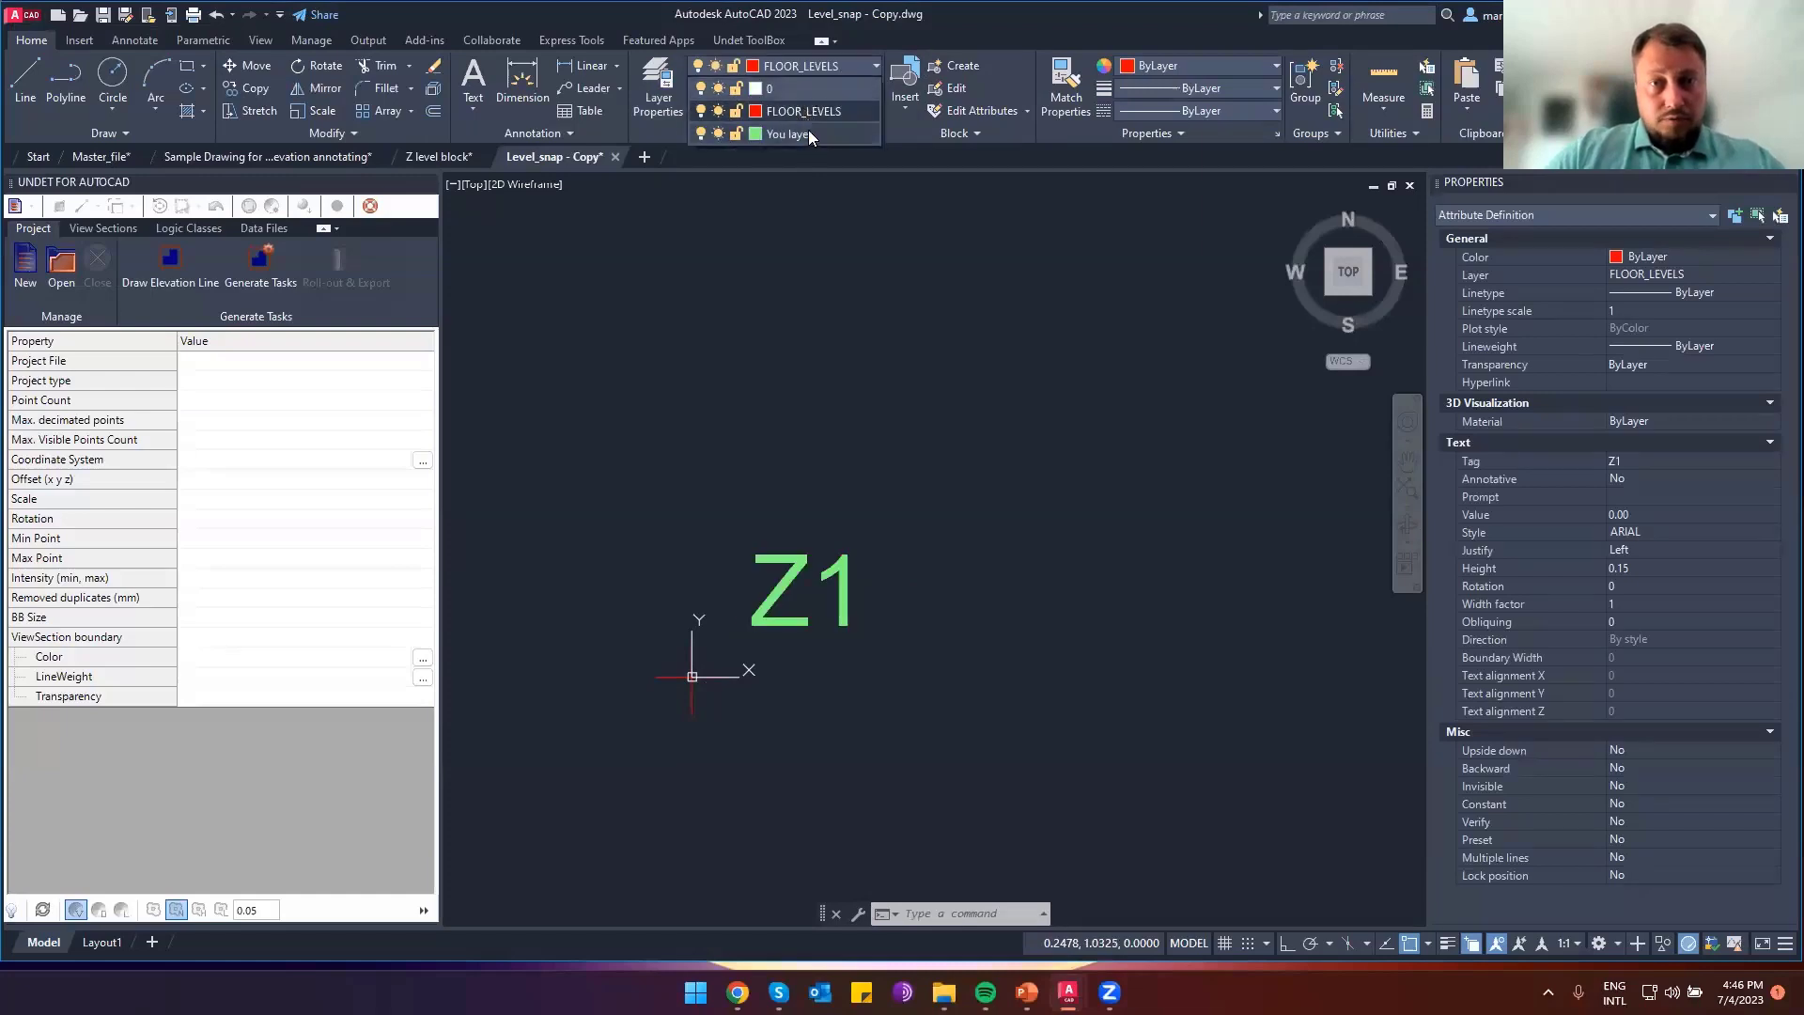
pyautogui.click(808, 133)
pyautogui.press('Escape')
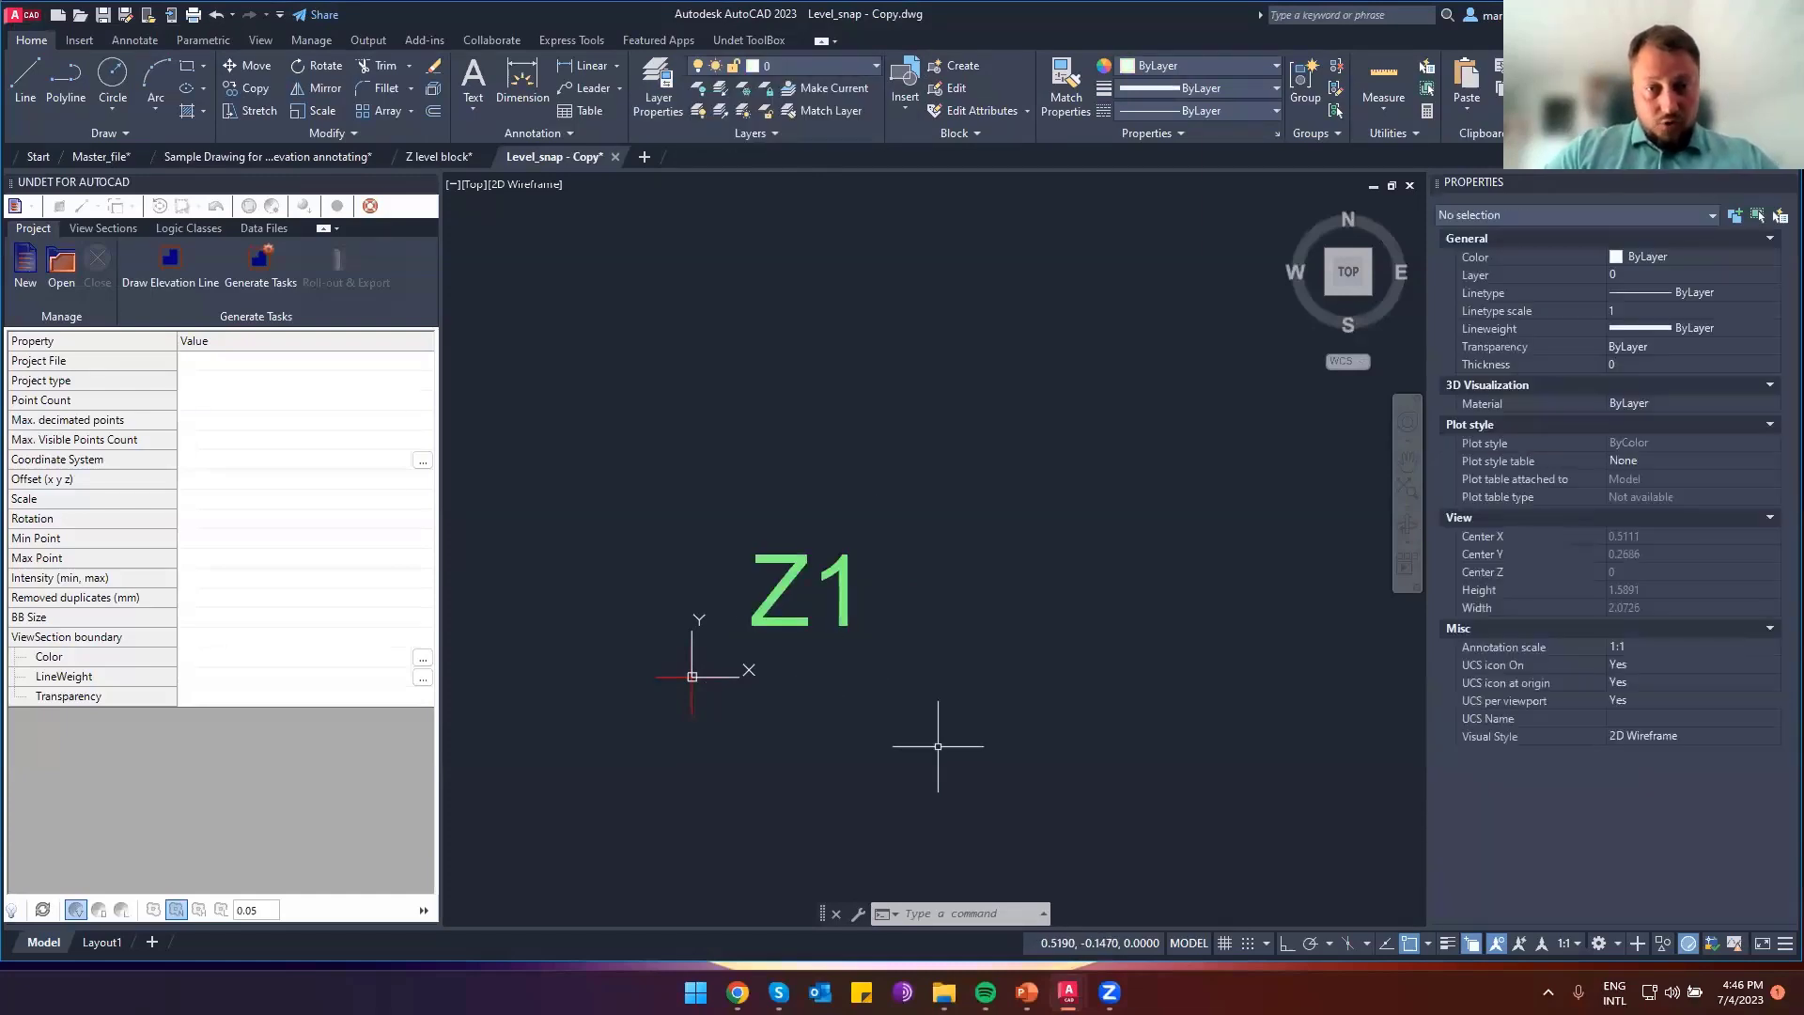
# Examine the block's cross lines and Z1 tag, including the tag's layer, style and text height
pyautogui.click(937, 746)
pyautogui.click(648, 554)
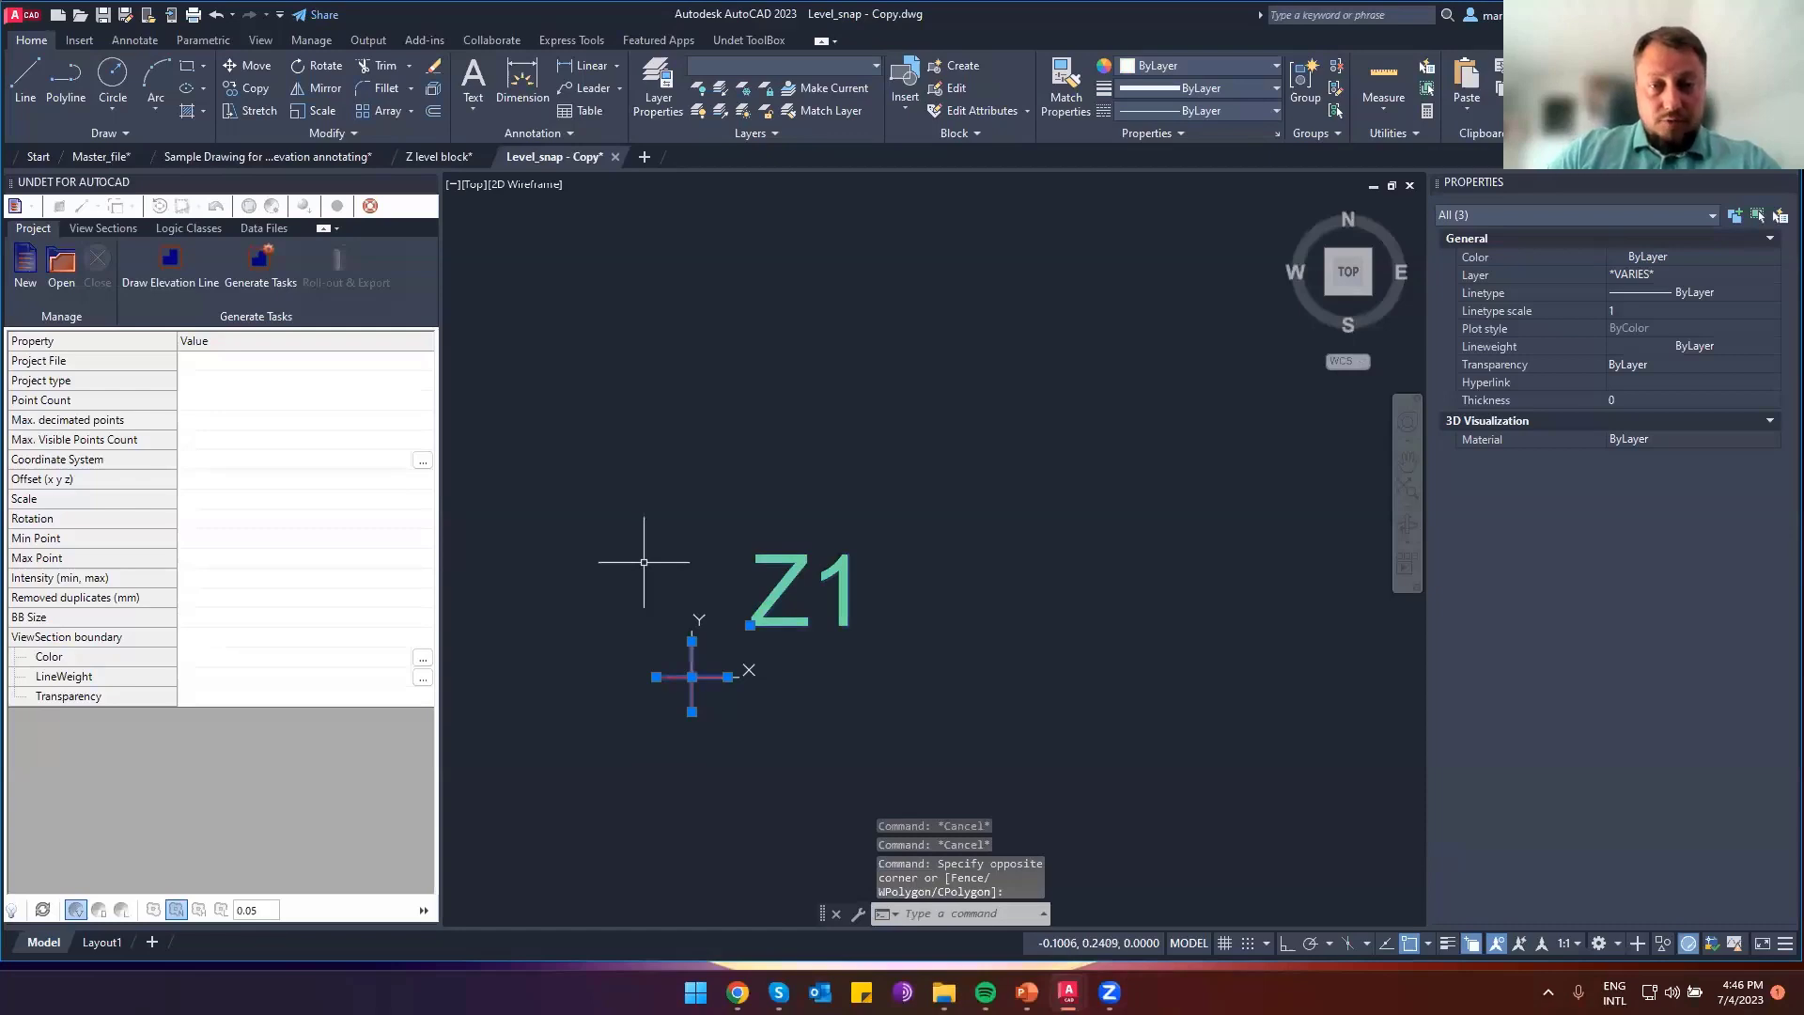
pyautogui.press('Escape')
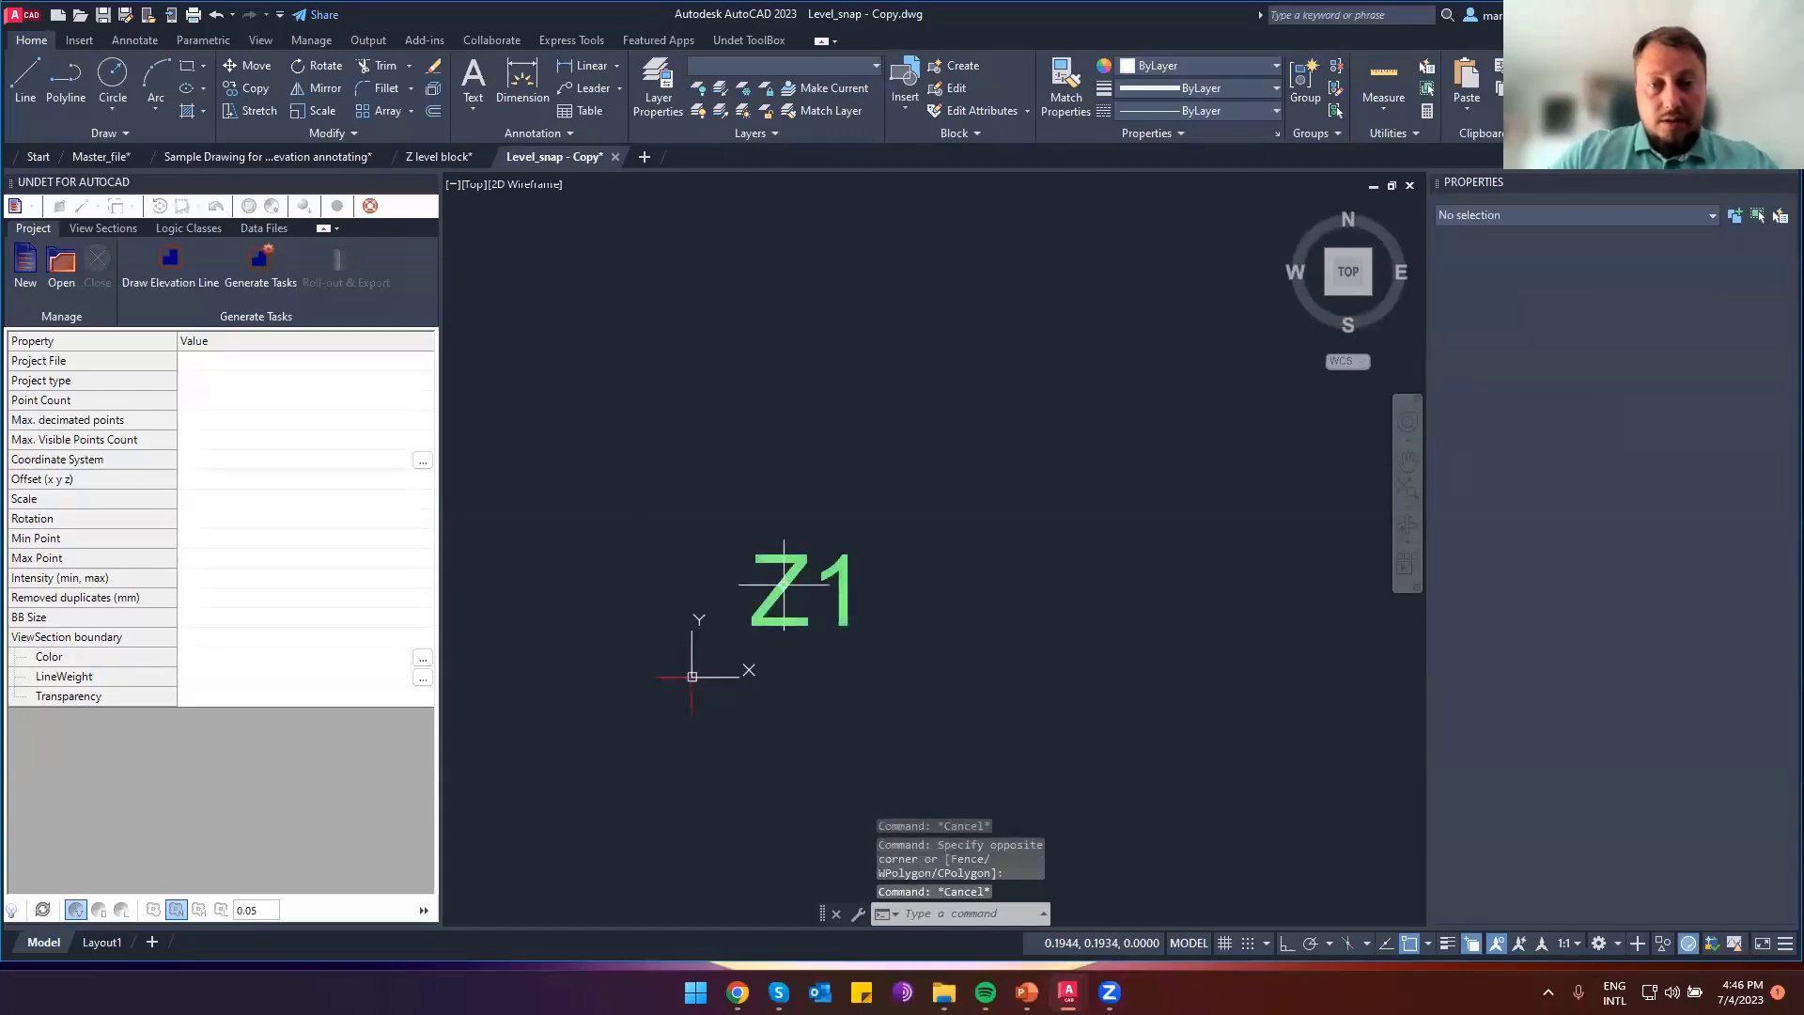
pyautogui.click(784, 584)
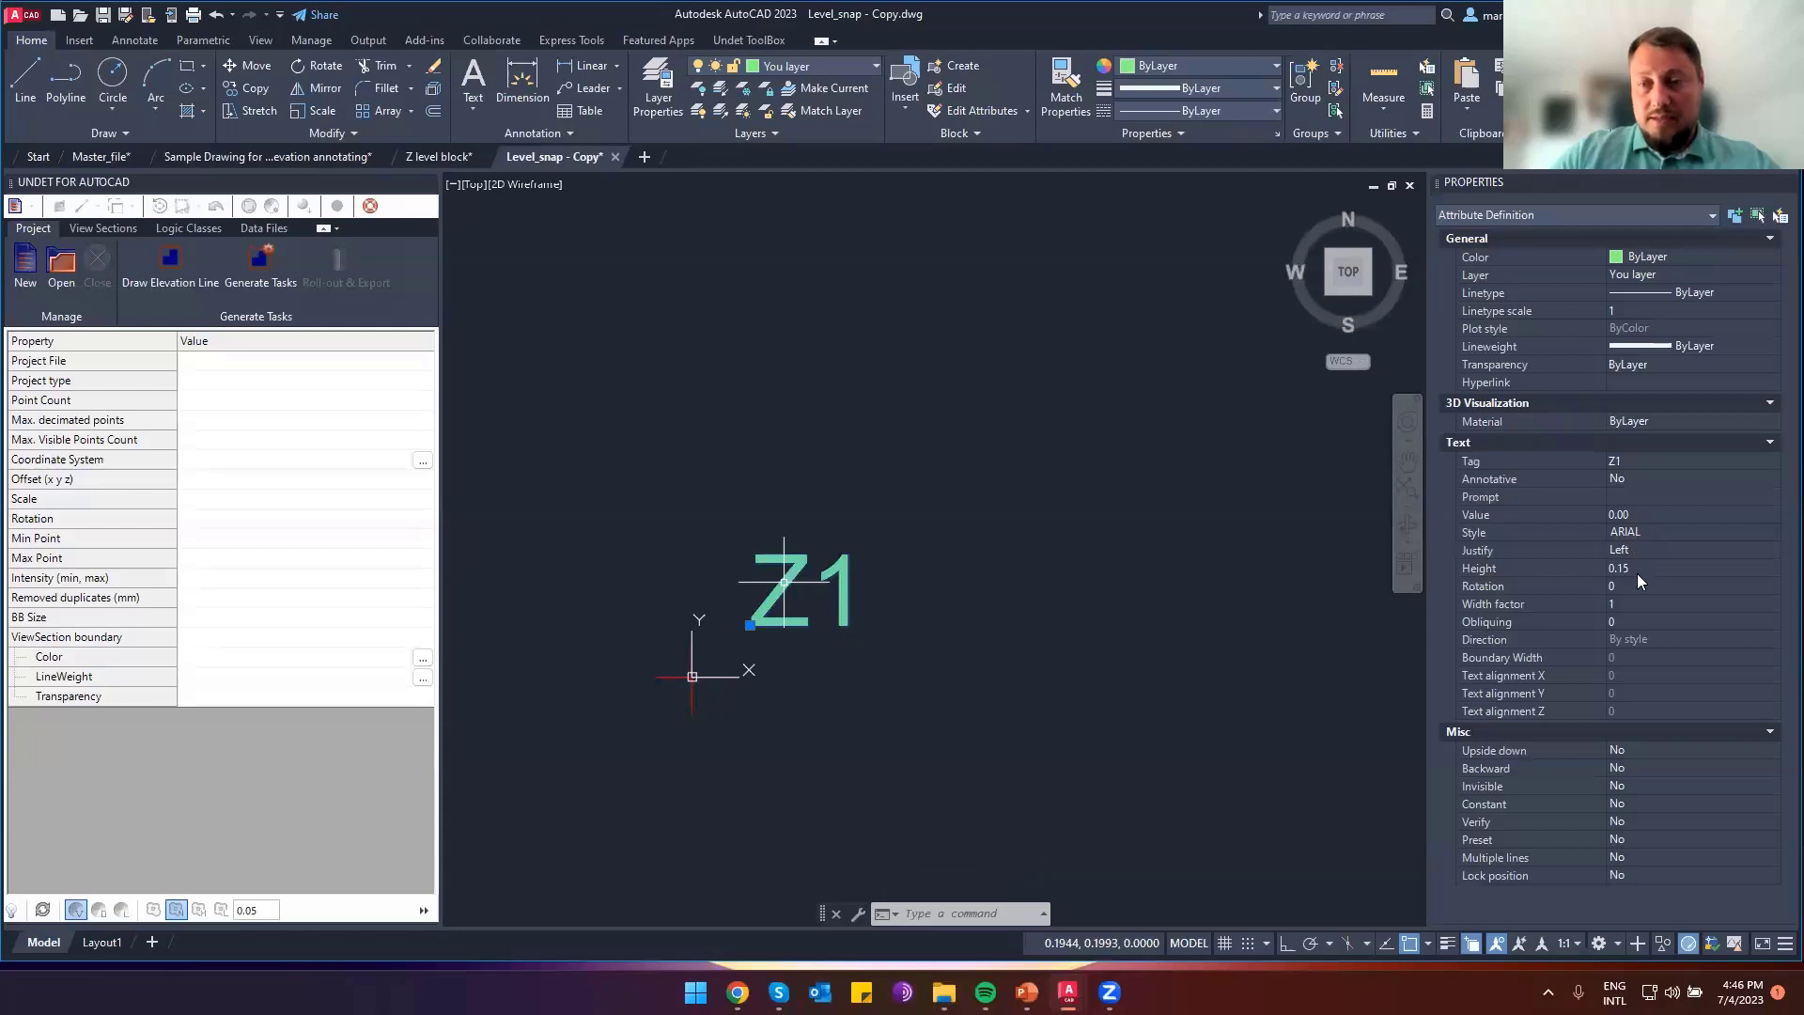
pyautogui.press('Escape')
pyautogui.press('Escape')
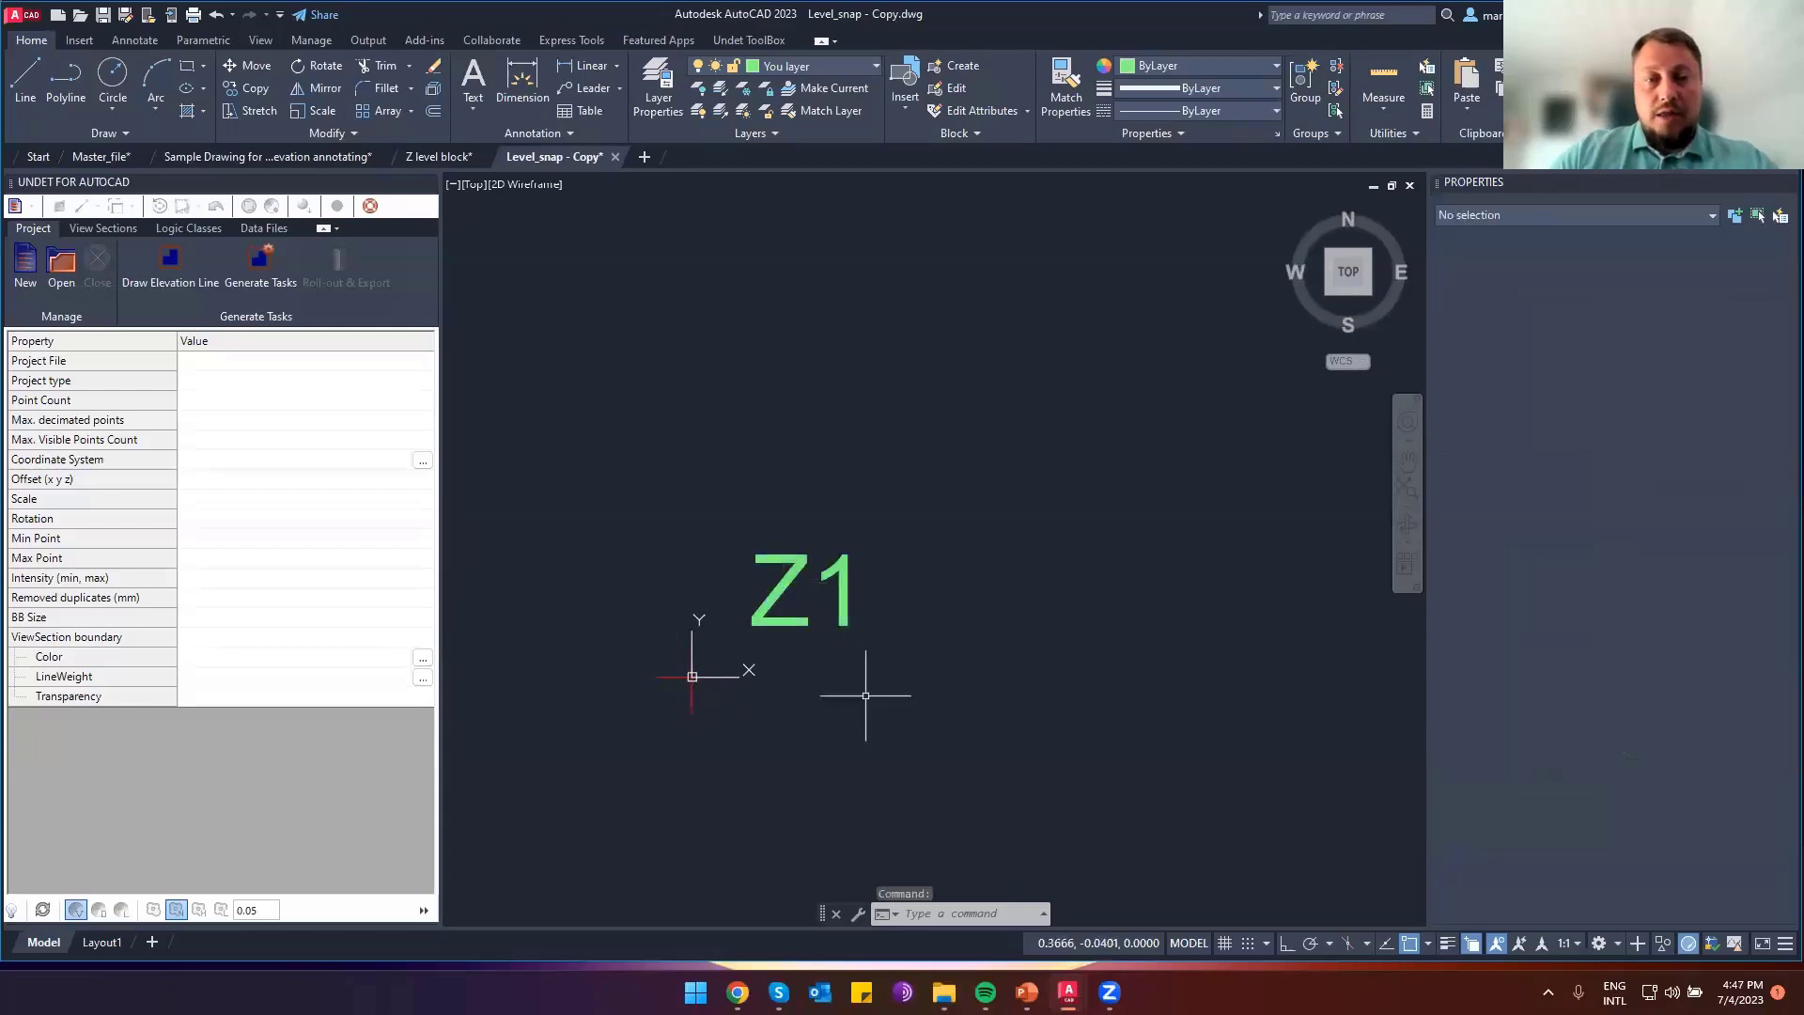
# Draw a near-horizontal line just below the Z1 tag and erase it again
pyautogui.write('l')
pyautogui.press('Return')
pyautogui.click(759, 656)
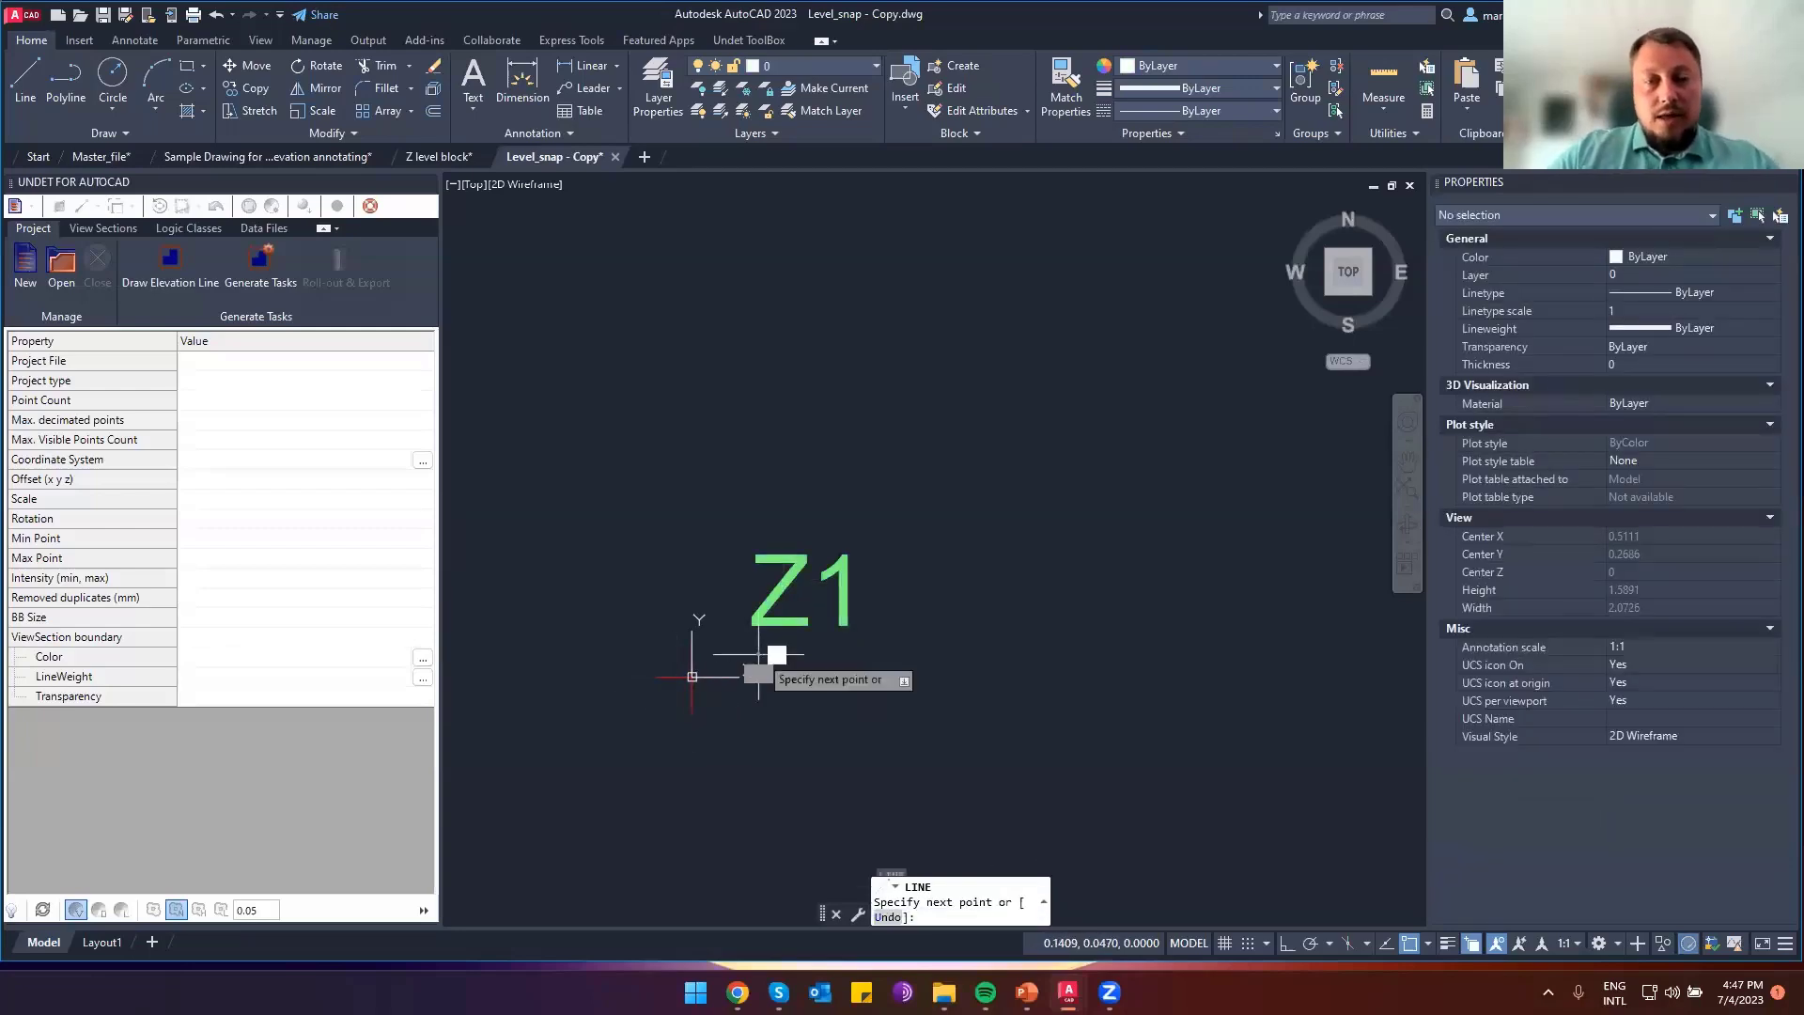
pyautogui.click(995, 650)
pyautogui.press('Escape')
pyautogui.click(982, 599)
pyautogui.click(758, 669)
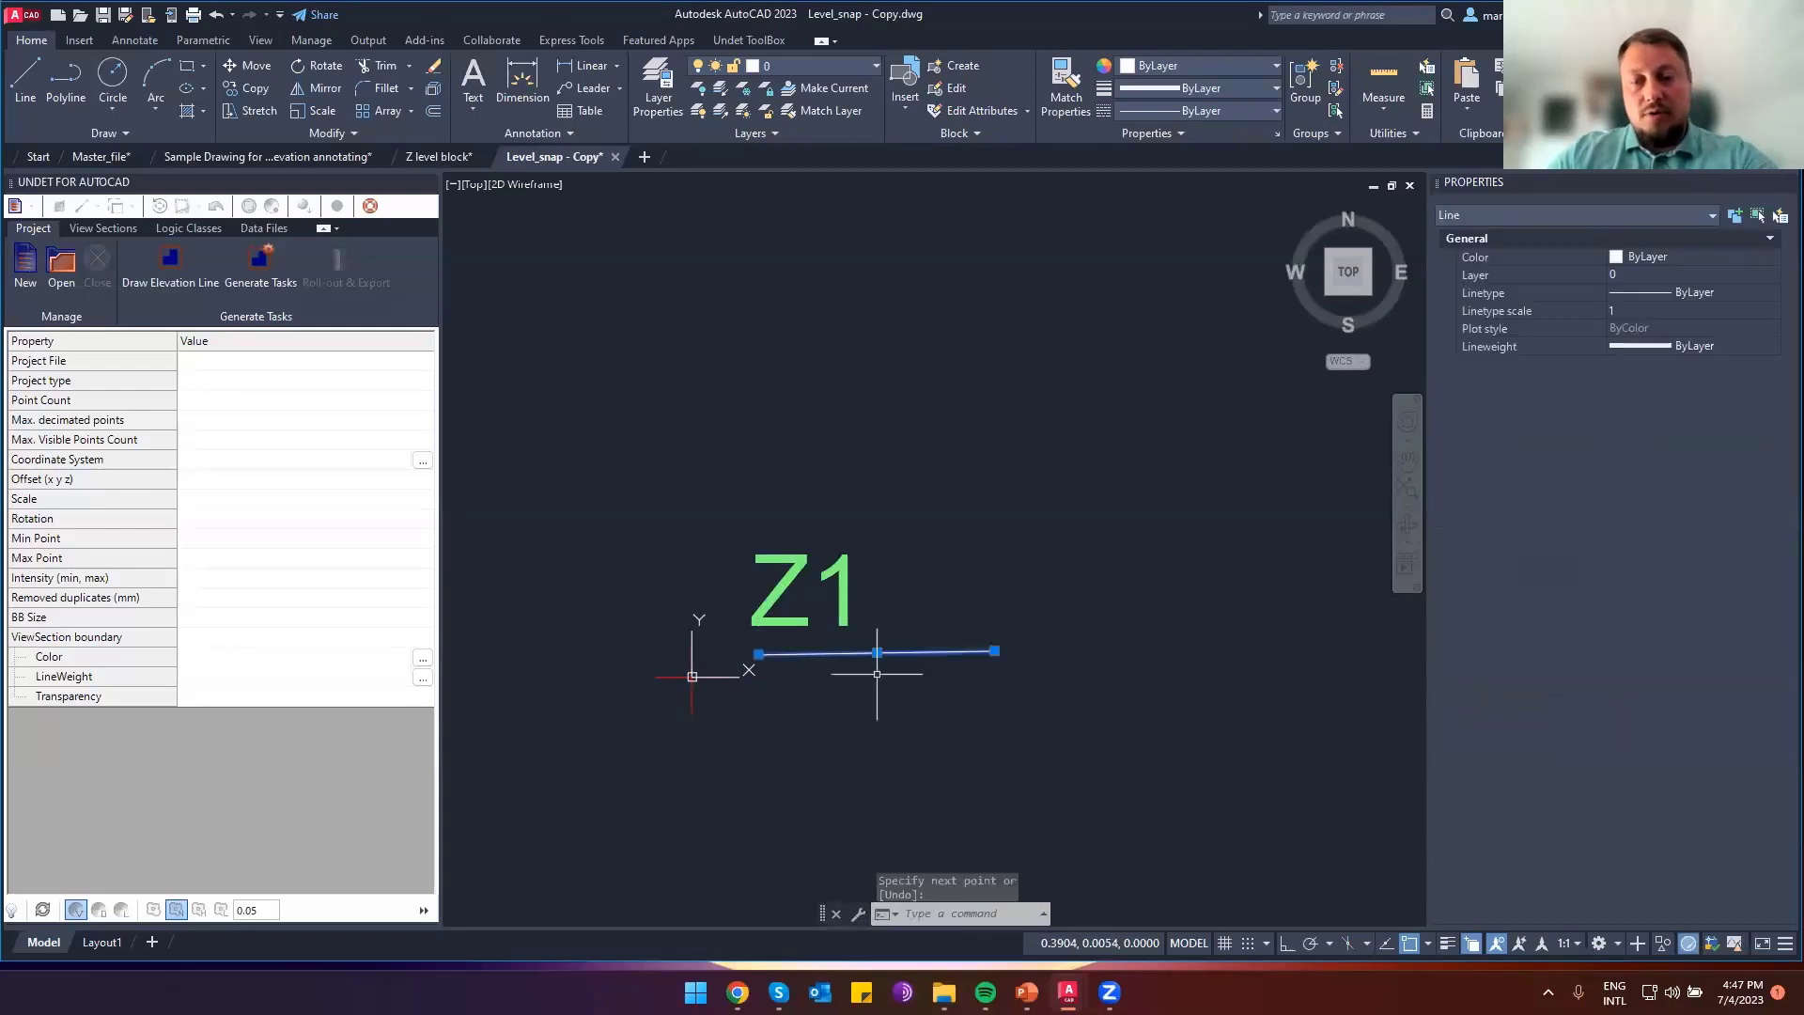
pyautogui.press('Delete')
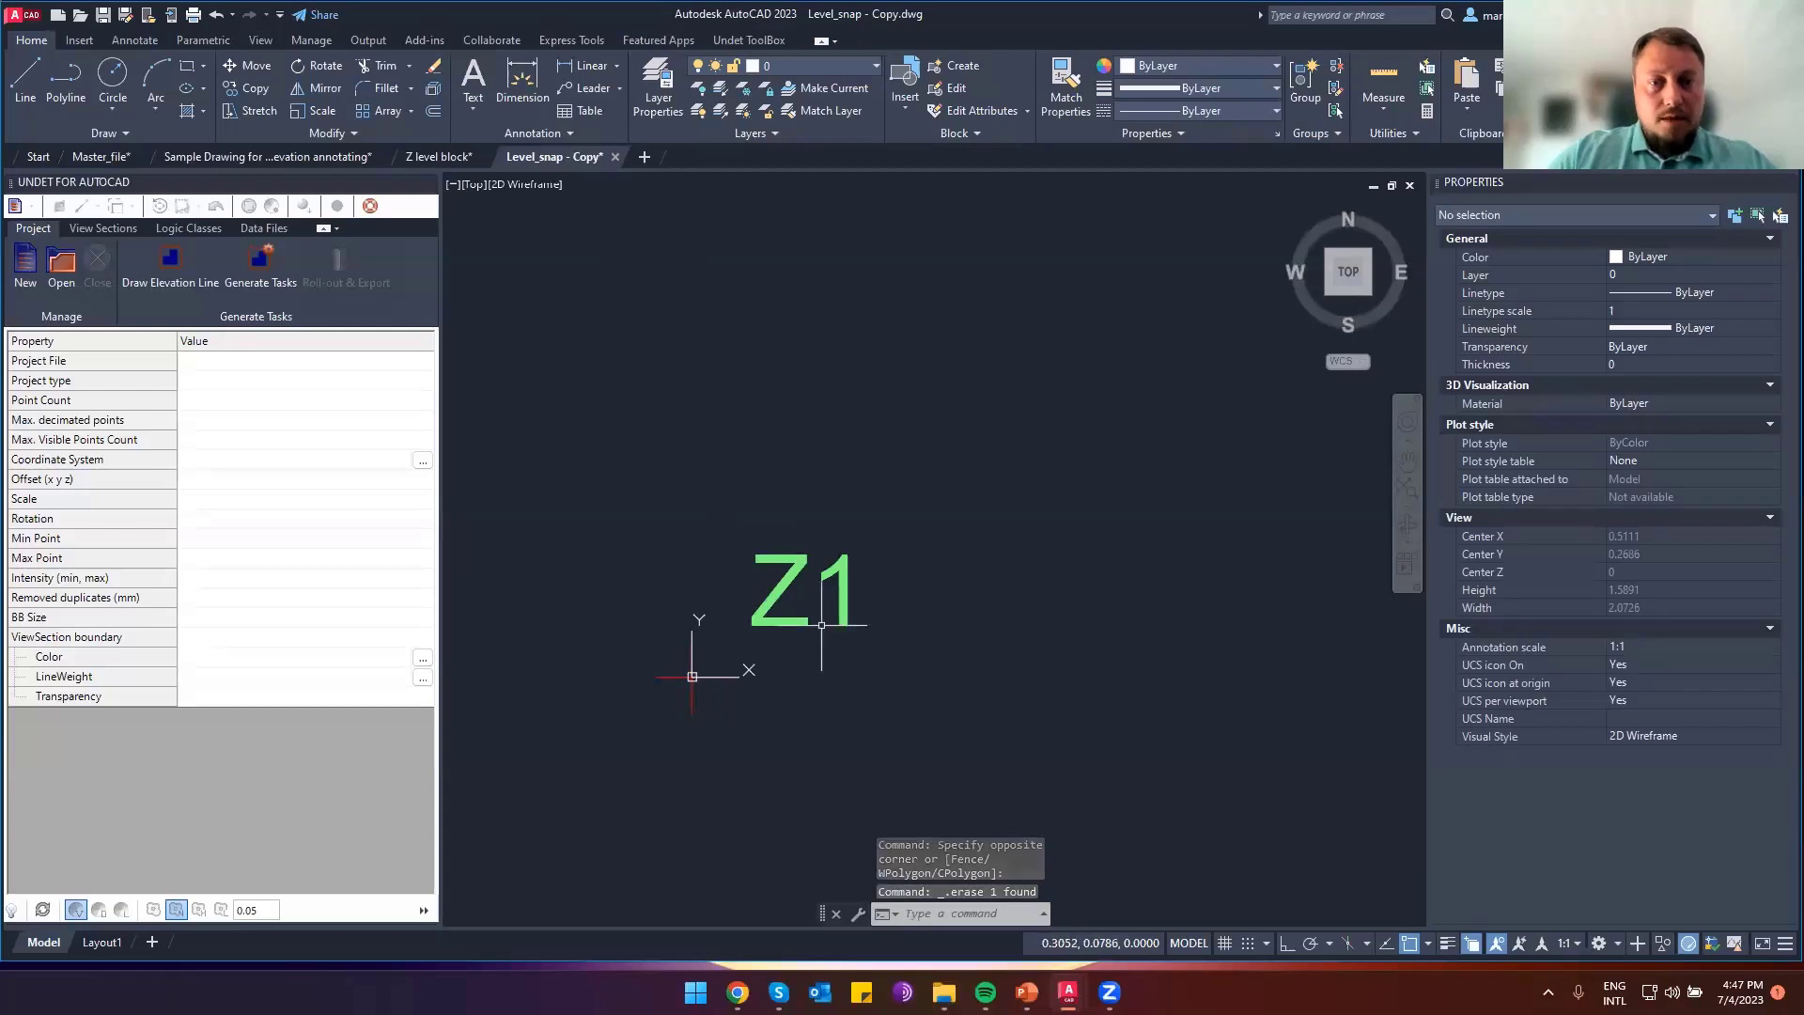
# Inspect the tag, prompt and default value in the Z1 attribute definition and close it without changes
pyautogui.doubleClick(757, 595)
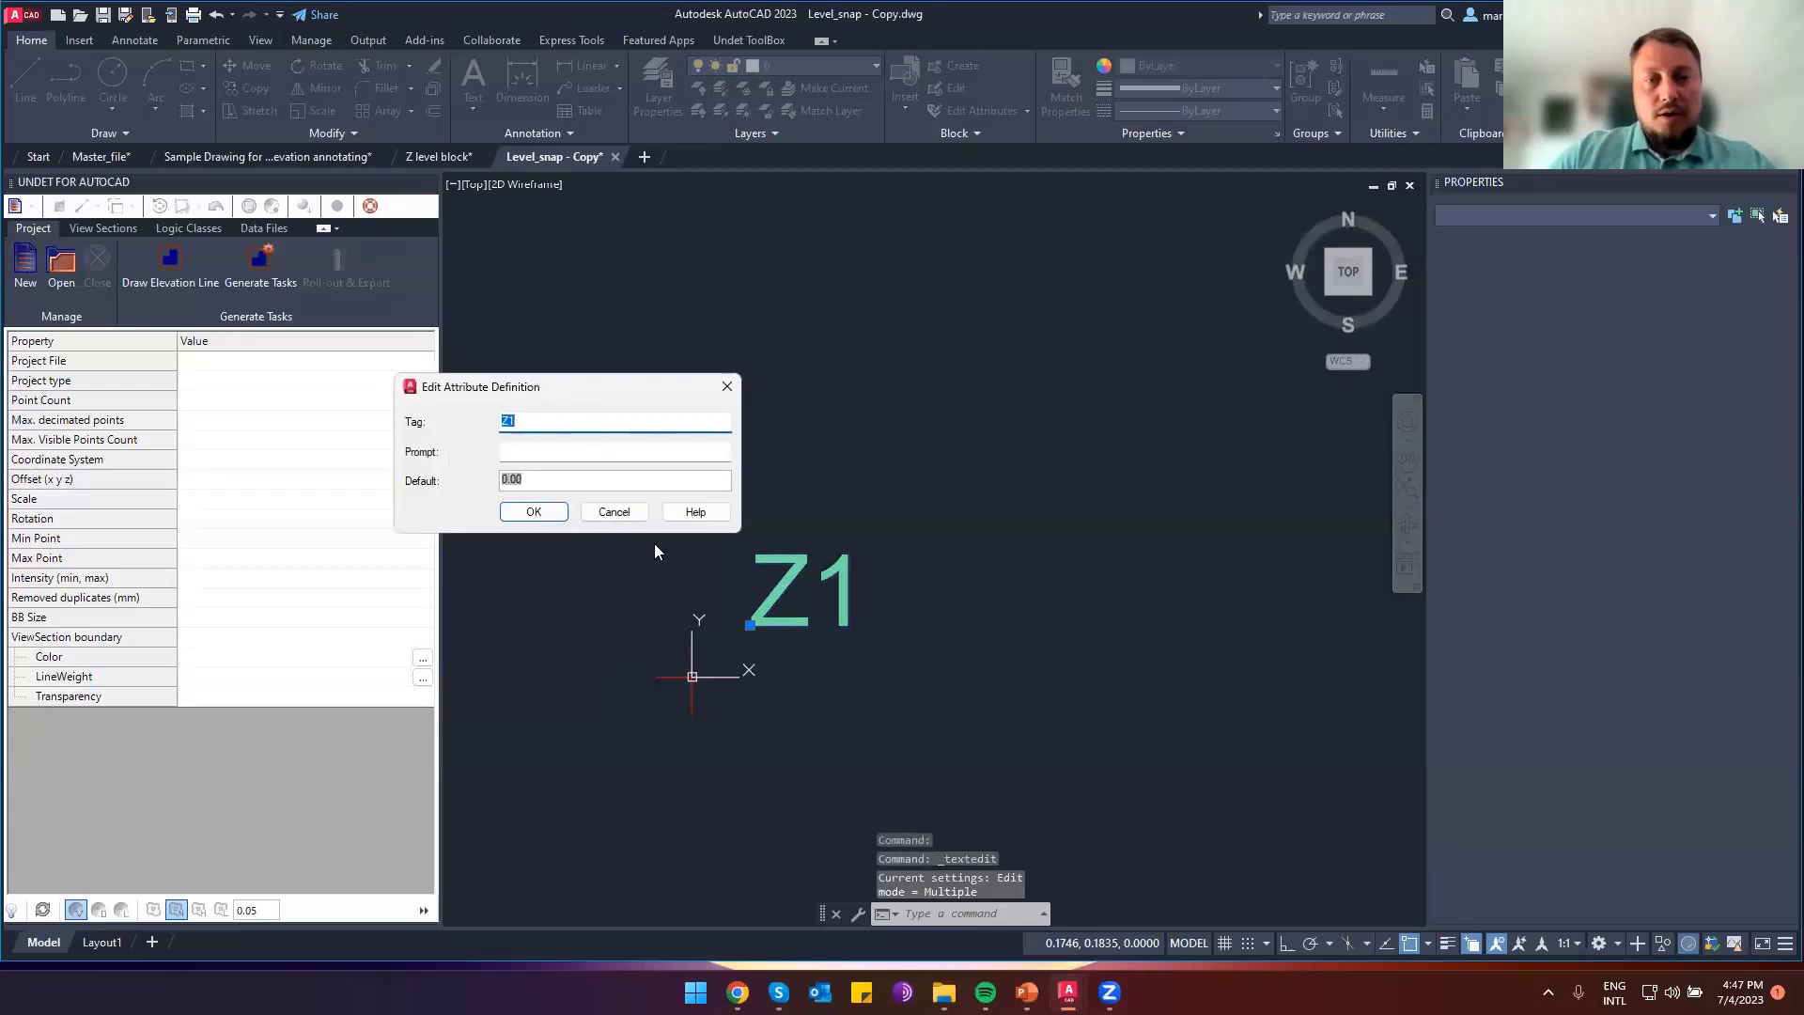
pyautogui.click(728, 393)
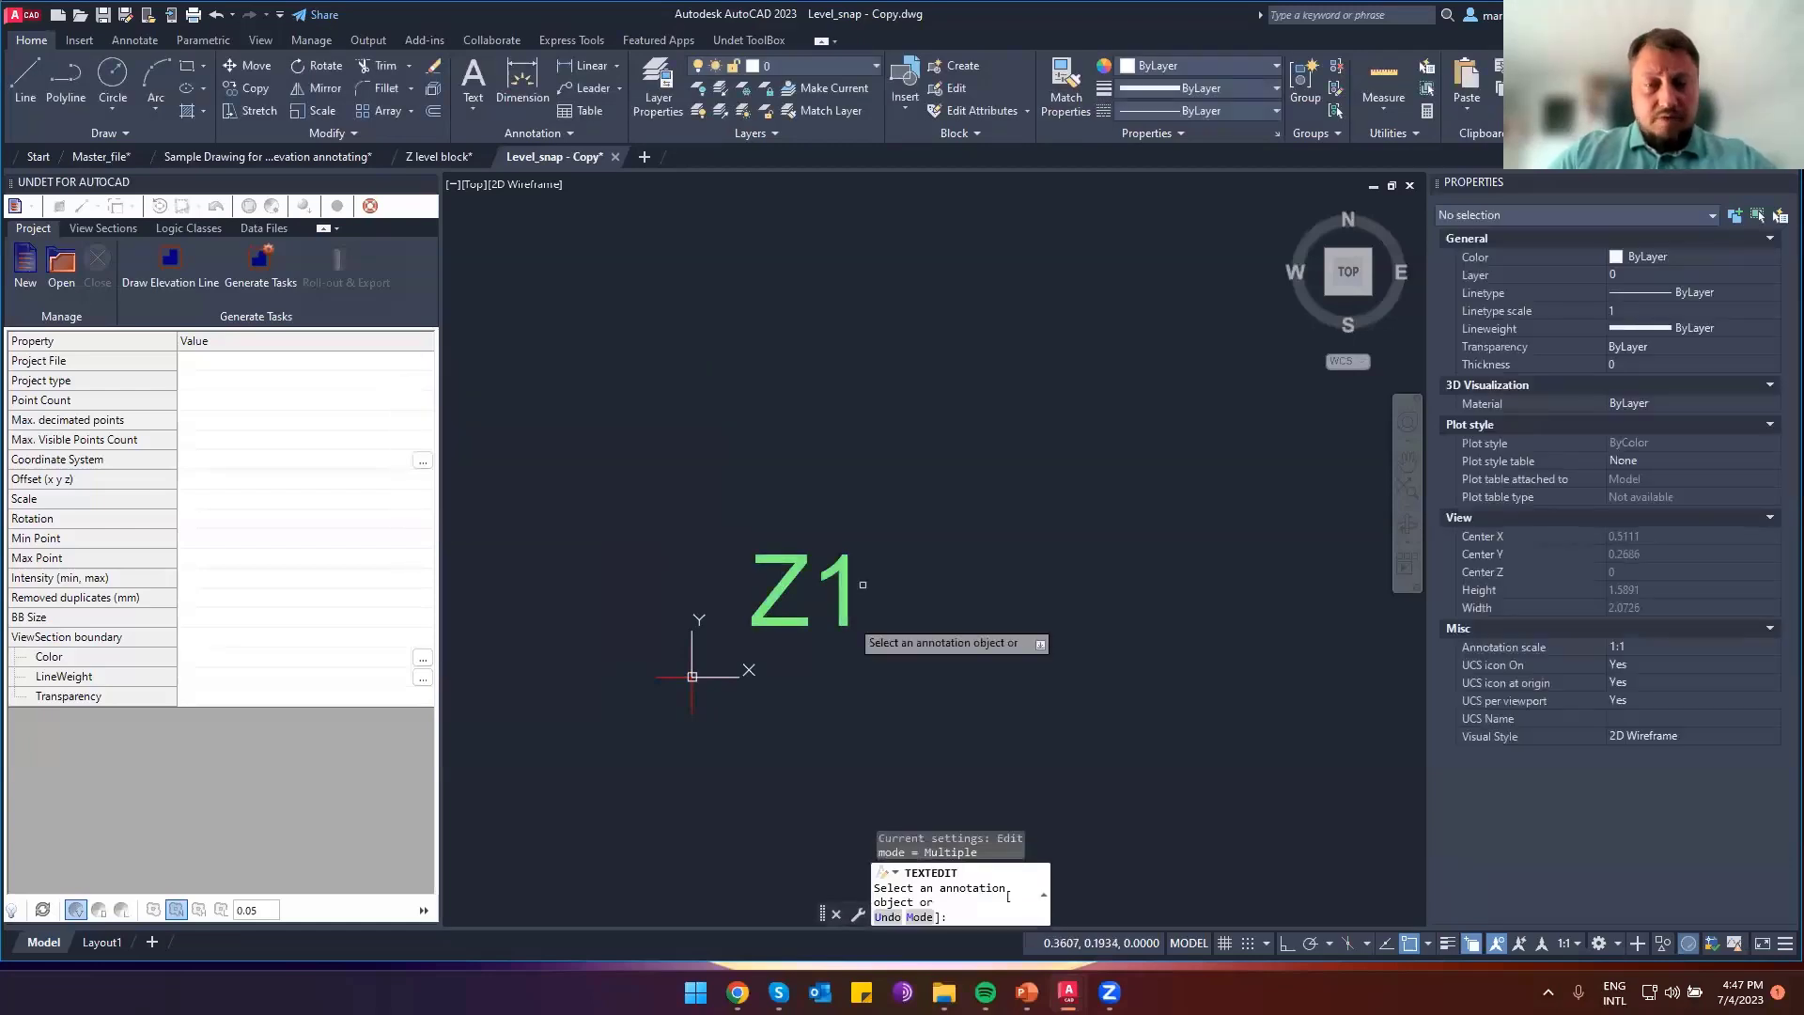
pyautogui.press('Escape')
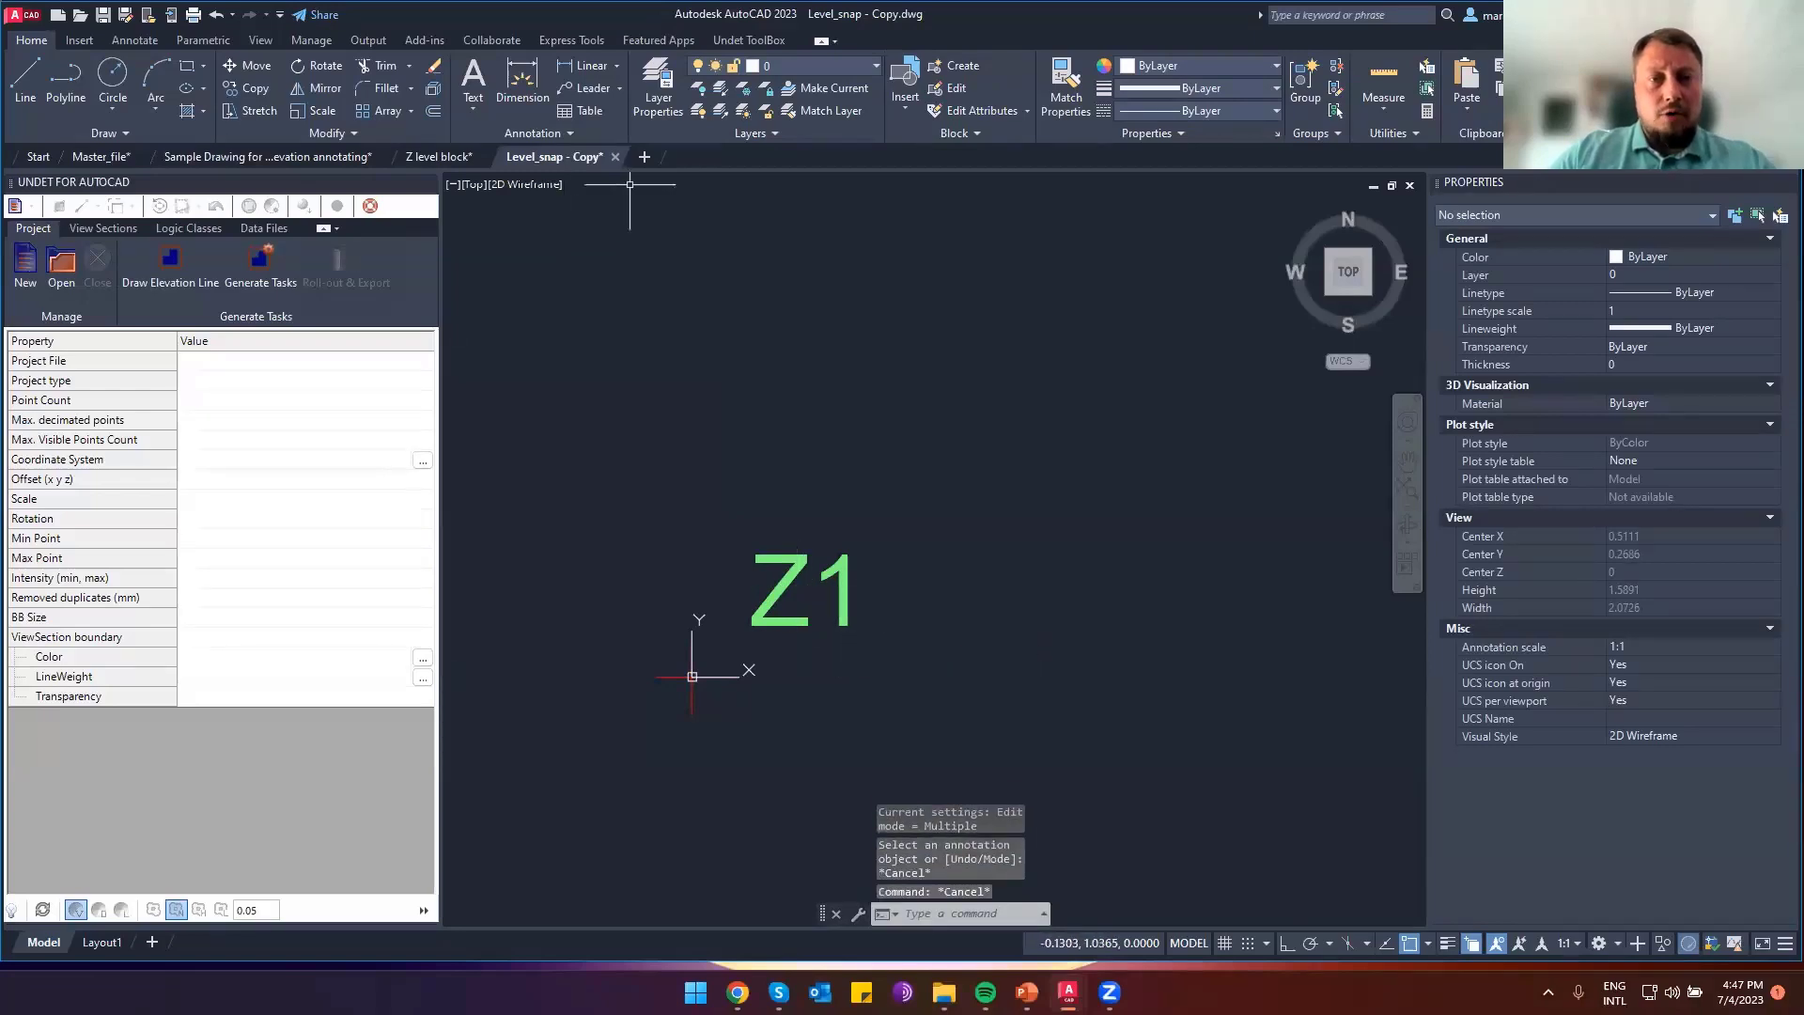
# Close the Level_snap - Copy drawing without saving its changes and return to the Snapping Block folder in File Explorer
pyautogui.click(616, 157)
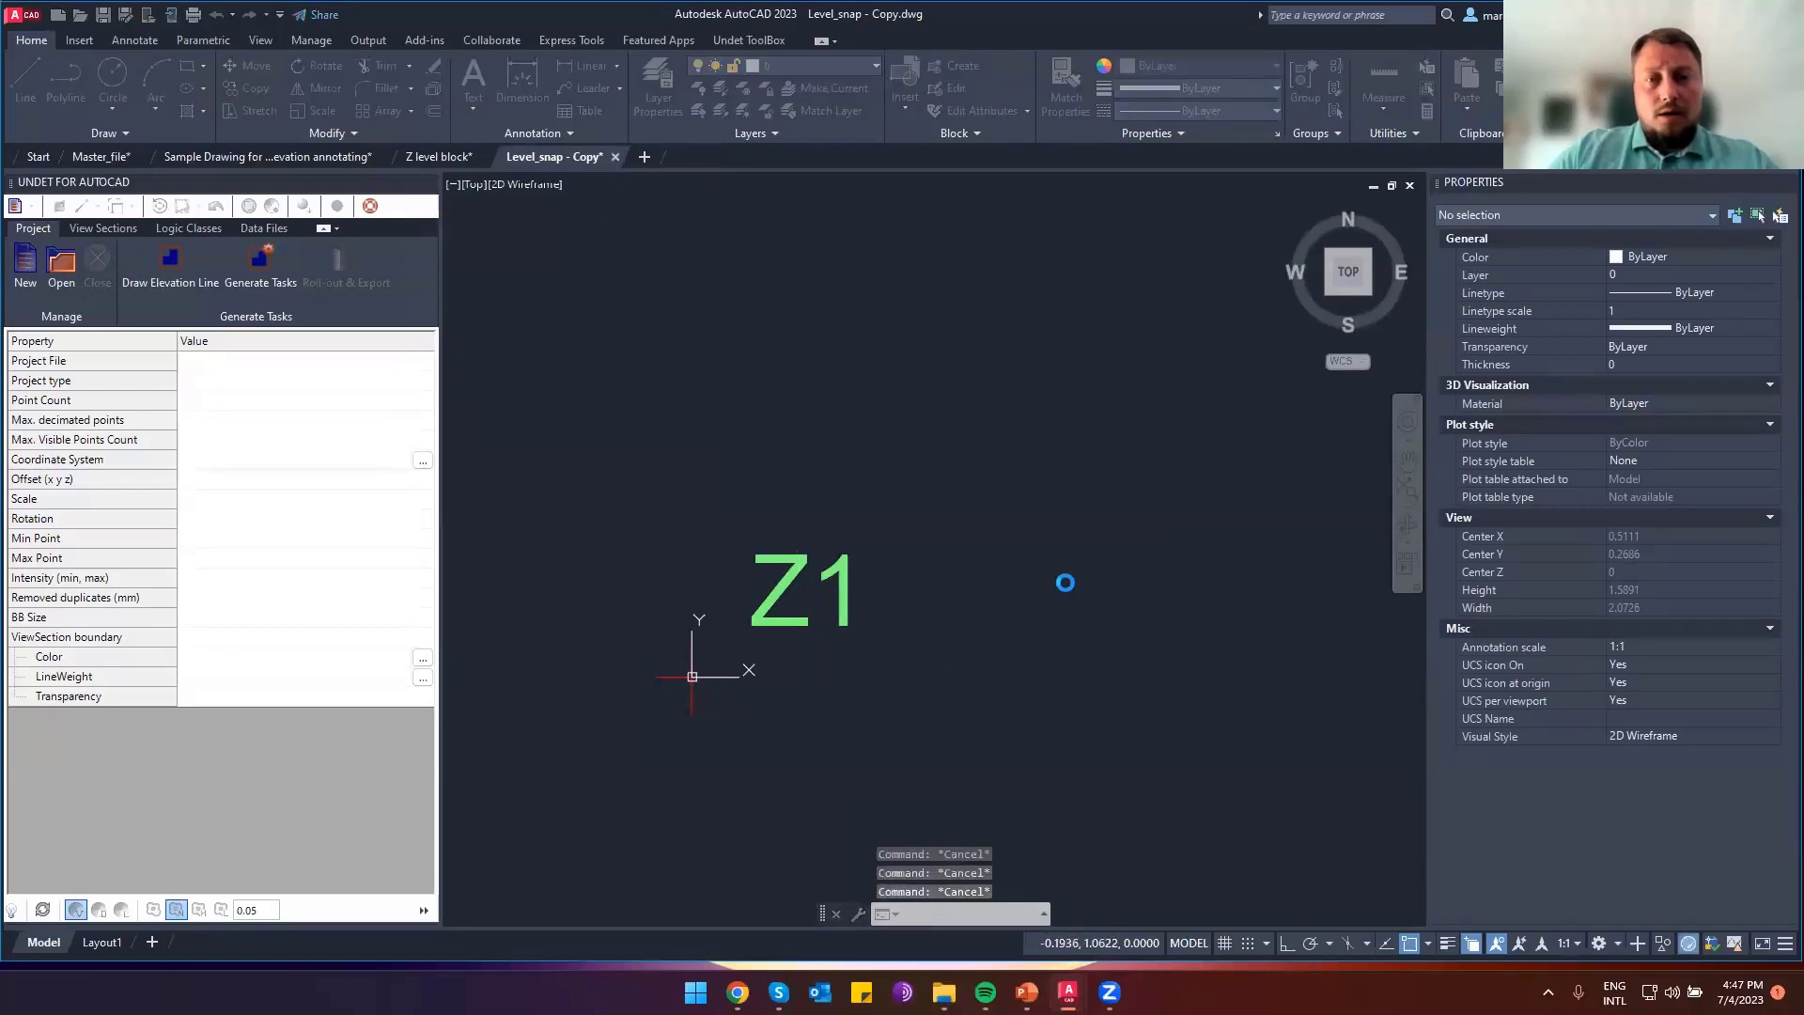
pyautogui.click(958, 530)
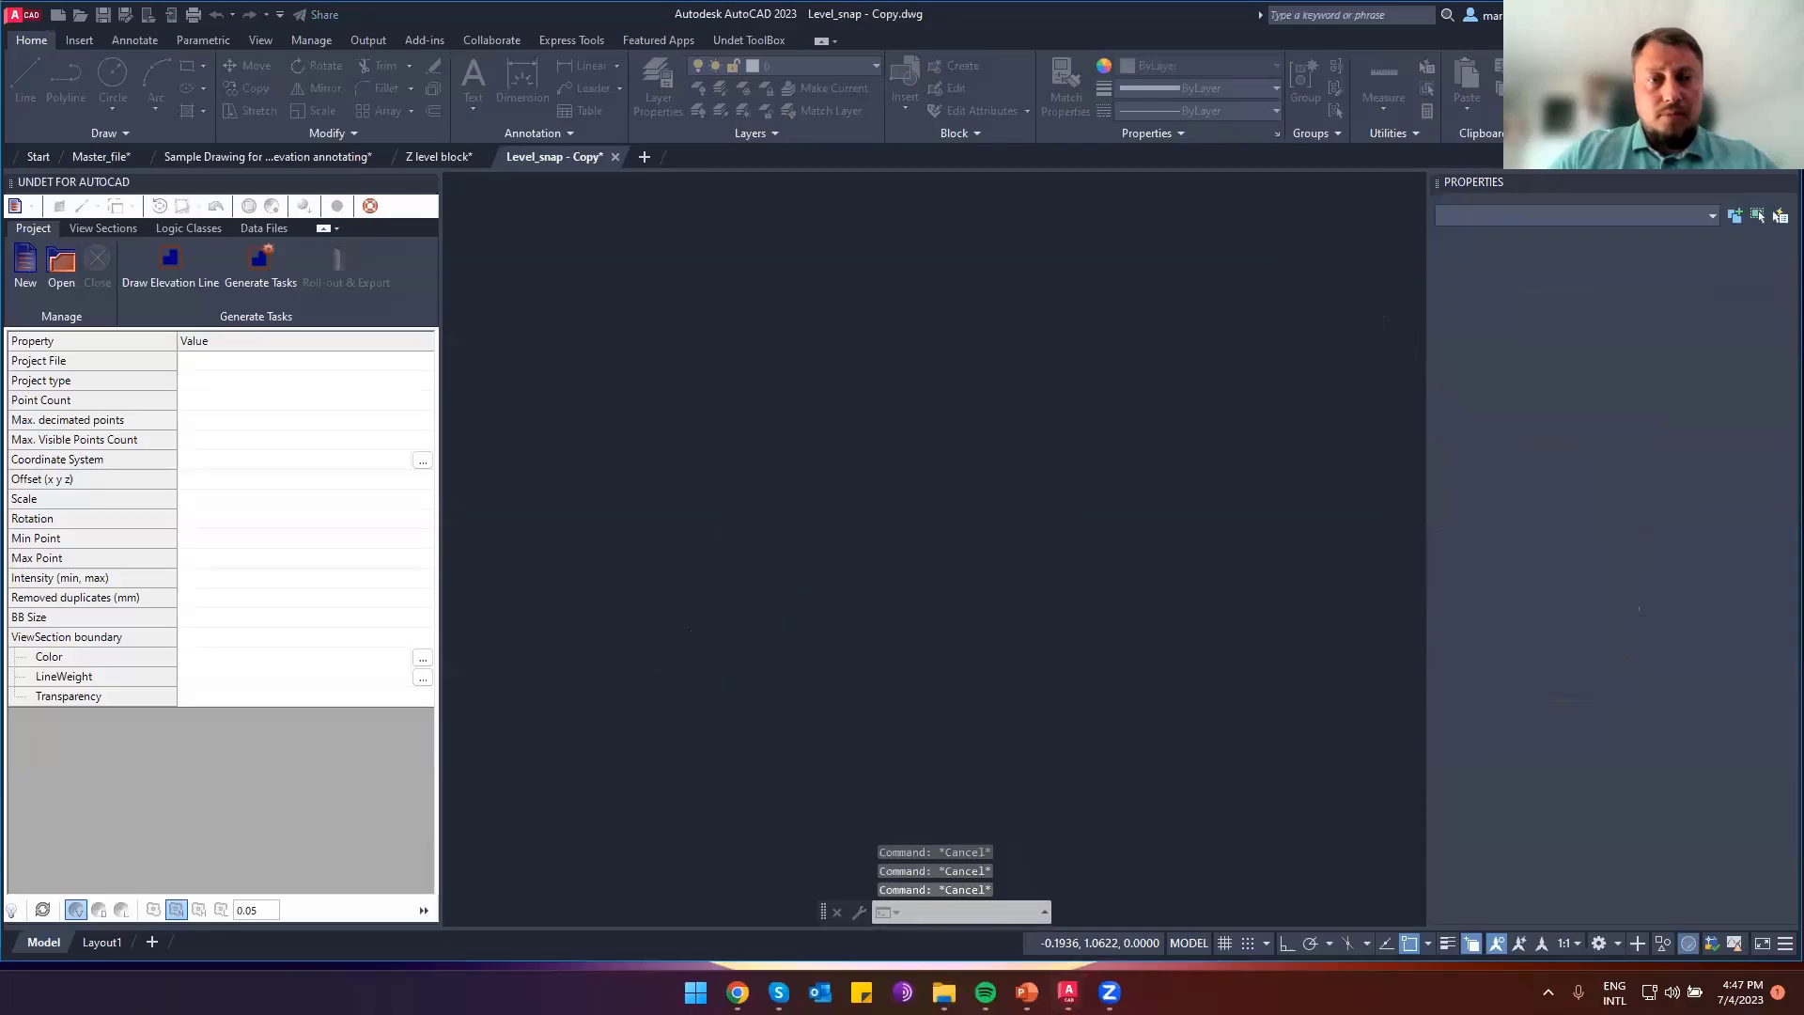
pyautogui.moveTo(944, 991)
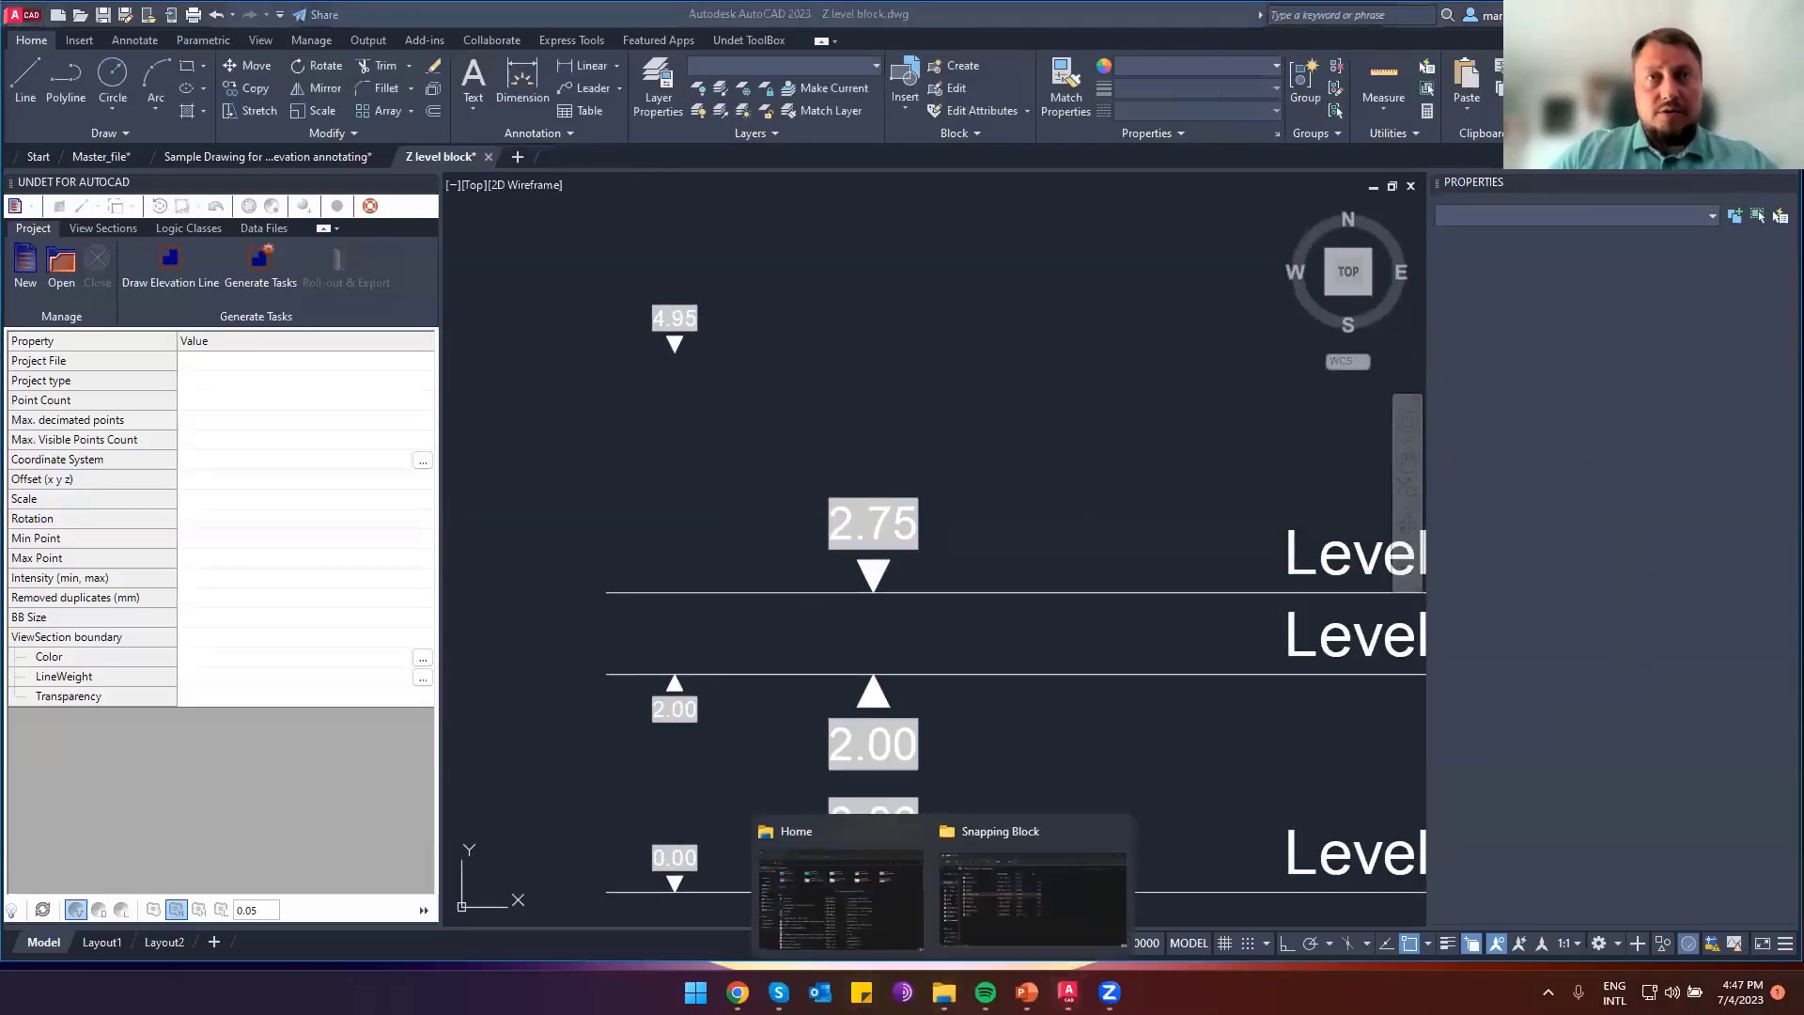
pyautogui.click(1031, 897)
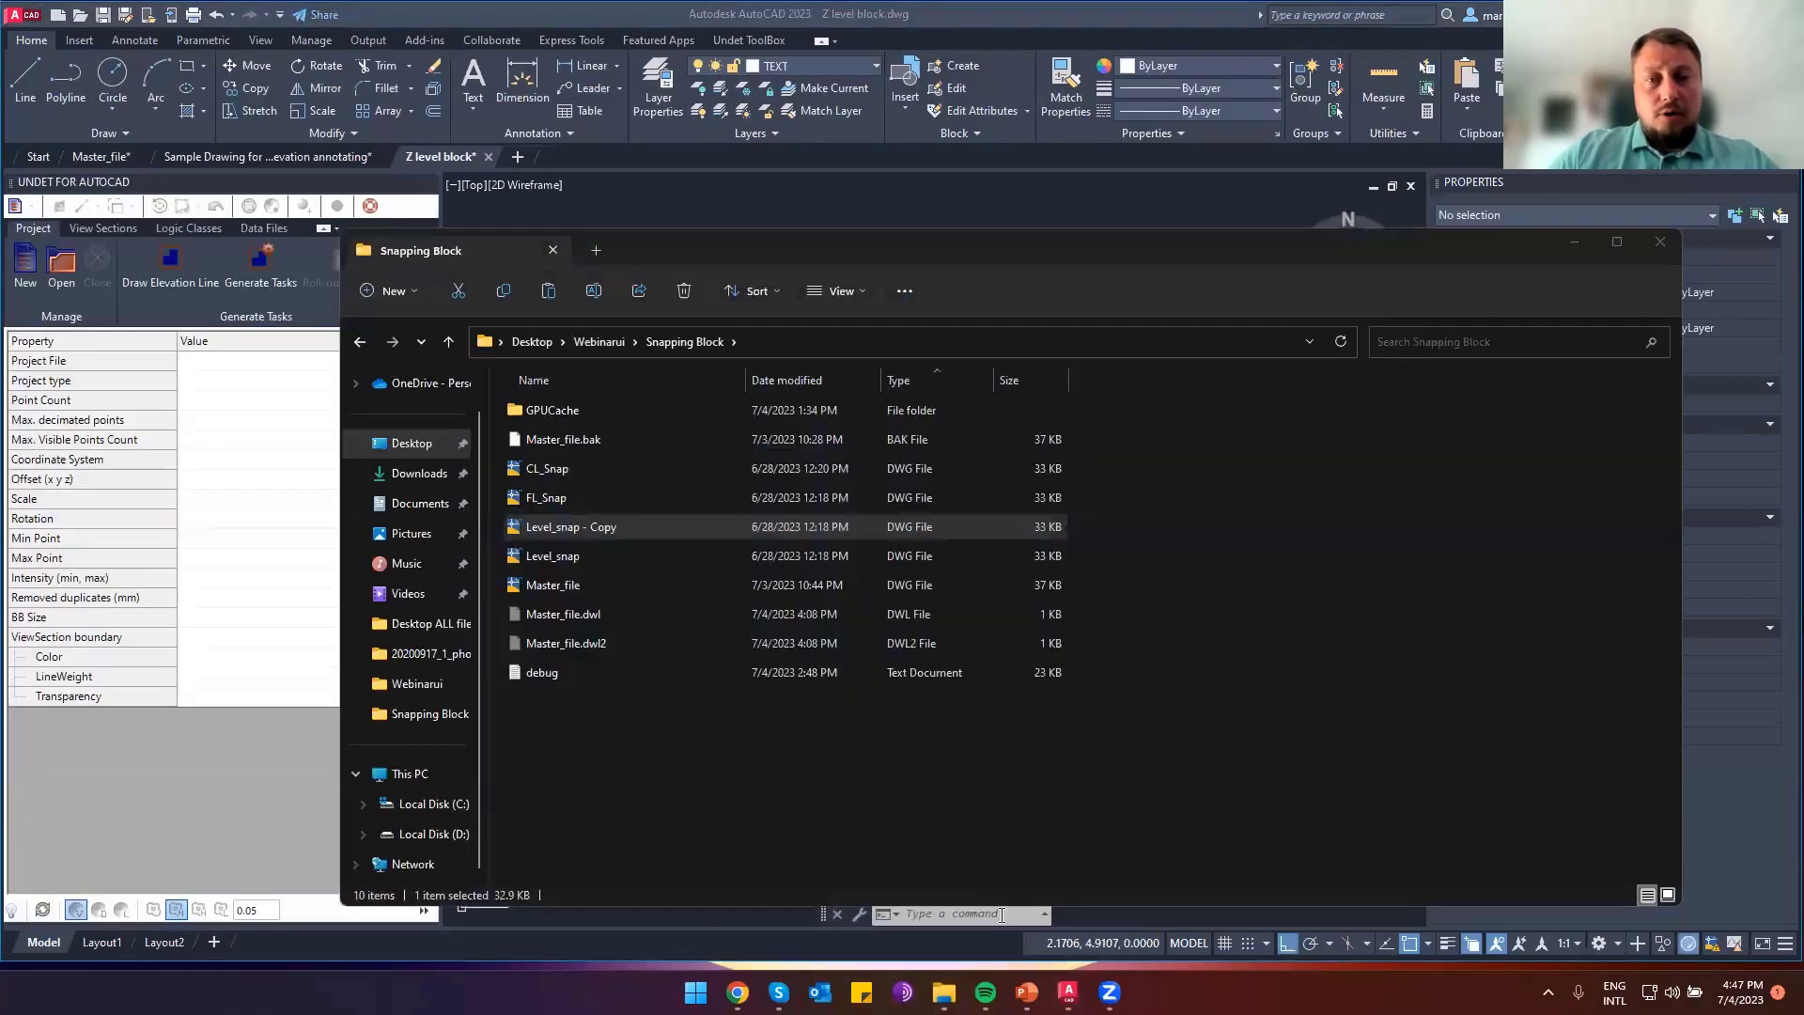
# Open the Undet Browser blocks folder inside Webinarui and select all of its block files
pyautogui.click(359, 345)
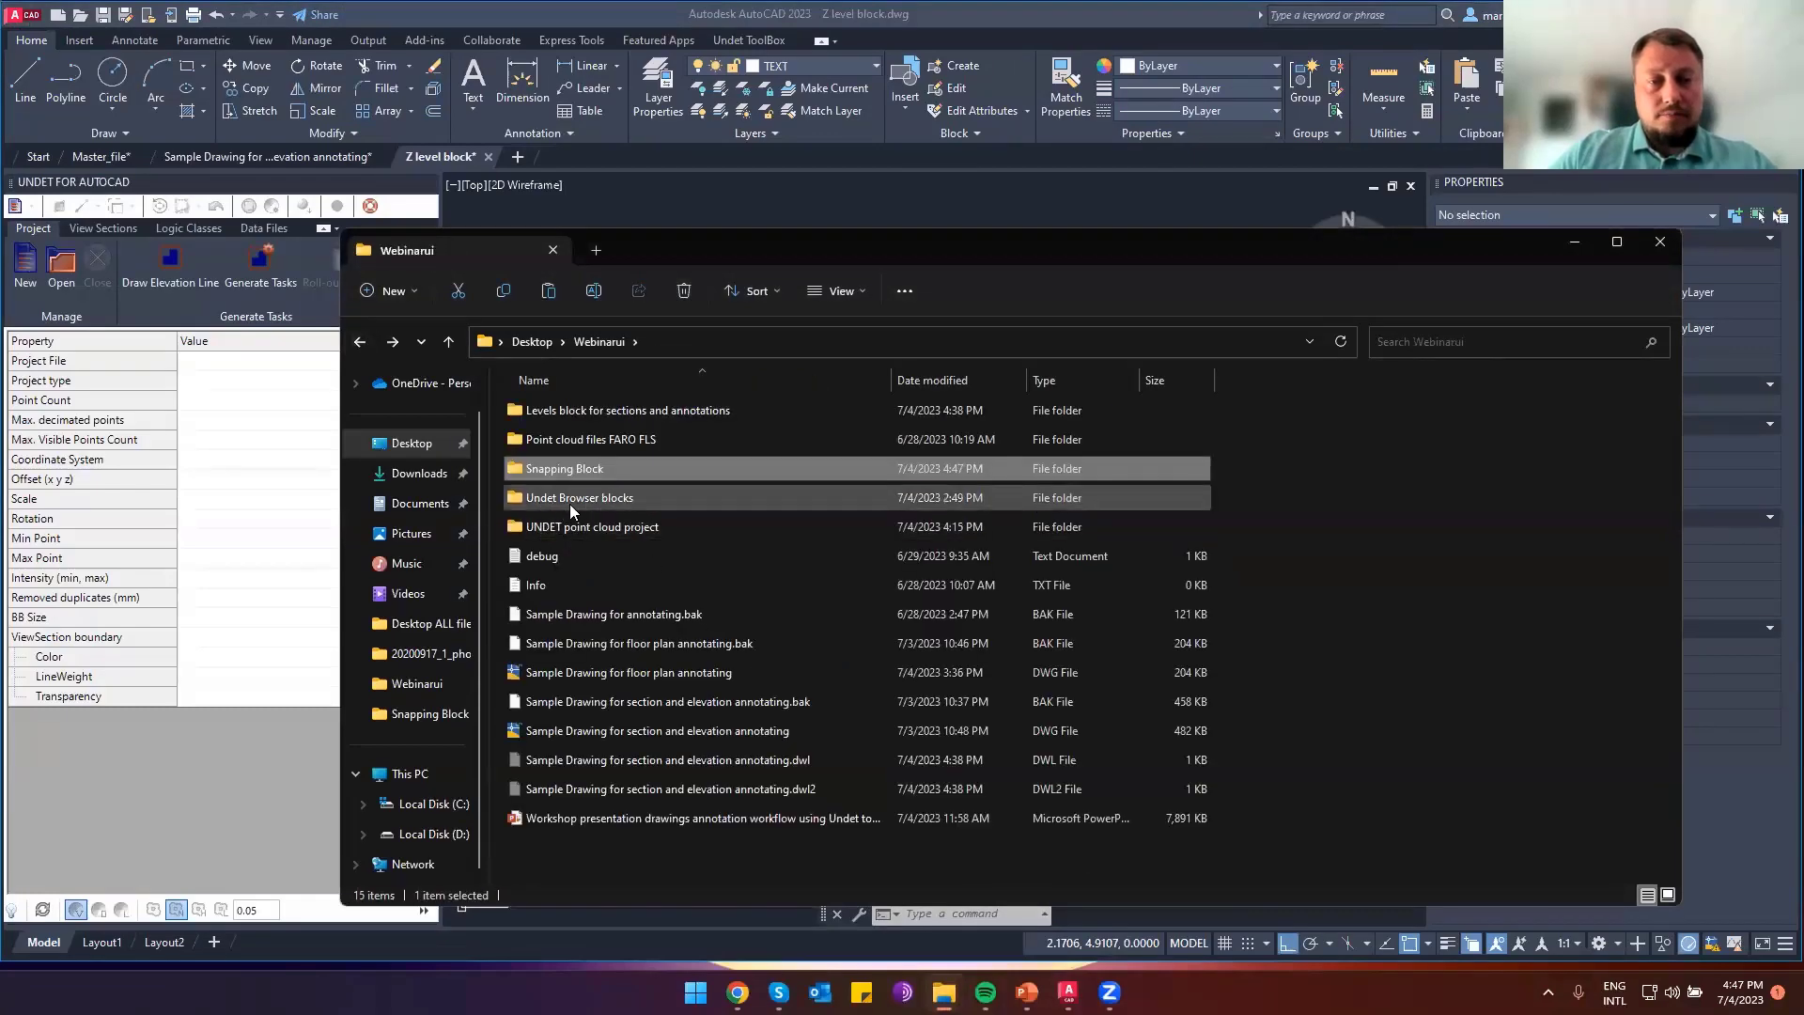
pyautogui.click(593, 501)
pyautogui.doubleClick(594, 500)
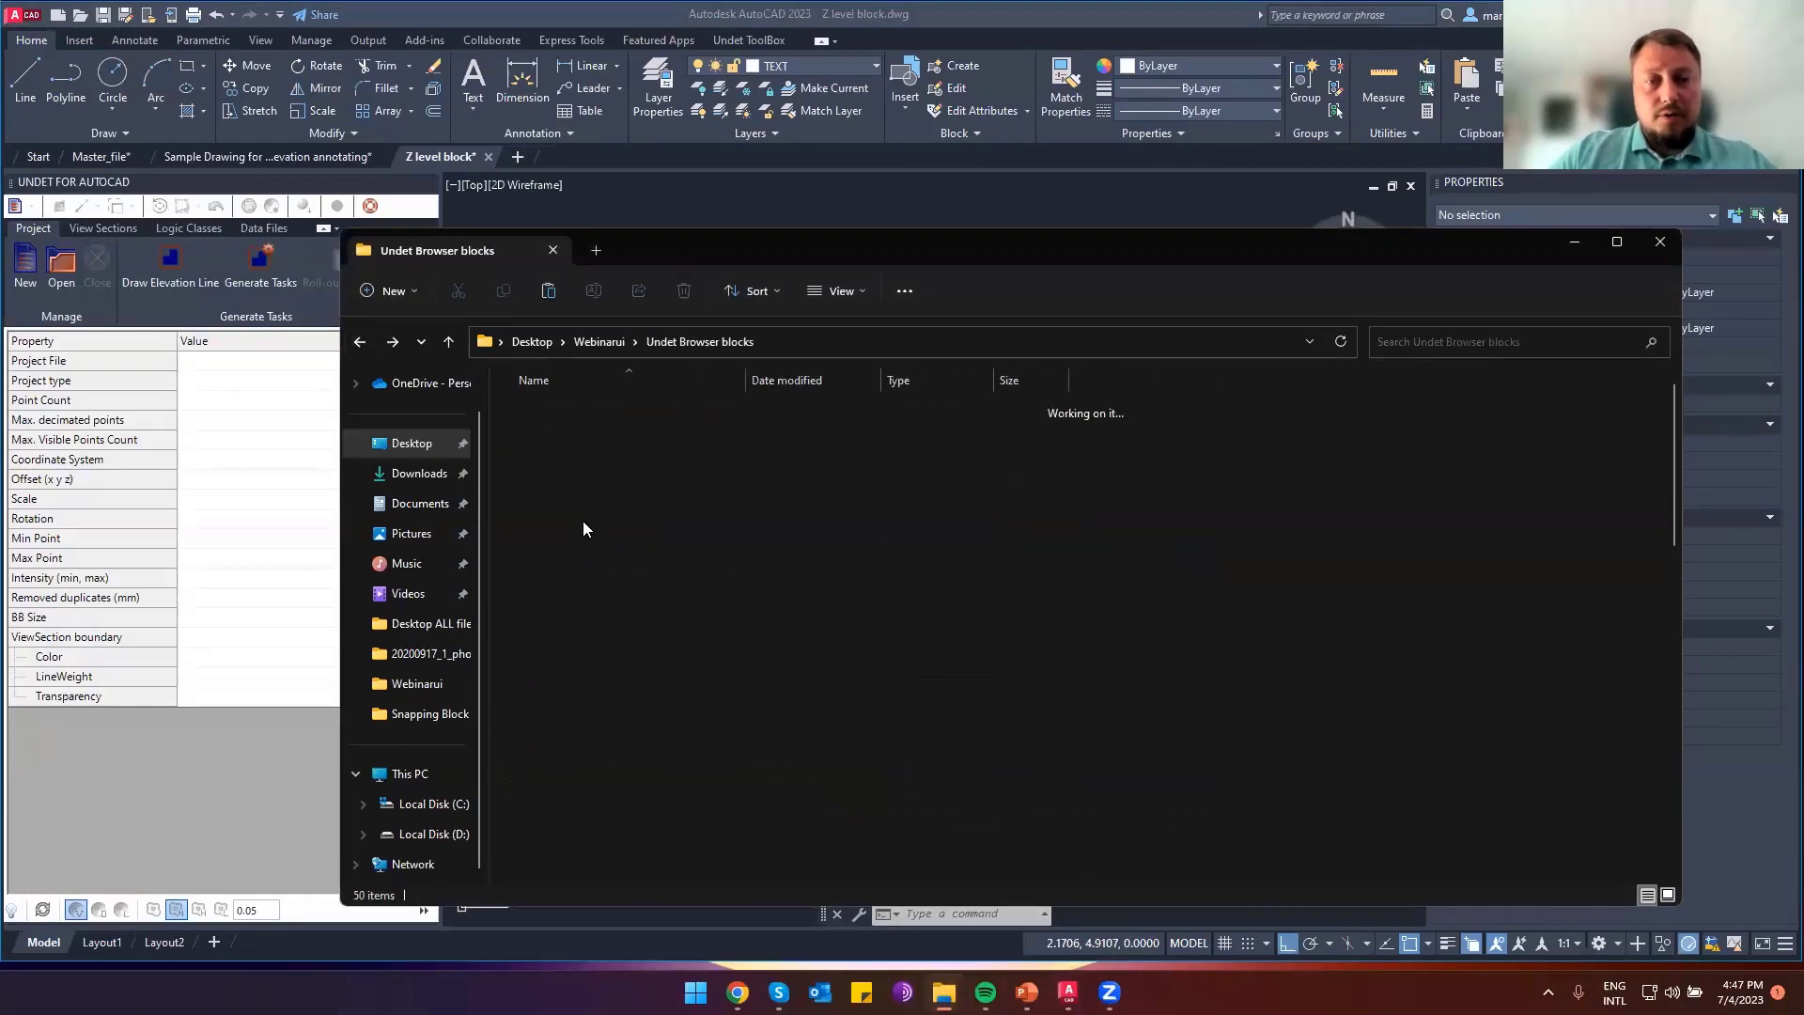
pyautogui.scroll(-10, 611, 582)
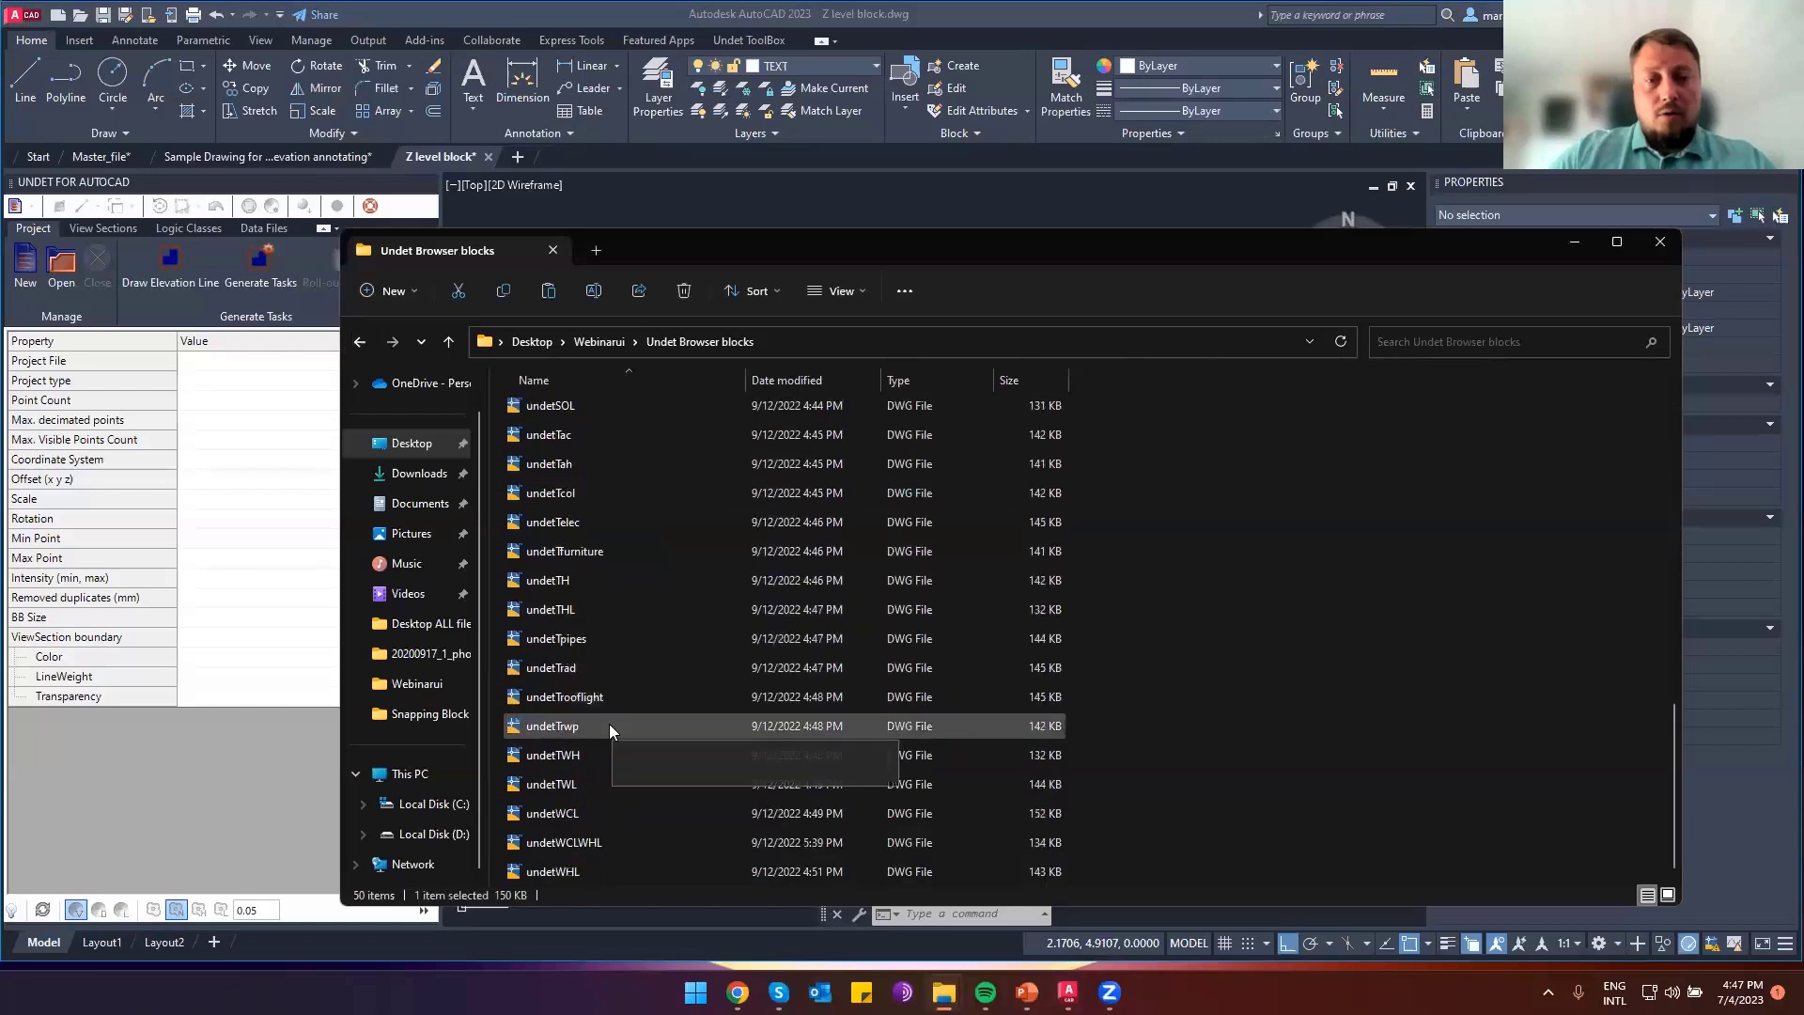
pyautogui.hotkey('ctrl', 'a')
pyautogui.scroll(10, 622, 746)
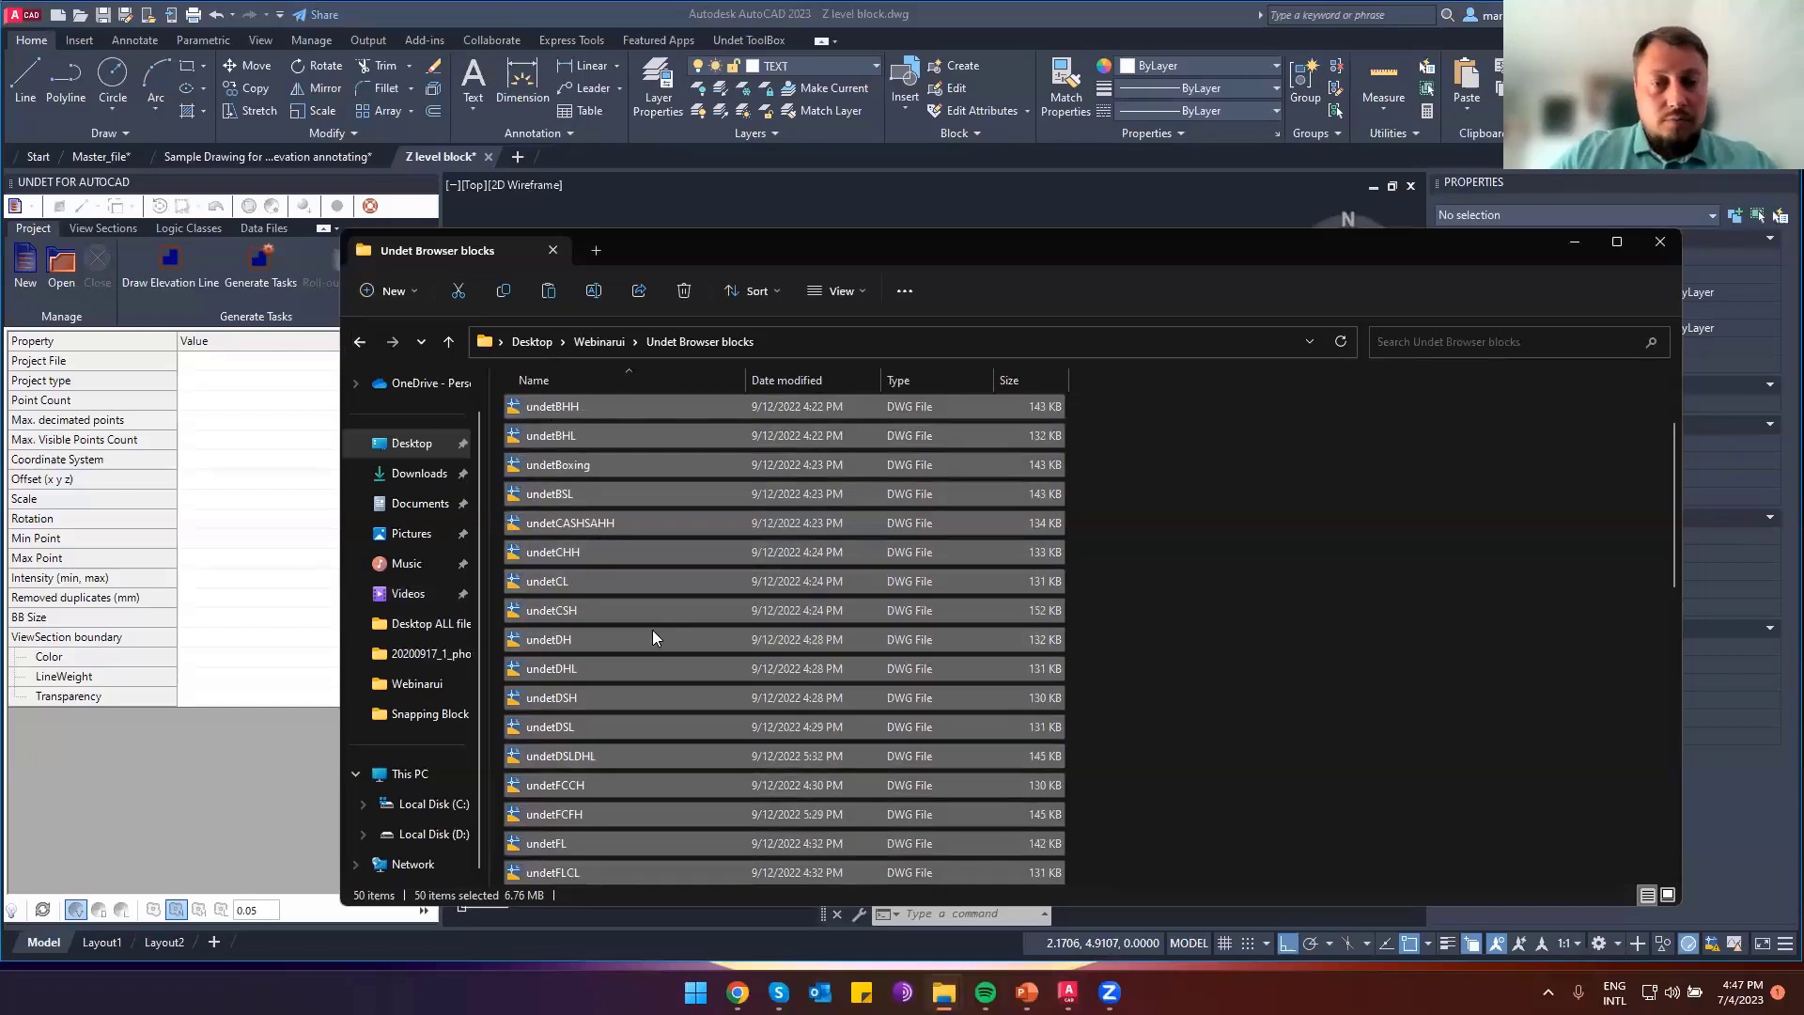
# Go to C:\ProgramData\Undet\Undet for AutoCAD and locate the undet block drawings in the folder
pyautogui.click(423, 806)
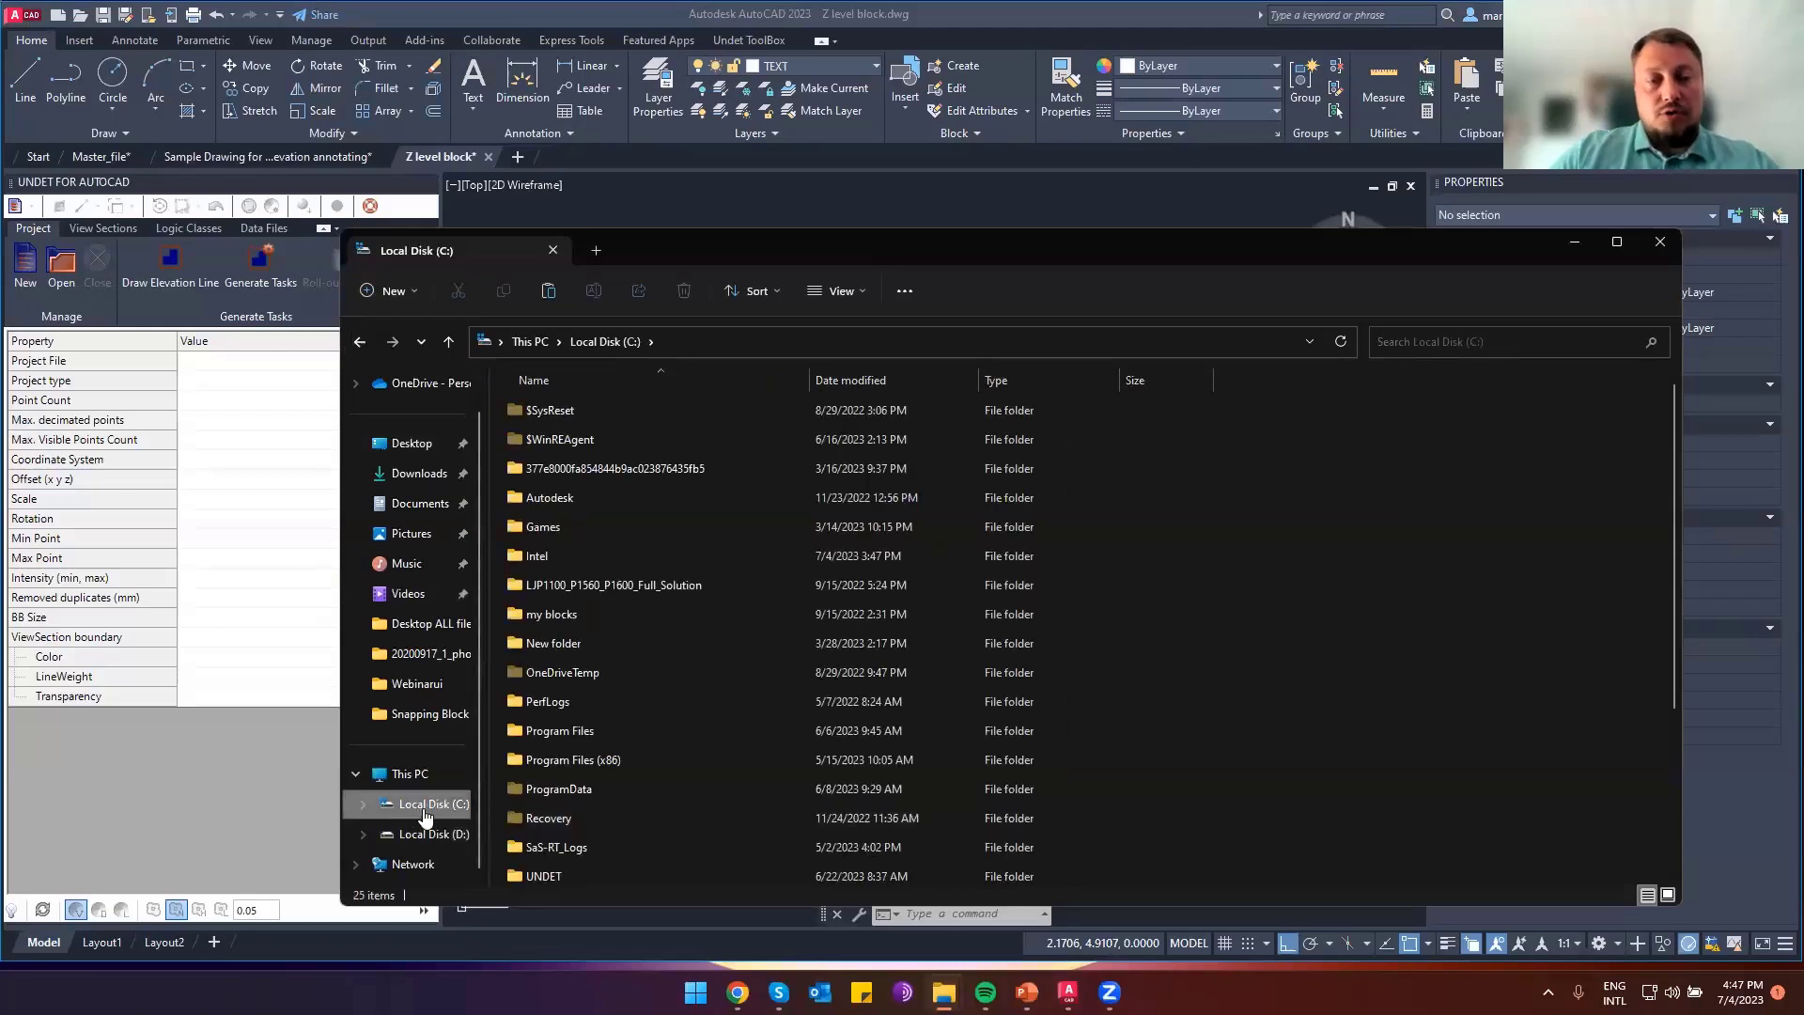
pyautogui.doubleClick(552, 789)
pyautogui.scroll(-1, 575, 780)
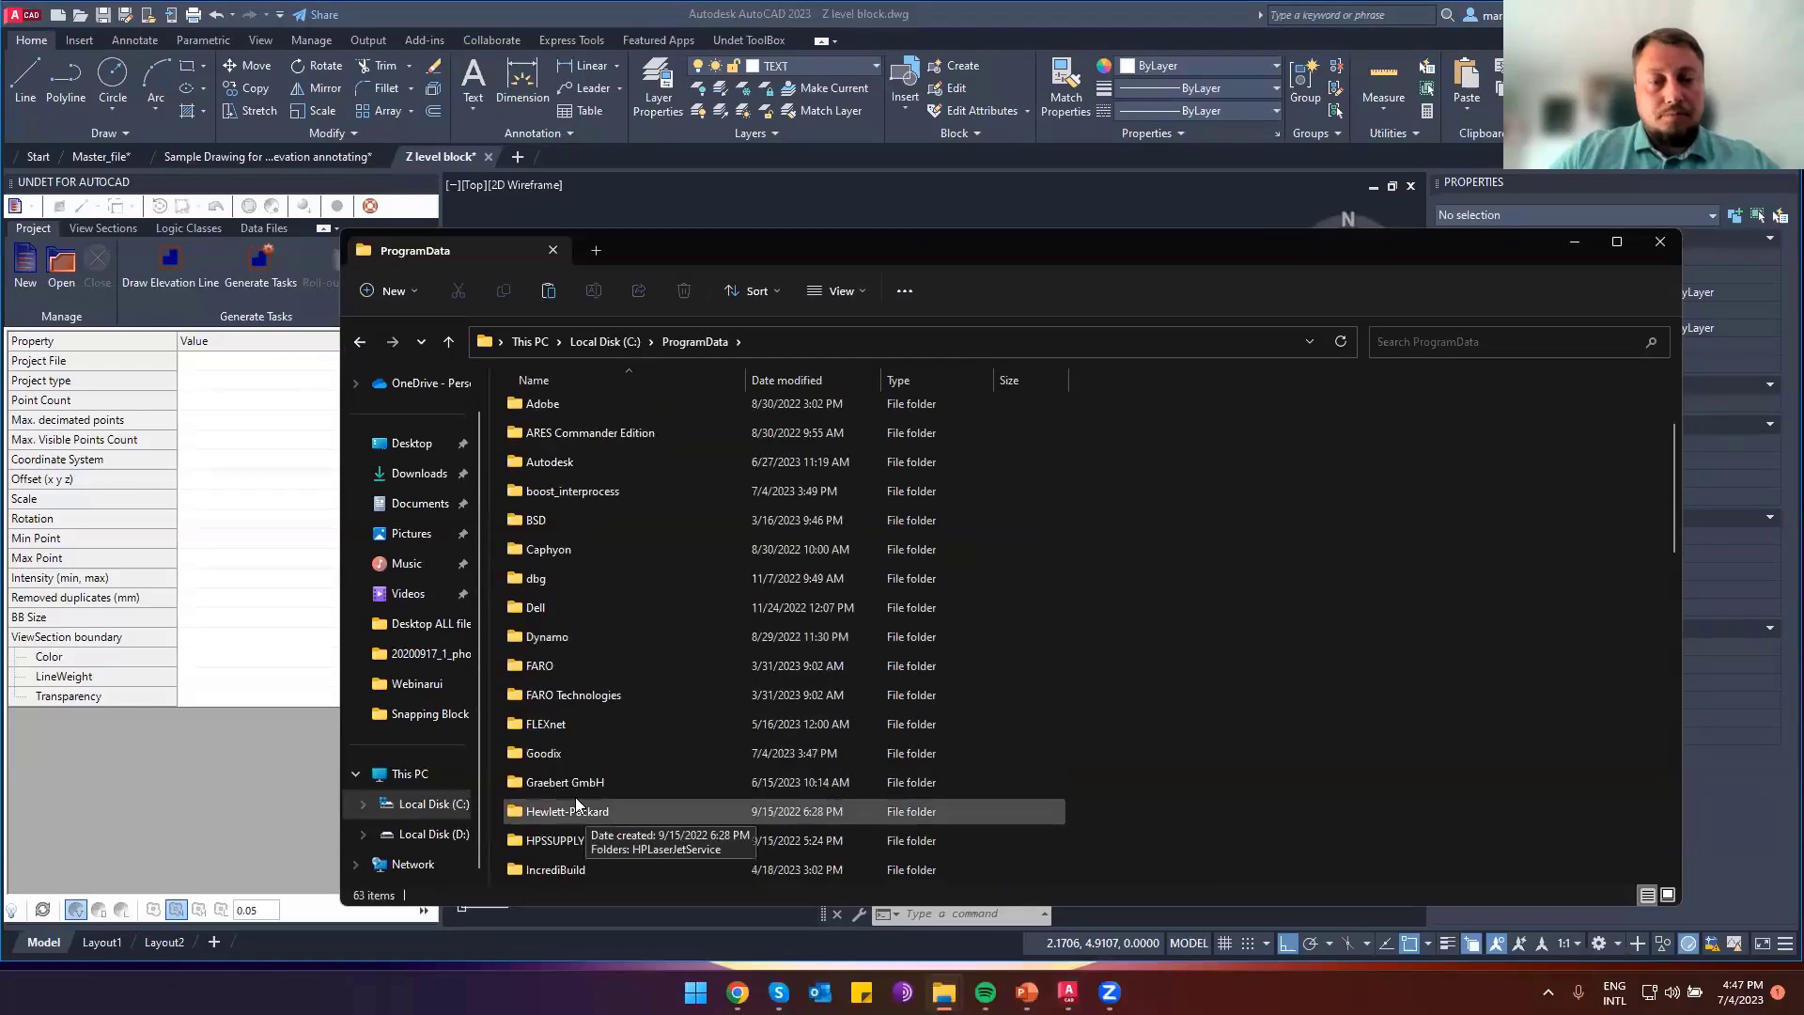
pyautogui.scroll(-15, 554, 691)
pyautogui.click(556, 669)
pyautogui.doubleClick(556, 671)
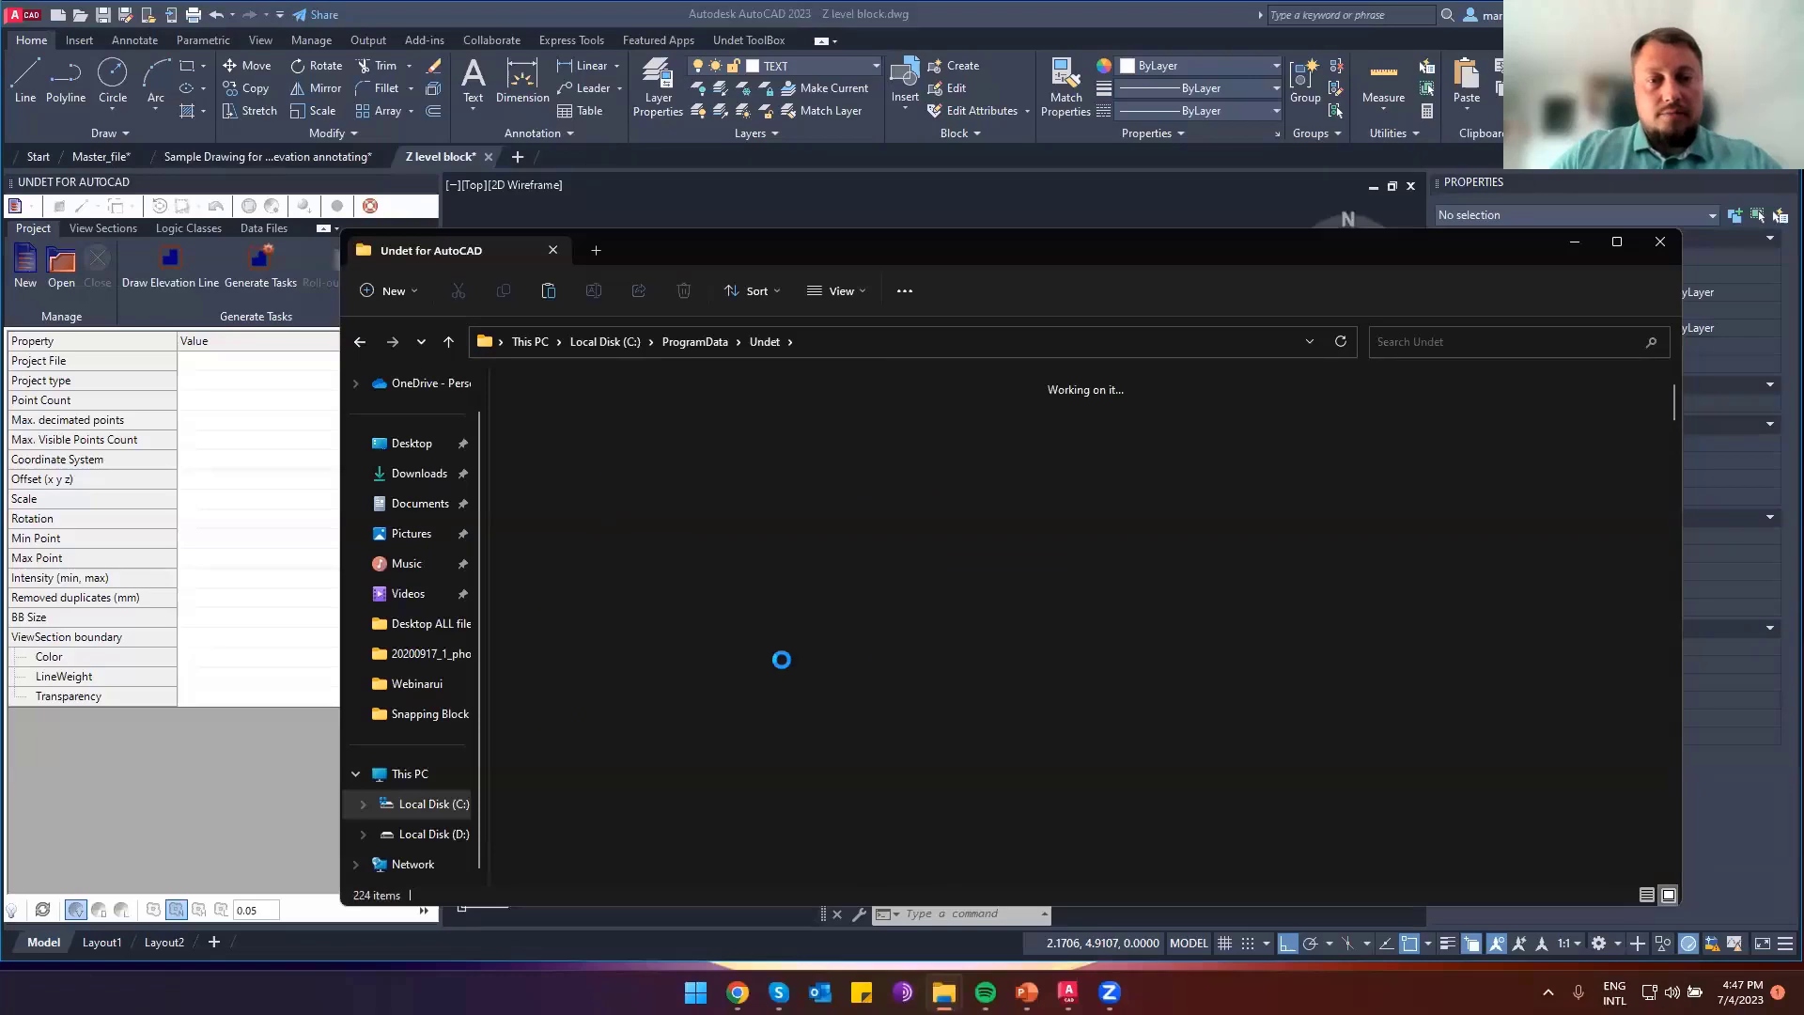
pyautogui.scroll(-12, 650, 642)
pyautogui.scroll(-20, 642, 666)
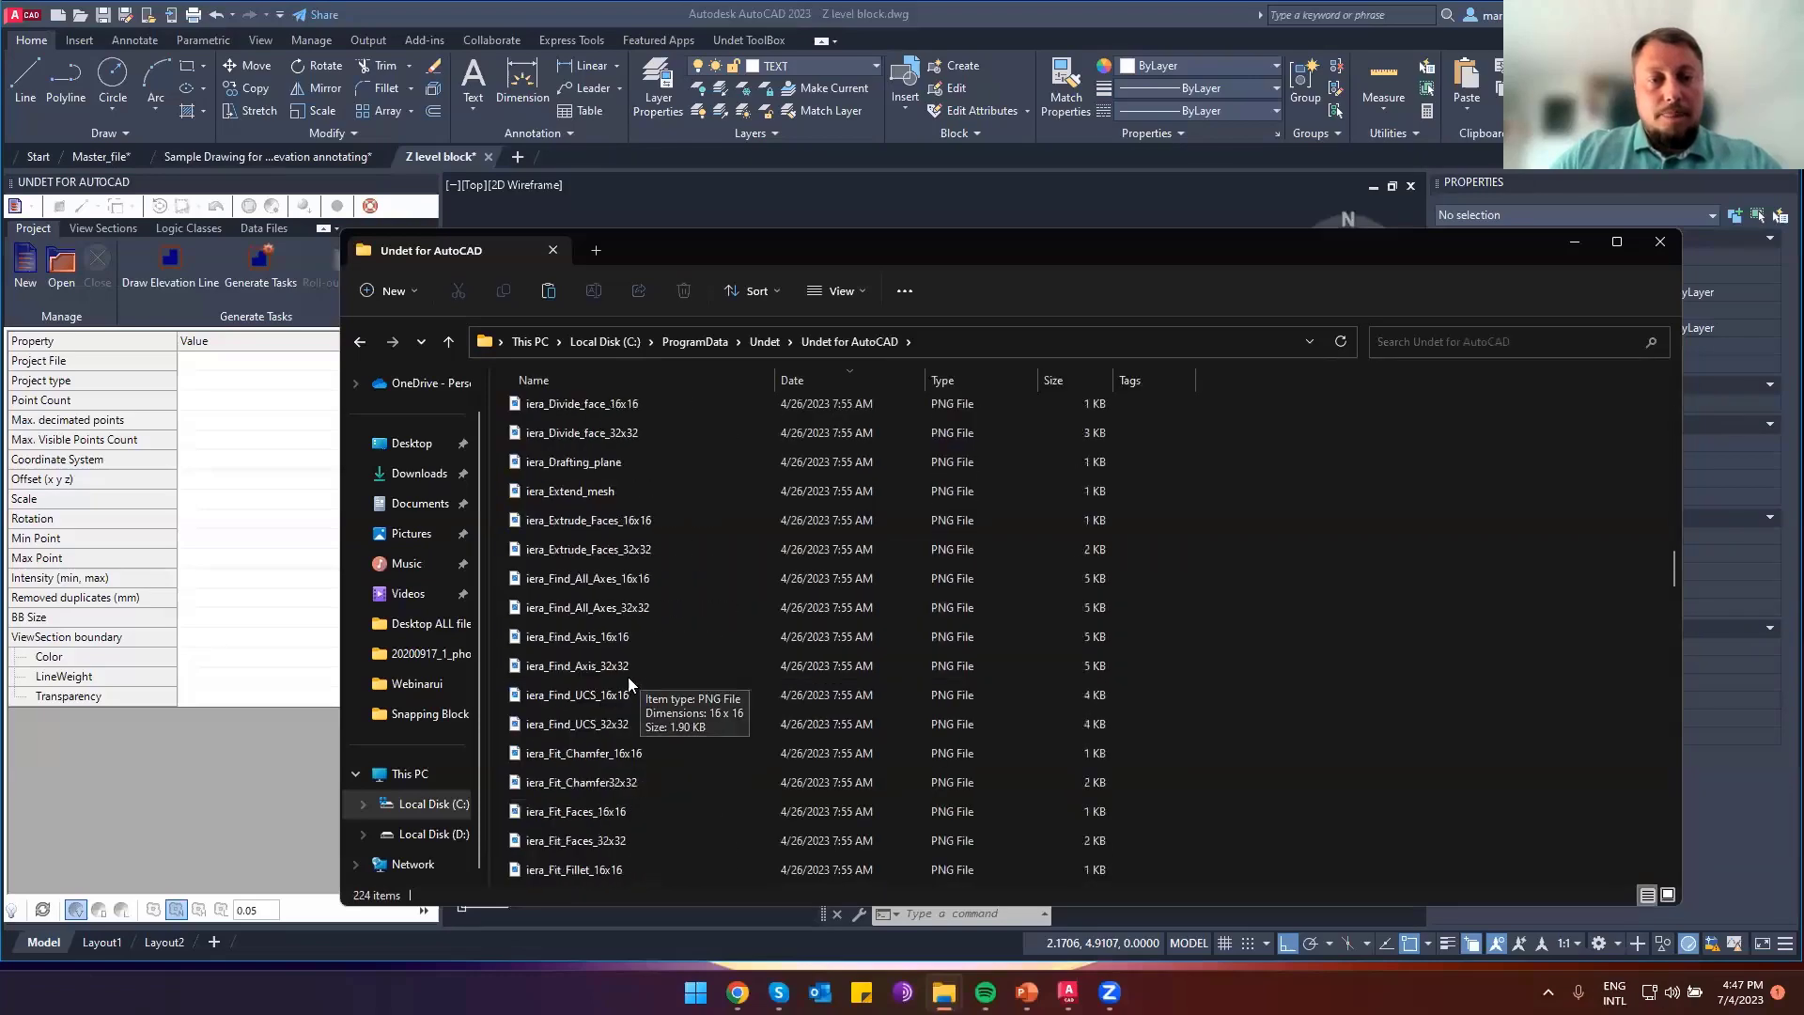
pyautogui.scroll(3, 670, 662)
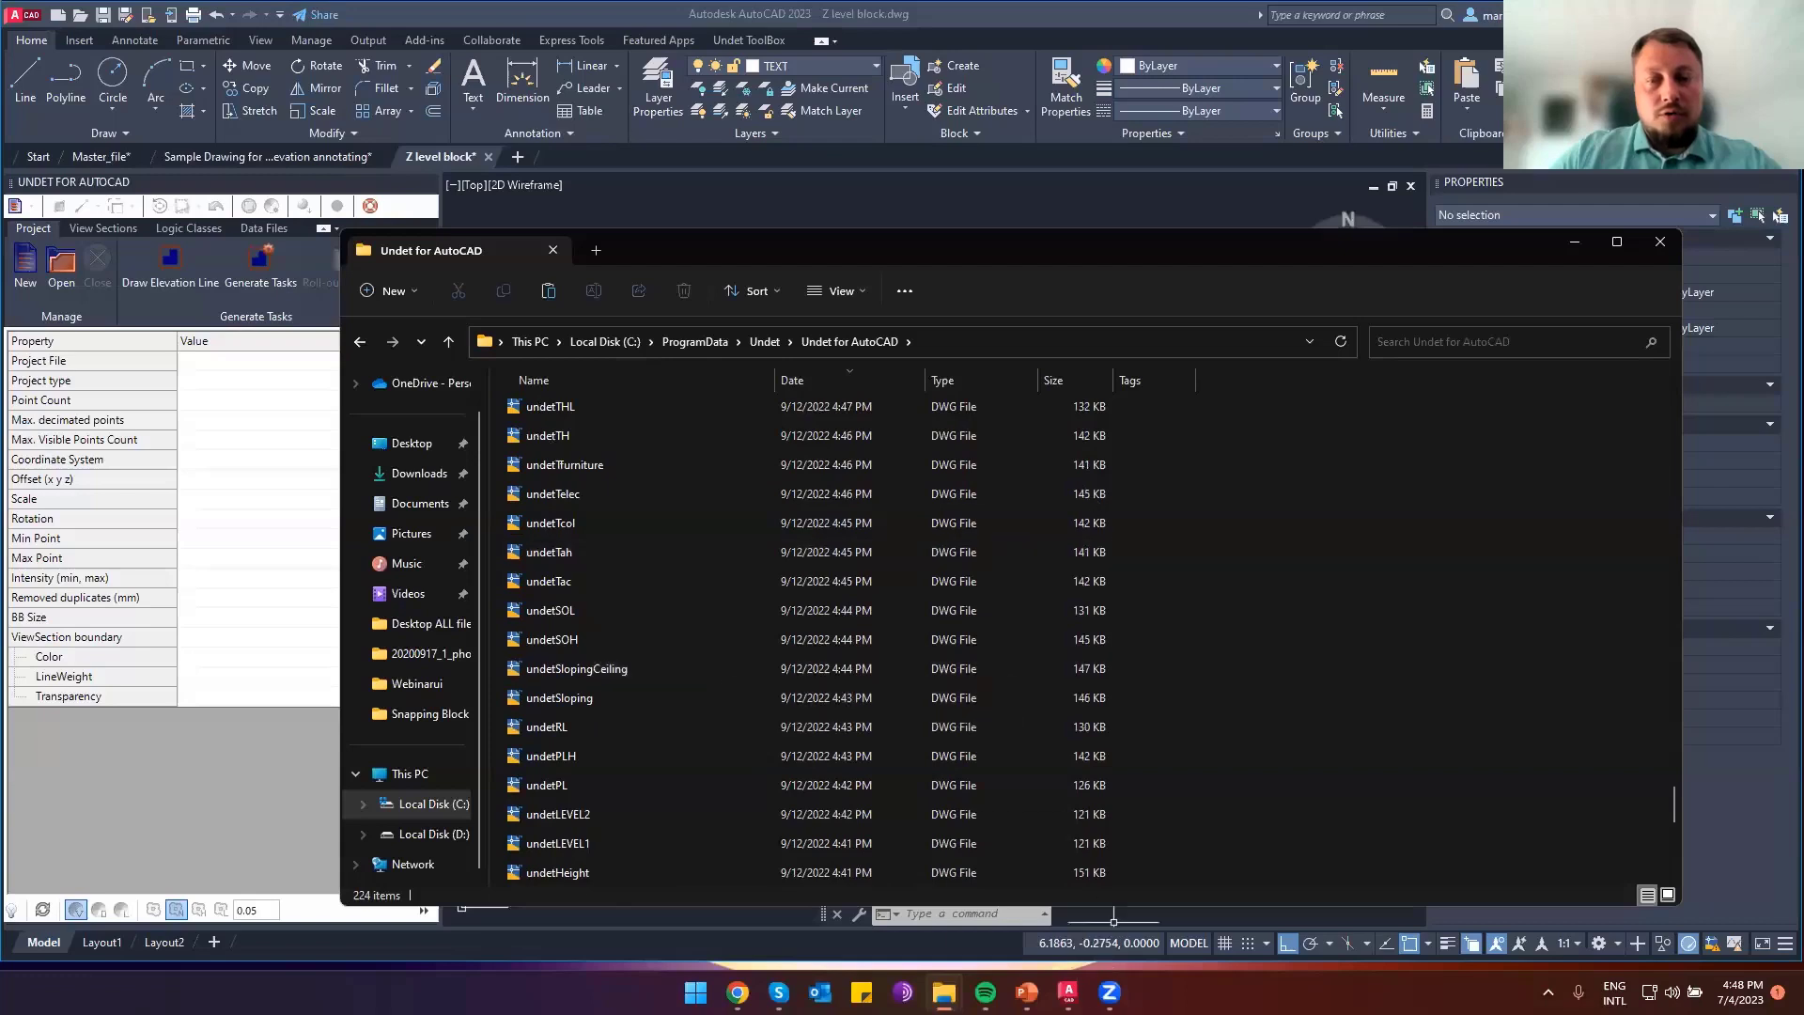
# Move the File Explorer window upward and open the undetFCCH drawing from the Undet for AutoCAD folder
pyautogui.moveTo(1109, 993)
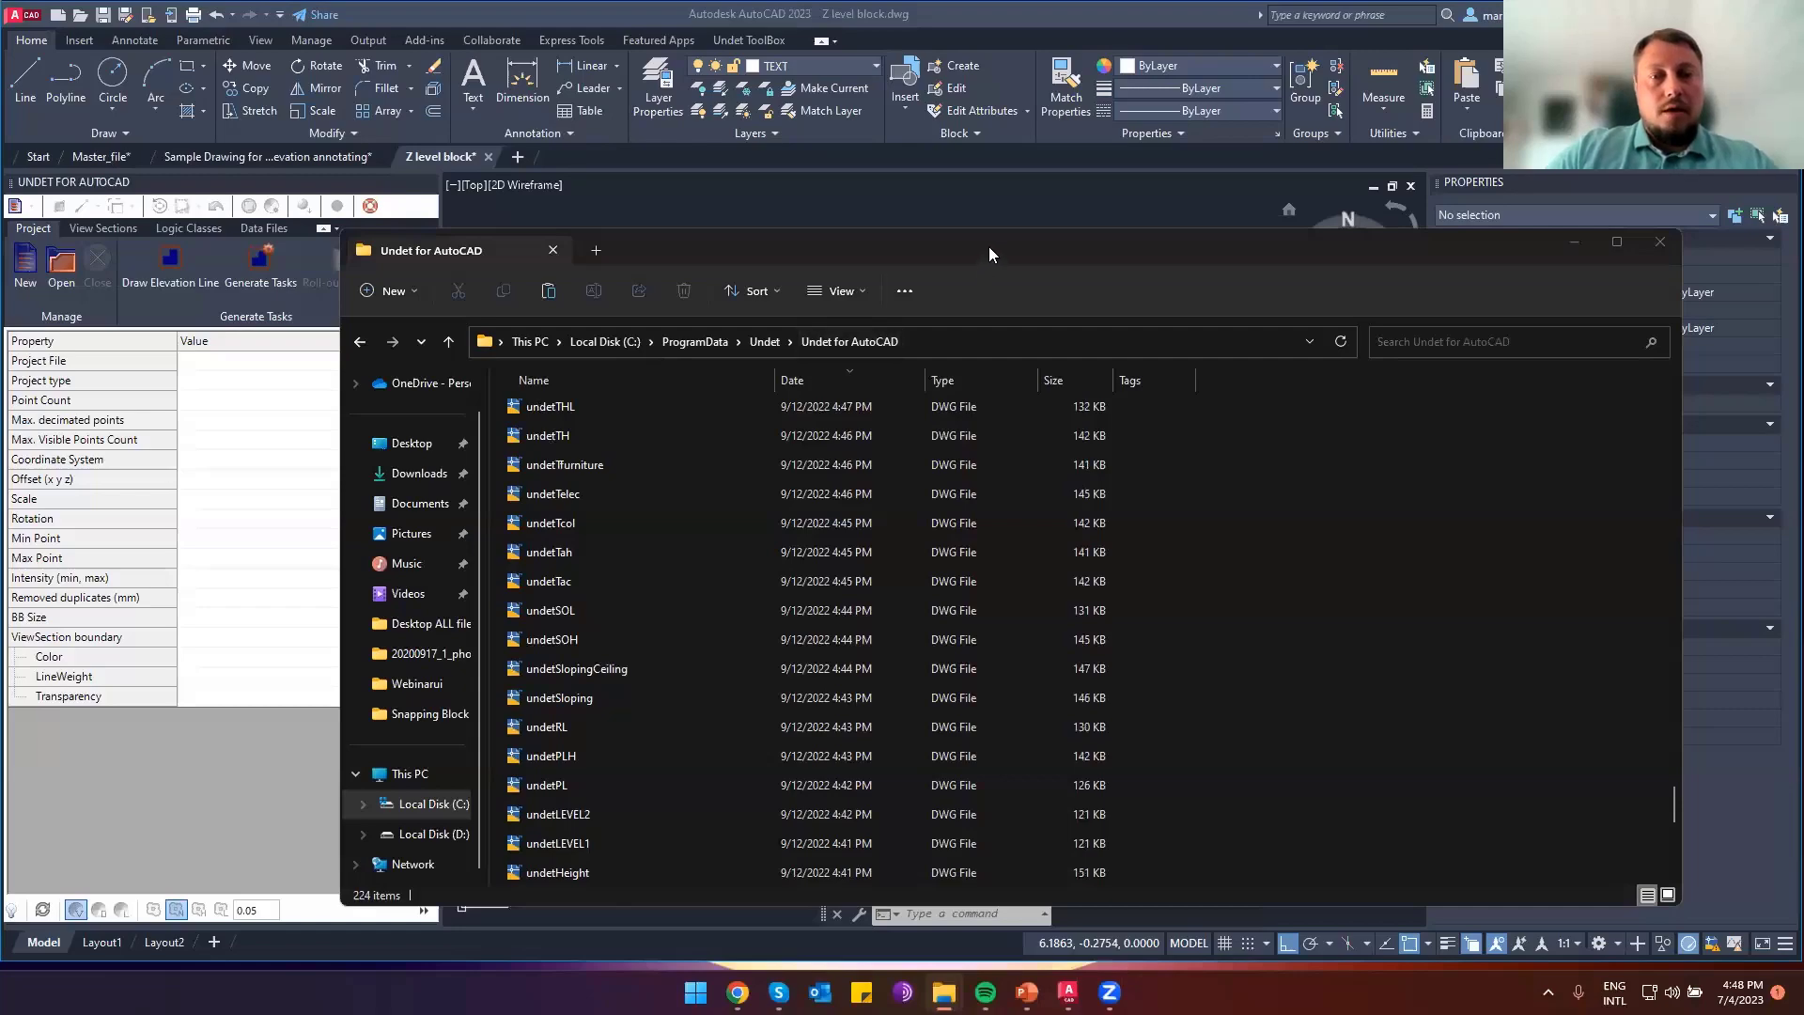
pyautogui.moveTo(973, 174); pyautogui.dragTo(972, 152)
pyautogui.scroll(-7, 628, 516)
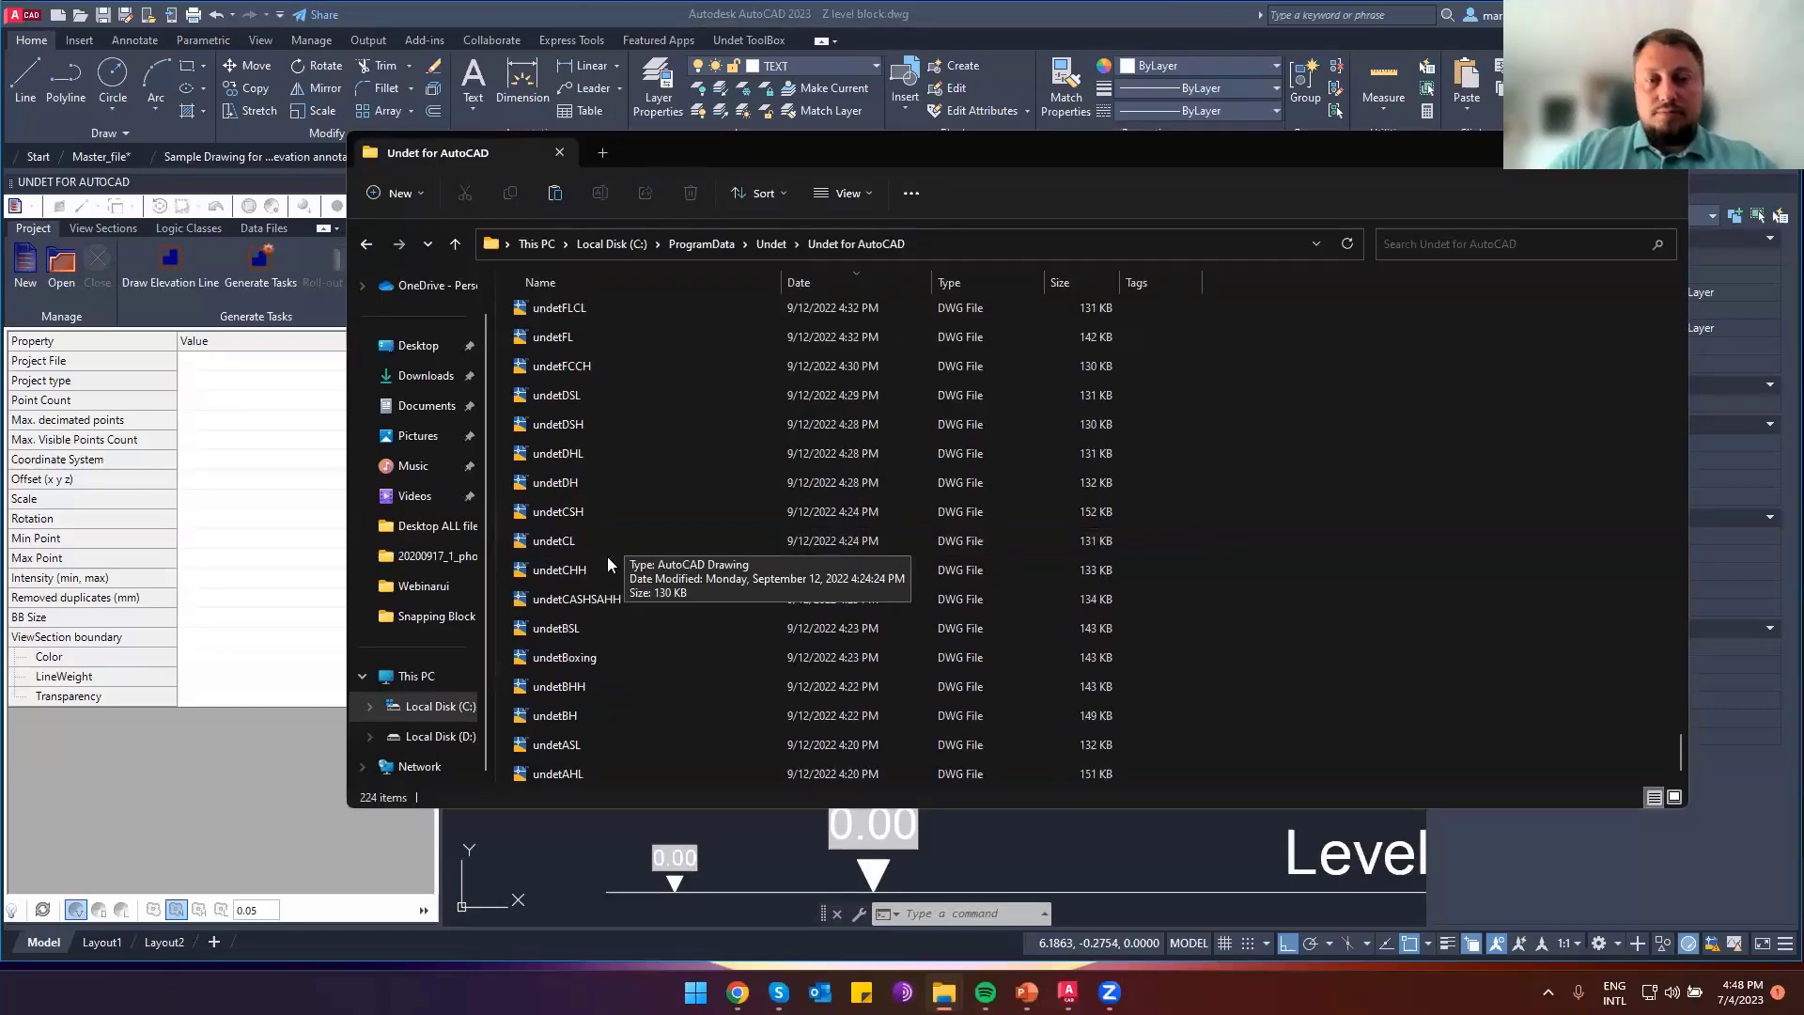
pyautogui.scroll(2, 592, 591)
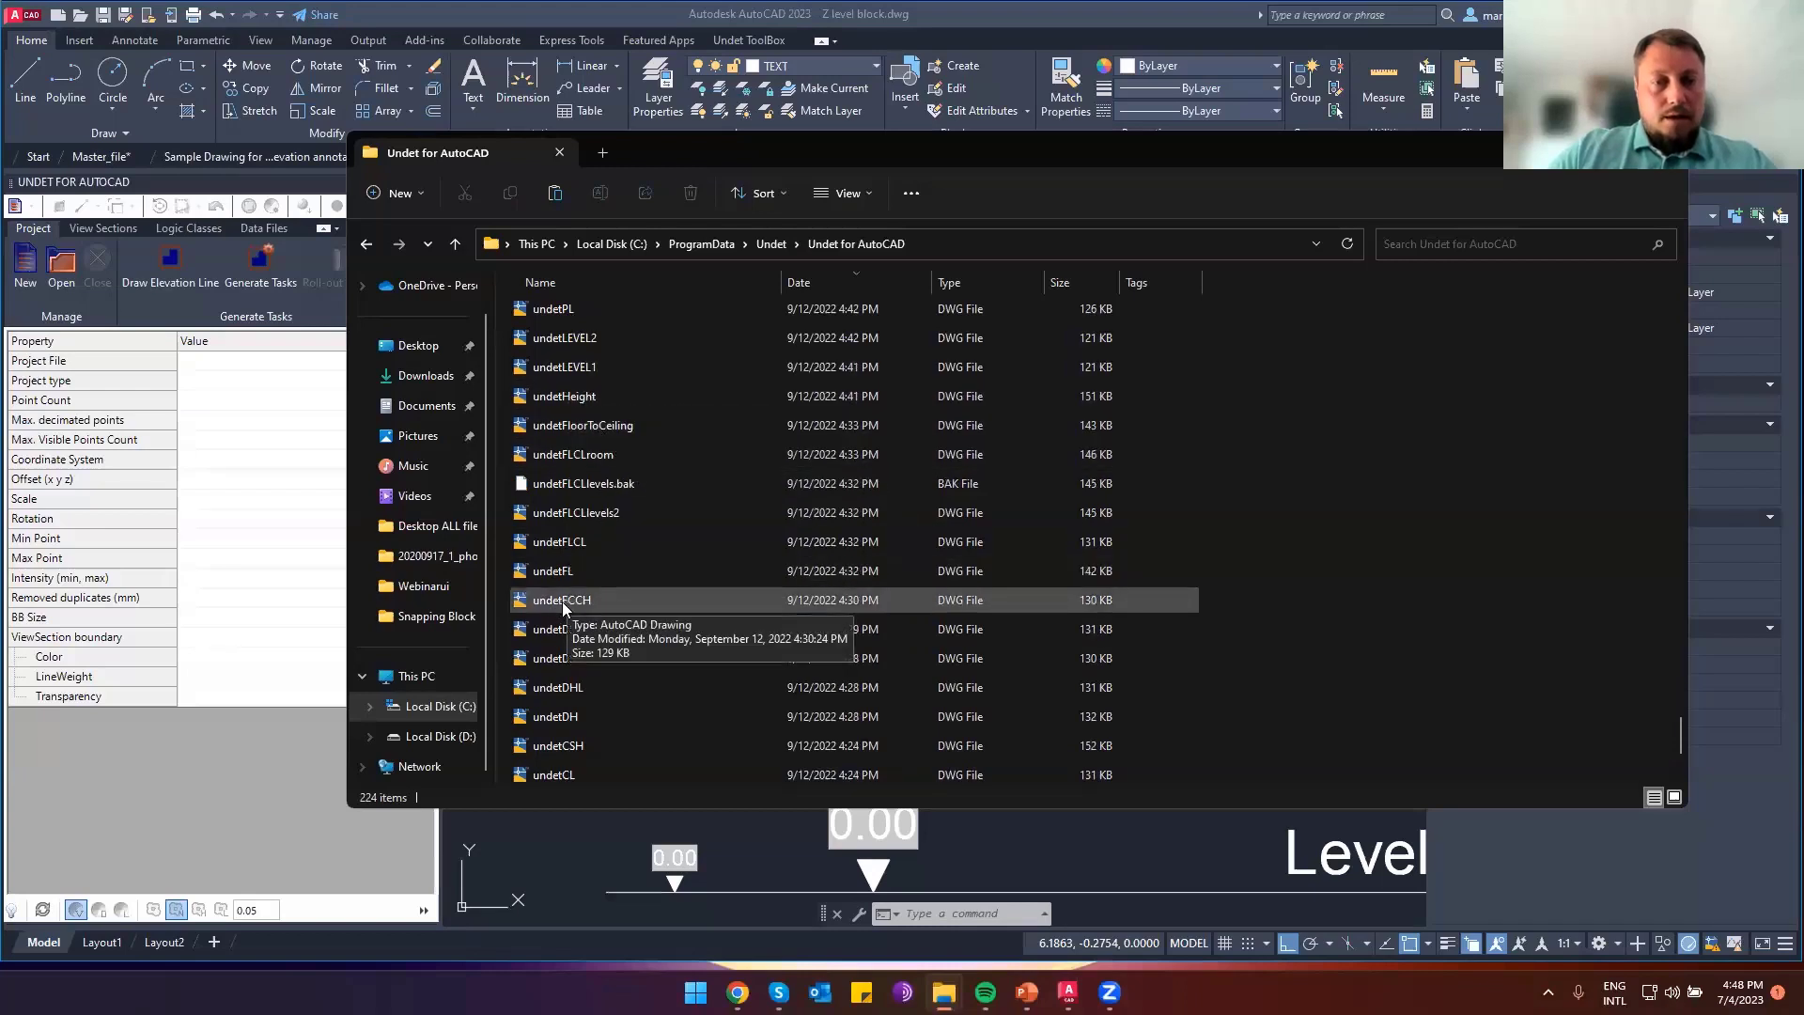
pyautogui.click(609, 606)
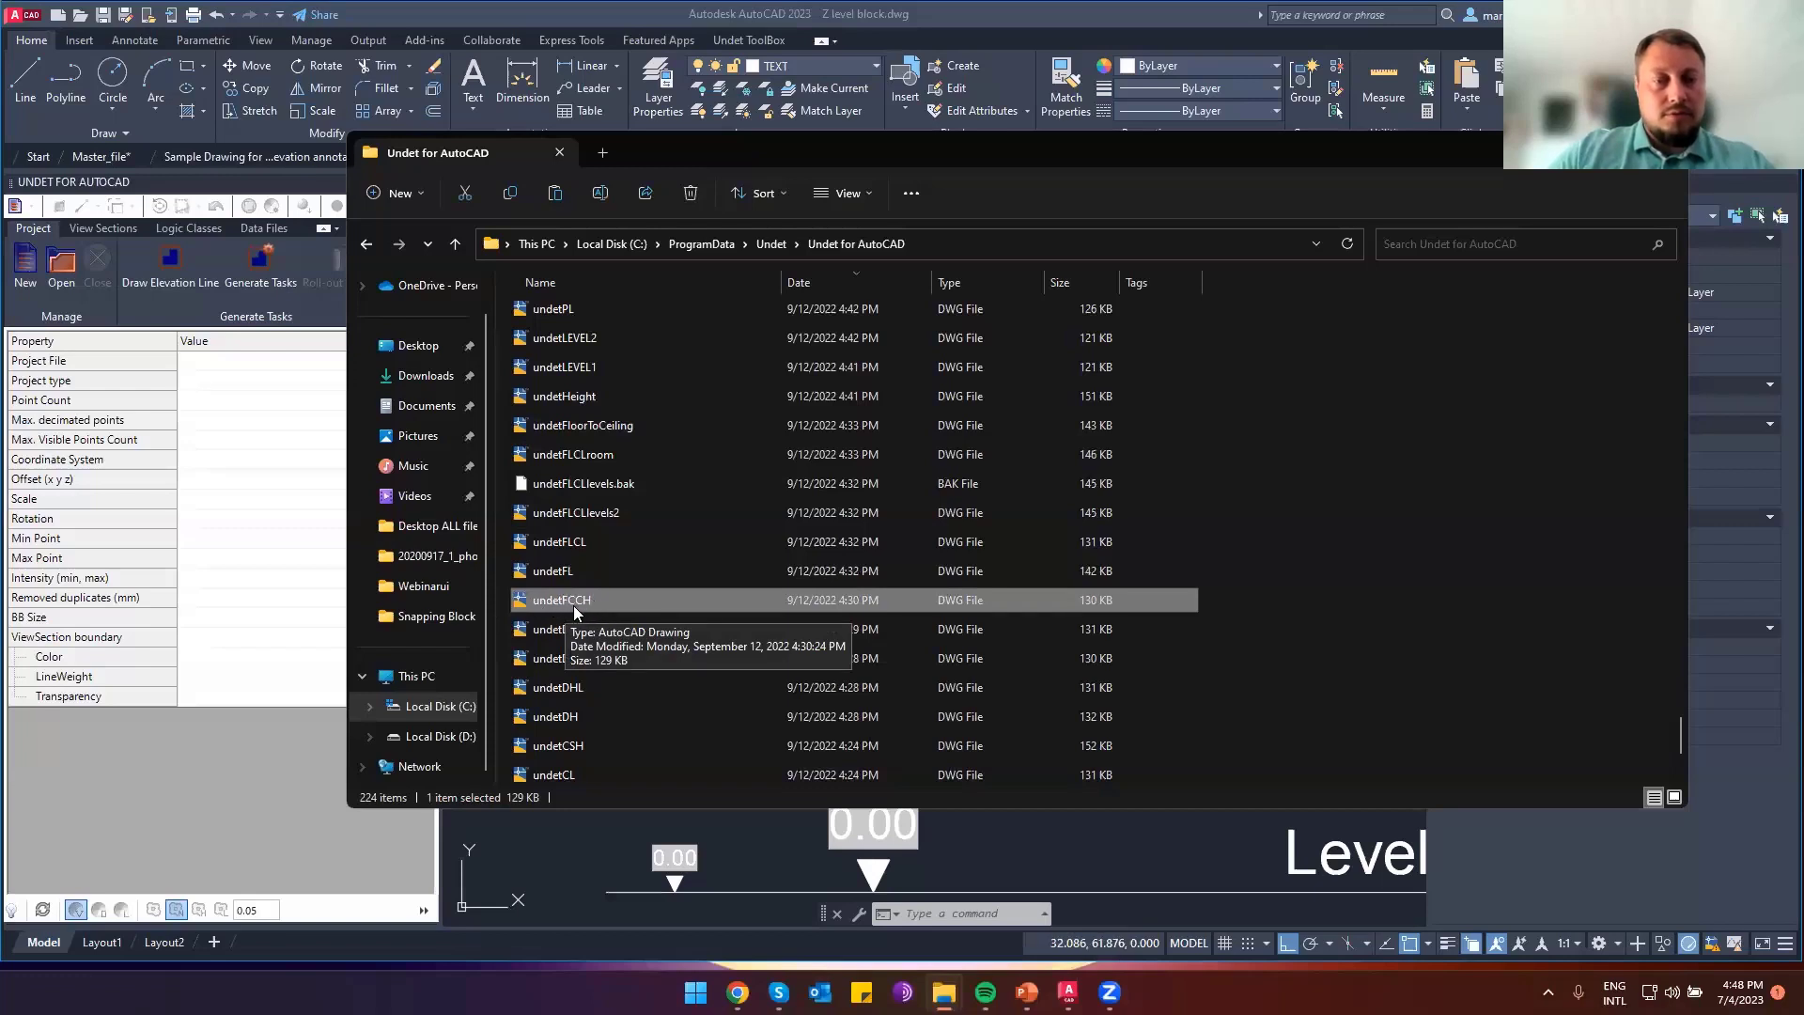
pyautogui.doubleClick(585, 603)
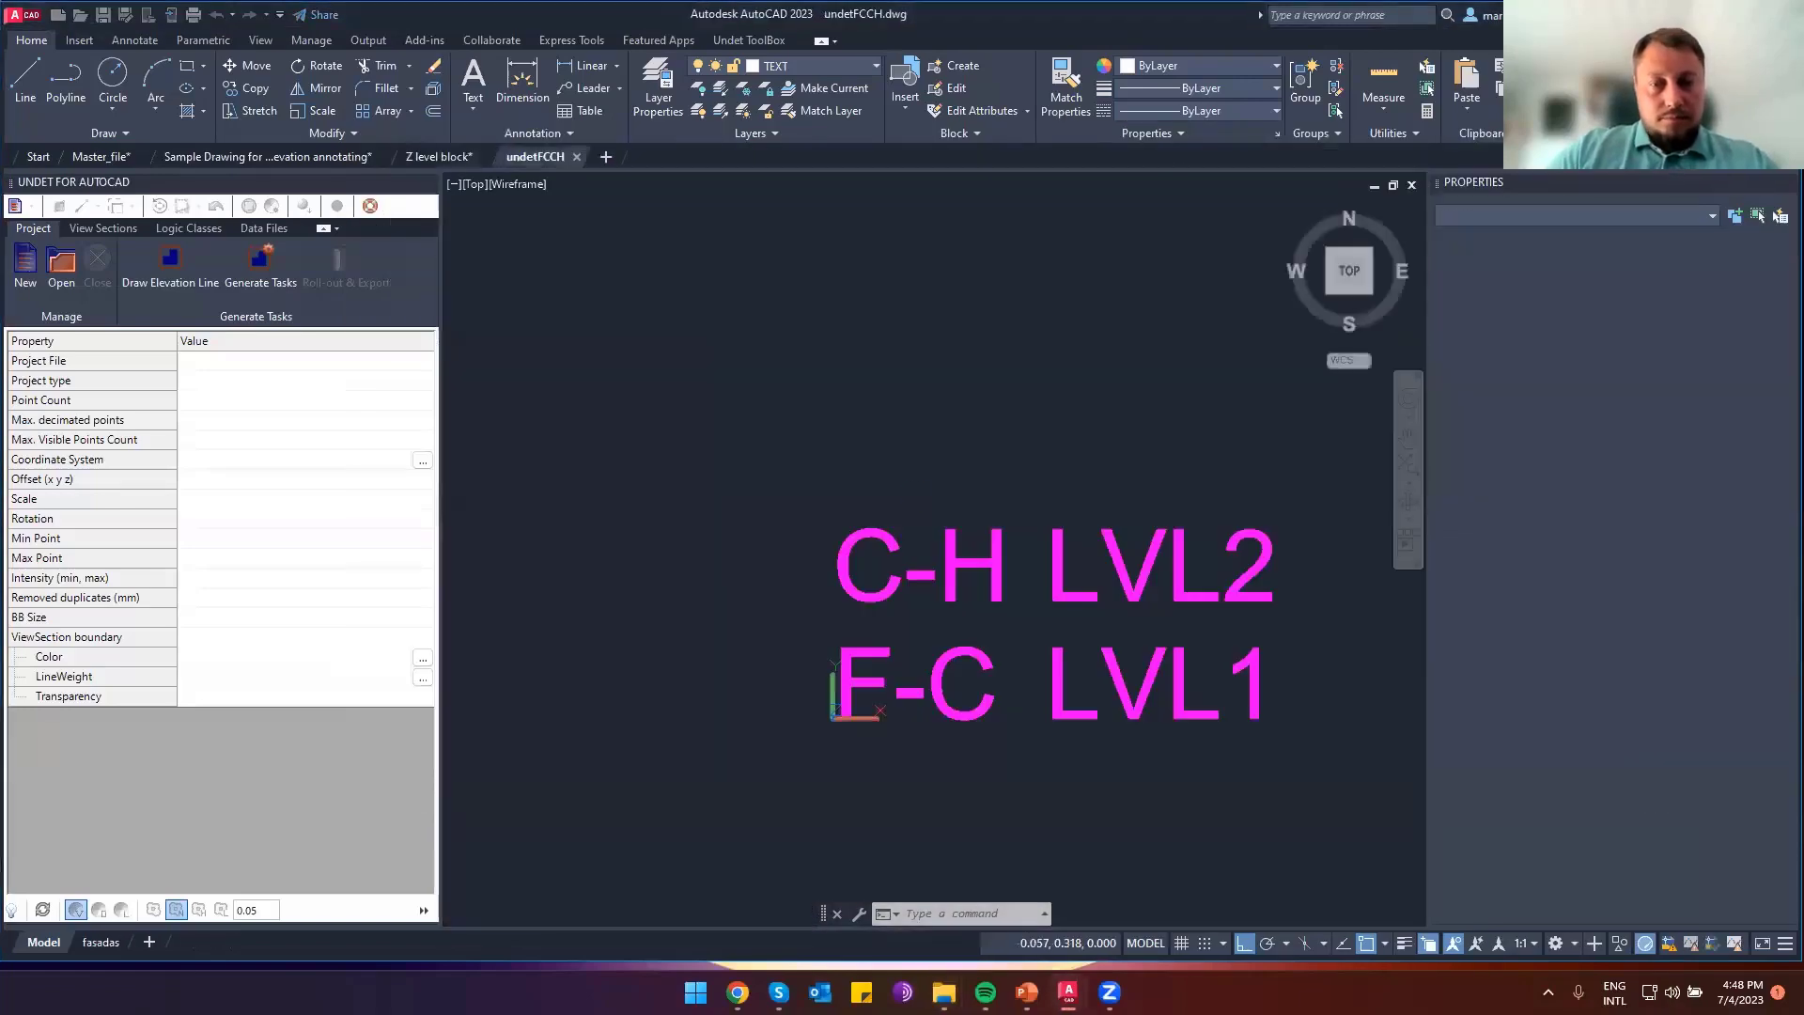
# Inspect the LVL1 and LVL2 attribute definitions in the undetFCCH block and close them without changes
pyautogui.scroll(-2, 954, 616)
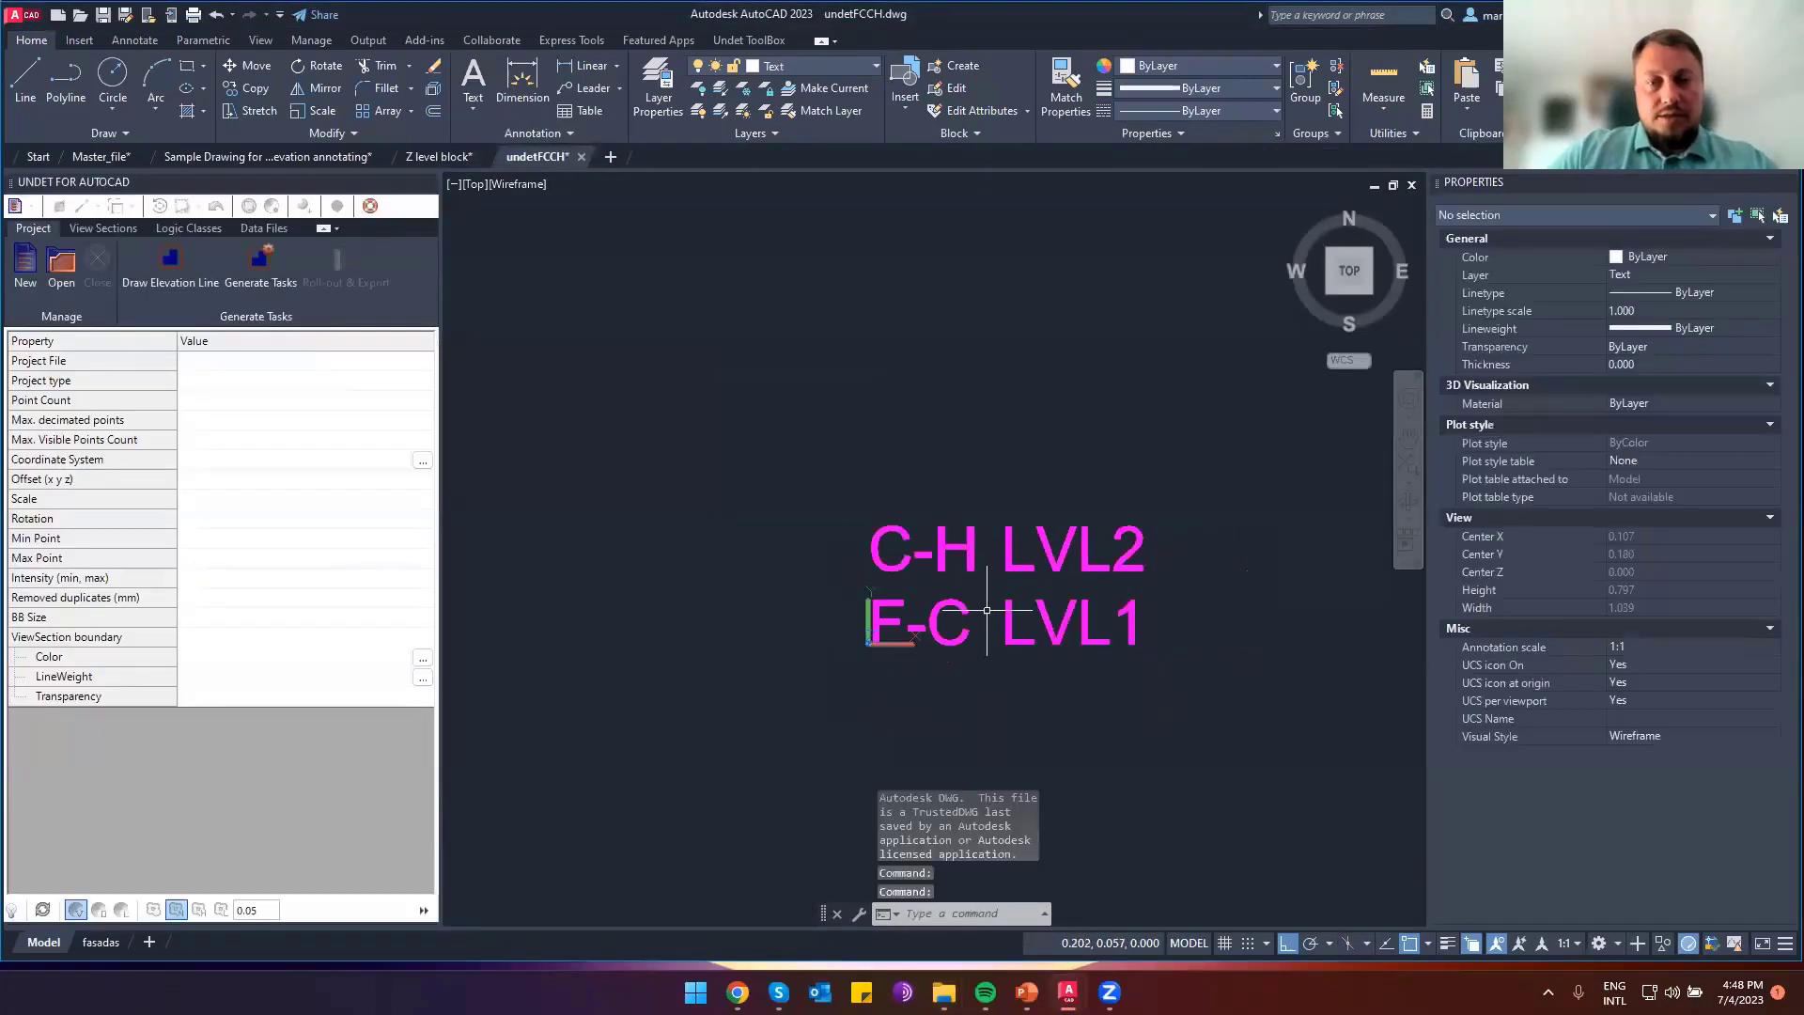
pyautogui.moveTo(954, 615); pyautogui.dragTo(808, 602, button='middle')
pyautogui.press('Escape')
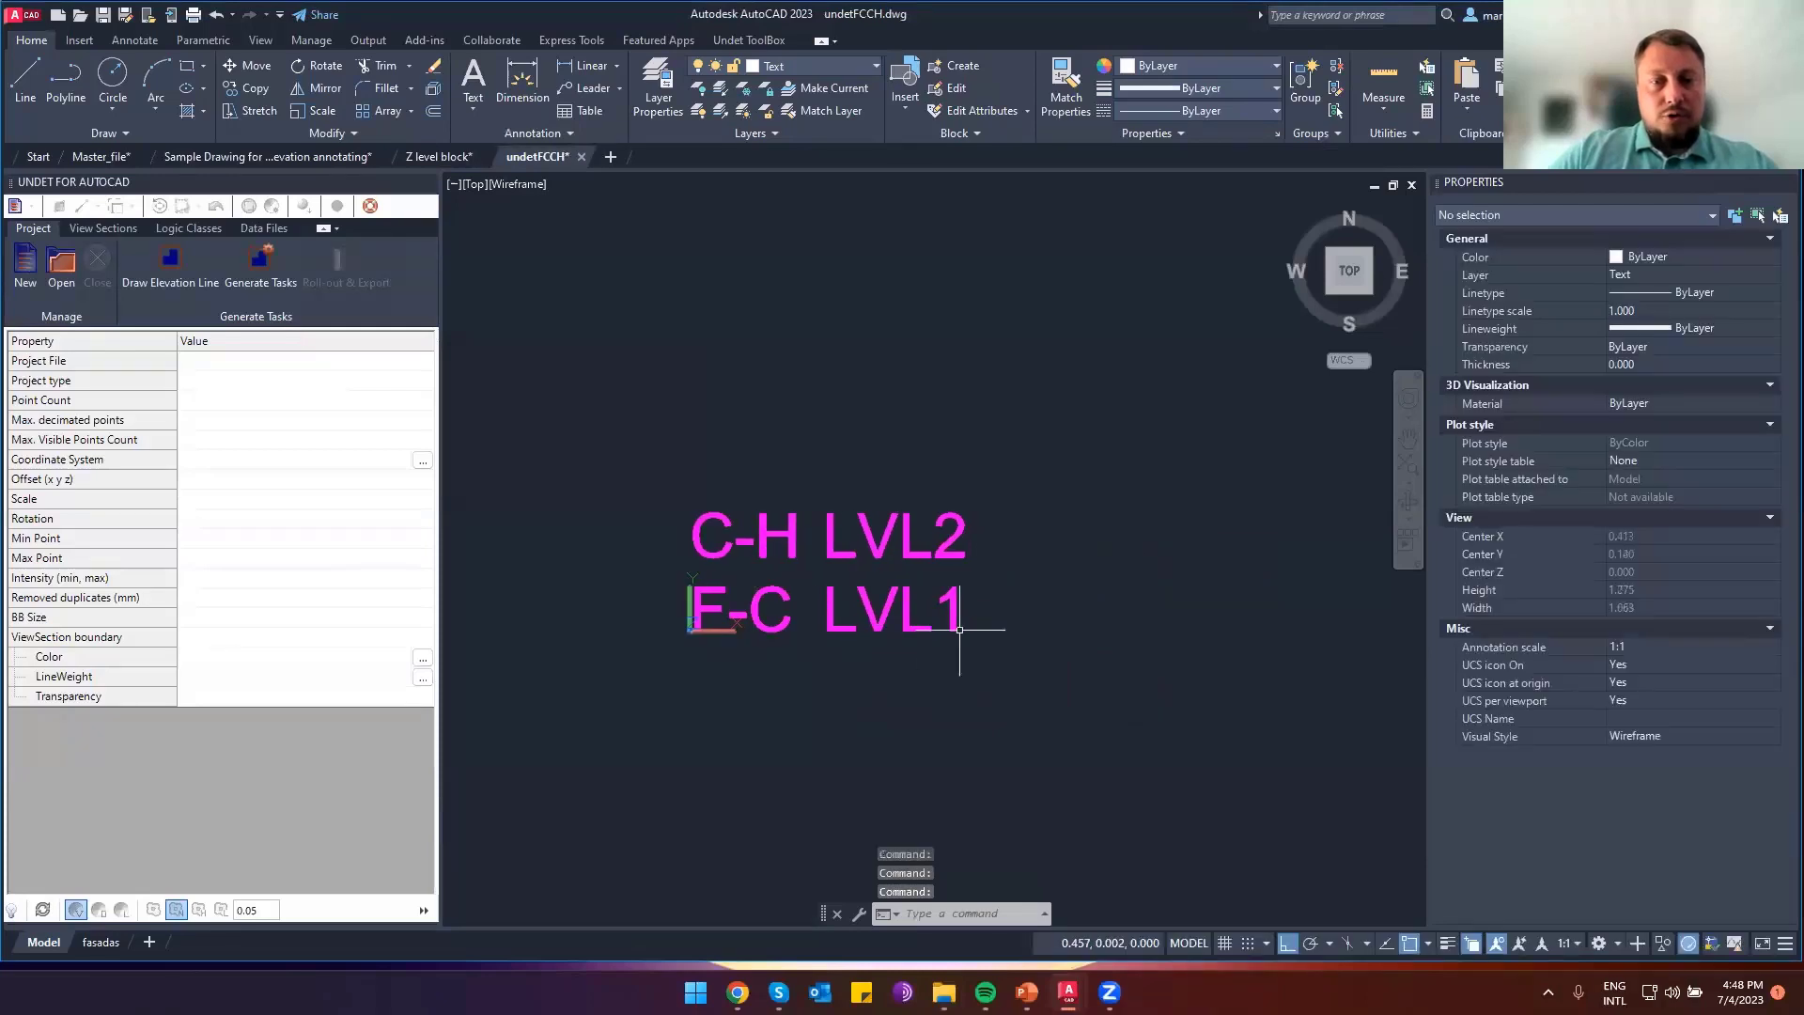
pyautogui.doubleClick(896, 608)
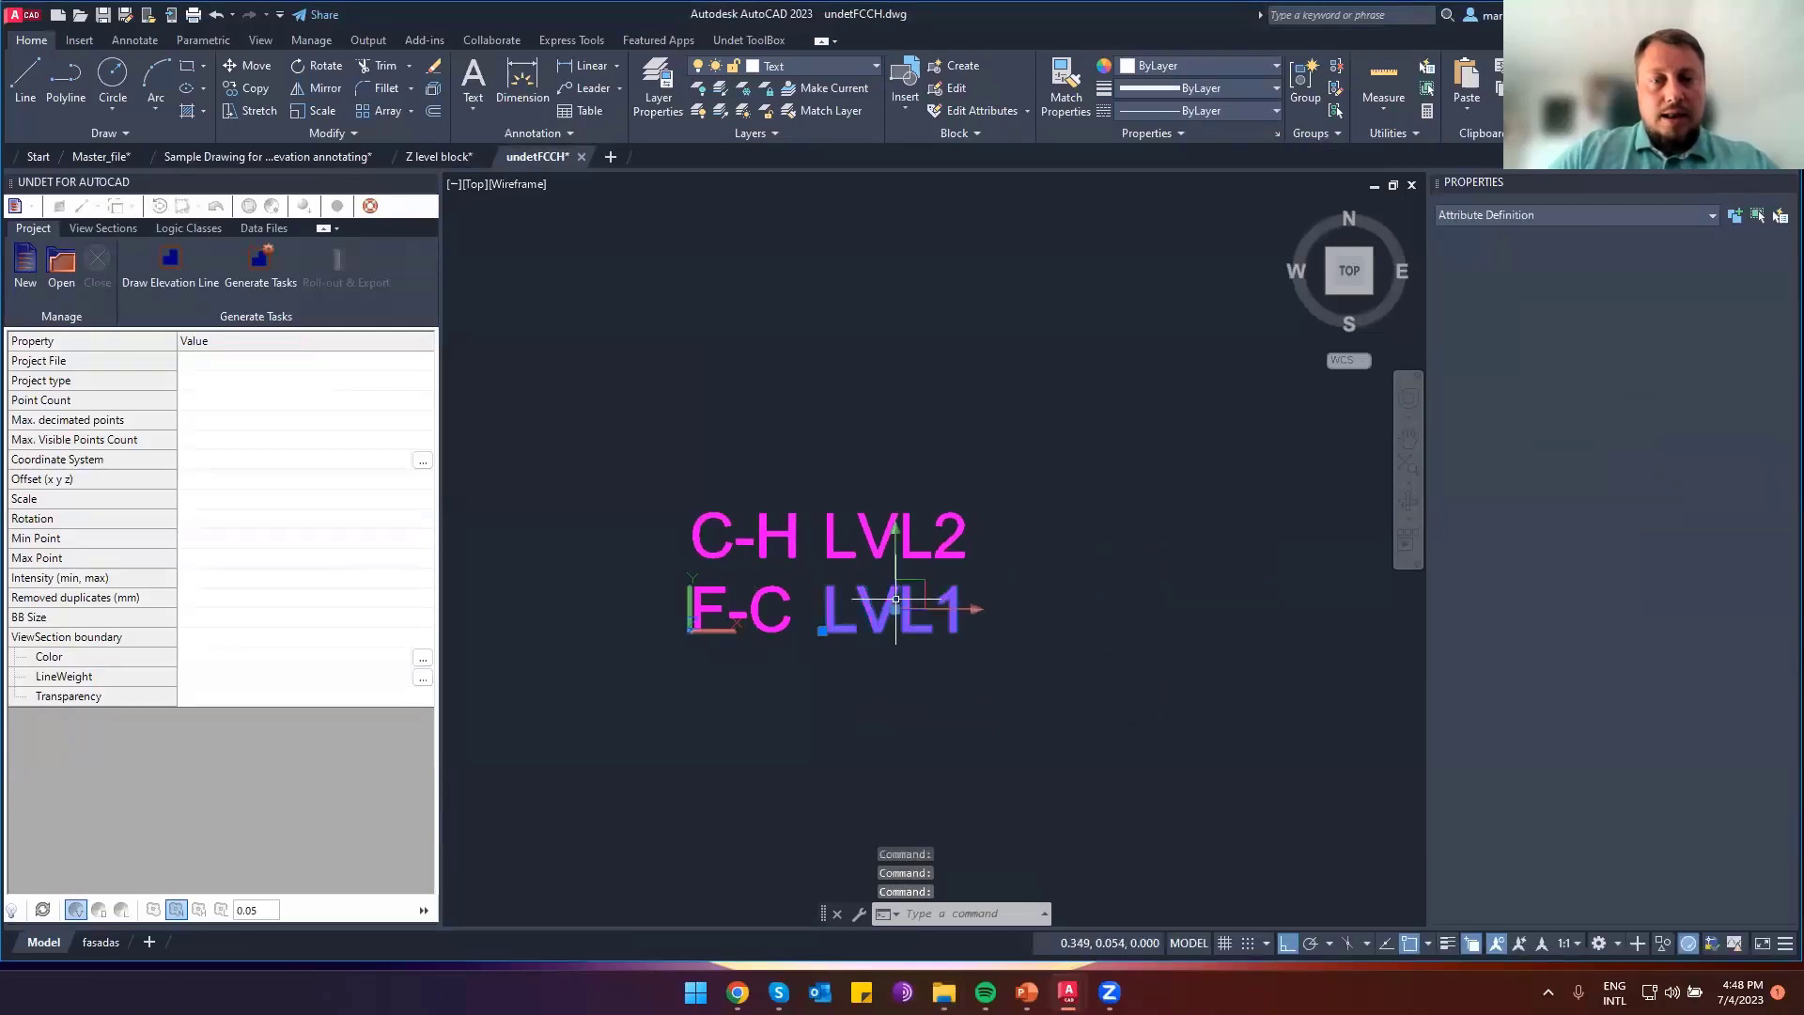
pyautogui.press('Return')
pyautogui.click(869, 547)
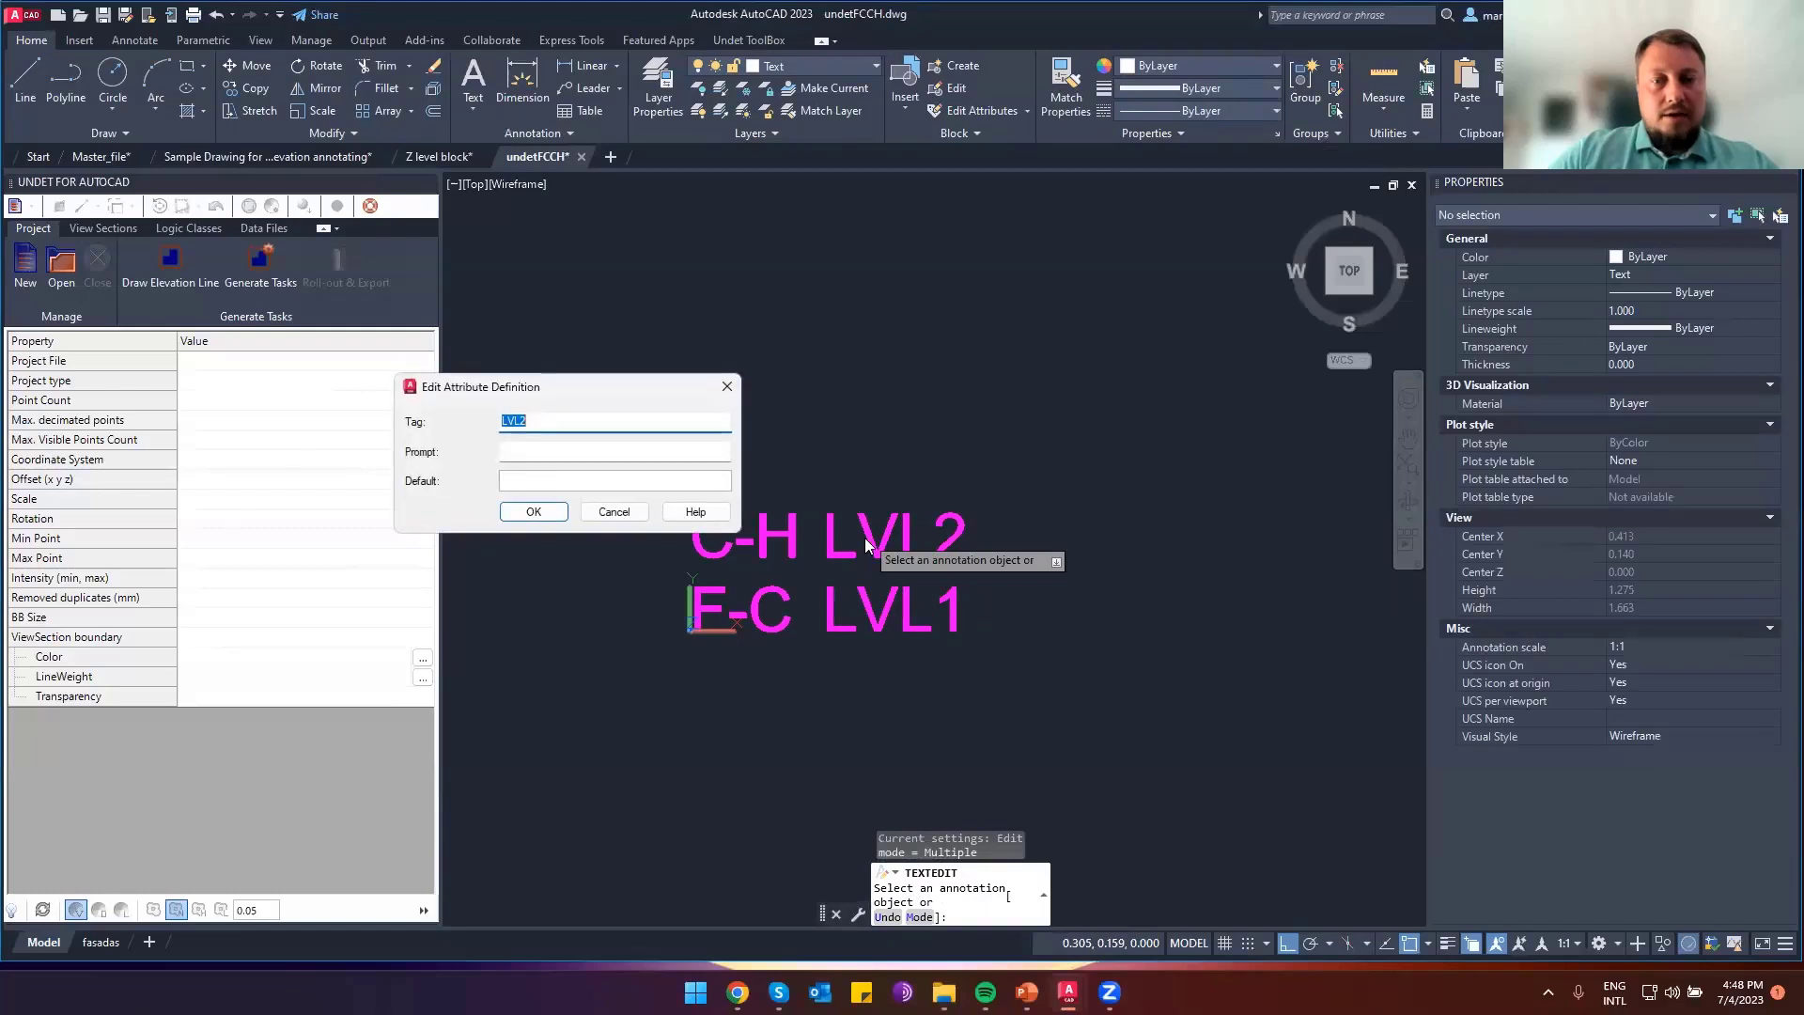
pyautogui.press('Return')
pyautogui.press('Escape')
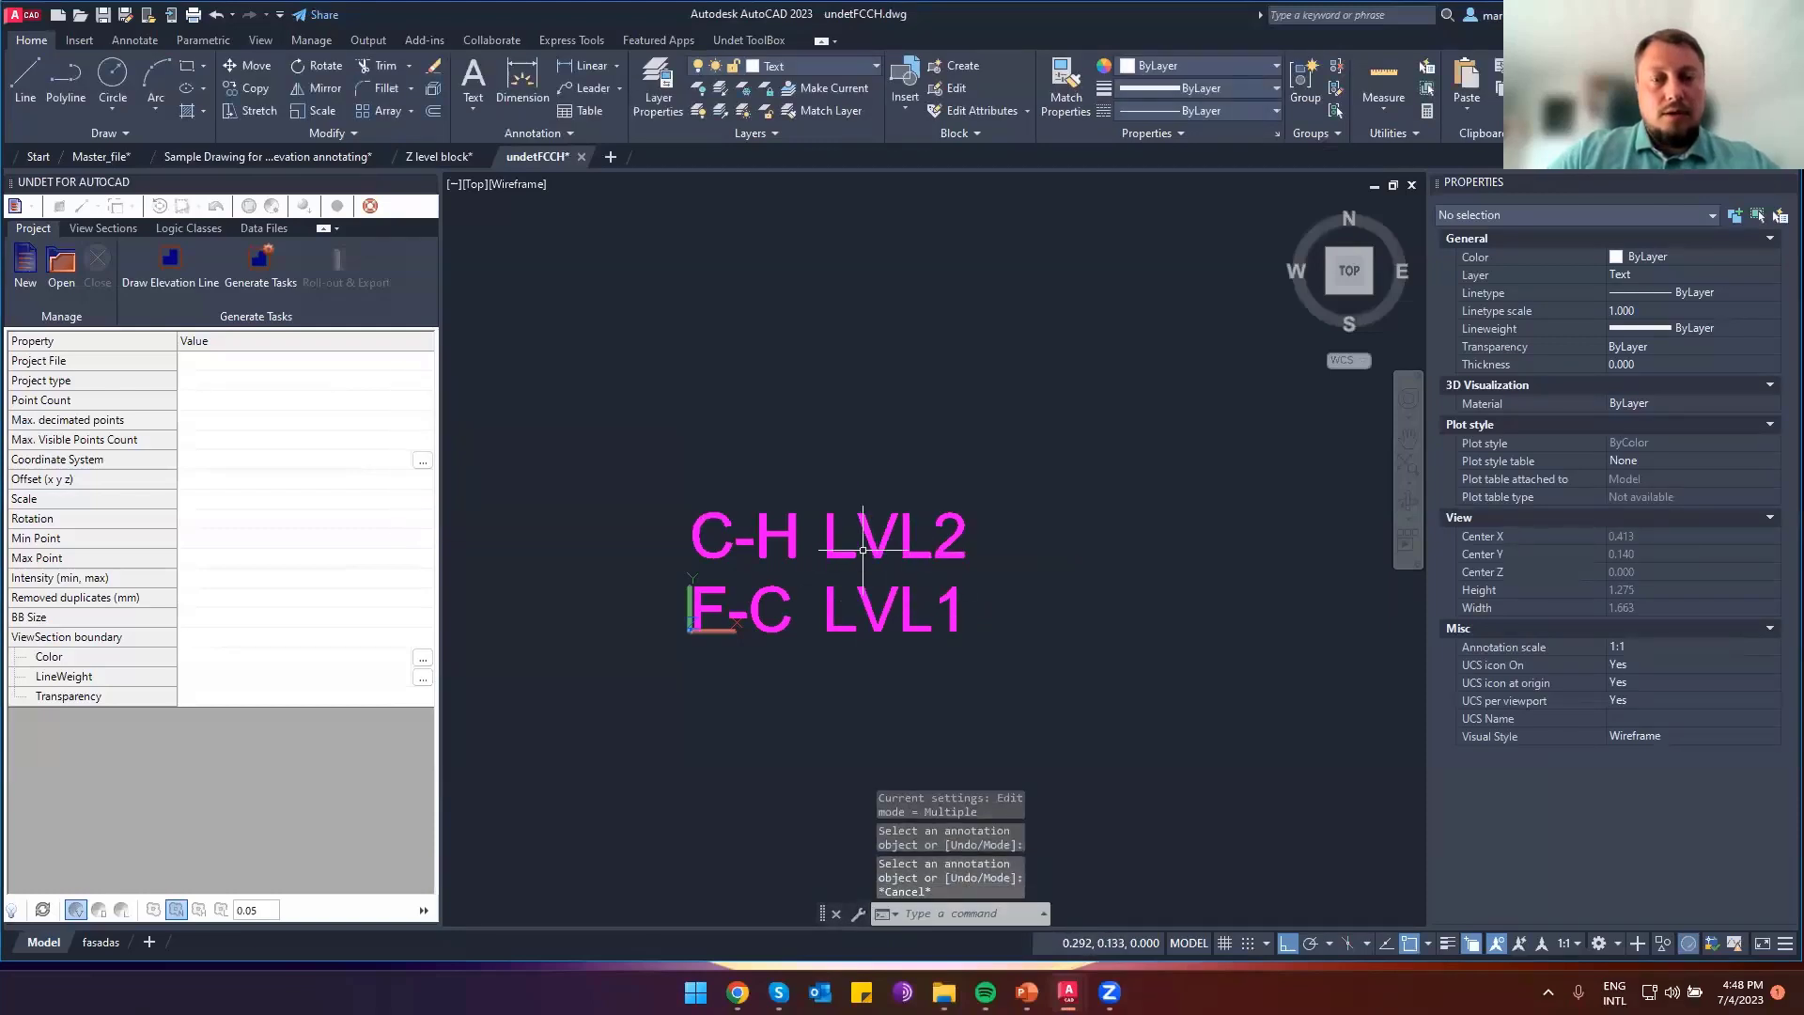
# Reopen the LVL1 attribute definition and close it without changes
pyautogui.click(867, 600)
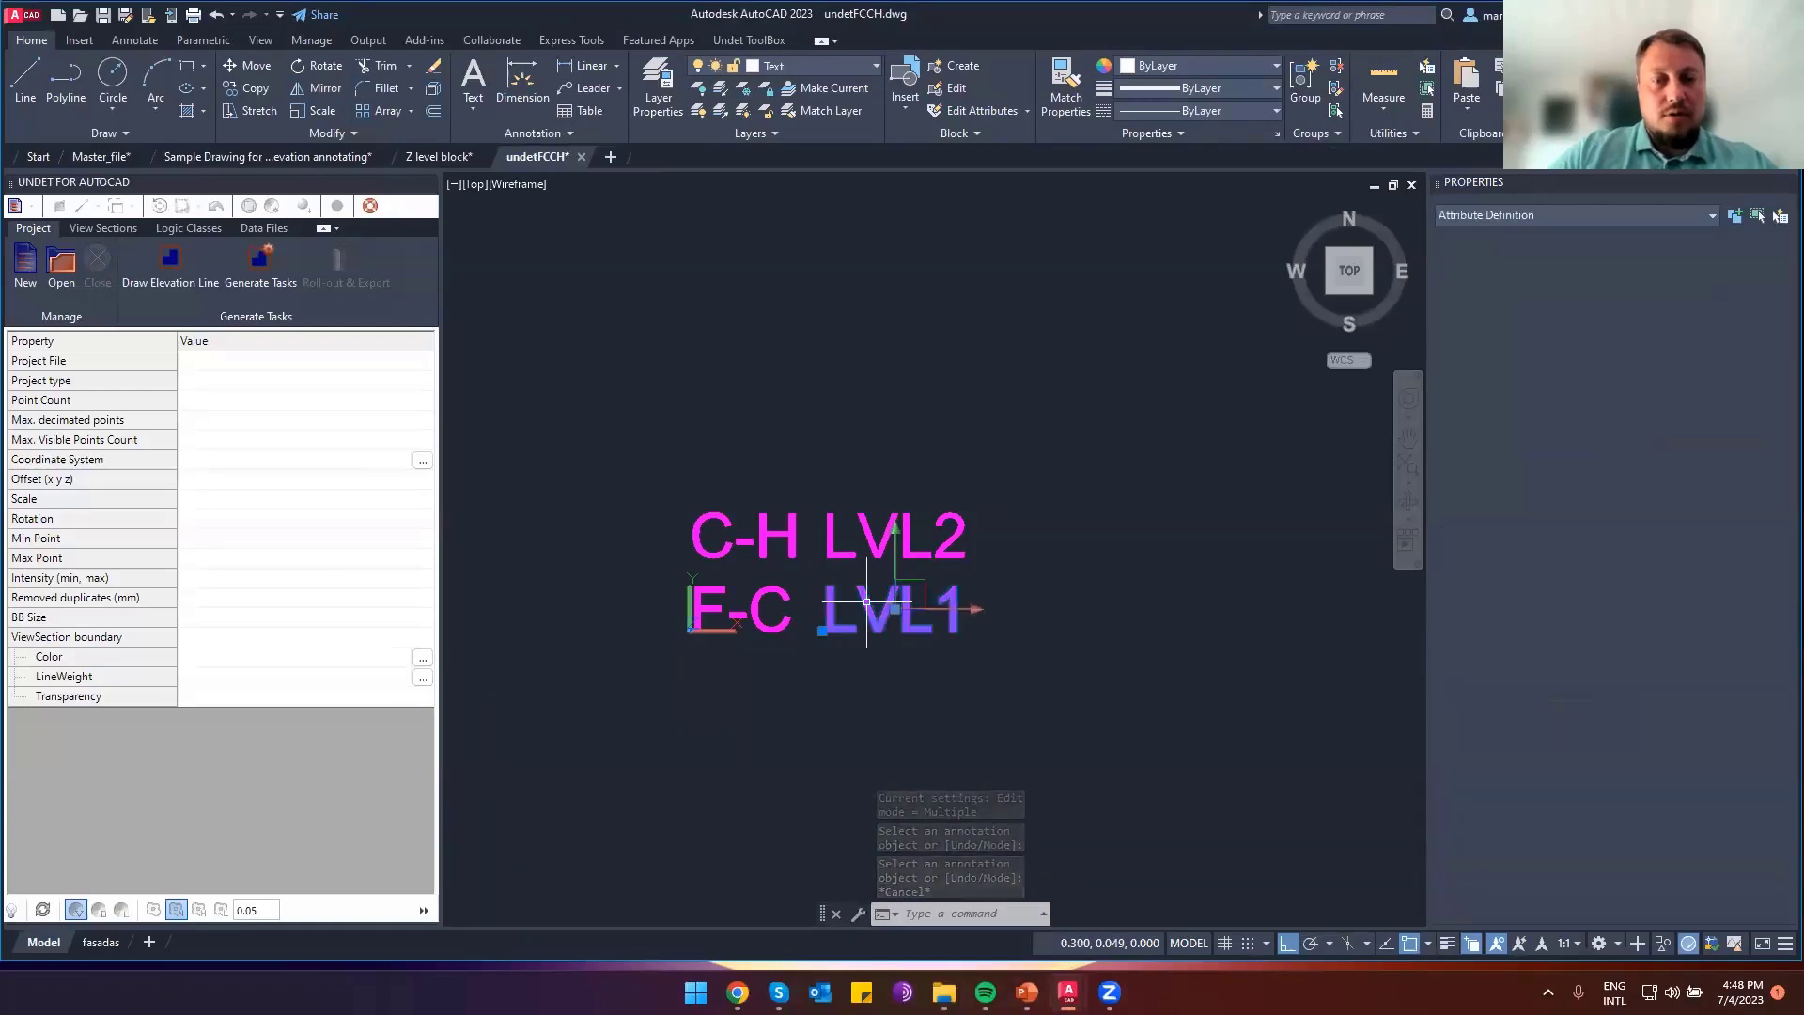
pyautogui.doubleClick(866, 599)
pyautogui.press('Return')
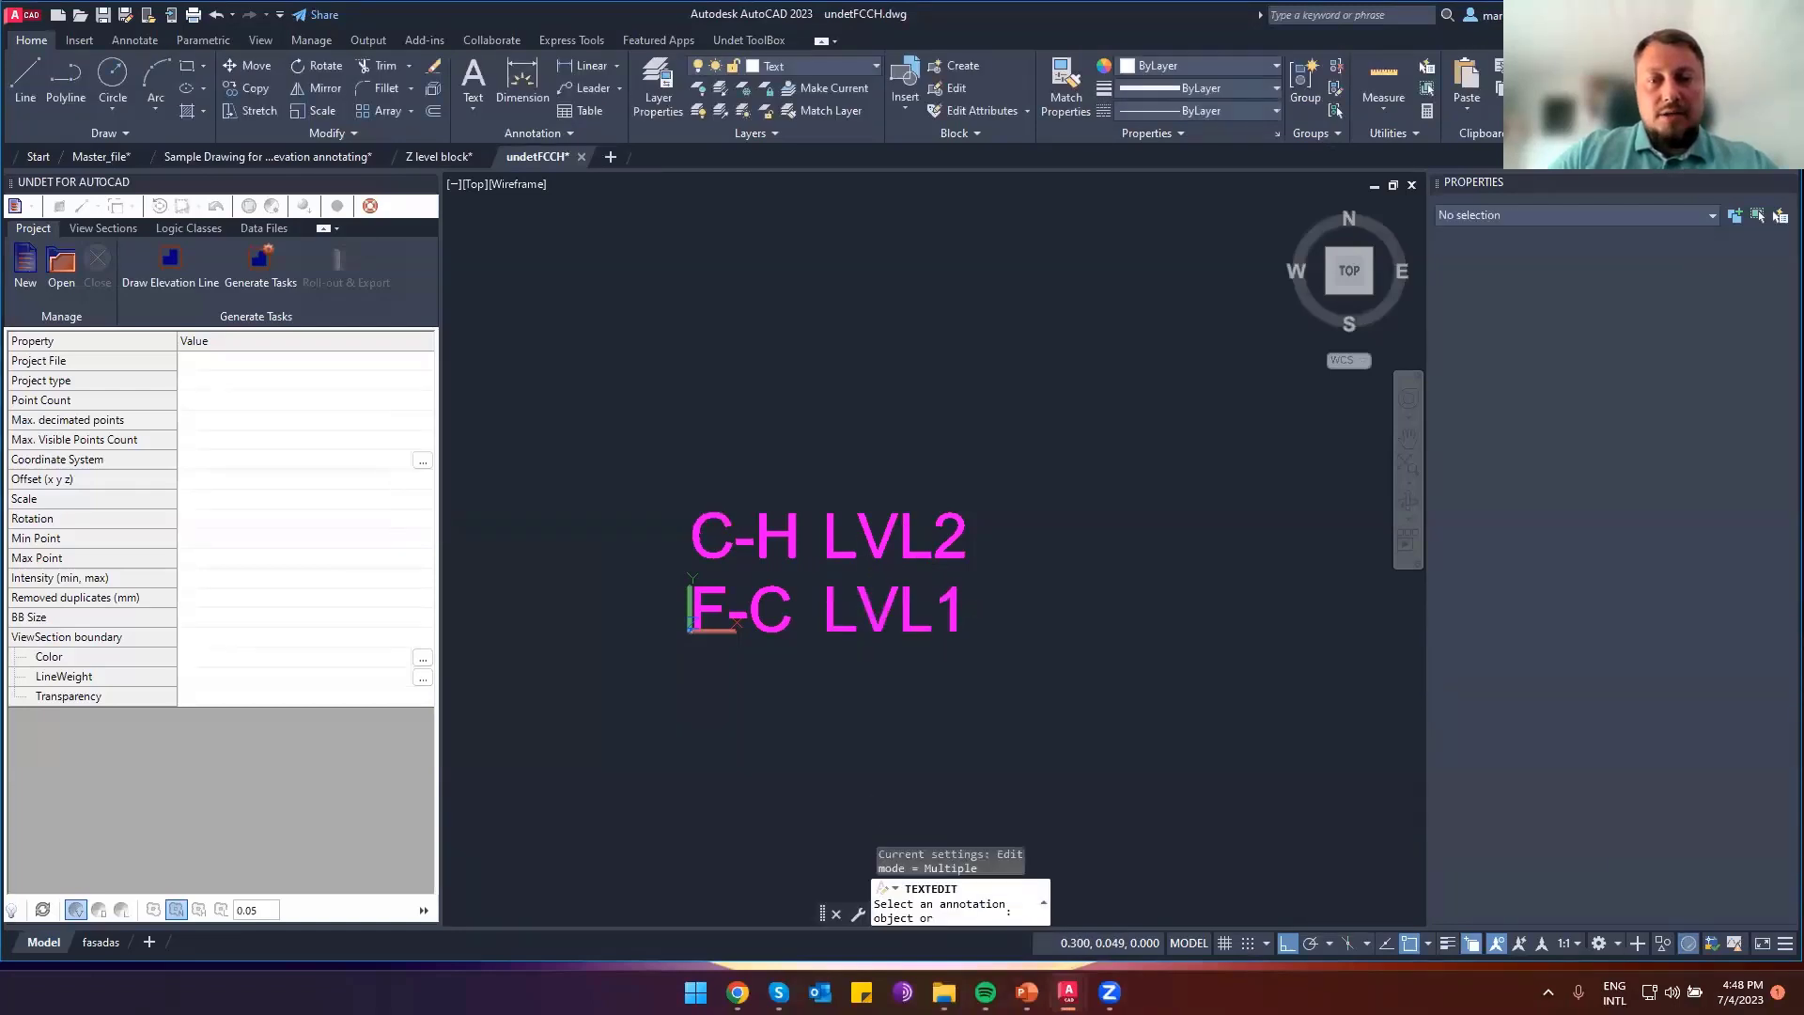
pyautogui.click(914, 613)
pyautogui.press('Return')
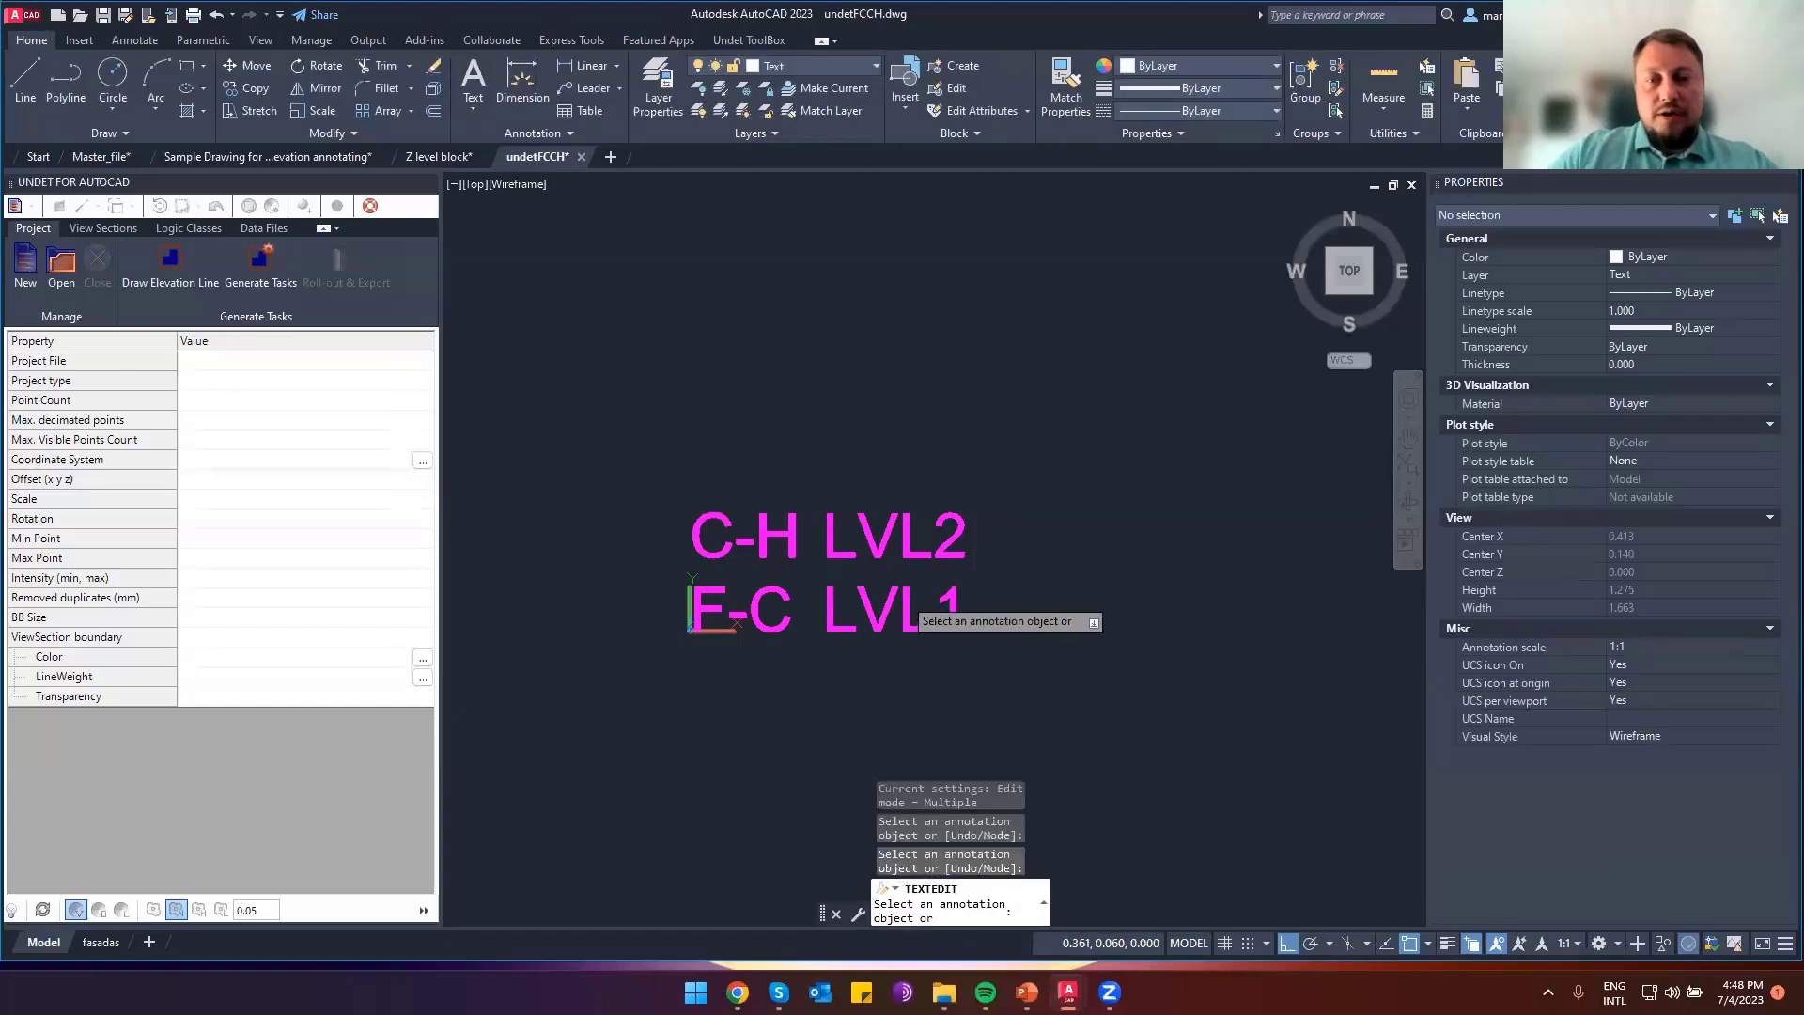
pyautogui.press('Escape')
# Examine the LVL1 tag's properties and its attribute definition fields, leaving both unedited
pyautogui.click(907, 611)
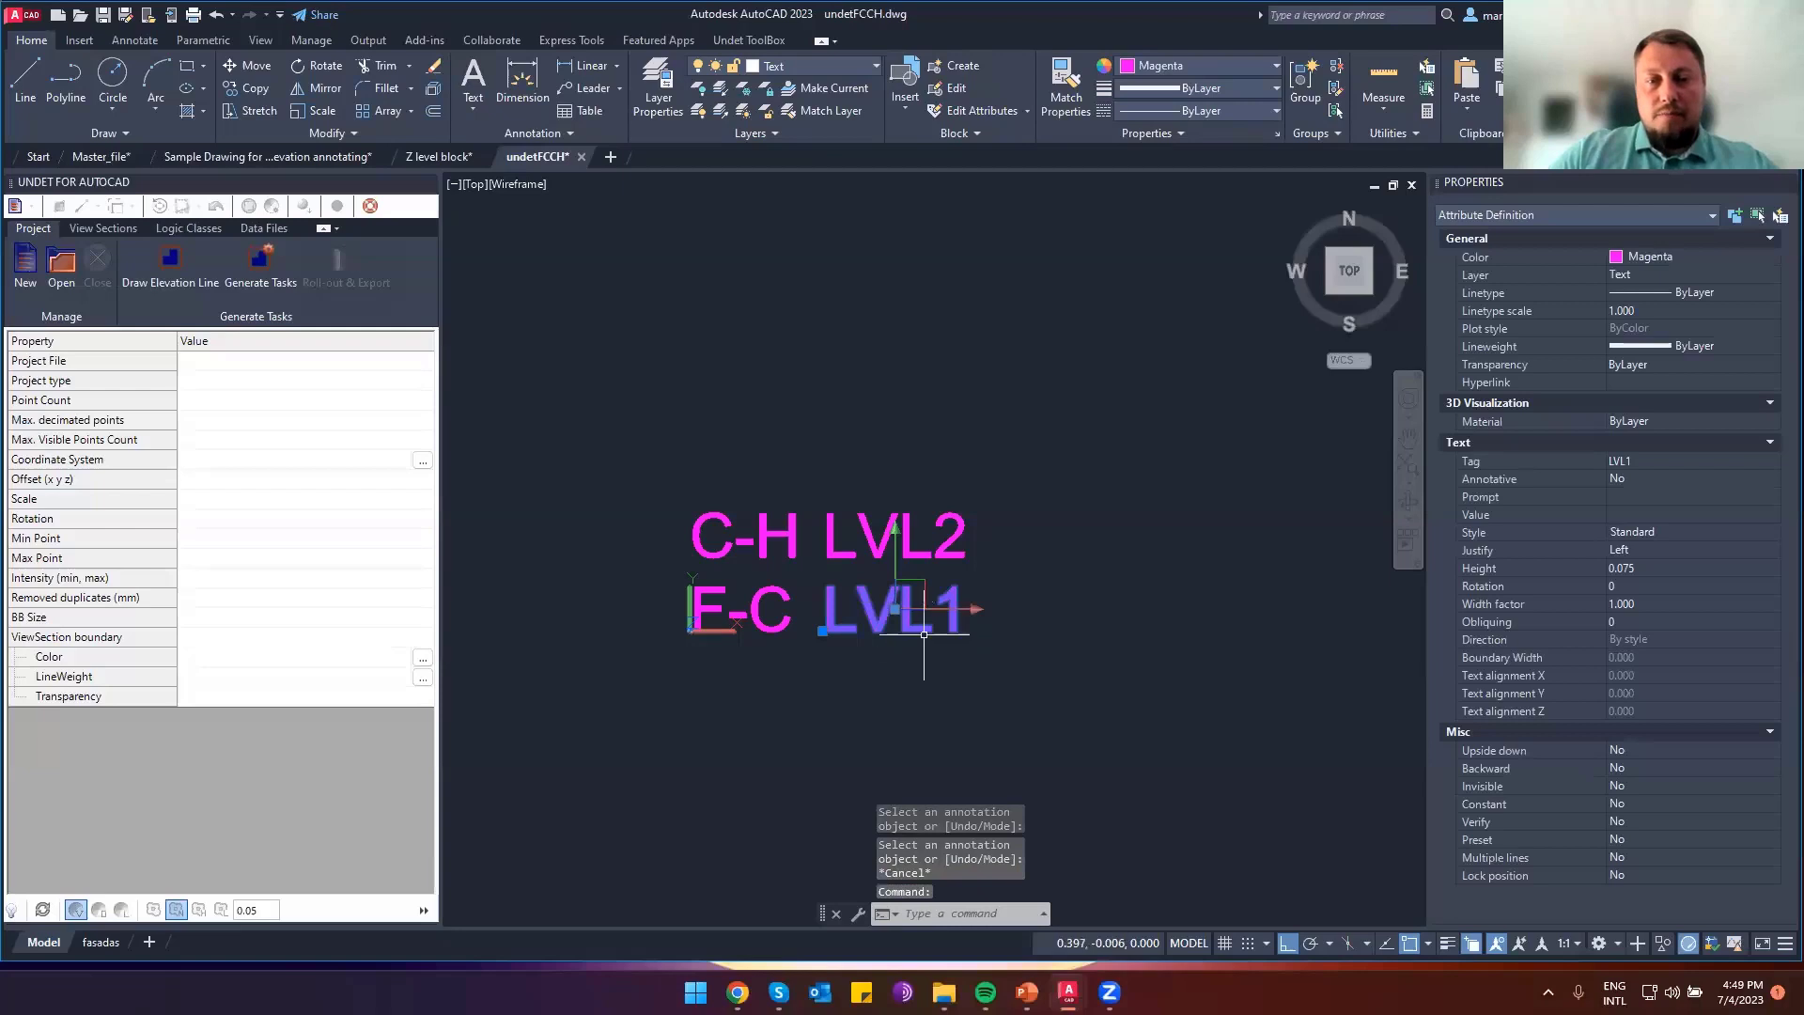
pyautogui.press('Escape')
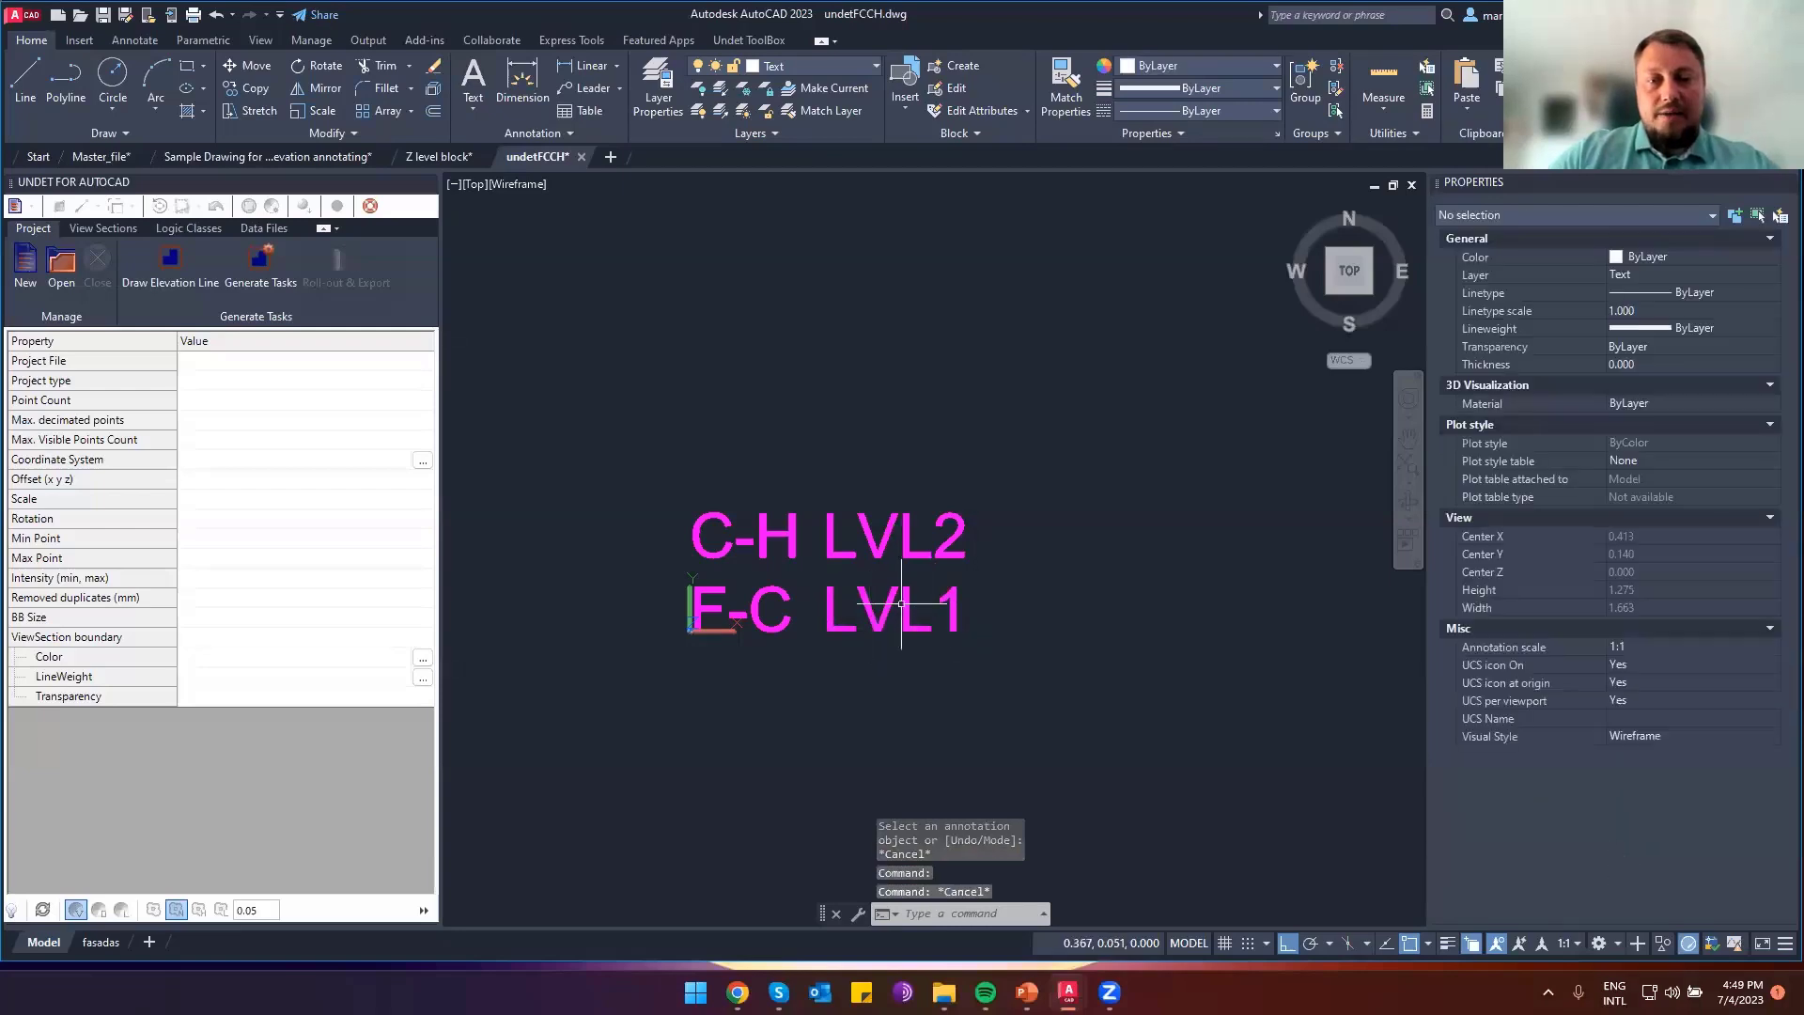
pyautogui.click(889, 599)
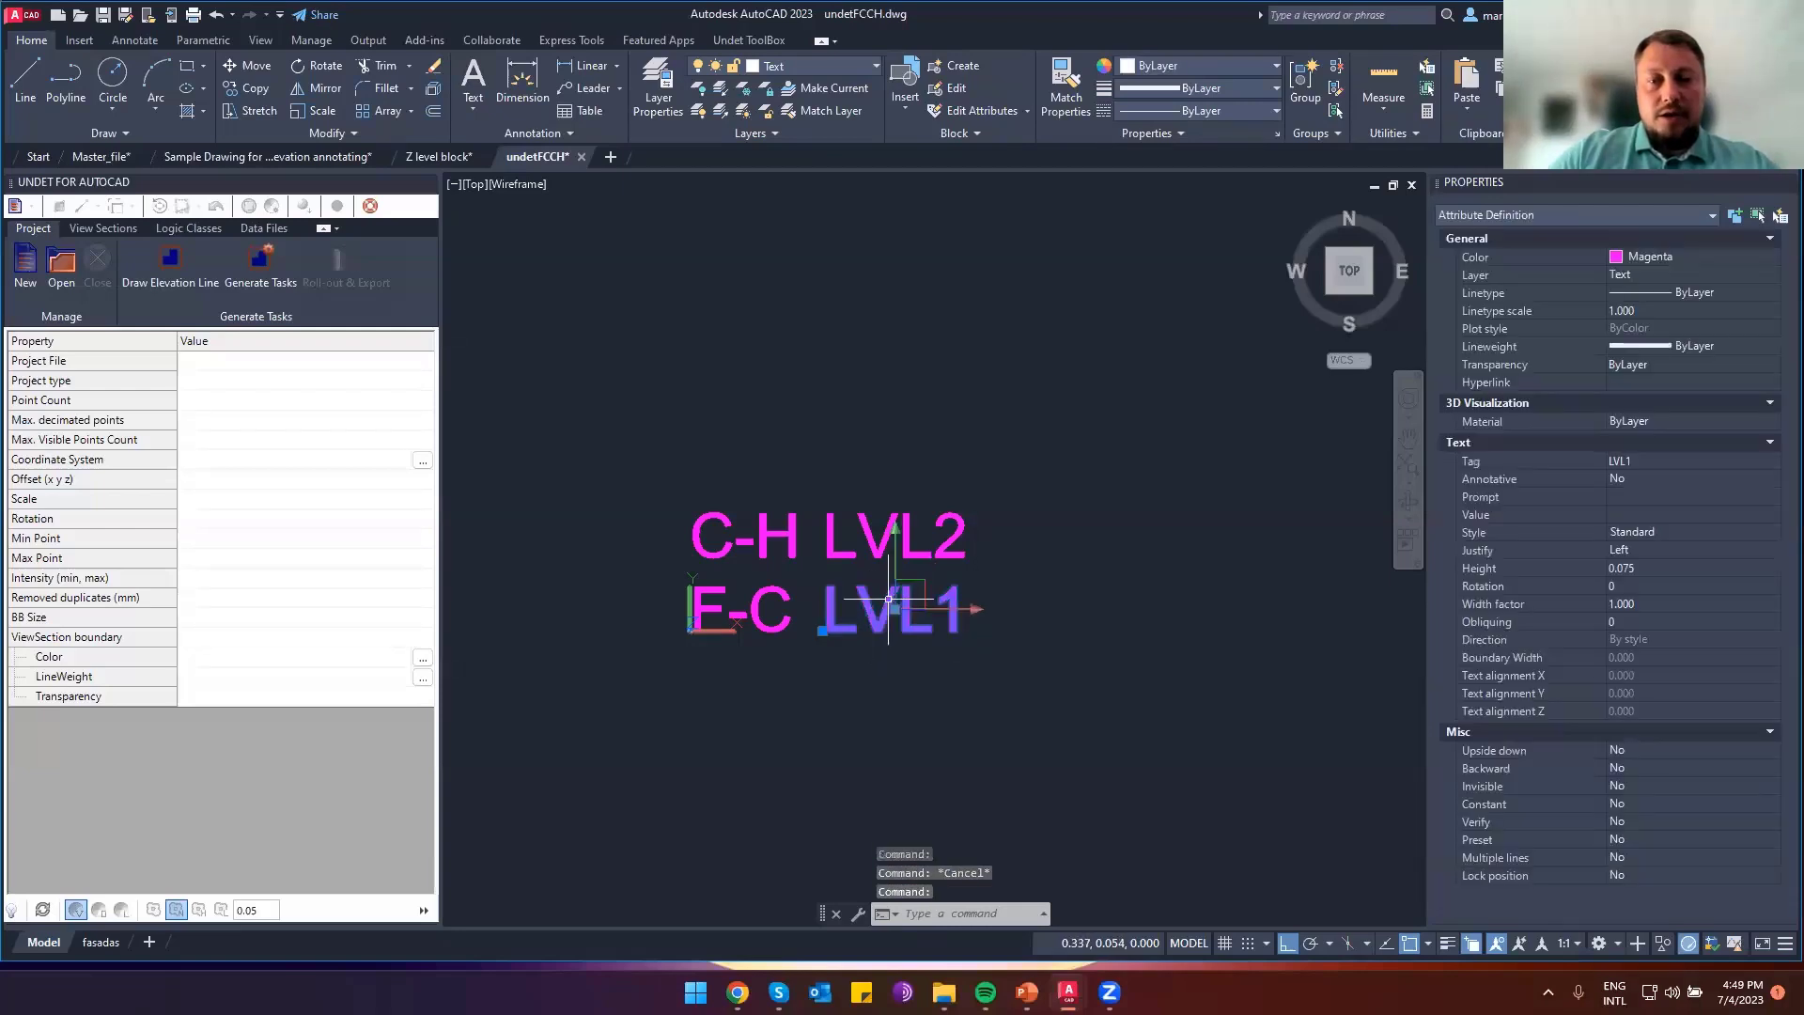
pyautogui.doubleClick(889, 600)
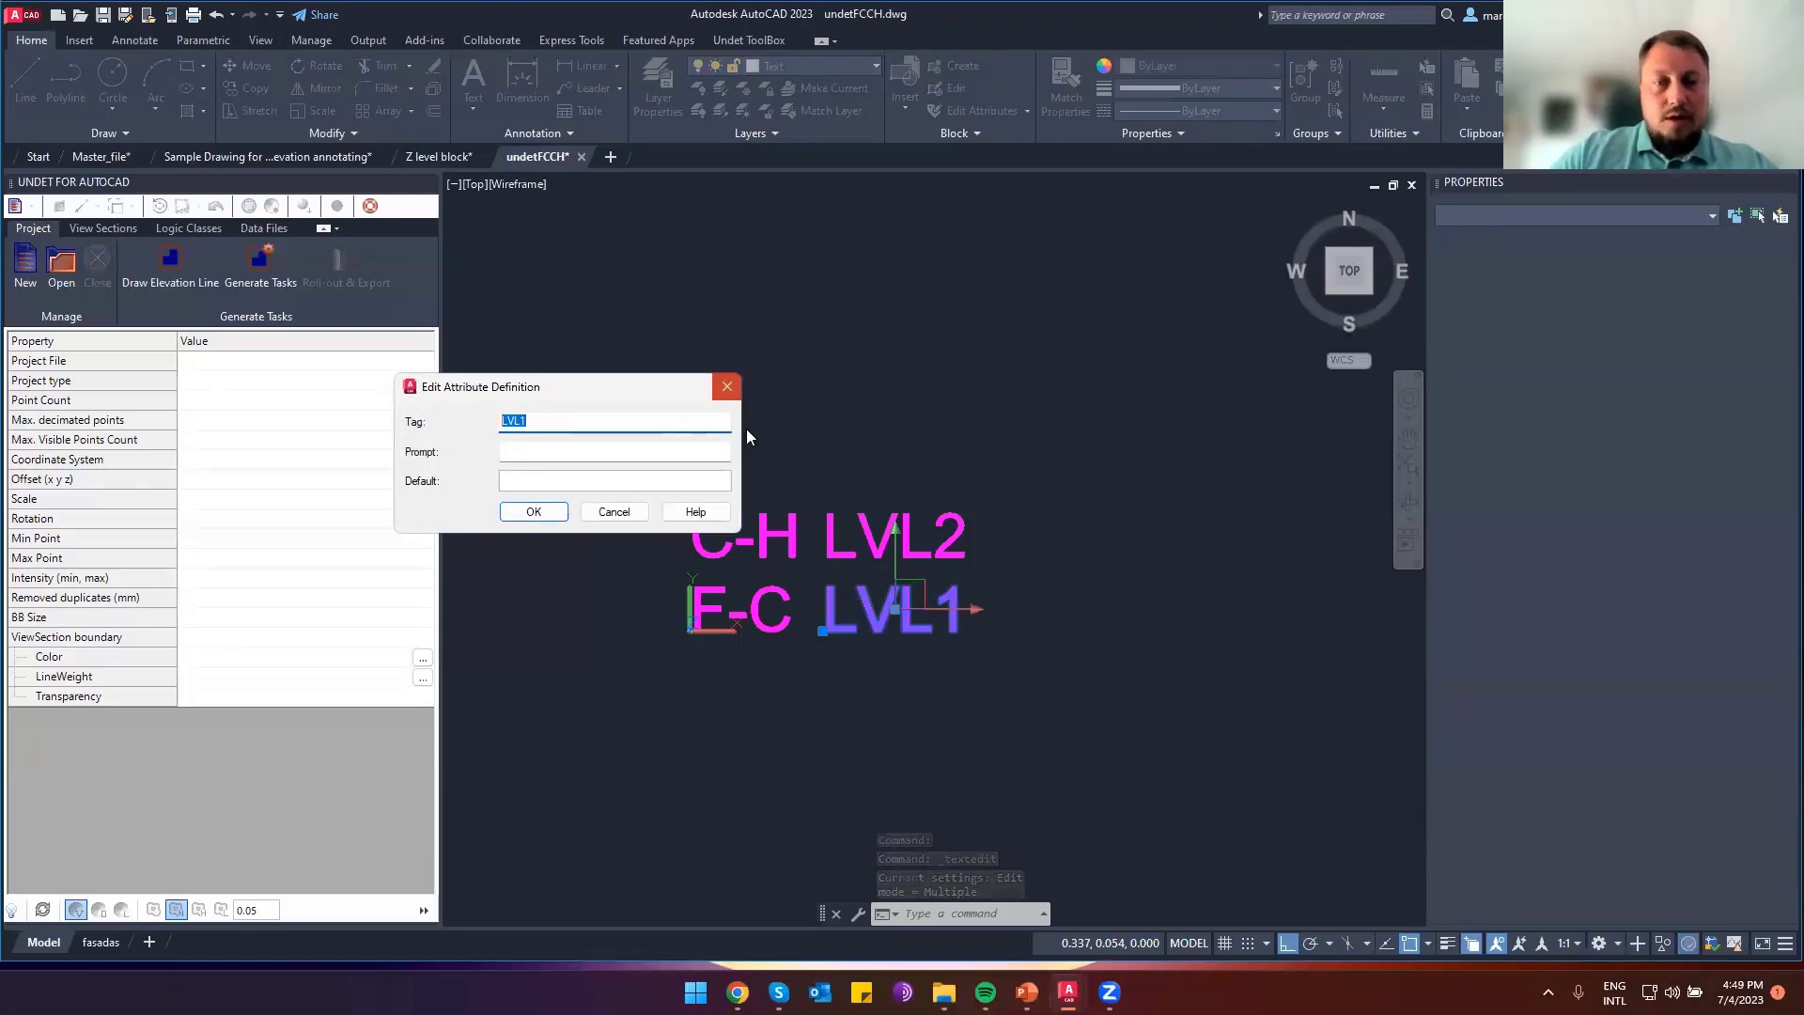
pyautogui.click(726, 386)
pyautogui.press('Escape')
# Examine the text properties of the F-C and C-H labels and clear the selection
pyautogui.click(759, 599)
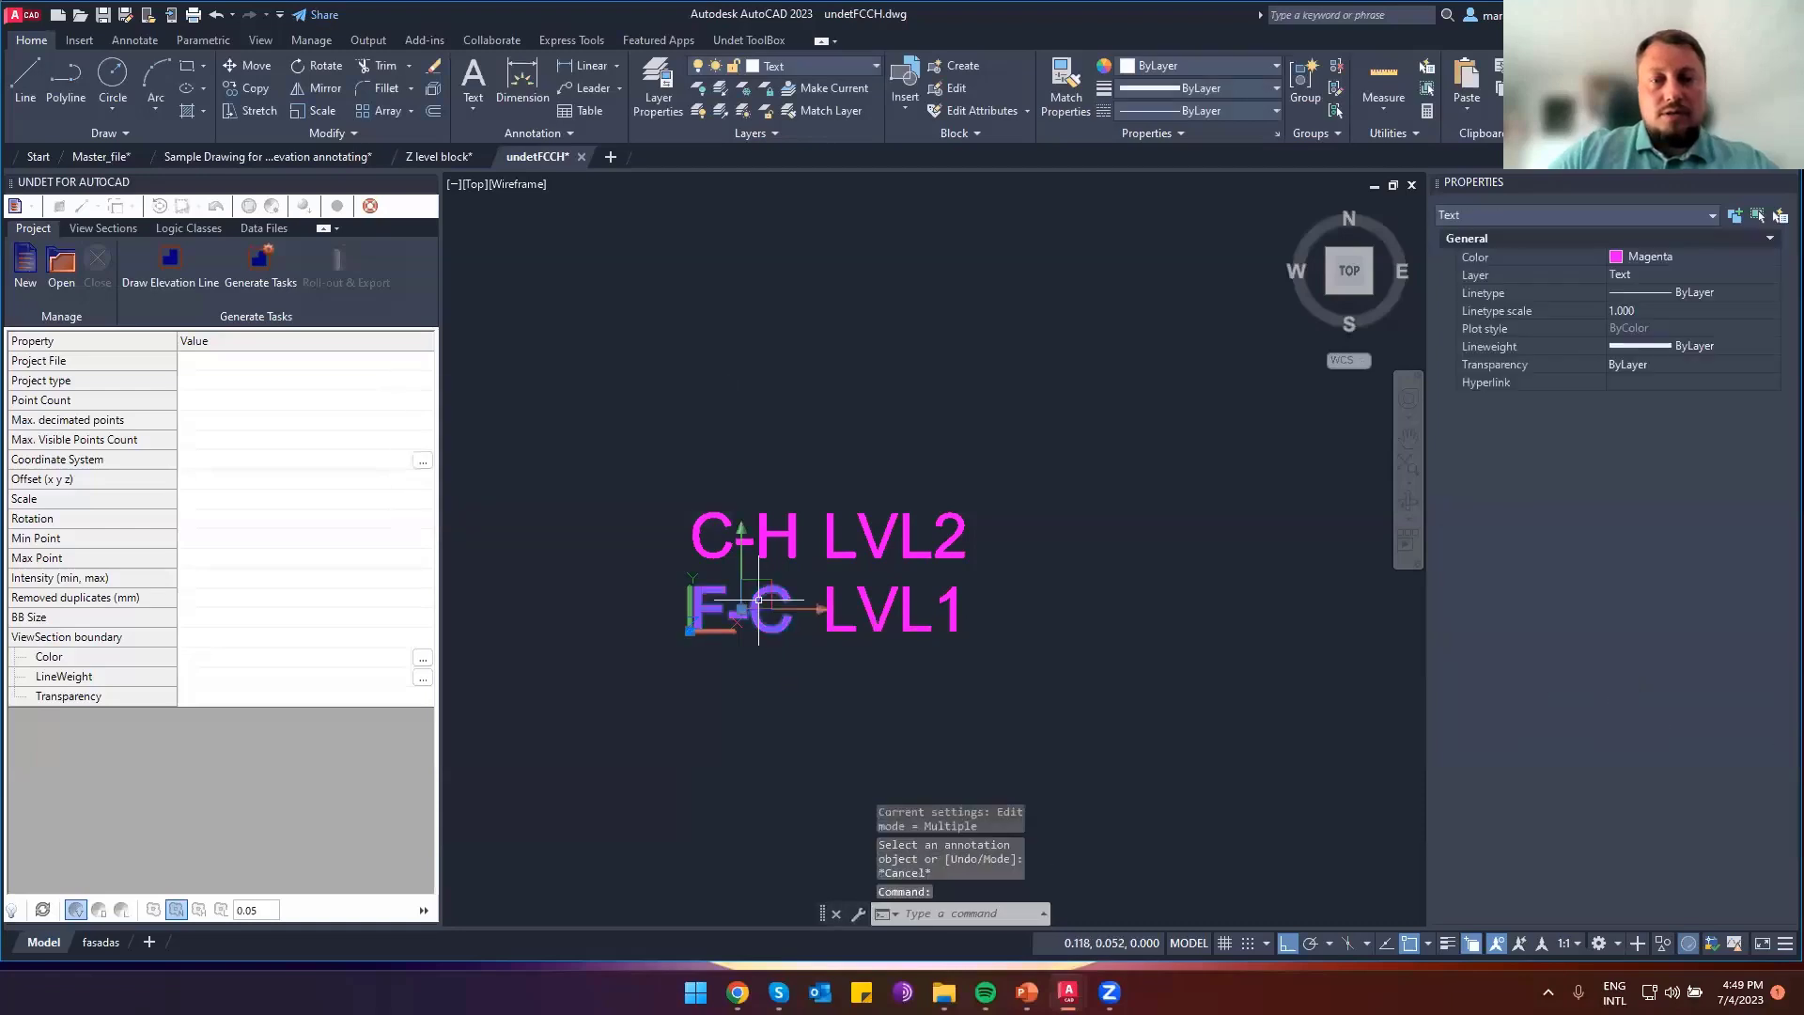
pyautogui.click(695, 529)
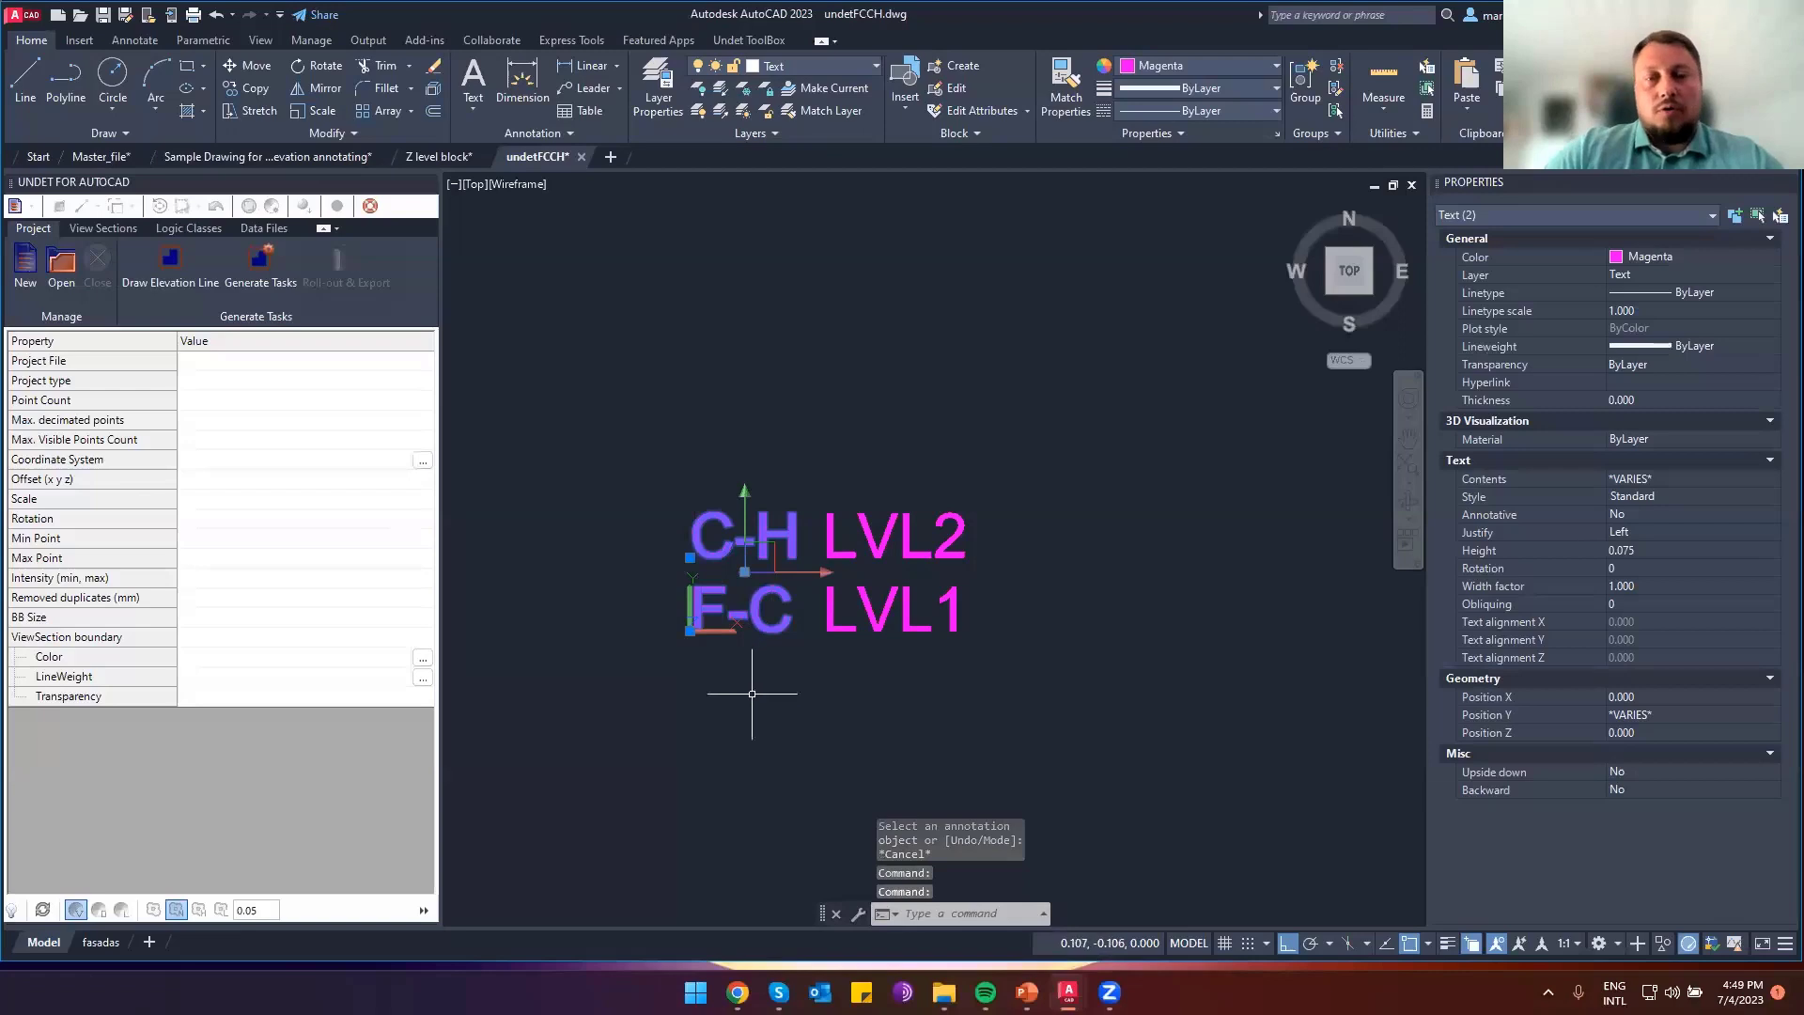
pyautogui.press('Escape')
pyautogui.click(714, 609)
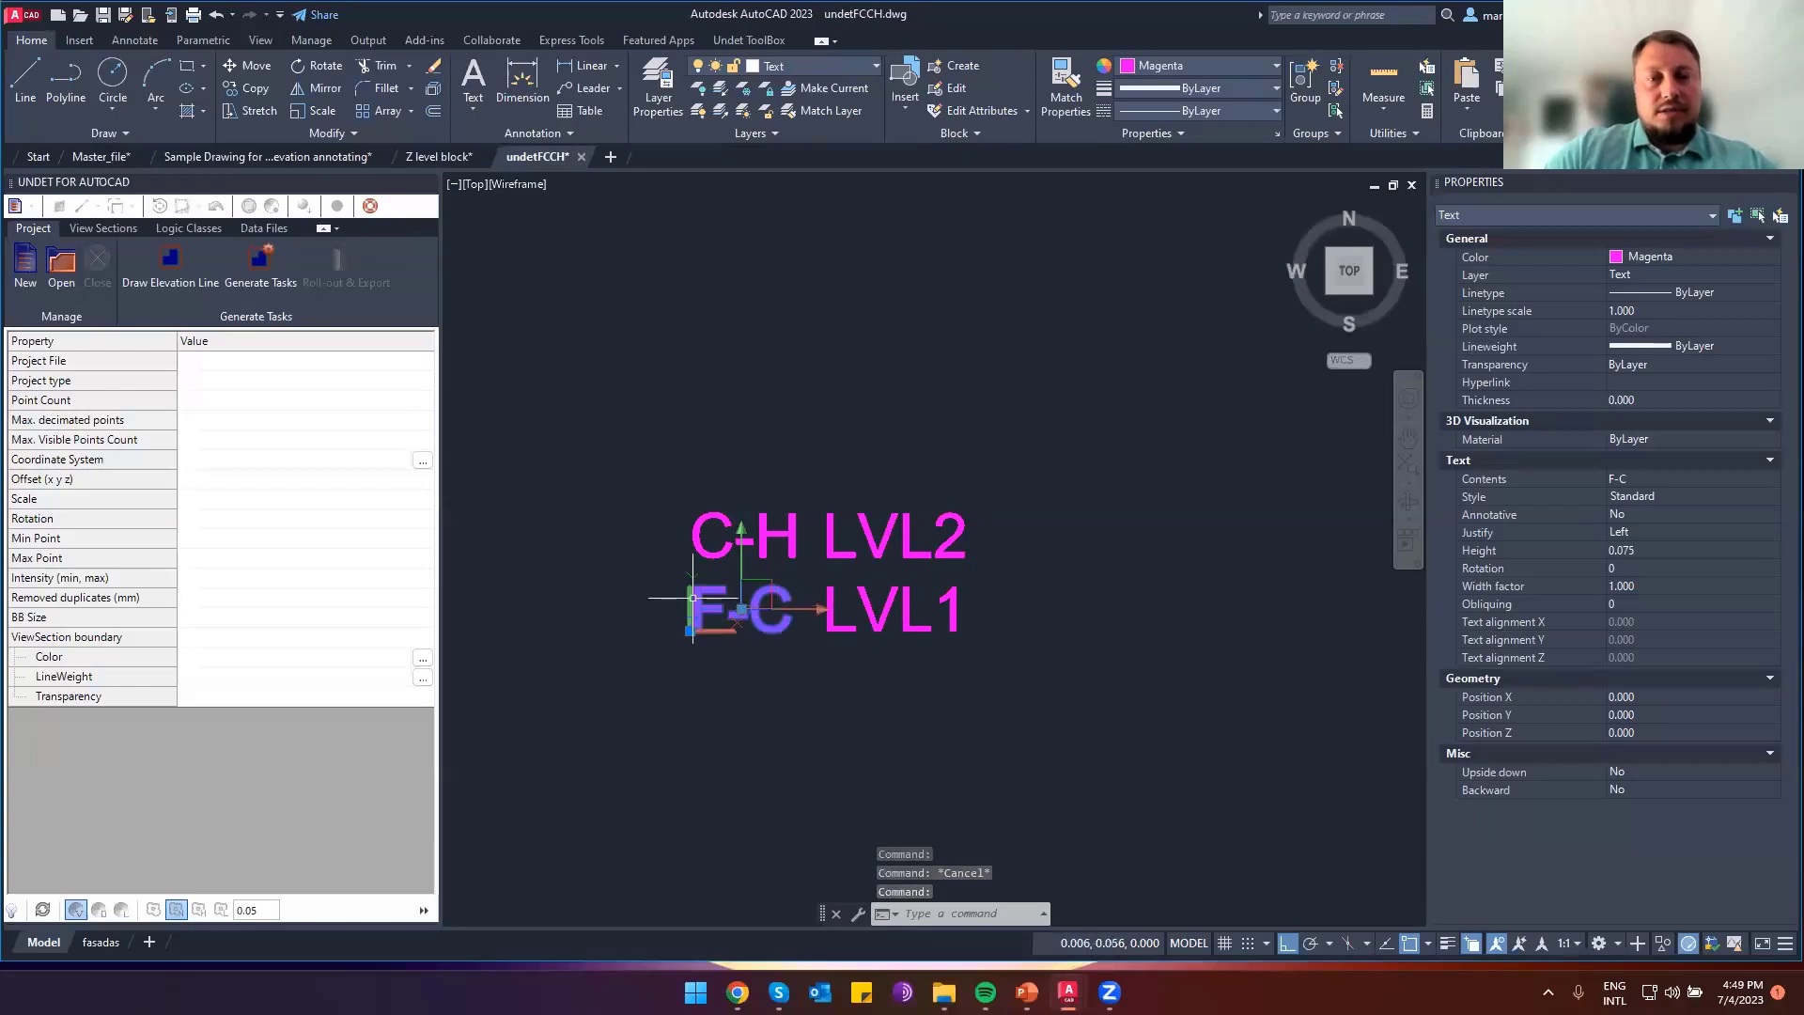
pyautogui.press('Escape')
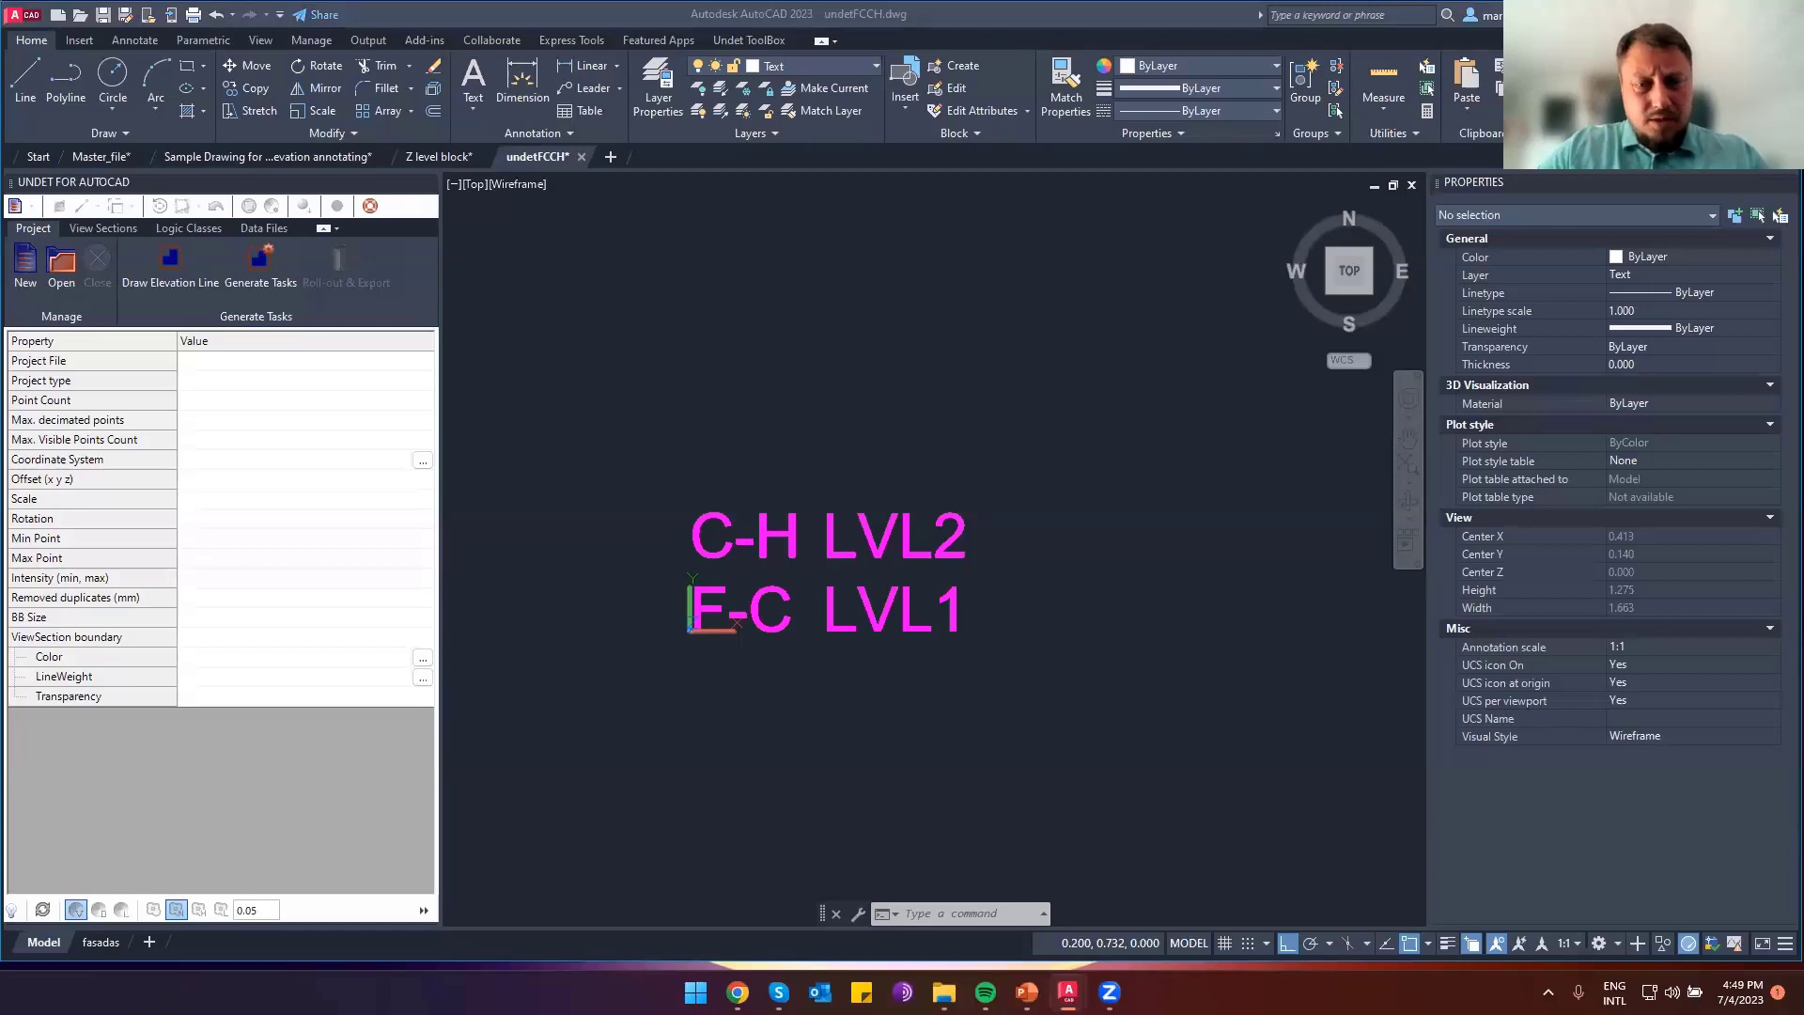
# Search Windows for "undet", launch Undet Browser and move its window over the drawing area
pyautogui.click(1068, 874)
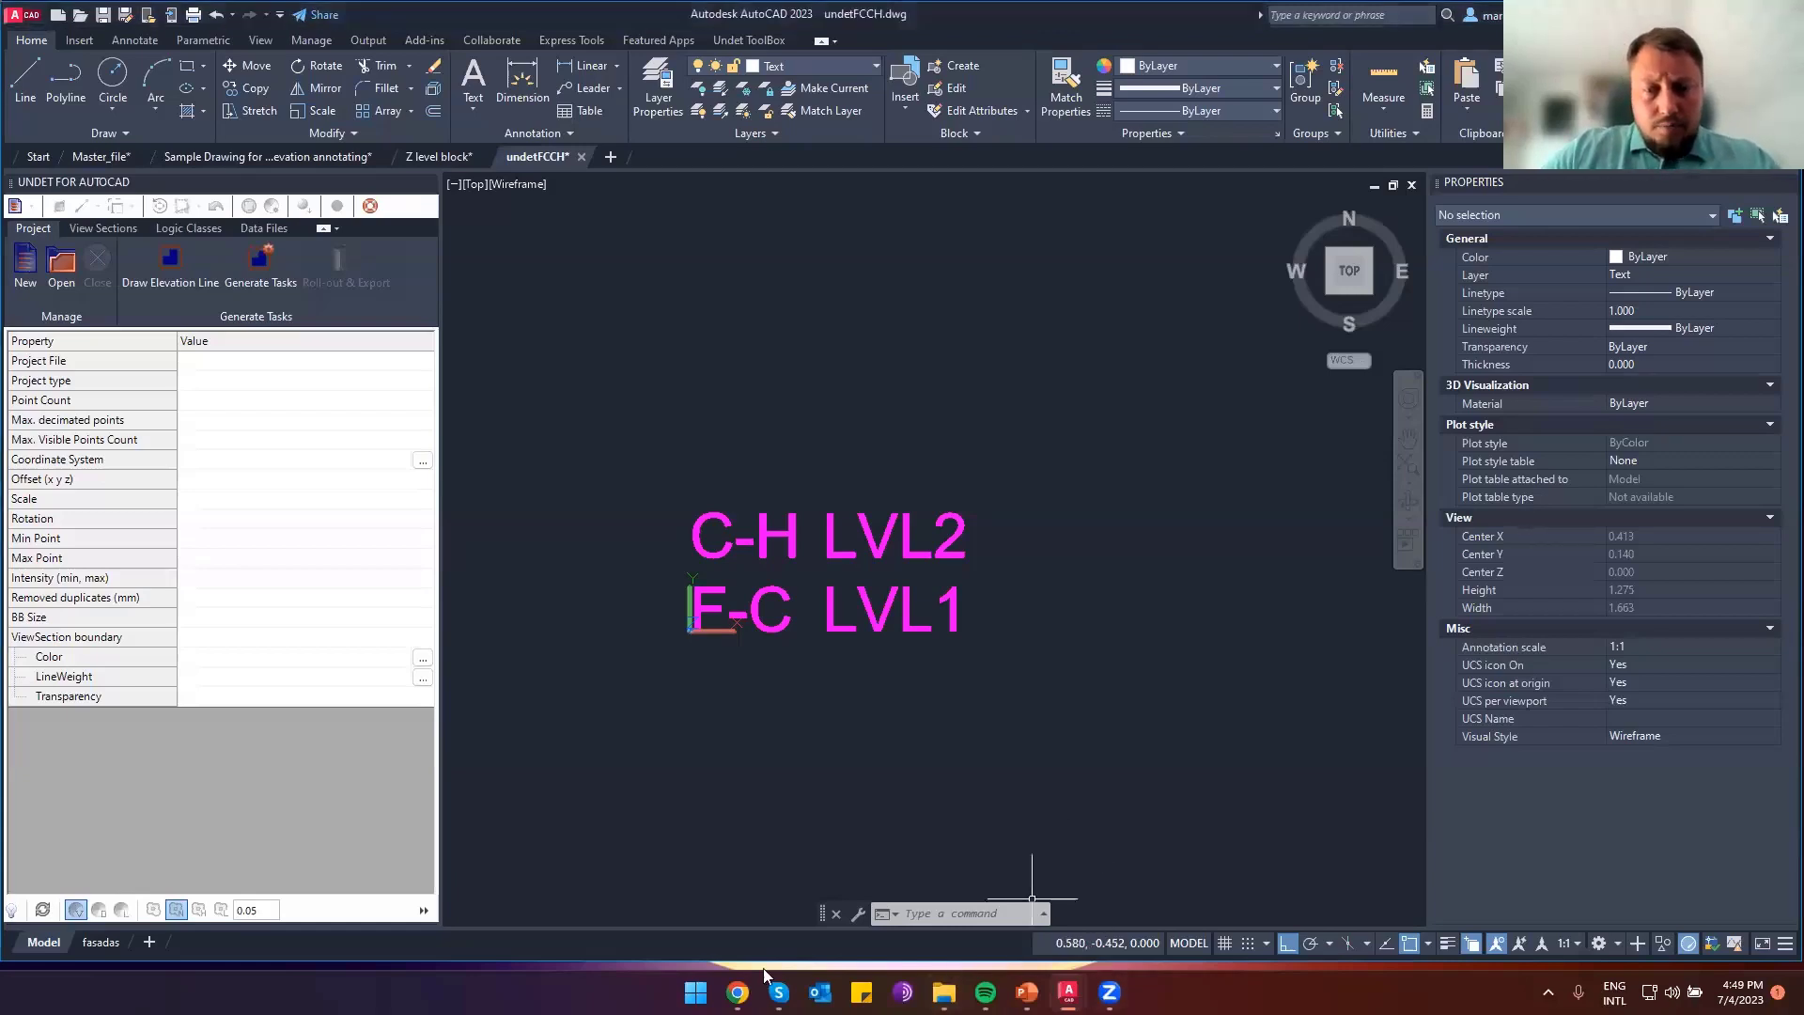
pyautogui.click(696, 993)
pyautogui.write('undet')
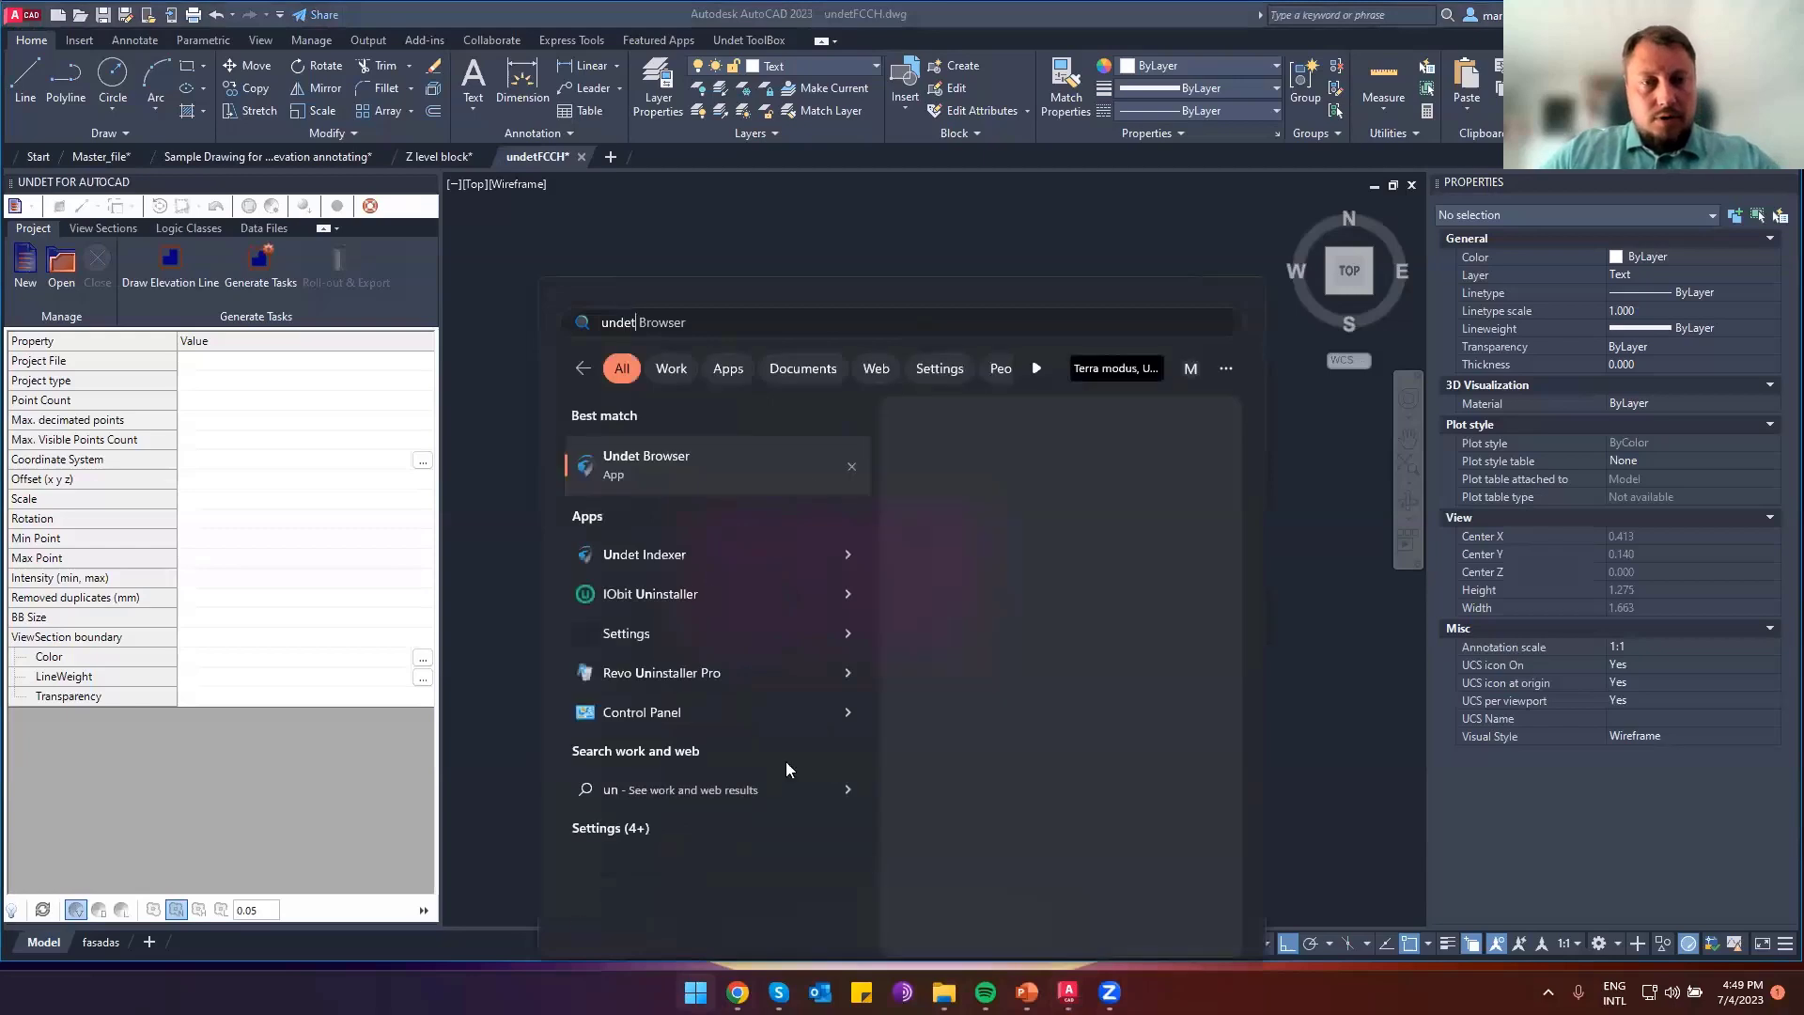
pyautogui.click(671, 466)
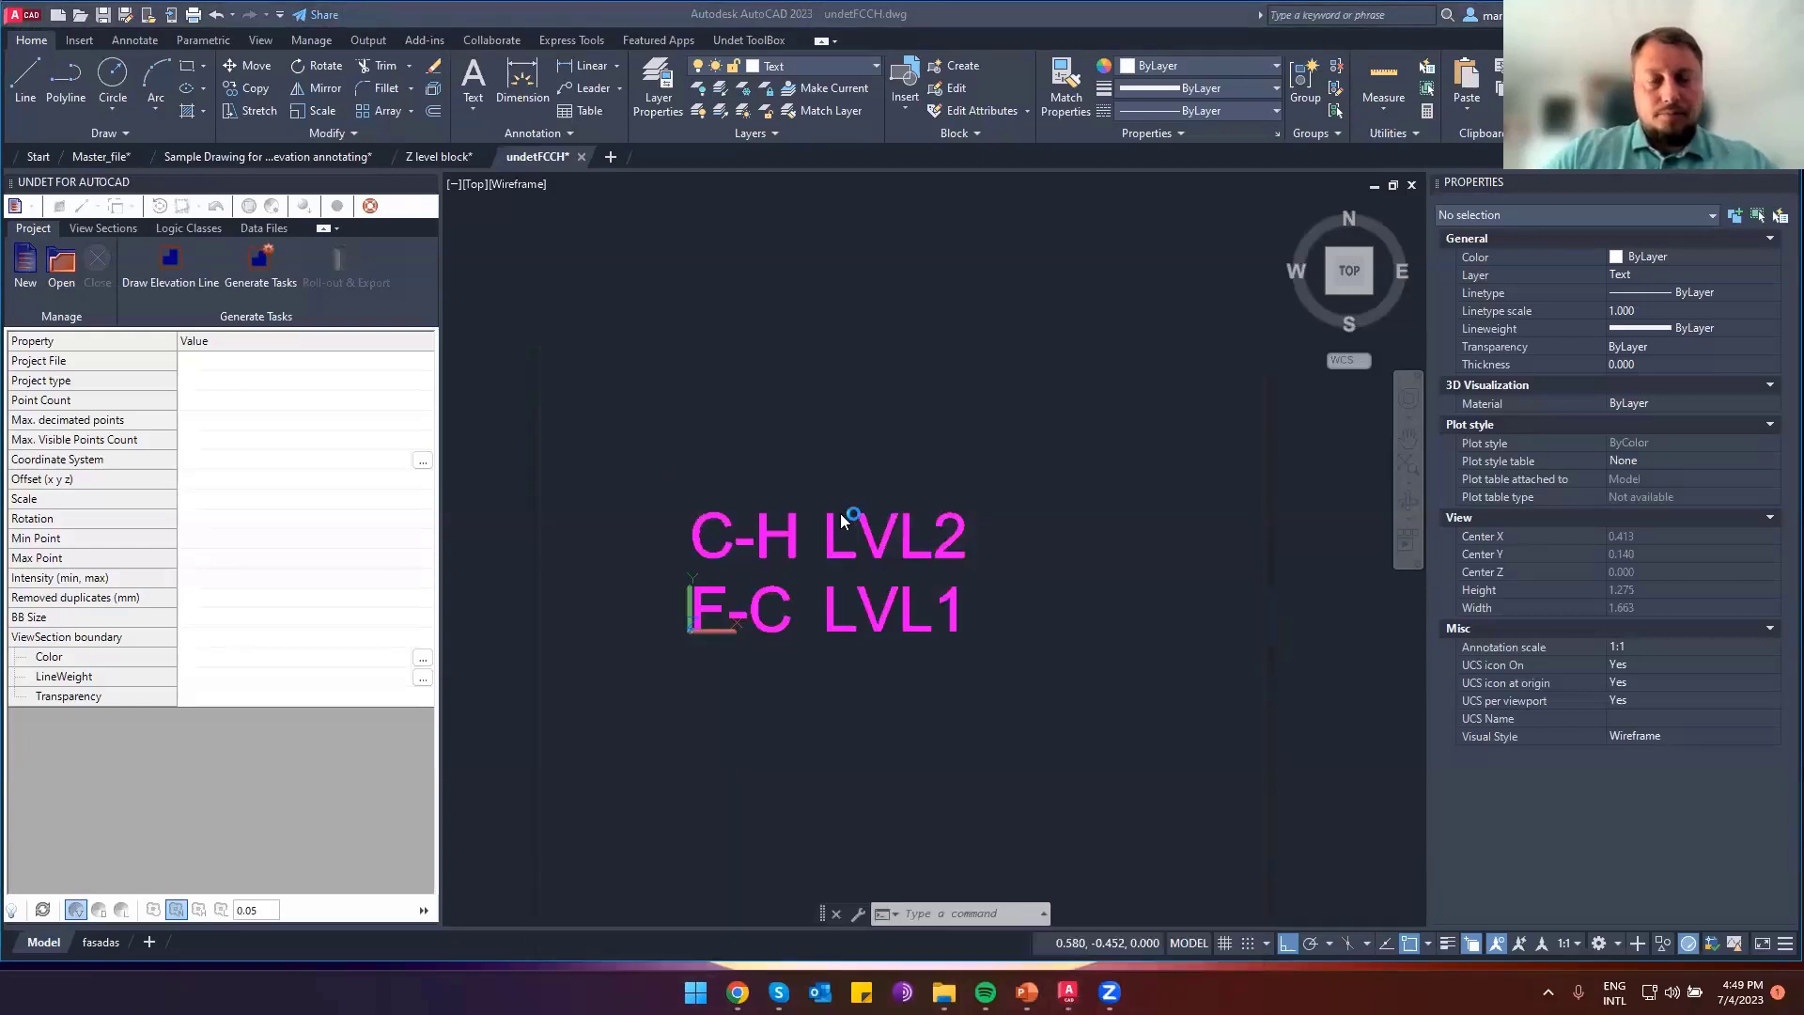
pyautogui.click(960, 520)
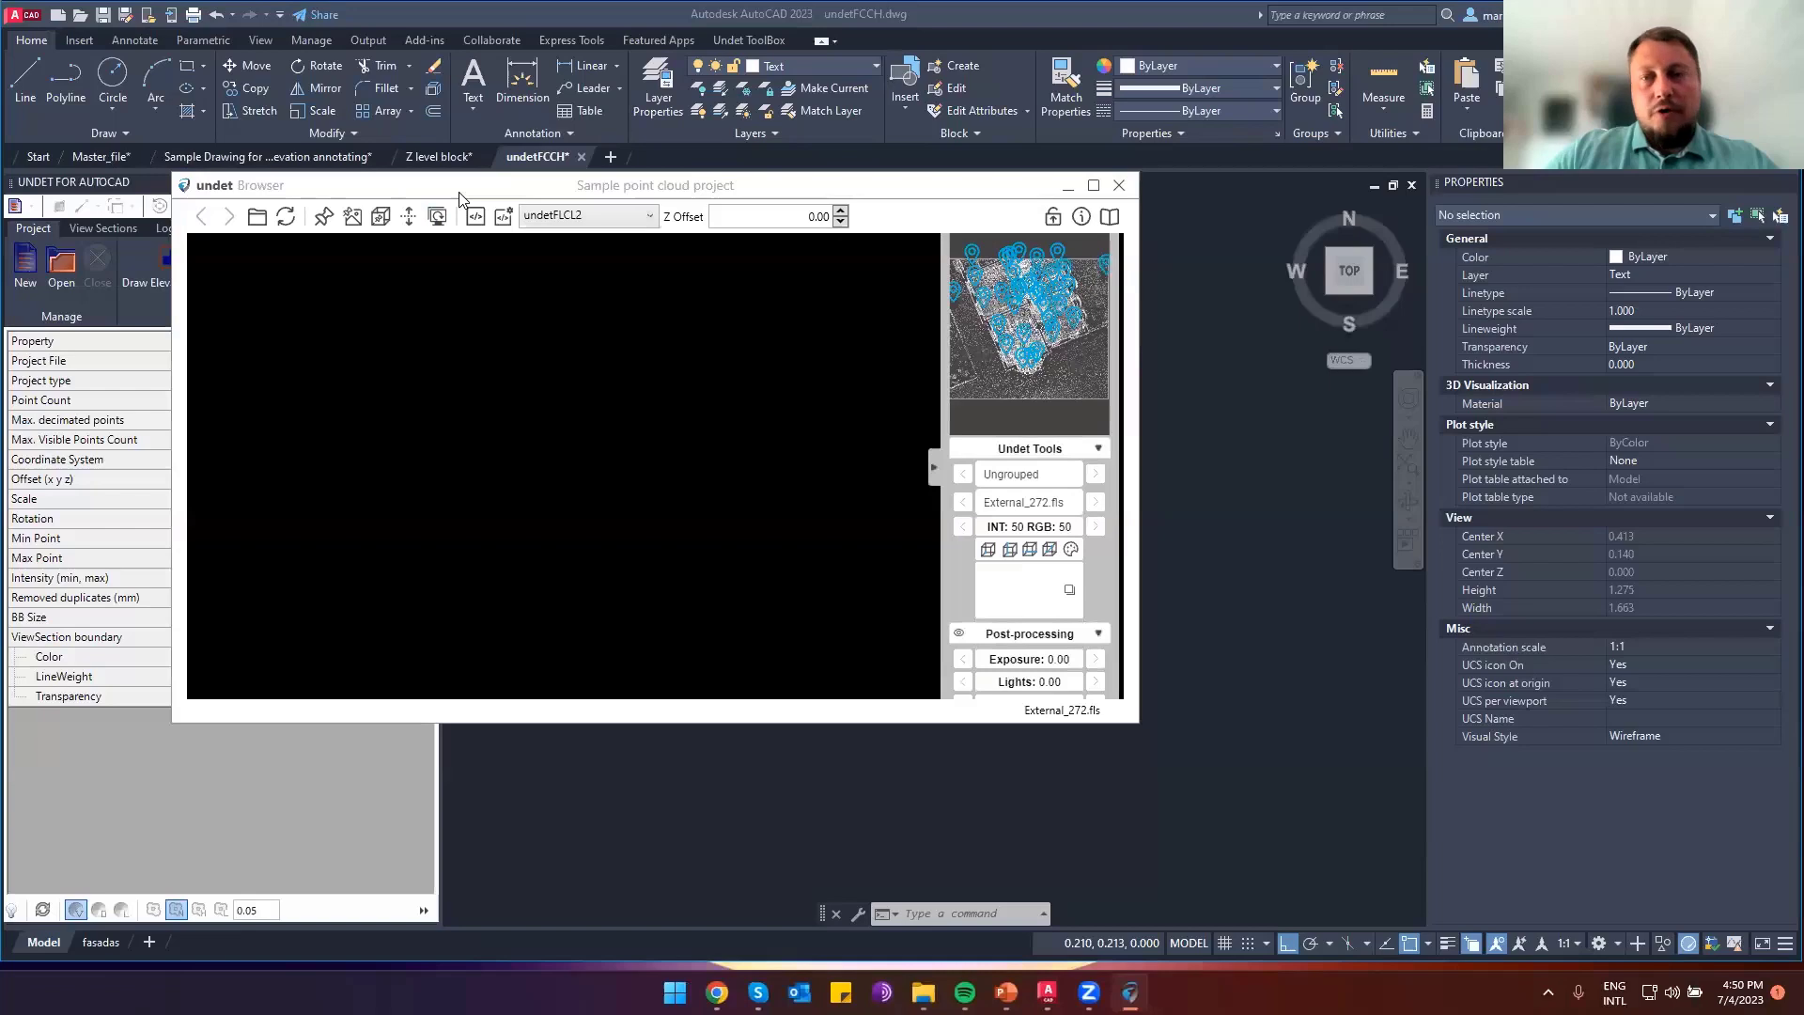
pyautogui.moveTo(461, 195); pyautogui.dragTo(847, 240)
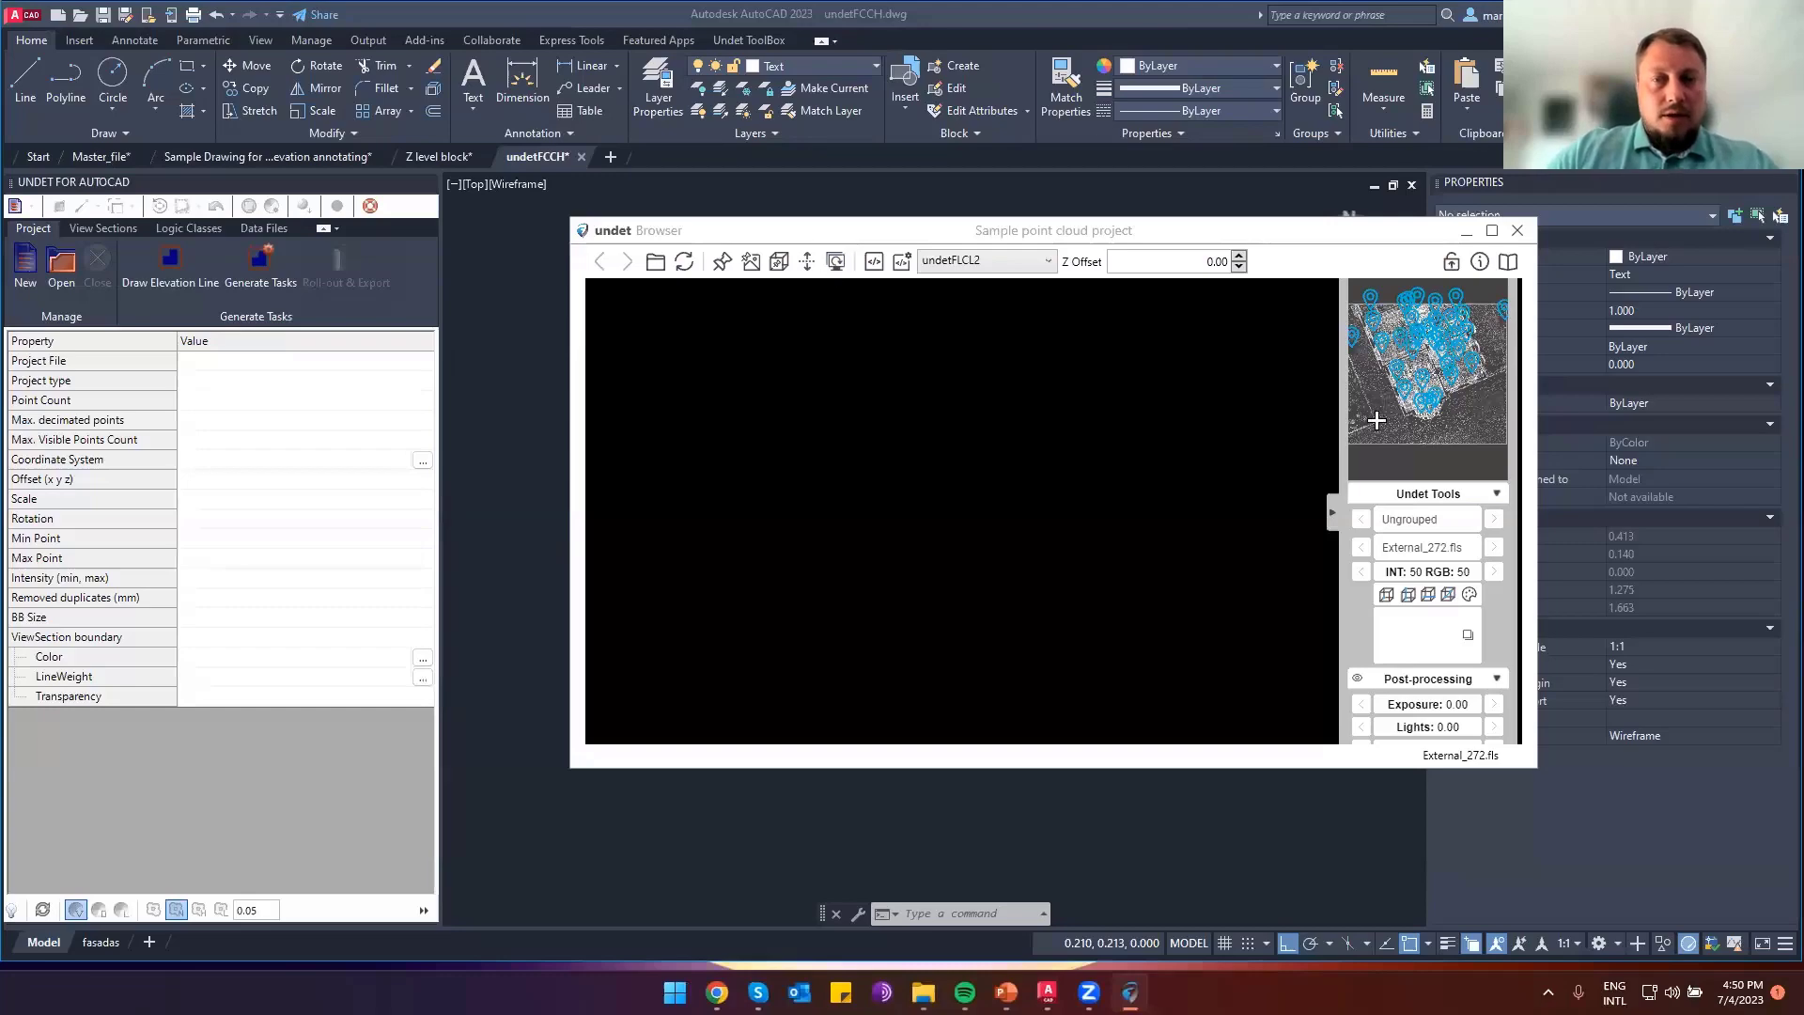
# Open the Ground_071 scan from the overview map and look around the room in its panorama
pyautogui.click(1411, 349)
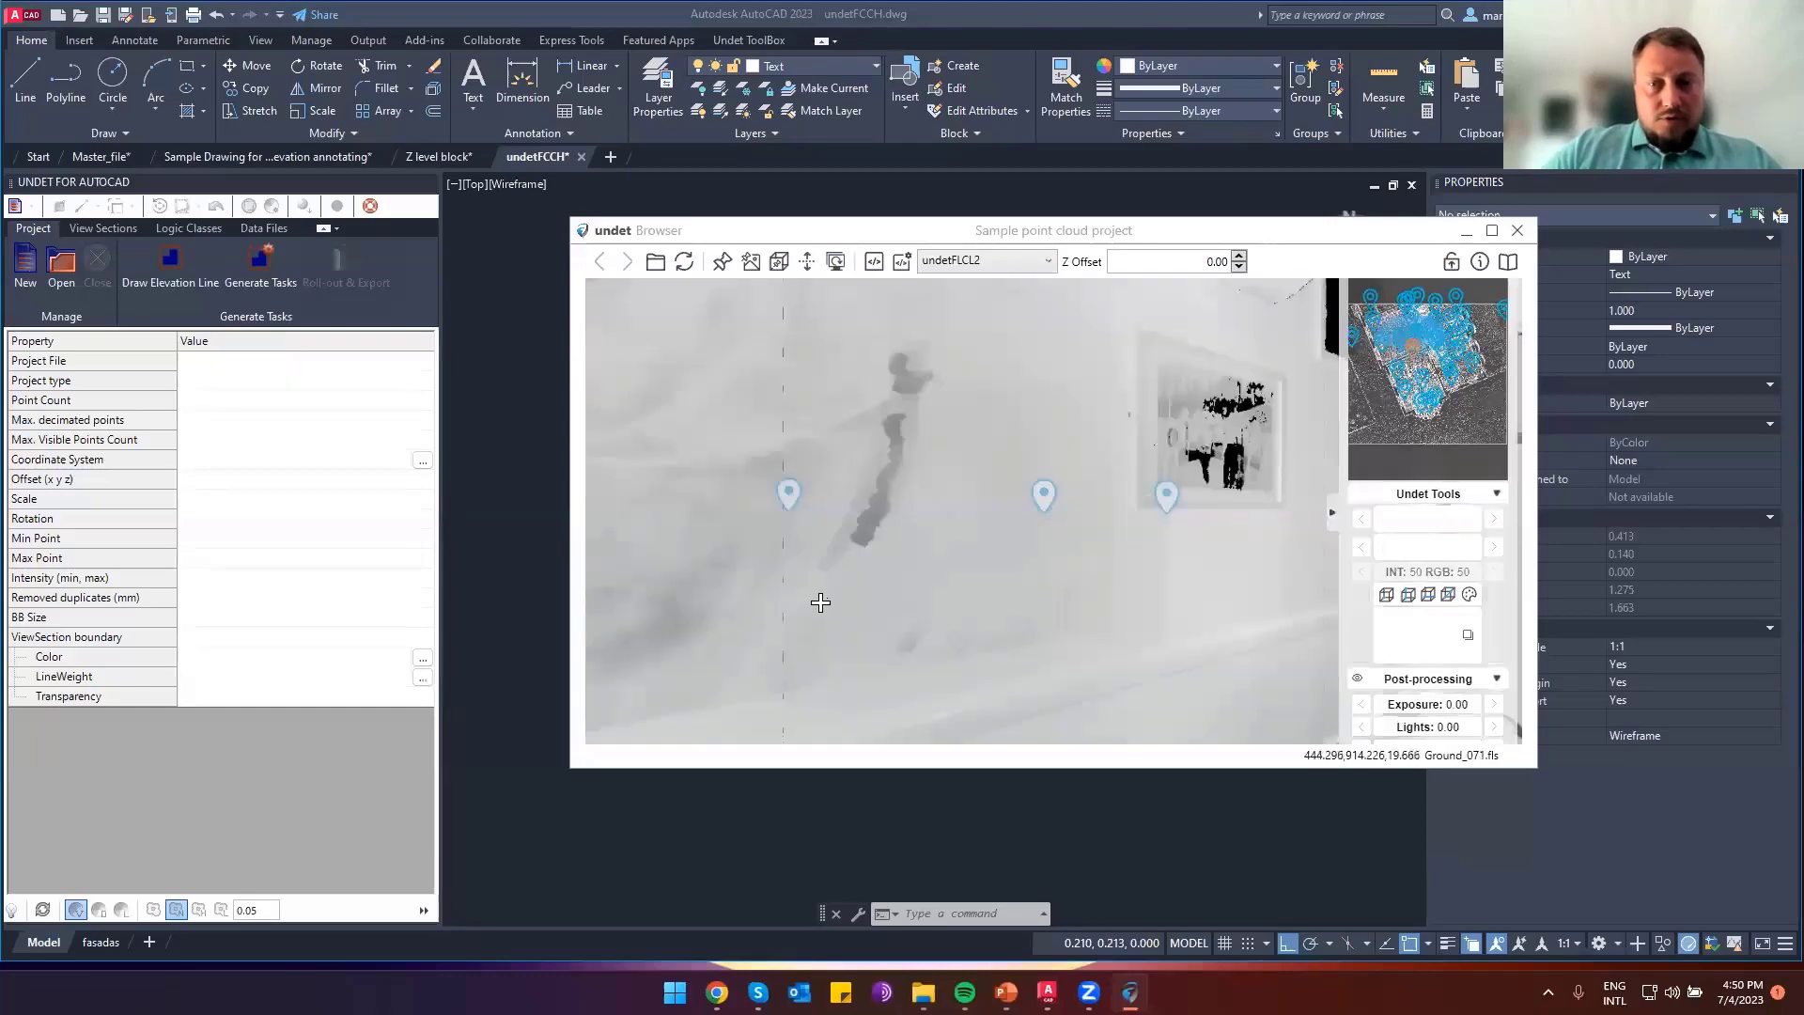
pyautogui.moveTo(1096, 513); pyautogui.dragTo(935, 600)
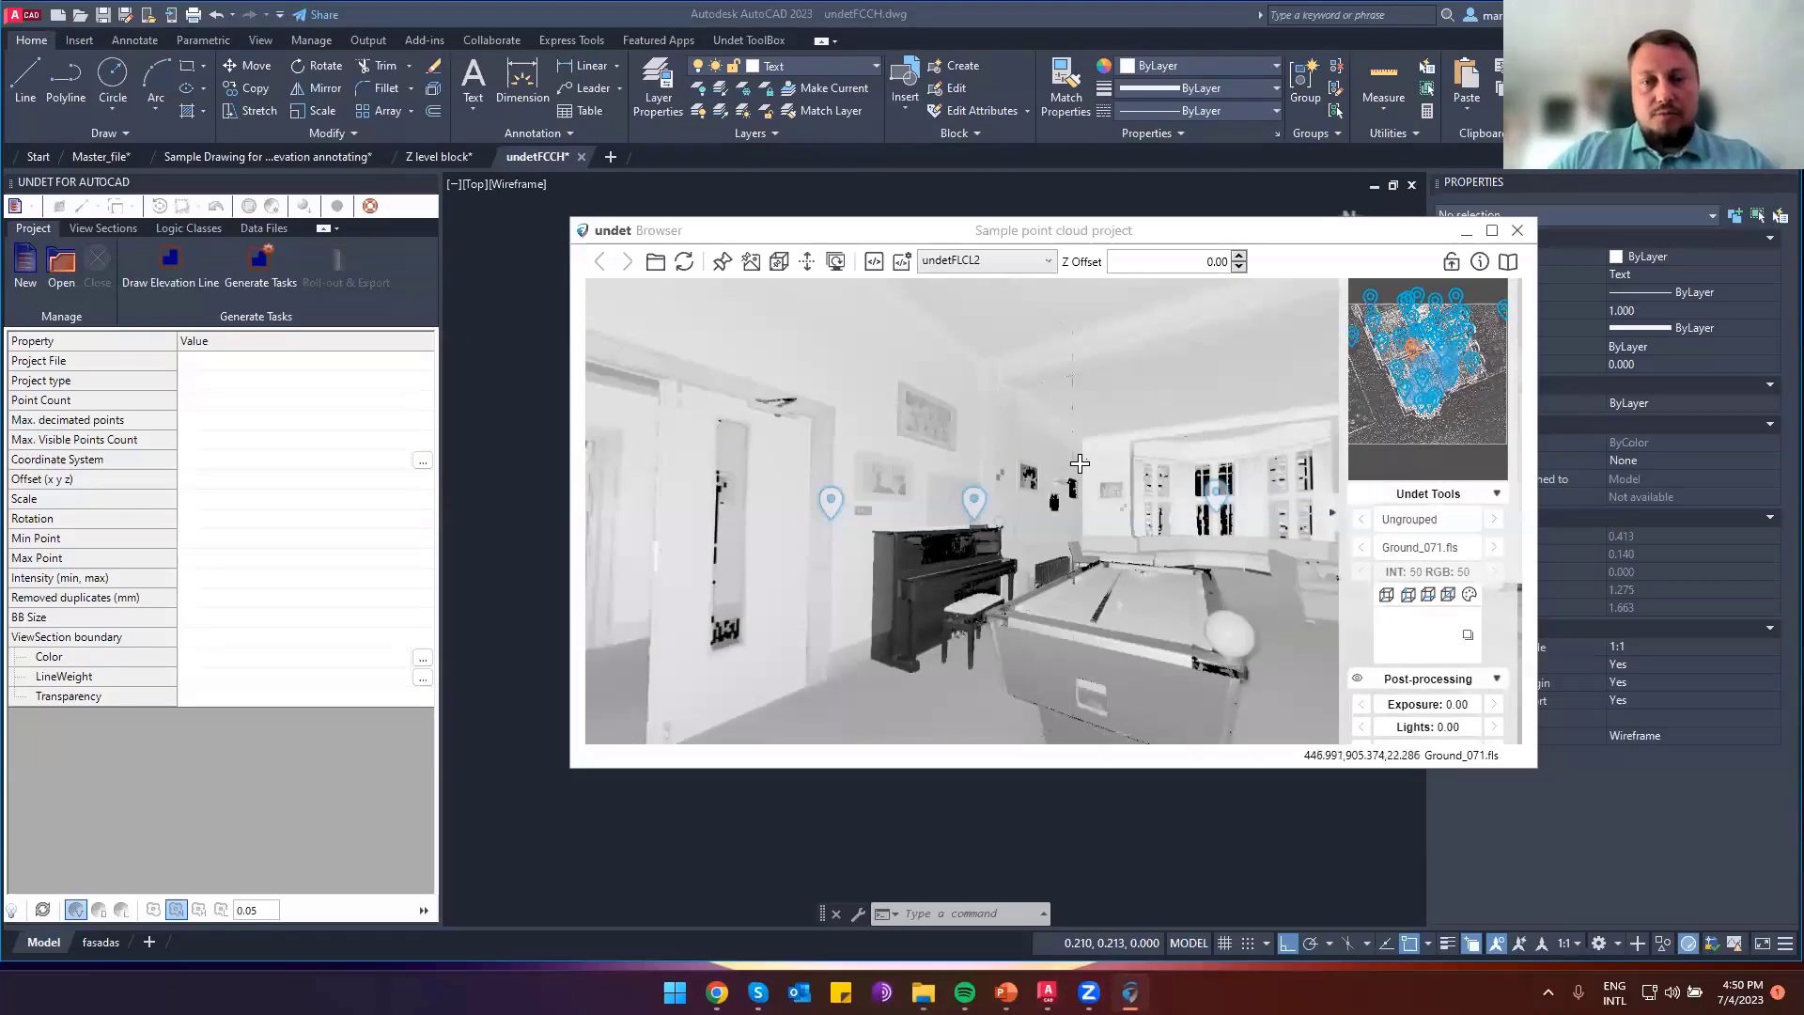
pyautogui.moveTo(1117, 510); pyautogui.dragTo(1213, 490)
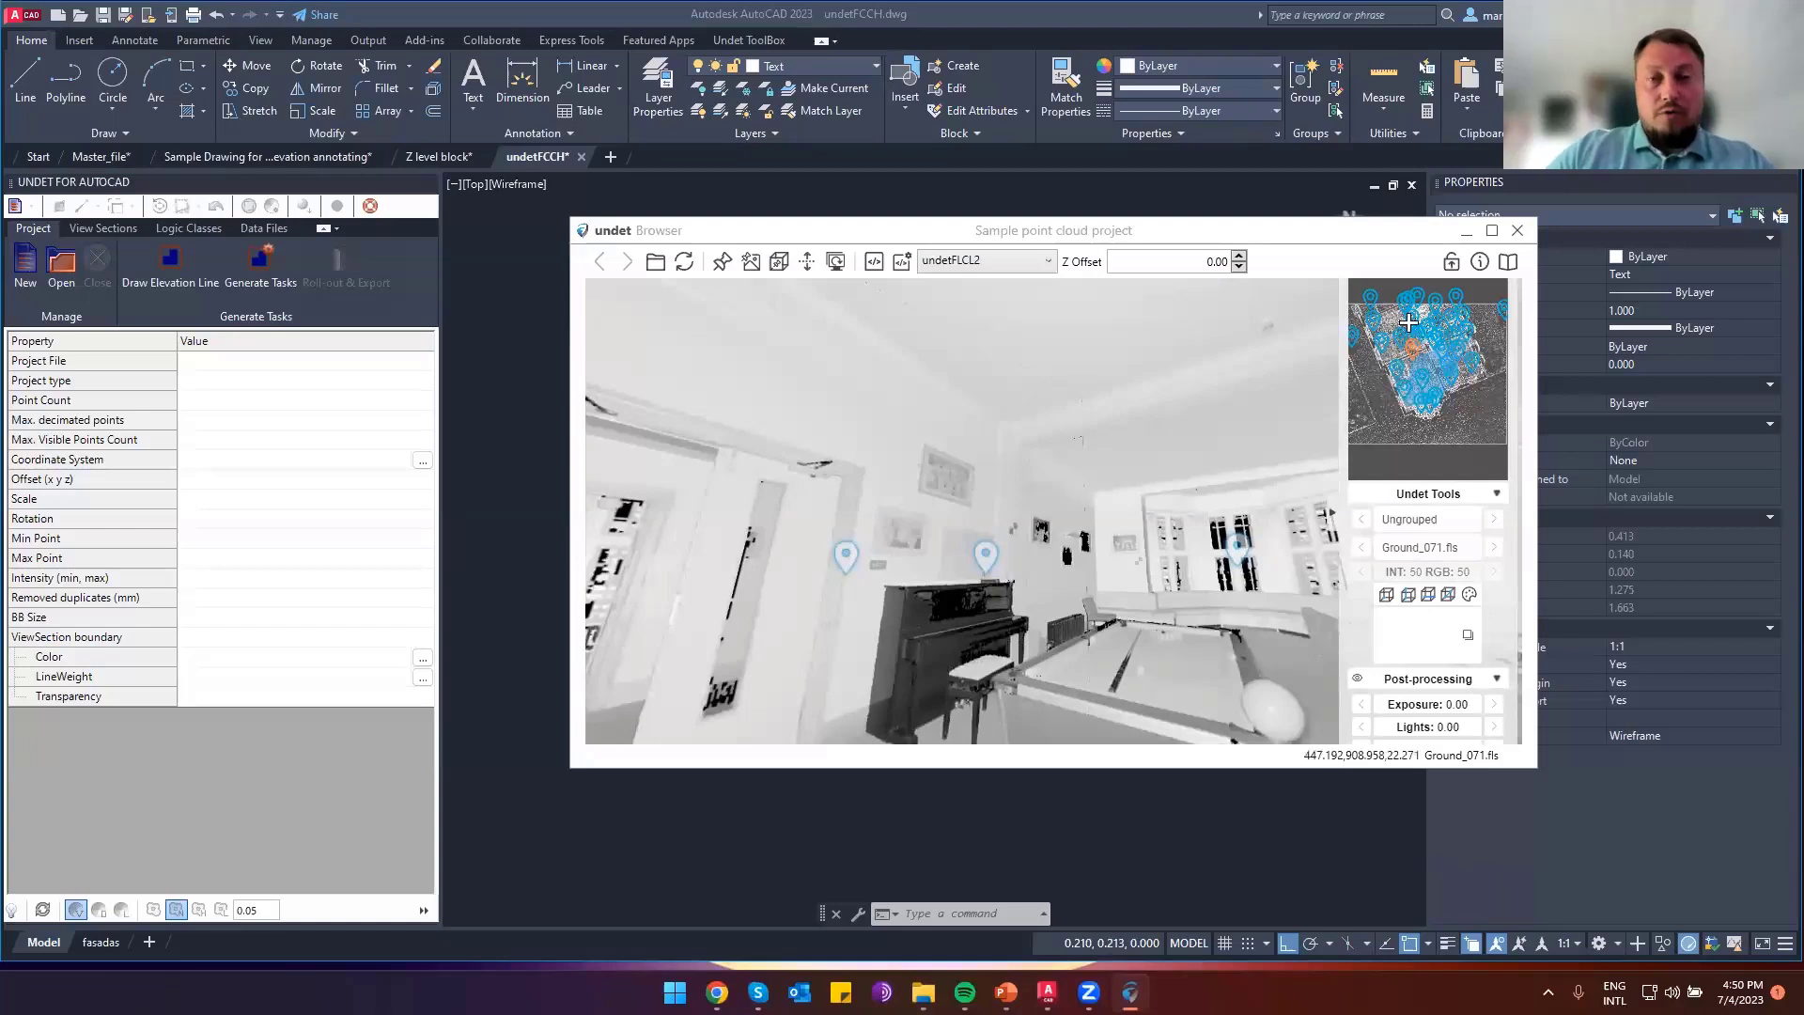
pyautogui.doubleClick(1183, 240)
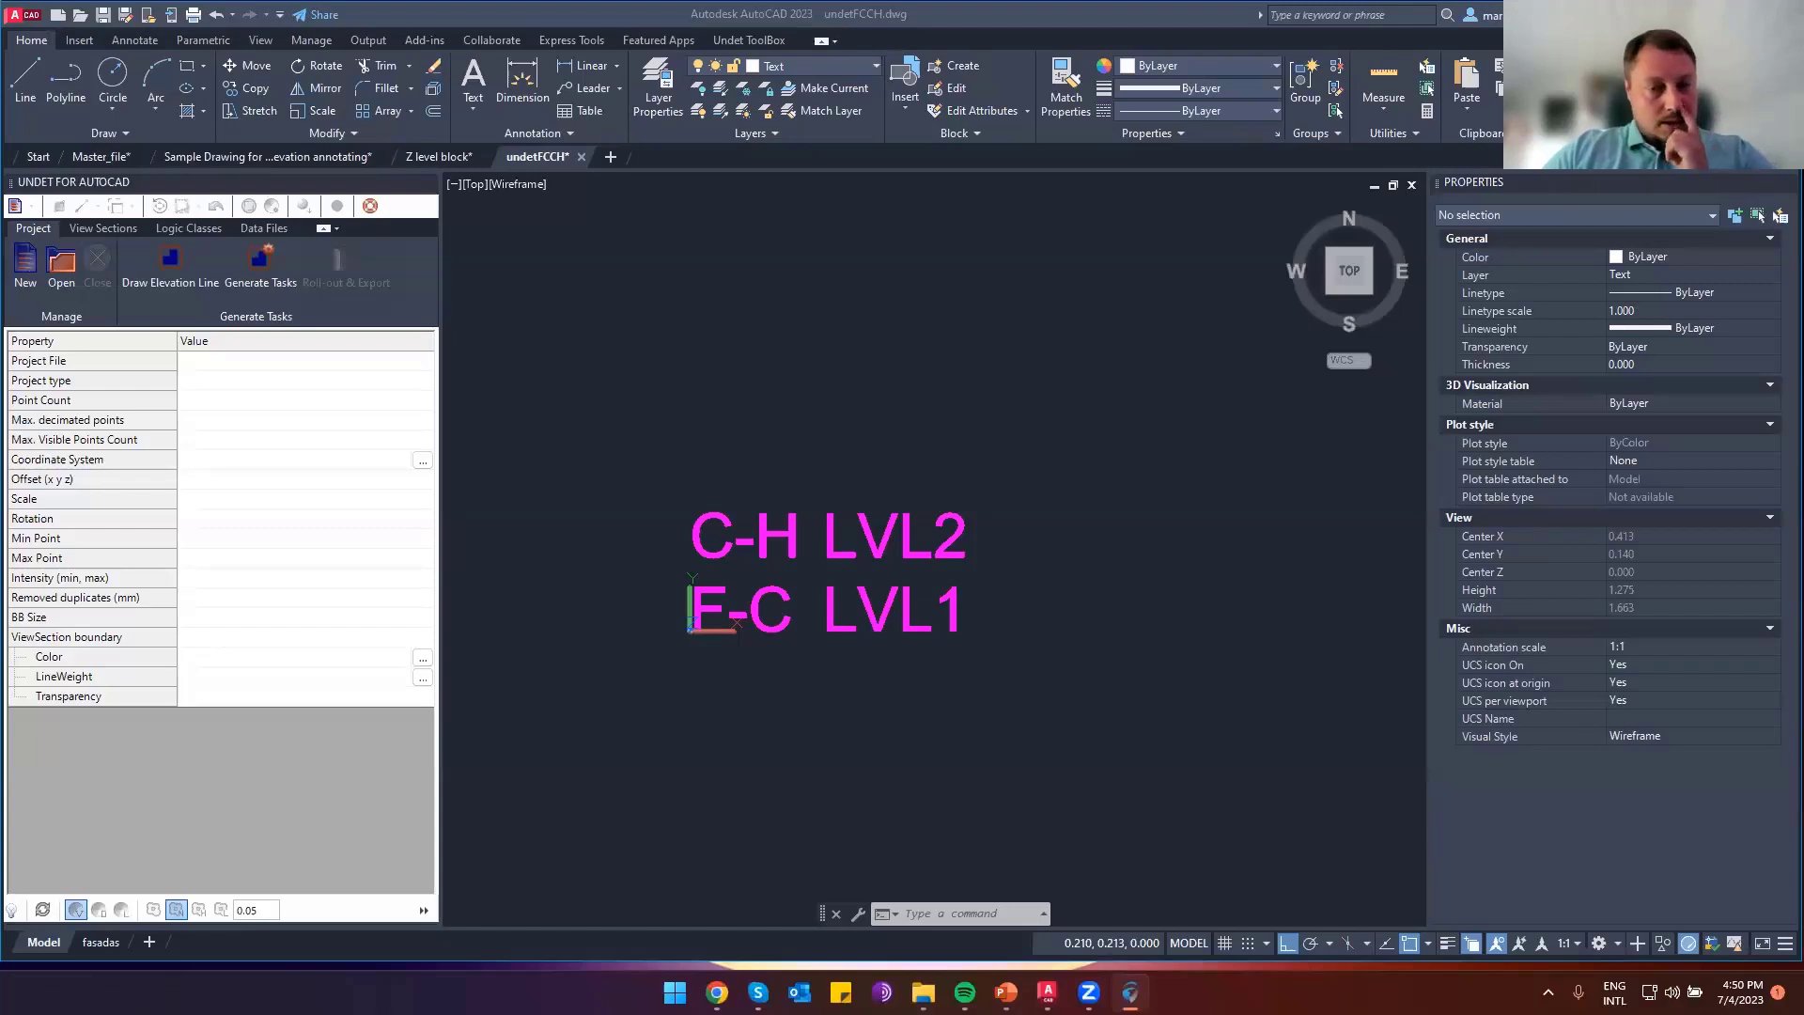
# Switch to AutoCAD and go through the Z level block and section/elevation sample drawings to the Master_file drawing
pyautogui.click(860, 14)
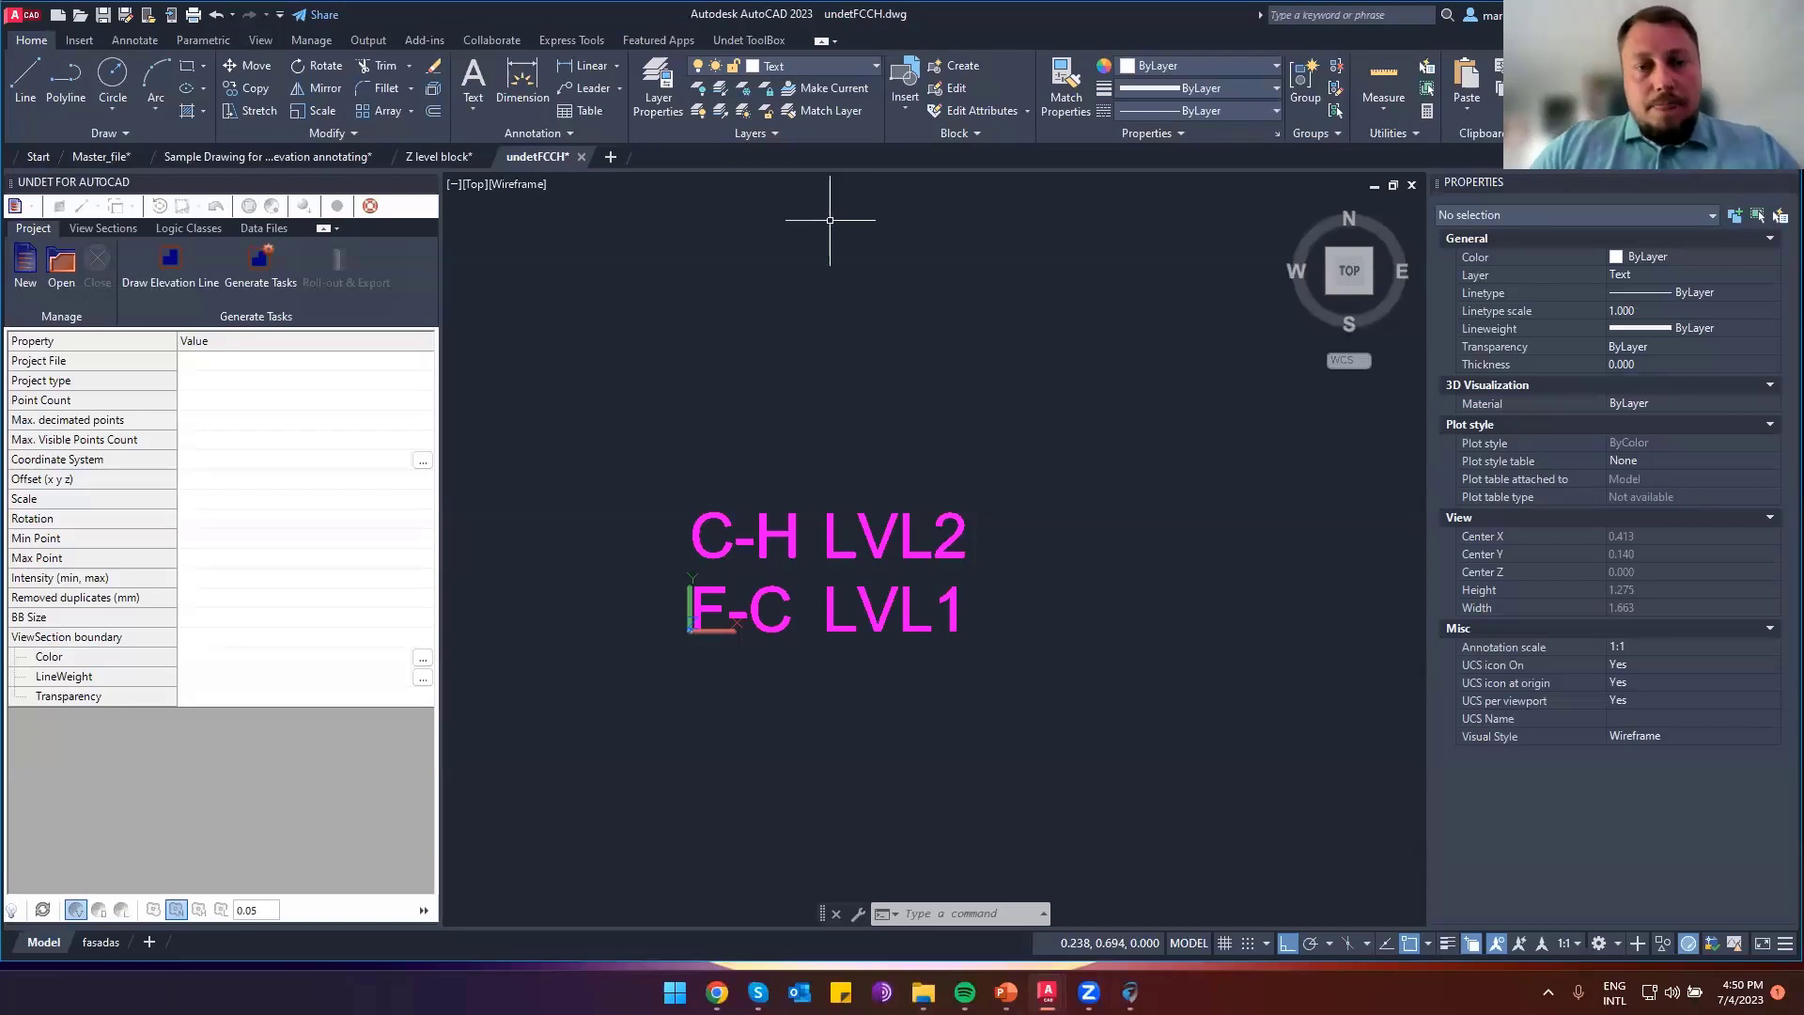
pyautogui.click(439, 156)
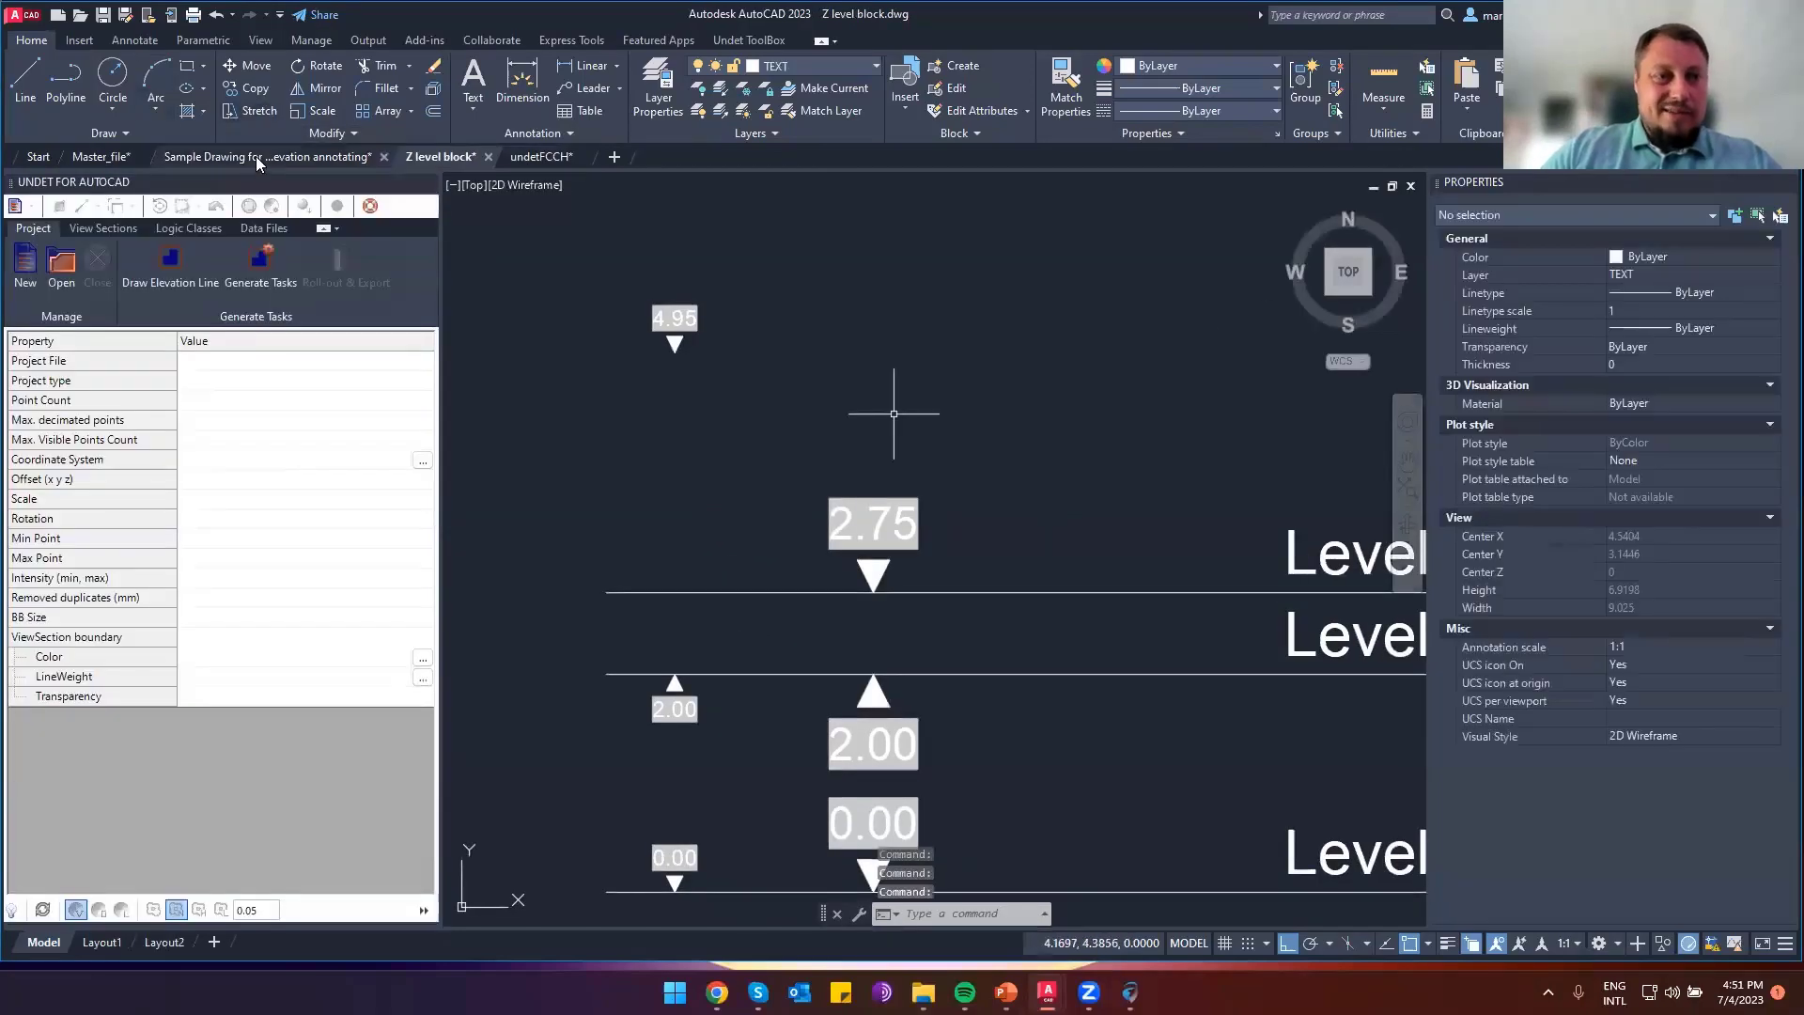
pyautogui.hotkey('ctrl', 'Tab')
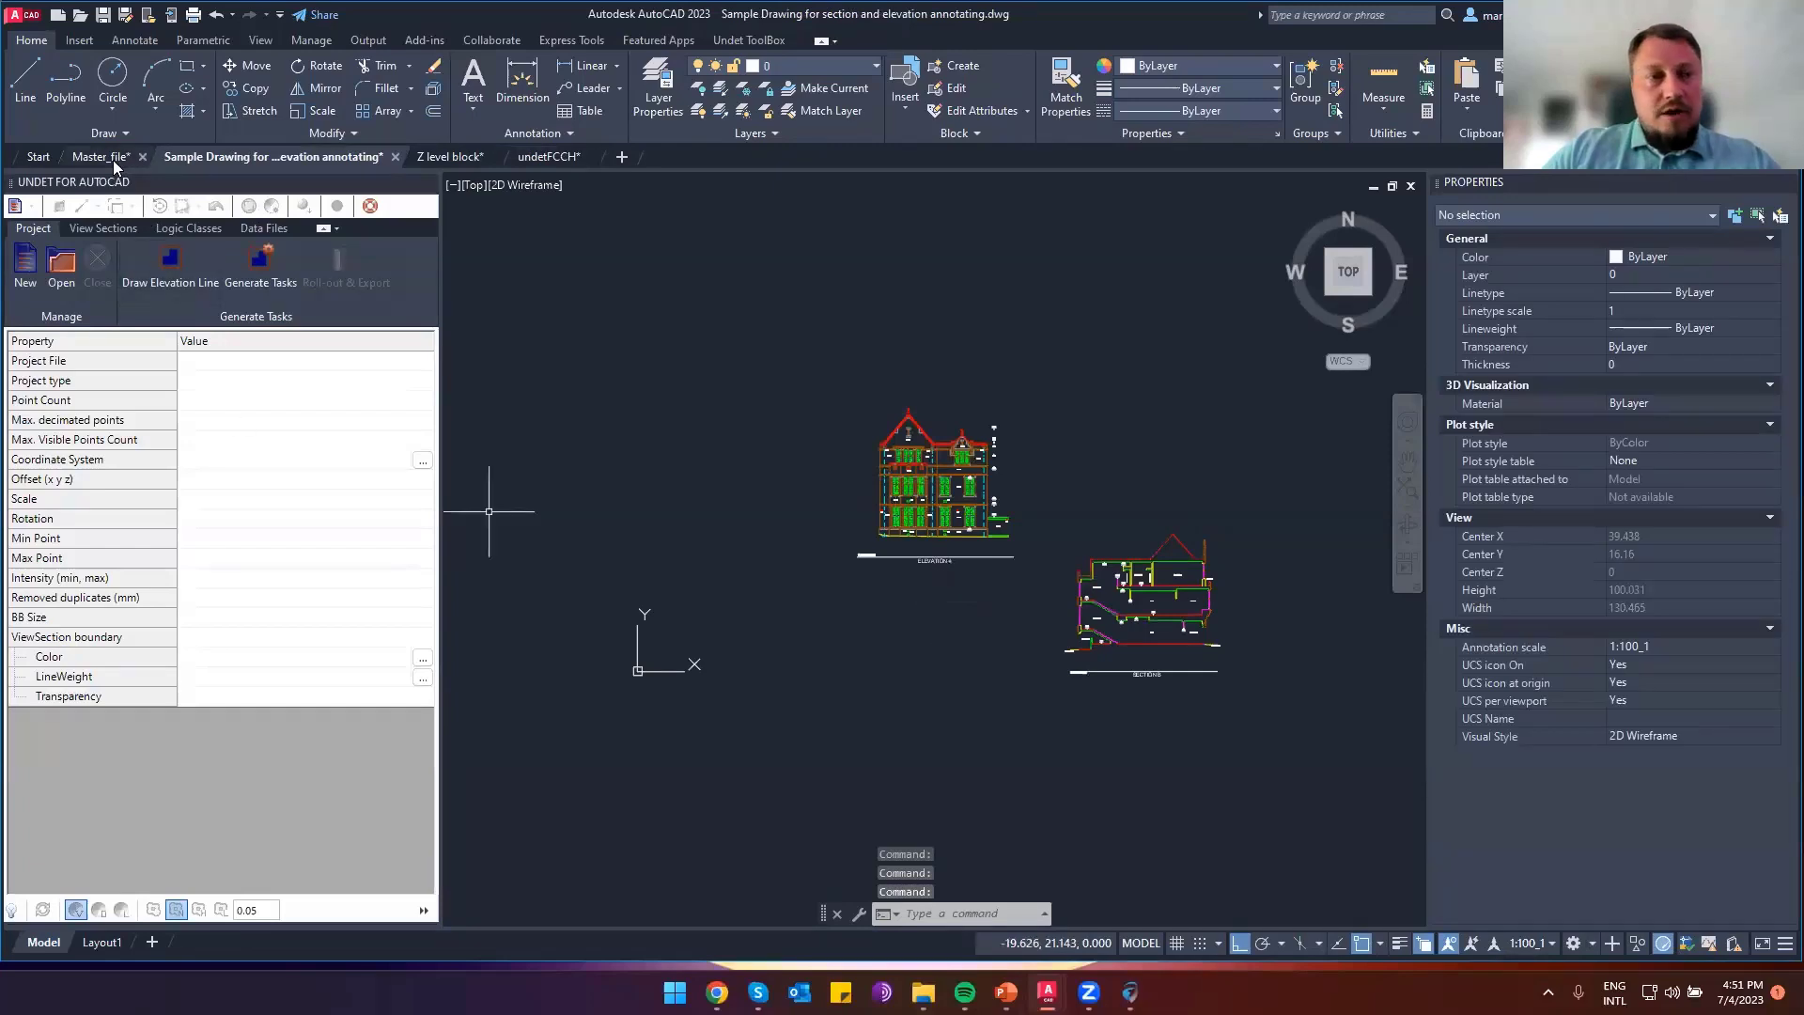
pyautogui.moveTo(104, 162)
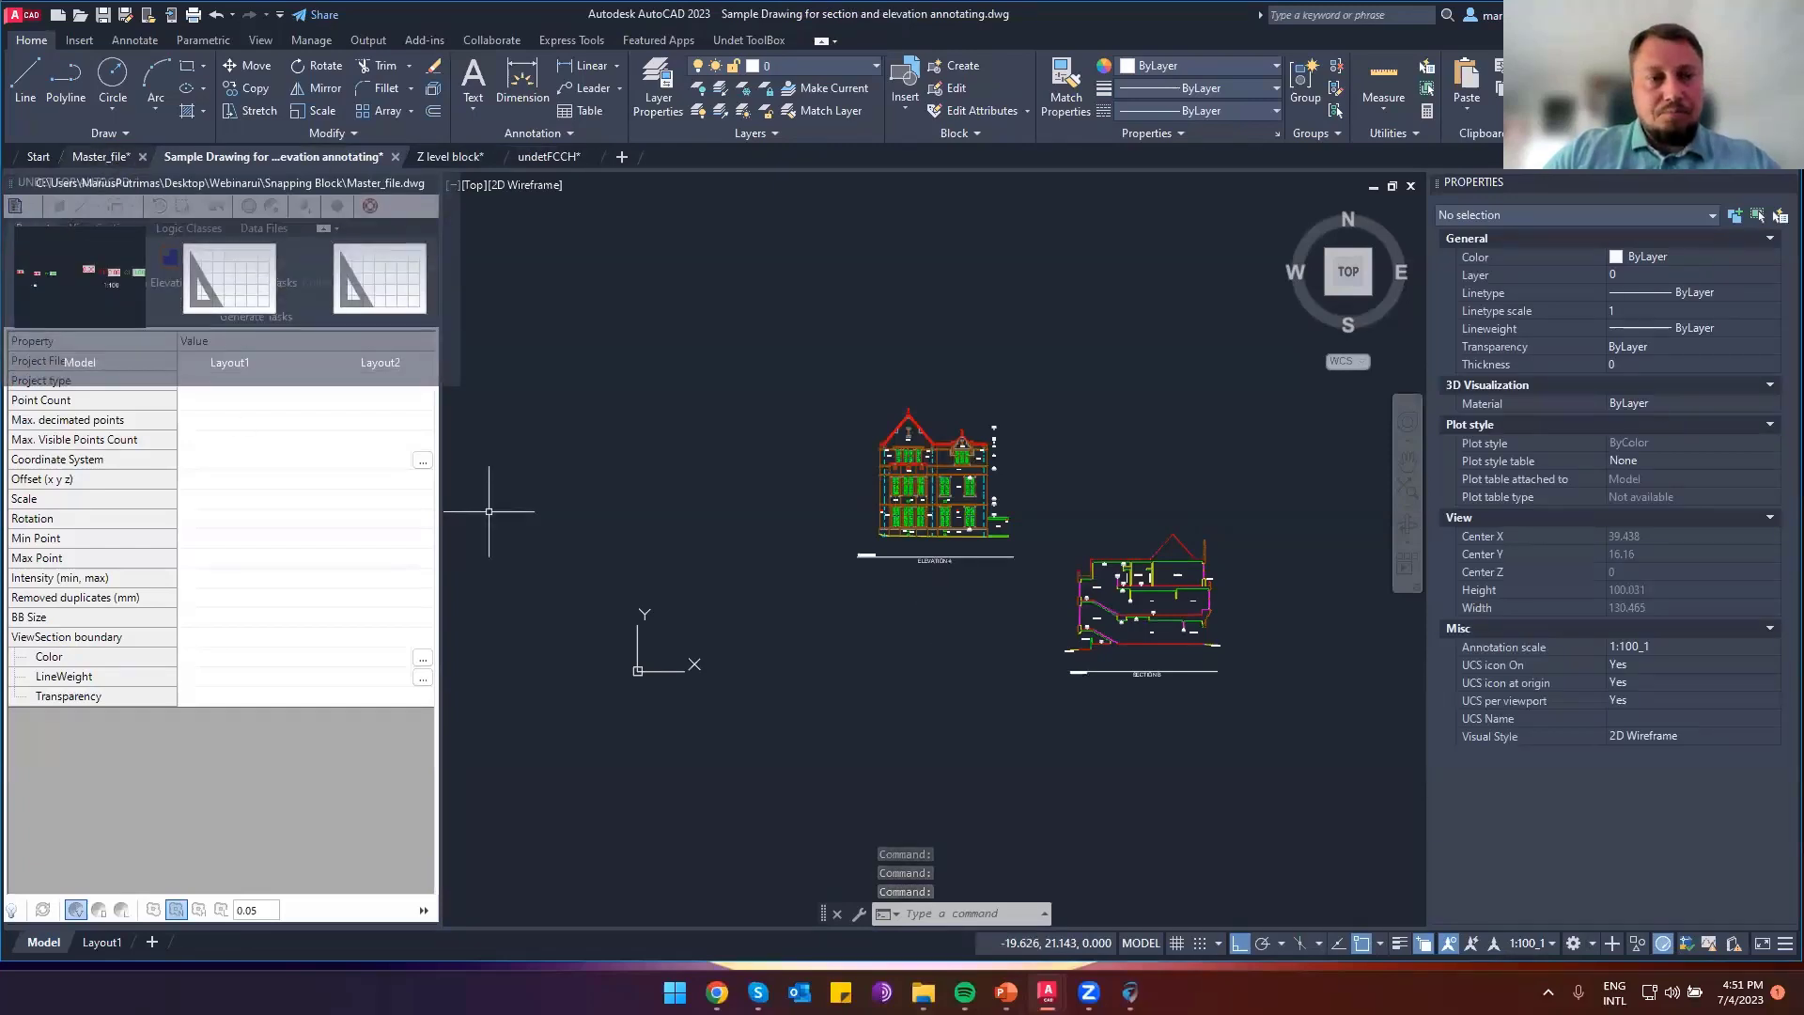
pyautogui.click(111, 156)
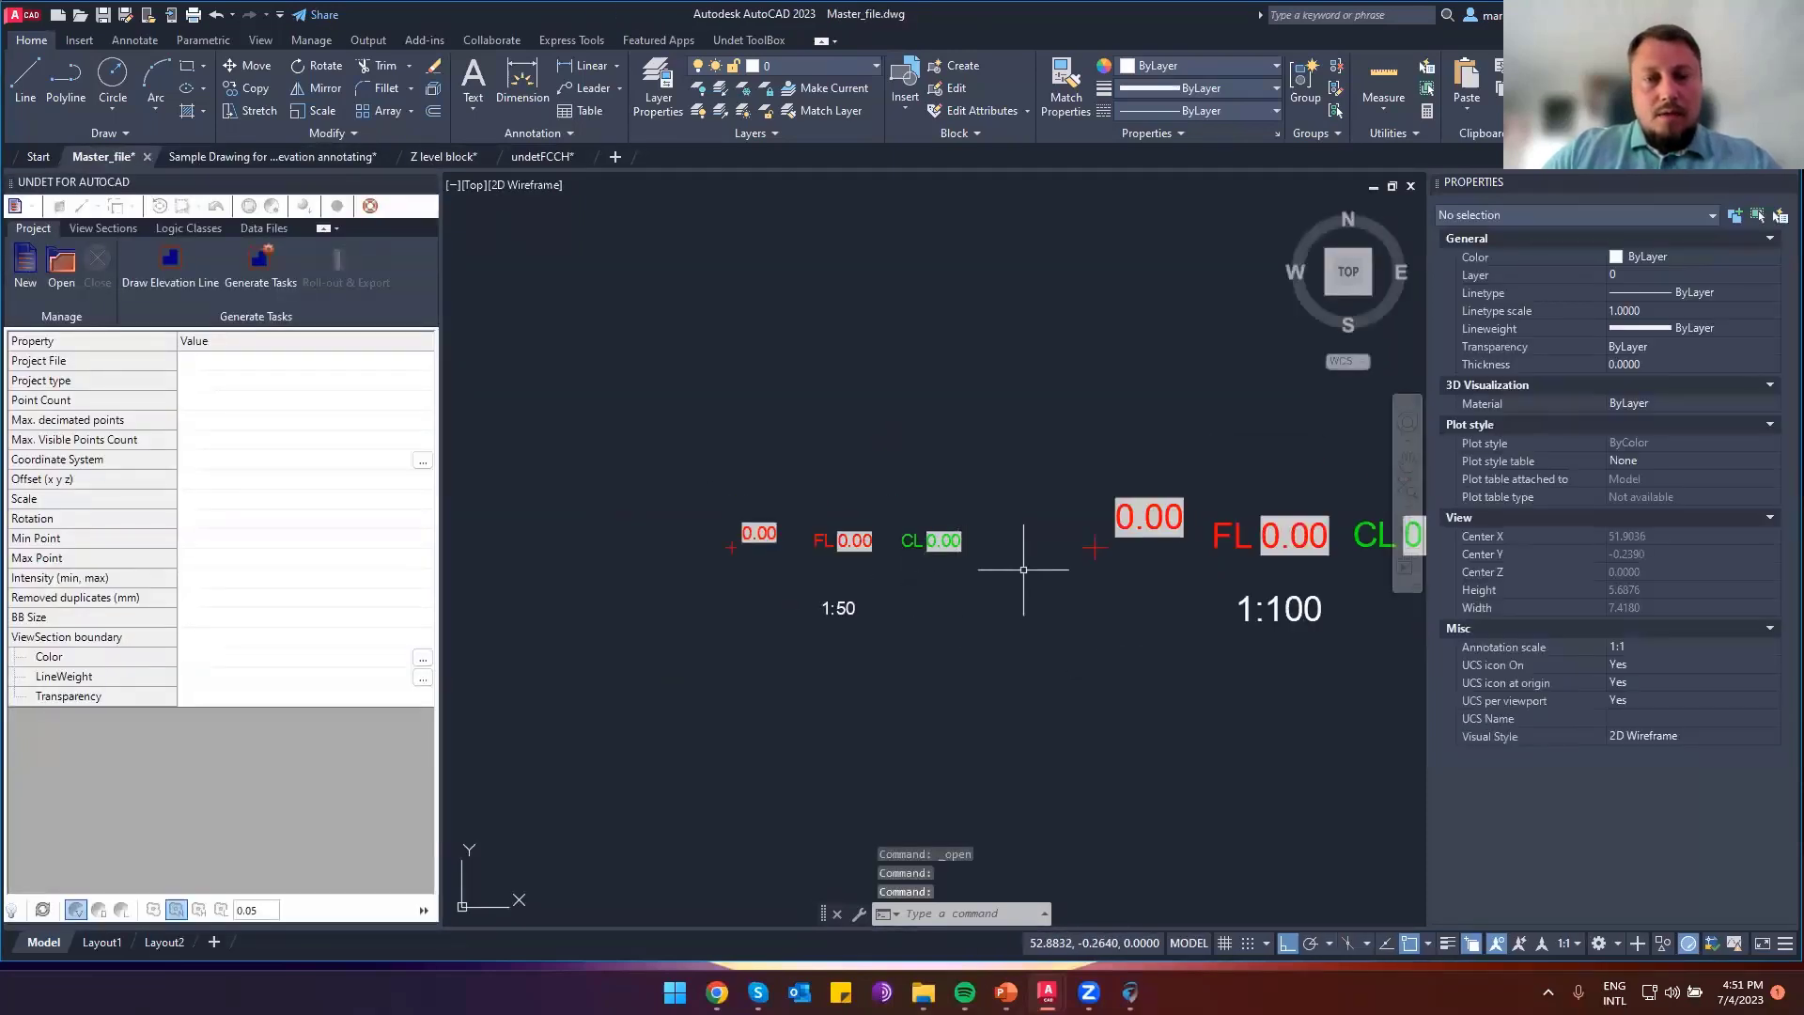
# Copy the three 1:50 level blocks straight up above the original row
pyautogui.click(985, 563)
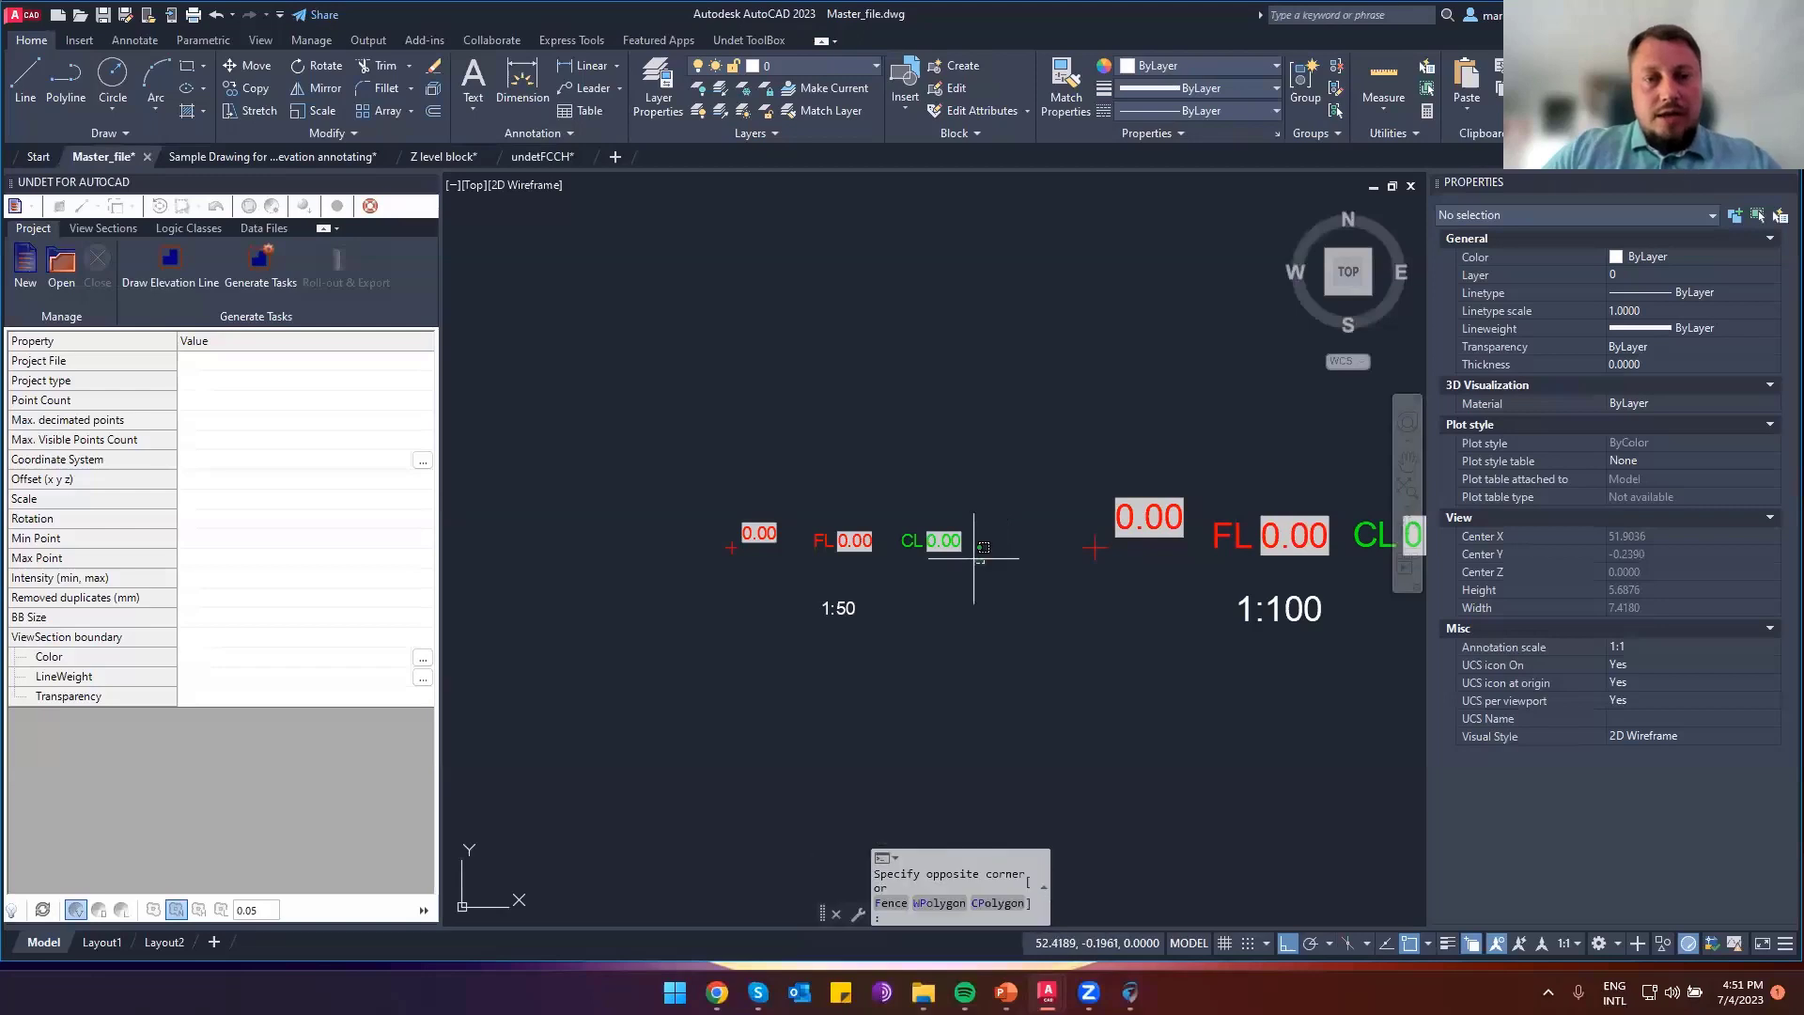
pyautogui.click(720, 489)
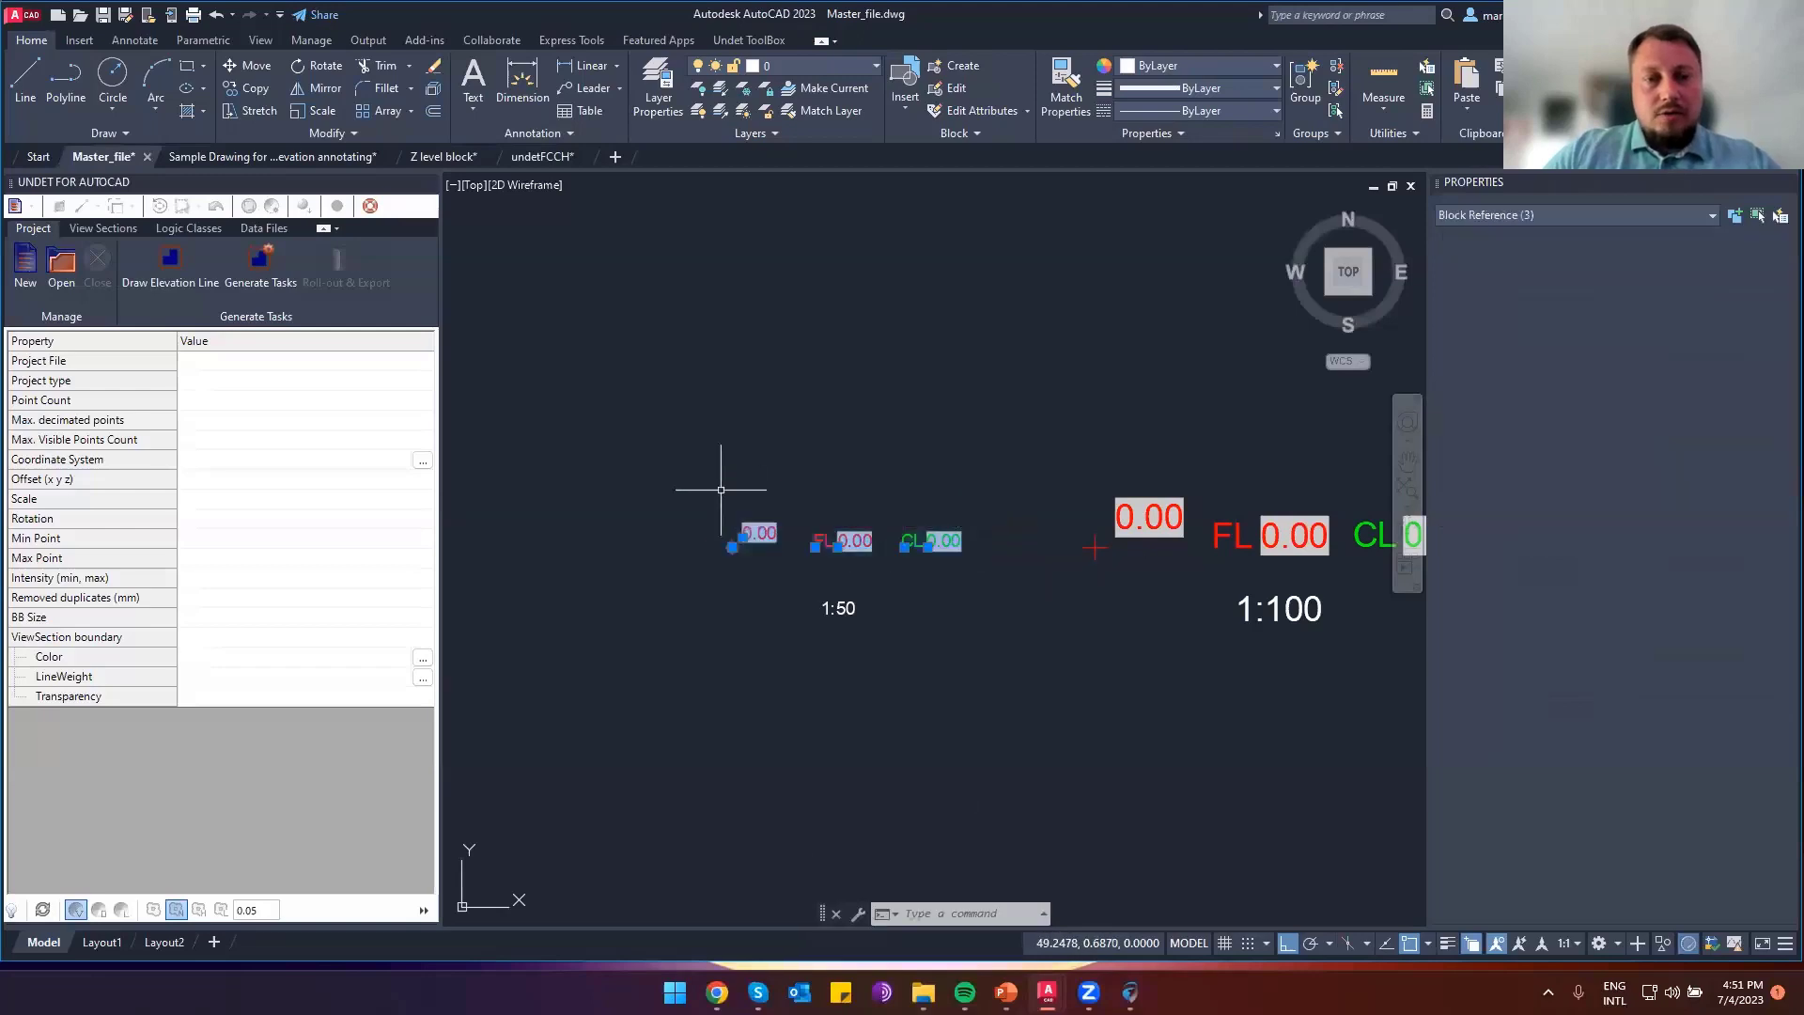
pyautogui.click(246, 89)
pyautogui.click(781, 564)
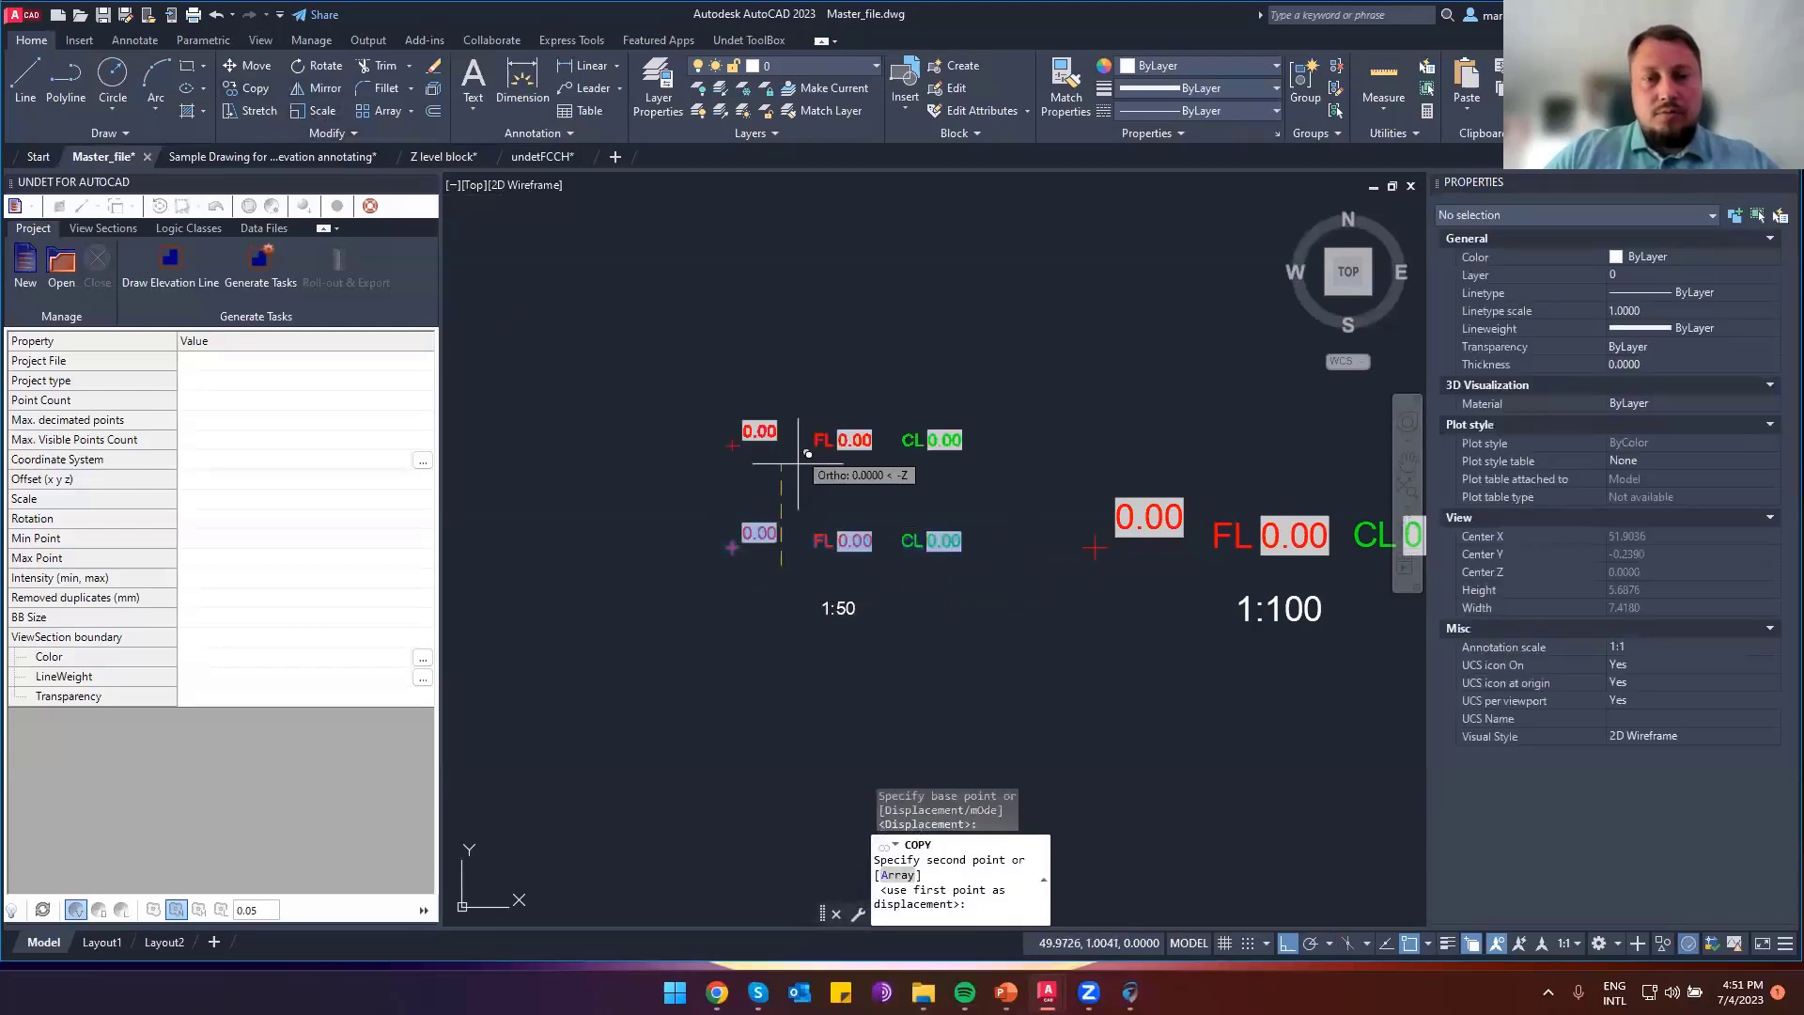
pyautogui.click(810, 428)
pyautogui.press('Escape')
# View the level blocks from a 3D angle and restore the plan view of the current UCS
pyautogui.keyDown('shift'); pyautogui.moveTo(810, 428); pyautogui.dragTo(628, 554, button='middle'); pyautogui.keyUp('shift')
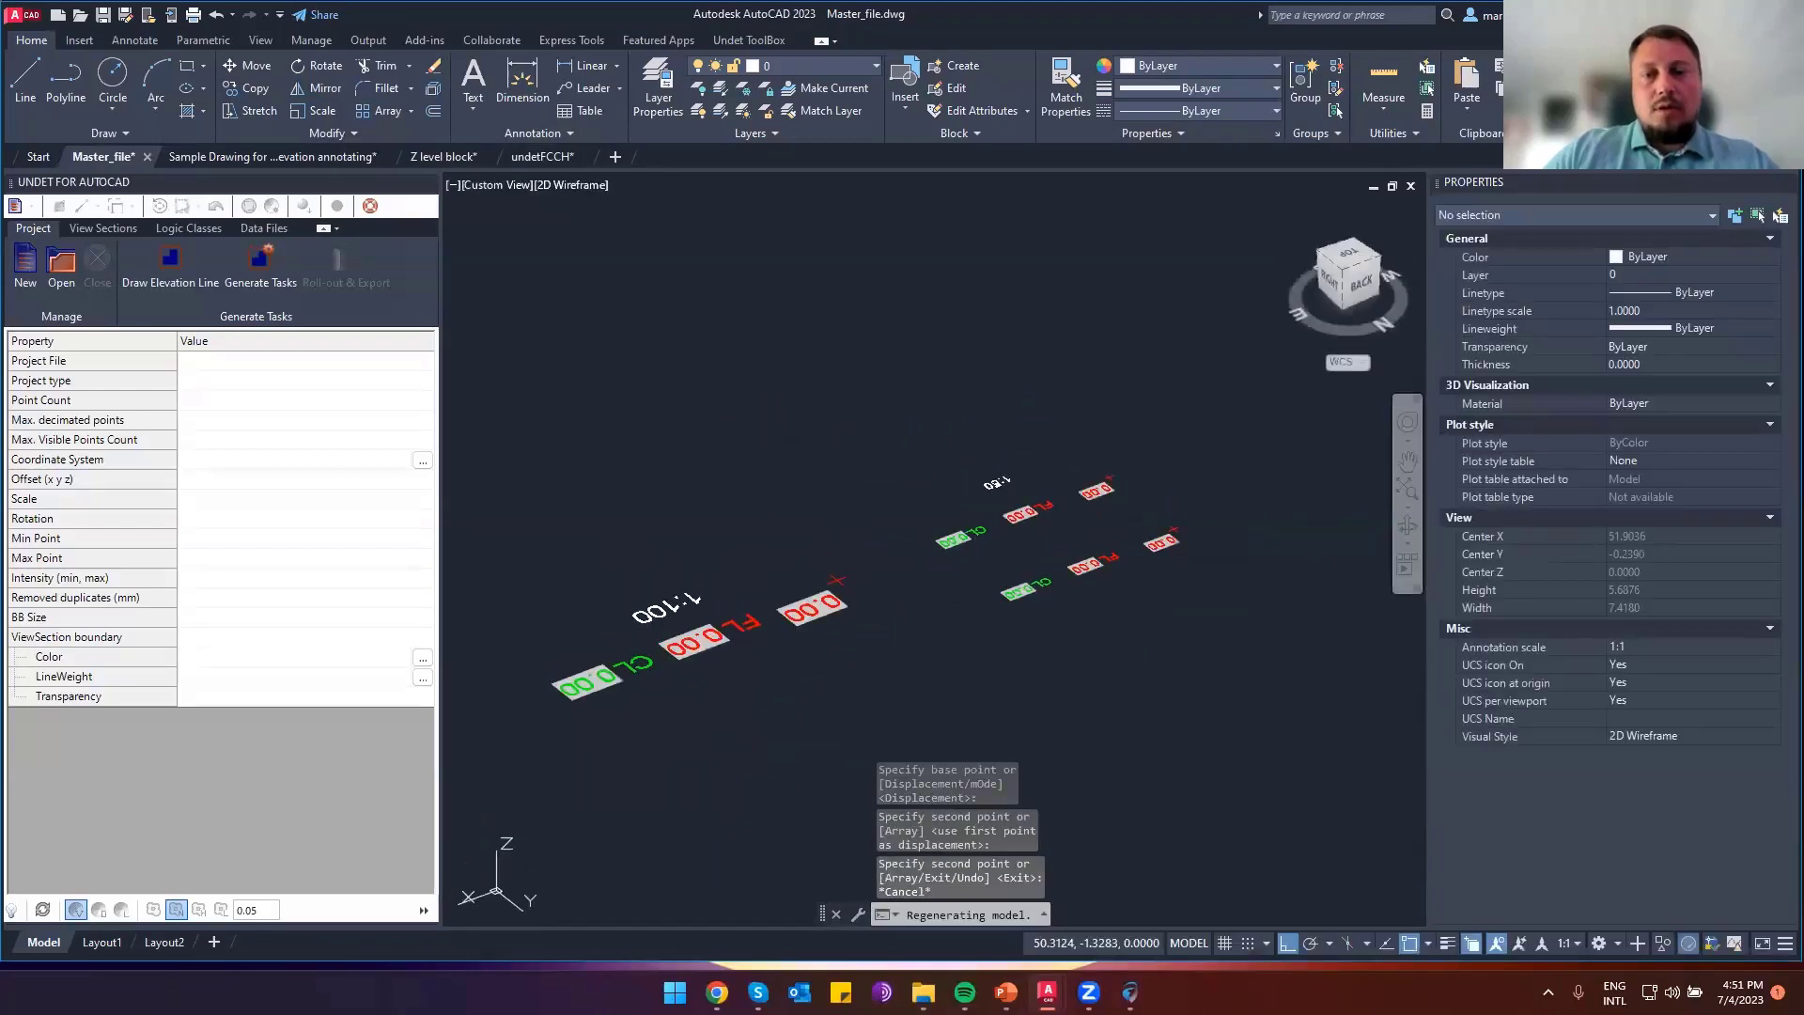
pyautogui.click(1189, 518)
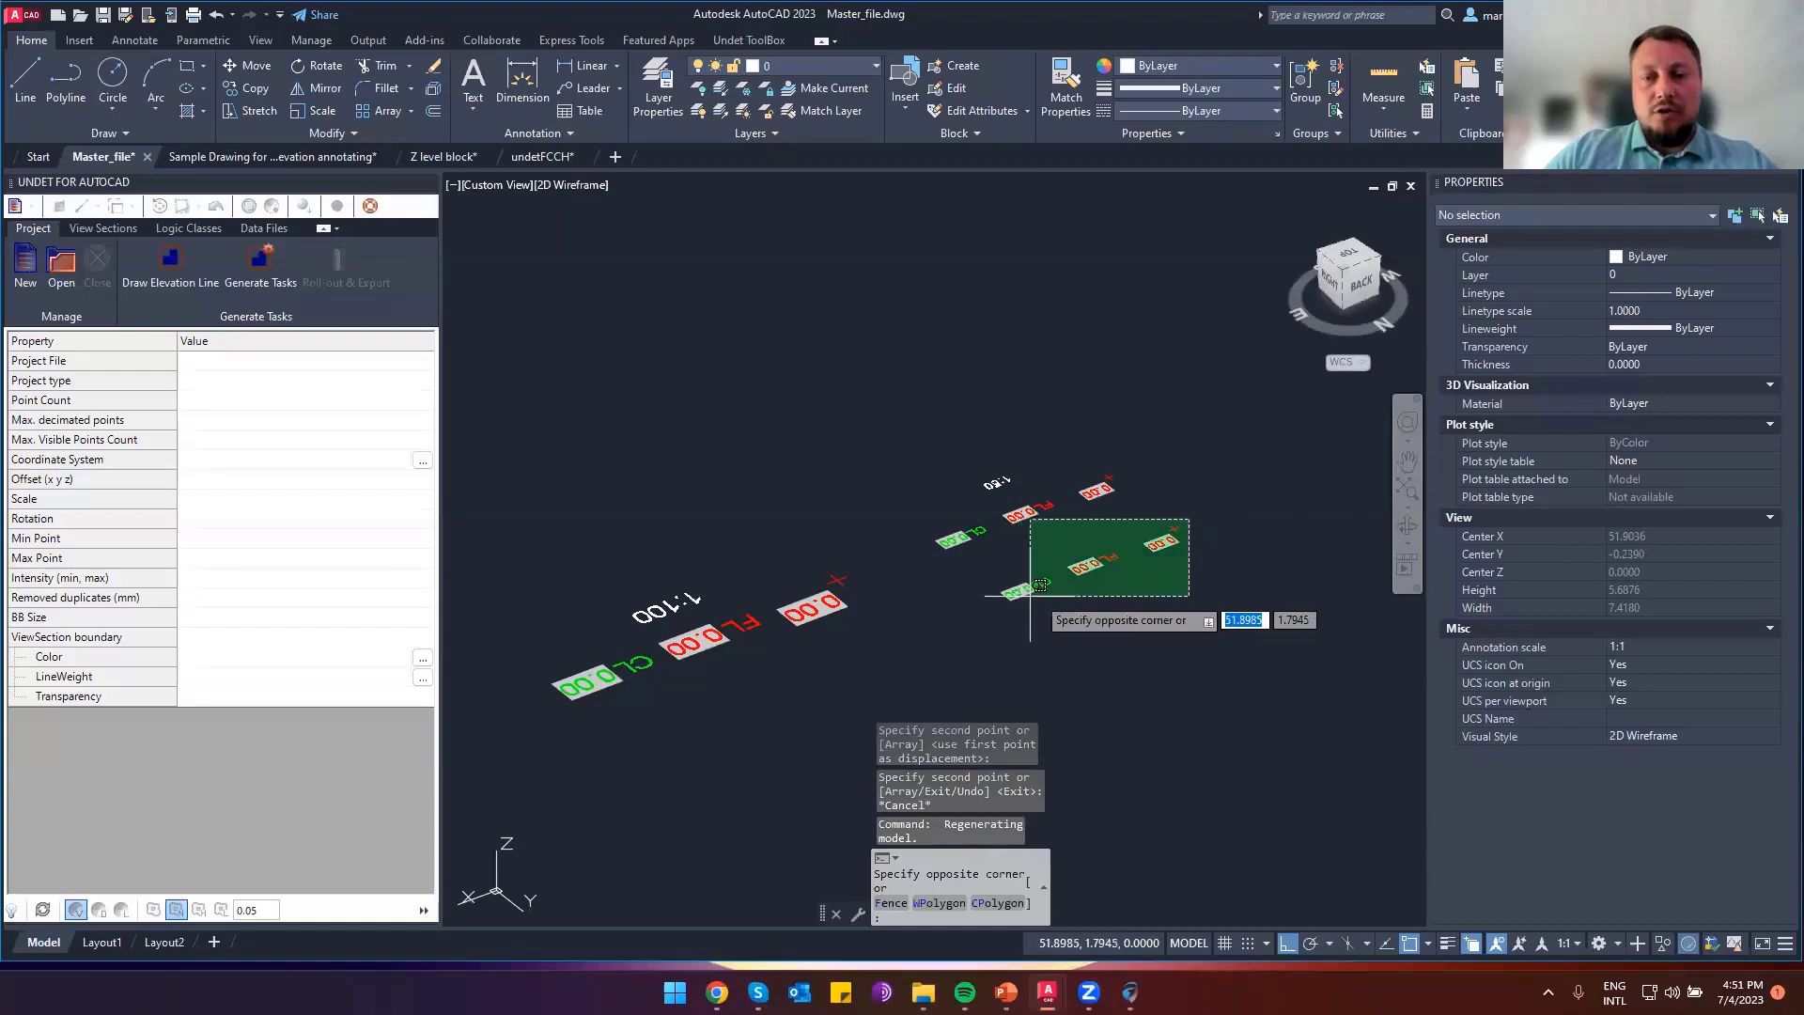
pyautogui.press('Escape')
pyautogui.press('Escape')
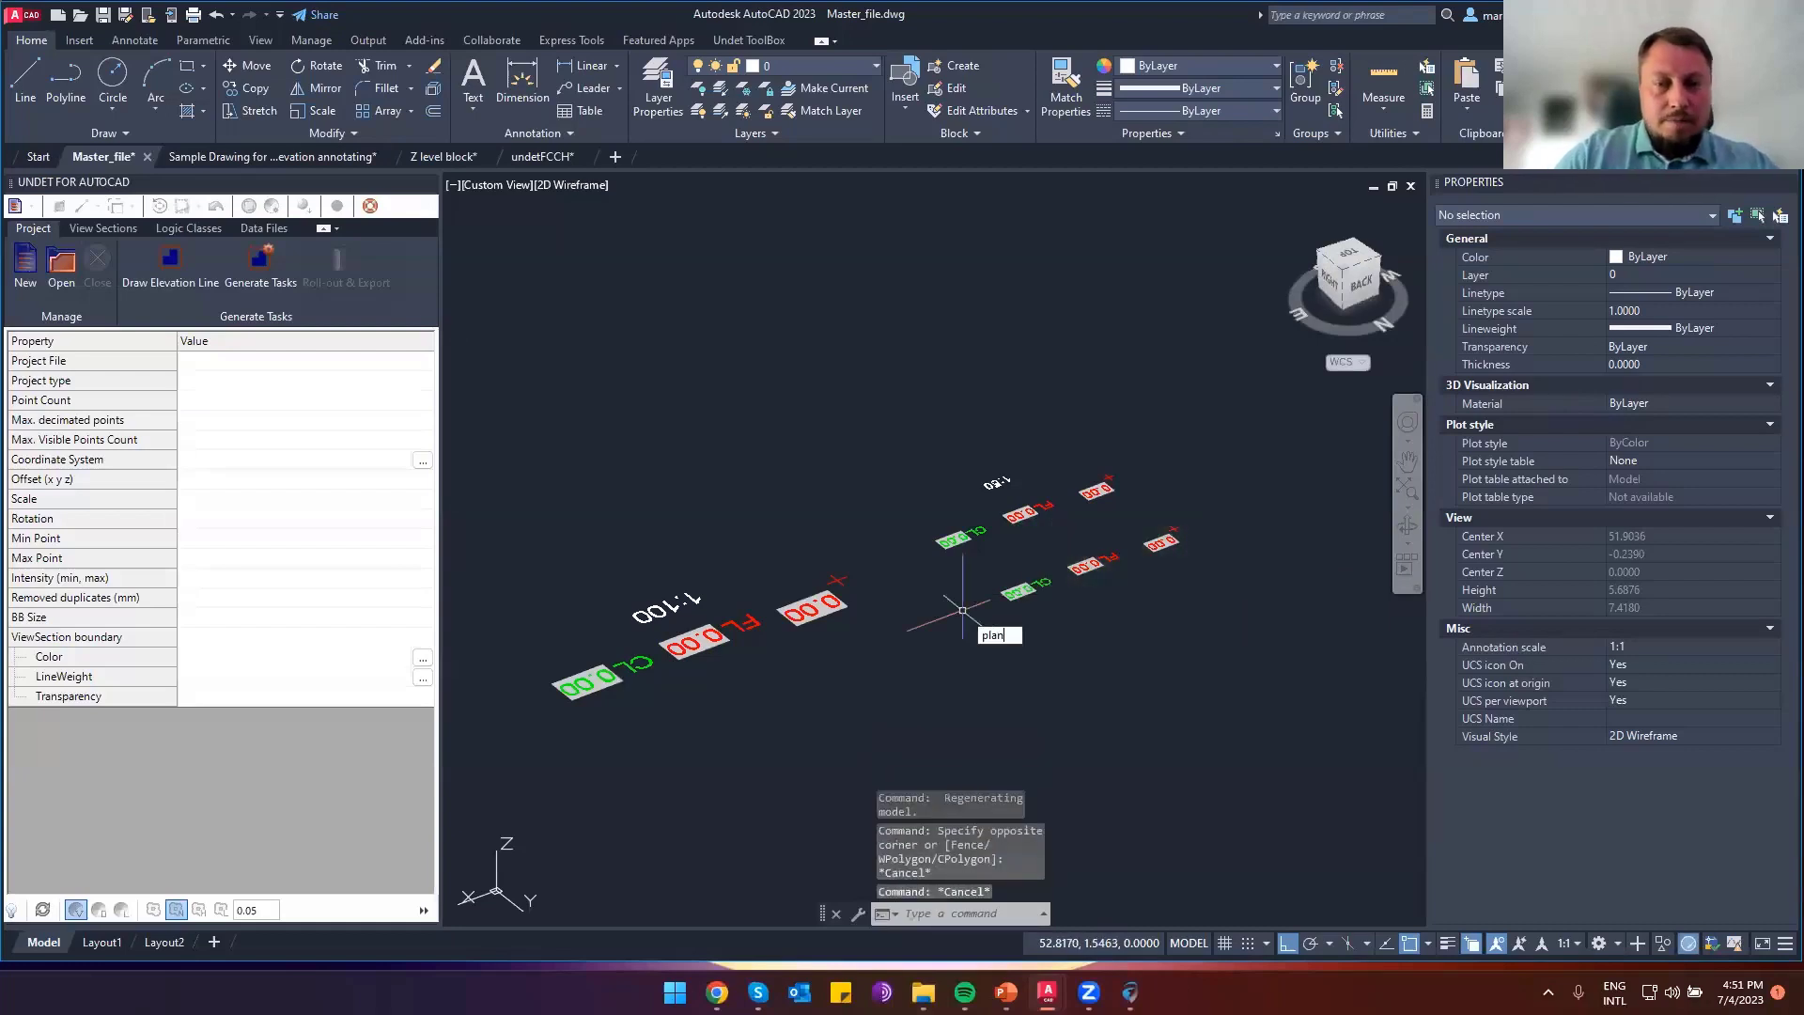
pyautogui.write('plan')
pyautogui.press('Return')
pyautogui.press('Return')
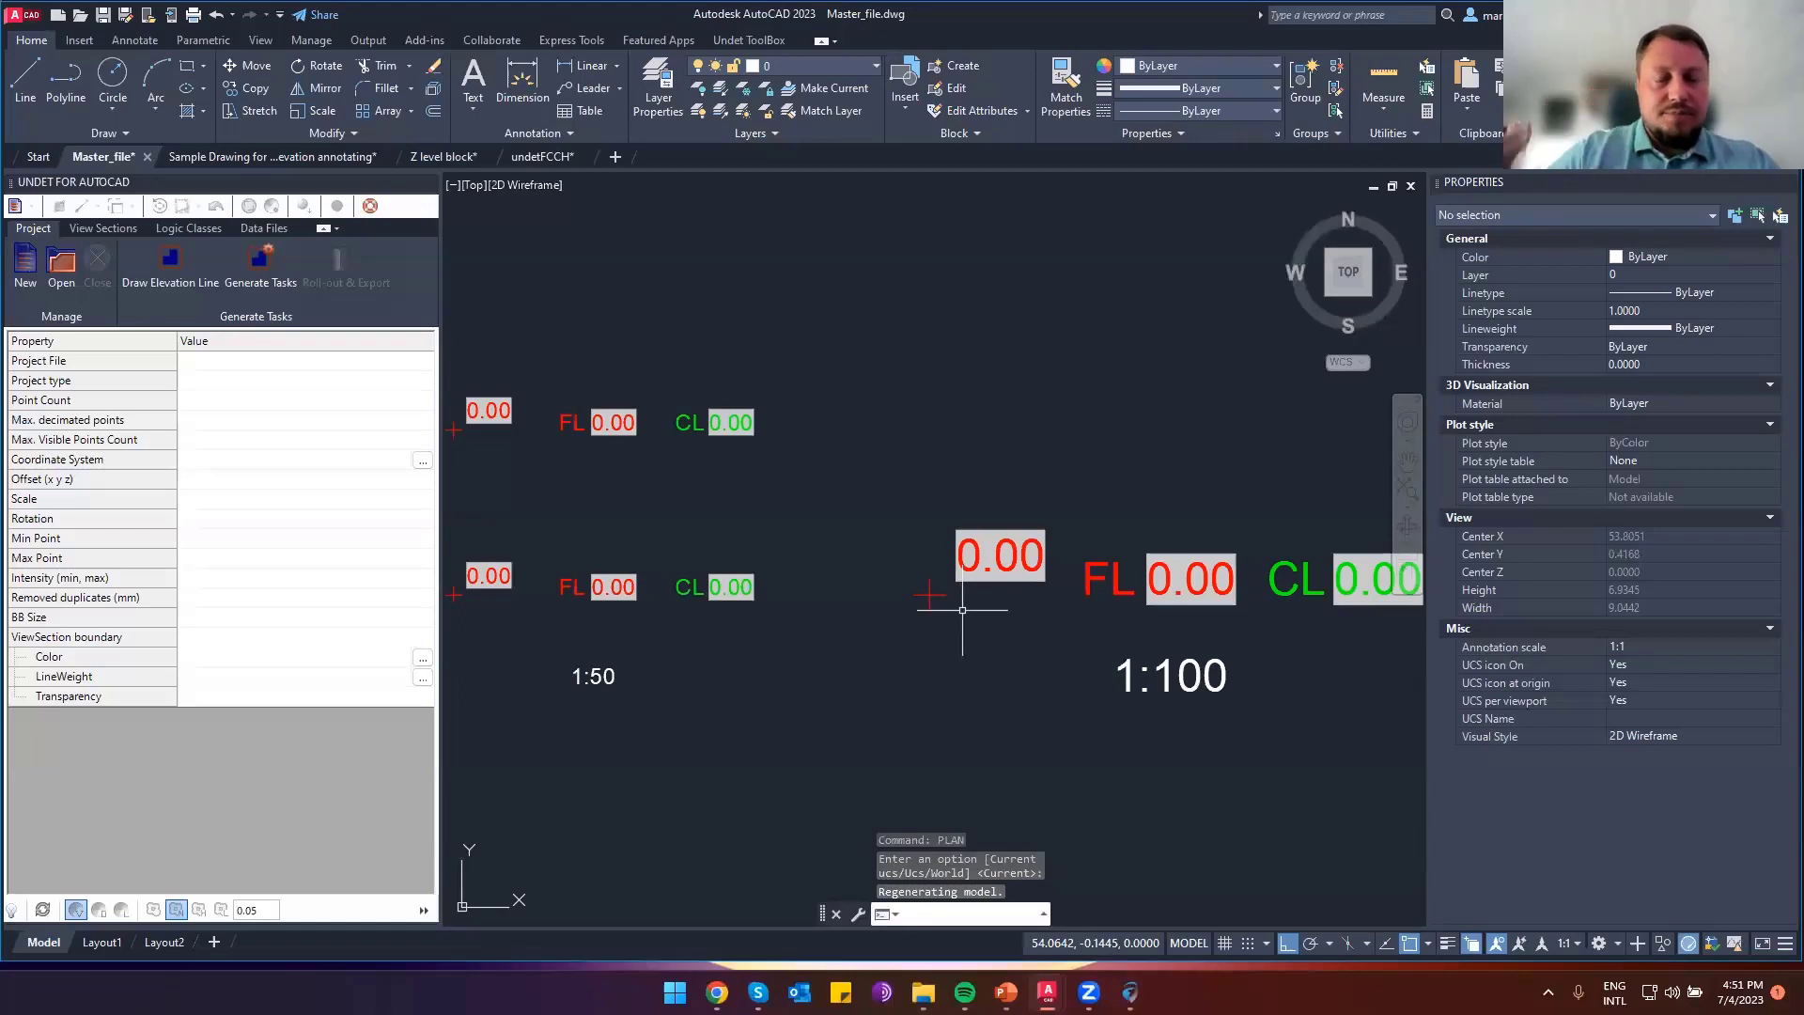
pyautogui.scroll(-1, 958, 609)
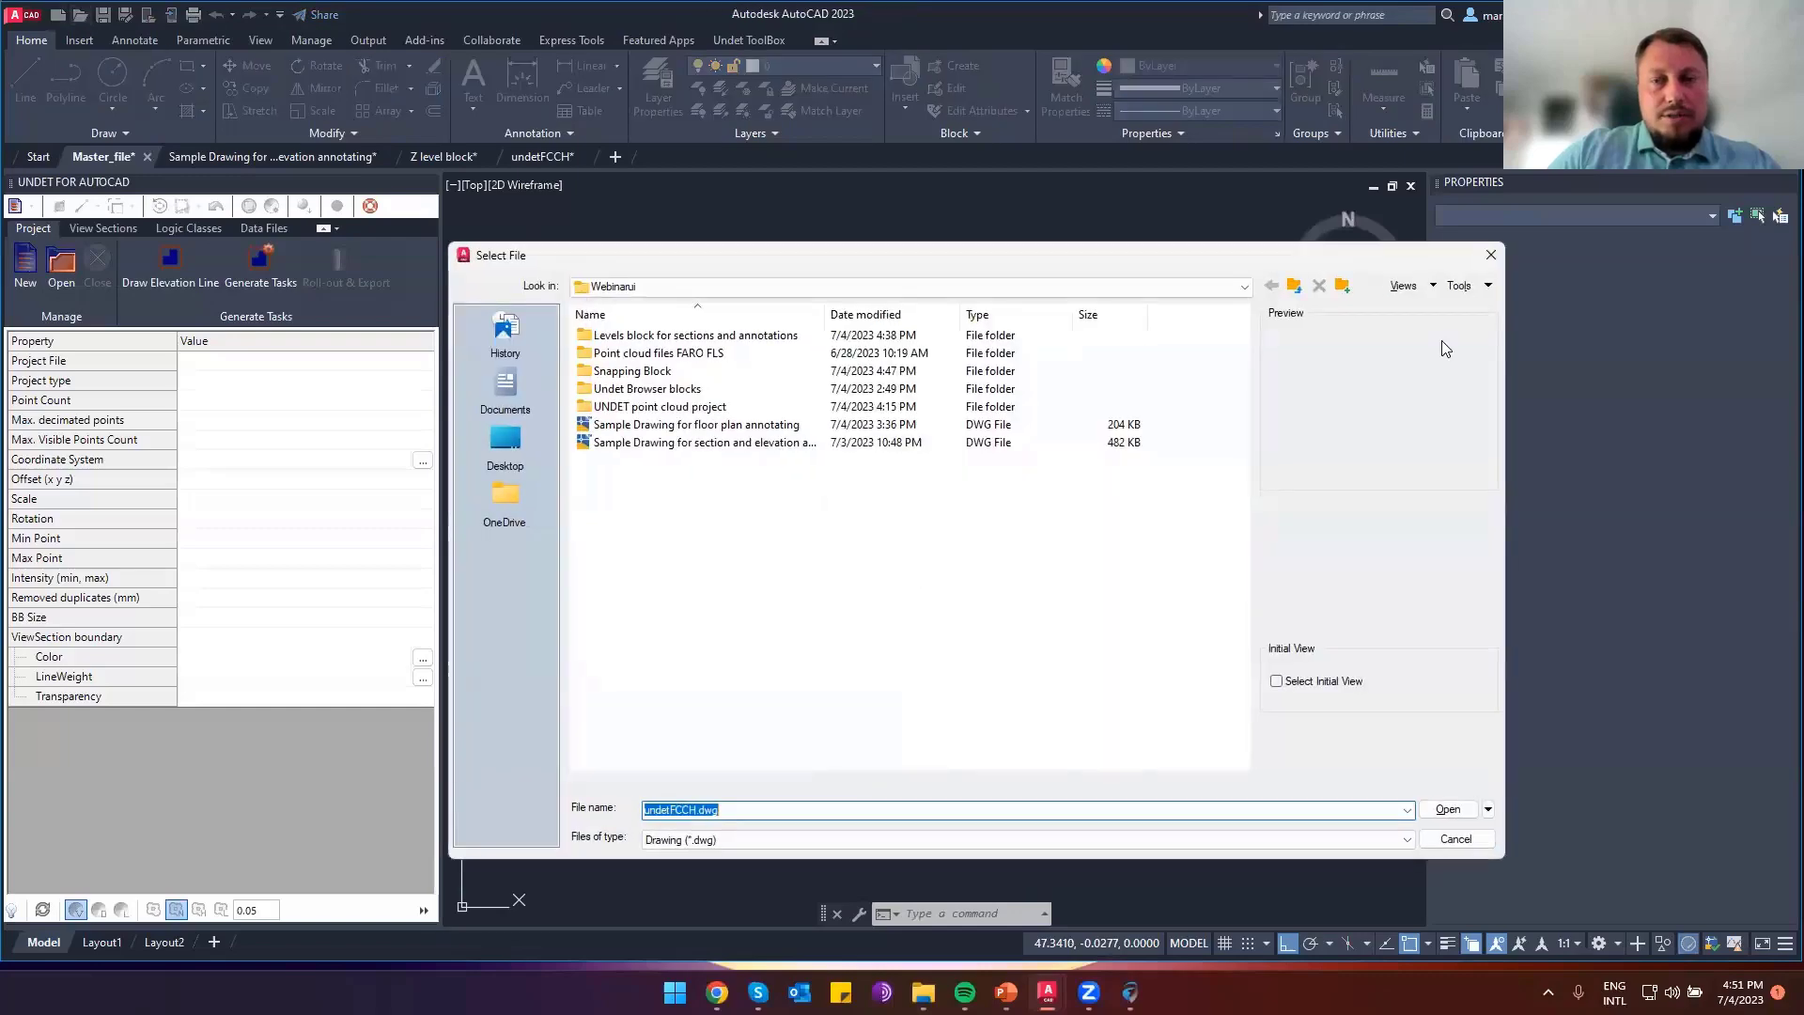
# Dismiss the file selection dialog, examine the Blocks category in Purge for Master_file and close it without purging
pyautogui.click(1487, 253)
pyautogui.click(922, 510)
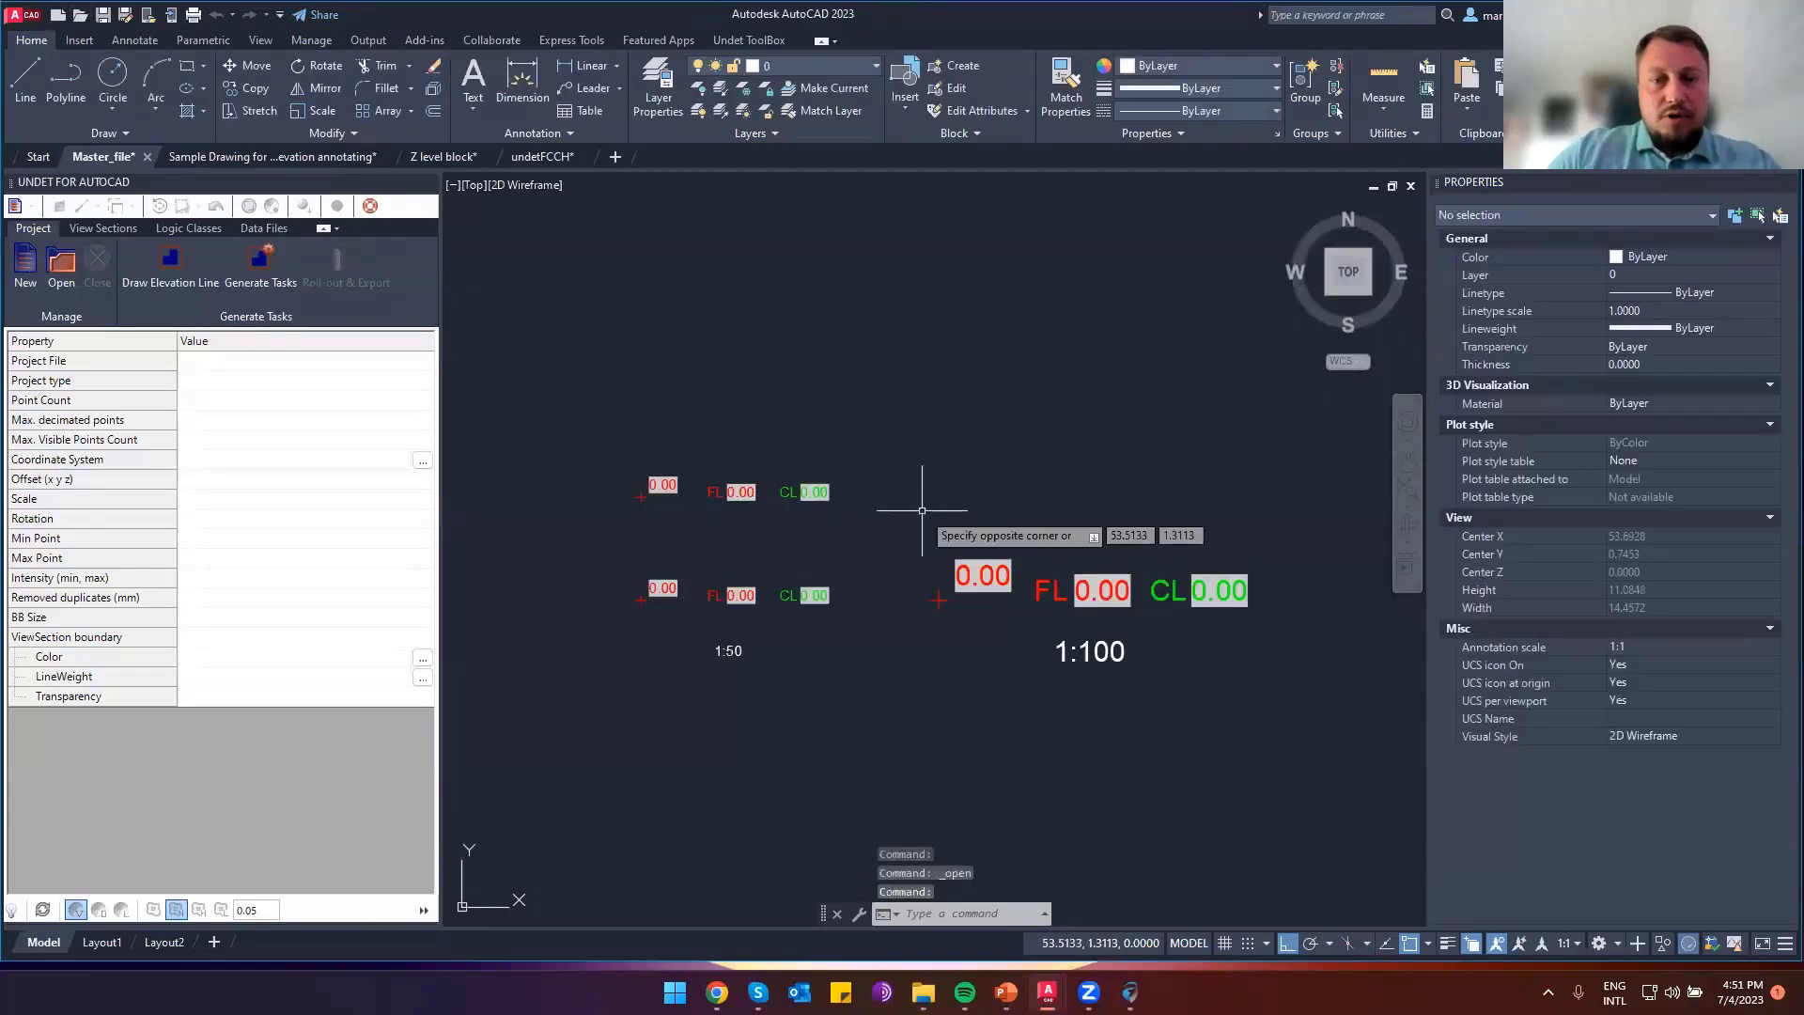
pyautogui.press('Escape')
pyautogui.write('purge')
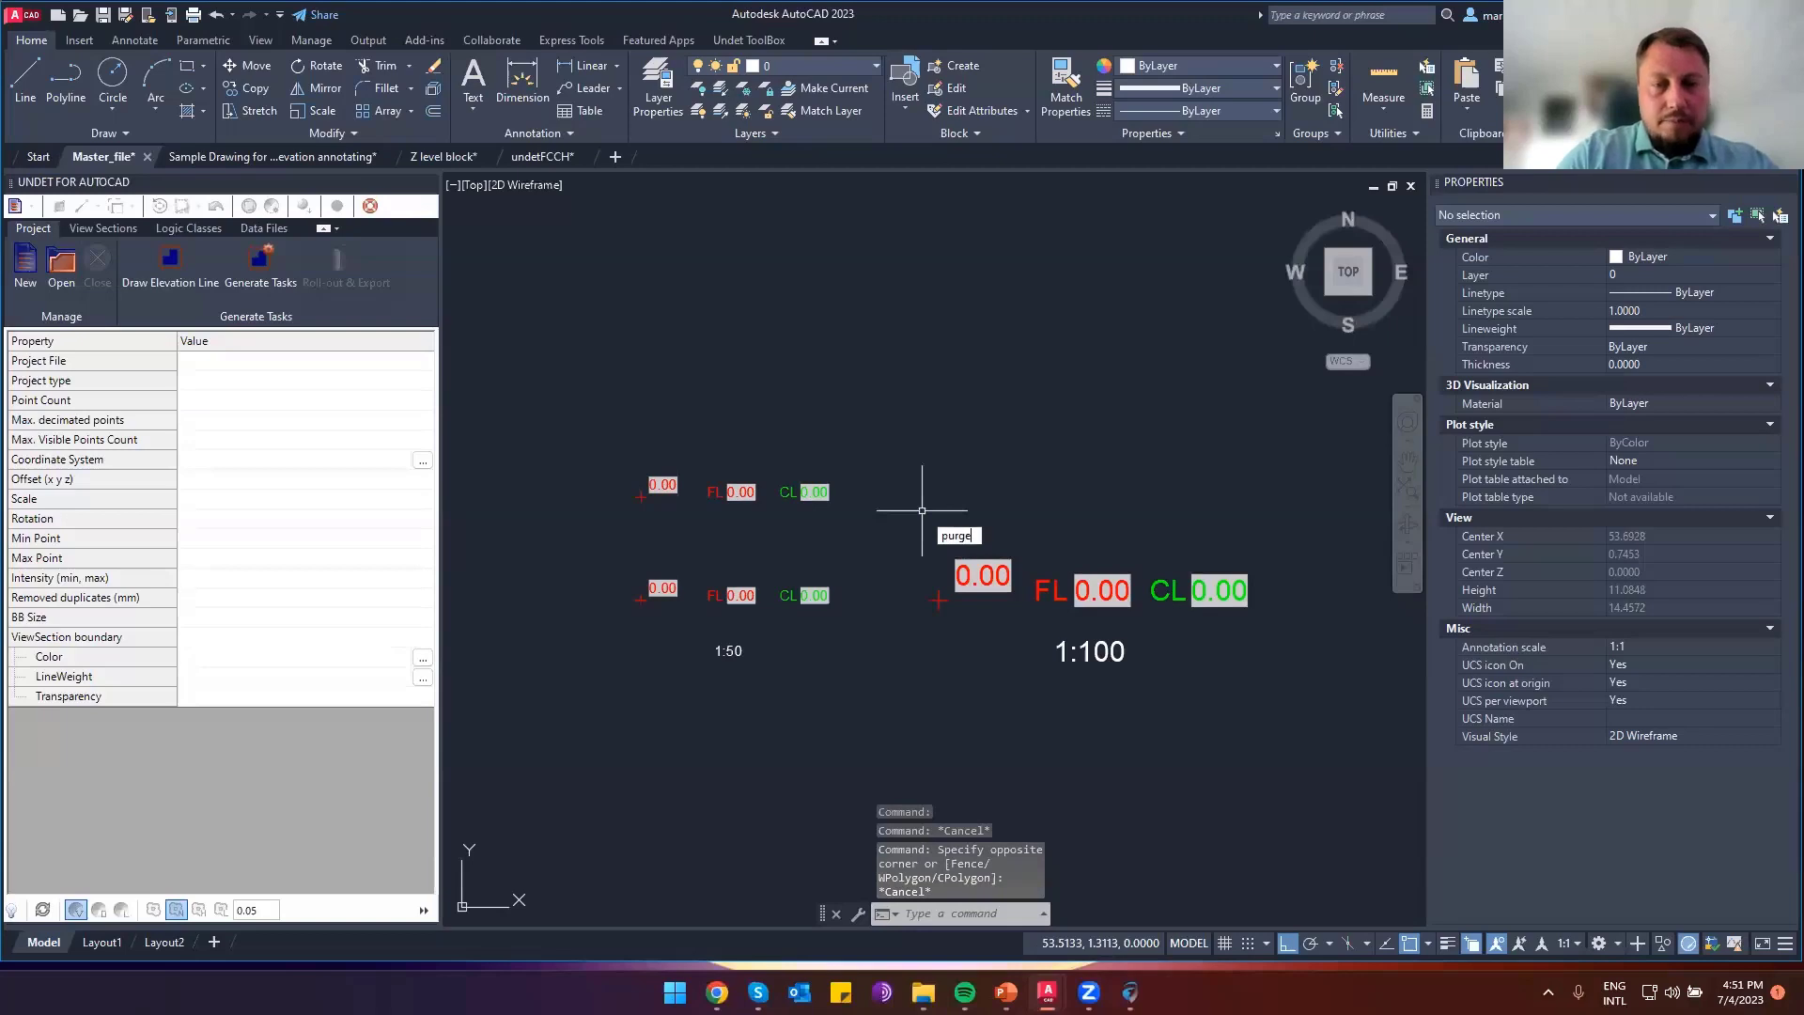
pyautogui.press('Return')
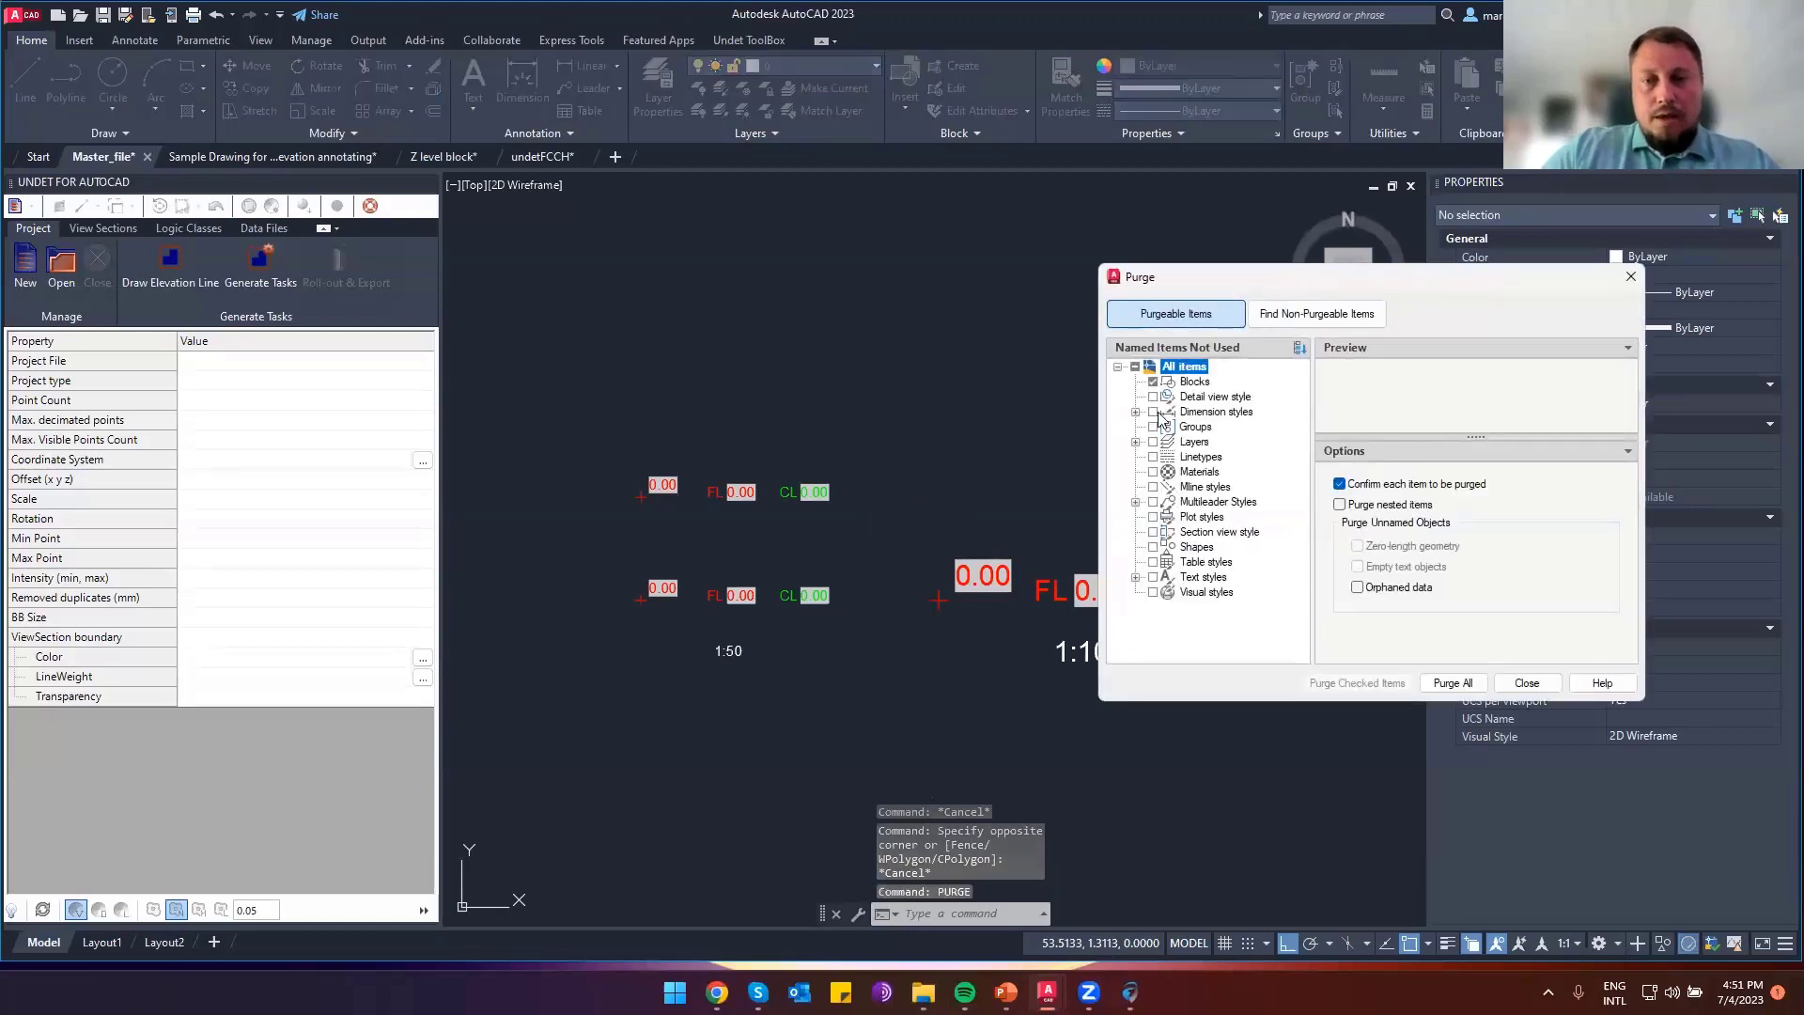
pyautogui.click(1194, 383)
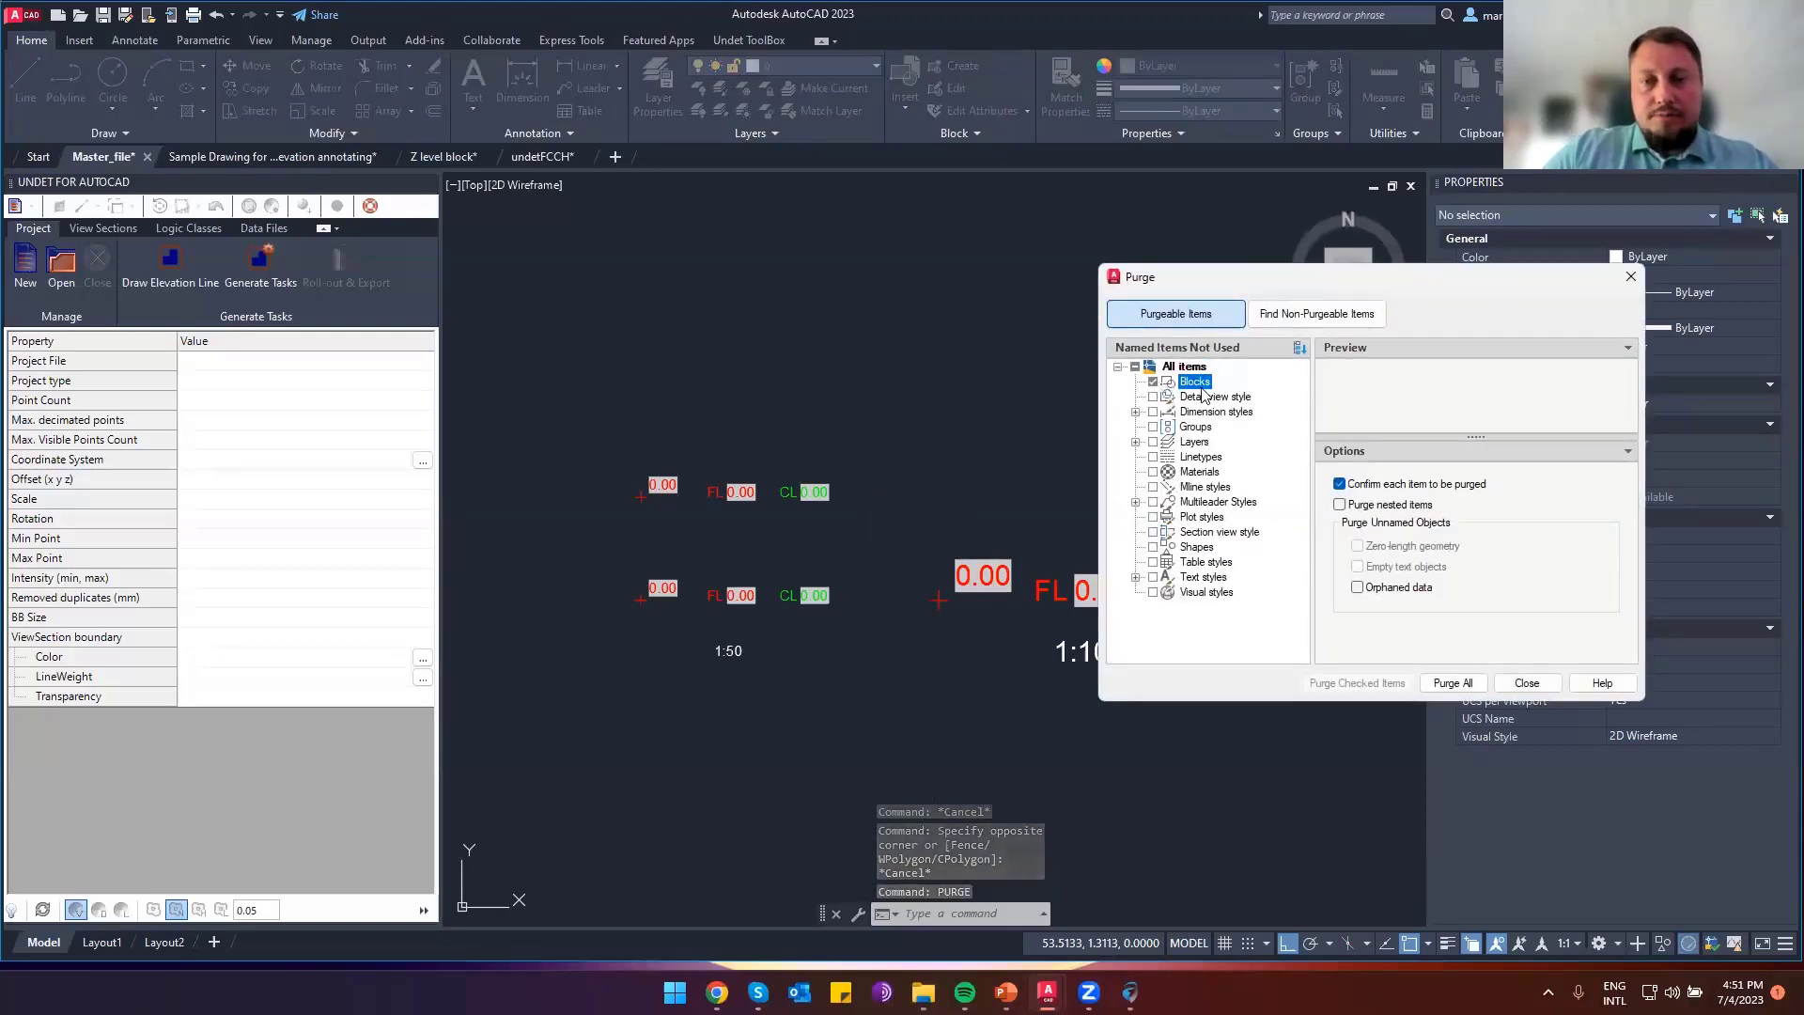
pyautogui.press('Escape')
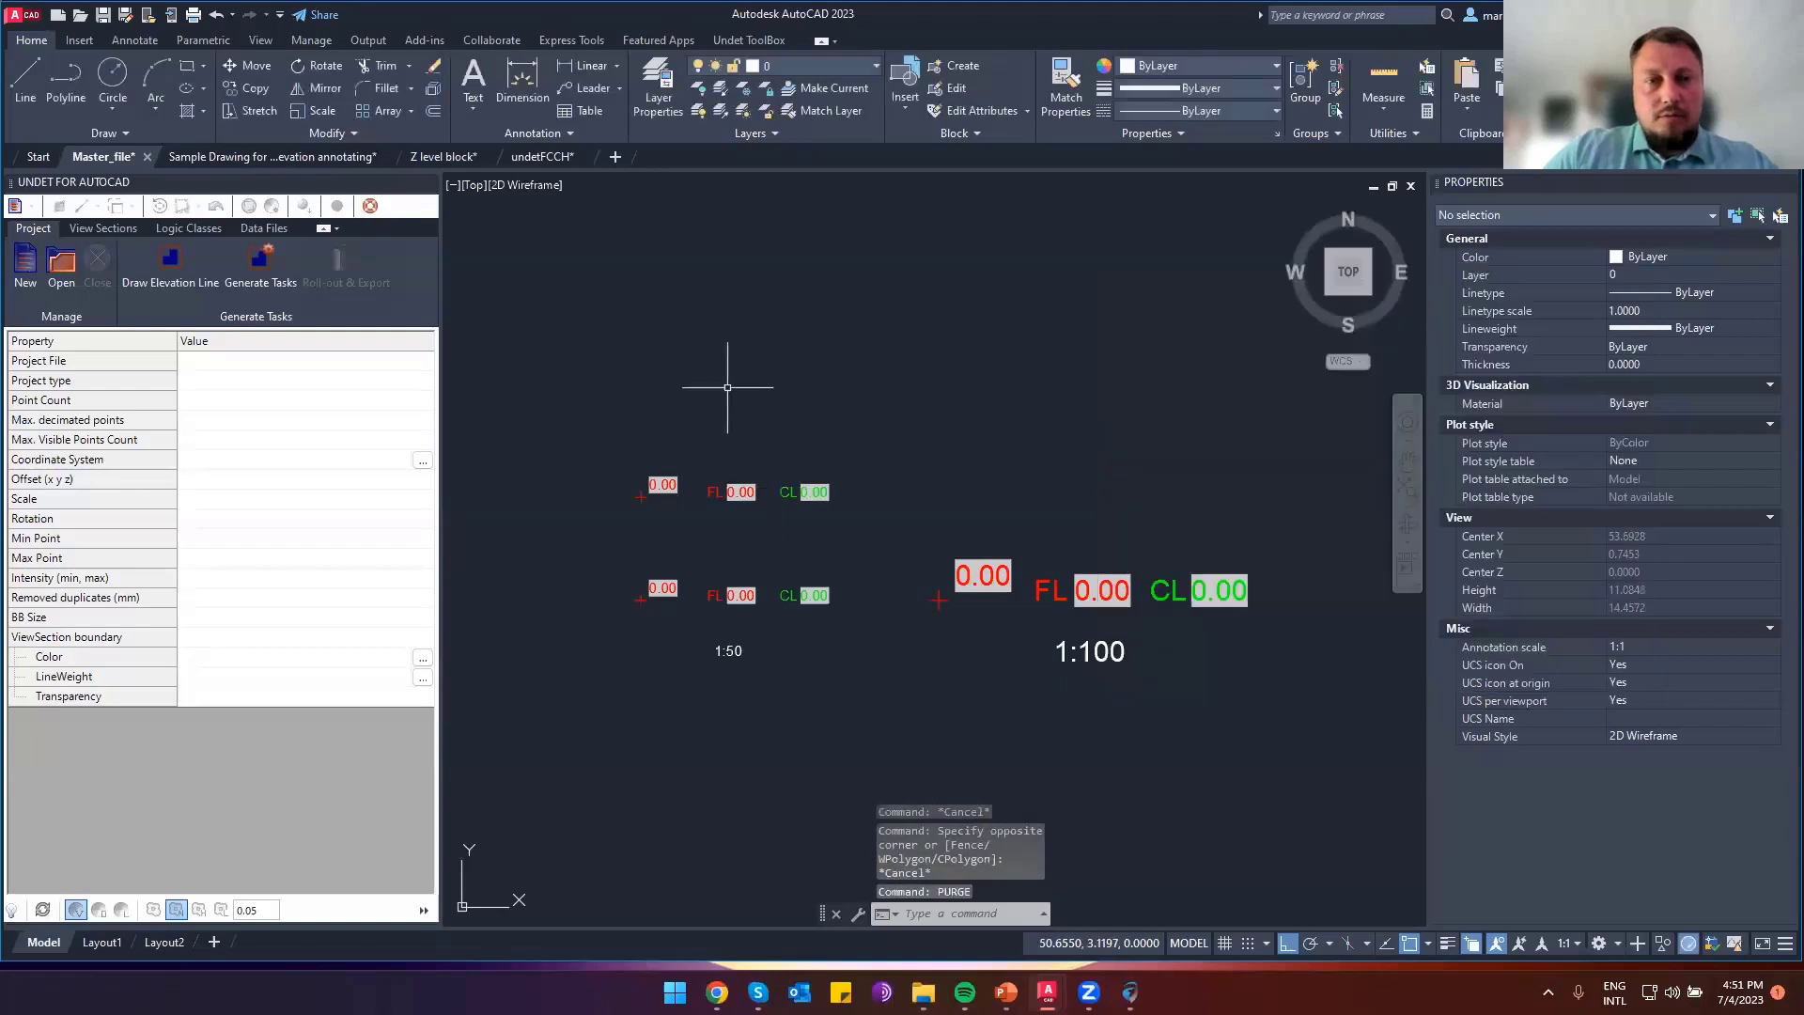
# Copy the three 1:100 level blocks to the clipboard with the centre of the red cross as base point
pyautogui.click(1273, 617)
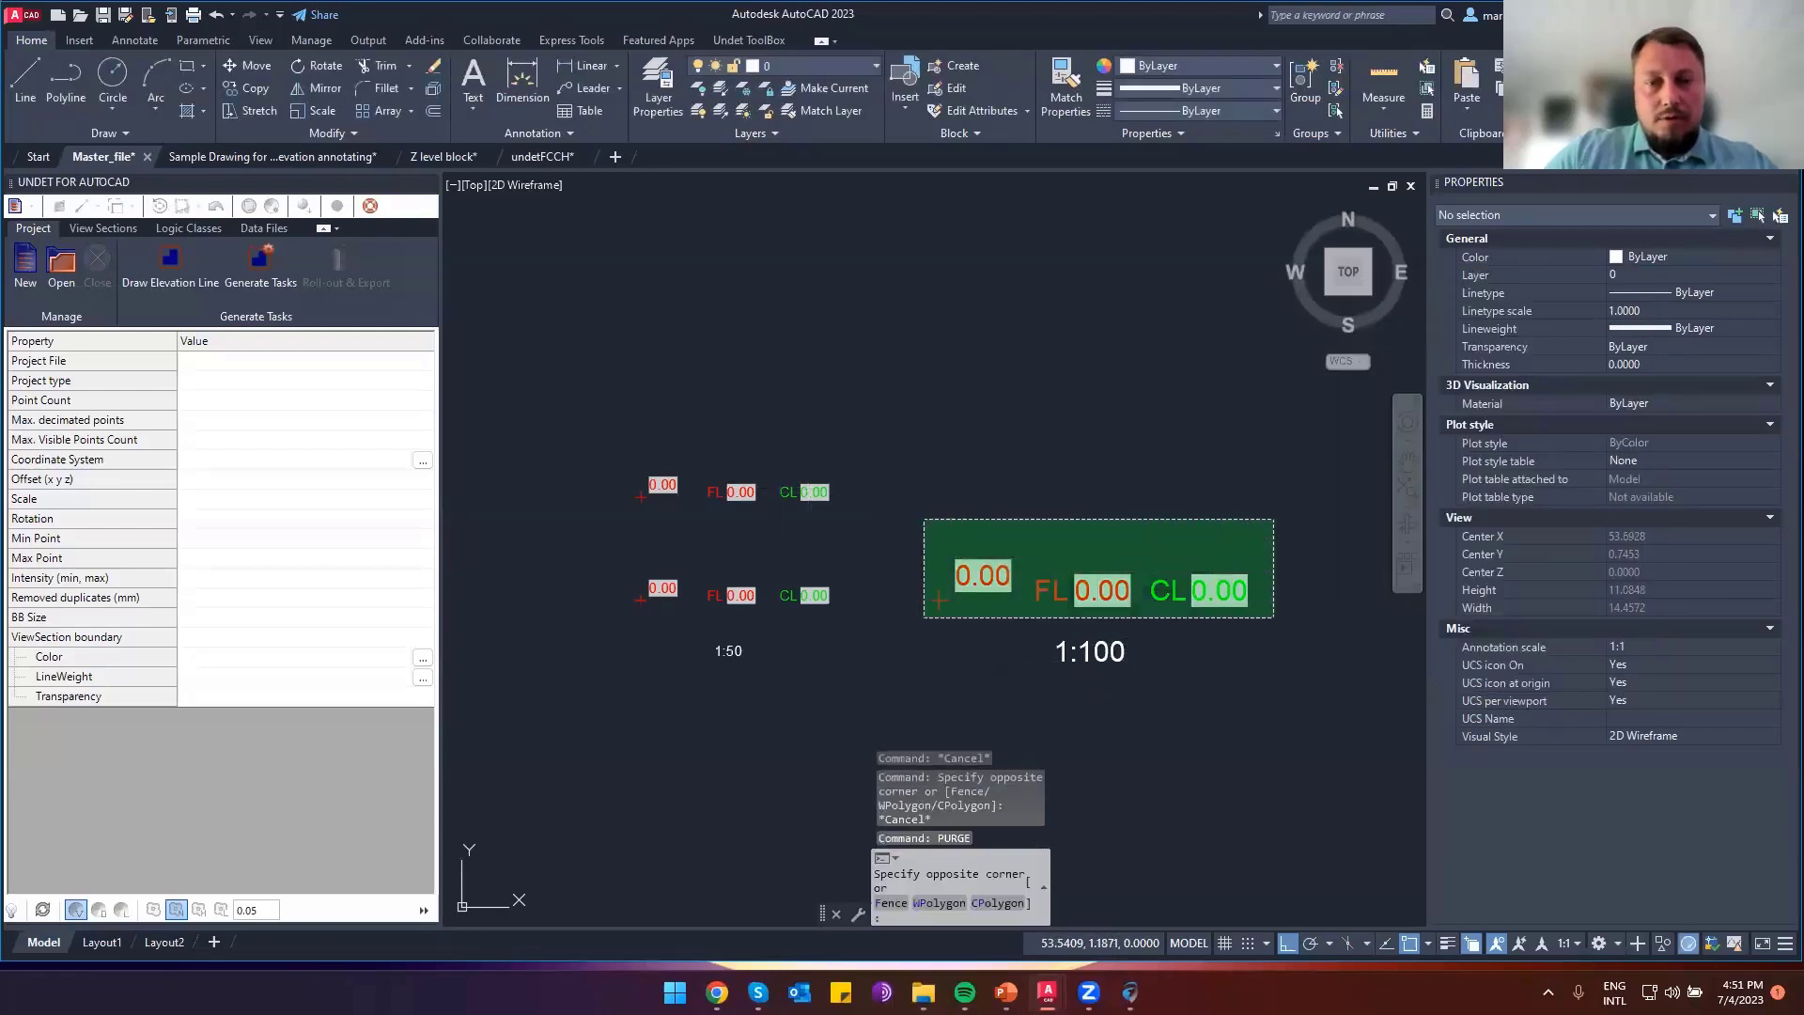
pyautogui.click(932, 515)
pyautogui.hotkey('ctrl', 'shift', 'c')
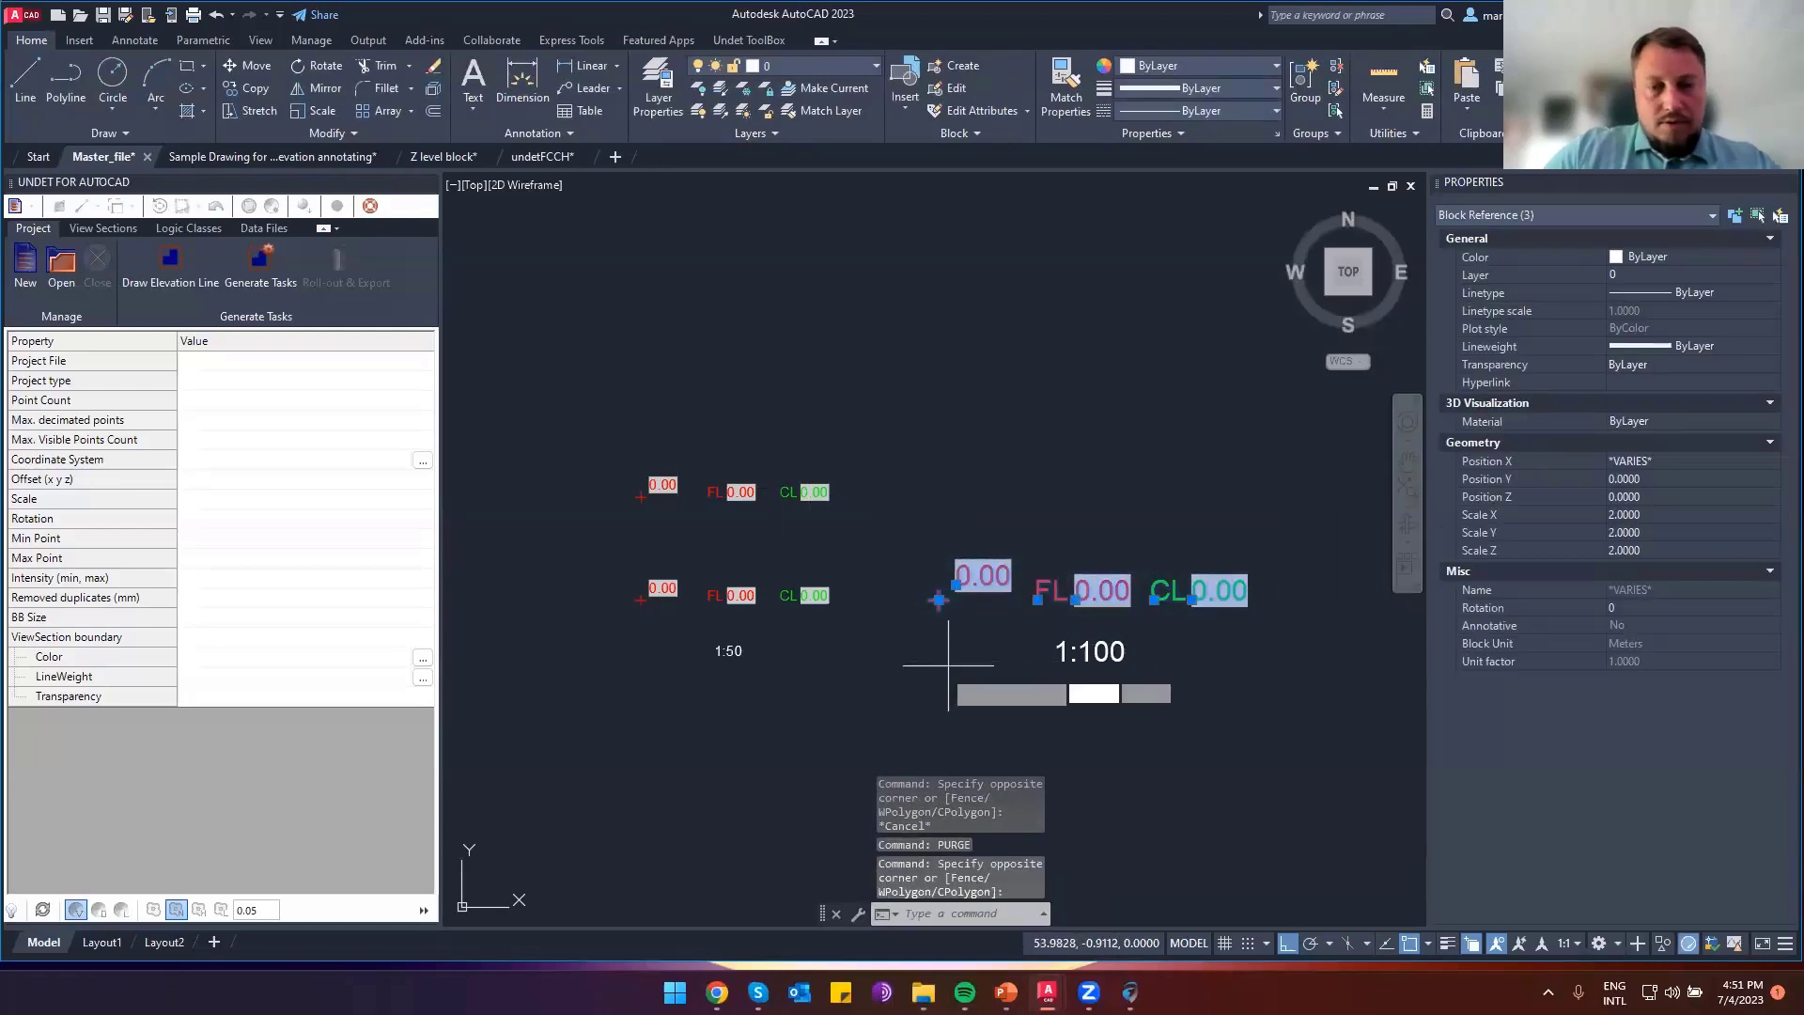
pyautogui.click(939, 599)
pyautogui.press('Escape')
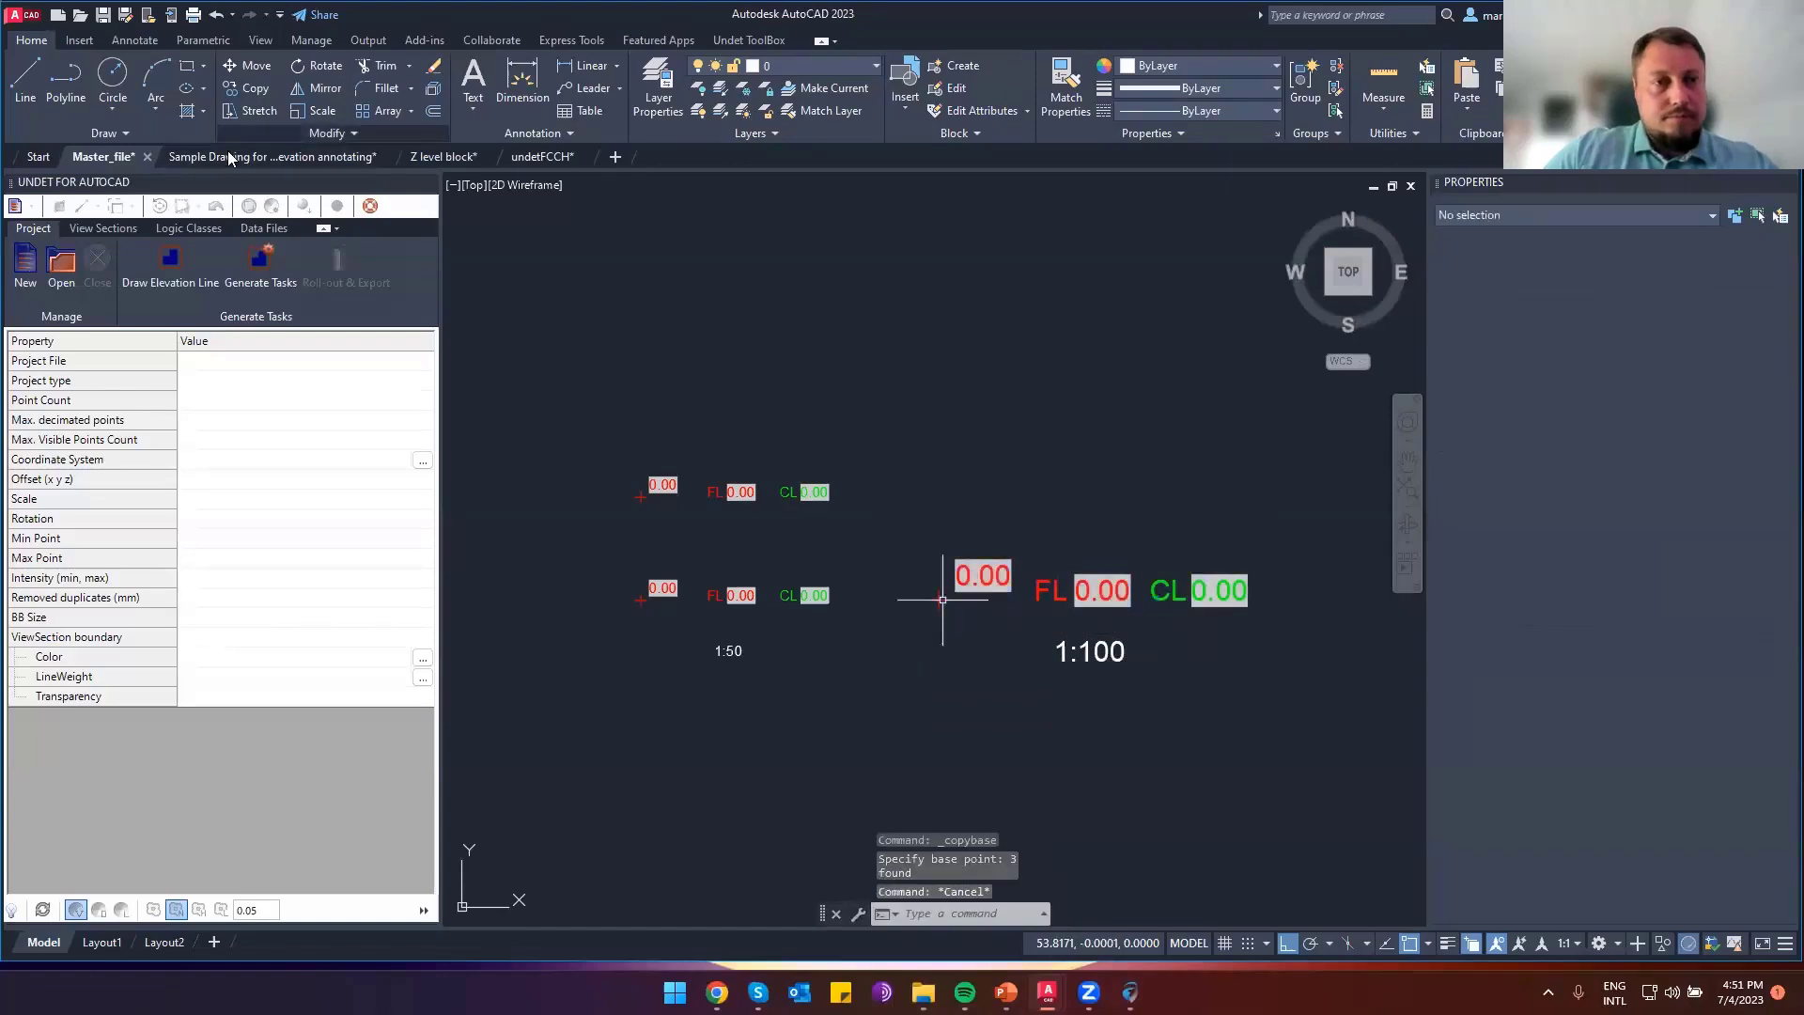
# Paste the copied 1:100 level blocks into the section and elevation sample drawing, in the empty space beside Elevation 4
pyautogui.click(229, 157)
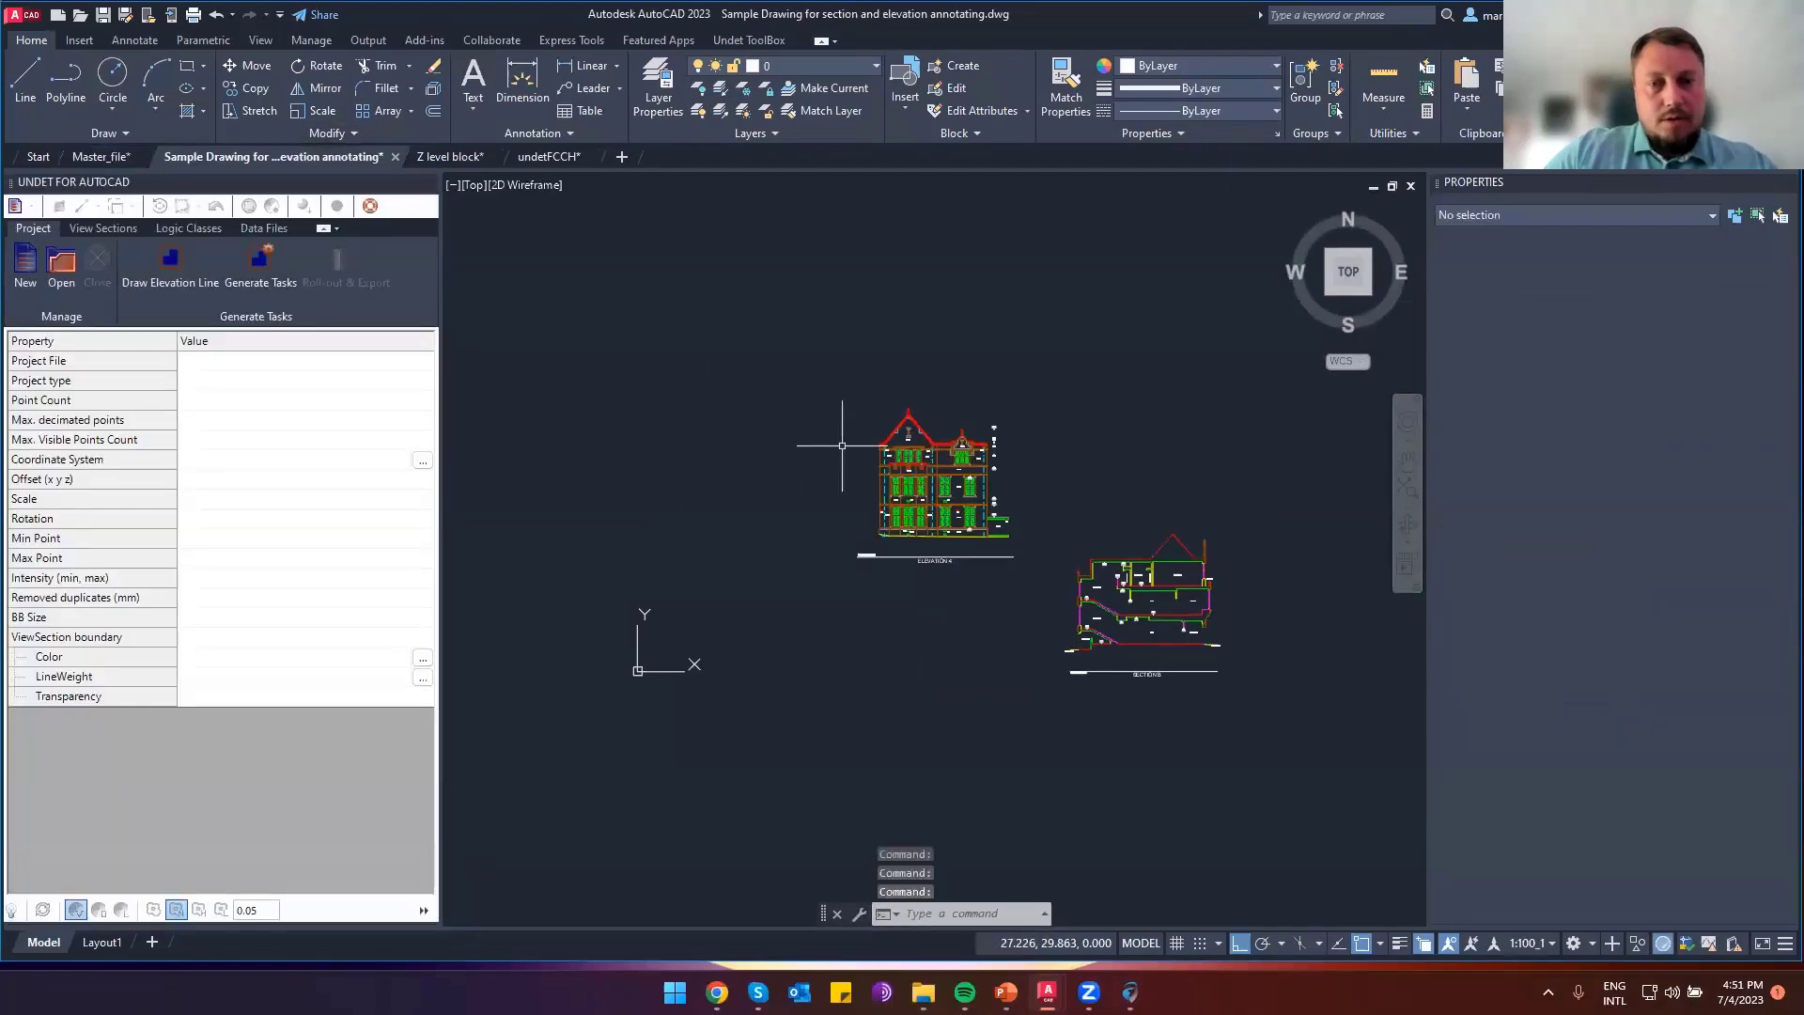
pyautogui.scroll(5, 1047, 512)
pyautogui.hotkey('ctrl', 'v')
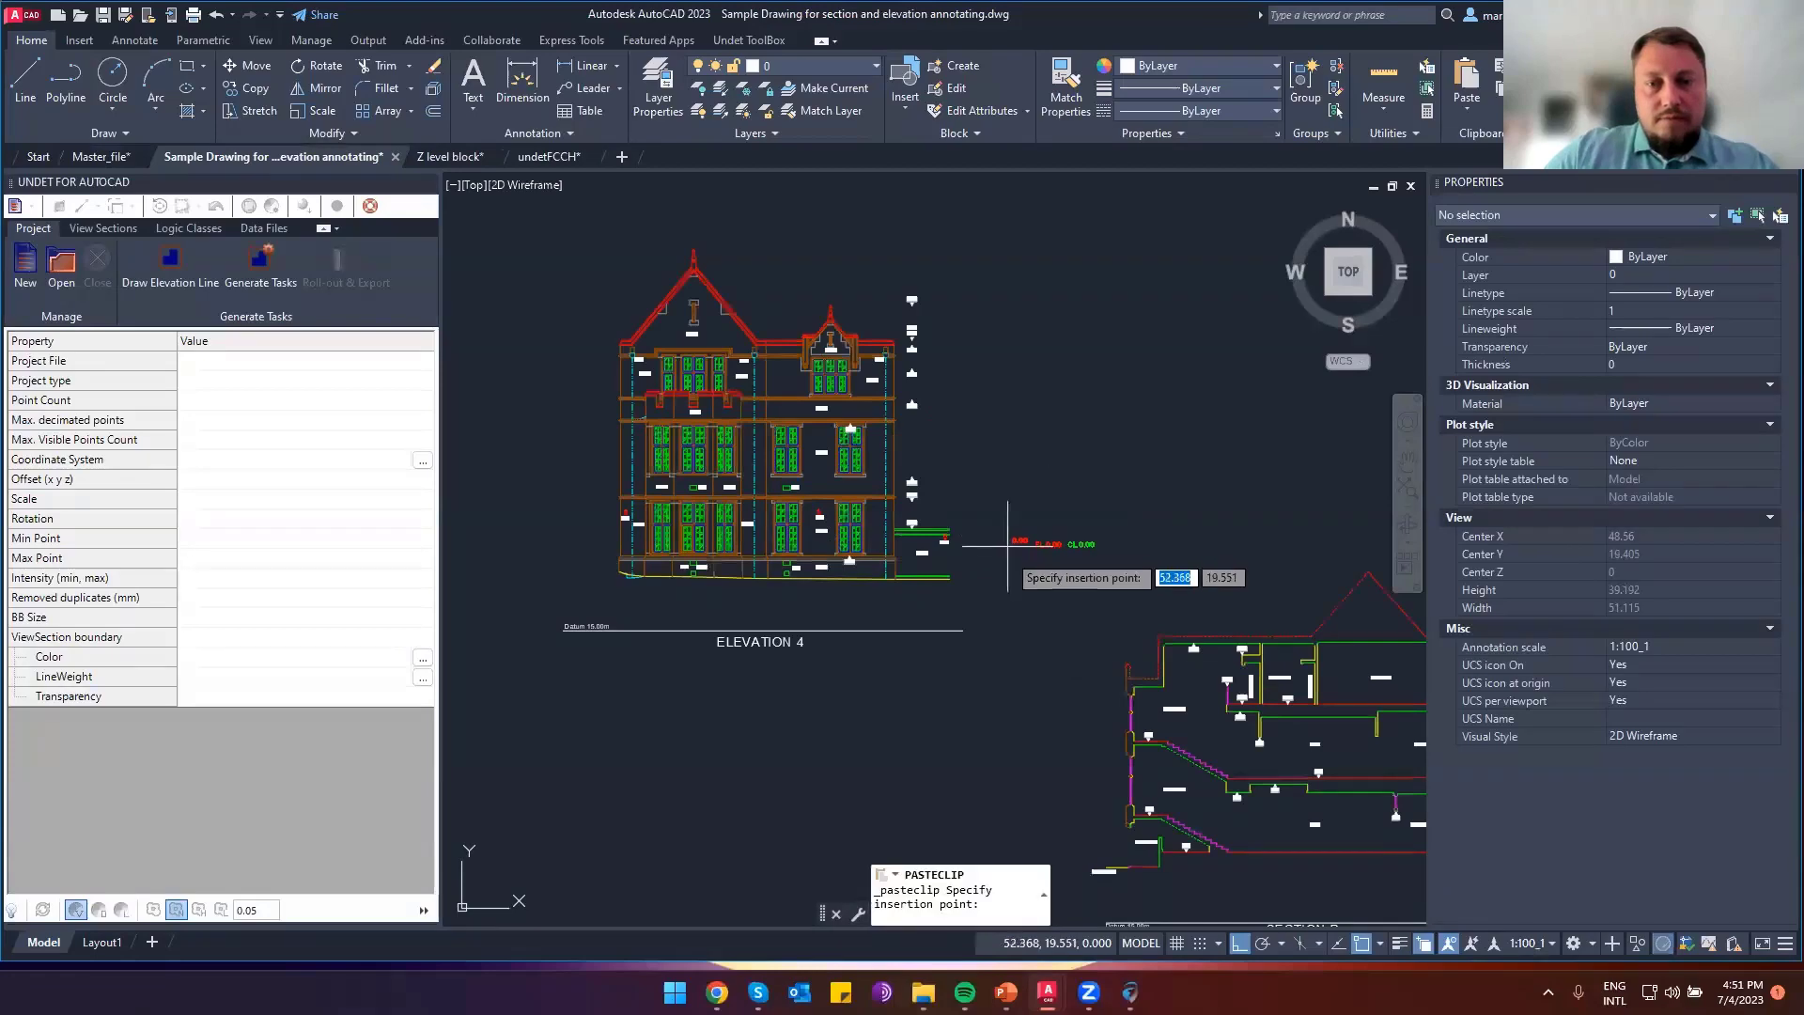
pyautogui.press('Escape')
pyautogui.press('Escape')
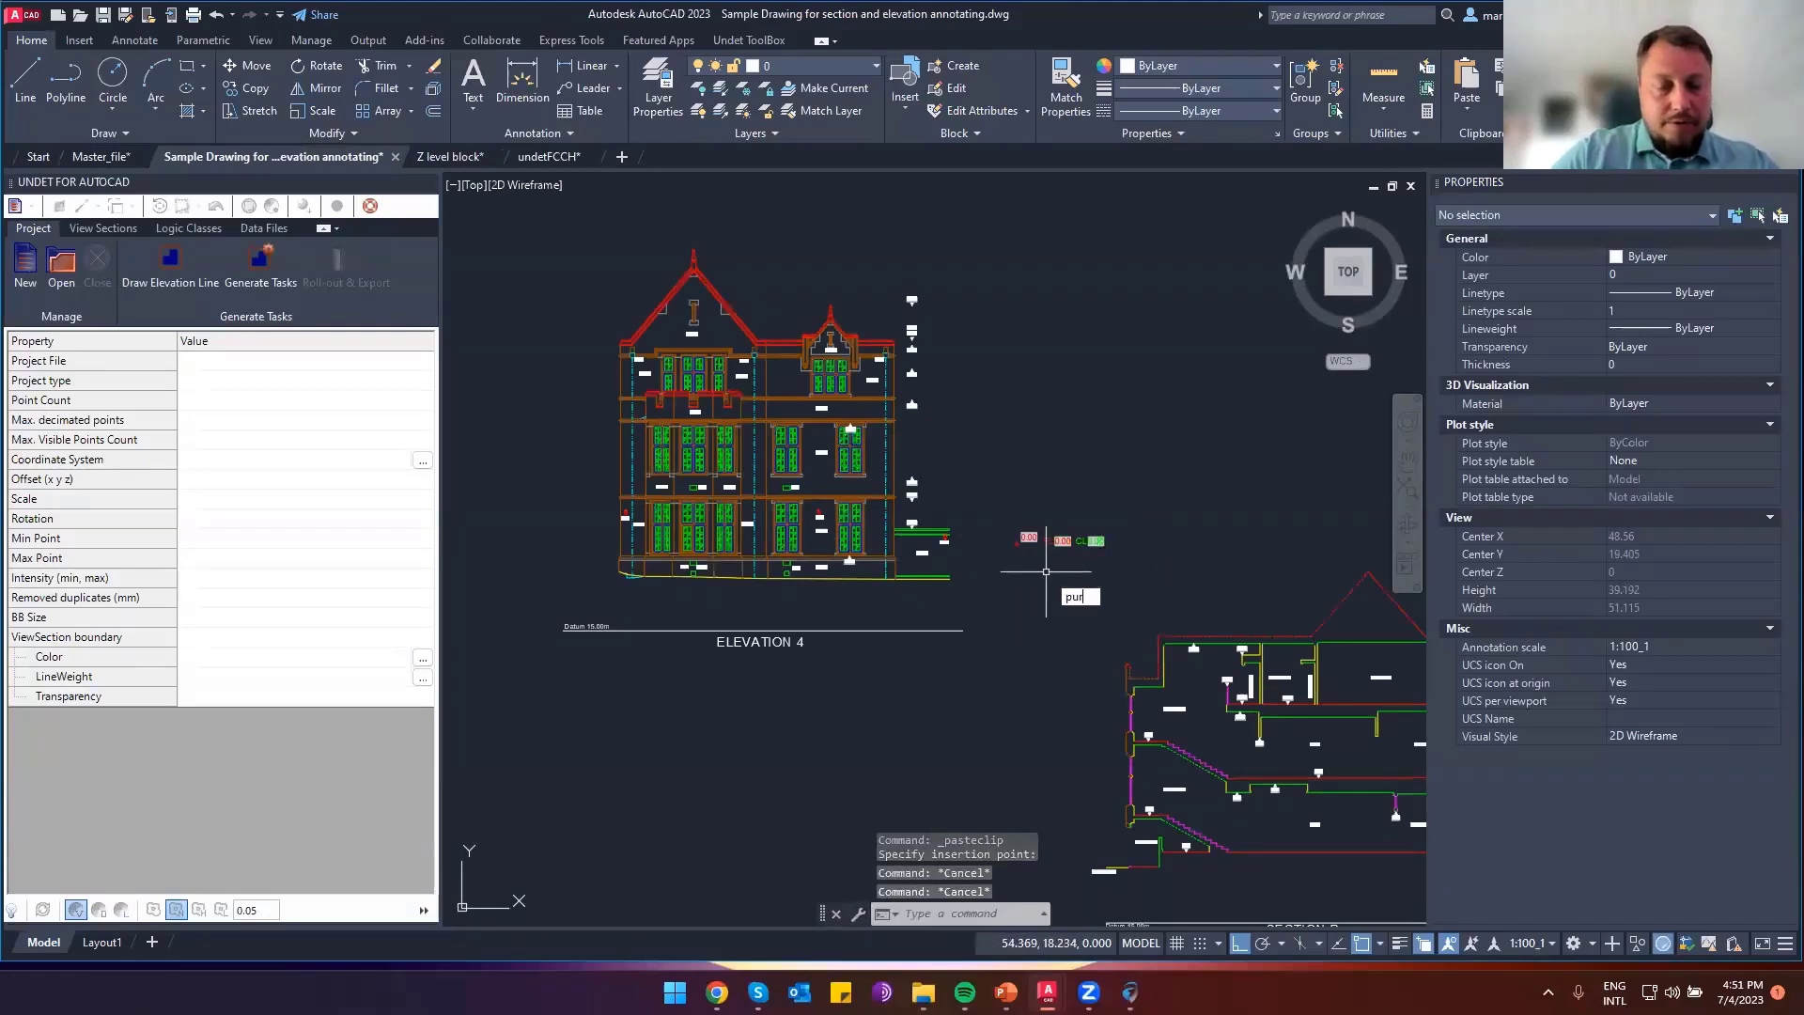
# Examine the Blocks category in Purge for the section and elevation sample drawing and close it without purging
pyautogui.write('purge')
pyautogui.press('Return')
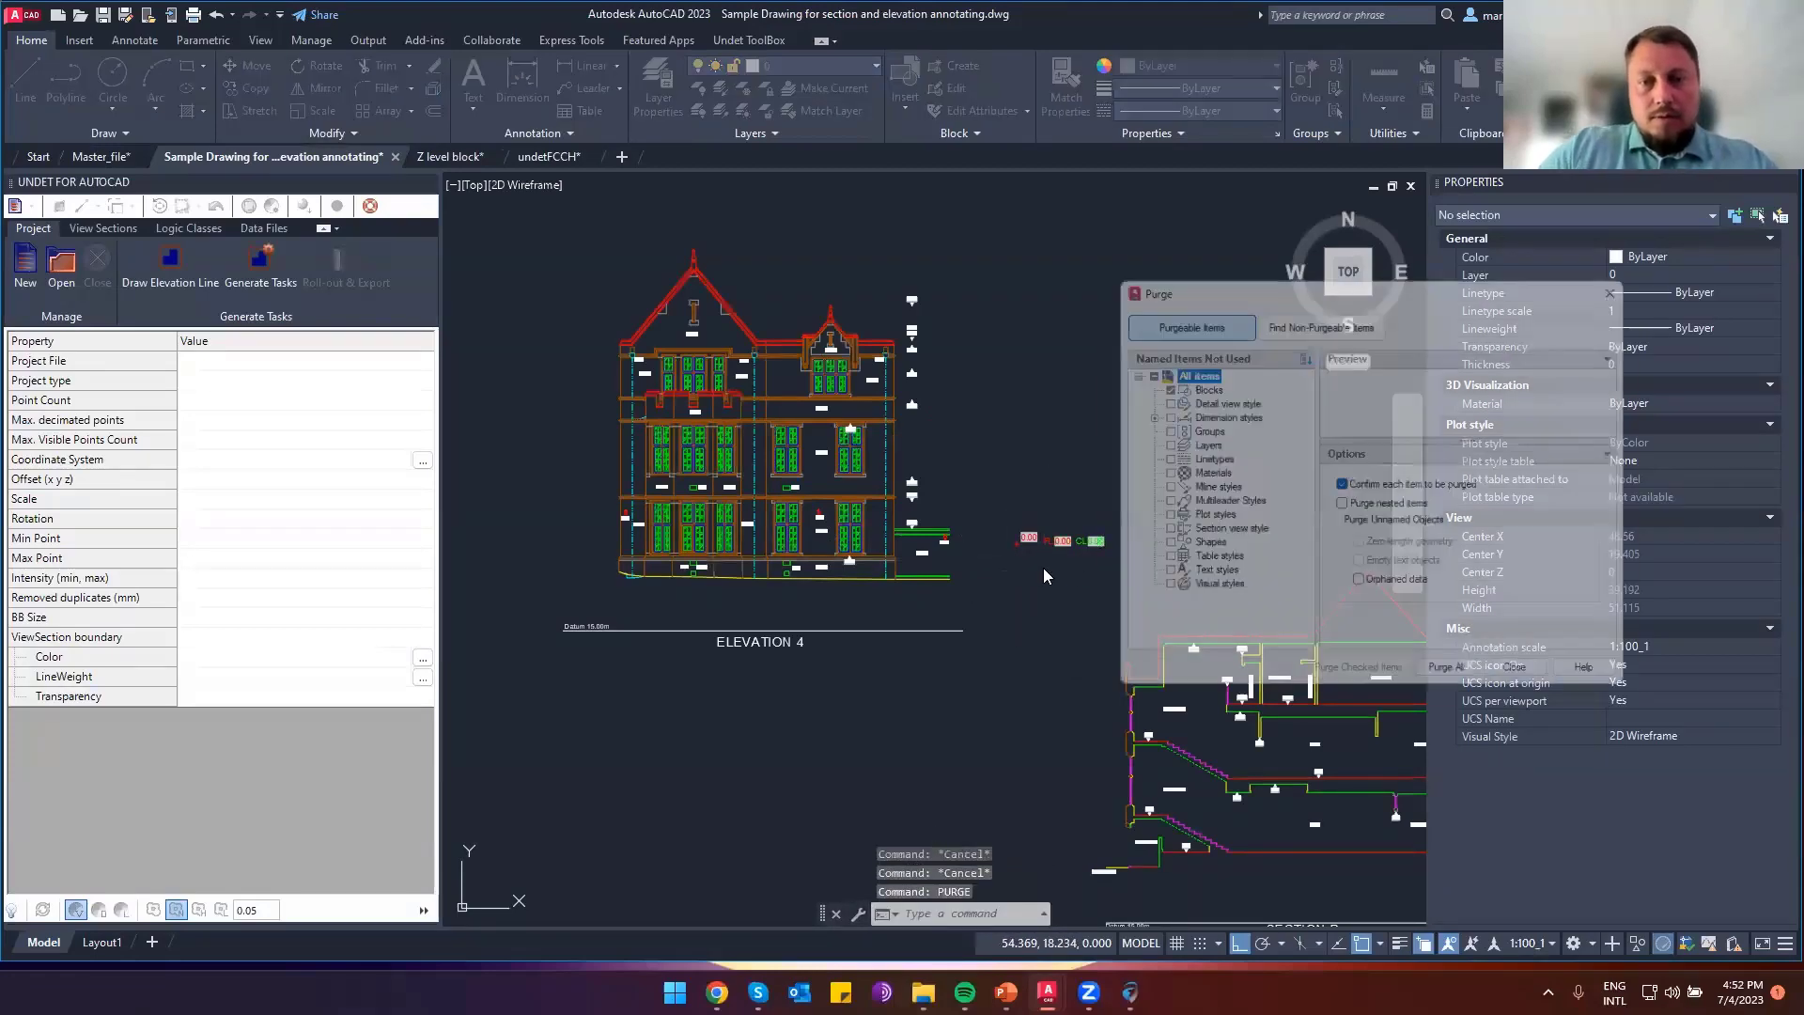
pyautogui.click(1197, 382)
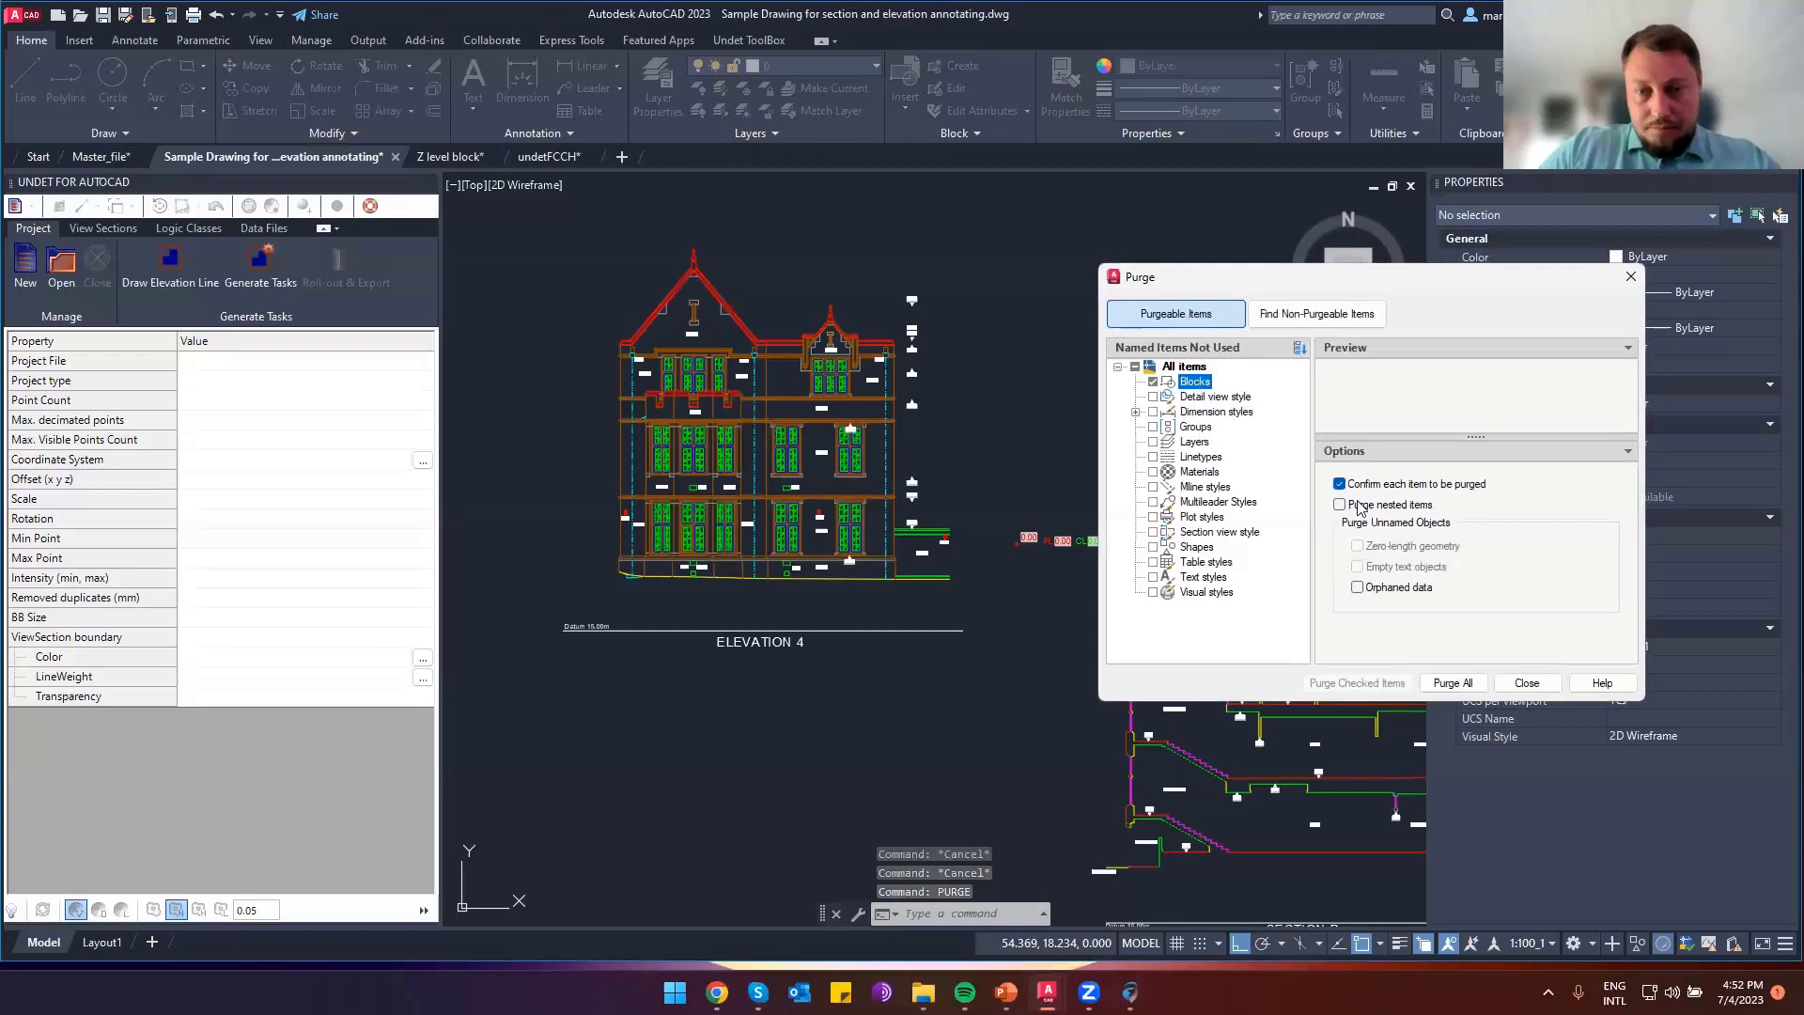
pyautogui.click(1525, 684)
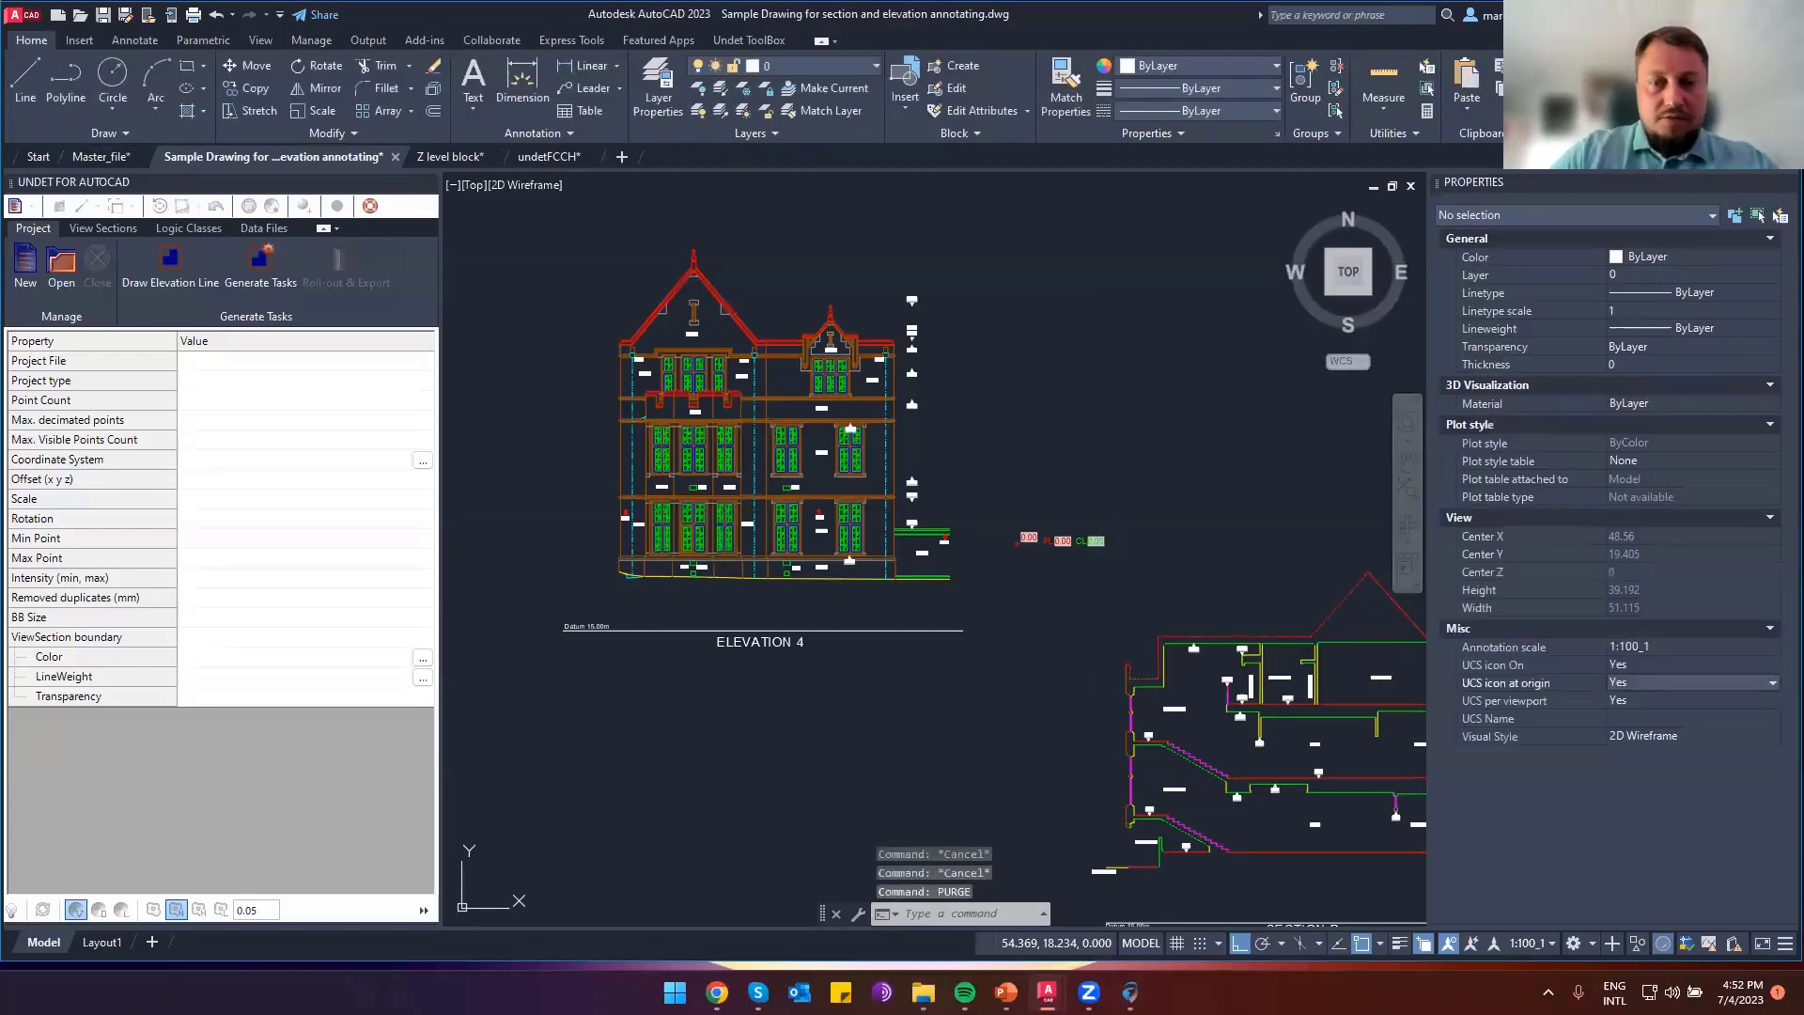
pyautogui.click(1074, 643)
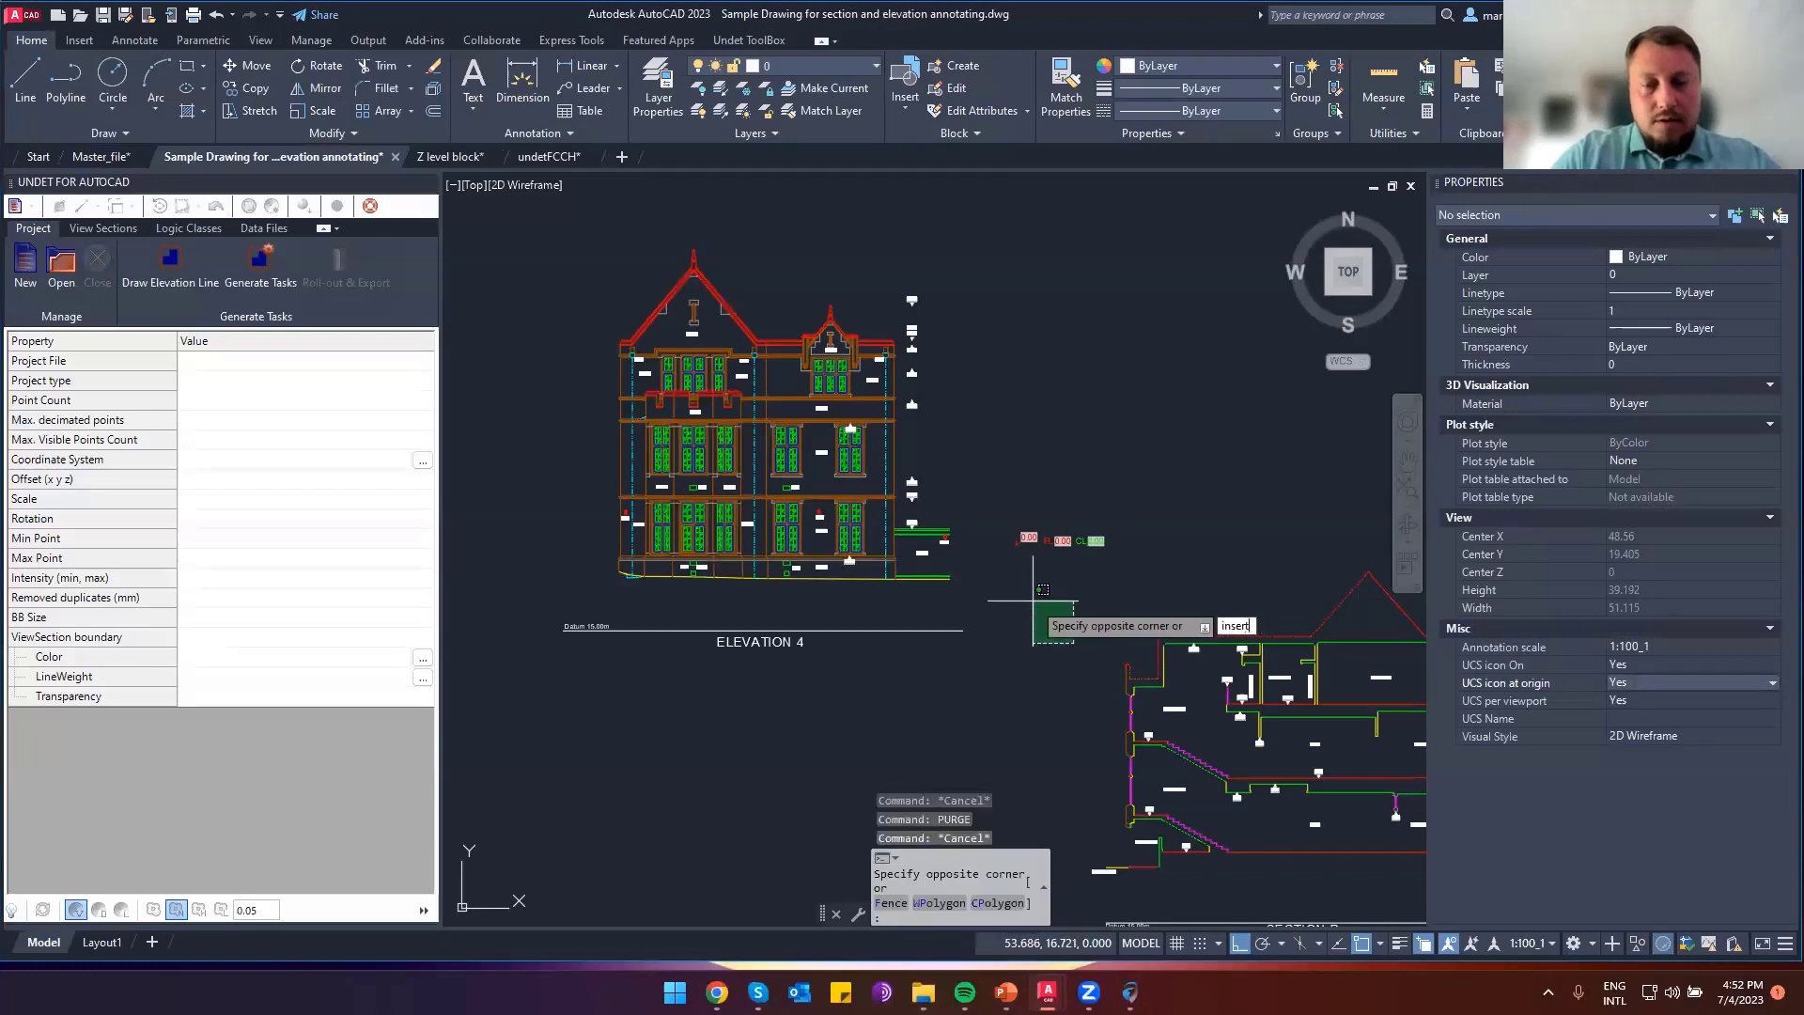
pyautogui.write('insert')
pyautogui.press('Return')
pyautogui.press('Escape')
pyautogui.press('Escape')
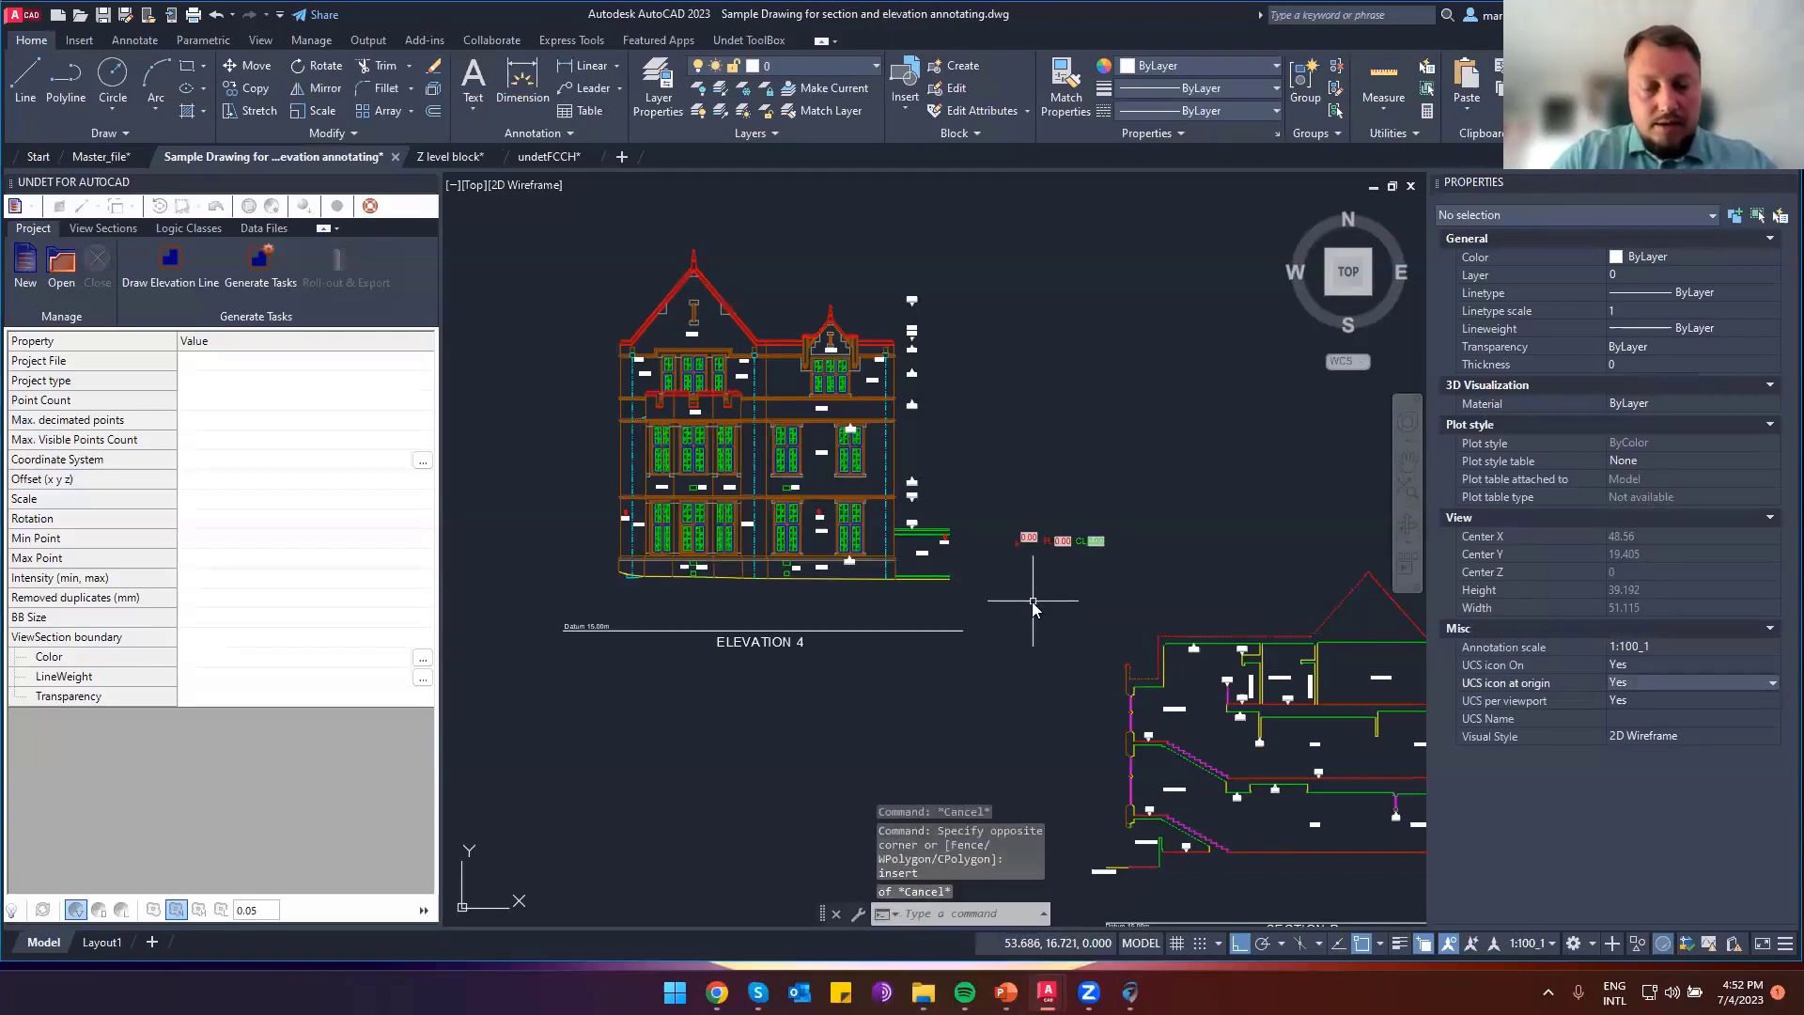
pyautogui.write('nsert')
pyautogui.press('Return')
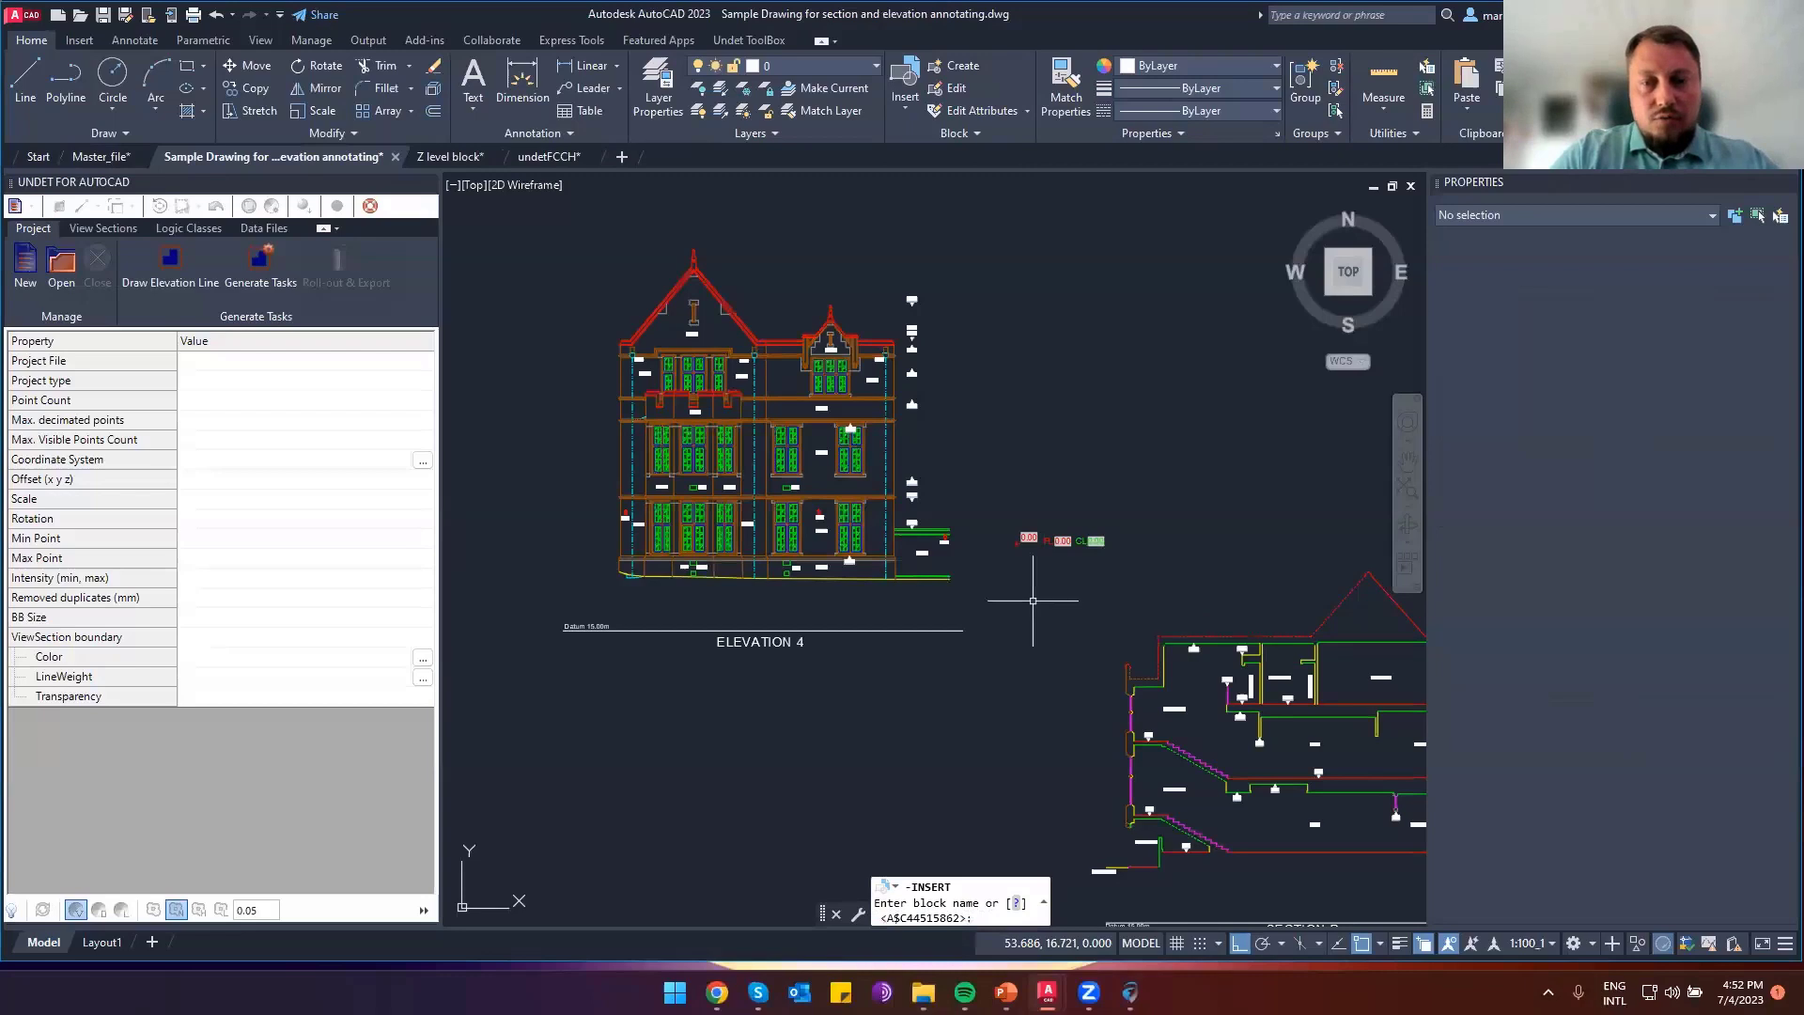
pyautogui.press('Escape')
# Run the INSERT command to list the blocks stored in the section and elevation sample drawing
pyautogui.write('sert')
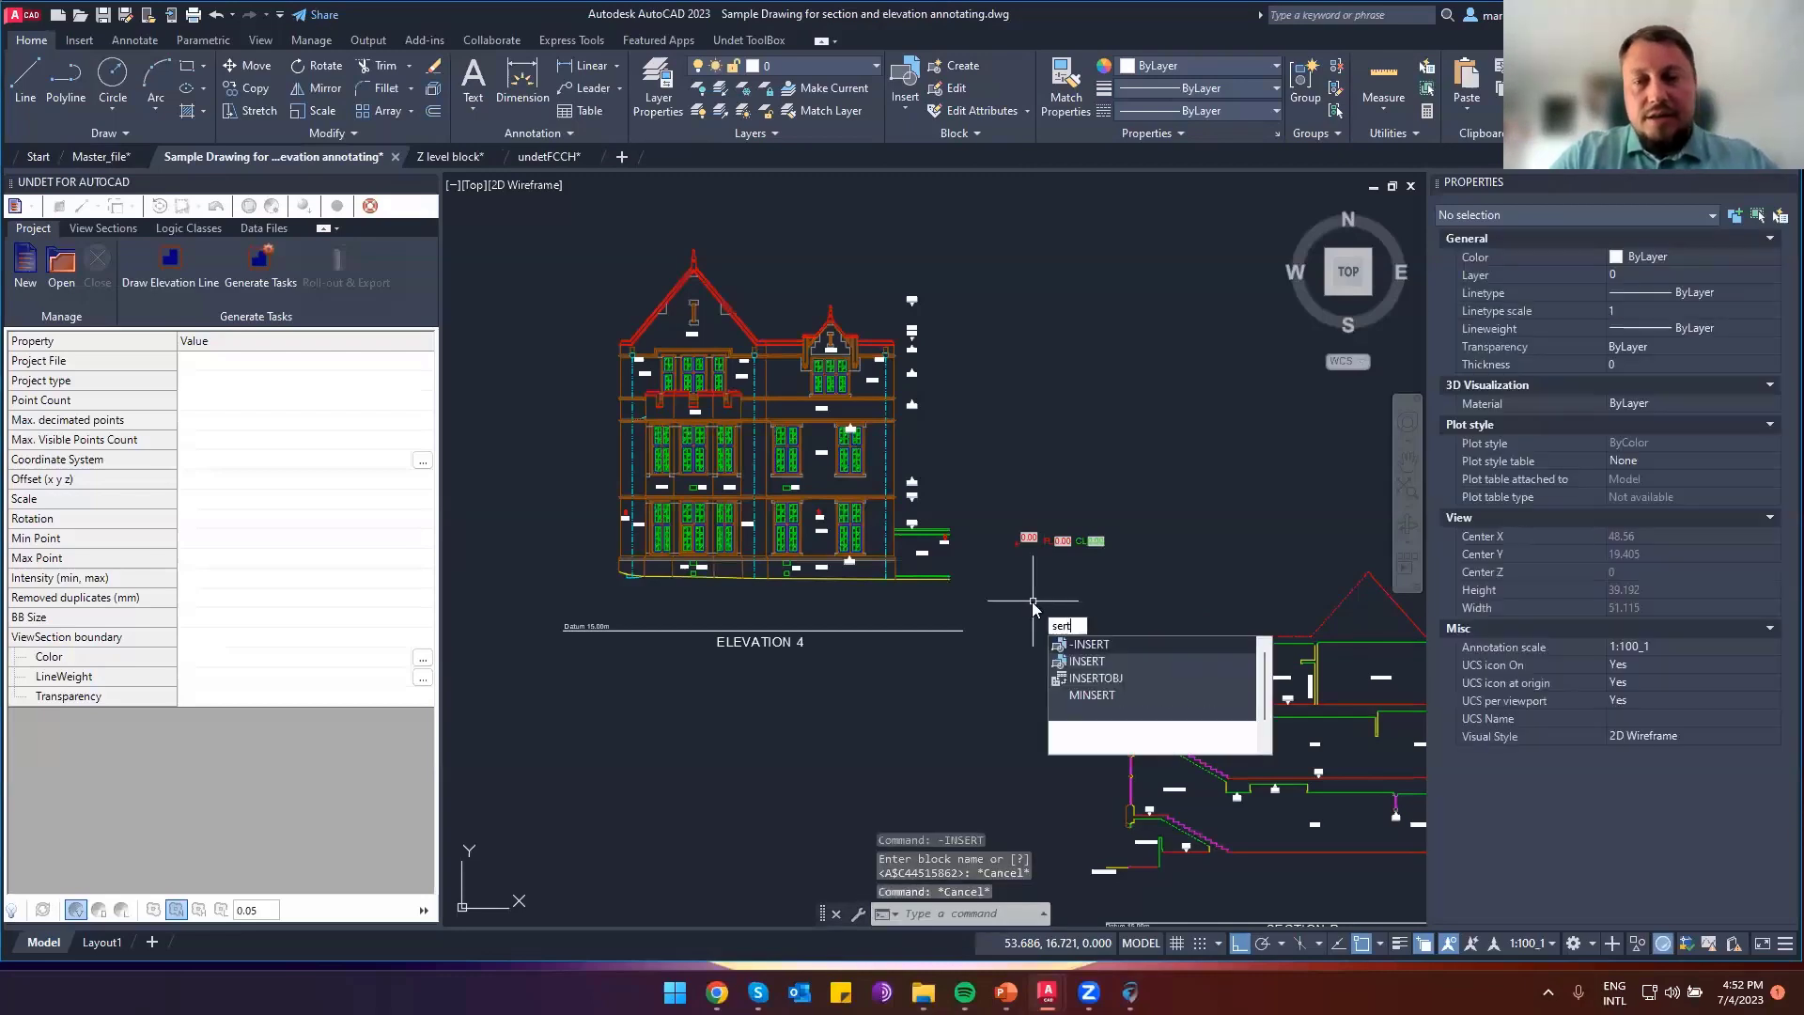
pyautogui.press('BackSpace')
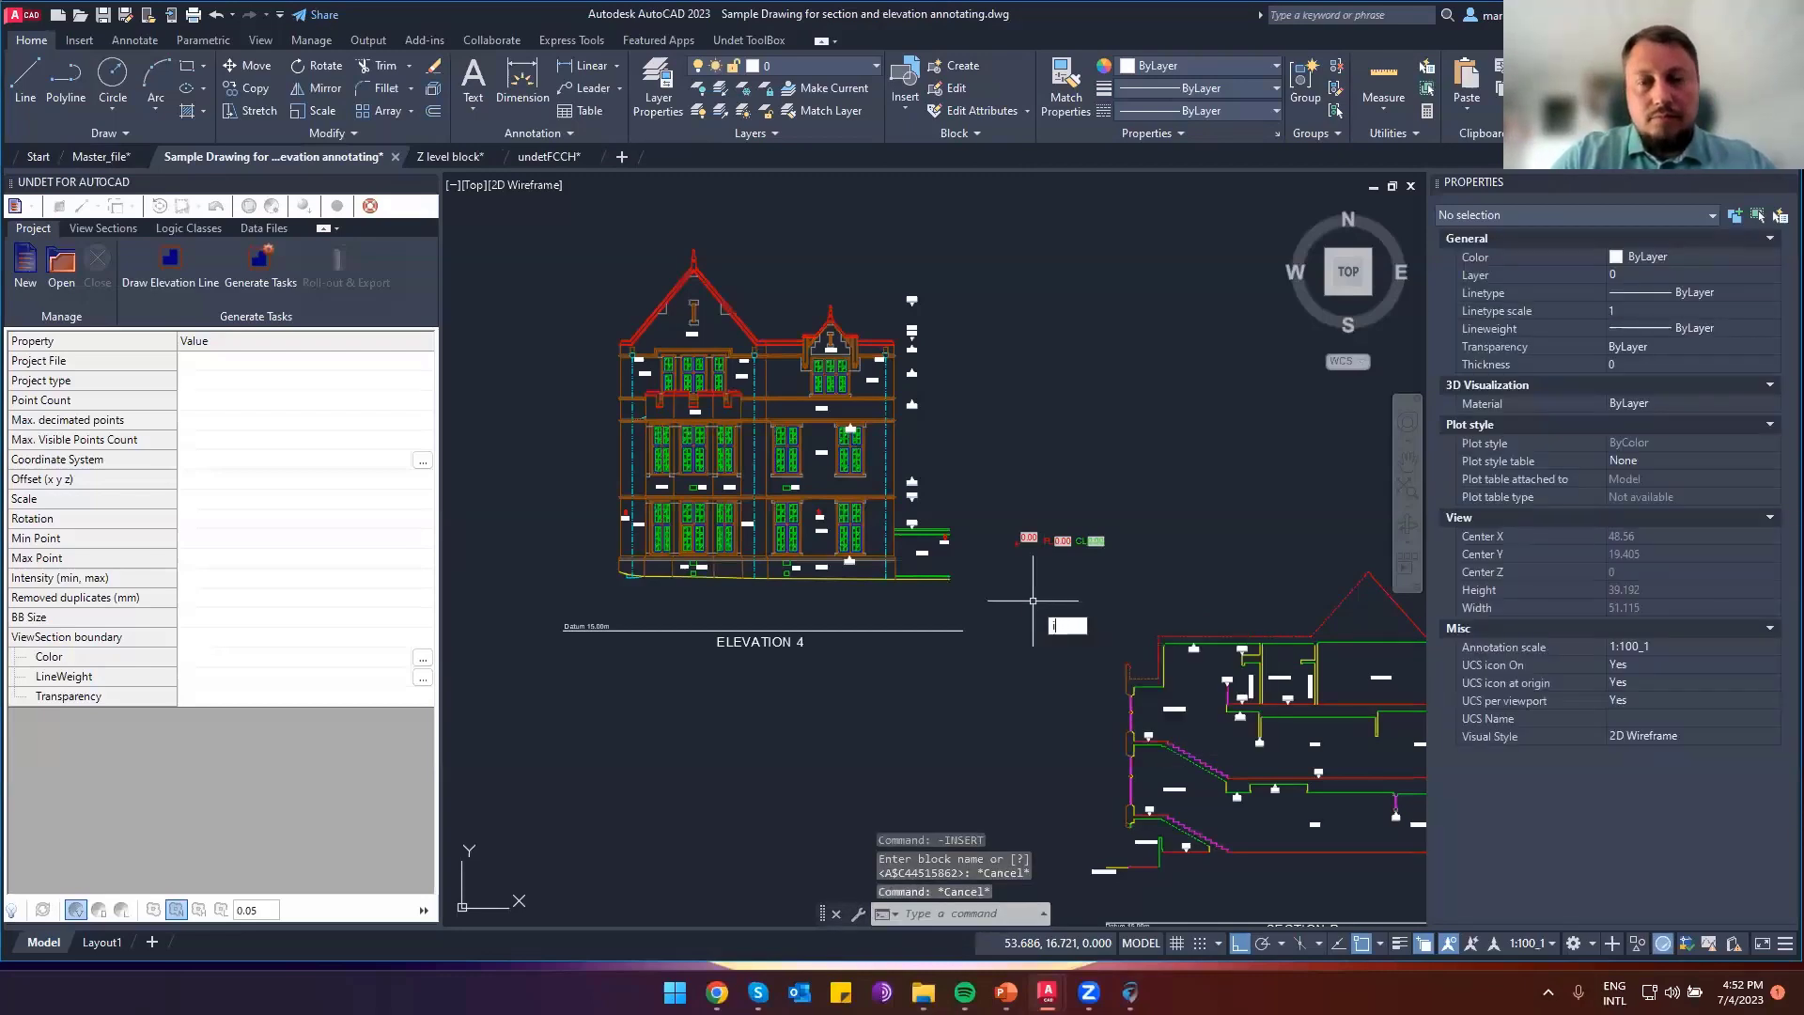
pyautogui.write('in')
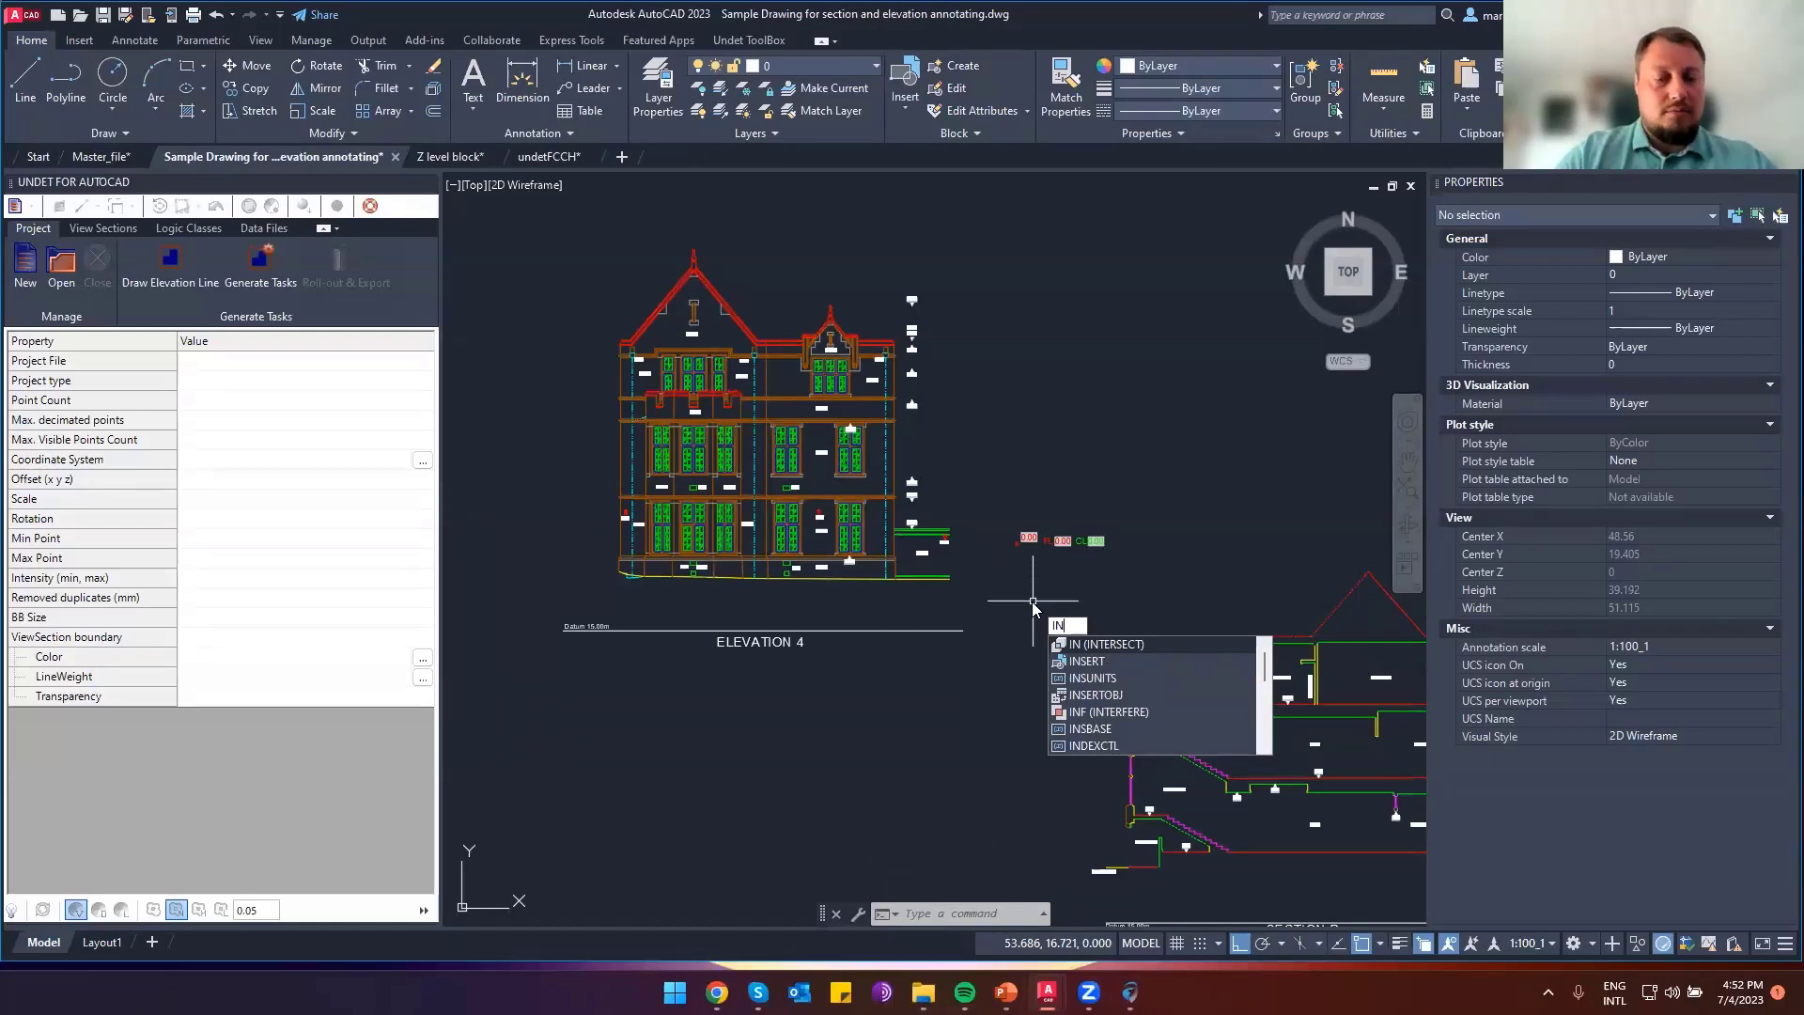
pyautogui.write('sert')
pyautogui.press('Return')
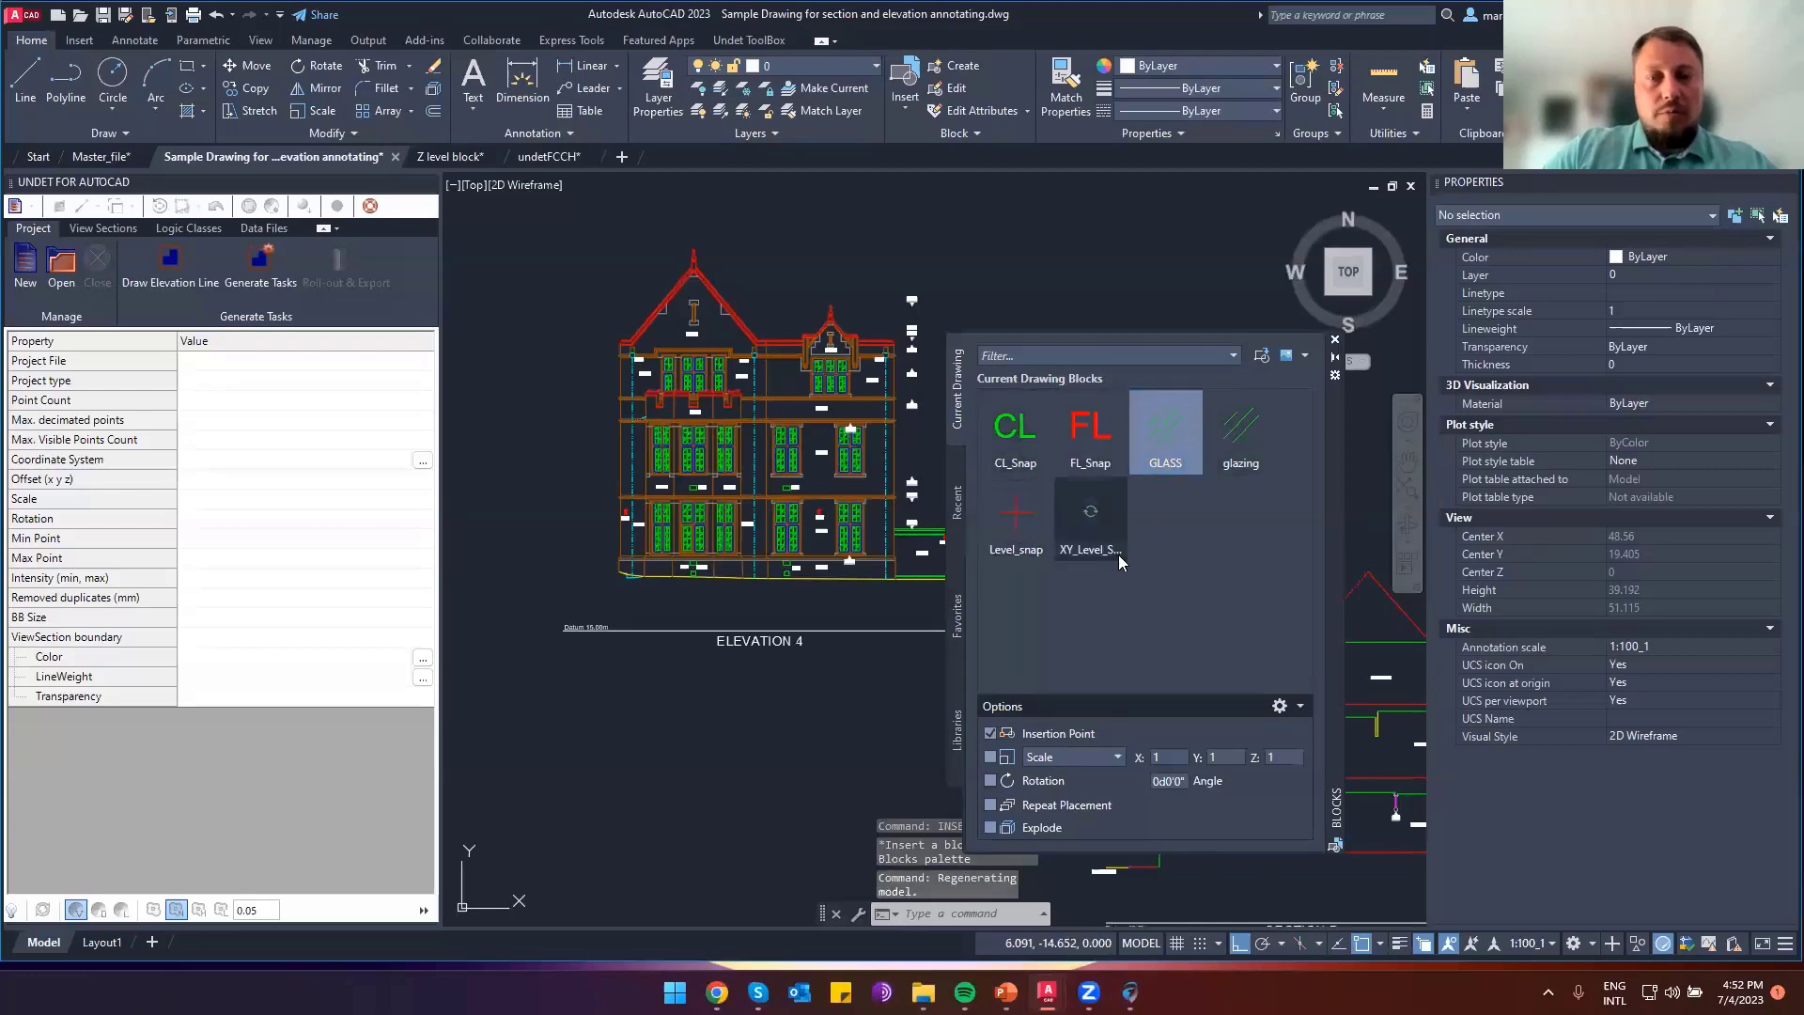
# Try out inserting the Level_snap block over Elevation 4, cancel the placement and close the Blocks palette
pyautogui.click(1019, 531)
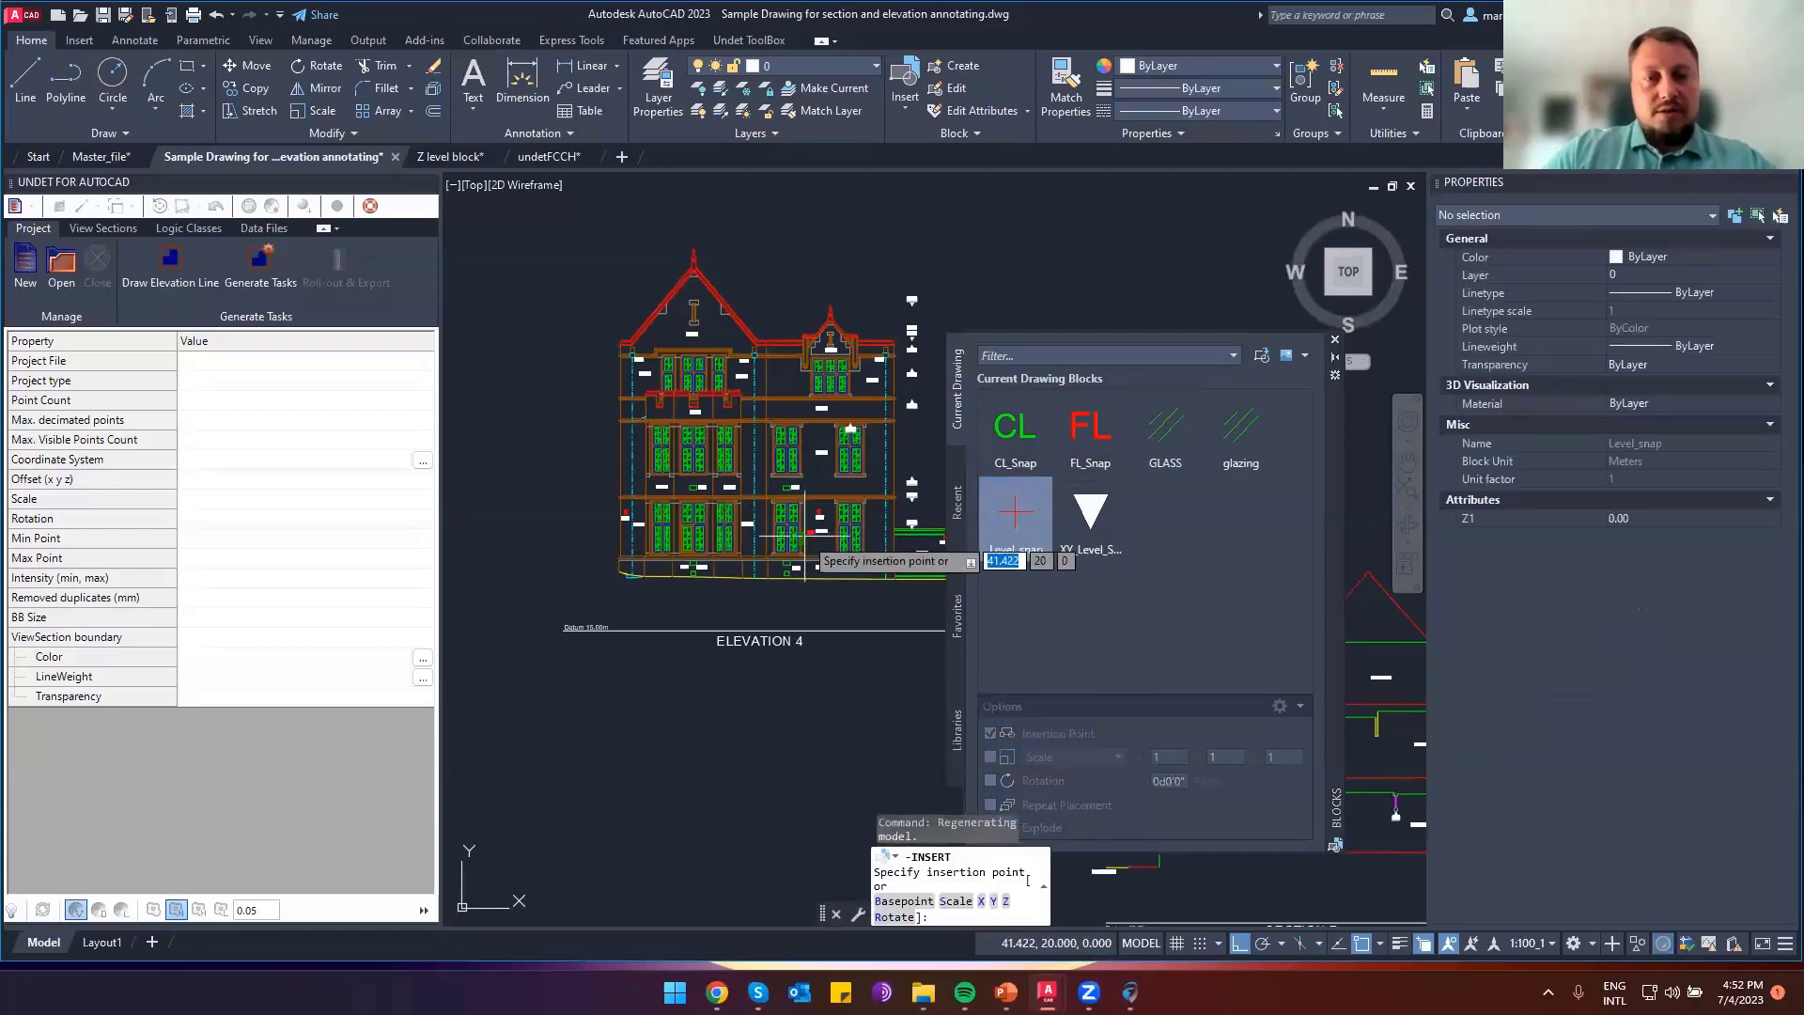
pyautogui.scroll(6, 801, 531)
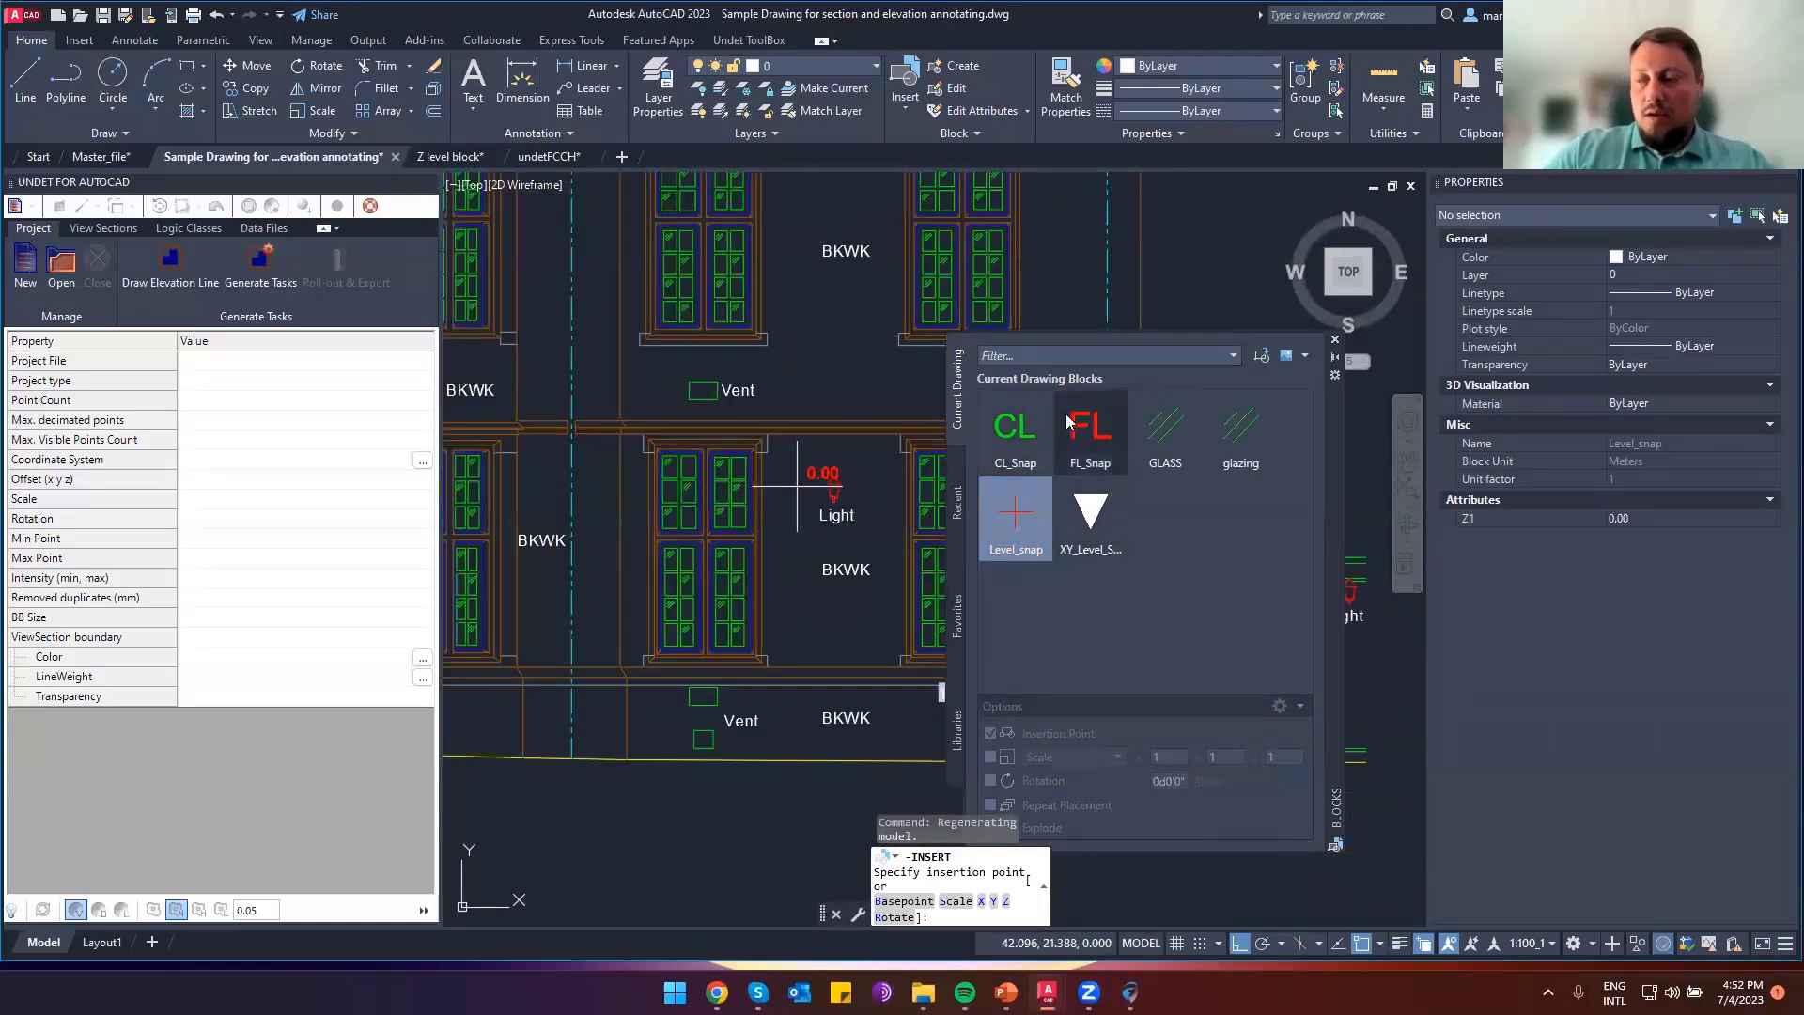
pyautogui.click(1018, 527)
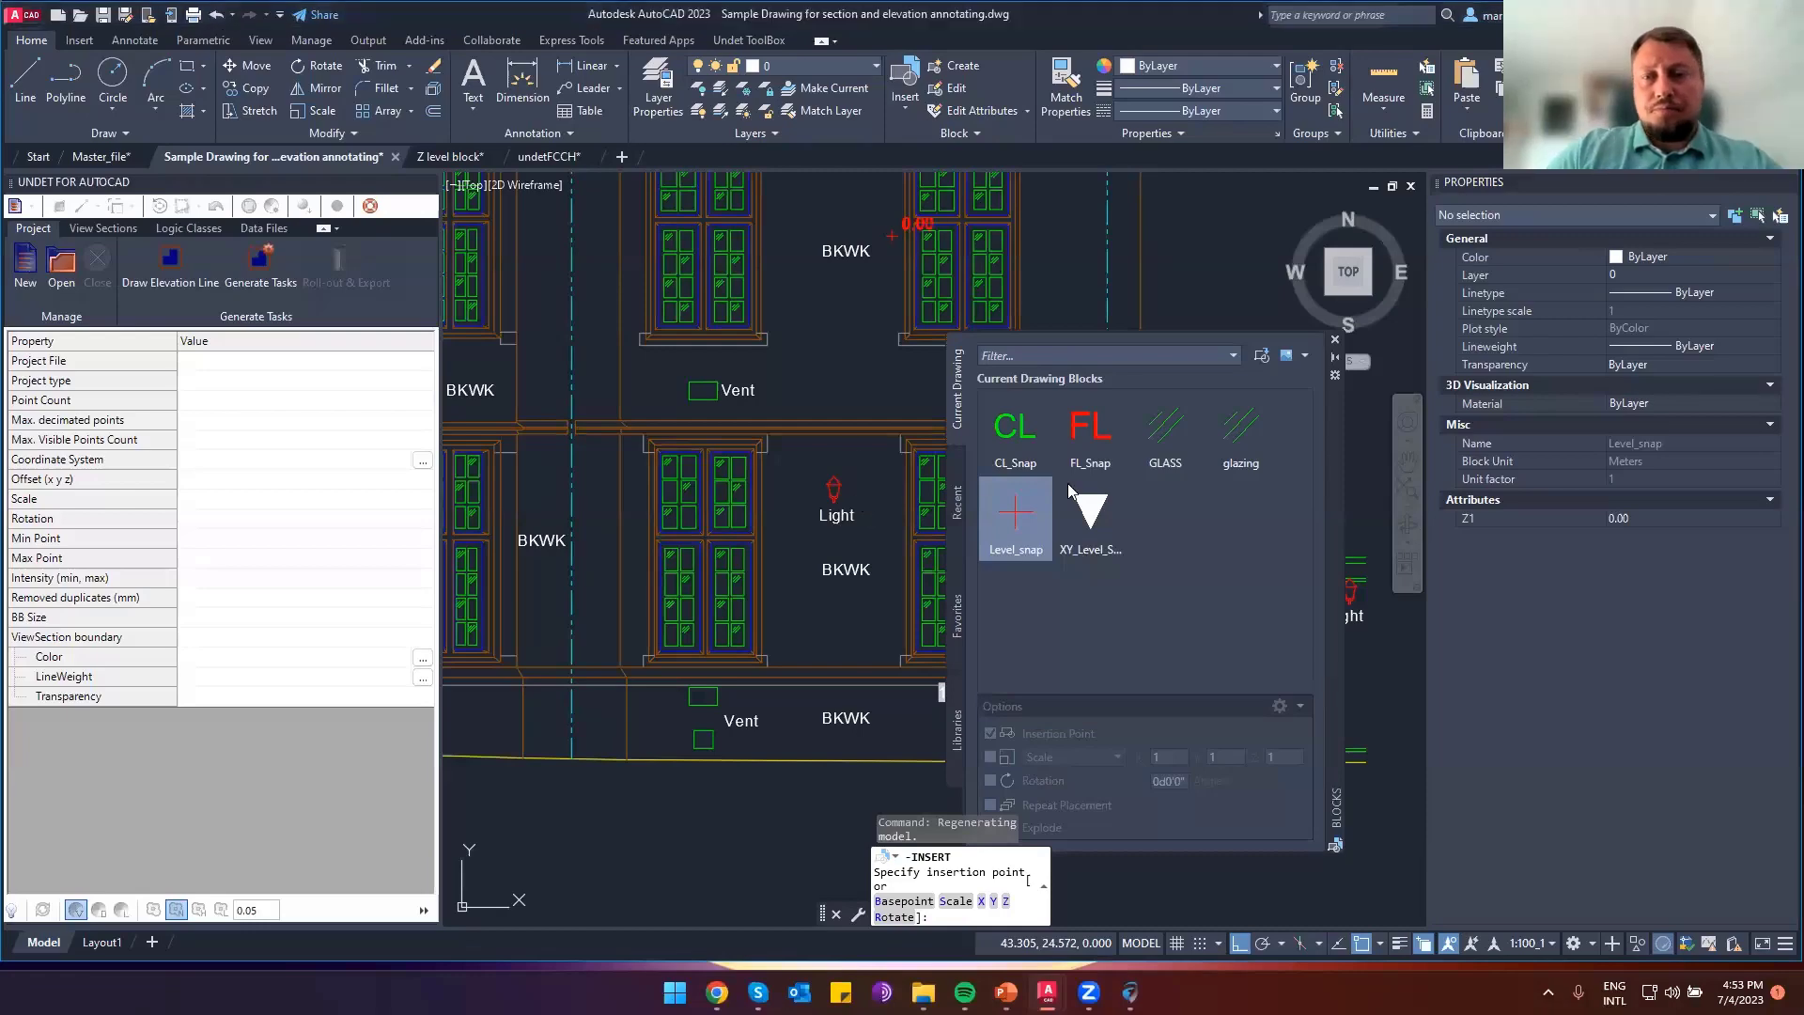
pyautogui.press('Escape')
pyautogui.click(1335, 341)
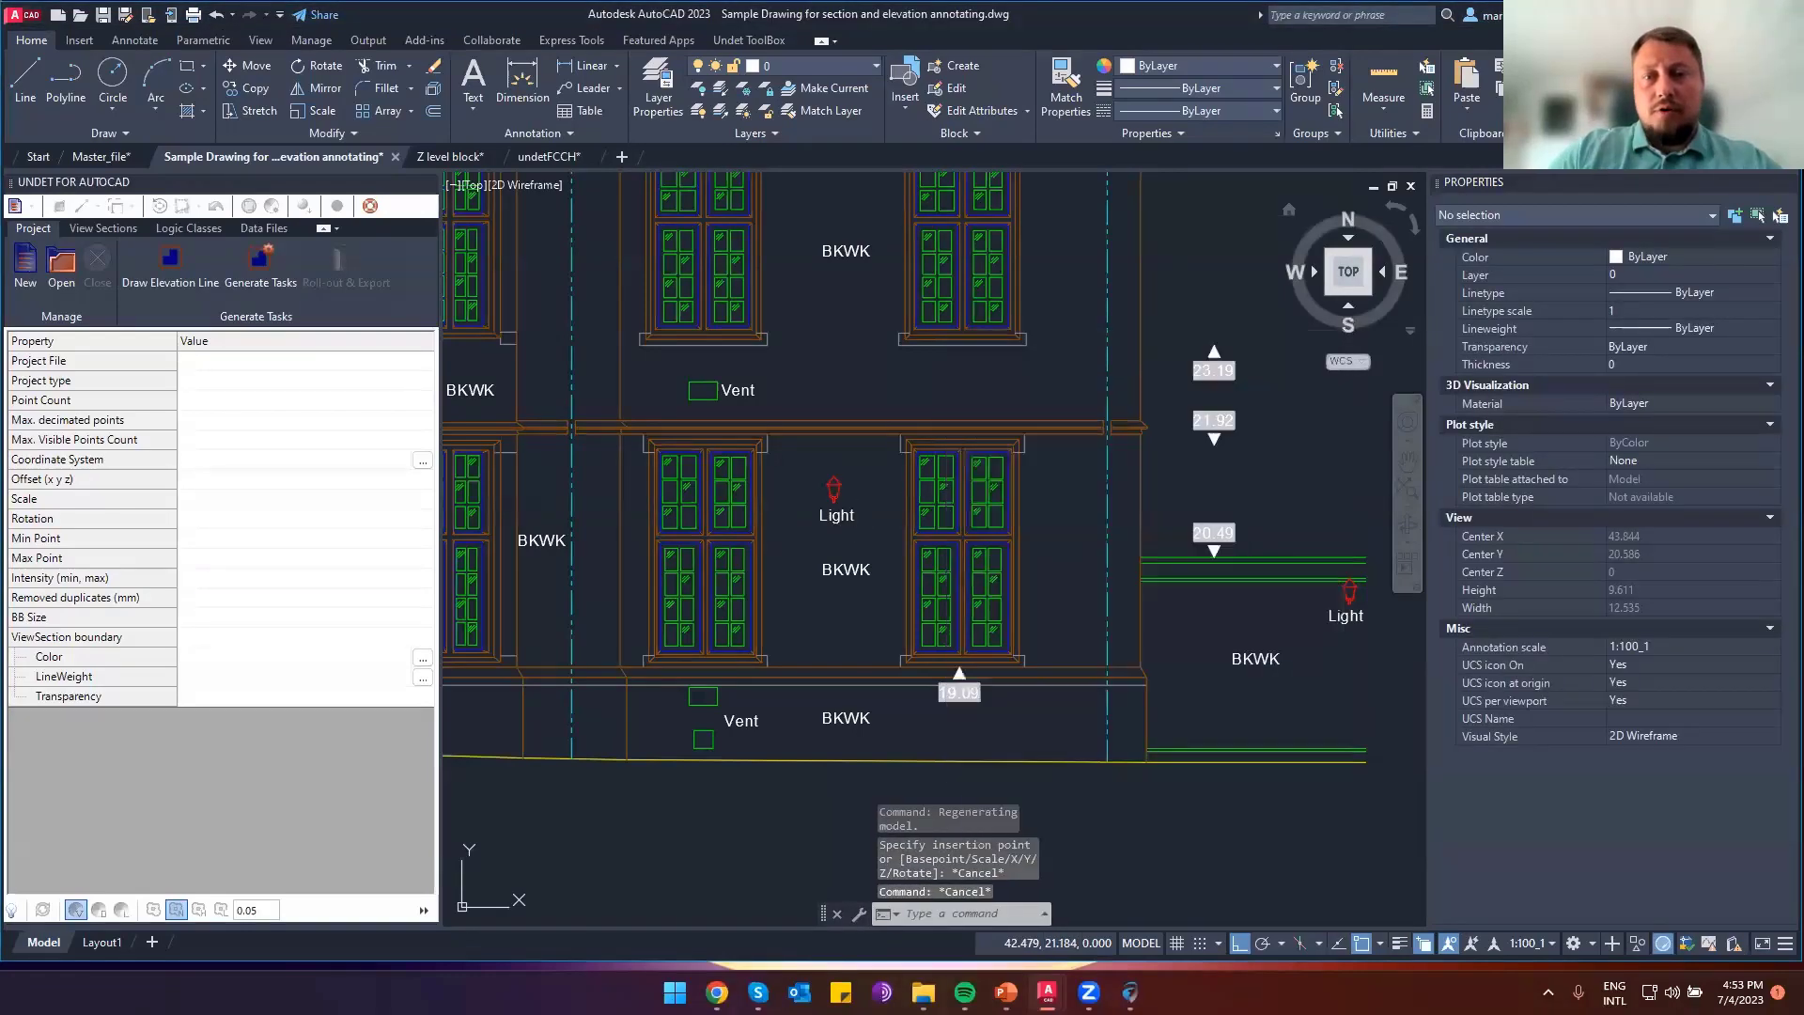
pyautogui.scroll(-3, 845, 489)
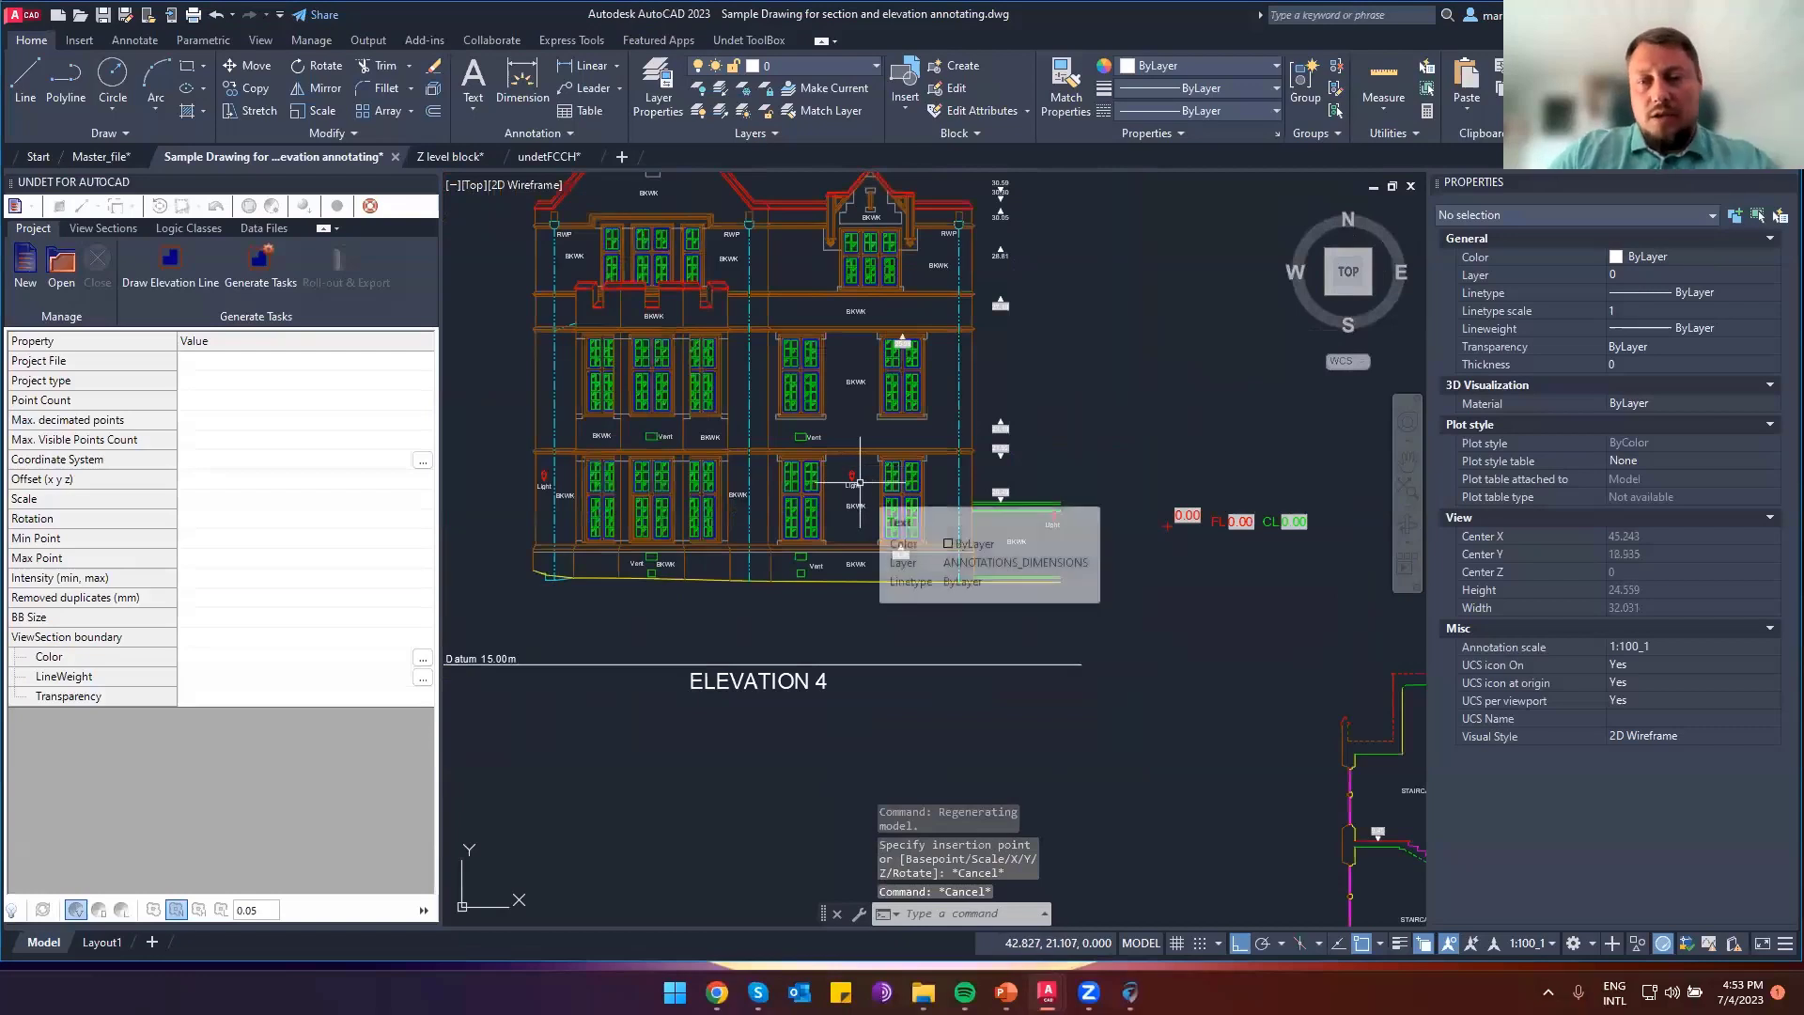
pyautogui.scroll(-3, 957, 588)
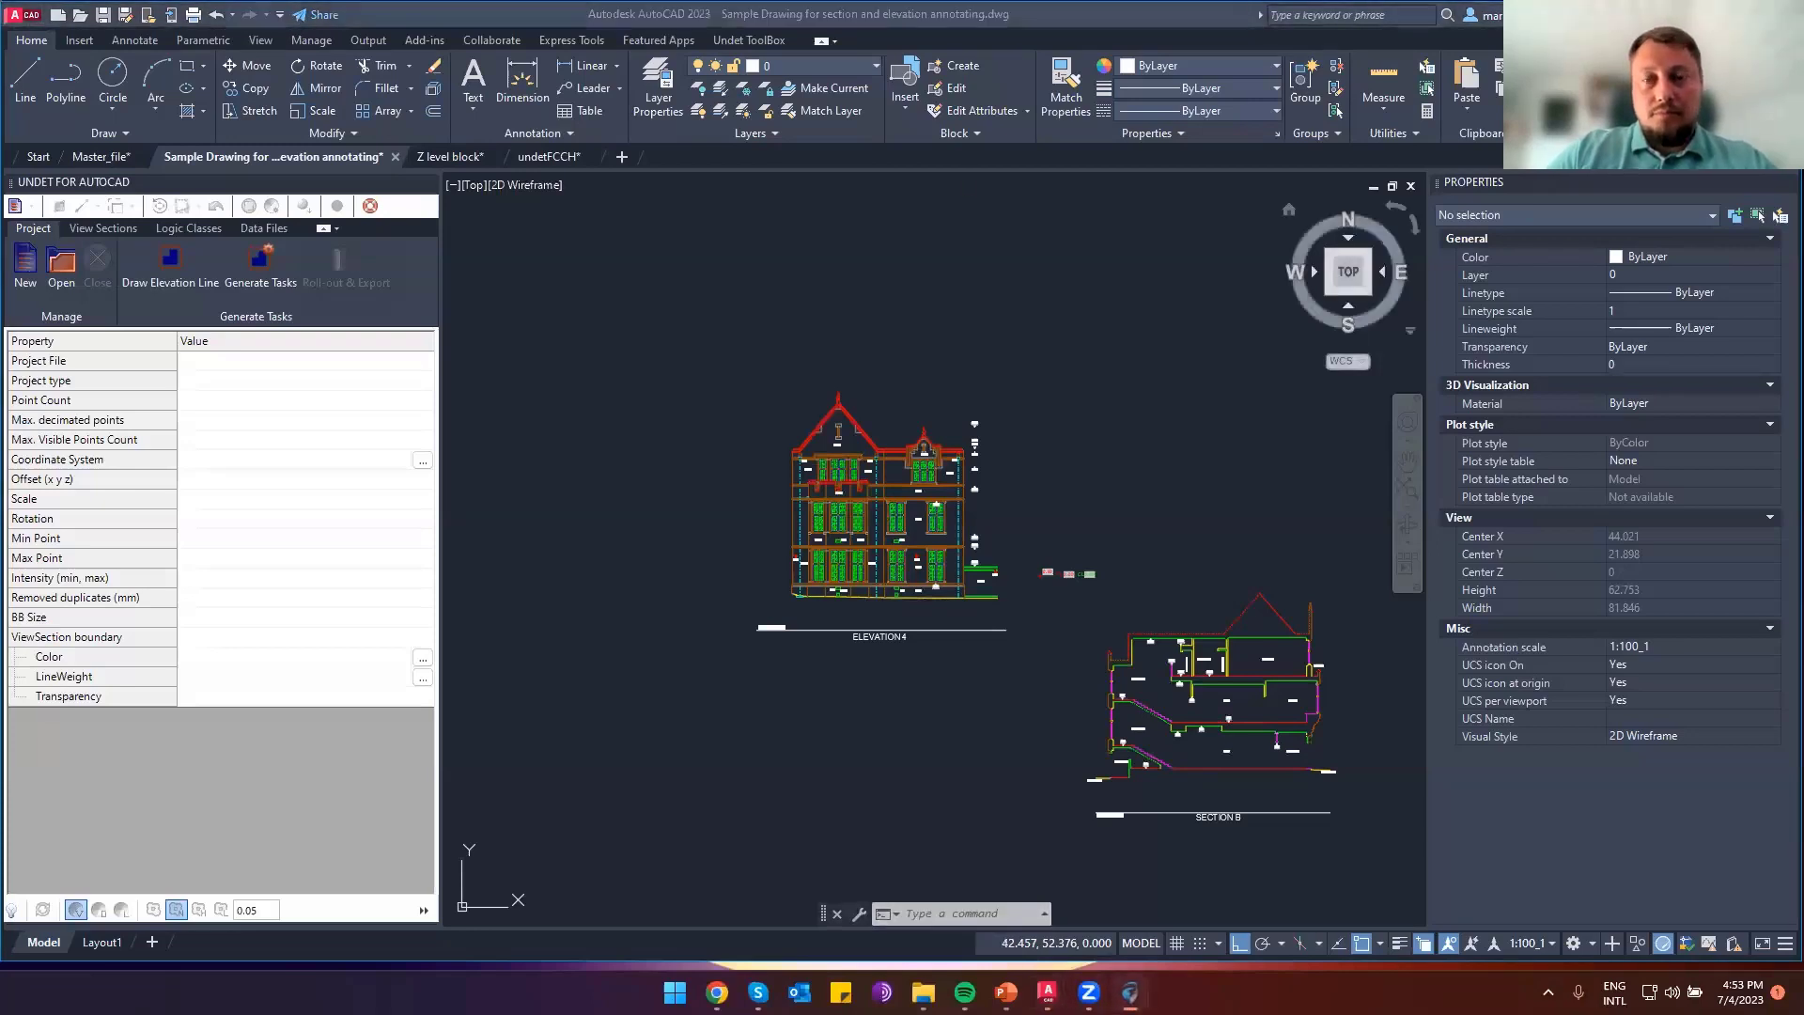
# Switch to Undet Browser and examine the available level, height and text block types without changing the selected one
pyautogui.click(1160, 214)
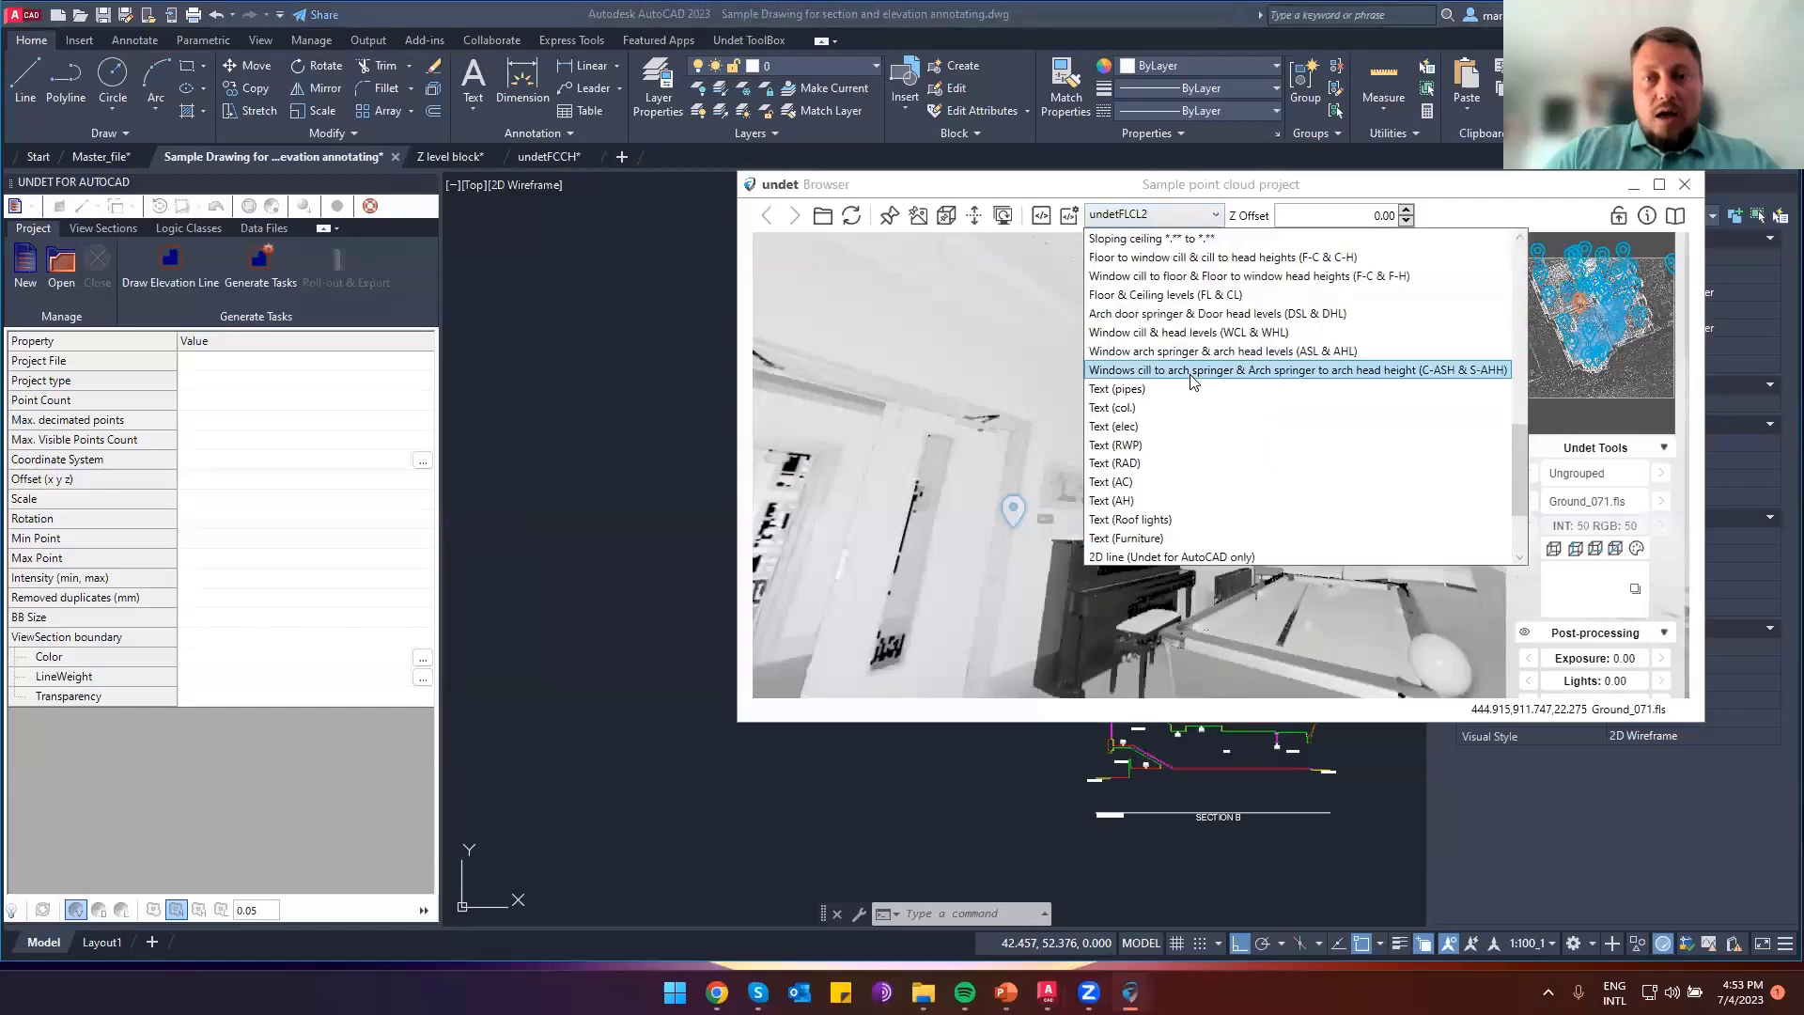
pyautogui.scroll(10, 1192, 376)
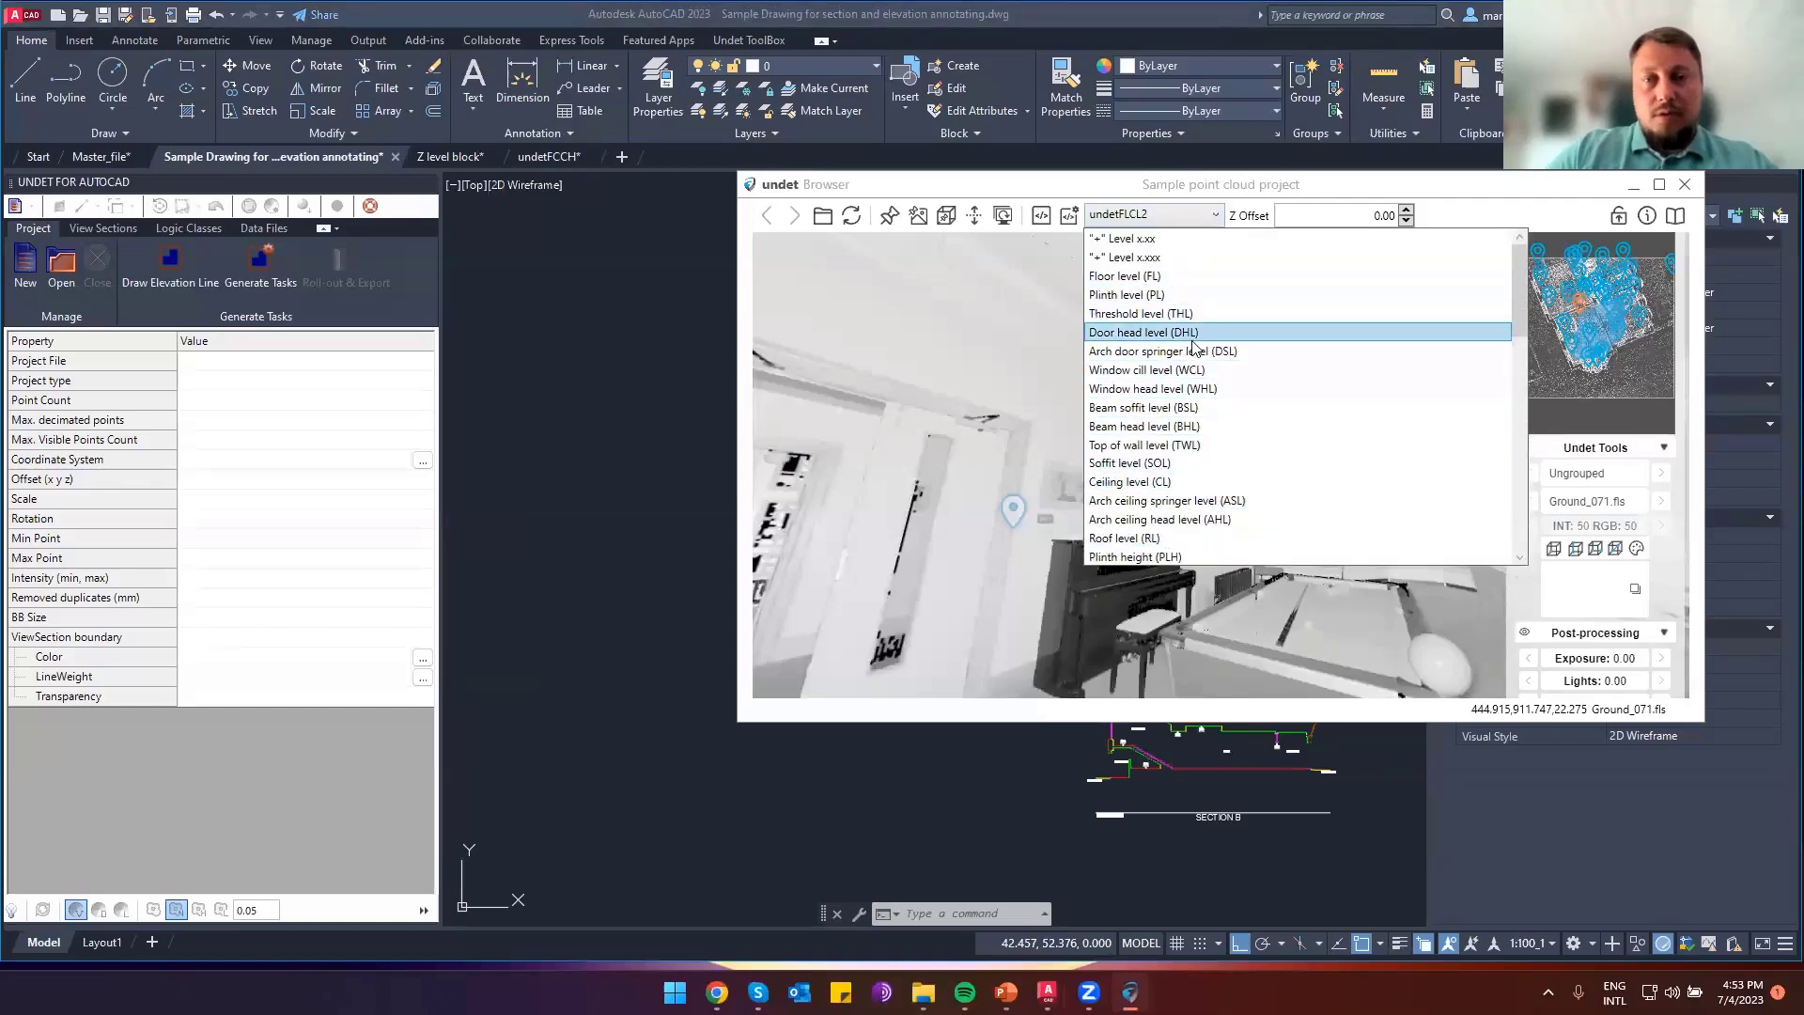
pyautogui.scroll(-4, 1227, 418)
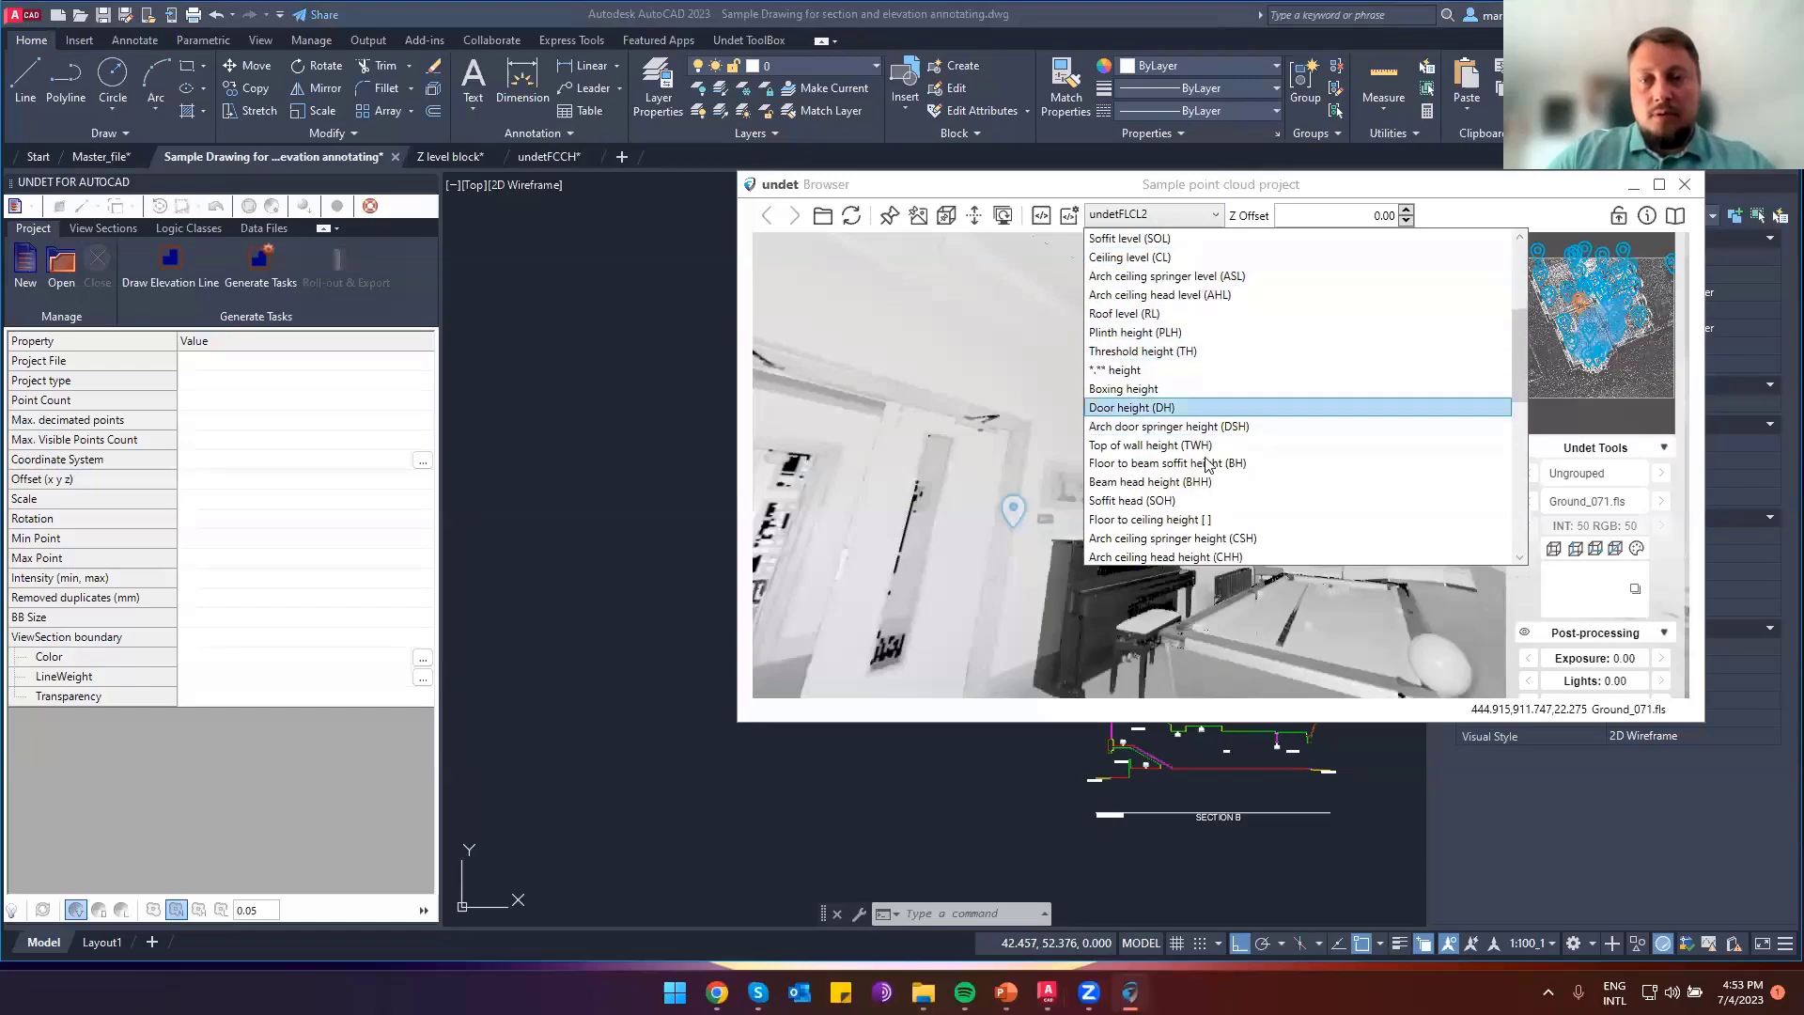
pyautogui.click(981, 776)
# Switch to the Undet for AutoCAD folder in File Explorer, reveal its full path and look through the undet block drawings
pyautogui.click(923, 992)
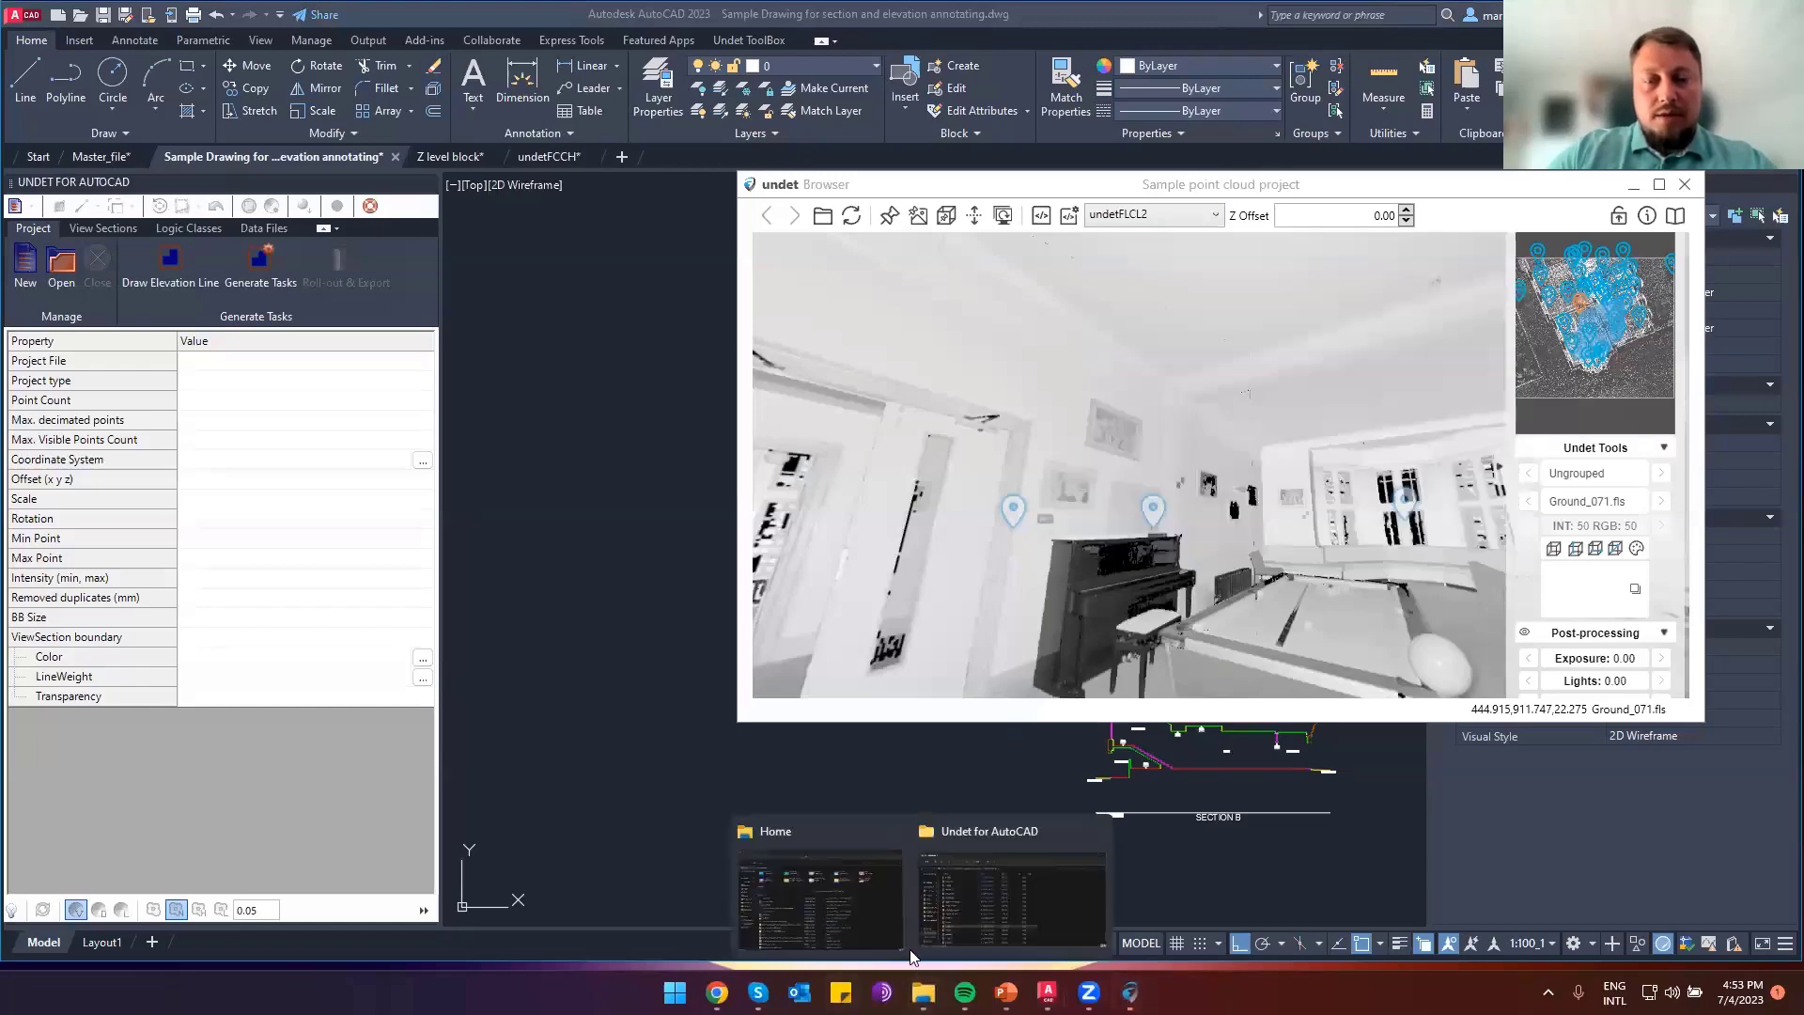
pyautogui.click(1017, 942)
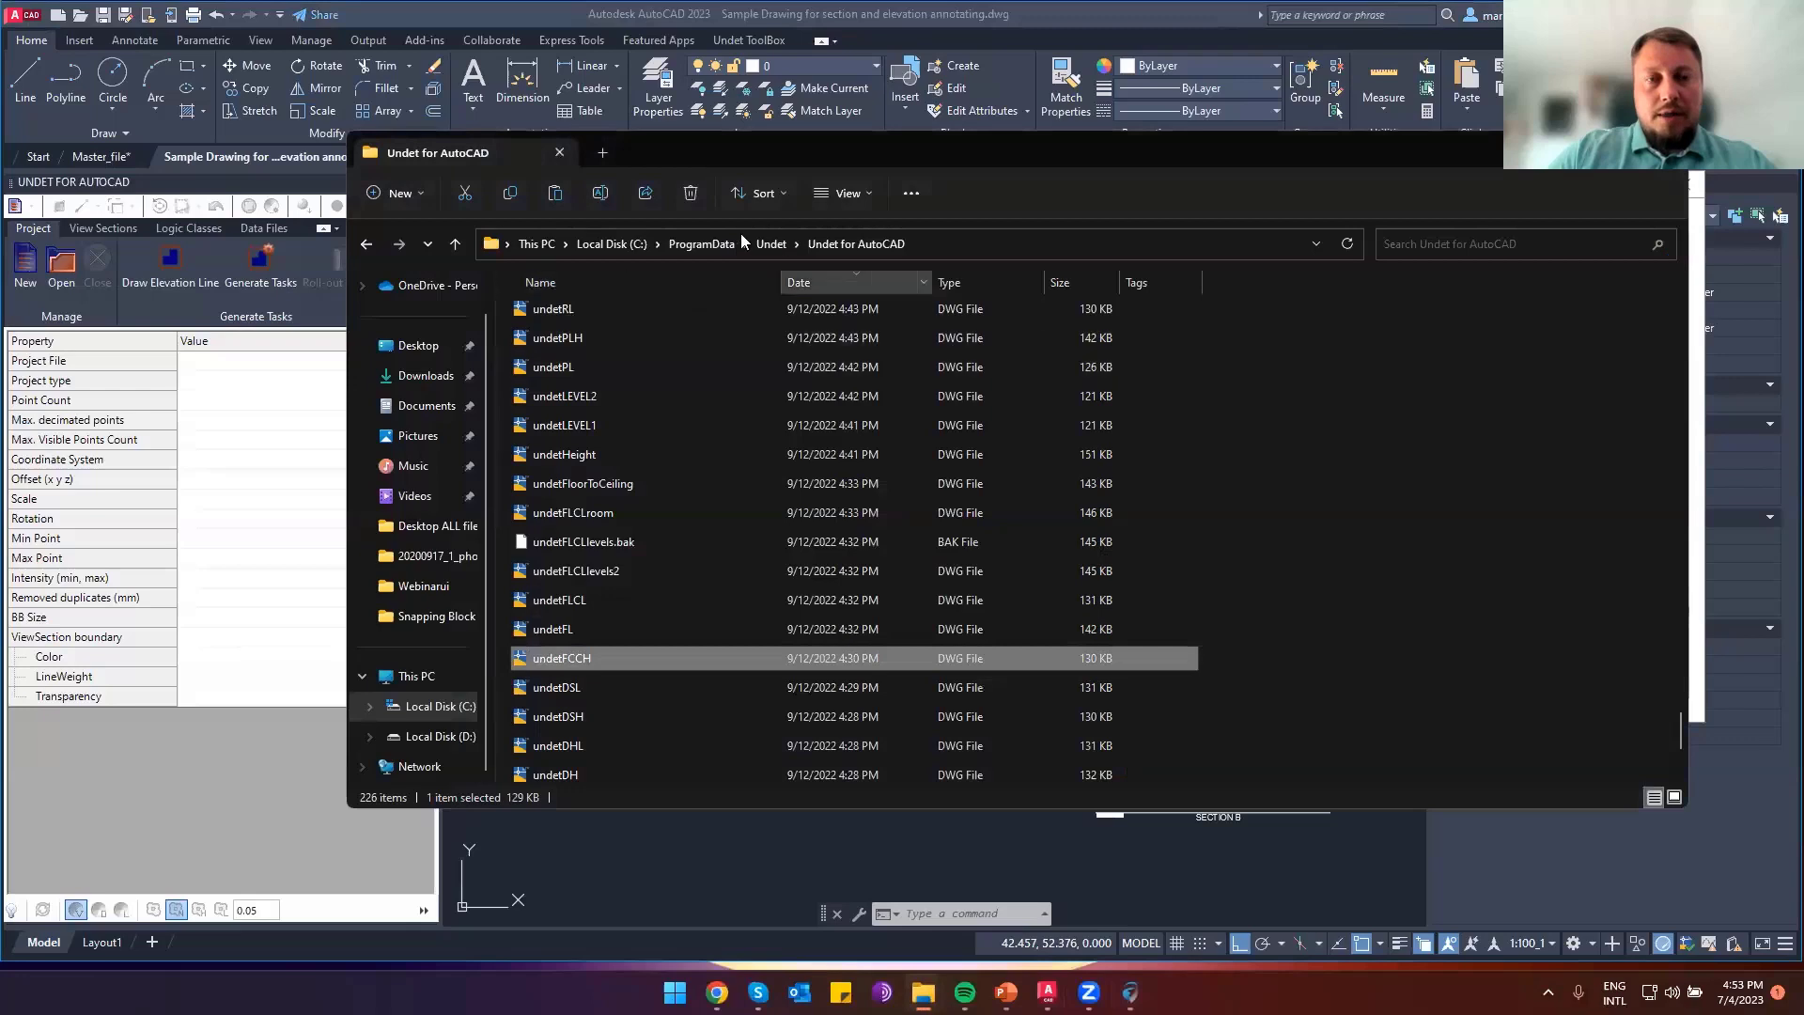
pyautogui.click(942, 240)
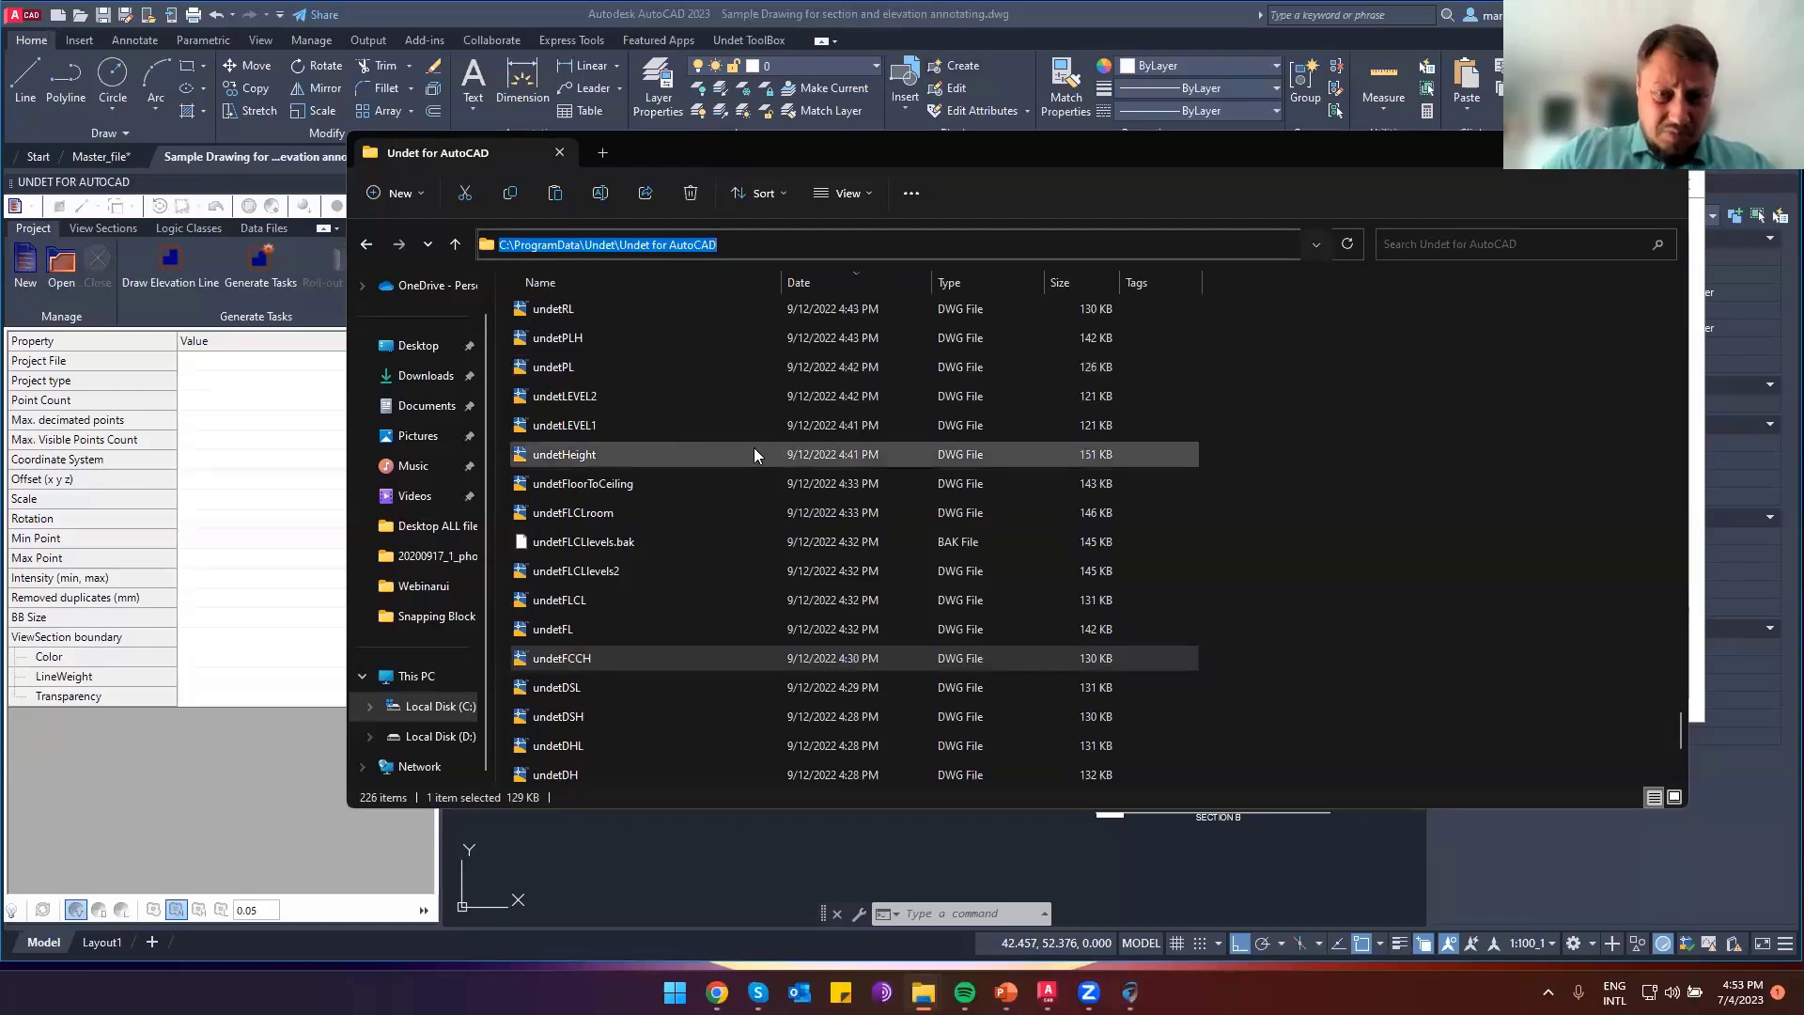
pyautogui.click(596, 446)
pyautogui.scroll(6, 596, 446)
pyautogui.scroll(8, 595, 449)
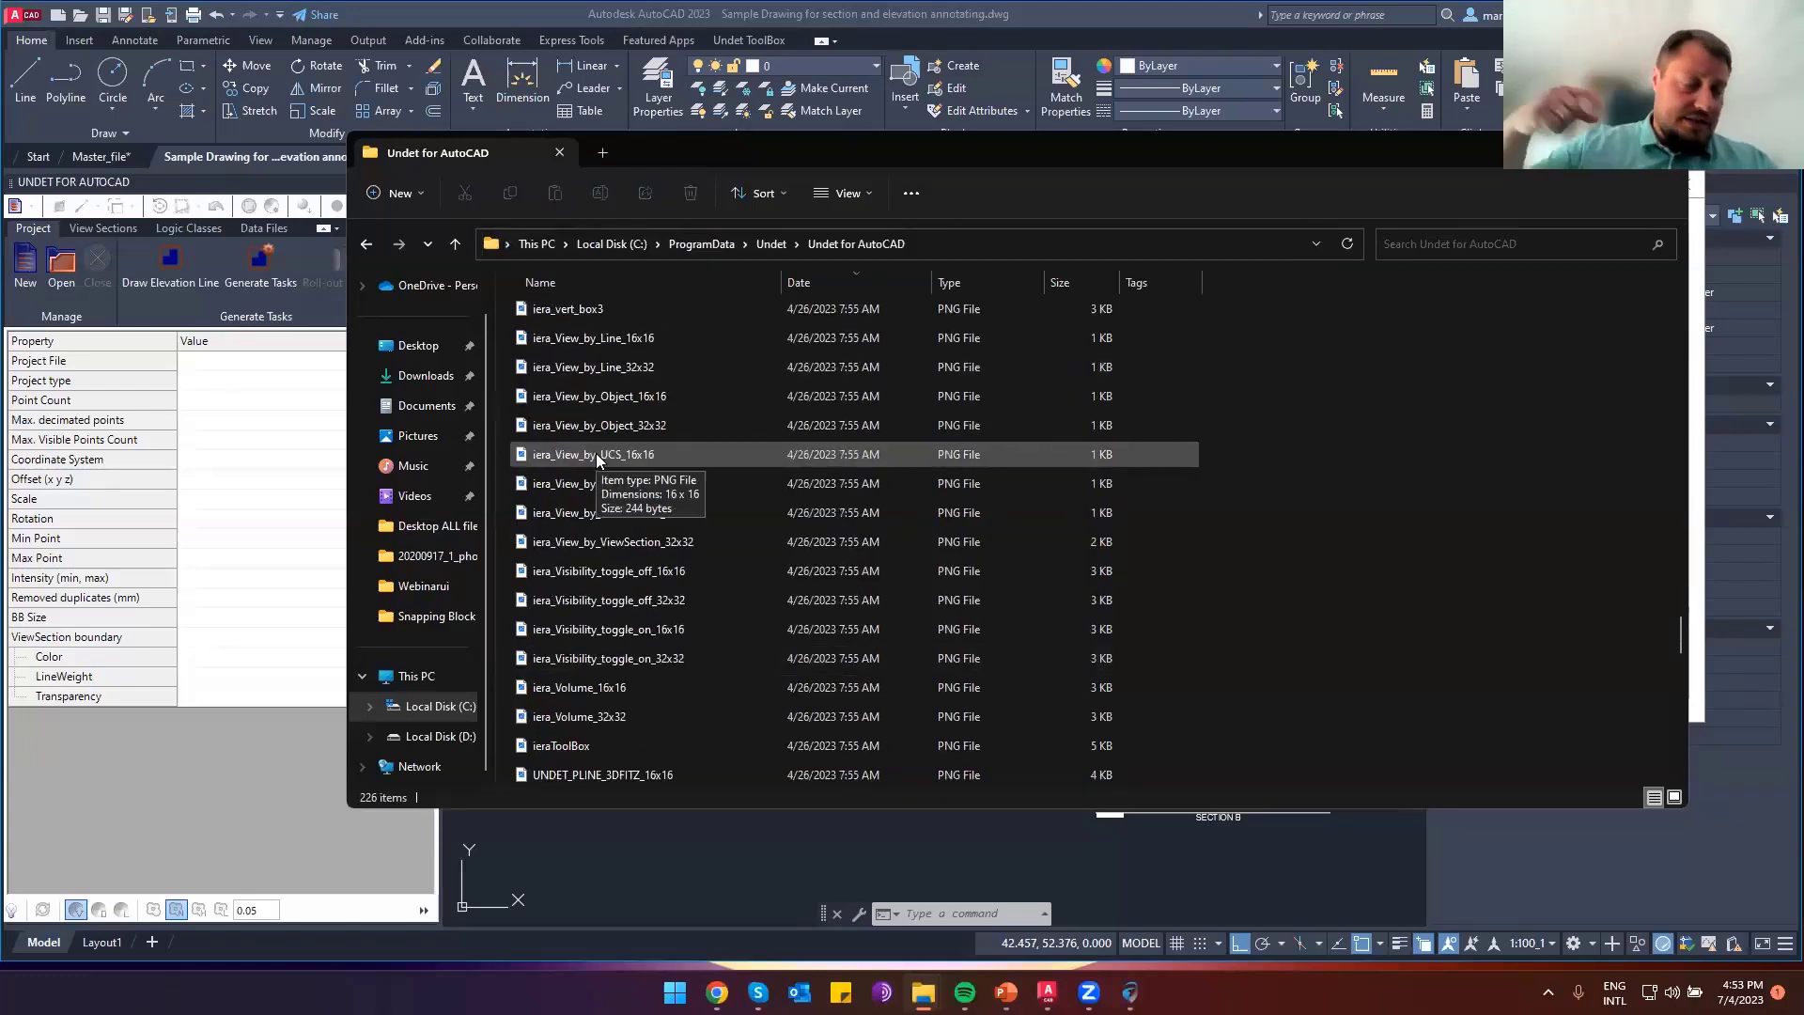
pyautogui.scroll(-6, 620, 479)
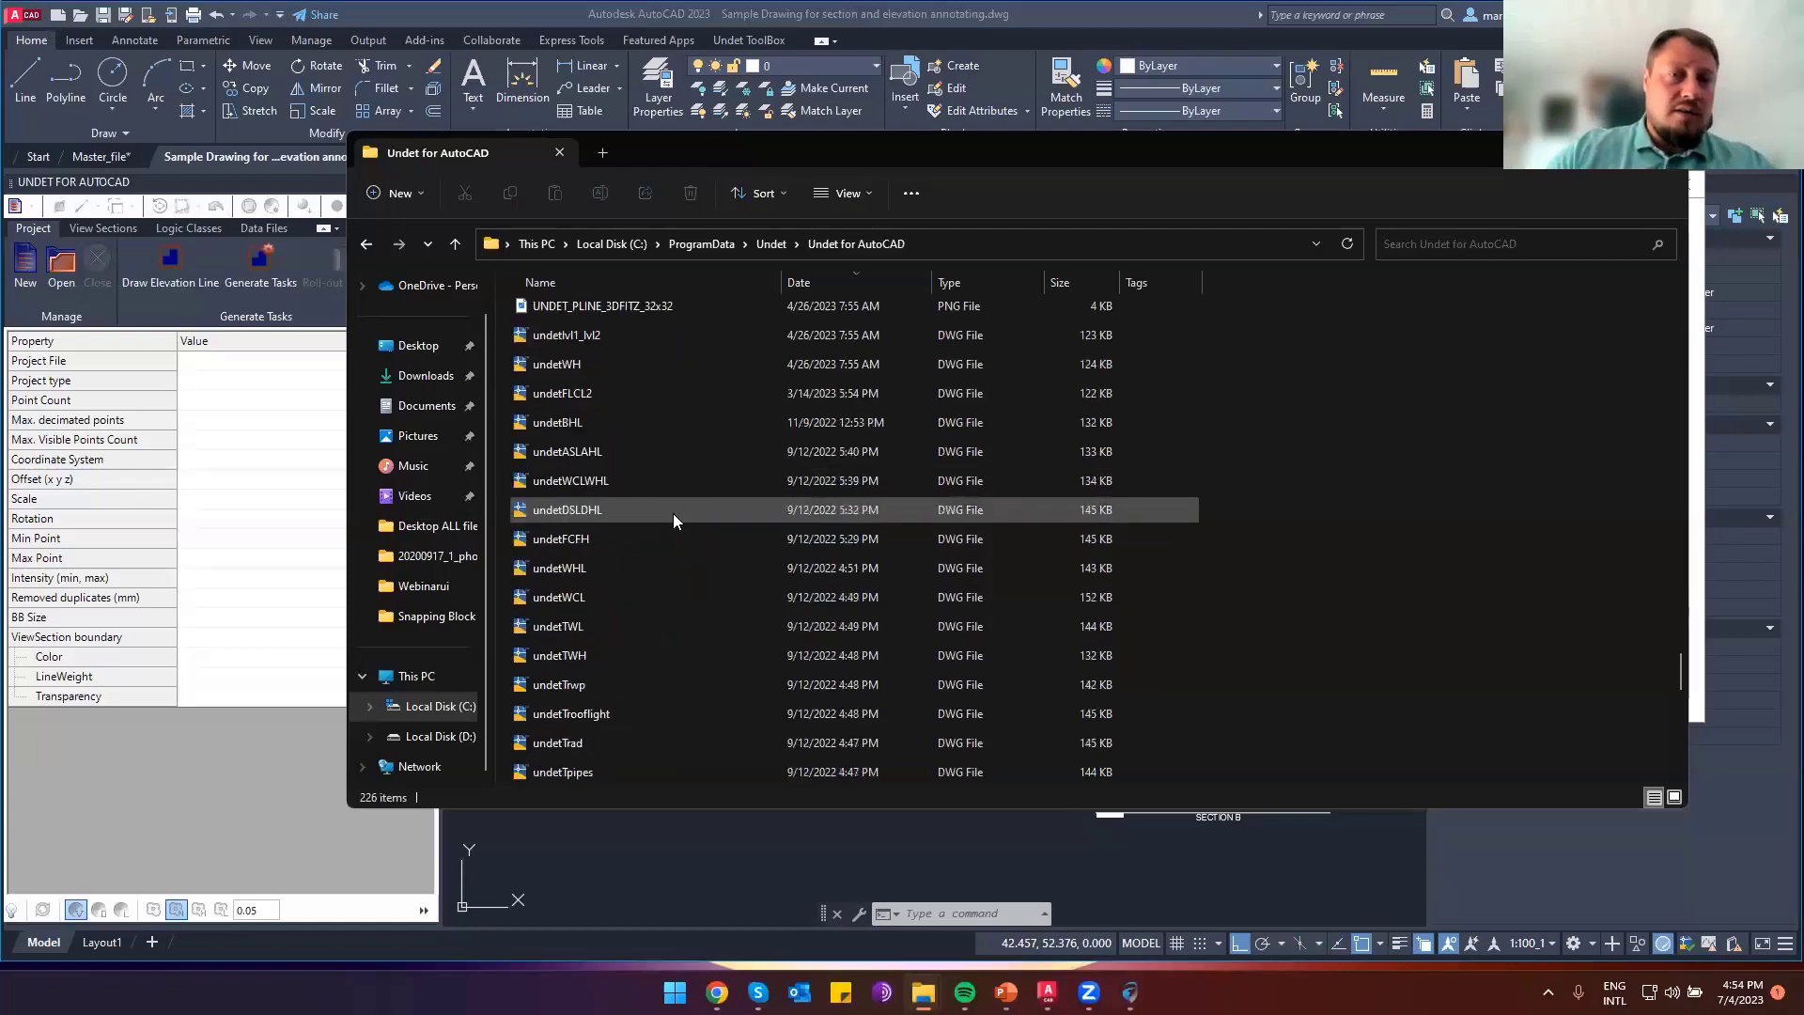
pyautogui.scroll(-2, 620, 395)
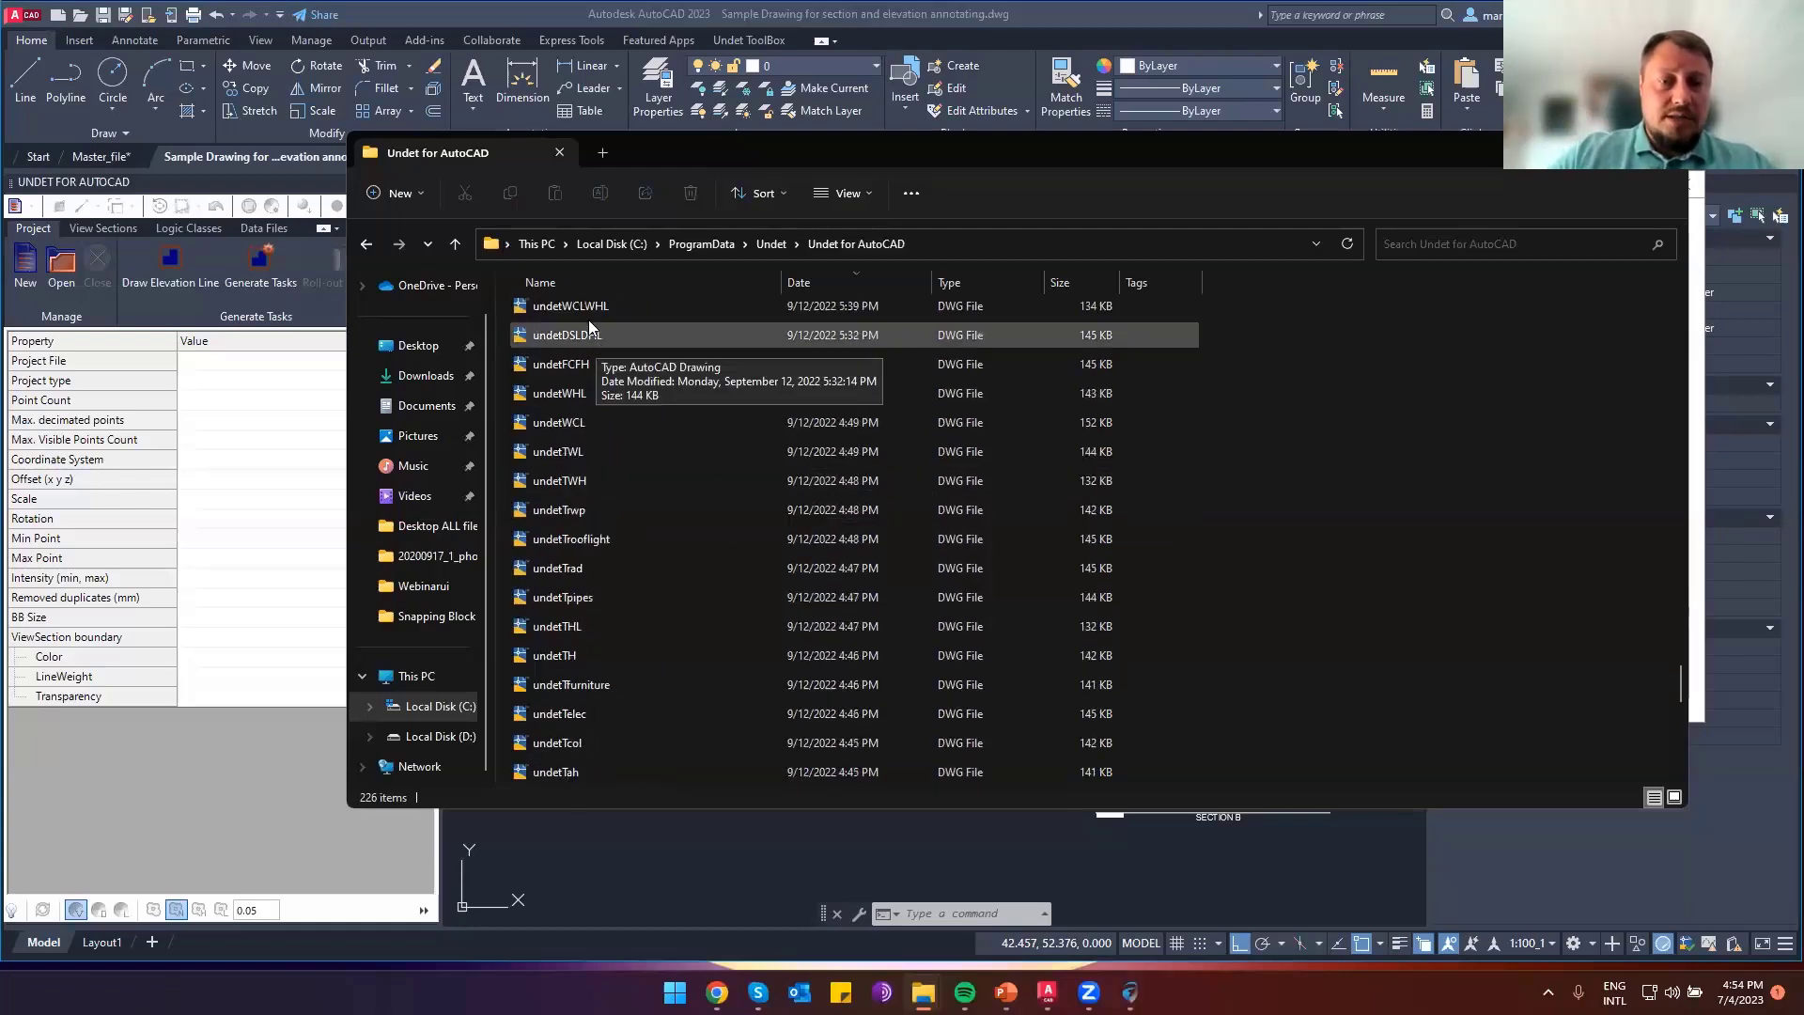
# Select the block drawings from undetWCLWHL to undetTfurniture and reveal the path of their folder again
pyautogui.click(588, 308)
pyautogui.keyDown('shift'); pyautogui.click(598, 687); pyautogui.keyUp('shift')
pyautogui.hotkey('shift', 'Down')
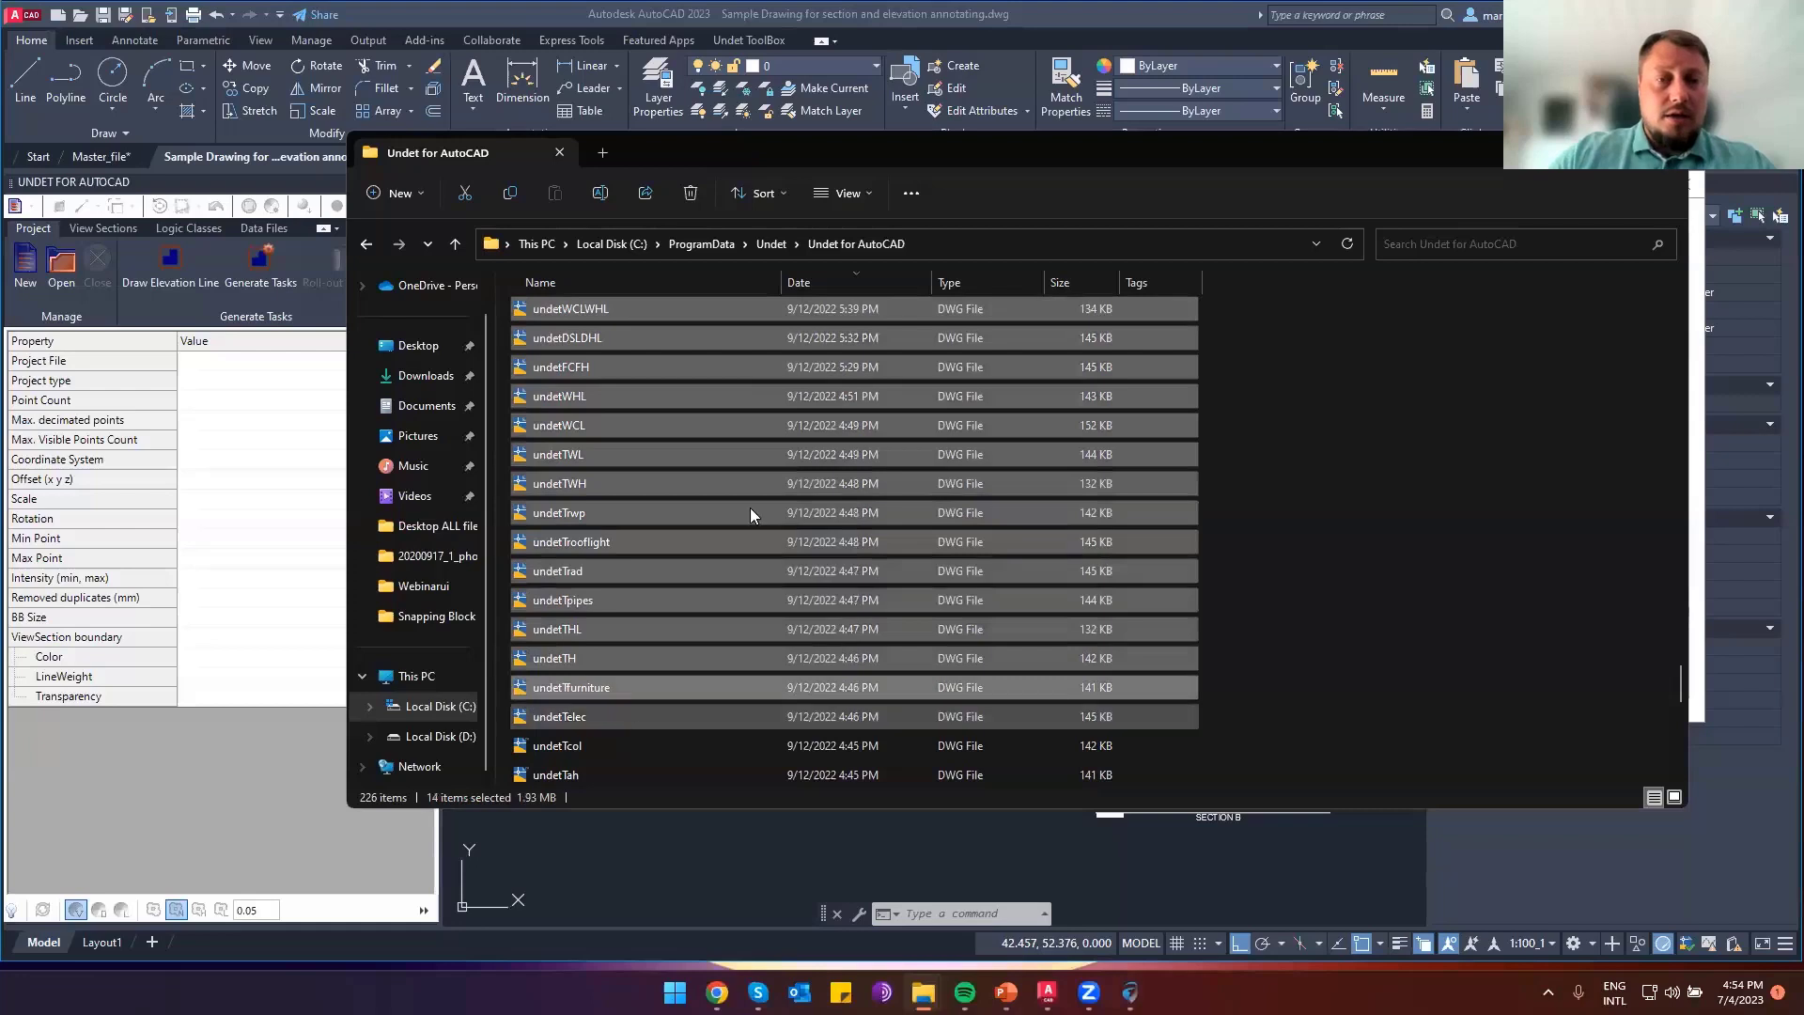
pyautogui.hotkey('shift', 'Up')
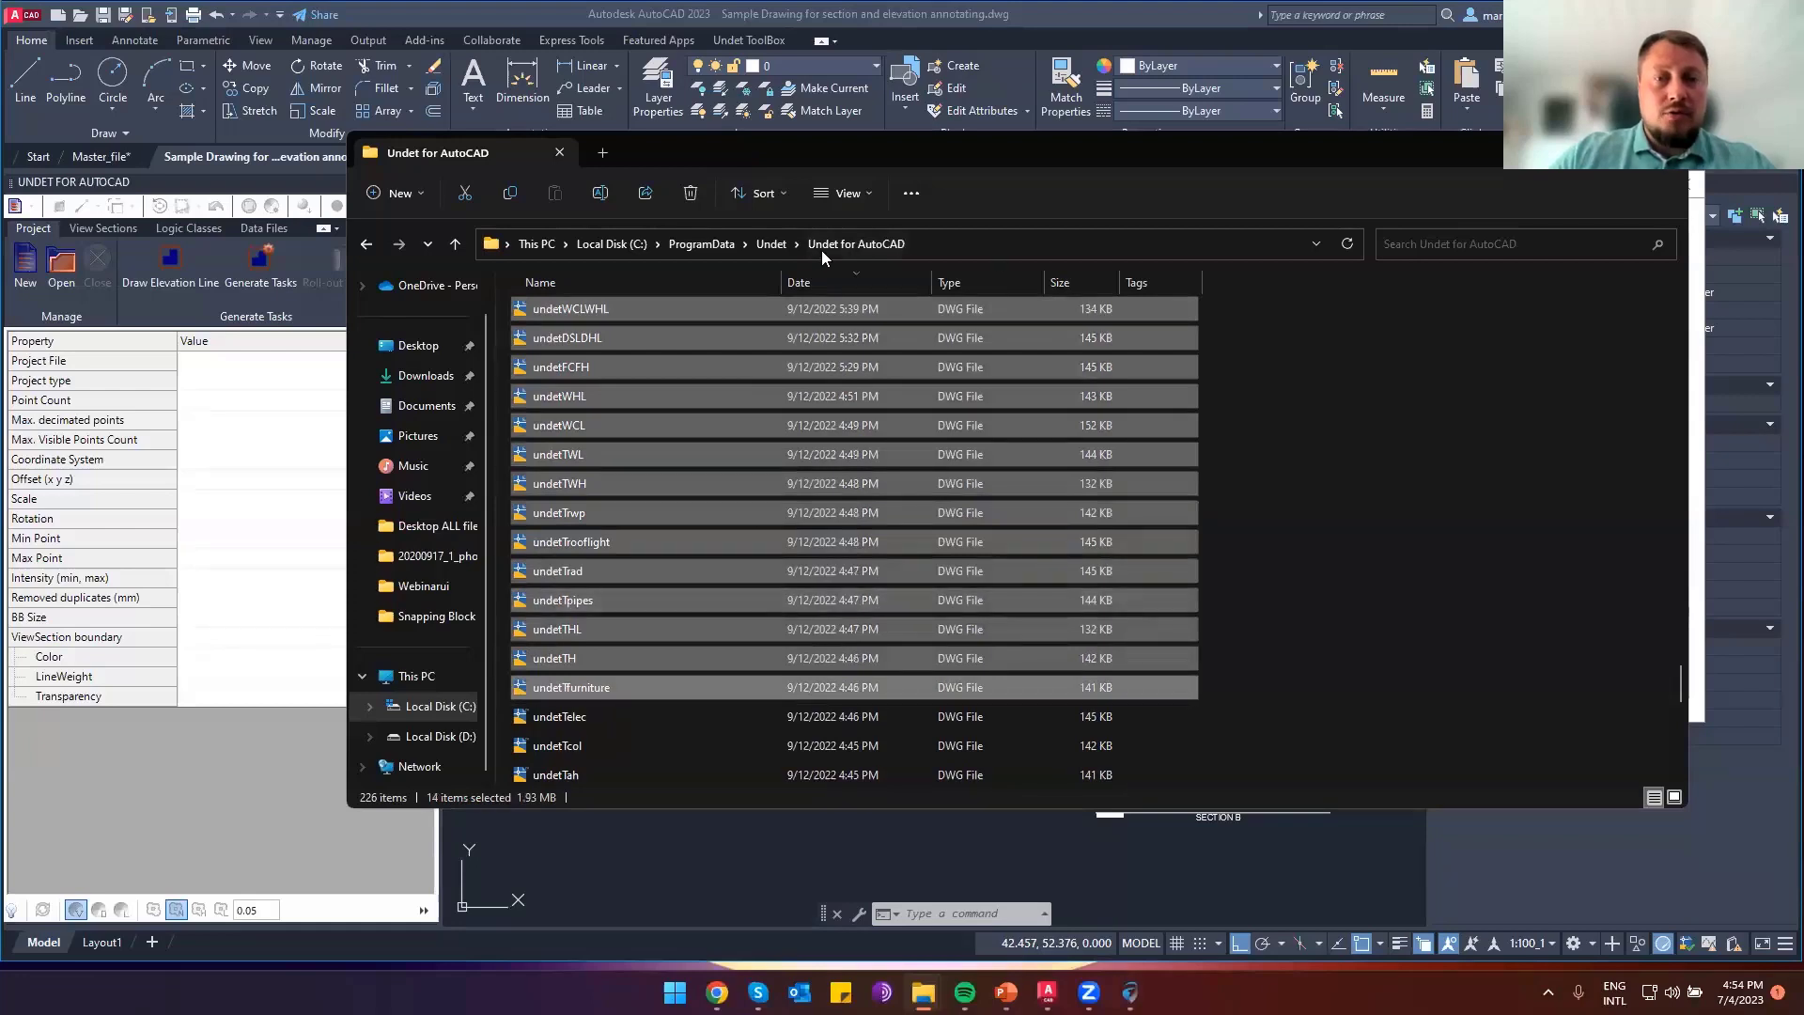
pyautogui.click(909, 246)
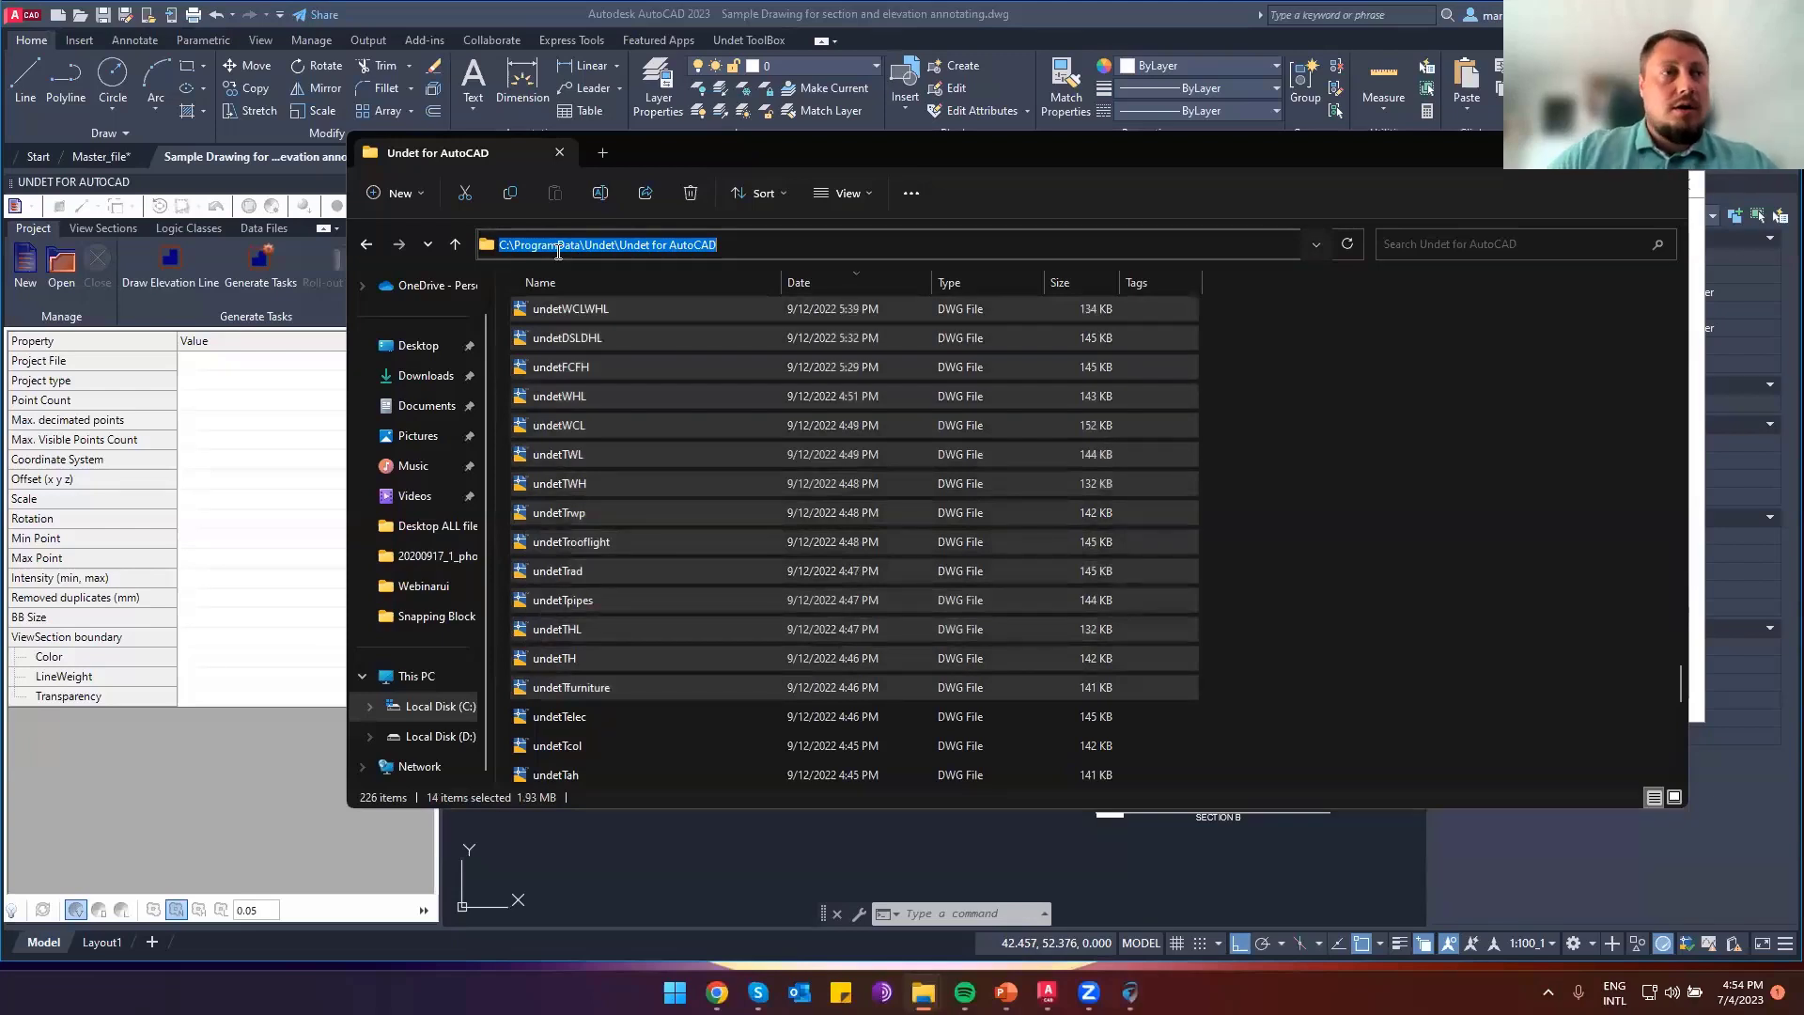
pyautogui.hotkey('alt', 'Tab')
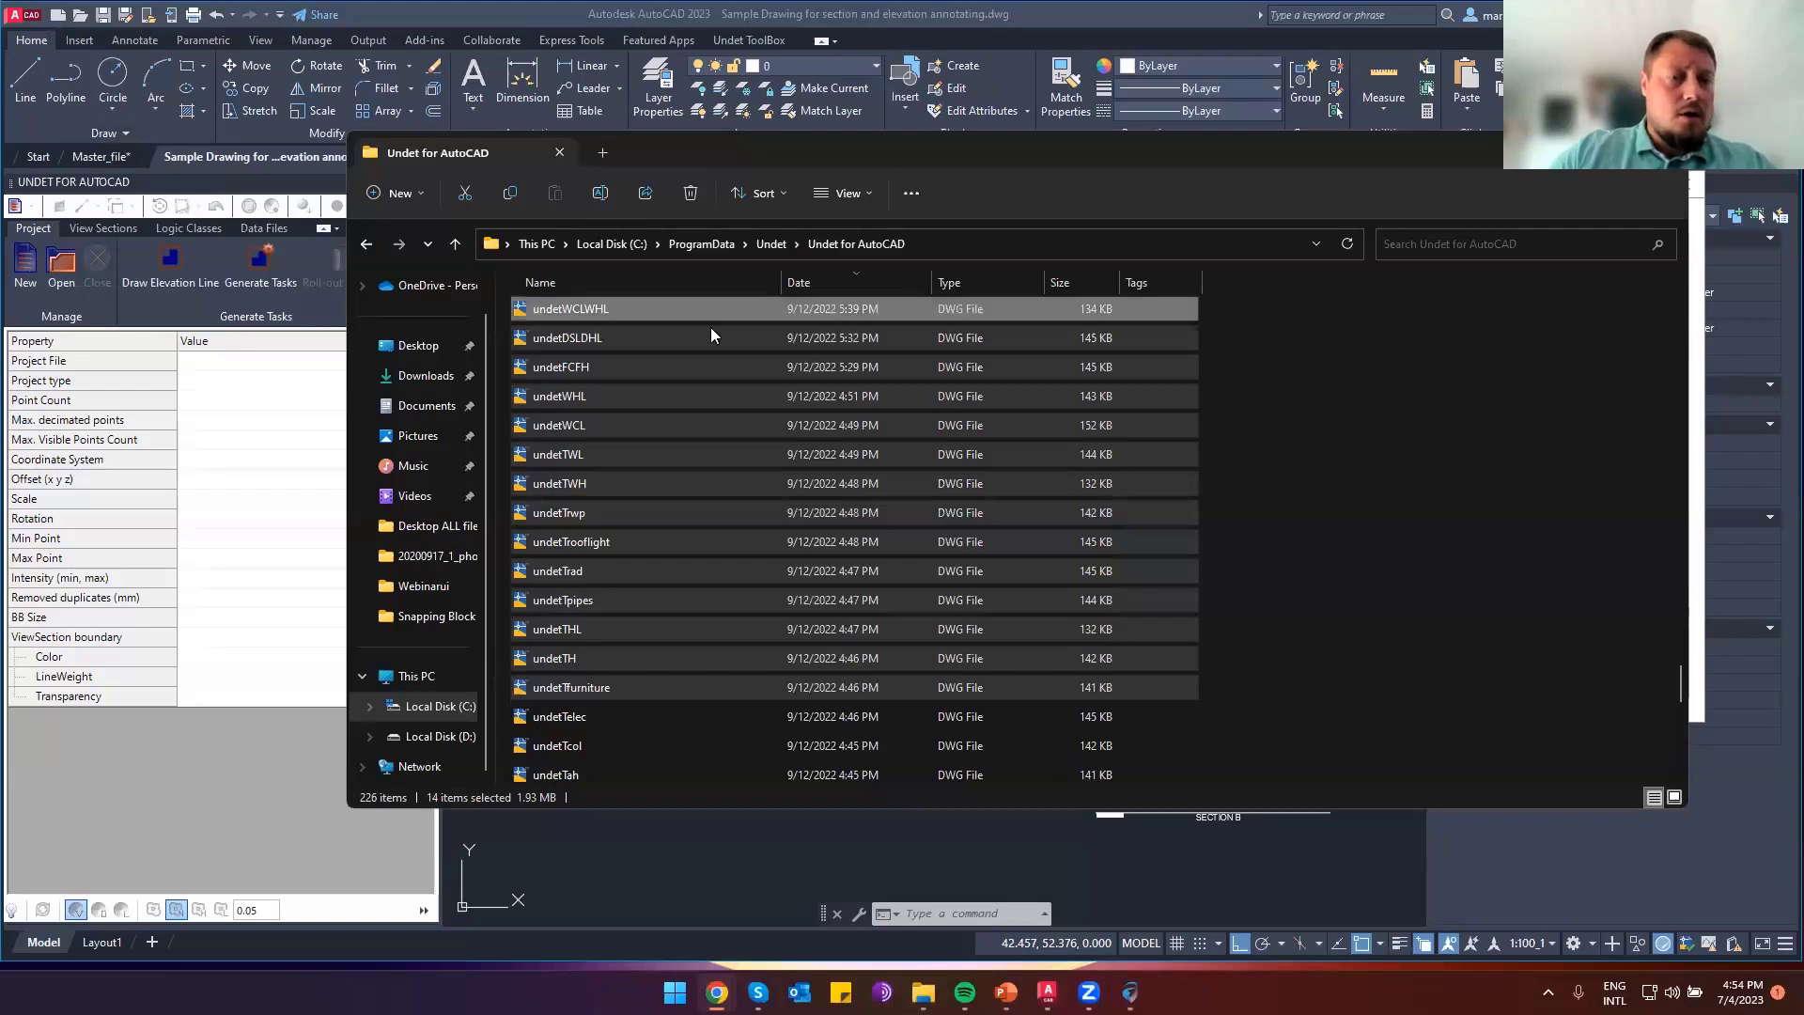
# Select the block drawings from undetDSL to undetBH and look back over the other undet DWG files
pyautogui.click(613, 372)
pyautogui.scroll(-8, 637, 641)
pyautogui.scroll(-3, 624, 658)
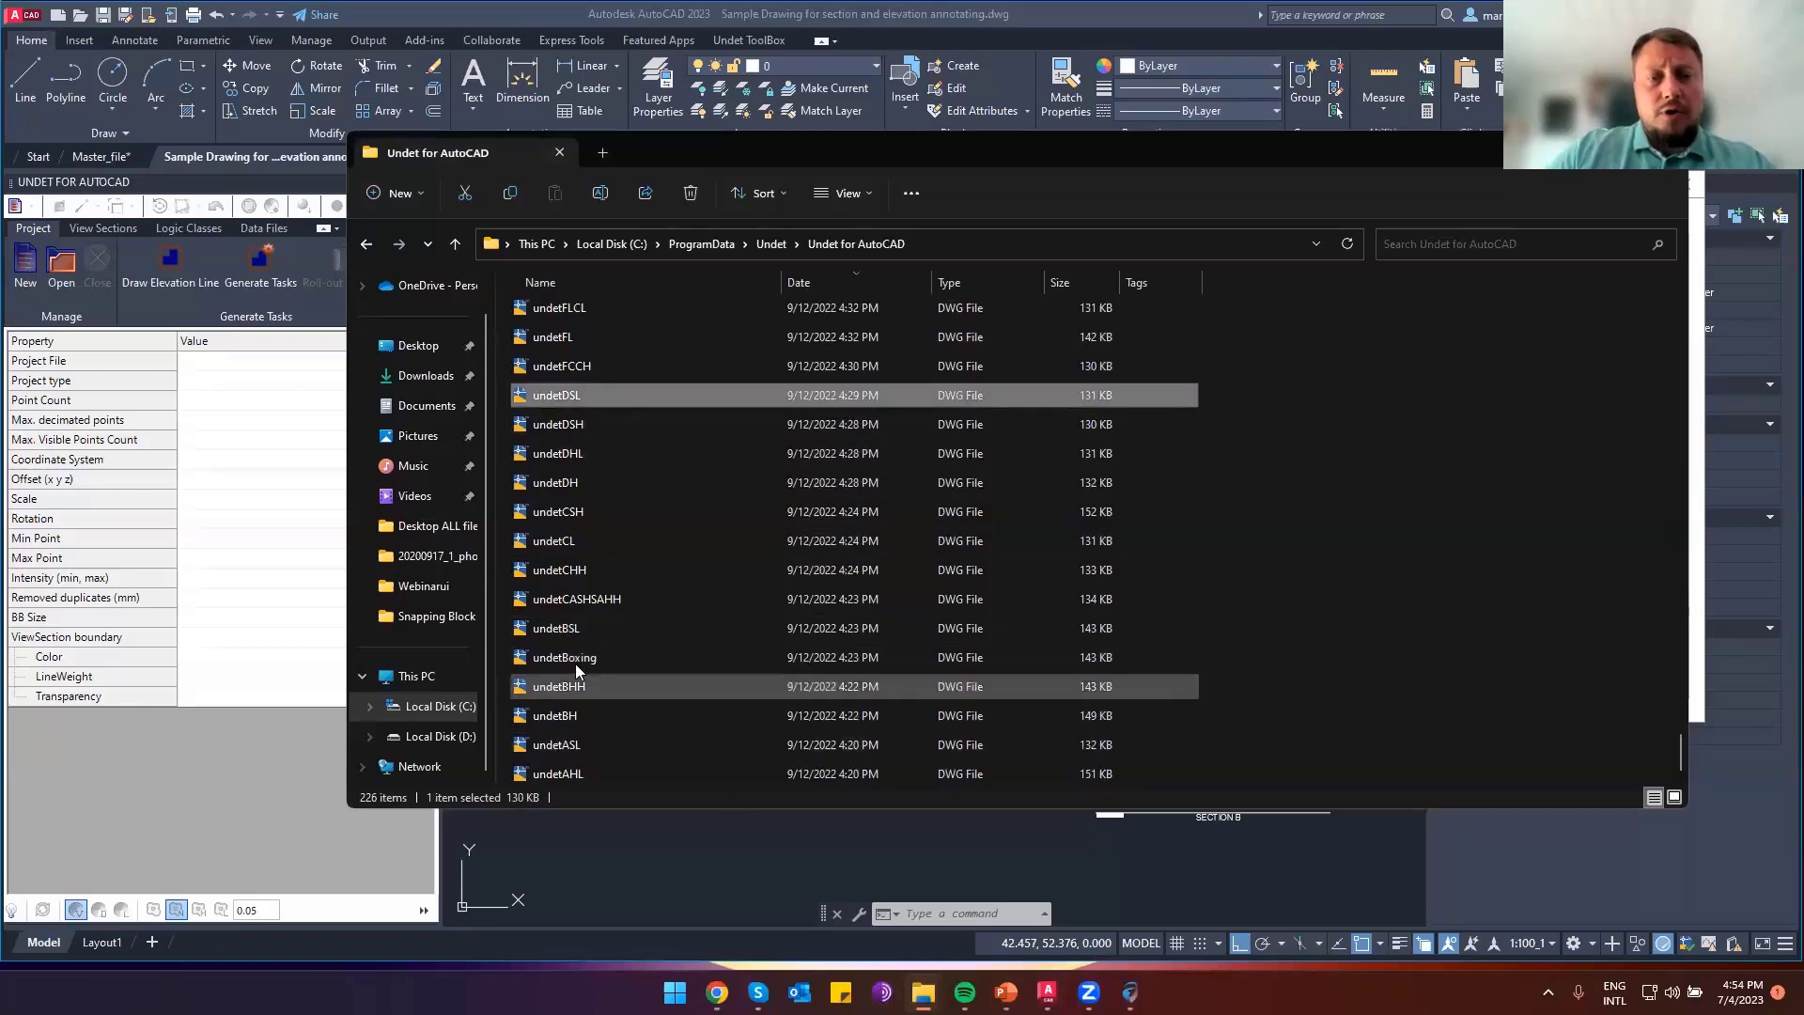
pyautogui.keyDown('shift'); pyautogui.click(564, 716); pyautogui.keyUp('shift')
pyautogui.scroll(10, 752, 628)
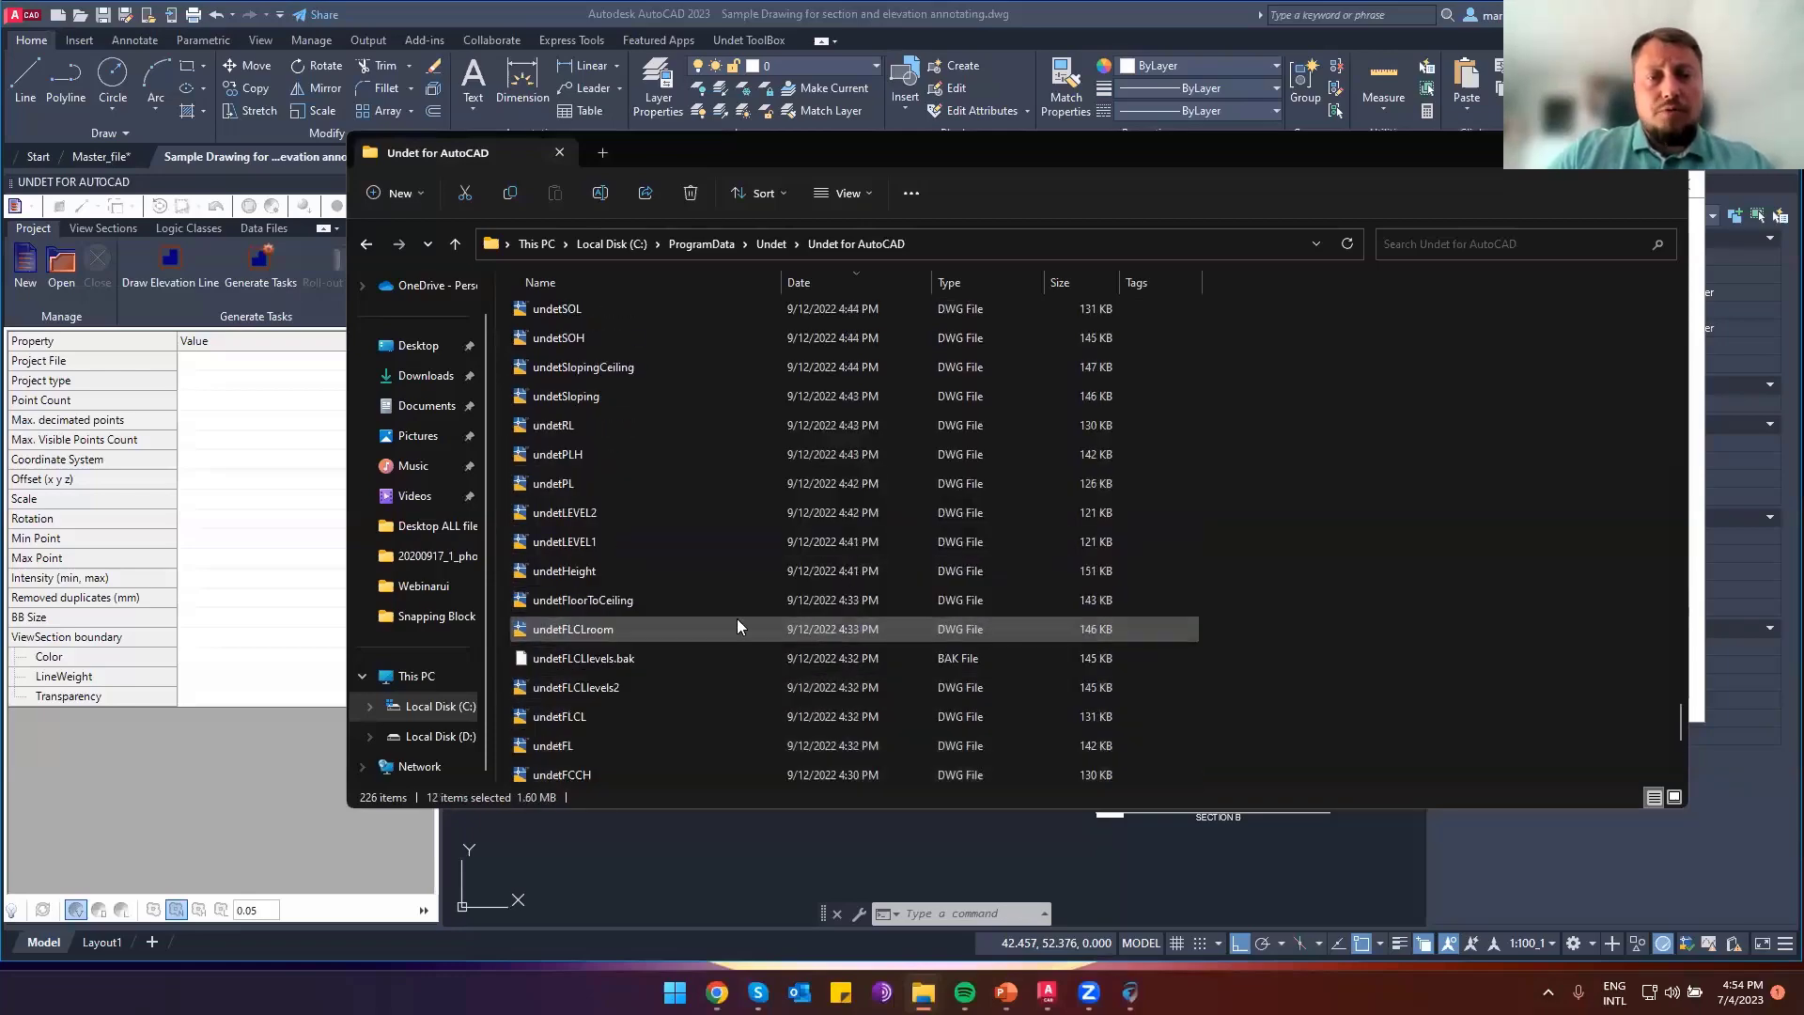
# Open the Webinarui folder on the desktop and select the floor plan, followed by the section and elevation sample drawing
pyautogui.moveTo(924, 991)
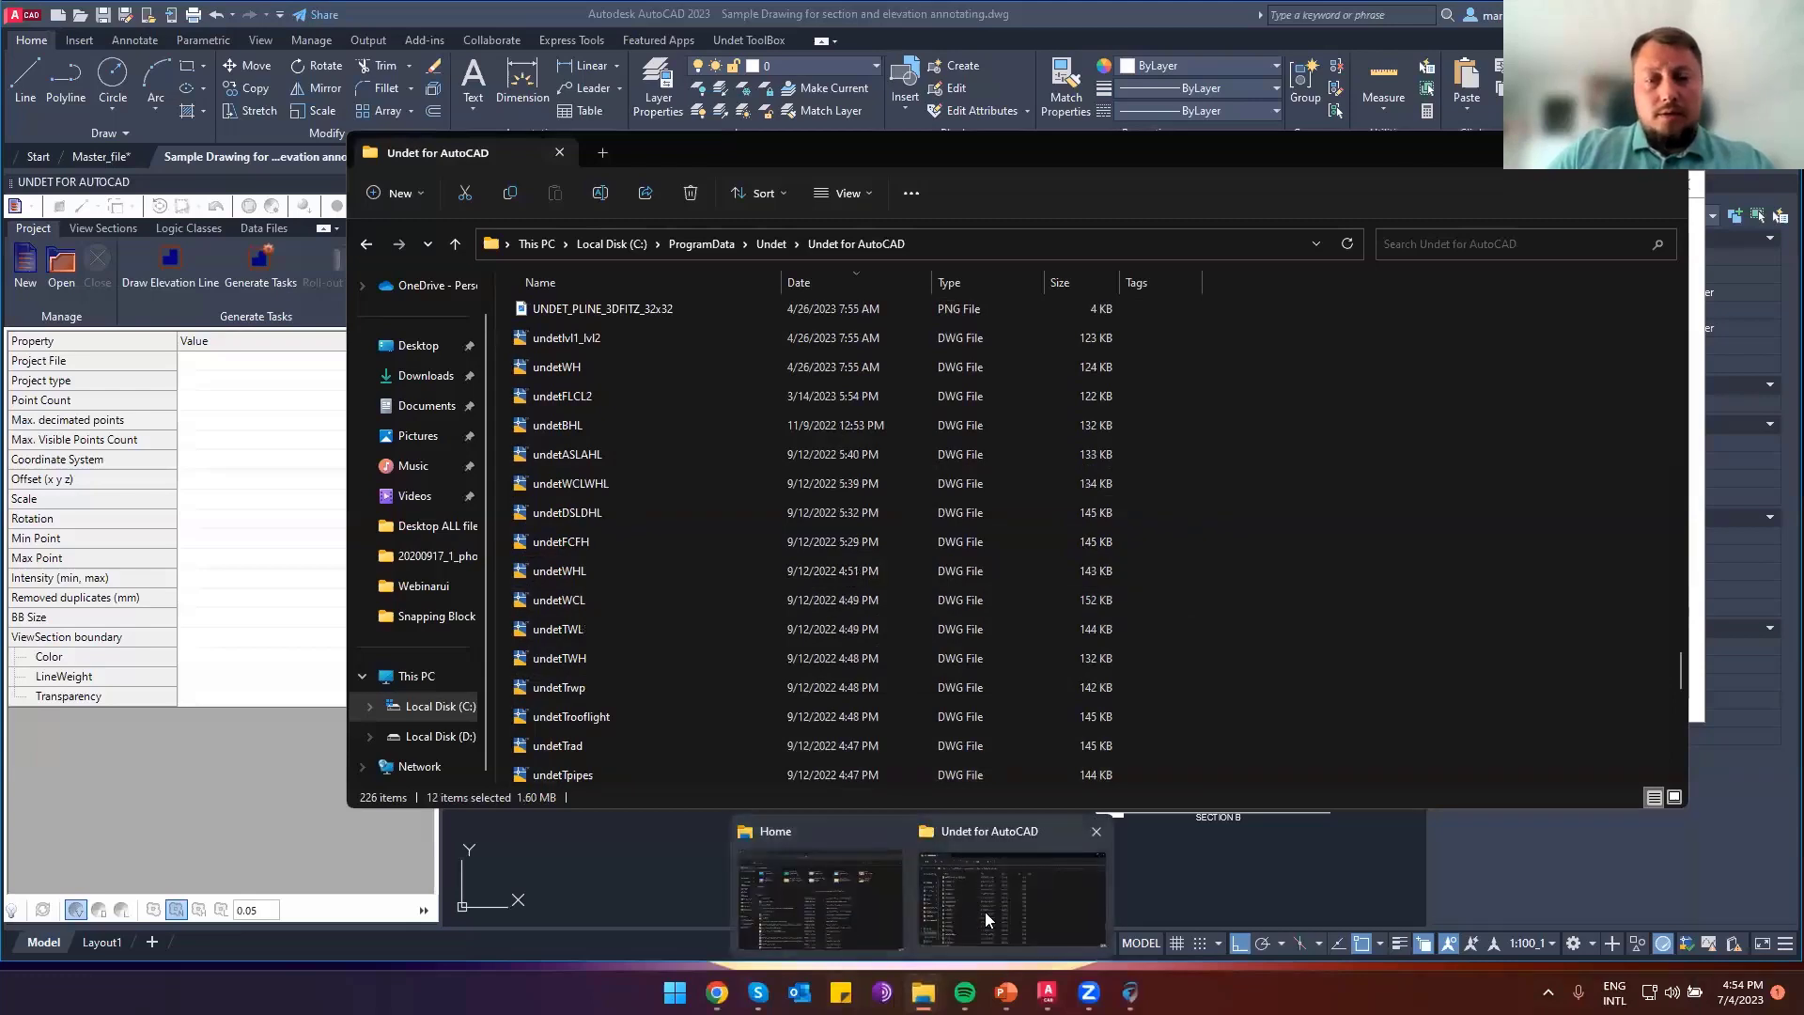
pyautogui.click(419, 346)
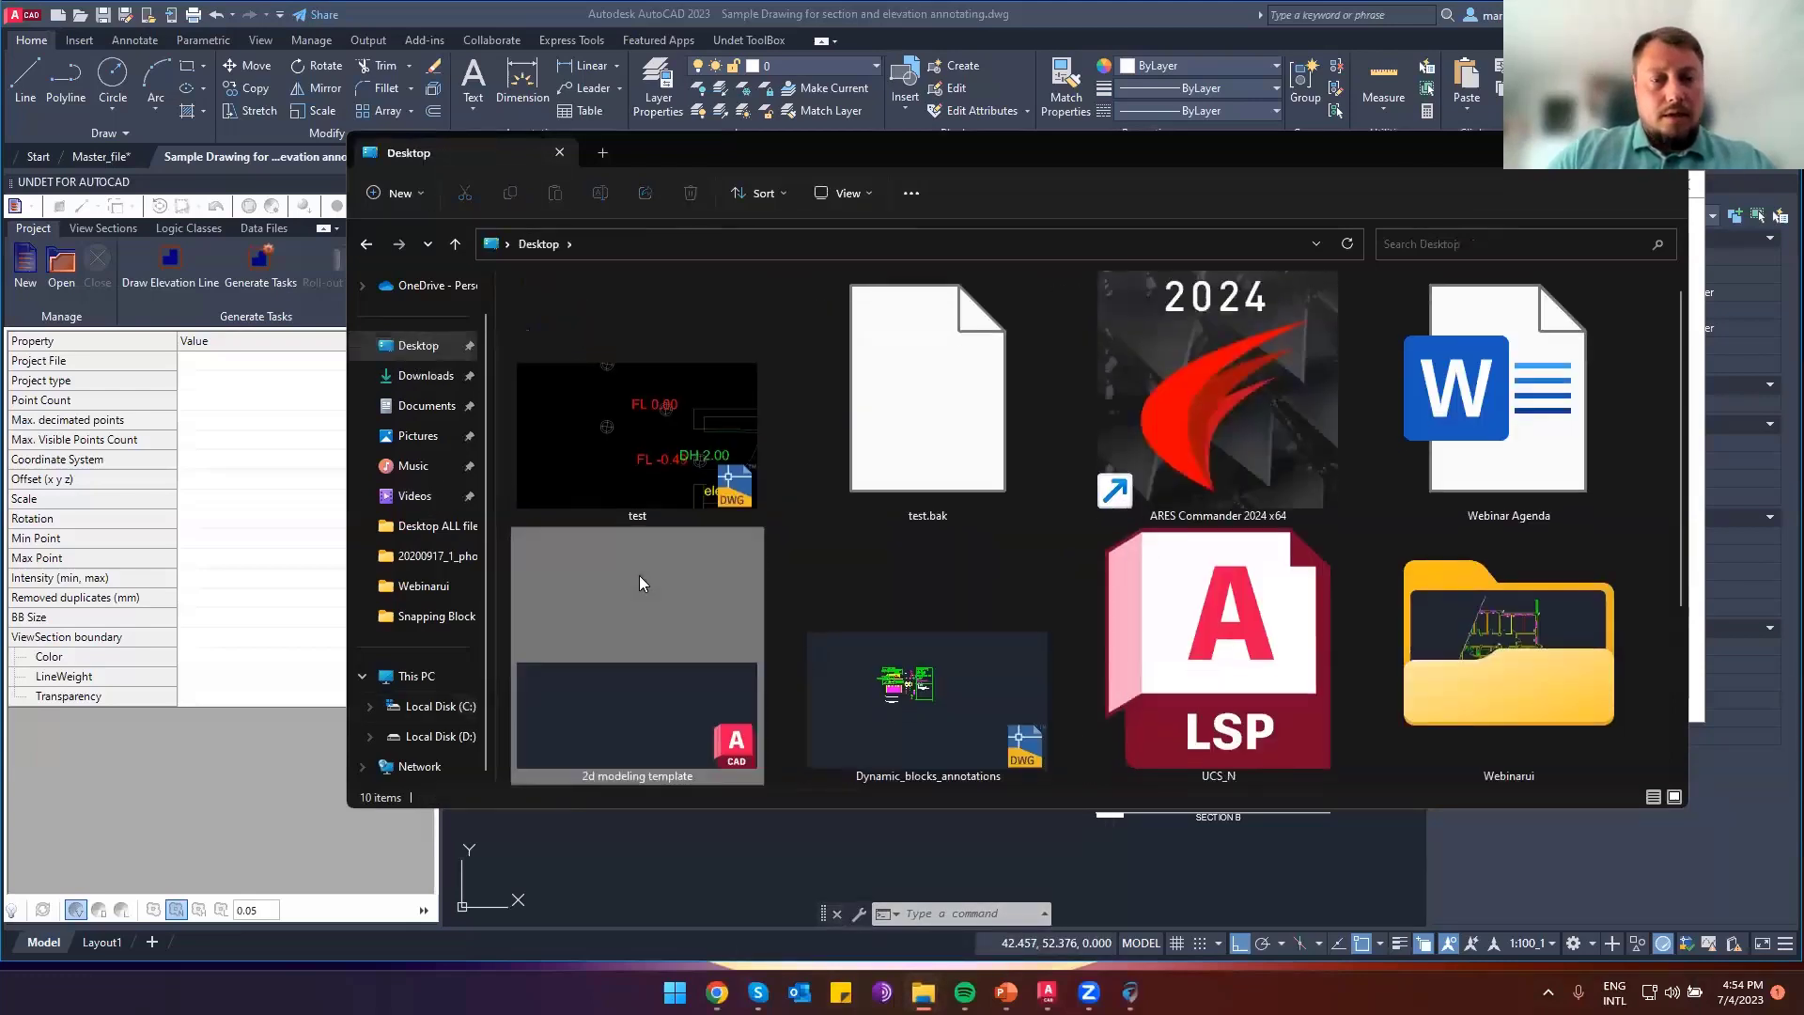
pyautogui.click(1513, 674)
pyautogui.doubleClick(1513, 668)
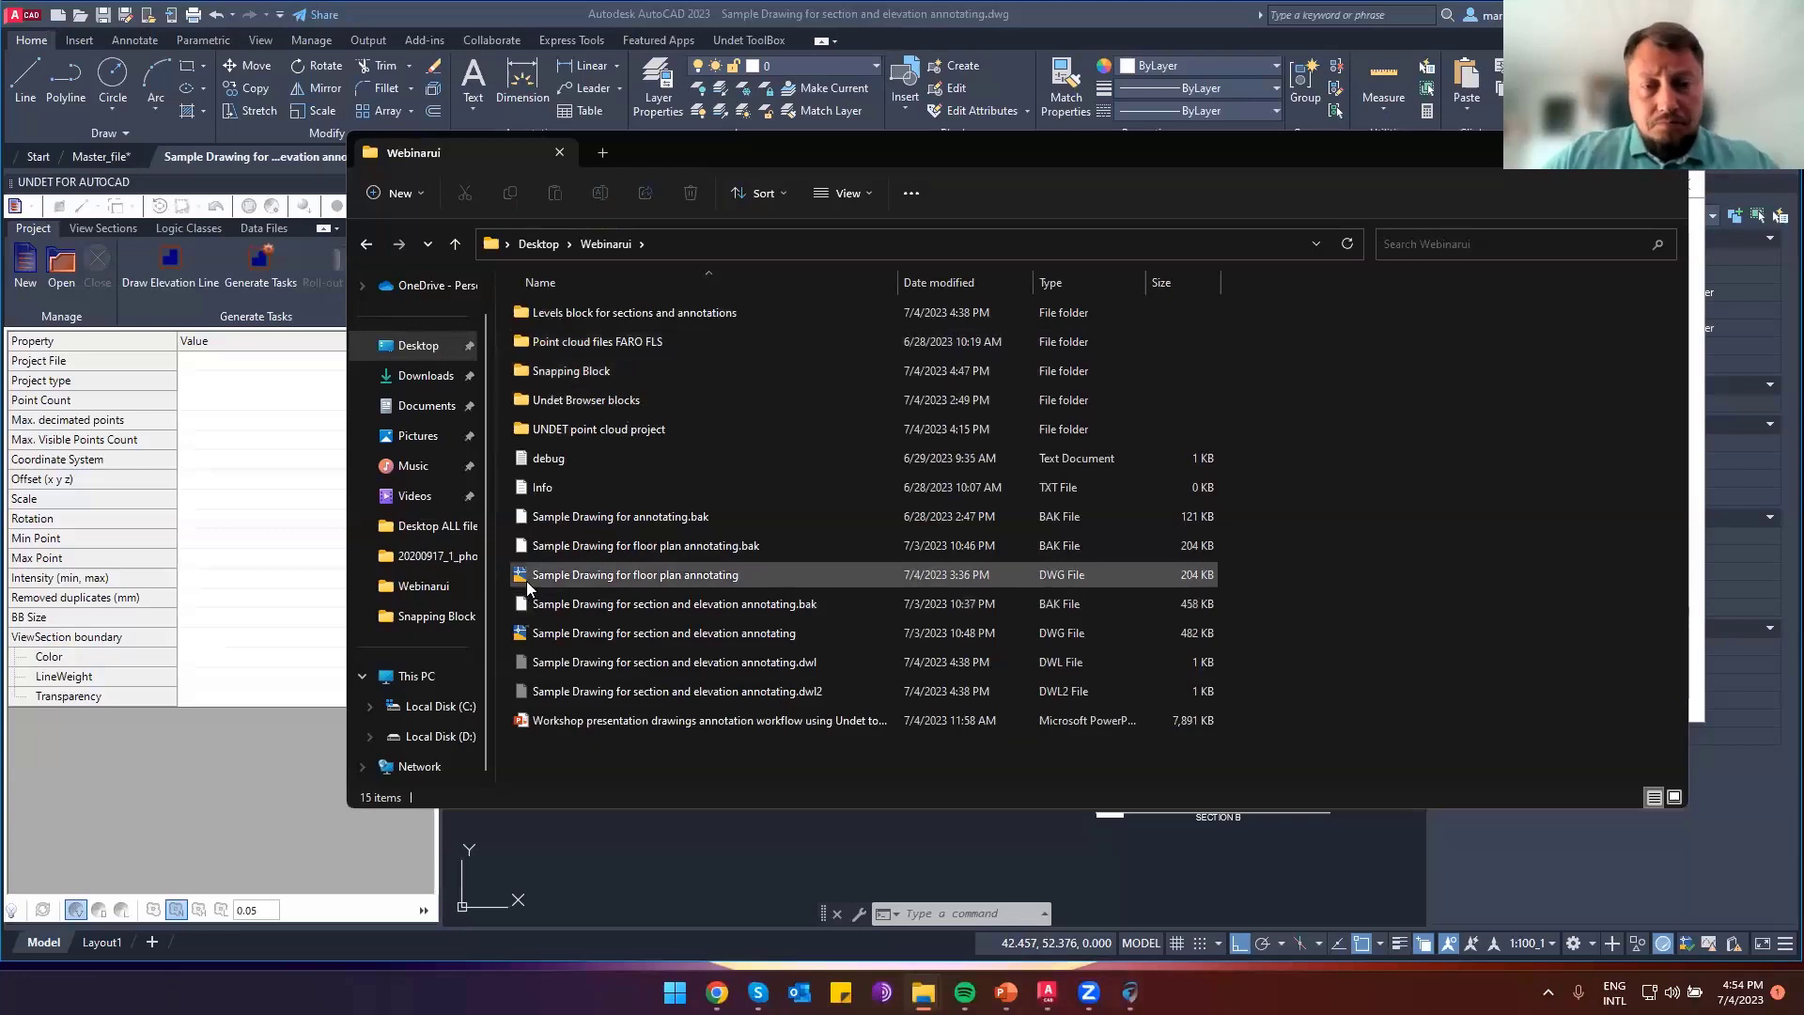
pyautogui.click(633, 576)
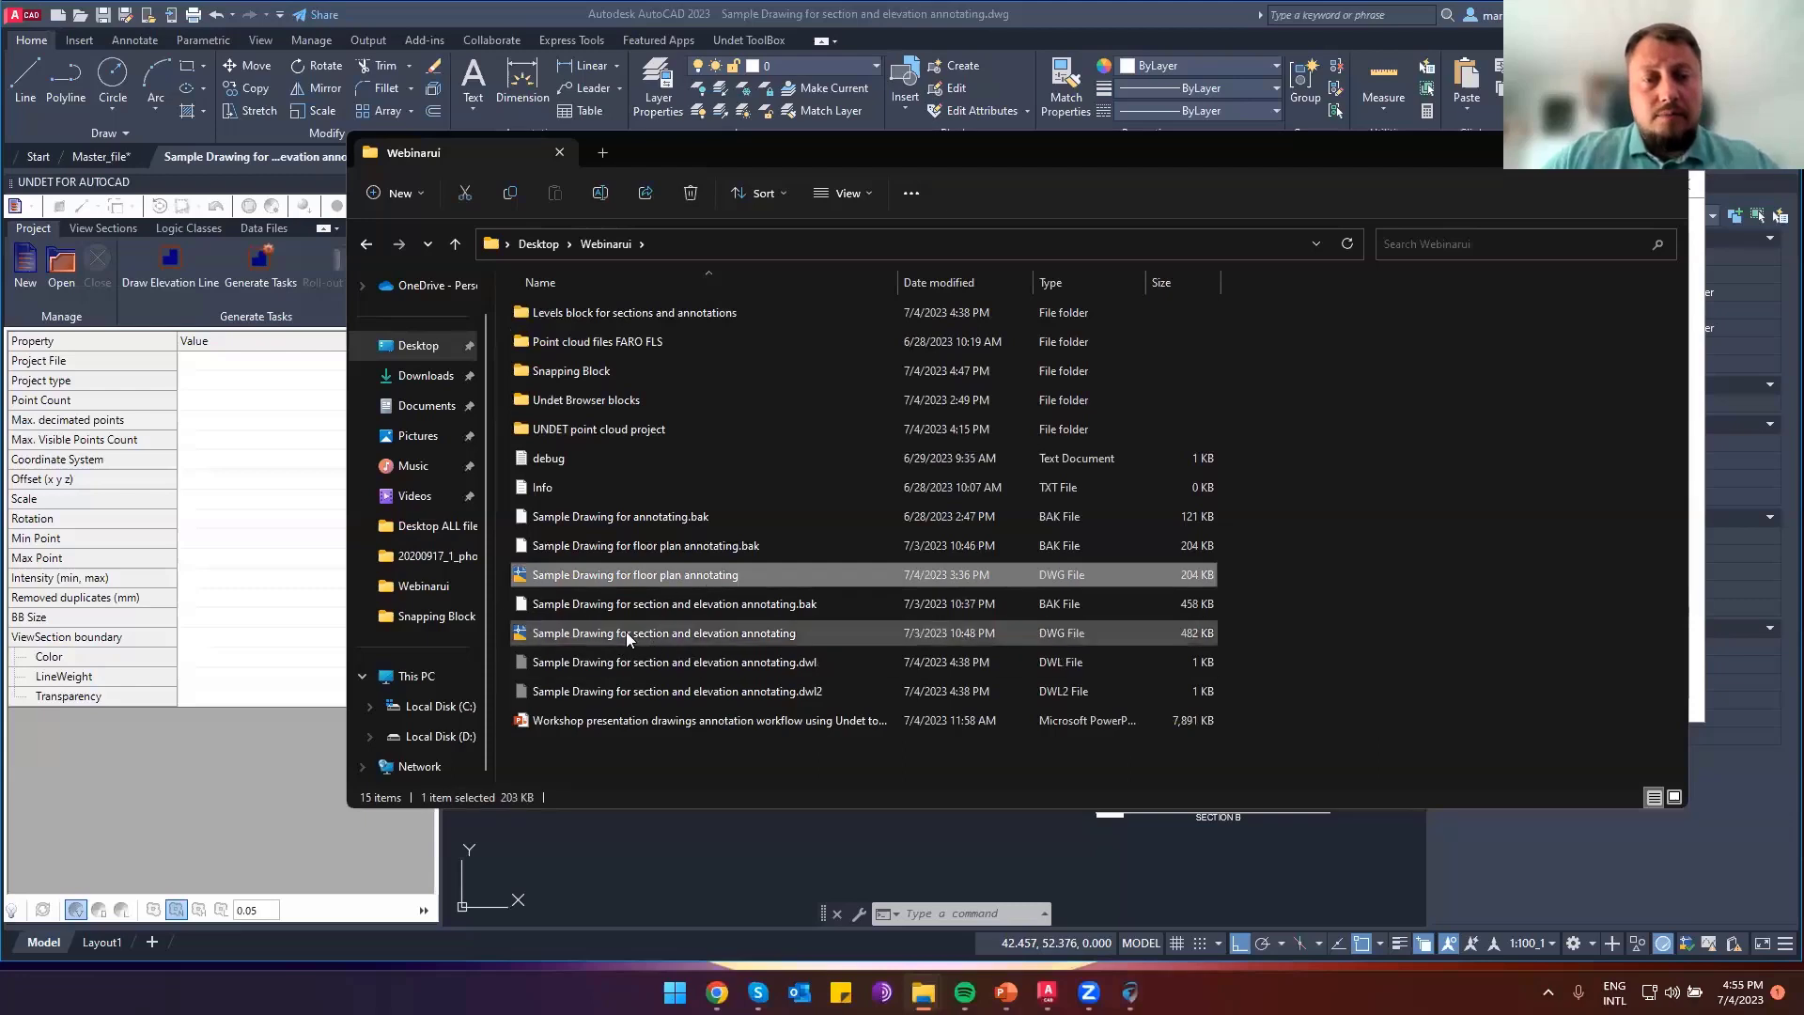
pyautogui.click(767, 637)
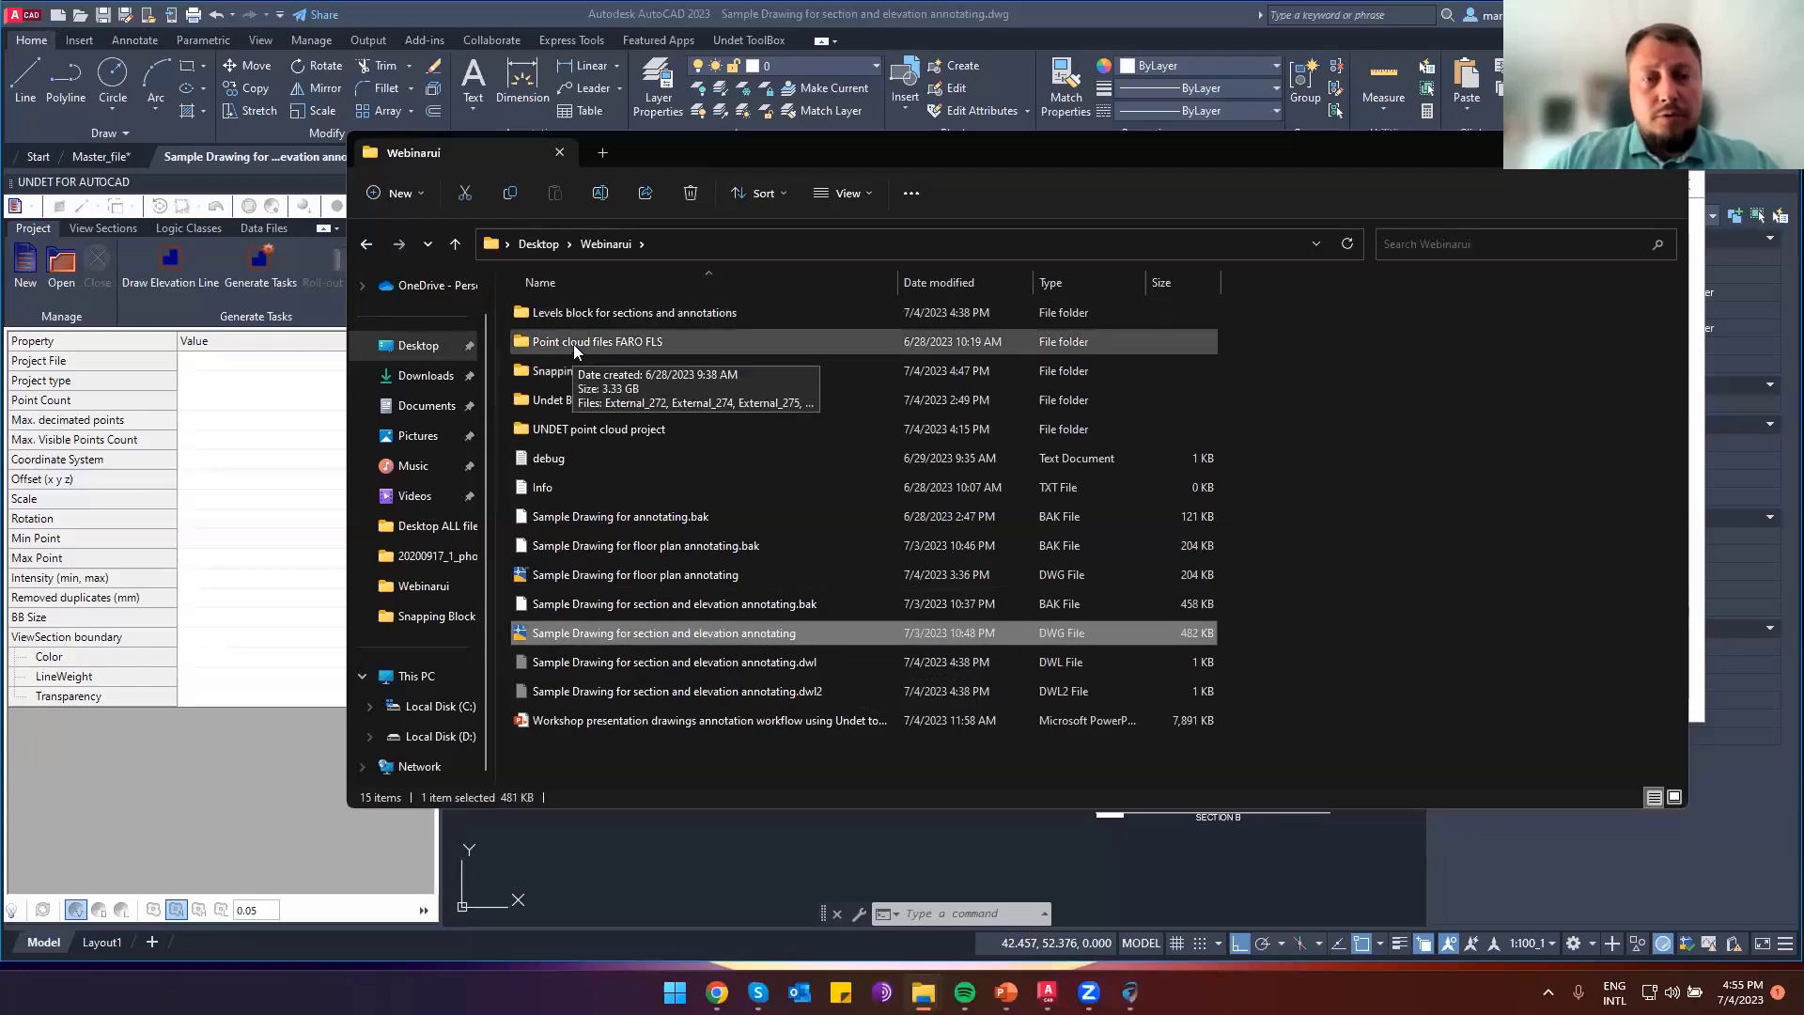
# Examine the contents of the Snapping Block and Undet Browser blocks folders and return to the Webinarui folder
pyautogui.doubleClick(560, 374)
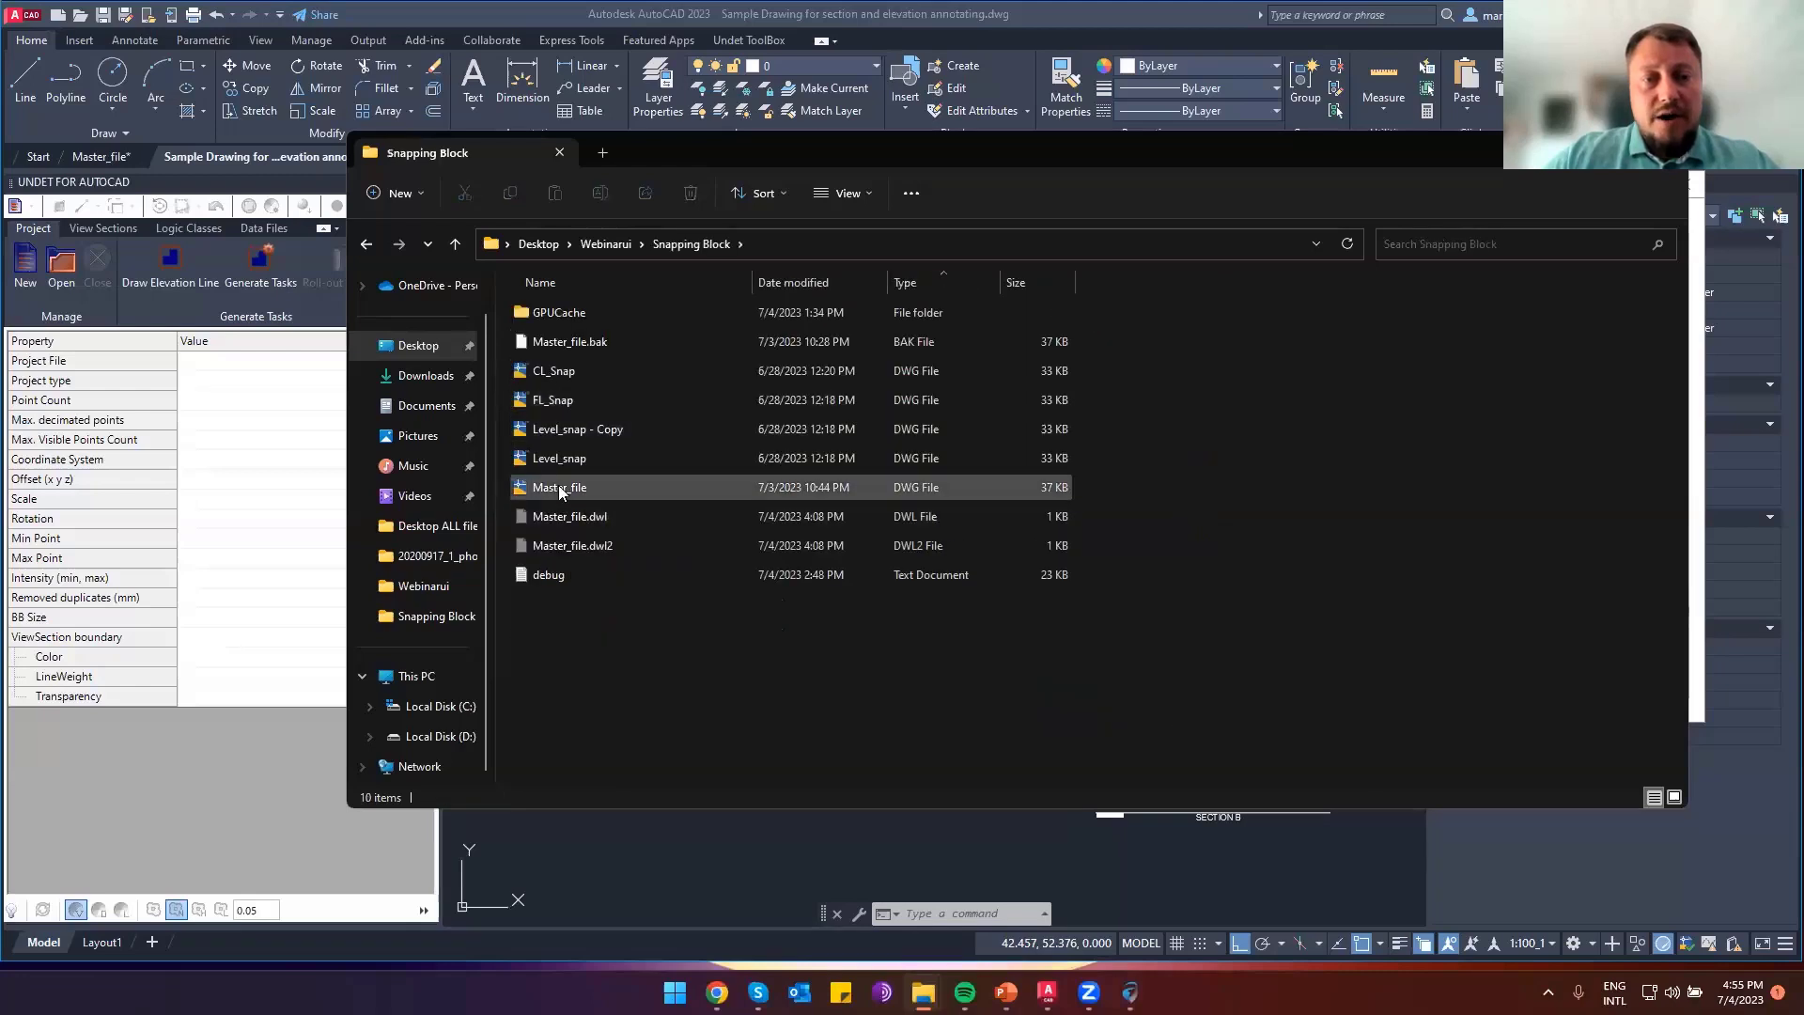
pyautogui.click(365, 245)
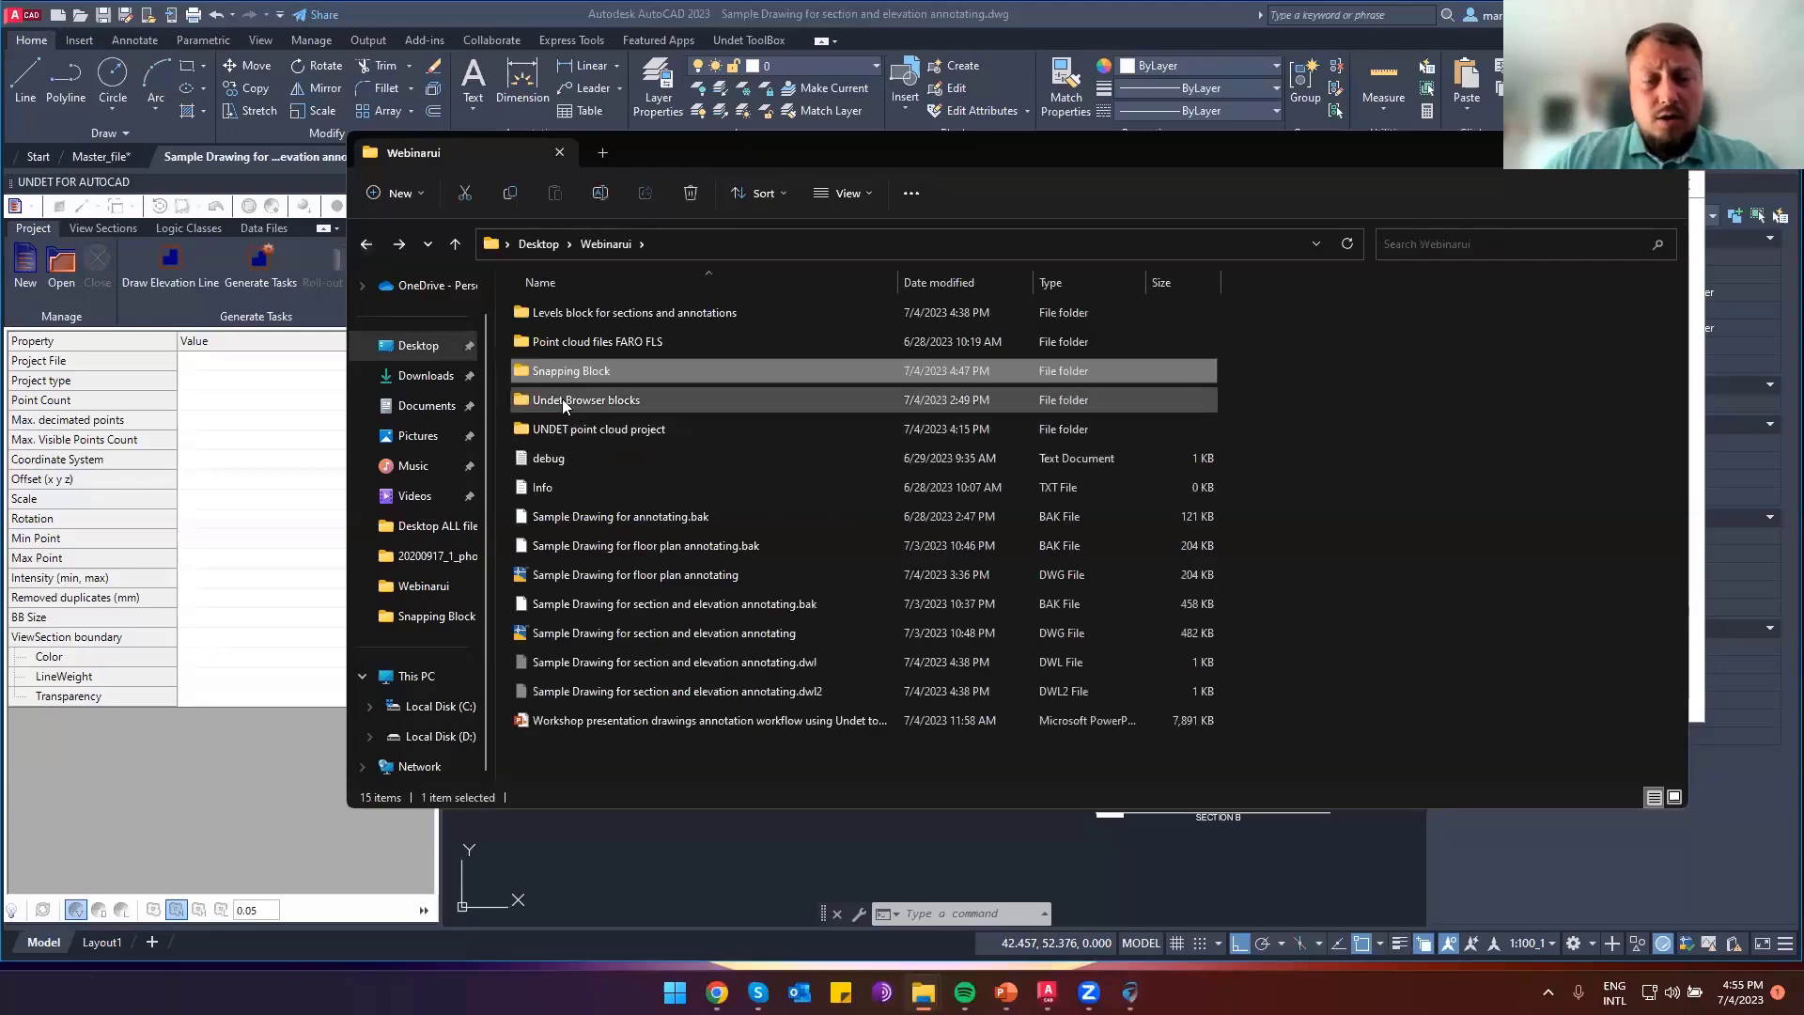
pyautogui.doubleClick(562, 398)
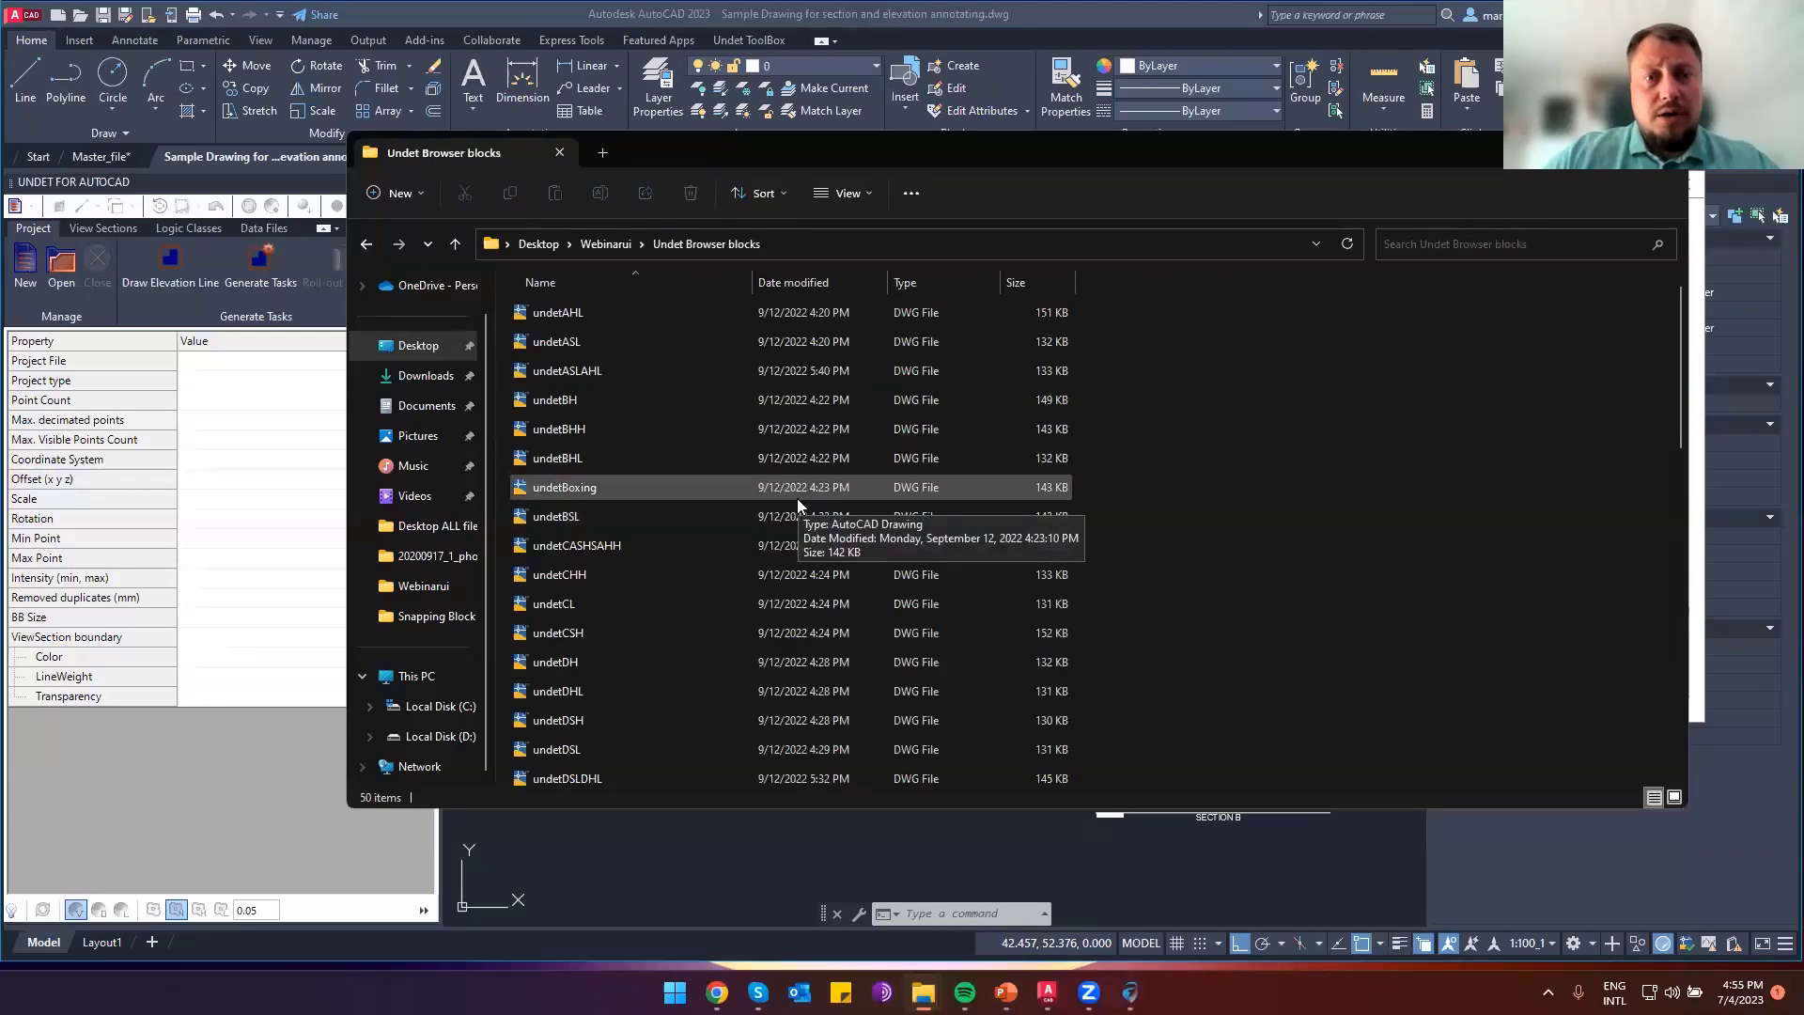
pyautogui.scroll(-11, 797, 498)
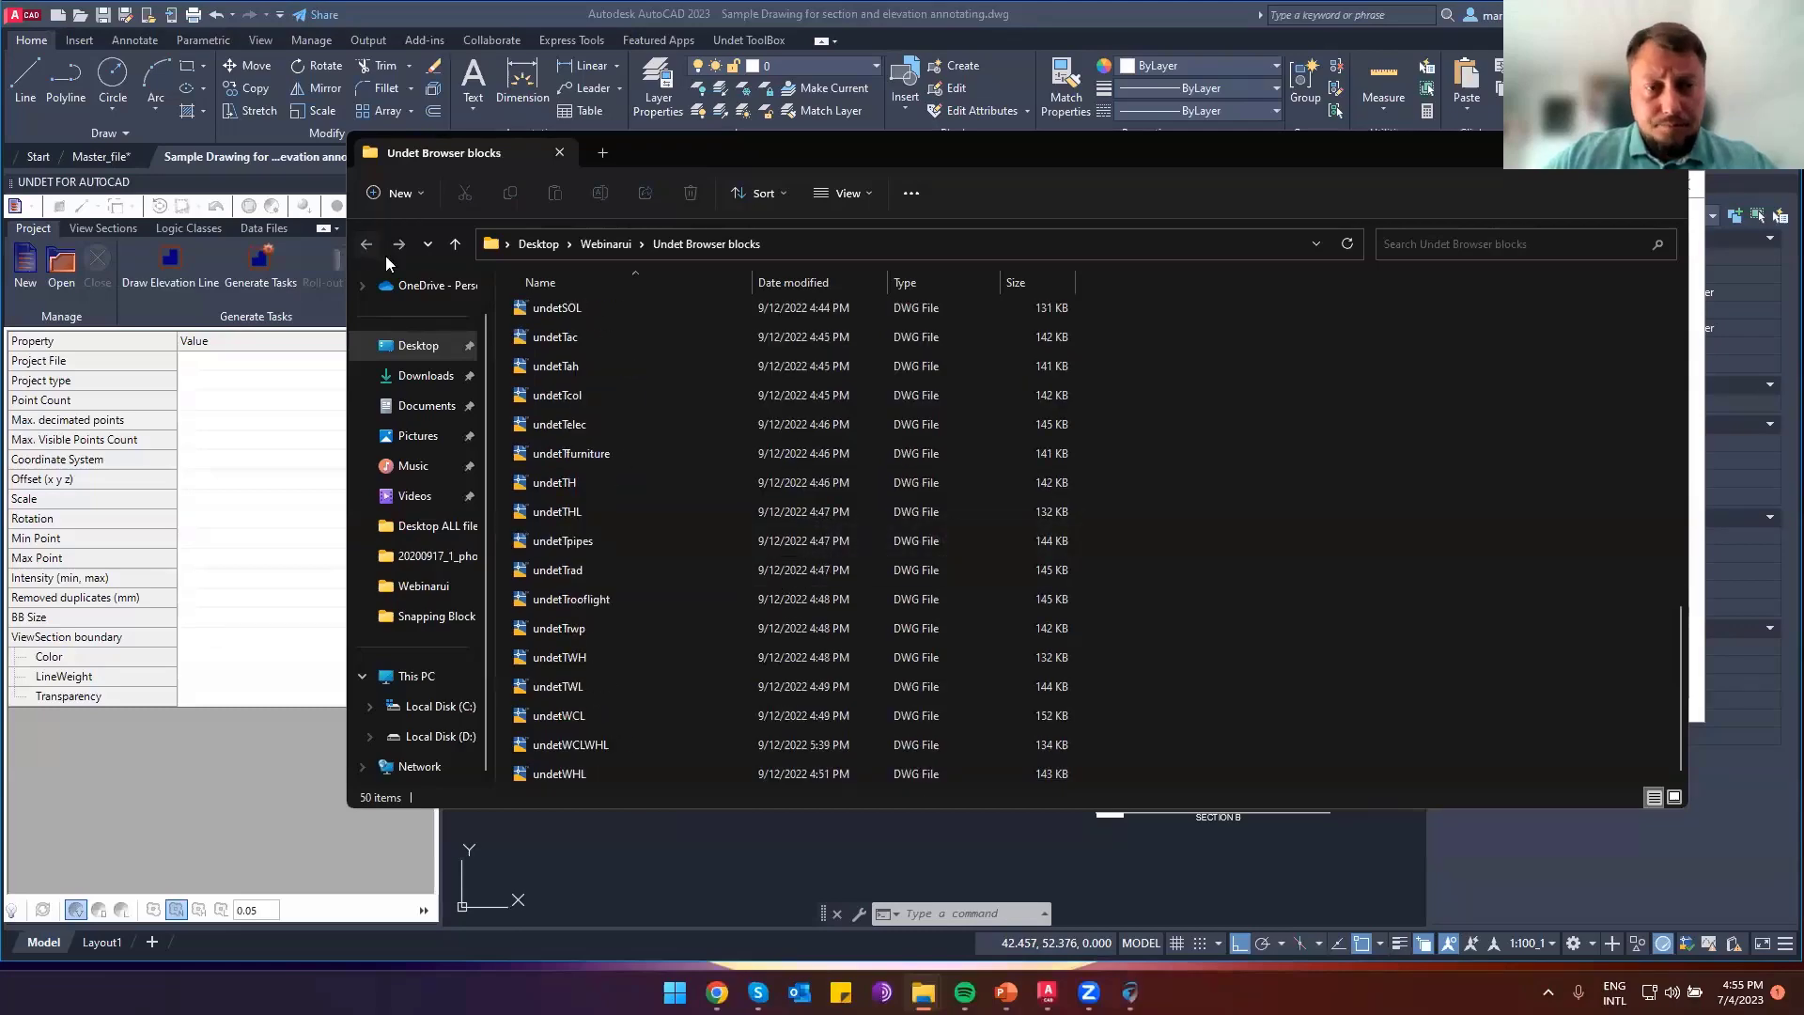
pyautogui.click(368, 245)
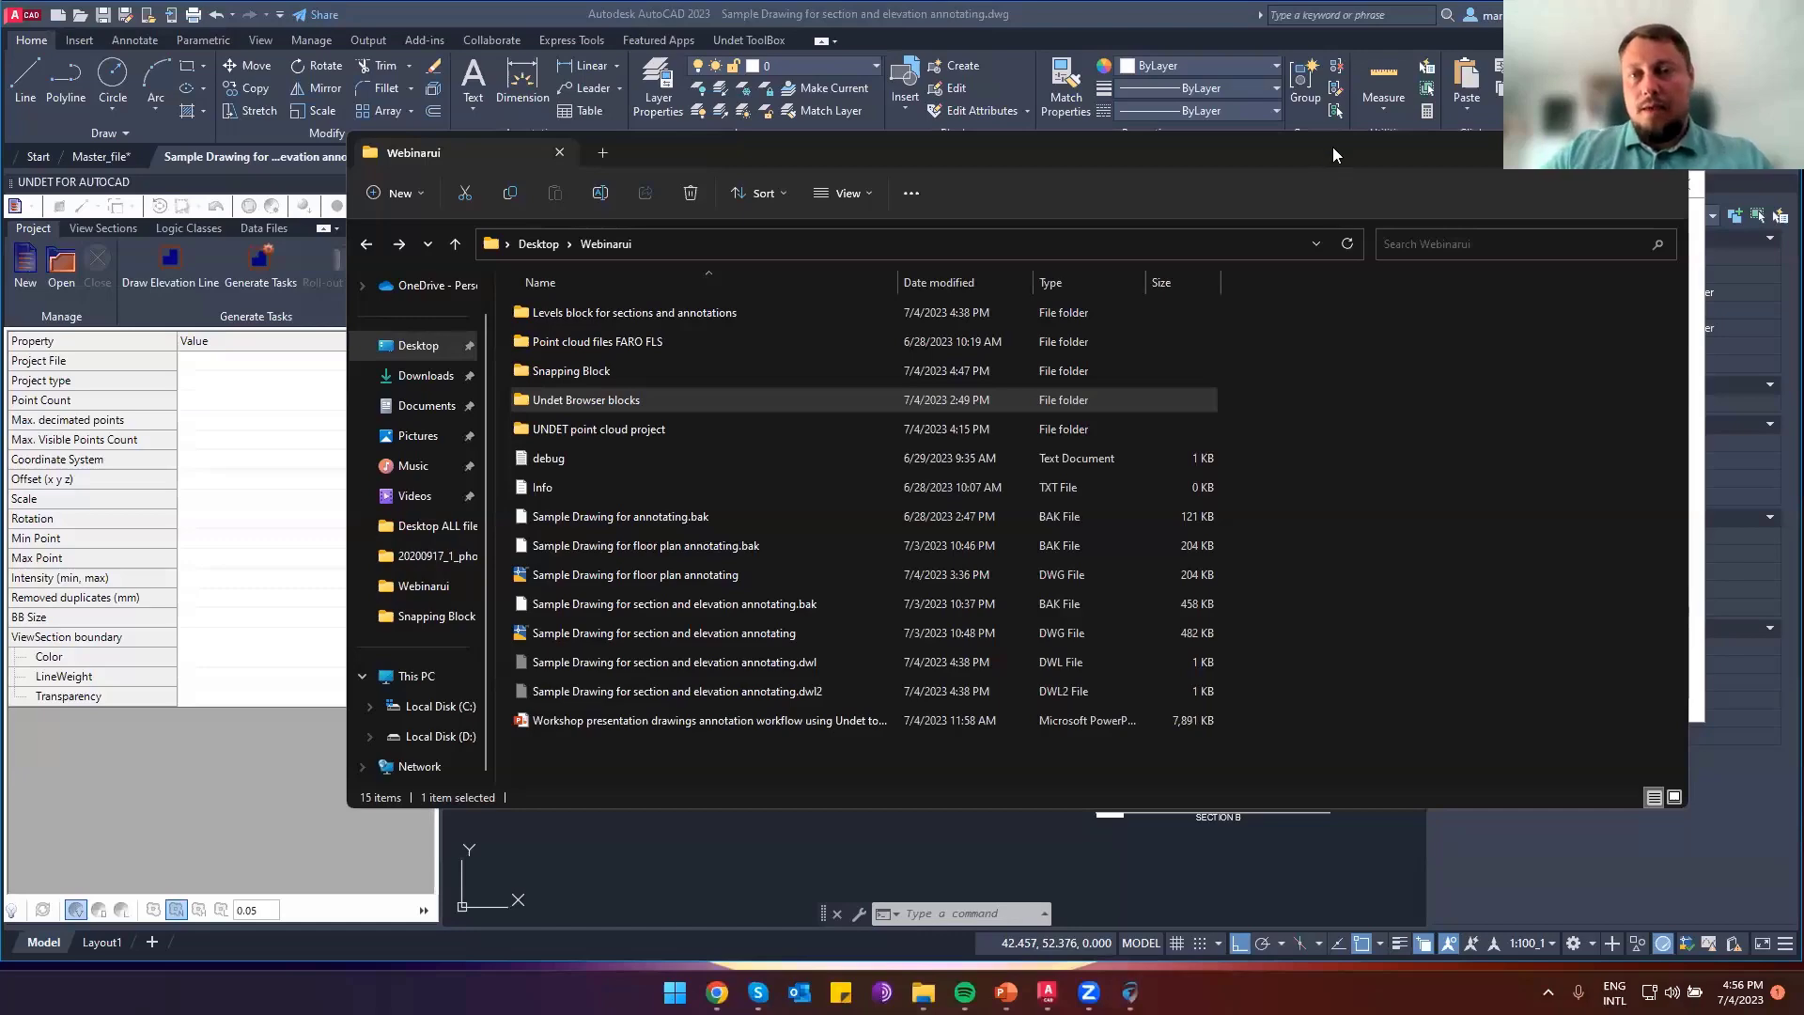
# Put the folder window away and switch to PowerPoint, swapping presenter view and slide show to display the closing slide full screen
pyautogui.moveTo(1331, 146); pyautogui.dragTo(1323, 204)
pyautogui.click(1577, 206)
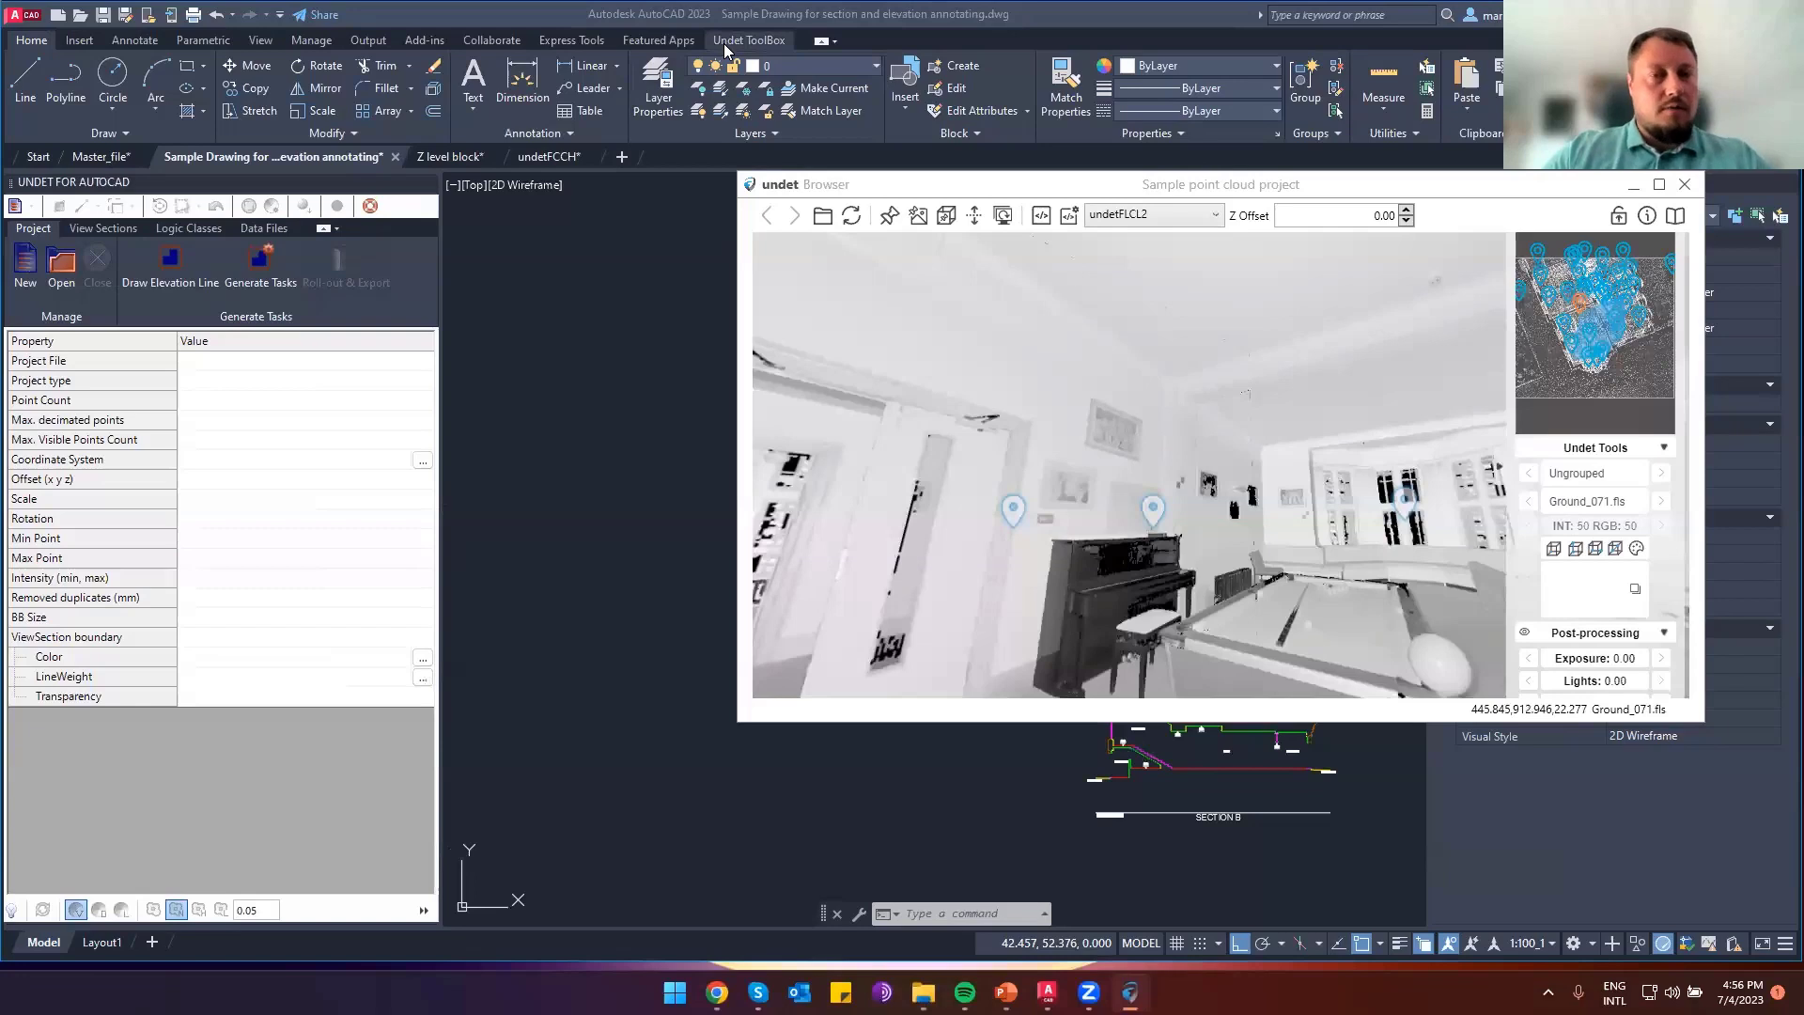
pyautogui.click(710, 17)
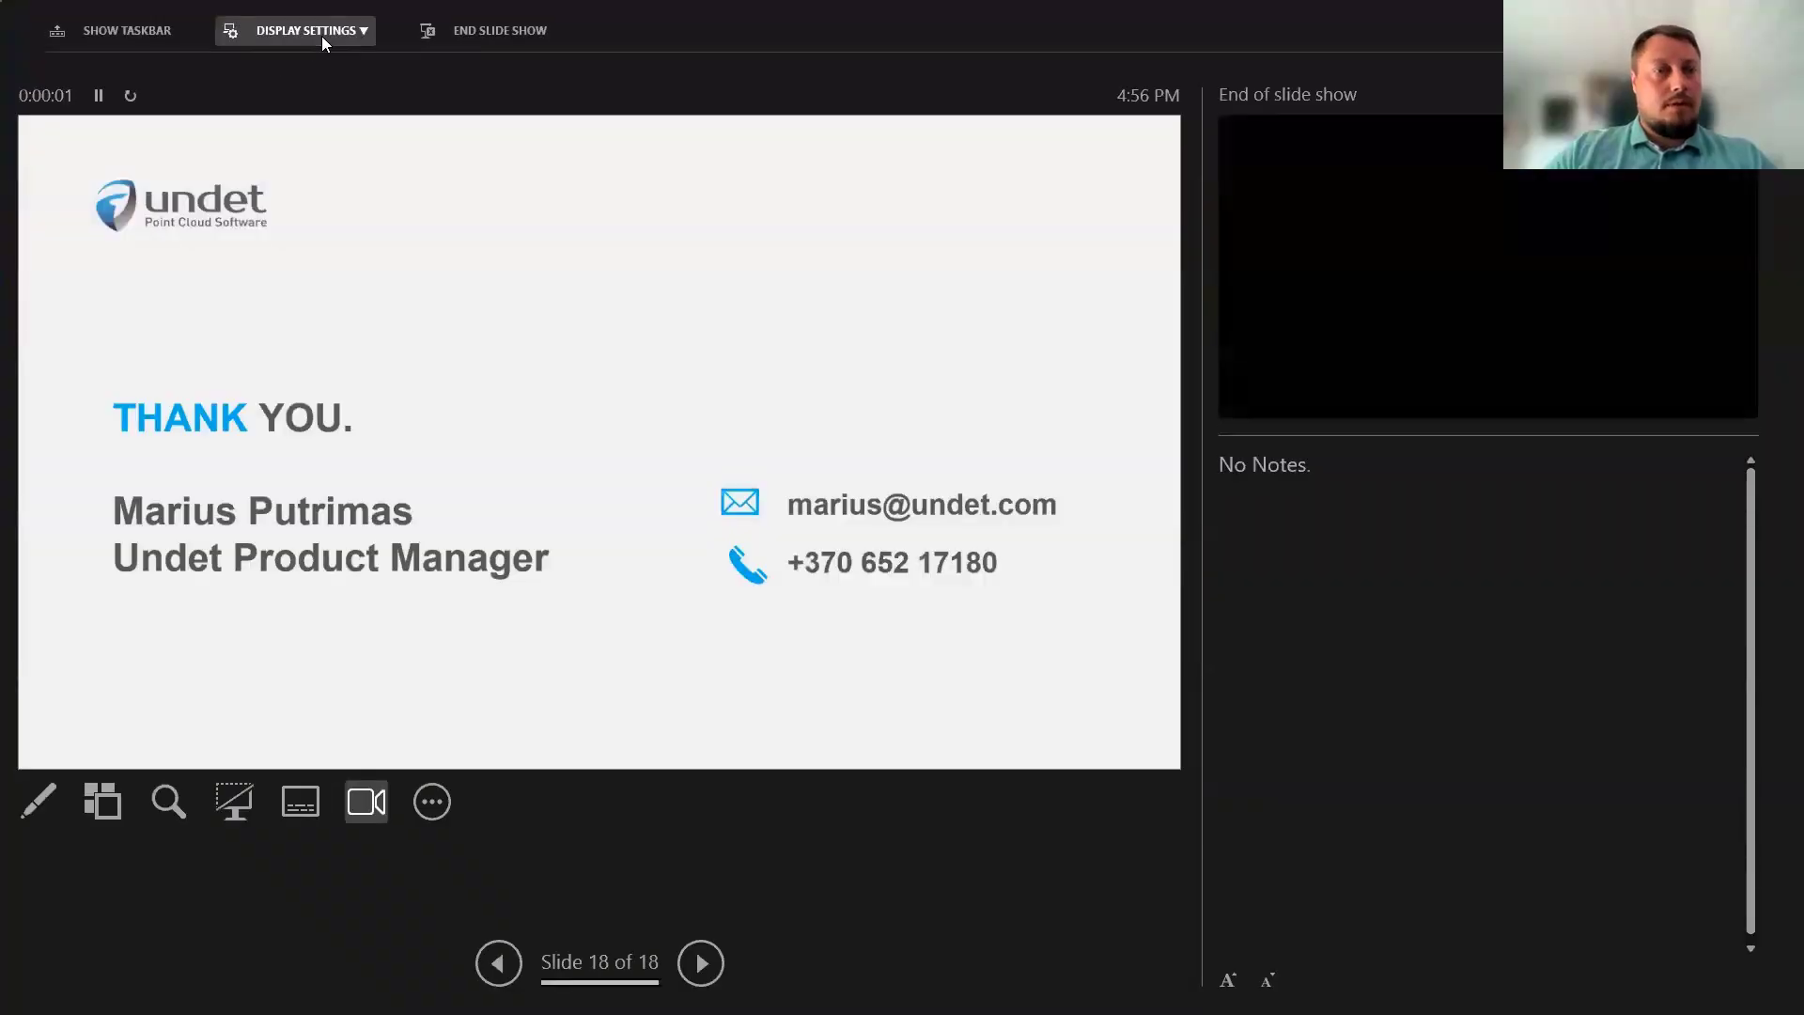
pyautogui.click(322, 33)
pyautogui.click(327, 75)
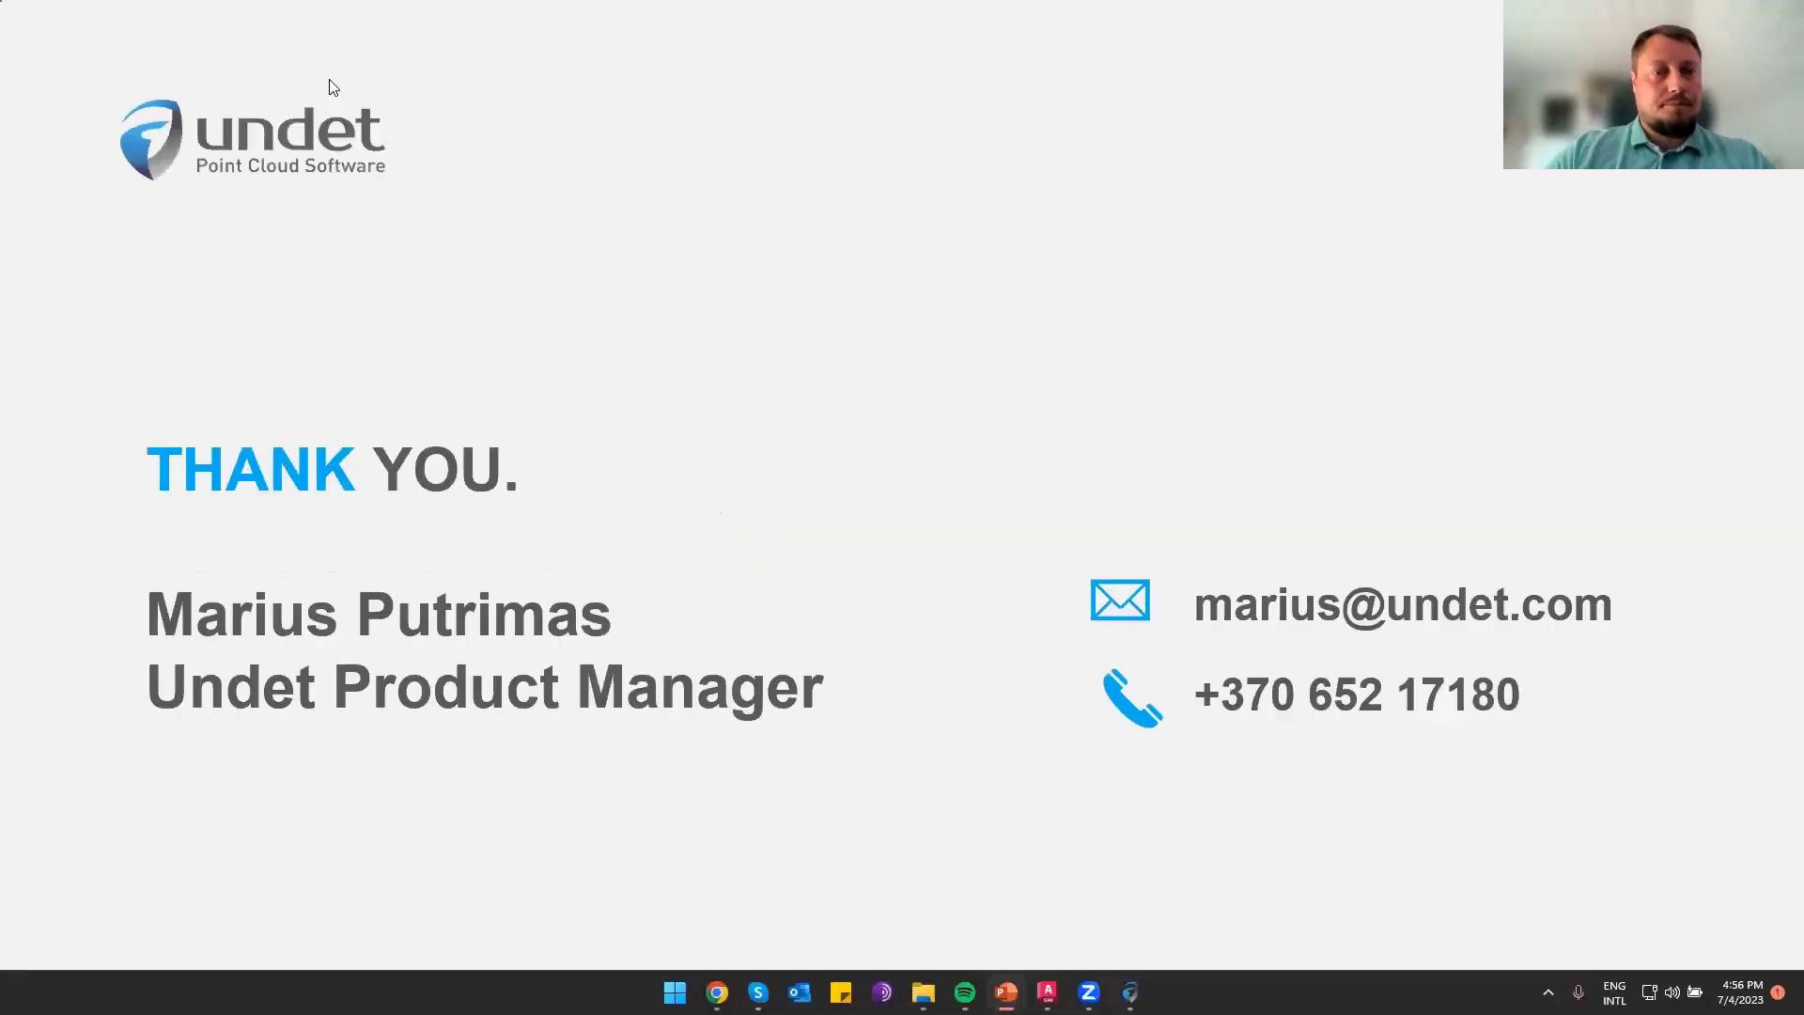